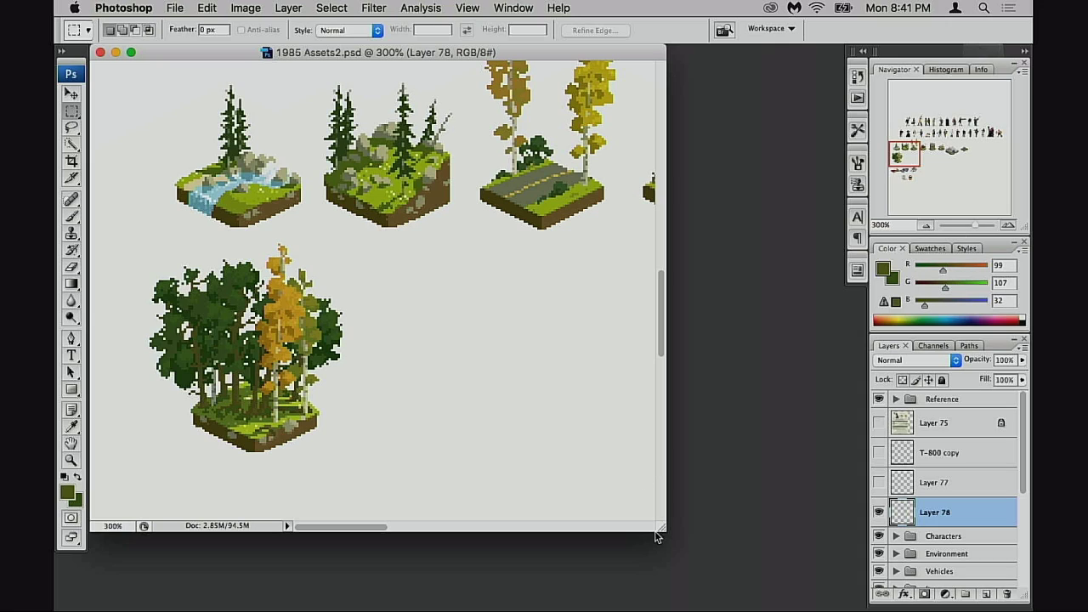
# - Enlarge the document window and look over the character sprites and the isometric environment tiles below them
pyautogui.moveTo(655, 535); pyautogui.dragTo(702, 557)
pyautogui.moveTo(590, 384); pyautogui.dragTo(578, 509)
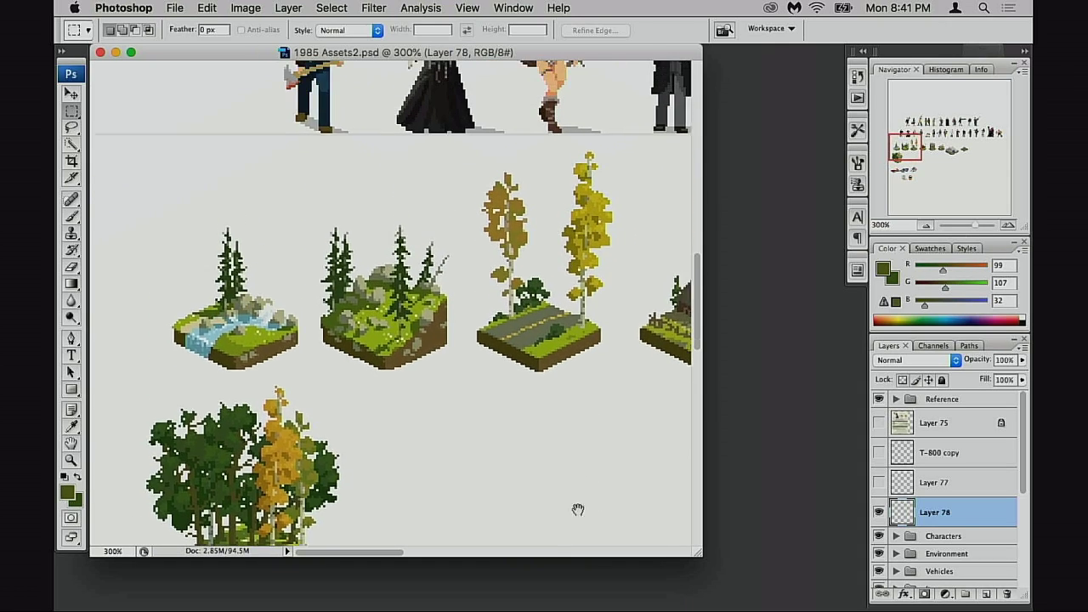
pyautogui.scroll(10, 578, 509)
pyautogui.hscroll(10, 578, 509)
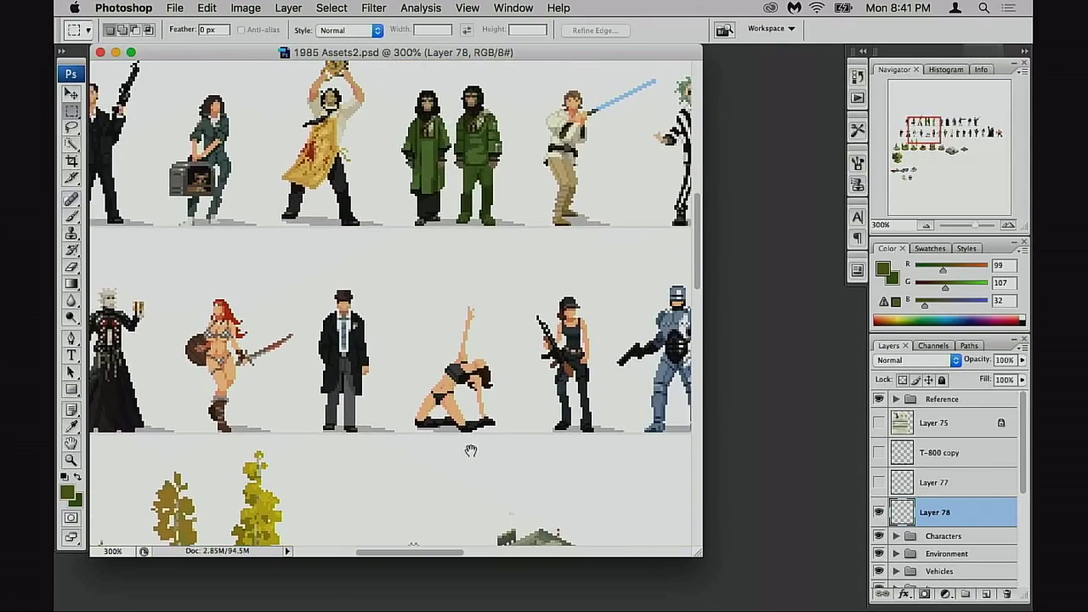
pyautogui.hscroll(4, 509, 446)
pyautogui.scroll(-12, 459, 438)
pyautogui.hscroll(-10, 592, 351)
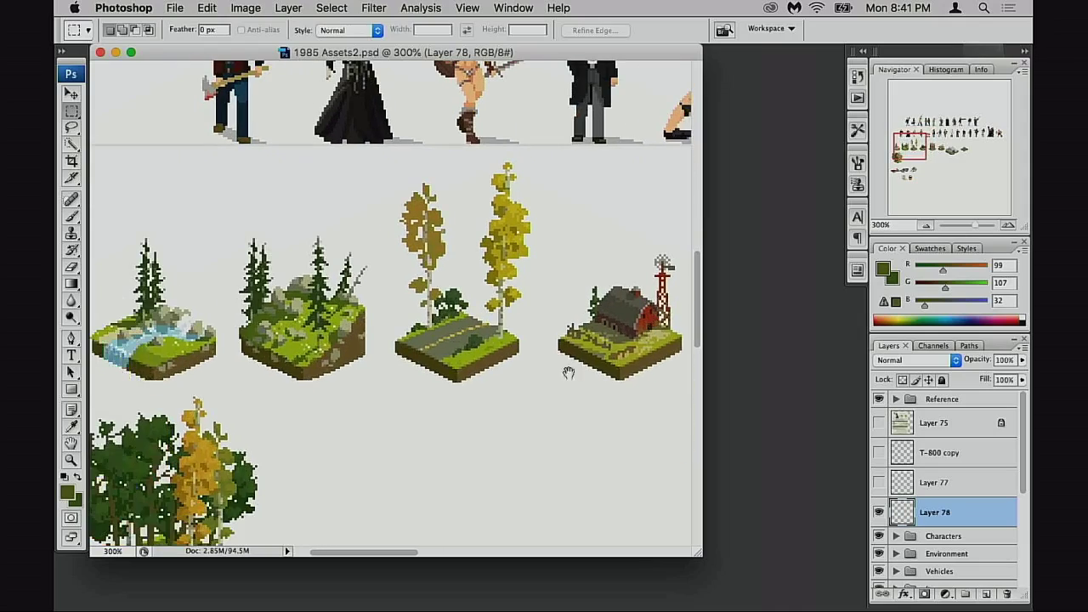
pyautogui.hscroll(-5, 569, 373)
pyautogui.scroll(-8, 555, 364)
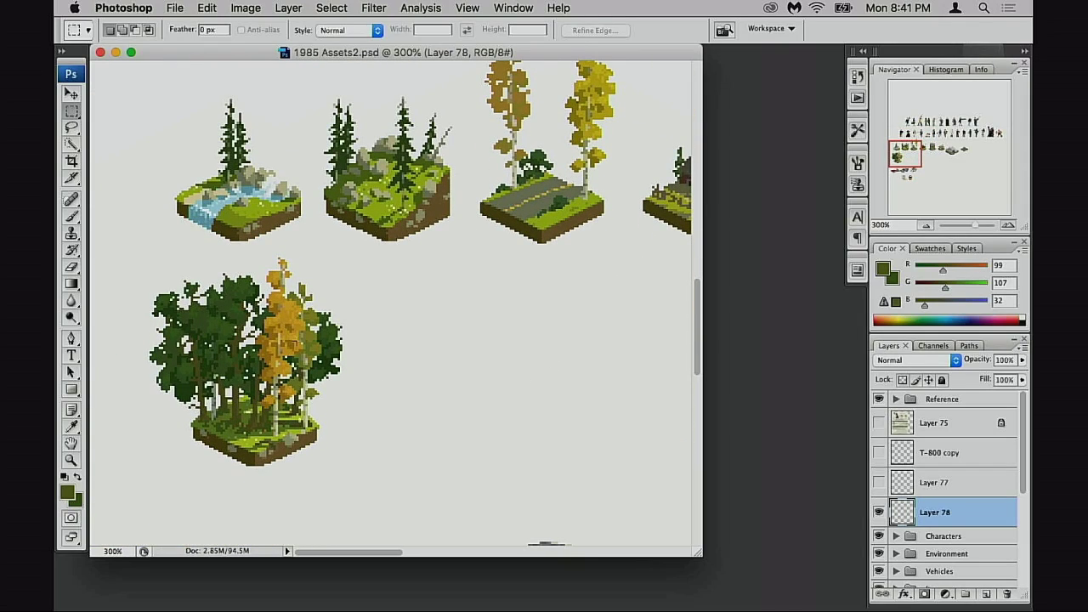
# - Outline the forest tile with a rectangular marquee selection and clear the selection
pyautogui.moveTo(156, 294); pyautogui.dragTo(376, 477)
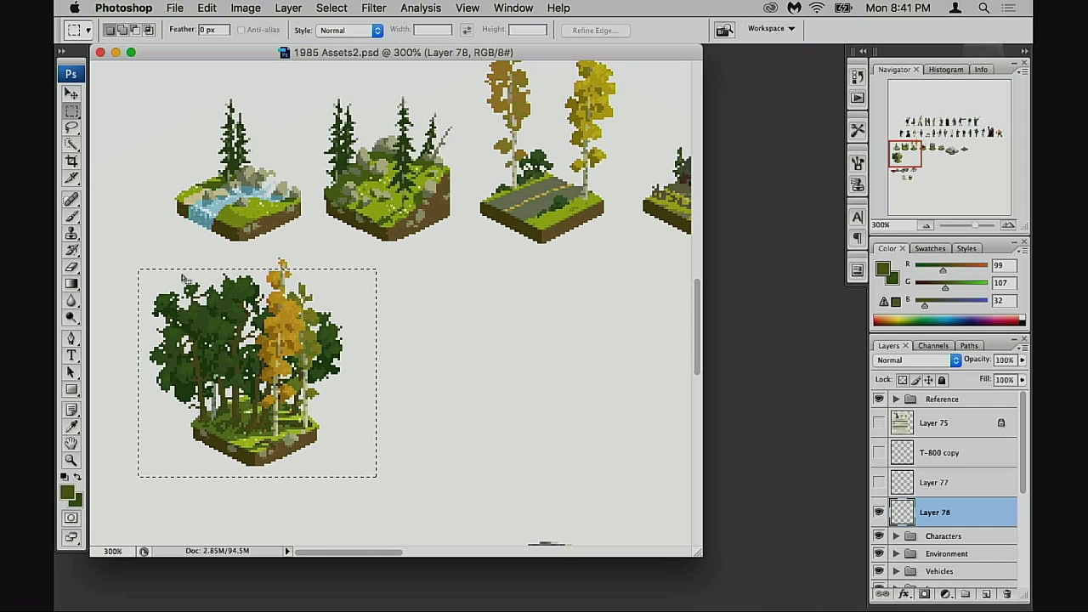
pyautogui.moveTo(141, 248); pyautogui.dragTo(365, 474)
pyautogui.click(398, 427)
# - Enlarge the document window further and inspect the empty space beside the forest tile, between the environment tiles and the cars
pyautogui.scroll(-3, 374, 430)
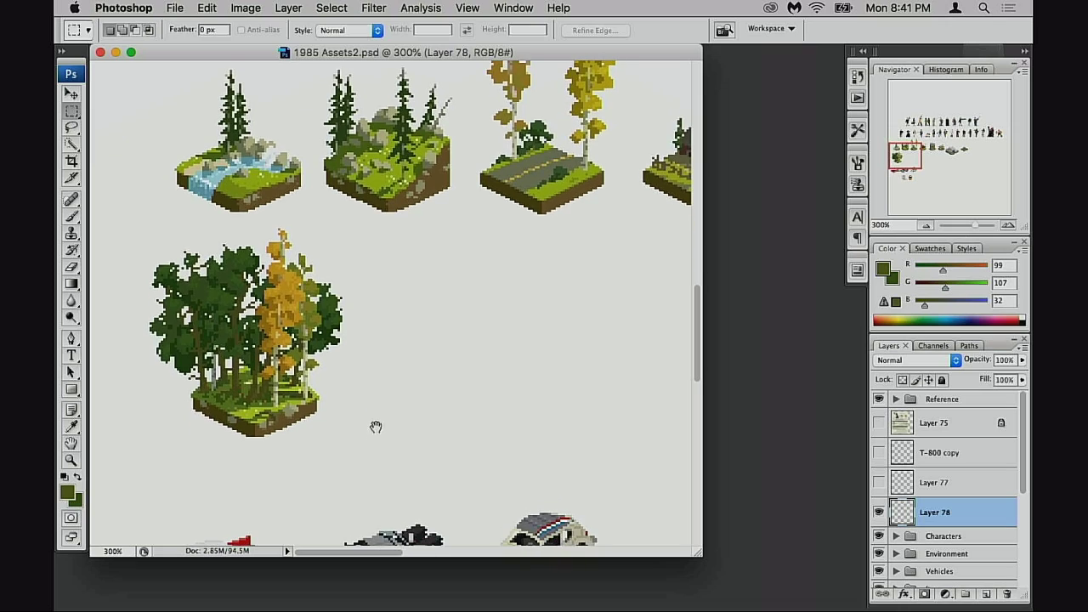
pyautogui.scroll(-5, 451, 420)
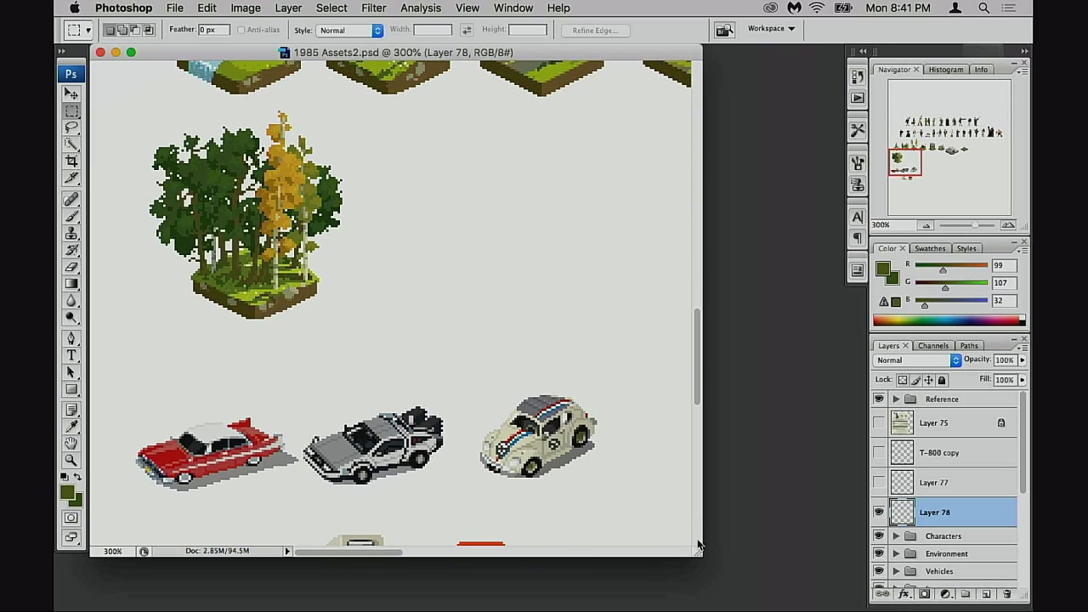
pyautogui.moveTo(697, 543); pyautogui.dragTo(742, 583)
pyautogui.moveTo(493, 373); pyautogui.dragTo(494, 470)
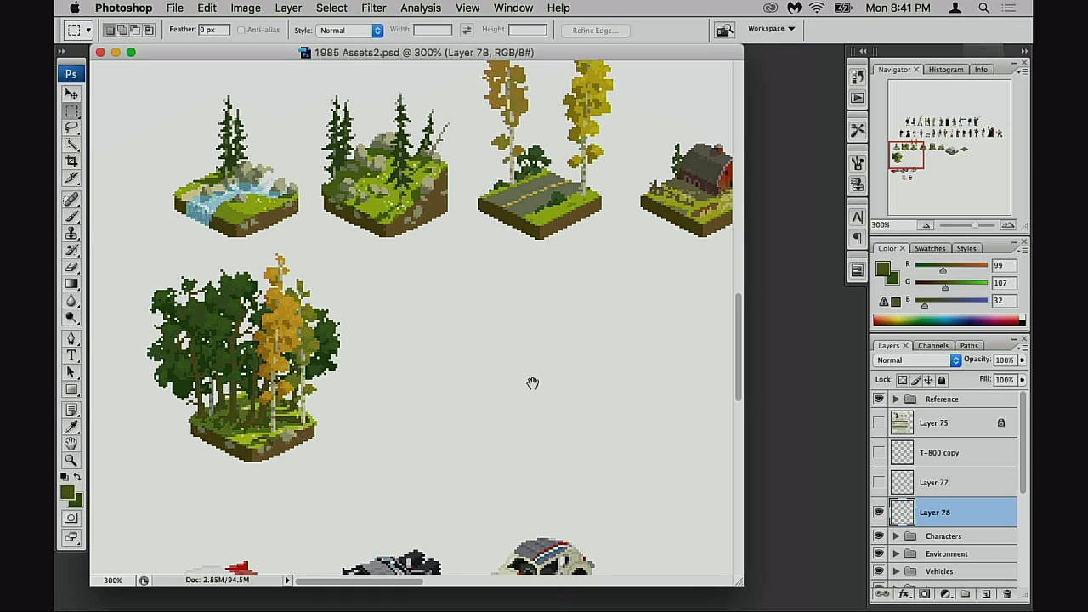
pyautogui.moveTo(535, 389); pyautogui.dragTo(539, 362)
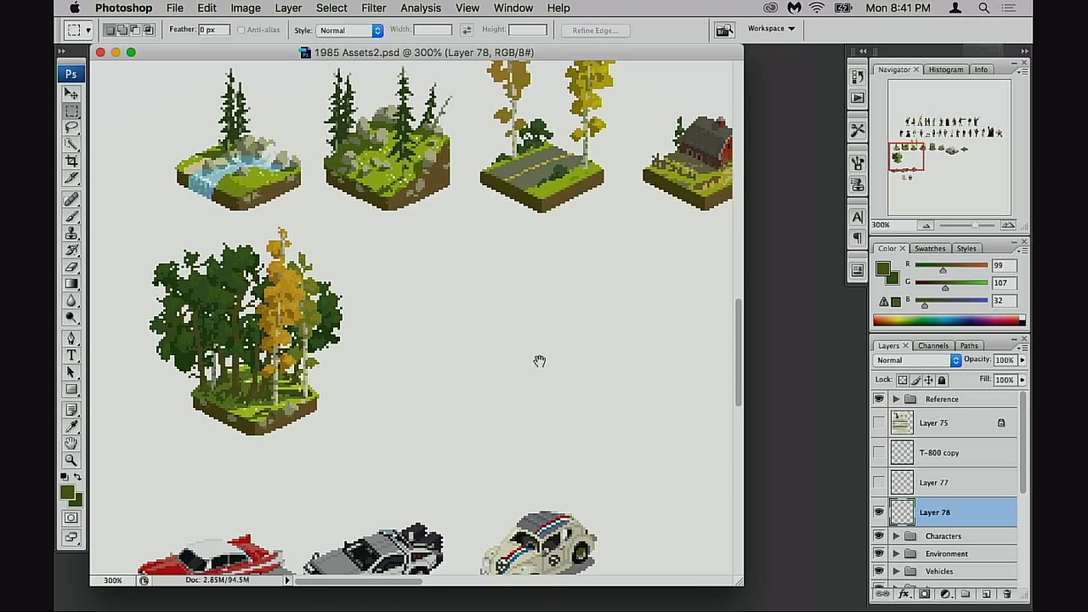
pyautogui.moveTo(526, 409); pyautogui.dragTo(500, 378)
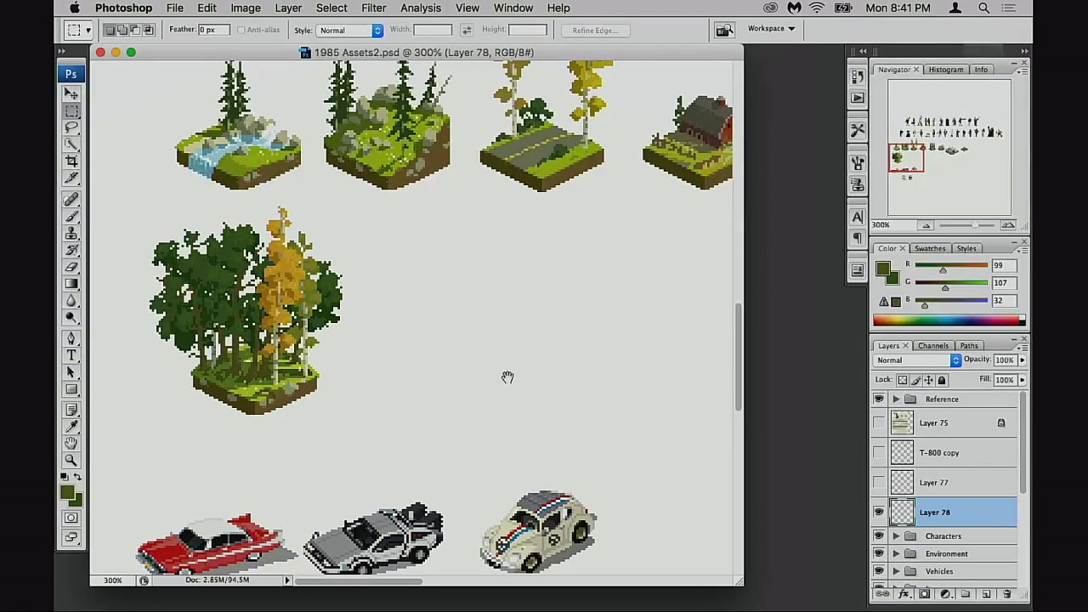
pyautogui.hscroll(4, 505, 377)
pyautogui.scroll(1, 505, 377)
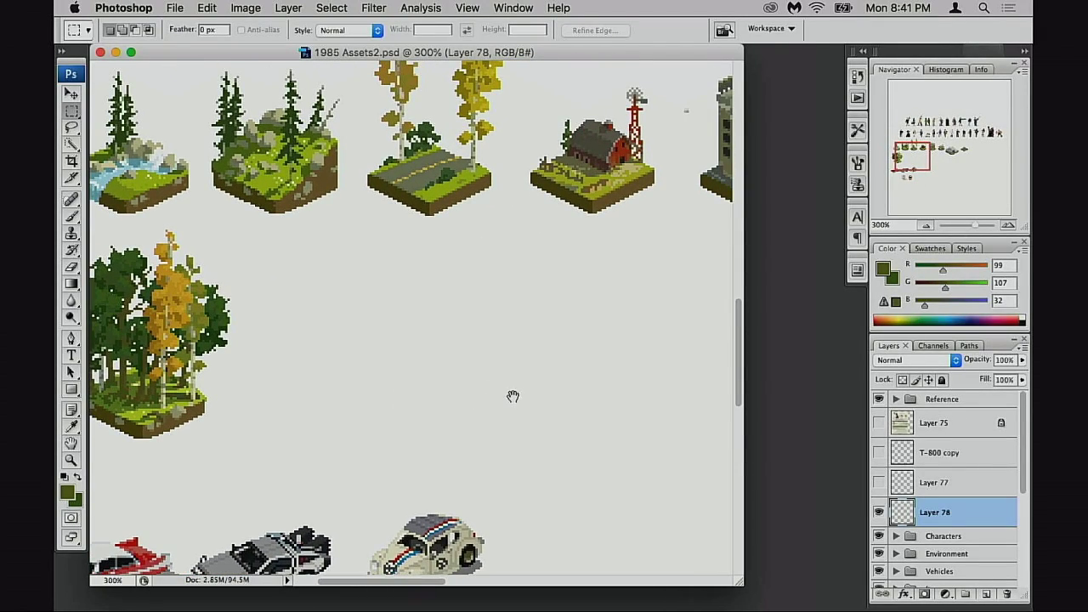
pyautogui.hscroll(2, 476, 411)
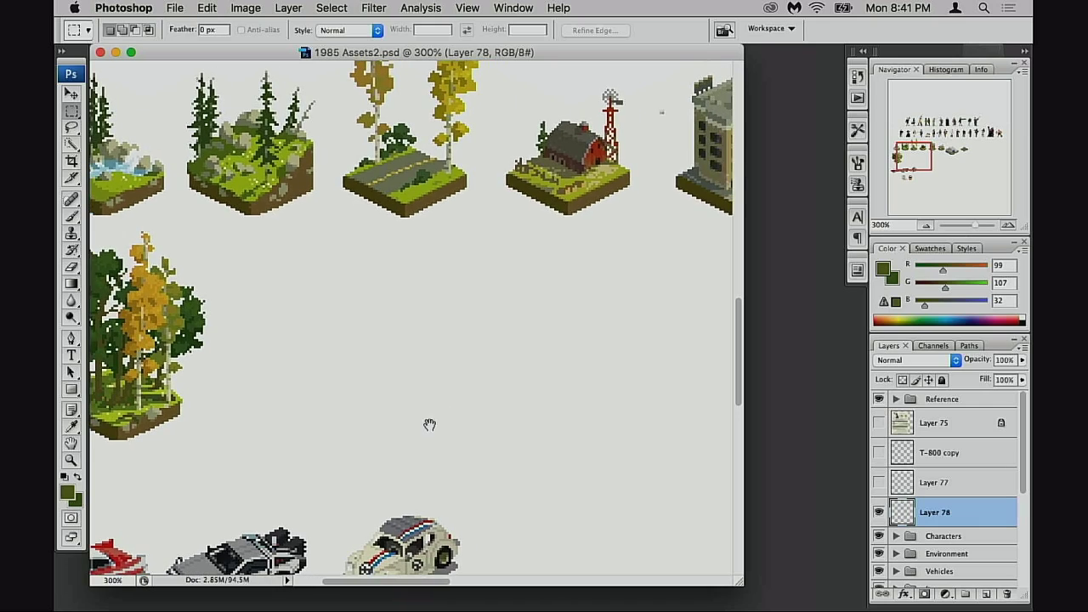
pyautogui.hscroll(-3, 429, 425)
pyautogui.scroll(-1, 429, 425)
pyautogui.hscroll(-1, 467, 413)
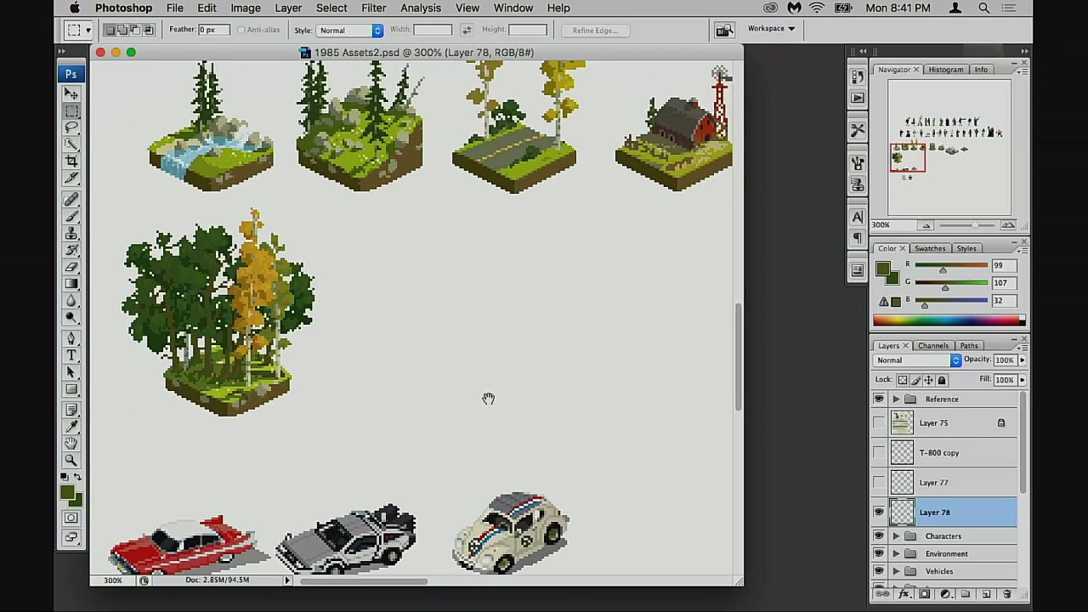
pyautogui.scroll(3, 501, 402)
pyautogui.hscroll(1, 500, 403)
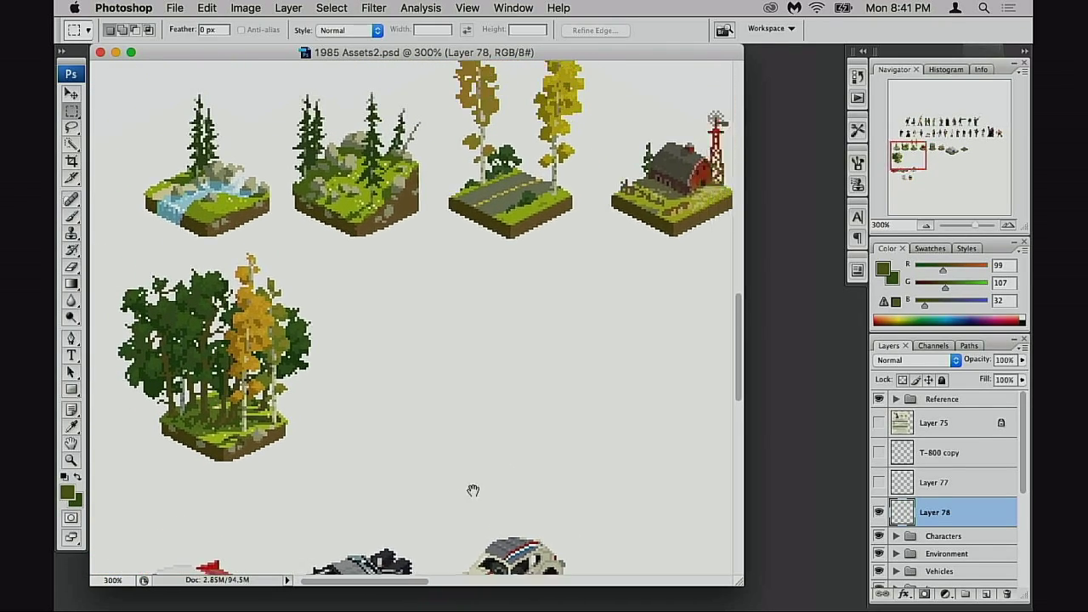
# - Examine the barn, apartment building, gas station and hospital tiles in the environment row at close range
pyautogui.moveTo(431, 173); pyautogui.dragTo(427, 340)
pyautogui.hscroll(6, 588, 371)
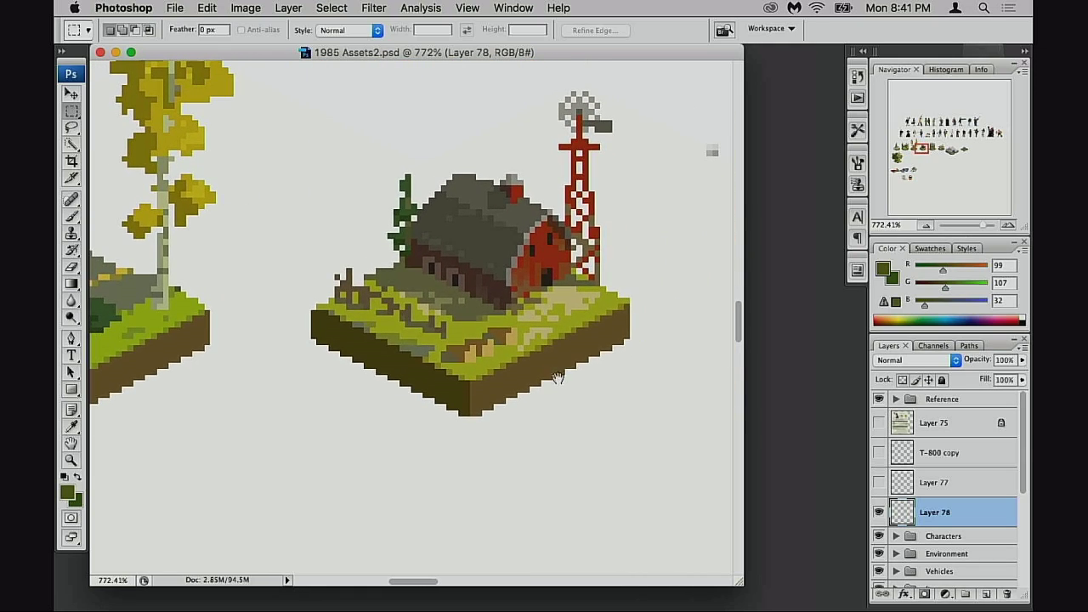
pyautogui.hscroll(3, 455, 395)
pyautogui.hscroll(5, 455, 395)
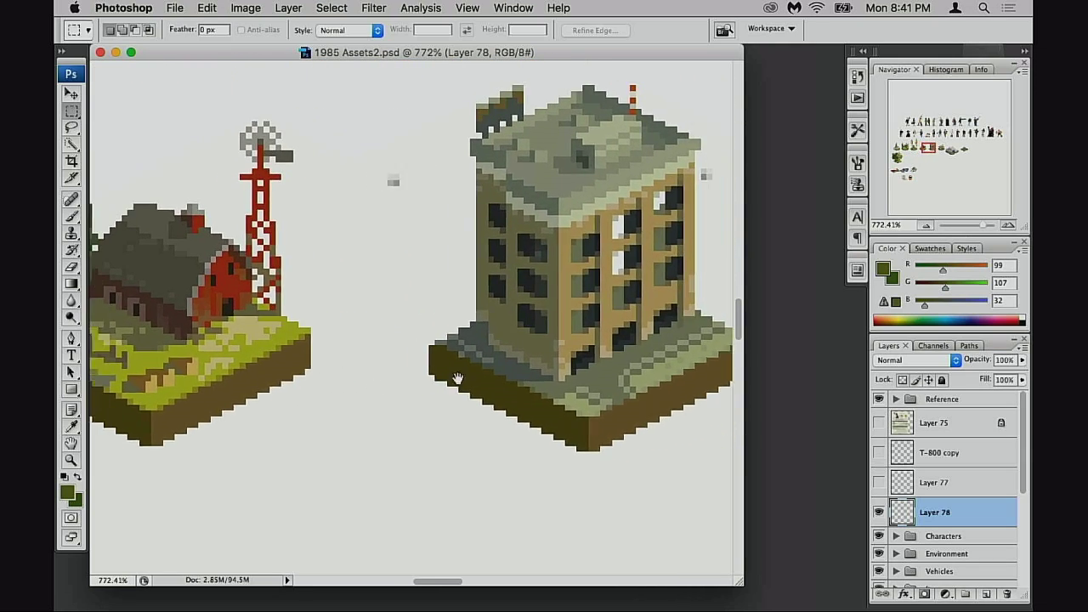
pyautogui.hscroll(-4, 455, 357)
pyautogui.hscroll(4, 432, 371)
pyautogui.hscroll(10, 432, 370)
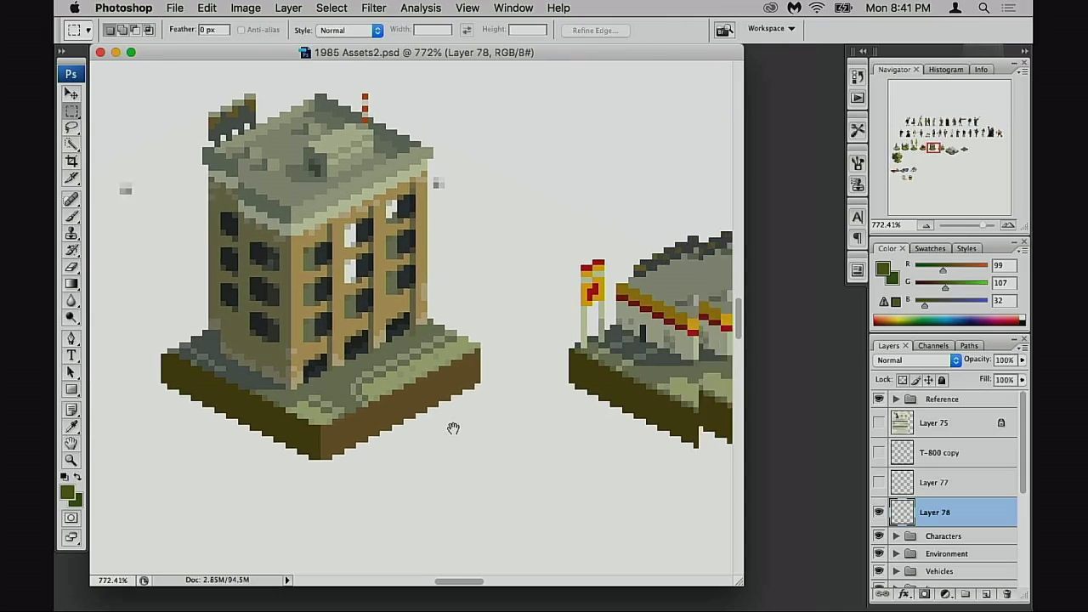
pyautogui.scroll(1, 481, 415)
pyautogui.hscroll(10, 446, 416)
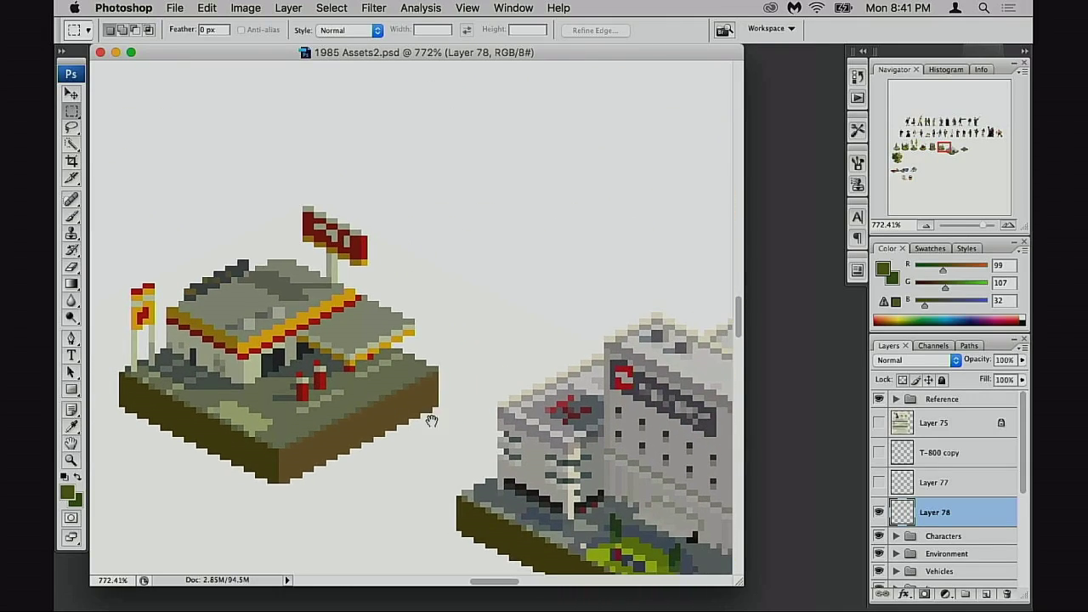
pyautogui.keyDown('alt'); pyautogui.click(492, 408); pyautogui.keyUp('alt')
pyautogui.keyDown('alt'); pyautogui.click(499, 412); pyautogui.keyUp('alt')
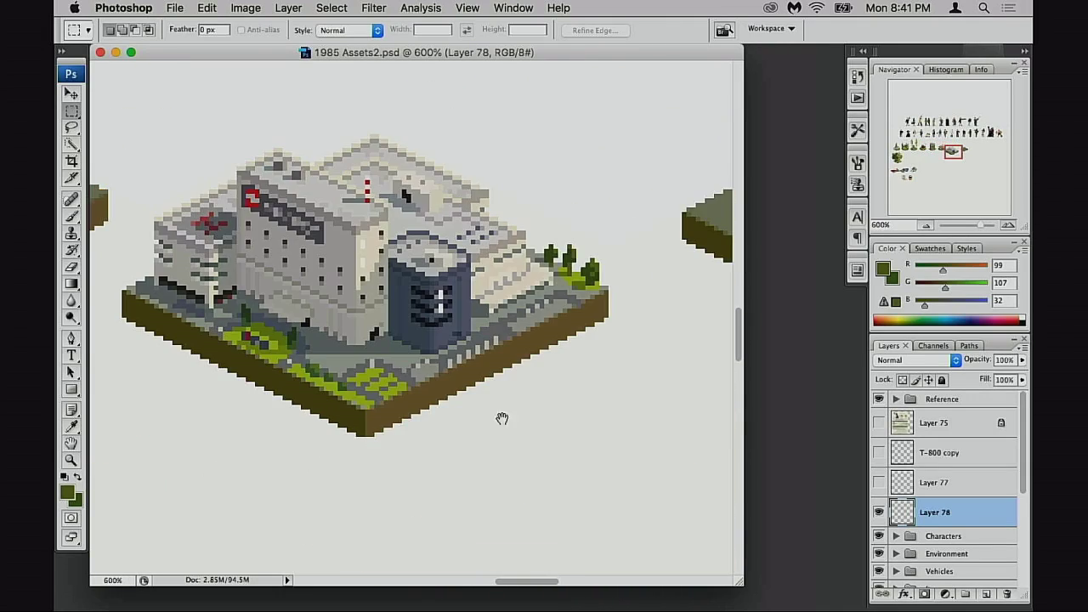
pyautogui.moveTo(502, 417); pyautogui.dragTo(338, 440)
# - Return to the forest tile and examine its trees, birch trunks and grassy base up close
pyautogui.hscroll(-15, 338, 439)
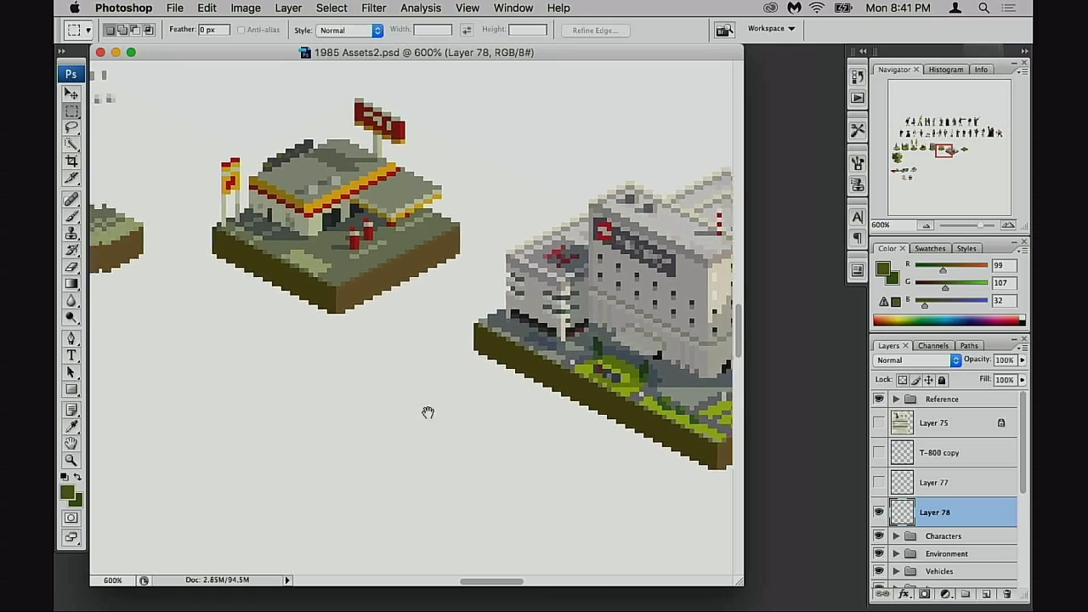
pyautogui.hscroll(-5, 522, 413)
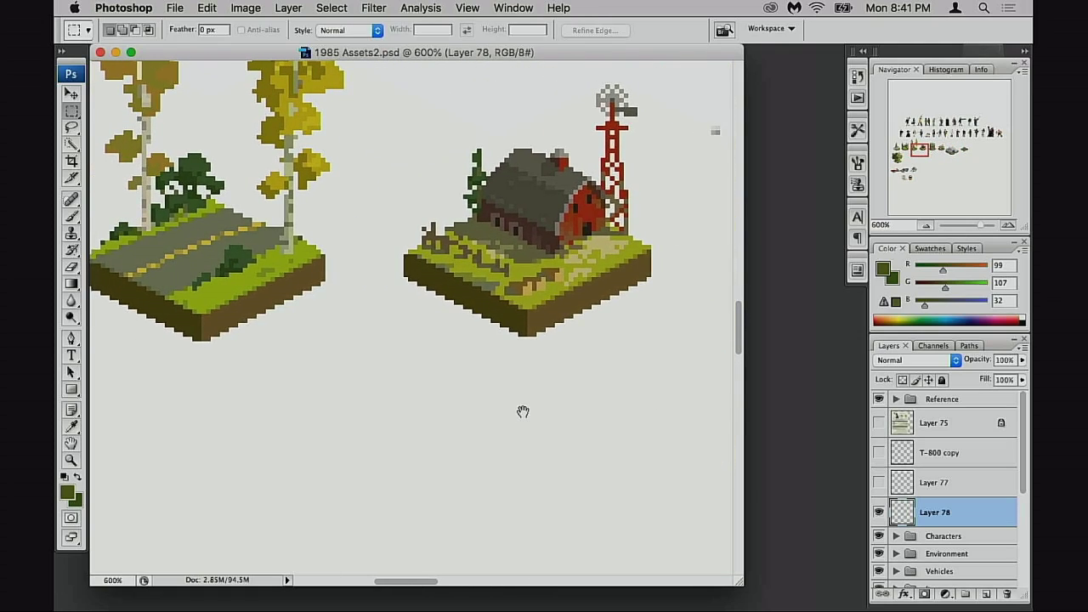
pyautogui.hscroll(-10, 457, 408)
pyautogui.hscroll(-8, 417, 405)
pyautogui.scroll(-8, 502, 376)
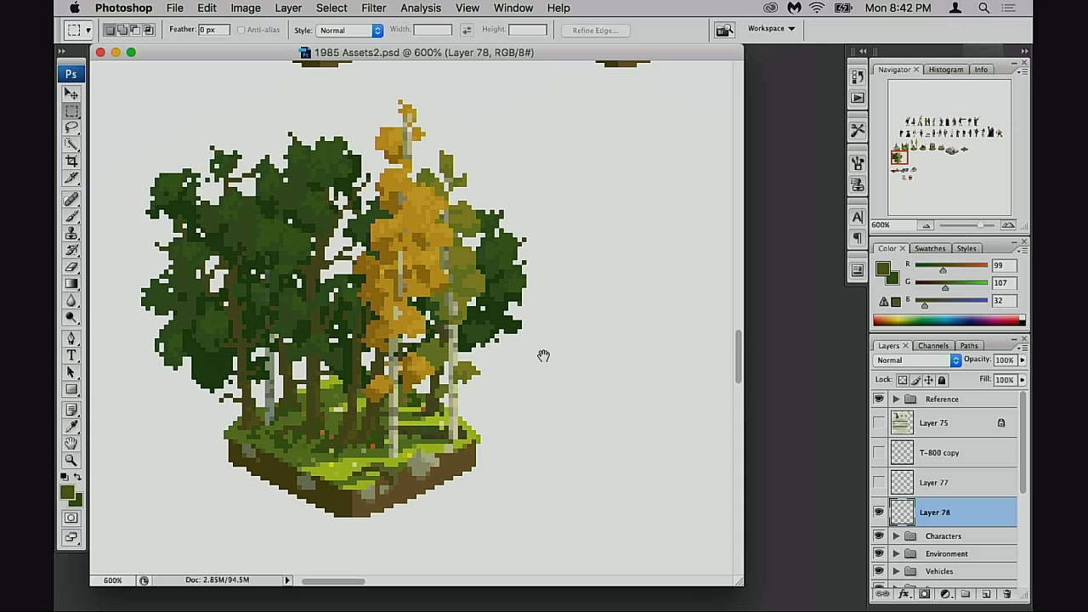
pyautogui.moveTo(543, 356); pyautogui.dragTo(532, 395)
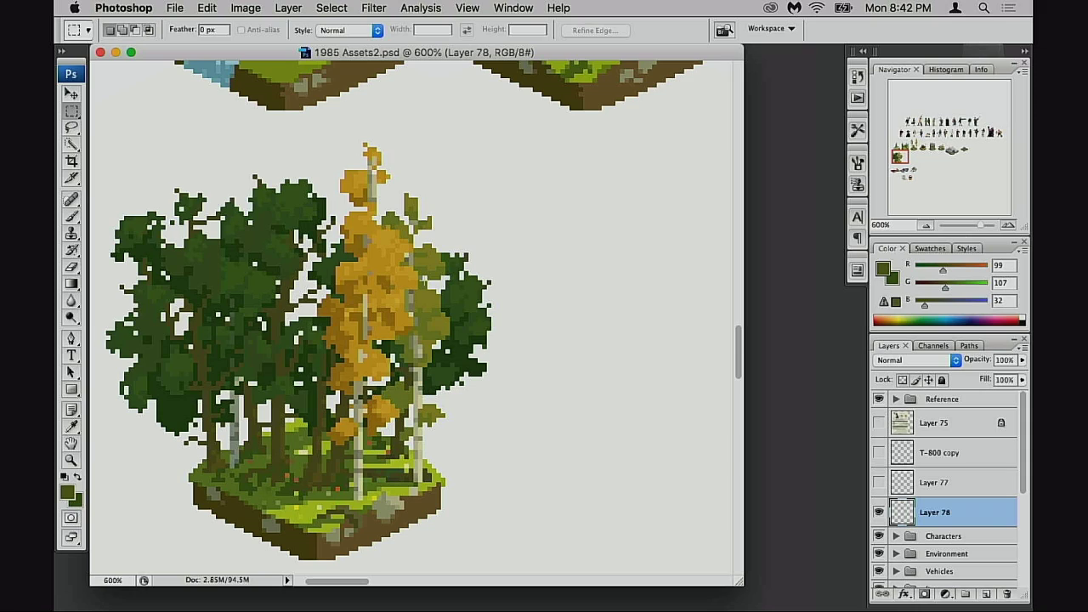
# - Switch to Google Chrome and arrange its new-tab window so it fits on the screen
pyautogui.moveTo(330, 605)
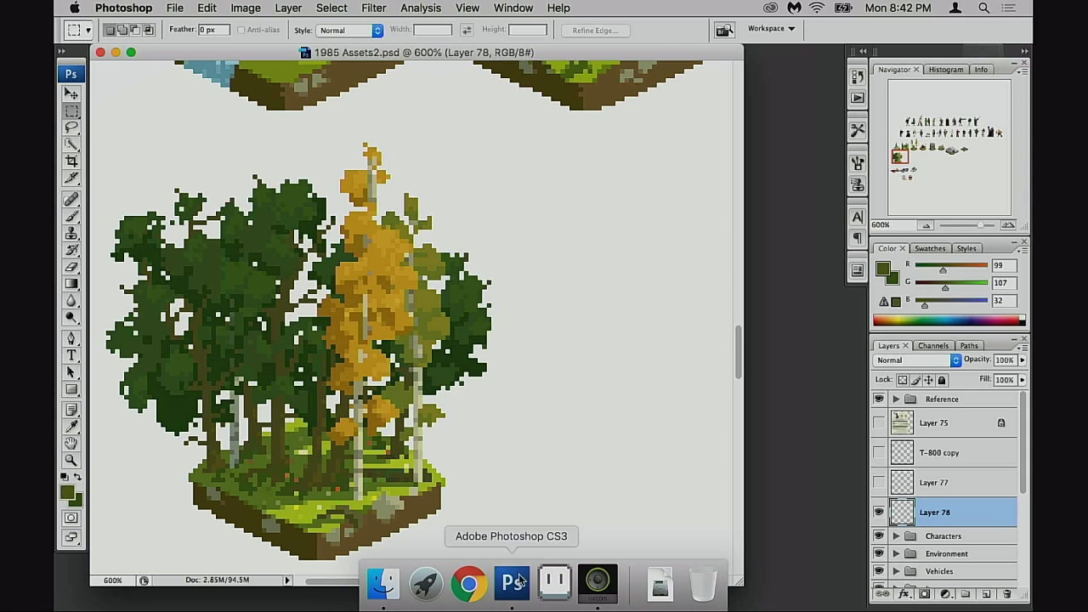
pyautogui.click(469, 583)
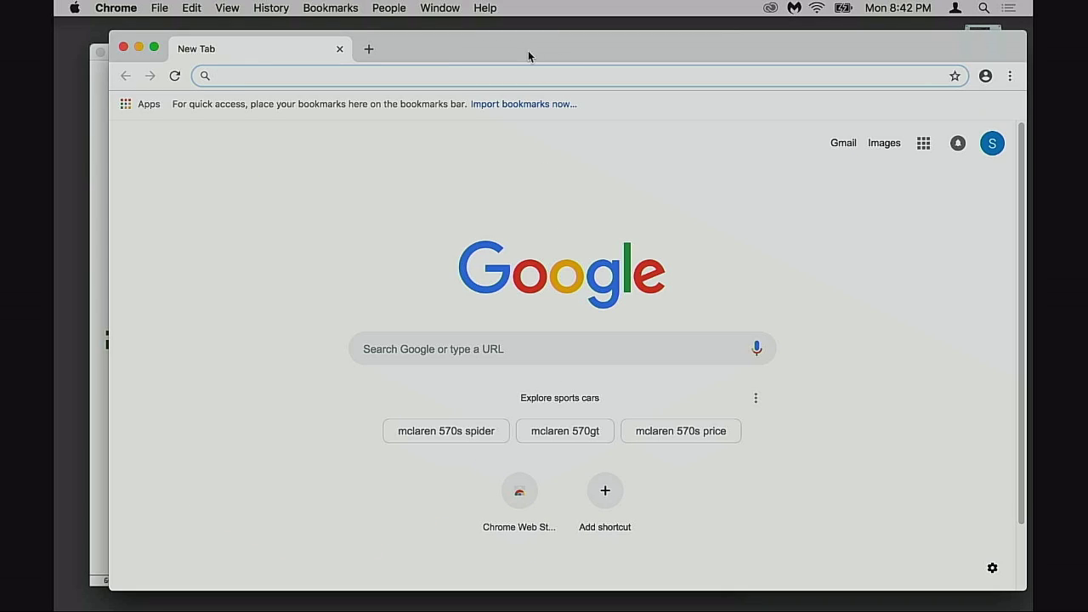
pyautogui.moveTo(528, 51); pyautogui.dragTo(495, 42)
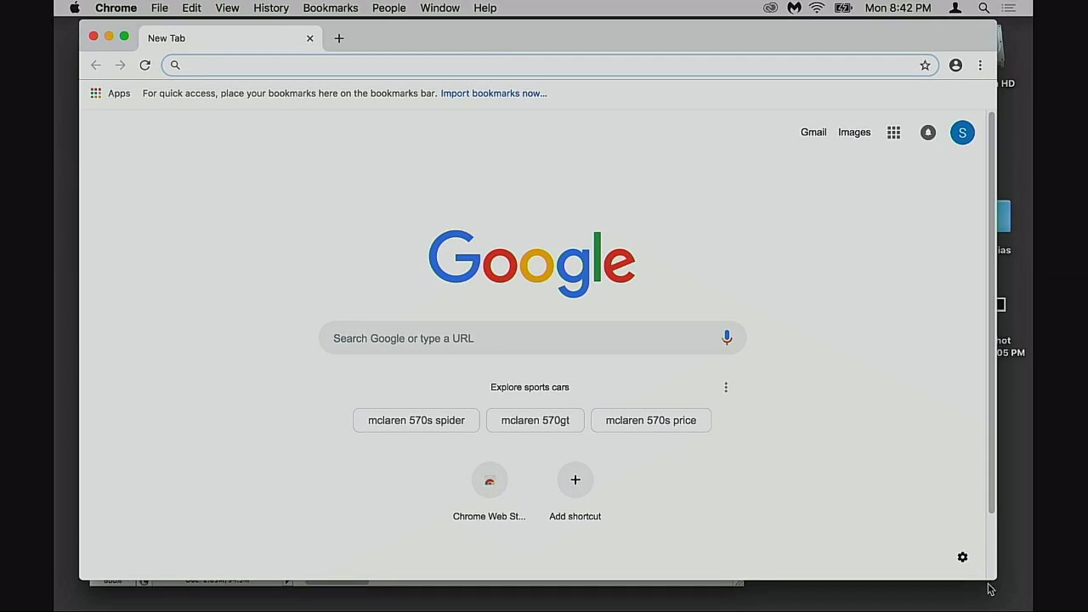
pyautogui.moveTo(995, 580); pyautogui.dragTo(991, 593)
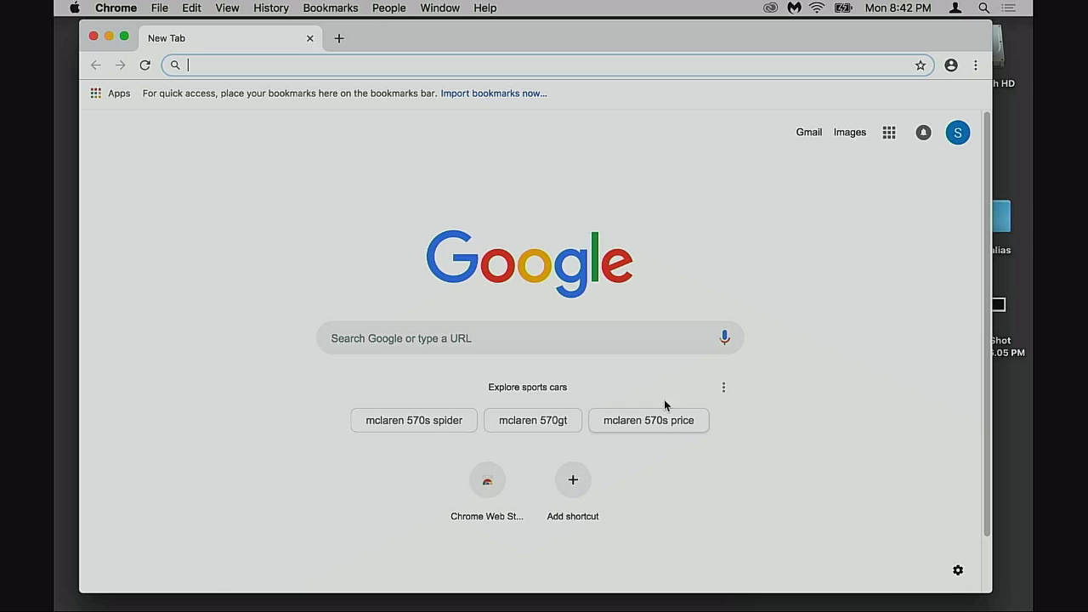
pyautogui.moveTo(427, 44); pyautogui.dragTo(418, 42)
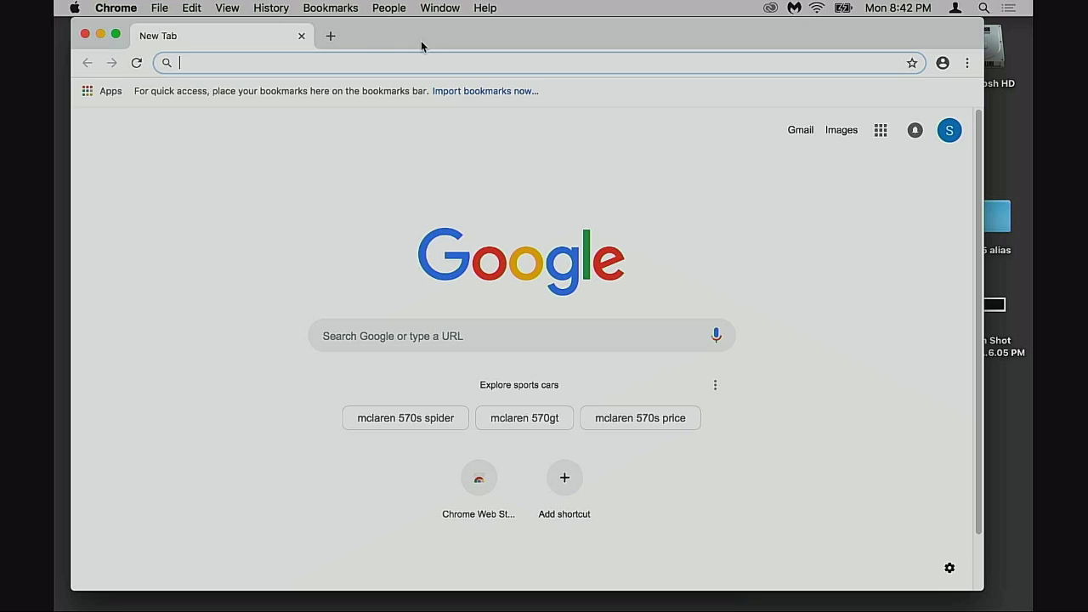
pyautogui.moveTo(433, 38); pyautogui.dragTo(459, 38)
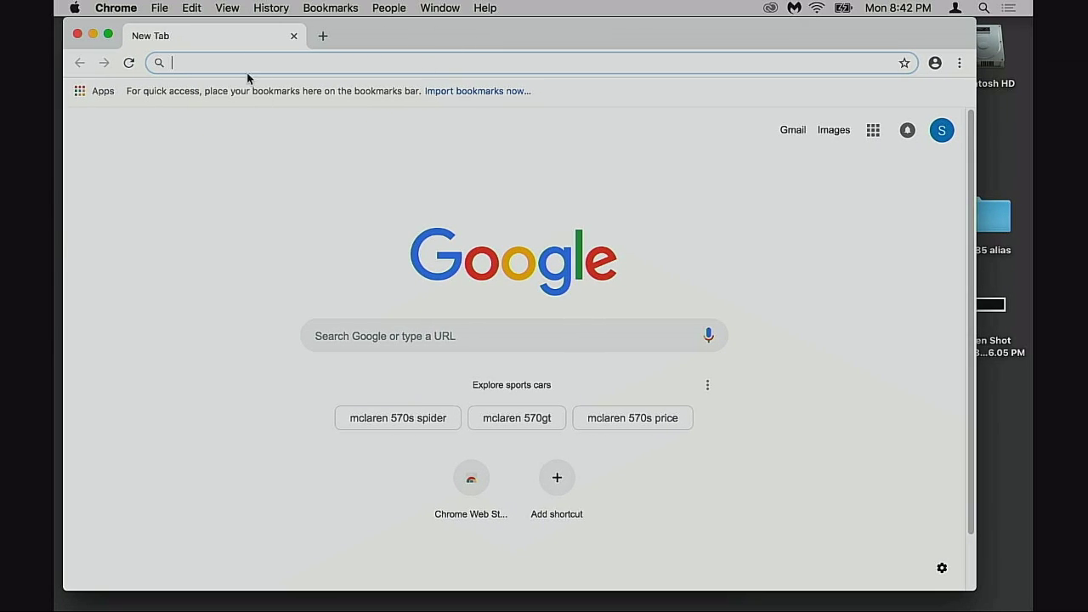
# - Search Google for "shack" and show the image results
pyautogui.write('shack')
pyautogui.press('Return')
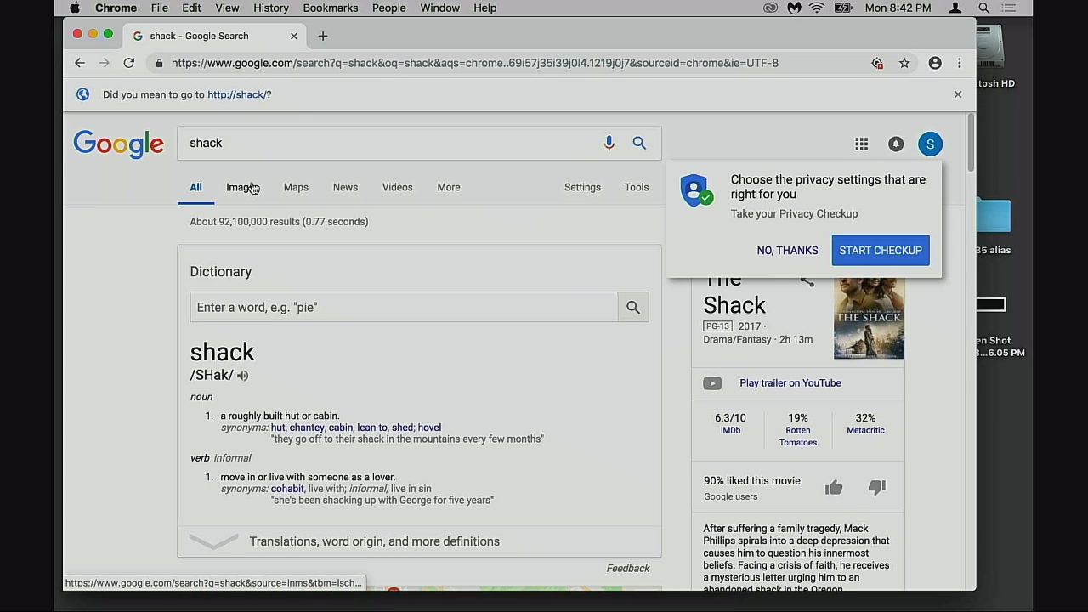
pyautogui.click(250, 189)
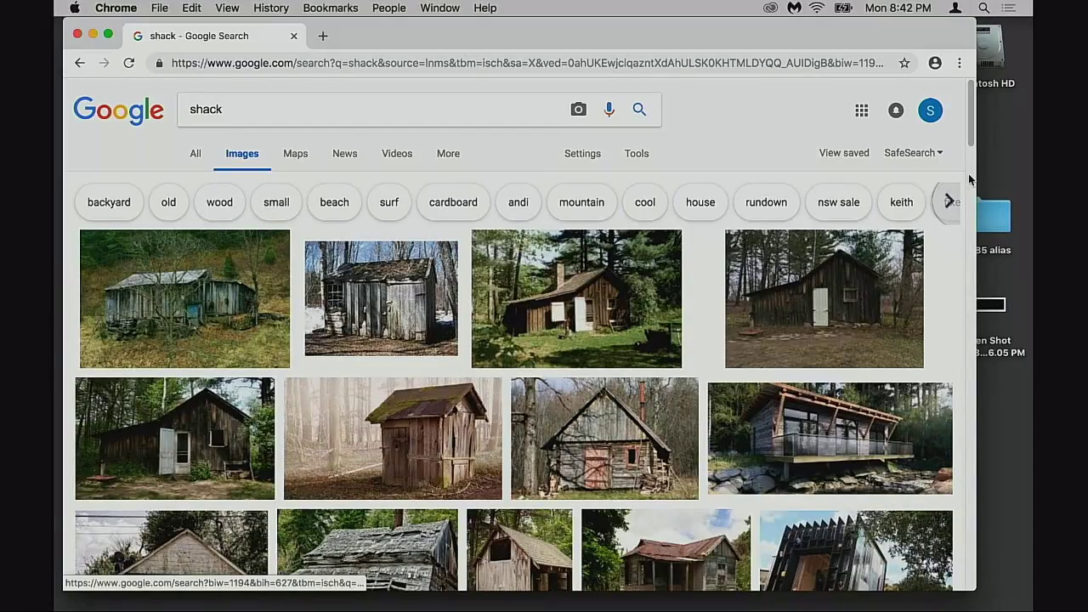
# - Browse the shack image results for a weathered wooden building suitable as a tile reference
pyautogui.scroll(-5, 969, 174)
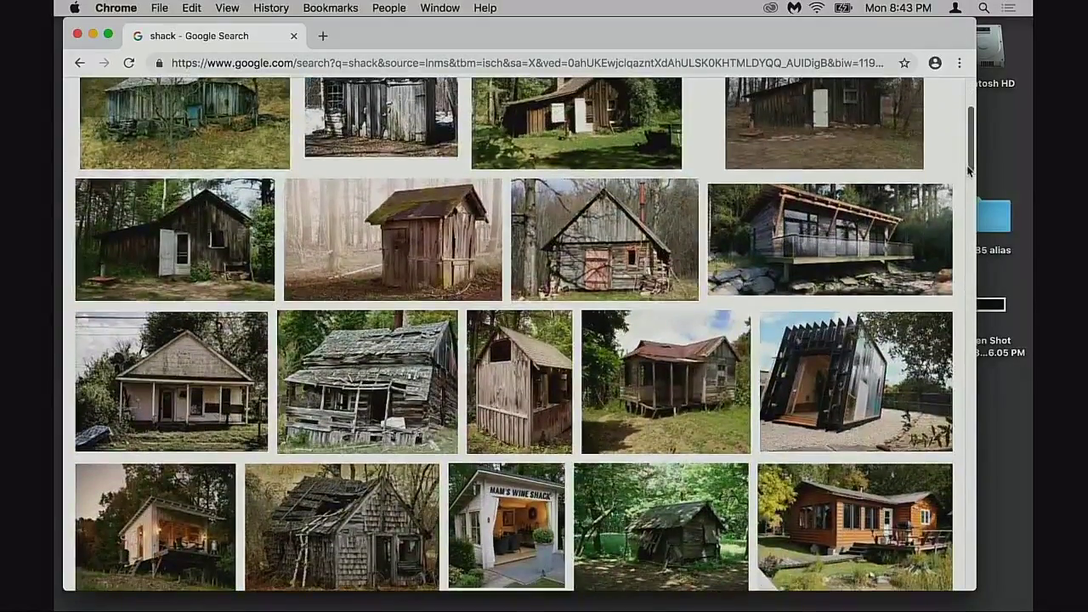
pyautogui.moveTo(969, 170); pyautogui.dragTo(973, 114)
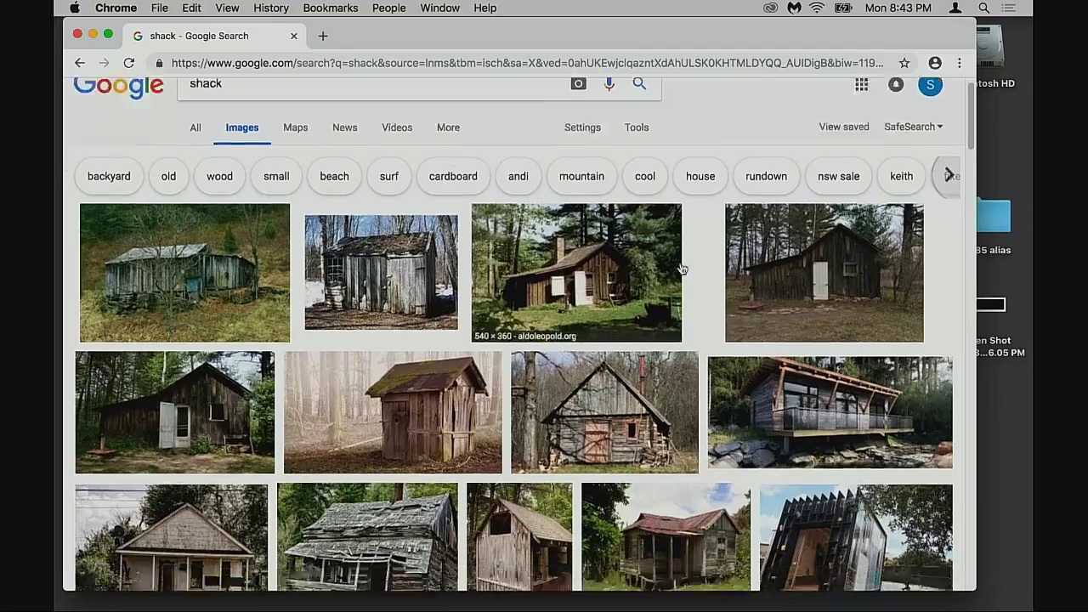
pyautogui.scroll(-4, 679, 274)
pyautogui.scroll(-3, 679, 272)
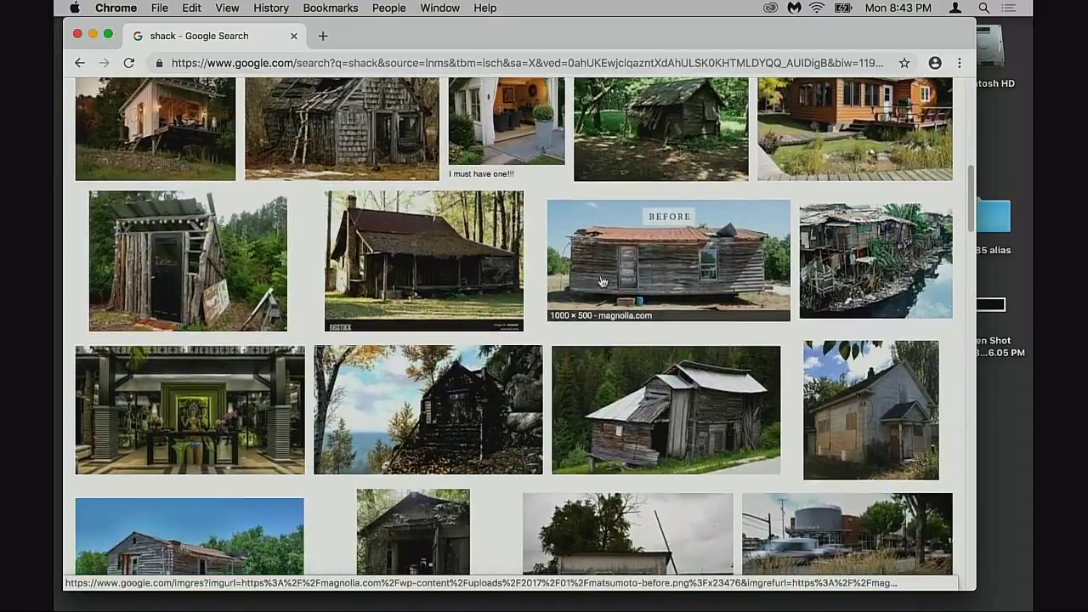
pyautogui.scroll(-3, 607, 296)
pyautogui.scroll(-1, 607, 296)
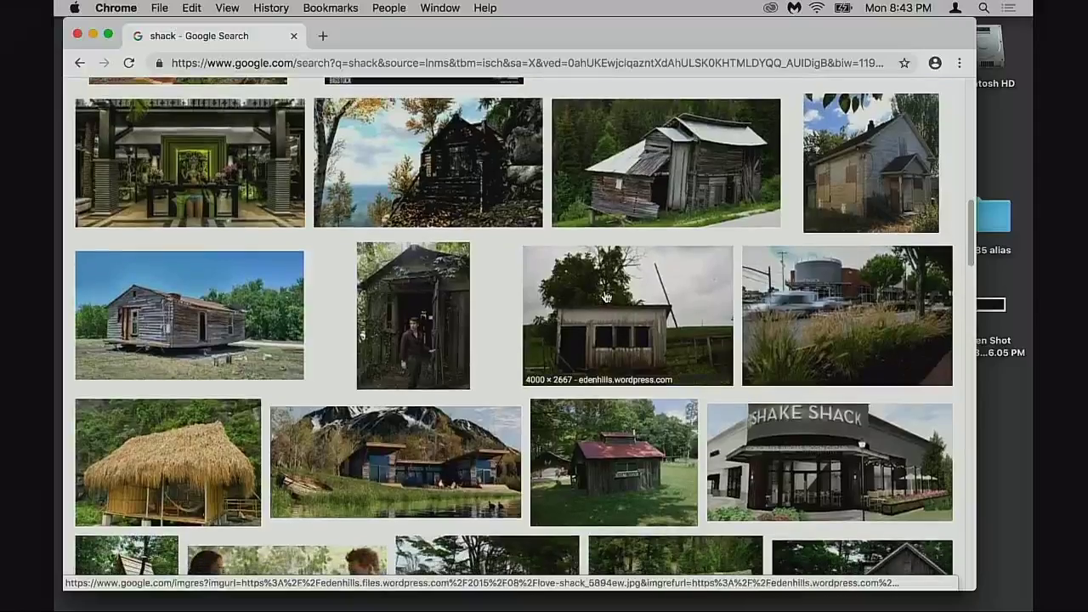
pyautogui.scroll(-3, 606, 298)
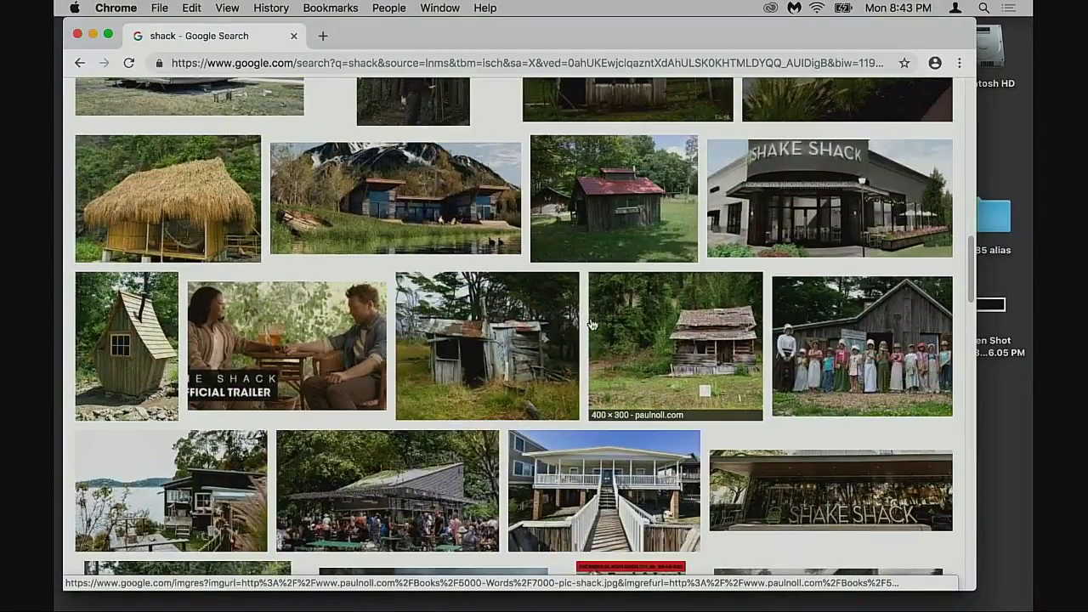
pyautogui.scroll(-1, 591, 326)
pyautogui.scroll(-3, 591, 325)
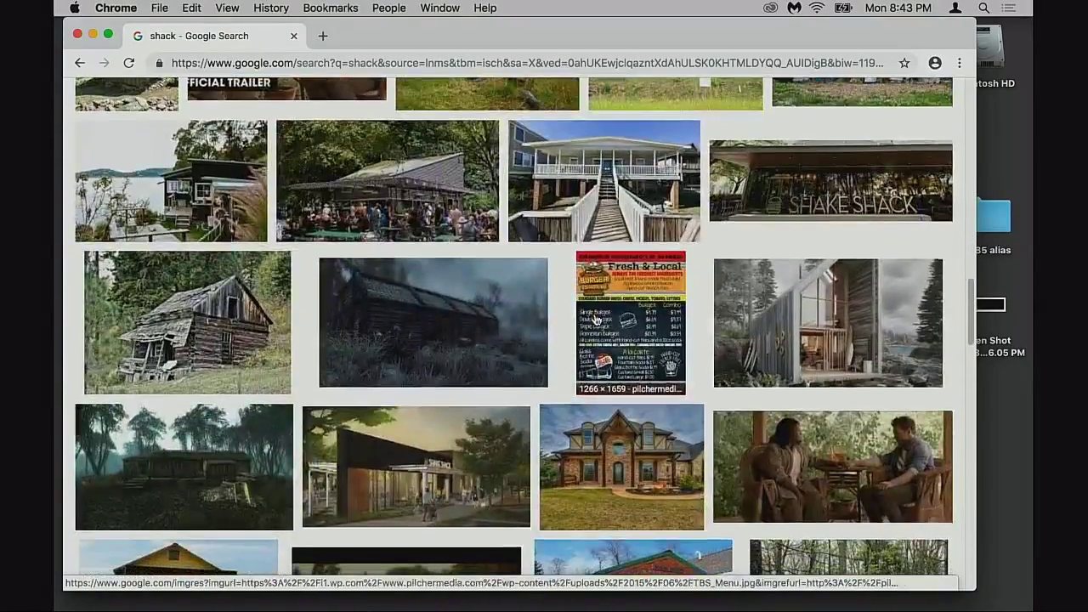
# - Preview the Pixabay ramshackle log shack on the grassy slope and look through the results below it
pyautogui.click(261, 365)
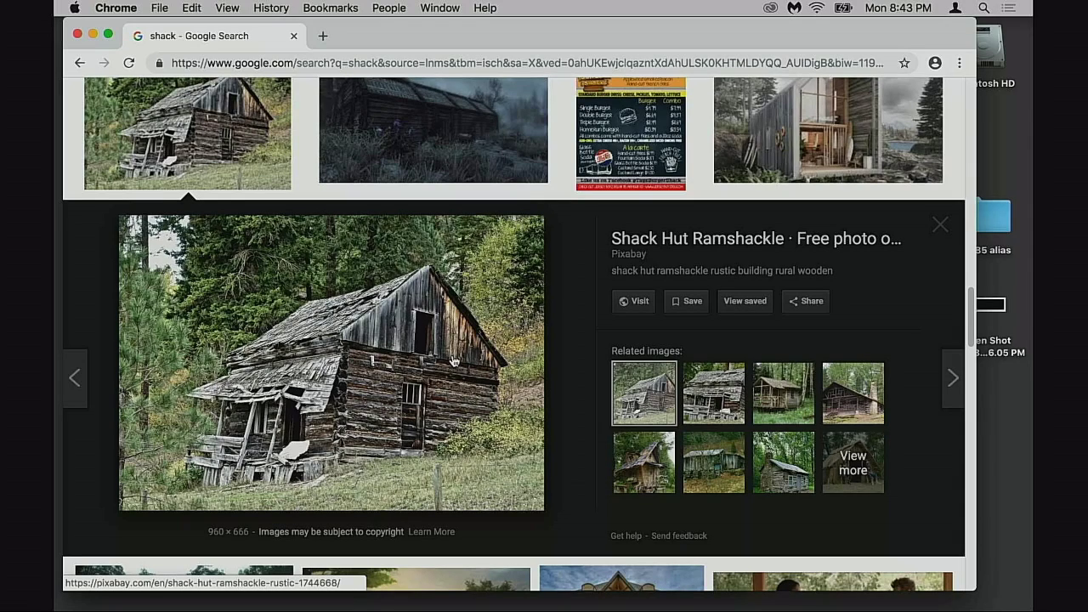
pyautogui.scroll(-2, 459, 370)
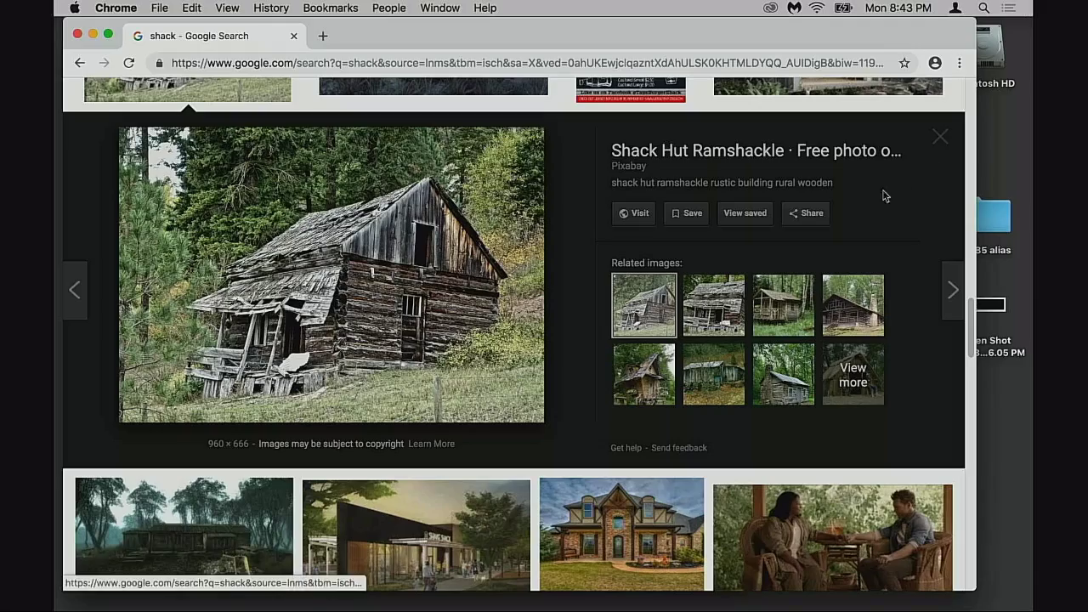
pyautogui.scroll(-5, 881, 194)
pyautogui.scroll(-2, 832, 236)
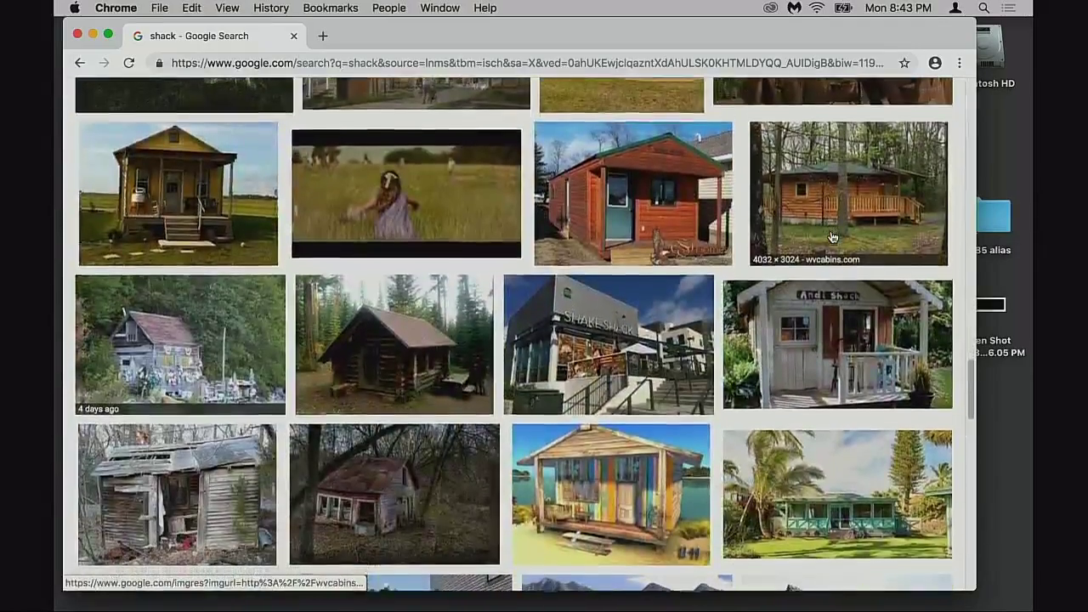
# - Return to the earlier results and preview the raised porch shack with the rusty red roof, closing the preview after viewing it
pyautogui.scroll(6, 832, 238)
pyautogui.scroll(4, 832, 240)
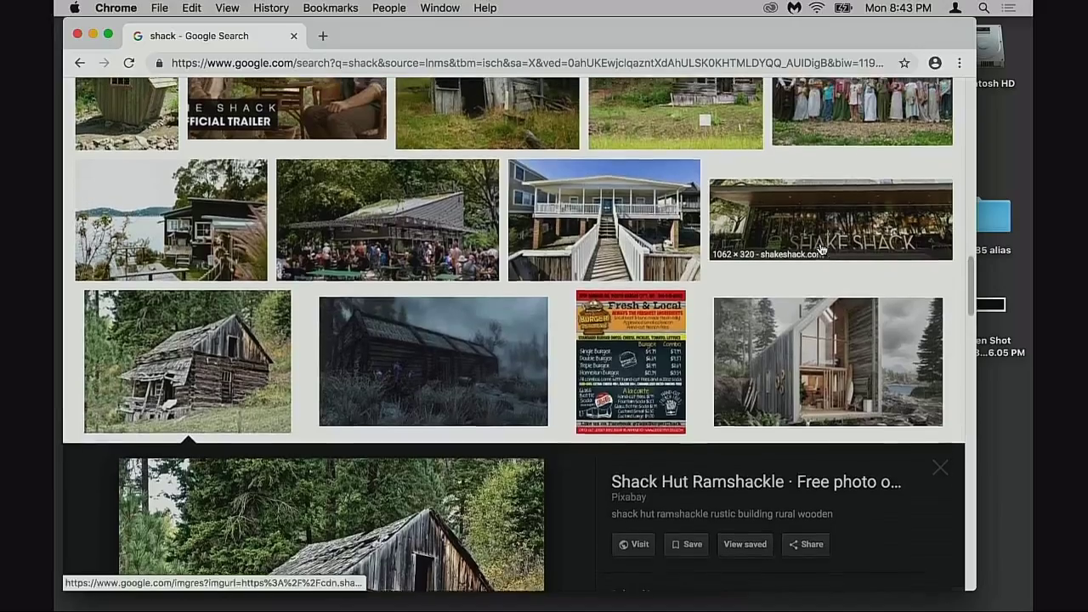
pyautogui.scroll(4, 821, 248)
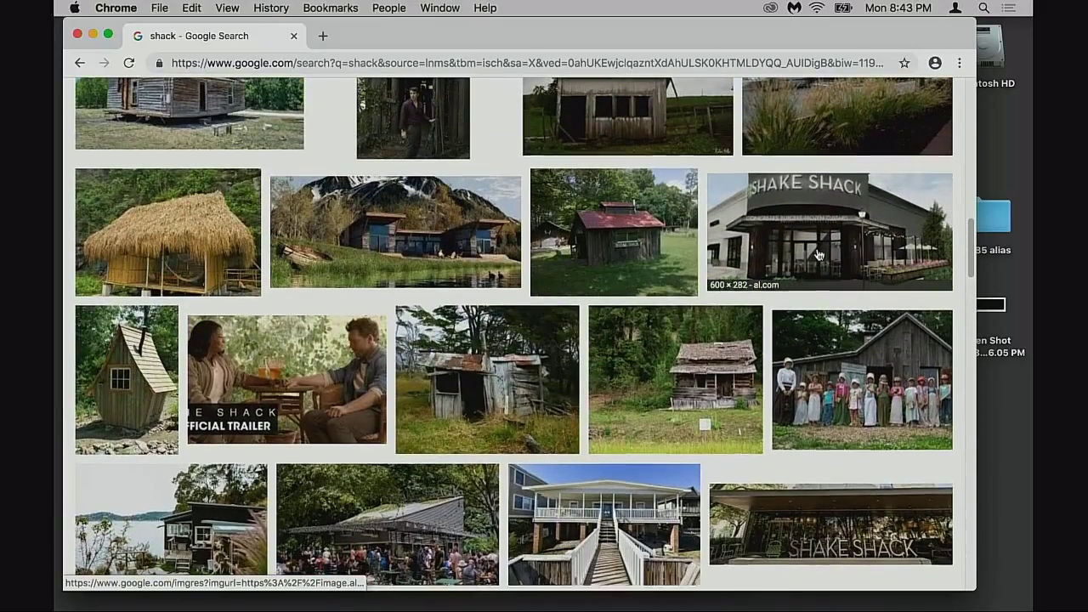
pyautogui.scroll(3, 821, 248)
pyautogui.scroll(4, 816, 252)
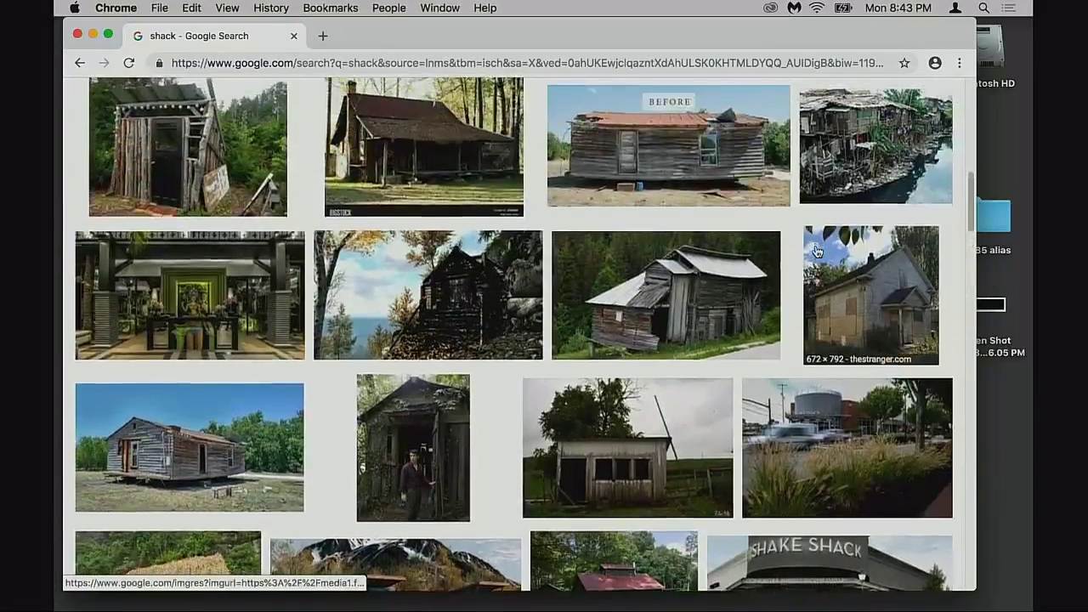
pyautogui.scroll(3, 816, 252)
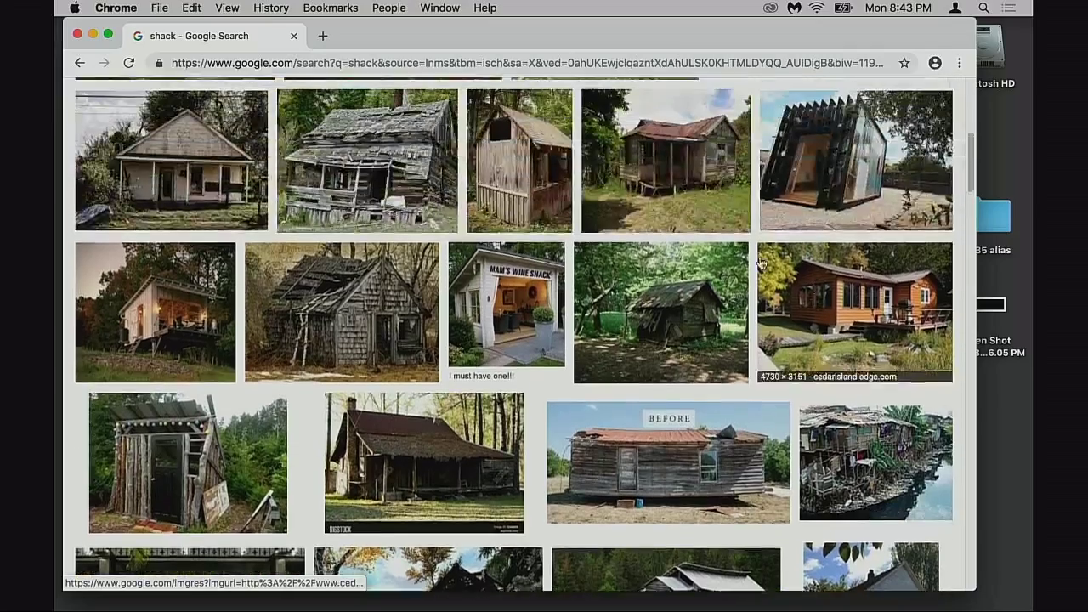
pyautogui.click(697, 248)
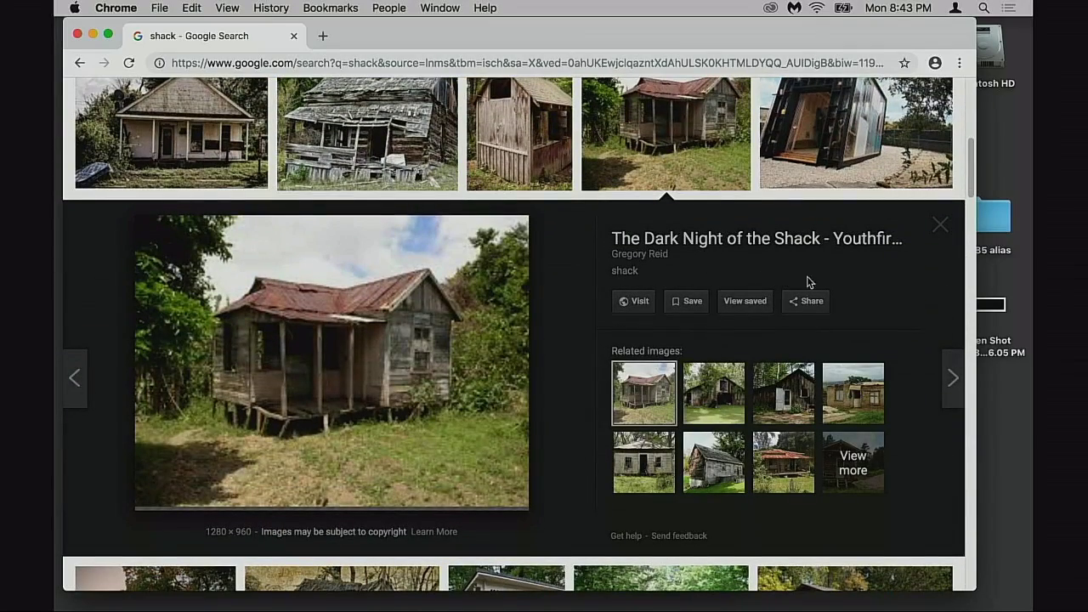
pyautogui.click(941, 226)
pyautogui.scroll(3, 410, 363)
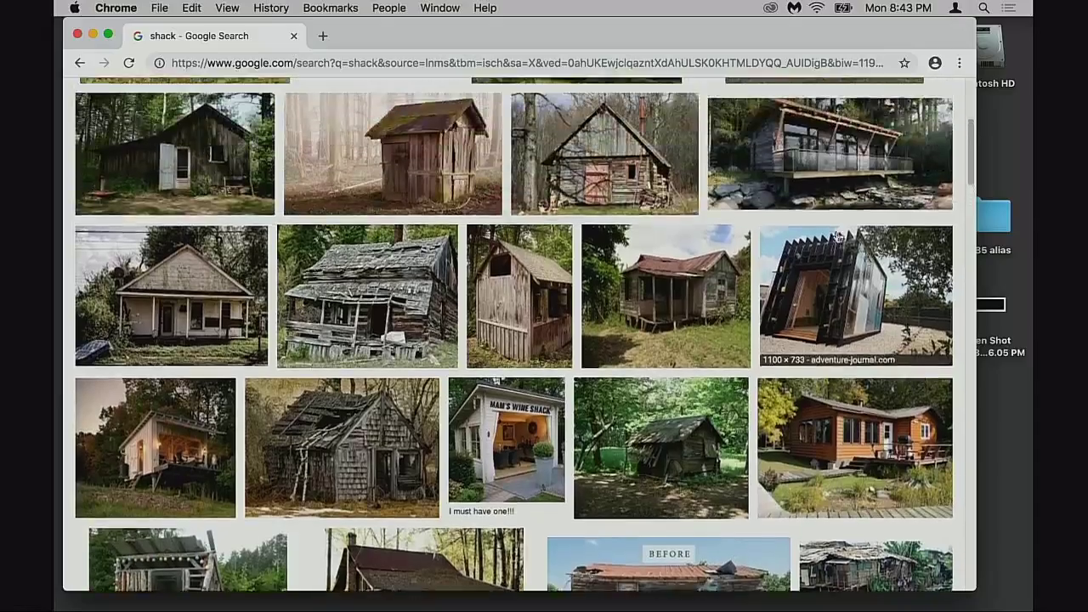
# - Preview the ramshackle hut with the broken porch and the dark plank shack with the white door, closing each preview
pyautogui.click(409, 363)
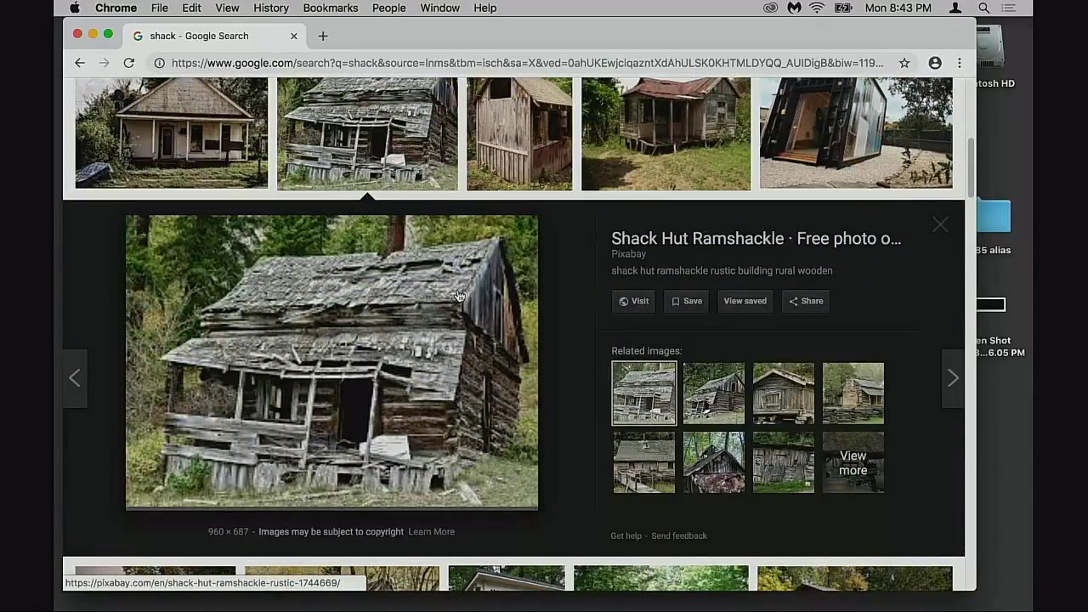
pyautogui.click(938, 227)
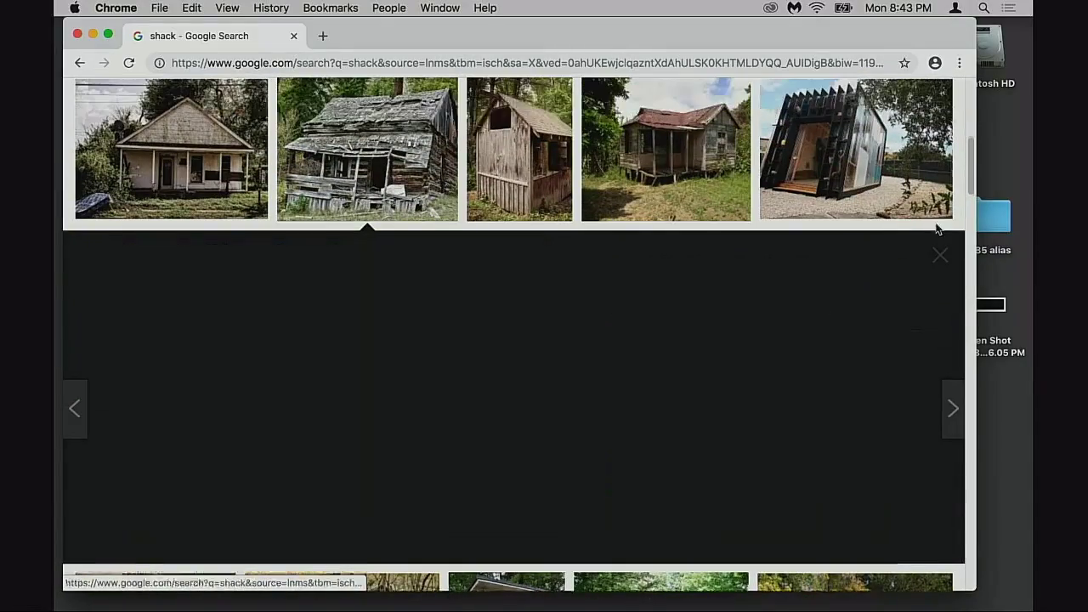
pyautogui.scroll(5, 812, 255)
pyautogui.scroll(3, 812, 255)
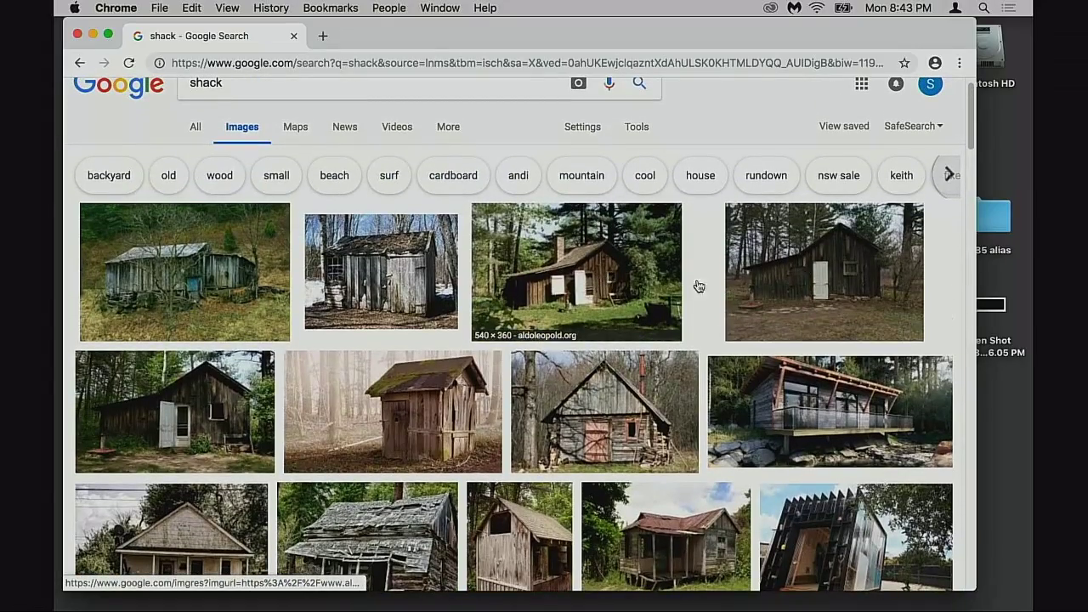
pyautogui.click(816, 287)
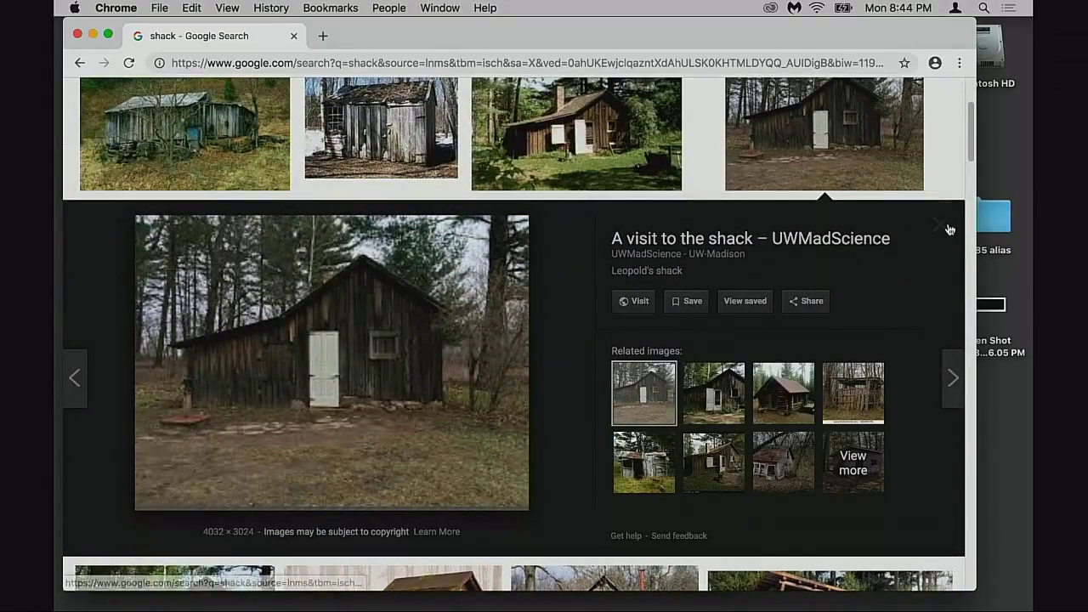
pyautogui.click(947, 229)
pyautogui.click(853, 268)
pyautogui.click(948, 230)
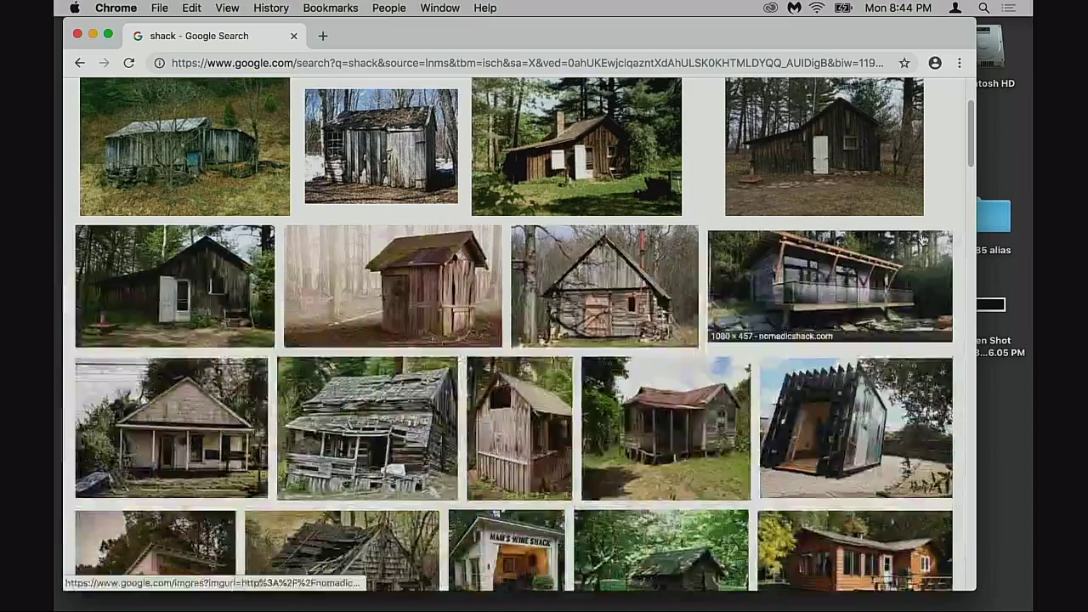
pyautogui.scroll(-2, 934, 238)
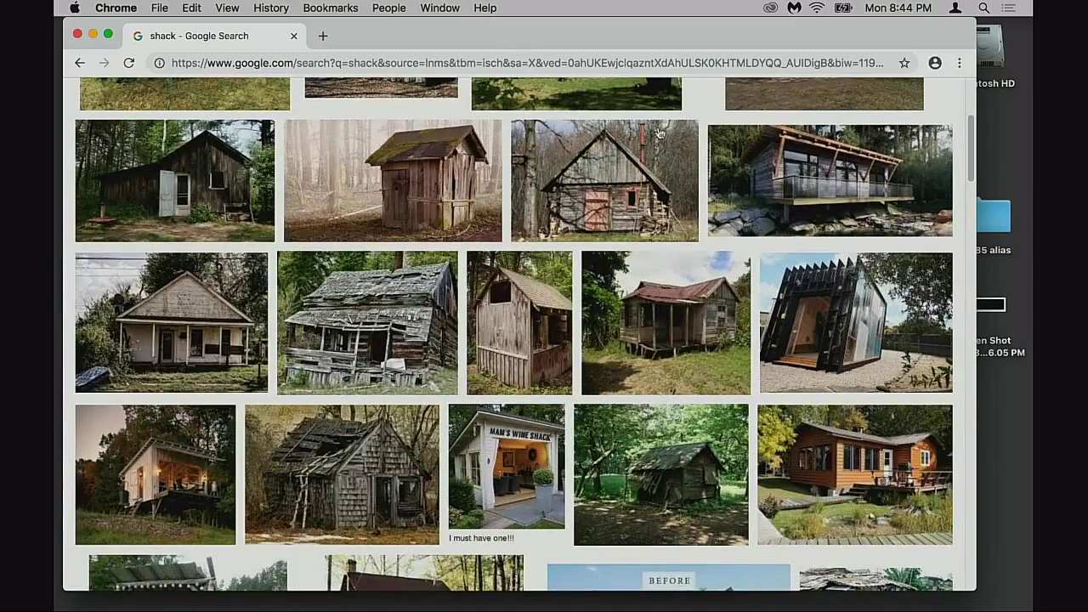
# - Switch to Photoshop and review the forest, road, barn, apartment building and gas station tiles for comparison
pyautogui.moveTo(248, 611)
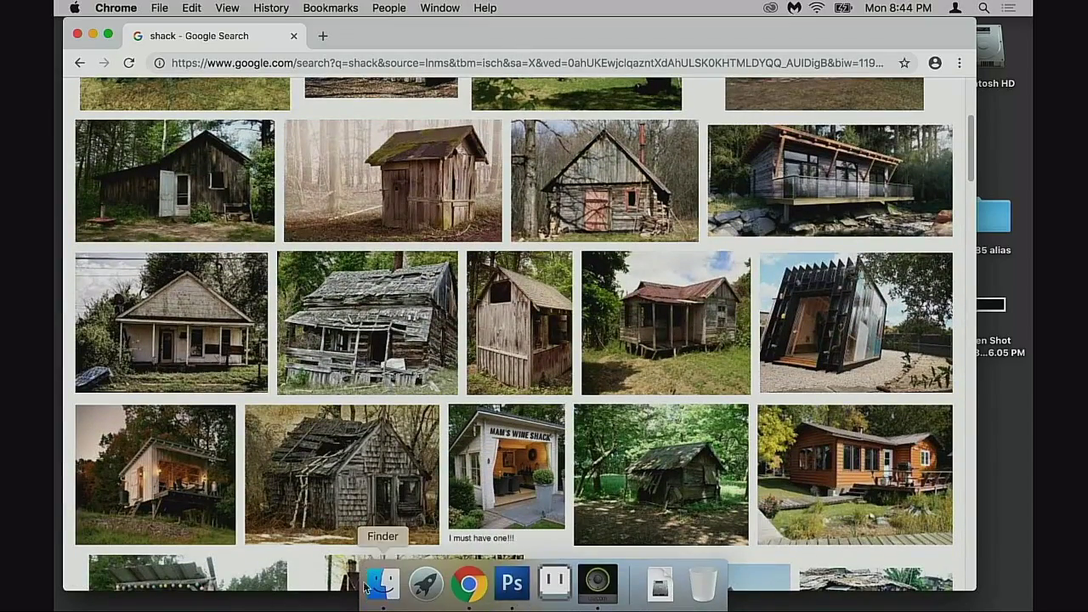
pyautogui.click(511, 585)
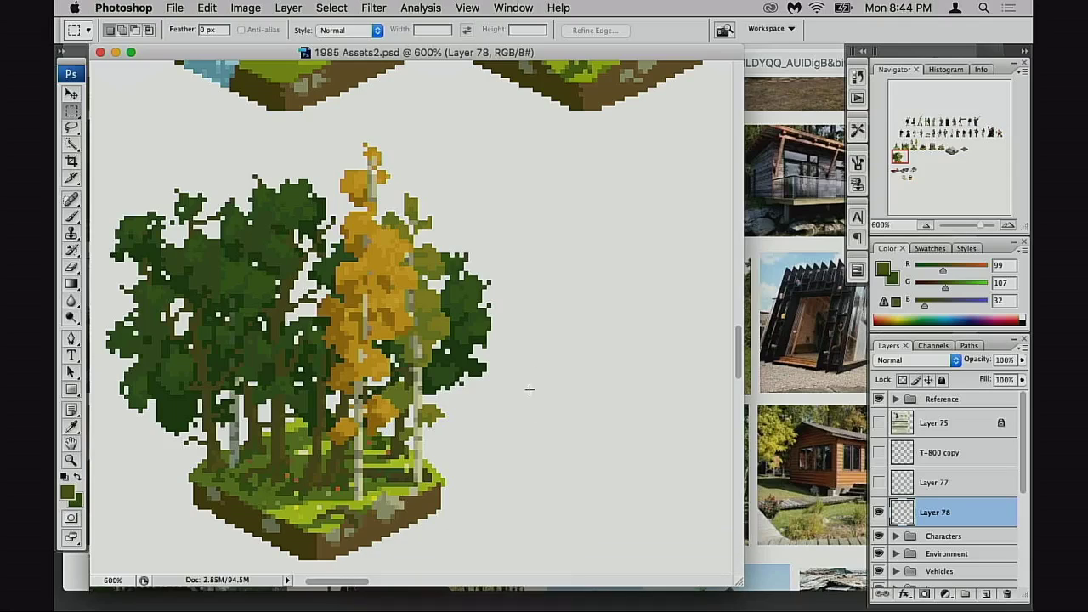
pyautogui.moveTo(496, 340); pyautogui.dragTo(459, 442)
pyautogui.keyDown('alt'); pyautogui.click(501, 342); pyautogui.keyUp('alt')
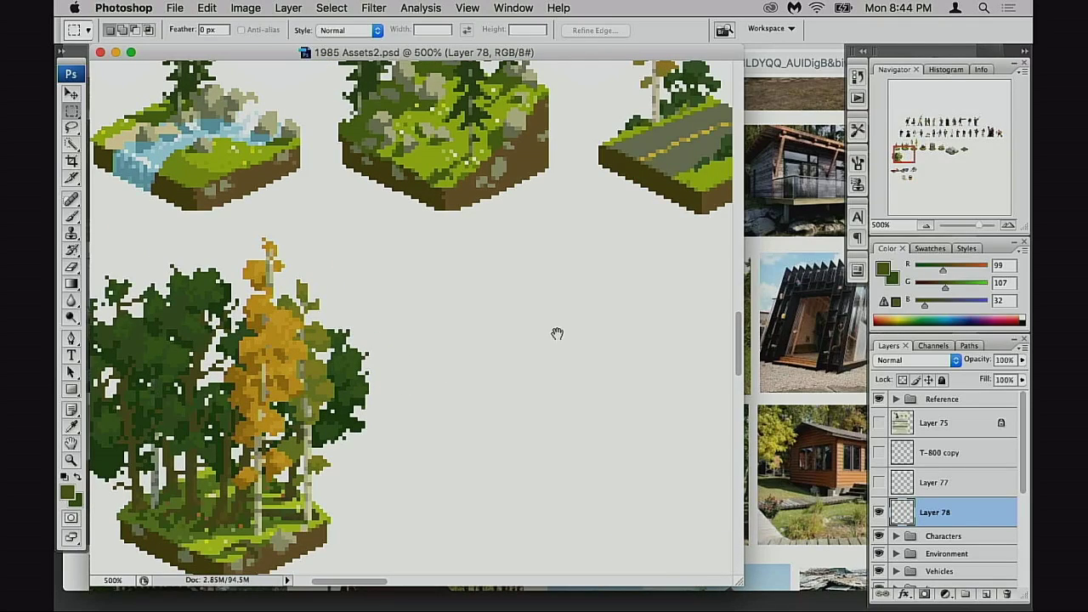
pyautogui.keyDown('alt'); pyautogui.click(552, 344); pyautogui.keyUp('alt')
pyautogui.moveTo(618, 287); pyautogui.dragTo(435, 403)
pyautogui.moveTo(613, 235); pyautogui.dragTo(524, 253)
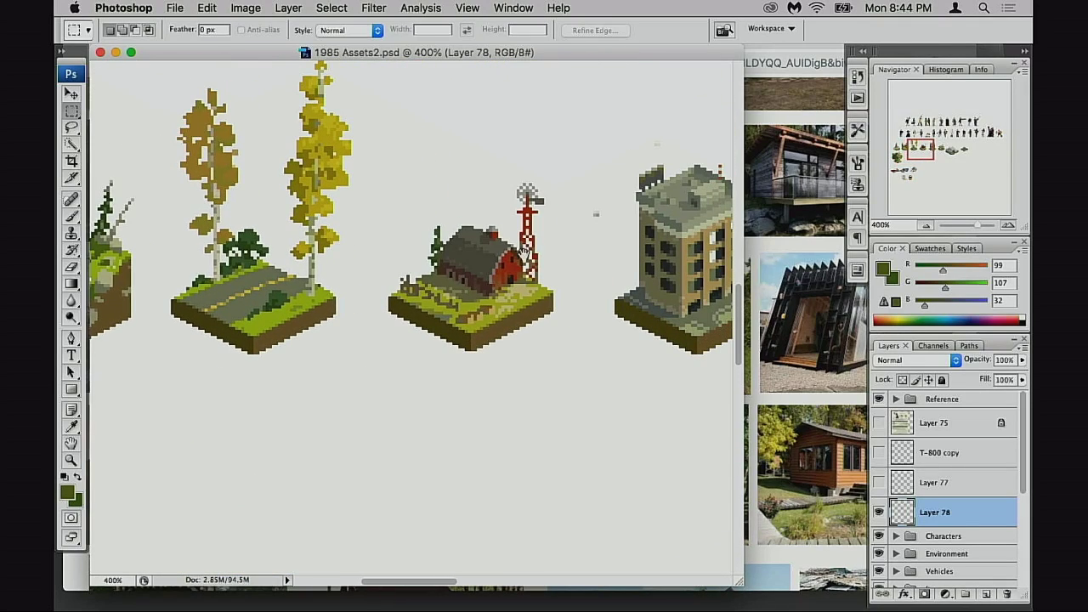
pyautogui.click(505, 348)
pyautogui.scroll(3, 452, 336)
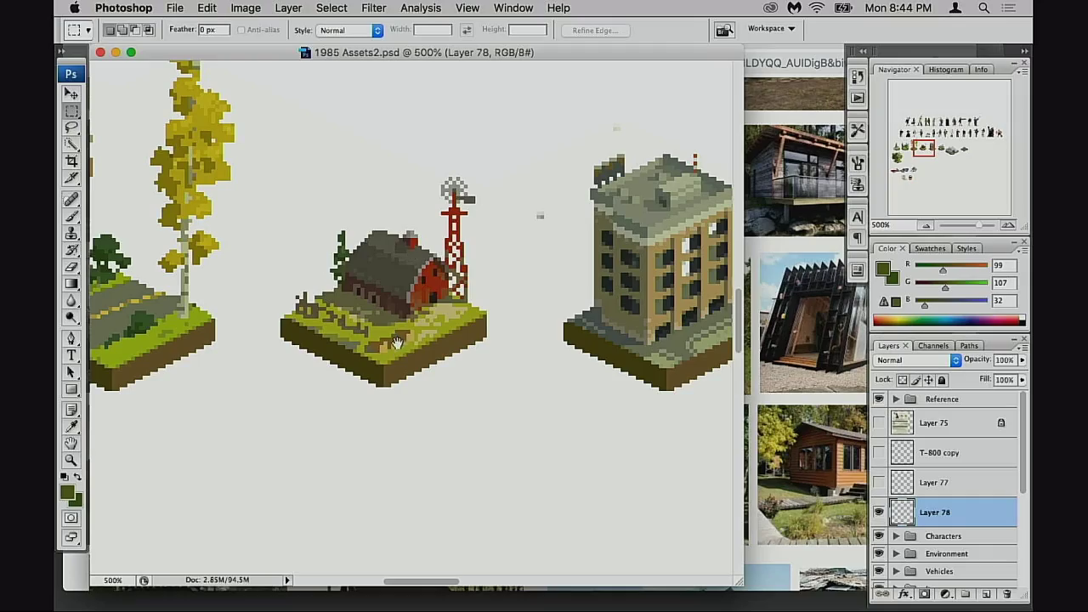
pyautogui.hscroll(5, 396, 341)
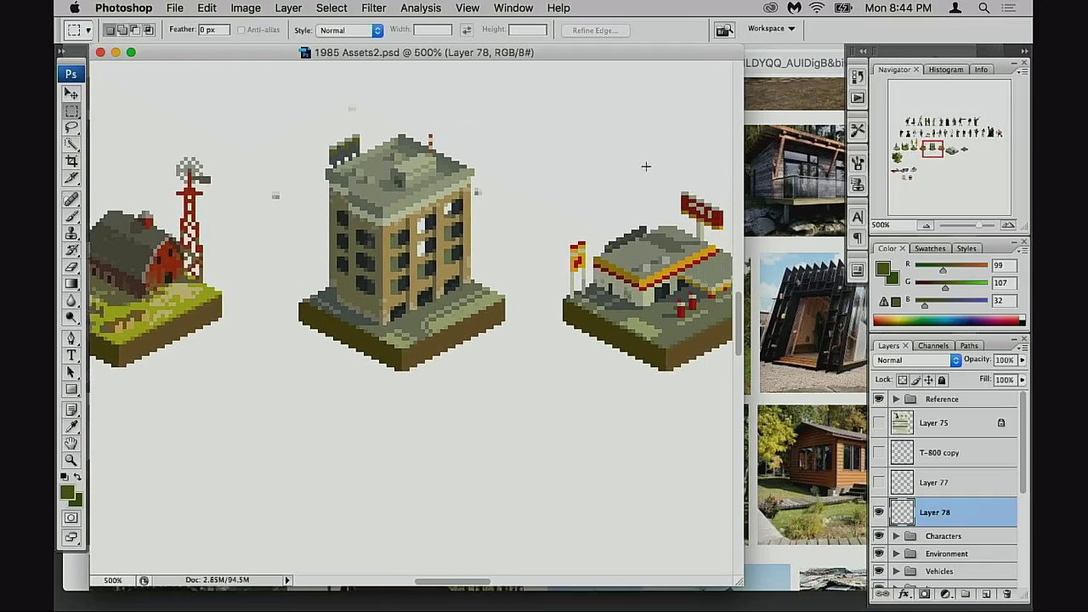
# - Switch back to Chrome's shack results and preview the black designer surf shack, closing the preview after viewing it
pyautogui.click(763, 112)
pyautogui.scroll(5, 650, 270)
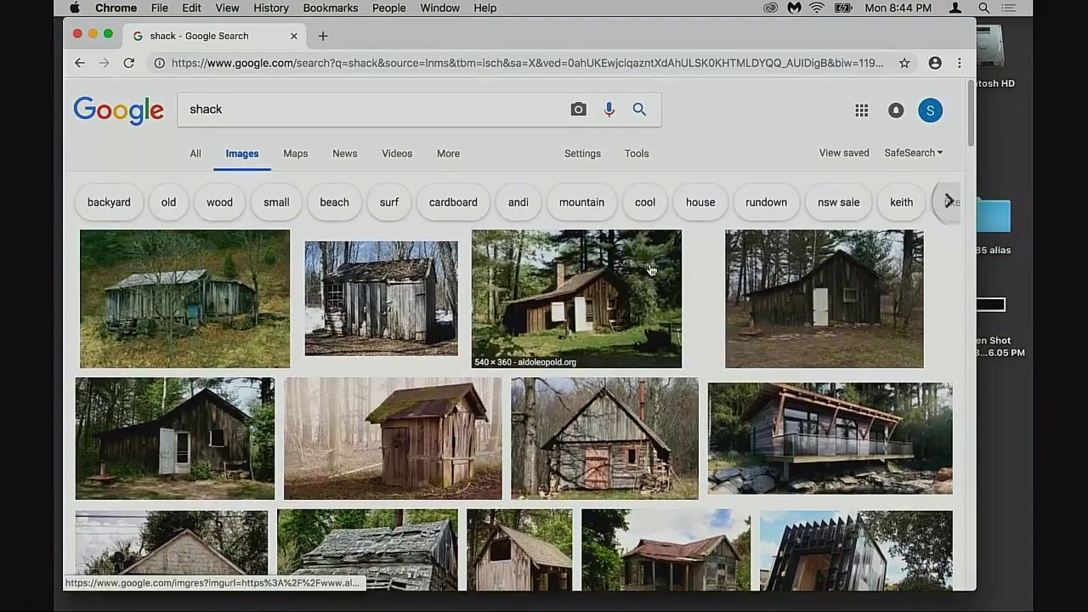
pyautogui.scroll(-5, 651, 283)
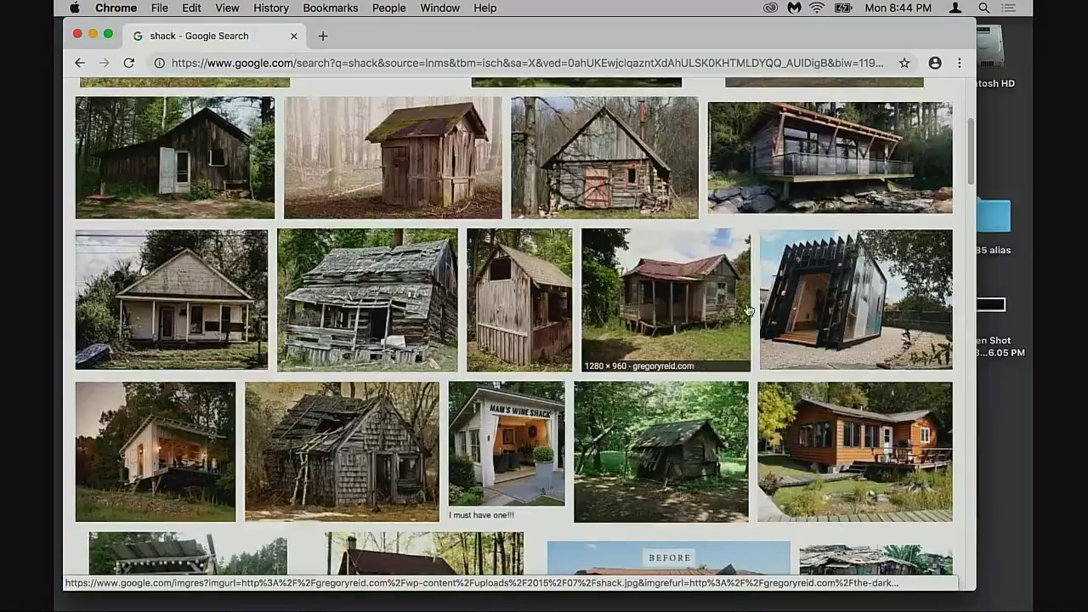
pyautogui.click(825, 299)
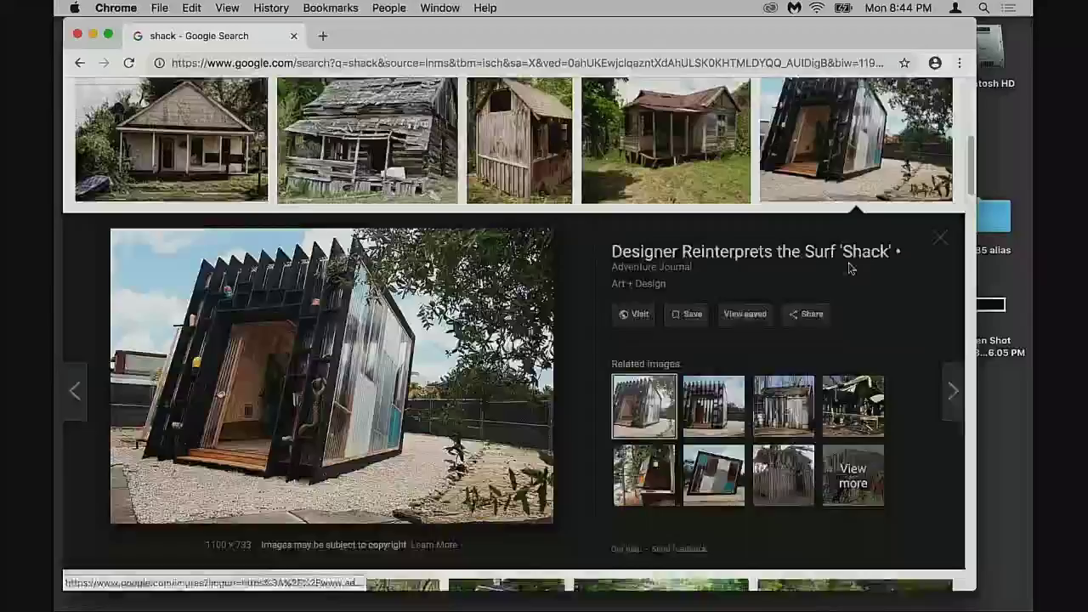
pyautogui.scroll(-1, 923, 260)
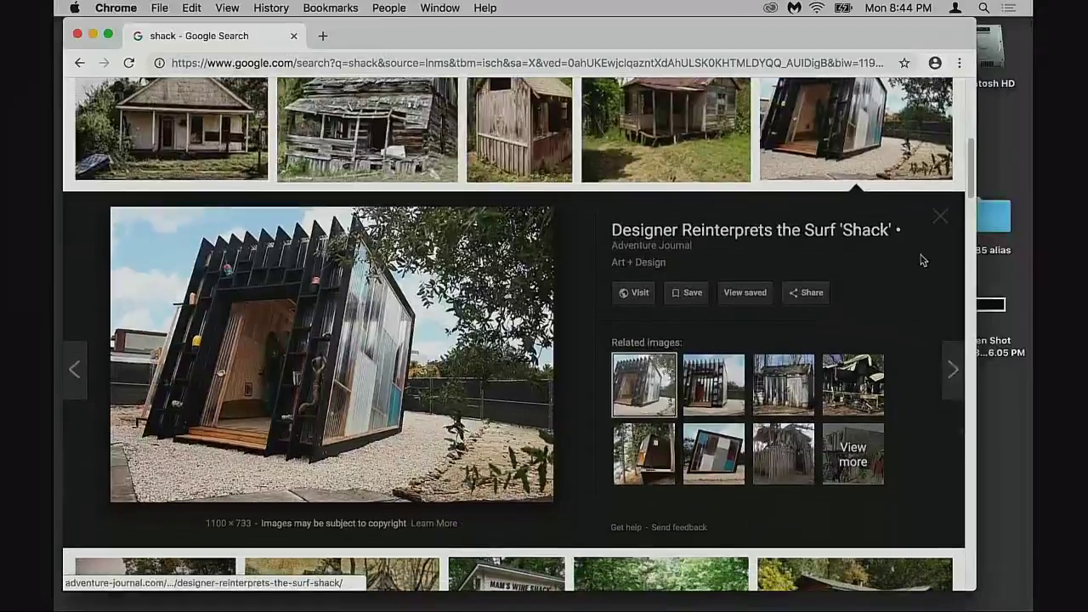
pyautogui.click(940, 217)
pyautogui.scroll(2, 695, 410)
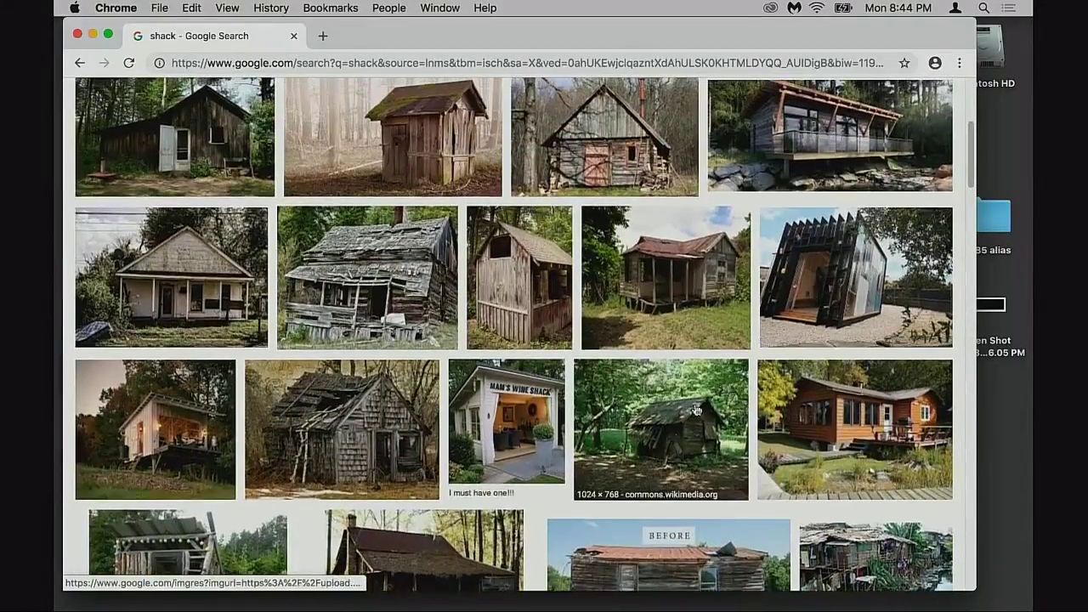
# - Preview the Edo-Tokyo museum shack and its related thatched hut and overgrown village house photos, closing the preview after viewing them
pyautogui.click(674, 449)
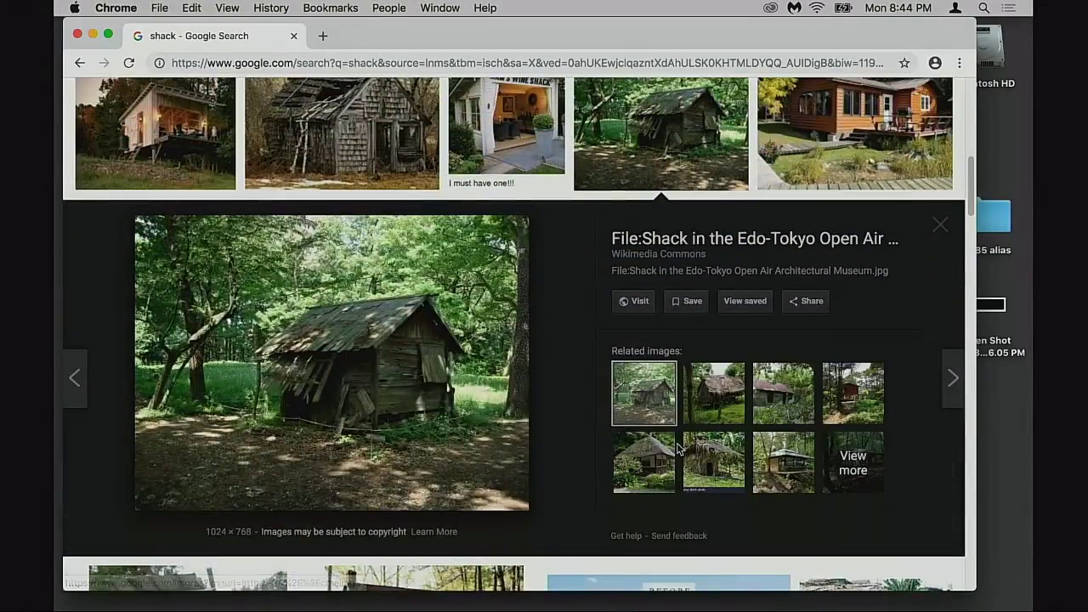
pyautogui.click(724, 400)
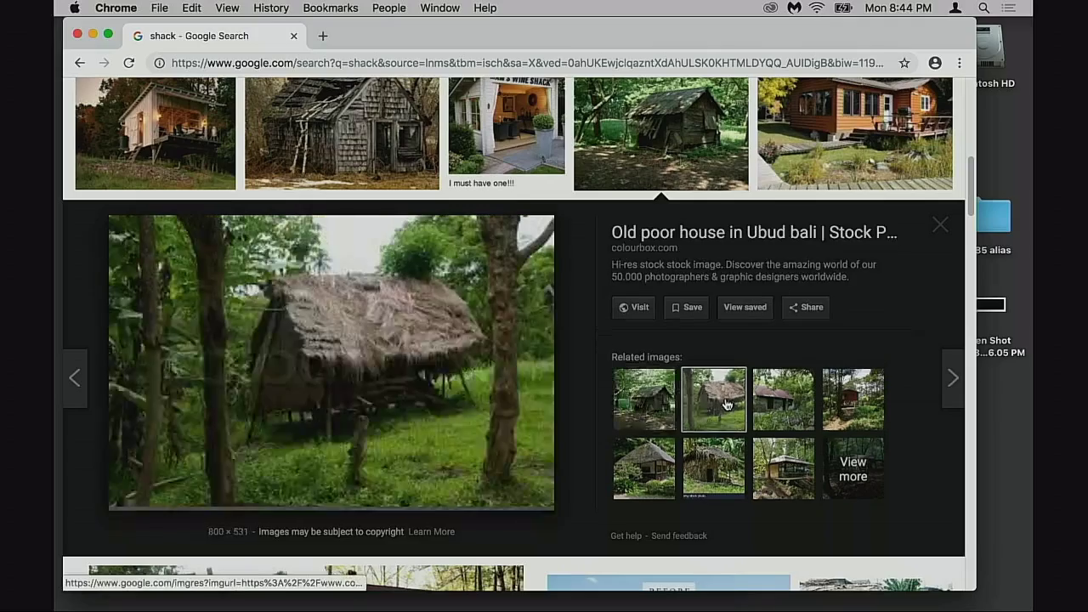
pyautogui.click(780, 406)
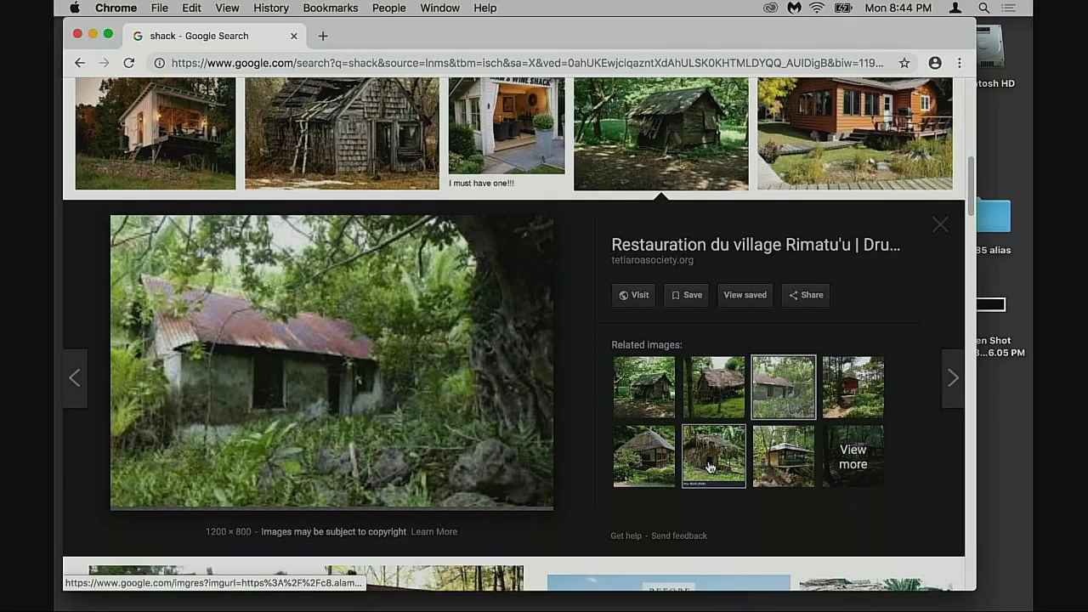
pyautogui.click(711, 467)
pyautogui.click(940, 224)
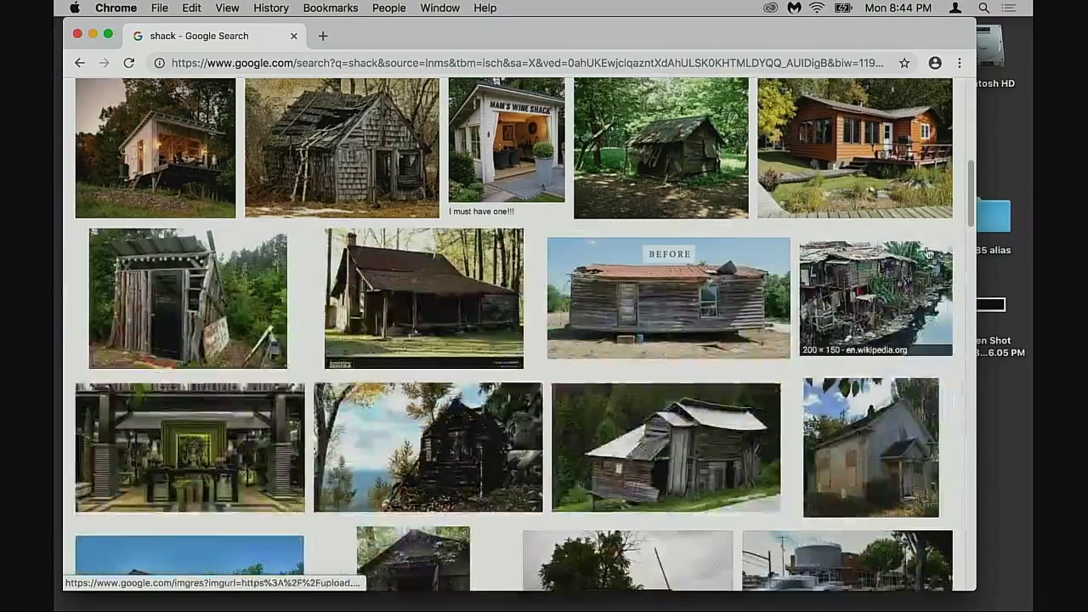
# - Return to the first shack results and view the weathered hillside shack, backing out of its reverse image search and closing its preview
pyautogui.scroll(5, 797, 261)
pyautogui.scroll(3, 531, 314)
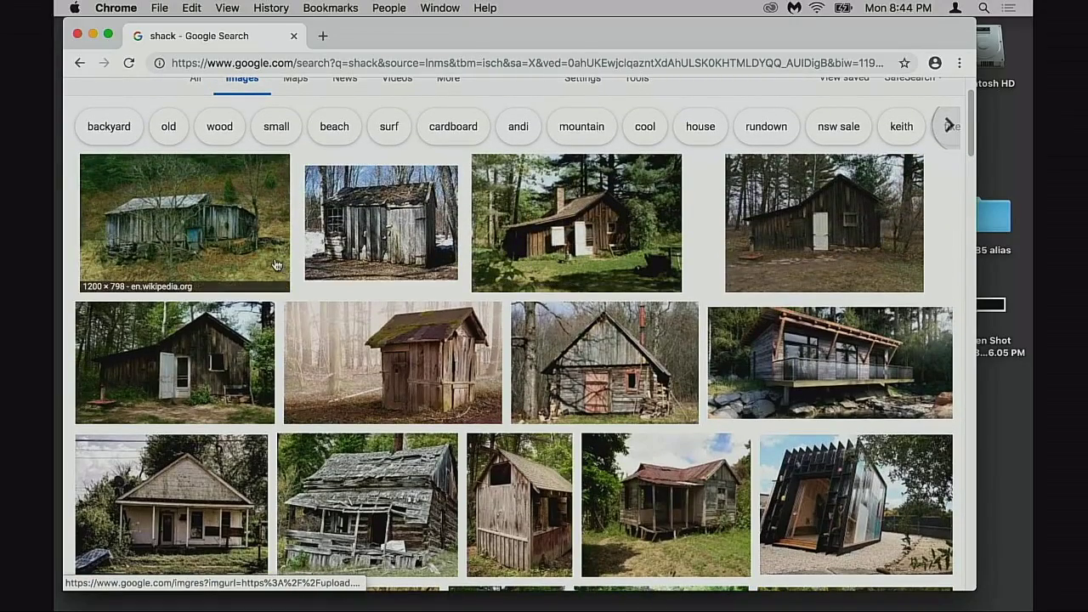
pyautogui.moveTo(259, 247); pyautogui.dragTo(255, 253)
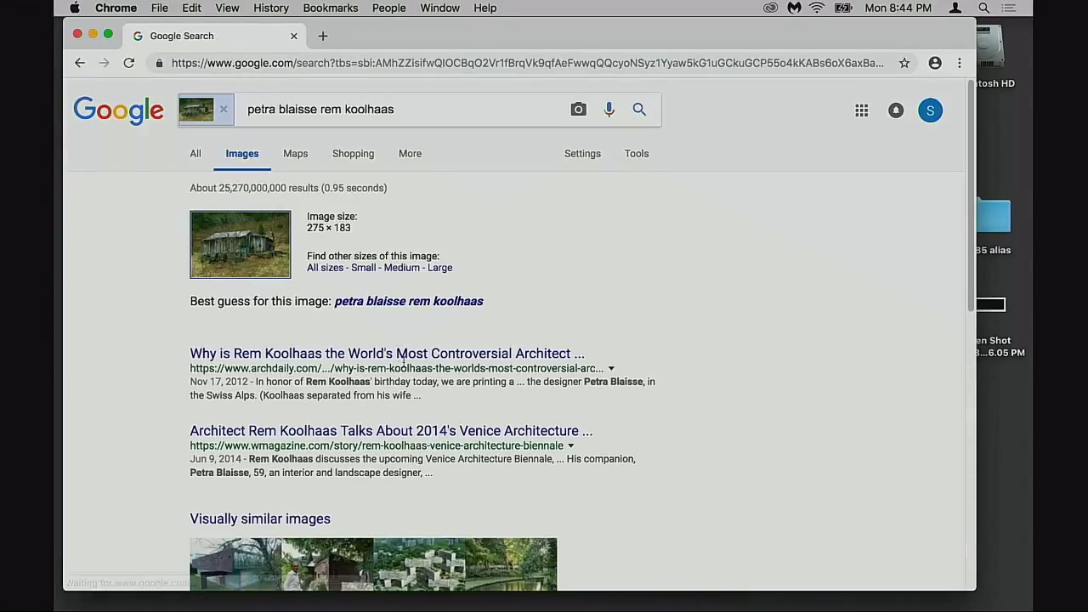
pyautogui.click(79, 63)
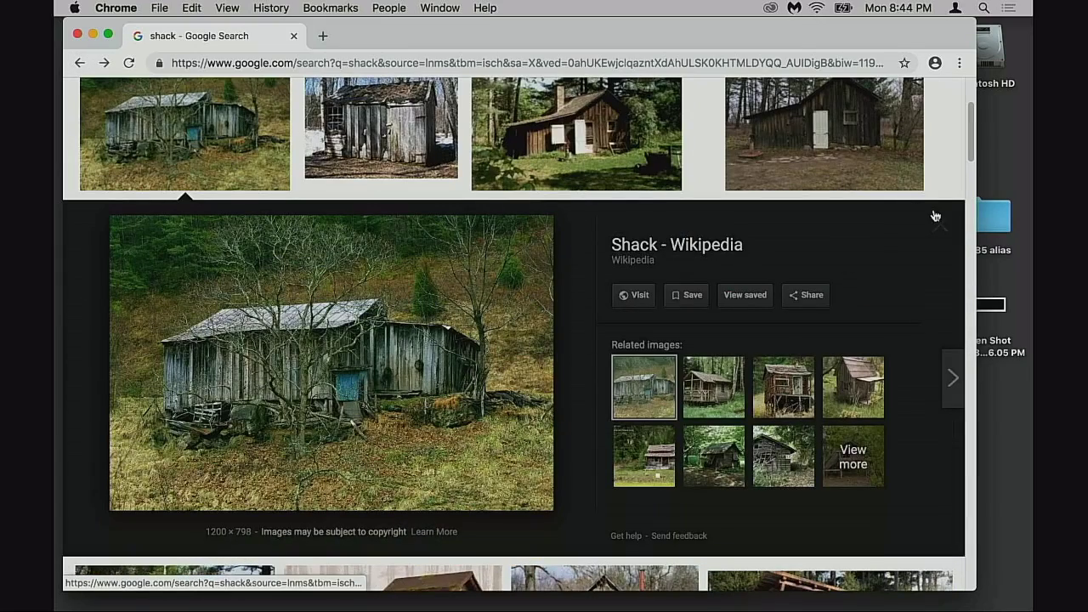
pyautogui.click(939, 228)
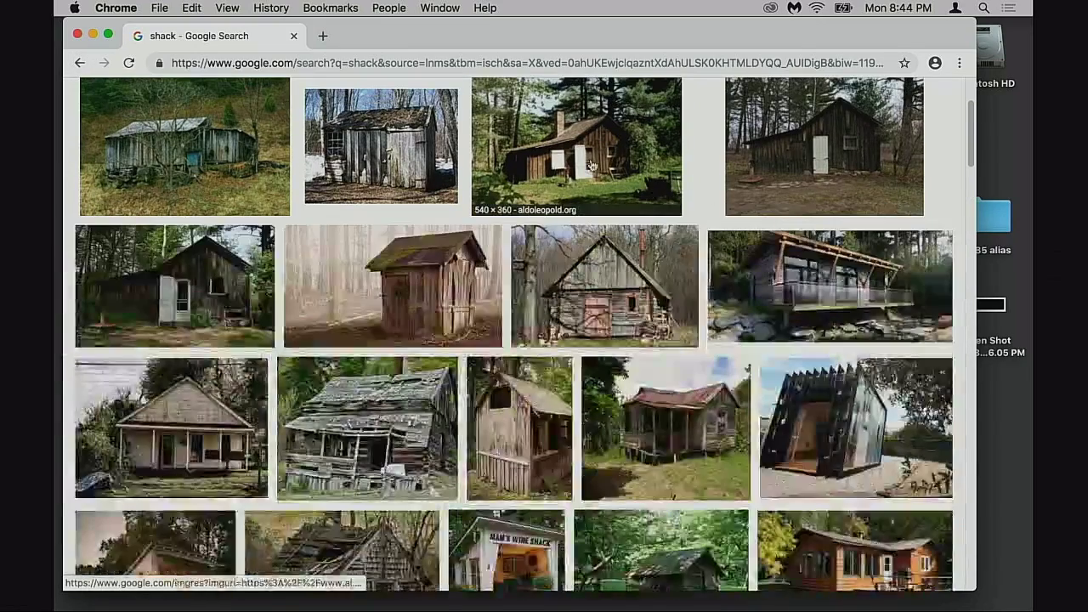
# - Preview the Aldo Leopold shack and the small grey Wikipedia shed, backing out of the shed's reverse image search and closing the preview
pyautogui.click(510, 200)
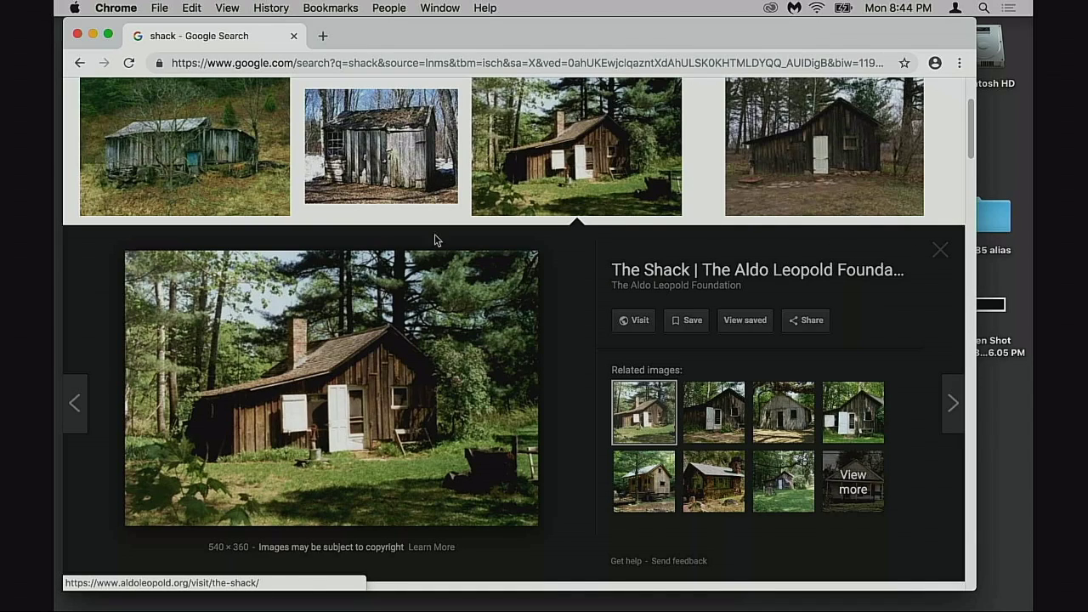
pyautogui.moveTo(407, 192); pyautogui.dragTo(409, 190)
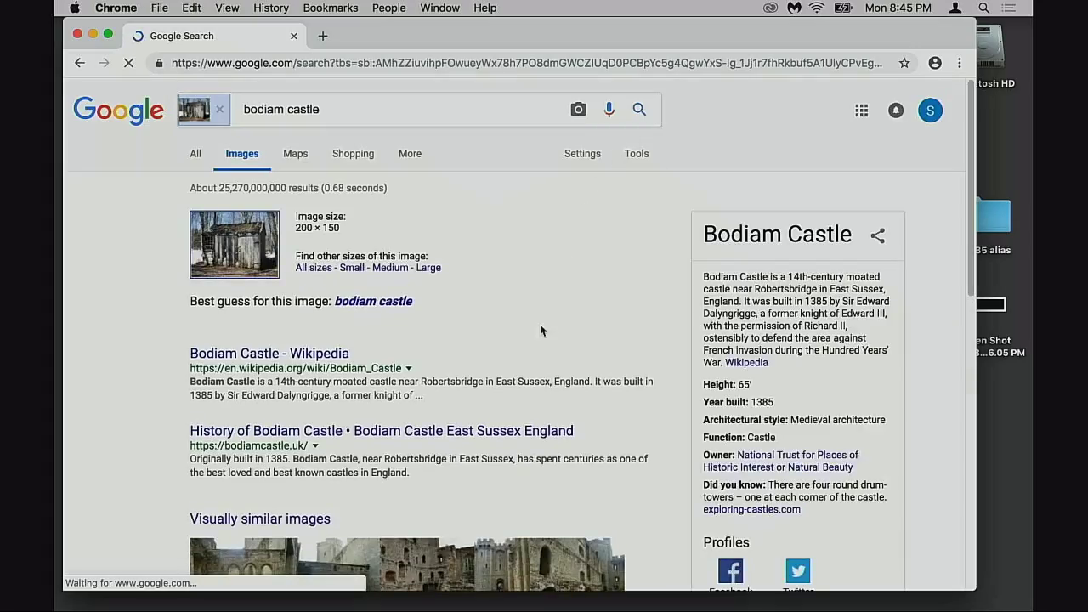
pyautogui.click(79, 63)
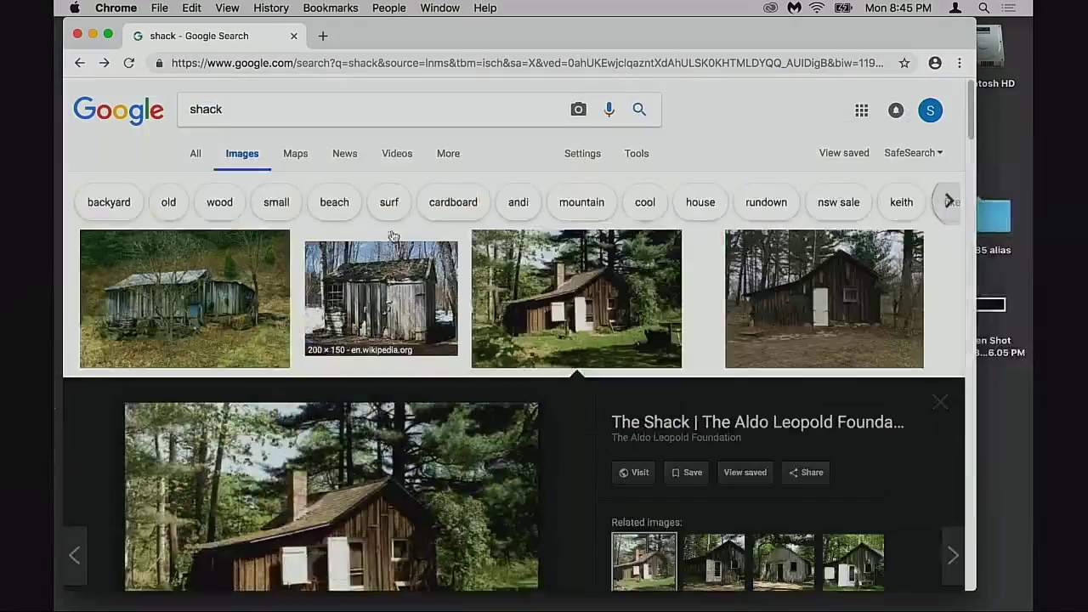
pyautogui.click(393, 236)
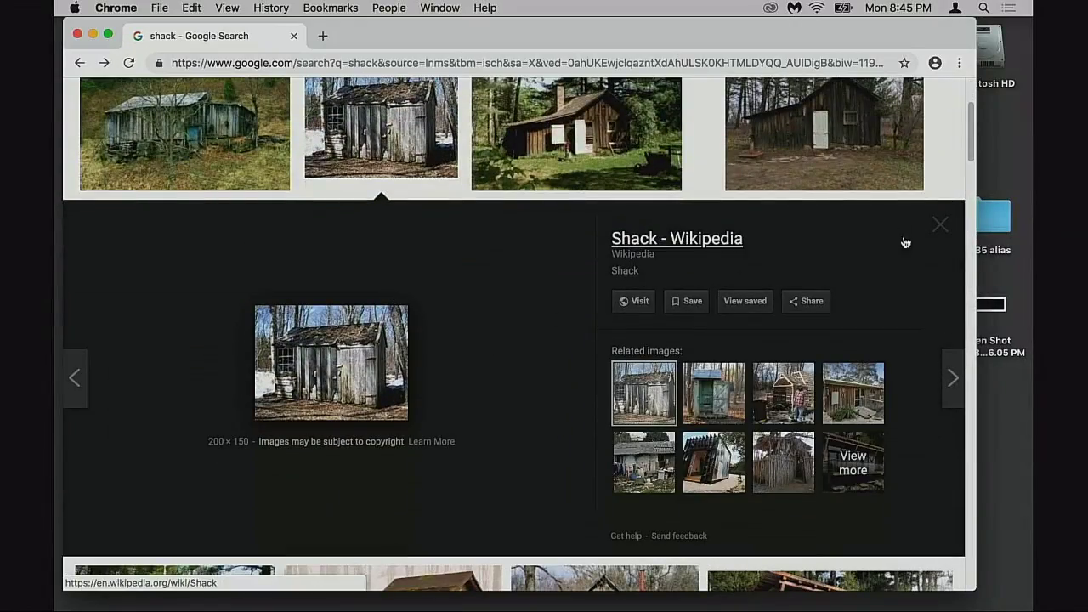
pyautogui.click(940, 224)
# - Review the raised porch shack with the rusty red roof and run a reverse image search on the narrow plank shack, returning to the results
pyautogui.scroll(-10, 881, 255)
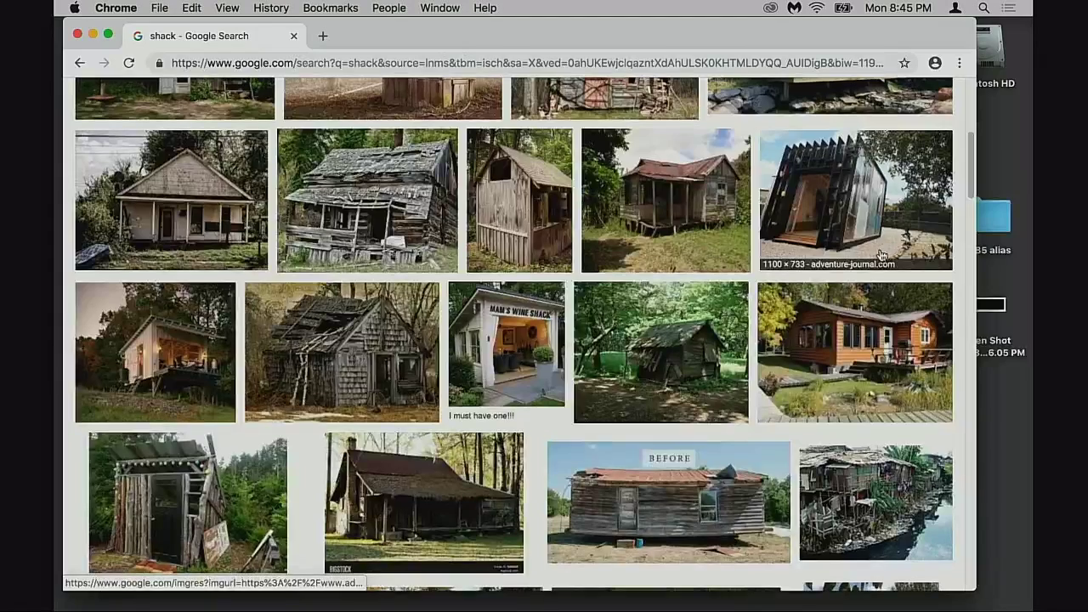
pyautogui.click(667, 199)
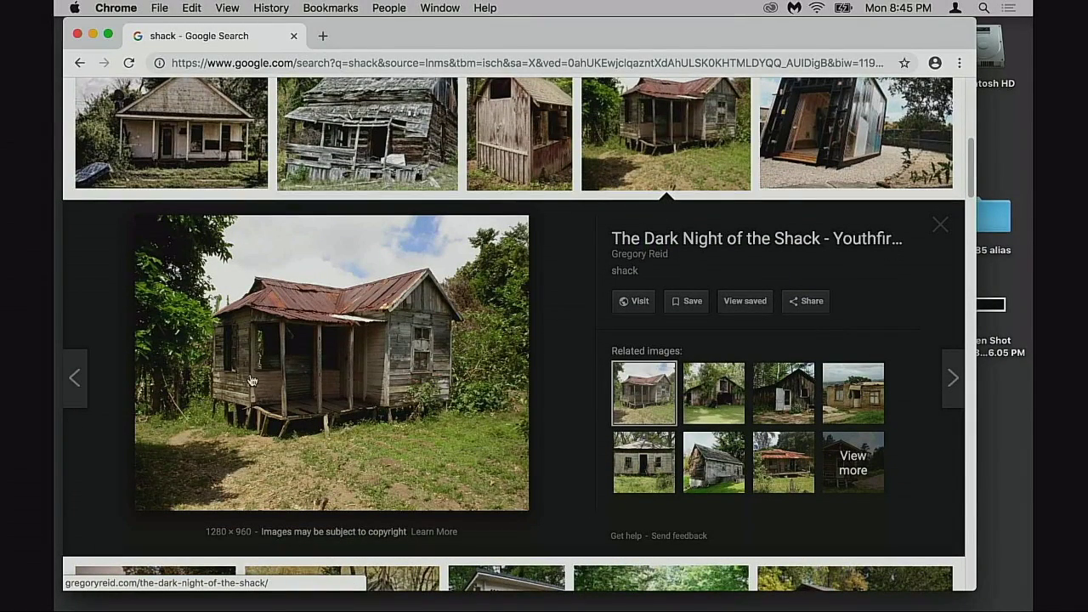
pyautogui.click(939, 227)
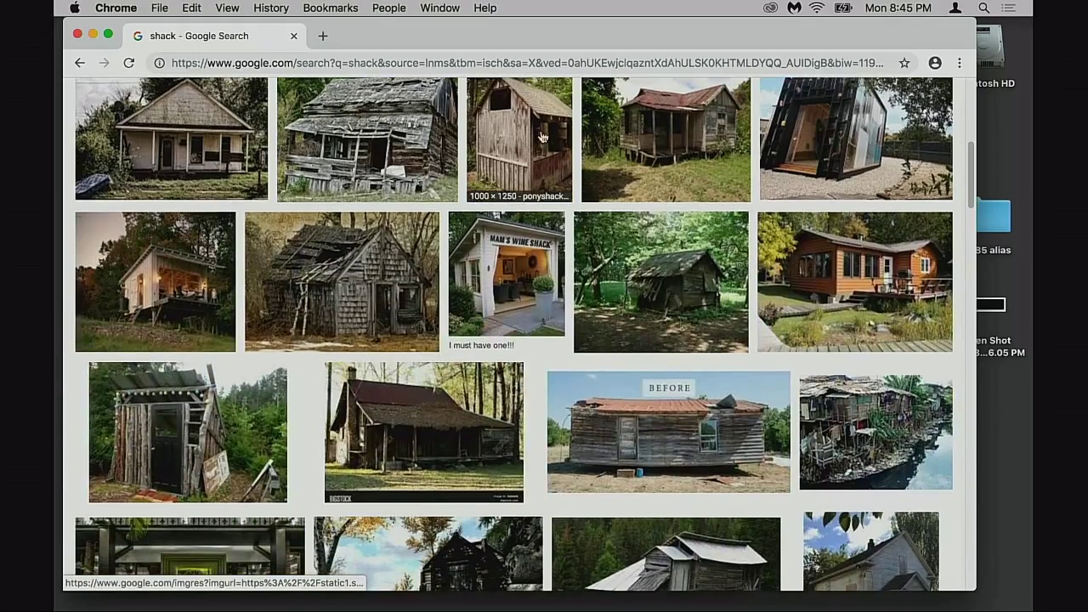
pyautogui.moveTo(541, 137); pyautogui.dragTo(527, 138)
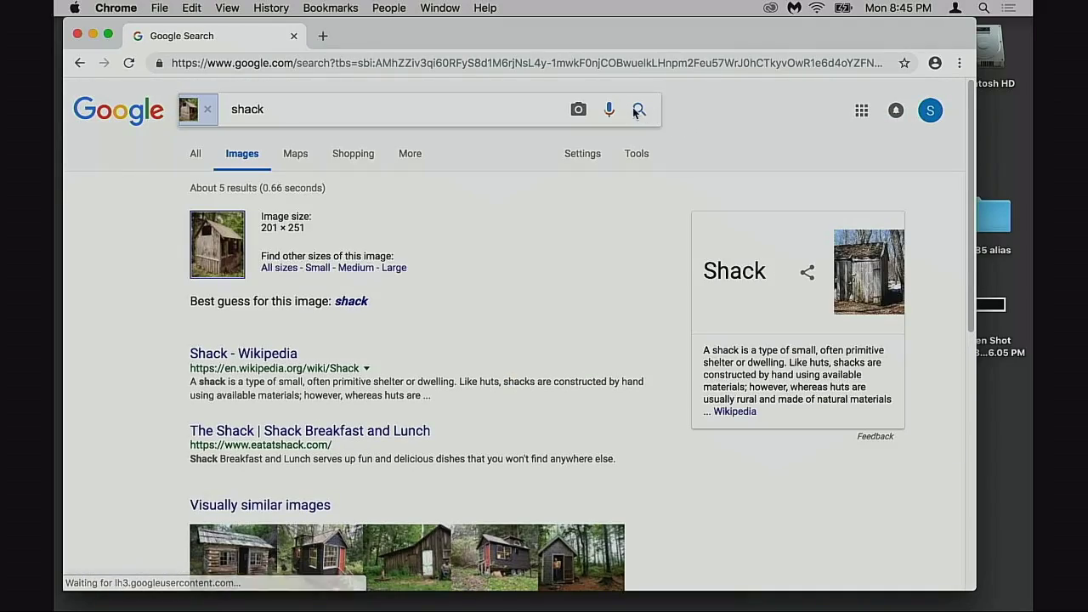
pyautogui.click(79, 63)
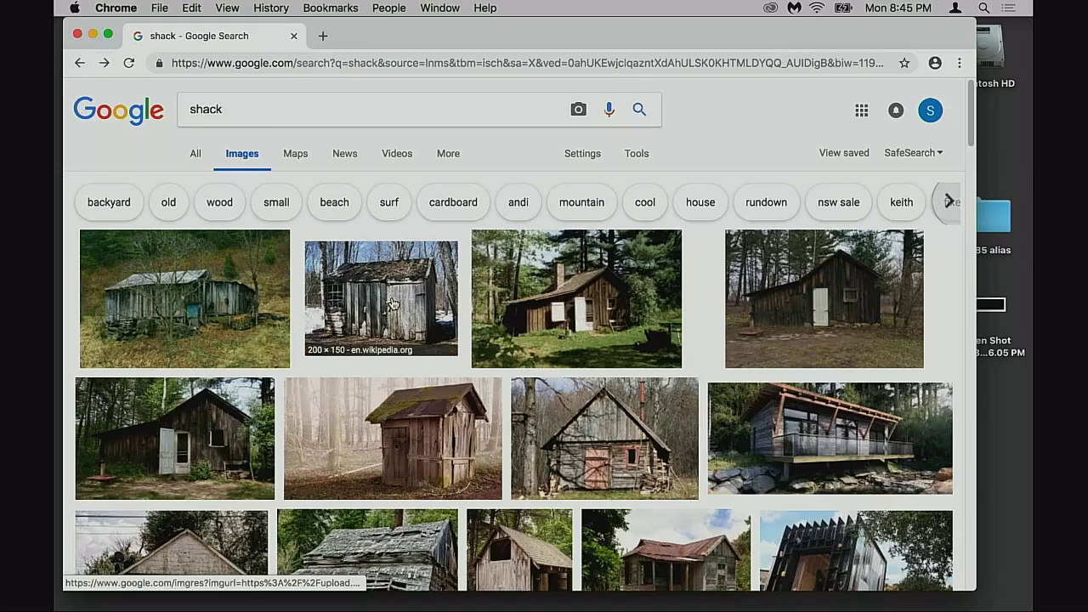
# - Preview the small grey shed again and compare it with the dark plank shack with the white door, closing the preview
pyautogui.scroll(-3, 383, 298)
pyautogui.click(387, 166)
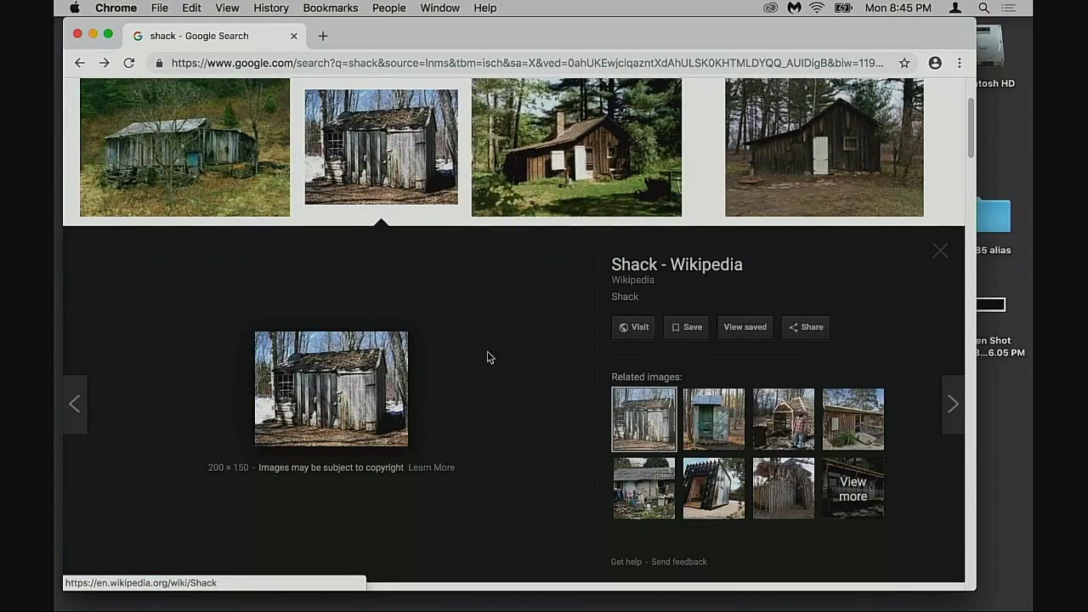
pyautogui.click(906, 213)
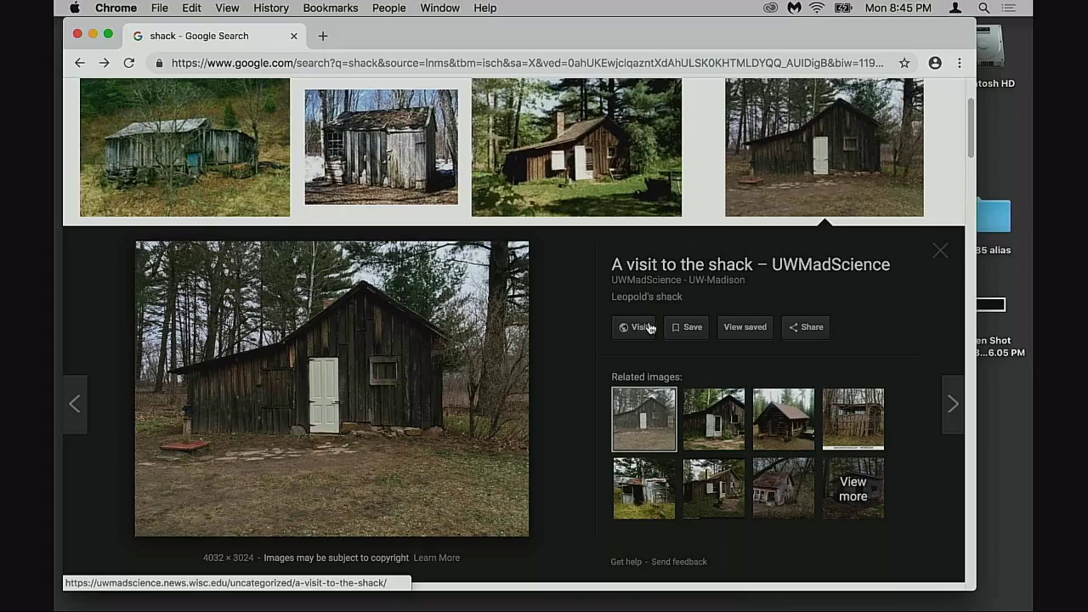
pyautogui.click(940, 254)
# - Preview the Bigstock photo of the old shack in the wood with the brick chimney and long porch, closing the preview
pyautogui.scroll(-2, 897, 276)
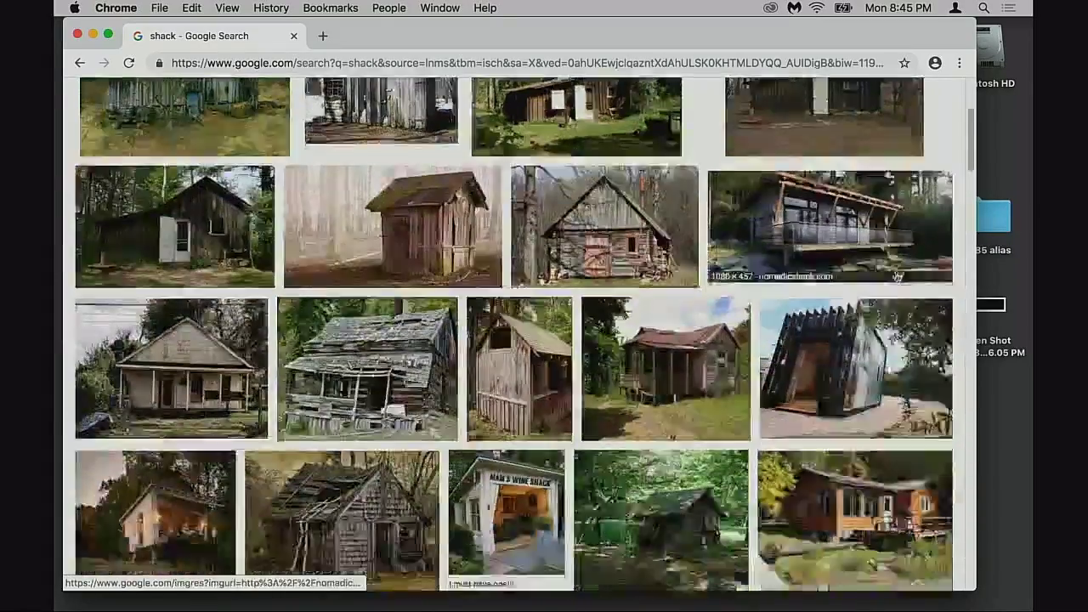
pyautogui.scroll(-5, 896, 277)
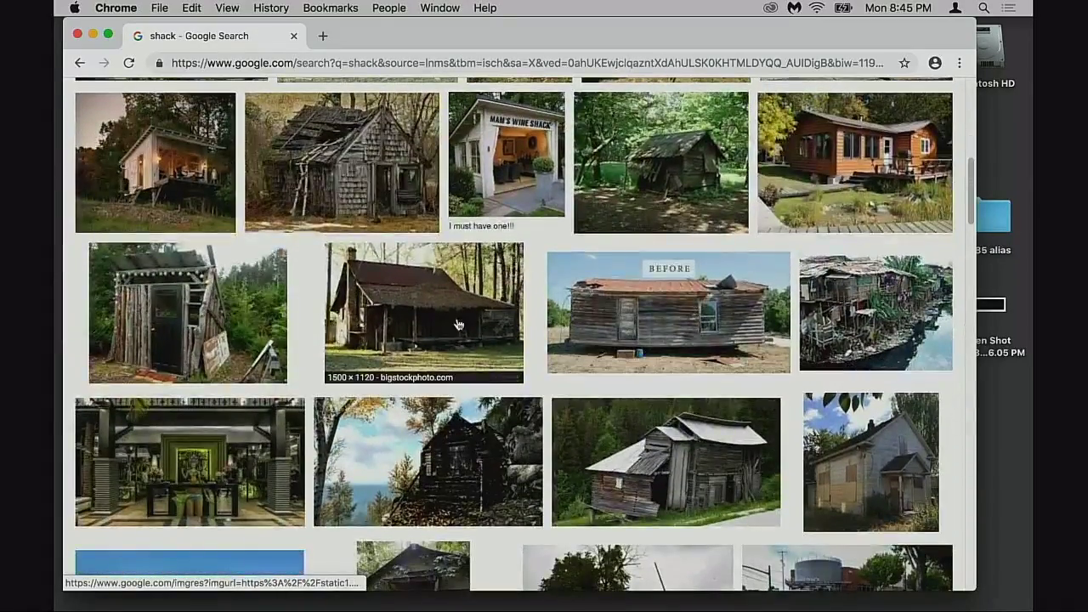
pyautogui.click(455, 321)
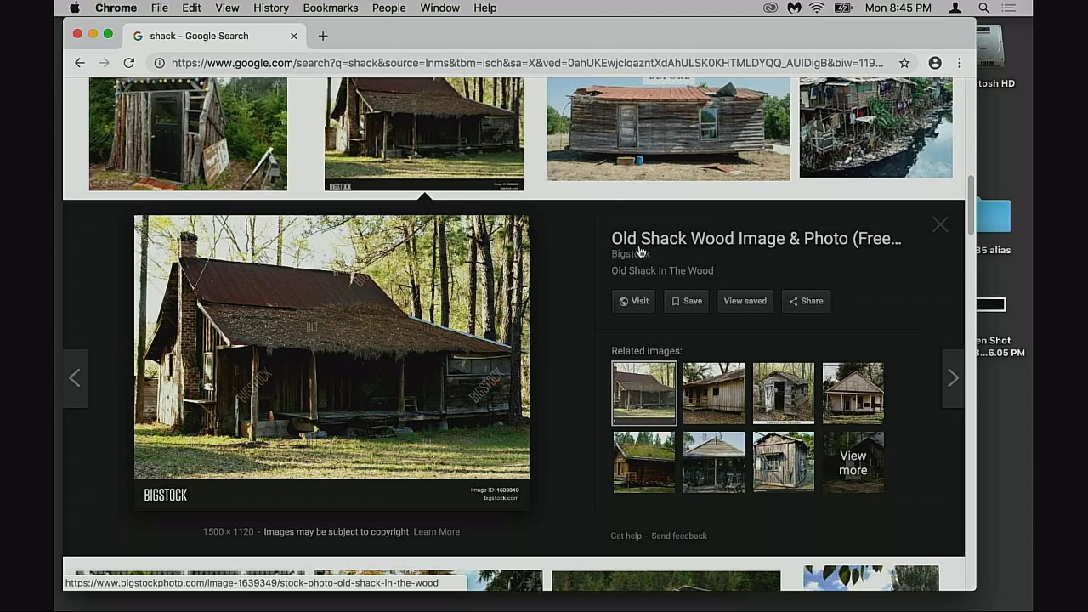
pyautogui.click(940, 225)
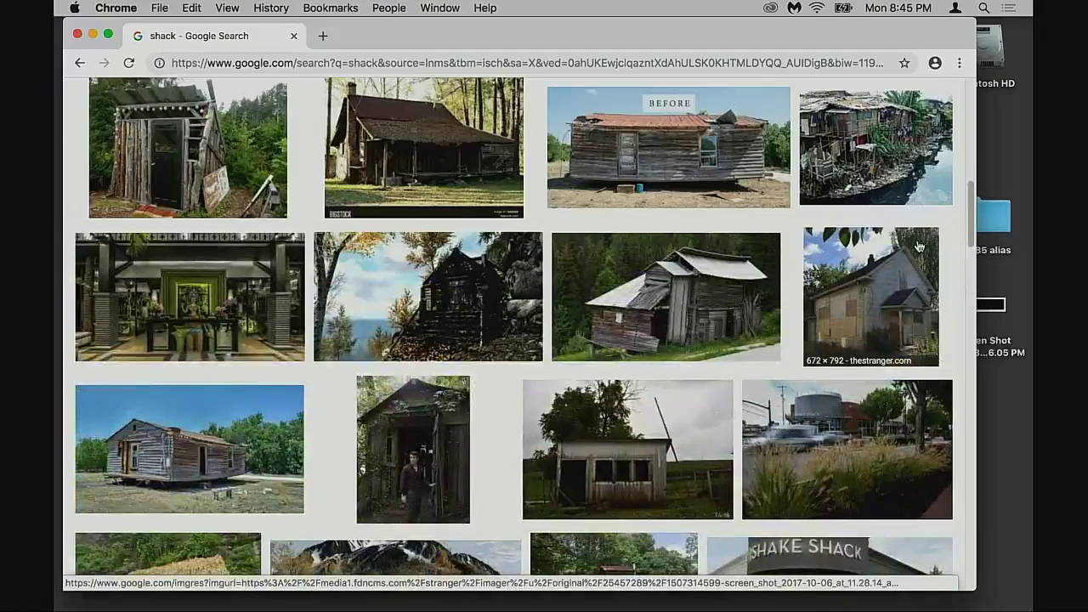
# - Browse further down the shack results and preview the Just Cause Wiki shack with the rusty corrugated roof, closing the preview
pyautogui.scroll(-2, 918, 247)
pyautogui.scroll(-5, 593, 410)
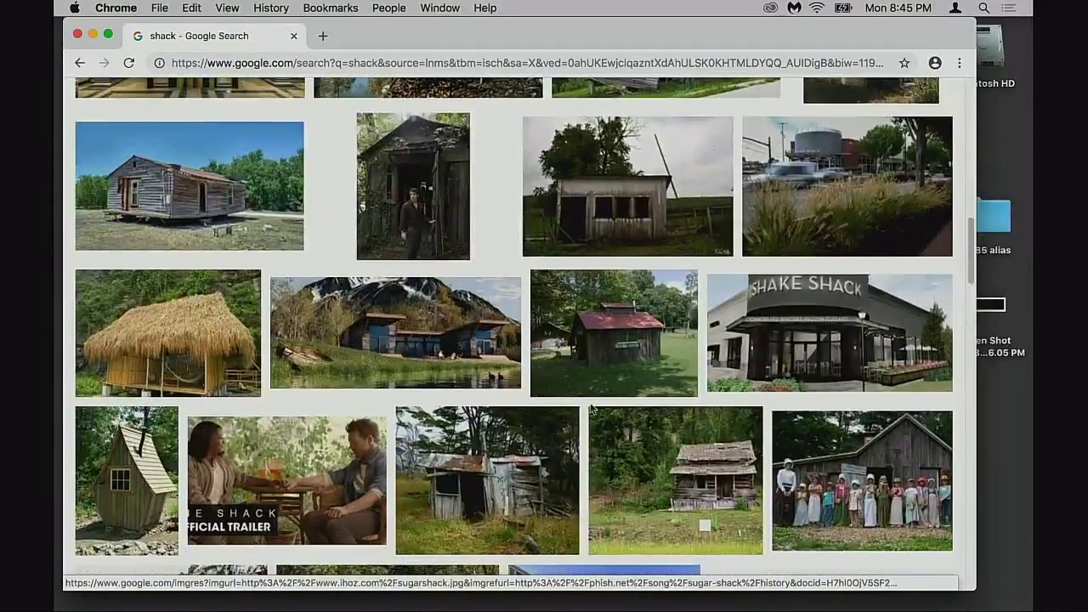
pyautogui.scroll(-4, 586, 410)
pyautogui.click(527, 316)
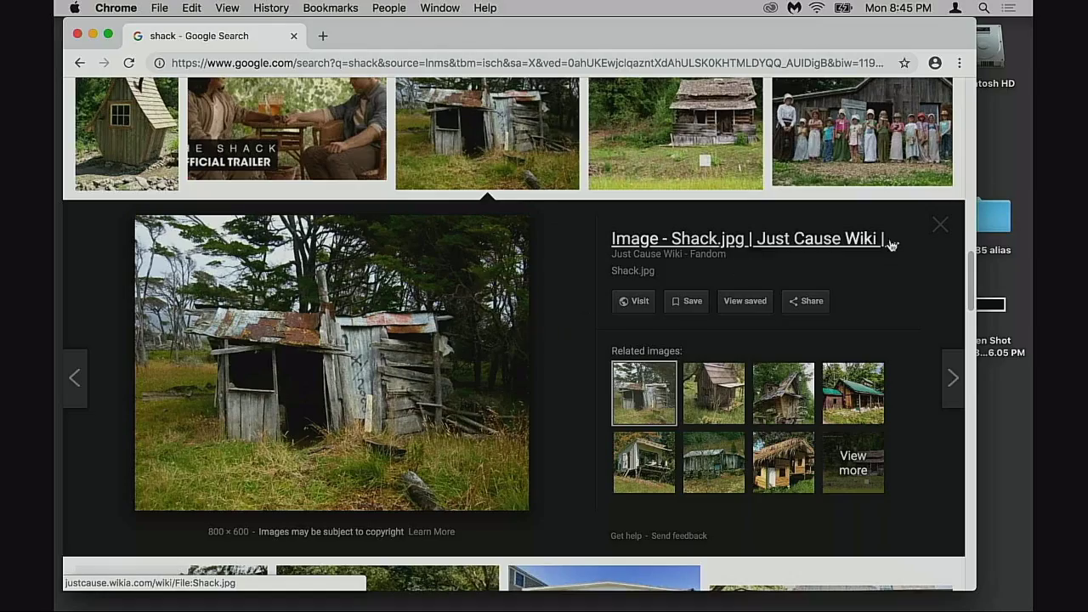
pyautogui.click(938, 227)
# - Look through the lower shack results and reopen the shack with the rusty corrugated roof for another look
pyautogui.scroll(-5, 909, 259)
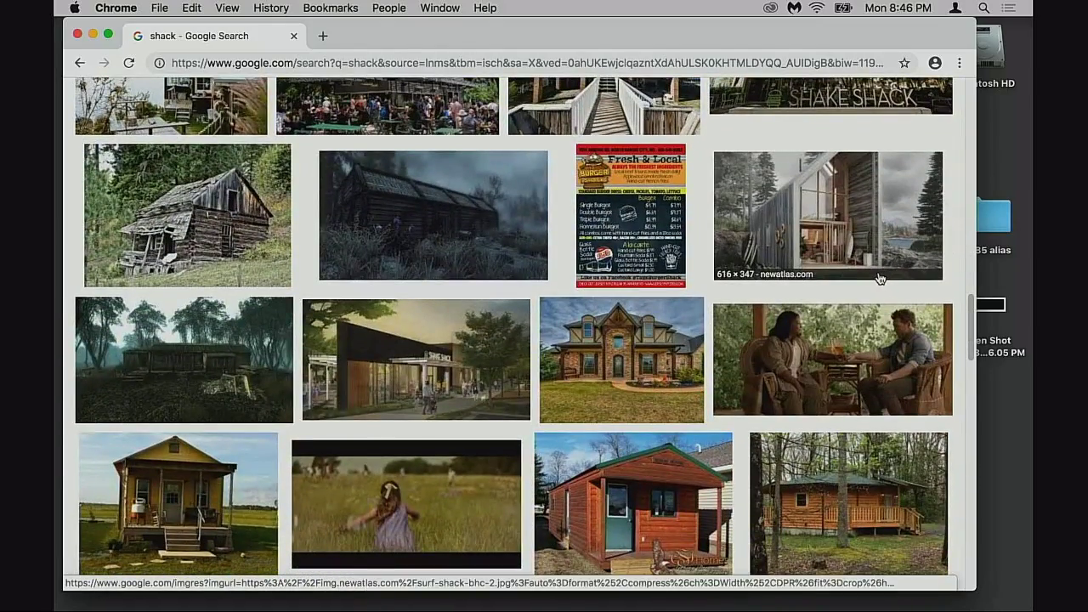
pyautogui.scroll(5, 884, 279)
pyautogui.scroll(5, 662, 255)
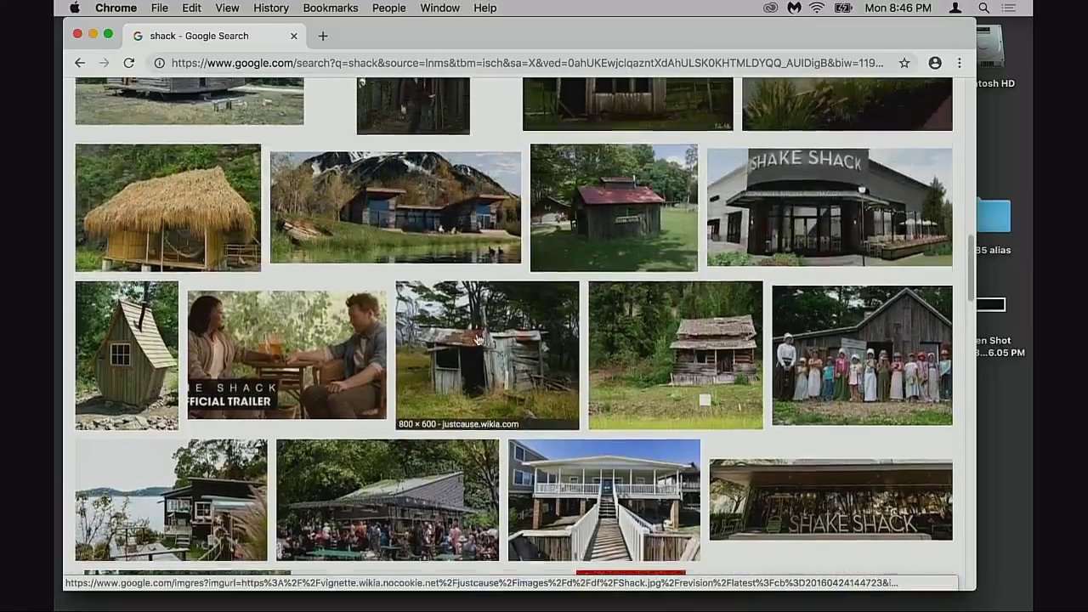
pyautogui.click(489, 378)
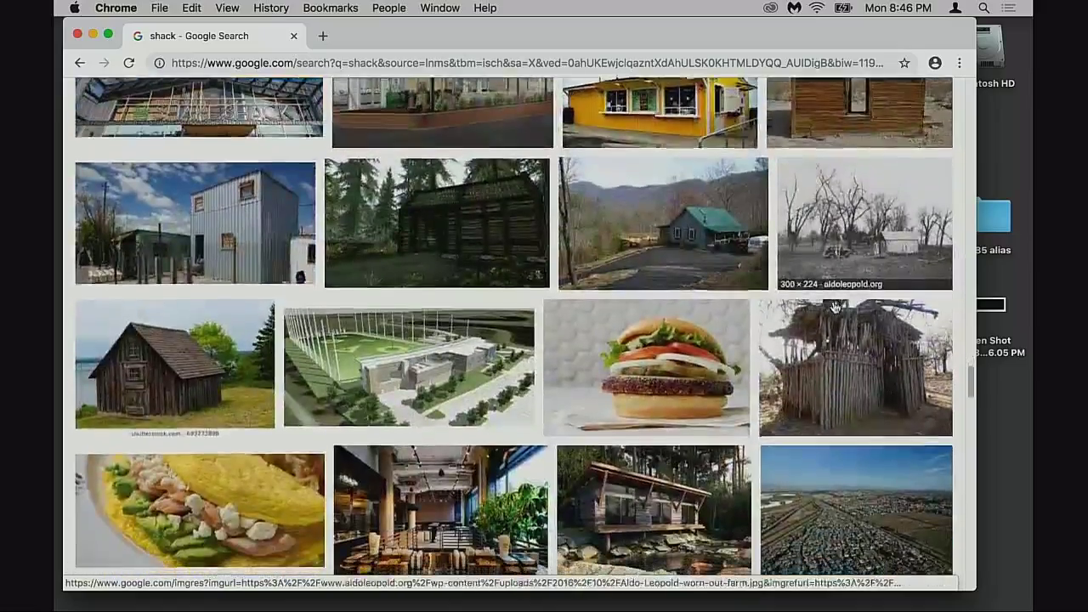
# - Go back to the first results and compare the ramshackle Pixabay hut with the raised porch shack, closing the preview
pyautogui.scroll(15, 836, 311)
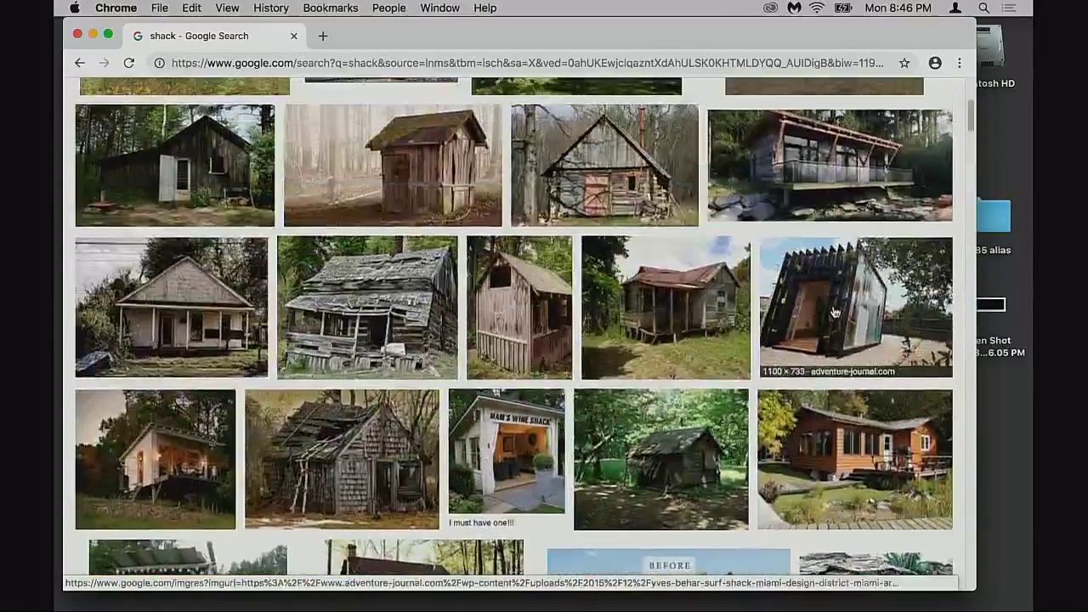
pyautogui.scroll(2, 832, 314)
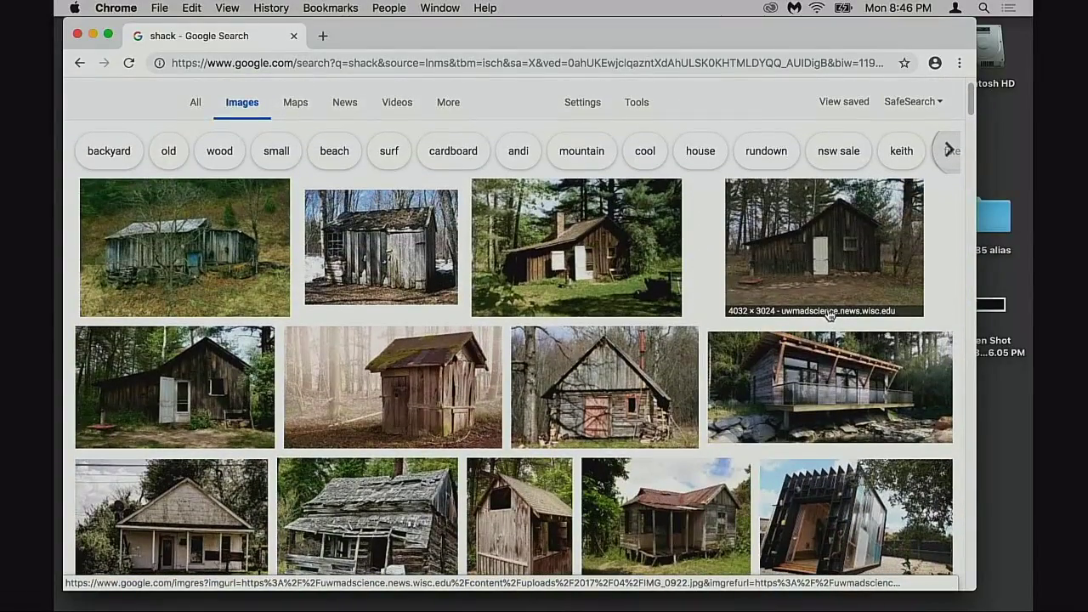
pyautogui.scroll(-5, 552, 408)
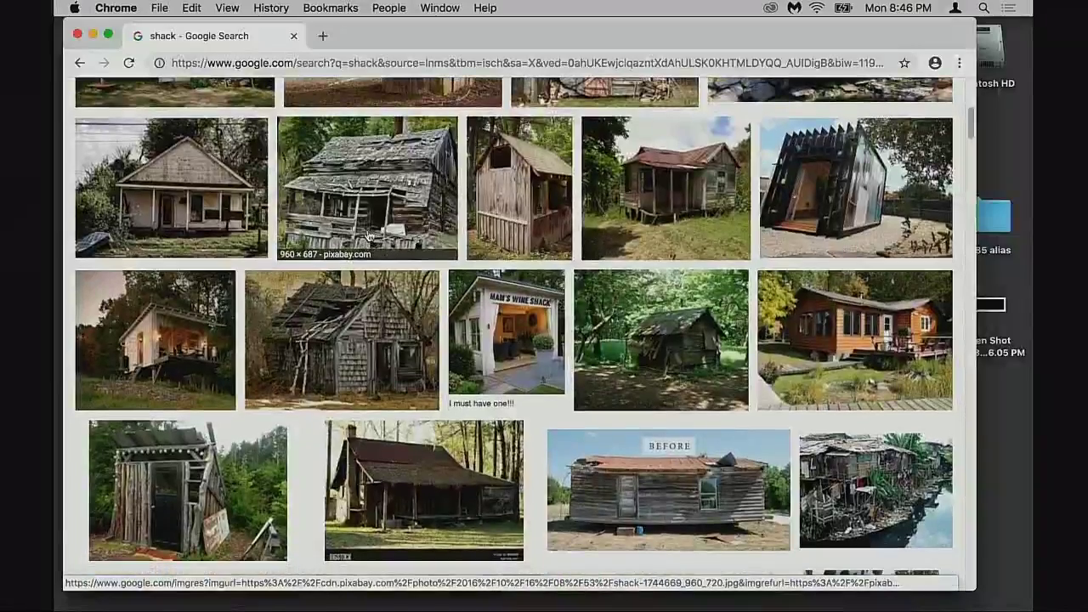
pyautogui.click(368, 240)
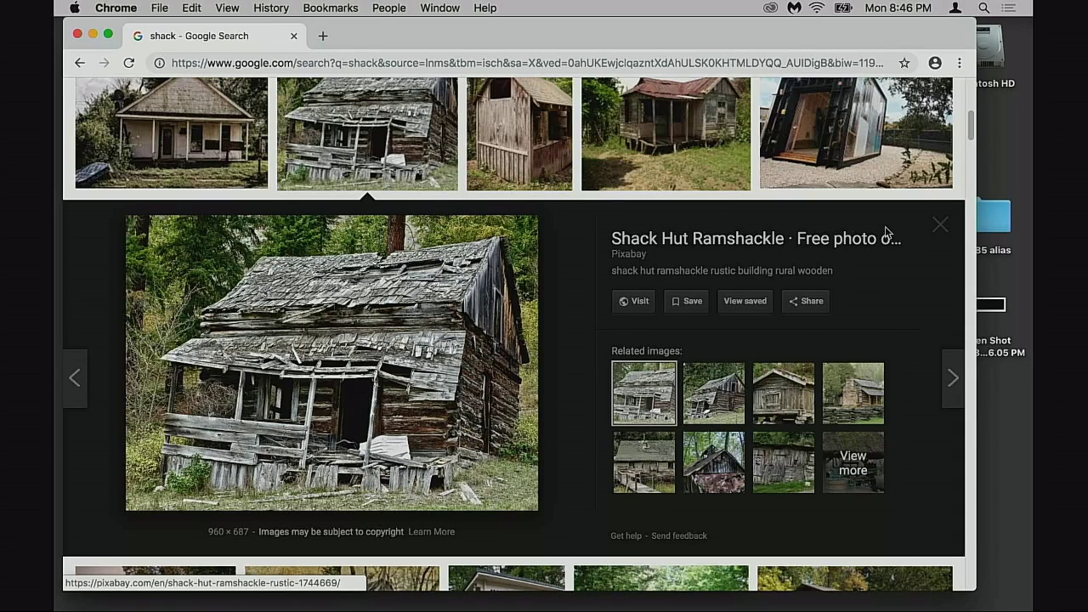
pyautogui.click(689, 146)
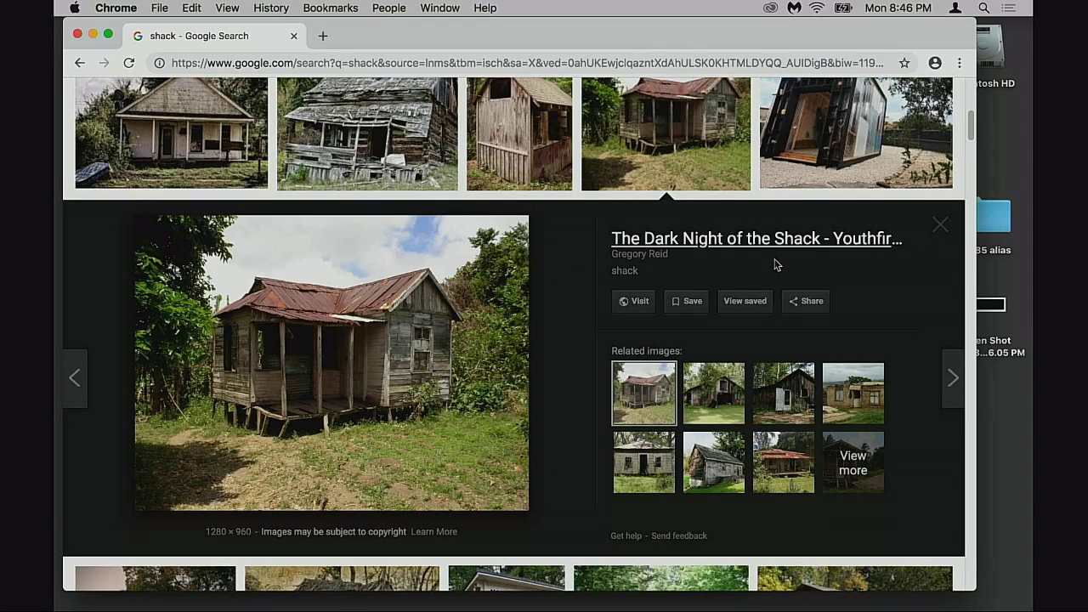
pyautogui.click(935, 230)
# - Browse further down the shack results and preview the Phish.net Sugar Shack photo with the red roof, closing the preview
pyautogui.scroll(-5, 835, 222)
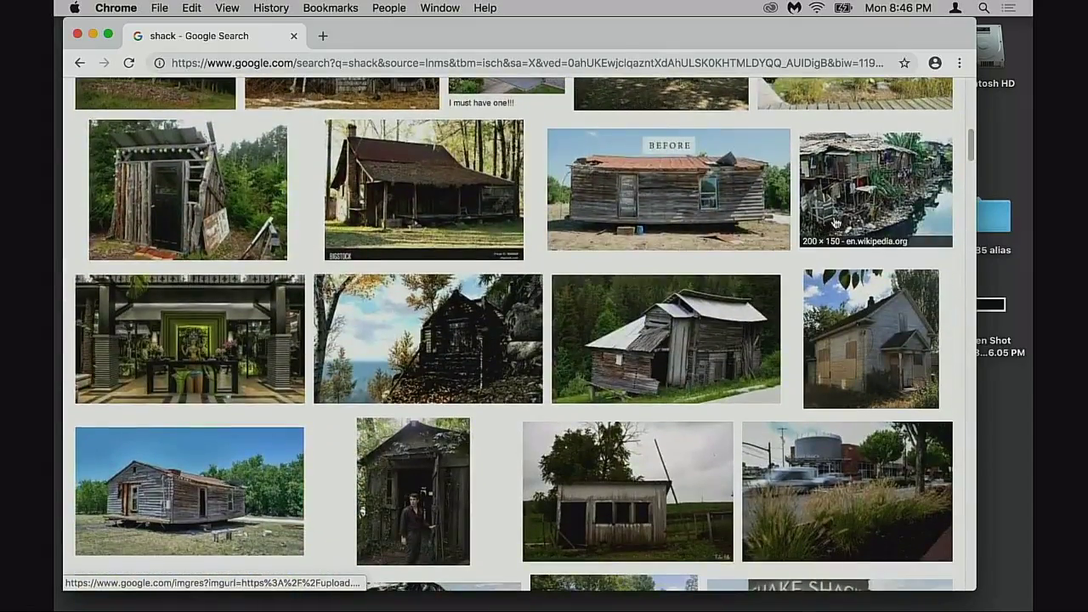
pyautogui.scroll(-5, 854, 220)
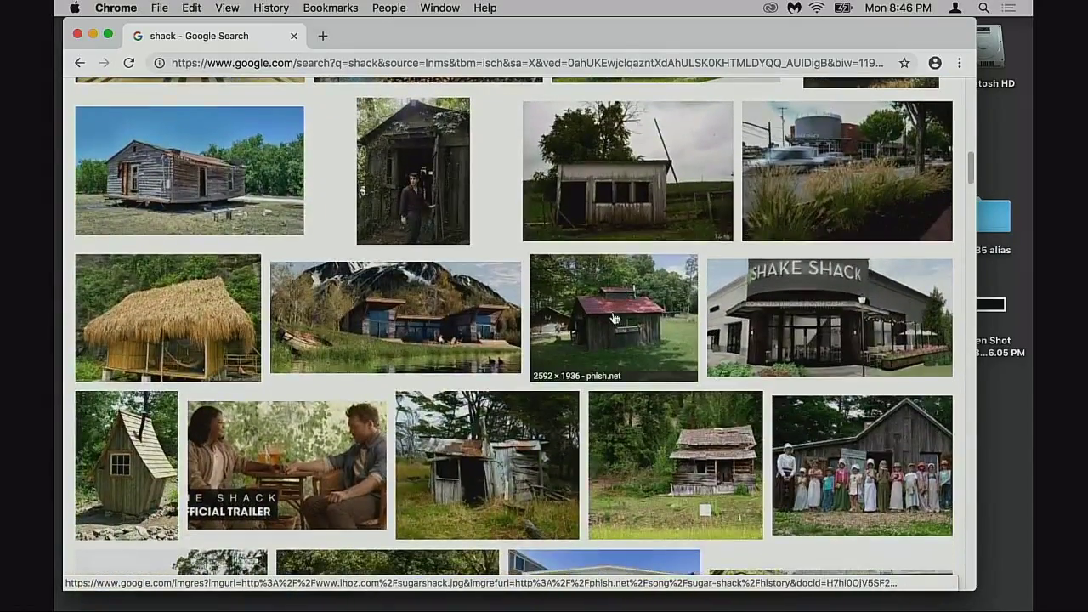
pyautogui.click(613, 320)
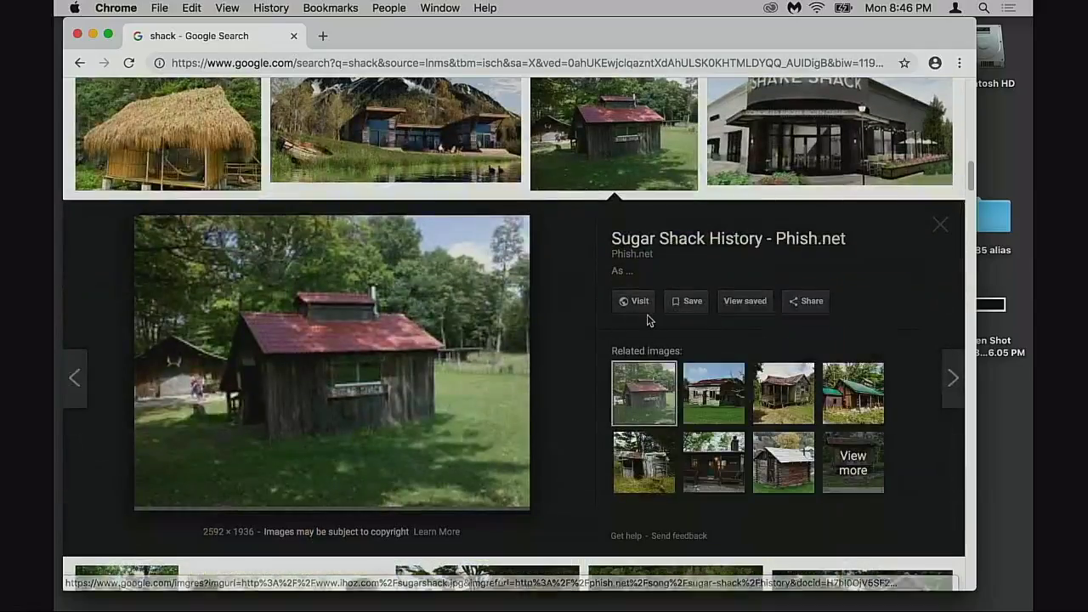
pyautogui.click(940, 226)
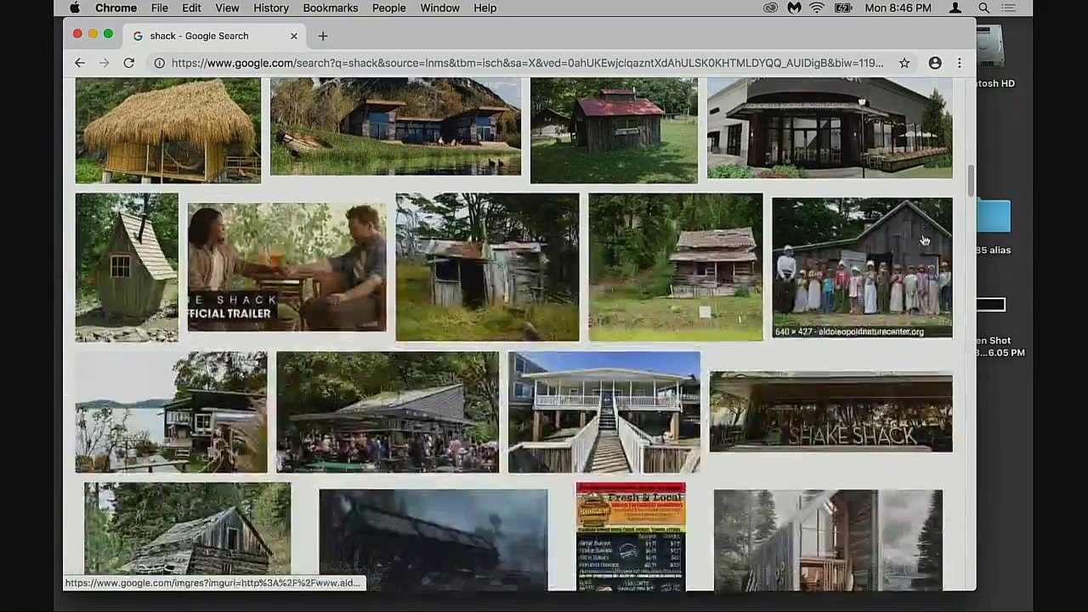
pyautogui.scroll(-5, 775, 274)
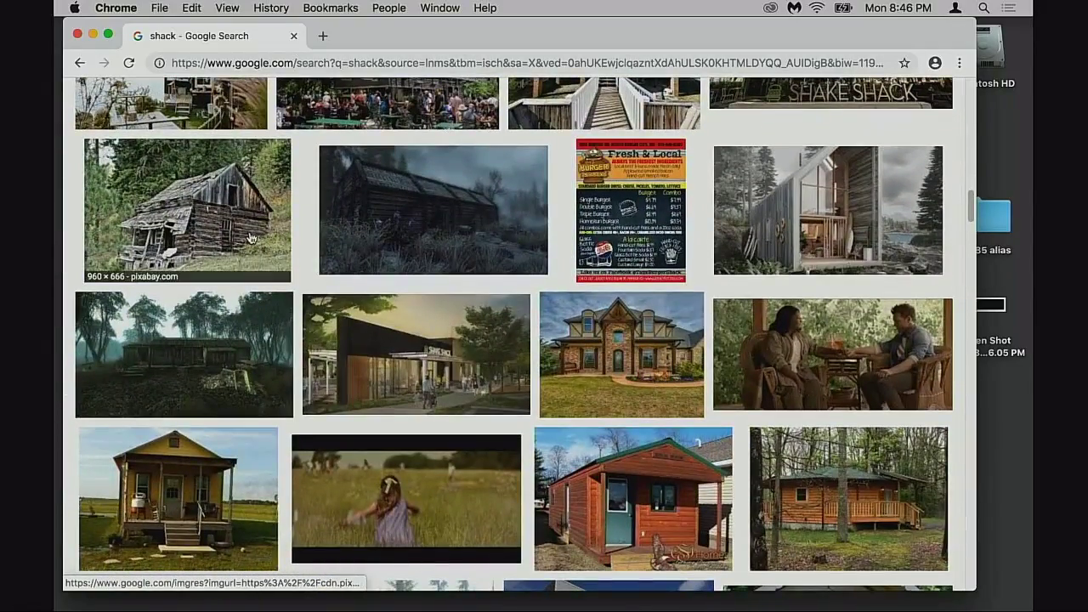
pyautogui.scroll(-5, 265, 245)
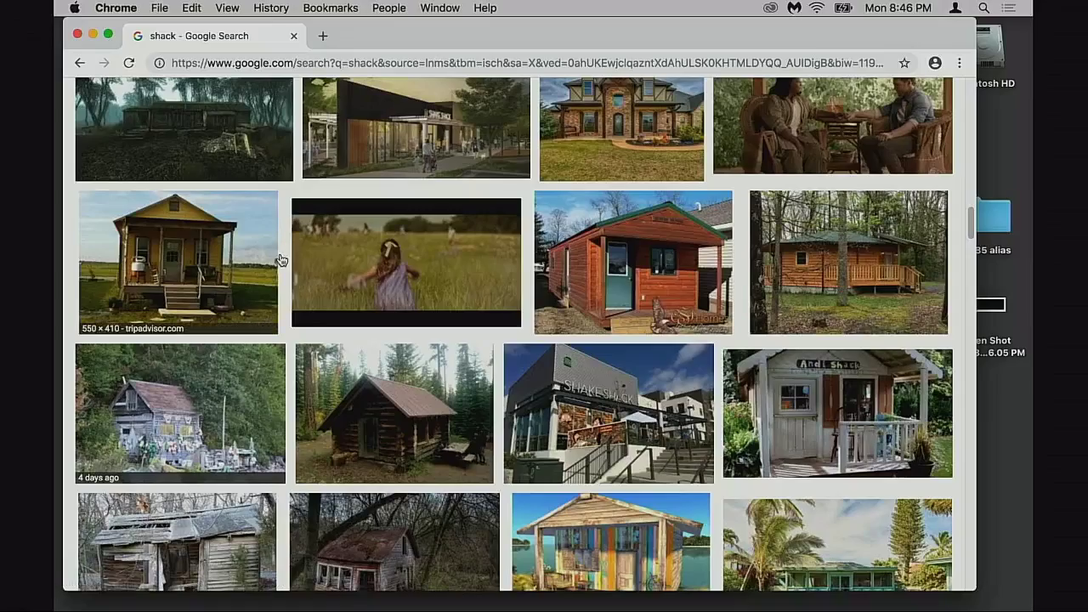
pyautogui.scroll(-4, 282, 260)
# - Refine the image search to "wooden shack"
pyautogui.scroll(10, 281, 267)
pyautogui.scroll(15, 280, 267)
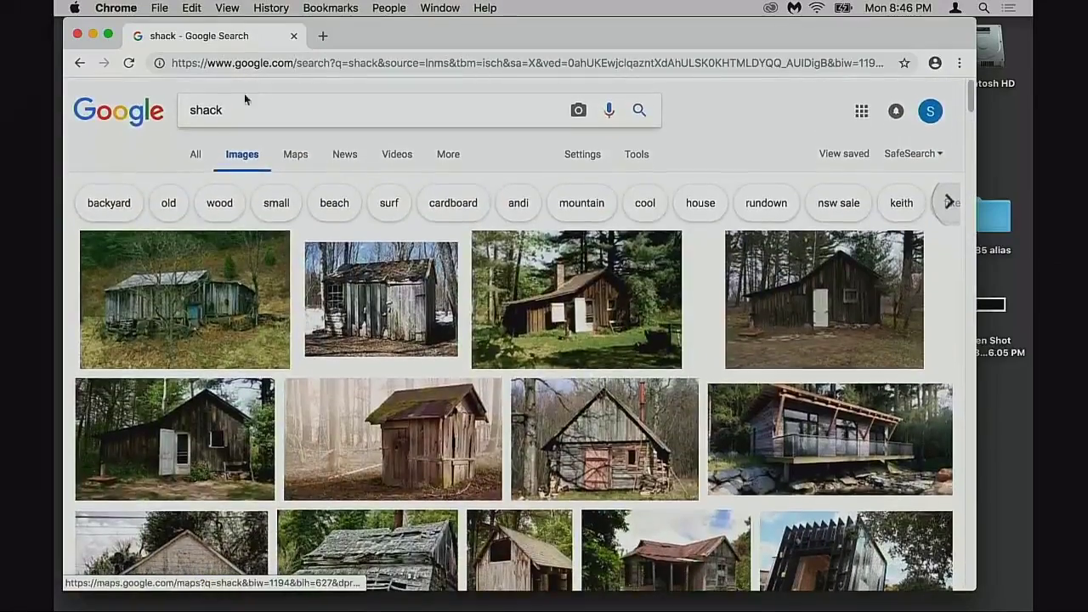
pyautogui.write('wooden')
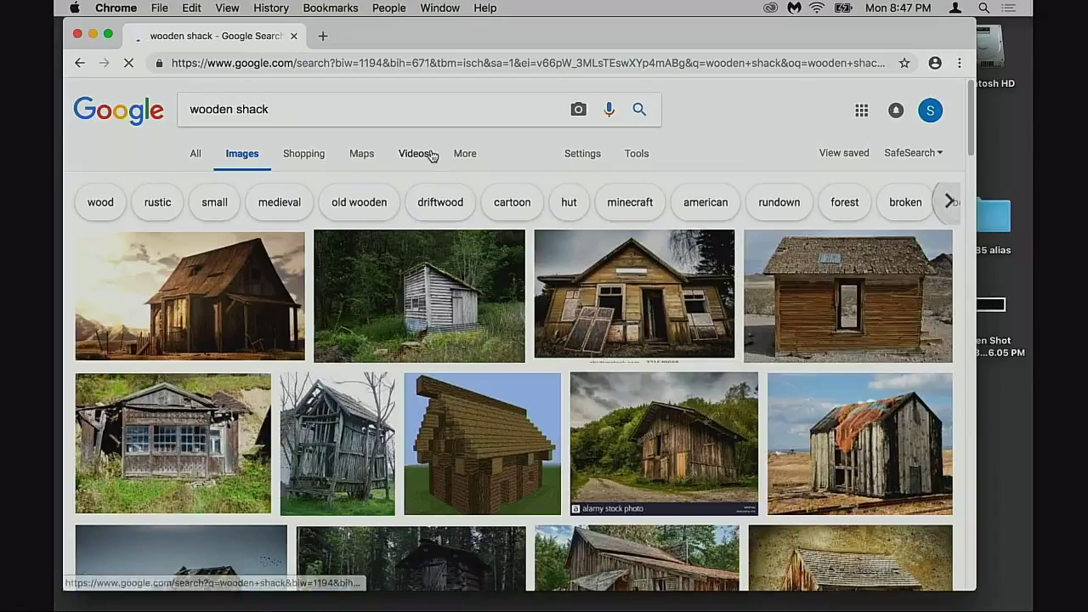
# - Look through the wooden shack image results for a suitable reference building, returning to the first results
pyautogui.scroll(-5, 573, 287)
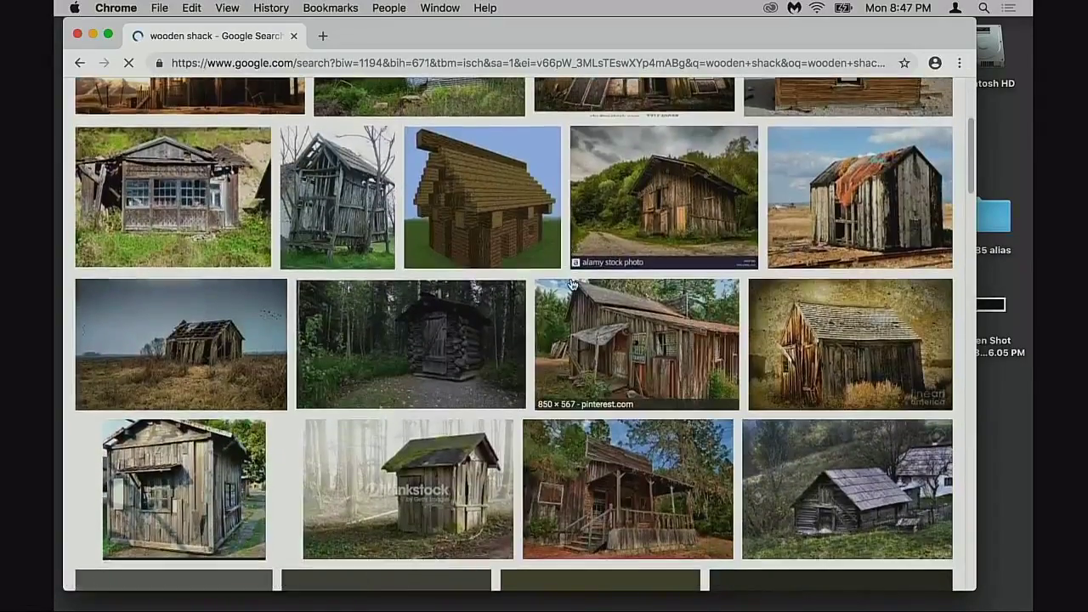
pyautogui.scroll(-3, 569, 286)
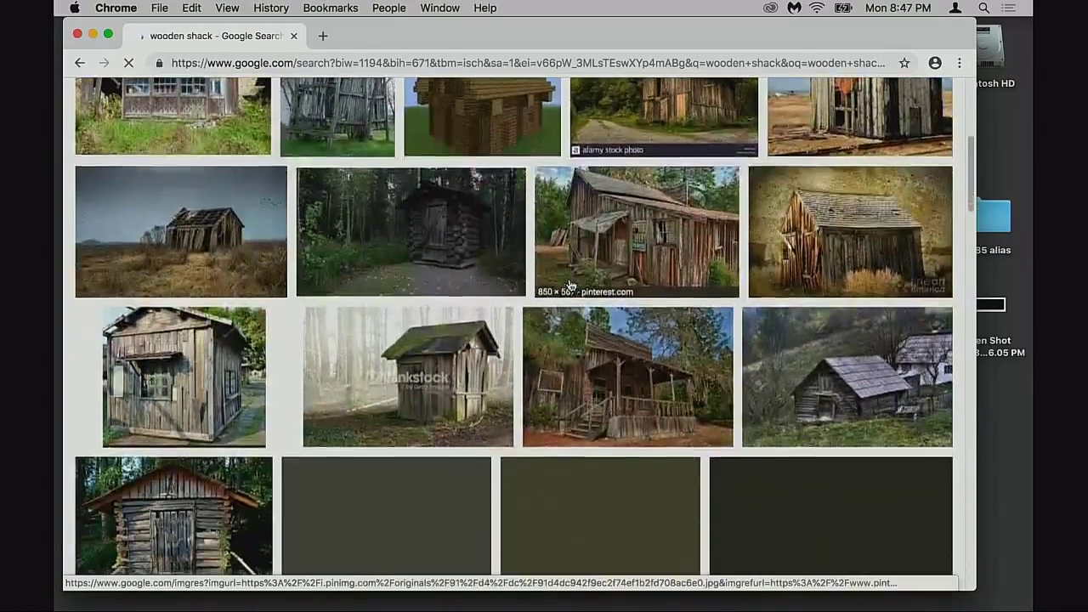
pyautogui.scroll(-1, 574, 286)
pyautogui.scroll(-7, 575, 286)
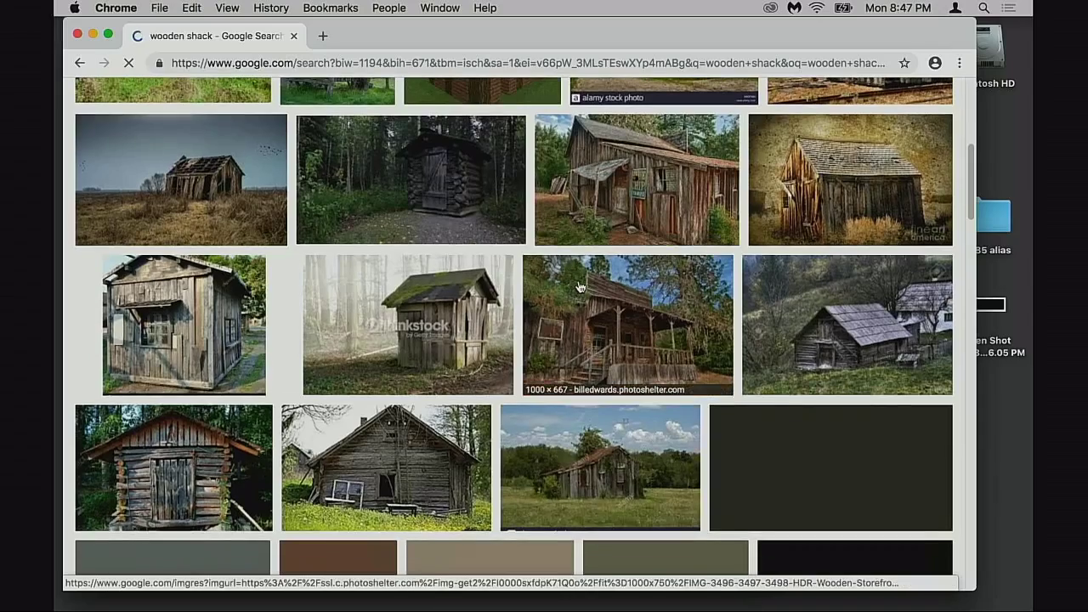
pyautogui.scroll(-1, 581, 284)
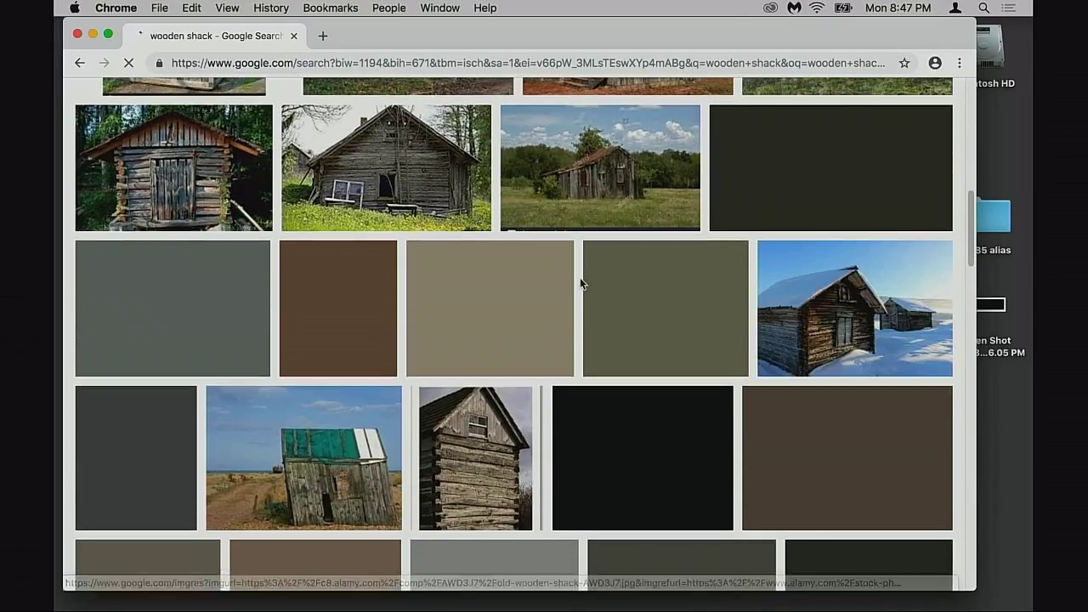
pyautogui.scroll(-3, 579, 286)
pyautogui.scroll(-1, 580, 286)
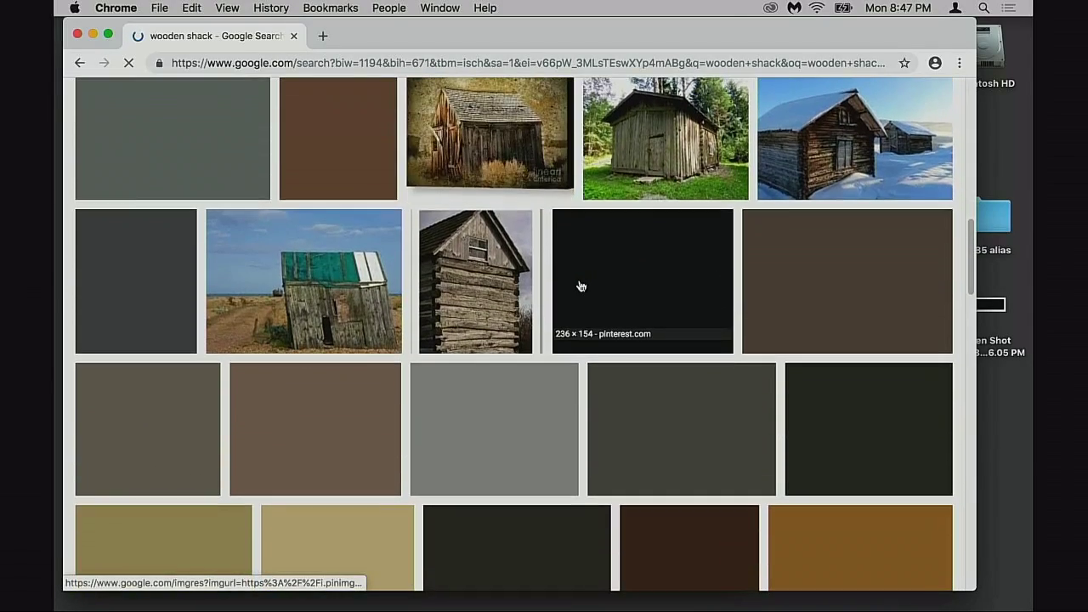
pyautogui.scroll(-4, 581, 286)
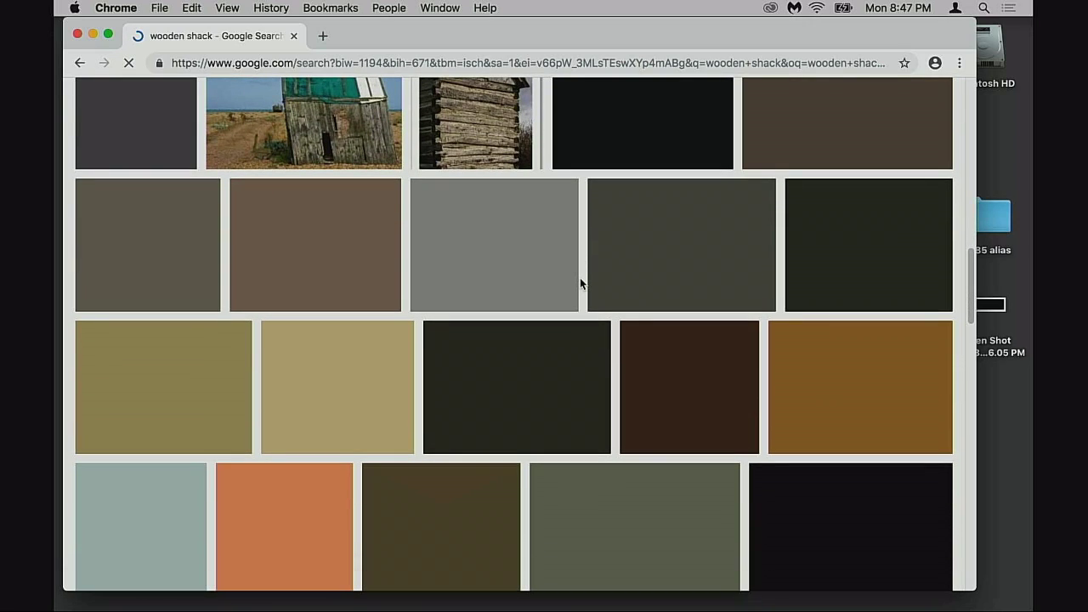
pyautogui.scroll(5, 580, 284)
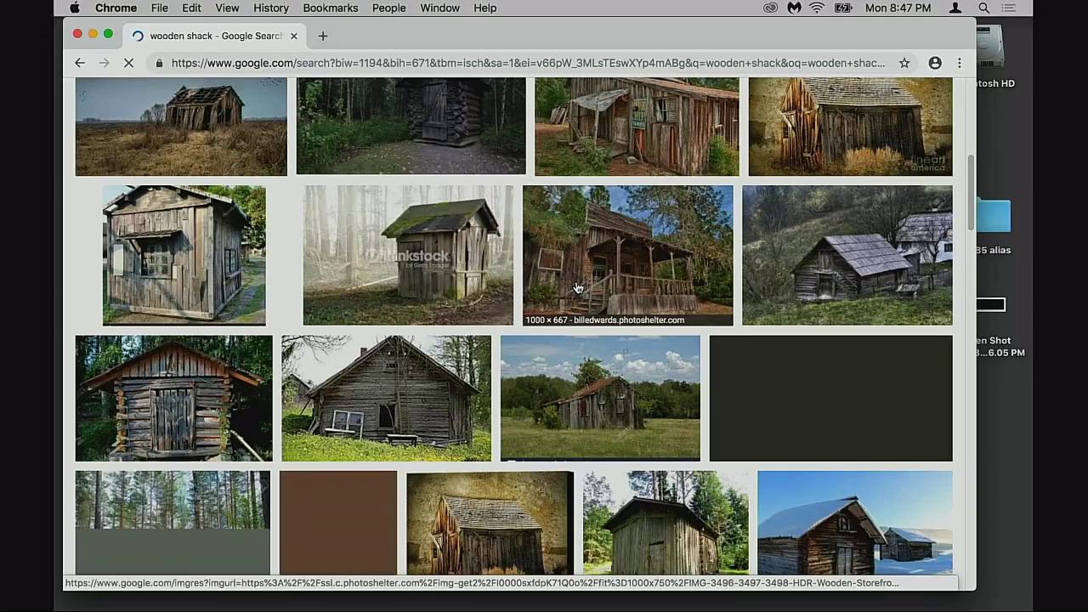
pyautogui.scroll(-7, 575, 289)
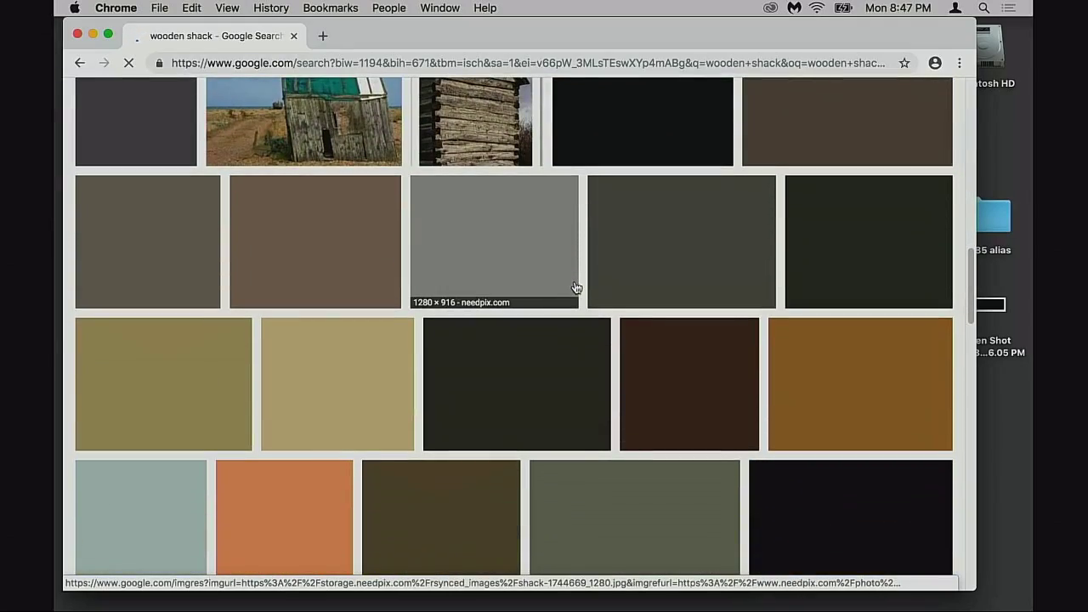
pyautogui.scroll(-6, 623, 285)
pyautogui.scroll(15, 615, 286)
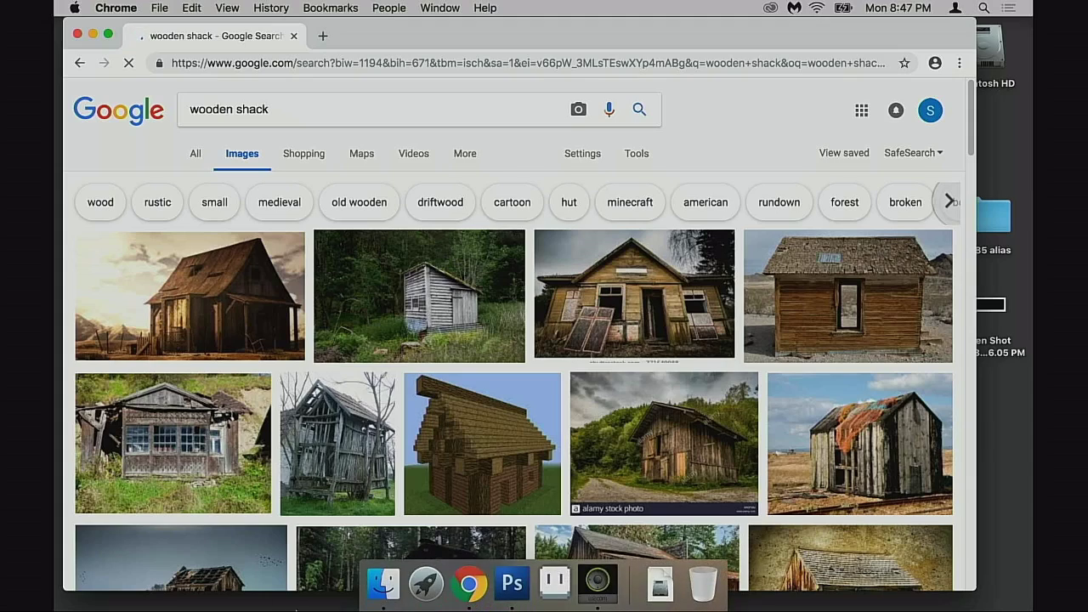
# - Switch to Photoshop and examine the existing barn and apartment building tiles up close in 1985 Assets2.psd
pyautogui.click(472, 598)
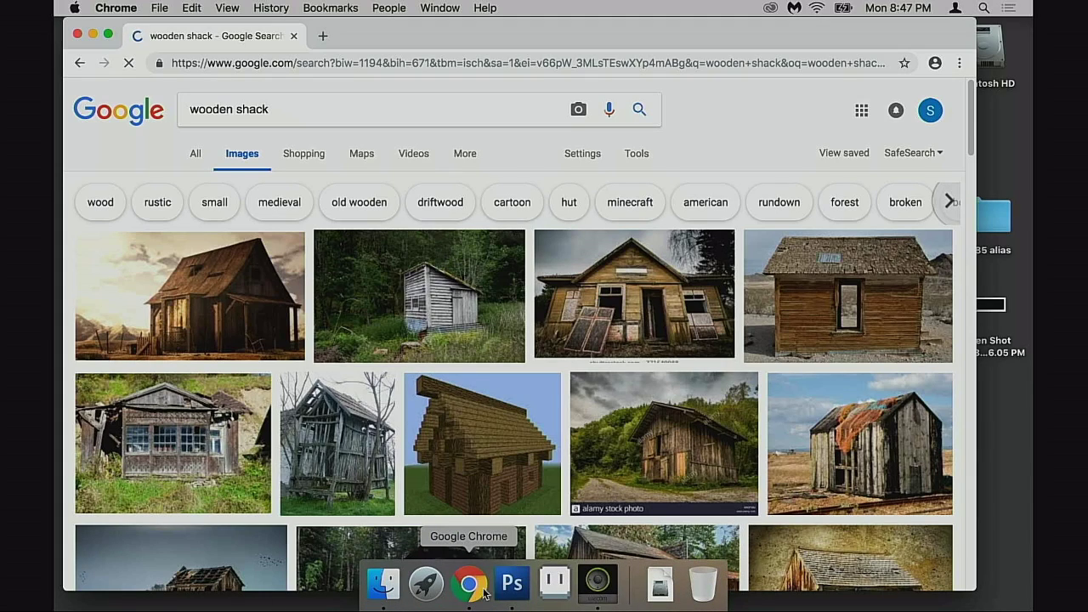
pyautogui.click(511, 584)
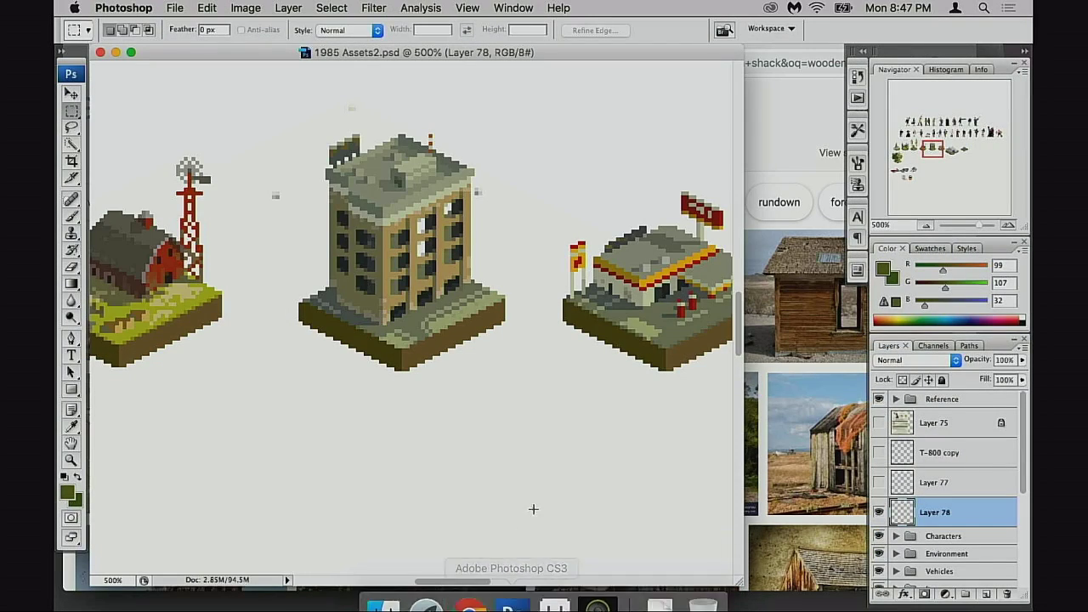
pyautogui.hscroll(-10, 464, 299)
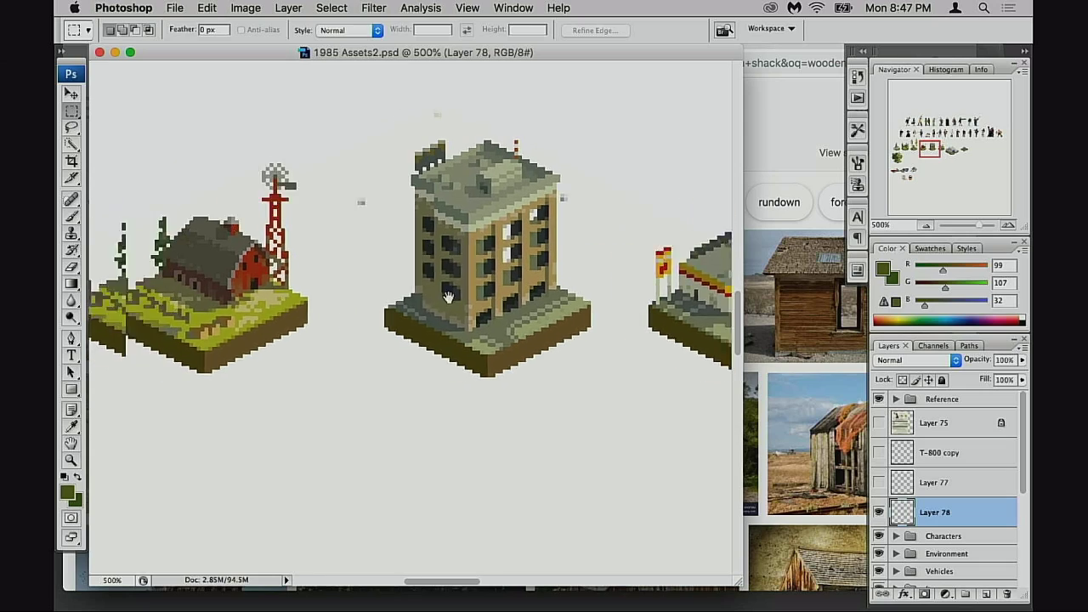
pyautogui.moveTo(459, 301); pyautogui.dragTo(429, 347)
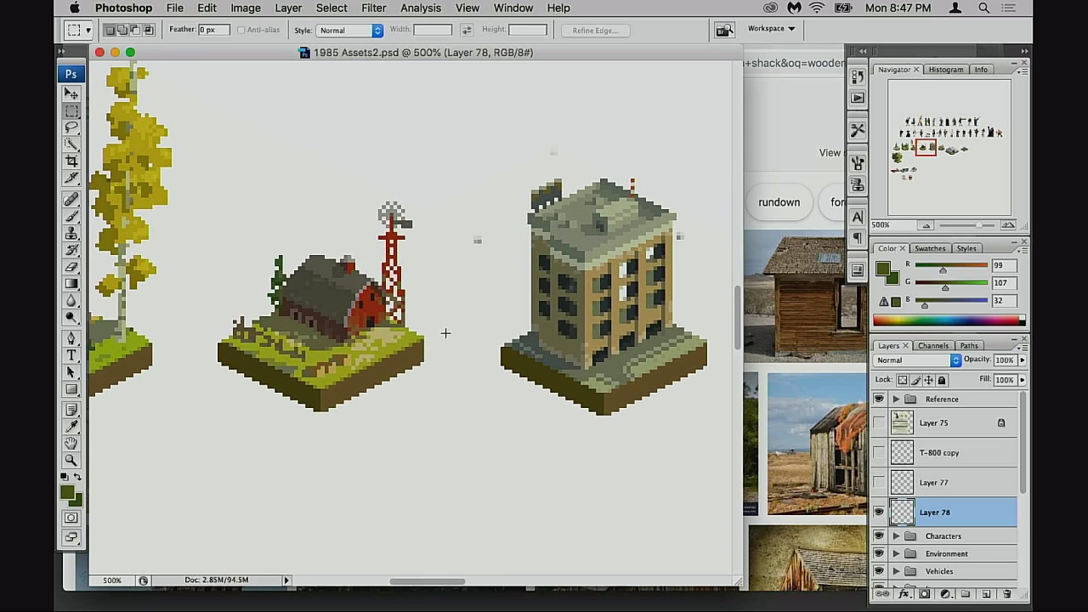
pyautogui.click(486, 276)
pyautogui.click(474, 338)
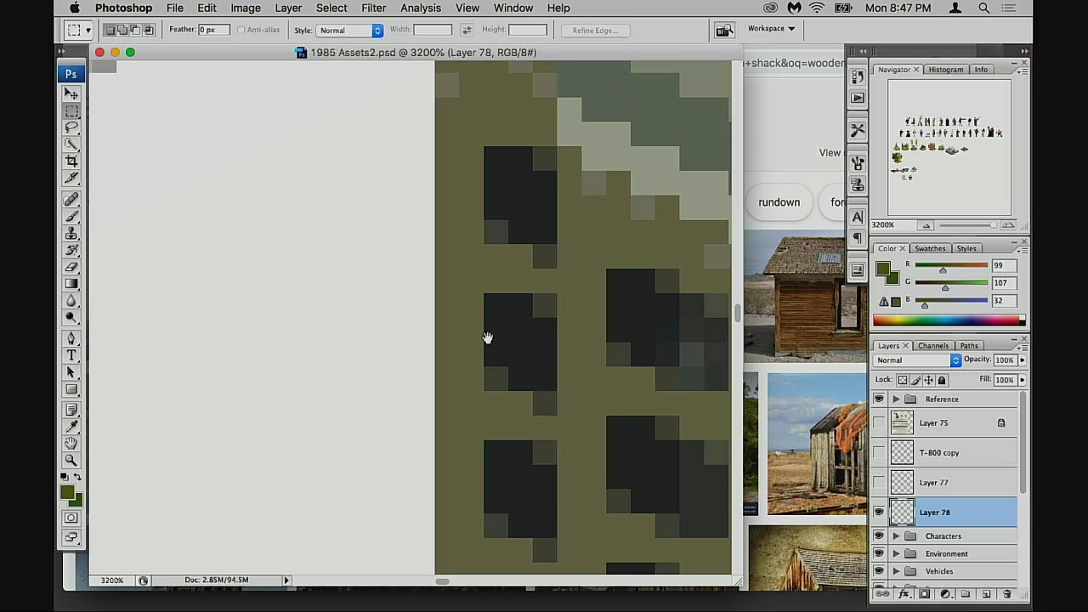
pyautogui.click(398, 310)
pyautogui.click(406, 311)
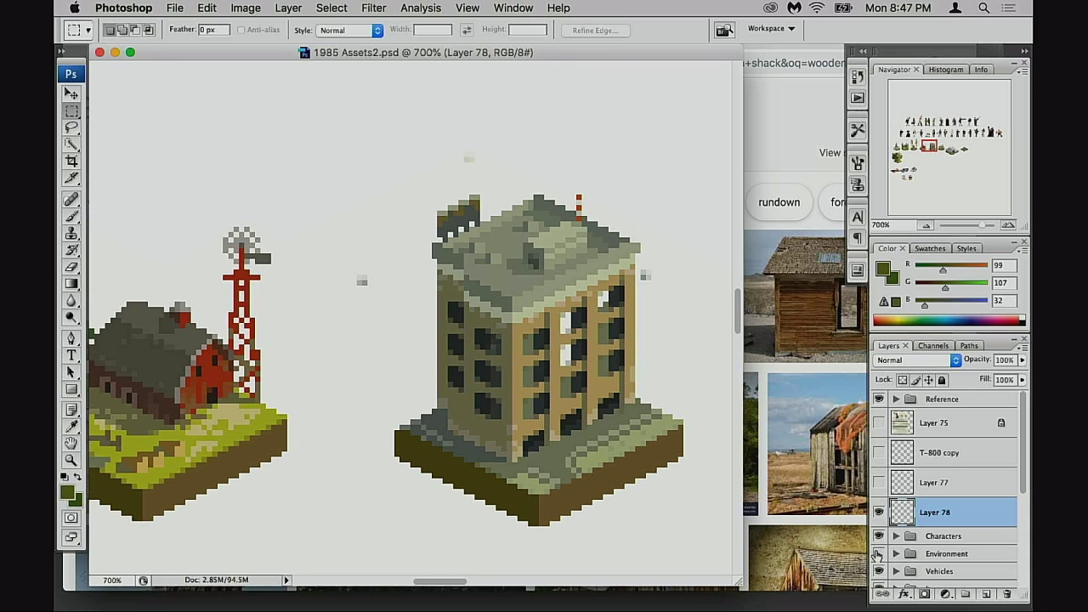
# - Check the contents of the Environment, Characters and Vehicles layer groups by toggling their visibility, leaving all three shown
pyautogui.click(879, 554)
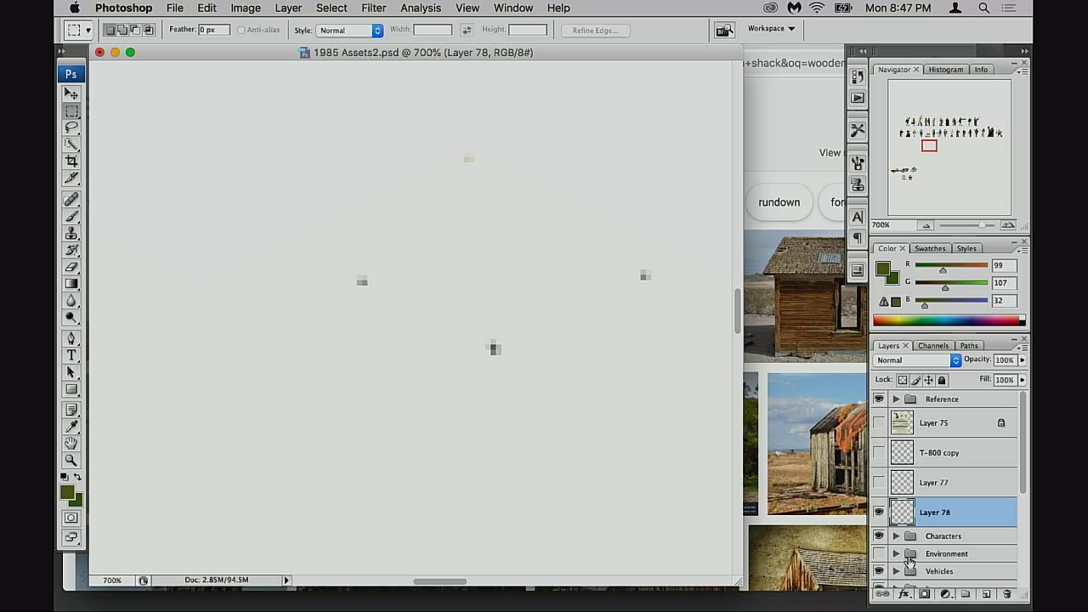
pyautogui.click(895, 554)
pyautogui.click(896, 554)
pyautogui.click(879, 535)
pyautogui.click(879, 535)
pyautogui.click(878, 553)
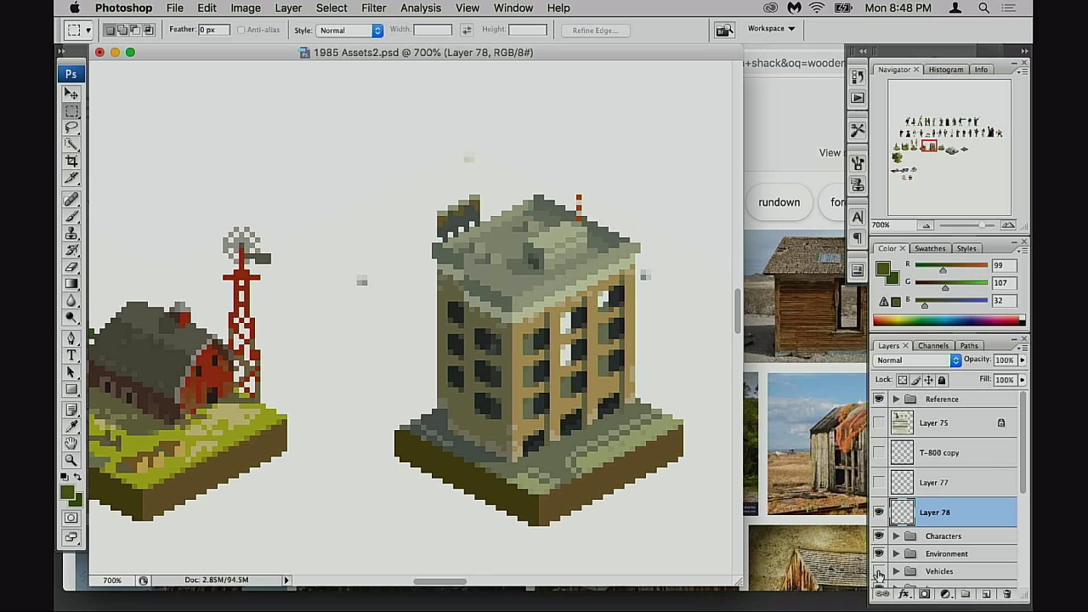
pyautogui.click(879, 571)
# - Examine the gas station, the large white complex and the blank tile, and review the whole asset sheet at 100%
pyautogui.keyDown('alt'); pyautogui.click(552, 373); pyautogui.keyUp('alt')
pyautogui.keyDown('alt'); pyautogui.click(546, 383); pyautogui.keyUp('alt')
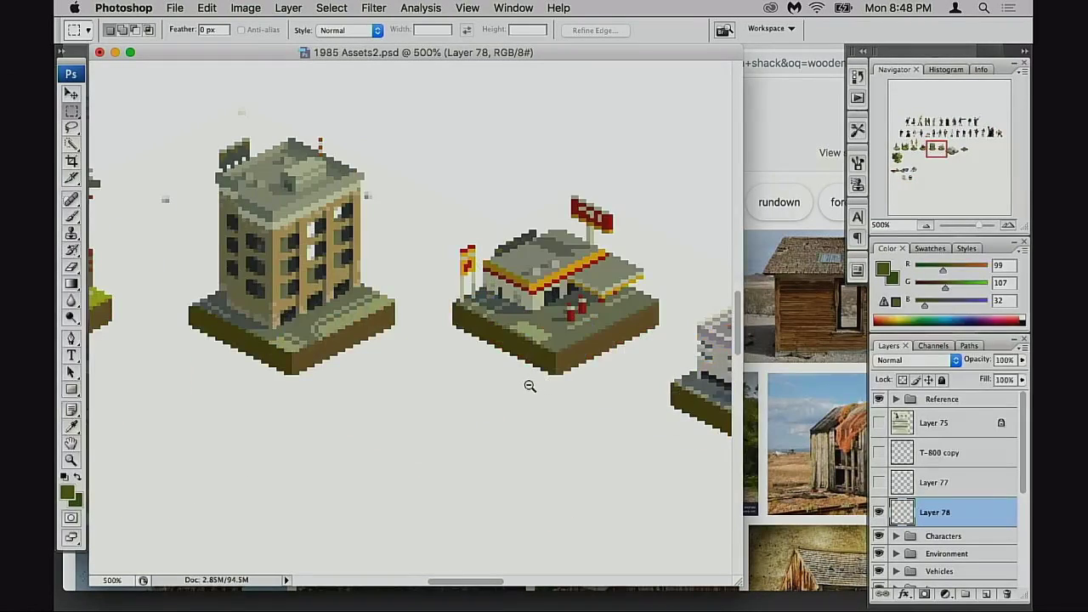
pyautogui.keyDown('alt'); pyautogui.click(530, 383); pyautogui.keyUp('alt')
pyautogui.keyDown('alt'); pyautogui.click(527, 379); pyautogui.keyUp('alt')
pyautogui.moveTo(314, 307); pyautogui.dragTo(493, 390)
pyautogui.keyDown('alt'); pyautogui.click(522, 395); pyautogui.keyUp('alt')
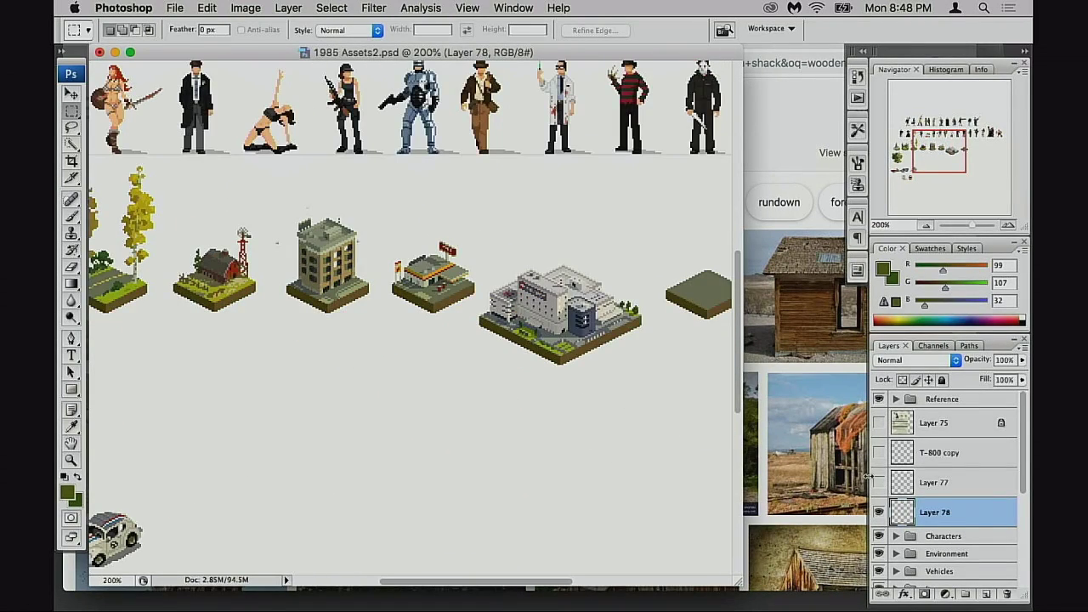
pyautogui.press('super+t')
pyautogui.moveTo(445, 319); pyautogui.dragTo(624, 452)
pyautogui.keyDown('alt'); pyautogui.click(547, 409); pyautogui.keyUp('alt')
pyautogui.press('Escape')
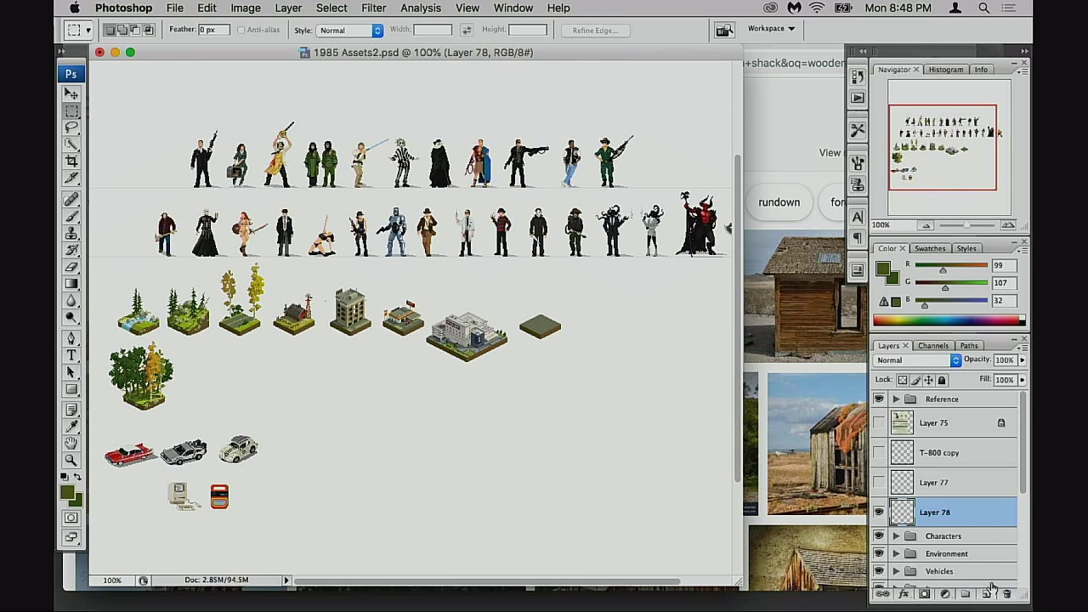
# - Inspect the landscape tiles at 400%, focusing on the dense forest tile below the river, rock and road tiles
pyautogui.keyDown('super'); pyautogui.click(354, 366); pyautogui.keyUp('super')
pyautogui.keyDown('super'); pyautogui.click(361, 368); pyautogui.keyUp('super')
pyautogui.moveTo(457, 313); pyautogui.dragTo(498, 406)
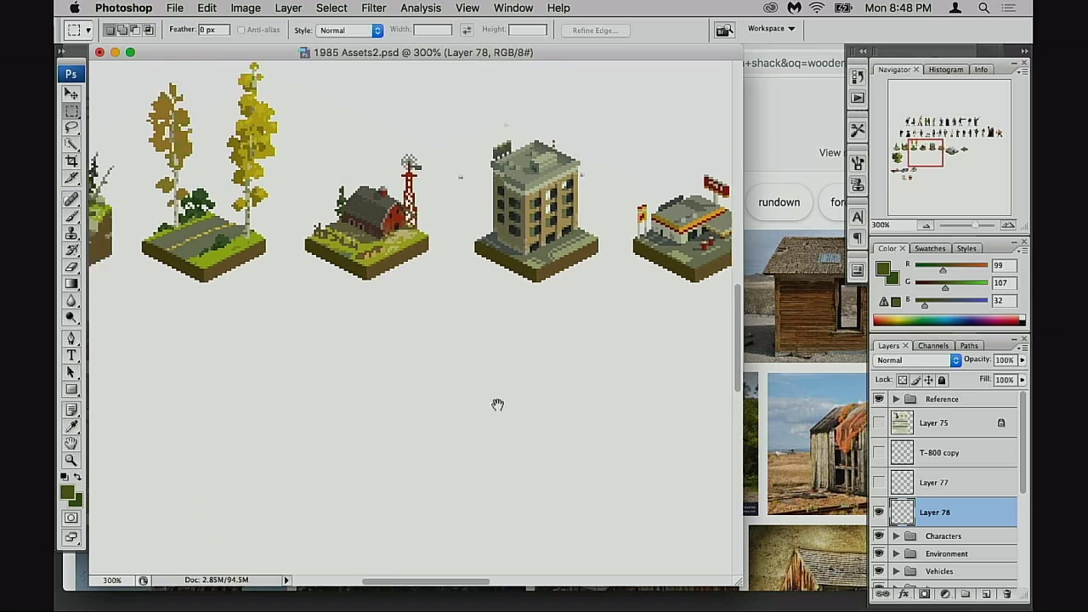
pyautogui.moveTo(382, 297); pyautogui.dragTo(553, 347)
pyautogui.moveTo(198, 392); pyautogui.dragTo(320, 380)
pyautogui.keyDown('super'); pyautogui.click(299, 416); pyautogui.keyUp('super')
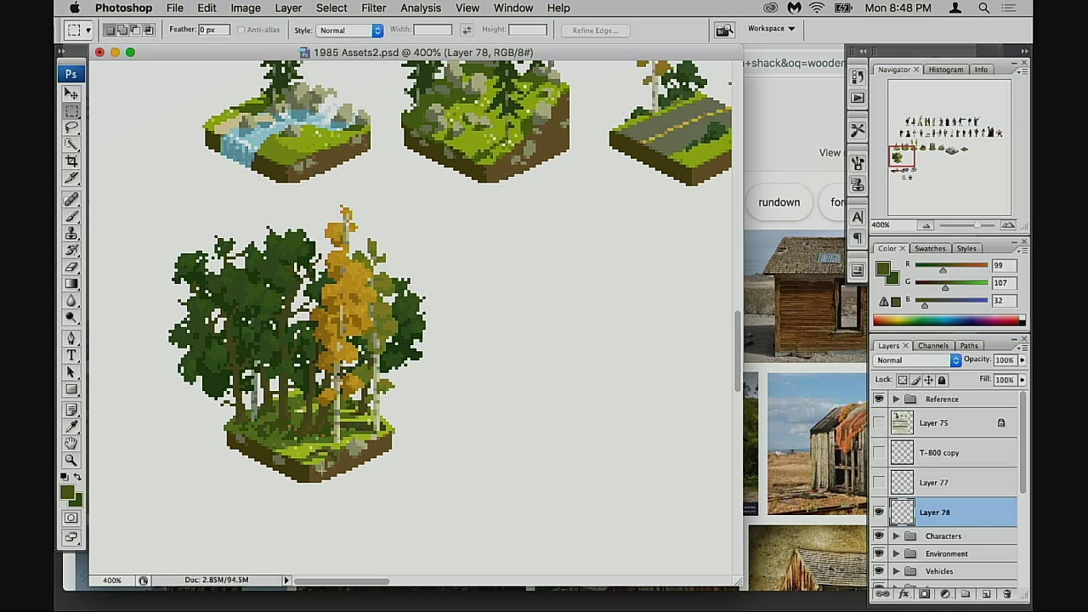
pyautogui.moveTo(382, 401); pyautogui.dragTo(335, 439)
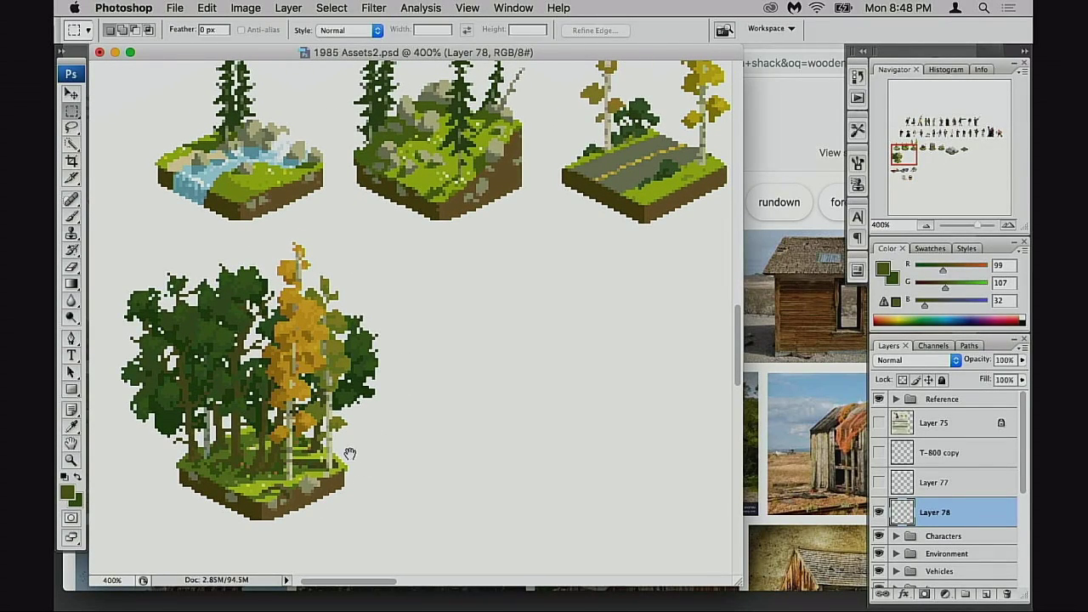
pyautogui.hscroll(3, 340, 446)
pyautogui.hscroll(-3, 253, 414)
pyautogui.scroll(-1, 253, 414)
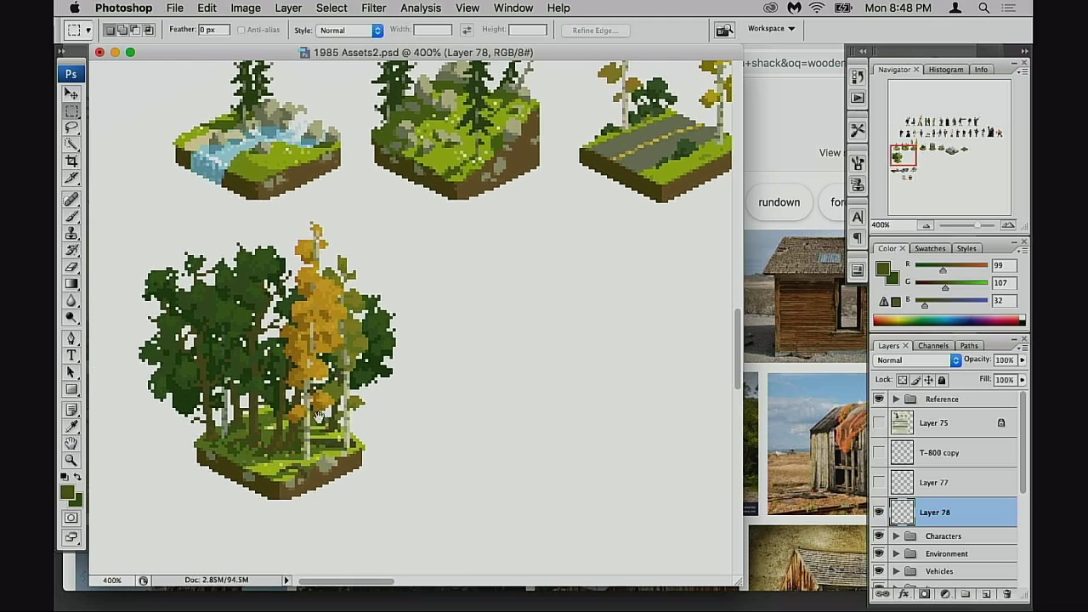
pyautogui.scroll(-1, 348, 348)
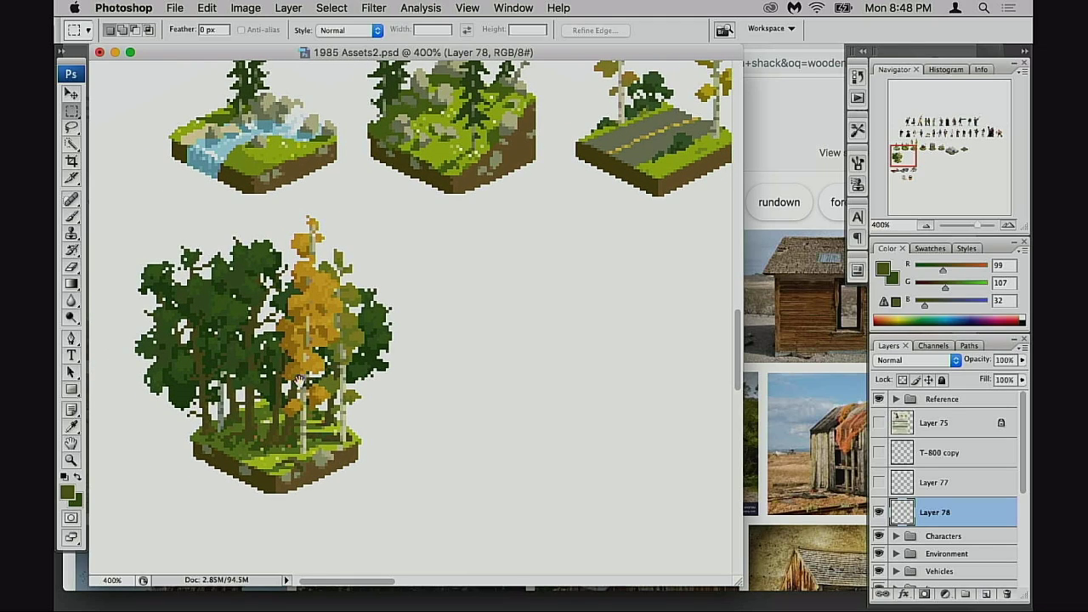
pyautogui.hscroll(5, 408, 440)
pyautogui.scroll(-2, 408, 439)
# - Switch to Chrome and look through the wooden shack results, previewing the photo of the old wooden cabin in the woods
pyautogui.moveTo(507, 593)
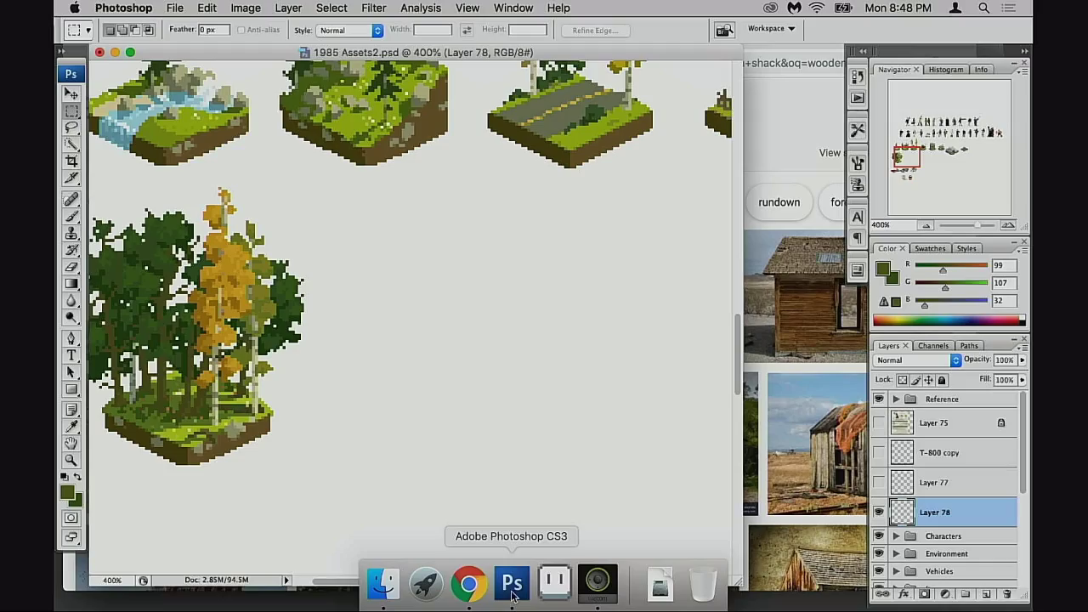
pyautogui.click(468, 583)
pyautogui.scroll(-2, 668, 340)
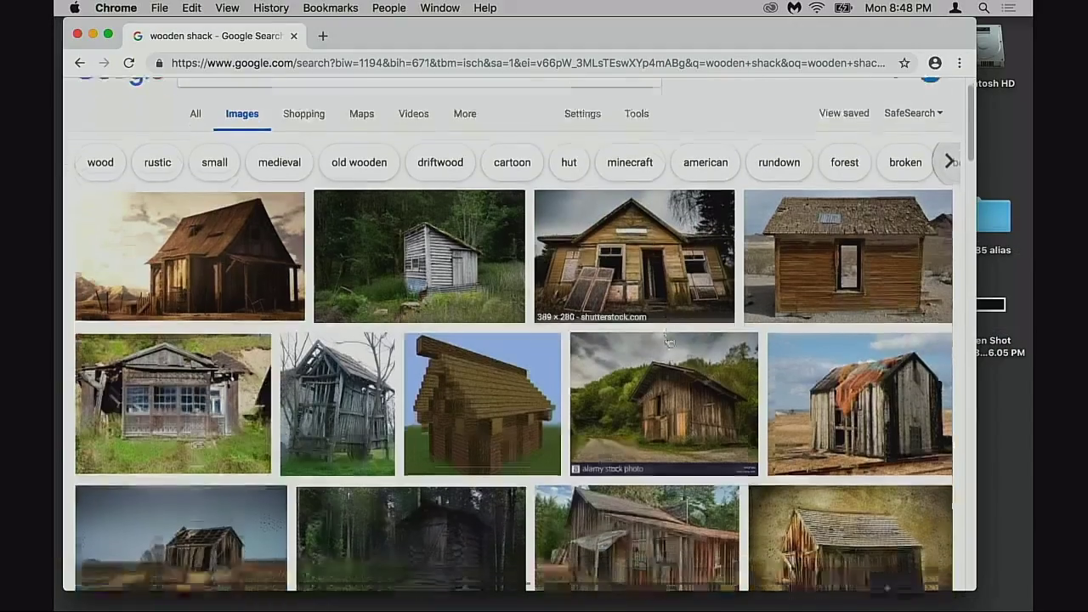
pyautogui.scroll(-5, 669, 340)
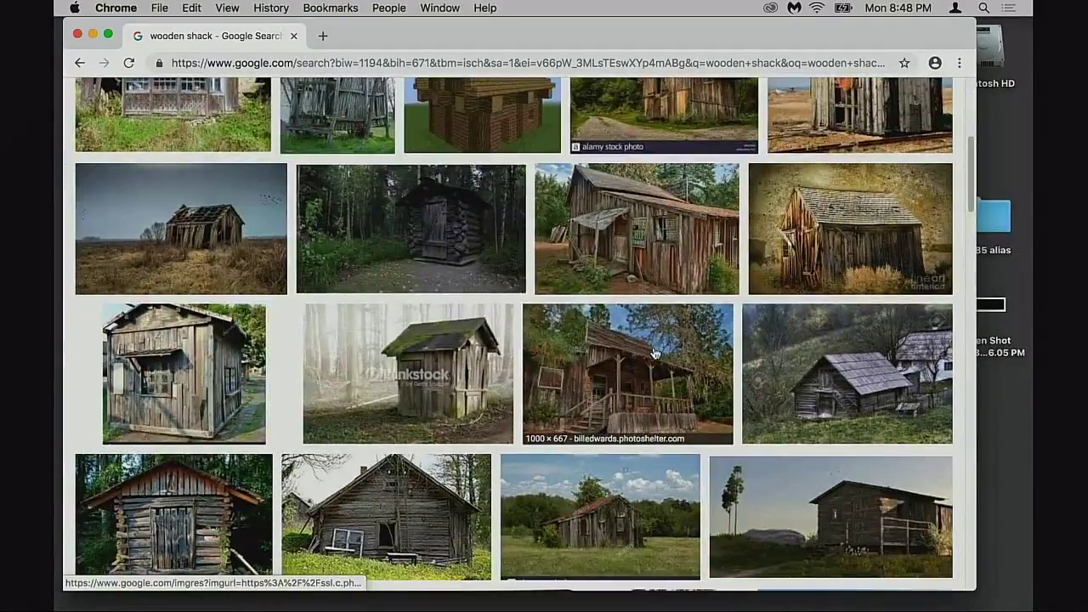
pyautogui.scroll(-4, 653, 354)
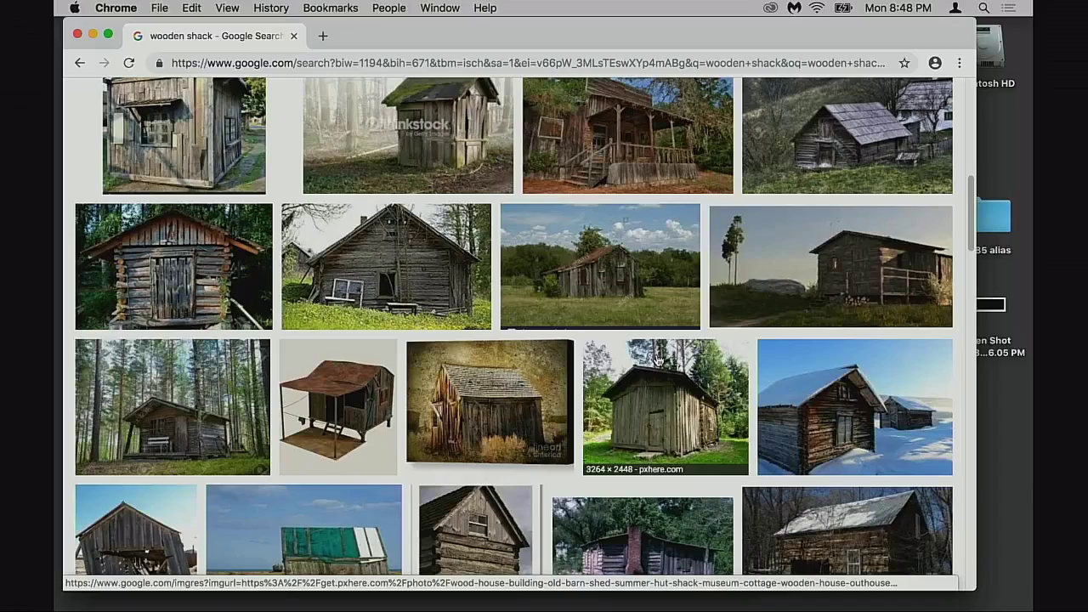
pyautogui.scroll(-2, 655, 363)
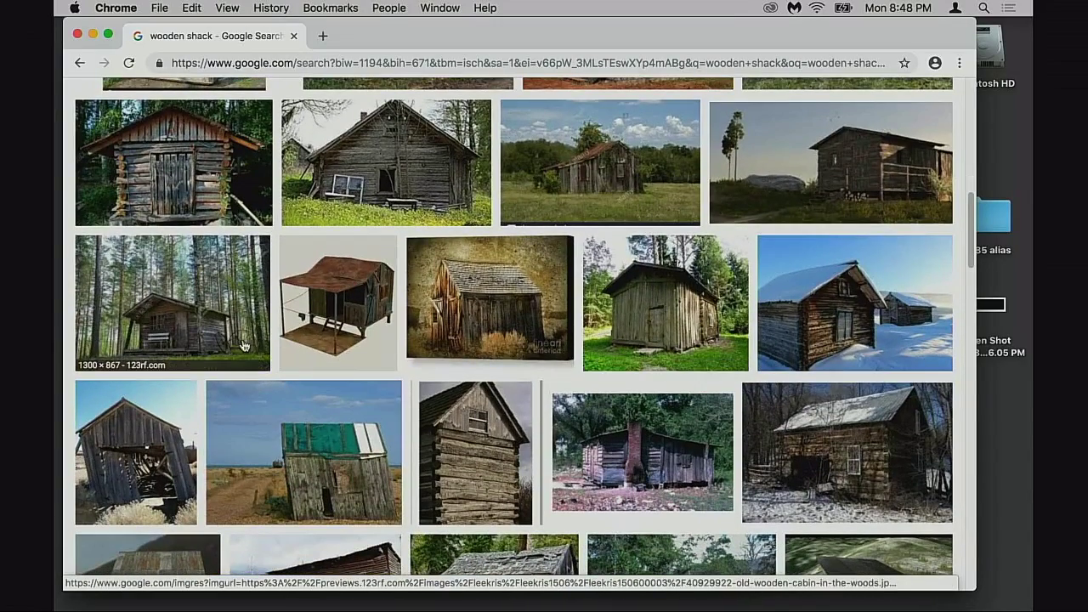
pyautogui.click(244, 327)
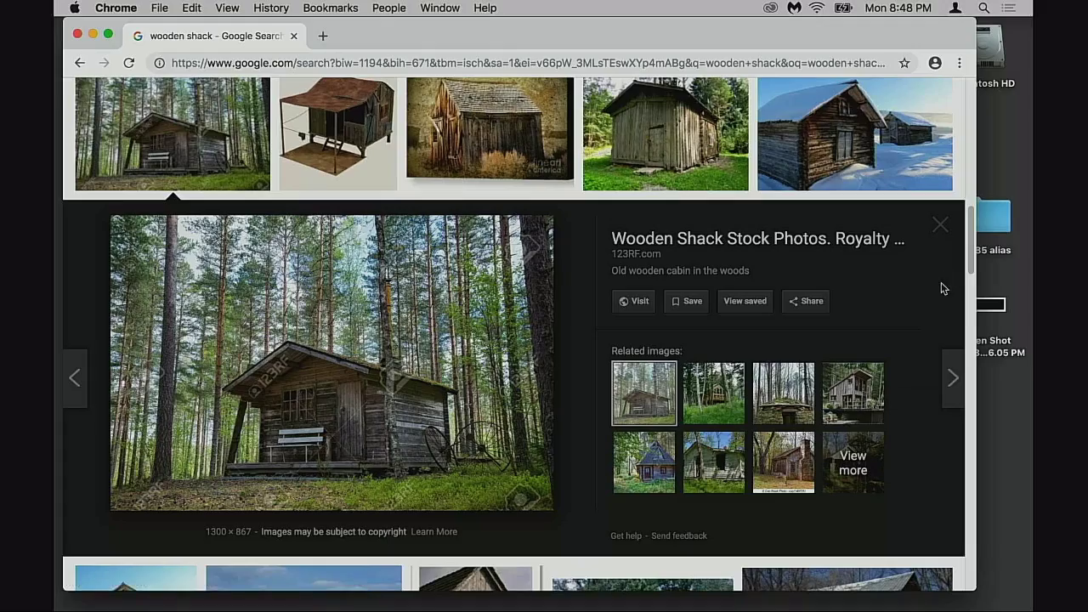
pyautogui.click(940, 226)
# - Browse the rest of the wooden shack image results for a suitable building reference
pyautogui.scroll(-5, 903, 278)
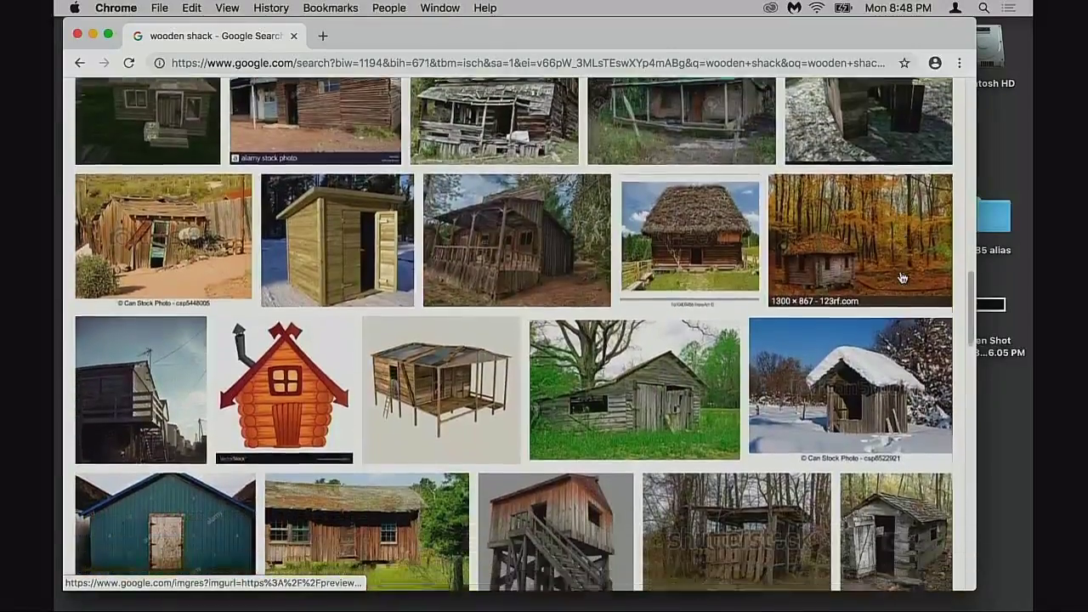
pyautogui.scroll(-2, 903, 278)
pyautogui.scroll(-3, 899, 285)
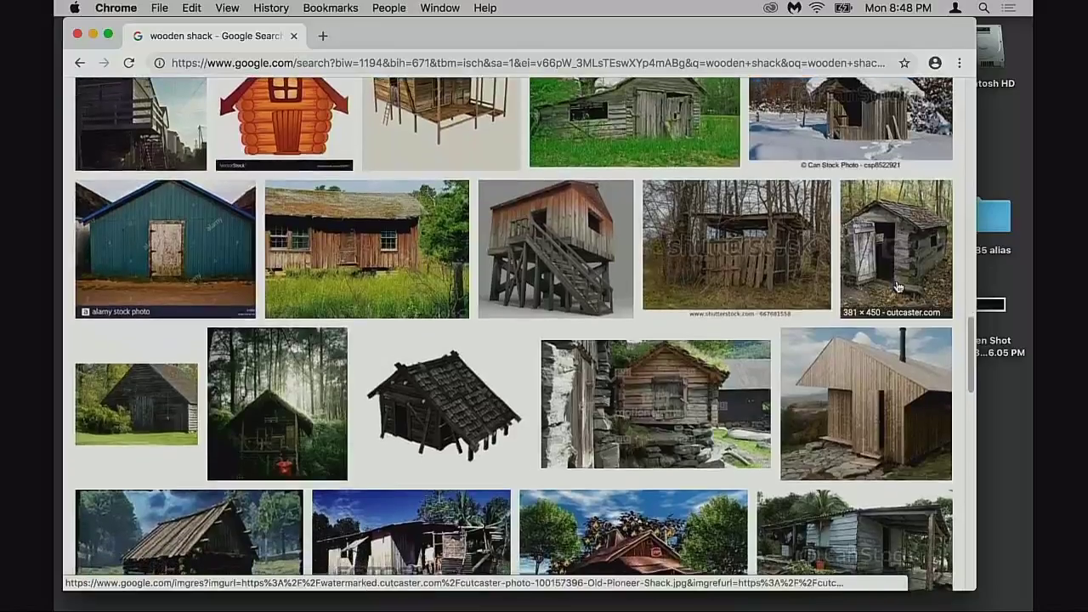
pyautogui.scroll(-3, 901, 289)
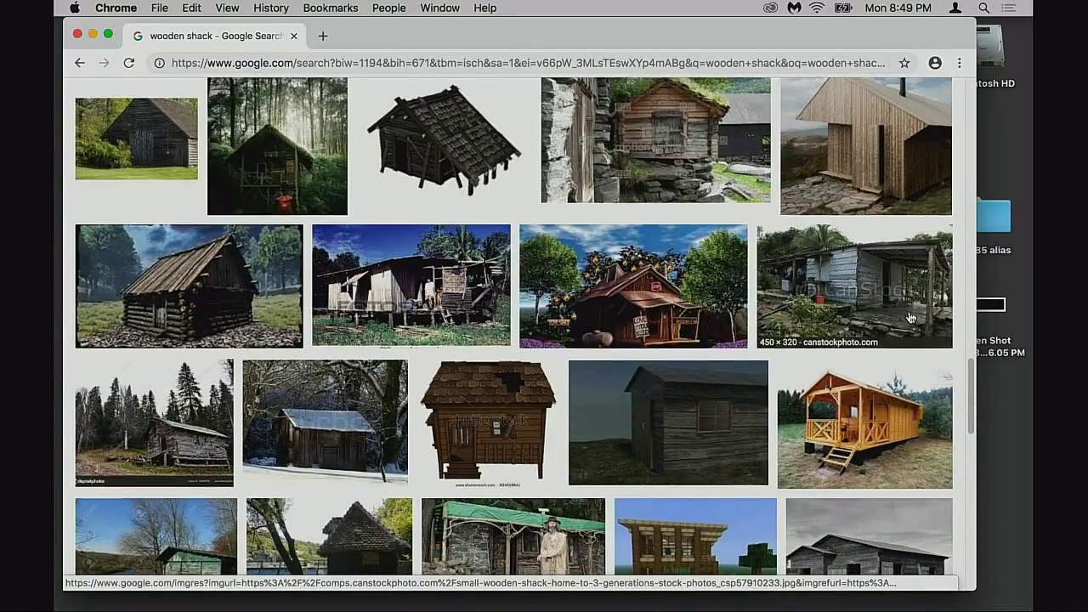
pyautogui.scroll(-2, 911, 315)
pyautogui.scroll(-2, 914, 316)
pyautogui.scroll(-4, 915, 318)
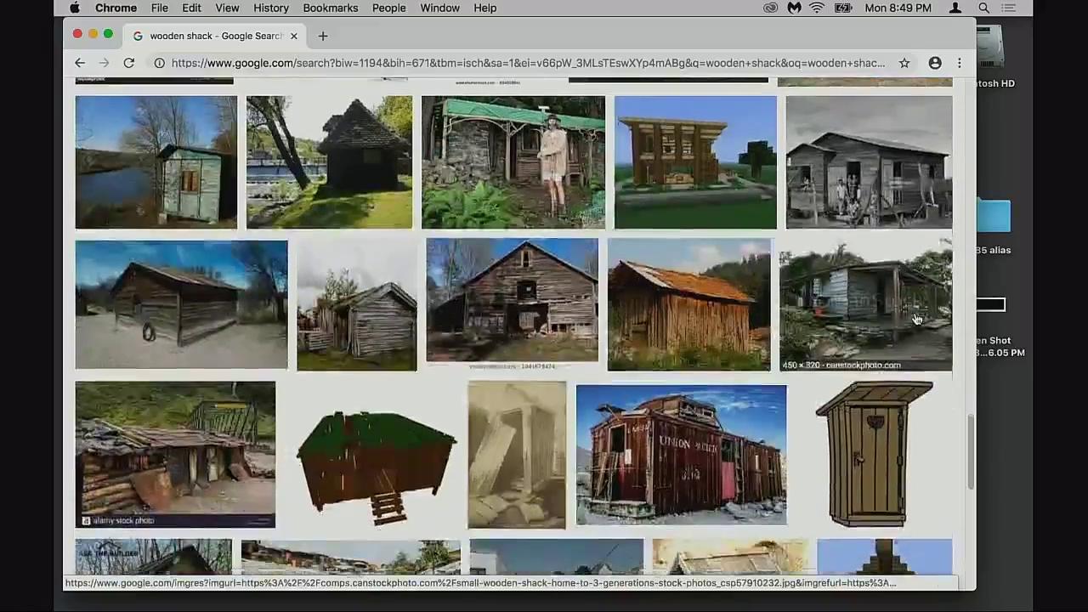
pyautogui.scroll(-6, 915, 319)
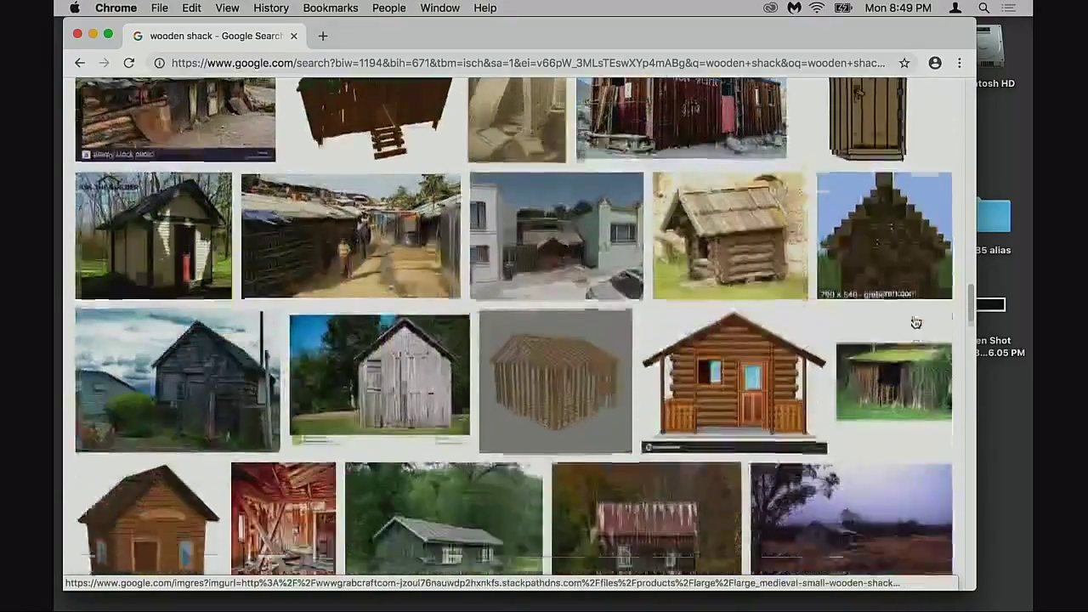
pyautogui.scroll(-4, 916, 319)
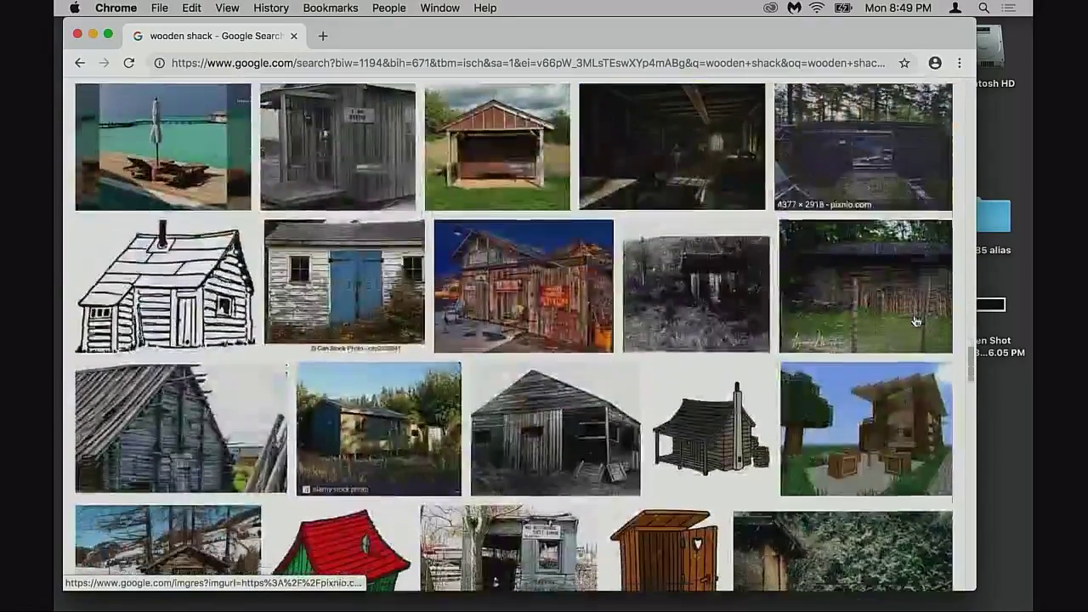
pyautogui.scroll(-5, 915, 321)
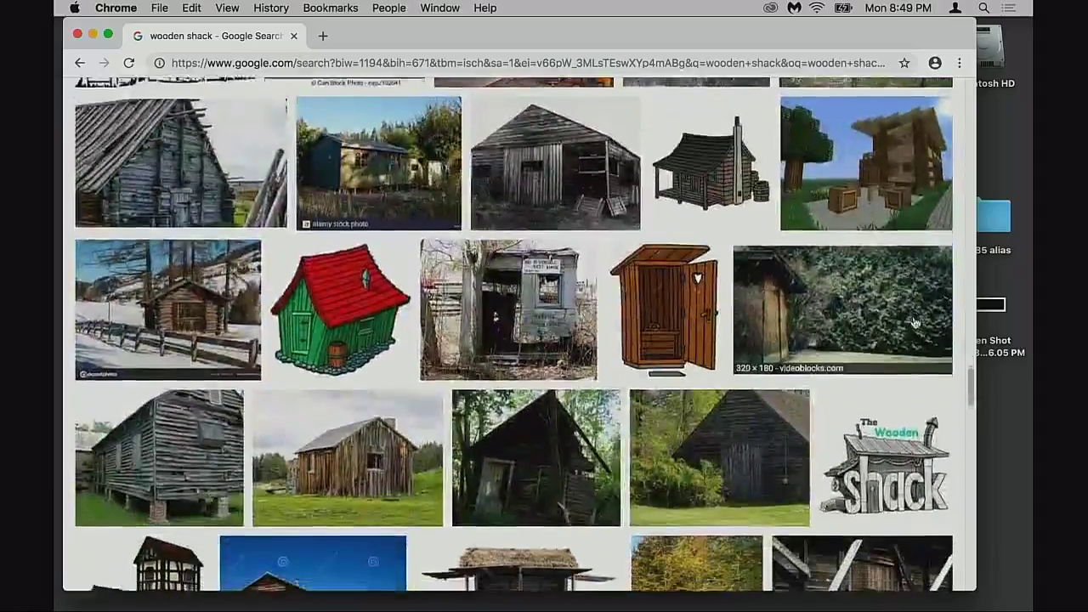
pyautogui.scroll(-4, 911, 322)
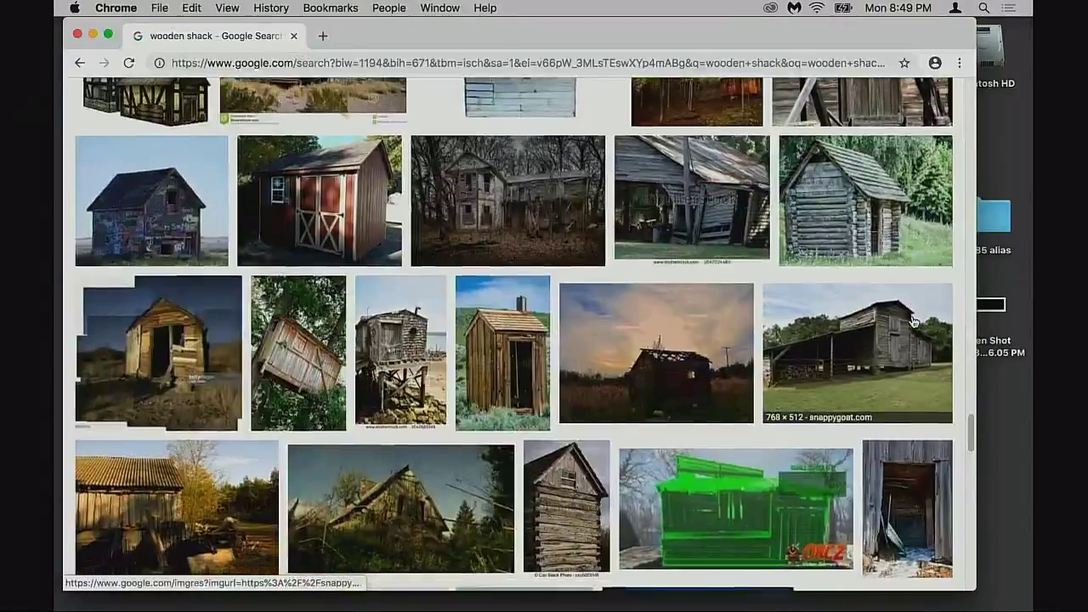
# - Shorten the image search query to "shack" and run the search
pyautogui.scroll(20, 914, 315)
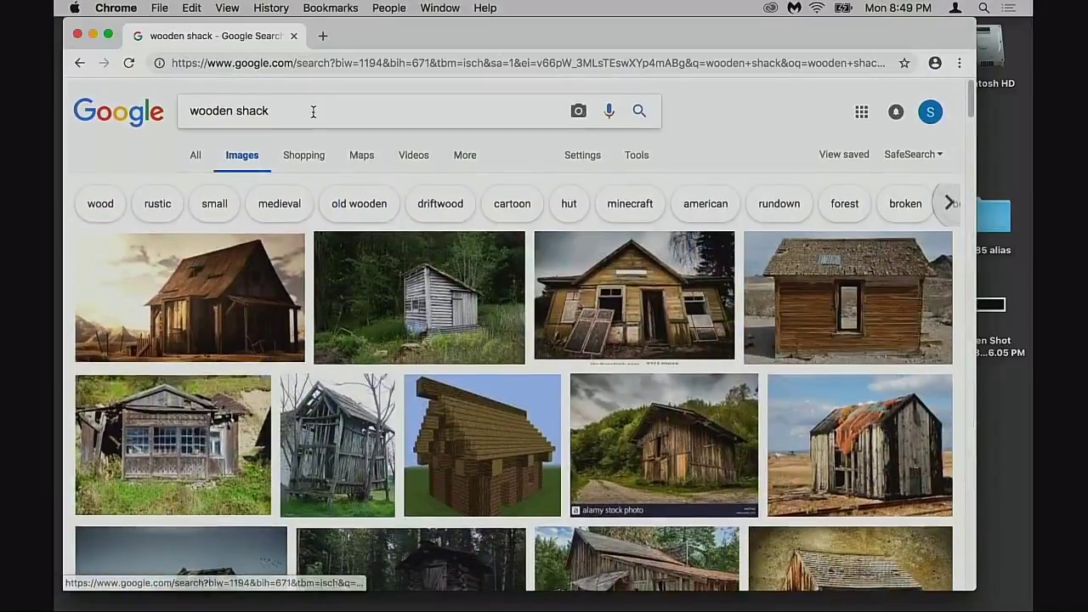
pyautogui.doubleClick(214, 111)
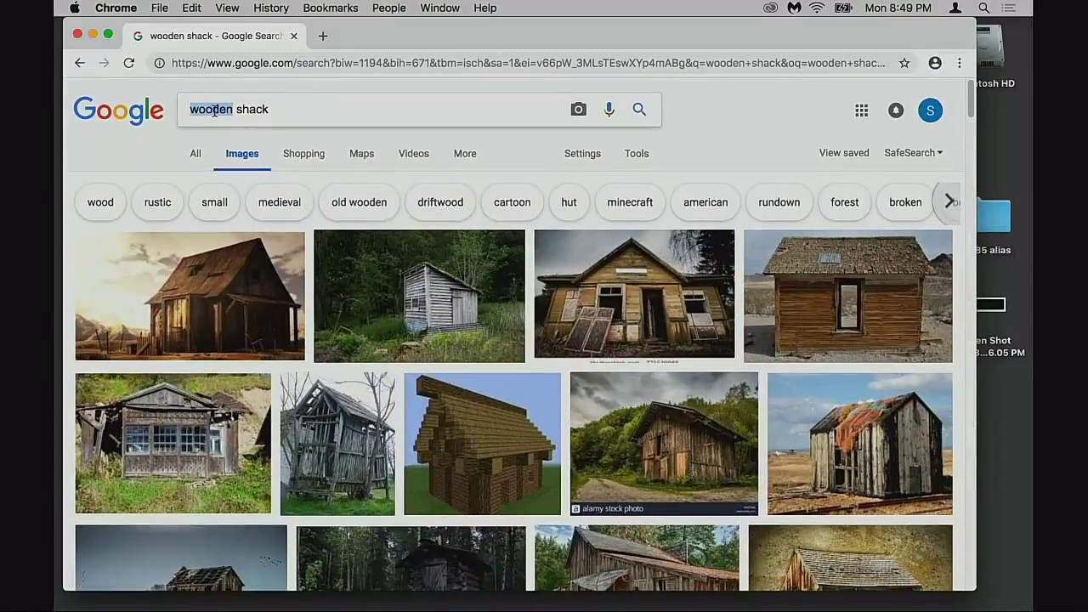
pyautogui.press('BackSpace')
pyautogui.press('Return')
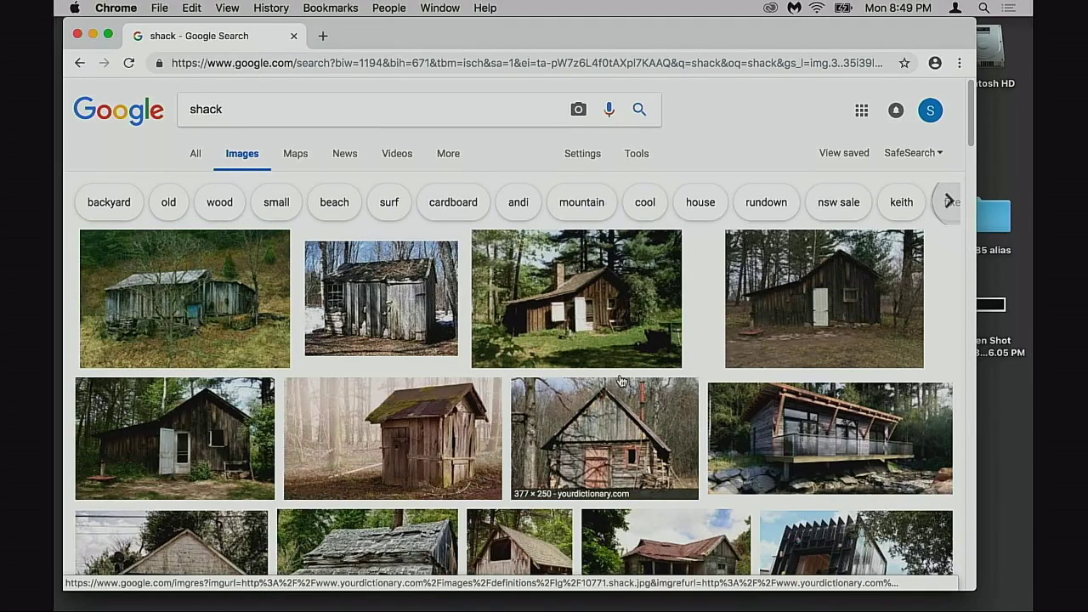
# - Preview the brown shack with a brick chimney and compare its related images, including the Vermont cottage with a deck
pyautogui.click(619, 323)
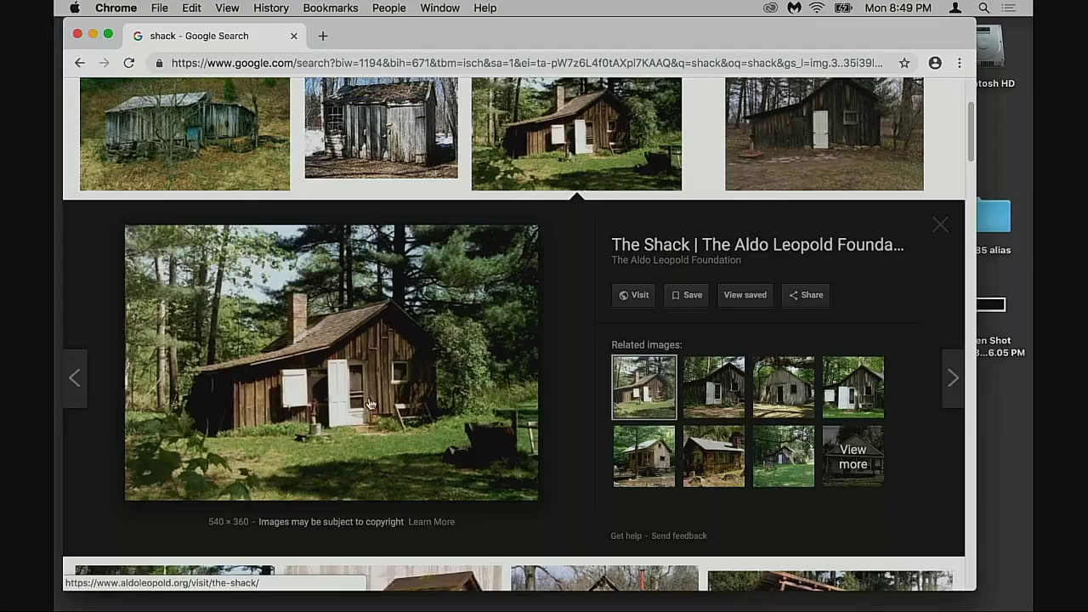
pyautogui.click(708, 395)
pyautogui.click(791, 400)
pyautogui.click(850, 400)
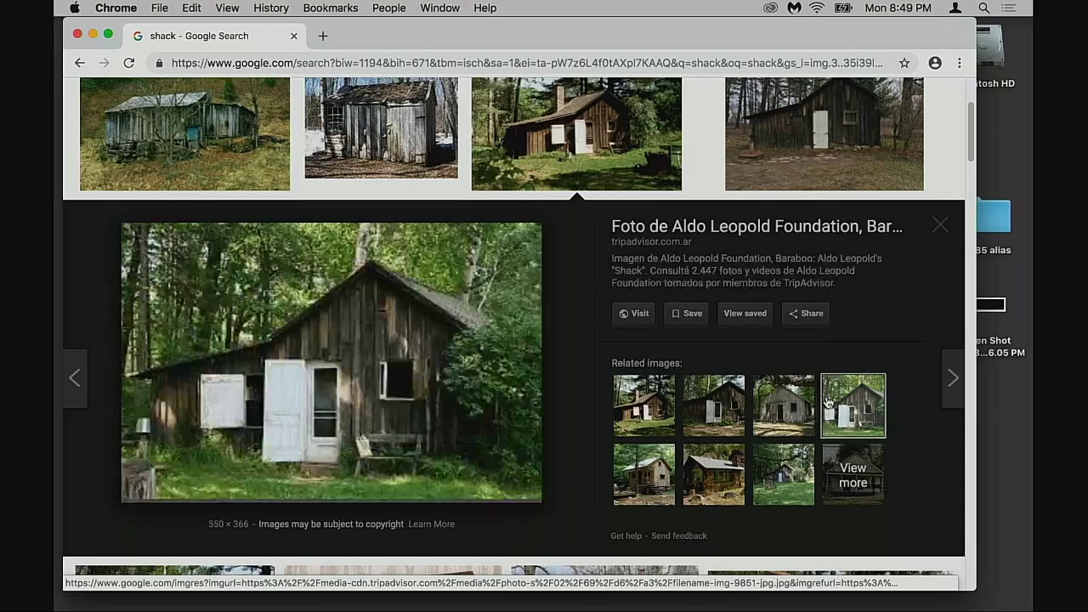
pyautogui.click(657, 465)
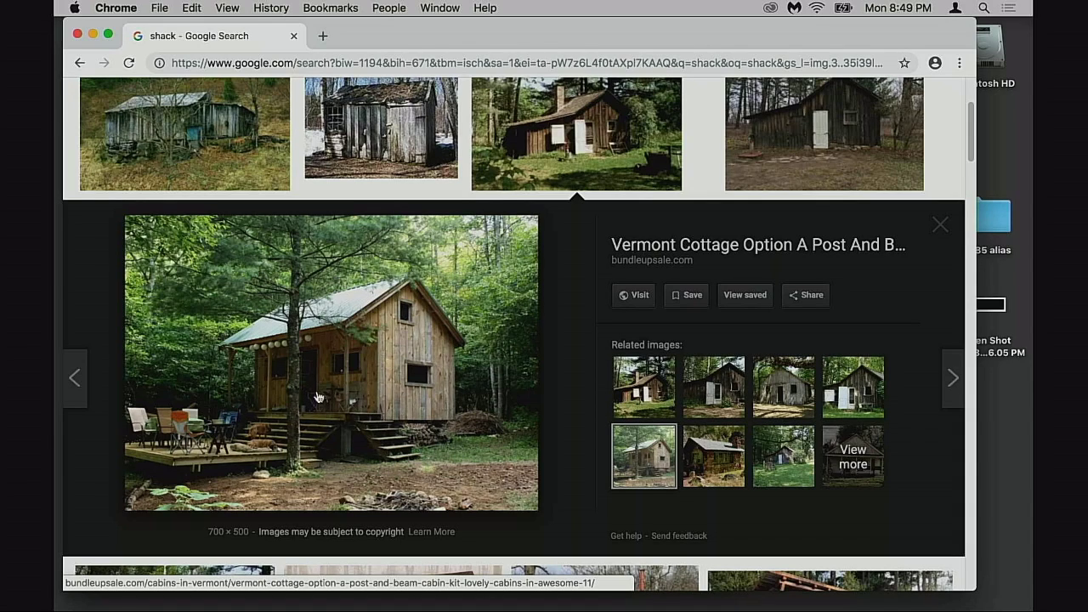
pyautogui.scroll(3, 692, 447)
pyautogui.scroll(-3, 706, 455)
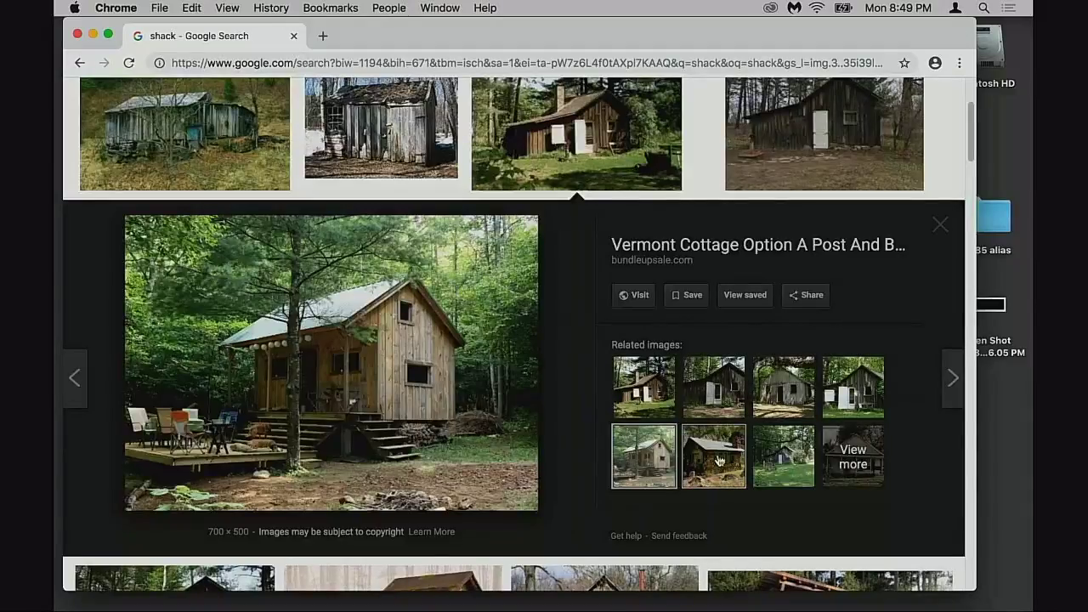
pyautogui.click(718, 460)
pyautogui.click(940, 227)
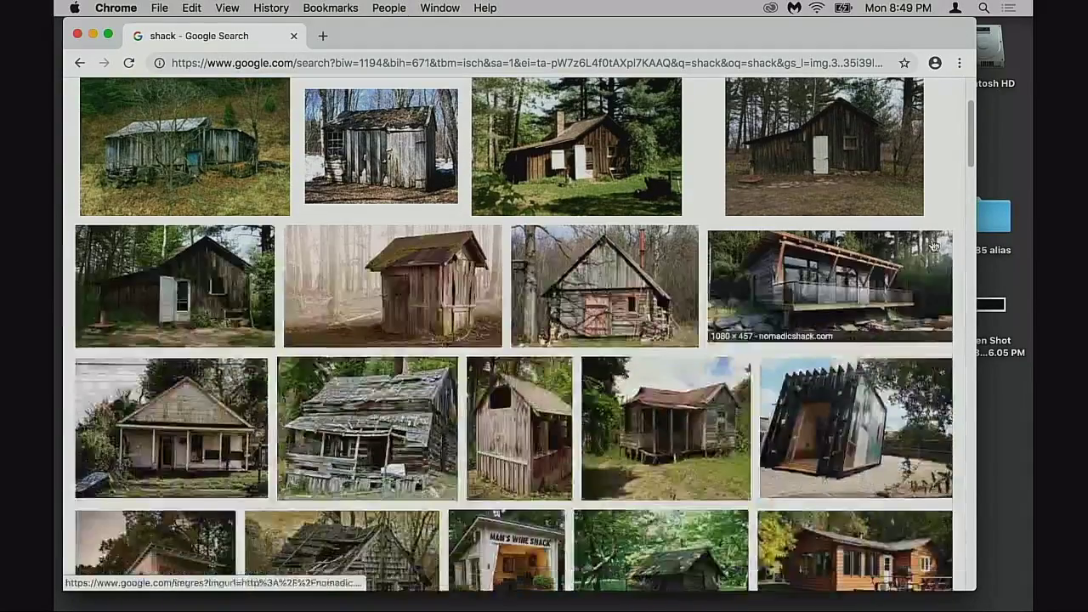
# - Preview the raised shack with the rusty red roof further down the results and compare its related images
pyautogui.scroll(-5, 933, 246)
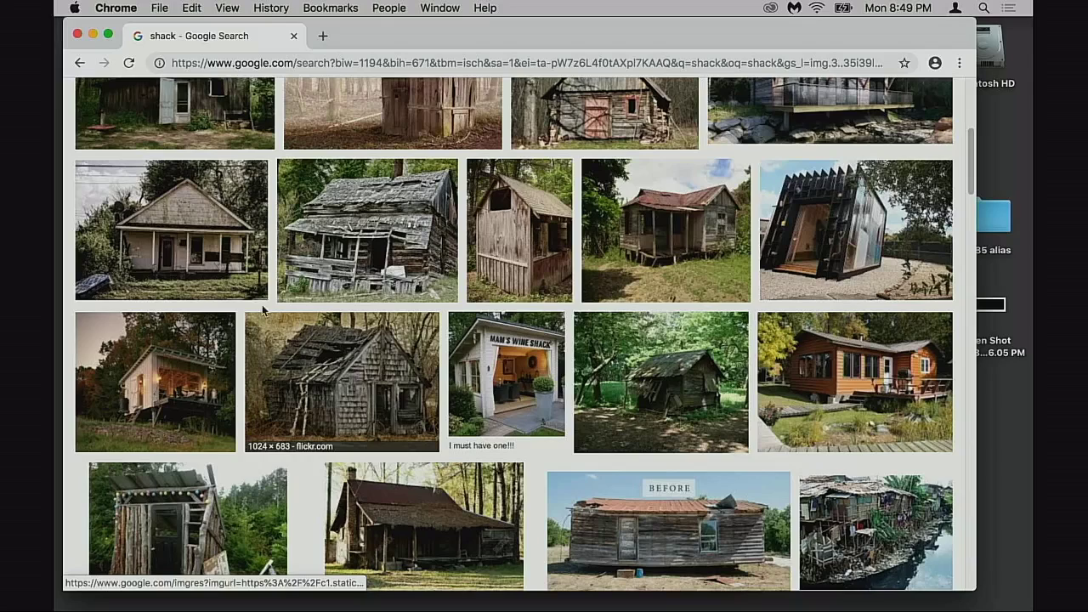
pyautogui.click(624, 246)
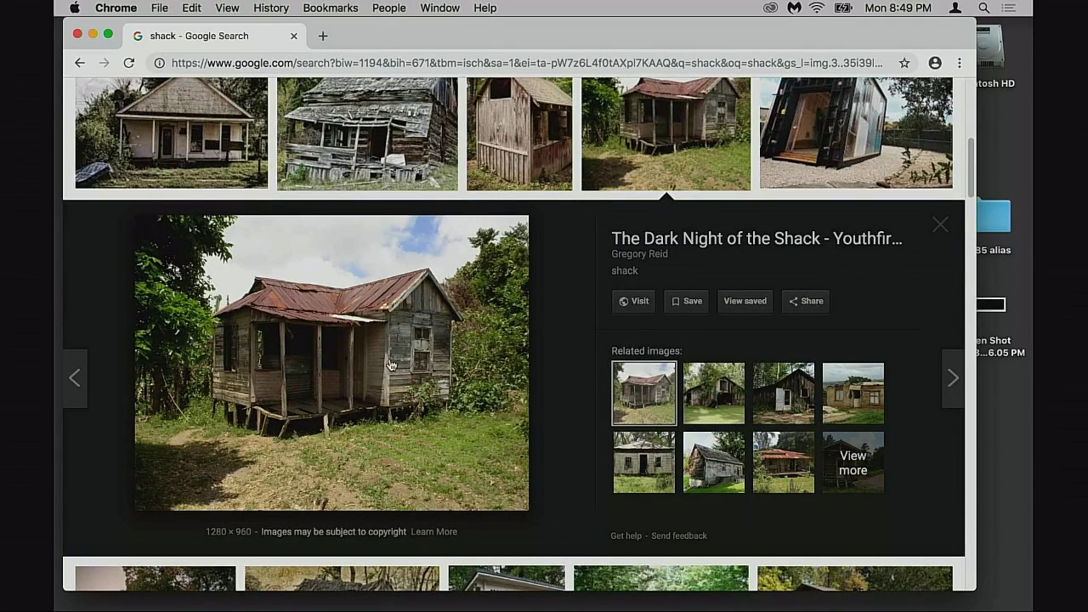
pyautogui.click(720, 410)
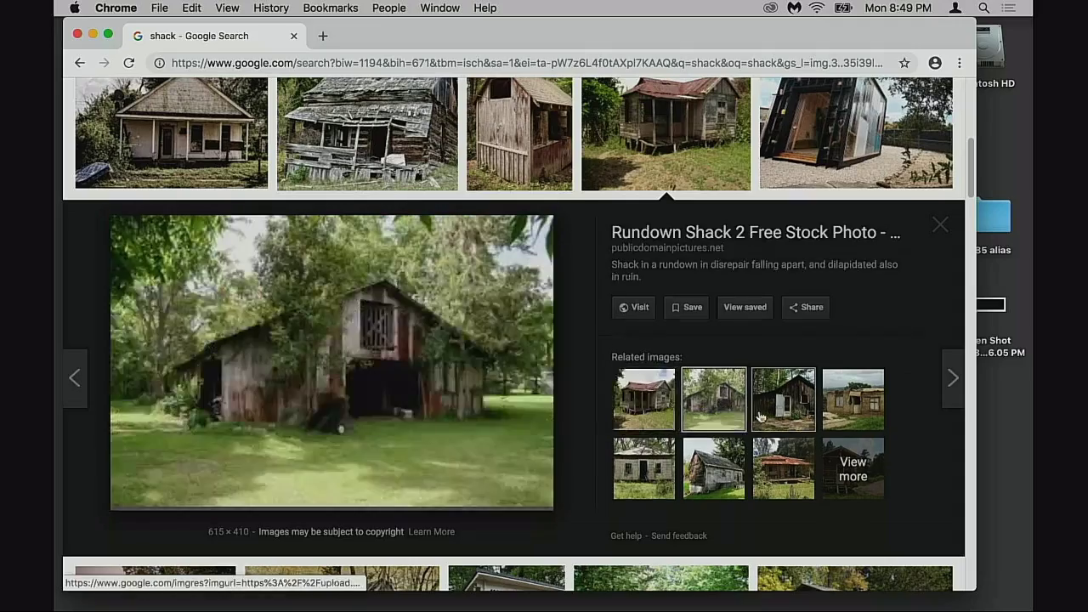
pyautogui.click(765, 416)
pyautogui.click(842, 410)
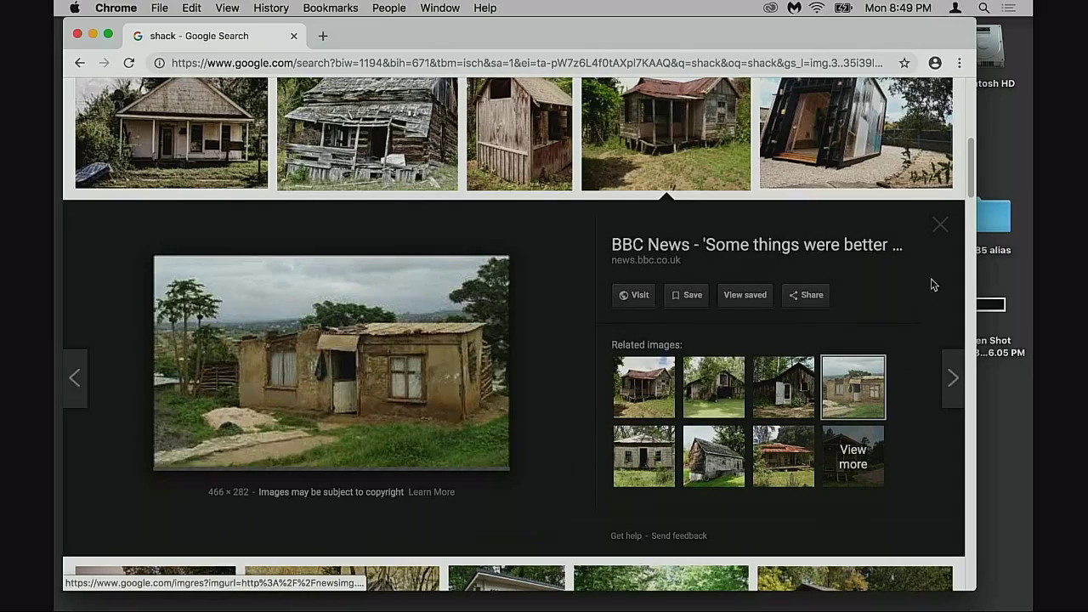
pyautogui.click(940, 224)
# - Open the Bigstock "Old Shack Wood" photo with the long covered porch at full size in its own browser tab
pyautogui.scroll(-3, 431, 325)
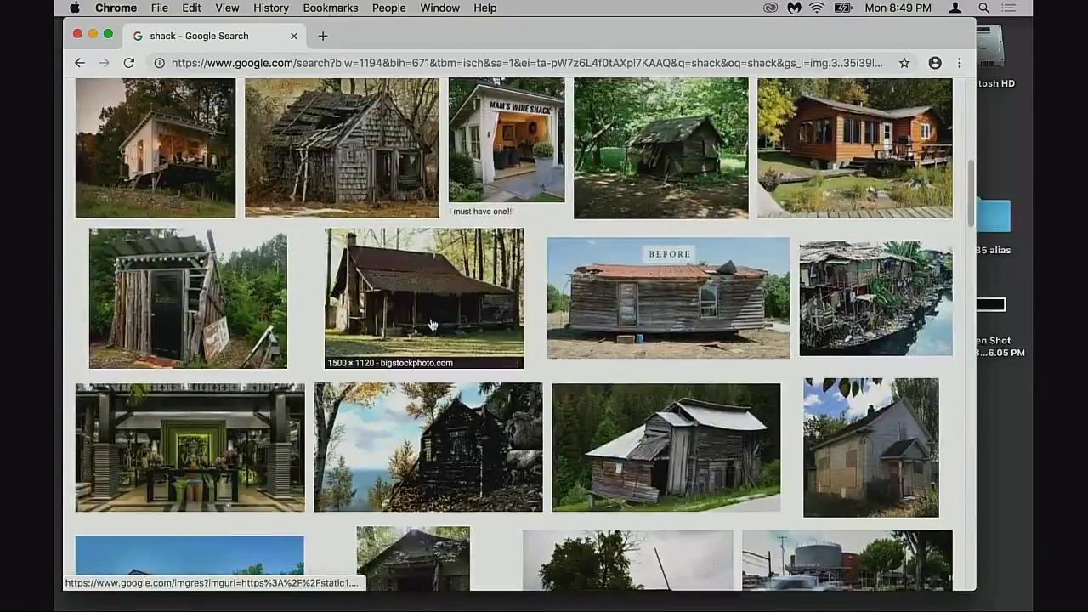
pyautogui.click(431, 324)
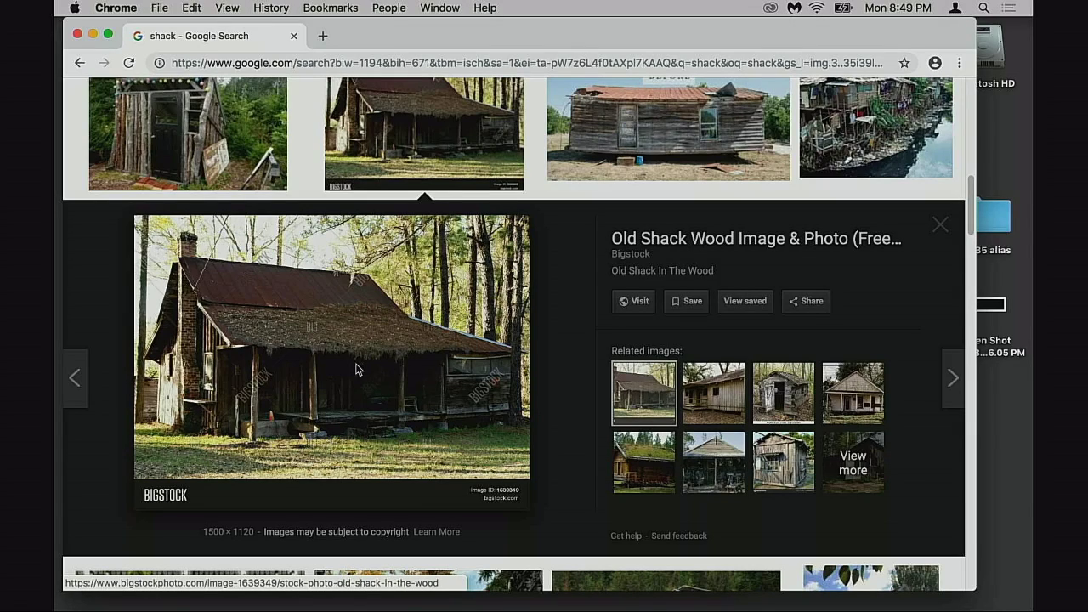
pyautogui.moveTo(357, 370)
pyautogui.mouseDown()
pyautogui.moveTo(347, 364)
pyautogui.moveTo(354, 369)
pyautogui.mouseUp()
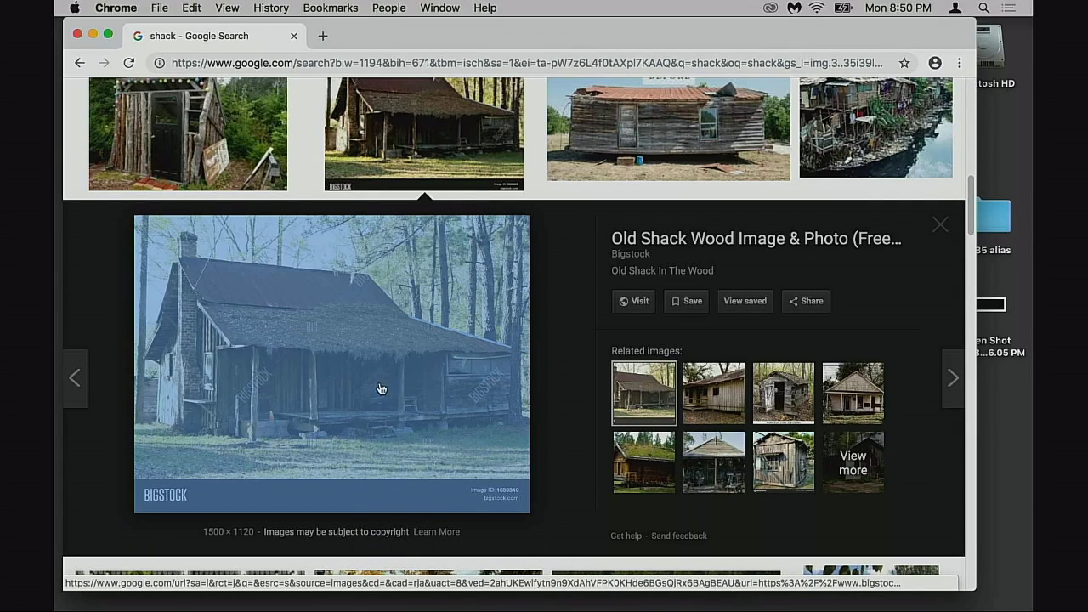
pyautogui.rightClick(381, 389)
pyautogui.click(502, 482)
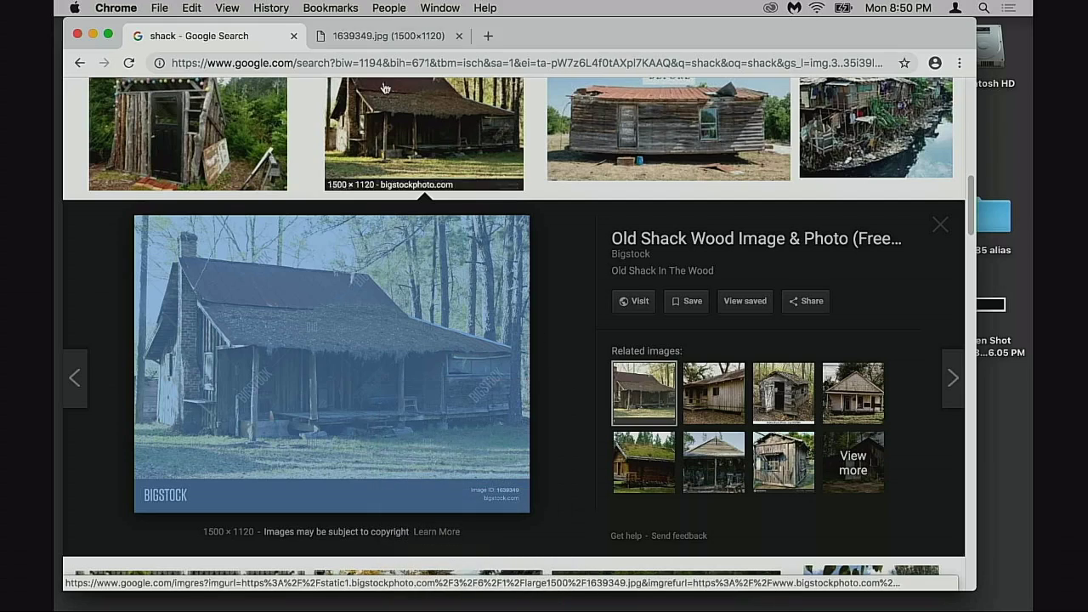
pyautogui.click(385, 36)
# - Inspect the porch and roof of the old shack photo up close and copy the image
pyautogui.click(512, 339)
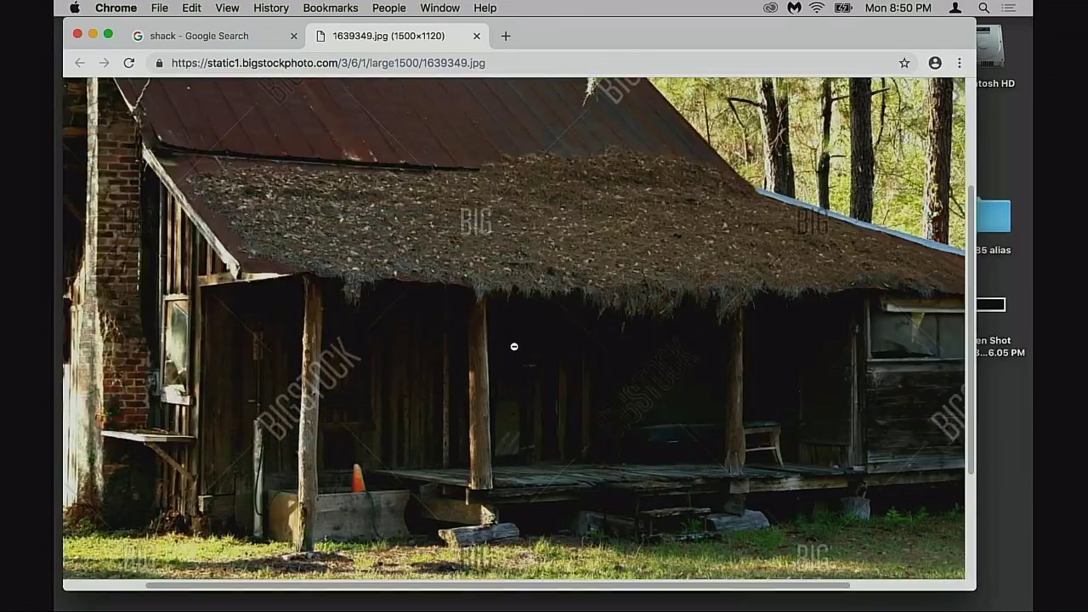
pyautogui.click(513, 347)
pyautogui.rightClick(489, 309)
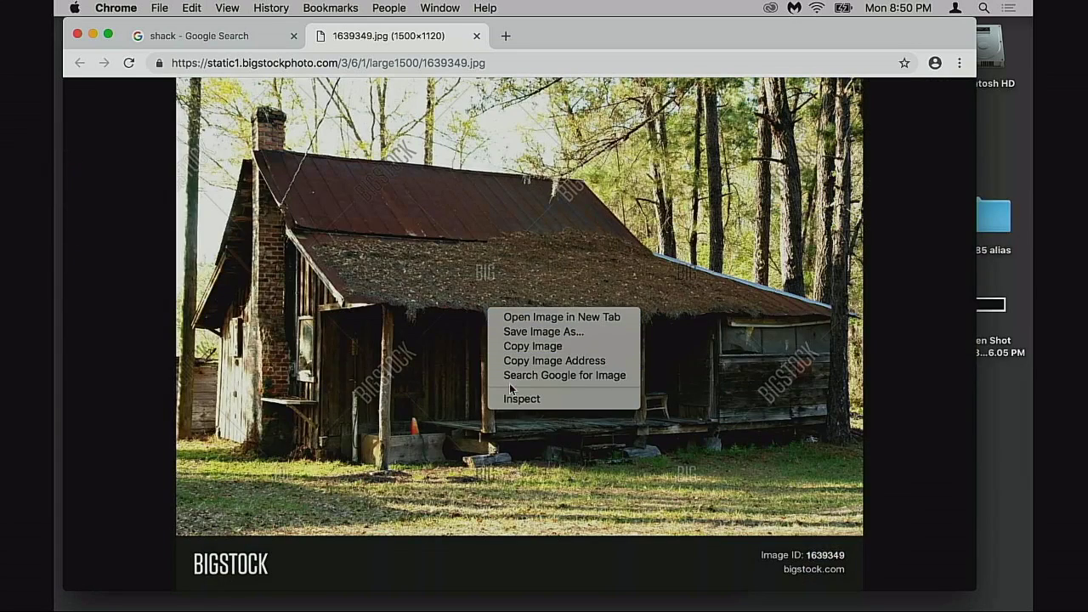
pyautogui.click(532, 346)
# - Switch to Photoshop, create a 1500 × 1120 pixel document from the Clipboard preset and paste the shack photo into it
pyautogui.moveTo(211, 608)
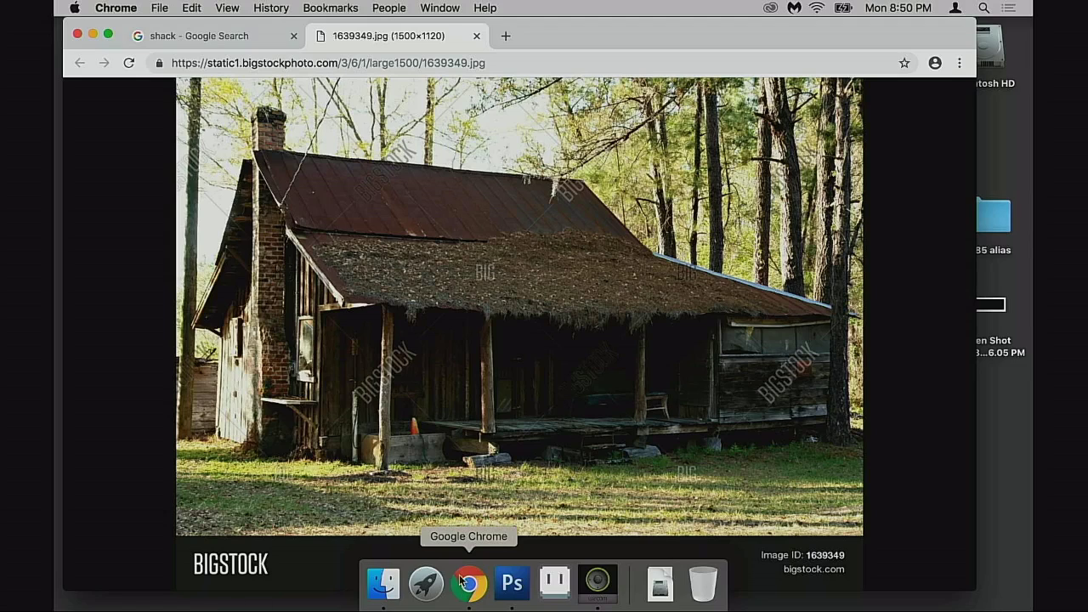
pyautogui.click(511, 584)
pyautogui.press('super+n')
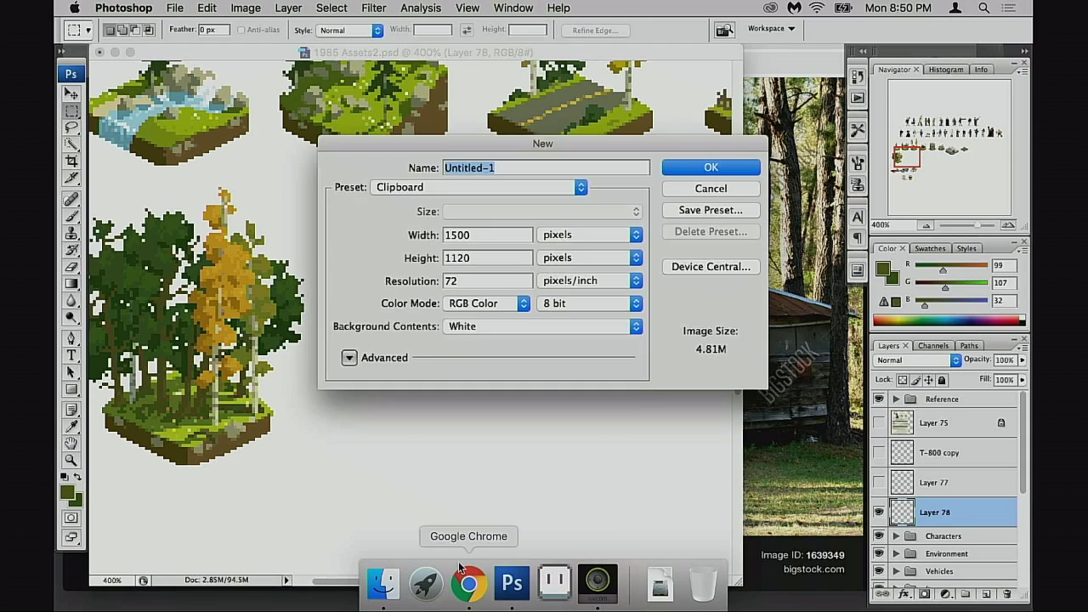
pyautogui.press('Return')
pyautogui.press('super+v')
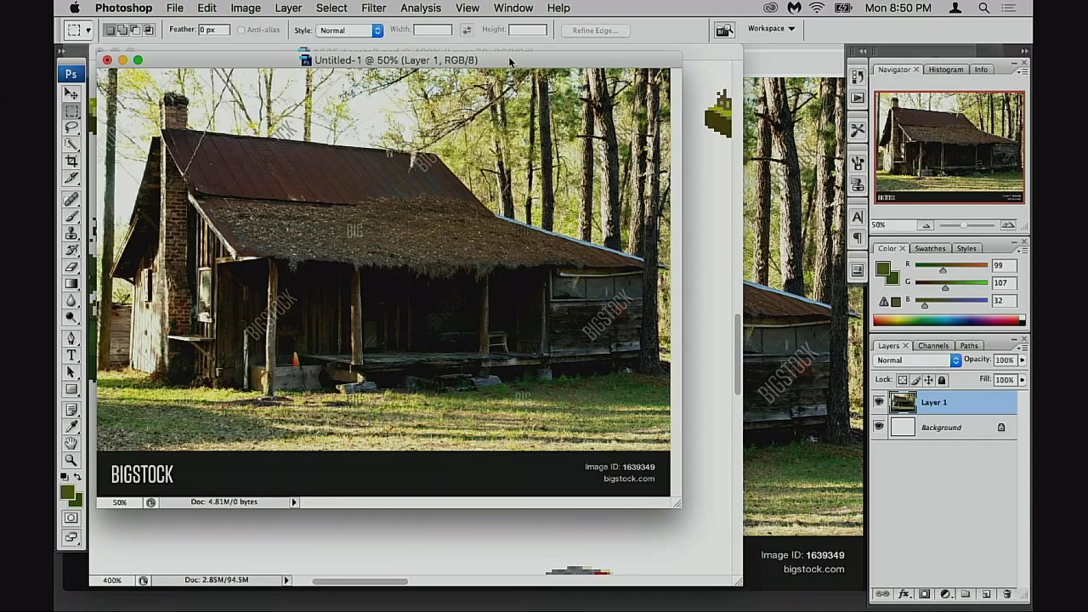
# - Reposition the pasted shack photo's document window, then switch to Chrome and close the full-size photo's tab
pyautogui.moveTo(510, 61); pyautogui.dragTo(527, 88)
pyautogui.press('v')
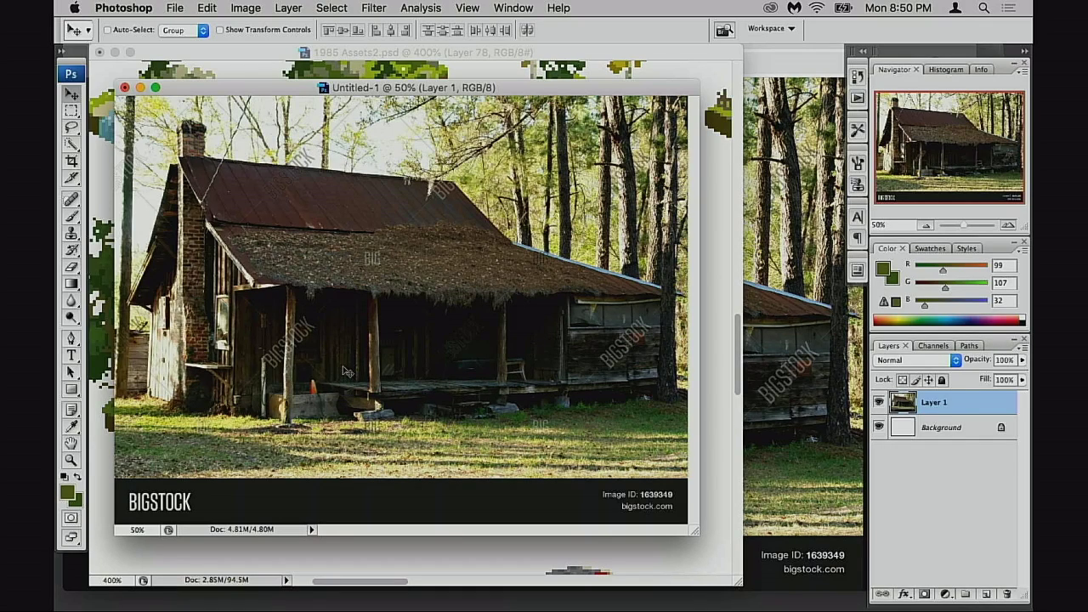
pyautogui.click(773, 291)
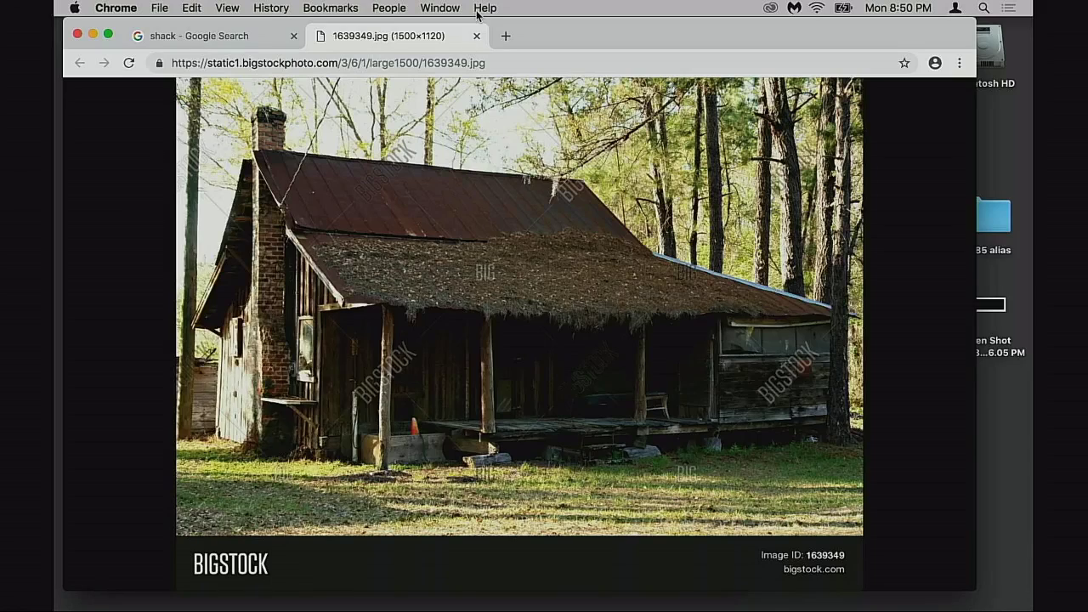
pyautogui.click(477, 37)
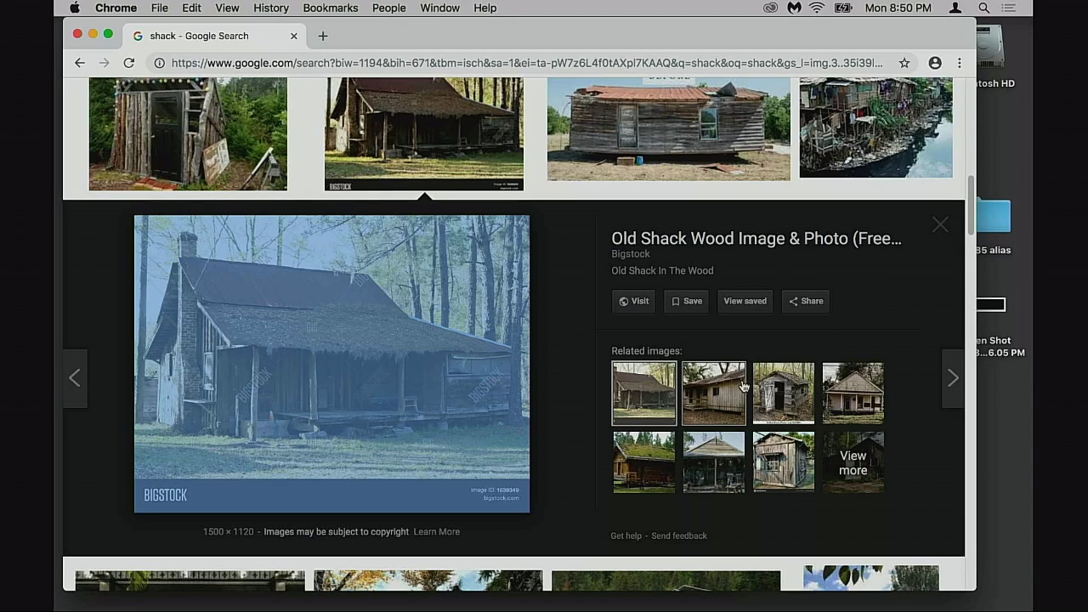
# - Compare related images of the open-porch shack, the grass-roofed log cabin and the old wooden shack, then close the preview
pyautogui.click(663, 457)
pyautogui.click(706, 459)
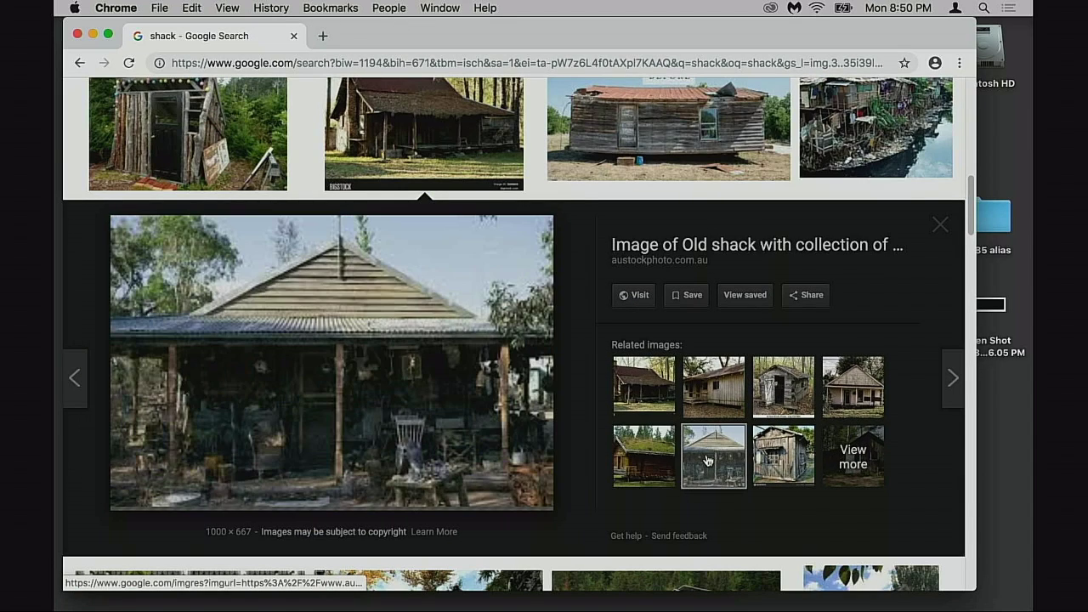
pyautogui.click(644, 457)
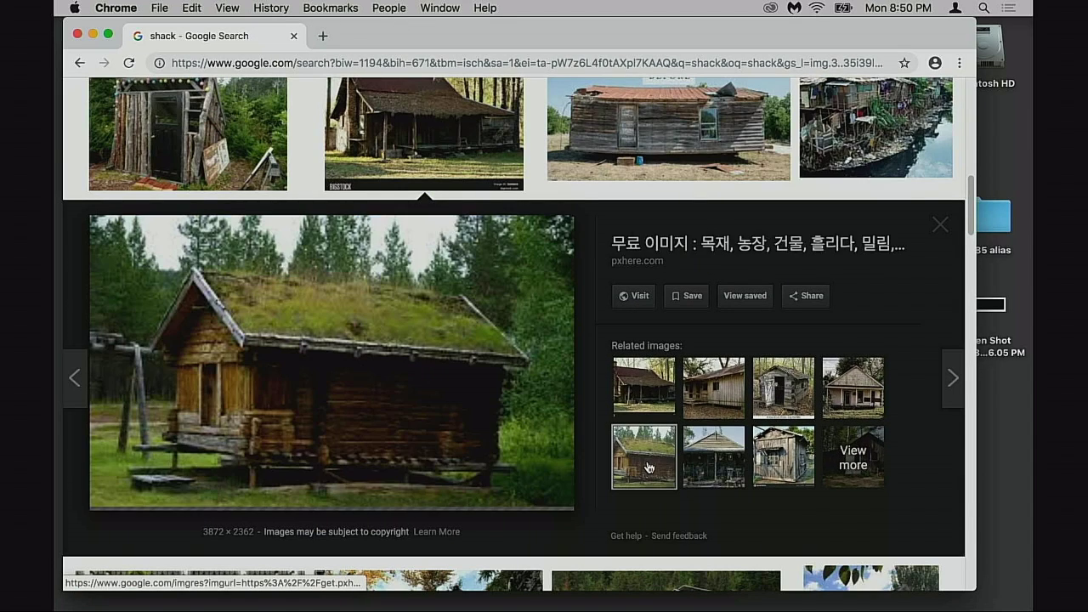
pyautogui.click(783, 452)
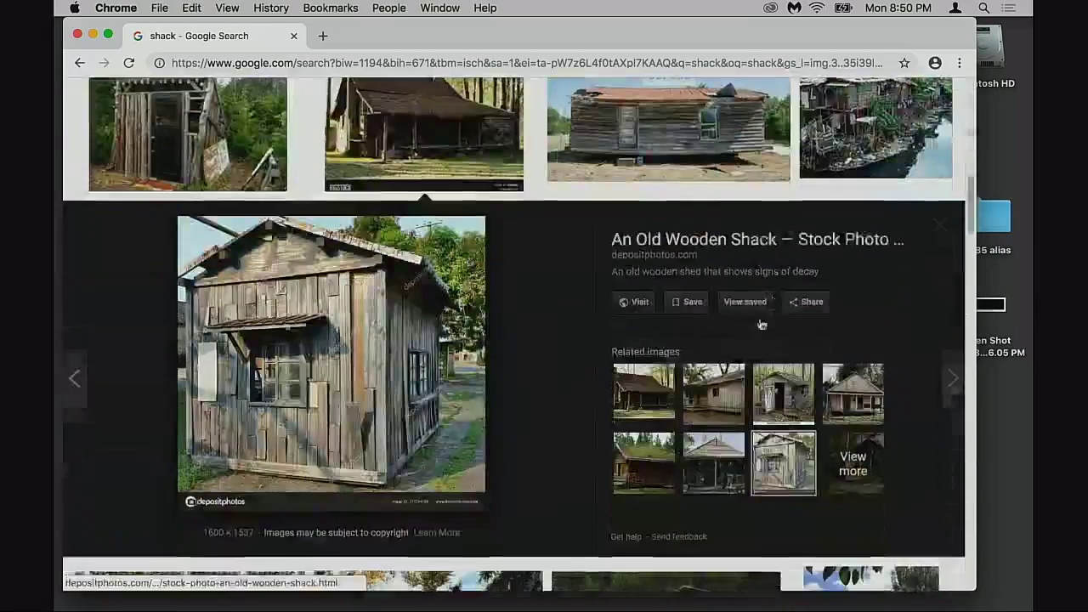
pyautogui.click(947, 238)
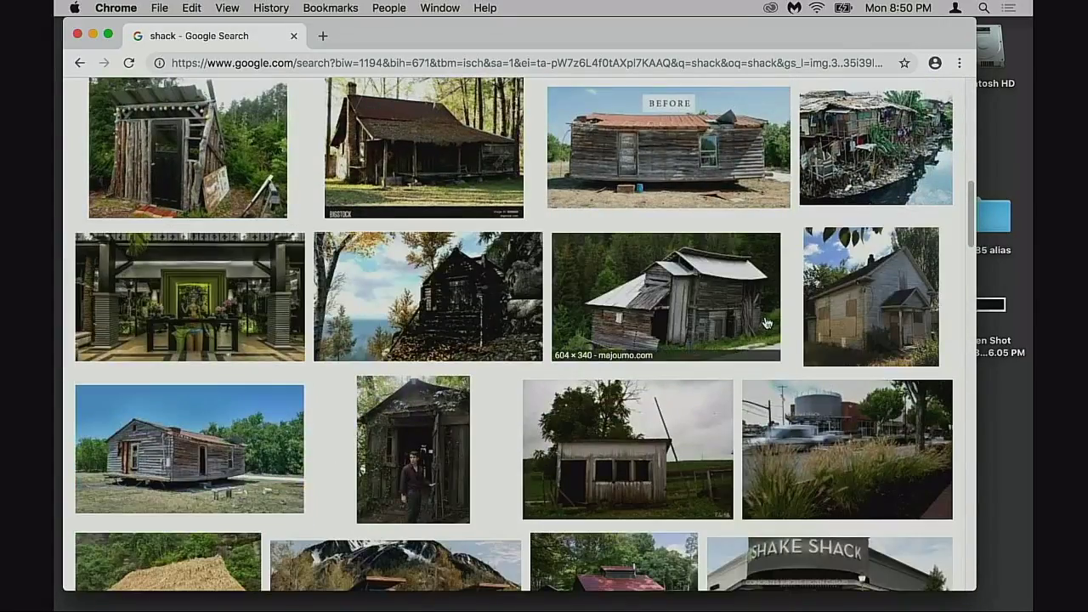
# - Preview the shingle-roofed log shack further down the results and compare its related shack images
pyautogui.scroll(-5, 763, 339)
pyautogui.scroll(-3, 765, 340)
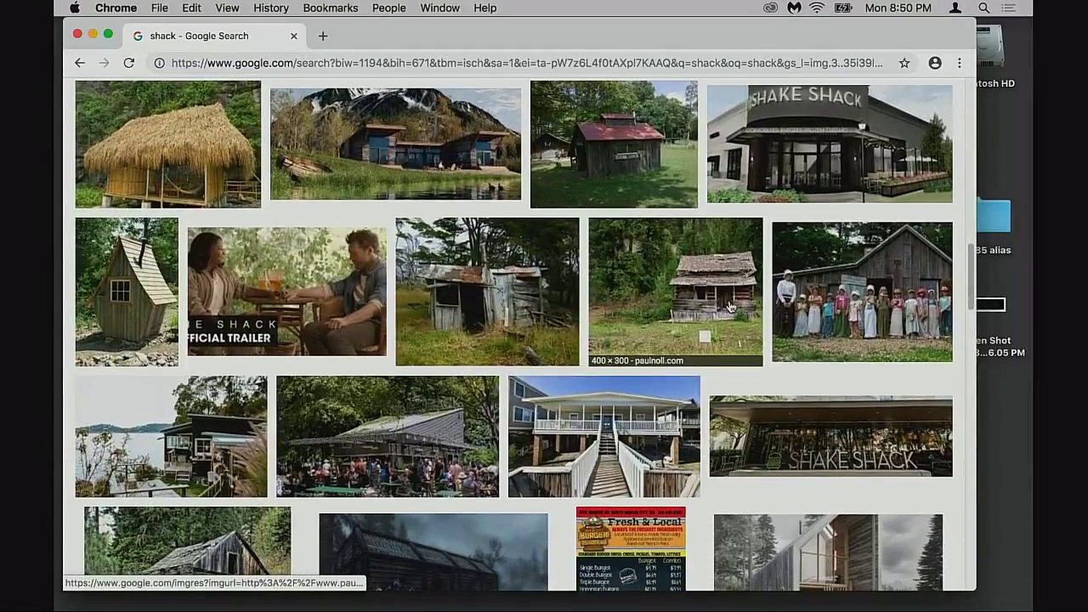
pyautogui.click(727, 302)
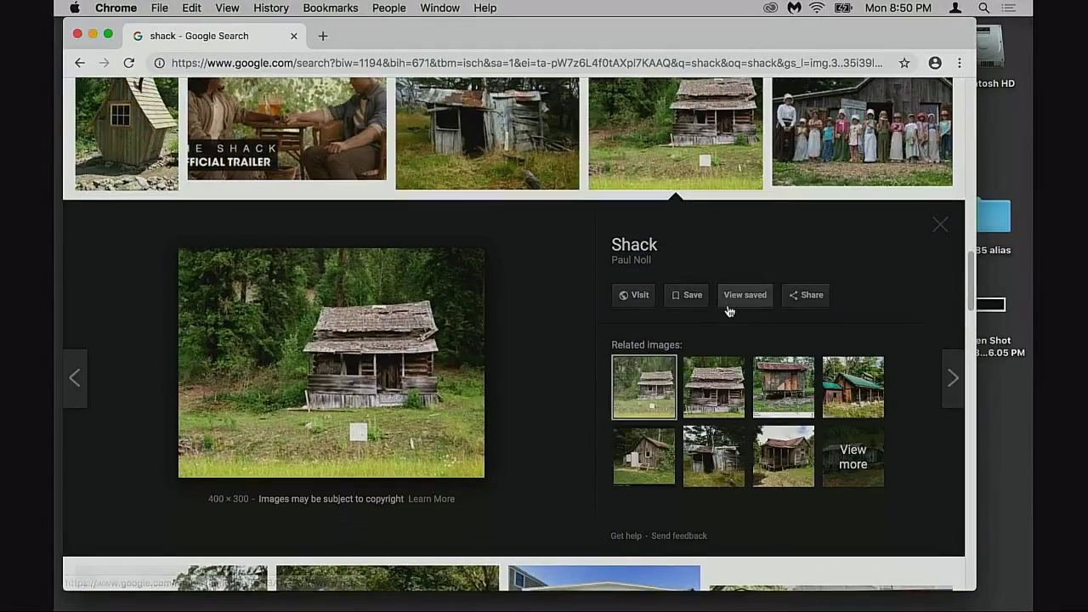
pyautogui.click(726, 408)
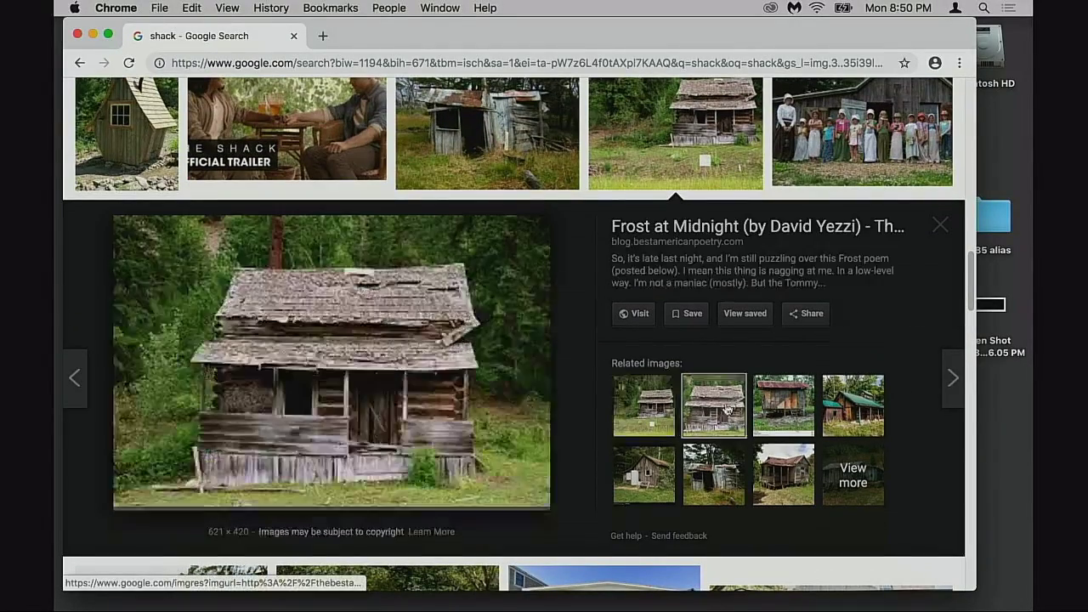
pyautogui.click(655, 479)
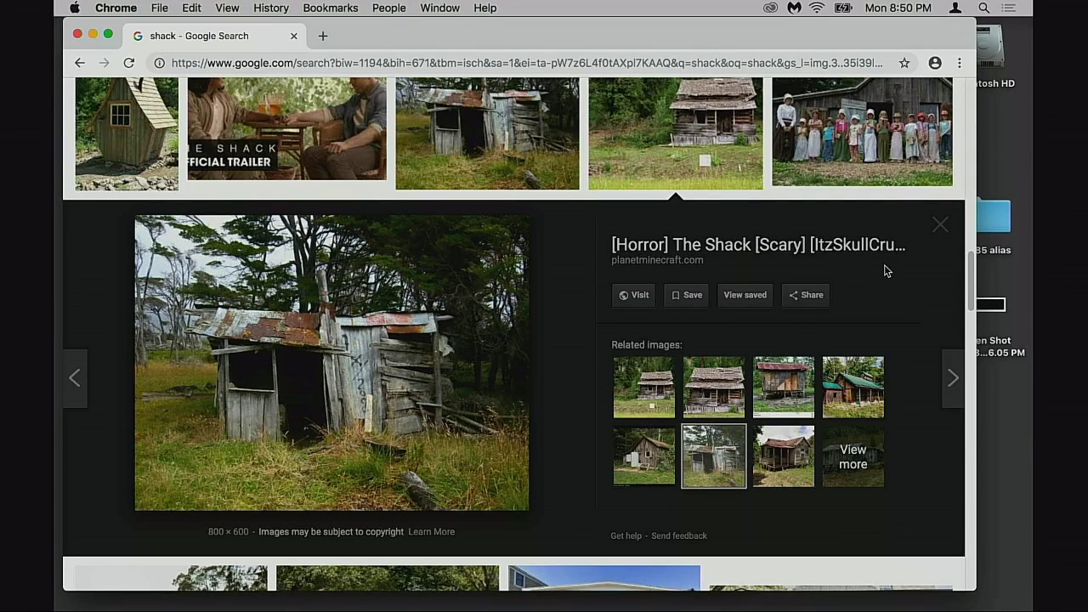
pyautogui.click(939, 229)
# - Browse further down the shack image results for other buildings suitable as a reference
pyautogui.scroll(-5, 830, 296)
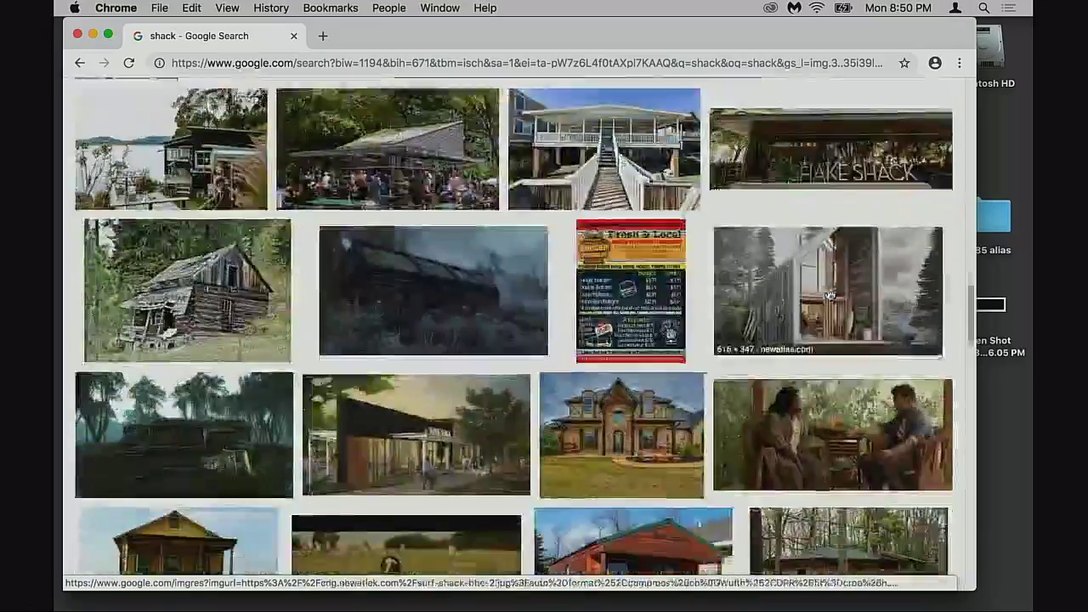
pyautogui.scroll(-4, 831, 295)
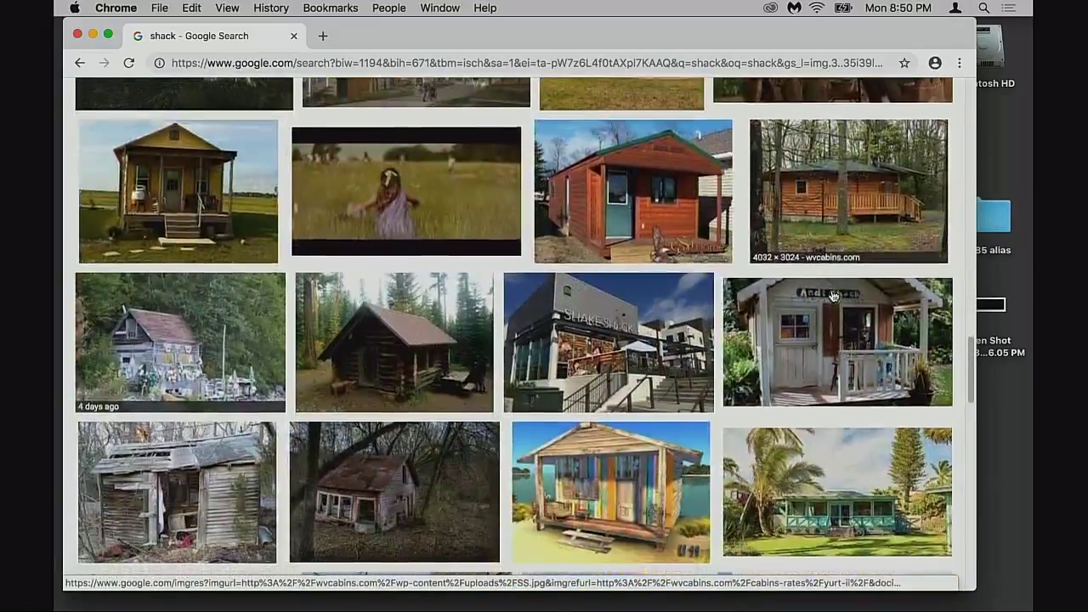
pyautogui.scroll(-3, 833, 298)
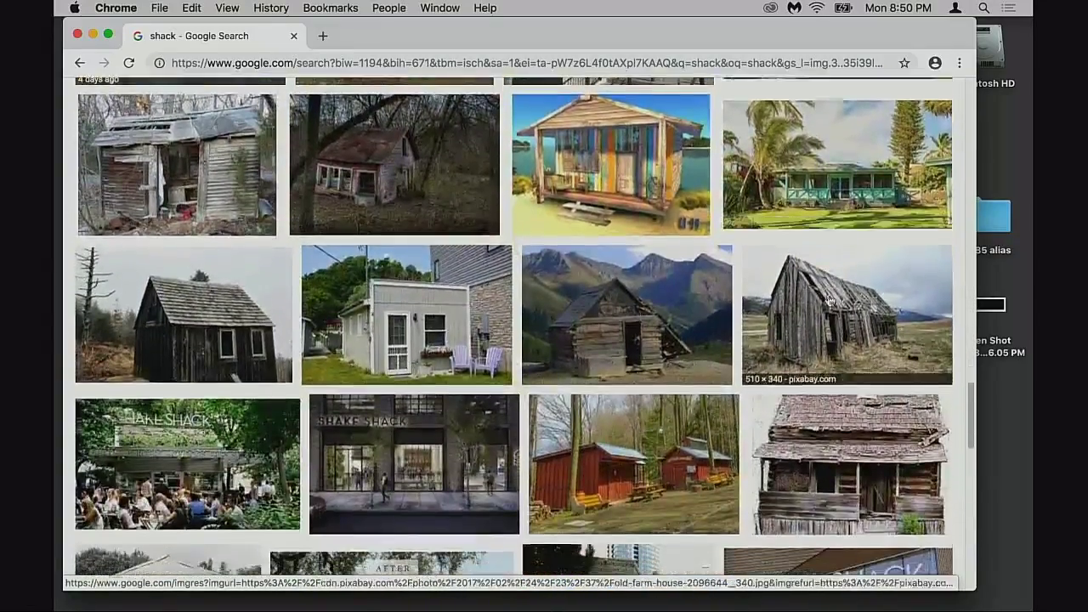
pyautogui.scroll(-3, 725, 330)
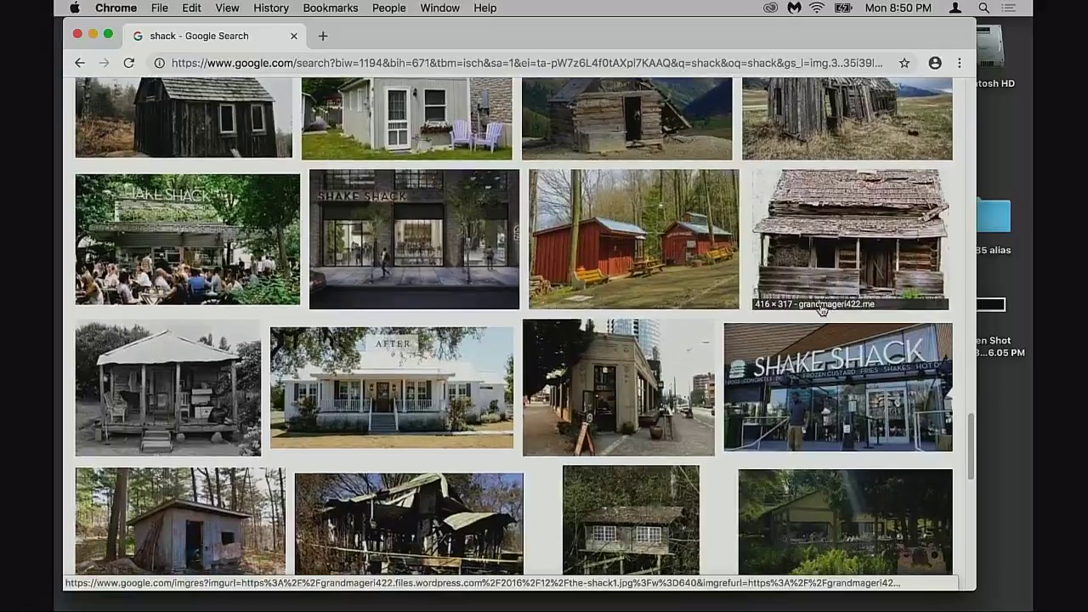
pyautogui.scroll(-5, 820, 304)
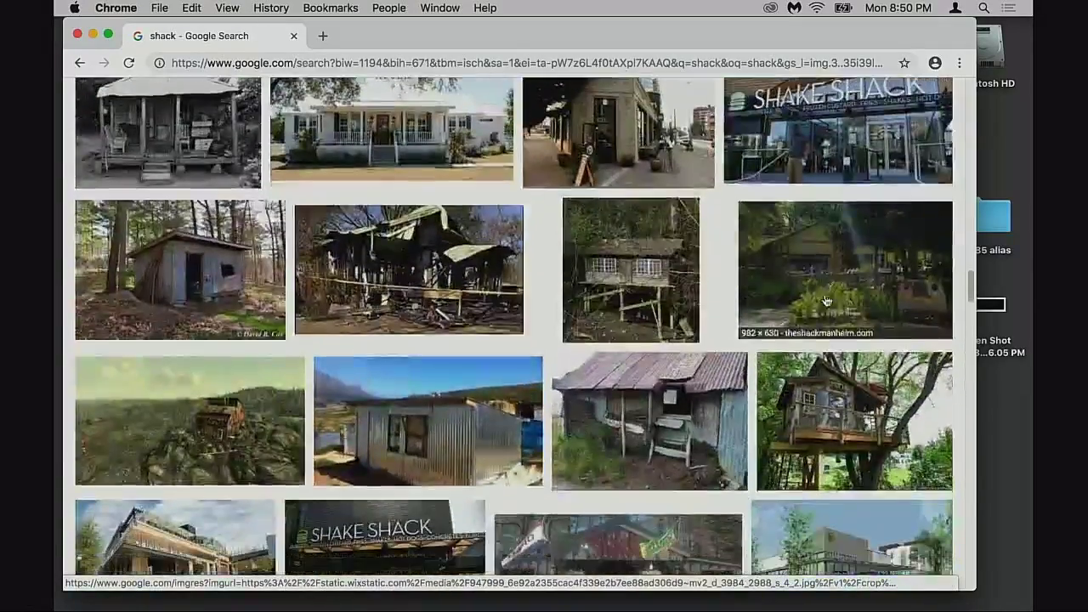
pyautogui.scroll(-2, 820, 297)
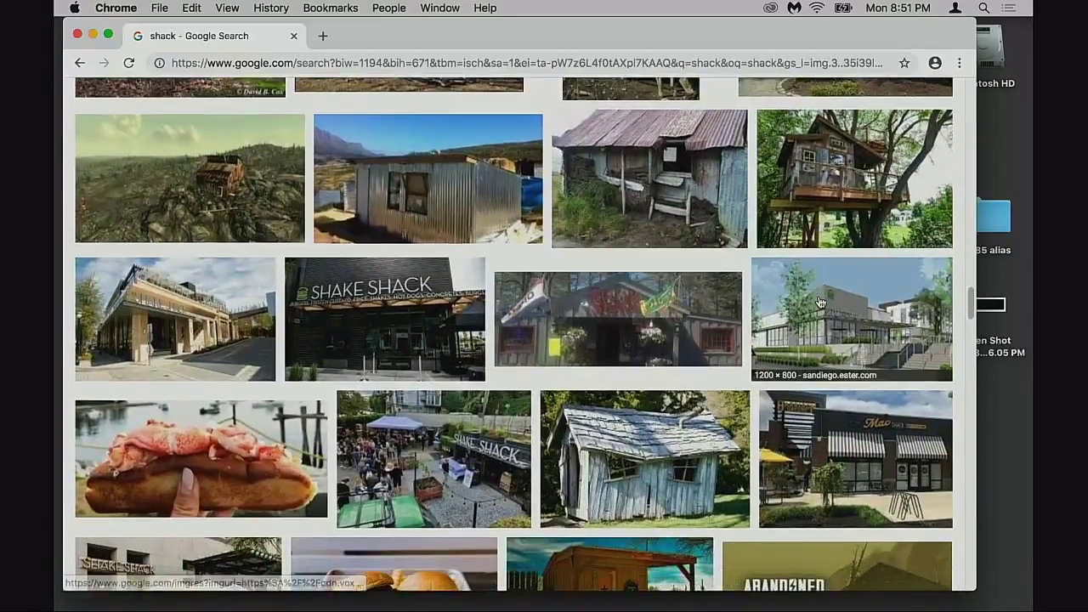
pyautogui.scroll(-4, 820, 299)
pyautogui.scroll(-5, 820, 303)
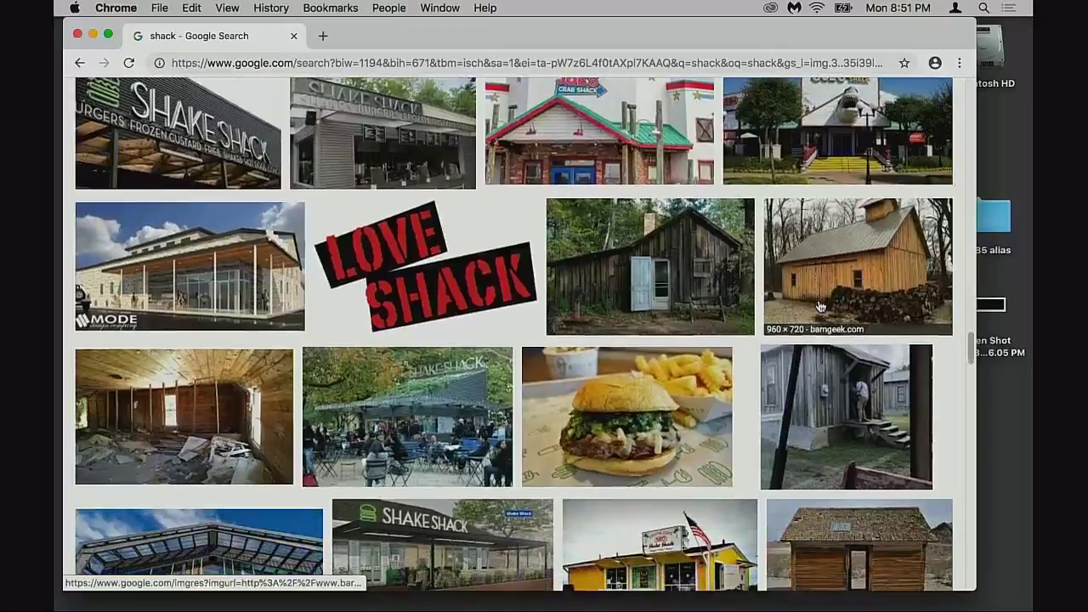
pyautogui.scroll(-7, 845, 311)
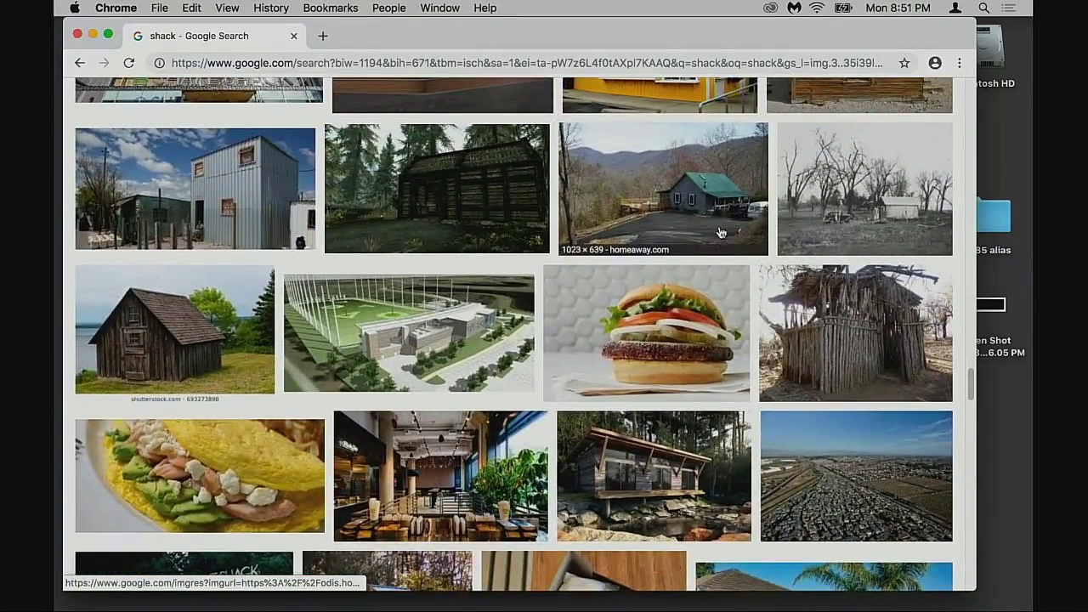
# - Preview the green-roofed Snuffy's Shack photo, then look through more shack results beyond it
pyautogui.click(719, 226)
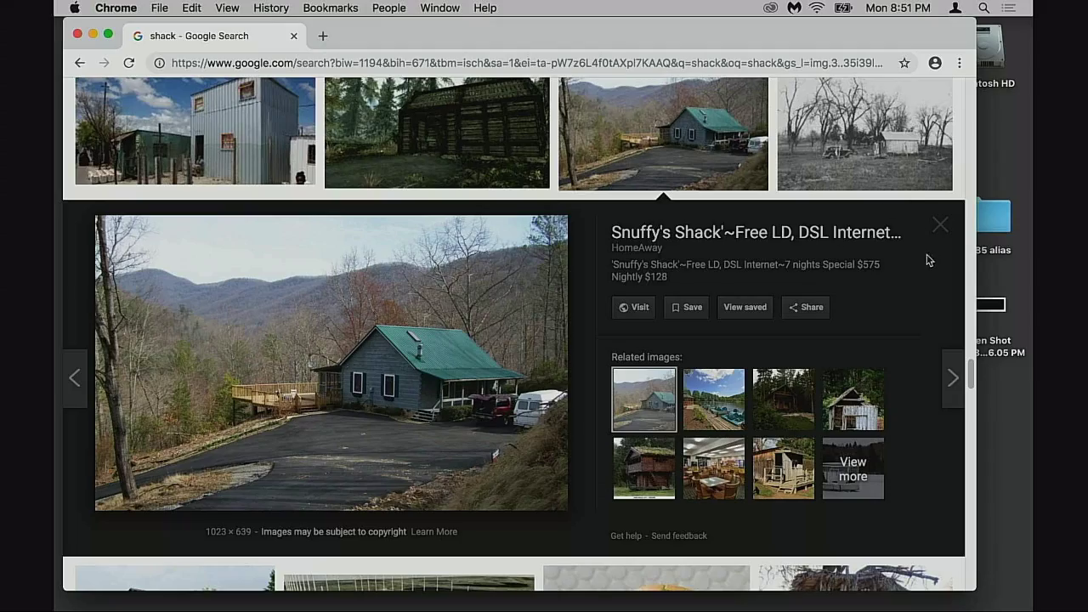
pyautogui.click(939, 226)
pyautogui.scroll(-10, 850, 280)
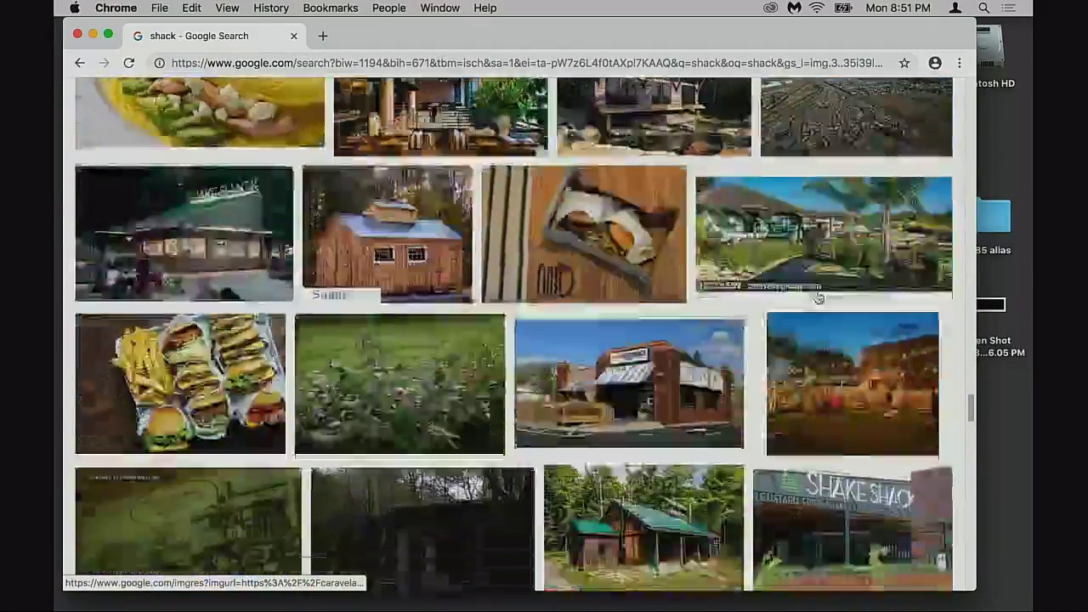
pyautogui.scroll(-5, 817, 297)
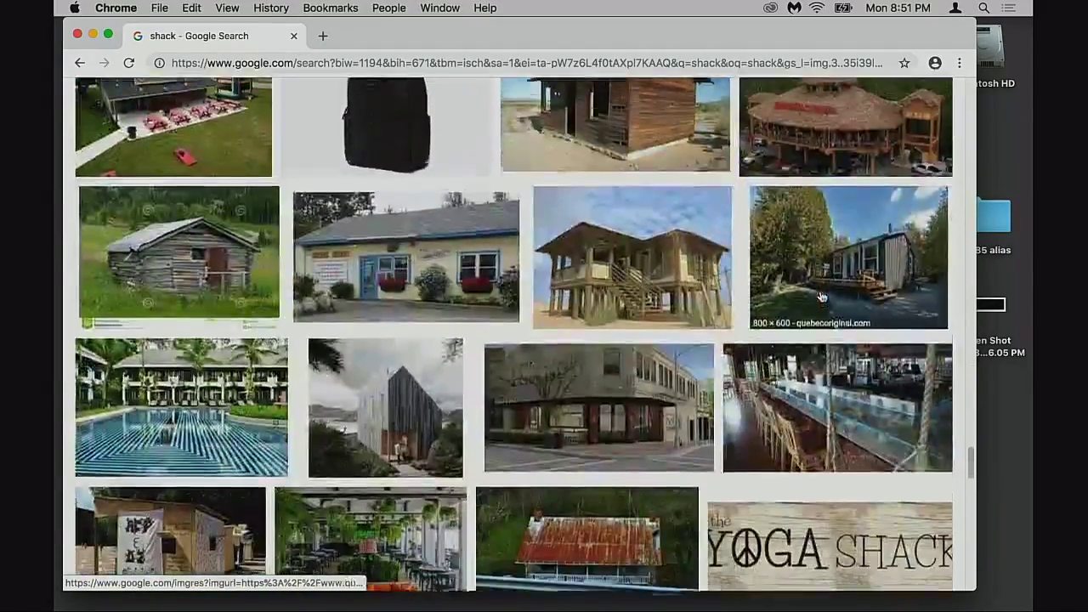
pyautogui.scroll(-8, 823, 296)
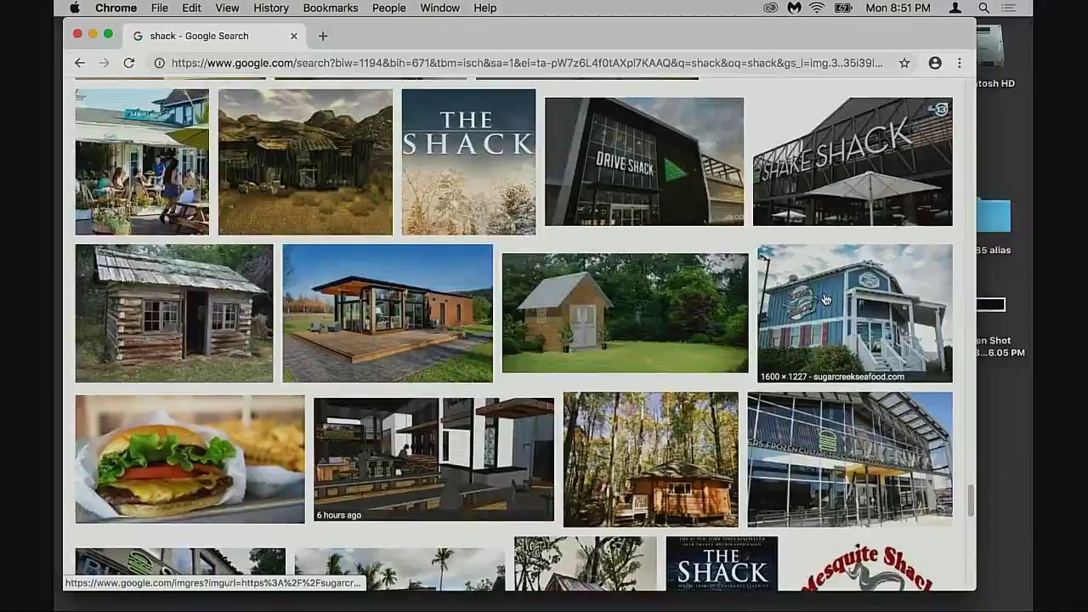
pyautogui.scroll(-10, 825, 301)
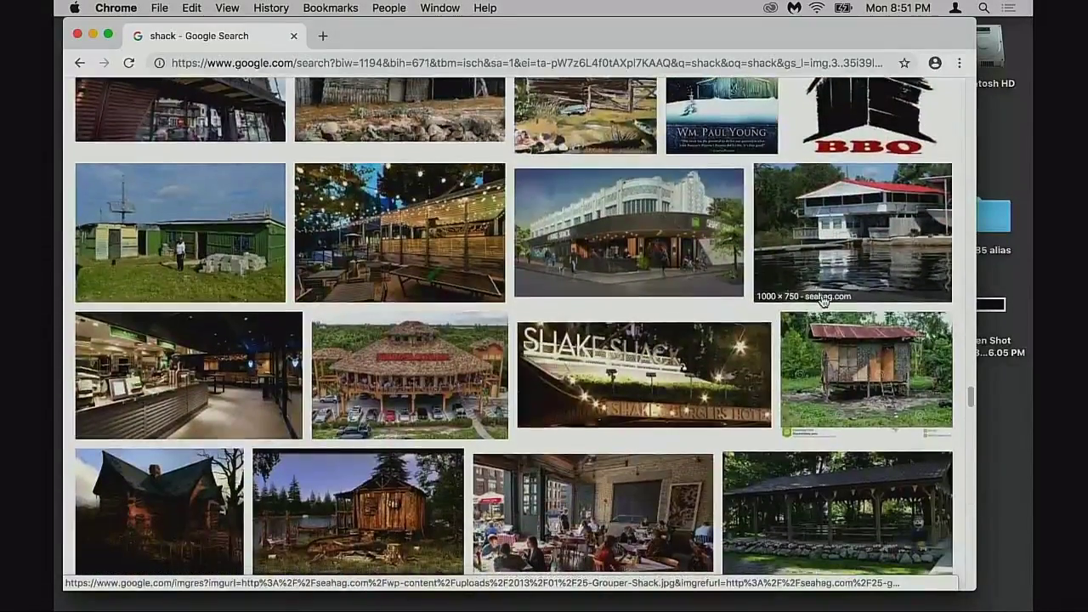
pyautogui.scroll(-1, 824, 302)
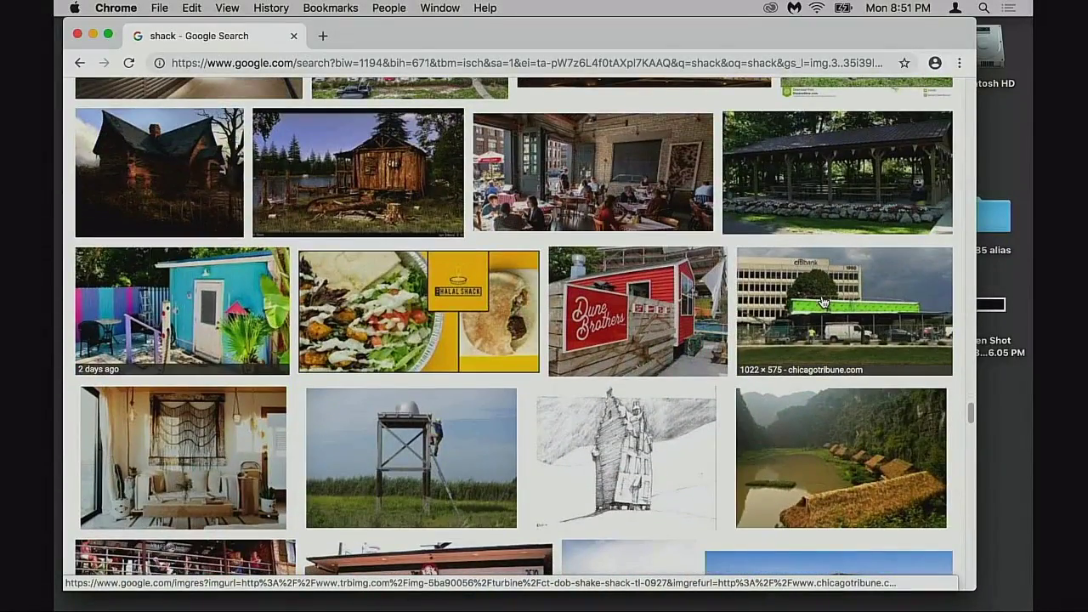
pyautogui.scroll(-8, 822, 302)
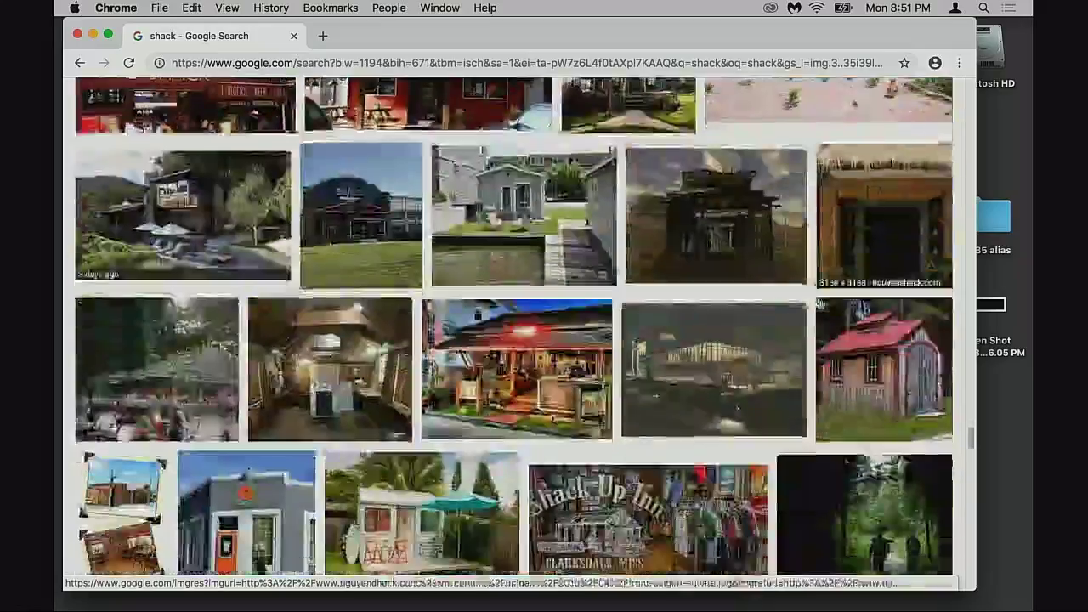
pyautogui.scroll(-2, 821, 303)
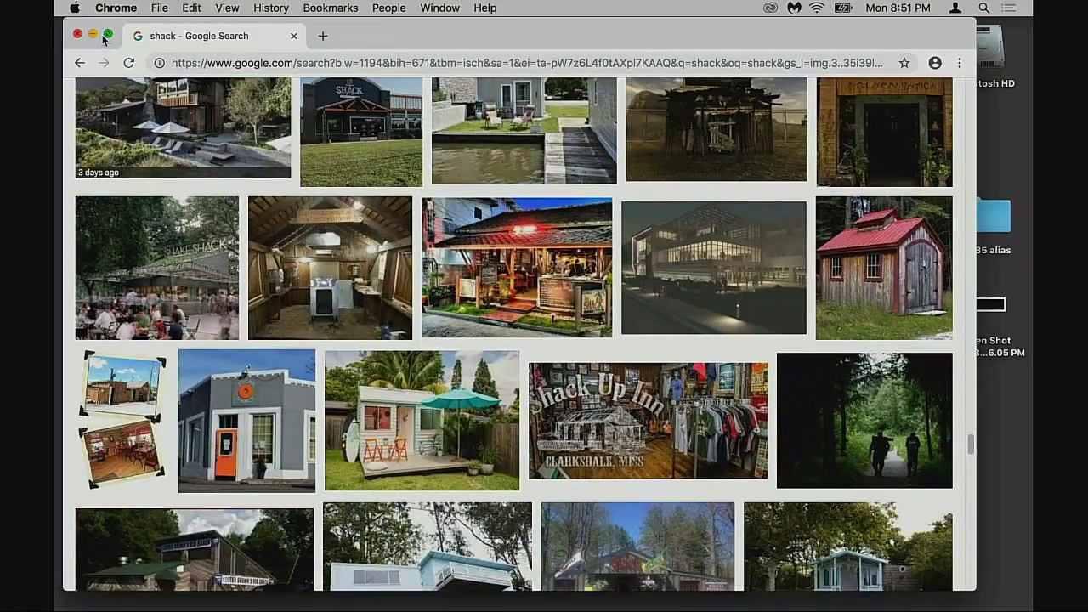
# - Minimize the browser and arrange the shack photo beside 1985 Assets2.psd in Photoshop, with the forest tile in view
pyautogui.click(93, 35)
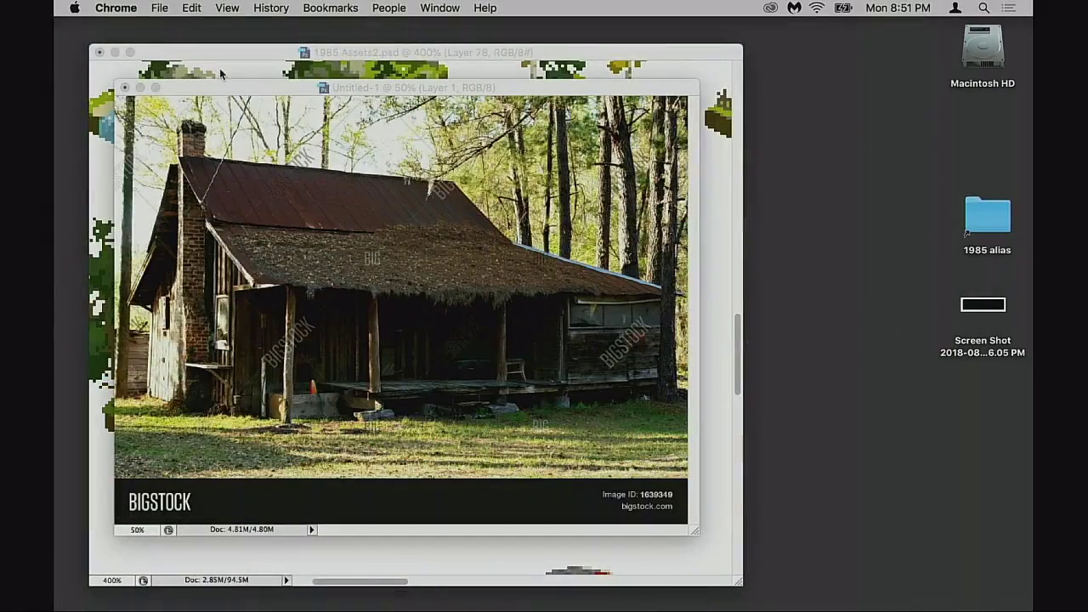
pyautogui.moveTo(337, 86); pyautogui.dragTo(286, 128)
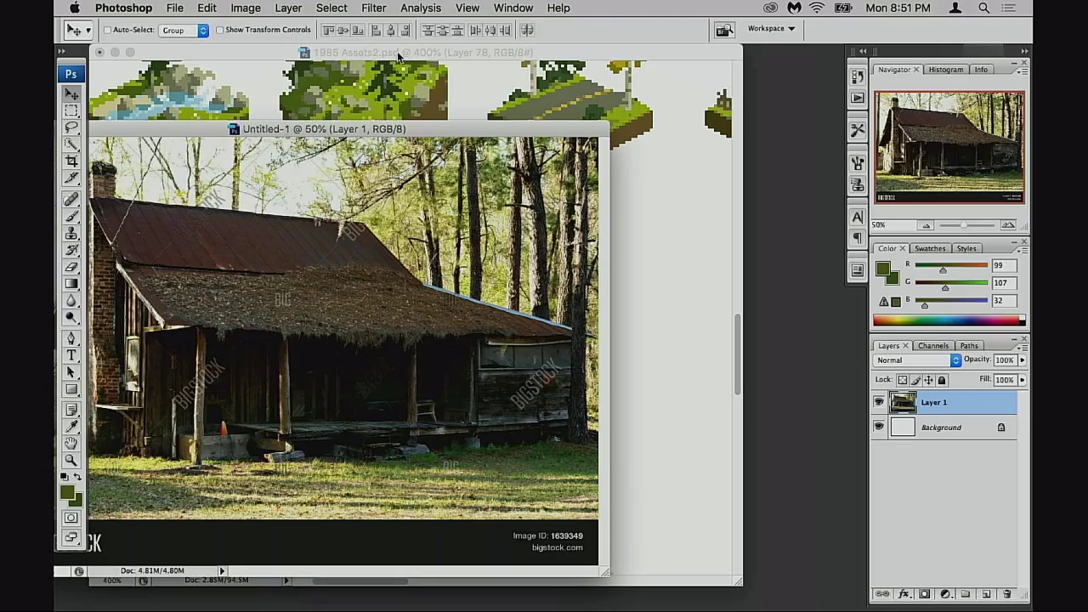
pyautogui.moveTo(397, 51); pyautogui.dragTo(602, 66)
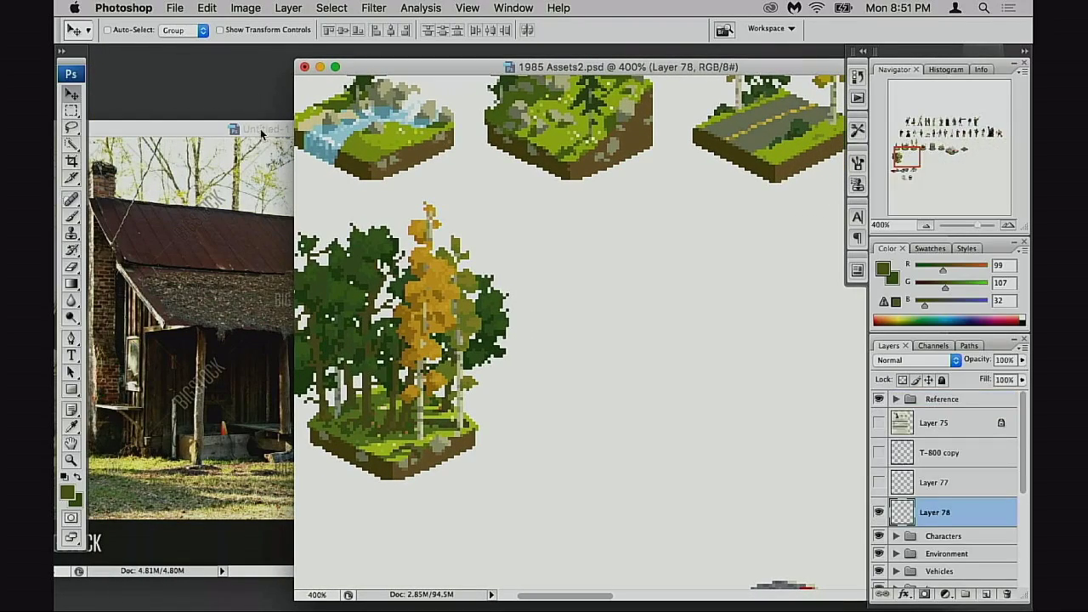
pyautogui.moveTo(262, 133); pyautogui.dragTo(273, 128)
pyautogui.click(687, 168)
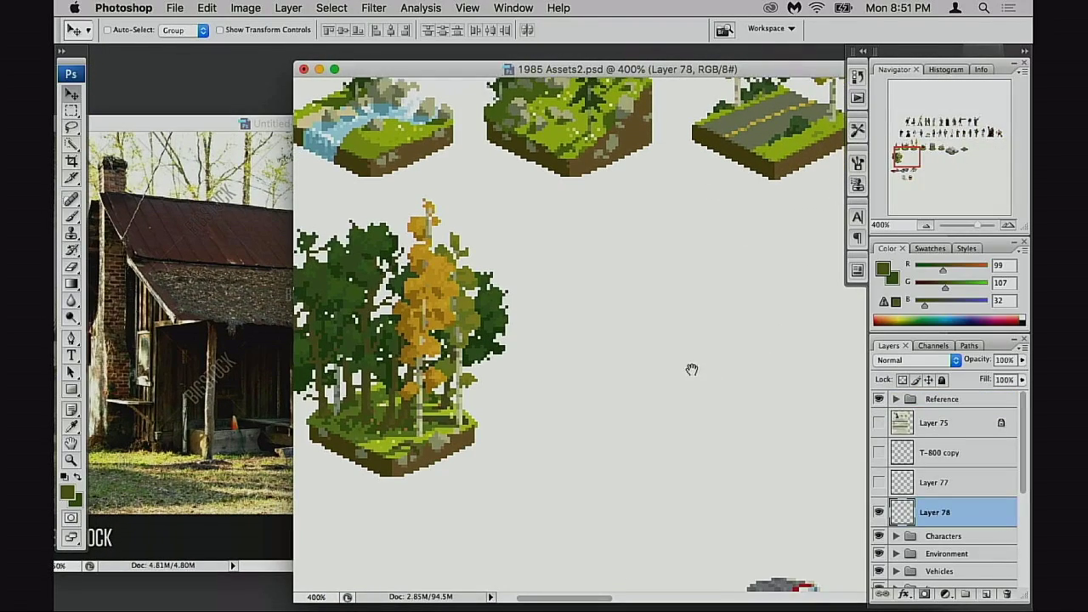
pyautogui.hscroll(-5, 692, 368)
pyautogui.scroll(-3, 692, 369)
pyautogui.scroll(-3, 937, 506)
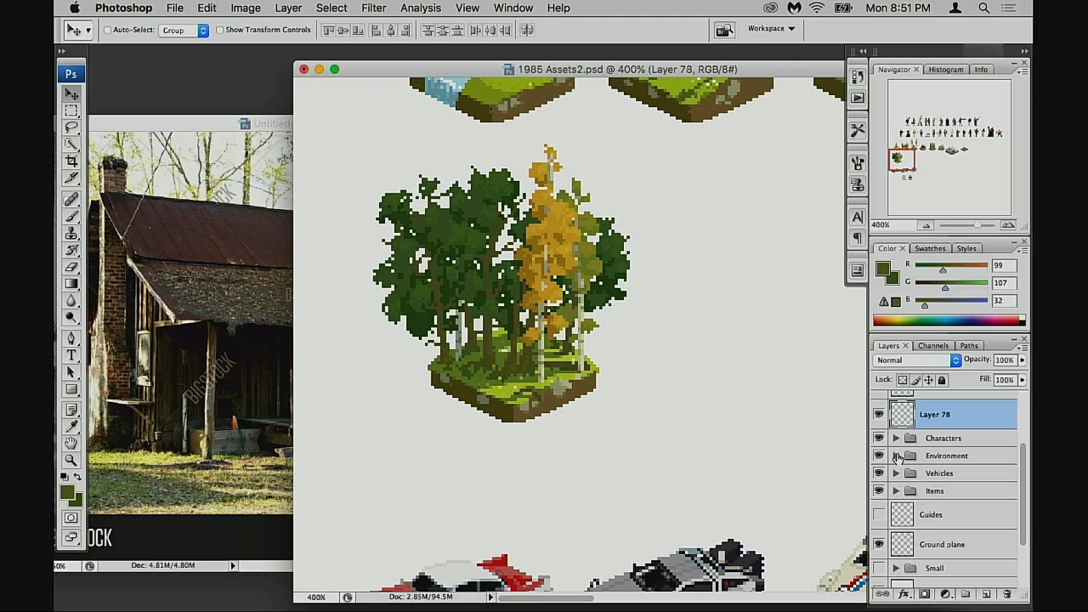
# - Duplicate the Forest group inside the Environment group and place the copy to the right of the original forest tile
pyautogui.click(896, 455)
pyautogui.scroll(-5, 913, 491)
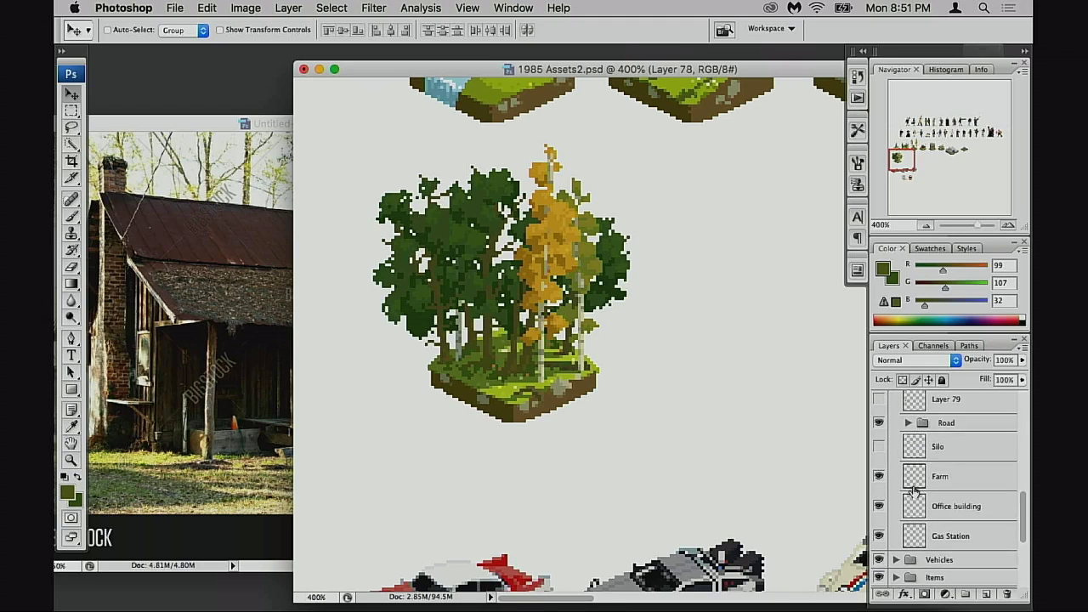
pyautogui.scroll(1, 918, 457)
pyautogui.scroll(-5, 910, 497)
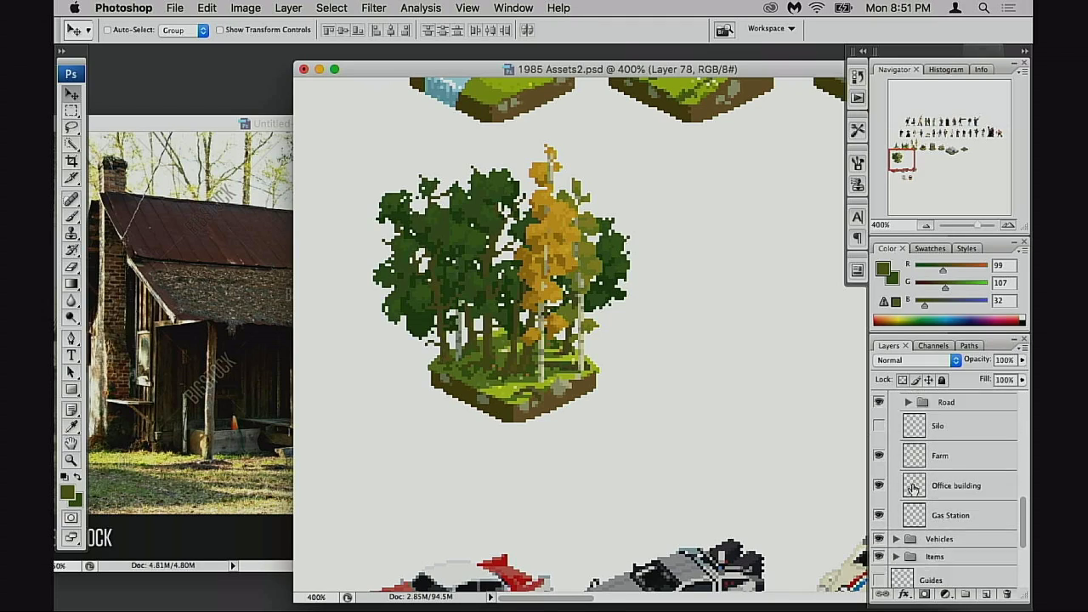
pyautogui.scroll(8, 906, 473)
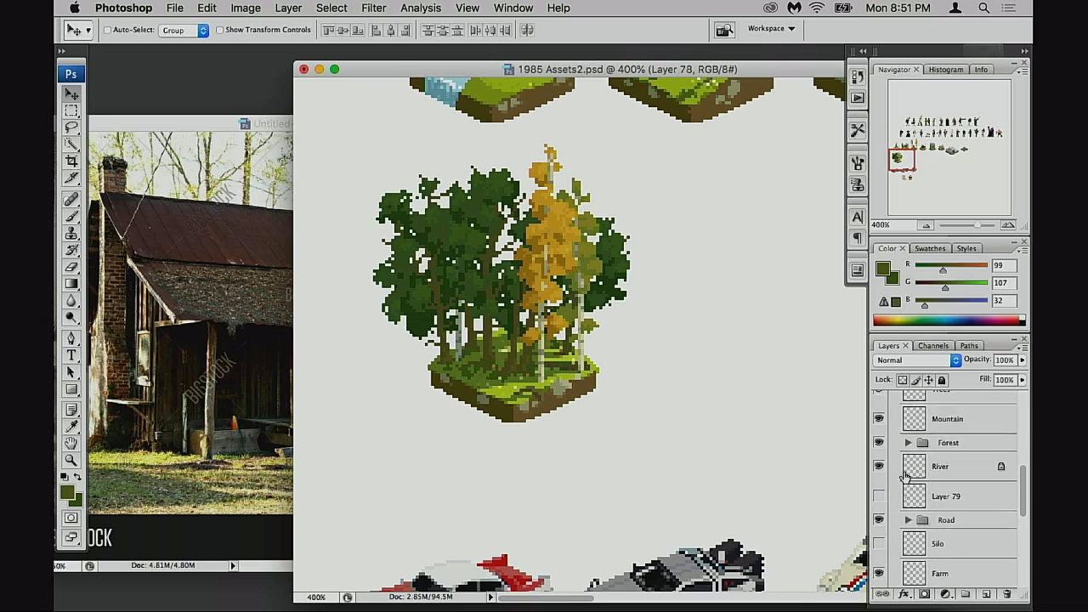
pyautogui.click(879, 501)
pyautogui.click(881, 502)
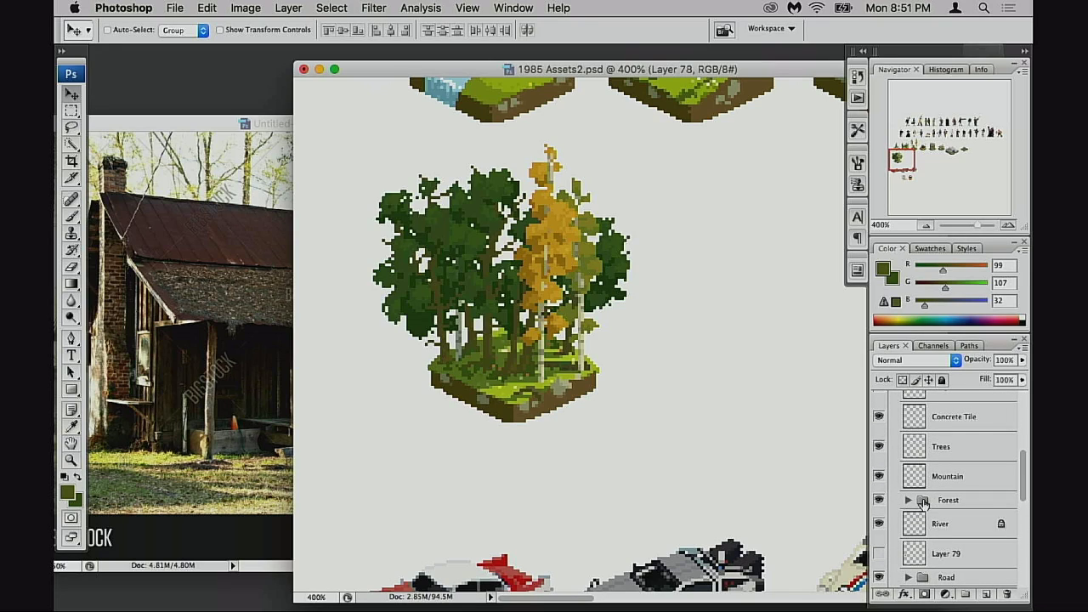
pyautogui.moveTo(924, 503); pyautogui.dragTo(986, 594)
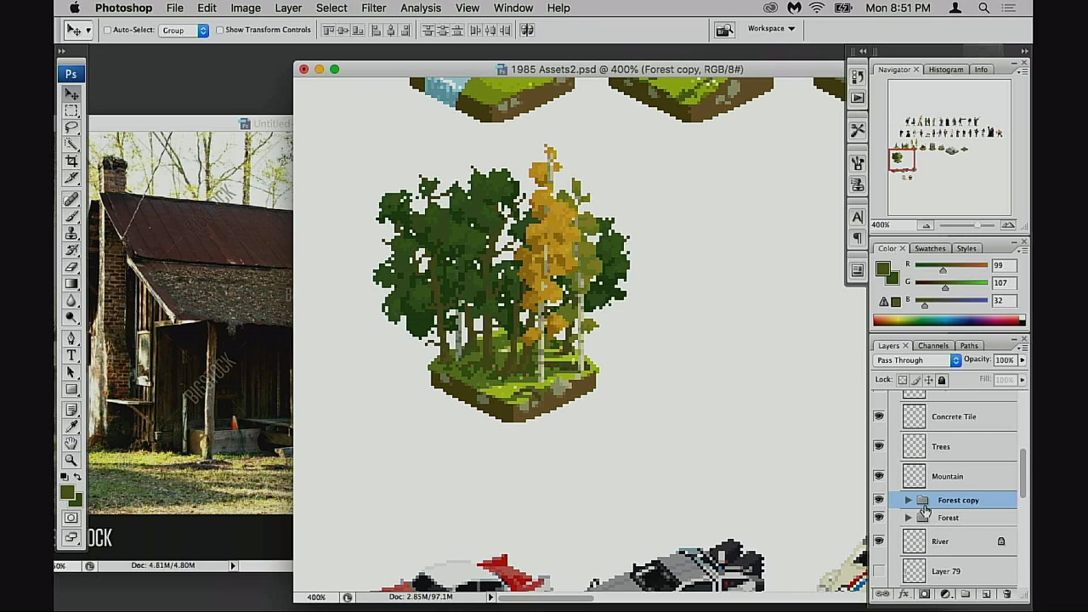
pyautogui.moveTo(583, 390); pyautogui.dragTo(742, 404)
pyautogui.moveTo(729, 409); pyautogui.dragTo(733, 409)
# - Hide all layers of the Forest copy group except Tile copy, and make Tile copy the active layer
pyautogui.click(909, 502)
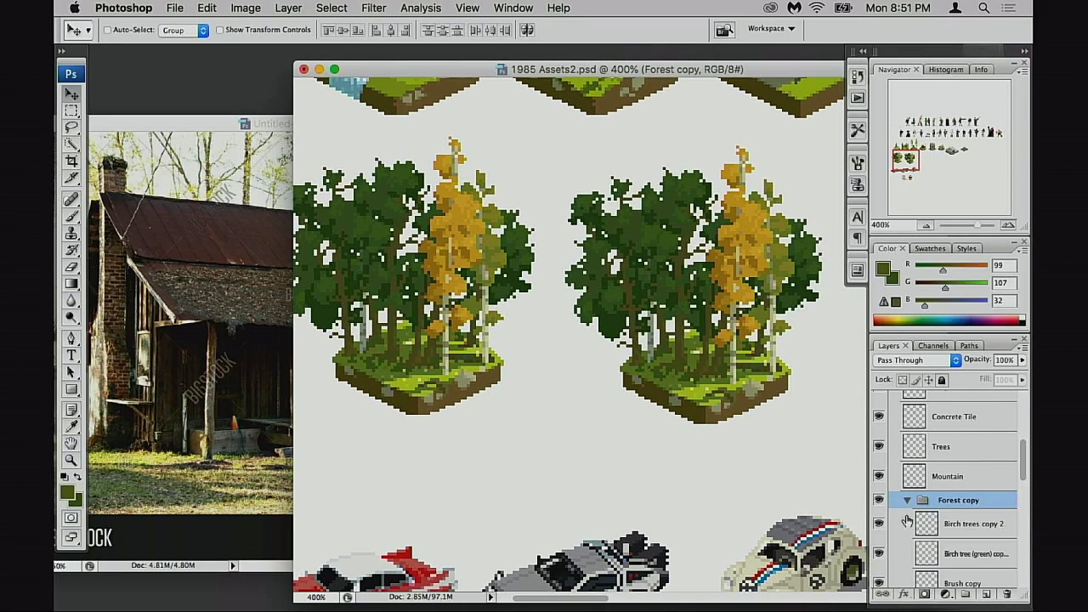
pyautogui.moveTo(881, 526); pyautogui.dragTo(878, 554)
pyautogui.scroll(-5, 883, 552)
pyautogui.moveTo(881, 502); pyautogui.dragTo(880, 559)
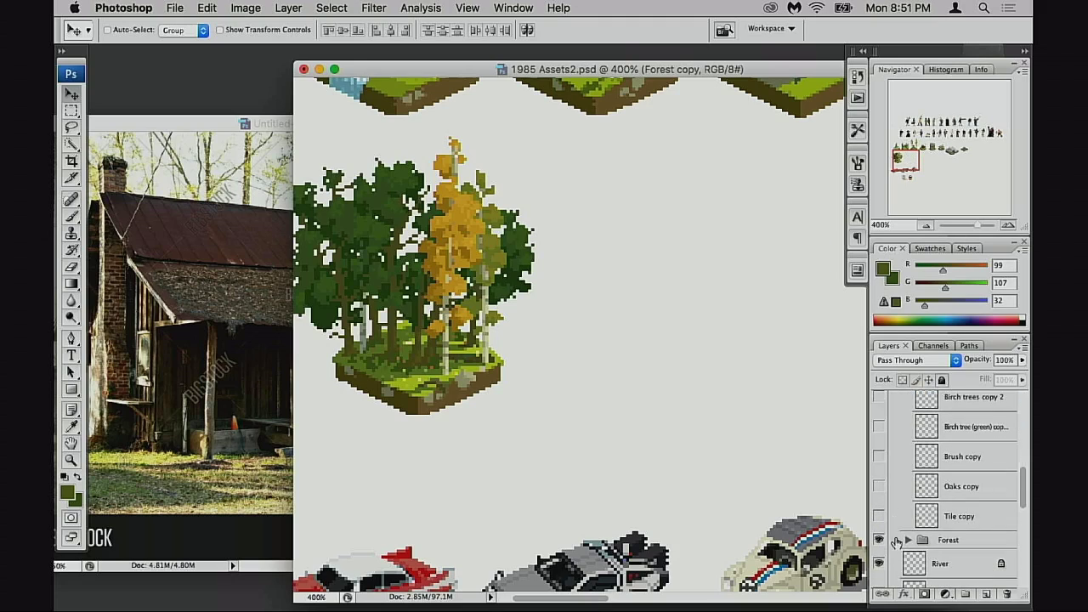
pyautogui.scroll(-2, 879, 544)
pyautogui.click(879, 506)
pyautogui.moveTo(771, 431); pyautogui.dragTo(735, 433)
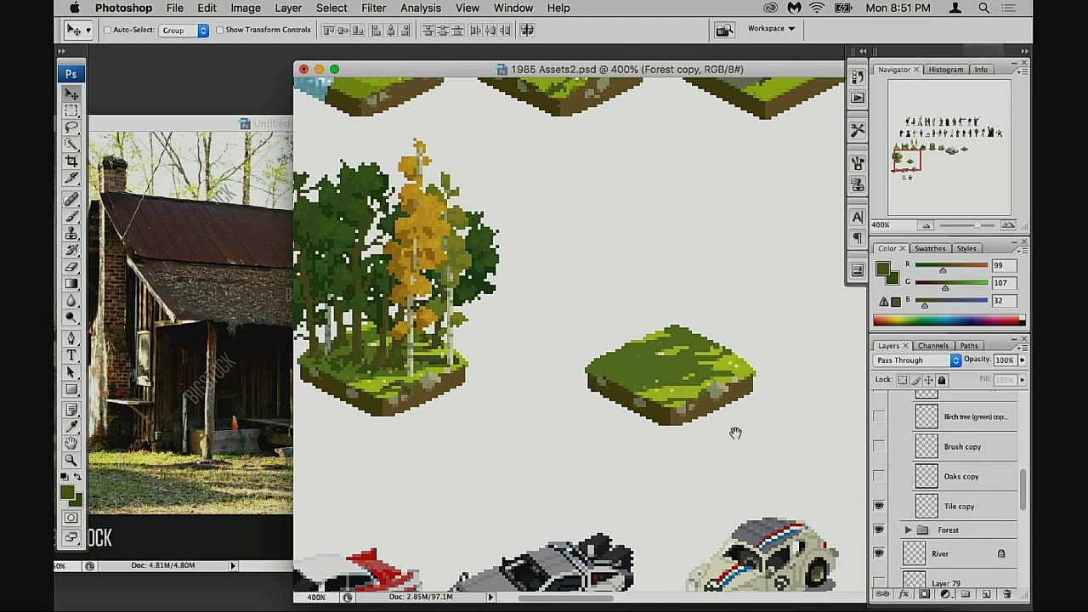
pyautogui.click(917, 505)
# - Enlarge the view of the bare grass tile and open a second window for 1985 Assets2.psd
pyautogui.keyDown('super'); pyautogui.click(695, 383); pyautogui.keyUp('super')
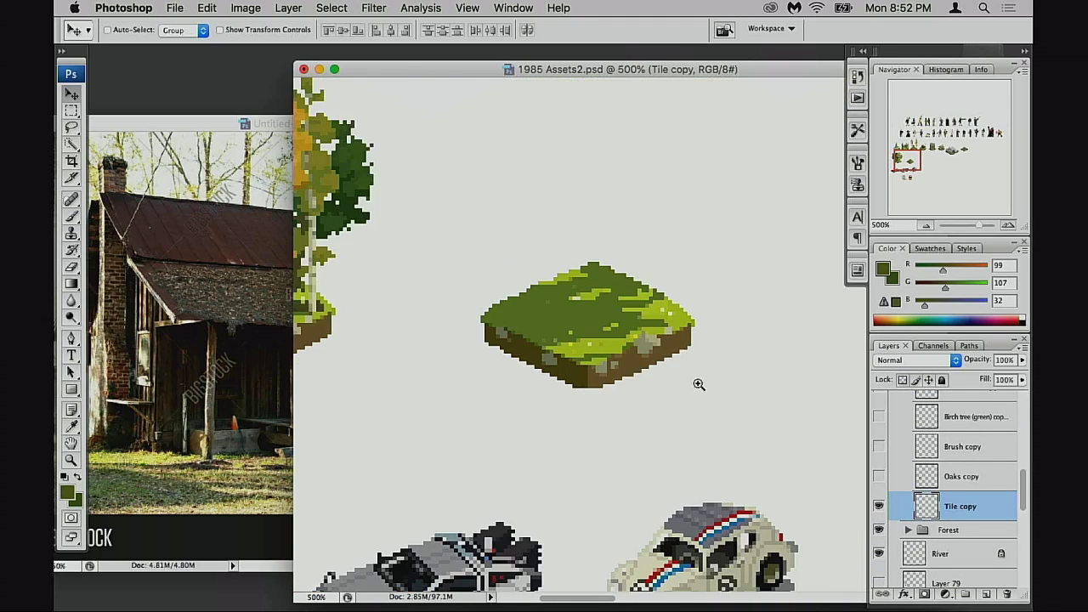
pyautogui.keyDown('super'); pyautogui.click(693, 383); pyautogui.keyUp('super')
pyautogui.moveTo(583, 360); pyautogui.dragTo(624, 393)
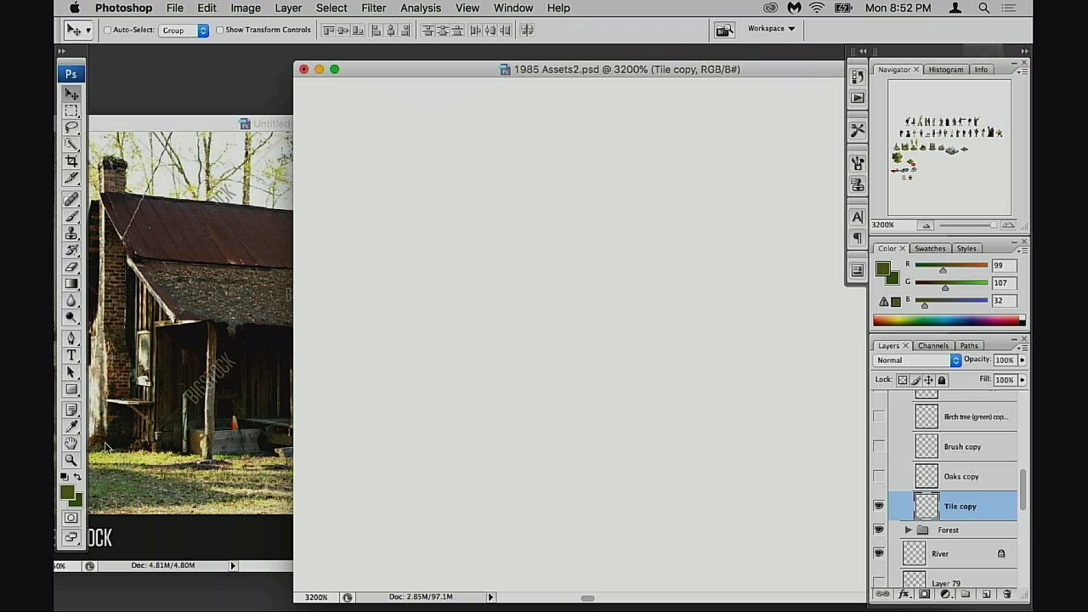
pyautogui.doubleClick(71, 460)
pyautogui.moveTo(456, 304); pyautogui.dragTo(476, 312)
pyautogui.moveTo(365, 286); pyautogui.dragTo(567, 414)
pyautogui.click(517, 10)
pyautogui.moveTo(536, 49)
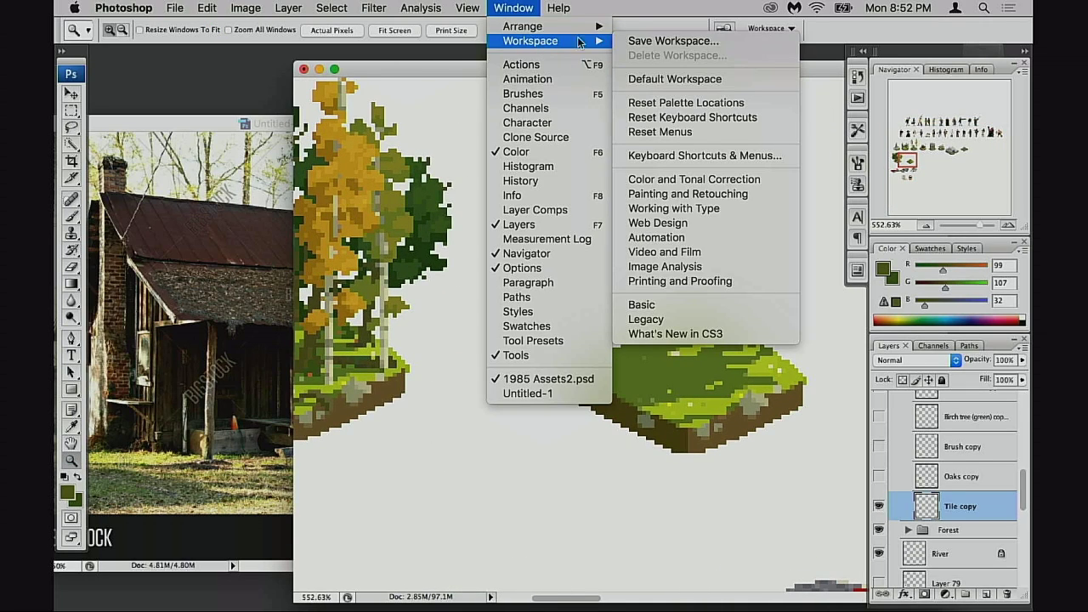
pyautogui.moveTo(586, 27)
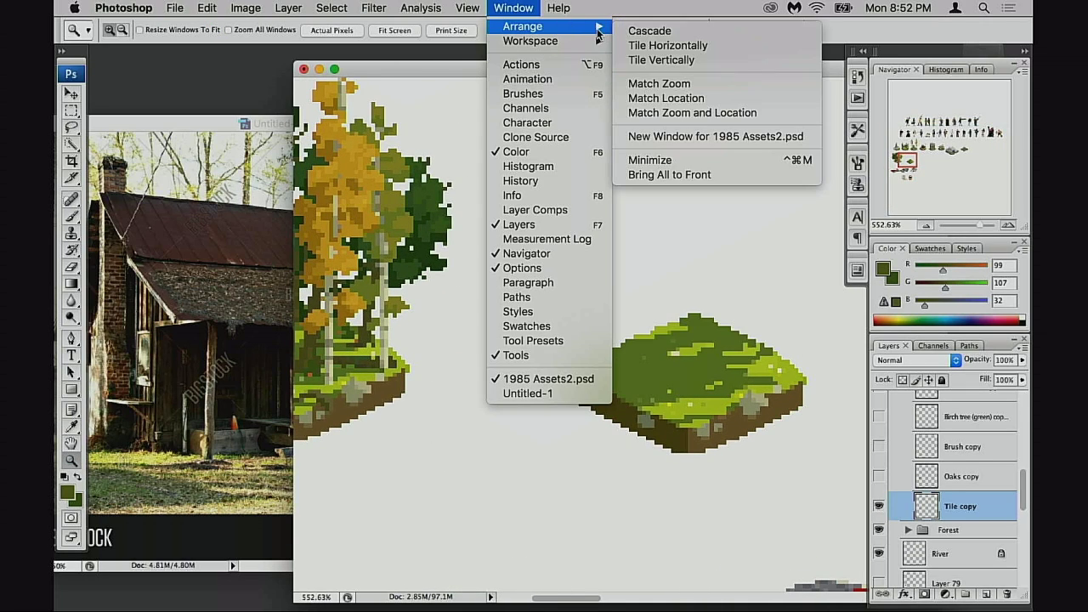
pyautogui.click(671, 136)
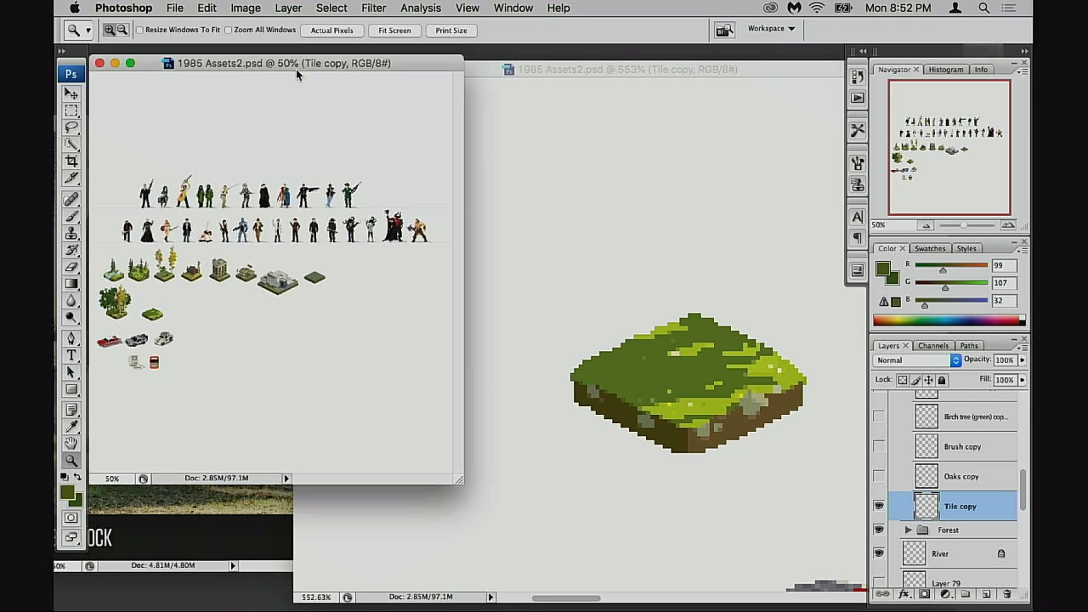
# - Shrink the second window to a small preview above the shack photo, framing the bare grass tile at about 179%
pyautogui.moveTo(459, 480); pyautogui.dragTo(335, 246)
pyautogui.moveTo(240, 235); pyautogui.dragTo(304, 157)
pyautogui.moveTo(200, 187); pyautogui.dragTo(313, 163)
pyautogui.moveTo(144, 208); pyautogui.dragTo(302, 115)
pyautogui.press('f')
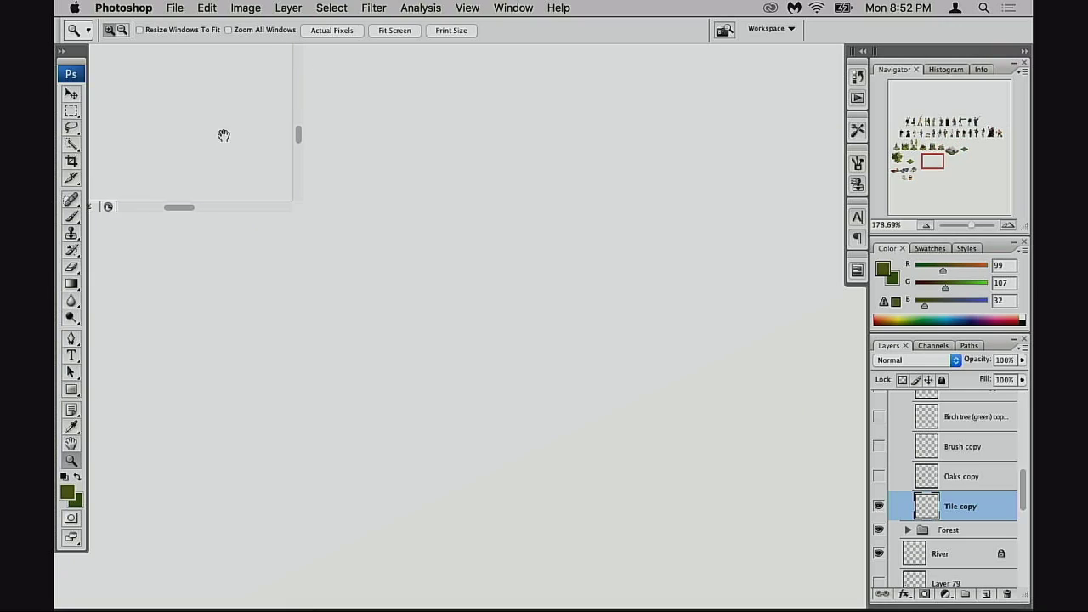
pyautogui.moveTo(106, 187); pyautogui.dragTo(313, 91)
pyautogui.press('f')
pyautogui.press('f')
pyautogui.press('f')
pyautogui.moveTo(175, 161); pyautogui.dragTo(291, 77)
pyautogui.moveTo(161, 209); pyautogui.dragTo(215, 205)
pyautogui.moveTo(189, 116); pyautogui.dragTo(207, 160)
pyautogui.moveTo(228, 72); pyautogui.dragTo(186, 187)
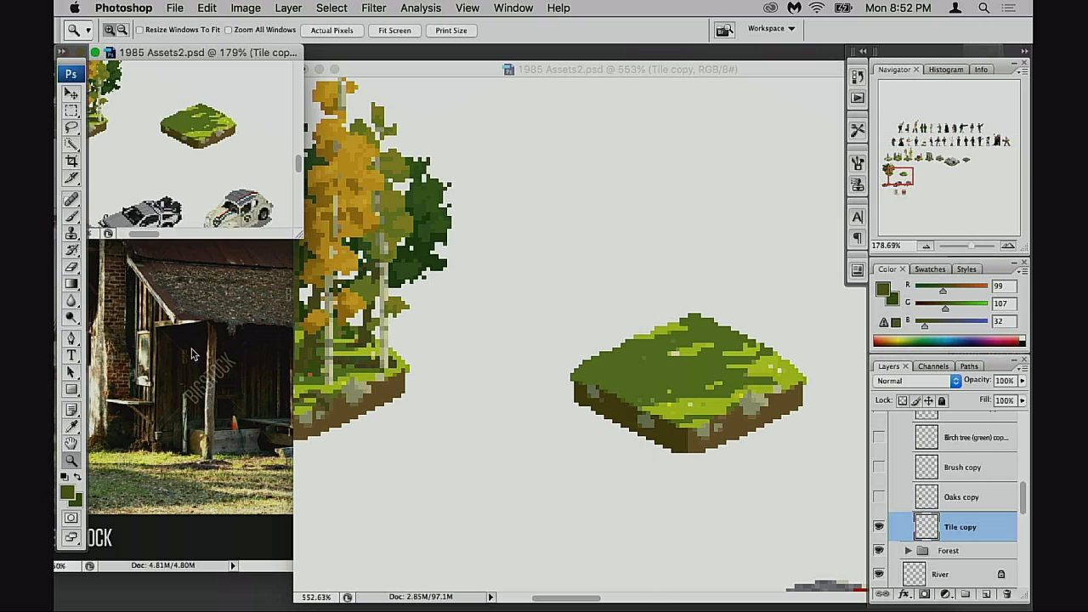
# - Move the shack photo below the small preview window and return to the large 1985 Assets2.psd window
pyautogui.click(194, 353)
pyautogui.moveTo(298, 129); pyautogui.dragTo(226, 309)
pyautogui.click(572, 218)
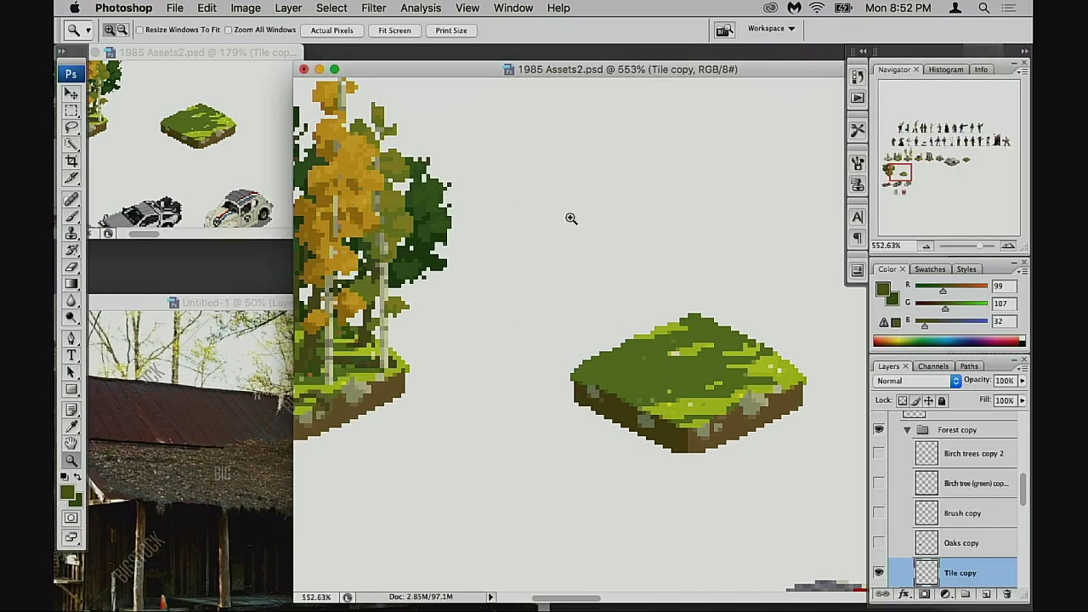
# - Sample the tile's light green and paint a patch over the dark grass near the front with the Brush tool
pyautogui.click(681, 400)
pyautogui.click(707, 416)
pyautogui.moveTo(687, 418); pyautogui.dragTo(623, 513)
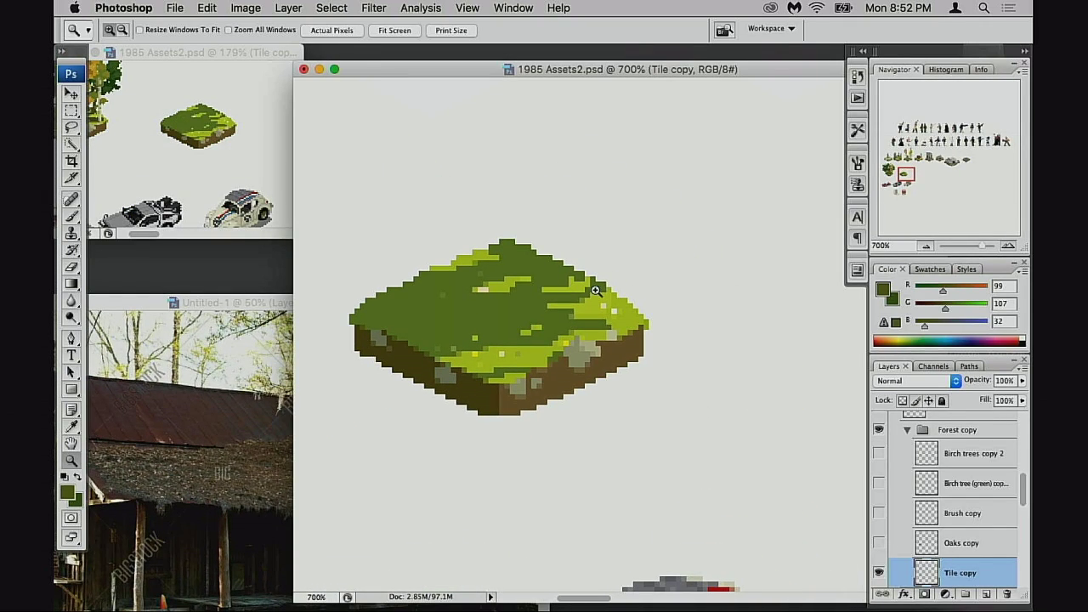
pyautogui.press('b')
pyautogui.keyDown('alt'); pyautogui.click(516, 349); pyautogui.keyUp('alt')
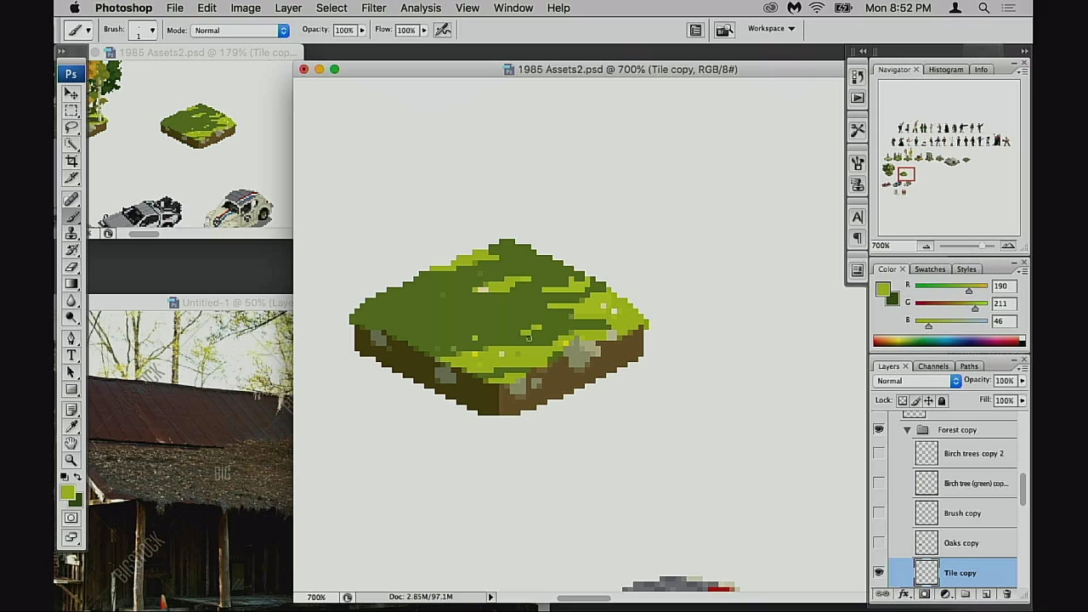
pyautogui.moveTo(518, 342)
pyautogui.mouseDown()
pyautogui.moveTo(532, 334)
pyautogui.moveTo(485, 328)
pyautogui.moveTo(536, 325)
pyautogui.mouseUp()
pyautogui.rightClick(545, 324)
pyautogui.doubleClick(587, 434)
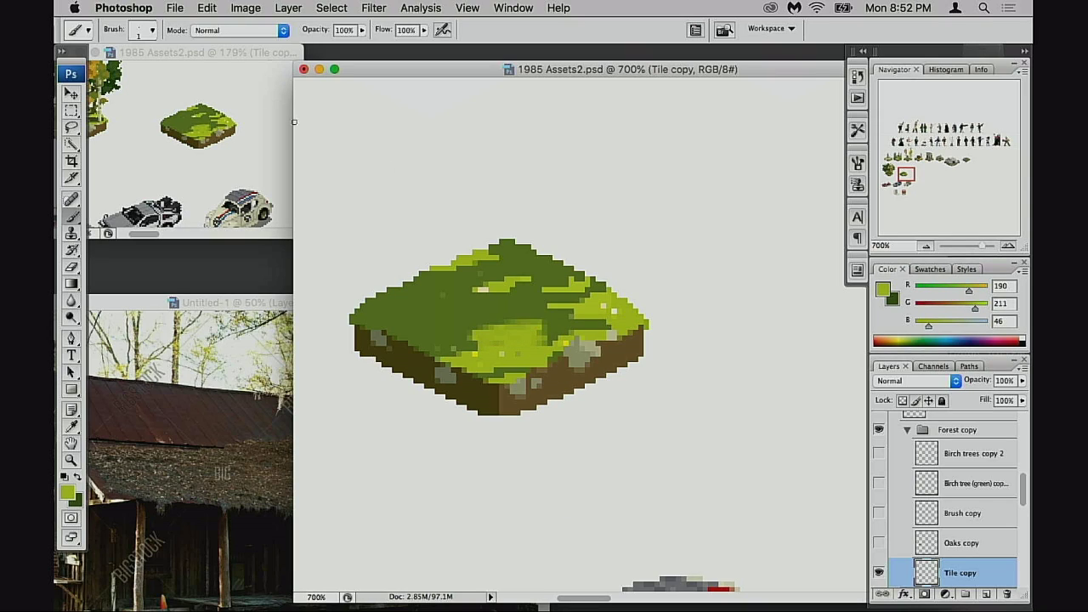
pyautogui.click(246, 30)
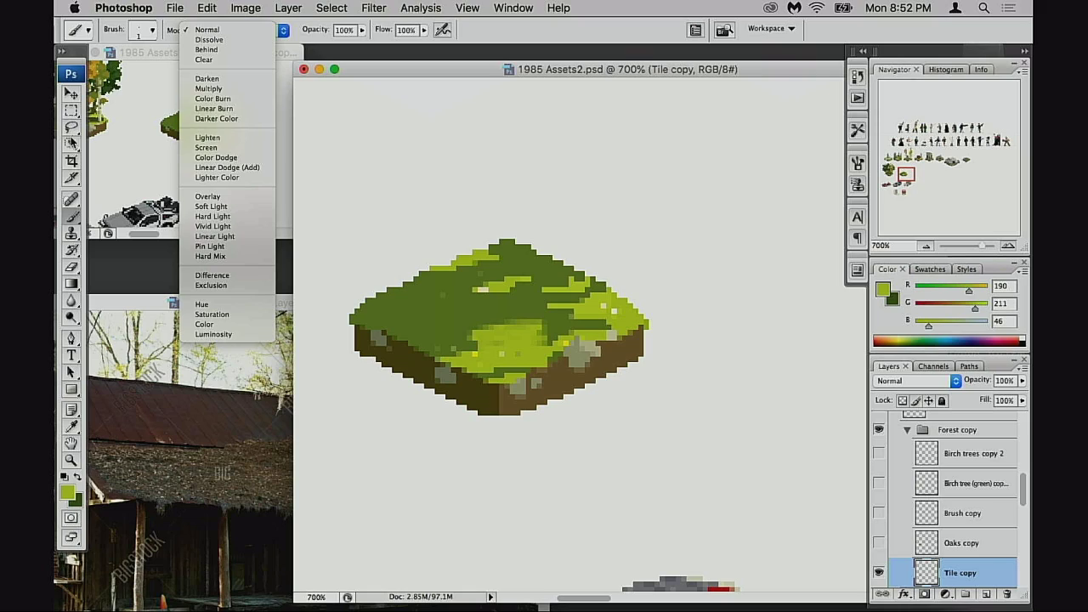
pyautogui.press('Escape')
# - Switch to the Pencil tool and paint hard-edged light green over the dark shadows in the middle of the tile
pyautogui.click(73, 215)
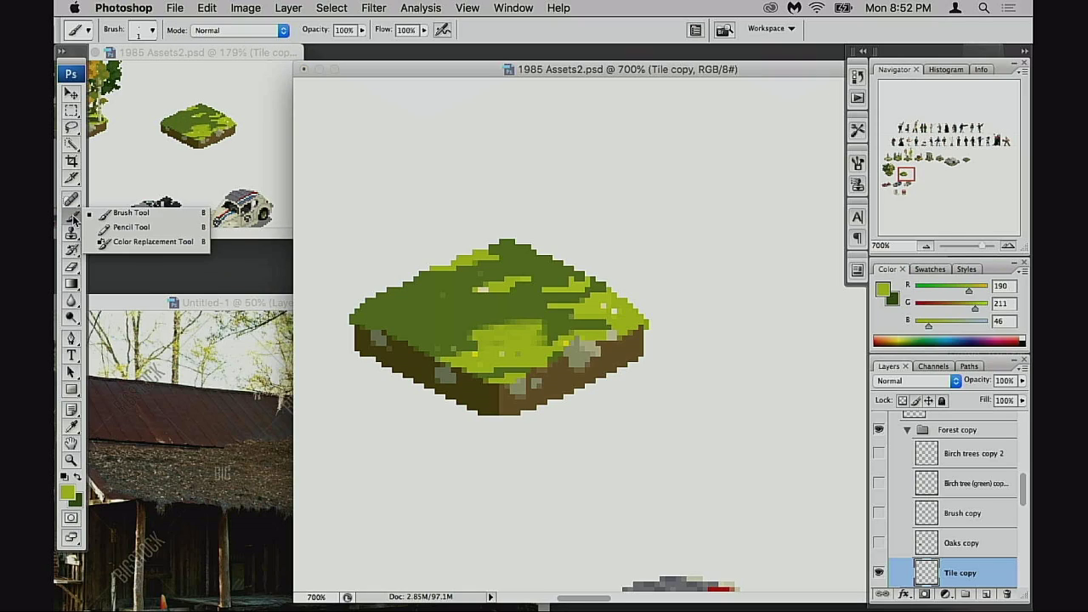
pyautogui.click(119, 228)
pyautogui.moveTo(530, 325)
pyautogui.mouseDown()
pyautogui.moveTo(499, 320)
pyautogui.moveTo(515, 339)
pyautogui.moveTo(540, 342)
pyautogui.moveTo(565, 326)
pyautogui.moveTo(537, 355)
pyautogui.mouseUp()
pyautogui.keyDown('super'); pyautogui.click(541, 349); pyautogui.keyUp('super')
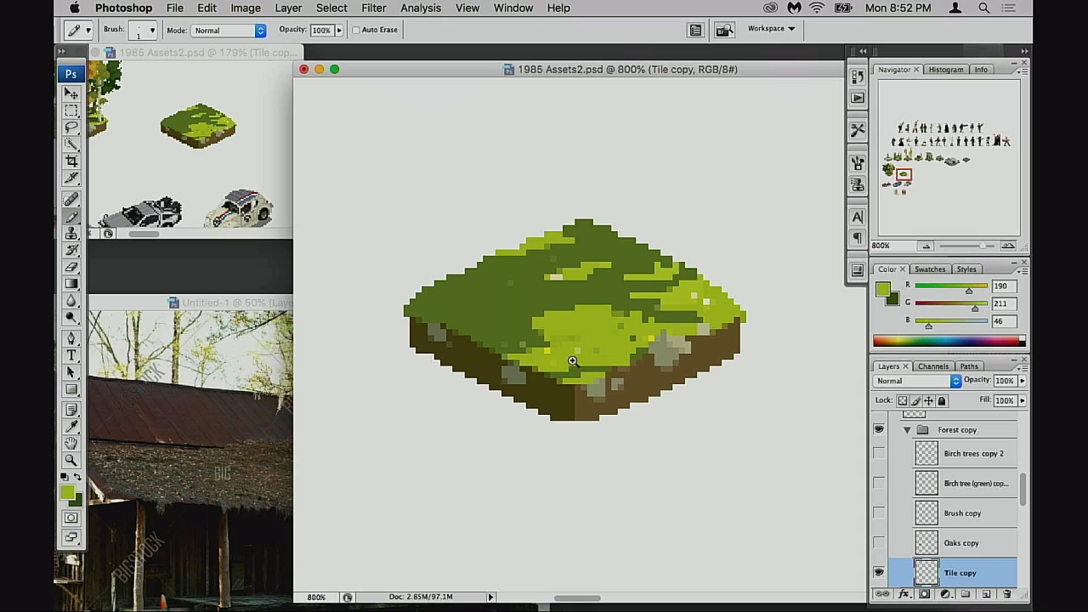
pyautogui.keyDown('super'); pyautogui.click(571, 361); pyautogui.keyUp('super')
pyautogui.moveTo(599, 291)
pyautogui.mouseDown()
pyautogui.moveTo(597, 244)
pyautogui.moveTo(545, 228)
pyautogui.moveTo(636, 274)
pyautogui.moveTo(619, 210)
pyautogui.moveTo(570, 191)
pyautogui.moveTo(629, 168)
pyautogui.mouseUp()
# - Lock the transparent pixels of Tile copy and cover most of the remaining dark grass in light green with a 5 px pencil
pyautogui.click(904, 400)
pyautogui.press(']')
pyautogui.press(']')
pyautogui.press(']')
pyautogui.press(']')
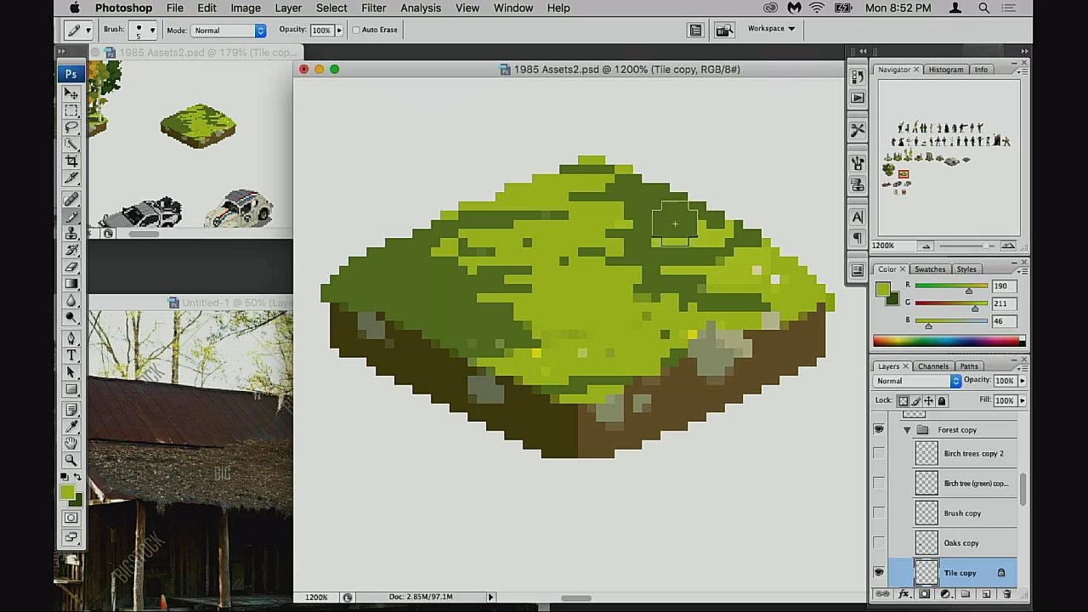
pyautogui.moveTo(674, 223)
pyautogui.mouseDown()
pyautogui.moveTo(761, 262)
pyautogui.moveTo(758, 274)
pyautogui.moveTo(679, 289)
pyautogui.moveTo(702, 295)
pyautogui.moveTo(648, 250)
pyautogui.moveTo(514, 204)
pyautogui.moveTo(486, 255)
pyautogui.moveTo(406, 269)
pyautogui.moveTo(351, 261)
pyautogui.moveTo(507, 310)
pyautogui.moveTo(406, 259)
pyautogui.moveTo(504, 323)
pyautogui.moveTo(424, 286)
pyautogui.moveTo(530, 349)
pyautogui.moveTo(568, 351)
pyautogui.moveTo(580, 365)
pyautogui.moveTo(643, 325)
pyautogui.mouseUp()
# - Reduce the pencil to 1 px and fill the leftover dark specks inside the grass top with light green
pyautogui.press('[')
pyautogui.press('[')
pyautogui.press('[')
pyautogui.press('[')
pyautogui.moveTo(711, 326)
pyautogui.mouseDown()
pyautogui.moveTo(693, 334)
pyautogui.moveTo(684, 366)
pyautogui.moveTo(764, 315)
pyautogui.moveTo(720, 306)
pyautogui.mouseUp()
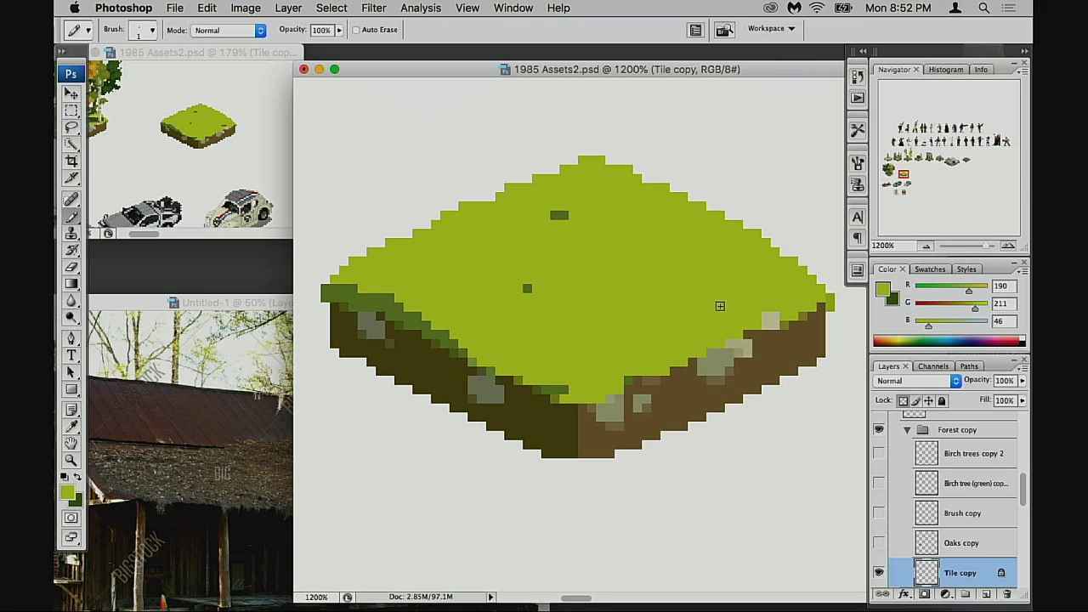
pyautogui.click(527, 289)
pyautogui.click(559, 214)
# - Recolour the dark green pixels along the tile's left front grass edge with the sampled light green
pyautogui.moveTo(349, 281); pyautogui.dragTo(429, 328)
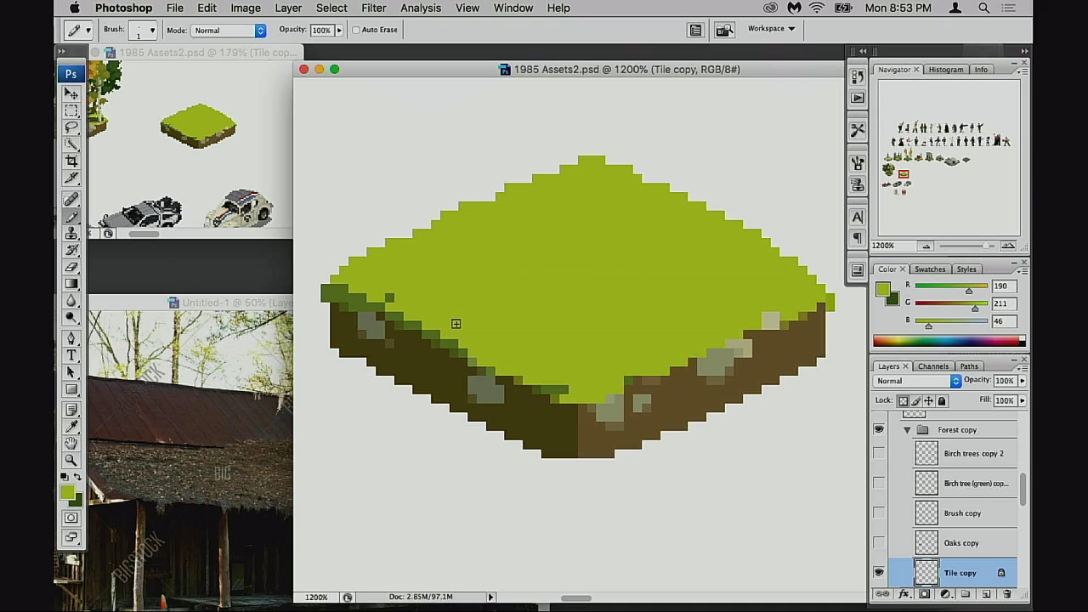
pyautogui.moveTo(379, 288)
pyautogui.mouseDown()
pyautogui.moveTo(343, 289)
pyautogui.moveTo(482, 359)
pyautogui.moveTo(402, 309)
pyautogui.moveTo(501, 357)
pyautogui.moveTo(402, 310)
pyautogui.moveTo(477, 349)
pyautogui.mouseUp()
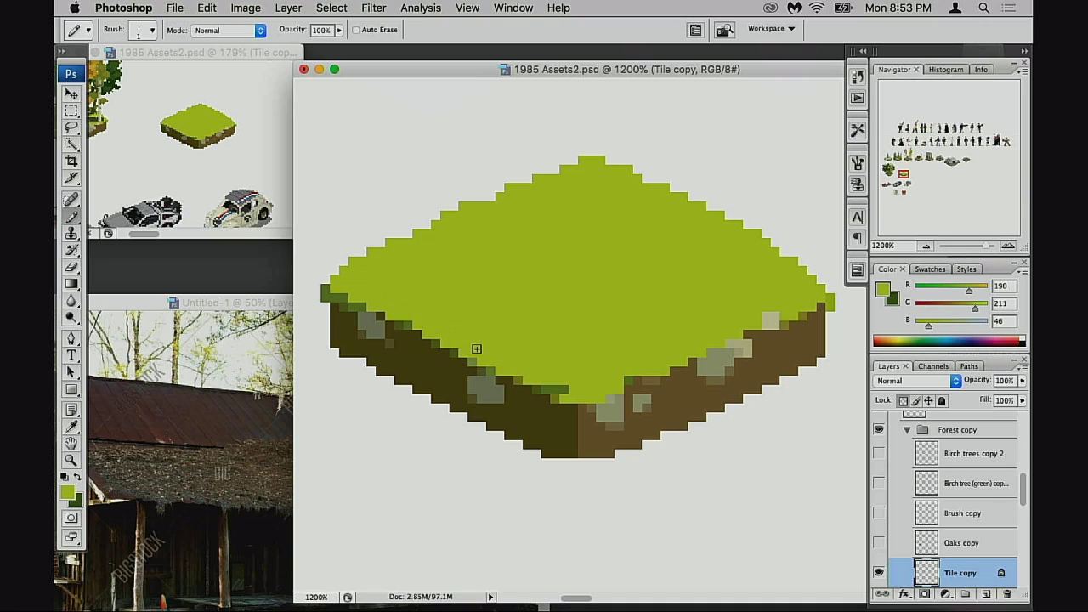
pyautogui.moveTo(528, 375); pyautogui.dragTo(561, 393)
pyautogui.moveTo(342, 283); pyautogui.dragTo(336, 293)
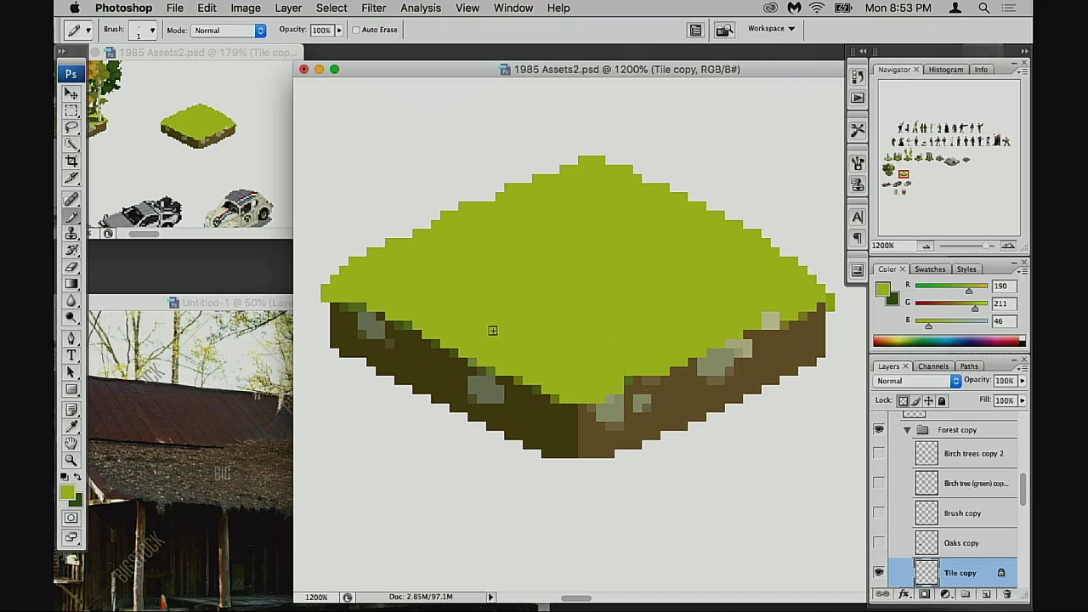
pyautogui.keyDown('alt'); pyautogui.click(402, 345); pyautogui.keyUp('alt')
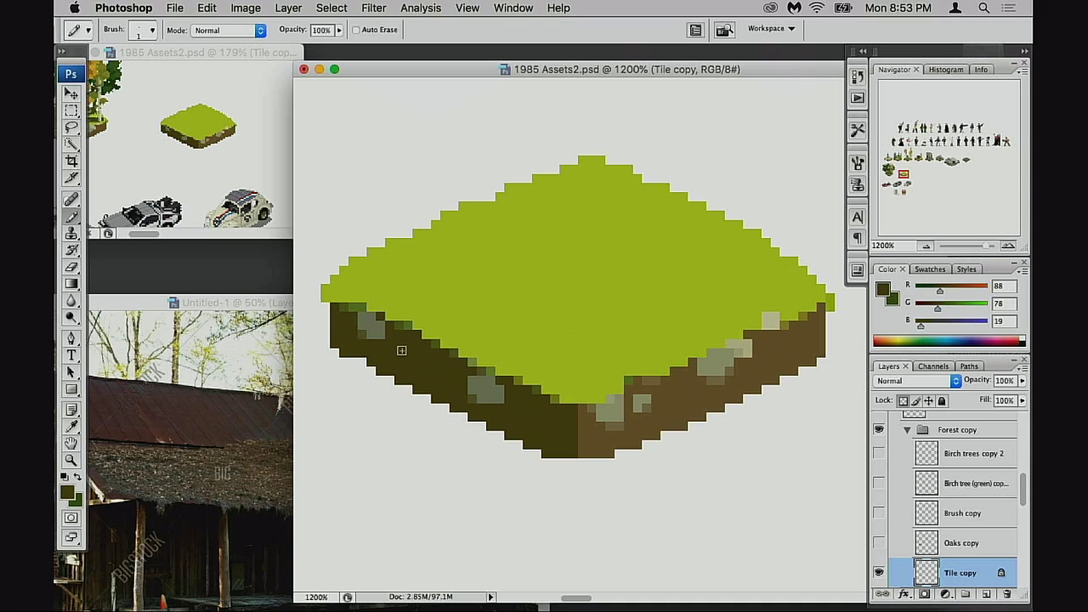
pyautogui.keyDown('alt'); pyautogui.click(397, 297); pyautogui.keyUp('alt')
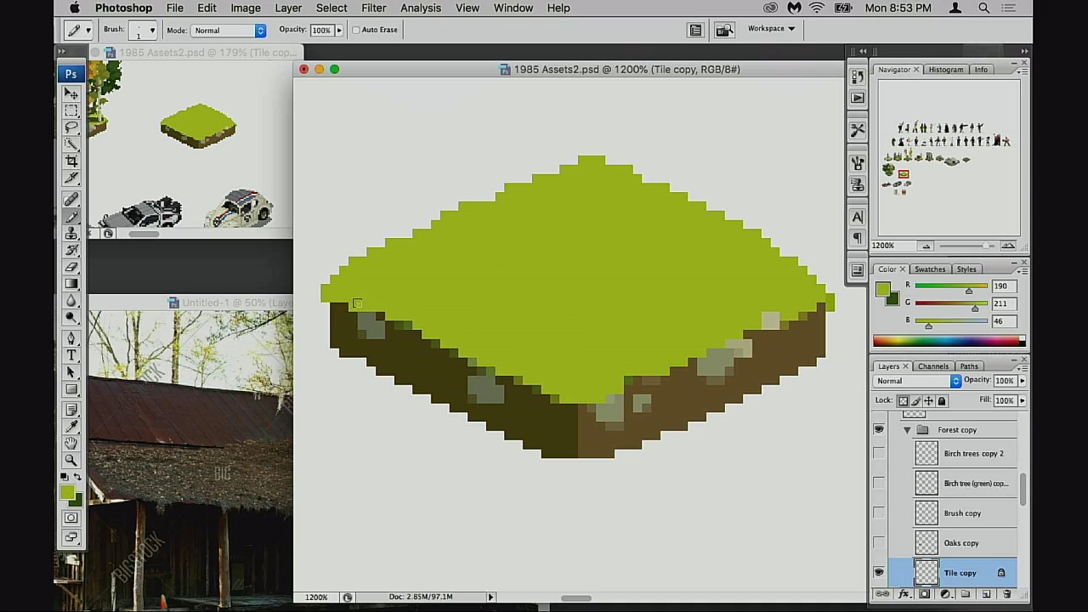
pyautogui.click(381, 315)
pyautogui.moveTo(399, 323); pyautogui.dragTo(412, 323)
# - Clean up the left front edge around the lower rock, alternating sampled soil brown and light green pixels
pyautogui.keyDown('alt'); pyautogui.click(441, 357); pyautogui.keyUp('alt')
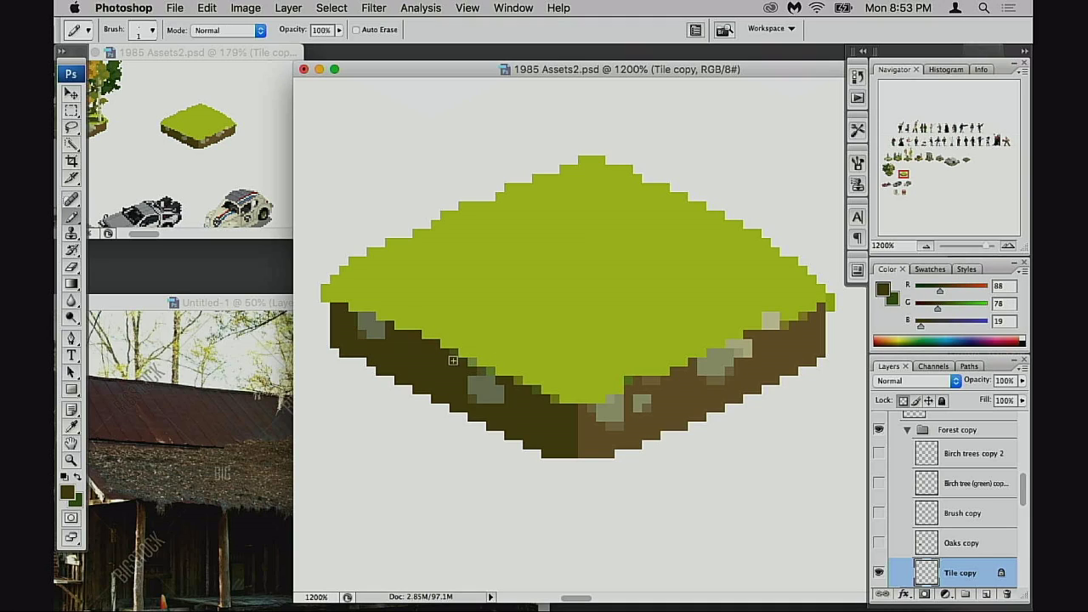
pyautogui.keyDown('alt'); pyautogui.click(488, 350); pyautogui.keyUp('alt')
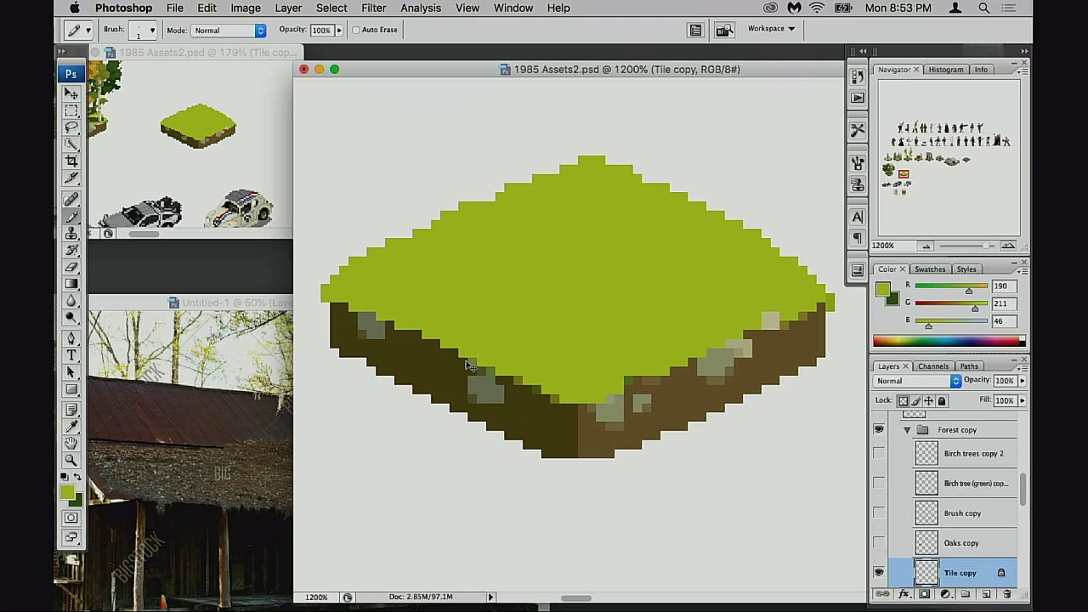
pyautogui.keyDown('alt'); pyautogui.click(456, 351); pyautogui.keyUp('alt')
pyautogui.click(473, 371)
pyautogui.keyDown('alt'); pyautogui.click(479, 372); pyautogui.keyUp('alt')
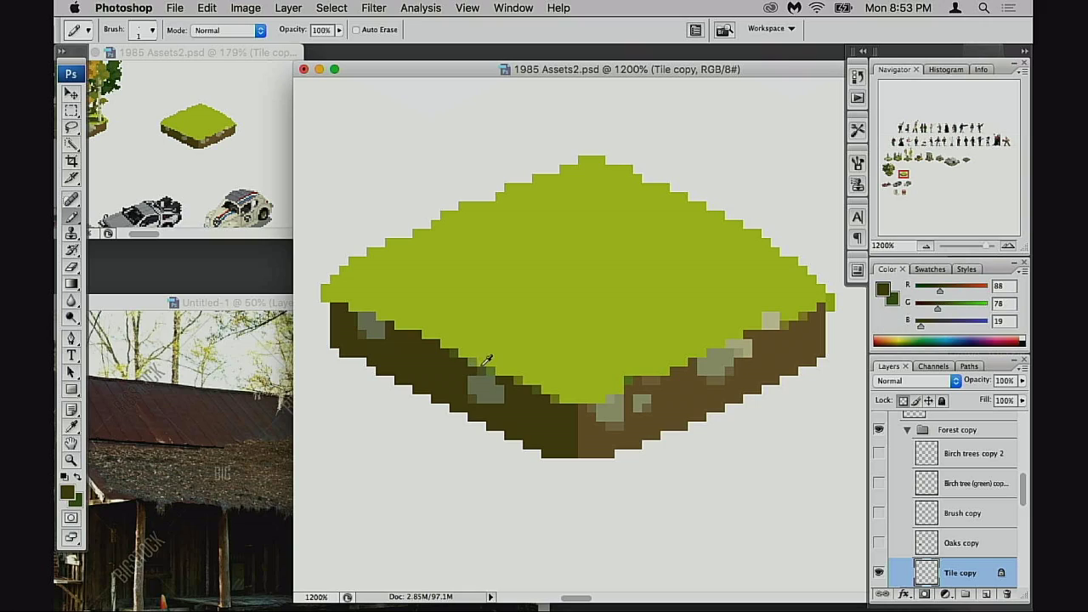
pyautogui.keyDown('alt'); pyautogui.click(487, 363); pyautogui.keyUp('alt')
pyautogui.click(474, 362)
pyautogui.keyDown('alt'); pyautogui.click(472, 378); pyautogui.keyUp('alt')
pyautogui.keyDown('alt'); pyautogui.click(524, 371); pyautogui.keyUp('alt')
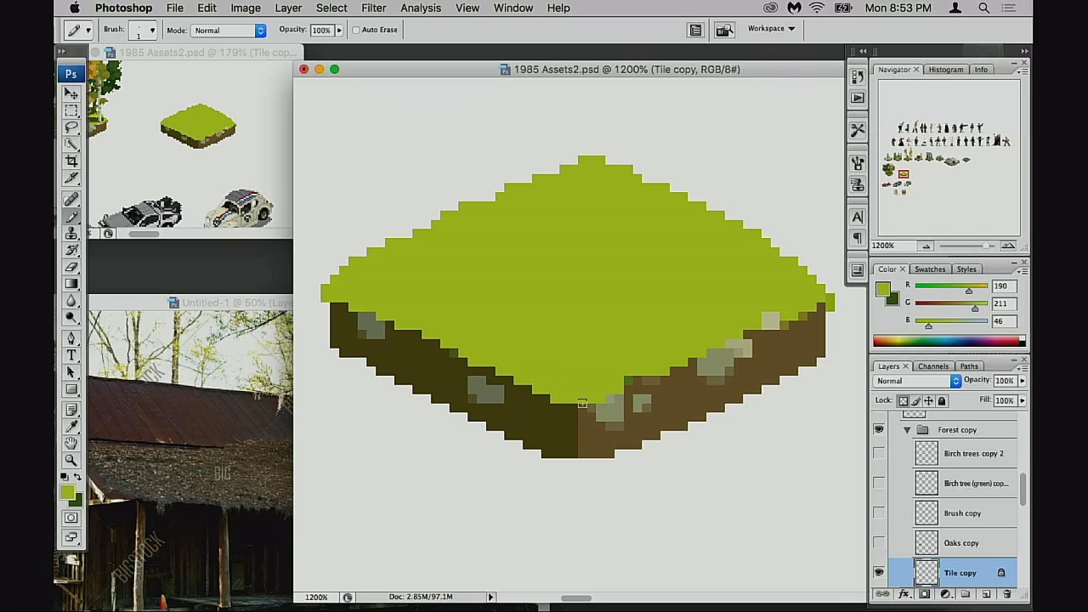
# - Recolour the remaining dark green pixels along the tile's right front edge and most of its uppermost pale rock in light green
pyautogui.moveTo(572, 406); pyautogui.dragTo(594, 409)
pyautogui.moveTo(647, 384); pyautogui.dragTo(670, 380)
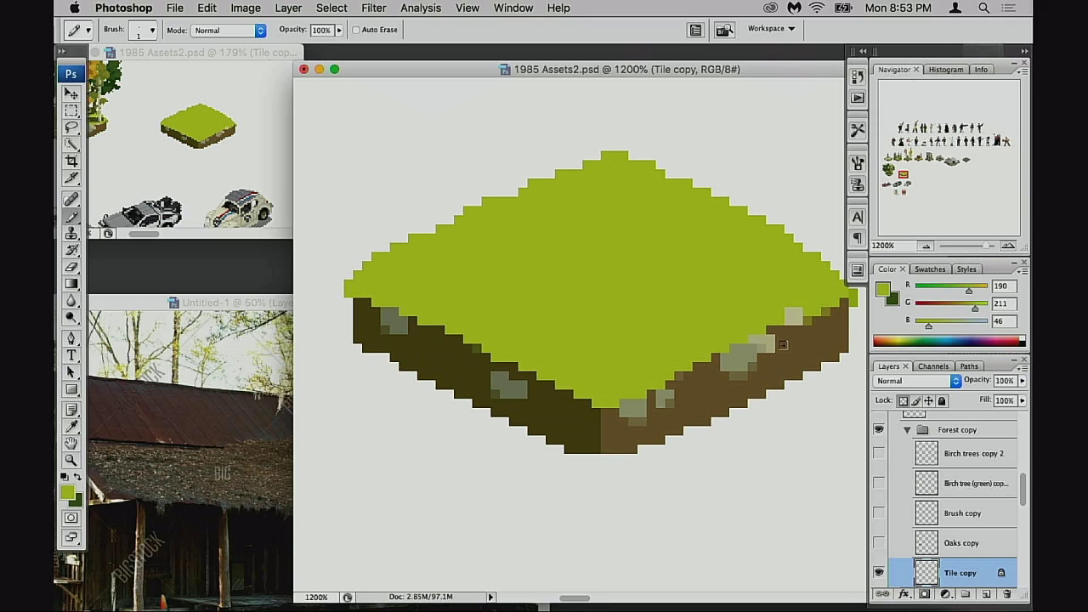
pyautogui.keyDown('alt'); pyautogui.click(791, 307); pyautogui.keyUp('alt')
pyautogui.moveTo(795, 314)
pyautogui.mouseDown()
pyautogui.moveTo(758, 326)
pyautogui.moveTo(802, 312)
pyautogui.moveTo(787, 322)
pyautogui.mouseUp()
pyautogui.keyDown('alt'); pyautogui.click(805, 297); pyautogui.keyUp('alt')
pyautogui.moveTo(720, 335)
pyautogui.mouseDown()
pyautogui.moveTo(701, 346)
pyautogui.moveTo(712, 359)
pyautogui.moveTo(668, 367)
pyautogui.moveTo(702, 376)
pyautogui.mouseUp()
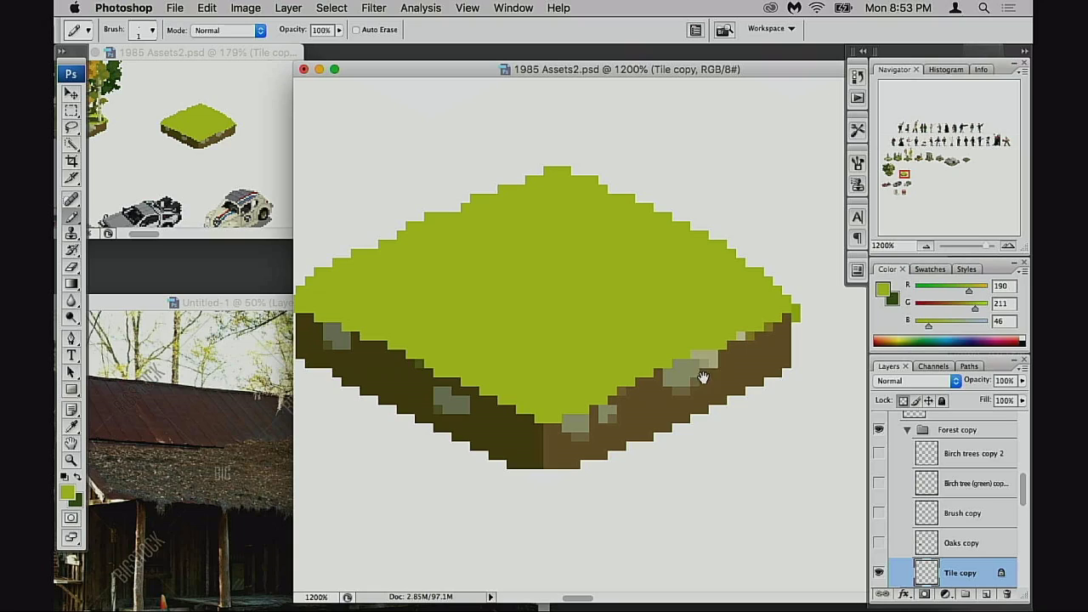
# - Replace the last pale rock pixel near the tile's right corner and touch up the right front edge with sampled brown and olive pixels
pyautogui.keyDown('alt'); pyautogui.click(762, 341); pyautogui.keyUp('alt')
pyautogui.click(741, 337)
pyautogui.keyDown('alt'); pyautogui.click(750, 336); pyautogui.keyUp('alt')
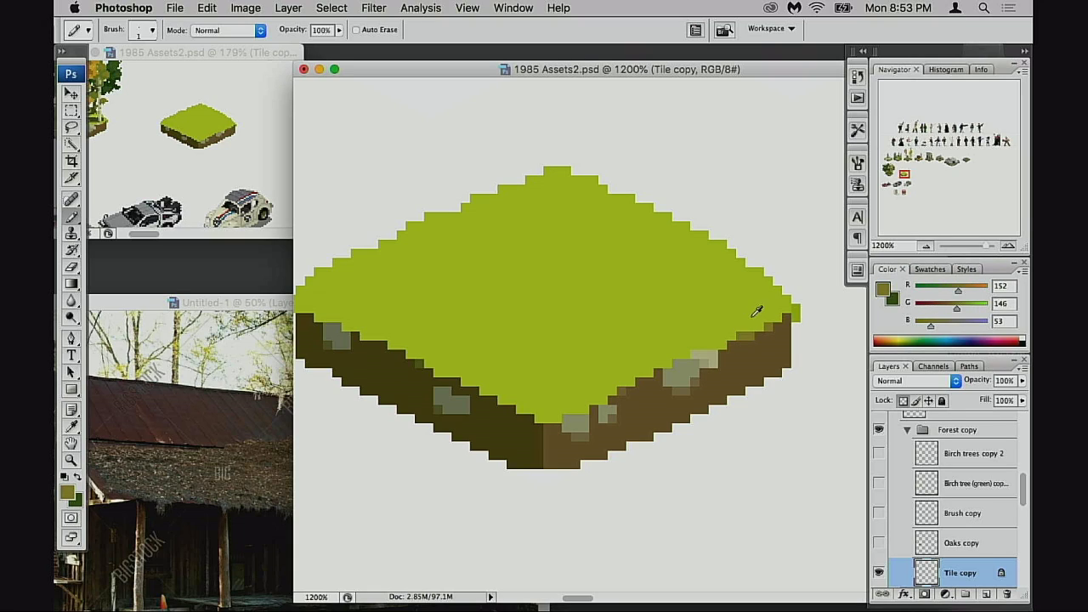
pyautogui.keyDown('alt'); pyautogui.click(753, 315); pyautogui.keyUp('alt')
pyautogui.click(739, 334)
pyautogui.keyDown('alt'); pyautogui.click(765, 340); pyautogui.keyUp('alt')
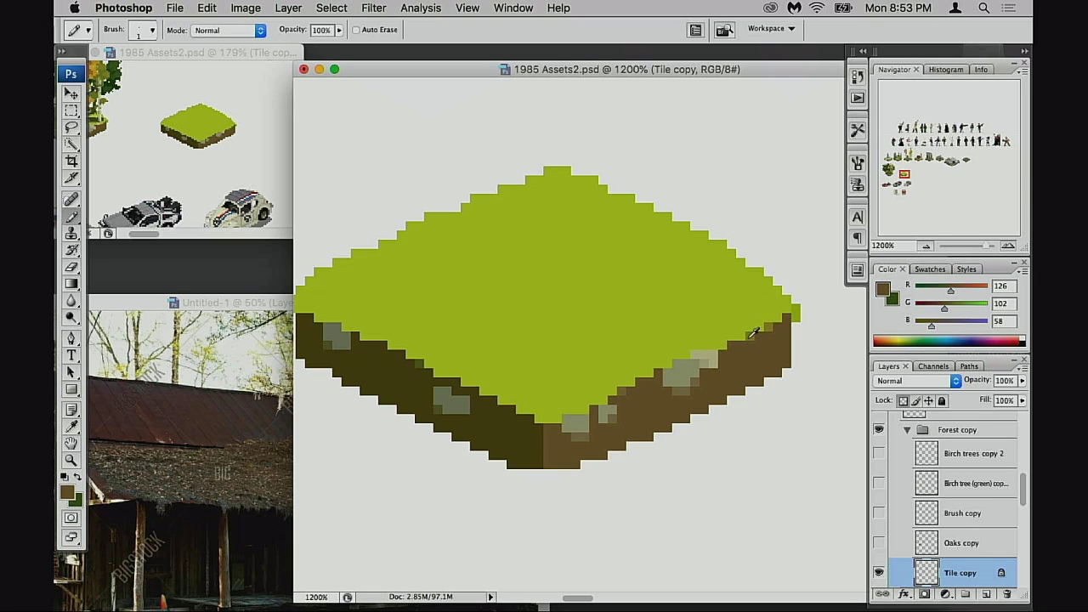
pyautogui.keyDown('alt'); pyautogui.click(753, 334); pyautogui.keyUp('alt')
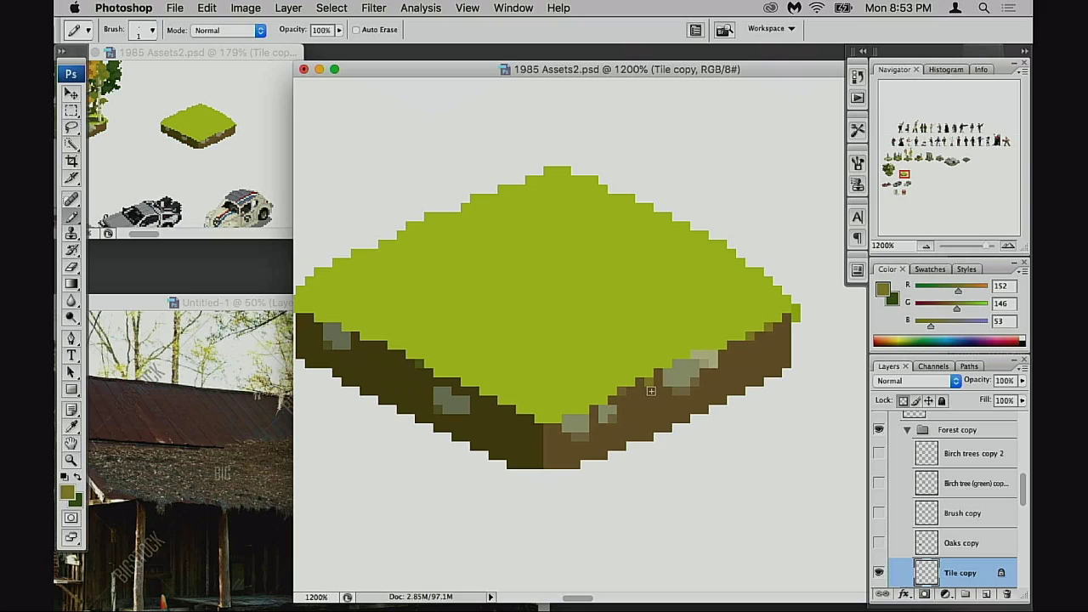
pyautogui.keyDown('alt'); pyautogui.click(626, 403); pyautogui.keyUp('alt')
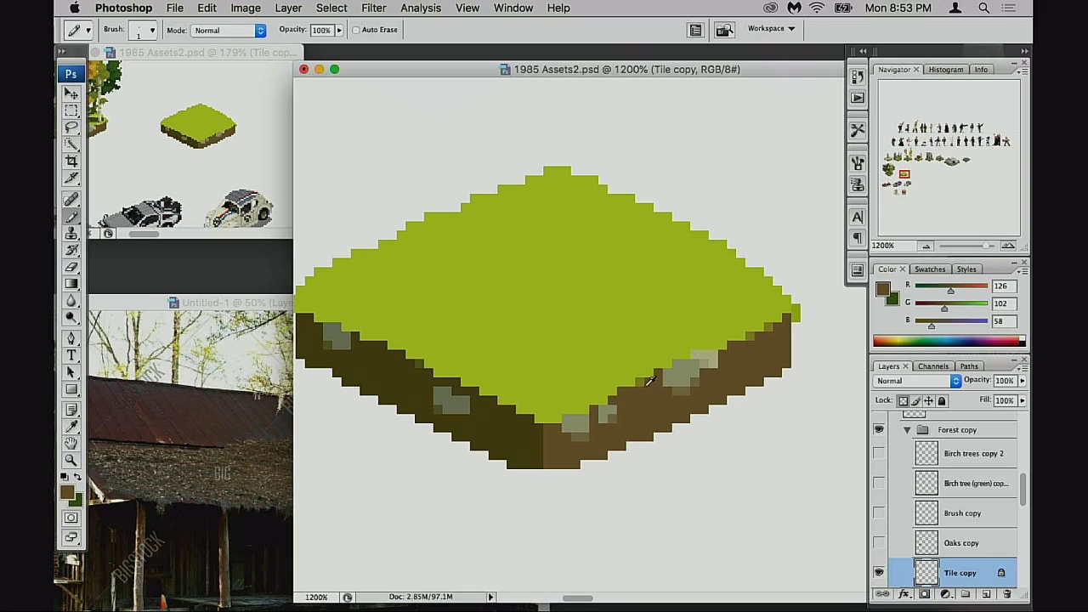
pyautogui.keyDown('alt'); pyautogui.click(648, 382); pyautogui.keyUp('alt')
pyautogui.hscroll(-5, 620, 395)
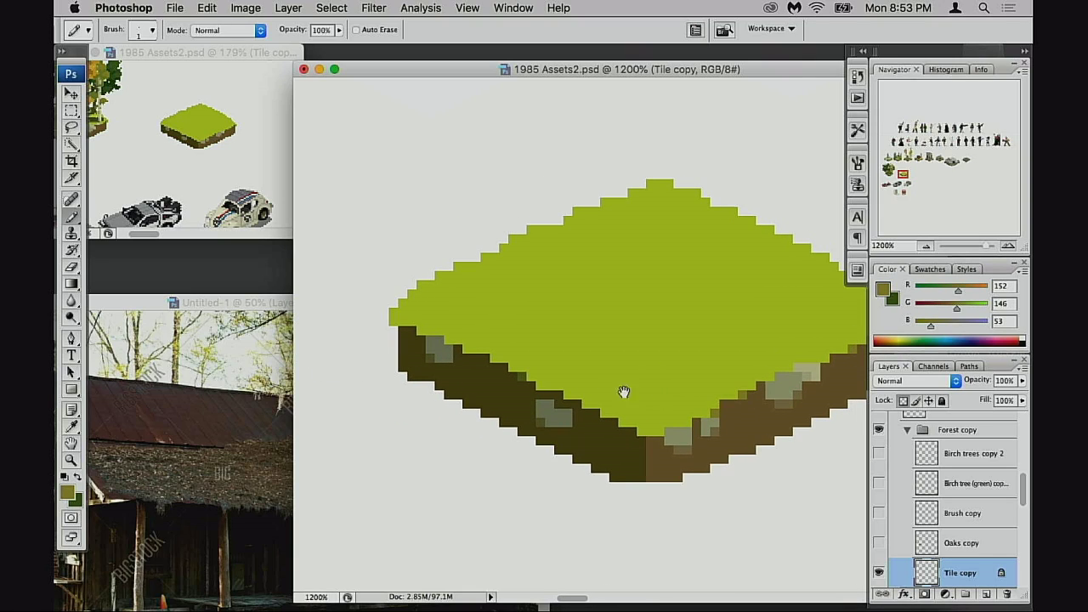
# - Preview the Oaks copy layer on the tile, hide it again, and add a new layer directly above Tile copy
pyautogui.click(880, 545)
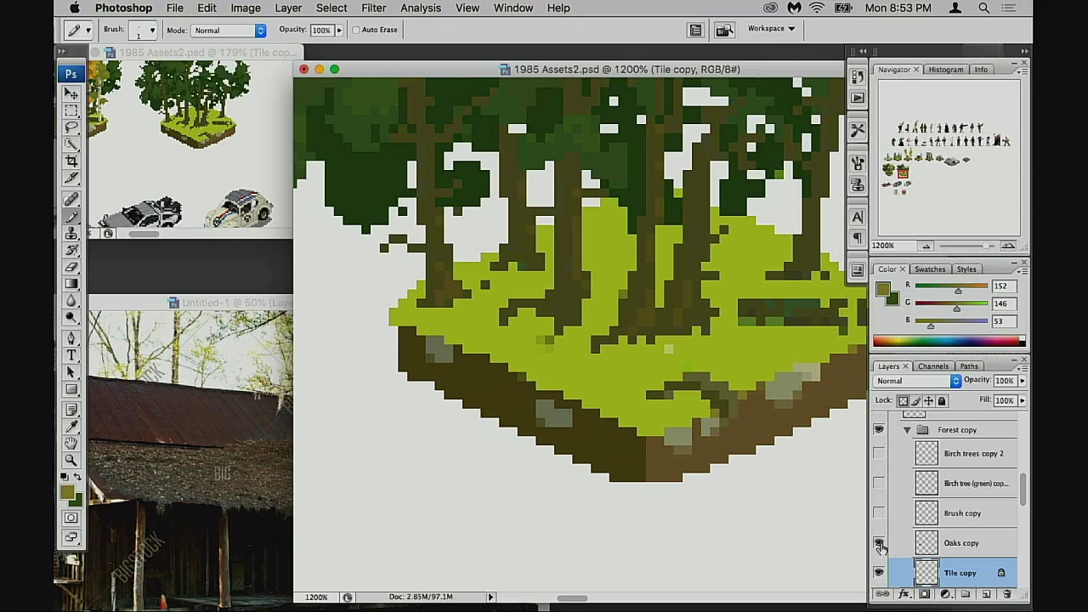
pyautogui.click(880, 545)
pyautogui.click(880, 544)
pyautogui.click(934, 547)
pyautogui.click(879, 542)
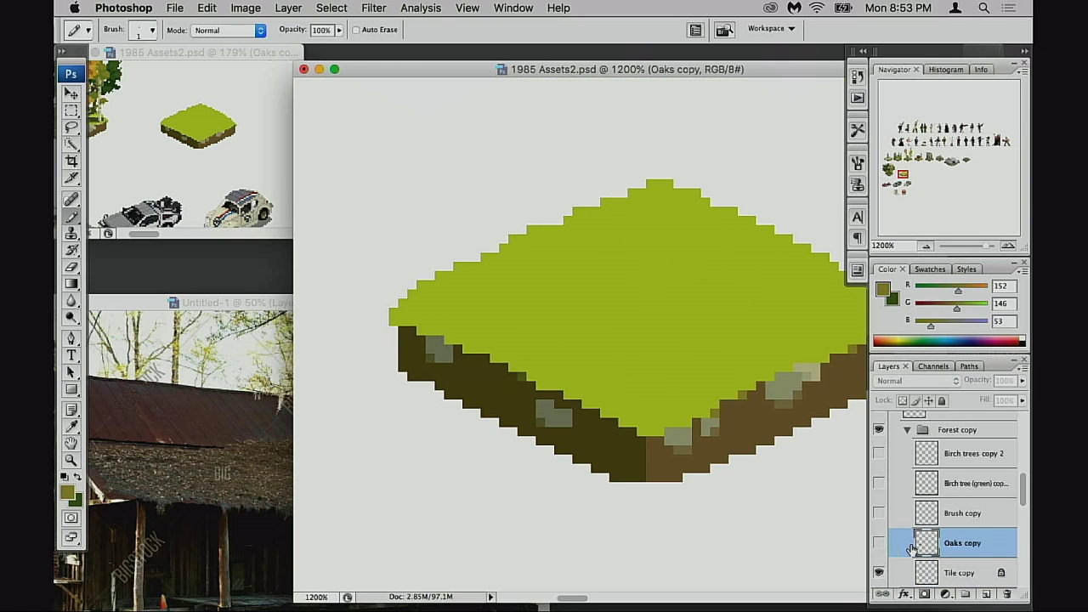
pyautogui.click(923, 579)
pyautogui.press('alt+shift+super+n')
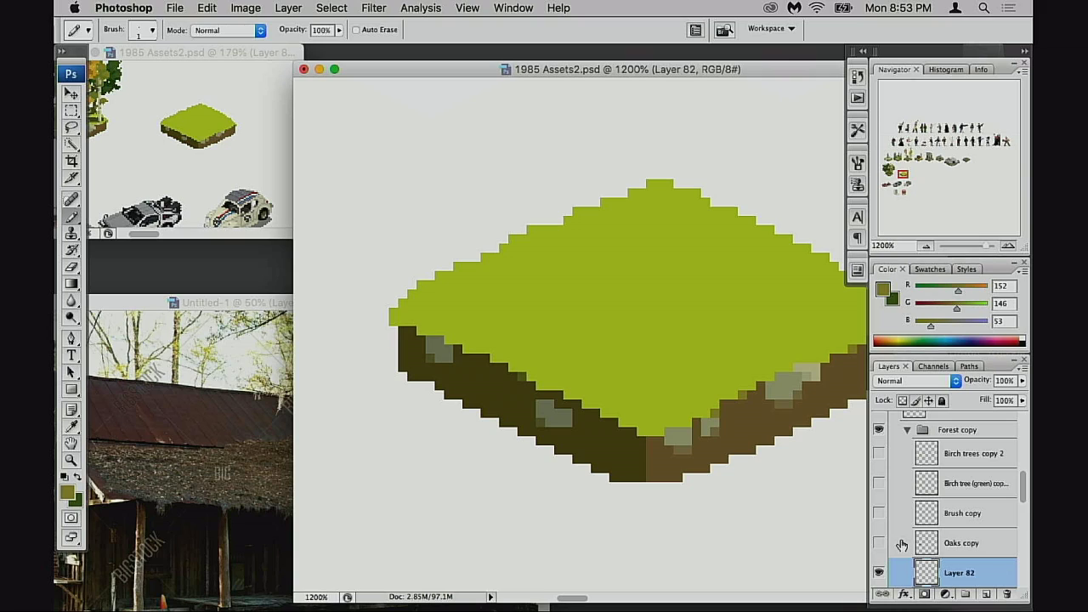
# - Examine the blank tile next to the finished mountain, road and barn tiles in the asset sheet
pyautogui.moveTo(662, 345); pyautogui.dragTo(615, 395)
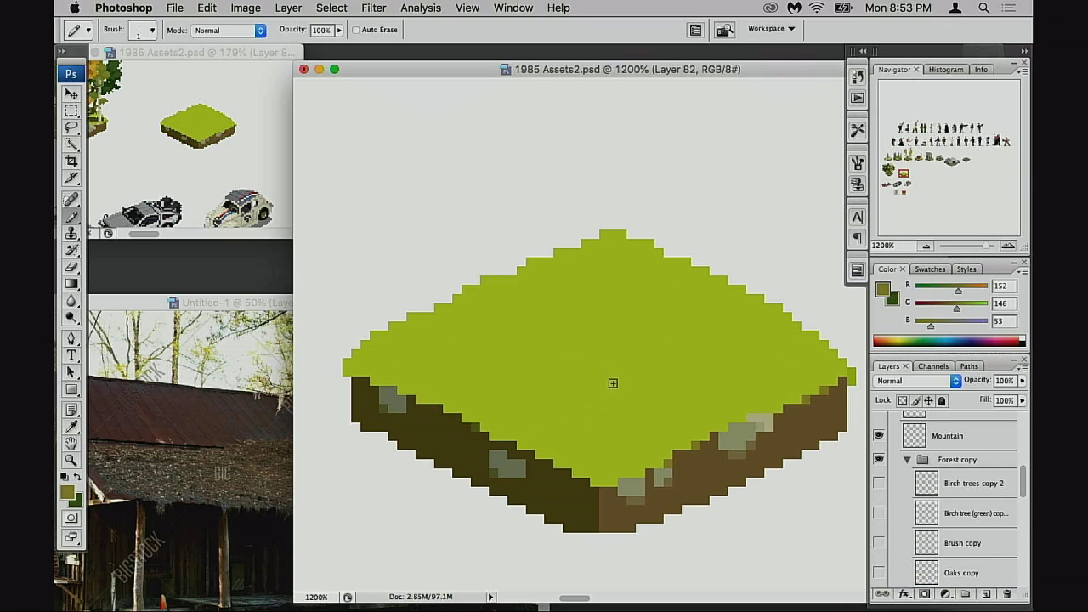
pyautogui.moveTo(580, 432); pyautogui.dragTo(533, 438)
pyautogui.keyDown('alt'); pyautogui.click(607, 428); pyautogui.keyUp('alt')
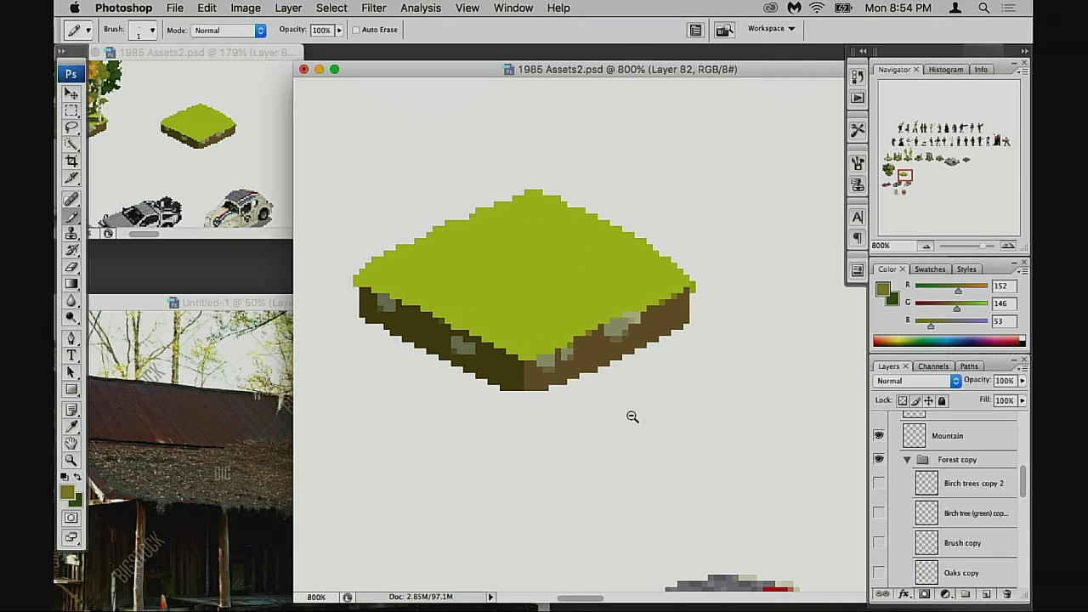
pyautogui.keyDown('alt'); pyautogui.click(636, 418); pyautogui.keyUp('alt')
pyautogui.keyDown('alt'); pyautogui.click(653, 418); pyautogui.keyUp('alt')
pyautogui.keyDown('alt'); pyautogui.click(659, 367); pyautogui.keyUp('alt')
pyautogui.moveTo(665, 358); pyautogui.dragTo(599, 421)
pyautogui.scroll(4, 597, 442)
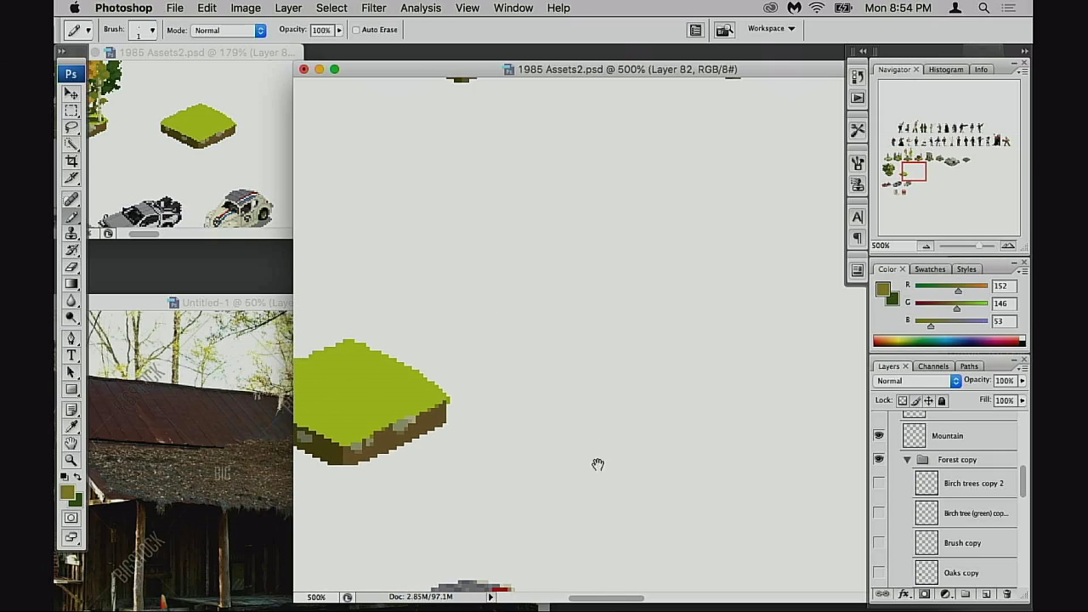
pyautogui.press('super+minus')
pyautogui.scroll(4, 562, 480)
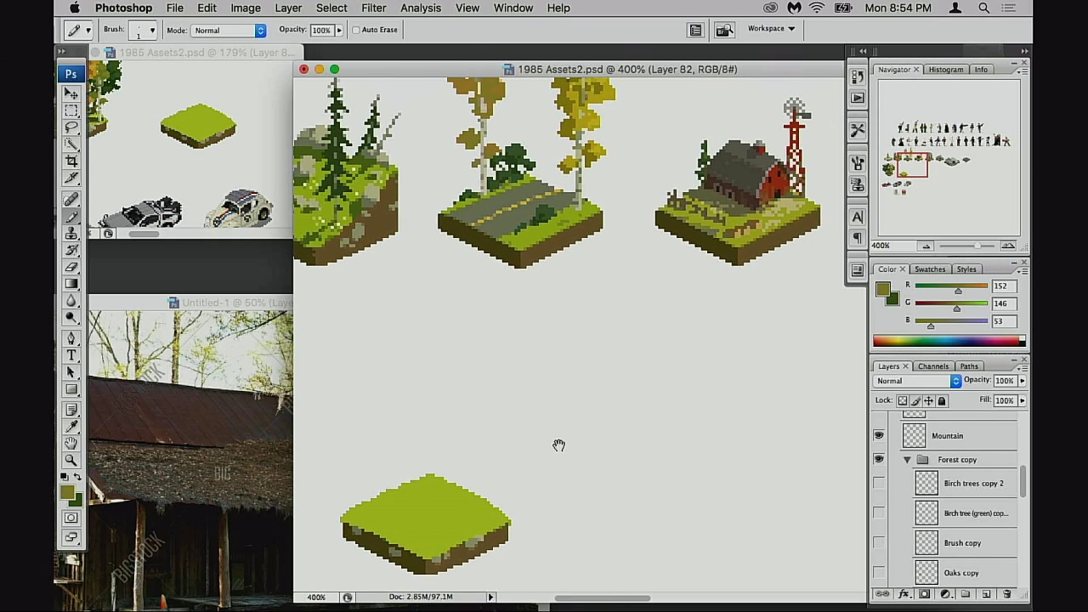
pyautogui.hscroll(-3, 569, 442)
pyautogui.scroll(-2, 574, 437)
# - Move the Untitled-1 reference photo so more of the shack shows, and return to the blank tile at 600% zoom
pyautogui.click(267, 486)
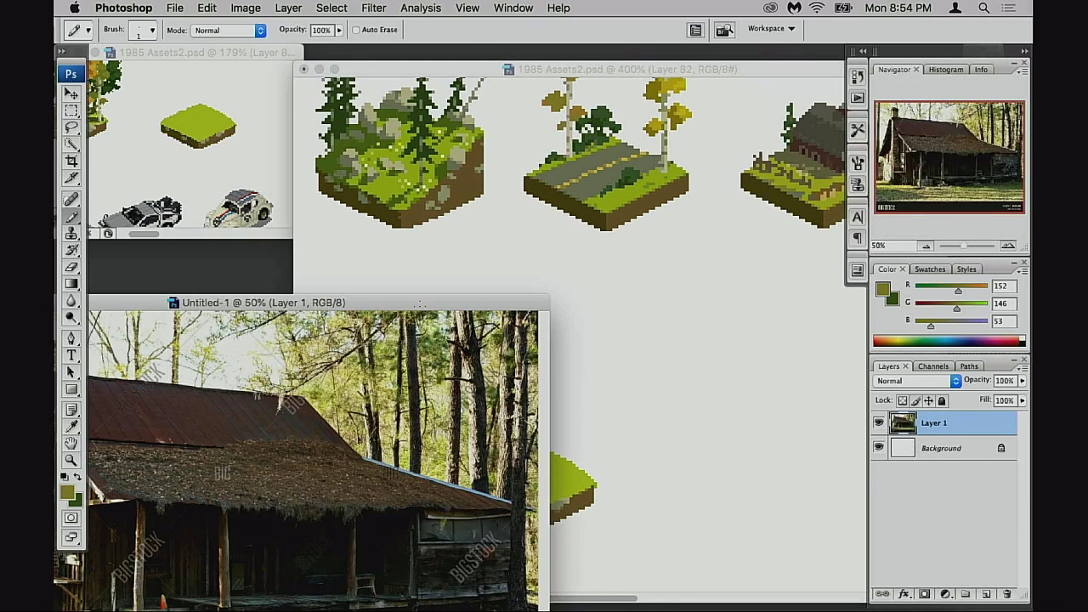
pyautogui.moveTo(394, 304); pyautogui.dragTo(441, 259)
pyautogui.click(463, 242)
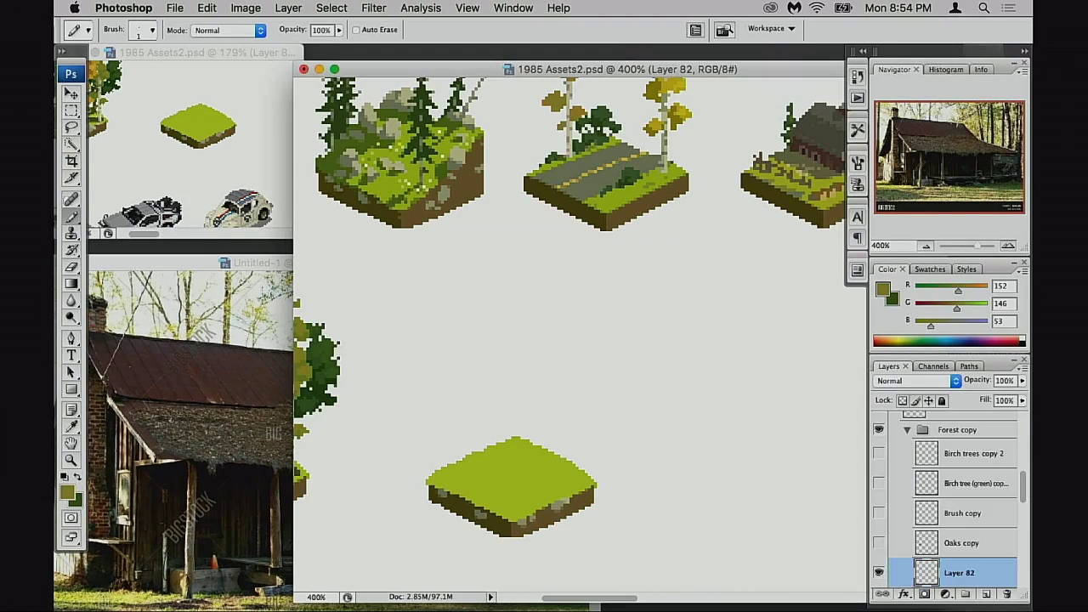
pyautogui.keyDown('super'); pyautogui.click(533, 528); pyautogui.keyUp('super')
pyautogui.keyDown('super'); pyautogui.click(534, 528); pyautogui.keyUp('super')
pyautogui.moveTo(657, 274); pyautogui.dragTo(529, 425)
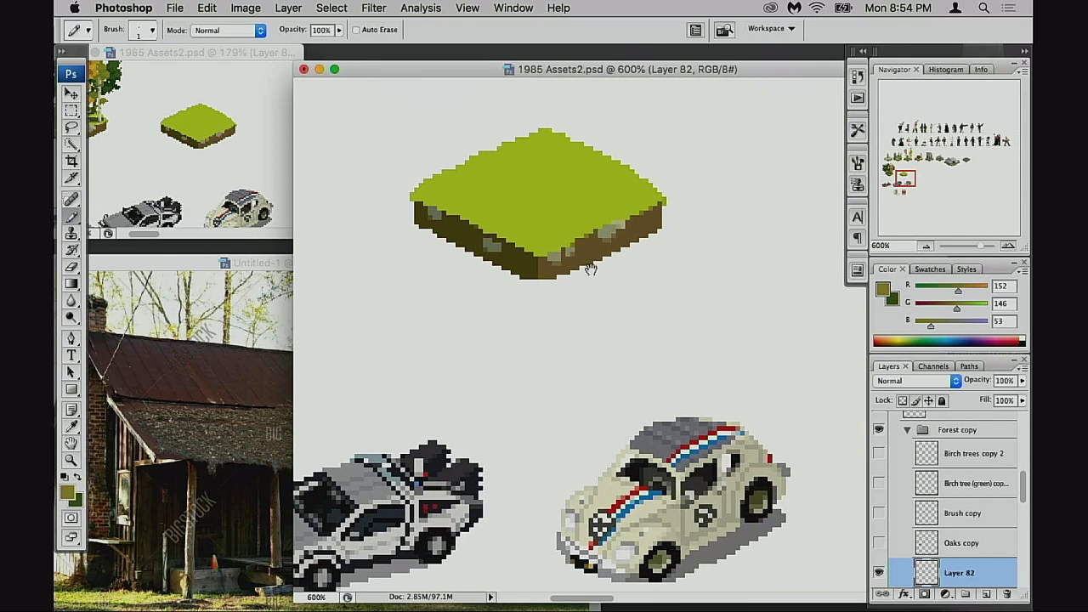
pyautogui.moveTo(513, 296); pyautogui.dragTo(499, 371)
pyautogui.click(244, 416)
pyautogui.click(617, 311)
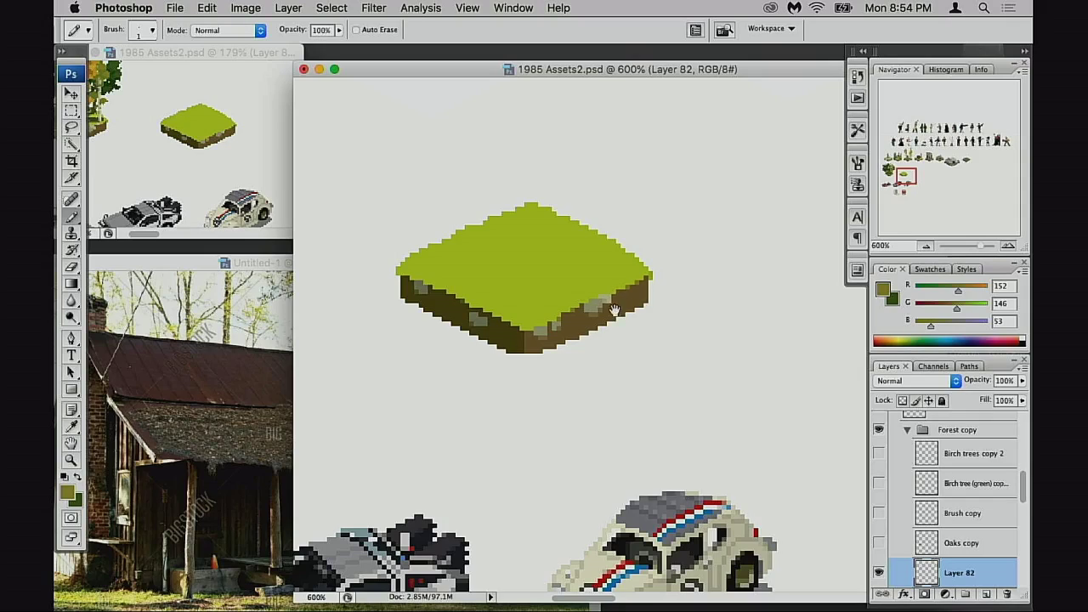
pyautogui.moveTo(614, 311)
pyautogui.mouseDown()
pyautogui.moveTo(456, 369)
pyautogui.moveTo(500, 372)
pyautogui.mouseUp()
pyautogui.click(289, 315)
pyautogui.click(691, 234)
# - Mark the tile's middle with sampled soil brown, and set the foreground to a greyer brown, RGB 125, 112, 87
pyautogui.keyDown('alt'); pyautogui.click(561, 390); pyautogui.keyUp('alt')
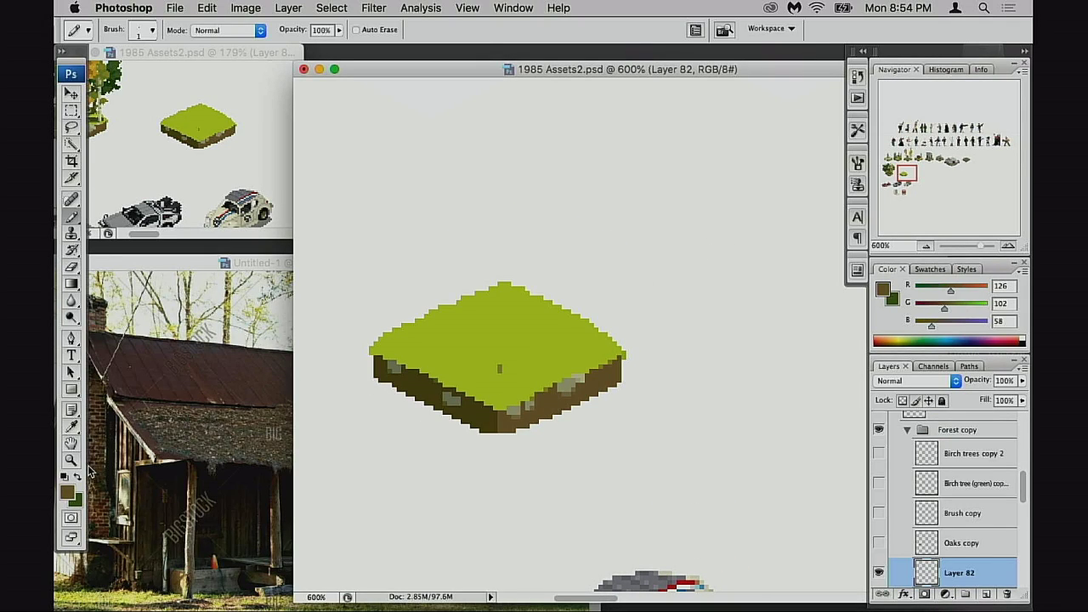
pyautogui.click(73, 497)
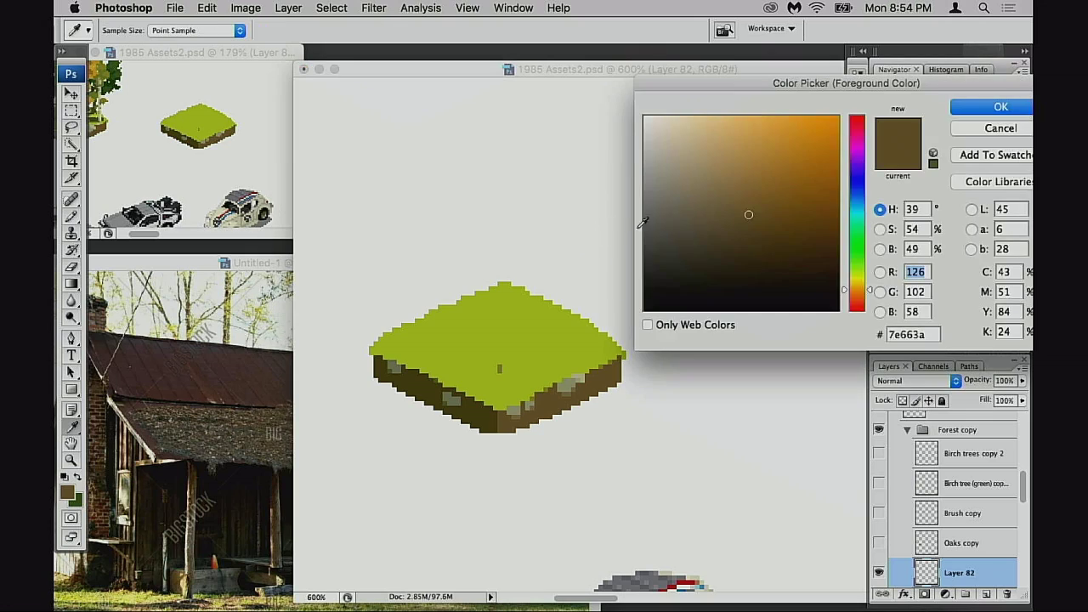
pyautogui.moveTo(748, 214)
pyautogui.mouseDown()
pyautogui.moveTo(707, 223)
pyautogui.moveTo(704, 214)
pyautogui.mouseUp()
pyautogui.press('Return')
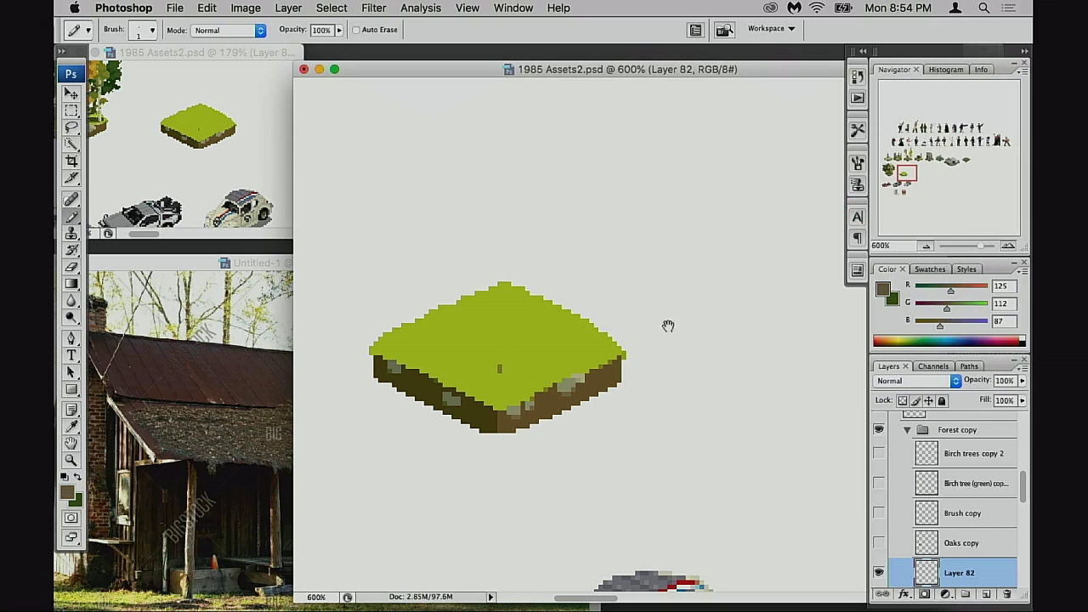
pyautogui.keyDown('ctrl'); pyautogui.click(537, 342); pyautogui.keyUp('ctrl')
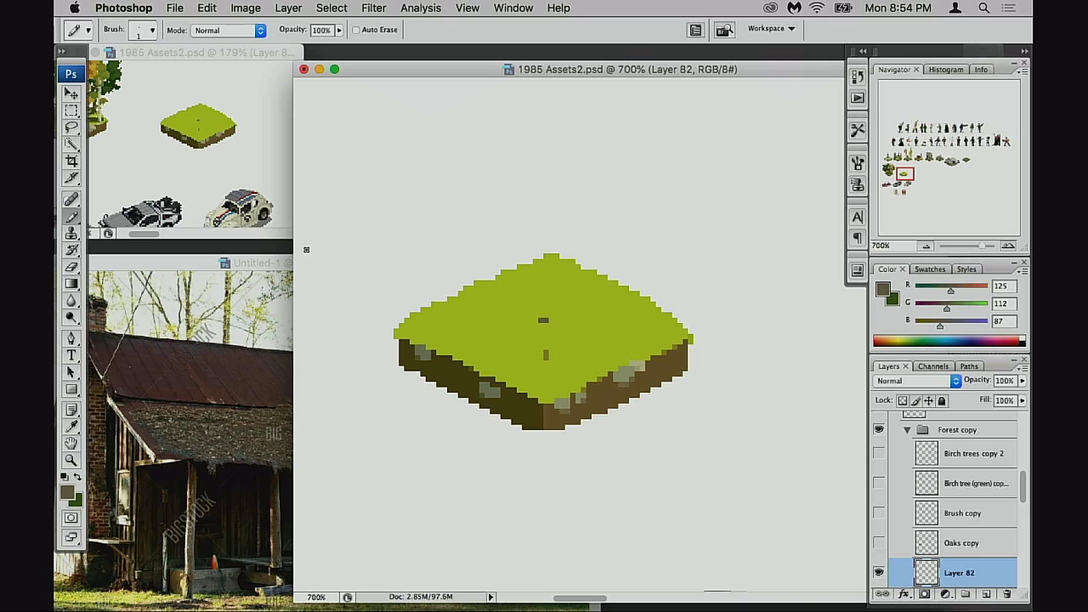
# - Place the tile document beside the reference photo and reduce the photo to 33.3% so the whole shack is visible
pyautogui.moveTo(511, 73); pyautogui.dragTo(642, 85)
pyautogui.moveTo(385, 262); pyautogui.dragTo(309, 279)
pyautogui.press('super+minus')
pyautogui.click(604, 93)
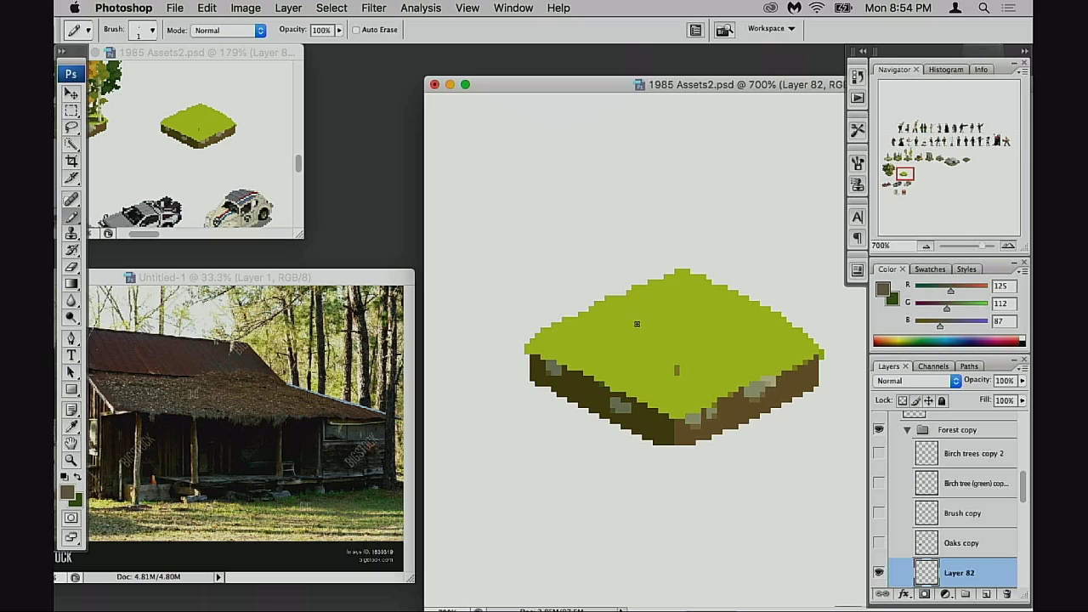
# - Block in the shack's gable end wall in grey-brown on the back left part of the grass, redoing the stray first stroke
pyautogui.moveTo(638, 300)
pyautogui.mouseDown()
pyautogui.moveTo(612, 316)
pyautogui.moveTo(623, 271)
pyautogui.moveTo(629, 320)
pyautogui.mouseUp()
pyautogui.press('super+z')
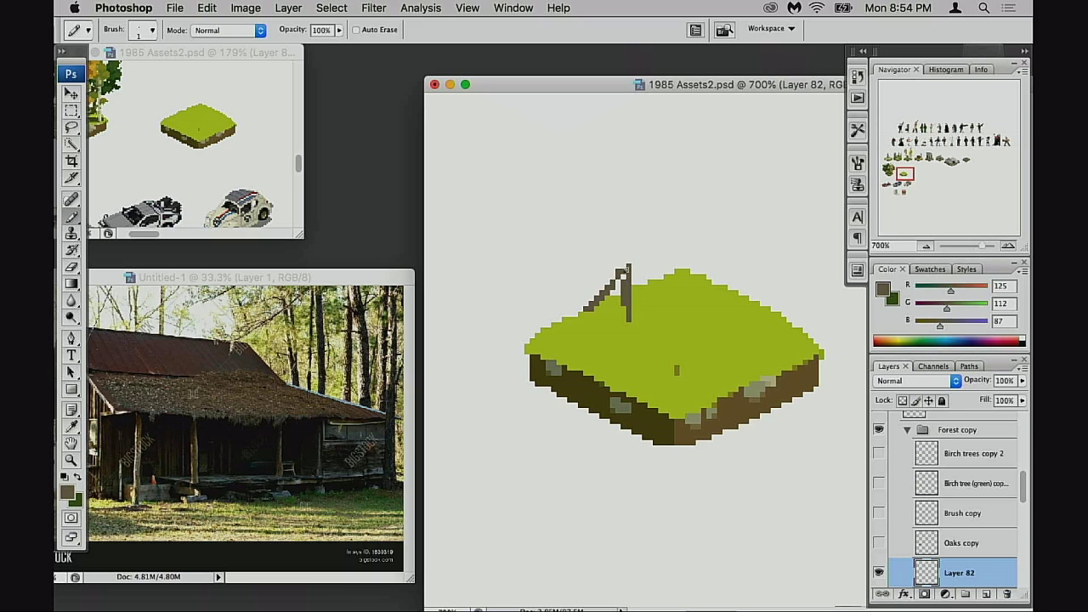
pyautogui.moveTo(626, 270)
pyautogui.mouseDown()
pyautogui.moveTo(658, 321)
pyautogui.moveTo(626, 298)
pyautogui.moveTo(632, 282)
pyautogui.moveTo(637, 324)
pyautogui.moveTo(605, 302)
pyautogui.moveTo(636, 312)
pyautogui.moveTo(638, 297)
pyautogui.moveTo(604, 306)
pyautogui.moveTo(631, 327)
pyautogui.moveTo(606, 296)
pyautogui.moveTo(589, 297)
pyautogui.moveTo(616, 276)
pyautogui.moveTo(645, 286)
pyautogui.moveTo(677, 333)
pyautogui.mouseUp()
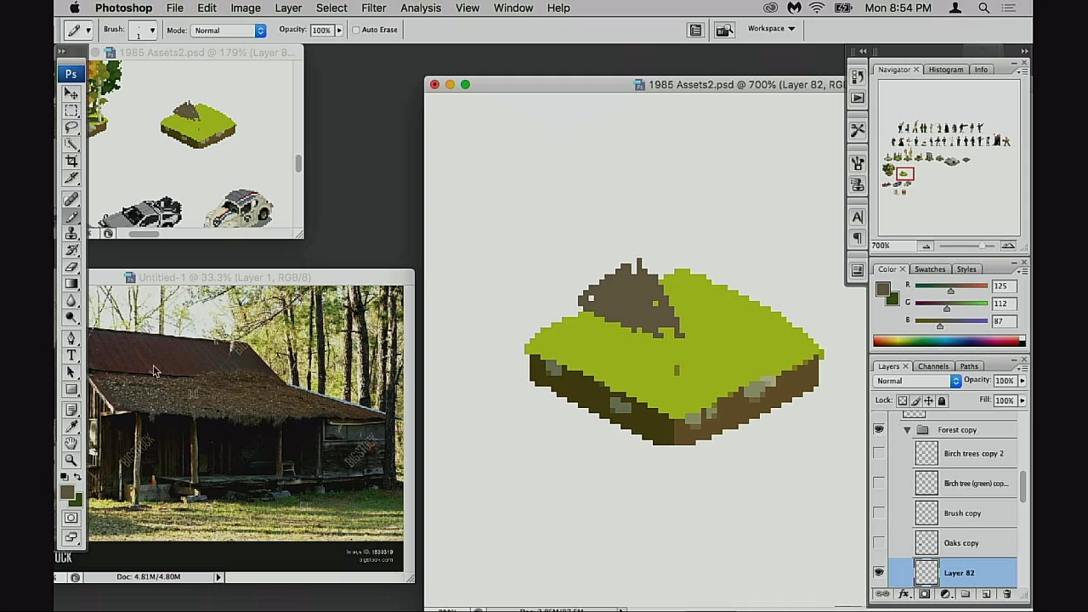
# - Set the foreground to rusty orange-brown, RGB 173, 124, 67, and block in the sloping roof beside the gable wall
pyautogui.click(70, 497)
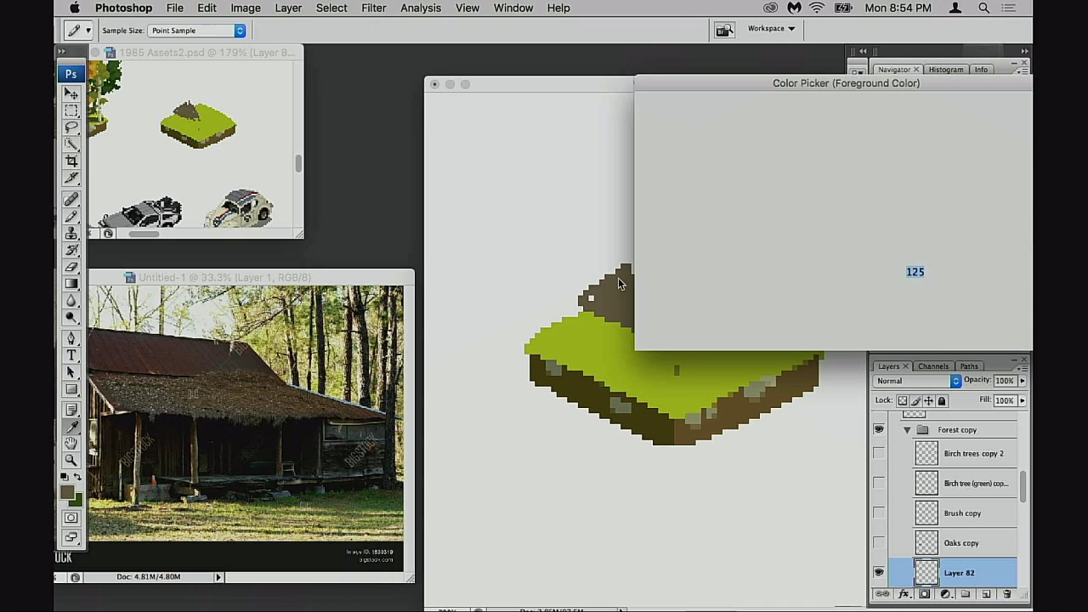
pyautogui.moveTo(854, 301); pyautogui.dragTo(854, 299)
pyautogui.moveTo(760, 128); pyautogui.dragTo(764, 184)
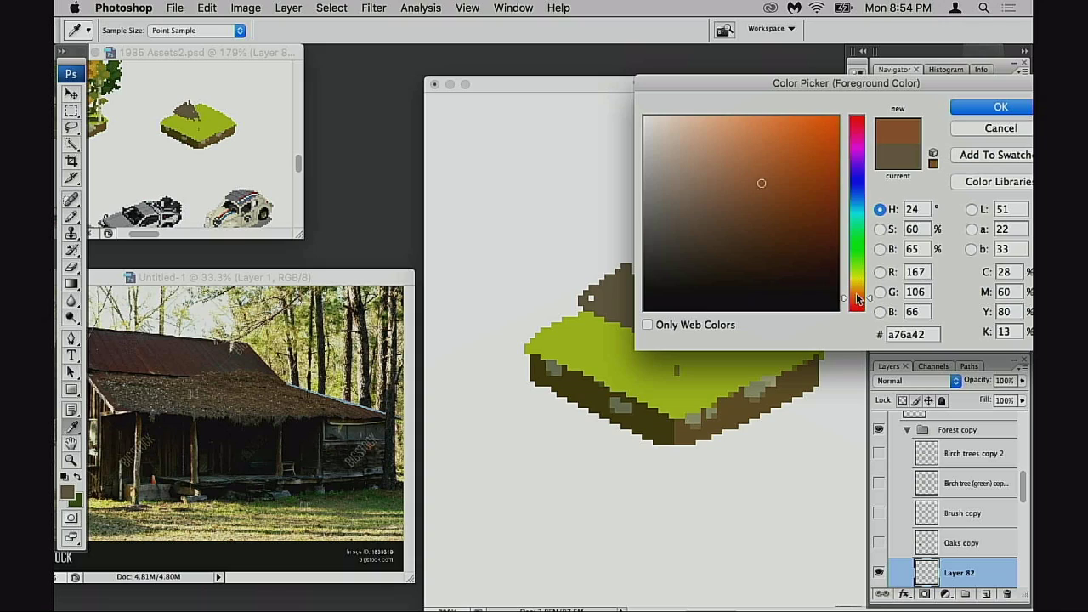
pyautogui.moveTo(860, 301); pyautogui.dragTo(860, 297)
pyautogui.moveTo(770, 191); pyautogui.dragTo(762, 177)
pyautogui.click(1001, 106)
pyautogui.moveTo(652, 263)
pyautogui.mouseDown()
pyautogui.moveTo(676, 311)
pyautogui.moveTo(646, 267)
pyautogui.moveTo(678, 274)
pyautogui.moveTo(674, 227)
pyautogui.moveTo(661, 248)
pyautogui.moveTo(690, 270)
pyautogui.moveTo(724, 266)
pyautogui.moveTo(693, 315)
pyautogui.moveTo(720, 293)
pyautogui.moveTo(654, 268)
pyautogui.moveTo(656, 254)
pyautogui.moveTo(690, 240)
pyautogui.moveTo(724, 246)
pyautogui.moveTo(703, 283)
pyautogui.moveTo(720, 299)
pyautogui.moveTo(737, 277)
pyautogui.moveTo(663, 260)
pyautogui.mouseUp()
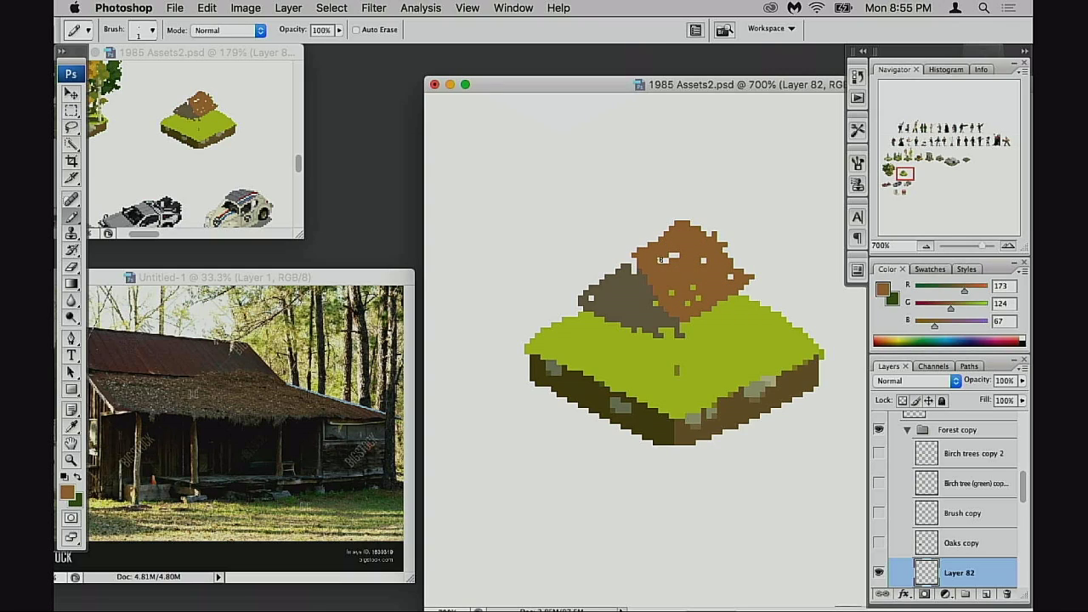
# - Erase the roof's protruding top corner, and with a 2 px pencil fill its gaps and extend it towards the tile's right corner
pyautogui.press('e')
pyautogui.moveTo(685, 222)
pyautogui.mouseDown()
pyautogui.moveTo(623, 245)
pyautogui.moveTo(671, 234)
pyautogui.mouseUp()
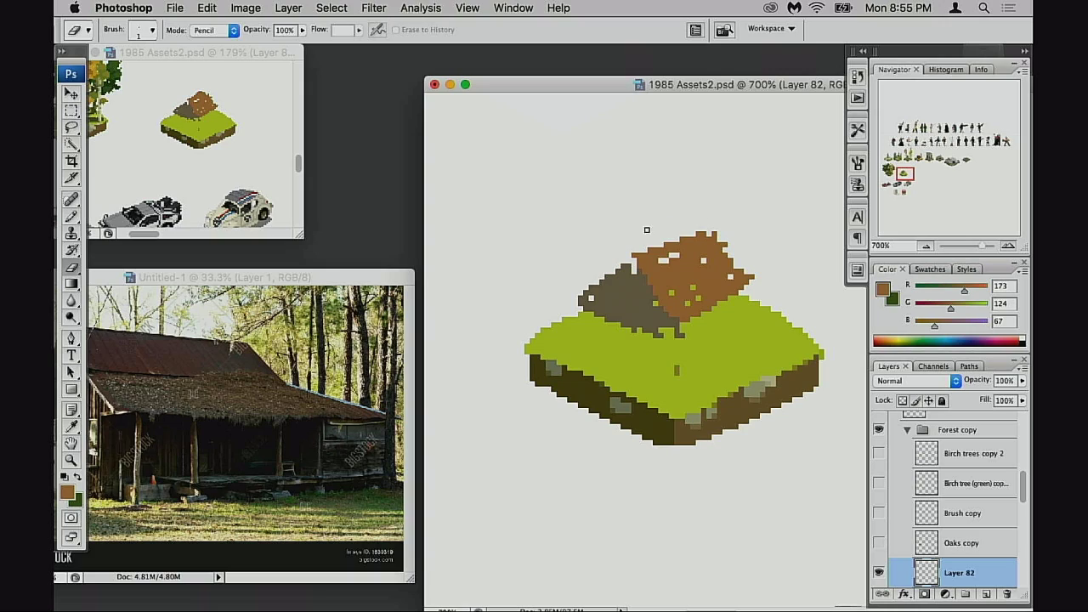
pyautogui.press('b')
pyautogui.press(']')
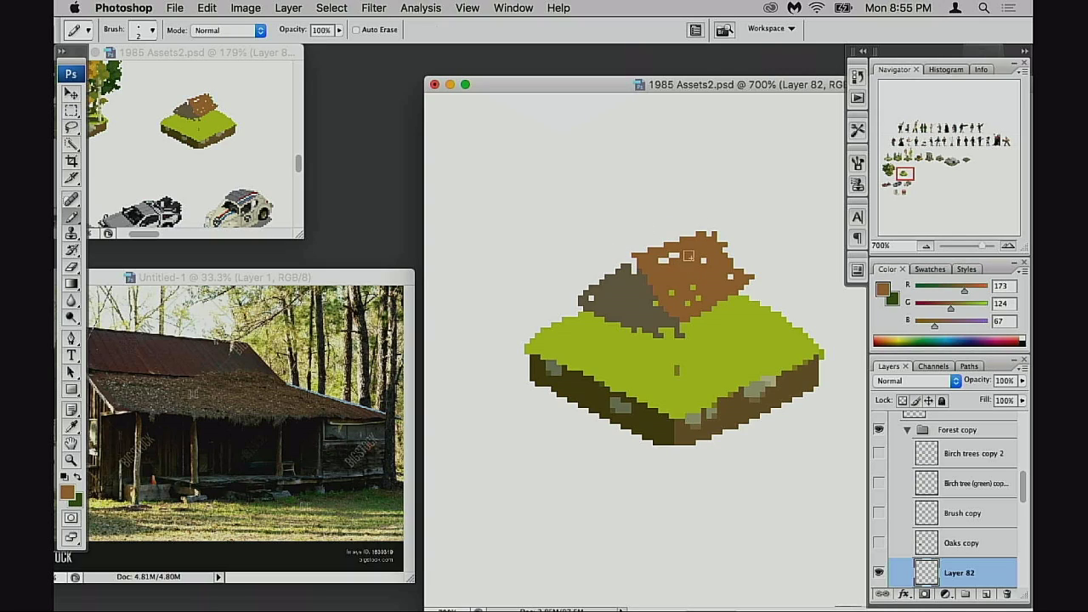
pyautogui.moveTo(687, 255); pyautogui.dragTo(636, 269)
pyautogui.click(669, 292)
pyautogui.click(684, 300)
pyautogui.moveTo(683, 300)
pyautogui.mouseDown()
pyautogui.moveTo(704, 275)
pyautogui.moveTo(705, 296)
pyautogui.moveTo(754, 274)
pyautogui.moveTo(723, 248)
pyautogui.moveTo(751, 276)
pyautogui.moveTo(729, 282)
pyautogui.moveTo(757, 302)
pyautogui.moveTo(696, 322)
pyautogui.moveTo(760, 285)
pyautogui.moveTo(697, 326)
pyautogui.moveTo(759, 296)
pyautogui.mouseUp()
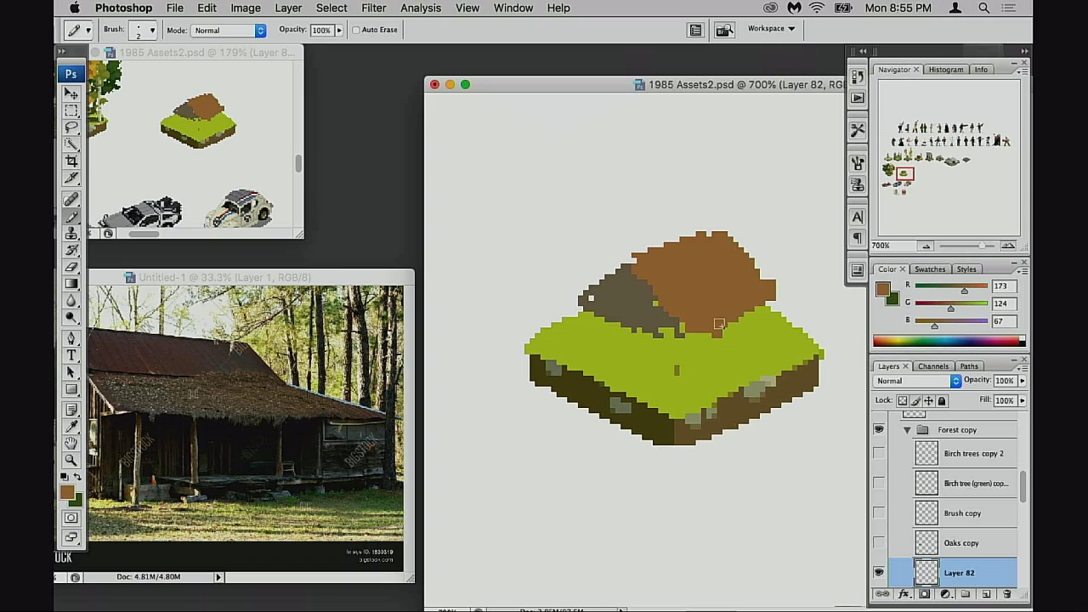
# - Extend the gable wall downwards in the sampled grey-brown and erase the stray pixels along its upper left edge
pyautogui.keyDown('alt'); pyautogui.click(632, 307); pyautogui.keyUp('alt')
pyautogui.moveTo(598, 322)
pyautogui.mouseDown()
pyautogui.moveTo(652, 338)
pyautogui.moveTo(657, 304)
pyautogui.moveTo(668, 333)
pyautogui.moveTo(646, 339)
pyautogui.moveTo(582, 308)
pyautogui.moveTo(647, 351)
pyautogui.moveTo(622, 332)
pyautogui.moveTo(656, 334)
pyautogui.mouseUp()
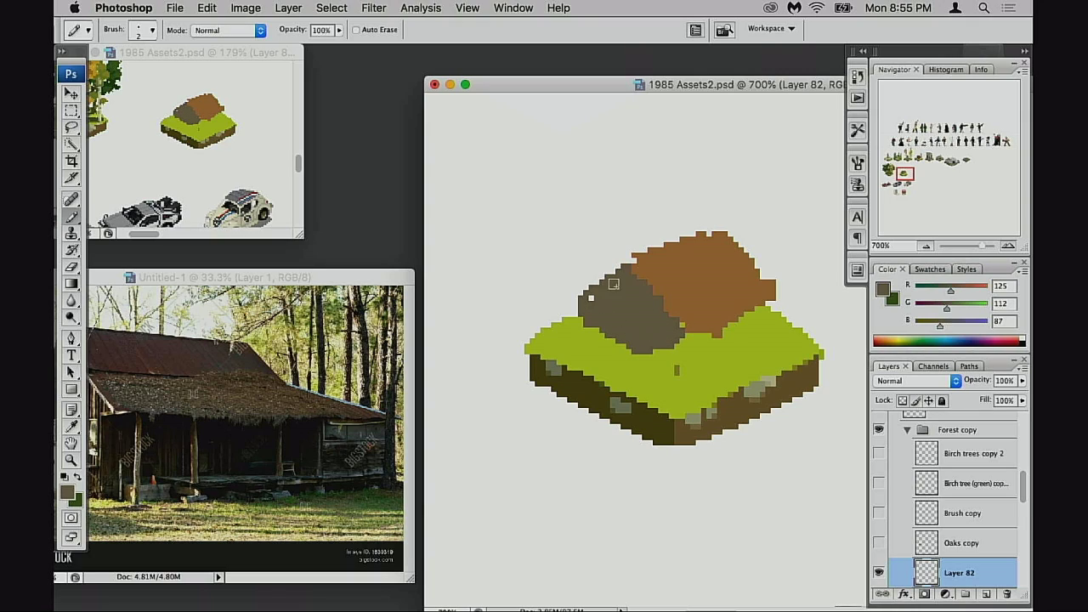
pyautogui.press('e')
pyautogui.moveTo(607, 278)
pyautogui.mouseDown()
pyautogui.moveTo(581, 296)
pyautogui.moveTo(592, 290)
pyautogui.mouseUp()
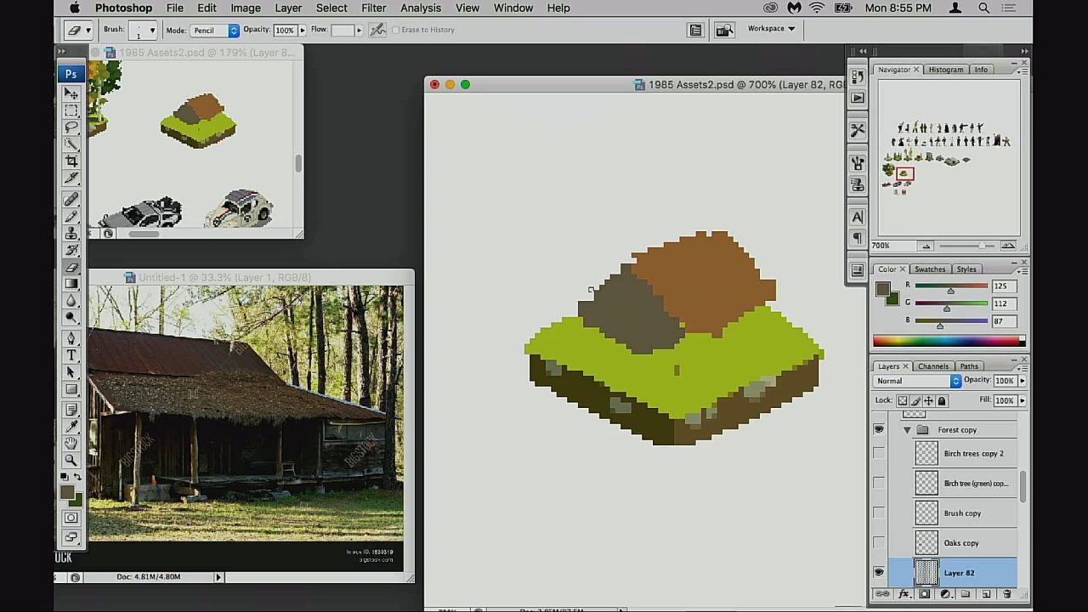
# - Draw a thin roof edge in the sampled orange-brown along the gable wall's upper left slope
pyautogui.press('n')
pyautogui.press('b')
pyautogui.keyDown('alt'); pyautogui.click(640, 263); pyautogui.keyUp('alt')
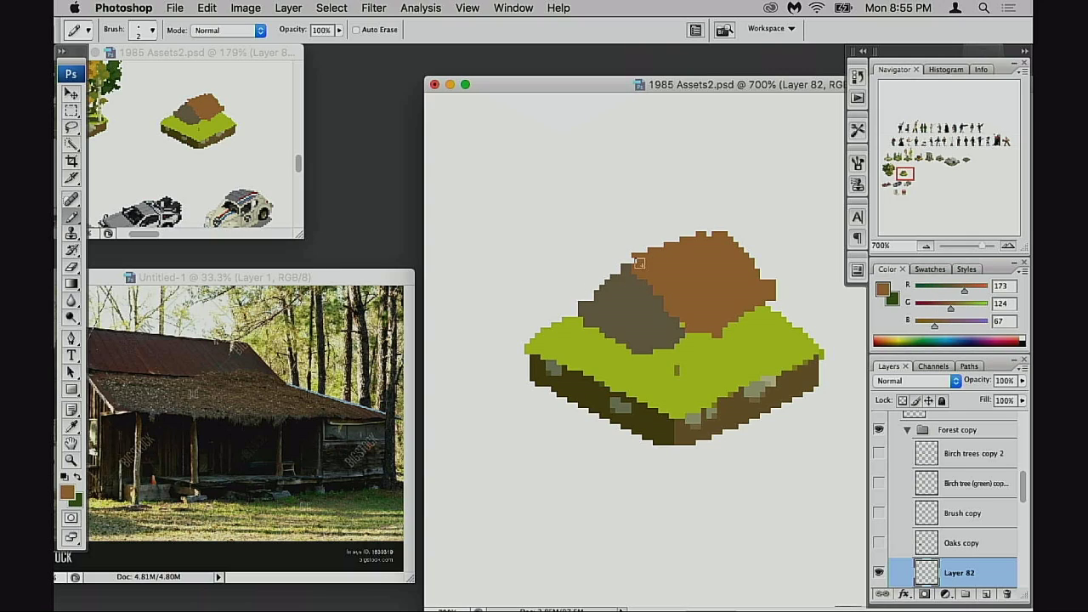
pyautogui.moveTo(634, 260); pyautogui.dragTo(583, 284)
pyautogui.press('e')
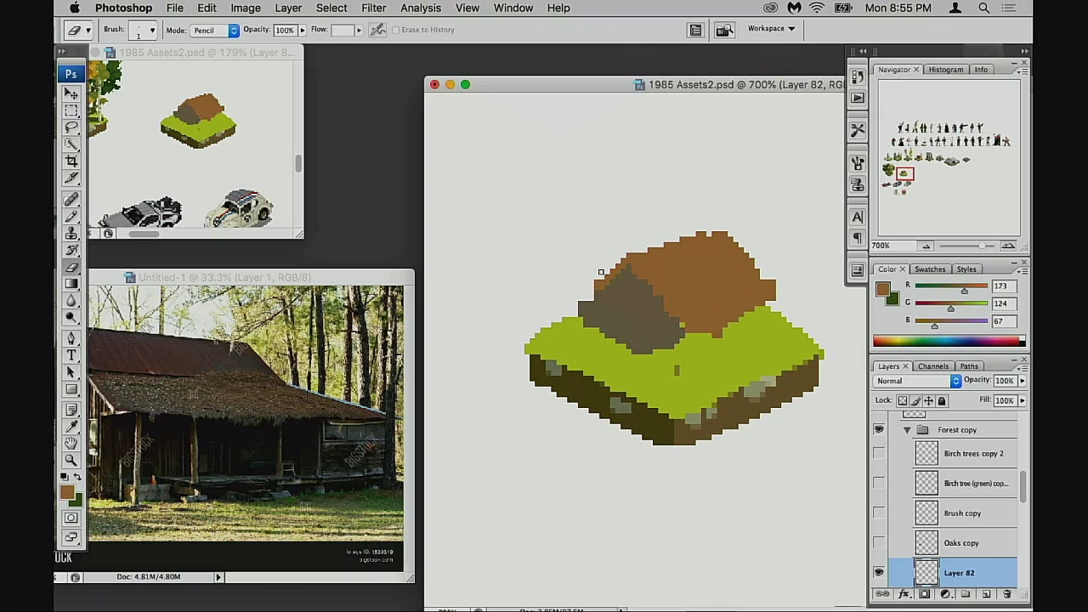
# - Build up the roof's ridge with the 1 px pencil to a peak at the far end, and trim its back slope
pyautogui.press('b')
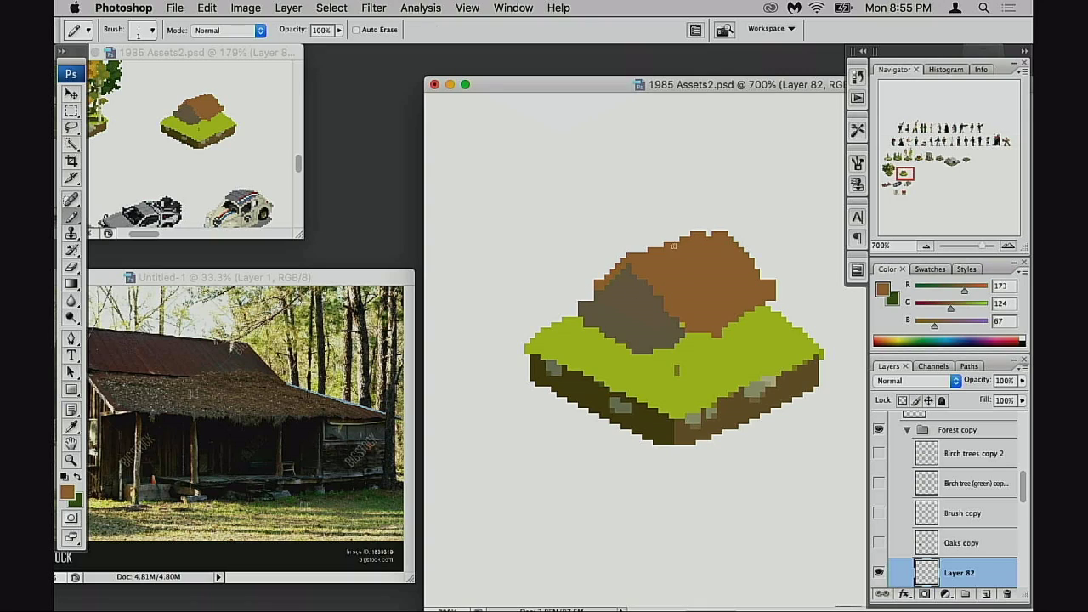
pyautogui.moveTo(673, 246)
pyautogui.mouseDown()
pyautogui.moveTo(693, 229)
pyautogui.moveTo(646, 249)
pyautogui.mouseUp()
pyautogui.moveTo(714, 230)
pyautogui.mouseDown()
pyautogui.moveTo(635, 252)
pyautogui.moveTo(657, 245)
pyautogui.mouseUp()
pyautogui.press('super+z')
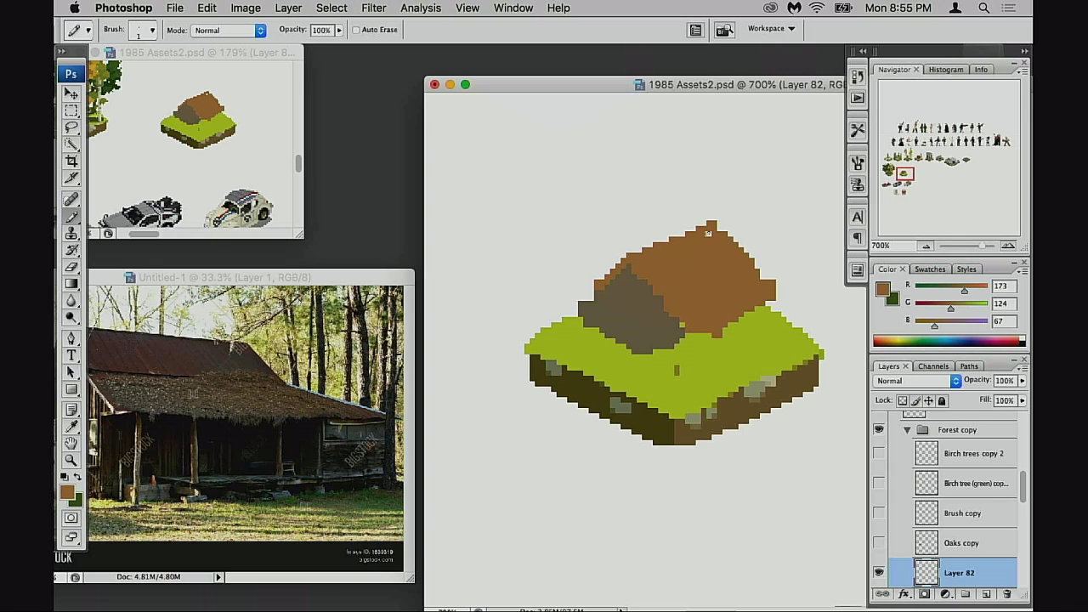
pyautogui.press('e')
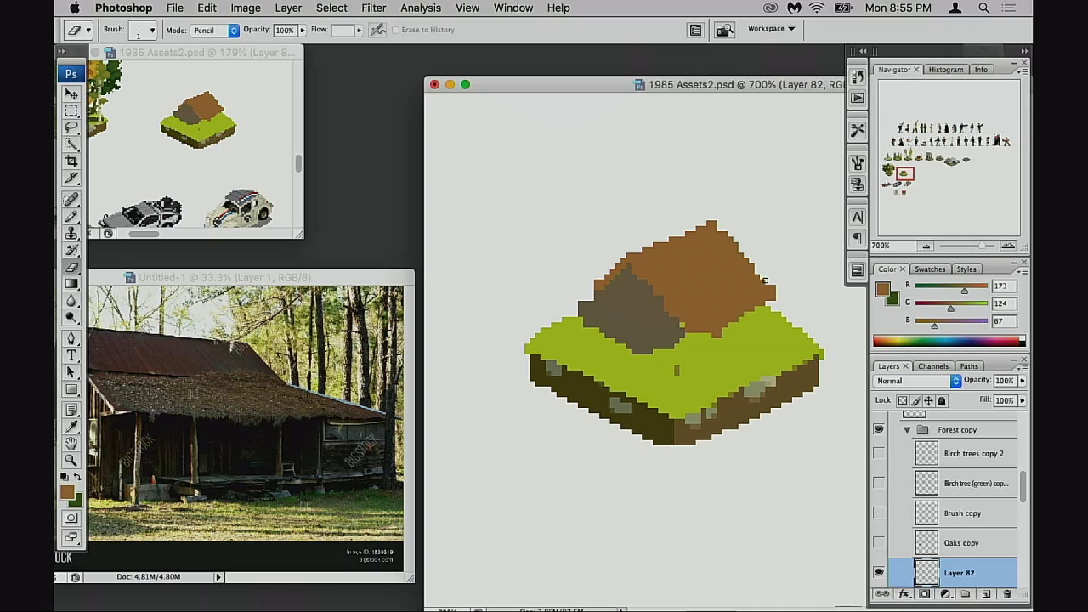
# - Extend the roof's lower edge by a row of orange-brown pixels and add a pixel at its right corner
pyautogui.scroll(-3, 764, 280)
pyautogui.hscroll(2, 765, 279)
pyautogui.press('b')
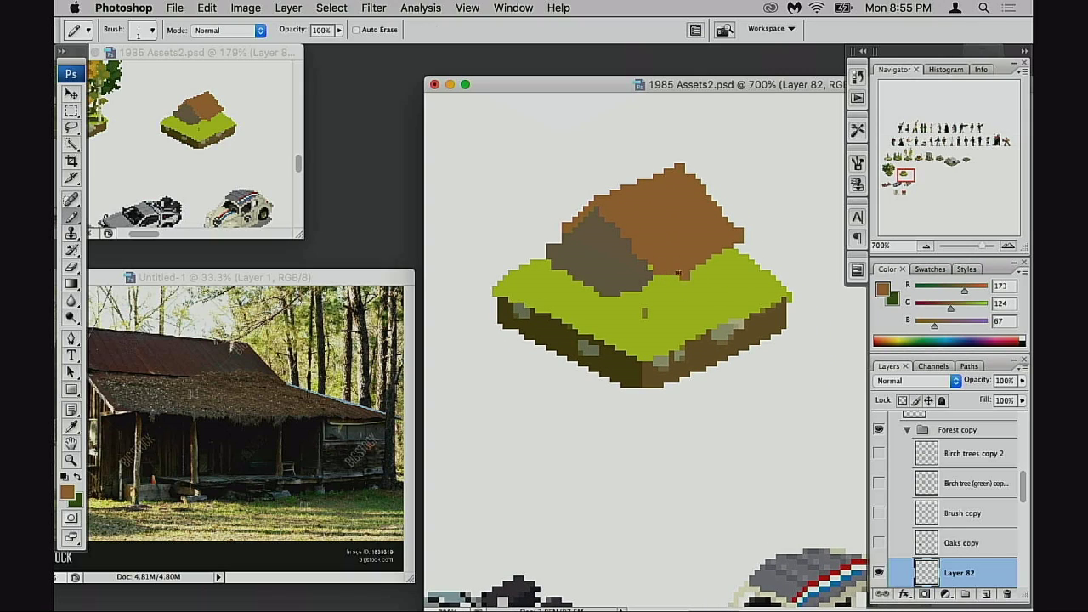
pyautogui.click(741, 248)
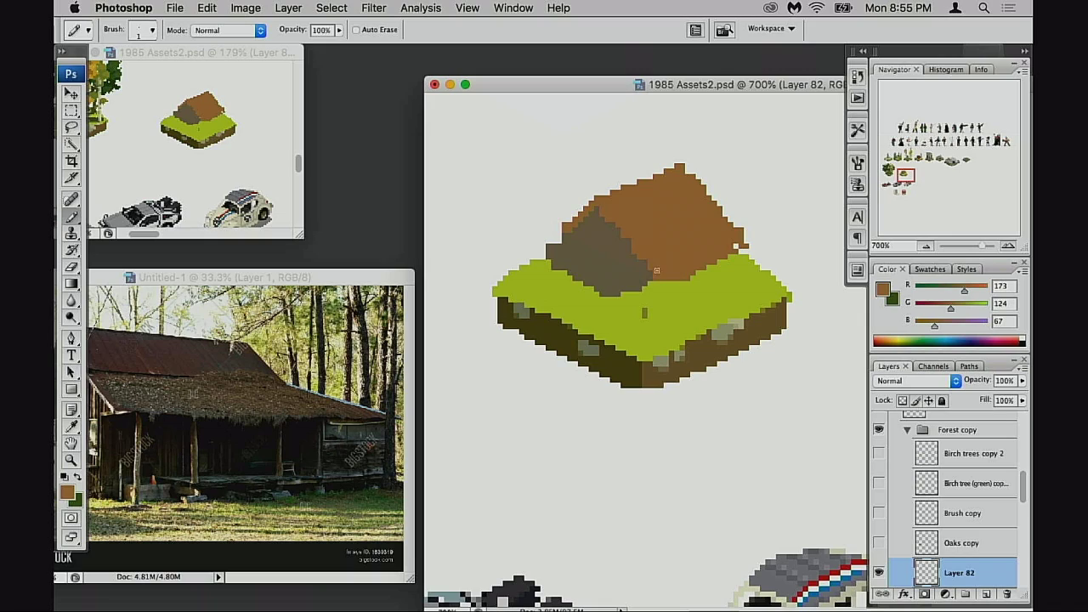
pyautogui.moveTo(588, 284)
pyautogui.mouseDown()
pyautogui.moveTo(600, 296)
pyautogui.moveTo(652, 286)
pyautogui.moveTo(617, 293)
pyautogui.mouseUp()
pyautogui.press('alt+super+z')
pyautogui.press('alt+super+z')
# - Reposition the reference photo to show the whole shack, extend the gable wall's base in sampled grey-brown, and erase the wall's outer left edge
pyautogui.keyDown('alt'); pyautogui.click(638, 260); pyautogui.keyUp('alt')
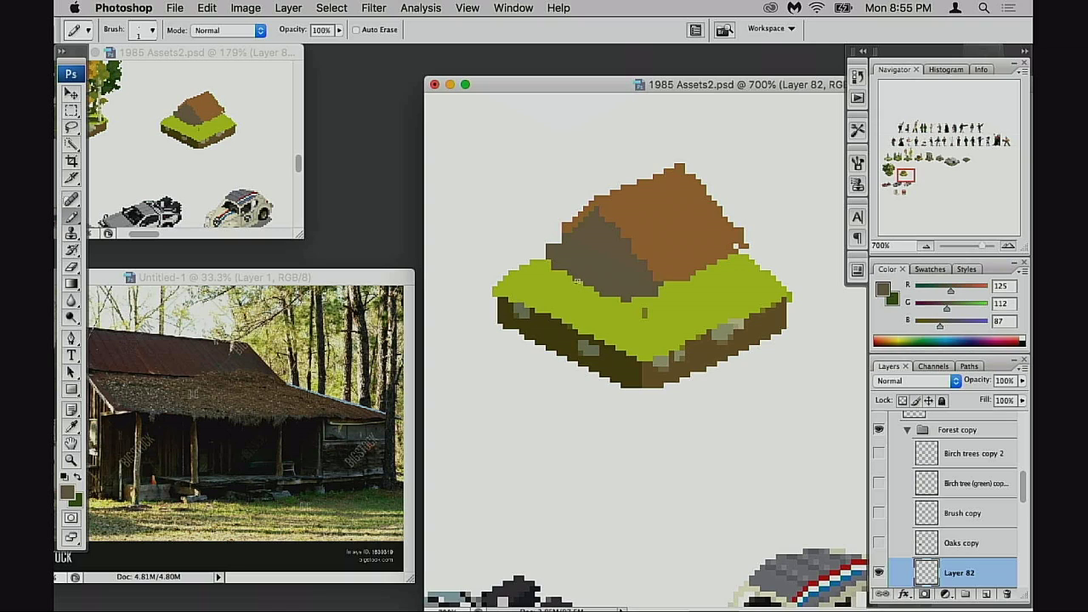
pyautogui.hscroll(-3, 577, 281)
pyautogui.moveTo(376, 277); pyautogui.dragTo(451, 272)
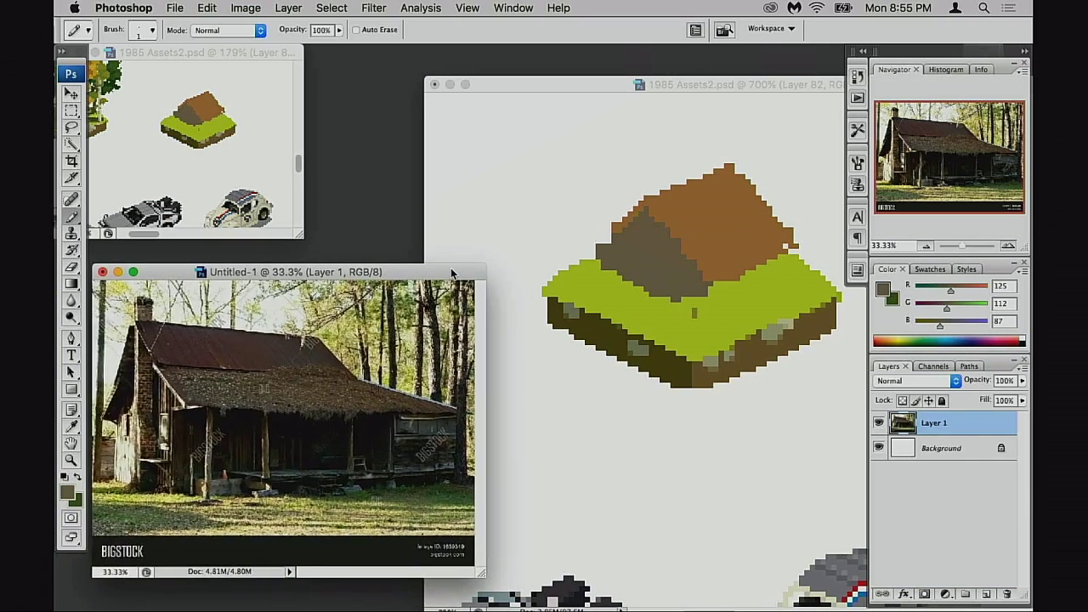
pyautogui.click(689, 288)
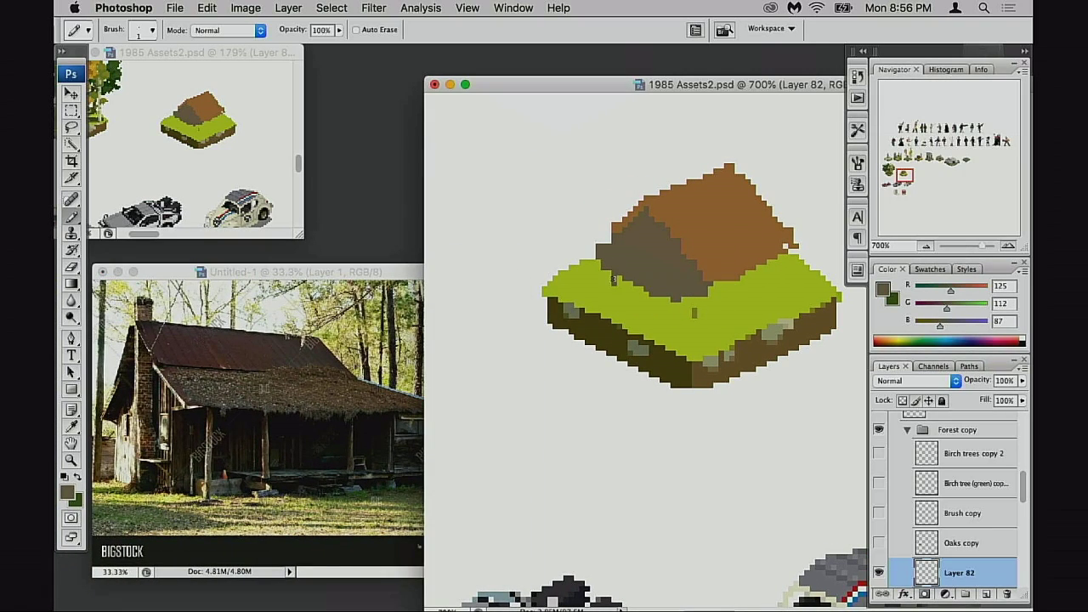
pyautogui.moveTo(615, 279); pyautogui.dragTo(663, 296)
pyautogui.press('e')
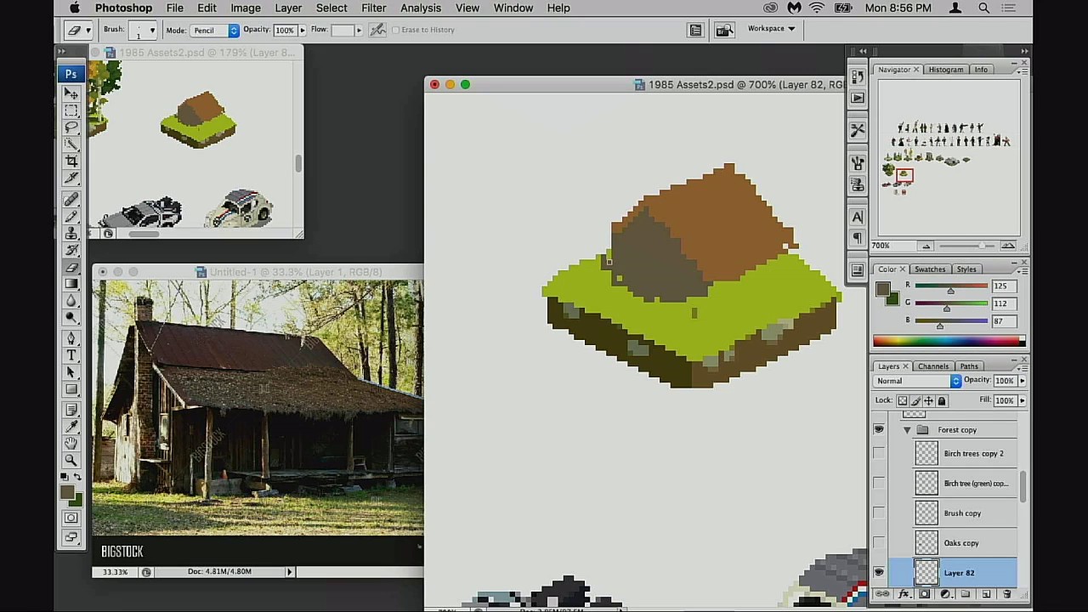
# - Extend the thin roof edge further down past the gable wall's left side in the sampled orange-brown
pyautogui.press('b')
pyautogui.keyDown('alt'); pyautogui.click(635, 211); pyautogui.keyUp('alt')
pyautogui.moveTo(605, 231); pyautogui.dragTo(623, 220)
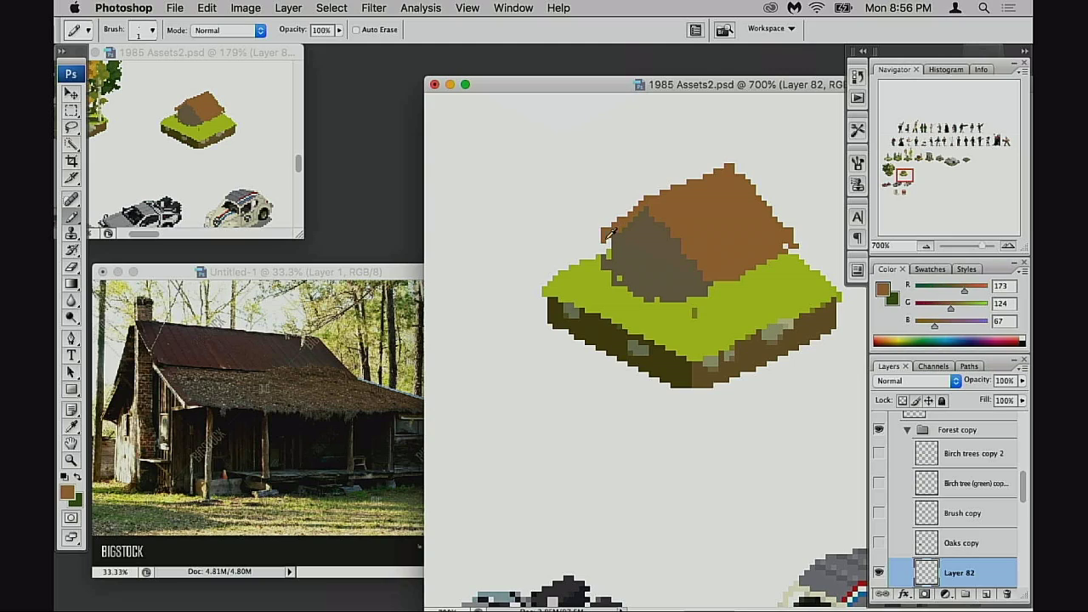
# - Erase the lower part of the gable wall and redraw it in grey-brown with a vertical left edge set in under the roof
pyautogui.keyDown('alt'); pyautogui.click(627, 272); pyautogui.keyUp('alt')
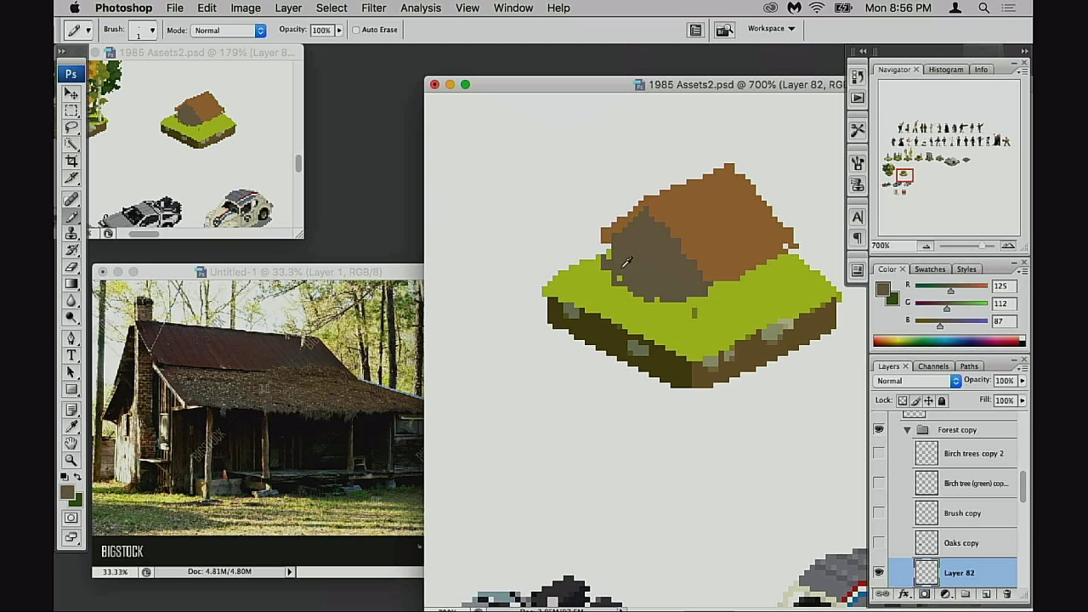
pyautogui.press('e')
pyautogui.moveTo(605, 269)
pyautogui.mouseDown()
pyautogui.moveTo(636, 294)
pyautogui.moveTo(674, 301)
pyautogui.mouseUp()
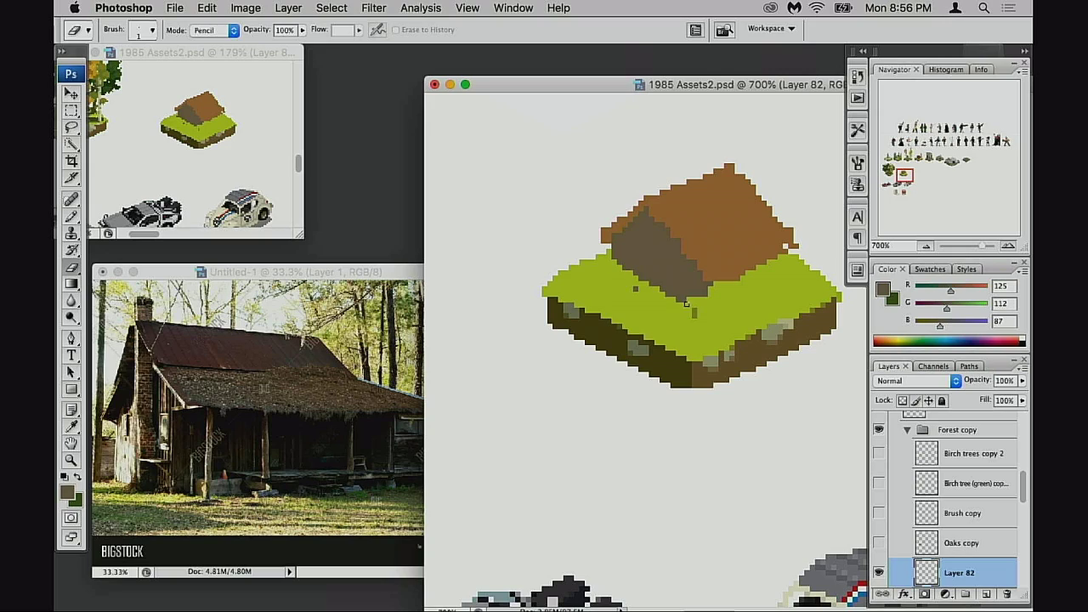
pyautogui.click(686, 303)
pyautogui.moveTo(621, 258); pyautogui.dragTo(703, 290)
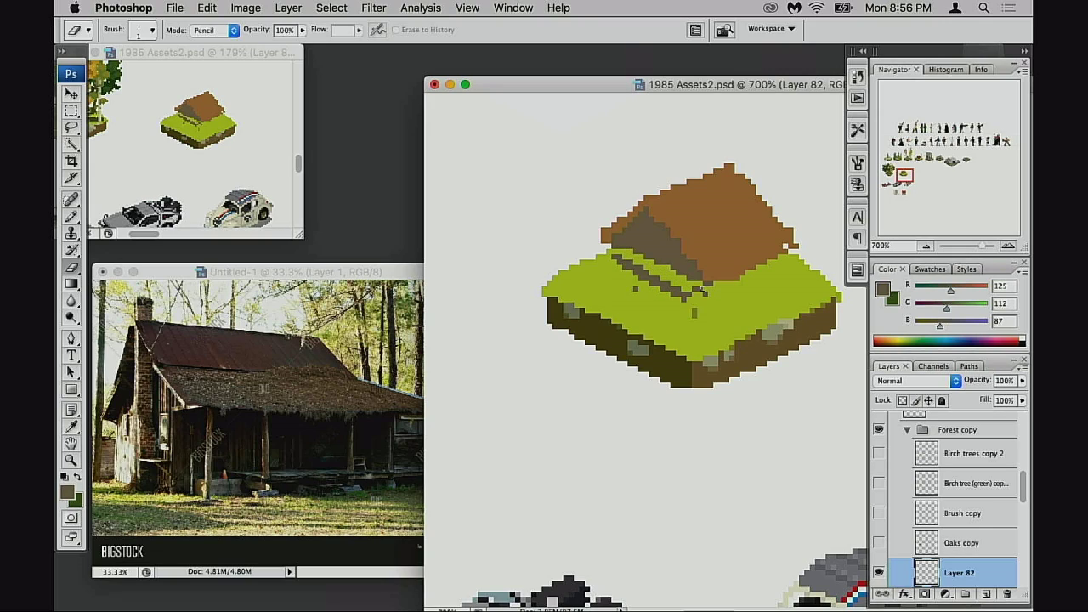
pyautogui.moveTo(638, 266)
pyautogui.mouseDown()
pyautogui.moveTo(697, 305)
pyautogui.moveTo(671, 288)
pyautogui.moveTo(699, 289)
pyautogui.mouseUp()
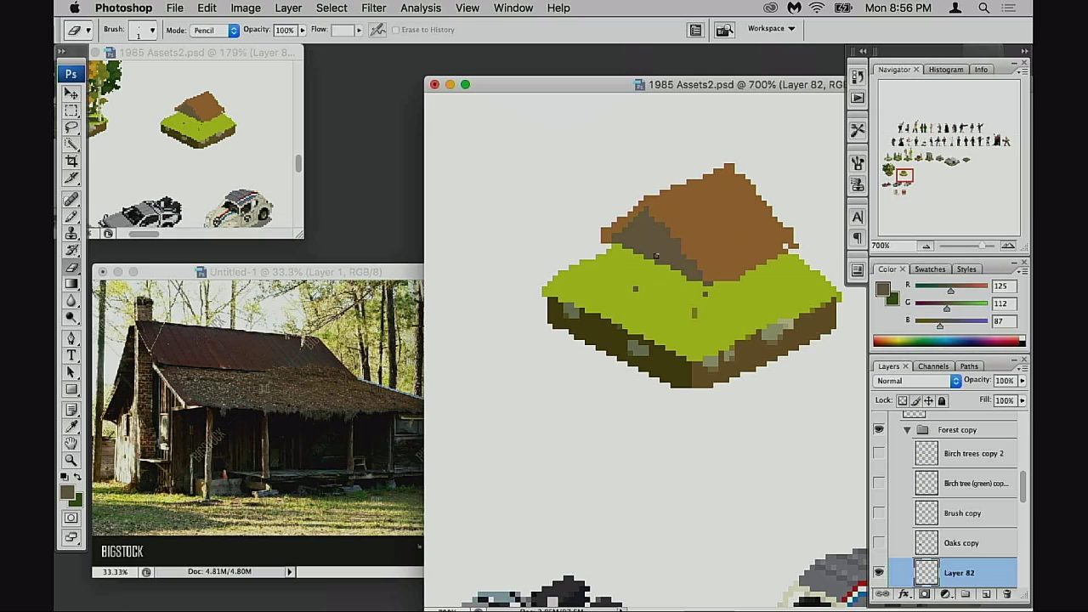
pyautogui.press('b')
pyautogui.moveTo(626, 245)
pyautogui.mouseDown()
pyautogui.moveTo(648, 265)
pyautogui.moveTo(621, 274)
pyautogui.moveTo(677, 270)
pyautogui.moveTo(677, 298)
pyautogui.moveTo(649, 280)
pyautogui.moveTo(662, 272)
pyautogui.moveTo(652, 285)
pyautogui.moveTo(623, 277)
pyautogui.moveTo(670, 299)
pyautogui.moveTo(627, 282)
pyautogui.moveTo(629, 256)
pyautogui.moveTo(633, 292)
pyautogui.mouseUp()
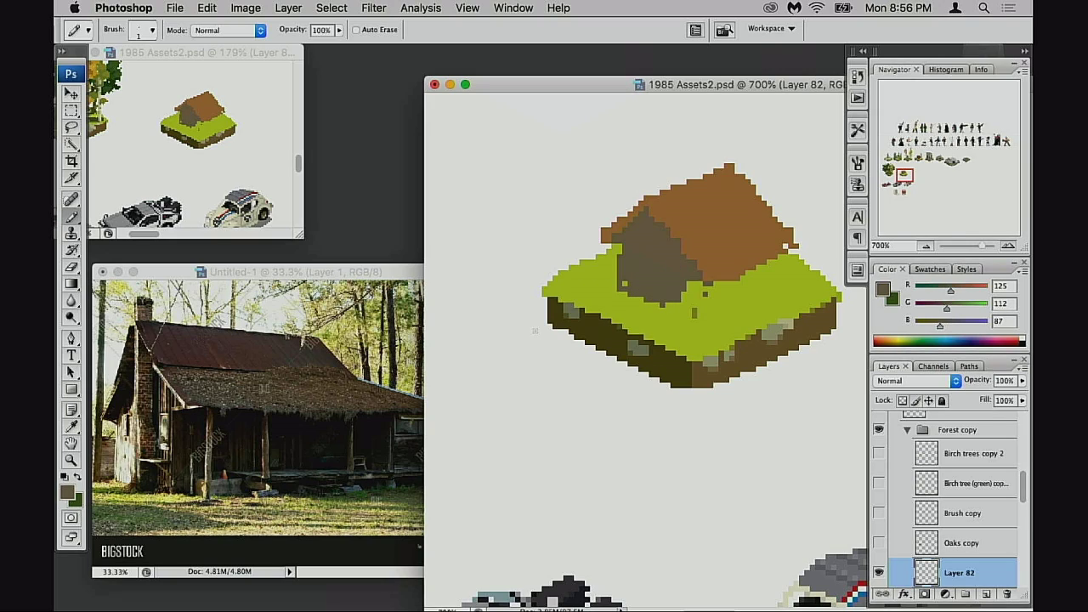
# - Paint a lighter wall corner beneath the roof in RGB 150, 134, 104, and fill out the gable wall's base in the sampled grey-brown
pyautogui.click(68, 491)
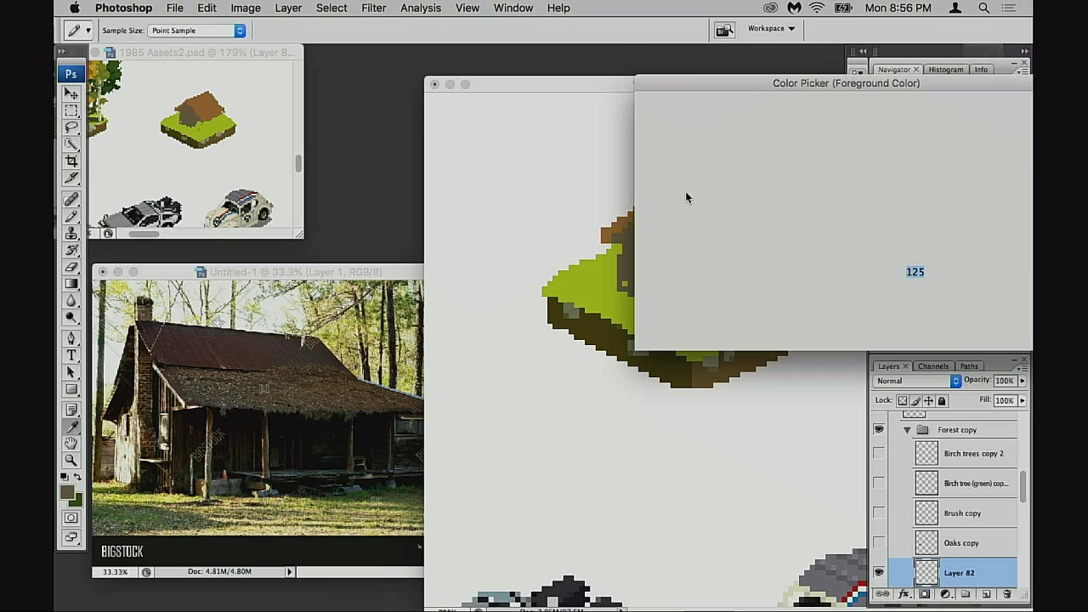
pyautogui.moveTo(705, 186)
pyautogui.mouseDown()
pyautogui.moveTo(685, 182)
pyautogui.moveTo(704, 195)
pyautogui.mouseUp()
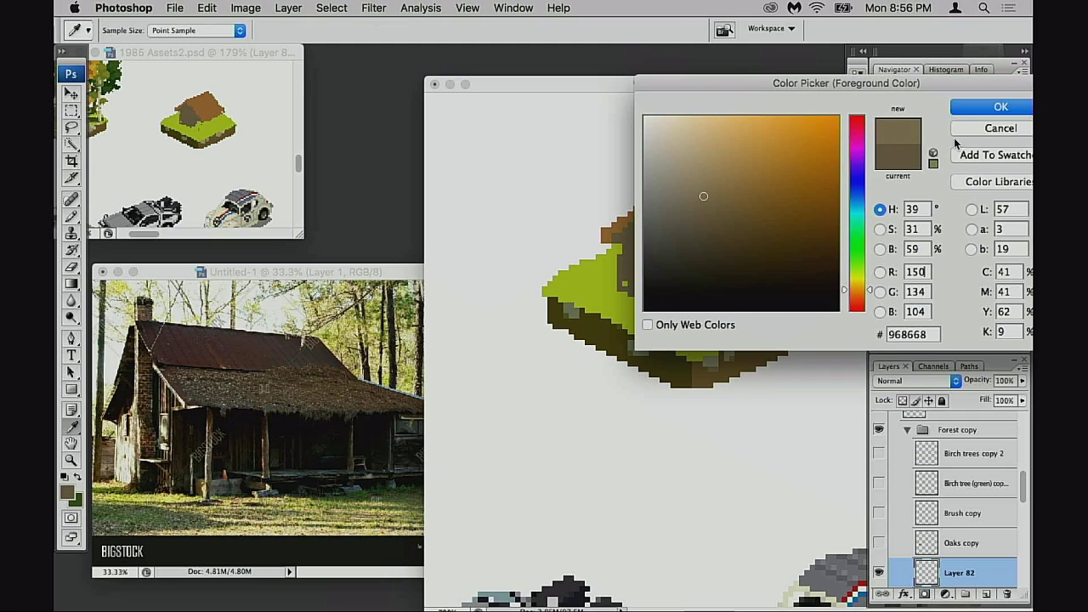
pyautogui.click(978, 108)
pyautogui.moveTo(698, 279); pyautogui.dragTo(688, 295)
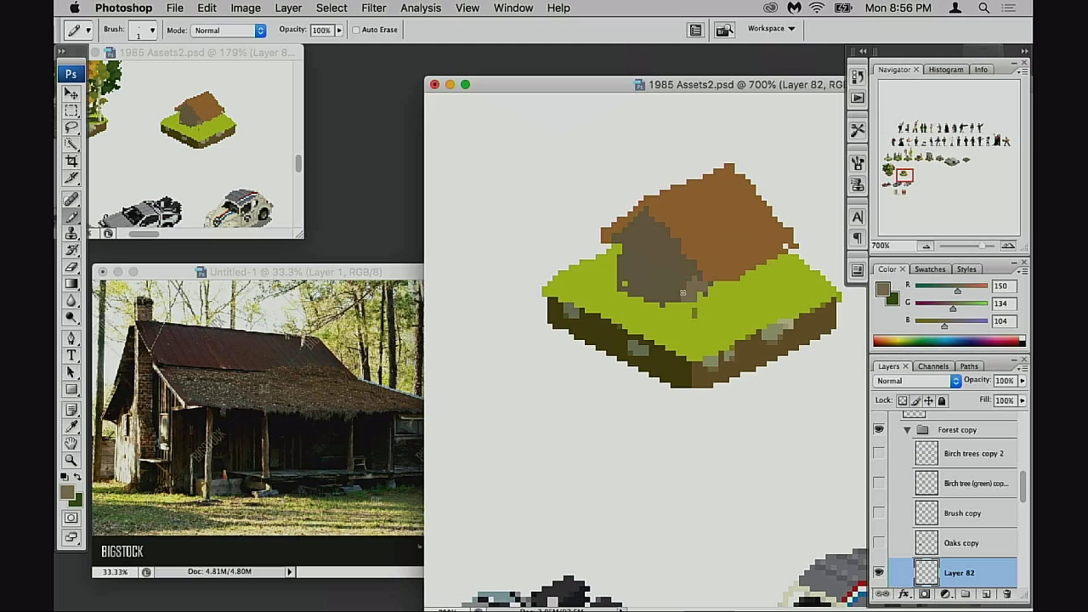
pyautogui.keyDown('alt'); pyautogui.click(689, 272); pyautogui.keyUp('alt')
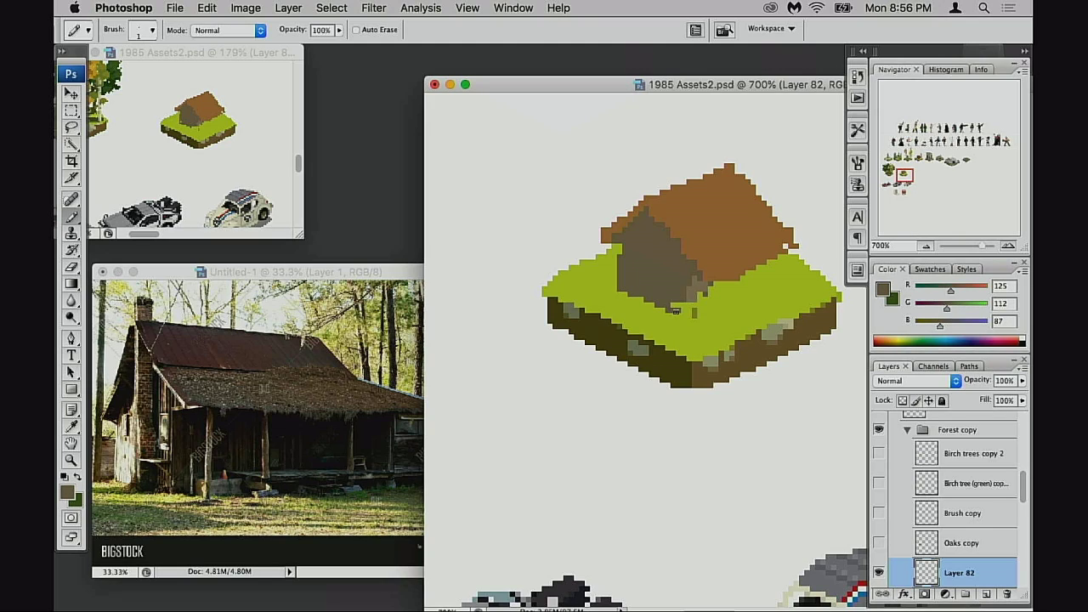
pyautogui.moveTo(618, 266); pyautogui.dragTo(664, 309)
# - Examine the finished gas station tile up close for how its roof edges, canopy and walls are drawn
pyautogui.moveTo(755, 291); pyautogui.dragTo(578, 377)
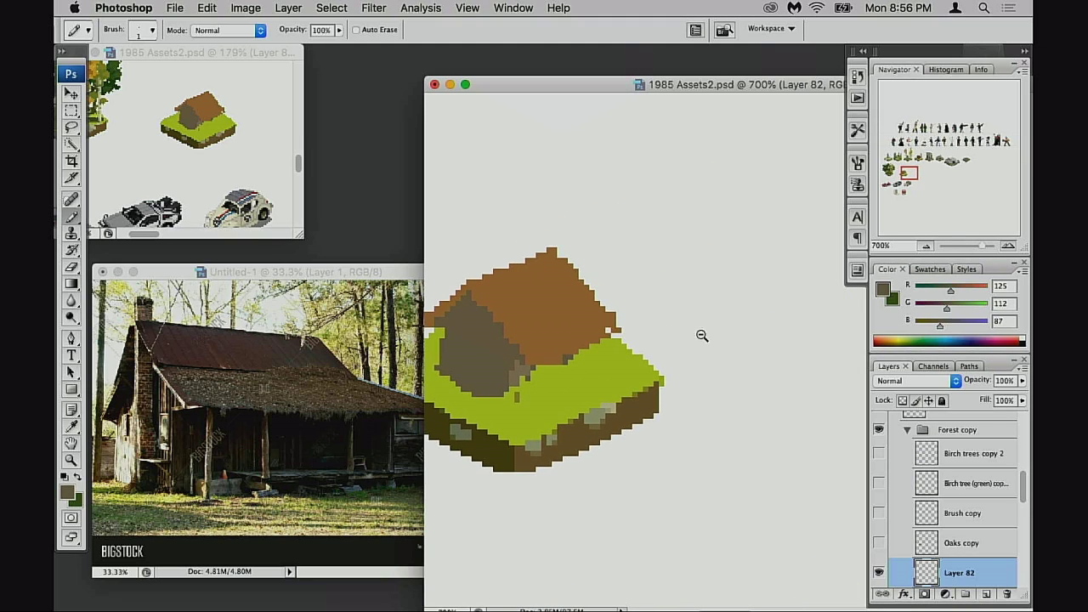
pyautogui.keyDown('alt'); pyautogui.click(712, 335); pyautogui.keyUp('alt')
pyautogui.keyDown('alt'); pyautogui.click(716, 336); pyautogui.keyUp('alt')
pyautogui.keyDown('alt'); pyautogui.click(726, 337); pyautogui.keyUp('alt')
pyautogui.keyDown('alt'); pyautogui.click(726, 337); pyautogui.keyUp('alt')
pyautogui.hscroll(15, 627, 359)
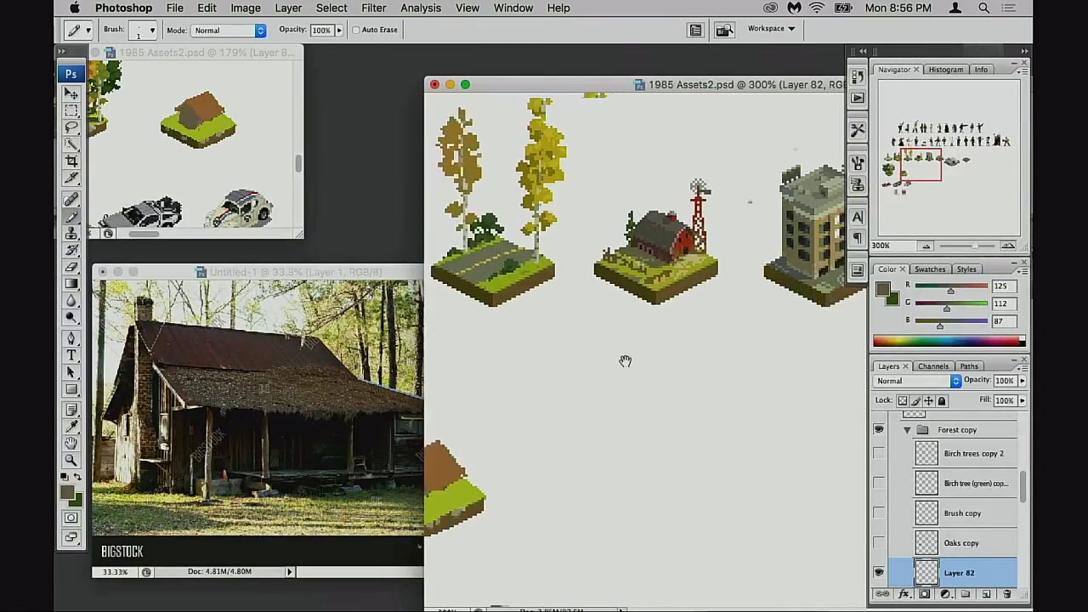
pyautogui.moveTo(748, 345); pyautogui.dragTo(660, 322)
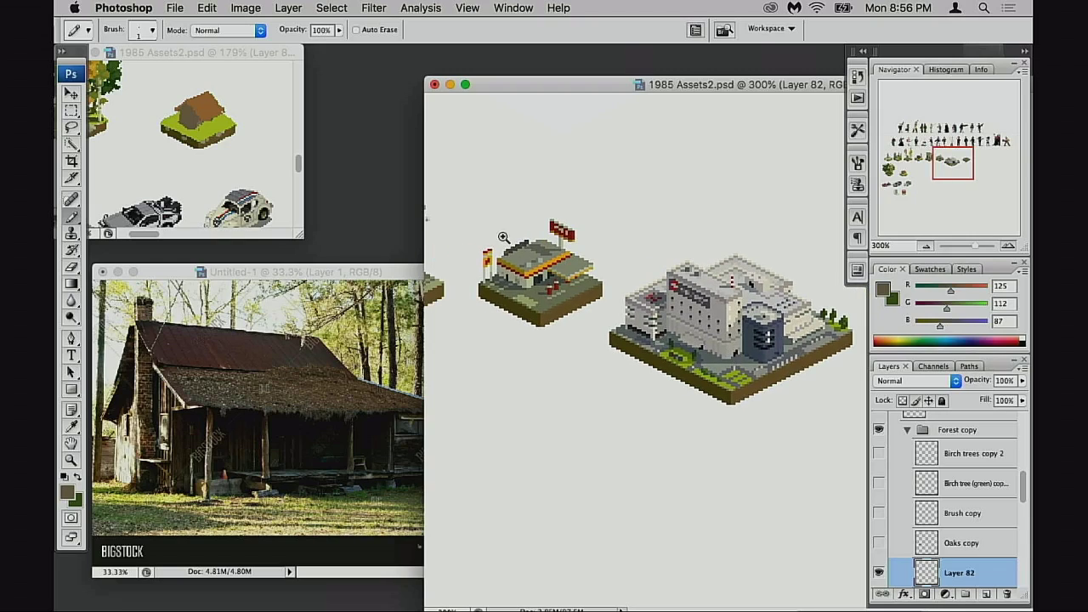
pyautogui.moveTo(504, 238); pyautogui.dragTo(606, 308)
pyautogui.moveTo(745, 374); pyautogui.dragTo(627, 318)
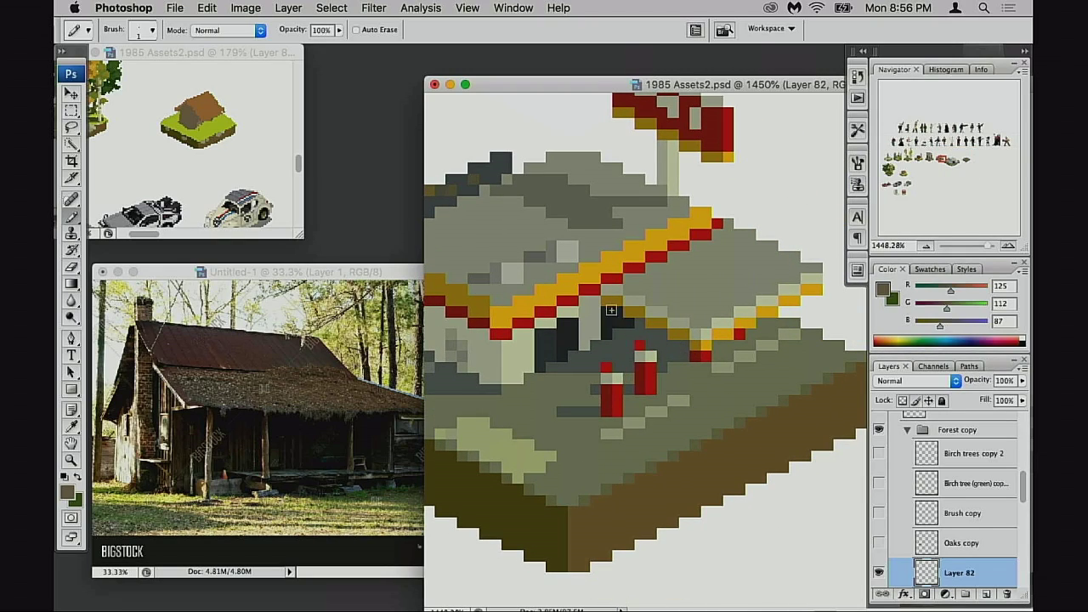
pyautogui.click(716, 324)
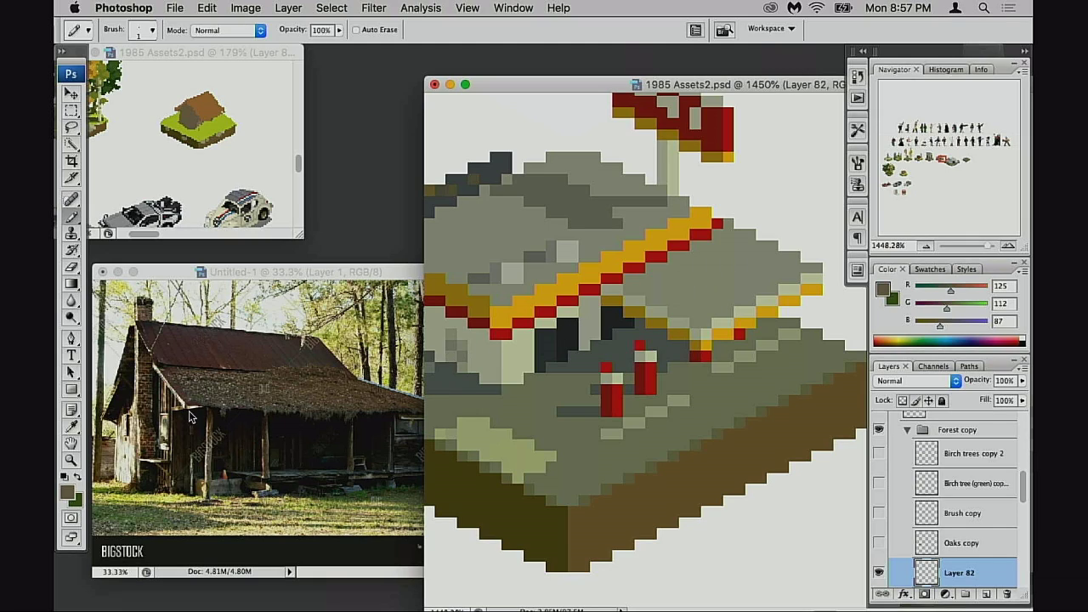
pyautogui.moveTo(565, 403); pyautogui.dragTo(564, 413)
pyautogui.click(562, 416)
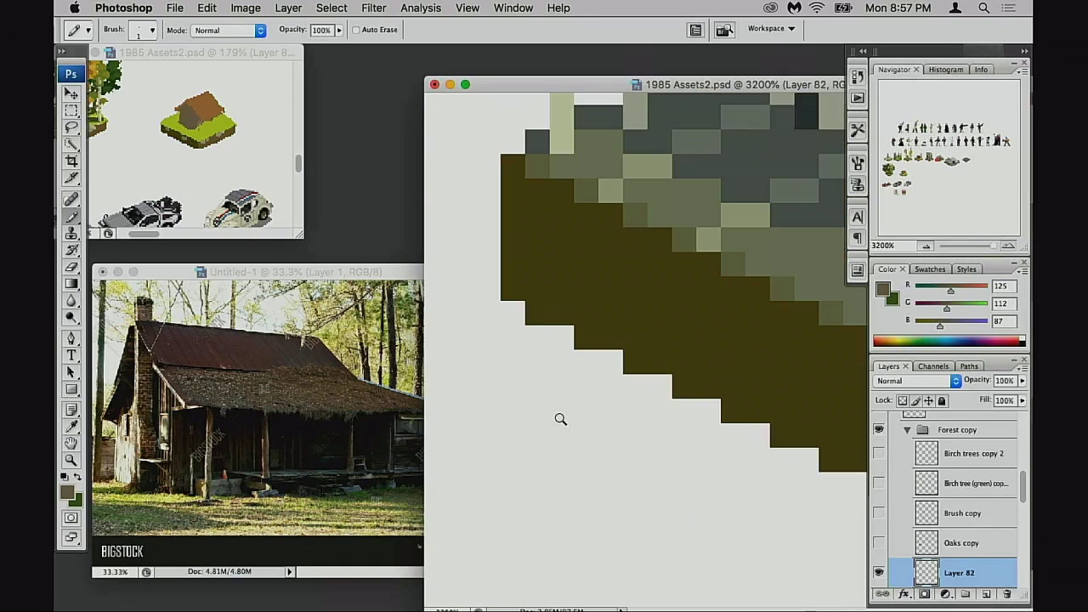
# - Erase a strip along the roof's lower edge so that it runs evenly from the right corner to the lighter wall corner
pyautogui.moveTo(559, 408); pyautogui.dragTo(663, 332)
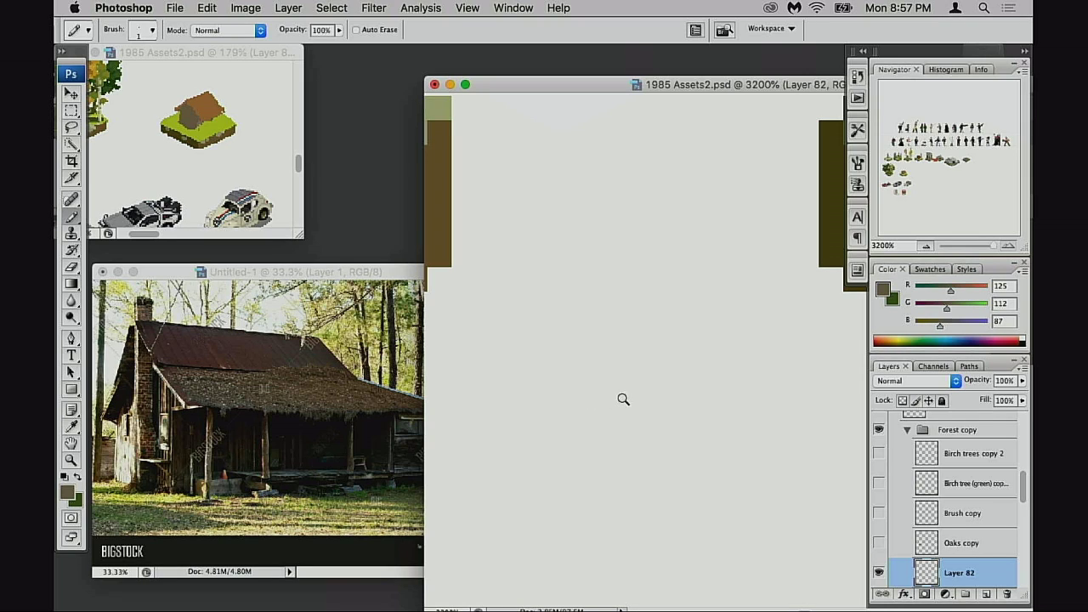
pyautogui.keyDown('alt'); pyautogui.click(588, 387); pyautogui.keyUp('alt')
pyautogui.keyDown('alt'); pyautogui.click(590, 389); pyautogui.keyUp('alt')
pyautogui.keyDown('alt'); pyautogui.click(592, 396); pyautogui.keyUp('alt')
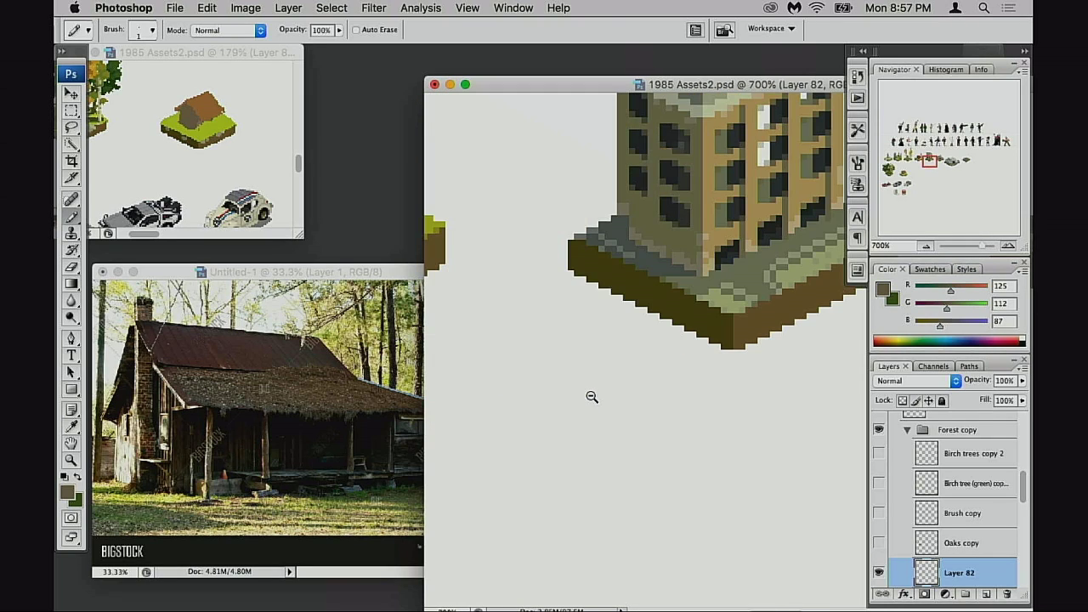
pyautogui.keyDown('alt'); pyautogui.click(591, 396); pyautogui.keyUp('alt')
pyautogui.moveTo(583, 394); pyautogui.dragTo(855, 229)
pyautogui.moveTo(828, 425); pyautogui.dragTo(443, 278)
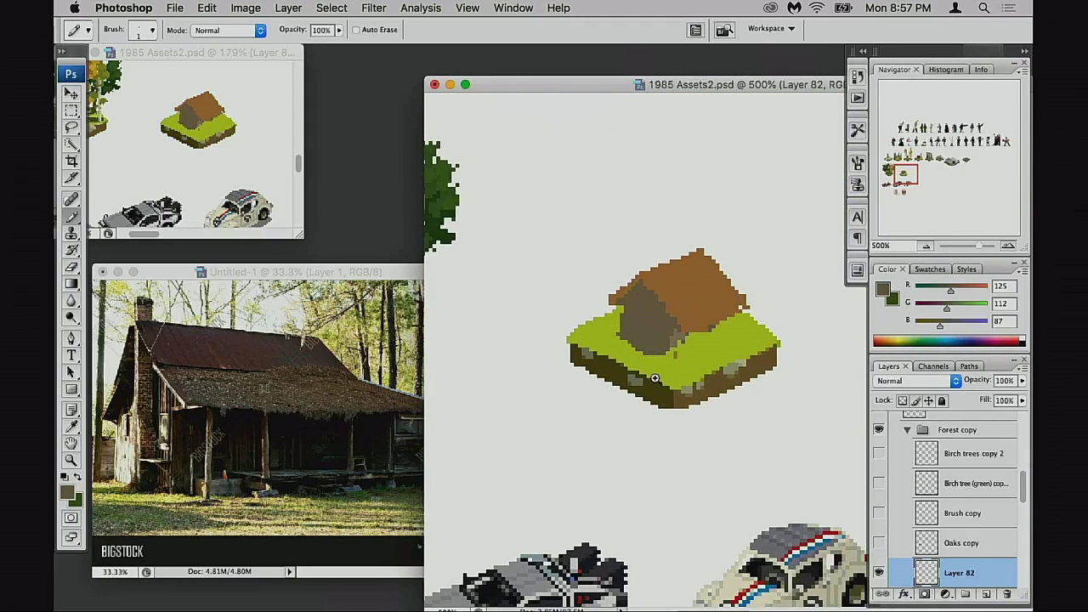
pyautogui.keyDown('super'); pyautogui.click(654, 379); pyautogui.keyUp('super')
pyautogui.moveTo(789, 338)
pyautogui.mouseDown()
pyautogui.moveTo(584, 374)
pyautogui.moveTo(544, 352)
pyautogui.moveTo(625, 356)
pyautogui.mouseUp()
pyautogui.press('e')
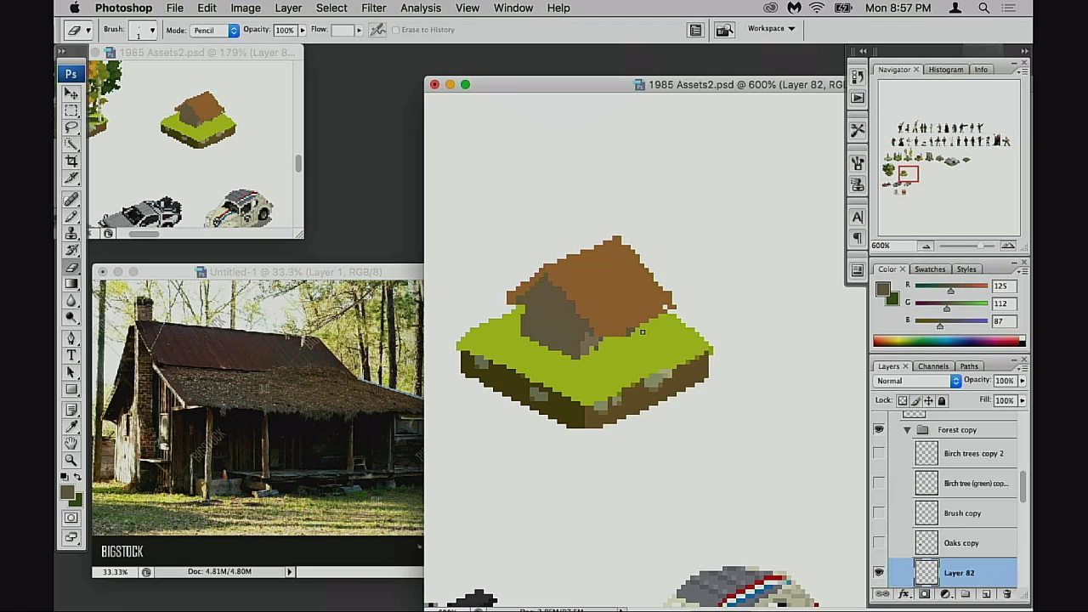
pyautogui.press('b')
pyautogui.keyDown('alt'); pyautogui.click(617, 313); pyautogui.keyUp('alt')
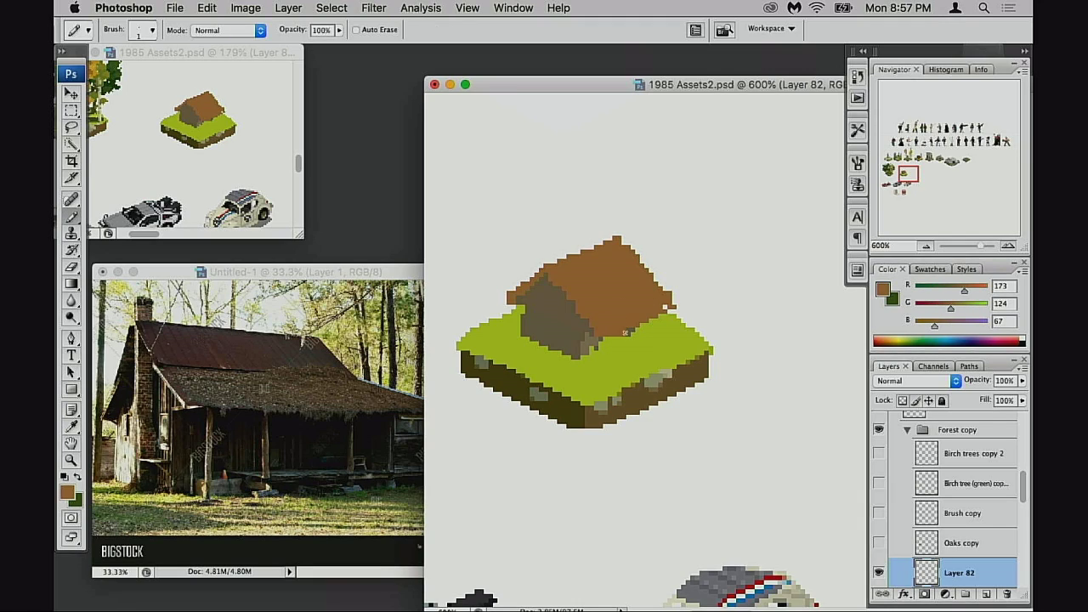
pyautogui.press('e')
pyautogui.moveTo(669, 306); pyautogui.dragTo(604, 336)
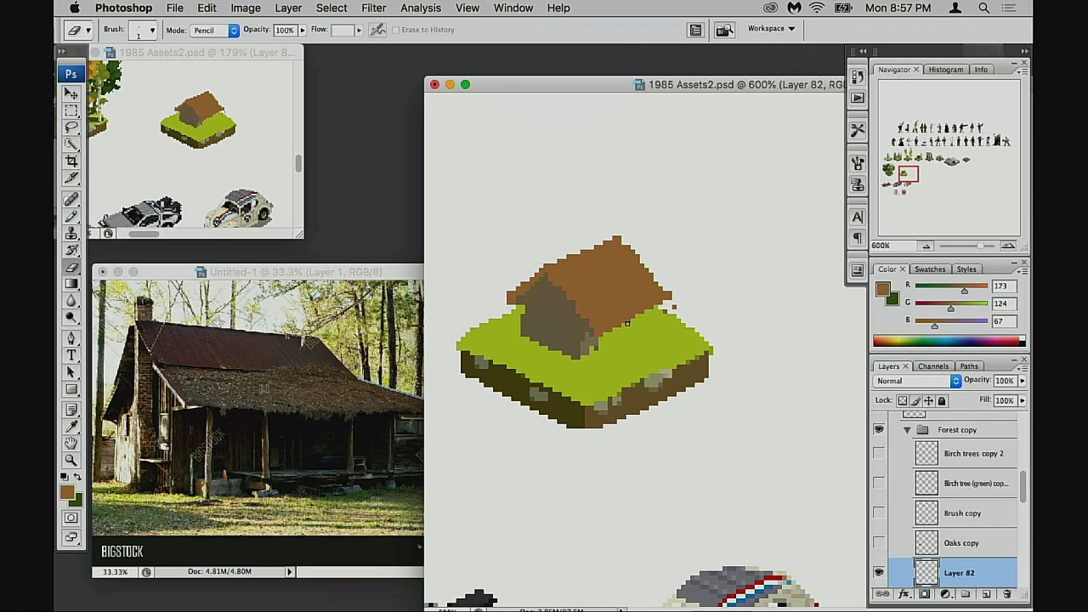
pyautogui.press('b')
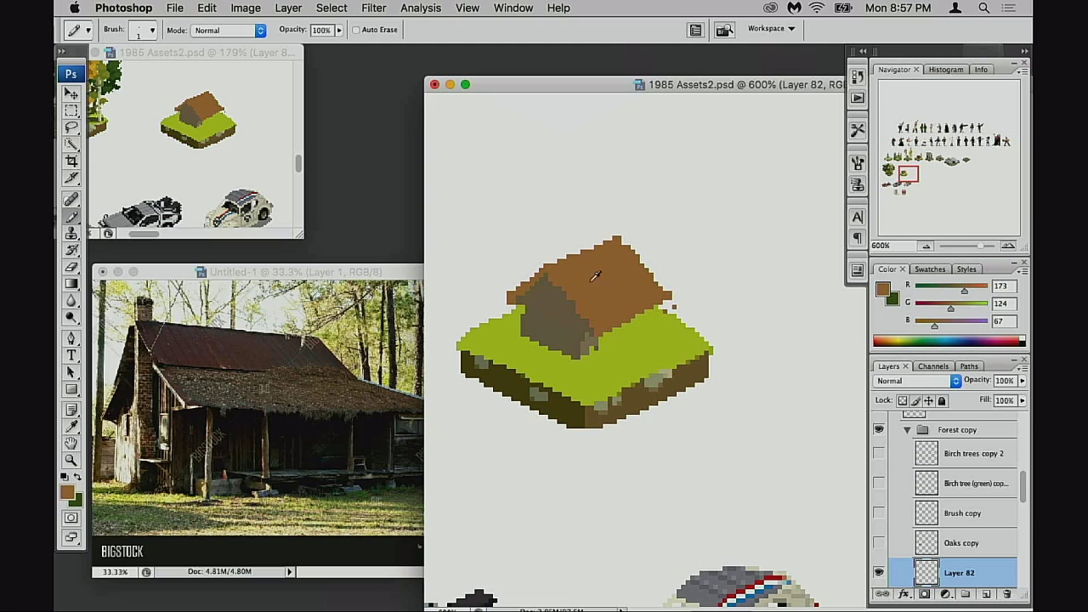
pyautogui.moveTo(673, 304)
pyautogui.mouseDown()
pyautogui.moveTo(682, 283)
pyautogui.moveTo(668, 294)
pyautogui.moveTo(690, 285)
pyautogui.moveTo(671, 296)
pyautogui.moveTo(687, 297)
pyautogui.moveTo(676, 306)
pyautogui.mouseUp()
pyautogui.press('super+z')
pyautogui.press('super+z')
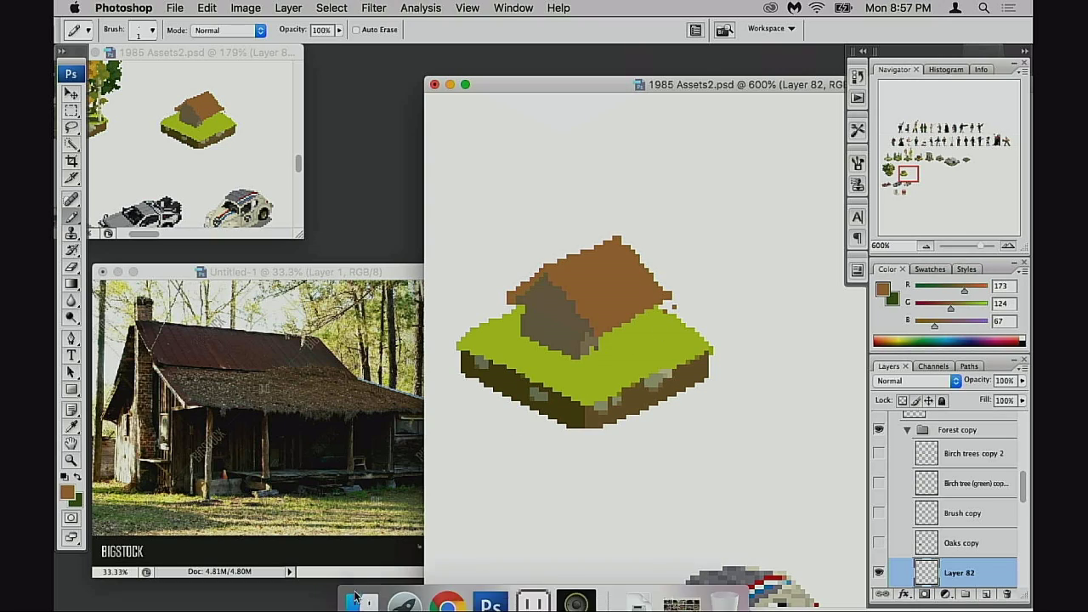
# - Paint the side wall beneath the roof in RGB 150, 134, 104 and clean up the gable wall's base corner in RGB 125, 112, 87
pyautogui.keyDown('alt'); pyautogui.click(562, 342); pyautogui.keyUp('alt')
pyautogui.keyDown('alt'); pyautogui.click(583, 351); pyautogui.keyUp('alt')
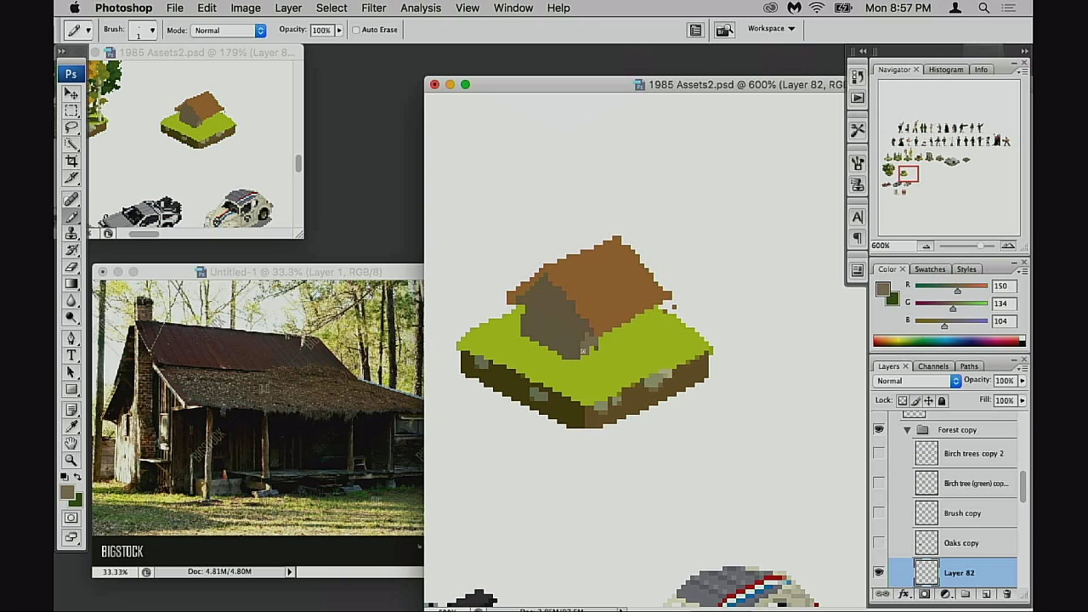
pyautogui.moveTo(611, 338); pyautogui.dragTo(630, 324)
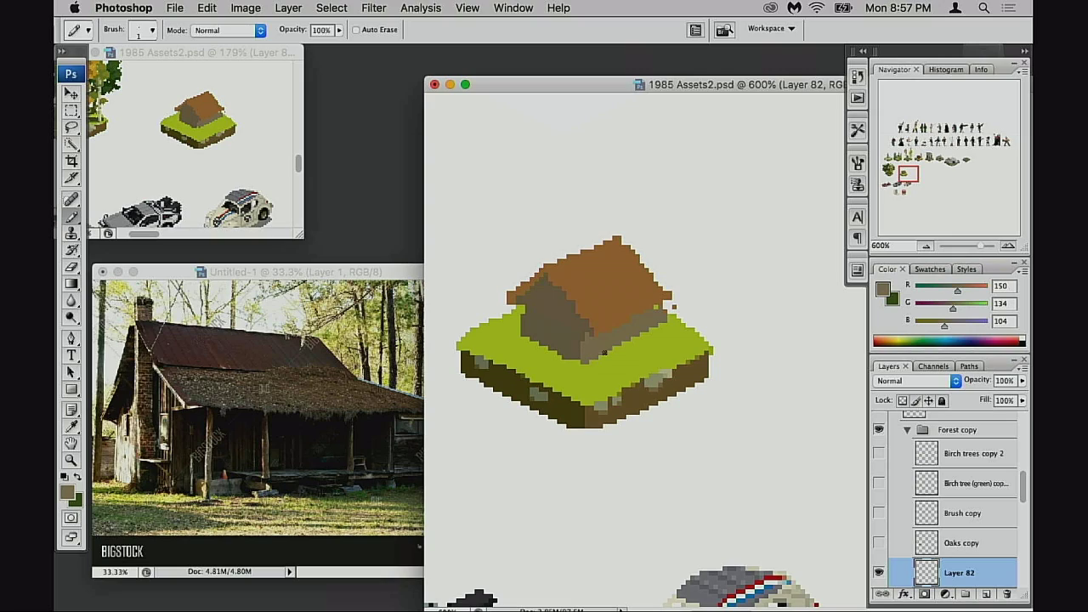
pyautogui.moveTo(605, 352); pyautogui.dragTo(648, 327)
pyautogui.keyDown('alt'); pyautogui.click(567, 346); pyautogui.keyUp('alt')
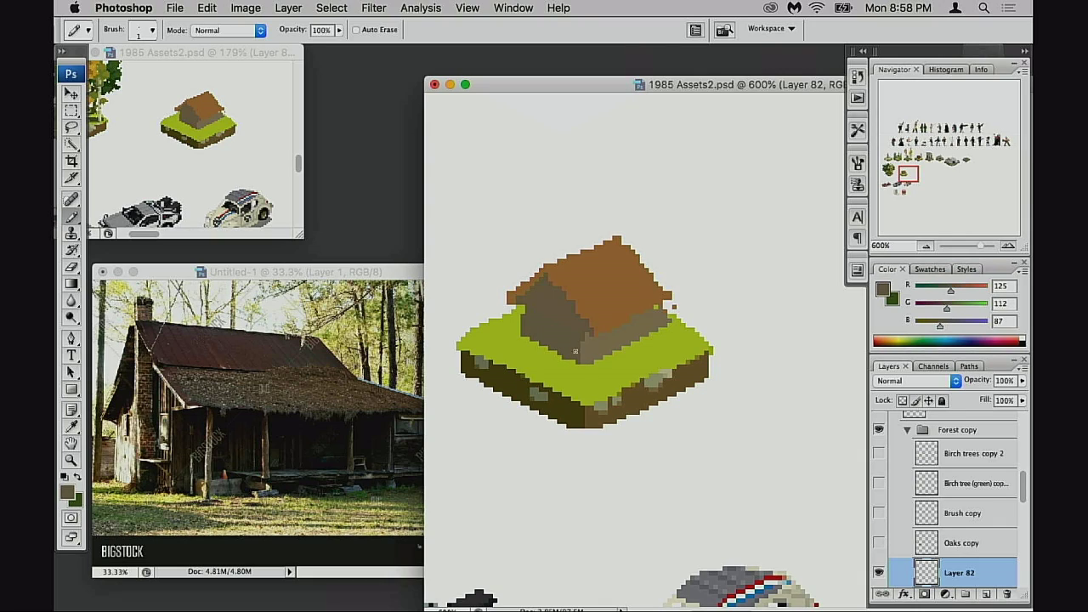
pyautogui.moveTo(580, 353); pyautogui.dragTo(598, 357)
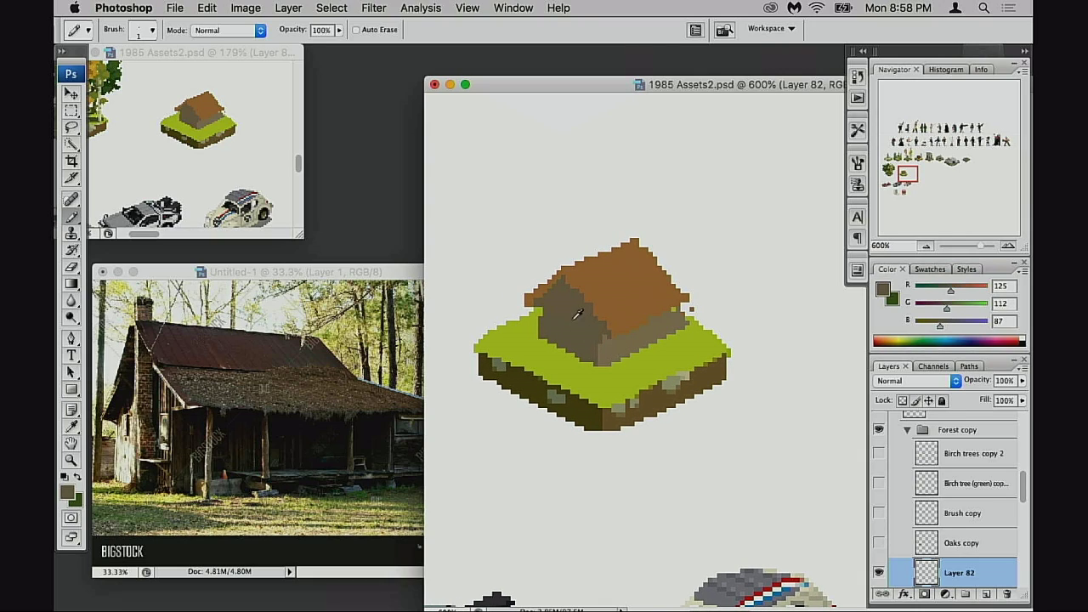
# - Trim the blocky tip of the roof overhang on the gable's far side so it tapers to a thin eave
pyautogui.scroll(-1, 559, 327)
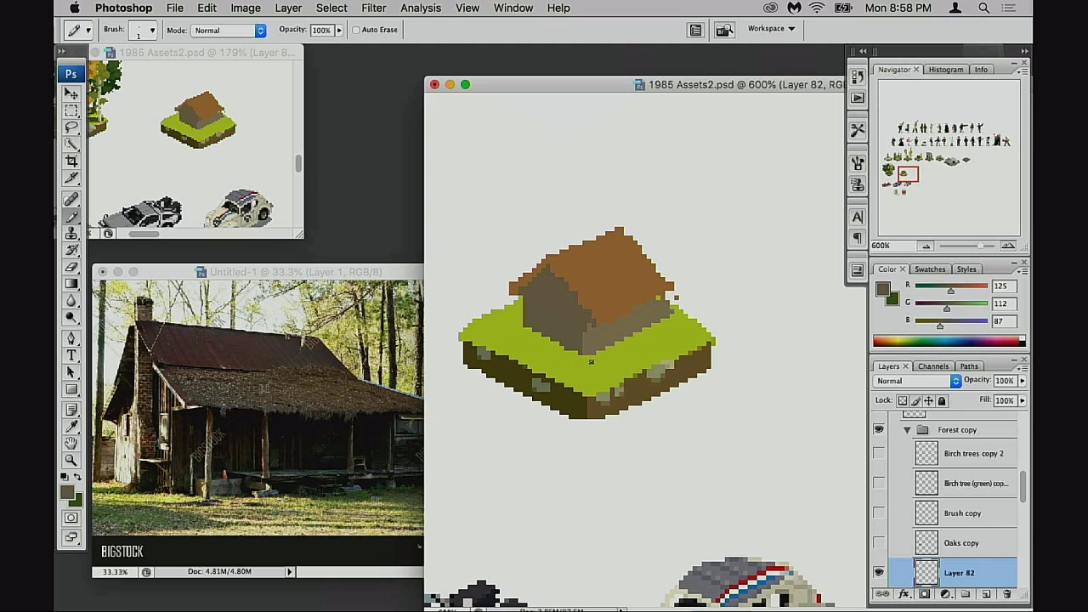
pyautogui.hscroll(2, 529, 321)
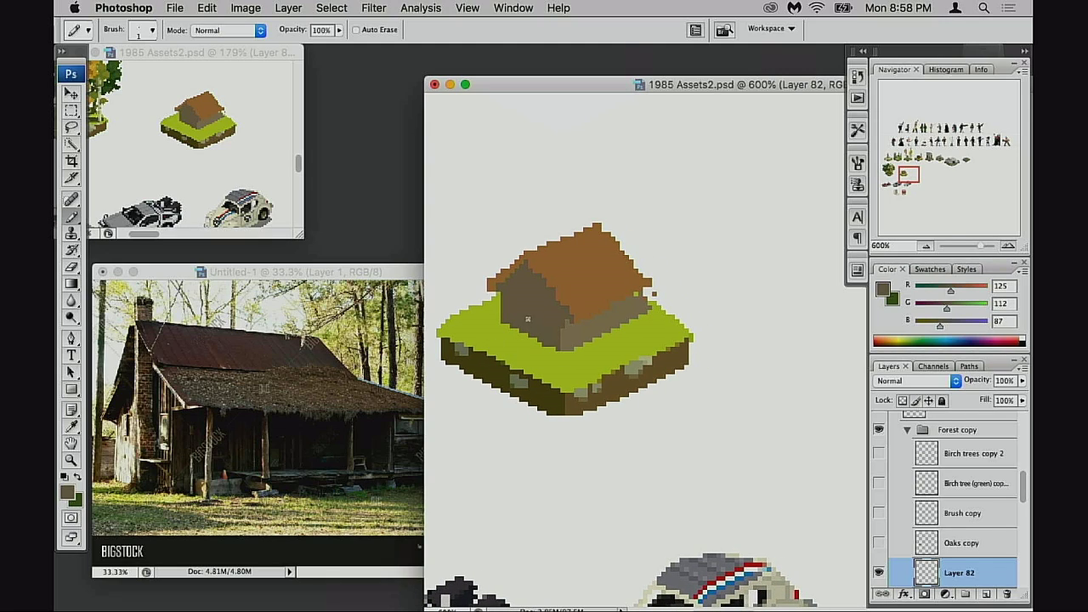
pyautogui.keyDown('alt'); pyautogui.click(570, 345); pyautogui.keyUp('alt')
pyautogui.keyDown('alt'); pyautogui.click(502, 315); pyautogui.keyUp('alt')
pyautogui.hscroll(-3, 518, 339)
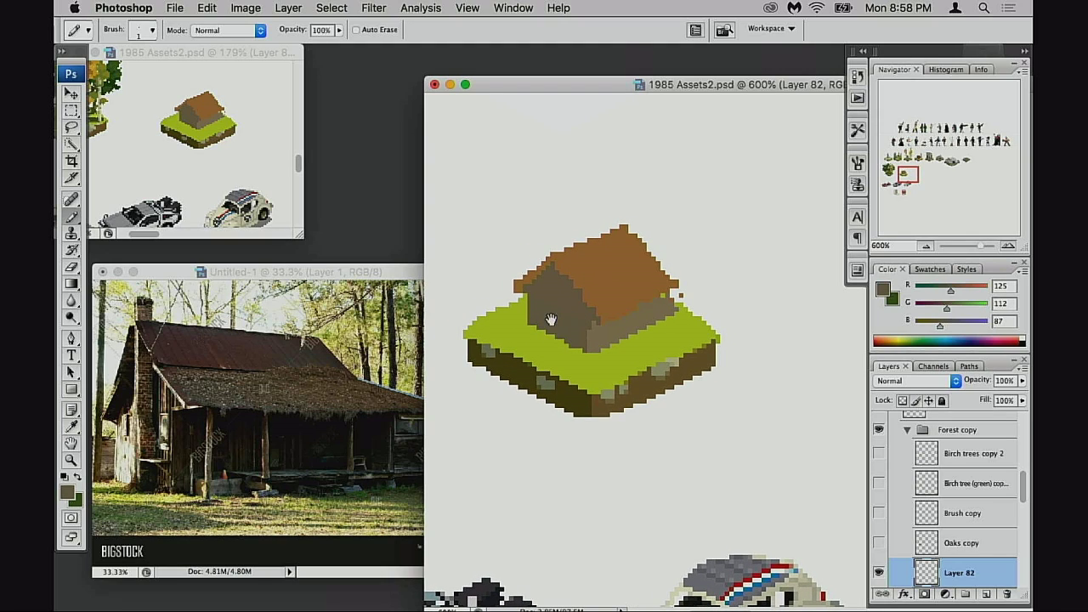
pyautogui.keyDown('alt'); pyautogui.click(544, 256); pyautogui.keyUp('alt')
pyautogui.press('w')
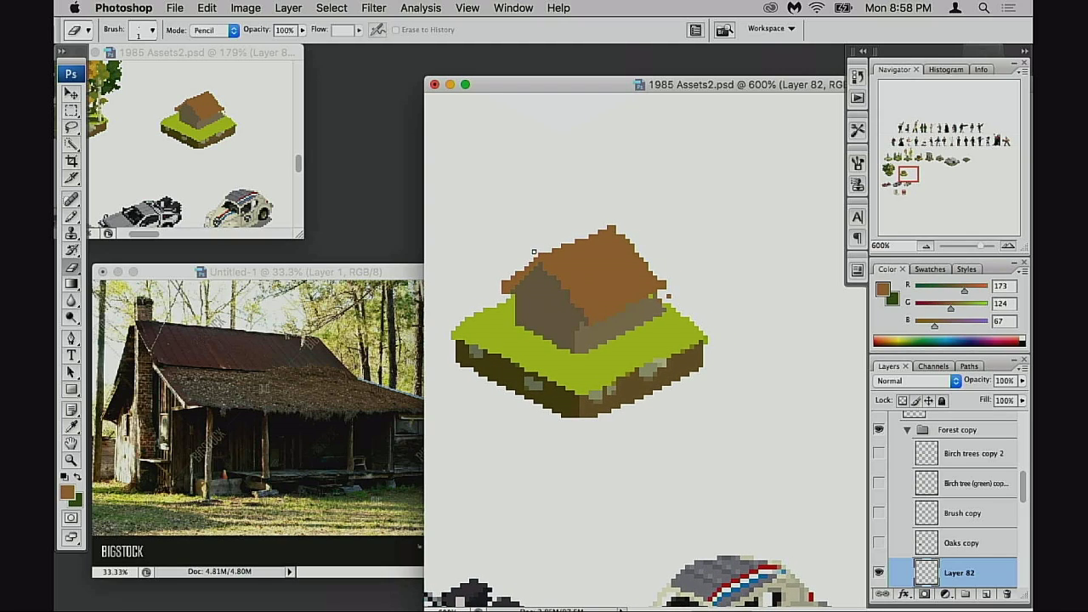
pyautogui.hotkey('shift', 'w')
pyautogui.press('e')
pyautogui.hscroll(3, 477, 344)
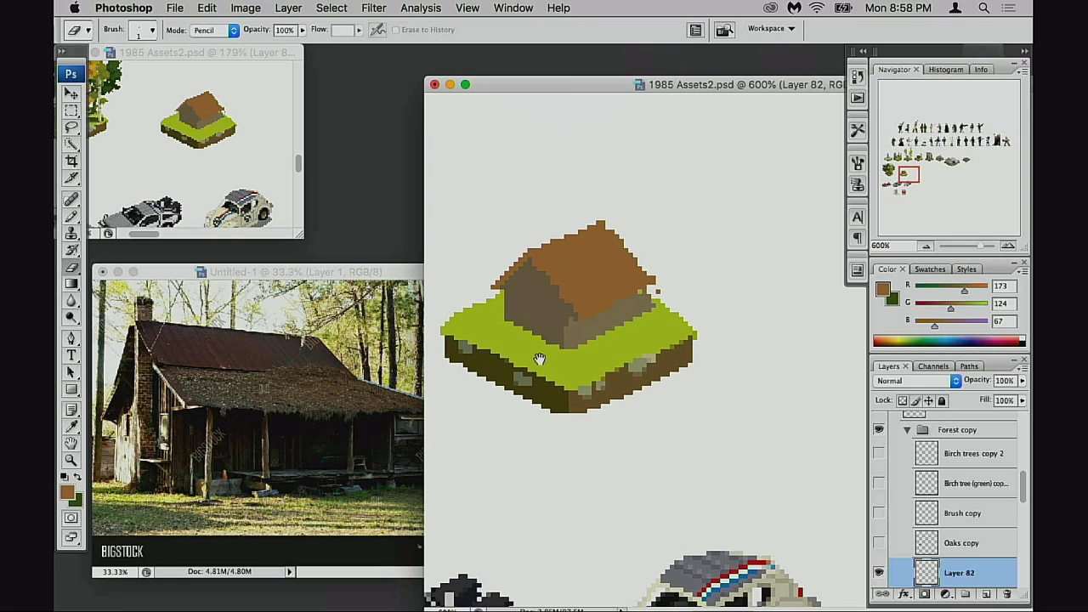
# - Refine the corner between the gable and side wall up to the roof edge, using the two sampled wall colours
pyautogui.press('b')
pyautogui.keyDown('alt'); pyautogui.click(549, 318); pyautogui.keyUp('alt')
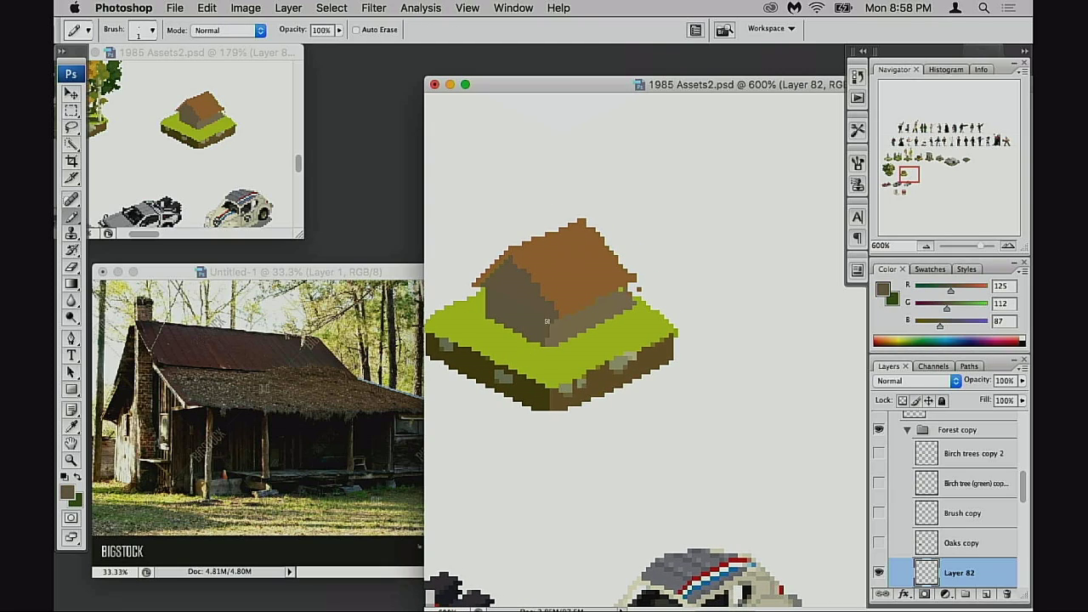
pyautogui.keyDown('alt'); pyautogui.click(560, 332); pyautogui.keyUp('alt')
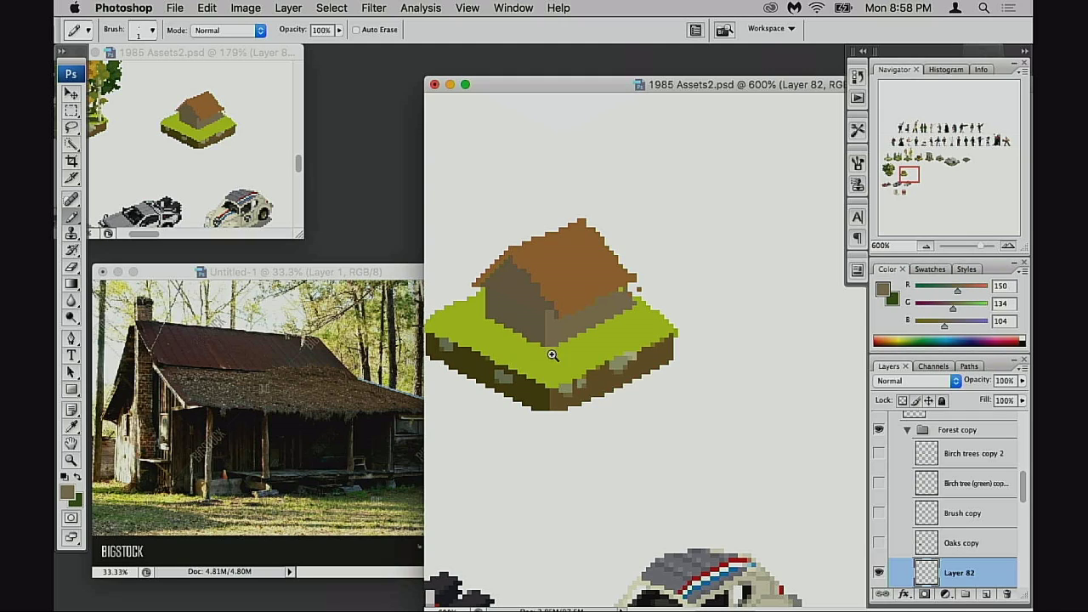
pyautogui.keyDown('super'); pyautogui.click(554, 356); pyautogui.keyUp('super')
pyautogui.keyDown('super'); pyautogui.click(588, 343); pyautogui.keyUp('super')
pyautogui.moveTo(631, 342); pyautogui.dragTo(500, 393)
pyautogui.moveTo(693, 351); pyautogui.dragTo(535, 354)
pyautogui.hscroll(4, 534, 353)
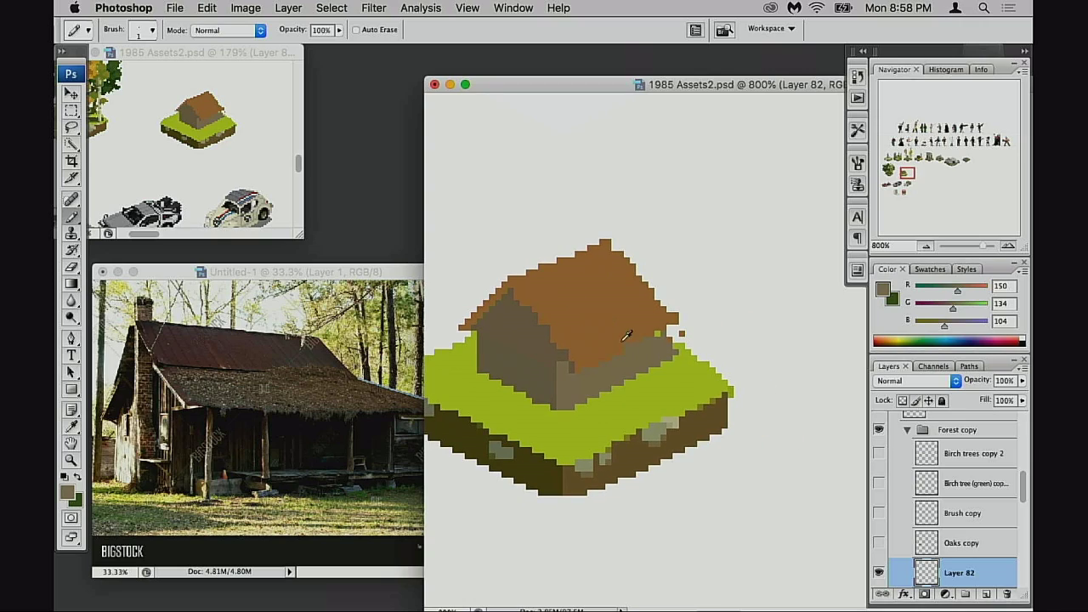
# - Fill out the roof's lower edge above the side wall and its outer corner in RGB 173, 124, 67
pyautogui.keyDown('alt'); pyautogui.click(653, 334); pyautogui.keyUp('alt')
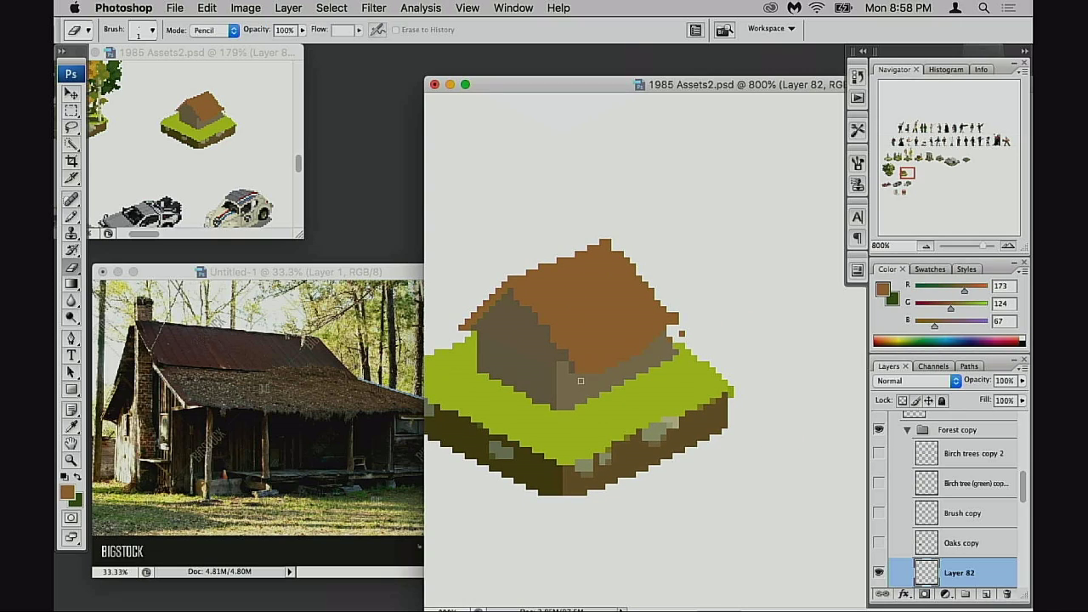
pyautogui.keyDown('alt'); pyautogui.click(576, 373); pyautogui.keyUp('alt')
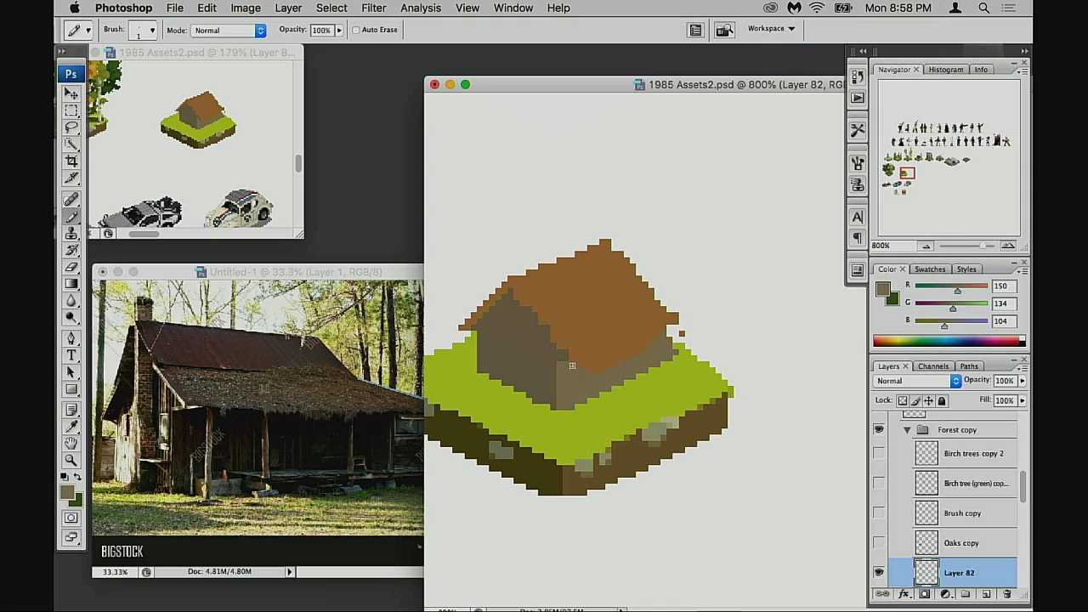
pyautogui.keyDown('alt'); pyautogui.click(597, 359); pyautogui.keyUp('alt')
pyautogui.click(676, 336)
pyautogui.click(667, 341)
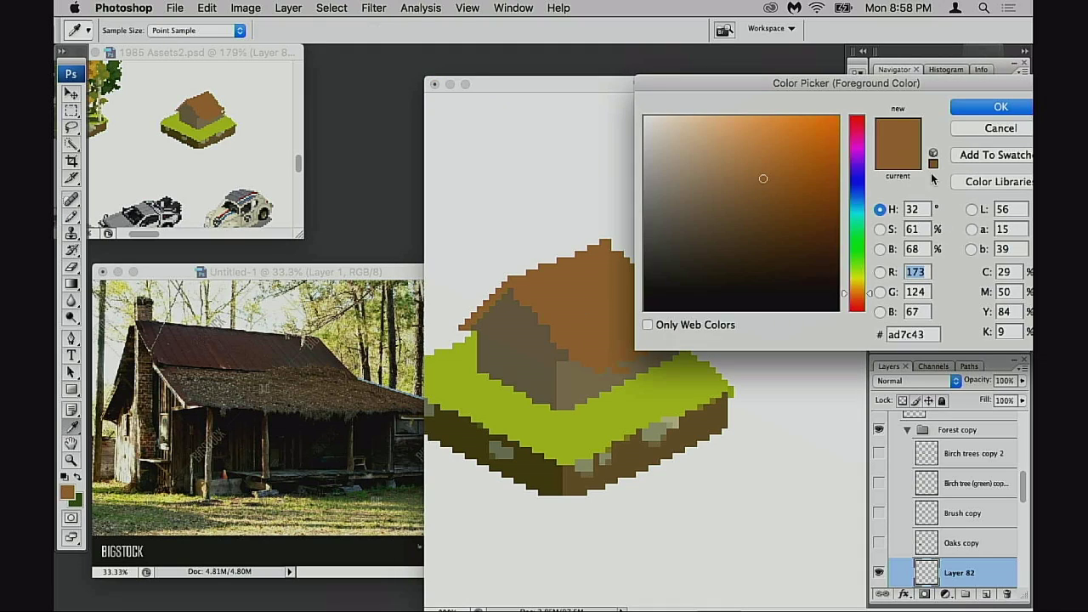
pyautogui.click(983, 129)
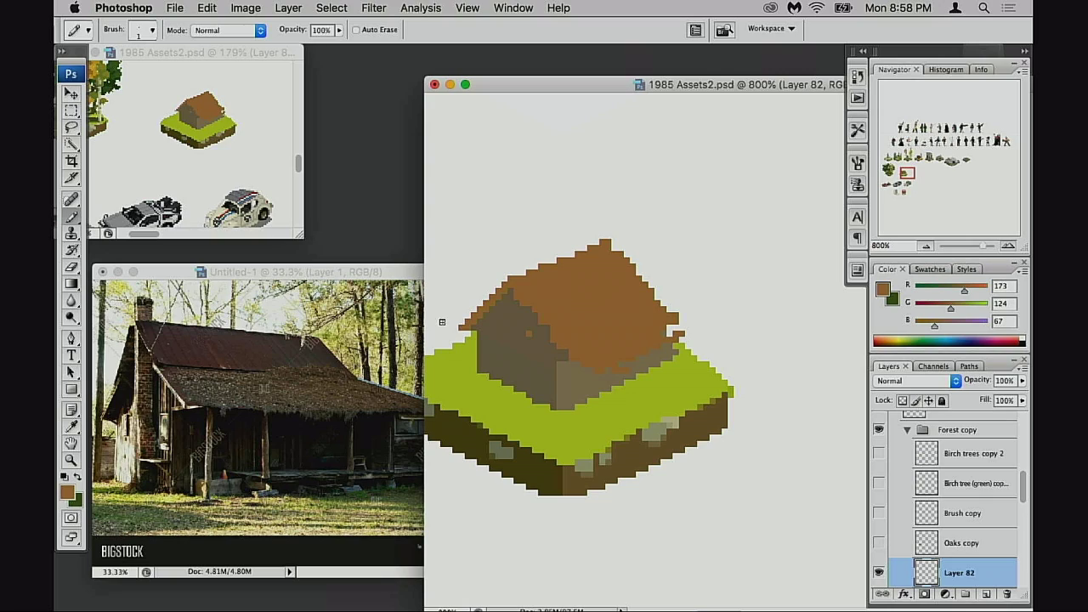
# - Paint a darker band across the lower roof slope with the pencil in Multiply mode at 30% opacity
pyautogui.hotkey('shift', 'alt', 'm')
pyautogui.press('3')
pyautogui.moveTo(577, 340)
pyautogui.mouseDown()
pyautogui.moveTo(650, 309)
pyautogui.moveTo(567, 351)
pyautogui.mouseUp()
pyautogui.press('alt+super+z')
pyautogui.press('alt+super+z')
pyautogui.moveTo(648, 314); pyautogui.dragTo(573, 344)
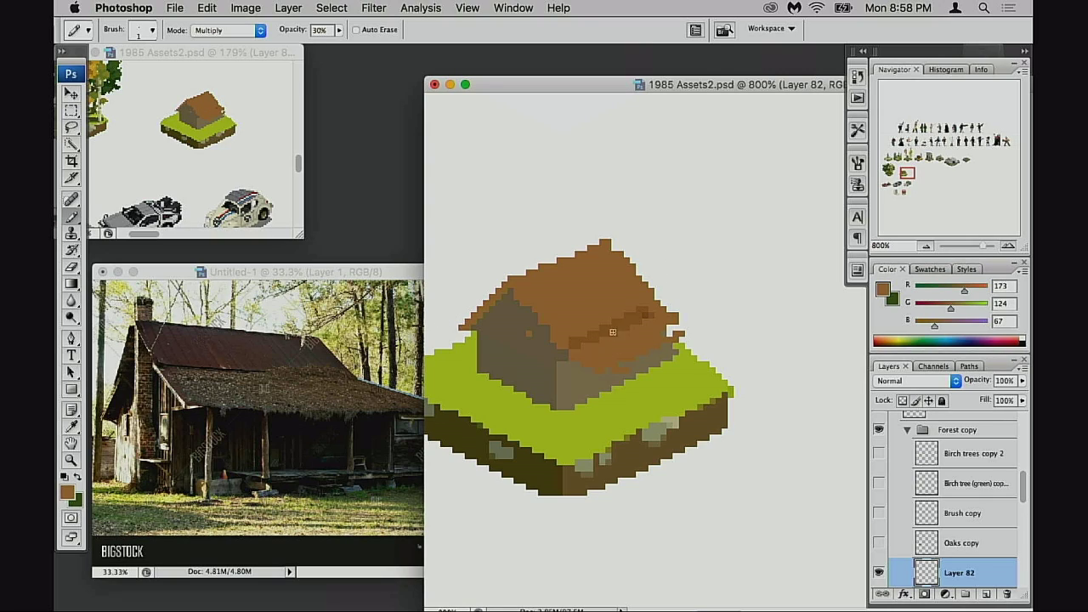
# - Fill the roof below the dark band in the sampled RGB 156, 105, 52, using Normal mode at 100% opacity
pyautogui.press('0')
pyautogui.keyDown('alt'); pyautogui.click(624, 319); pyautogui.keyUp('alt')
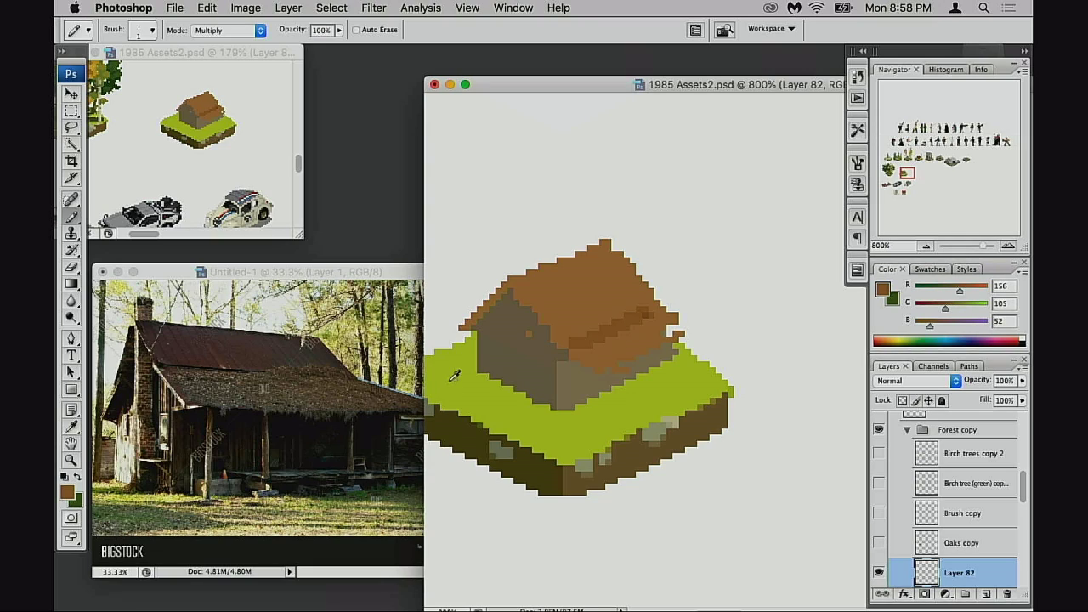
pyautogui.hotkey('shift', 'alt', 'n')
pyautogui.moveTo(618, 327)
pyautogui.mouseDown()
pyautogui.moveTo(578, 352)
pyautogui.moveTo(636, 342)
pyautogui.moveTo(660, 329)
pyautogui.moveTo(638, 321)
pyautogui.moveTo(670, 324)
pyautogui.mouseUp()
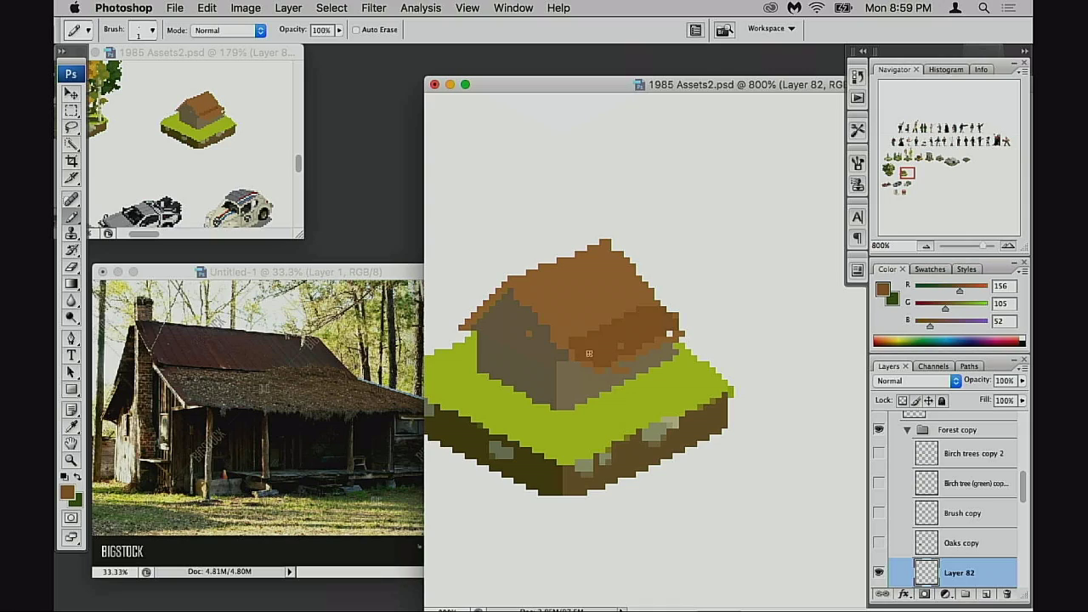
pyautogui.click(601, 356)
pyautogui.keyDown('alt'); pyautogui.click(609, 309); pyautogui.keyUp('alt')
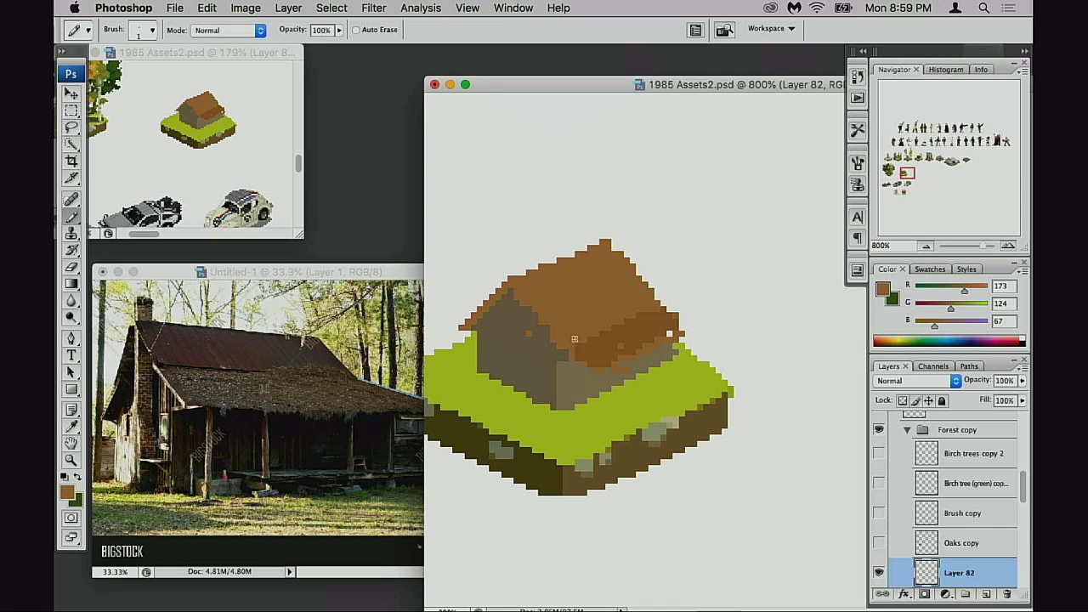
pyautogui.keyDown('alt'); pyautogui.click(644, 341); pyautogui.keyUp('alt')
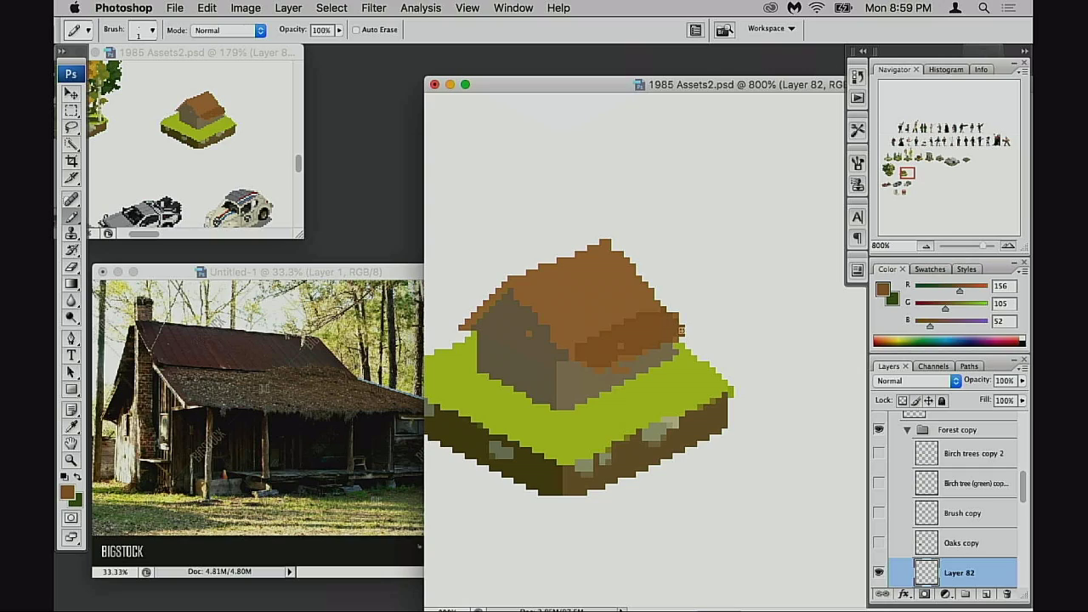
# - Extend the darker porch roof outward past the main roof's corner and down over the side wall to the grass
pyautogui.press('e')
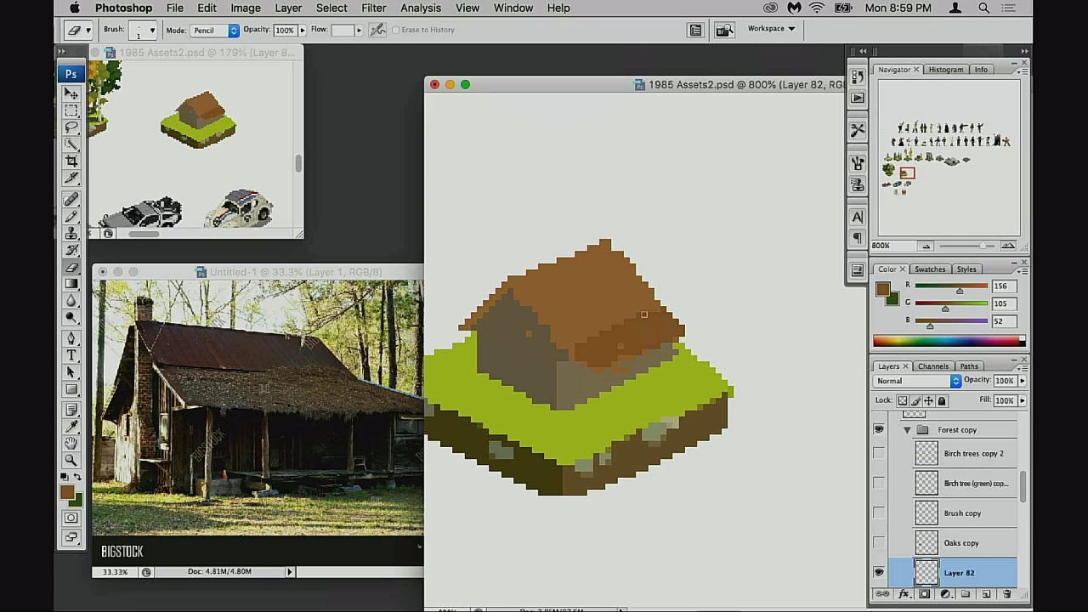
pyautogui.press('b')
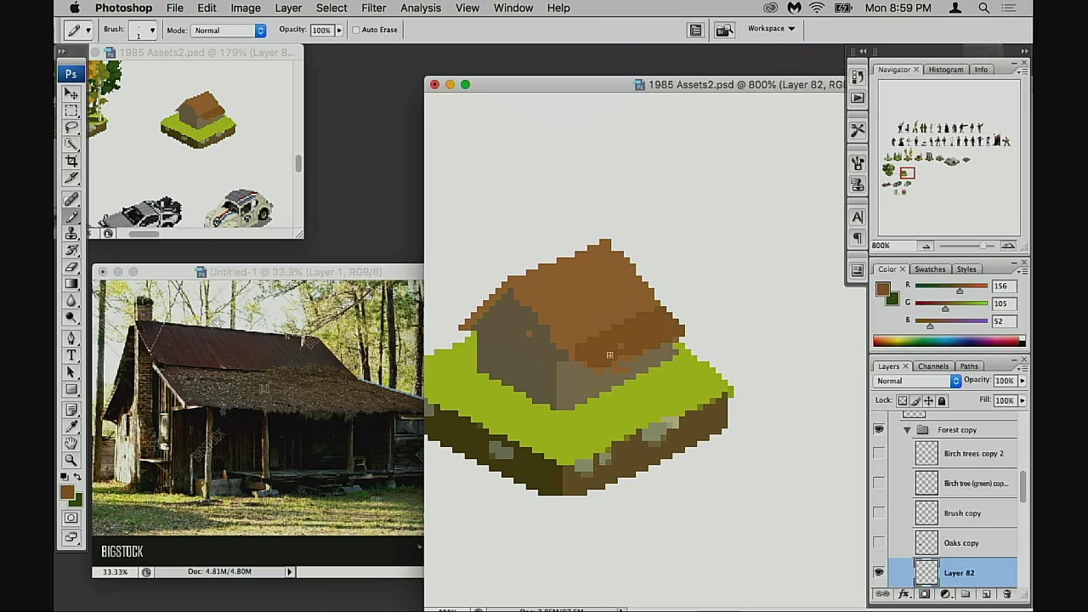
pyautogui.moveTo(571, 356)
pyautogui.mouseDown()
pyautogui.moveTo(598, 367)
pyautogui.moveTo(668, 335)
pyautogui.moveTo(632, 363)
pyautogui.moveTo(603, 368)
pyautogui.moveTo(698, 333)
pyautogui.mouseUp()
pyautogui.moveTo(639, 363); pyautogui.dragTo(693, 338)
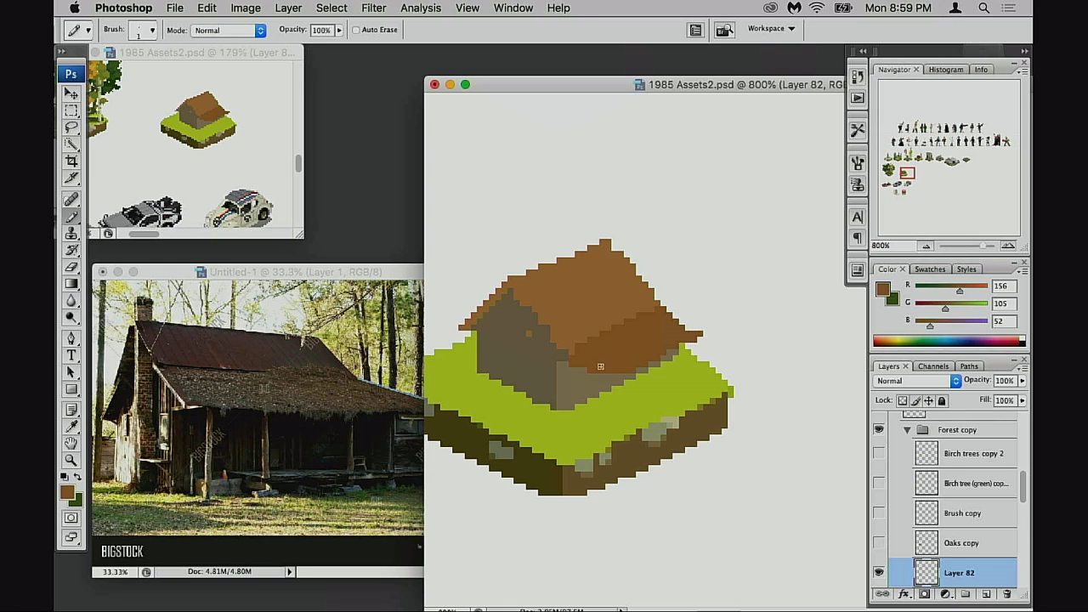
pyautogui.moveTo(614, 375); pyautogui.dragTo(629, 377)
pyautogui.moveTo(620, 384)
pyautogui.mouseDown()
pyautogui.moveTo(695, 334)
pyautogui.moveTo(700, 346)
pyautogui.moveTo(635, 371)
pyautogui.mouseUp()
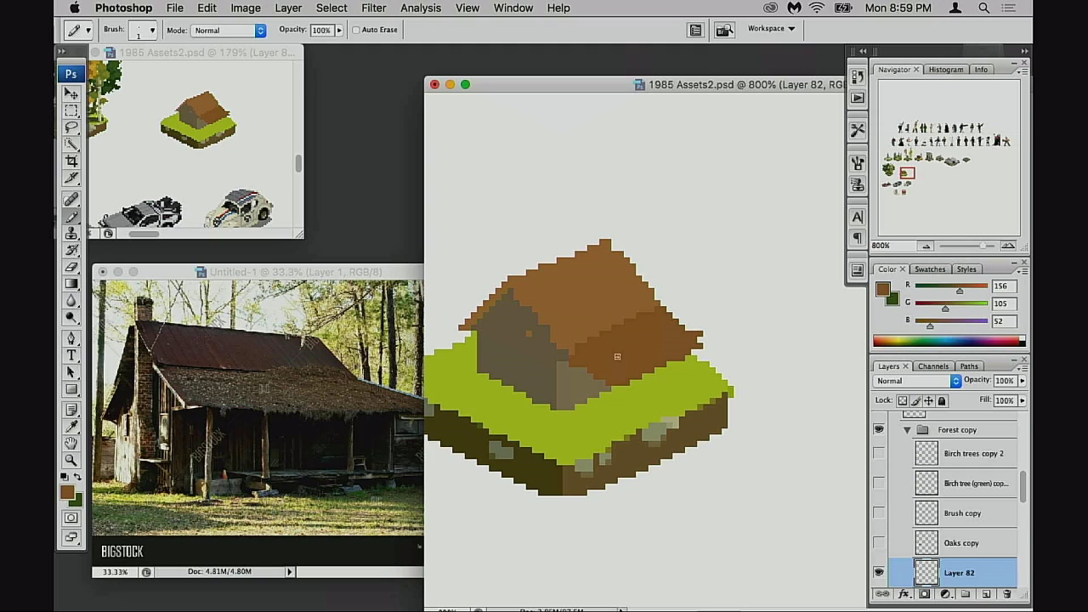
# - Move the boundary between the main roof and the darker porch roof lower, redrawing it as an even diagonal in the sampled browns
pyautogui.keyDown('alt'); pyautogui.click(613, 306); pyautogui.keyUp('alt')
pyautogui.moveTo(648, 312)
pyautogui.mouseDown()
pyautogui.moveTo(582, 346)
pyautogui.moveTo(648, 317)
pyautogui.mouseUp()
pyautogui.moveTo(649, 317)
pyautogui.mouseDown()
pyautogui.moveTo(583, 353)
pyautogui.moveTo(662, 311)
pyautogui.moveTo(618, 333)
pyautogui.moveTo(661, 322)
pyautogui.moveTo(612, 340)
pyautogui.moveTo(664, 323)
pyautogui.moveTo(579, 357)
pyautogui.mouseUp()
pyautogui.press('super+z')
pyautogui.keyDown('alt'); pyautogui.click(629, 354); pyautogui.keyUp('alt')
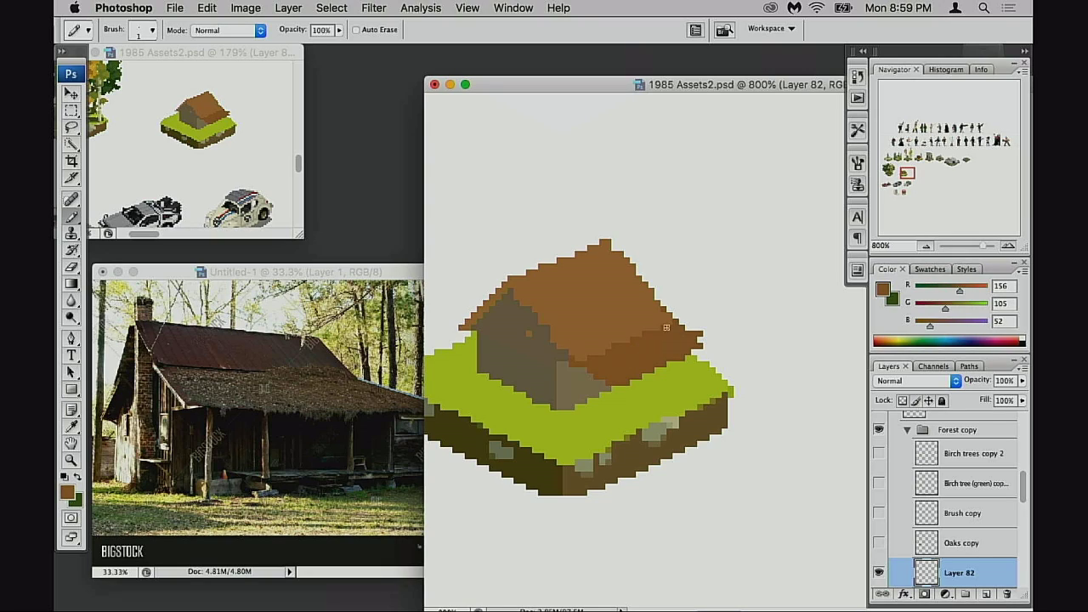
pyautogui.moveTo(666, 328); pyautogui.dragTo(613, 353)
# - Touch up the side wall beside the porch roof in RGB 150, 134, 104 and smooth the roof's stepped edge along the gable
pyautogui.keyDown('alt'); pyautogui.click(589, 373); pyautogui.keyUp('alt')
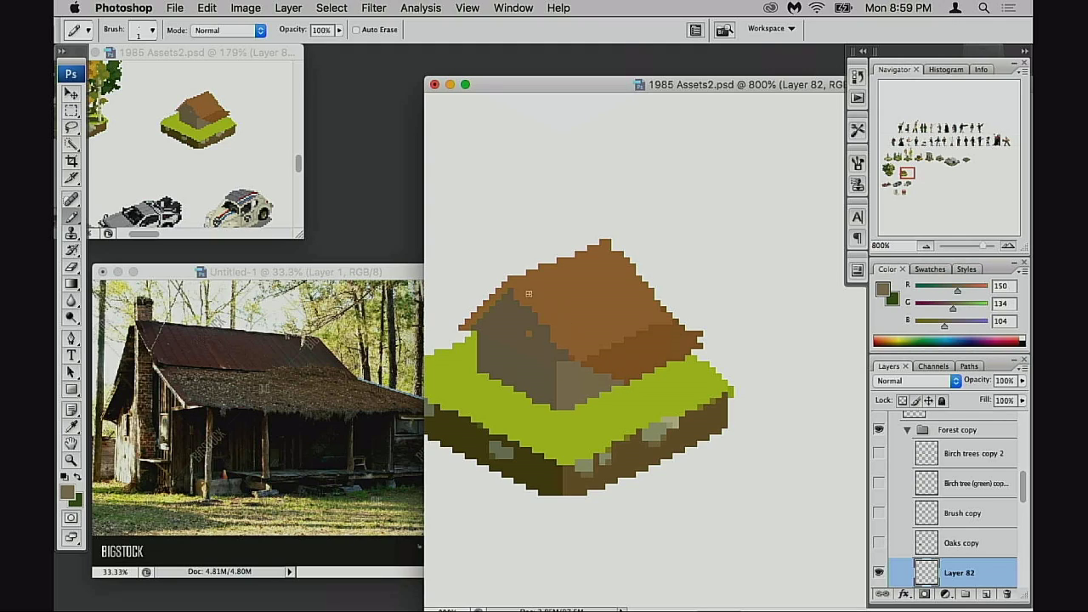
pyautogui.keyDown('alt'); pyautogui.click(568, 311); pyautogui.keyUp('alt')
pyautogui.keyDown('super'); pyautogui.click(541, 334); pyautogui.keyUp('super')
pyautogui.keyDown('super'); pyautogui.click(614, 325); pyautogui.keyUp('super')
pyautogui.moveTo(546, 325); pyautogui.dragTo(163, 224)
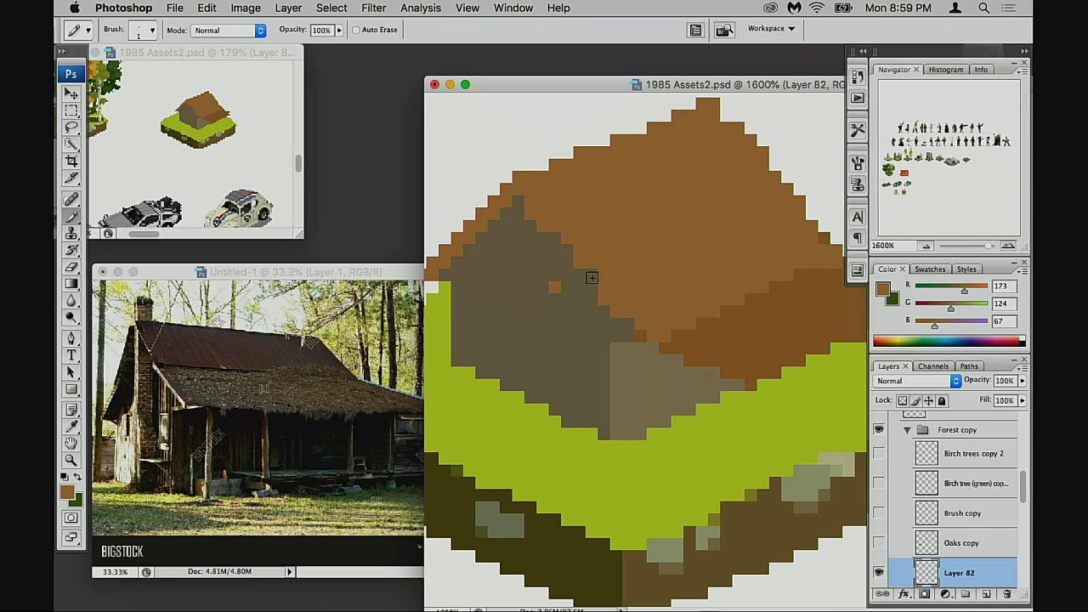
pyautogui.click(557, 239)
pyautogui.click(571, 256)
pyautogui.click(594, 278)
pyautogui.keyDown('alt'); pyautogui.click(623, 330); pyautogui.keyUp('alt')
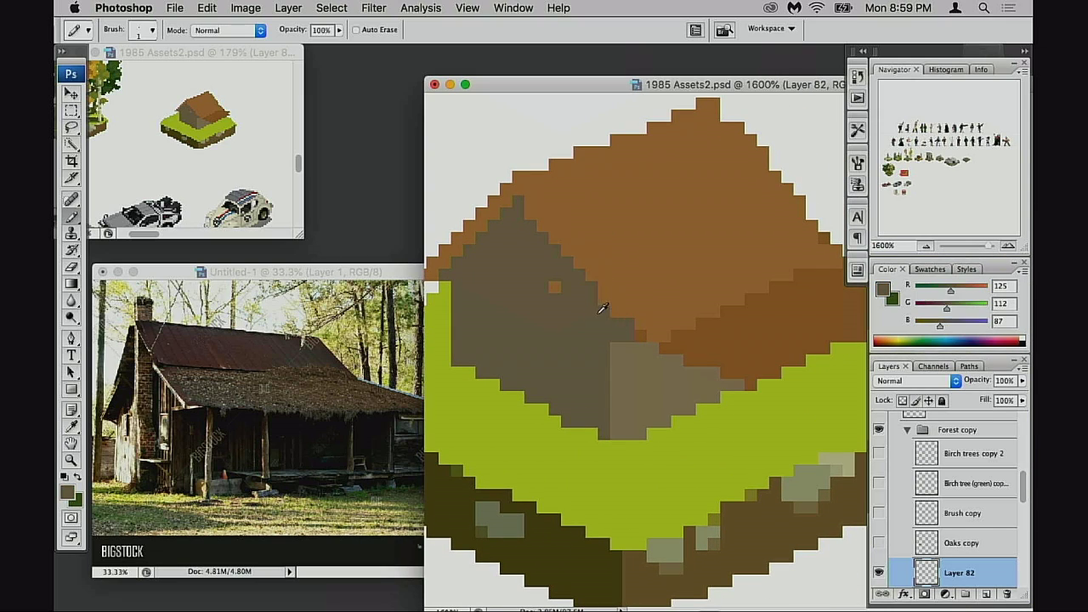
pyautogui.hscroll(-2, 603, 340)
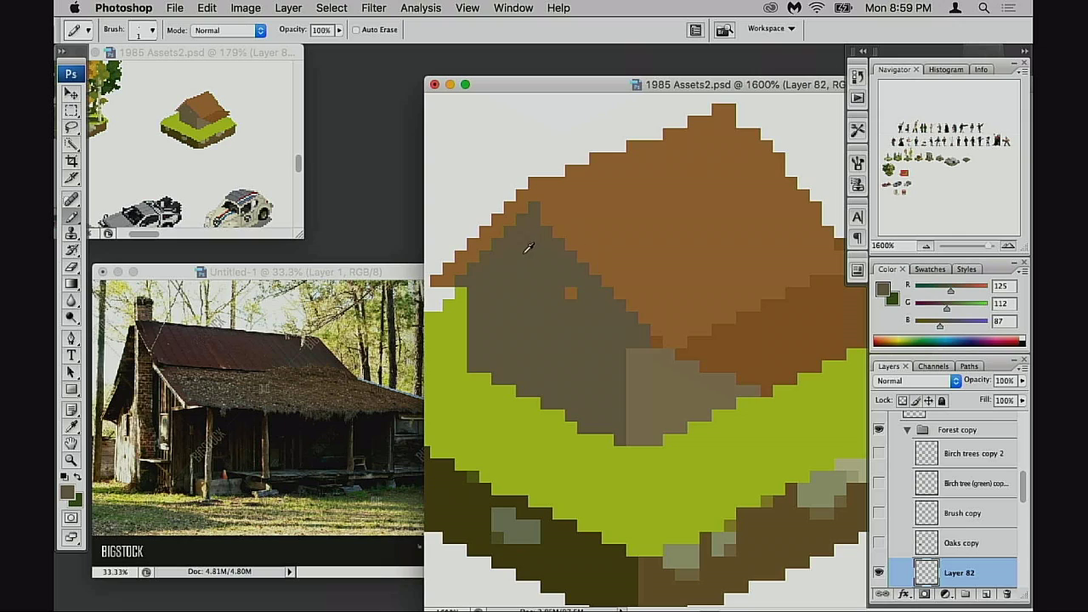
# - Shade the underside of the gable's far eave in RGB 156, 105, 52 and cover the stray brown pixel on the gable wall
pyautogui.keyDown('alt'); pyautogui.click(741, 352); pyautogui.keyUp('alt')
pyautogui.moveTo(528, 210)
pyautogui.mouseDown()
pyautogui.moveTo(503, 221)
pyautogui.moveTo(472, 263)
pyautogui.mouseUp()
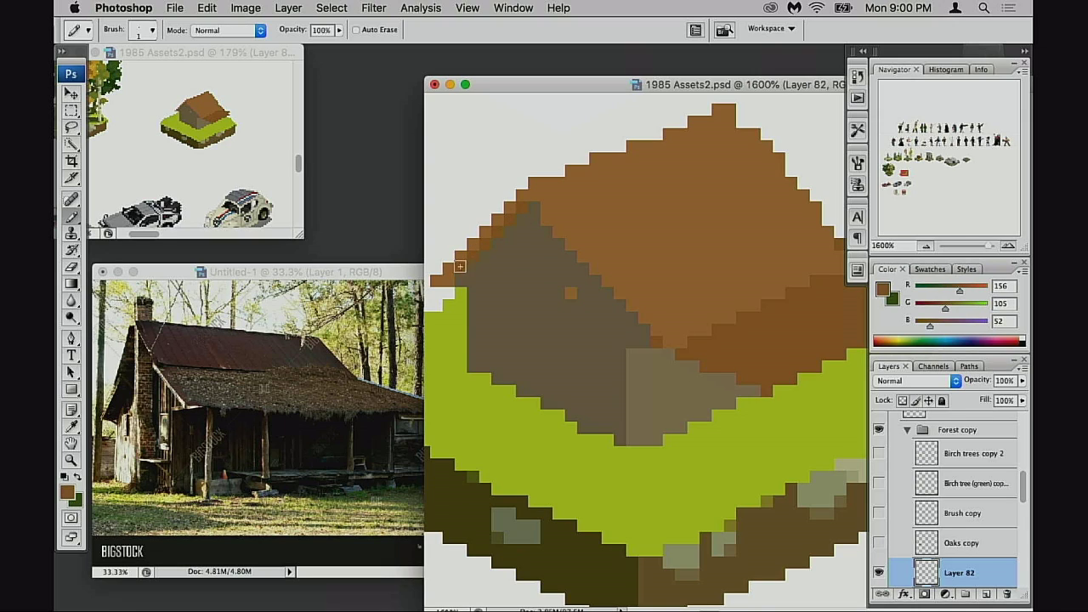
pyautogui.hscroll(3, 556, 335)
pyautogui.hscroll(-5, 582, 286)
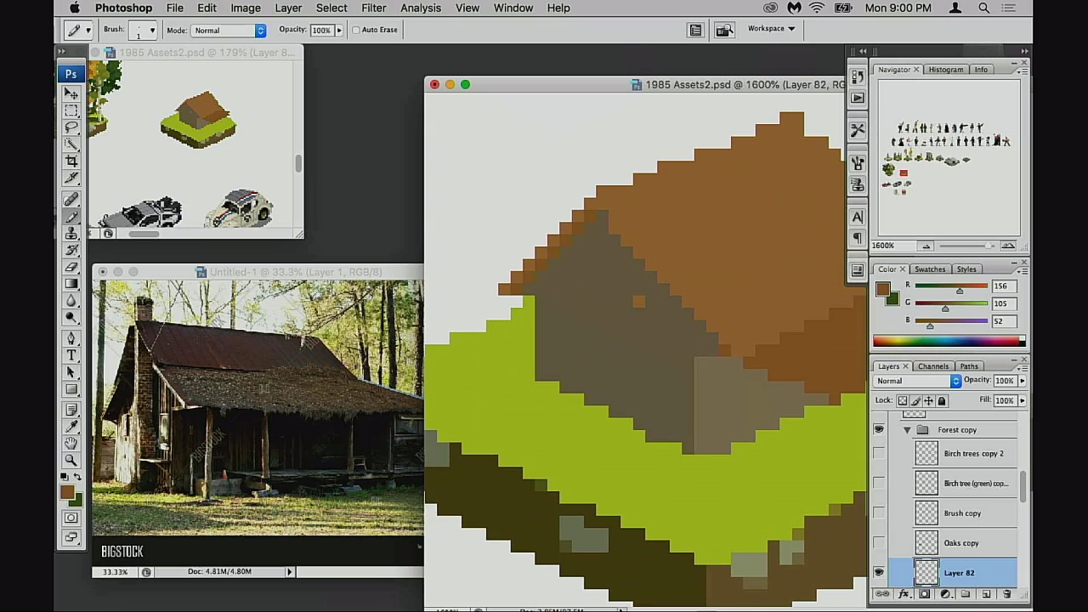
pyautogui.keyDown('alt'); pyautogui.click(647, 283); pyautogui.keyUp('alt')
pyautogui.click(637, 304)
# - Extend the lighter side wall up to the roof edge and widen the gable wall by one pixel column in RGB 125, 112, 87
pyautogui.moveTo(668, 350)
pyautogui.mouseDown()
pyautogui.moveTo(531, 295)
pyautogui.moveTo(567, 279)
pyautogui.moveTo(581, 298)
pyautogui.mouseUp()
pyautogui.keyDown('alt'); pyautogui.click(586, 311); pyautogui.keyUp('alt')
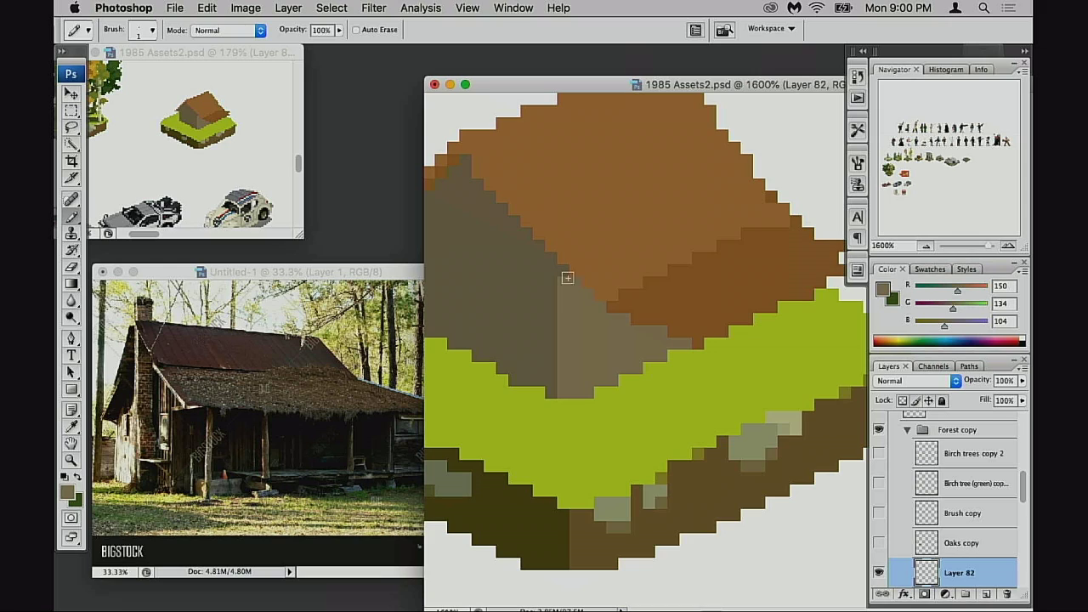
pyautogui.click(565, 272)
pyautogui.moveTo(570, 350); pyautogui.dragTo(634, 348)
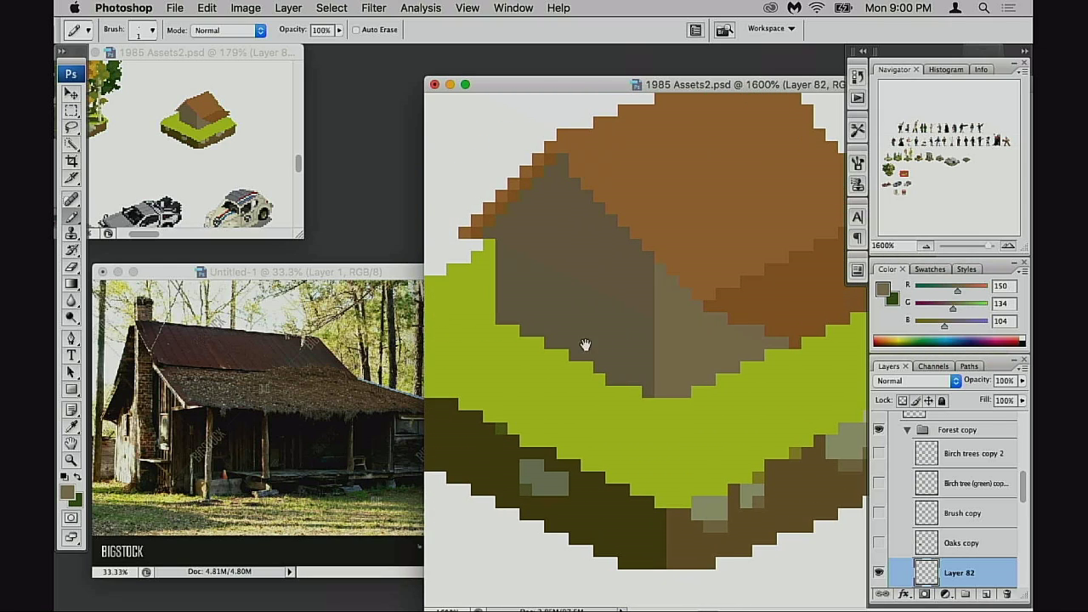
pyautogui.keyDown('alt'); pyautogui.click(630, 275); pyautogui.keyUp('alt')
pyautogui.moveTo(630, 274); pyautogui.dragTo(627, 382)
pyautogui.hscroll(-1, 613, 340)
pyautogui.hscroll(-1, 613, 340)
pyautogui.scroll(-1, 612, 340)
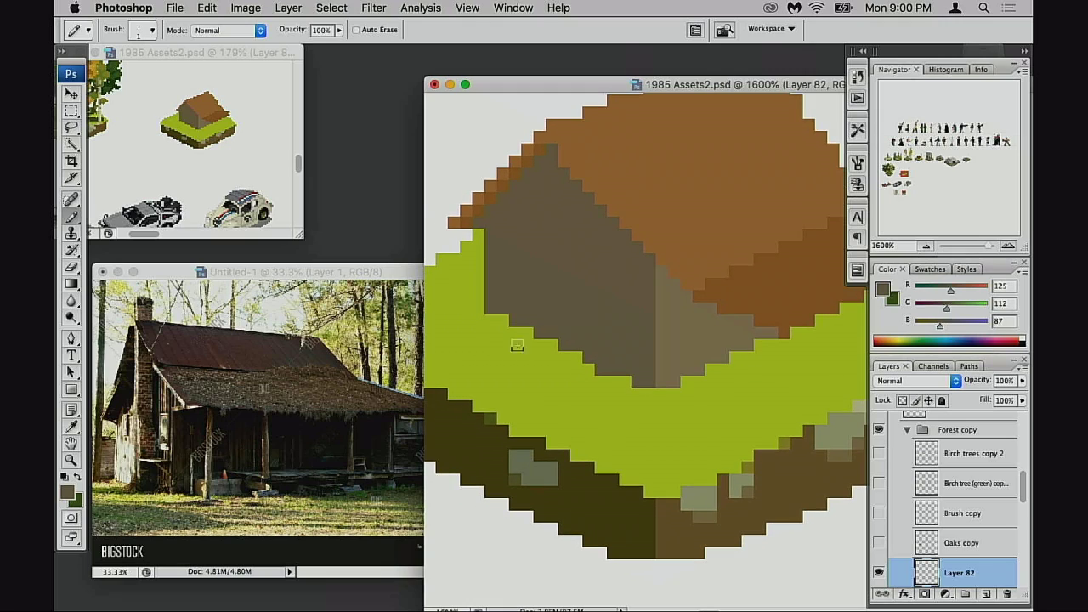
# - Erase the gable wall's lower edge into a steeper stepped diagonal toward the front corner and remove the stray wall pixel
pyautogui.press('e')
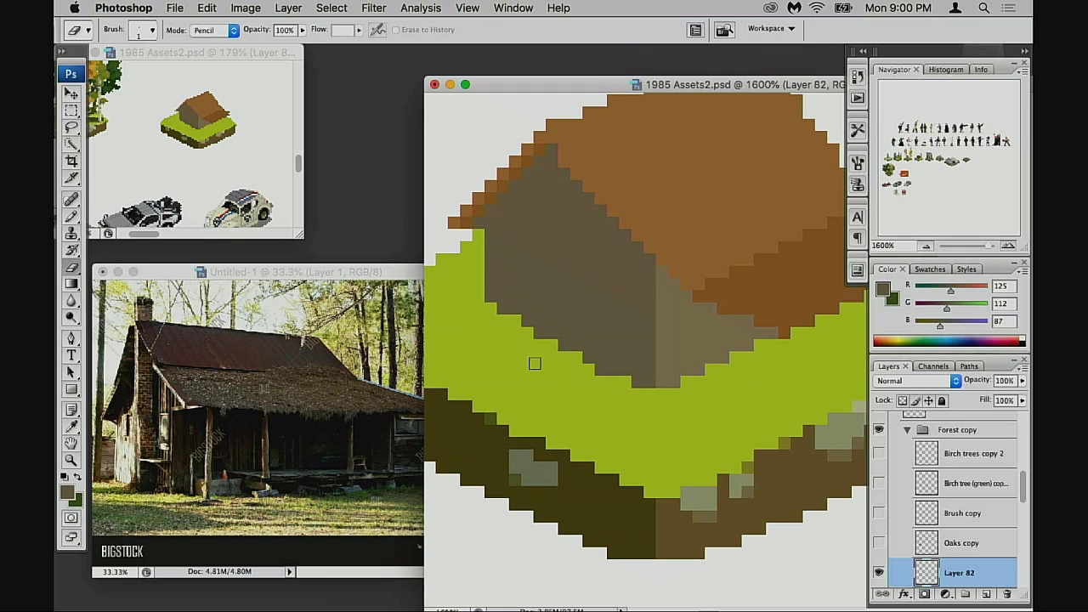
pyautogui.click(507, 322)
pyautogui.moveTo(507, 322)
pyautogui.mouseDown()
pyautogui.moveTo(537, 348)
pyautogui.moveTo(556, 354)
pyautogui.moveTo(550, 338)
pyautogui.moveTo(559, 341)
pyautogui.moveTo(585, 376)
pyautogui.moveTo(627, 365)
pyautogui.mouseUp()
pyautogui.press('space')
pyautogui.moveTo(510, 286); pyautogui.dragTo(659, 379)
pyautogui.press('super+z')
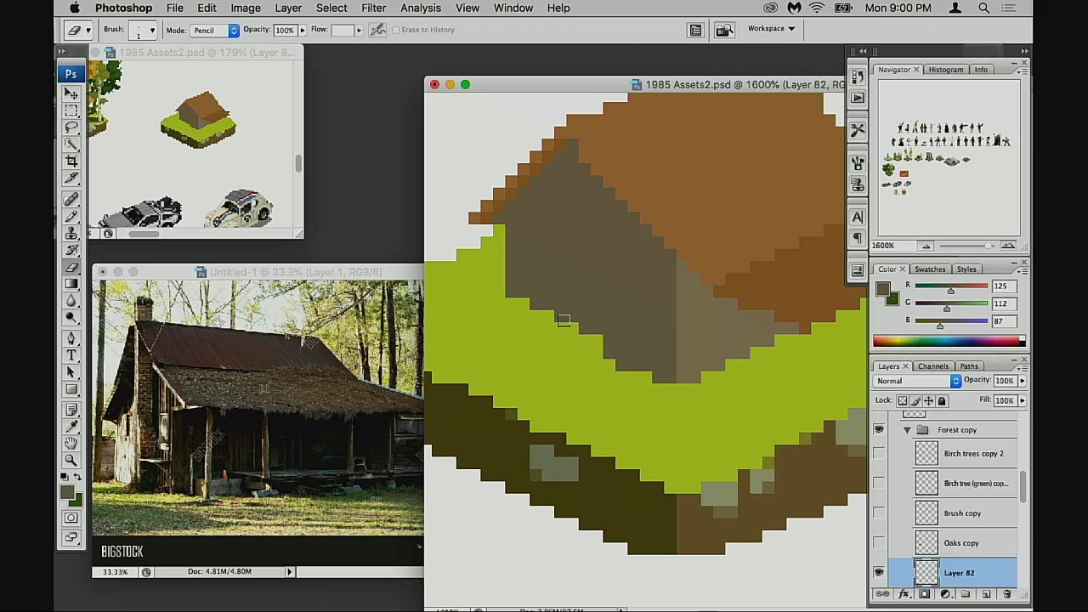
pyautogui.moveTo(512, 291); pyautogui.dragTo(652, 375)
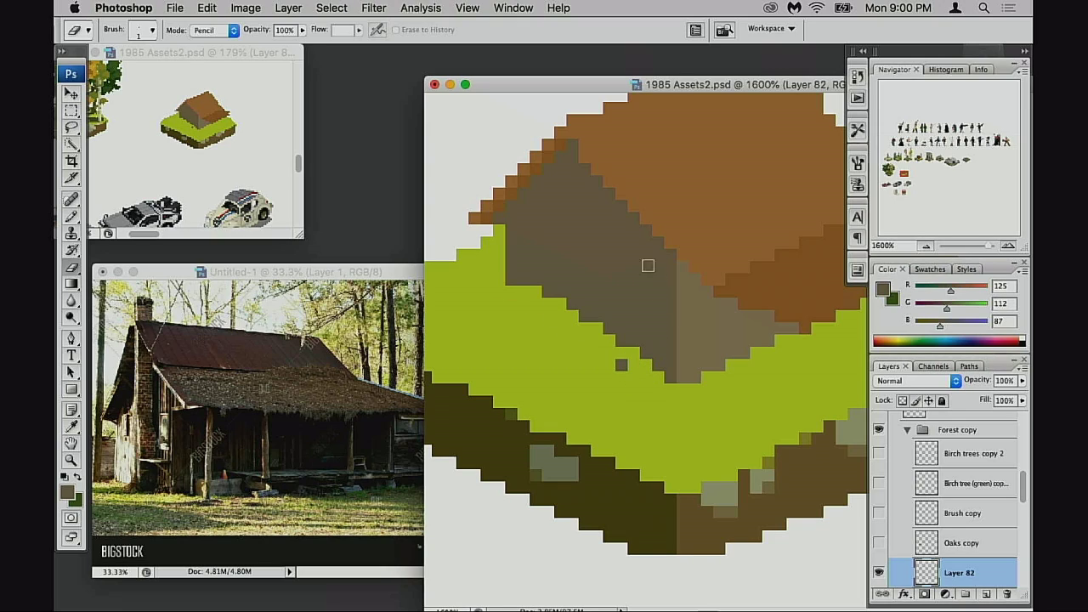
pyautogui.click(622, 366)
# - Extend the porch roof's lower edge near its outer corner in the sampled brown RGB 156, 105, 52
pyautogui.moveTo(659, 374)
pyautogui.mouseDown()
pyautogui.moveTo(576, 382)
pyautogui.moveTo(576, 369)
pyautogui.moveTo(542, 366)
pyautogui.mouseUp()
pyautogui.press('b')
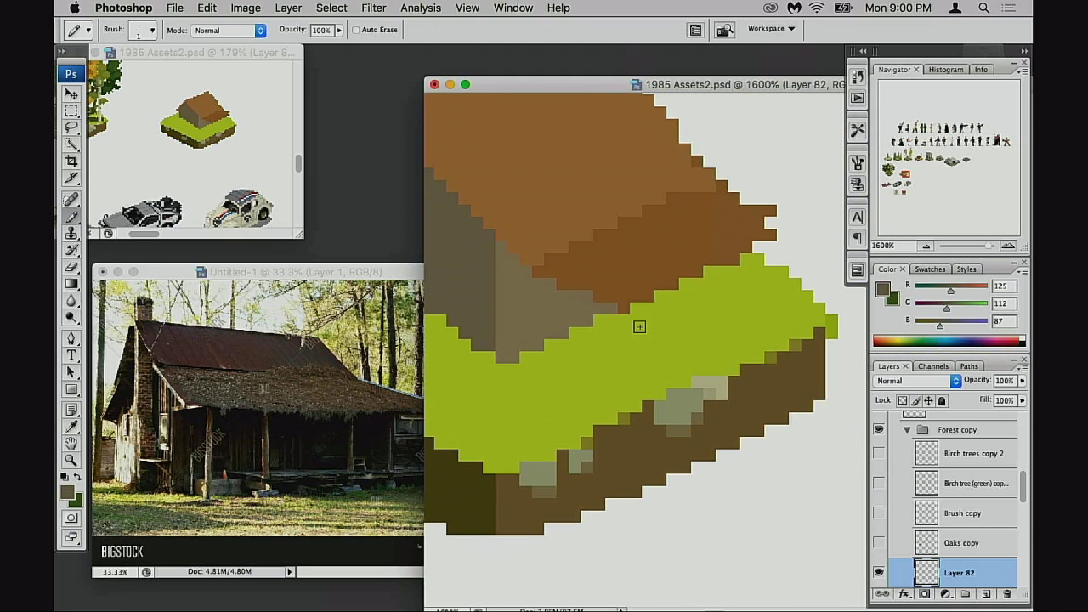
pyautogui.keyDown('alt'); pyautogui.click(679, 265); pyautogui.keyUp('alt')
pyautogui.moveTo(746, 260)
pyautogui.mouseDown()
pyautogui.moveTo(626, 301)
pyautogui.moveTo(737, 261)
pyautogui.mouseUp()
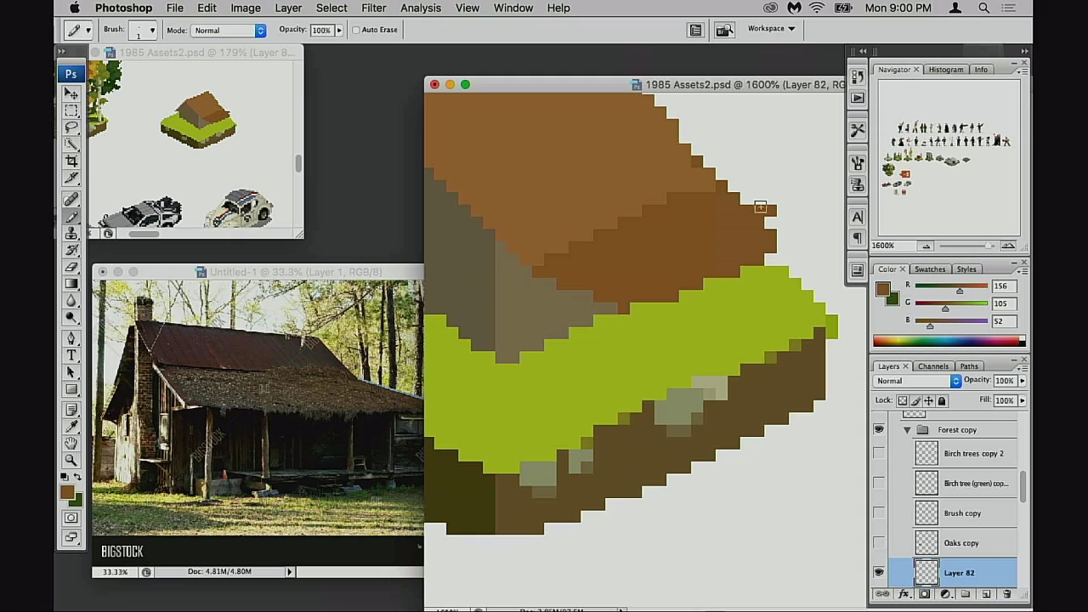
# - Fill in the steps along the main roof's far sloping edge in the sampled brown RGB 173, 124, 67
pyautogui.keyDown('alt'); pyautogui.click(679, 170); pyautogui.keyUp('alt')
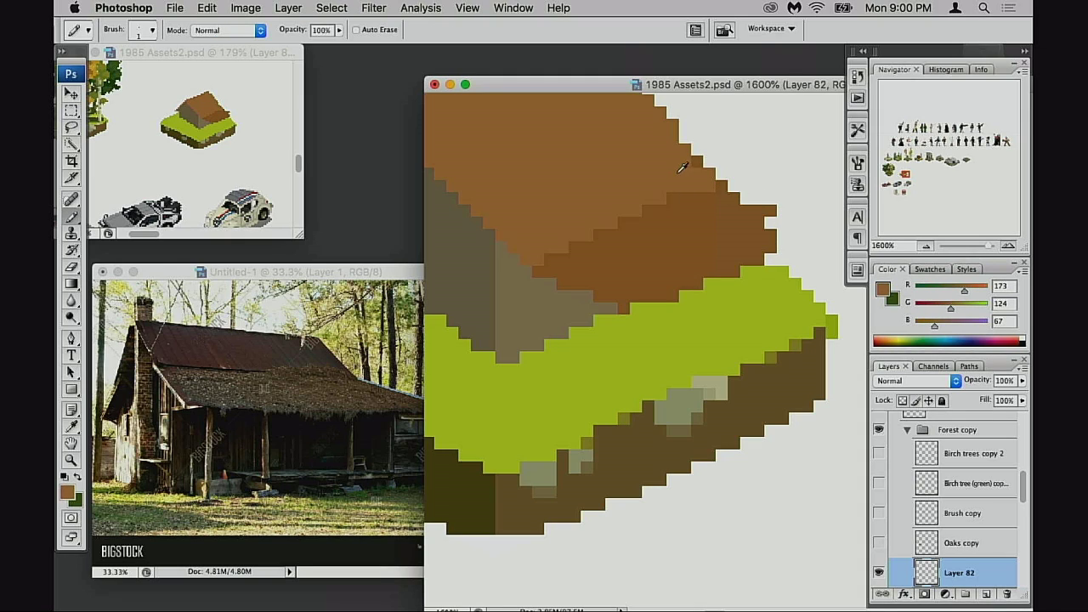
pyautogui.scroll(5, 688, 184)
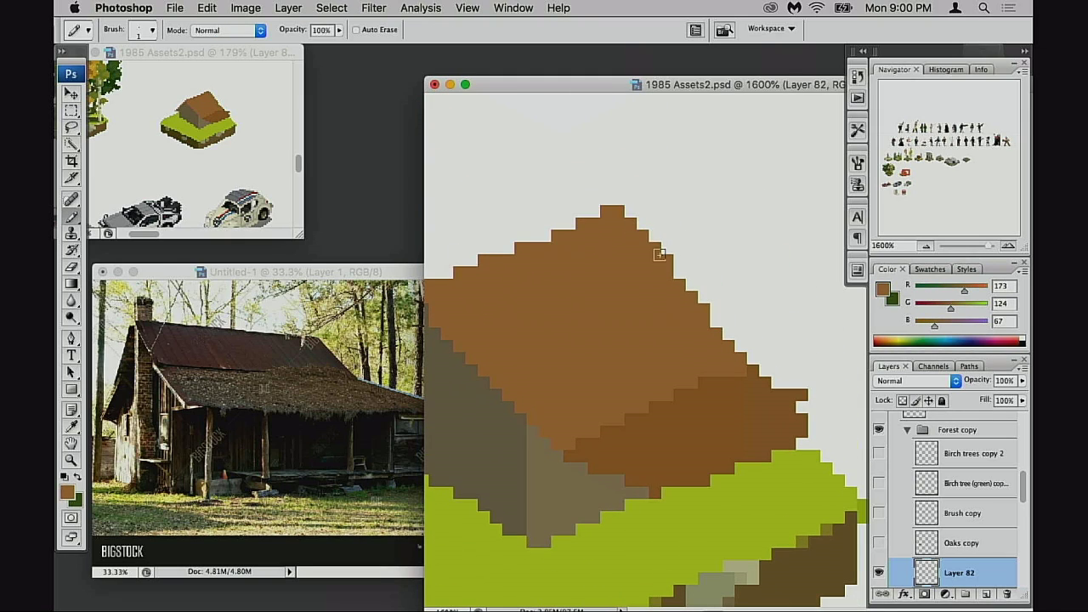
pyautogui.click(681, 284)
pyautogui.click(690, 286)
pyautogui.click(703, 299)
pyautogui.click(714, 323)
pyautogui.click(726, 335)
pyautogui.click(715, 308)
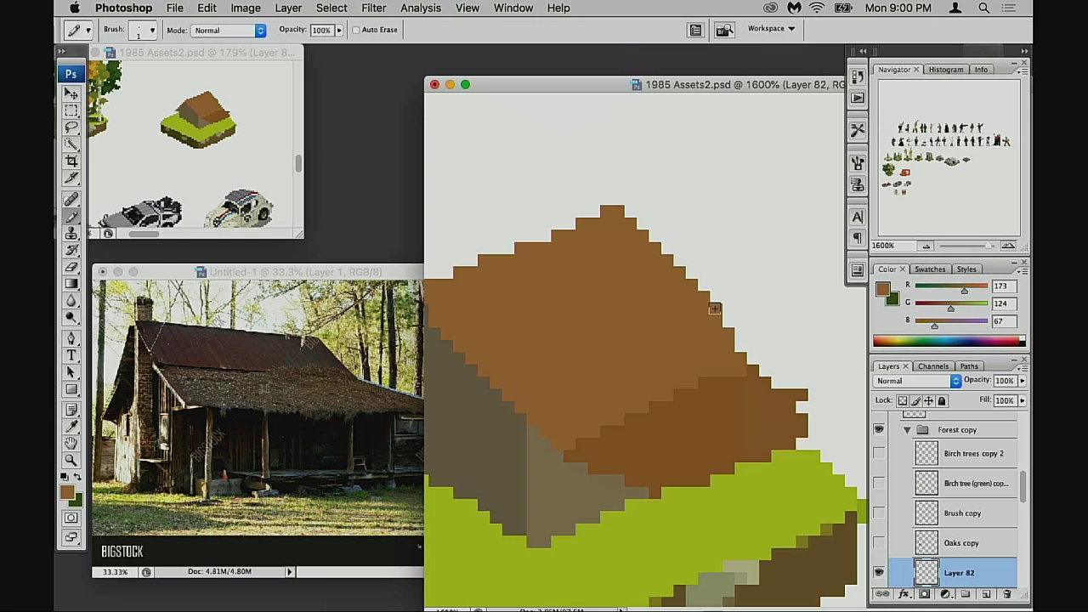
pyautogui.click(753, 369)
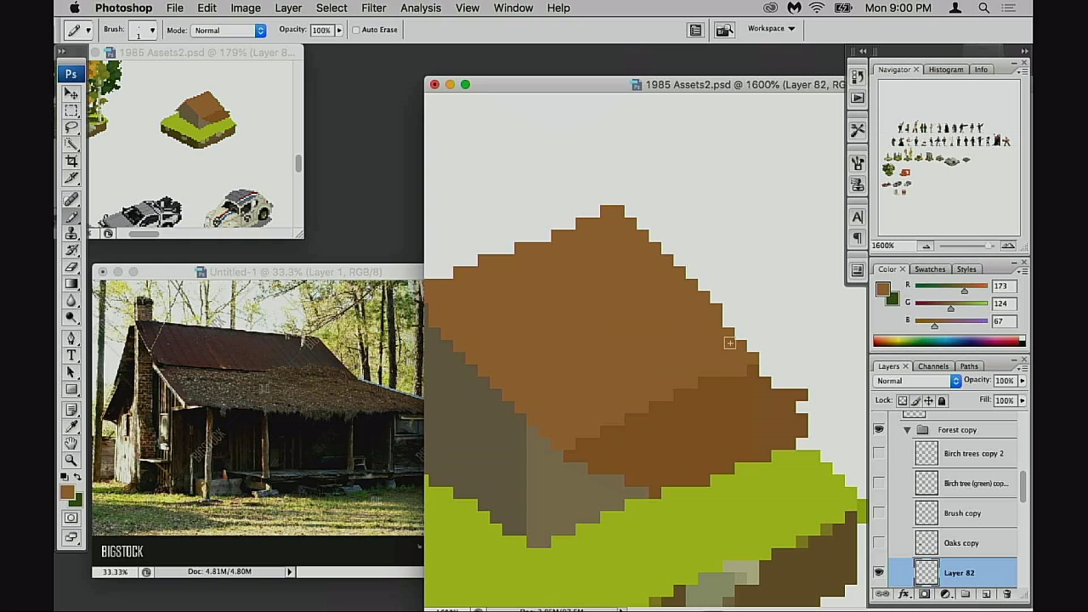
# - Examine the shack's roof, gable wall and side wall and how they sit on the grass tile
pyautogui.moveTo(709, 370); pyautogui.dragTo(741, 378)
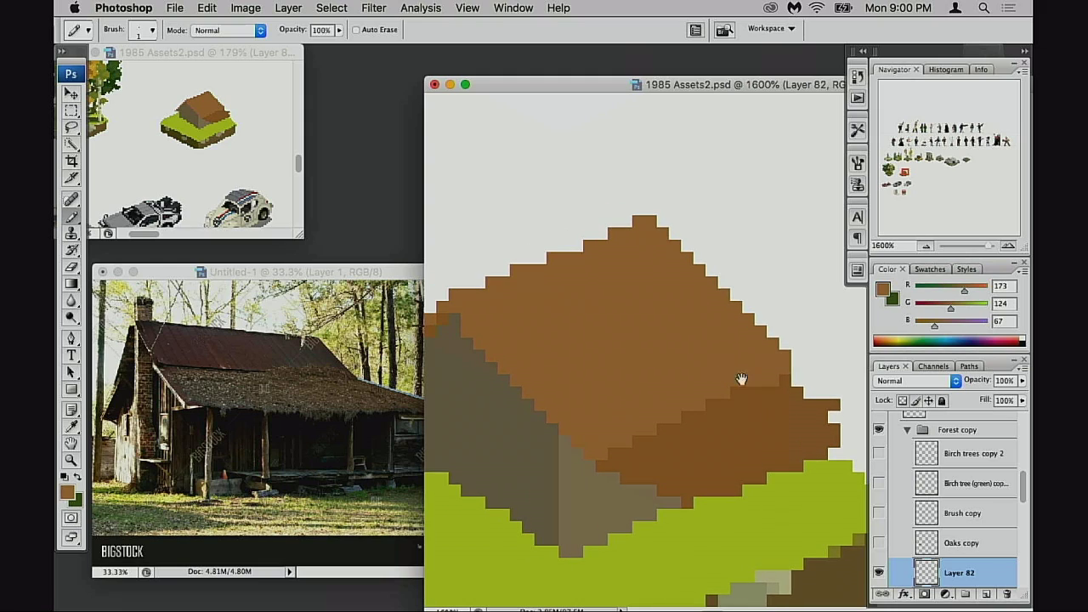
pyautogui.moveTo(620, 308); pyautogui.dragTo(641, 309)
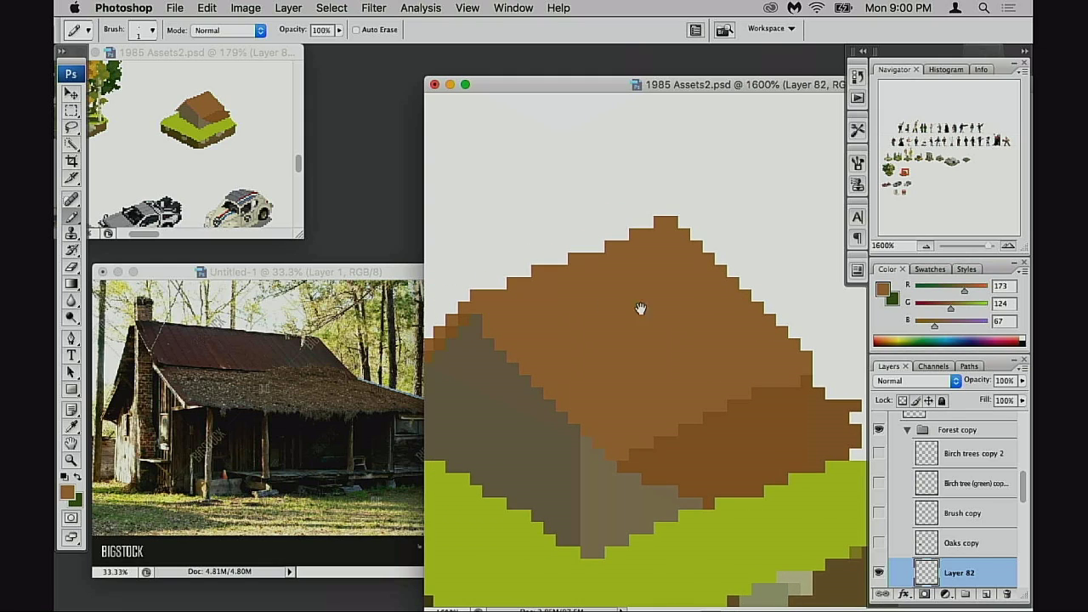
pyautogui.hscroll(-5, 510, 311)
pyautogui.scroll(-3, 510, 311)
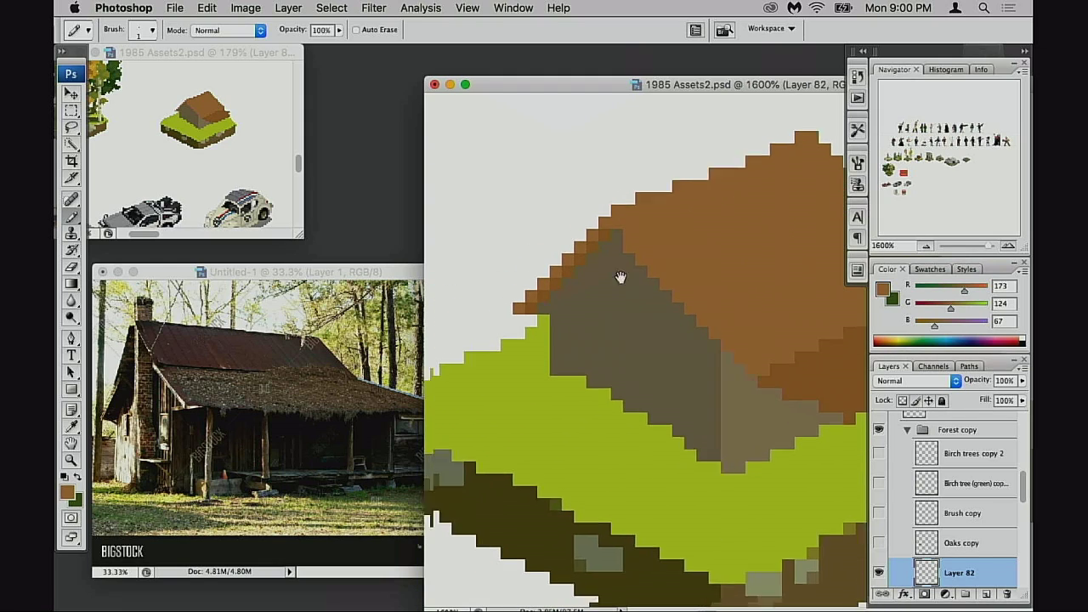
pyautogui.hscroll(3, 518, 331)
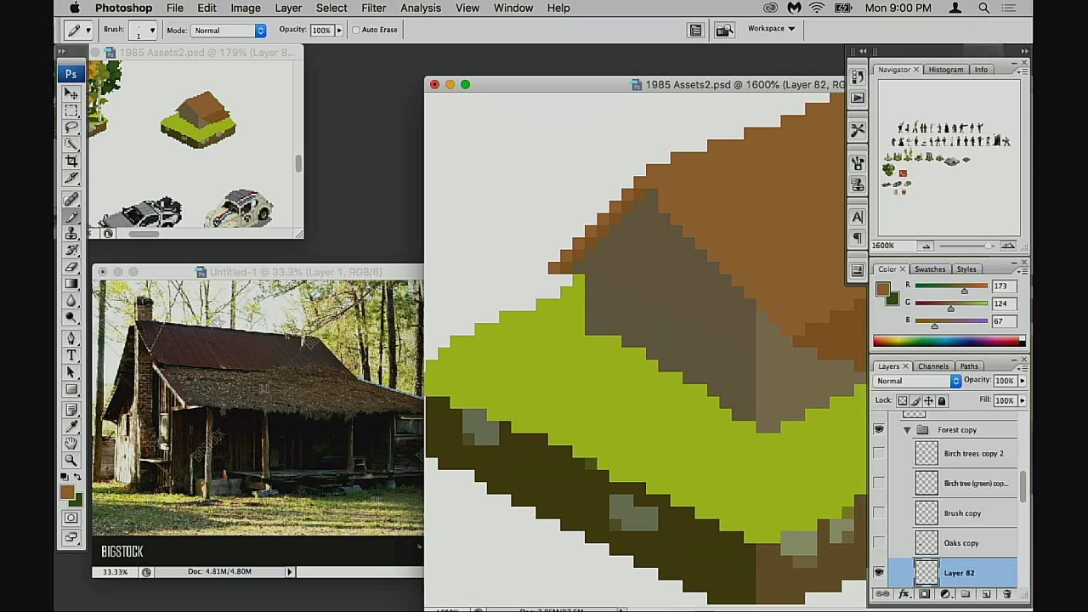
pyautogui.hscroll(10, 514, 295)
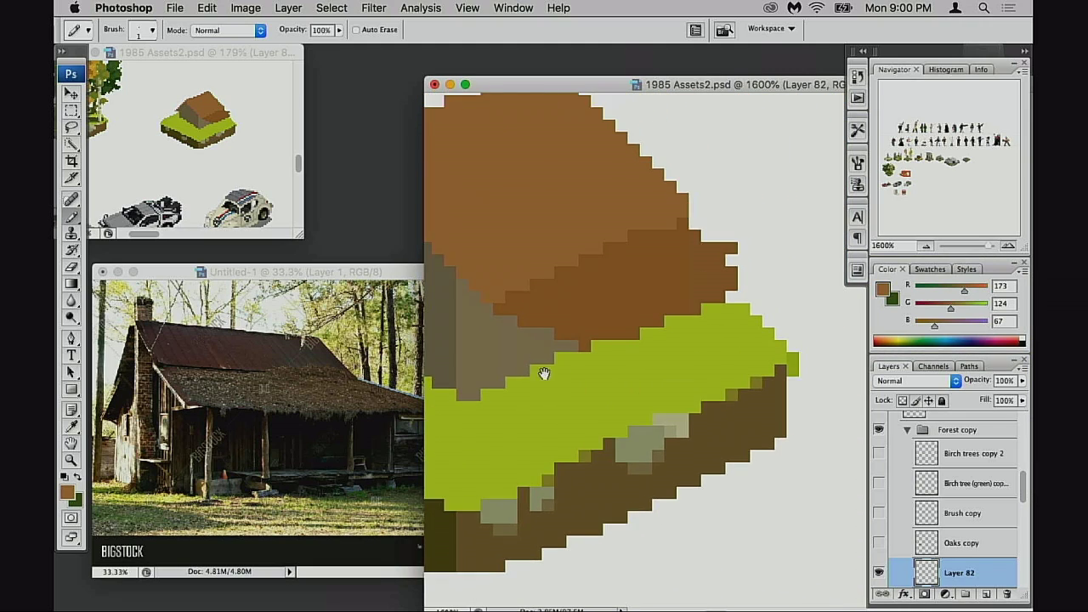
pyautogui.scroll(-2, 583, 461)
pyautogui.hscroll(-2, 583, 461)
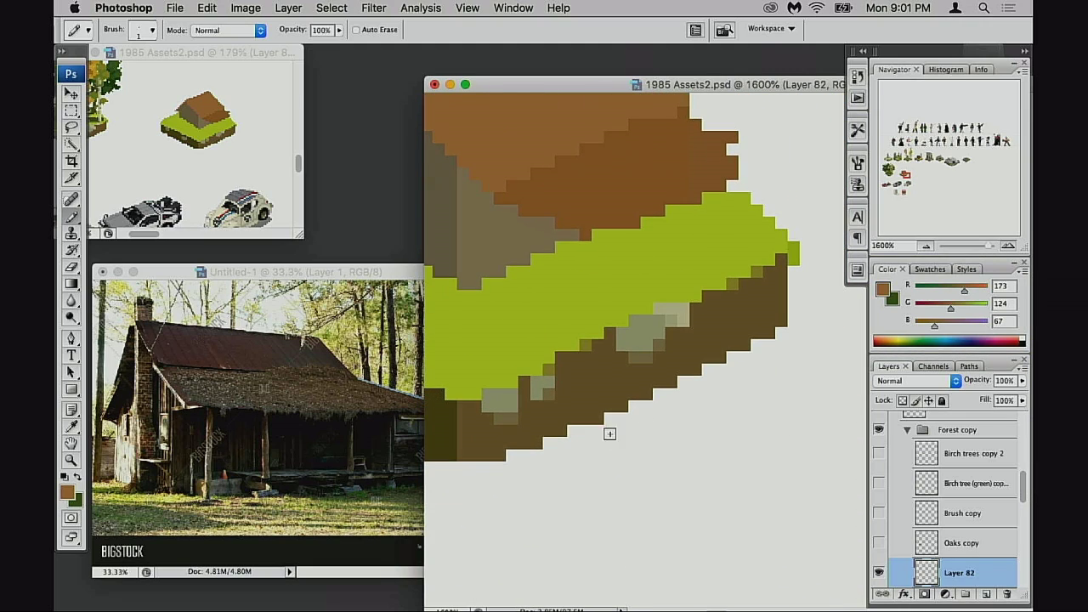
# - Try to even out the soil block's lower edge with pixels in RGB 126, 102, 58, and undo them
pyautogui.keyDown('alt'); pyautogui.click(601, 416); pyautogui.keyUp('alt')
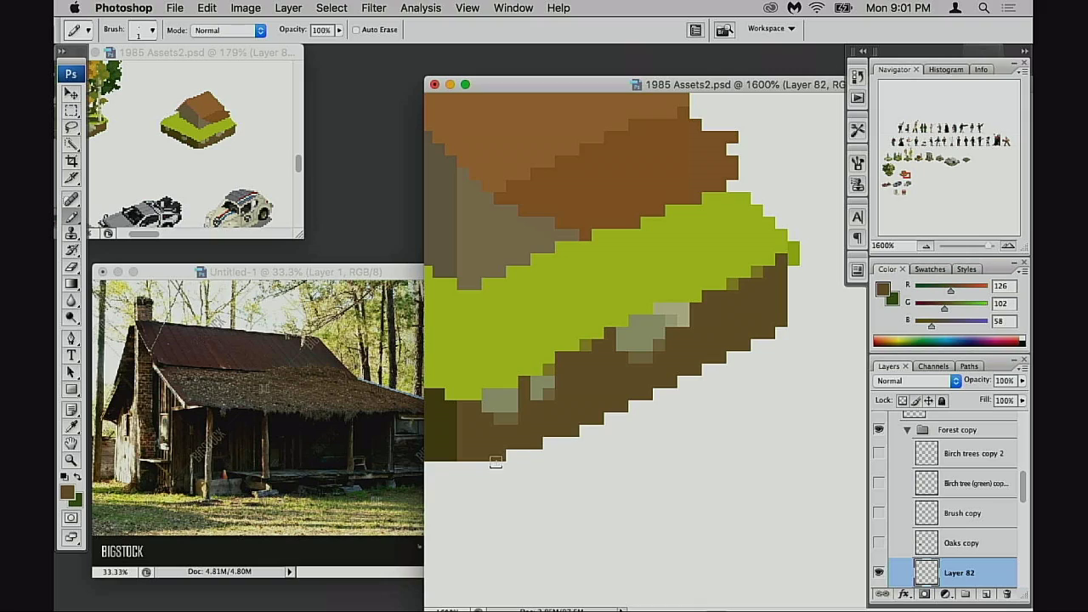
pyautogui.click(550, 440)
pyautogui.hscroll(2, 504, 469)
pyautogui.scroll(1, 503, 469)
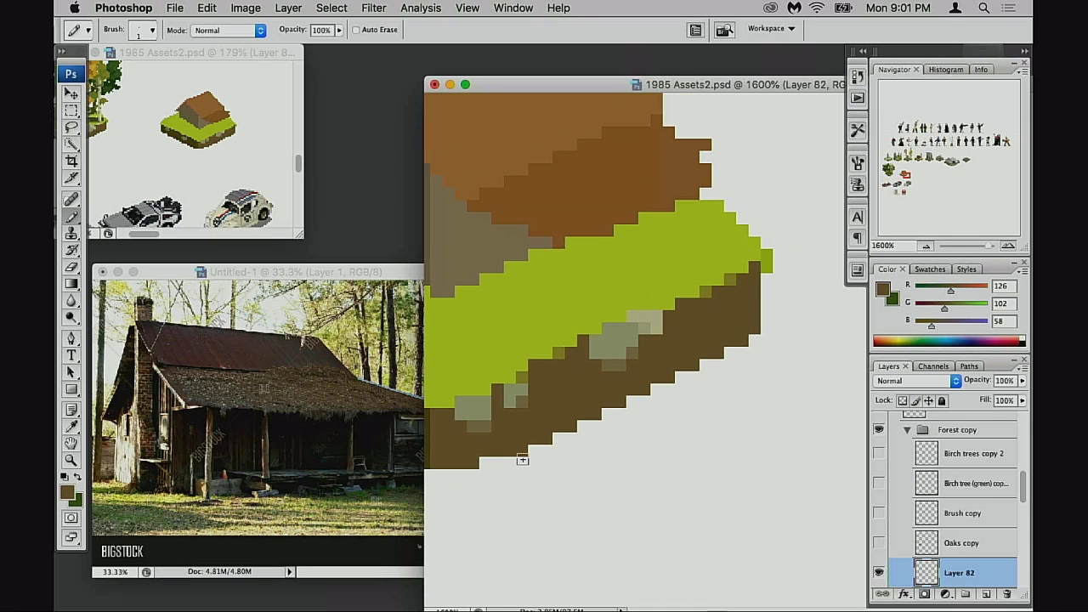
pyautogui.press('alt+super+z')
pyautogui.press('alt+super+z')
# - Inspect both soil edges of the tile and the shack above, toggling Layer 82's visibility to compare
pyautogui.press('w')
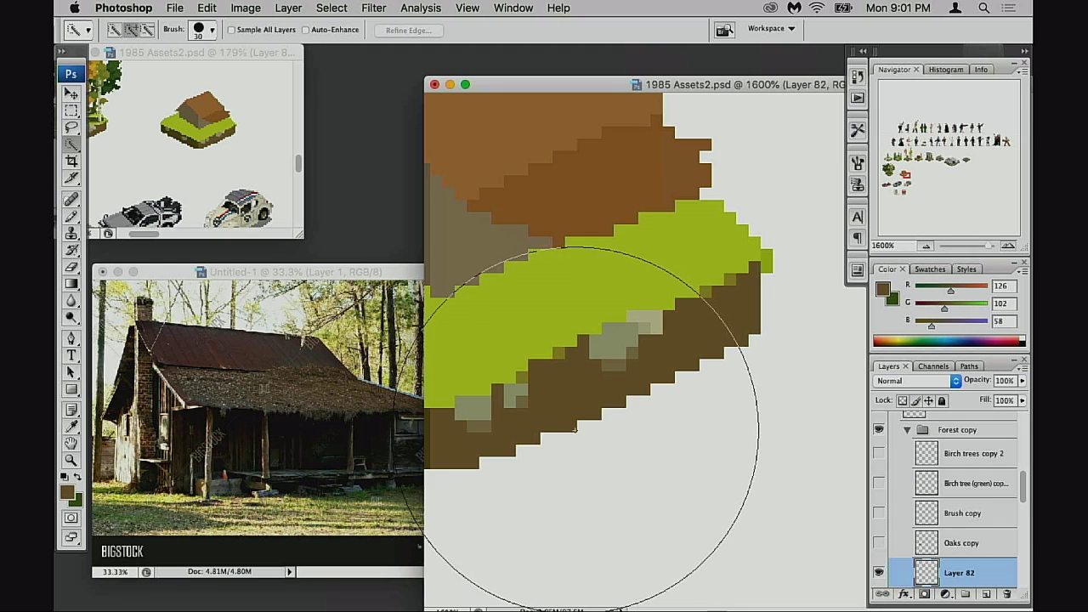
pyautogui.press('e')
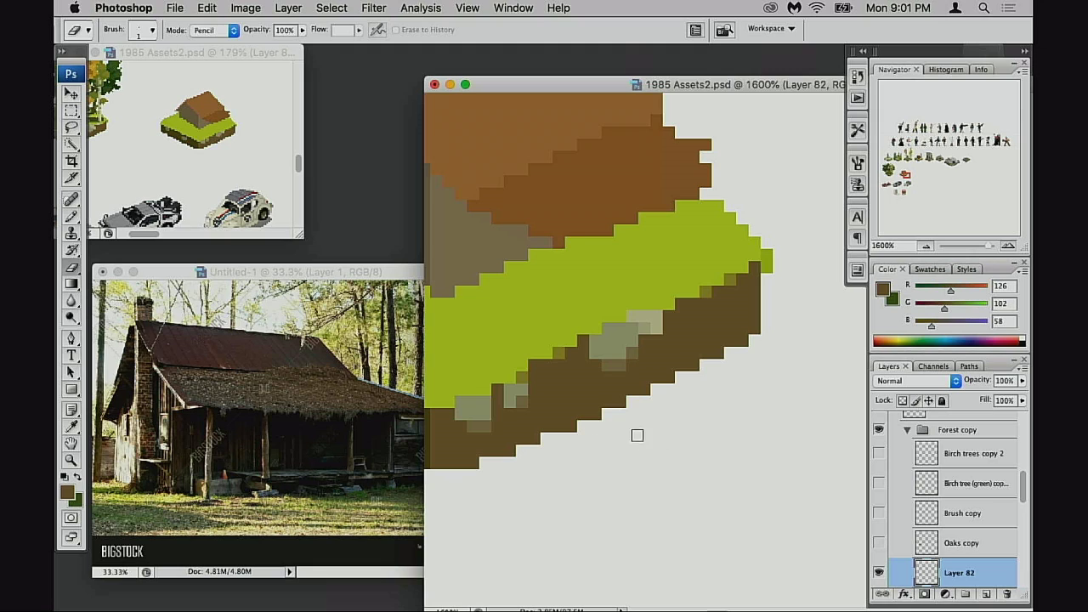
pyautogui.moveTo(638, 435); pyautogui.dragTo(536, 371)
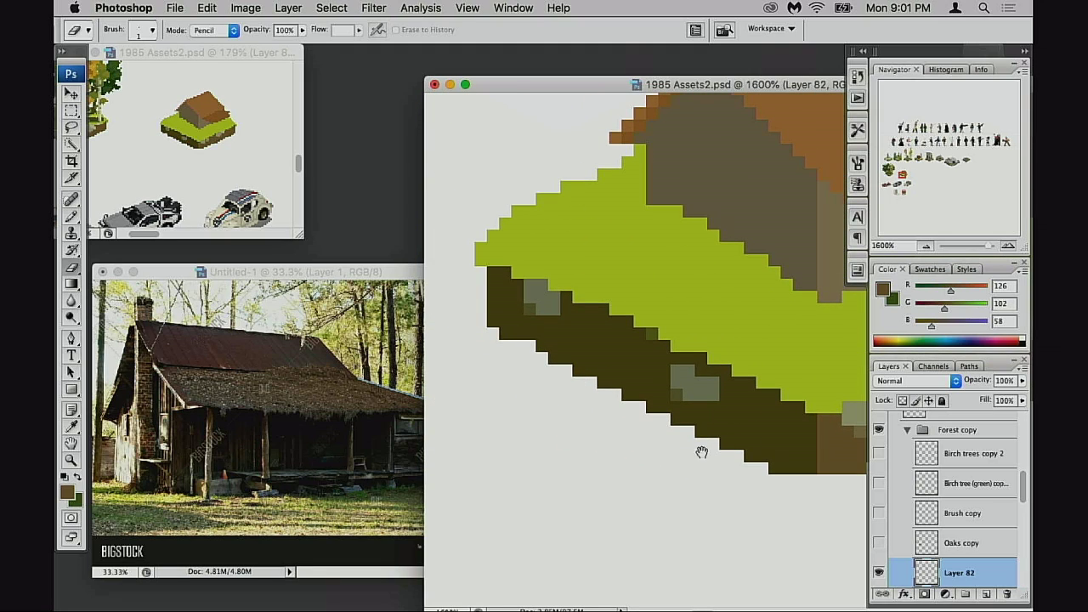
pyautogui.moveTo(701, 453); pyautogui.dragTo(748, 464)
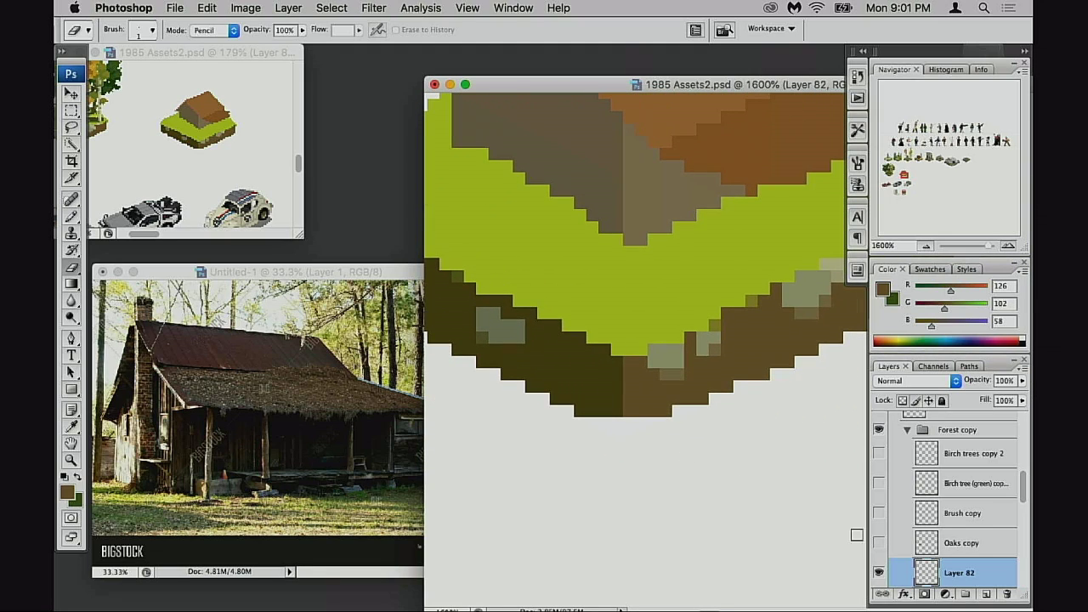
pyautogui.moveTo(700, 383); pyautogui.dragTo(770, 490)
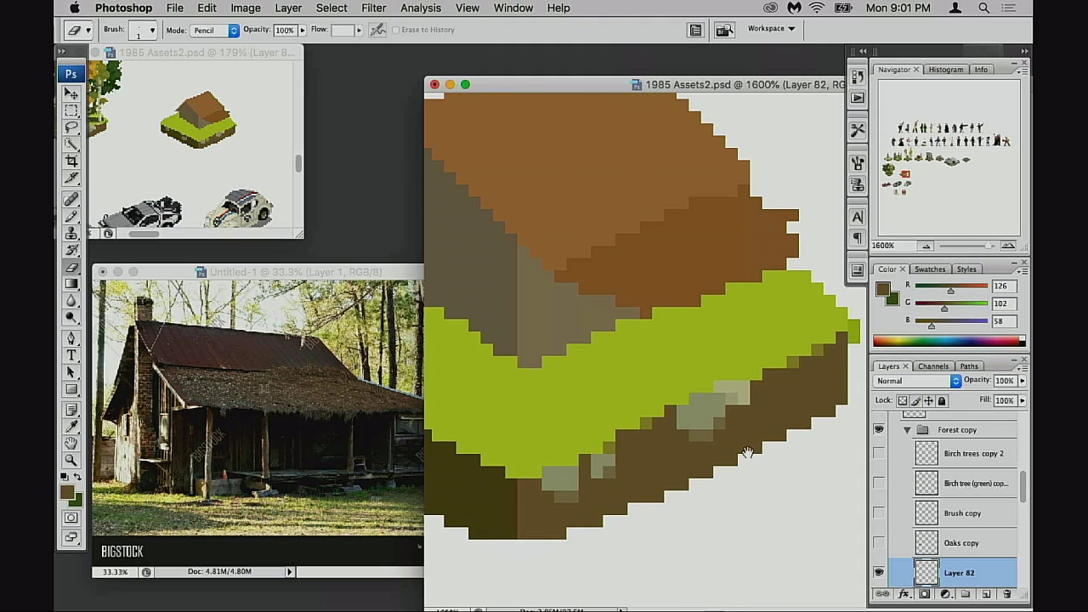
pyautogui.moveTo(669, 325); pyautogui.dragTo(773, 476)
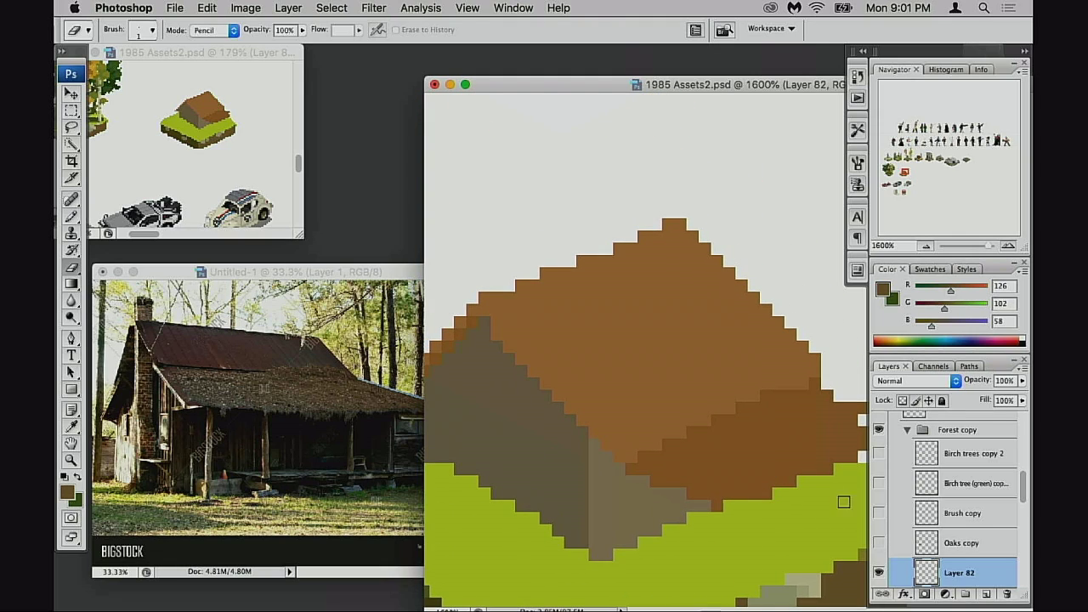
pyautogui.click(881, 572)
pyautogui.click(881, 571)
# - Smooth the steps along the main roof's ridge near the gable peak in the sampled brown RGB 173, 124, 67
pyautogui.press('b')
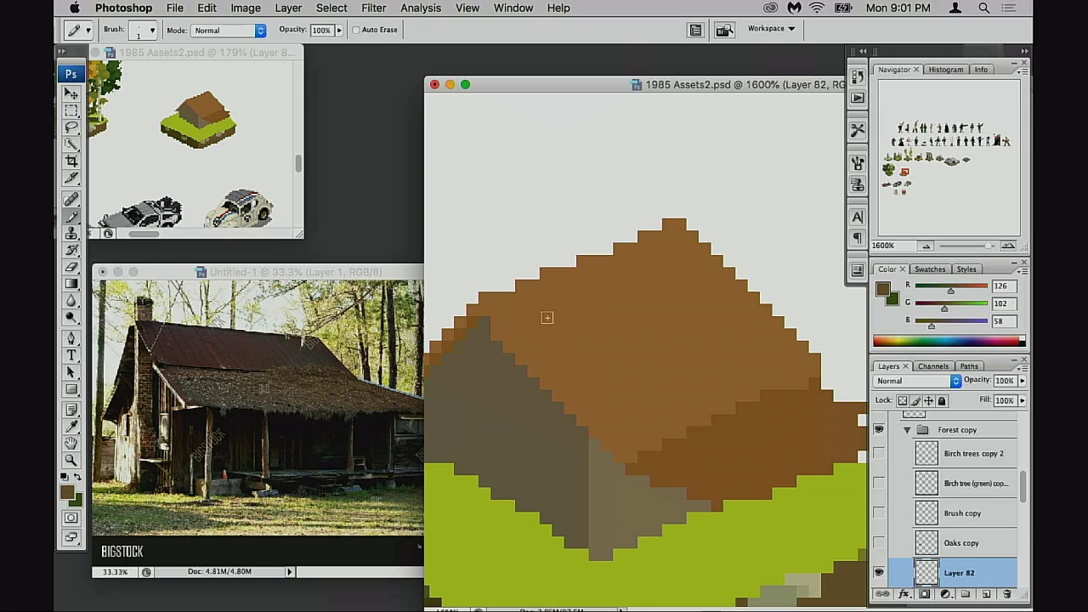
pyautogui.keyDown('alt'); pyautogui.click(523, 302); pyautogui.keyUp('alt')
pyautogui.click(509, 283)
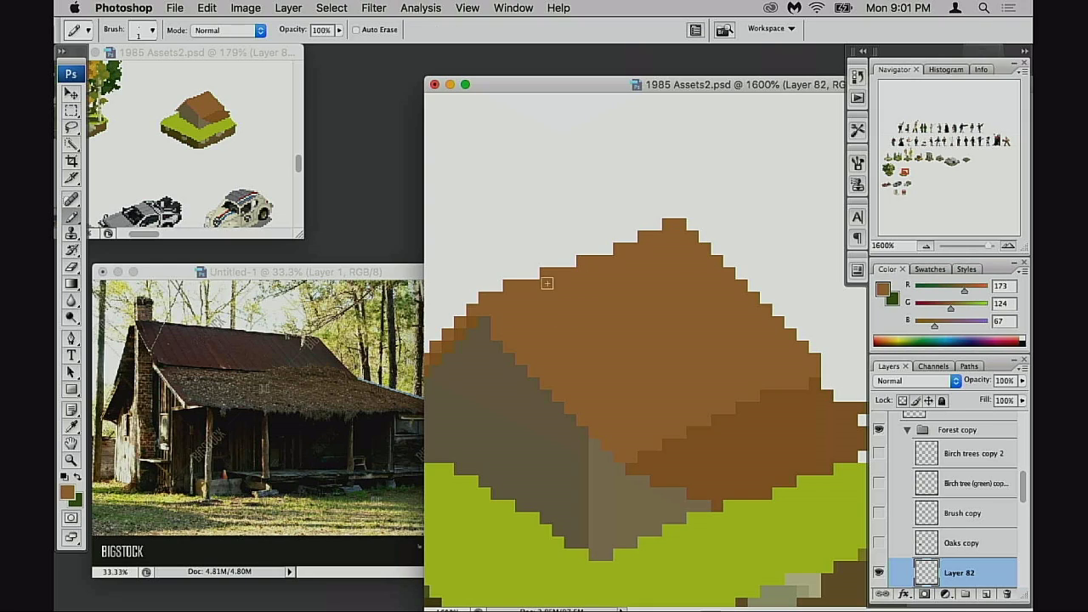
pyautogui.click(532, 272)
pyautogui.click(570, 259)
pyautogui.click(559, 262)
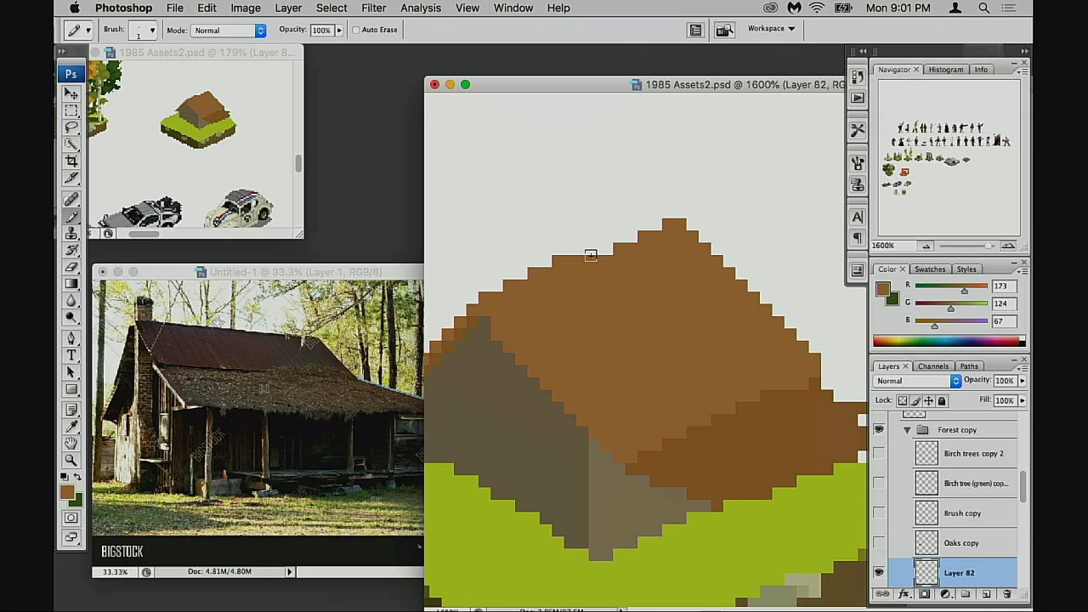
# - Add one more row of roof-brown pixels along the main roof's upper edge, up to the ridge peak
pyautogui.moveTo(594, 251)
pyautogui.mouseDown()
pyautogui.moveTo(625, 252)
pyautogui.moveTo(613, 237)
pyautogui.moveTo(584, 249)
pyautogui.moveTo(641, 239)
pyautogui.moveTo(648, 227)
pyautogui.moveTo(630, 224)
pyautogui.moveTo(672, 220)
pyautogui.moveTo(652, 248)
pyautogui.moveTo(668, 211)
pyautogui.mouseUp()
pyautogui.click(583, 249)
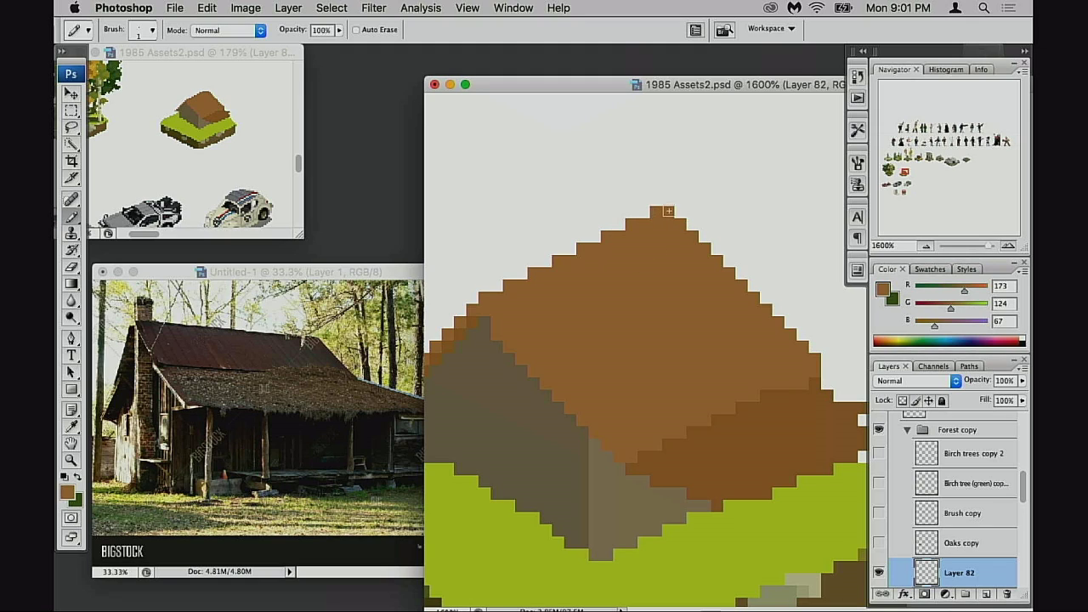
pyautogui.moveTo(598, 314); pyautogui.dragTo(694, 306)
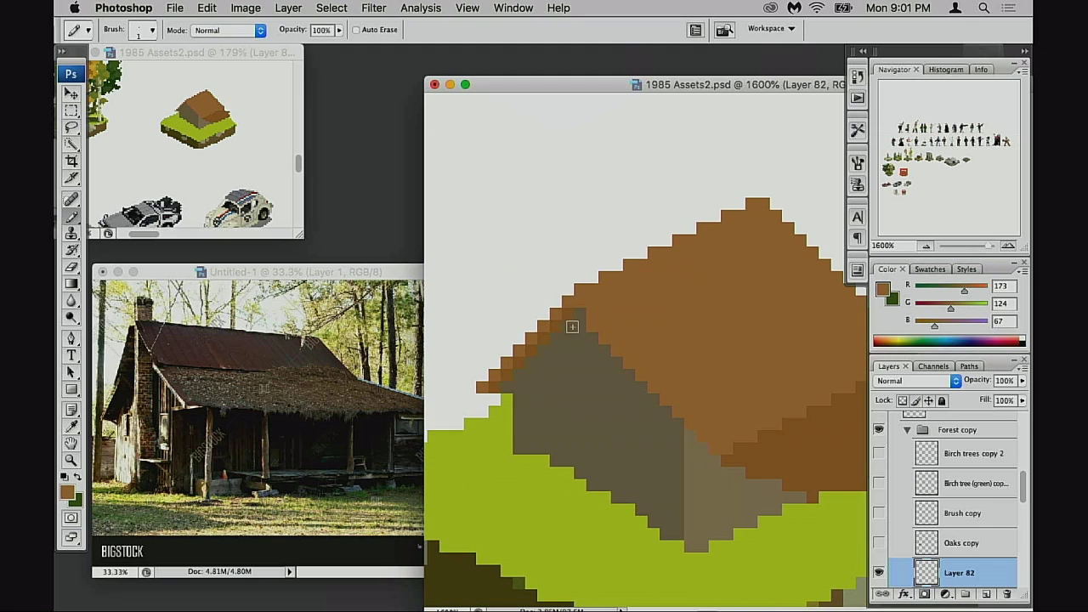
pyautogui.hscroll(10, 520, 333)
pyautogui.scroll(-1, 520, 333)
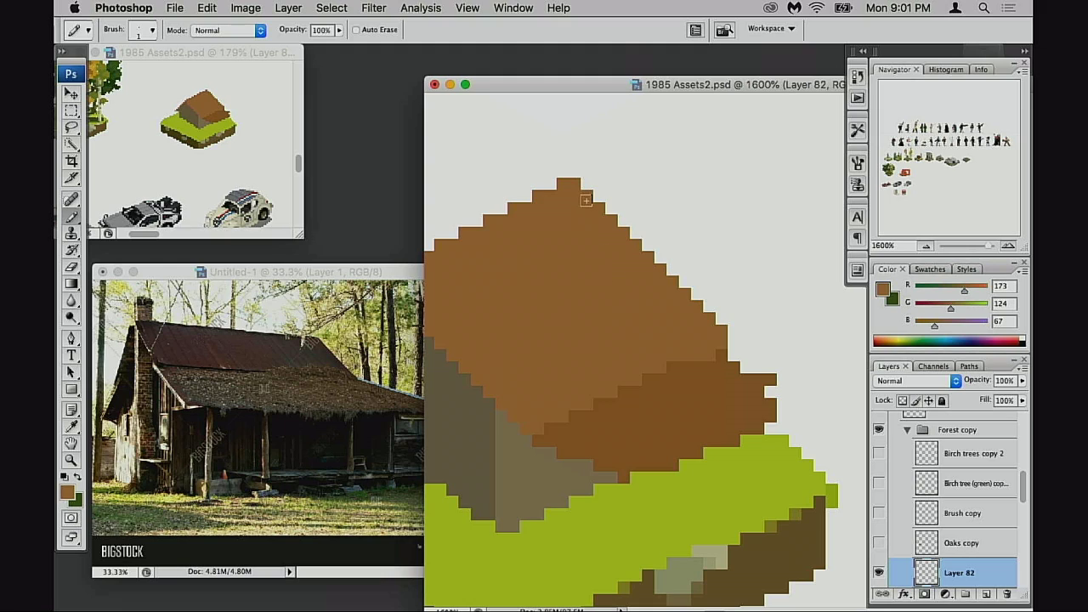
pyautogui.hscroll(-9, 741, 303)
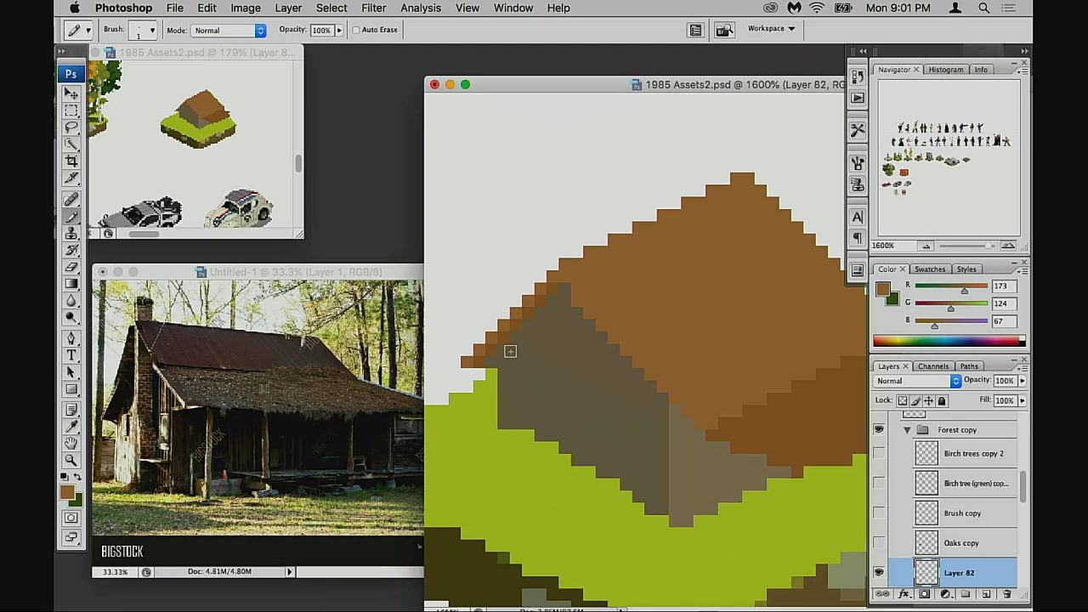
pyautogui.hscroll(7, 566, 320)
pyautogui.scroll(-2, 566, 321)
pyautogui.hscroll(-4, 583, 317)
pyautogui.scroll(1, 583, 317)
pyautogui.keyDown('alt'); pyautogui.click(516, 277); pyautogui.keyUp('alt')
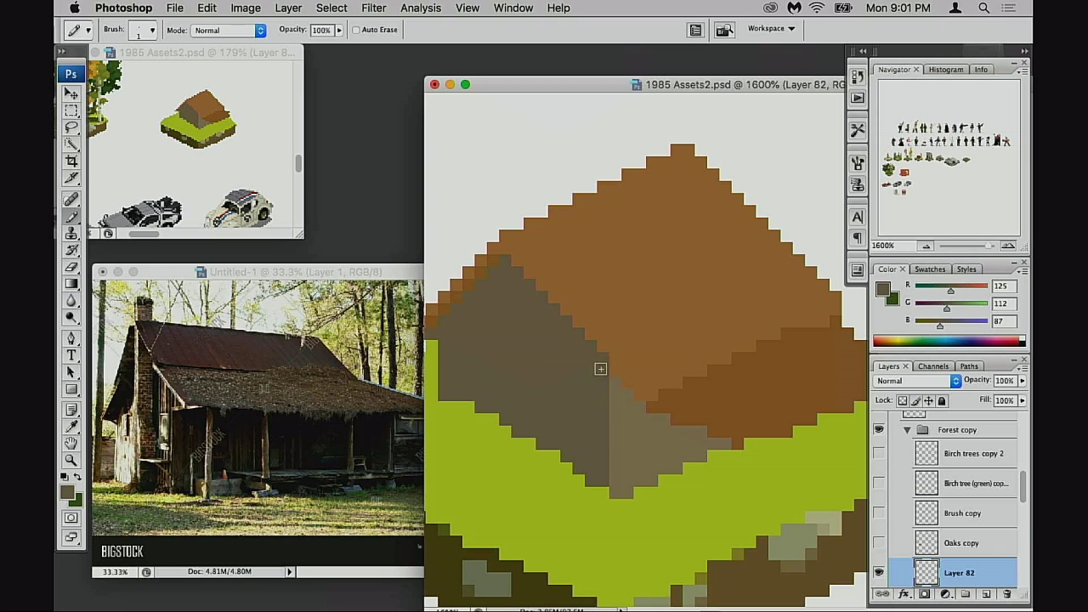
pyautogui.hscroll(-1, 616, 415)
pyautogui.keyDown('alt'); pyautogui.click(642, 394); pyautogui.keyUp('alt')
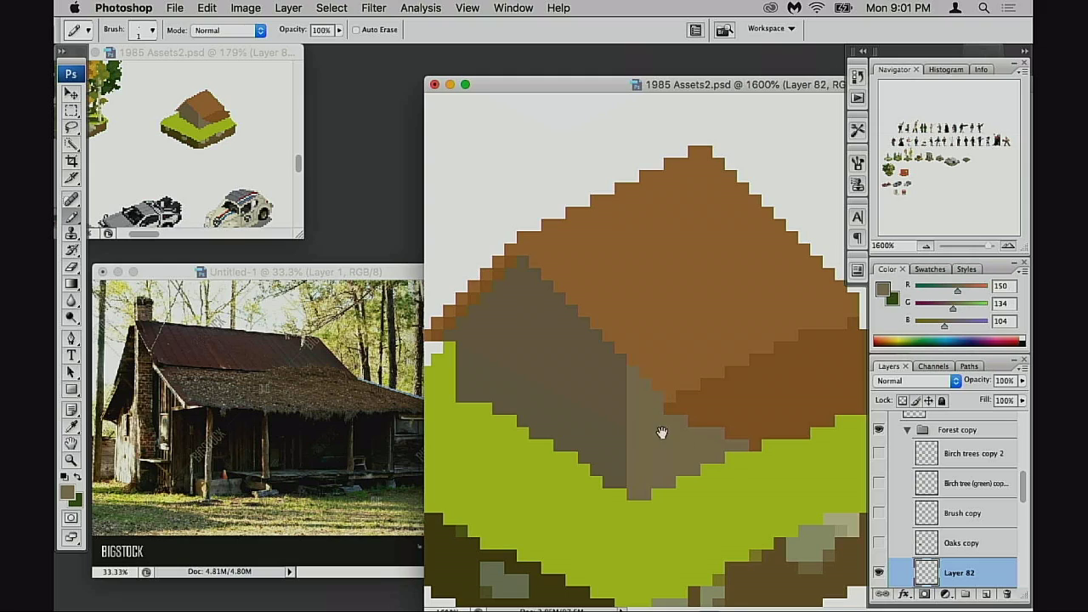
pyautogui.moveTo(663, 432); pyautogui.dragTo(625, 403)
pyautogui.hscroll(3, 629, 402)
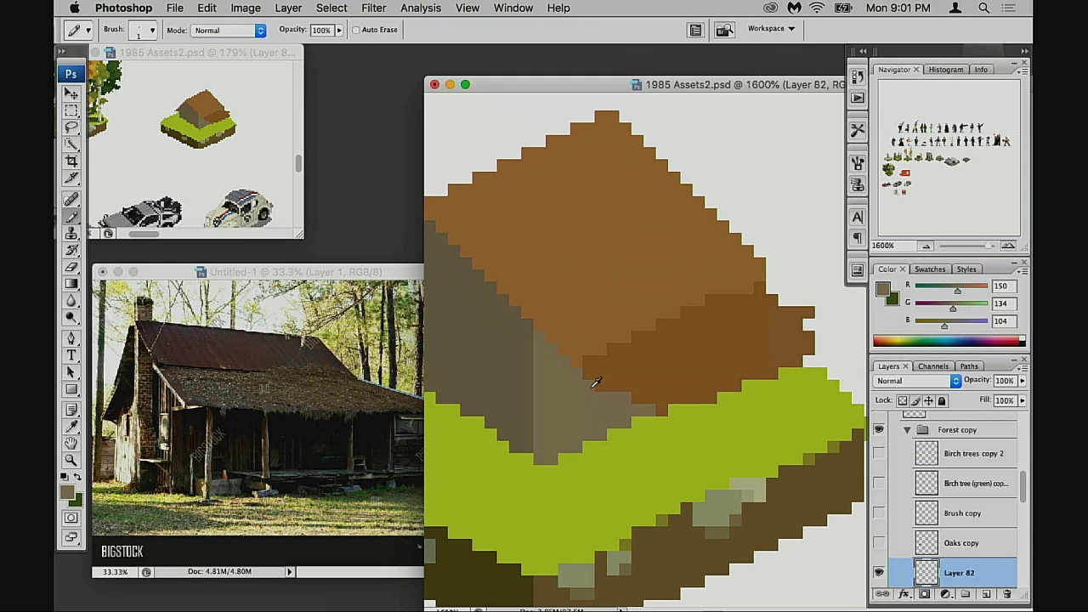
# - Sample the porch roof's brown (156, 105, 52) and extend the porch roof outward along its lower, outer and upper edges
pyautogui.keyDown('alt'); pyautogui.click(662, 393); pyautogui.keyUp('alt')
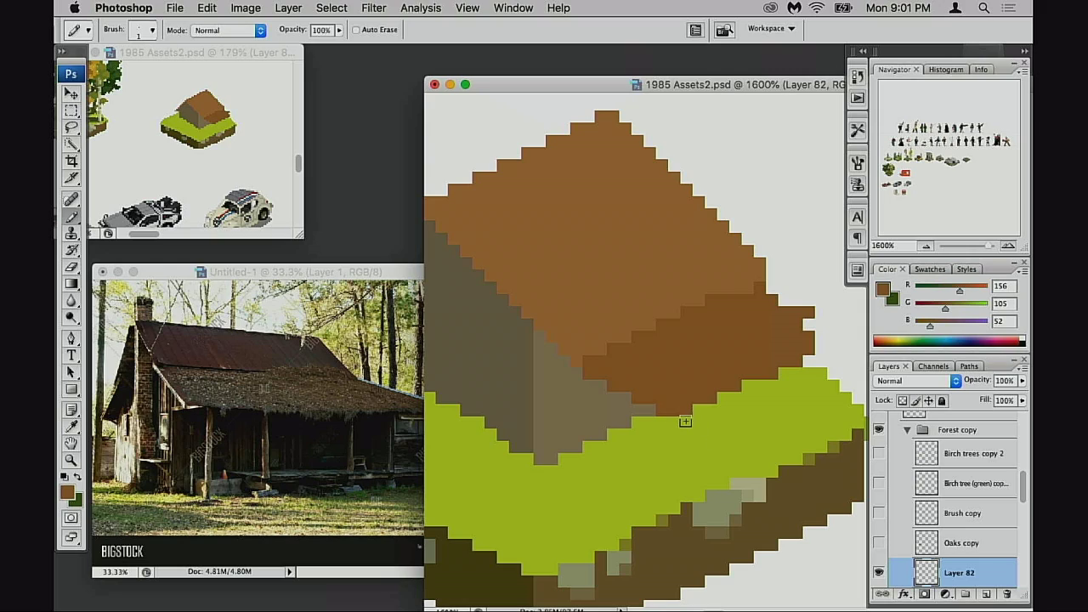
pyautogui.moveTo(696, 419); pyautogui.dragTo(786, 379)
pyautogui.click(714, 419)
pyautogui.moveTo(723, 413)
pyautogui.mouseDown()
pyautogui.moveTo(750, 411)
pyautogui.moveTo(749, 396)
pyautogui.moveTo(778, 385)
pyautogui.moveTo(781, 366)
pyautogui.moveTo(807, 371)
pyautogui.moveTo(809, 353)
pyautogui.moveTo(834, 361)
pyautogui.moveTo(820, 362)
pyautogui.moveTo(829, 359)
pyautogui.moveTo(787, 306)
pyautogui.mouseUp()
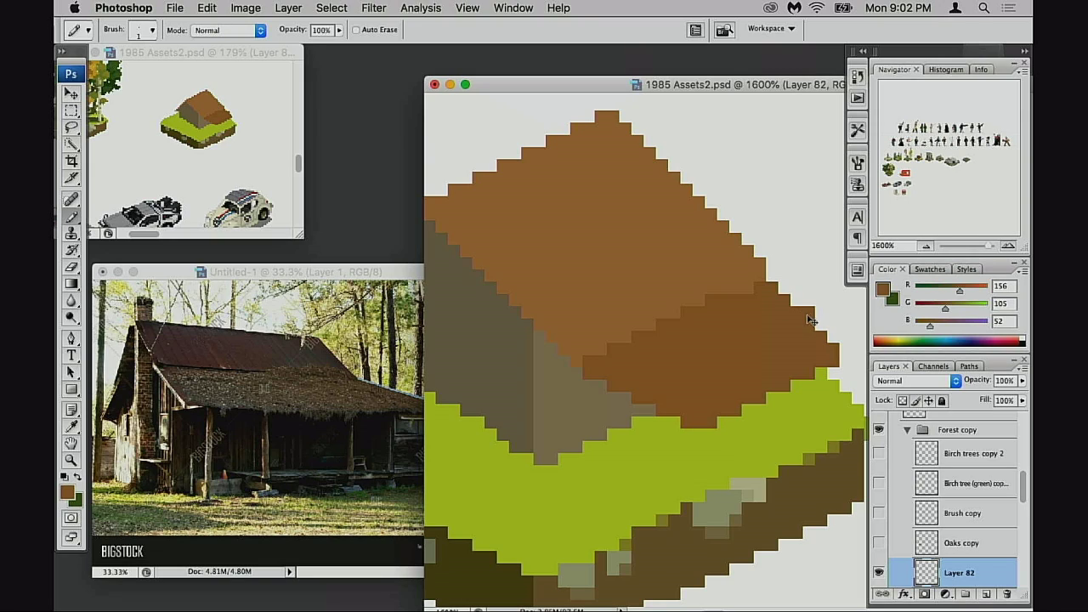
pyautogui.moveTo(728, 292); pyautogui.dragTo(765, 292)
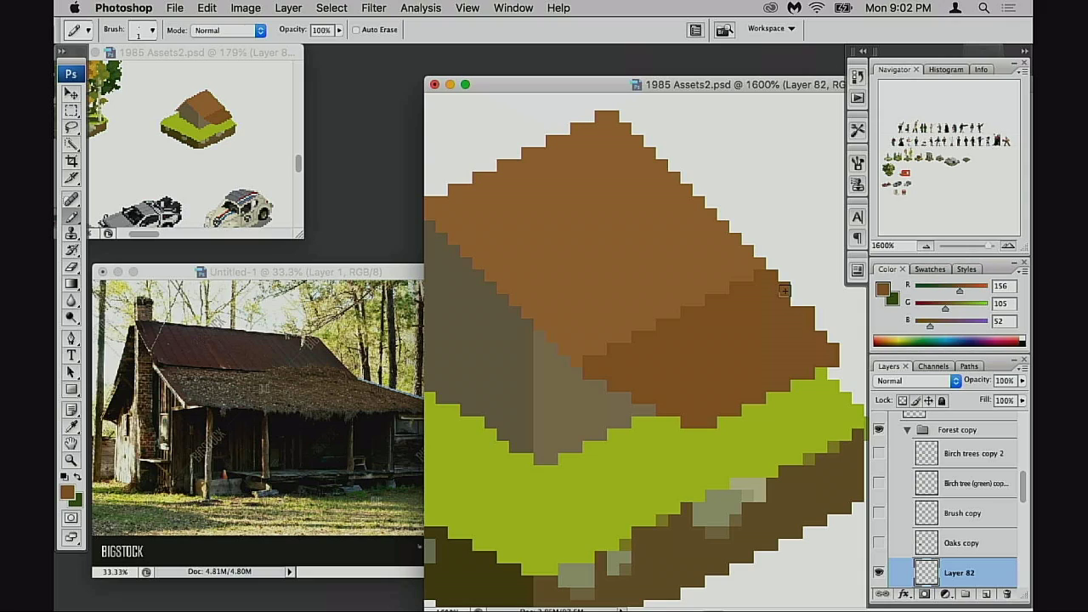
pyautogui.moveTo(785, 341); pyautogui.dragTo(767, 340)
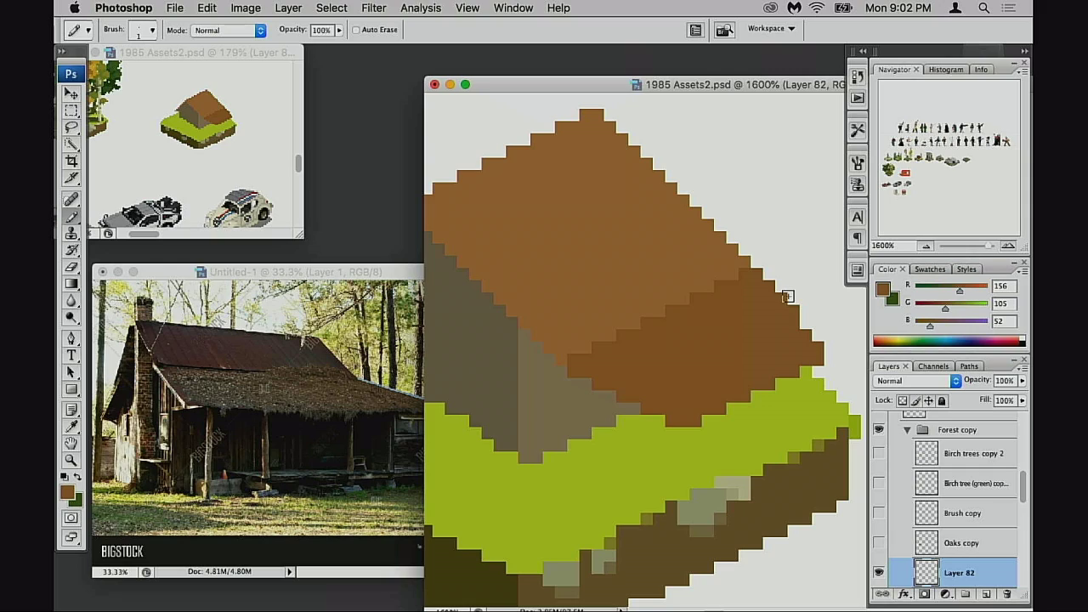
pyautogui.press('e')
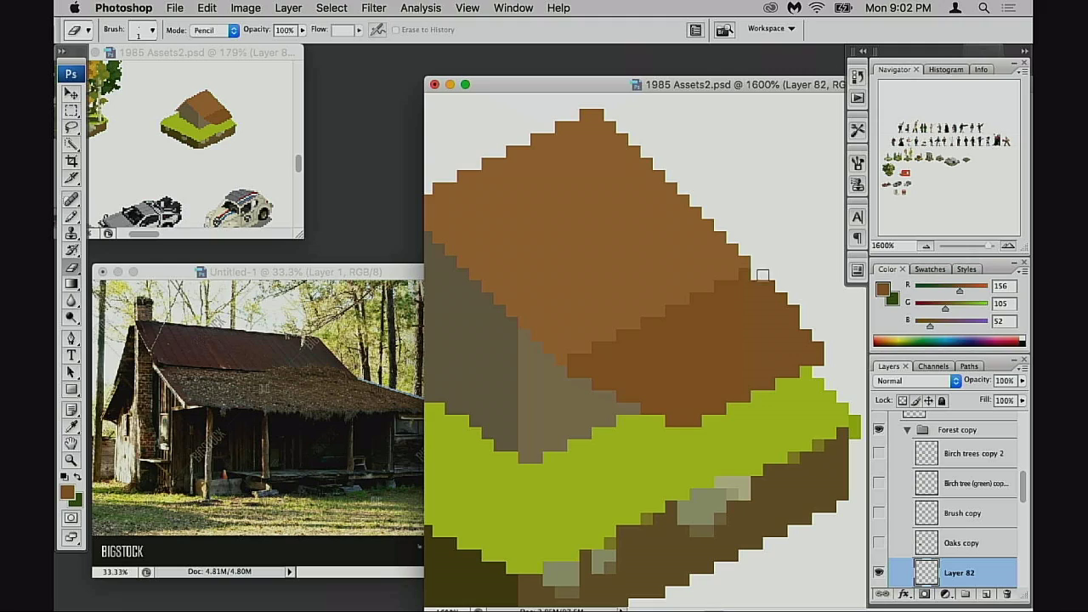
pyautogui.press('super+z')
pyautogui.press('b')
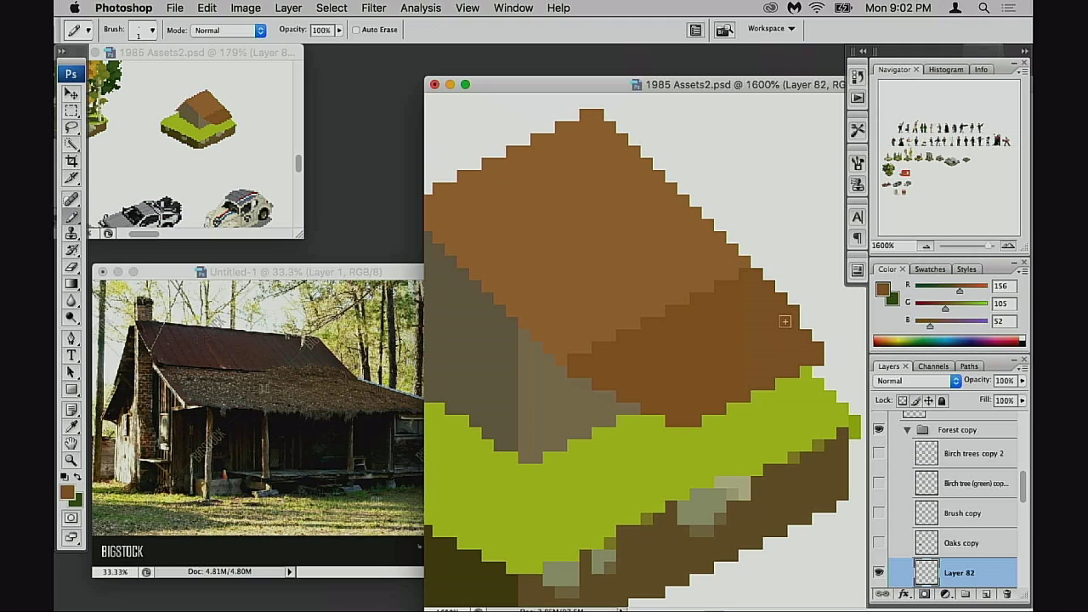
# - Extend the porch roof's outer corner into a point with the Pencil and trim the stray pixels beneath the tip
pyautogui.click(782, 290)
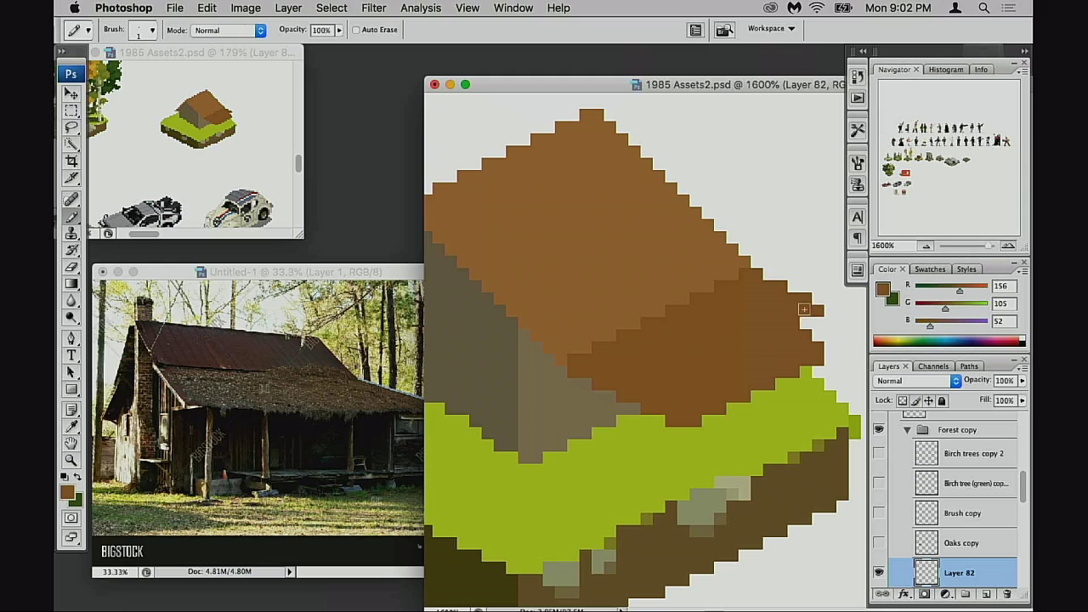
pyautogui.moveTo(830, 322)
pyautogui.mouseDown()
pyautogui.moveTo(787, 320)
pyautogui.moveTo(778, 342)
pyautogui.moveTo(762, 329)
pyautogui.moveTo(764, 342)
pyautogui.mouseUp()
pyautogui.click(840, 324)
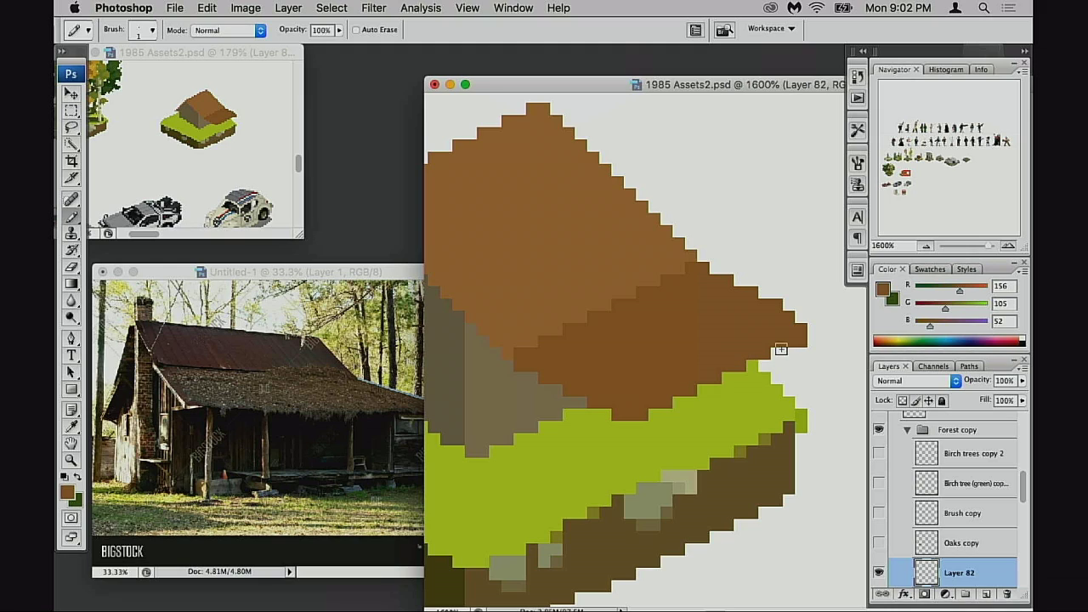
pyautogui.press('super+z')
pyautogui.press('e')
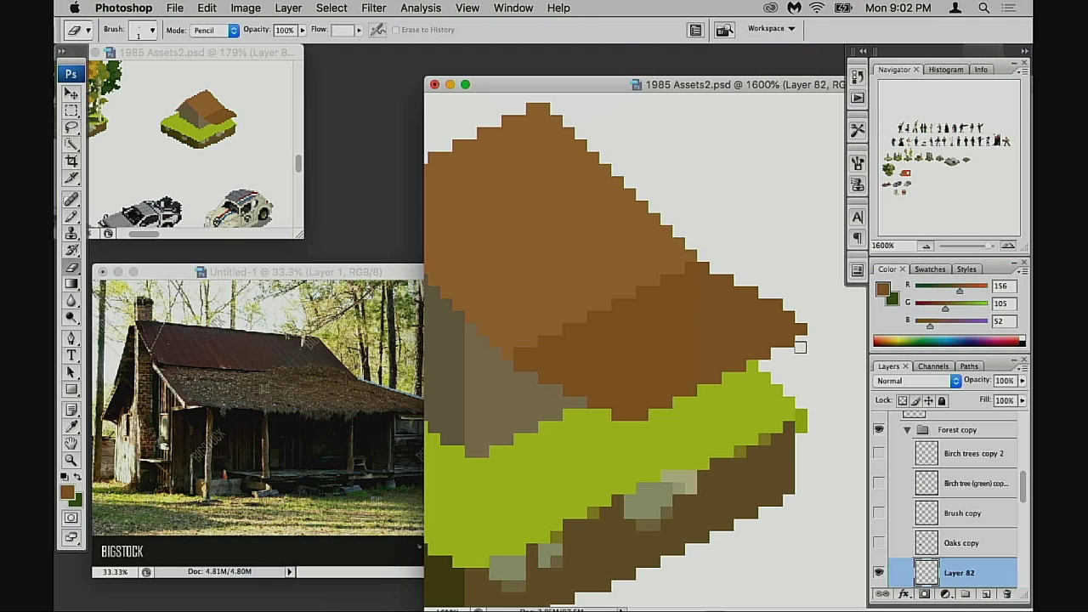
pyautogui.moveTo(748, 365)
pyautogui.mouseDown()
pyautogui.moveTo(799, 371)
pyautogui.moveTo(726, 359)
pyautogui.mouseUp()
pyautogui.scroll(-2, 726, 358)
pyautogui.press('b')
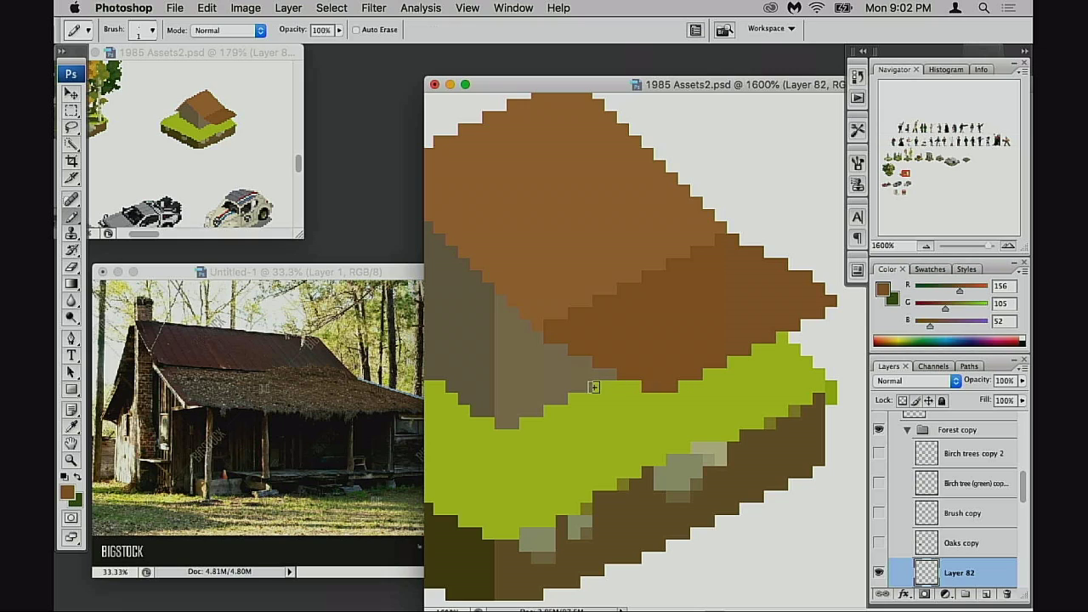
# - Try drawing vertical porch posts under the lower roof in the porch roof's brown
pyautogui.scroll(-2, 595, 374)
pyautogui.scroll(-4, 600, 364)
pyautogui.hscroll(-2, 612, 349)
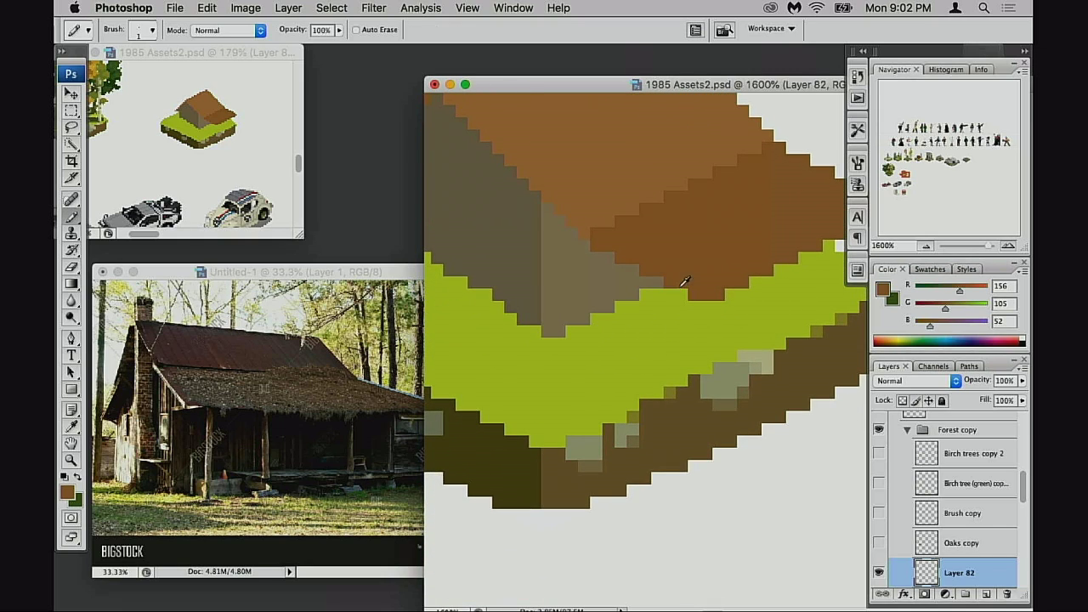
pyautogui.moveTo(656, 294); pyautogui.dragTo(646, 343)
pyautogui.press('super+z')
pyautogui.moveTo(655, 284); pyautogui.dragTo(657, 331)
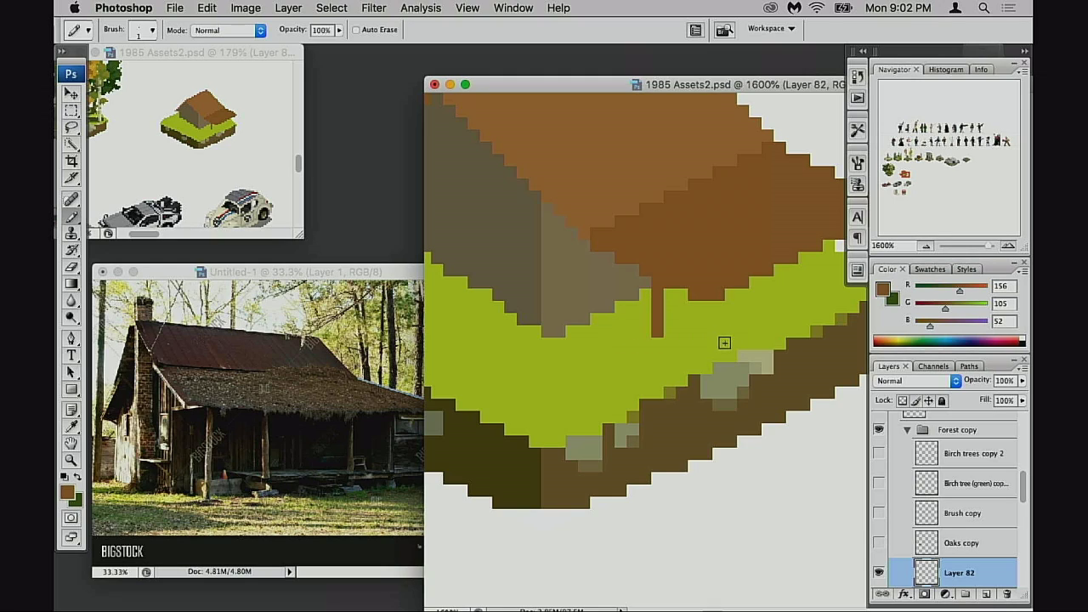
pyautogui.moveTo(723, 343); pyautogui.dragTo(646, 340)
pyautogui.moveTo(631, 291); pyautogui.dragTo(631, 301)
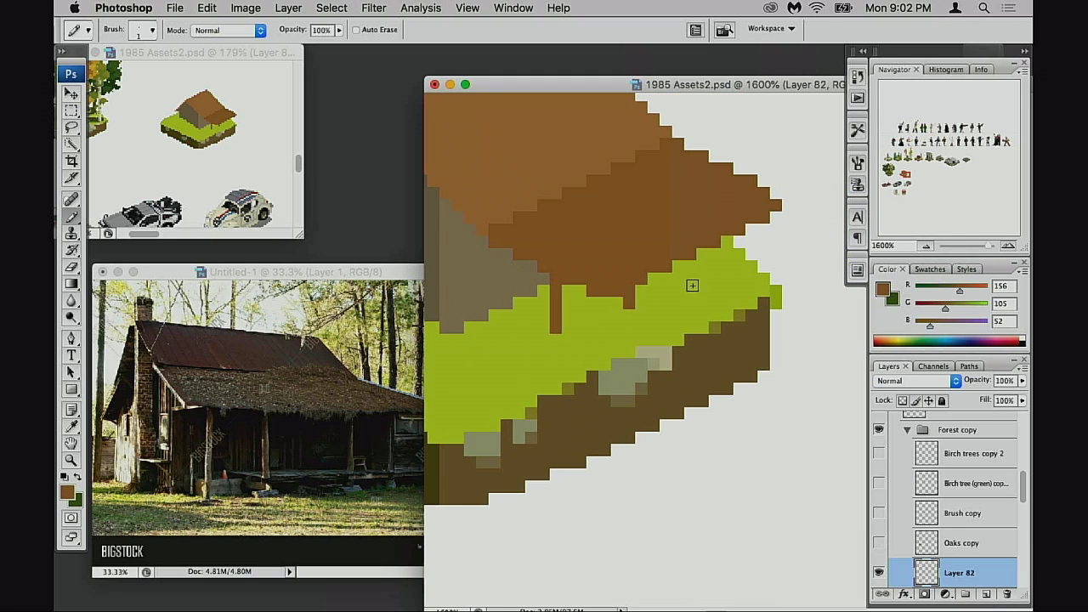
pyautogui.moveTo(683, 267)
pyautogui.mouseDown()
pyautogui.moveTo(683, 289)
pyautogui.moveTo(630, 299)
pyautogui.moveTo(631, 317)
pyautogui.mouseUp()
pyautogui.press('super+z')
pyautogui.press('super+alt+z')
pyautogui.hotkey('ctrl', 'alt', 'z')
pyautogui.hotkey('ctrl', 'alt', 'z')
# - Sample the dirt edge's brown (126, 102, 58) and draw a tall front porch post and a shorter one further along the eave
pyautogui.keyDown('alt'); pyautogui.click(711, 377); pyautogui.keyUp('alt')
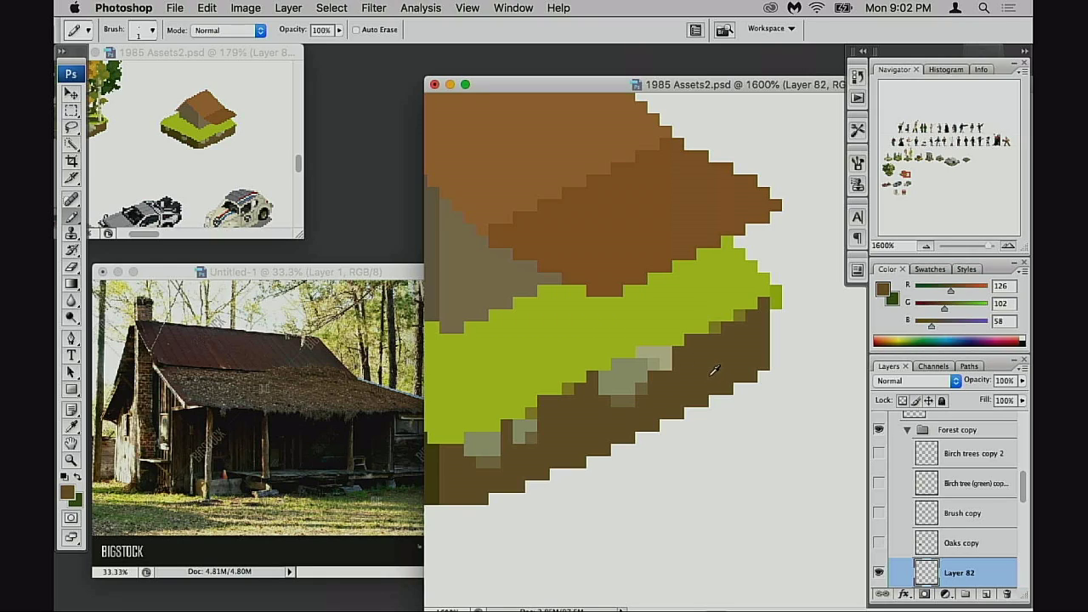
pyautogui.moveTo(565, 289); pyautogui.dragTo(569, 332)
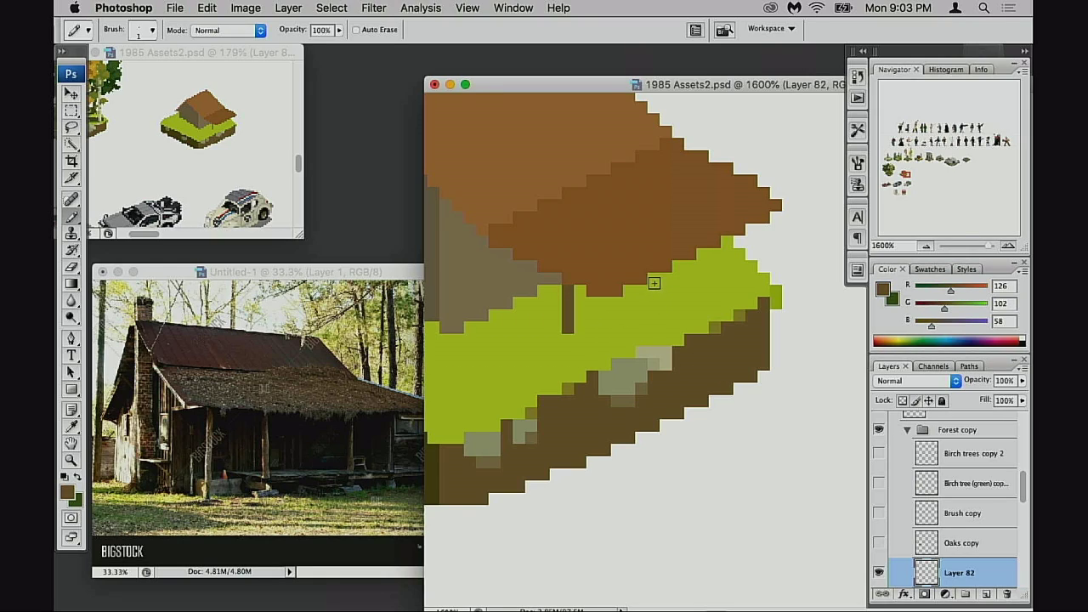
pyautogui.moveTo(652, 277); pyautogui.dragTo(653, 320)
pyautogui.hotkey('ctrl', 'alt', 'z')
pyautogui.hotkey('ctrl', 'alt', 'z')
pyautogui.moveTo(653, 274); pyautogui.dragTo(652, 296)
pyautogui.moveTo(703, 254); pyautogui.dragTo(702, 278)
pyautogui.press('super+z')
pyautogui.click(568, 338)
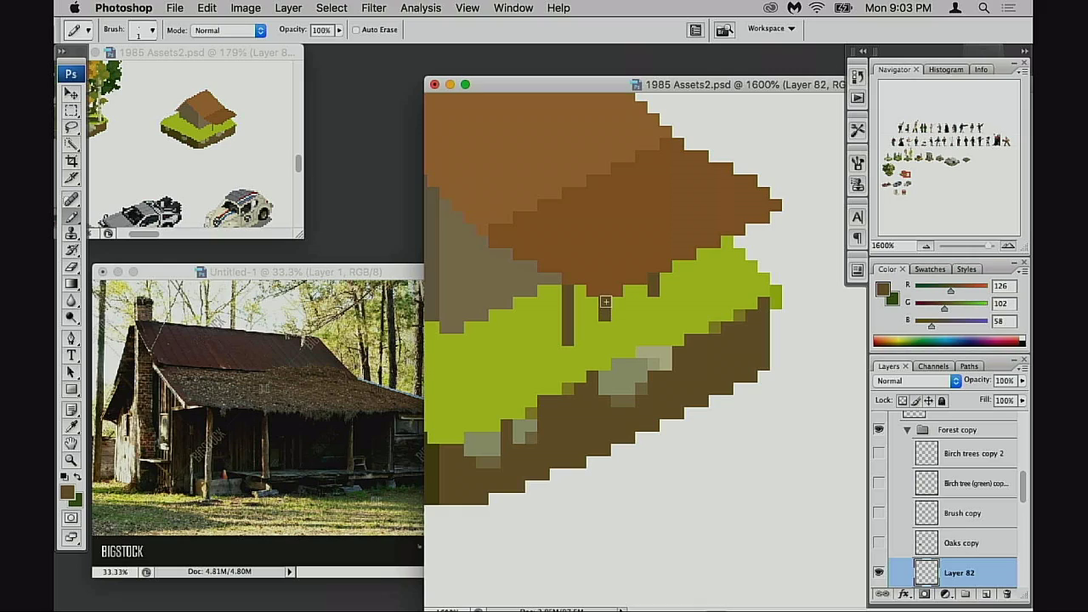
# - Replace the short second post with one closer to the front post, beneath the porch roof's lowest corner
pyautogui.click(593, 315)
pyautogui.press('super+z')
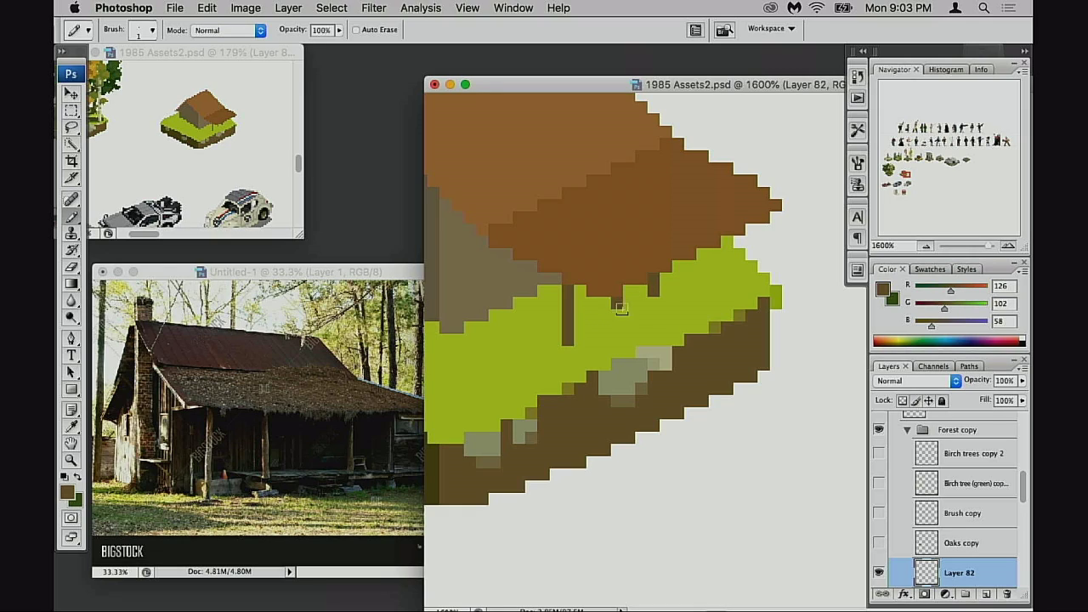
pyautogui.press('e')
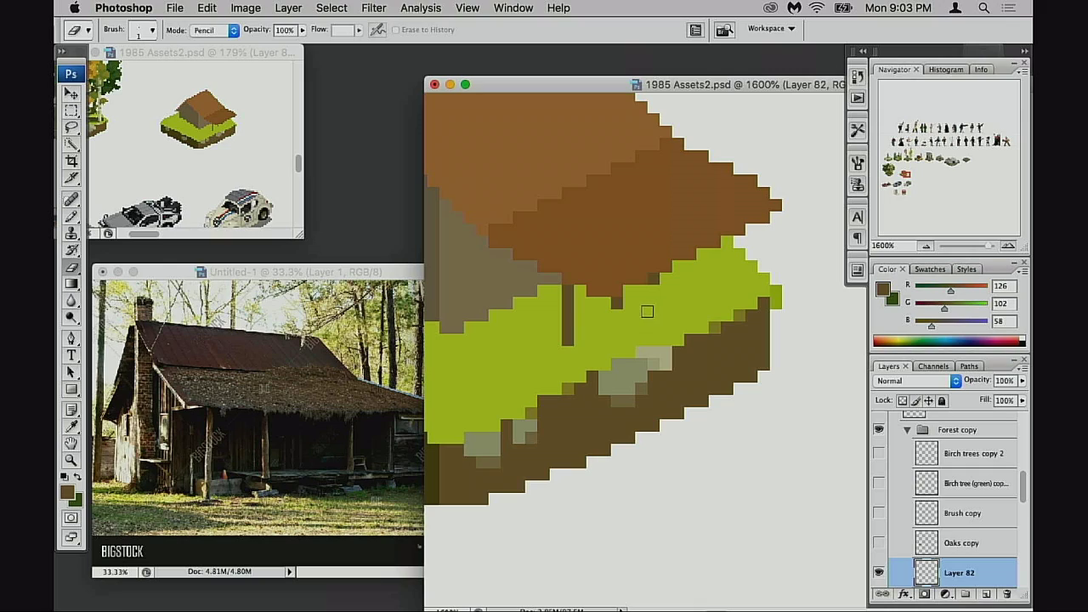
pyautogui.press('b')
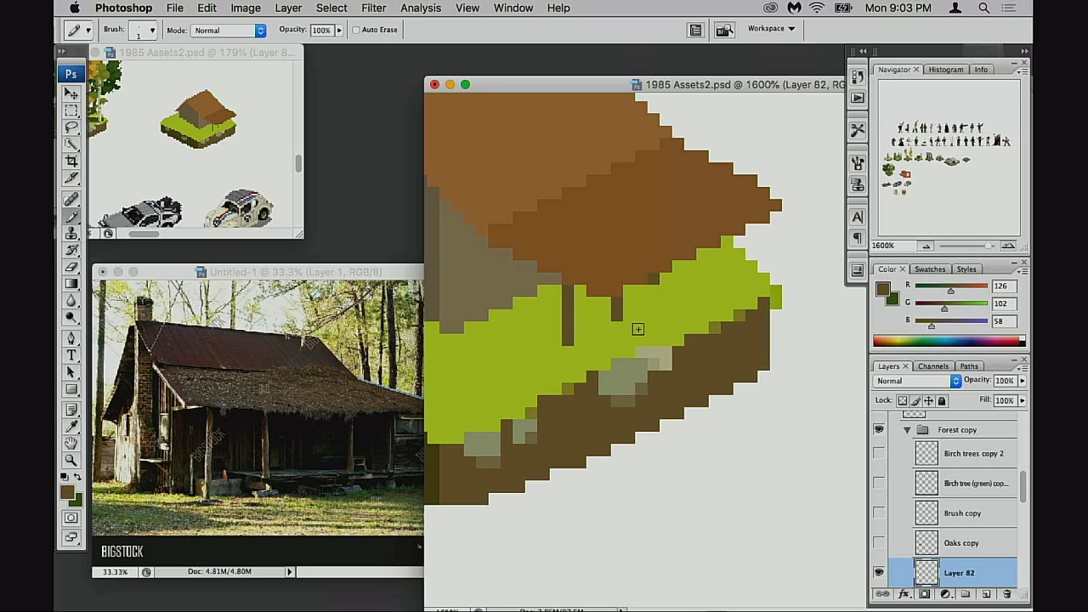
# - Draw a stepped isometric guide line across the grass from the front post's base to beneath the roof's outer end
pyautogui.click(580, 339)
pyautogui.moveTo(594, 329); pyautogui.dragTo(606, 327)
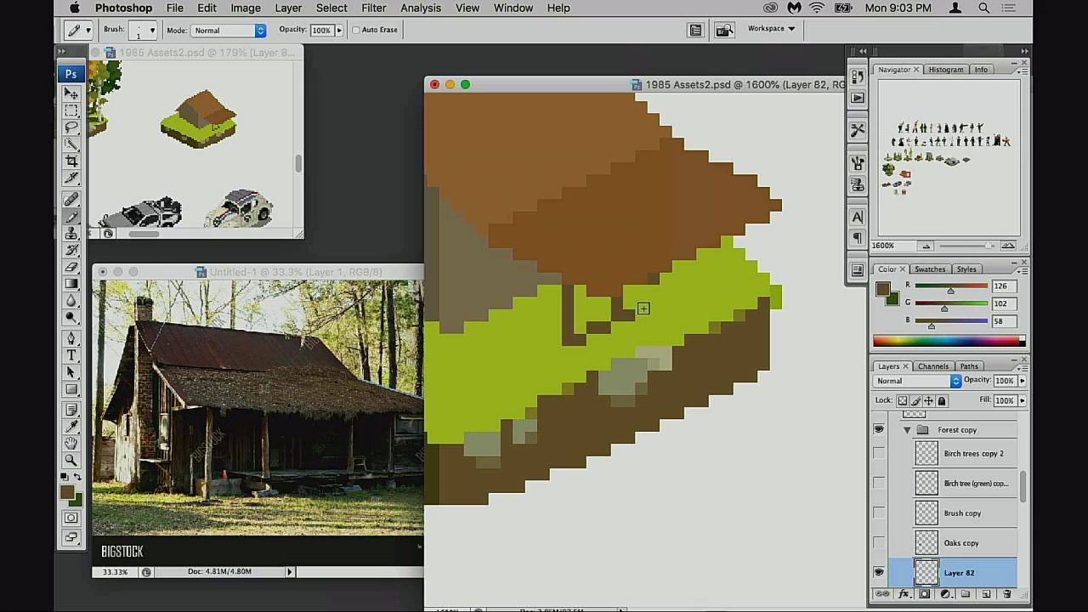
pyautogui.click(642, 303)
pyautogui.moveTo(653, 304)
pyautogui.mouseDown()
pyautogui.moveTo(667, 304)
pyautogui.moveTo(654, 303)
pyautogui.mouseUp()
pyautogui.press('super+z')
pyautogui.click(673, 290)
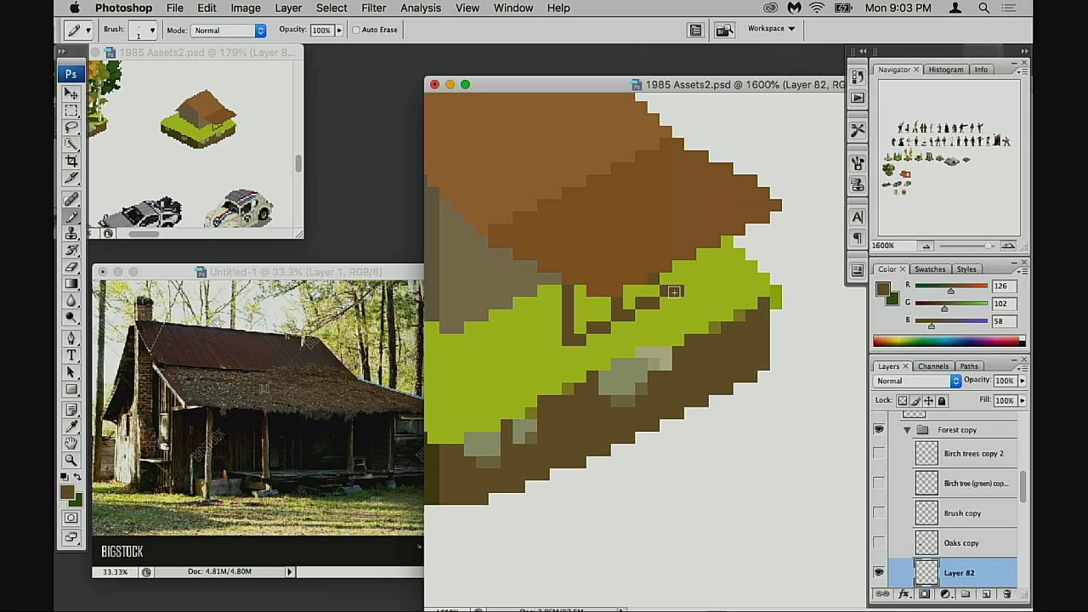
pyautogui.click(715, 267)
pyautogui.click(727, 266)
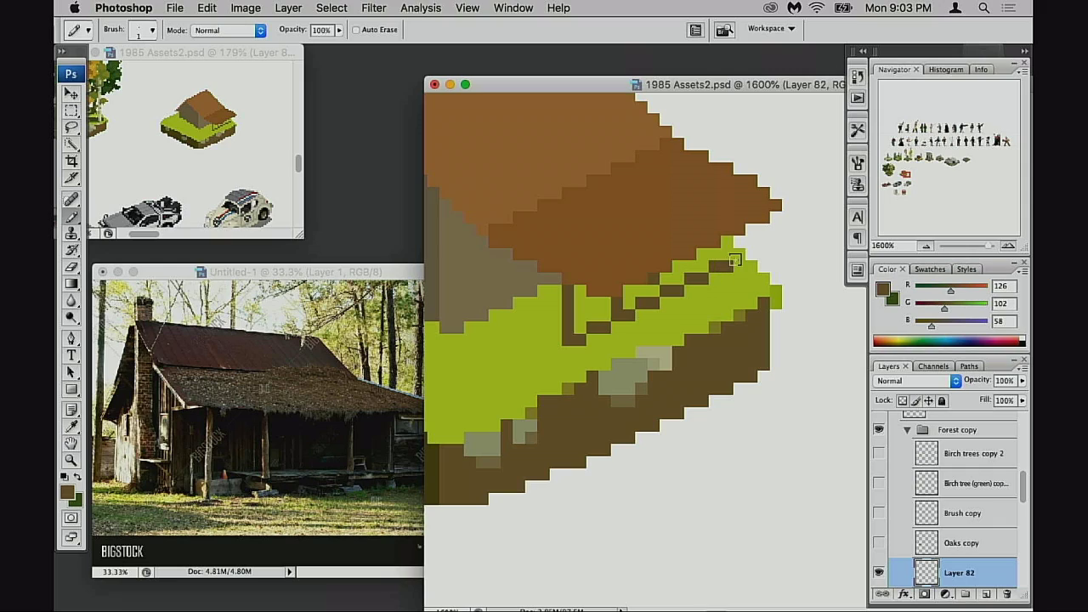
pyautogui.click(739, 255)
# - Erase the earlier porch posts and redraw three posts spaced between the roof edge and the stepped guide line
pyautogui.press('e')
pyautogui.press('b')
pyautogui.press('e')
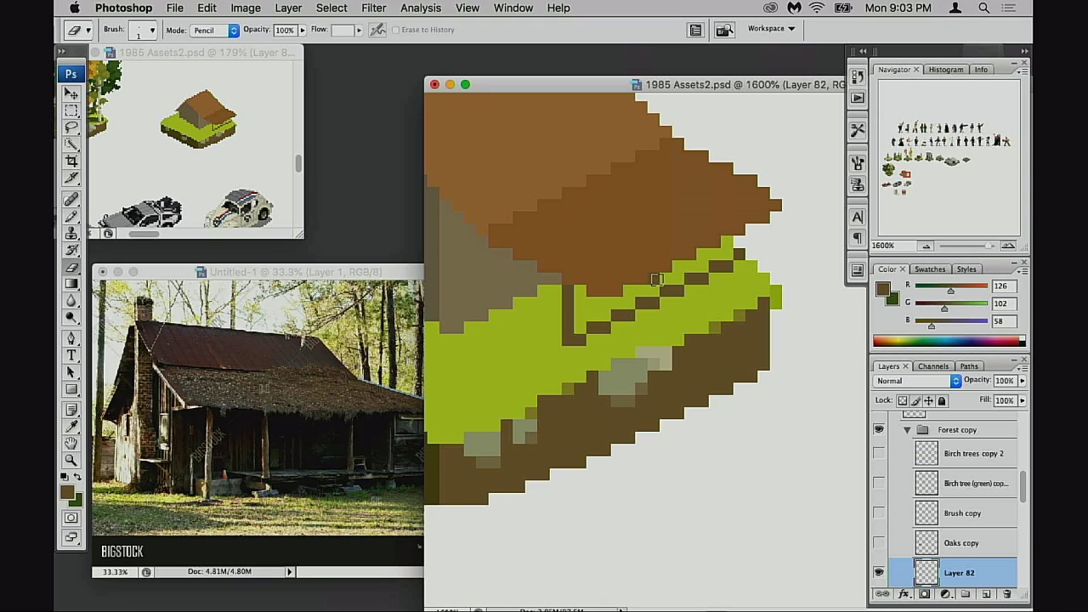
pyautogui.press('b')
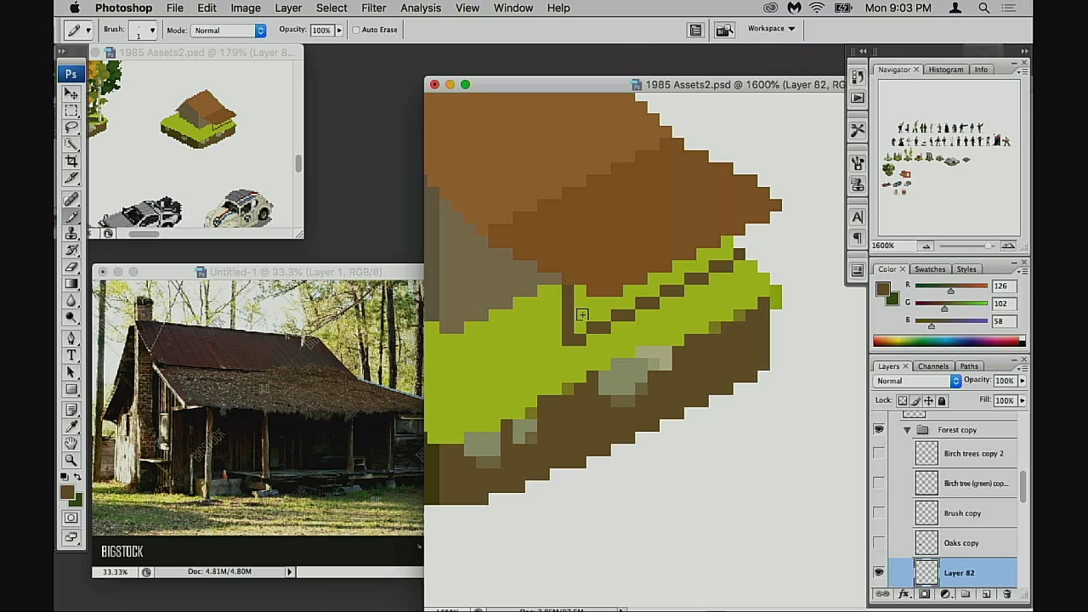
pyautogui.press('e')
pyautogui.moveTo(571, 291)
pyautogui.mouseDown()
pyautogui.moveTo(564, 345)
pyautogui.moveTo(593, 322)
pyautogui.moveTo(593, 327)
pyautogui.mouseUp()
pyautogui.click(567, 338)
pyautogui.press('b')
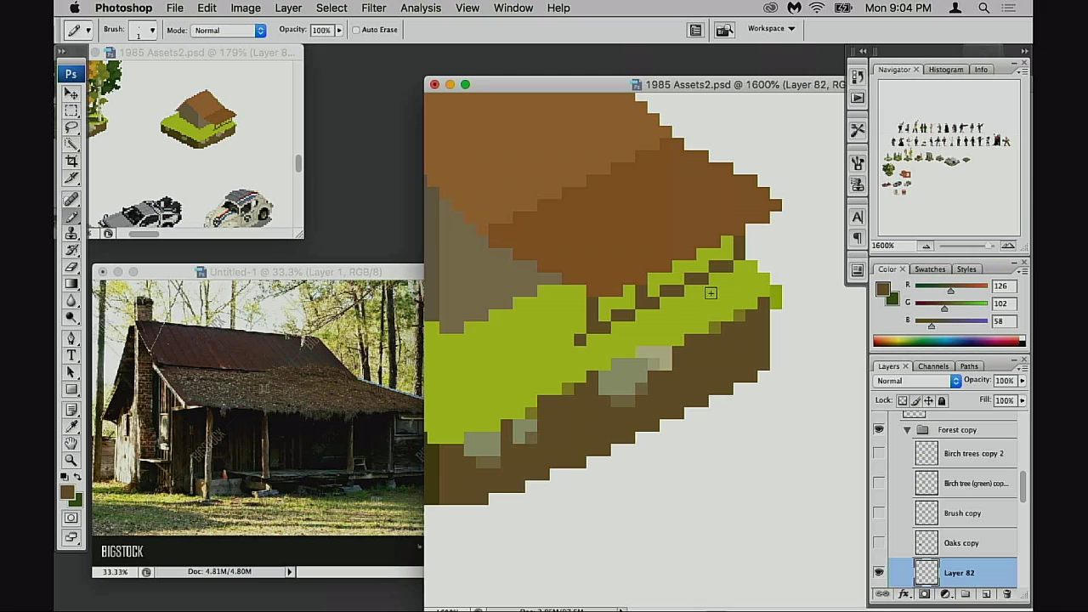
# - Erase the guide line pixels between the porch posts
pyautogui.press('e')
pyautogui.moveTo(724, 265); pyautogui.dragTo(571, 354)
# - Draw another dark brown porch post in front of the lighter wall, from the roof edge down to the grass
pyautogui.moveTo(495, 370)
pyautogui.mouseDown()
pyautogui.moveTo(636, 355)
pyautogui.moveTo(636, 339)
pyautogui.mouseUp()
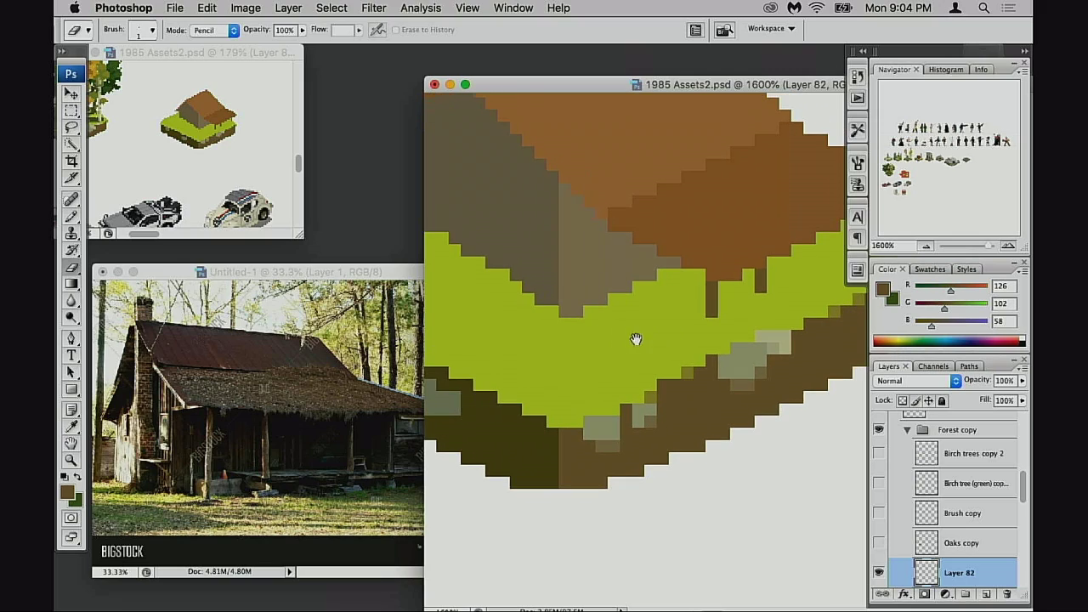
pyautogui.press('b')
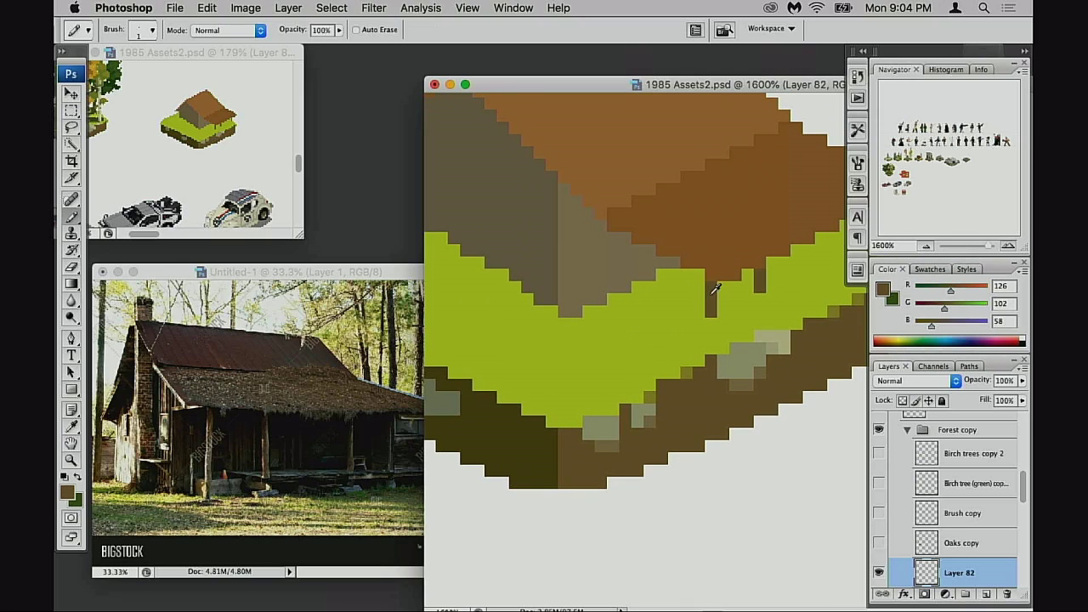
pyautogui.moveTo(639, 252); pyautogui.dragTo(636, 284)
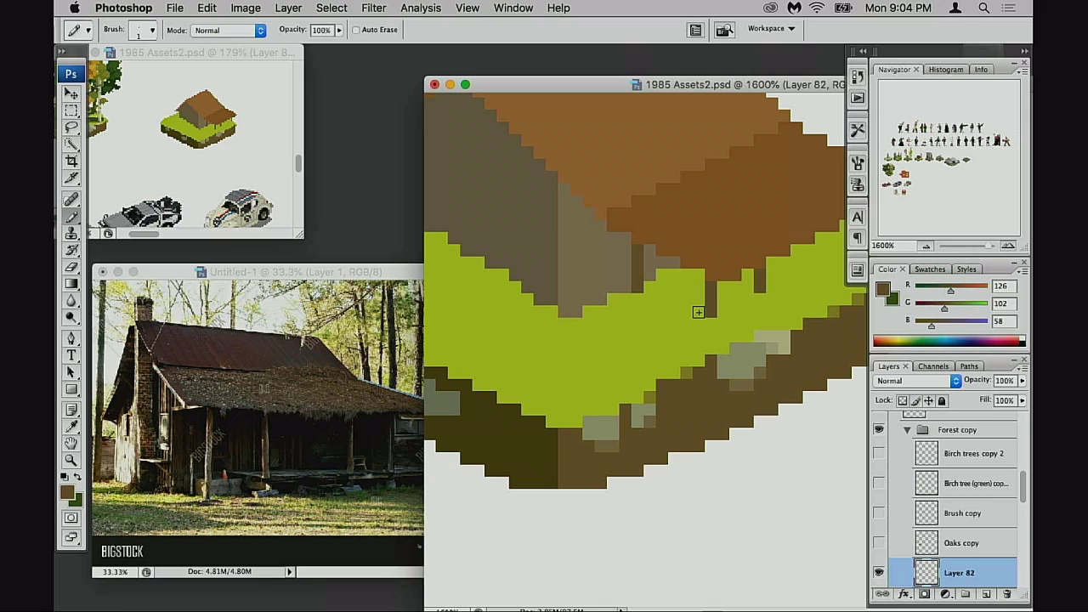
# - Draw a stepped brown guide line from the front post's base to the wall-side post and erase it again
pyautogui.moveTo(698, 312); pyautogui.dragTo(679, 301)
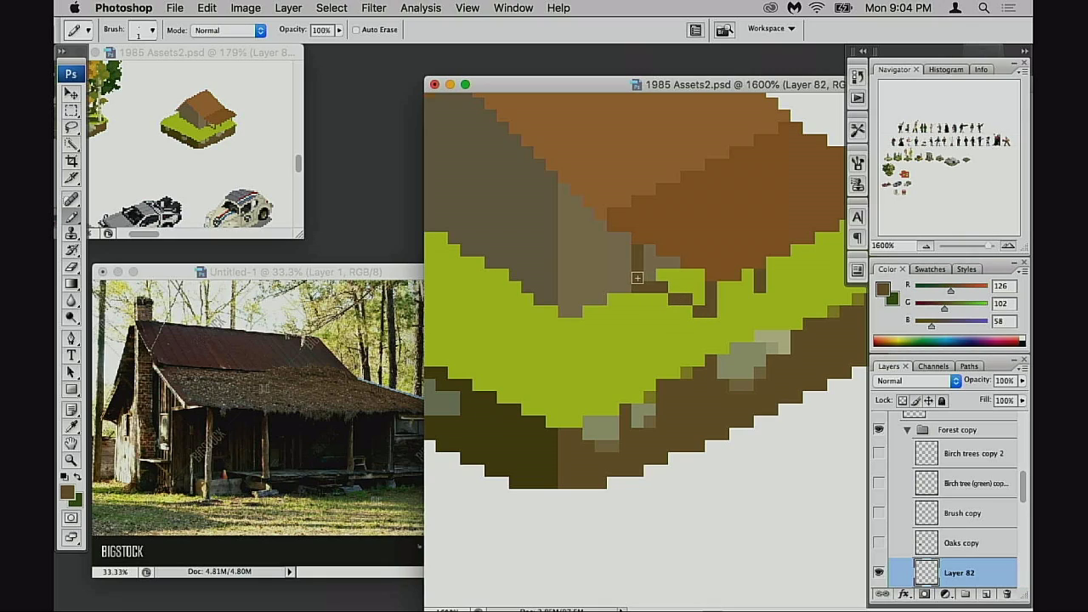
pyautogui.press('e')
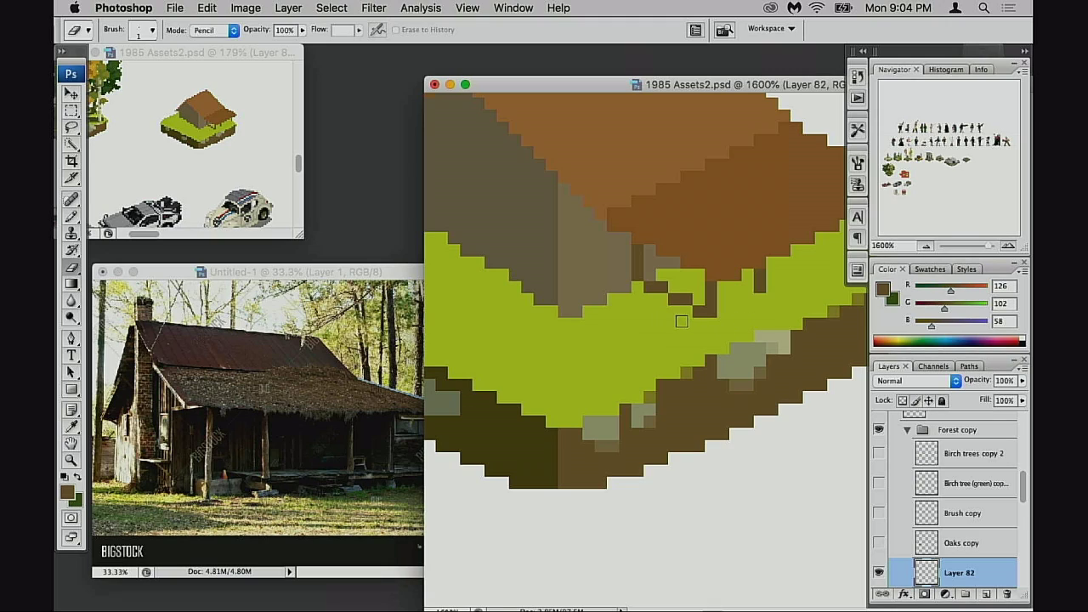
pyautogui.moveTo(655, 289)
pyautogui.mouseDown()
pyautogui.moveTo(691, 320)
pyautogui.moveTo(632, 278)
pyautogui.moveTo(691, 344)
pyautogui.moveTo(650, 349)
pyautogui.mouseUp()
pyautogui.press('b')
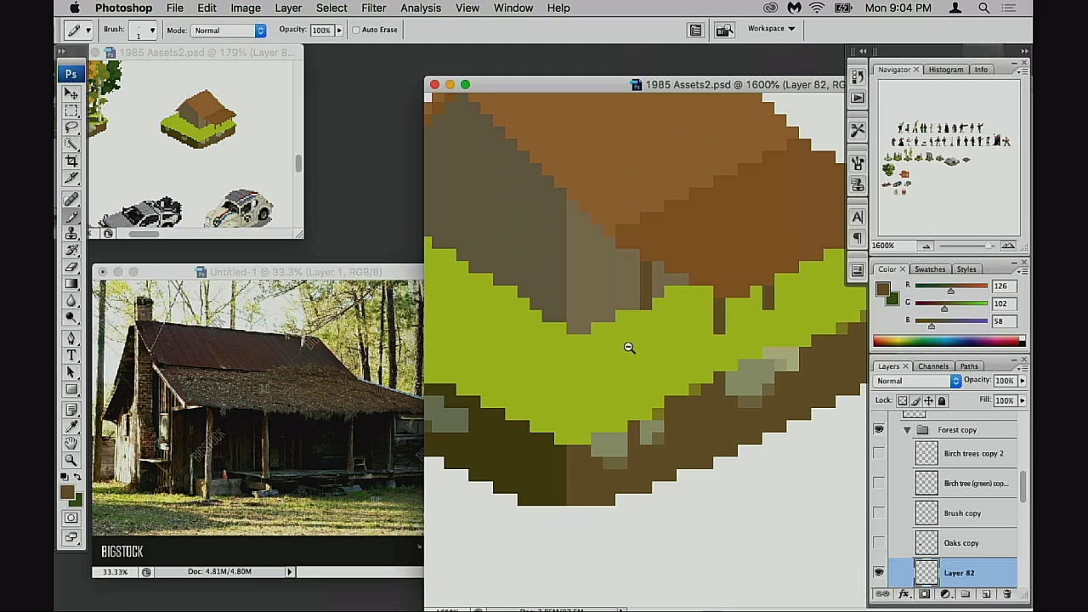
# - Try to lasso the front half of the cabin and shift it away from the back half
pyautogui.keyDown('alt'); pyautogui.click(629, 346); pyautogui.keyUp('alt')
pyautogui.keyDown('alt'); pyautogui.click(633, 346); pyautogui.keyUp('alt')
pyautogui.keyDown('alt'); pyautogui.click(663, 345); pyautogui.keyUp('alt')
pyautogui.keyDown('alt'); pyautogui.click(711, 343); pyautogui.keyUp('alt')
pyautogui.moveTo(799, 338); pyautogui.dragTo(607, 334)
pyautogui.moveTo(722, 335); pyautogui.dragTo(635, 338)
pyautogui.press('l')
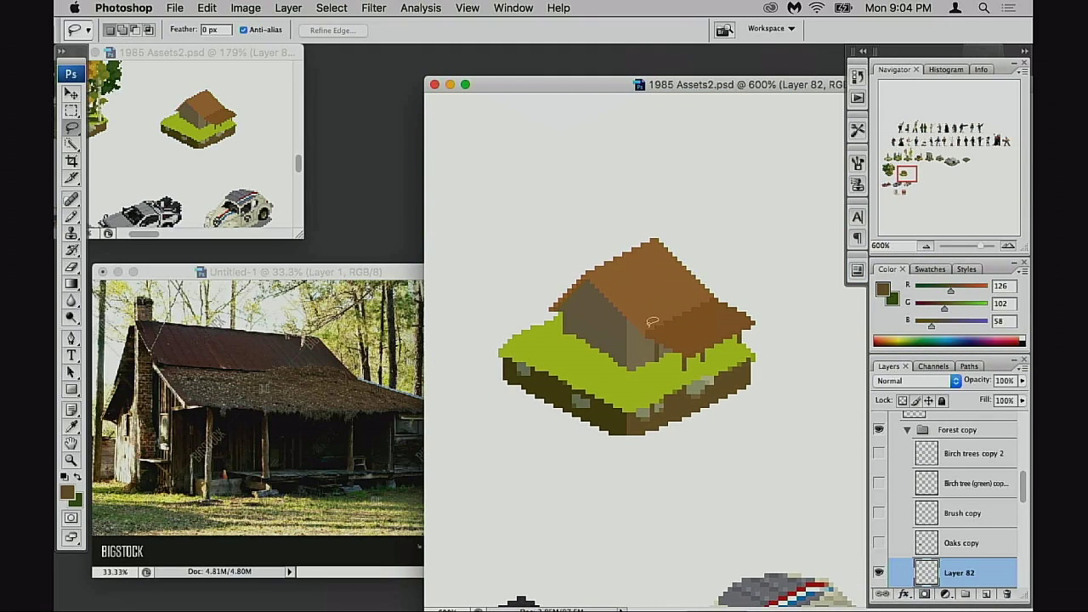
pyautogui.moveTo(561, 246)
pyautogui.mouseDown()
pyautogui.moveTo(645, 290)
pyautogui.moveTo(696, 402)
pyautogui.moveTo(517, 337)
pyautogui.mouseUp()
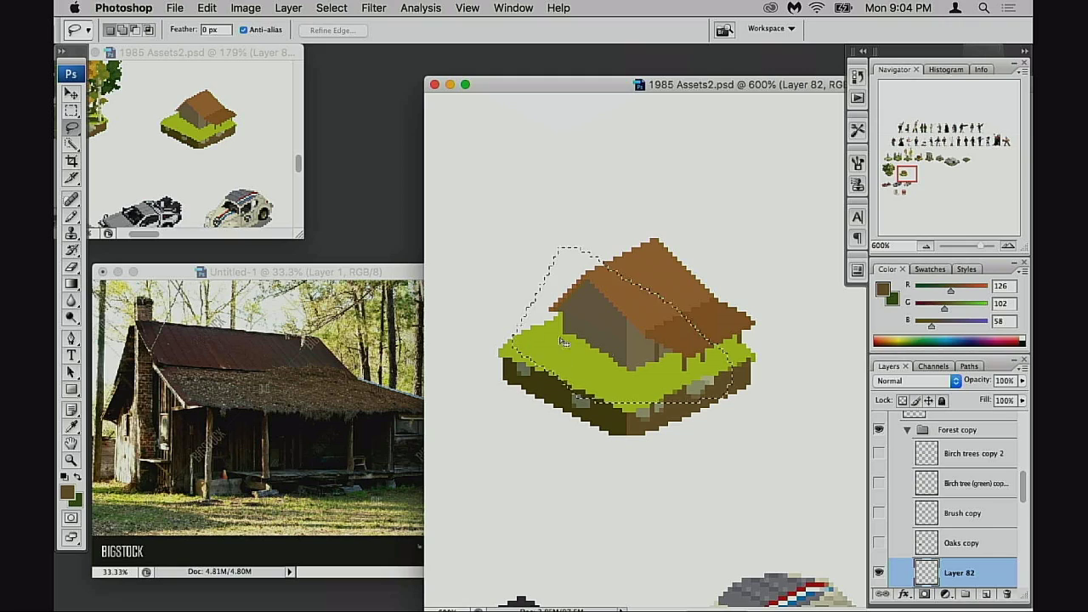
pyautogui.moveTo(644, 358); pyautogui.dragTo(635, 363)
pyautogui.press('super+z')
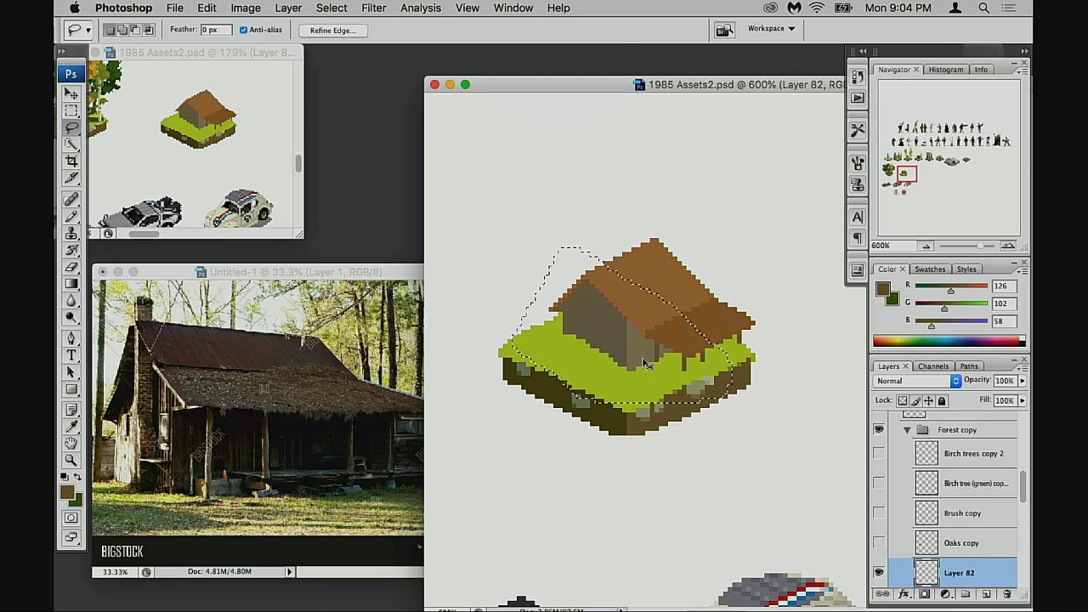
# - Turn off the lasso's anti-aliasing, try shifting the selected front half of the cabin, and undo the move and deselect
pyautogui.click(244, 30)
pyautogui.moveTo(619, 337); pyautogui.dragTo(610, 341)
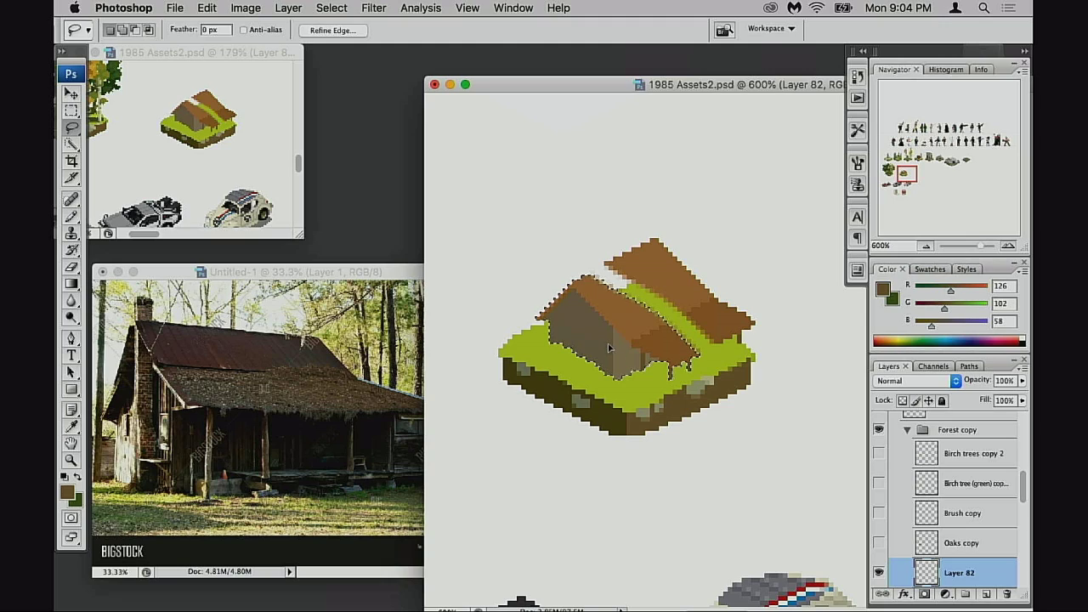
pyautogui.press('super+z')
pyautogui.press('super+d')
# - Lasso the cabin's front half with its porch posts and move it forward along the isometric axis to lengthen the building
pyautogui.moveTo(585, 242)
pyautogui.mouseDown()
pyautogui.moveTo(665, 285)
pyautogui.moveTo(546, 417)
pyautogui.moveTo(427, 325)
pyautogui.mouseUp()
pyautogui.moveTo(644, 376); pyautogui.dragTo(622, 381)
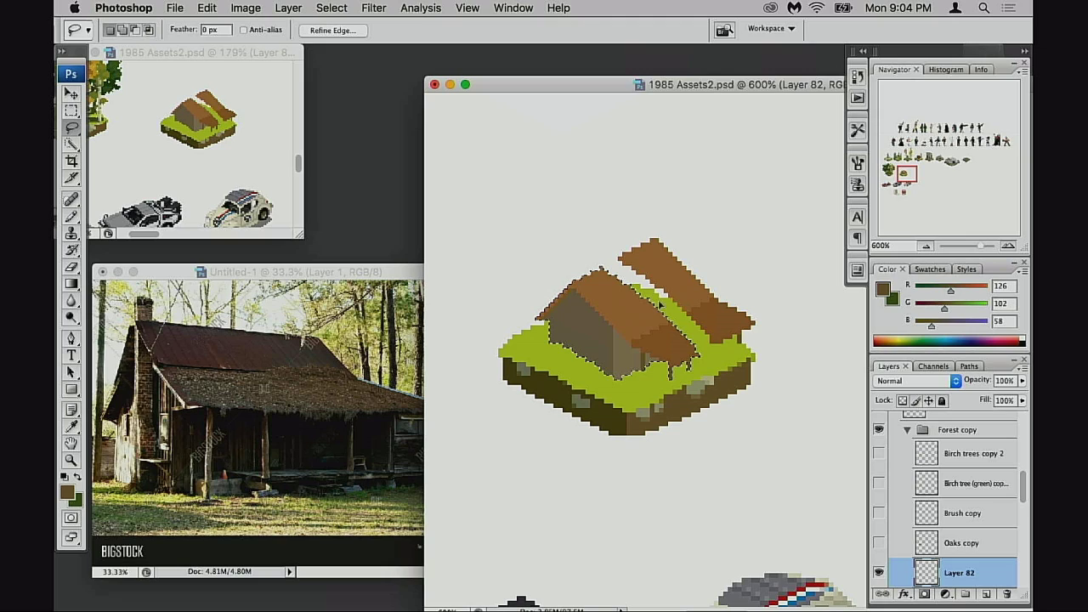
pyautogui.press('super+d')
# - Bridge the break in the ridge between the two roof halves with pixels in the main roof's brown
pyautogui.press('b')
pyautogui.keyDown('super'); pyautogui.click(639, 290); pyautogui.keyUp('super')
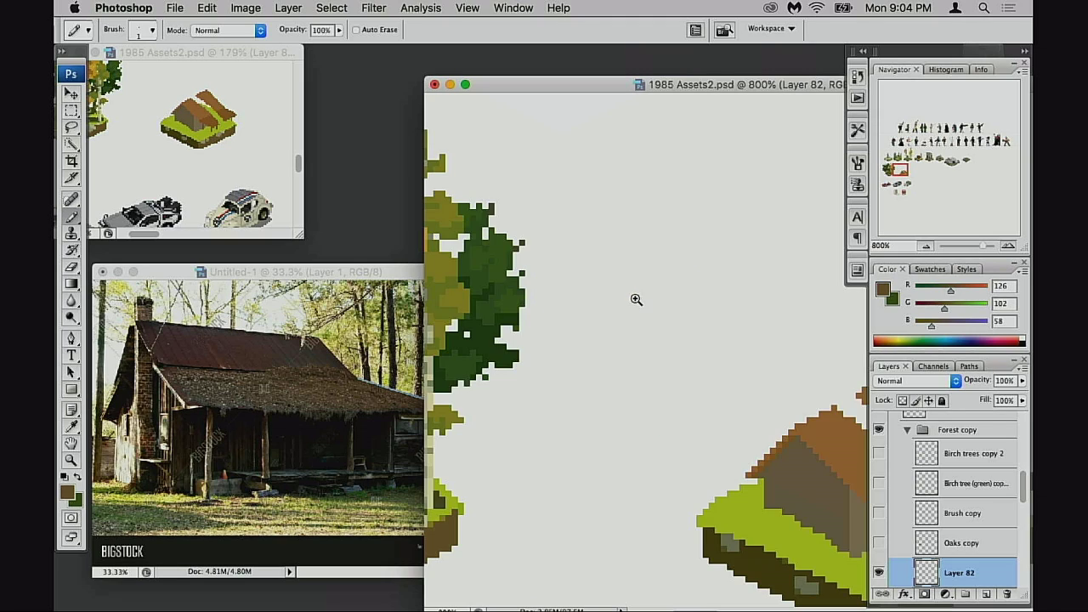
pyautogui.keyDown('super'); pyautogui.click(635, 303); pyautogui.keyUp('super')
pyautogui.moveTo(648, 328); pyautogui.dragTo(434, 170)
pyautogui.moveTo(631, 364); pyautogui.dragTo(433, 255)
pyautogui.keyDown('alt'); pyautogui.click(565, 239); pyautogui.keyUp('alt')
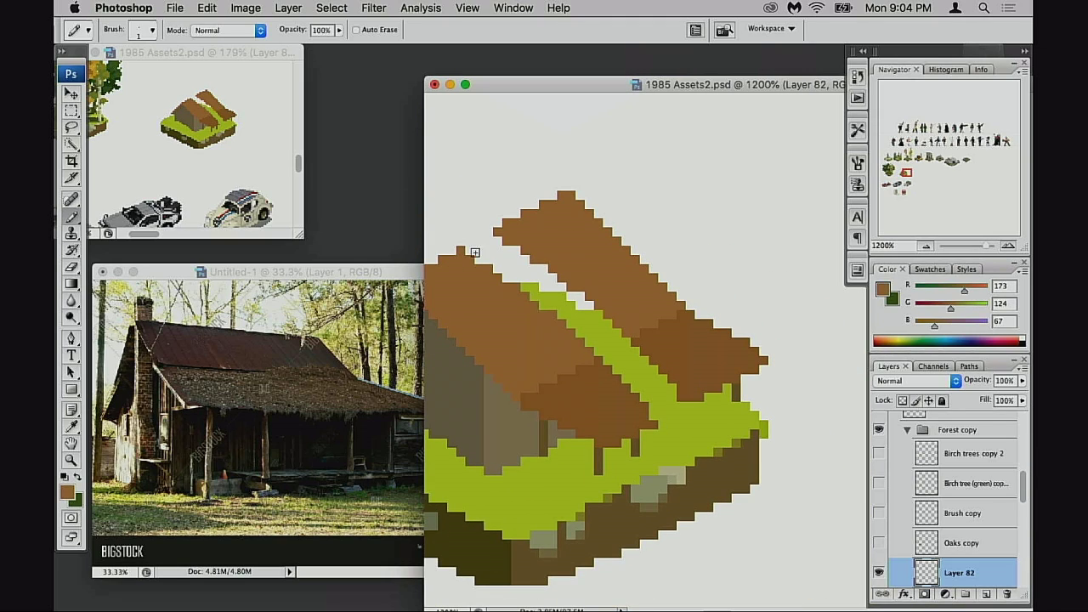
pyautogui.moveTo(515, 250)
pyautogui.mouseDown()
pyautogui.moveTo(466, 260)
pyautogui.moveTo(497, 243)
pyautogui.mouseUp()
pyautogui.click(488, 242)
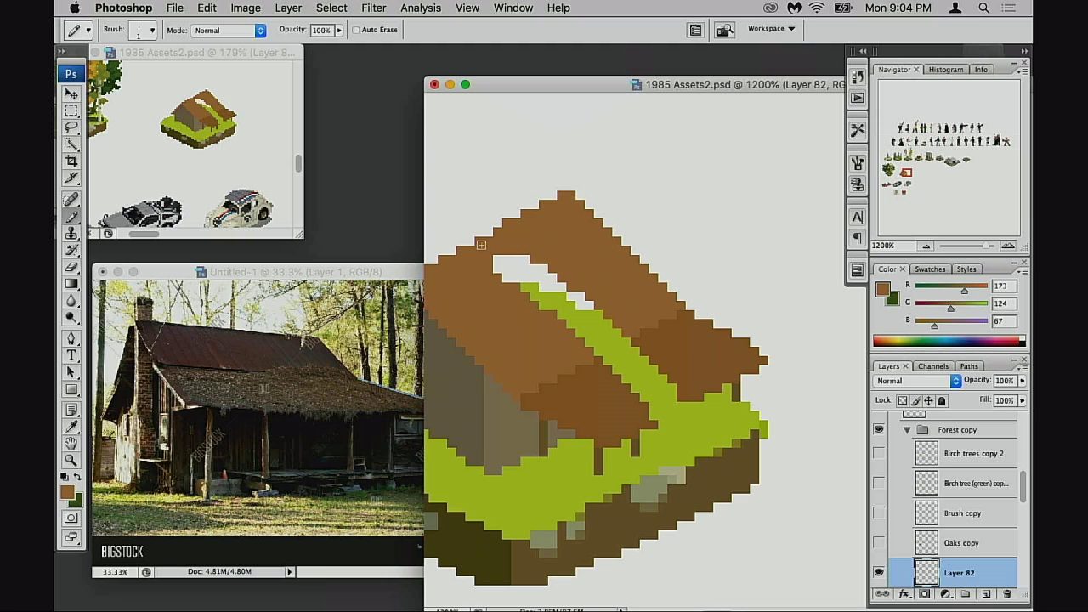
# - Fill most of the gap across the main roof with its light brown, up to the porch roof
pyautogui.moveTo(527, 282); pyautogui.dragTo(573, 268)
pyautogui.moveTo(577, 255)
pyautogui.mouseDown()
pyautogui.moveTo(527, 254)
pyautogui.moveTo(540, 248)
pyautogui.moveTo(549, 263)
pyautogui.mouseUp()
pyautogui.moveTo(568, 280); pyautogui.dragTo(604, 277)
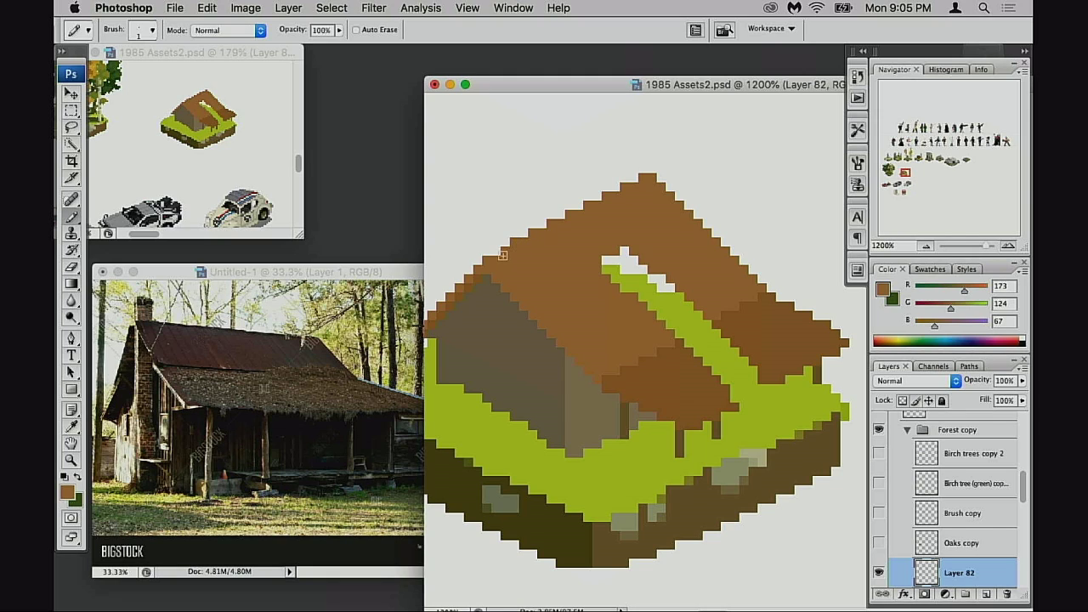
pyautogui.moveTo(581, 315)
pyautogui.mouseDown()
pyautogui.moveTo(556, 301)
pyautogui.moveTo(616, 290)
pyautogui.moveTo(586, 284)
pyautogui.mouseUp()
pyautogui.moveTo(618, 184)
pyautogui.mouseDown()
pyautogui.moveTo(600, 232)
pyautogui.moveTo(626, 246)
pyautogui.moveTo(684, 239)
pyautogui.moveTo(683, 254)
pyautogui.moveTo(655, 259)
pyautogui.moveTo(681, 265)
pyautogui.moveTo(679, 246)
pyautogui.moveTo(622, 265)
pyautogui.mouseUp()
pyautogui.press('super+z')
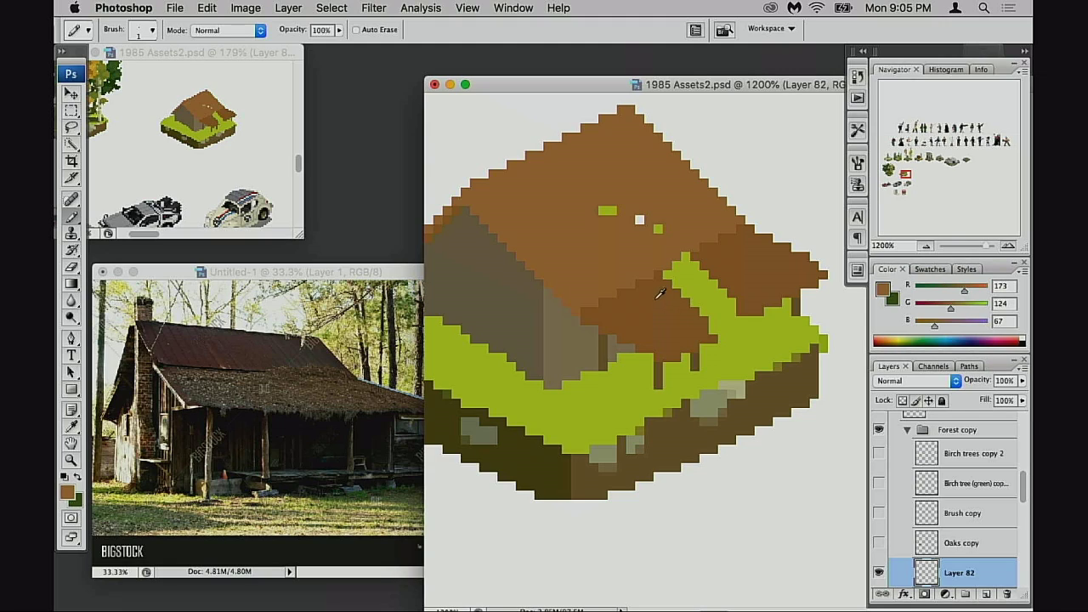
# - Fill the gap in the porch roof with its darker brown and clean up its lower edge near the posts
pyautogui.keyDown('alt'); pyautogui.click(660, 293); pyautogui.keyUp('alt')
pyautogui.moveTo(668, 283)
pyautogui.mouseDown()
pyautogui.moveTo(698, 271)
pyautogui.moveTo(690, 259)
pyautogui.moveTo(684, 267)
pyautogui.moveTo(718, 274)
pyautogui.moveTo(729, 287)
pyautogui.moveTo(699, 313)
pyautogui.moveTo(746, 317)
pyautogui.moveTo(697, 317)
pyautogui.moveTo(724, 330)
pyautogui.moveTo(695, 333)
pyautogui.mouseUp()
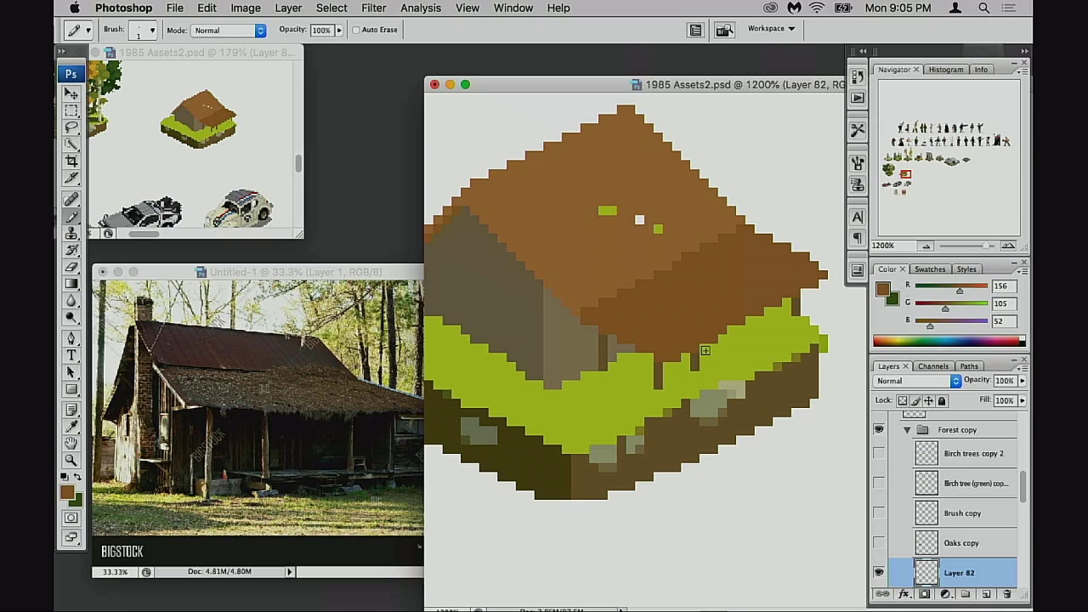
pyautogui.press('e')
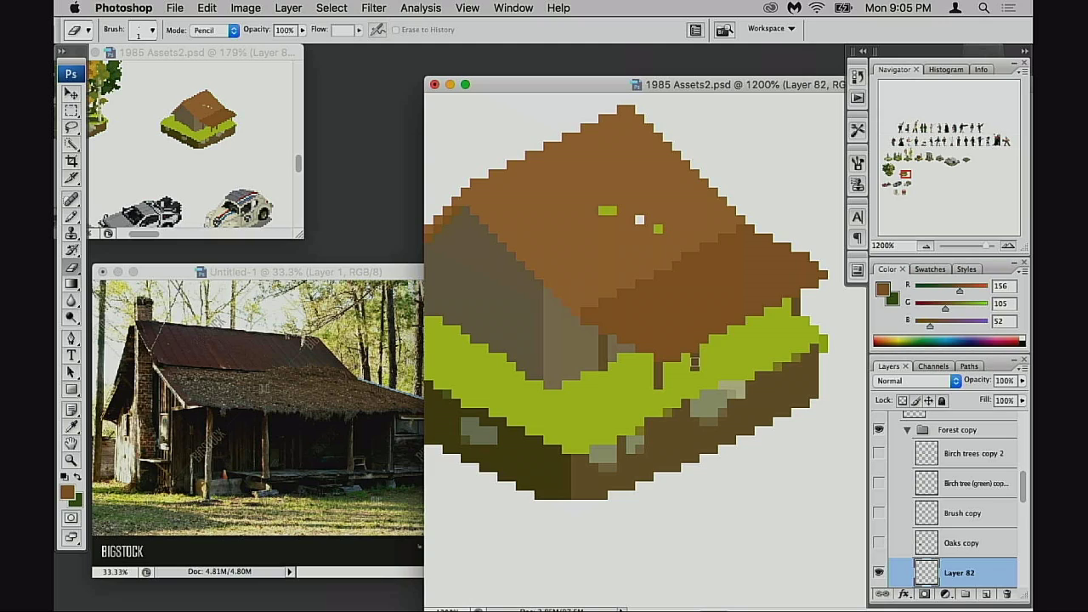
pyautogui.moveTo(670, 355)
pyautogui.mouseDown()
pyautogui.moveTo(643, 362)
pyautogui.moveTo(682, 364)
pyautogui.mouseUp()
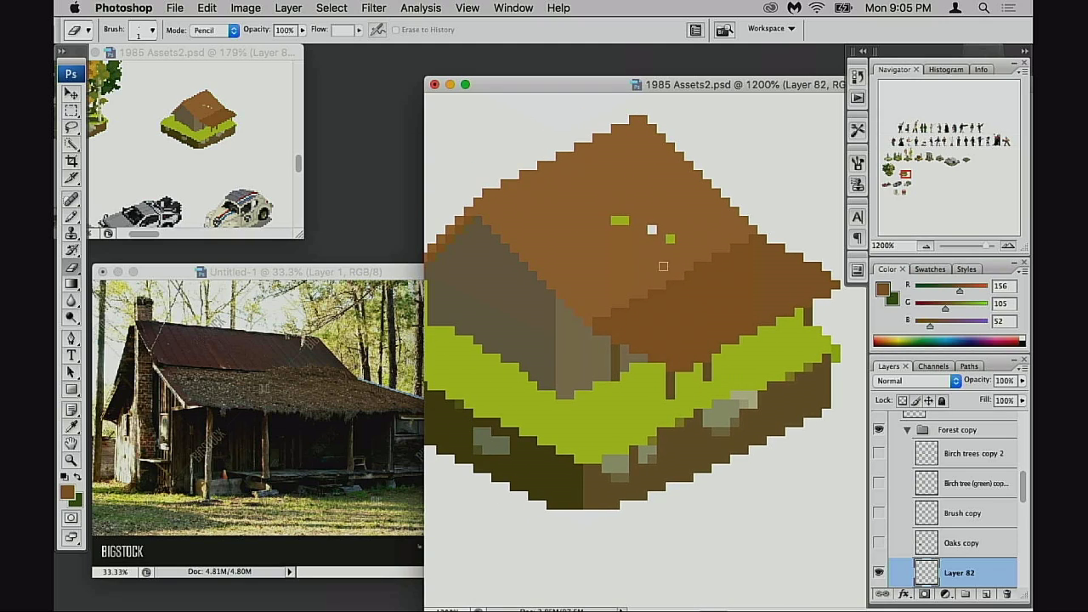
# - Paint over the remaining holes in the main roof with its light brown and save the file
pyautogui.press('b')
pyautogui.keyDown('alt'); pyautogui.click(618, 200); pyautogui.keyUp('alt')
pyautogui.moveTo(619, 220)
pyautogui.mouseDown()
pyautogui.moveTo(650, 230)
pyautogui.moveTo(621, 228)
pyautogui.mouseUp()
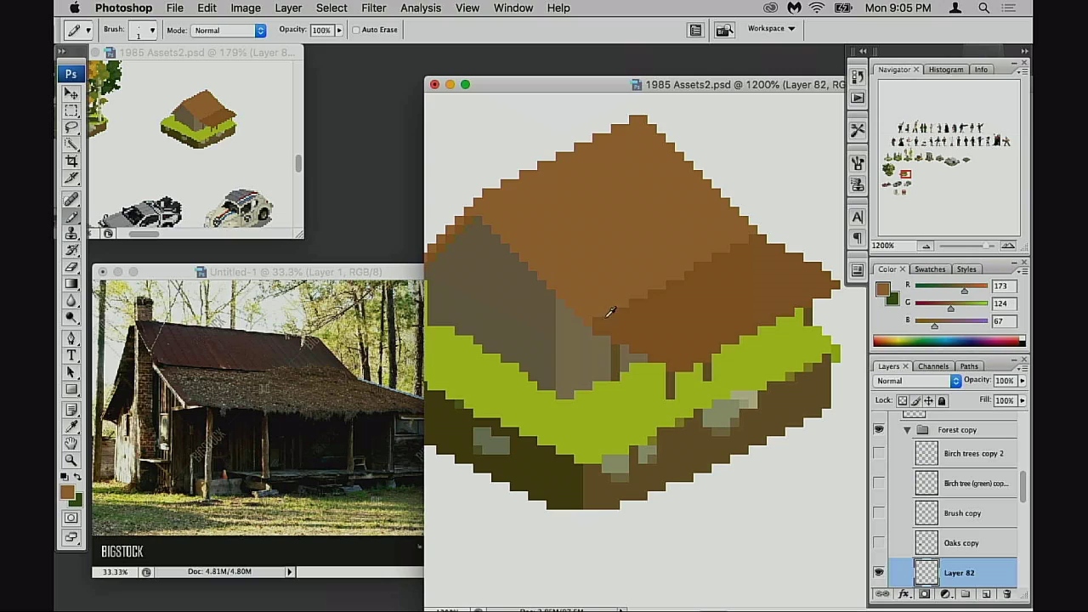
pyautogui.click(656, 339)
pyautogui.press('super+z')
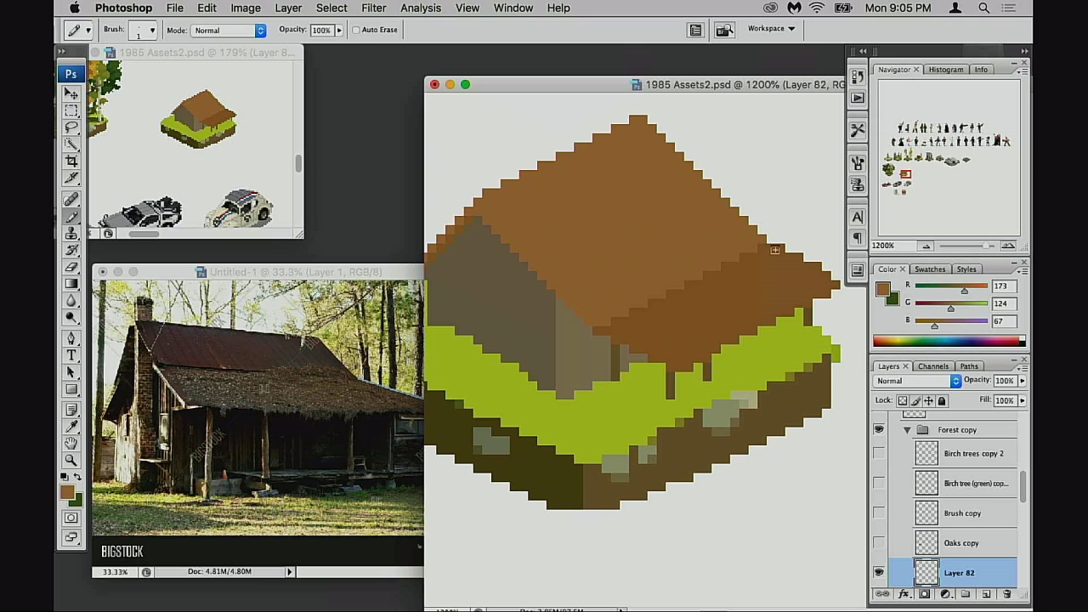
pyautogui.scroll(-2, 655, 335)
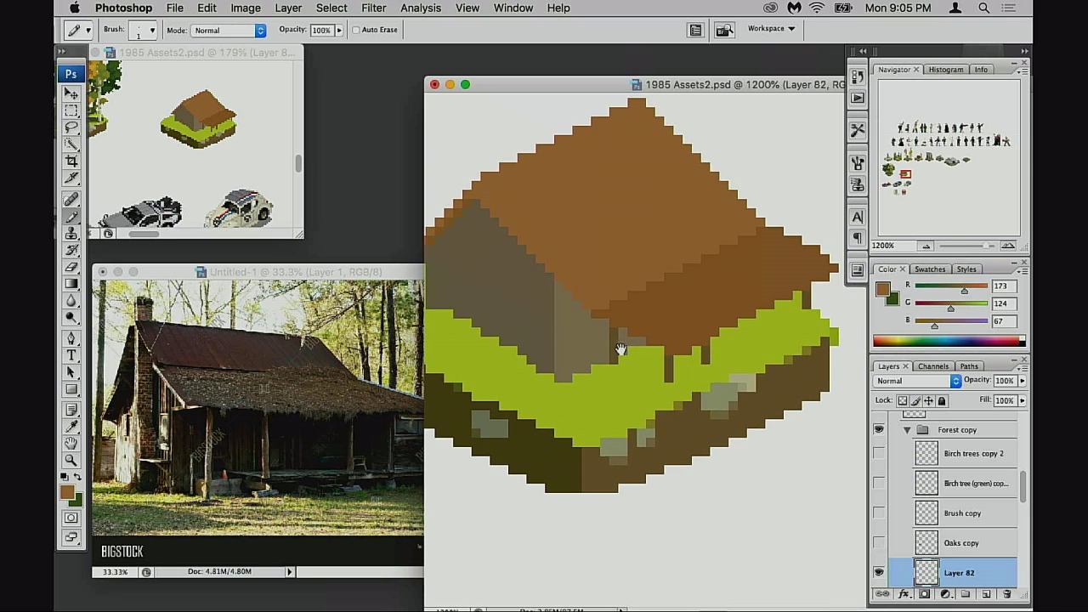
pyautogui.press('super+s')
# - Lengthen the porch posts farther down onto the grass using the post's dark brown
pyautogui.moveTo(689, 351); pyautogui.dragTo(718, 341)
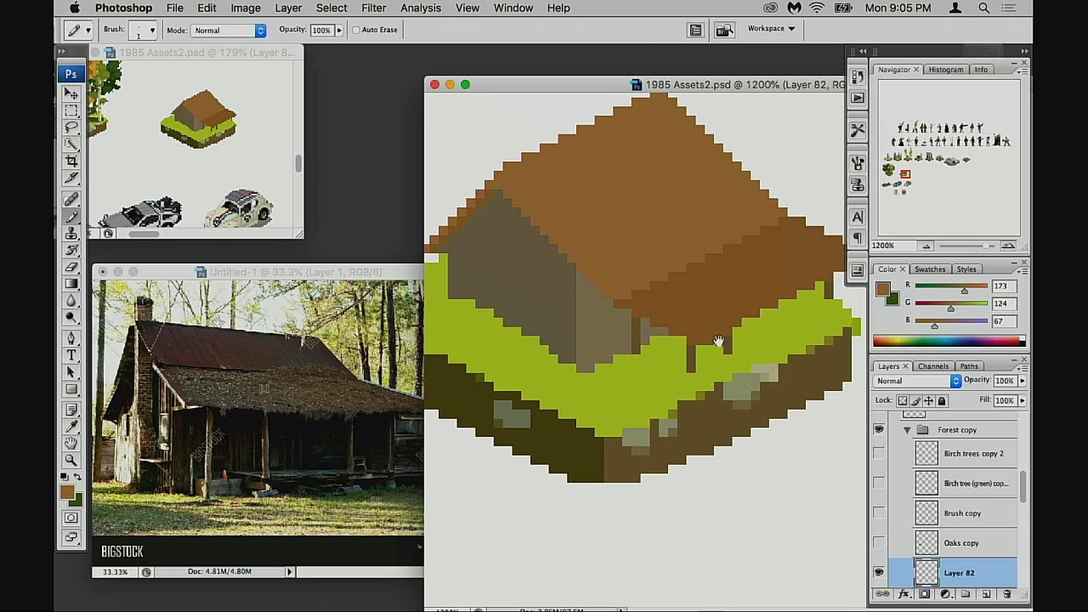
pyautogui.moveTo(664, 315)
pyautogui.mouseDown()
pyautogui.moveTo(688, 328)
pyautogui.moveTo(617, 340)
pyautogui.moveTo(655, 363)
pyautogui.moveTo(663, 356)
pyautogui.mouseUp()
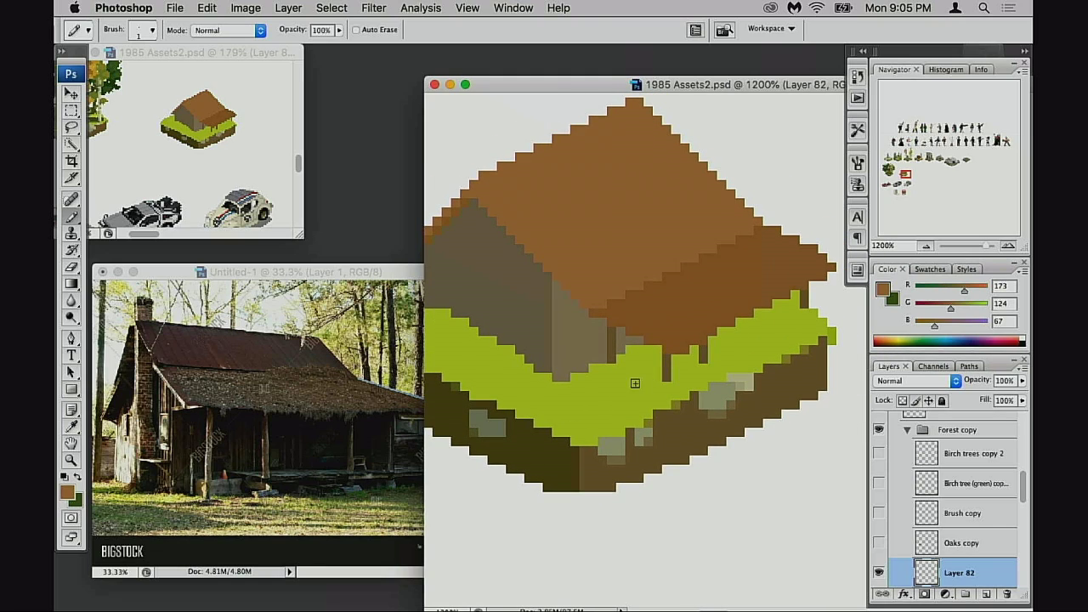
pyautogui.keyDown('alt'); pyautogui.click(615, 358); pyautogui.keyUp('alt')
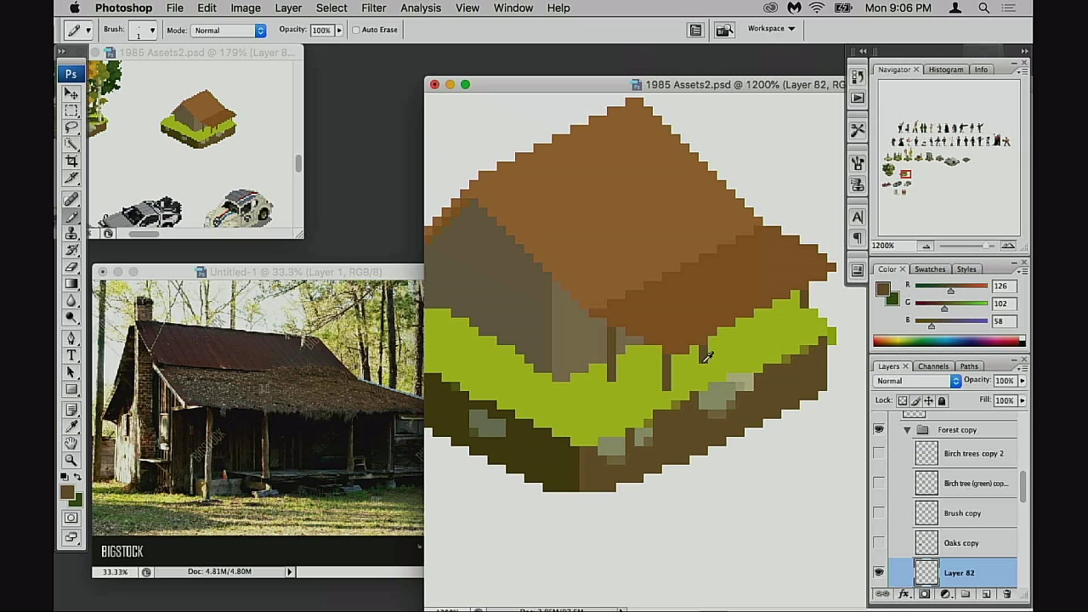
pyautogui.keyDown('alt'); pyautogui.click(802, 315); pyautogui.keyUp('alt')
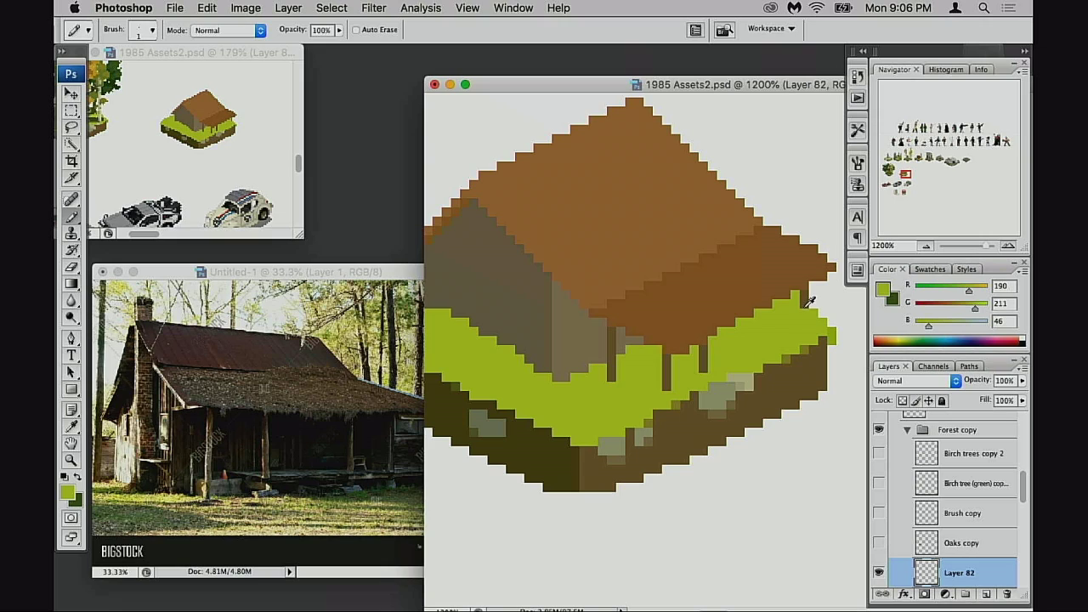
pyautogui.keyDown('alt'); pyautogui.click(805, 305); pyautogui.keyUp('alt')
pyautogui.click(804, 312)
pyautogui.moveTo(704, 362)
pyautogui.mouseDown()
pyautogui.moveTo(734, 360)
pyautogui.moveTo(721, 361)
pyautogui.mouseUp()
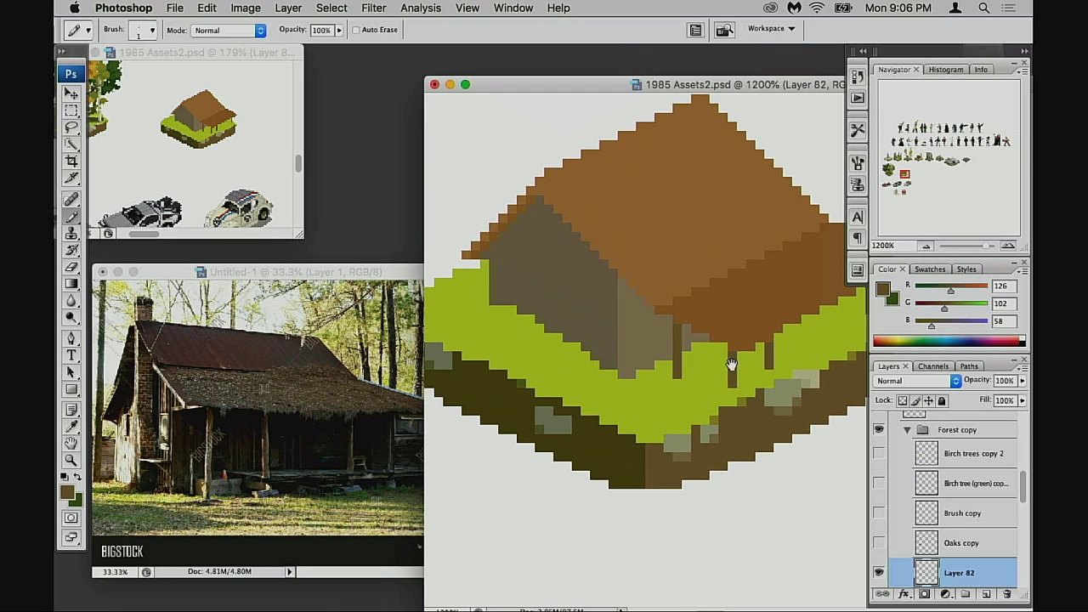
pyautogui.hscroll(4, 727, 358)
pyautogui.scroll(-2, 722, 354)
# - Touch up the tile's front grass edge in green and paint brown over the stones on its front side
pyautogui.keyDown('alt'); pyautogui.click(733, 347); pyautogui.keyUp('alt')
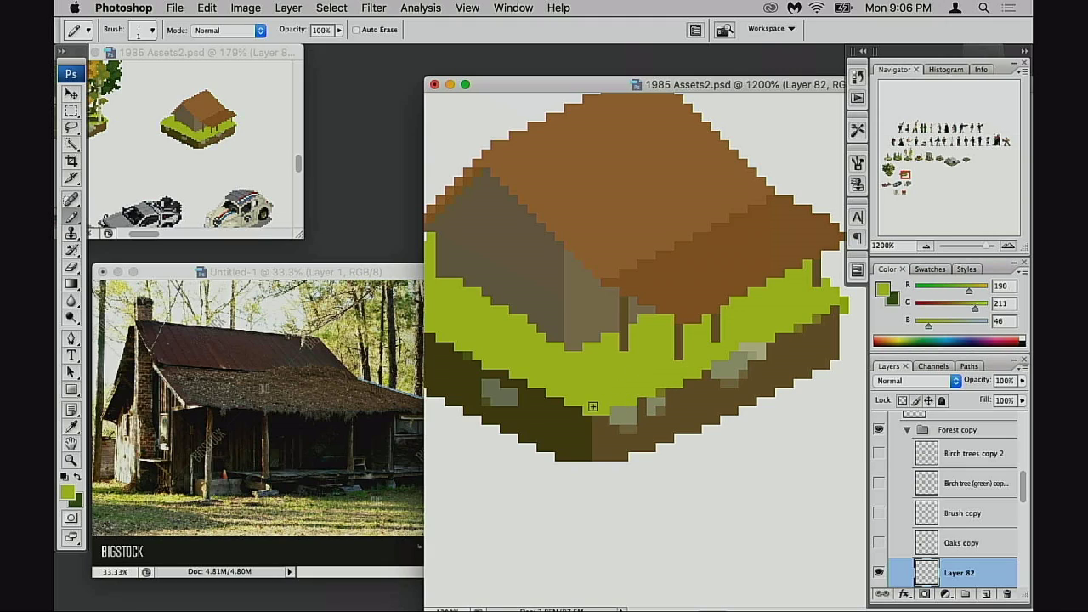
pyautogui.keyDown('alt'); pyautogui.click(696, 405); pyautogui.keyUp('alt')
pyautogui.moveTo(660, 412)
pyautogui.mouseDown()
pyautogui.moveTo(617, 414)
pyautogui.moveTo(634, 412)
pyautogui.mouseUp()
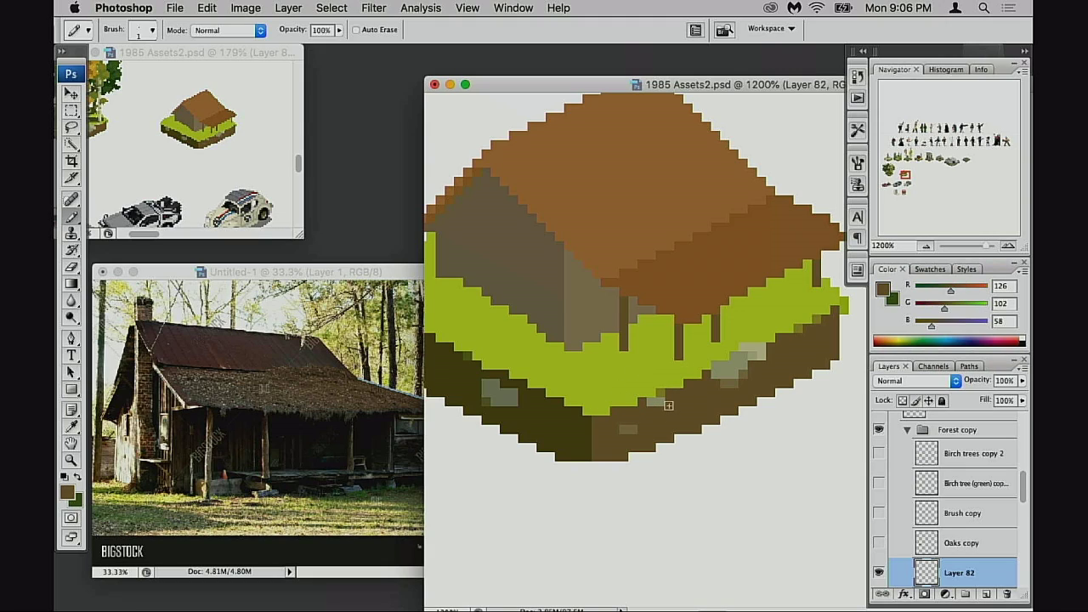
pyautogui.moveTo(719, 374)
pyautogui.mouseDown()
pyautogui.moveTo(752, 375)
pyautogui.moveTo(585, 373)
pyautogui.mouseUp()
# - Hide the Tile copy layer and erase the stray green and brown tile pixels below the cabin on Layer 82
pyautogui.keyDown('alt'); pyautogui.click(710, 398); pyautogui.keyUp('alt')
pyautogui.keyDown('alt'); pyautogui.click(709, 398); pyautogui.keyUp('alt')
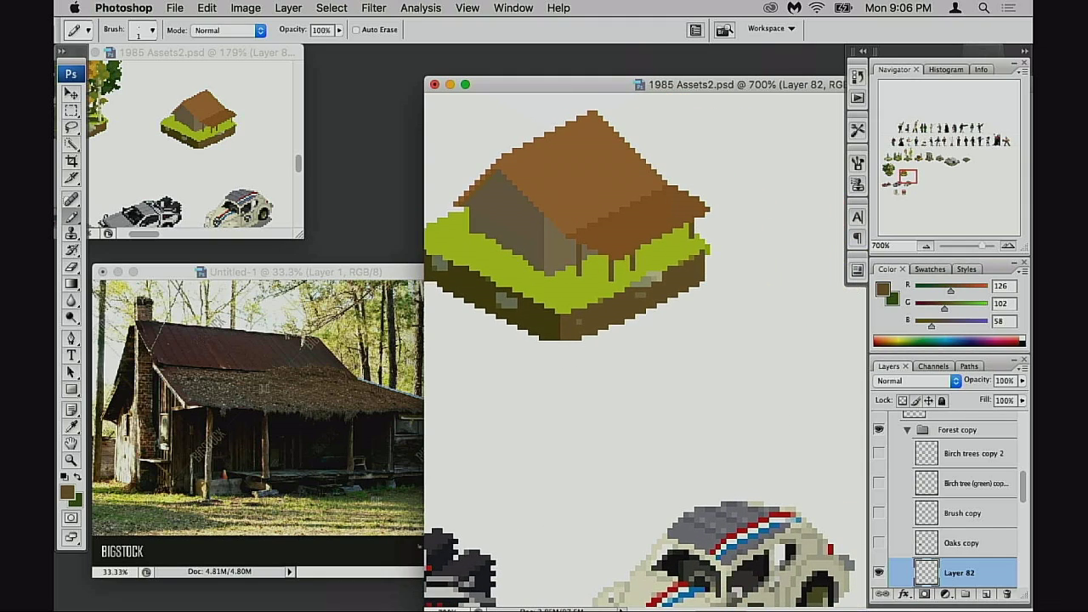
pyautogui.click(879, 572)
pyautogui.click(878, 572)
pyautogui.scroll(-2, 894, 565)
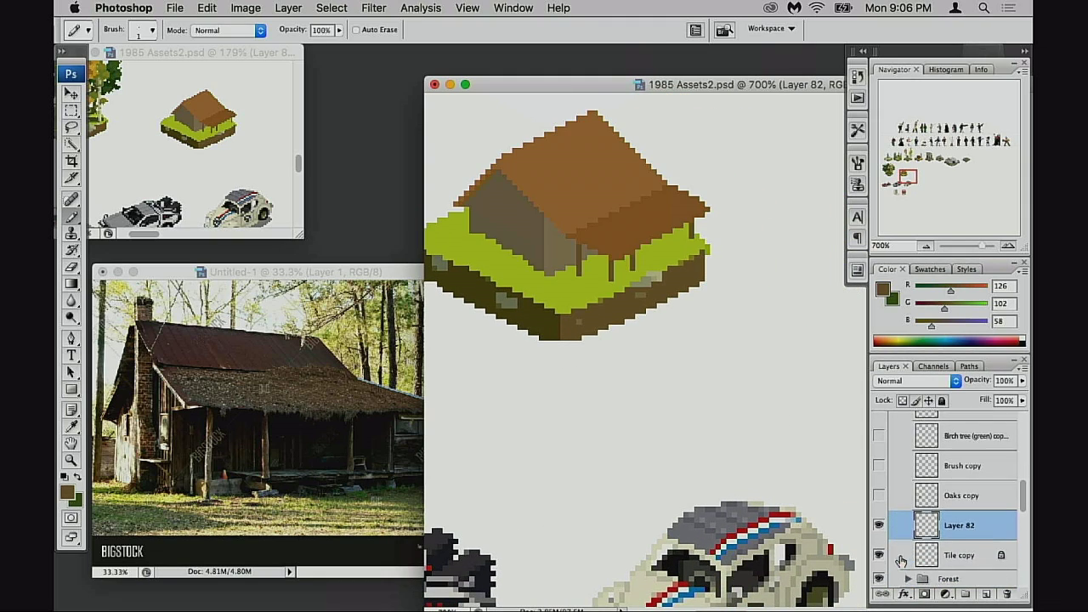
pyautogui.click(879, 546)
pyautogui.press('e')
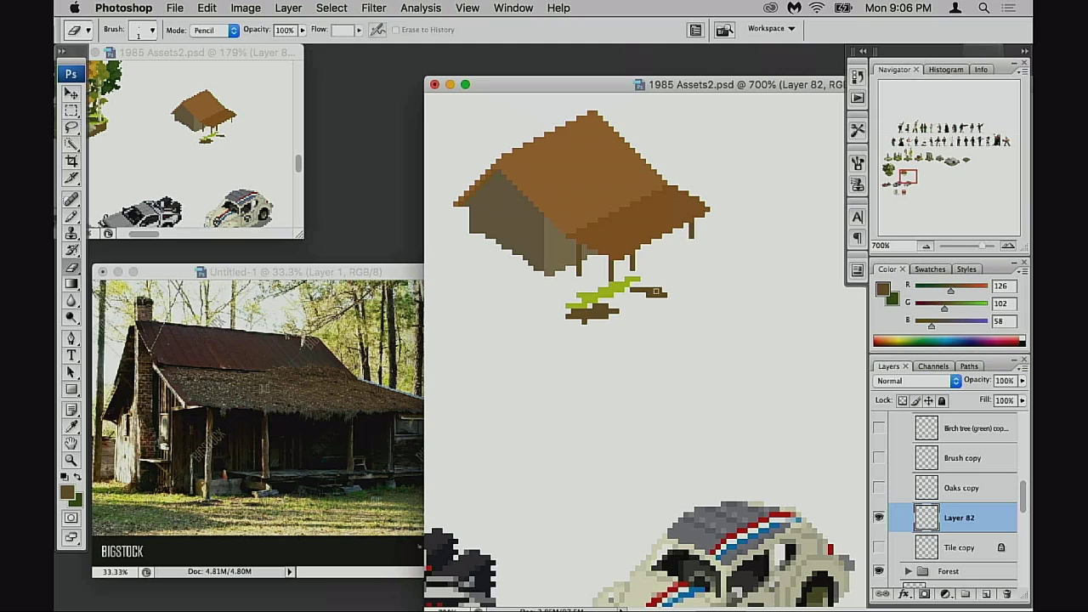
pyautogui.moveTo(655, 292)
pyautogui.mouseDown()
pyautogui.moveTo(615, 286)
pyautogui.moveTo(580, 316)
pyautogui.moveTo(581, 295)
pyautogui.moveTo(643, 277)
pyautogui.moveTo(664, 289)
pyautogui.moveTo(613, 303)
pyautogui.mouseUp()
# - Find the plain grey-green concrete tile among the artwork on the asset sheet
pyautogui.keyDown('alt'); pyautogui.click(683, 364); pyautogui.keyUp('alt')
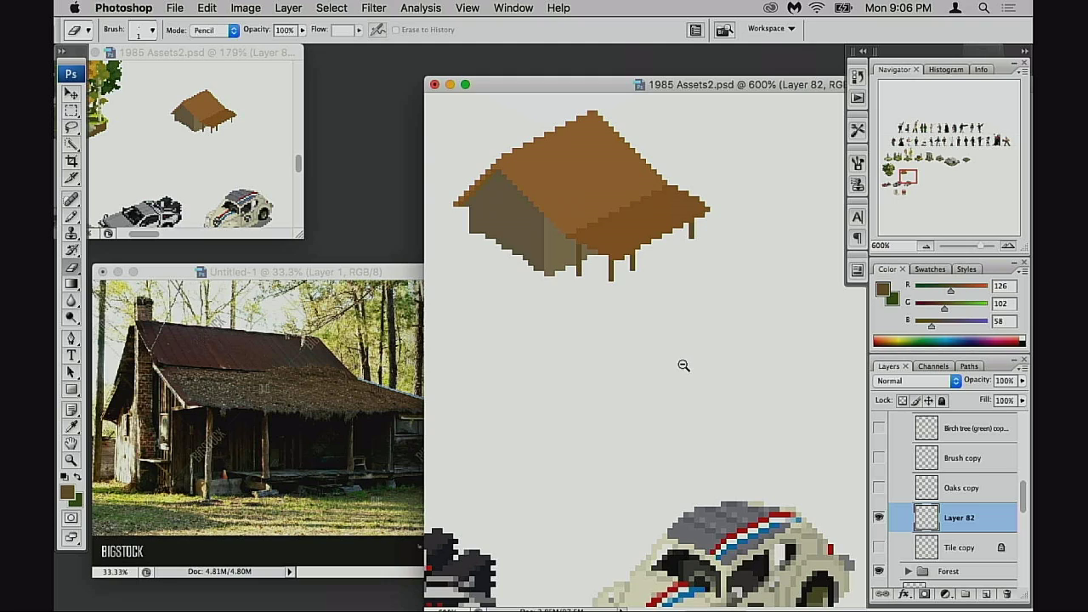
pyautogui.keyDown('alt'); pyautogui.click(683, 365); pyautogui.keyUp('alt')
pyautogui.moveTo(728, 368); pyautogui.dragTo(434, 367)
pyautogui.moveTo(842, 365); pyautogui.dragTo(438, 378)
pyautogui.moveTo(714, 383); pyautogui.dragTo(554, 387)
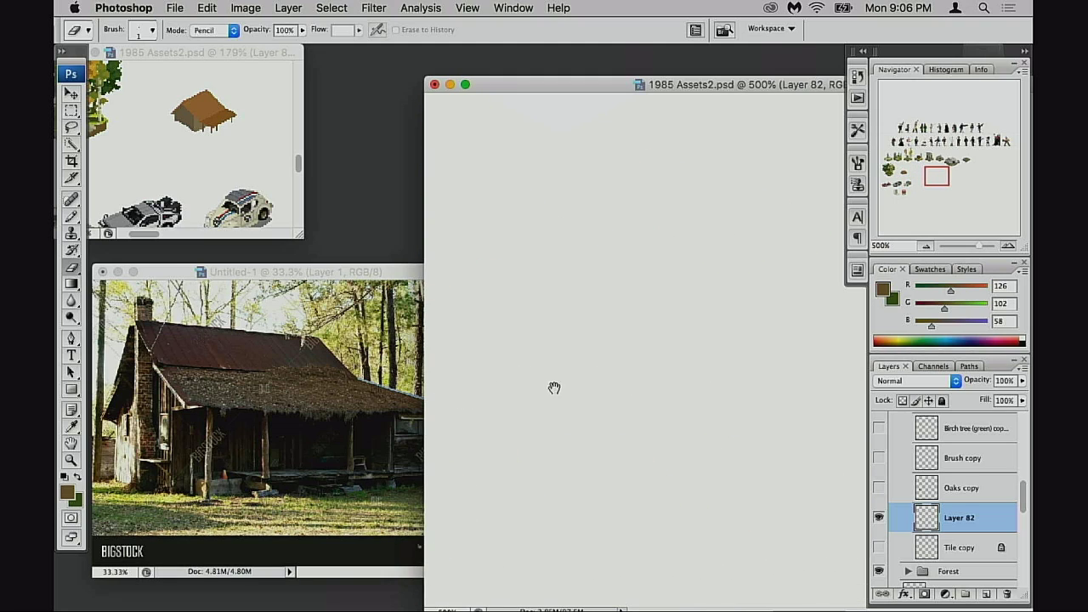
pyautogui.keyDown('alt'); pyautogui.click(660, 366); pyautogui.keyUp('alt')
pyautogui.scroll(6, 534, 413)
pyautogui.hscroll(5, 481, 444)
pyautogui.hscroll(4, 533, 392)
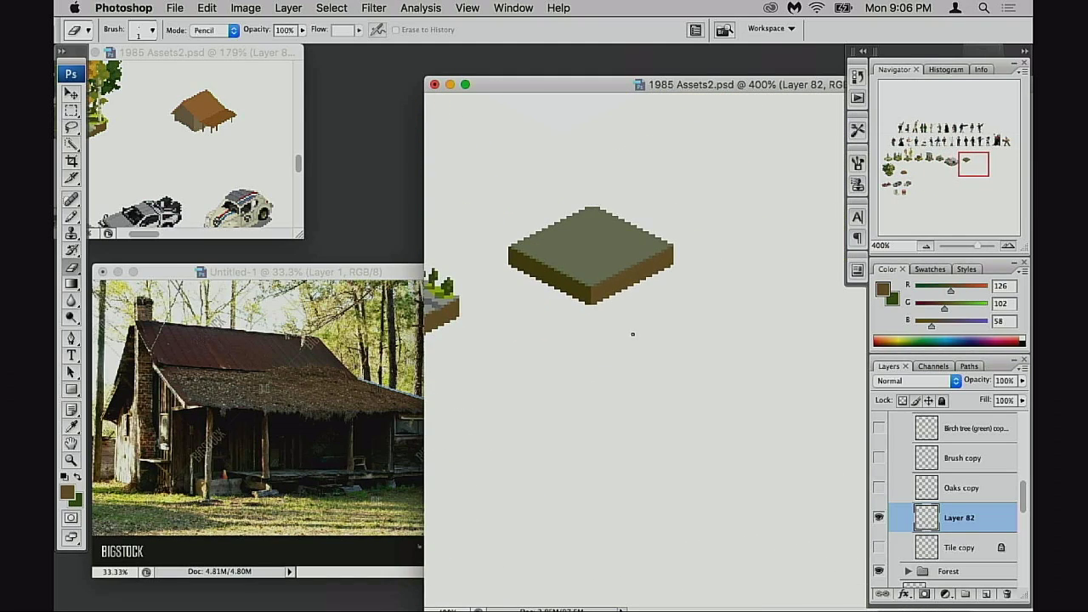
# - Search the layer list for the layer that holds the plain concrete tile
pyautogui.press('m')
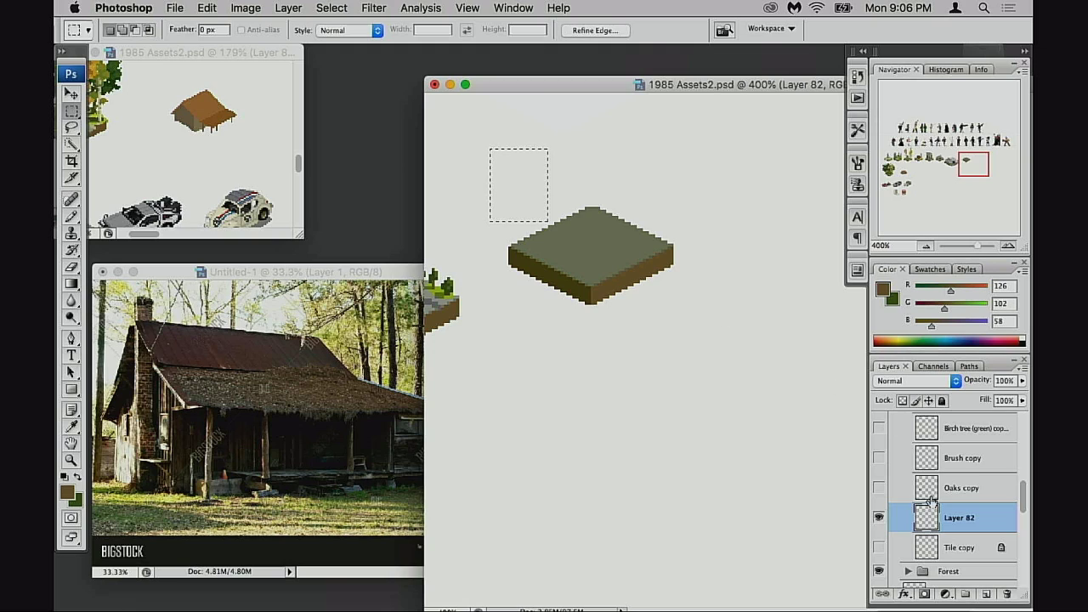
pyautogui.scroll(-5, 933, 511)
pyautogui.scroll(-5, 933, 511)
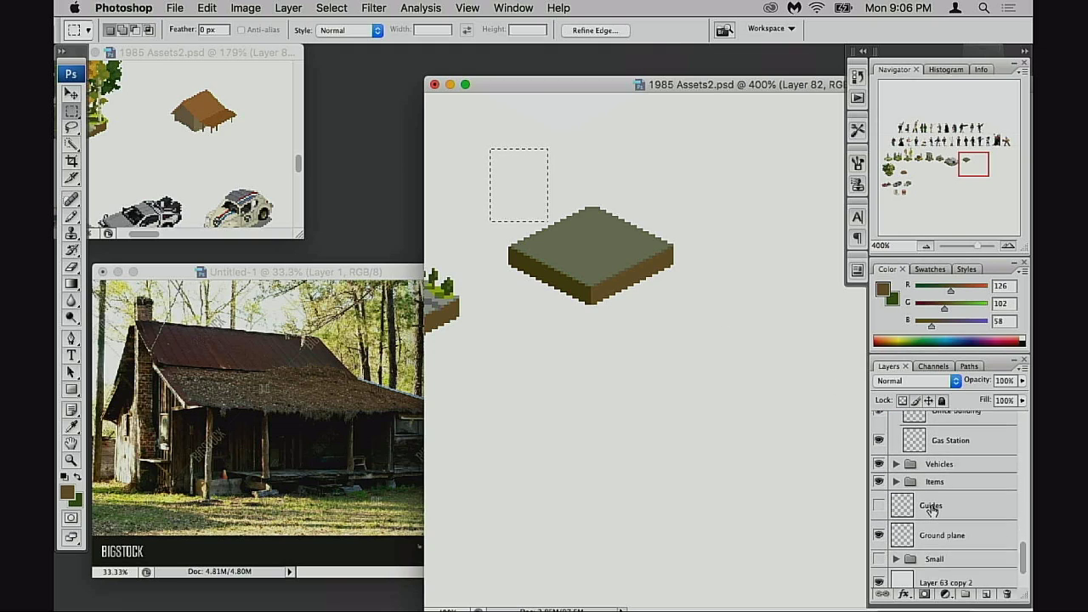
pyautogui.scroll(4, 928, 510)
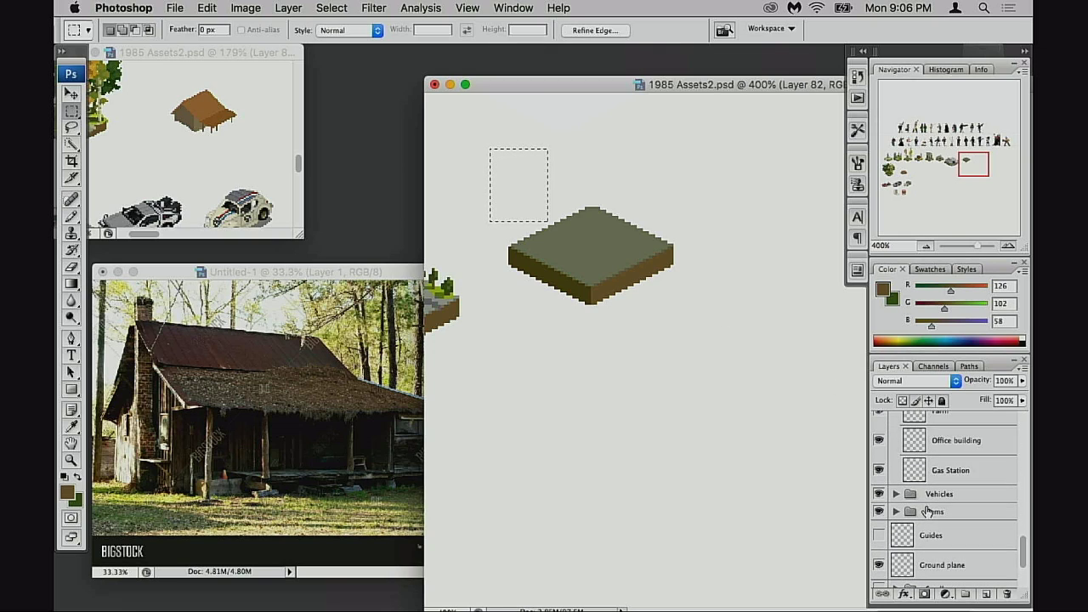
pyautogui.scroll(-3, 928, 510)
pyautogui.scroll(2, 926, 511)
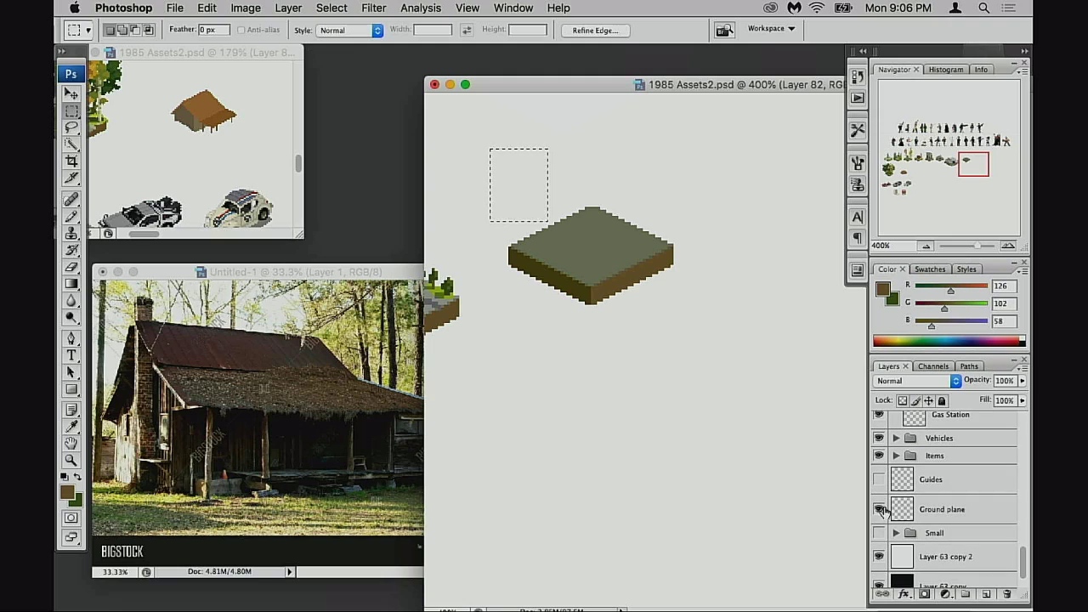
pyautogui.scroll(10, 879, 509)
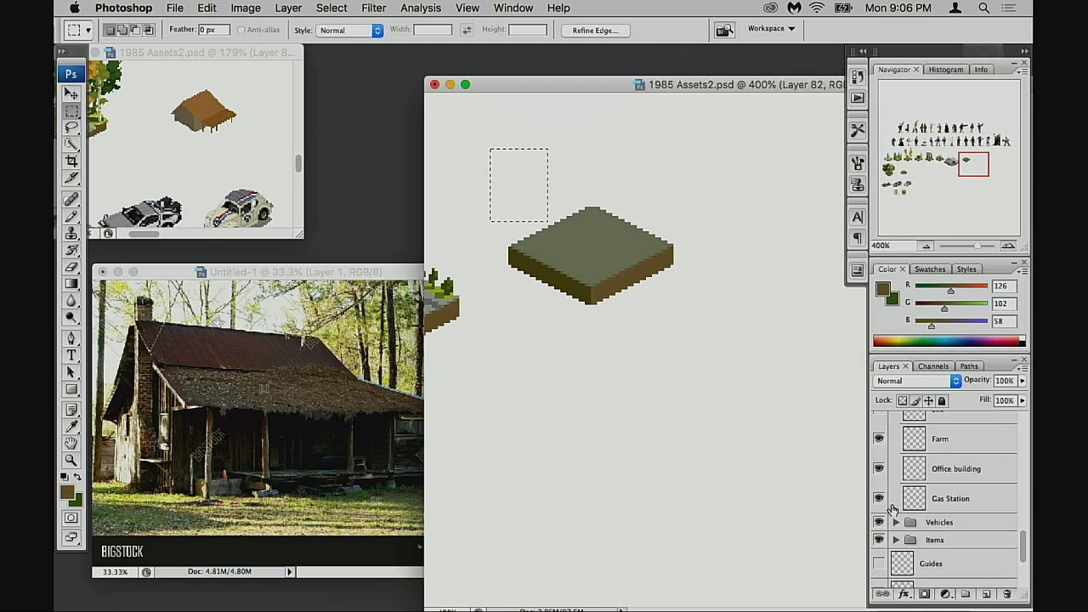
pyautogui.scroll(10, 893, 508)
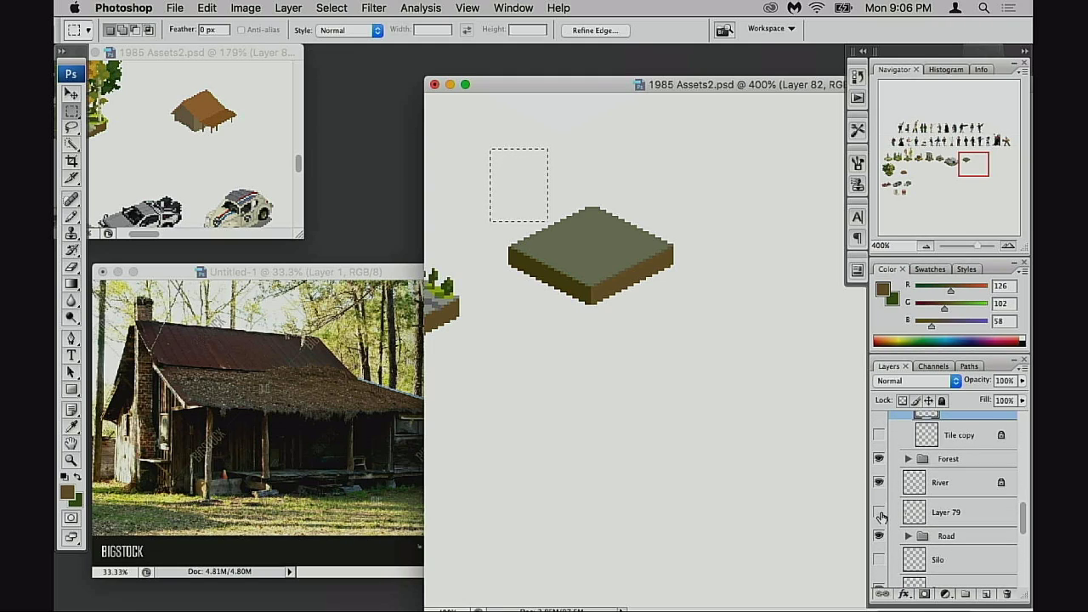
pyautogui.scroll(5, 888, 506)
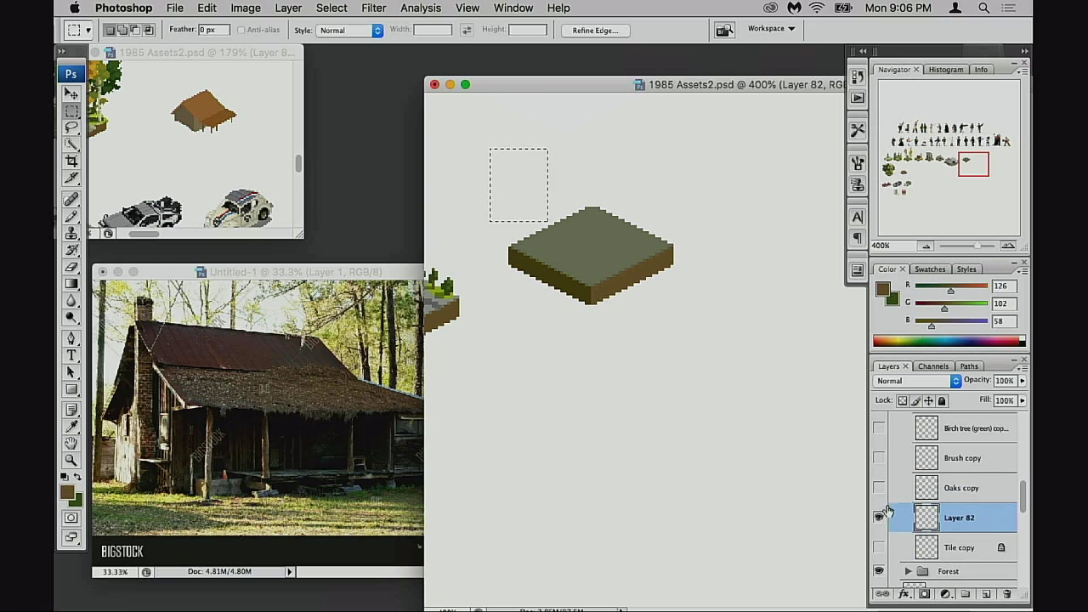
# - Collapse the Forest copy group, clear the selection and duplicate the Concrete Tile layer
pyautogui.click(904, 500)
pyautogui.scroll(5, 888, 510)
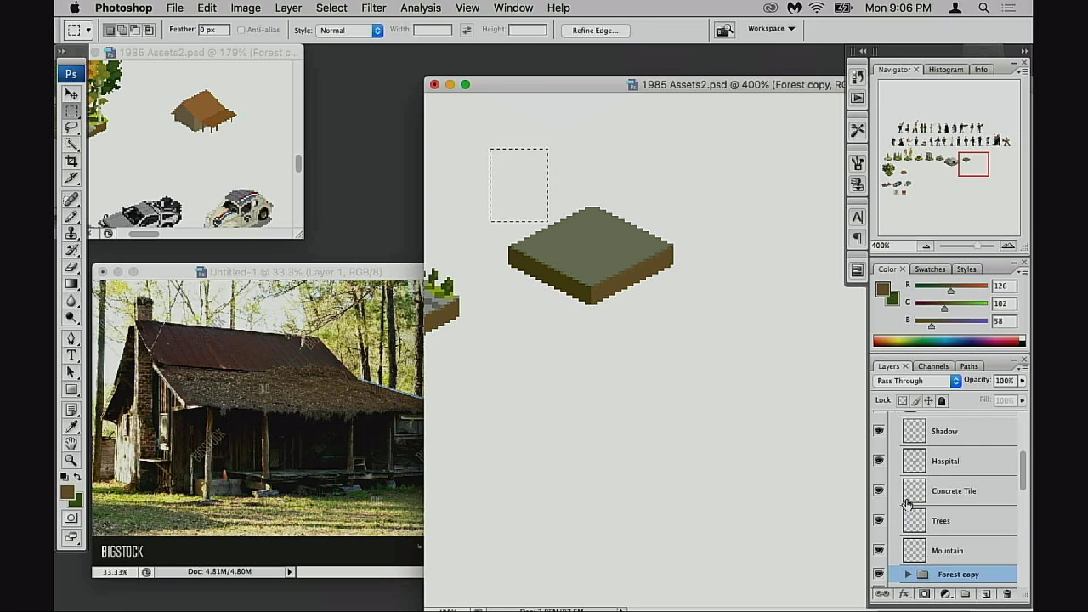
pyautogui.click(879, 531)
pyautogui.click(879, 530)
pyautogui.click(930, 534)
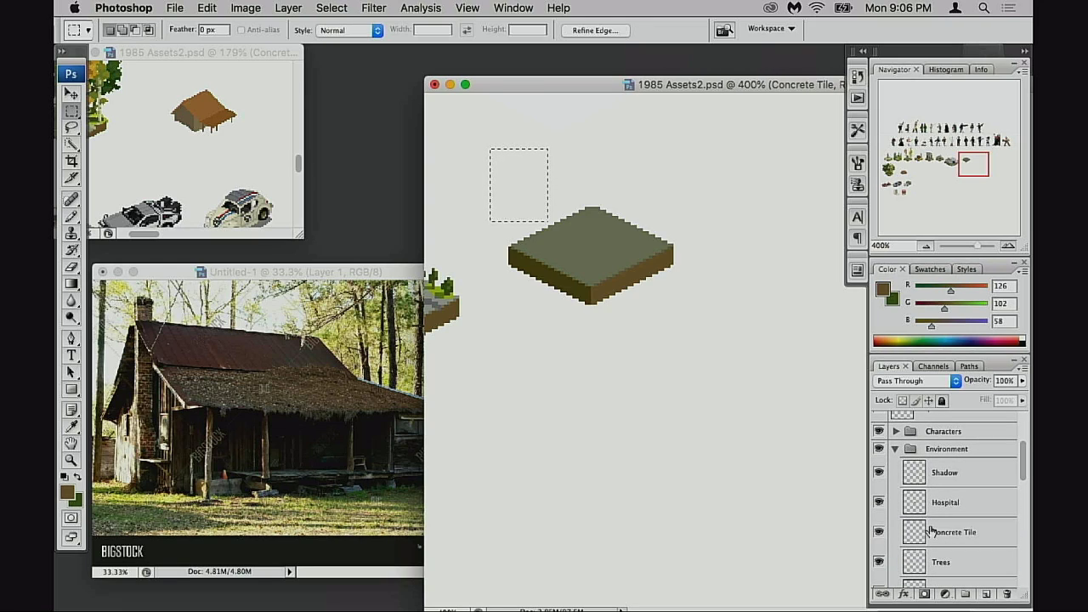
pyautogui.press('super+d')
pyautogui.press('super+j')
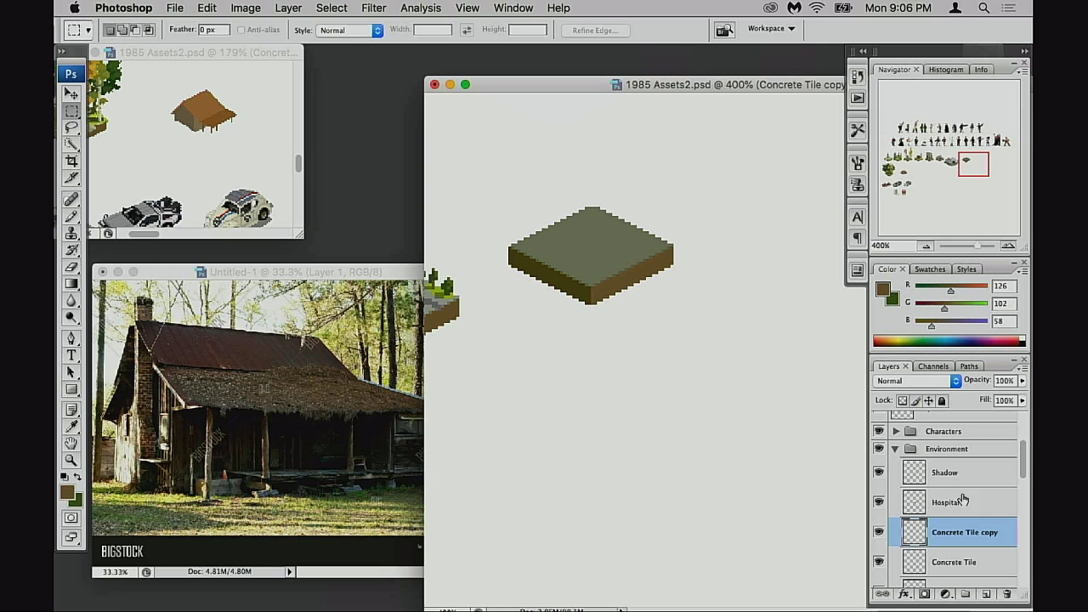
# - Move the duplicated concrete tile across the sheet onto the cabin
pyautogui.press('v')
pyautogui.moveTo(692, 374); pyautogui.dragTo(596, 430)
pyautogui.moveTo(651, 417); pyautogui.dragTo(918, 354)
pyautogui.moveTo(733, 375); pyautogui.dragTo(858, 379)
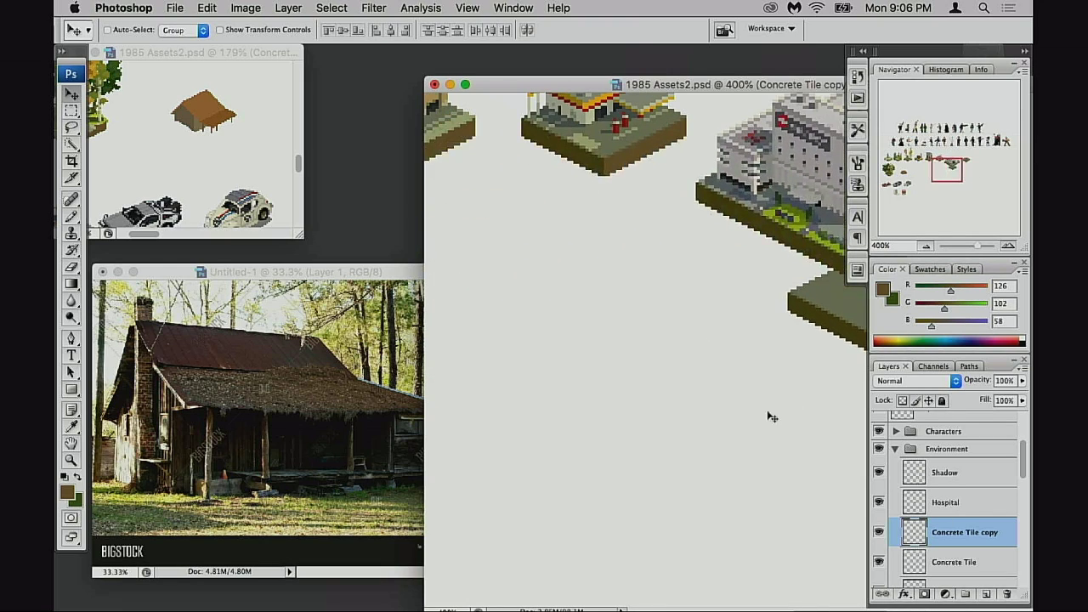
pyautogui.moveTo(771, 417); pyautogui.dragTo(551, 449)
pyautogui.moveTo(551, 447); pyautogui.dragTo(821, 415)
pyautogui.moveTo(716, 425); pyautogui.dragTo(618, 415)
pyautogui.moveTo(618, 415); pyautogui.dragTo(842, 404)
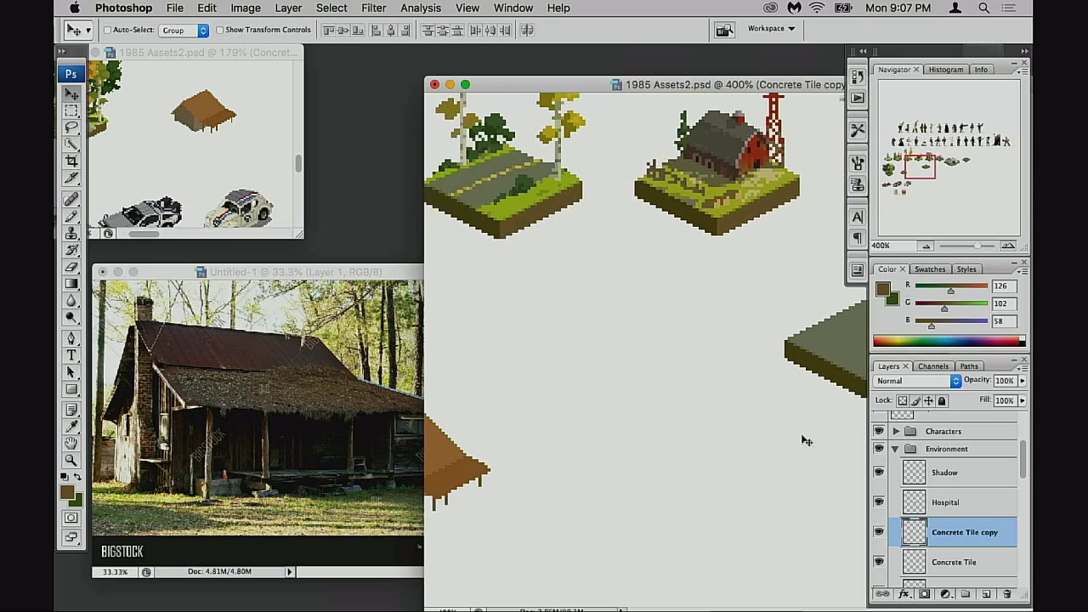
pyautogui.moveTo(806, 440); pyautogui.dragTo(538, 440)
pyautogui.moveTo(561, 432); pyautogui.dragTo(848, 330)
pyautogui.moveTo(828, 380); pyautogui.dragTo(680, 485)
# - Reorder the Concrete Tile copy layer into the Forest copy group, between Layer 82 and Tile copy
pyautogui.scroll(-5, 944, 502)
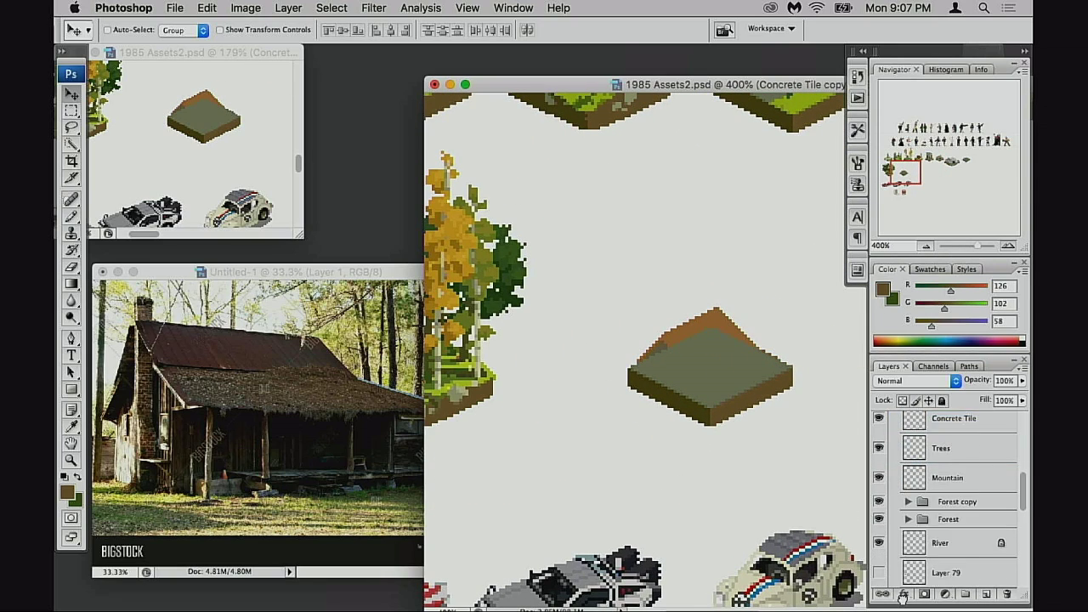
pyautogui.scroll(-10, 903, 597)
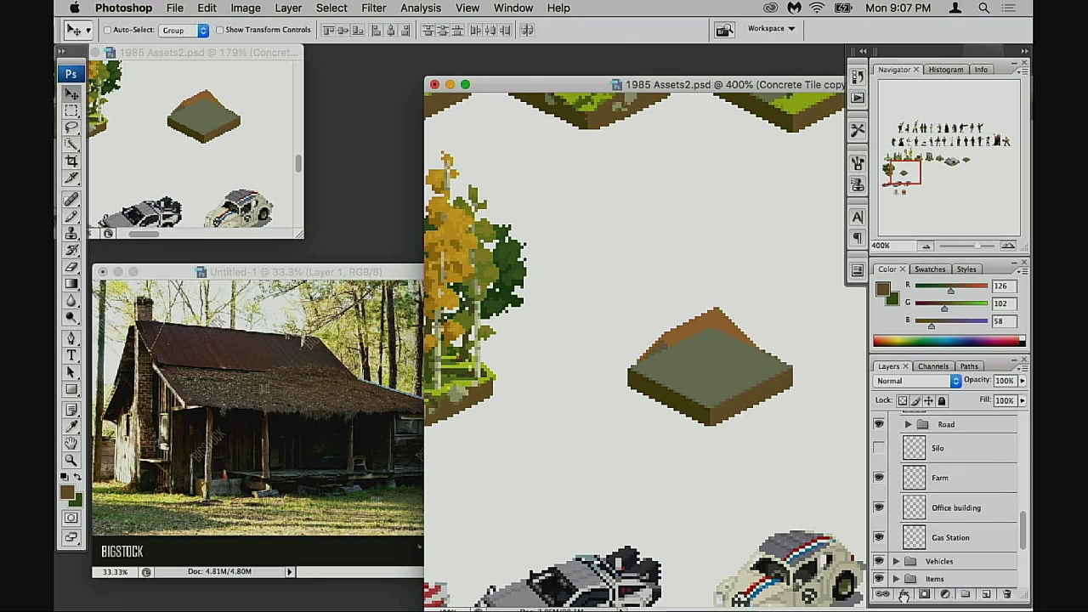
pyautogui.moveTo(904, 595); pyautogui.dragTo(926, 523)
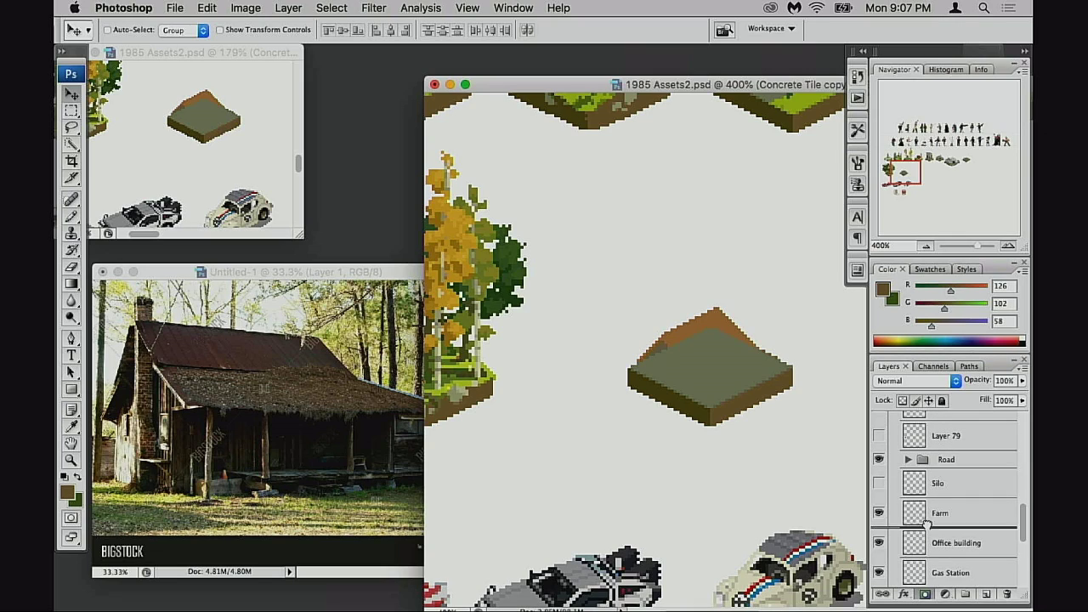
pyautogui.moveTo(925, 595); pyautogui.dragTo(925, 602)
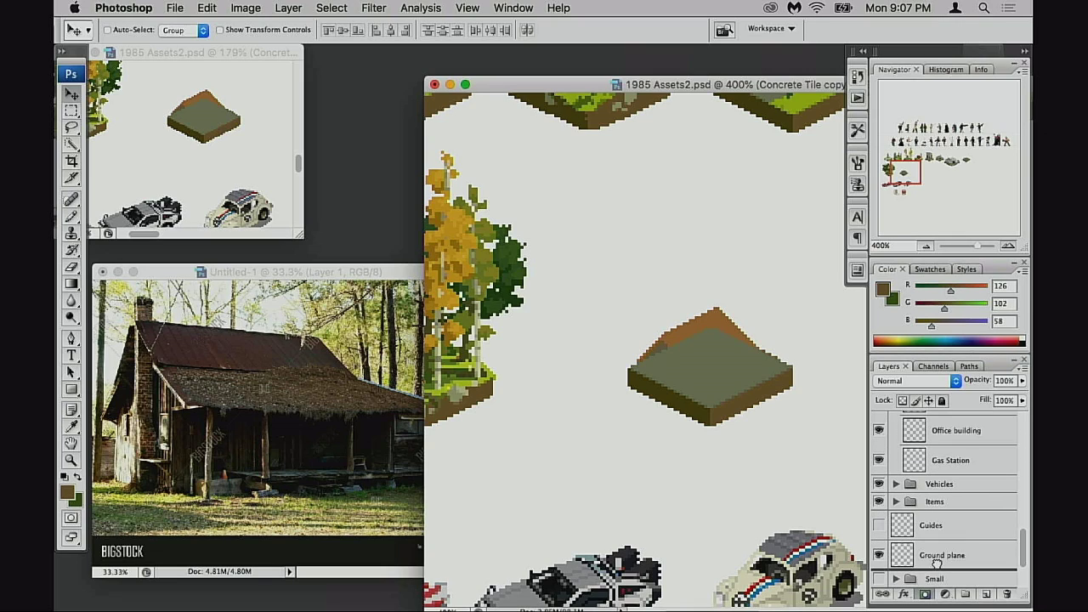
pyautogui.scroll(3, 943, 510)
pyautogui.scroll(5, 940, 425)
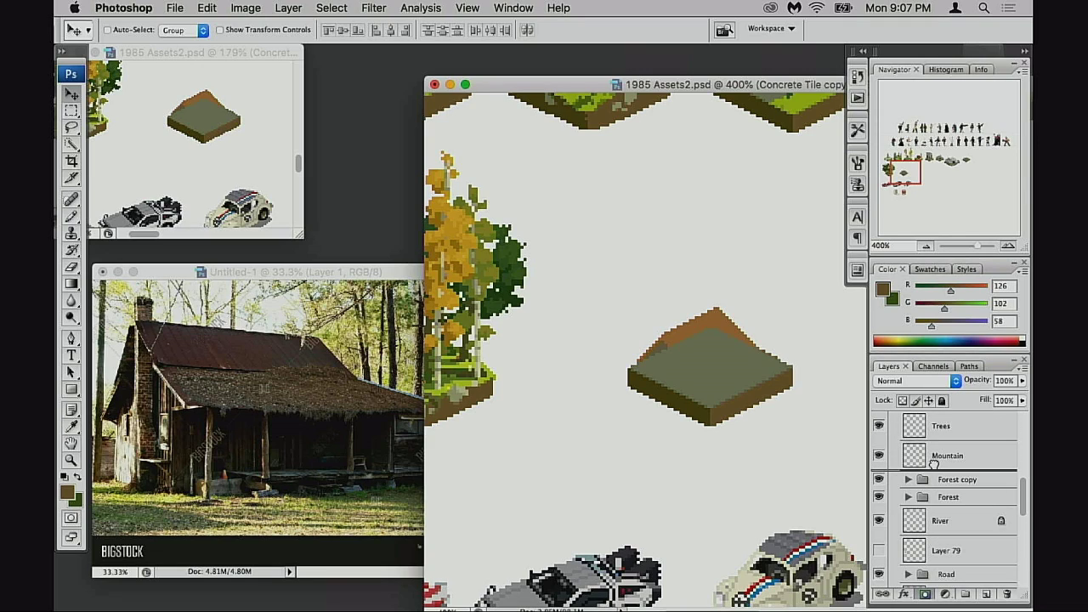
pyautogui.moveTo(933, 463); pyautogui.dragTo(924, 497)
pyautogui.click(908, 451)
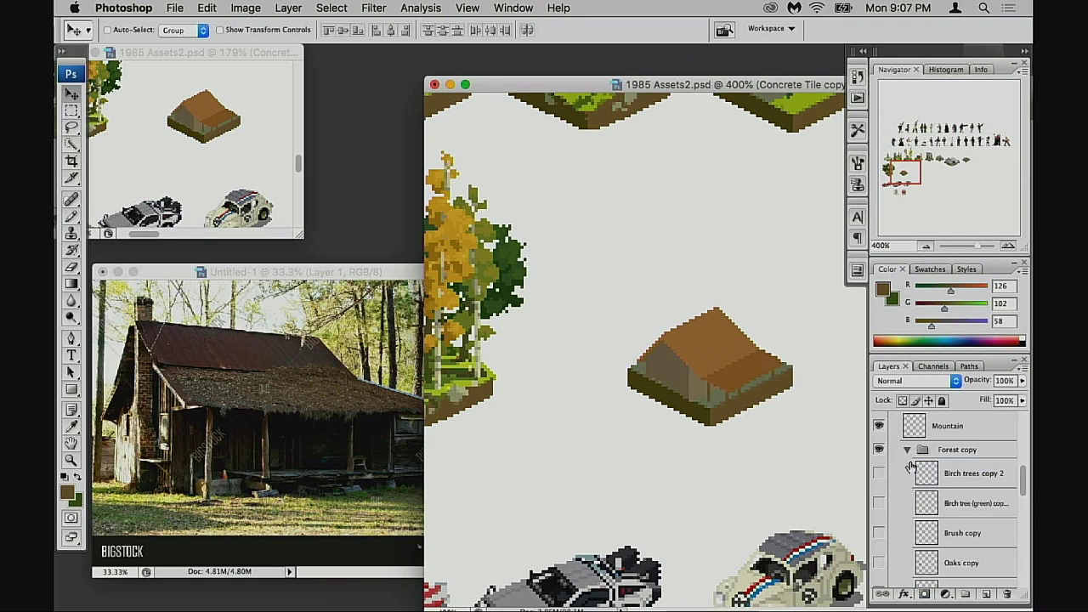
pyautogui.scroll(-5, 932, 528)
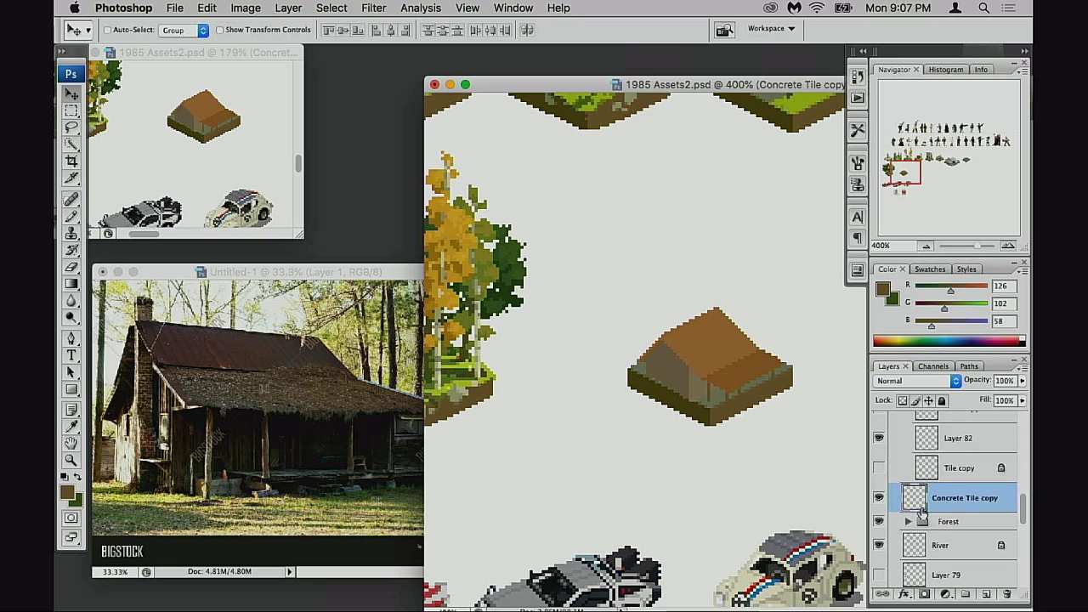
pyautogui.moveTo(917, 504); pyautogui.dragTo(947, 461)
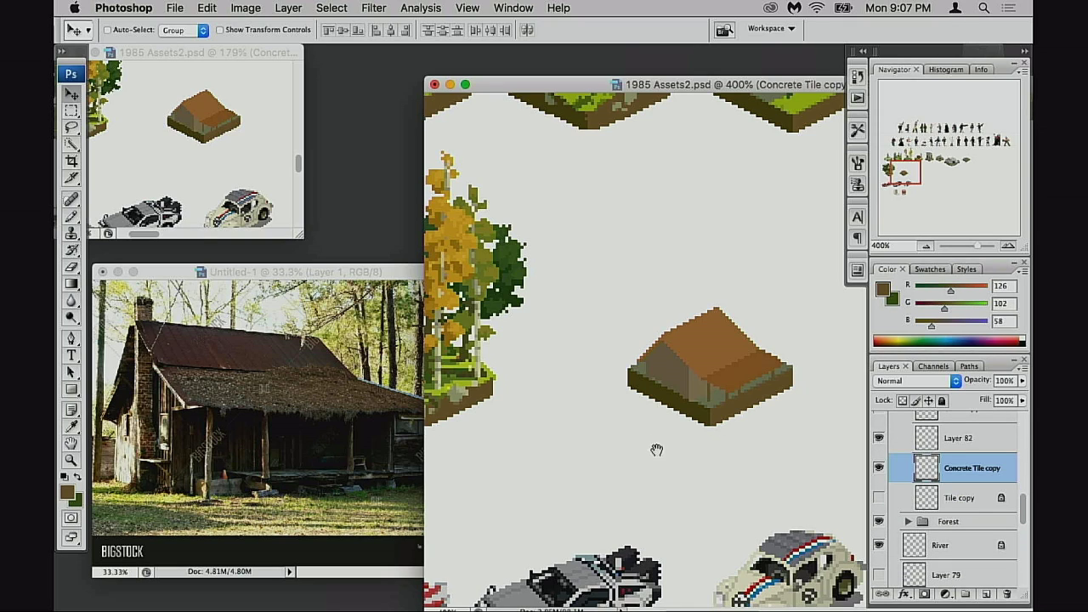
# - Check the contents of Concrete Tile copy and Layer 82 by toggling their visibility
pyautogui.scroll(5, 656, 449)
pyautogui.scroll(2, 939, 493)
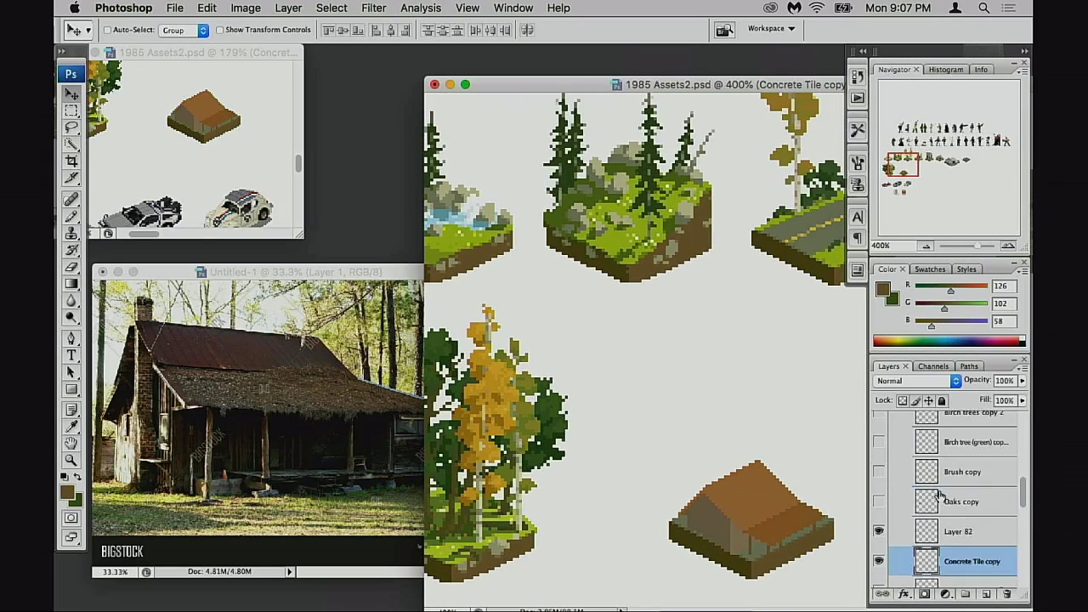
pyautogui.scroll(2, 939, 493)
pyautogui.scroll(3, 927, 502)
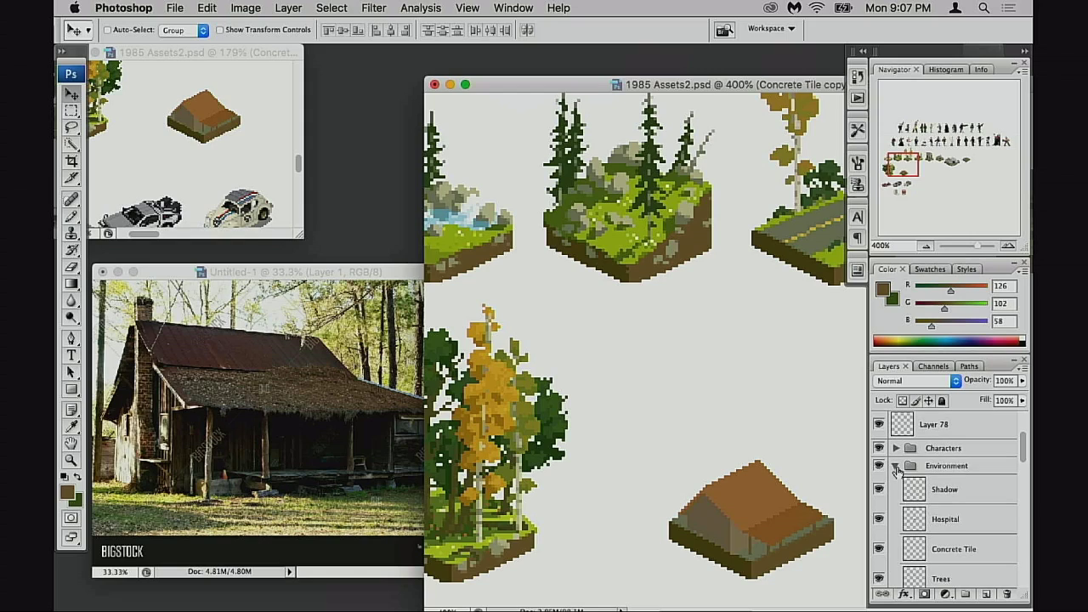
pyautogui.scroll(-5, 914, 471)
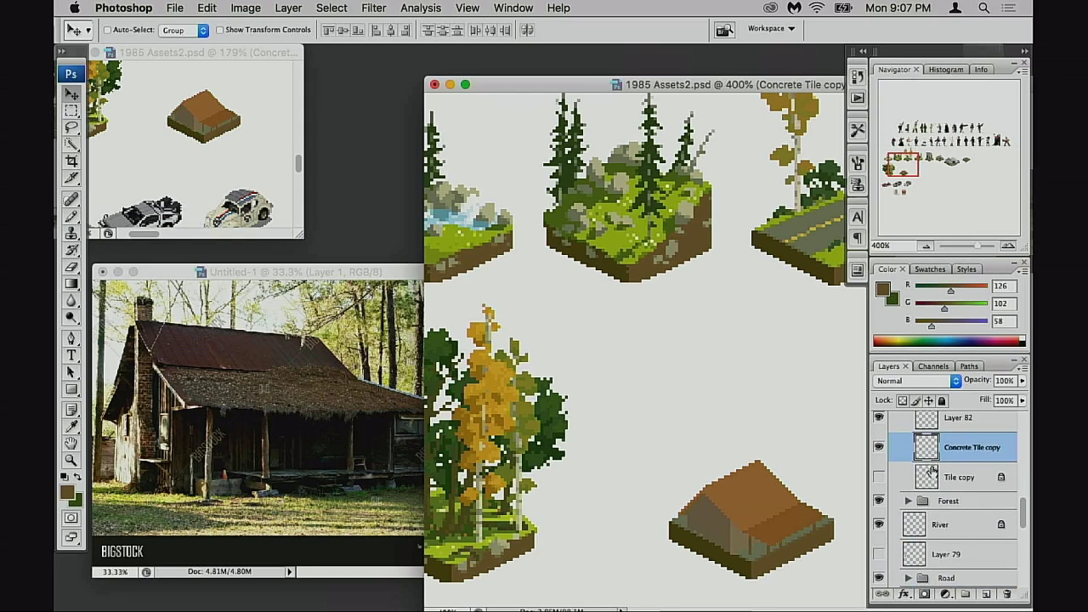
pyautogui.scroll(2, 925, 491)
pyautogui.click(879, 499)
pyautogui.click(878, 498)
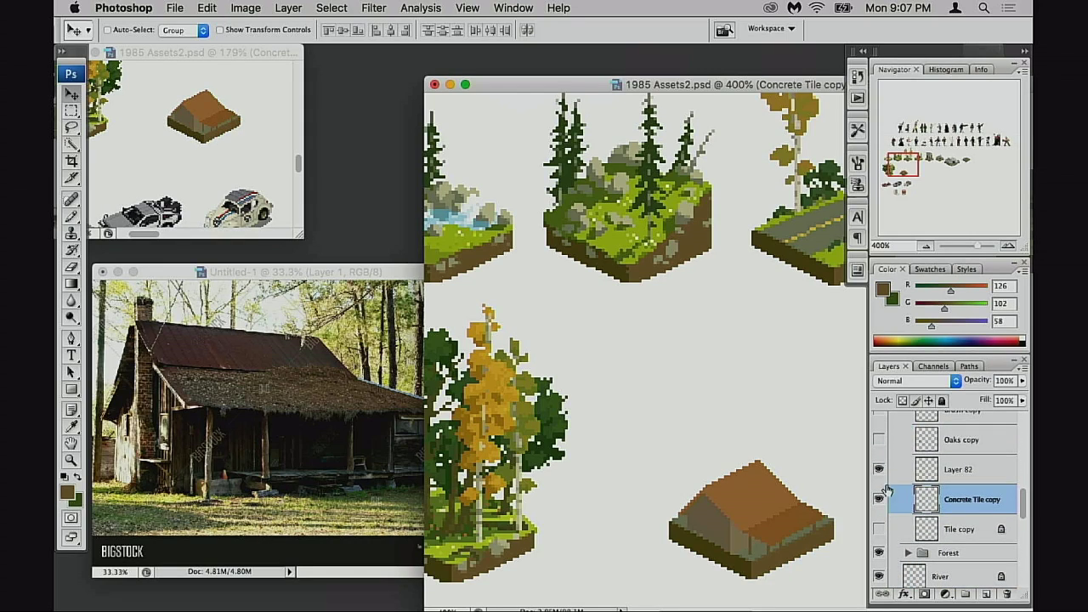
pyautogui.click(880, 469)
pyautogui.click(880, 469)
pyautogui.click(879, 500)
# - Nudge the Concrete Tile copy down and slightly sideways so the cabin and its porch posts stand within the tile's top surface
pyautogui.press('Down')
pyautogui.press('Down')
pyautogui.press('Down')
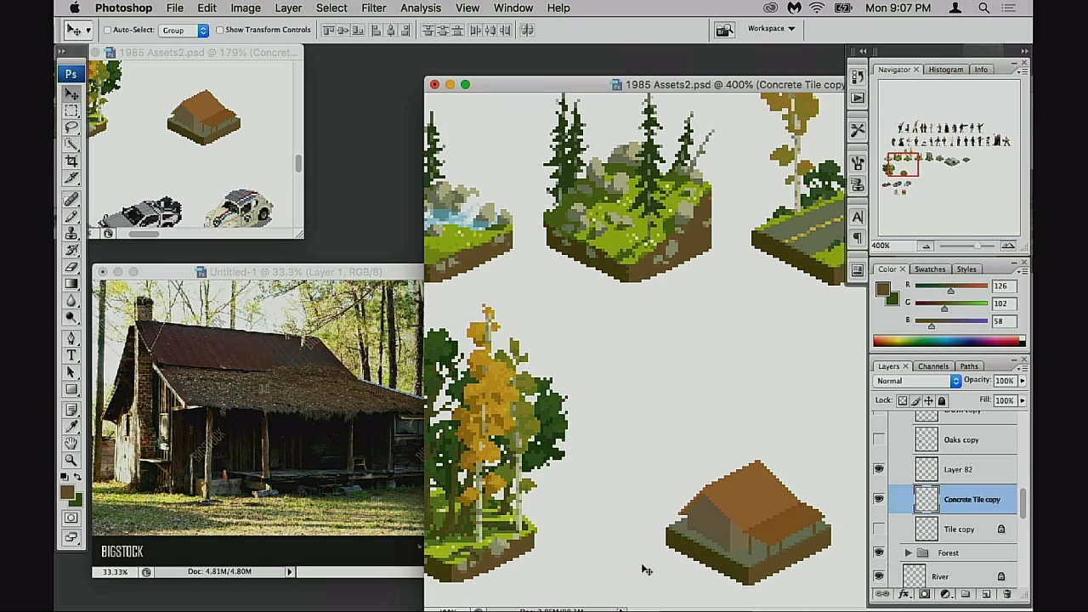
pyautogui.press('Right')
pyautogui.press('Down')
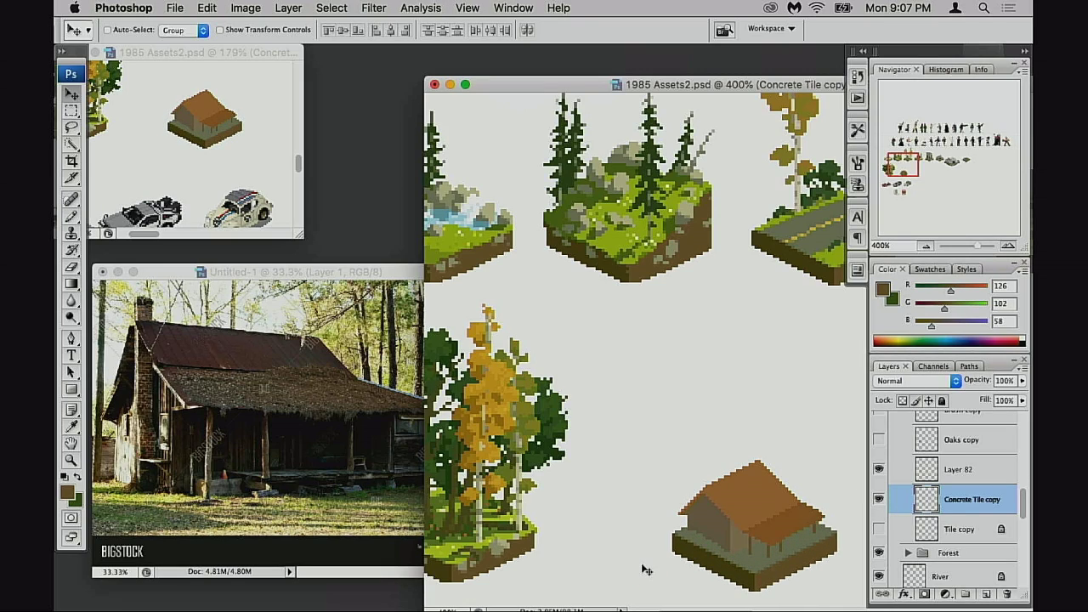
pyautogui.press('Left')
pyautogui.press('Left')
pyautogui.press('Down')
pyautogui.press('Left')
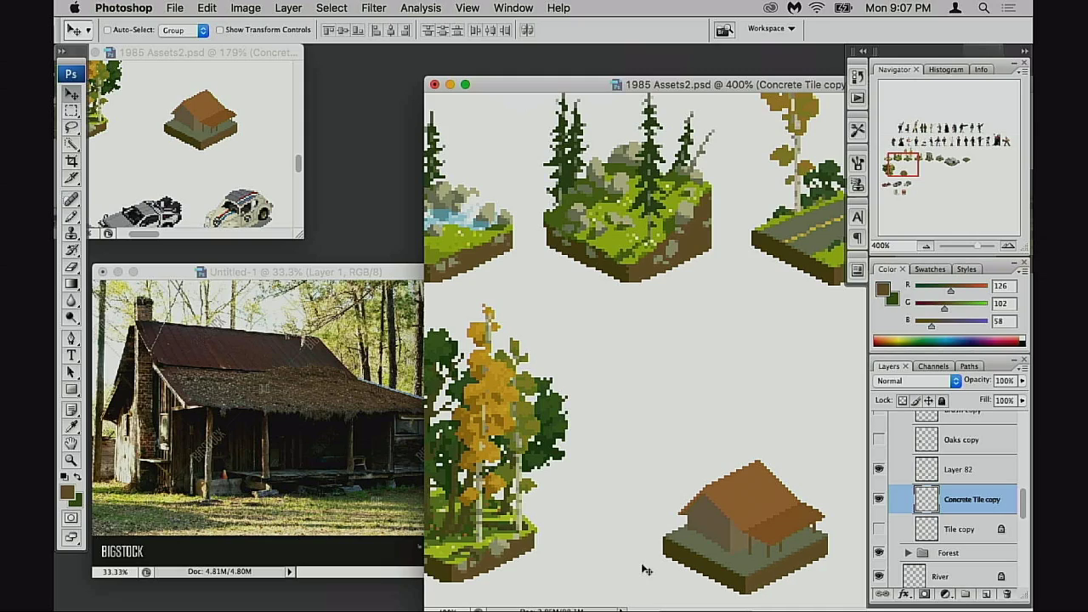
pyautogui.press('Up')
pyautogui.press('Left')
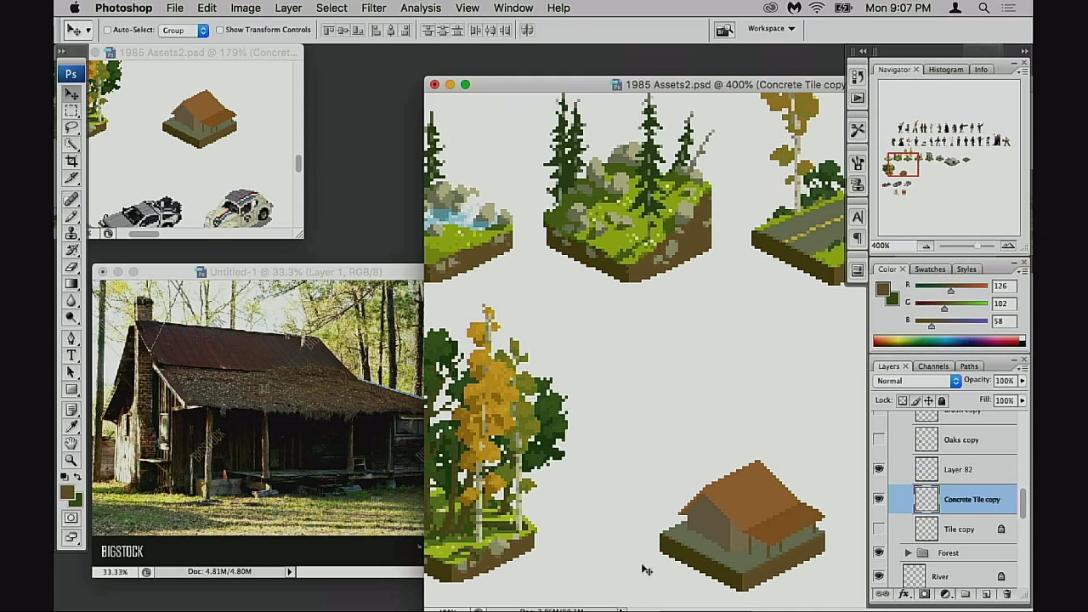
pyautogui.press('Right')
pyautogui.press('Down')
pyautogui.press('Right')
pyautogui.press('Left')
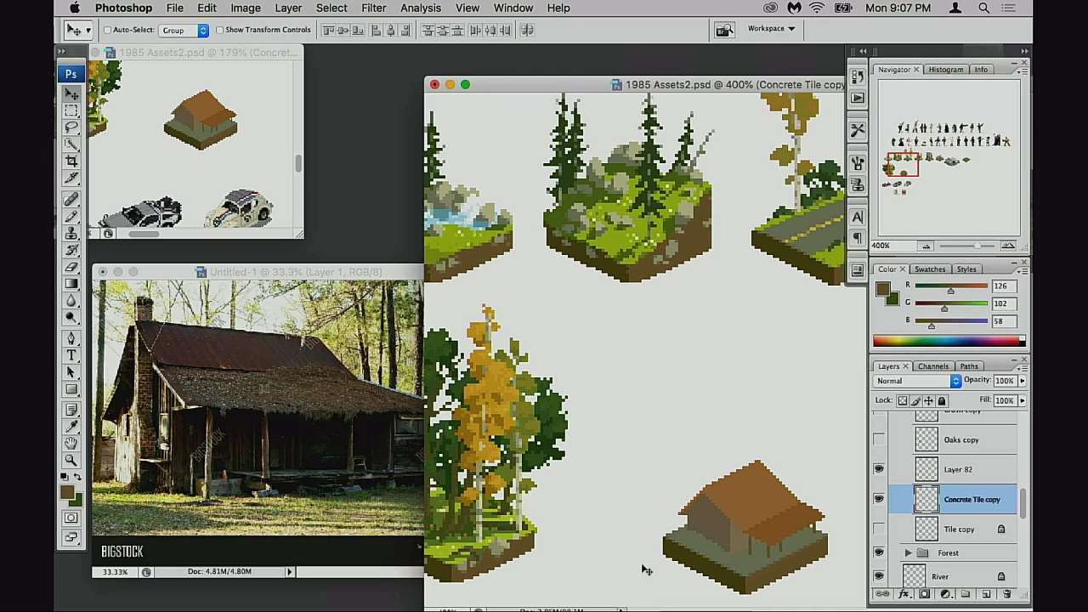
pyautogui.press('Right')
# - Select the grey top surface of the cabin's concrete tile with the Magic Wand at tolerance 1
pyautogui.moveTo(678, 424); pyautogui.dragTo(604, 244)
pyautogui.keyDown('super'); pyautogui.click(666, 374); pyautogui.keyUp('super')
pyautogui.keyDown('super'); pyautogui.click(668, 375); pyautogui.keyUp('super')
pyautogui.keyDown('super'); pyautogui.click(759, 374); pyautogui.keyUp('super')
pyautogui.moveTo(759, 374); pyautogui.dragTo(592, 402)
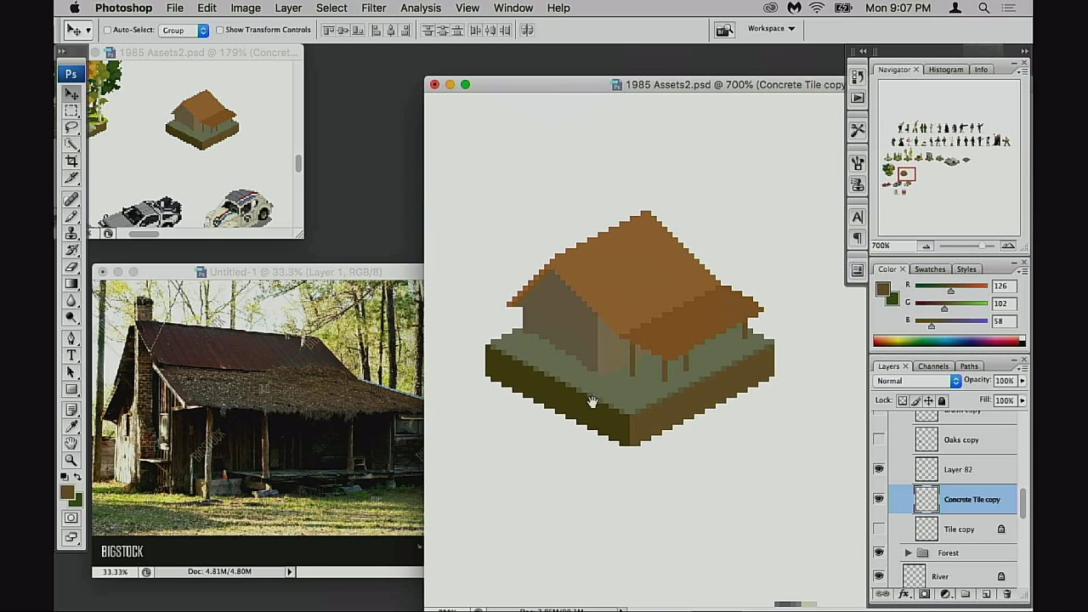
pyautogui.keyDown('super'); pyautogui.click(657, 406); pyautogui.keyUp('super')
pyautogui.press('w')
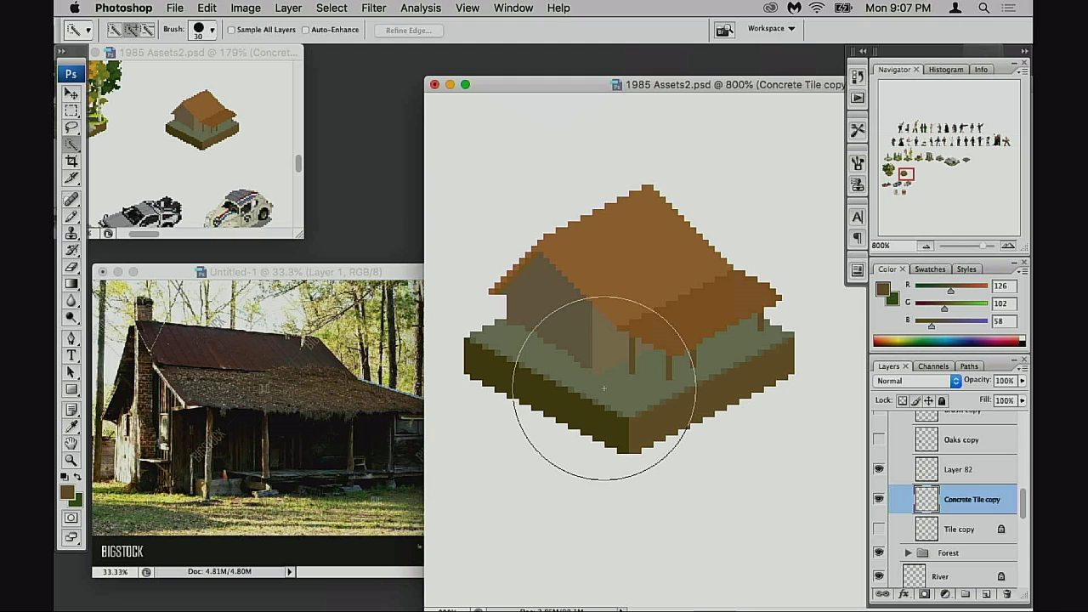
pyautogui.hotkey('shift', 'w')
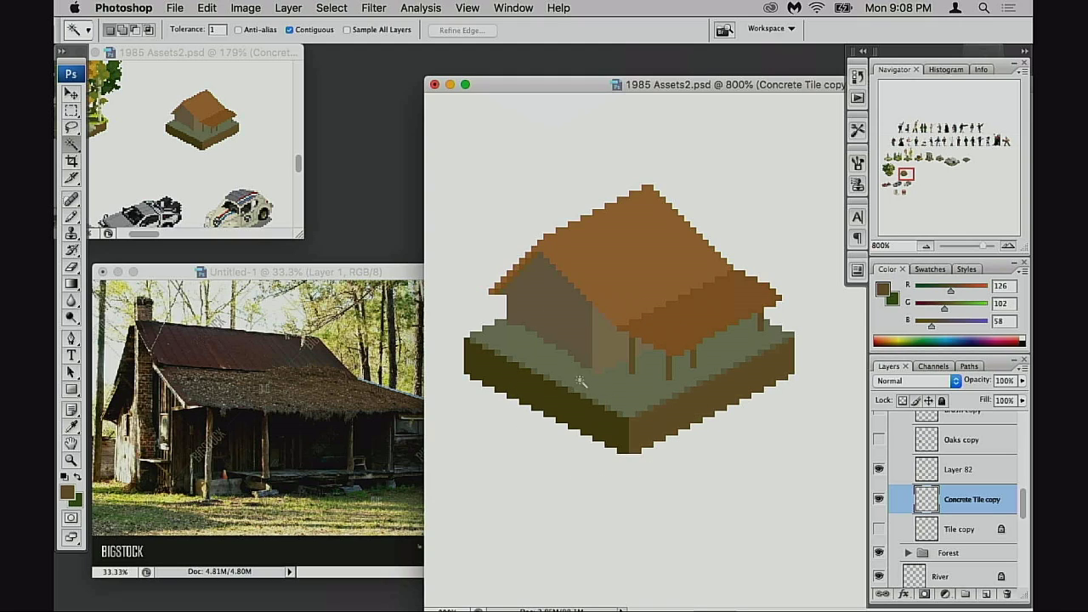
pyautogui.click(581, 383)
pyautogui.moveTo(711, 408); pyautogui.dragTo(672, 499)
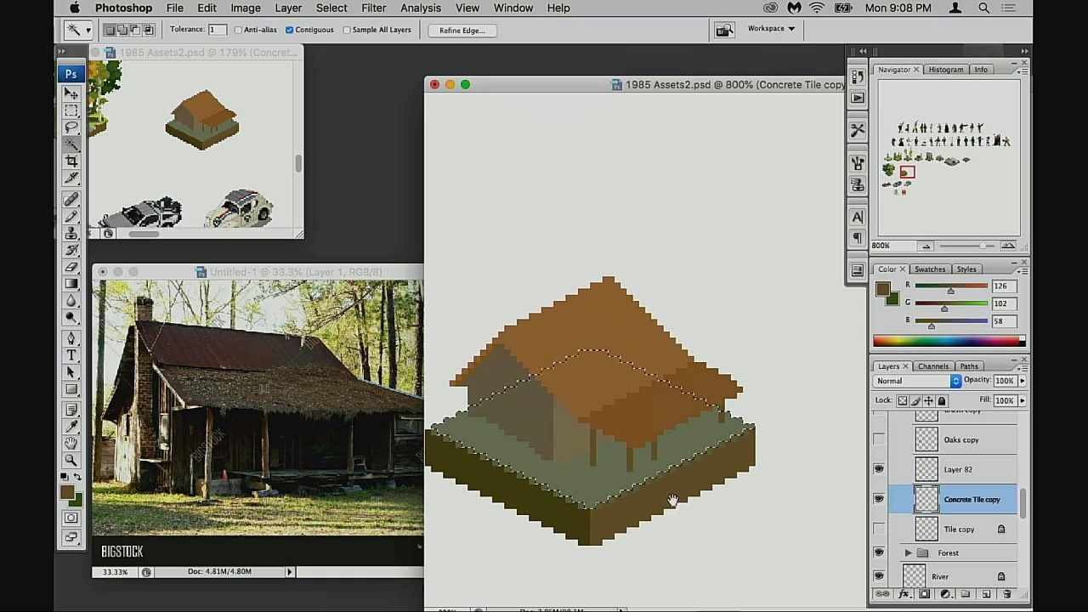
# - Sample the bright grass green from the rocky forest tile as the foreground colour
pyautogui.keyDown('alt'); pyautogui.click(675, 412); pyautogui.keyUp('alt')
pyautogui.keyDown('alt'); pyautogui.click(676, 408); pyautogui.keyUp('alt')
pyautogui.moveTo(674, 382); pyautogui.dragTo(633, 502)
pyautogui.press('i')
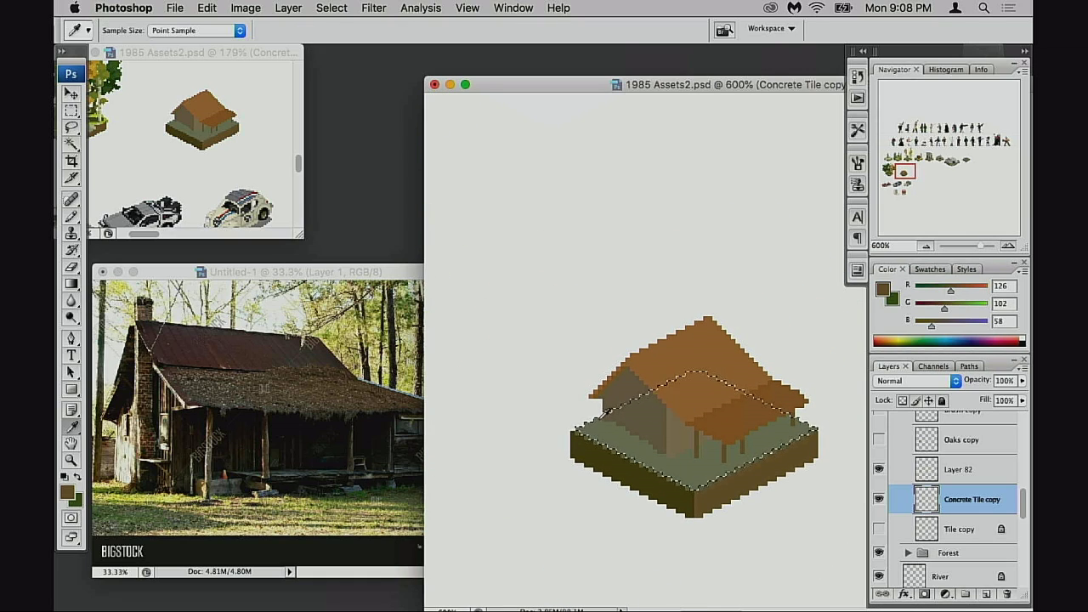
pyautogui.moveTo(459, 442); pyautogui.dragTo(668, 396)
pyautogui.moveTo(748, 338); pyautogui.dragTo(488, 447)
pyautogui.moveTo(799, 369); pyautogui.dragTo(643, 457)
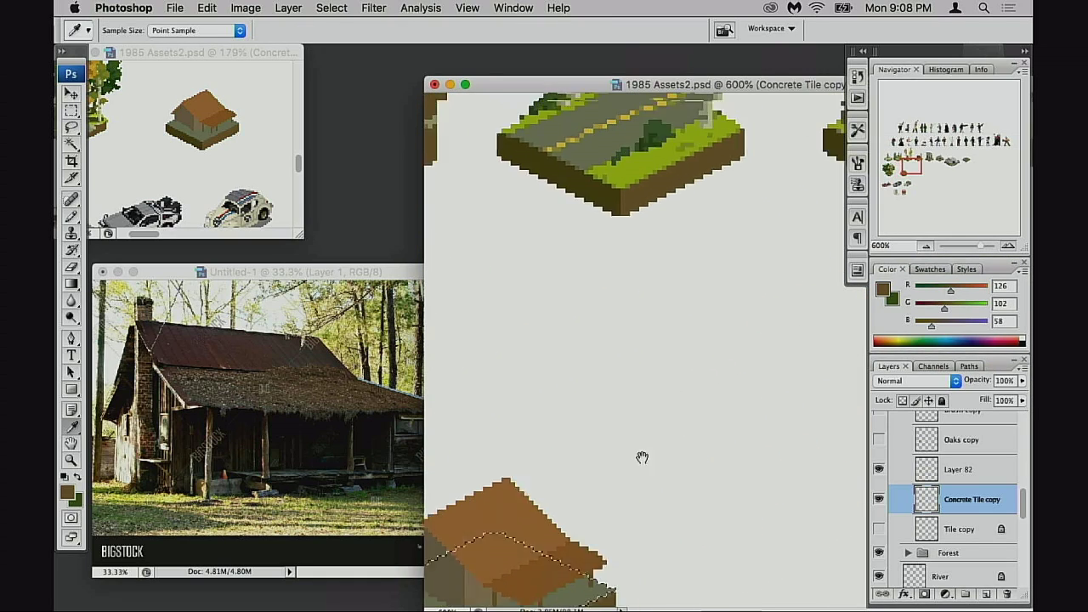
pyautogui.hscroll(3, 641, 458)
pyautogui.hscroll(-6, 570, 368)
pyautogui.scroll(2, 595, 340)
pyautogui.click(629, 275)
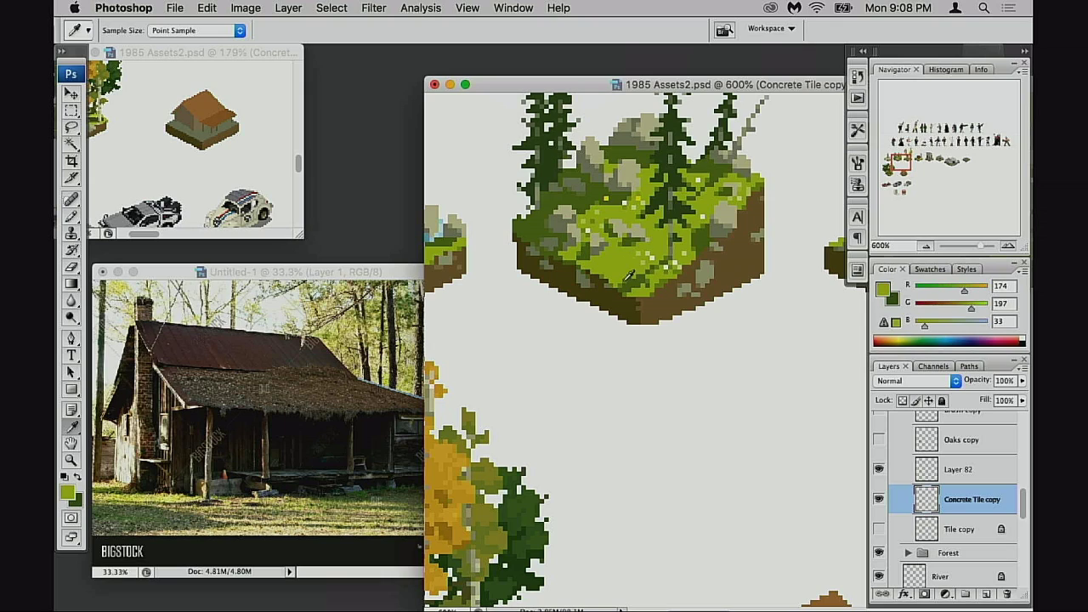
pyautogui.scroll(-5, 646, 255)
pyautogui.hscroll(3, 655, 250)
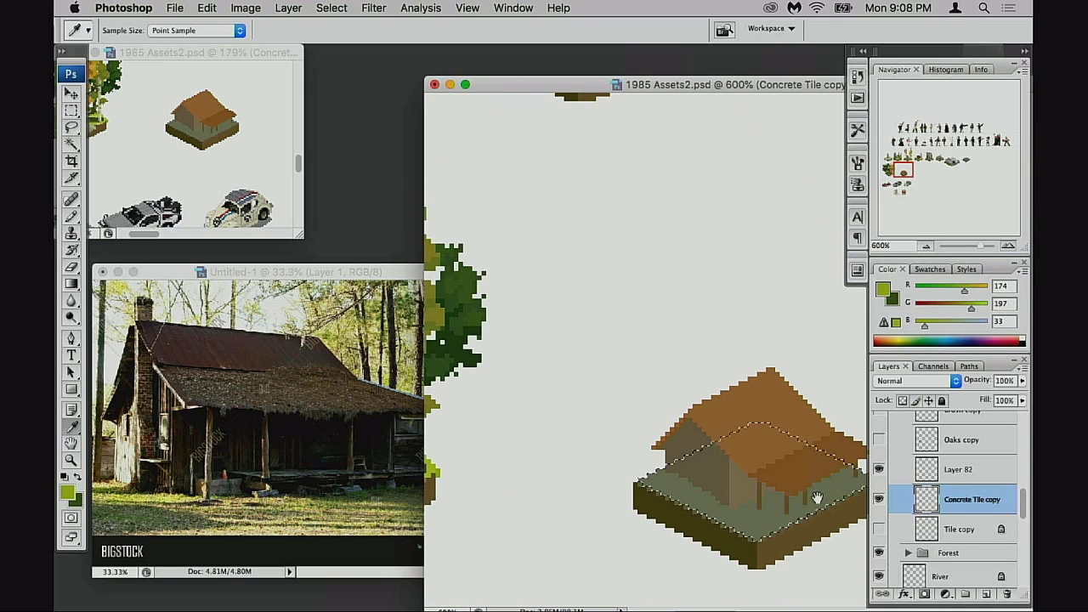
# - Lock the Concrete Tile copy layer's transparent pixels, fill the selected top surface with the sampled grass green and deselect
pyautogui.keyDown('super'); pyautogui.click(755, 467); pyautogui.keyUp('super')
pyautogui.click(903, 400)
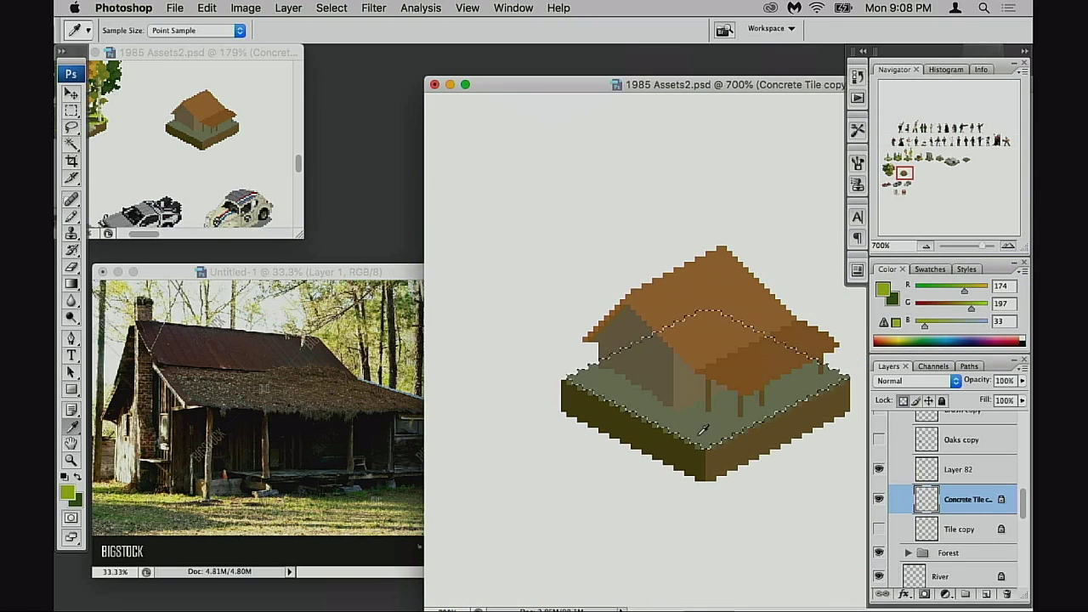
pyautogui.press('x')
pyautogui.press('super+BackSpace')
pyautogui.press('super+d')
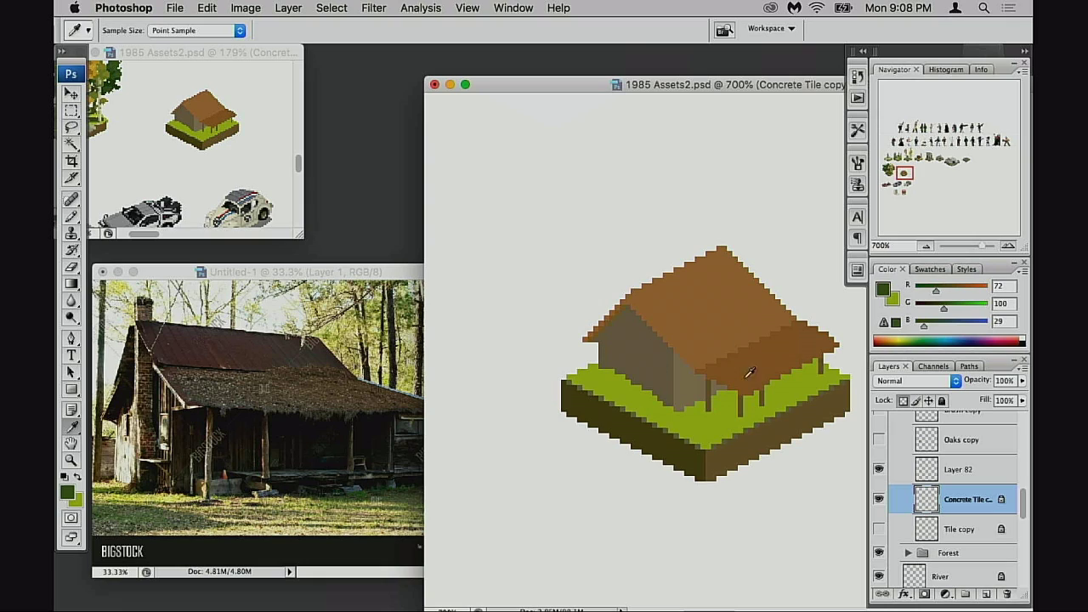
# - Sample the muted edge green (RGB 146, 168, 54) from the grass border of the road tile for the Pencil
pyautogui.scroll(6, 749, 371)
pyautogui.hscroll(2, 748, 371)
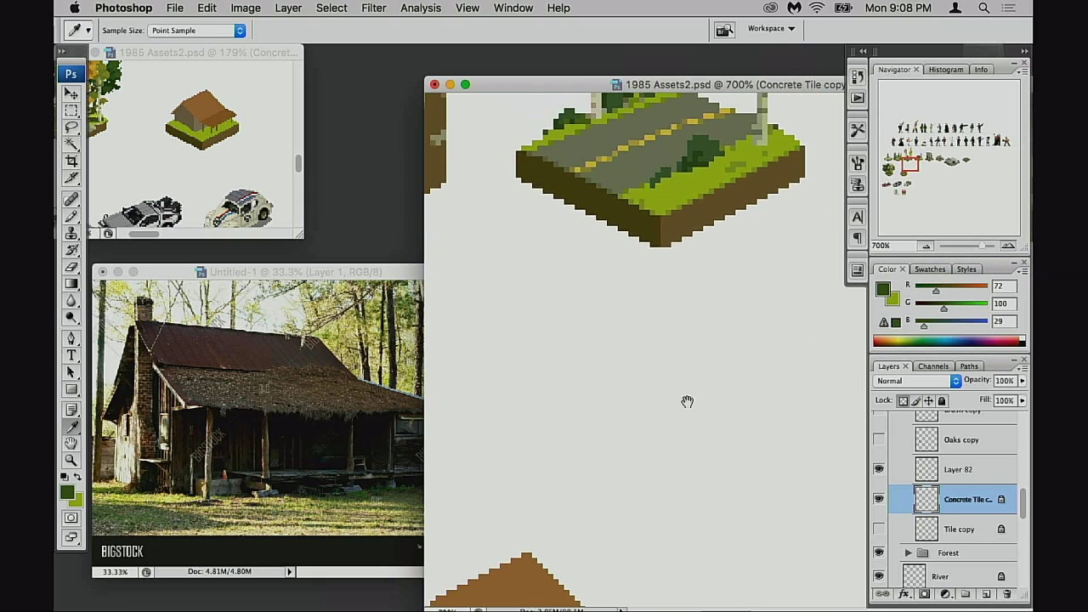
pyautogui.moveTo(686, 401); pyautogui.dragTo(727, 153)
pyautogui.moveTo(600, 434); pyautogui.dragTo(562, 457)
pyautogui.keyDown('super'); pyautogui.click(690, 385); pyautogui.keyUp('super')
pyautogui.keyDown('super'); pyautogui.click(691, 385); pyautogui.keyUp('super')
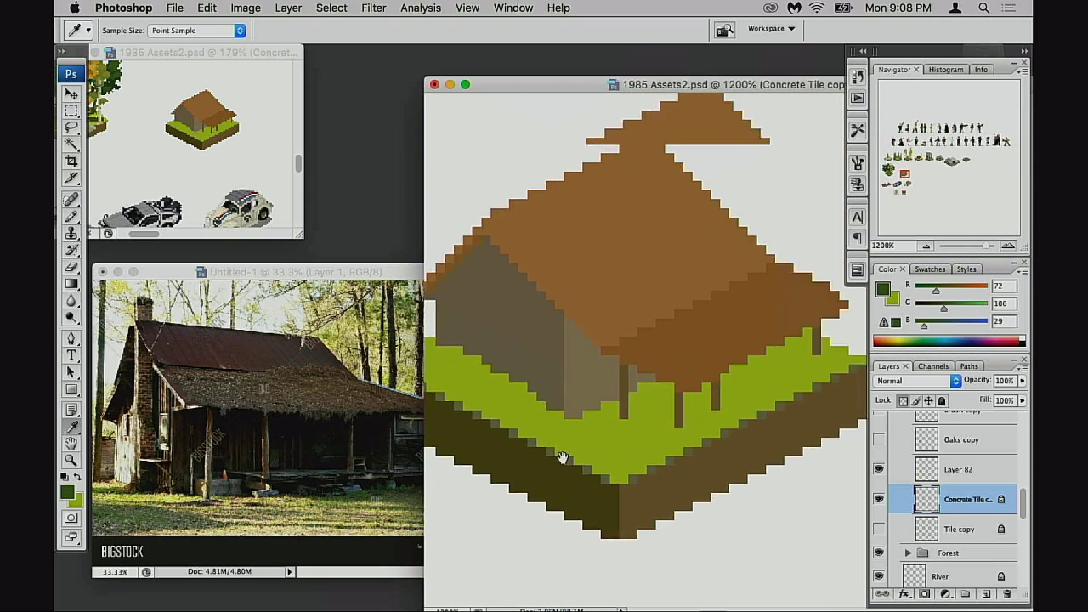
pyautogui.scroll(10, 562, 457)
pyautogui.press('b')
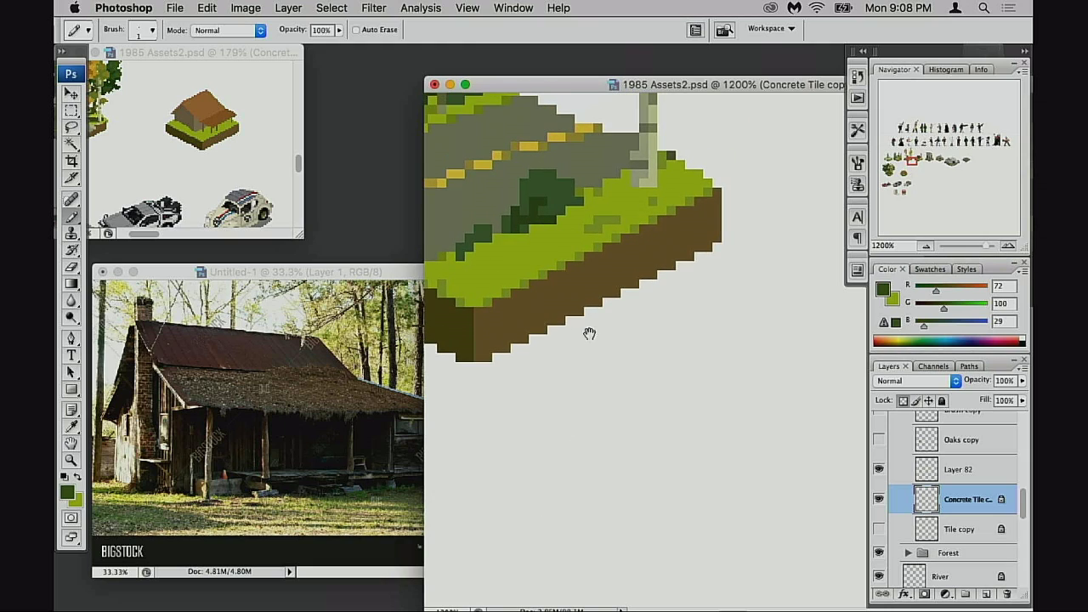
pyautogui.keyDown('super'); pyautogui.click(550, 293); pyautogui.keyUp('super')
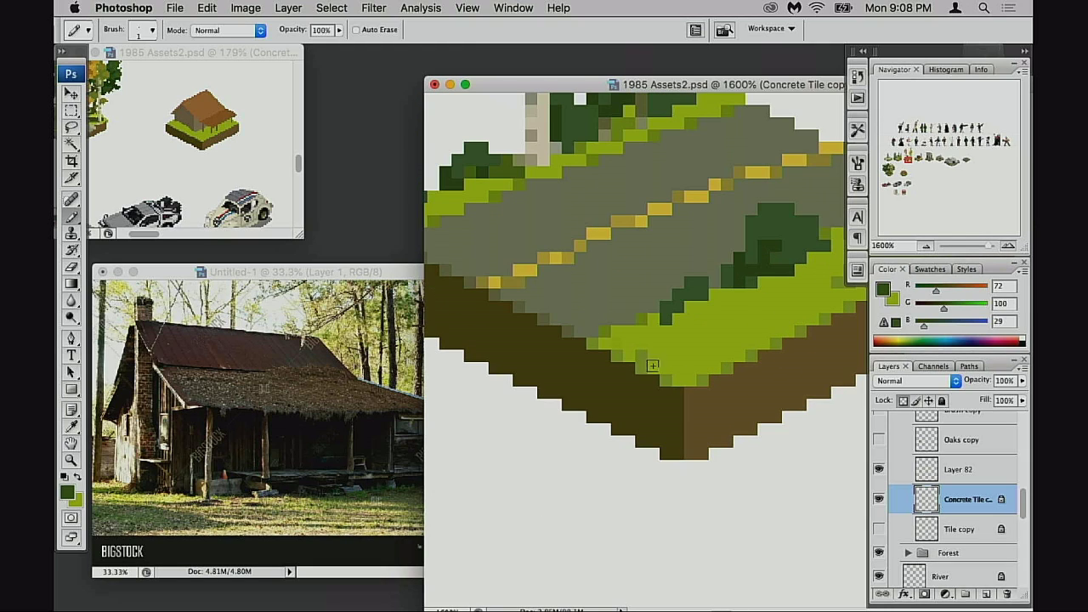
pyautogui.keyDown('alt'); pyautogui.click(723, 368); pyautogui.keyUp('alt')
# - Cycle the screen modes back to a larger floating document window and place it so part of the reference photo stays in view
pyautogui.moveTo(700, 467); pyautogui.dragTo(628, 162)
pyautogui.moveTo(631, 410); pyautogui.dragTo(619, 163)
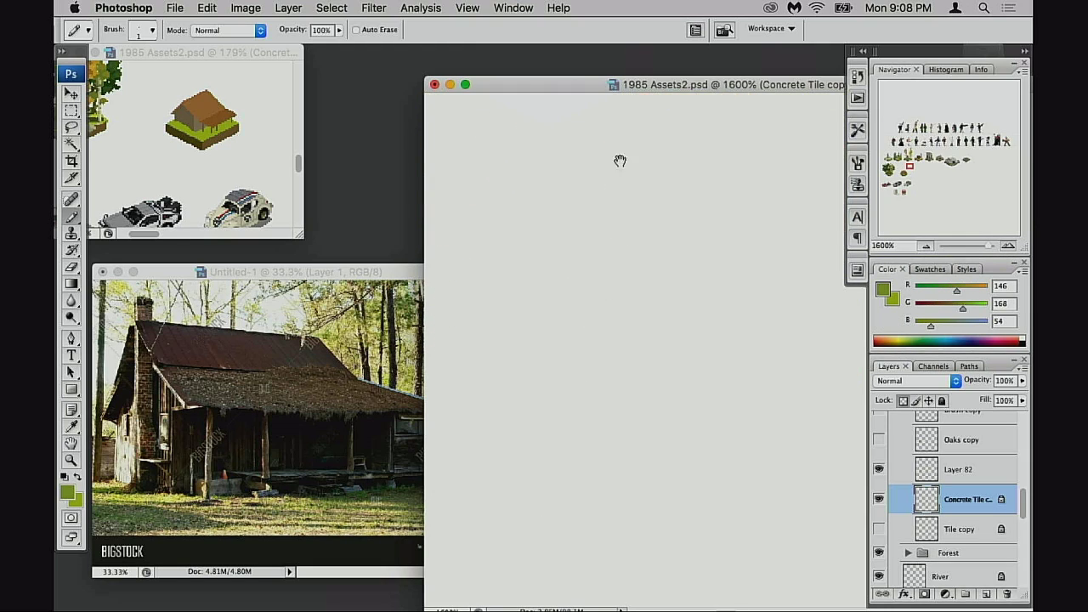
pyautogui.press('f')
pyautogui.press('f')
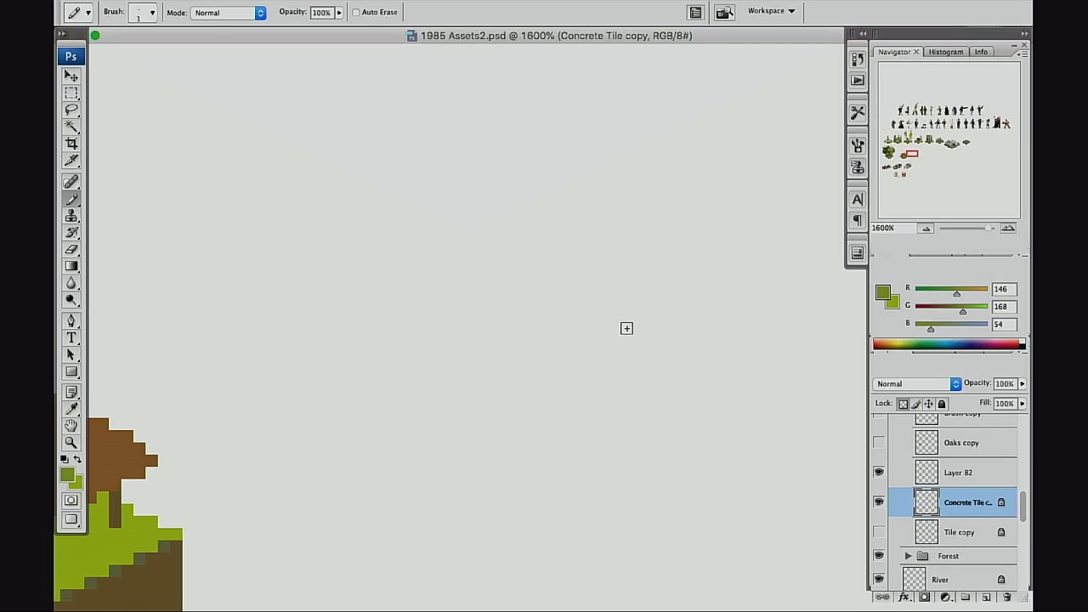
pyautogui.press('f')
pyautogui.moveTo(558, 54); pyautogui.dragTo(747, 66)
pyautogui.moveTo(594, 343); pyautogui.dragTo(667, 97)
pyautogui.moveTo(521, 436); pyautogui.dragTo(661, 221)
pyautogui.moveTo(505, 362); pyautogui.dragTo(703, 351)
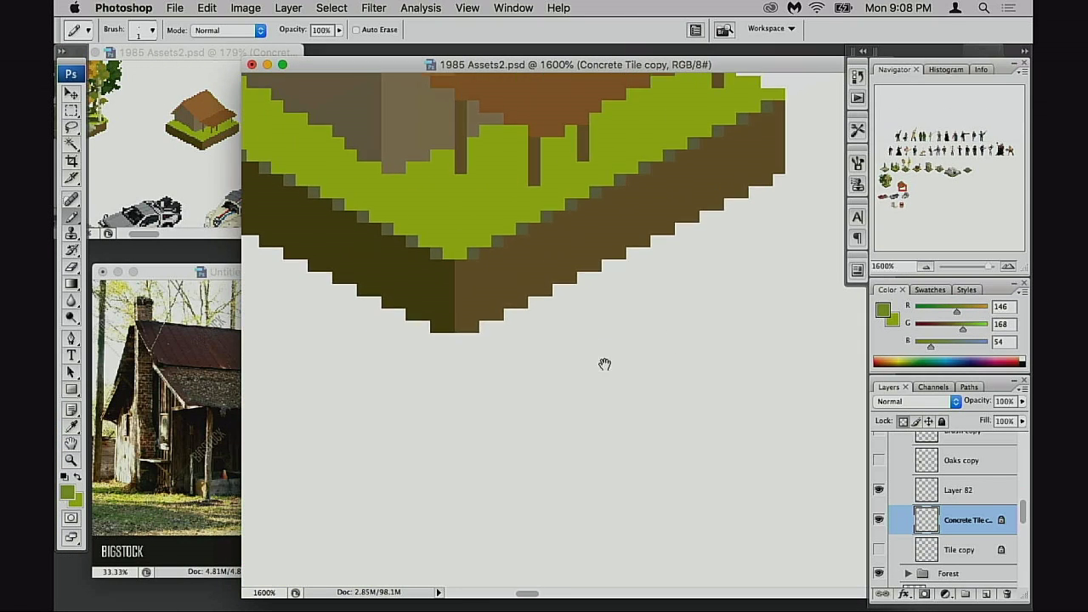
# - Recolour the grey stair-step pixels along the cabin tile's right front grass edge with the muted green
pyautogui.moveTo(577, 269); pyautogui.dragTo(584, 352)
pyautogui.keyDown('super'); pyautogui.click(532, 313); pyautogui.keyUp('super')
pyautogui.moveTo(479, 389)
pyautogui.mouseDown()
pyautogui.moveTo(679, 301)
pyautogui.moveTo(544, 363)
pyautogui.mouseUp()
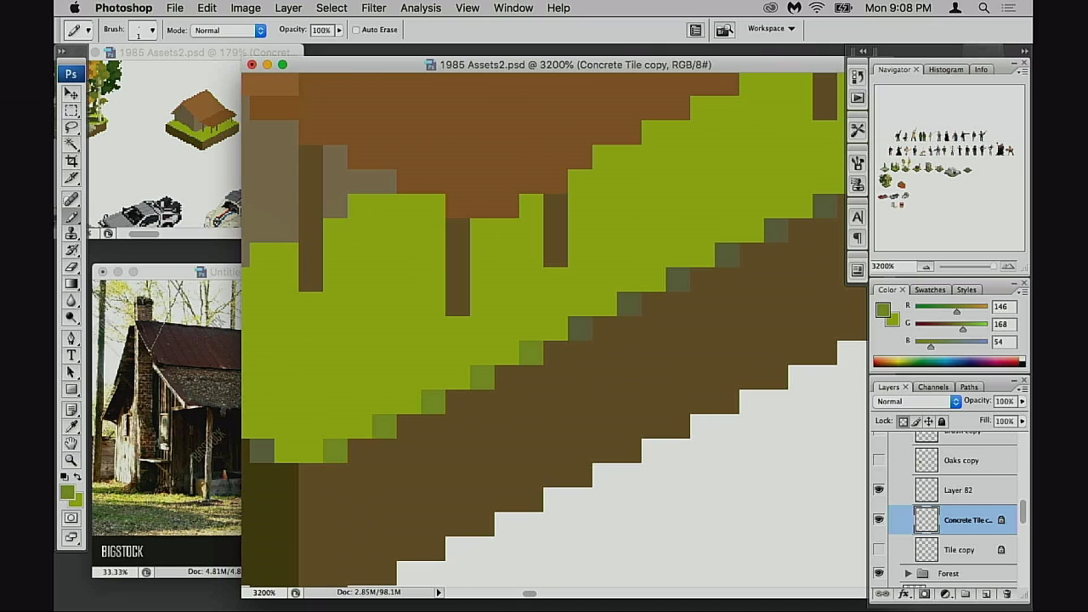
pyautogui.click(587, 324)
pyautogui.click(628, 310)
pyautogui.click(679, 284)
pyautogui.moveTo(689, 325); pyautogui.dragTo(548, 407)
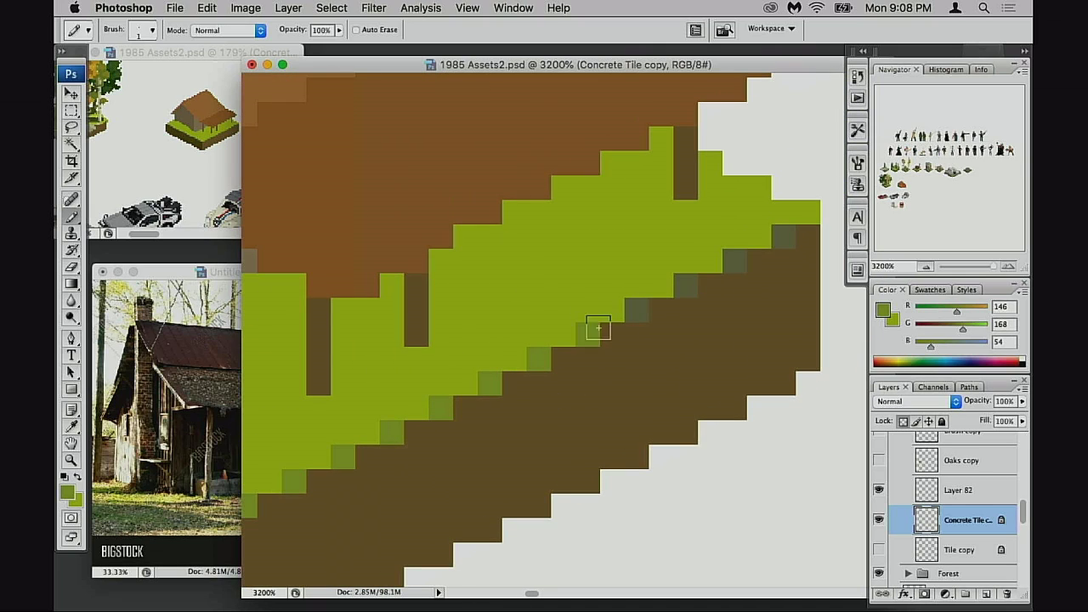
pyautogui.moveTo(745, 116); pyautogui.dragTo(527, 485)
pyautogui.moveTo(567, 246); pyautogui.dragTo(521, 503)
# - Examine how the road tile's left front grass edge blends into the dark soil
pyautogui.keyDown('alt'); pyautogui.click(585, 301); pyautogui.keyUp('alt')
pyautogui.keyDown('alt'); pyautogui.click(589, 303); pyautogui.keyUp('alt')
pyautogui.keyDown('alt'); pyautogui.click(586, 303); pyautogui.keyUp('alt')
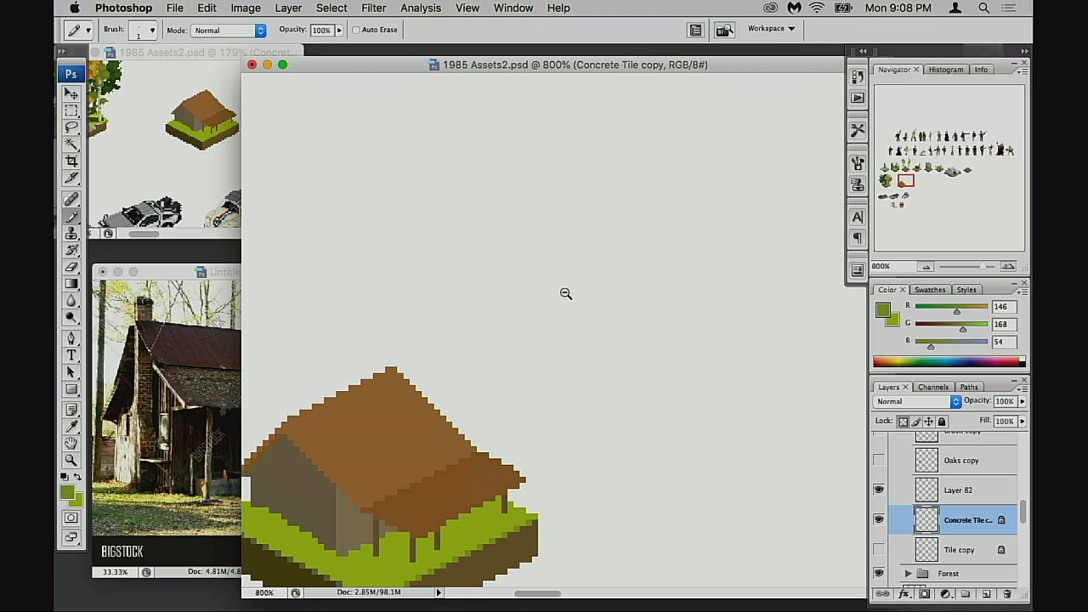
pyautogui.keyDown('alt'); pyautogui.click(554, 311); pyautogui.keyUp('alt')
pyautogui.moveTo(559, 314); pyautogui.dragTo(667, 443)
pyautogui.moveTo(587, 318); pyautogui.dragTo(550, 426)
pyautogui.moveTo(456, 287); pyautogui.dragTo(693, 310)
pyautogui.keyDown('super'); pyautogui.click(781, 339); pyautogui.keyUp('super')
pyautogui.keyDown('super'); pyautogui.click(797, 344); pyautogui.keyUp('super')
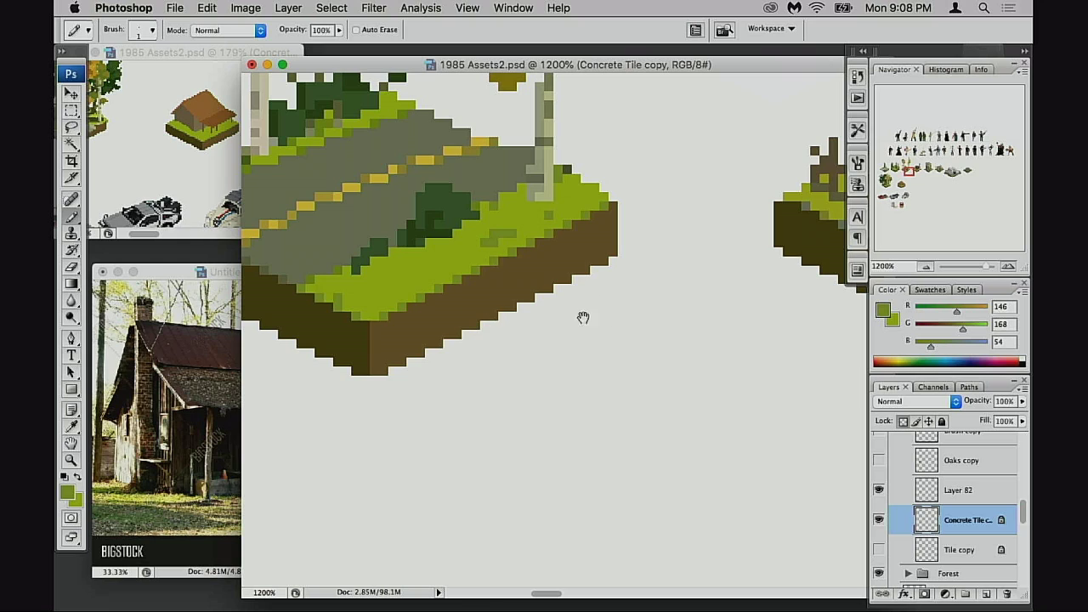
pyautogui.scroll(1, 379, 328)
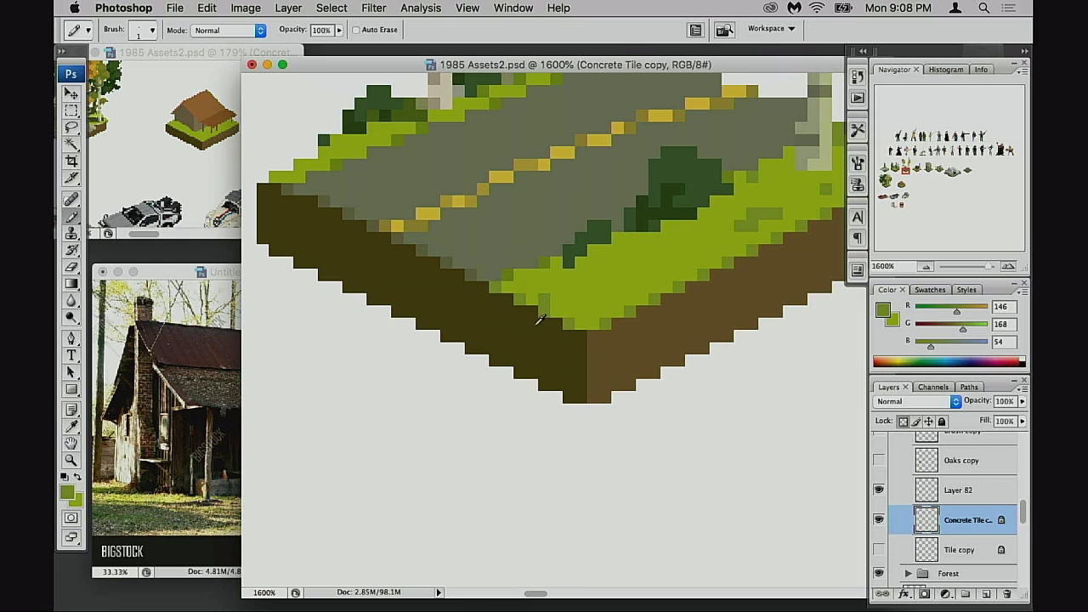
pyautogui.scroll(-3, 629, 354)
pyautogui.moveTo(610, 401); pyautogui.dragTo(605, 289)
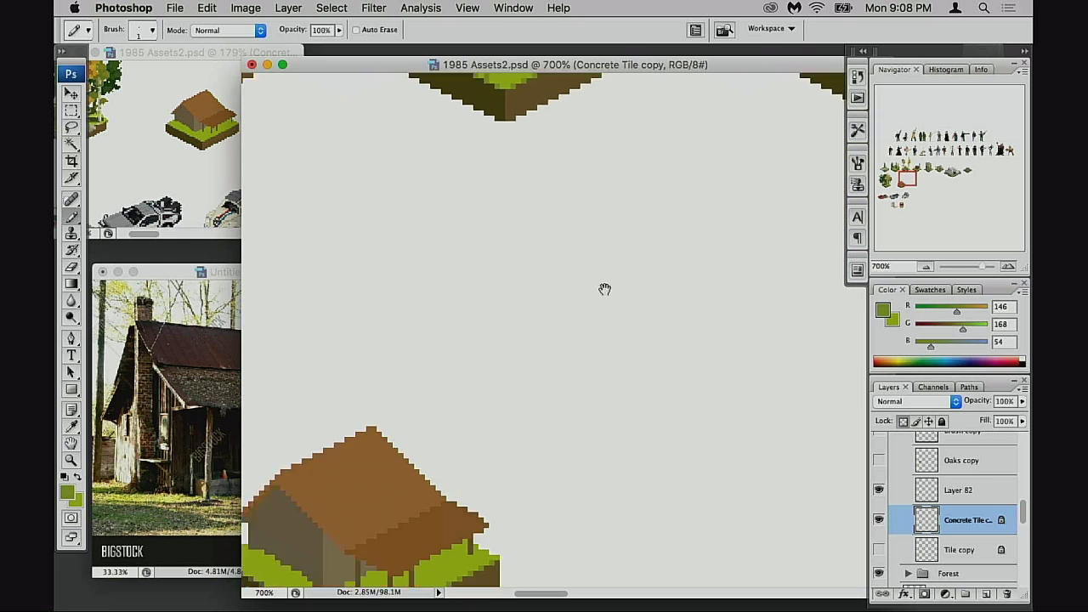
# - Mix an olive edge colour (RGB 131, 138, 26) at the tile's front corner from soil brown and grass green at 50% opacity and sample it
pyautogui.scroll(-5, 605, 289)
pyautogui.hscroll(-3, 604, 289)
pyautogui.scroll(3, 590, 343)
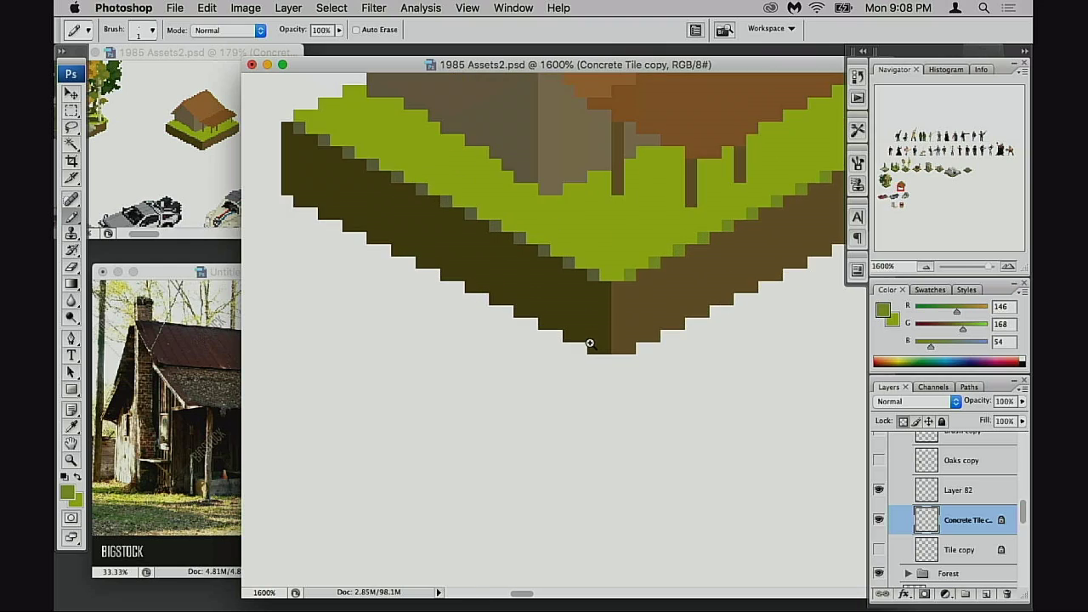
pyautogui.scroll(2, 590, 343)
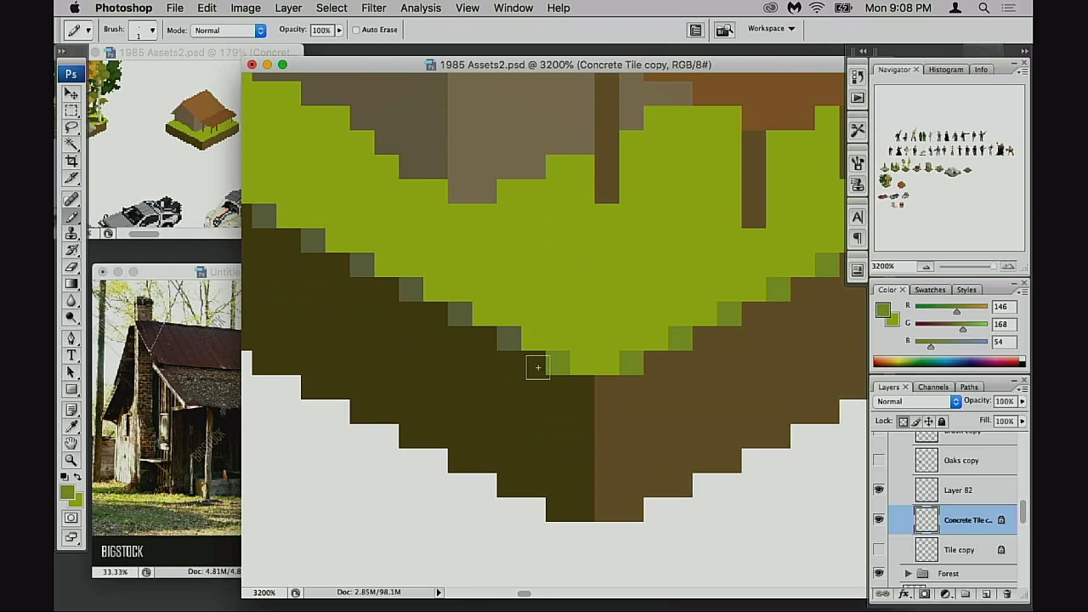
pyautogui.scroll(2, 500, 384)
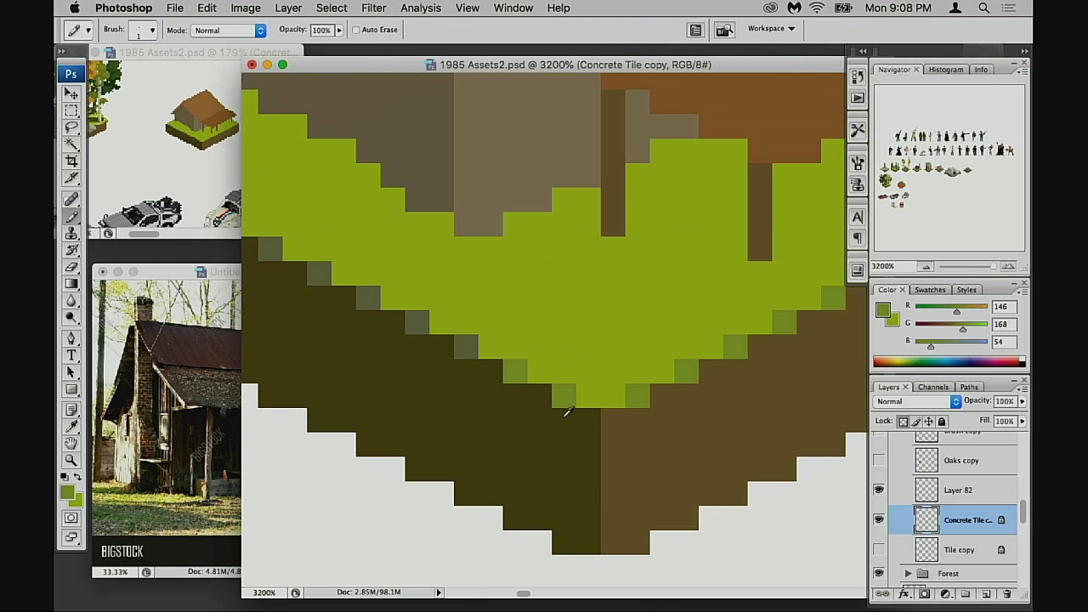
pyautogui.keyDown('alt'); pyautogui.click(568, 413); pyautogui.keyUp('alt')
pyautogui.click(564, 396)
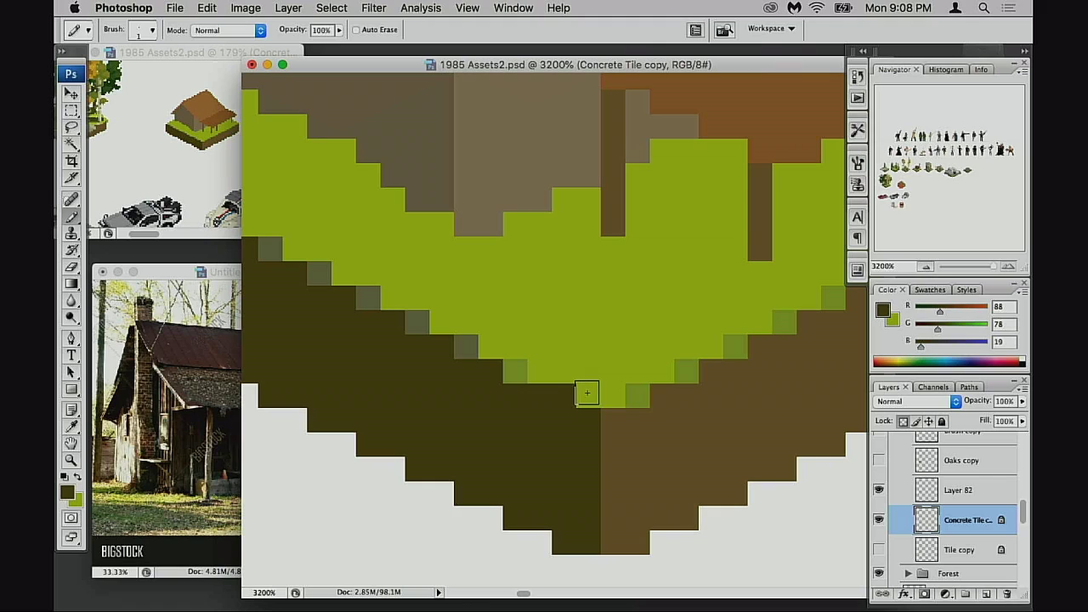
pyautogui.press('5')
pyautogui.keyDown('alt'); pyautogui.click(586, 391); pyautogui.keyUp('alt')
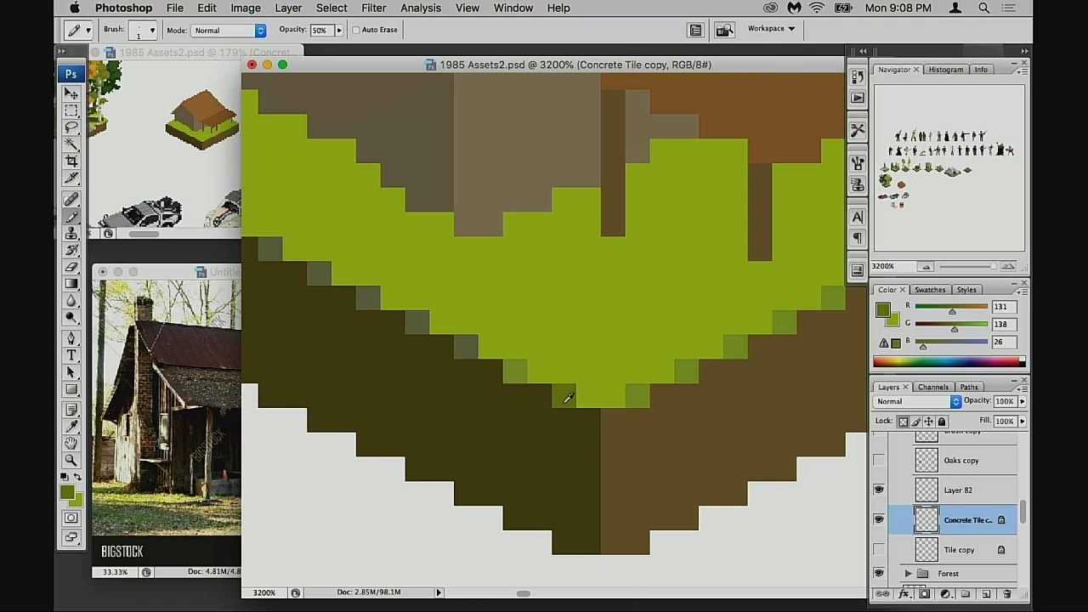
# - Recolour the stair-step pixels along the tile's left front grass edge with the olive green, restoring the Pencil opacity to 100%
pyautogui.click(564, 396)
pyautogui.click(515, 371)
pyautogui.click(466, 345)
pyautogui.press('0')
pyautogui.moveTo(416, 349); pyautogui.dragTo(529, 385)
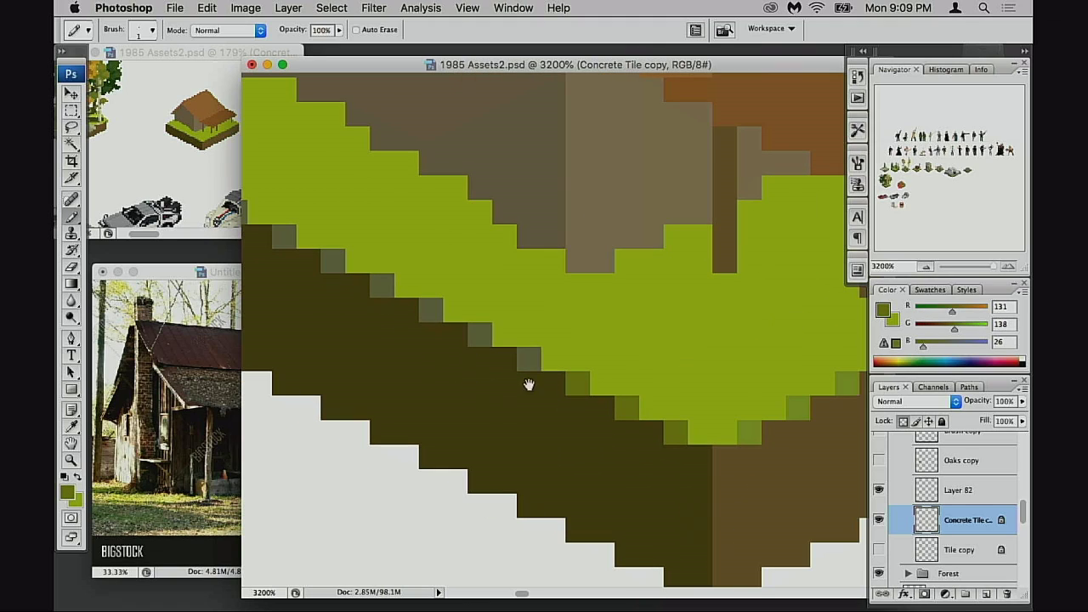
pyautogui.click(528, 358)
pyautogui.scroll(-3, 624, 417)
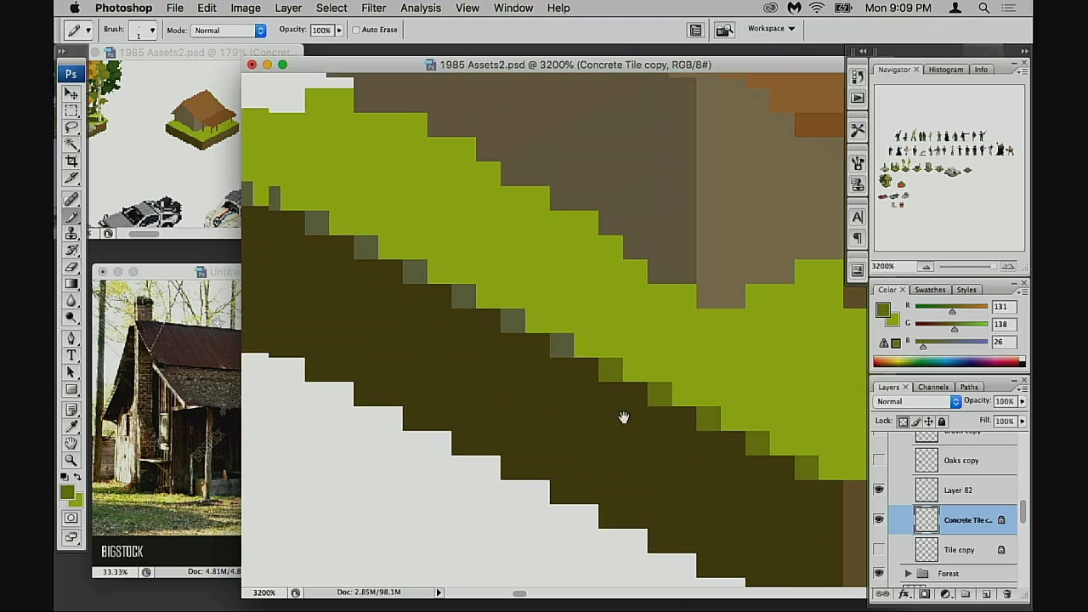
pyautogui.click(472, 296)
pyautogui.scroll(5, 464, 332)
pyautogui.hscroll(-8, 464, 332)
pyautogui.click(532, 329)
pyautogui.click(484, 306)
pyautogui.click(427, 287)
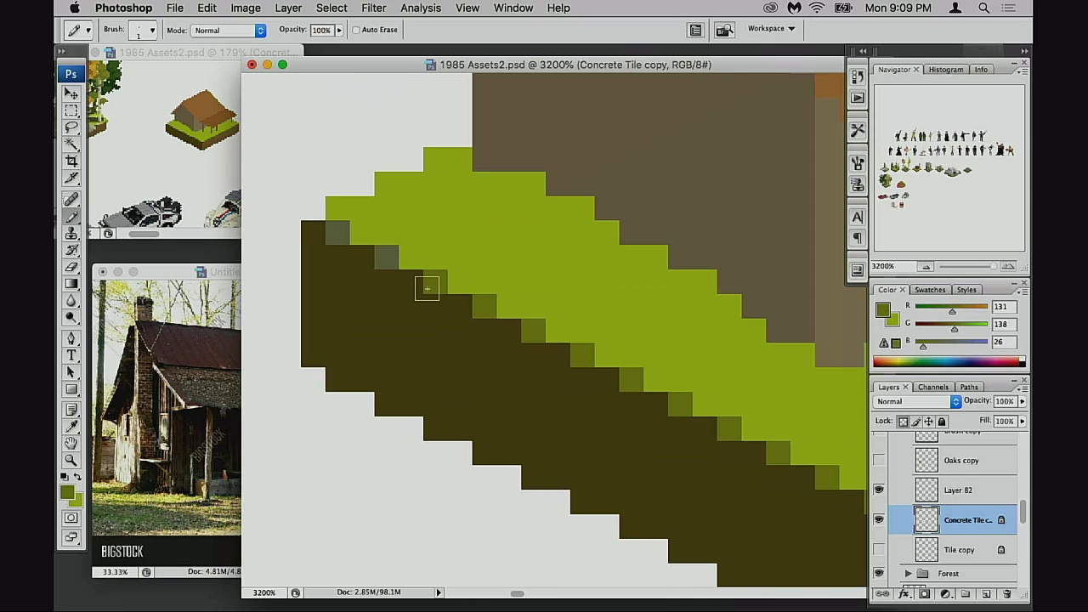
pyautogui.click(386, 256)
pyautogui.click(337, 232)
# - Save the document with the whole cabin tile in view and duplicate the Concrete Tile copy layer
pyautogui.hscroll(10, 660, 401)
pyautogui.scroll(-2, 521, 362)
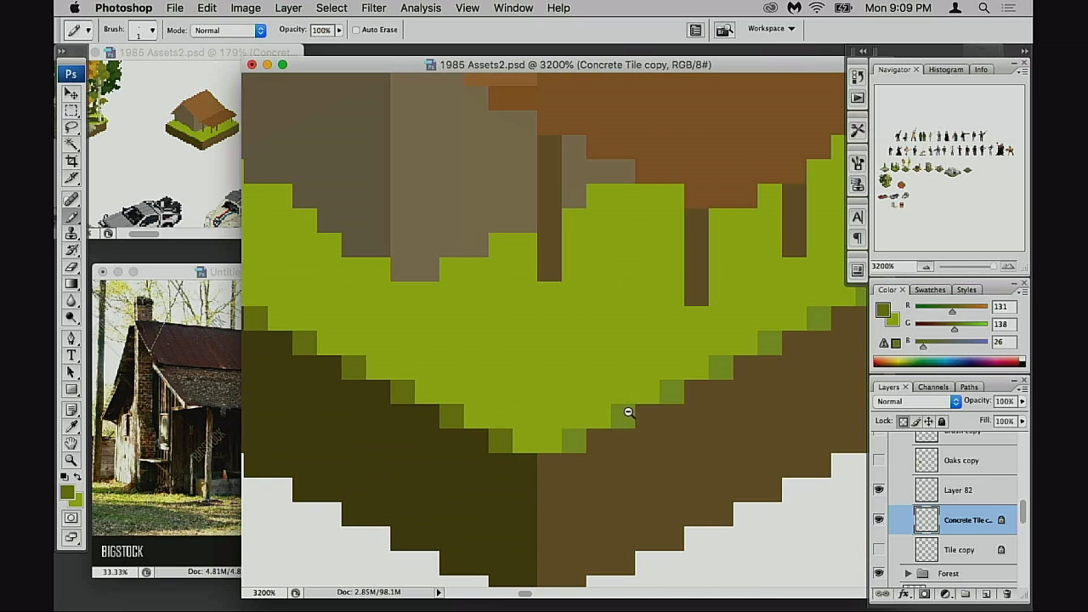
pyautogui.keyDown('alt'); pyautogui.click(628, 415); pyautogui.keyUp('alt')
pyautogui.keyDown('alt'); pyautogui.click(626, 423); pyautogui.keyUp('alt')
pyautogui.keyDown('alt'); pyautogui.click(613, 420); pyautogui.keyUp('alt')
pyautogui.keyDown('alt'); pyautogui.click(590, 400); pyautogui.keyUp('alt')
pyautogui.moveTo(495, 279); pyautogui.dragTo(545, 440)
pyautogui.press('super+s')
pyautogui.moveTo(528, 389); pyautogui.dragTo(541, 418)
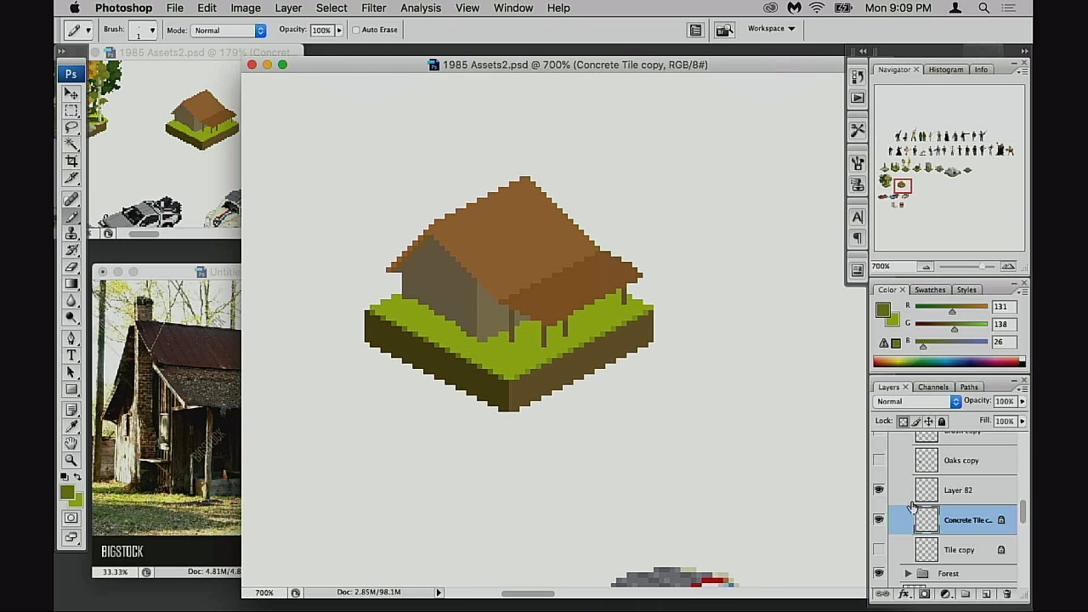
pyautogui.press('super+j')
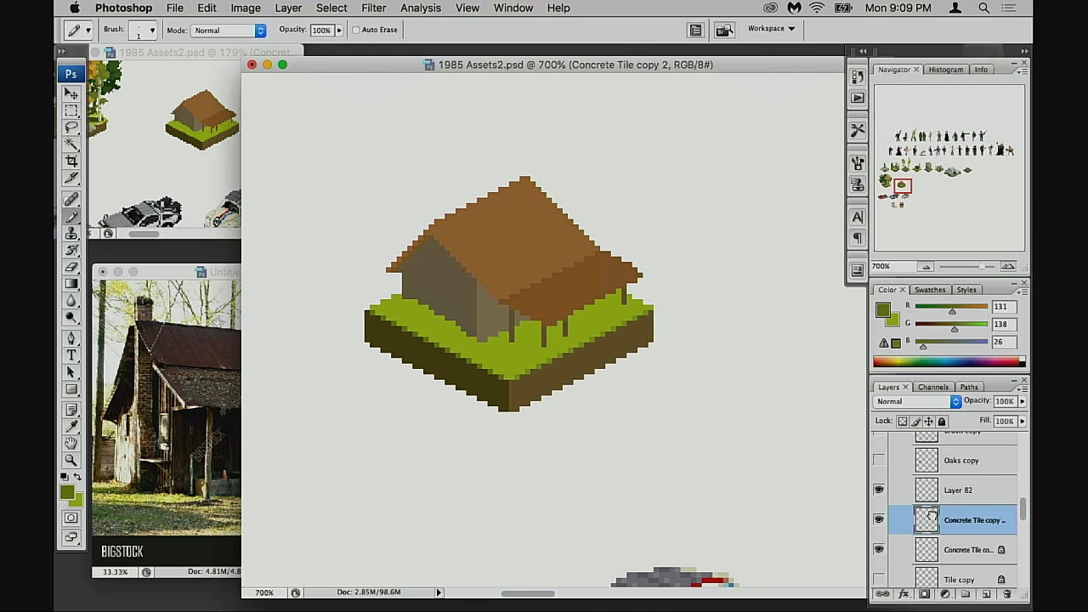
pyautogui.scroll(10, 931, 516)
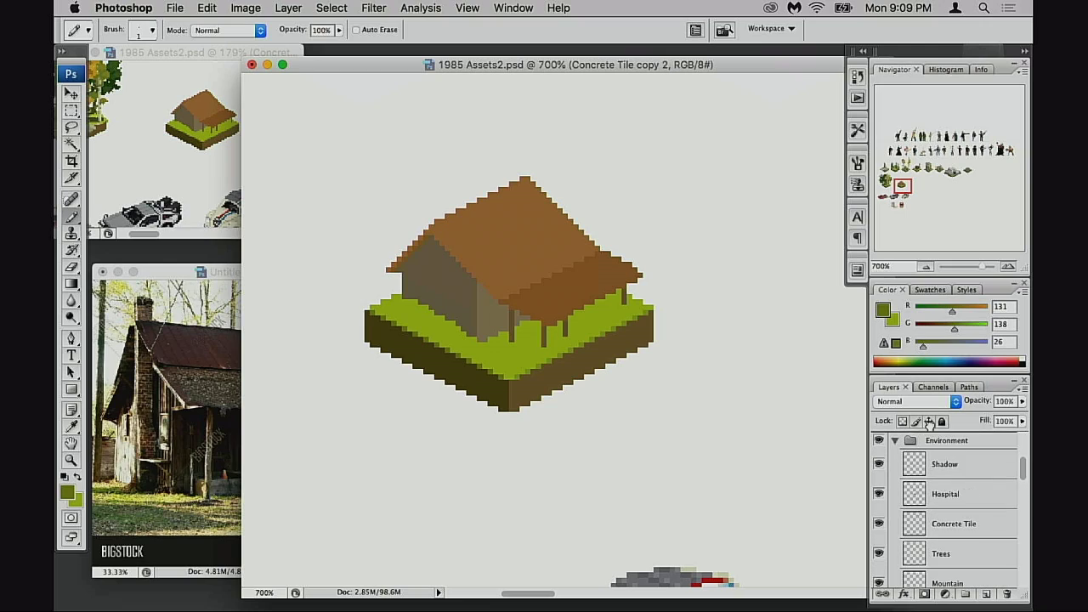
# - Move the duplicated tile layer into the Environment group above Concrete Tile and rename it "Grass tile"
pyautogui.moveTo(930, 423); pyautogui.dragTo(946, 533)
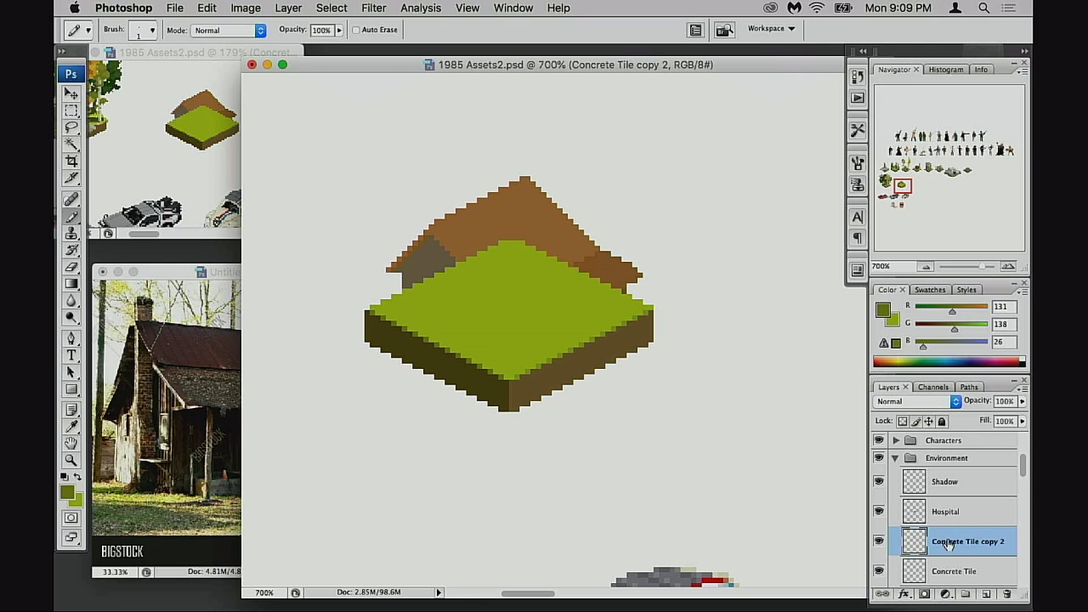
pyautogui.doubleClick(947, 544)
pyautogui.write('Grass')
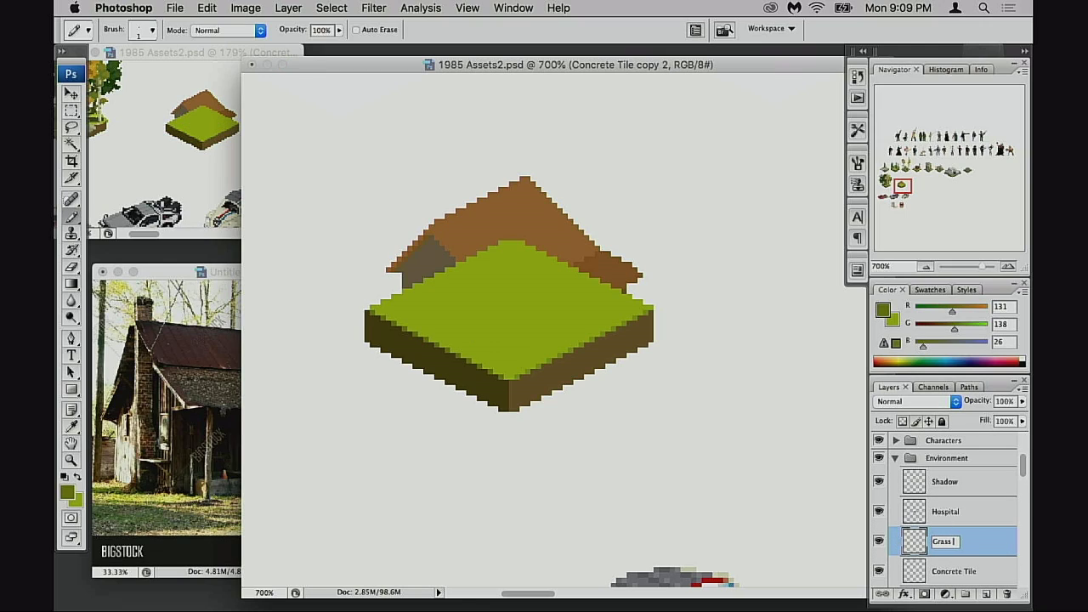
pyautogui.write(' tile')
pyautogui.press('Return')
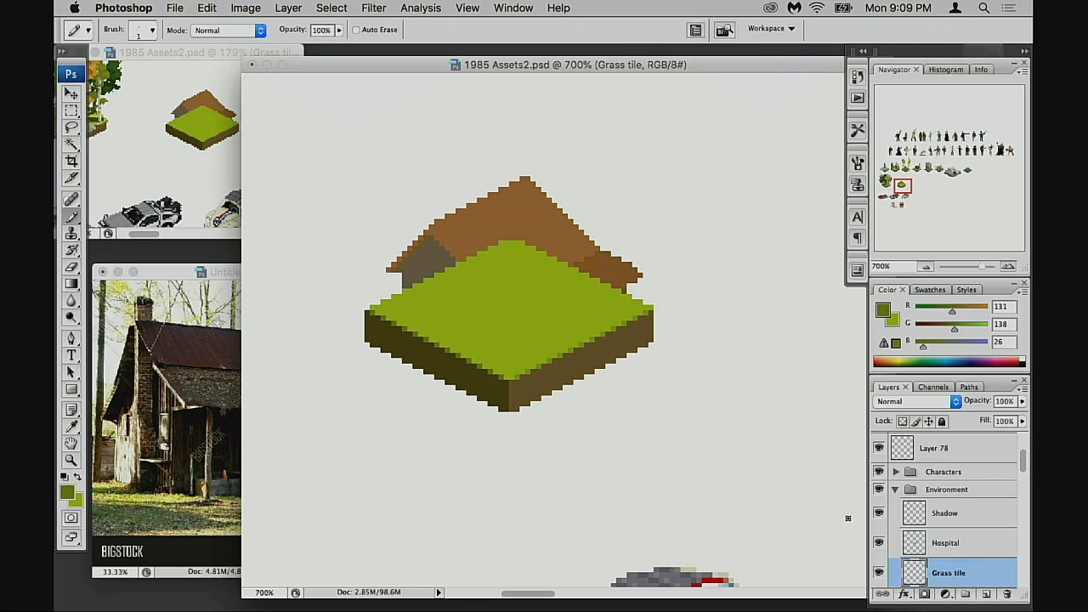
# - Move the grass tile away from the cabin and place it just right of the grey concrete tile in the asset row
pyautogui.press('v')
pyautogui.moveTo(614, 380); pyautogui.dragTo(826, 346)
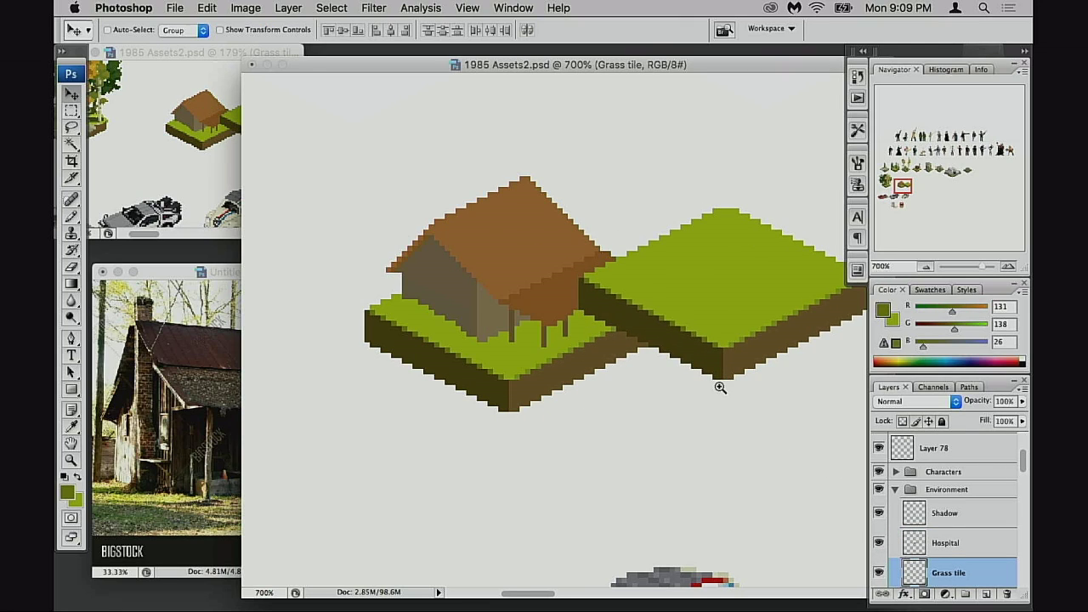
pyautogui.keyDown('super'); pyautogui.click(720, 385); pyautogui.keyUp('super')
pyautogui.keyDown('super'); pyautogui.click(725, 400); pyautogui.keyUp('super')
pyautogui.keyDown('super'); pyautogui.click(724, 401); pyautogui.keyUp('super')
pyautogui.press('super+minus')
pyautogui.press('super+minus')
pyautogui.press('super+minus')
pyautogui.press('super+minus')
pyautogui.press('super+minus')
pyautogui.press('super+minus')
pyautogui.press('super+minus')
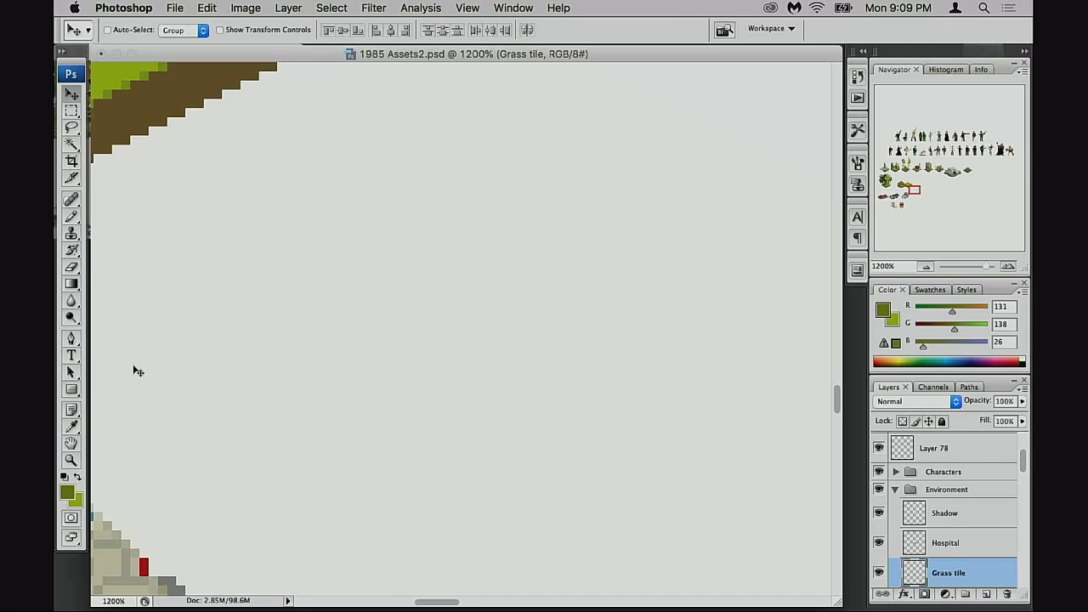
pyautogui.hotkey('ctrl', '-')
pyautogui.hotkey('ctrl', '-')
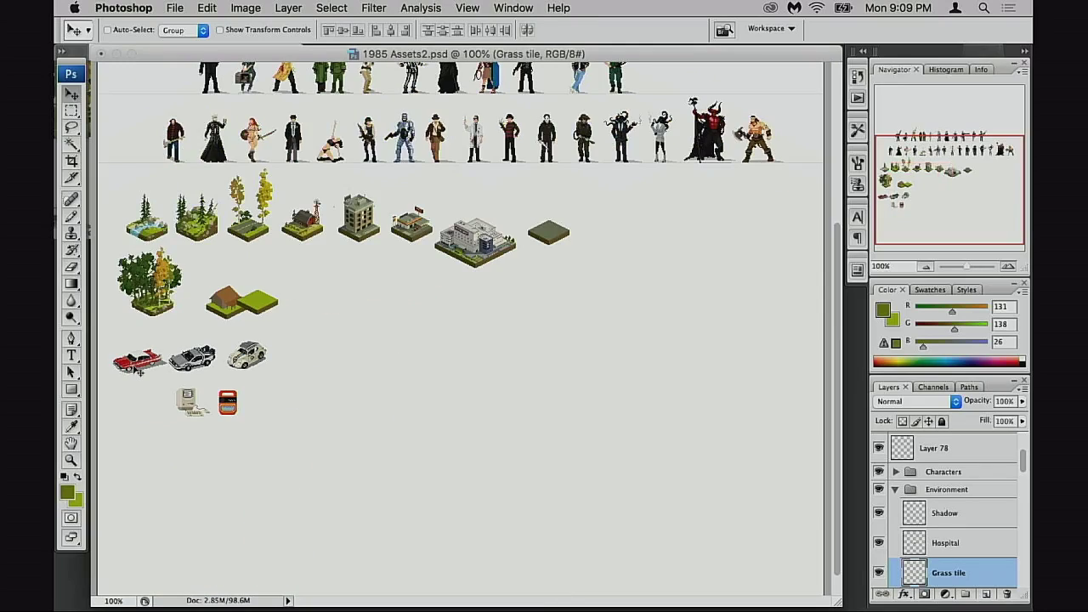
pyautogui.hotkey('ctrl', '-')
pyautogui.hotkey('ctrl', '-')
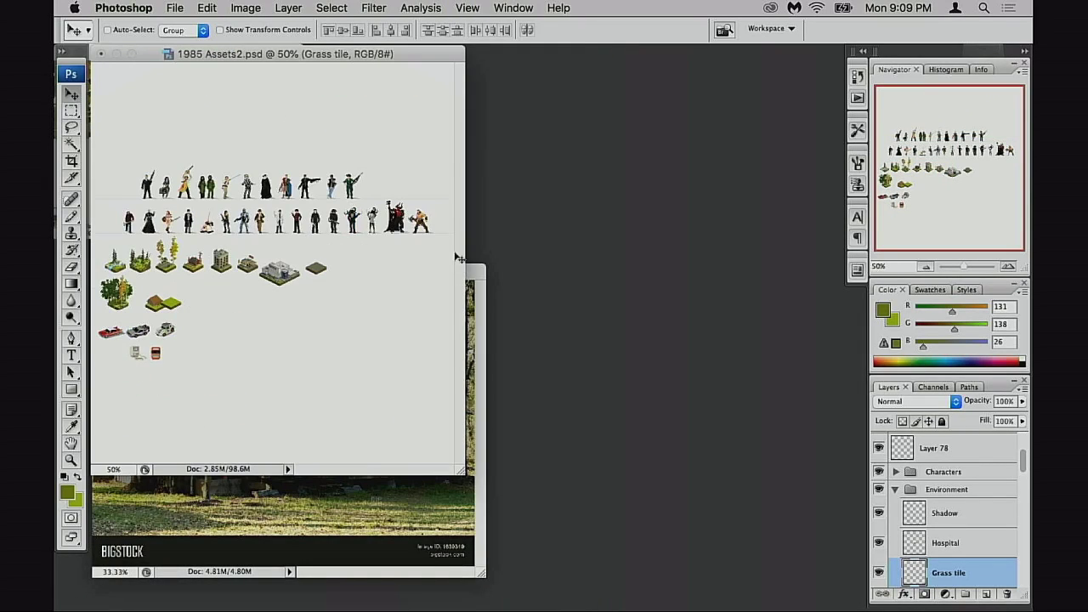
pyautogui.moveTo(424, 57); pyautogui.dragTo(680, 146)
pyautogui.moveTo(474, 411); pyautogui.dragTo(646, 380)
pyautogui.scroll(5, 649, 385)
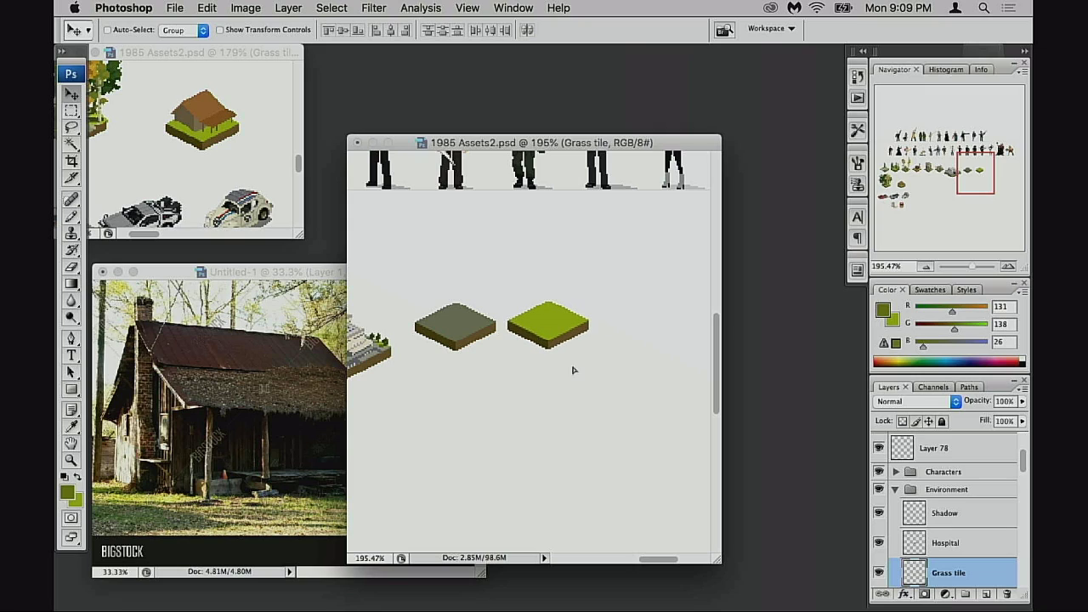
pyautogui.hscroll(-5, 568, 381)
pyautogui.scroll(4, 616, 389)
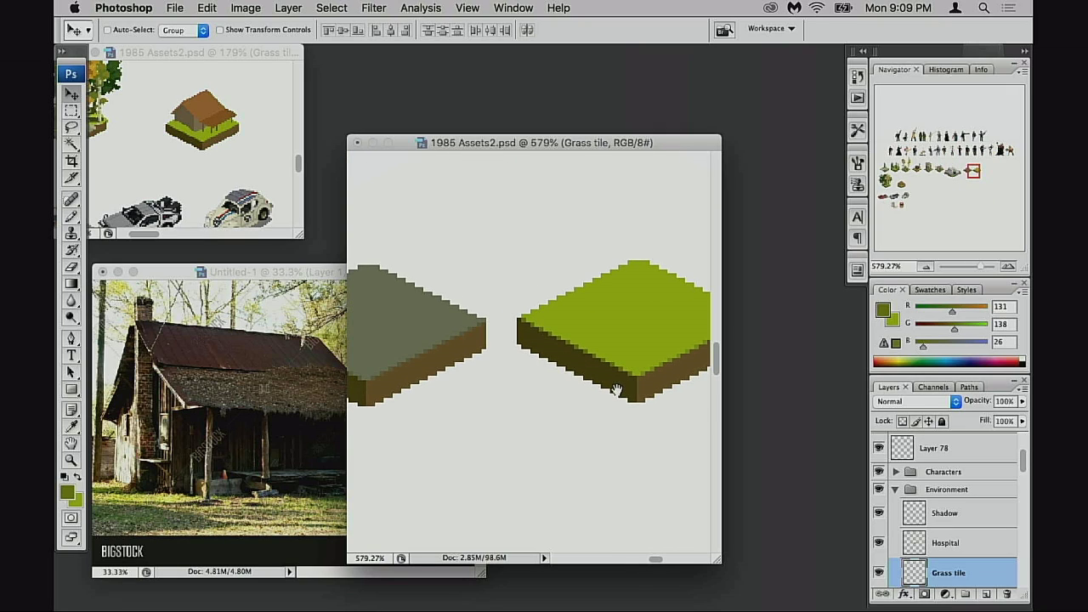
# - Reposition and enlarge the document window around the cabin so it sits beside the reference photo
pyautogui.hscroll(-10, 505, 382)
pyautogui.scroll(-3, 505, 382)
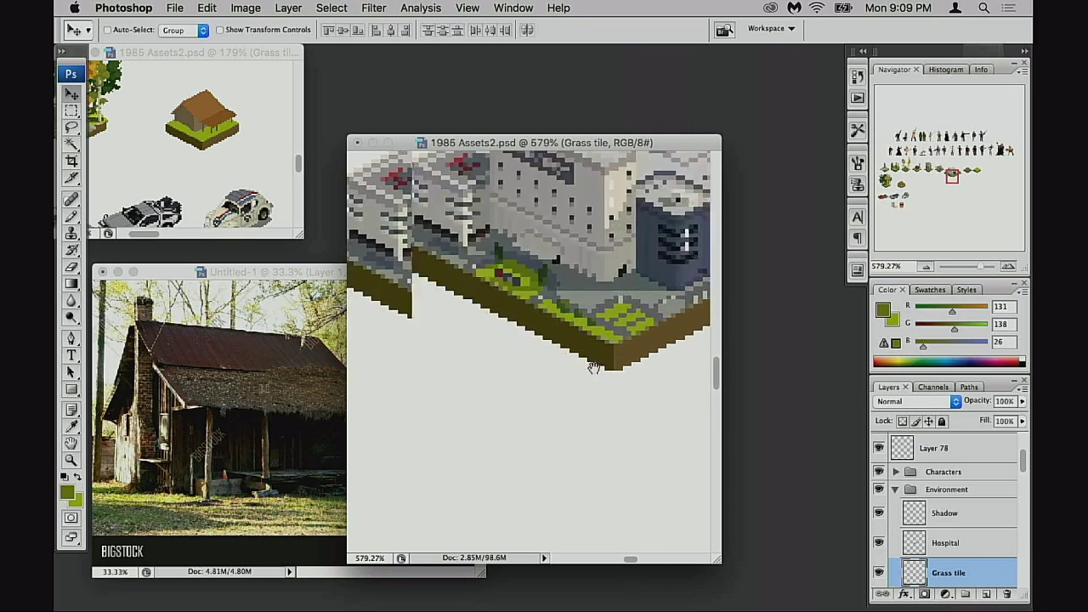
pyautogui.hscroll(-10, 530, 371)
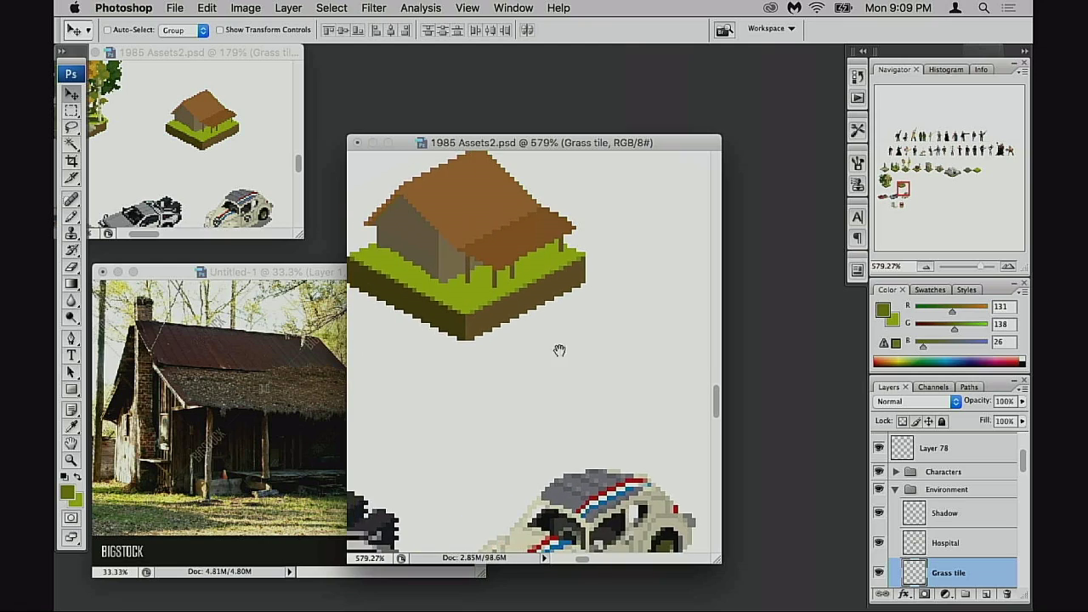
pyautogui.moveTo(544, 150); pyautogui.dragTo(515, 82)
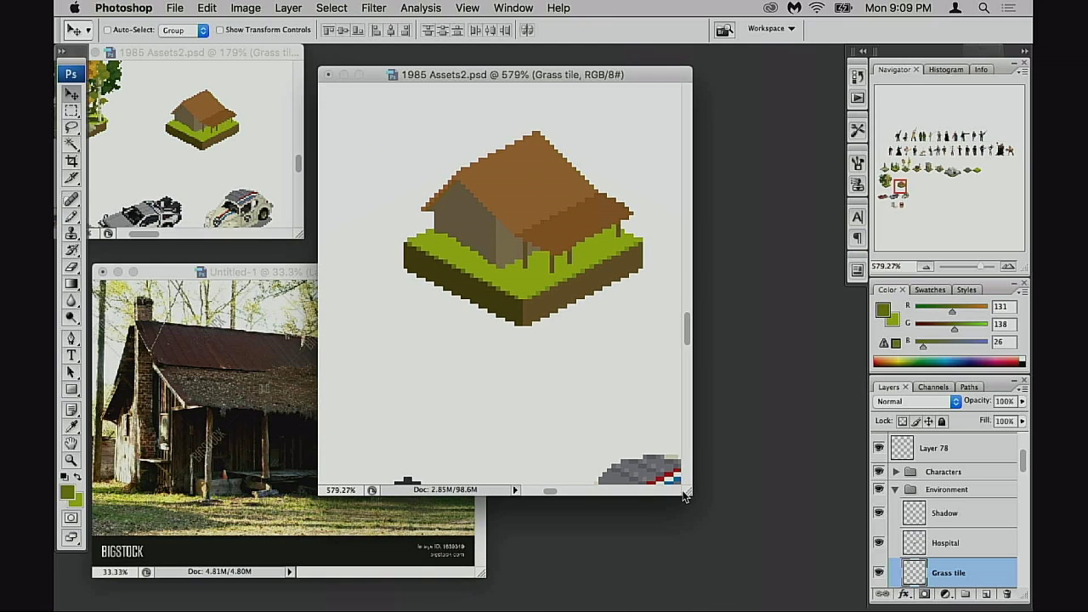
pyautogui.moveTo(685, 497); pyautogui.dragTo(823, 575)
pyautogui.click(619, 356)
# - Toggle Layer 82 and the concrete tile copy to check their contents, and delete the hidden Tile copy layer
pyautogui.scroll(-10, 926, 514)
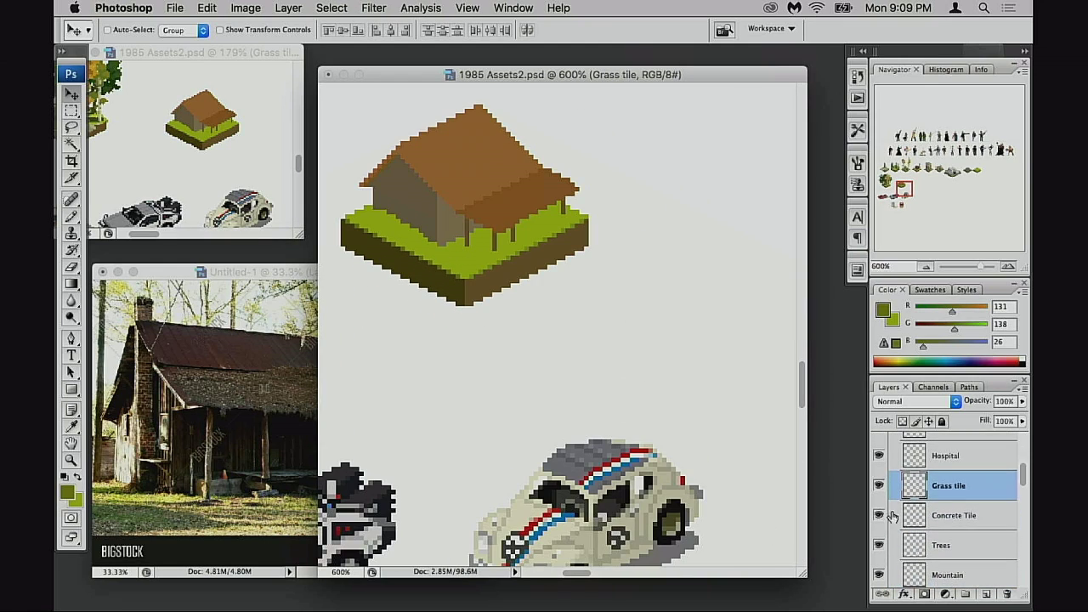
pyautogui.scroll(-5, 926, 514)
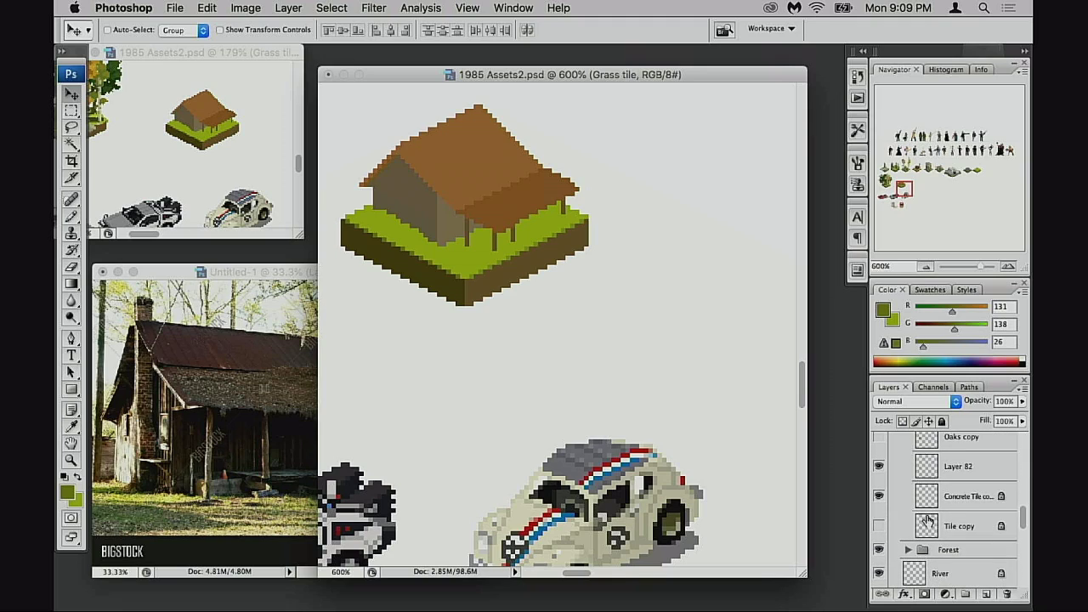
pyautogui.click(888, 469)
pyautogui.click(879, 467)
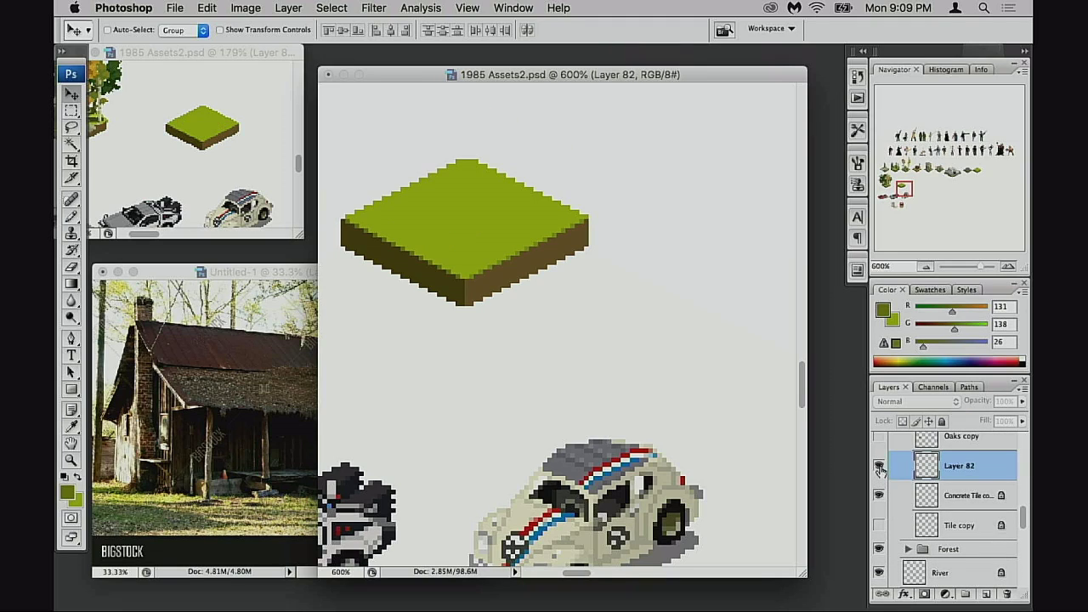
pyautogui.click(879, 467)
pyautogui.click(879, 496)
pyautogui.click(879, 496)
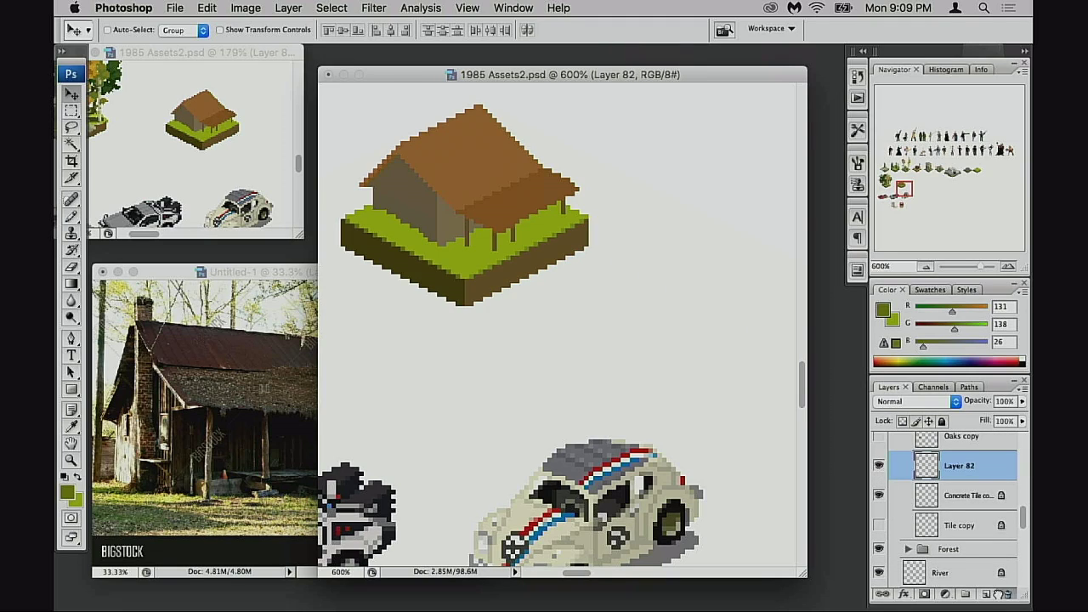
pyautogui.scroll(3, 930, 520)
# - Preview the Oaks copy trees over the cabin, hide them again, recheck Layer 82's visibility and save the document
pyautogui.click(879, 483)
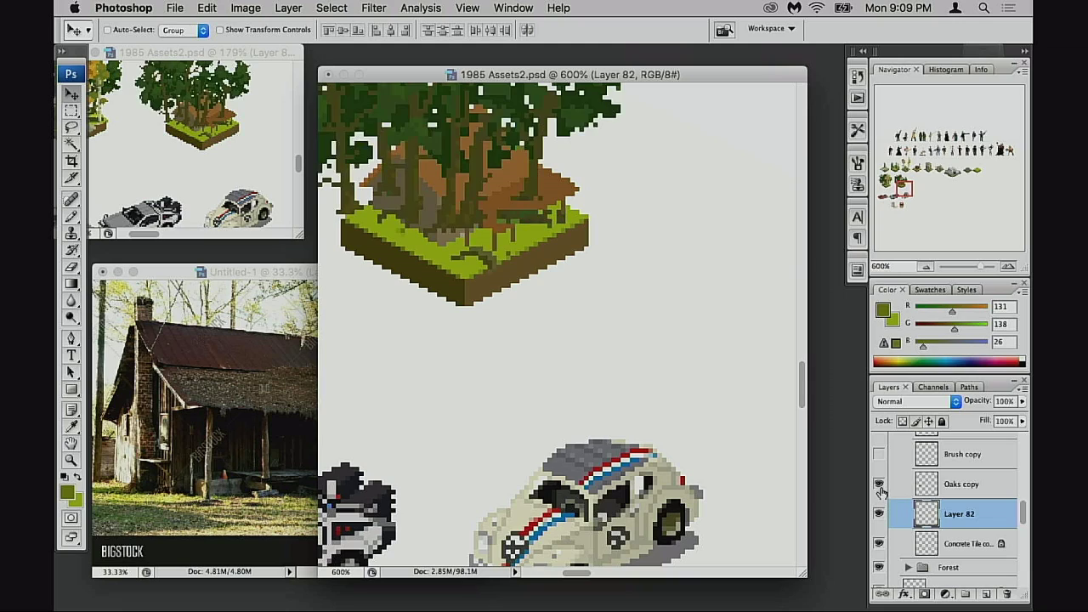
pyautogui.click(878, 483)
pyautogui.scroll(5, 638, 357)
pyautogui.hscroll(-3, 638, 357)
pyautogui.click(609, 334)
pyautogui.click(615, 354)
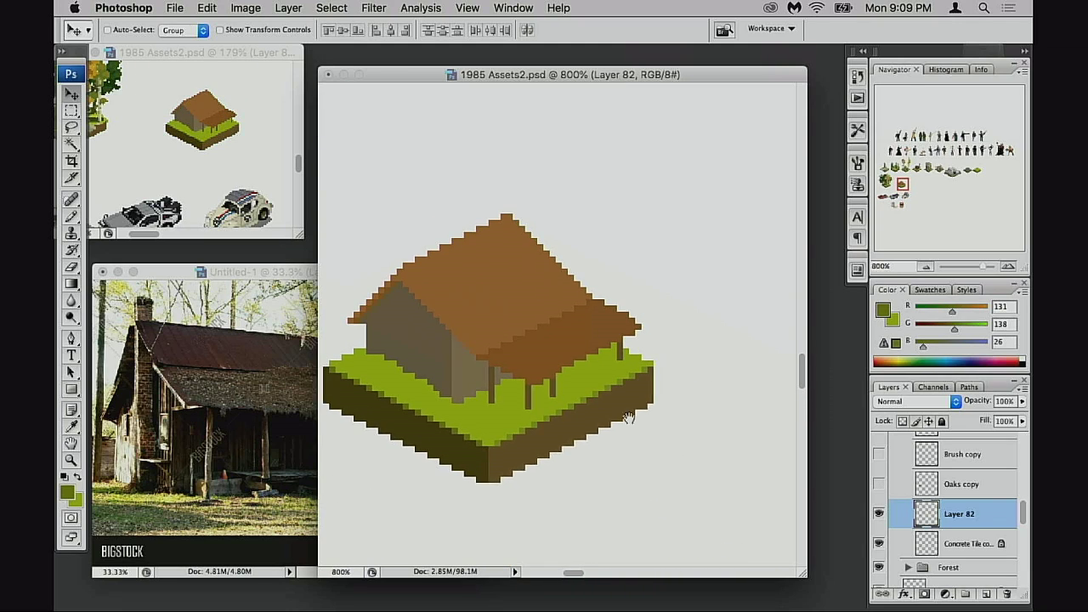
pyautogui.click(541, 382)
pyautogui.click(879, 513)
pyautogui.click(879, 514)
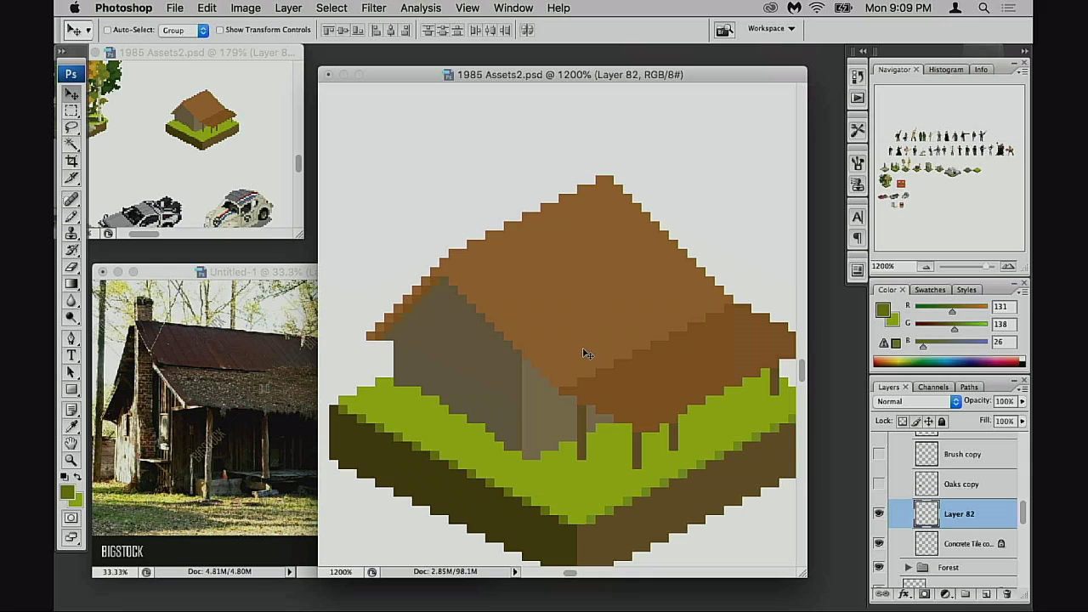
pyautogui.press('super+s')
# - Choose a dark reddish brown (RGB 95, 66, 60) as the Pencil colour for the chimney
pyautogui.press('b')
pyautogui.moveTo(528, 395); pyautogui.dragTo(537, 388)
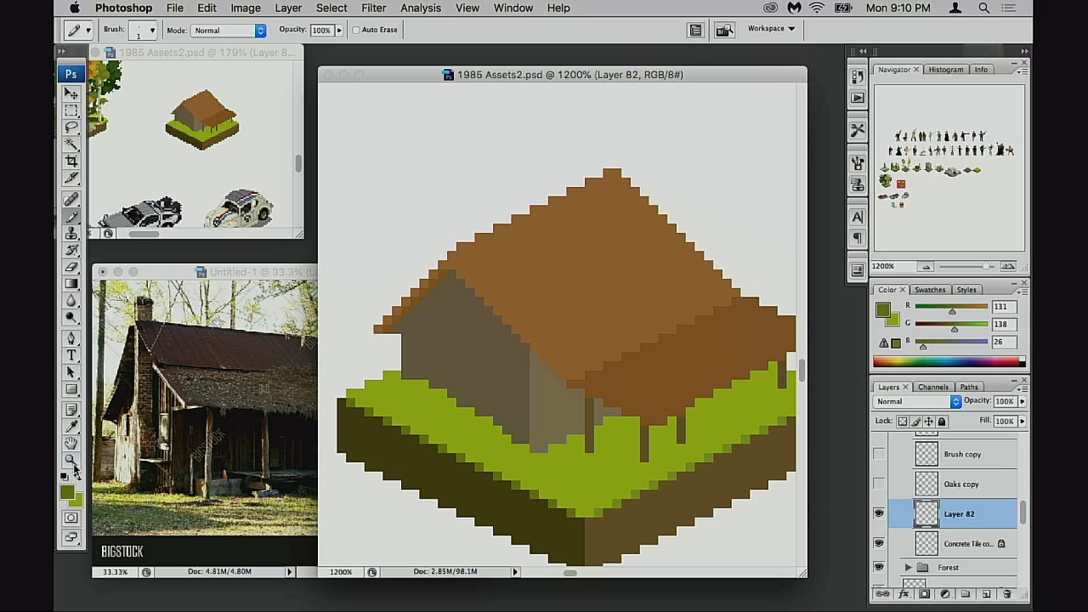
pyautogui.click(72, 497)
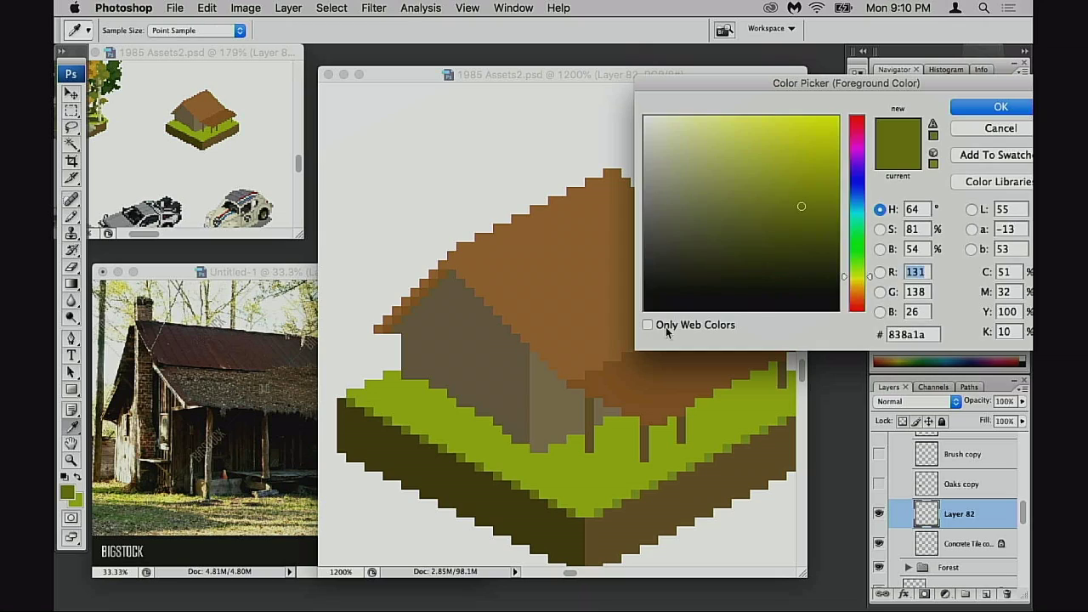
pyautogui.click(656, 392)
pyautogui.moveTo(856, 294); pyautogui.dragTo(856, 306)
pyautogui.moveTo(767, 186); pyautogui.dragTo(758, 184)
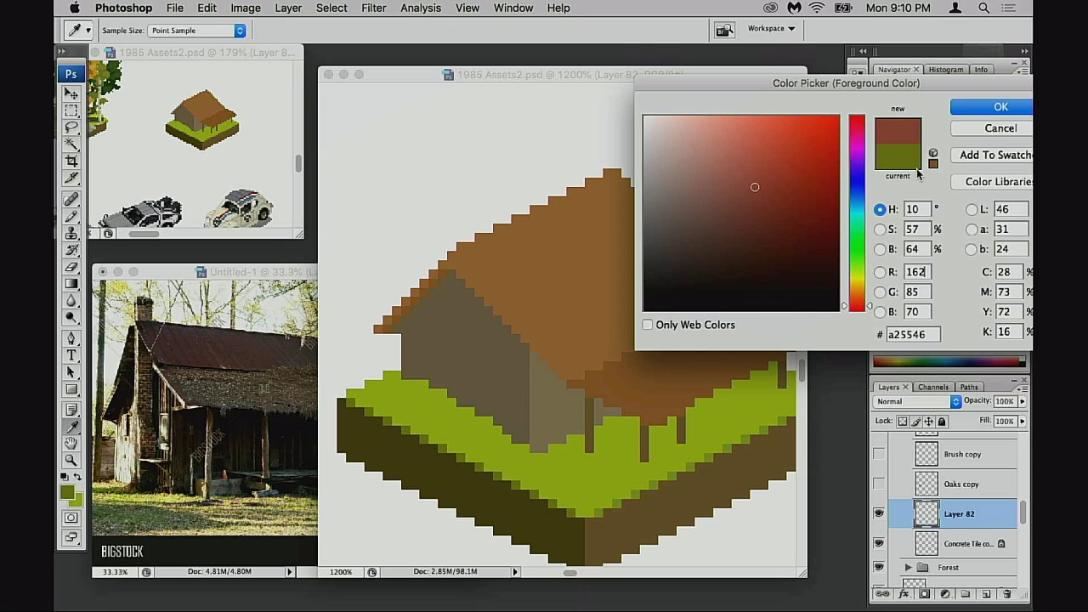
pyautogui.click(994, 107)
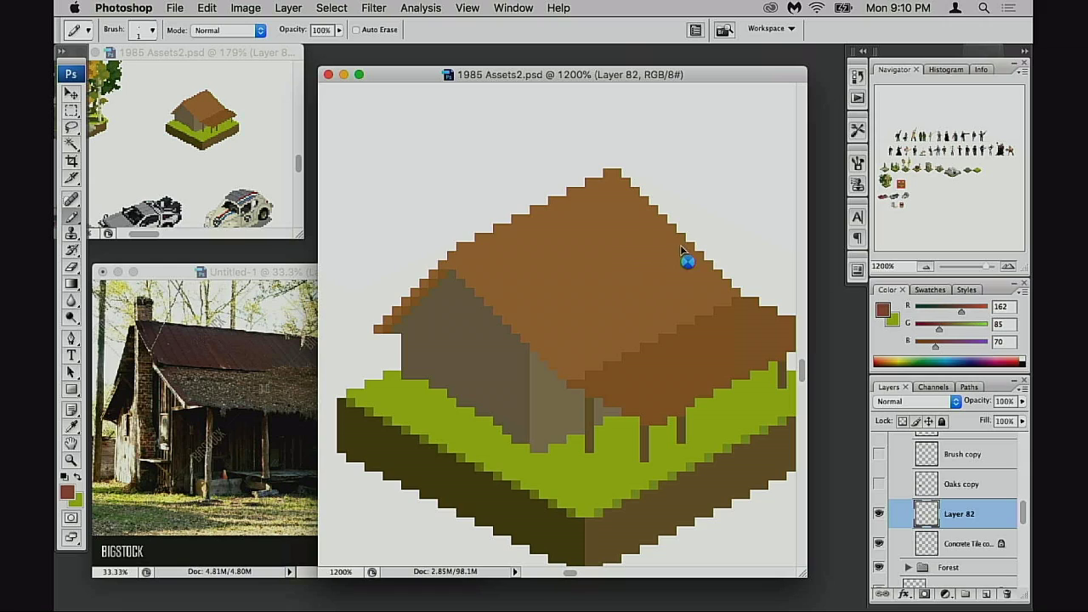
pyautogui.moveTo(753, 189); pyautogui.dragTo(716, 238)
pyautogui.click(986, 109)
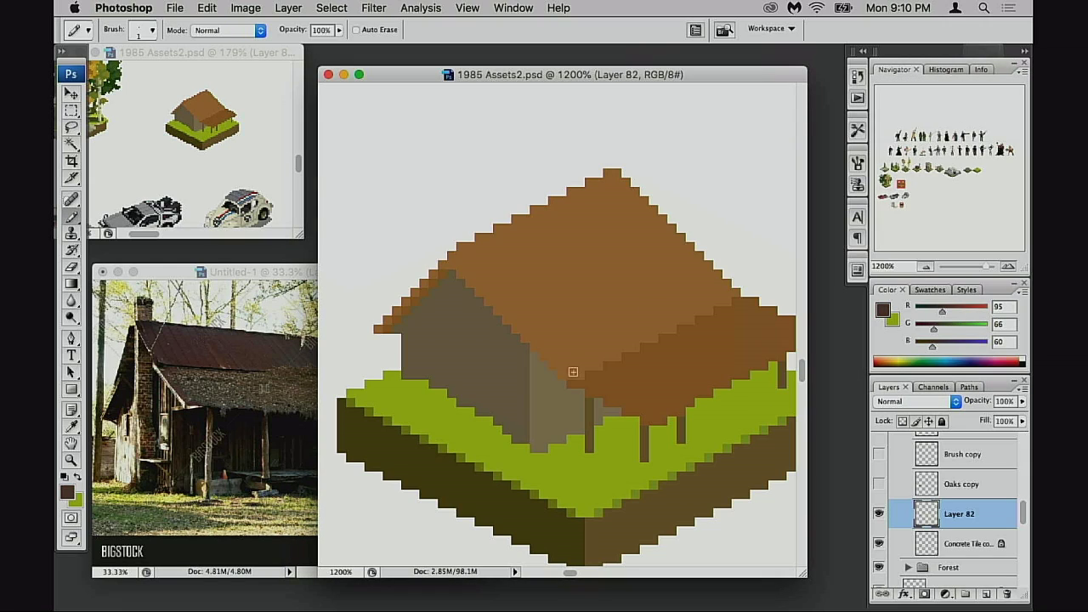
# - Draw a dark brown chimney band four pixels wide down the gable wall and a one-pixel line rising above the roof
pyautogui.moveTo(470, 406)
pyautogui.mouseDown()
pyautogui.moveTo(471, 292)
pyautogui.moveTo(461, 306)
pyautogui.moveTo(461, 406)
pyautogui.mouseUp()
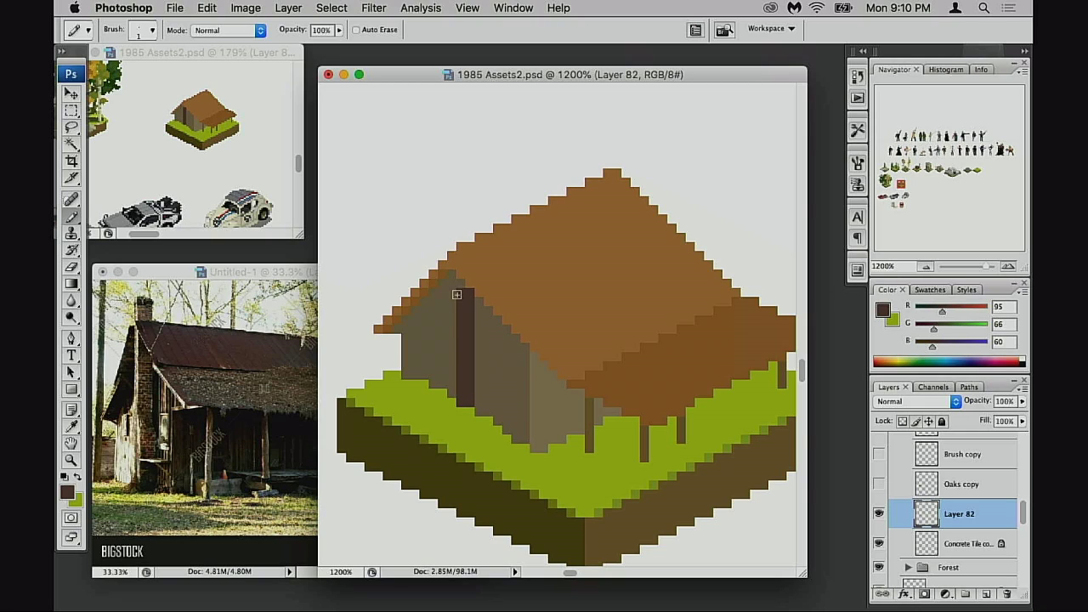
pyautogui.moveTo(455, 283); pyautogui.dragTo(451, 385)
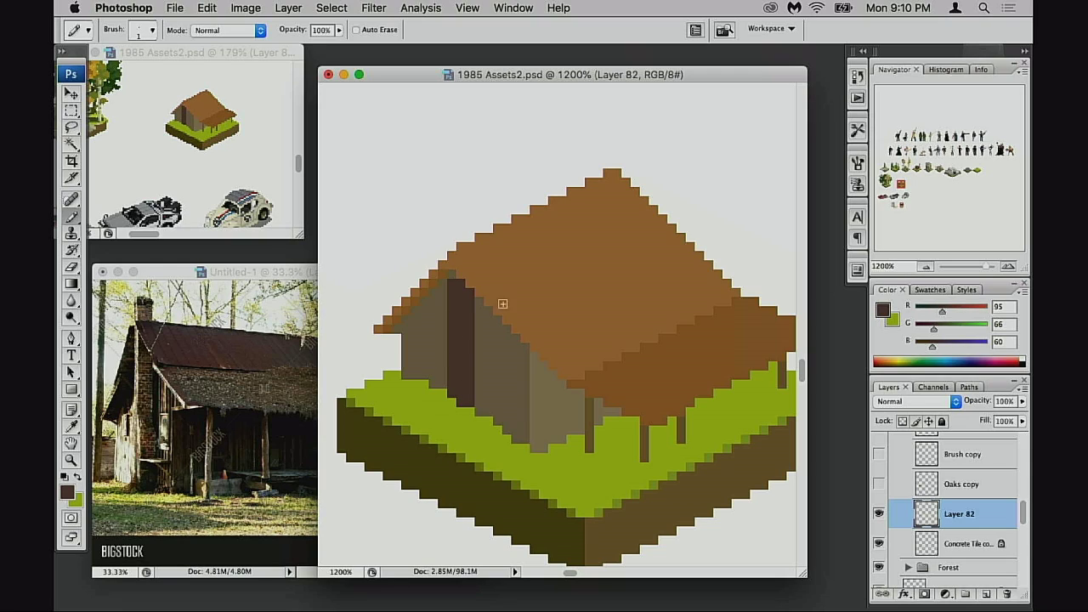
pyautogui.moveTo(479, 301); pyautogui.dragTo(470, 400)
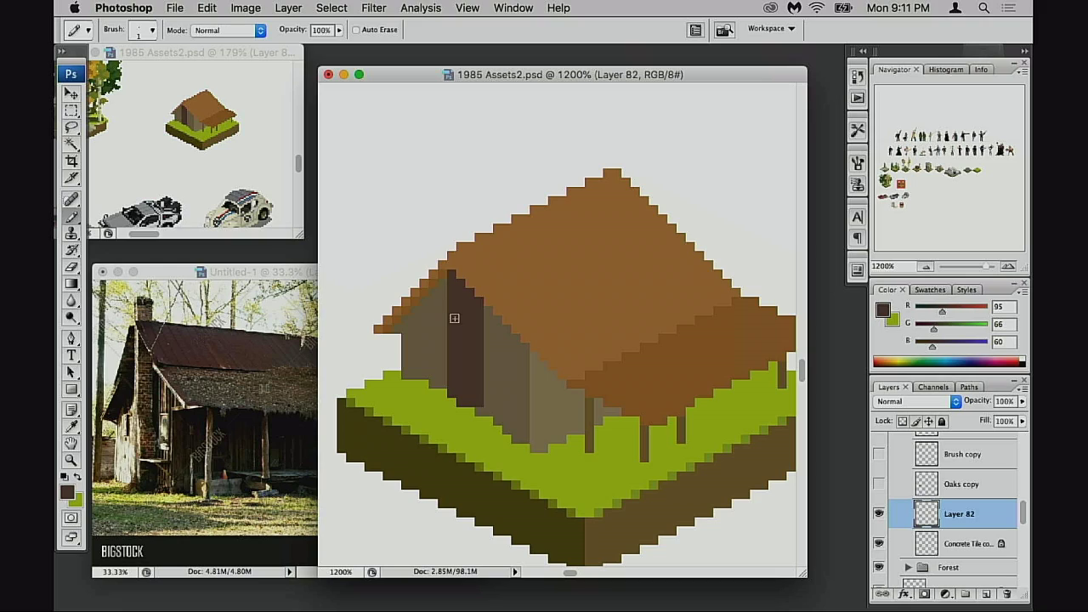
pyautogui.moveTo(458, 253); pyautogui.dragTo(464, 215)
pyautogui.hotkey('ctrl', 'z')
pyautogui.moveTo(451, 254); pyautogui.dragTo(456, 243)
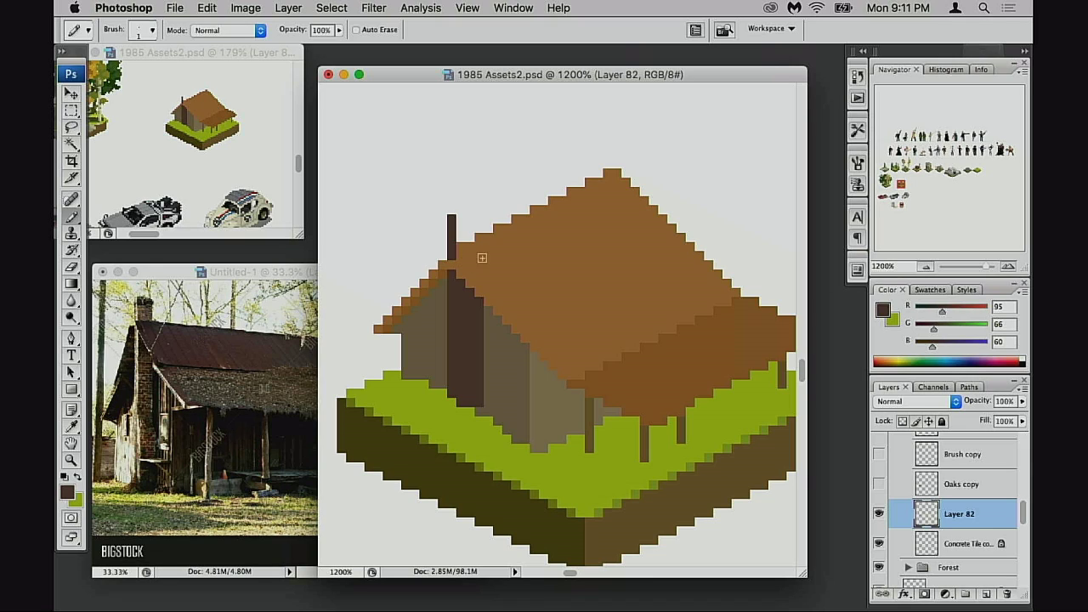
# - Examine the brick chimney and how it meets the roof edge in the reference photo, then return to the assets document
pyautogui.click(265, 371)
pyautogui.keyDown('super'); pyautogui.click(167, 362); pyautogui.keyUp('super')
pyautogui.keyDown('super'); pyautogui.click(198, 388); pyautogui.keyUp('super')
pyautogui.keyDown('super'); pyautogui.click(221, 389); pyautogui.keyUp('super')
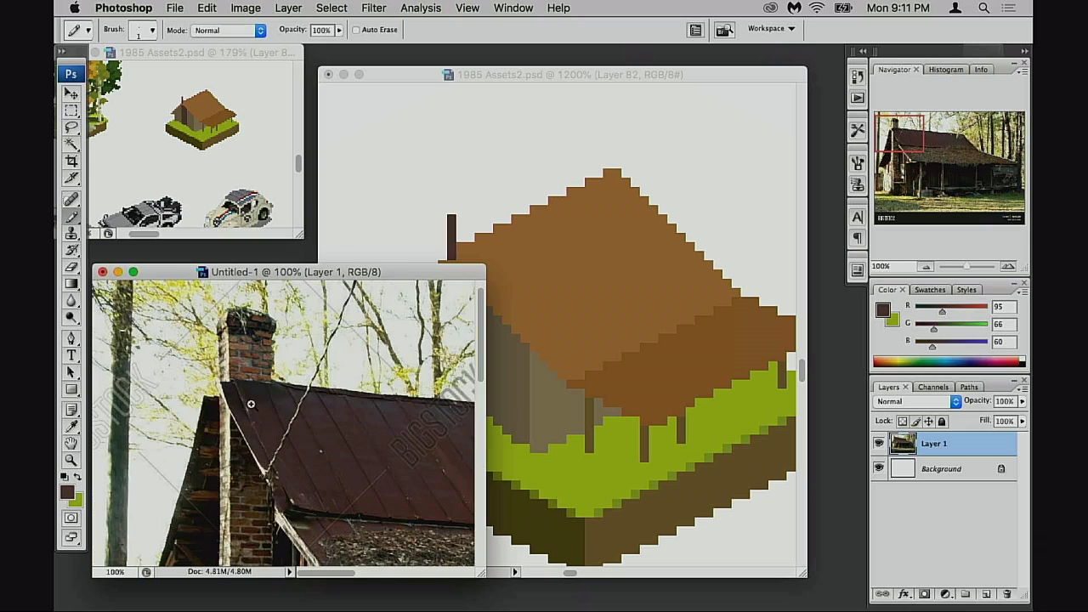
pyautogui.click(251, 403)
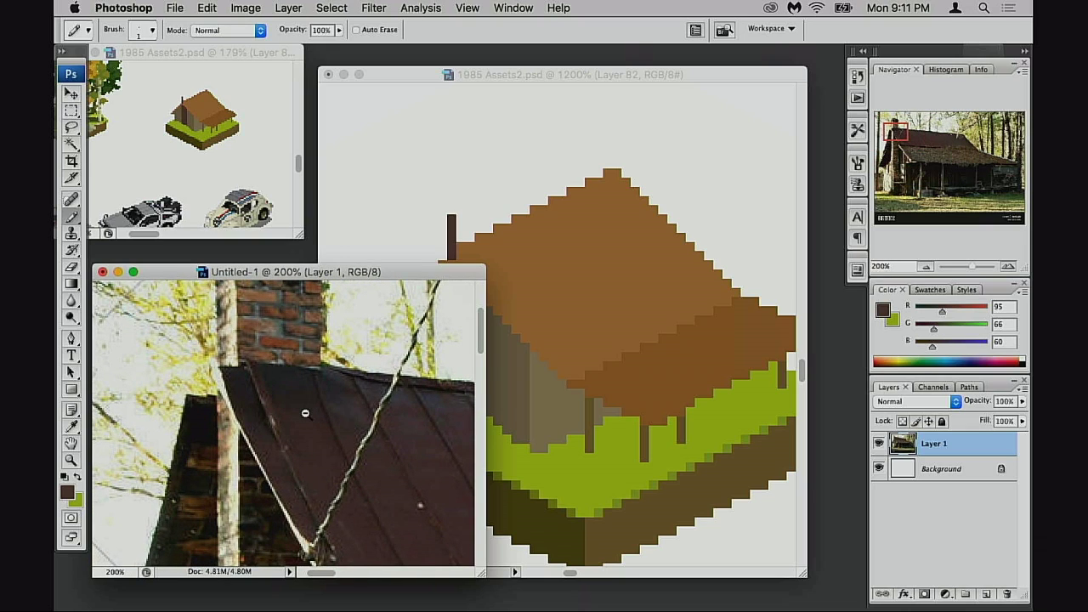
pyautogui.keyDown('alt'); pyautogui.keyDown('super'); pyautogui.click(305, 413); pyautogui.keyUp('super'); pyautogui.keyUp('alt')
pyautogui.moveTo(305, 413); pyautogui.dragTo(333, 376)
pyautogui.click(513, 345)
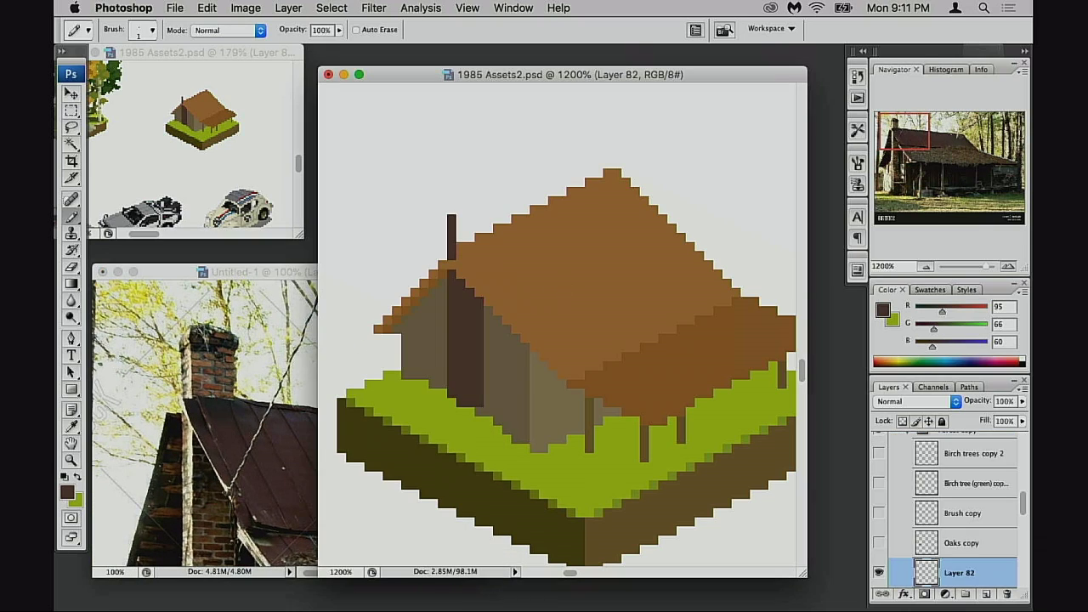
# - Thicken the chimney stack above the roof to three pixels wide and join it to the band on the wall
pyautogui.moveTo(459, 247); pyautogui.dragTo(458, 277)
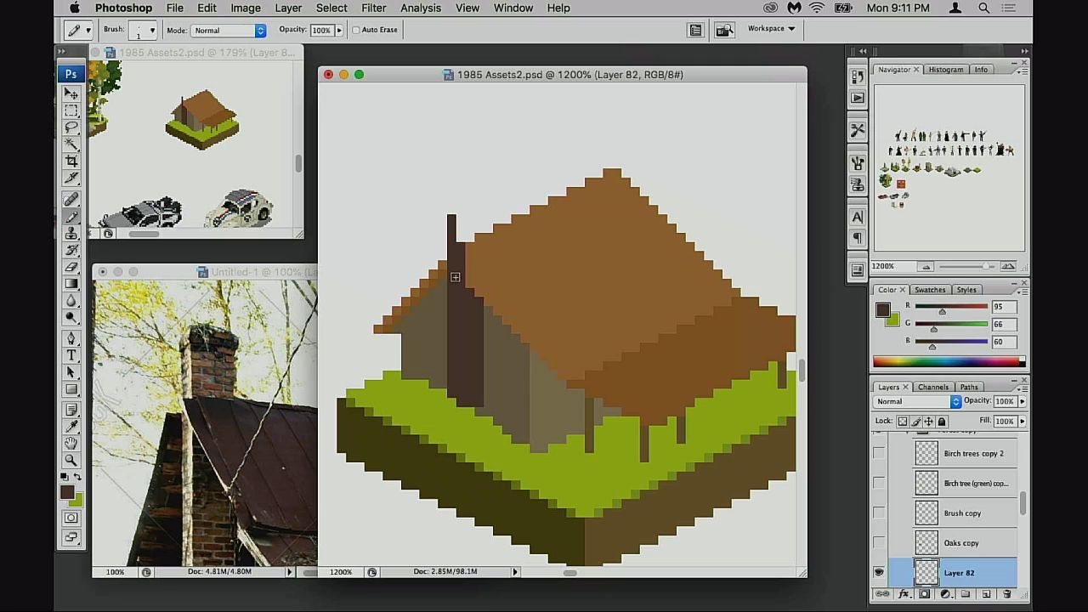
pyautogui.moveTo(459, 220); pyautogui.dragTo(456, 254)
pyautogui.moveTo(469, 218); pyautogui.dragTo(465, 293)
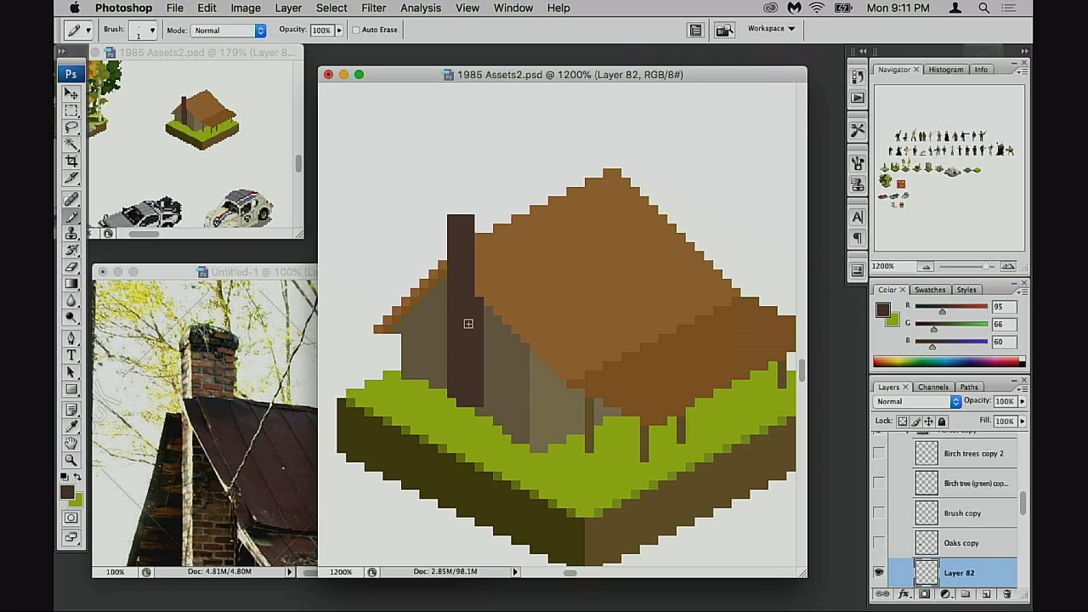
# - Restore the roof brown (RGB 173, 124, 67) over the chimney's right edge and widen the chimney by one pixel column to the left
pyautogui.keyDown('alt'); pyautogui.click(479, 267); pyautogui.keyUp('alt')
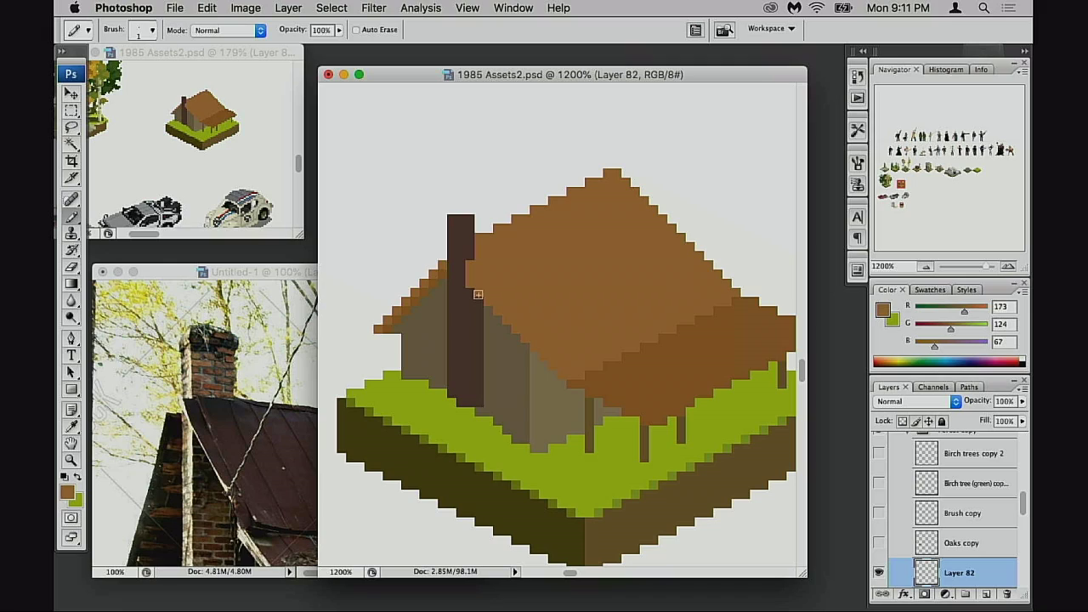
pyautogui.keyDown('alt'); pyautogui.click(458, 253); pyautogui.keyUp('alt')
pyautogui.moveTo(445, 219); pyautogui.dragTo(442, 388)
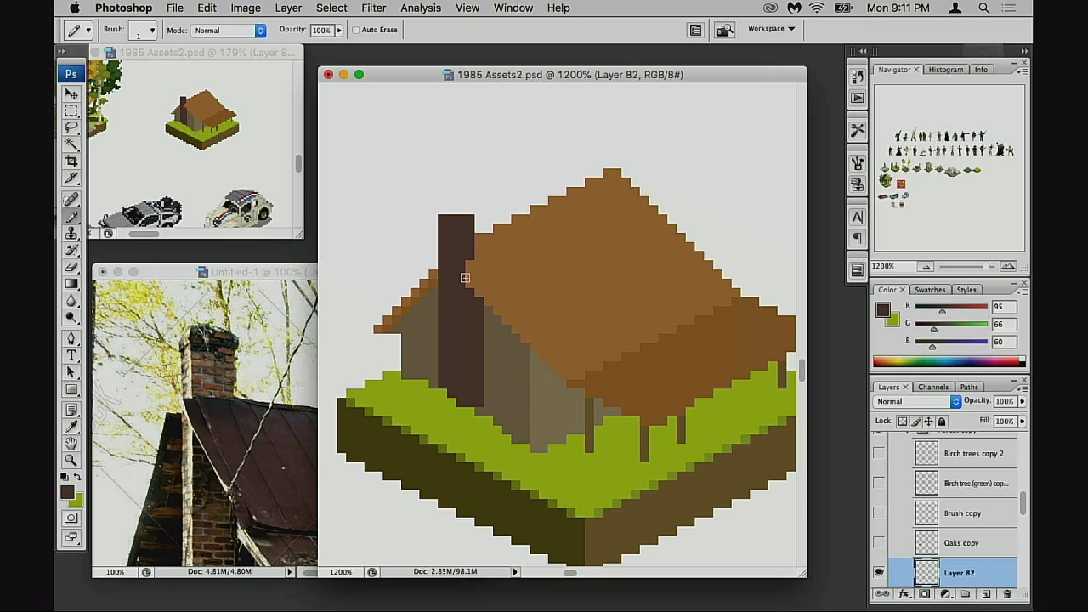
# - Undo the chimney's extra left column and widen the stack above the roof by two dark brown pixel columns to the right
pyautogui.moveTo(479, 323); pyautogui.dragTo(516, 313)
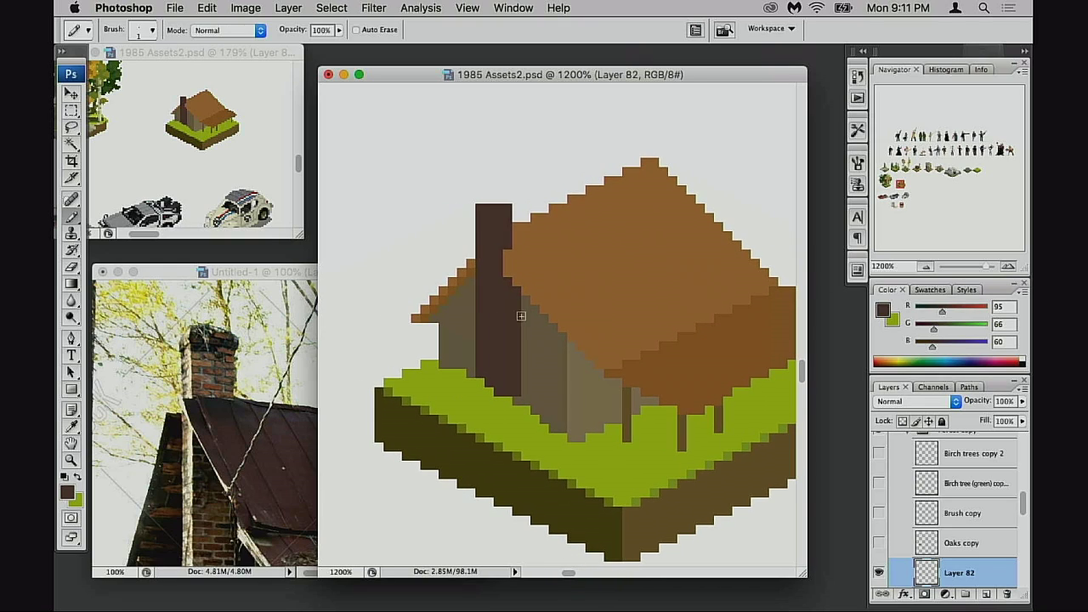
pyautogui.press('super+z')
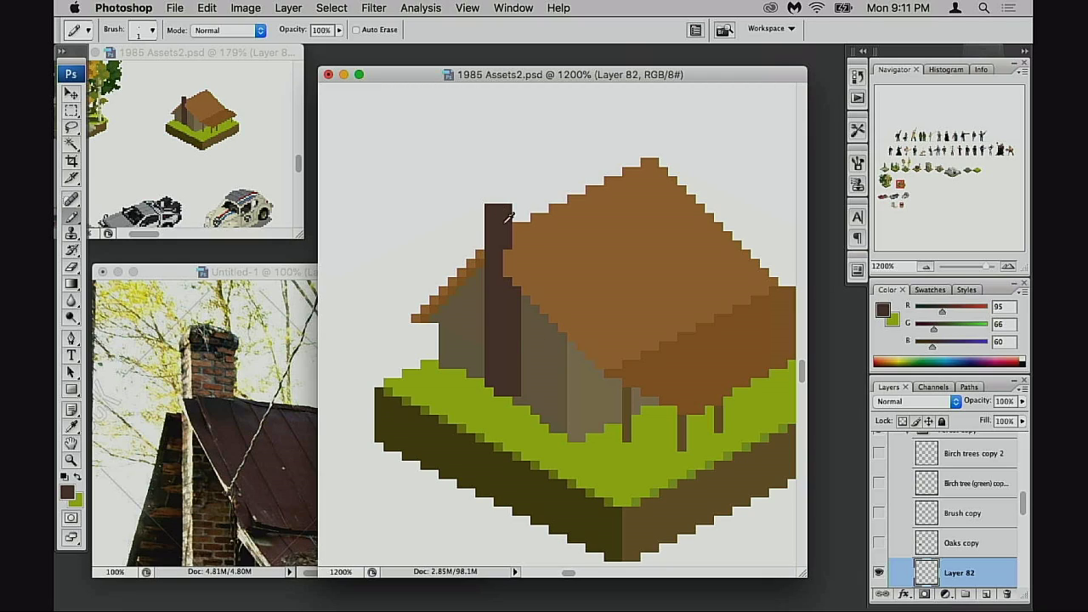
pyautogui.moveTo(514, 207); pyautogui.dragTo(513, 241)
pyautogui.click(510, 249)
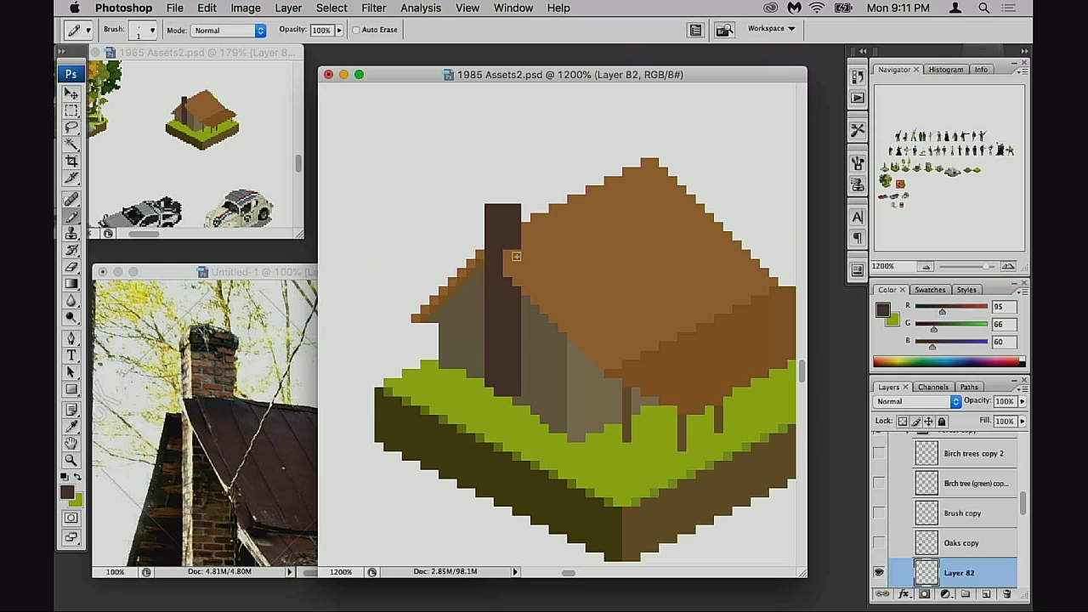
pyautogui.moveTo(525, 234); pyautogui.dragTo(522, 207)
pyautogui.press('super+z')
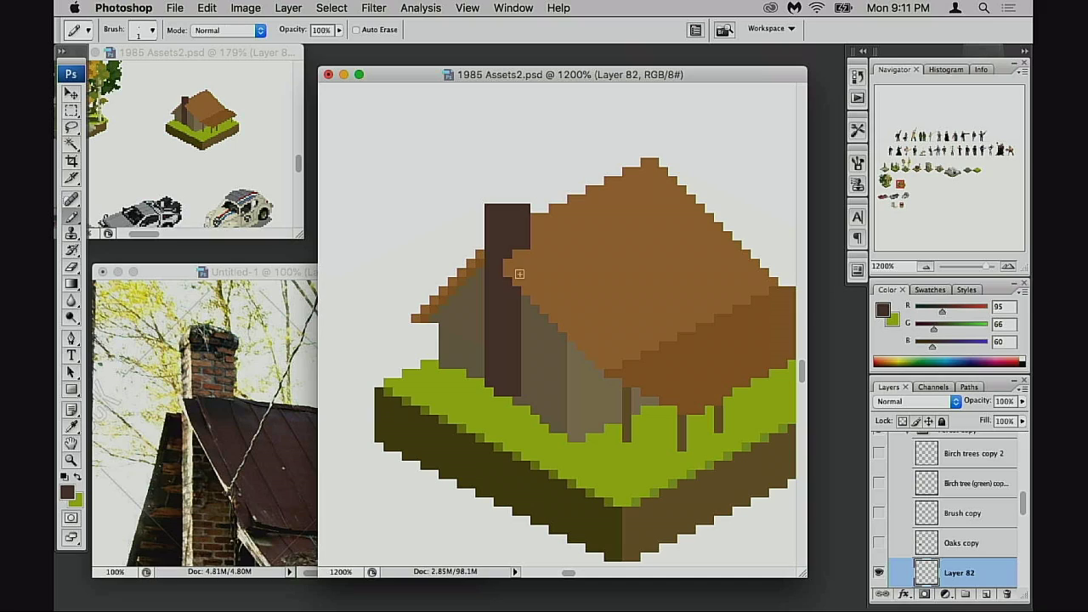
# - Try reshaping the top of the chimney stack by adding and erasing single pixels
pyautogui.moveTo(514, 199); pyautogui.dragTo(498, 200)
pyautogui.press('super+z')
pyautogui.press('super+z')
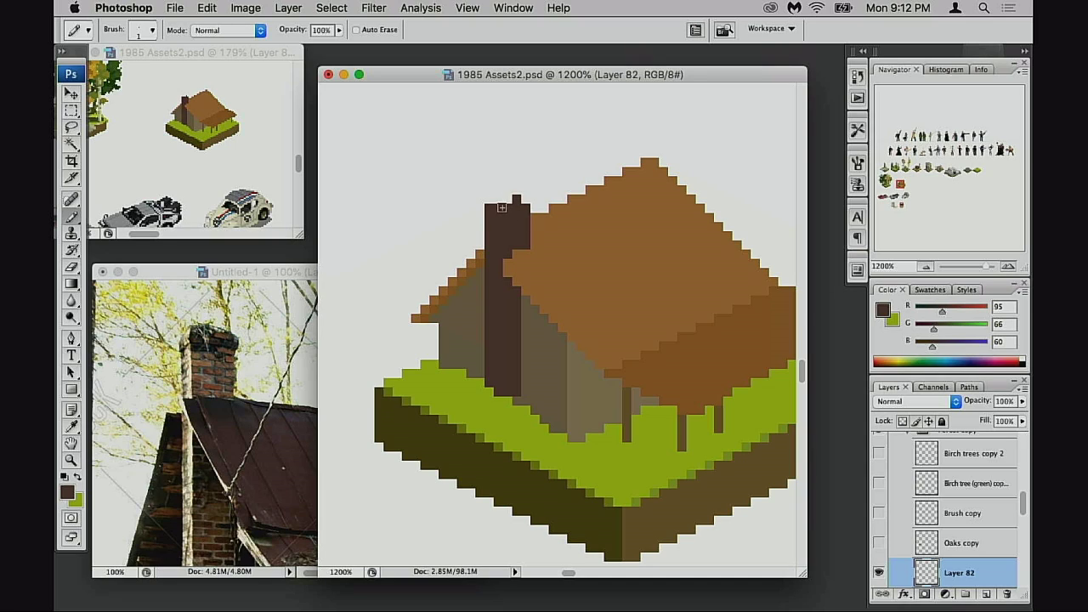
pyautogui.click(507, 200)
pyautogui.press('e')
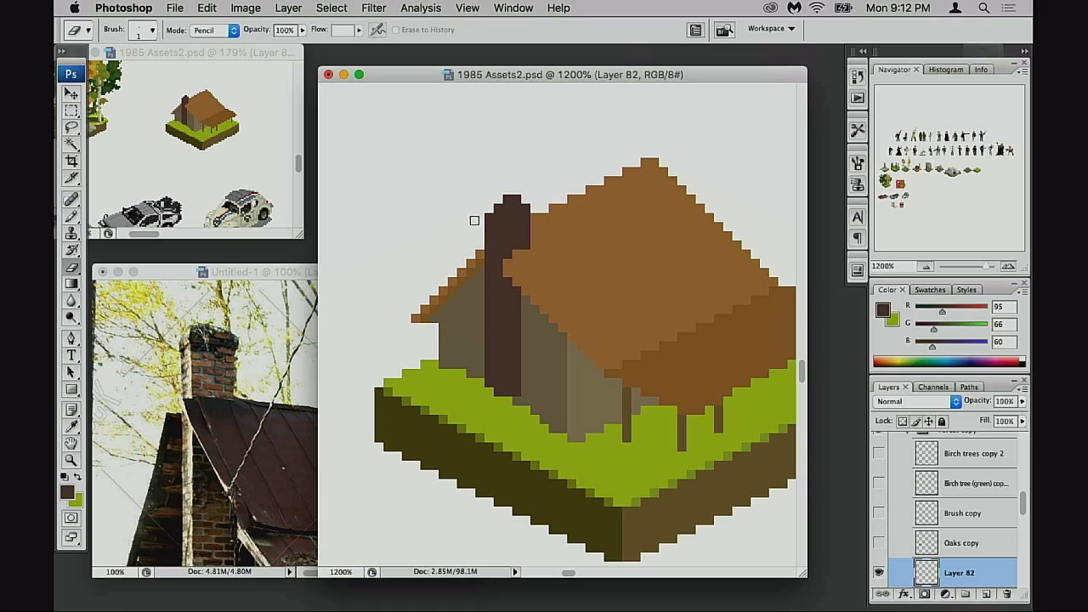
pyautogui.click(510, 201)
pyautogui.click(510, 200)
pyautogui.press('b')
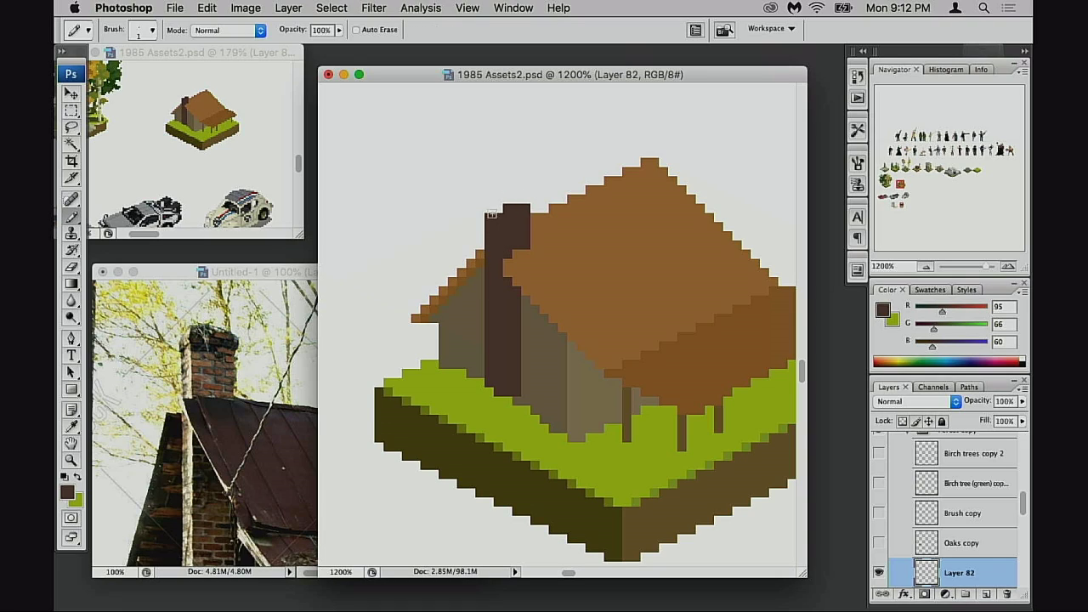
# - Raise the chimney top in two-pixel-wide steps toward the right and widen the stack to six pixels
pyautogui.click(493, 209)
pyautogui.click(512, 199)
pyautogui.press('super+z')
pyautogui.click(518, 199)
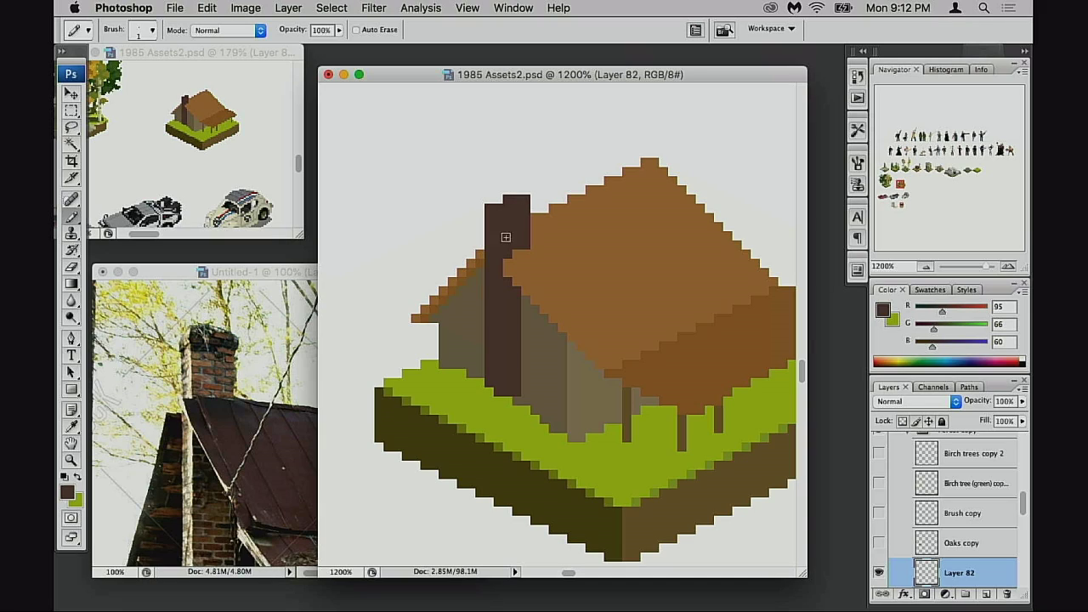
pyautogui.click(525, 191)
pyautogui.moveTo(533, 239)
pyautogui.mouseDown()
pyautogui.moveTo(537, 190)
pyautogui.moveTo(532, 229)
pyautogui.mouseUp()
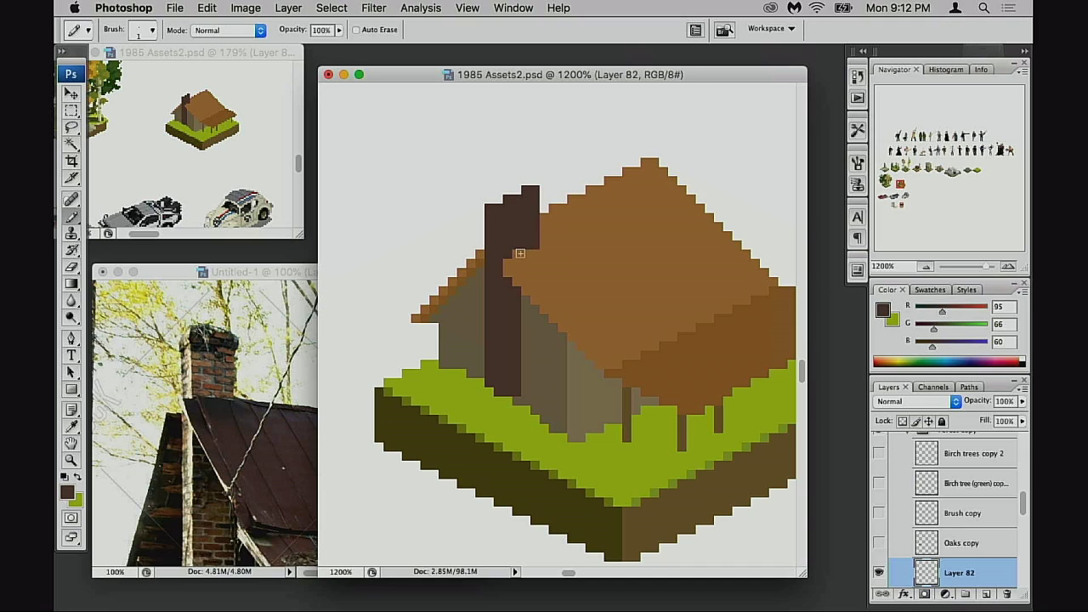
pyautogui.moveTo(537, 274); pyautogui.dragTo(519, 265)
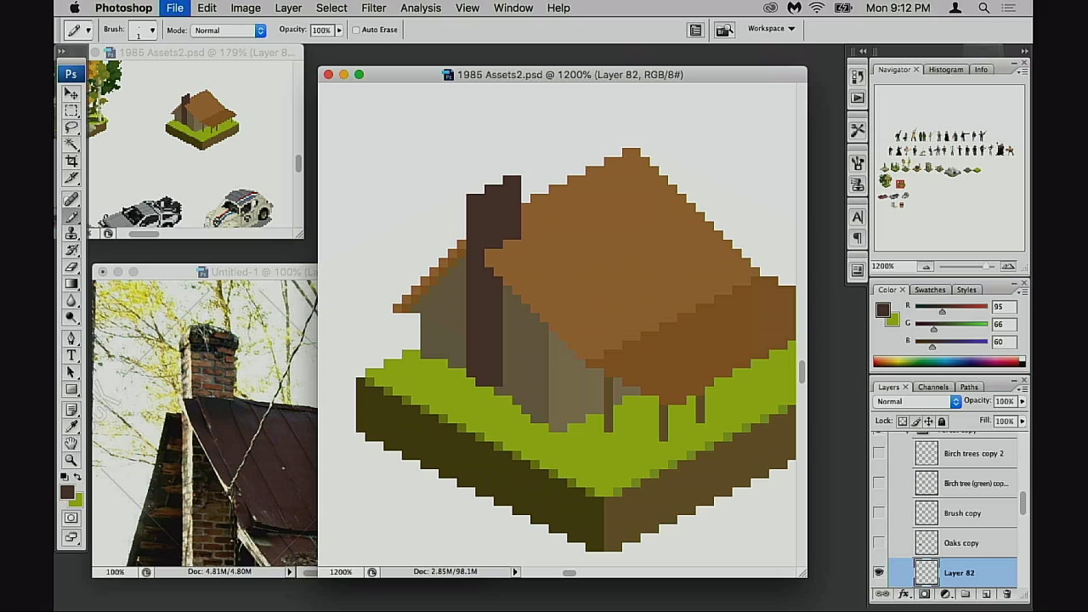
# - Set the foreground color to a greyish brown (RGB 129, 109, 92)
pyautogui.moveTo(516, 292); pyautogui.dragTo(504, 287)
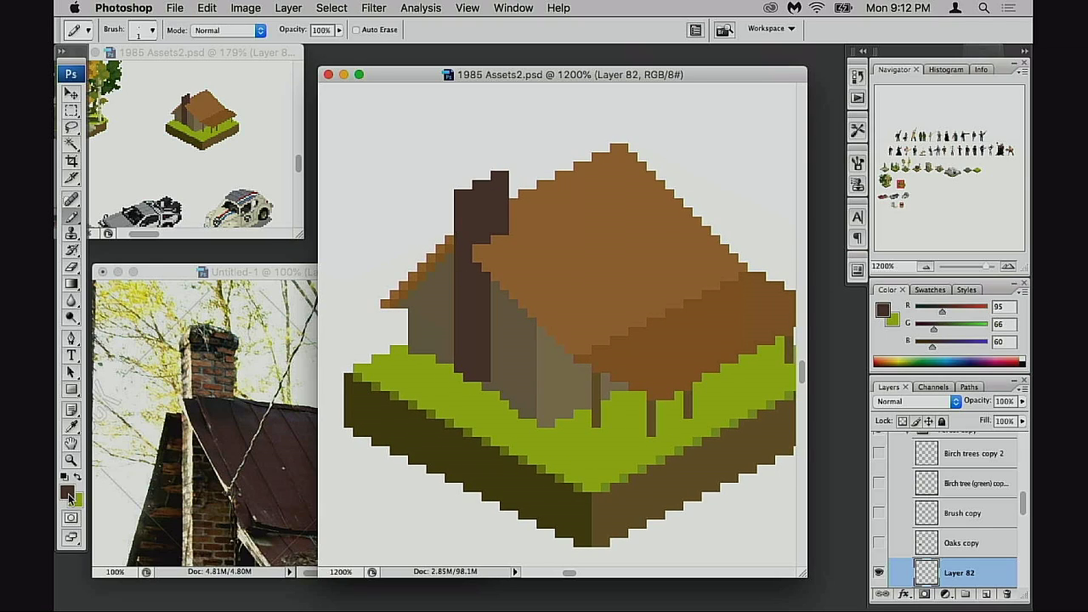
pyautogui.click(68, 495)
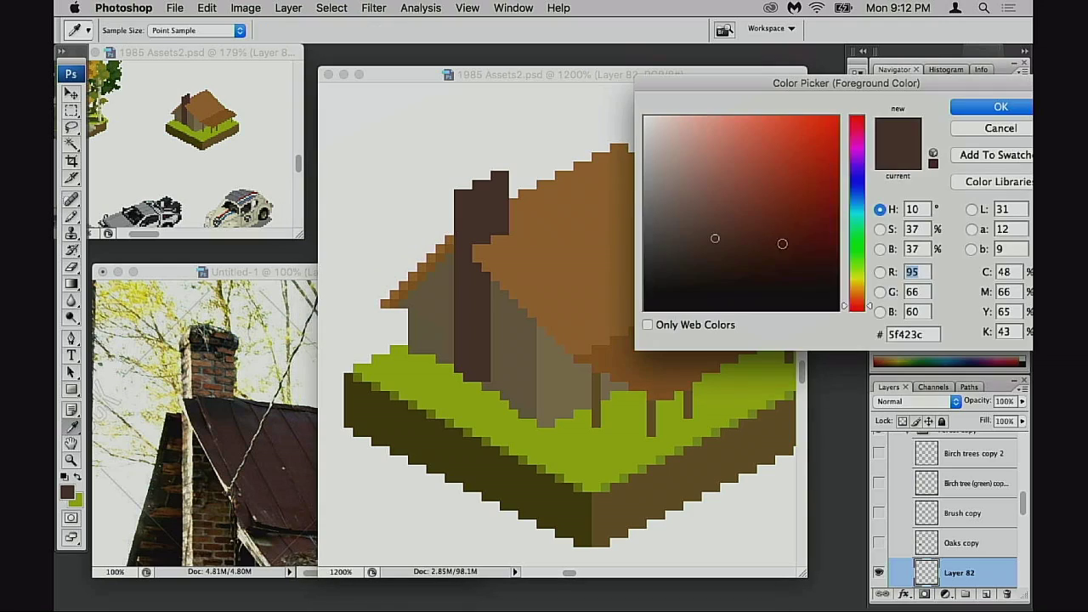
pyautogui.click(688, 232)
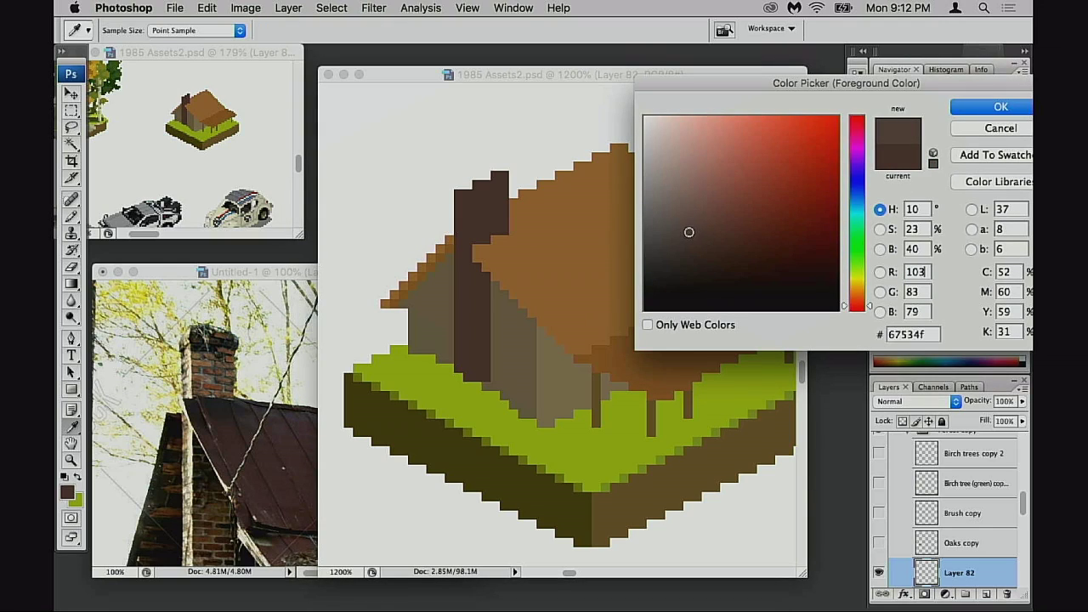
pyautogui.click(842, 297)
pyautogui.moveTo(690, 229)
pyautogui.mouseDown()
pyautogui.moveTo(703, 213)
pyautogui.moveTo(692, 218)
pyautogui.mouseUp()
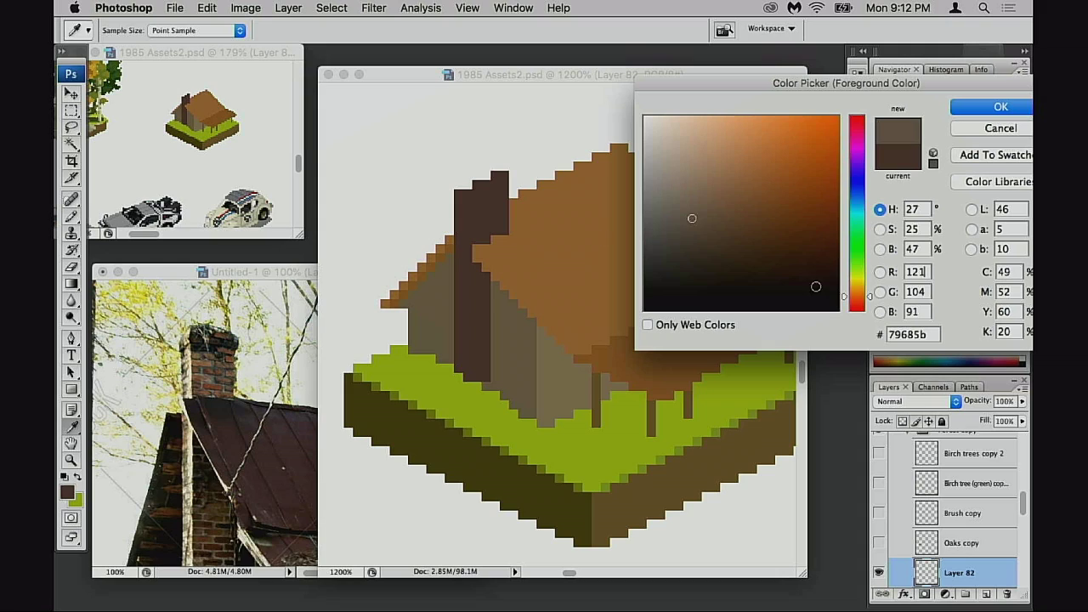
pyautogui.click(700, 212)
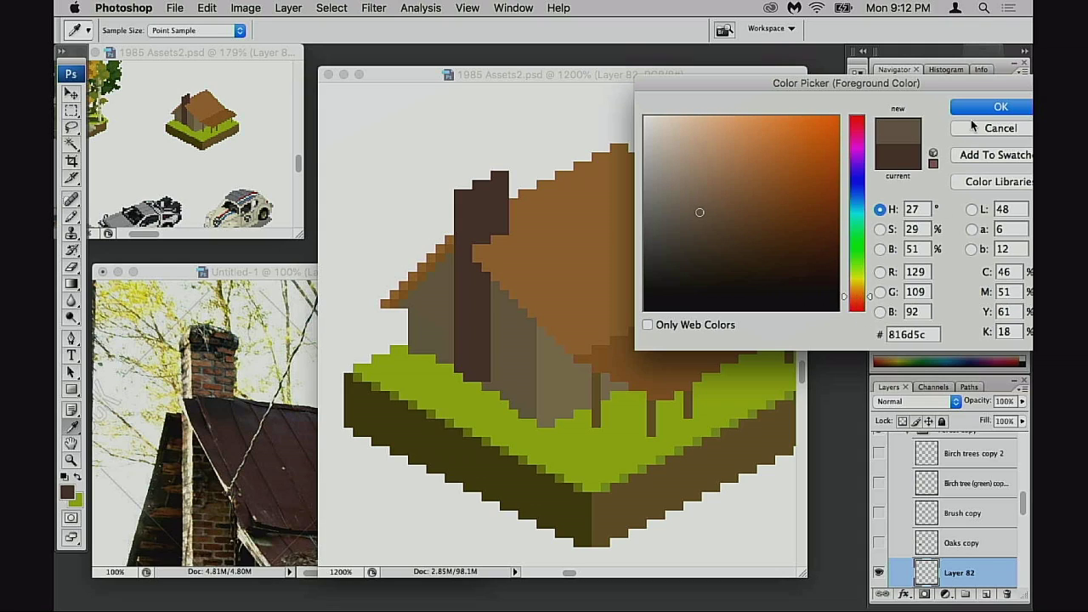
pyautogui.click(990, 108)
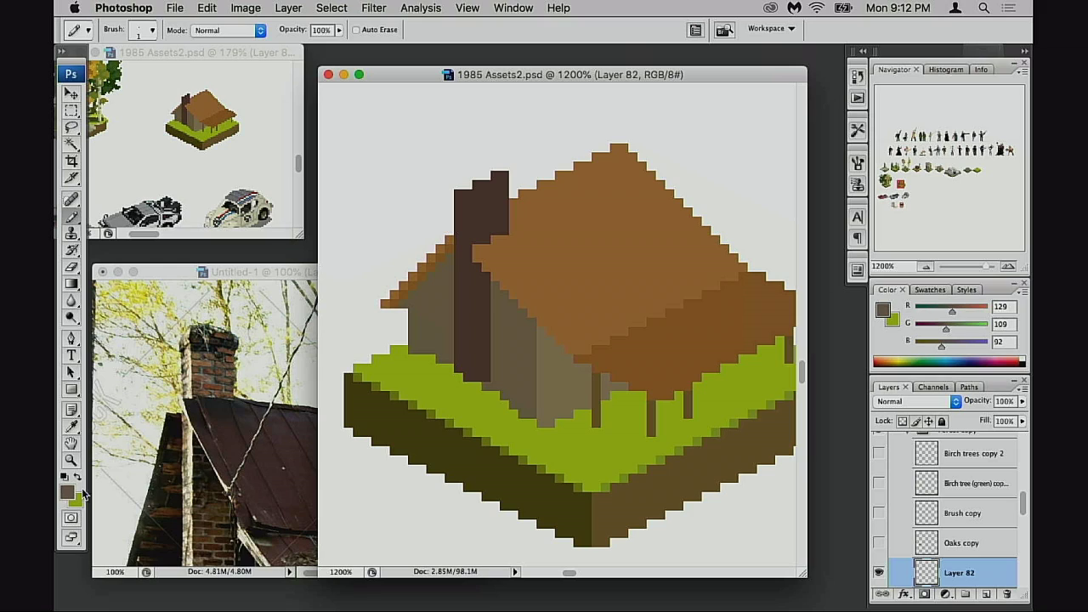
# - Set the foreground to light brown (RGB 181, 135, 99) and paint the four right-hand pixel columns of the chimney stack above the roof
pyautogui.click(72, 491)
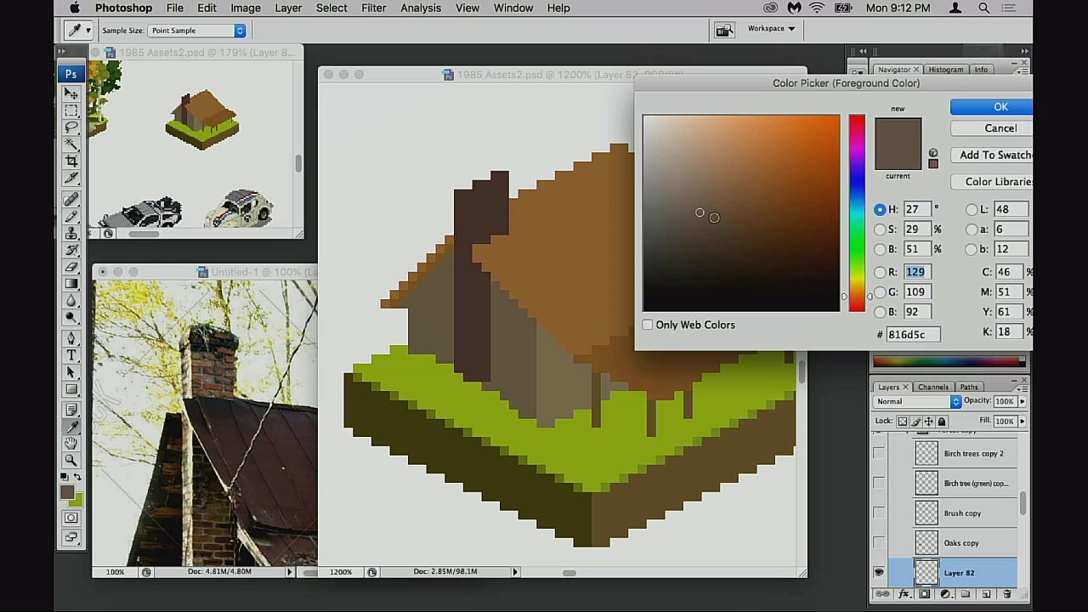
pyautogui.moveTo(704, 206); pyautogui.dragTo(732, 173)
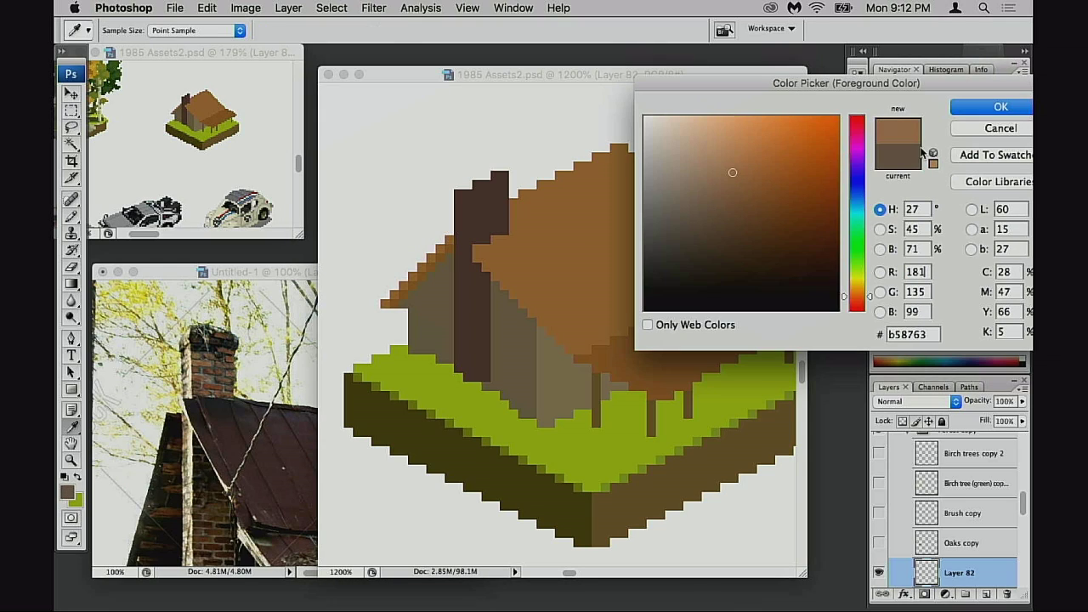
pyautogui.click(955, 110)
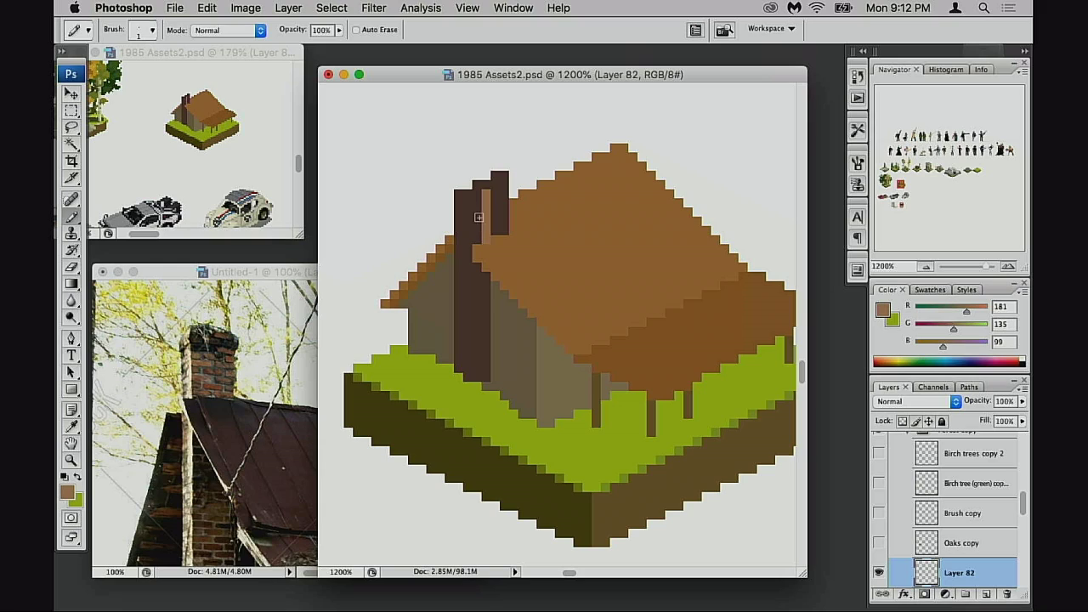
pyautogui.moveTo(474, 187)
pyautogui.mouseDown()
pyautogui.moveTo(474, 240)
pyautogui.moveTo(486, 234)
pyautogui.moveTo(495, 182)
pyautogui.moveTo(494, 228)
pyautogui.moveTo(503, 228)
pyautogui.moveTo(504, 181)
pyautogui.mouseUp()
pyautogui.moveTo(503, 226); pyautogui.dragTo(503, 244)
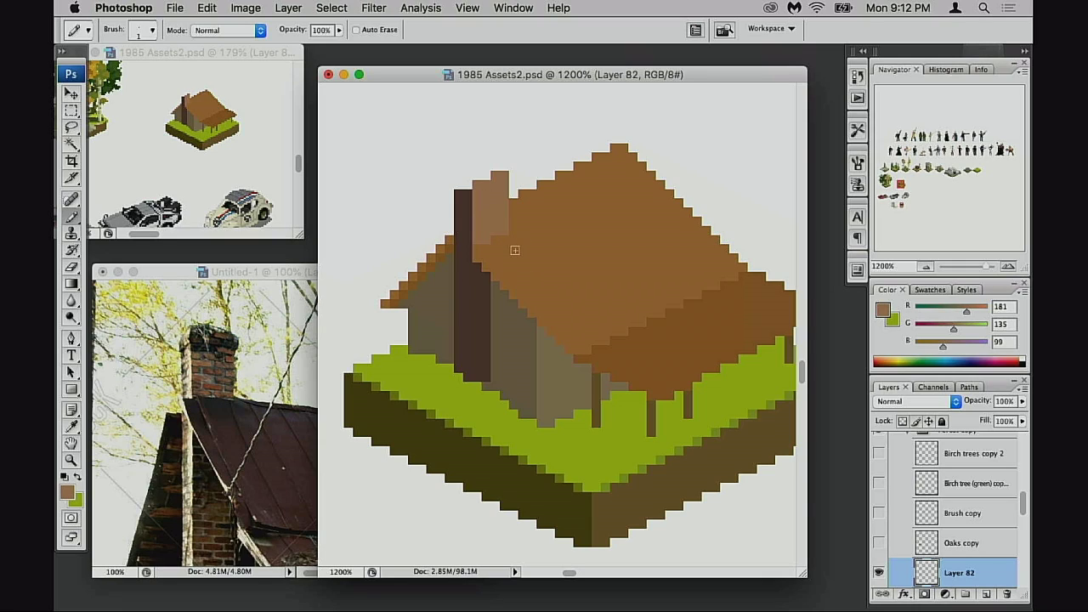
pyautogui.click(879, 572)
pyautogui.click(879, 572)
# - Try darkening the chimney's light brown side with Hue/Saturation at a lightness of -15
pyautogui.moveTo(522, 312); pyautogui.dragTo(534, 316)
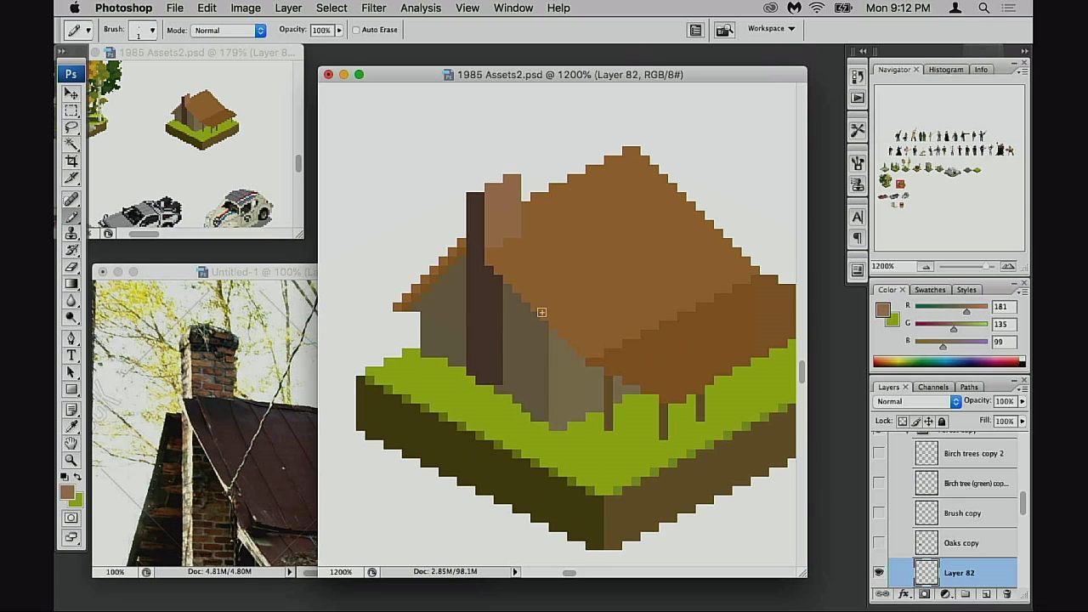
pyautogui.press('w')
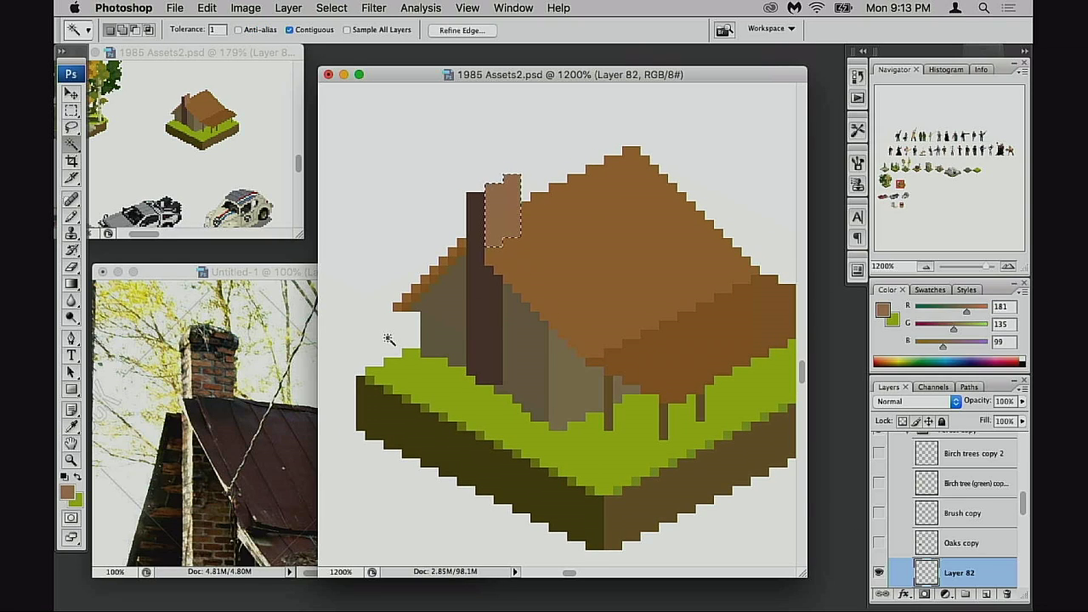
pyautogui.press('super+u')
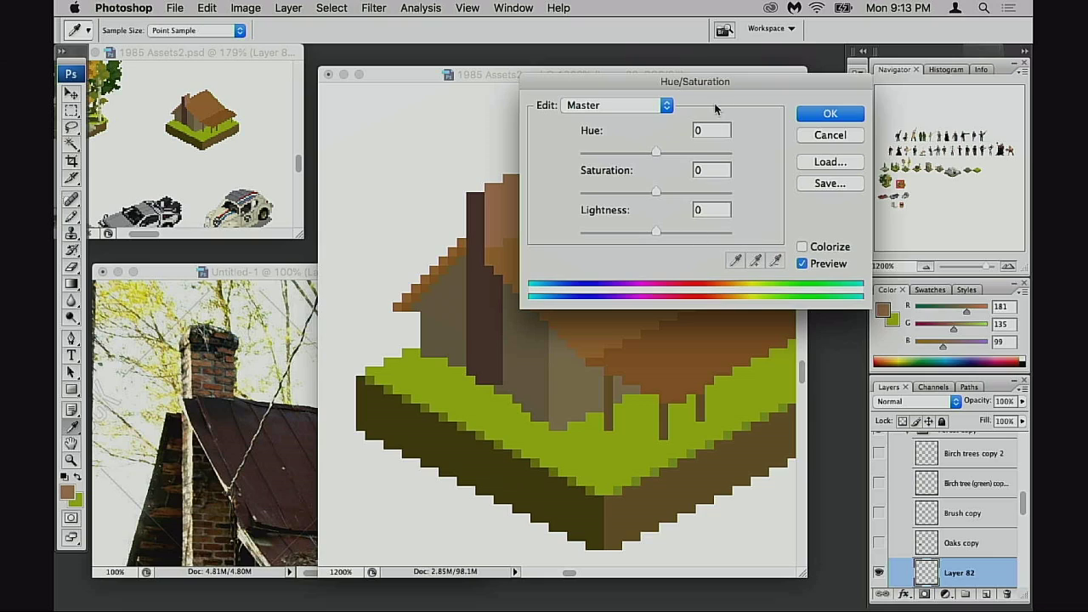
pyautogui.moveTo(741, 85); pyautogui.dragTo(832, 88)
pyautogui.moveTo(746, 235)
pyautogui.mouseDown()
pyautogui.moveTo(727, 235)
pyautogui.moveTo(736, 236)
pyautogui.mouseUp()
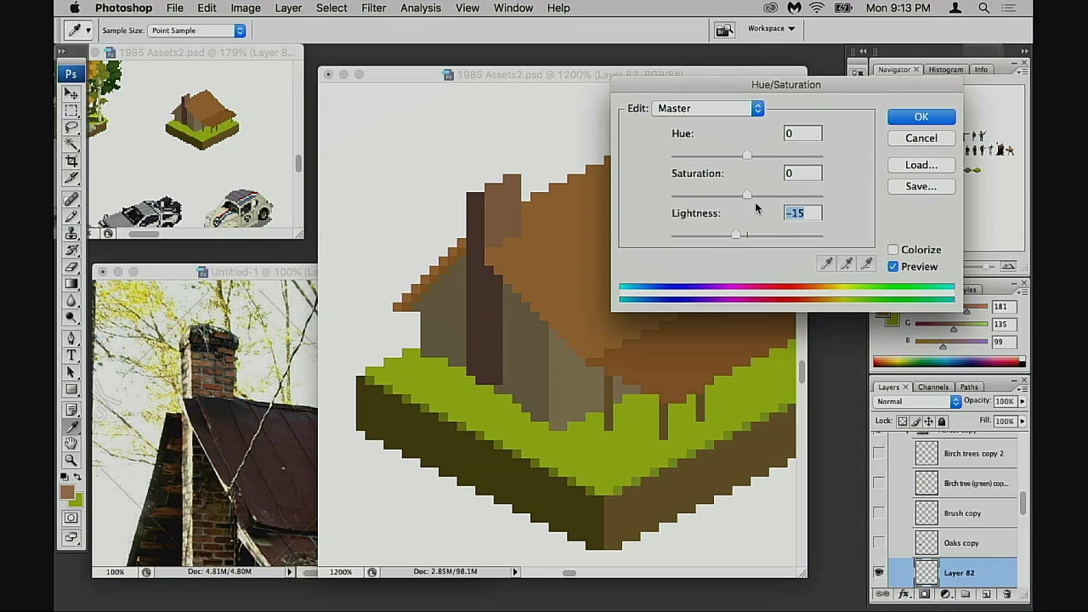
pyautogui.moveTo(761, 196); pyautogui.dragTo(764, 196)
pyautogui.click(911, 139)
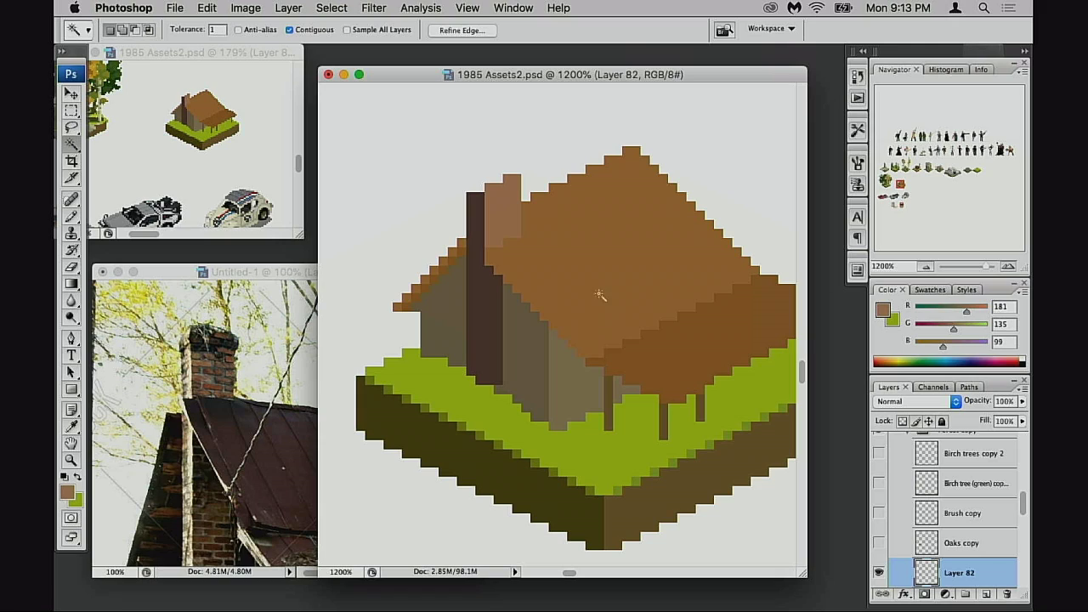
# - Close the enlarged cabin window and open a second window of the reference photo, closing that one again
pyautogui.press('super+w')
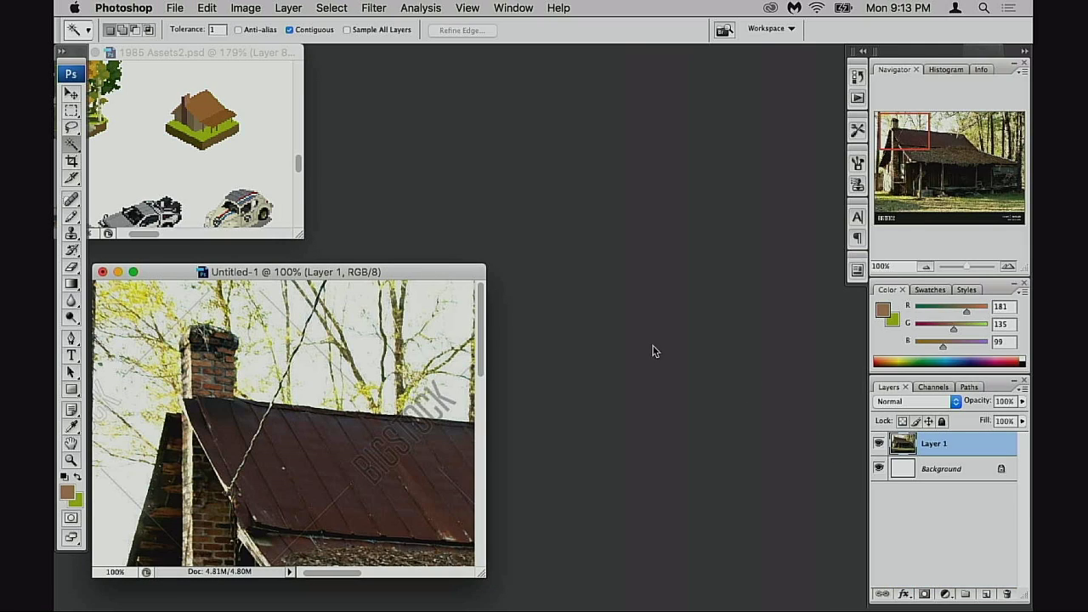
pyautogui.click(509, 8)
pyautogui.moveTo(522, 27)
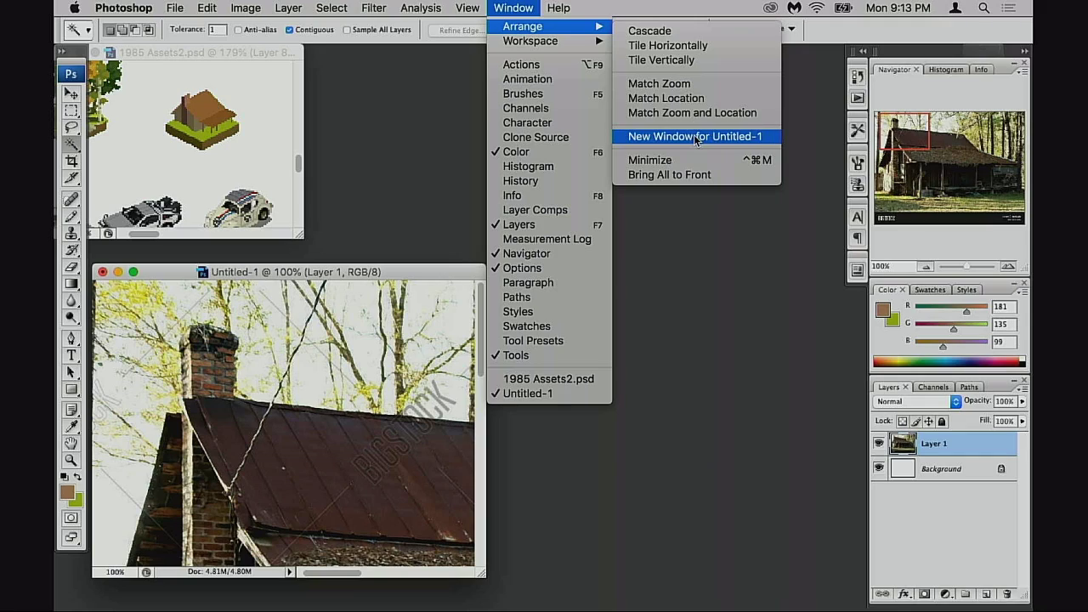
pyautogui.click(685, 137)
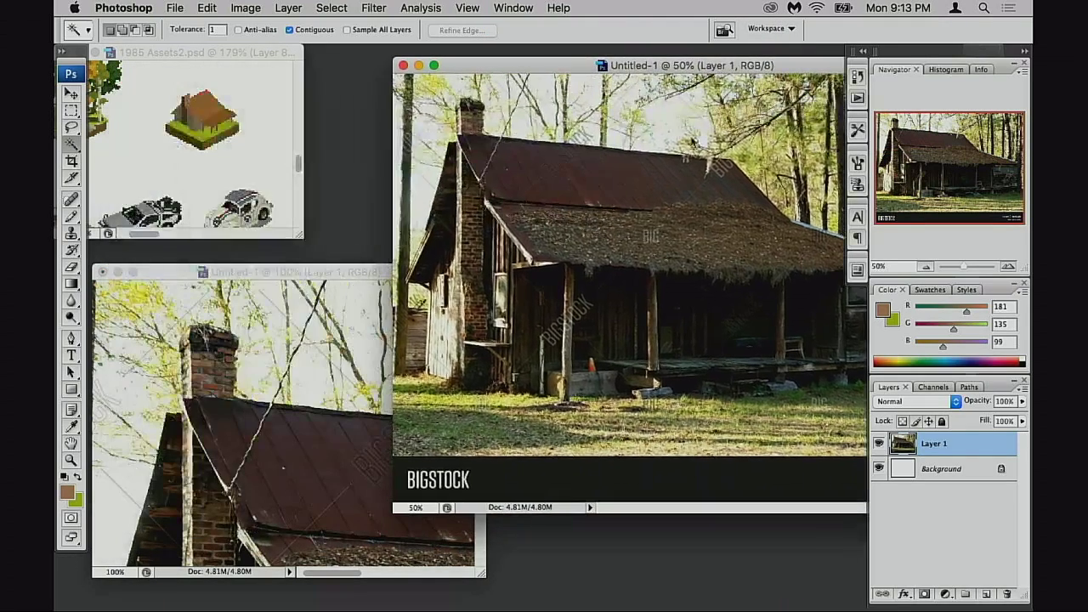
pyautogui.moveTo(603, 65); pyautogui.dragTo(502, 59)
pyautogui.moveTo(817, 497); pyautogui.dragTo(673, 524)
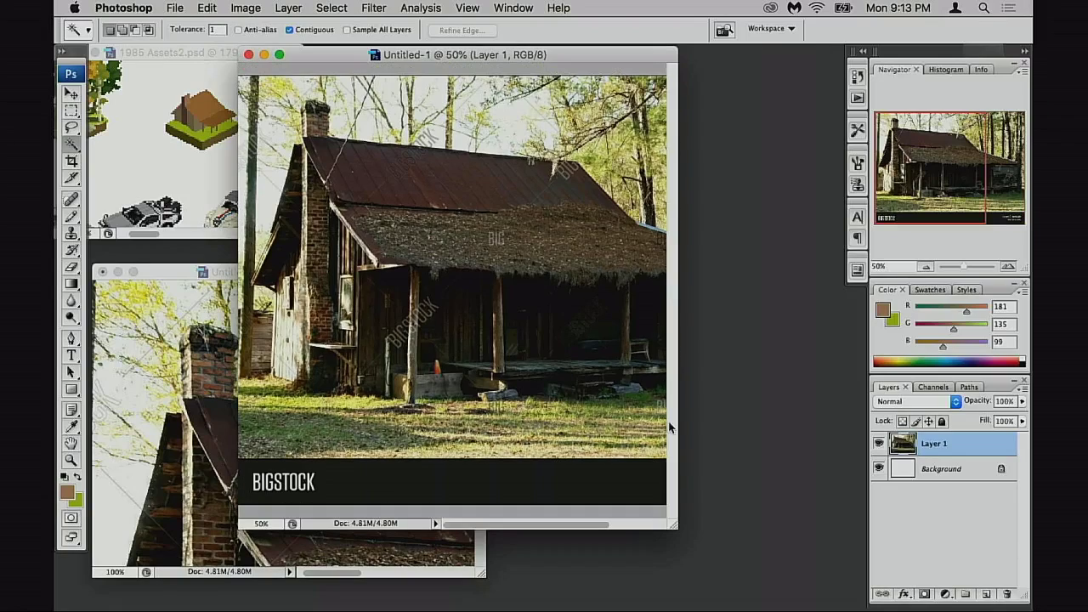
pyautogui.moveTo(568, 54); pyautogui.dragTo(708, 67)
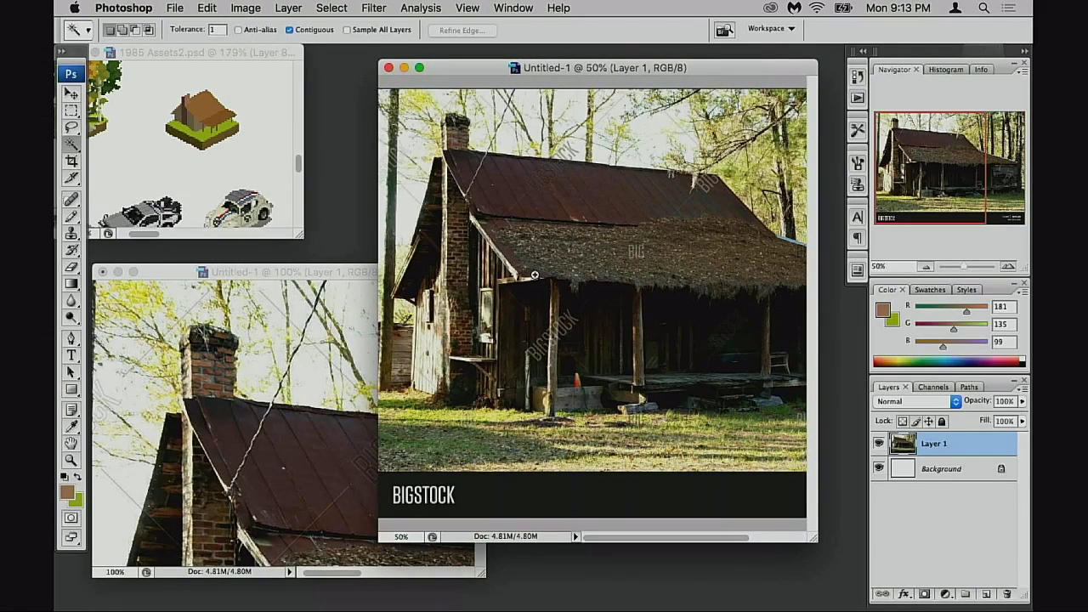
pyautogui.press('super+w')
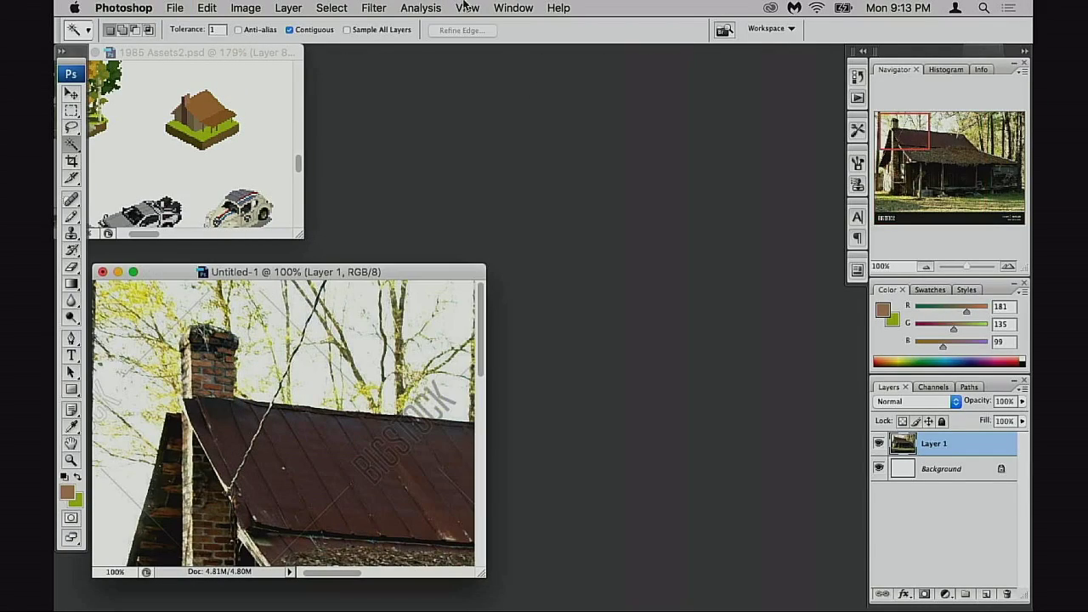
# - Open another window of 1985 Assets2.psd beside the reference photo and enlarge the cabin tile to 500%
pyautogui.click(292, 71)
pyautogui.click(513, 8)
pyautogui.click(514, 7)
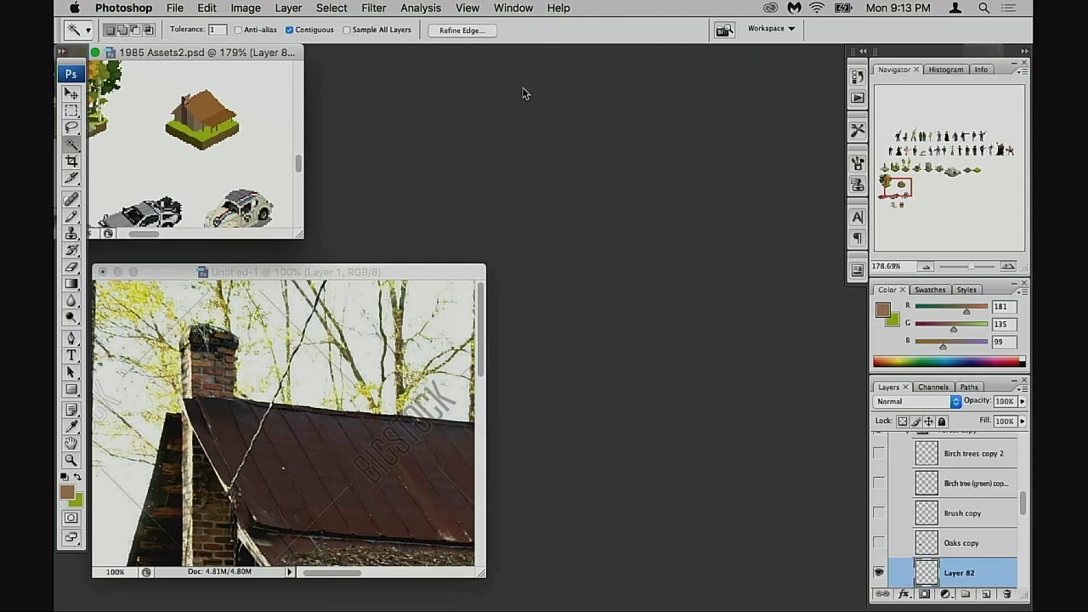
pyautogui.click(515, 7)
pyautogui.moveTo(544, 26)
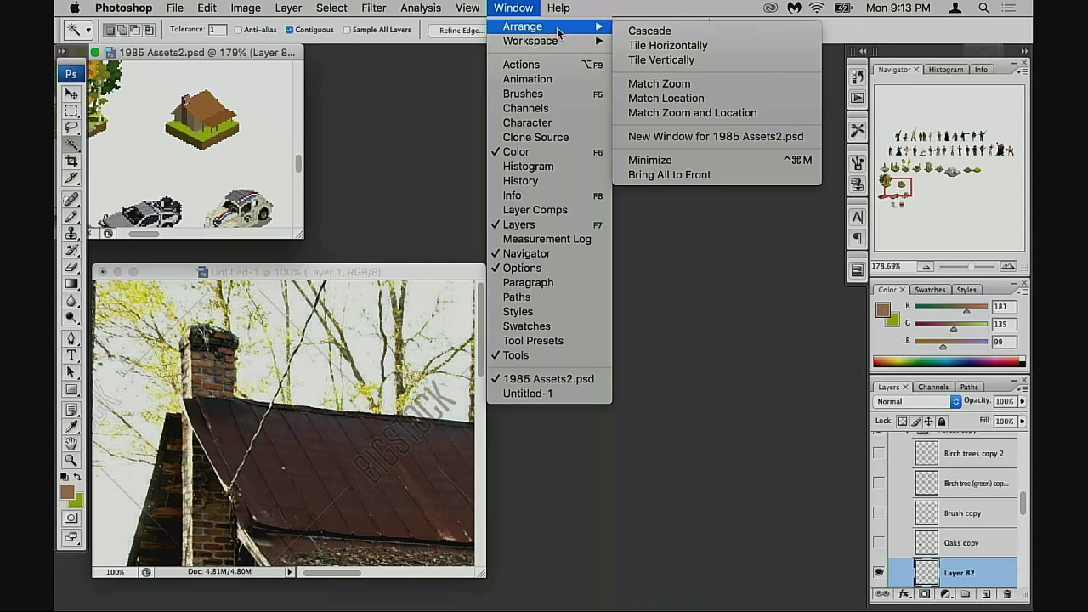
pyautogui.click(720, 145)
pyautogui.moveTo(394, 64); pyautogui.dragTo(660, 64)
pyautogui.keyDown('super'); pyautogui.click(446, 305); pyautogui.keyUp('super')
pyautogui.moveTo(541, 261); pyautogui.dragTo(563, 255)
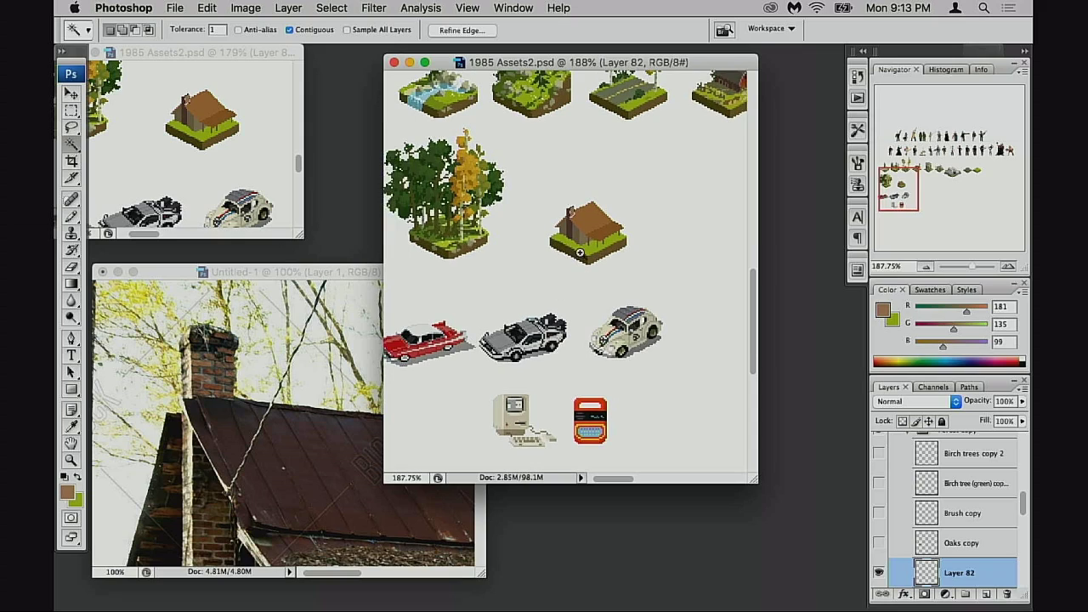
pyautogui.keyDown('super'); pyautogui.click(584, 255); pyautogui.keyUp('super')
pyautogui.keyDown('super'); pyautogui.click(595, 265); pyautogui.keyUp('super')
pyautogui.keyDown('super'); pyautogui.click(589, 284); pyautogui.keyUp('super')
pyautogui.keyDown('super'); pyautogui.click(589, 284); pyautogui.keyUp('super')
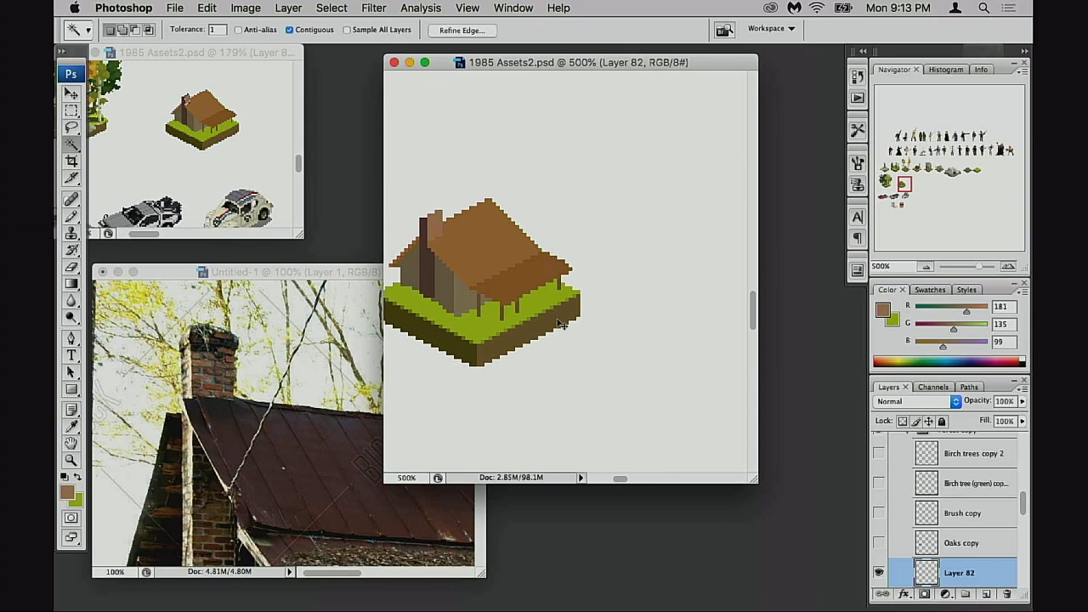
# - Check the contents of Layer 82, Oaks copy and Brush copy by switching their visibility on the cabin tile
pyautogui.moveTo(551, 360); pyautogui.dragTo(661, 330)
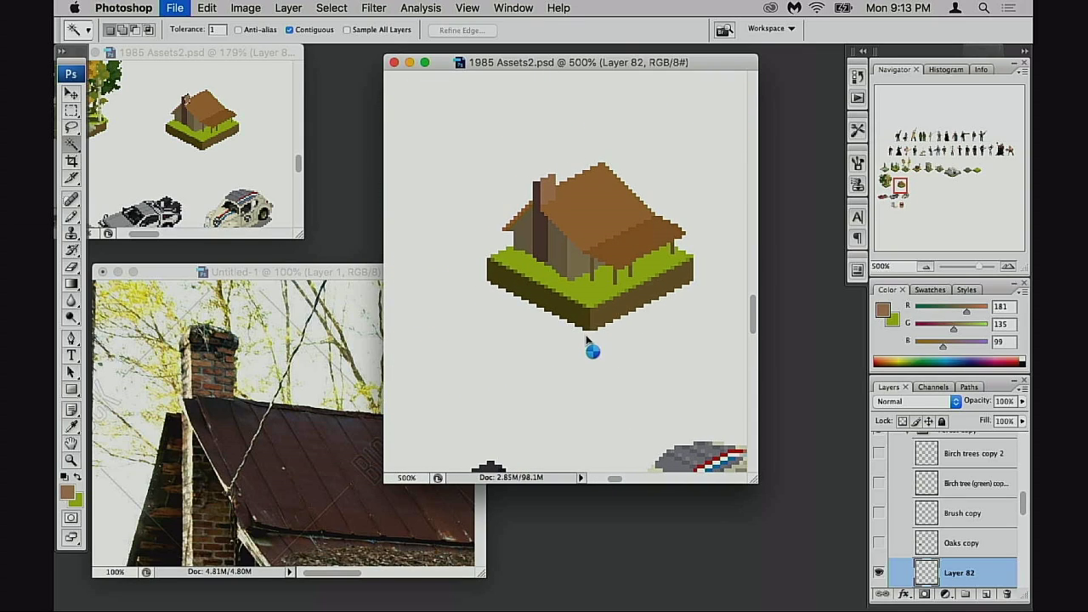
pyautogui.scroll(-3, 921, 527)
pyautogui.click(880, 509)
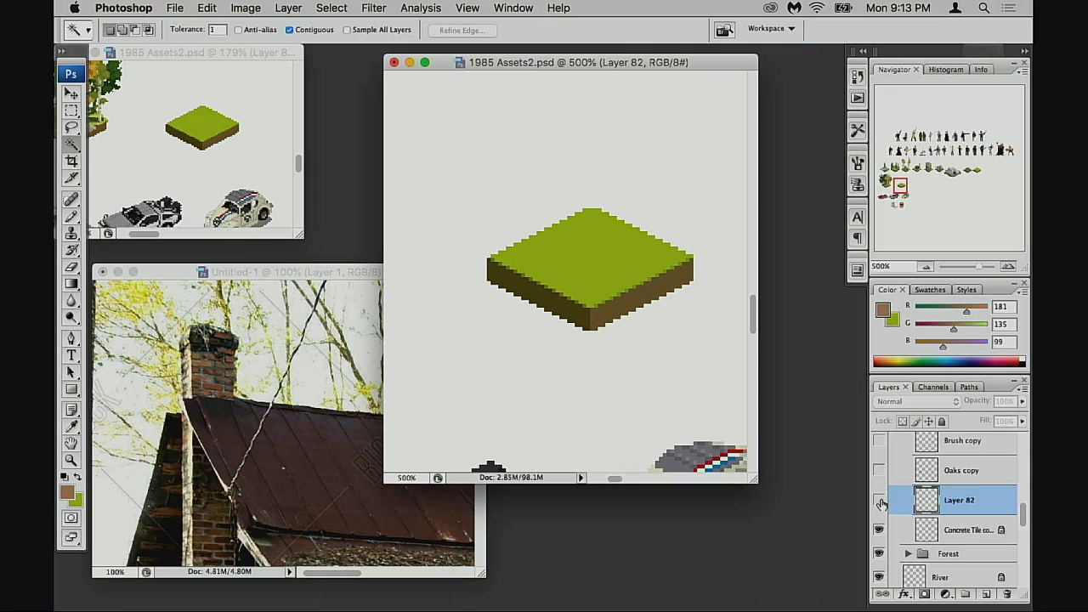
pyautogui.click(881, 508)
pyautogui.click(887, 471)
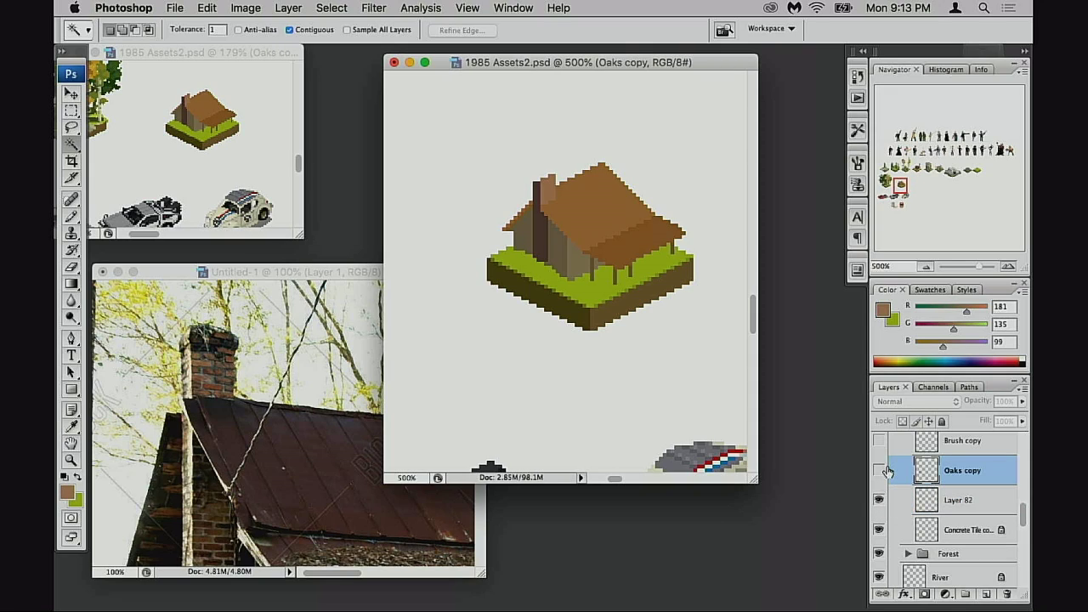
pyautogui.click(882, 470)
pyautogui.click(882, 470)
pyautogui.scroll(2, 885, 498)
pyautogui.click(879, 507)
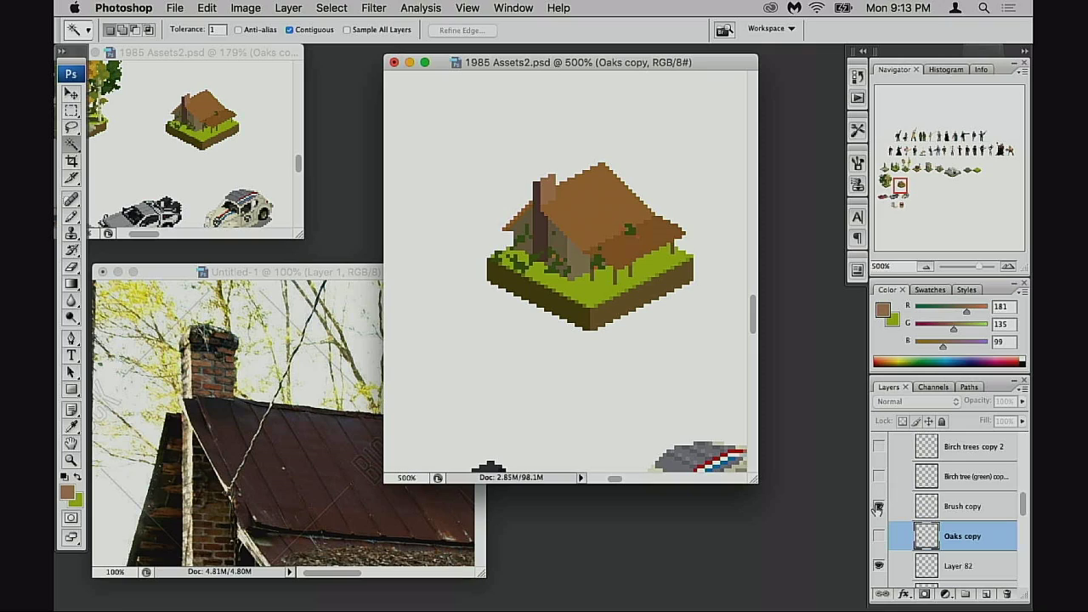
pyautogui.click(879, 506)
# - Show the green birch tree layer and move the birch slightly right, towards the tile's right edge beside the cabin
pyautogui.click(880, 477)
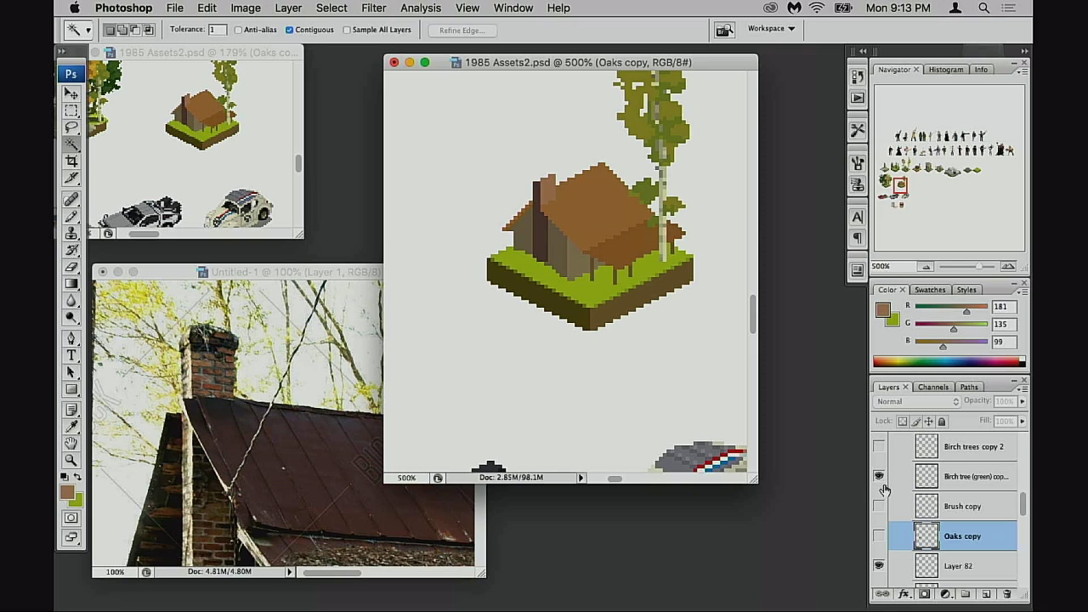
pyautogui.scroll(2, 690, 370)
pyautogui.click(926, 474)
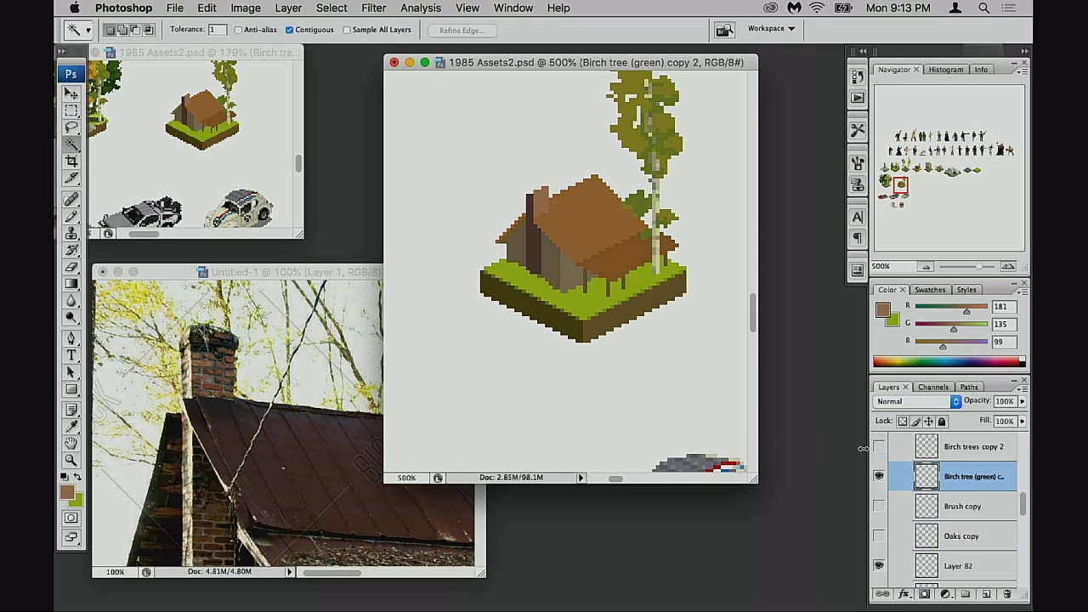
pyautogui.press('v')
pyautogui.moveTo(704, 327)
pyautogui.mouseDown()
pyautogui.moveTo(688, 335)
pyautogui.moveTo(706, 335)
pyautogui.mouseUp()
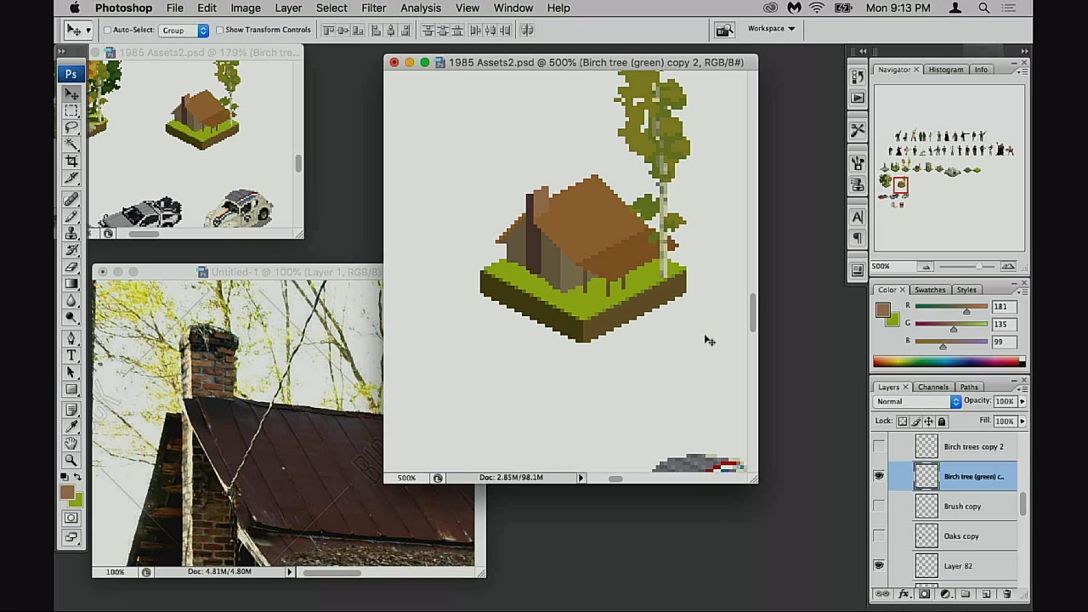
# - Preview the Birch trees copy 2 layer, then show Oaks copy and place it directly beneath Layer 82, behind the cabin
pyautogui.click(879, 446)
pyautogui.click(879, 447)
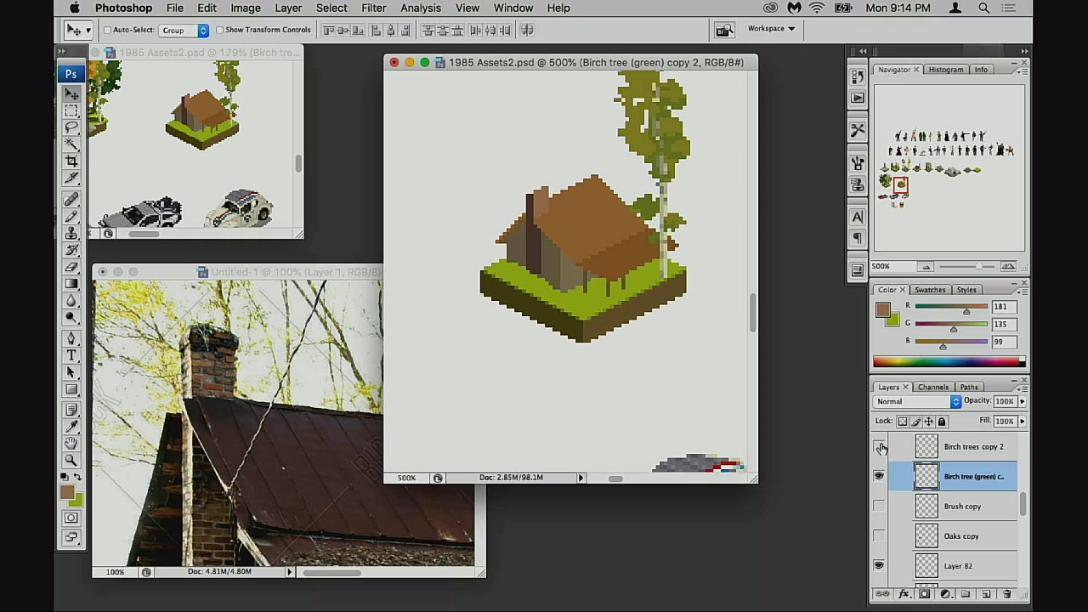
pyautogui.click(879, 536)
pyautogui.moveTo(927, 539)
pyautogui.mouseDown()
pyautogui.moveTo(925, 593)
pyautogui.moveTo(911, 553)
pyautogui.mouseUp()
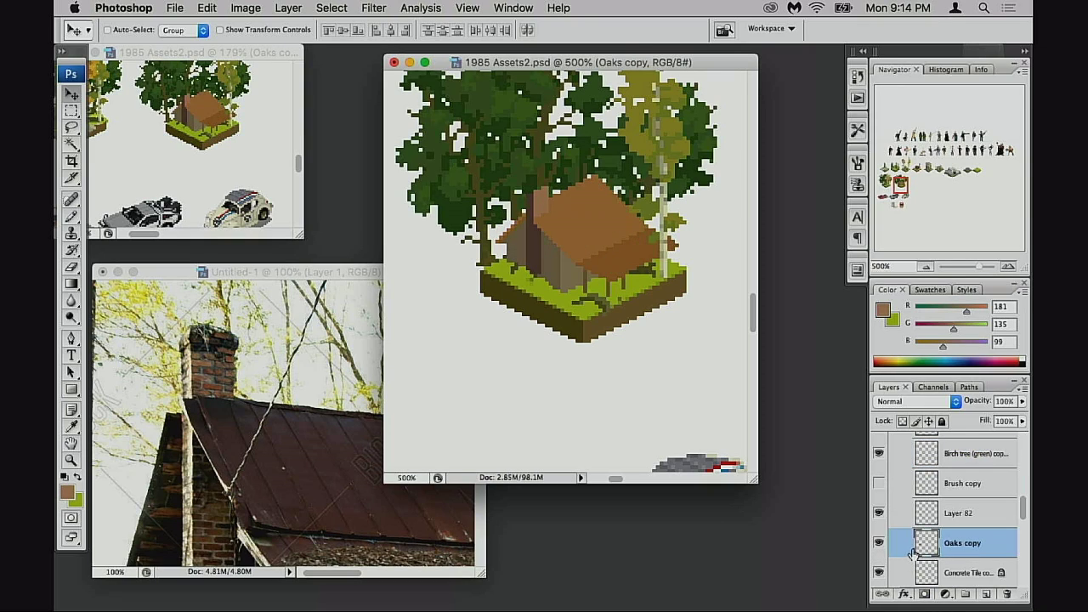
# - Erase the right-hand oak and the upper right foliage on Oaks copy with a pencil-mode eraser enlarged to 6 px
pyautogui.moveTo(672, 355); pyautogui.dragTo(574, 361)
pyautogui.press('e')
pyautogui.rightClick(674, 269)
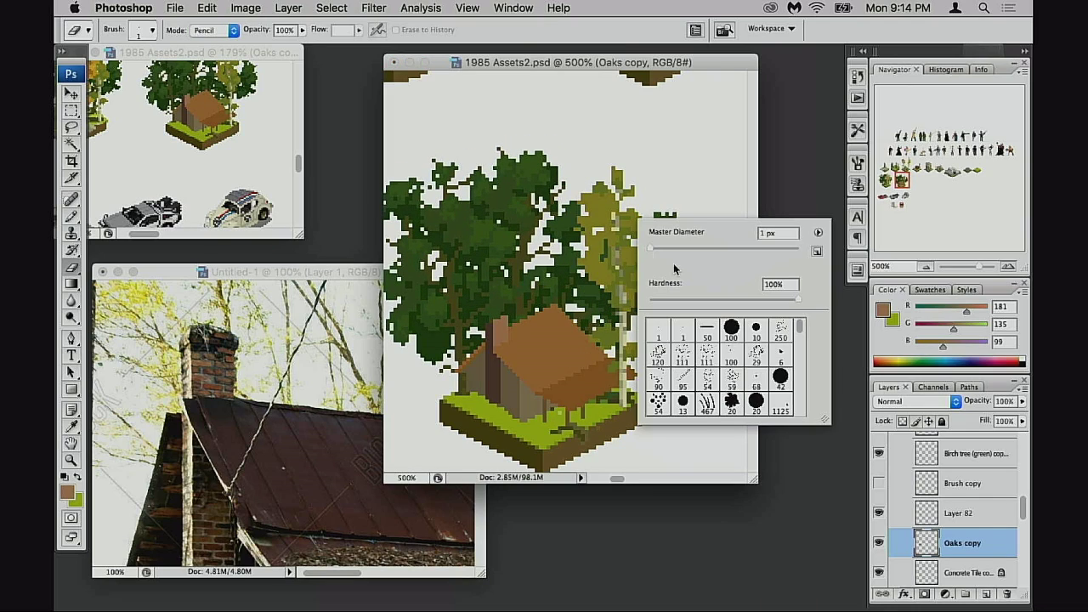
pyautogui.doubleClick(705, 337)
pyautogui.press(']')
pyautogui.press(']')
pyautogui.press(']')
pyautogui.press(']')
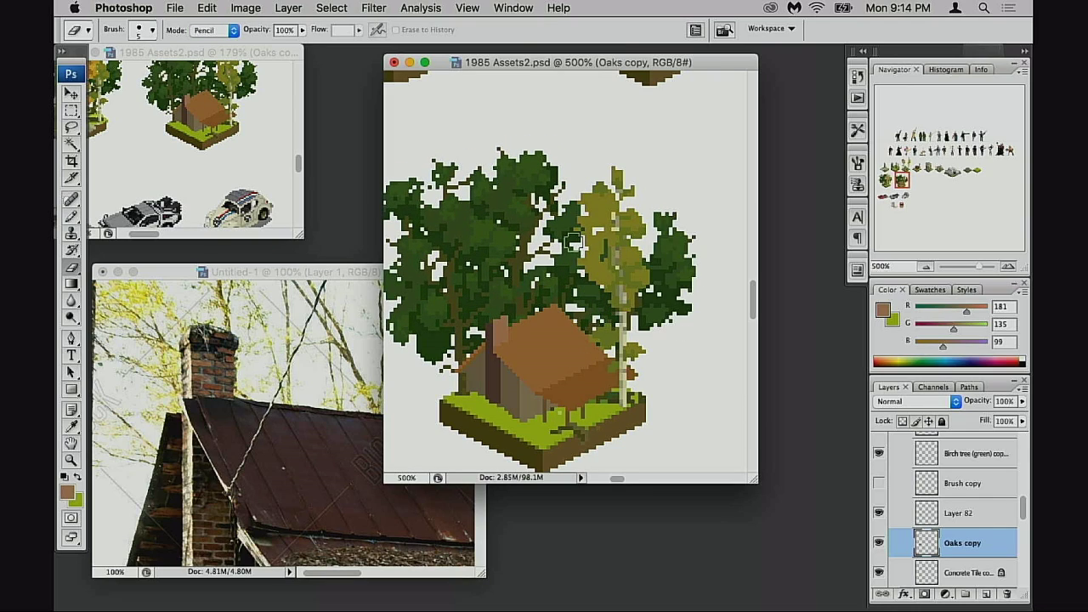
pyautogui.moveTo(580, 186)
pyautogui.mouseDown()
pyautogui.moveTo(562, 295)
pyautogui.moveTo(540, 280)
pyautogui.moveTo(540, 289)
pyautogui.moveTo(568, 205)
pyautogui.moveTo(523, 142)
pyautogui.moveTo(482, 175)
pyautogui.moveTo(664, 269)
pyautogui.moveTo(593, 355)
pyautogui.moveTo(581, 293)
pyautogui.moveTo(636, 263)
pyautogui.moveTo(668, 218)
pyautogui.moveTo(675, 314)
pyautogui.mouseUp()
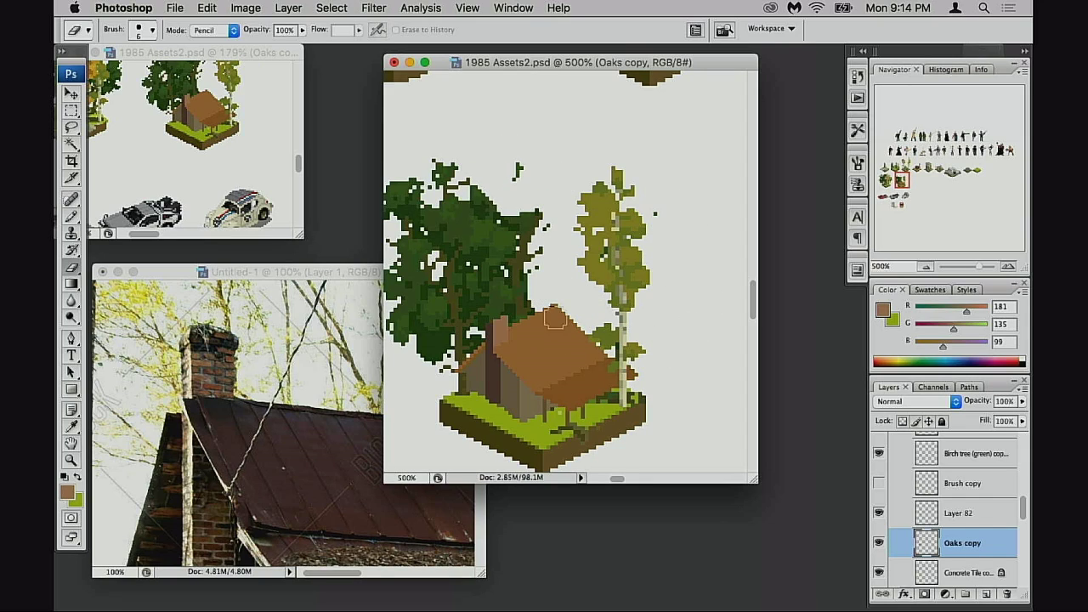
# - Move the remaining oak right so its trunk rises behind the chimney, and erase the stray leaf pixels around it
pyautogui.hscroll(-5, 676, 314)
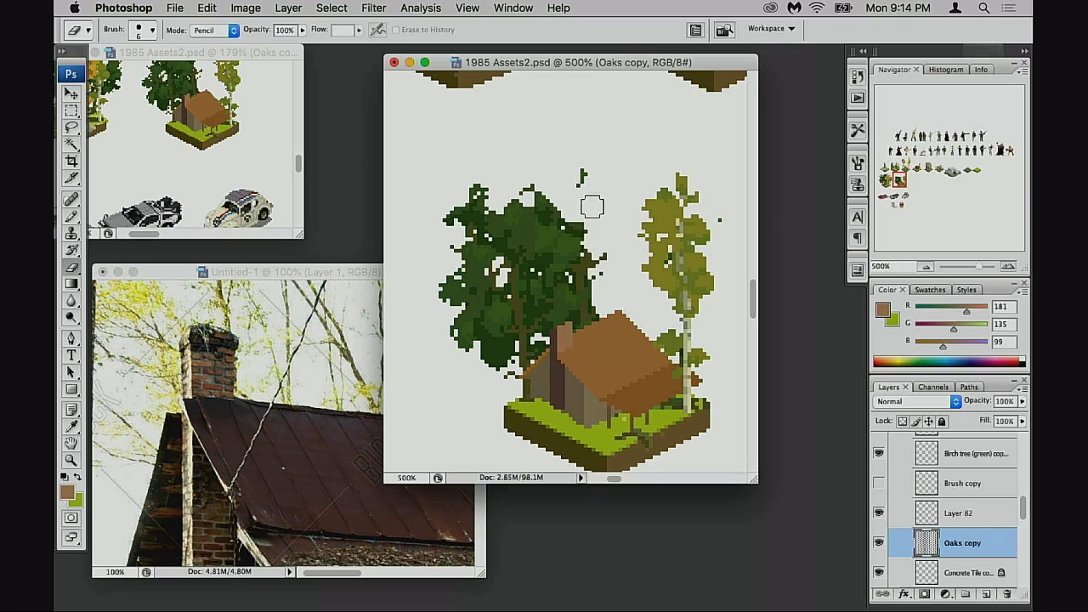
pyautogui.moveTo(582, 363); pyautogui.dragTo(632, 335)
pyautogui.moveTo(648, 270)
pyautogui.mouseDown()
pyautogui.moveTo(622, 281)
pyautogui.moveTo(616, 263)
pyautogui.moveTo(605, 306)
pyautogui.moveTo(668, 330)
pyautogui.moveTo(731, 335)
pyautogui.moveTo(713, 393)
pyautogui.moveTo(671, 343)
pyautogui.moveTo(735, 220)
pyautogui.mouseUp()
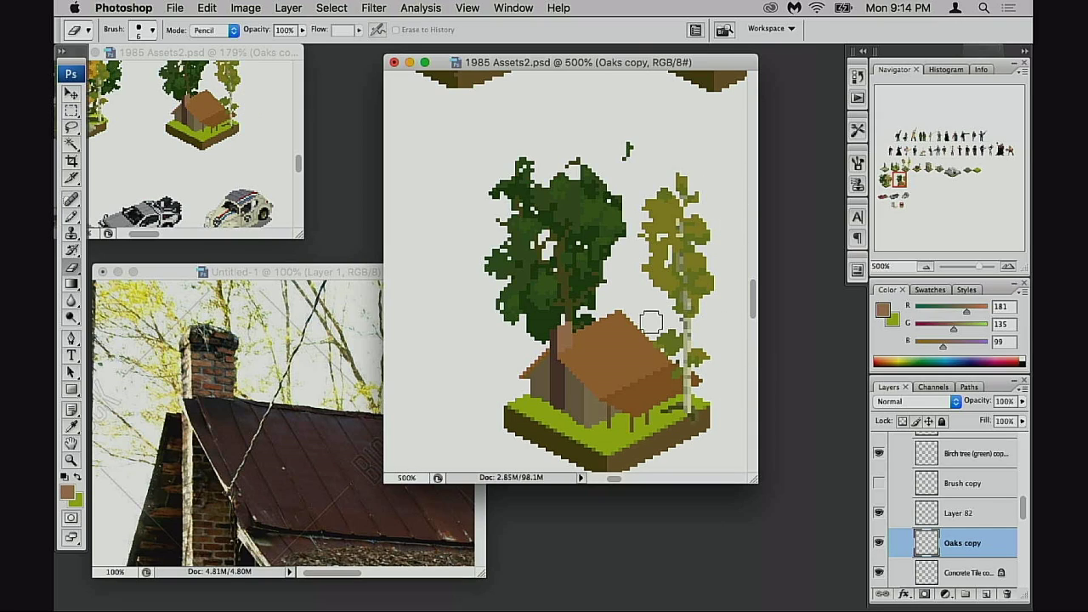
pyautogui.hscroll(2, 734, 219)
pyautogui.moveTo(621, 214)
pyautogui.mouseDown()
pyautogui.moveTo(554, 156)
pyautogui.moveTo(589, 159)
pyautogui.moveTo(674, 239)
pyautogui.mouseUp()
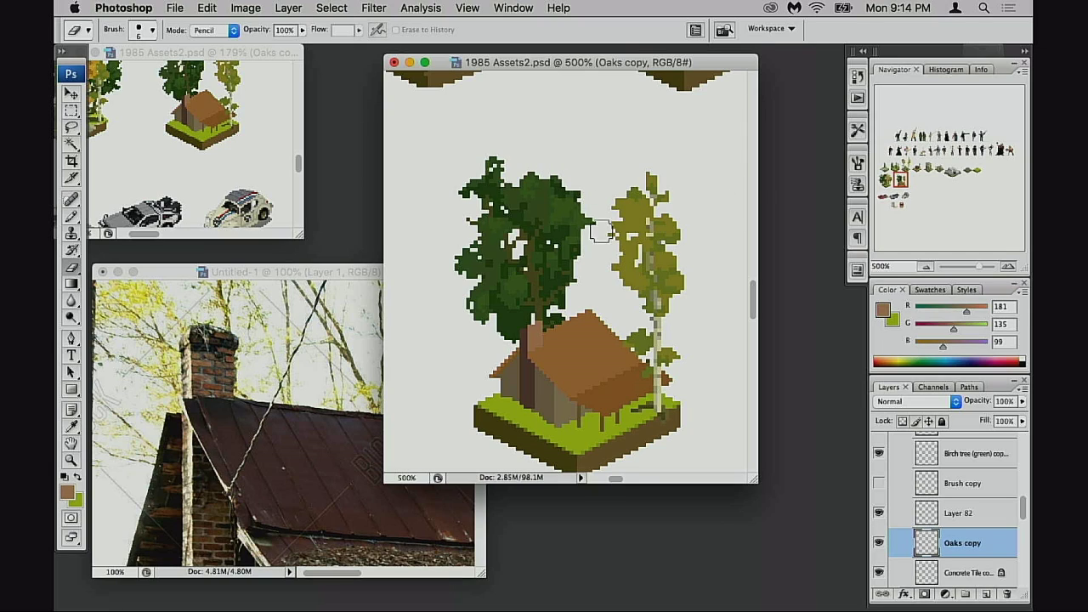
pyautogui.moveTo(629, 297); pyautogui.dragTo(653, 333)
# - Thicken the oak's trunk above the roof with the Pencil in a sampled olive brown (RGB 92, 90, 37)
pyautogui.moveTo(214, 146); pyautogui.dragTo(208, 184)
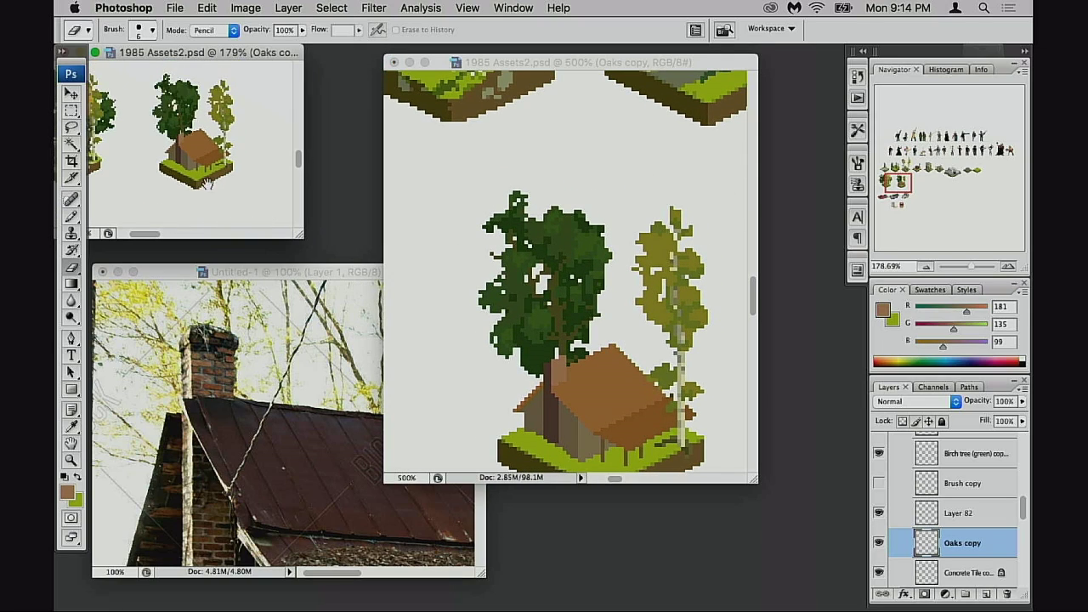
pyautogui.click(612, 296)
pyautogui.press('b')
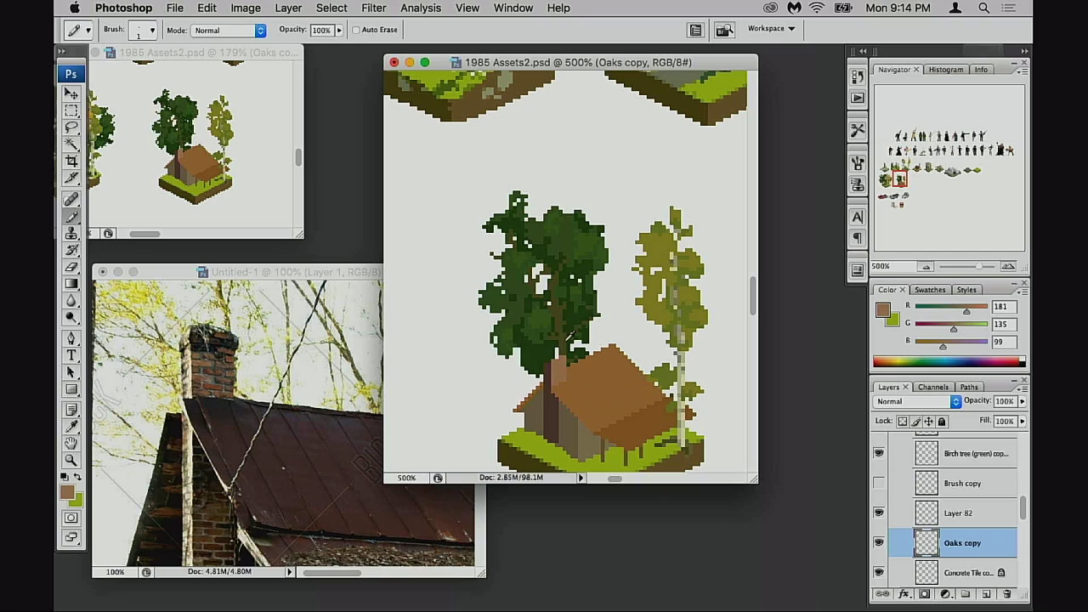
pyautogui.keyDown('alt'); pyautogui.click(568, 335); pyautogui.keyUp('alt')
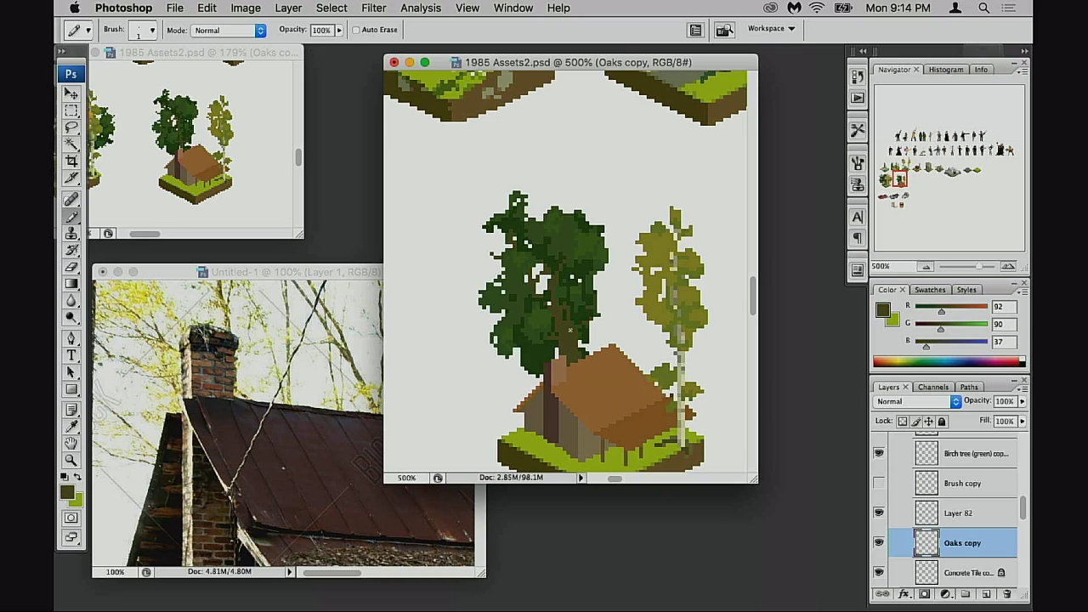
pyautogui.moveTo(561, 285); pyautogui.dragTo(562, 314)
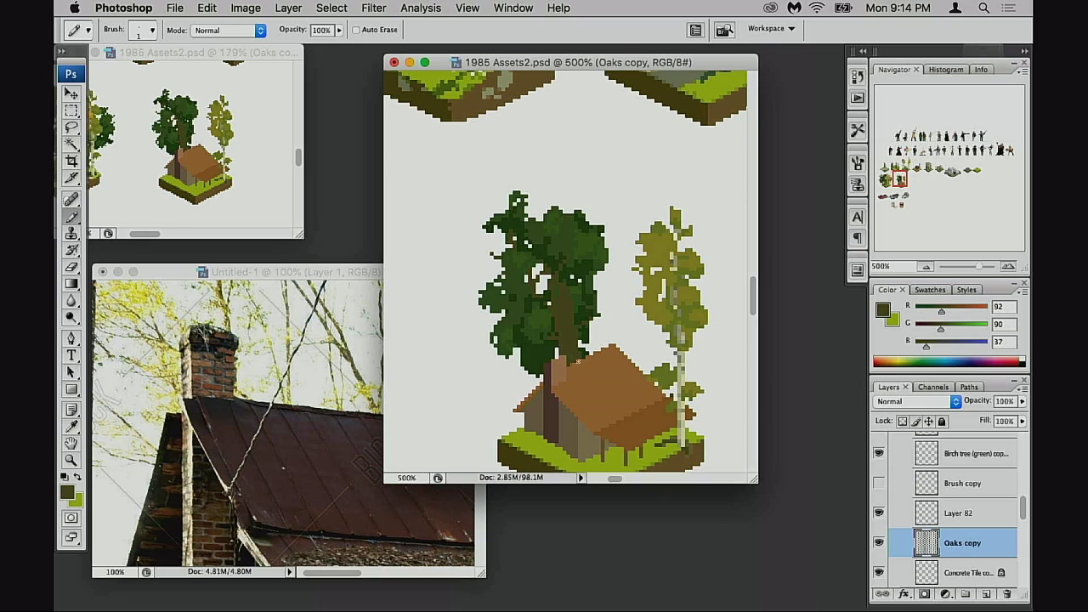
# - Erase two openings in the foliage around the oak's trunk and shift the oak right behind the roof
pyautogui.press('e')
pyautogui.moveTo(578, 274)
pyautogui.mouseDown()
pyautogui.moveTo(593, 297)
pyautogui.moveTo(545, 278)
pyautogui.mouseUp()
pyautogui.moveTo(576, 354); pyautogui.dragTo(597, 349)
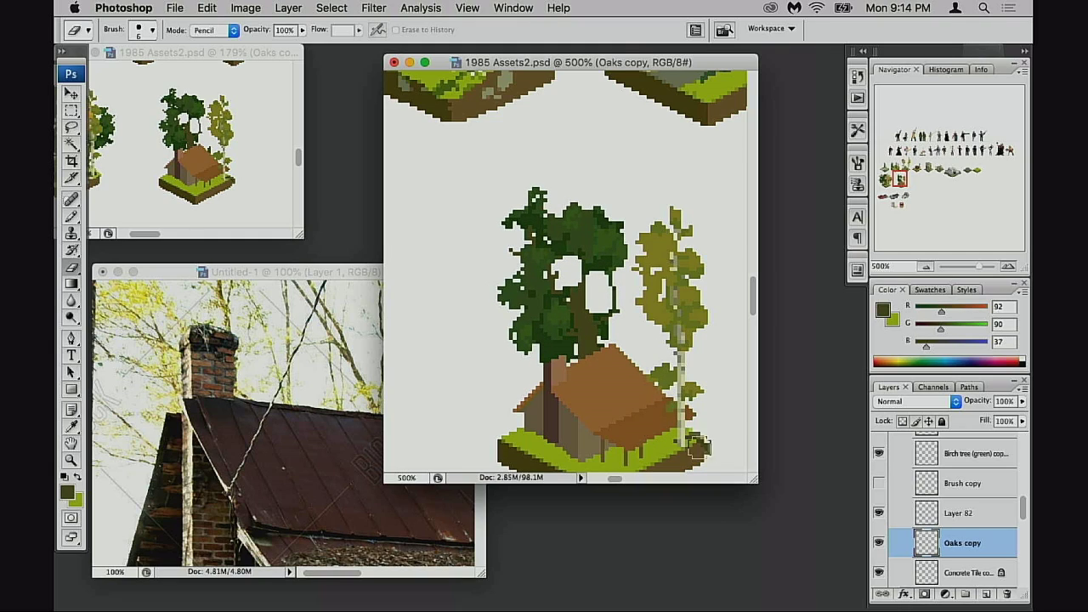
pyautogui.hotkey('ctrl', 'Left')
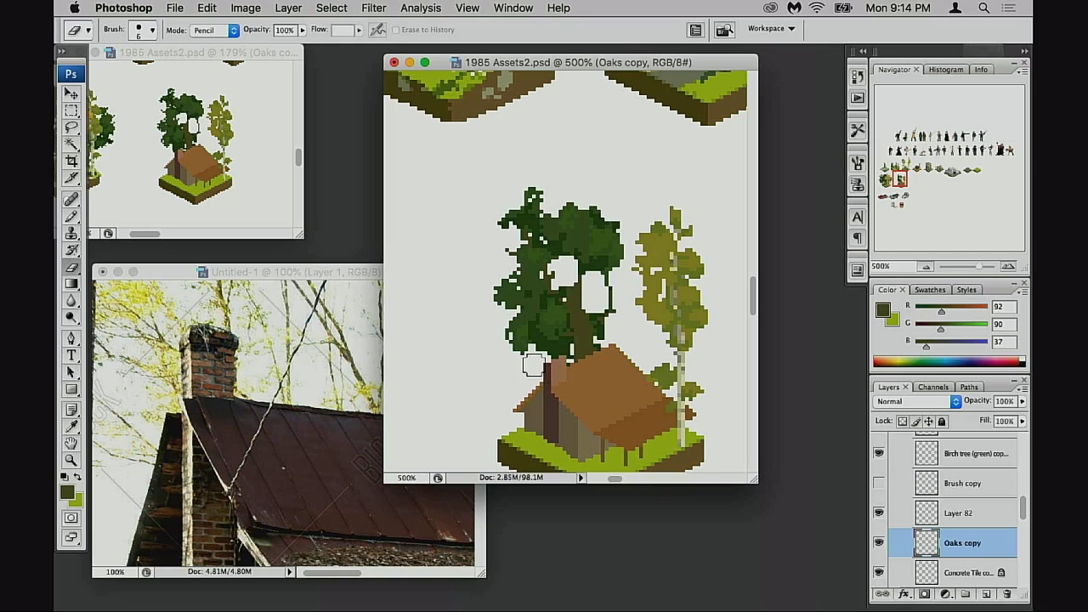
# - Repaint foliage around the oak's trunk and down its right side with a 4 px pencil in sampled greens
pyautogui.press('b')
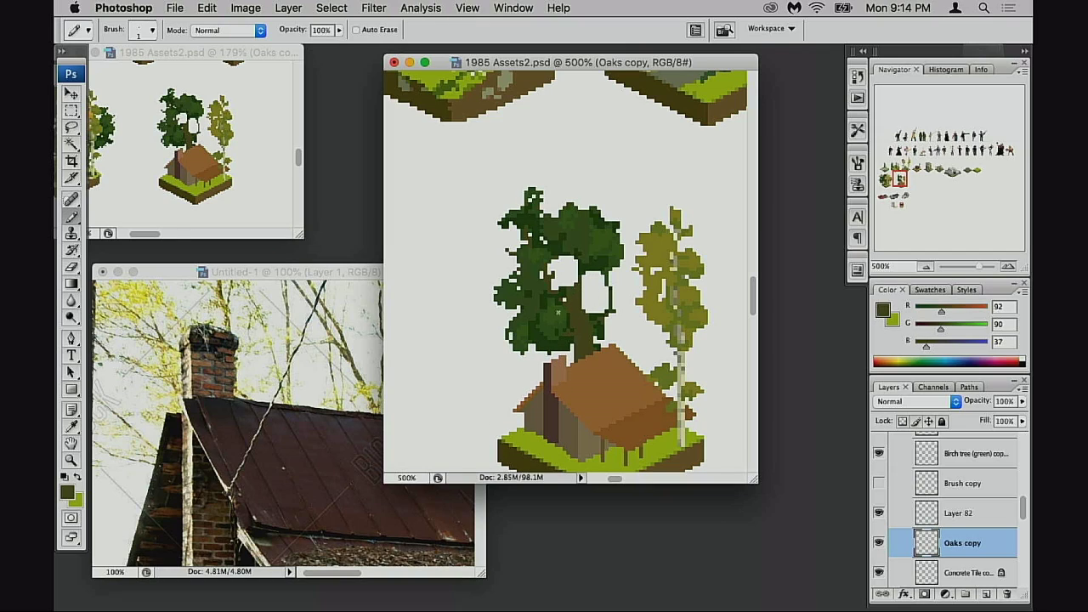
pyautogui.keyDown('alt'); pyautogui.click(586, 313); pyautogui.keyUp('alt')
pyautogui.press('[')
pyautogui.press(']')
pyautogui.press(']')
pyautogui.moveTo(614, 271)
pyautogui.mouseDown()
pyautogui.moveTo(611, 304)
pyautogui.moveTo(605, 281)
pyautogui.moveTo(575, 271)
pyautogui.moveTo(574, 242)
pyautogui.moveTo(560, 271)
pyautogui.moveTo(573, 264)
pyautogui.moveTo(564, 286)
pyautogui.moveTo(611, 299)
pyautogui.moveTo(619, 314)
pyautogui.moveTo(587, 314)
pyautogui.moveTo(604, 299)
pyautogui.moveTo(593, 330)
pyautogui.moveTo(627, 296)
pyautogui.moveTo(627, 323)
pyautogui.mouseUp()
pyautogui.keyDown('alt'); pyautogui.click(562, 253); pyautogui.keyUp('alt')
pyautogui.keyDown('alt'); pyautogui.click(592, 297); pyautogui.keyUp('alt')
pyautogui.keyDown('alt'); pyautogui.click(584, 286); pyautogui.keyUp('alt')
pyautogui.keyDown('alt'); pyautogui.click(614, 284); pyautogui.keyUp('alt')
pyautogui.moveTo(628, 323)
pyautogui.mouseDown()
pyautogui.moveTo(625, 333)
pyautogui.moveTo(621, 316)
pyautogui.mouseUp()
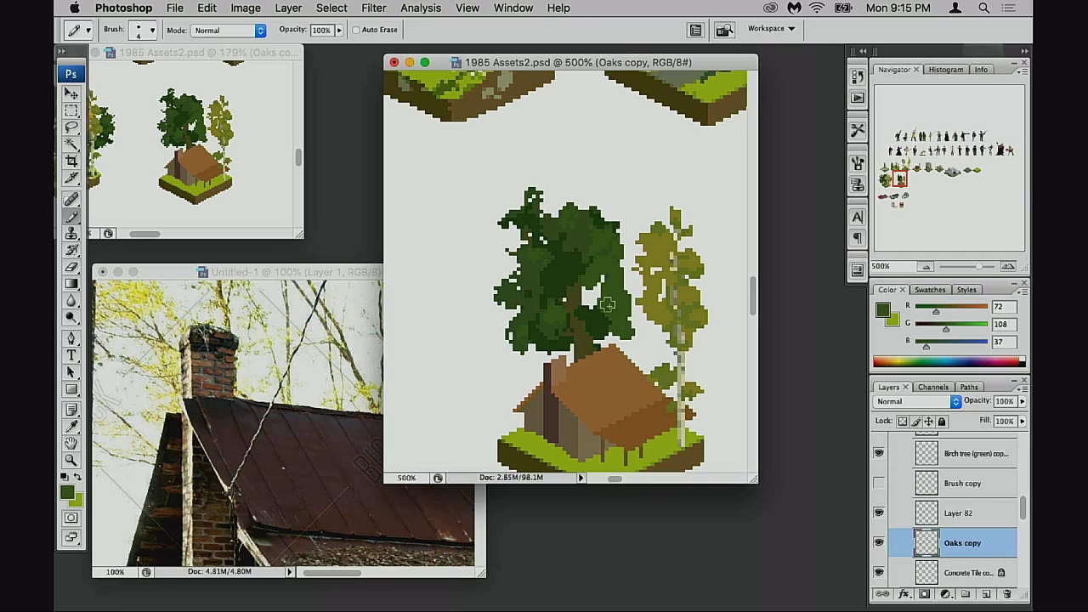
# - Paint a low foliage clump left of the chimney in green (RGB 69, 94, 41) and erase the upper crown
pyautogui.keyDown('alt'); pyautogui.click(543, 335); pyautogui.keyUp('alt')
pyautogui.moveTo(512, 340)
pyautogui.mouseDown()
pyautogui.moveTo(501, 348)
pyautogui.moveTo(506, 328)
pyautogui.moveTo(493, 365)
pyautogui.moveTo(523, 348)
pyautogui.mouseUp()
pyautogui.press('e')
pyautogui.moveTo(509, 204)
pyautogui.mouseDown()
pyautogui.moveTo(544, 233)
pyautogui.moveTo(577, 224)
pyautogui.moveTo(517, 247)
pyautogui.moveTo(520, 239)
pyautogui.mouseUp()
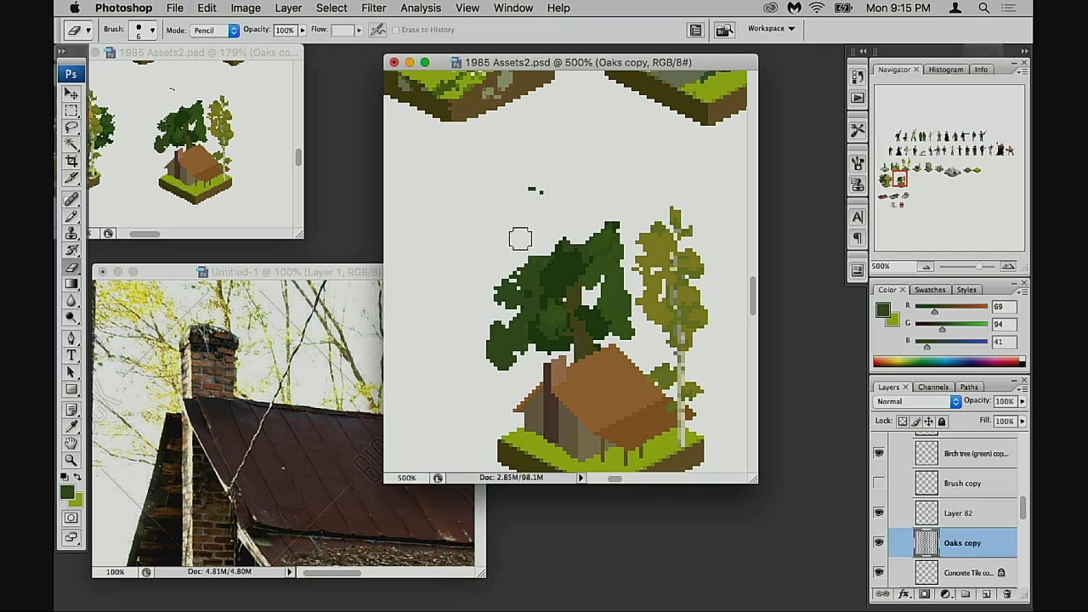
# - Extend the oak's left foliage with rounded clumps using the 4 px pencil in green (RGB 69, 94, 41)
pyautogui.press('b')
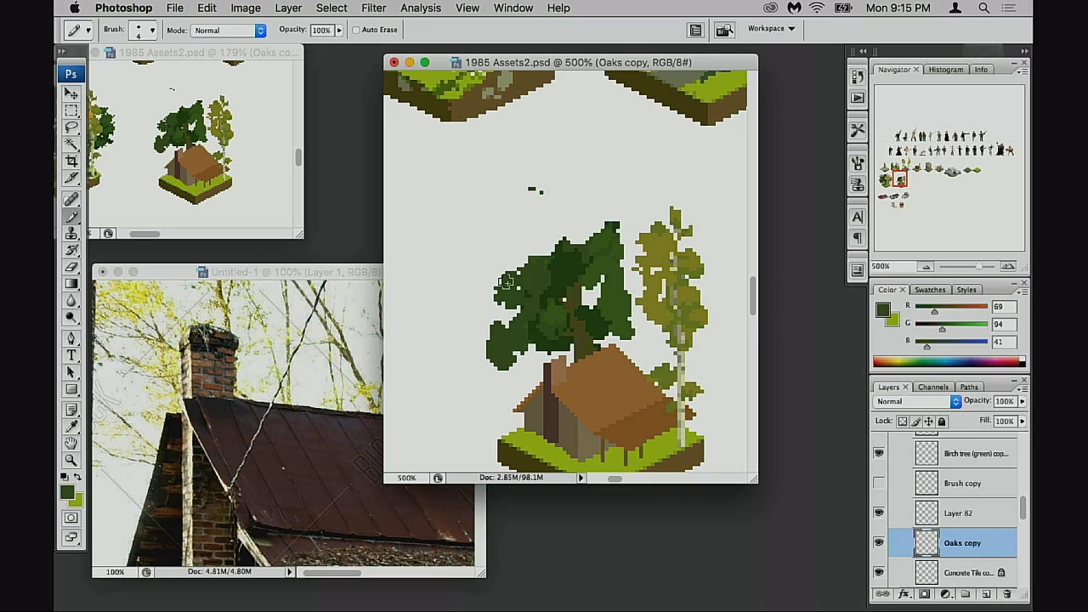
pyautogui.moveTo(506, 281)
pyautogui.mouseDown()
pyautogui.moveTo(501, 332)
pyautogui.moveTo(481, 344)
pyautogui.moveTo(481, 374)
pyautogui.moveTo(509, 379)
pyautogui.mouseUp()
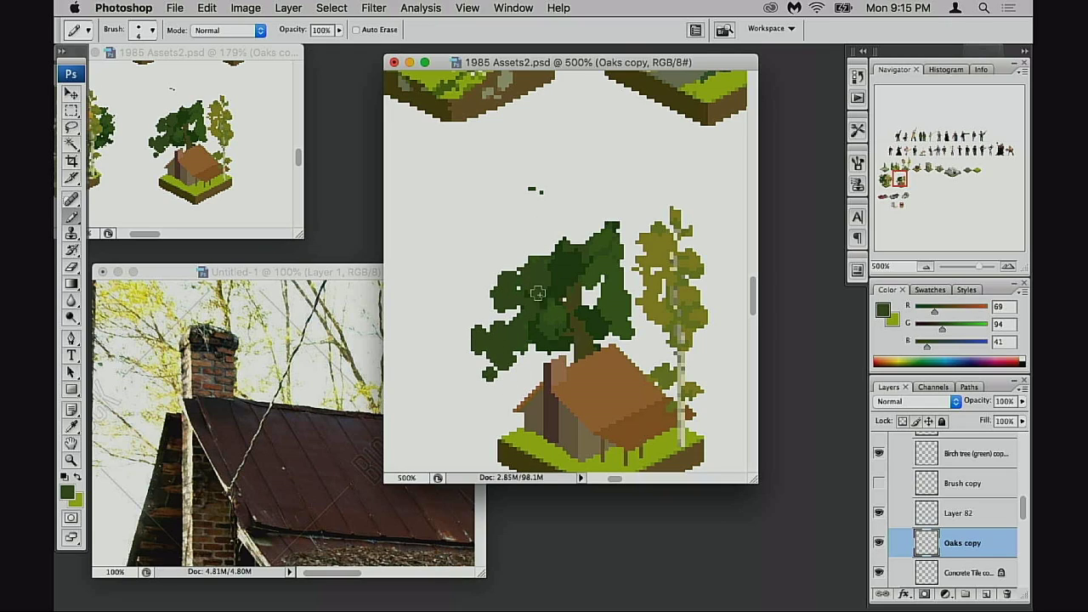
pyautogui.moveTo(538, 293)
pyautogui.mouseDown()
pyautogui.moveTo(536, 253)
pyautogui.moveTo(546, 350)
pyautogui.moveTo(561, 370)
pyautogui.moveTo(595, 333)
pyautogui.mouseUp()
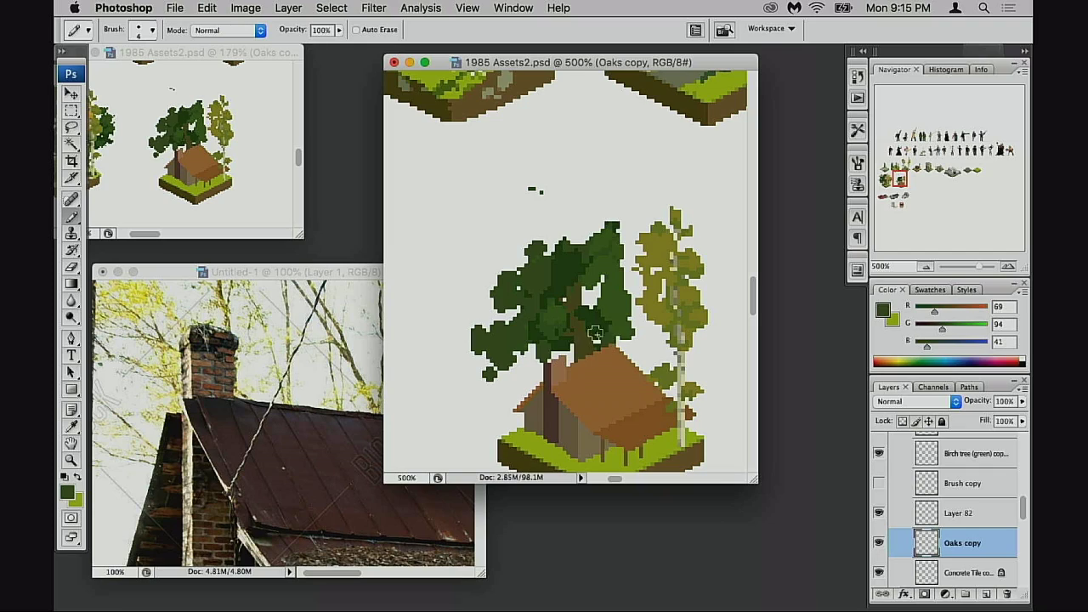
# - Open gaps in the oak's branches with sampled white (RGB 255, 255, 255), and erase the crown's upper right corner
pyautogui.keyDown('alt'); pyautogui.click(586, 295); pyautogui.keyUp('alt')
pyautogui.moveTo(585, 296); pyautogui.dragTo(574, 298)
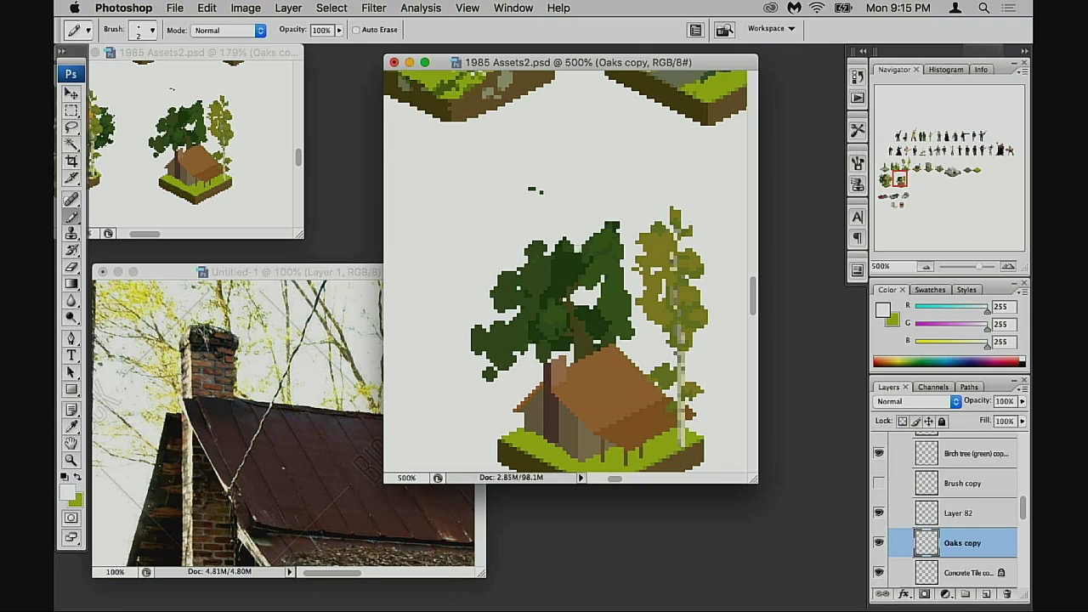
pyautogui.moveTo(562, 246); pyautogui.dragTo(565, 260)
pyautogui.press('e')
pyautogui.moveTo(597, 221); pyautogui.dragTo(627, 266)
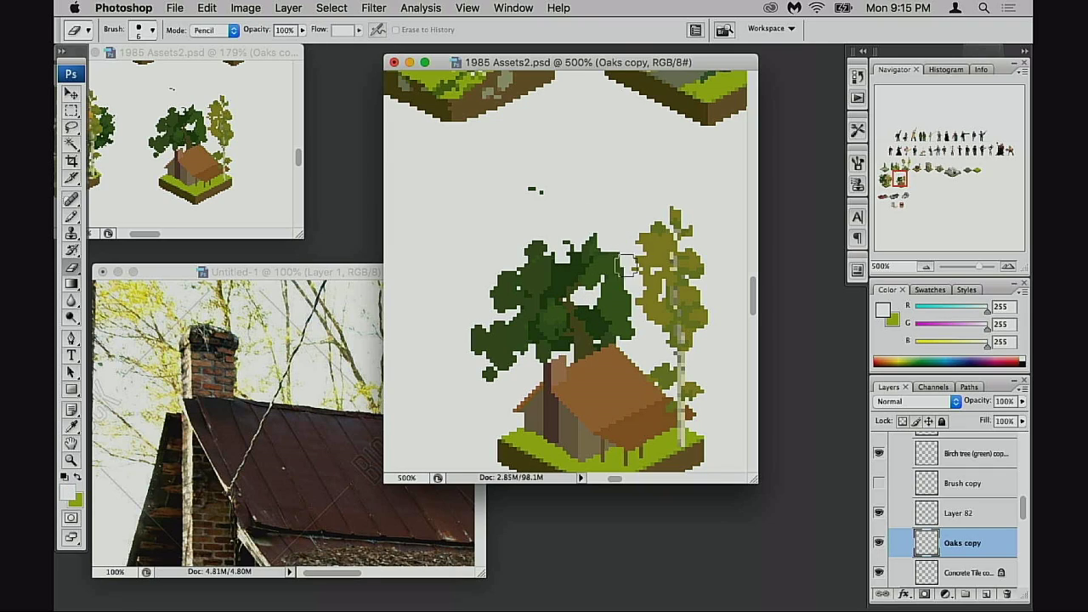
# - Fill in the gap right of the oak's trunk using a 2 px pencil and a sampled light green (RGB 72, 108, 37)
pyautogui.press('b')
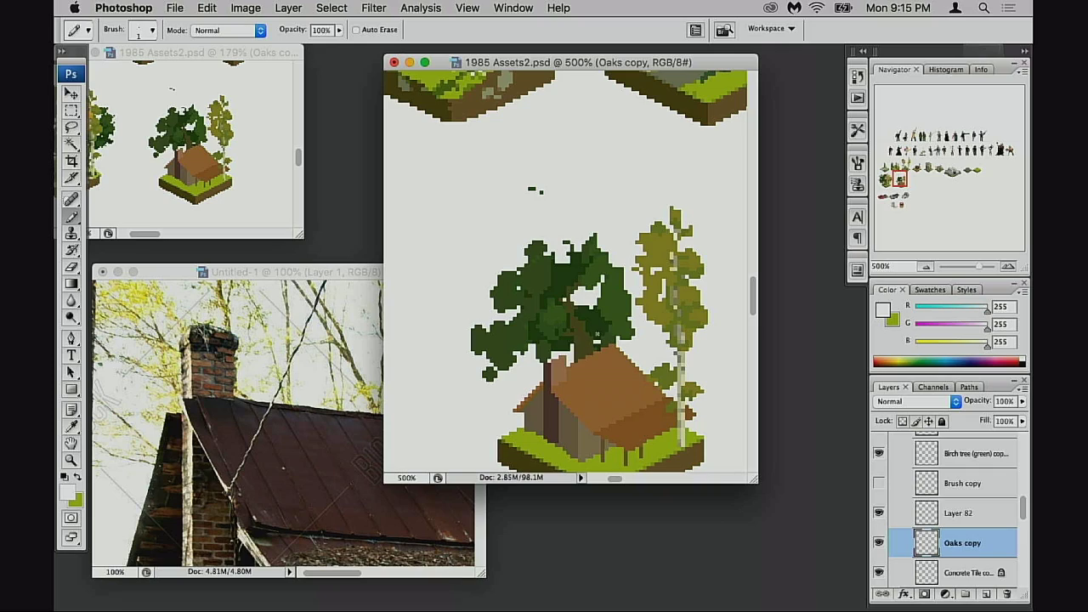
pyautogui.keyDown('alt'); pyautogui.click(597, 325); pyautogui.keyUp('alt')
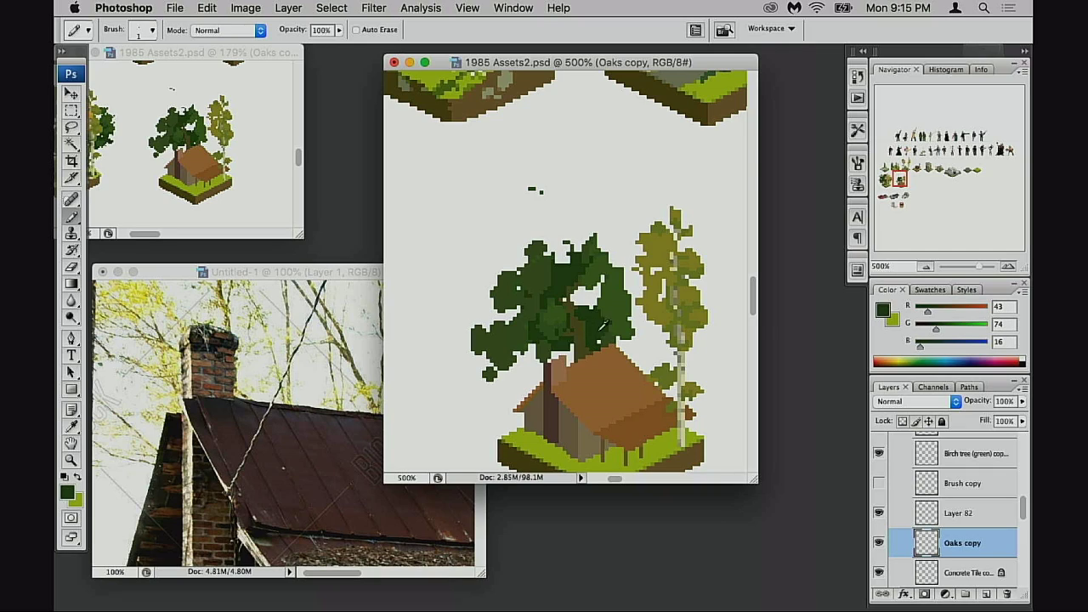
pyautogui.keyDown('alt'); pyautogui.click(609, 296); pyautogui.keyUp('alt')
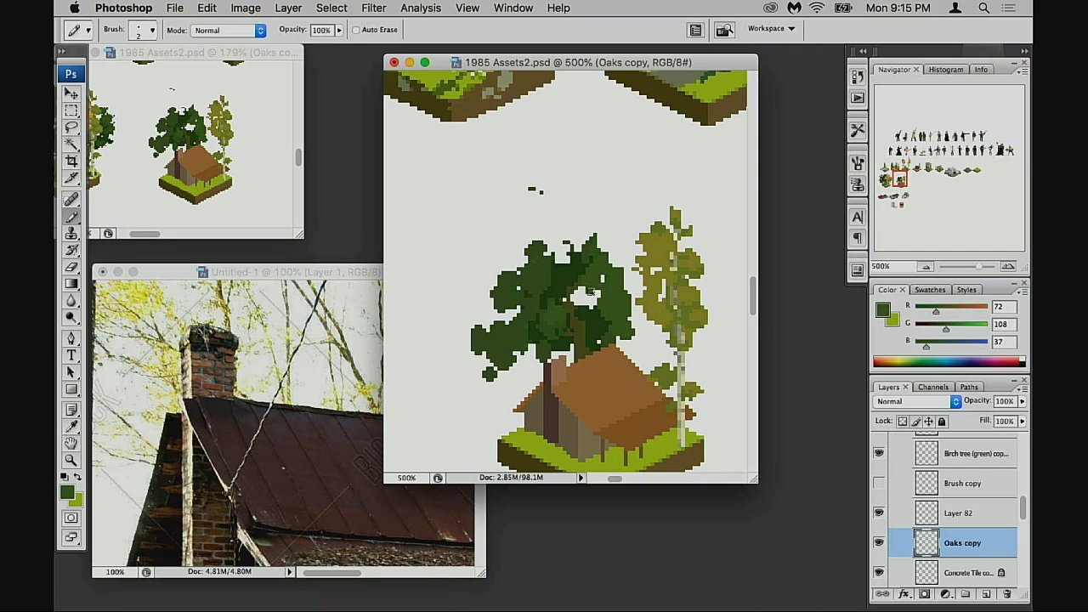
pyautogui.moveTo(615, 259)
pyautogui.mouseDown()
pyautogui.moveTo(562, 292)
pyautogui.moveTo(551, 271)
pyautogui.moveTo(589, 294)
pyautogui.mouseUp()
# - Shade the oak's right foliage and fill its inner gap with sampled greens (RGB 69, 94, 41 and 72, 108, 37)
pyautogui.keyDown('alt'); pyautogui.click(552, 273); pyautogui.keyUp('alt')
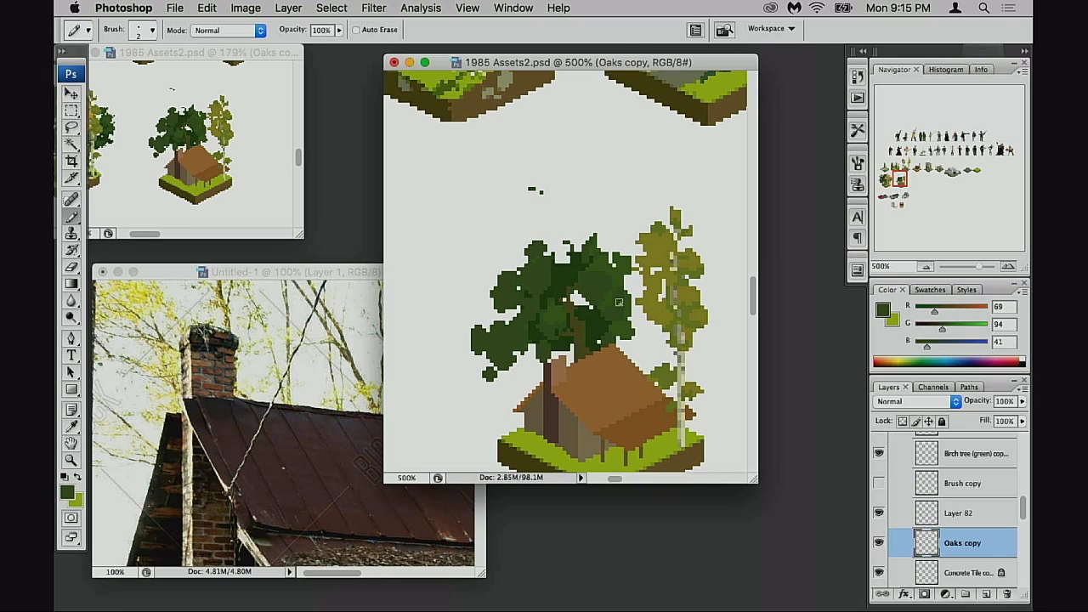
pyautogui.click(623, 298)
pyautogui.click(593, 272)
pyautogui.keyDown('alt'); pyautogui.click(618, 283); pyautogui.keyUp('alt')
pyautogui.click(598, 279)
pyautogui.click(550, 281)
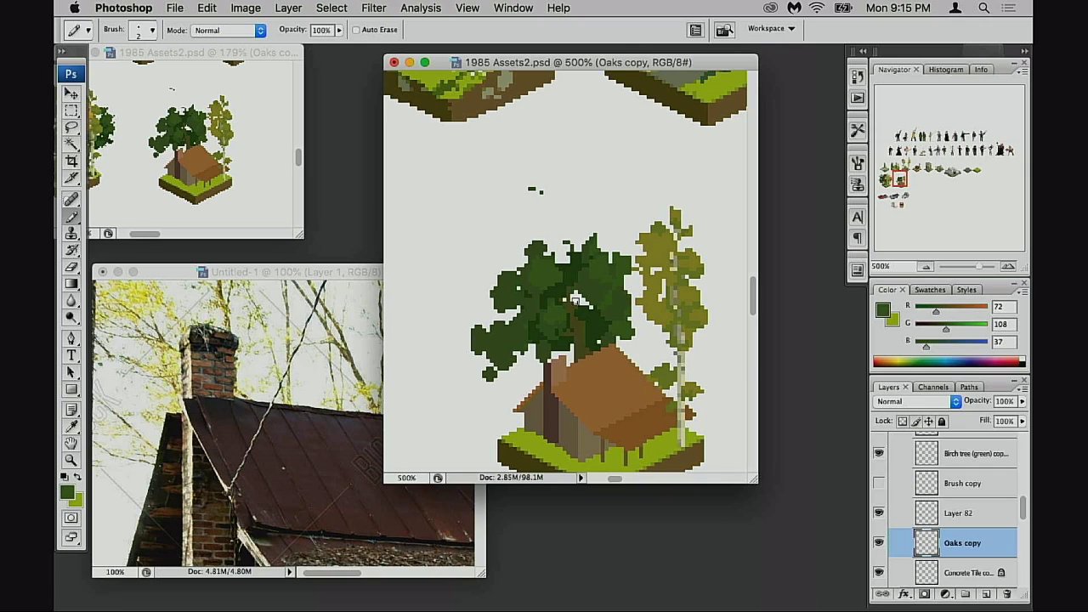
# - Touch up the oak's trunk and left foliage with sampled dark green (RGB 43, 74, 16), brown (92, 90, 37) and green (72, 108, 37)
pyautogui.keyDown('alt'); pyautogui.click(597, 333); pyautogui.keyUp('alt')
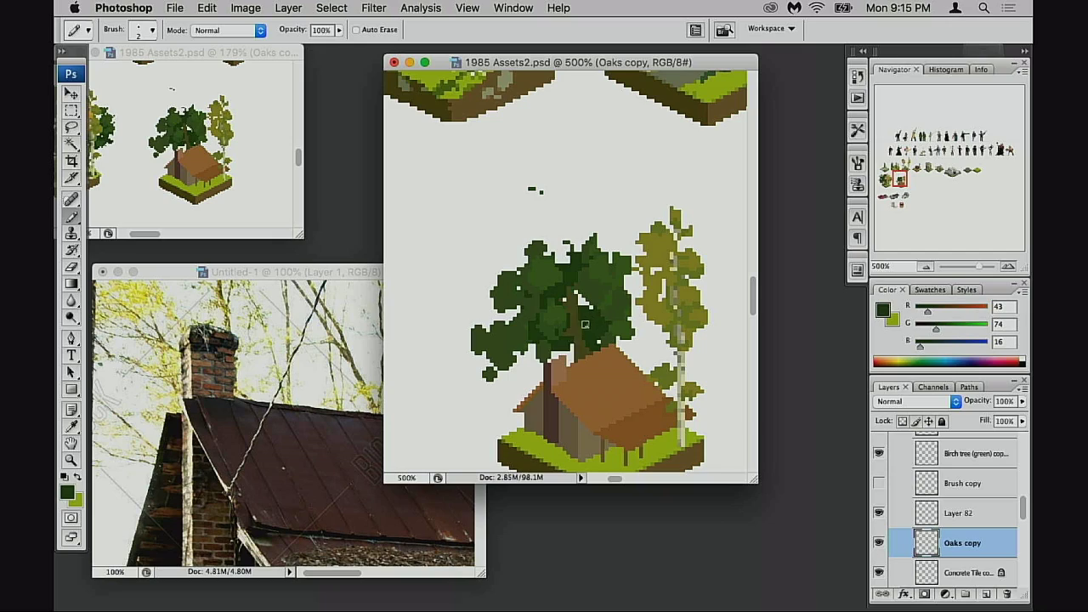
pyautogui.keyDown('alt'); pyautogui.click(583, 331); pyautogui.keyUp('alt')
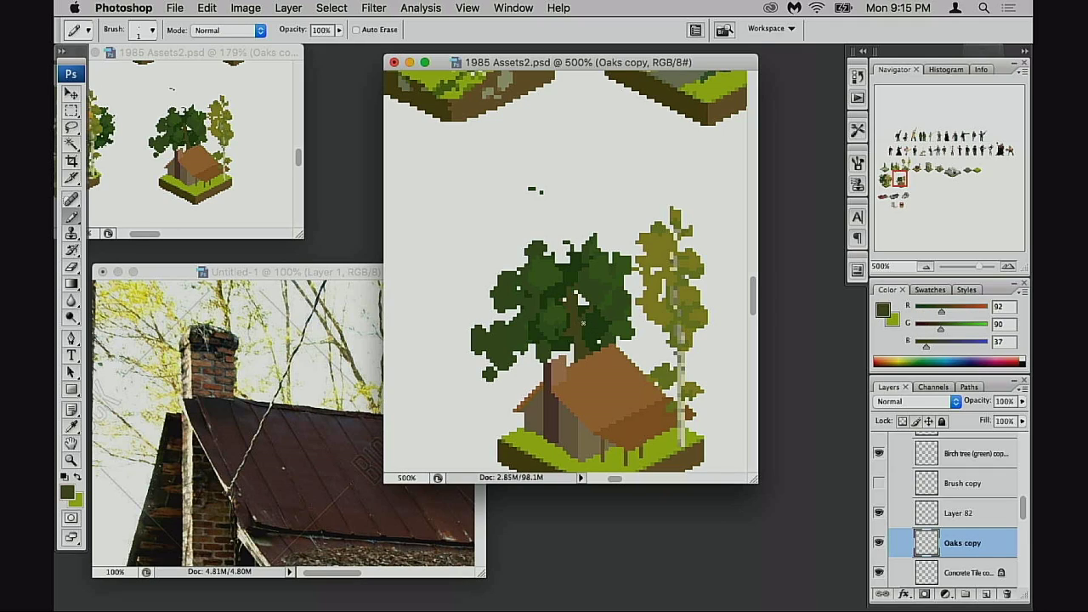
pyautogui.keyDown('alt'); pyautogui.click(585, 348); pyautogui.keyUp('alt')
pyautogui.keyDown('alt'); pyautogui.click(552, 324); pyautogui.keyUp('alt')
pyautogui.moveTo(521, 306); pyautogui.dragTo(523, 307)
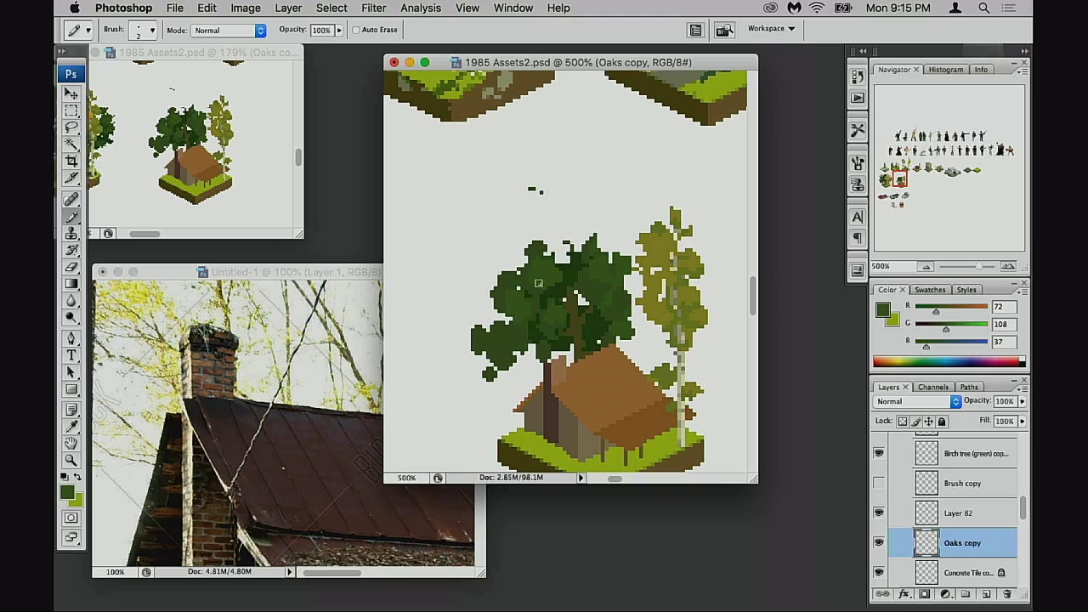
# - Paint a rounded foliage clump at the top centre of the oak's crown in greens (RGB 72, 108, 37 and 69, 94, 41)
pyautogui.moveTo(569, 257)
pyautogui.mouseDown()
pyautogui.moveTo(560, 240)
pyautogui.moveTo(557, 259)
pyautogui.moveTo(578, 255)
pyautogui.moveTo(568, 254)
pyautogui.mouseUp()
pyautogui.keyDown('alt'); pyautogui.click(574, 275); pyautogui.keyUp('alt')
pyautogui.click(567, 260)
pyautogui.keyDown('alt'); pyautogui.click(578, 240); pyautogui.keyUp('alt')
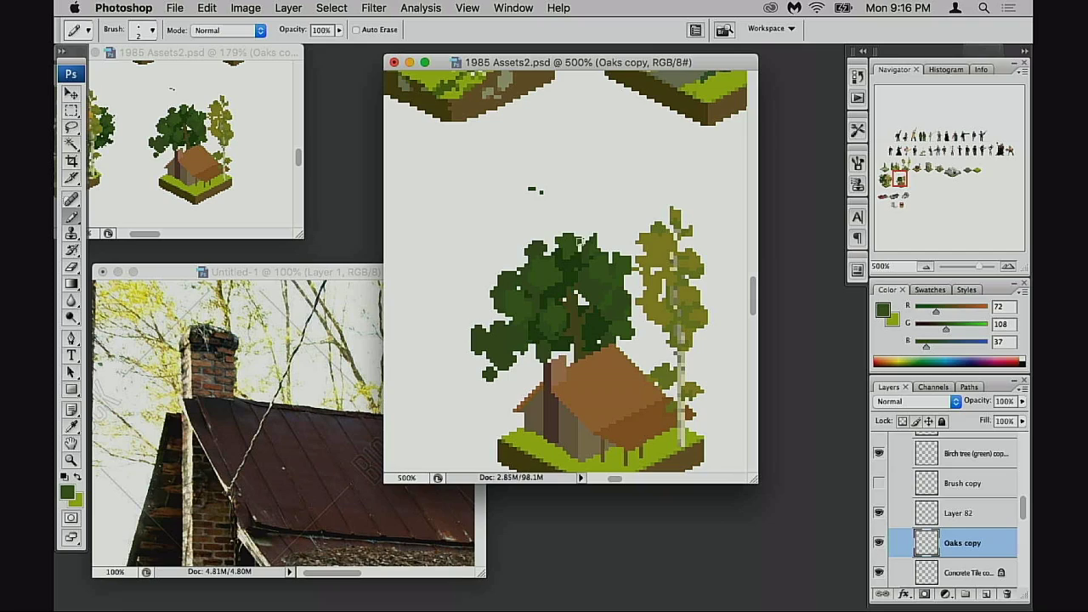
pyautogui.keyDown('alt'); pyautogui.click(588, 282); pyautogui.keyUp('alt')
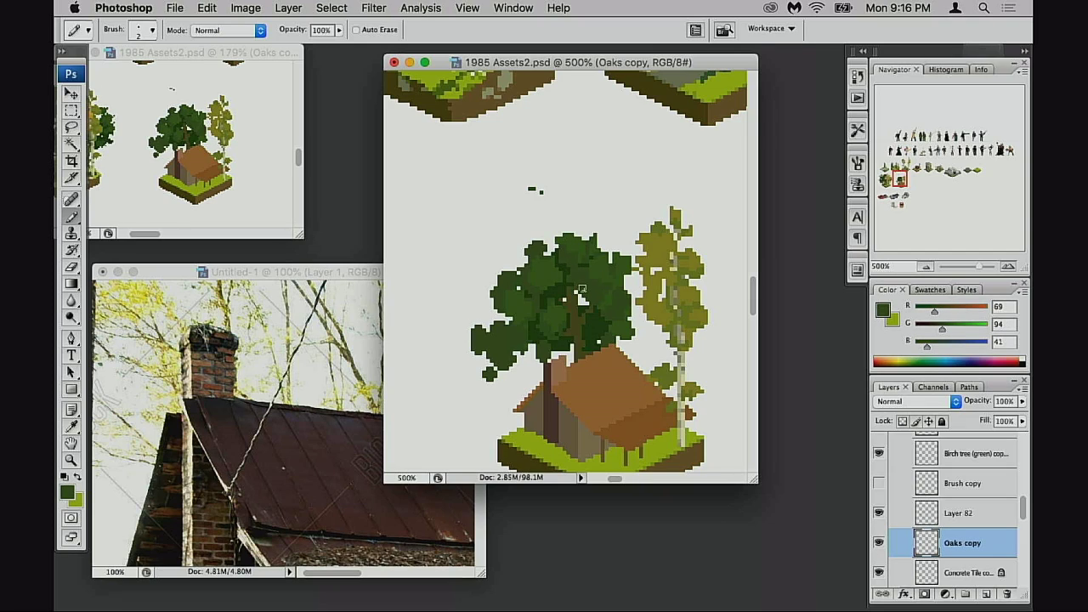
# - Repaint the low foliage left of the chimney in green (RGB 72, 108, 37) and erase the crown's outermost left clumps
pyautogui.keyDown('alt'); pyautogui.click(541, 337); pyautogui.keyUp('alt')
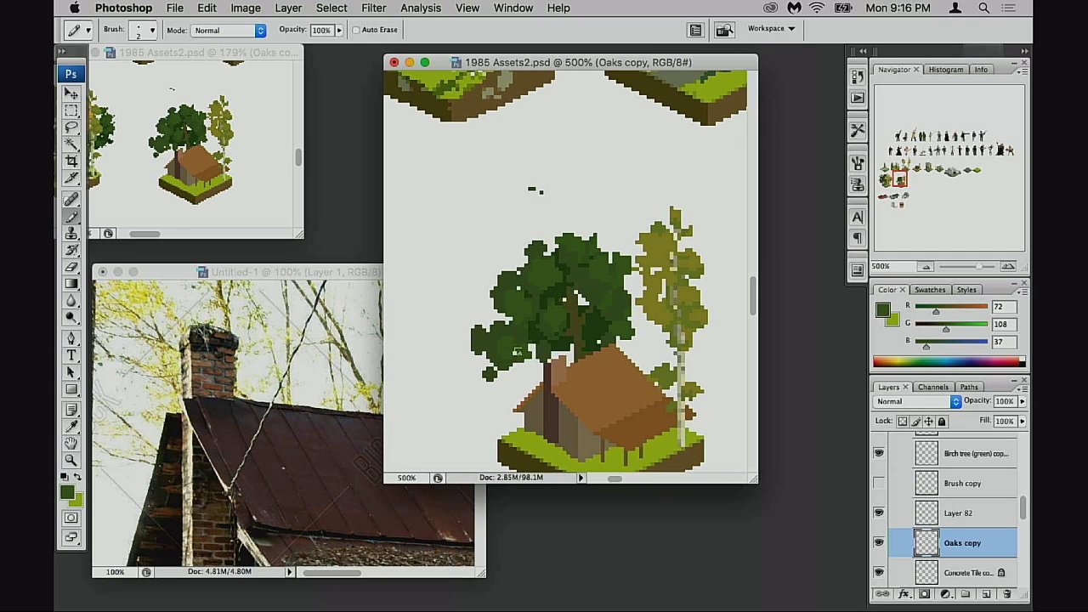
pyautogui.click(525, 350)
pyautogui.press('e')
pyautogui.moveTo(485, 327)
pyautogui.mouseDown()
pyautogui.moveTo(471, 330)
pyautogui.moveTo(478, 372)
pyautogui.moveTo(499, 357)
pyautogui.moveTo(485, 355)
pyautogui.moveTo(510, 371)
pyautogui.moveTo(550, 355)
pyautogui.mouseUp()
pyautogui.press('[')
pyautogui.click(493, 367)
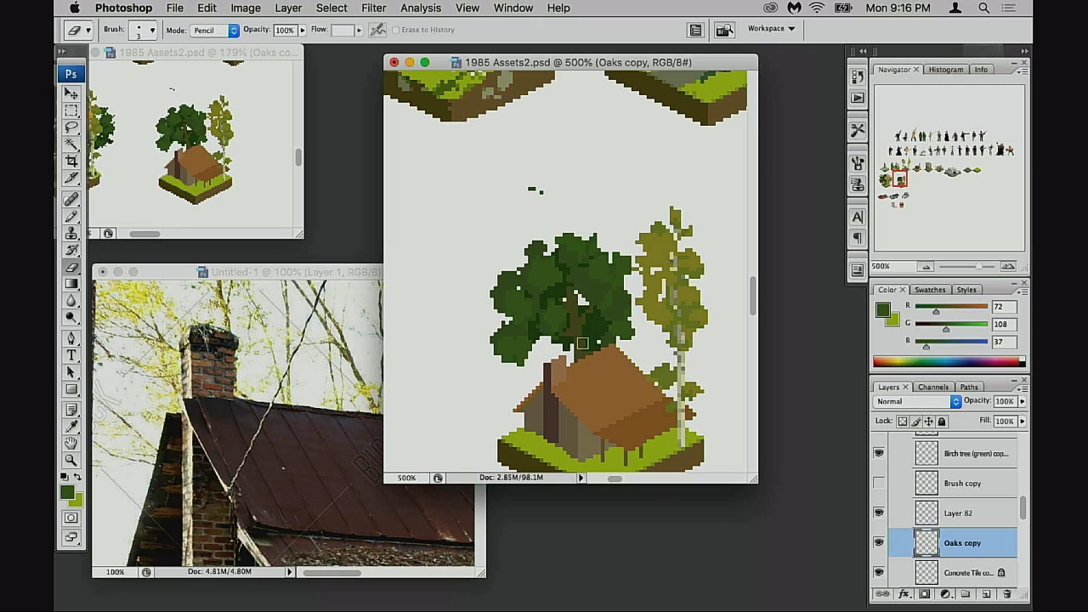
# - Extend the oak's foliage toward the birch above the roof with the pencil in green (RGB 72, 108, 37)
pyautogui.press('b')
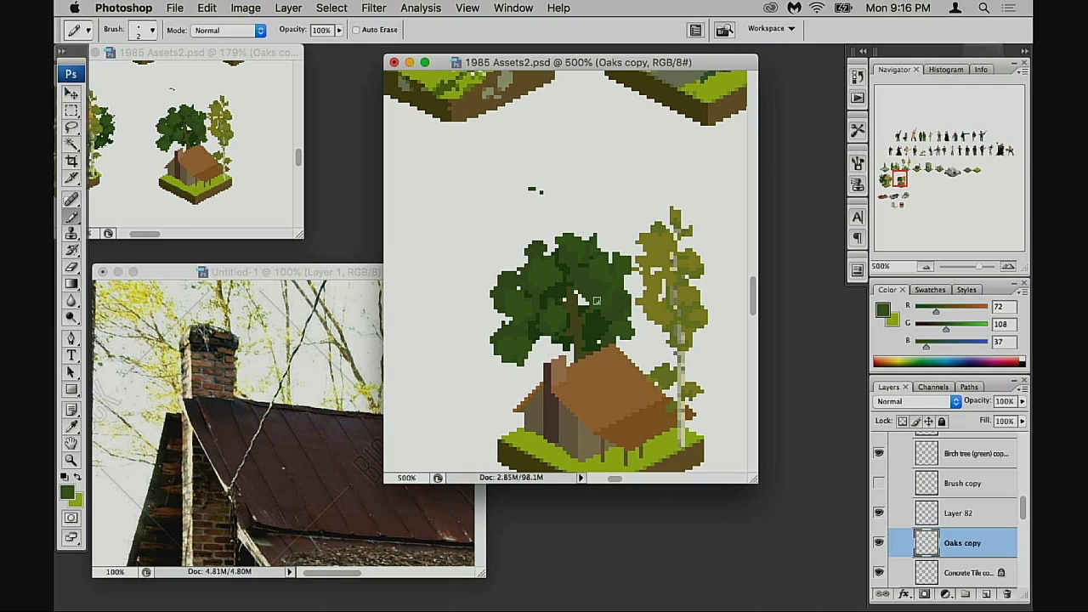
pyautogui.moveTo(630, 339); pyautogui.dragTo(644, 339)
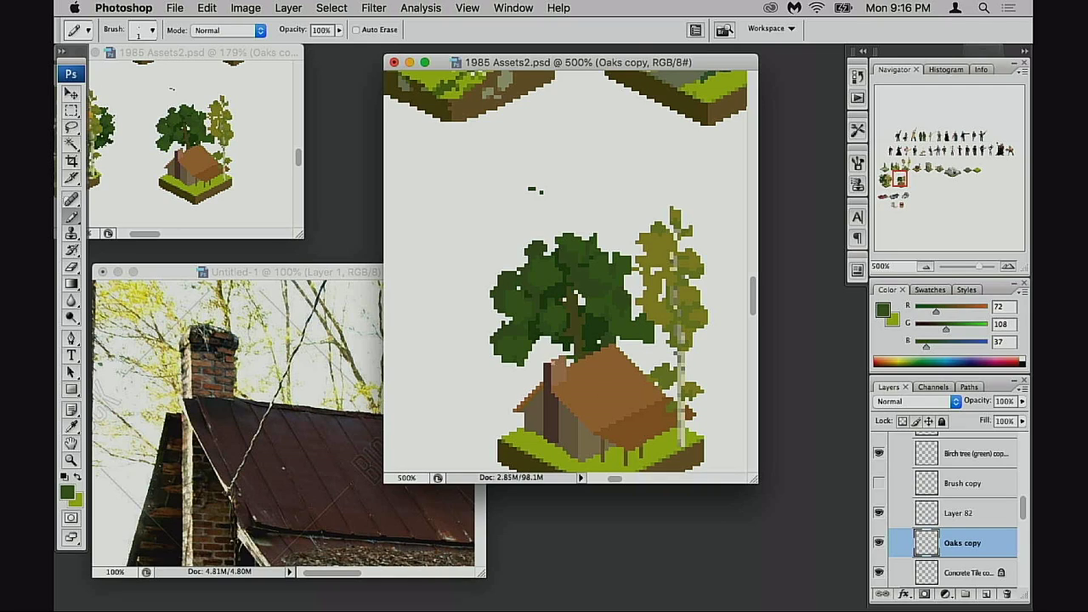
pyautogui.press('super+z')
pyautogui.keyDown('alt'); pyautogui.click(579, 351); pyautogui.keyUp('alt')
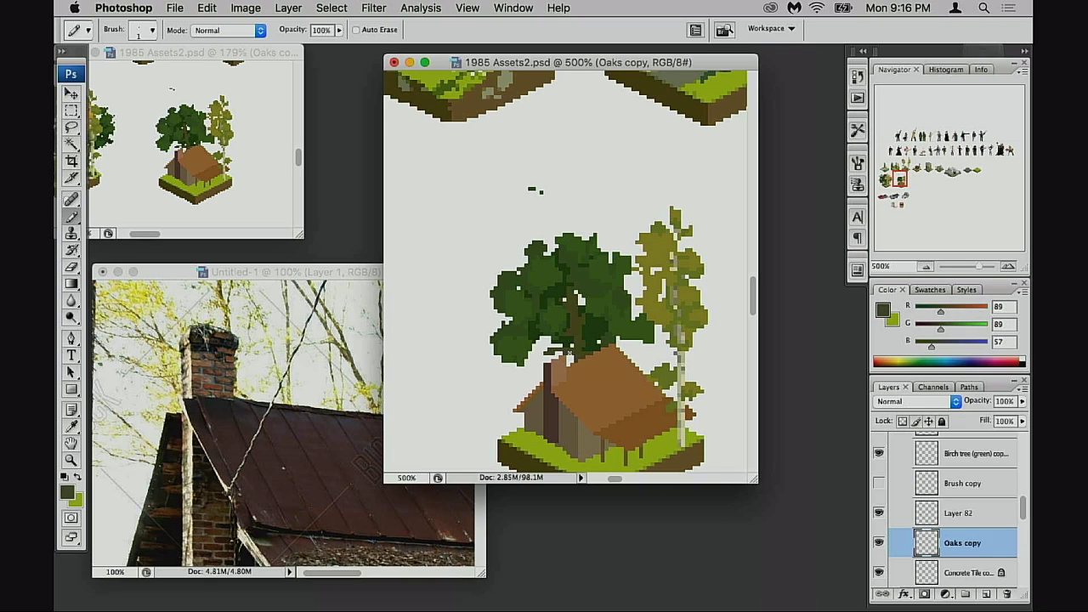
pyautogui.press('e')
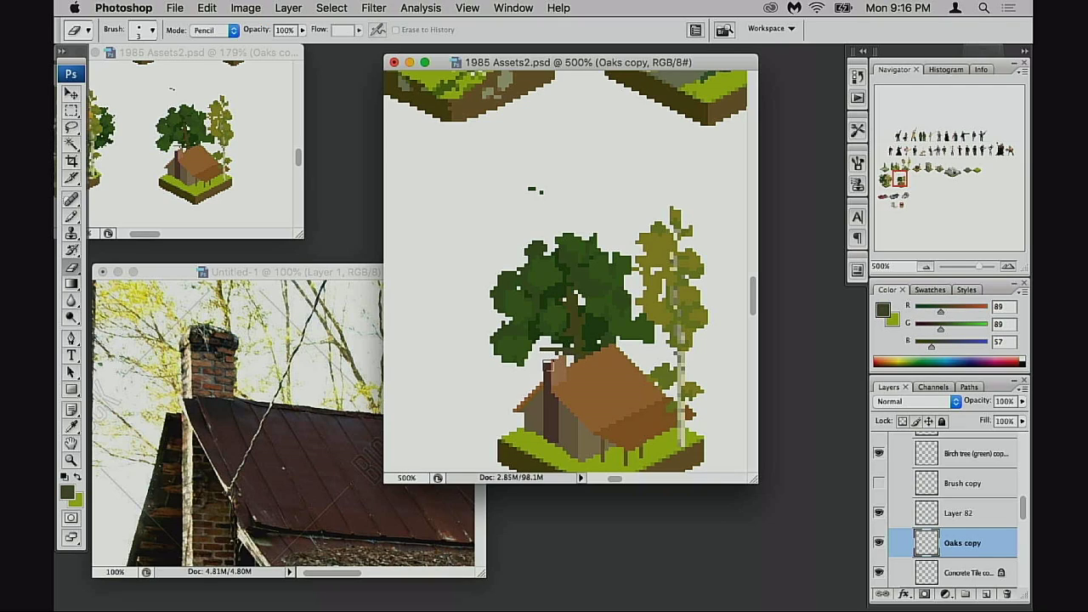
pyautogui.press('b')
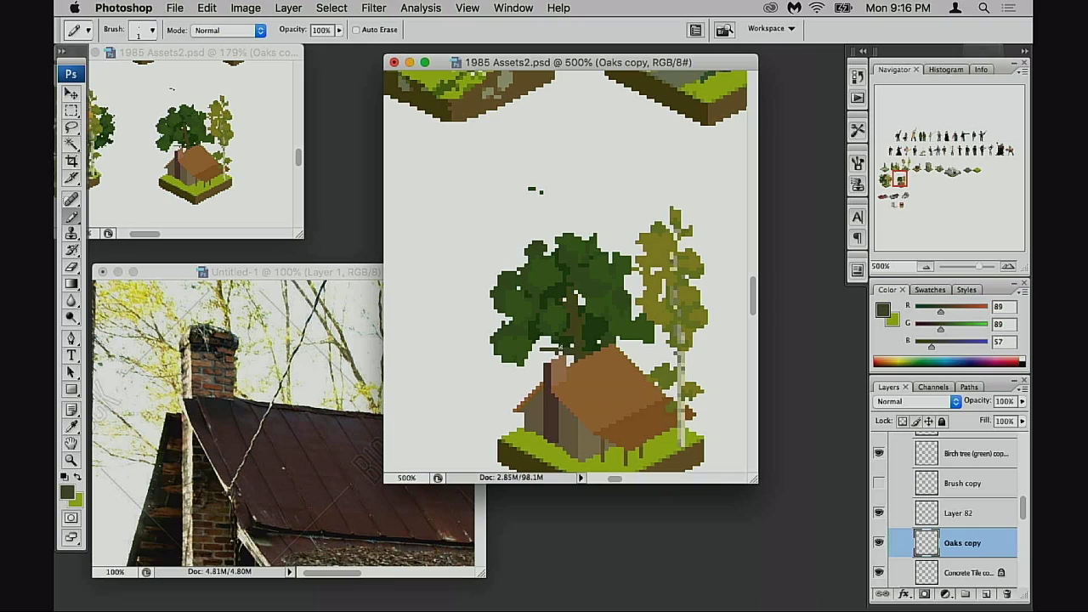
pyautogui.press('e')
pyautogui.moveTo(557, 349); pyautogui.dragTo(542, 349)
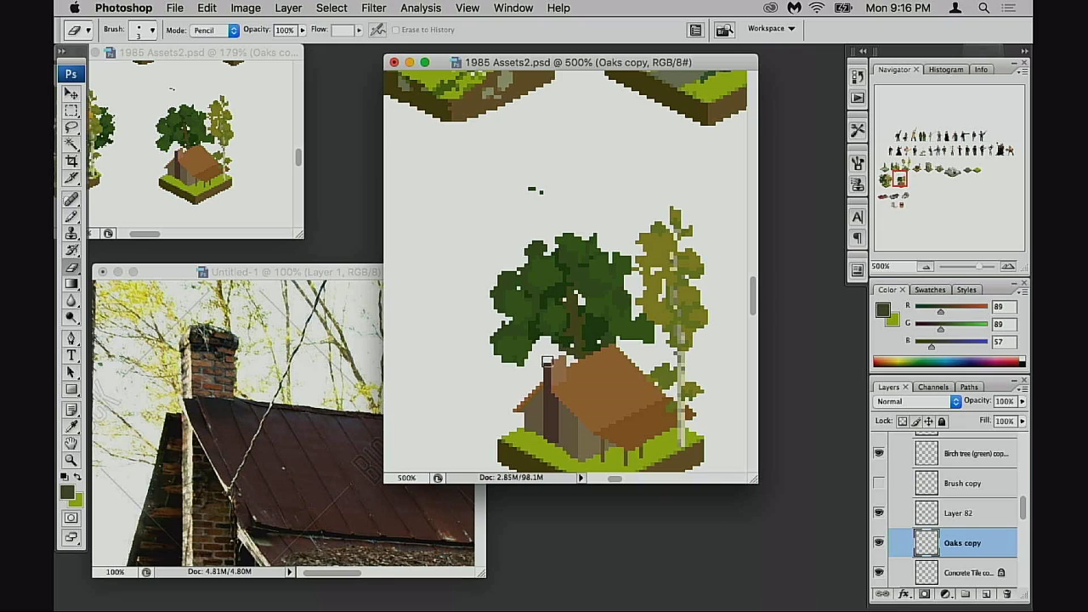
# - Draw thin branches from the oak's trunk in sampled brown (RGB 92, 90, 37) and erase the foliage between trunk and lower right clump
pyautogui.press('b')
pyautogui.keyDown('alt'); pyautogui.click(586, 346); pyautogui.keyUp('alt')
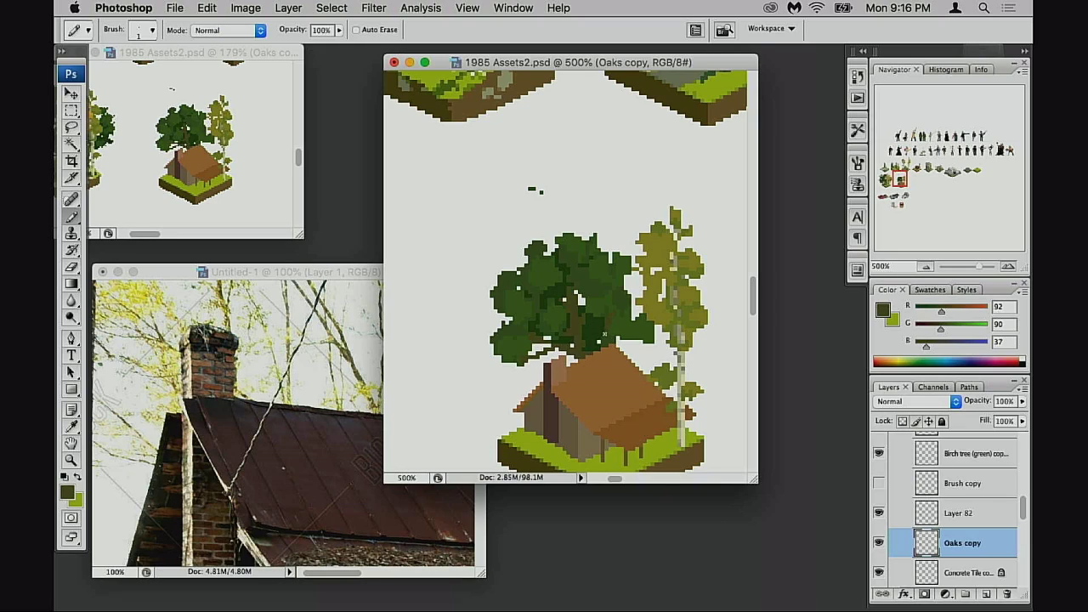
pyautogui.press('e')
pyautogui.moveTo(623, 329)
pyautogui.mouseDown()
pyautogui.moveTo(625, 305)
pyautogui.moveTo(619, 320)
pyautogui.mouseUp()
pyautogui.press('b')
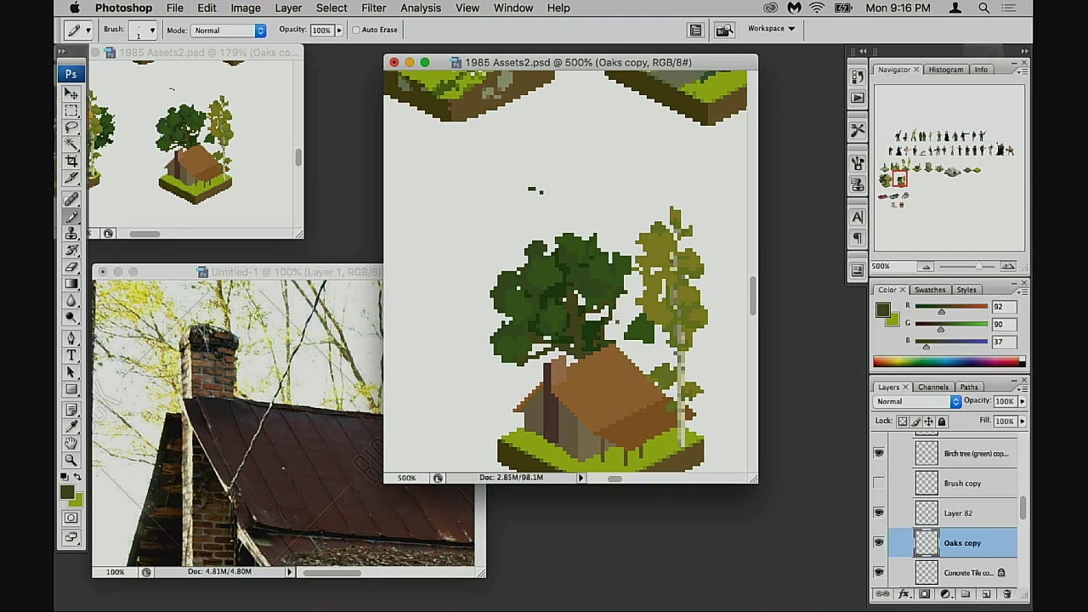
# - Round out the oak's lower right clump in sampled green (RGB 72, 108, 37) and hide the green birch layer
pyautogui.keyDown('alt'); pyautogui.click(623, 301); pyautogui.keyUp('alt')
pyautogui.moveTo(623, 302); pyautogui.dragTo(634, 342)
pyautogui.click(878, 453)
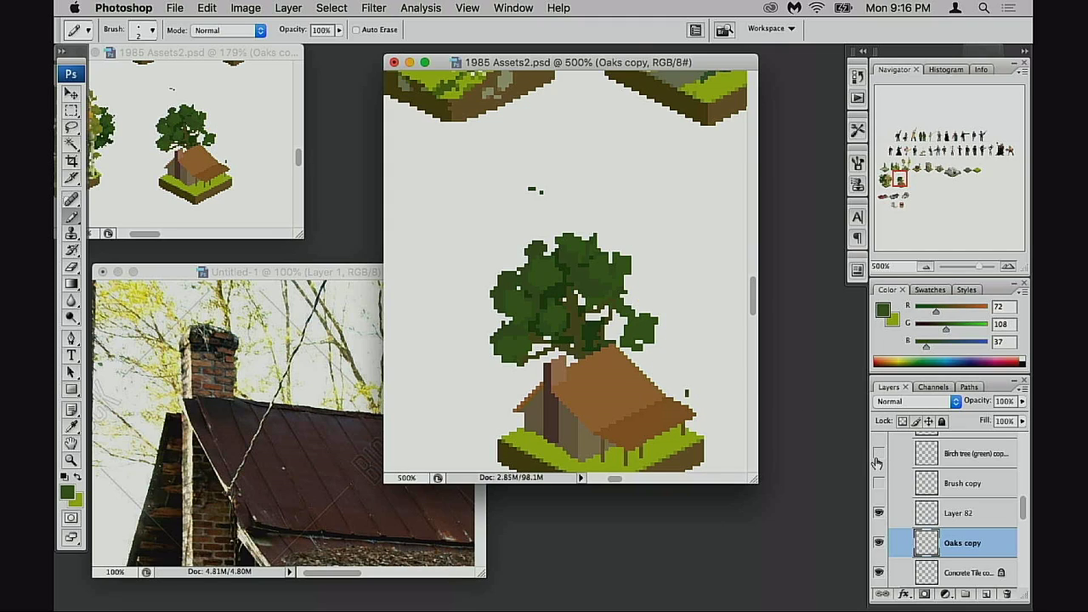
pyautogui.scroll(-3, 605, 349)
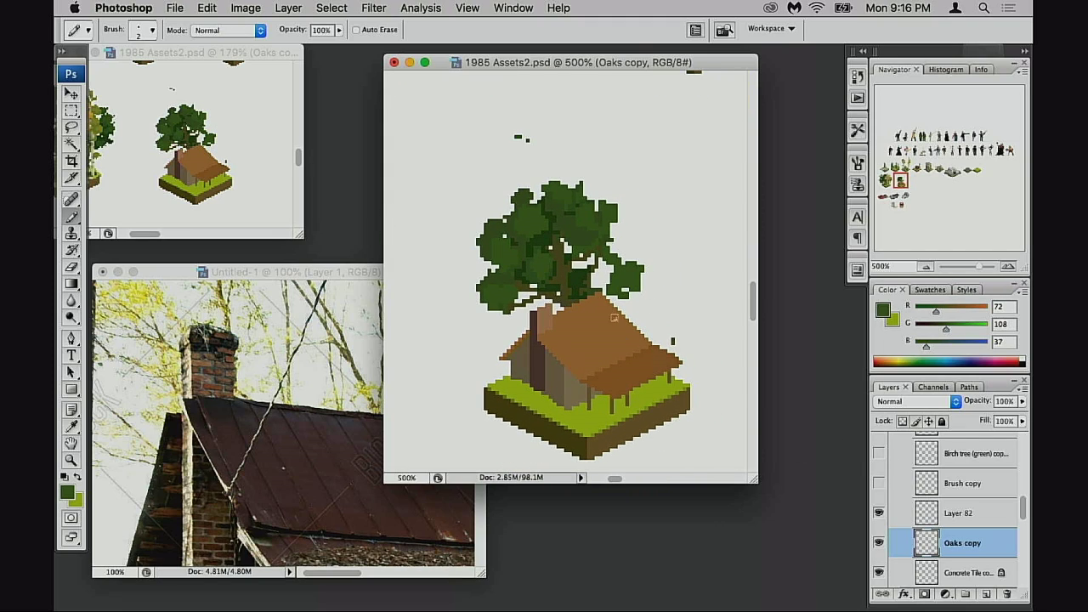
pyautogui.moveTo(611, 344); pyautogui.dragTo(608, 344)
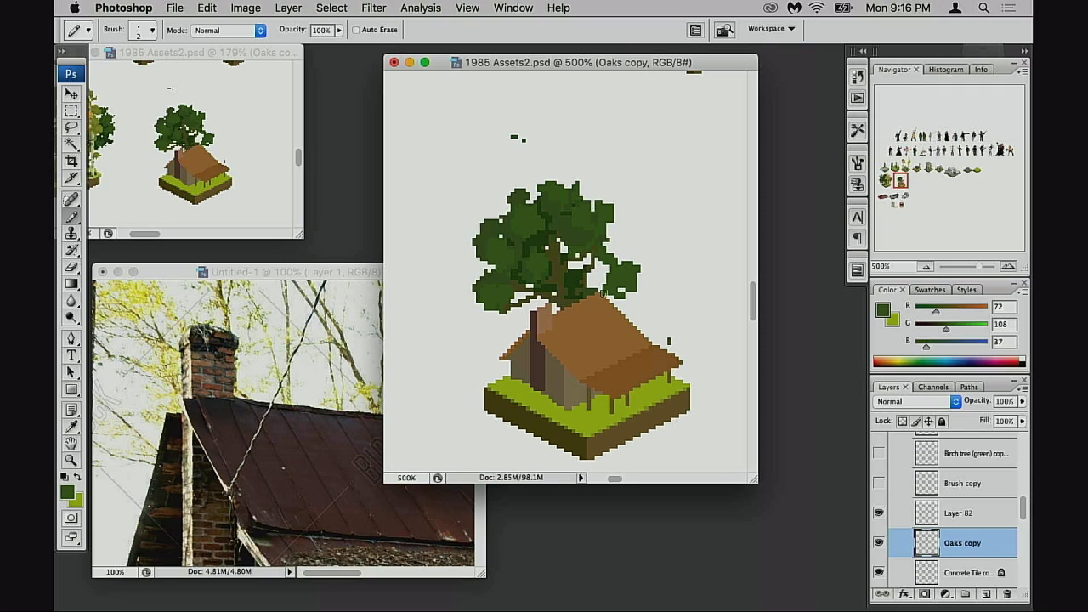
pyautogui.moveTo(604, 347)
pyautogui.mouseDown()
pyautogui.moveTo(611, 335)
pyautogui.moveTo(608, 347)
pyautogui.mouseUp()
pyautogui.press('e')
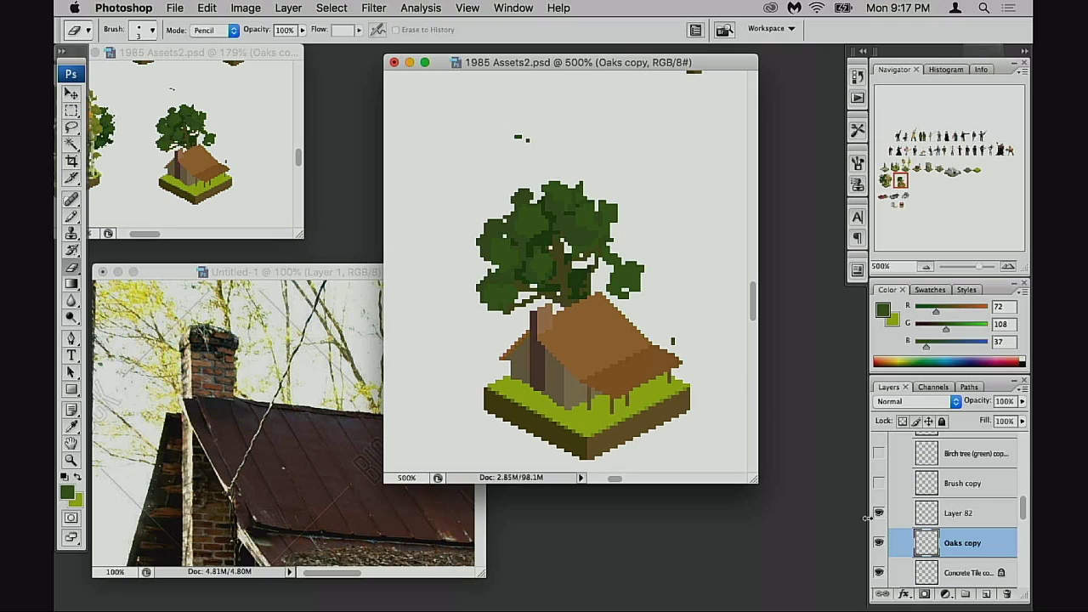
pyautogui.click(878, 542)
pyautogui.click(878, 542)
# - Add leafy patches around the oak's lower right clump using a sampled dark green and green (RGB 72, 108, 37)
pyautogui.press('b')
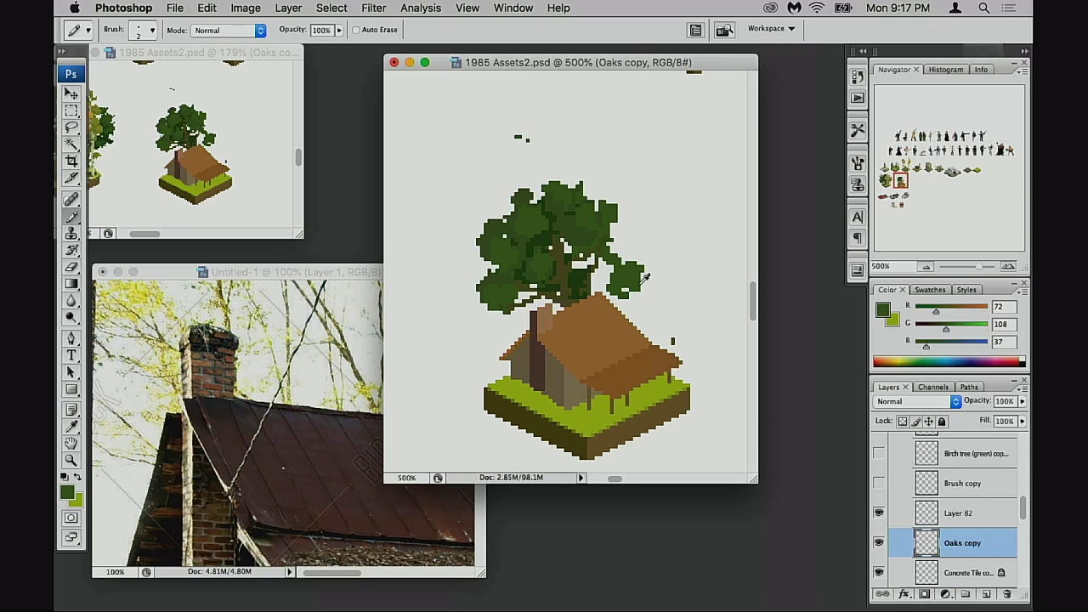
pyautogui.keyDown('alt'); pyautogui.click(585, 274); pyautogui.keyUp('alt')
pyautogui.moveTo(618, 291)
pyautogui.mouseDown()
pyautogui.moveTo(606, 260)
pyautogui.moveTo(623, 272)
pyautogui.moveTo(638, 254)
pyautogui.moveTo(647, 267)
pyautogui.moveTo(630, 253)
pyautogui.moveTo(594, 290)
pyautogui.mouseUp()
pyautogui.keyDown('alt'); pyautogui.click(627, 268); pyautogui.keyUp('alt')
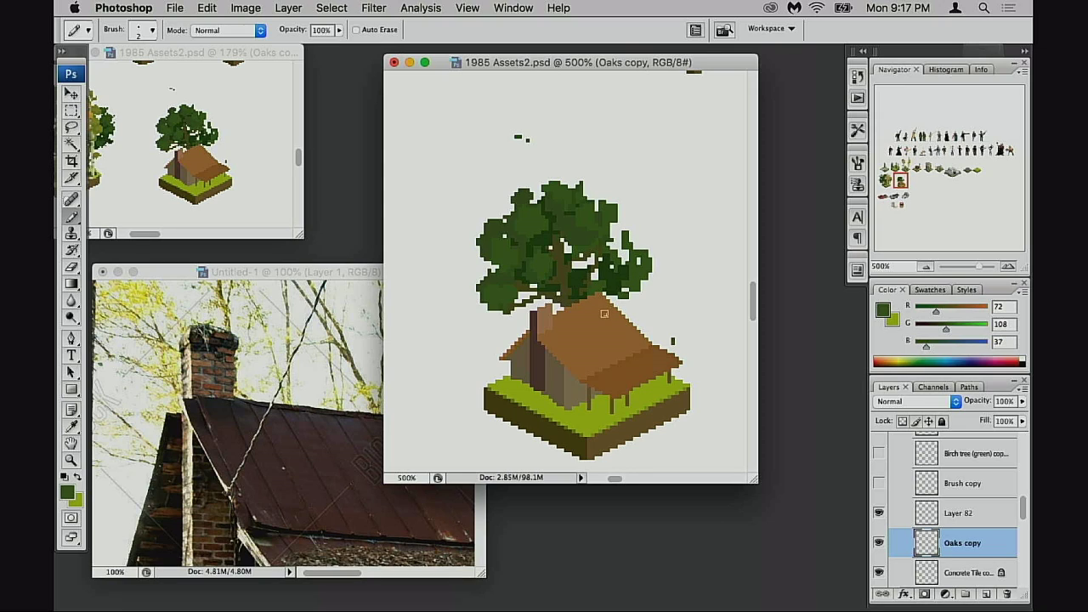
# - Move the oak behind the right slope of the cabin's roof, nudge it up, and rework the trunk in sampled brown (RGB 92, 90, 37)
pyautogui.moveTo(618, 387); pyautogui.dragTo(655, 380)
pyautogui.moveTo(698, 386); pyautogui.dragTo(604, 375)
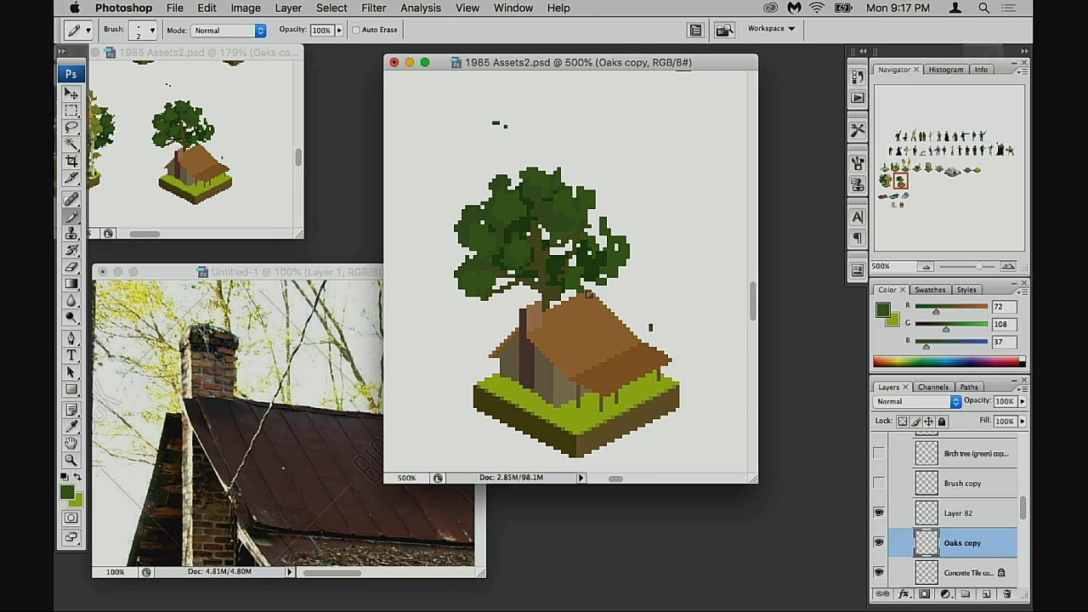
pyautogui.keyDown('alt'); pyautogui.click(548, 299); pyautogui.keyUp('alt')
pyautogui.moveTo(584, 357)
pyautogui.mouseDown()
pyautogui.moveTo(593, 348)
pyautogui.moveTo(599, 358)
pyautogui.moveTo(539, 370)
pyautogui.moveTo(668, 358)
pyautogui.moveTo(697, 374)
pyautogui.moveTo(627, 346)
pyautogui.mouseUp()
pyautogui.hotkey('ctrl', 't')
pyautogui.press('Return')
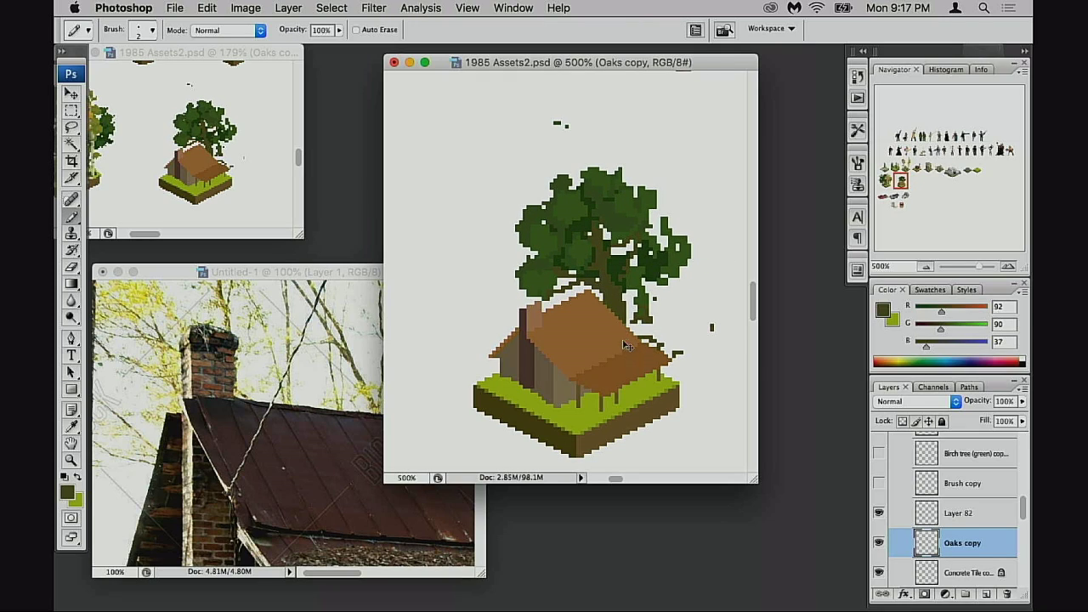
pyautogui.press('Up')
pyautogui.press('Up')
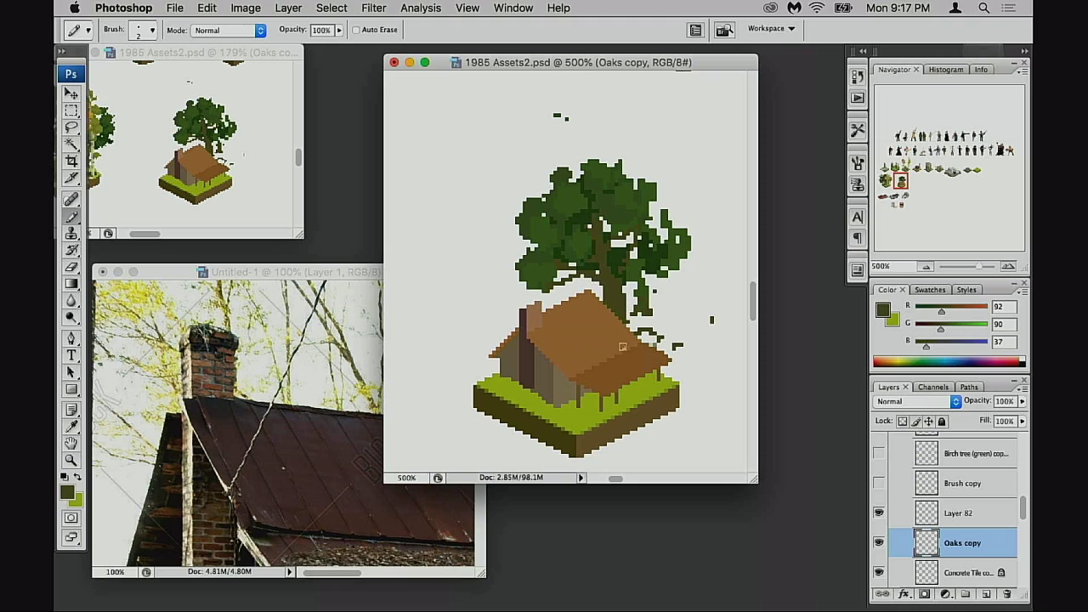
# - Erase stray pixels beside the roof and draw a low branch right of the oak's trunk in brown (RGB 92, 90, 37)
pyautogui.press('e')
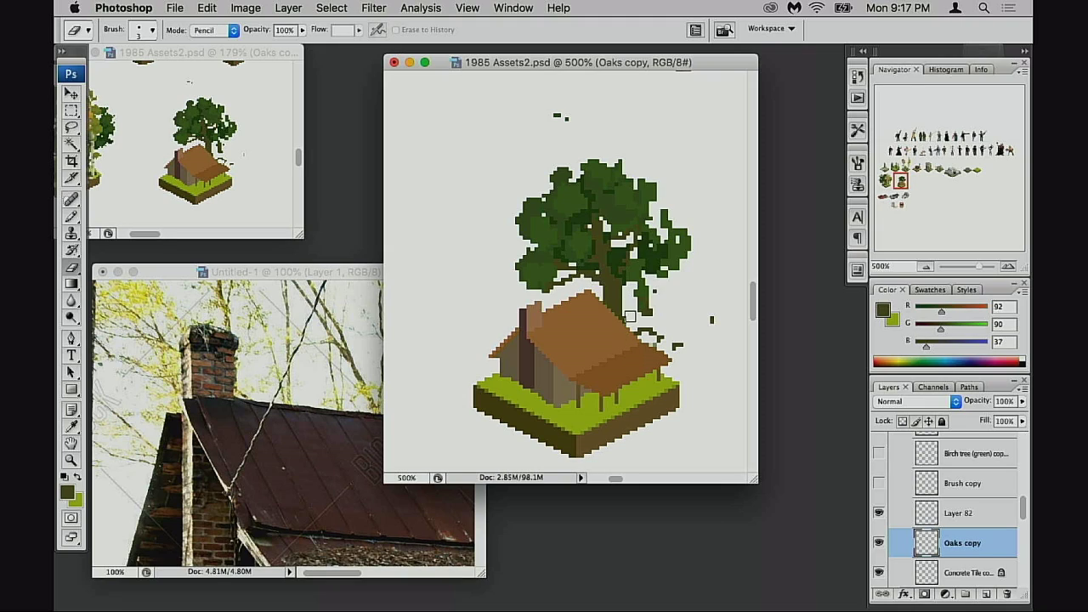
pyautogui.moveTo(646, 295); pyautogui.dragTo(655, 347)
pyautogui.press('b')
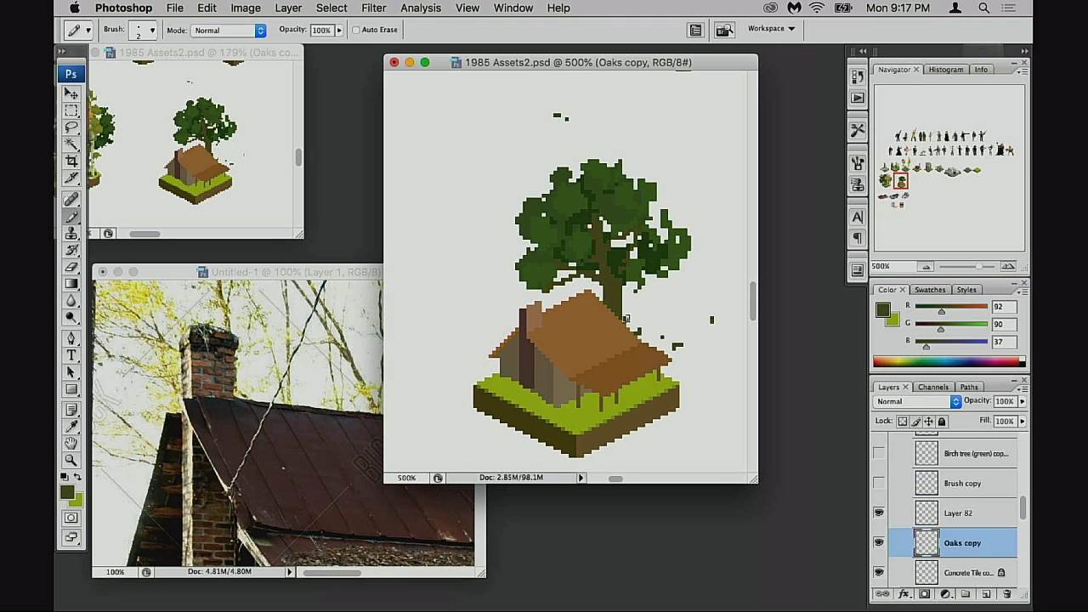
pyautogui.press('e')
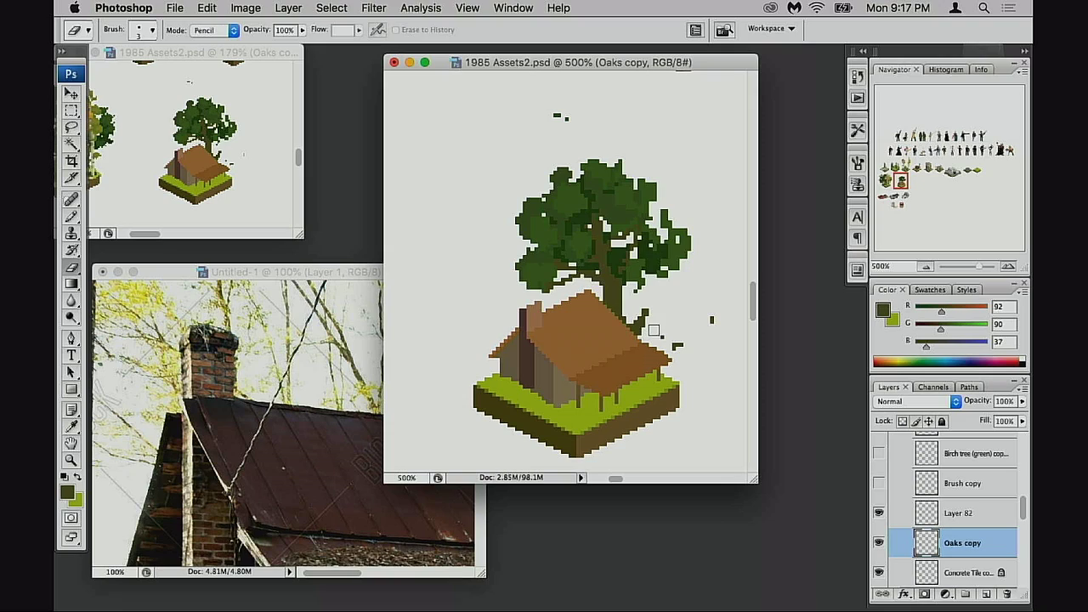
pyautogui.press('b')
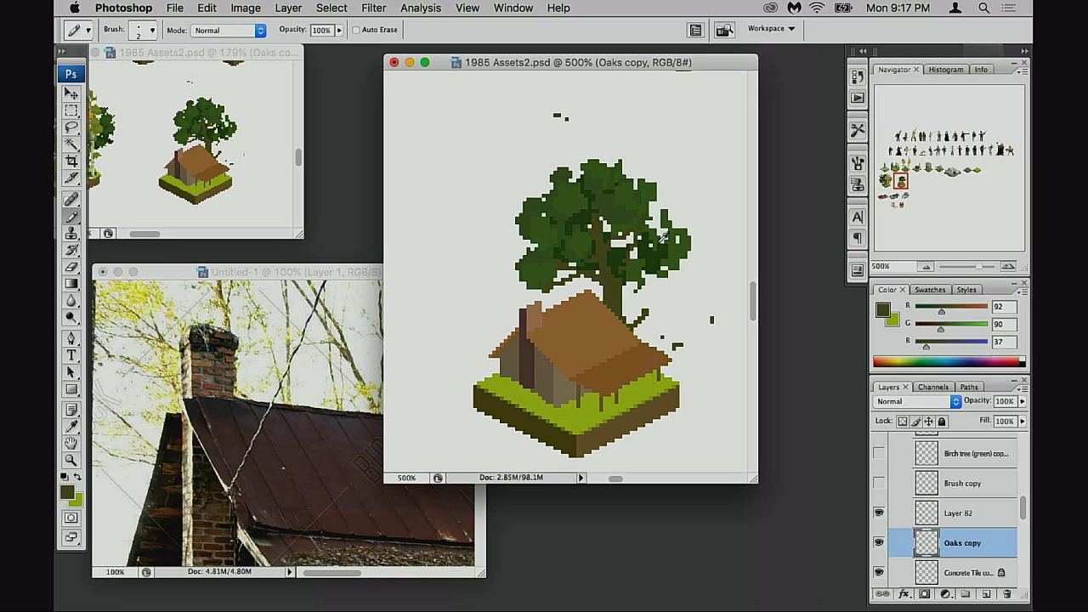
# - Paint a foliage clump on the oak's low right branch using sampled greens, including RGB 72, 108, 37
pyautogui.keyDown('alt'); pyautogui.click(680, 246); pyautogui.keyUp('alt')
pyautogui.moveTo(668, 302)
pyautogui.mouseDown()
pyautogui.moveTo(656, 319)
pyautogui.moveTo(667, 289)
pyautogui.moveTo(648, 310)
pyautogui.moveTo(645, 294)
pyautogui.mouseUp()
pyautogui.keyDown('alt'); pyautogui.click(653, 261); pyautogui.keyUp('alt')
pyautogui.keyDown('alt'); pyautogui.click(669, 302); pyautogui.keyUp('alt')
pyautogui.keyDown('alt'); pyautogui.click(657, 257); pyautogui.keyUp('alt')
pyautogui.keyDown('alt'); pyautogui.click(661, 301); pyautogui.keyUp('alt')
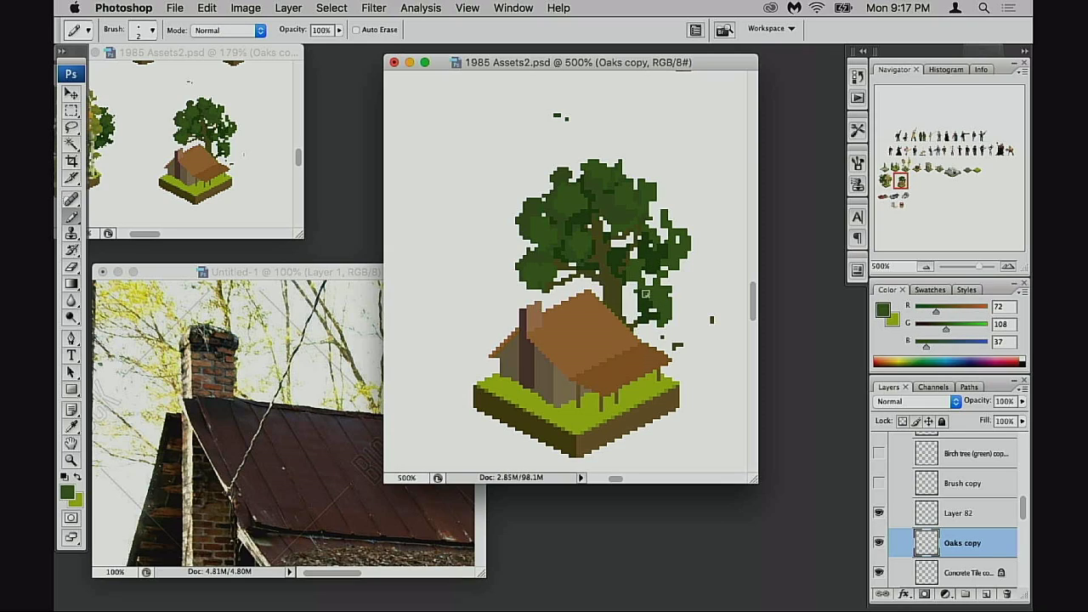
# - Shade the low right clump with sampled greens (RGB 69, 94, 41, 43, 74, 16 and 72, 108, 37)
pyautogui.keyDown('alt'); pyautogui.click(532, 208); pyautogui.keyUp('alt')
pyautogui.moveTo(651, 313)
pyautogui.mouseDown()
pyautogui.moveTo(663, 297)
pyautogui.moveTo(673, 310)
pyautogui.moveTo(659, 312)
pyautogui.mouseUp()
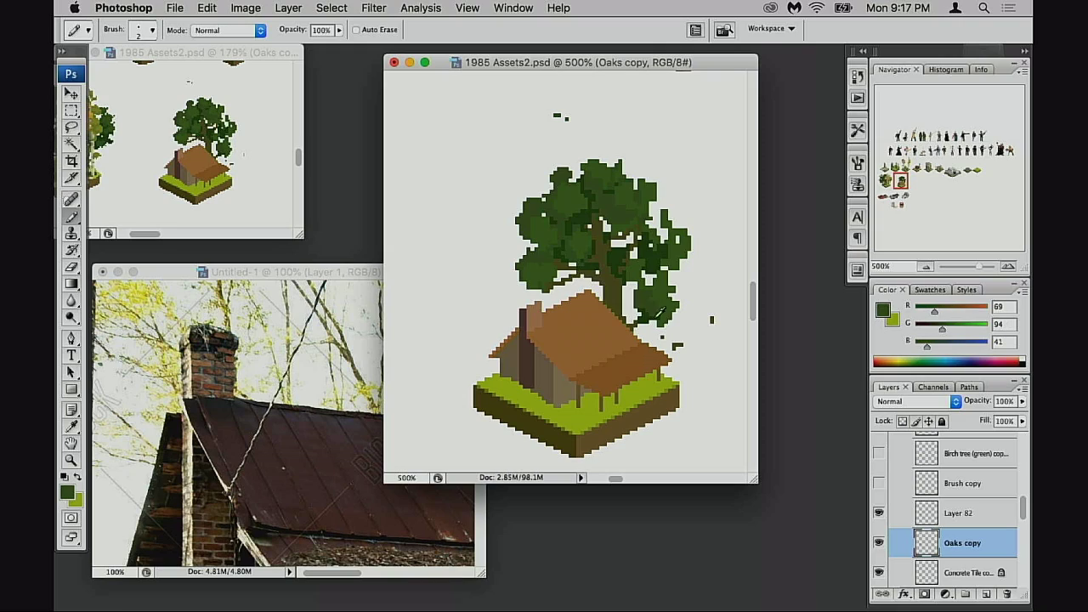
pyautogui.keyDown('alt'); pyautogui.click(655, 311); pyautogui.keyUp('alt')
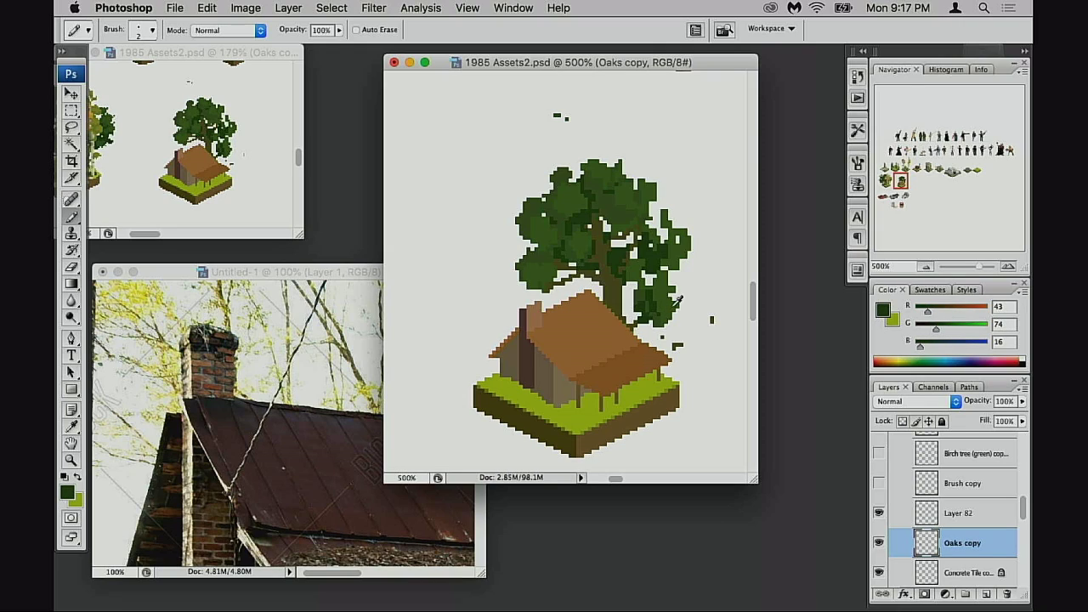
pyautogui.keyDown('alt'); pyautogui.click(678, 300); pyautogui.keyUp('alt')
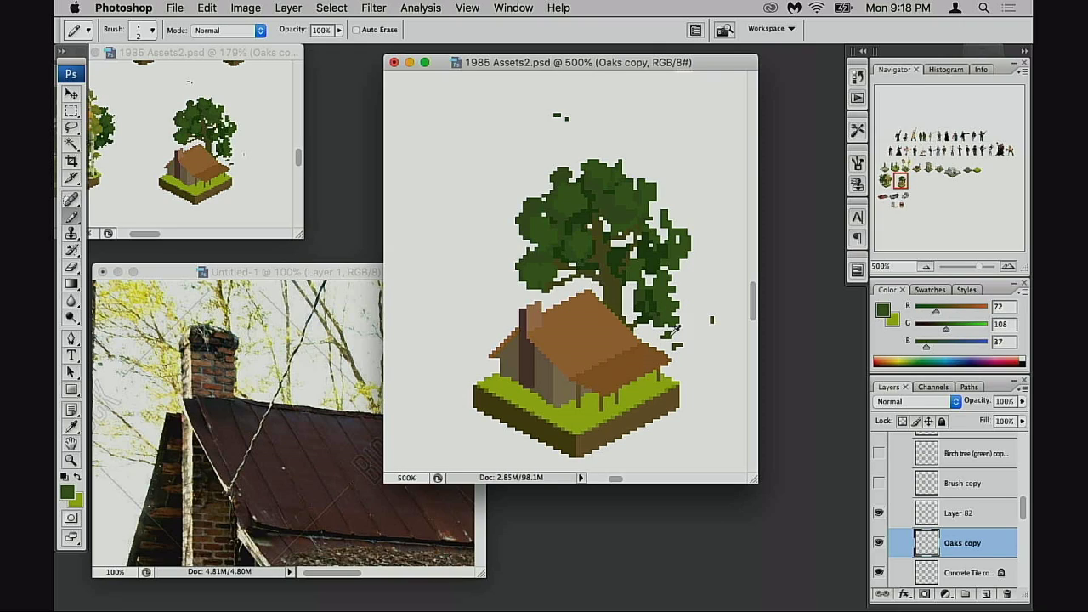
pyautogui.keyDown('alt'); pyautogui.click(655, 312); pyautogui.keyUp('alt')
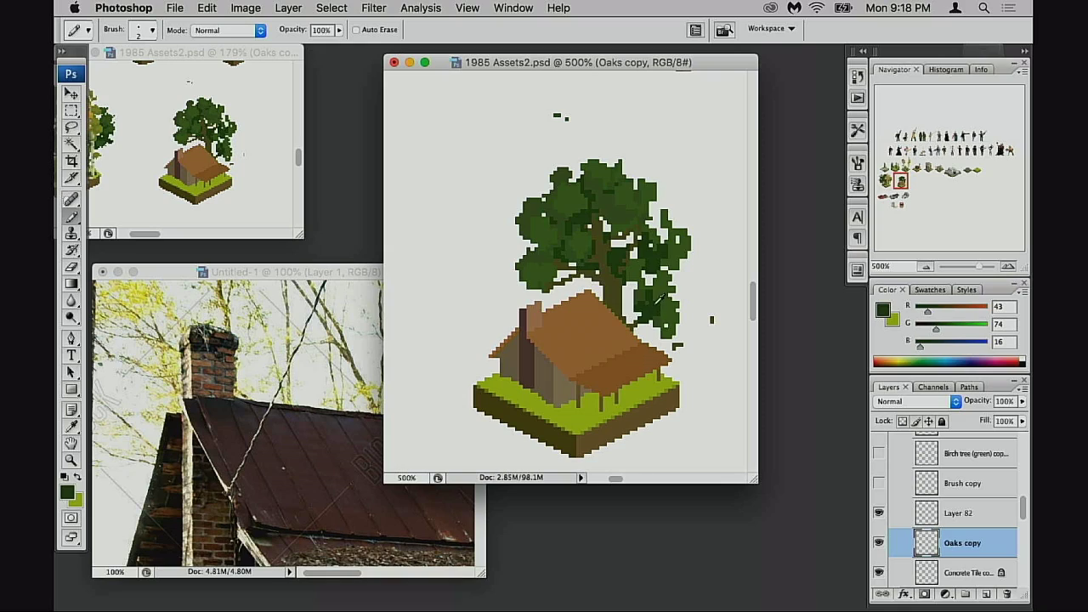
# - Fill out the oak's low right clump in green (RGB 69, 94, 41) and draw a bare branch beyond the chimney in brown (RGB 92, 90, 37)
pyautogui.keyDown('alt'); pyautogui.click(667, 289); pyautogui.keyUp('alt')
pyautogui.keyDown('alt'); pyautogui.click(655, 304); pyautogui.keyUp('alt')
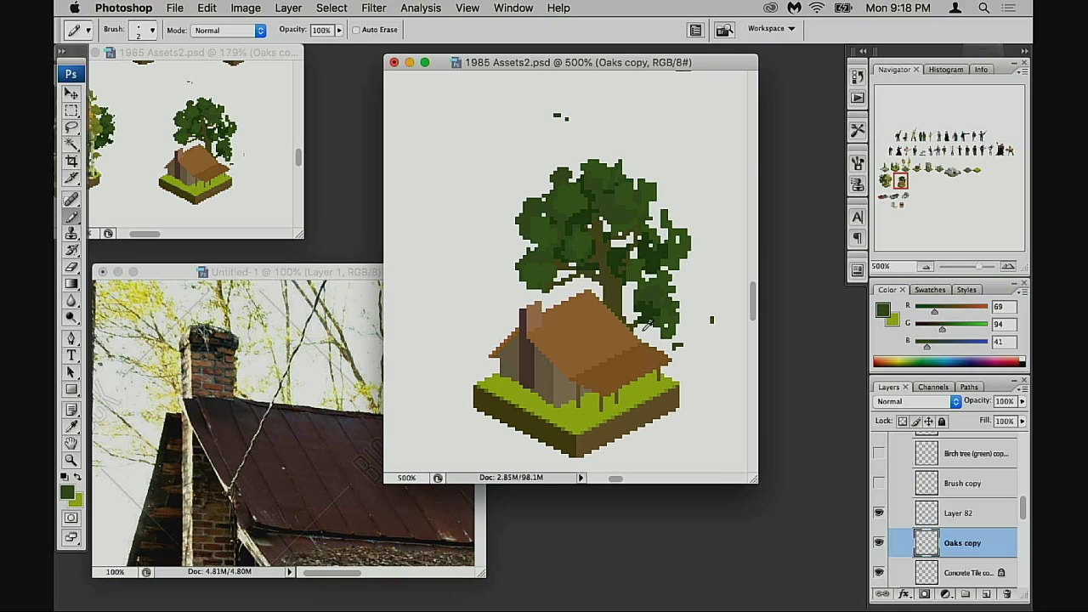
pyautogui.keyDown('alt'); pyautogui.click(615, 306); pyautogui.keyUp('alt')
pyautogui.press('super+z')
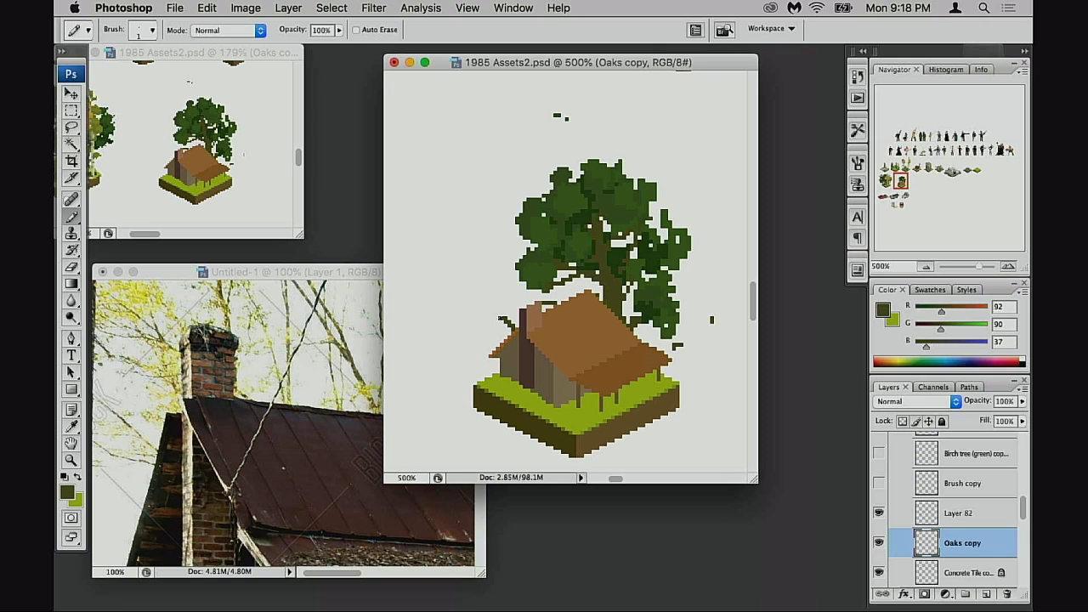
pyautogui.scroll(-2, 570, 272)
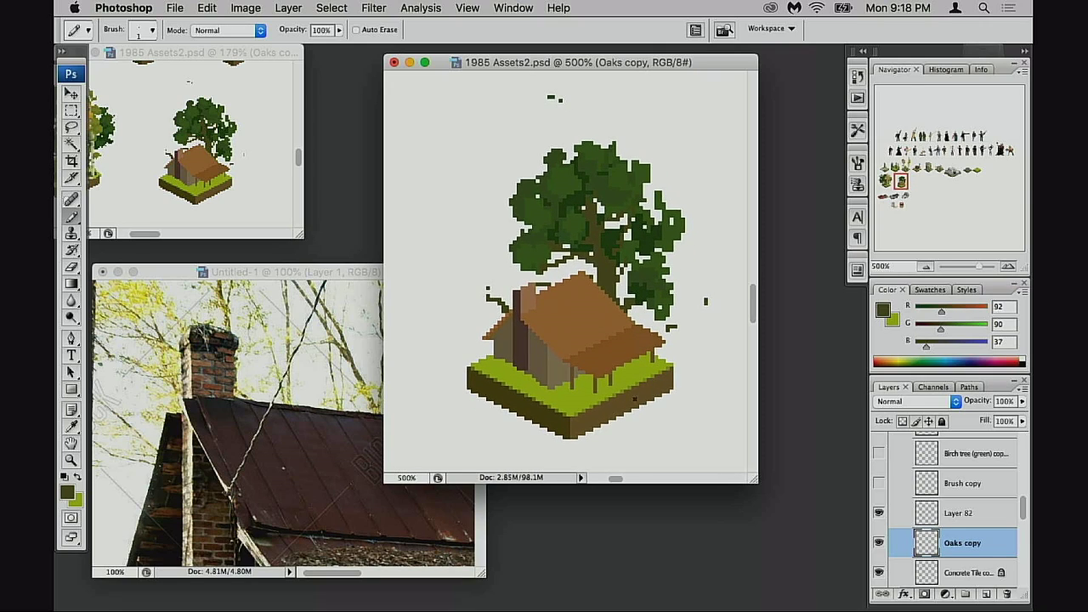
pyautogui.hscroll(2, 624, 362)
# - Erase the stray branch pixels beside the top of the chimney on the oak's layer
pyautogui.press('e')
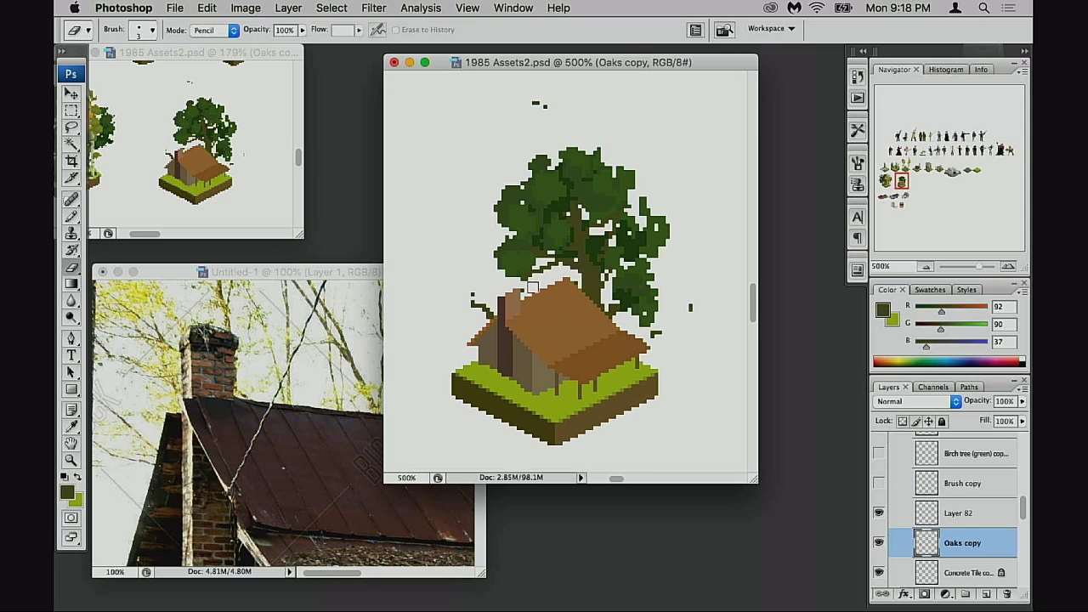
pyautogui.click(521, 295)
pyautogui.moveTo(606, 408); pyautogui.dragTo(602, 419)
# - Try flipping the cabin, oak and grass tile layers together horizontally, and undo the flip
pyautogui.keyDown('alt'); pyautogui.click(604, 424); pyautogui.keyUp('alt')
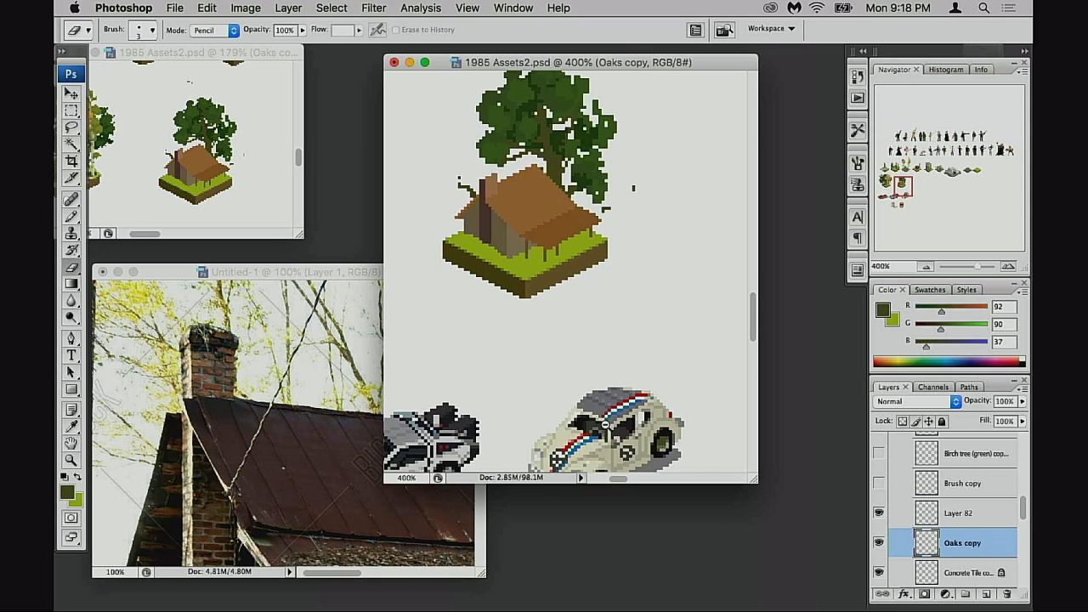
pyautogui.press('super+minus')
pyautogui.press('super+minus')
pyautogui.scroll(3, 576, 185)
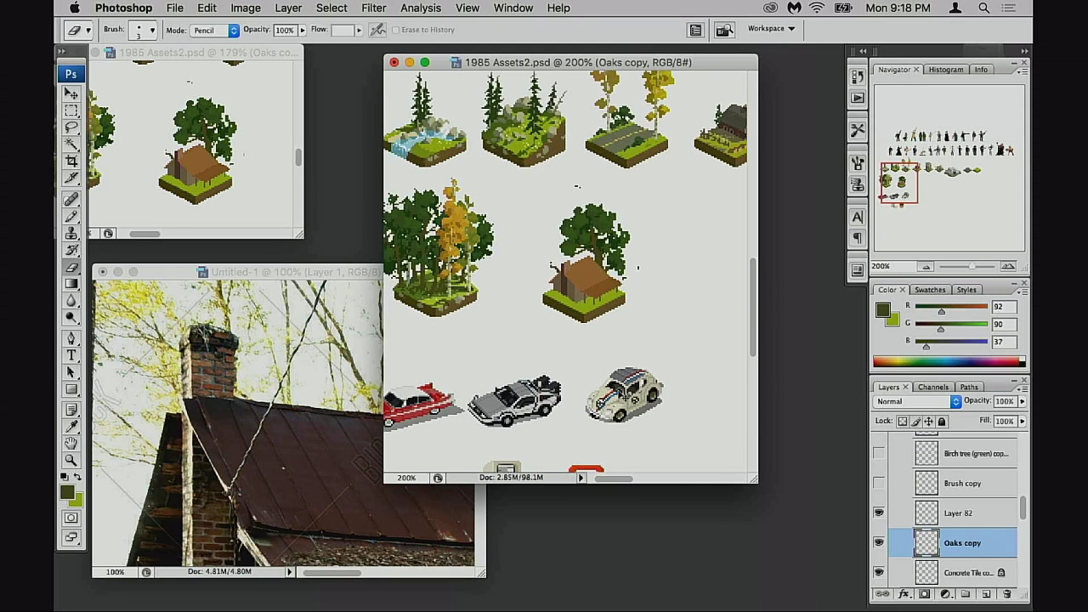
pyautogui.moveTo(594, 381); pyautogui.dragTo(589, 388)
pyautogui.scroll(-3, 935, 509)
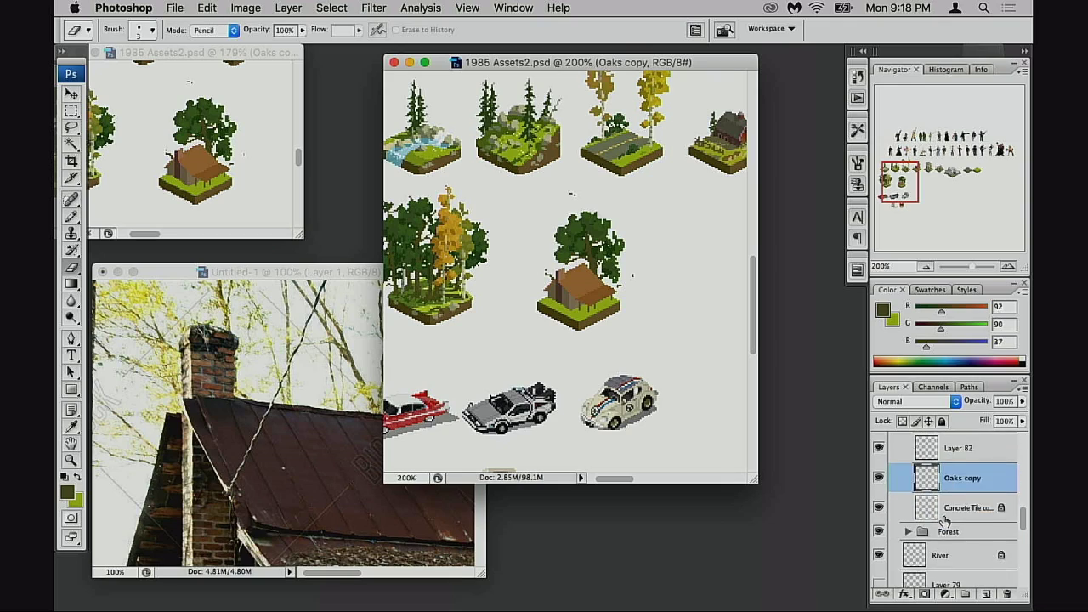
pyautogui.click(930, 460)
pyautogui.keyDown('shift'); pyautogui.click(924, 507); pyautogui.keyUp('shift')
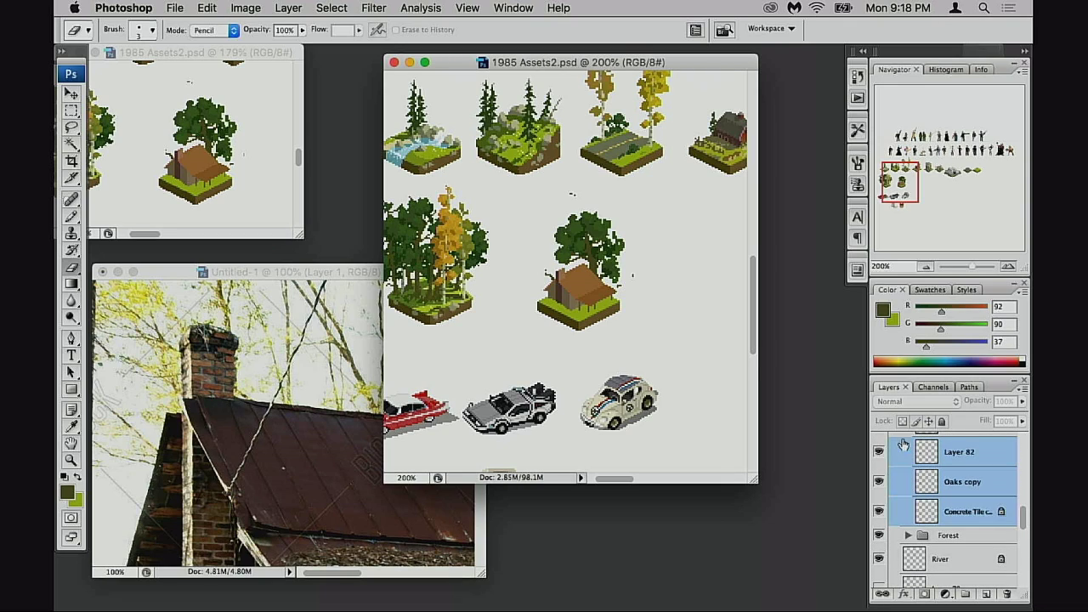
pyautogui.press('super+t')
pyautogui.rightClick(595, 282)
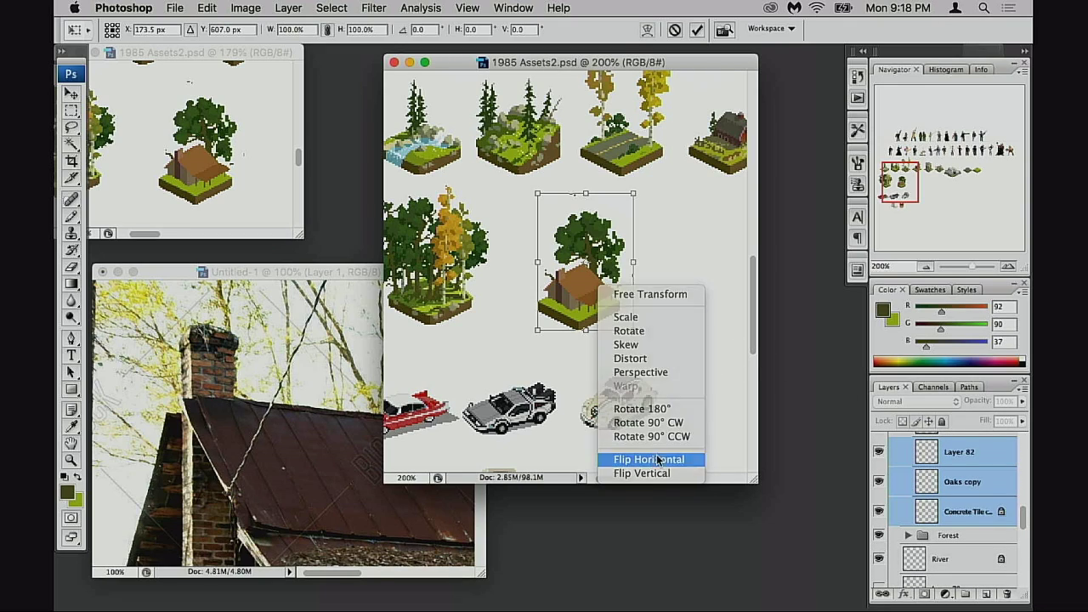
pyautogui.click(651, 459)
pyautogui.press('Return')
pyautogui.press('e')
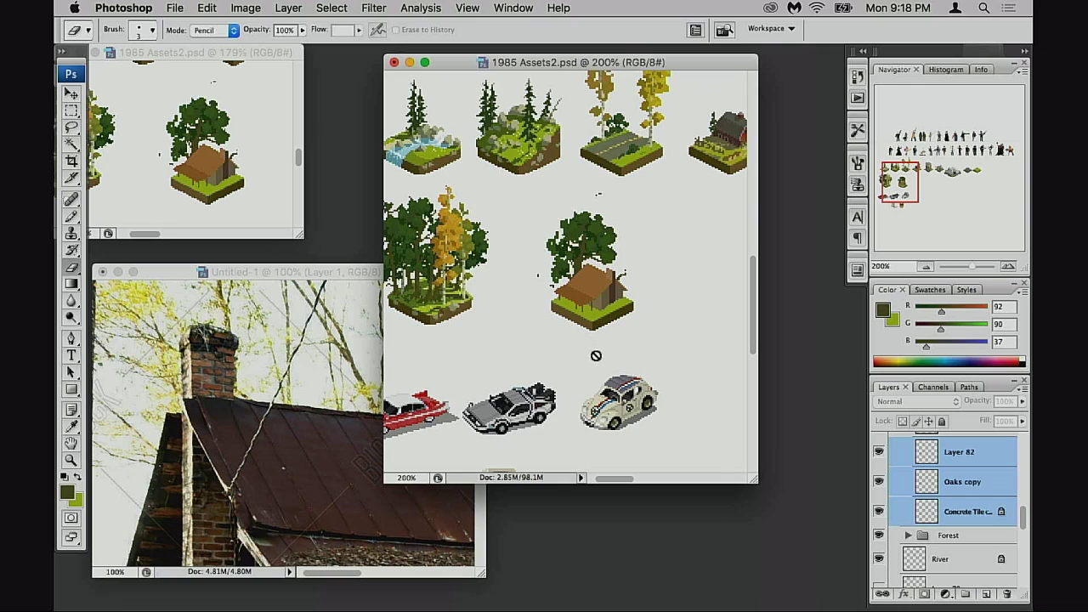
pyautogui.press('super+z')
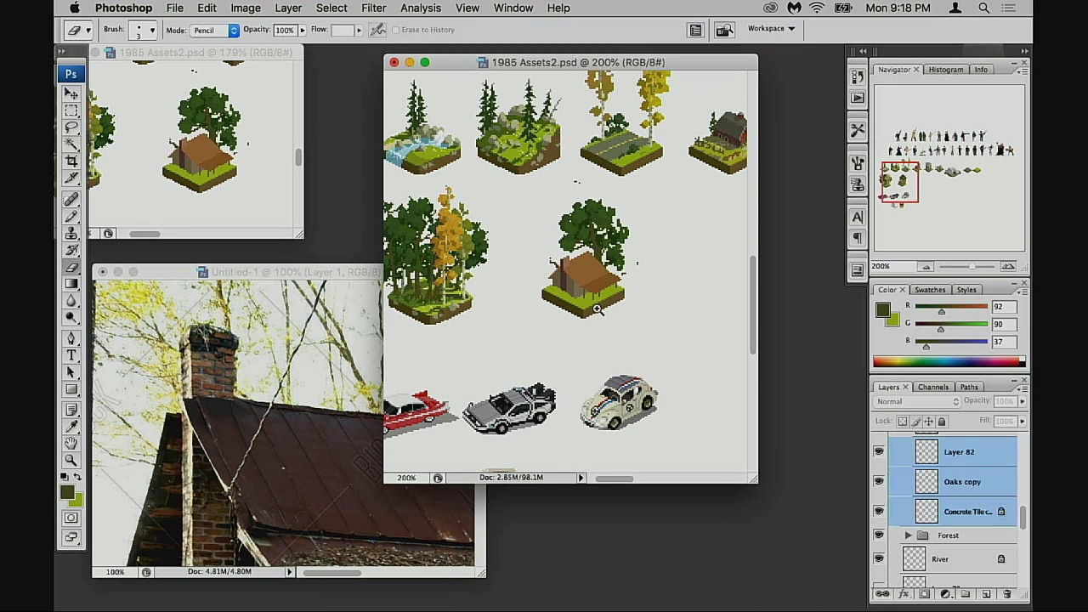
# - Erase the stray foliage pixels to the right of the cabin on the Oaks copy layer
pyautogui.keyDown('super'); pyautogui.click(603, 309); pyautogui.keyUp('super')
pyautogui.keyDown('super'); pyautogui.click(604, 308); pyautogui.keyUp('super')
pyautogui.moveTo(493, 175); pyautogui.dragTo(561, 376)
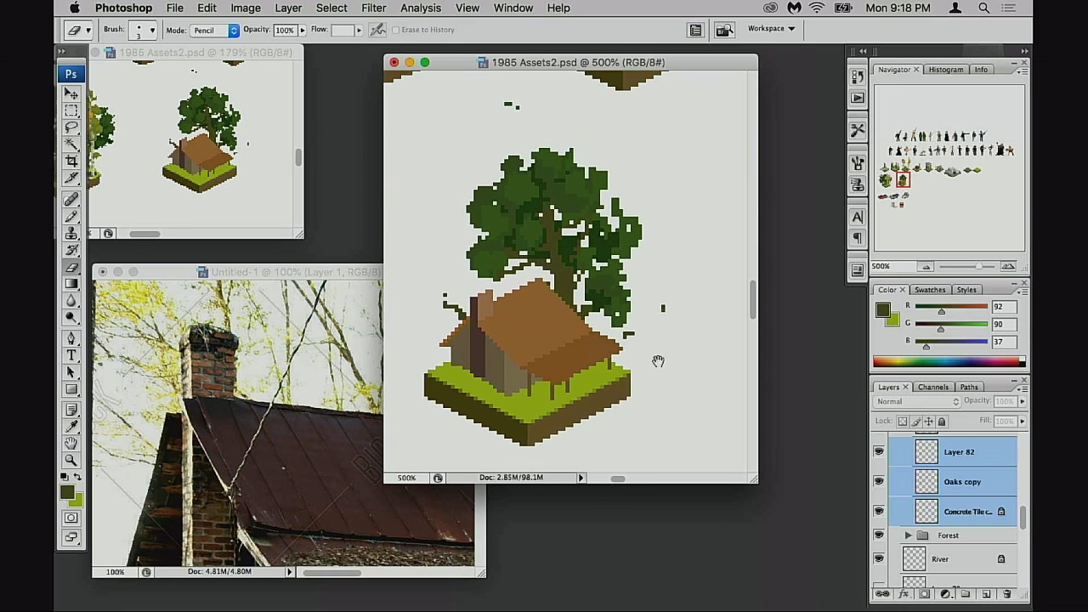
pyautogui.click(911, 487)
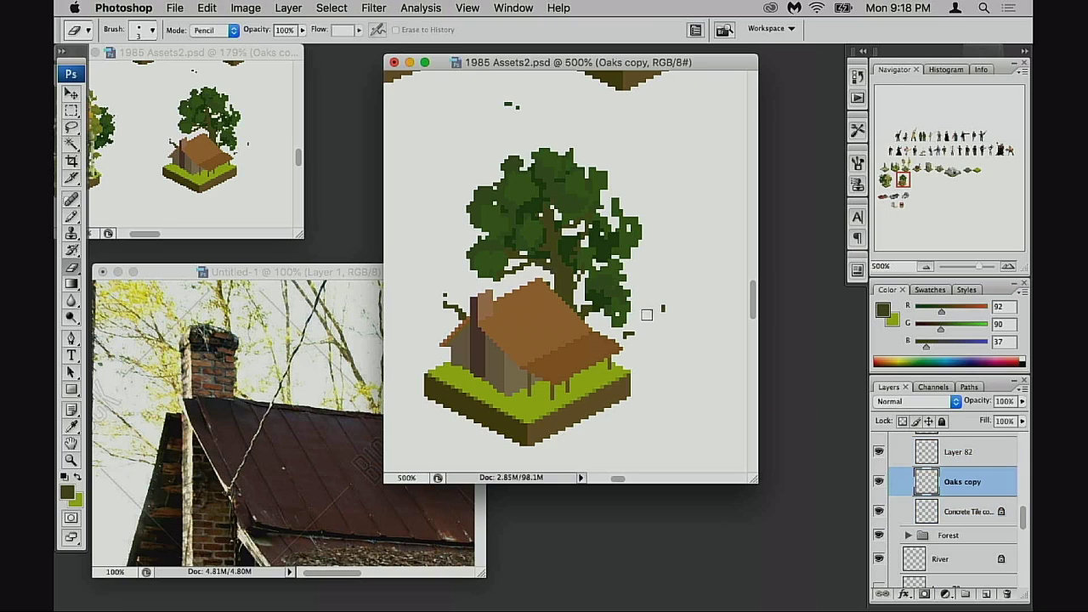
pyautogui.moveTo(661, 372); pyautogui.dragTo(666, 374)
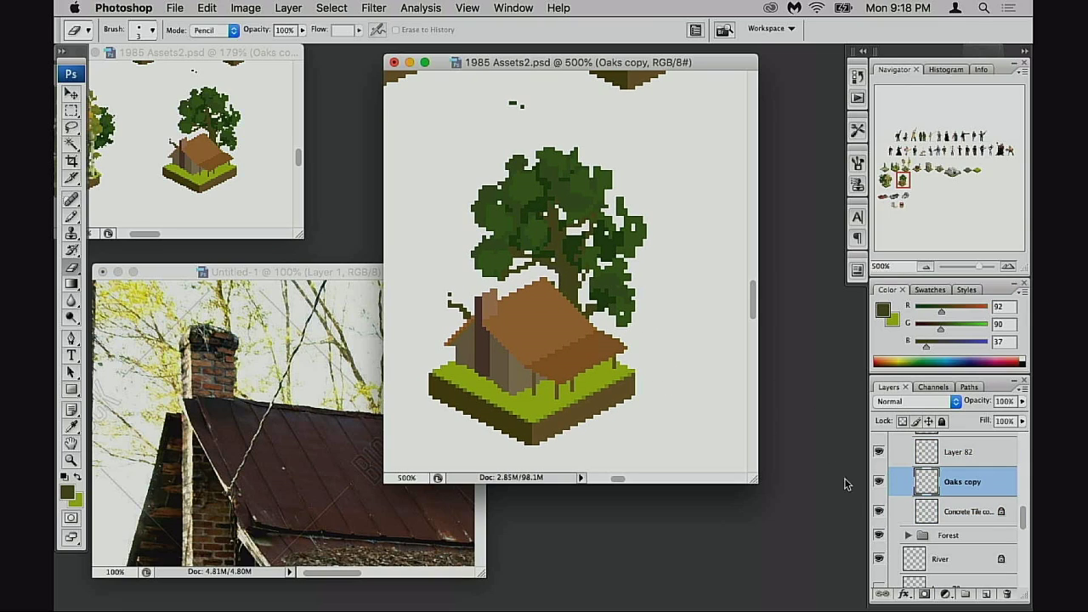
# - Trim the lower edges of the cabin's walls and chimney on Layer 82 with a 1-pixel eraser
pyautogui.click(879, 510)
pyautogui.click(879, 511)
pyautogui.click(878, 452)
pyautogui.click(879, 453)
pyautogui.click(921, 460)
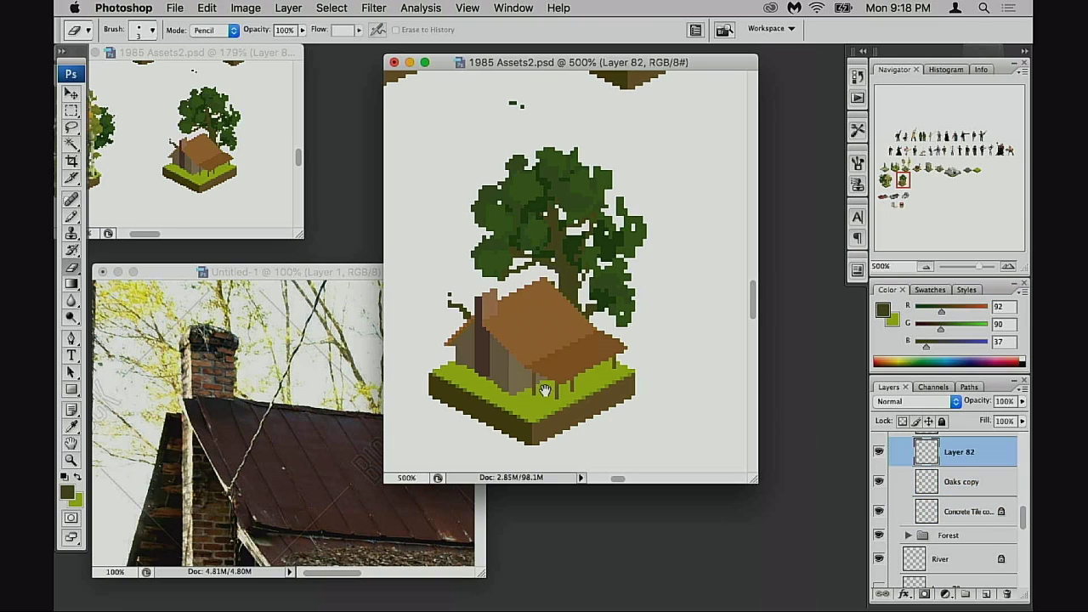
pyautogui.keyDown('super'); pyautogui.click(528, 383); pyautogui.keyUp('super')
pyautogui.keyDown('super'); pyautogui.click(551, 399); pyautogui.keyUp('super')
pyautogui.moveTo(604, 223); pyautogui.dragTo(568, 399)
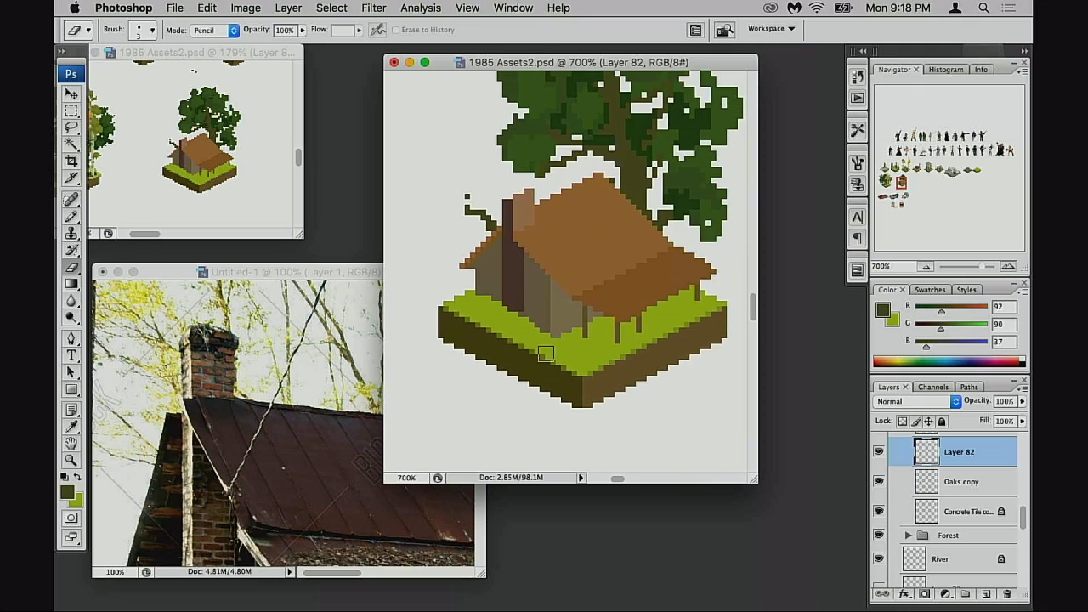
pyautogui.press('[')
pyautogui.keyDown('super'); pyautogui.click(545, 351); pyautogui.keyUp('super')
pyautogui.keyDown('super'); pyautogui.click(553, 350); pyautogui.keyUp('super')
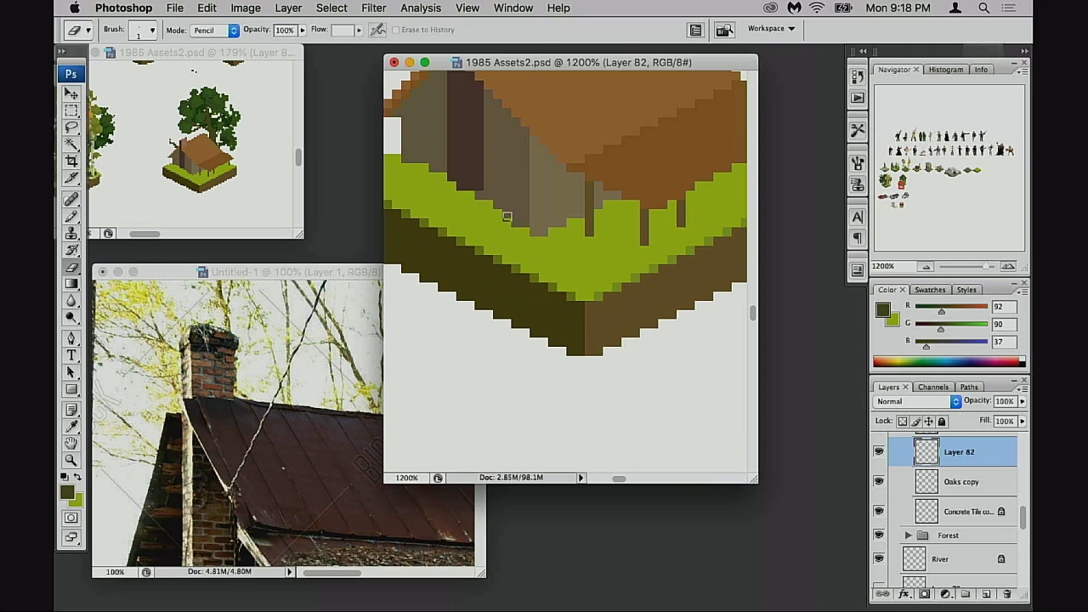
pyautogui.scroll(1, 531, 247)
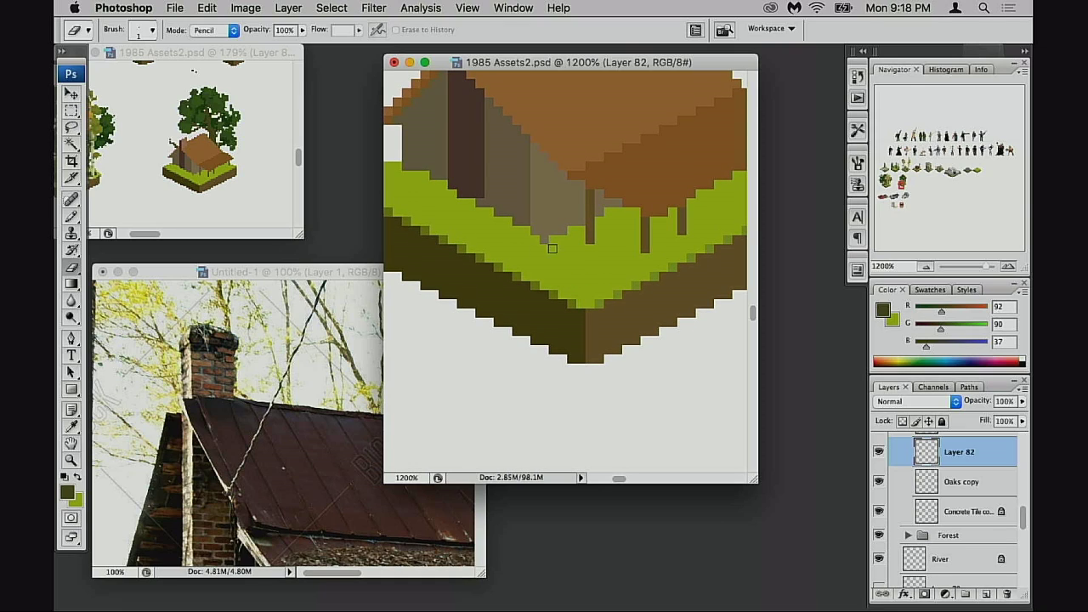
pyautogui.moveTo(552, 297)
pyautogui.mouseDown()
pyautogui.moveTo(546, 330)
pyautogui.moveTo(510, 338)
pyautogui.moveTo(512, 354)
pyautogui.moveTo(537, 334)
pyautogui.mouseUp()
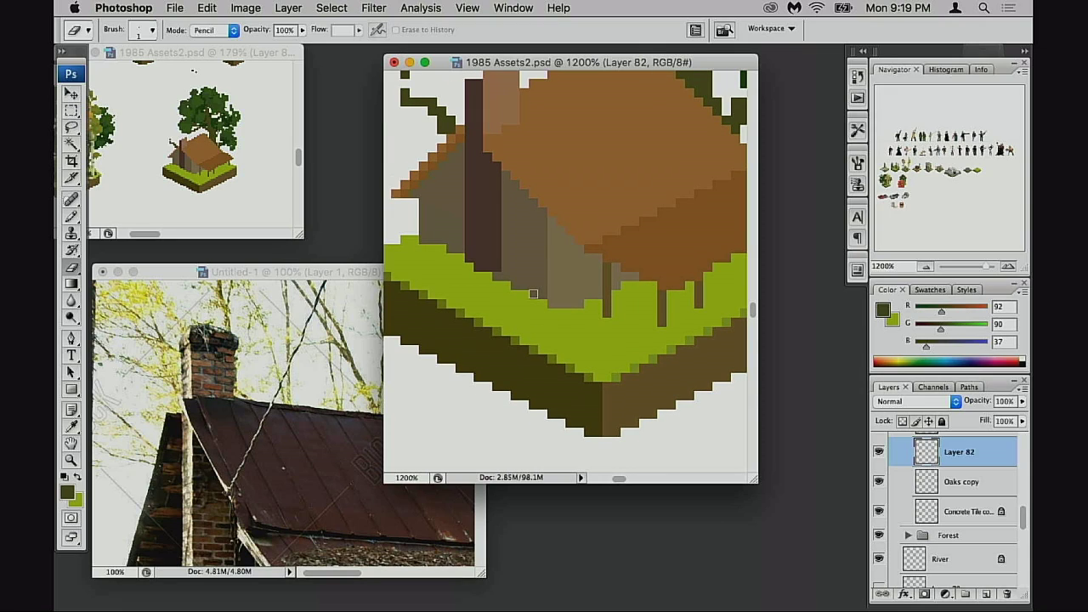
# - Compare the whole cabin drawing with the porch, posts and overhanging roof in the reference photo
pyautogui.keyDown('alt'); pyautogui.click(518, 330); pyautogui.keyUp('alt')
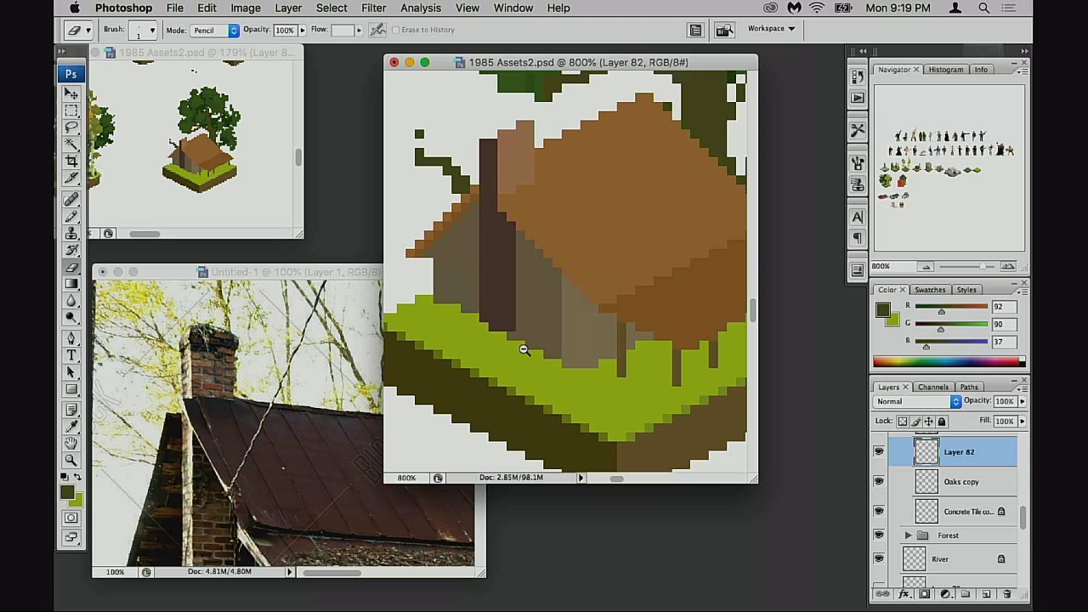
pyautogui.keyDown('alt'); pyautogui.click(524, 350); pyautogui.keyUp('alt')
pyautogui.moveTo(532, 333); pyautogui.dragTo(447, 430)
pyautogui.moveTo(573, 255); pyautogui.dragTo(590, 313)
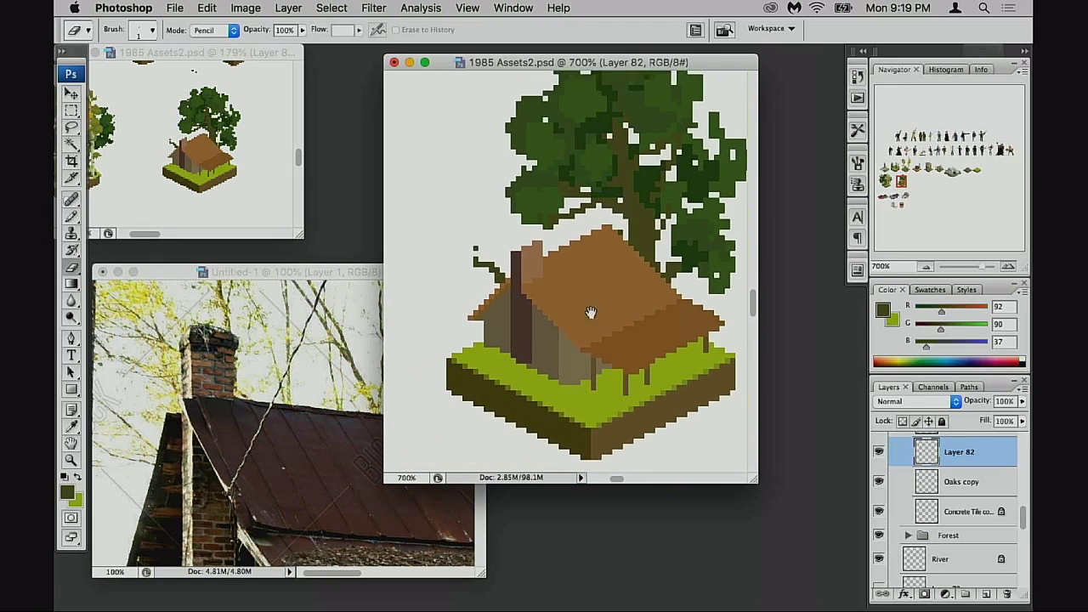
pyautogui.scroll(-2, 590, 313)
pyautogui.hscroll(-1, 591, 313)
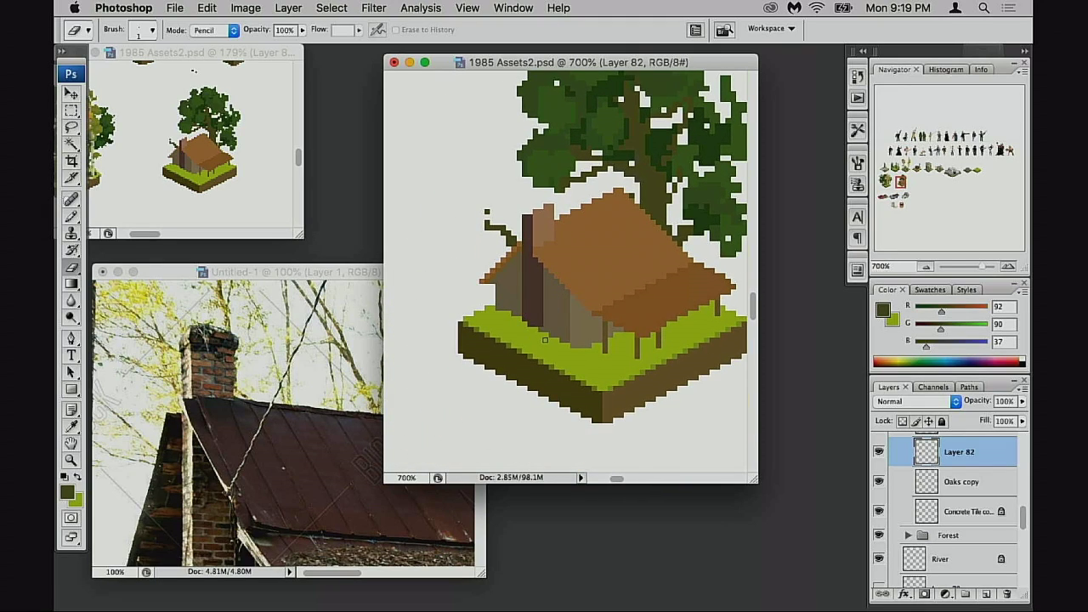
pyautogui.click(349, 442)
pyautogui.keyDown('alt'); pyautogui.click(372, 439); pyautogui.keyUp('alt')
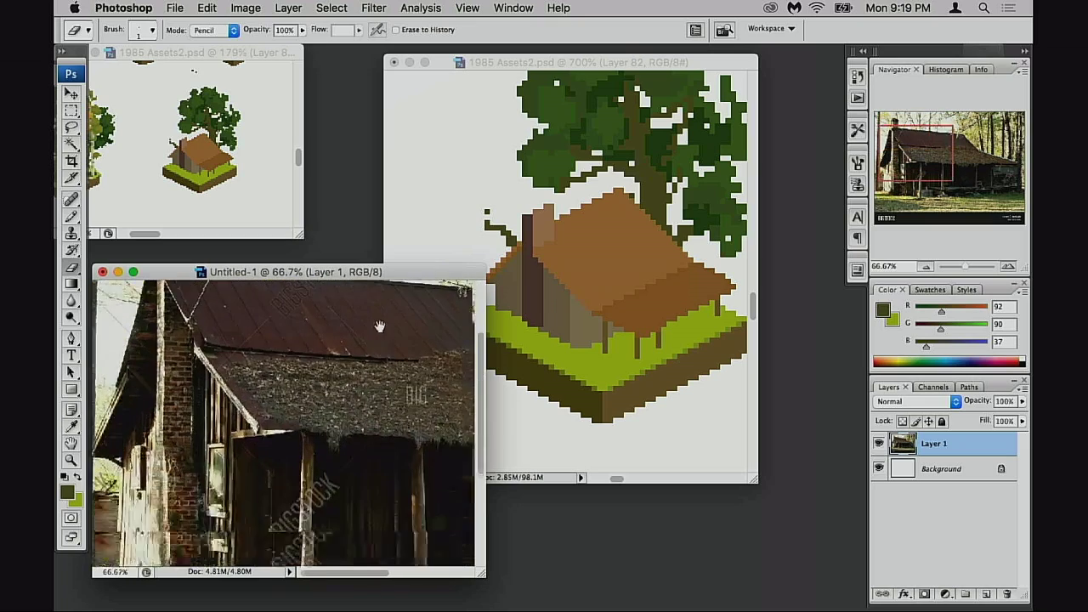
pyautogui.scroll(-6, 379, 326)
pyautogui.scroll(3, 375, 402)
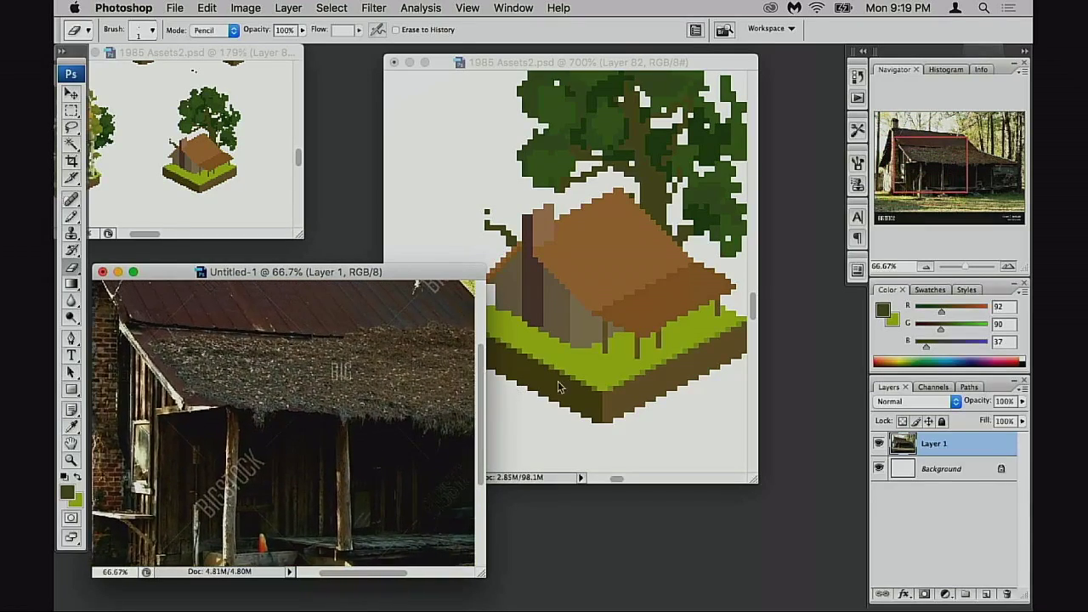
pyautogui.click(588, 334)
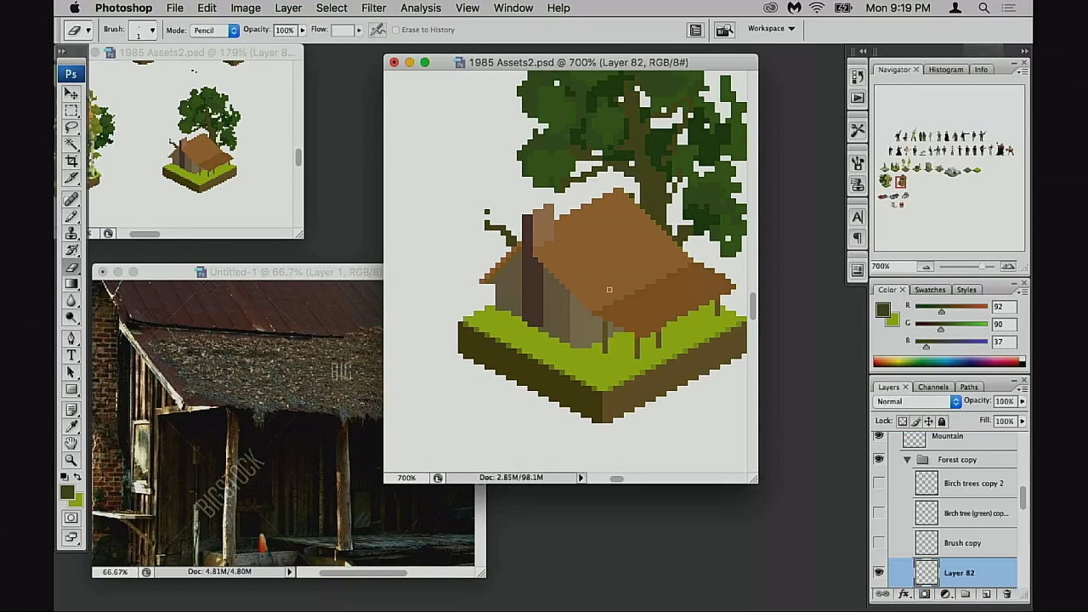
# - Paint the porch base under the lower roof in the sampled wall colour (RGB 125, 112, 87)
pyautogui.press('b')
pyautogui.keyDown('alt'); pyautogui.click(564, 314); pyautogui.keyUp('alt')
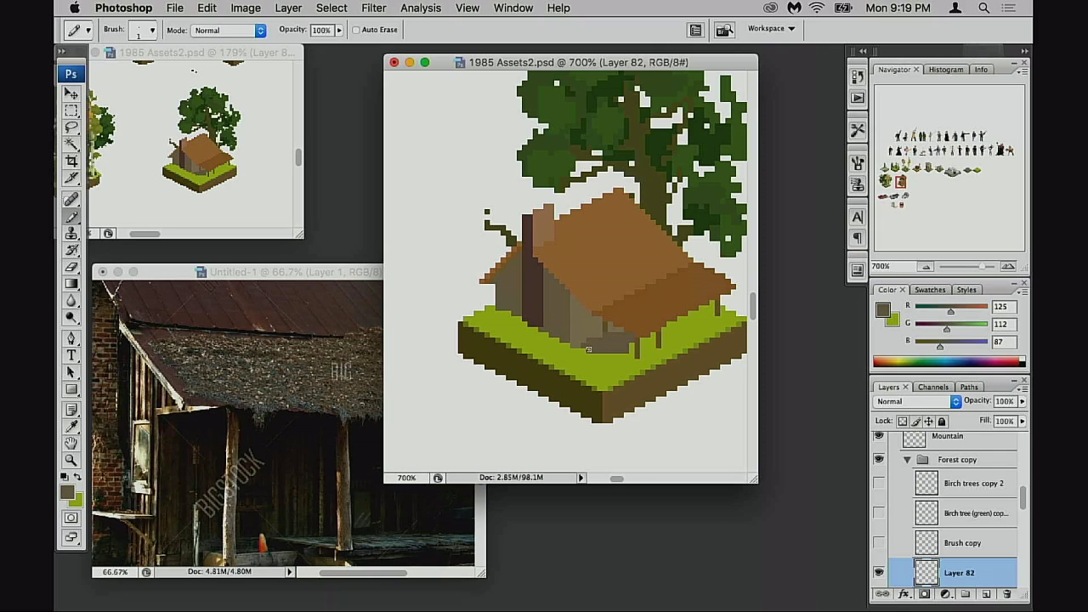
pyautogui.press('super+z')
# - Start a darker side edge for the porch at the wall's corner in RGB 101, 92, 74, undoing the misplaced pixels
pyautogui.moveTo(702, 217); pyautogui.dragTo(696, 233)
pyautogui.click(1001, 106)
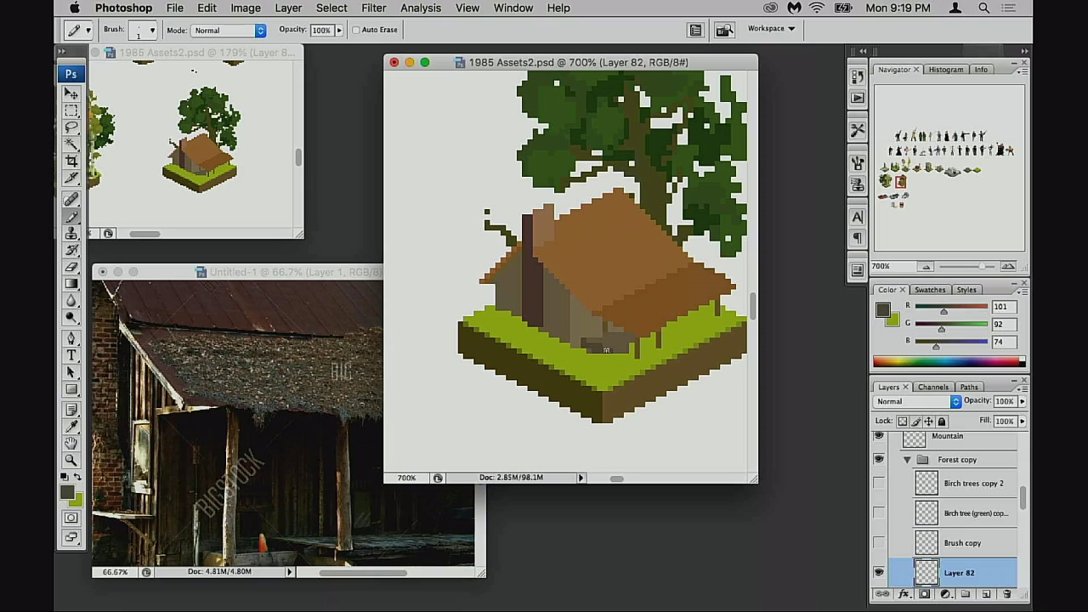
pyautogui.moveTo(609, 355); pyautogui.dragTo(584, 344)
pyautogui.keyDown('super'); pyautogui.click(608, 355); pyautogui.keyUp('super')
pyautogui.keyDown('super'); pyautogui.click(609, 356); pyautogui.keyUp('super')
pyautogui.moveTo(534, 189); pyautogui.dragTo(585, 357)
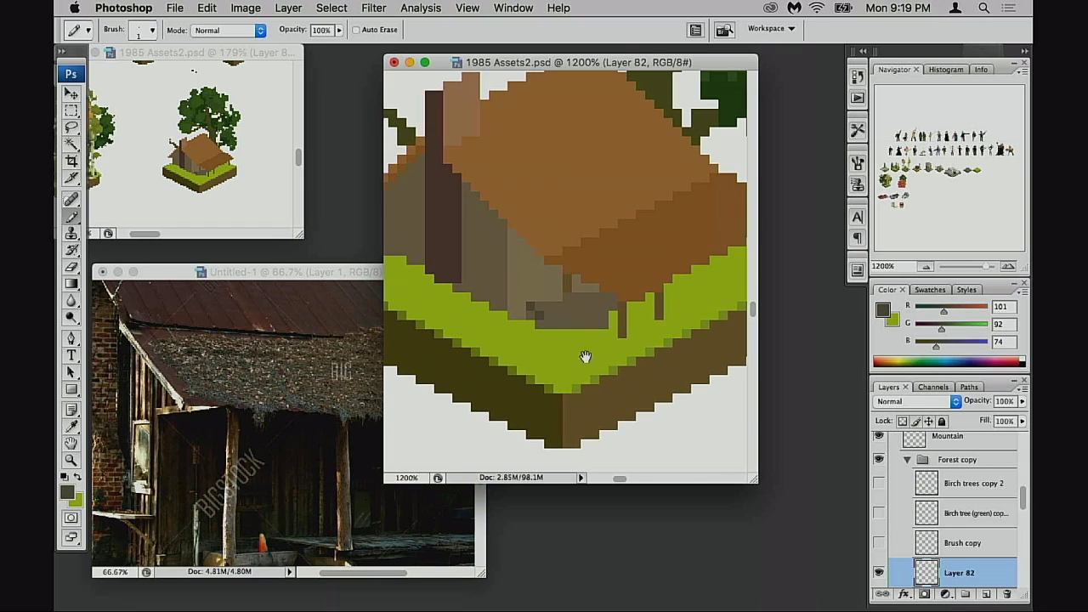
pyautogui.keyDown('super'); pyautogui.click(570, 323); pyautogui.keyUp('super')
pyautogui.click(535, 265)
pyautogui.moveTo(555, 277); pyautogui.dragTo(546, 277)
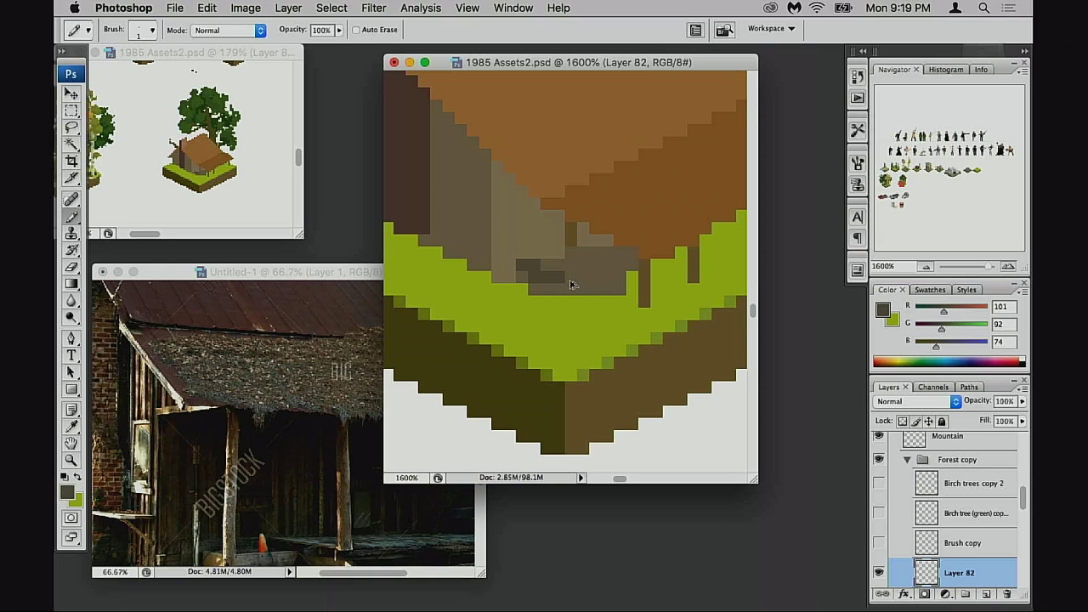
pyautogui.press('z')
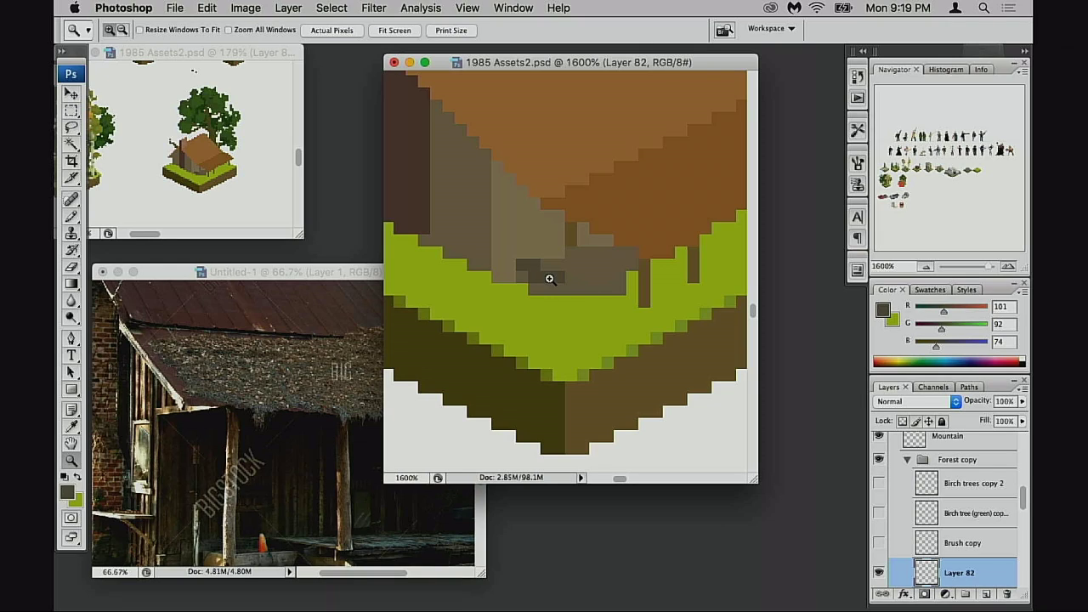
pyautogui.press('b')
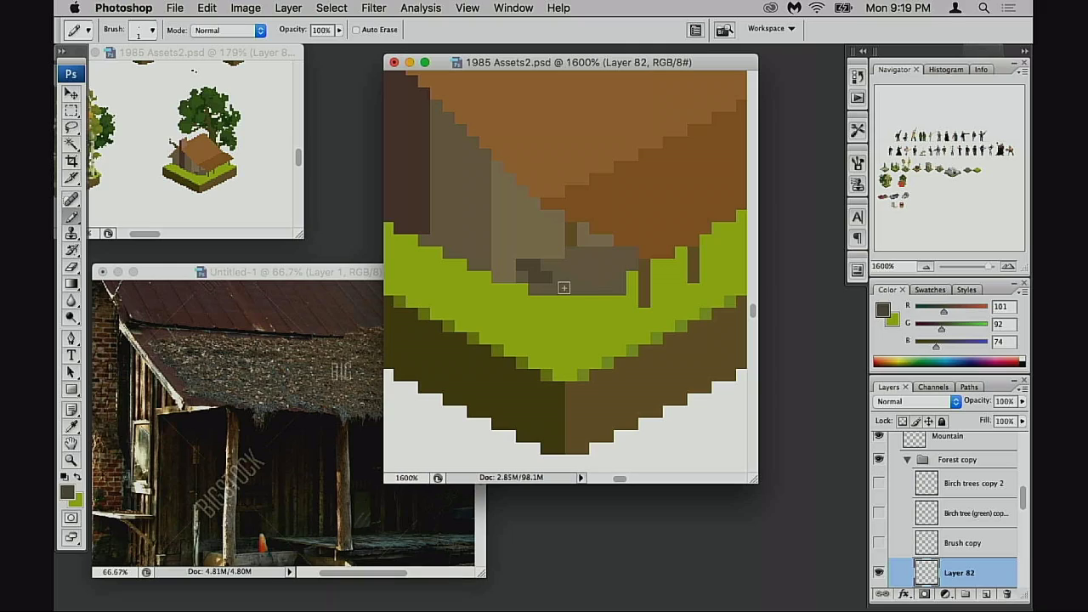
pyautogui.press('alt+super+z')
pyautogui.press('alt+super+z')
# - Continue the porch's darker side edge down to its front corner in RGB 101, 92, 74 and clean up with the eraser
pyautogui.moveTo(550, 275); pyautogui.dragTo(588, 290)
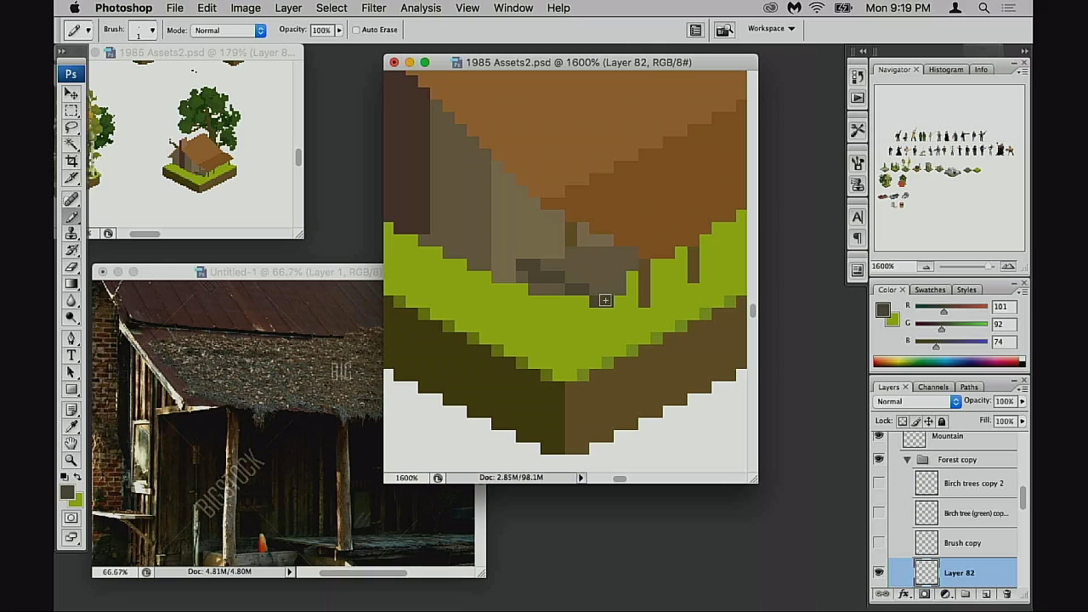
pyautogui.moveTo(608, 301)
pyautogui.mouseDown()
pyautogui.moveTo(595, 309)
pyautogui.moveTo(553, 287)
pyautogui.moveTo(513, 296)
pyautogui.mouseUp()
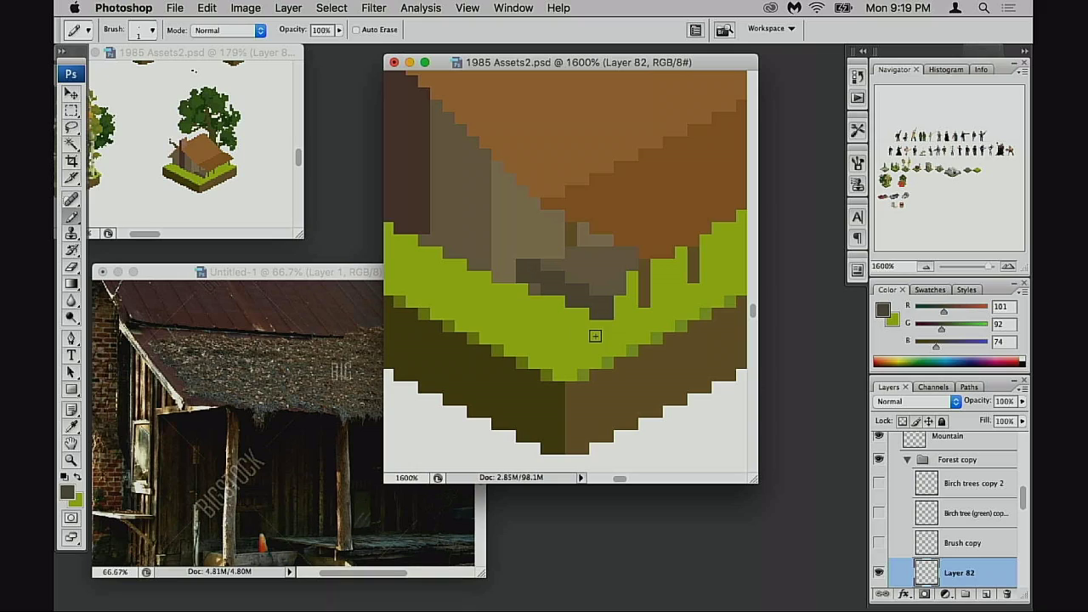
pyautogui.press('e')
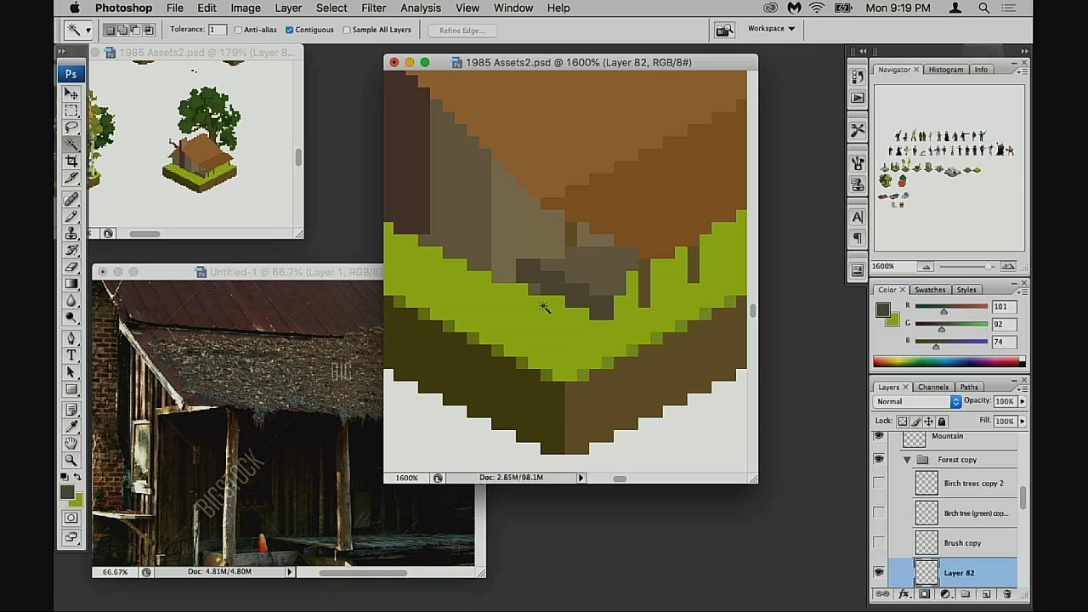
pyautogui.hotkey('shift', 'e')
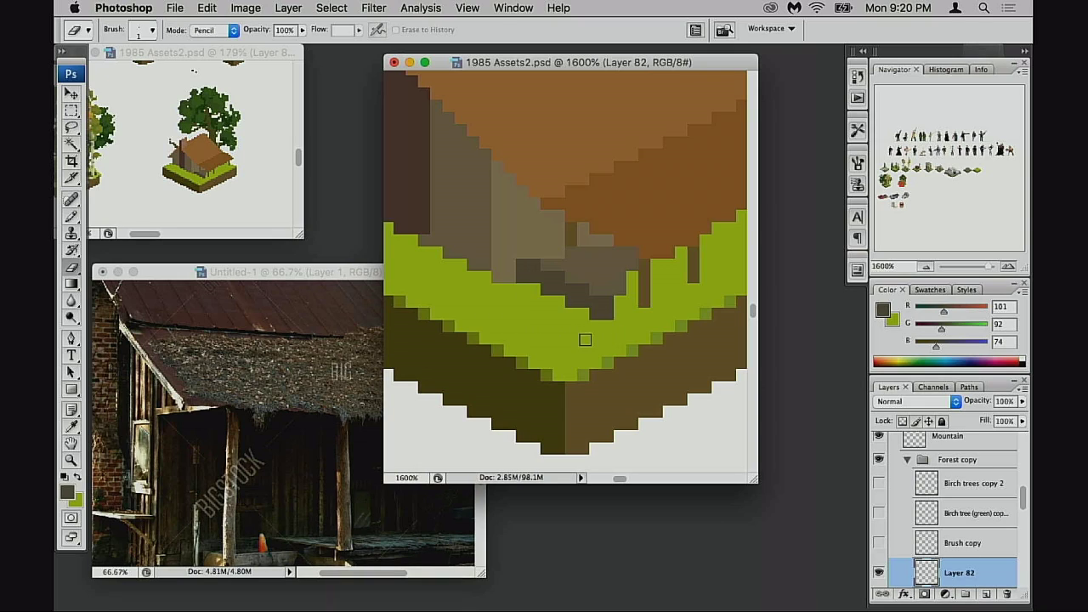
pyautogui.moveTo(583, 340); pyautogui.dragTo(576, 349)
# - Extend the corner porch post downward in its sampled brown and fill the adjoining porch pixels with RGB 125, 112, 87
pyautogui.press('b')
pyautogui.keyDown('alt'); pyautogui.click(540, 261); pyautogui.keyUp('alt')
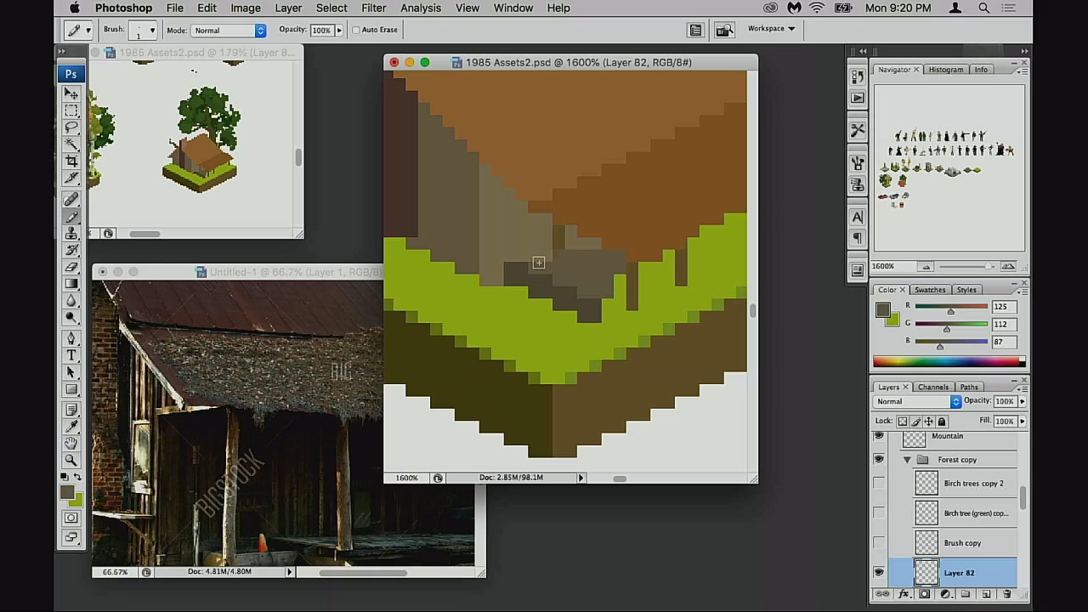
pyautogui.keyDown('alt'); pyautogui.click(559, 235); pyautogui.keyUp('alt')
pyautogui.moveTo(558, 242)
pyautogui.mouseDown()
pyautogui.moveTo(615, 310)
pyautogui.moveTo(584, 247)
pyautogui.mouseUp()
pyautogui.keyDown('alt'); pyautogui.click(546, 257); pyautogui.keyUp('alt')
pyautogui.click(594, 245)
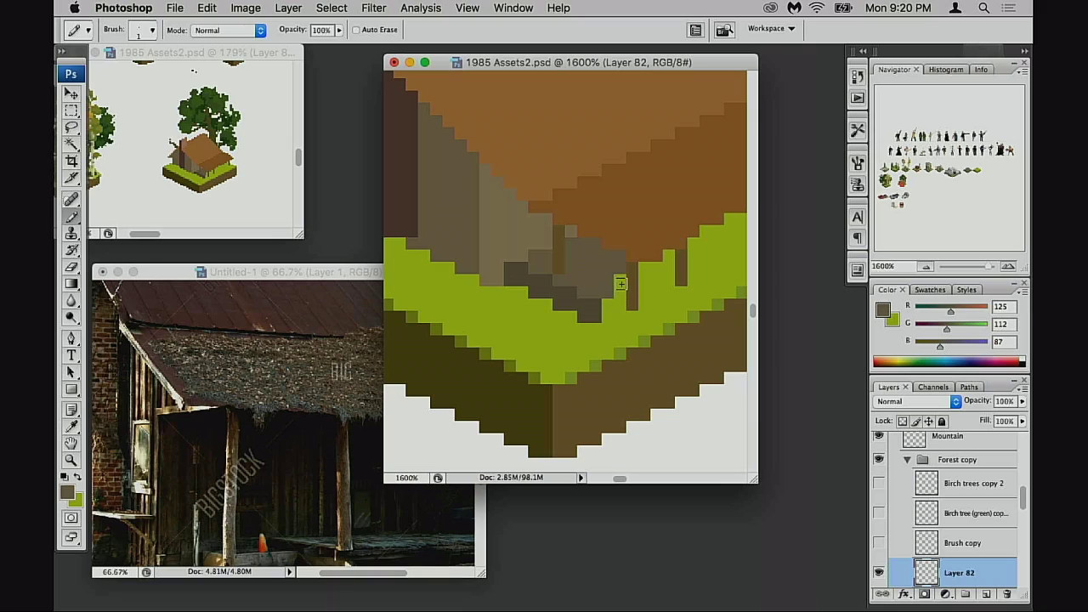
pyautogui.click(619, 283)
pyautogui.click(607, 301)
# - Enlarge the overview window and show the whole cabin in it at 300%
pyautogui.click(195, 189)
pyautogui.keyDown('super'); pyautogui.click(210, 185); pyautogui.keyUp('super')
pyautogui.keyDown('super'); pyautogui.click(212, 197); pyautogui.keyUp('super')
pyautogui.moveTo(145, 100); pyautogui.dragTo(238, 209)
pyautogui.moveTo(299, 245); pyautogui.dragTo(344, 276)
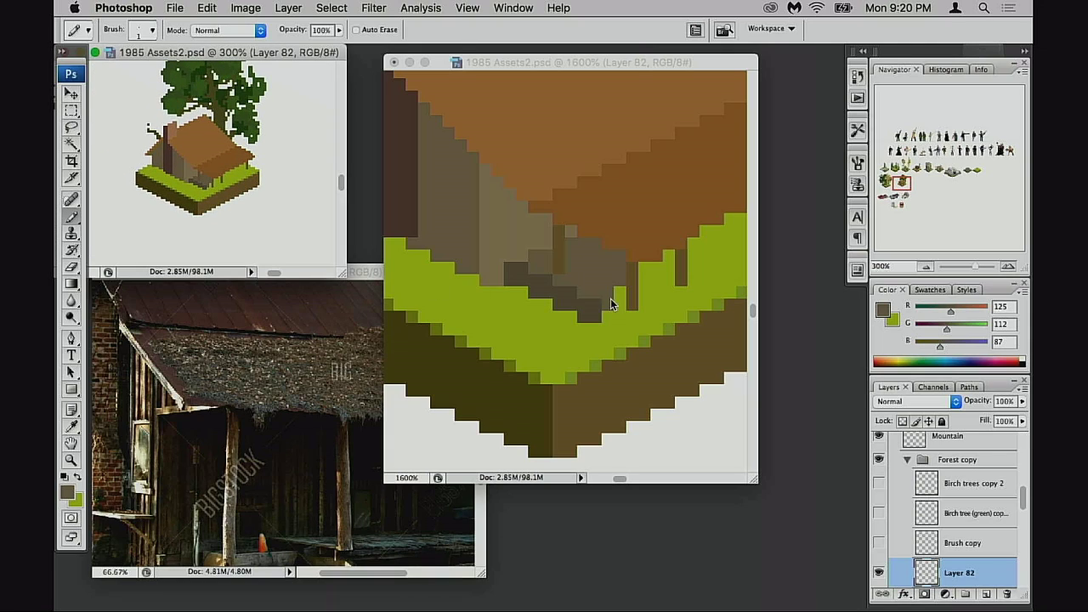
pyautogui.click(625, 321)
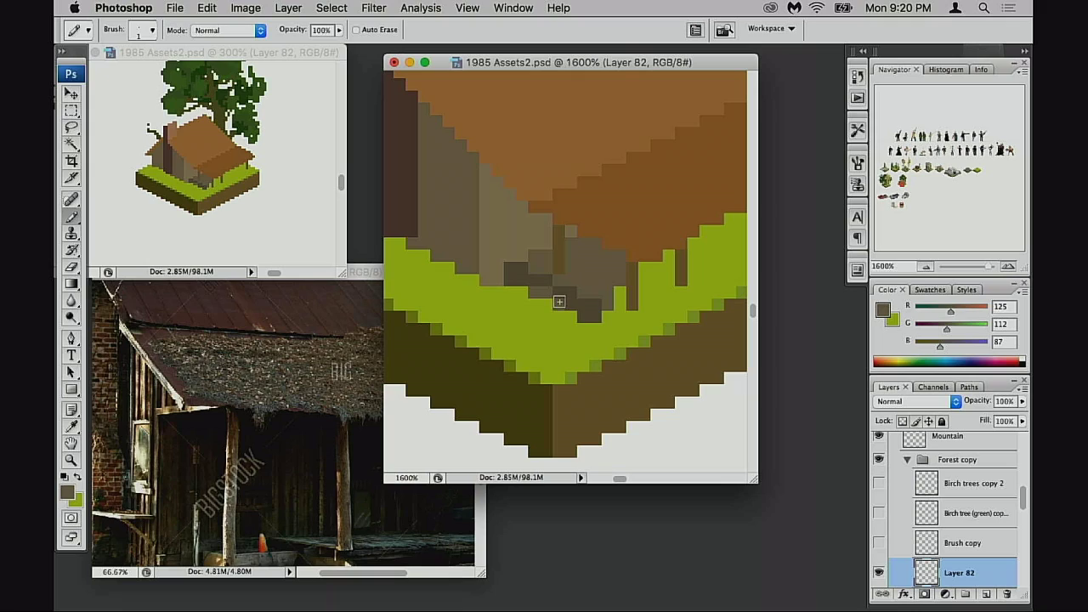
# - Paint stairs descending from the porch onto the grass in alternating RGB 125, 112, 87 and RGB 101, 92, 74 pixels
pyautogui.click(566, 304)
pyautogui.keyDown('alt'); pyautogui.click(558, 294); pyautogui.keyUp('alt')
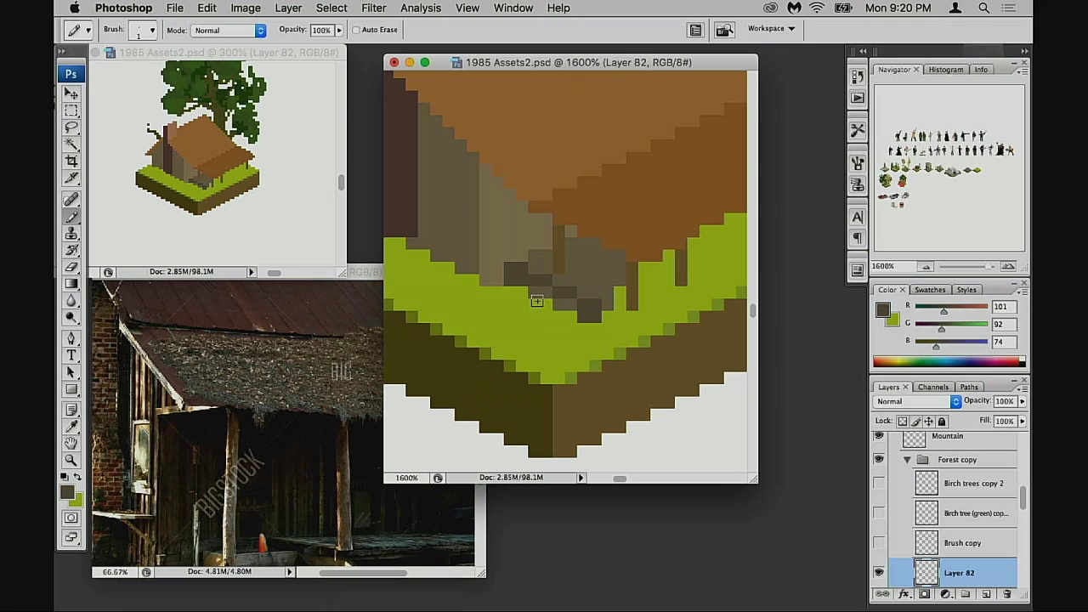
pyautogui.moveTo(535, 303); pyautogui.dragTo(573, 319)
pyautogui.click(573, 317)
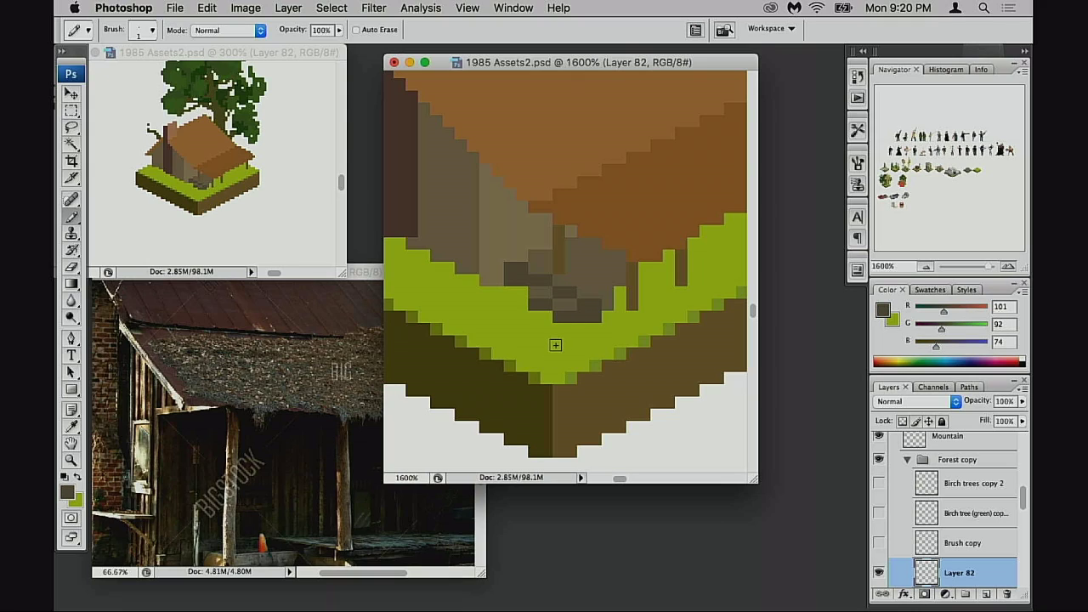
pyautogui.keyDown('alt'); pyautogui.click(548, 299); pyautogui.keyUp('alt')
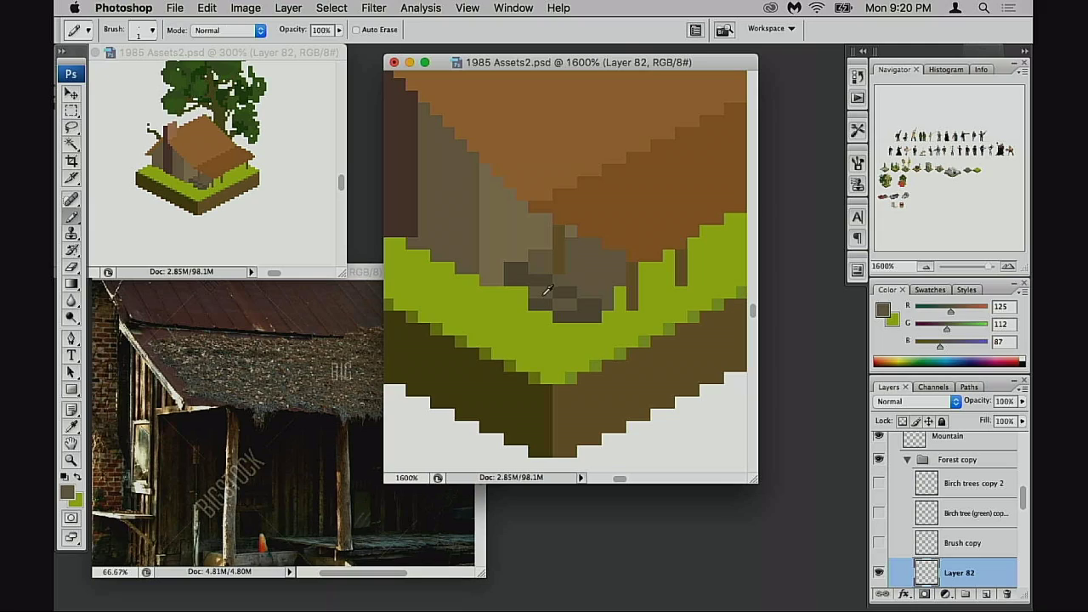
pyautogui.click(545, 317)
pyautogui.moveTo(561, 330); pyautogui.dragTo(568, 329)
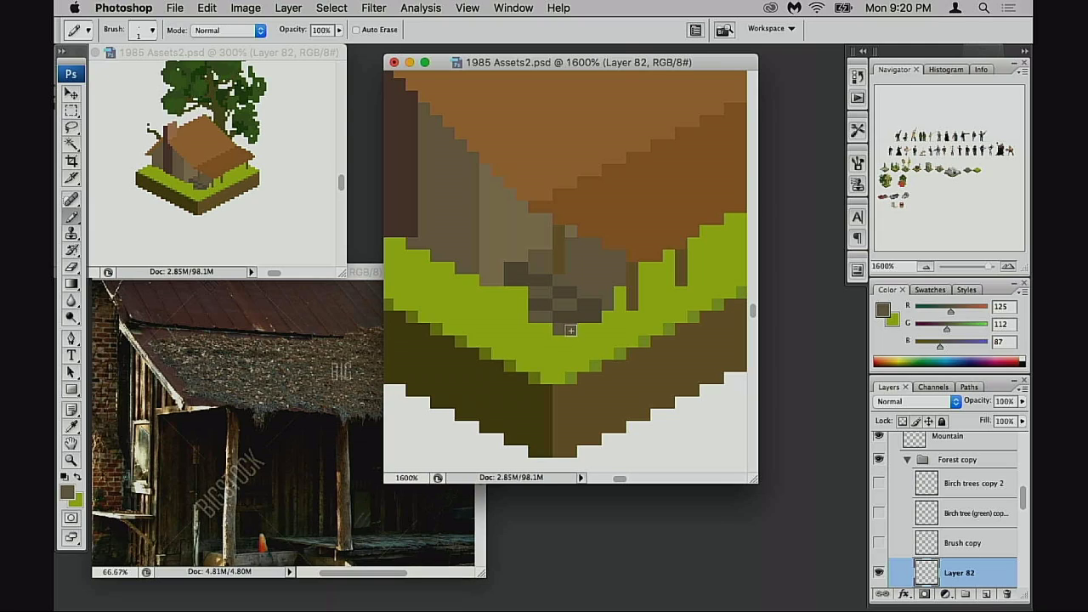
pyautogui.keyDown('alt'); pyautogui.click(546, 304); pyautogui.keyUp('alt')
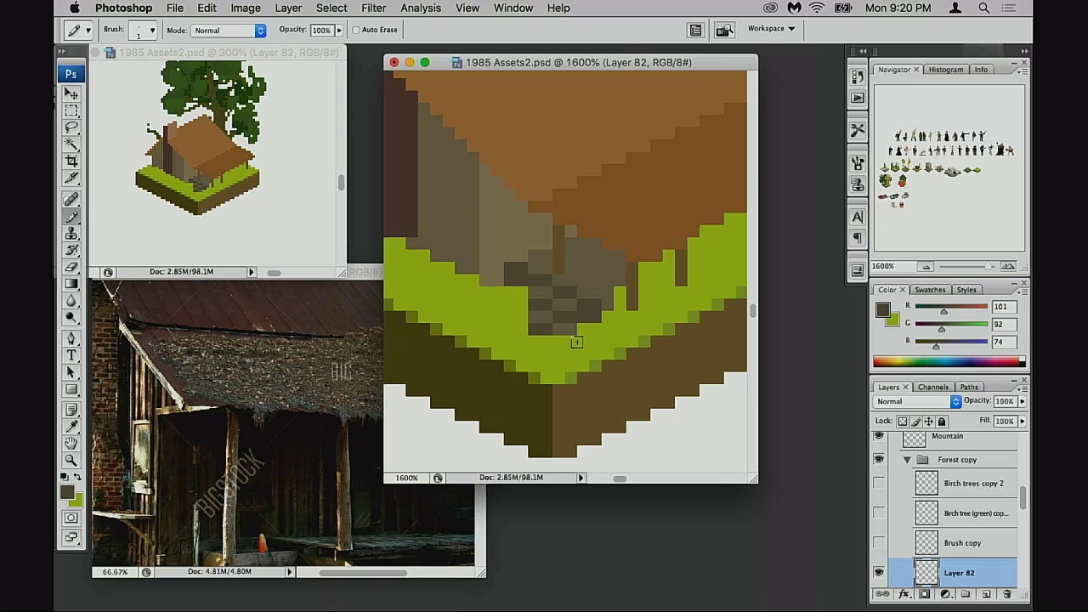
pyautogui.click(570, 340)
# - Widen the stairs toward the cabin wall with matching alternating light and dark rows in the two sampled colours
pyautogui.keyDown('alt'); pyautogui.click(551, 292); pyautogui.keyUp('alt')
pyautogui.click(515, 277)
pyautogui.keyDown('alt'); pyautogui.click(543, 301); pyautogui.keyUp('alt')
pyautogui.moveTo(510, 292); pyautogui.dragTo(522, 293)
pyautogui.keyDown('alt'); pyautogui.click(544, 311); pyautogui.keyUp('alt')
pyautogui.click(515, 307)
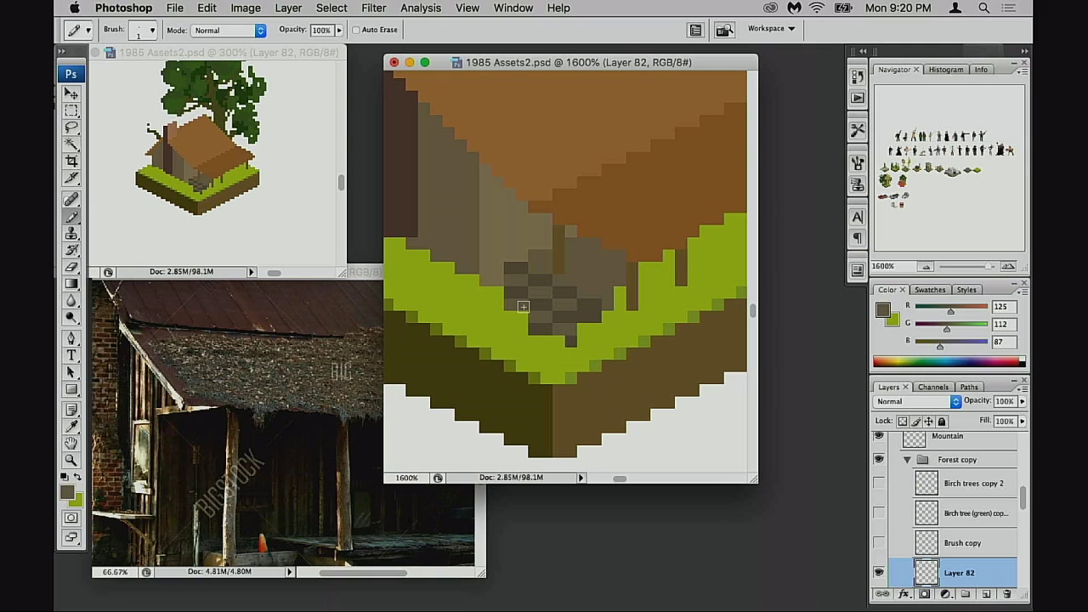
pyautogui.keyDown('alt'); pyautogui.click(542, 331); pyautogui.keyUp('alt')
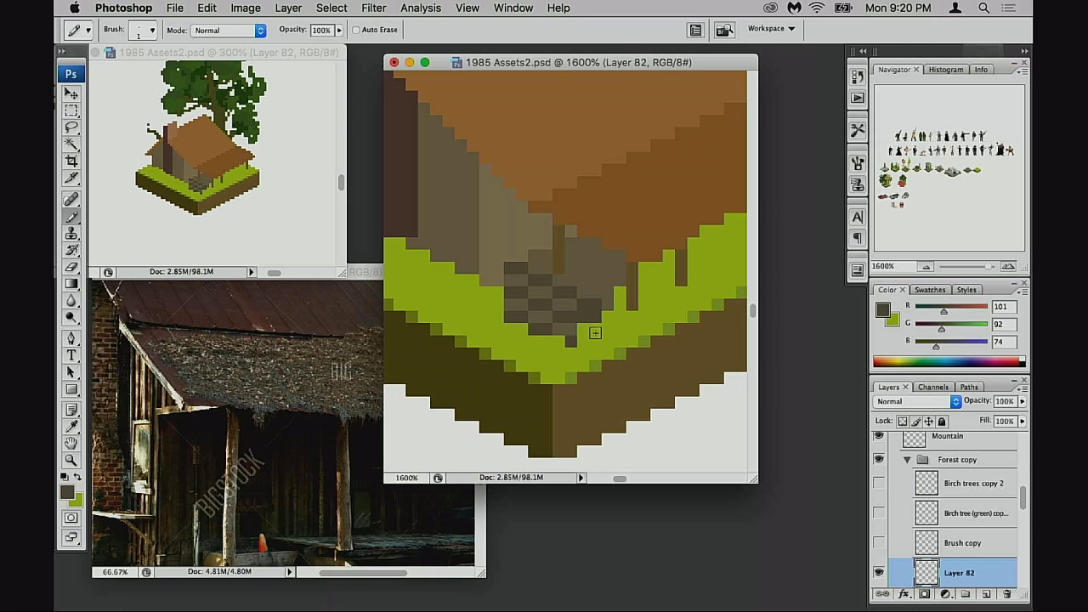
# - Erase the stair pixels overlapping the cabin's wall and repaint that wall corner in RGB 150, 134, 104
pyautogui.press('e')
pyautogui.moveTo(517, 270)
pyautogui.mouseDown()
pyautogui.moveTo(503, 272)
pyautogui.moveTo(508, 284)
pyautogui.mouseUp()
pyautogui.press('b')
pyautogui.keyDown('alt'); pyautogui.click(514, 253); pyautogui.keyUp('alt')
pyautogui.click(514, 296)
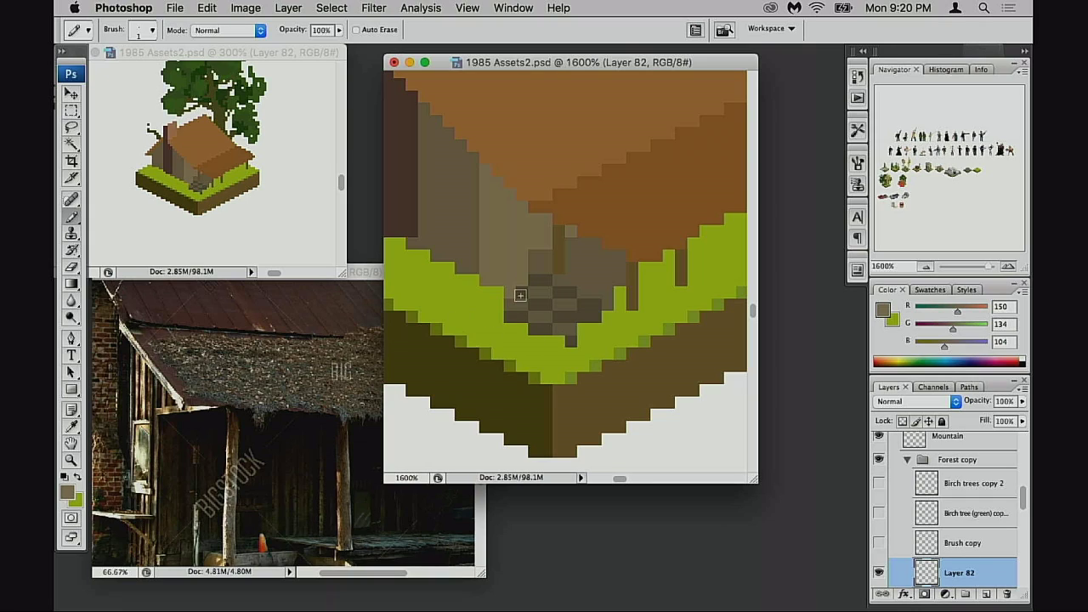
pyautogui.press('e')
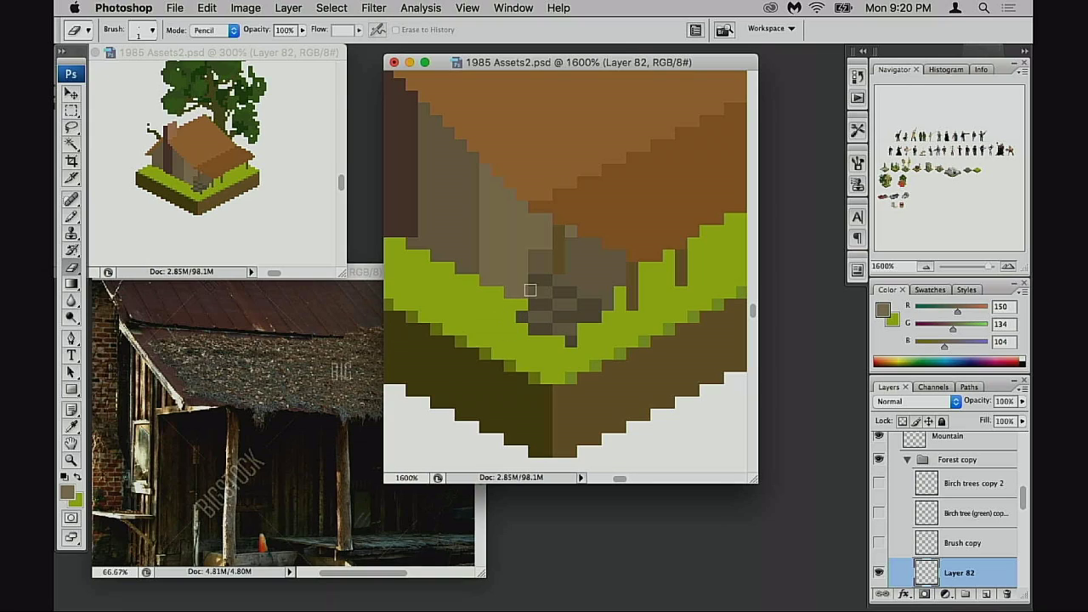
pyautogui.press('b')
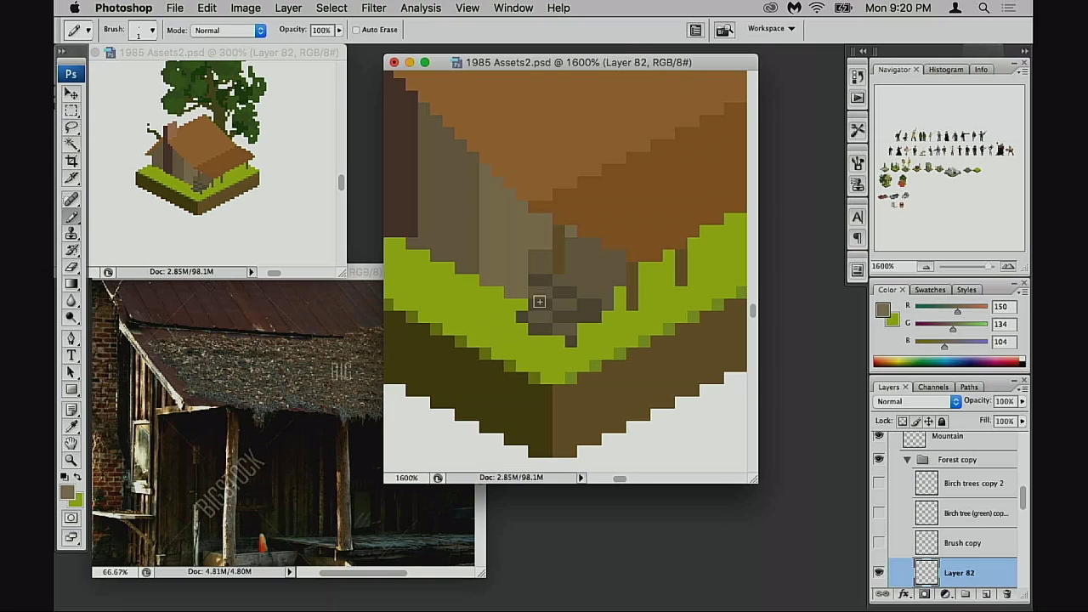
pyautogui.click(533, 283)
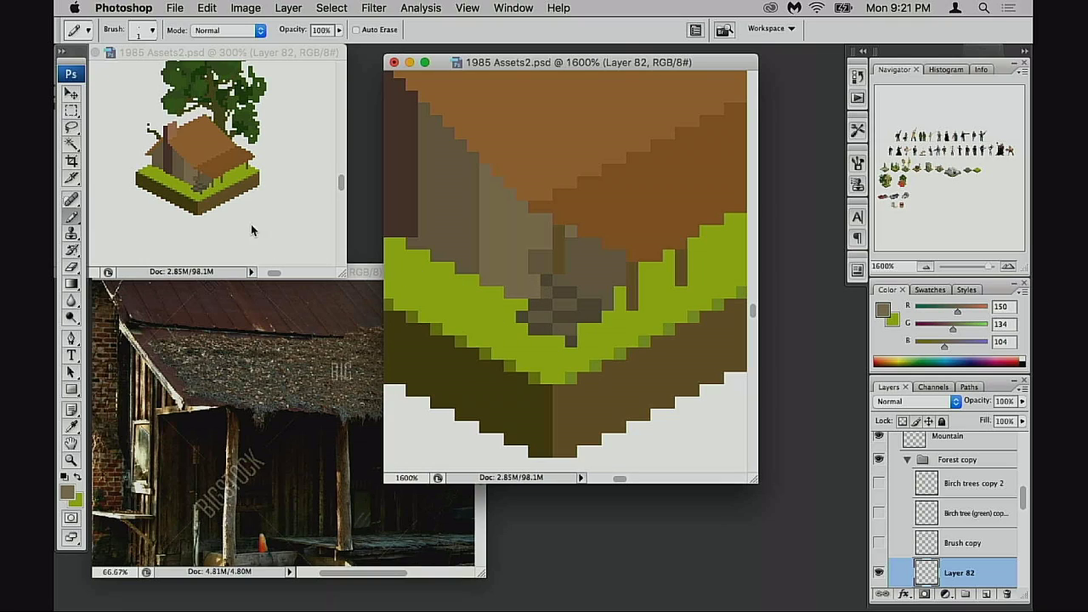
# - Darken the foreground colour to RGB 67, 62, 51 and repaint the dark rows of the stairs with it
pyautogui.keyDown('alt'); pyautogui.click(576, 289); pyautogui.keyUp('alt')
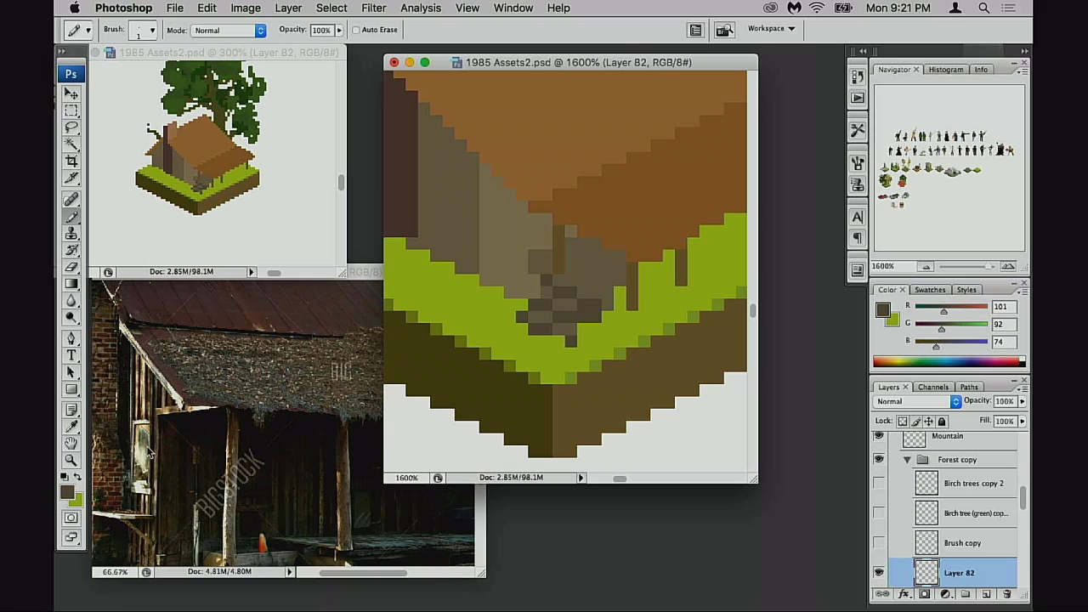
pyautogui.click(72, 496)
pyautogui.moveTo(697, 236); pyautogui.dragTo(688, 261)
pyautogui.click(974, 110)
pyautogui.click(547, 281)
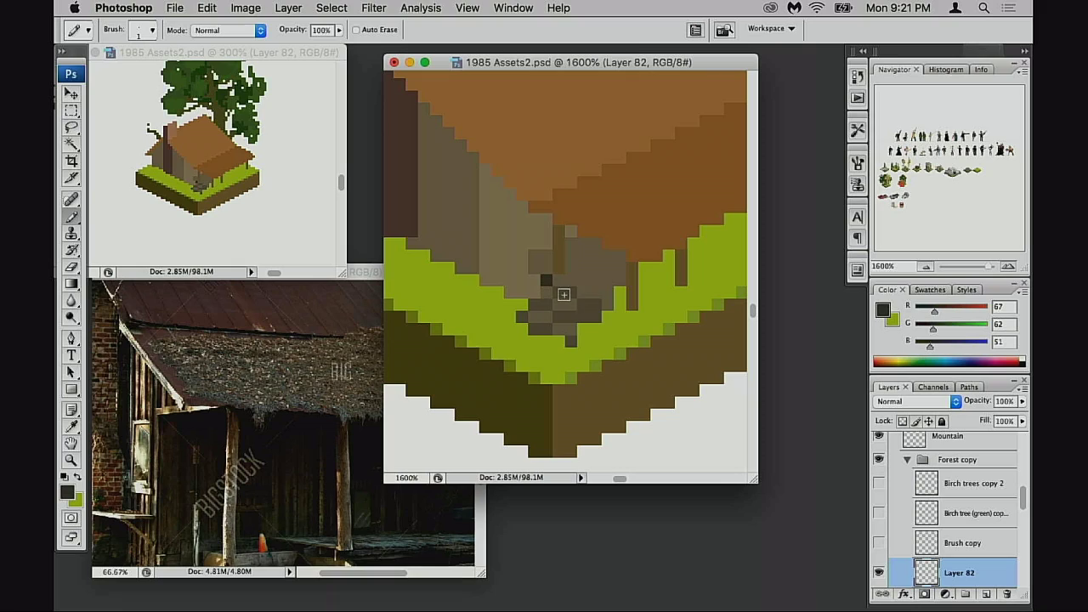
pyautogui.click(566, 291)
pyautogui.click(591, 305)
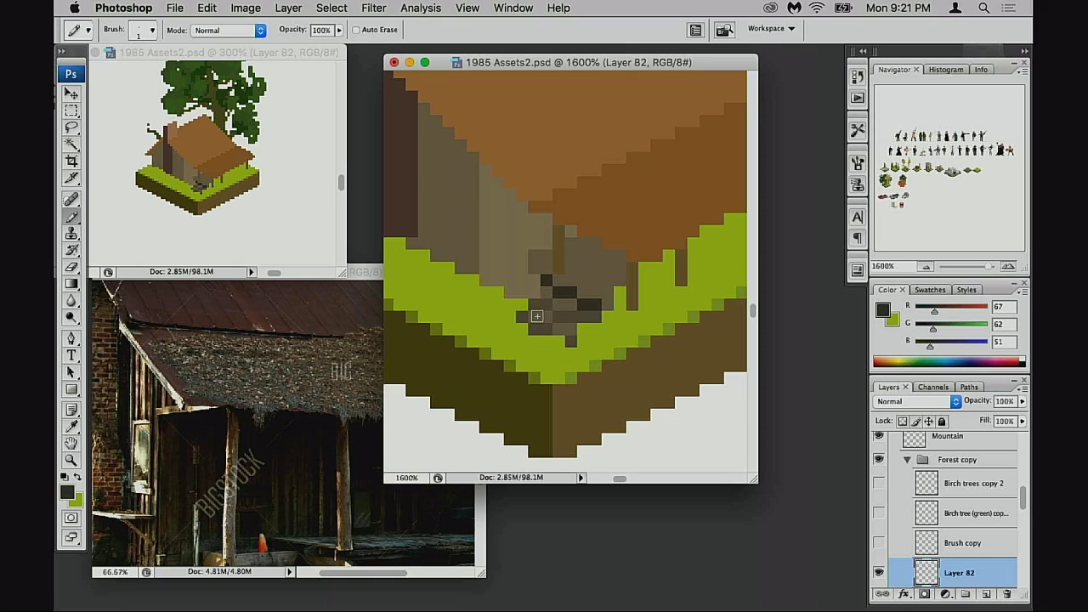
pyautogui.click(534, 304)
pyautogui.click(563, 314)
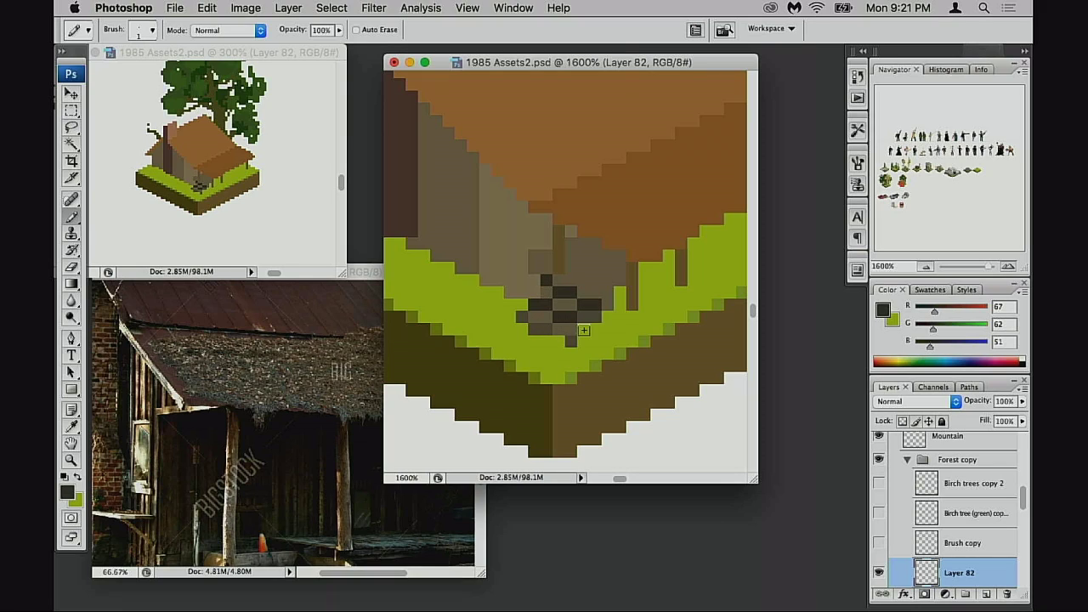
pyautogui.click(523, 317)
pyautogui.moveTo(535, 328); pyautogui.dragTo(547, 330)
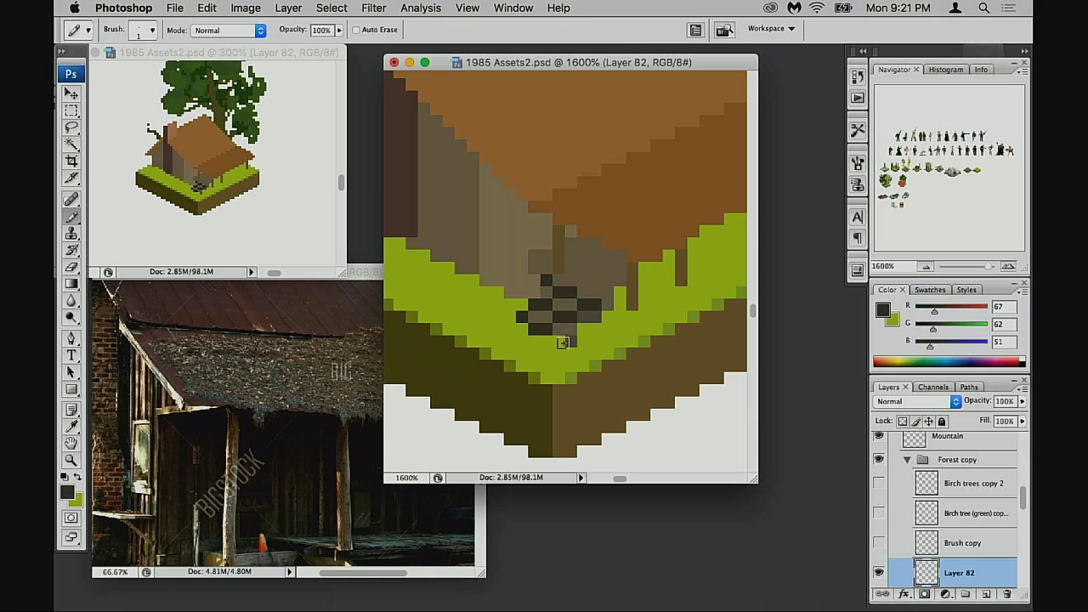
# - Zoom the overview to 500% and finish the lowest stairs with RGB 67, 62, 51 and RGB 125, 112, 87 pixels
pyautogui.click(219, 208)
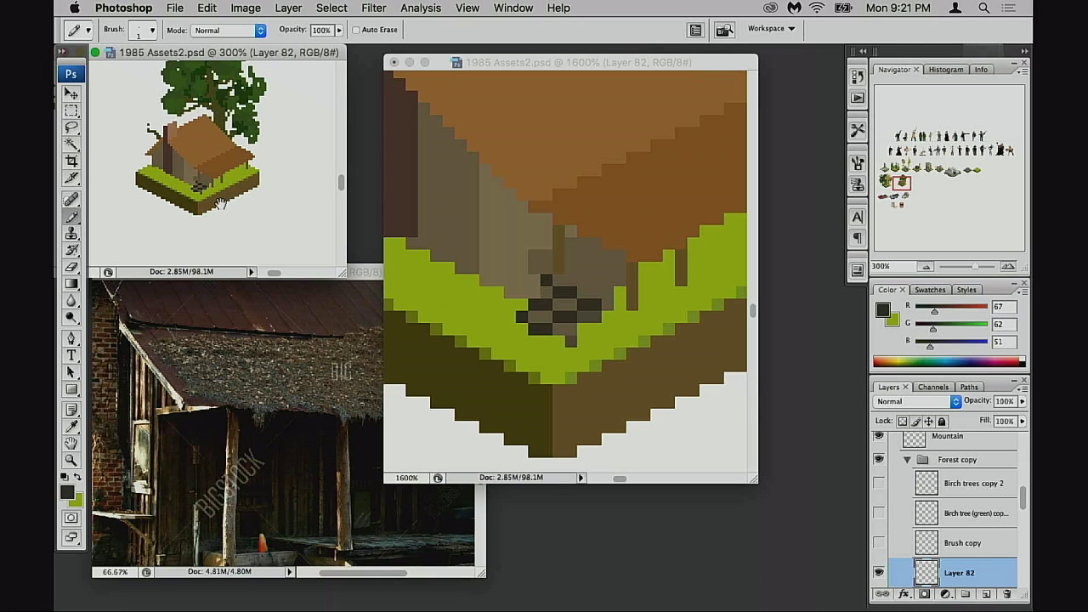
pyautogui.keyDown('super'); pyautogui.click(219, 207); pyautogui.keyUp('super')
pyautogui.click(197, 185)
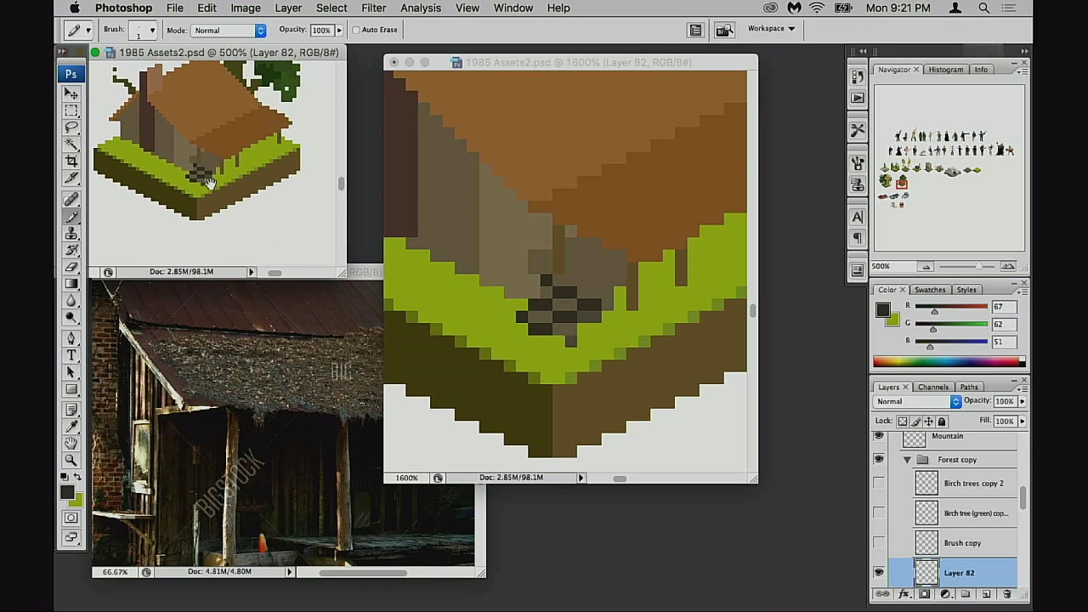
pyautogui.click(562, 339)
pyautogui.click(567, 340)
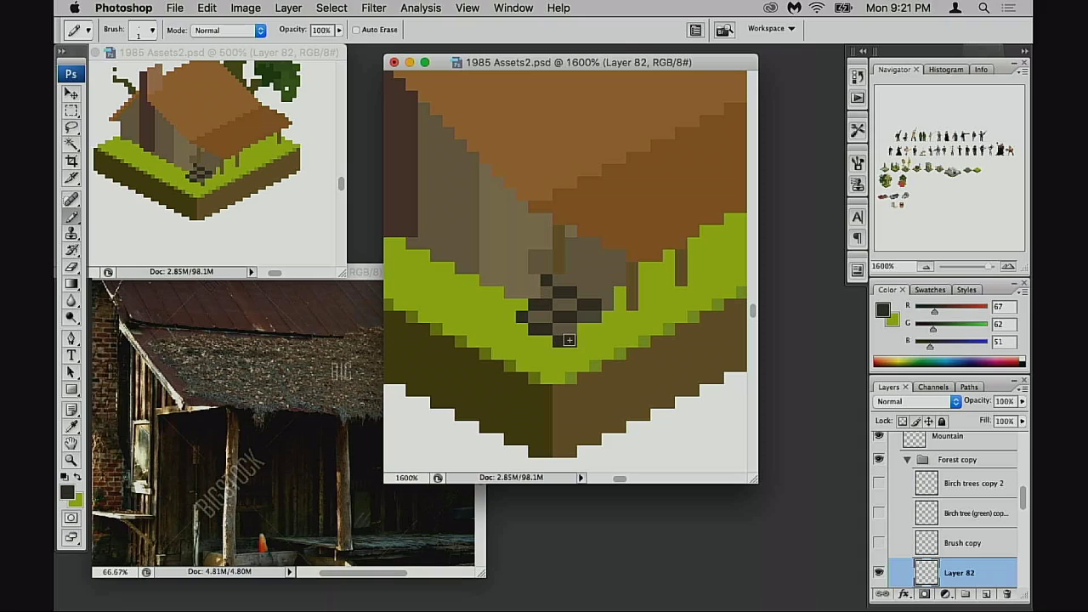
pyautogui.keyDown('alt'); pyautogui.click(576, 325); pyautogui.keyUp('alt')
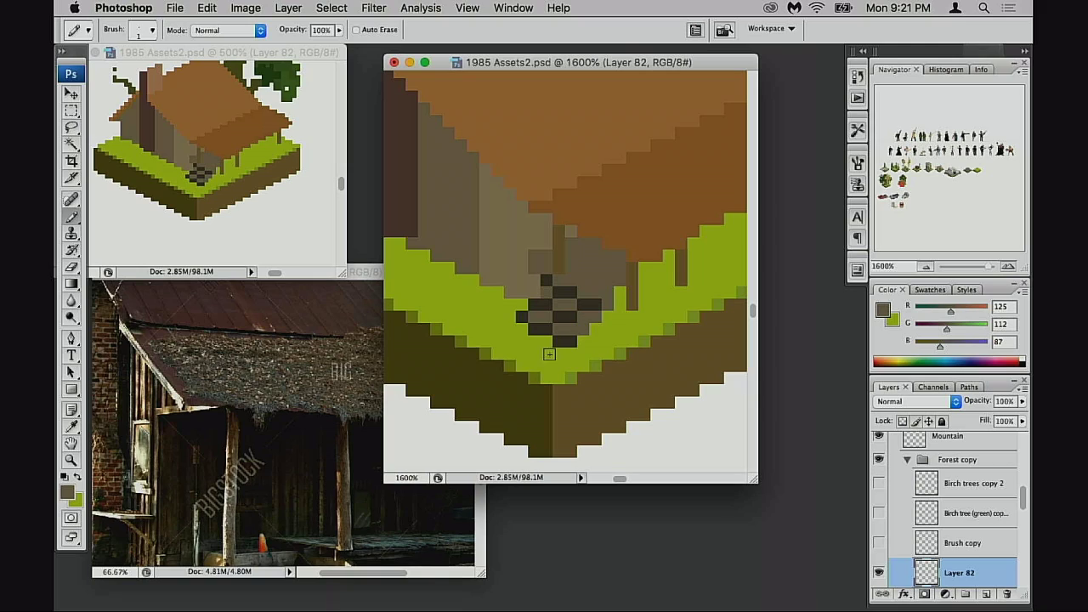
pyautogui.keyDown('alt'); pyautogui.click(580, 329); pyautogui.keyUp('alt')
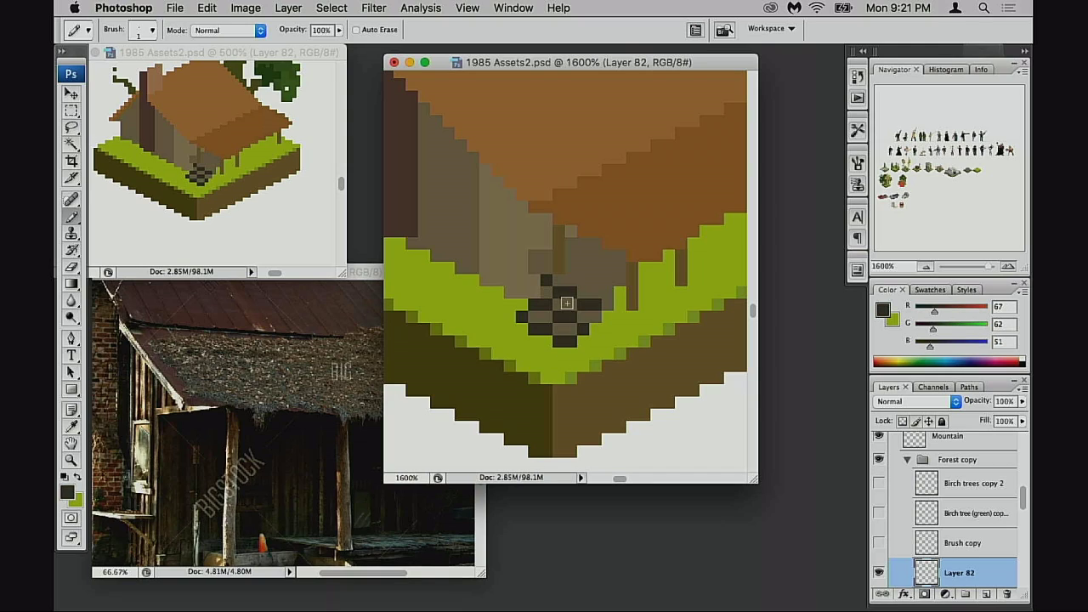
# - Extend the top stair's dark row toward the wall in RGB 67, 62, 51, undoing the trial erasure of its end pixel
pyautogui.press('e')
pyautogui.click(546, 280)
pyautogui.press('super+z')
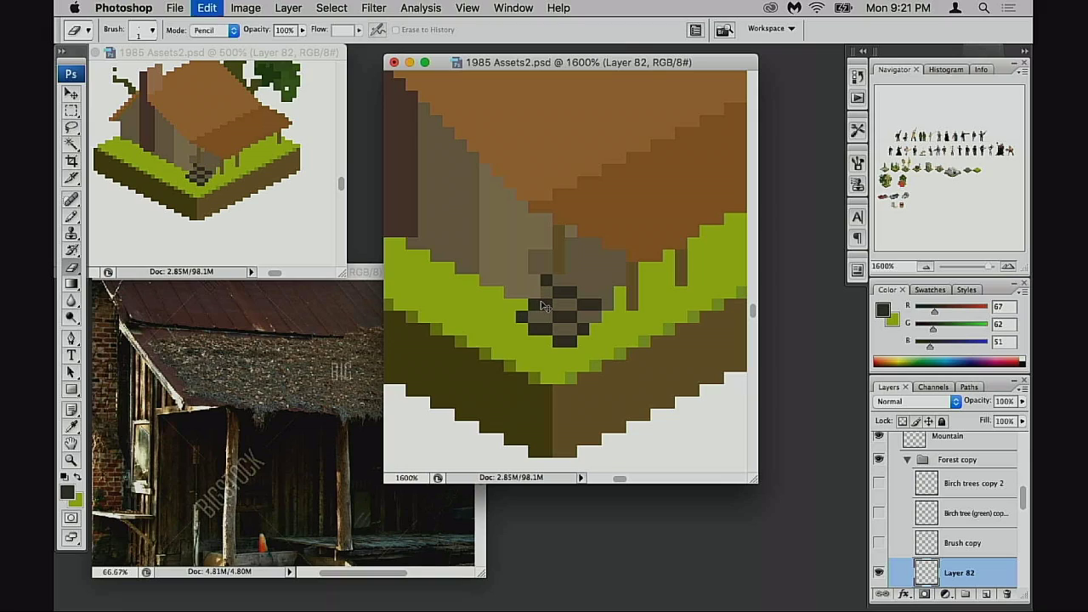
pyautogui.press('b')
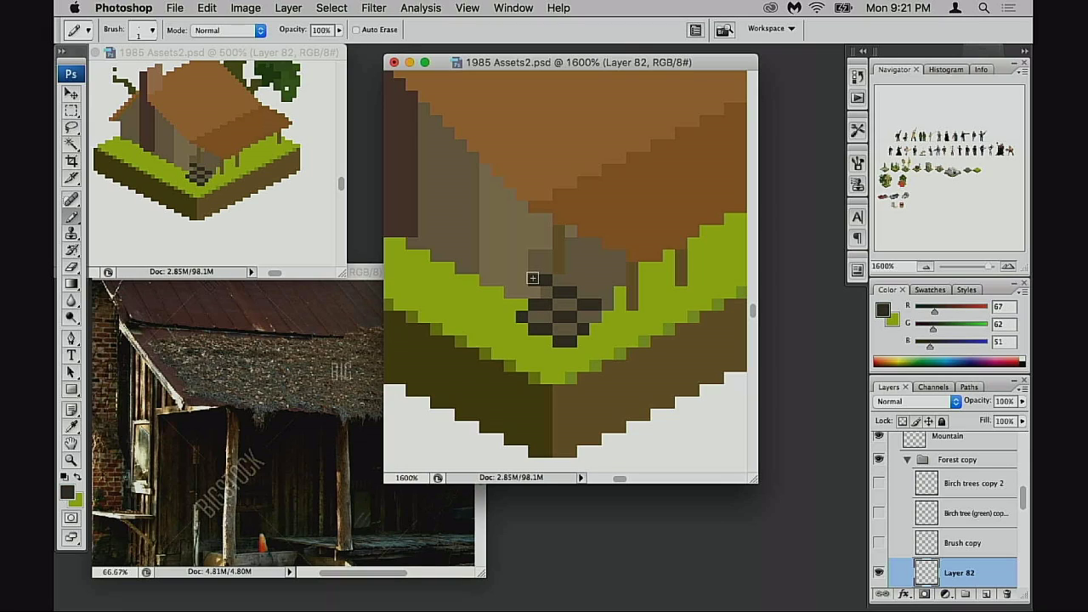
pyautogui.click(532, 278)
pyautogui.click(522, 282)
pyautogui.click(523, 269)
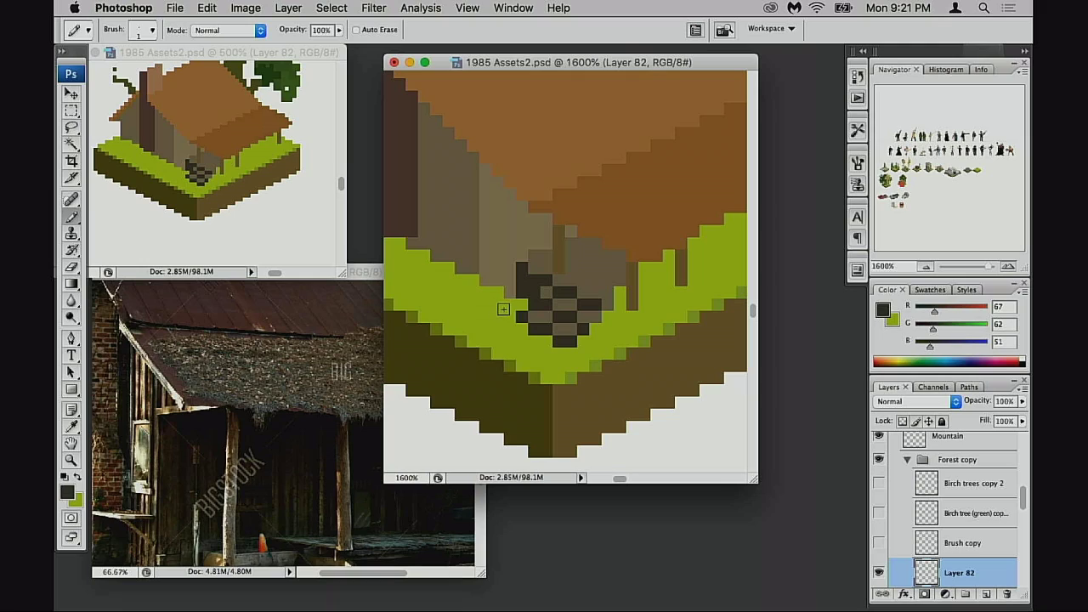
# - Try extending the top stair farther along the wall in RGB 125, 112, 87 and RGB 67, 62, 51, and undo the extra pixels
pyautogui.keyDown('alt'); pyautogui.click(540, 264); pyautogui.keyUp('alt')
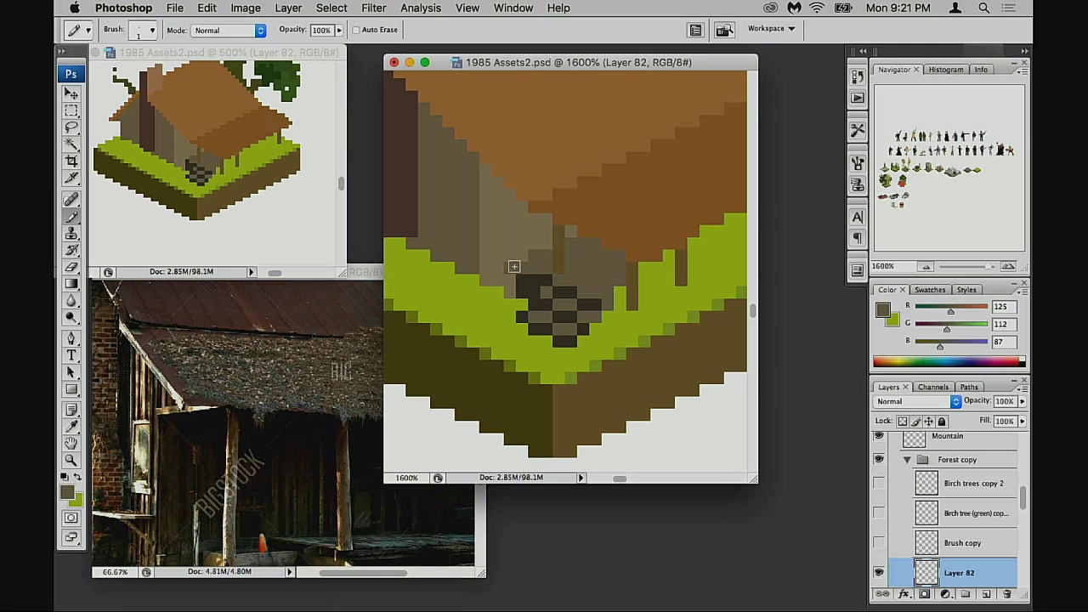
pyautogui.keyDown('alt'); pyautogui.click(519, 285); pyautogui.keyUp('alt')
pyautogui.click(510, 281)
pyautogui.click(511, 292)
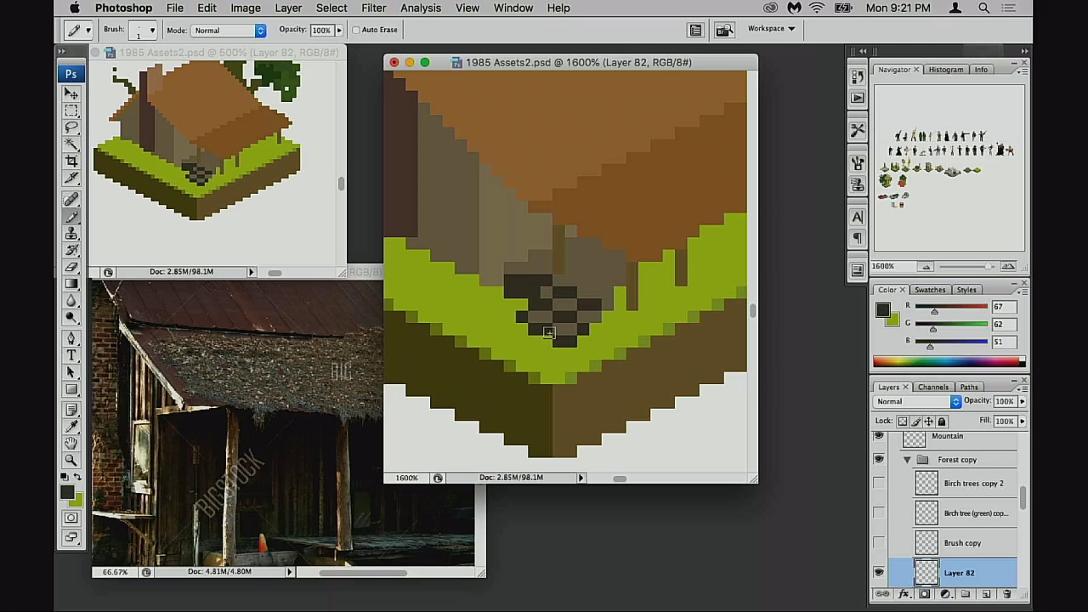
pyautogui.hotkey('ctrl', 'z')
pyautogui.hotkey('ctrl', 'alt', 'z')
# - Restore the wall pixels beside the top stair in the sampled wall colour RGB 150, 134, 104
pyautogui.keyDown('alt'); pyautogui.click(522, 258); pyautogui.keyUp('alt')
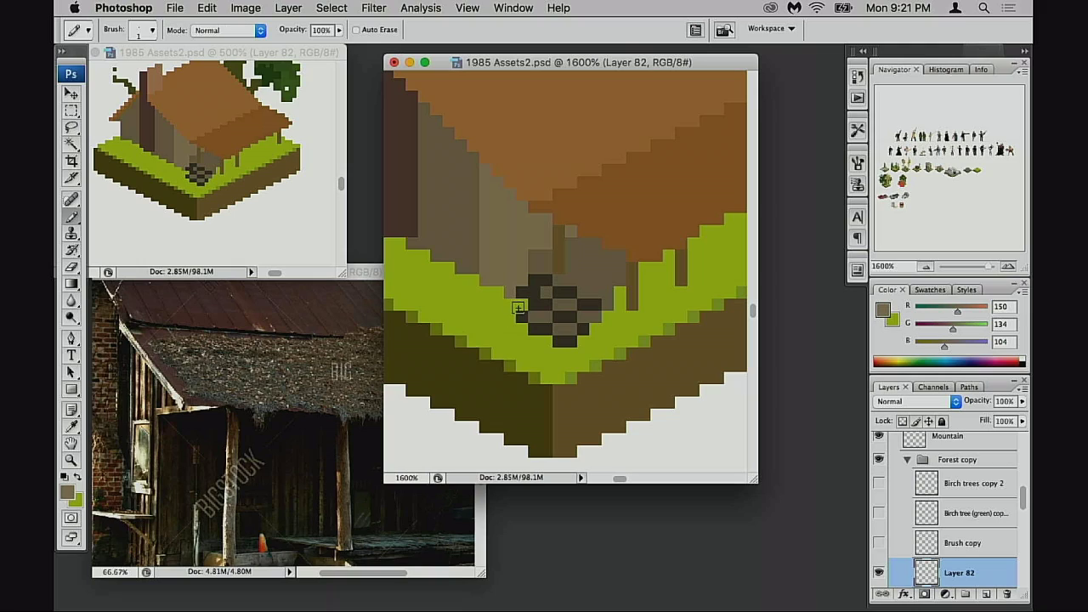
# - Cover the stair pixels against the wall in RGB 150, 134, 104 and extend the top stair's dark row toward the wall in RGB 67, 62, 51
pyautogui.click(521, 291)
pyautogui.click(532, 283)
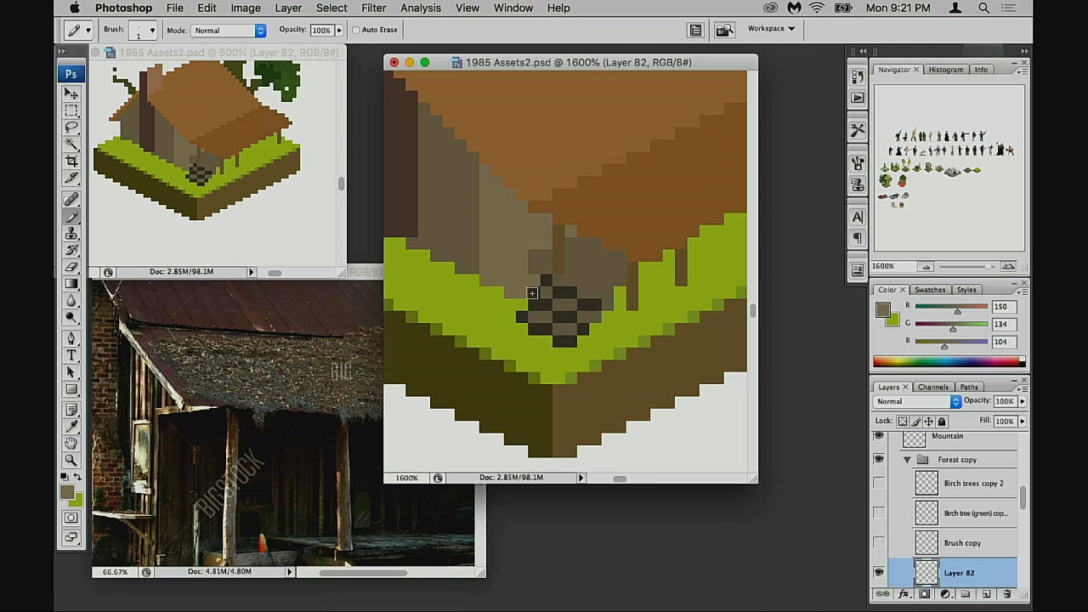
pyautogui.click(533, 293)
pyautogui.keyDown('alt'); pyautogui.click(543, 288); pyautogui.keyUp('alt')
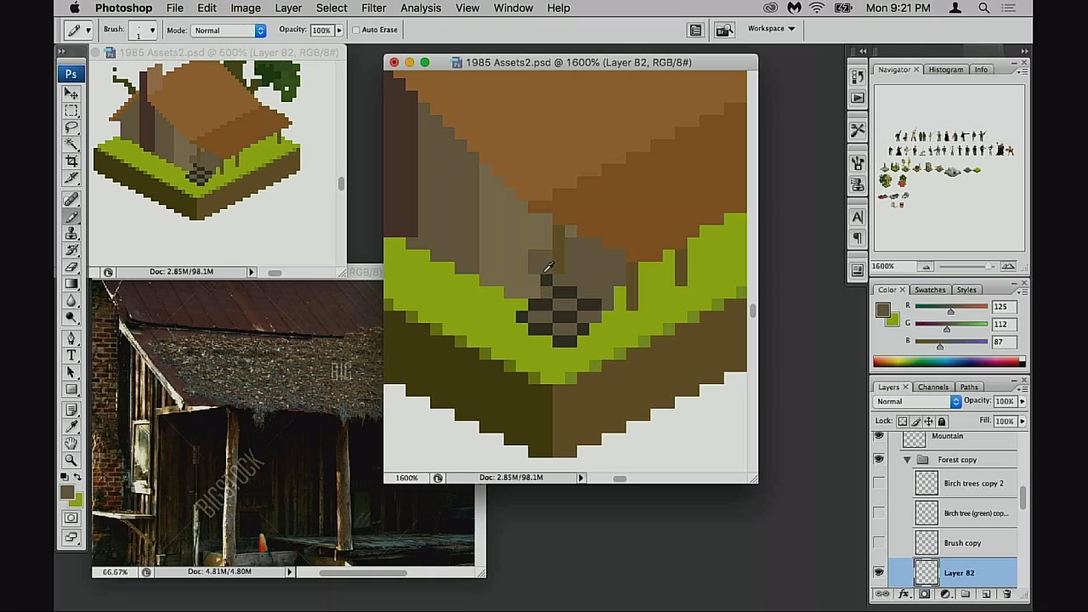
pyautogui.click(534, 279)
pyautogui.click(521, 269)
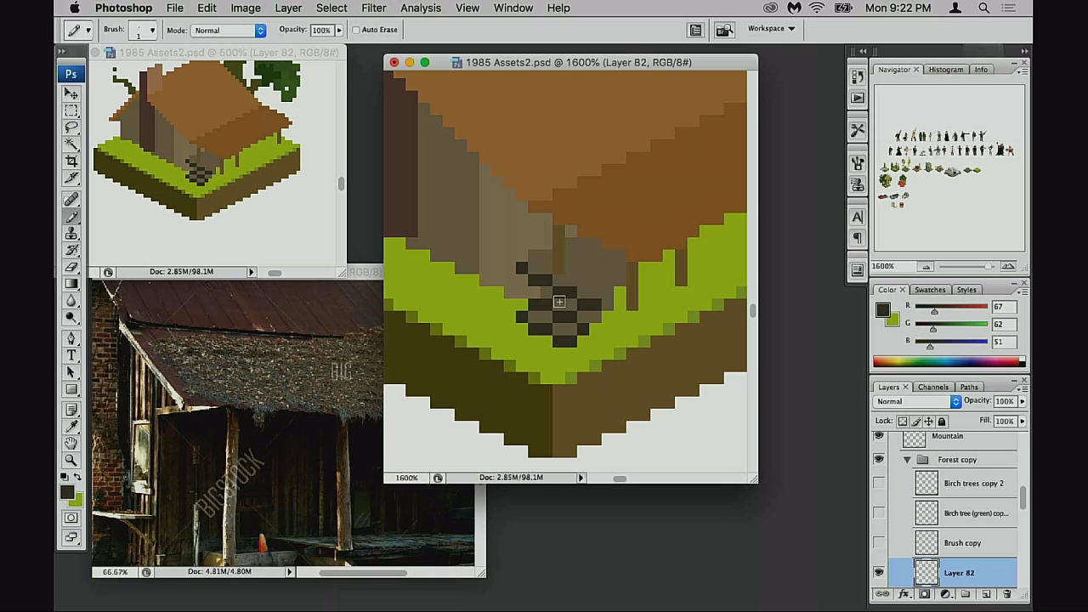
pyautogui.click(560, 302)
# - Erase the dark end pixels of the lower stairs that stick out over the grass on the wall side
pyautogui.press('e')
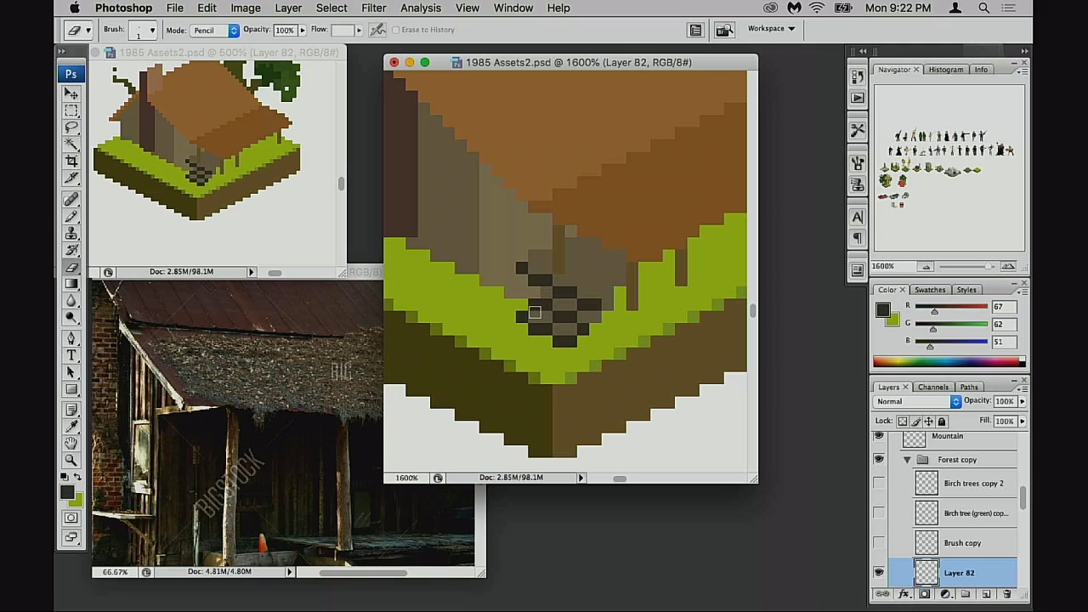
pyautogui.press('b')
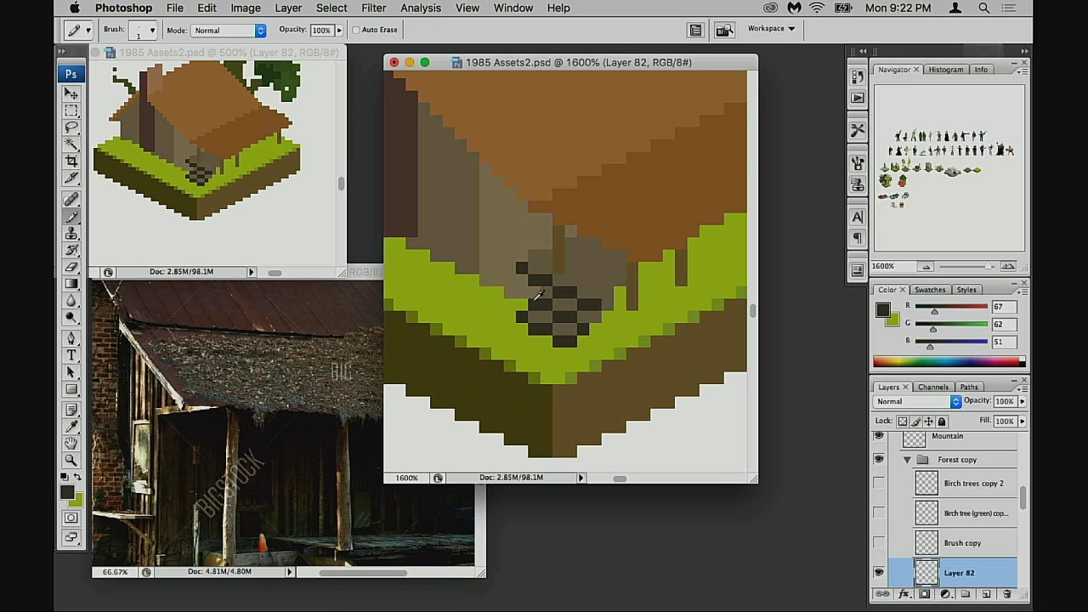
pyautogui.press('e')
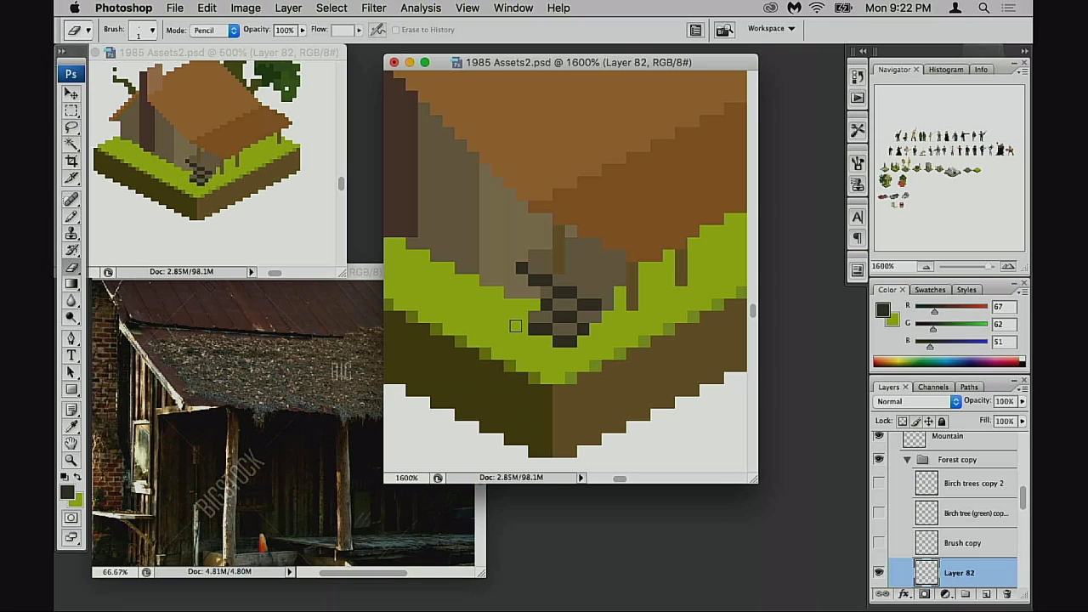
# - Widen the middle stairs toward the cabin's side wall with alternating RGB 125, 112, 87 and RGB 67, 62, 51 pixels
pyautogui.press('b')
pyautogui.keyDown('alt'); pyautogui.click(558, 296); pyautogui.keyUp('alt')
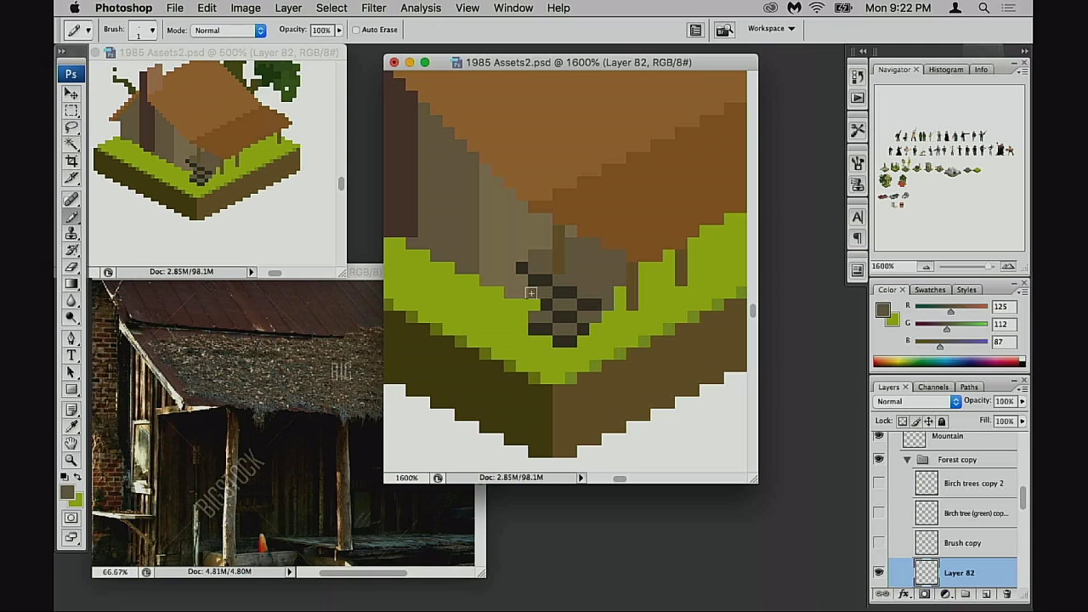
pyautogui.moveTo(521, 279); pyautogui.dragTo(507, 295)
pyautogui.keyDown('alt'); pyautogui.click(545, 304); pyautogui.keyUp('alt')
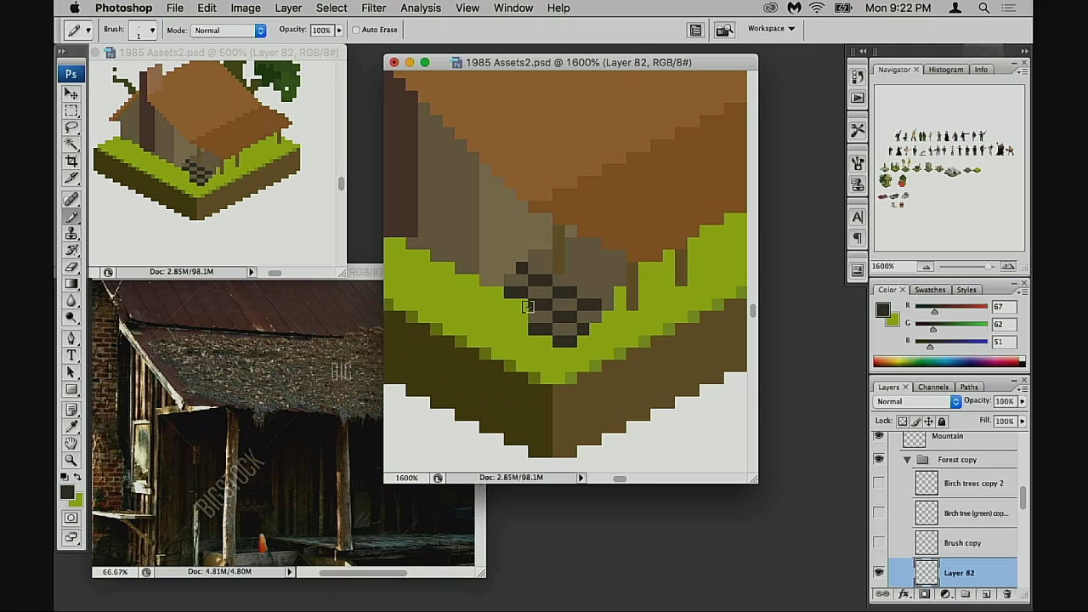
pyautogui.keyDown('alt'); pyautogui.click(537, 315); pyautogui.keyUp('alt')
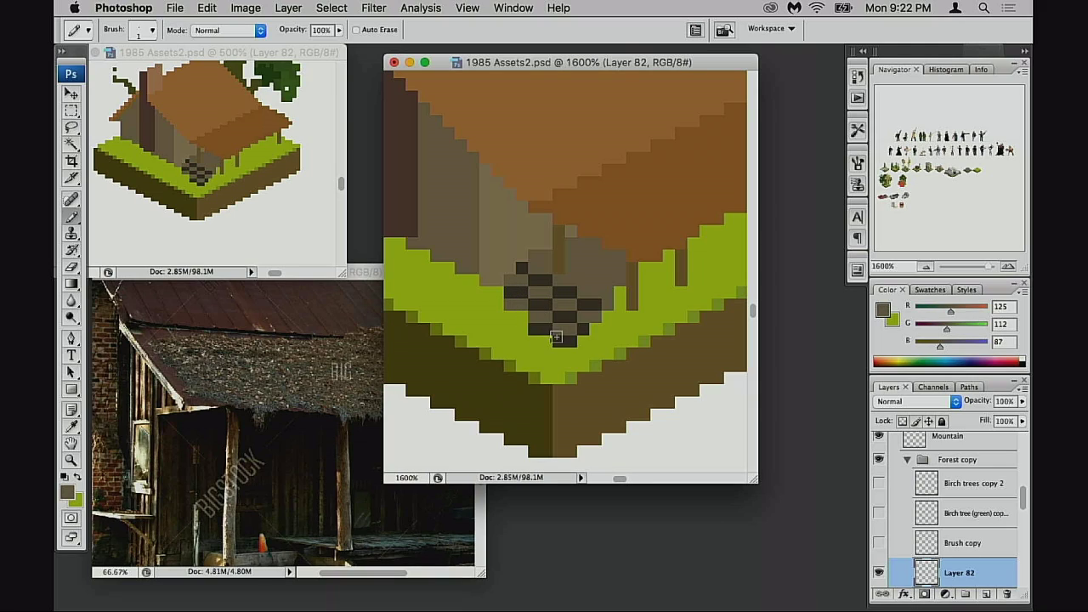
# - Extend the lower stairs over the grass with RGB 67, 62, 51 risers and an RGB 125, 112, 87 tread at the wall-side end
pyautogui.keyDown('alt'); pyautogui.click(540, 331); pyautogui.keyUp('alt')
pyautogui.click(510, 316)
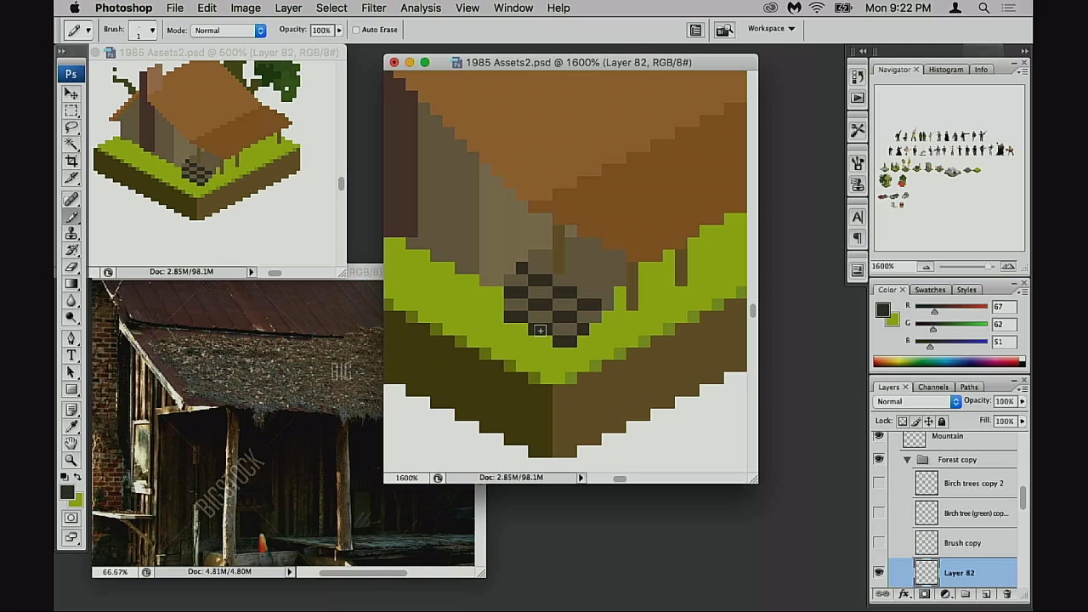
pyautogui.click(497, 317)
pyautogui.keyDown('alt'); pyautogui.click(515, 304); pyautogui.keyUp('alt')
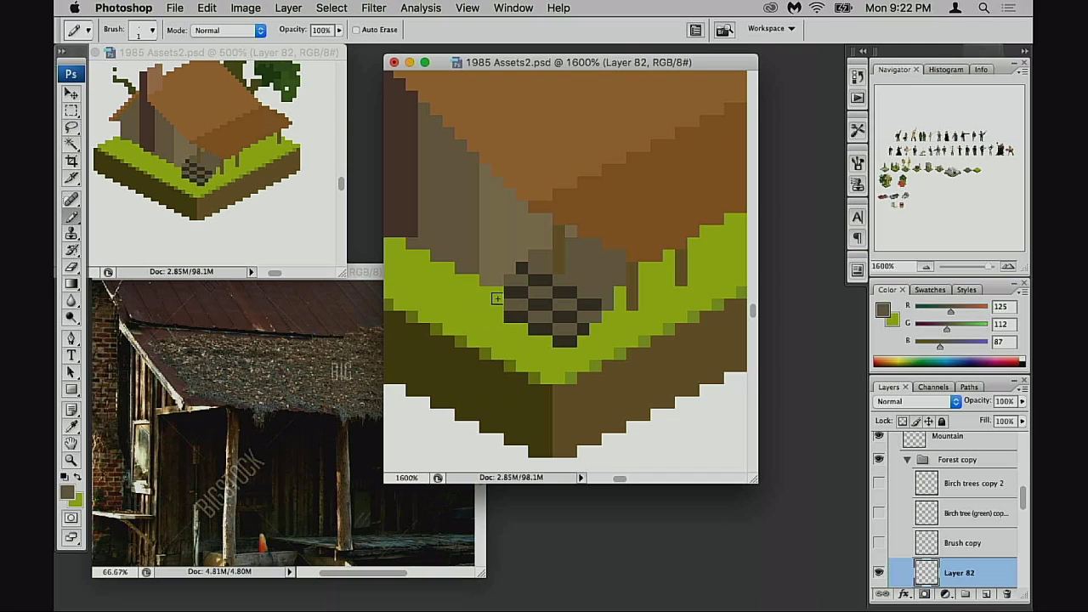
pyautogui.click(498, 297)
pyautogui.keyDown('alt'); pyautogui.click(523, 315); pyautogui.keyUp('alt')
pyautogui.click(498, 308)
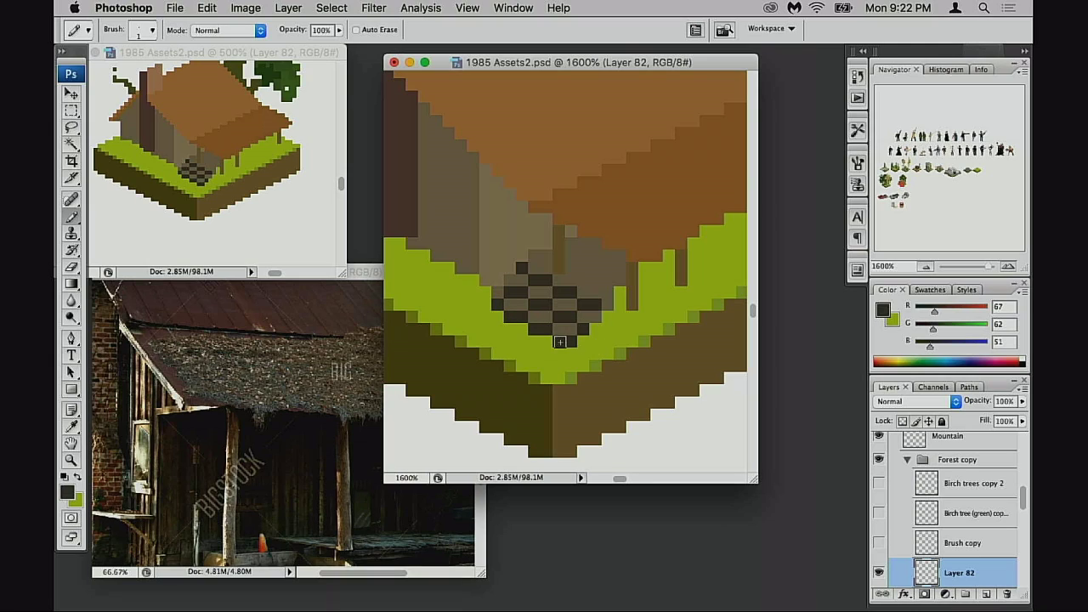
# - Paint the porch floor in RGB 125, 112, 87 over the upper stairs and out to the front corner post
pyautogui.keyDown('alt'); pyautogui.click(541, 265); pyautogui.keyUp('alt')
pyautogui.moveTo(534, 280)
pyautogui.mouseDown()
pyautogui.moveTo(593, 311)
pyautogui.moveTo(591, 338)
pyautogui.mouseUp()
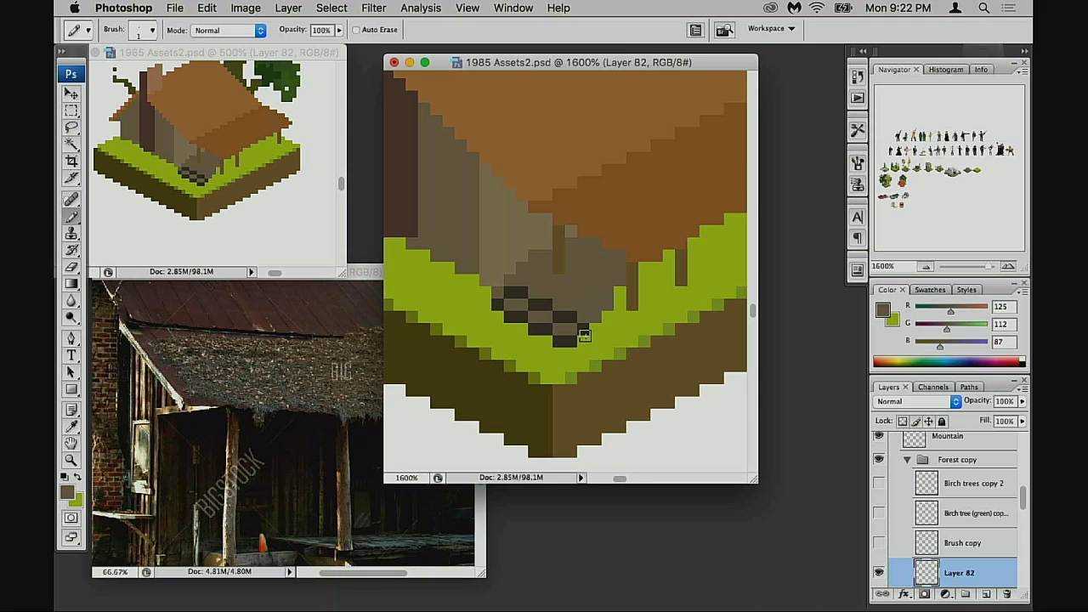
pyautogui.click(618, 295)
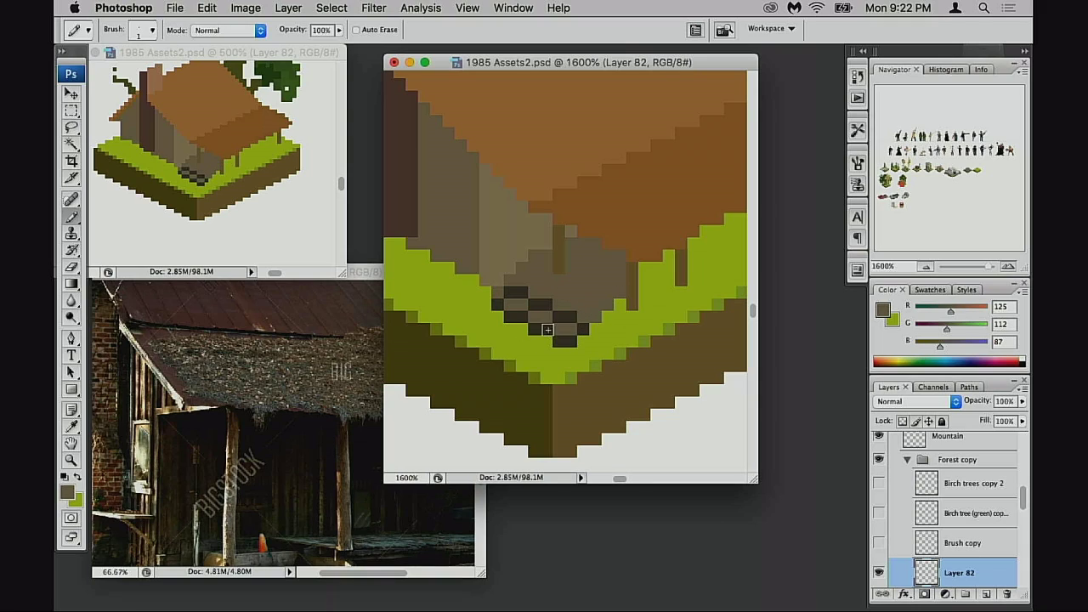
pyautogui.click(646, 282)
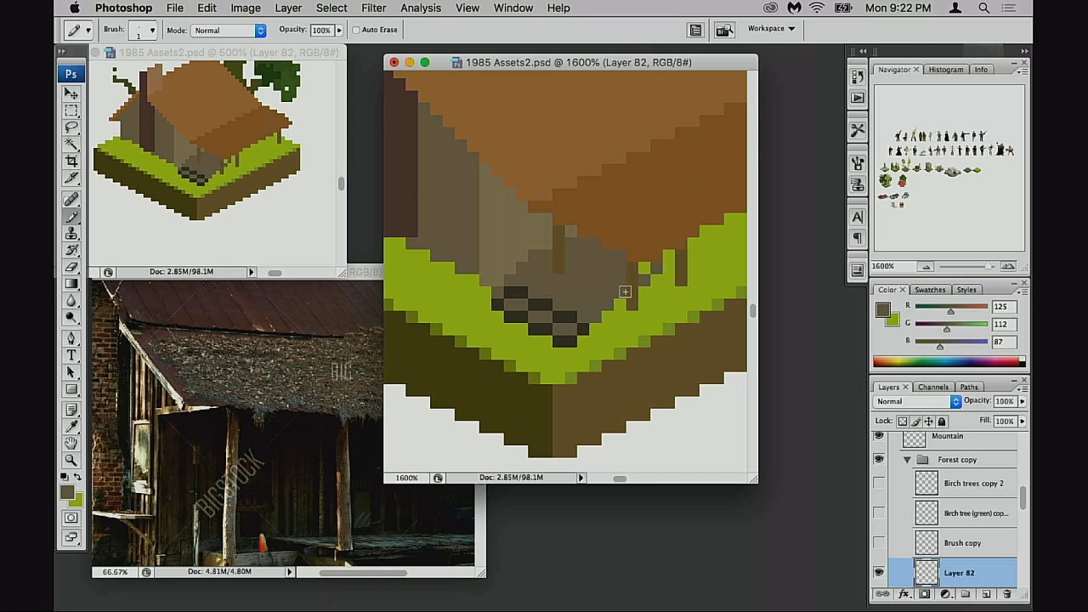
# - Try filling the gap between the two outer porch posts with the floor colour, and undo the extra pixels
pyautogui.moveTo(680, 276)
pyautogui.mouseDown()
pyautogui.moveTo(609, 300)
pyautogui.moveTo(585, 294)
pyautogui.mouseUp()
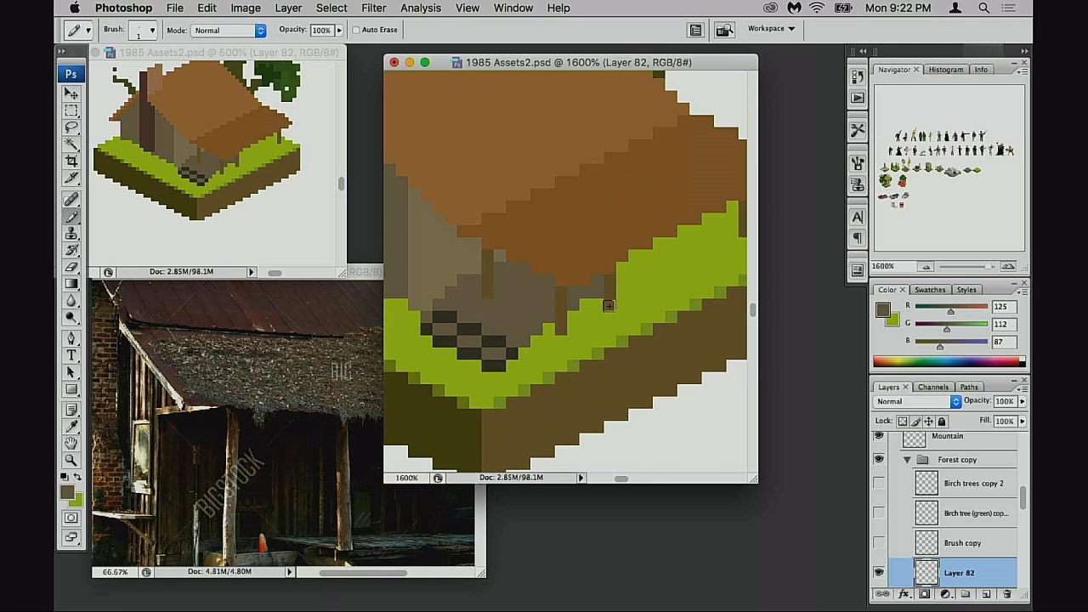
pyautogui.press('super+z')
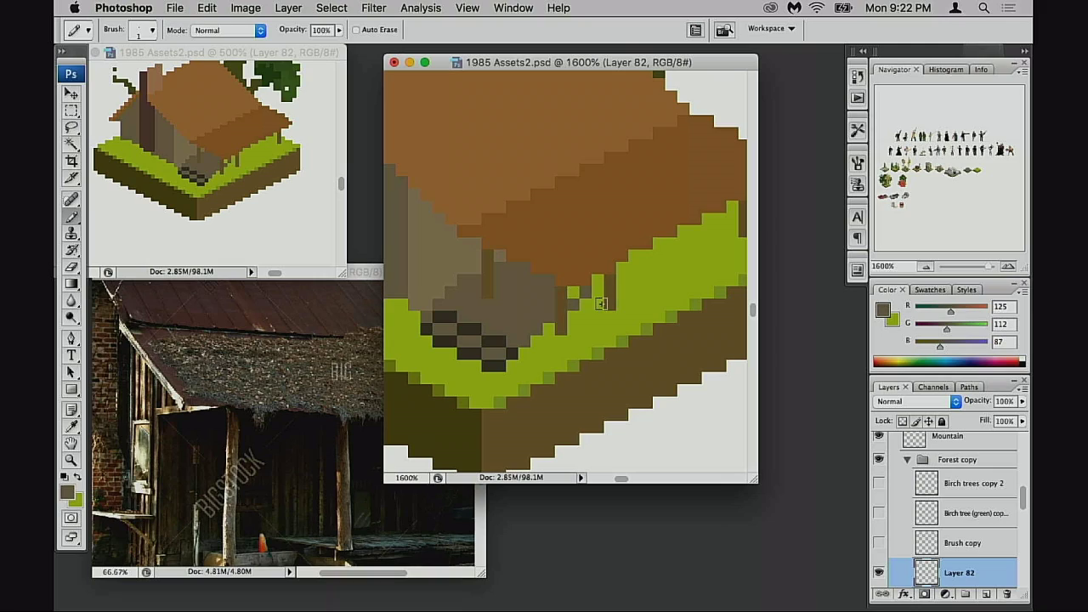
pyautogui.press('super+alt+z')
# - Erase the excess end pixels of the lowest stair at the porch's front corner, undoing one erasure along the way
pyautogui.press('e')
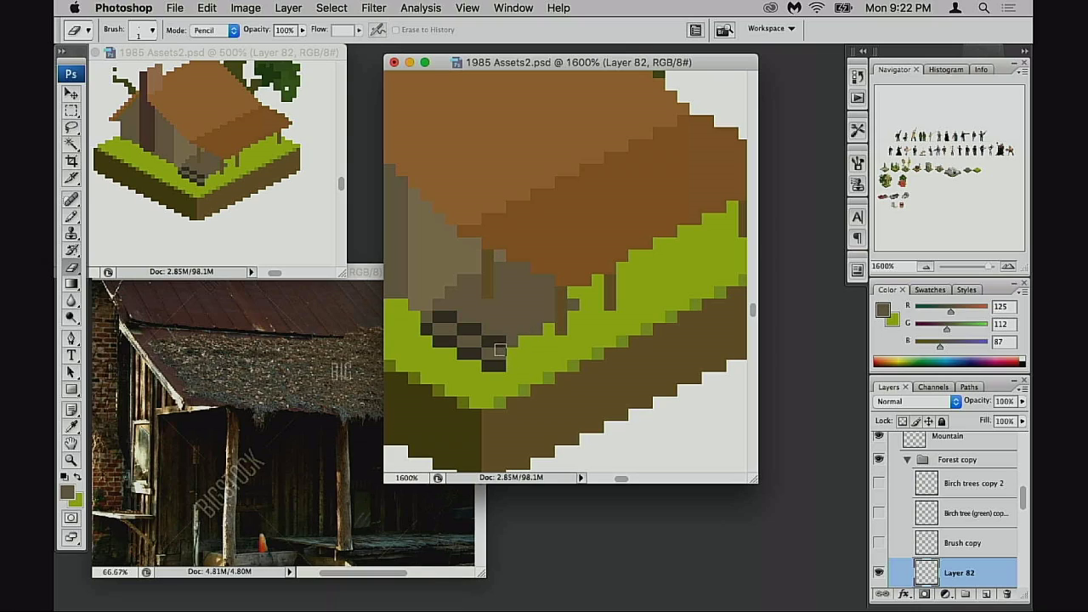
pyautogui.click(504, 363)
pyautogui.click(502, 368)
pyautogui.press('super+z')
pyautogui.click(500, 375)
# - Paint the porch's front base edge in RGB 150, 134, 104 from the stairs' corner to just past the first outer post
pyautogui.press('b')
pyautogui.keyDown('alt'); pyautogui.click(434, 284); pyautogui.keyUp('alt')
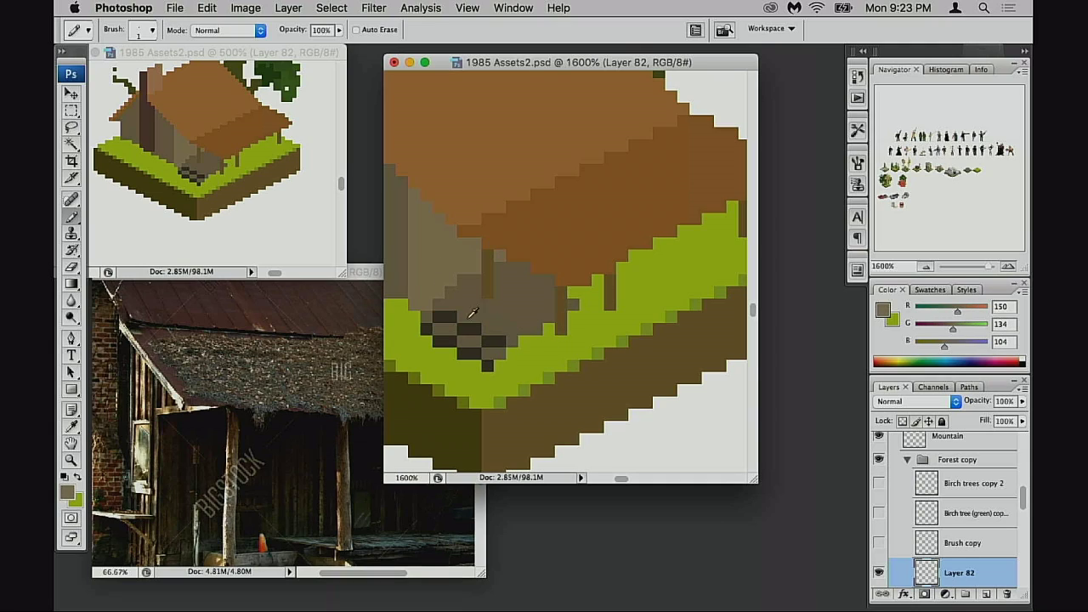
pyautogui.moveTo(525, 342); pyautogui.dragTo(534, 339)
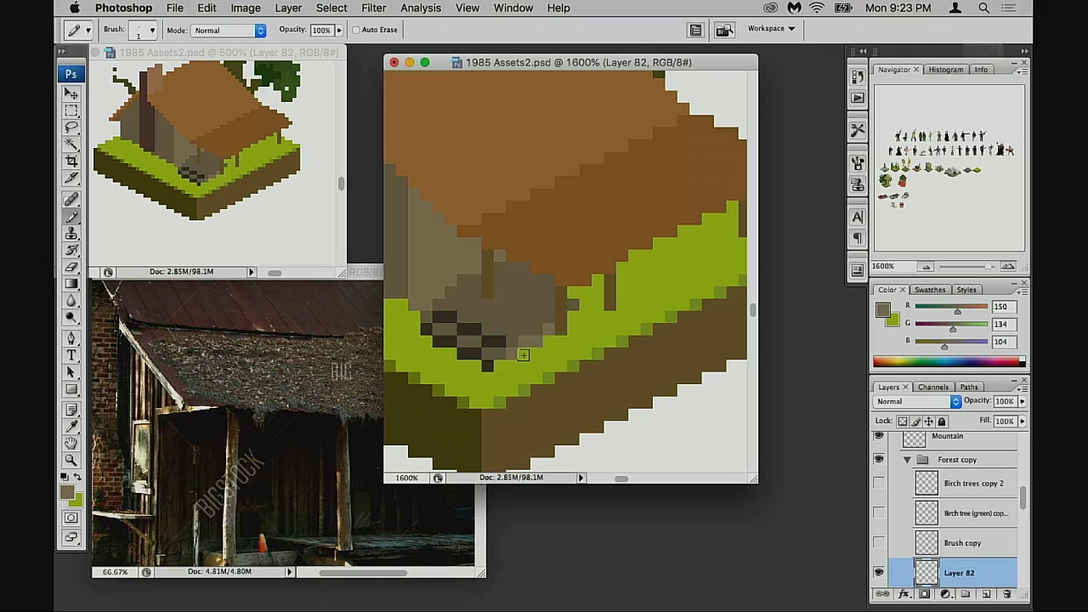
pyautogui.click(503, 356)
pyautogui.click(524, 357)
pyautogui.moveTo(535, 353)
pyautogui.mouseDown()
pyautogui.moveTo(550, 342)
pyautogui.moveTo(501, 367)
pyautogui.mouseUp()
pyautogui.click(511, 366)
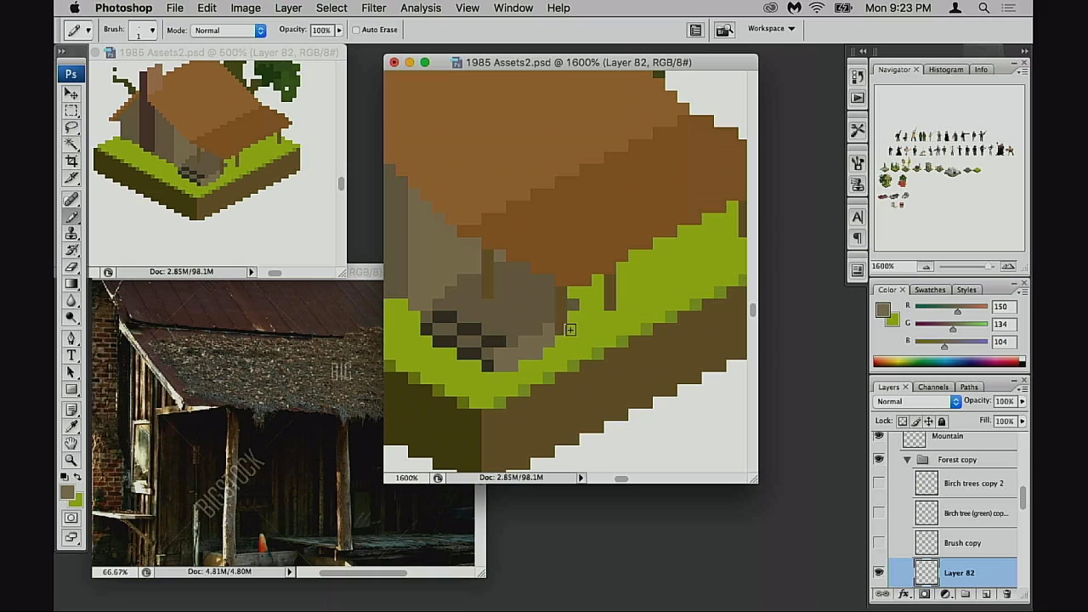
pyautogui.click(573, 321)
pyautogui.click(573, 327)
# - Fill the porch floor under the roof edge between and beyond the outer posts in RGB 125, 112, 87
pyautogui.keyDown('alt'); pyautogui.click(549, 303); pyautogui.keyUp('alt')
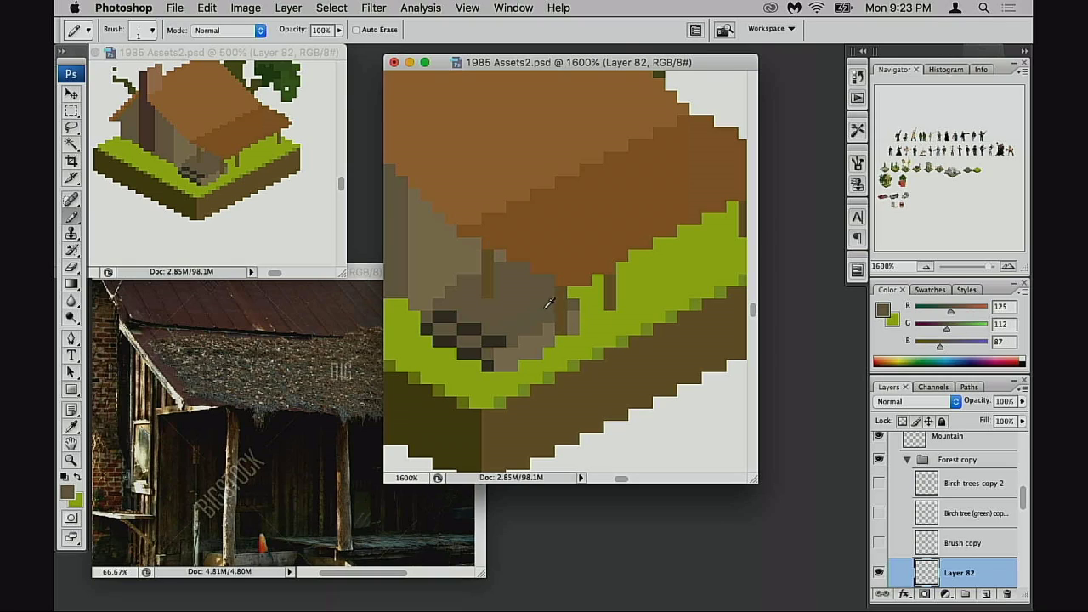
pyautogui.click(576, 296)
pyautogui.click(583, 302)
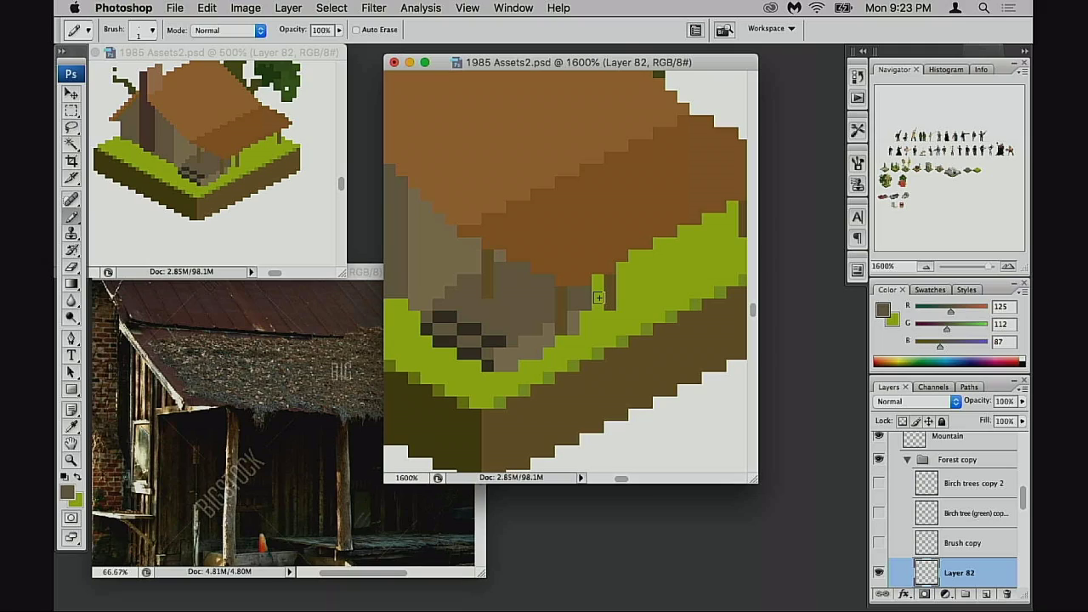
pyautogui.click(598, 278)
pyautogui.click(630, 270)
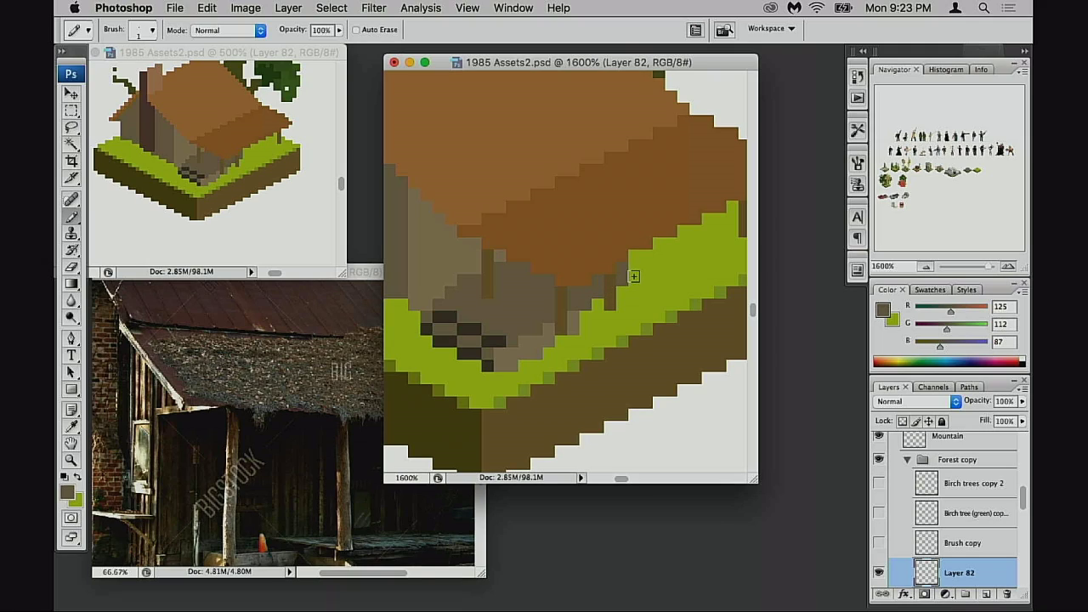
# - Paint the shaded brown wall strip beneath the porch roof's long eave, along the grass to the far corner
pyautogui.moveTo(634, 276)
pyautogui.mouseDown()
pyautogui.moveTo(636, 260)
pyautogui.moveTo(659, 264)
pyautogui.moveTo(670, 247)
pyautogui.moveTo(660, 245)
pyautogui.mouseUp()
pyautogui.press('super+z')
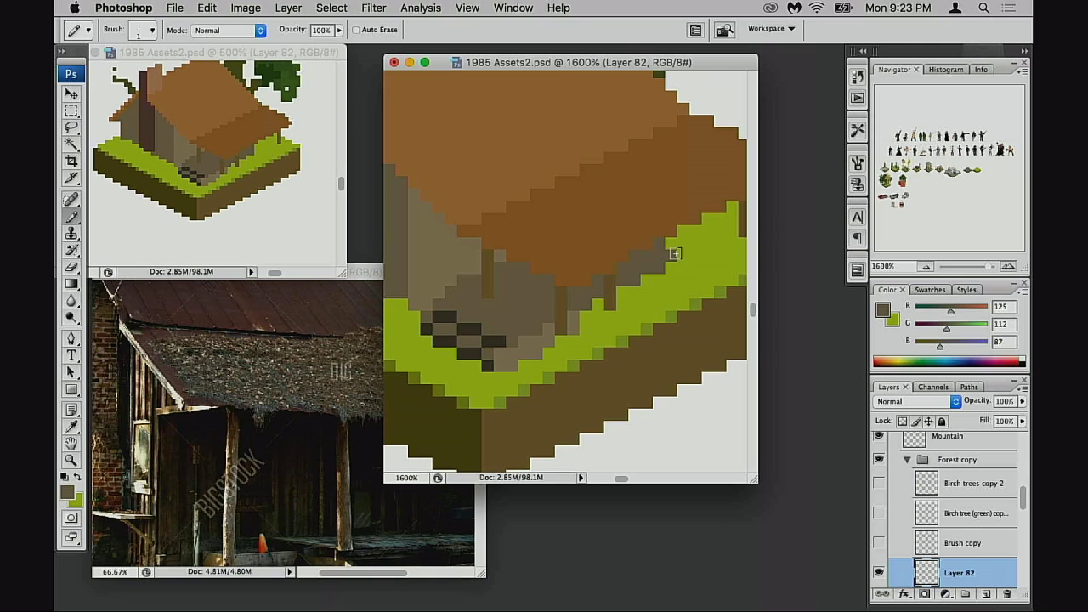
pyautogui.click(684, 246)
pyautogui.click(697, 233)
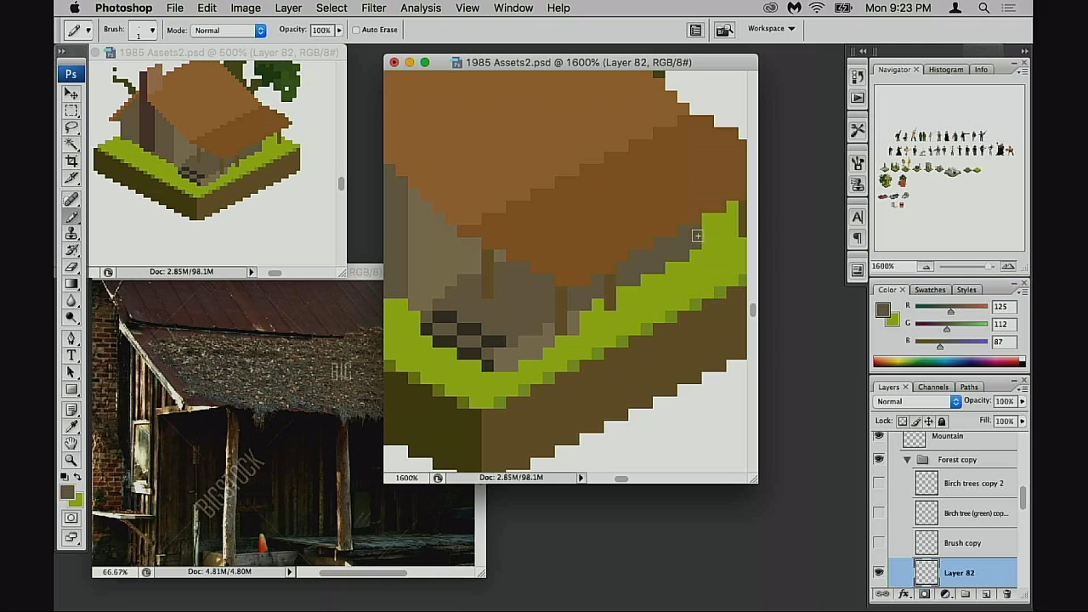
pyautogui.moveTo(701, 253)
pyautogui.mouseDown()
pyautogui.moveTo(612, 276)
pyautogui.moveTo(620, 243)
pyautogui.moveTo(643, 236)
pyautogui.mouseUp()
pyautogui.press('super+z')
pyautogui.click(638, 246)
pyautogui.moveTo(609, 298); pyautogui.dragTo(653, 294)
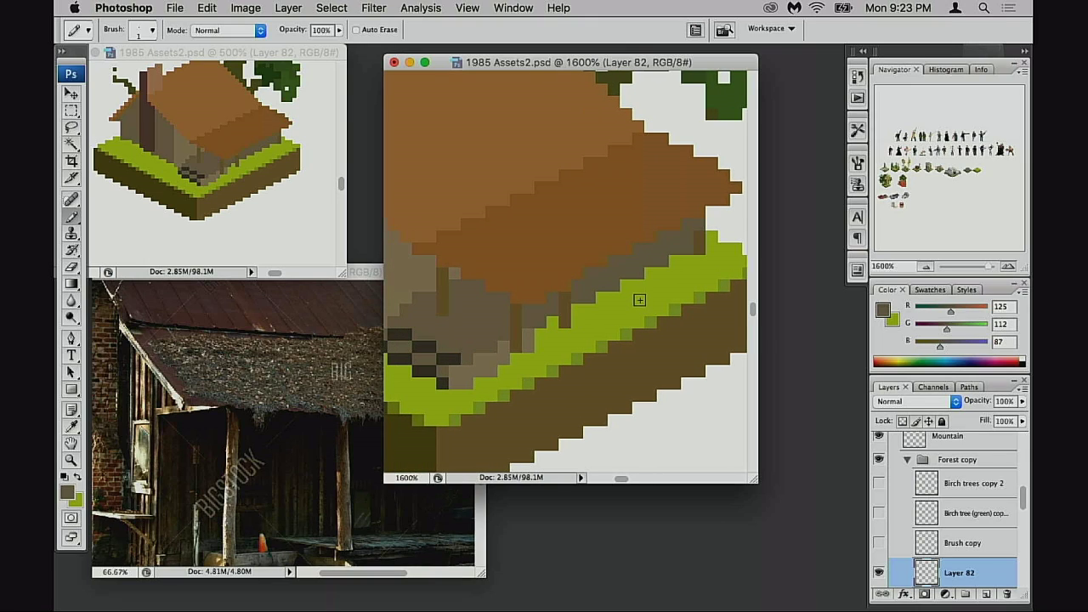
pyautogui.hscroll(-3, 578, 326)
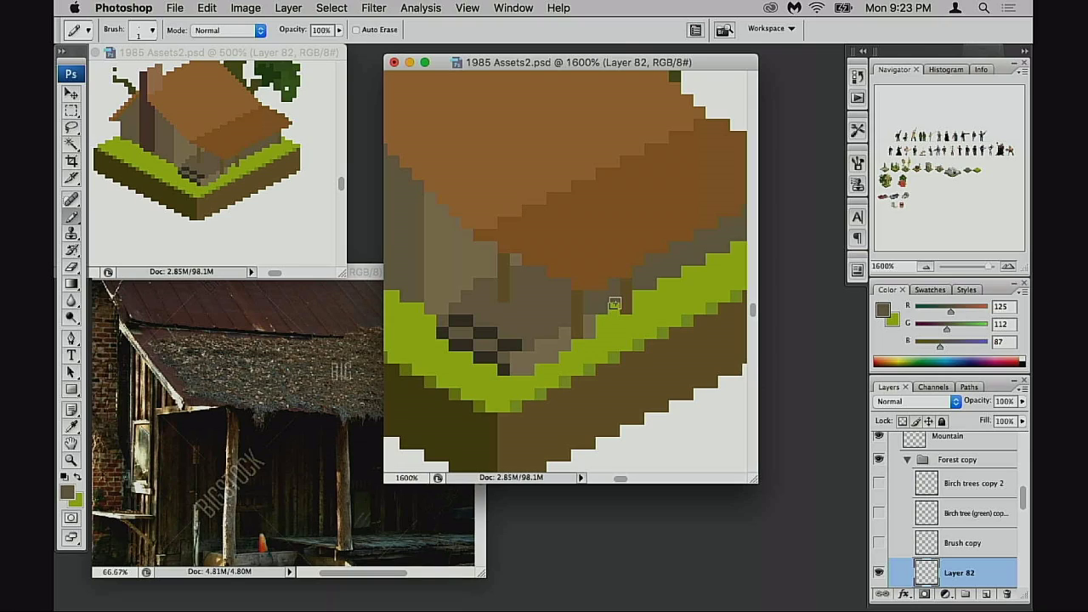
# - Sample the shaded wall brown (125, 112, 87) and paint the pixels along the underside of the dark steps
pyautogui.keyDown('alt'); pyautogui.click(473, 270); pyautogui.keyUp('alt')
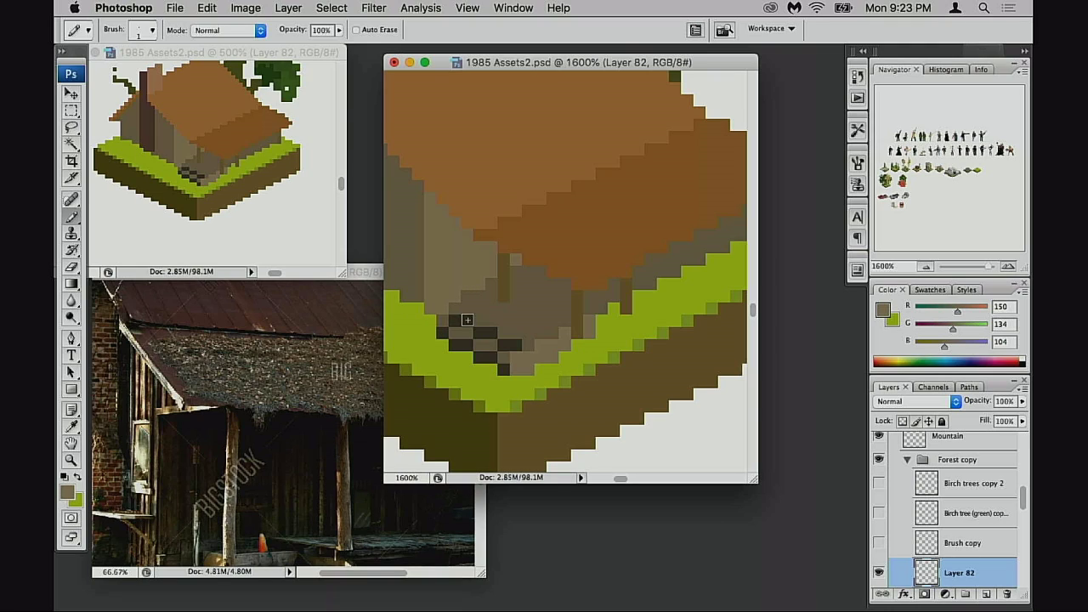
pyautogui.keyDown('alt'); pyautogui.click(469, 307); pyautogui.keyUp('alt')
pyautogui.click(442, 310)
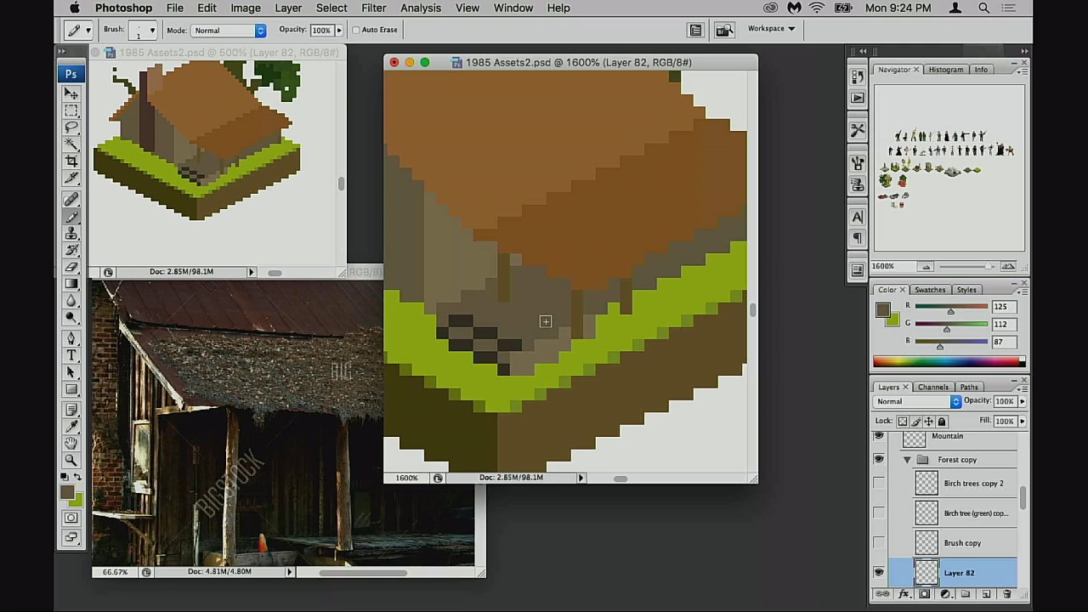
pyautogui.scroll(-1, 531, 327)
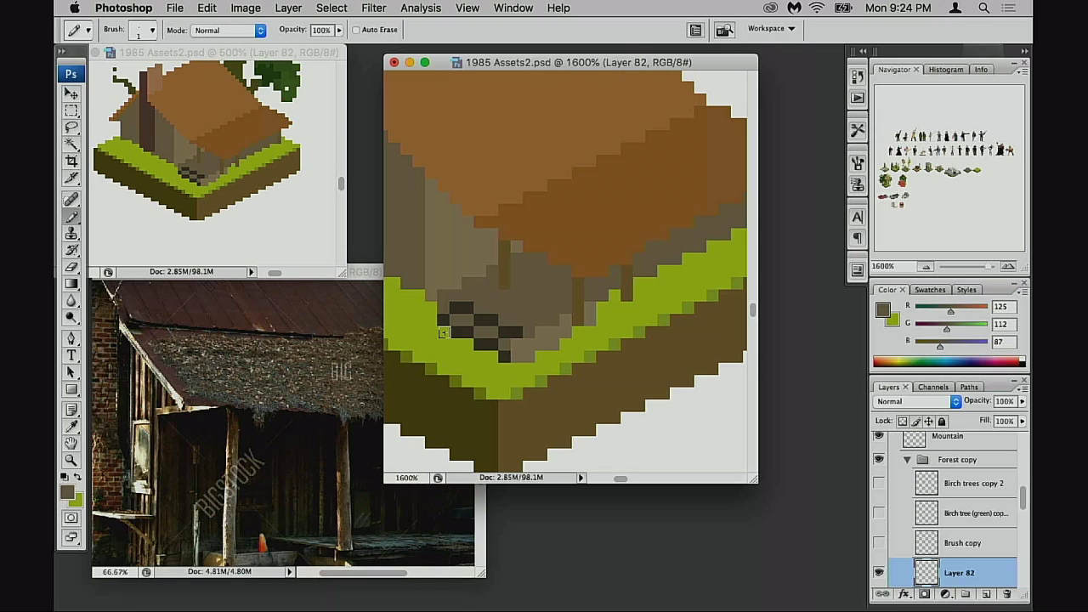
pyautogui.click(455, 342)
pyautogui.click(466, 344)
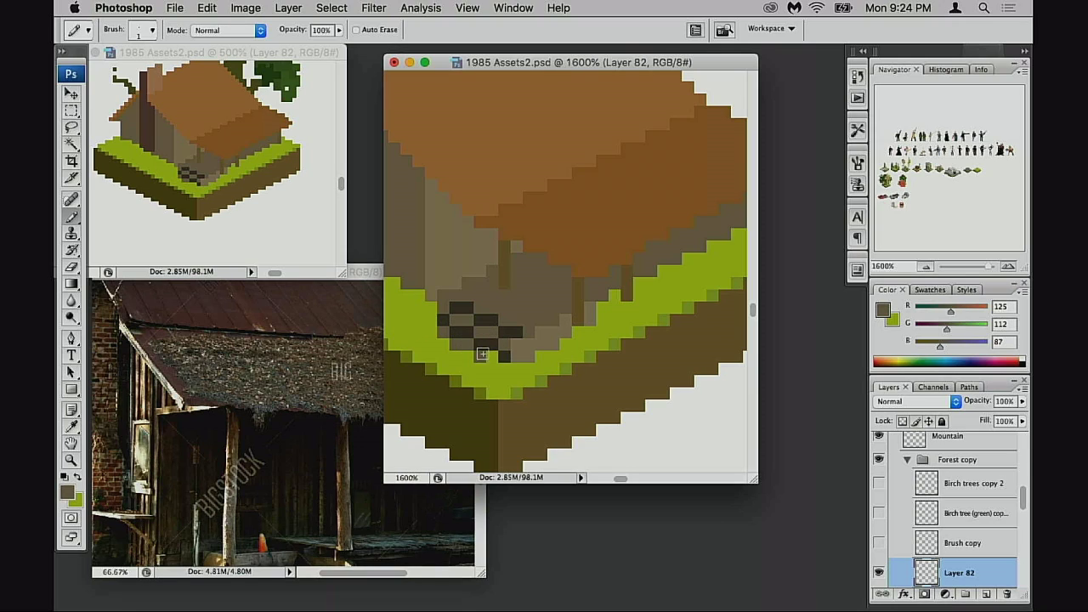
pyautogui.moveTo(482, 355); pyautogui.dragTo(495, 358)
pyautogui.press('super+minus')
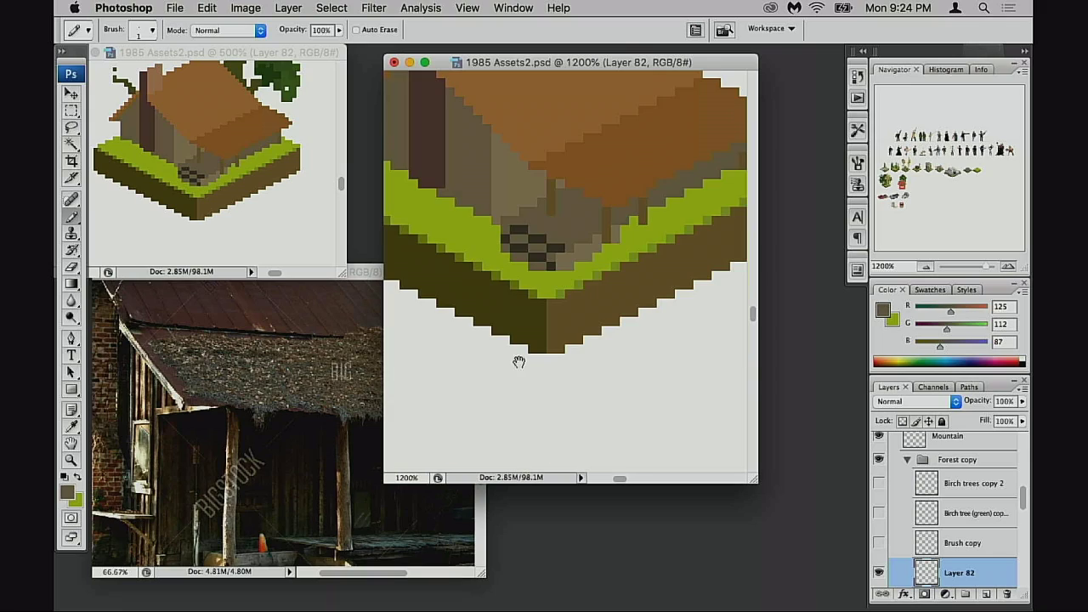
# - Try extending the outer edge of the steps with dark and brown pixels, and erase the added pixels
pyautogui.keyDown('alt'); pyautogui.click(506, 241); pyautogui.keyUp('alt')
pyautogui.click(497, 240)
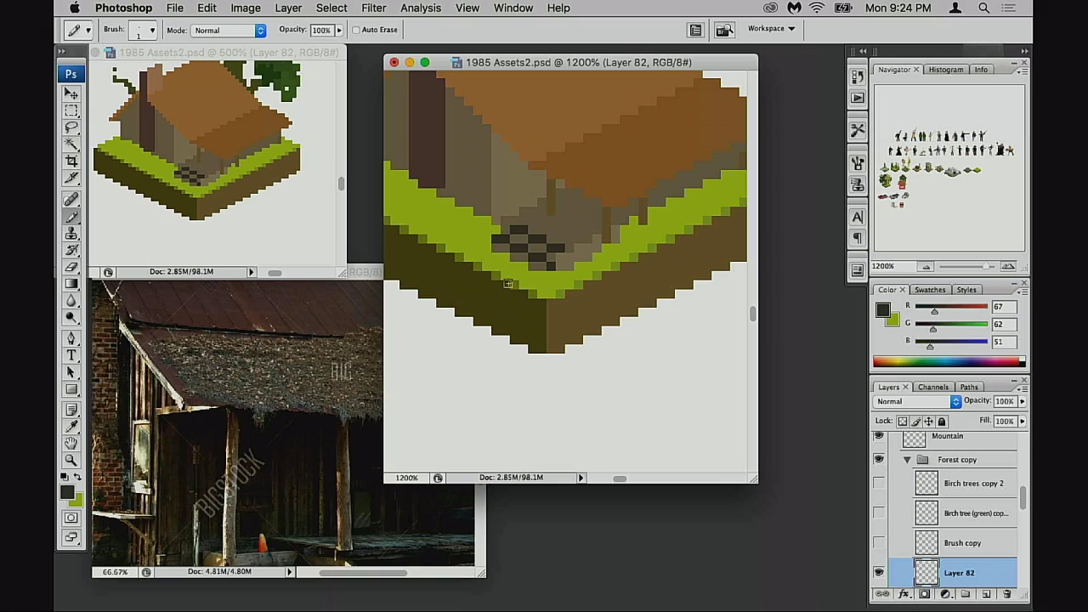
pyautogui.keyDown('alt'); pyautogui.click(495, 231); pyautogui.keyUp('alt')
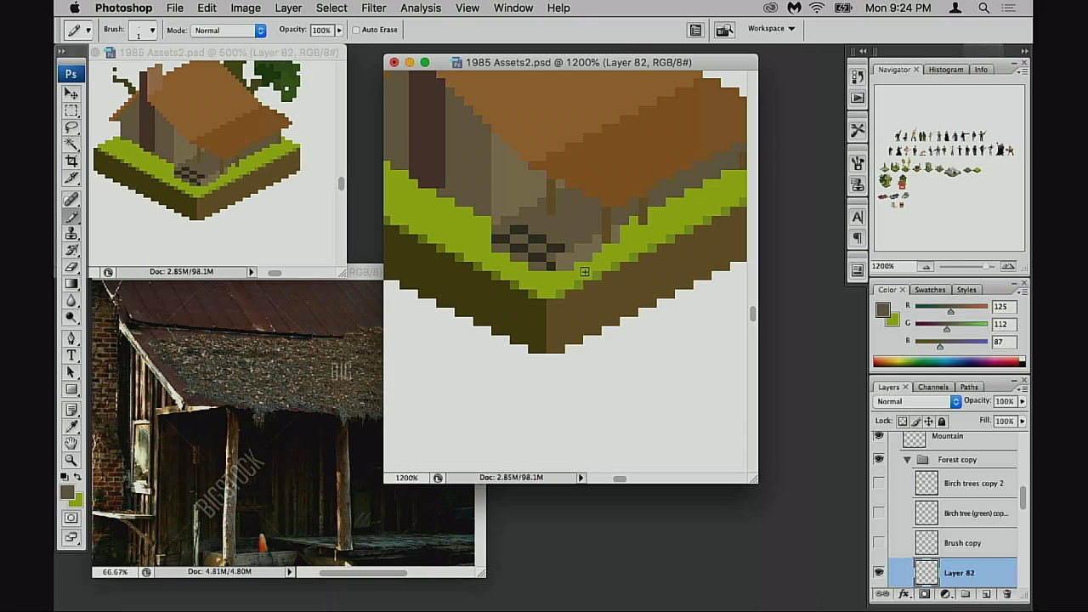
pyautogui.press('e')
pyautogui.moveTo(504, 228); pyautogui.dragTo(496, 239)
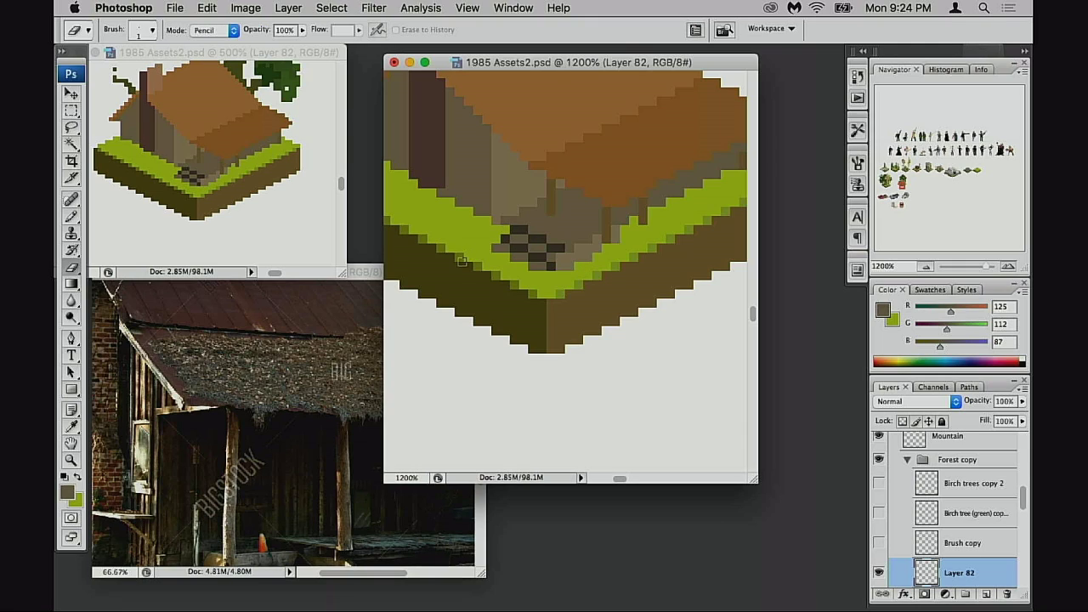
# - Clear any selection and save the 1985 Assets2.psd document
pyautogui.moveTo(541, 300); pyautogui.dragTo(524, 338)
pyautogui.press('super+d')
pyautogui.press('super+s')
pyautogui.moveTo(567, 297); pyautogui.dragTo(536, 330)
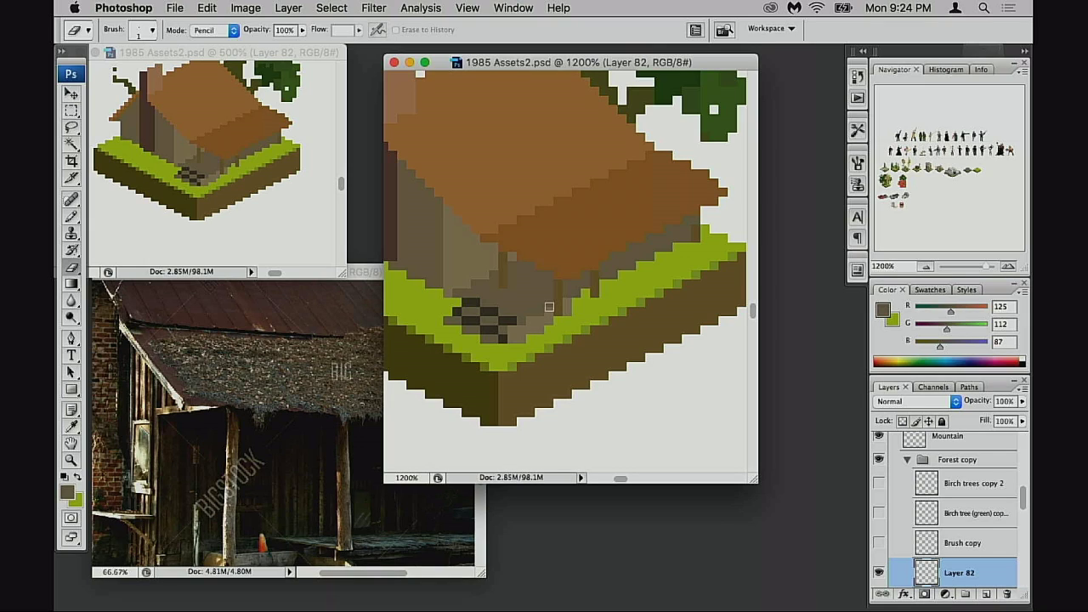
pyautogui.hscroll(-2, 544, 310)
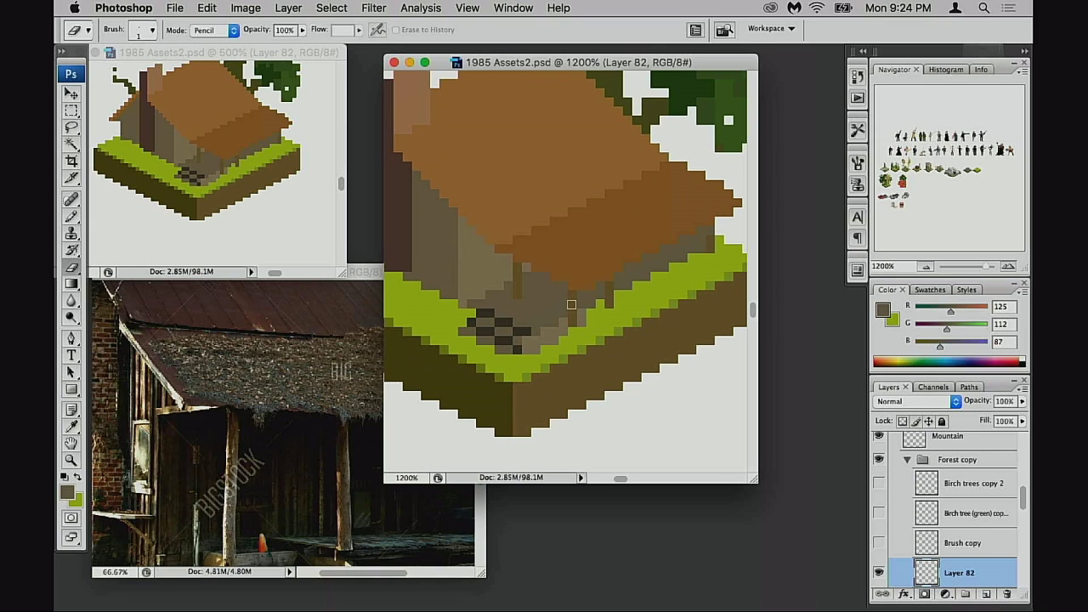
pyautogui.moveTo(515, 309); pyautogui.dragTo(546, 317)
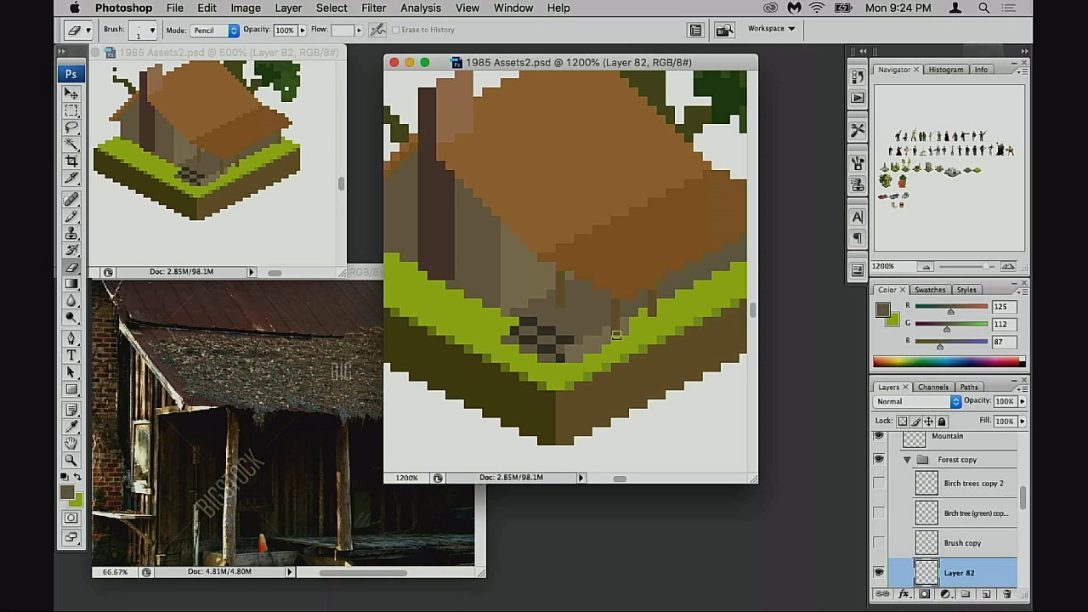
# - Sample the light cabin wall beside the porch as the foreground colour (150, 134, 104) for the Pencil tool
pyautogui.click(519, 278)
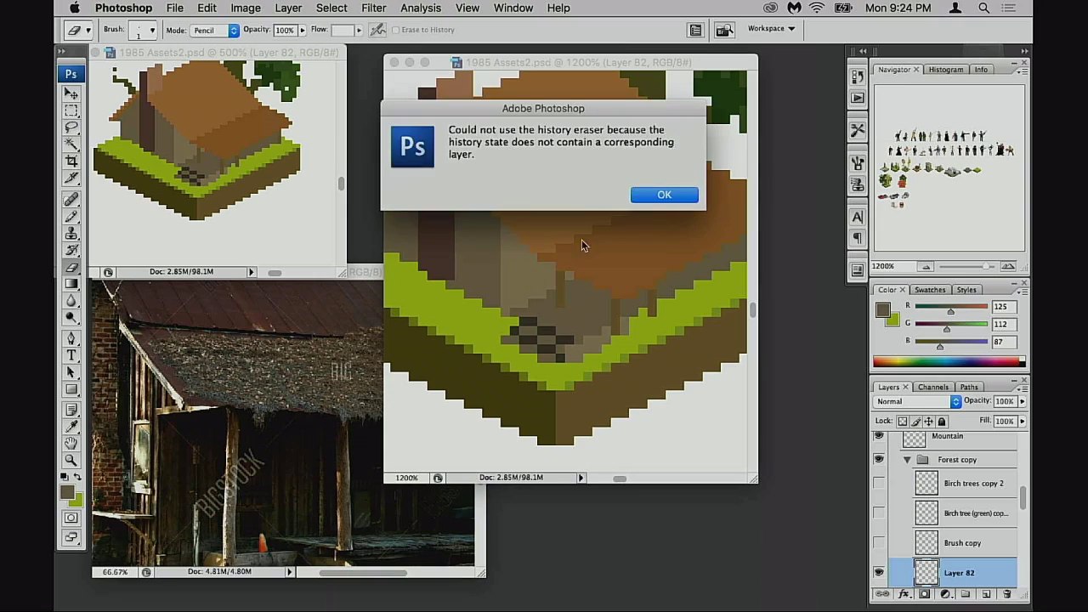
pyautogui.click(660, 198)
pyautogui.press('b')
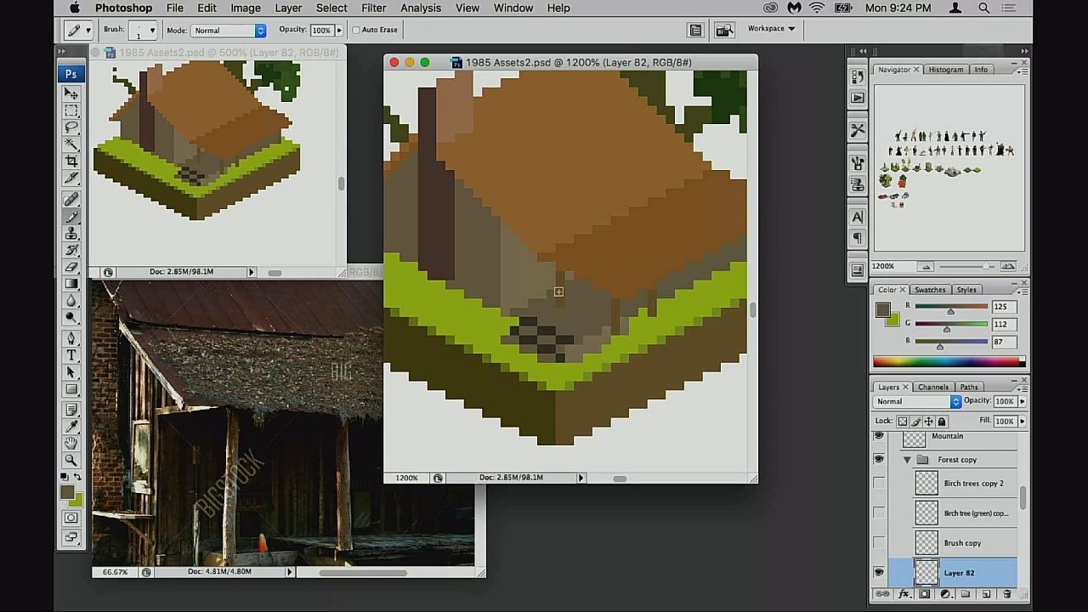
pyautogui.keyDown('alt'); pyautogui.click(534, 277); pyautogui.keyUp('alt')
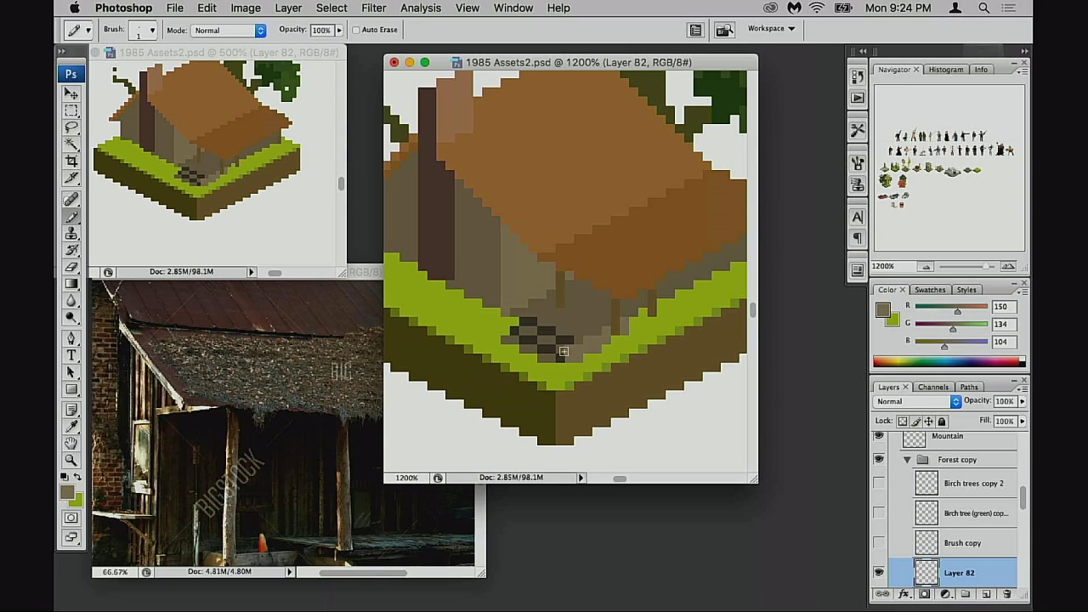
# - Select the light wall area with the Magic Wand and apply Hue/Saturation with saturation +37 and lightness +8
pyautogui.press('w')
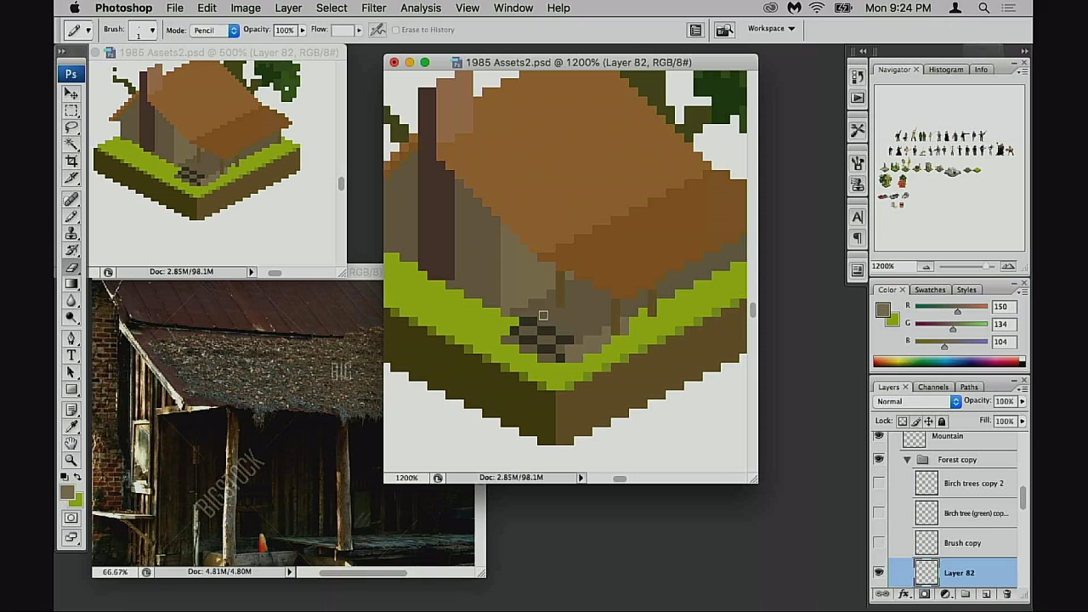
pyautogui.hotkey('shift', 'w')
pyautogui.click(525, 281)
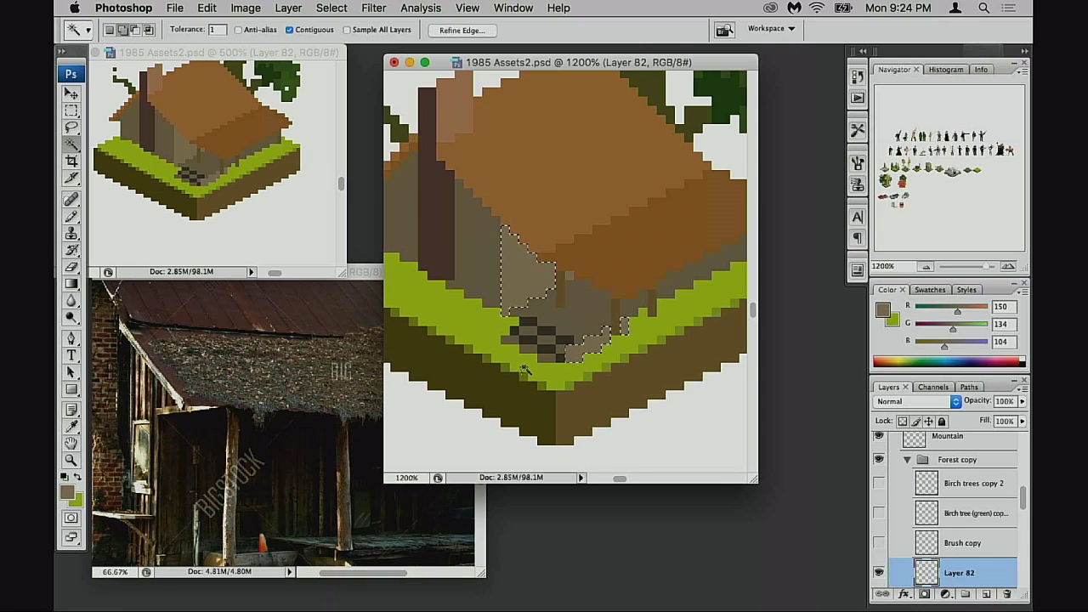
pyautogui.press('super+u')
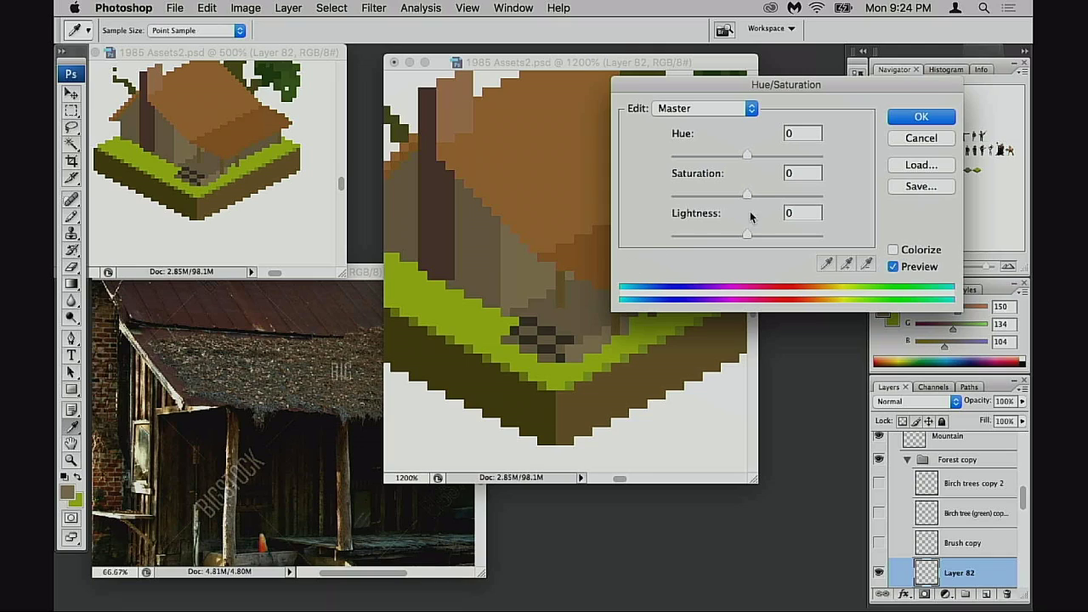
pyautogui.moveTo(752, 193); pyautogui.dragTo(771, 195)
pyautogui.moveTo(747, 235); pyautogui.dragTo(751, 239)
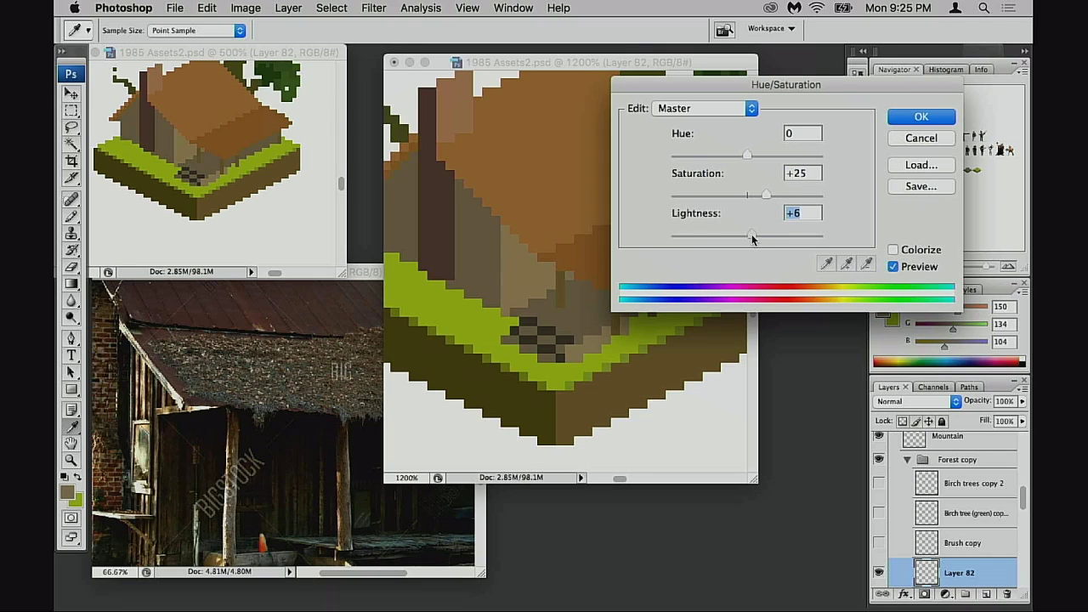
pyautogui.moveTo(777, 198); pyautogui.dragTo(778, 197)
pyautogui.moveTo(755, 239); pyautogui.dragTo(754, 239)
pyautogui.moveTo(777, 197); pyautogui.dragTo(773, 203)
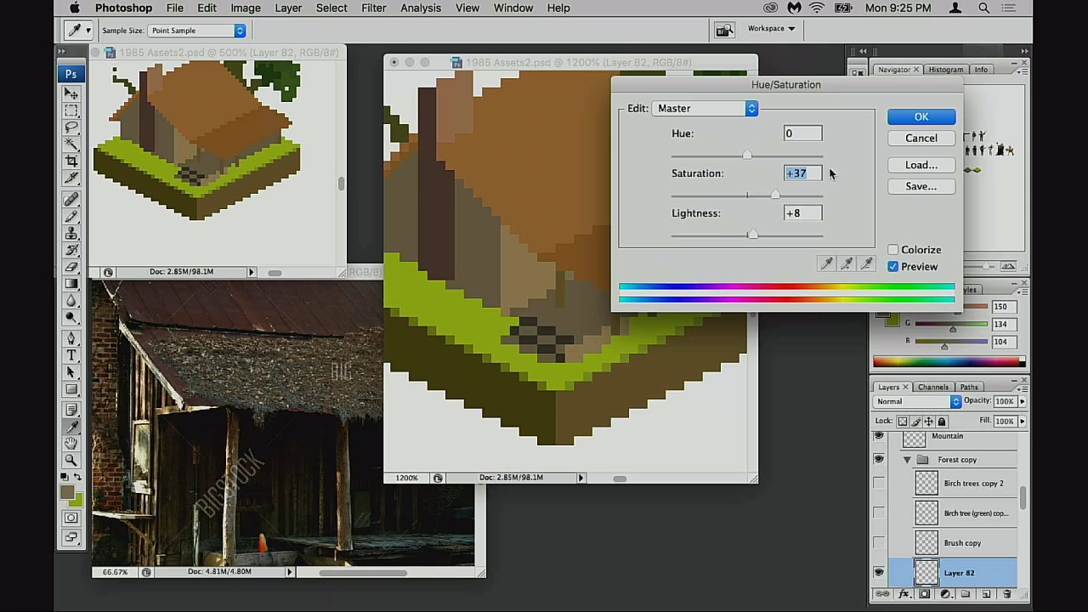
pyautogui.click(915, 120)
pyautogui.press('w')
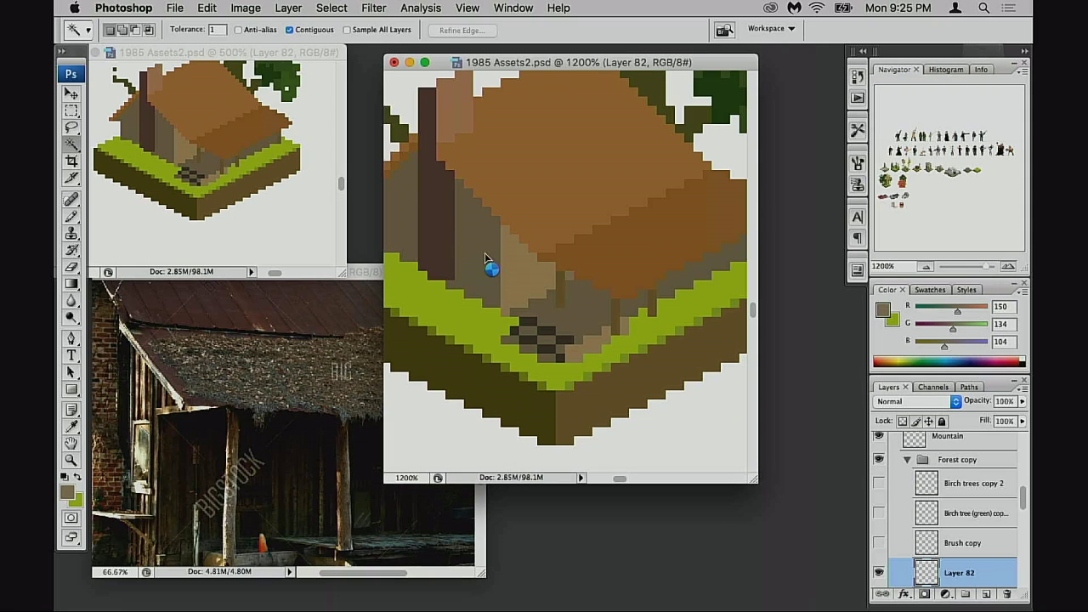
pyautogui.click(484, 254)
pyautogui.keyDown('shift'); pyautogui.click(408, 221); pyautogui.keyUp('shift')
pyautogui.moveTo(517, 274); pyautogui.dragTo(589, 299)
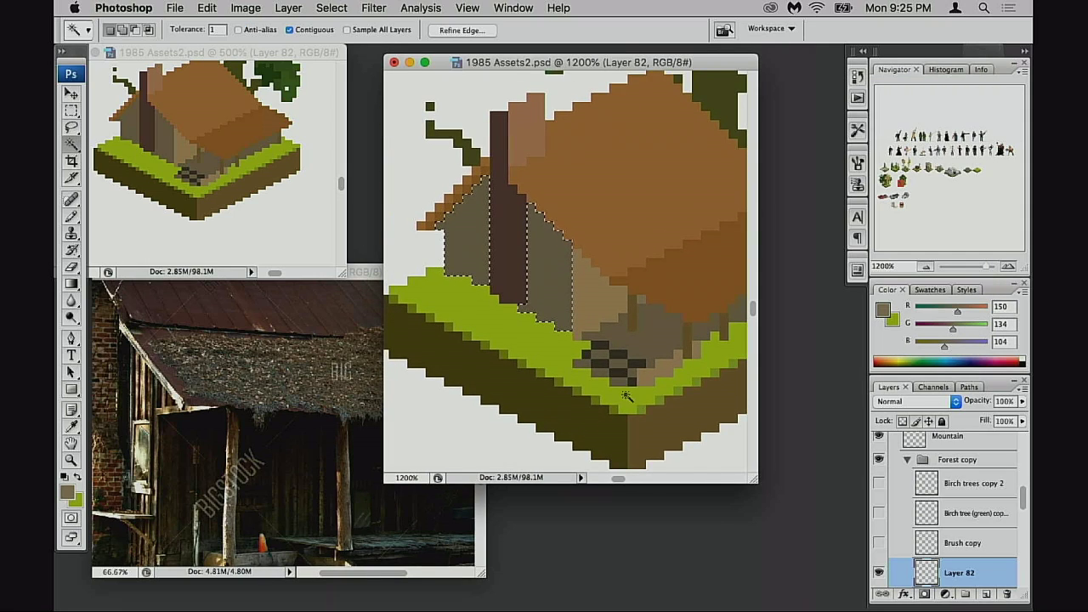
pyautogui.keyDown('shift'); pyautogui.click(600, 365); pyautogui.keyUp('shift')
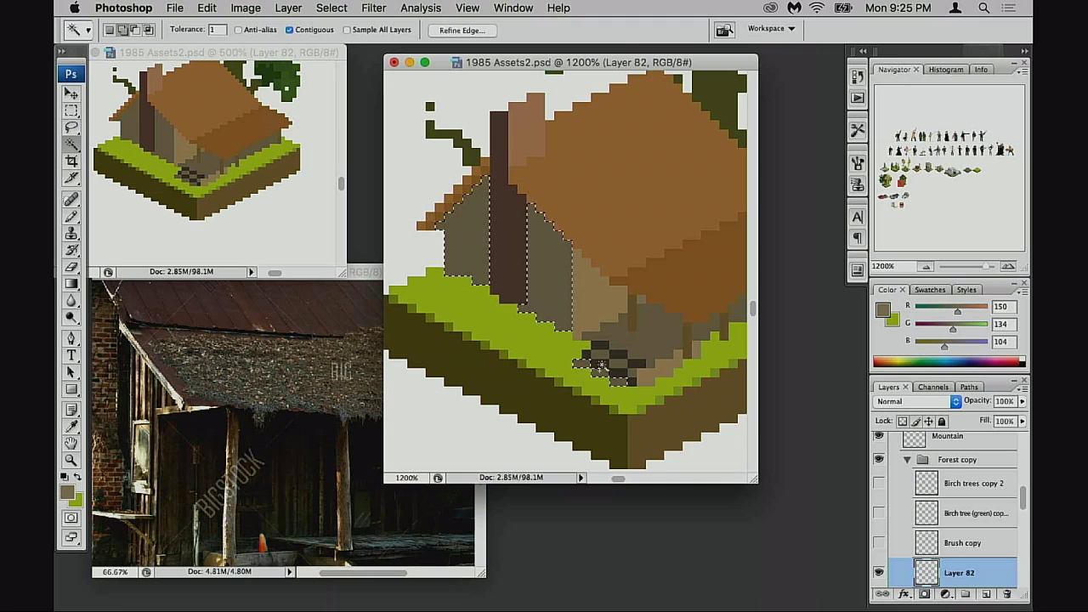
pyautogui.keyDown('shift'); pyautogui.click(620, 364); pyautogui.keyUp('shift')
pyautogui.keyDown('shift'); pyautogui.click(601, 355); pyautogui.keyUp('shift')
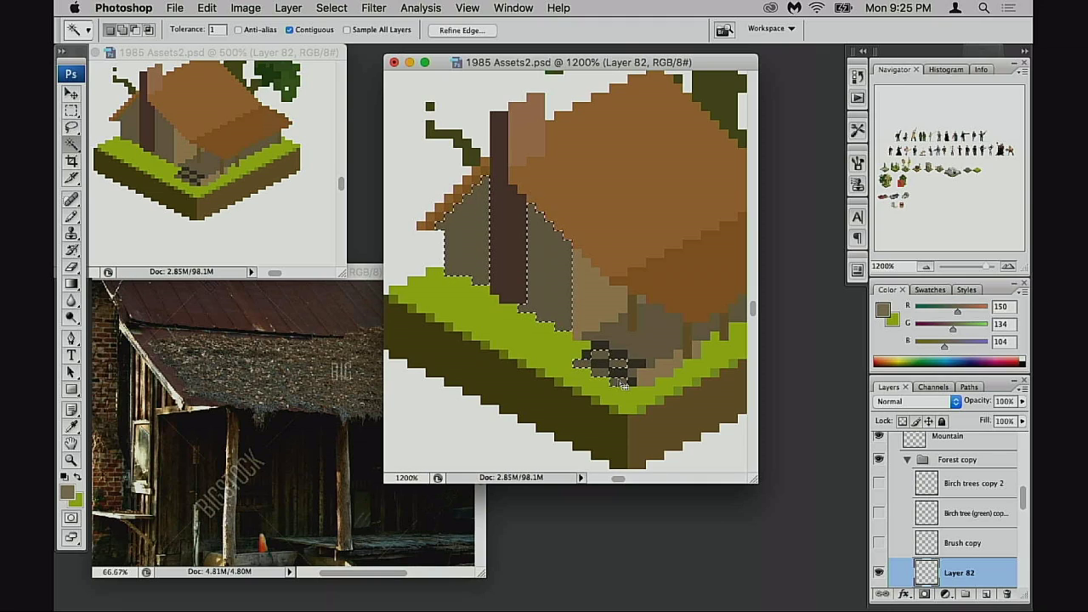
pyautogui.press('super+d')
# - Select the shaded gable walls, brown step pixels, porch surface and eave wall, and raise their saturation with a slight negative hue shift
pyautogui.click(557, 304)
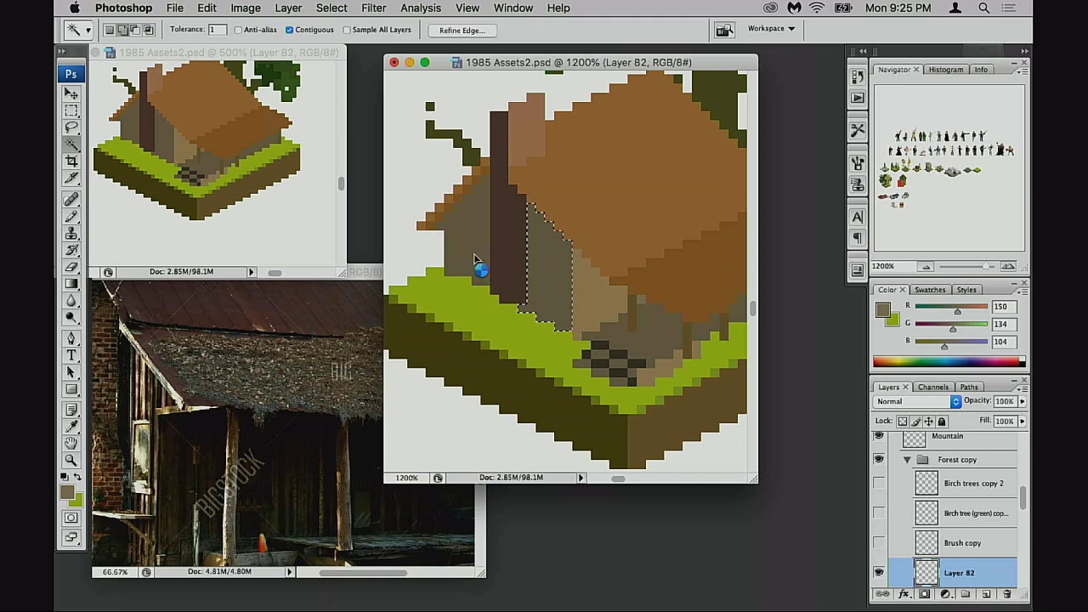
pyautogui.keyDown('shift'); pyautogui.click(478, 267); pyautogui.keyUp('shift')
pyautogui.keyDown('shift'); pyautogui.click(599, 371); pyautogui.keyUp('shift')
pyautogui.keyDown('shift'); pyautogui.click(619, 382); pyautogui.keyUp('shift')
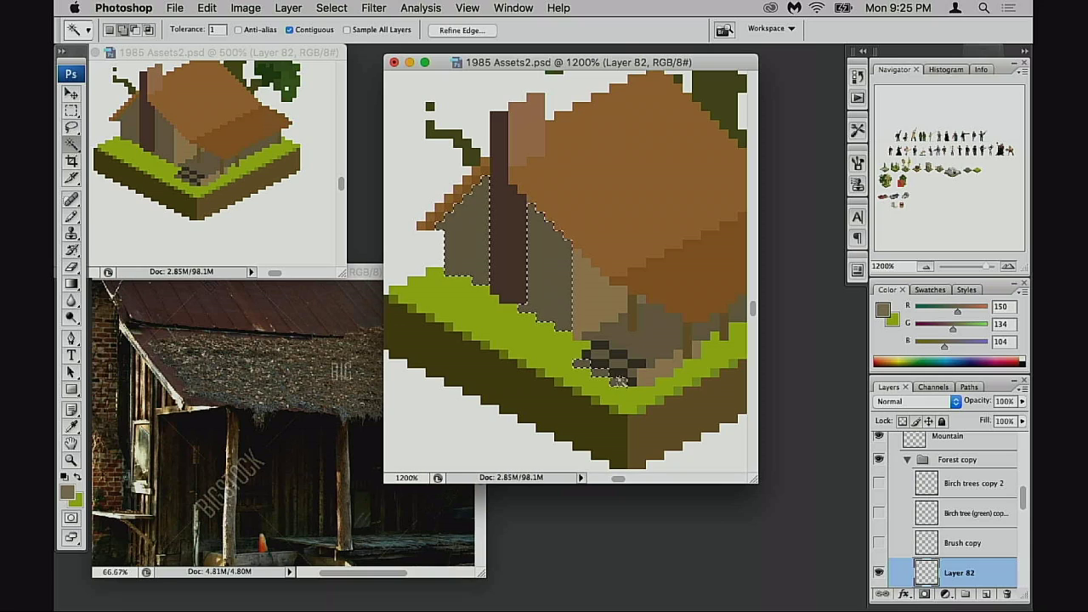
pyautogui.keyDown('shift'); pyautogui.click(632, 374); pyautogui.keyUp('shift')
pyautogui.keyDown('shift'); pyautogui.click(618, 365); pyautogui.keyUp('shift')
pyautogui.keyDown('shift'); pyautogui.click(601, 356); pyautogui.keyUp('shift')
pyautogui.keyDown('shift'); pyautogui.click(629, 342); pyautogui.keyUp('shift')
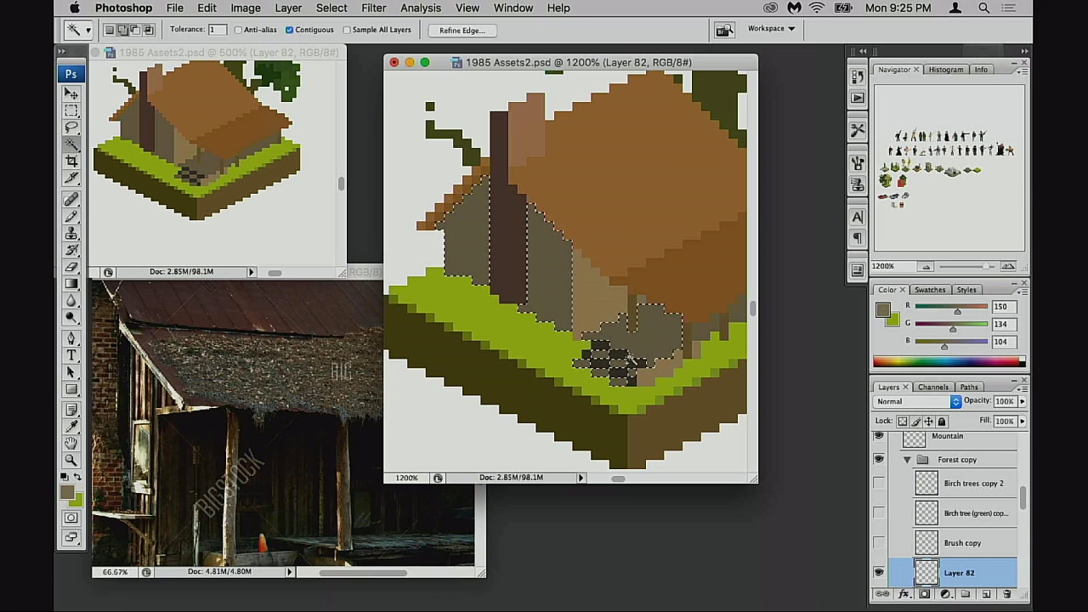
pyautogui.moveTo(660, 357); pyautogui.dragTo(578, 362)
pyautogui.keyDown('shift'); pyautogui.click(618, 333); pyautogui.keyUp('shift')
pyautogui.keyDown('shift'); pyautogui.click(659, 319); pyautogui.keyUp('shift')
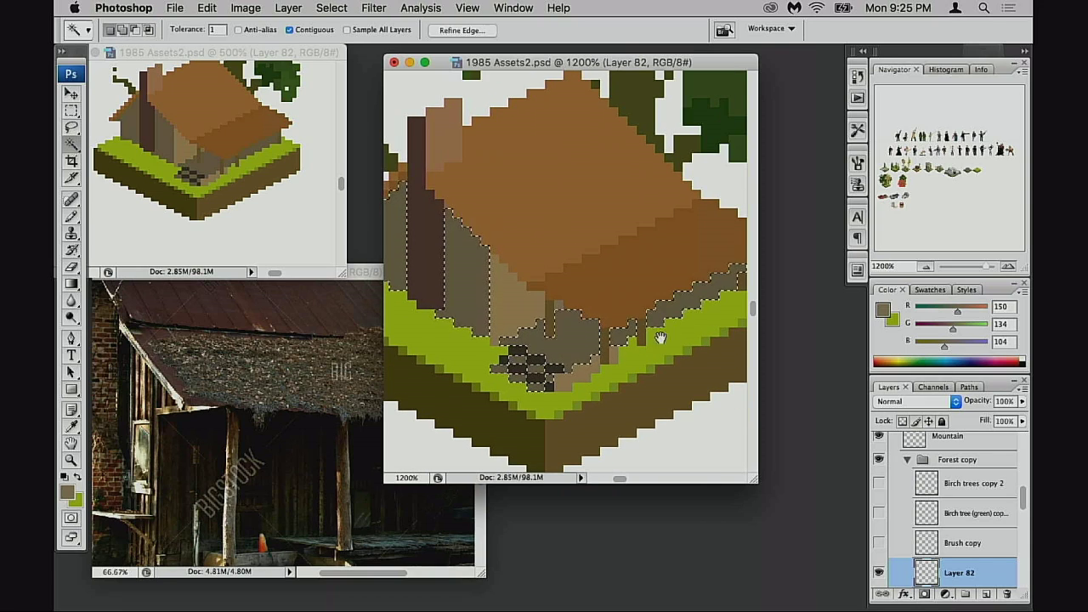
pyautogui.moveTo(662, 338); pyautogui.dragTo(592, 349)
pyautogui.press('super+u')
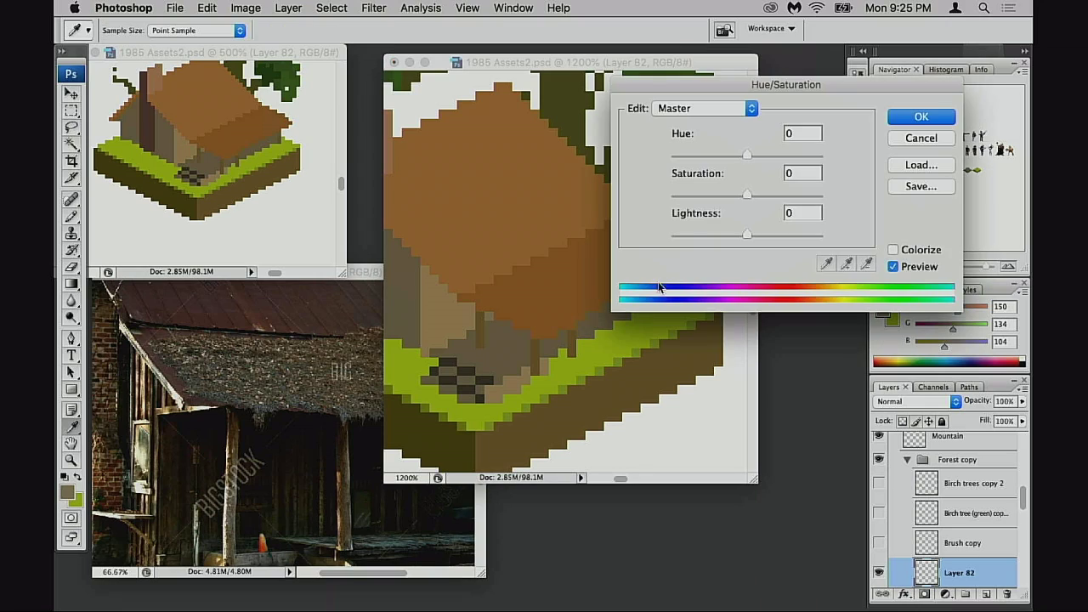
pyautogui.moveTo(754, 236); pyautogui.dragTo(774, 205)
pyautogui.moveTo(748, 156); pyautogui.dragTo(743, 157)
pyautogui.moveTo(766, 199); pyautogui.dragTo(776, 195)
pyautogui.click(918, 121)
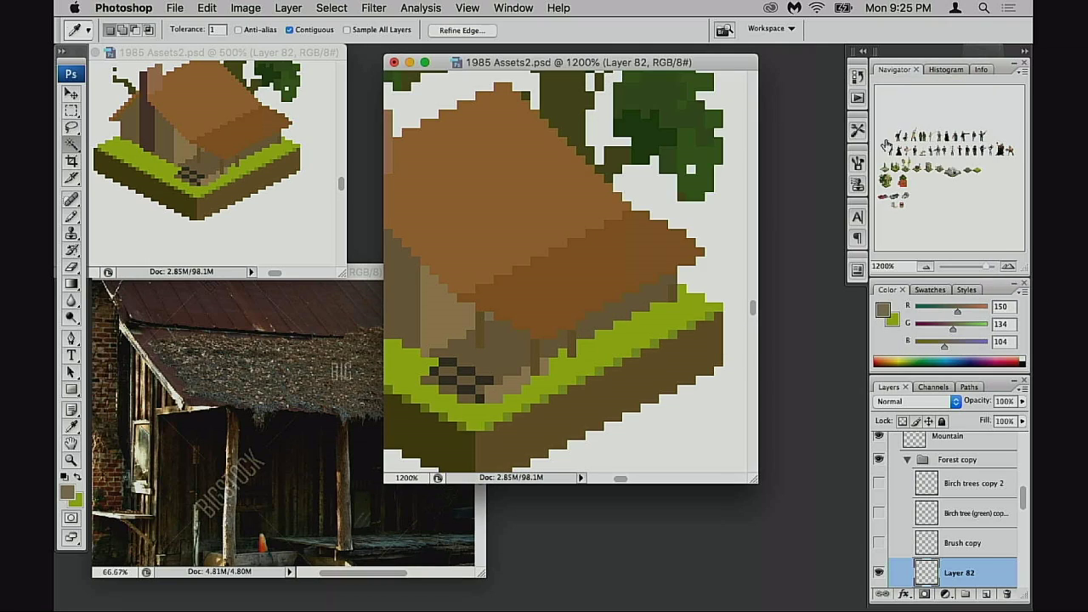
pyautogui.press('w')
# - Examine the recoloured cabin walls, porch posts and steps up close
pyautogui.hscroll(-5, 747, 244)
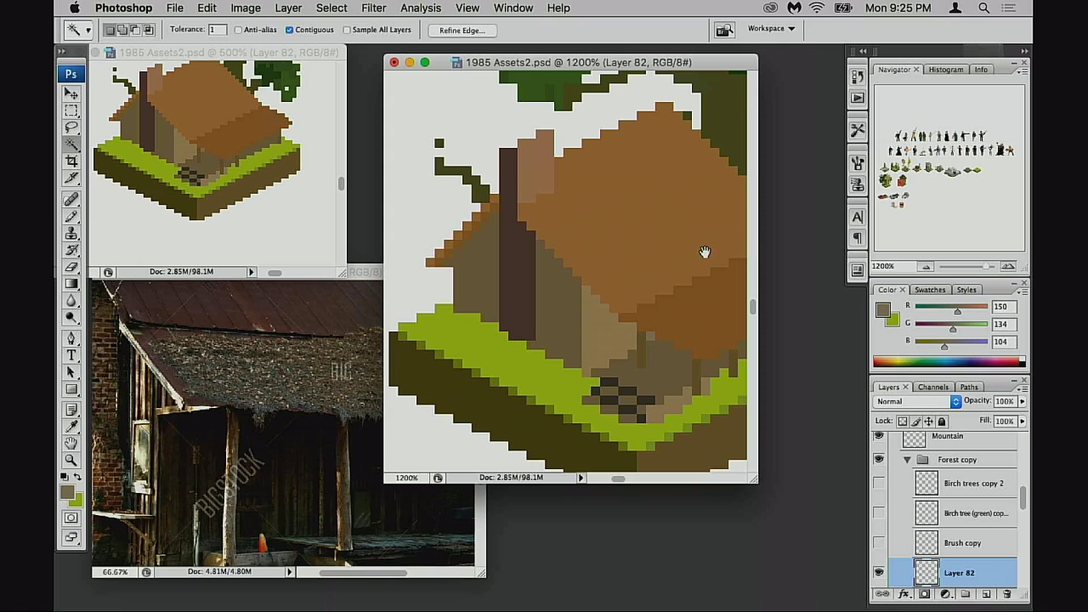
pyautogui.hscroll(3, 697, 249)
pyautogui.moveTo(659, 271); pyautogui.dragTo(642, 325)
pyautogui.keyDown('alt'); pyautogui.click(640, 327); pyautogui.keyUp('alt')
pyautogui.keyDown('alt'); pyautogui.click(637, 327); pyautogui.keyUp('alt')
pyautogui.keyDown('alt'); pyautogui.click(583, 305); pyautogui.keyUp('alt')
pyautogui.moveTo(557, 301); pyautogui.dragTo(697, 339)
pyautogui.keyDown('super'); pyautogui.click(617, 288); pyautogui.keyUp('super')
pyautogui.keyDown('super'); pyautogui.click(616, 289); pyautogui.keyUp('super')
pyautogui.moveTo(614, 292); pyautogui.dragTo(604, 315)
pyautogui.moveTo(540, 282); pyautogui.dragTo(637, 344)
pyautogui.keyDown('super'); pyautogui.click(594, 314); pyautogui.keyUp('super')
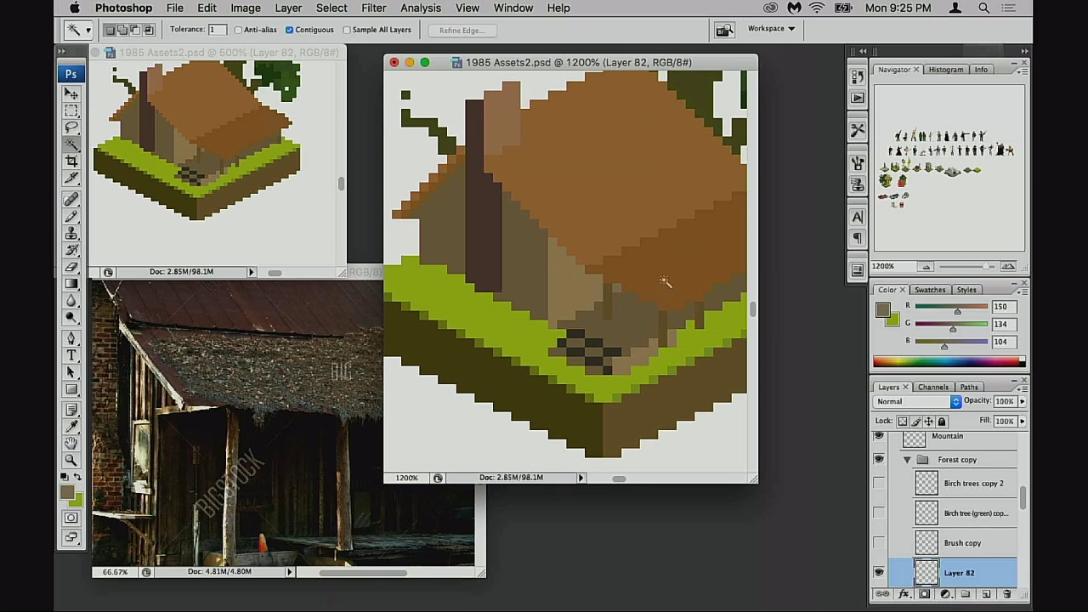
# - Sample the light wall, lighten the foreground colour to RGB 195, 173, 135, and paint the porch floor around the dark steps
pyautogui.hscroll(3, 620, 309)
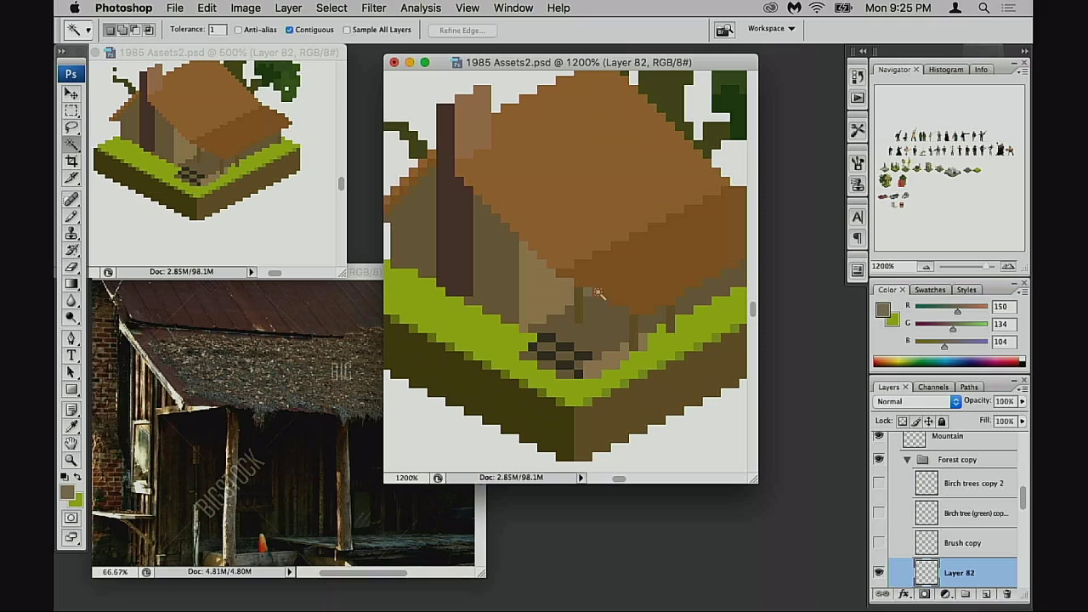
pyautogui.press('b')
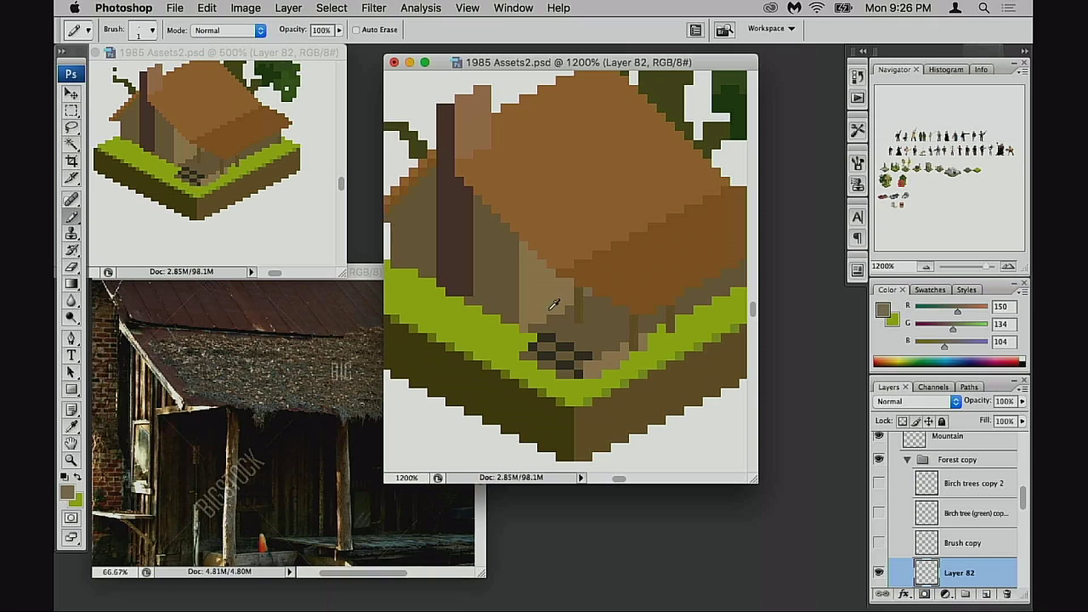
pyautogui.keyDown('alt'); pyautogui.click(546, 302); pyautogui.keyUp('alt')
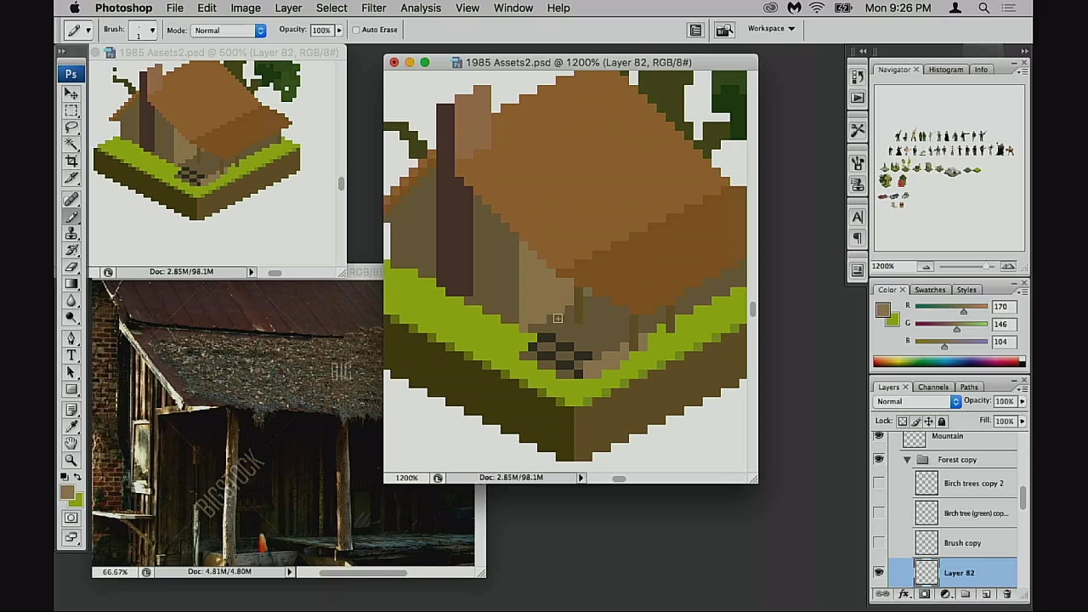
pyautogui.click(70, 495)
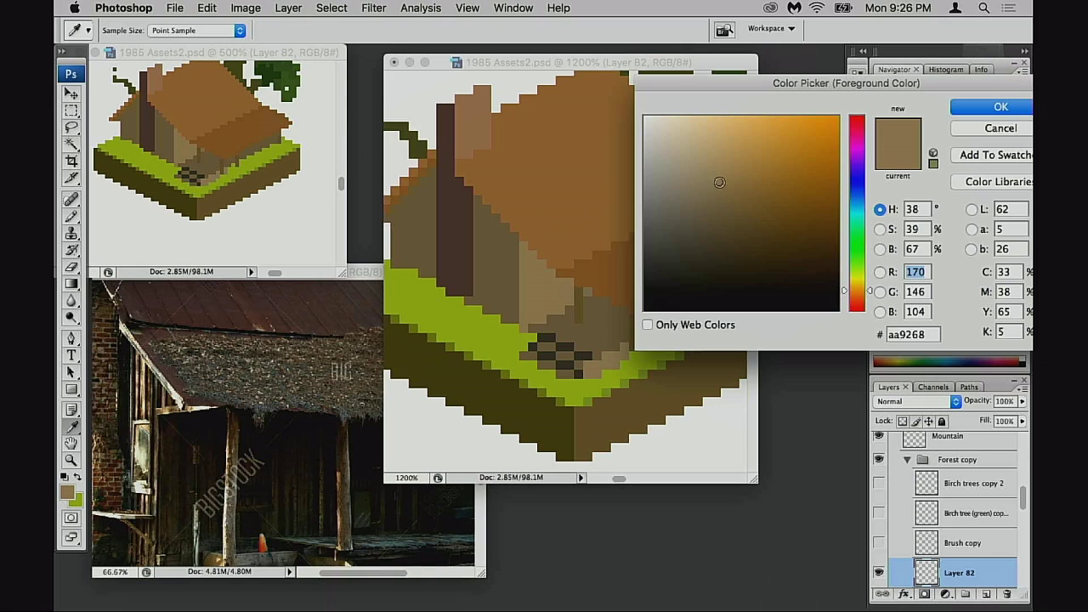
pyautogui.moveTo(719, 182); pyautogui.dragTo(704, 161)
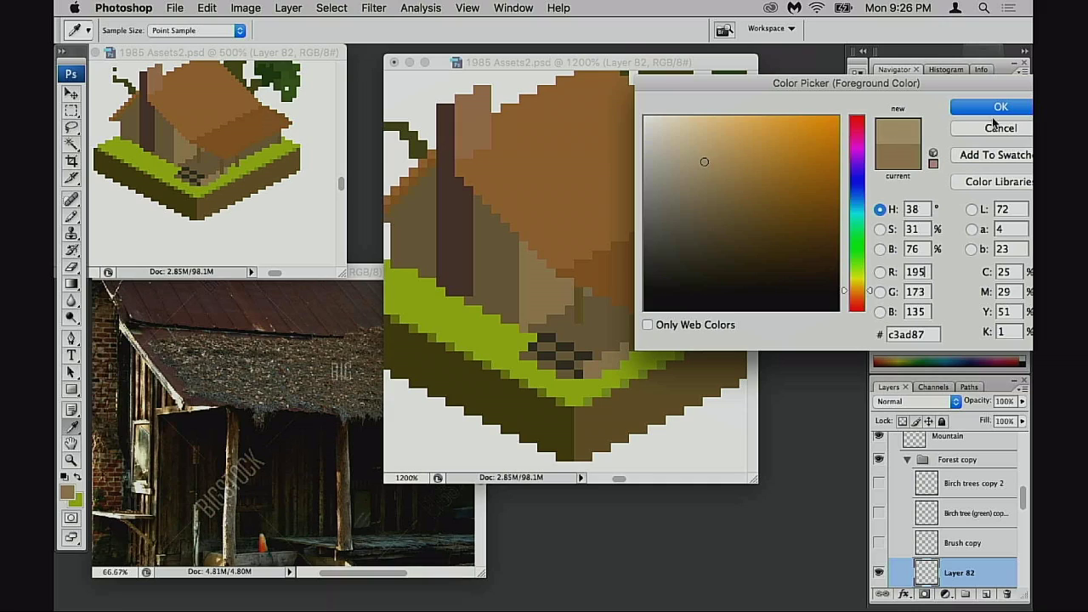
pyautogui.click(993, 111)
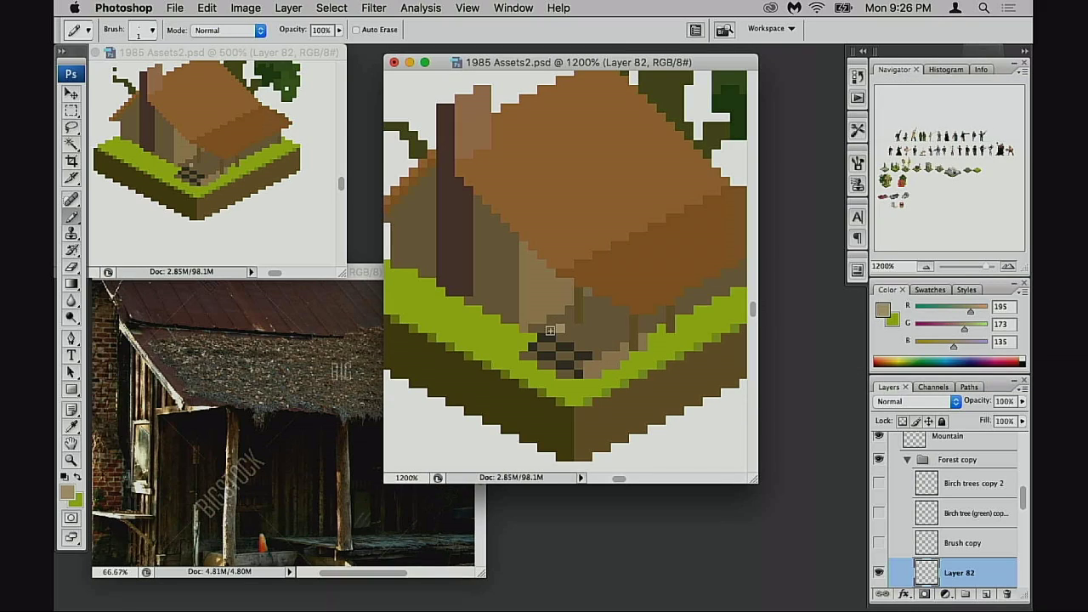
pyautogui.moveTo(533, 329)
pyautogui.mouseDown()
pyautogui.moveTo(602, 347)
pyautogui.moveTo(592, 343)
pyautogui.mouseUp()
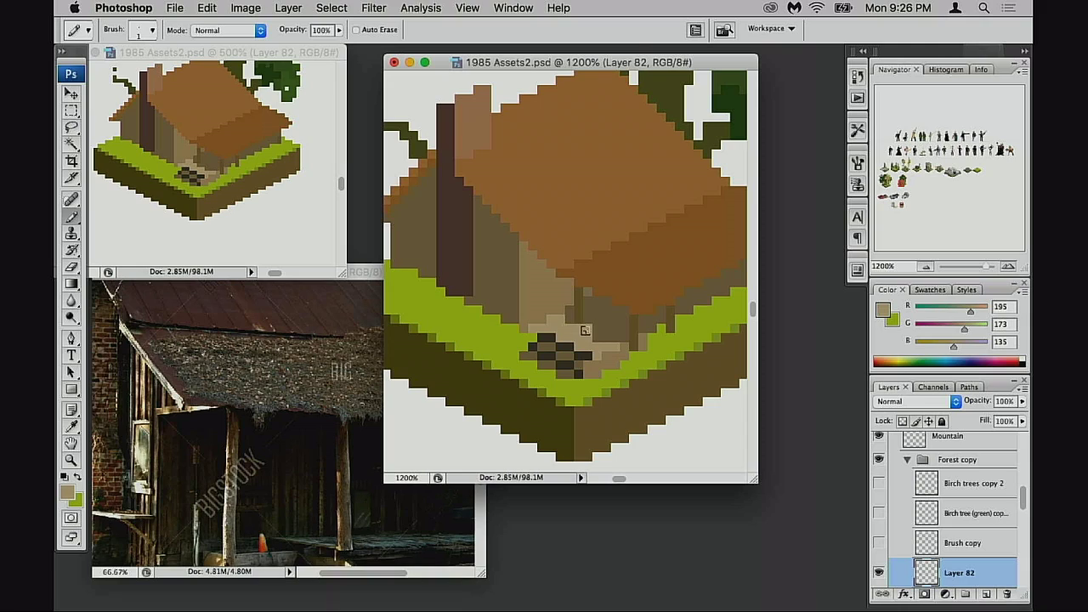
# - Touch up the porch floor and its edges with sampled tans (170, 146, 104 and 195, 173, 135) and shaded brown (134, 112, 78)
pyautogui.press('super+z')
pyautogui.keyDown('alt'); pyautogui.click(618, 358); pyautogui.keyUp('alt')
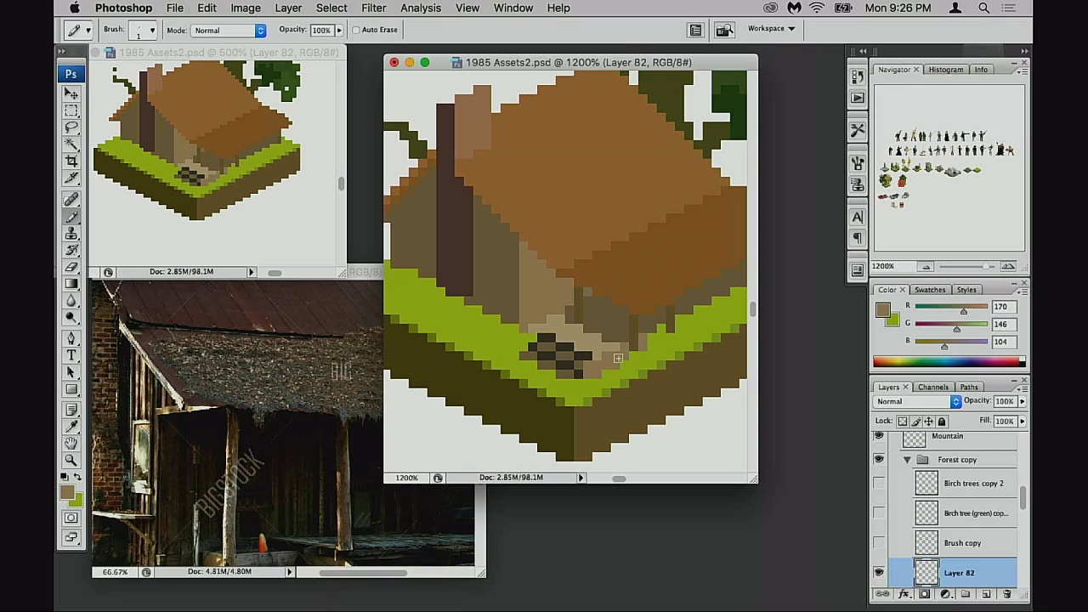
pyautogui.keyDown('alt'); pyautogui.click(595, 341); pyautogui.keyUp('alt')
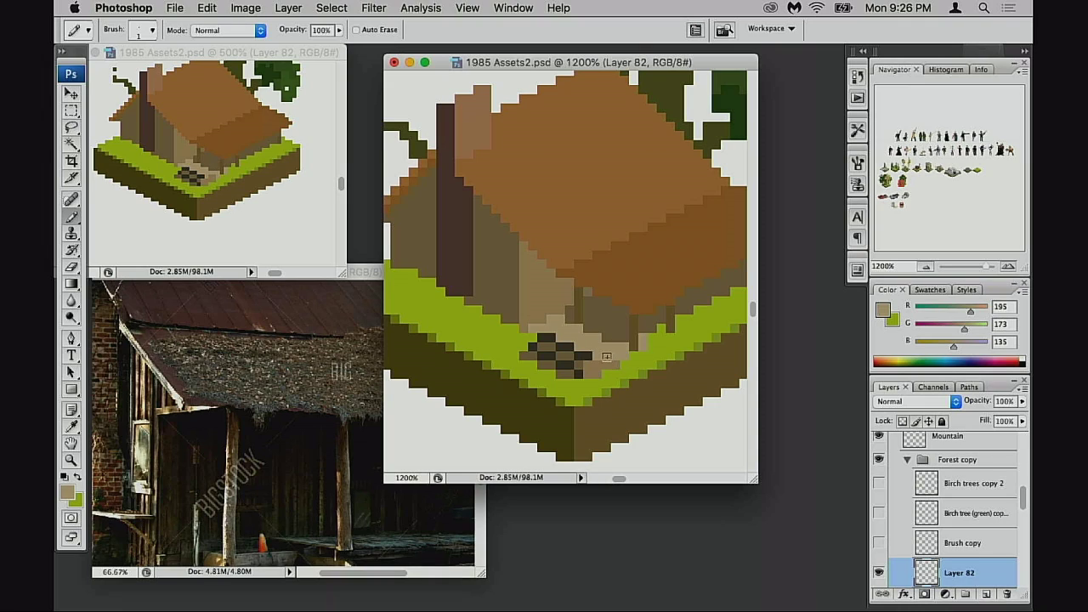
pyautogui.keyDown('alt'); pyautogui.click(614, 349); pyautogui.keyUp('alt')
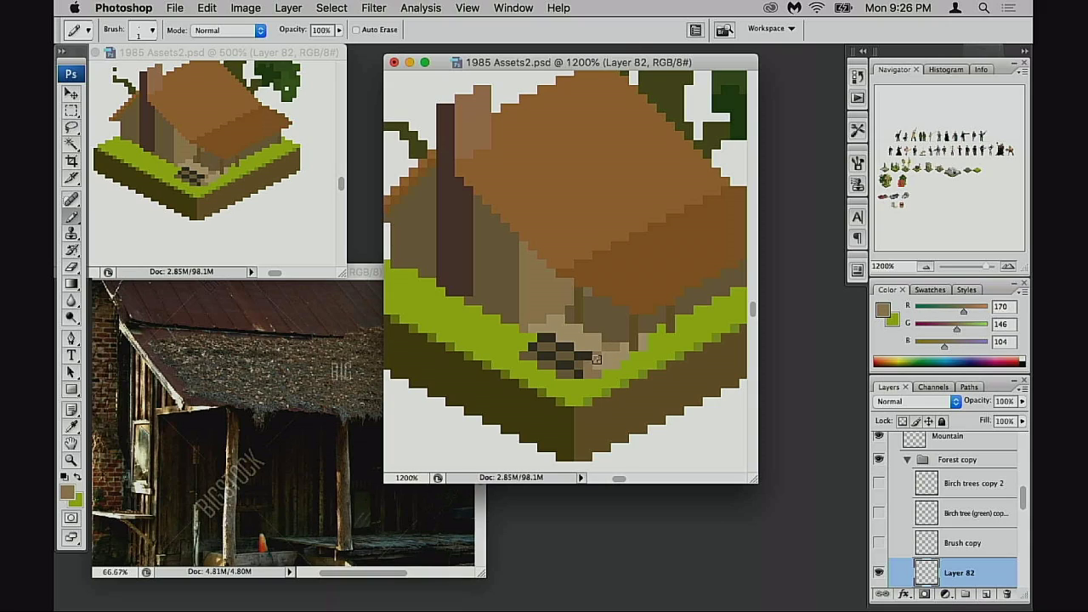
pyautogui.keyDown('alt'); pyautogui.click(613, 366); pyautogui.keyUp('alt')
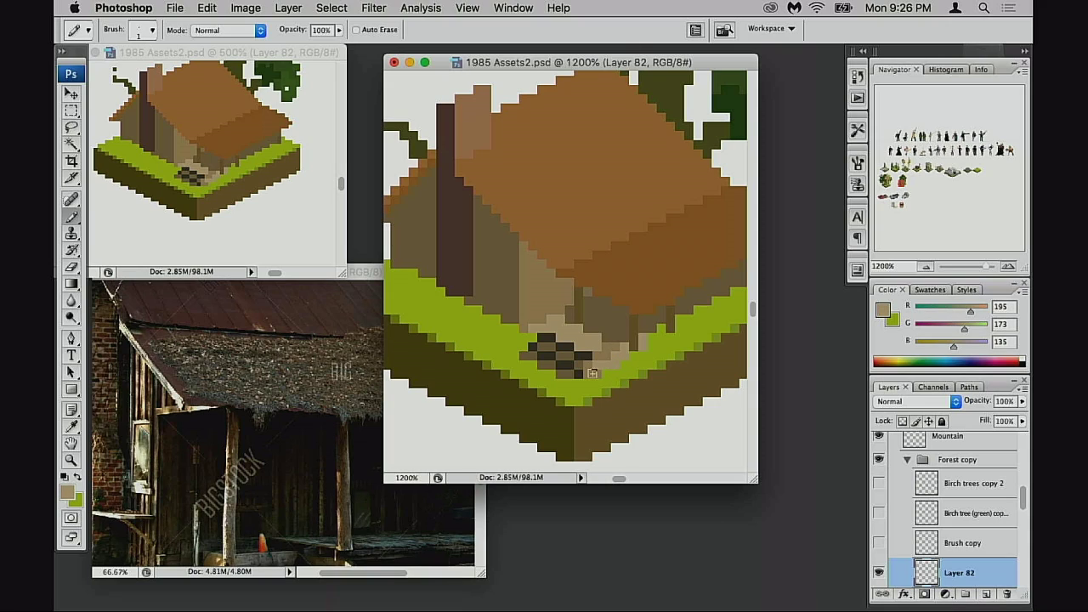
pyautogui.keyDown('alt'); pyautogui.click(607, 351); pyautogui.keyUp('alt')
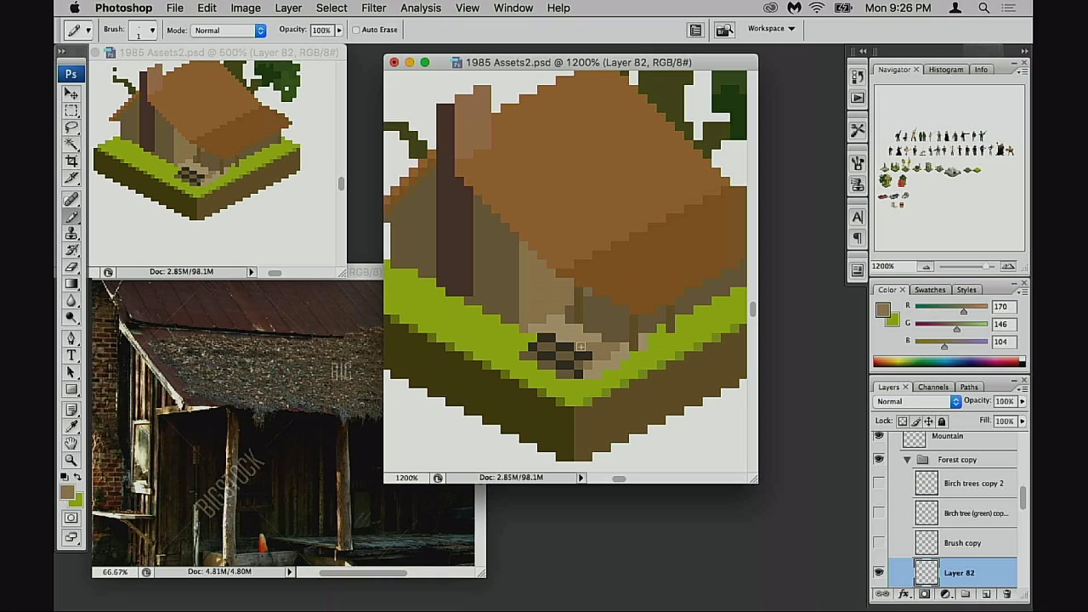
pyautogui.moveTo(596, 339)
pyautogui.mouseDown()
pyautogui.moveTo(533, 328)
pyautogui.moveTo(561, 320)
pyautogui.mouseUp()
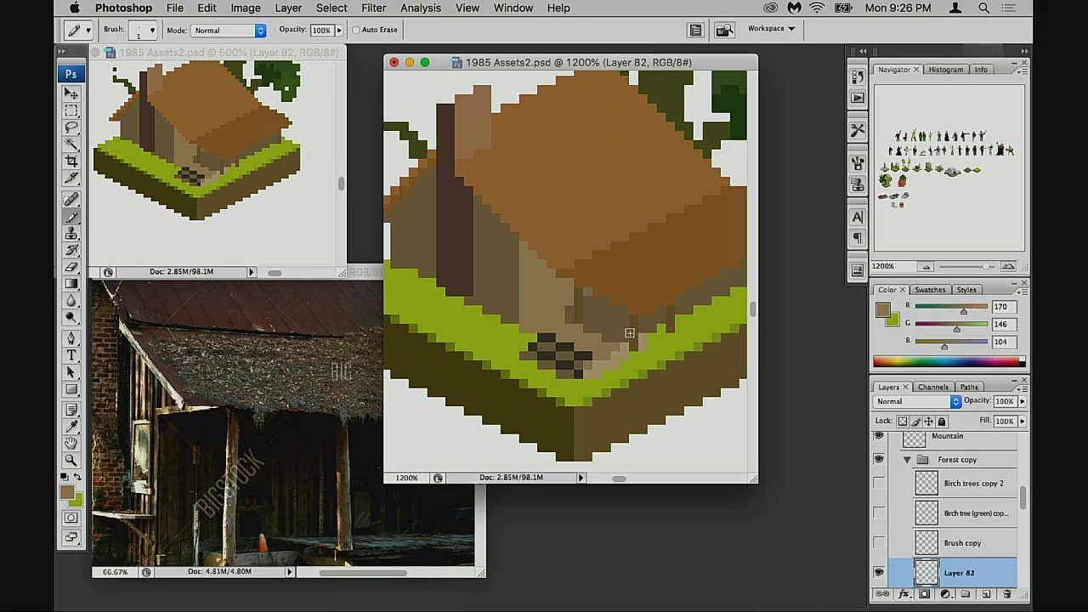
pyautogui.keyDown('alt'); pyautogui.click(549, 339); pyautogui.keyUp('alt')
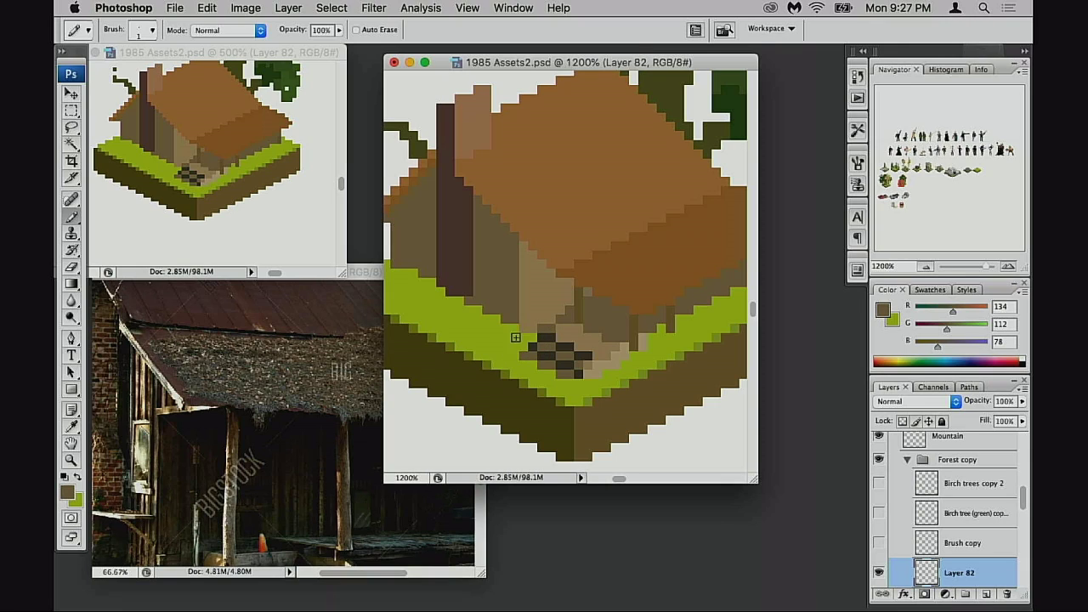
pyautogui.hscroll(-1, 549, 342)
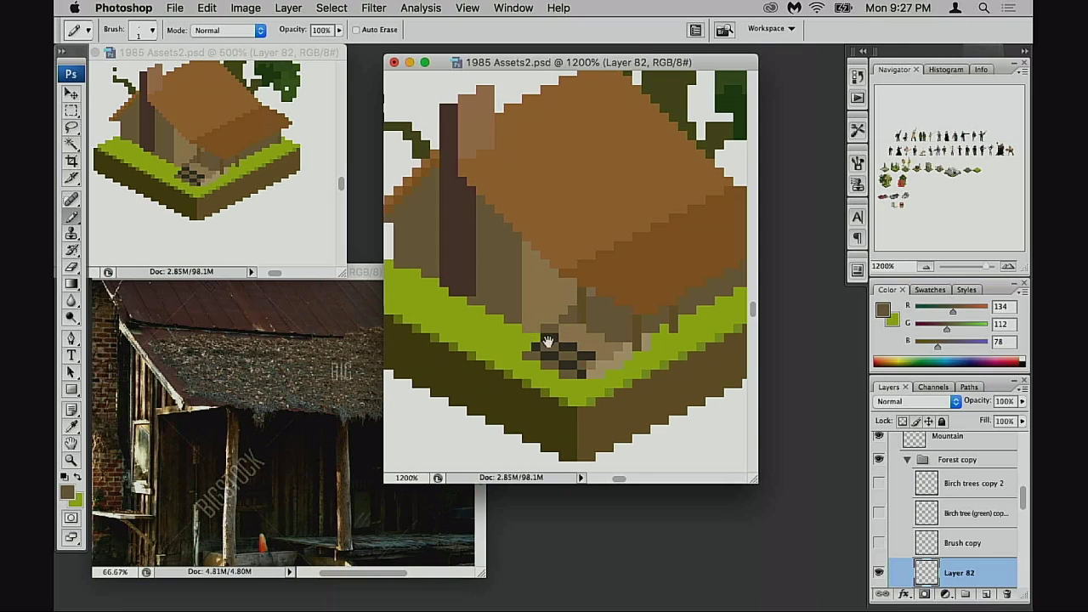
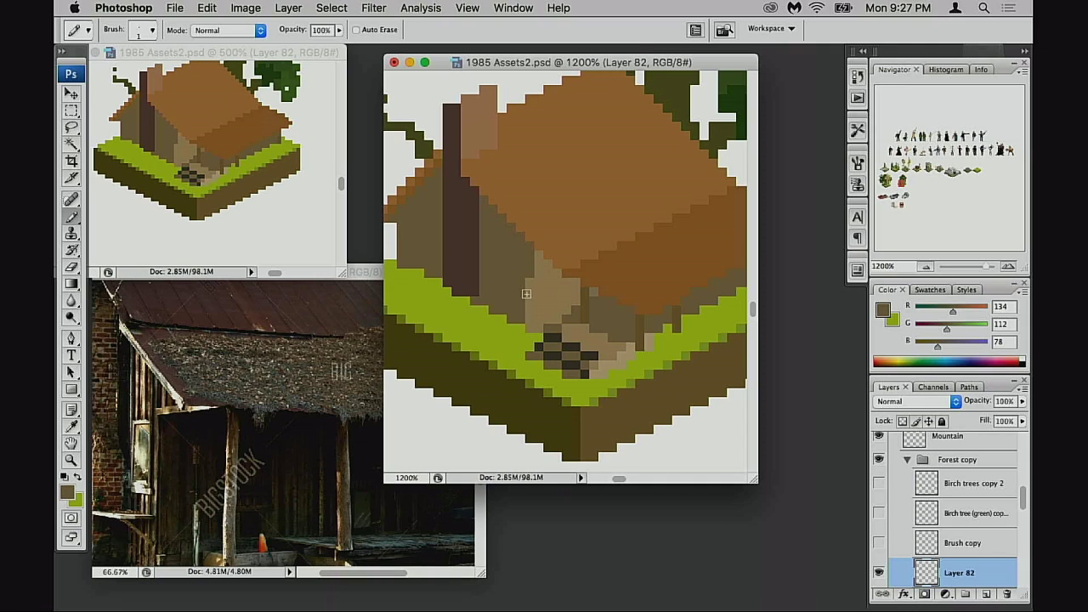
# - Raise the saturation of the shaded gable walls beside the chimney with Hue/Saturation
pyautogui.keyDown('shift'); pyautogui.click(425, 241); pyautogui.keyUp('shift')
pyautogui.press('super+h')
pyautogui.press('super+u')
pyautogui.press('super+u')
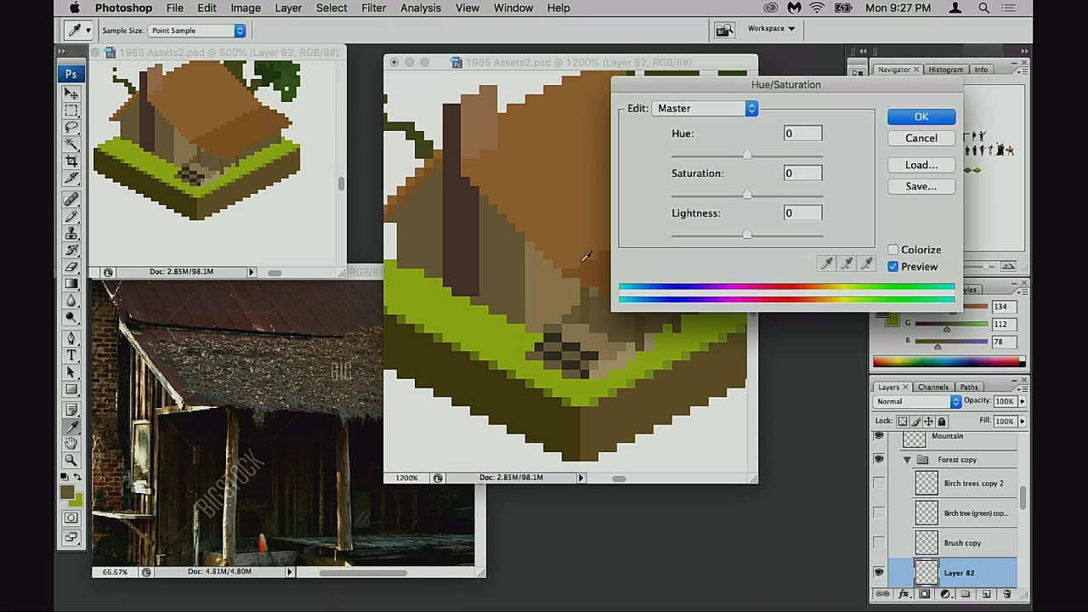
pyautogui.moveTo(751, 240); pyautogui.dragTo(752, 242)
pyautogui.moveTo(751, 197); pyautogui.dragTo(764, 194)
pyautogui.click(913, 122)
pyautogui.press('b')
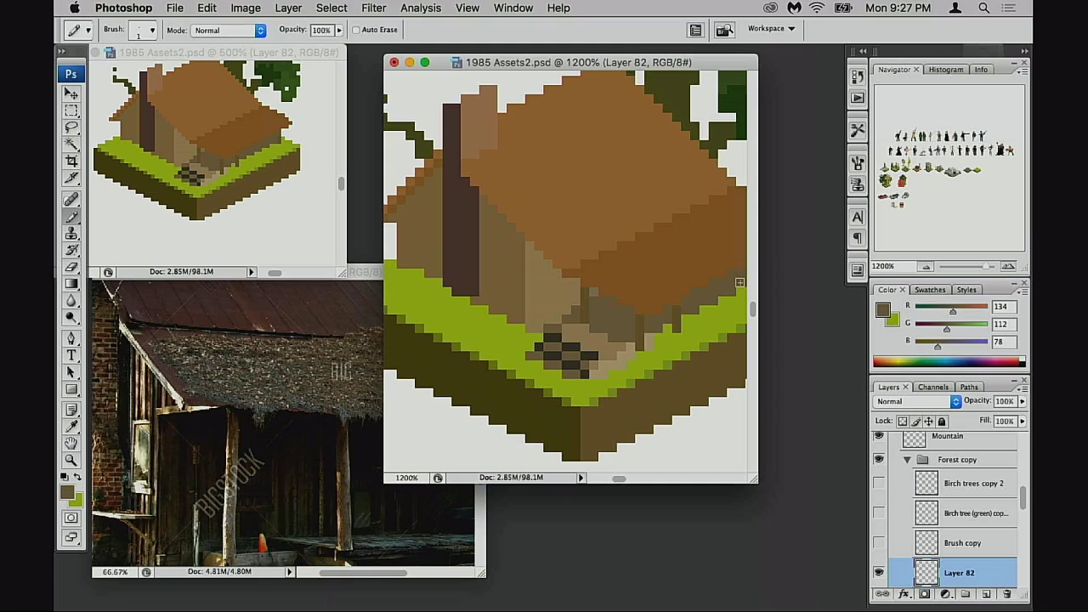
# - Paint a brown (134, 112, 78) shadow strip beneath the gable eave down to the porch post and undo the last stroke
pyautogui.moveTo(531, 249)
pyautogui.mouseDown()
pyautogui.moveTo(530, 275)
pyautogui.moveTo(539, 259)
pyautogui.moveTo(539, 282)
pyautogui.moveTo(549, 273)
pyautogui.moveTo(583, 307)
pyautogui.mouseUp()
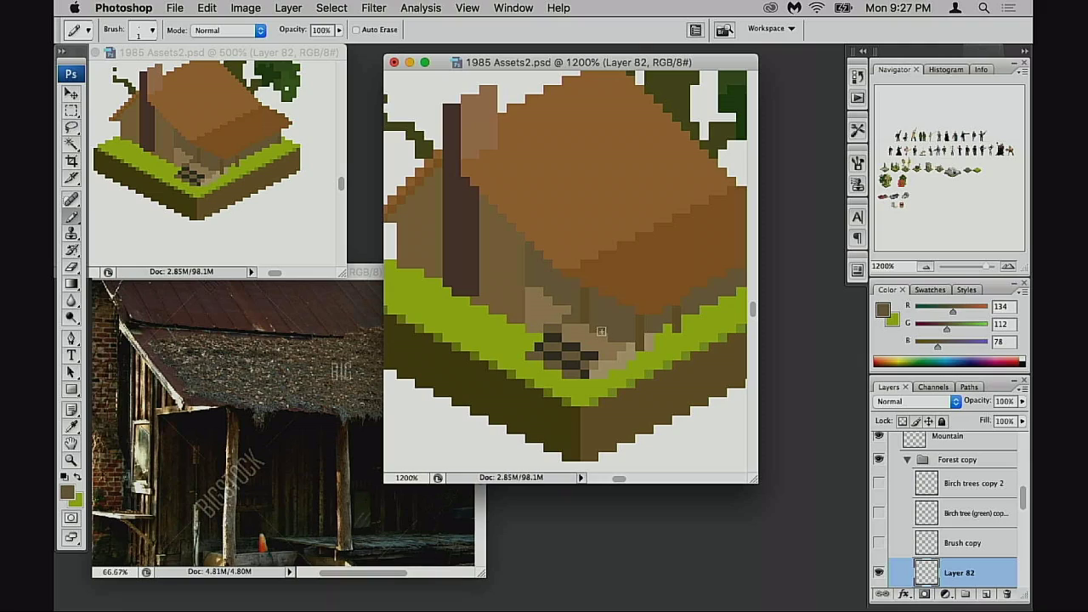
pyautogui.press('super+z')
pyautogui.press('e')
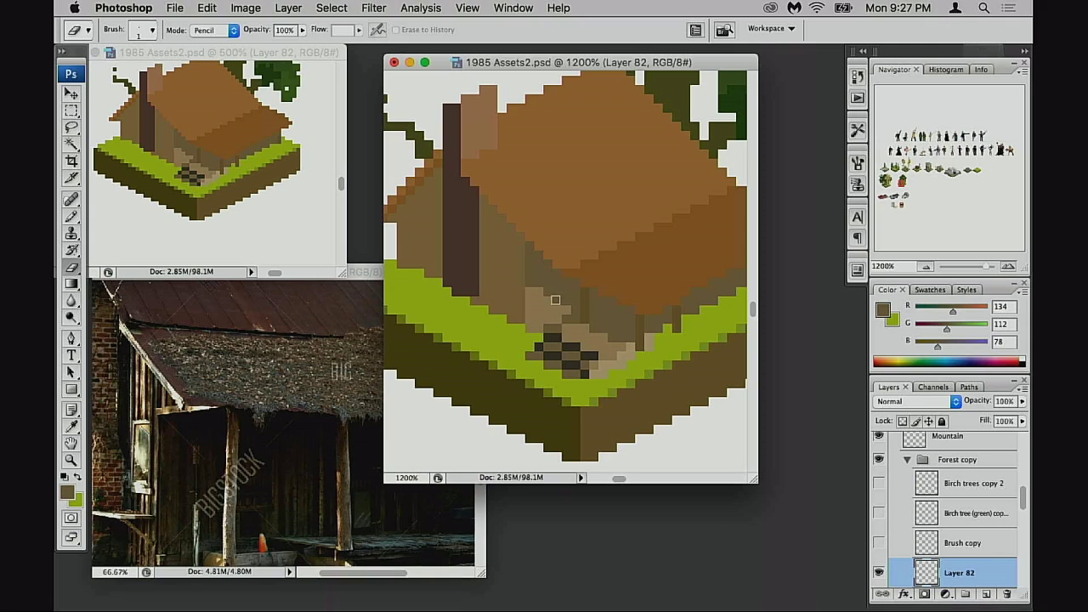
# - Rework the wall between the gable corner and porch post with the light tan (170, 146, 104) and shaded brown (134, 112, 78)
pyautogui.press('b')
pyautogui.keyDown('alt'); pyautogui.click(550, 303); pyautogui.keyUp('alt')
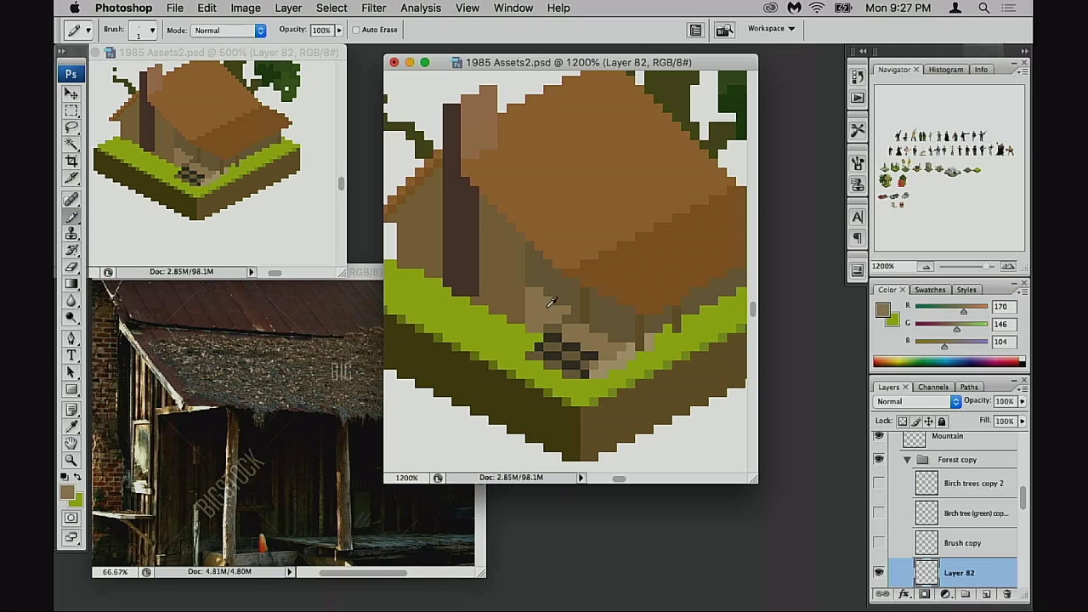
pyautogui.moveTo(544, 299)
pyautogui.mouseDown()
pyautogui.moveTo(568, 294)
pyautogui.moveTo(572, 314)
pyautogui.mouseUp()
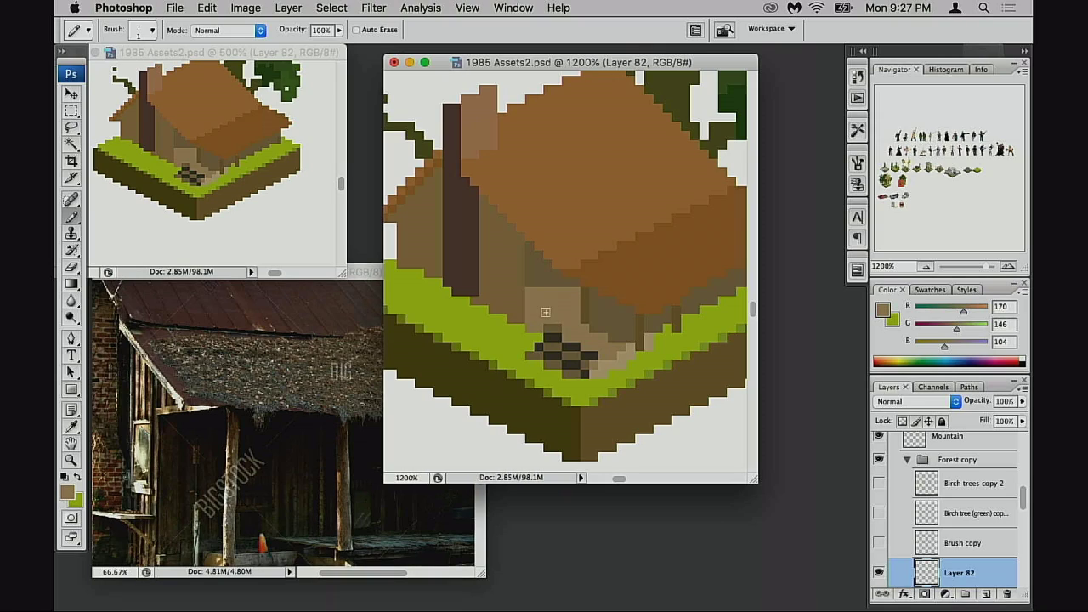
pyautogui.keyDown('alt'); pyautogui.click(540, 287); pyautogui.keyUp('alt')
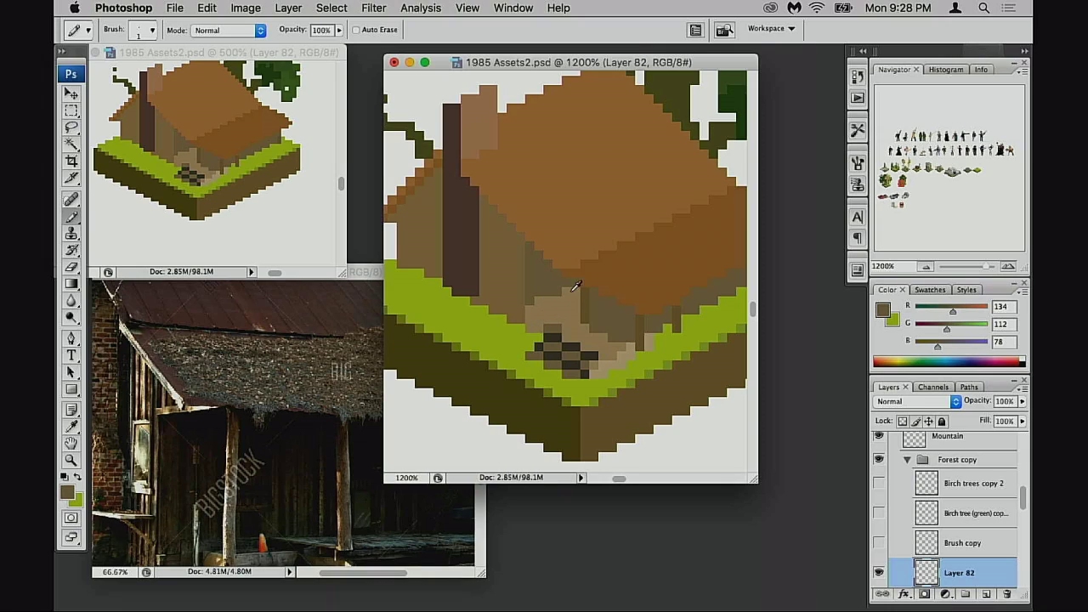
pyautogui.click(538, 309)
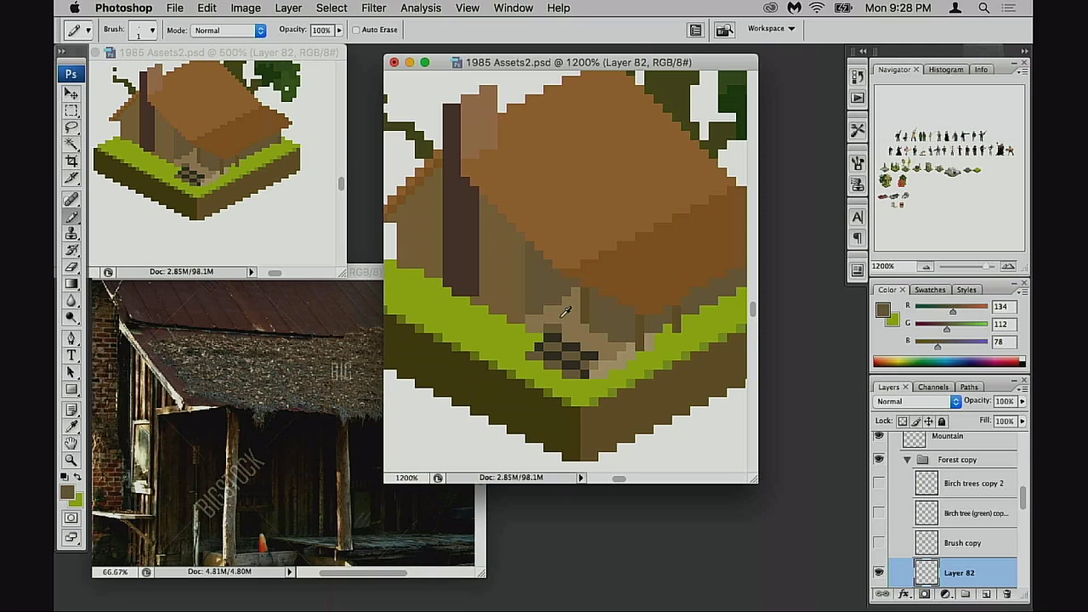
pyautogui.keyDown('alt'); pyautogui.click(562, 316); pyautogui.keyUp('alt')
pyautogui.moveTo(557, 301)
pyautogui.mouseDown()
pyautogui.moveTo(539, 310)
pyautogui.moveTo(567, 292)
pyautogui.moveTo(531, 309)
pyautogui.moveTo(532, 255)
pyautogui.moveTo(536, 287)
pyautogui.moveTo(562, 293)
pyautogui.moveTo(557, 323)
pyautogui.mouseUp()
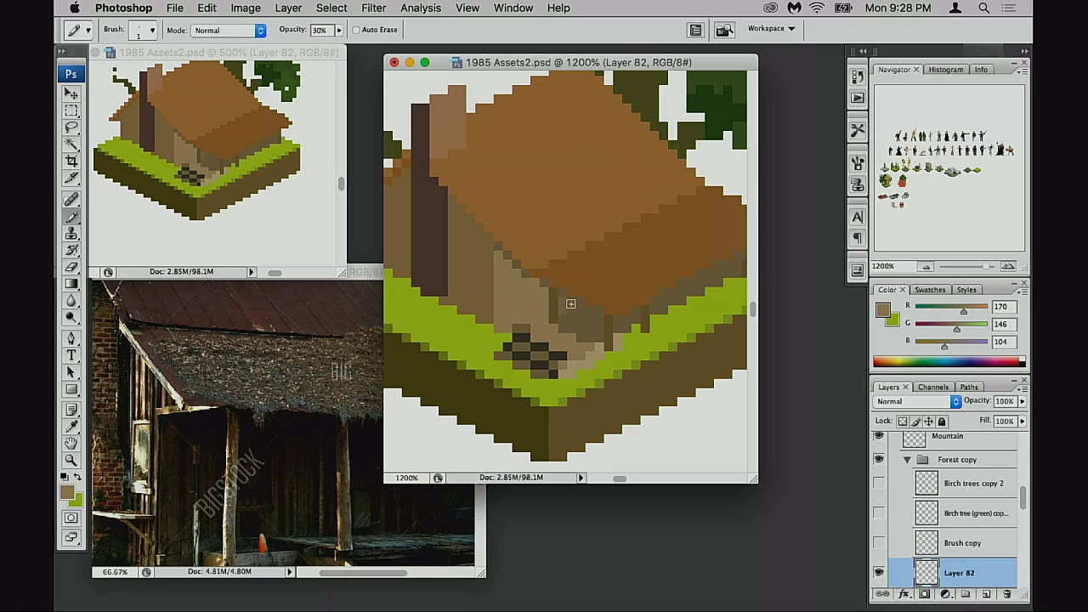
# - At 100% Pencil opacity, shade the wall behind the porch post with brown (145, 122, 86), keep a tan strip, and save the document
pyautogui.press('0')
pyautogui.keyDown('alt'); pyautogui.click(565, 304); pyautogui.keyUp('alt')
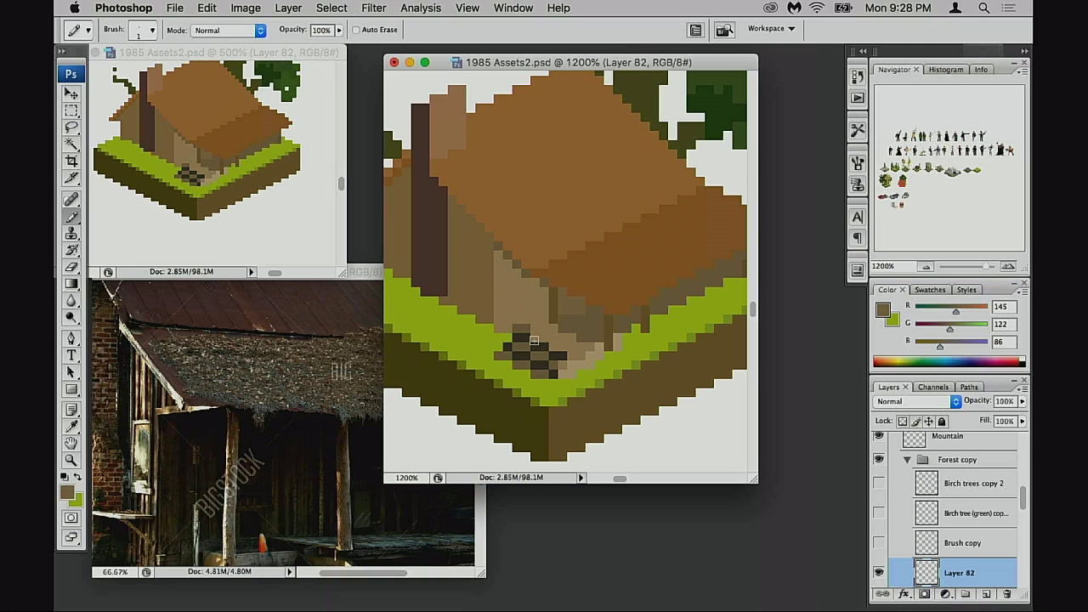
pyautogui.press('super+z')
pyautogui.moveTo(532, 314)
pyautogui.mouseDown()
pyautogui.moveTo(510, 322)
pyautogui.moveTo(532, 292)
pyautogui.moveTo(503, 260)
pyautogui.moveTo(510, 291)
pyautogui.moveTo(523, 282)
pyautogui.moveTo(501, 262)
pyautogui.moveTo(502, 307)
pyautogui.moveTo(522, 326)
pyautogui.moveTo(455, 337)
pyautogui.moveTo(447, 318)
pyautogui.moveTo(462, 330)
pyautogui.mouseUp()
pyautogui.keyDown('alt'); pyautogui.click(466, 324); pyautogui.keyUp('alt')
pyautogui.press('super+z')
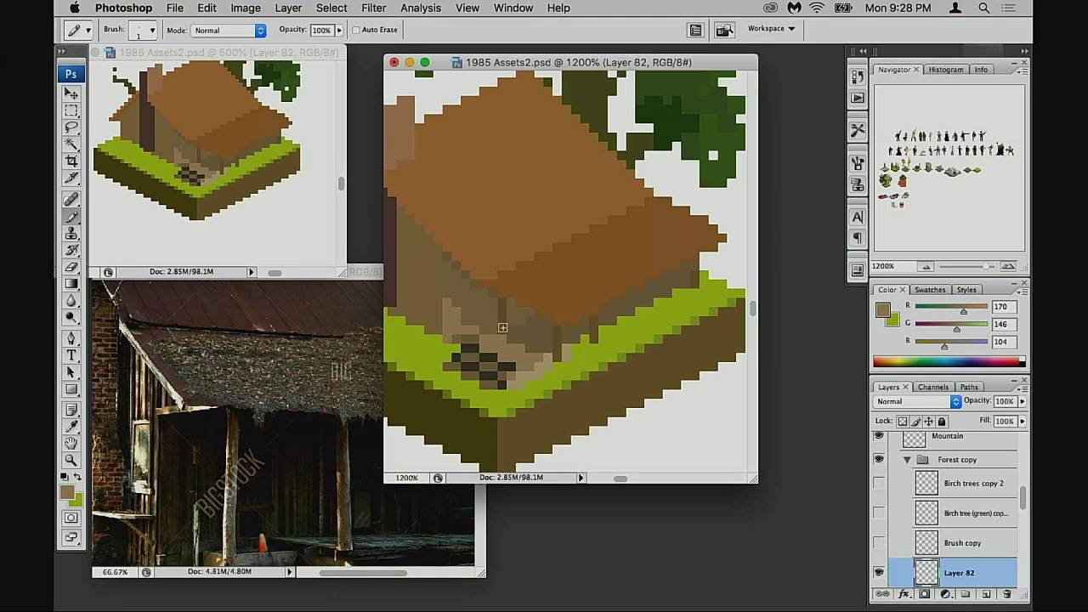
pyautogui.keyDown('alt'); pyautogui.click(490, 308); pyautogui.keyUp('alt')
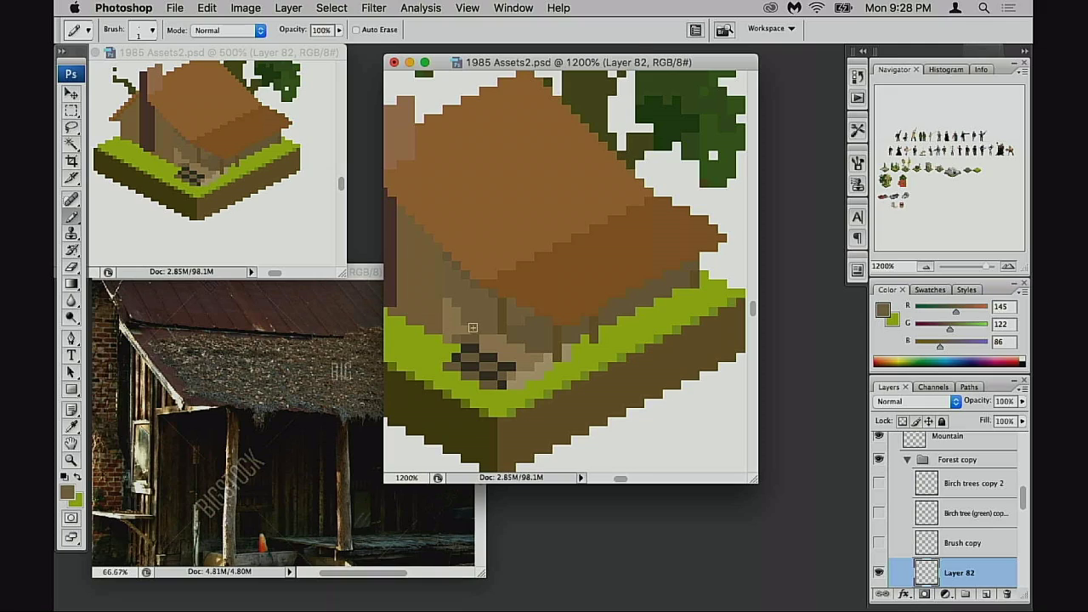
pyautogui.keyDown('alt'); pyautogui.click(447, 298); pyautogui.keyUp('alt')
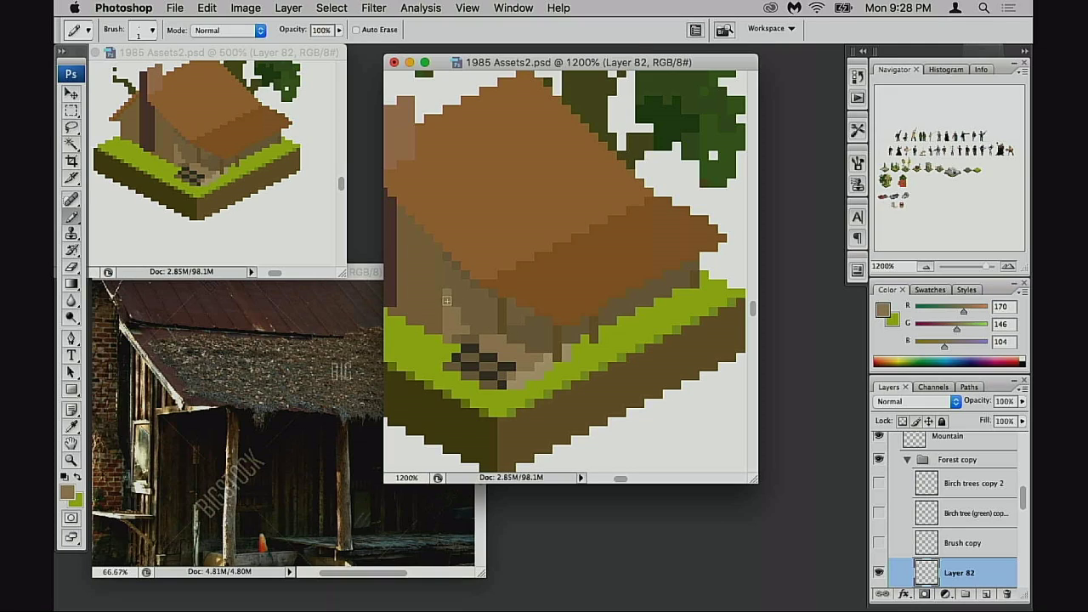
pyautogui.moveTo(478, 350); pyautogui.dragTo(514, 364)
pyautogui.press('super+d')
pyautogui.press('super+s')
# - Sample the porch post's brown (134, 112, 78), switch the Pencil to Multiply mode, and erase the post's pixels
pyautogui.keyDown('alt'); pyautogui.click(519, 345); pyautogui.keyUp('alt')
pyautogui.keyDown('alt'); pyautogui.click(513, 348); pyautogui.keyUp('alt')
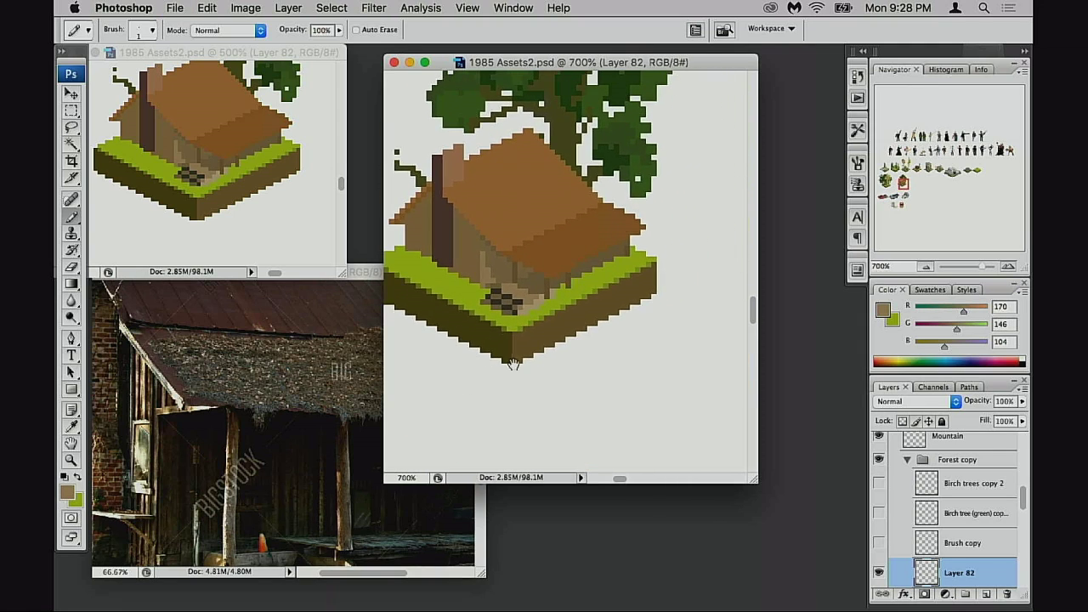
pyautogui.scroll(2, 513, 357)
pyautogui.click(548, 297)
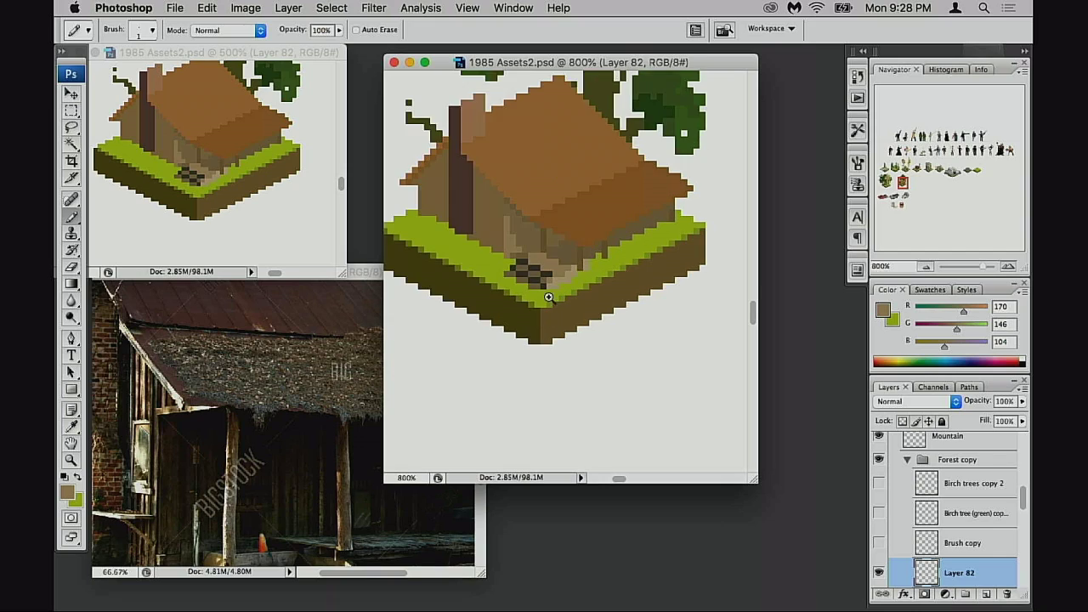
pyautogui.click(549, 296)
pyautogui.click(566, 262)
pyautogui.scroll(1, 549, 323)
pyautogui.keyDown('alt'); pyautogui.click(493, 333); pyautogui.keyUp('alt')
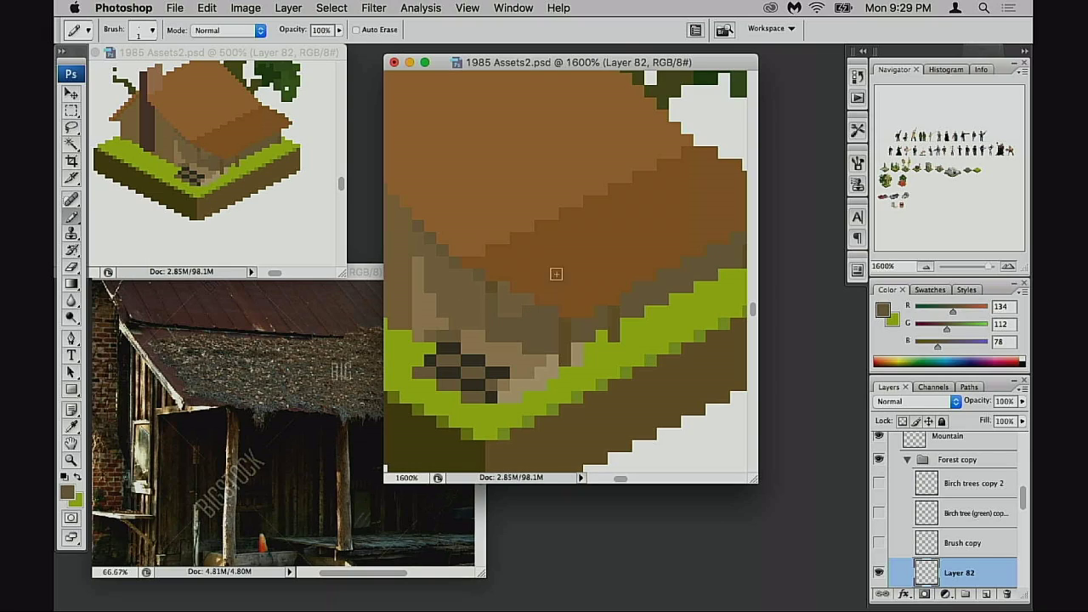
pyautogui.hotkey('shift', 'alt', 'm')
pyautogui.press('e')
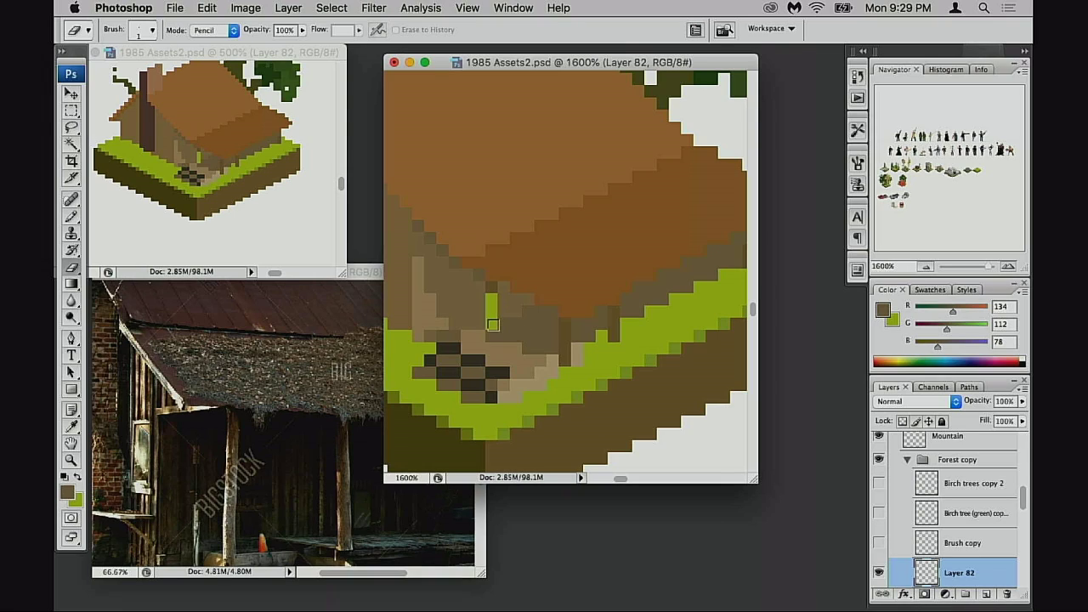
pyautogui.moveTo(493, 324)
pyautogui.mouseDown()
pyautogui.moveTo(492, 298)
pyautogui.moveTo(493, 325)
pyautogui.mouseUp()
# - Mix a darker brown (115, 93, 62) using Multiply at 30% opacity and repaint the porch post with it in Normal mode at 100%
pyautogui.press('b')
pyautogui.click(398, 349)
pyautogui.press('3')
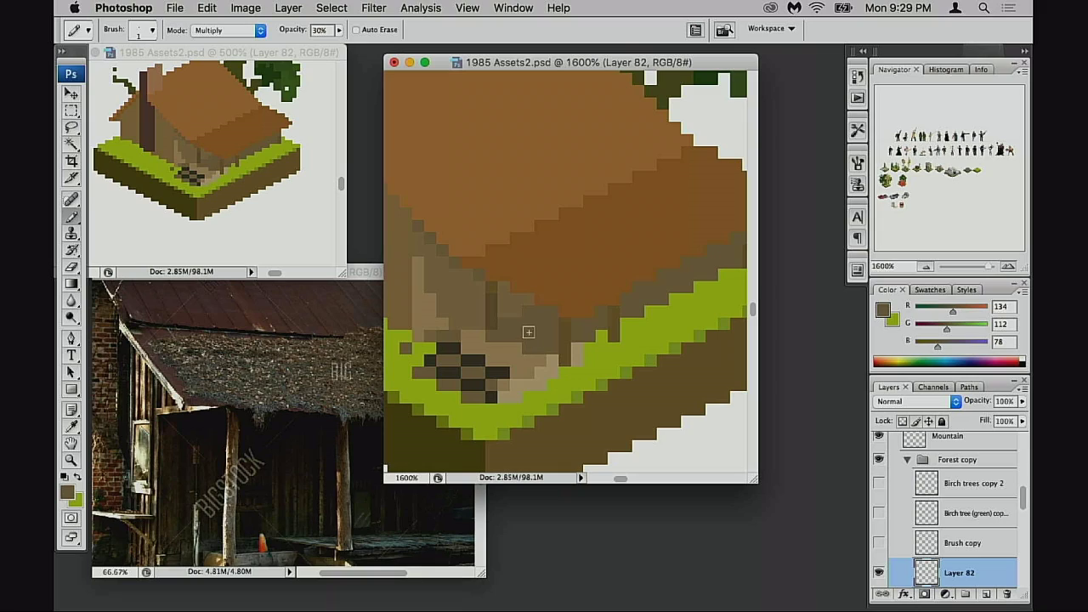
pyautogui.click(524, 300)
pyautogui.keyDown('alt'); pyautogui.click(497, 315); pyautogui.keyUp('alt')
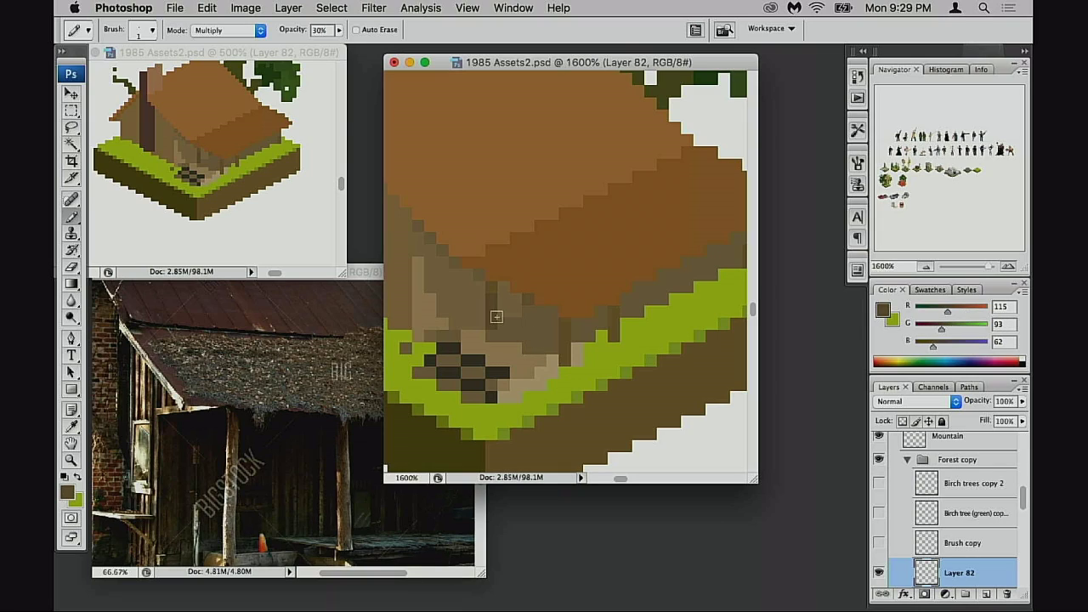
pyautogui.moveTo(494, 288); pyautogui.dragTo(491, 325)
pyautogui.press('super+z')
pyautogui.hotkey('shift', 'alt', 'n')
pyautogui.press('0')
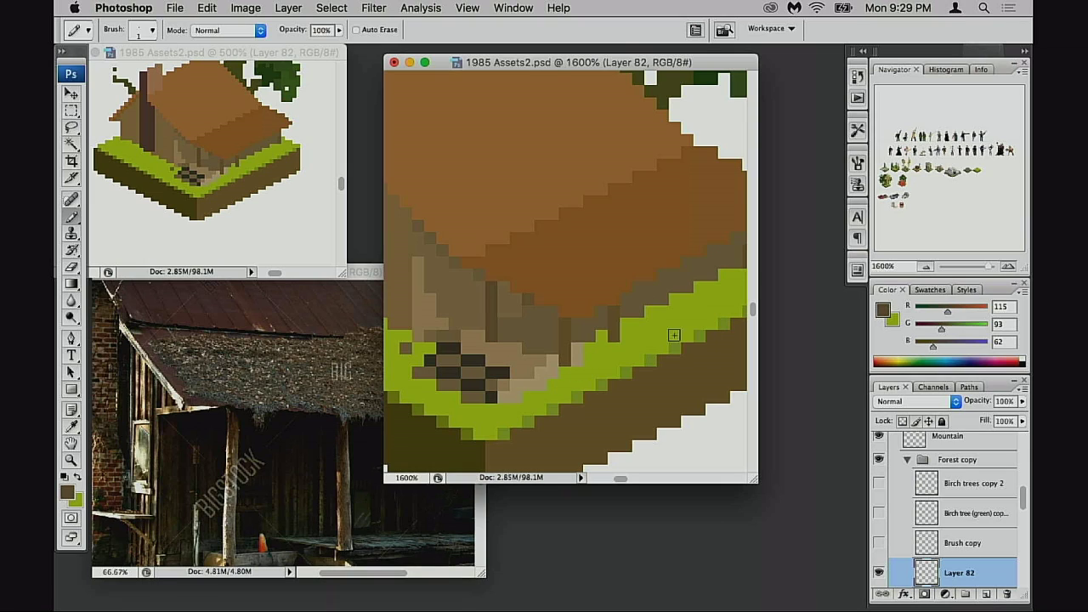
# - Paint the remaining porch posts along the long eave and at the far corner in dark brown (115, 93, 62)
pyautogui.moveTo(672, 335)
pyautogui.mouseDown()
pyautogui.moveTo(554, 364)
pyautogui.moveTo(646, 359)
pyautogui.mouseUp()
pyautogui.click(636, 272)
pyautogui.click(635, 295)
pyautogui.moveTo(704, 318); pyautogui.dragTo(672, 314)
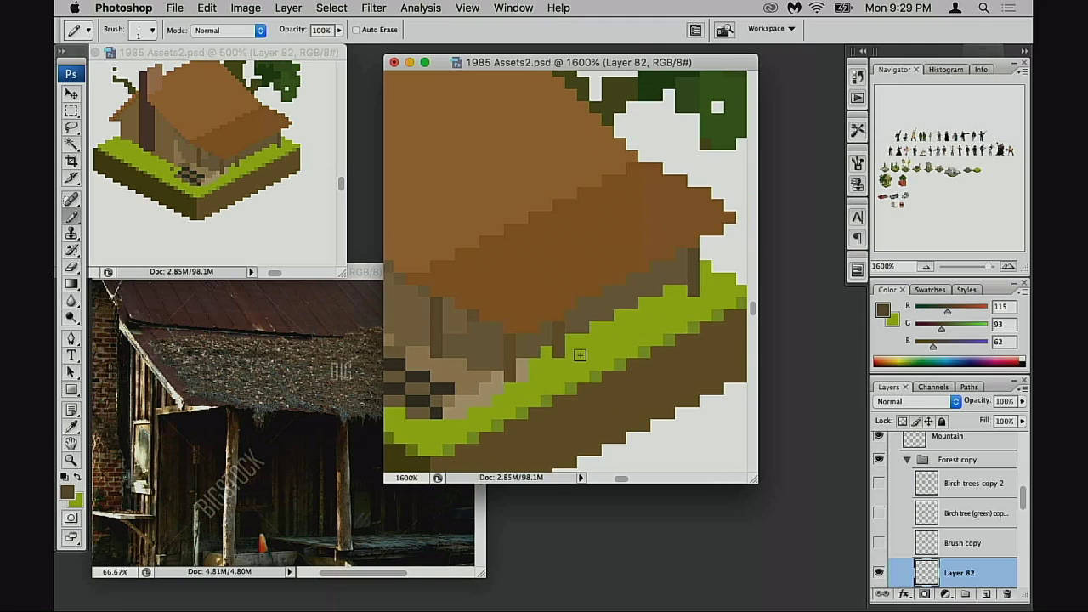
pyautogui.moveTo(662, 346)
pyautogui.mouseDown()
pyautogui.moveTo(631, 357)
pyautogui.moveTo(641, 362)
pyautogui.mouseUp()
pyautogui.keyDown('alt'); pyautogui.click(510, 383); pyautogui.keyUp('alt')
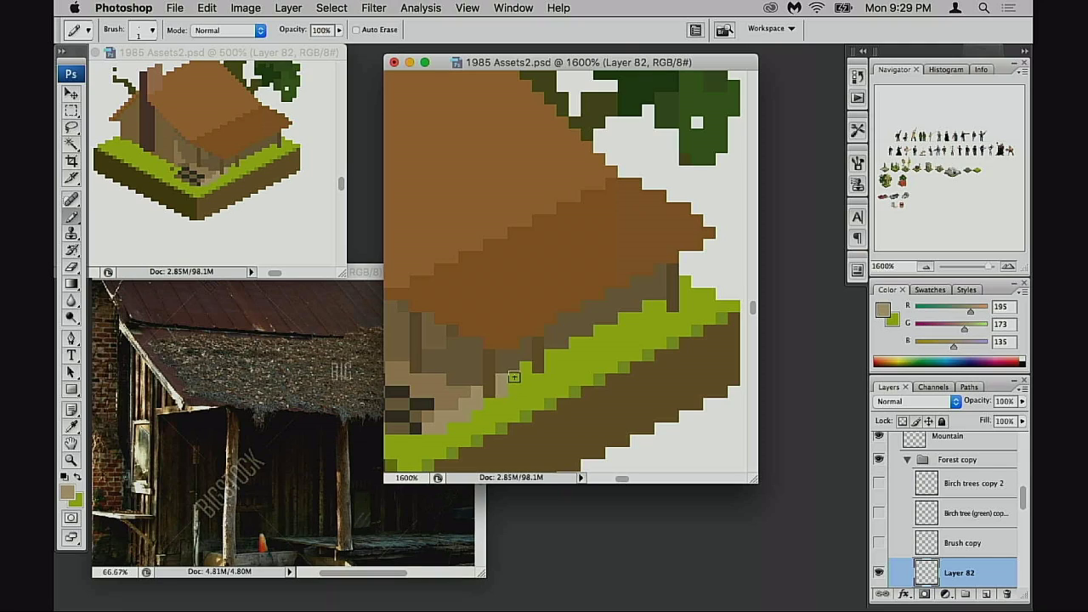
pyautogui.keyDown('alt'); pyautogui.click(476, 388); pyautogui.keyUp('alt')
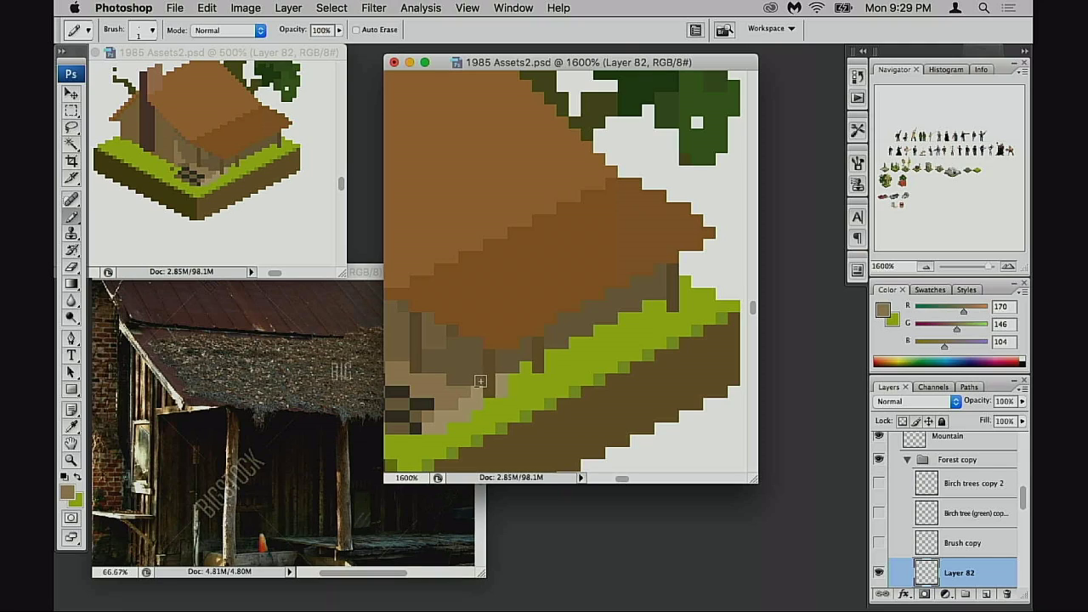
pyautogui.moveTo(514, 367)
pyautogui.mouseDown()
pyautogui.moveTo(557, 347)
pyautogui.moveTo(564, 366)
pyautogui.mouseUp()
pyautogui.press('alt+super+z')
pyautogui.press('alt+super+z')
pyautogui.press('alt+super+z')
pyautogui.press('alt+super+z')
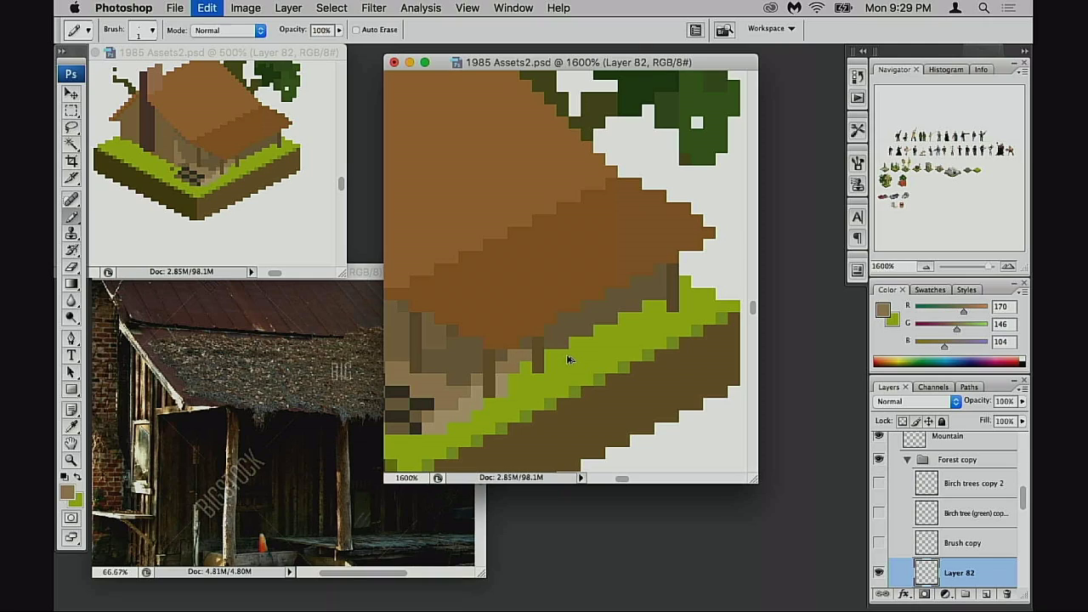
# - Extend the porch floor as a light tan (195, 173, 135) strip along the base of the long wall to the far corner post
pyautogui.keyDown('alt'); pyautogui.click(516, 364); pyautogui.keyUp('alt')
pyautogui.keyDown('alt'); pyautogui.click(468, 395); pyautogui.keyUp('alt')
pyautogui.click(501, 386)
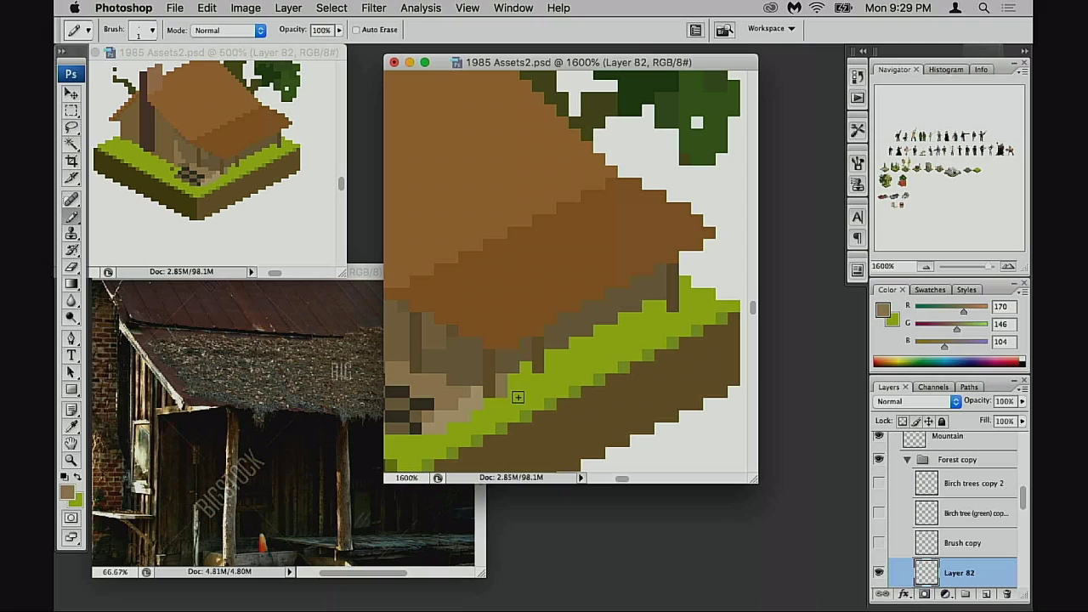
pyautogui.hscroll(2, 561, 398)
pyautogui.scroll(1, 561, 398)
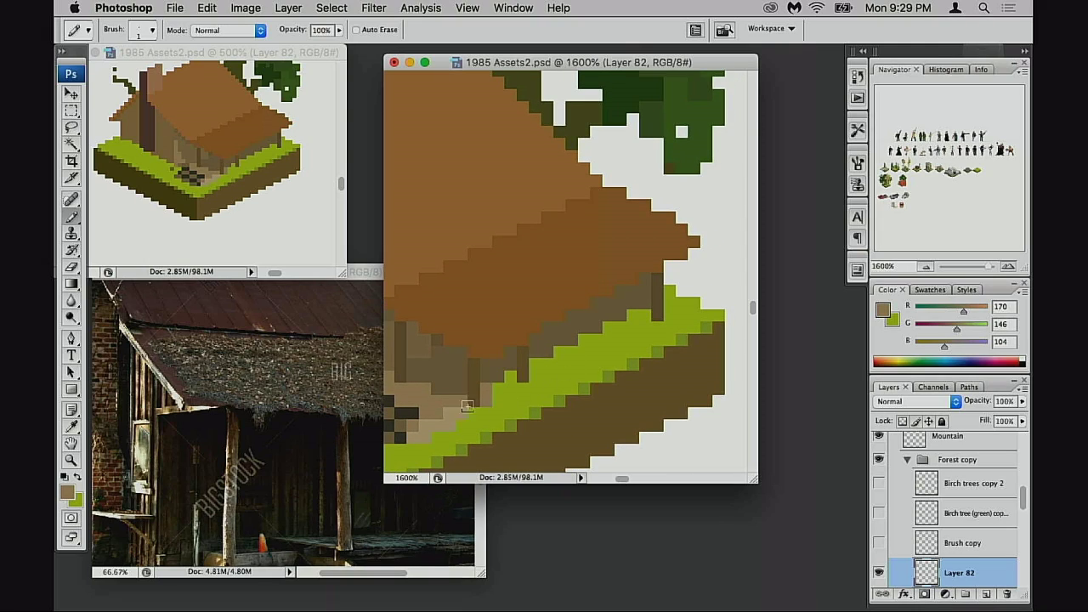
pyautogui.keyDown('alt'); pyautogui.click(419, 416); pyautogui.keyUp('alt')
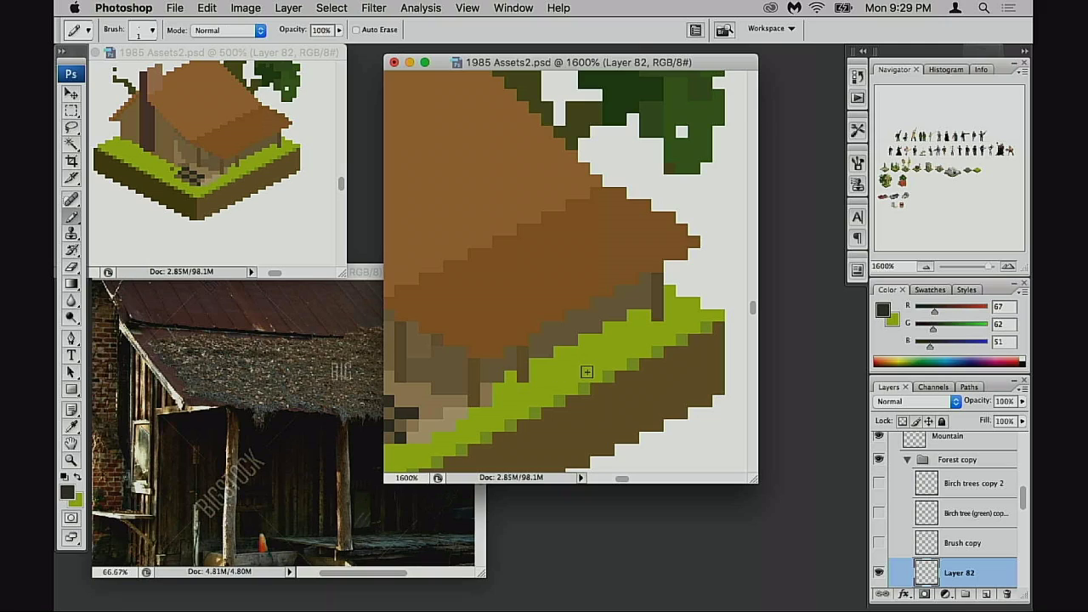
pyautogui.moveTo(539, 388); pyautogui.dragTo(570, 386)
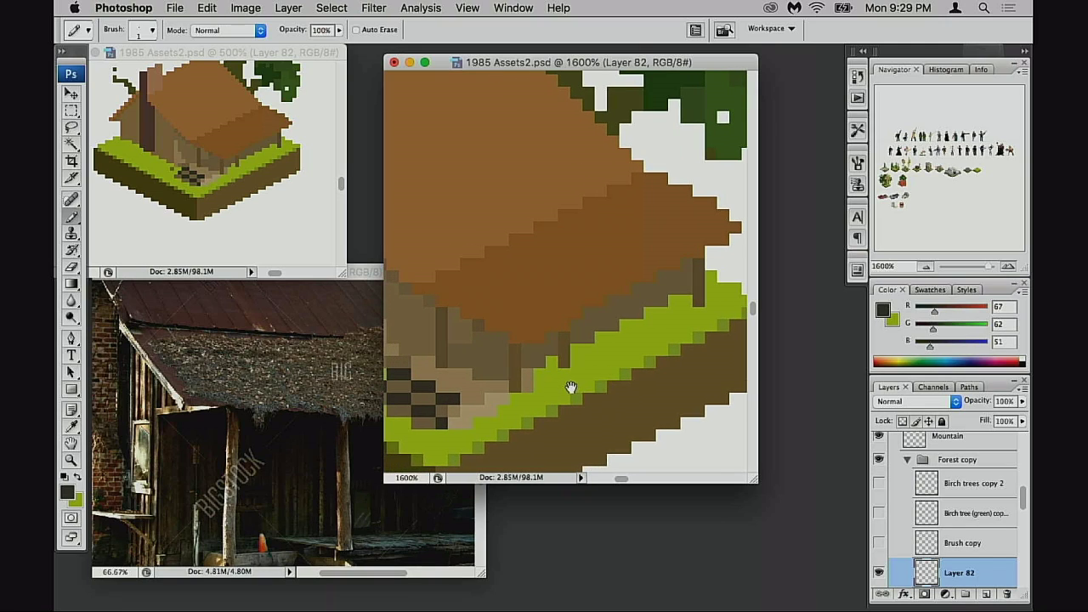
pyautogui.keyDown('alt'); pyautogui.click(498, 398); pyautogui.keyUp('alt')
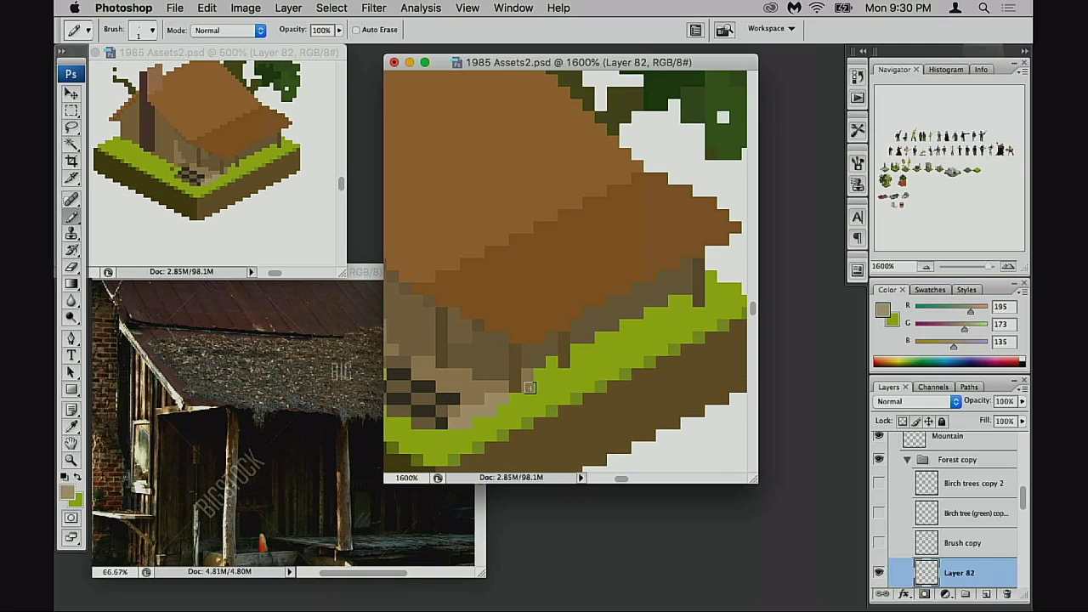
pyautogui.moveTo(515, 389)
pyautogui.mouseDown()
pyautogui.moveTo(559, 374)
pyautogui.moveTo(688, 301)
pyautogui.moveTo(718, 304)
pyautogui.moveTo(716, 290)
pyautogui.moveTo(610, 337)
pyautogui.moveTo(651, 324)
pyautogui.moveTo(683, 294)
pyautogui.moveTo(662, 299)
pyautogui.moveTo(526, 370)
pyautogui.mouseUp()
# - Widen the tan (195, 173, 135) floor strip toward the grass and add a brown (134, 112, 78) pixel beyond the far corner post
pyautogui.keyDown('alt'); pyautogui.click(690, 282); pyautogui.keyUp('alt')
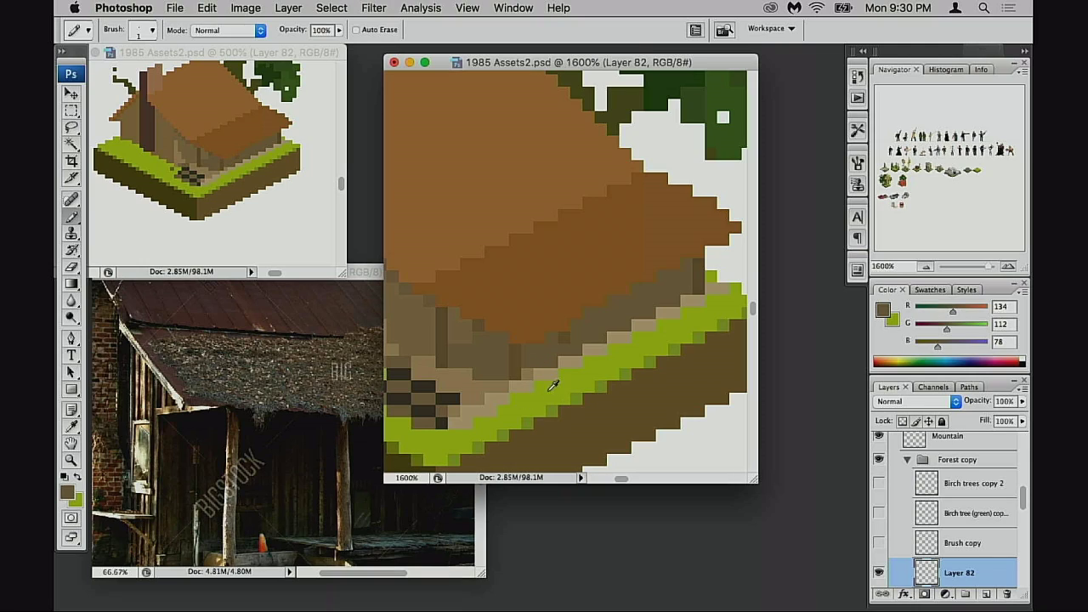
pyautogui.keyDown('alt'); pyautogui.click(499, 404); pyautogui.keyUp('alt')
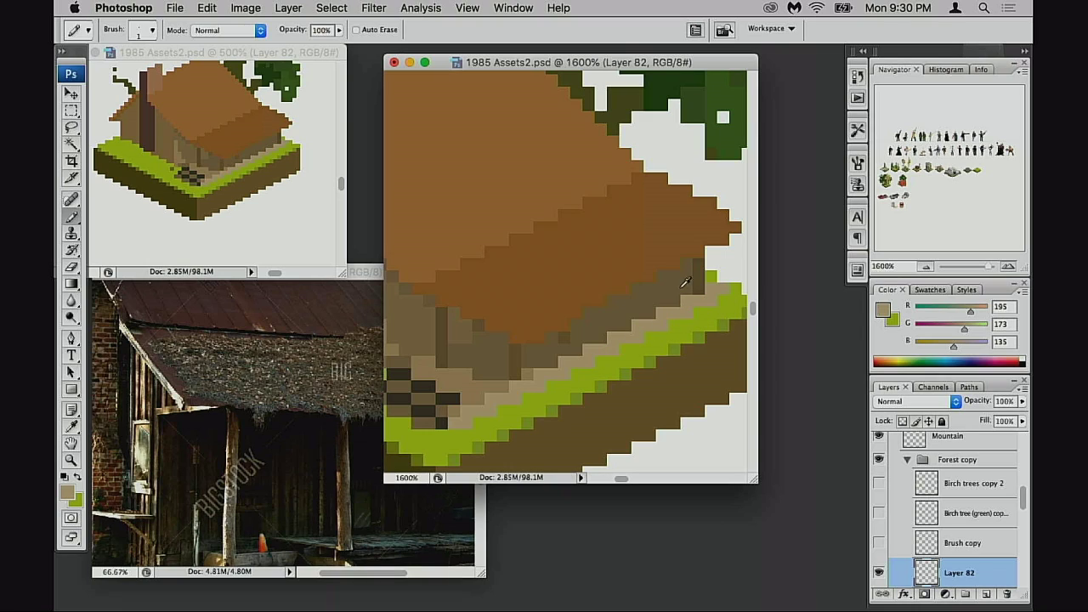
pyautogui.keyDown('alt'); pyautogui.click(706, 281); pyautogui.keyUp('alt')
pyautogui.click(708, 279)
# - Select the light tan floor strip with the Magic Wand and apply Hue/Saturation with Hue +8, Saturation +10 and Lightness -5
pyautogui.moveTo(605, 364)
pyautogui.mouseDown()
pyautogui.moveTo(643, 349)
pyautogui.moveTo(651, 360)
pyautogui.moveTo(602, 354)
pyautogui.moveTo(621, 352)
pyautogui.mouseUp()
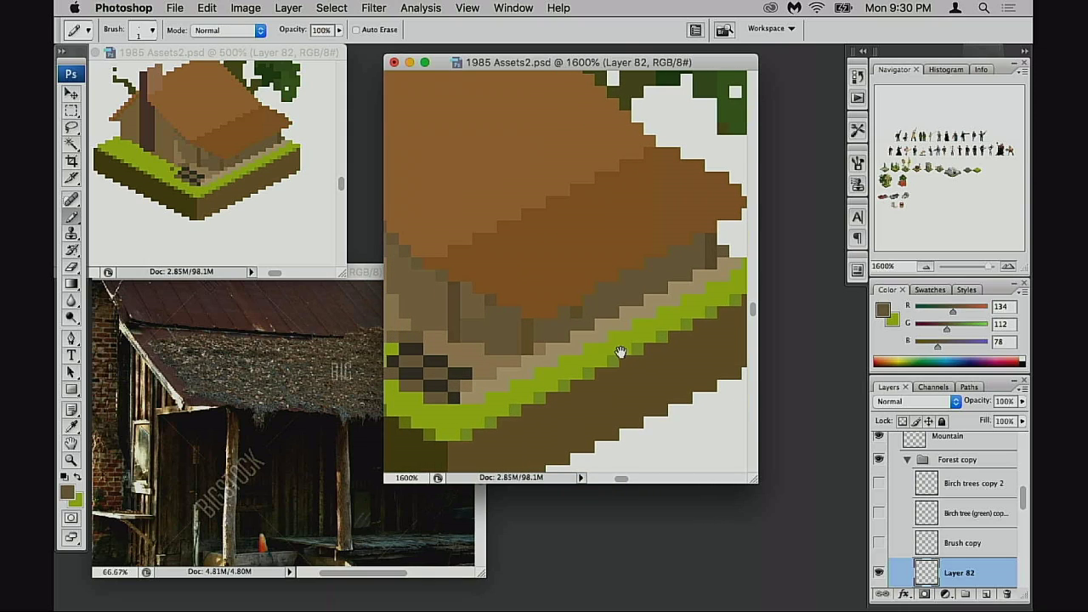
pyautogui.press('w')
pyautogui.click(551, 367)
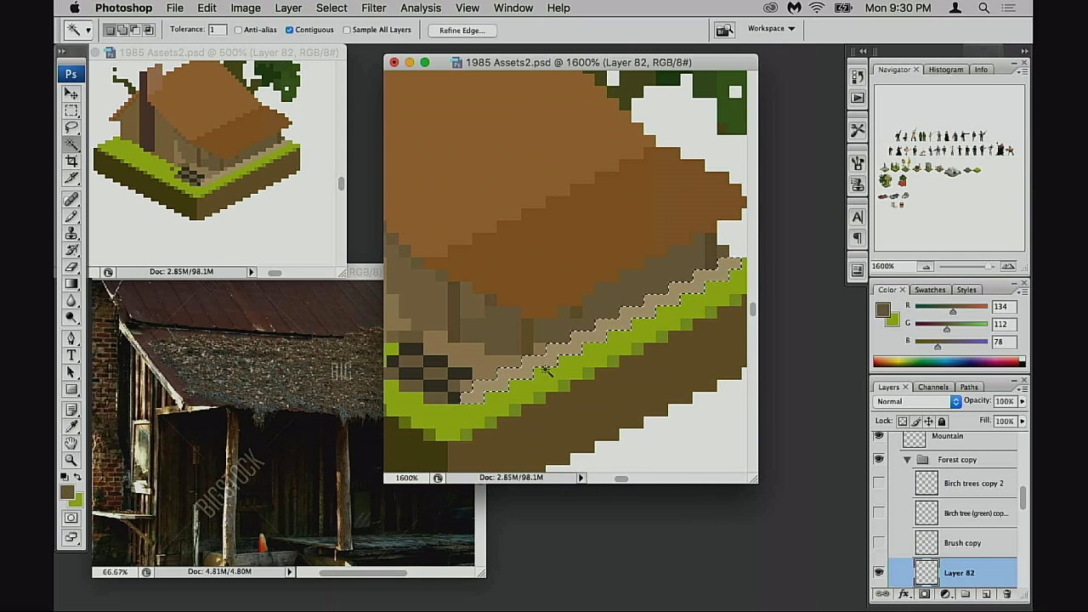
pyautogui.press('super+u')
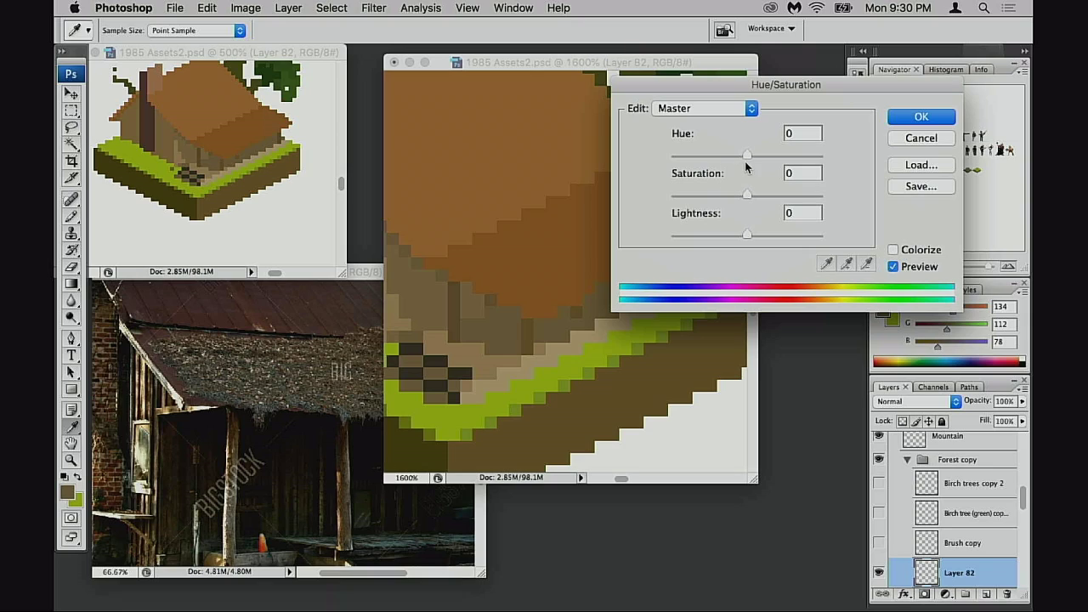
pyautogui.moveTo(746, 157); pyautogui.dragTo(746, 158)
pyautogui.moveTo(749, 196); pyautogui.dragTo(753, 196)
pyautogui.moveTo(747, 236); pyautogui.dragTo(768, 238)
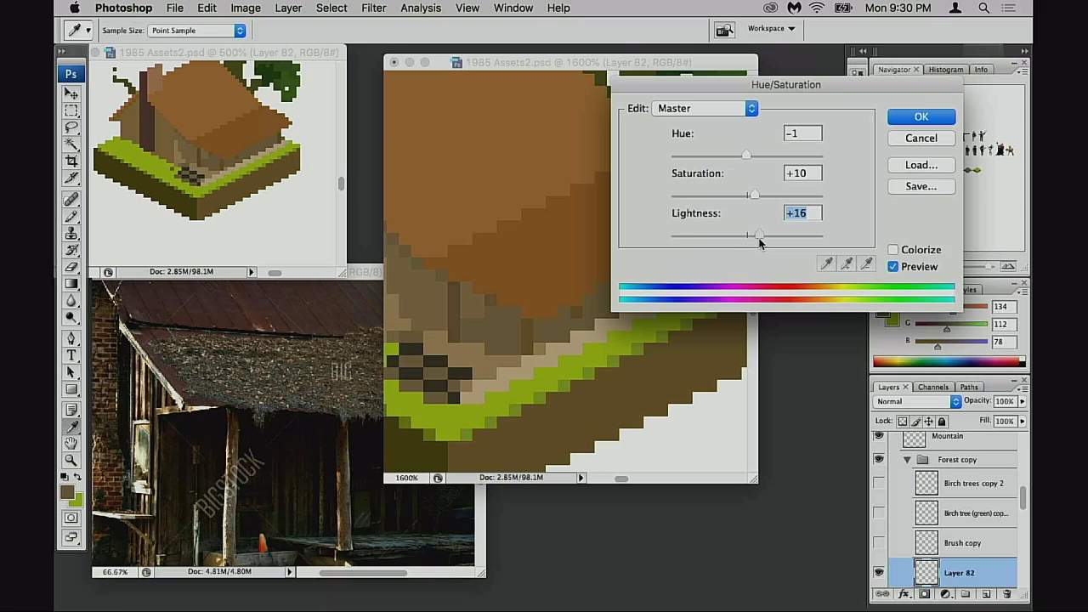
pyautogui.moveTo(761, 236)
pyautogui.mouseDown()
pyautogui.moveTo(733, 237)
pyautogui.moveTo(743, 241)
pyautogui.mouseUp()
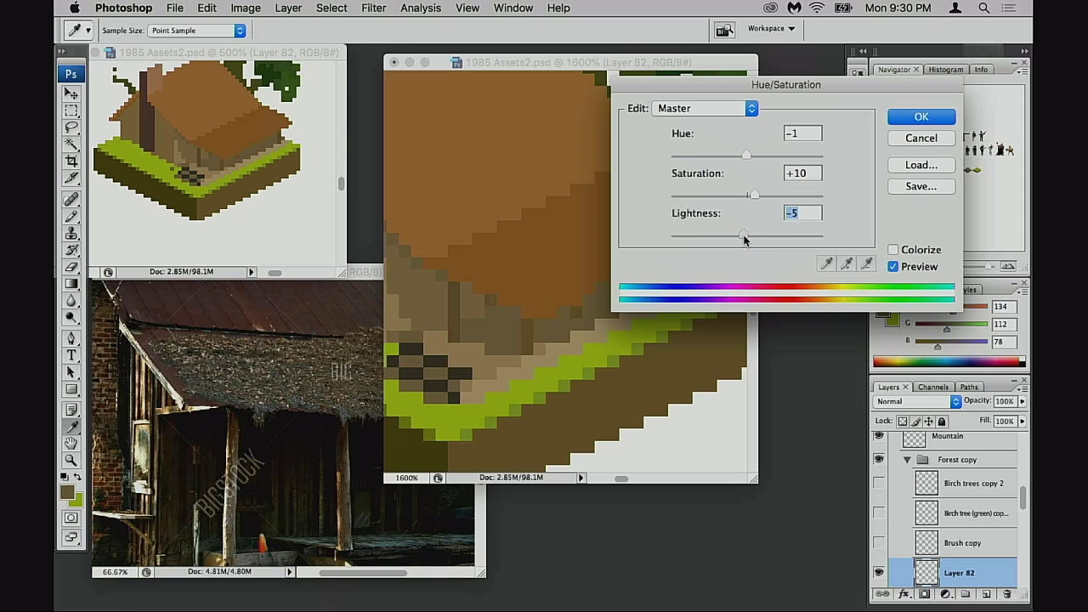
pyautogui.moveTo(746, 162); pyautogui.dragTo(753, 164)
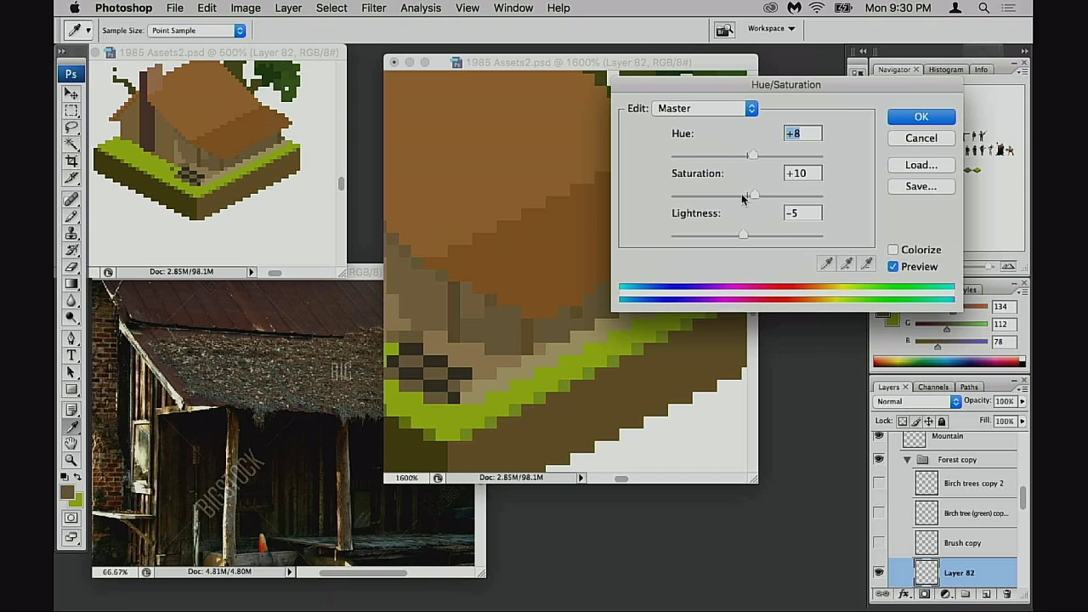
pyautogui.click(912, 117)
# - Warm the selected floor strip by applying Color Balance with Cyan–Red at +35 in the midtones
pyautogui.press('super+b')
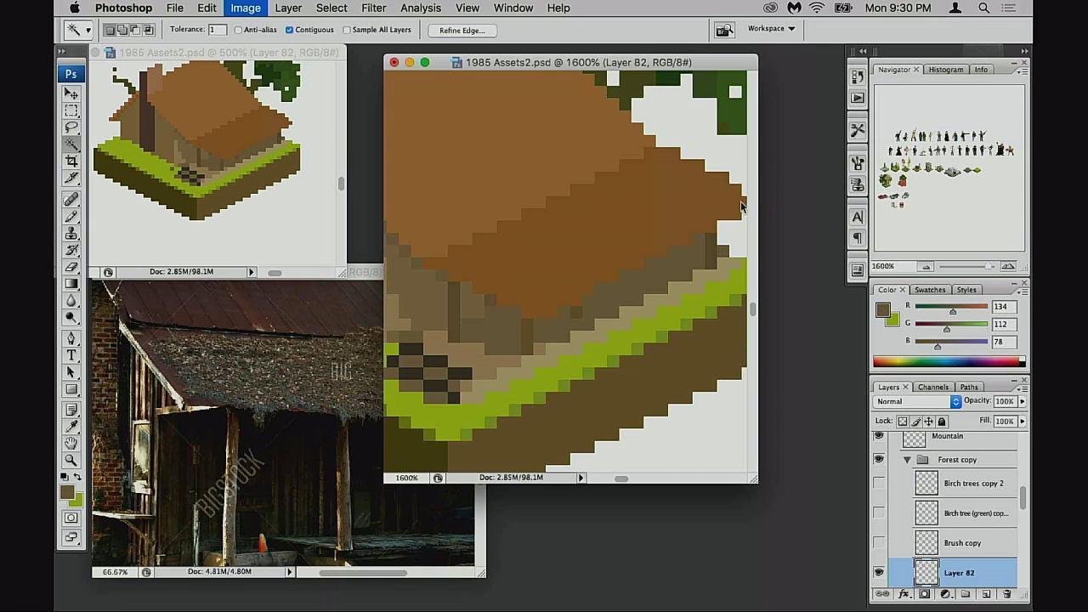
pyautogui.moveTo(823, 138); pyautogui.dragTo(849, 138)
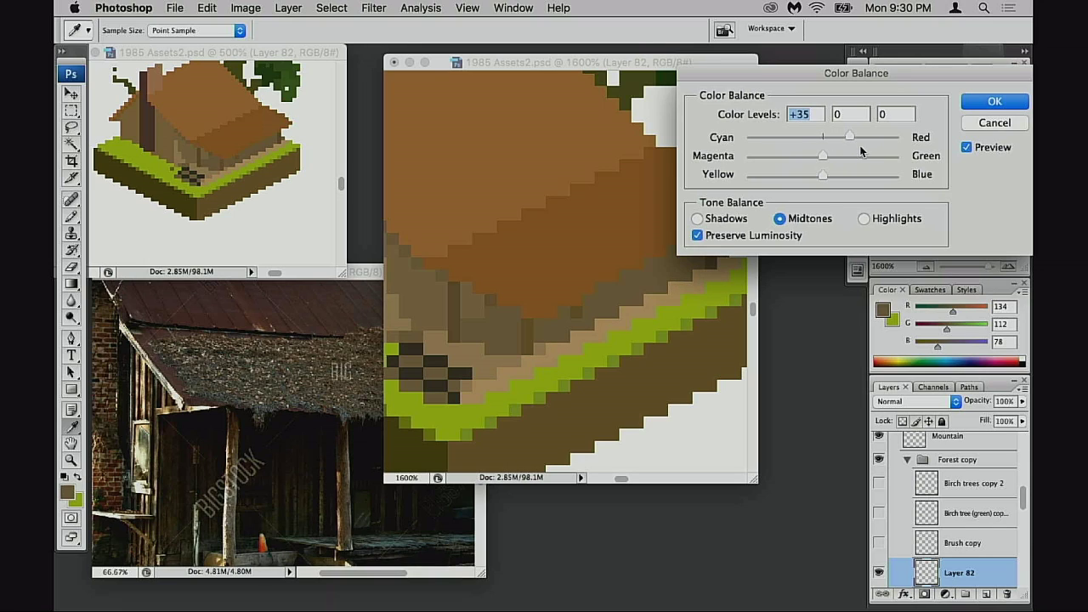
pyautogui.click(995, 102)
# - Deselect the floor strip and save the document
pyautogui.press('w')
pyautogui.hscroll(-6, 710, 332)
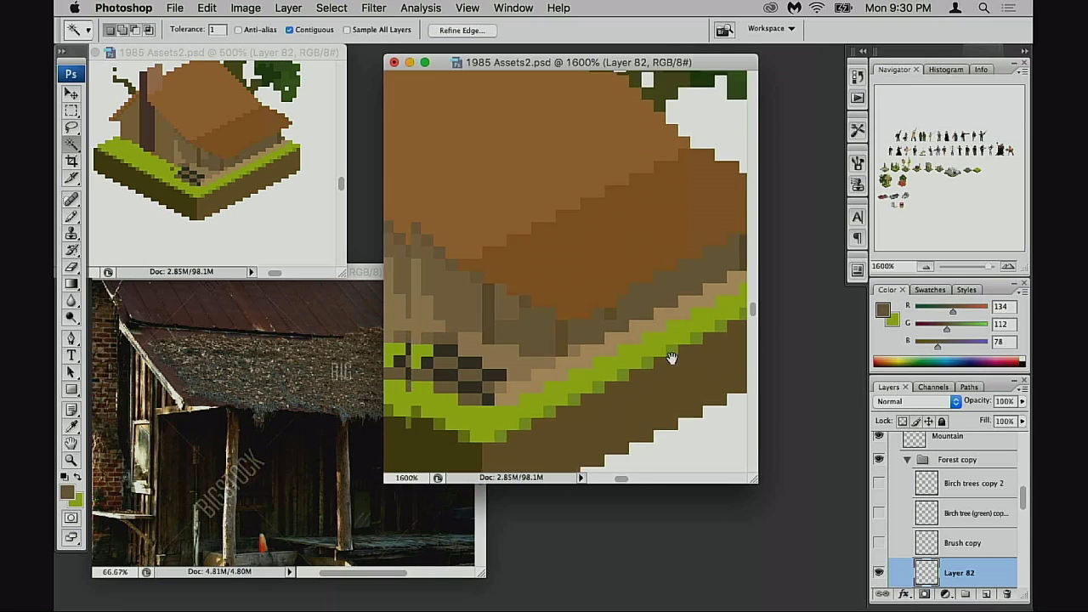
pyautogui.hscroll(8, 595, 346)
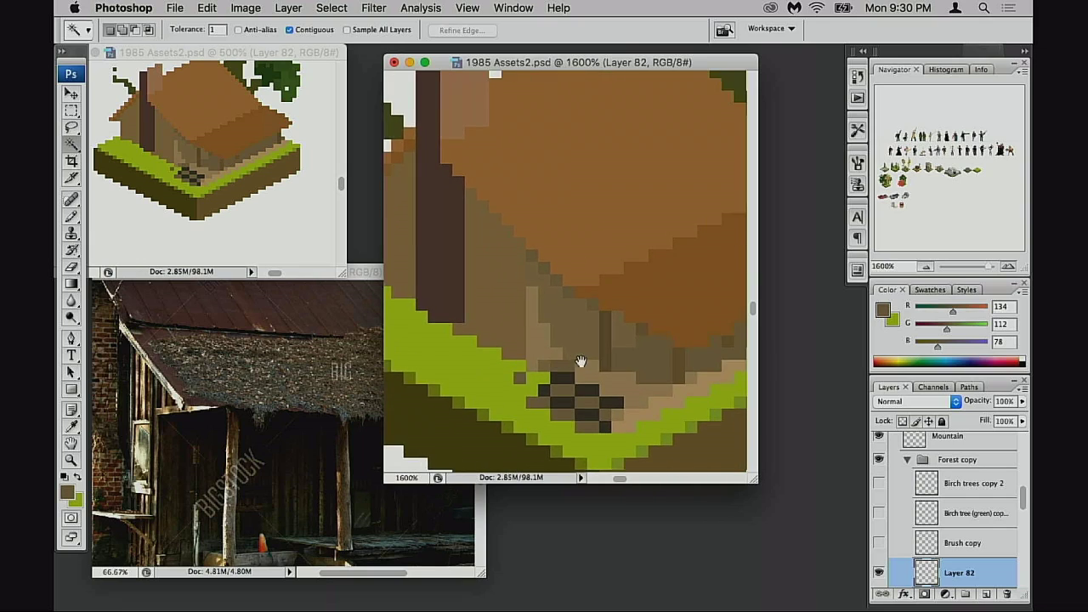
pyautogui.moveTo(510, 319); pyautogui.dragTo(563, 389)
pyautogui.press('super+d')
pyautogui.press('super+s')
# - View the whole cabin at 600% and compare the artwork with Layer 82 hidden and shown
pyautogui.keyDown('alt'); pyautogui.click(570, 330); pyautogui.keyUp('alt')
pyautogui.keyDown('alt'); pyautogui.click(575, 332); pyautogui.keyUp('alt')
pyautogui.keyDown('alt'); pyautogui.click(578, 332); pyautogui.keyUp('alt')
pyautogui.keyDown('alt'); pyautogui.click(578, 333); pyautogui.keyUp('alt')
pyautogui.moveTo(560, 291); pyautogui.dragTo(532, 407)
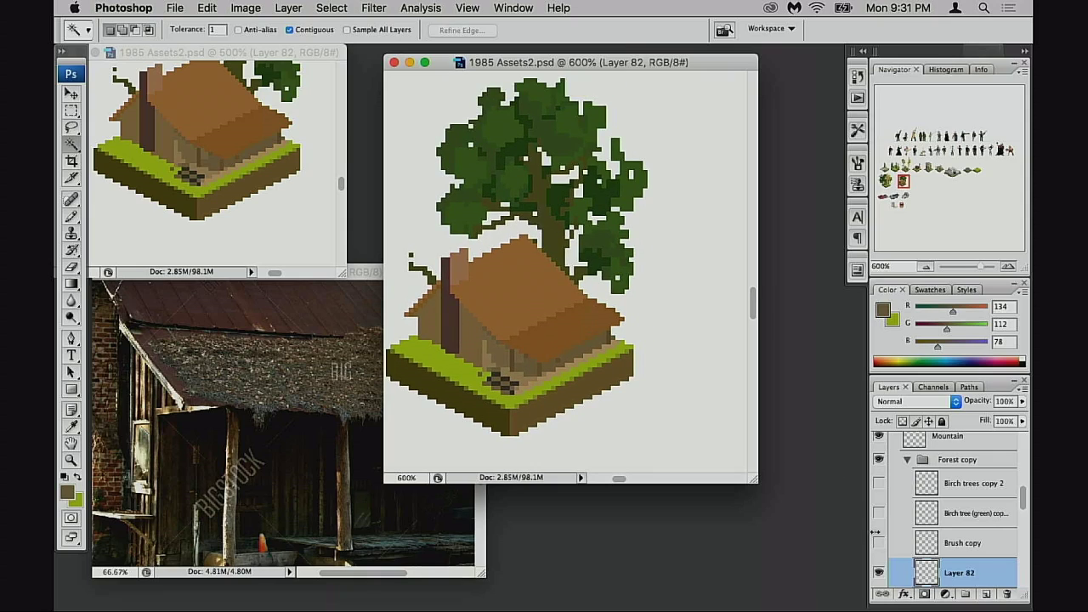
pyautogui.click(879, 572)
pyautogui.click(879, 571)
pyautogui.moveTo(554, 338); pyautogui.dragTo(612, 331)
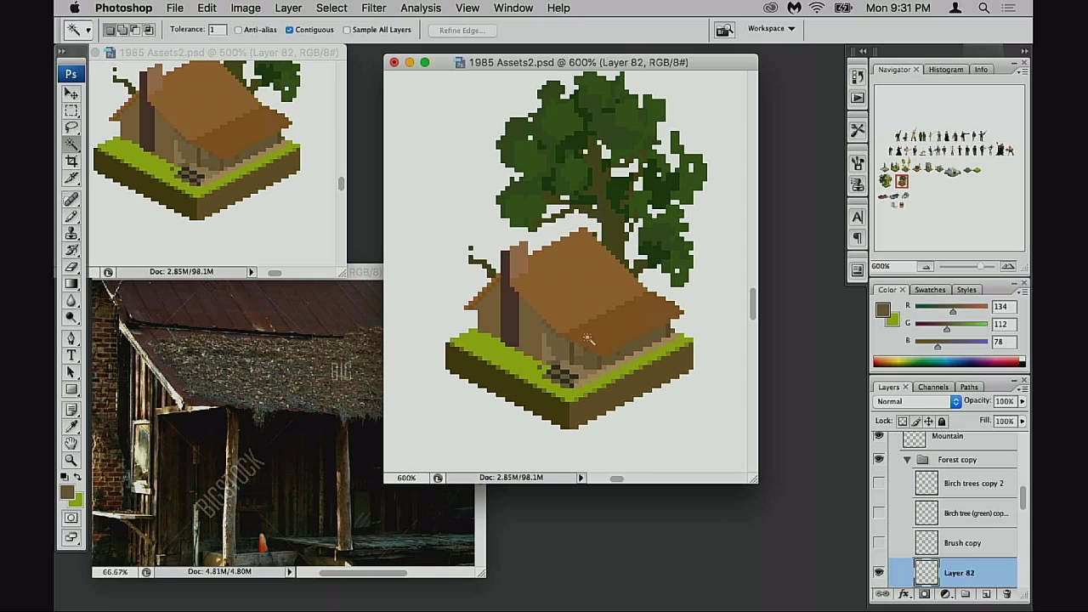
pyautogui.click(585, 327)
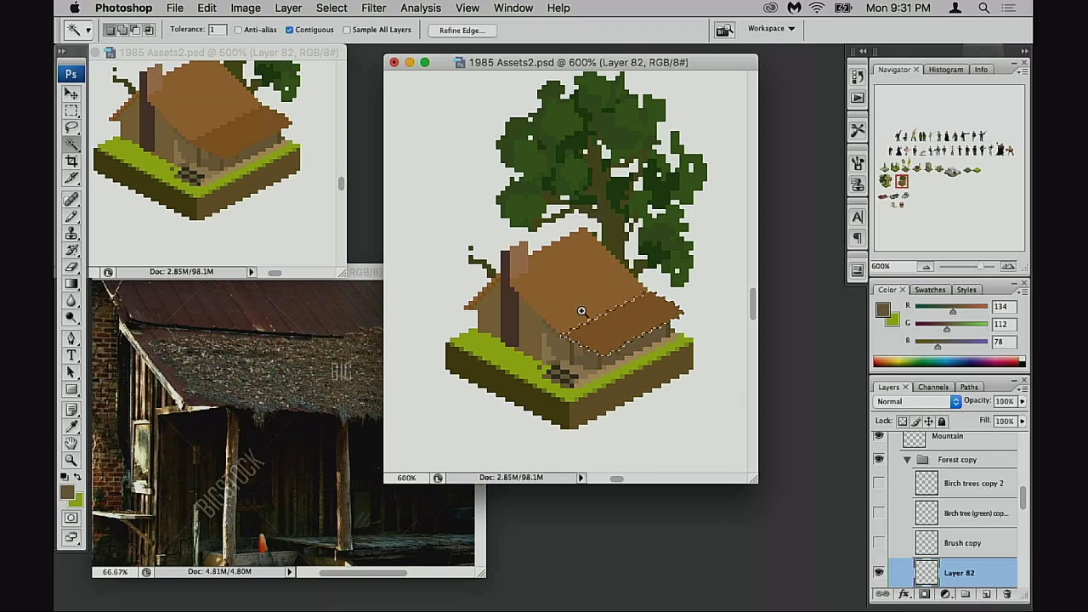
pyautogui.keyDown('super'); pyautogui.click(583, 316); pyautogui.keyUp('super')
pyautogui.keyDown('super'); pyautogui.click(581, 318); pyautogui.keyUp('super')
pyautogui.press('super+h')
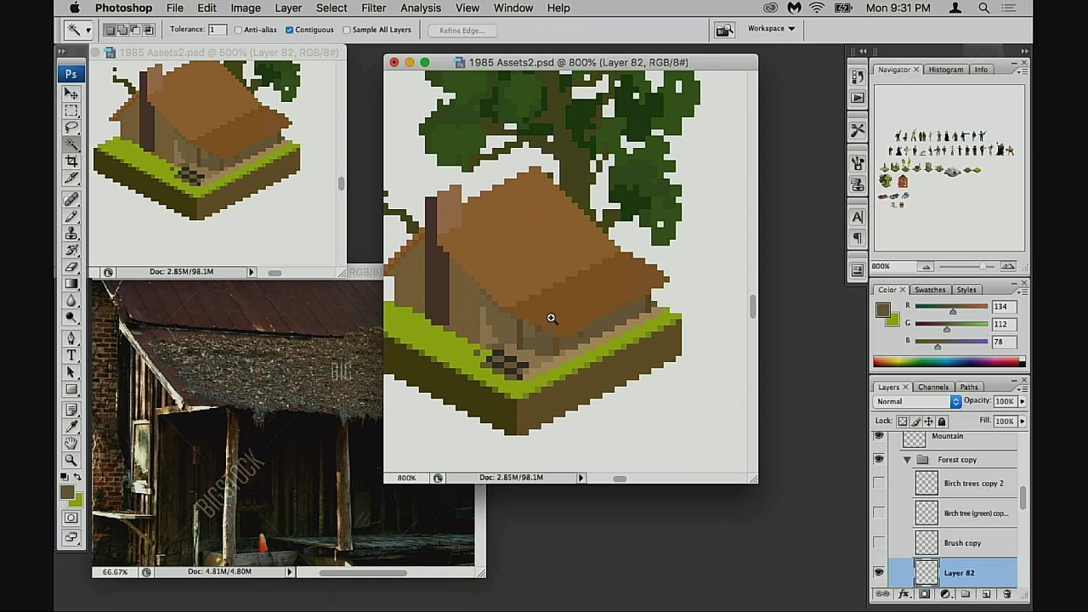
# - Sample the lower roof's darker brown (156, 105, 52) and begin a stepped diagonal pixel line on the main roof beside the chimney
pyautogui.press('super+equal')
pyautogui.press('super+equal')
pyautogui.press('b')
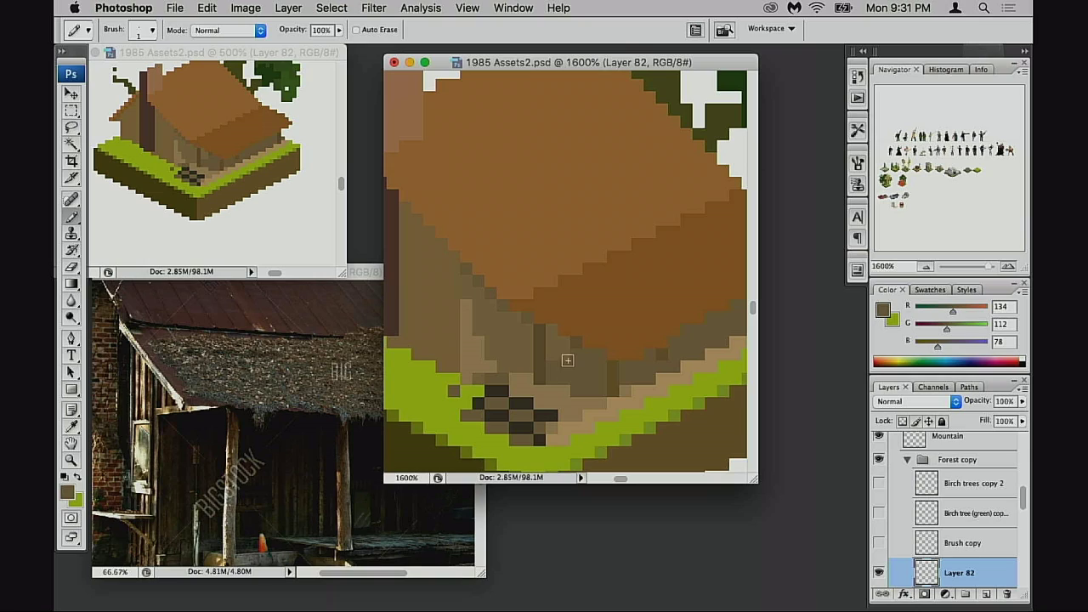
pyautogui.click(572, 317)
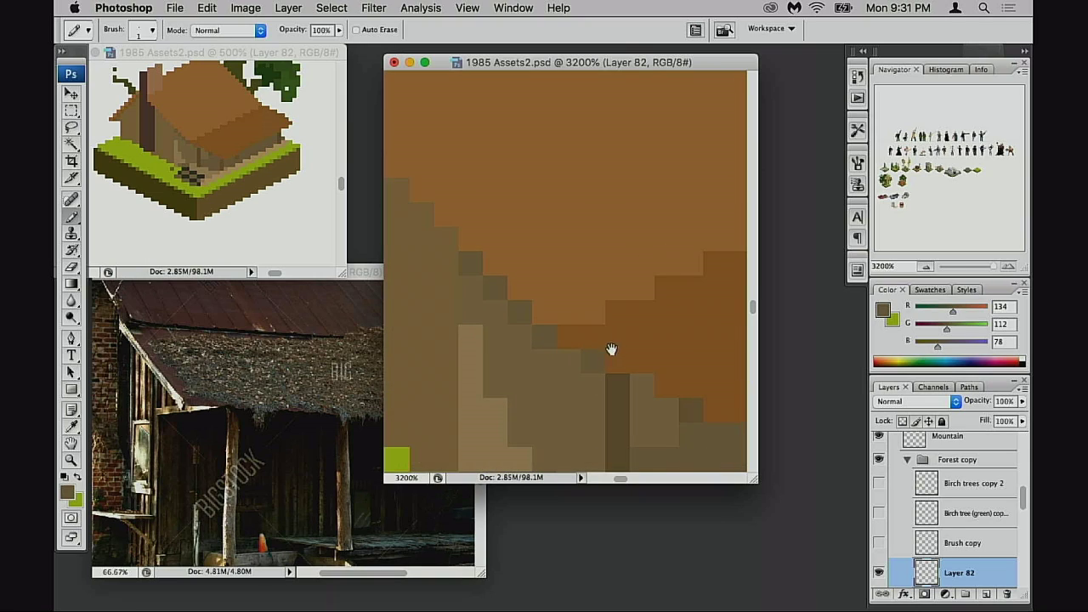
pyautogui.keyDown('alt'); pyautogui.click(592, 362); pyautogui.keyUp('alt')
pyautogui.moveTo(547, 258); pyautogui.dragTo(595, 313)
pyautogui.moveTo(425, 226)
pyautogui.mouseDown()
pyautogui.moveTo(614, 332)
pyautogui.moveTo(633, 362)
pyautogui.moveTo(481, 209)
pyautogui.mouseUp()
pyautogui.click(509, 256)
pyautogui.click(533, 282)
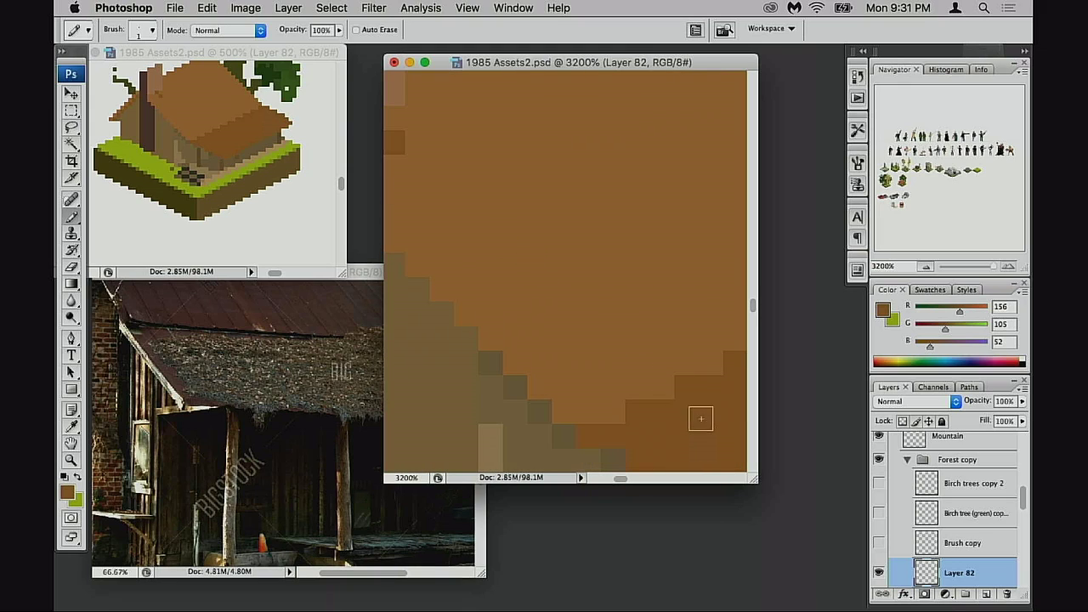
pyautogui.click(418, 169)
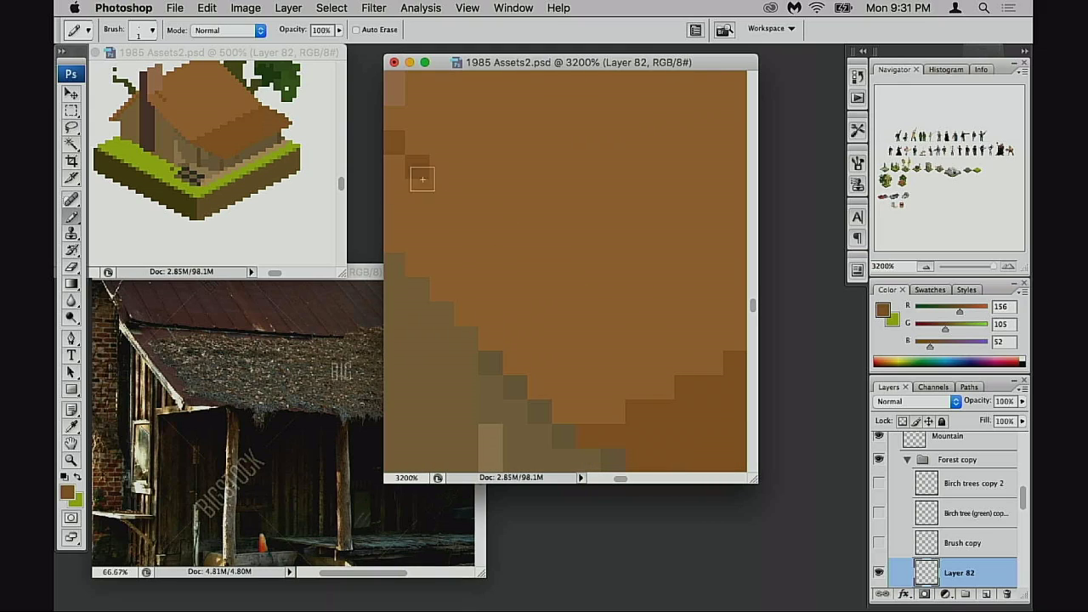
# - Complete the first stepped diagonal pixel line on the main roof, from the chimney down to the edge of the lower roof
pyautogui.moveTo(526, 262); pyautogui.dragTo(600, 280)
pyautogui.click(515, 209)
pyautogui.click(540, 233)
pyautogui.click(565, 258)
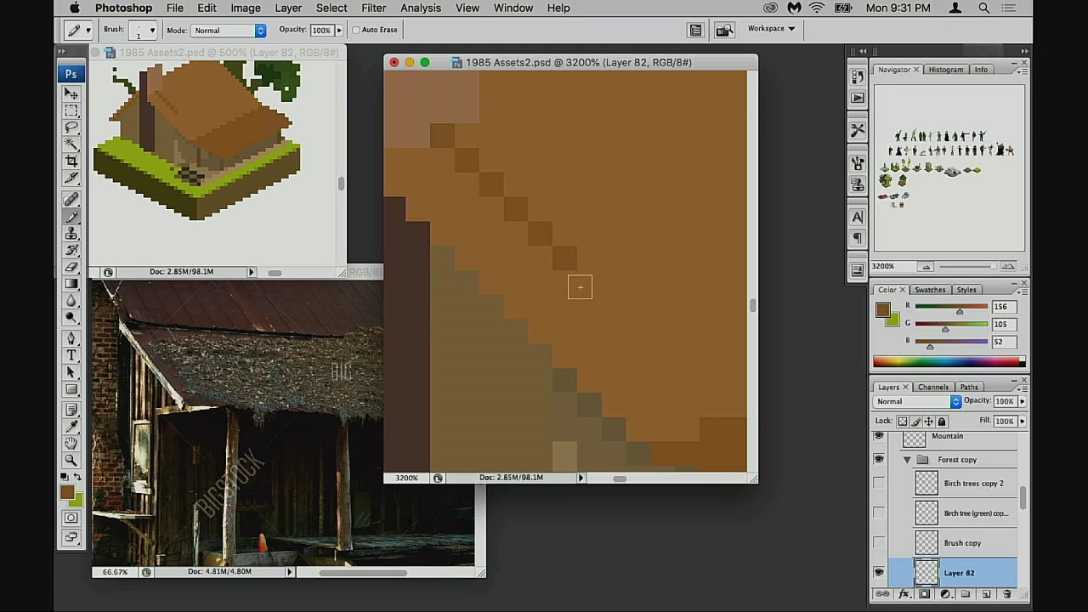
pyautogui.click(589, 283)
pyautogui.moveTo(654, 331); pyautogui.dragTo(573, 287)
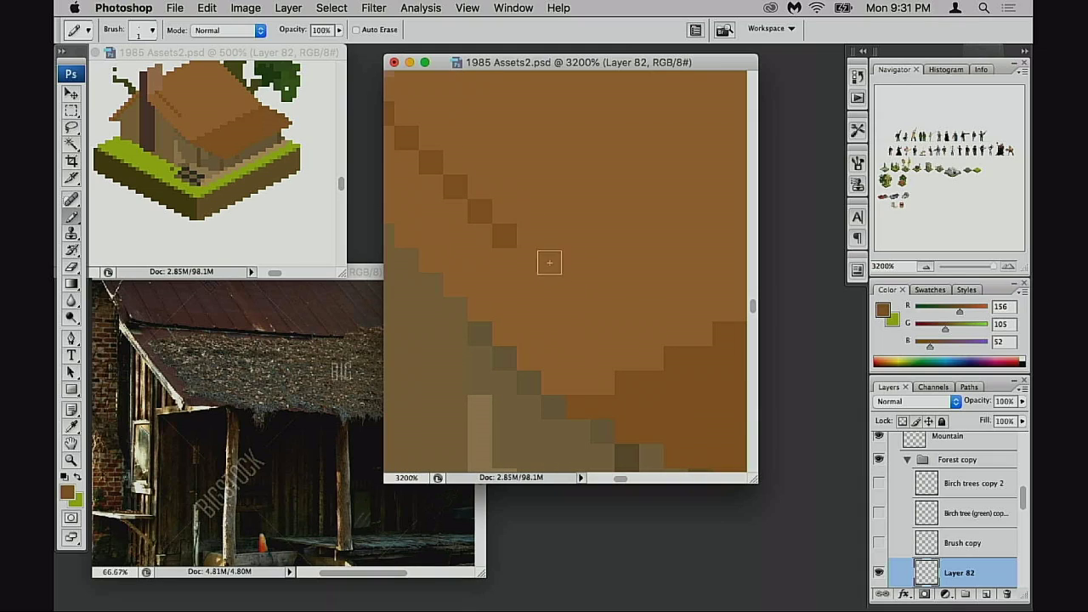
pyautogui.click(528, 260)
pyautogui.click(553, 286)
pyautogui.click(578, 310)
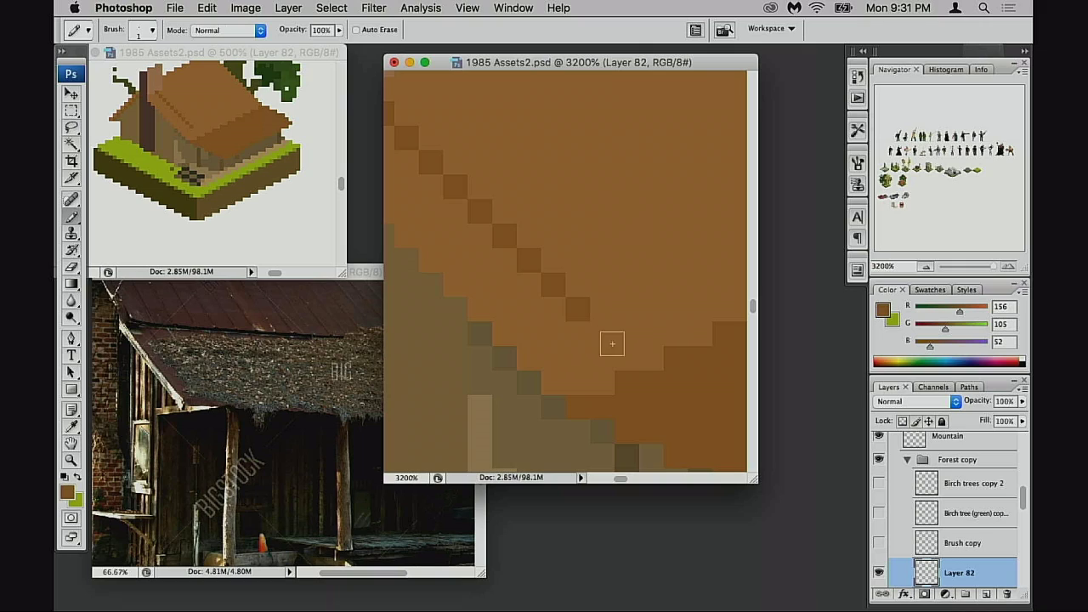
pyautogui.click(602, 335)
pyautogui.scroll(5, 605, 357)
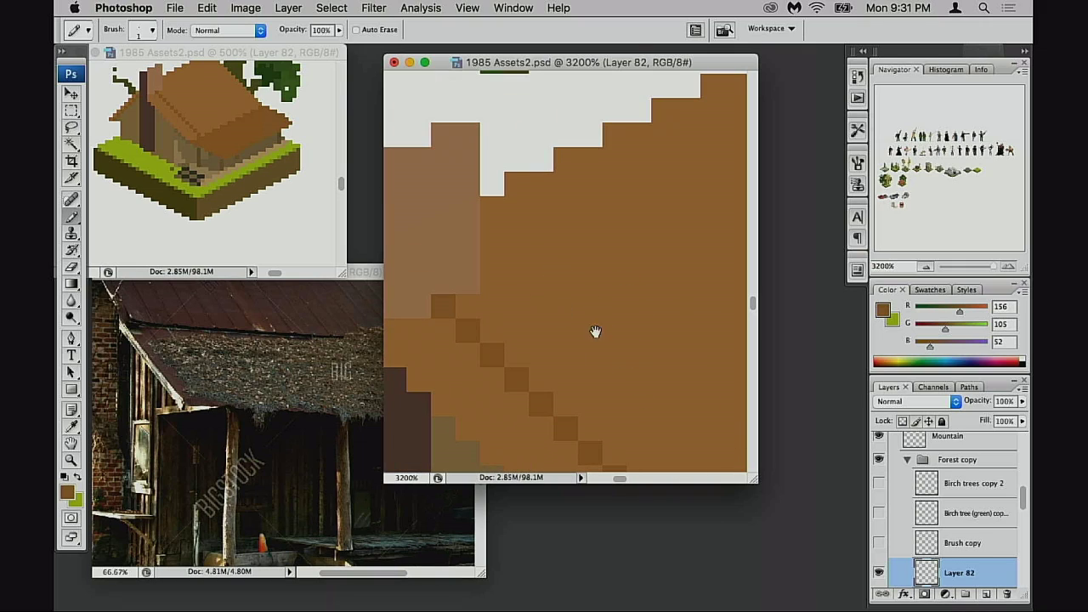
pyautogui.click(492, 232)
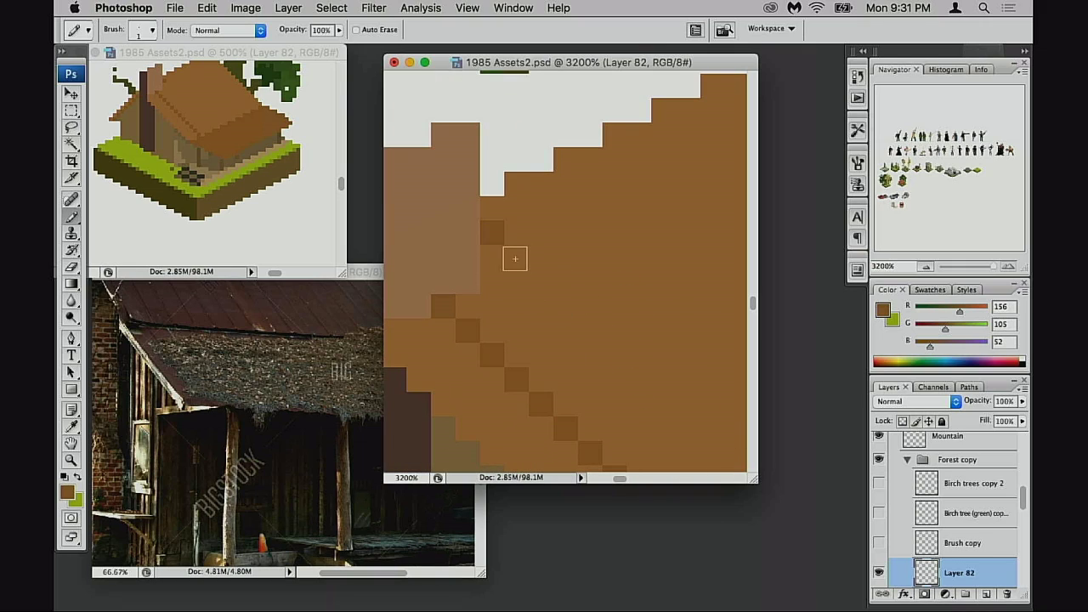
pyautogui.click(517, 257)
pyautogui.press('super+z')
pyautogui.press('super+alt+z')
# - Draw a second diagonal pixel line four pixels above the first, from the chimney's edge down to the lower roof
pyautogui.click(492, 257)
pyautogui.click(517, 282)
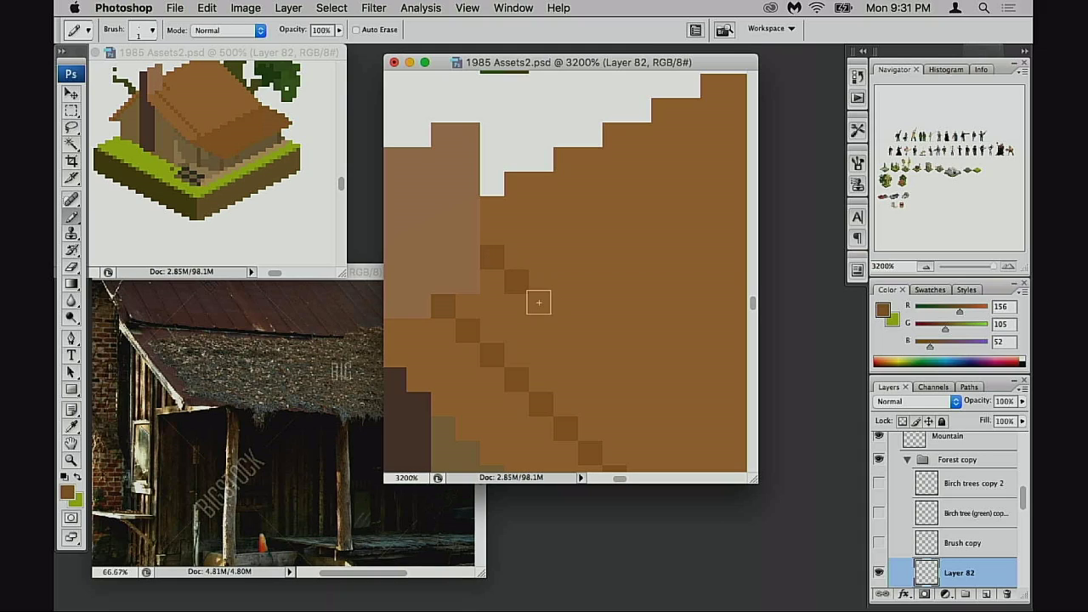
pyautogui.click(542, 305)
pyautogui.scroll(-5, 544, 297)
pyautogui.hscroll(4, 544, 298)
pyautogui.keyDown('shift'); pyautogui.click(555, 297); pyautogui.keyUp('shift')
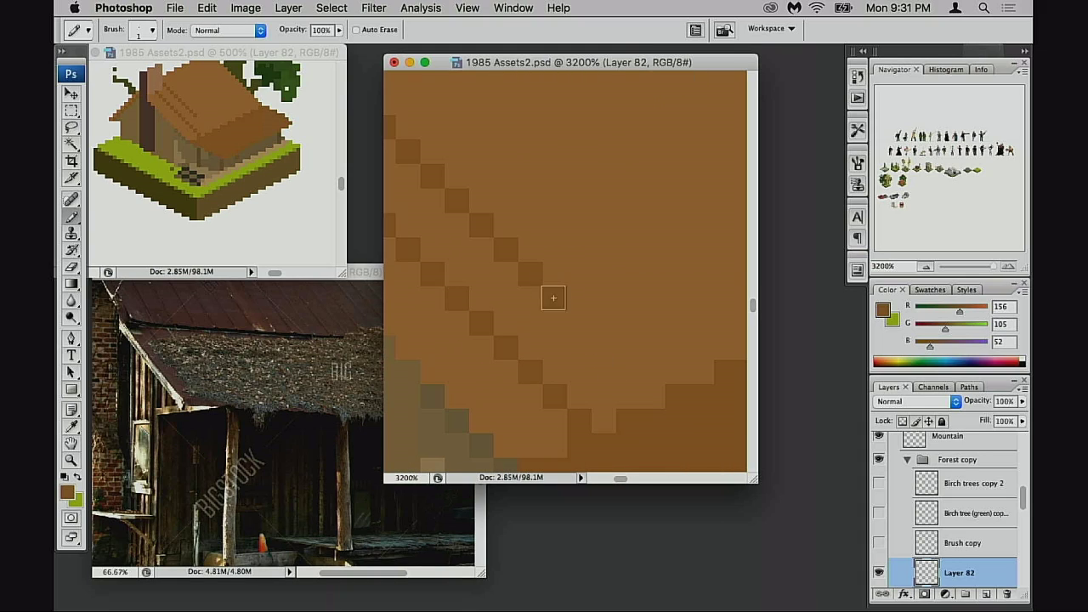
pyautogui.keyDown('shift'); pyautogui.click(615, 369); pyautogui.keyUp('shift')
pyautogui.press('super+z')
pyautogui.click(589, 329)
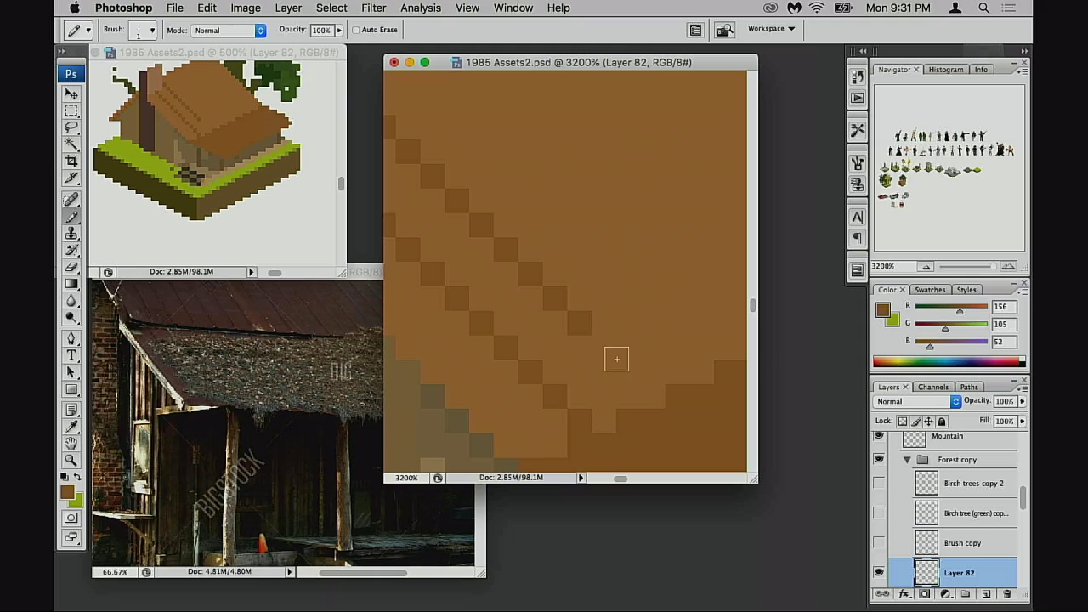
pyautogui.click(614, 356)
pyautogui.click(631, 378)
pyautogui.click(654, 402)
pyautogui.moveTo(601, 300); pyautogui.dragTo(612, 349)
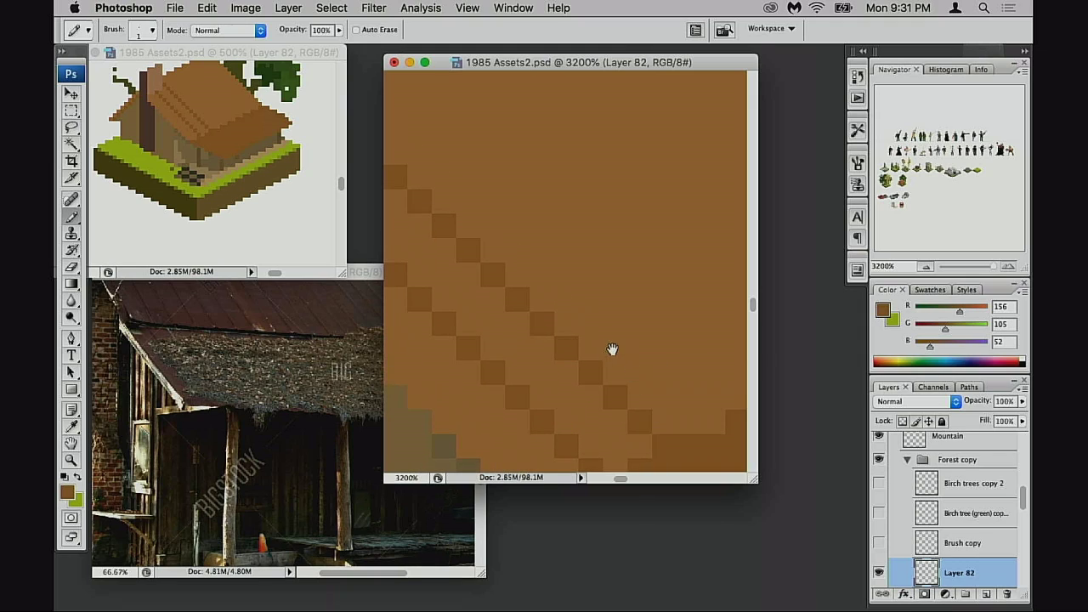
# - Add a third parallel diagonal line, from the ridge just beside the chimney down to the lower roof's edge
pyautogui.moveTo(511, 194)
pyautogui.mouseDown()
pyautogui.moveTo(509, 257)
pyautogui.moveTo(595, 260)
pyautogui.mouseUp()
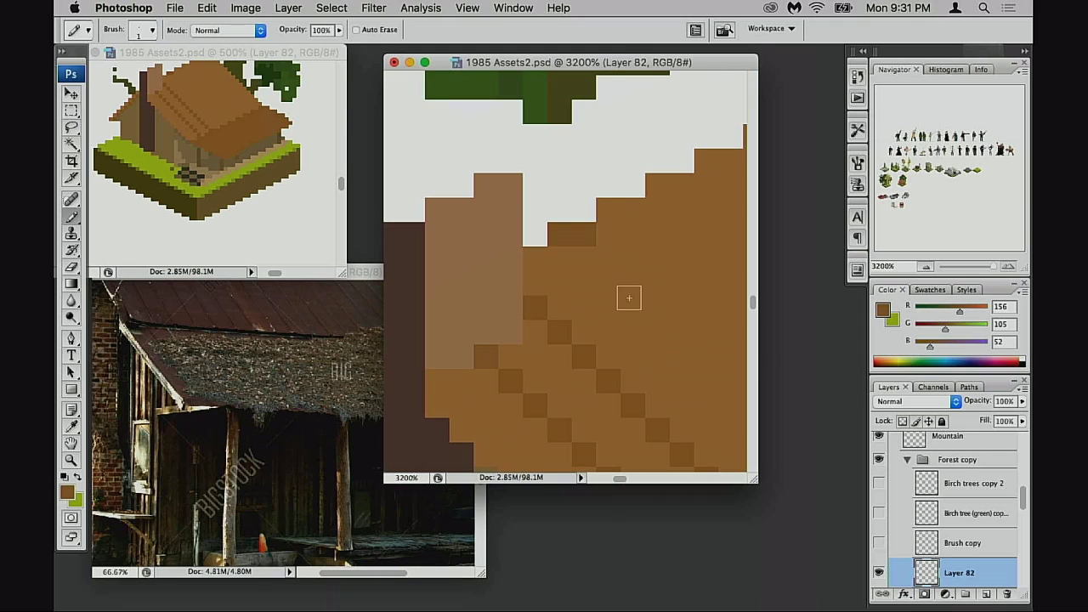
pyautogui.click(587, 262)
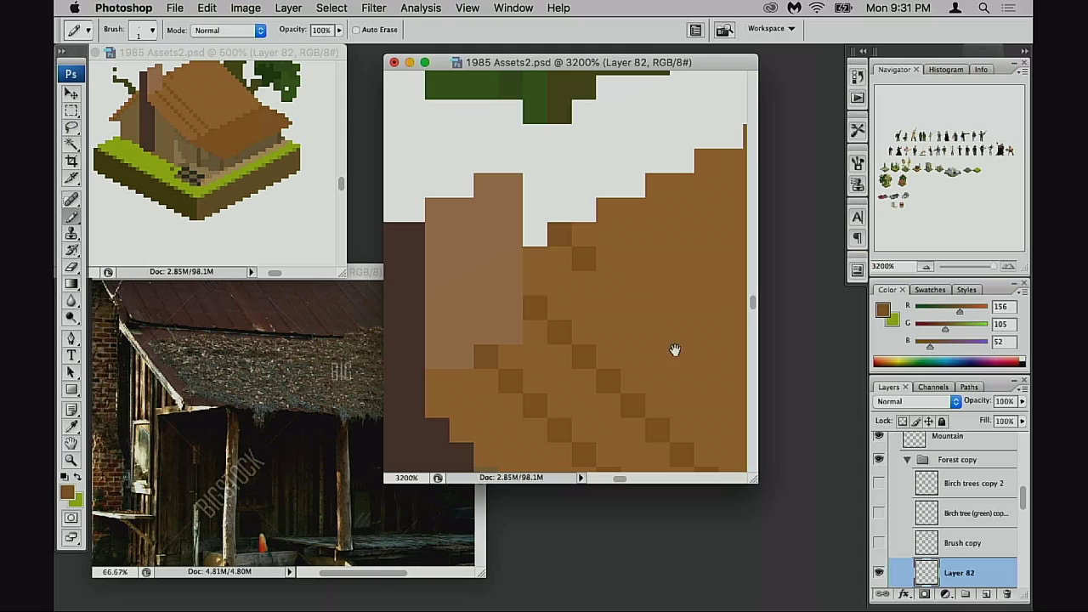
pyautogui.moveTo(672, 348); pyautogui.dragTo(534, 240)
pyautogui.keyDown('shift'); pyautogui.click(552, 250); pyautogui.keyUp('shift')
pyautogui.moveTo(658, 363); pyautogui.dragTo(561, 266)
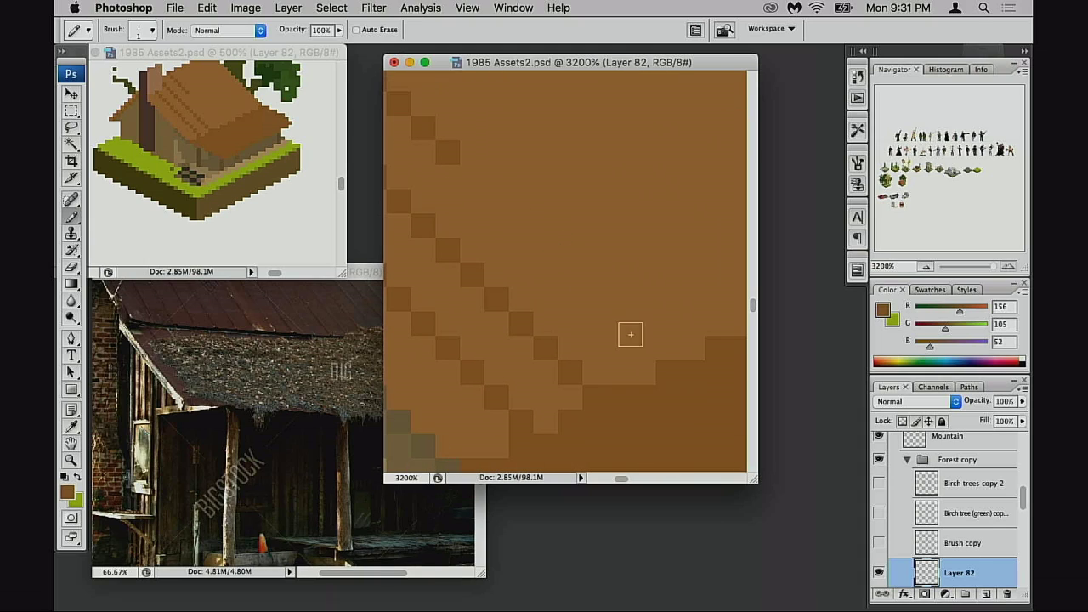
pyautogui.keyDown('shift'); pyautogui.click(623, 327); pyautogui.keyUp('shift')
pyautogui.click(650, 355)
# - Draw the fourth parallel diagonal line from the ridge to the lower roof, keeping the same spacing
pyautogui.moveTo(614, 289); pyautogui.dragTo(658, 345)
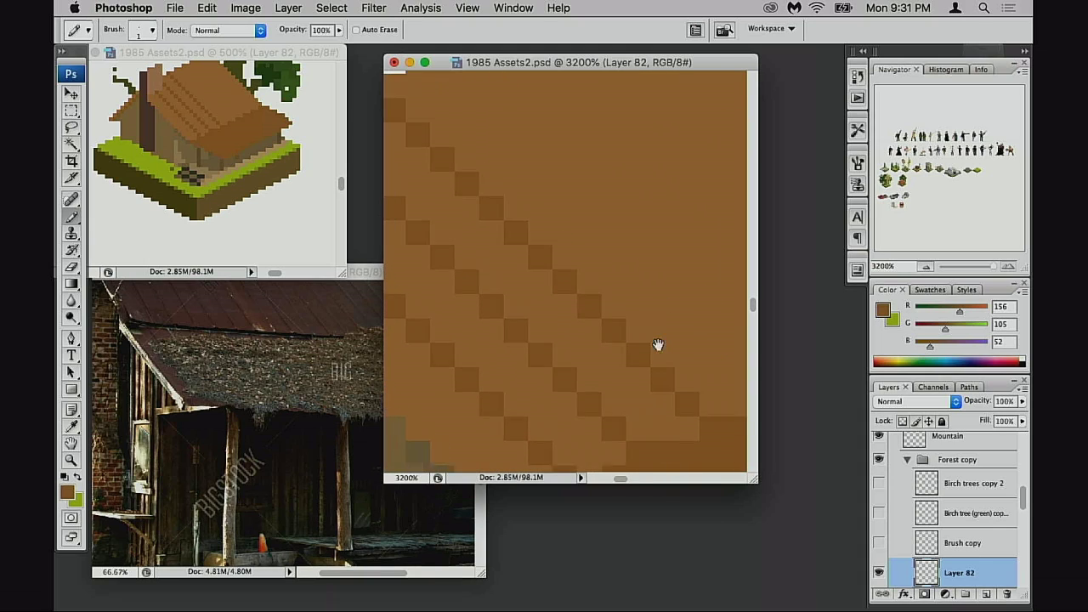
pyautogui.moveTo(642, 269)
pyautogui.mouseDown()
pyautogui.moveTo(612, 297)
pyautogui.moveTo(648, 402)
pyautogui.mouseUp()
pyautogui.moveTo(609, 319); pyautogui.dragTo(508, 248)
pyautogui.keyDown('shift'); pyautogui.click(662, 439); pyautogui.keyUp('shift')
# - Draw the fifth diagonal line across the main roof, redoing the misaligned stroke so it steps evenly
pyautogui.moveTo(673, 342); pyautogui.dragTo(624, 359)
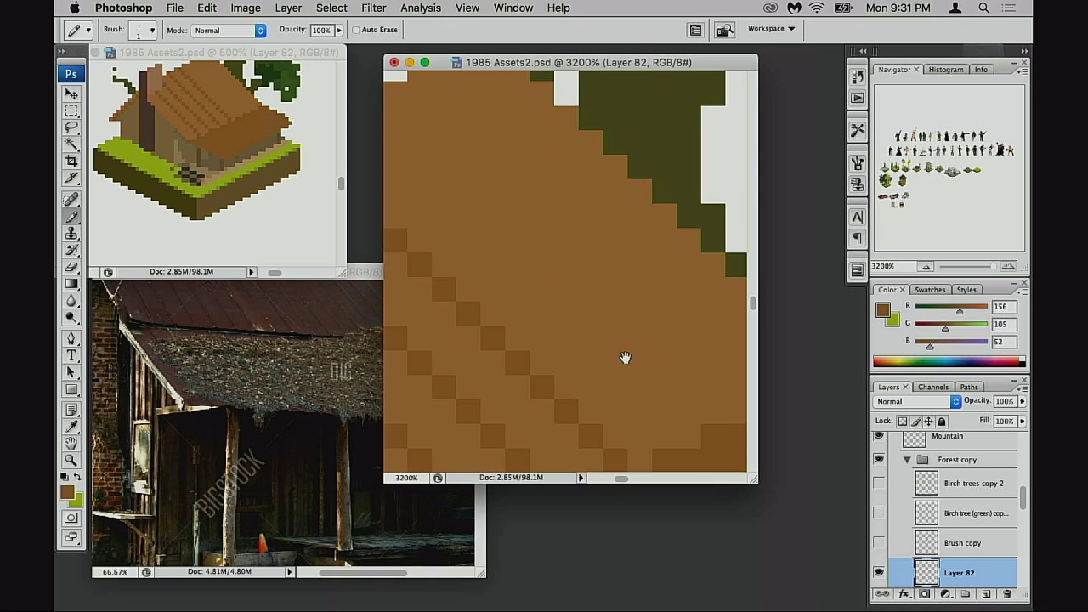
pyautogui.moveTo(538, 257); pyautogui.dragTo(593, 378)
pyautogui.moveTo(459, 243); pyautogui.dragTo(513, 244)
pyautogui.click(479, 237)
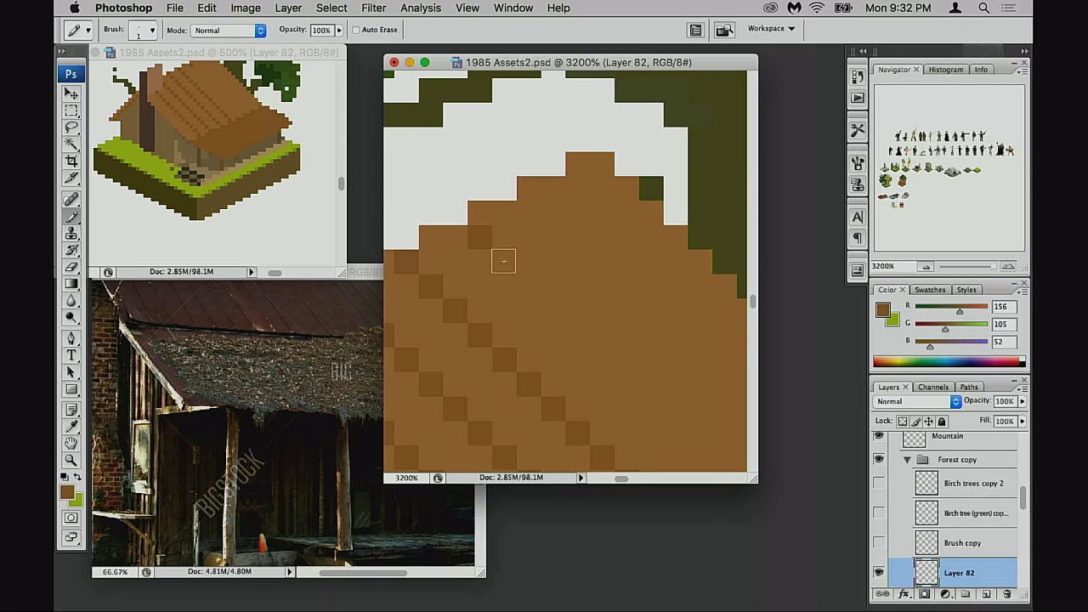
pyautogui.moveTo(661, 384); pyautogui.dragTo(488, 217)
pyautogui.keyDown('shift'); pyautogui.click(634, 383); pyautogui.keyUp('shift')
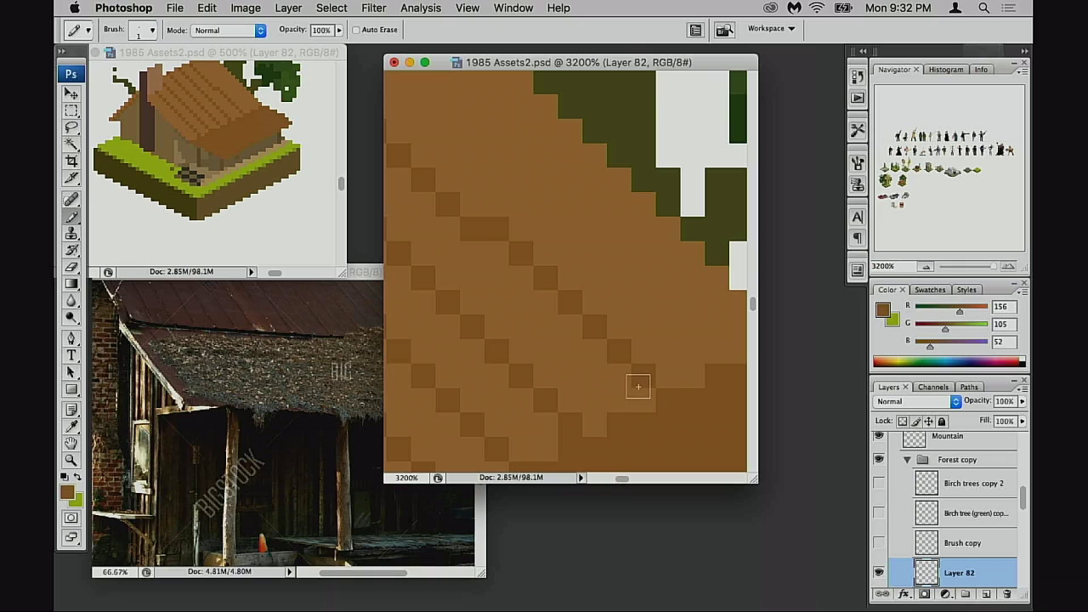
pyautogui.press('super+z')
pyautogui.click(632, 400)
pyautogui.moveTo(593, 325); pyautogui.dragTo(730, 430)
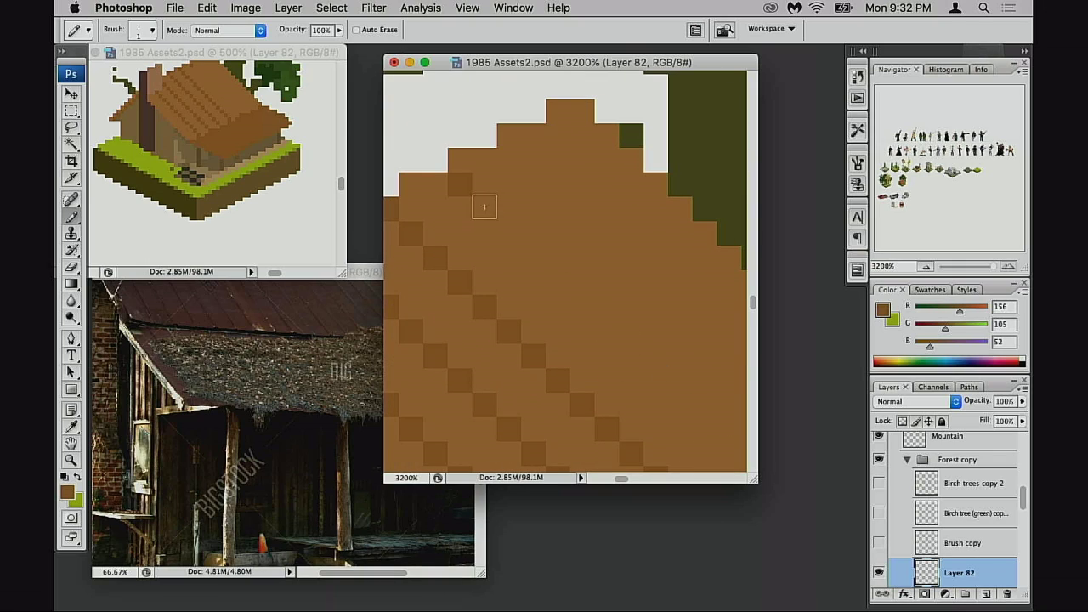
pyautogui.keyDown('shift'); pyautogui.click(480, 205); pyautogui.keyUp('shift')
# - Add the sixth diagonal roof line and a final one from the ridge peak down along the roof's outer edge
pyautogui.moveTo(558, 272)
pyautogui.mouseDown()
pyautogui.moveTo(614, 359)
pyautogui.moveTo(523, 254)
pyautogui.moveTo(563, 443)
pyautogui.moveTo(585, 454)
pyautogui.mouseUp()
pyautogui.keyDown('shift'); pyautogui.click(636, 383); pyautogui.keyUp('shift')
pyautogui.moveTo(431, 246); pyautogui.dragTo(516, 256)
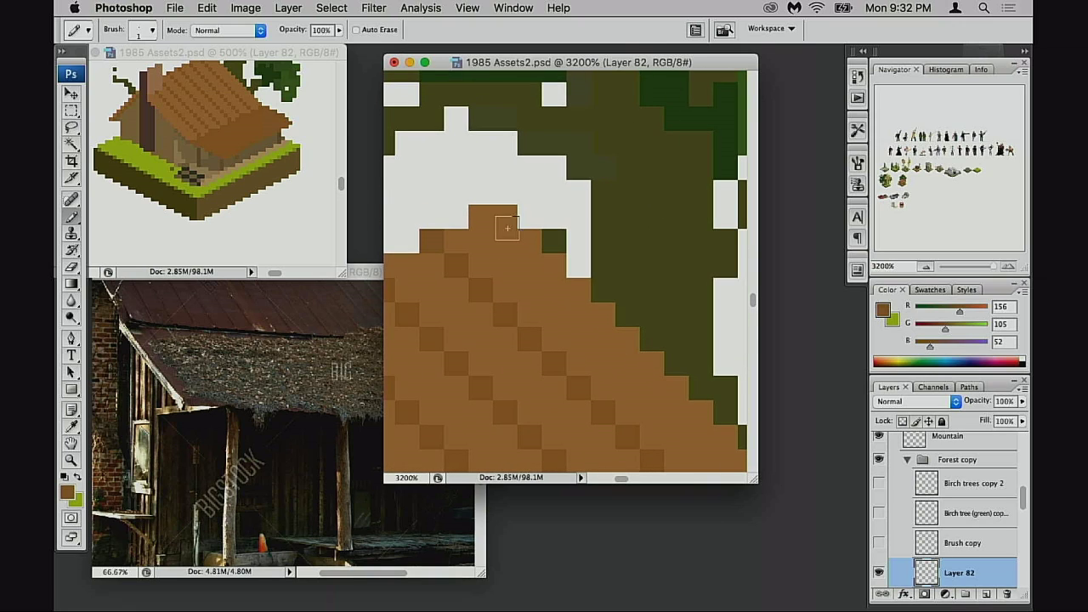
pyautogui.click(504, 221)
pyautogui.moveTo(738, 460); pyautogui.dragTo(544, 279)
pyautogui.keyDown('shift'); pyautogui.click(632, 355); pyautogui.keyUp('shift')
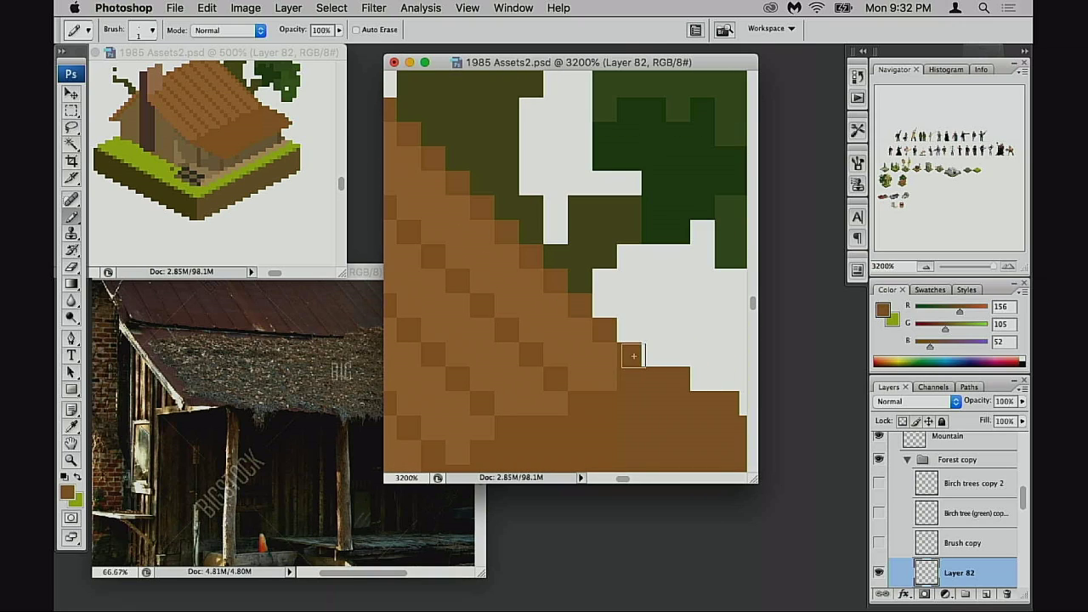
pyautogui.moveTo(635, 358); pyautogui.dragTo(680, 376)
# - Examine the roof line pattern on the whole cabin at 800% and close up at 1600%
pyautogui.scroll(6, 680, 376)
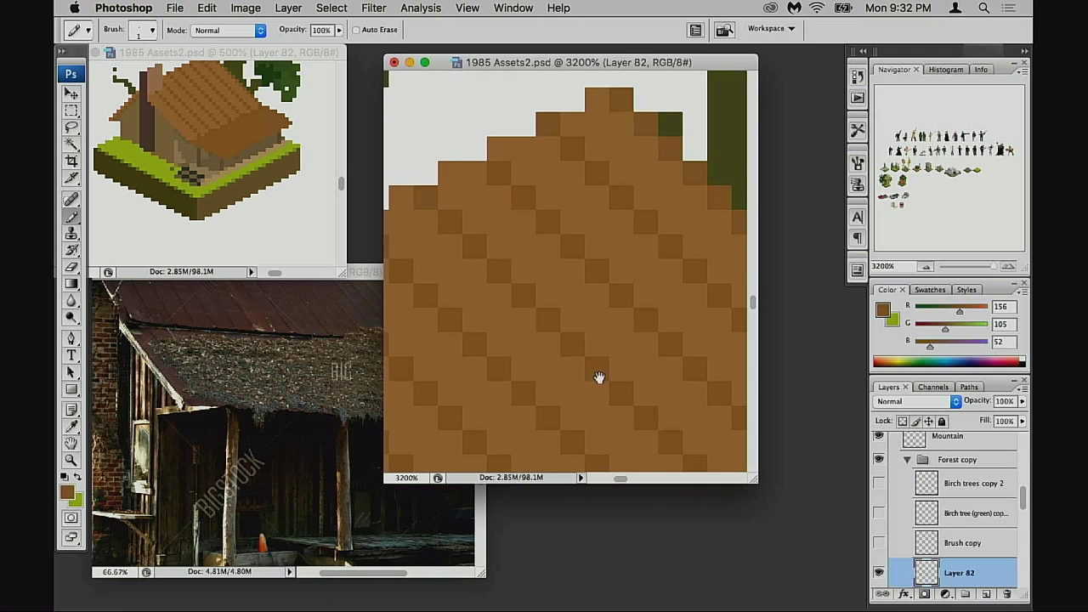
pyautogui.keyDown('alt'); pyautogui.click(609, 386); pyautogui.keyUp('alt')
pyautogui.keyDown('alt'); pyautogui.click(607, 382); pyautogui.keyUp('alt')
pyautogui.keyDown('alt'); pyautogui.click(599, 375); pyautogui.keyUp('alt')
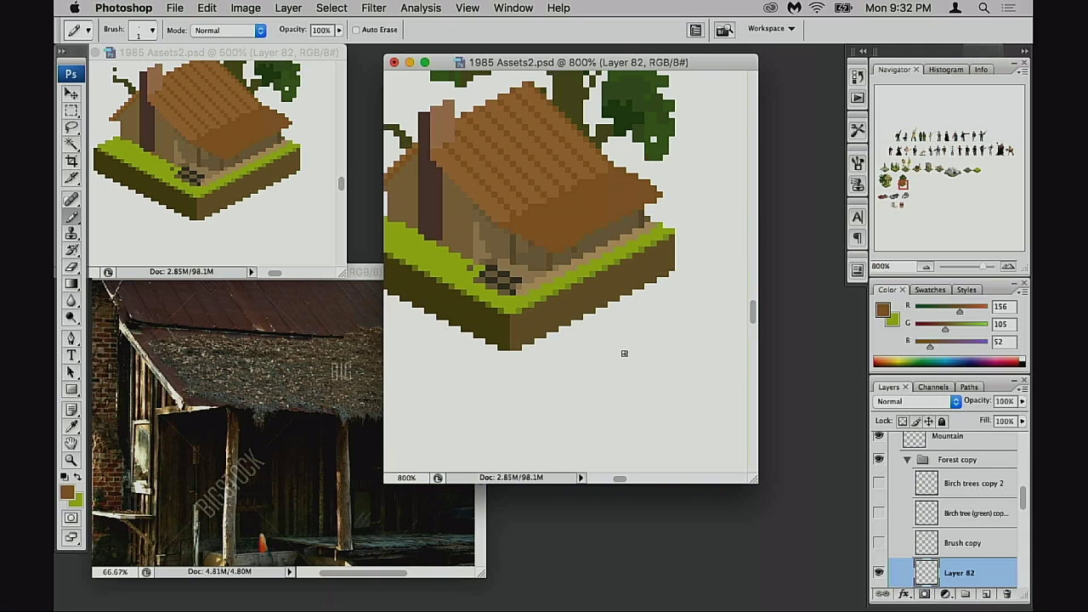
pyautogui.scroll(3, 642, 351)
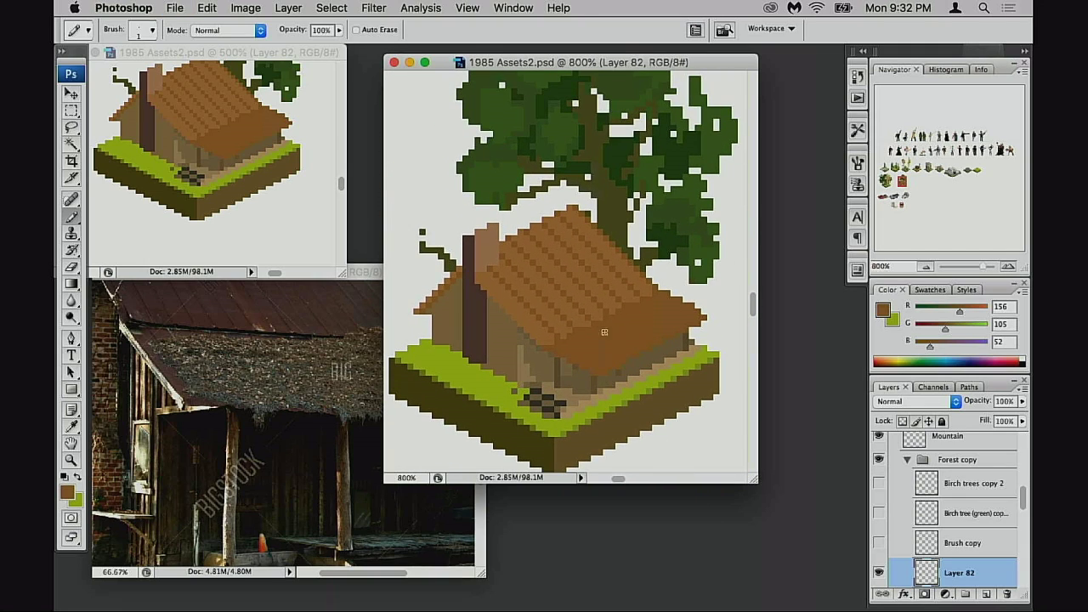
pyautogui.keyDown('ctrl'); pyautogui.click(572, 312); pyautogui.keyUp('ctrl')
pyautogui.keyDown('ctrl'); pyautogui.click(563, 335); pyautogui.keyUp('ctrl')
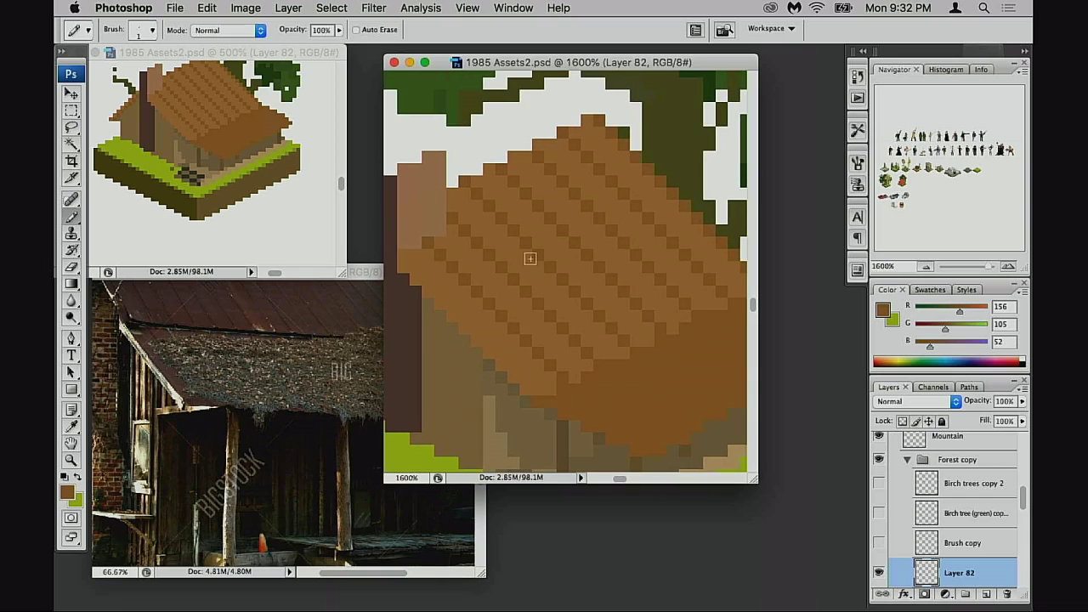
pyautogui.moveTo(516, 290); pyautogui.dragTo(520, 317)
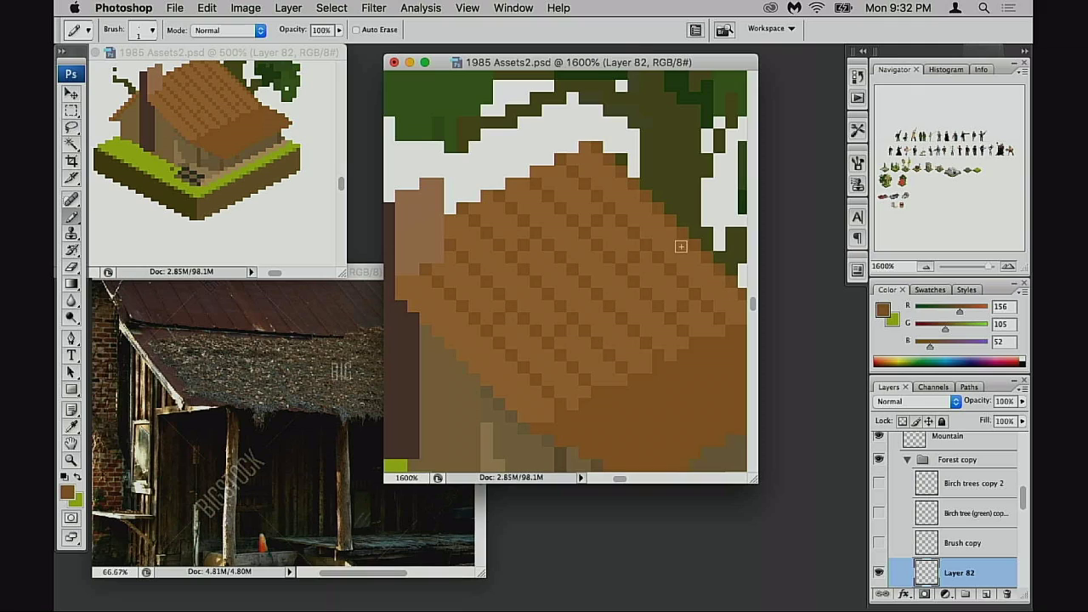
# - Darken patches of the main roof beside the chimney with the Pencil in Multiply mode at 20% opacity
pyautogui.moveTo(621, 274)
pyautogui.mouseDown()
pyautogui.moveTo(615, 315)
pyautogui.moveTo(627, 332)
pyautogui.moveTo(610, 342)
pyautogui.moveTo(629, 335)
pyautogui.mouseUp()
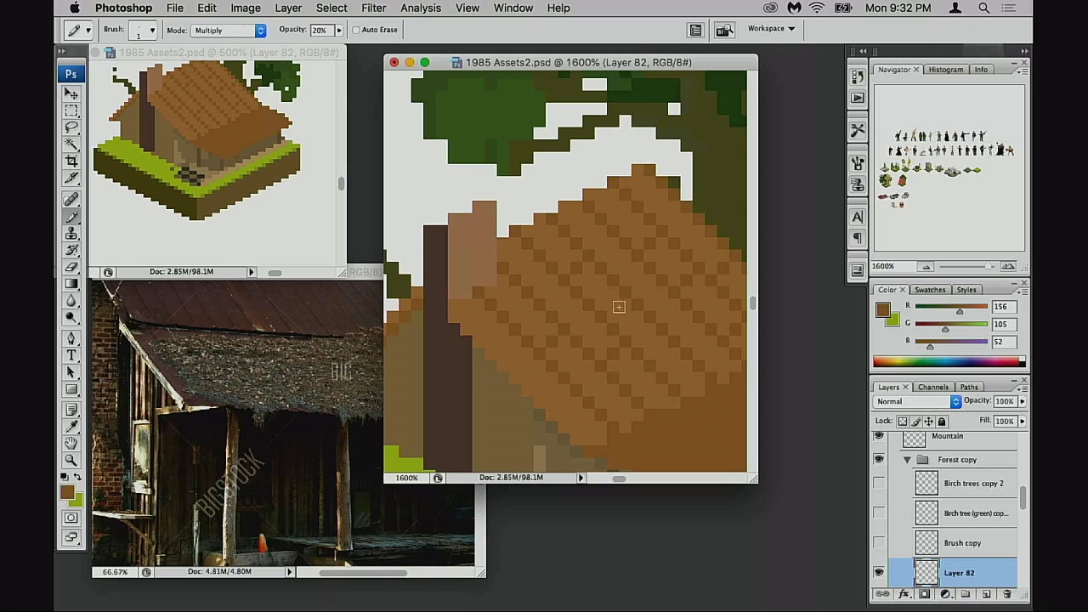
pyautogui.moveTo(566, 327)
pyautogui.mouseDown()
pyautogui.moveTo(539, 350)
pyautogui.moveTo(529, 329)
pyautogui.mouseUp()
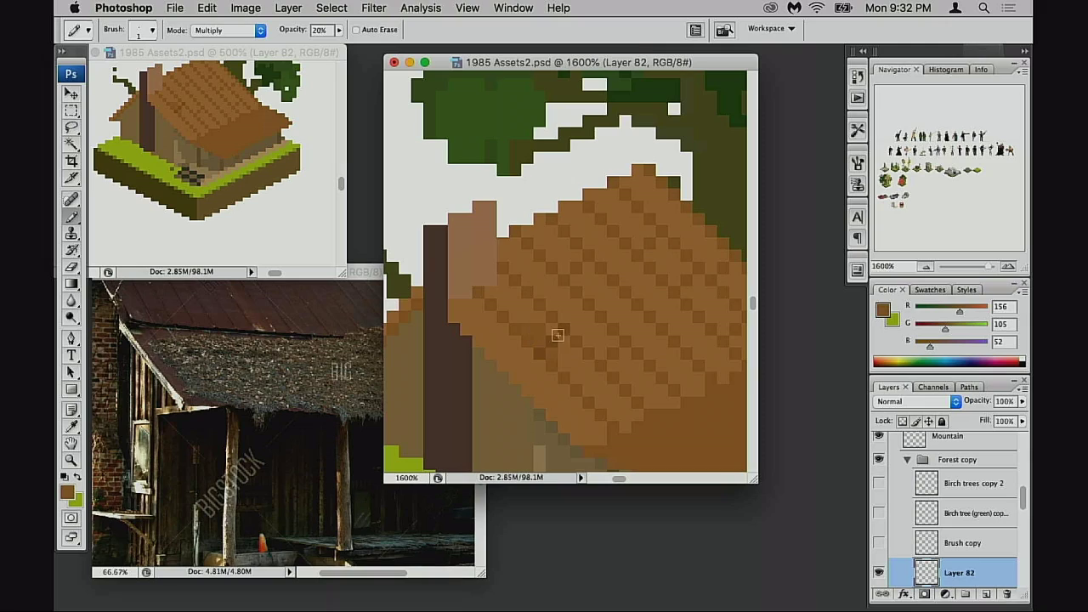
pyautogui.press('super+z')
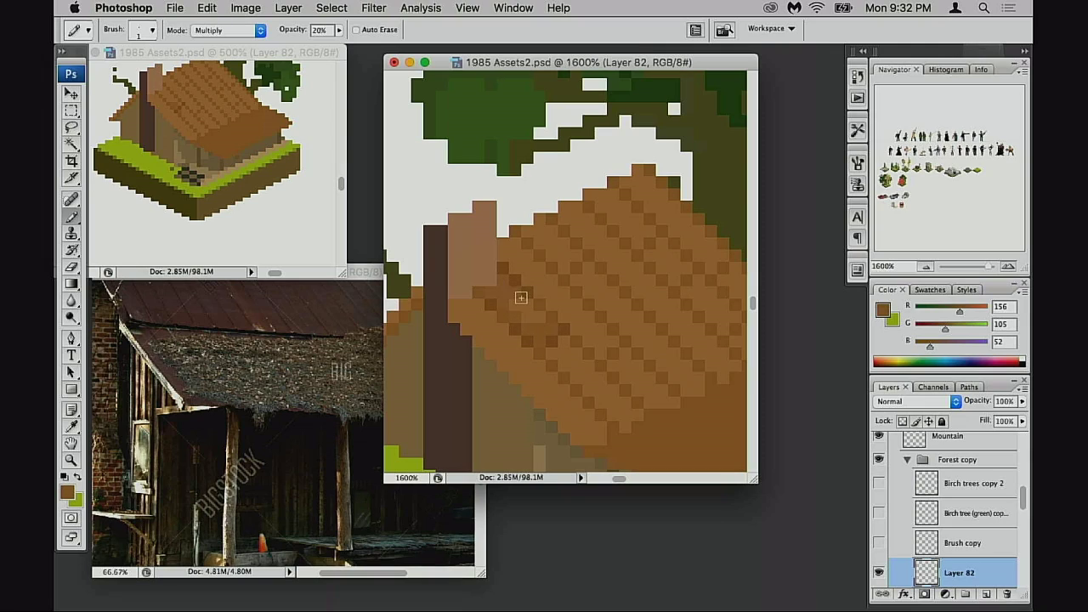
pyautogui.moveTo(539, 316); pyautogui.dragTo(514, 301)
pyautogui.moveTo(577, 353); pyautogui.dragTo(562, 344)
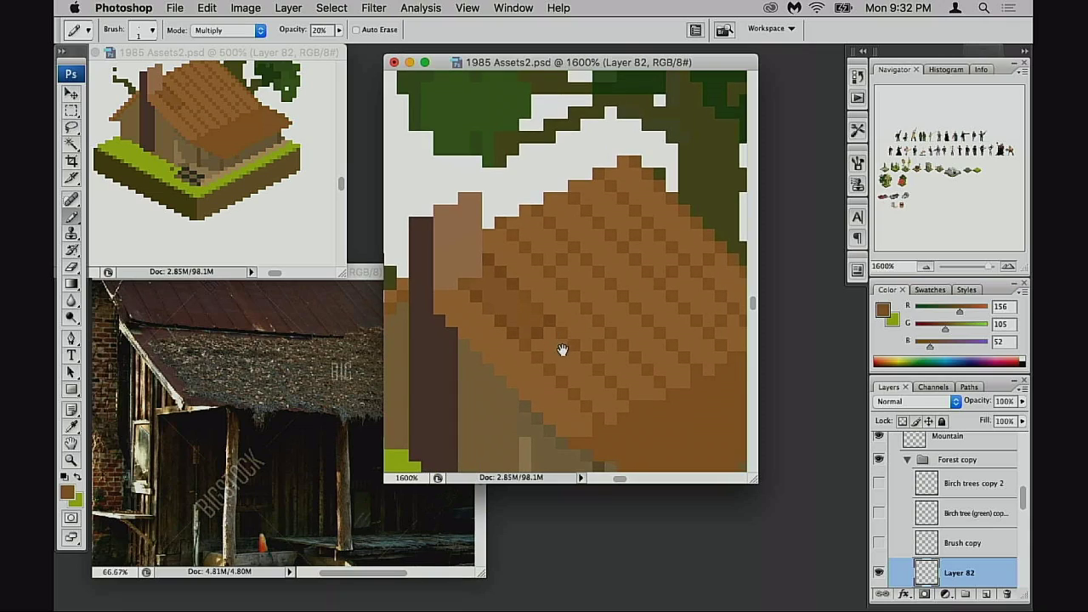
pyautogui.press('super+z')
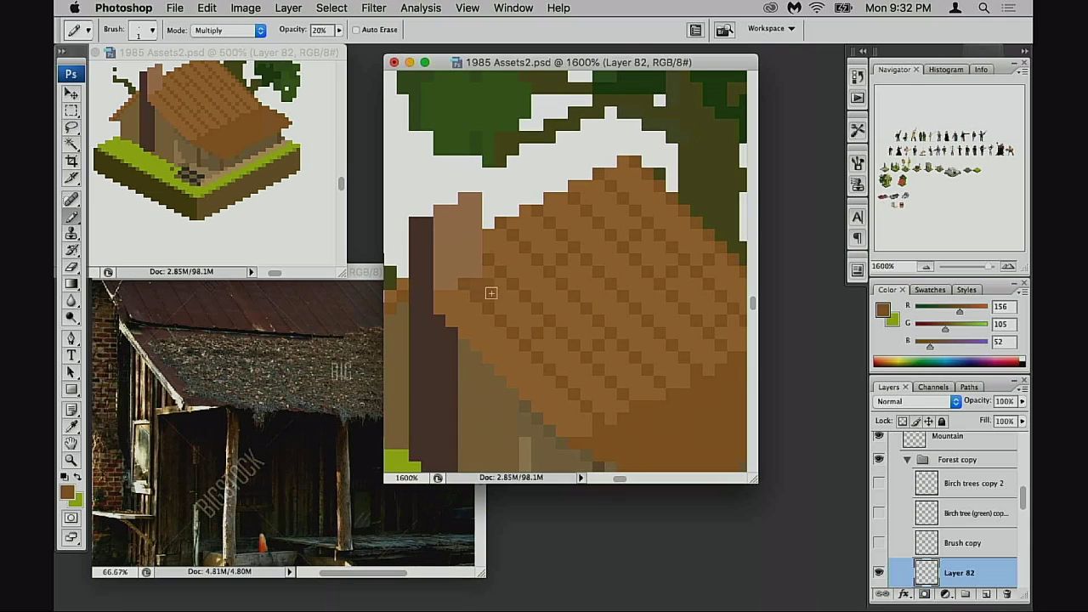
pyautogui.moveTo(508, 302)
pyautogui.mouseDown()
pyautogui.moveTo(567, 345)
pyautogui.moveTo(531, 347)
pyautogui.mouseUp()
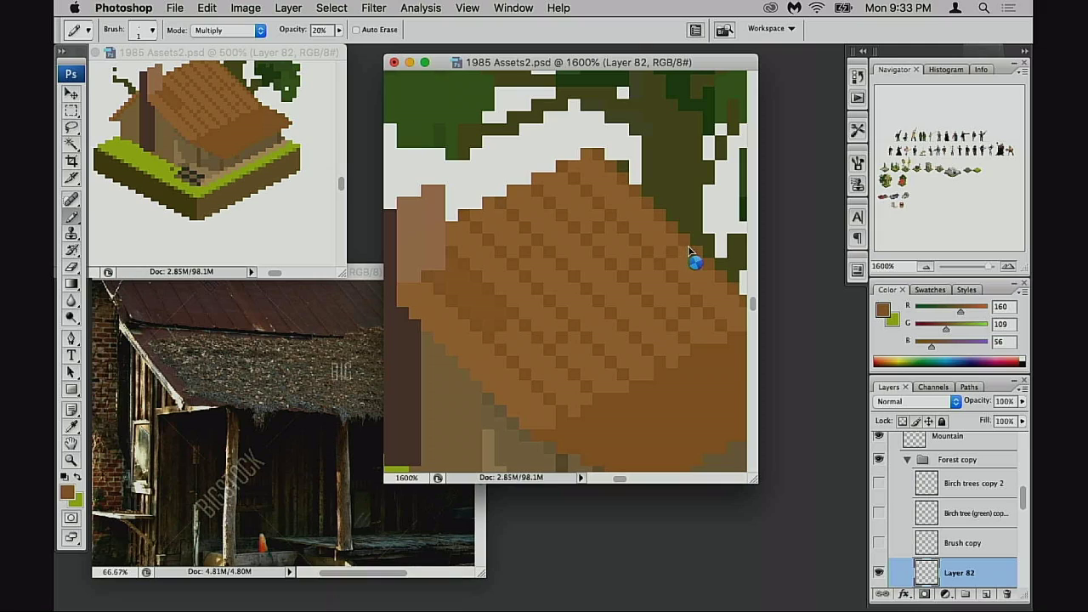
# - Choose a lighter brown (169, 124, 78) as foreground color and set the Pencil to Normal mode at 40% opacity
pyautogui.click(749, 180)
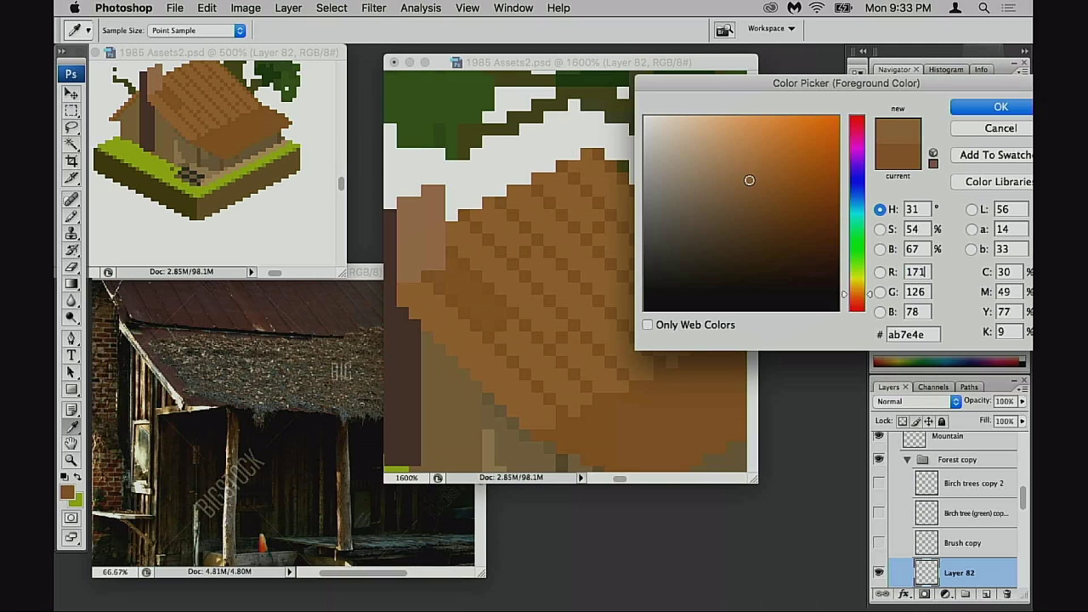
pyautogui.click(986, 110)
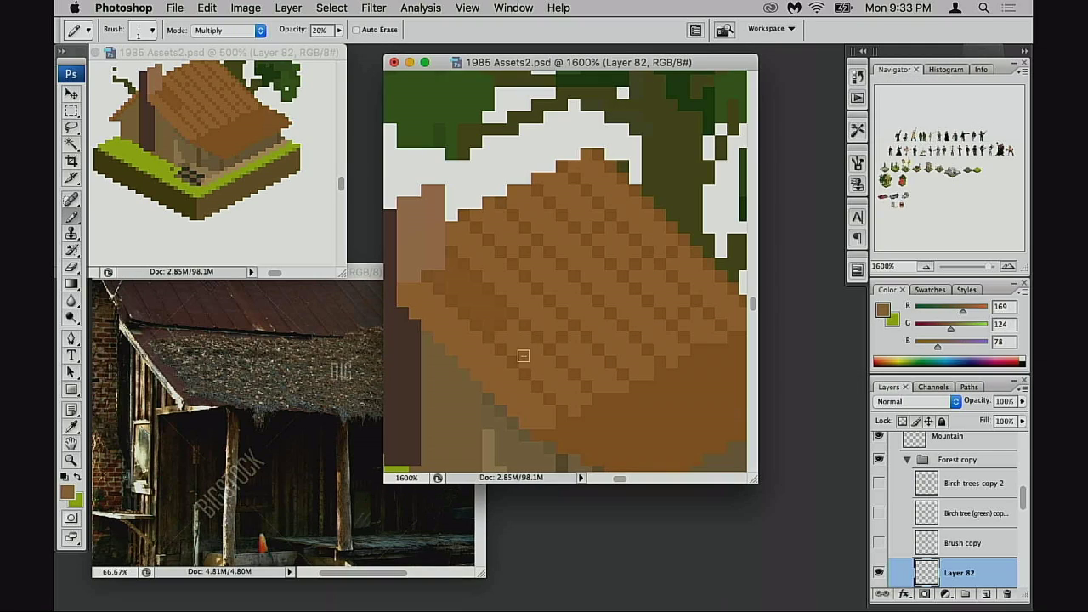
pyautogui.press('0')
pyautogui.hotkey('alt', 'shift', 'n')
pyautogui.press('4')
pyautogui.press('0')
# - Paint a greyish-brown weathered patch on the lower roof near the eave with sampled browns and the Pencil at 100% opacity
pyautogui.keyDown('alt'); pyautogui.click(538, 336); pyautogui.keyUp('alt')
pyautogui.hscroll(-3, 583, 381)
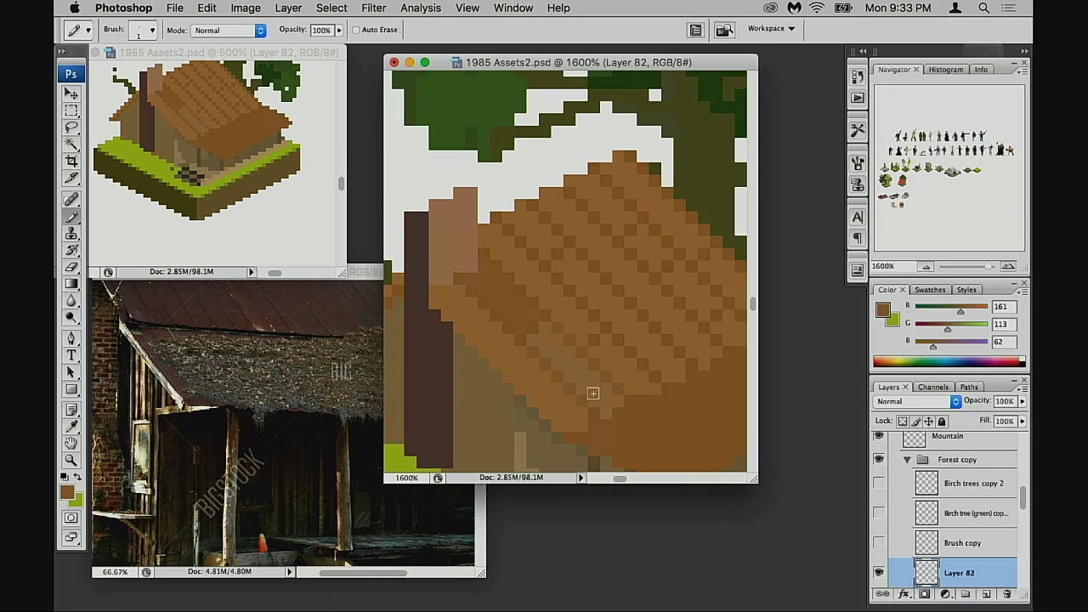
pyautogui.keyDown('alt'); pyautogui.click(545, 362); pyautogui.keyUp('alt')
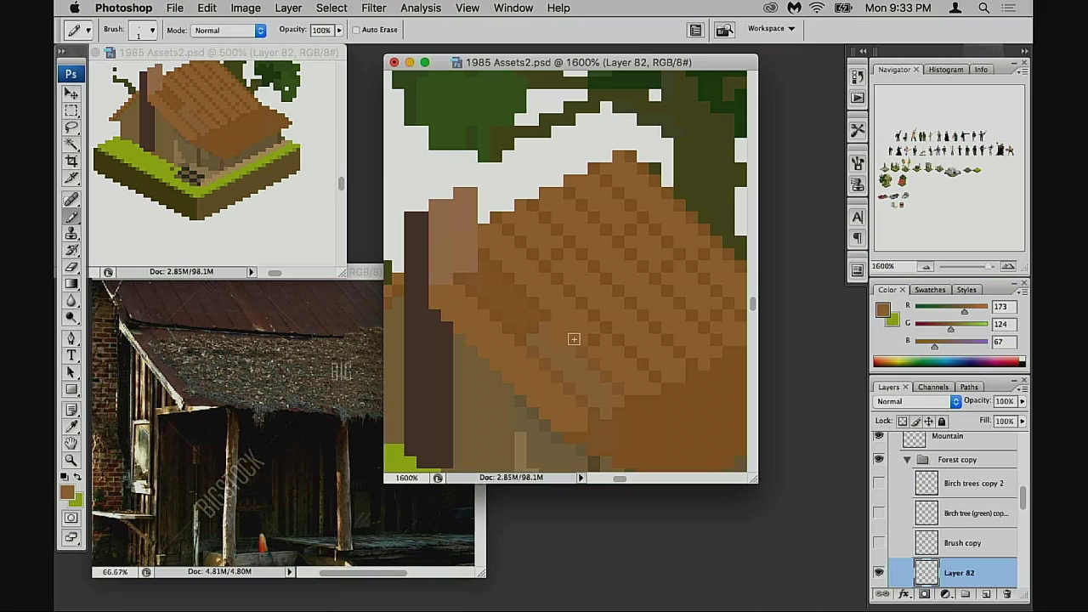
pyautogui.keyDown('alt'); pyautogui.click(499, 264); pyautogui.keyUp('alt')
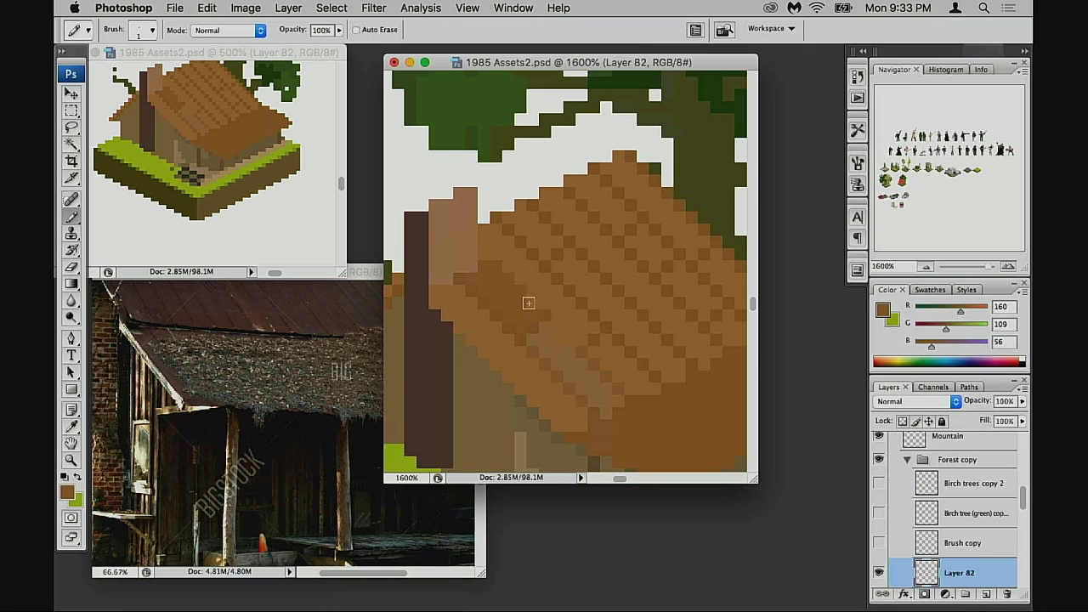
pyautogui.keyDown('alt'); pyautogui.click(578, 343); pyautogui.keyUp('alt')
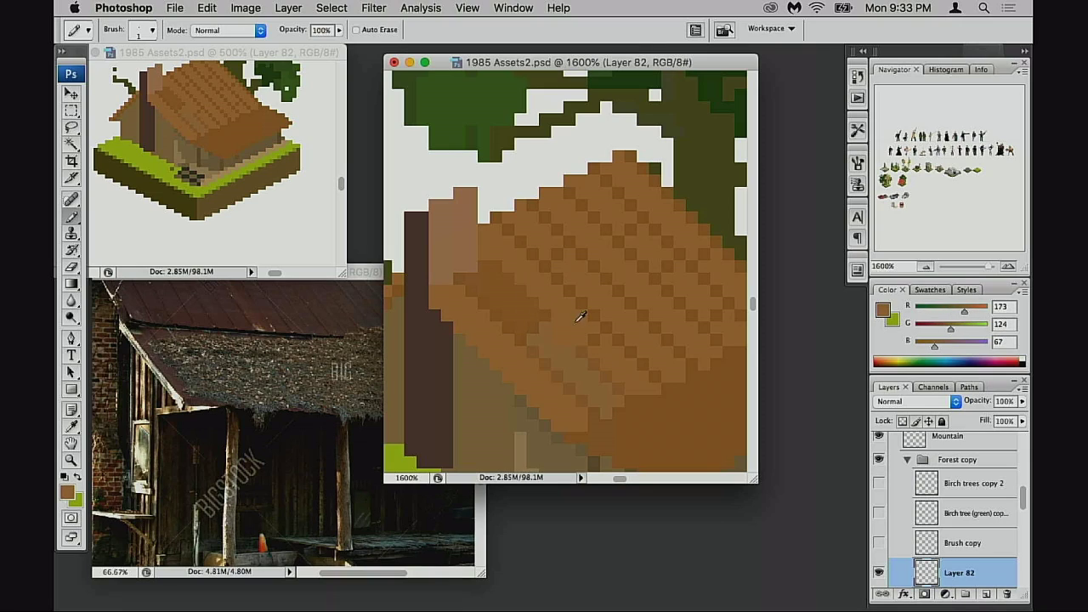
# - Cover the dark line pixels inside the weathered patch with brown (169, 124, 78) and retouch its edges with neighbouring roof browns
pyautogui.keyDown('alt'); pyautogui.click(549, 339); pyautogui.keyUp('alt')
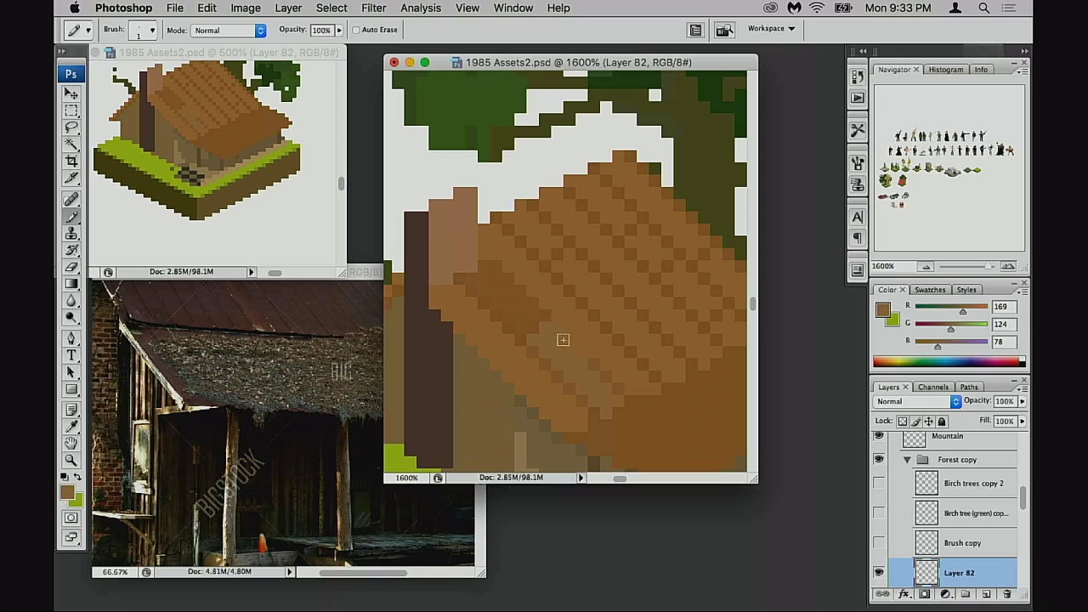
pyautogui.keyDown('alt'); pyautogui.click(617, 371); pyautogui.keyUp('alt')
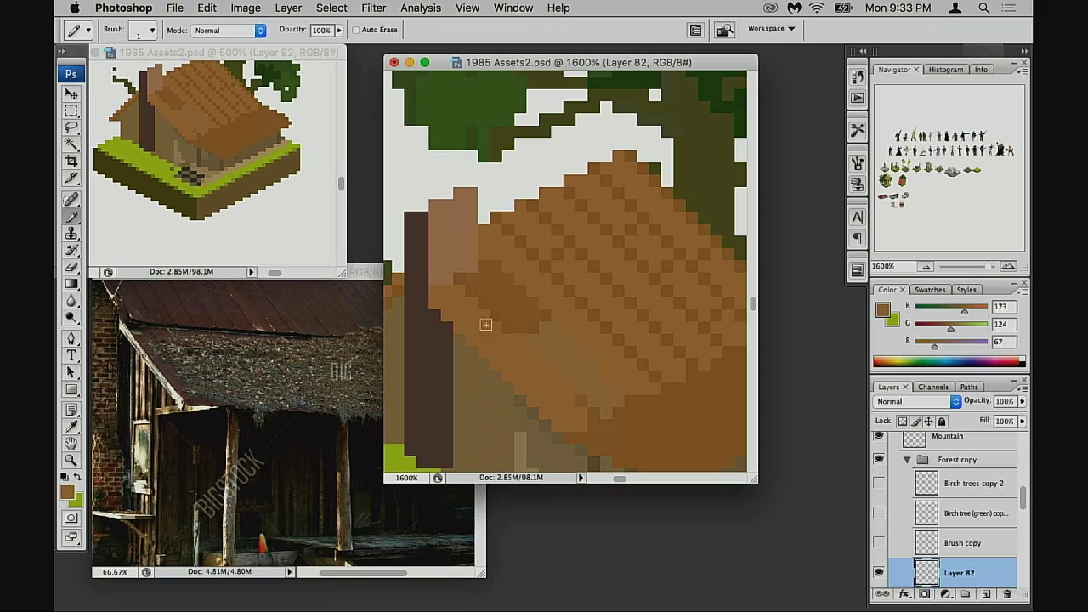
pyautogui.keyDown('alt'); pyautogui.click(537, 317); pyautogui.keyUp('alt')
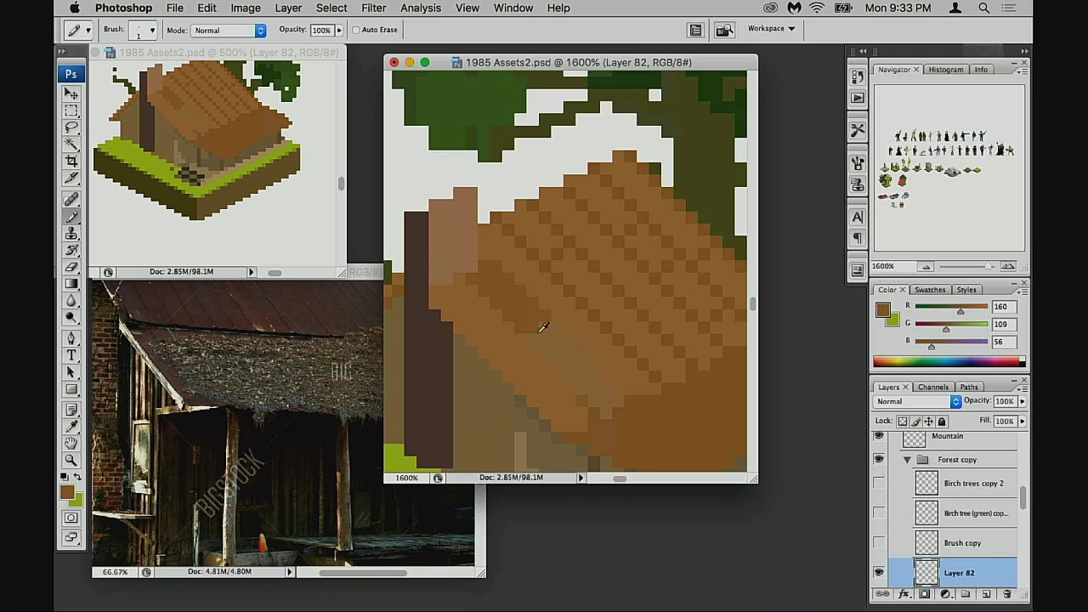
pyautogui.keyDown('alt'); pyautogui.click(567, 345); pyautogui.keyUp('alt')
# - Select the greyish strip on the lower roof and adjust it with Hue/Saturation to saturation +10 and lightness -15
pyautogui.press('w')
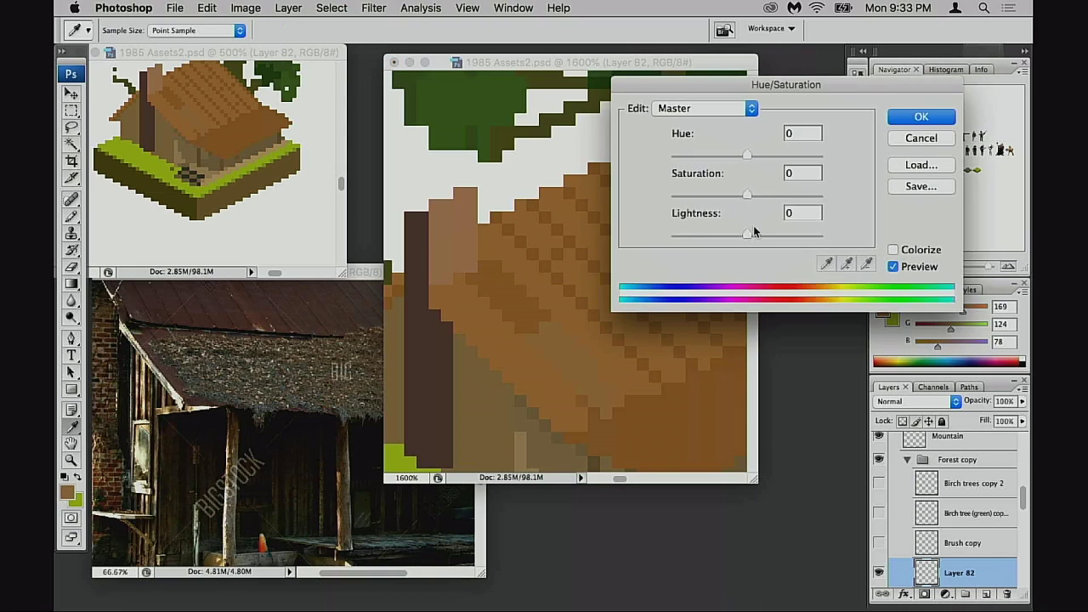
pyautogui.moveTo(736, 229); pyautogui.dragTo(754, 198)
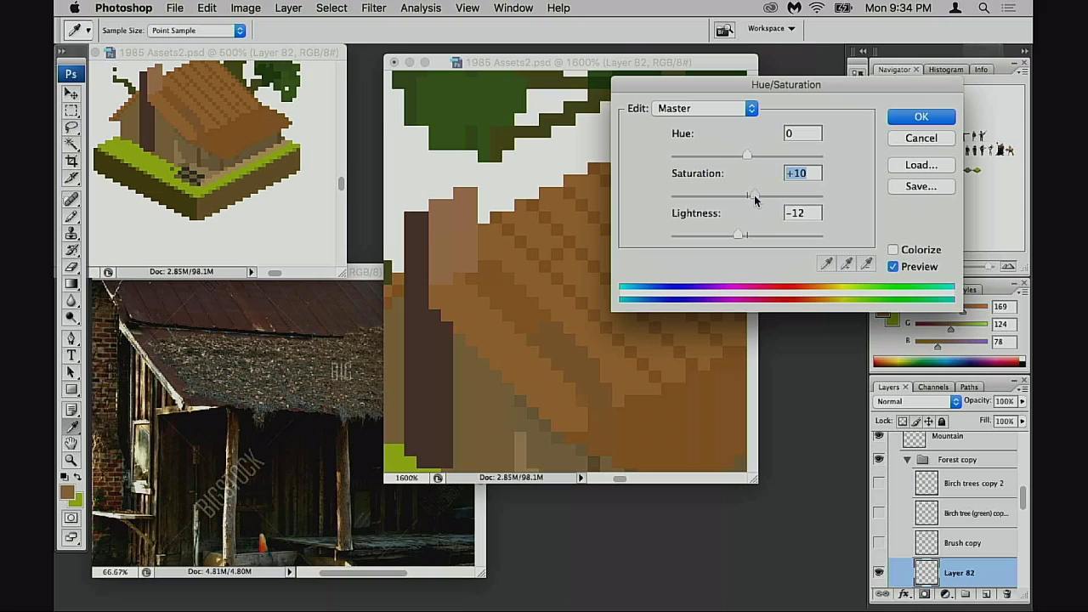
pyautogui.moveTo(744, 239); pyautogui.dragTo(737, 239)
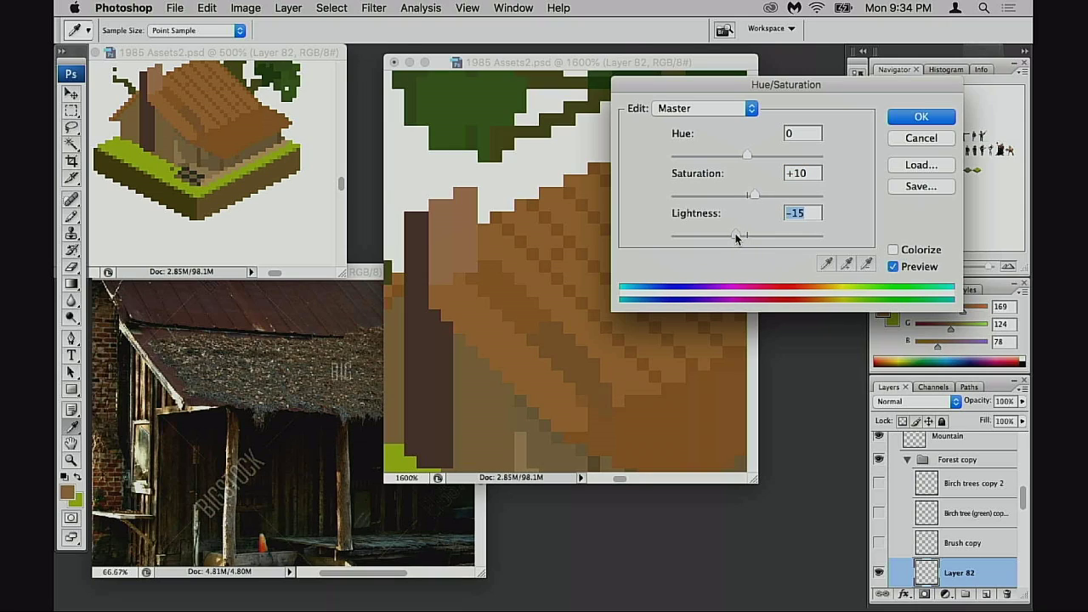
pyautogui.click(921, 119)
# - Deselect and extend the darkened strip towards the eave with its own brown (151, 108, 64), using the Pencil
pyautogui.press('b')
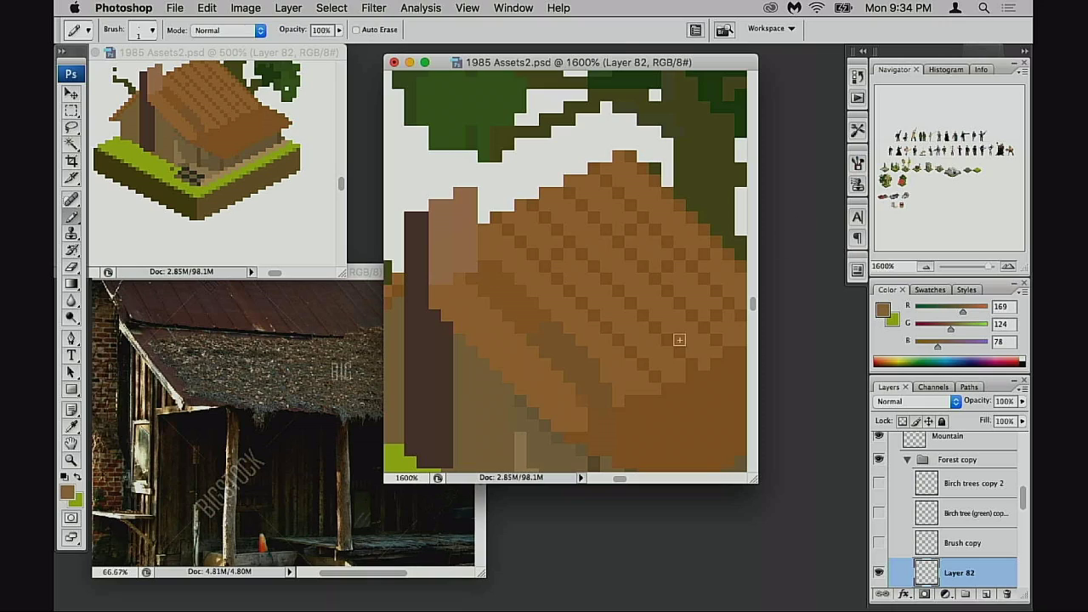
pyautogui.keyDown('alt'); pyautogui.click(601, 379); pyautogui.keyUp('alt')
pyautogui.press('super+d')
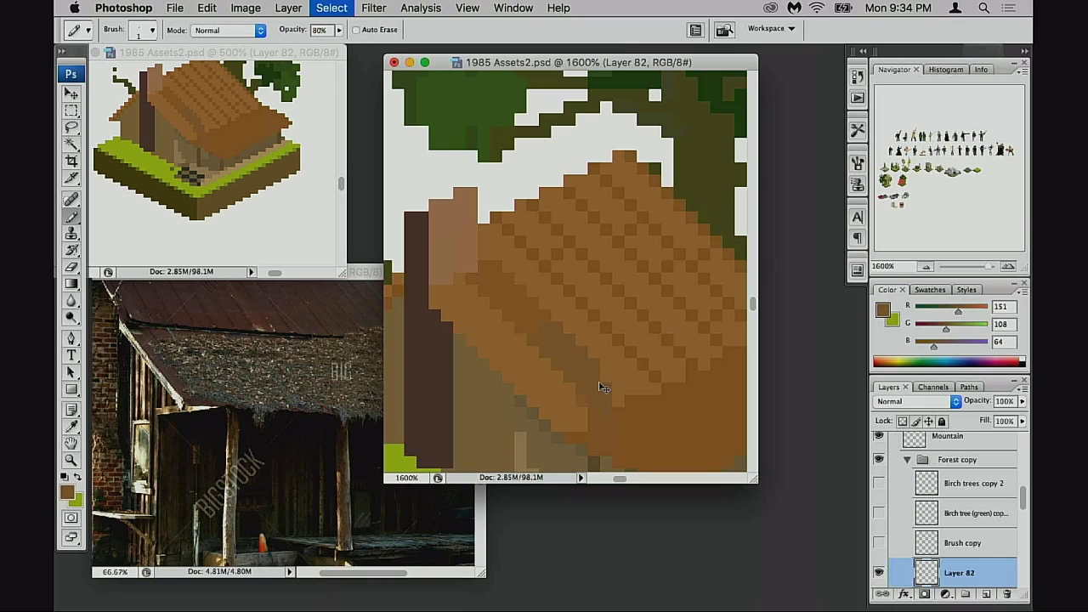
pyautogui.press('super+s')
pyautogui.press('0')
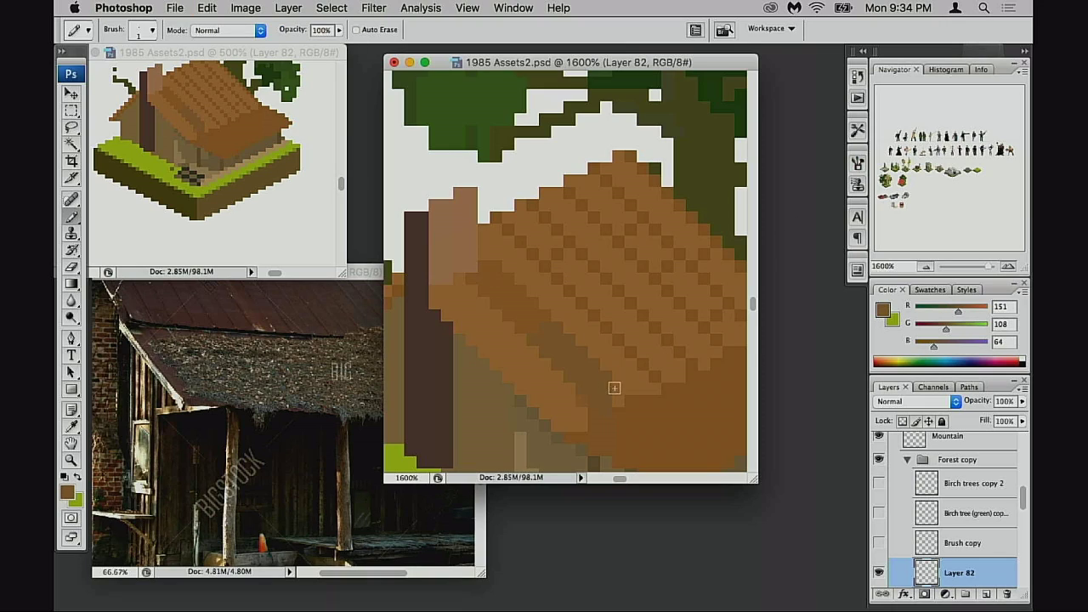
# - Repaint the area between the dark strip and the roof's lower edge, covering it with brown (151, 108, 64) at 80% opacity
pyautogui.keyDown('alt'); pyautogui.click(595, 391); pyautogui.keyUp('alt')
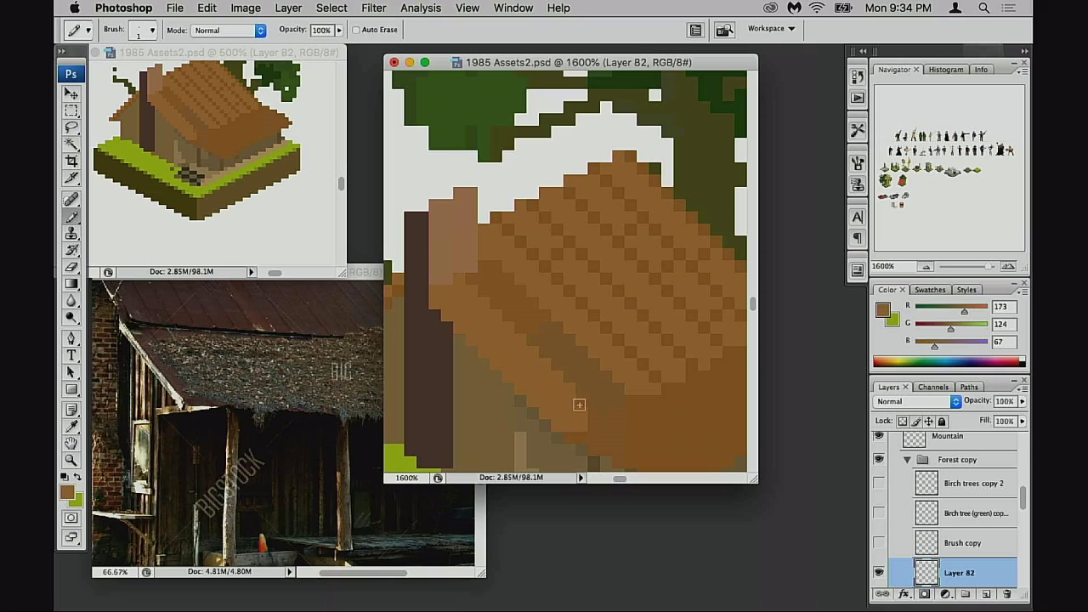
pyautogui.moveTo(559, 402); pyautogui.dragTo(579, 397)
pyautogui.keyDown('alt'); pyautogui.click(585, 389); pyautogui.keyUp('alt')
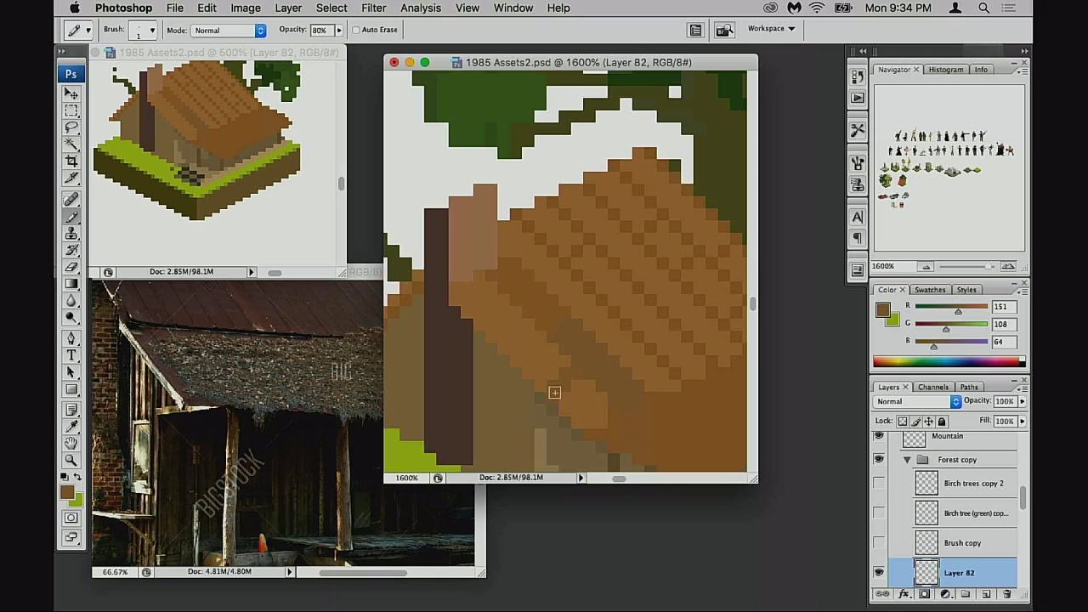
pyautogui.moveTo(589, 397); pyautogui.dragTo(552, 371)
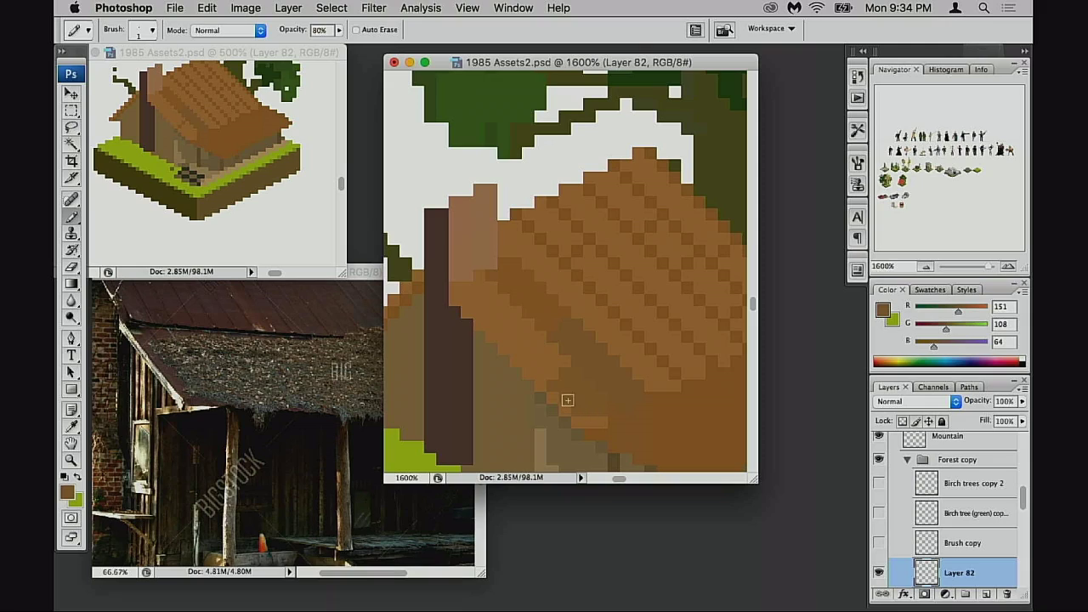
pyautogui.moveTo(574, 420); pyautogui.dragTo(600, 420)
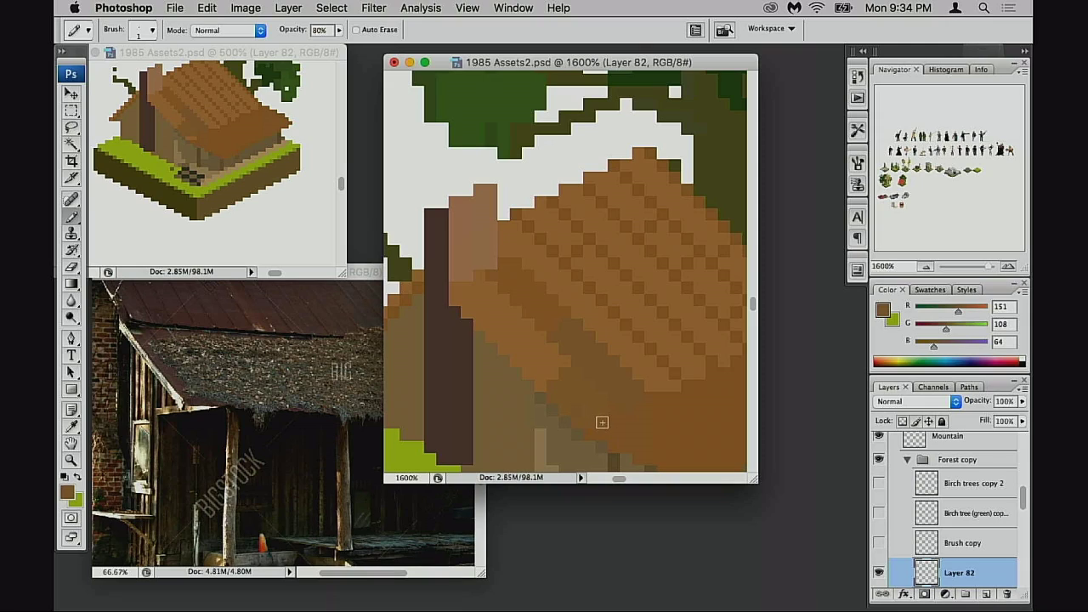
# - Even out the lower-edge patch with brown (155, 111, 65) using the Pencil at 100% opacity
pyautogui.press('w')
pyautogui.click(576, 410)
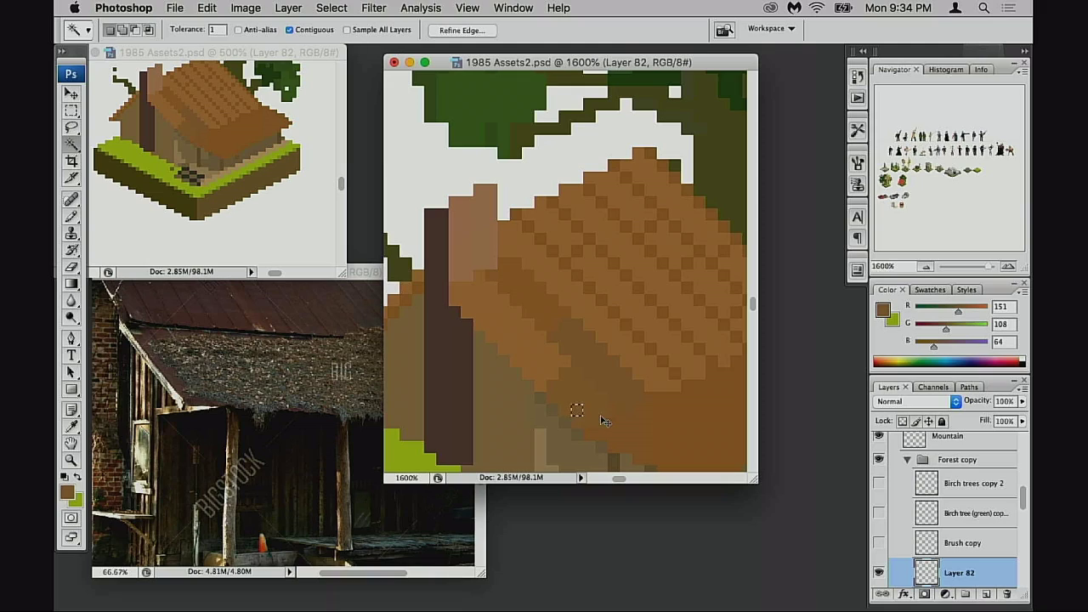
pyautogui.press('b')
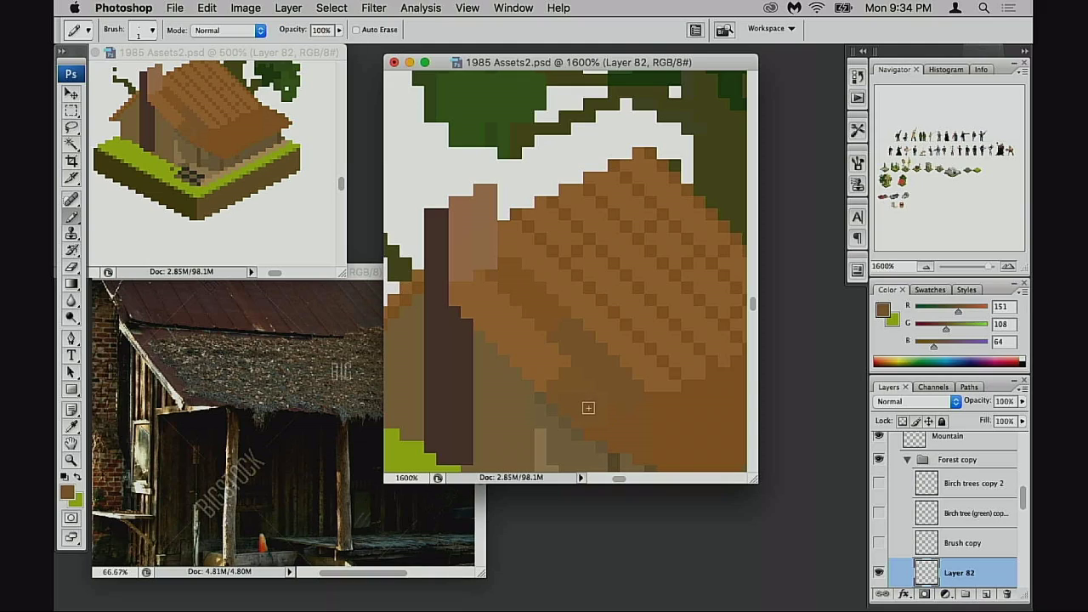
pyautogui.keyDown('alt'); pyautogui.click(579, 378); pyautogui.keyUp('alt')
# - Select the patch at the roof's lower edge and adjust it with Hue/Saturation to hue 0, saturation +3 and lightness +4
pyautogui.press('w')
pyautogui.click(605, 419)
pyautogui.press('super+h')
pyautogui.press('super+u')
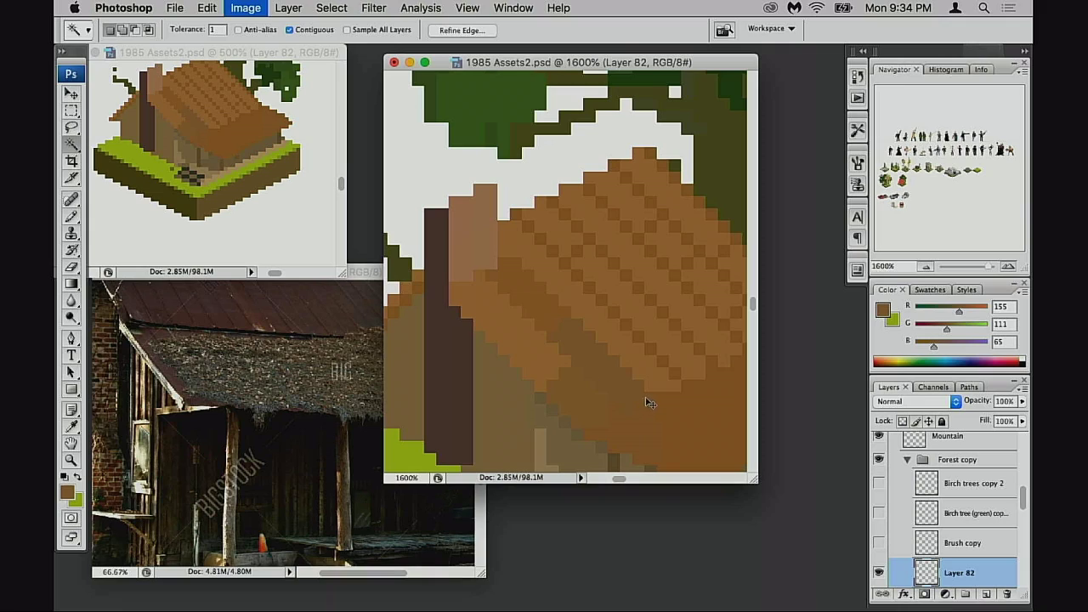
pyautogui.press('super+u')
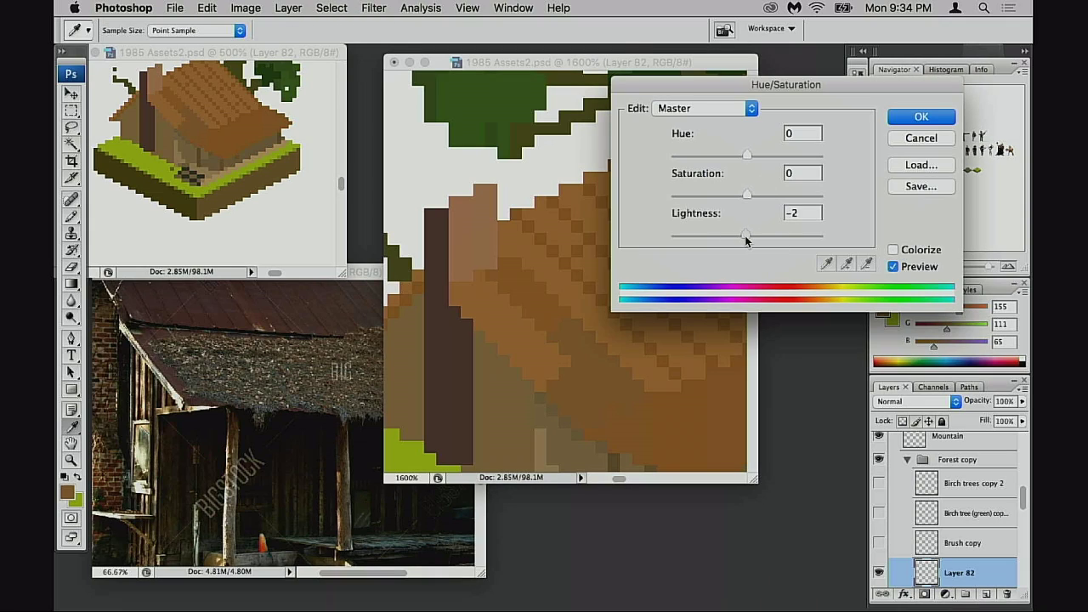
pyautogui.click(745, 241)
pyautogui.moveTo(748, 158); pyautogui.dragTo(741, 162)
pyautogui.moveTo(742, 202); pyautogui.dragTo(743, 202)
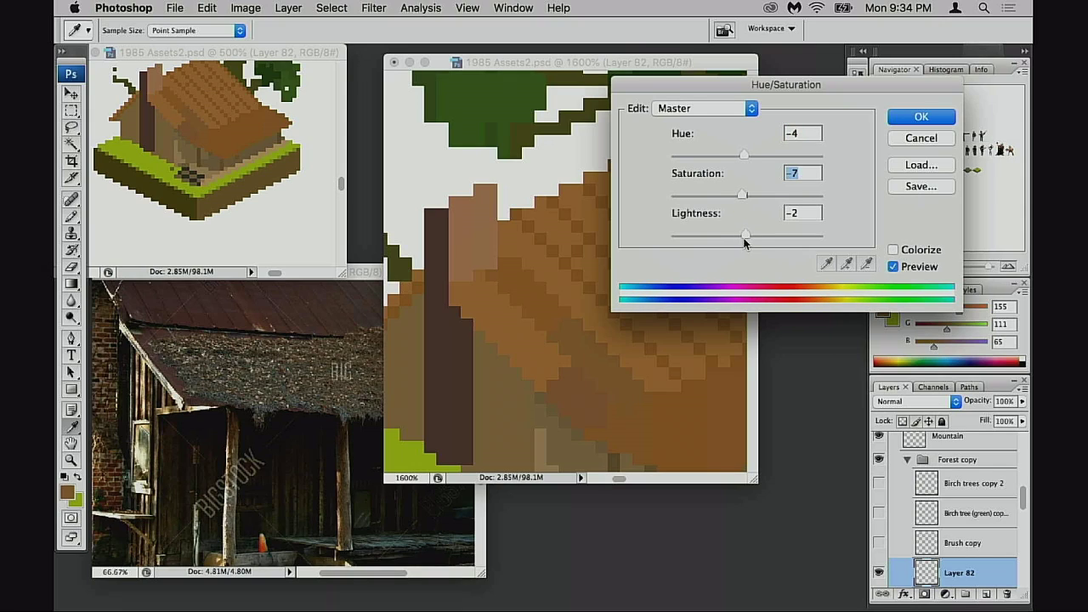
pyautogui.moveTo(744, 242); pyautogui.dragTo(750, 239)
pyautogui.moveTo(743, 196); pyautogui.dragTo(753, 197)
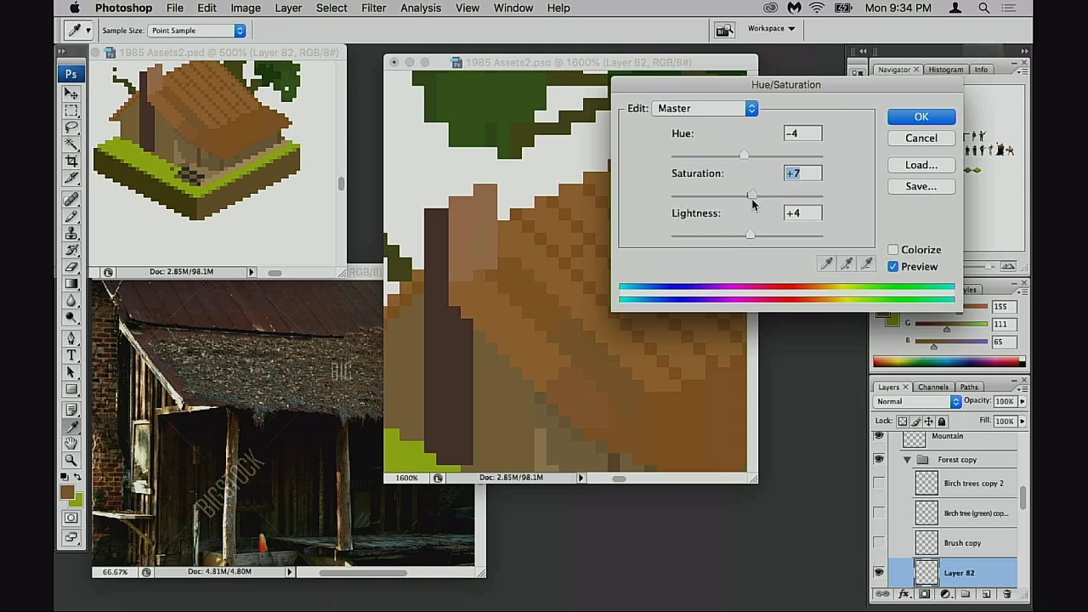
pyautogui.moveTo(744, 157); pyautogui.dragTo(747, 159)
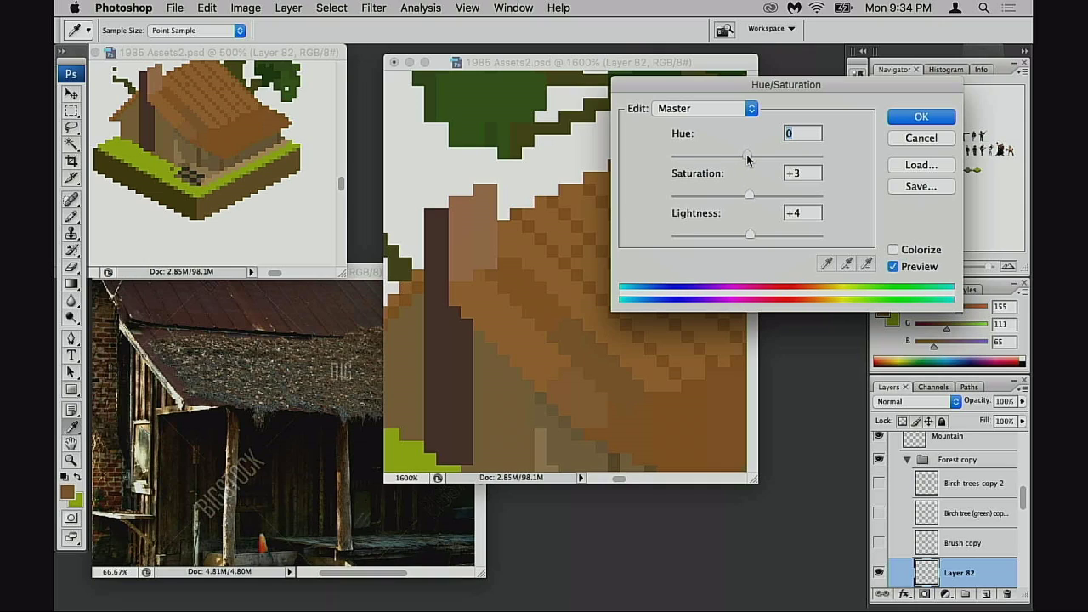
pyautogui.click(916, 119)
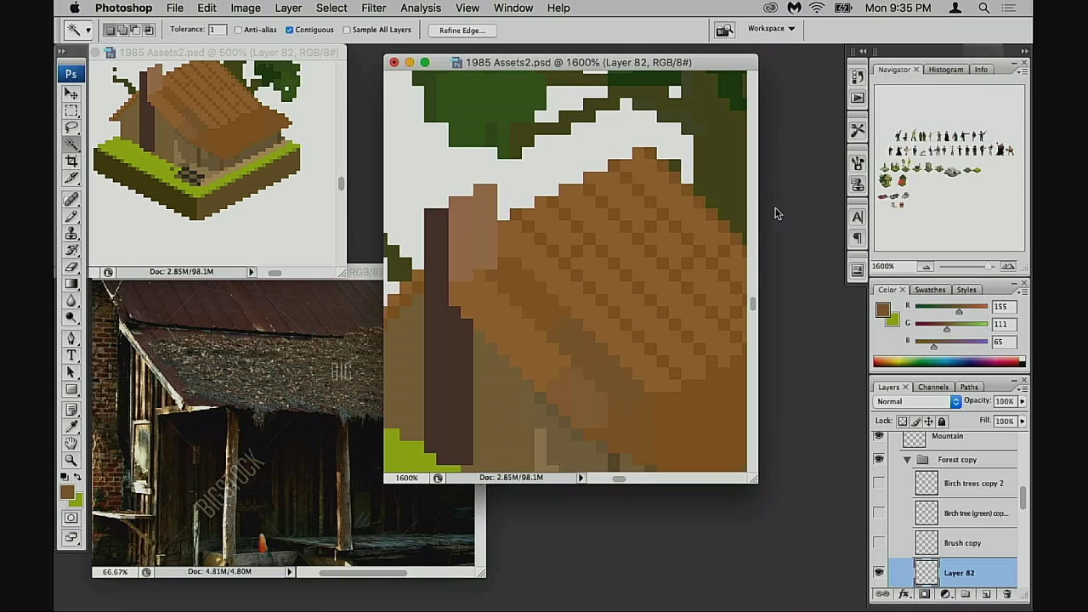
# - Select the light strip along the roof edge below the chimney and set its hue to -2, saturation -7 and lightness +6
pyautogui.click(529, 355)
pyautogui.press('super+h')
pyautogui.press('super+u')
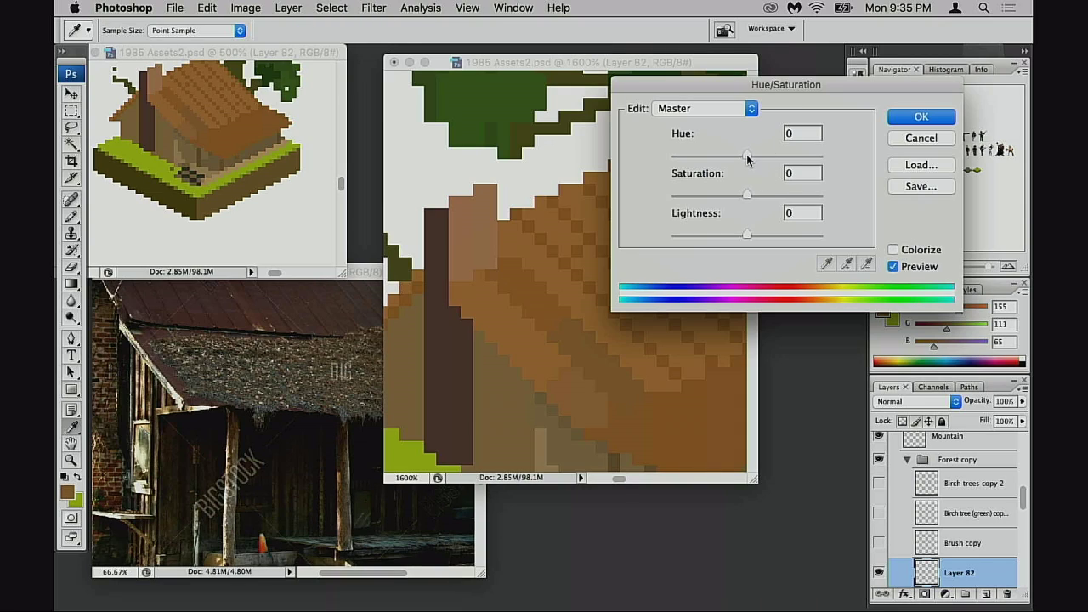
pyautogui.moveTo(747, 158); pyautogui.dragTo(746, 157)
pyautogui.click(749, 197)
pyautogui.moveTo(753, 197); pyautogui.dragTo(742, 200)
pyautogui.moveTo(750, 239); pyautogui.dragTo(753, 239)
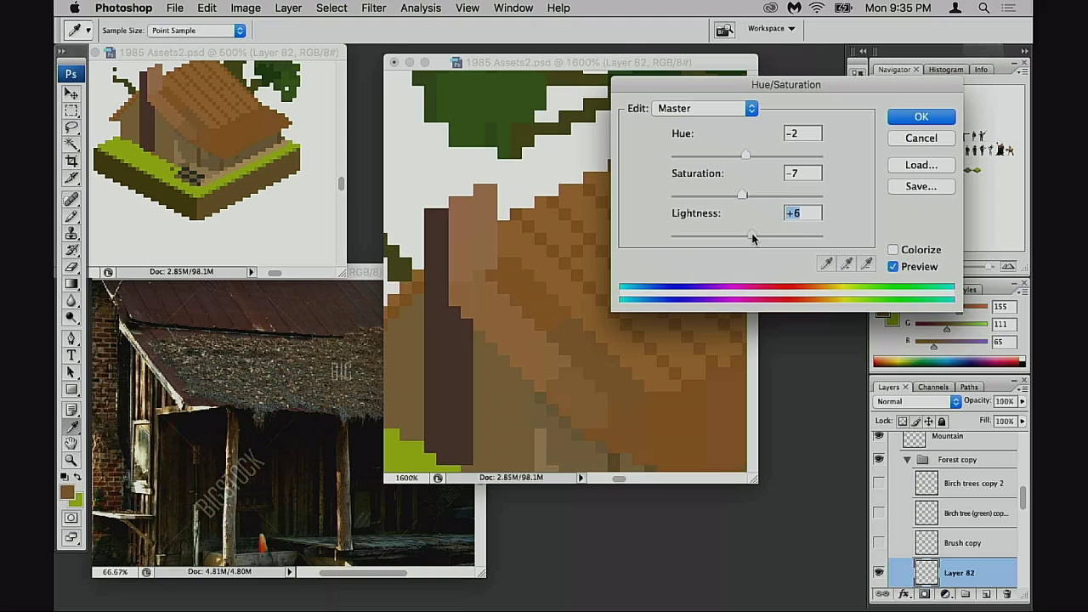
pyautogui.click(892, 119)
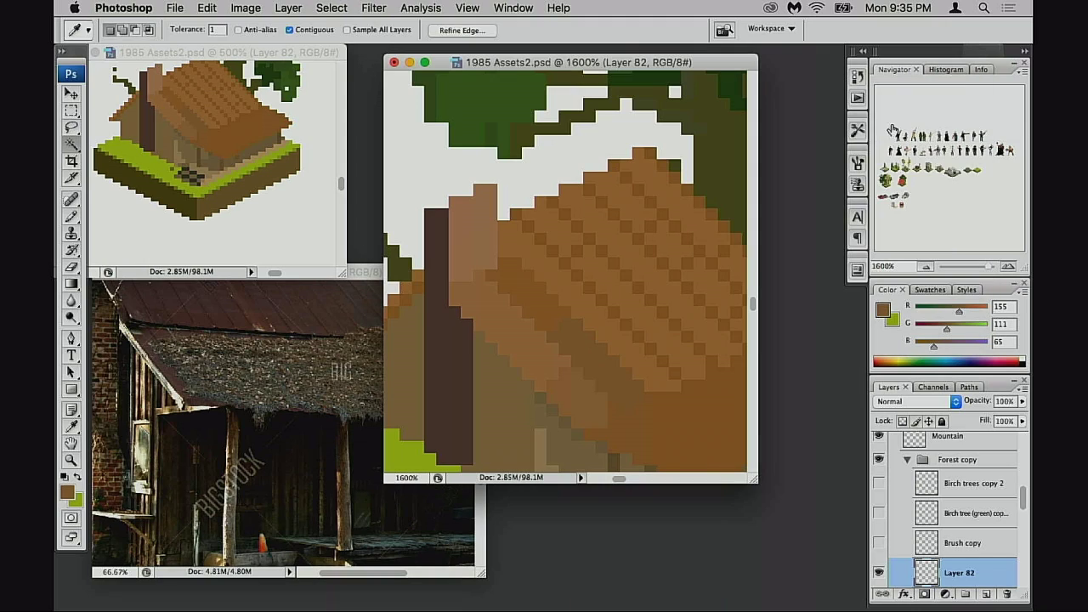
# - Deselect and paint lighter brown (173, 126, 79) patches above the dark strip with the Pencil at 90% opacity
pyautogui.press('w')
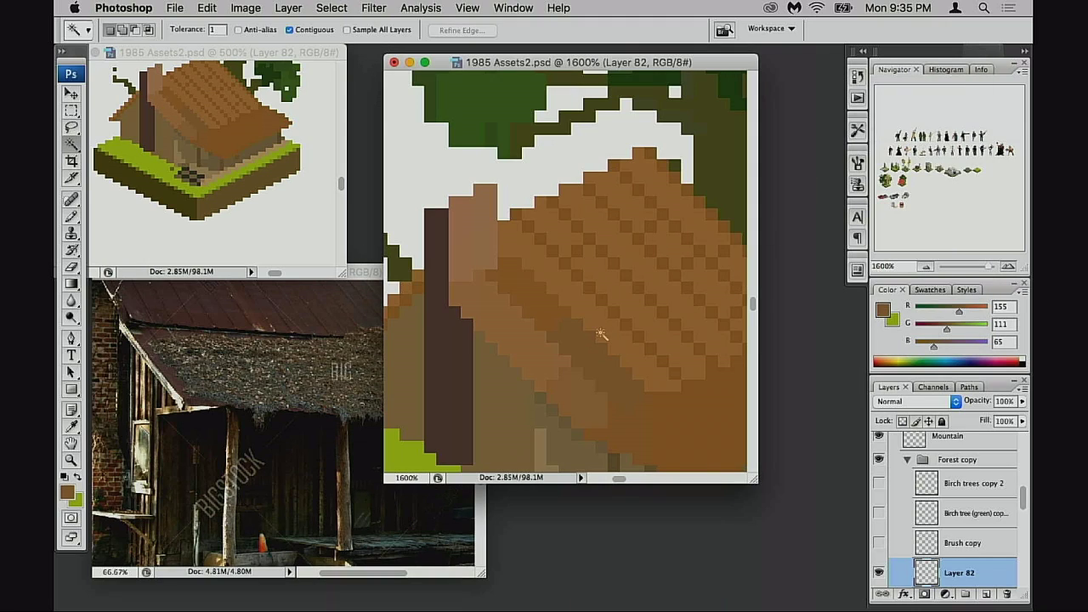
pyautogui.press('b')
pyautogui.keyDown('alt'); pyautogui.click(534, 339); pyautogui.keyUp('alt')
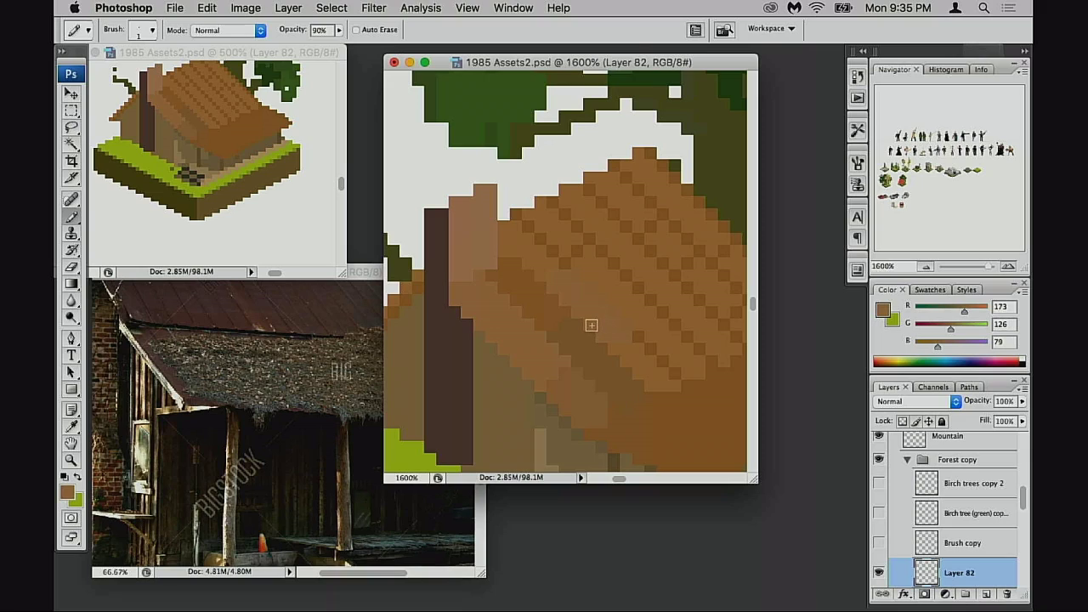
# - Darken pixels between the light patch and the lower ends of the diagonal roof lines with brown (160, 109, 56)
pyautogui.keyDown('alt'); pyautogui.click(555, 307); pyautogui.keyUp('alt')
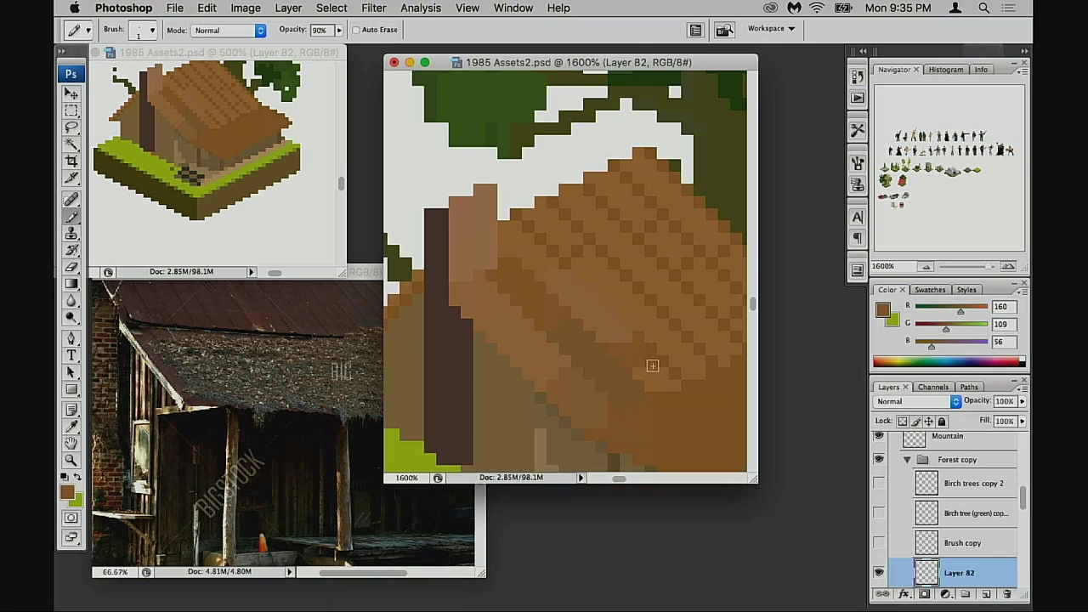
pyautogui.click(641, 371)
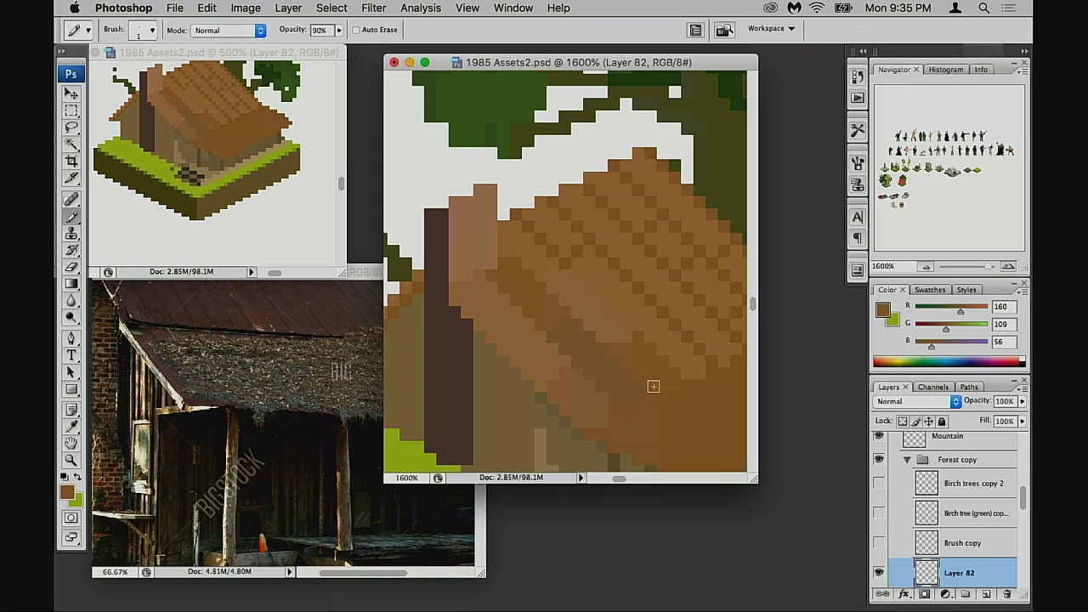
pyautogui.hscroll(1, 651, 384)
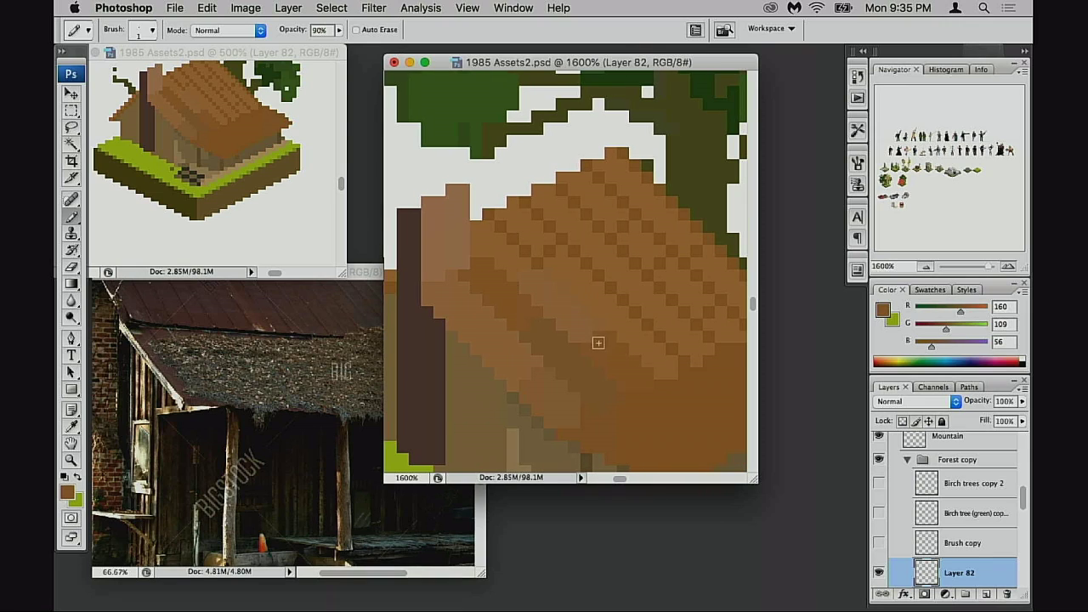
pyautogui.moveTo(614, 361)
pyautogui.mouseDown()
pyautogui.moveTo(637, 361)
pyautogui.moveTo(593, 364)
pyautogui.mouseUp()
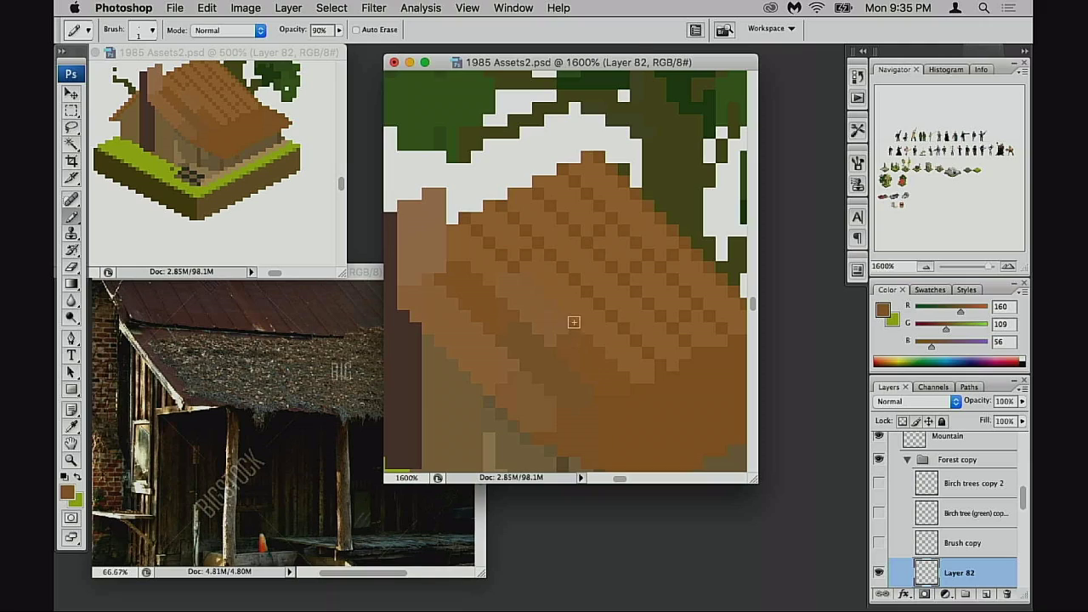
# - Paint a darker diagonal band beside the chimney below the ridge with brown (151, 108, 64) at 90% opacity
pyautogui.keyDown('alt'); pyautogui.click(499, 293); pyautogui.keyUp('alt')
pyautogui.keyDown('alt'); pyautogui.click(526, 356); pyautogui.keyUp('alt')
pyautogui.moveTo(487, 258)
pyautogui.mouseDown()
pyautogui.moveTo(484, 243)
pyautogui.moveTo(461, 244)
pyautogui.moveTo(477, 235)
pyautogui.moveTo(453, 231)
pyautogui.mouseUp()
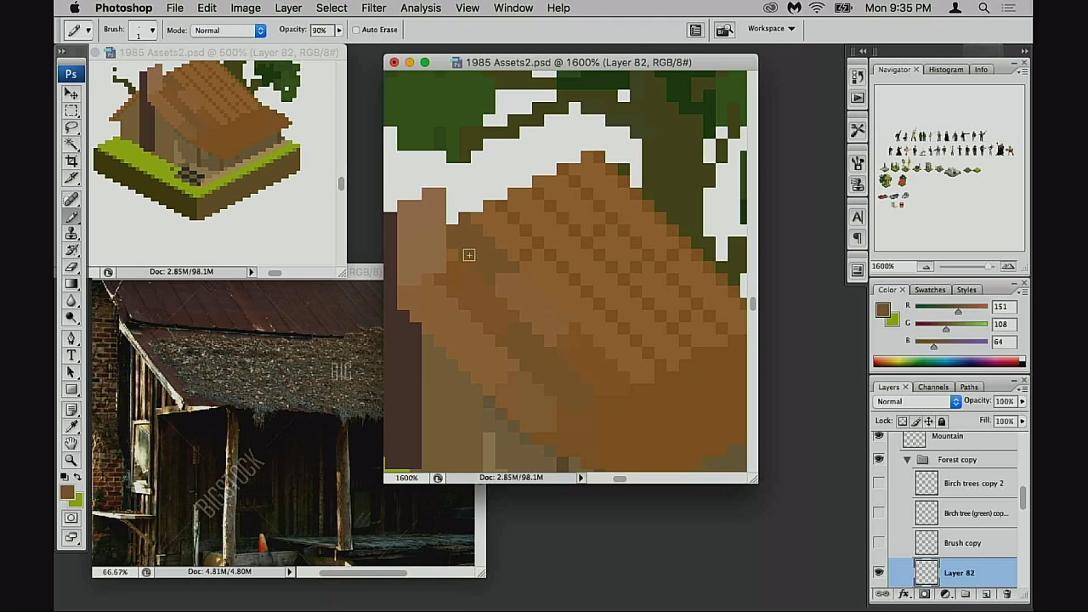
# - Blend the light patch beside the dark band with sampled browns, using 30%, 50% and 100% Pencil opacity, including (167, 118, 67)
pyautogui.keyDown('alt'); pyautogui.click(471, 273); pyautogui.keyUp('alt')
pyautogui.hscroll(2, 510, 306)
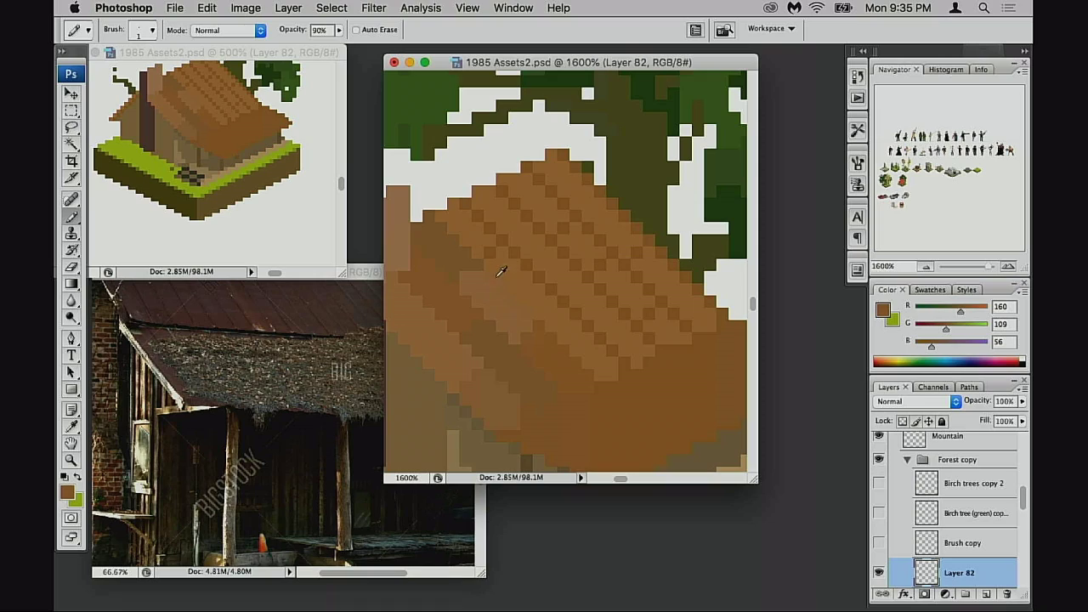
pyautogui.keyDown('alt'); pyautogui.click(531, 290); pyautogui.keyUp('alt')
pyautogui.press('3')
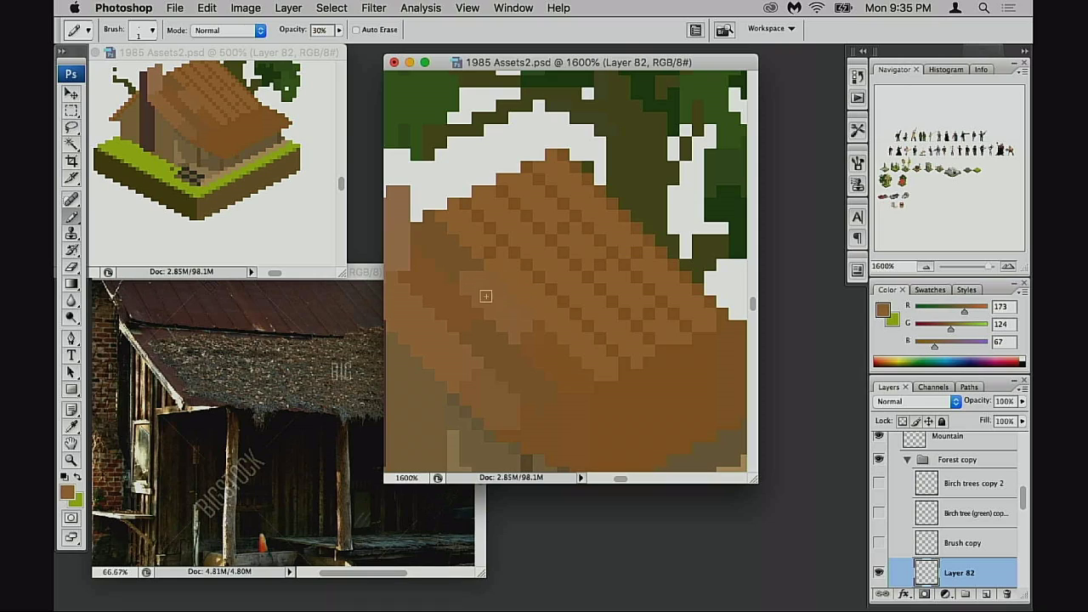
pyautogui.keyDown('alt'); pyautogui.click(541, 343); pyautogui.keyUp('alt')
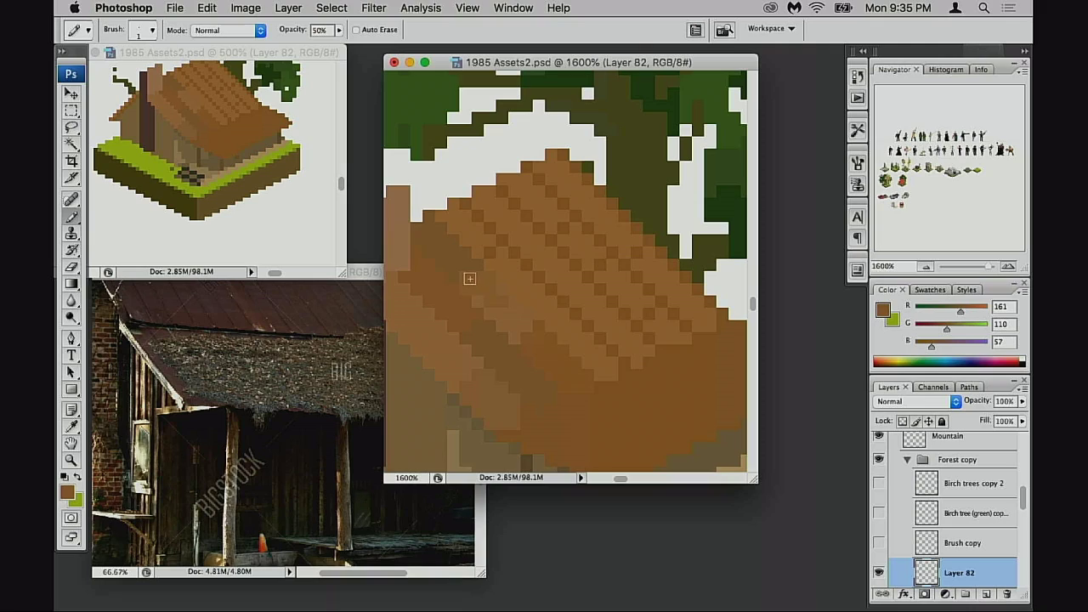
pyautogui.press('0')
pyautogui.keyDown('alt'); pyautogui.click(498, 290); pyautogui.keyUp('alt')
pyautogui.moveTo(552, 333)
pyautogui.mouseDown()
pyautogui.moveTo(573, 328)
pyautogui.moveTo(500, 330)
pyautogui.moveTo(551, 317)
pyautogui.mouseUp()
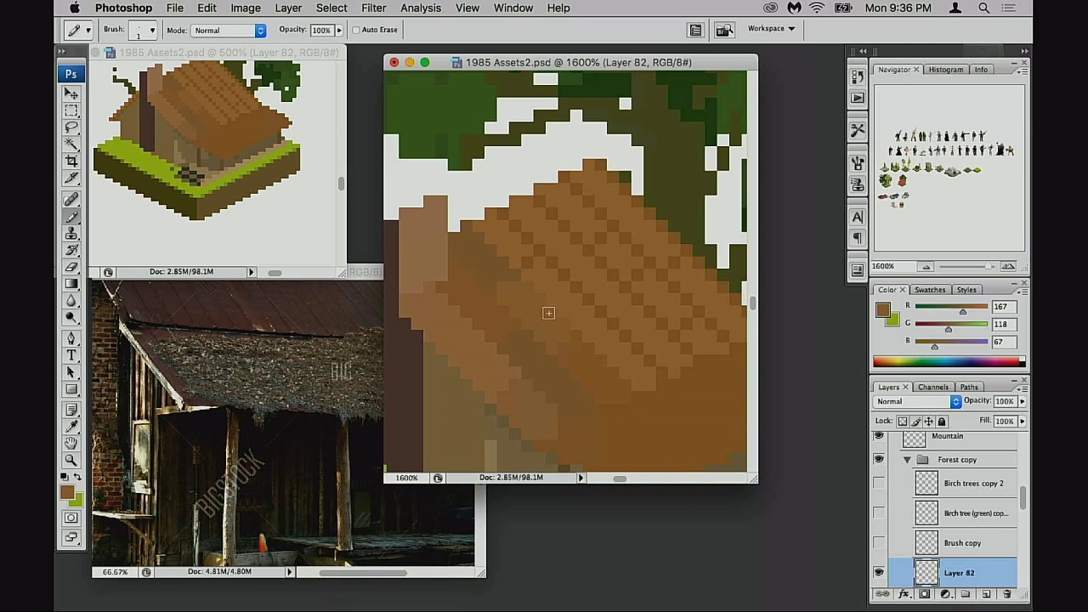
# - Paint over the roof line nearest the chimney with browns (151, 108, 64) and (160, 109, 56) at 100% opacity
pyautogui.hscroll(3, 544, 316)
pyautogui.scroll(2, 544, 317)
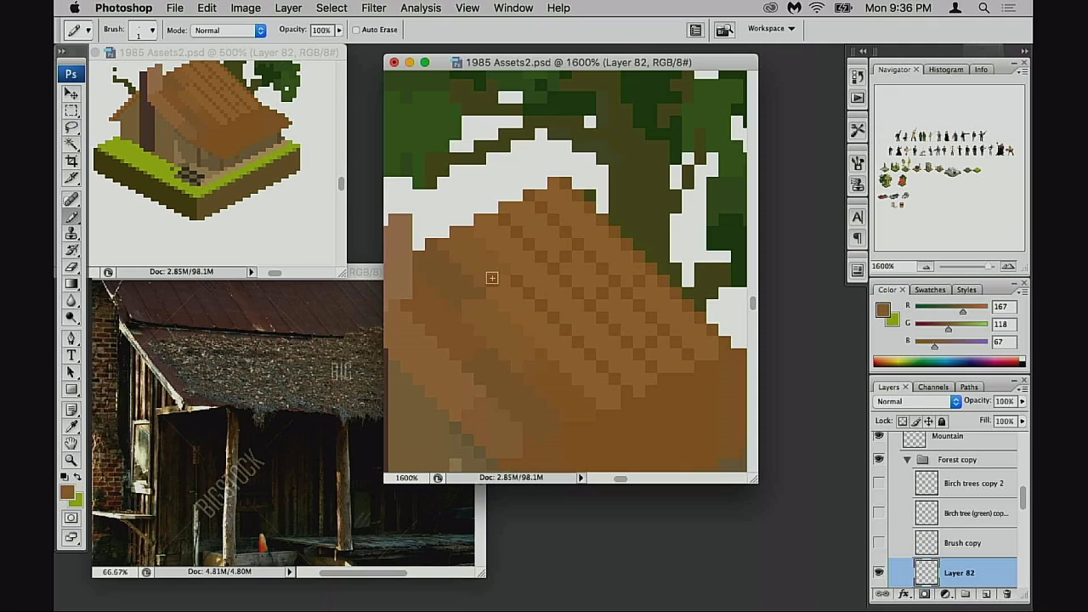
pyautogui.keyDown('alt'); pyautogui.click(466, 286); pyautogui.keyUp('alt')
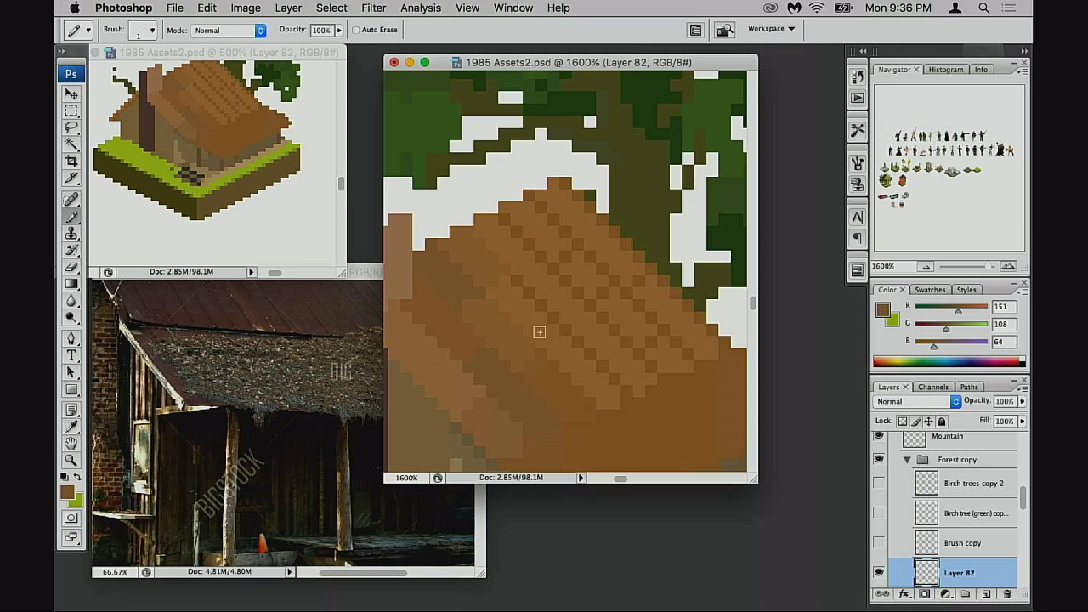
pyautogui.keyDown('alt'); pyautogui.click(550, 348); pyautogui.keyUp('alt')
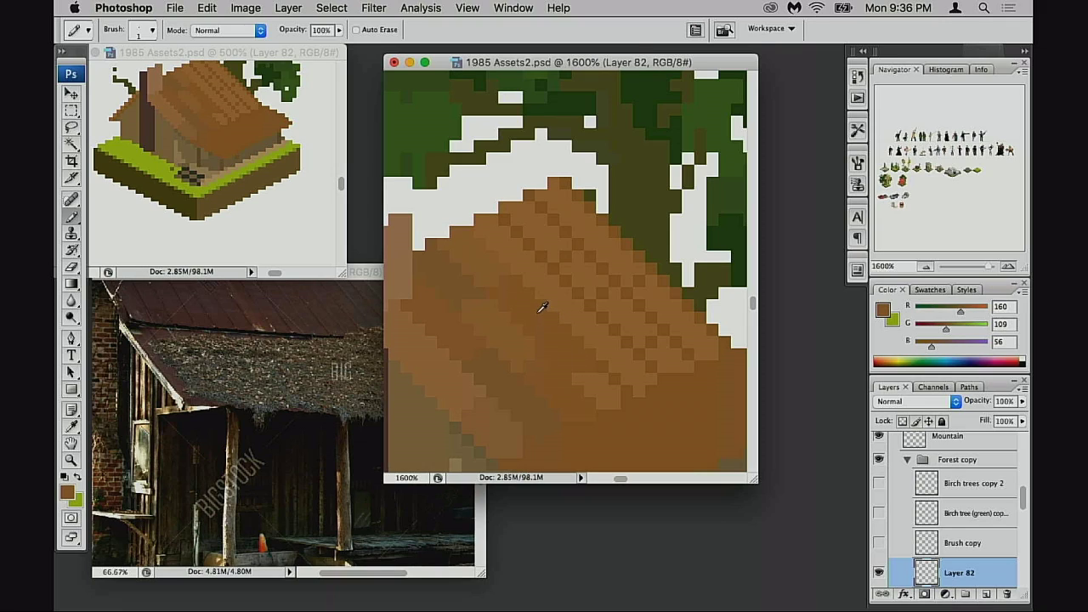
# - Set the foreground hue to 37° for an olive brown (160, 120, 56) and paint a diagonal strip down the middle of the roof
pyautogui.click(70, 492)
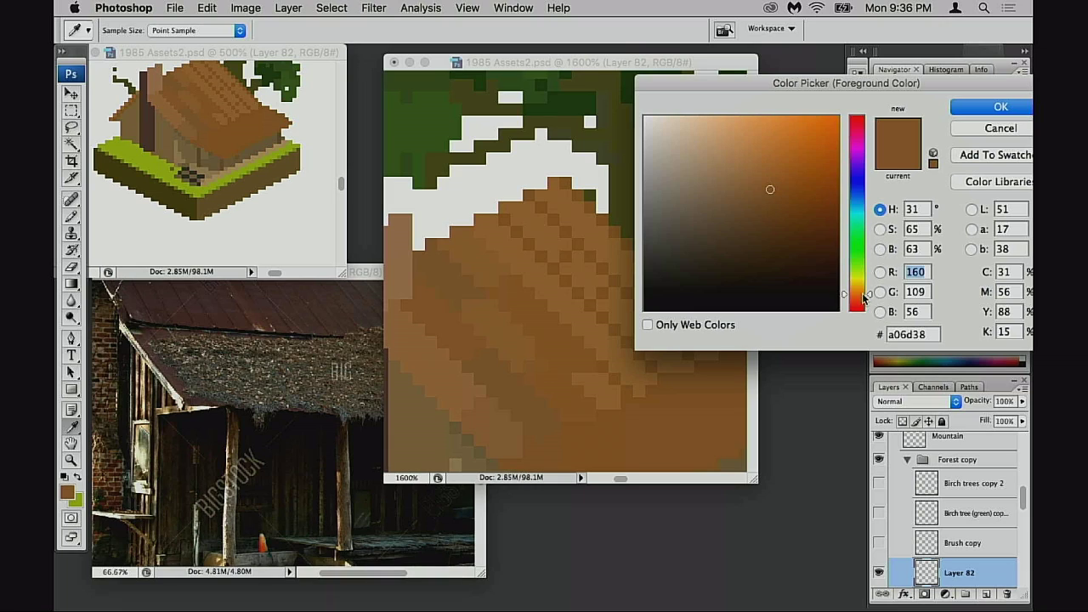
pyautogui.moveTo(863, 297); pyautogui.dragTo(863, 291)
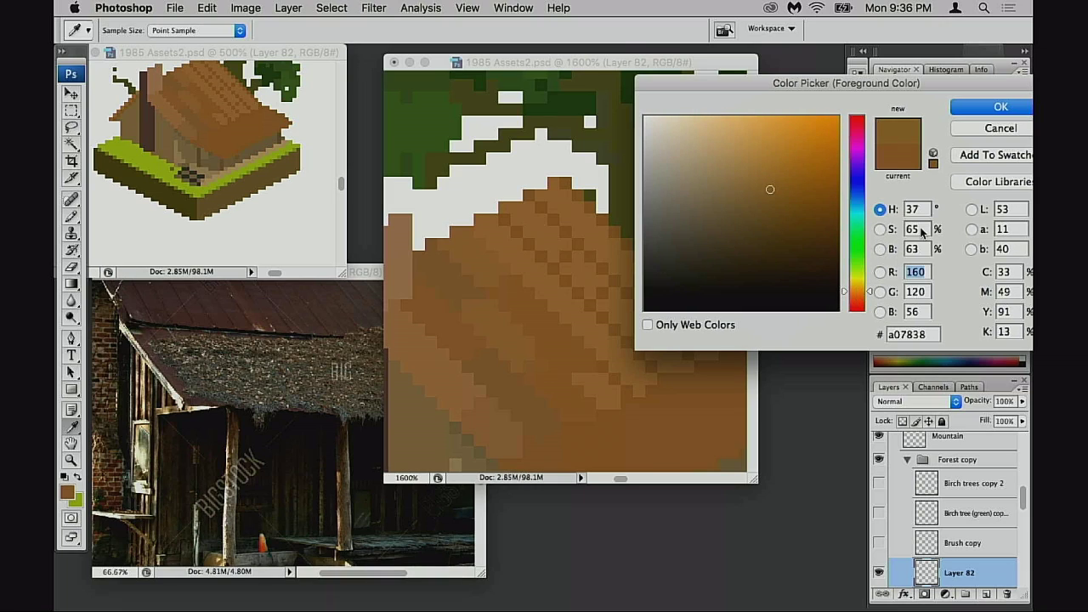
pyautogui.click(994, 109)
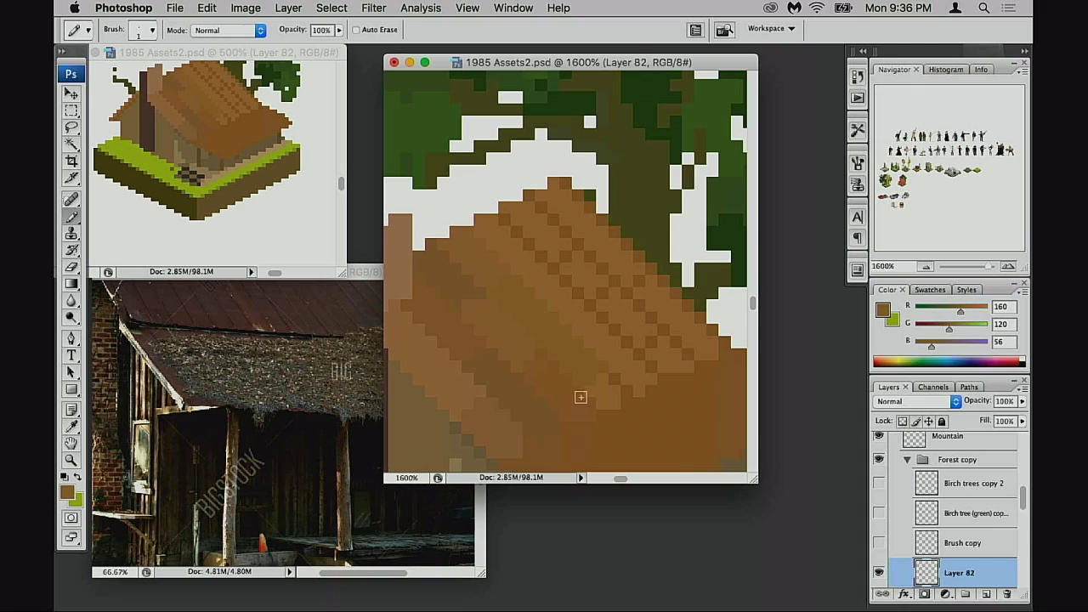
pyautogui.moveTo(600, 394); pyautogui.dragTo(575, 396)
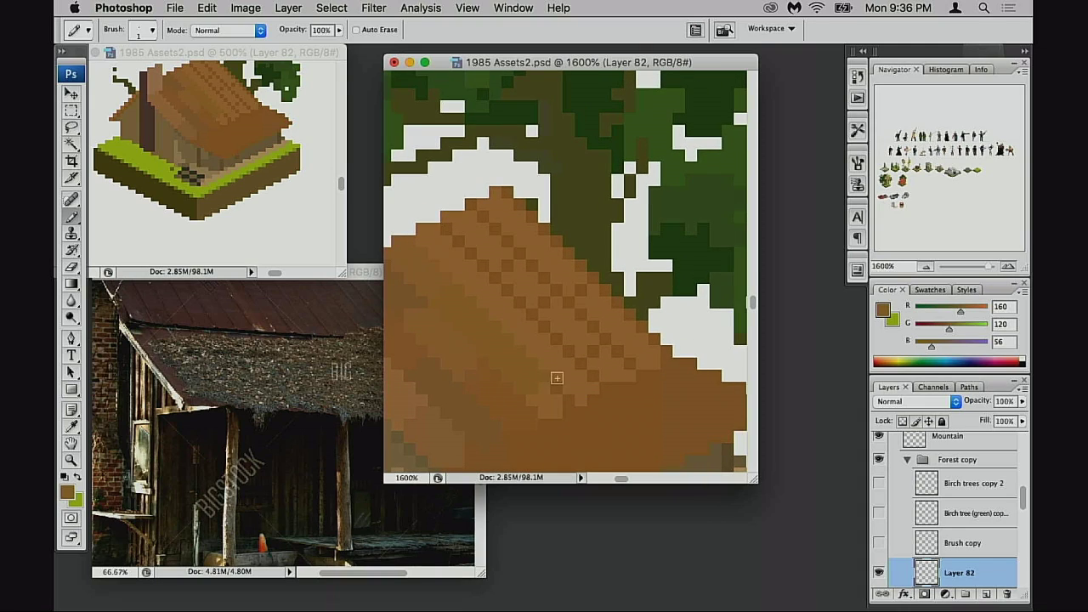
# - Select the olive-brown roof strip, set its saturation to -24 and lightness to +7, deselect and save the document
pyautogui.press('w')
pyautogui.click(527, 375)
pyautogui.press('super+h')
pyautogui.press('super+u')
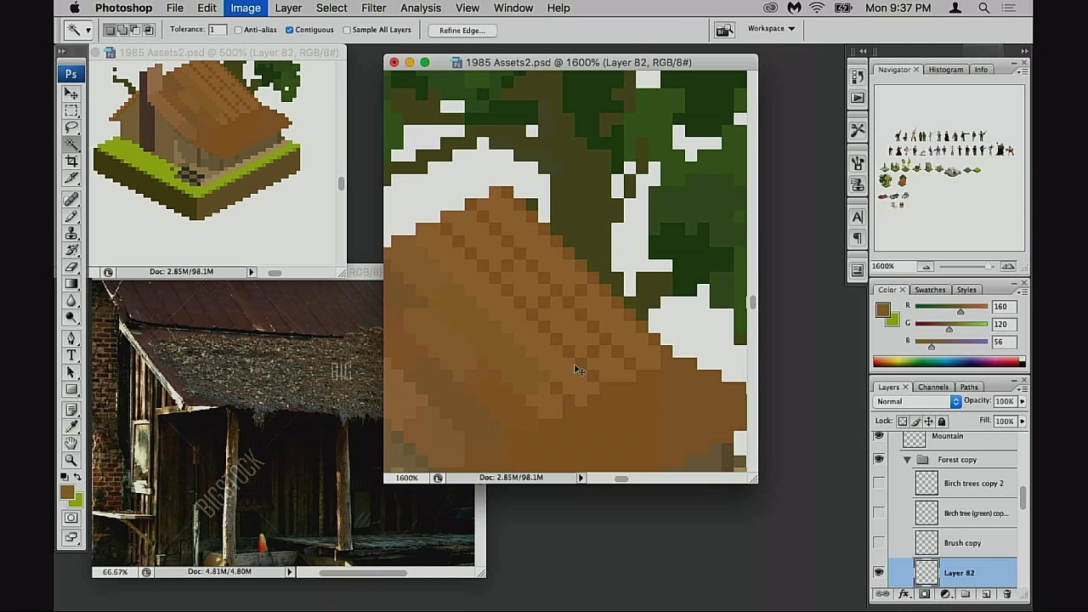
pyautogui.moveTo(752, 157); pyautogui.dragTo(750, 156)
pyautogui.moveTo(747, 194); pyautogui.dragTo(741, 235)
pyautogui.moveTo(750, 156)
pyautogui.mouseDown()
pyautogui.moveTo(764, 157)
pyautogui.moveTo(752, 155)
pyautogui.mouseUp()
pyautogui.moveTo(747, 201); pyautogui.dragTo(734, 197)
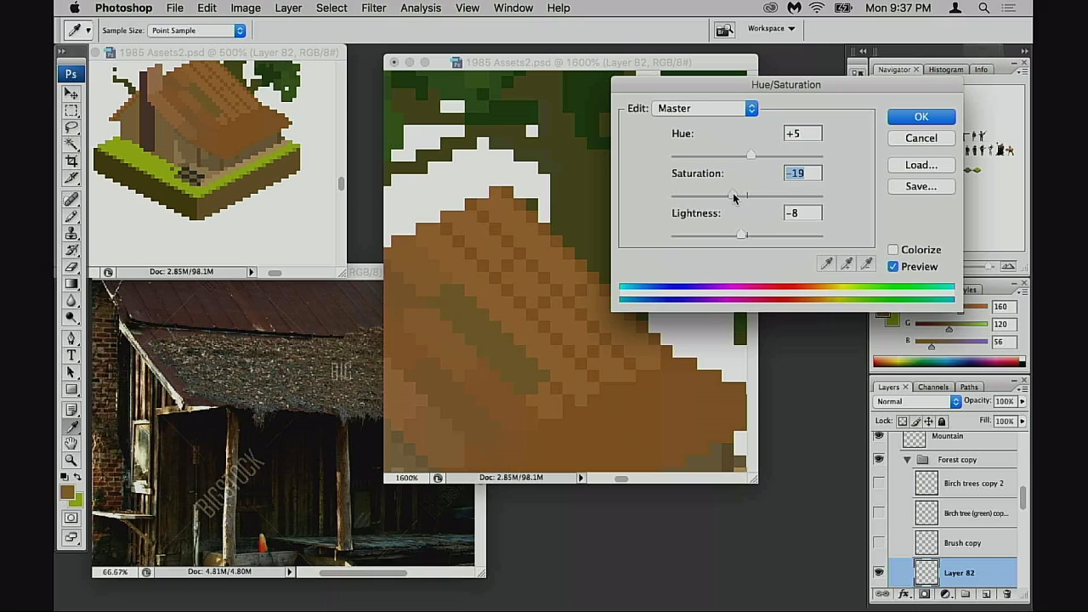
pyautogui.moveTo(737, 235); pyautogui.dragTo(729, 195)
pyautogui.click(746, 157)
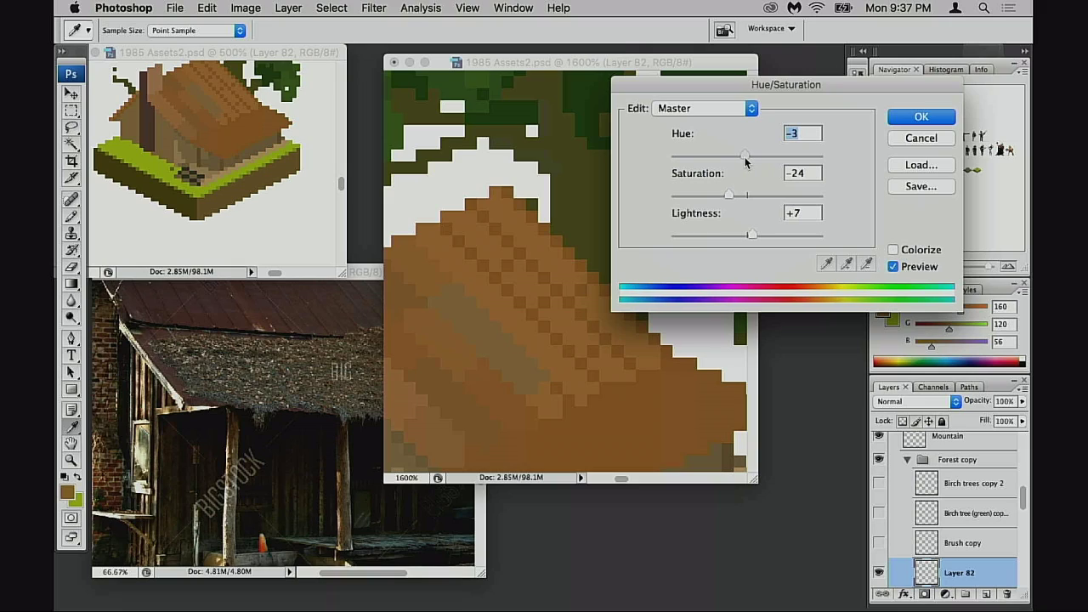
pyautogui.click(728, 194)
pyautogui.click(908, 121)
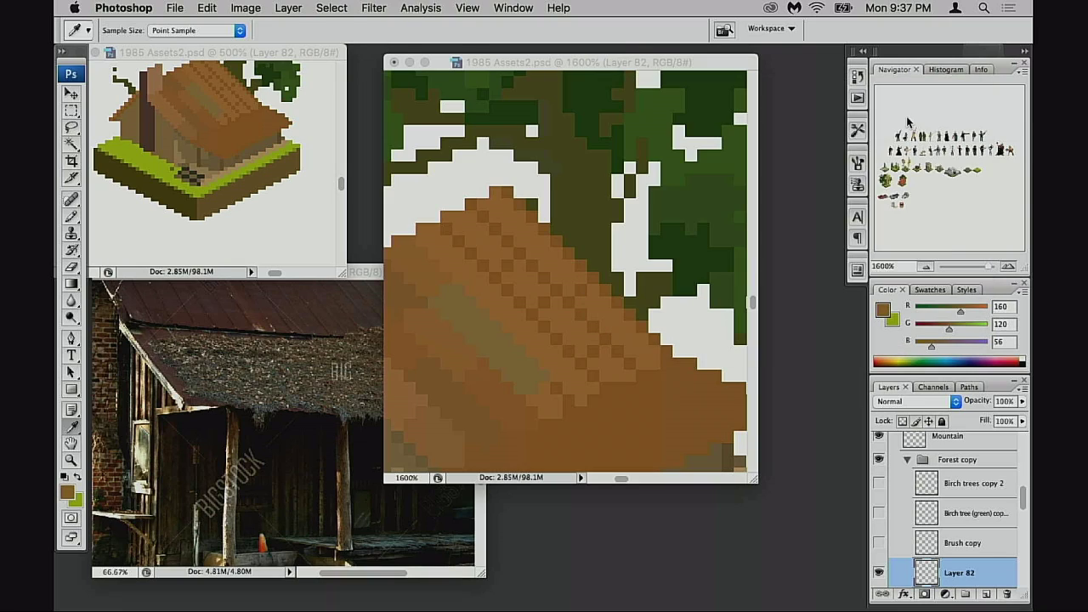
pyautogui.press('super+d')
pyautogui.press('super+s')
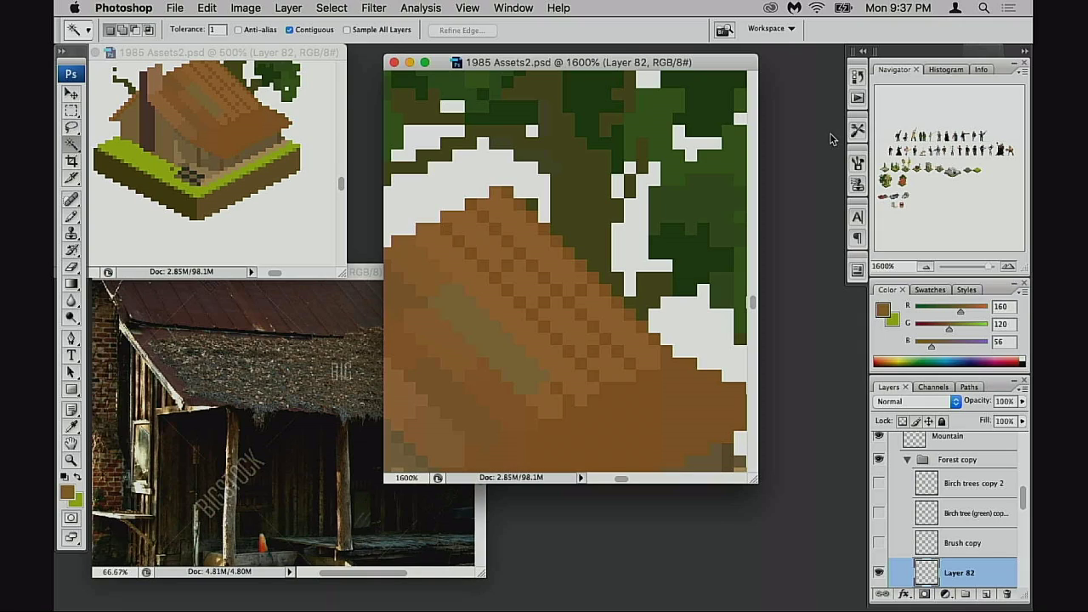
# - Paint pixels at the lower end of the olive strip with brown (151, 108, 64) using the Pencil and save the document
pyautogui.press('b')
pyautogui.moveTo(505, 340); pyautogui.dragTo(577, 337)
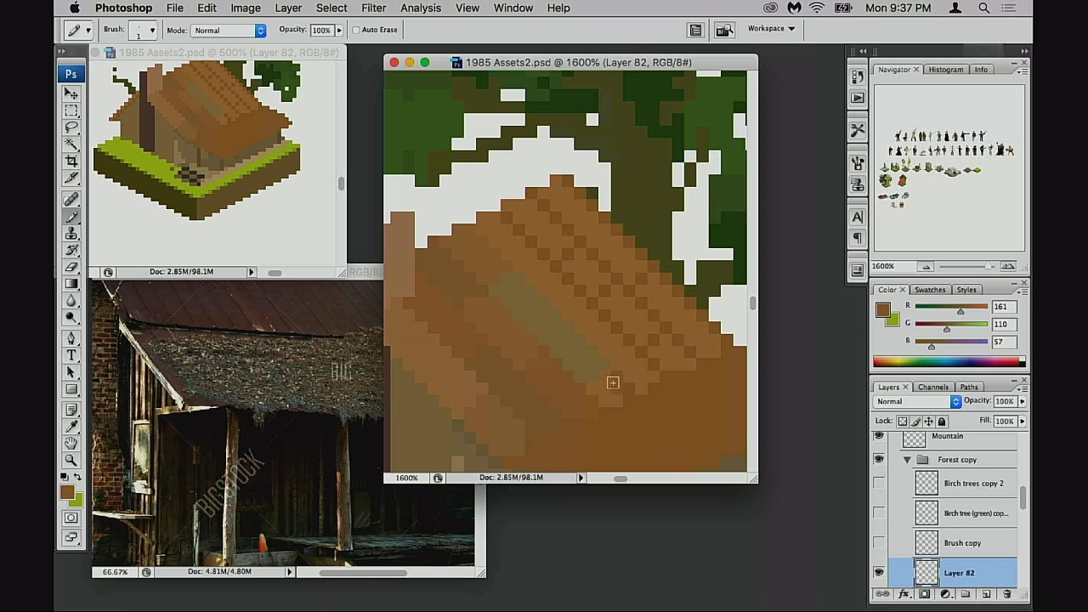
pyautogui.keyDown('alt'); pyautogui.click(575, 394); pyautogui.keyUp('alt')
pyautogui.moveTo(613, 381)
pyautogui.mouseDown()
pyautogui.moveTo(598, 384)
pyautogui.moveTo(583, 408)
pyautogui.mouseUp()
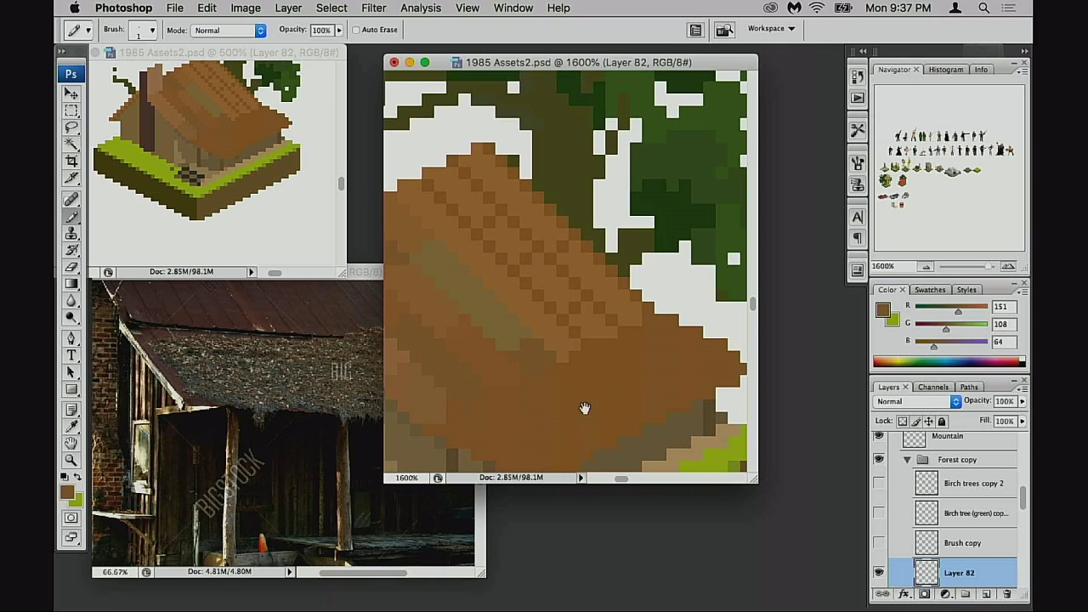
pyautogui.press('super+d')
pyautogui.press('super+s')
# - Darken the pixels just below the olive strip with brown (160, 117, 71) in Multiply mode at 30% opacity
pyautogui.keyDown('alt'); pyautogui.click(488, 357); pyautogui.keyUp('alt')
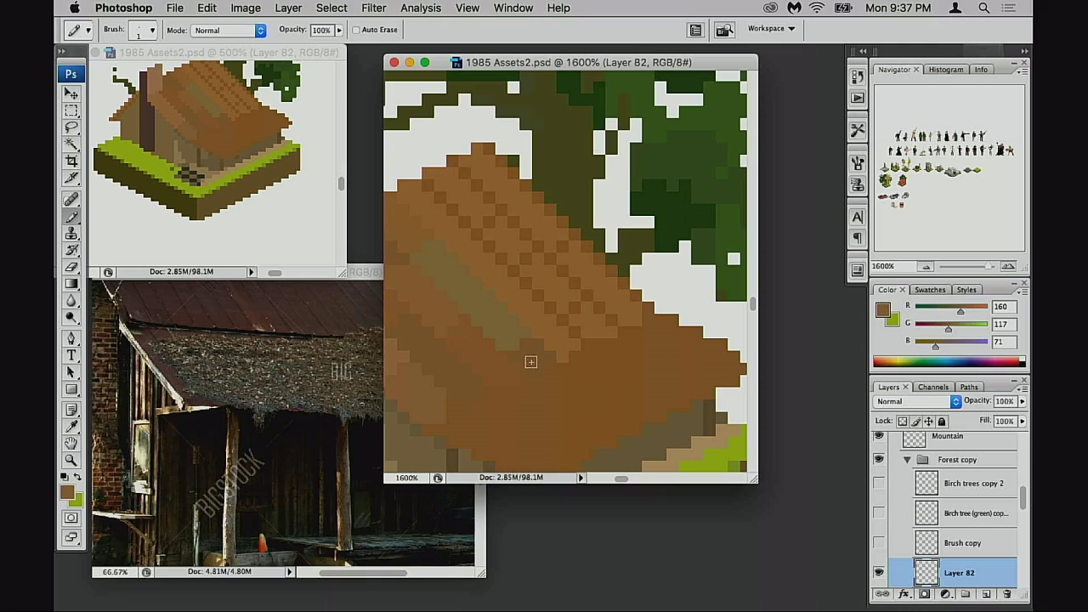
pyautogui.hotkey('shift', 'alt', 'm')
pyautogui.press('3')
pyautogui.click(524, 358)
pyautogui.hotkey('ctrl', 'z')
pyautogui.moveTo(532, 350); pyautogui.dragTo(526, 356)
pyautogui.moveTo(534, 344); pyautogui.dragTo(524, 356)
pyautogui.press('0')
pyautogui.keyDown('alt'); pyautogui.click(539, 340); pyautogui.keyUp('alt')
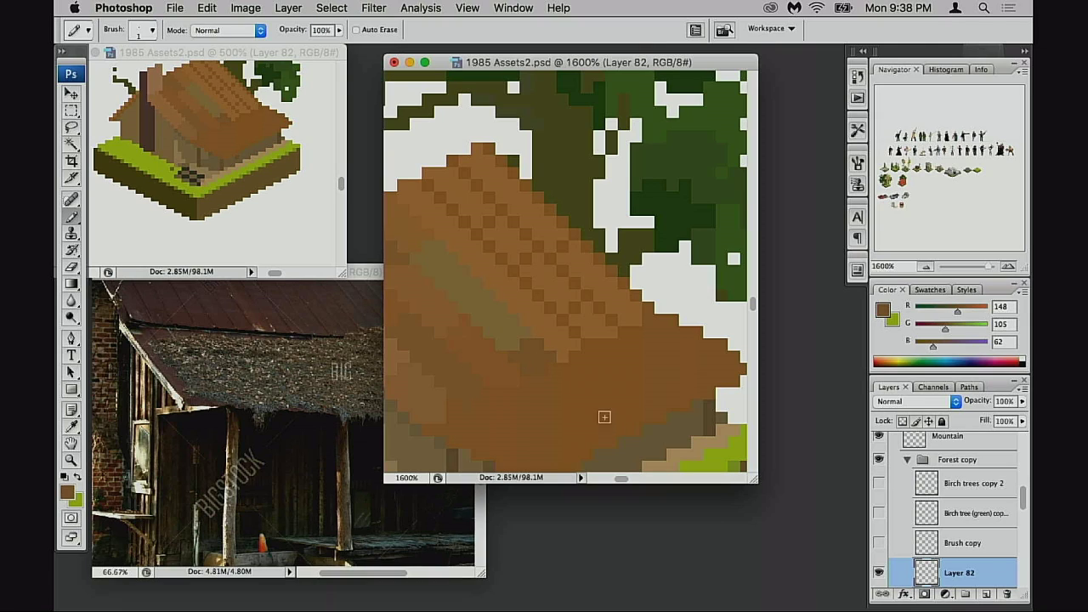
# - Touch up the pixels along the lower roof edge above the porch post with roof brown (156, 105, 52)
pyautogui.moveTo(602, 417)
pyautogui.mouseDown()
pyautogui.moveTo(562, 343)
pyautogui.moveTo(605, 349)
pyautogui.mouseUp()
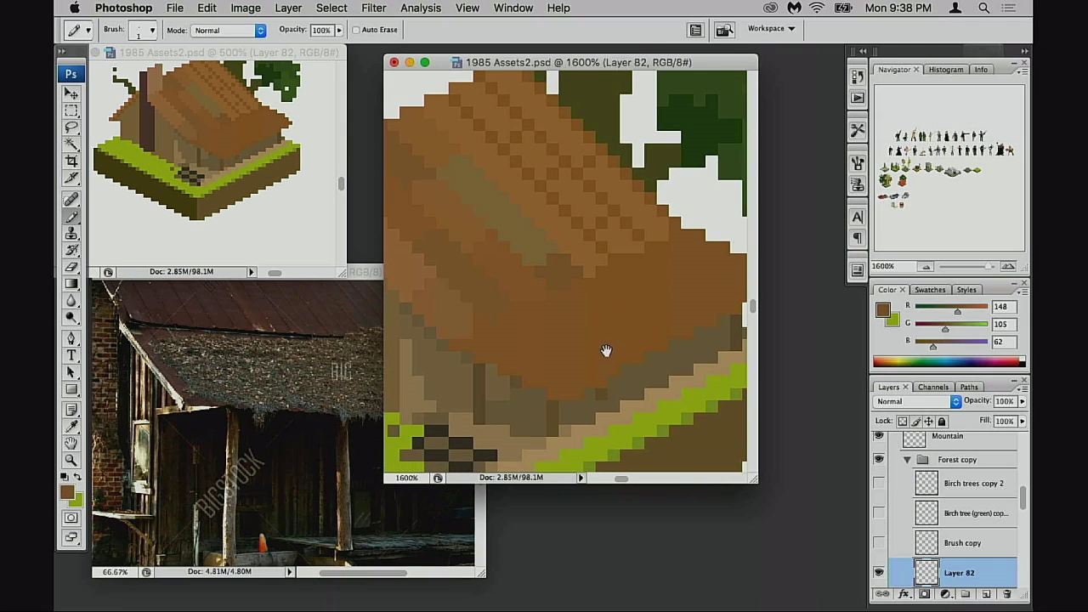
pyautogui.keyDown('alt'); pyautogui.click(482, 367); pyautogui.keyUp('alt')
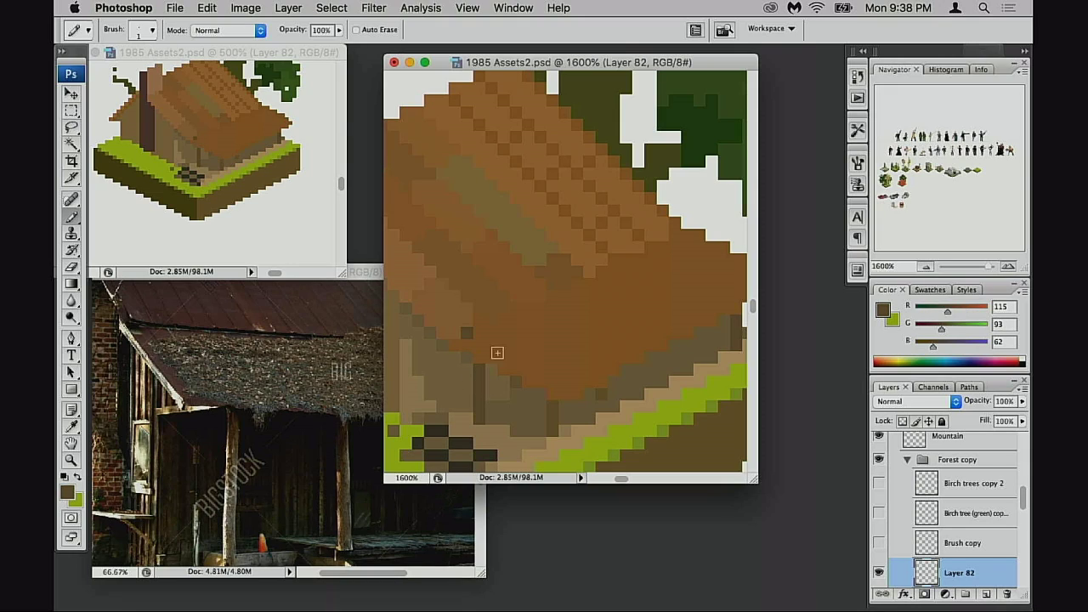
pyautogui.keyDown('alt'); pyautogui.click(478, 343); pyautogui.keyUp('alt')
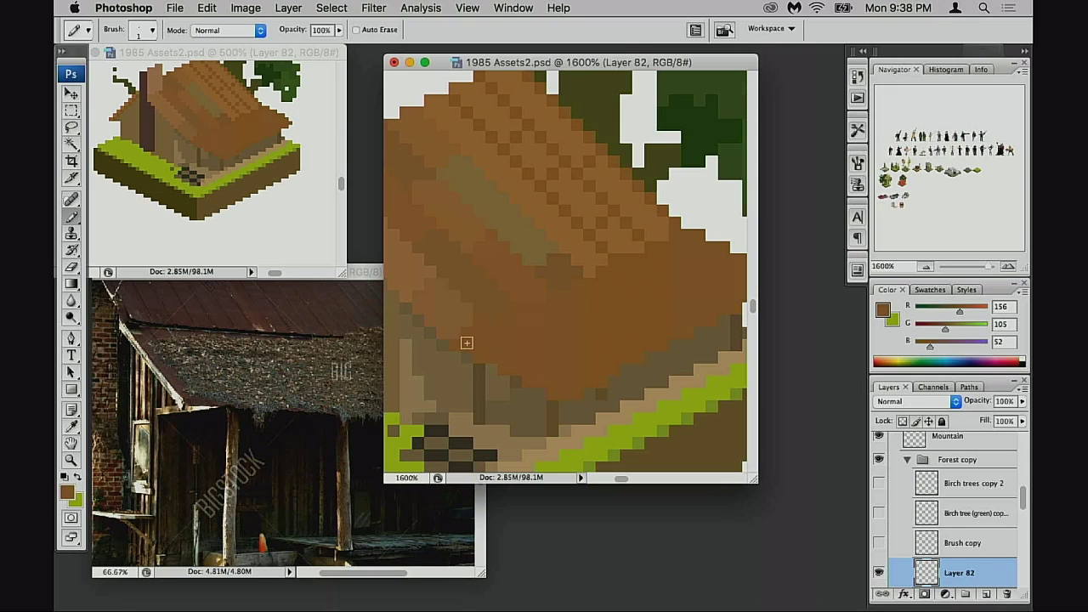
pyautogui.moveTo(567, 341)
pyautogui.mouseDown()
pyautogui.moveTo(528, 406)
pyautogui.moveTo(559, 364)
pyautogui.mouseUp()
pyautogui.keyDown('alt'); pyautogui.click(536, 418); pyautogui.keyUp('alt')
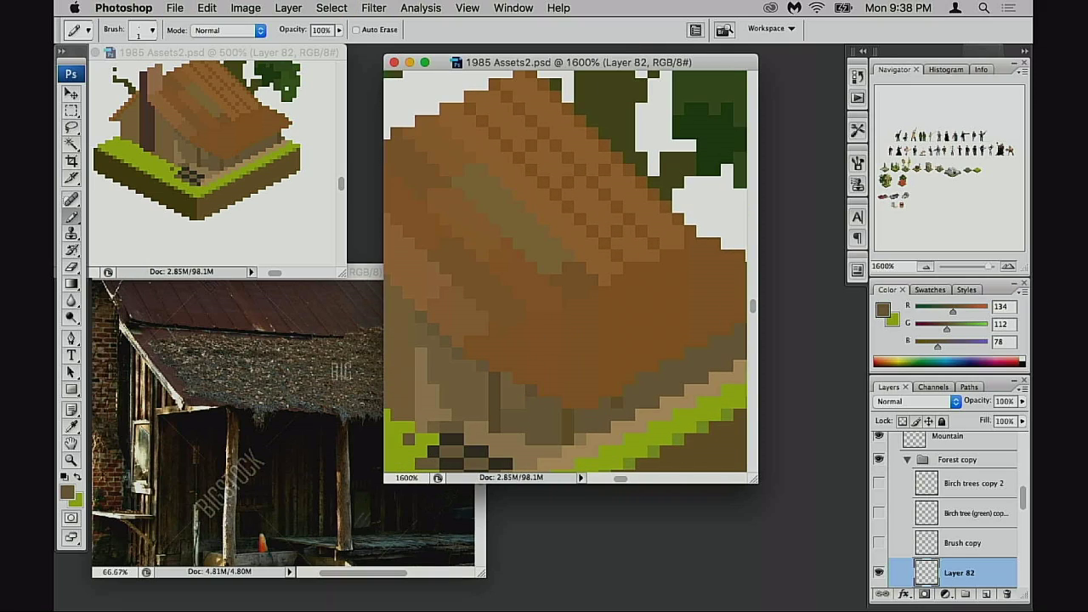
# - Darken the edge pixels where the porch roof begins with brown (156, 105, 52) in Multiply mode at 5% opacity
pyautogui.keyDown('alt'); pyautogui.click(482, 344); pyautogui.keyUp('alt')
pyautogui.hotkey('alt', 'shift', 'm')
pyautogui.press('3')
pyautogui.click(476, 341)
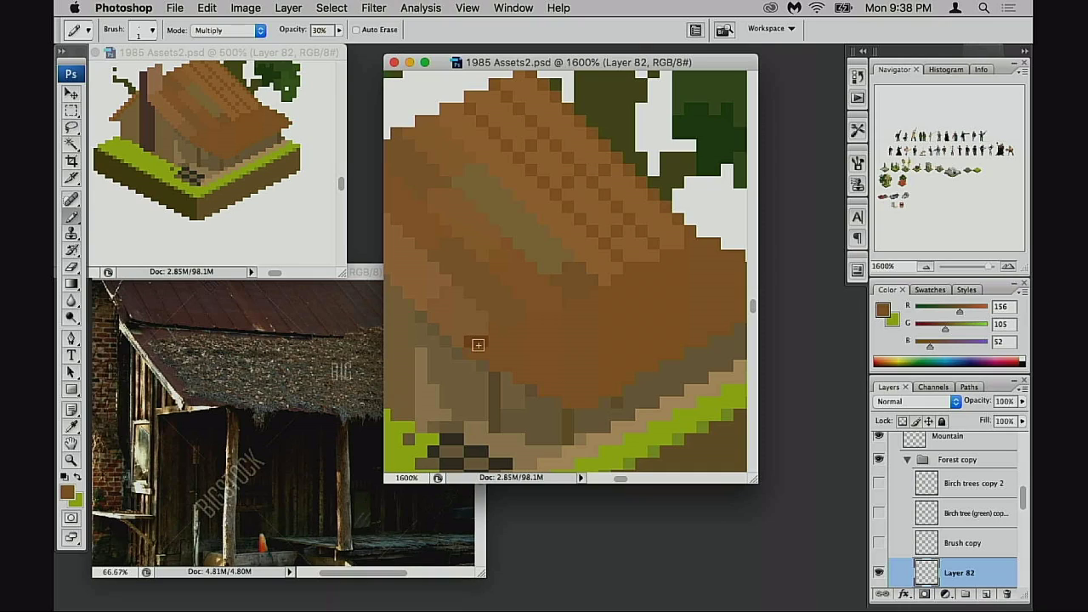
pyautogui.hotkey('ctrl', 'z')
pyautogui.moveTo(472, 342); pyautogui.dragTo(483, 341)
pyautogui.hotkey('ctrl', 'z')
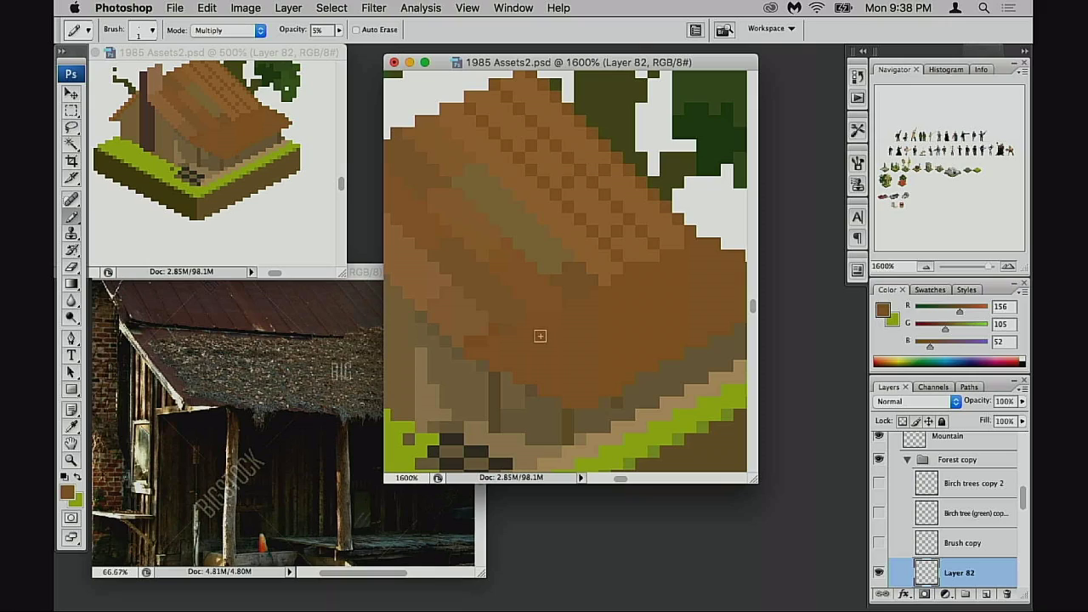
# - Draw the diagonal seam between main and porch roofs with brown (153, 102, 50) at 100% opacity and lighten pixels above it with (173, 124, 67)
pyautogui.keyDown('alt'); pyautogui.click(478, 343); pyautogui.keyUp('alt')
pyautogui.press('0')
pyautogui.click(506, 330)
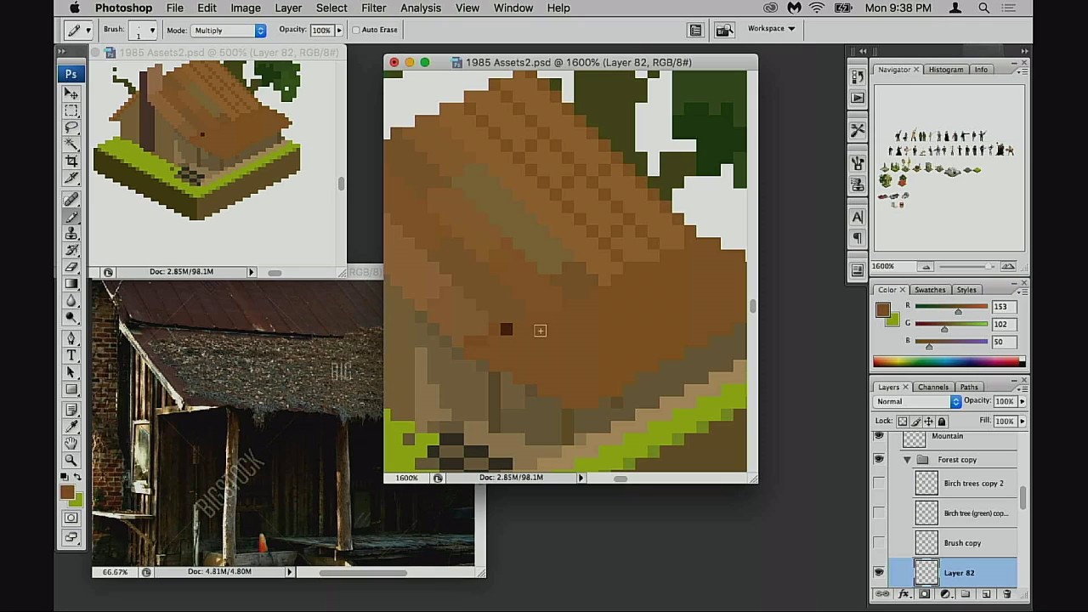
pyautogui.press('super+z')
pyautogui.click(510, 331)
pyautogui.click(523, 320)
pyautogui.press('super+z')
pyautogui.press('super+z')
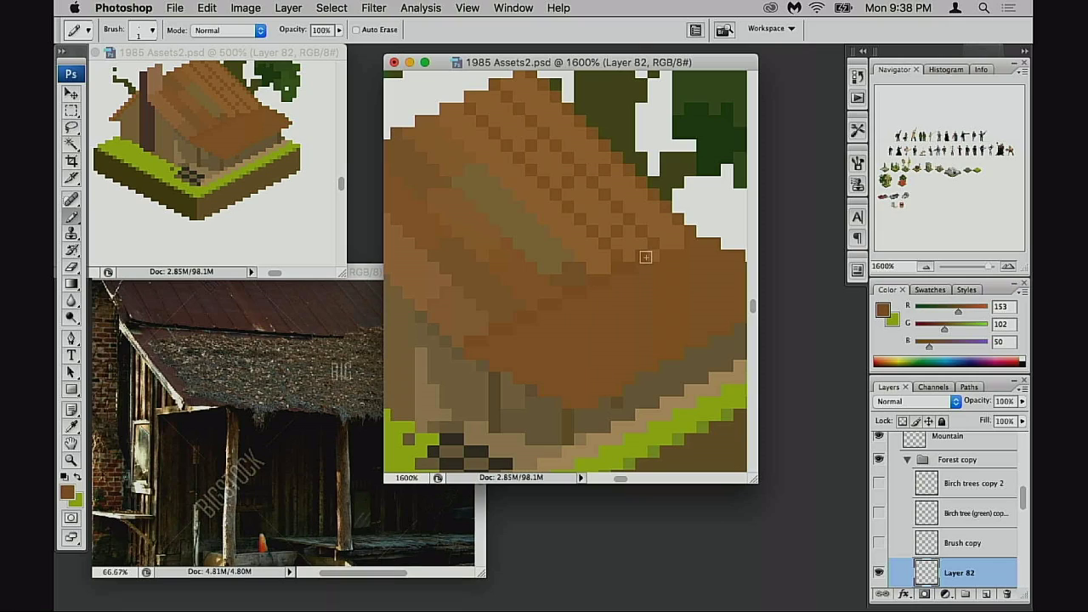
pyautogui.moveTo(669, 246); pyautogui.dragTo(684, 248)
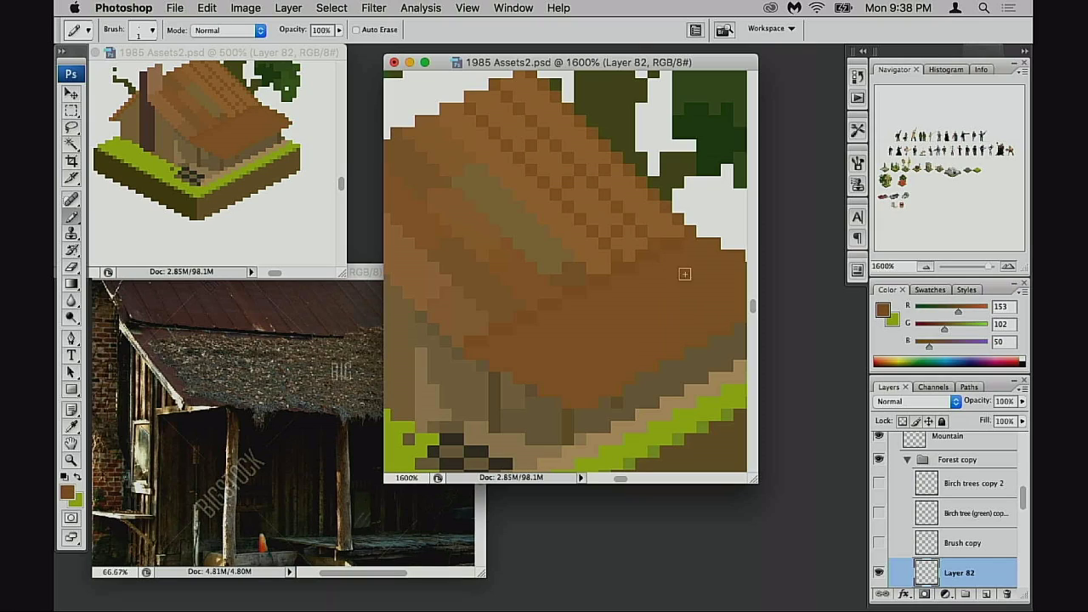
pyautogui.keyDown('alt'); pyautogui.click(668, 238); pyautogui.keyUp('alt')
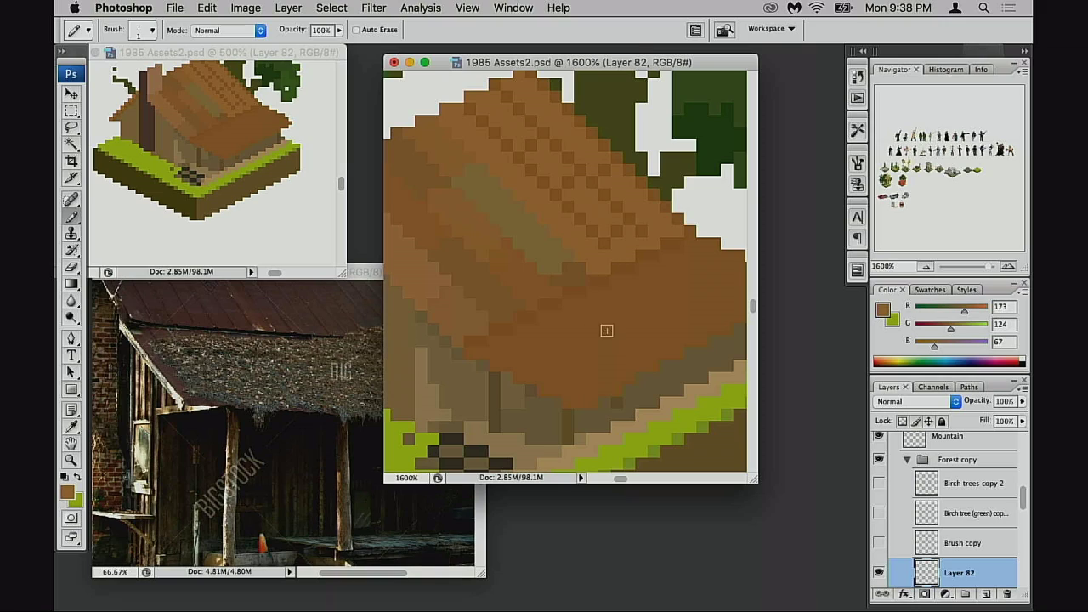
pyautogui.keyDown('alt'); pyautogui.click(587, 277); pyautogui.keyUp('alt')
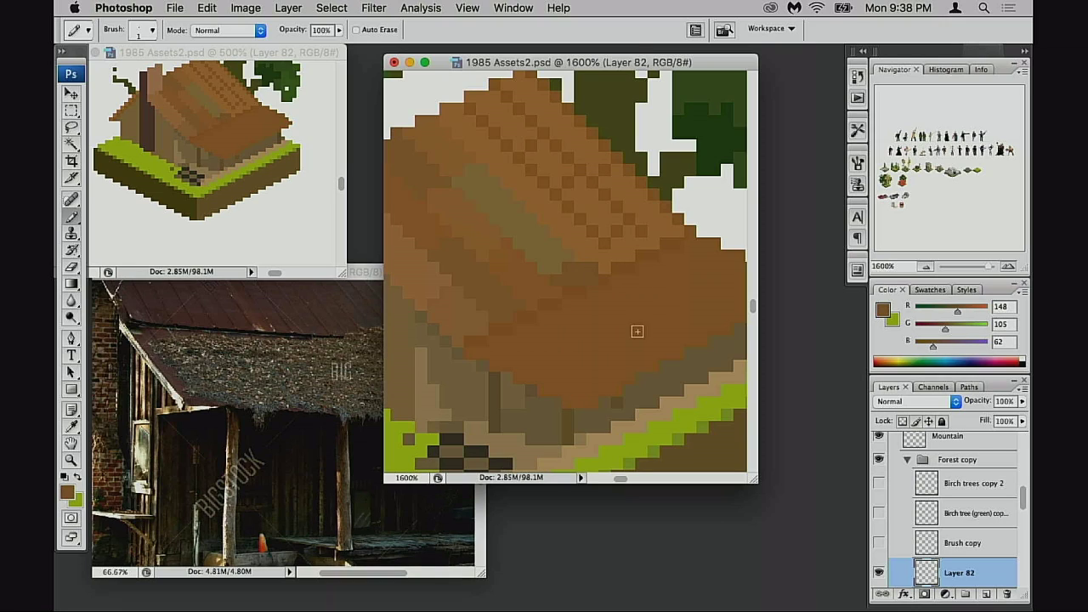
# - Paint a faint olive-brown strip (165, 125, 72) from the roof ridge to the olive patch, mixed from (154, 127, 80) at reduced opacity
pyautogui.hscroll(-5, 626, 352)
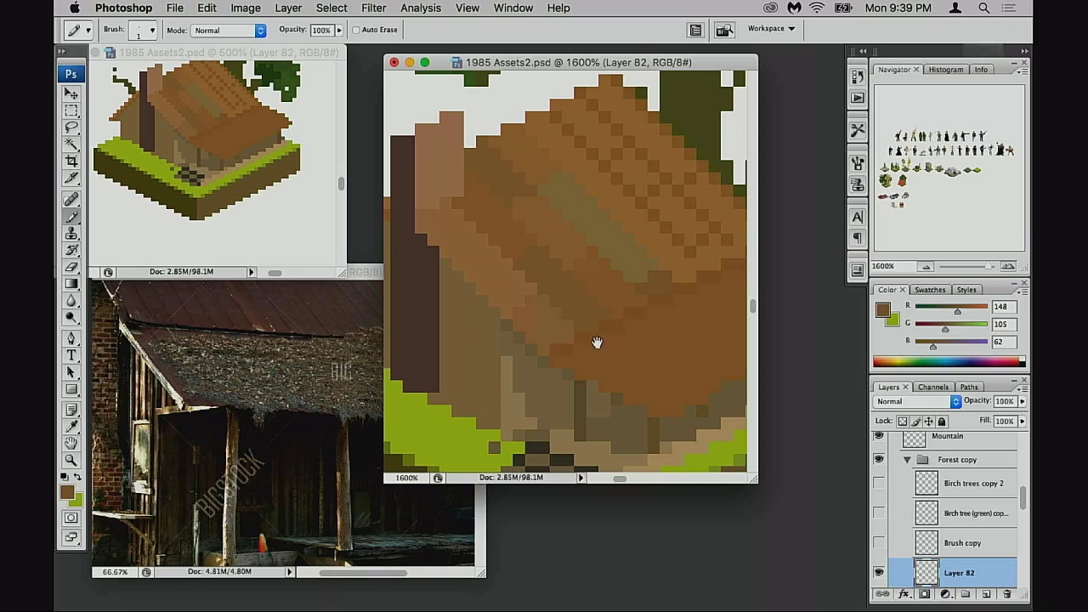
pyautogui.scroll(4, 605, 357)
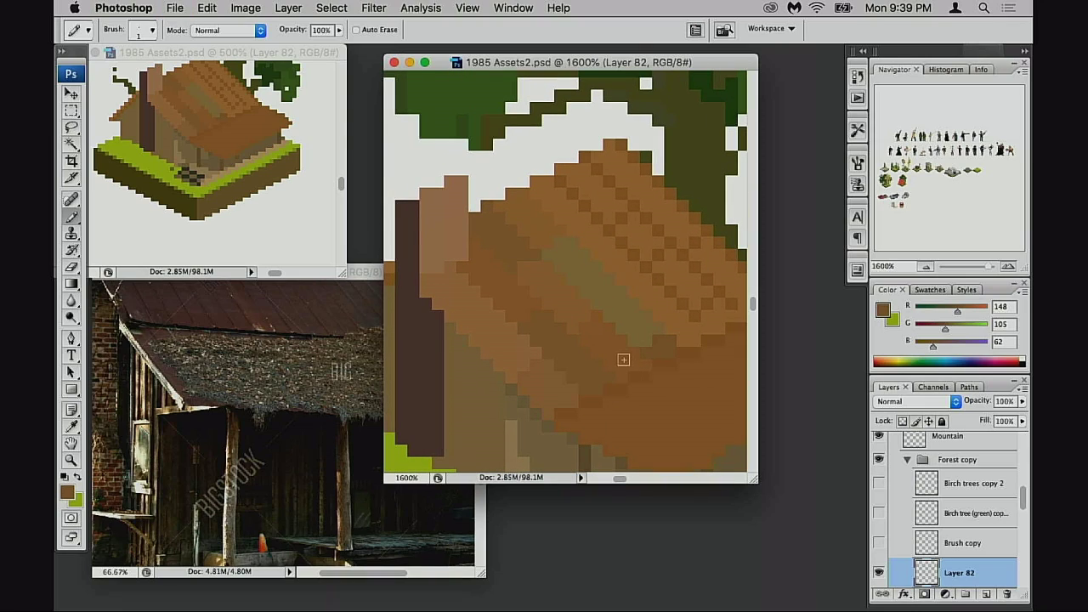
pyautogui.keyDown('alt'); pyautogui.click(585, 287); pyautogui.keyUp('alt')
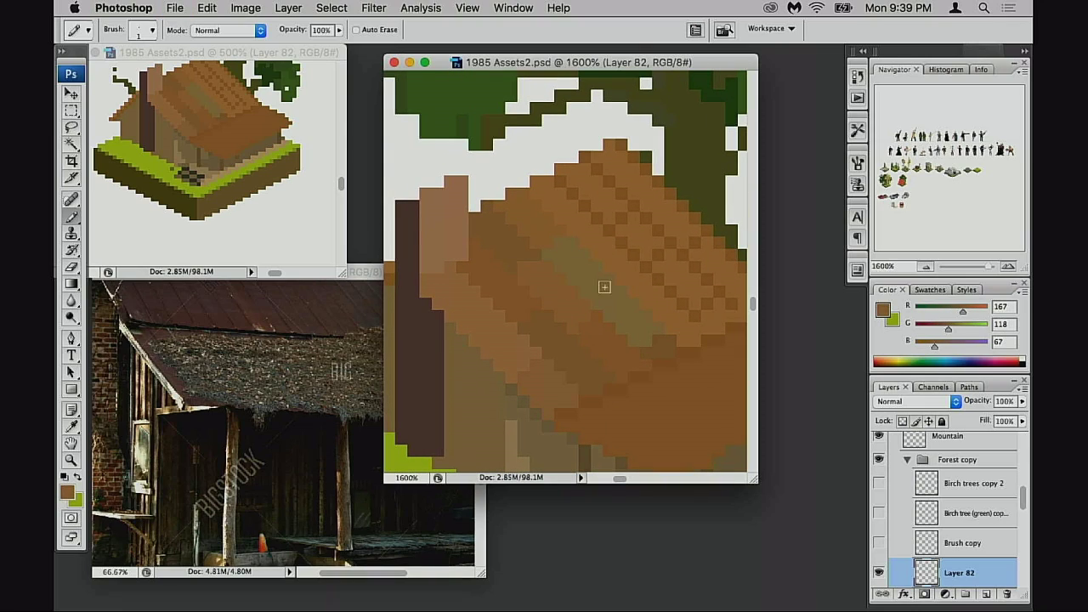
pyautogui.press('3')
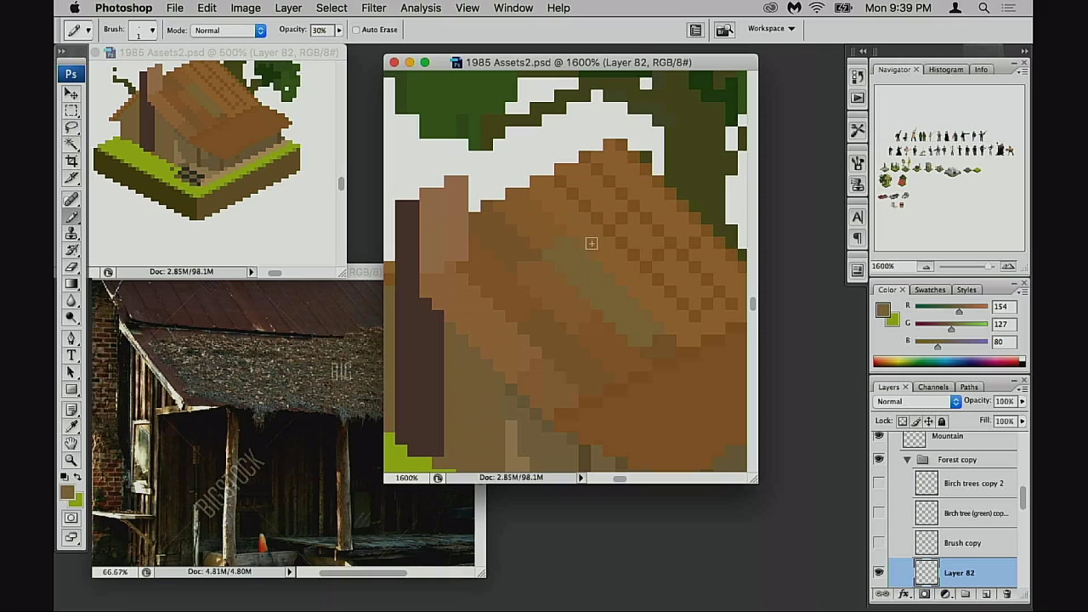
pyautogui.press('0')
pyautogui.keyDown('alt'); pyautogui.click(585, 222); pyautogui.keyUp('alt')
pyautogui.keyDown('alt'); pyautogui.click(587, 285); pyautogui.keyUp('alt')
pyautogui.press('7')
pyautogui.press('4')
pyautogui.press('0')
pyautogui.keyDown('alt'); pyautogui.click(569, 201); pyautogui.keyUp('alt')
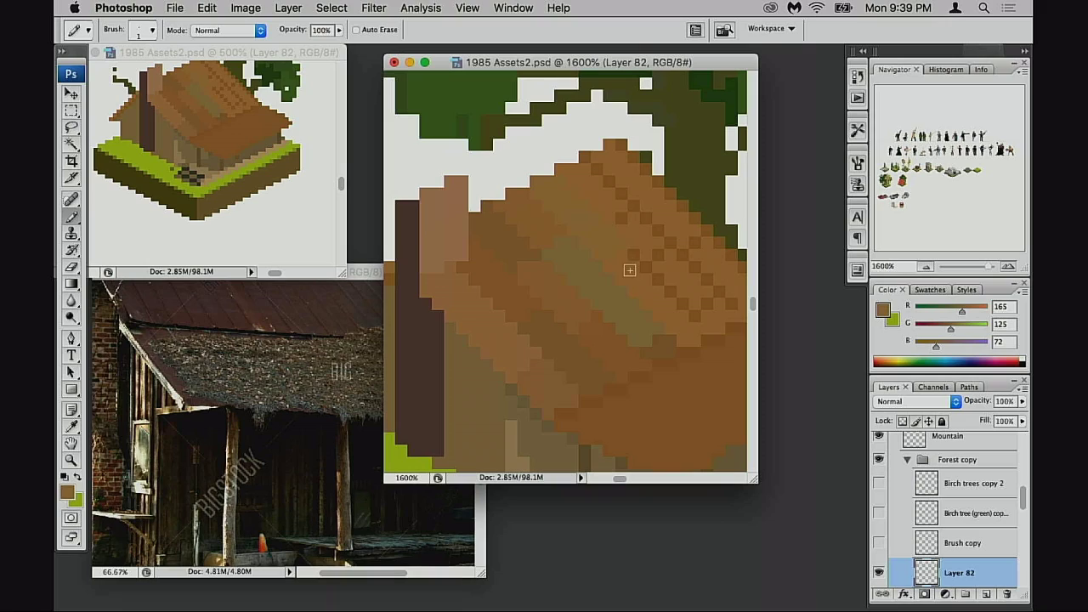
# - Cover the dotted pixels beside the olive strip with roof brown (167, 118, 67) and paint a darker patch (148, 105, 62) near the ridge
pyautogui.keyDown('alt'); pyautogui.click(558, 238); pyautogui.keyUp('alt')
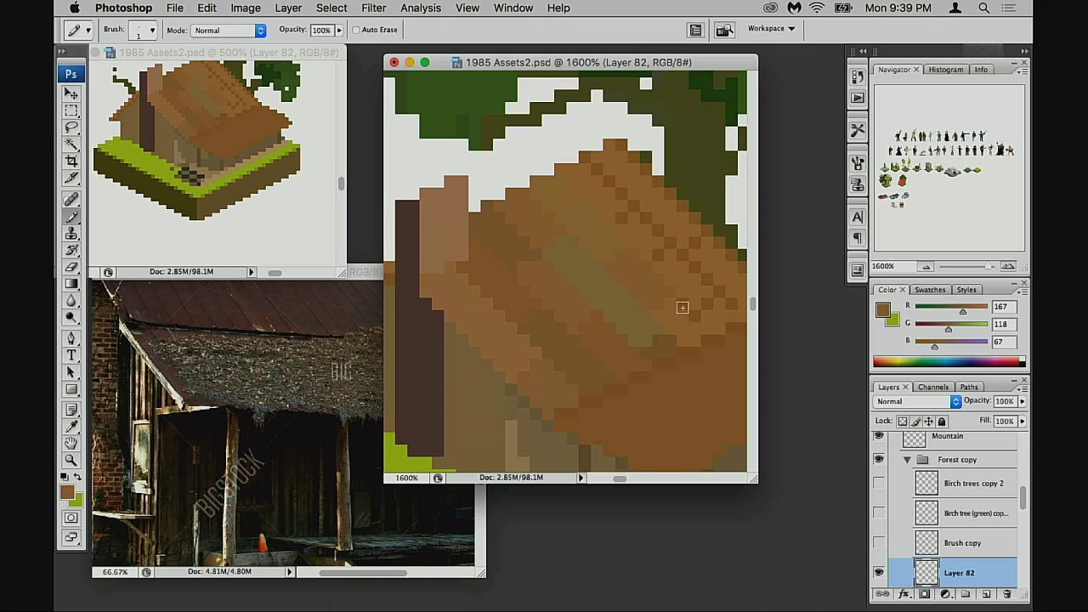
pyautogui.moveTo(682, 321); pyautogui.dragTo(655, 357)
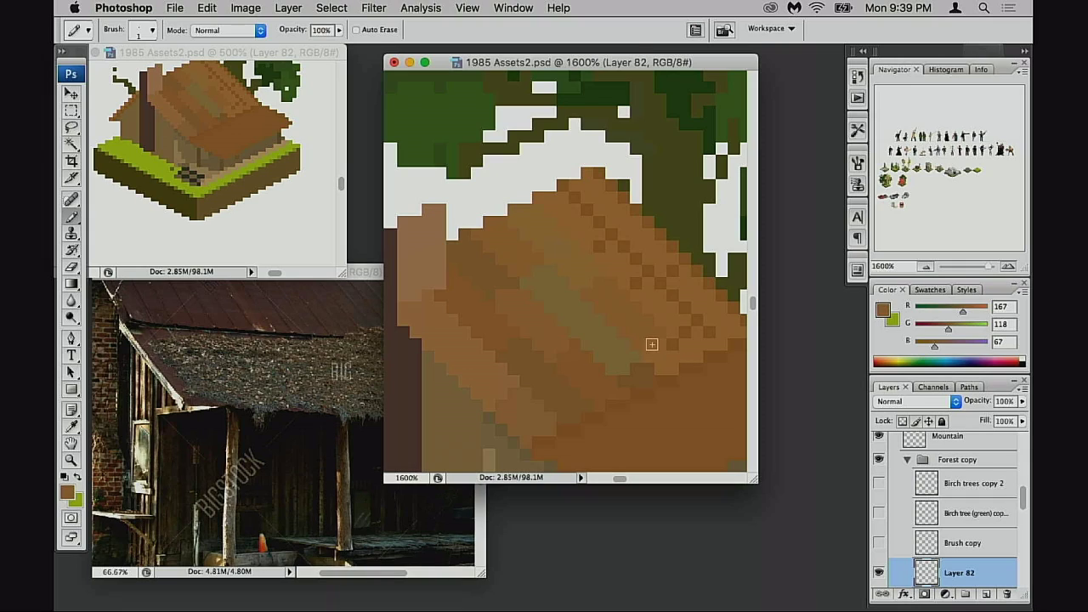
pyautogui.keyDown('alt'); pyautogui.click(498, 321); pyautogui.keyUp('alt')
pyautogui.moveTo(667, 346)
pyautogui.mouseDown()
pyautogui.moveTo(653, 355)
pyautogui.moveTo(661, 369)
pyautogui.mouseUp()
pyautogui.hscroll(2, 654, 376)
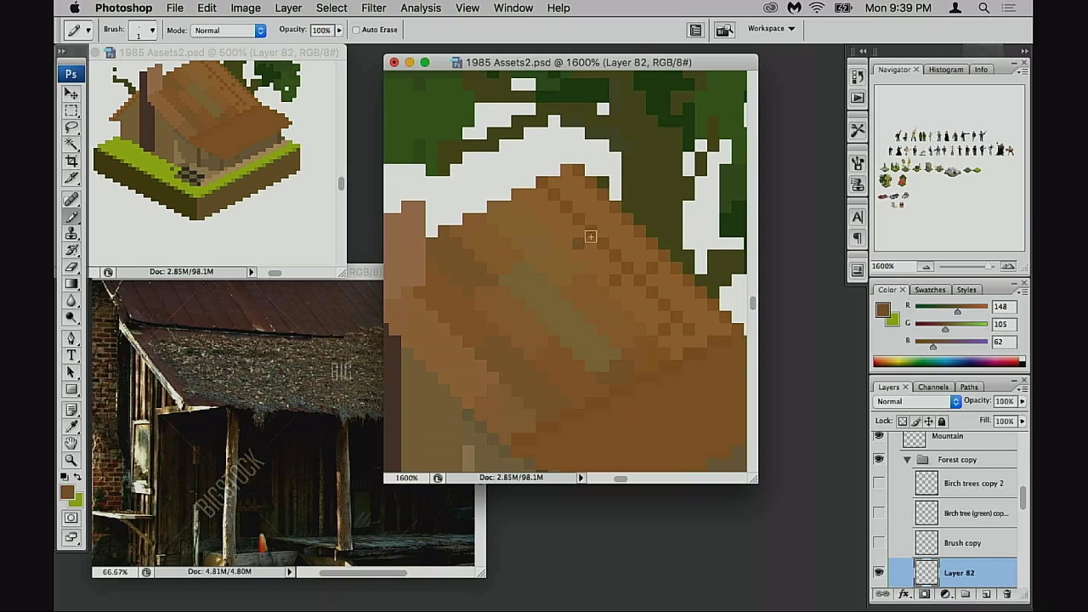
pyautogui.moveTo(595, 257); pyautogui.dragTo(611, 282)
pyautogui.scroll(2, 639, 327)
pyautogui.hscroll(-2, 639, 327)
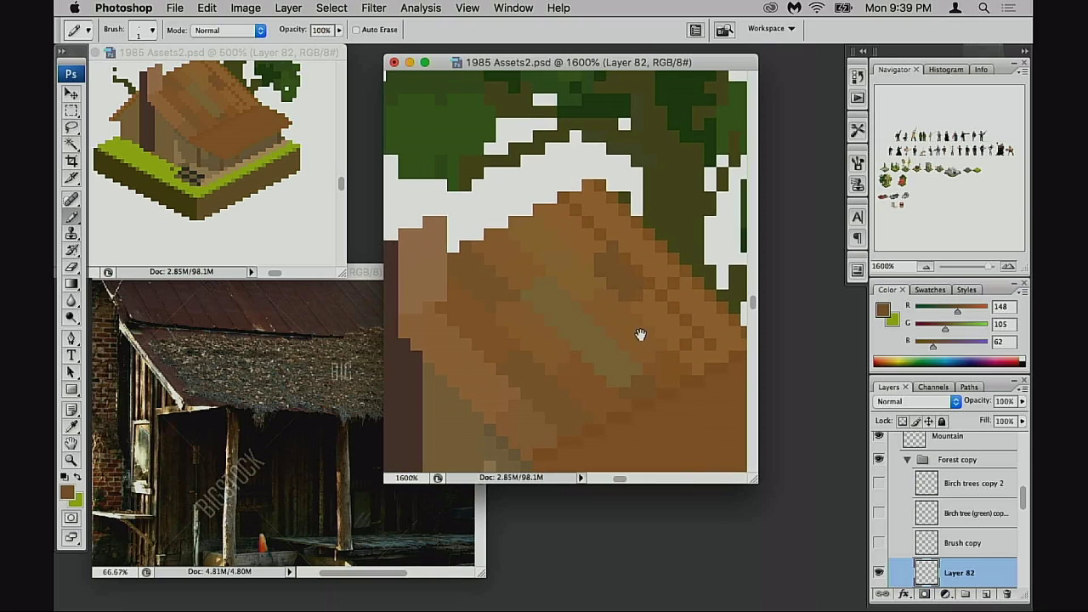
# - Cover the remaining dotted pixels between the roof peak and the dark patch with roof brown (167, 118, 67)
pyautogui.keyDown('alt'); pyautogui.click(593, 318); pyautogui.keyUp('alt')
pyautogui.keyDown('alt'); pyautogui.click(554, 271); pyautogui.keyUp('alt')
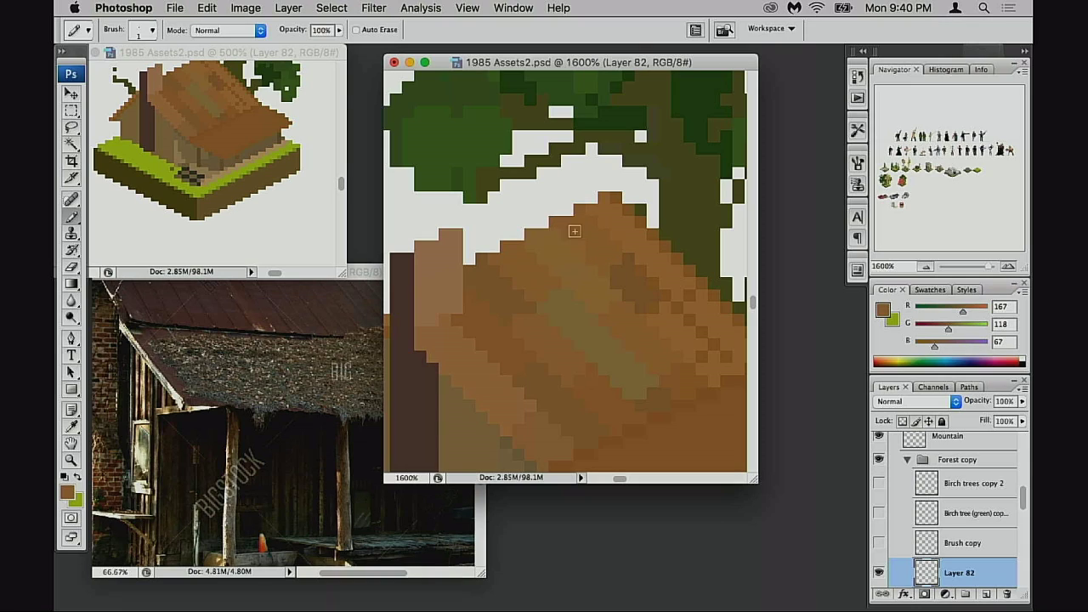
pyautogui.moveTo(624, 298); pyautogui.dragTo(588, 321)
pyautogui.click(233, 241)
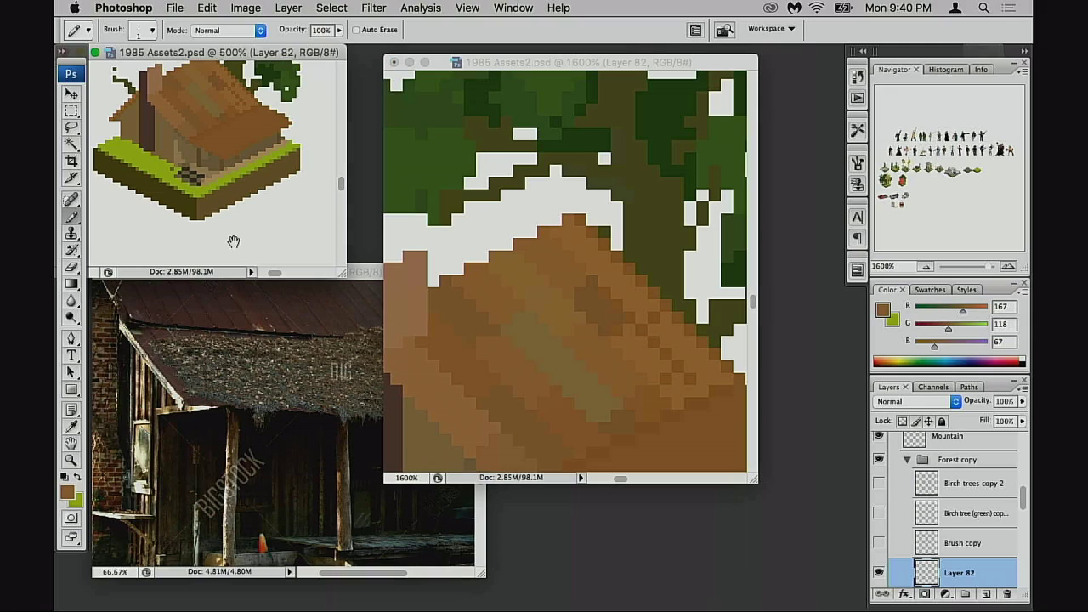
pyautogui.moveTo(242, 222); pyautogui.dragTo(234, 241)
pyautogui.scroll(2, 306, 241)
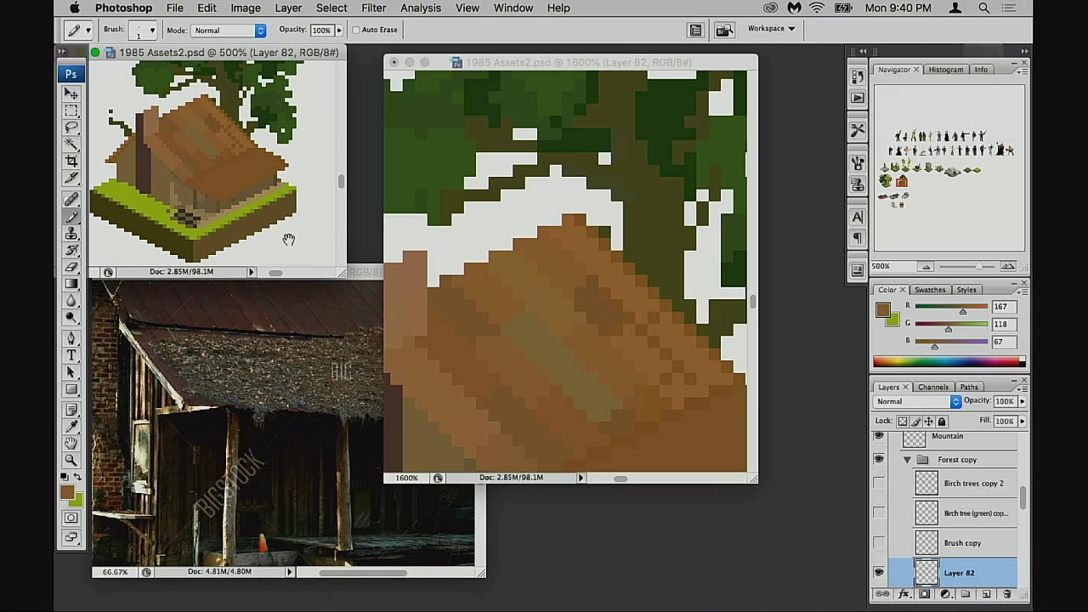
# - Paint an olive patch (154, 127, 80) down from the roof peak and recolor dotted pixels near the far roof edge with (160, 109, 56)
pyautogui.keyDown('alt'); pyautogui.click(555, 346); pyautogui.keyUp('alt')
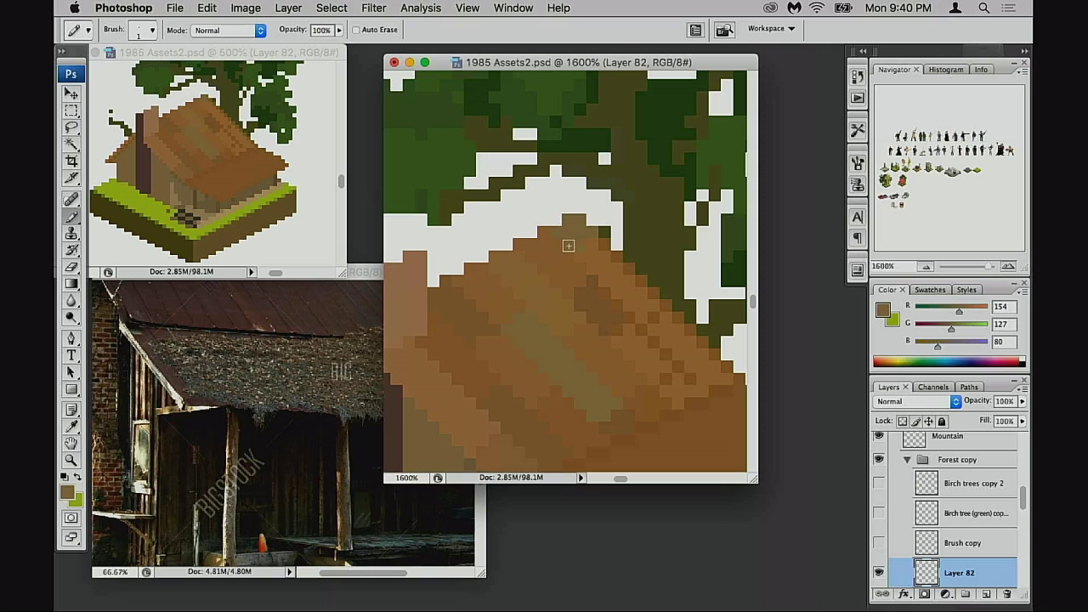
pyautogui.moveTo(594, 237); pyautogui.dragTo(577, 249)
pyautogui.keyDown('alt'); pyautogui.click(608, 295); pyautogui.keyUp('alt')
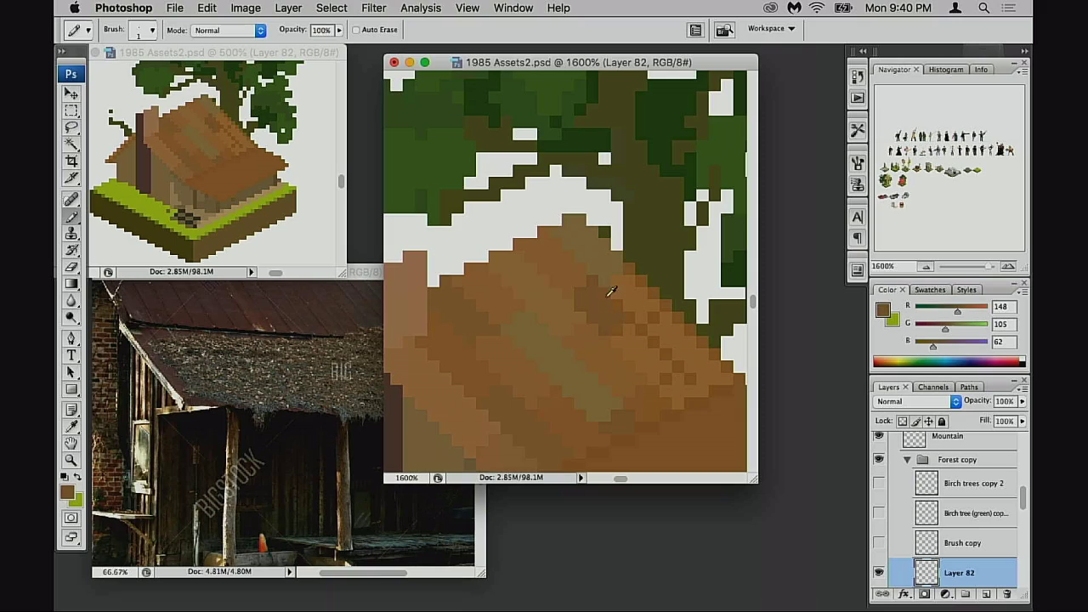
pyautogui.click(664, 379)
pyautogui.click(668, 365)
pyautogui.keyDown('alt'); pyautogui.click(476, 380); pyautogui.keyUp('alt')
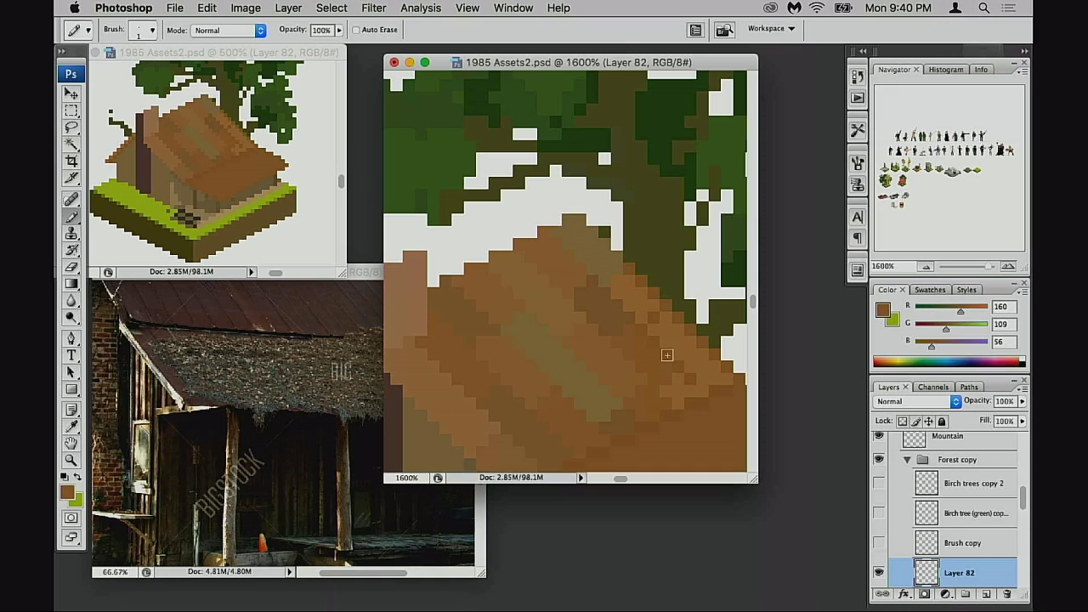
pyautogui.keyDown('alt'); pyautogui.click(605, 258); pyautogui.keyUp('alt')
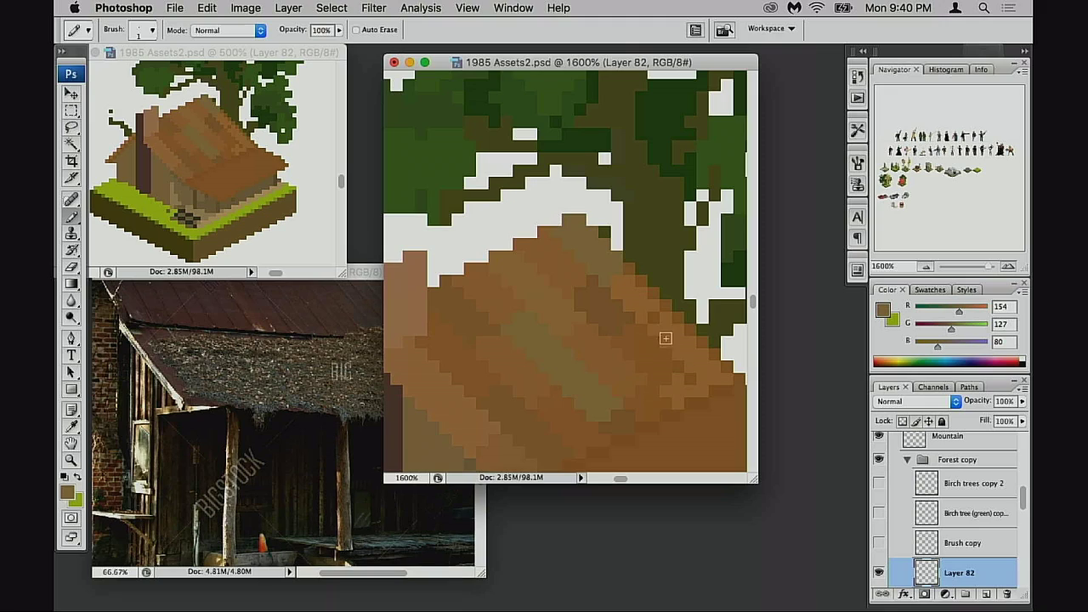
# - Hide the Oaks copy layer so the trees no longer surround the cabin
pyautogui.scroll(-3, 907, 554)
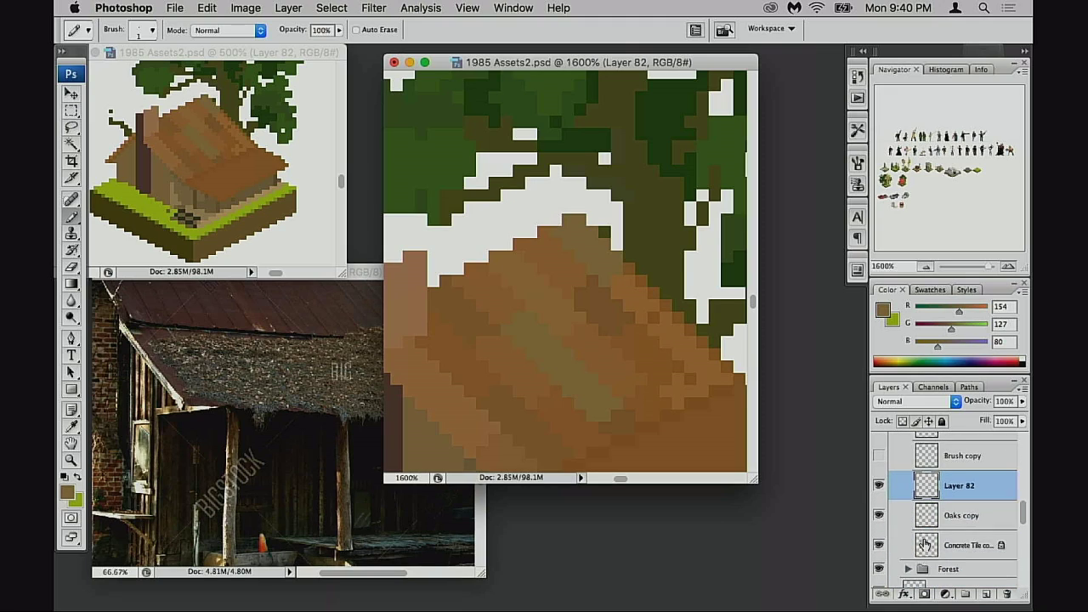
pyautogui.click(881, 503)
pyautogui.scroll(-2, 644, 319)
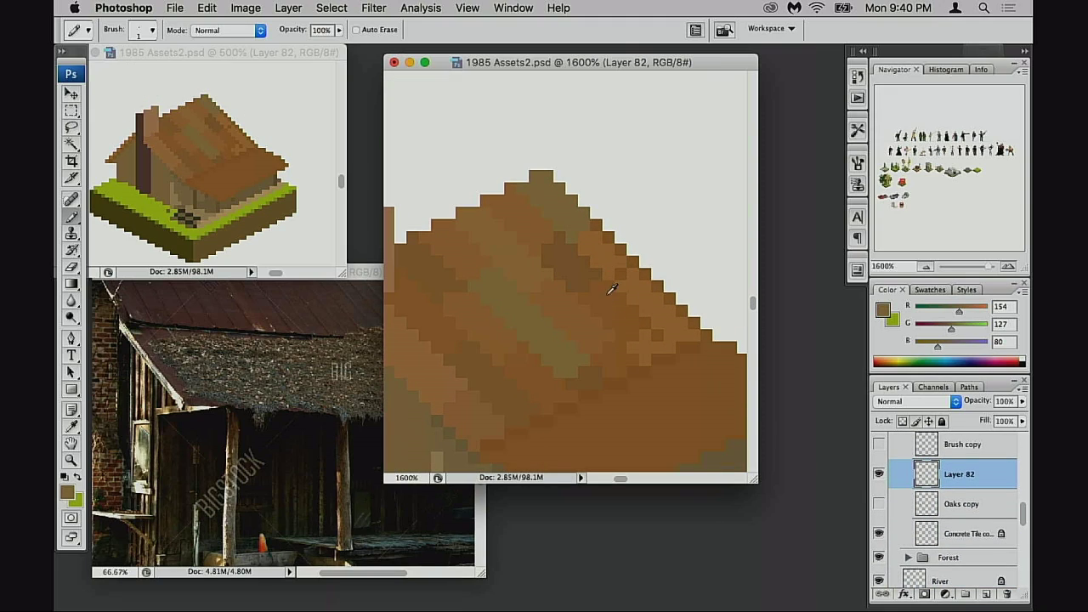
# - Smooth the dotted pixels along the far roof edge above the porch with browns (160, 117, 71) and (160, 109, 56)
pyautogui.keyDown('alt'); pyautogui.click(492, 366); pyautogui.keyUp('alt')
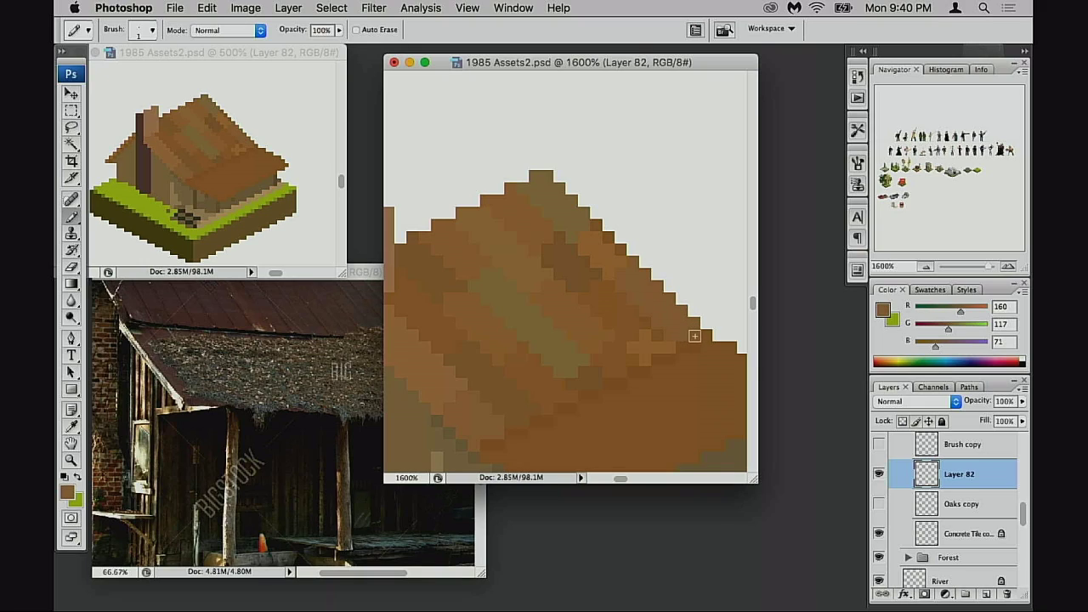
pyautogui.keyDown('alt'); pyautogui.click(651, 327); pyautogui.keyUp('alt')
pyautogui.keyDown('alt'); pyautogui.click(649, 343); pyautogui.keyUp('alt')
pyautogui.keyDown('alt'); pyautogui.click(635, 332); pyautogui.keyUp('alt')
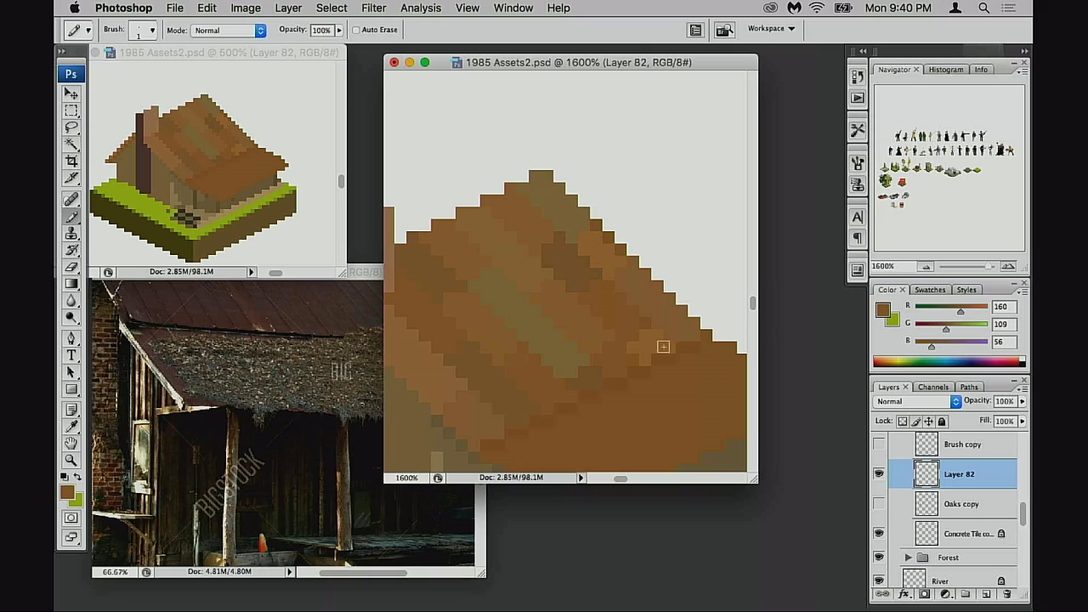
pyautogui.keyDown('alt'); pyautogui.click(600, 335); pyautogui.keyUp('alt')
pyautogui.keyDown('alt'); pyautogui.click(619, 359); pyautogui.keyUp('alt')
# - Recolor the small patch above the porch roof seam with light brown (165, 125, 72) and save the document
pyautogui.keyDown('alt'); pyautogui.click(547, 331); pyautogui.keyUp('alt')
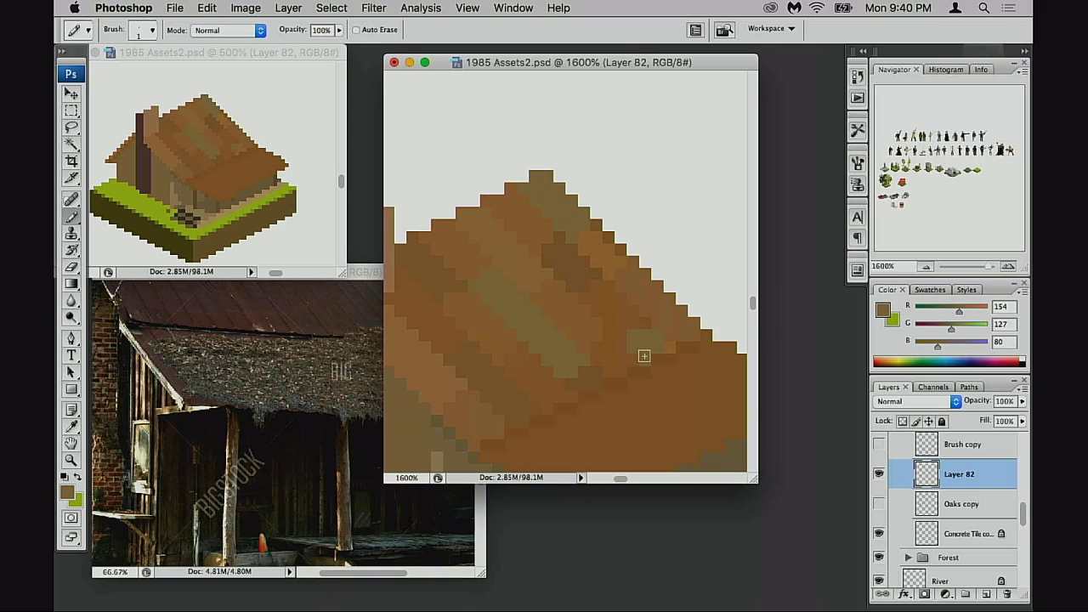
pyautogui.keyDown('alt'); pyautogui.click(632, 323); pyautogui.keyUp('alt')
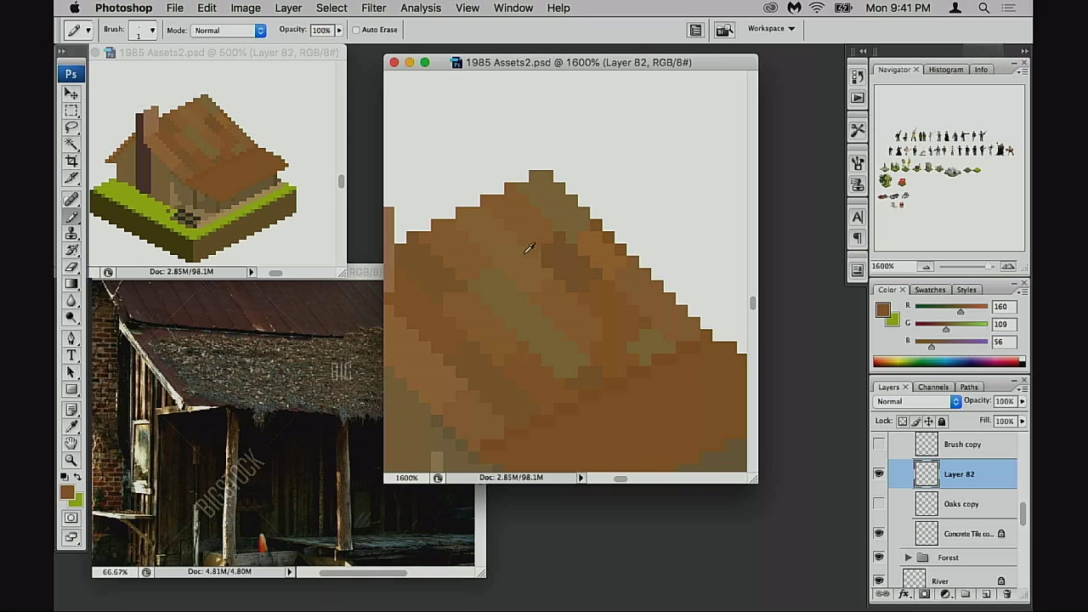
pyautogui.keyDown('alt'); pyautogui.click(528, 248); pyautogui.keyUp('alt')
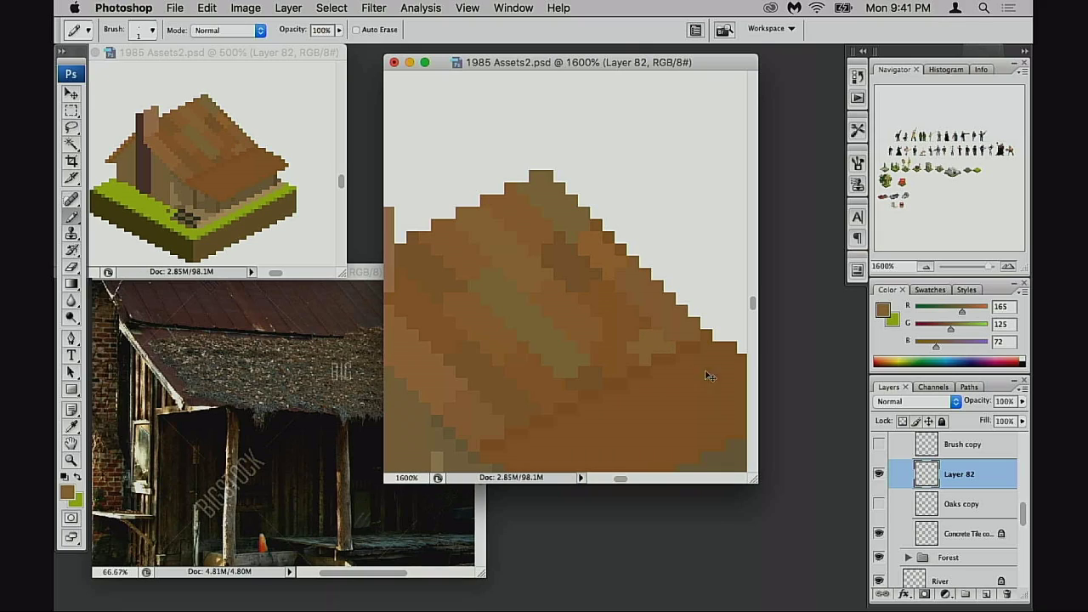
pyautogui.press('super+d')
pyautogui.press('super+s')
# - Mix dark eave brown (132, 80, 36) by multiplying (156, 105, 52) at 40% over an eave pixel, undo the extra-dark pixel and restore Normal mode
pyautogui.moveTo(569, 300); pyautogui.dragTo(613, 331)
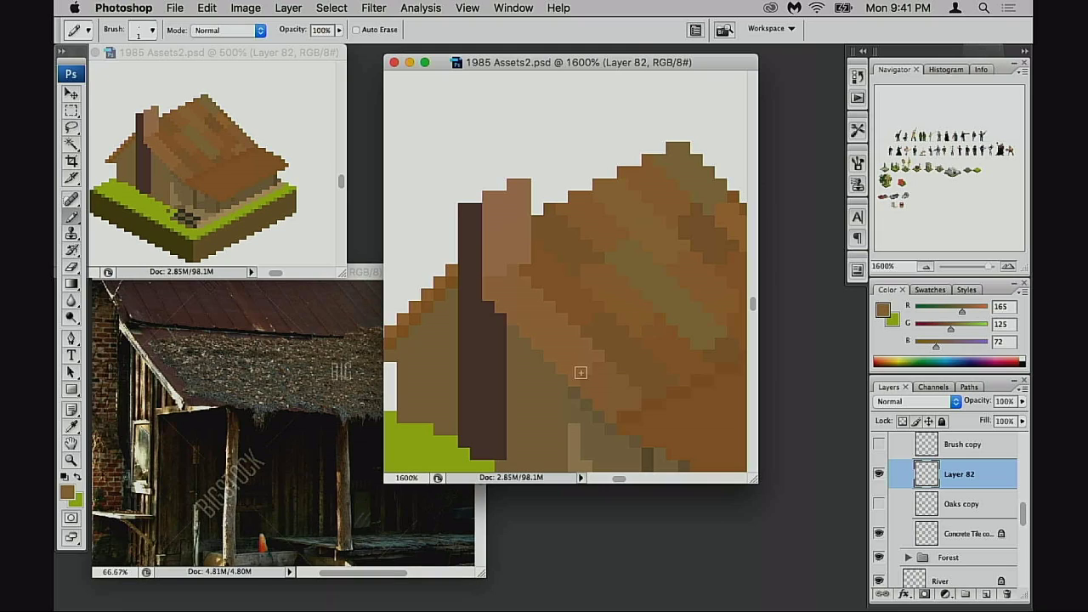
pyautogui.moveTo(581, 372); pyautogui.dragTo(631, 255)
pyautogui.keyDown('alt'); pyautogui.click(465, 201); pyautogui.keyUp('alt')
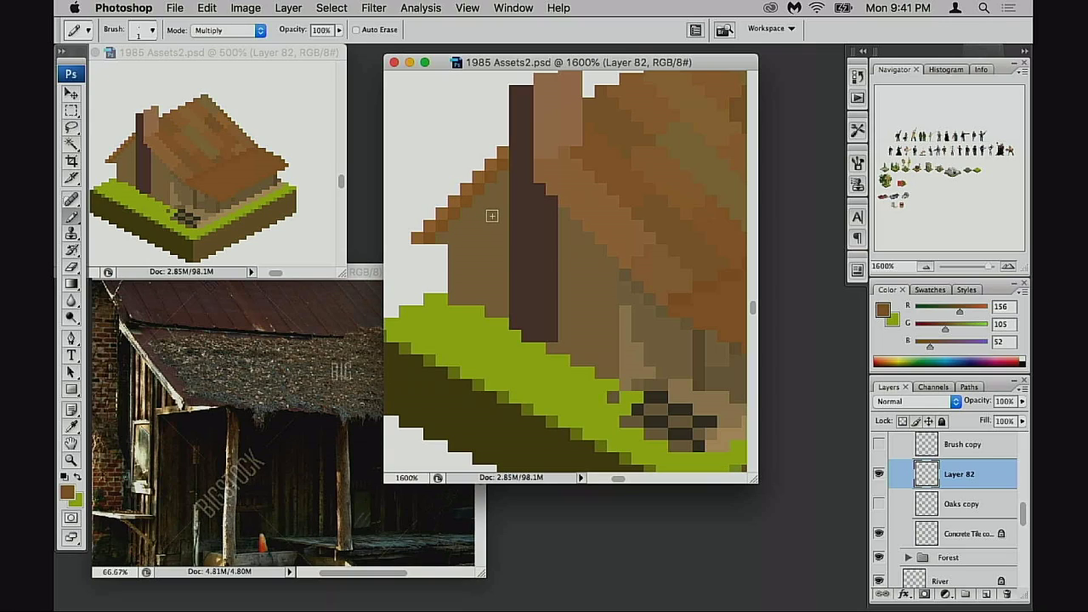
pyautogui.press('4')
pyautogui.click(466, 201)
pyautogui.keyDown('alt'); pyautogui.click(463, 204); pyautogui.keyUp('alt')
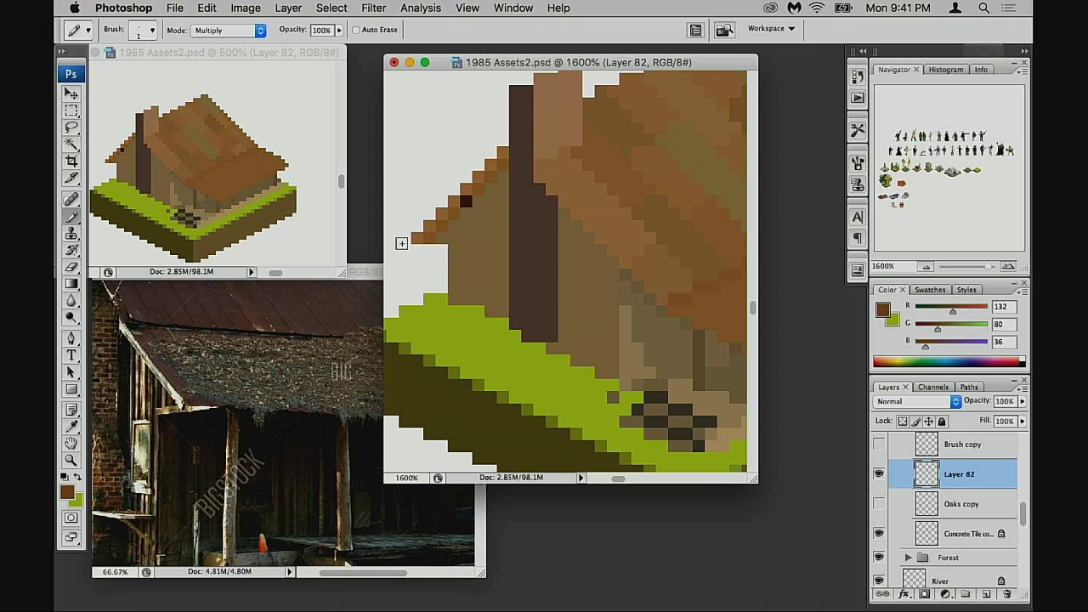
pyautogui.hotkey('shift', 'alt', 'n')
pyautogui.press('super+z')
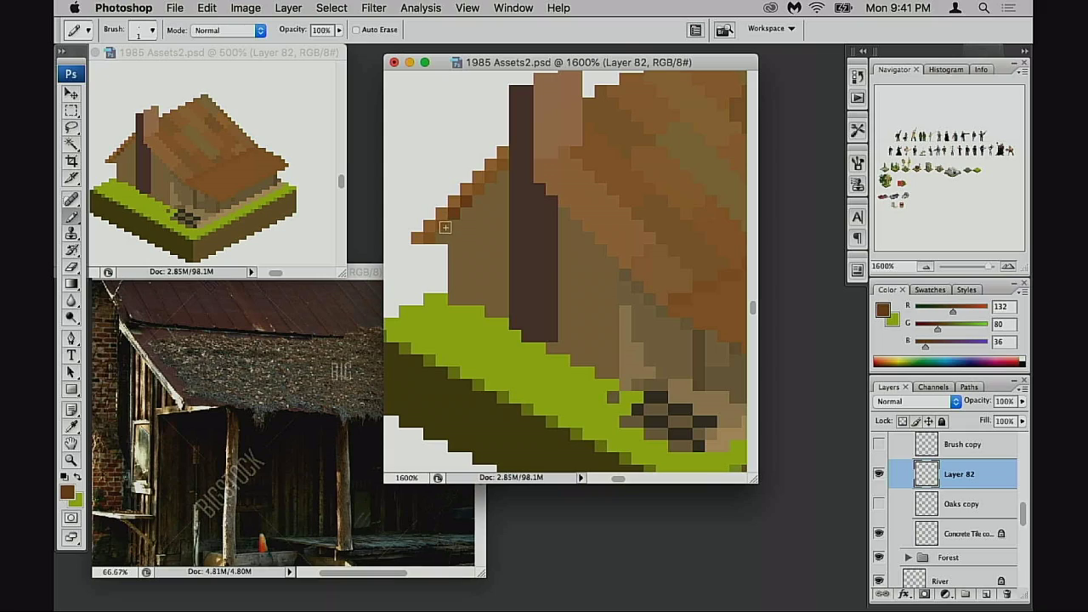
# - Darken the lower pixels along the gable eave beside the chimney with brown (132, 80, 36)
pyautogui.click(477, 195)
pyautogui.press('alt+super+z')
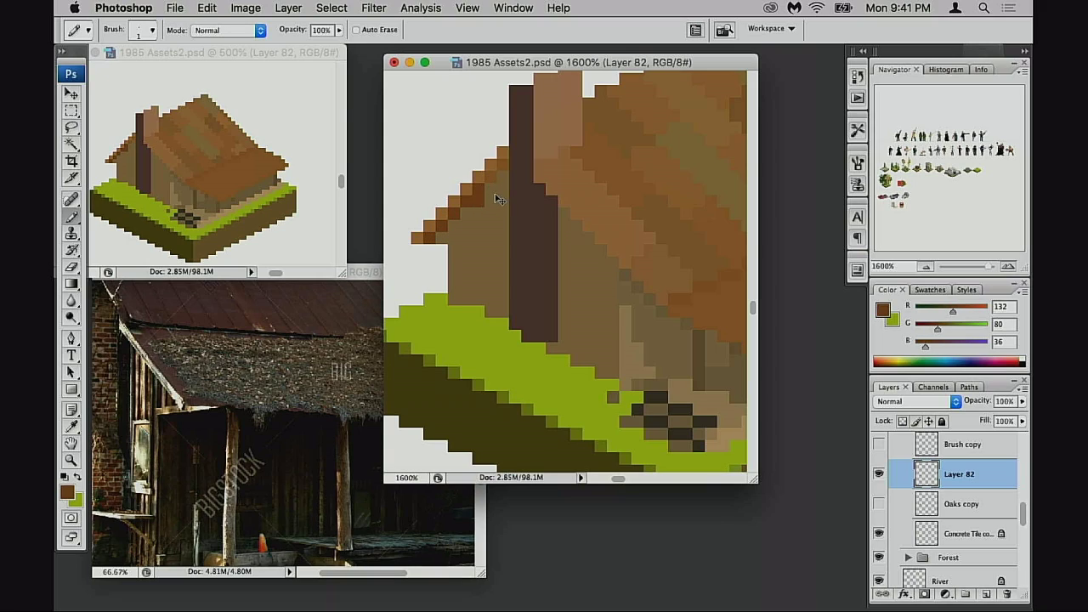
pyautogui.press('alt+super+z')
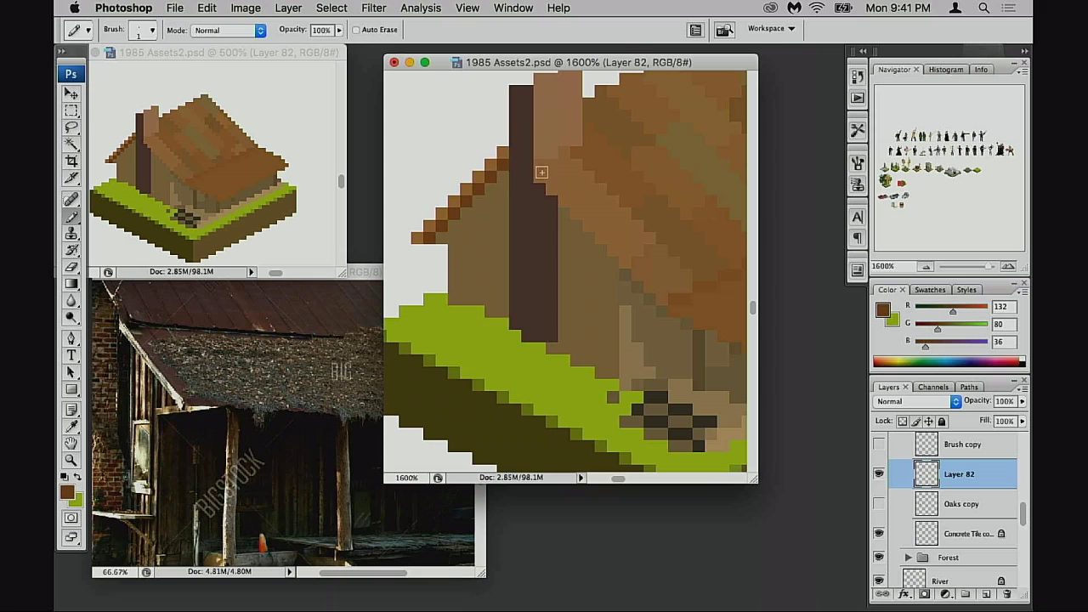
# - Add a lighter row of pixels (173, 124, 67) along the eave's upper edge and darken its outer end with (132, 80, 36)
pyautogui.keyDown('alt'); pyautogui.click(480, 177); pyautogui.keyUp('alt')
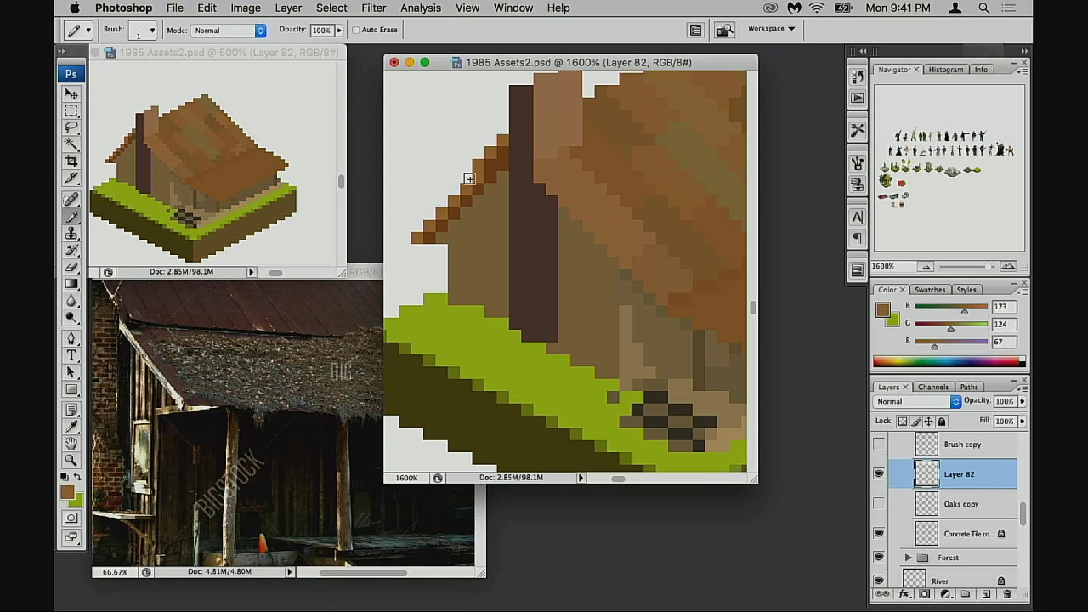
pyautogui.click(418, 224)
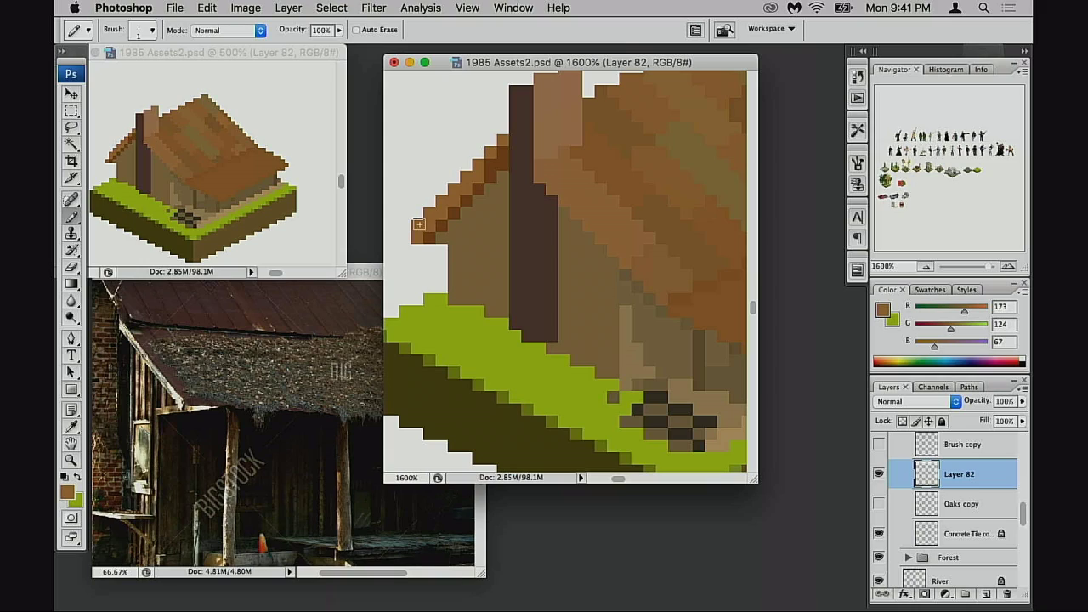
pyautogui.keyDown('alt'); pyautogui.click(432, 231); pyautogui.keyUp('alt')
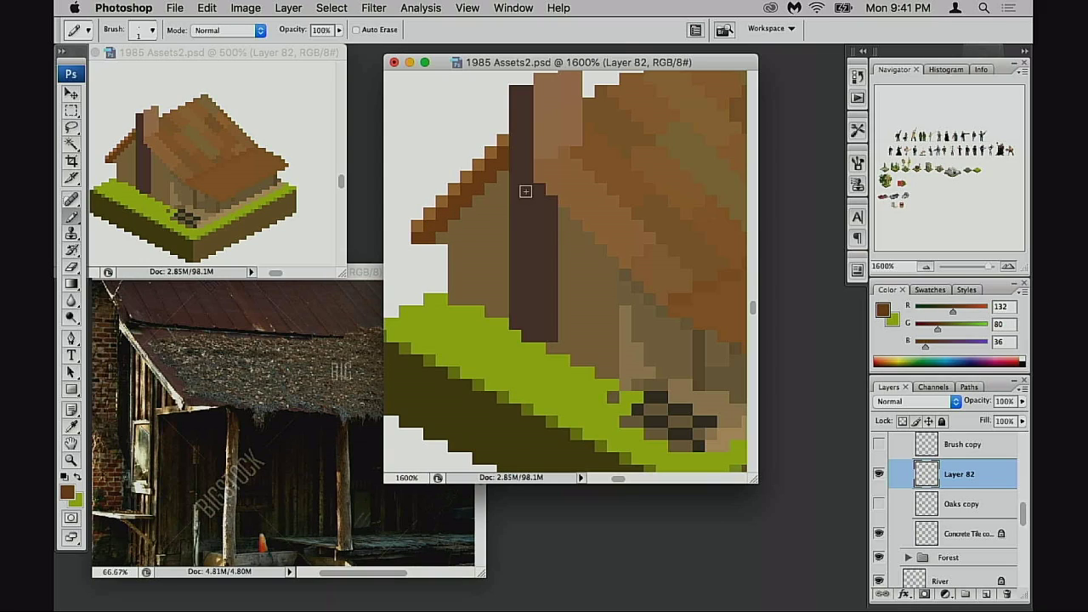
# - Extend the chimney's stepped shadow side upward with (95, 66, 60) and the adjoining wall edge under the roof with (148, 121, 81)
pyautogui.moveTo(590, 283)
pyautogui.mouseDown()
pyautogui.moveTo(568, 258)
pyautogui.moveTo(539, 316)
pyautogui.moveTo(612, 342)
pyautogui.mouseUp()
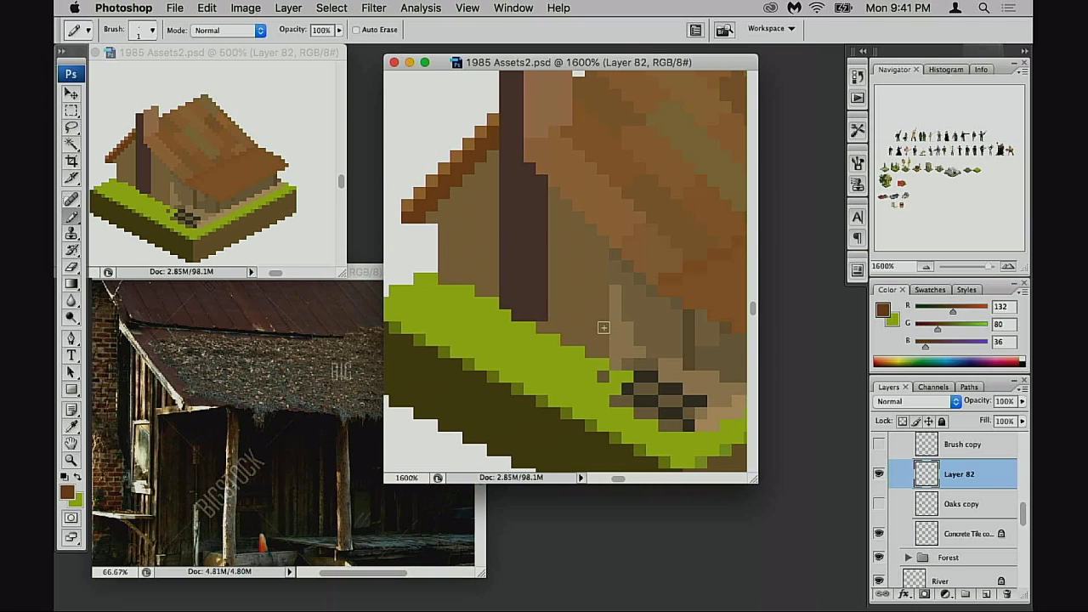
pyautogui.keyDown('alt'); pyautogui.click(536, 184); pyautogui.keyUp('alt')
pyautogui.click(530, 160)
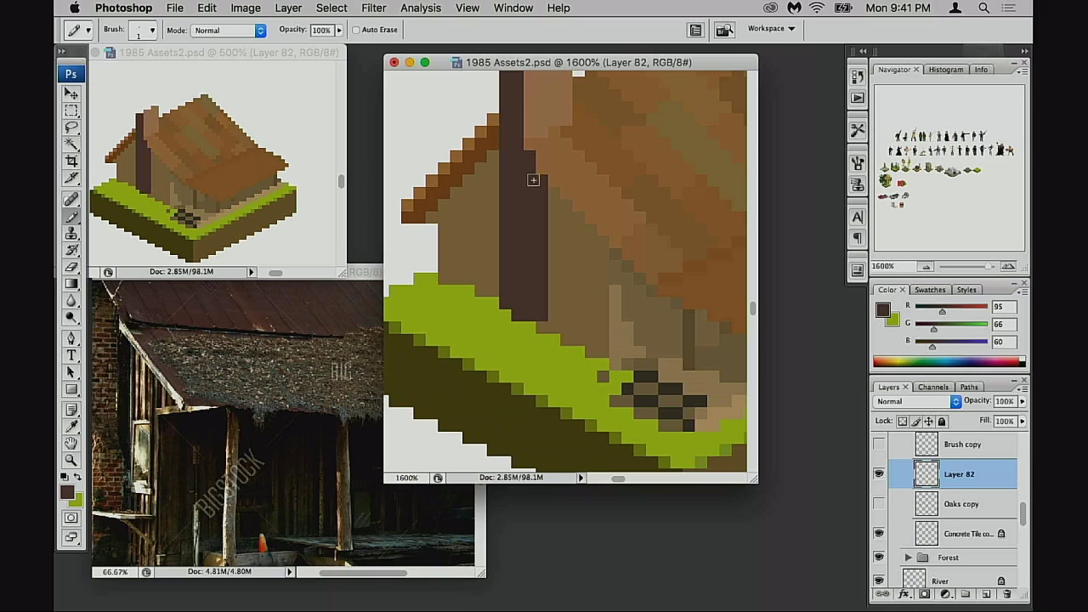
pyautogui.keyDown('alt'); pyautogui.click(554, 214); pyautogui.keyUp('alt')
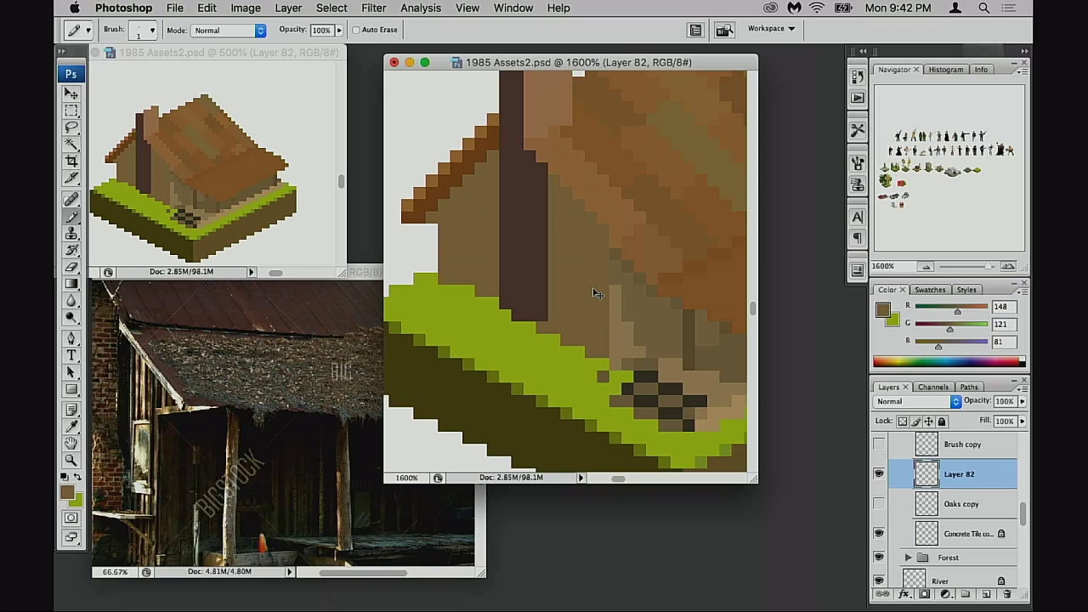
pyautogui.press('alt+super+z')
pyautogui.press('alt+super+z')
pyautogui.press('alt+super+z')
pyautogui.press('alt+super+z')
pyautogui.press('alt+super+z')
pyautogui.press('alt+super+z')
pyautogui.press('alt+super+z')
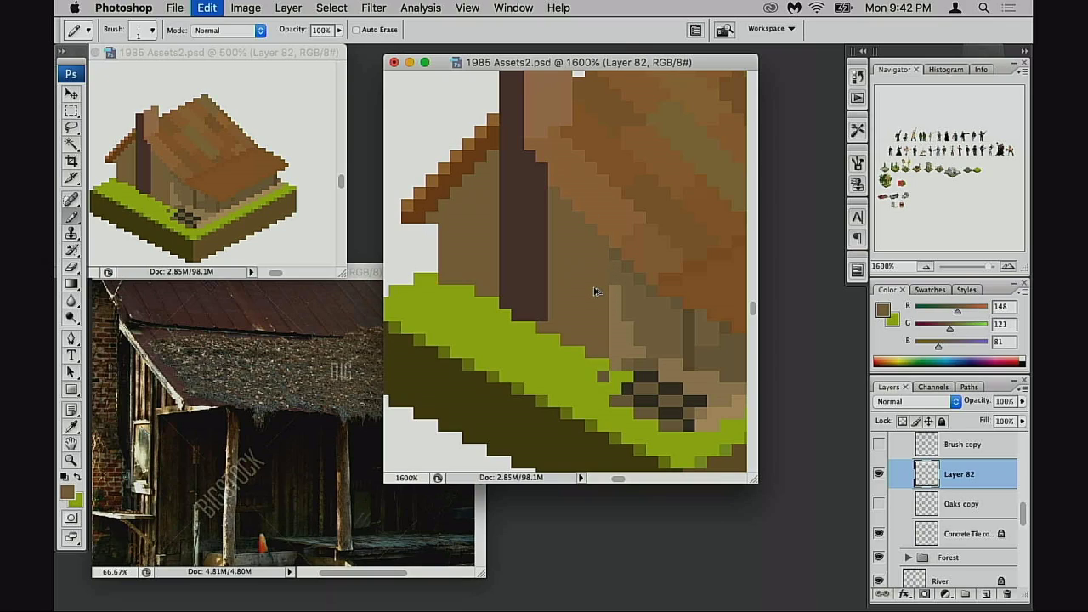
# - Darken one chimney-side pixel by multiplying (148, 121, 81) at 40%, and undo the same shading tried down the gable wall
pyautogui.moveTo(589, 290); pyautogui.dragTo(571, 293)
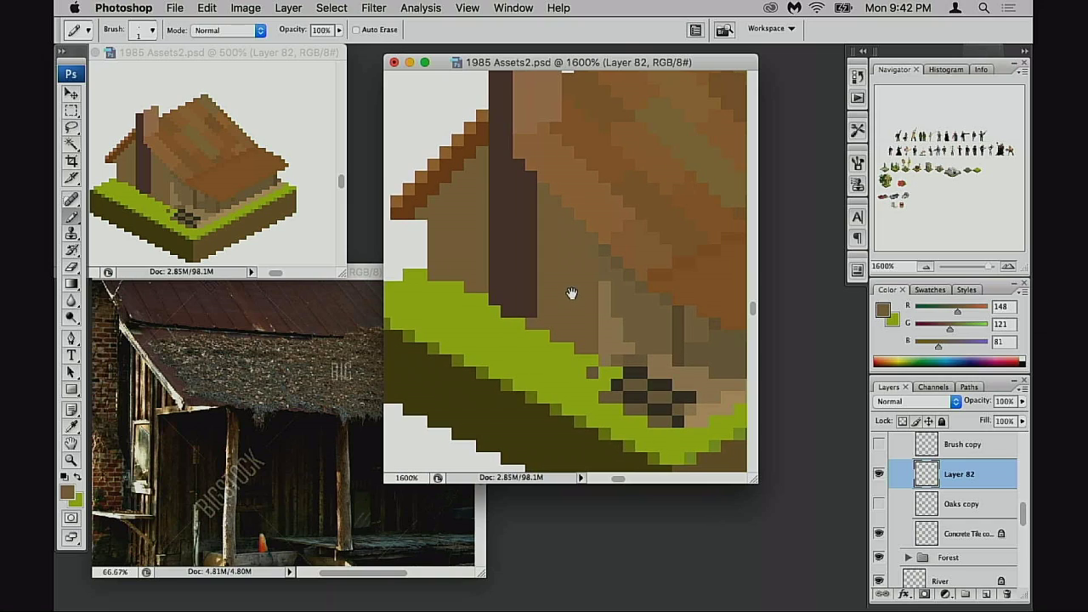
pyautogui.hscroll(5, 576, 288)
pyautogui.scroll(-2, 575, 288)
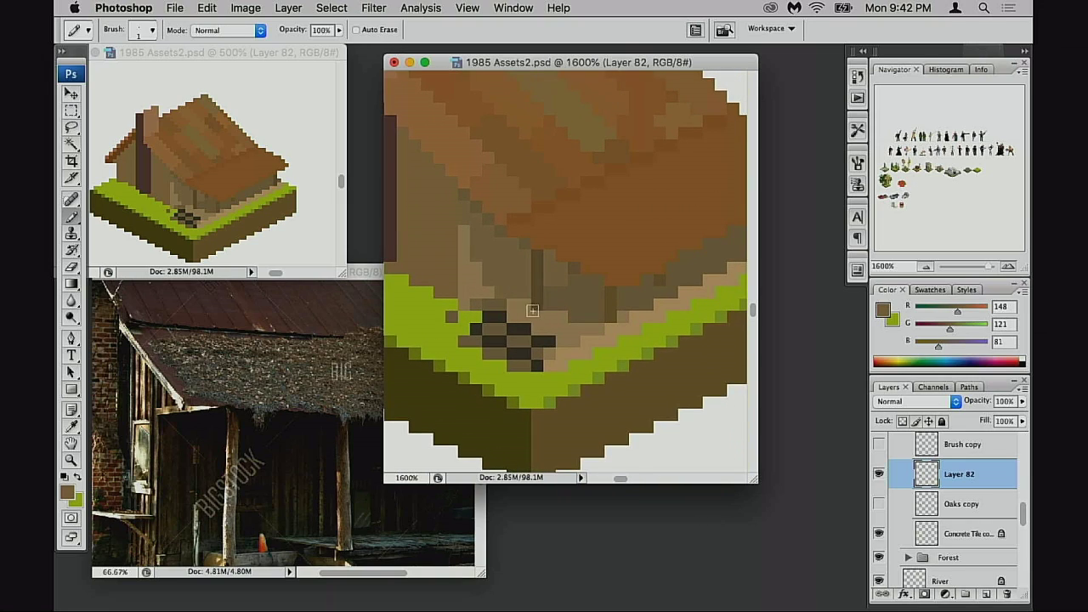
pyautogui.hscroll(-6, 514, 302)
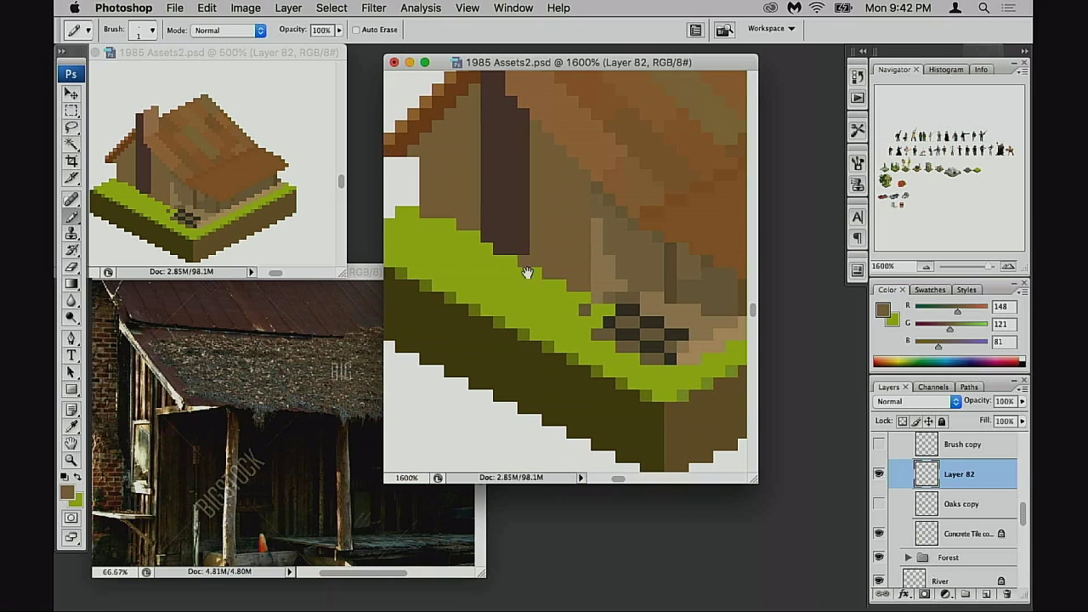
pyautogui.hscroll(-2, 510, 242)
pyautogui.scroll(2, 510, 242)
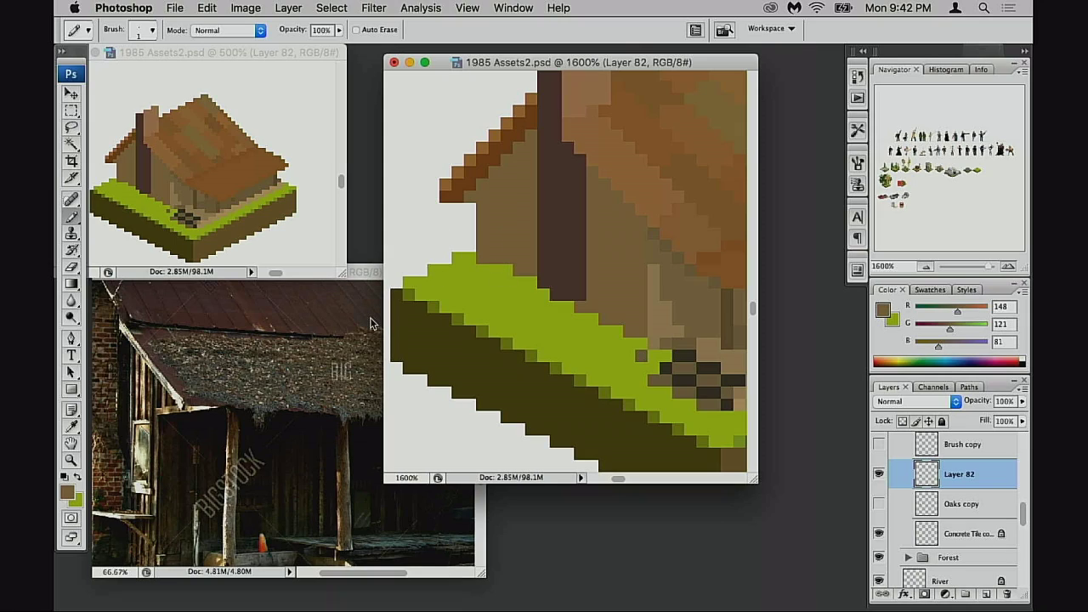
pyautogui.press('super+z')
pyautogui.hotkey('alt', 'shift', 'm')
pyautogui.press('4')
pyautogui.click(541, 248)
pyautogui.moveTo(492, 209); pyautogui.dragTo(483, 256)
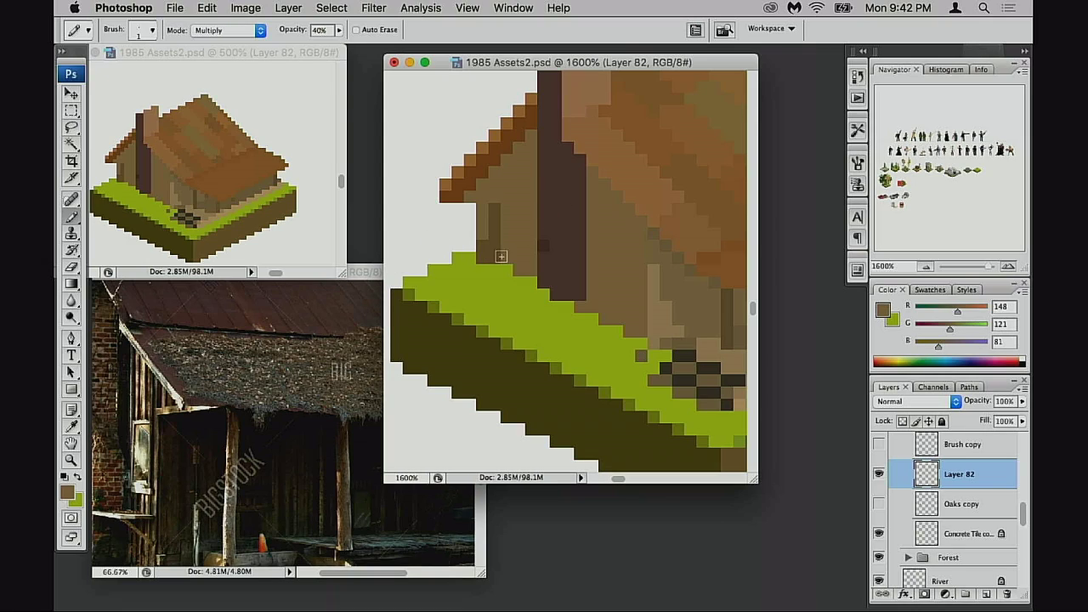
pyautogui.press('super+z')
# - Mix wall shade (136, 108, 70) by multiplying at 20% over the gable wall's outer edge, and restore Normal mode
pyautogui.press('2')
pyautogui.moveTo(483, 210)
pyautogui.mouseDown()
pyautogui.moveTo(480, 244)
pyautogui.moveTo(493, 253)
pyautogui.moveTo(491, 227)
pyautogui.moveTo(502, 270)
pyautogui.moveTo(509, 257)
pyautogui.moveTo(488, 243)
pyautogui.moveTo(488, 186)
pyautogui.moveTo(483, 220)
pyautogui.mouseUp()
pyautogui.keyDown('alt'); pyautogui.click(487, 243); pyautogui.keyUp('alt')
pyautogui.press('super+z')
pyautogui.hotkey('shift', 'alt', 'n')
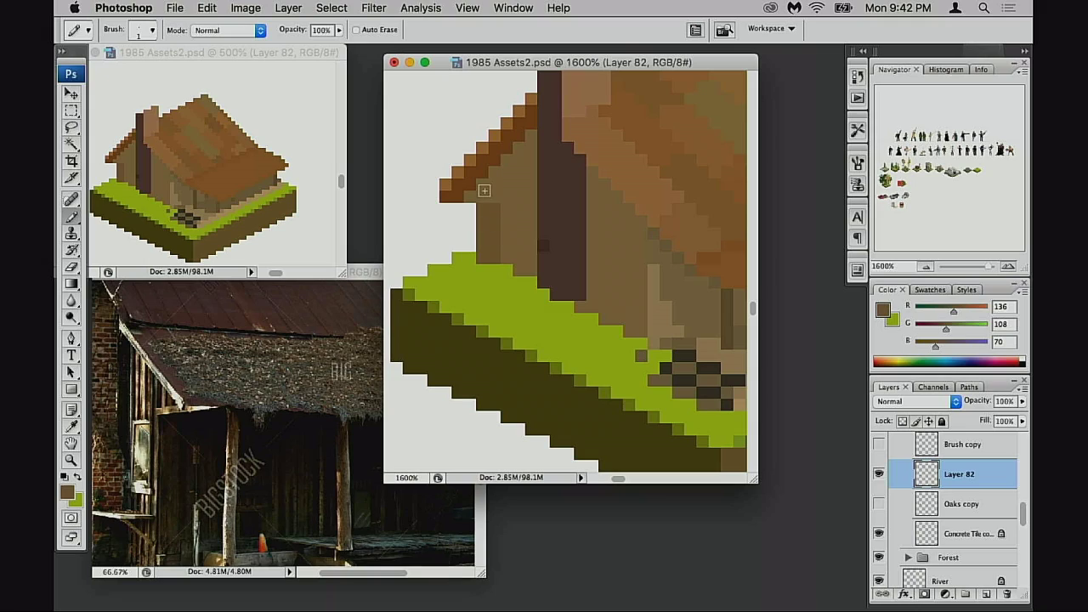
# - Shade gable wall pixels under the eave and scatter a few darker ones down to the base with (136, 108, 70)
pyautogui.moveTo(506, 264); pyautogui.dragTo(498, 257)
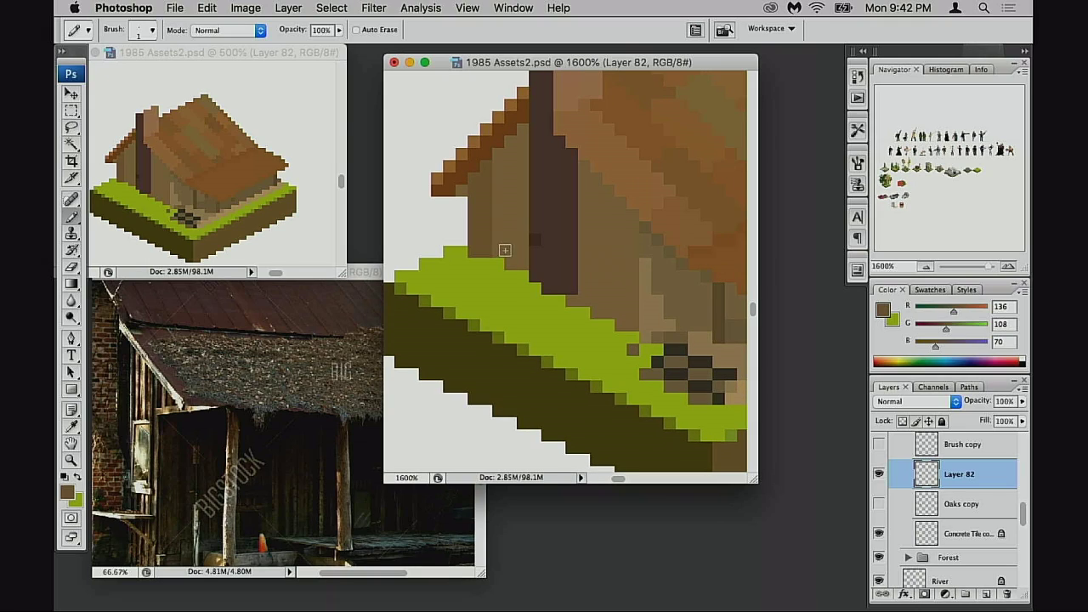
pyautogui.click(500, 164)
pyautogui.press('z')
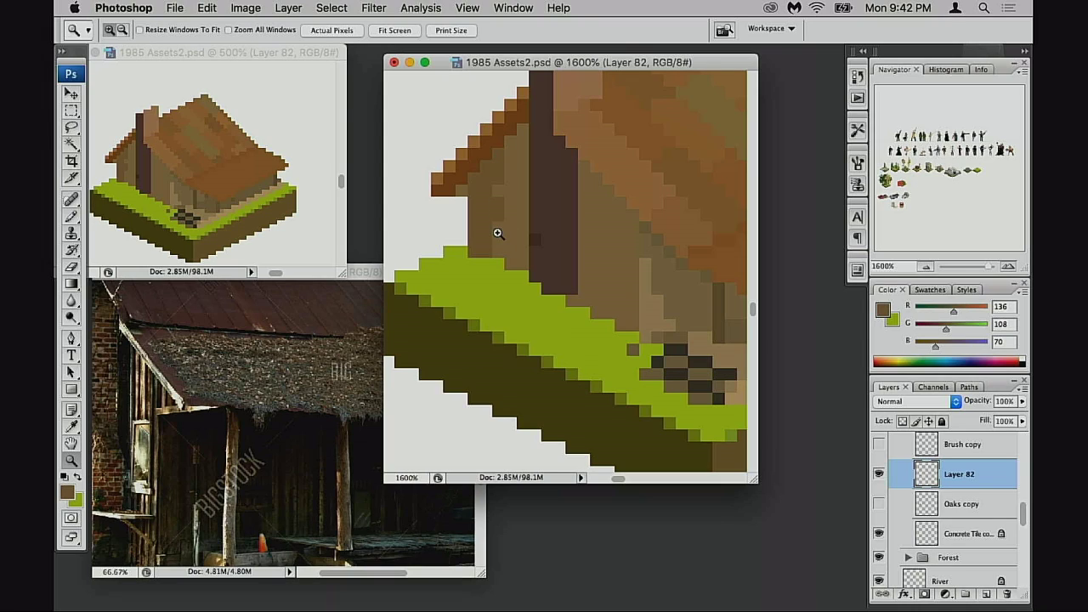
pyautogui.click(498, 233)
pyautogui.press('b')
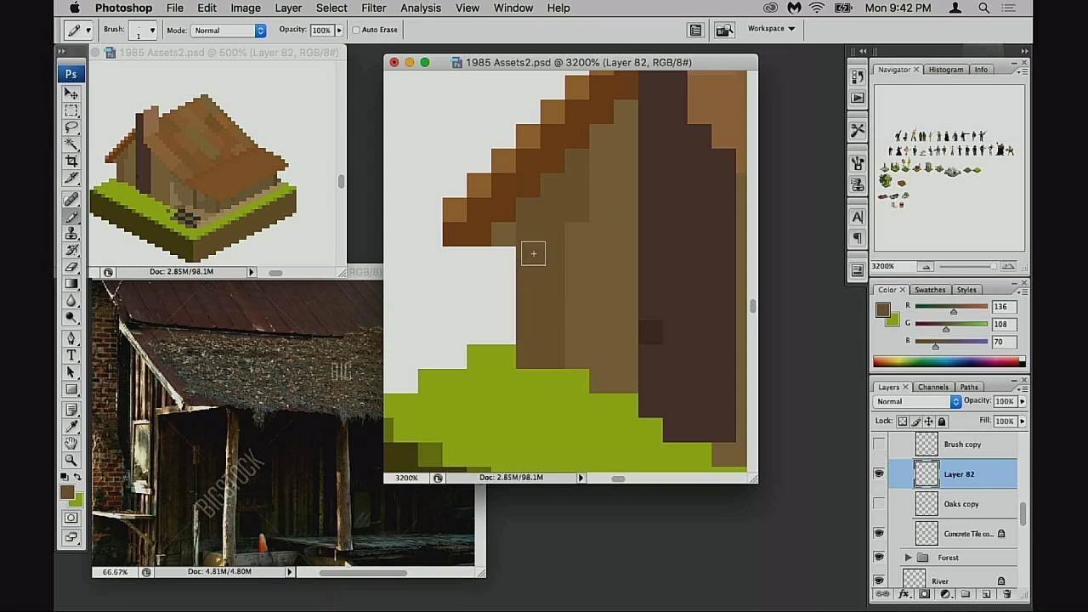
pyautogui.click(575, 260)
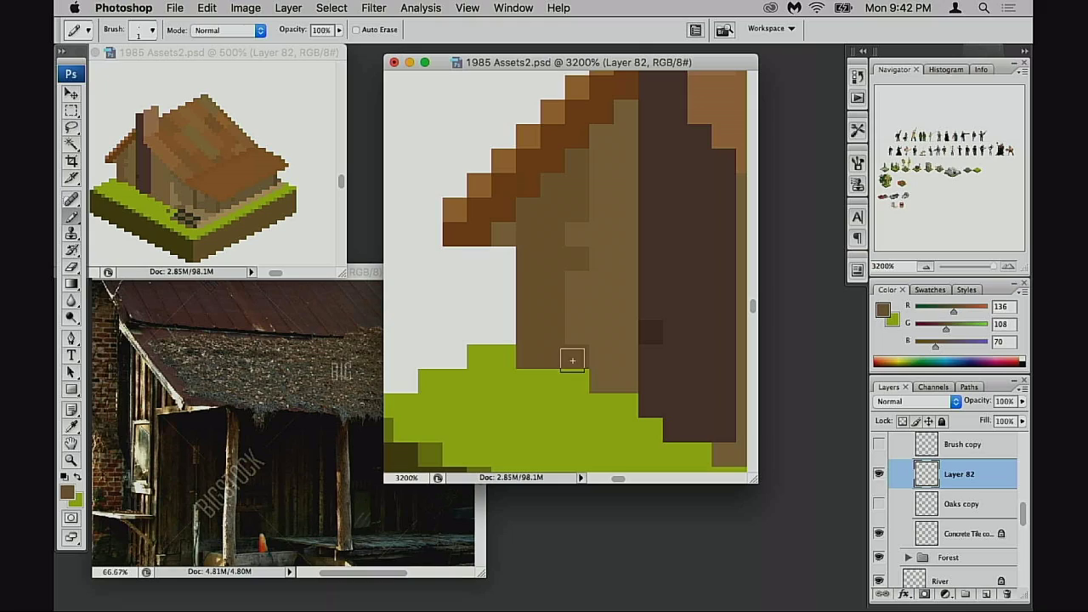
pyautogui.click(602, 378)
pyautogui.click(603, 339)
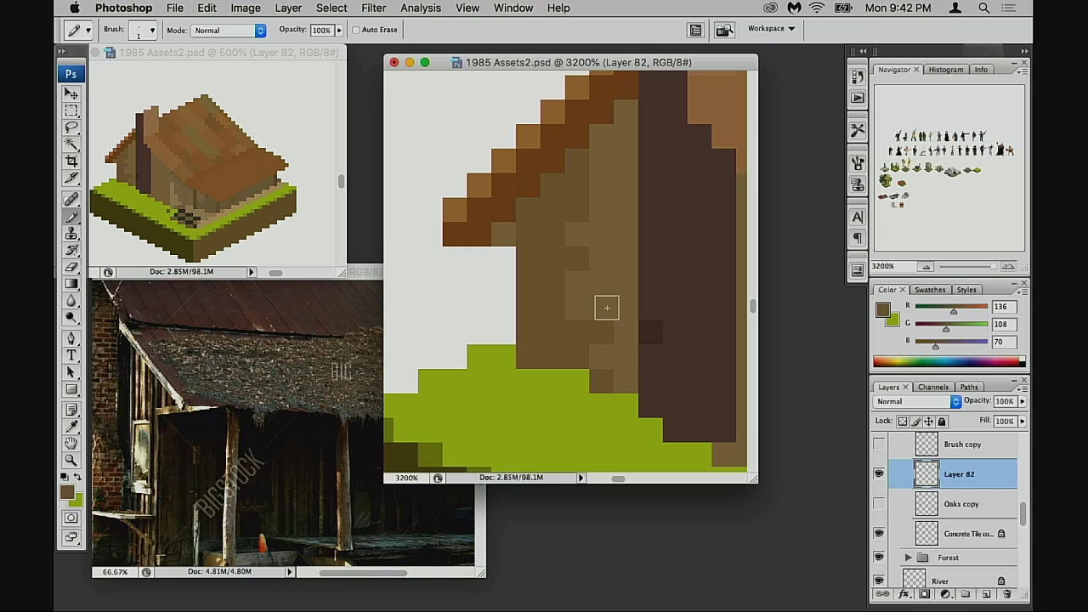
pyautogui.press('super+z')
pyautogui.click(602, 303)
# - Darken the gable wall's outer corner column with the chimney's shadow colour (95, 66, 60) at 30% opacity
pyautogui.keyDown('alt'); pyautogui.click(664, 337); pyautogui.keyUp('alt')
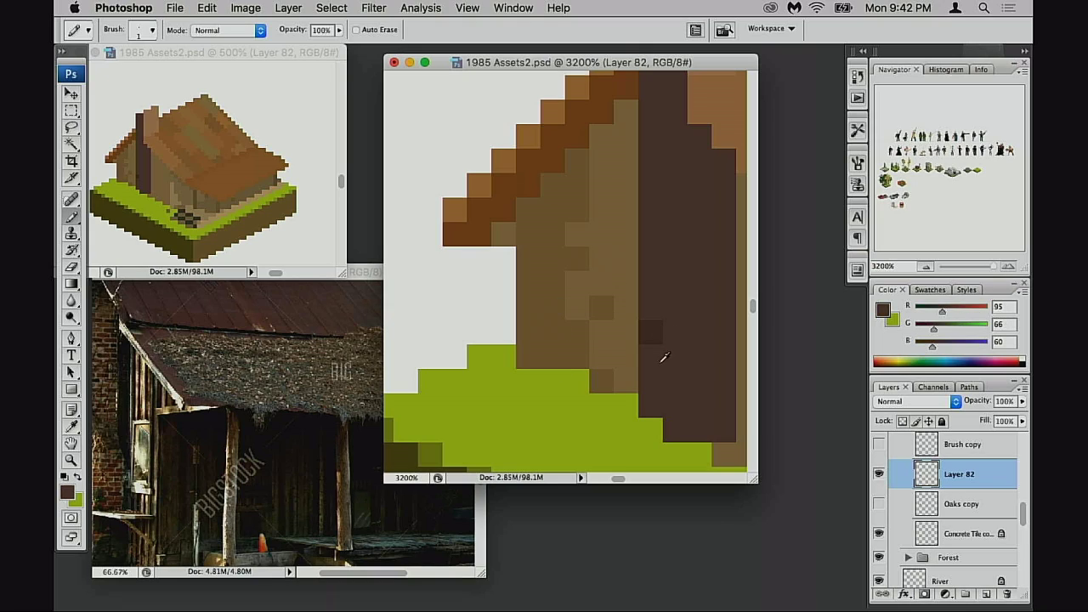
pyautogui.press('3')
pyautogui.moveTo(536, 312); pyautogui.dragTo(533, 354)
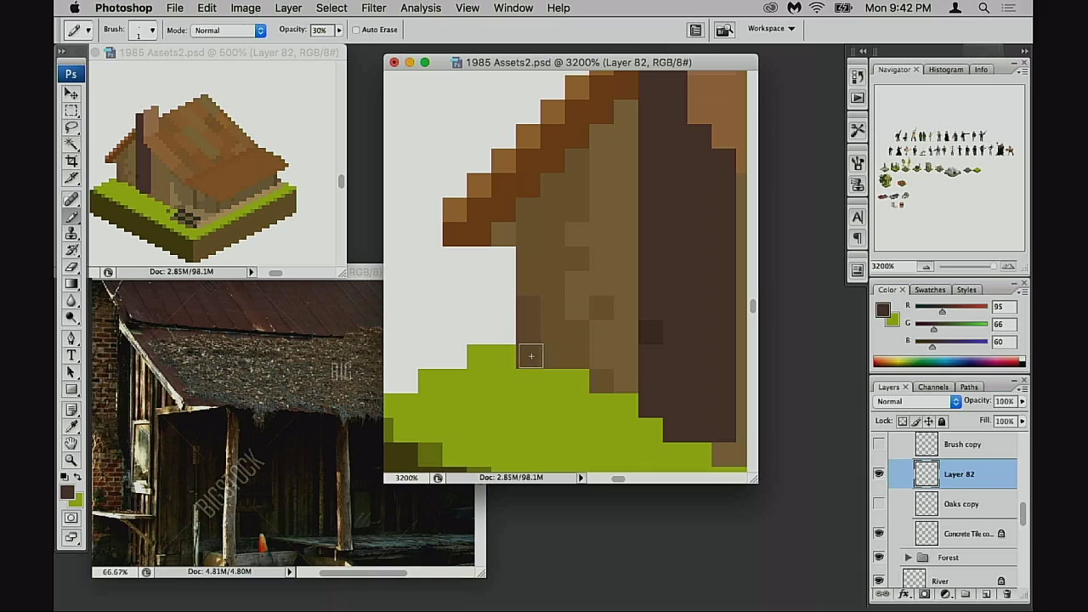
pyautogui.click(533, 293)
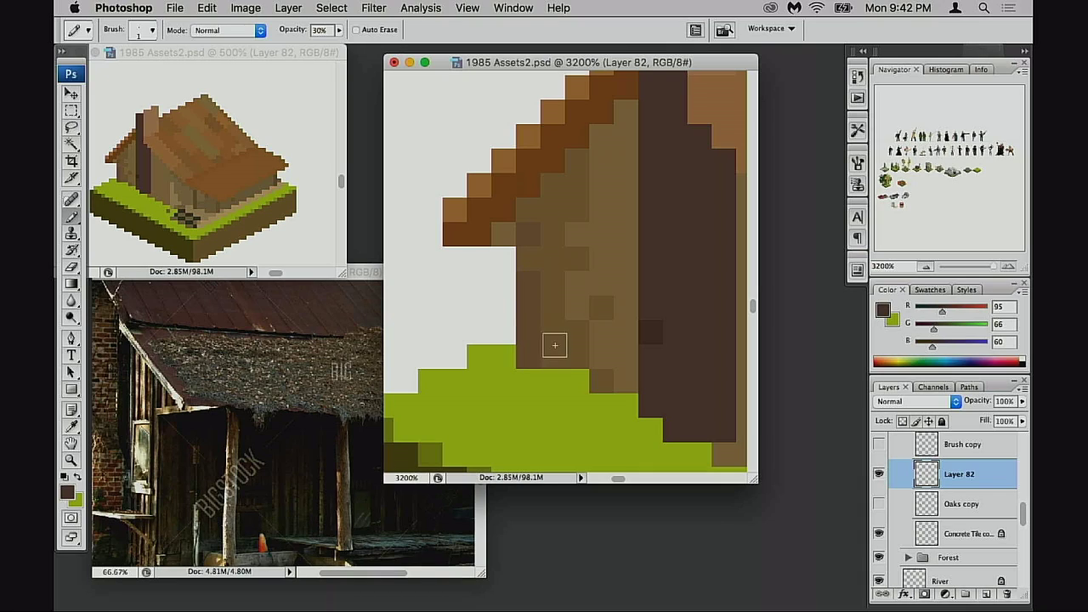
# - Tint wall pixels around the chimney with (136, 108, 70) and (124, 95, 67) at 30%, forming a plank seam on the front wall
pyautogui.keyDown('alt'); pyautogui.click(595, 322); pyautogui.keyUp('alt')
pyautogui.keyDown('alt'); pyautogui.click(589, 340); pyautogui.keyUp('alt')
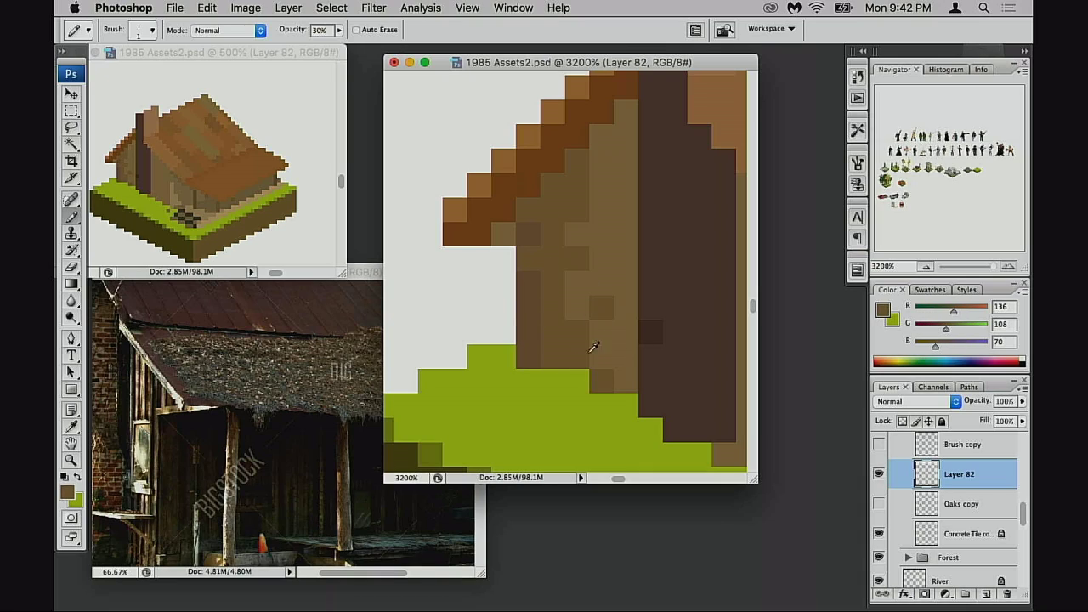
pyautogui.click(621, 369)
pyautogui.moveTo(619, 342); pyautogui.dragTo(573, 284)
pyautogui.moveTo(650, 290); pyautogui.dragTo(571, 283)
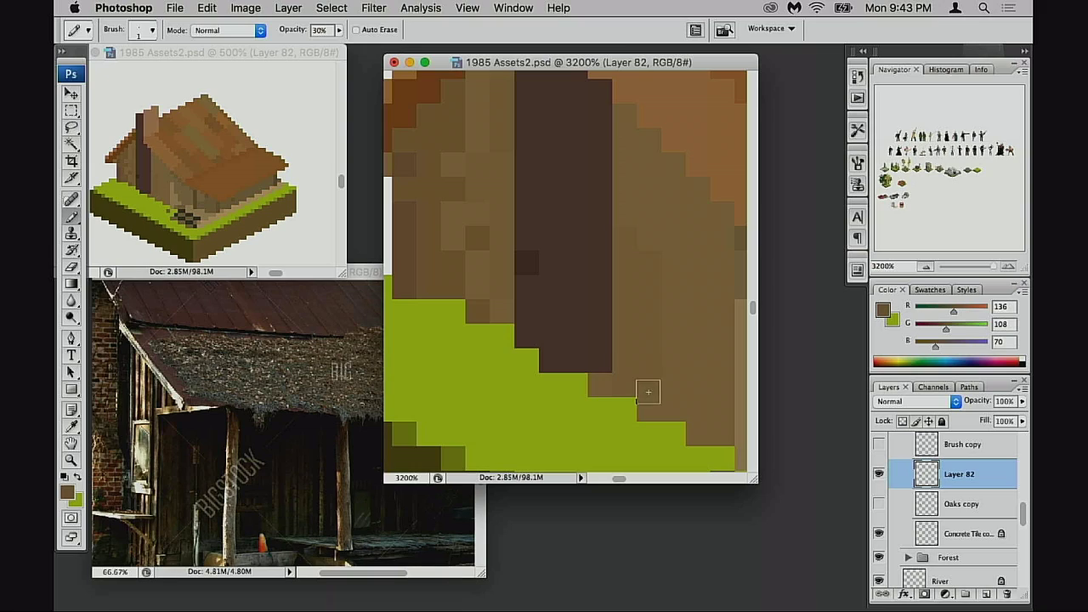
pyautogui.keyDown('alt'); pyautogui.click(434, 235); pyautogui.keyUp('alt')
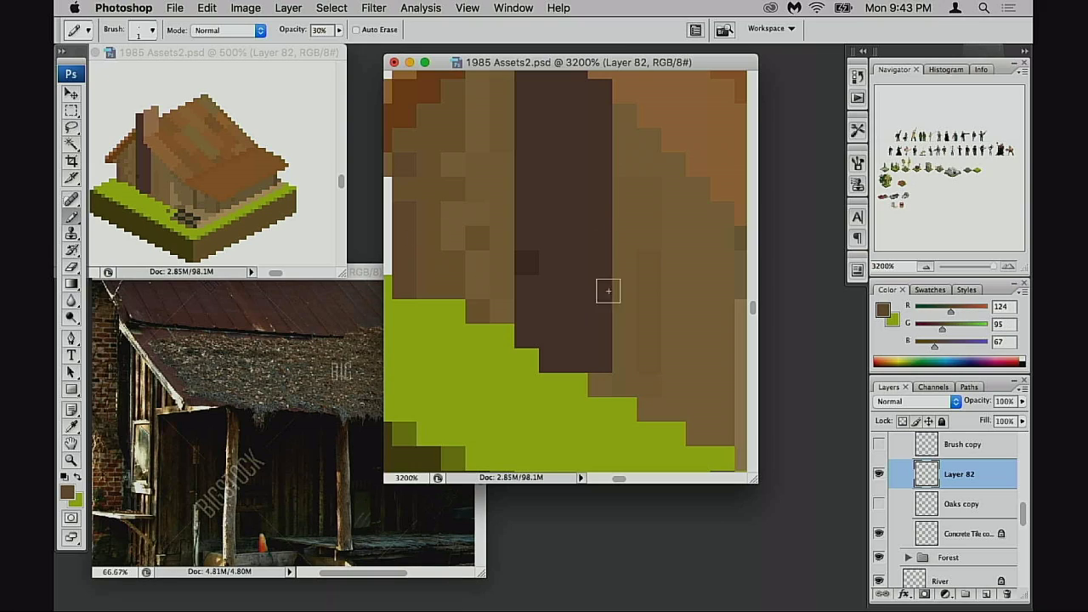
pyautogui.scroll(-1, 607, 292)
pyautogui.hscroll(1, 629, 289)
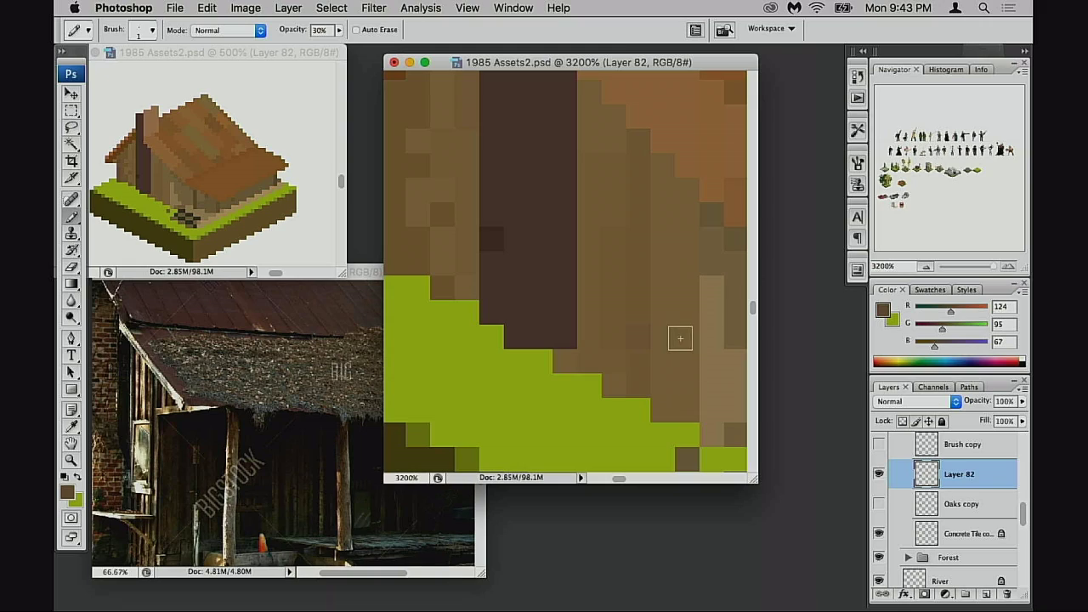
# - Lighten the front wall plank beside the seam with (152, 126, 86), mixed by laying (170, 146, 104) over it at 20%
pyautogui.keyDown('alt'); pyautogui.click(599, 315); pyautogui.keyUp('alt')
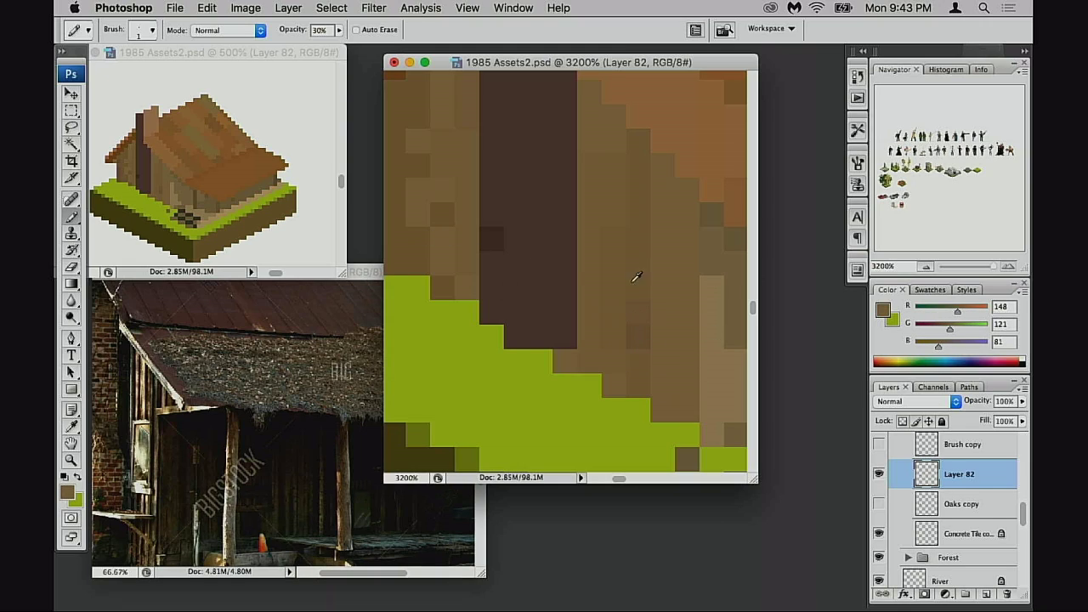
pyautogui.keyDown('alt'); pyautogui.click(668, 314); pyautogui.keyUp('alt')
pyautogui.press('0')
pyautogui.keyDown('alt'); pyautogui.click(718, 321); pyautogui.keyUp('alt')
pyautogui.press('2')
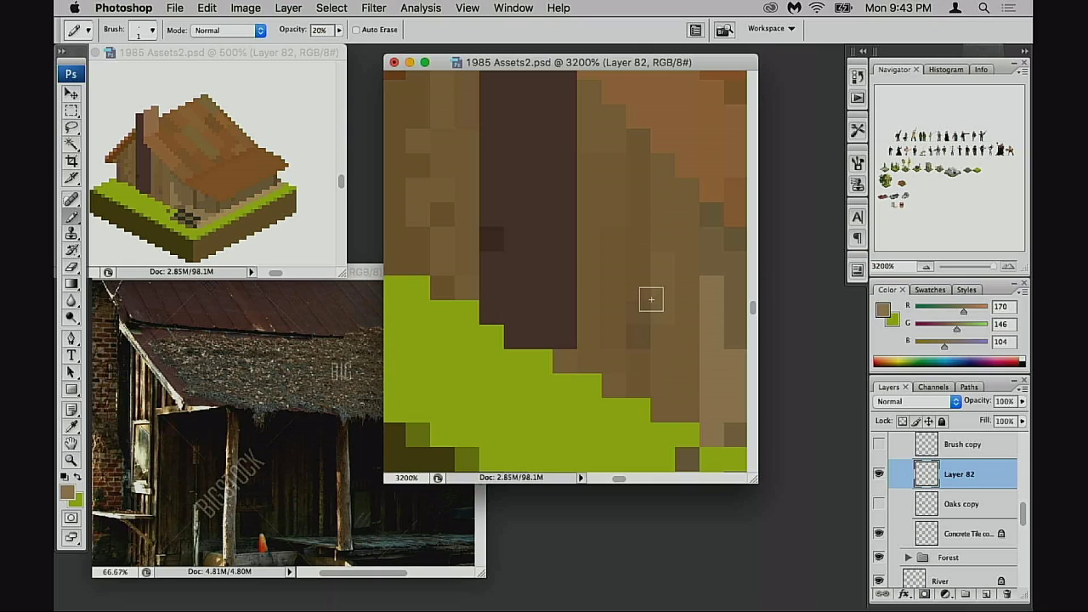
pyautogui.keyDown('alt'); pyautogui.click(671, 324); pyautogui.keyUp('alt')
pyautogui.press('0')
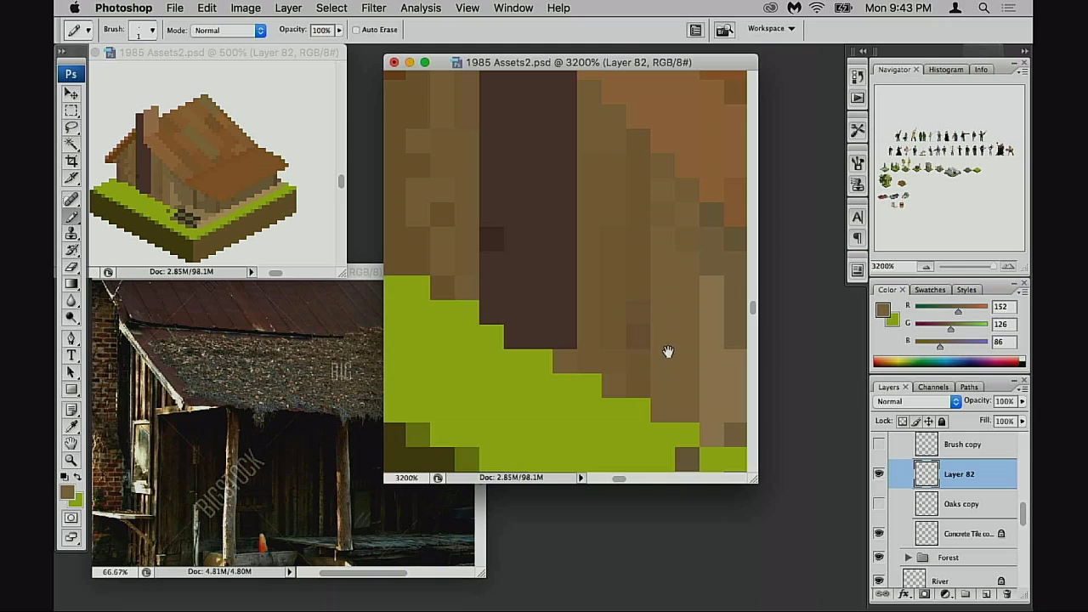
# - Darken the lower pixels of the front wall's plank seam beside the chimney with (124, 95, 67) at 30%
pyautogui.hscroll(-3, 666, 352)
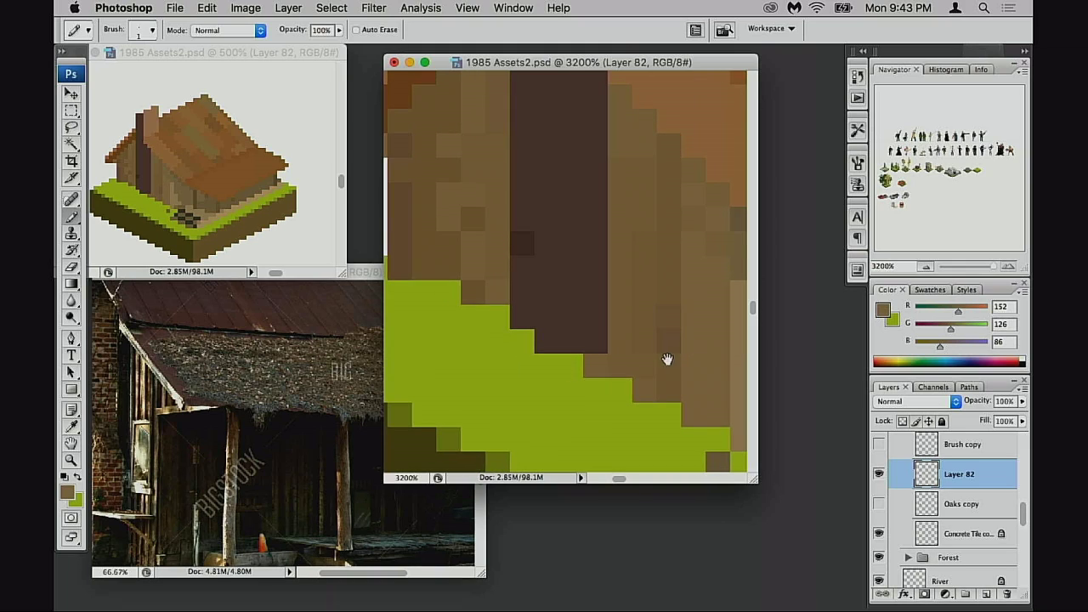
pyautogui.keyDown('alt'); pyautogui.click(420, 228); pyautogui.keyUp('alt')
pyautogui.hscroll(5, 643, 335)
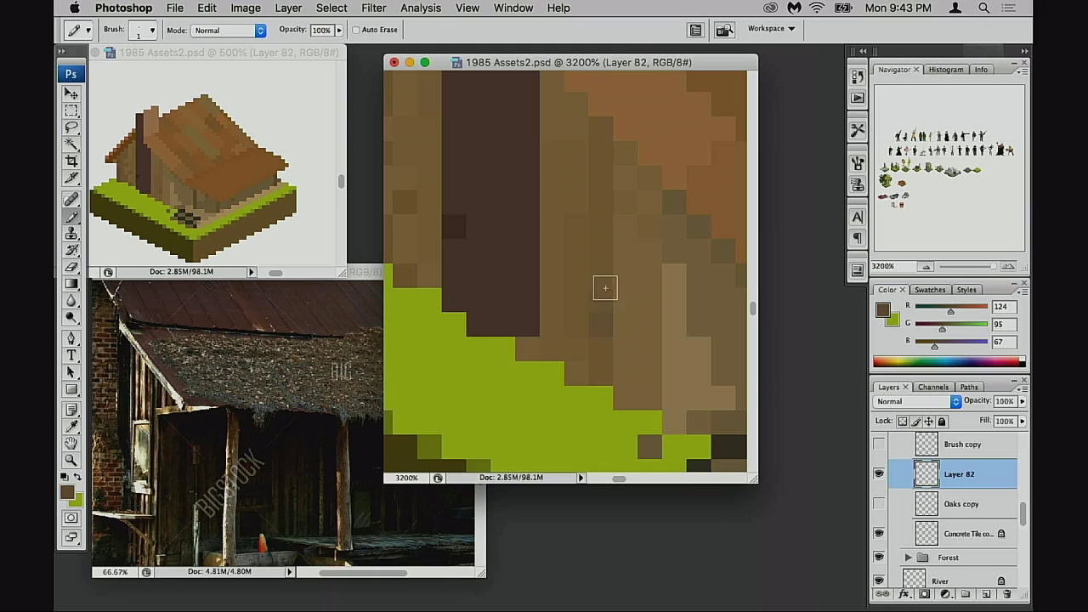
pyautogui.press('3')
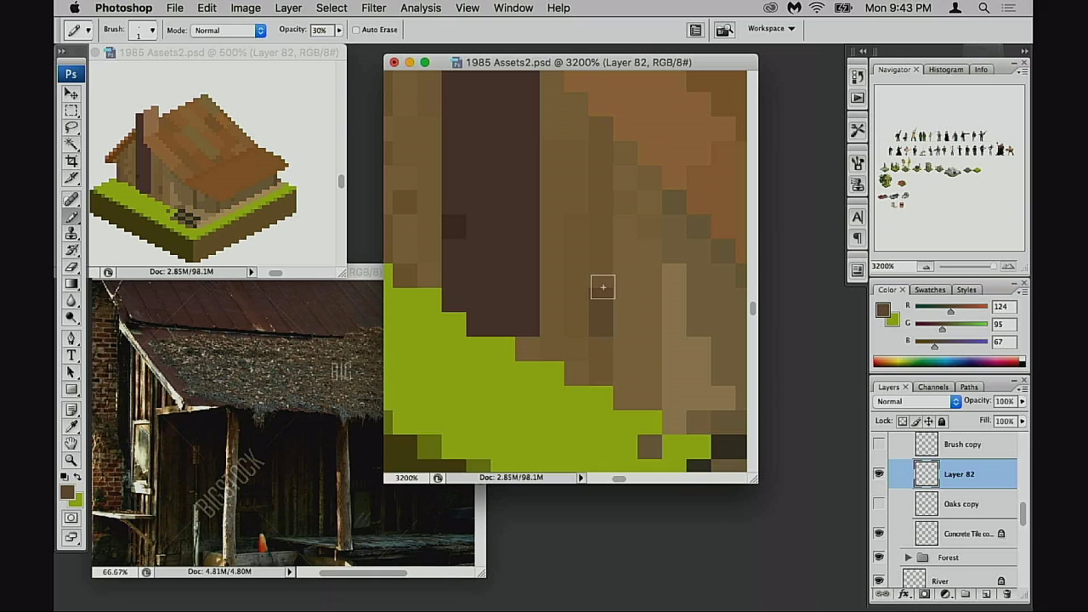
pyautogui.moveTo(603, 287)
pyautogui.mouseDown()
pyautogui.moveTo(602, 251)
pyautogui.moveTo(612, 378)
pyautogui.mouseUp()
# - Paint a plank seam at the gable wall's base and one pixel under the eave with (124, 95, 67) at full opacity
pyautogui.hscroll(-3, 620, 374)
pyautogui.hscroll(-2, 663, 331)
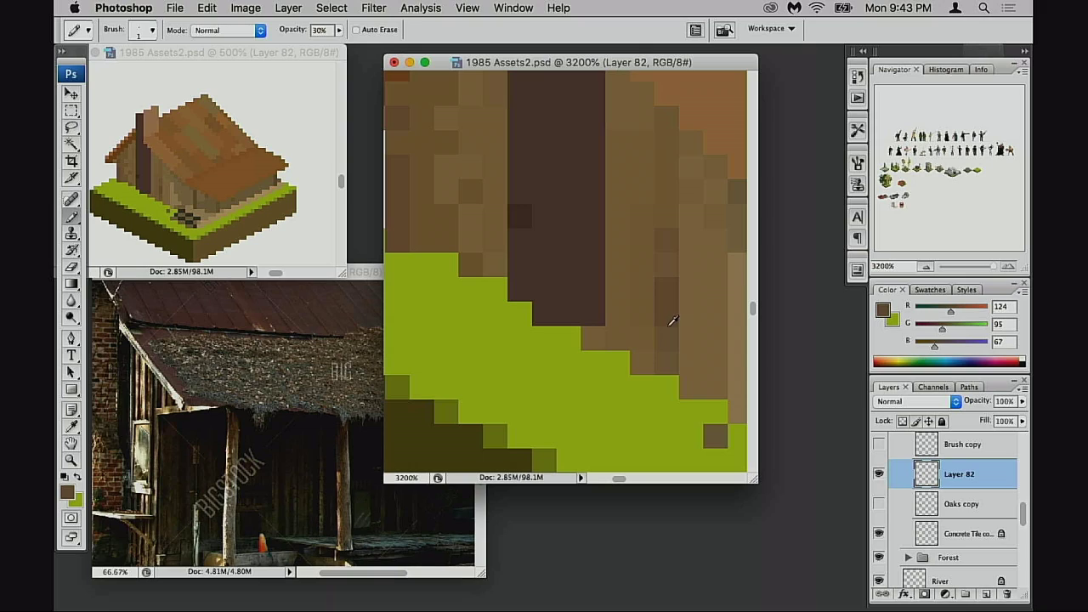
pyautogui.press('0')
pyautogui.scroll(3, 612, 329)
pyautogui.hscroll(-3, 612, 328)
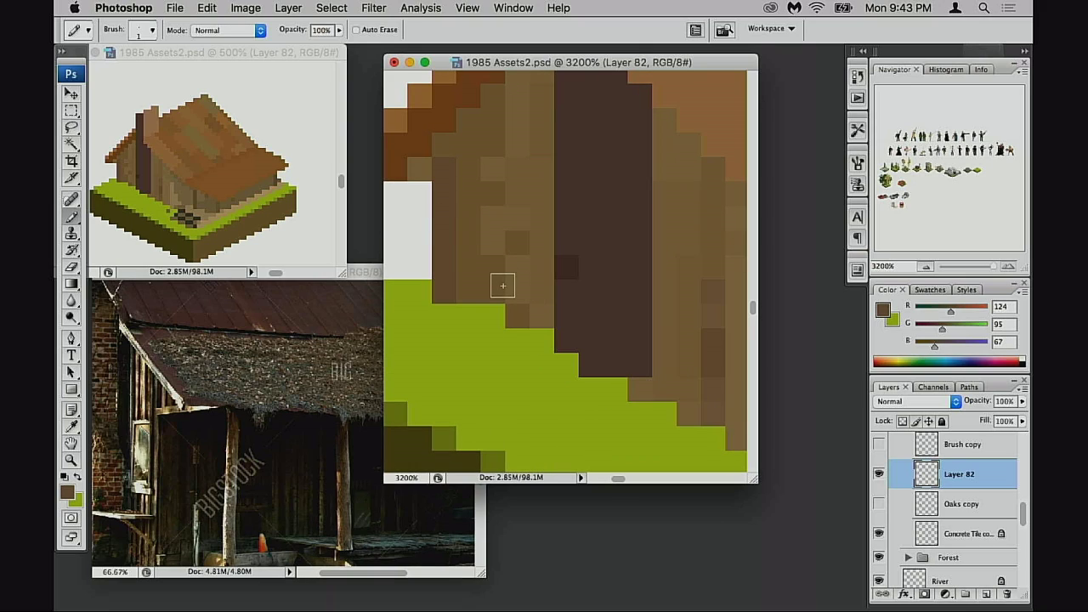
pyautogui.moveTo(502, 287); pyautogui.dragTo(497, 244)
pyautogui.click(493, 150)
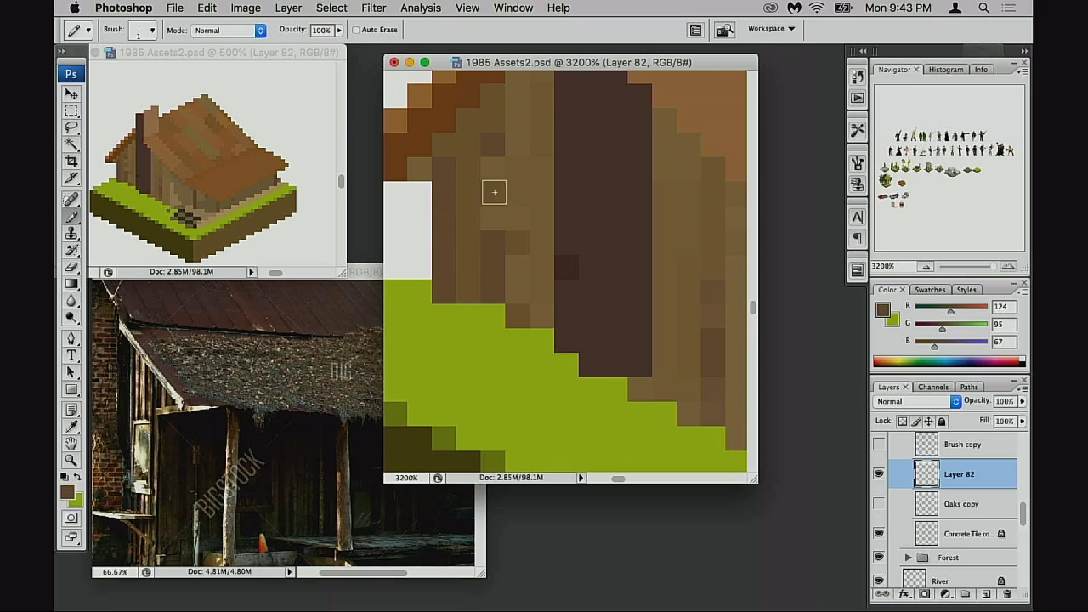
# - Try (136, 108, 70) at the top of the gable seam, undo it, and clean the adjacent dark pixel with (148, 121, 81)
pyautogui.scroll(1, 493, 258)
pyautogui.keyDown('alt'); pyautogui.click(490, 246); pyautogui.keyUp('alt')
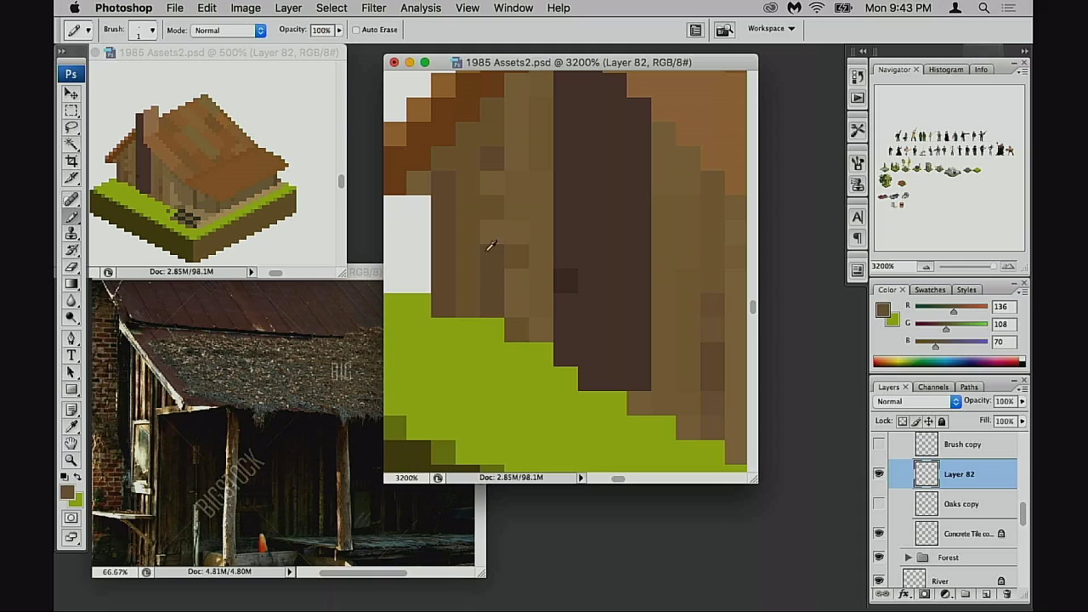
pyautogui.click(490, 242)
pyautogui.press('super+z')
pyautogui.keyDown('alt'); pyautogui.click(515, 280); pyautogui.keyUp('alt')
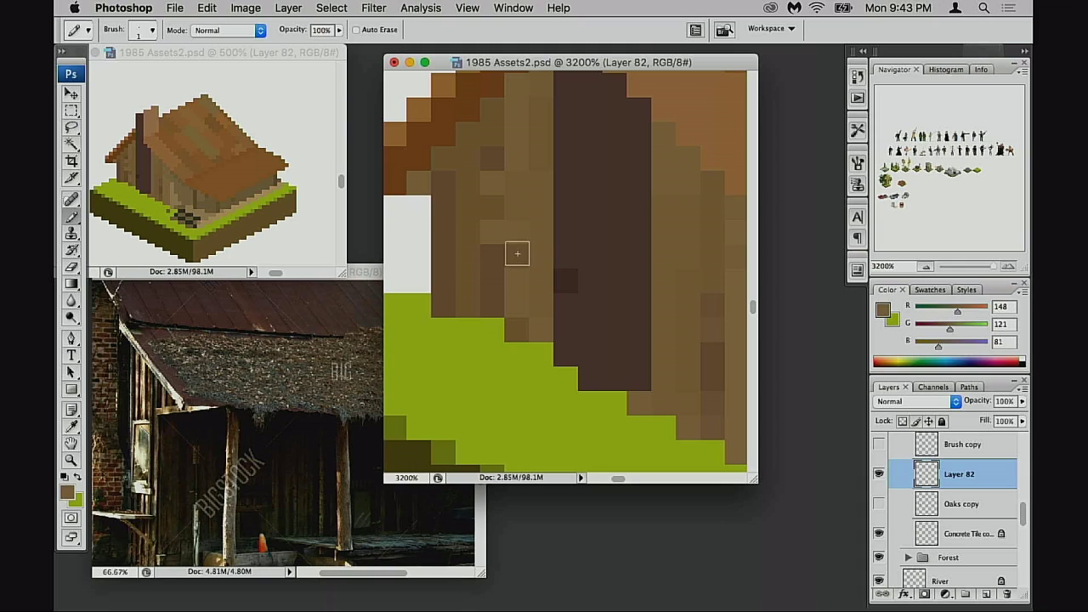
# - Add a broken second plank seam on the front wall beside the light post with (124, 95, 67) at 40%
pyautogui.keyDown('alt'); pyautogui.click(501, 255); pyautogui.keyUp('alt')
pyautogui.press('4')
pyautogui.moveTo(546, 307); pyautogui.dragTo(510, 272)
pyautogui.keyDown('alt'); pyautogui.click(554, 281); pyautogui.keyUp('alt')
pyautogui.moveTo(685, 335); pyautogui.dragTo(592, 309)
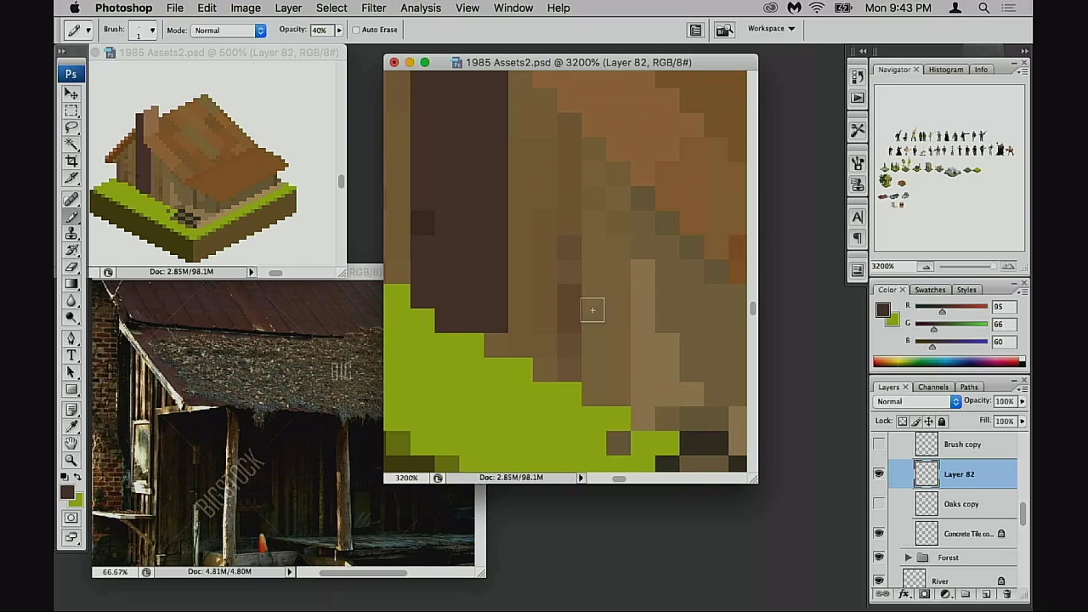
pyautogui.keyDown('alt'); pyautogui.click(593, 309); pyautogui.keyUp('alt')
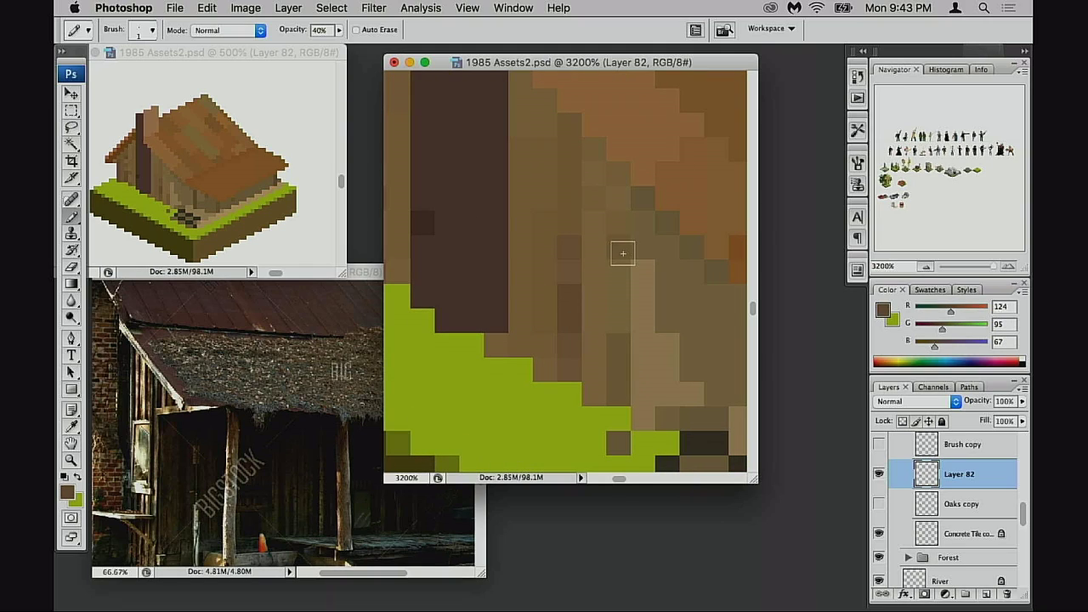
pyautogui.click(615, 177)
pyautogui.moveTo(636, 346); pyautogui.dragTo(561, 299)
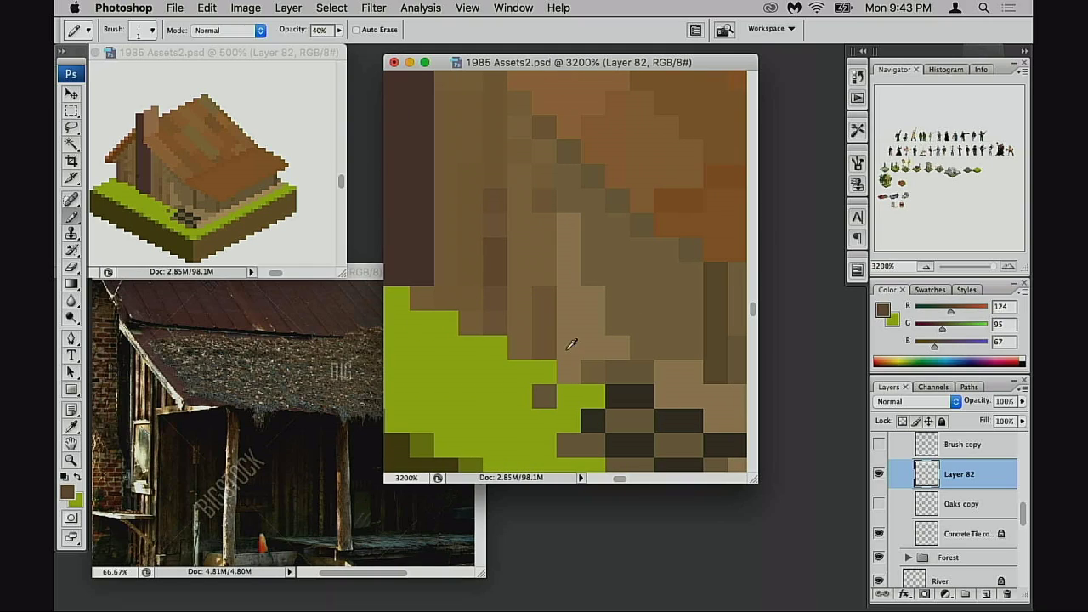
# - Darken a vertical plank seam on the front wall below the eave with (115, 93, 62) at 30% opacity
pyautogui.keyDown('alt'); pyautogui.click(651, 281); pyautogui.keyUp('alt')
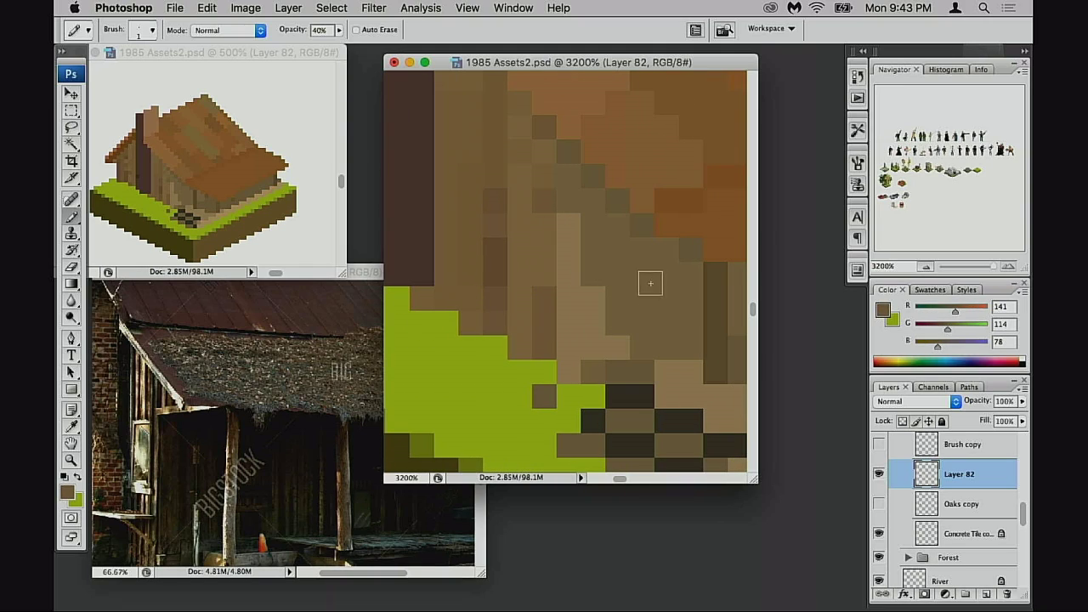
pyautogui.keyDown('alt'); pyautogui.click(721, 320); pyautogui.keyUp('alt')
pyautogui.press('3')
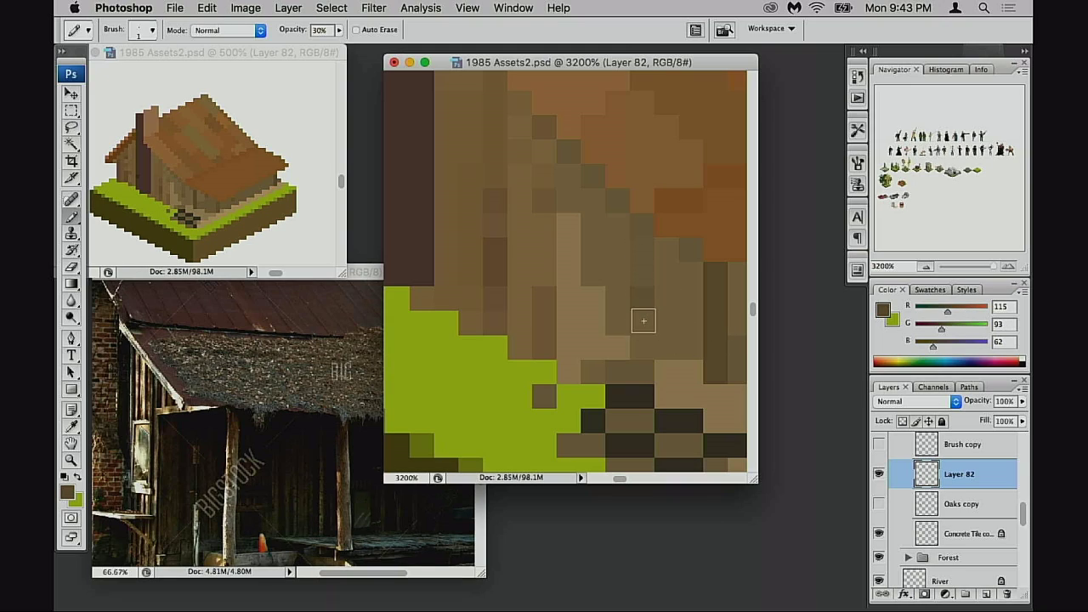
# - Examine the whole cabin to judge the plank seams and shading on its walls
pyautogui.scroll(-2, 628, 367)
pyautogui.keyDown('alt'); pyautogui.click(624, 367); pyautogui.keyUp('alt')
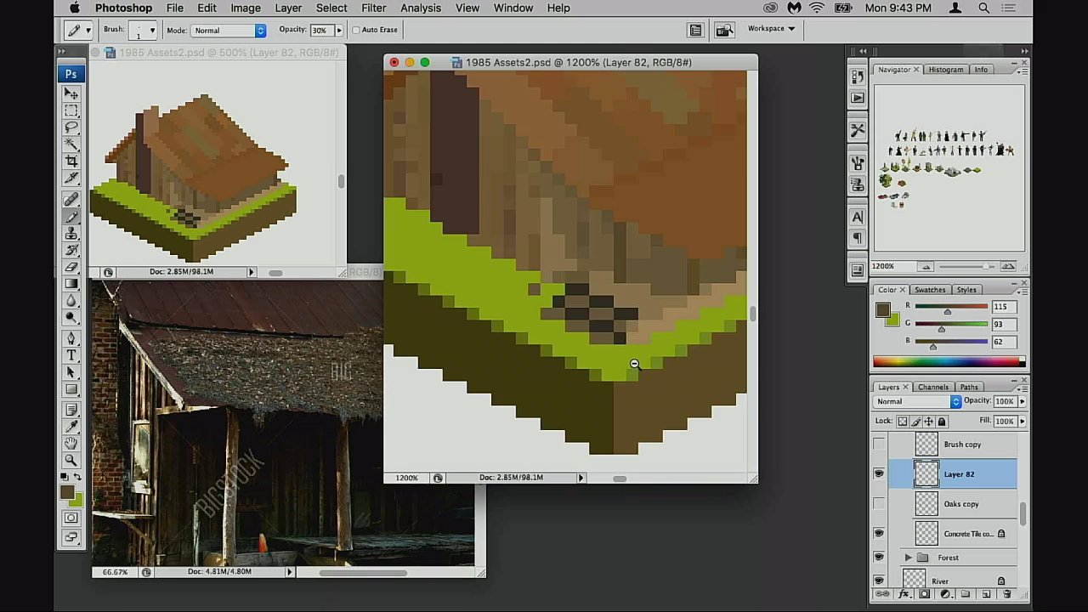
pyautogui.keyDown('alt'); pyautogui.click(636, 365); pyautogui.keyUp('alt')
pyautogui.keyDown('alt'); pyautogui.click(636, 368); pyautogui.keyUp('alt')
pyautogui.keyDown('alt'); pyautogui.click(636, 369); pyautogui.keyUp('alt')
pyautogui.moveTo(561, 235); pyautogui.dragTo(681, 400)
pyautogui.moveTo(577, 418); pyautogui.dragTo(578, 425)
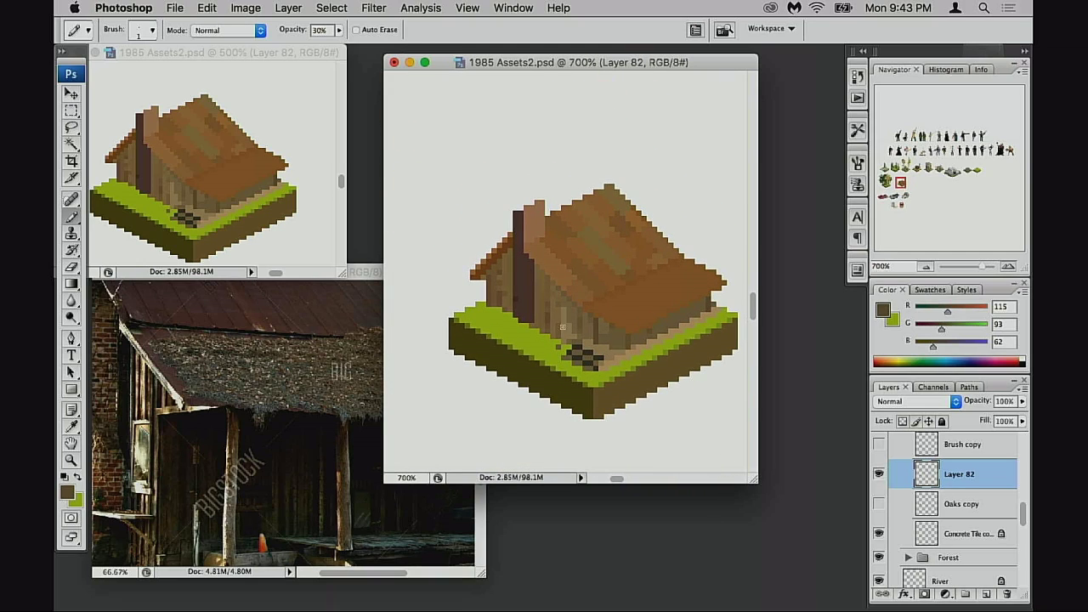
pyautogui.moveTo(562, 332); pyautogui.dragTo(543, 356)
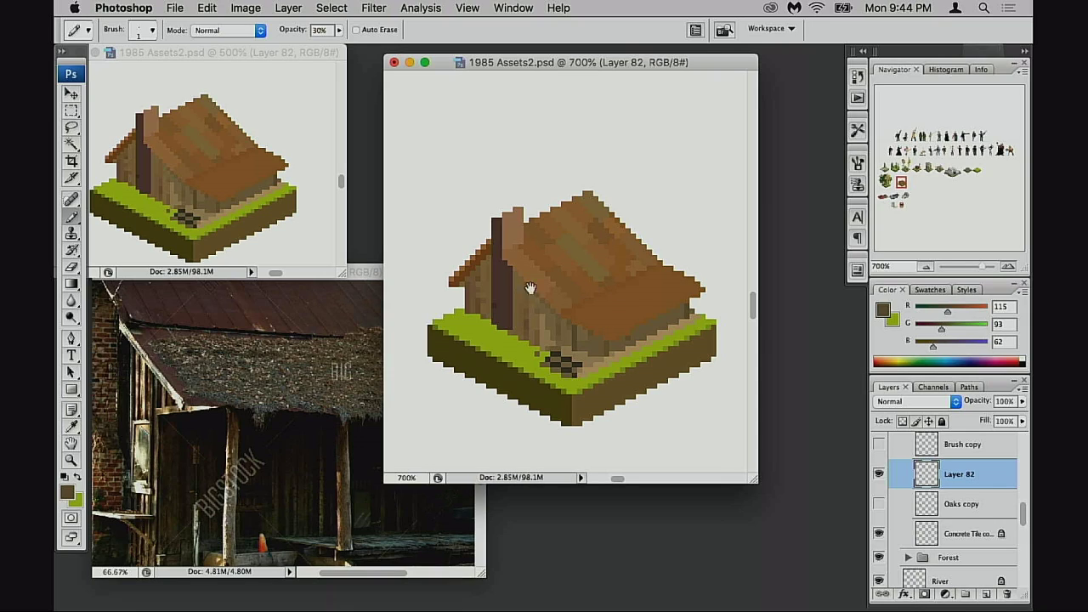
pyautogui.moveTo(587, 310); pyautogui.dragTo(617, 296)
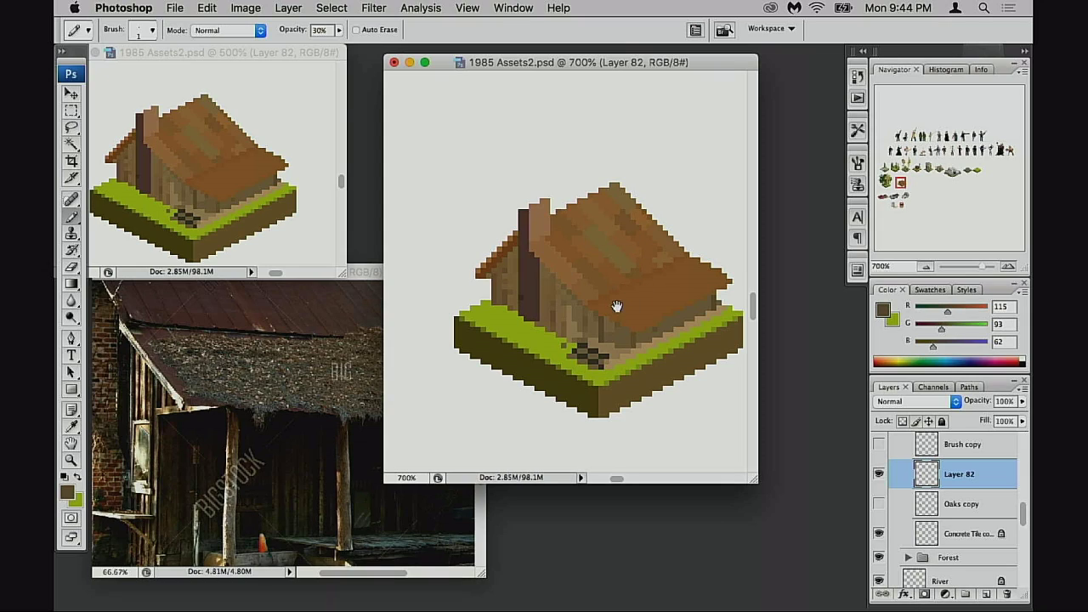
pyautogui.moveTo(617, 306); pyautogui.dragTo(510, 304)
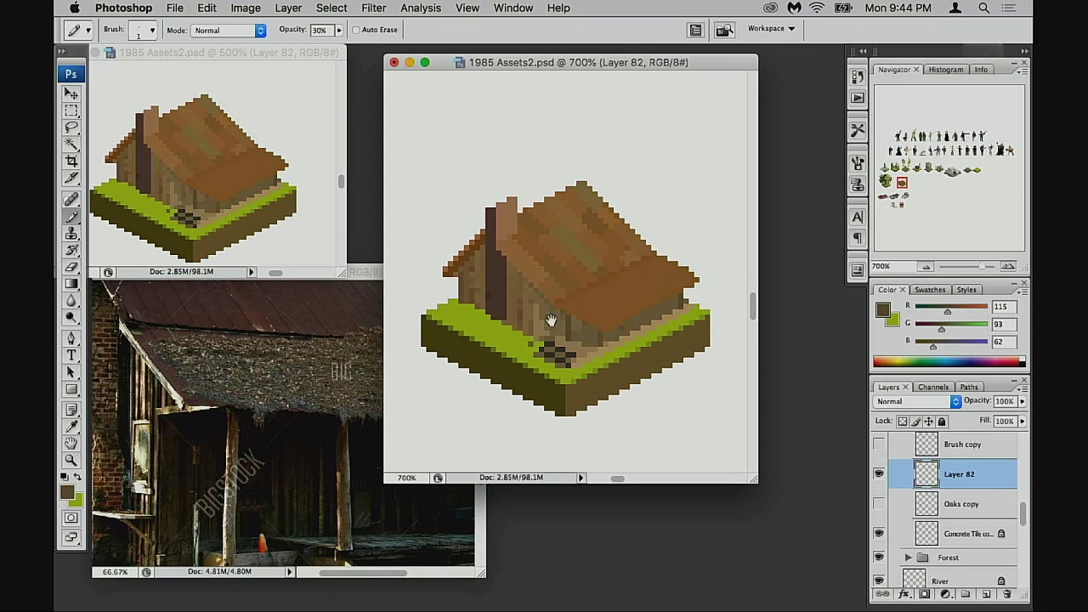
pyautogui.moveTo(492, 320); pyautogui.dragTo(497, 326)
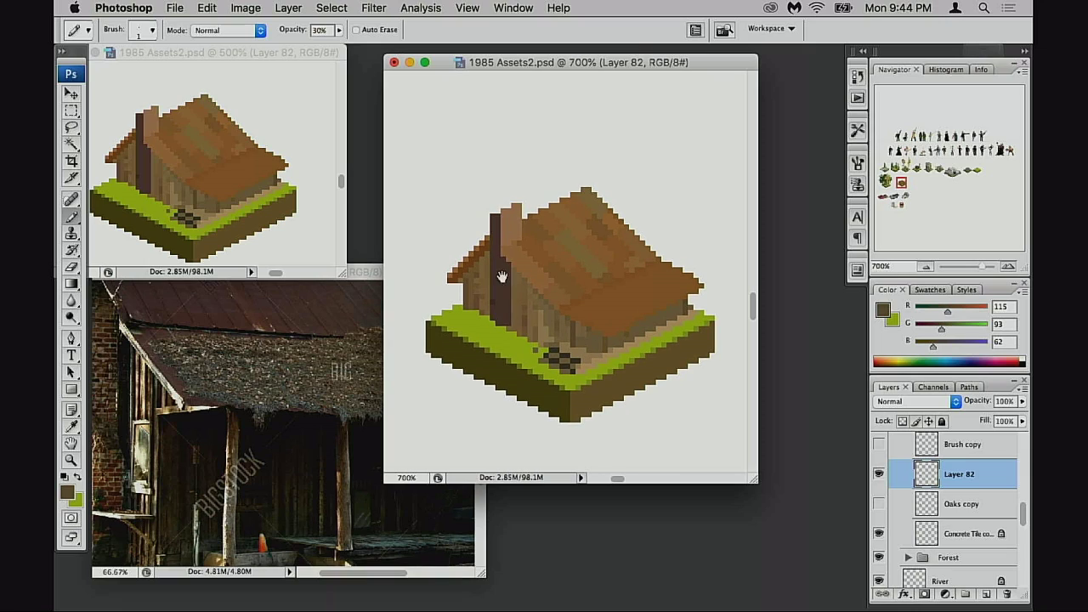
# - Try darkening pixels on the chimney's light side with (95, 66, 60) at 20% opacity and undo it
pyautogui.click(516, 302)
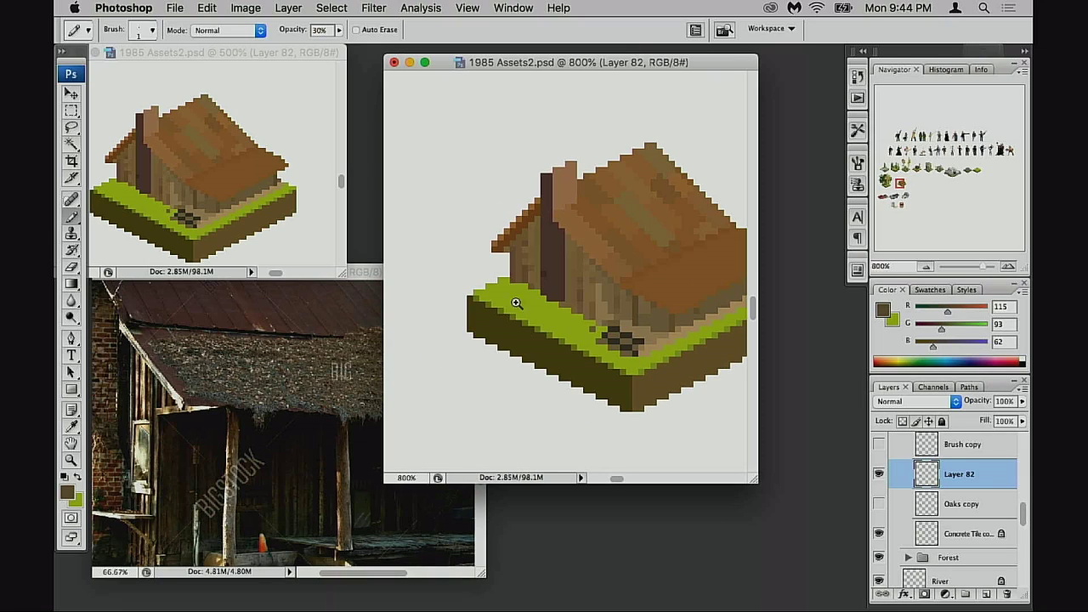
pyautogui.click(559, 291)
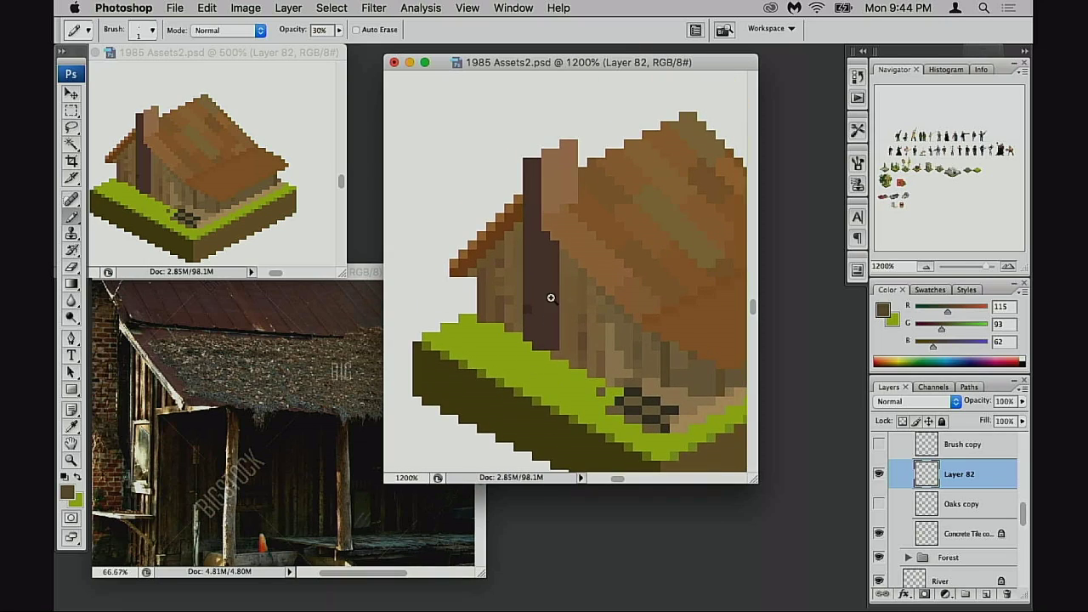
pyautogui.click(552, 306)
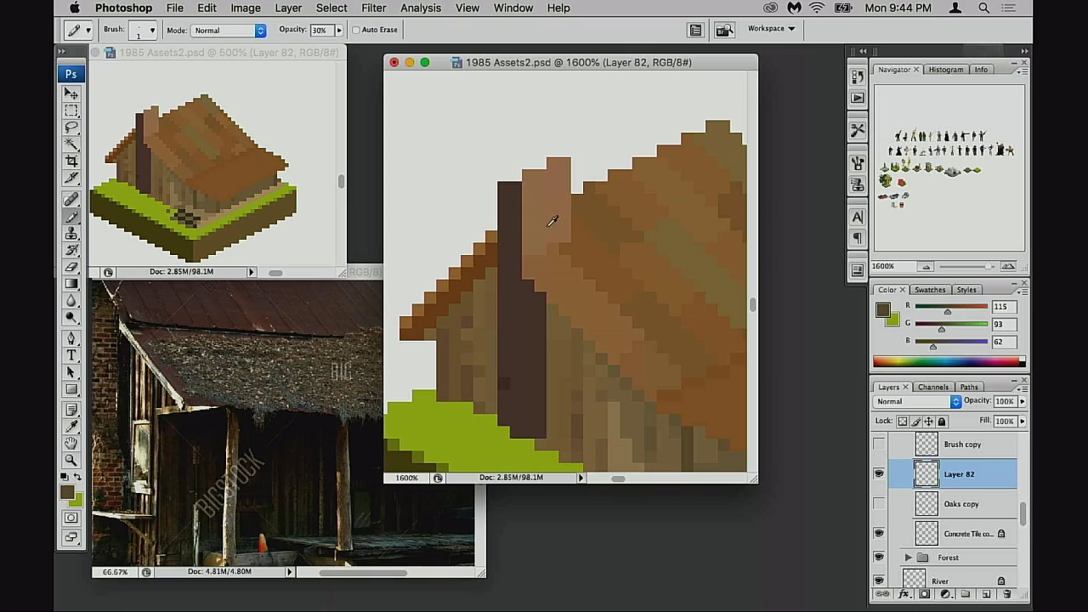
pyautogui.keyDown('alt'); pyautogui.click(518, 237); pyautogui.keyUp('alt')
pyautogui.press('2')
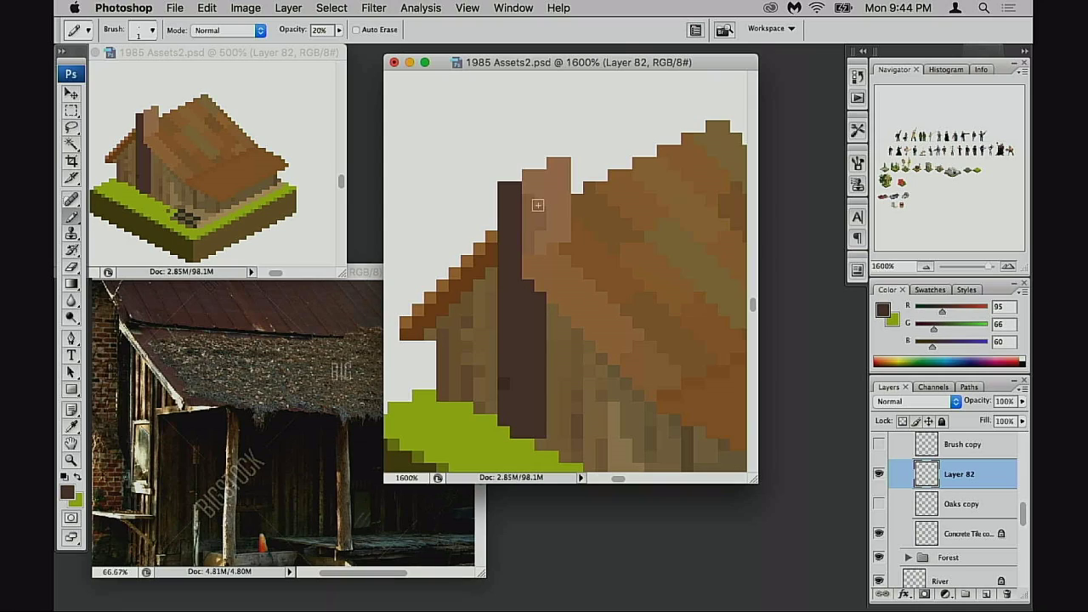
pyautogui.moveTo(548, 199)
pyautogui.mouseDown()
pyautogui.moveTo(548, 175)
pyautogui.moveTo(539, 229)
pyautogui.moveTo(566, 233)
pyautogui.mouseUp()
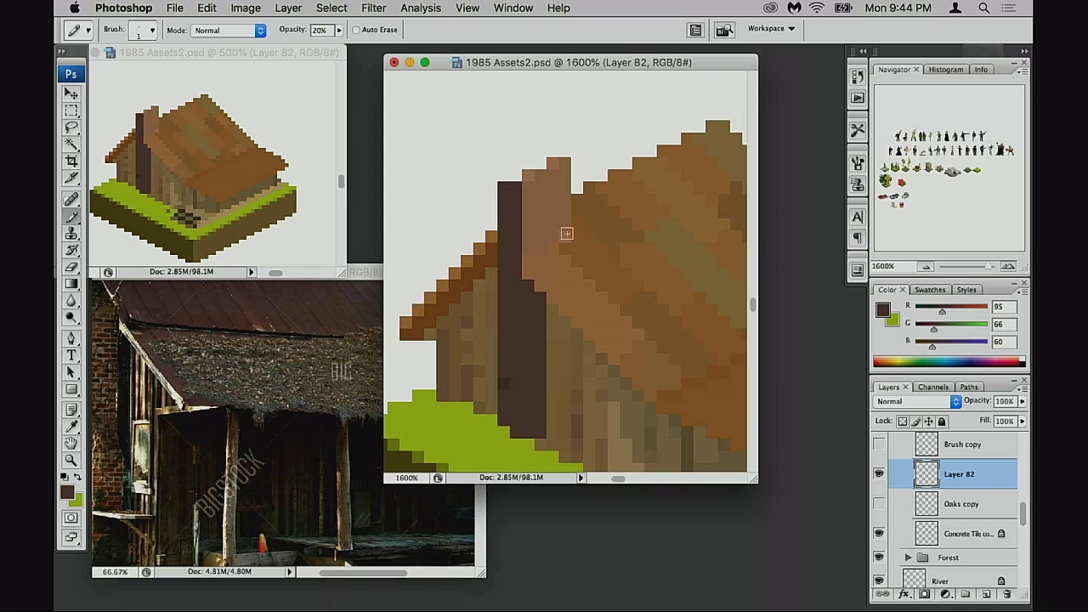
pyautogui.press('super+z')
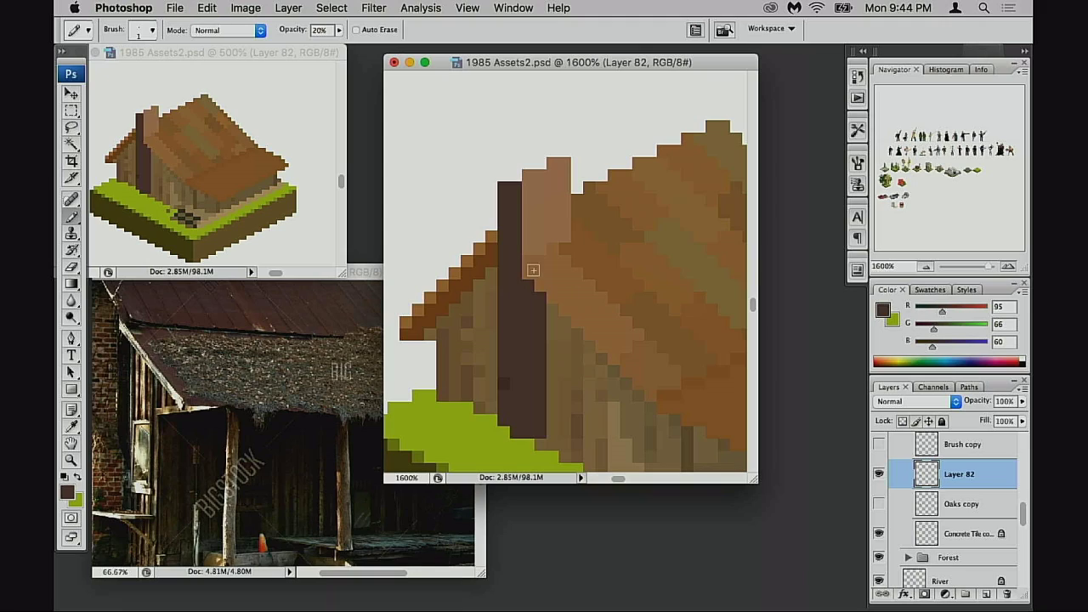
# - Lighten the chimney's dark side with (181, 135, 99) at 20% opacity and even it out with (112, 80, 68) at 100%
pyautogui.keyDown('alt'); pyautogui.click(539, 222); pyautogui.keyUp('alt')
pyautogui.moveTo(509, 201)
pyautogui.mouseDown()
pyautogui.moveTo(504, 279)
pyautogui.moveTo(514, 204)
pyautogui.moveTo(509, 294)
pyautogui.moveTo(517, 311)
pyautogui.moveTo(524, 304)
pyautogui.moveTo(506, 358)
pyautogui.moveTo(520, 350)
pyautogui.moveTo(524, 361)
pyautogui.moveTo(523, 386)
pyautogui.moveTo(508, 391)
pyautogui.moveTo(510, 380)
pyautogui.moveTo(532, 379)
pyautogui.moveTo(527, 415)
pyautogui.moveTo(552, 387)
pyautogui.mouseUp()
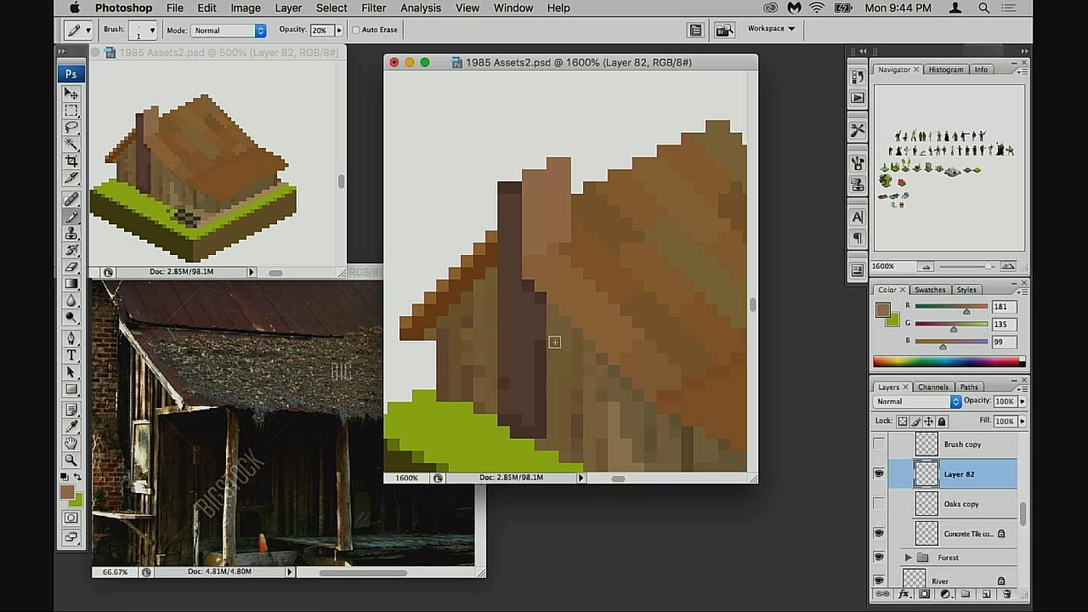
pyautogui.keyDown('alt'); pyautogui.click(528, 314); pyautogui.keyUp('alt')
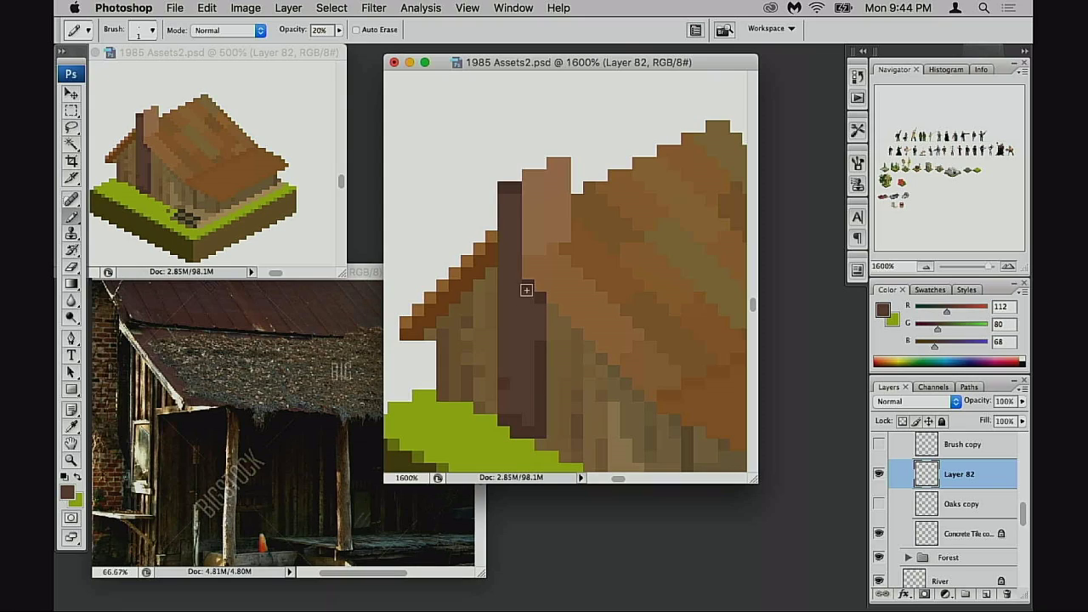
pyautogui.click(539, 299)
pyautogui.press('0')
pyautogui.click(529, 290)
pyautogui.moveTo(537, 304); pyautogui.dragTo(537, 374)
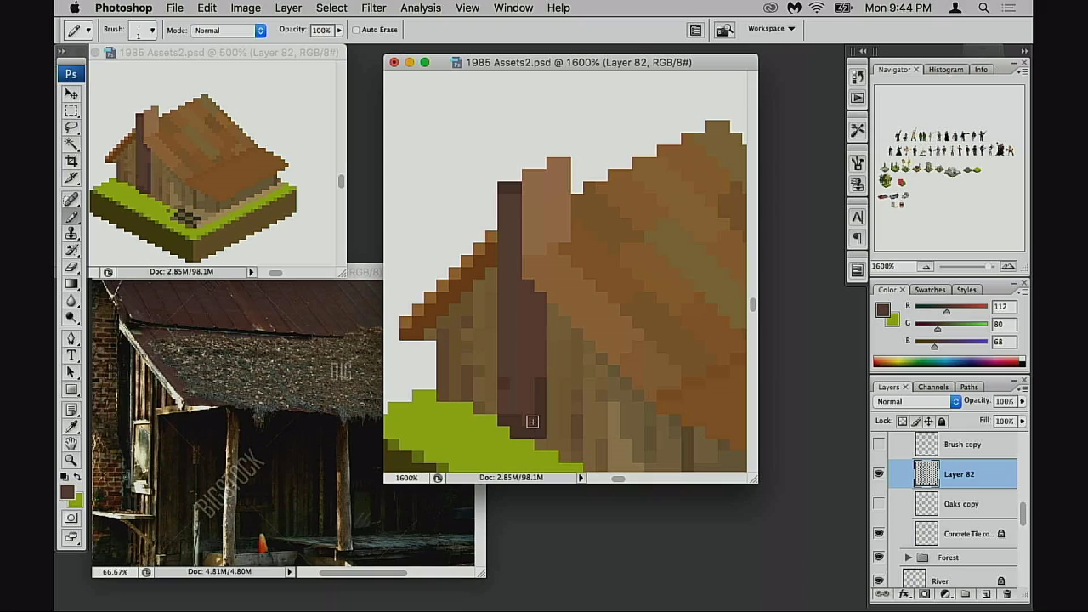
pyautogui.moveTo(505, 419)
pyautogui.mouseDown()
pyautogui.moveTo(535, 419)
pyautogui.moveTo(538, 380)
pyautogui.mouseUp()
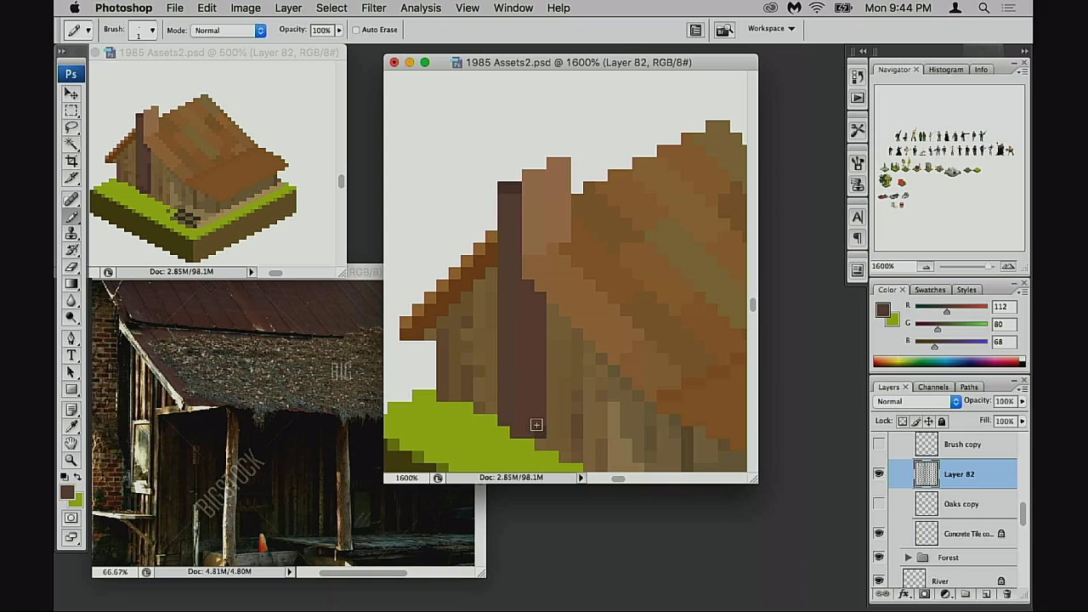
# - Choose light beige (214, 187, 161) as foreground colour and paint a one-pixel stepped cap along the chimney's top edge
pyautogui.keyDown('alt'); pyautogui.click(528, 185); pyautogui.keyUp('alt')
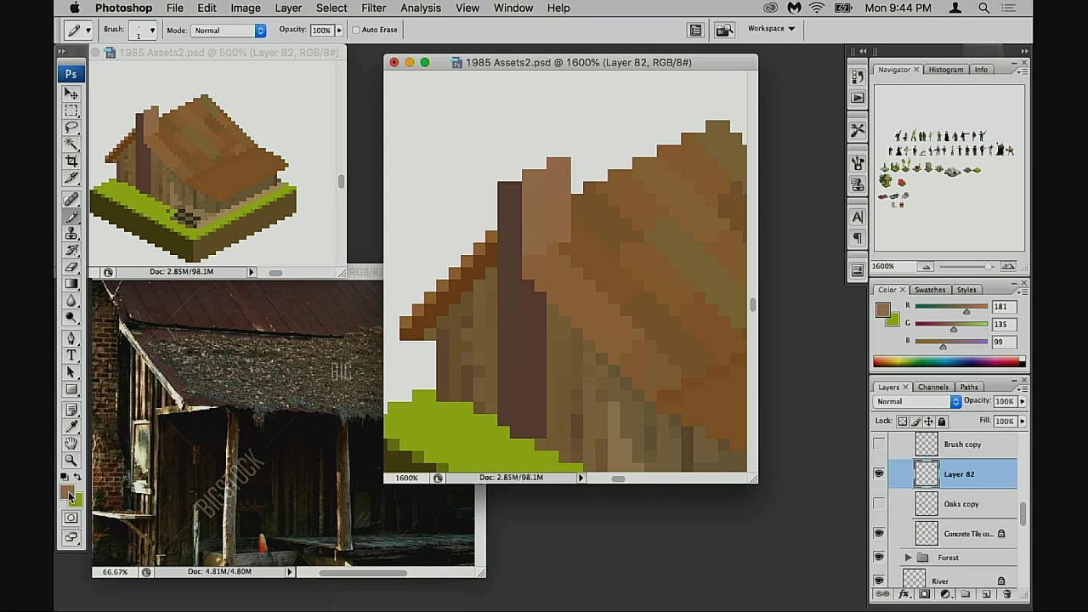
pyautogui.click(69, 495)
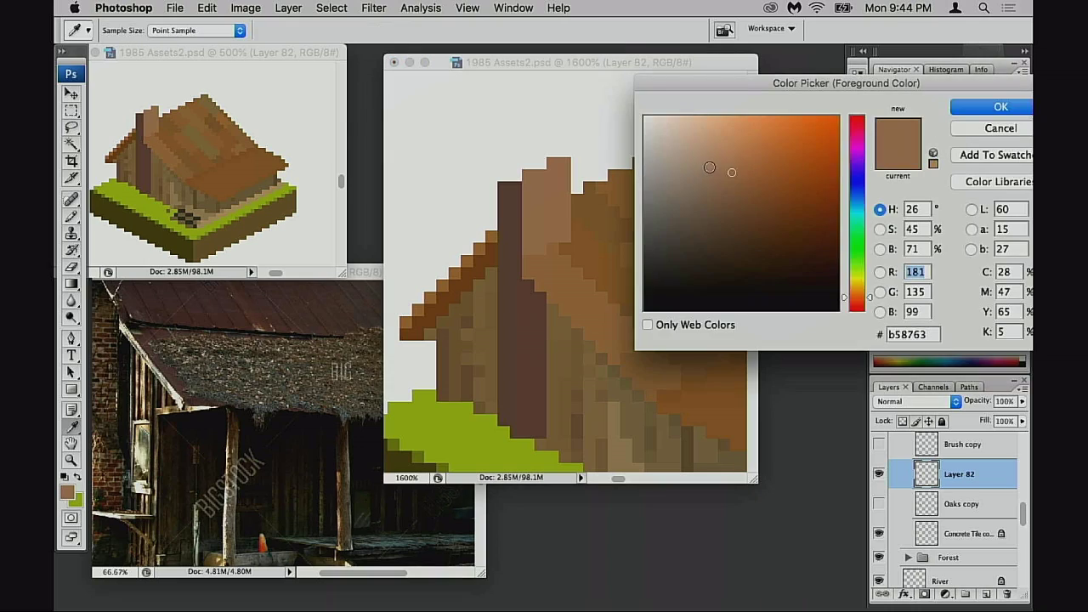
pyautogui.click(712, 145)
pyautogui.click(692, 147)
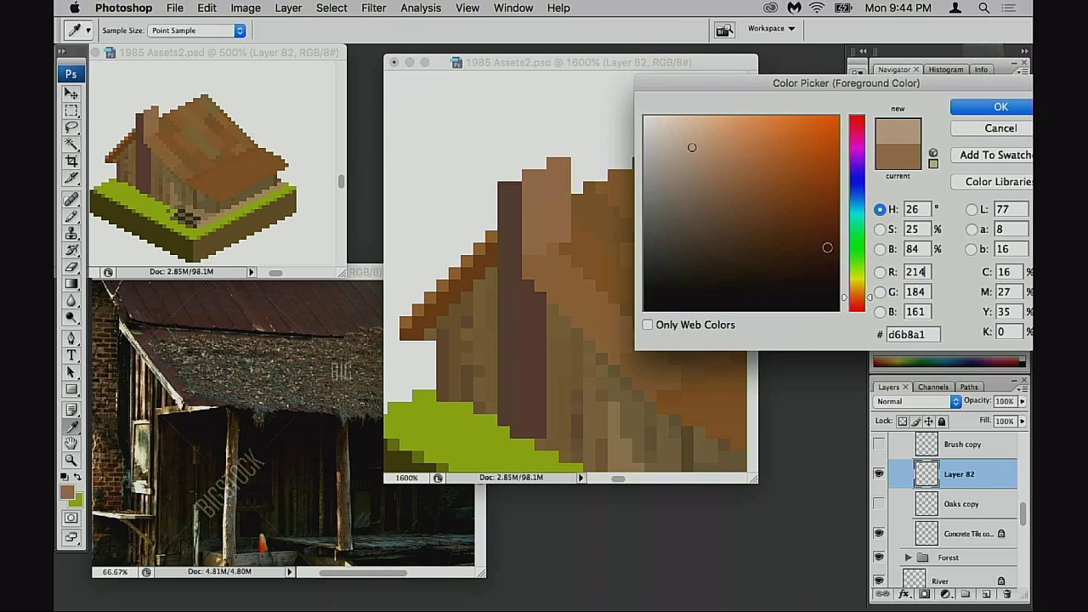
pyautogui.moveTo(857, 297); pyautogui.dragTo(857, 294)
pyautogui.click(988, 111)
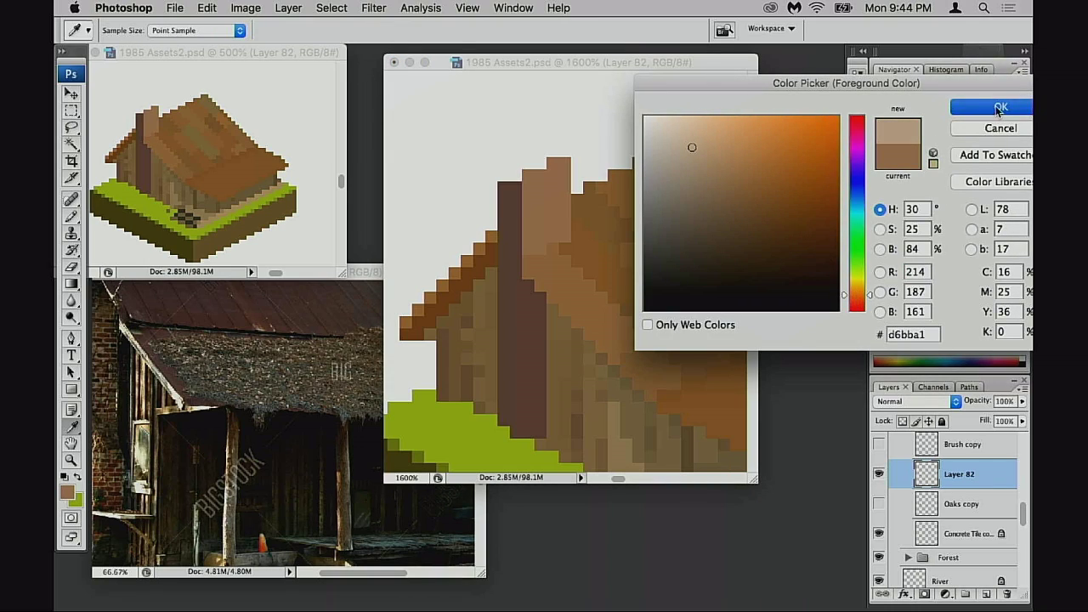
pyautogui.moveTo(515, 181); pyautogui.dragTo(560, 154)
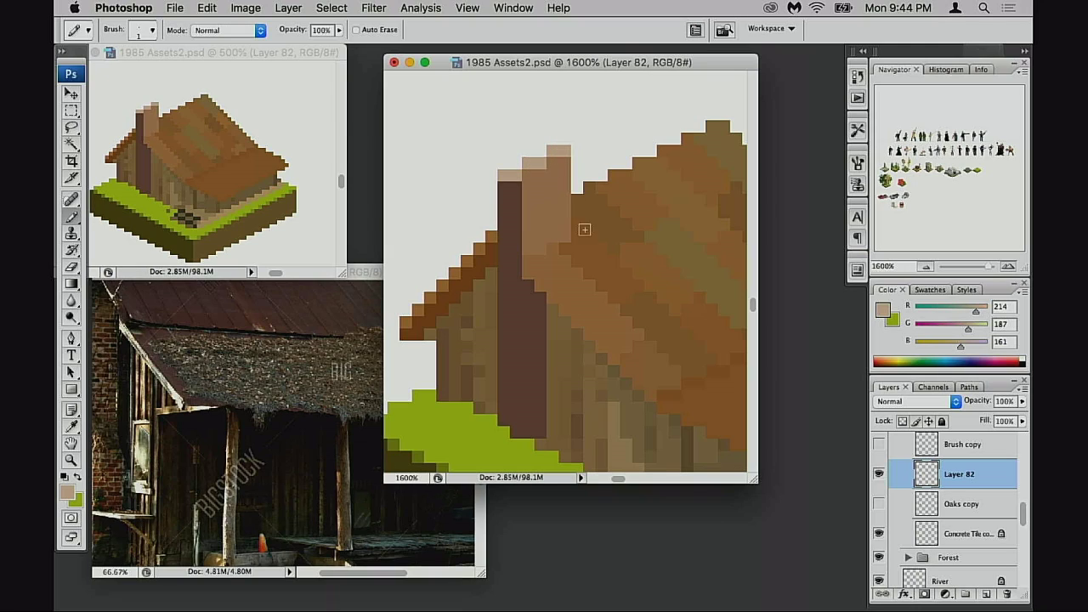
# - Build the chimney opening behind the cap with two (112, 80, 68) pixels and a (181, 135, 99) pixel beside each
pyautogui.moveTo(573, 257); pyautogui.dragTo(561, 247)
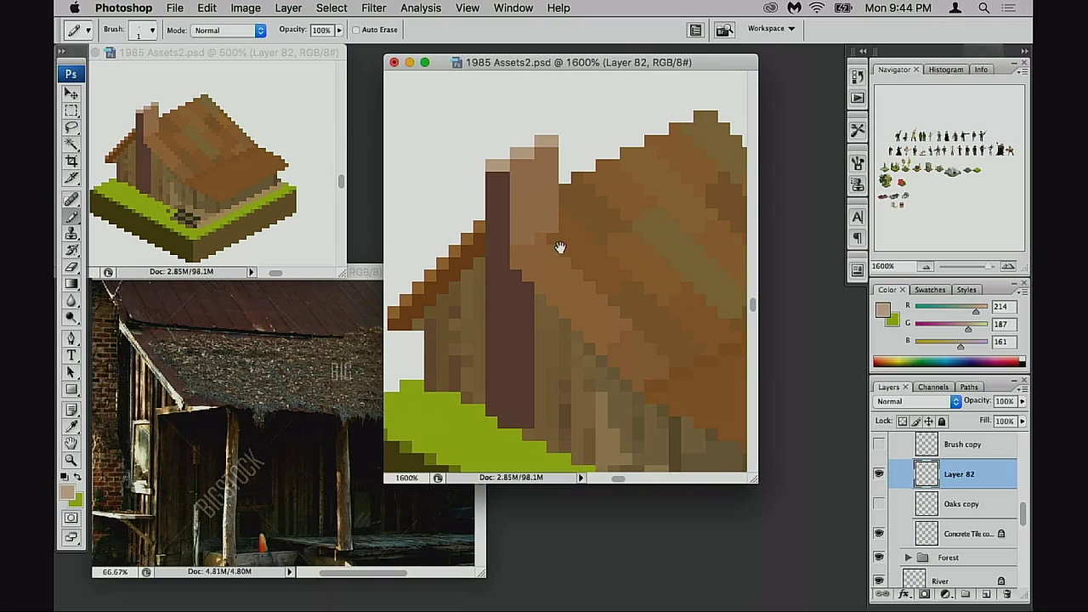
pyautogui.keyDown('alt'); pyautogui.click(503, 172); pyautogui.keyUp('alt')
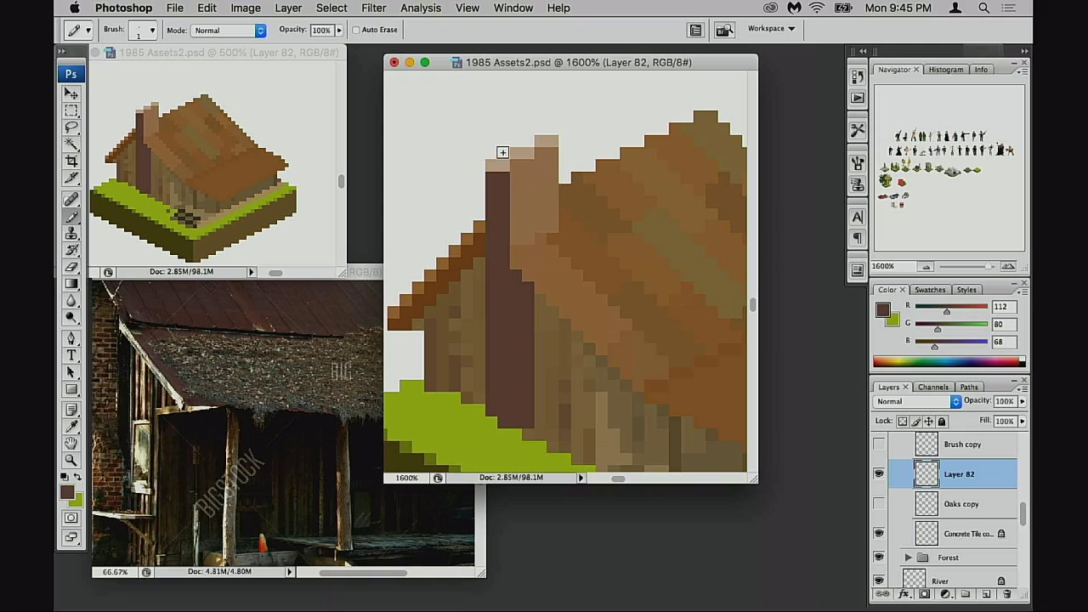
pyautogui.click(502, 152)
pyautogui.click(527, 141)
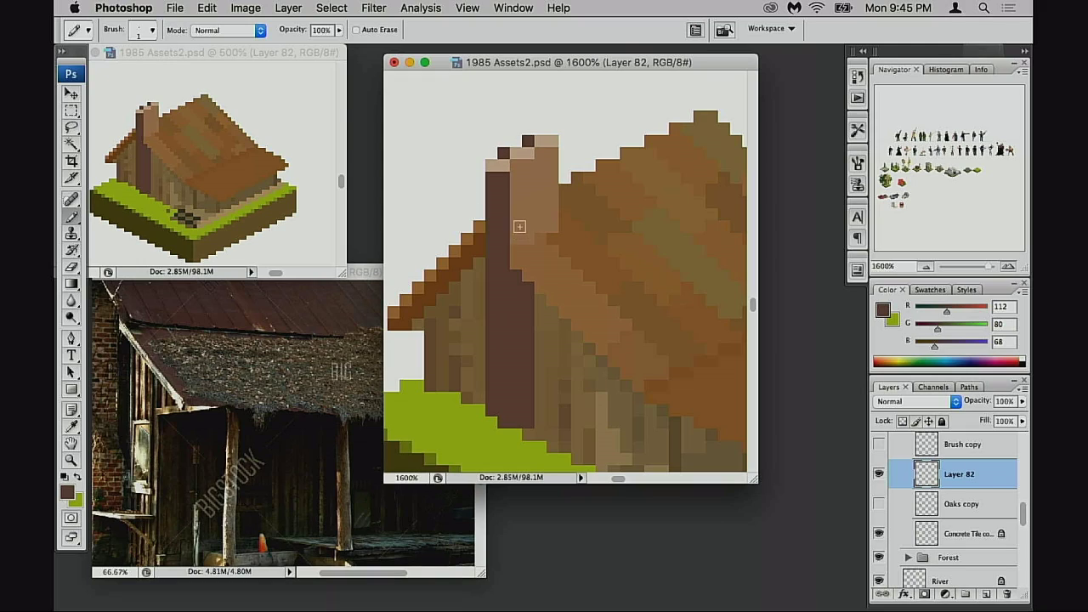
pyautogui.keyDown('alt'); pyautogui.click(493, 161); pyautogui.keyUp('alt')
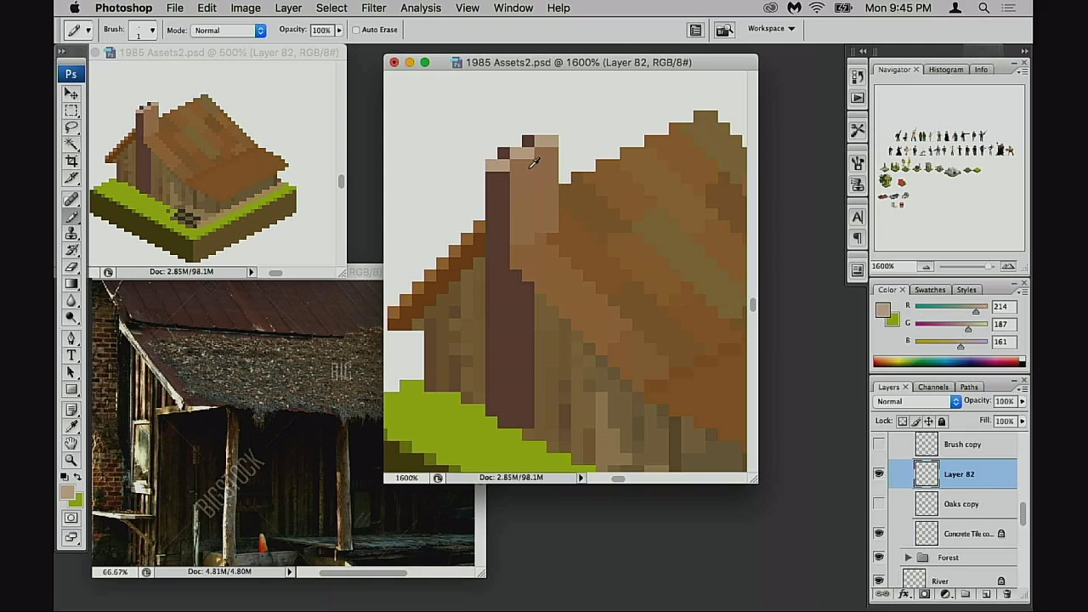
pyautogui.keyDown('alt'); pyautogui.click(530, 166); pyautogui.keyUp('alt')
pyautogui.click(492, 153)
pyautogui.click(516, 140)
pyautogui.scroll(-2, 523, 227)
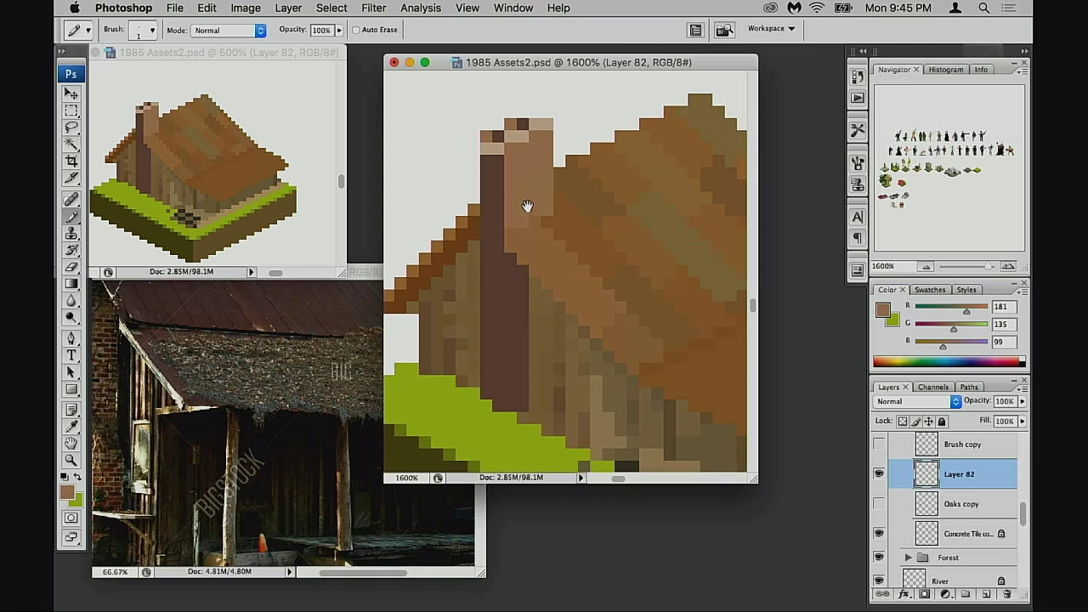
# - Check the whole cabin with its new chimney cap and save the document
pyautogui.keyDown('alt'); pyautogui.click(557, 322); pyautogui.keyUp('alt')
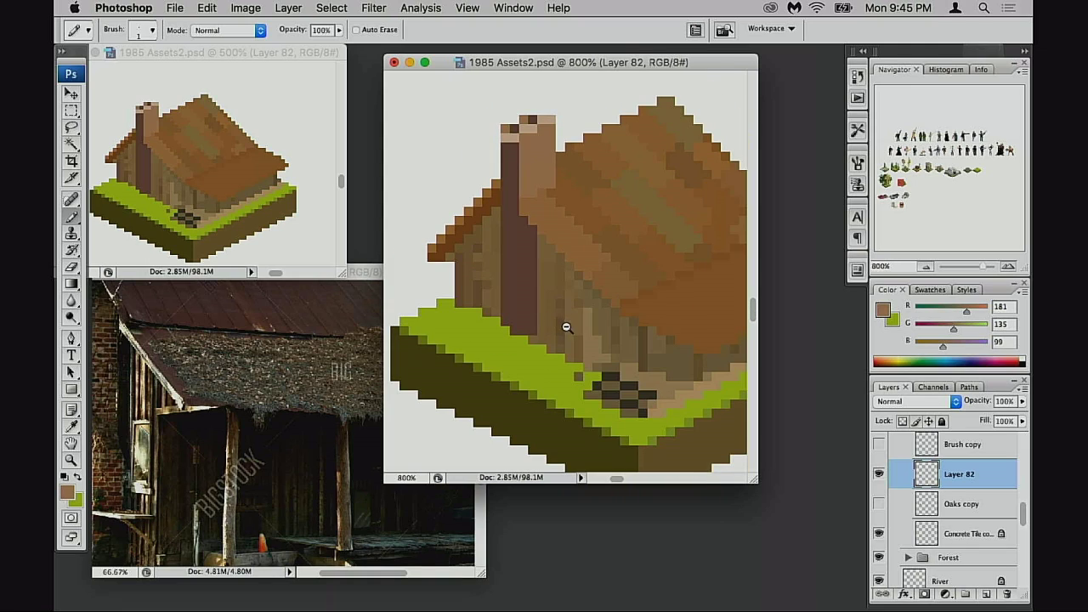
pyautogui.keyDown('alt'); pyautogui.click(565, 325); pyautogui.keyUp('alt')
pyautogui.keyDown('alt'); pyautogui.click(565, 325); pyautogui.keyUp('alt')
pyautogui.moveTo(578, 316); pyautogui.dragTo(523, 342)
pyautogui.press('super+d')
pyautogui.press('super+s')
# - Add faint brick marks on the upper part of the chimney's light side with (112, 80, 68) at 30% opacity
pyautogui.moveTo(526, 245); pyautogui.dragTo(538, 294)
pyautogui.keyDown('alt'); pyautogui.click(499, 214); pyautogui.keyUp('alt')
pyautogui.keyDown('alt'); pyautogui.click(503, 217); pyautogui.keyUp('alt')
pyautogui.moveTo(628, 310); pyautogui.dragTo(570, 284)
pyautogui.keyDown('super'); pyautogui.keyDown('space'); pyautogui.moveTo(512, 227); pyautogui.dragTo(552, 304); pyautogui.keyUp('space'); pyautogui.keyUp('super')
pyautogui.keyDown('alt'); pyautogui.click(478, 281); pyautogui.keyUp('alt')
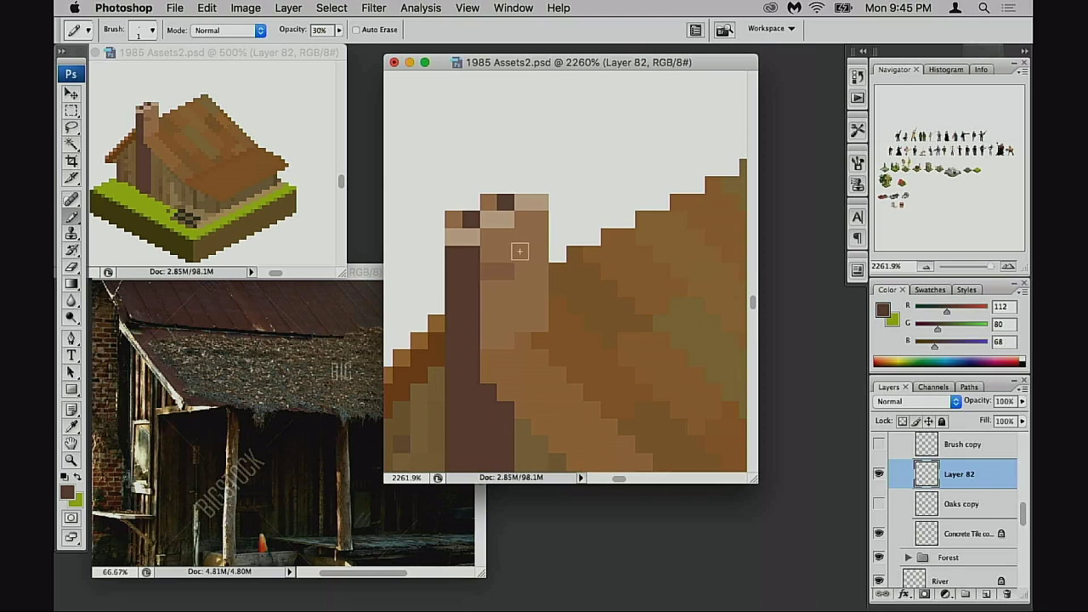
pyautogui.moveTo(520, 251); pyautogui.dragTo(537, 246)
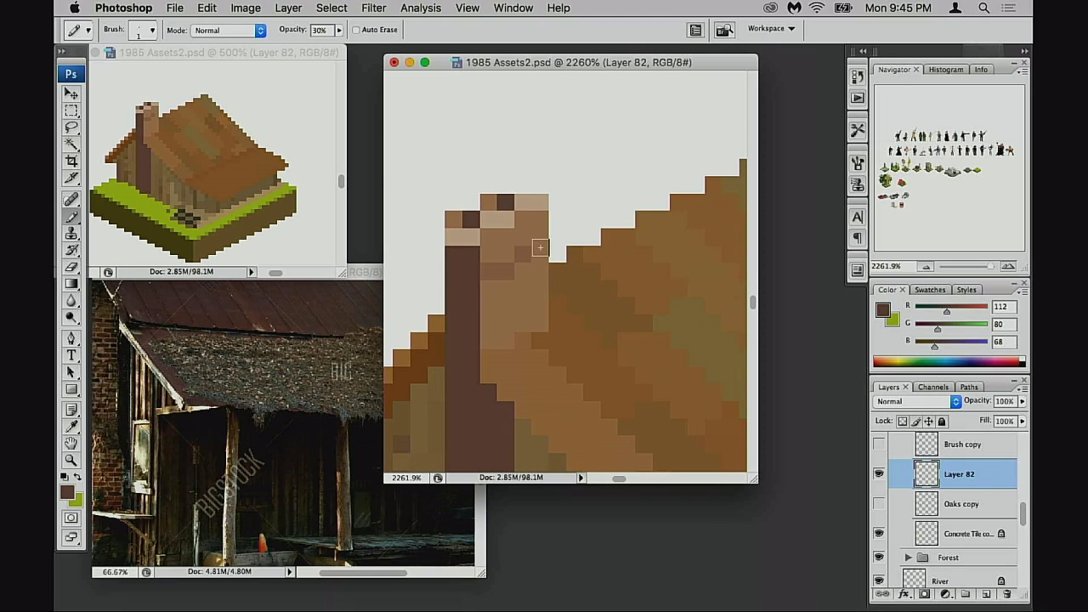
# - Shade a two-pixel brick mark across the chimney's dark side with (160, 118, 90) in Multiply mode at 30% opacity
pyautogui.keyDown('alt'); pyautogui.click(496, 263); pyautogui.keyUp('alt')
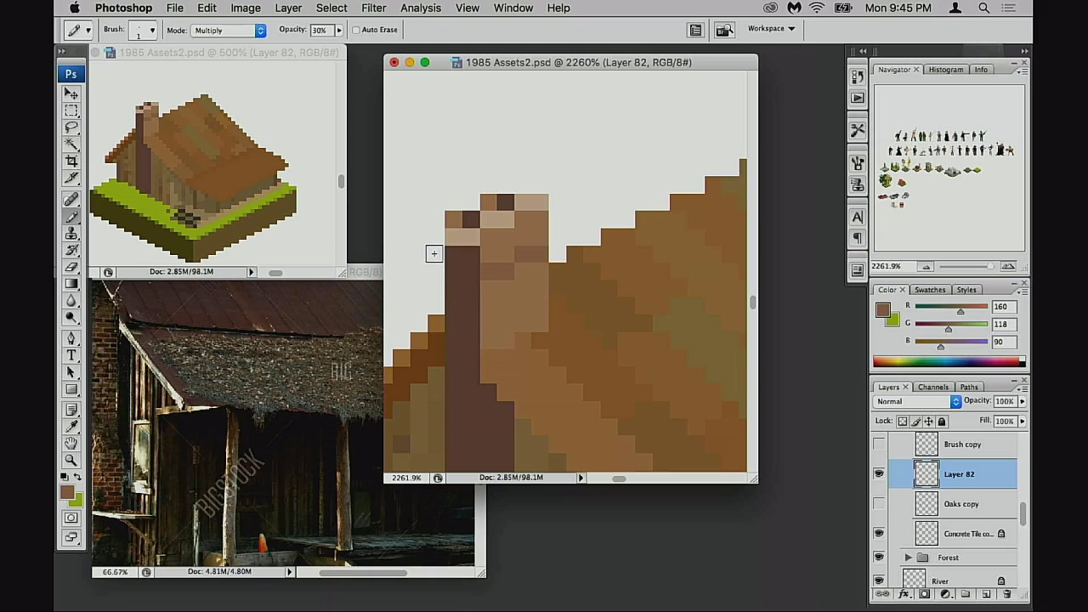
pyautogui.click(473, 273)
pyautogui.click(456, 275)
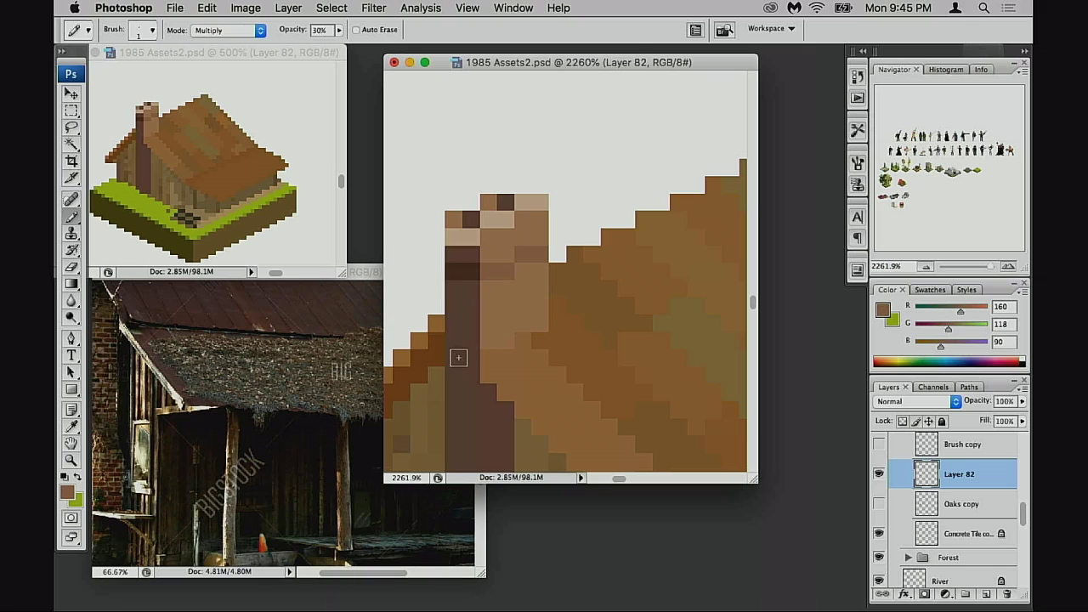
pyautogui.moveTo(474, 355); pyautogui.dragTo(462, 327)
pyautogui.click(472, 323)
pyautogui.press('super+d')
# - Add light brick marks to the upper part of the chimney's light side with (214, 187, 161) in Normal mode at 30% opacity
pyautogui.moveTo(452, 170); pyautogui.dragTo(456, 254)
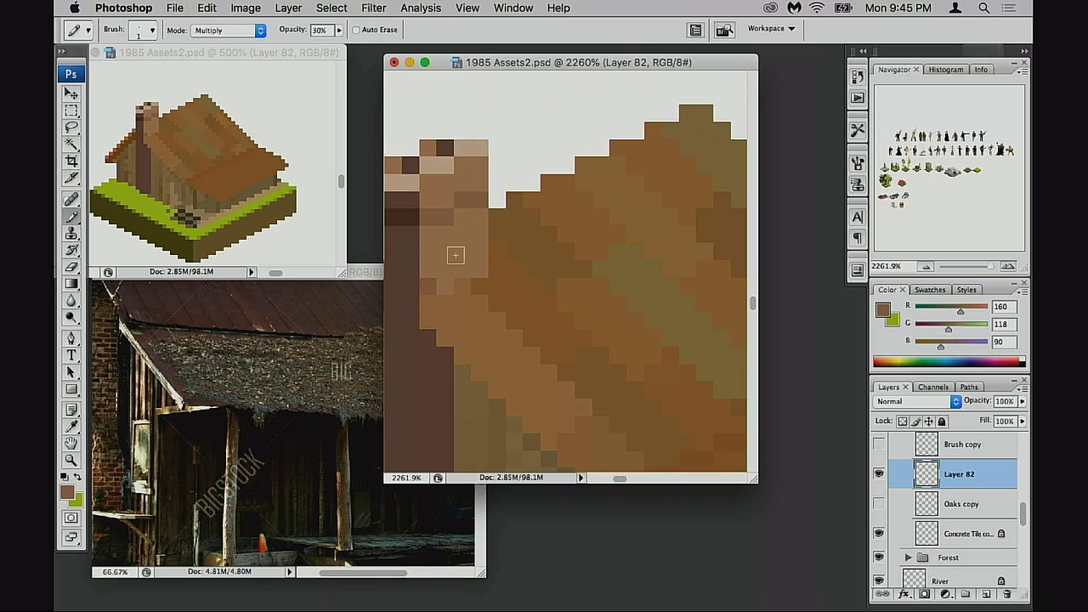
pyautogui.keyDown('alt'); pyautogui.click(451, 166); pyautogui.keyUp('alt')
pyautogui.click(431, 232)
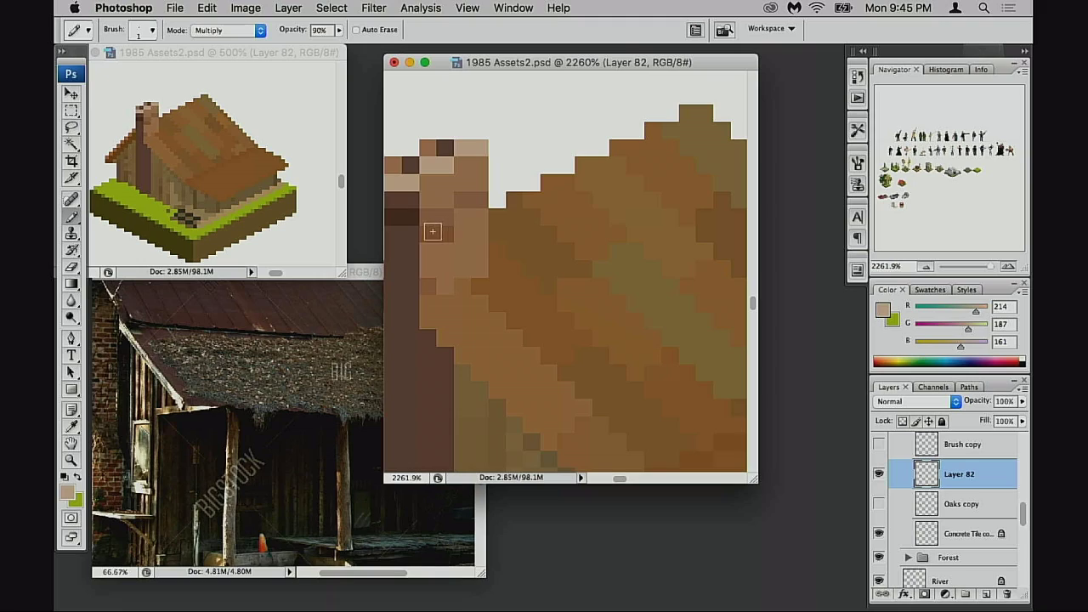
pyautogui.press('super+z')
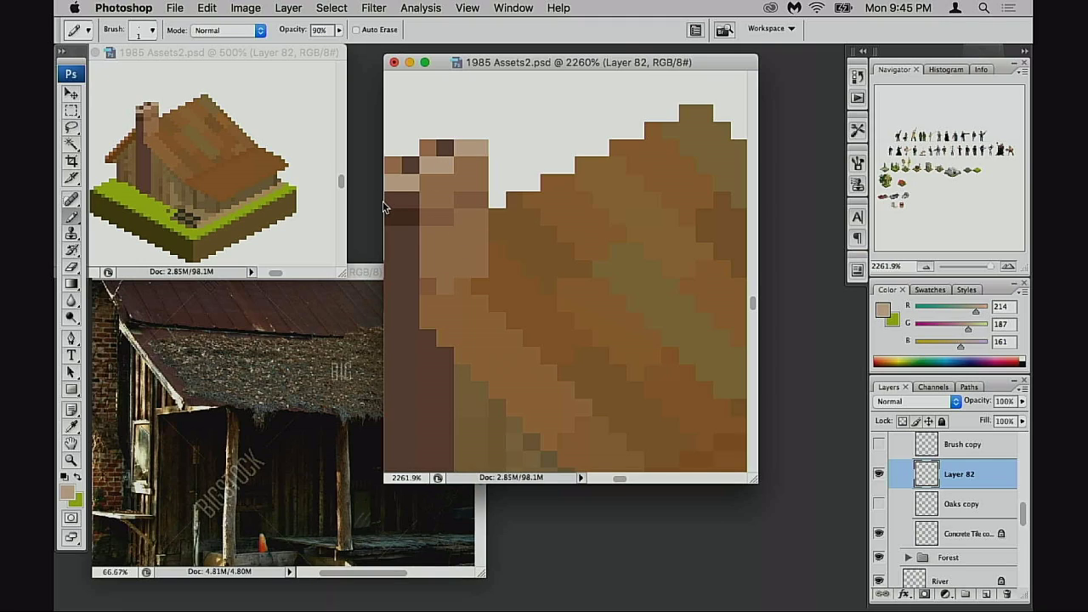
pyautogui.moveTo(457, 268); pyautogui.dragTo(456, 239)
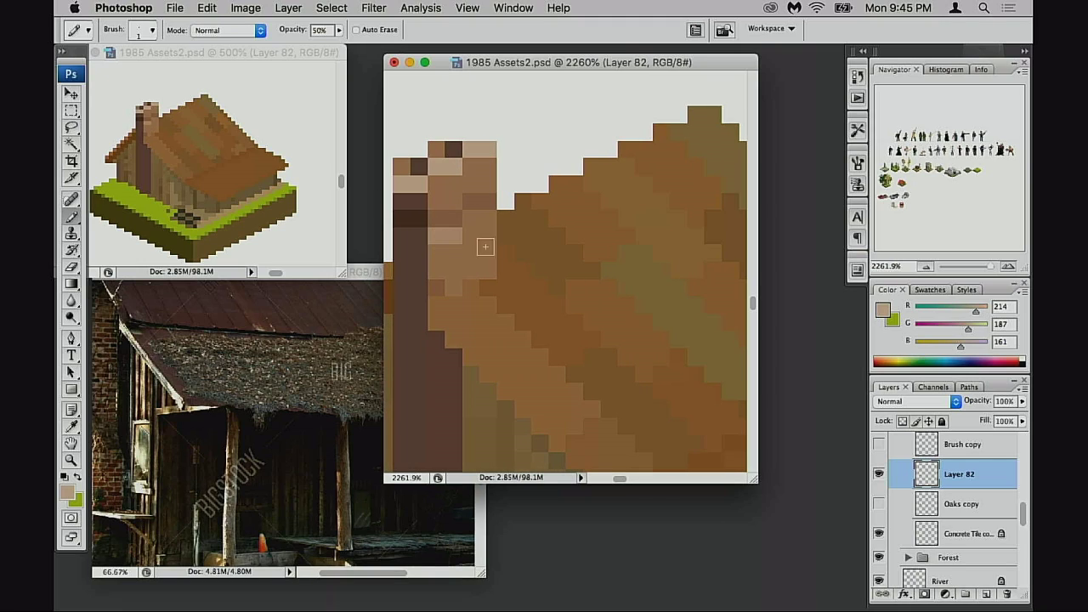
pyautogui.press('super+z')
pyautogui.click(437, 236)
pyautogui.click(475, 225)
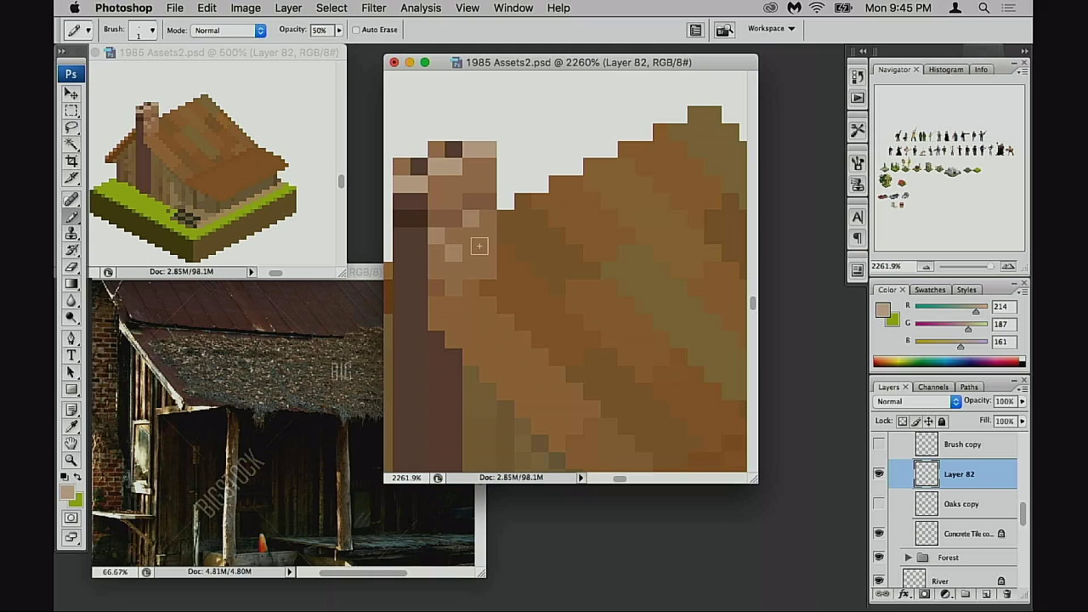
pyautogui.press('super+z')
pyautogui.press('super+z')
pyautogui.press('3')
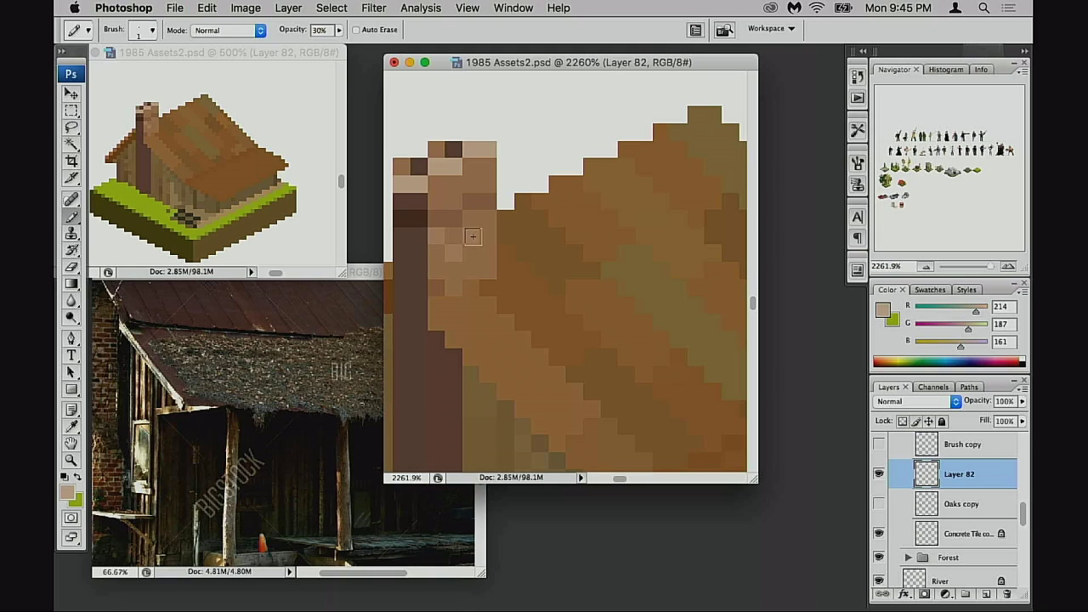
pyautogui.hscroll(-2, 485, 280)
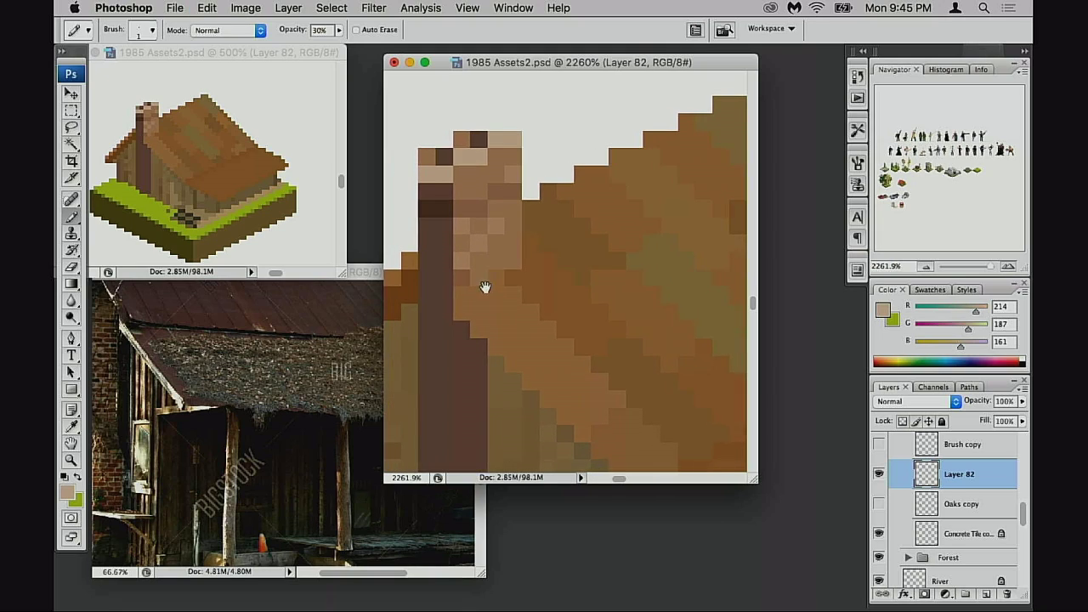
# - Scatter faint brick marks down the upper and middle part of the chimney's dark side with (214, 187, 161) at 20% opacity
pyautogui.moveTo(524, 274)
pyautogui.mouseDown()
pyautogui.moveTo(496, 247)
pyautogui.moveTo(525, 232)
pyautogui.moveTo(526, 213)
pyautogui.moveTo(450, 286)
pyautogui.moveTo(446, 271)
pyautogui.moveTo(445, 294)
pyautogui.moveTo(449, 241)
pyautogui.mouseUp()
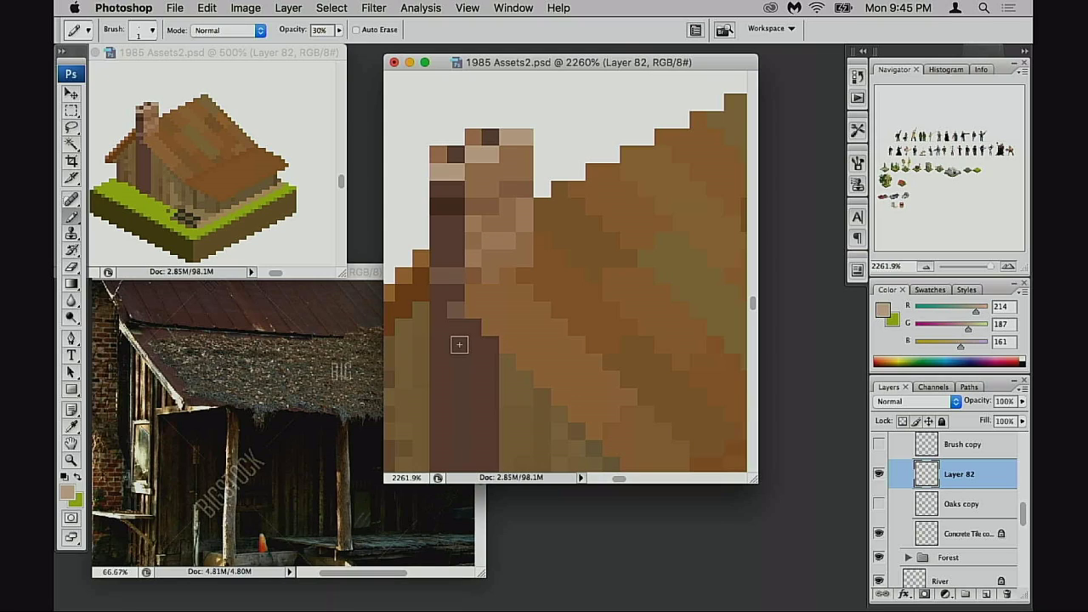
pyautogui.press('super+z')
pyautogui.press('2')
pyautogui.click(456, 241)
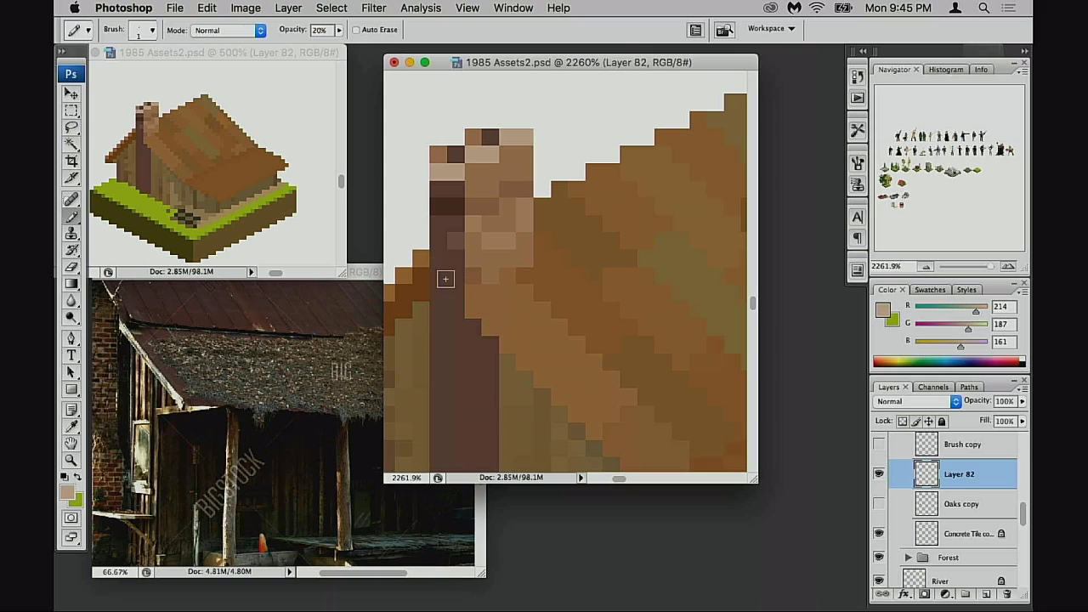
pyautogui.click(442, 277)
pyautogui.click(454, 304)
pyautogui.moveTo(484, 366); pyautogui.dragTo(480, 360)
pyautogui.press('super+z')
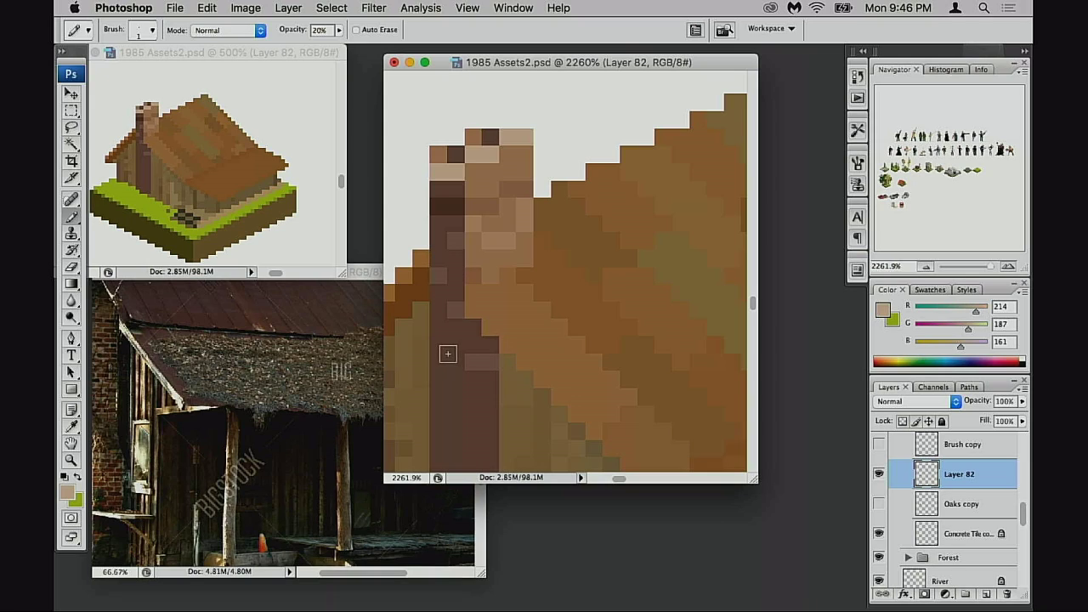
# - Continue the 20% opacity brick marks down the lower part of the chimney's dark side to the grass
pyautogui.scroll(-3, 451, 344)
pyautogui.hscroll(1, 450, 343)
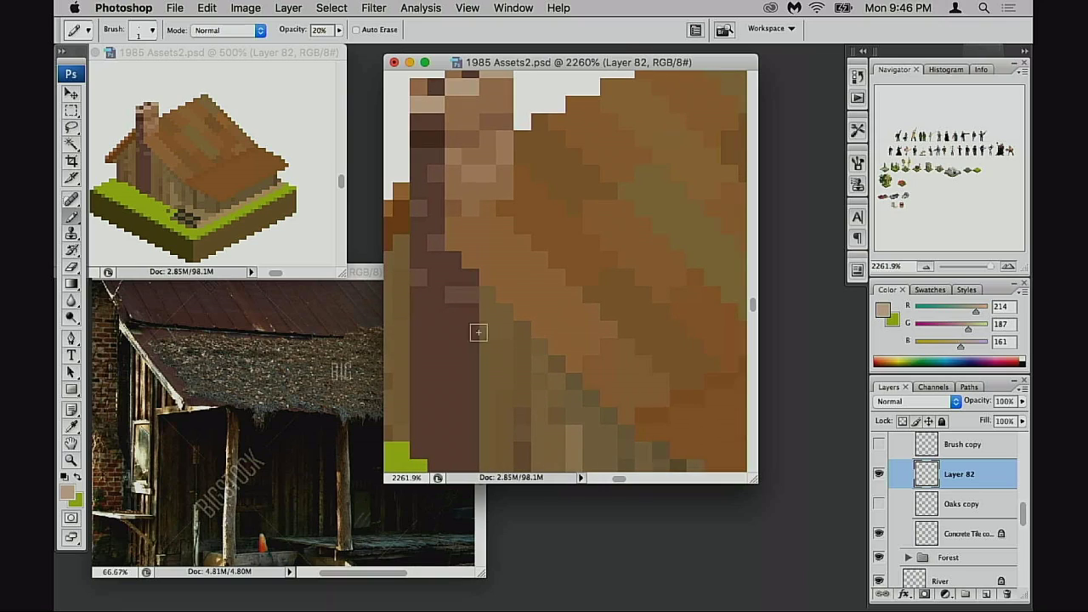
pyautogui.click(462, 328)
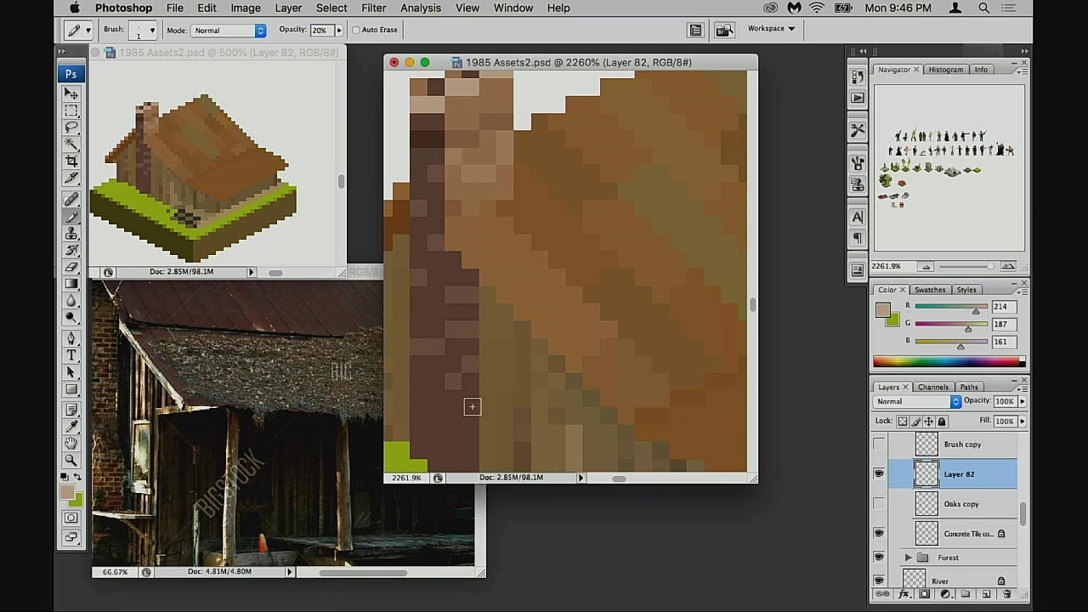
pyautogui.moveTo(483, 433); pyautogui.dragTo(490, 369)
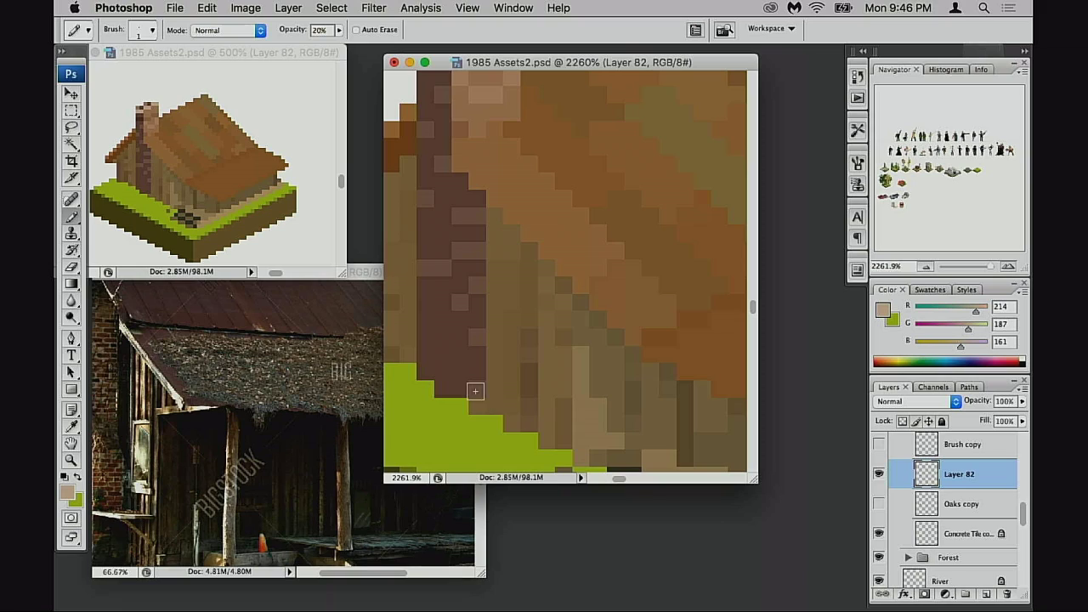
pyautogui.moveTo(477, 332); pyautogui.dragTo(463, 389)
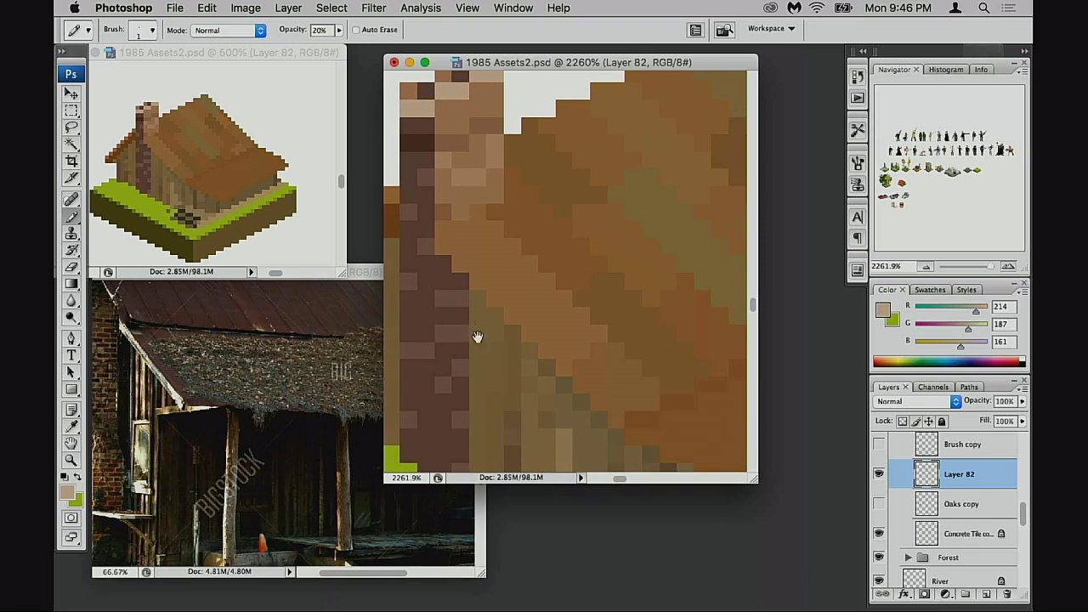
# - Tint the chimney's dark side warmer by painting over its bricks with the roof brown (173, 126, 79) at 30% opacity
pyautogui.keyDown('alt'); pyautogui.click(425, 300); pyautogui.keyUp('alt')
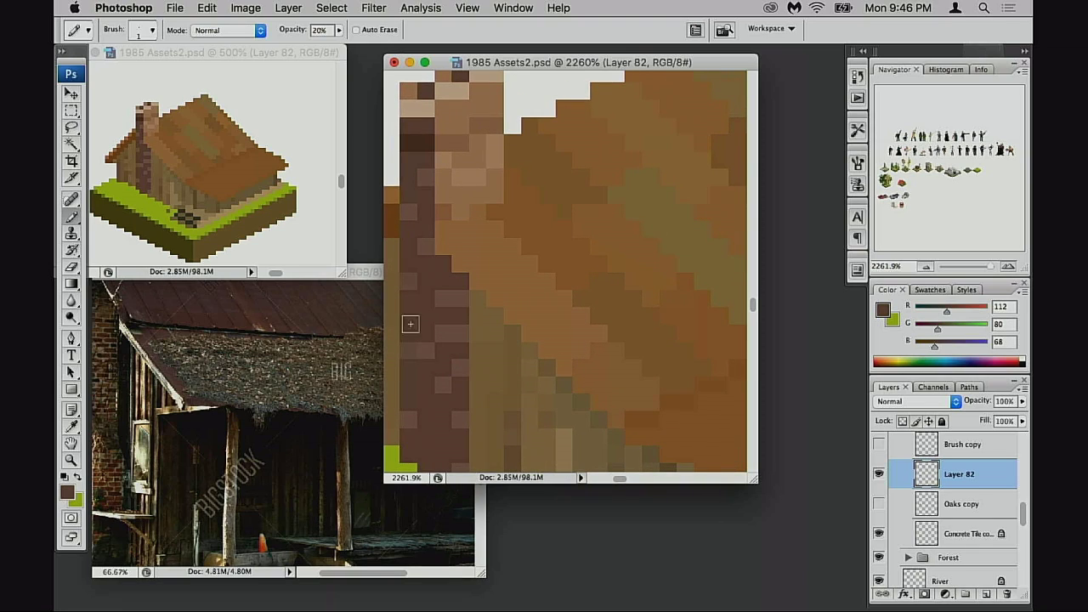
pyautogui.keyDown('alt'); pyautogui.click(511, 270); pyautogui.keyUp('alt')
pyautogui.press('3')
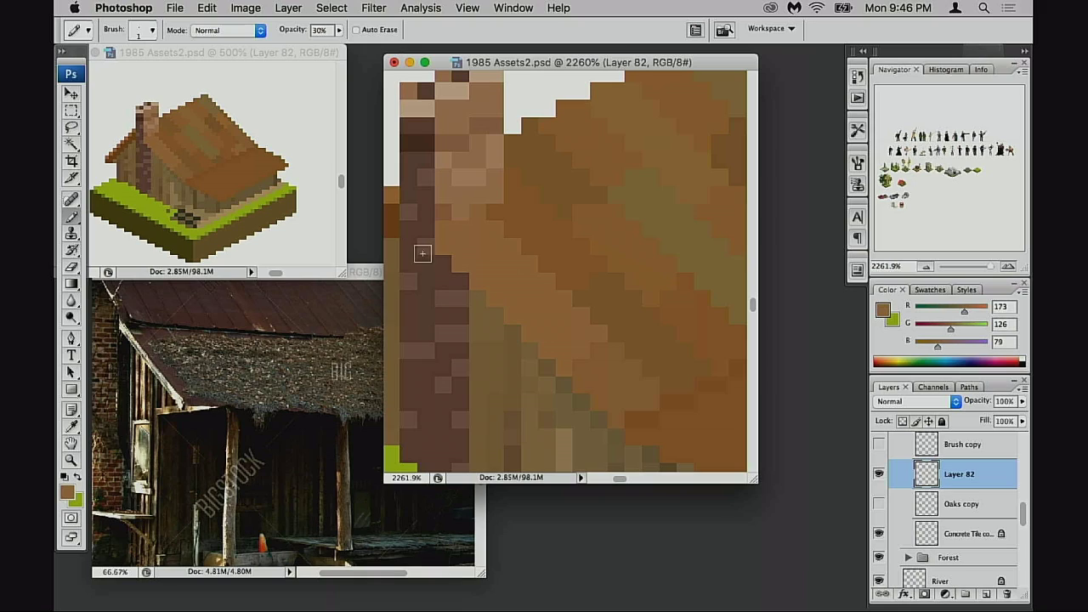
pyautogui.moveTo(423, 252)
pyautogui.mouseDown()
pyautogui.moveTo(416, 217)
pyautogui.moveTo(418, 339)
pyautogui.moveTo(432, 325)
pyautogui.moveTo(452, 406)
pyautogui.mouseUp()
pyautogui.scroll(-8, 483, 297)
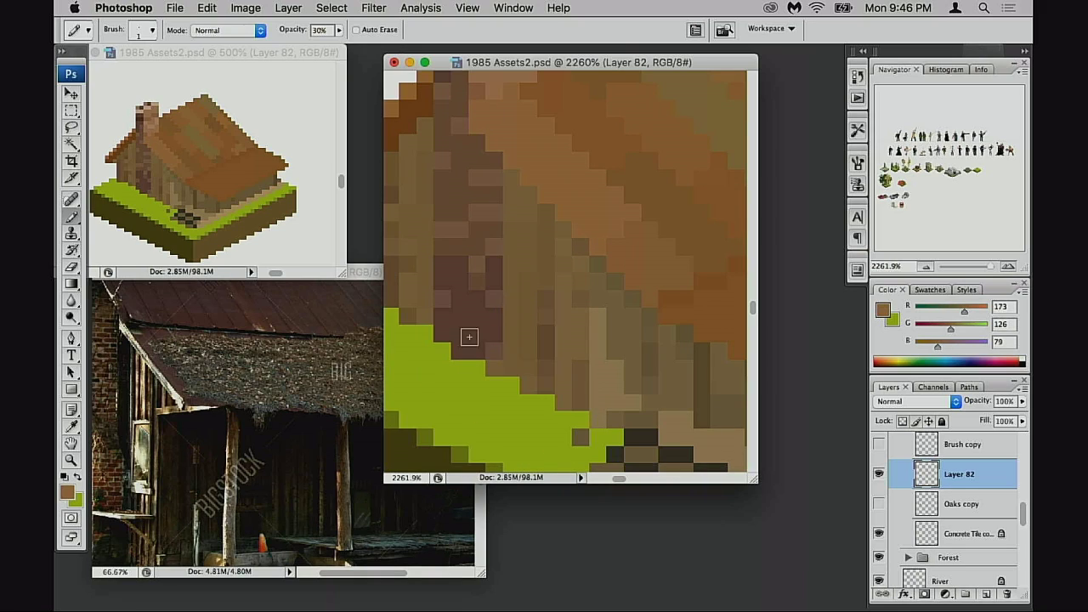
# - Repaint the lower dark side of the chimney at 100% opacity with (130, 94, 71) bricks and (144, 109, 85) marks
pyautogui.press('0')
pyautogui.keyDown('alt'); pyautogui.click(461, 250); pyautogui.keyUp('alt')
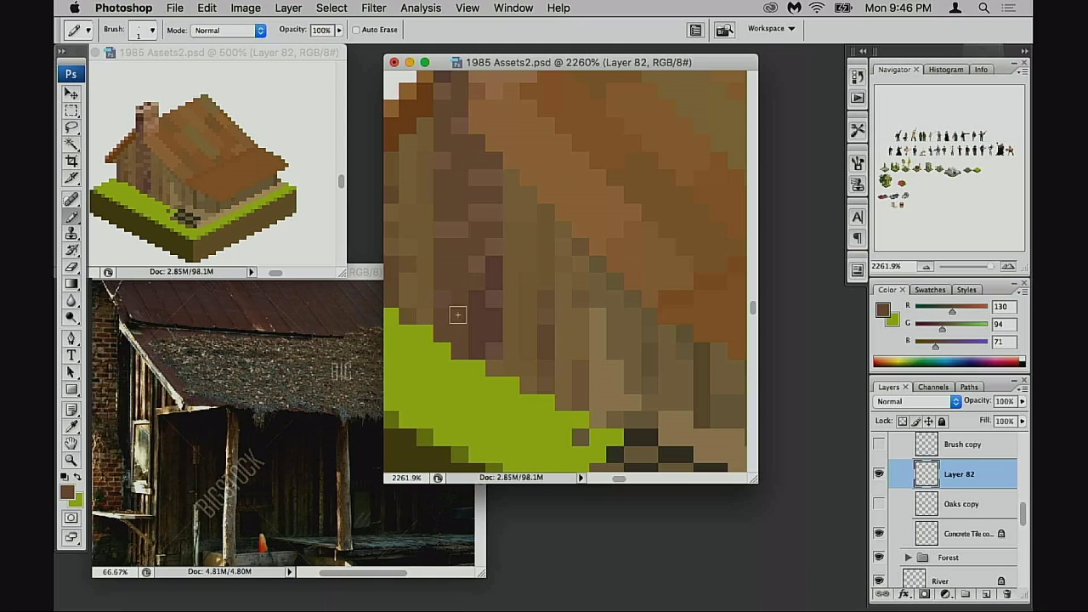
pyautogui.keyDown('alt'); pyautogui.click(473, 272); pyautogui.keyUp('alt')
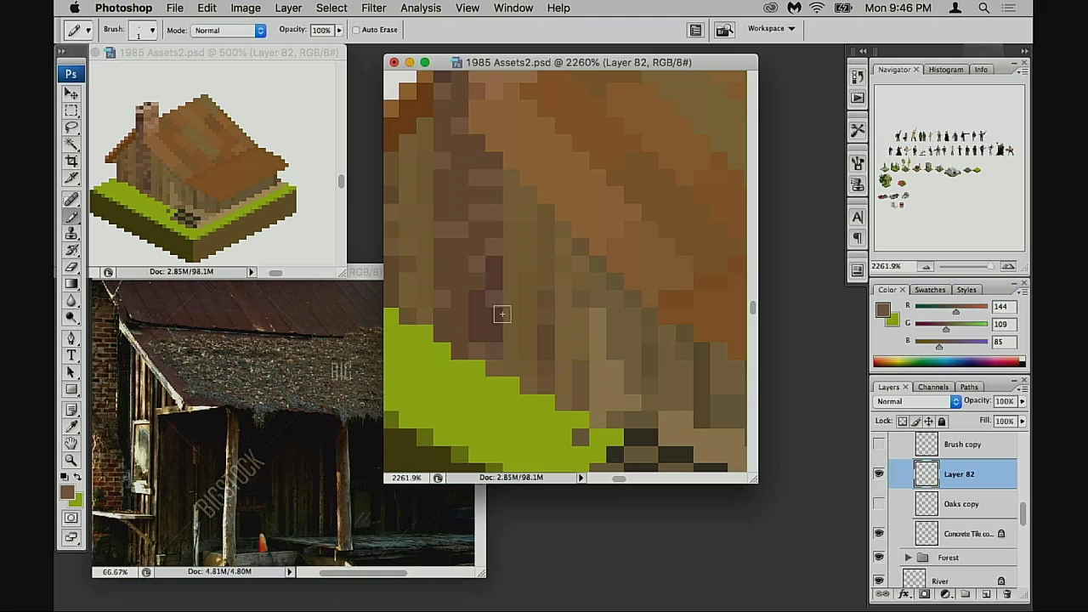
pyautogui.keyDown('alt'); pyautogui.click(466, 325); pyautogui.keyUp('alt')
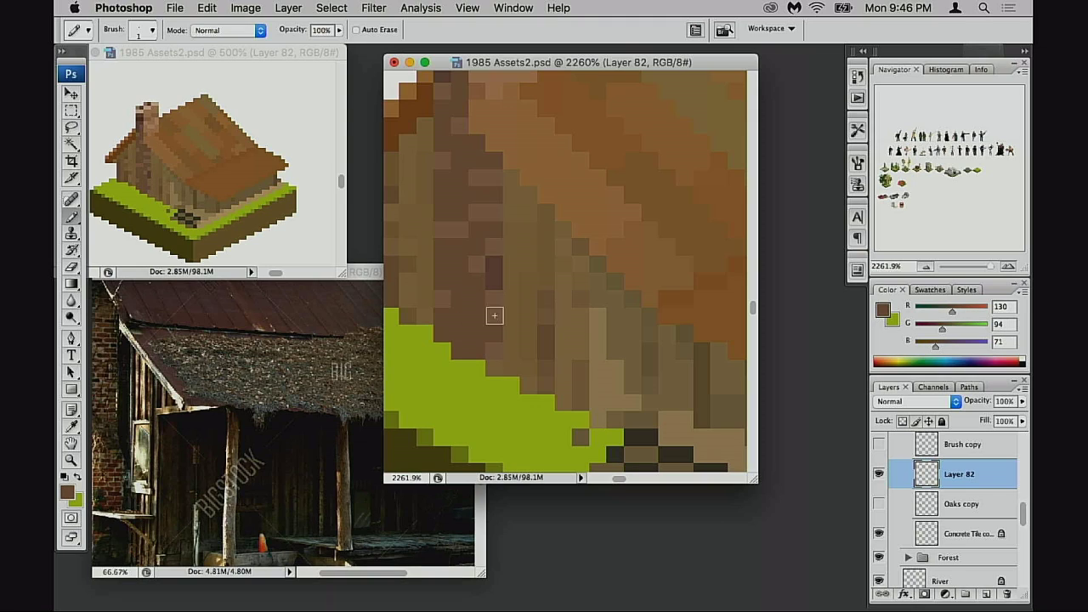
pyautogui.scroll(3, 483, 331)
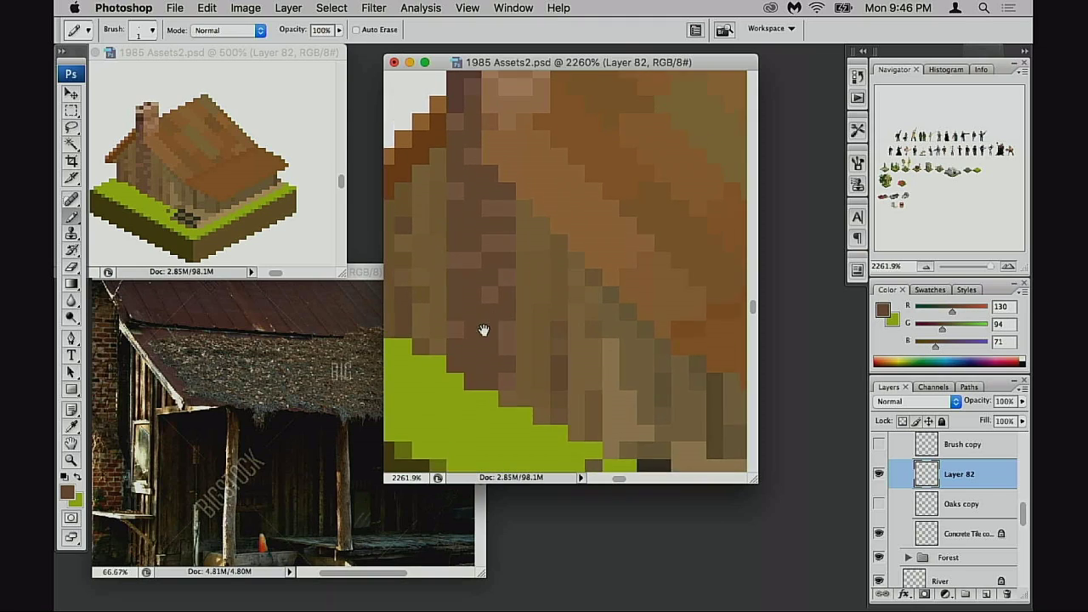
pyautogui.scroll(2, 459, 255)
pyautogui.hscroll(2, 459, 255)
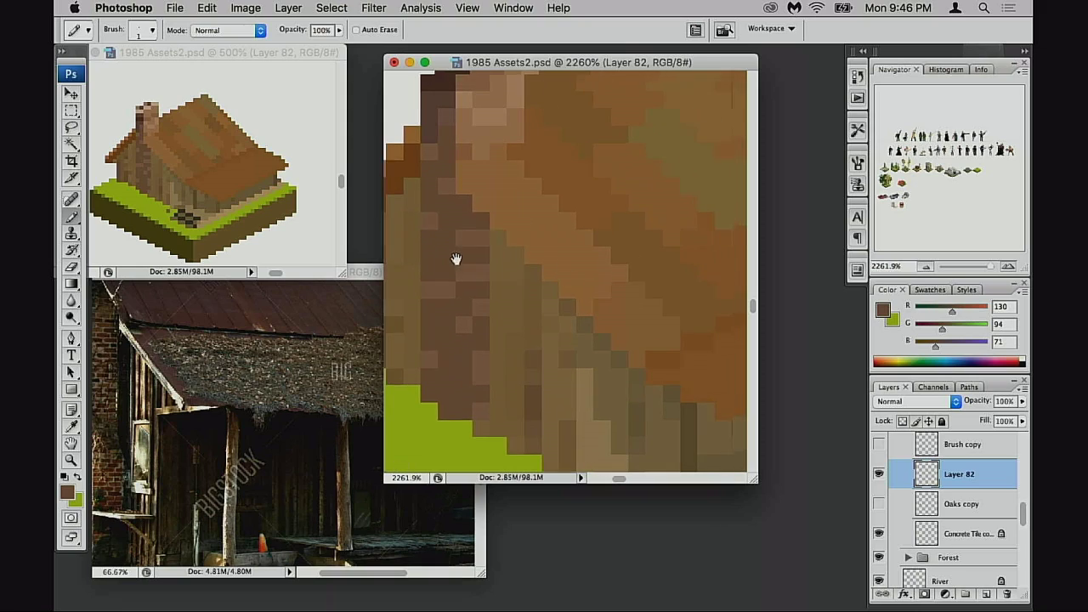
# - Carry the same brown brick base and (144, 109, 85) marks up the chimney's dark side to just below the cap
pyautogui.keyDown('alt'); pyautogui.click(423, 119); pyautogui.keyUp('alt')
pyautogui.keyDown('alt'); pyautogui.click(428, 177); pyautogui.keyUp('alt')
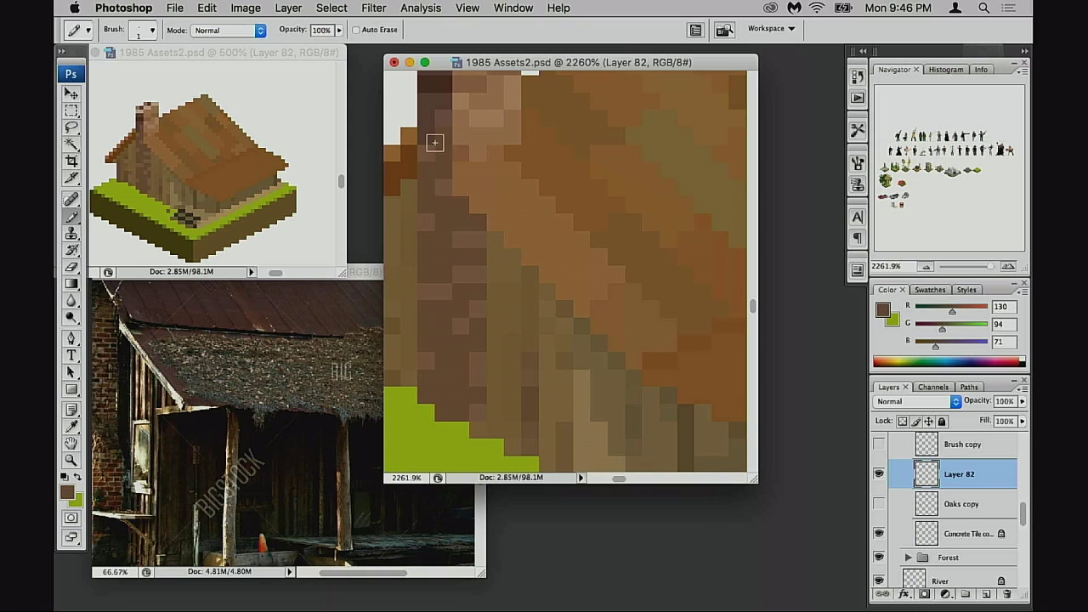
pyautogui.moveTo(425, 124); pyautogui.dragTo(442, 221)
pyautogui.moveTo(451, 175); pyautogui.dragTo(463, 185)
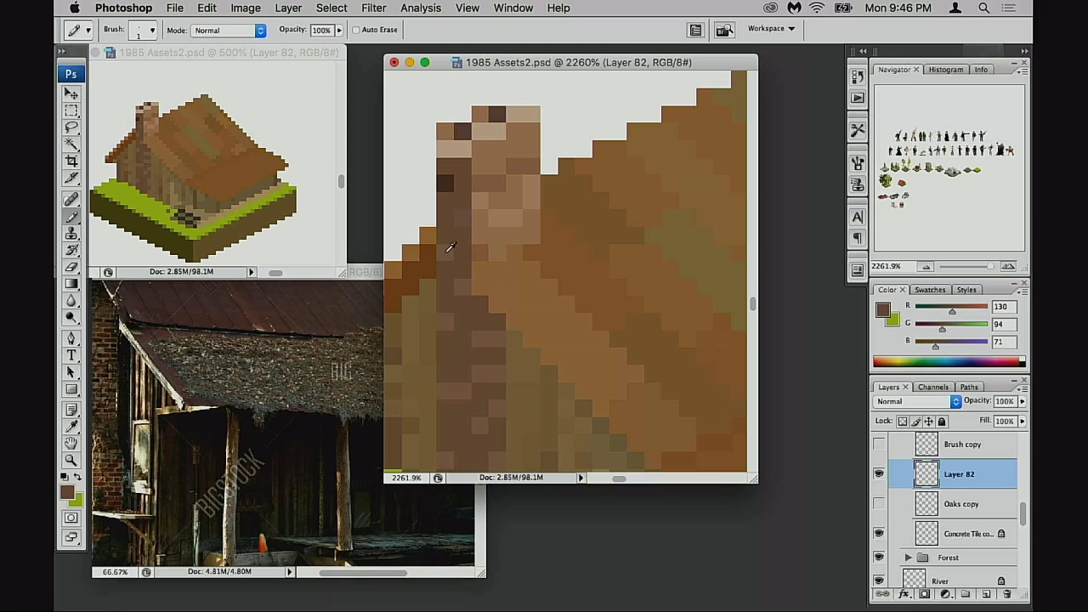
pyautogui.keyDown('alt'); pyautogui.click(459, 223); pyautogui.keyUp('alt')
pyautogui.click(448, 187)
pyautogui.moveTo(476, 244); pyautogui.dragTo(477, 231)
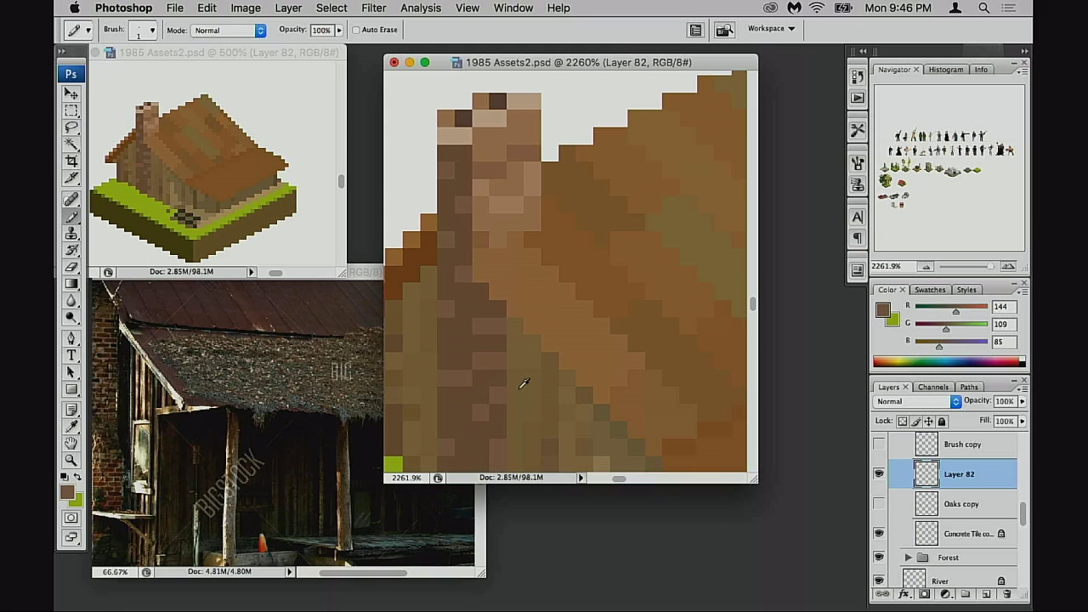
# - Recolour several brick marks along the chimney's dark side with the wall brown (144, 117, 78) at 90% opacity
pyautogui.press('2')
pyautogui.press('9')
pyautogui.scroll(-5, 481, 365)
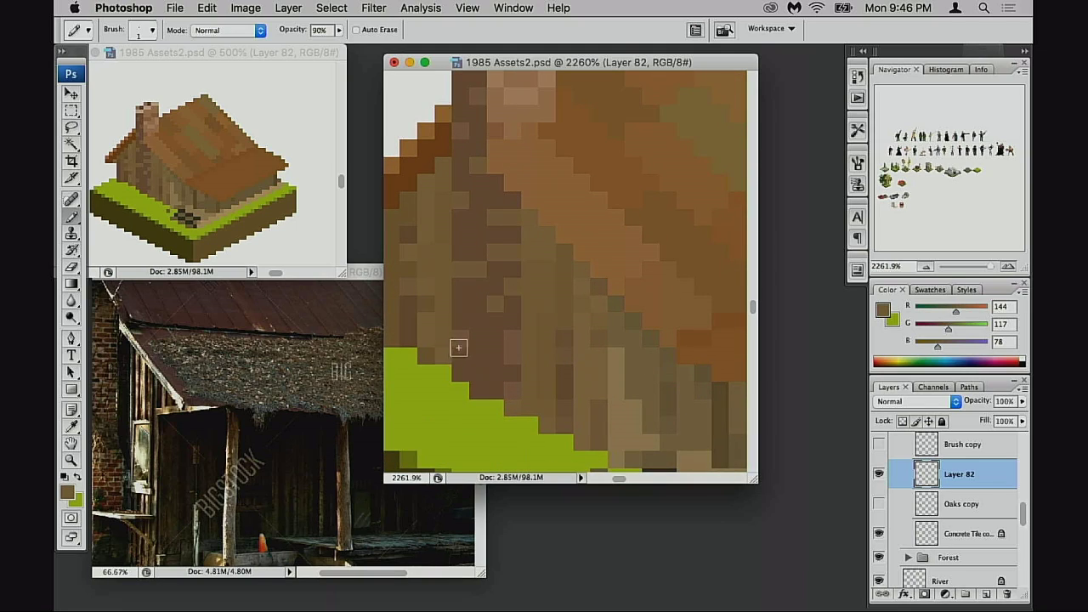
# - Inspect the chimney's brickwork up close, save the document and check the chimney against the whole wall and roof
pyautogui.press('z')
pyautogui.click(523, 335)
pyautogui.moveTo(522, 224); pyautogui.dragTo(509, 324)
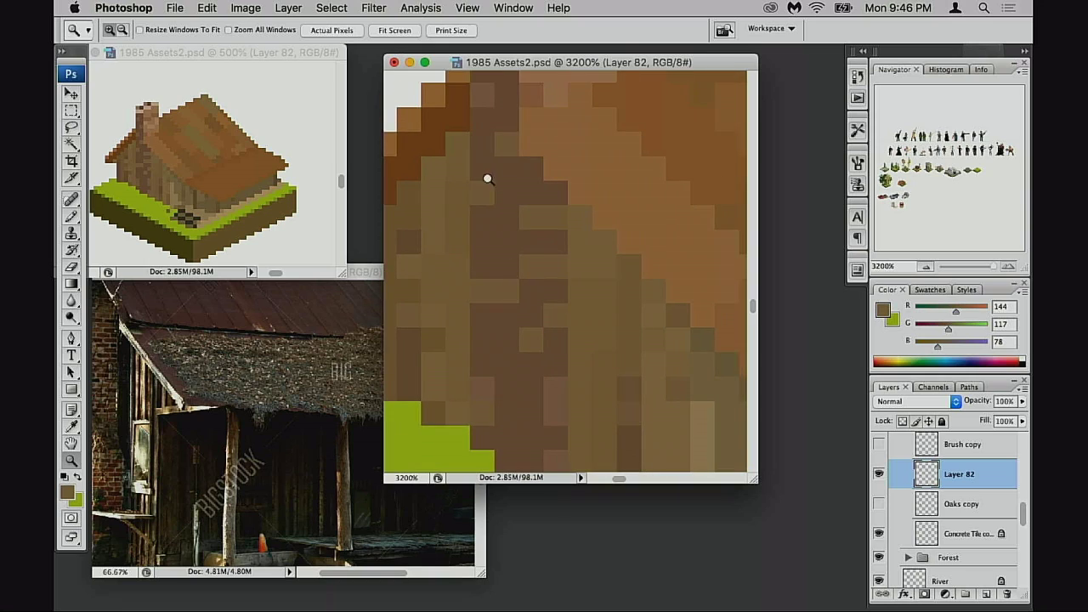
pyautogui.moveTo(488, 180); pyautogui.dragTo(520, 321)
pyautogui.press('super+d')
pyautogui.press('super+s')
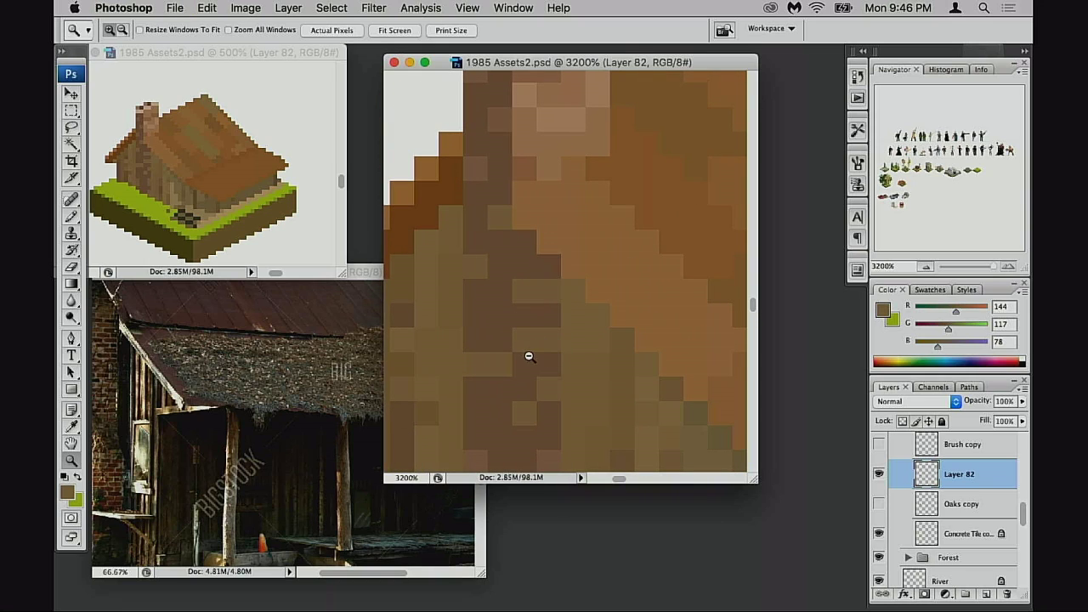
pyautogui.keyDown('alt'); pyautogui.click(529, 357); pyautogui.keyUp('alt')
pyautogui.scroll(3, 529, 255)
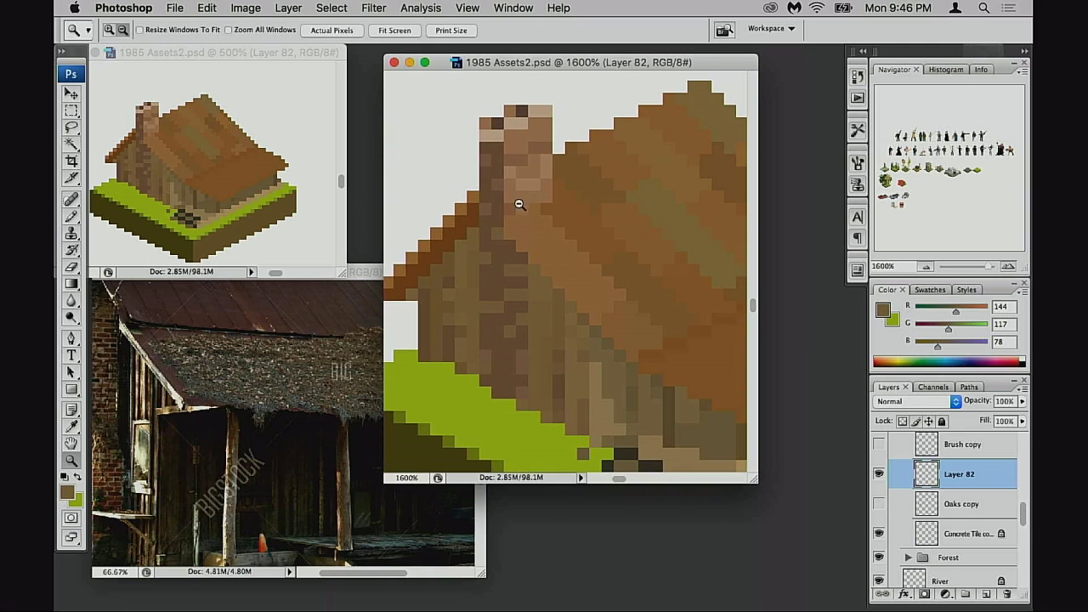
pyautogui.press('b')
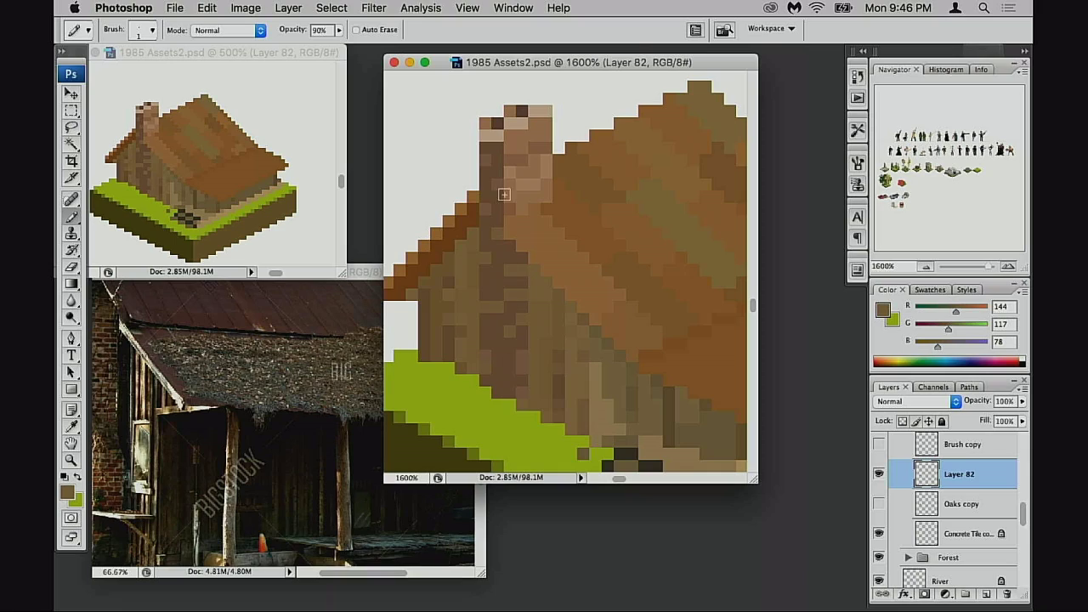
pyautogui.keyDown('alt'); pyautogui.click(491, 130); pyautogui.keyUp('alt')
pyautogui.press('3')
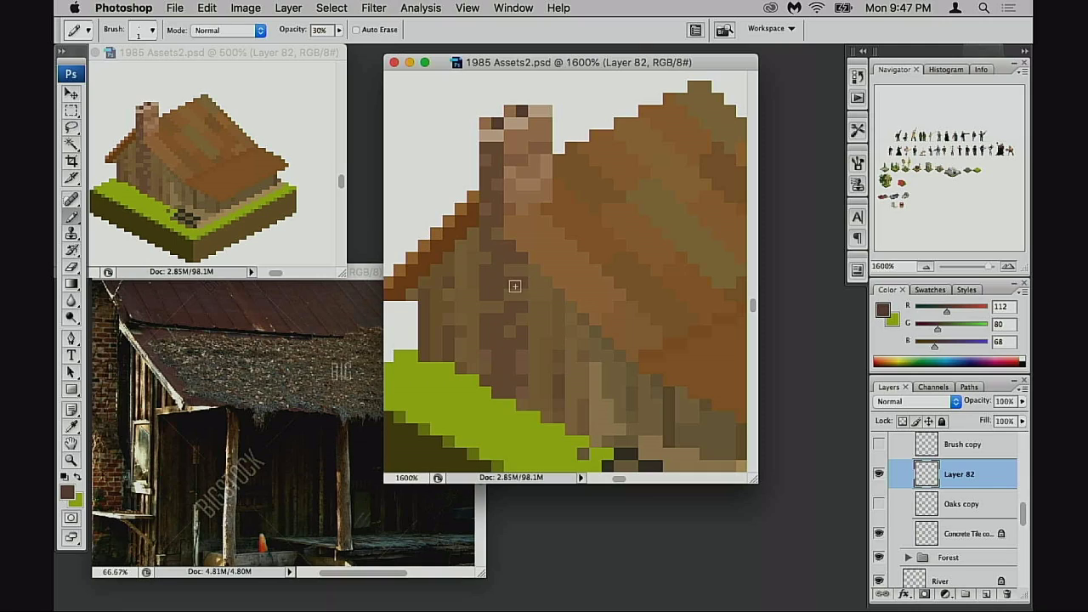
pyautogui.moveTo(500, 176); pyautogui.dragTo(498, 382)
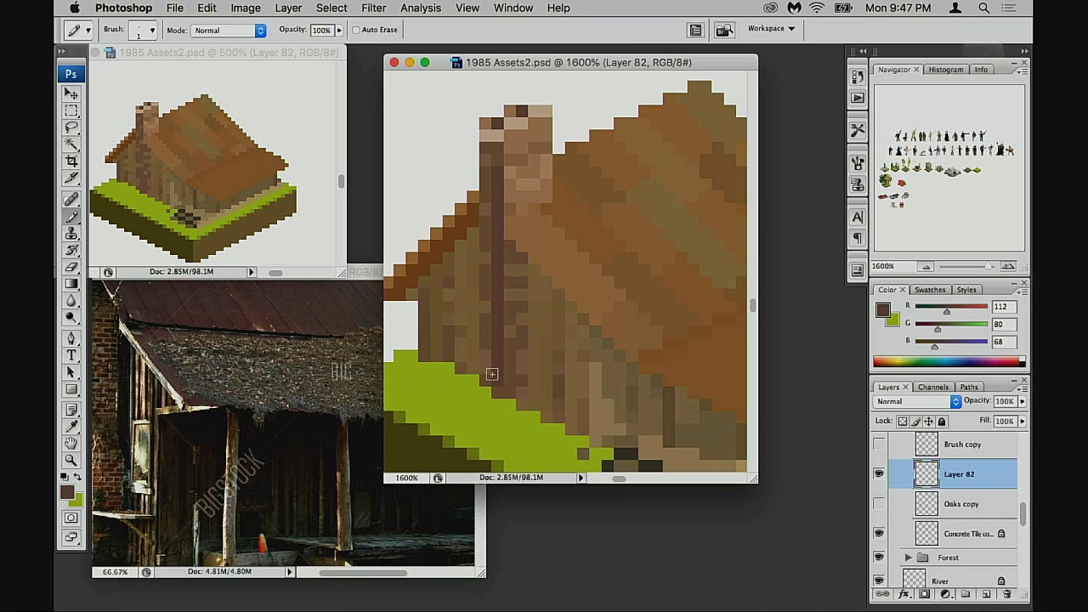
pyautogui.press('super+z')
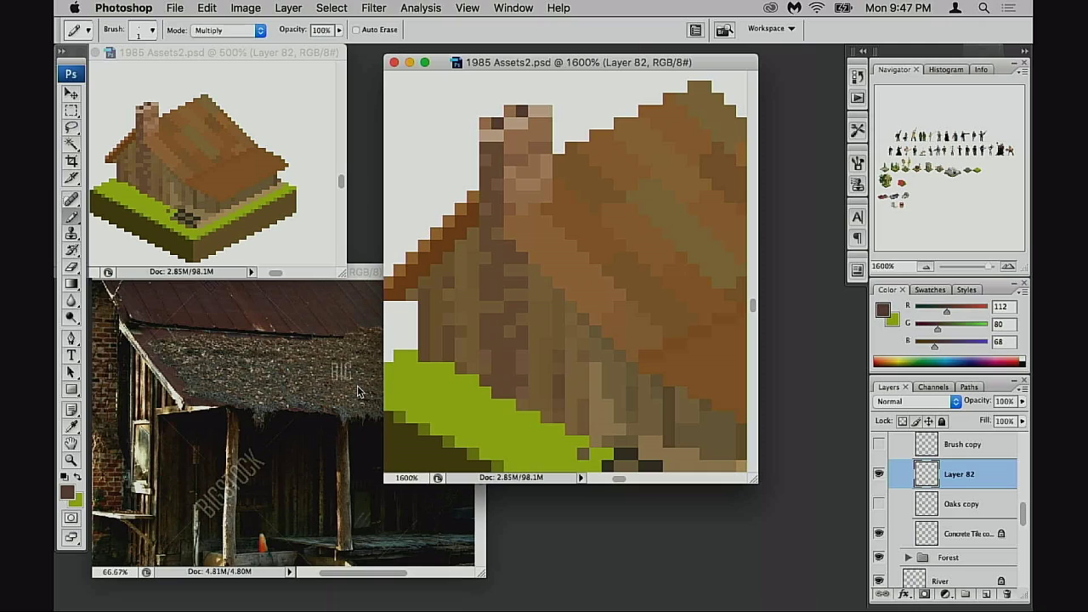
# - Lighten columns of bricks on the chimney's lower dark side with (181, 135, 99) in Screen mode at 10% opacity
pyautogui.press('9')
pyautogui.keyDown('alt'); pyautogui.click(523, 199); pyautogui.keyUp('alt')
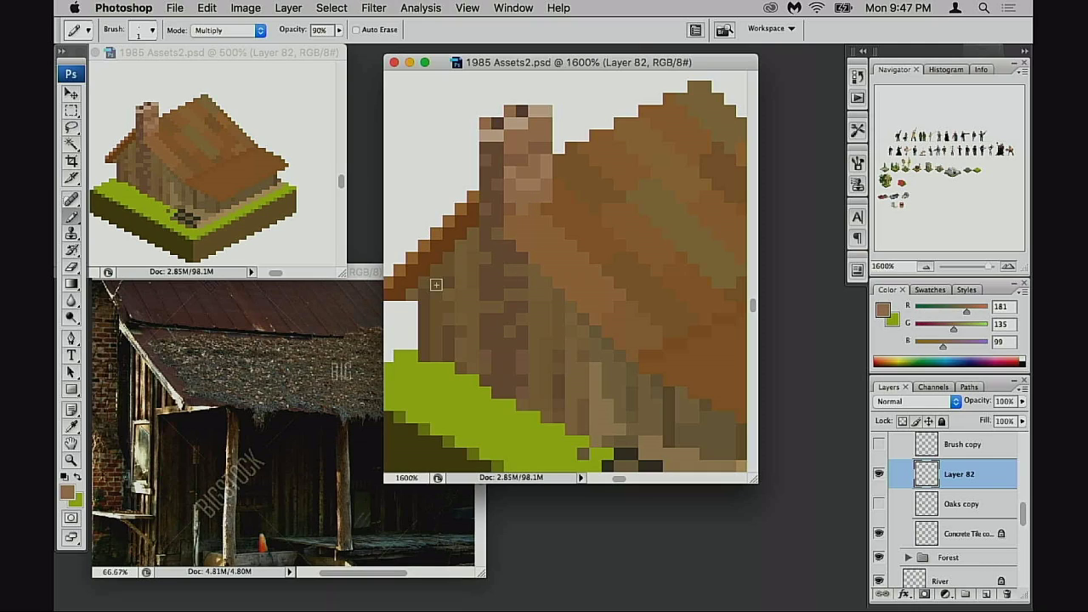
pyautogui.press('0')
pyautogui.moveTo(510, 257); pyautogui.dragTo(512, 393)
pyautogui.press('super+z')
pyautogui.press('1')
pyautogui.moveTo(510, 257); pyautogui.dragTo(505, 350)
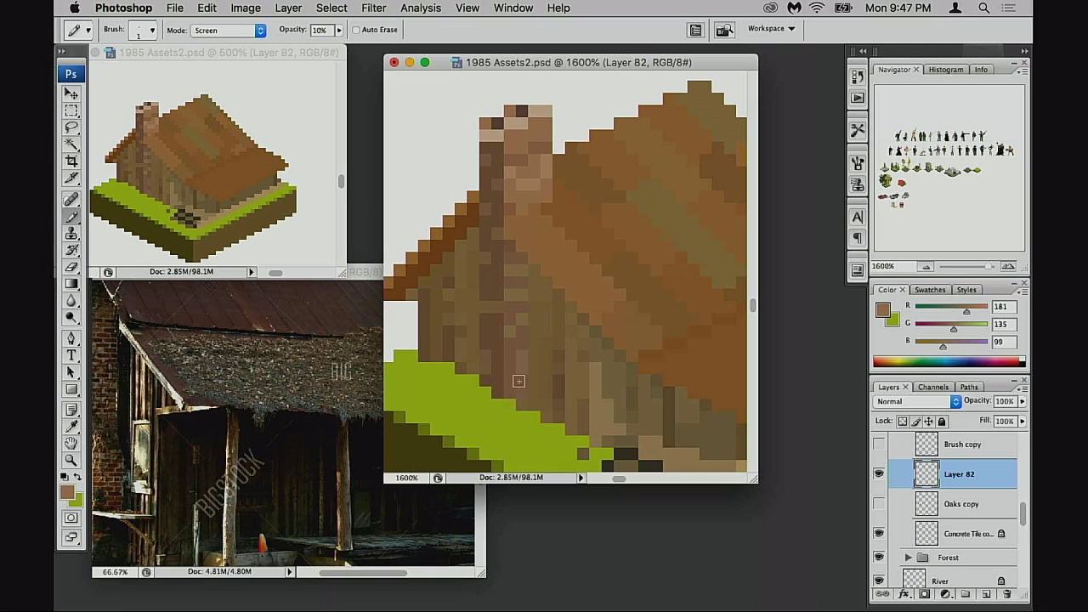
# - Try darkening the wall column just right of the chimney in Multiply mode at 30% opacity
pyautogui.moveTo(568, 376); pyautogui.dragTo(574, 369)
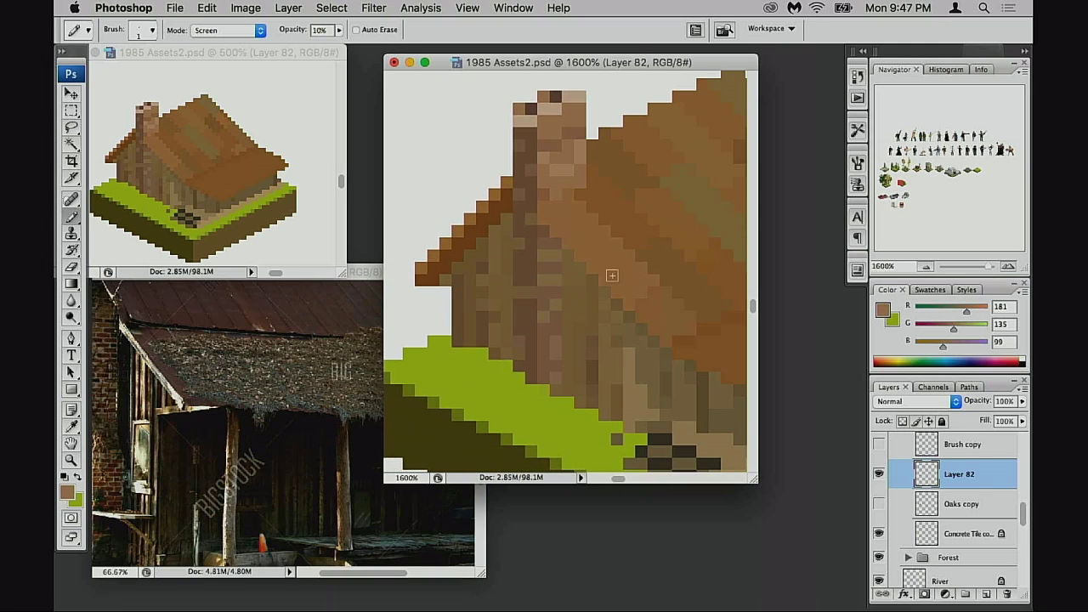
pyautogui.keyDown('alt'); pyautogui.click(530, 314); pyautogui.keyUp('alt')
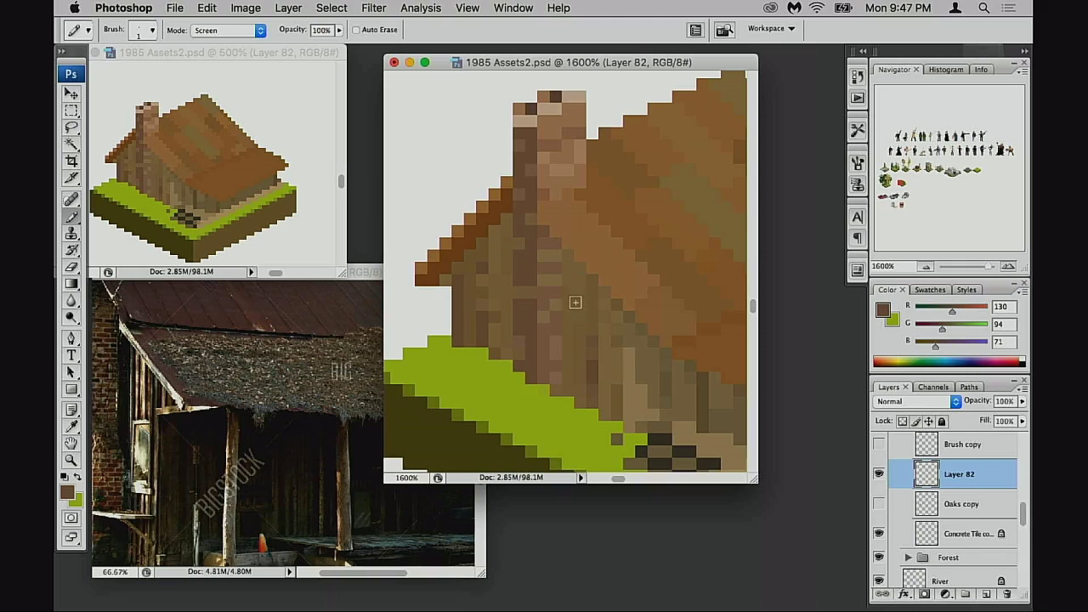
pyautogui.moveTo(564, 284); pyautogui.dragTo(565, 292)
pyautogui.press('super+z')
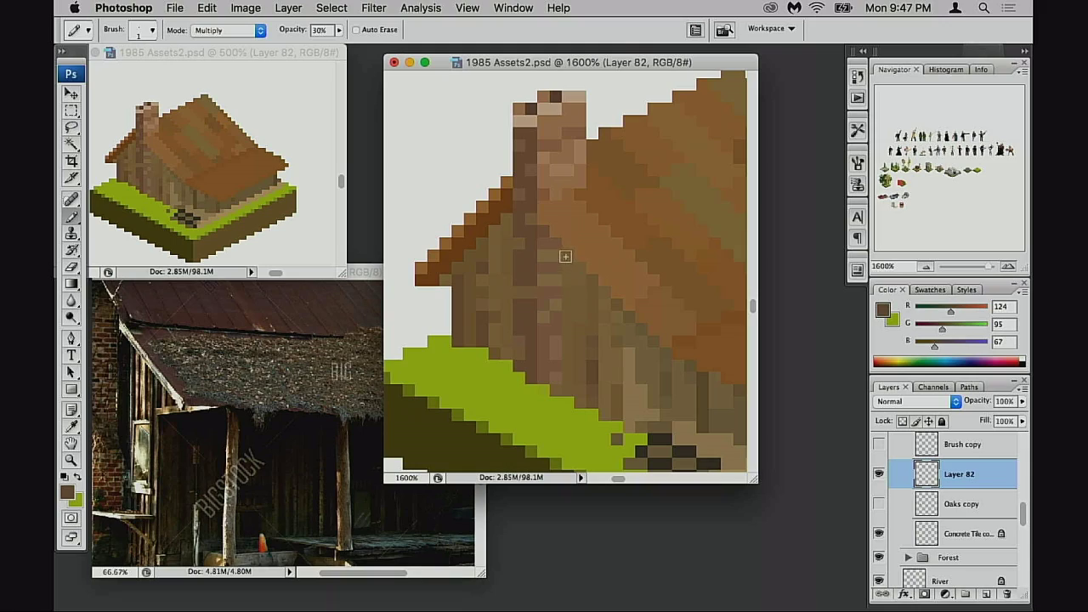
pyautogui.moveTo(565, 256); pyautogui.dragTo(565, 303)
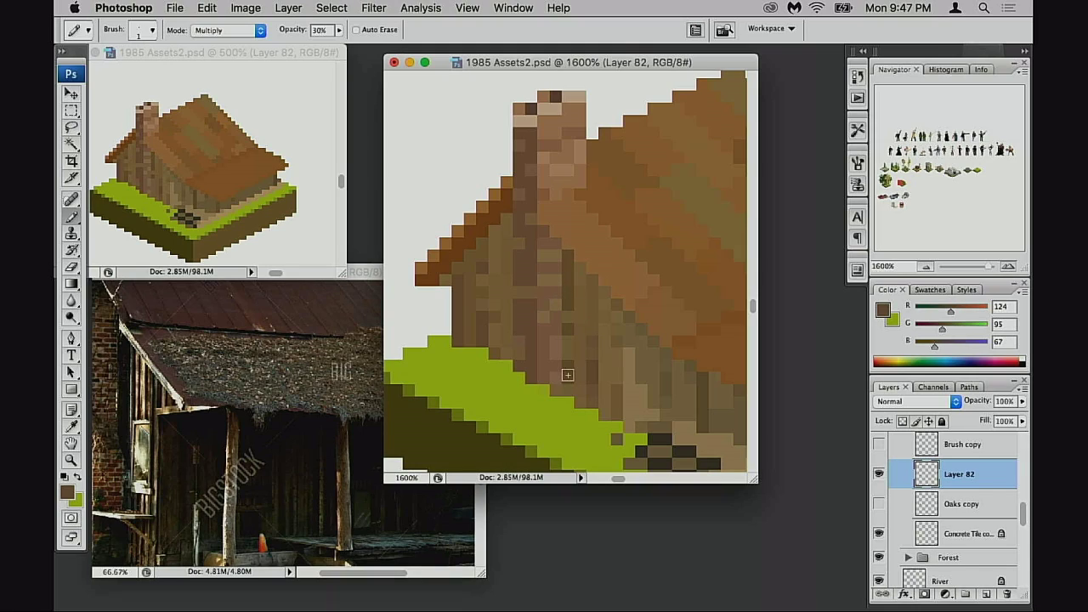
# - Repaint the wall column just right of the chimney with brown (141, 113, 77) in Normal mode at 100% opacity
pyautogui.keyDown('alt'); pyautogui.click(601, 323); pyautogui.keyUp('alt')
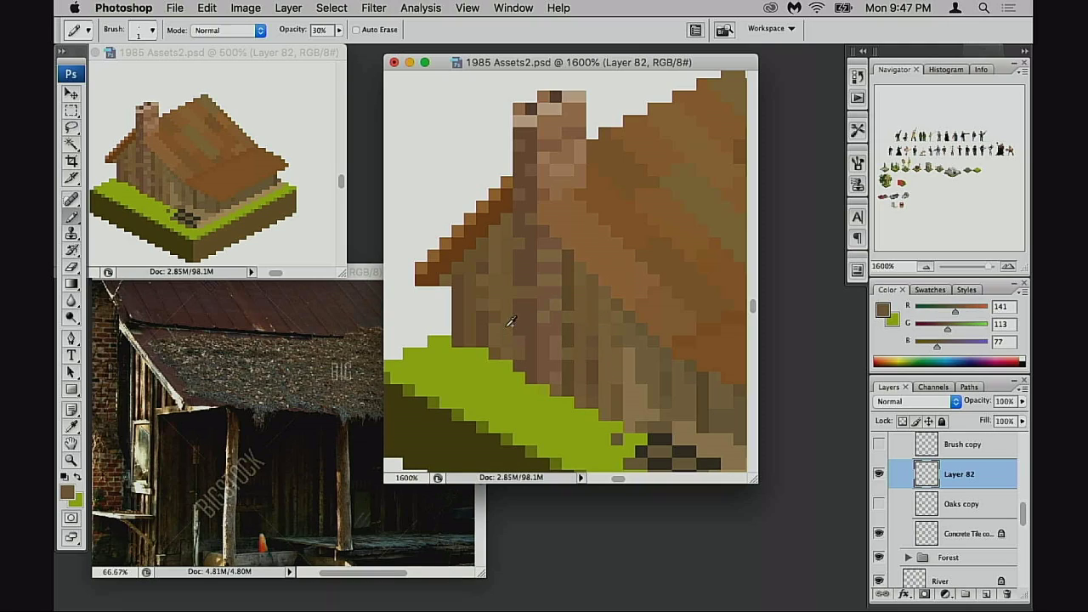
pyautogui.press('0')
pyautogui.moveTo(569, 267); pyautogui.dragTo(569, 343)
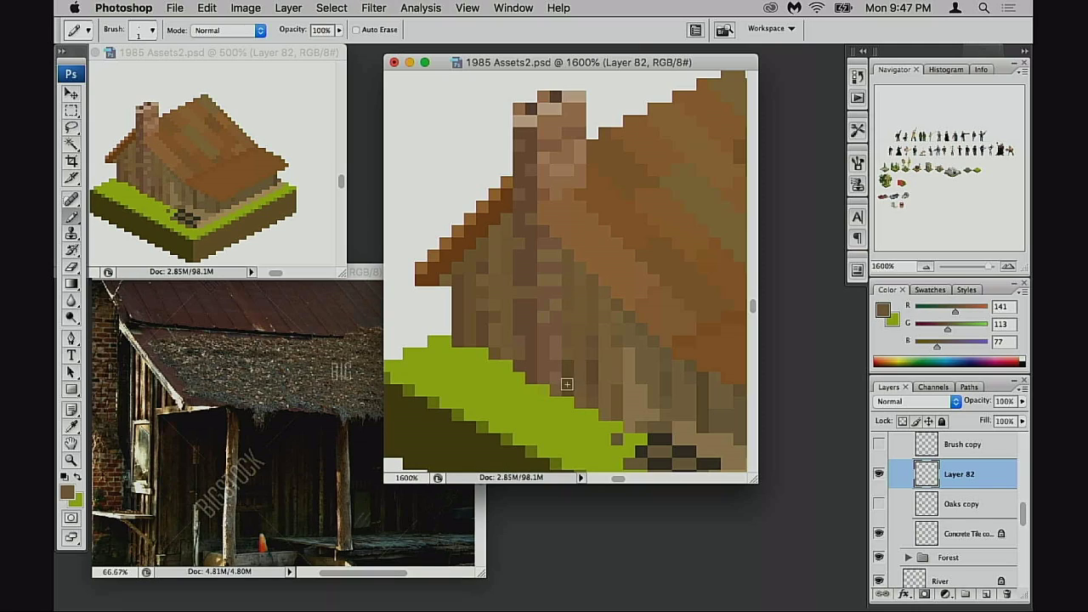
pyautogui.keyDown('alt'); pyautogui.click(615, 347); pyautogui.keyUp('alt')
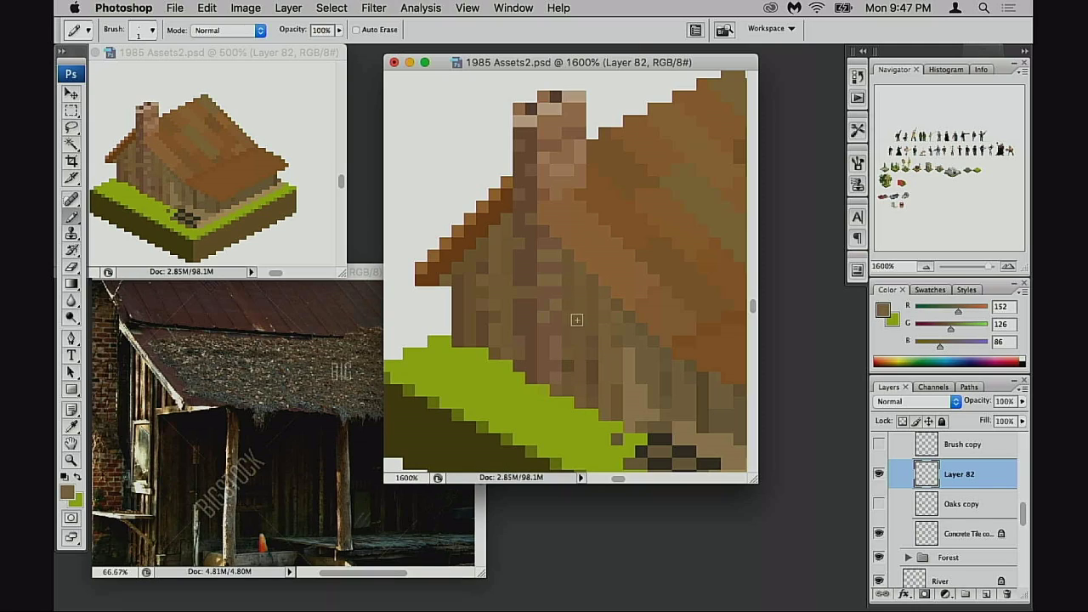
pyautogui.keyDown('alt'); pyautogui.click(569, 368); pyautogui.keyUp('alt')
pyautogui.moveTo(582, 402); pyautogui.dragTo(564, 398)
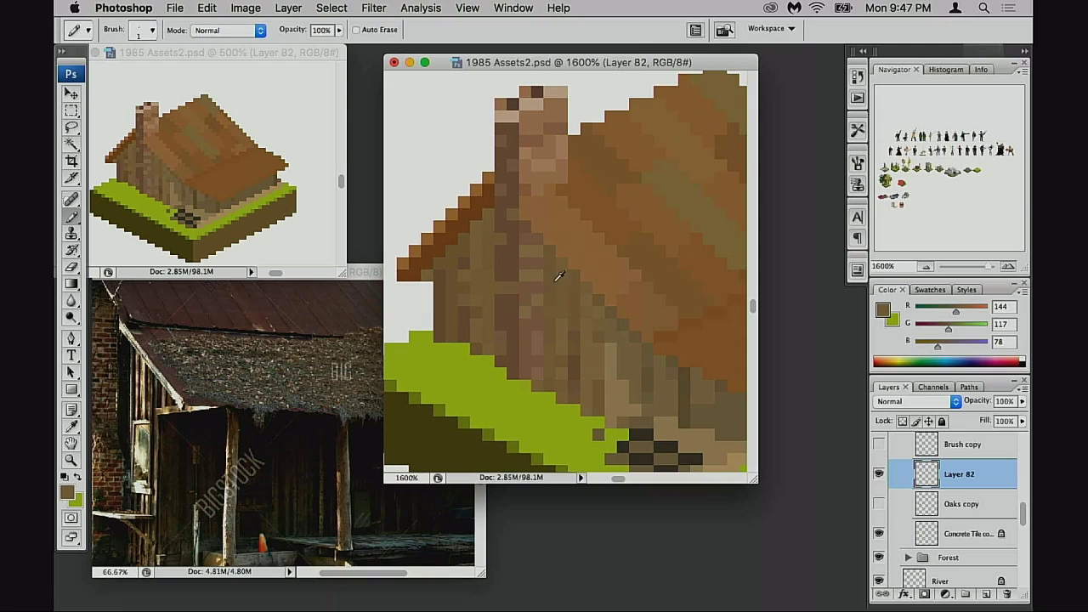
# - Try warming the chimney's lower bricks and upper face with (181, 135, 99) in Overlay mode at 100% opacity
pyautogui.keyDown('alt'); pyautogui.click(537, 248); pyautogui.keyUp('alt')
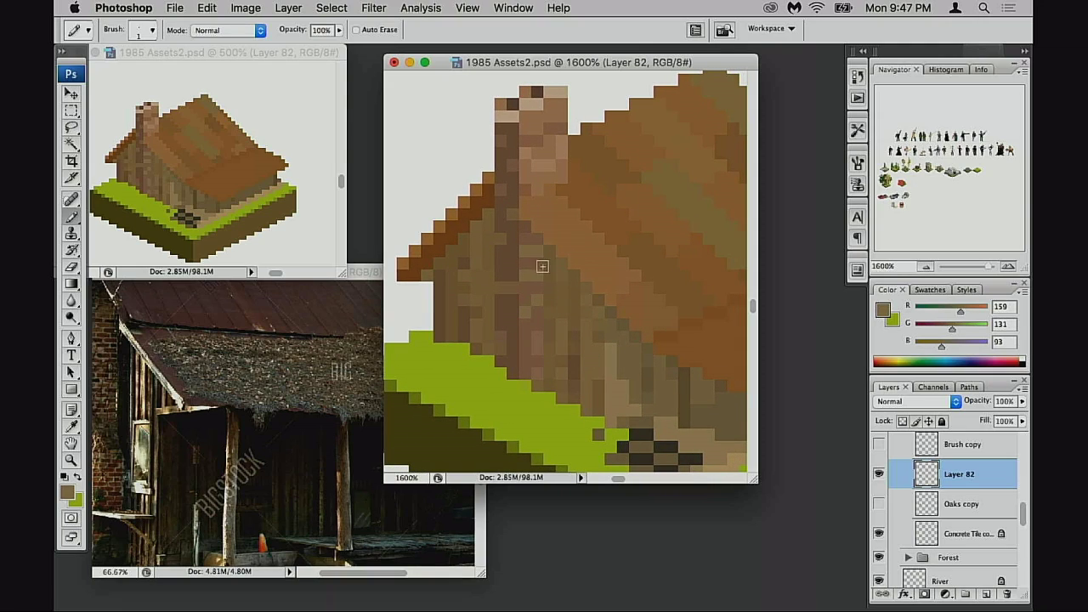
pyautogui.keyDown('alt'); pyautogui.click(560, 185); pyautogui.keyUp('alt')
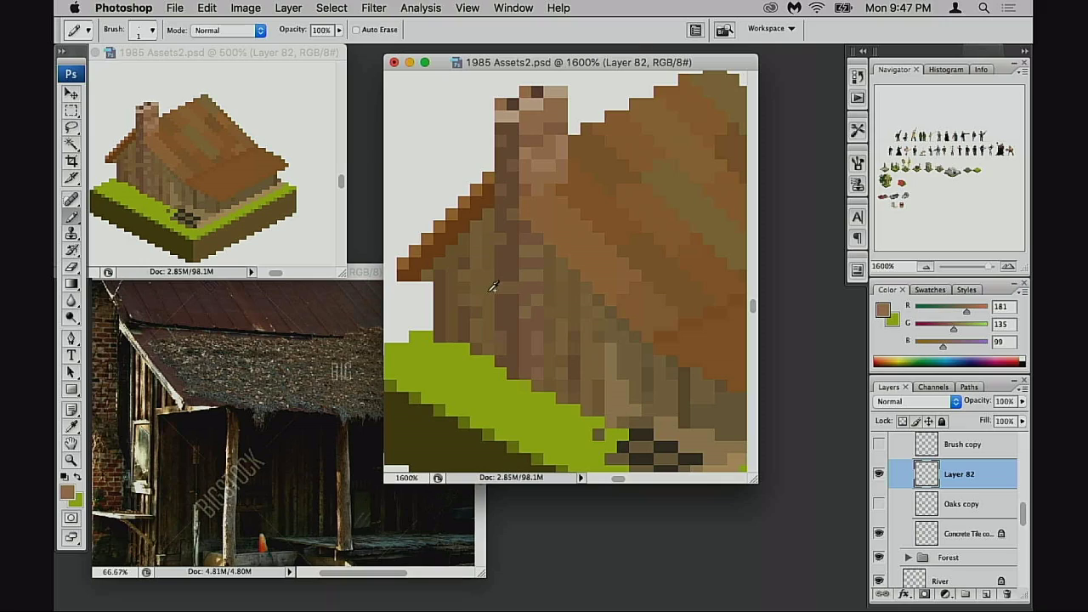
pyautogui.moveTo(531, 251)
pyautogui.mouseDown()
pyautogui.moveTo(535, 361)
pyautogui.moveTo(533, 251)
pyautogui.mouseUp()
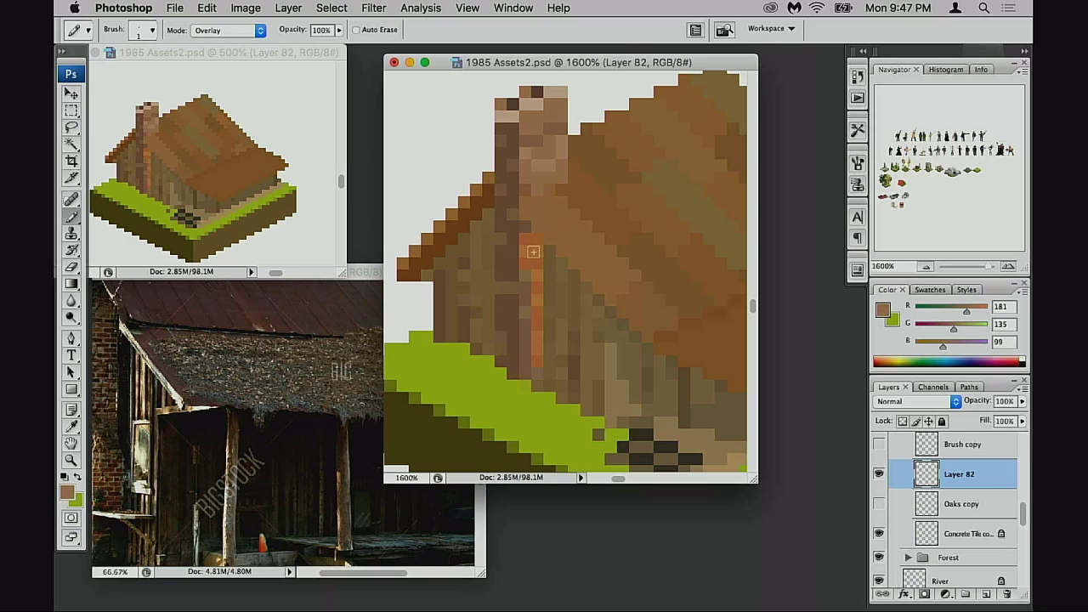
pyautogui.press('super+z')
pyautogui.moveTo(531, 139)
pyautogui.mouseDown()
pyautogui.moveTo(537, 177)
pyautogui.moveTo(556, 116)
pyautogui.moveTo(532, 161)
pyautogui.moveTo(536, 112)
pyautogui.moveTo(528, 163)
pyautogui.mouseUp()
pyautogui.moveTo(607, 237); pyautogui.dragTo(583, 286)
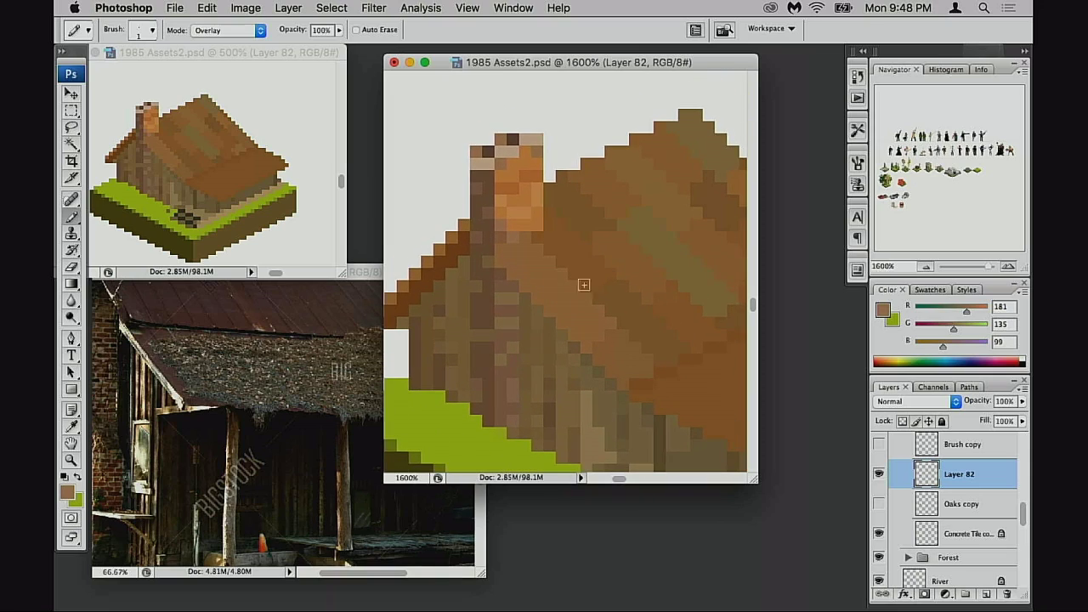
pyautogui.press('super+z')
pyautogui.scroll(-3, 573, 260)
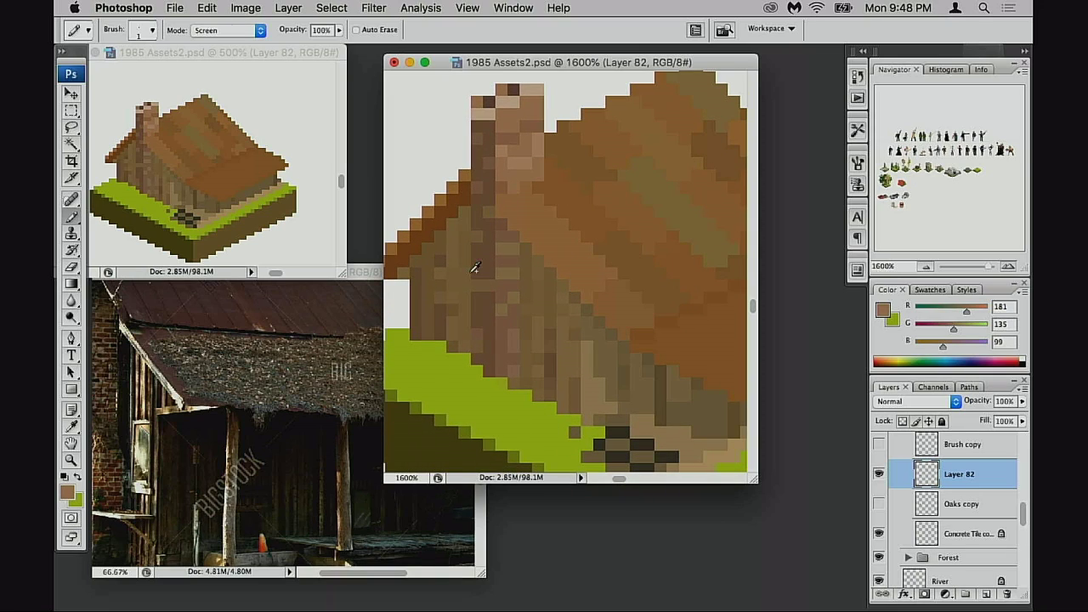
# - Lighten the bricks on the chimney's lower front side with (191, 151, 118) in Screen mode at 20% opacity
pyautogui.keyDown('alt'); pyautogui.click(532, 159); pyautogui.keyUp('alt')
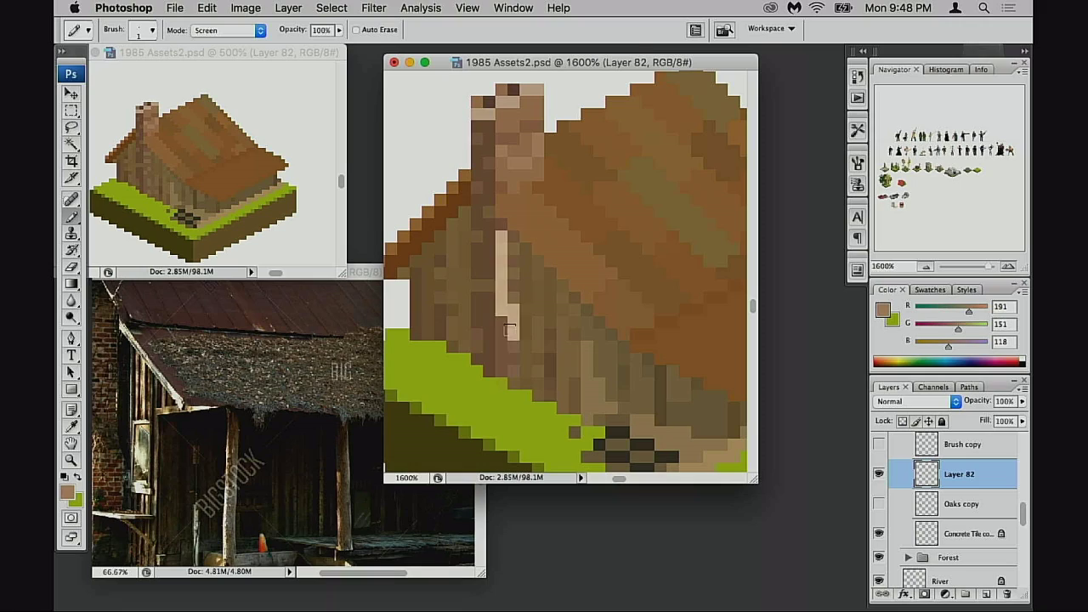
pyautogui.press('2')
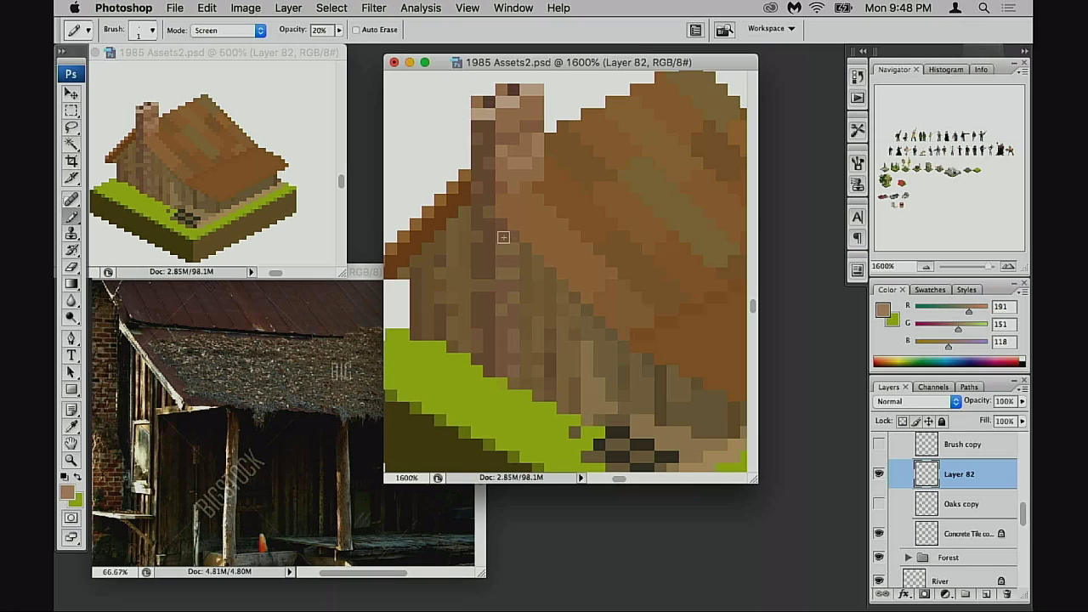
pyautogui.moveTo(503, 237)
pyautogui.mouseDown()
pyautogui.moveTo(508, 367)
pyautogui.moveTo(513, 248)
pyautogui.moveTo(514, 286)
pyautogui.mouseUp()
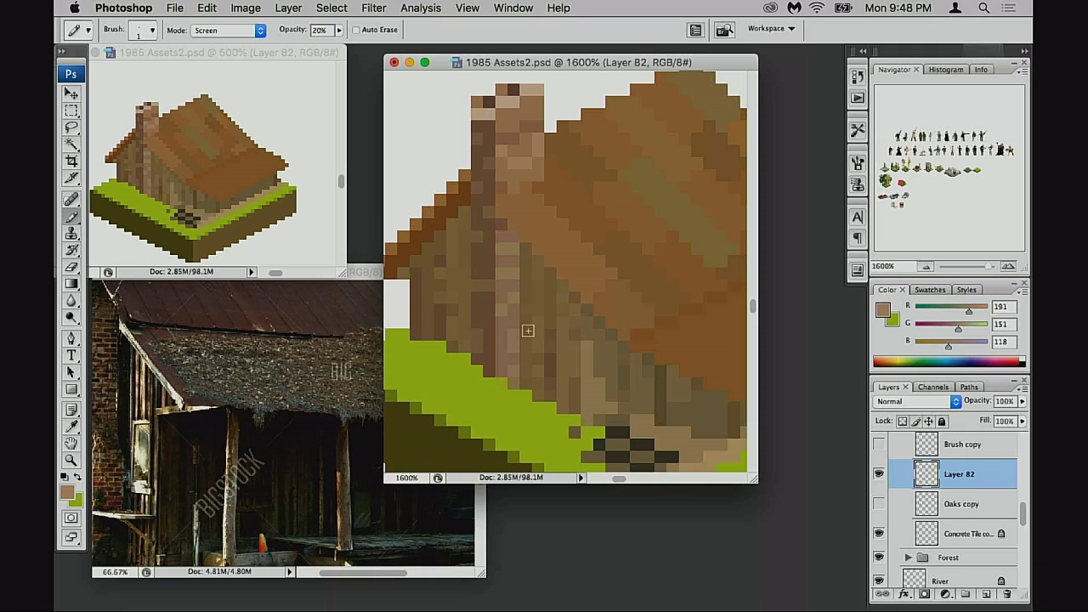
pyautogui.moveTo(528, 329); pyautogui.dragTo(561, 362)
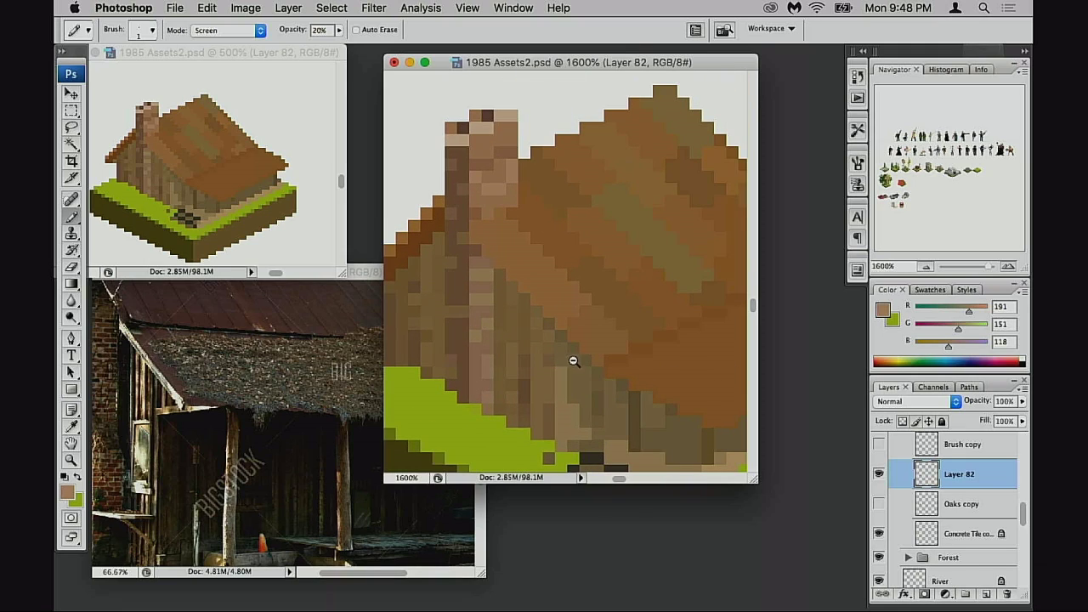
# - Check the whole cabin, save the document and bring the brick chimney in the reference photo into view
pyautogui.keyDown('alt'); pyautogui.click(573, 361); pyautogui.keyUp('alt')
pyautogui.keyDown('alt'); pyautogui.click(576, 360); pyautogui.keyUp('alt')
pyautogui.keyDown('alt'); pyautogui.click(592, 327); pyautogui.keyUp('alt')
pyautogui.moveTo(593, 315); pyautogui.dragTo(555, 399)
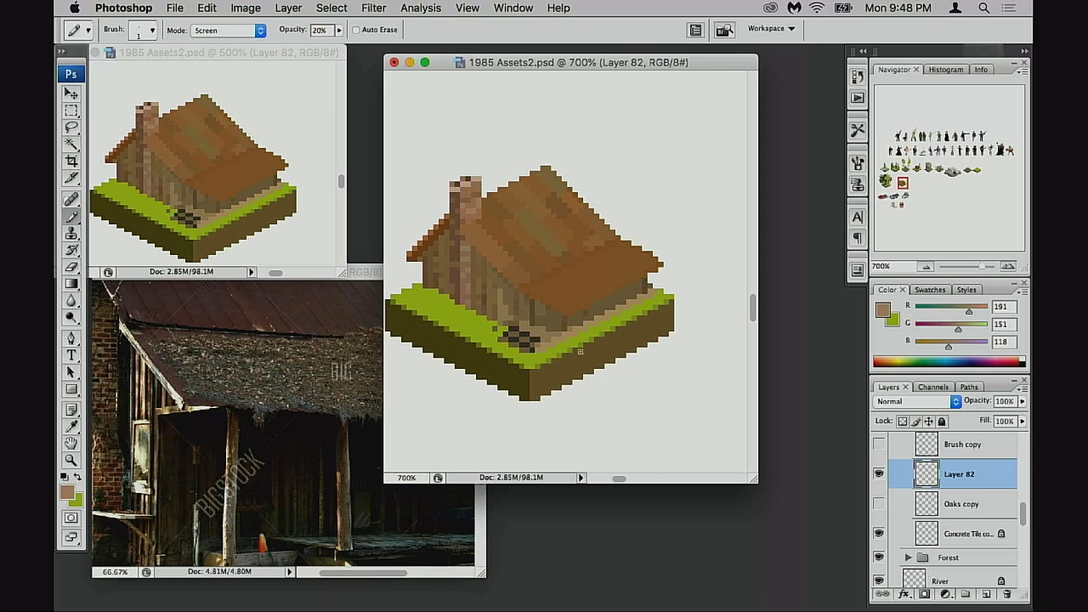
pyautogui.press('super+d')
pyautogui.press('super+s')
pyautogui.moveTo(556, 359); pyautogui.dragTo(613, 355)
pyautogui.click(337, 441)
pyautogui.moveTo(336, 440); pyautogui.dragTo(391, 433)
pyautogui.click(652, 358)
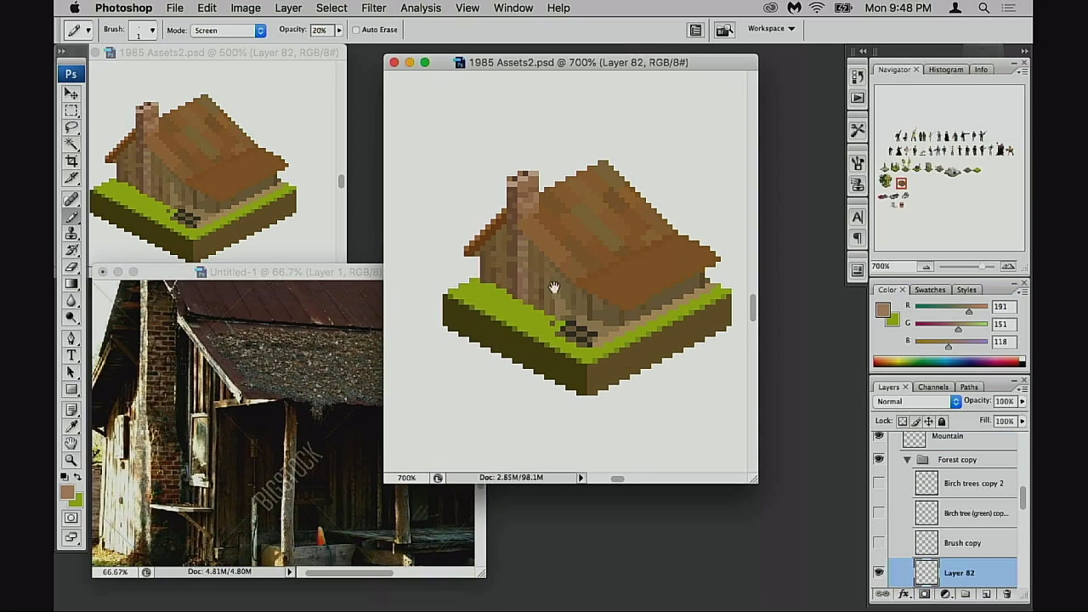
# - Paint dark brown (130, 94, 71) columns at the chimney's base, on its front face and along its outer edge, in Normal mode at 100% opacity
pyautogui.keyDown('super'); pyautogui.click(555, 291); pyautogui.keyUp('super')
pyautogui.keyDown('super'); pyautogui.click(559, 289); pyautogui.keyUp('super')
pyautogui.keyDown('super'); pyautogui.click(567, 285); pyautogui.keyUp('super')
pyautogui.keyDown('super'); pyautogui.click(568, 286); pyautogui.keyUp('super')
pyautogui.press('0')
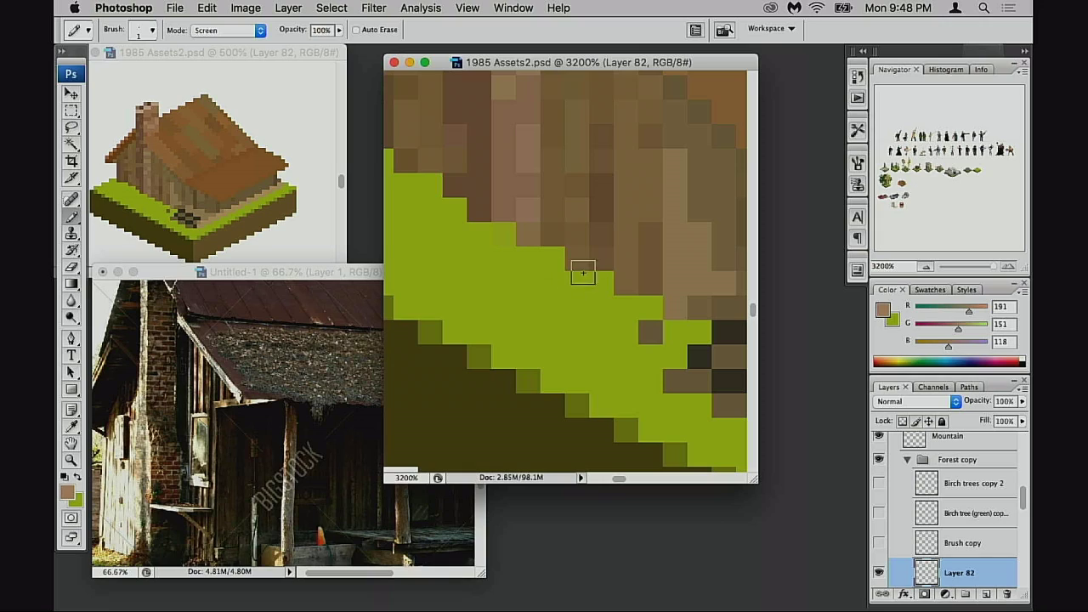
pyautogui.scroll(4, 552, 293)
pyautogui.keyDown('alt'); pyautogui.click(513, 276); pyautogui.keyUp('alt')
pyautogui.click(521, 293)
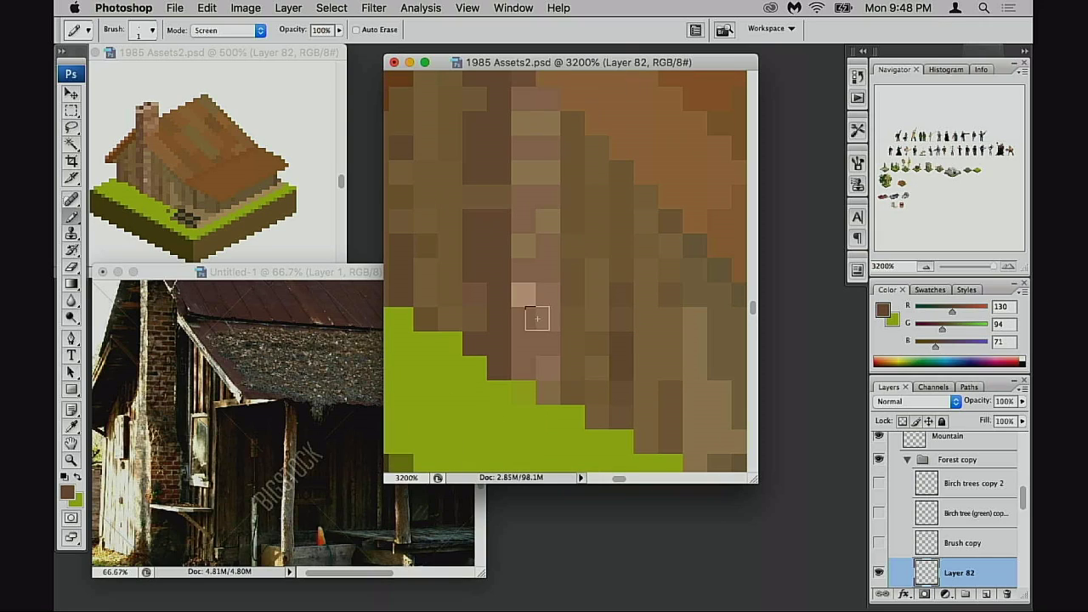
pyautogui.press('super+z')
pyautogui.hotkey('alt', 'shift', 'n')
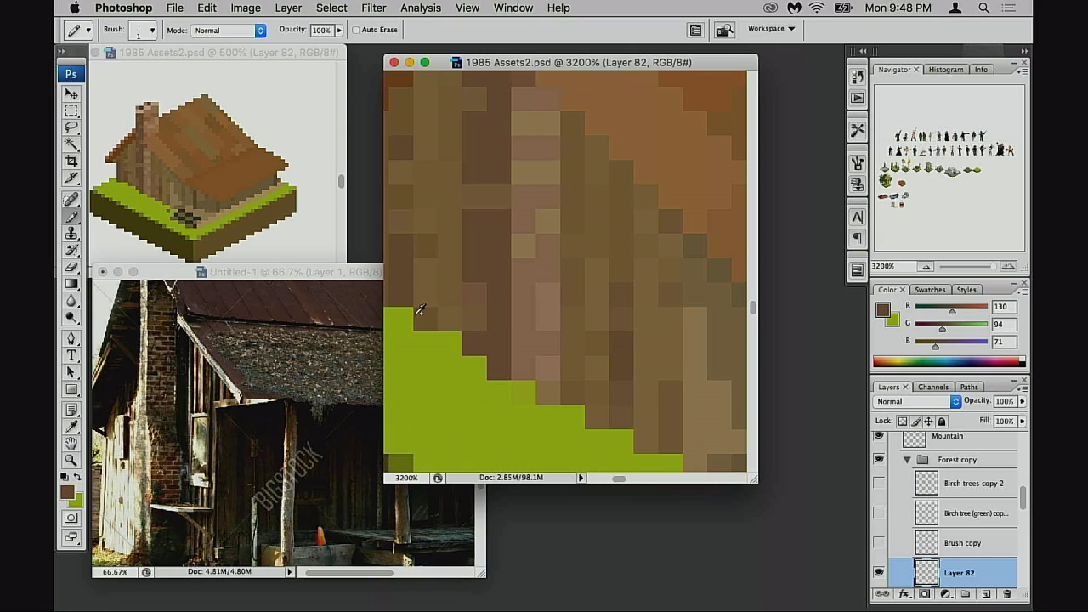
pyautogui.click(522, 270)
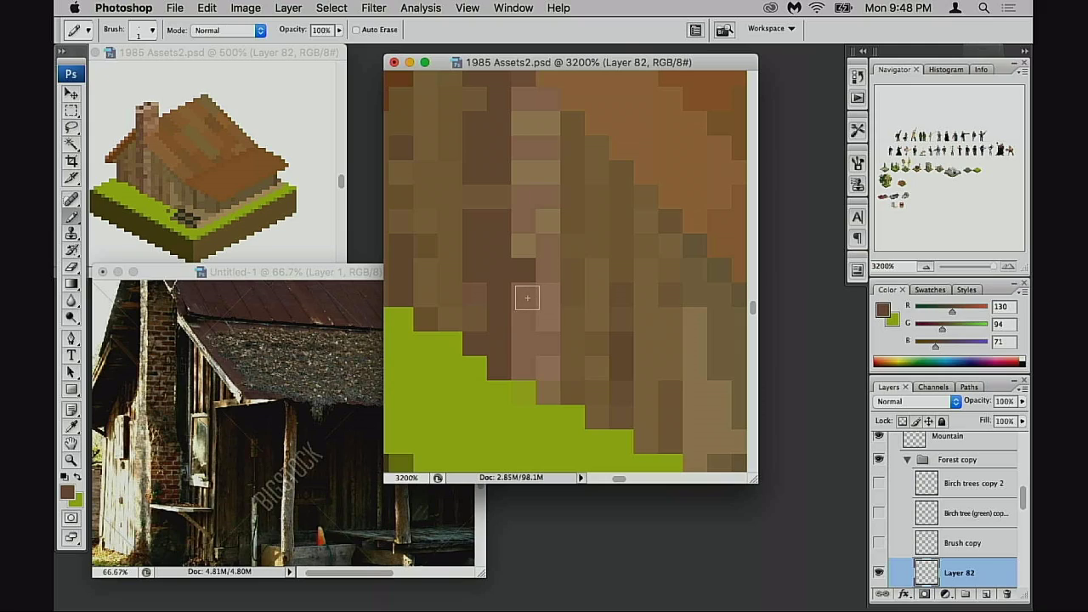
pyautogui.moveTo(524, 296); pyautogui.dragTo(520, 371)
pyautogui.moveTo(457, 268); pyautogui.dragTo(445, 320)
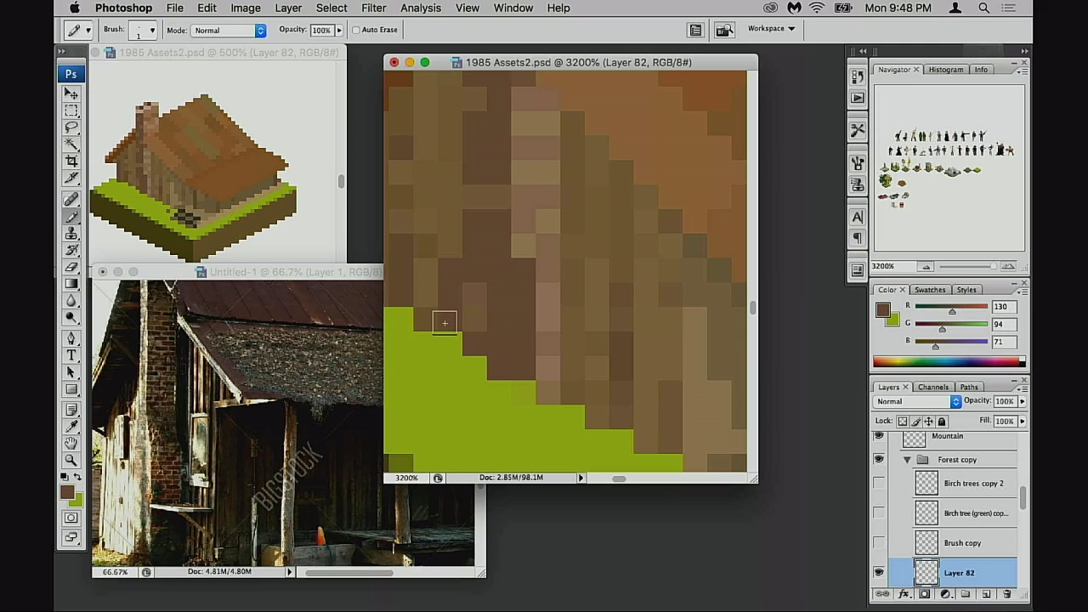
# - Repaint the lower chimney in dark brown, moving its light pinkish edge one pixel right and covering the stray lighter pixels
pyautogui.moveTo(549, 312); pyautogui.dragTo(537, 385)
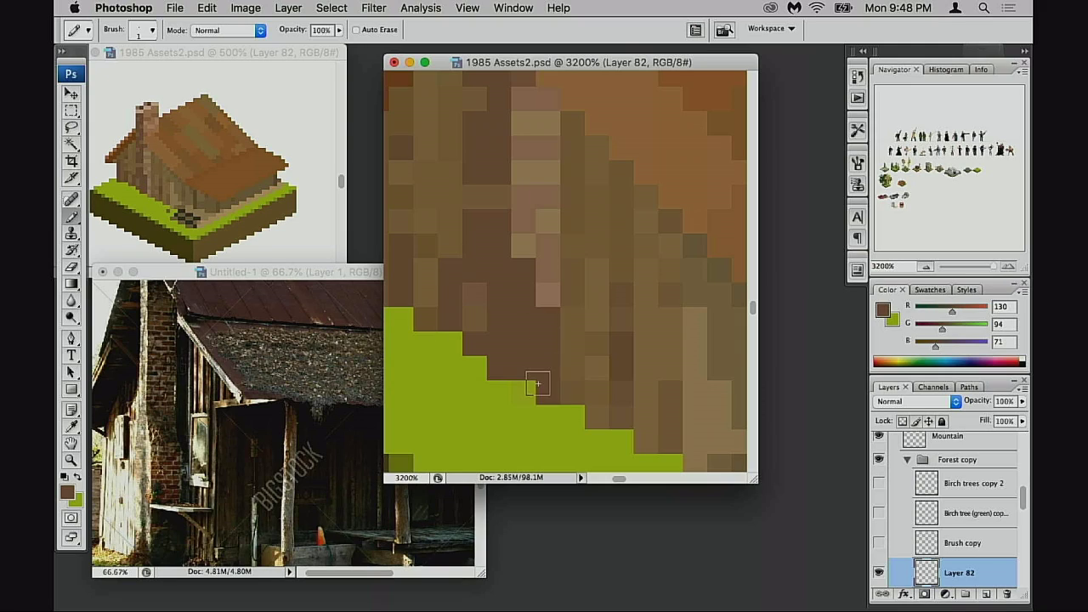
pyautogui.keyDown('alt'); pyautogui.click(545, 297); pyautogui.keyUp('alt')
pyautogui.moveTo(571, 318); pyautogui.dragTo(571, 344)
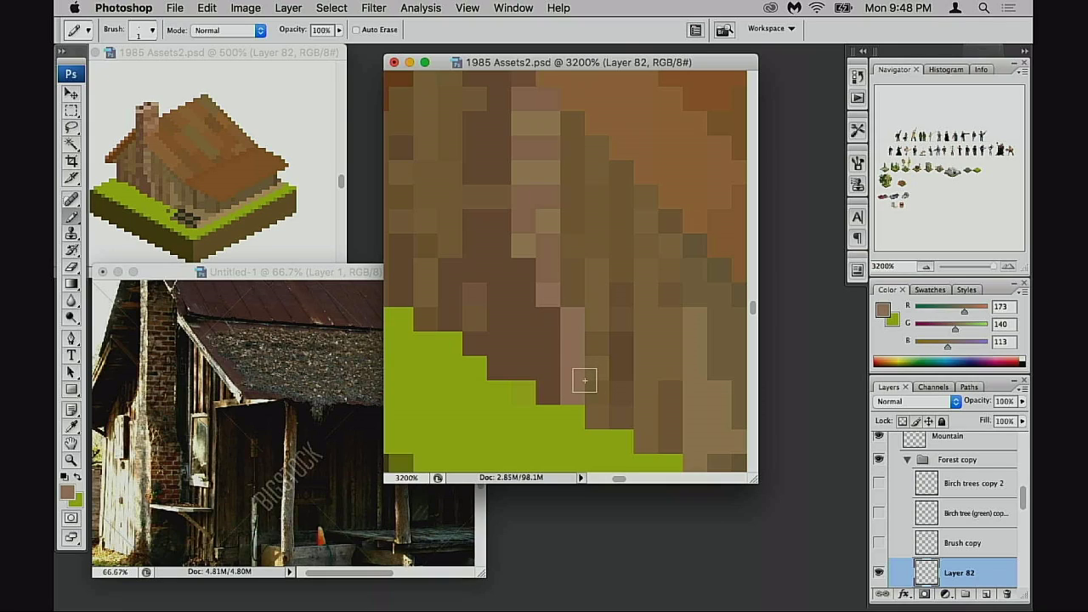
pyautogui.keyDown('alt'); pyautogui.click(469, 286); pyautogui.keyUp('alt')
pyautogui.keyDown('alt'); pyautogui.click(476, 325); pyautogui.keyUp('alt')
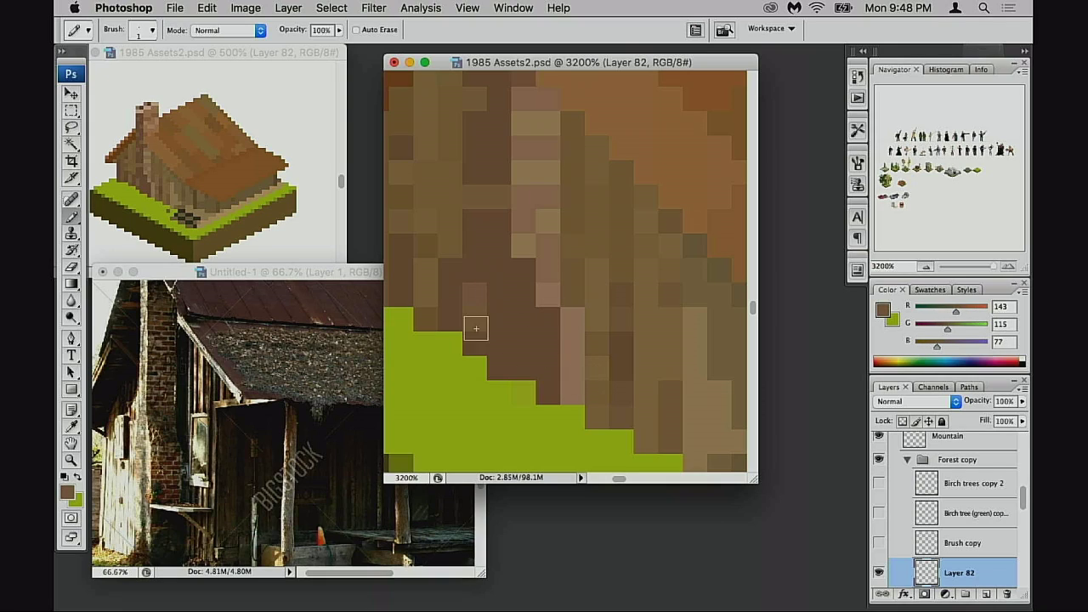
pyautogui.keyDown('alt'); pyautogui.click(476, 290); pyautogui.keyUp('alt')
pyautogui.click(474, 319)
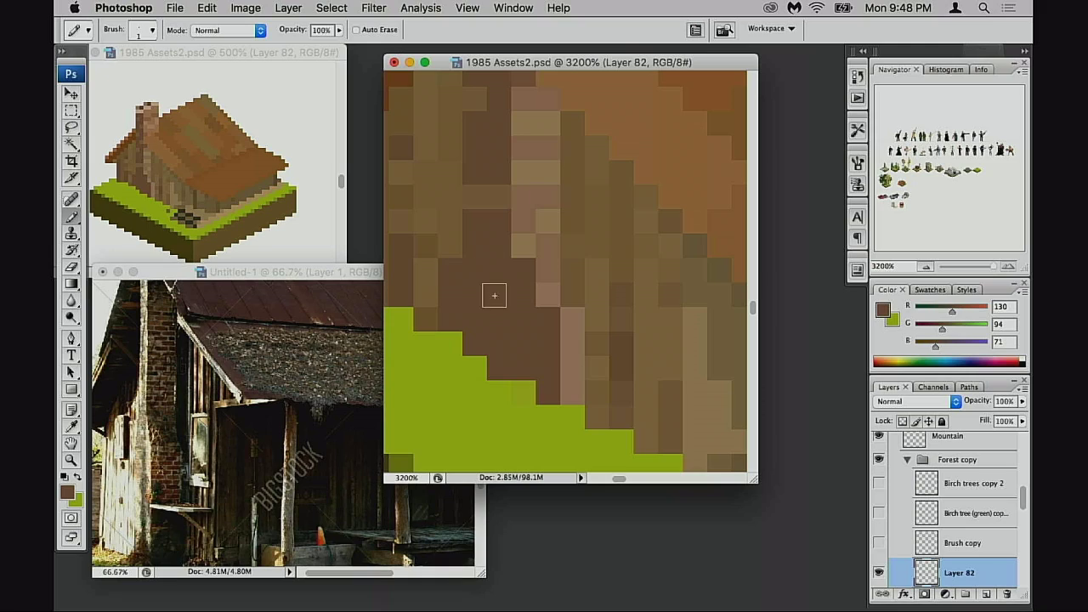
# - Add a few mid-brown brick pixels to the dark chimney base and extend its dark brown area further left
pyautogui.keyDown('alt'); pyautogui.click(474, 265); pyautogui.keyUp('alt')
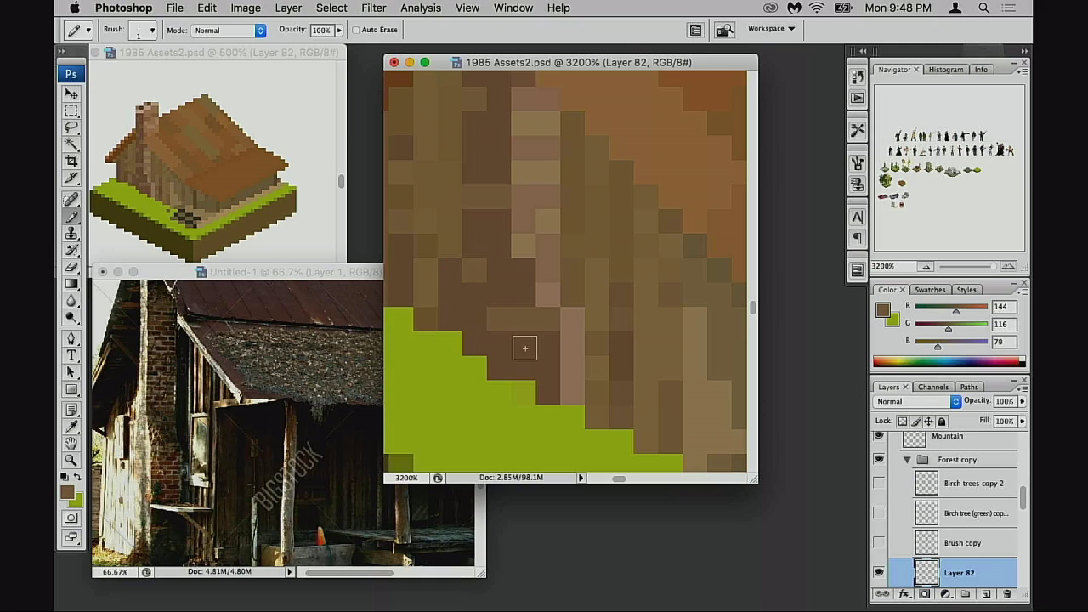
pyautogui.press('super+z')
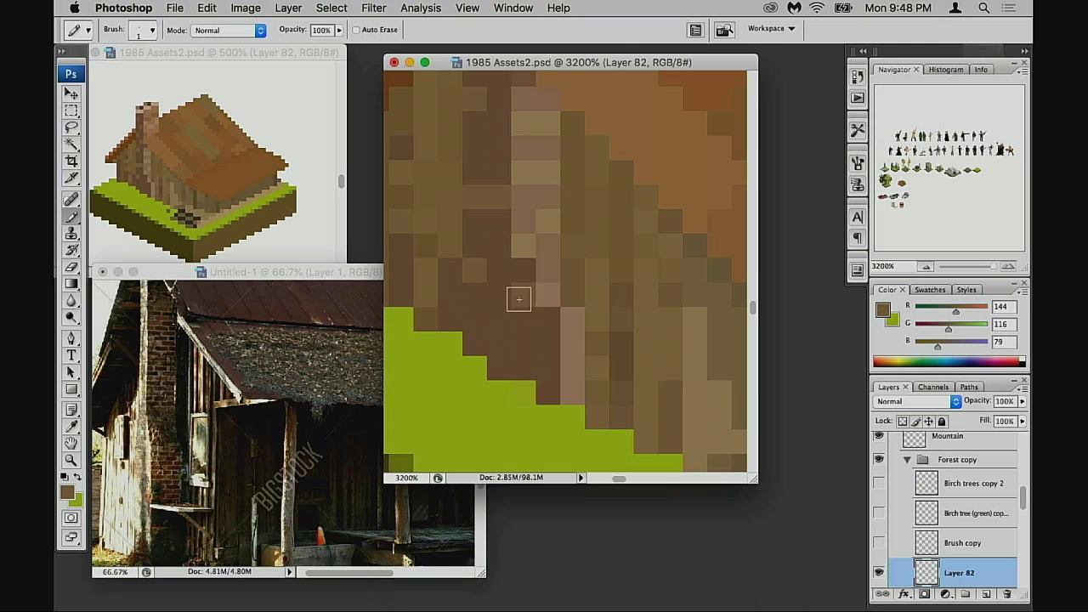
pyautogui.moveTo(549, 327); pyautogui.dragTo(530, 325)
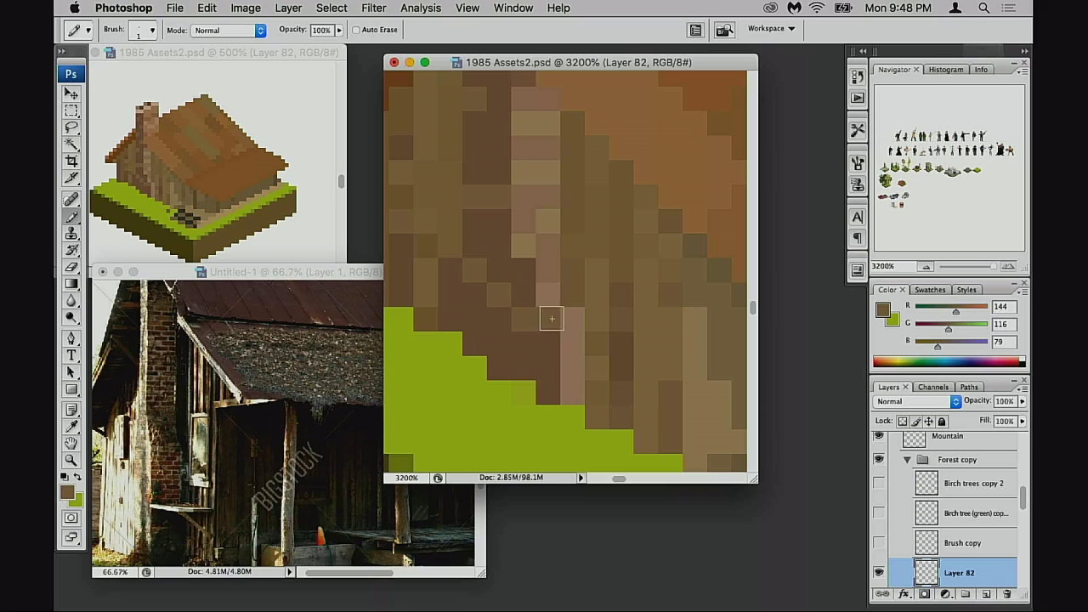
pyautogui.press('super+z')
pyautogui.click(503, 311)
pyautogui.press('super+z')
pyautogui.moveTo(552, 318); pyautogui.dragTo(507, 294)
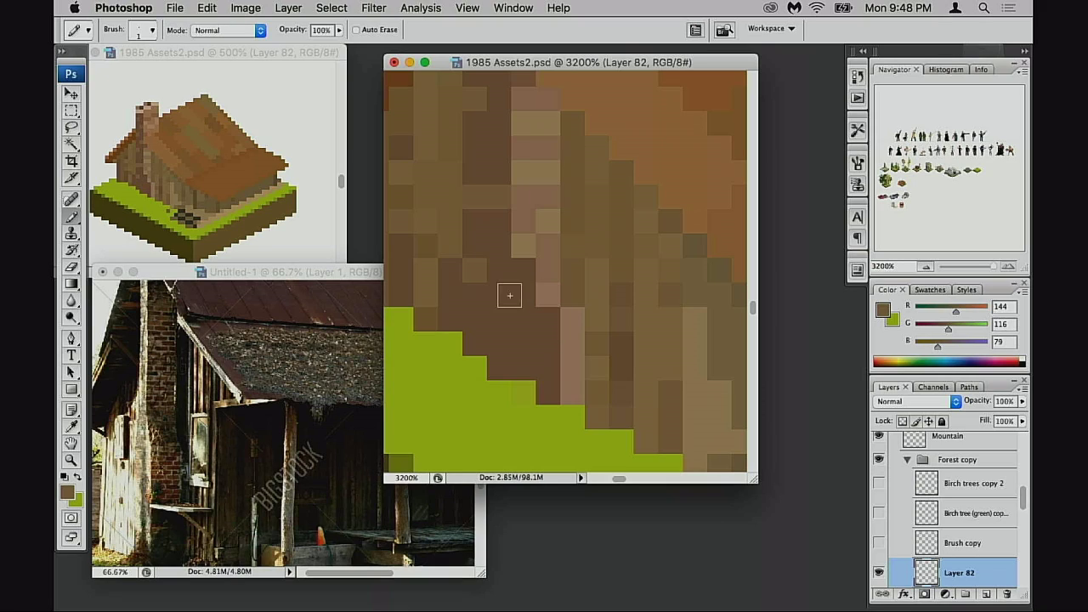
pyautogui.click(514, 318)
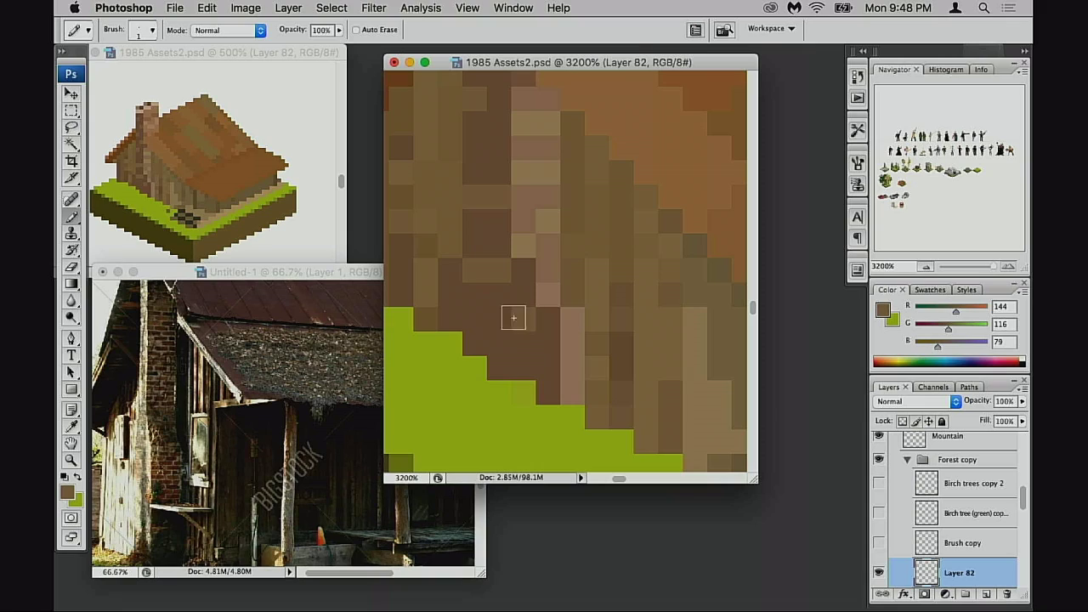
pyautogui.keyDown('alt'); pyautogui.click(459, 279); pyautogui.keyUp('alt')
pyautogui.click(430, 272)
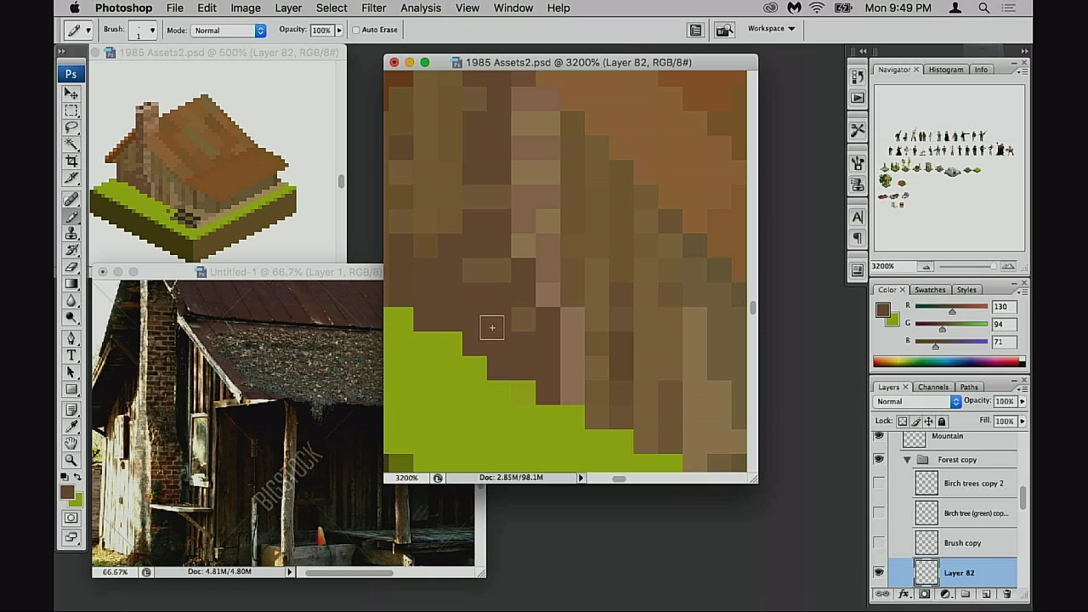
pyautogui.keyDown('alt'); pyautogui.click(561, 337); pyautogui.keyUp('alt')
pyautogui.moveTo(548, 313); pyautogui.dragTo(544, 381)
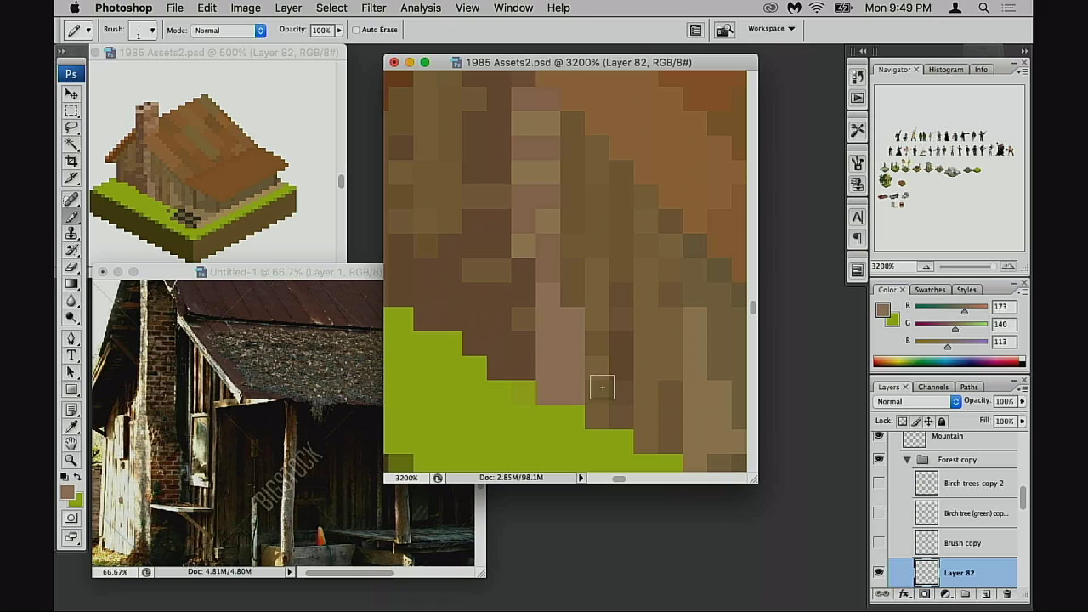
pyautogui.press('super+z')
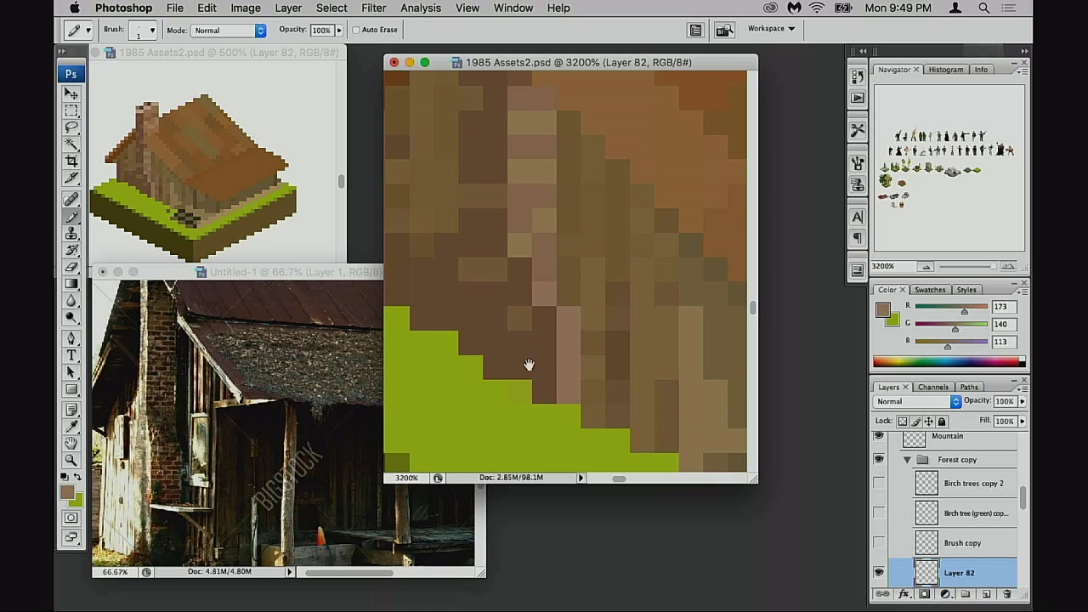
# - Repaint the wall pixels left of the chimney base with the lighter brown sampled from the neighbouring planks
pyautogui.keyDown('alt'); pyautogui.click(425, 261); pyautogui.keyUp('alt')
pyautogui.keyDown('alt'); pyautogui.click(418, 262); pyautogui.keyUp('alt')
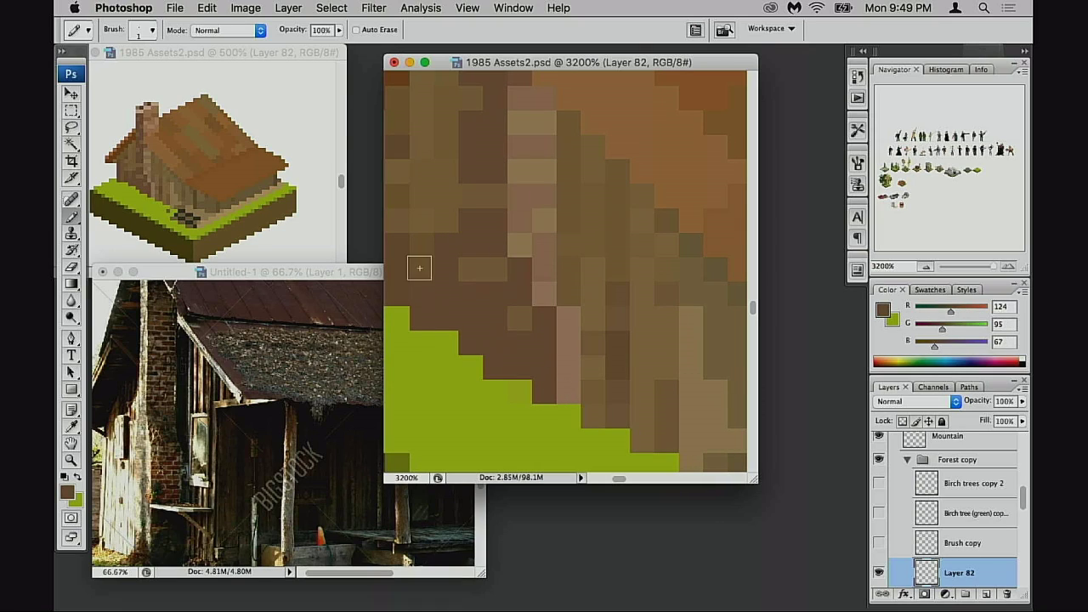
pyautogui.moveTo(466, 337); pyautogui.dragTo(500, 340)
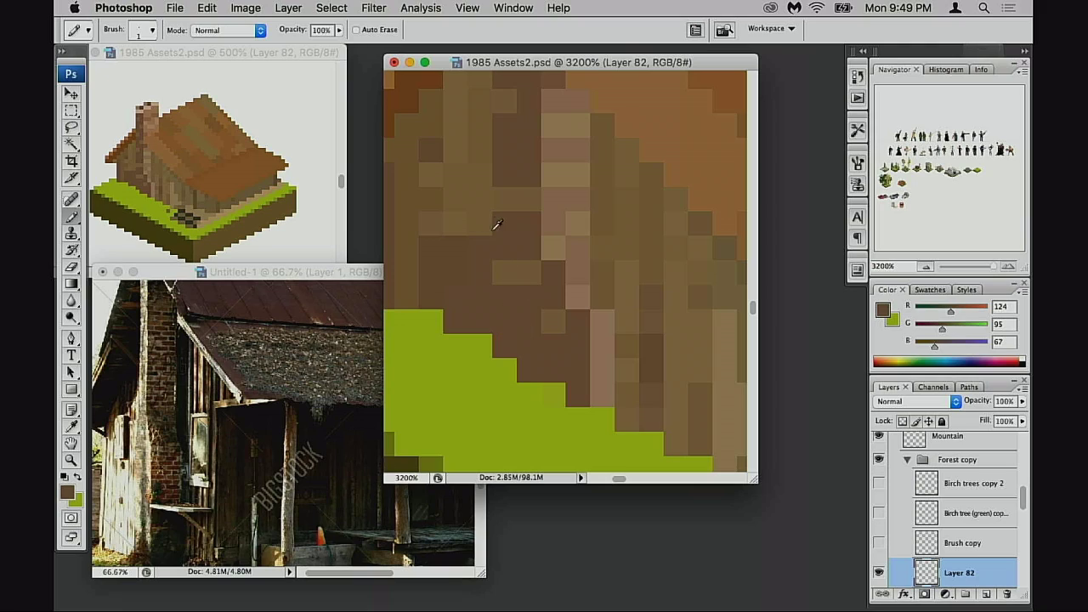
pyautogui.keyDown('alt'); pyautogui.click(461, 212); pyautogui.keyUp('alt')
pyautogui.moveTo(459, 266)
pyautogui.mouseDown()
pyautogui.moveTo(456, 245)
pyautogui.moveTo(432, 267)
pyautogui.moveTo(434, 299)
pyautogui.mouseUp()
# - Paint a small window two pixels wide with stepped ends on the wall right of the chimney, using the sampled near-black
pyautogui.moveTo(516, 363); pyautogui.dragTo(517, 357)
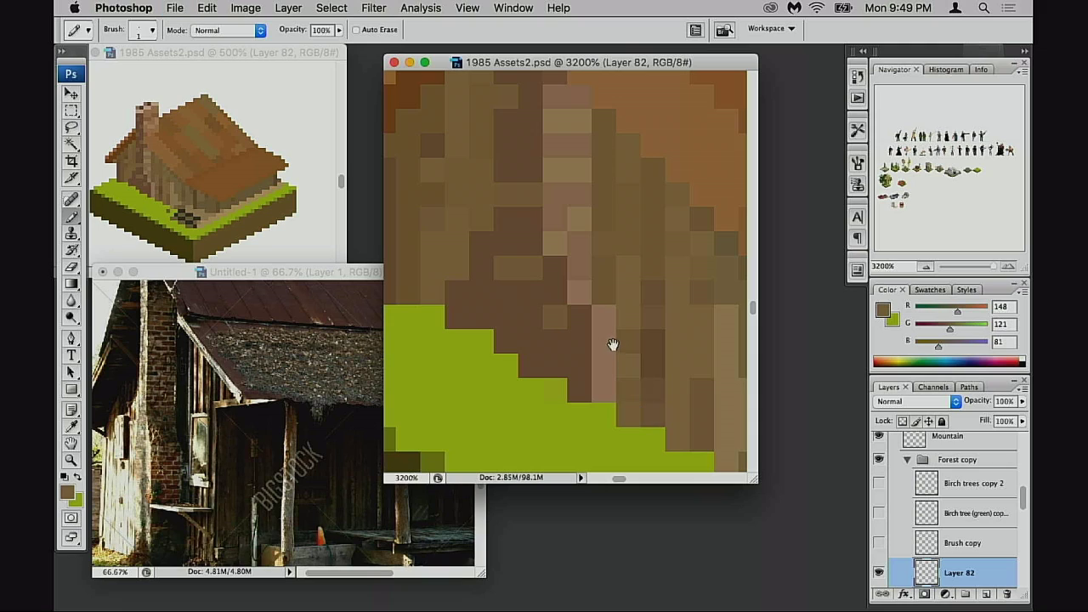
pyautogui.moveTo(612, 345); pyautogui.dragTo(586, 257)
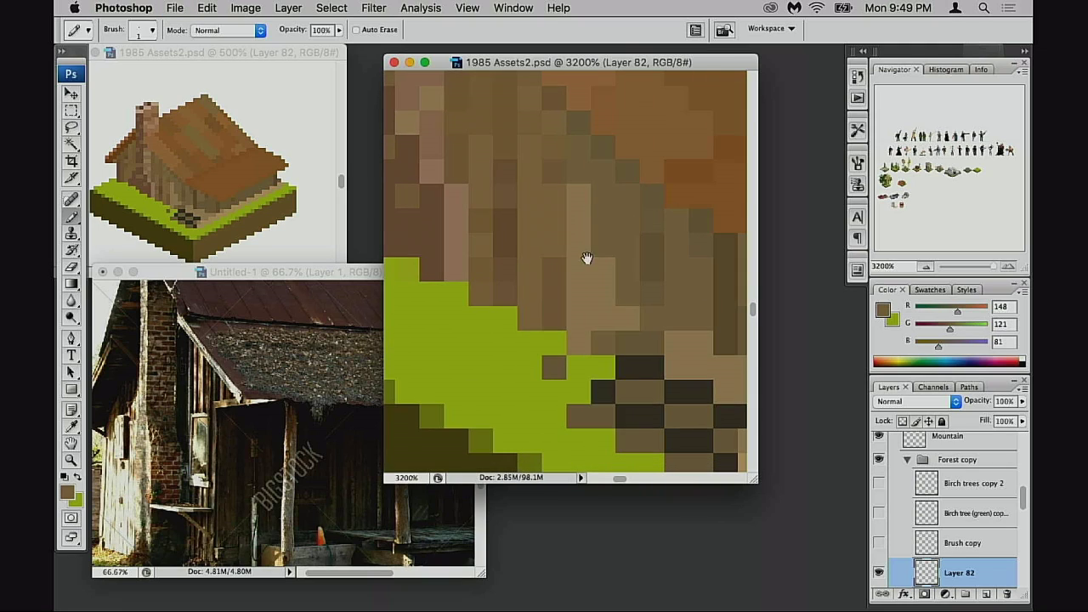
pyautogui.keyDown('alt'); pyautogui.click(655, 372); pyautogui.keyUp('alt')
pyautogui.scroll(5, 573, 323)
pyautogui.moveTo(512, 246)
pyautogui.mouseDown()
pyautogui.moveTo(527, 253)
pyautogui.moveTo(525, 300)
pyautogui.moveTo(553, 312)
pyautogui.moveTo(513, 279)
pyautogui.moveTo(518, 288)
pyautogui.moveTo(530, 258)
pyautogui.mouseUp()
pyautogui.press('super+alt+z')
pyautogui.press('super+alt+z')
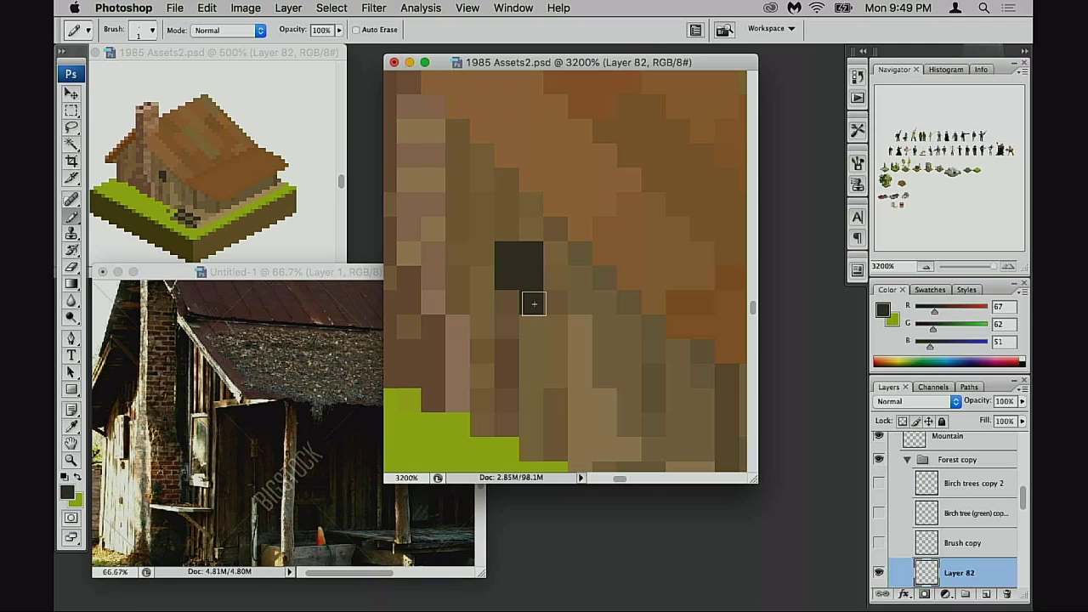
pyautogui.click(514, 294)
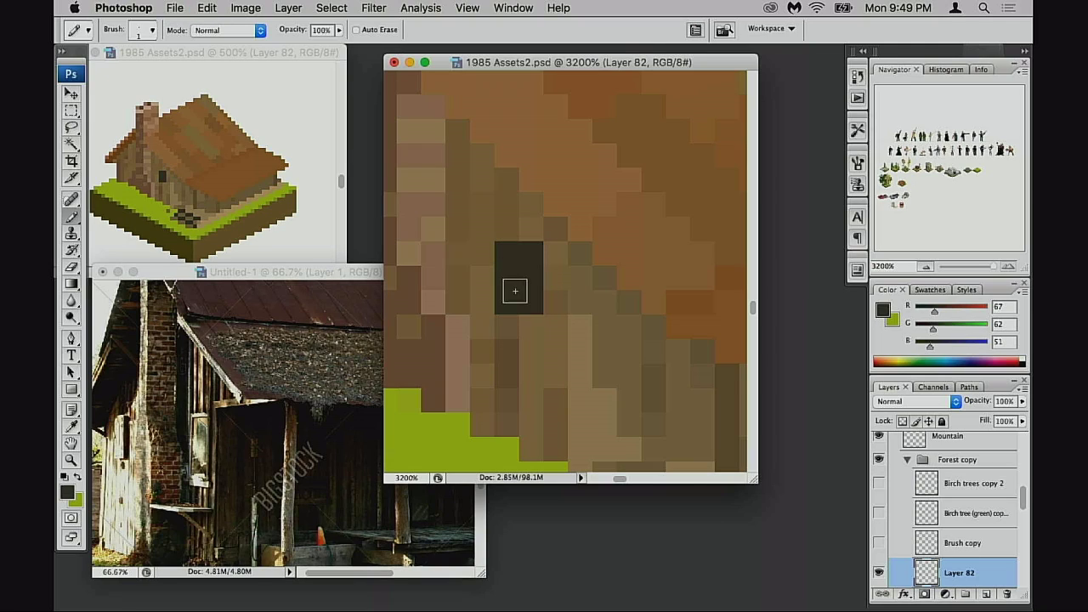
pyautogui.press('super+z')
pyautogui.click(509, 228)
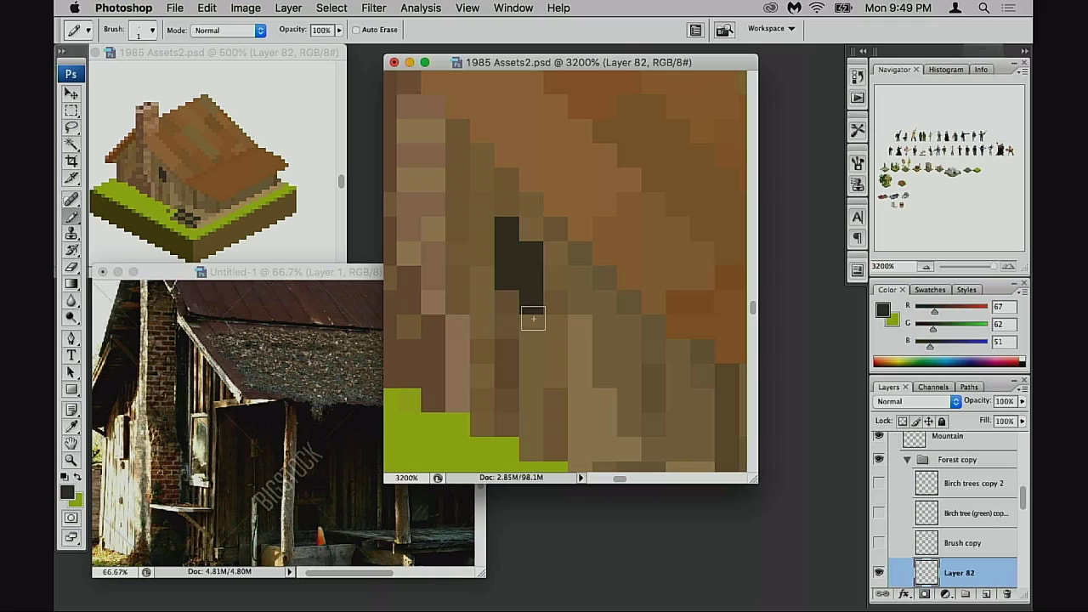
pyautogui.moveTo(503, 287); pyautogui.dragTo(634, 307)
pyautogui.moveTo(549, 268); pyautogui.dragTo(471, 254)
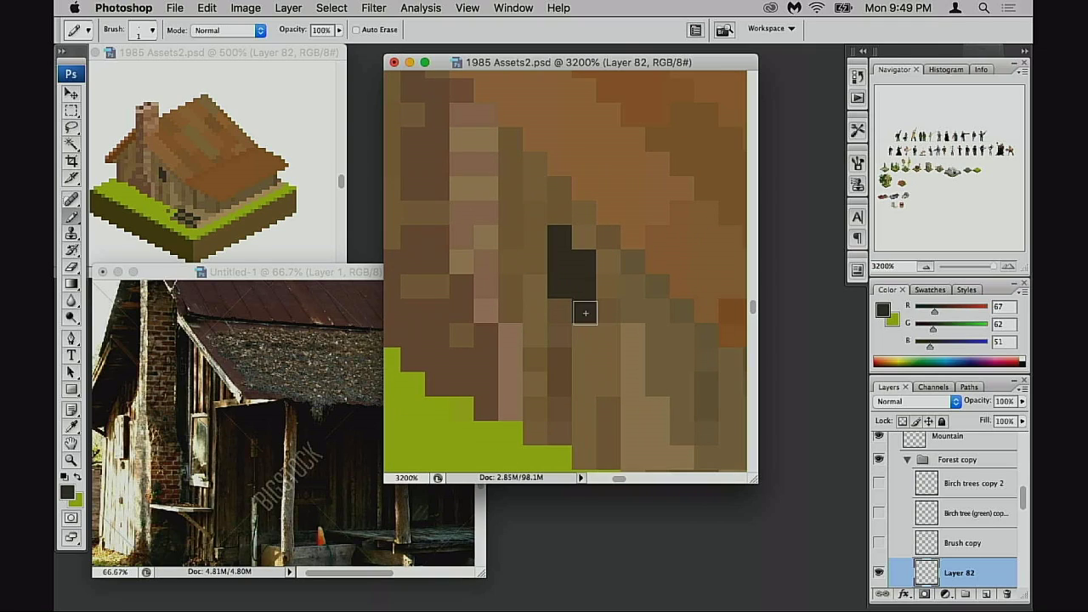
# - Add a stepped sill of light tan pixels, sampled from the wall, directly beneath the dark window
pyautogui.keyDown('alt'); pyautogui.click(620, 351); pyautogui.keyUp('alt')
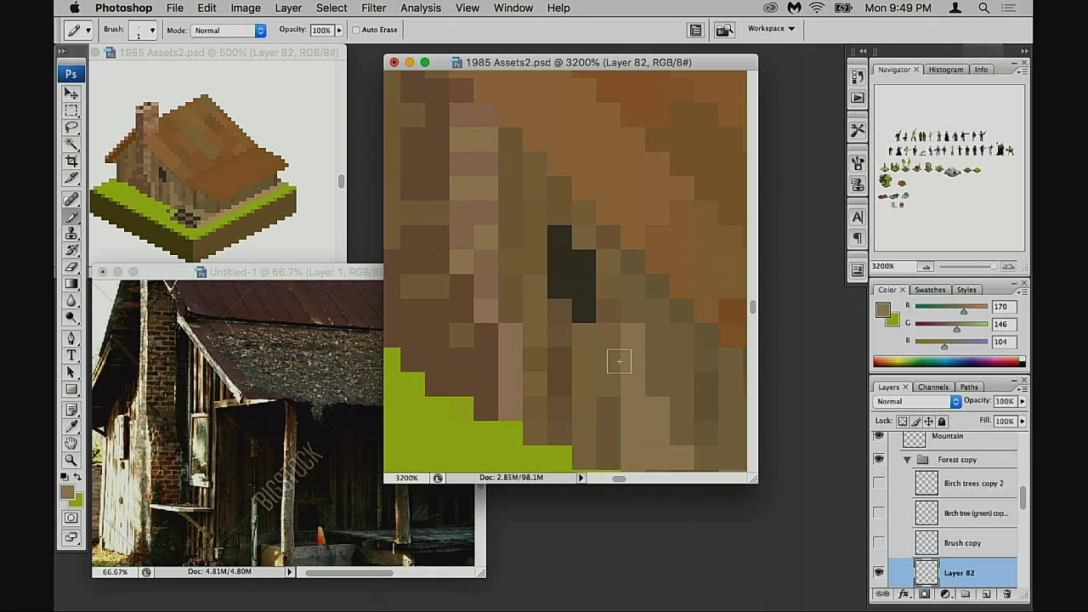
pyautogui.click(556, 309)
pyautogui.click(583, 335)
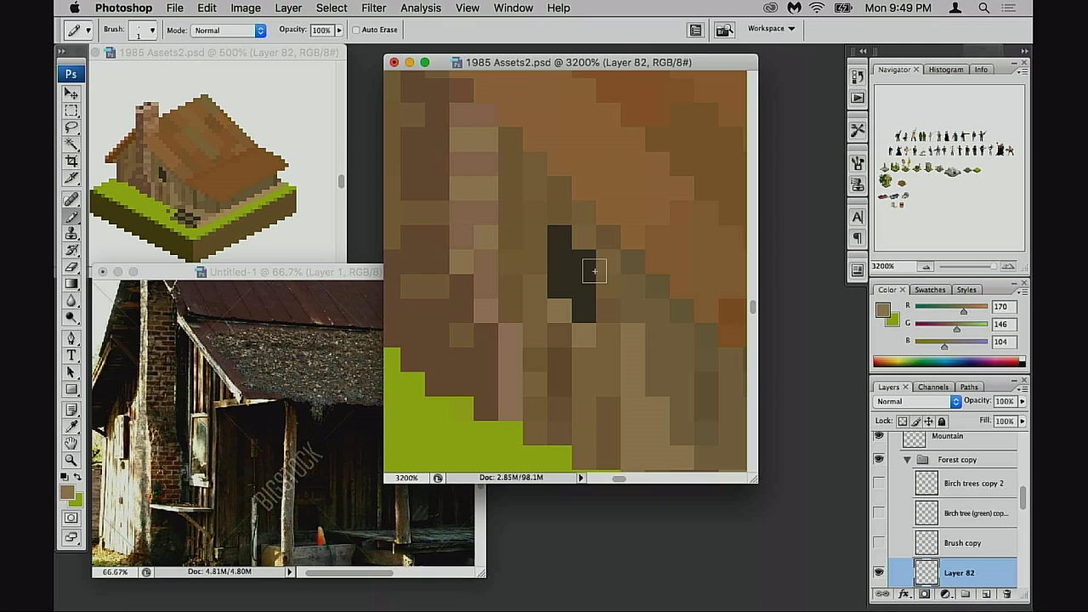
pyautogui.click(603, 310)
pyautogui.press('n')
pyautogui.click(586, 291)
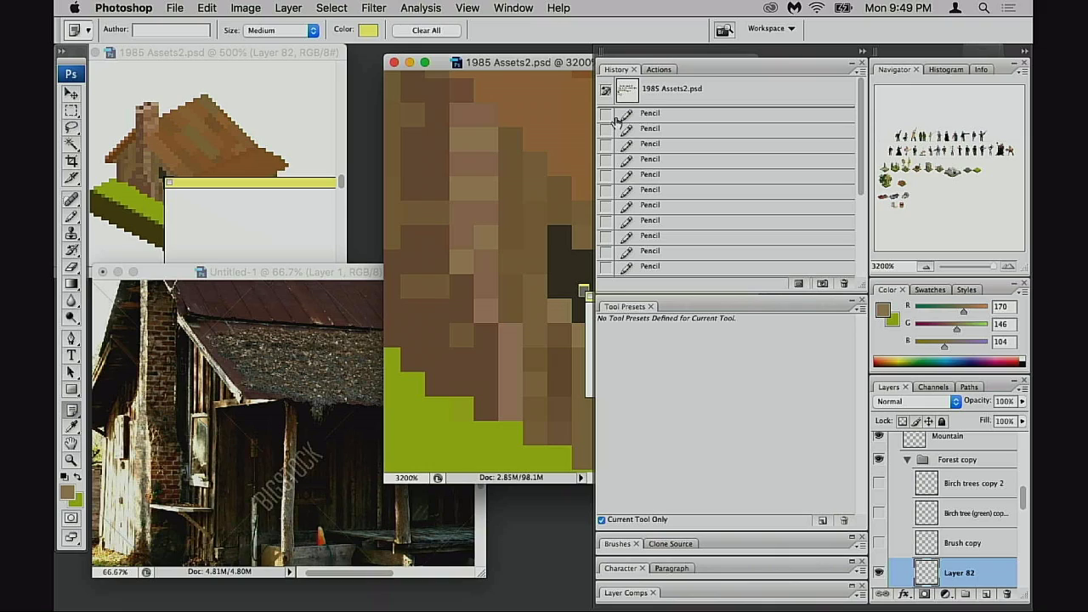
pyautogui.moveTo(570, 65); pyautogui.dragTo(546, 72)
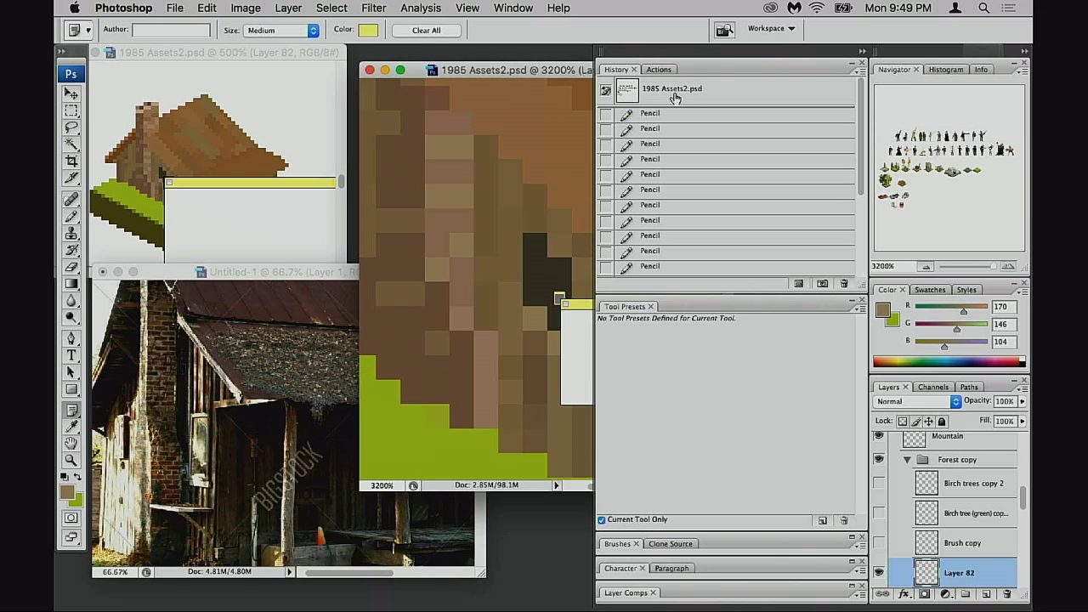
pyautogui.click(862, 52)
pyautogui.moveTo(701, 75); pyautogui.dragTo(729, 74)
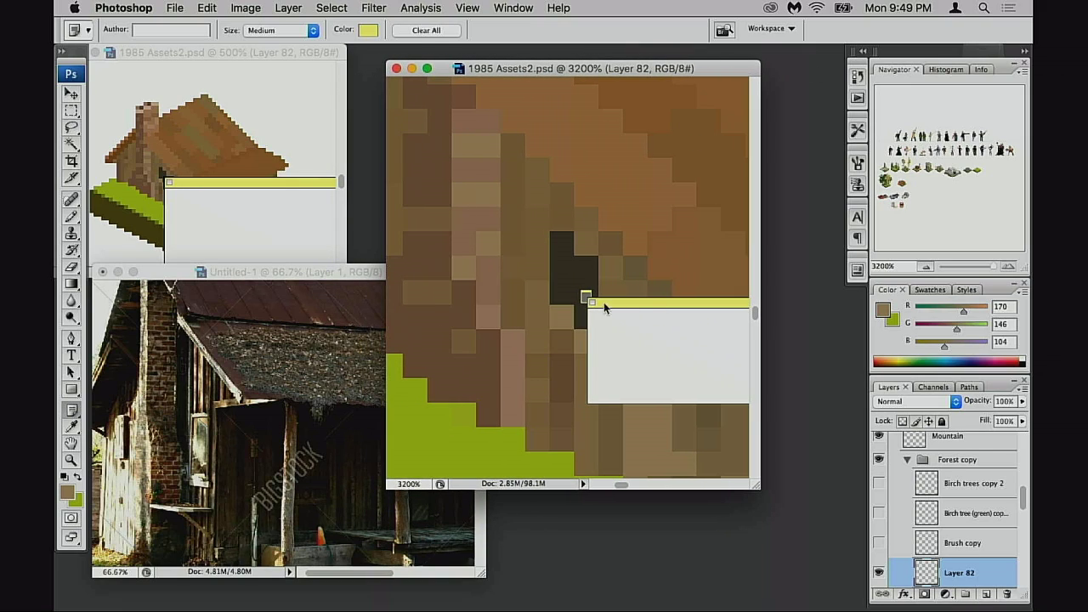
pyautogui.click(592, 303)
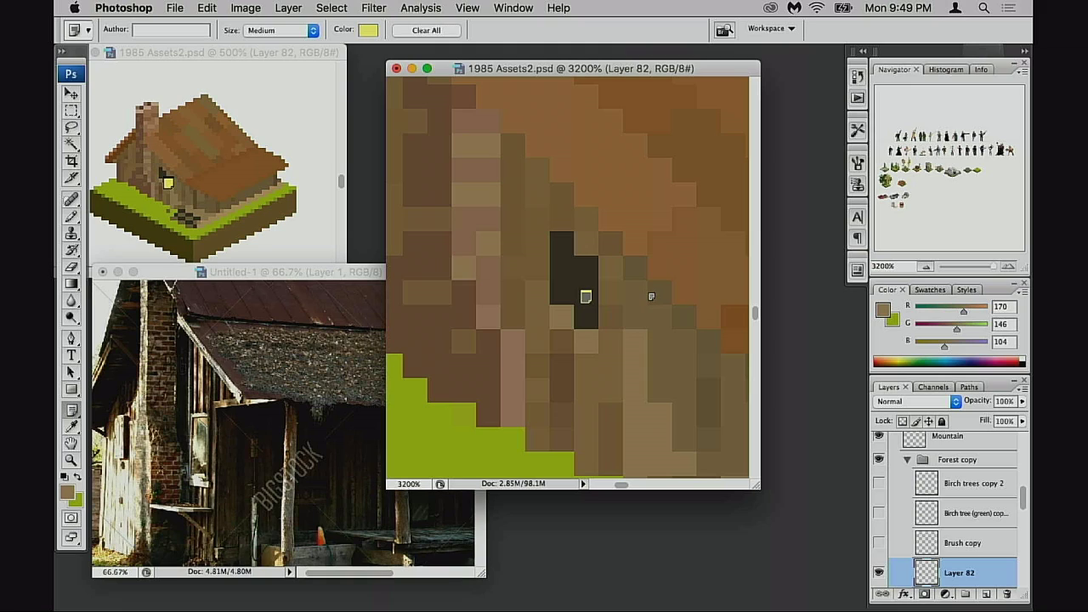
pyautogui.press('Delete')
pyautogui.click(618, 195)
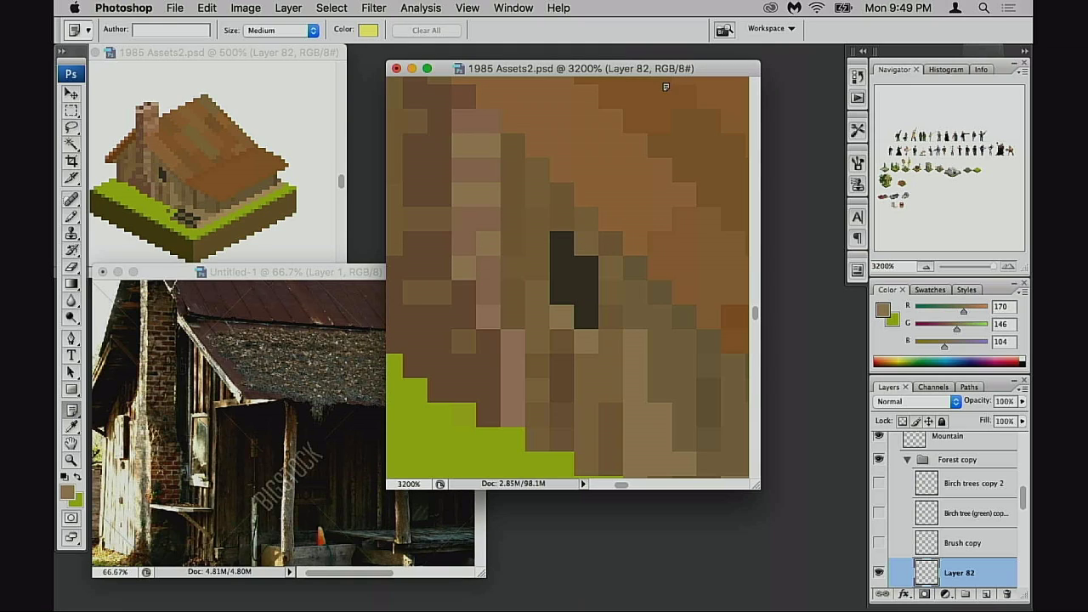
pyautogui.moveTo(667, 67); pyautogui.dragTo(687, 65)
# - Select the window with its sill, place a copy on the wall left of the chimney, and deselect it
pyautogui.press('b')
pyautogui.keyDown('alt'); pyautogui.click(590, 263); pyautogui.keyUp('alt')
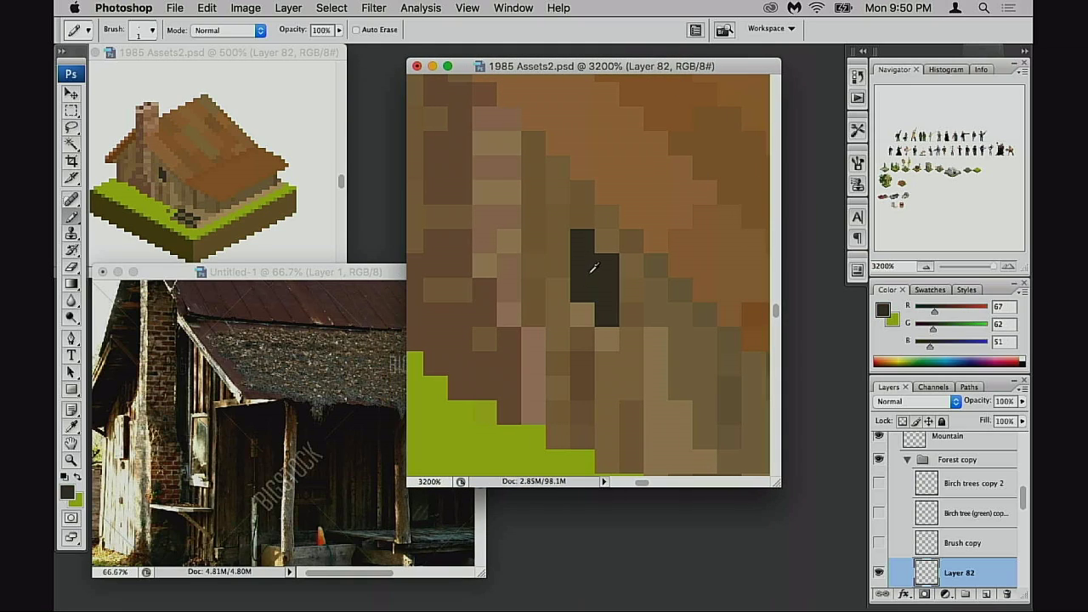
pyautogui.hscroll(-5, 655, 291)
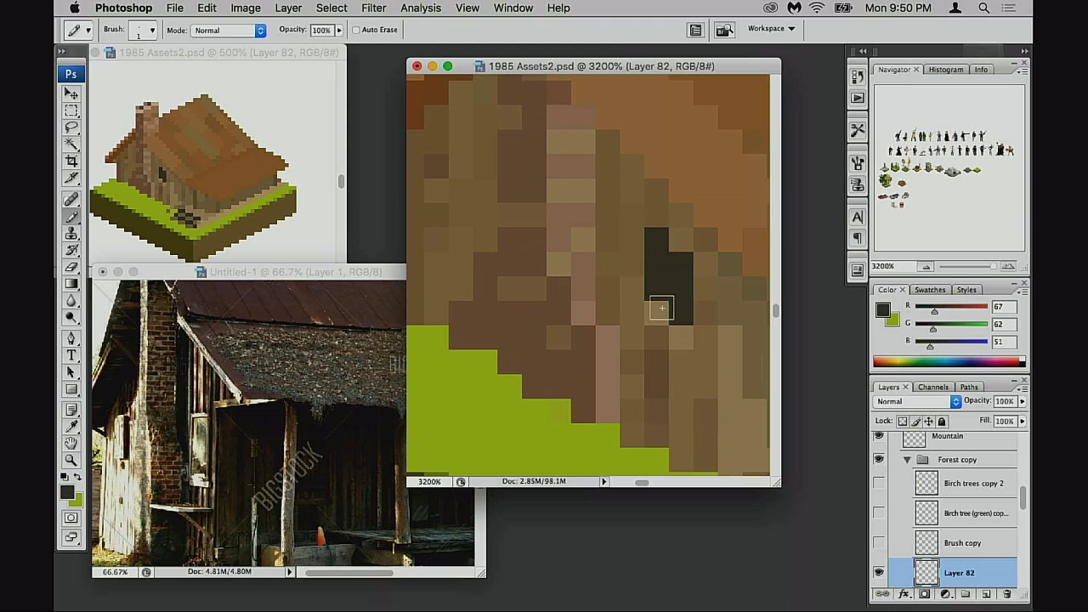
pyautogui.press('m')
pyautogui.moveTo(651, 236); pyautogui.dragTo(678, 340)
pyautogui.moveTo(682, 323); pyautogui.dragTo(757, 365)
pyautogui.moveTo(724, 330); pyautogui.dragTo(503, 232)
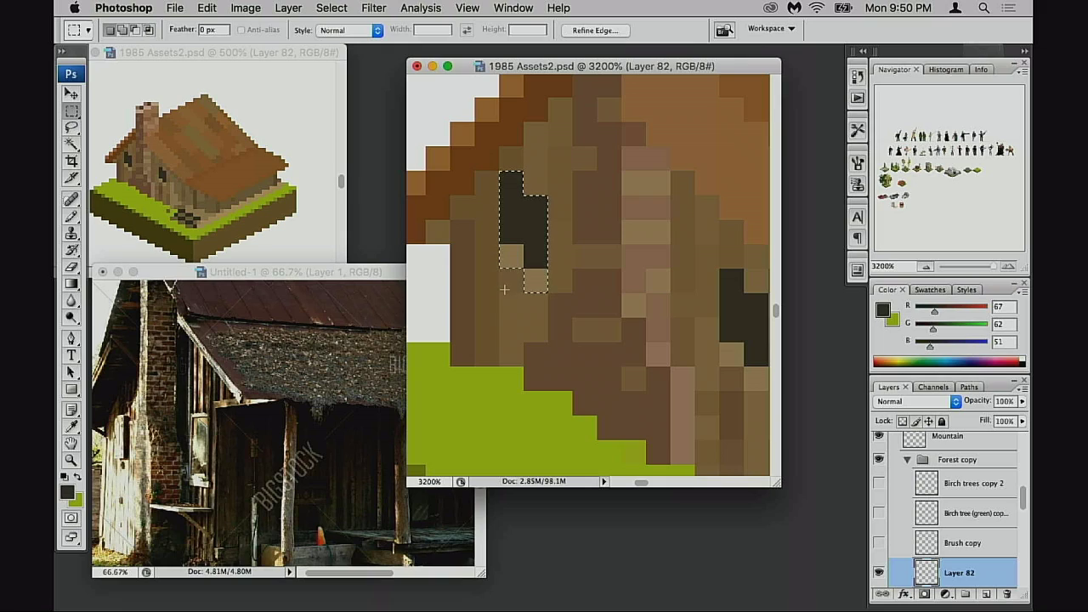
pyautogui.press('super+d')
# - Select the shaded wall areas beneath the cabin's front roof eave with the Magic Wand
pyautogui.keyDown('alt'); pyautogui.click(549, 326); pyautogui.keyUp('alt')
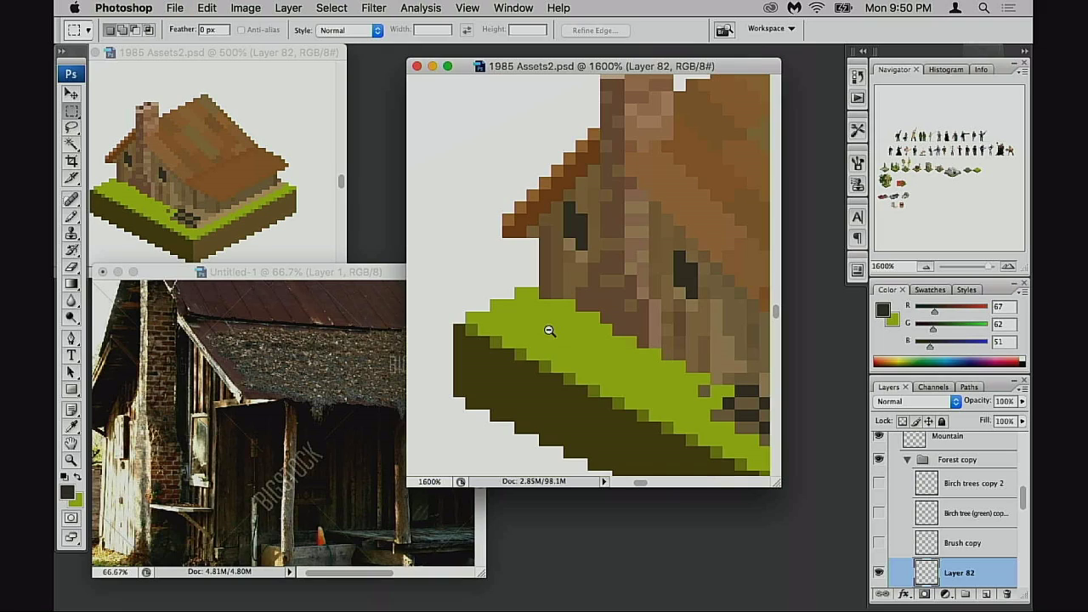
pyautogui.keyDown('alt'); pyautogui.click(550, 332); pyautogui.keyUp('alt')
pyautogui.keyDown('alt'); pyautogui.click(553, 335); pyautogui.keyUp('alt')
pyautogui.keyDown('alt'); pyautogui.click(554, 336); pyautogui.keyUp('alt')
pyautogui.moveTo(612, 340); pyautogui.dragTo(541, 354)
pyautogui.moveTo(680, 319); pyautogui.dragTo(561, 351)
pyautogui.keyDown('super'); pyautogui.click(589, 302); pyautogui.keyUp('super')
pyautogui.keyDown('super'); pyautogui.click(595, 306); pyautogui.keyUp('super')
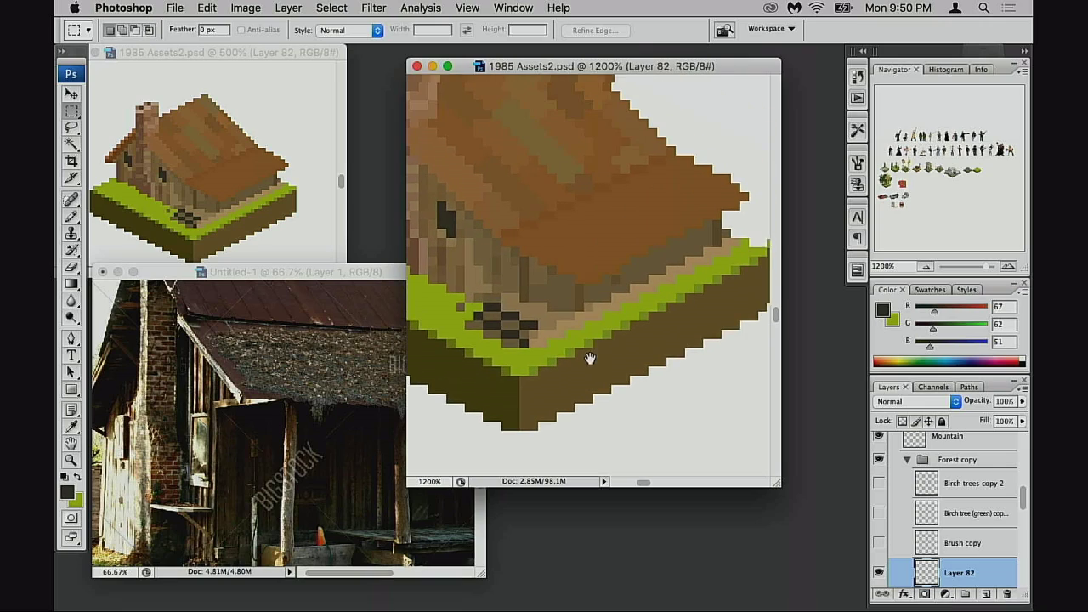
pyautogui.keyDown('super'); pyautogui.click(601, 307); pyautogui.keyUp('super')
pyautogui.press('w')
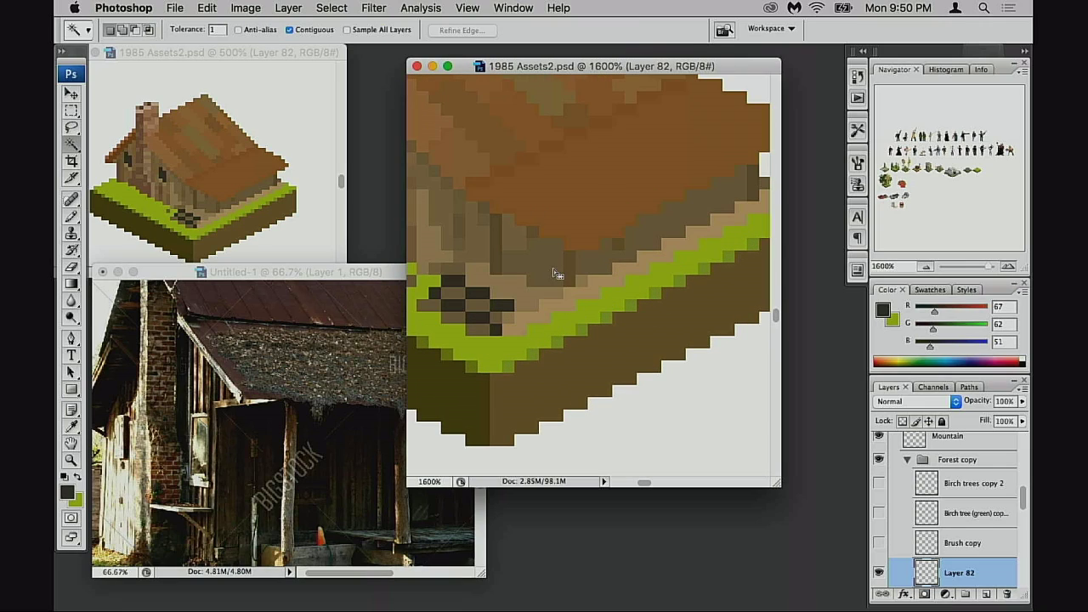
pyautogui.click(544, 271)
pyautogui.keyDown('shift'); pyautogui.click(602, 257); pyautogui.keyUp('shift')
pyautogui.keyDown('shift'); pyautogui.click(668, 242); pyautogui.keyUp('shift')
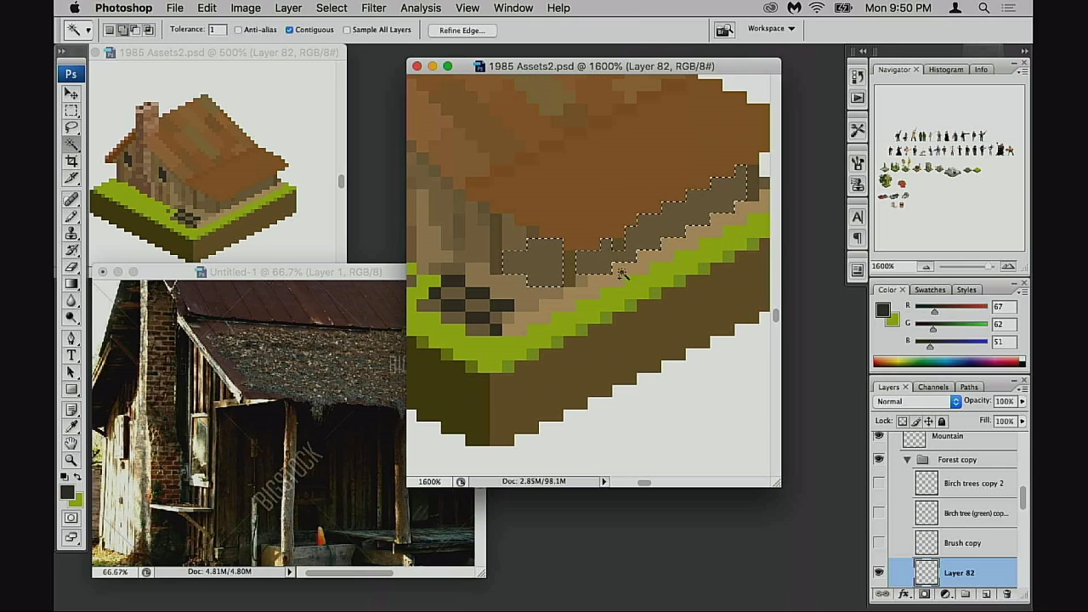
# - Darken the selected shaded wall areas beneath the front roof eave with Hue/Saturation, setting Lightness to -13
pyautogui.press('super+h')
pyautogui.press('super+u')
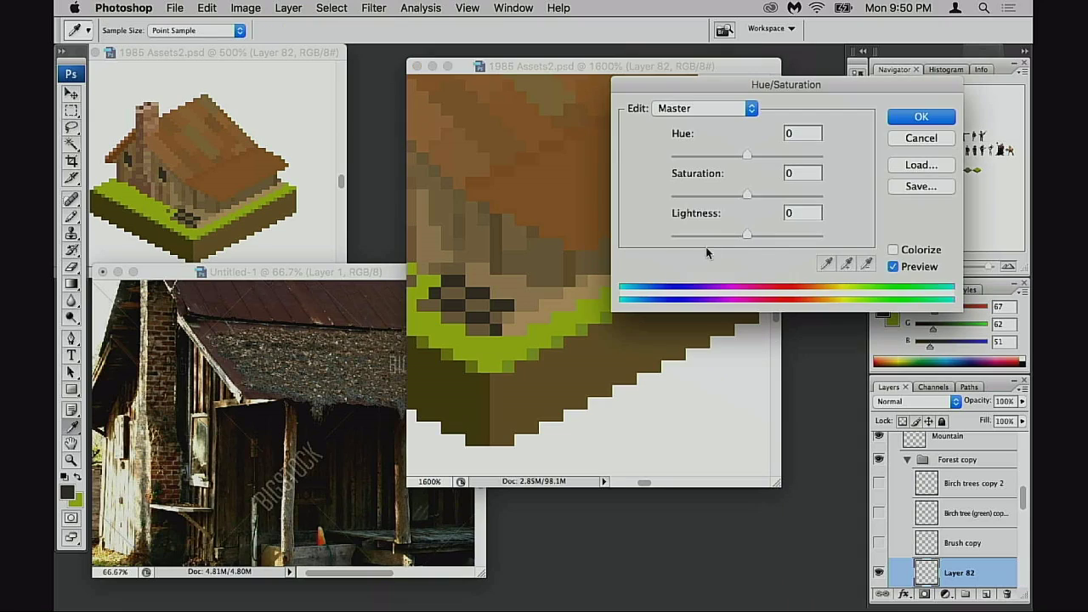
pyautogui.moveTo(747, 235); pyautogui.dragTo(734, 234)
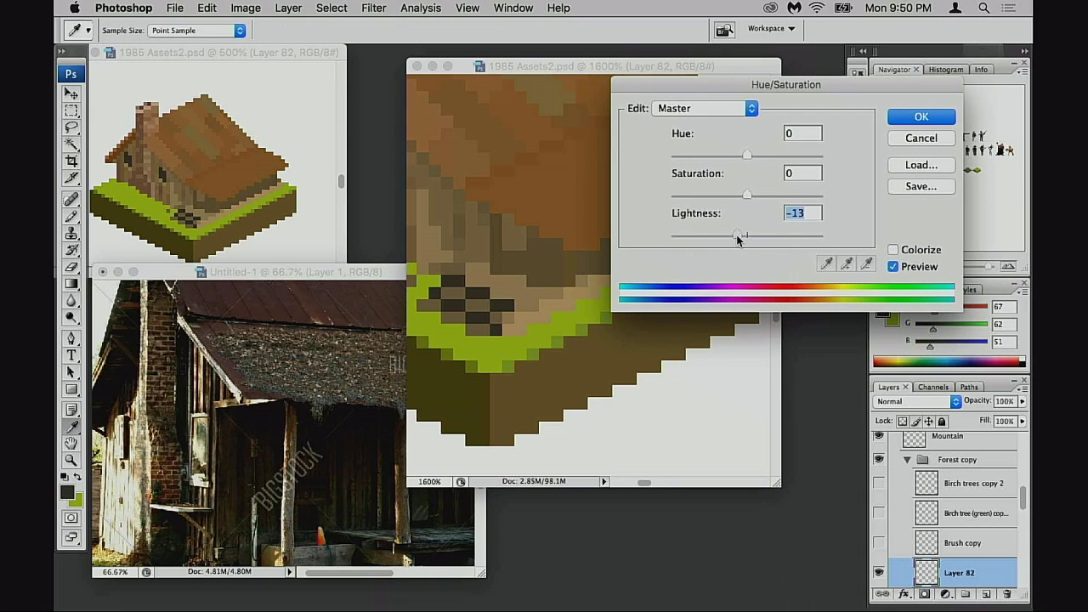
pyautogui.click(921, 116)
pyautogui.press('w')
pyautogui.hscroll(2, 605, 315)
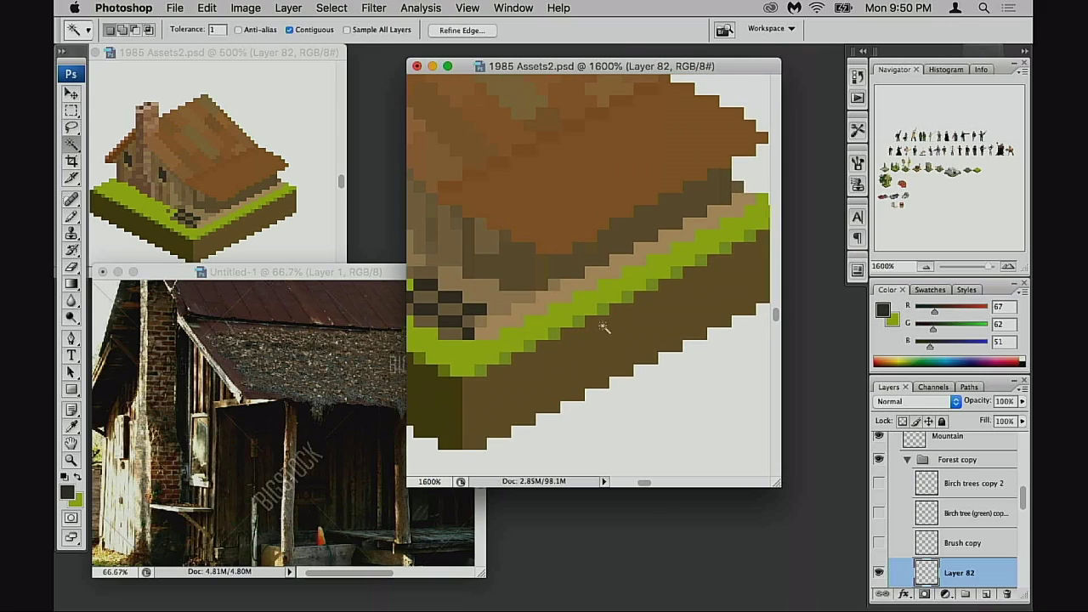
# - Repaint the pale pixels of the porch floor, below the cabin's front wall, with tan sampled from the floor
pyautogui.press('b')
pyautogui.keyDown('alt'); pyautogui.click(541, 303); pyautogui.keyUp('alt')
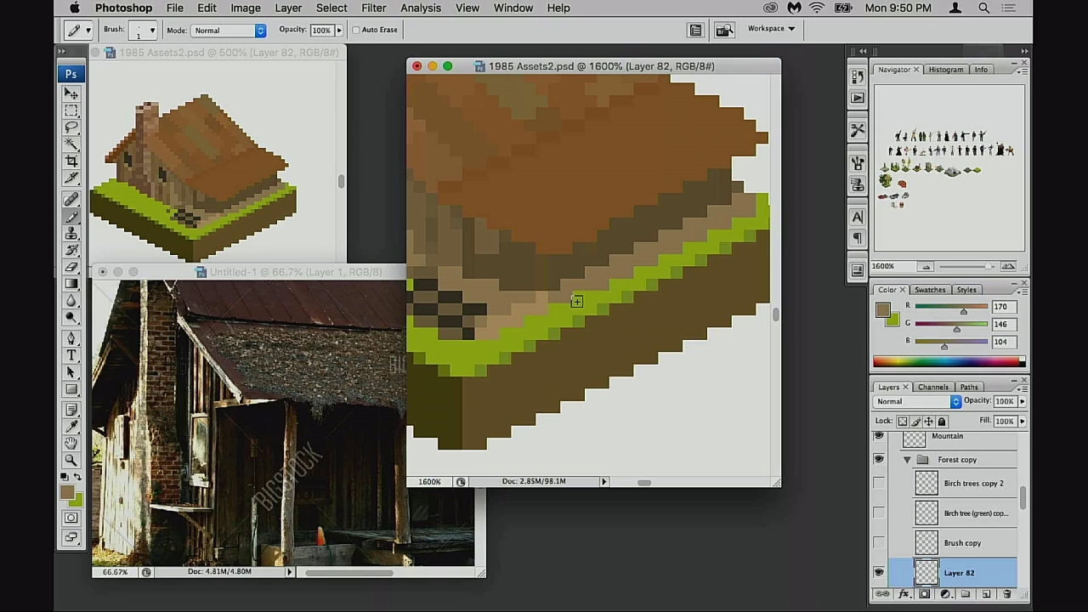
pyautogui.click(545, 298)
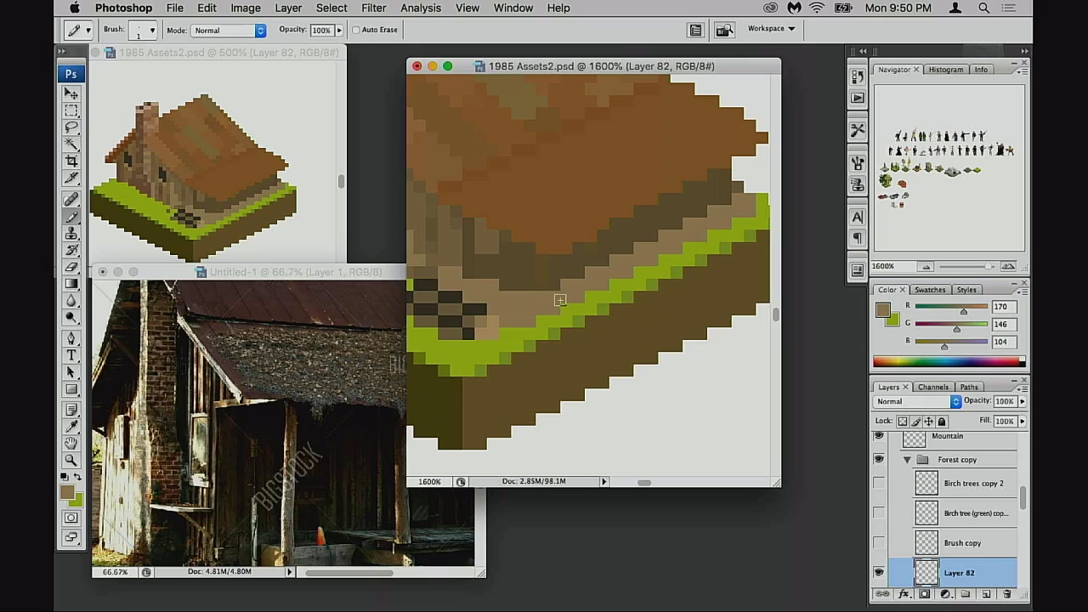
pyautogui.keyDown('alt'); pyautogui.click(546, 321); pyautogui.keyUp('alt')
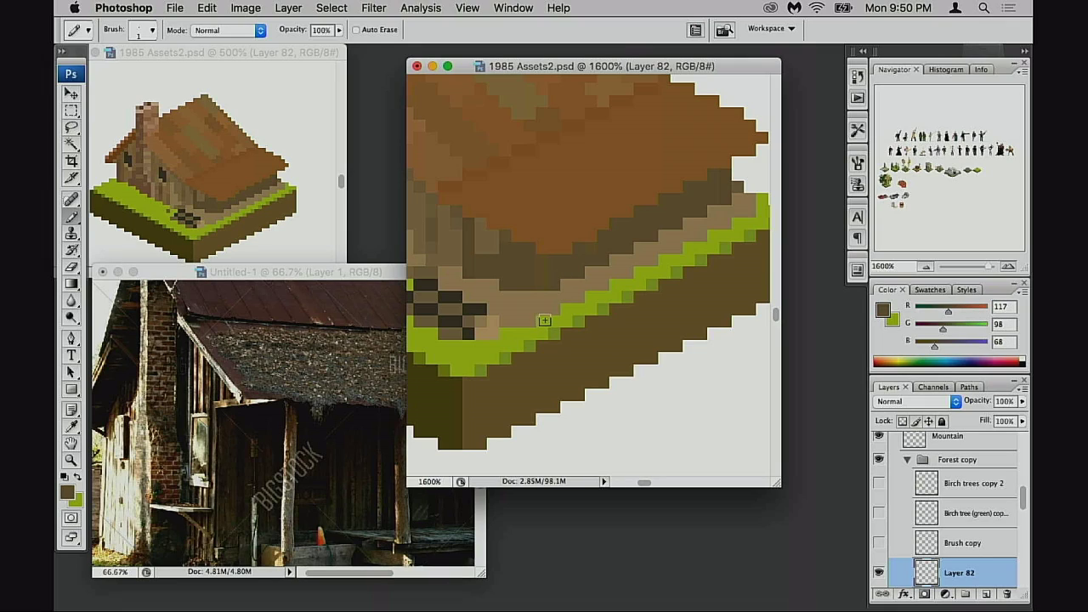
pyautogui.keyDown('alt'); pyautogui.click(568, 322); pyautogui.keyUp('alt')
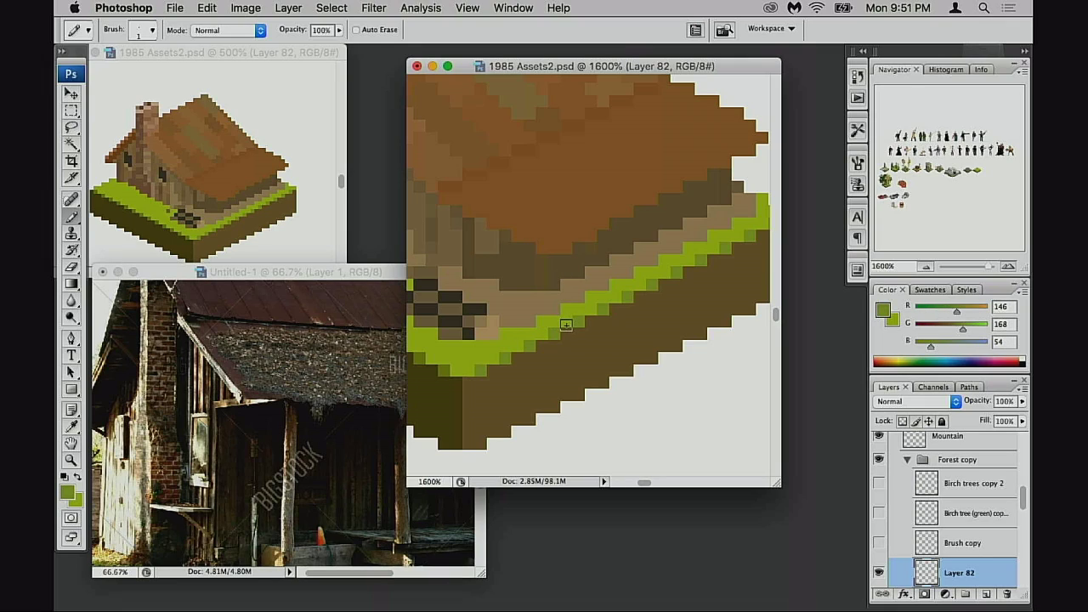
pyautogui.press('5')
pyautogui.press('super+z')
# - Sample the steps' mid brown and paint a one-pixel edge along the front of the porch floor and around its corner
pyautogui.keyDown('alt'); pyautogui.click(466, 333); pyautogui.keyUp('alt')
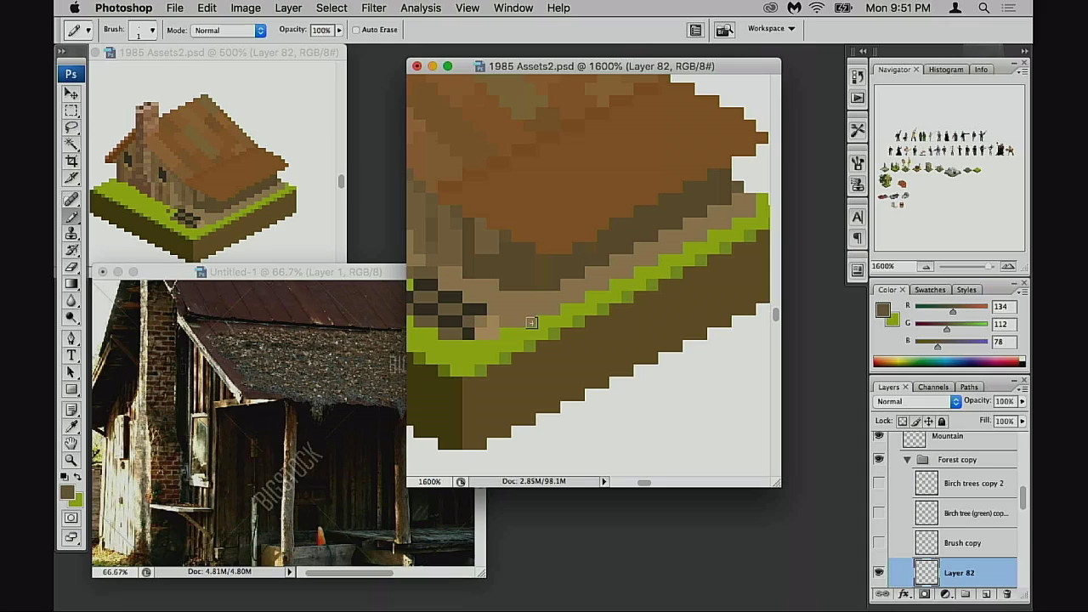
pyautogui.moveTo(531, 322); pyautogui.dragTo(545, 325)
pyautogui.hotkey('ctrl', 'z')
pyautogui.moveTo(532, 322); pyautogui.dragTo(508, 322)
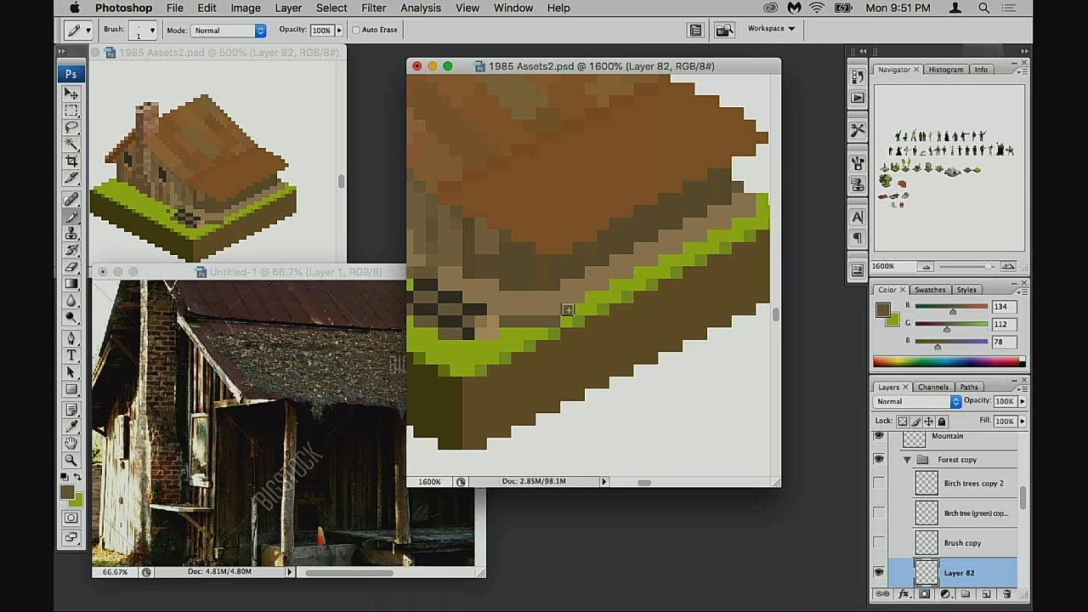
pyautogui.moveTo(568, 310); pyautogui.dragTo(579, 308)
# - Paint a row of sampled near-black pixels on the grass directly beneath the porch's front edge
pyautogui.keyDown('alt'); pyautogui.click(473, 331); pyautogui.keyUp('alt')
pyautogui.moveTo(472, 331); pyautogui.dragTo(532, 334)
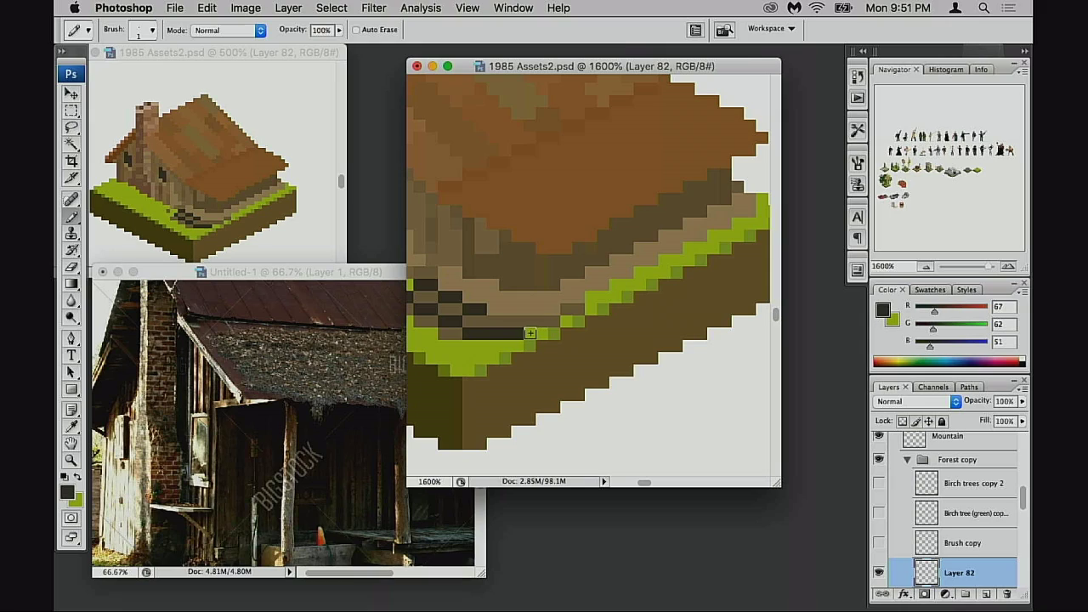
pyautogui.keyDown('alt'); pyautogui.click(468, 334); pyautogui.keyUp('alt')
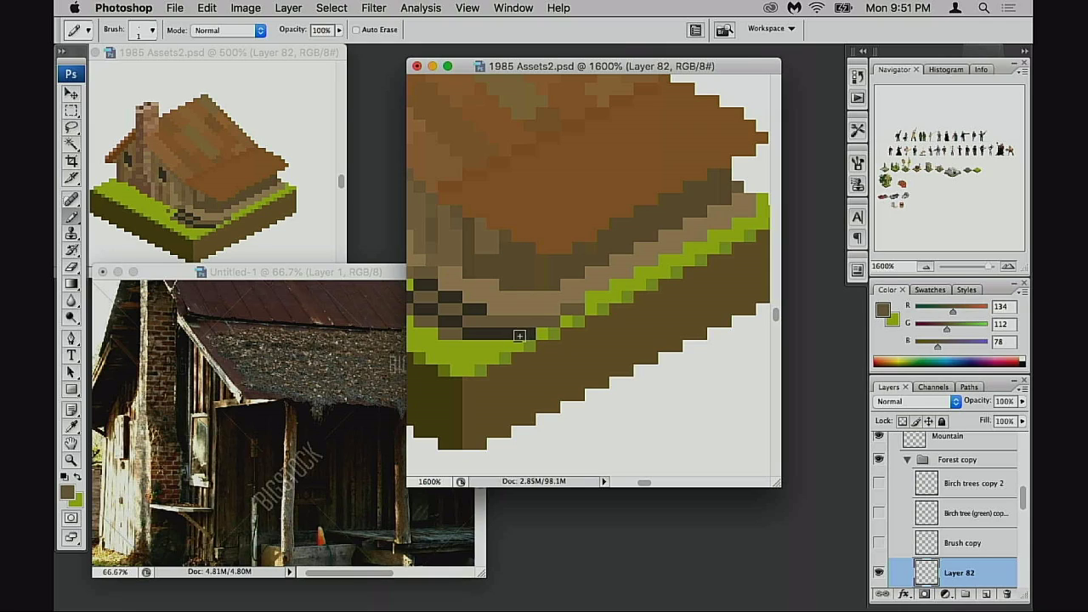
pyautogui.hscroll(-2, 517, 308)
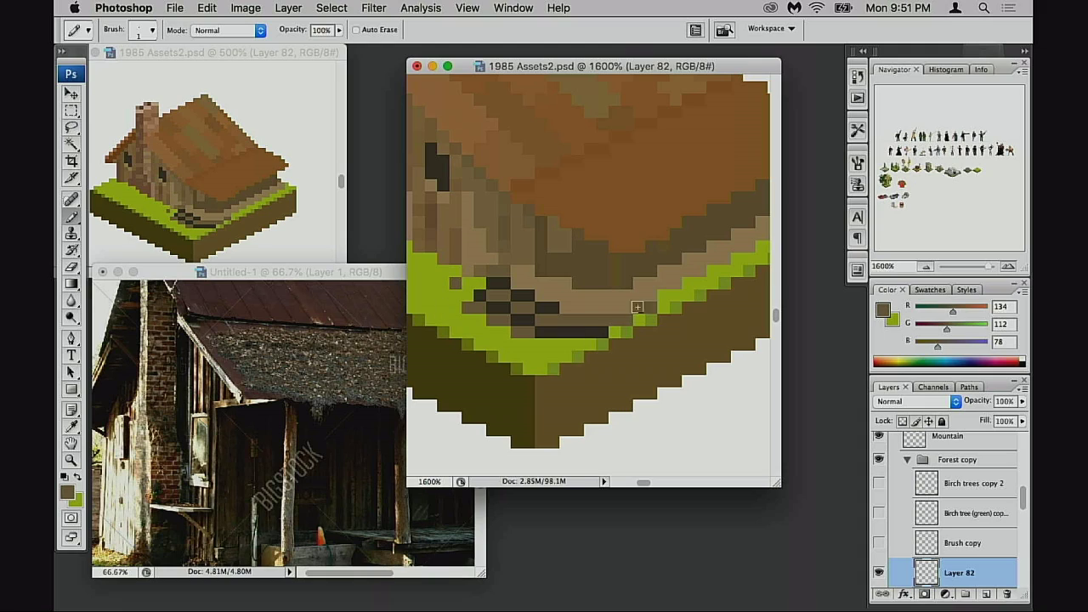
pyautogui.hscroll(2, 610, 313)
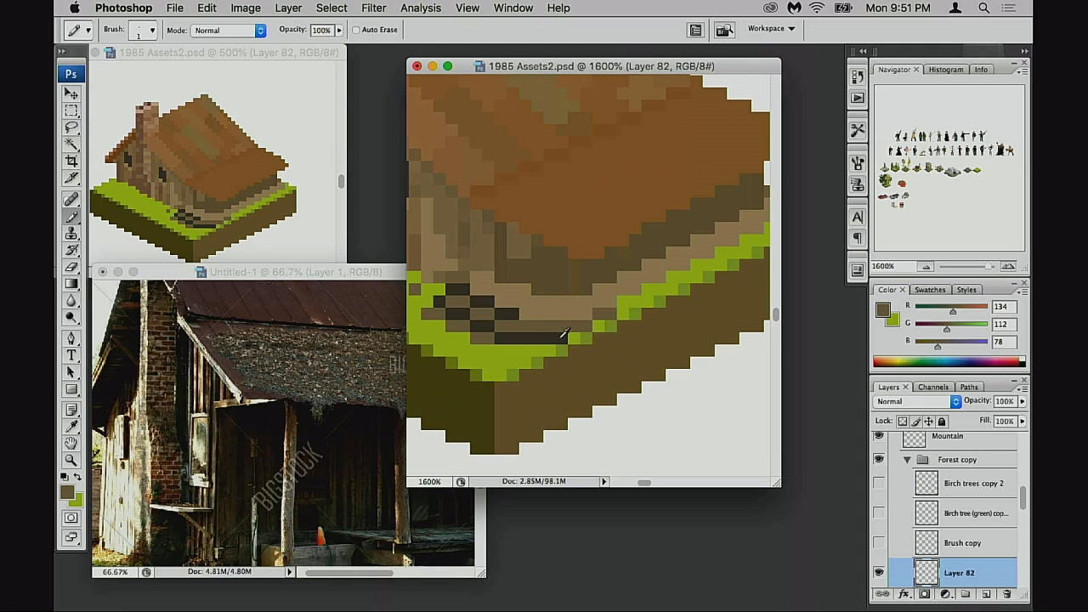
pyautogui.keyDown('alt'); pyautogui.click(561, 337); pyautogui.keyUp('alt')
pyautogui.click(571, 339)
# - Lasso the front wall, porch and adjoining lower roof edge, shift them one pixel to the left, and deselect
pyautogui.hscroll(-1, 573, 357)
pyautogui.keyDown('alt'); pyautogui.click(567, 358); pyautogui.keyUp('alt')
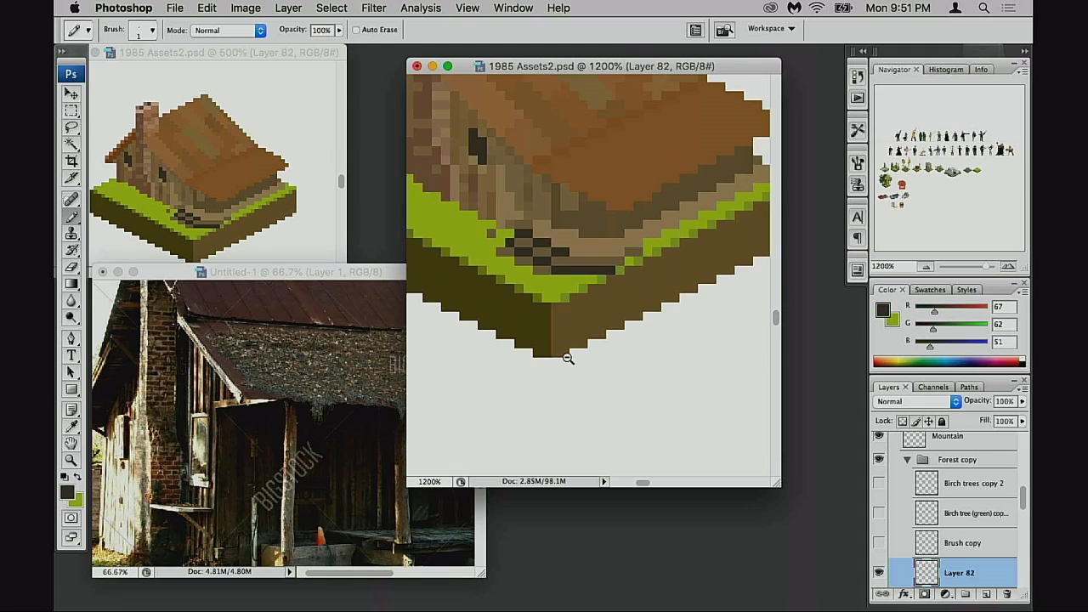
pyautogui.keyDown('alt'); pyautogui.click(568, 357); pyautogui.keyUp('alt')
pyautogui.keyDown('alt'); pyautogui.click(568, 277); pyautogui.keyUp('alt')
pyautogui.moveTo(578, 258); pyautogui.dragTo(527, 374)
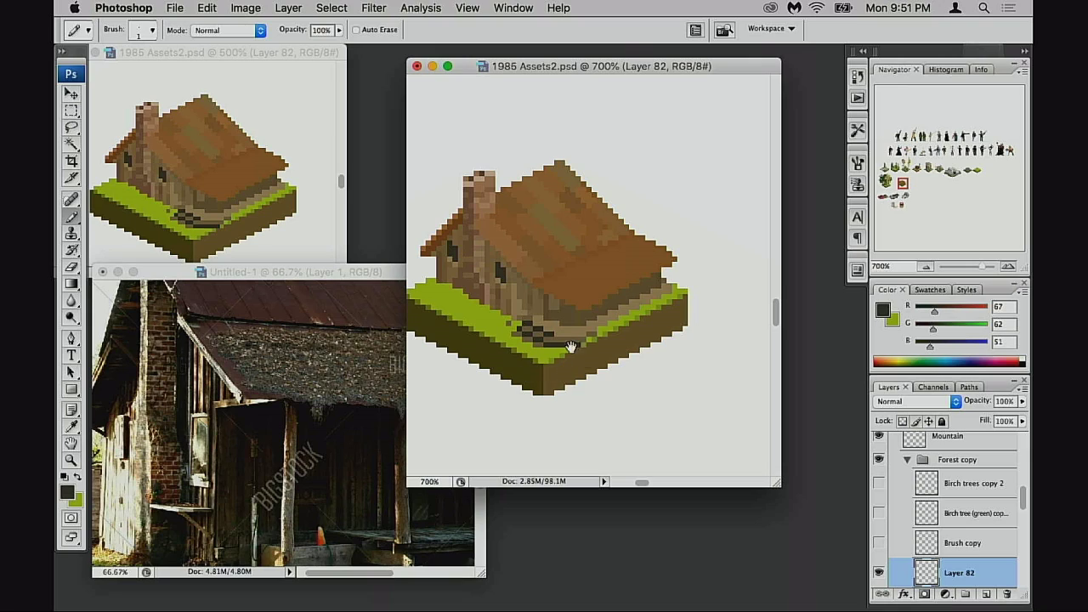
pyautogui.scroll(2, 571, 346)
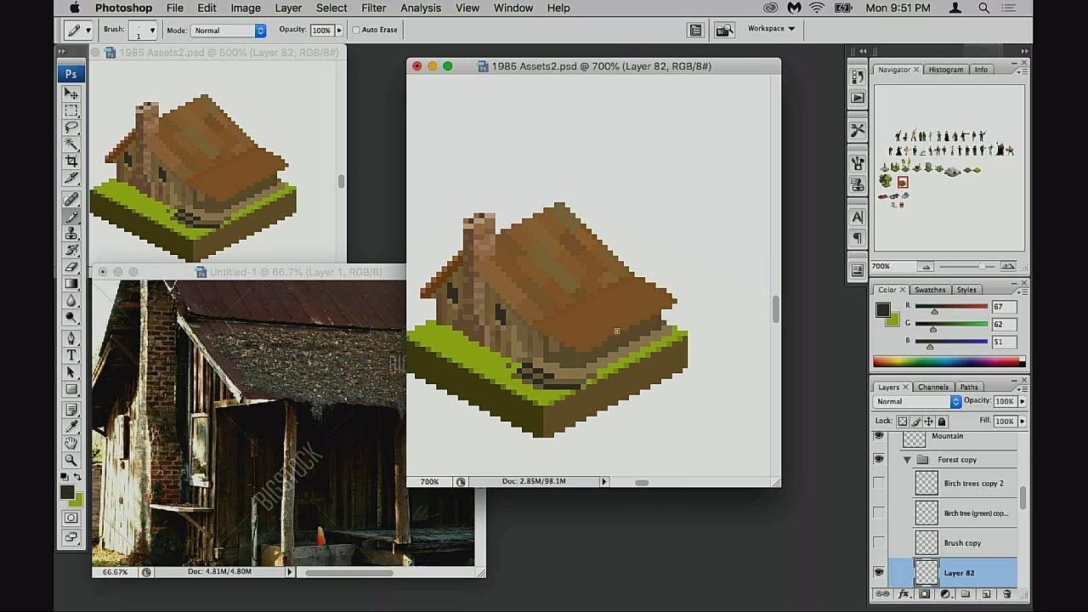
pyautogui.press('l')
pyautogui.moveTo(704, 271)
pyautogui.mouseDown()
pyautogui.moveTo(552, 357)
pyautogui.moveTo(531, 357)
pyautogui.moveTo(656, 410)
pyautogui.moveTo(748, 306)
pyautogui.moveTo(705, 272)
pyautogui.moveTo(503, 400)
pyautogui.moveTo(680, 389)
pyautogui.moveTo(717, 350)
pyautogui.mouseUp()
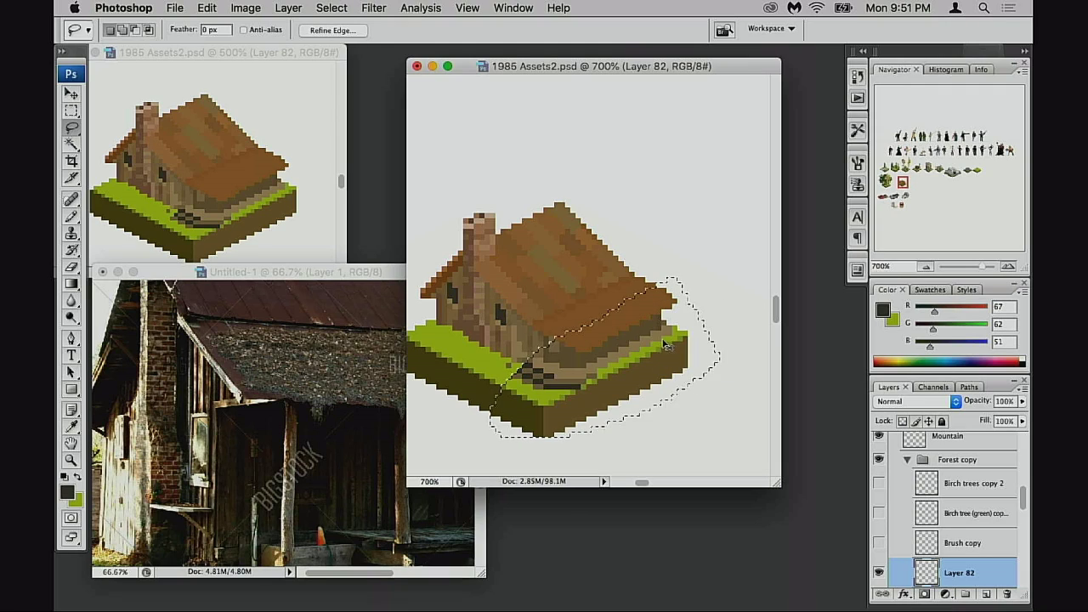
pyautogui.press('super+d')
pyautogui.keyDown('alt'); pyautogui.click(689, 273); pyautogui.keyUp('alt')
pyautogui.moveTo(463, 387)
pyautogui.mouseDown()
pyautogui.moveTo(712, 260)
pyautogui.moveTo(656, 304)
pyautogui.moveTo(482, 400)
pyautogui.moveTo(485, 417)
pyautogui.moveTo(770, 311)
pyautogui.moveTo(711, 272)
pyautogui.mouseUp()
pyautogui.click(575, 194)
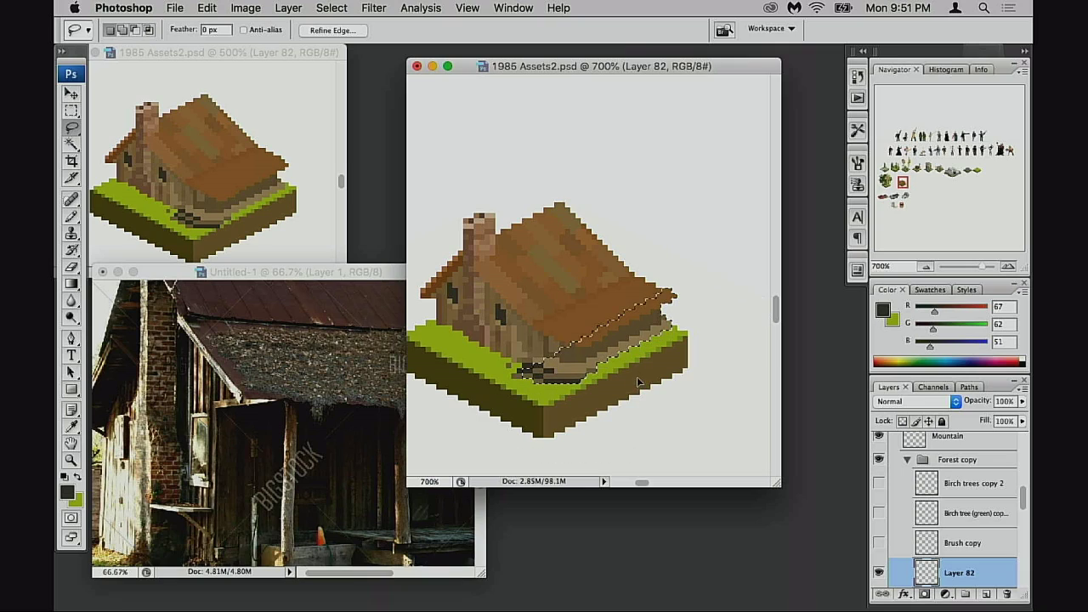
pyautogui.press('super+Left')
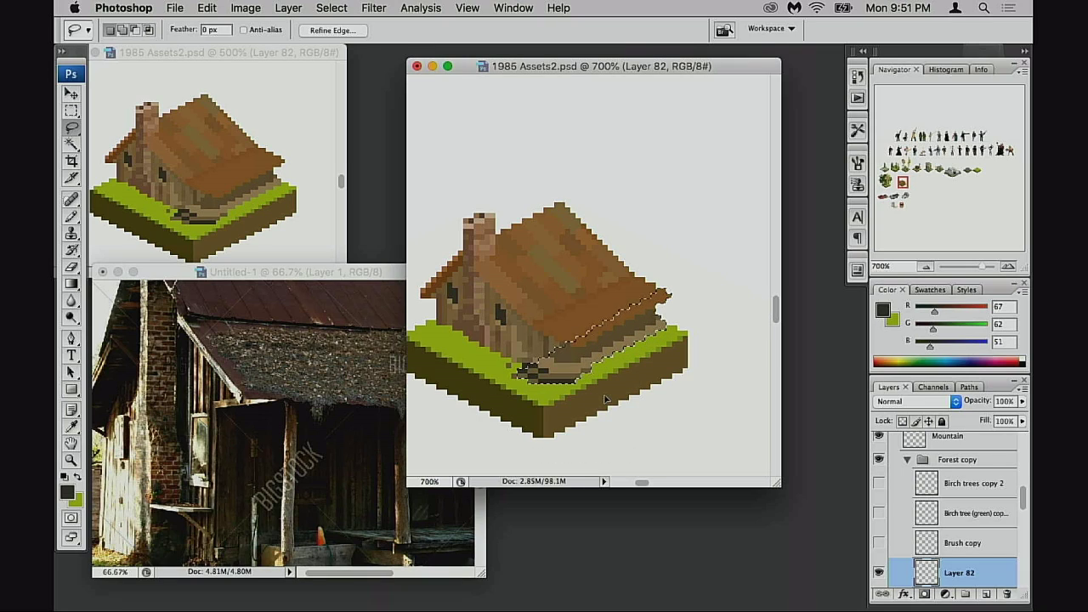
pyautogui.hotkey('ctrl', 'd')
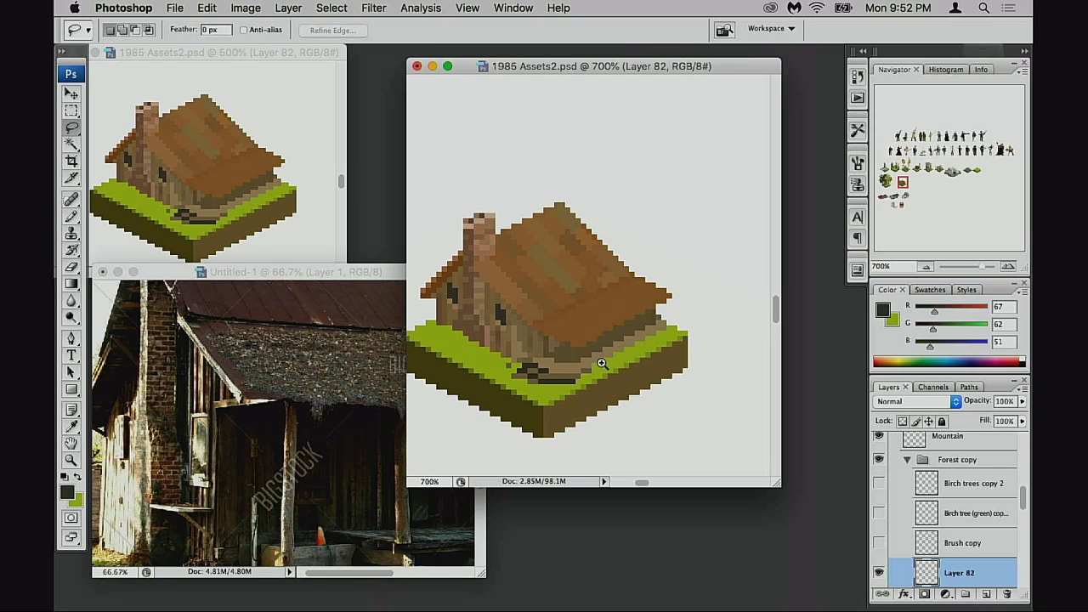
# - Continue the mid-brown edge in two-pixel steps along the right side of the porch up to its far end
pyautogui.keyDown('super'); pyautogui.click(602, 363); pyautogui.keyUp('super')
pyautogui.keyDown('super'); pyautogui.click(606, 369); pyautogui.keyUp('super')
pyautogui.moveTo(588, 311); pyautogui.dragTo(583, 441)
pyautogui.press('b')
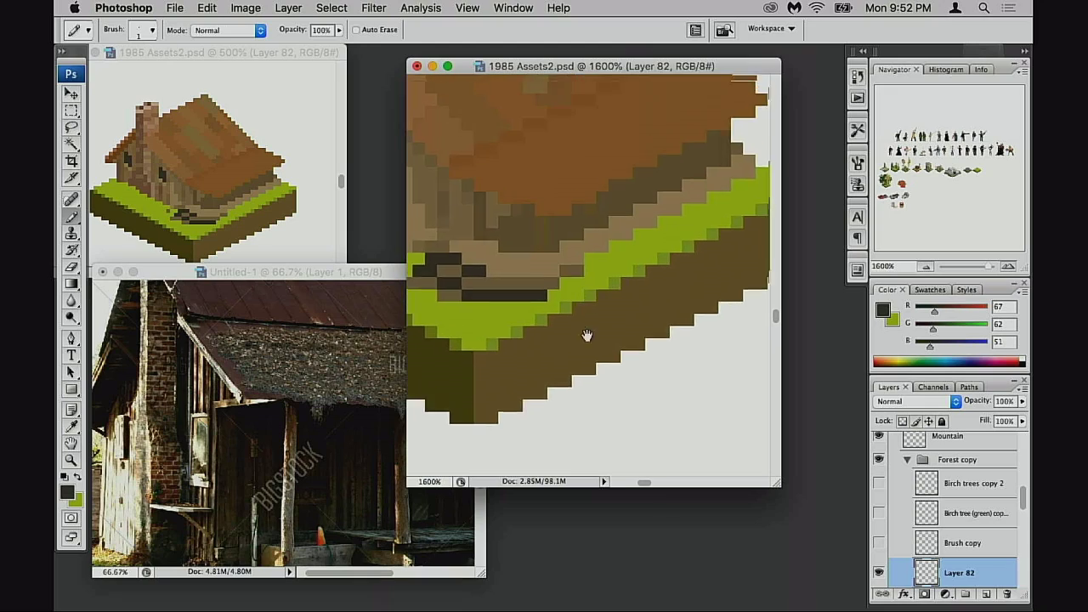
pyautogui.click(573, 315)
pyautogui.keyDown('alt'); pyautogui.click(517, 399); pyautogui.keyUp('alt')
pyautogui.click(537, 388)
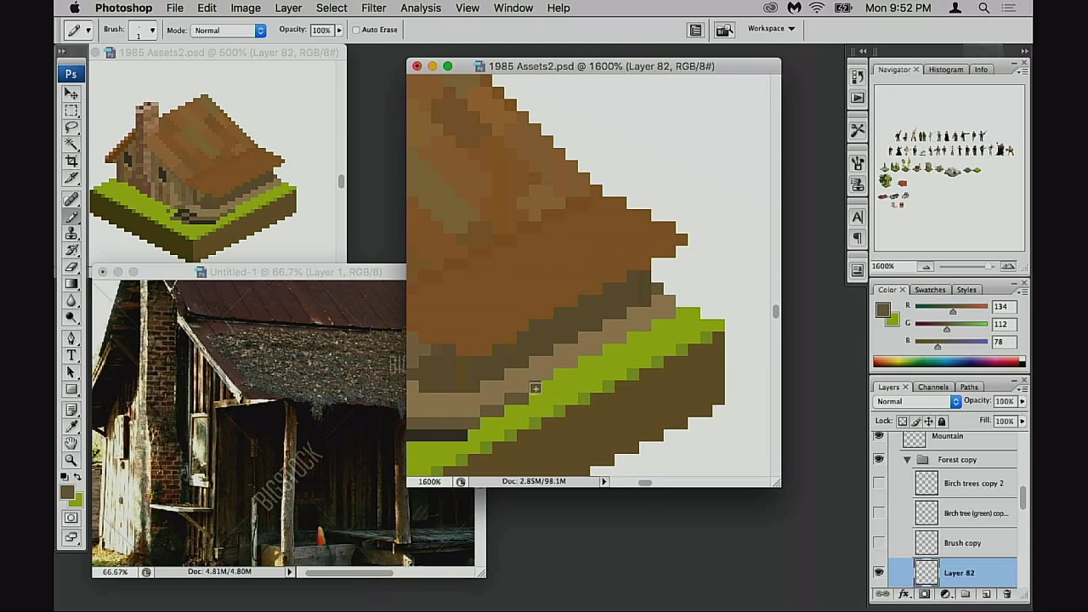
pyautogui.click(547, 387)
pyautogui.click(561, 376)
pyautogui.click(572, 374)
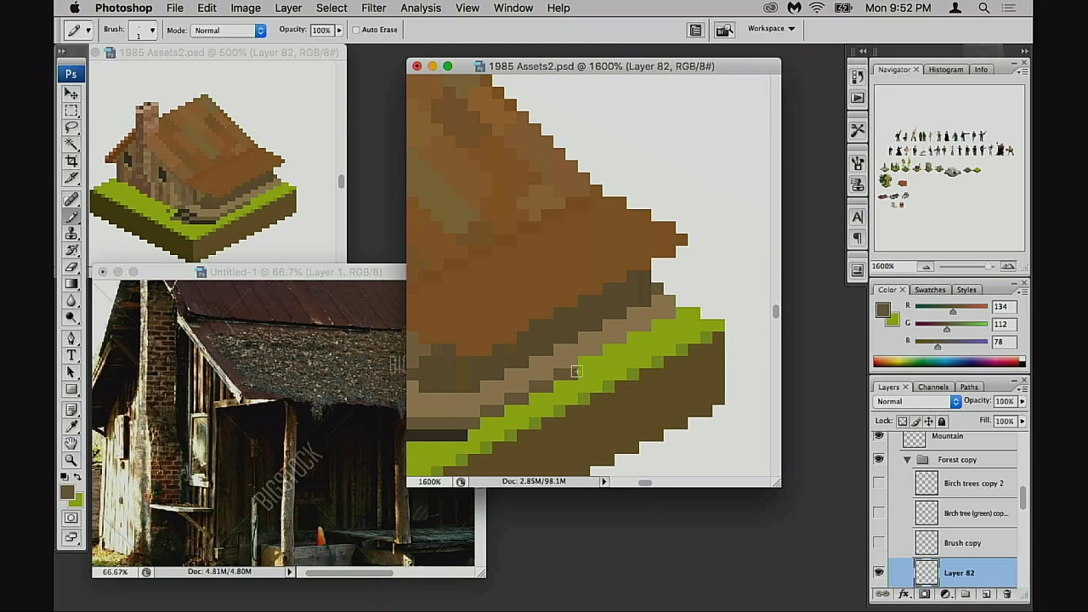
pyautogui.moveTo(584, 364); pyautogui.dragTo(598, 363)
pyautogui.click(607, 351)
pyautogui.click(627, 341)
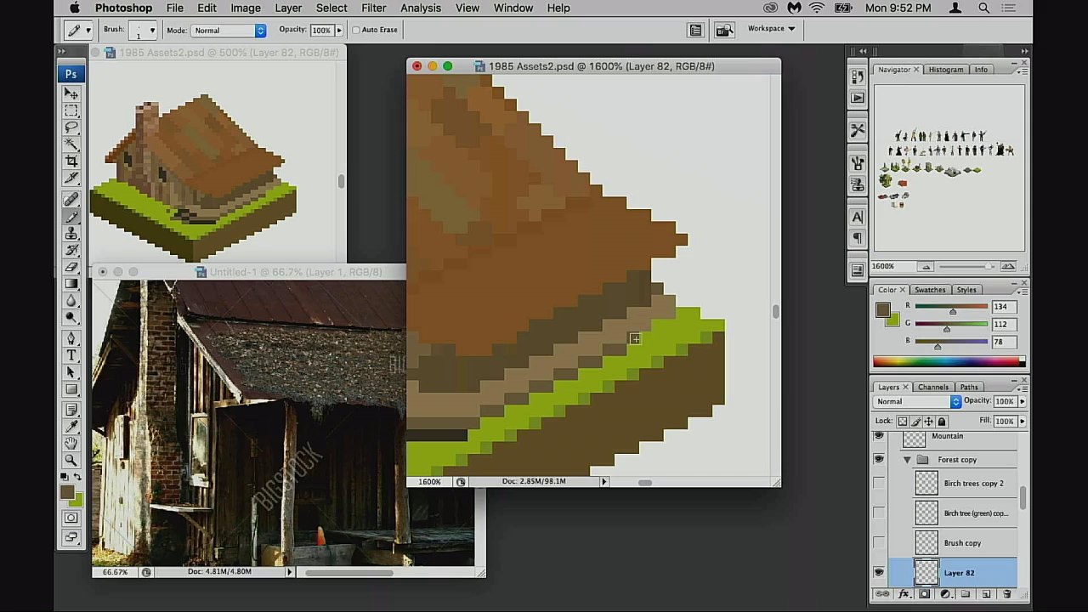
pyautogui.click(645, 332)
pyautogui.click(662, 327)
pyautogui.click(683, 332)
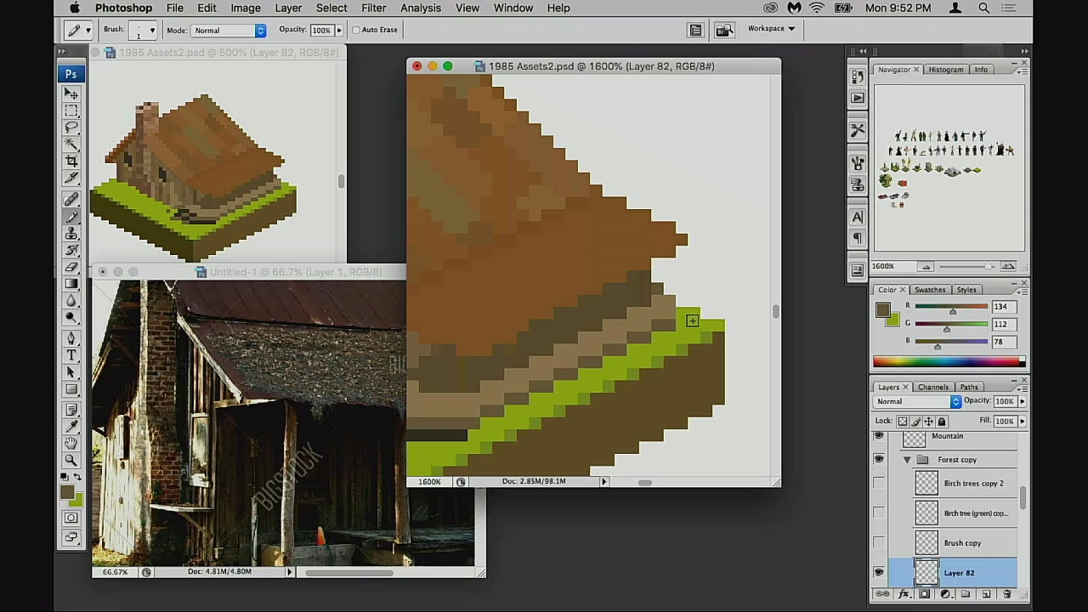
# - Erase the checkered steps at the porch corner and the dark and brown rows beneath the porch's front edge
pyautogui.moveTo(570, 360); pyautogui.dragTo(722, 329)
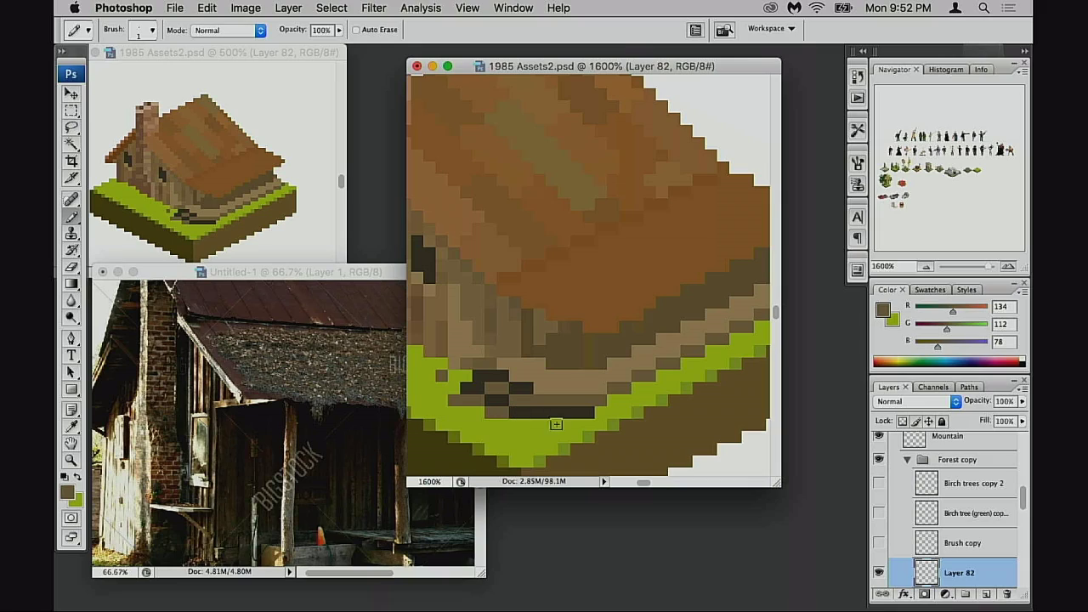
pyautogui.moveTo(557, 425)
pyautogui.mouseDown()
pyautogui.moveTo(522, 421)
pyautogui.moveTo(562, 428)
pyautogui.moveTo(588, 411)
pyautogui.mouseUp()
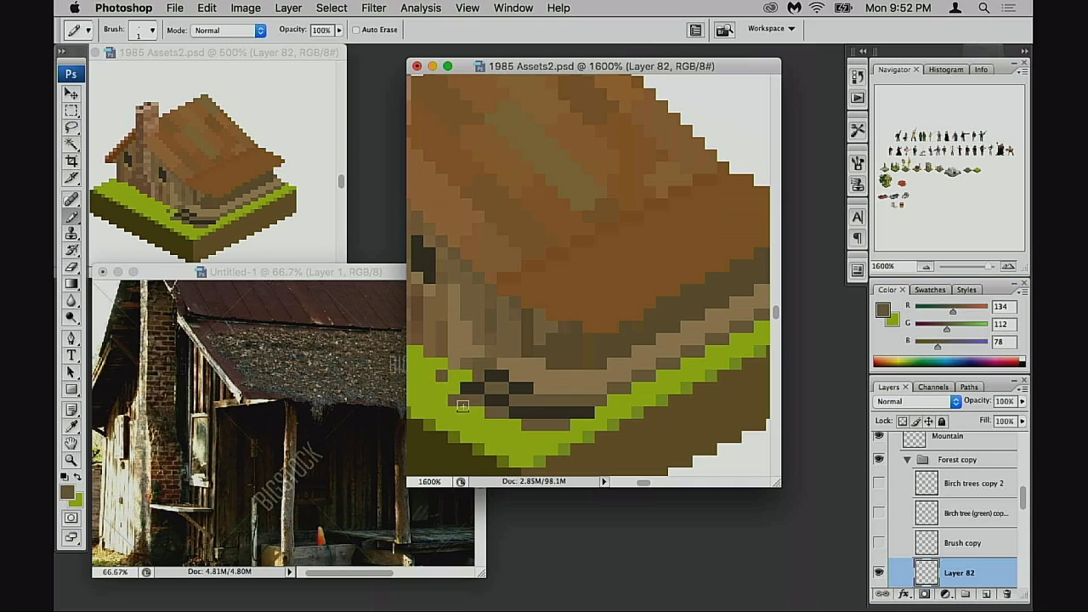
pyautogui.press('e')
pyautogui.hotkey('shift', 'e')
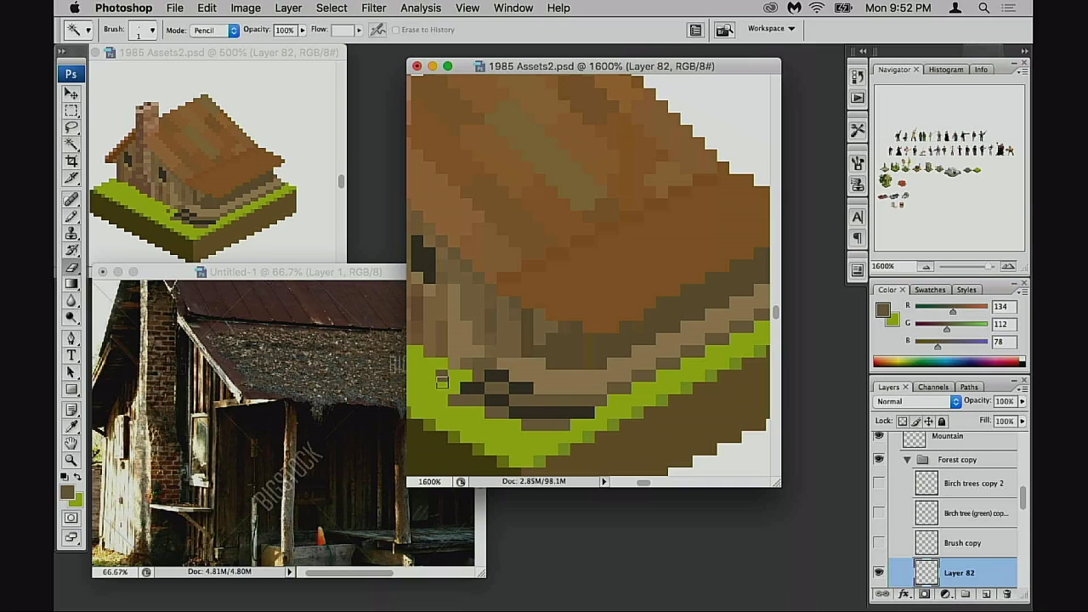
pyautogui.moveTo(495, 413); pyautogui.dragTo(532, 392)
pyautogui.moveTo(461, 385)
pyautogui.mouseDown()
pyautogui.moveTo(490, 388)
pyautogui.moveTo(457, 395)
pyautogui.moveTo(466, 374)
pyautogui.moveTo(445, 368)
pyautogui.moveTo(482, 385)
pyautogui.moveTo(453, 384)
pyautogui.moveTo(554, 404)
pyautogui.moveTo(447, 402)
pyautogui.moveTo(499, 411)
pyautogui.moveTo(523, 399)
pyautogui.moveTo(470, 402)
pyautogui.moveTo(462, 415)
pyautogui.moveTo(577, 398)
pyautogui.moveTo(475, 390)
pyautogui.moveTo(489, 376)
pyautogui.moveTo(470, 399)
pyautogui.moveTo(521, 393)
pyautogui.mouseUp()
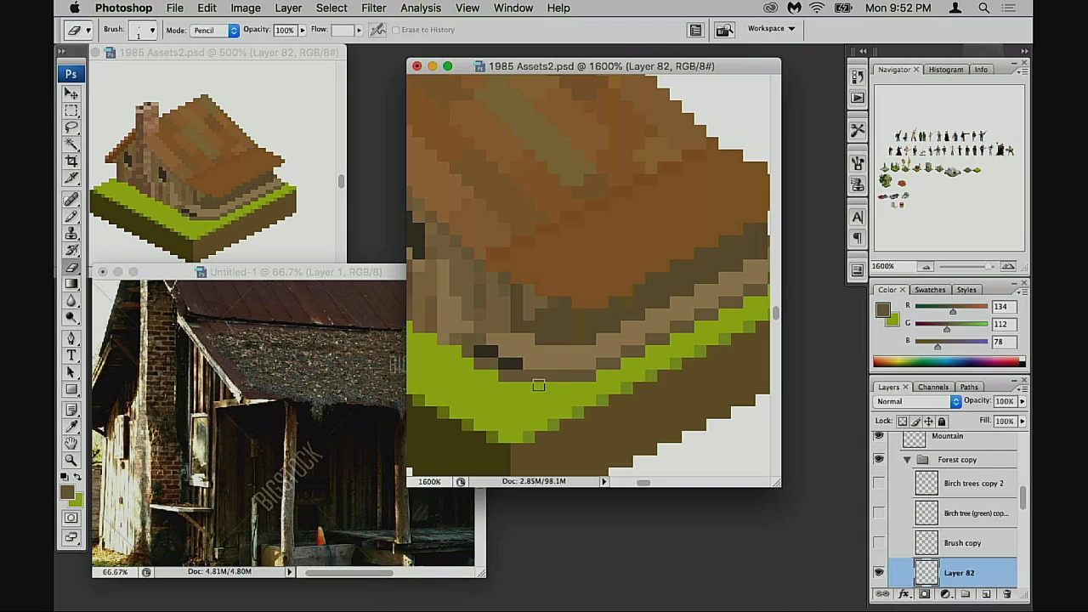
# - Replace the remaining near-black pixels at the porch's left corner with sampled tan floor, leaving a mid-brown edge
pyautogui.press('b')
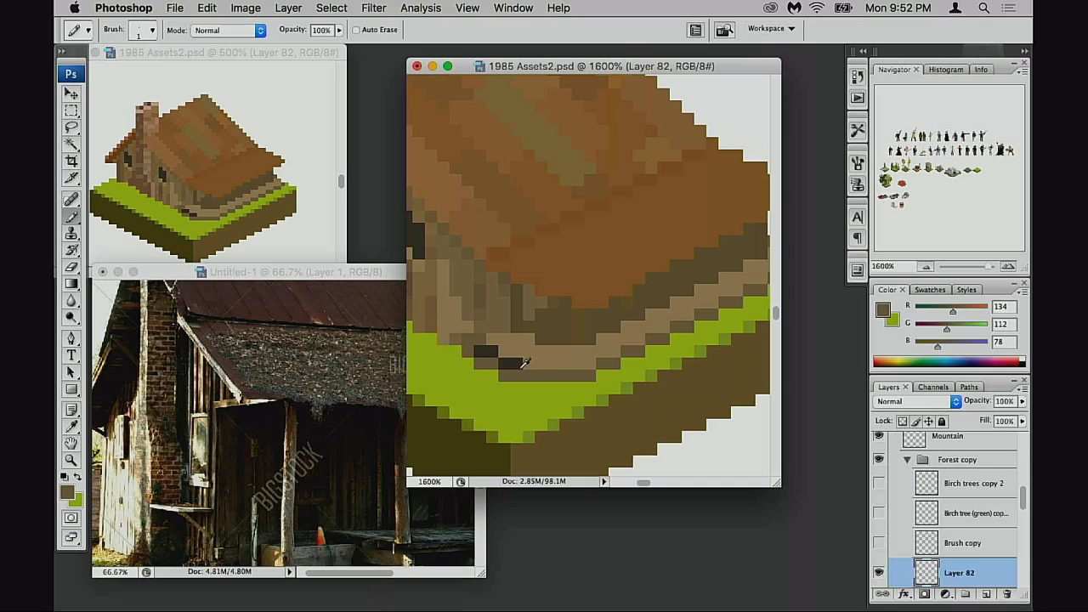
pyautogui.moveTo(517, 364)
pyautogui.mouseDown()
pyautogui.moveTo(489, 353)
pyautogui.moveTo(526, 387)
pyautogui.moveTo(497, 380)
pyautogui.moveTo(513, 362)
pyautogui.moveTo(474, 338)
pyautogui.mouseUp()
pyautogui.keyDown('alt'); pyautogui.click(532, 358); pyautogui.keyUp('alt')
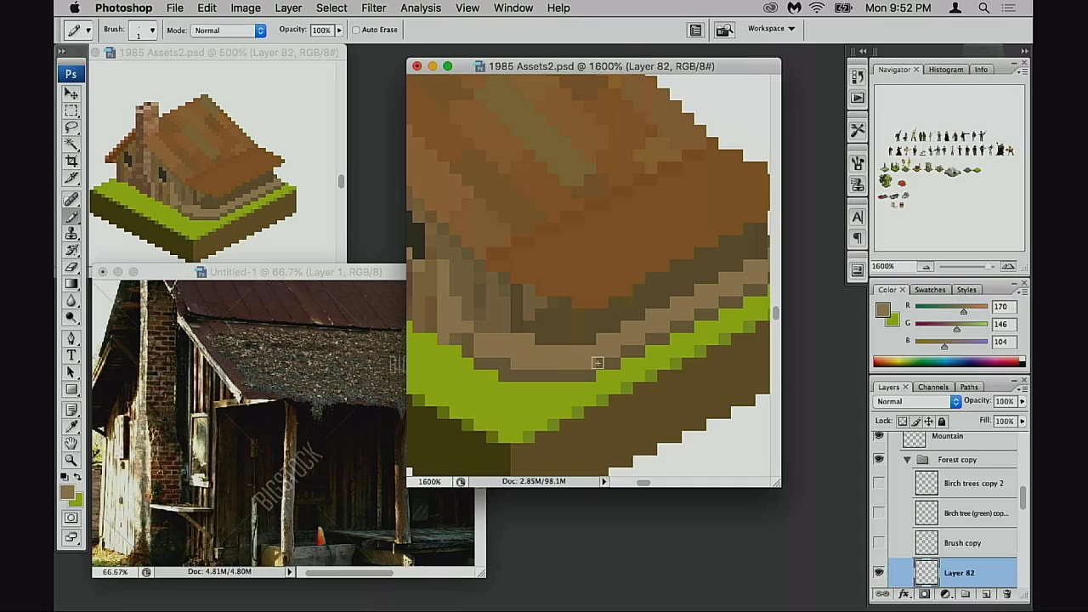
pyautogui.keyDown('alt'); pyautogui.click(491, 360); pyautogui.keyUp('alt')
pyautogui.press('e')
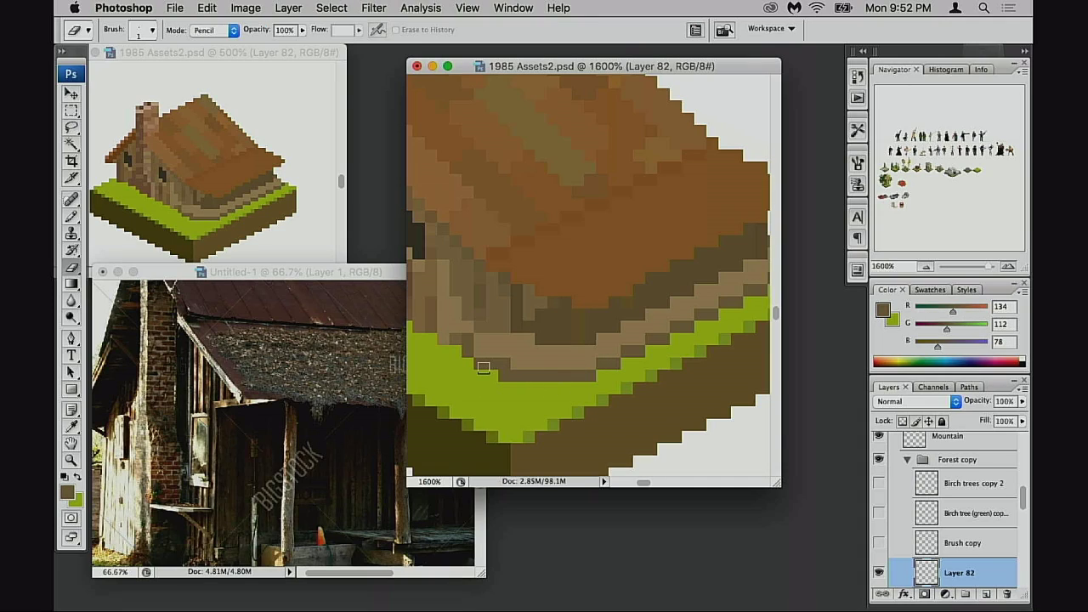
pyautogui.press('b')
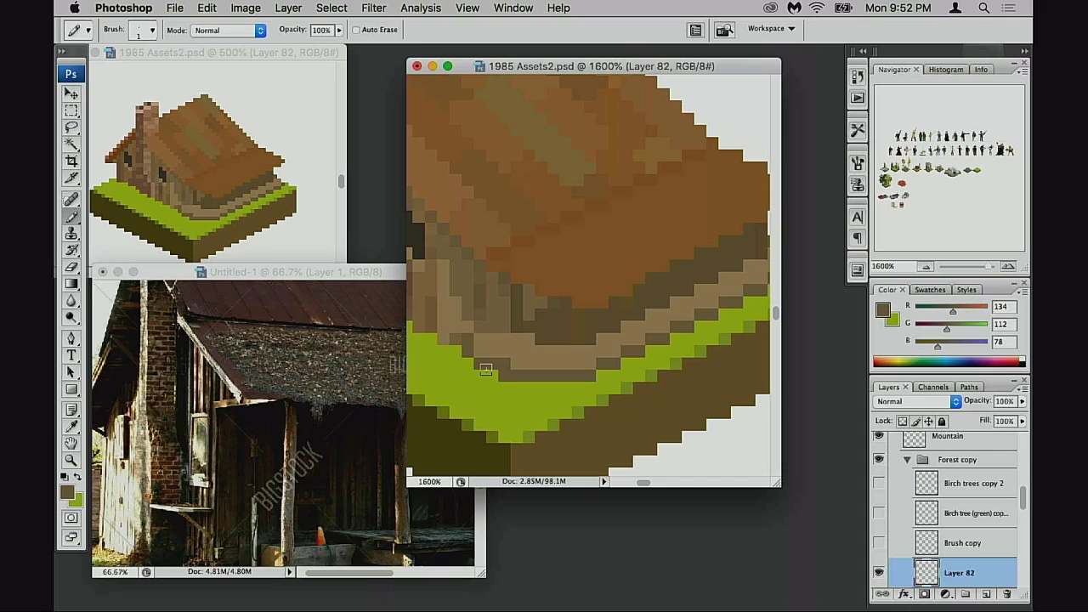
pyautogui.press('e')
pyautogui.press('b')
pyautogui.hscroll(-3, 595, 365)
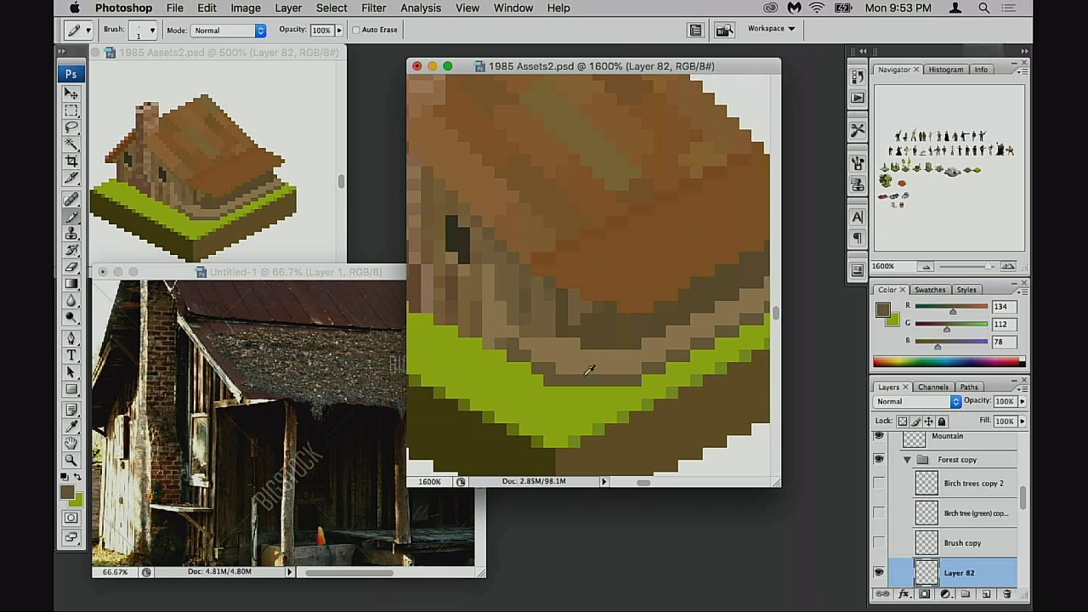
pyautogui.keyDown('alt'); pyautogui.click(597, 363); pyautogui.keyUp('alt')
pyautogui.keyDown('alt'); pyautogui.click(577, 364); pyautogui.keyUp('alt')
pyautogui.click(656, 367)
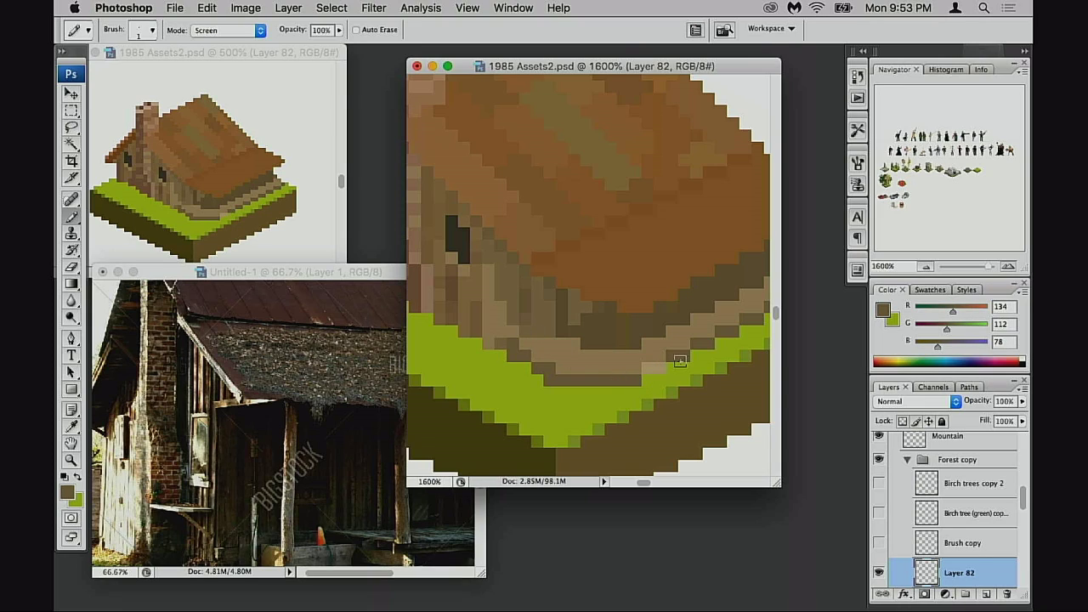
pyautogui.hscroll(4, 651, 388)
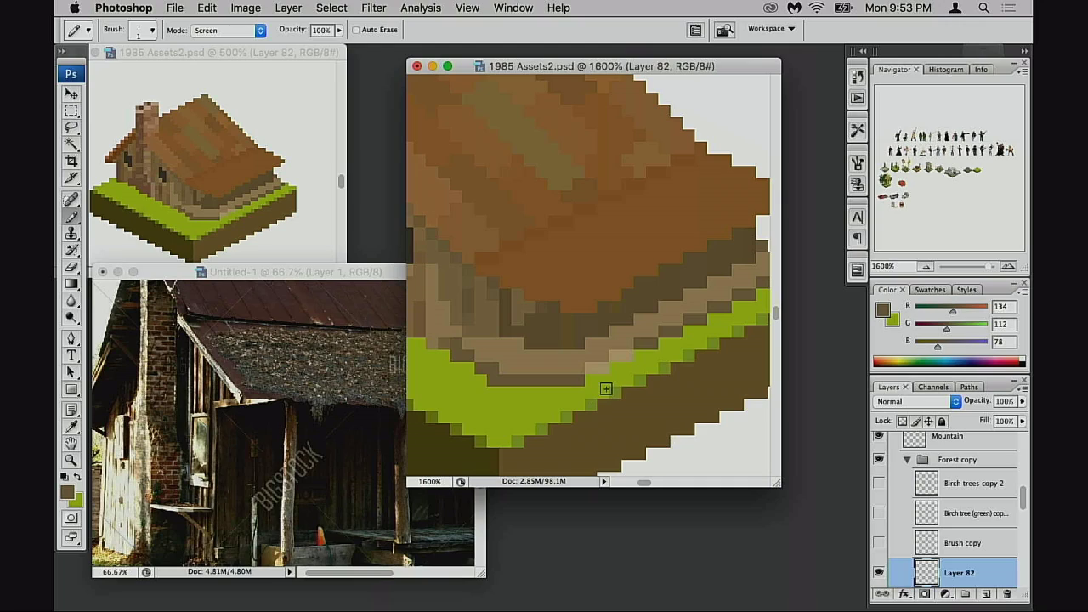
pyautogui.press('super+z')
pyautogui.press('super+z')
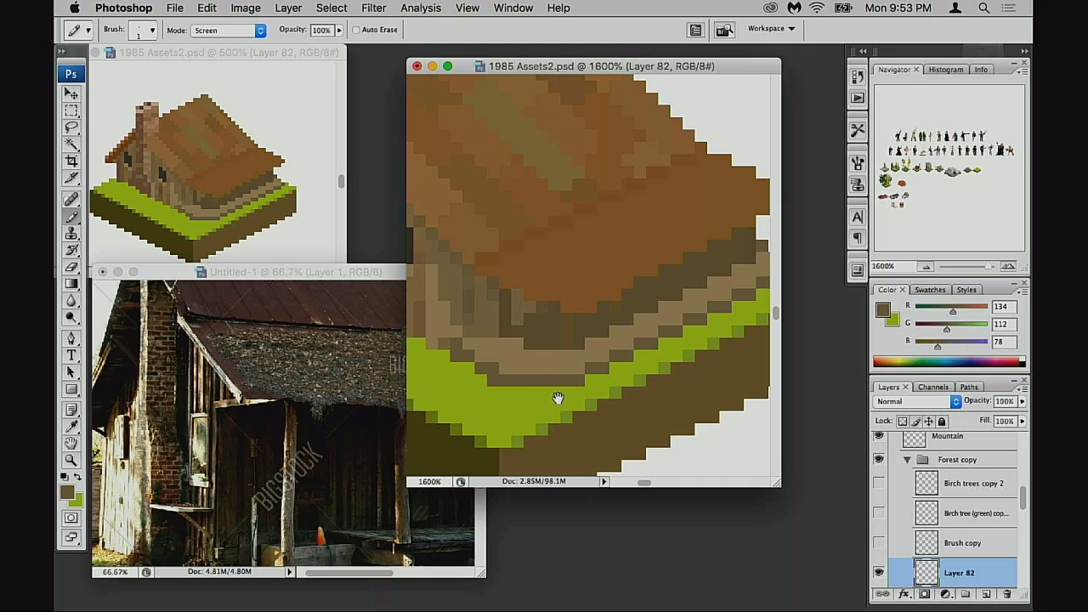
# - Touch up the porch's left corner with sampled tan floor and a mid-brown edge stepping along the grass
pyautogui.keyDown('alt'); pyautogui.click(520, 364); pyautogui.keyUp('alt')
pyautogui.click(493, 368)
pyautogui.press('z')
pyautogui.press('b')
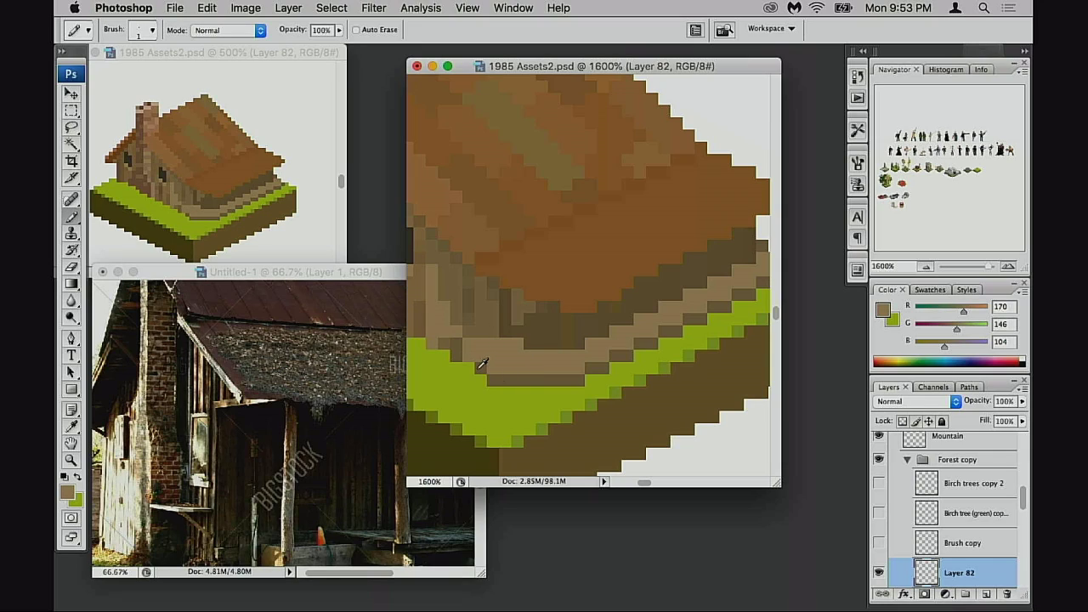
pyautogui.keyDown('alt'); pyautogui.click(477, 366); pyautogui.keyUp('alt')
pyautogui.keyDown('alt'); pyautogui.click(479, 342); pyautogui.keyUp('alt')
pyautogui.keyDown('alt'); pyautogui.click(447, 357); pyautogui.keyUp('alt')
pyautogui.keyDown('alt'); pyautogui.click(461, 348); pyautogui.keyUp('alt')
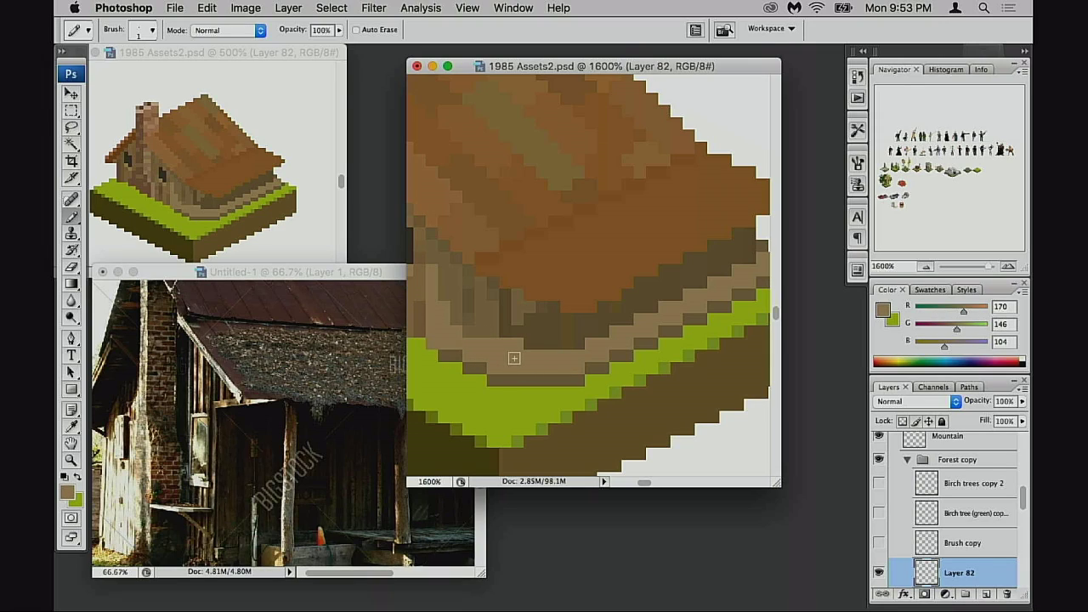
# - Draw one-pixel-wide dark-brown porch posts at the left corner, the front corner and the far end of the porch
pyautogui.moveTo(502, 393); pyautogui.dragTo(489, 402)
pyautogui.keyDown('alt'); pyautogui.click(490, 349); pyautogui.keyUp('alt')
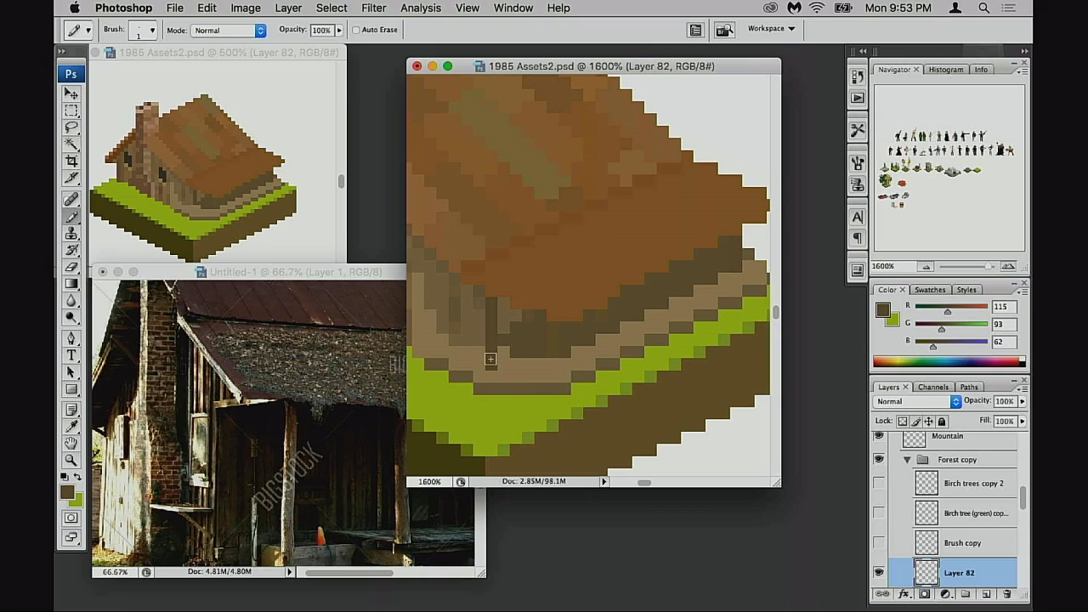
pyautogui.click(490, 359)
pyautogui.keyDown('alt'); pyautogui.click(559, 338); pyautogui.keyUp('alt')
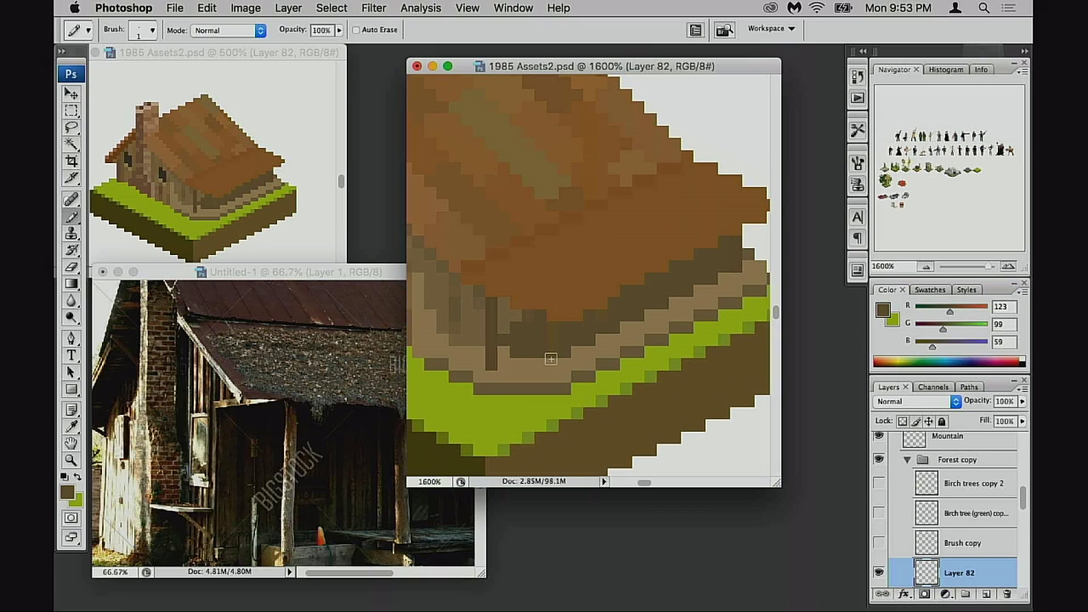
pyautogui.keyDown('alt'); pyautogui.click(740, 275); pyautogui.keyUp('alt')
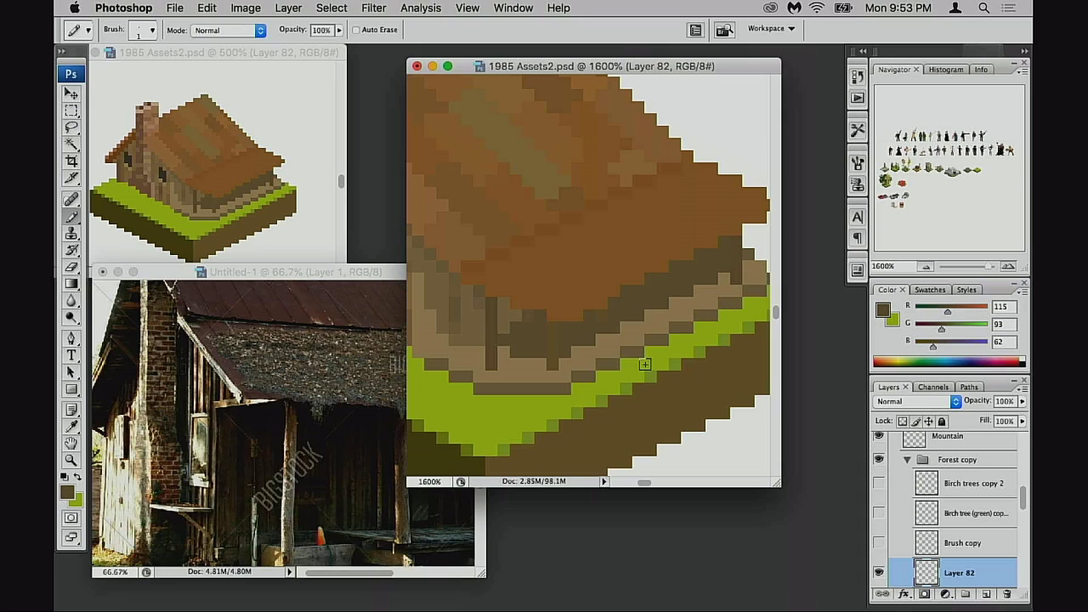
pyautogui.keyDown('alt'); pyautogui.click(558, 342); pyautogui.keyUp('alt')
pyautogui.keyDown('alt'); pyautogui.click(488, 348); pyautogui.keyUp('alt')
pyautogui.moveTo(555, 331); pyautogui.dragTo(553, 364)
# - Add a lighter brown column beside the front corner post, using sampled tan at 60% pencil opacity
pyautogui.keyDown('alt'); pyautogui.click(578, 362); pyautogui.keyUp('alt')
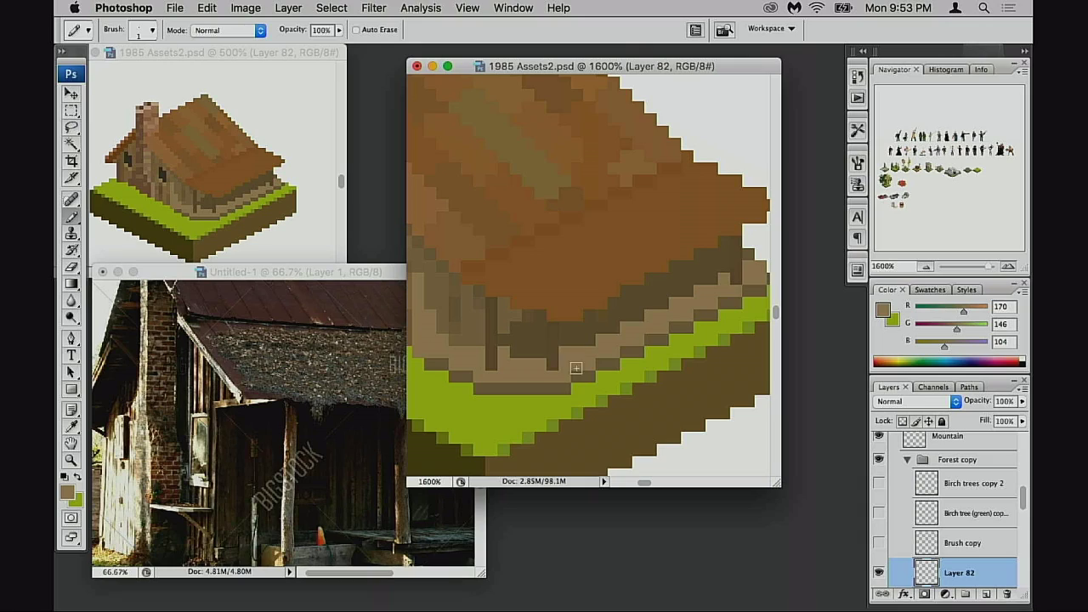
pyautogui.press('super+z')
pyautogui.keyDown('alt'); pyautogui.click(554, 352); pyautogui.keyUp('alt')
pyautogui.keyDown('alt'); pyautogui.click(575, 357); pyautogui.keyUp('alt')
pyautogui.press('6')
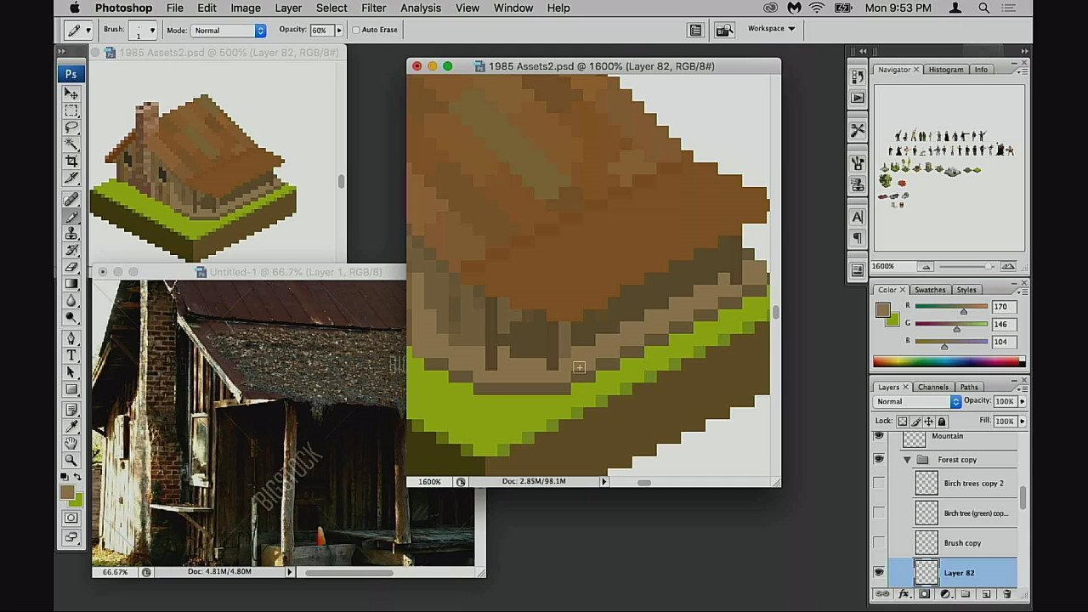
pyautogui.keyDown('alt'); pyautogui.click(566, 343); pyautogui.keyUp('alt')
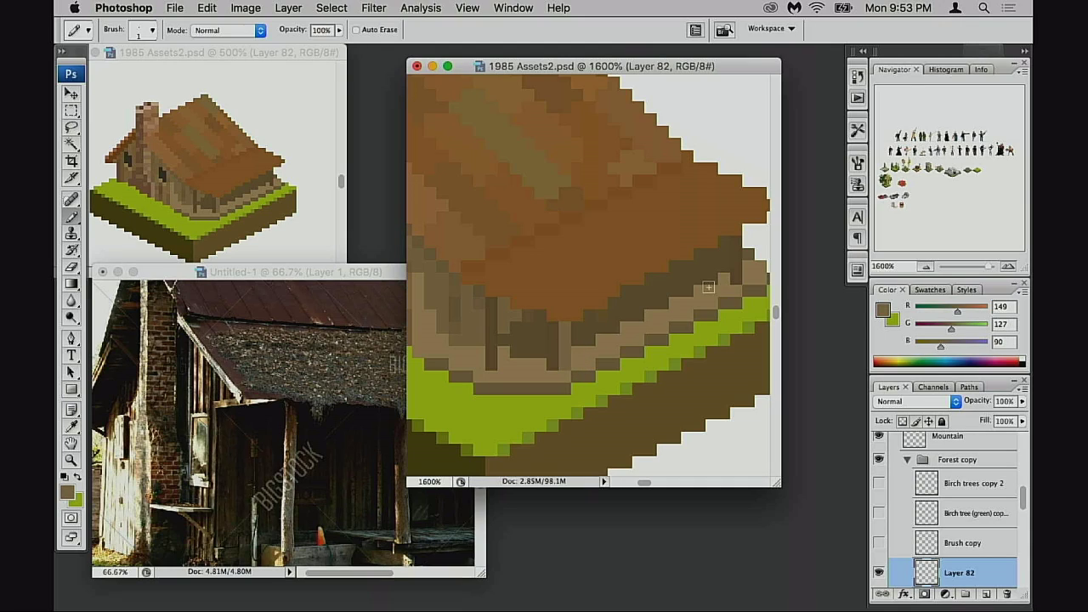
# - Paint a light-brown face on the porch's far-end post and erase the excess pixel beside it
pyautogui.moveTo(747, 242)
pyautogui.mouseDown()
pyautogui.moveTo(746, 277)
pyautogui.moveTo(686, 335)
pyautogui.mouseUp()
pyautogui.click(749, 231)
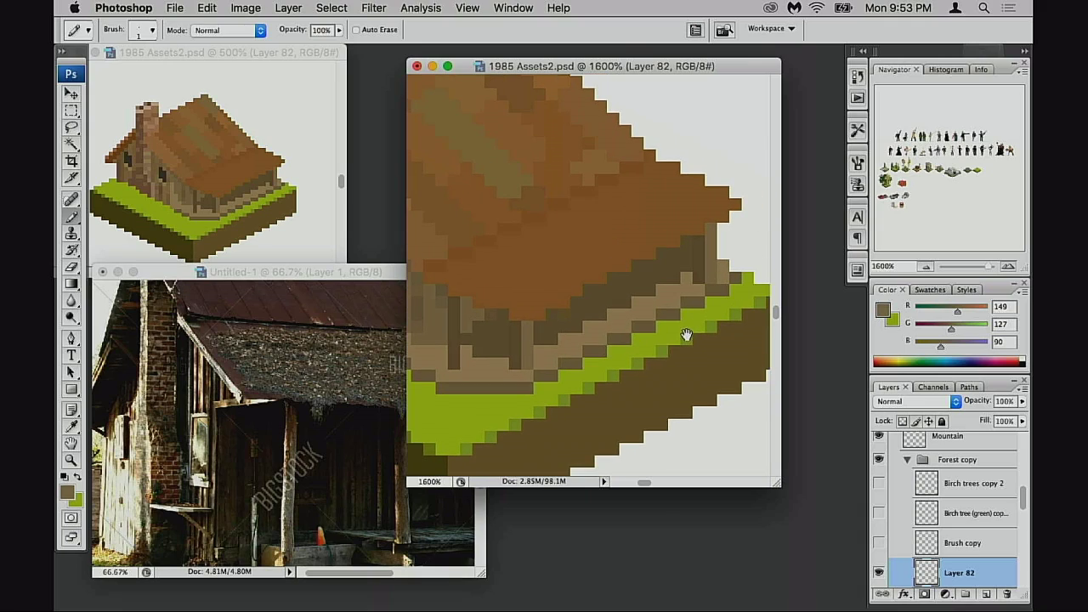
pyautogui.click(704, 245)
pyautogui.keyDown('alt'); pyautogui.click(714, 274); pyautogui.keyUp('alt')
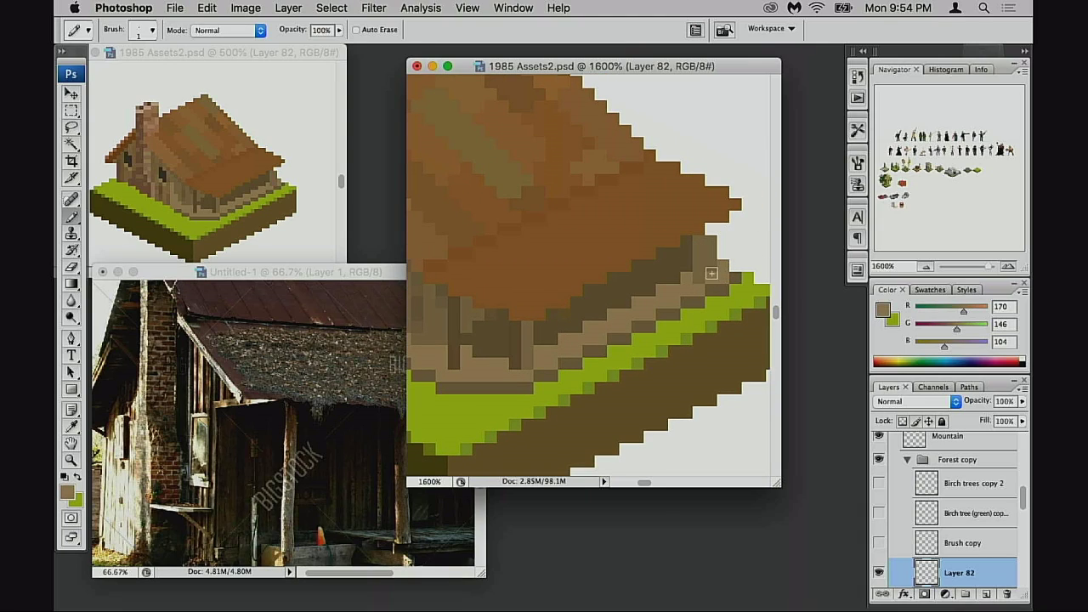
pyautogui.press('e')
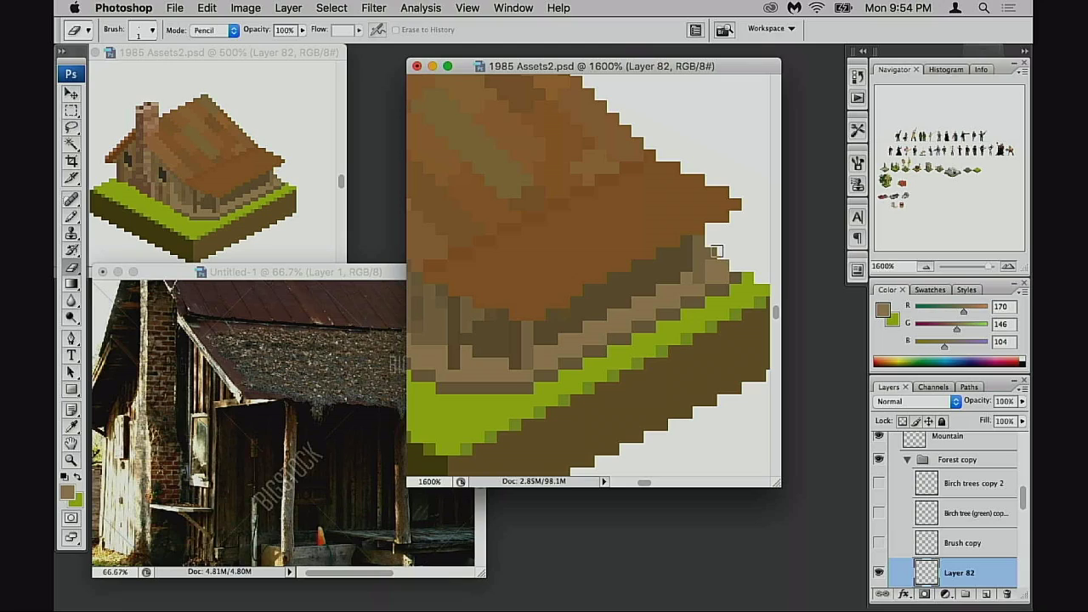
pyautogui.press('b')
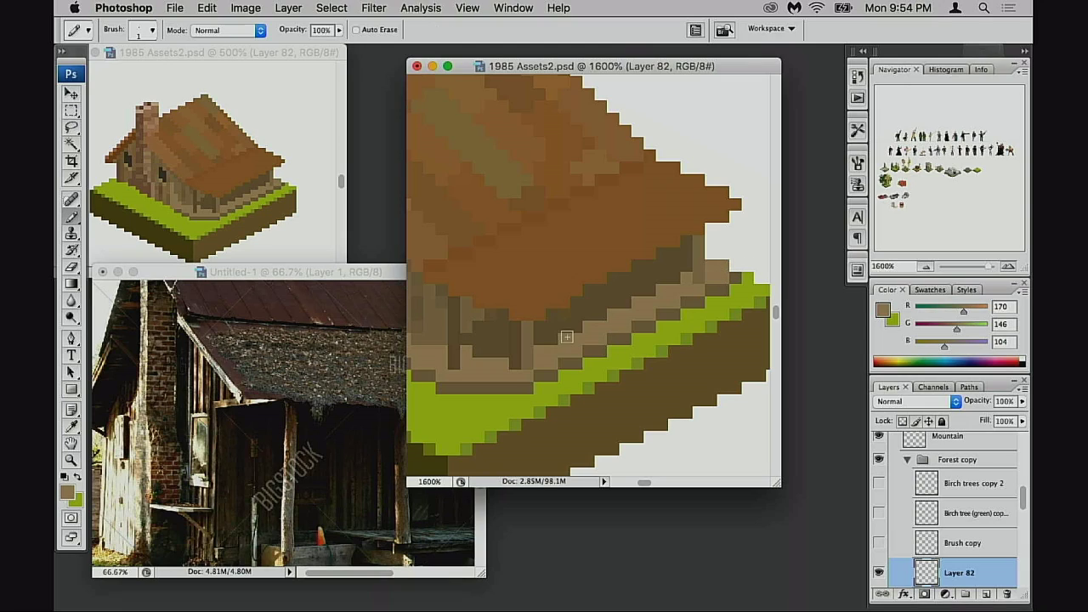
# - Shade the left porch post with sampled dark brown and add a lighter brown column along its side
pyautogui.keyDown('alt'); pyautogui.click(525, 345); pyautogui.keyUp('alt')
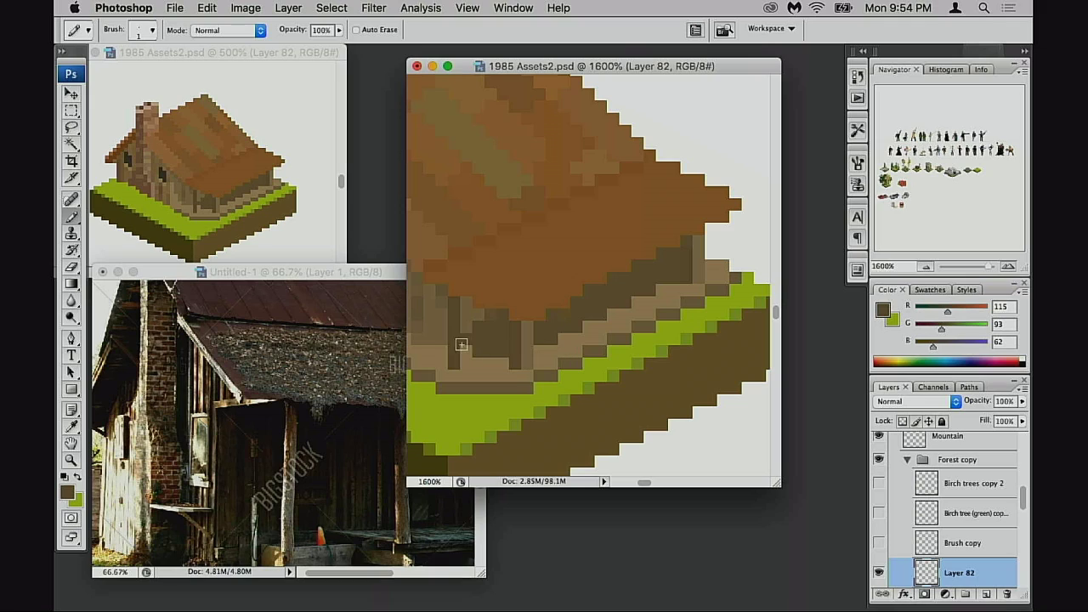
pyautogui.keyDown('alt'); pyautogui.click(531, 347); pyautogui.keyUp('alt')
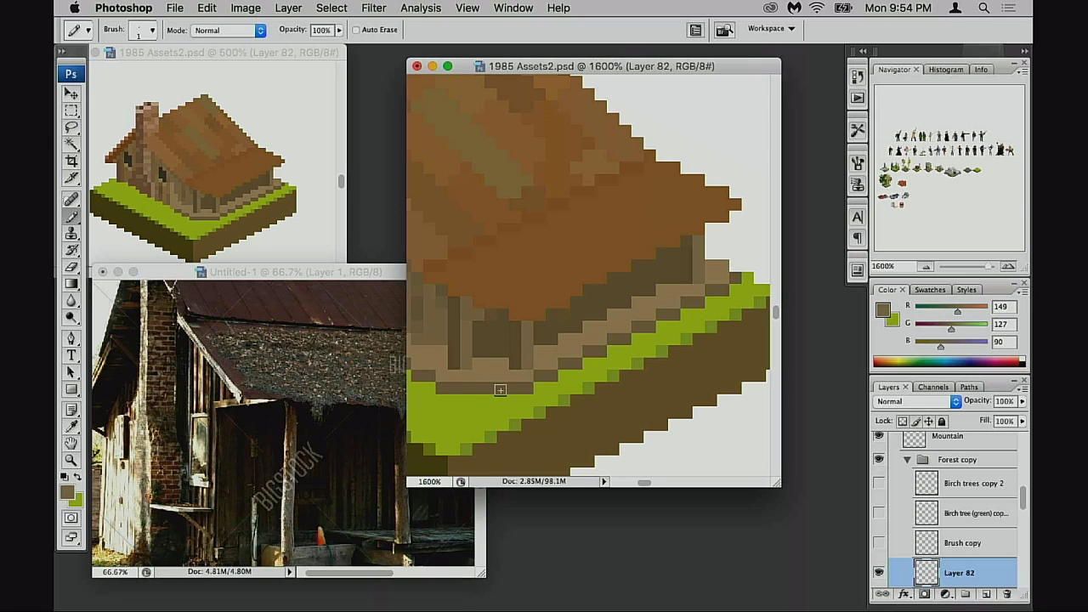
pyautogui.hscroll(-10, 482, 379)
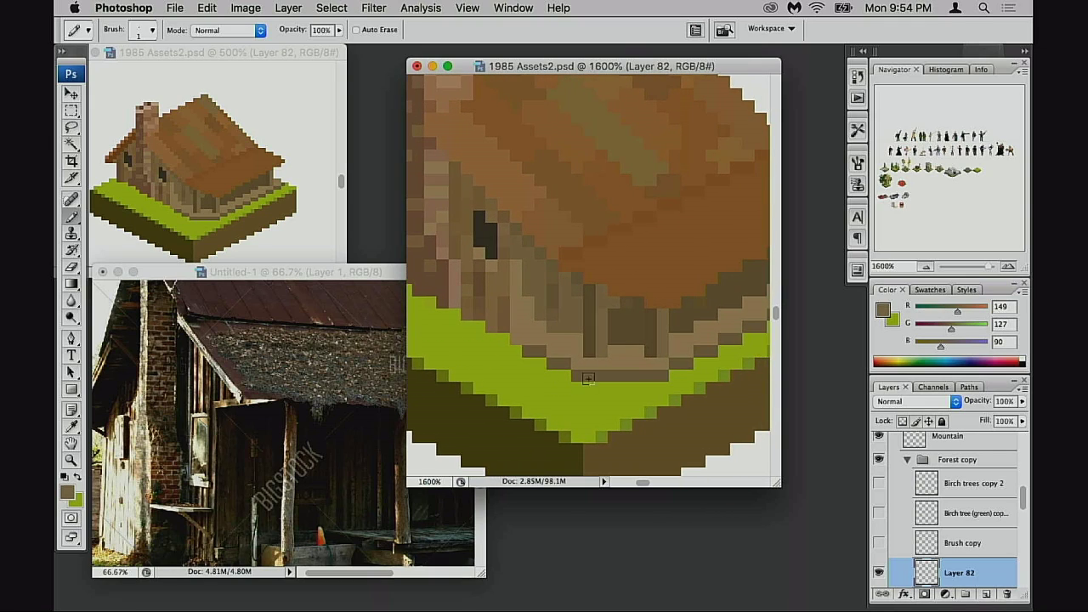
# - Paint brown horizontal rails between the porch posts and back toward the side wall, and save the document
pyautogui.keyDown('alt'); pyautogui.click(602, 340); pyautogui.keyUp('alt')
pyautogui.moveTo(572, 351); pyautogui.dragTo(553, 351)
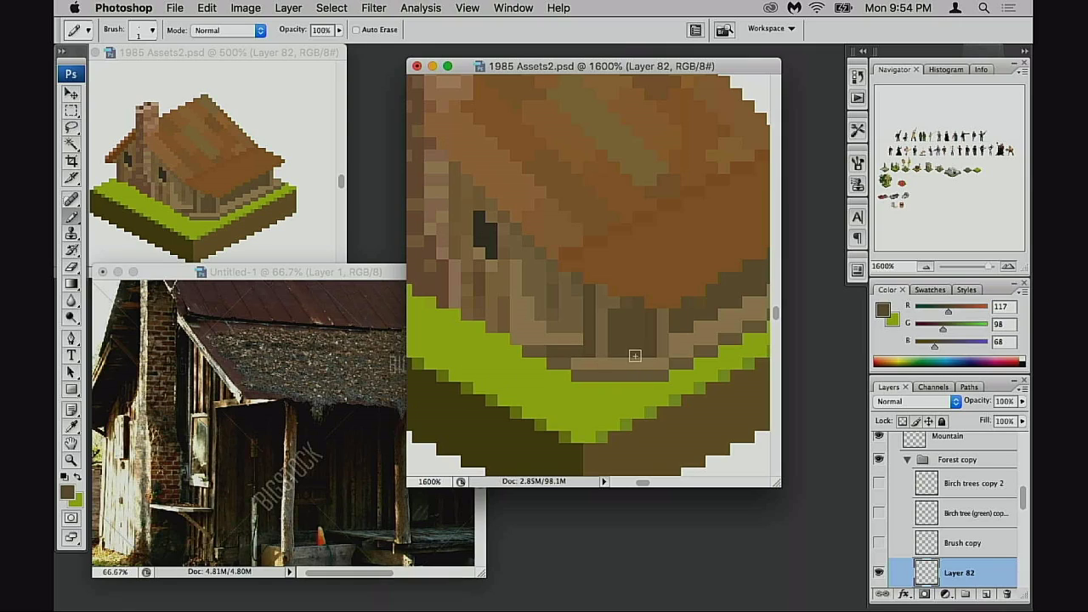
pyautogui.keyDown('alt'); pyautogui.click(635, 356); pyautogui.keyUp('alt')
pyautogui.moveTo(660, 338)
pyautogui.mouseDown()
pyautogui.moveTo(557, 381)
pyautogui.moveTo(566, 364)
pyautogui.moveTo(613, 369)
pyautogui.moveTo(536, 382)
pyautogui.mouseUp()
pyautogui.keyDown('alt'); pyautogui.click(521, 317); pyautogui.keyUp('alt')
pyautogui.press('super+d')
pyautogui.press('super+s')
# - Identify the grass tile's layer by toggling its visibility, and make the Concrete Tile copy layer active
pyautogui.moveTo(468, 367); pyautogui.dragTo(532, 380)
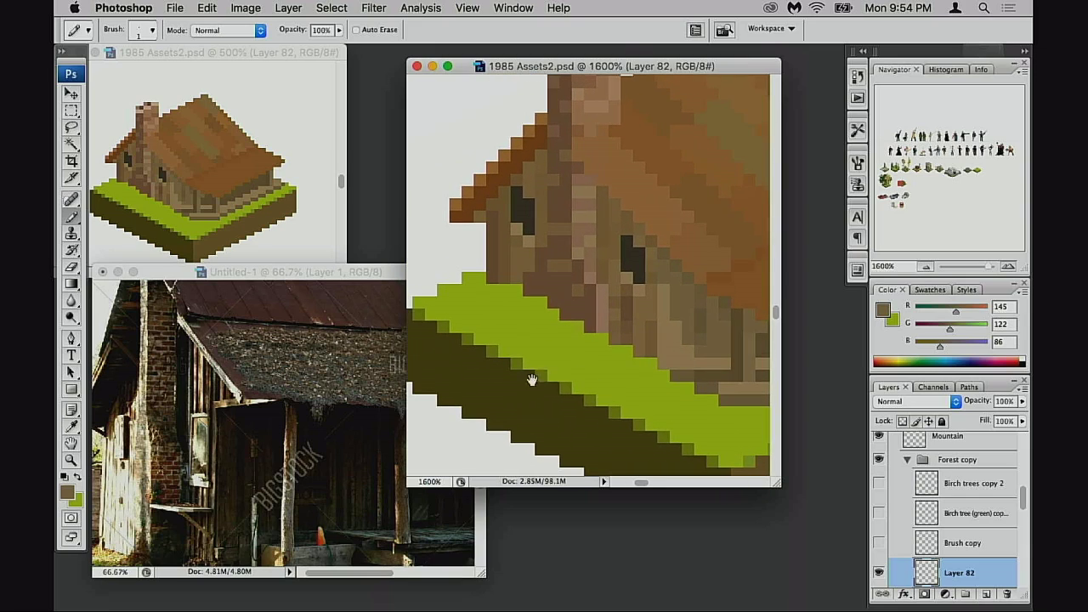
pyautogui.keyDown('alt'); pyautogui.click(555, 379); pyautogui.keyUp('alt')
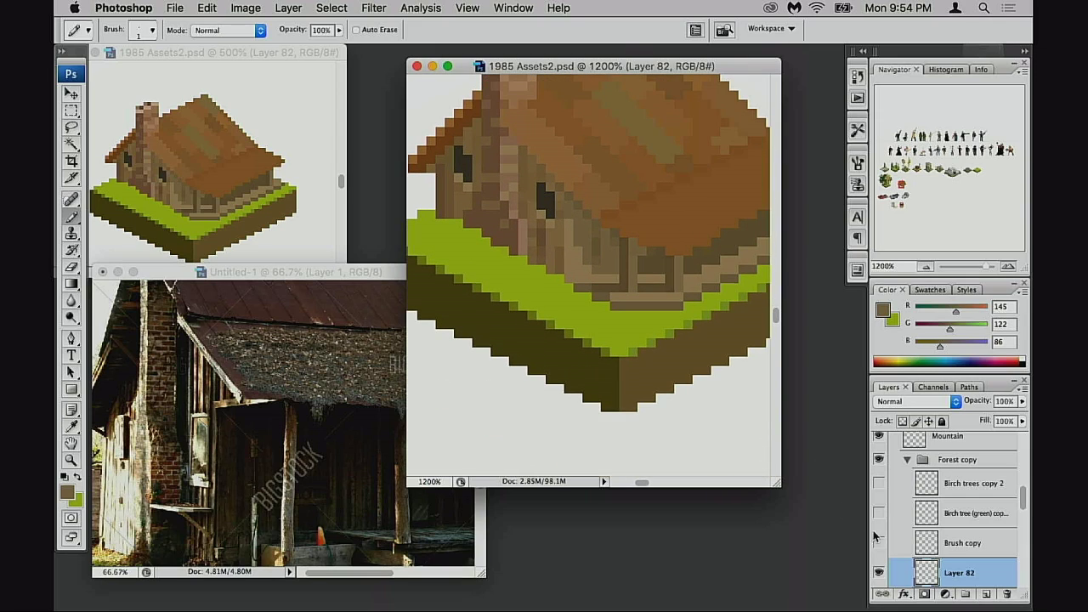
pyautogui.scroll(-6, 924, 550)
pyautogui.click(925, 519)
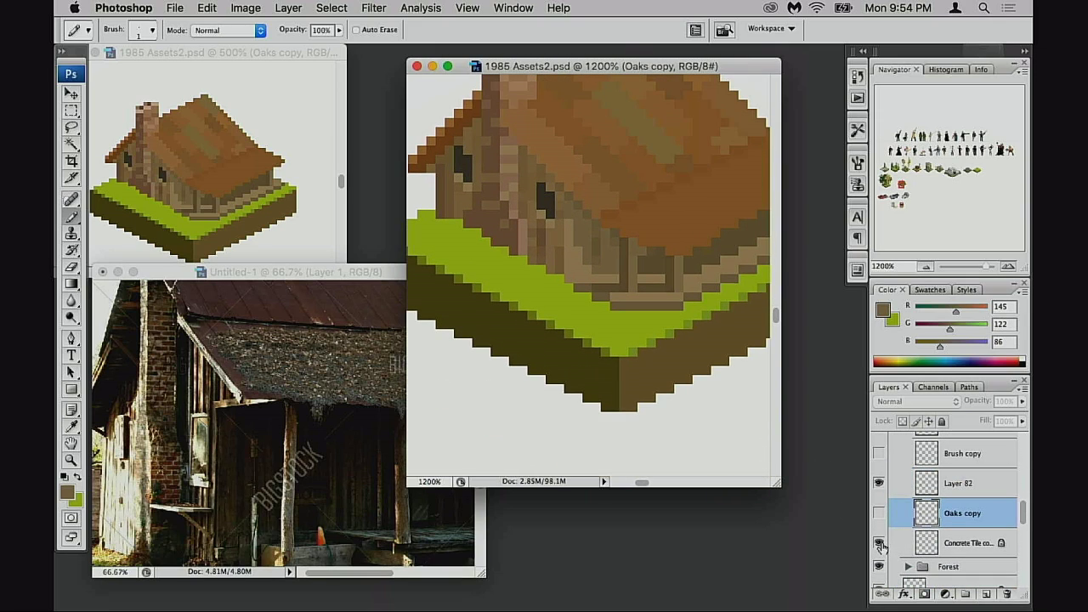
pyautogui.click(880, 544)
pyautogui.click(879, 544)
pyautogui.hotkey('alt', '[')
# - Sample a dark green from the grass of the neighbouring pine forest tile as the shadow colour
pyautogui.scroll(3, 642, 368)
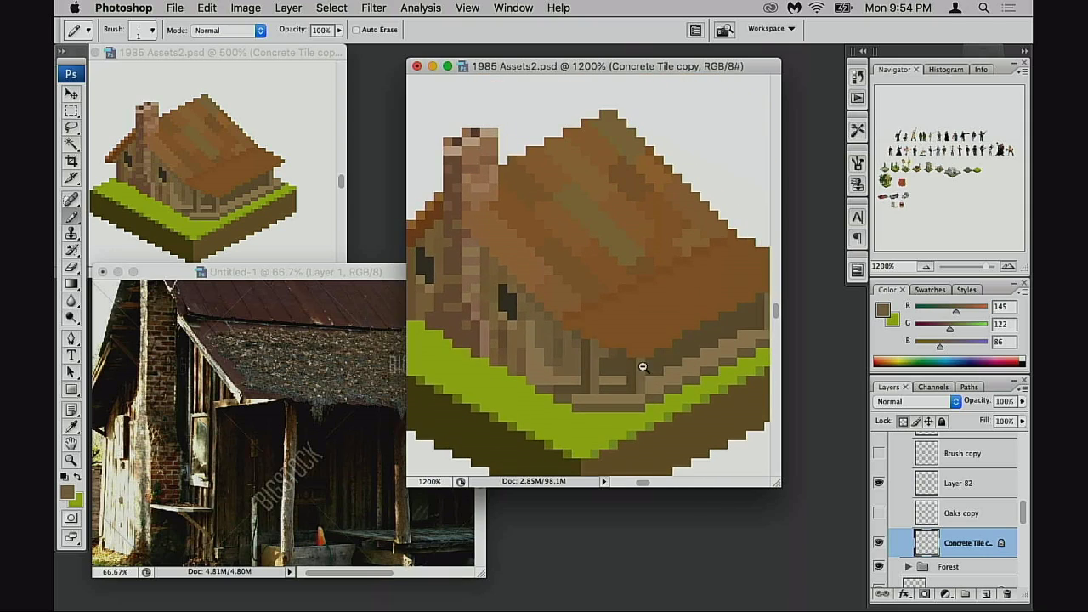
pyautogui.keyDown('alt'); pyautogui.click(653, 372); pyautogui.keyUp('alt')
pyautogui.keyDown('alt'); pyautogui.click(653, 371); pyautogui.keyUp('alt')
pyautogui.keyDown('alt'); pyautogui.click(621, 314); pyautogui.keyUp('alt')
pyautogui.moveTo(592, 172); pyautogui.dragTo(637, 369)
pyautogui.moveTo(620, 216); pyautogui.dragTo(601, 355)
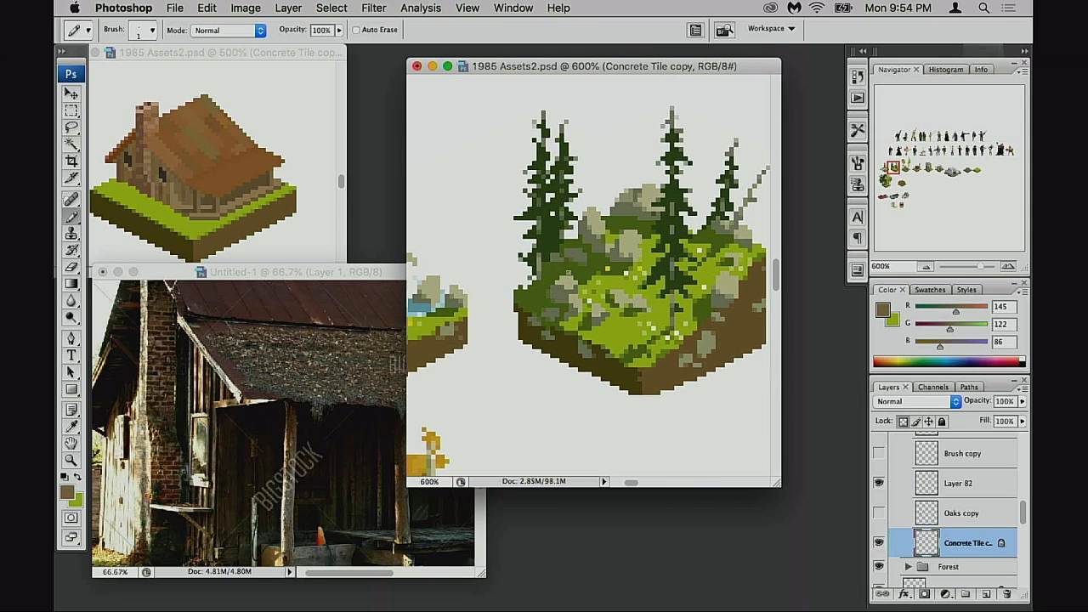
pyautogui.keyDown('alt'); pyautogui.click(559, 271); pyautogui.keyUp('alt')
pyautogui.scroll(-10, 556, 383)
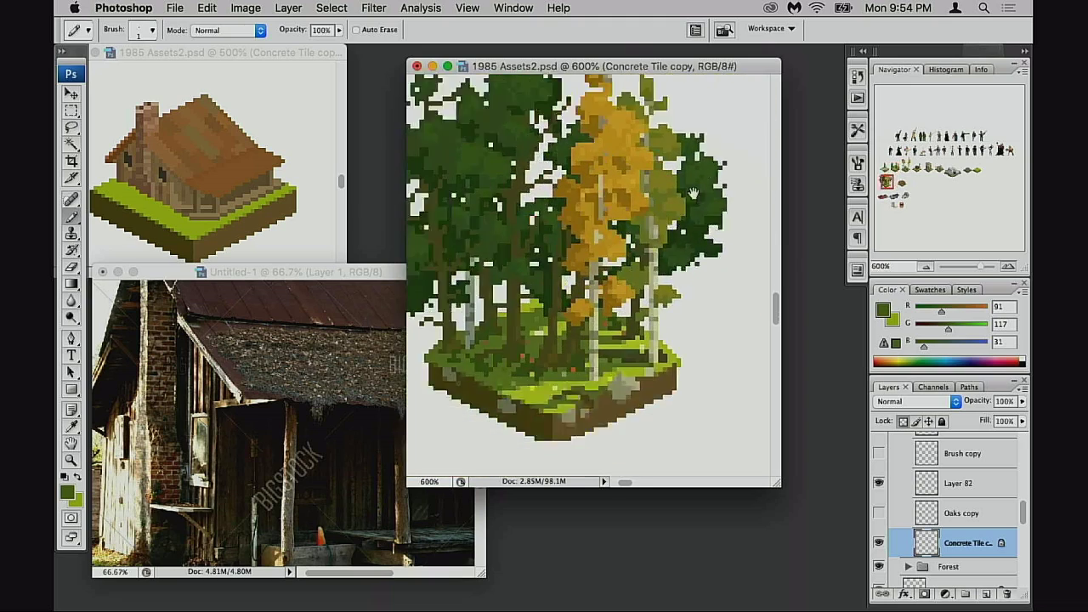
# - Paint a dark-green shadow on the cabin tile's grass along the chimney-side wall, up to the back corner
pyautogui.moveTo(621, 322); pyautogui.dragTo(552, 183)
pyautogui.moveTo(739, 161); pyautogui.dragTo(544, 383)
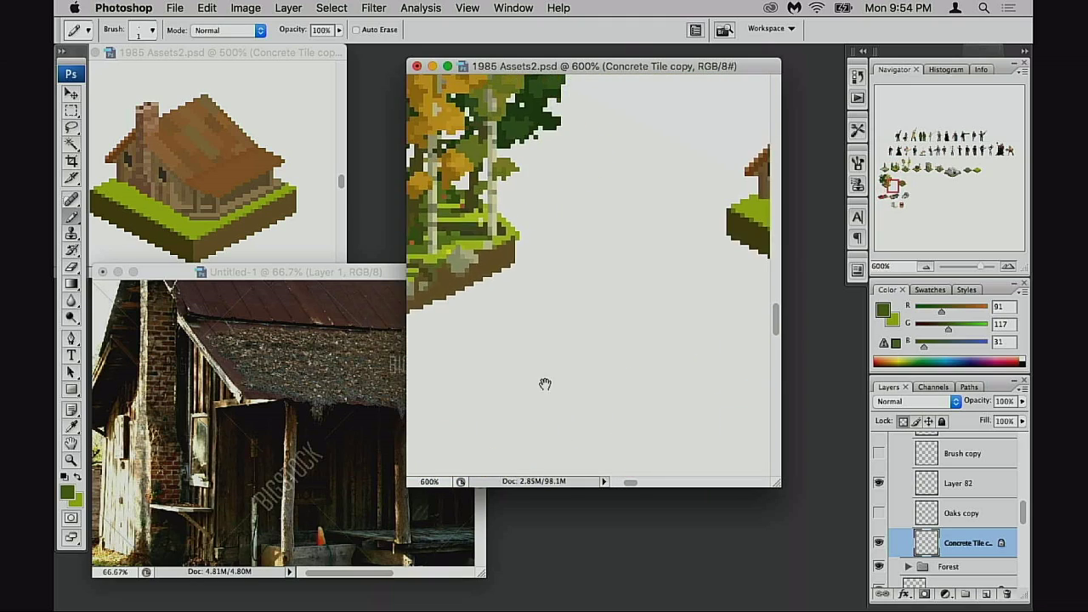
pyautogui.moveTo(614, 310); pyautogui.dragTo(467, 342)
pyautogui.scroll(3, 633, 331)
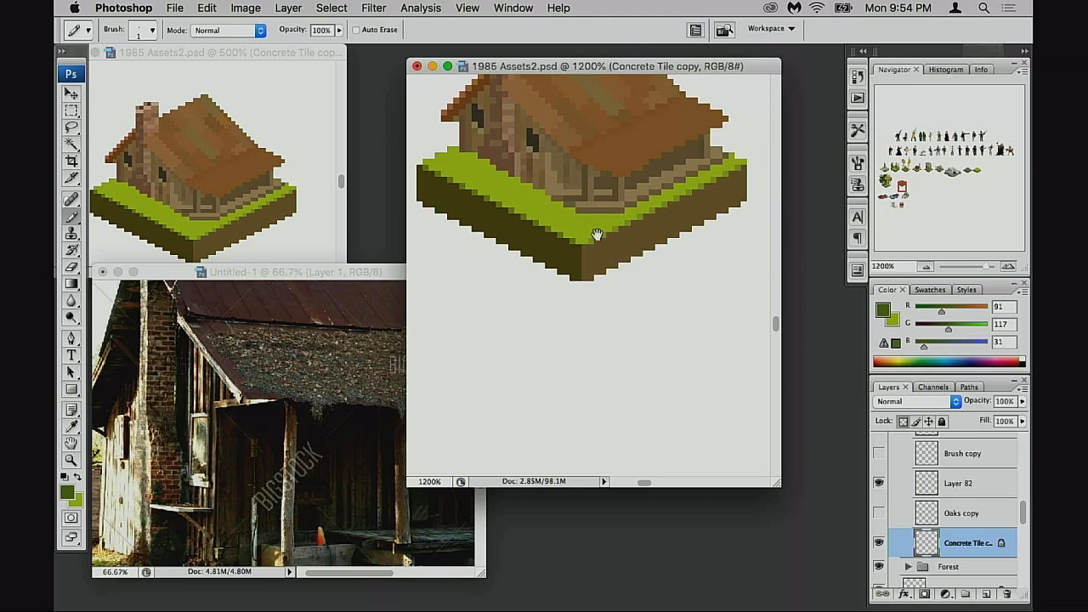
pyautogui.moveTo(544, 342)
pyautogui.mouseDown()
pyautogui.moveTo(639, 385)
pyautogui.moveTo(606, 380)
pyautogui.moveTo(649, 387)
pyautogui.moveTo(510, 338)
pyautogui.moveTo(549, 327)
pyautogui.moveTo(474, 309)
pyautogui.moveTo(495, 306)
pyautogui.mouseUp()
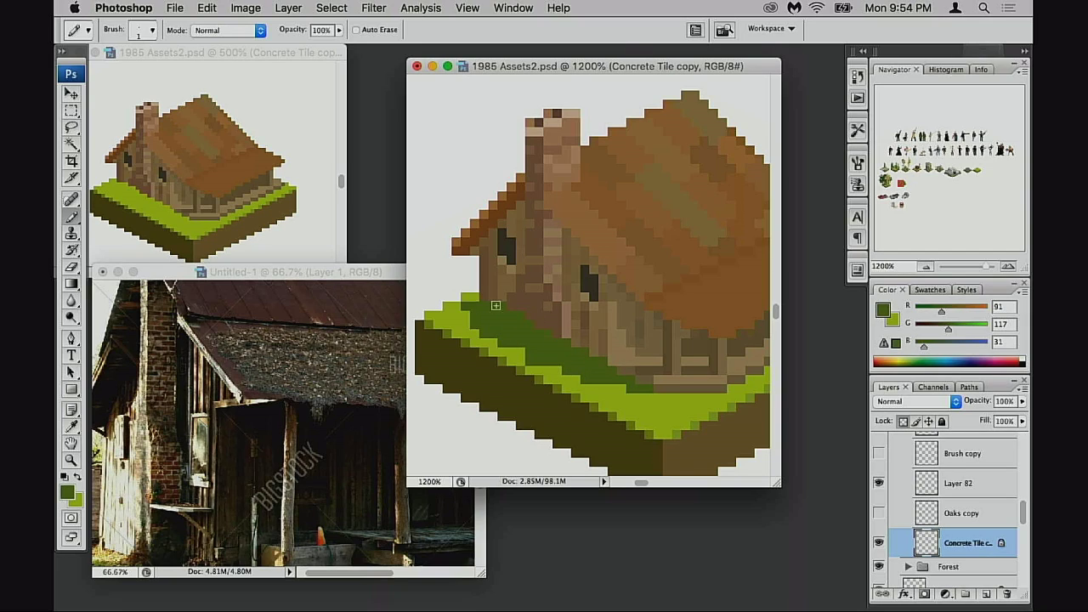
pyautogui.click(561, 352)
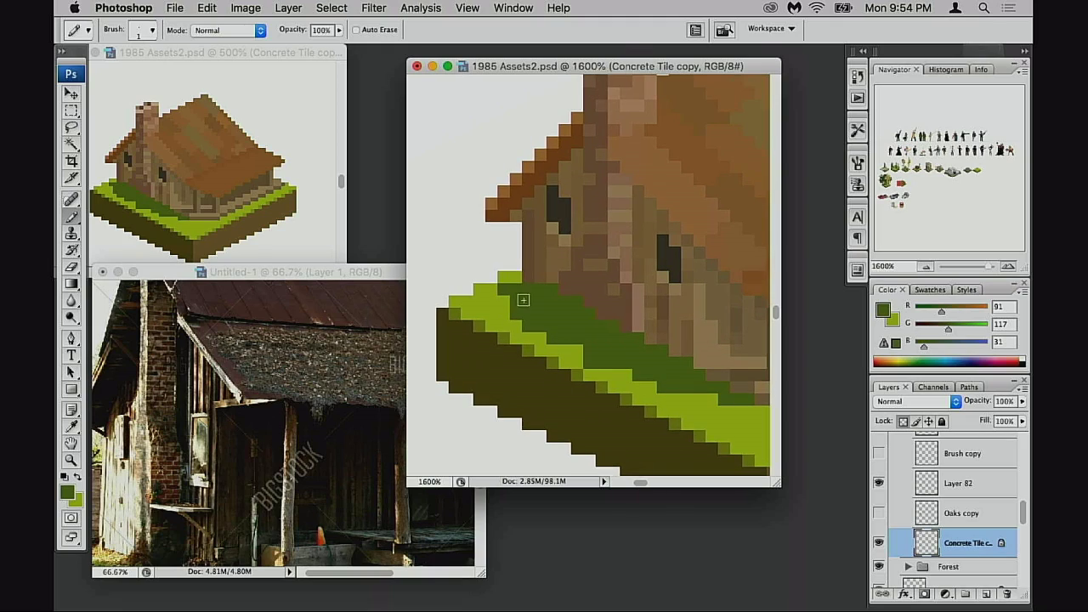
pyautogui.click(508, 280)
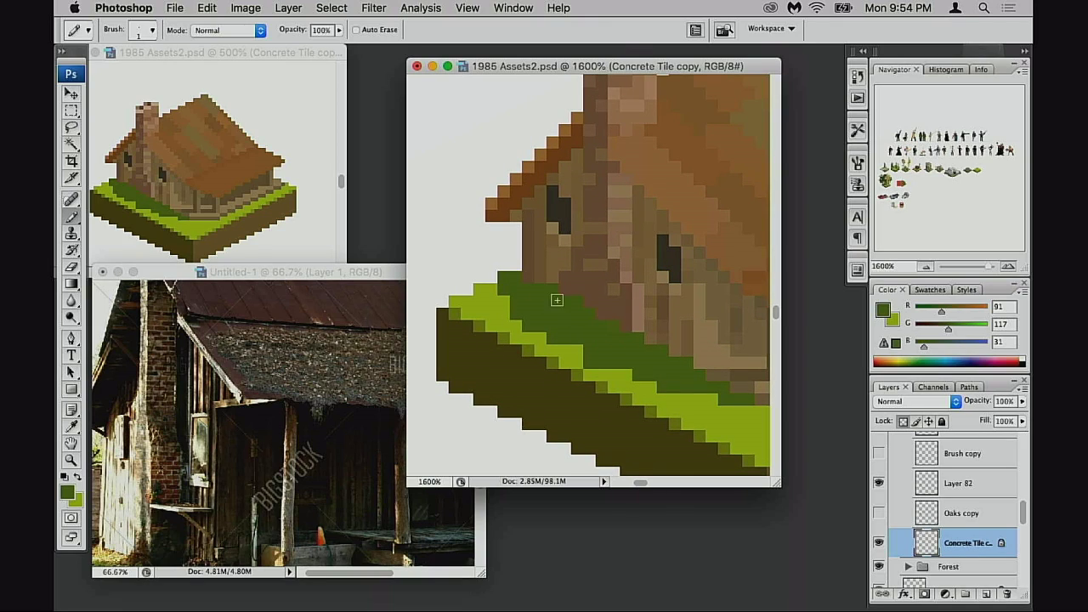
# - Extend the dark-green shadow across the remaining chimney-side grass to the tile's outer edge, stopping short of the front corner
pyautogui.moveTo(492, 290); pyautogui.dragTo(480, 290)
pyautogui.moveTo(456, 301)
pyautogui.mouseDown()
pyautogui.moveTo(515, 304)
pyautogui.moveTo(491, 320)
pyautogui.moveTo(578, 359)
pyautogui.moveTo(564, 362)
pyautogui.mouseUp()
pyautogui.moveTo(692, 360); pyautogui.dragTo(576, 323)
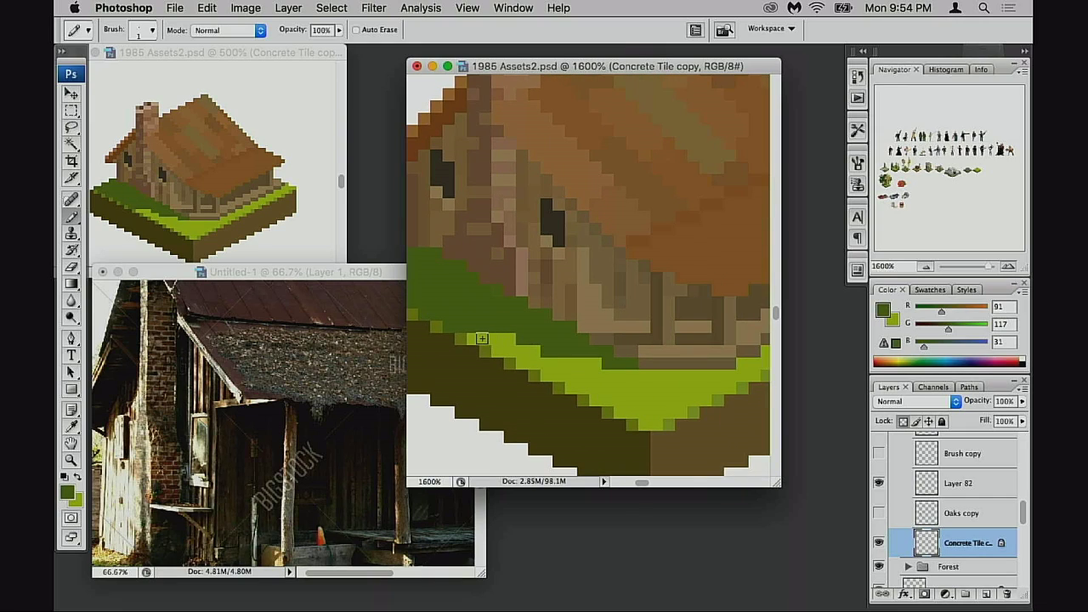
pyautogui.moveTo(482, 338)
pyautogui.mouseDown()
pyautogui.moveTo(618, 333)
pyautogui.moveTo(548, 349)
pyautogui.moveTo(478, 338)
pyautogui.moveTo(634, 346)
pyautogui.moveTo(630, 362)
pyautogui.moveTo(564, 365)
pyautogui.moveTo(590, 391)
pyautogui.moveTo(620, 386)
pyautogui.moveTo(588, 366)
pyautogui.mouseUp()
pyautogui.press('super+z')
pyautogui.hscroll(-3, 595, 389)
pyautogui.click(580, 366)
# - Examine the whole cabin tile and its new grass shadow at several zoom levels
pyautogui.moveTo(579, 413)
pyautogui.mouseDown()
pyautogui.moveTo(558, 415)
pyautogui.moveTo(568, 346)
pyautogui.moveTo(536, 470)
pyautogui.mouseUp()
pyautogui.keyDown('alt'); pyautogui.click(566, 413); pyautogui.keyUp('alt')
pyautogui.keyDown('alt'); pyautogui.click(570, 414); pyautogui.keyUp('alt')
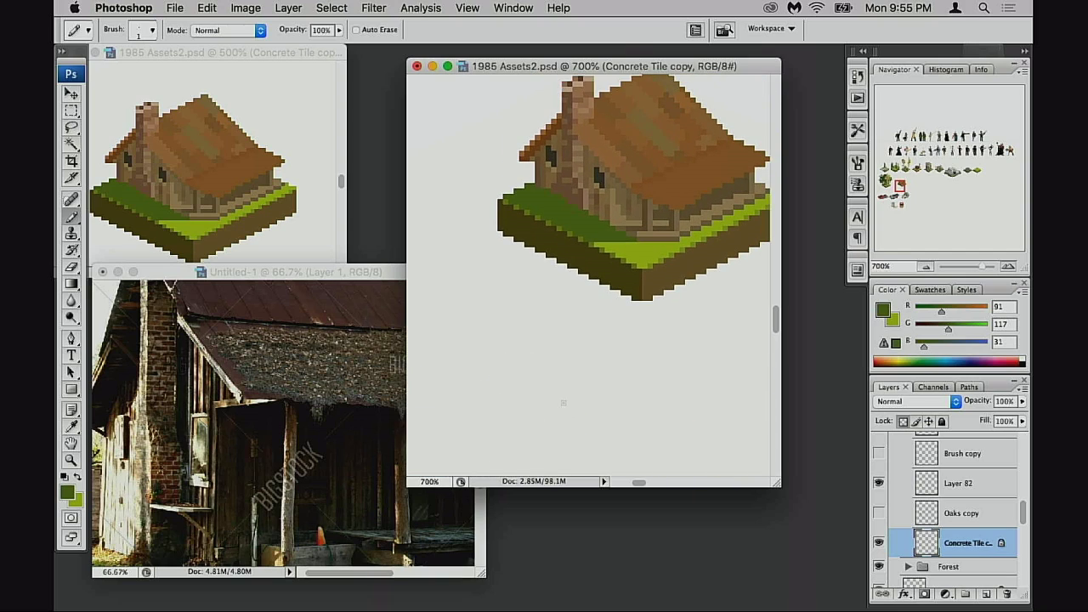
pyautogui.moveTo(603, 340); pyautogui.dragTo(554, 397)
pyautogui.keyDown('alt'); pyautogui.click(600, 363); pyautogui.keyUp('alt')
pyautogui.keyDown('alt'); pyautogui.click(589, 363); pyautogui.keyUp('alt')
pyautogui.moveTo(573, 328); pyautogui.dragTo(539, 413)
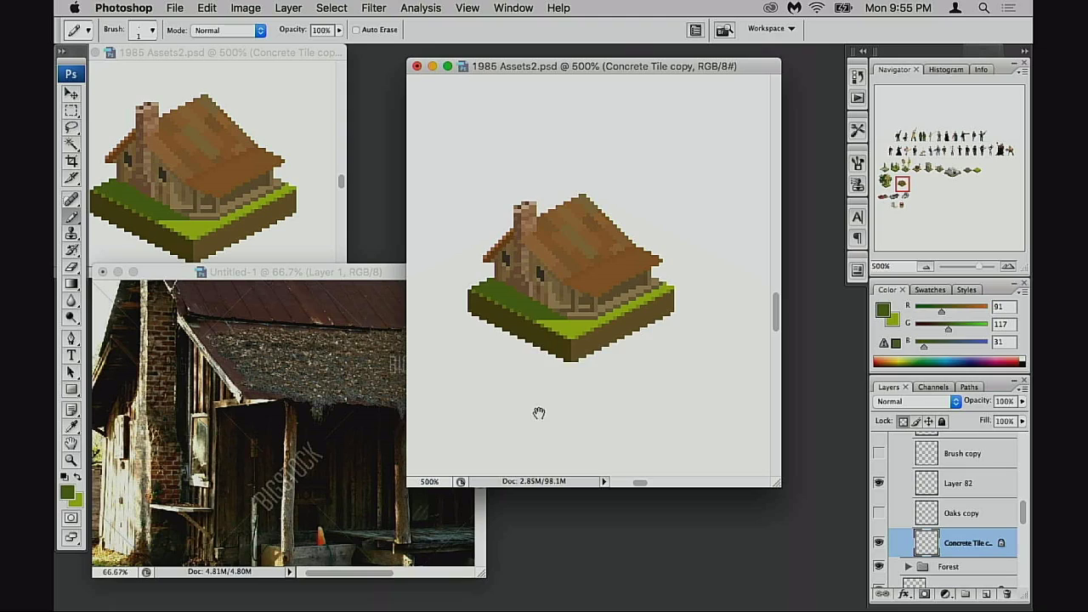
pyautogui.keyDown('super'); pyautogui.click(566, 295); pyautogui.keyUp('super')
pyautogui.keyDown('super'); pyautogui.click(577, 294); pyautogui.keyUp('super')
pyautogui.moveTo(582, 292)
pyautogui.mouseDown()
pyautogui.moveTo(570, 338)
pyautogui.moveTo(532, 396)
pyautogui.moveTo(493, 415)
pyautogui.mouseUp()
pyautogui.keyDown('super'); pyautogui.click(554, 365); pyautogui.keyUp('super')
pyautogui.press('m')
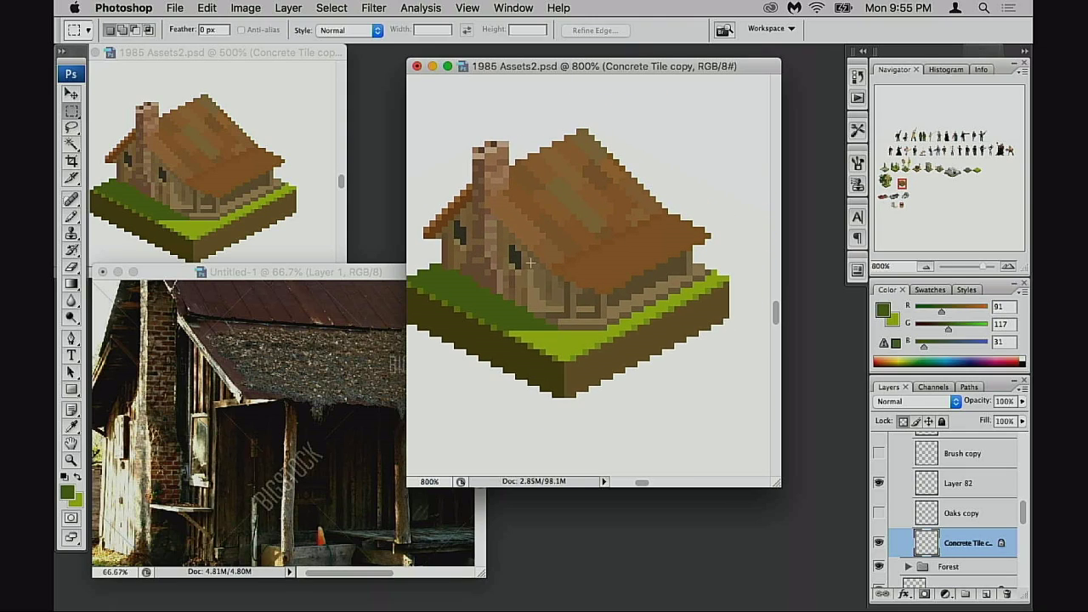
# - Select the chimney-side wall planks between the window and the front corner post with rectangular marquee areas
pyautogui.moveTo(542, 311); pyautogui.dragTo(521, 380)
pyautogui.keyDown('super'); pyautogui.click(554, 300); pyautogui.keyUp('super')
pyautogui.keyDown('super'); pyautogui.click(555, 303); pyautogui.keyUp('super')
pyautogui.moveTo(587, 290); pyautogui.dragTo(589, 295)
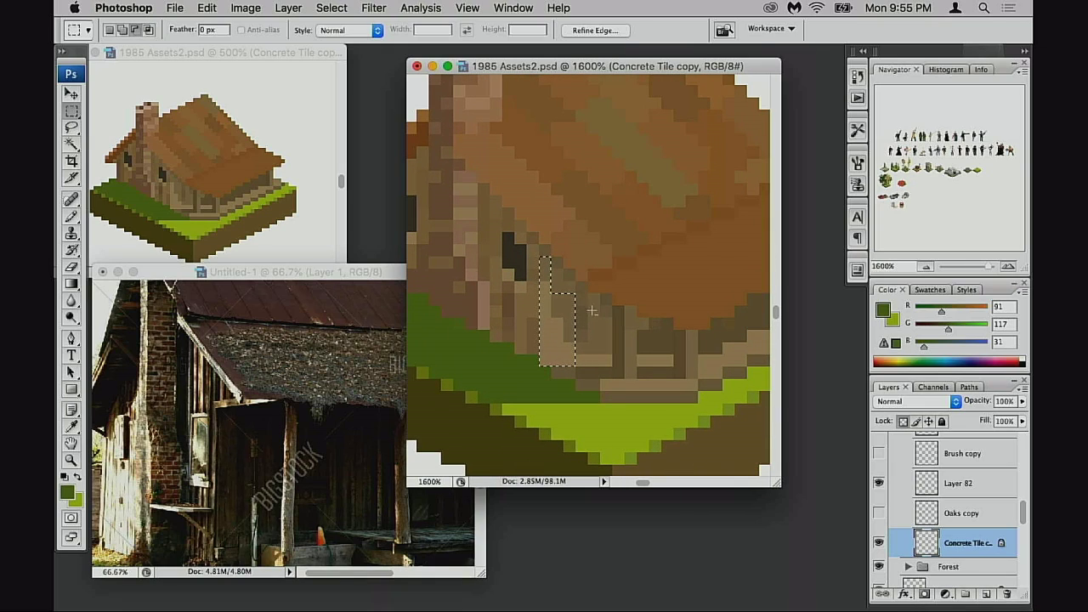
pyautogui.press('super+z')
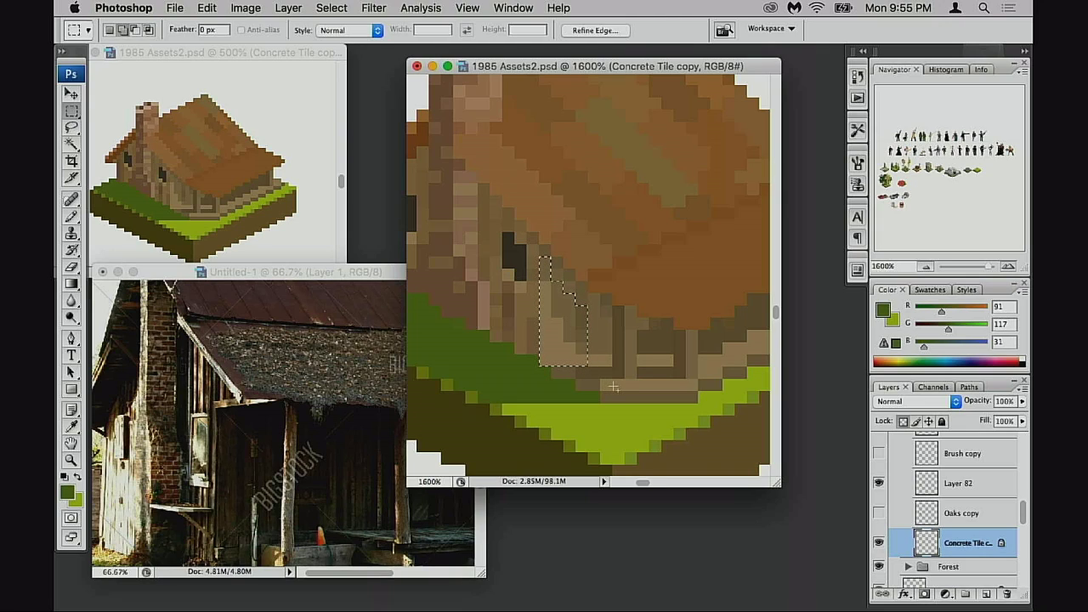
pyautogui.press('super+z')
pyautogui.moveTo(576, 295); pyautogui.dragTo(590, 352)
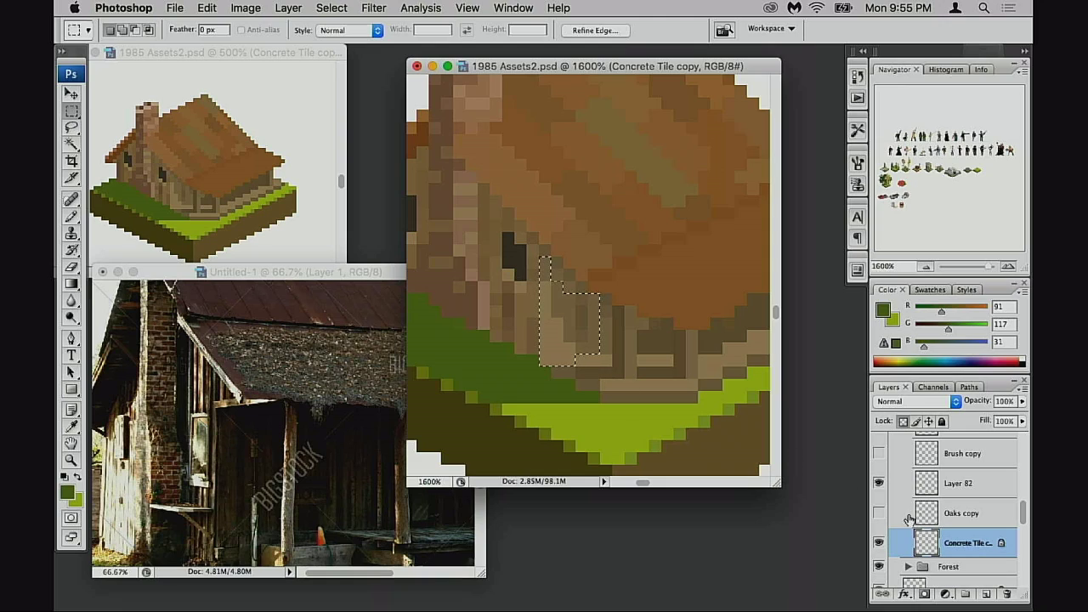
# - Brighten the selected wall planks on Layer 82 using Levels with the white input level at 224
pyautogui.click(915, 489)
pyautogui.press('super+h')
pyautogui.press('super+u')
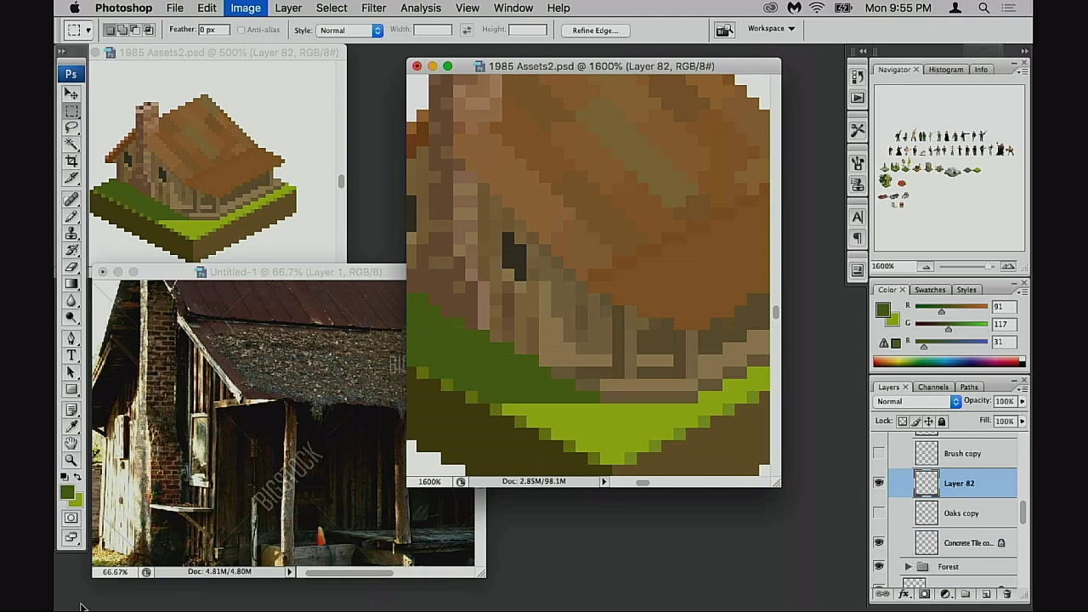
pyautogui.moveTo(841, 308); pyautogui.dragTo(820, 313)
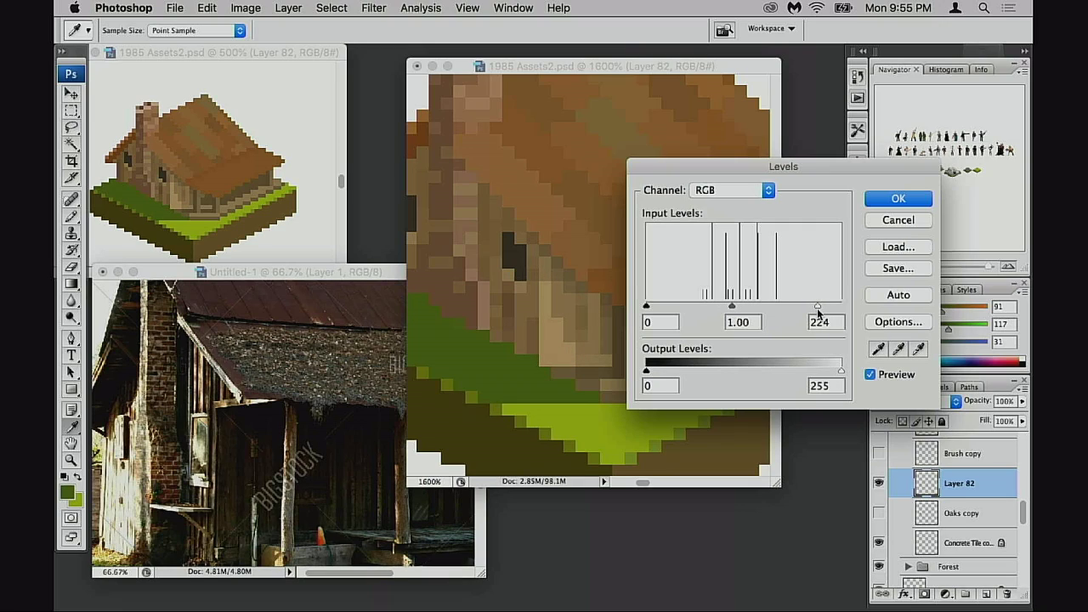
pyautogui.click(897, 202)
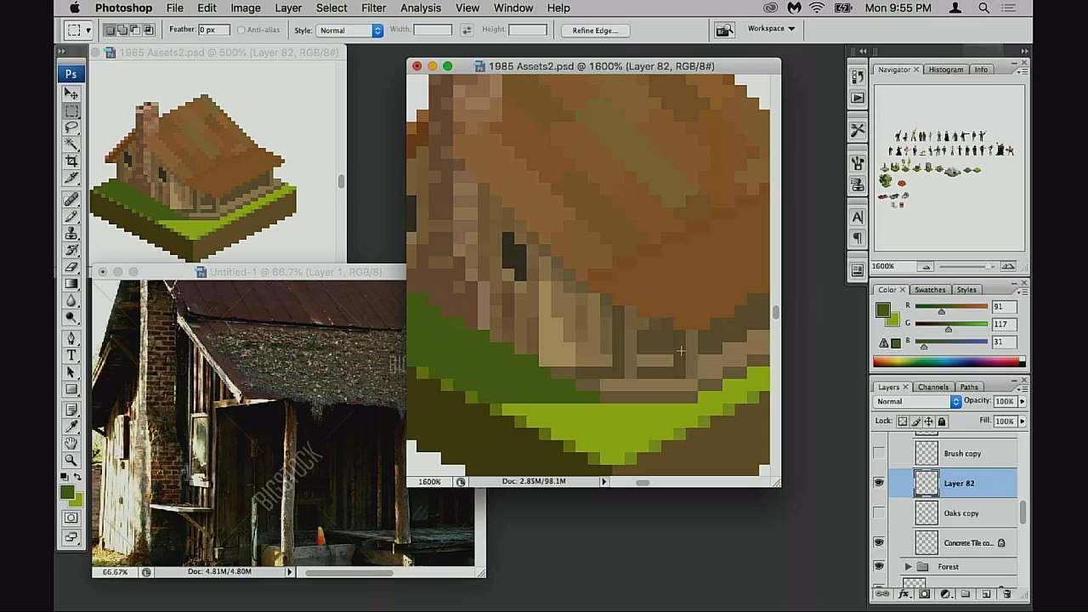
# - Sample the light tan of the brightened planks and retouch the plank pixels below the roof edge beside the window
pyautogui.press('b')
pyautogui.keyDown('alt'); pyautogui.click(569, 343); pyautogui.keyUp('alt')
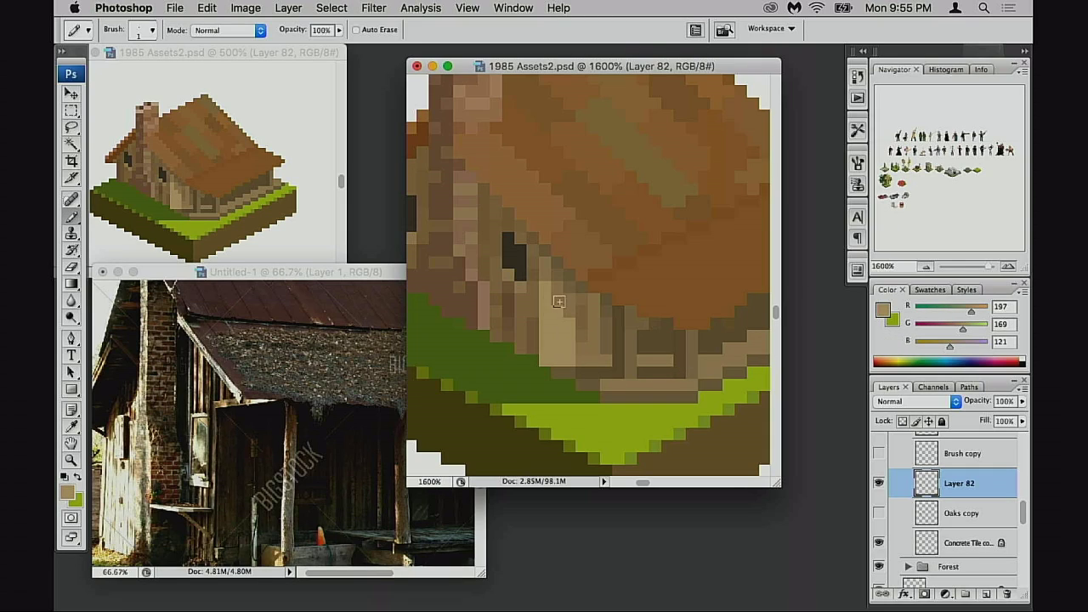
pyautogui.moveTo(558, 302); pyautogui.dragTo(553, 274)
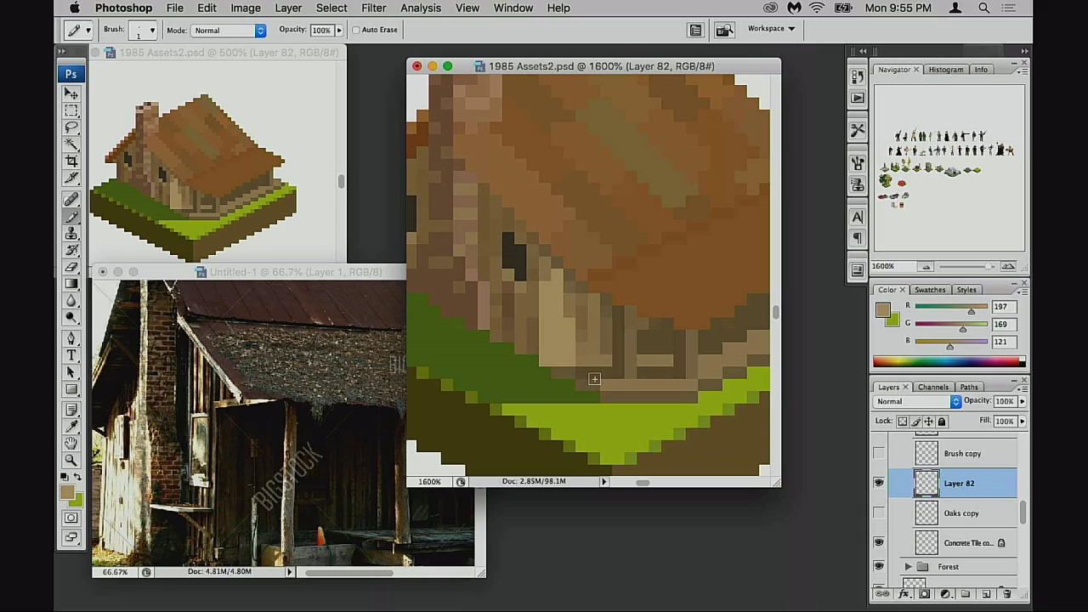
pyautogui.hotkey('ctrl', 'z')
pyautogui.moveTo(587, 376); pyautogui.dragTo(613, 368)
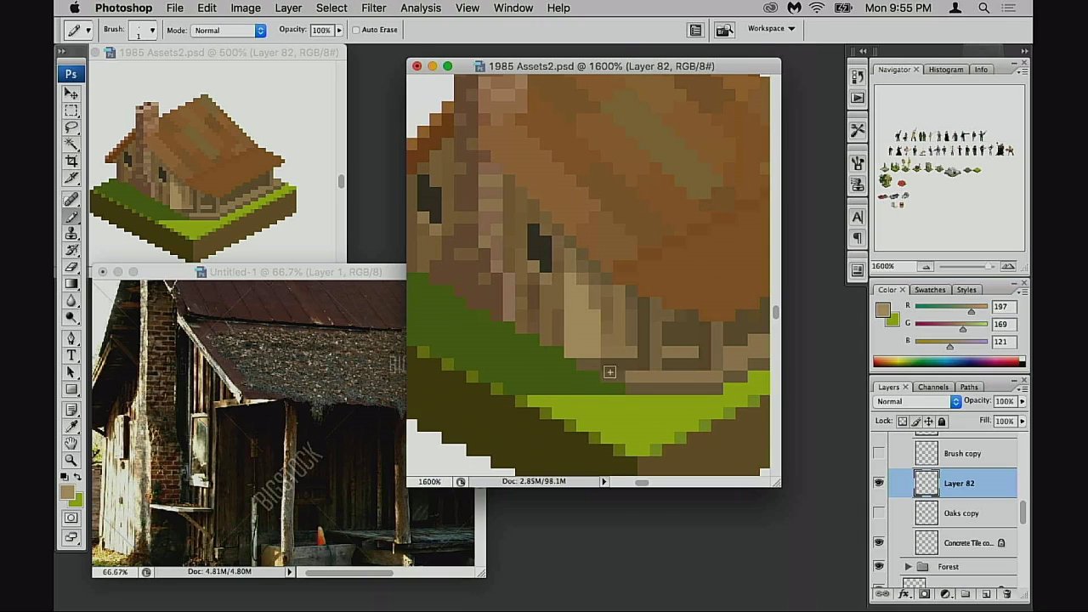
# - On the Concrete Tile copy layer, erase the outer part of the dark shadow near the front corner back to bright green
pyautogui.keyDown('alt'); pyautogui.click(625, 403); pyautogui.keyUp('alt')
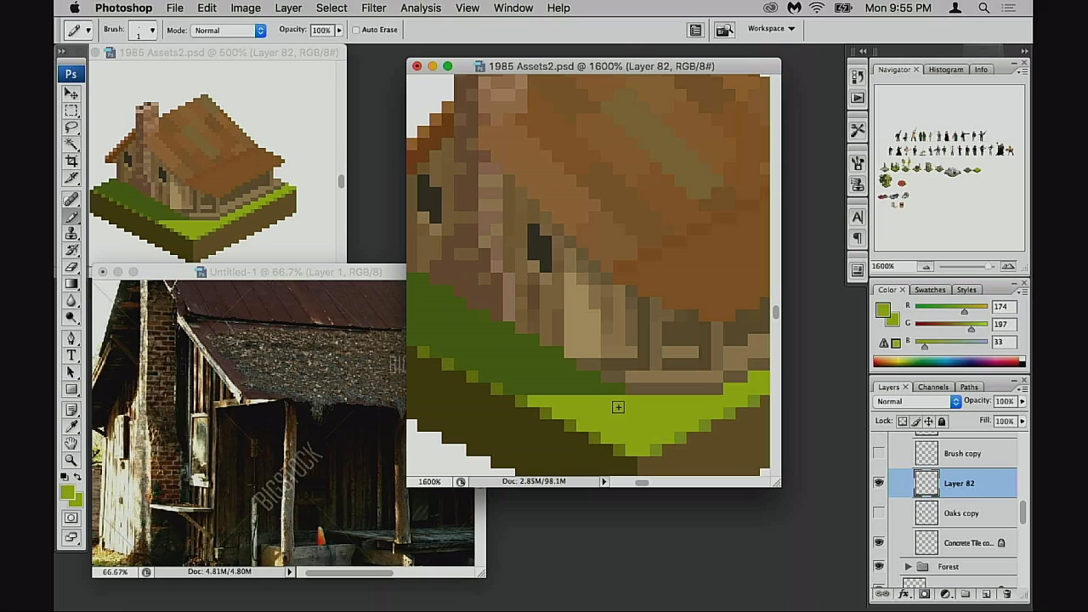
pyautogui.click(897, 541)
pyautogui.press('e')
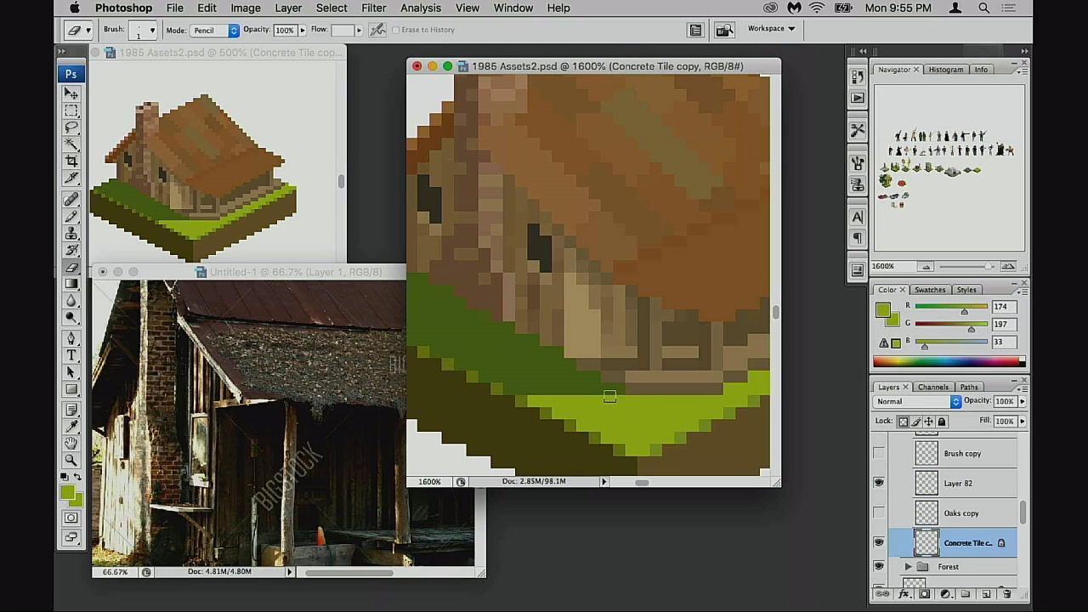
pyautogui.moveTo(610, 393)
pyautogui.mouseDown()
pyautogui.moveTo(563, 388)
pyautogui.moveTo(575, 378)
pyautogui.moveTo(553, 378)
pyautogui.moveTo(588, 380)
pyautogui.moveTo(557, 368)
pyautogui.moveTo(527, 383)
pyautogui.mouseUp()
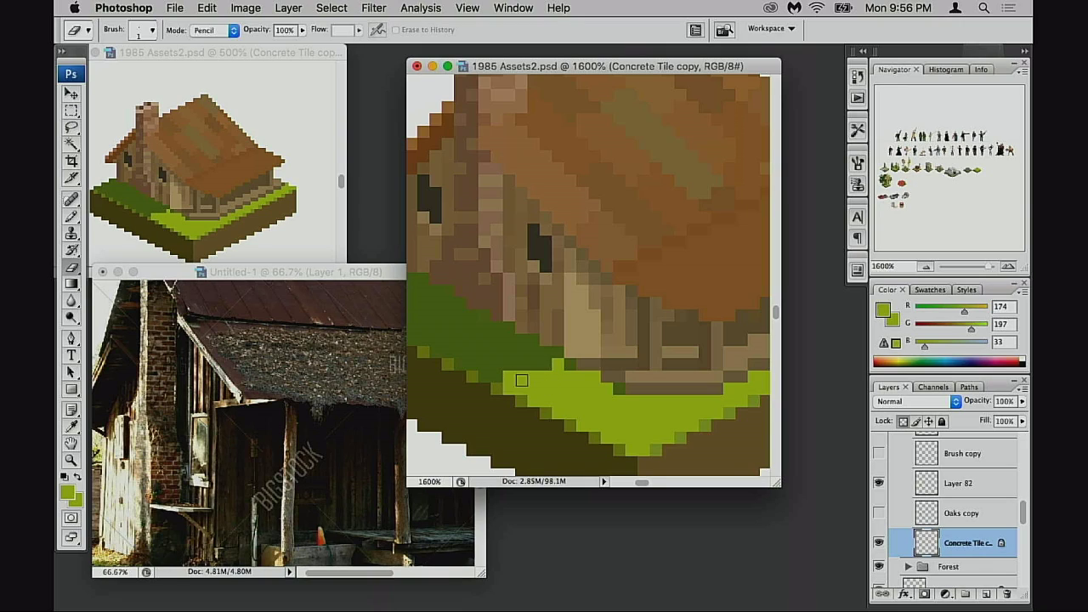
pyautogui.click(496, 377)
pyautogui.moveTo(549, 396); pyautogui.dragTo(614, 408)
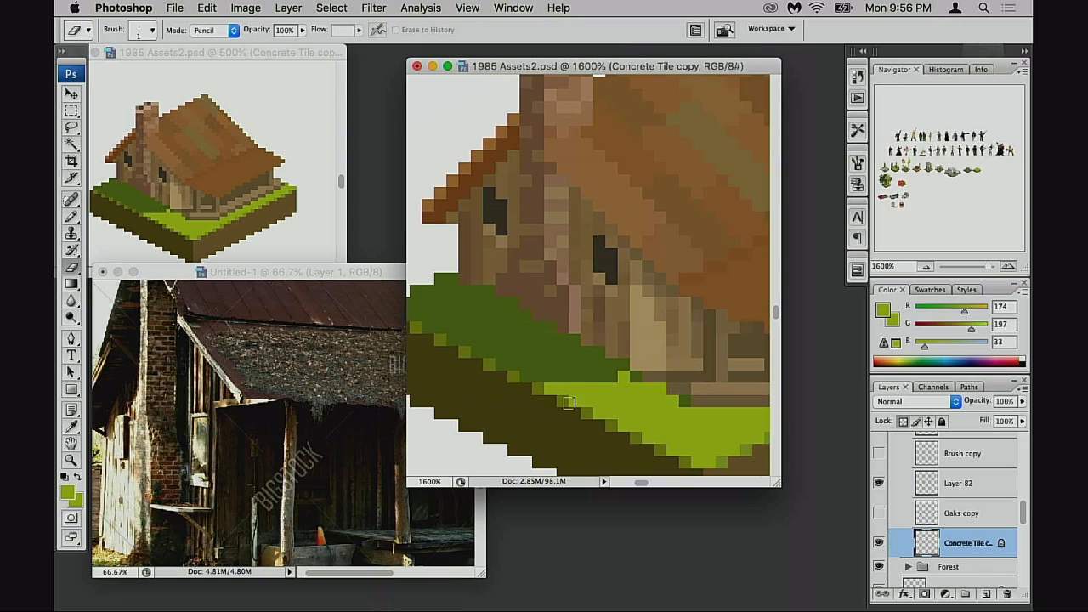
# - Paint a bright-green strip along the tile's chimney-side outer edge to narrow the dark grass shadow
pyautogui.hscroll(-3, 587, 404)
pyautogui.press('b')
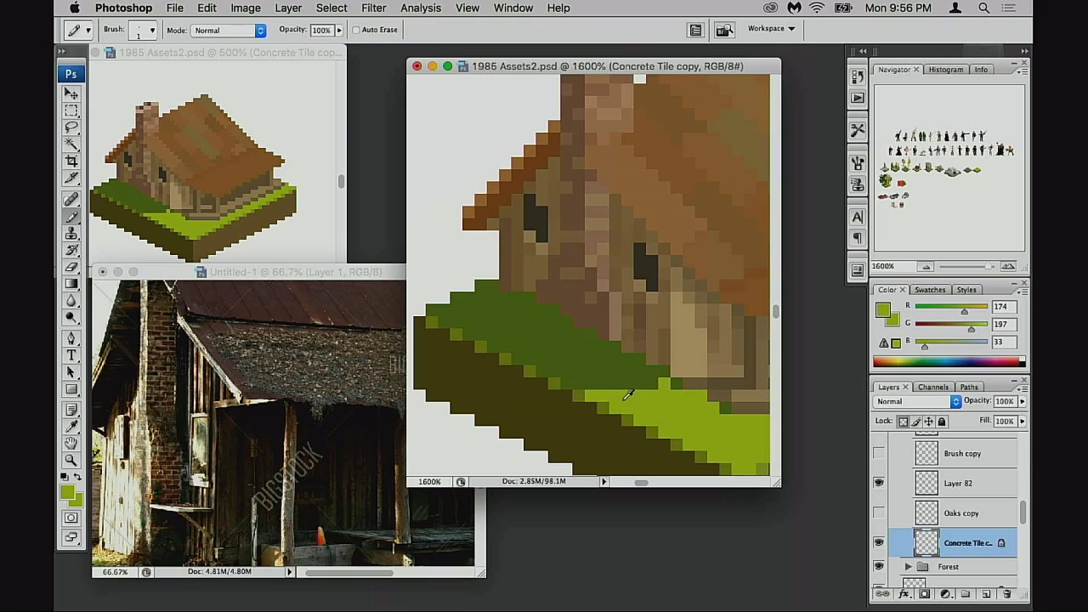
pyautogui.moveTo(574, 380)
pyautogui.mouseDown()
pyautogui.moveTo(545, 369)
pyautogui.moveTo(549, 383)
pyautogui.moveTo(545, 366)
pyautogui.moveTo(530, 359)
pyautogui.moveTo(528, 369)
pyautogui.moveTo(430, 311)
pyautogui.mouseUp()
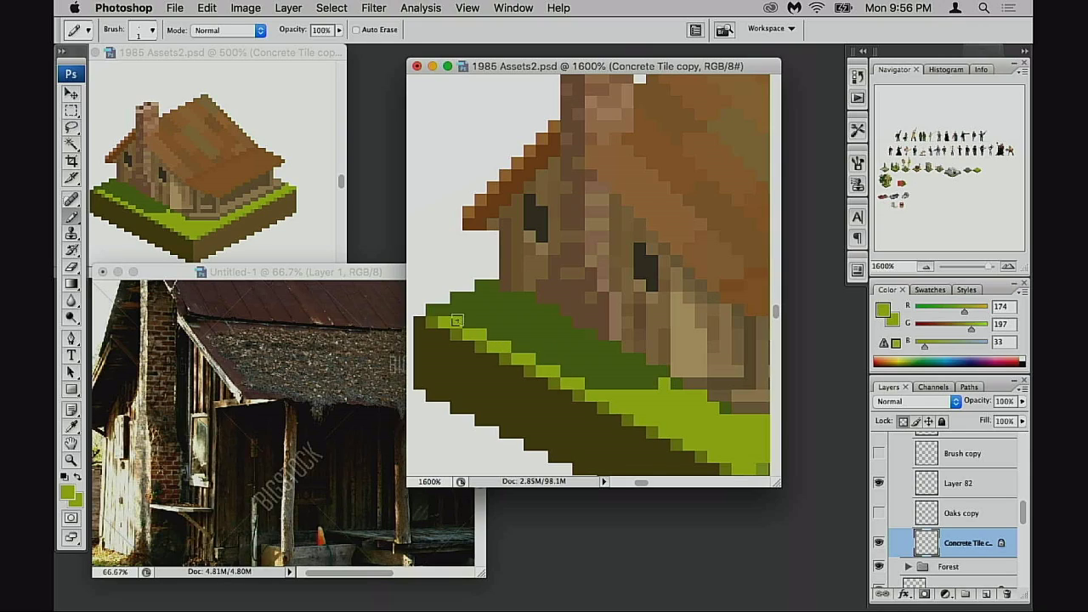
pyautogui.moveTo(441, 310)
pyautogui.mouseDown()
pyautogui.moveTo(504, 353)
pyautogui.moveTo(491, 334)
pyautogui.moveTo(515, 348)
pyautogui.moveTo(529, 370)
pyautogui.moveTo(547, 370)
pyautogui.moveTo(539, 357)
pyautogui.moveTo(555, 384)
pyautogui.mouseUp()
pyautogui.click(564, 371)
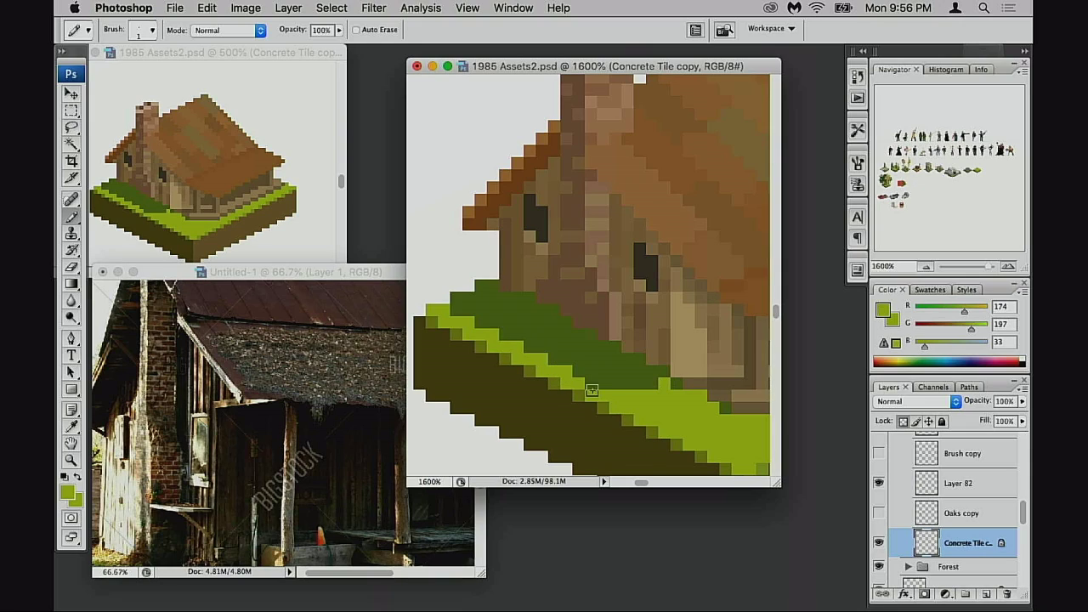
pyautogui.click(591, 386)
pyautogui.moveTo(619, 427); pyautogui.dragTo(636, 426)
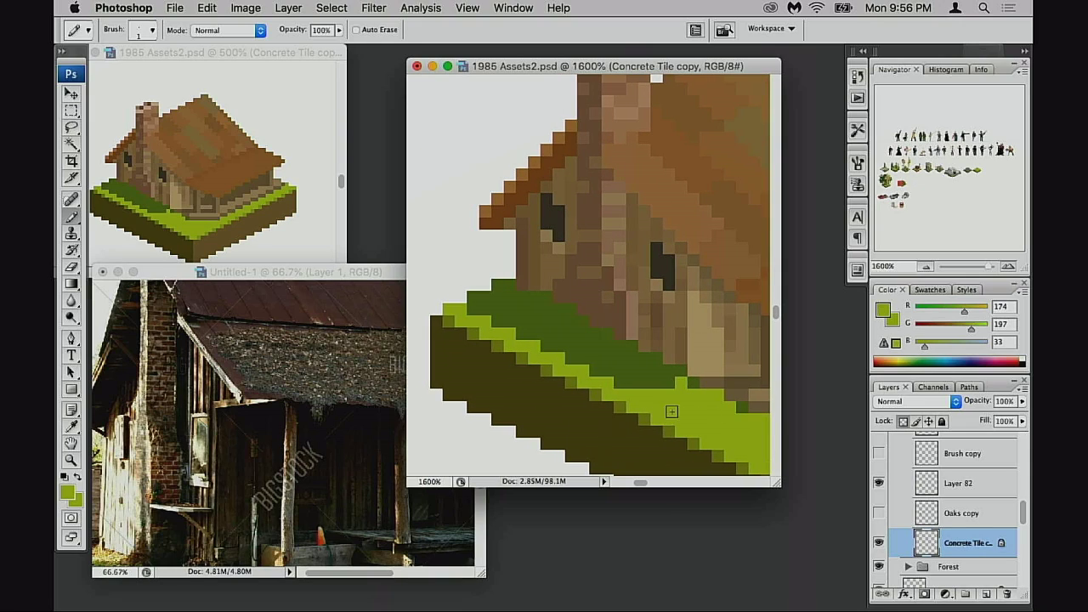
# - Sample the dark-green shadow colour and paint a narrow shadow along the base of the wall around the porch's front corner
pyautogui.keyDown('alt'); pyautogui.click(645, 378); pyautogui.keyUp('alt')
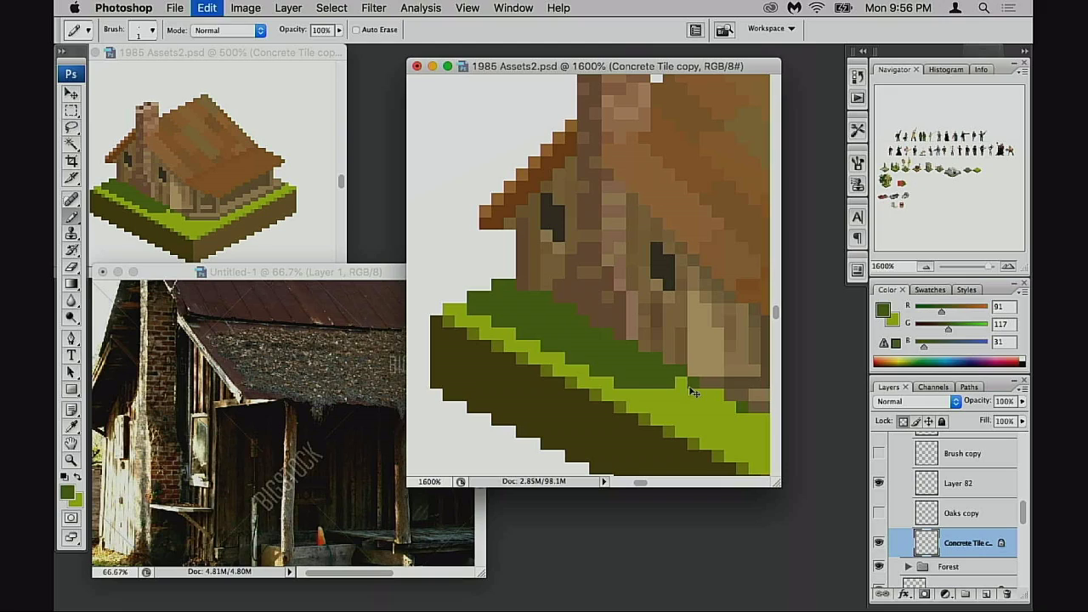
pyautogui.moveTo(716, 423)
pyautogui.mouseDown()
pyautogui.moveTo(670, 415)
pyautogui.moveTo(655, 389)
pyautogui.moveTo(670, 391)
pyautogui.moveTo(641, 385)
pyautogui.moveTo(690, 402)
pyautogui.moveTo(661, 410)
pyautogui.moveTo(636, 388)
pyautogui.mouseUp()
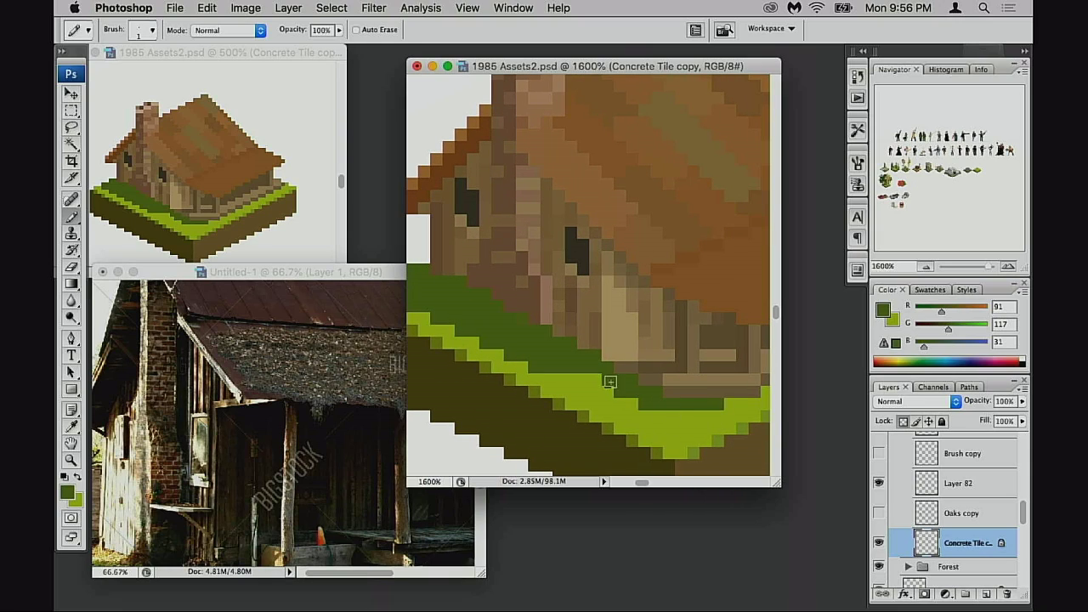
pyautogui.keyDown('alt'); pyautogui.click(654, 438); pyautogui.keyUp('alt')
pyautogui.keyDown('alt'); pyautogui.click(654, 439); pyautogui.keyUp('alt')
pyautogui.keyDown('alt'); pyautogui.click(641, 422); pyautogui.keyUp('alt')
pyautogui.moveTo(530, 119); pyautogui.dragTo(590, 470)
pyautogui.hscroll(-3, 651, 427)
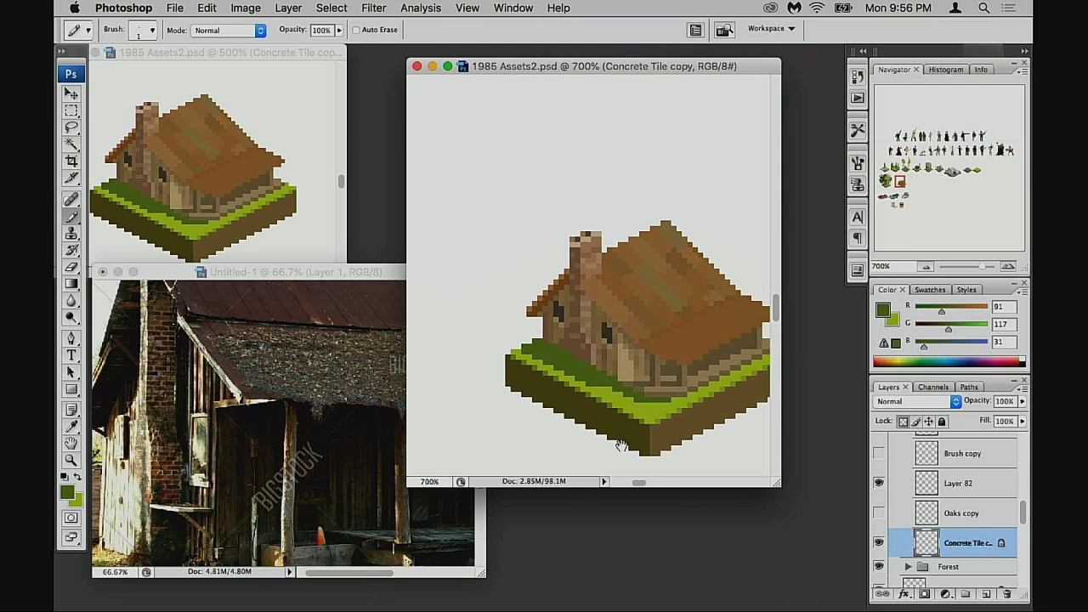
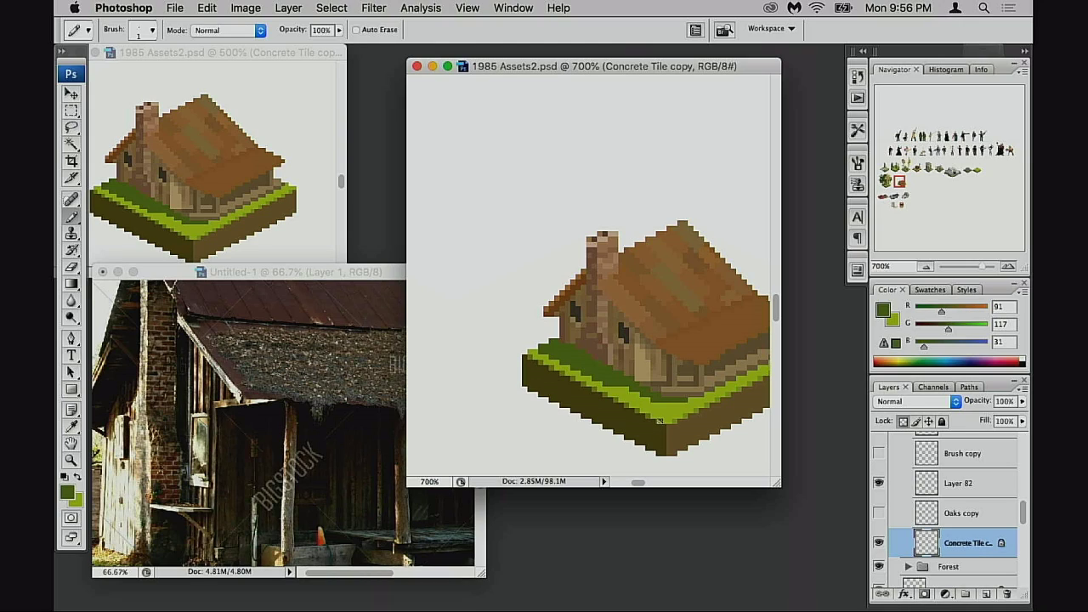
# - Toggle Layer 82's visibility off and on, and make it the active layer
pyautogui.click(879, 481)
pyautogui.click(879, 482)
pyautogui.click(927, 482)
pyautogui.press('w')
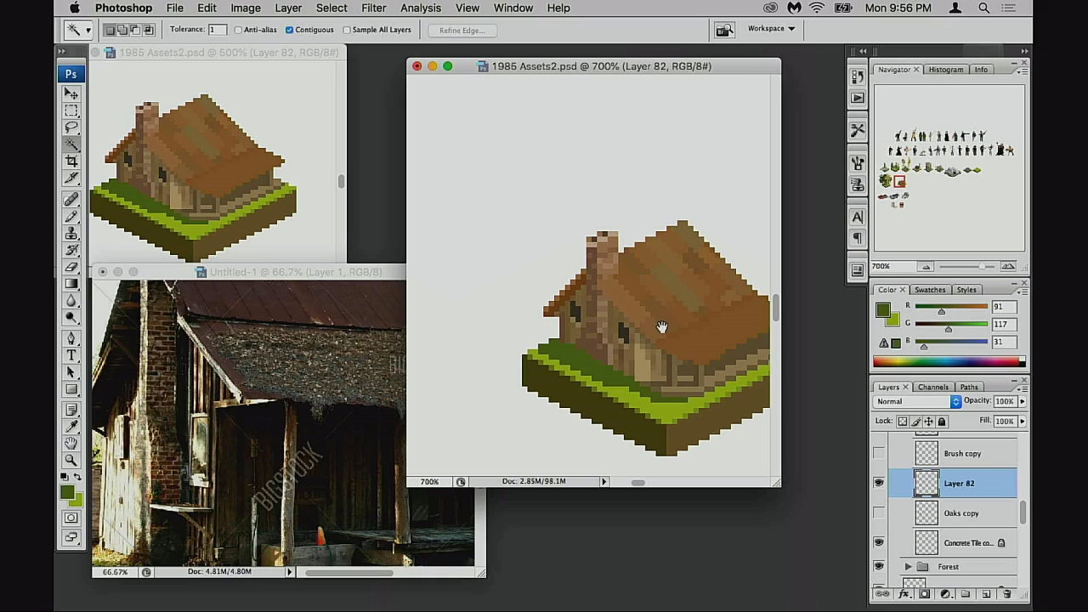
pyautogui.click(665, 326)
pyautogui.keyDown('super'); pyautogui.click(627, 320); pyautogui.keyUp('super')
pyautogui.moveTo(544, 223); pyautogui.dragTo(578, 370)
pyautogui.click(514, 307)
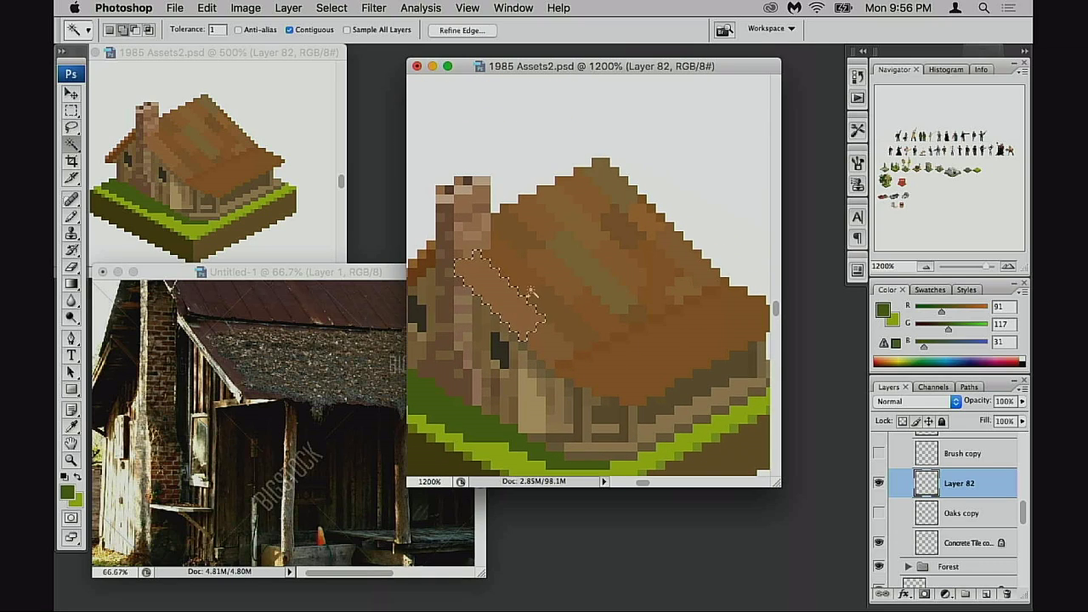
pyautogui.keyDown('shift'); pyautogui.click(528, 230); pyautogui.keyUp('shift')
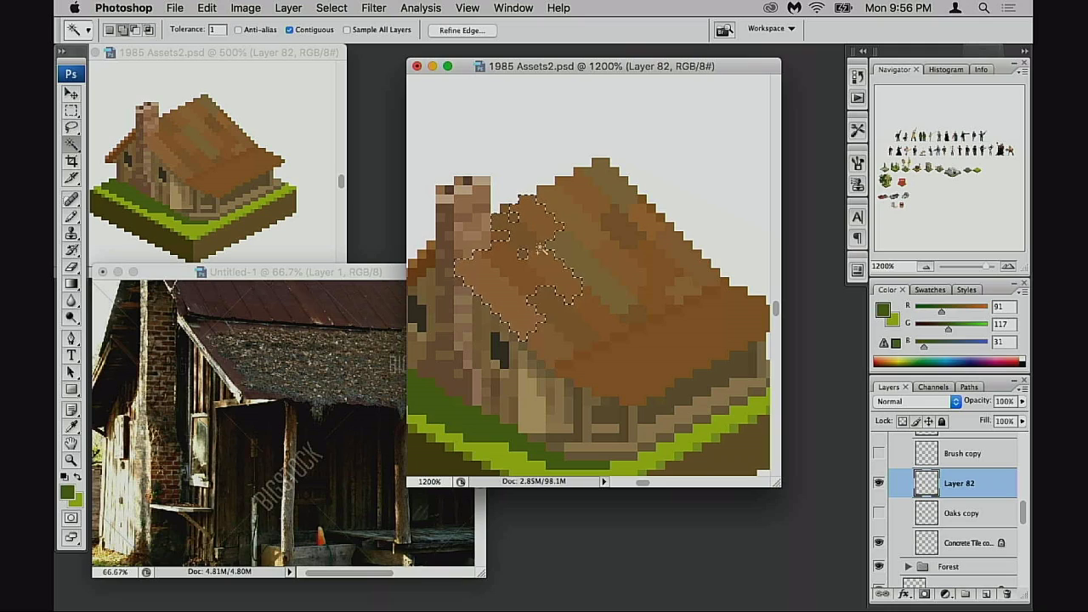
pyautogui.keyDown('shift'); pyautogui.click(598, 294); pyautogui.keyUp('shift')
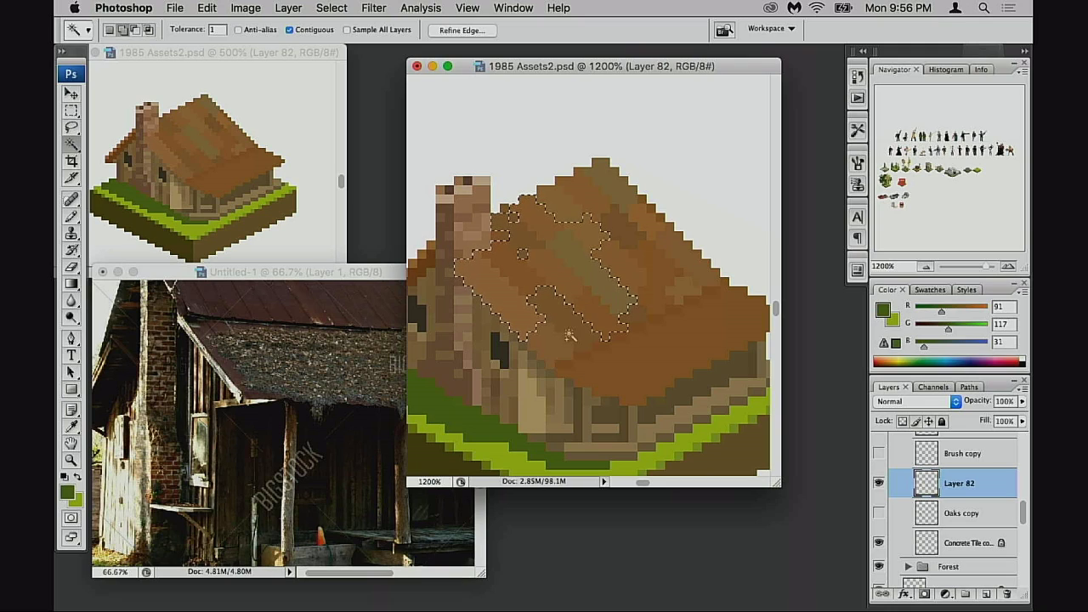
pyautogui.keyDown('shift'); pyautogui.click(613, 351); pyautogui.keyUp('shift')
pyautogui.press('super+d')
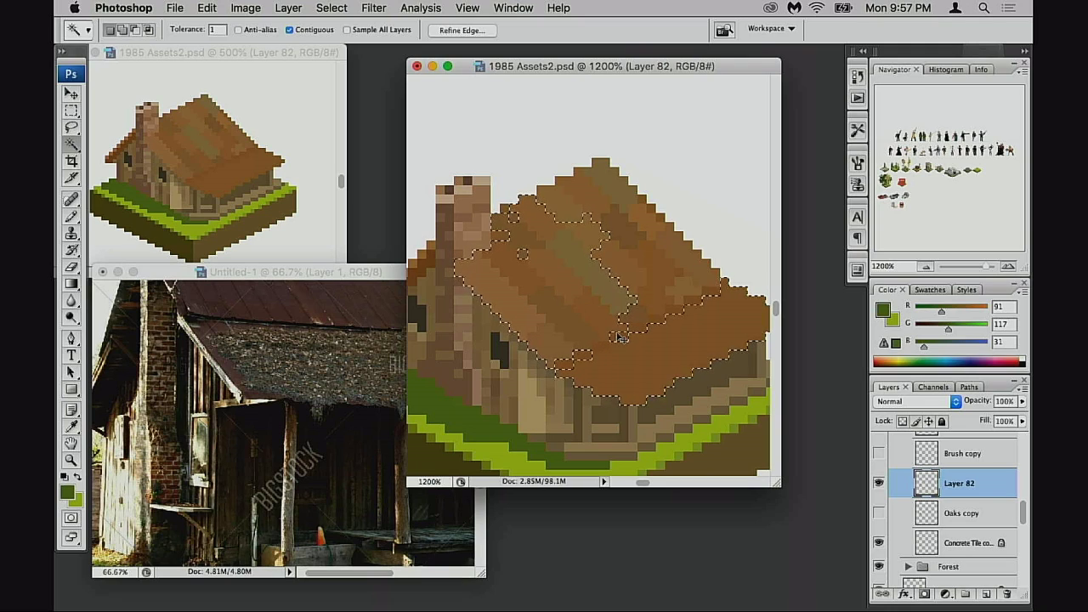
# - Select the roof beside the chimney and along the chimney-side eave to the front corner with added rectangular marquee areas
pyautogui.press('m')
pyautogui.moveTo(512, 295); pyautogui.dragTo(649, 323)
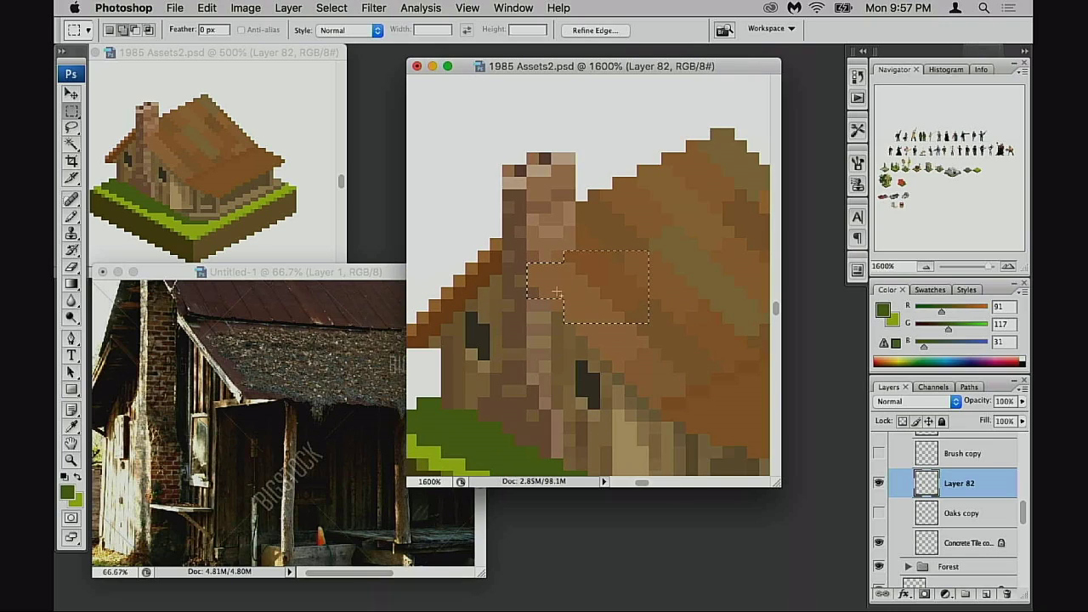
pyautogui.press('super+z')
pyautogui.moveTo(590, 379); pyautogui.dragTo(555, 357)
pyautogui.keyDown('alt'); pyautogui.click(573, 337); pyautogui.keyUp('alt')
pyautogui.keyDown('alt'); pyautogui.click(572, 336); pyautogui.keyUp('alt')
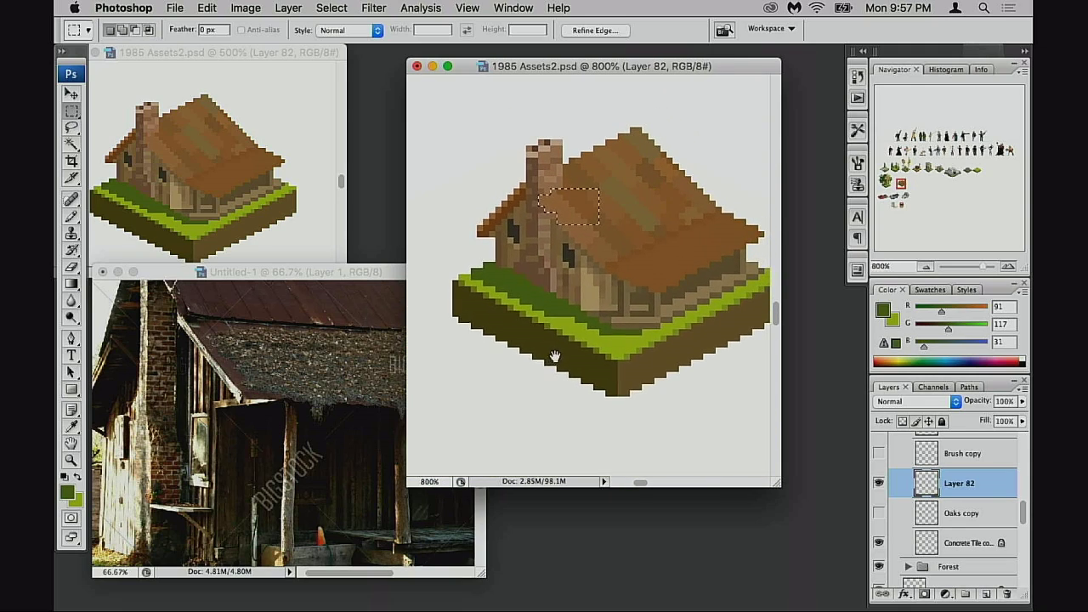
pyautogui.click(590, 260)
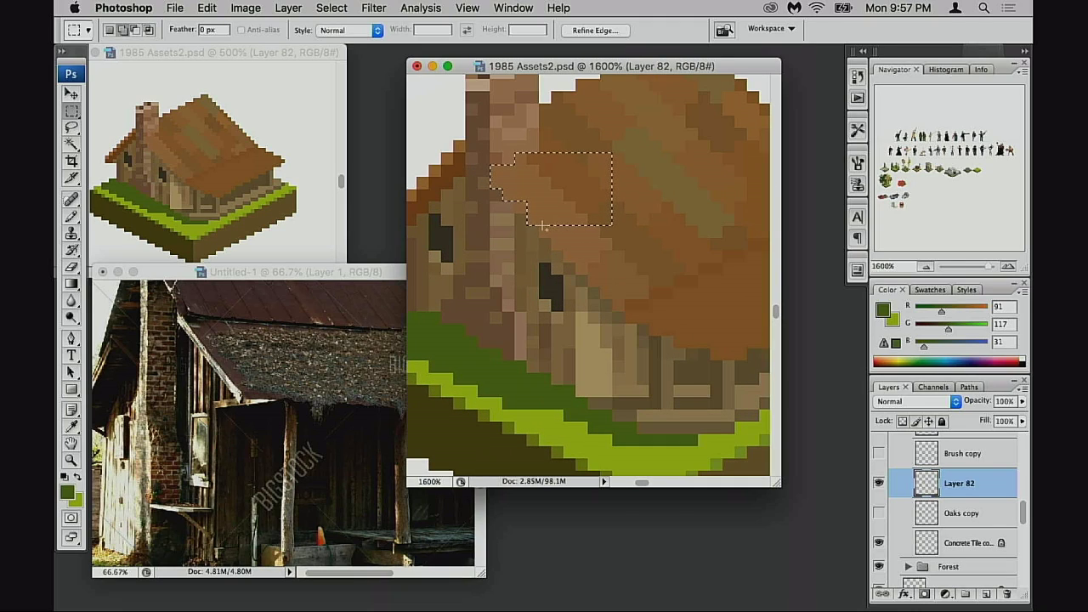
pyautogui.moveTo(553, 238); pyautogui.dragTo(562, 248)
pyautogui.moveTo(566, 252); pyautogui.dragTo(669, 316)
pyautogui.moveTo(676, 335); pyautogui.dragTo(571, 228)
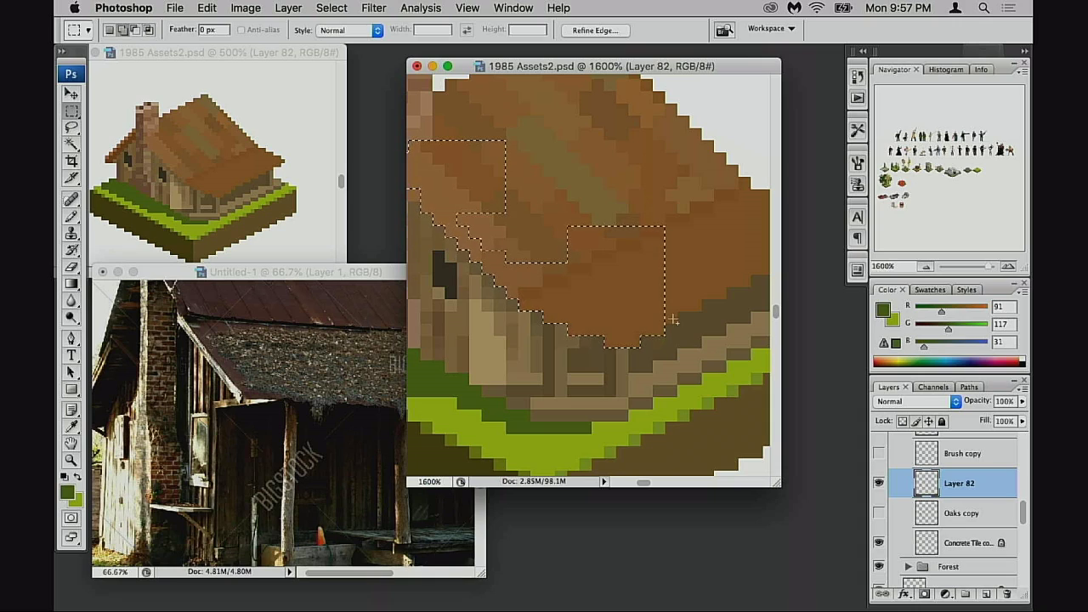
# - Extend the roof selection along the porch eave to its far corner and up the far sloping edge
pyautogui.moveTo(675, 319); pyautogui.dragTo(597, 231)
pyautogui.moveTo(696, 307); pyautogui.dragTo(593, 218)
pyautogui.moveTo(647, 287); pyautogui.dragTo(559, 320)
pyautogui.moveTo(634, 331); pyautogui.dragTo(566, 248)
pyautogui.moveTo(657, 318); pyautogui.dragTo(580, 202)
pyautogui.moveTo(705, 293); pyautogui.dragTo(619, 201)
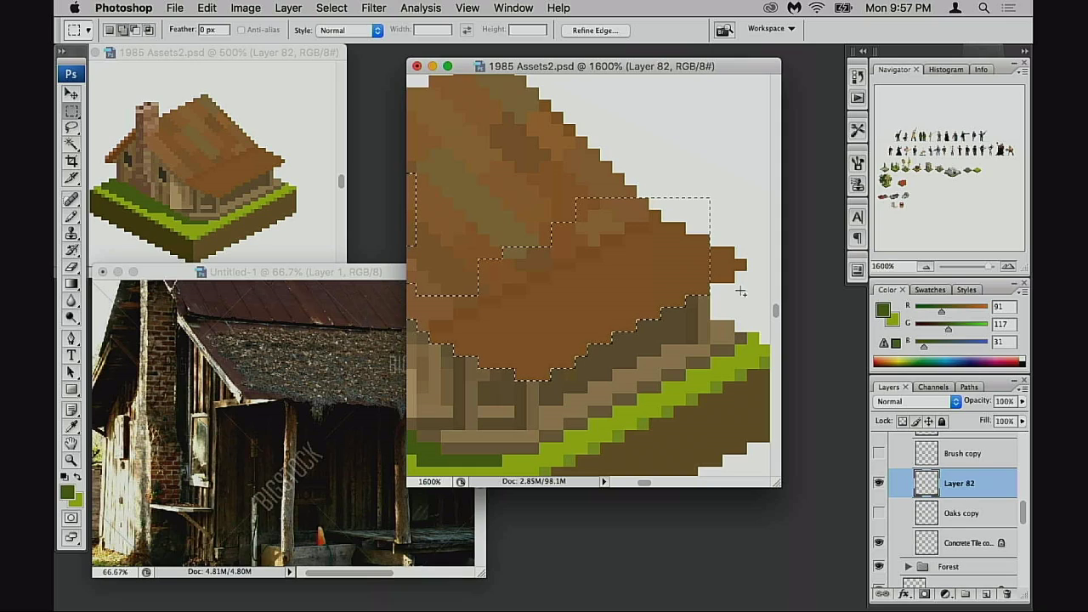
pyautogui.moveTo(742, 292); pyautogui.dragTo(614, 164)
pyautogui.moveTo(638, 239); pyautogui.dragTo(607, 174)
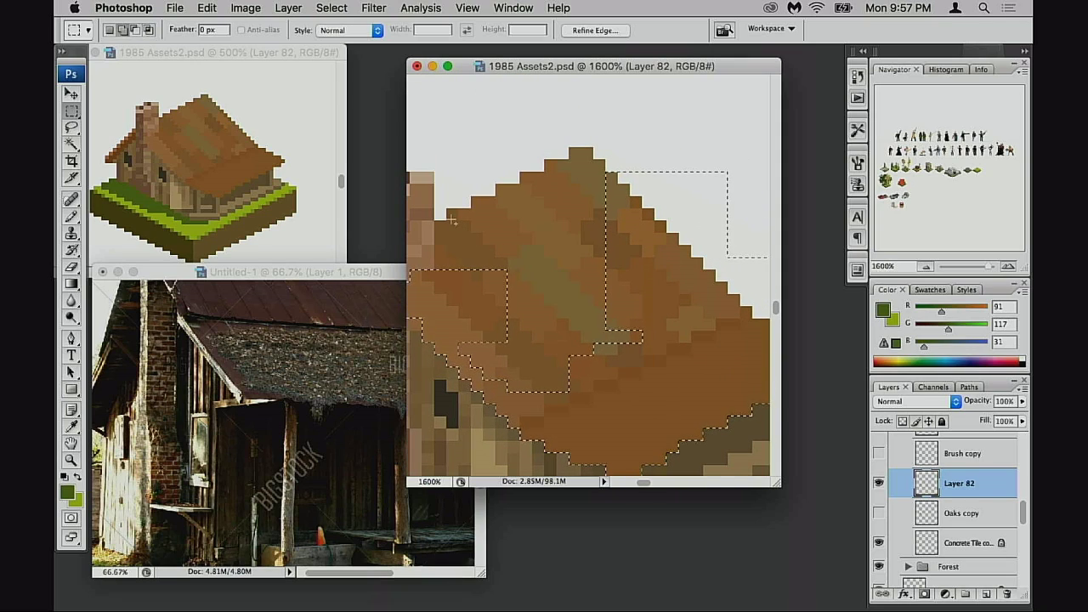
# - Add the upper roof and ridge to the selection and fill the unselected gaps in the middle of the roof
pyautogui.moveTo(436, 209); pyautogui.dragTo(604, 354)
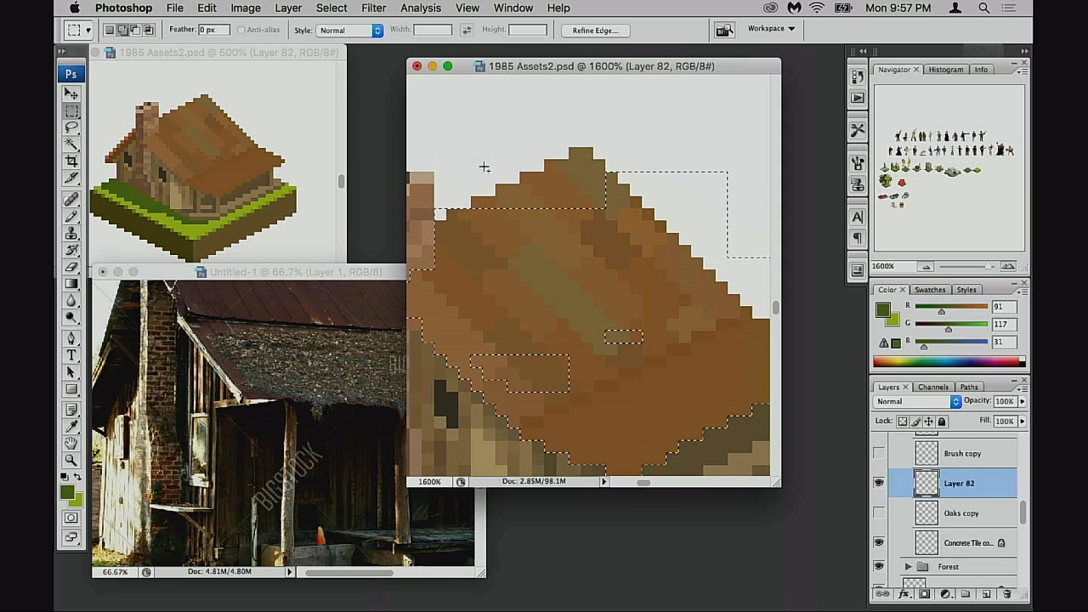
pyautogui.moveTo(473, 149); pyautogui.dragTo(628, 285)
pyautogui.moveTo(447, 184); pyautogui.dragTo(501, 246)
pyautogui.moveTo(545, 135); pyautogui.dragTo(666, 255)
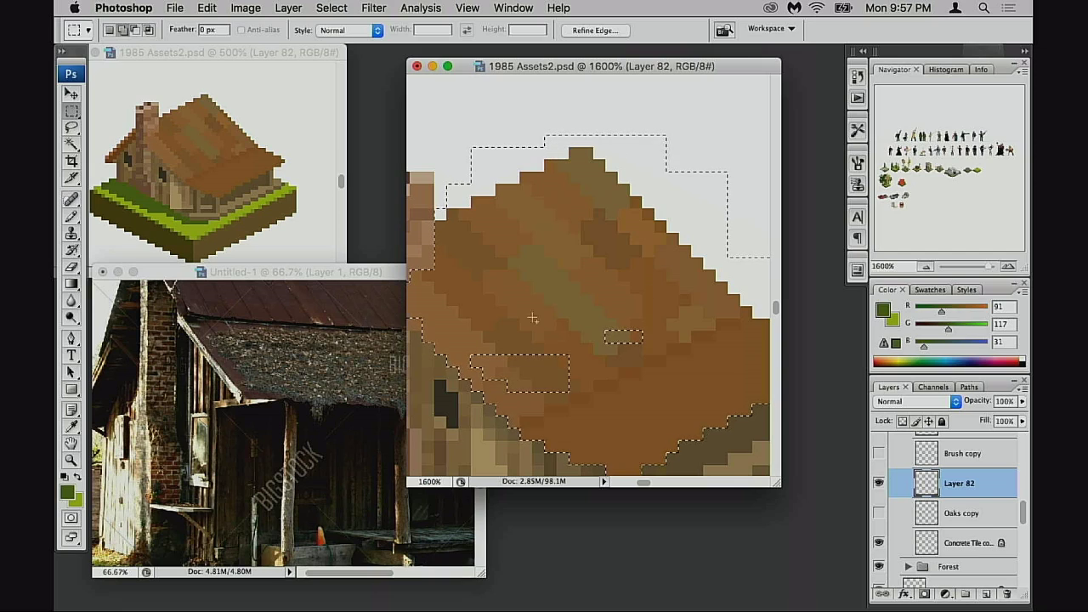
pyautogui.moveTo(624, 375); pyautogui.dragTo(515, 331)
pyautogui.moveTo(516, 376); pyautogui.dragTo(575, 396)
pyautogui.moveTo(609, 320); pyautogui.dragTo(645, 350)
pyautogui.moveTo(624, 361); pyautogui.dragTo(645, 281)
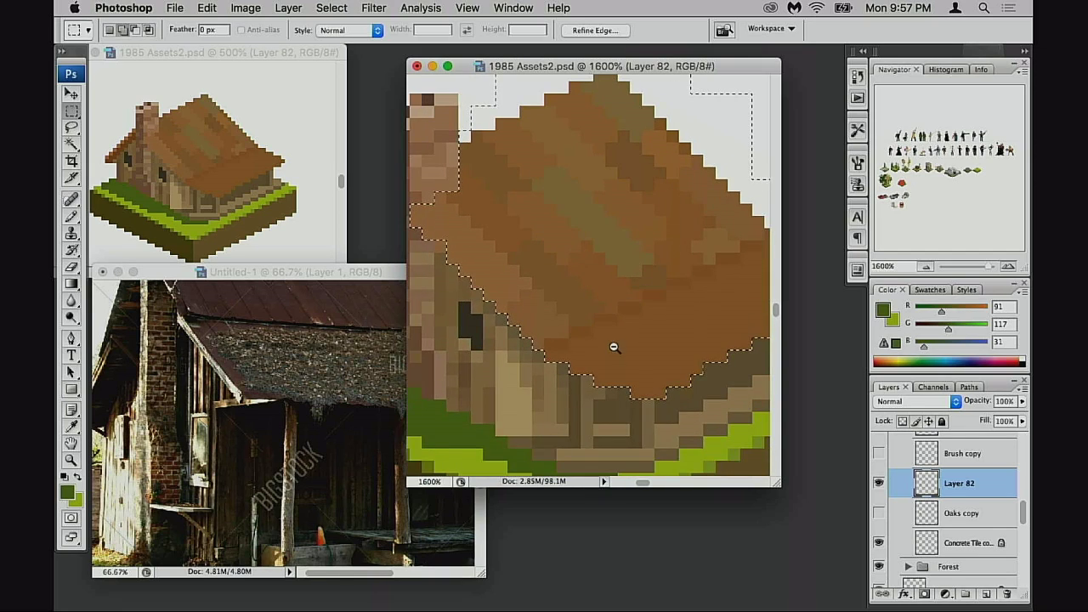
# - Hide and reshow Layer 82 to compare the cabin with and without it
pyautogui.keyDown('alt'); pyautogui.click(611, 348); pyautogui.keyUp('alt')
pyautogui.keyDown('alt'); pyautogui.click(583, 323); pyautogui.keyUp('alt')
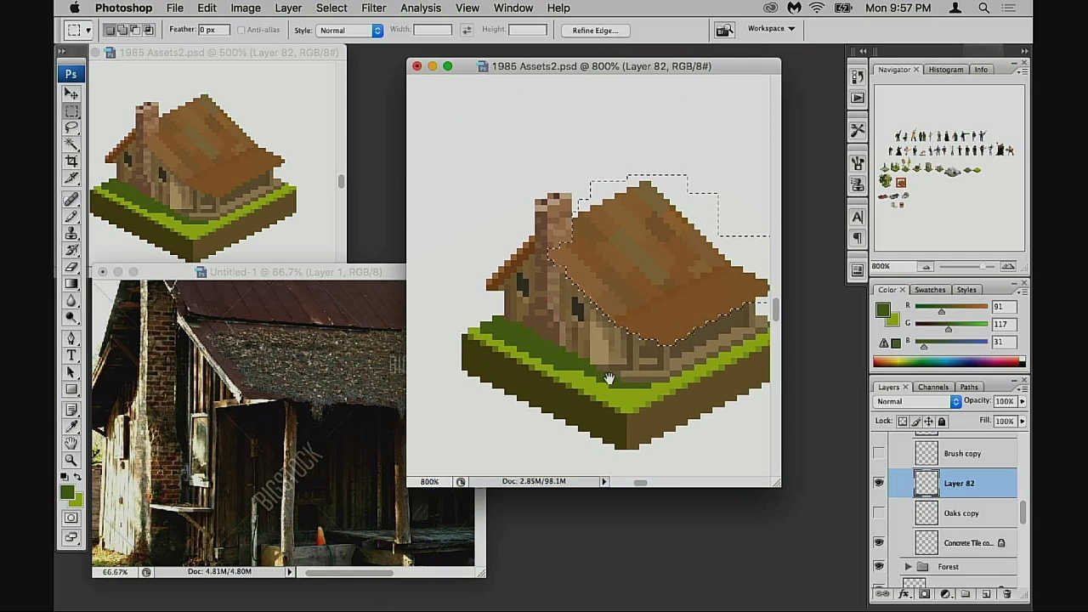
pyautogui.click(752, 481)
pyautogui.click(879, 483)
pyautogui.click(879, 482)
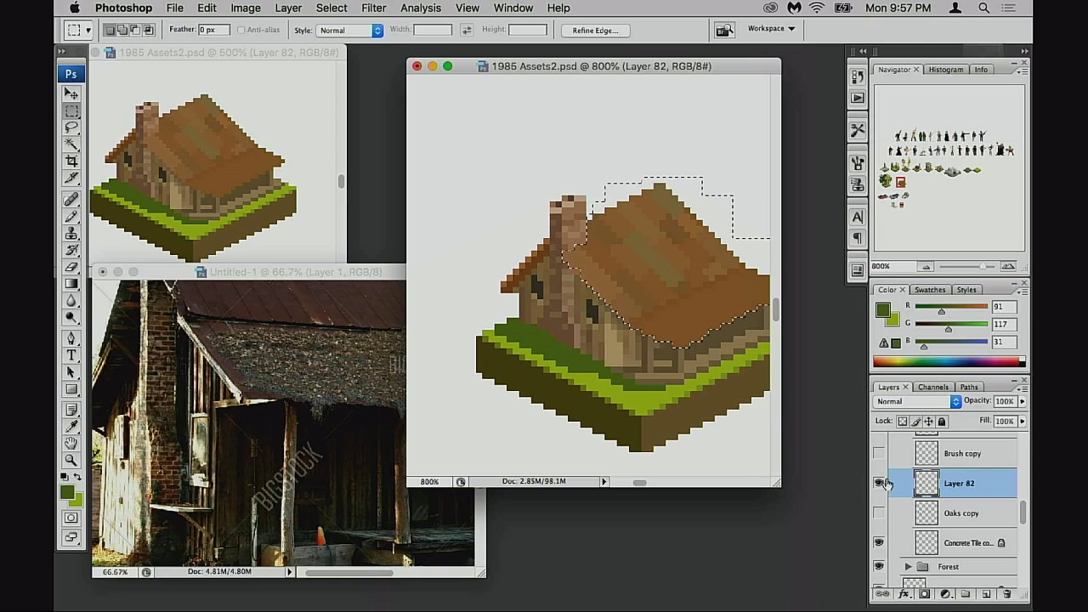
# - Hide the selection edges and brighten the selected roof with Levels, using white input 167, midtone 1.06 and a slightly raised output black
pyautogui.press('super+h')
pyautogui.press('super+l')
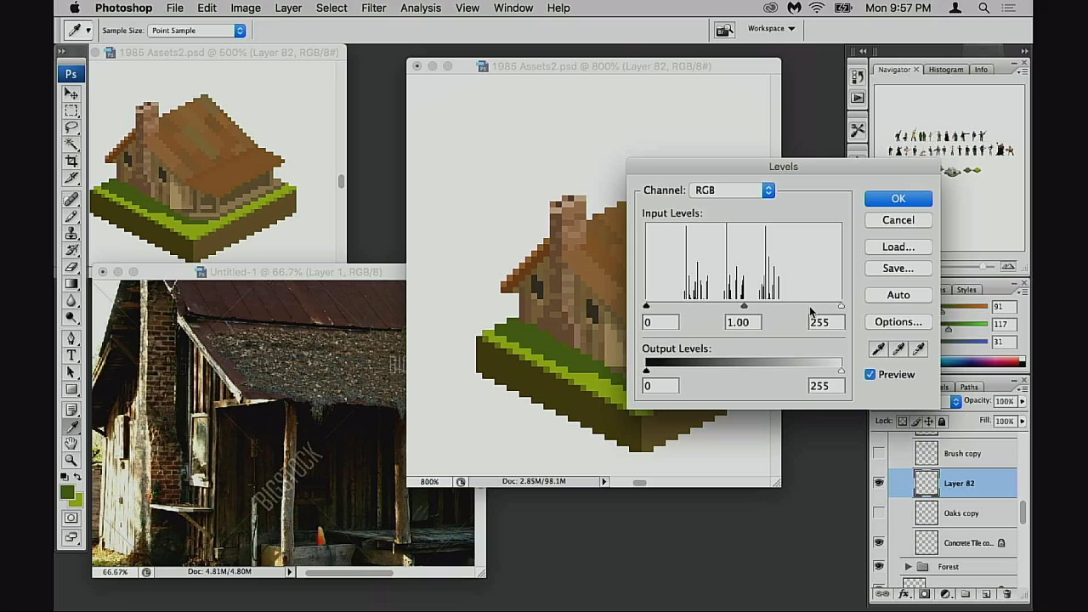
pyautogui.moveTo(840, 306); pyautogui.dragTo(795, 306)
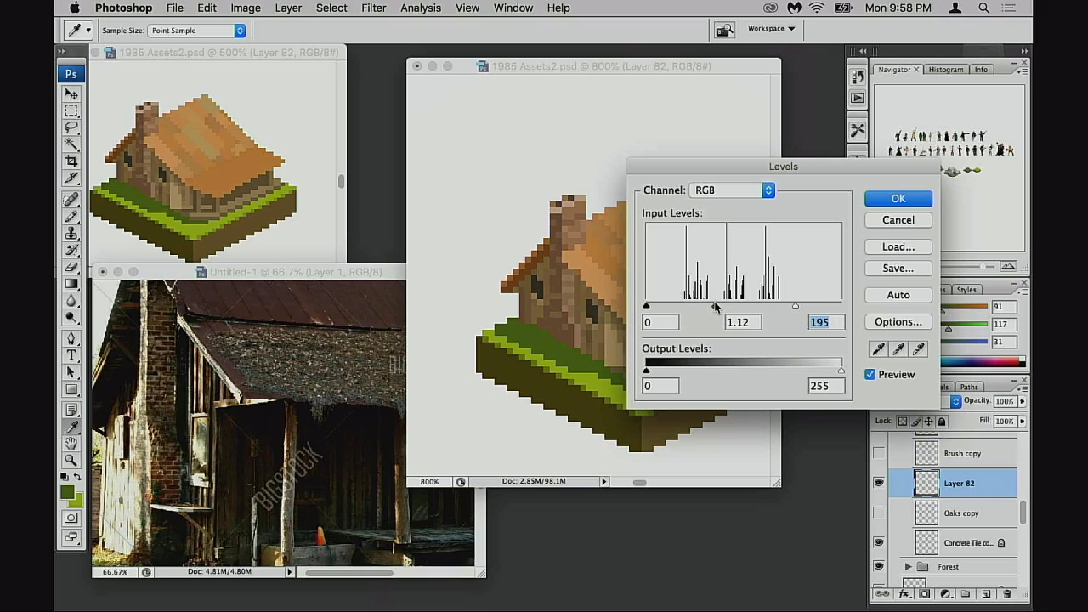
pyautogui.click(714, 306)
pyautogui.moveTo(794, 306); pyautogui.dragTo(791, 304)
pyautogui.moveTo(709, 305); pyautogui.dragTo(714, 306)
pyautogui.moveTo(792, 306)
pyautogui.mouseDown()
pyautogui.moveTo(753, 308)
pyautogui.moveTo(773, 308)
pyautogui.mouseUp()
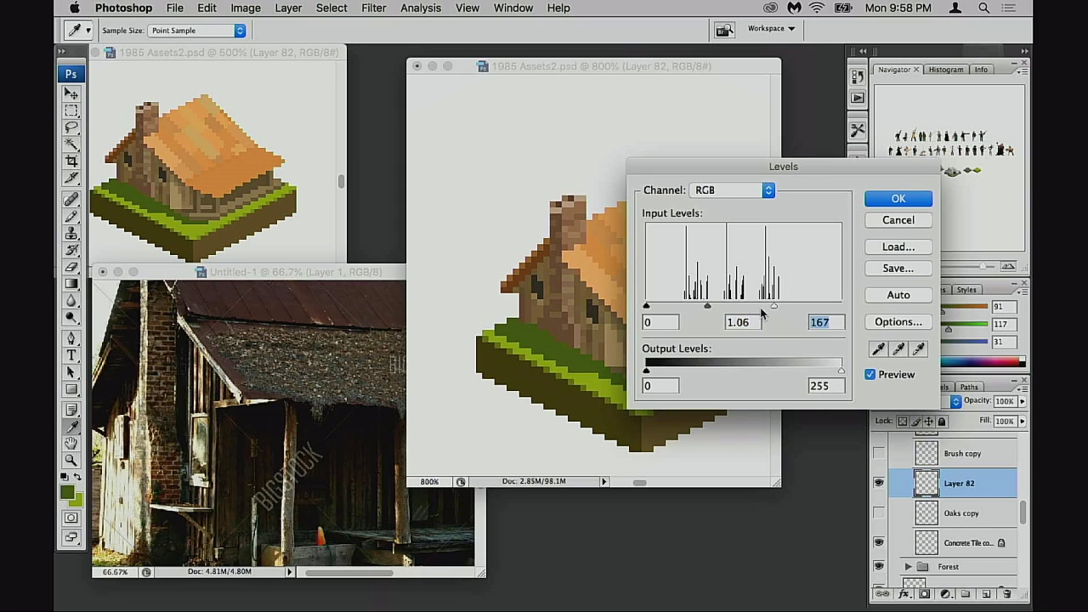
pyautogui.moveTo(708, 307); pyautogui.dragTo(644, 309)
pyautogui.click(707, 307)
pyautogui.moveTo(646, 372); pyautogui.dragTo(653, 373)
pyautogui.click(906, 202)
# - Reduce the selected roof's saturation to about -10 with Hue/Saturation
pyautogui.press('super+u')
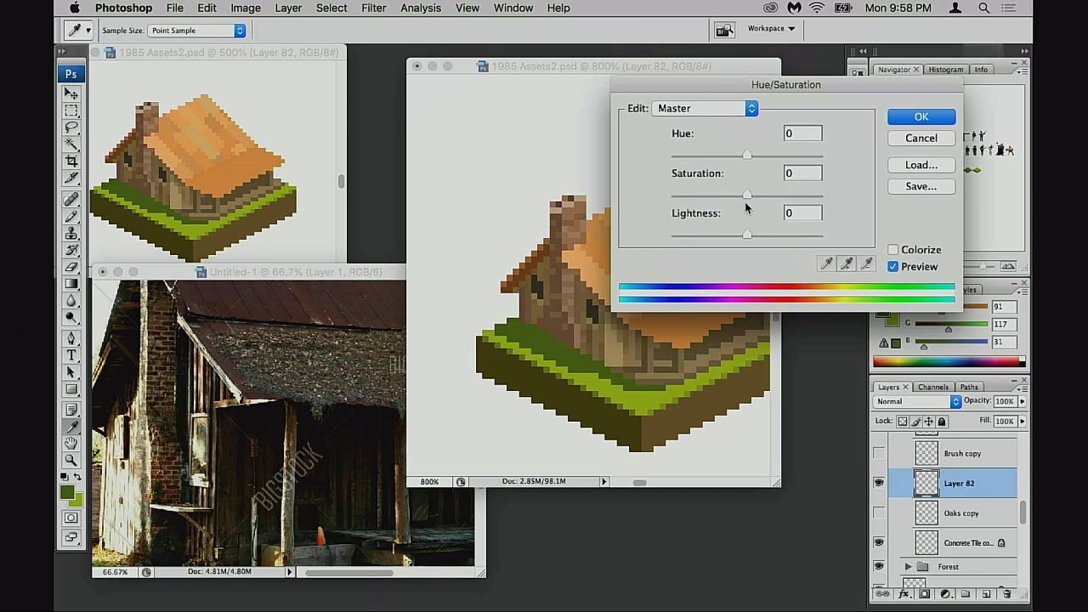
pyautogui.moveTo(746, 195); pyautogui.dragTo(737, 199)
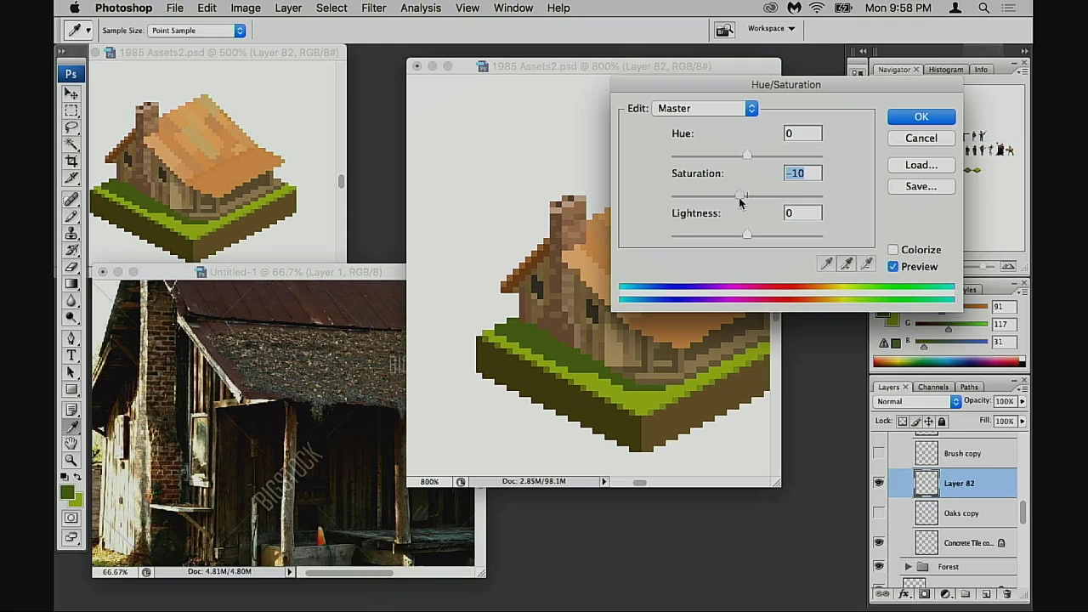
pyautogui.click(920, 121)
# - Compare the roof before and after the Levels and Hue/Saturation changes in the history, returning to the Hue/Saturation state
pyautogui.keyDown('alt'); pyautogui.click(627, 345); pyautogui.keyUp('alt')
pyautogui.keyDown('alt'); pyautogui.click(627, 345); pyautogui.keyUp('alt')
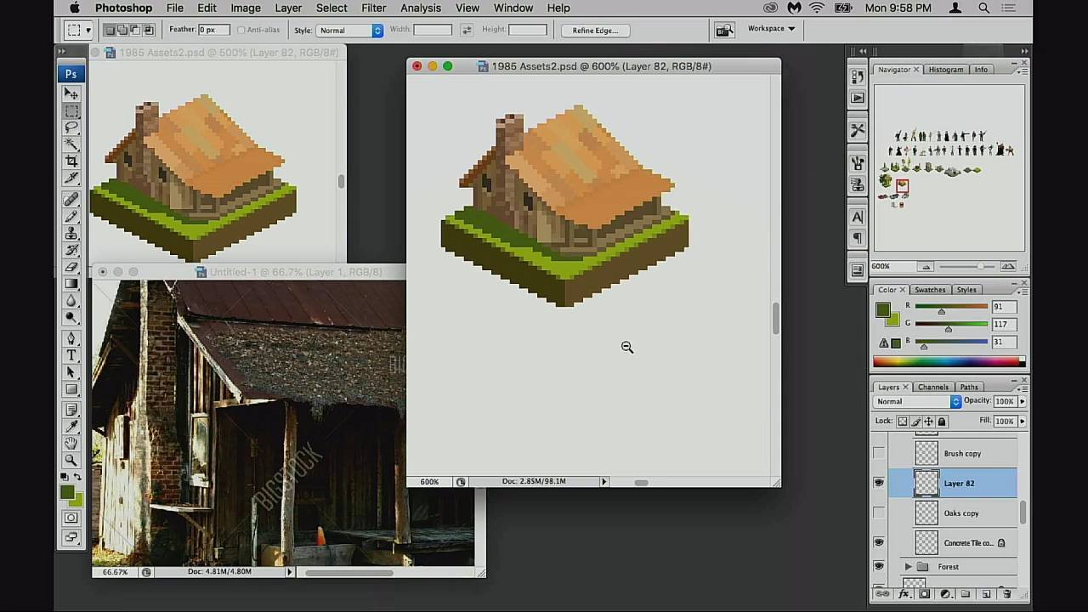
pyautogui.keyDown('alt'); pyautogui.click(627, 345); pyautogui.keyUp('alt')
pyautogui.moveTo(586, 289); pyautogui.dragTo(651, 456)
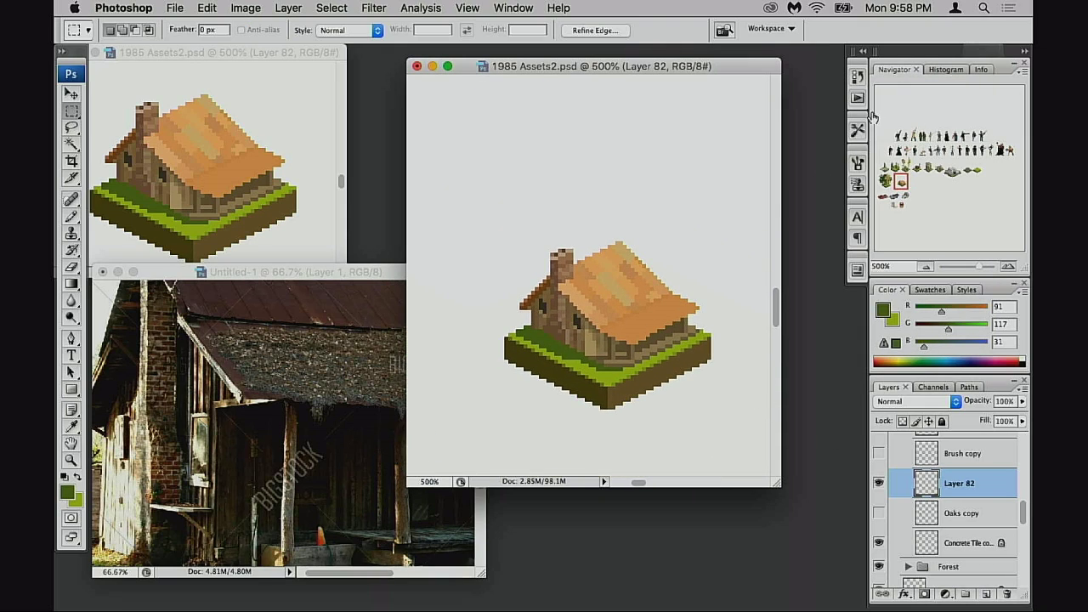
pyautogui.moveTo(693, 295); pyautogui.dragTo(586, 274)
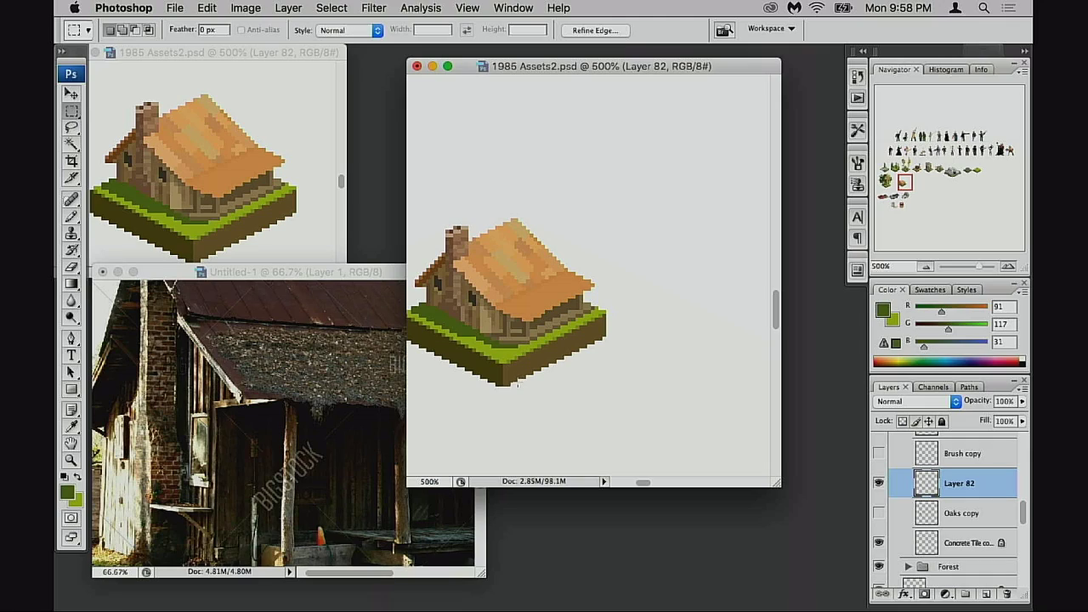
pyautogui.press('v')
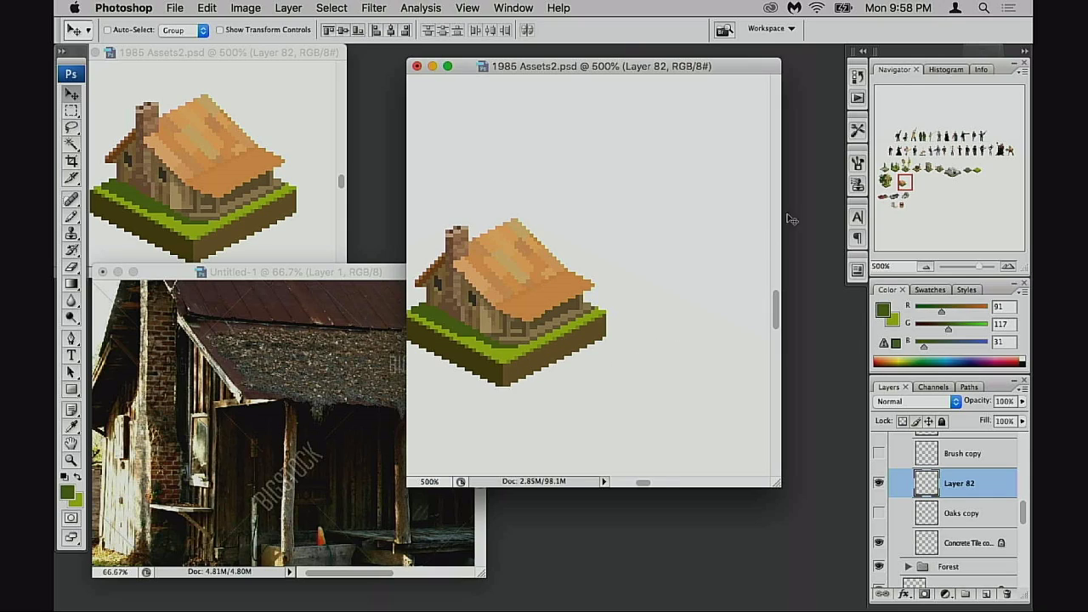
pyautogui.moveTo(672, 235); pyautogui.dragTo(709, 247)
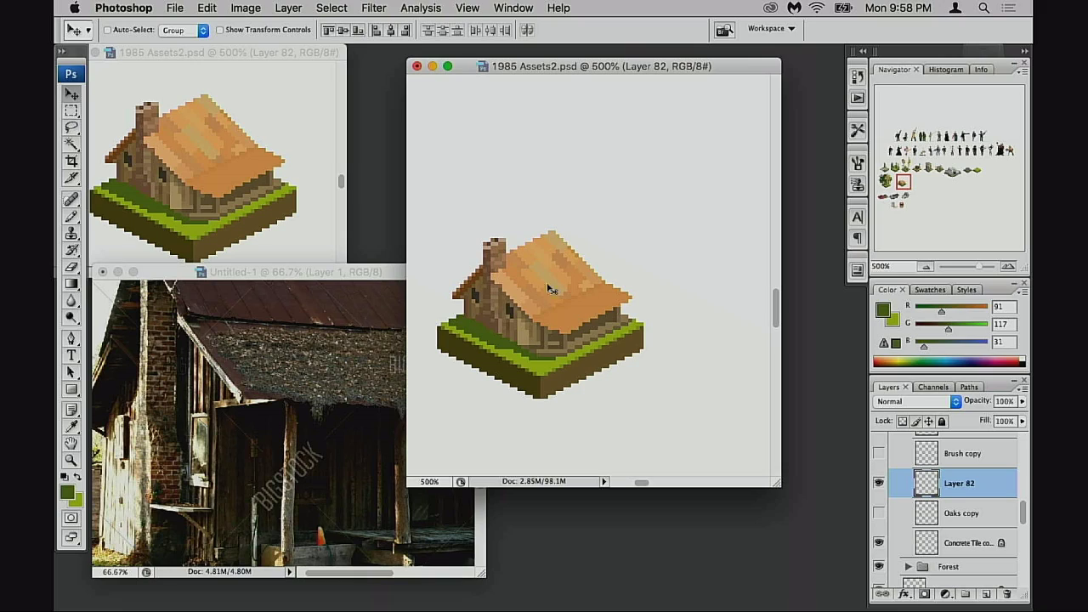
pyautogui.click(857, 78)
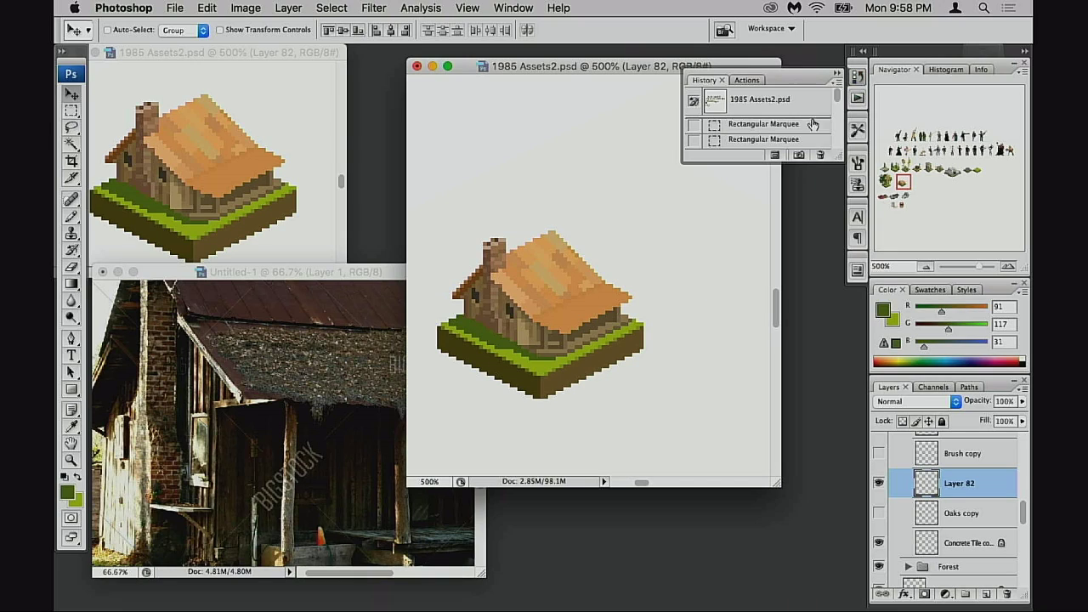
pyautogui.moveTo(840, 159); pyautogui.dragTo(840, 349)
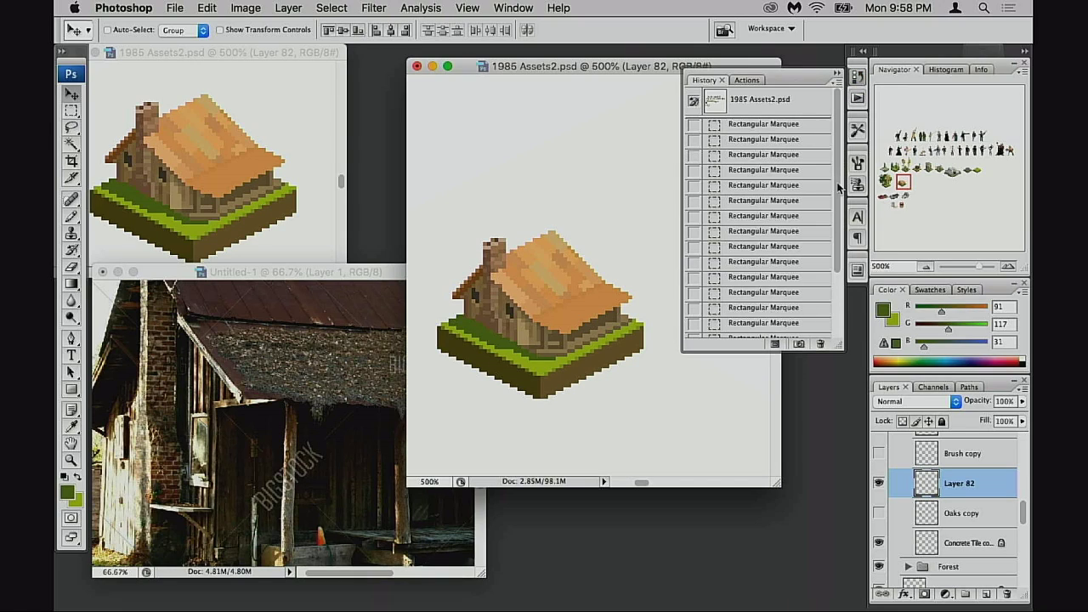
pyautogui.moveTo(838, 198); pyautogui.dragTo(838, 262)
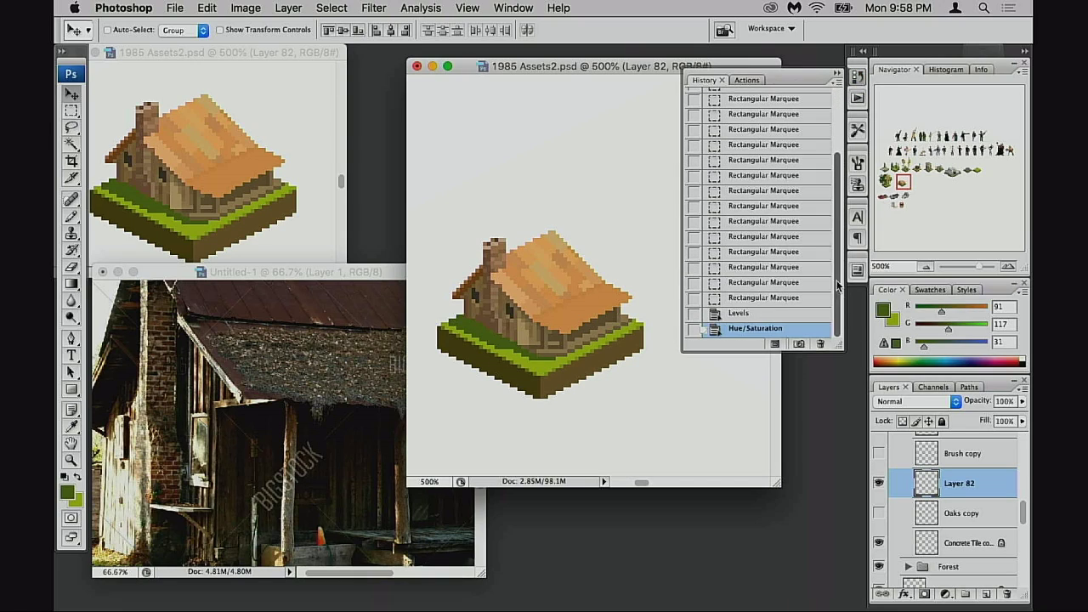
pyautogui.click(756, 300)
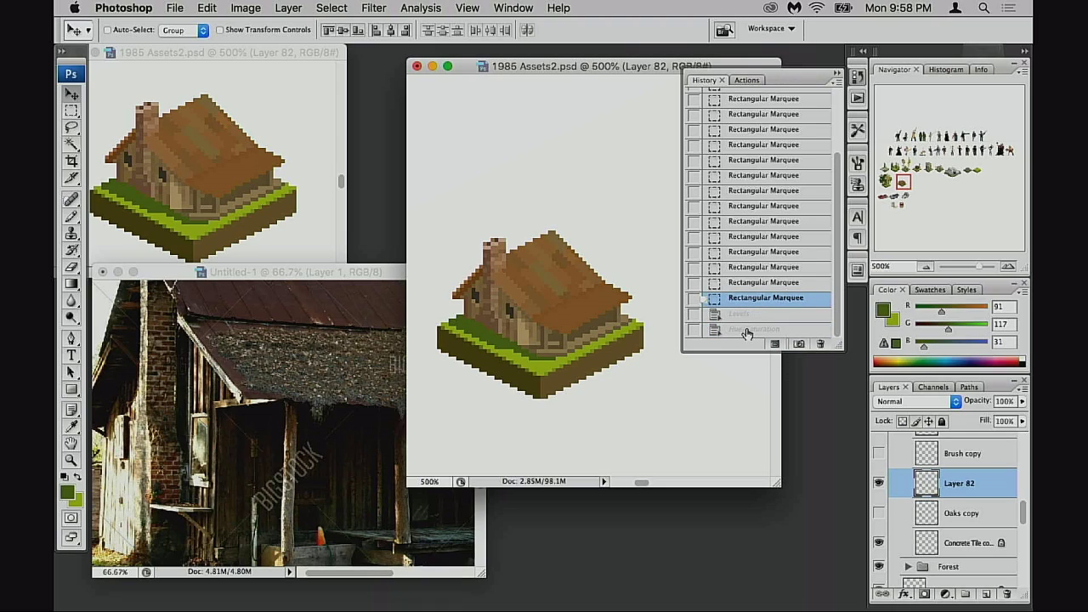
pyautogui.click(747, 330)
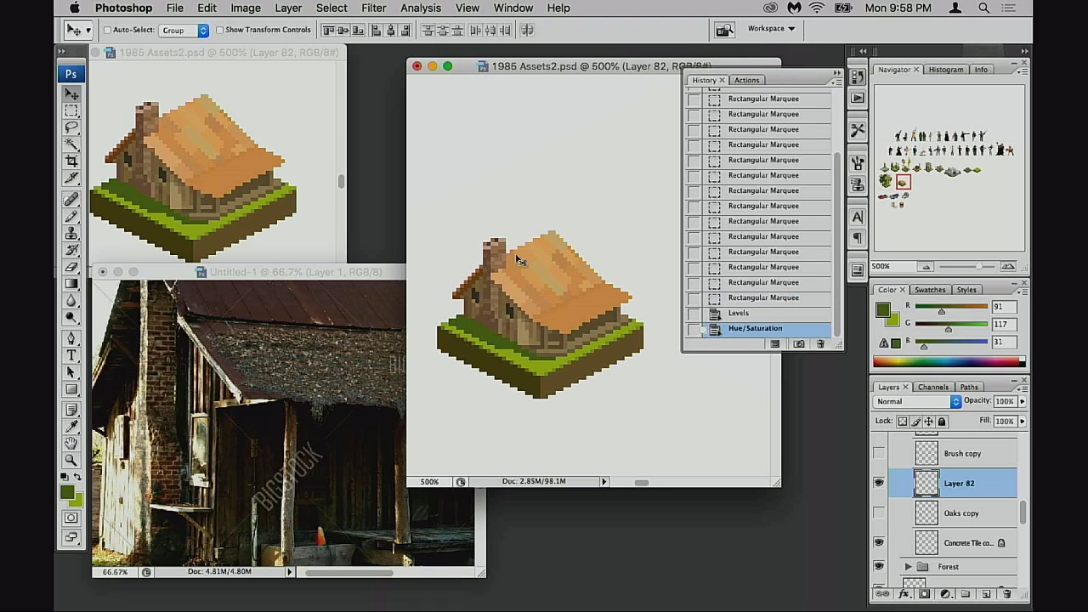
pyautogui.click(757, 284)
pyautogui.click(752, 329)
# - Examine the brightened roof against the walls and grass at several magnifications
pyautogui.keyDown('alt'); pyautogui.click(542, 375); pyautogui.keyUp('alt')
pyautogui.keyDown('alt'); pyautogui.click(561, 365); pyautogui.keyUp('alt')
pyautogui.moveTo(643, 291); pyautogui.dragTo(553, 425)
pyautogui.keyDown('alt'); pyautogui.click(557, 344); pyautogui.keyUp('alt')
pyautogui.moveTo(502, 233); pyautogui.dragTo(668, 374)
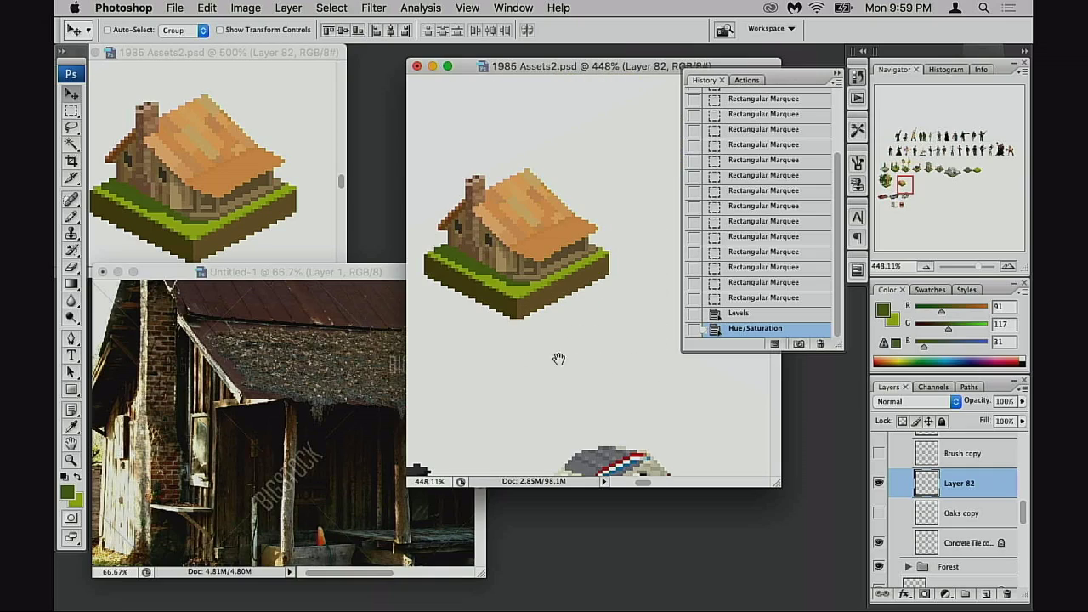
pyautogui.click(513, 294)
pyautogui.click(525, 298)
pyautogui.click(572, 307)
pyautogui.moveTo(605, 319); pyautogui.dragTo(457, 363)
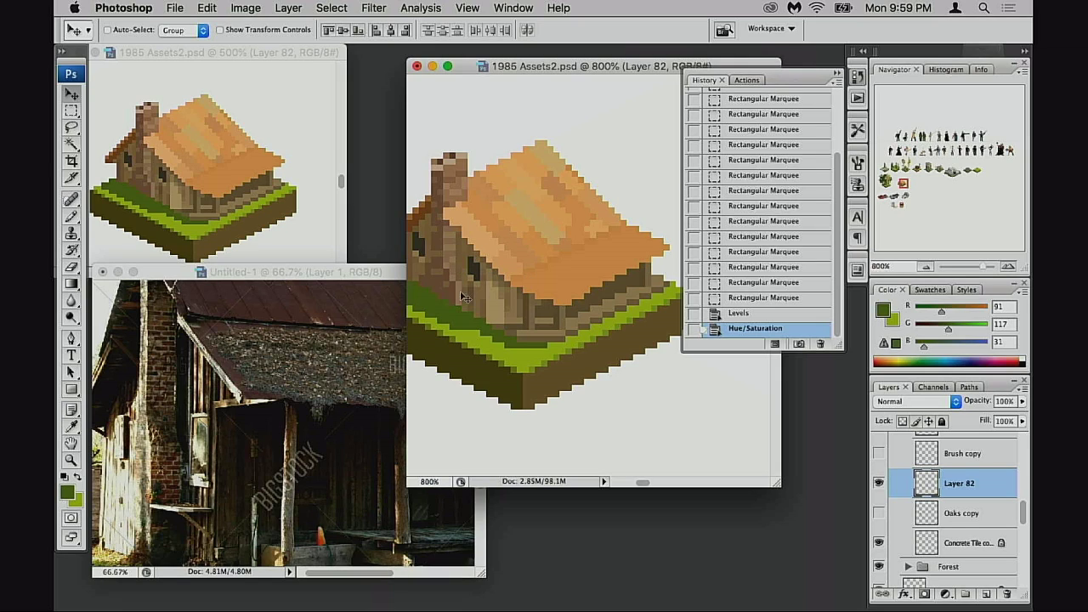
pyautogui.moveTo(501, 333); pyautogui.dragTo(561, 380)
pyautogui.click(554, 362)
# - Deselect the roof and set the Pencil's foreground colour to dfc598, a lighter version of the colour sampled from the pale front-wall plank
pyautogui.press('super+d')
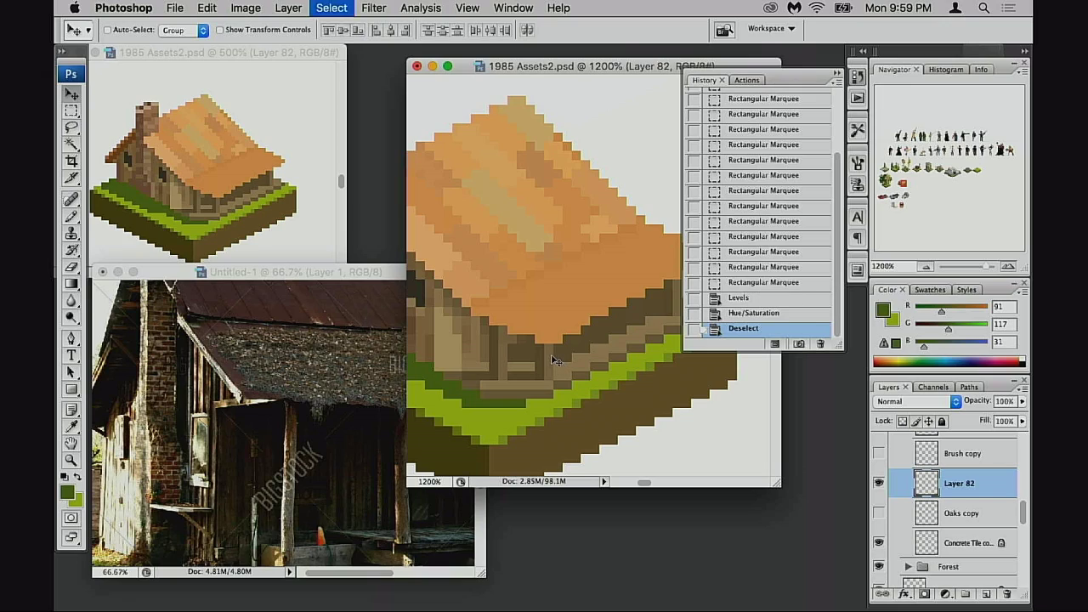
pyautogui.press('b')
pyautogui.keyDown('alt'); pyautogui.click(455, 356); pyautogui.keyUp('alt')
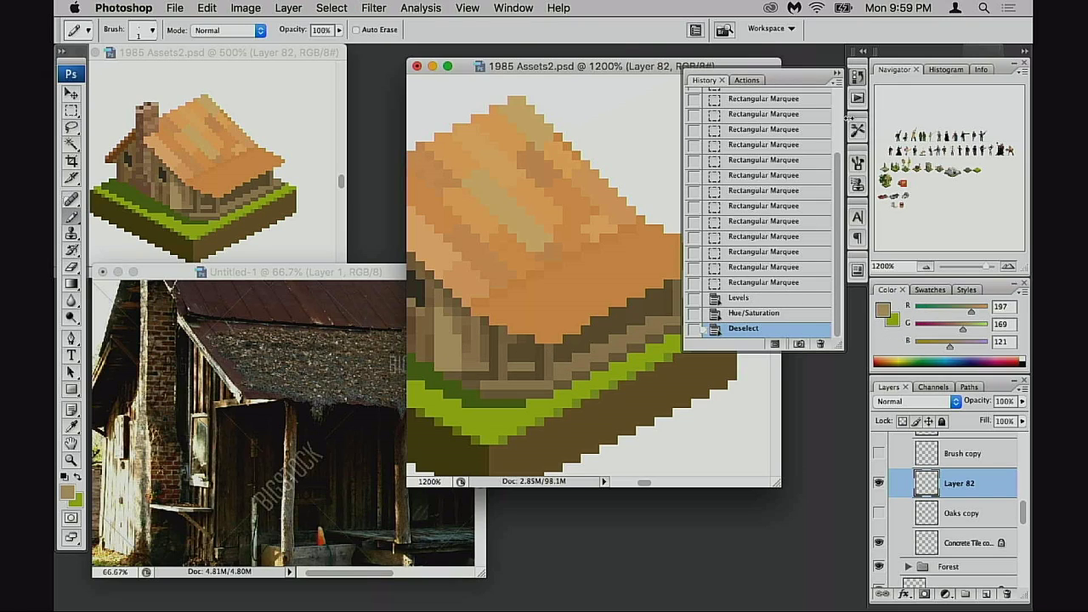
pyautogui.click(837, 74)
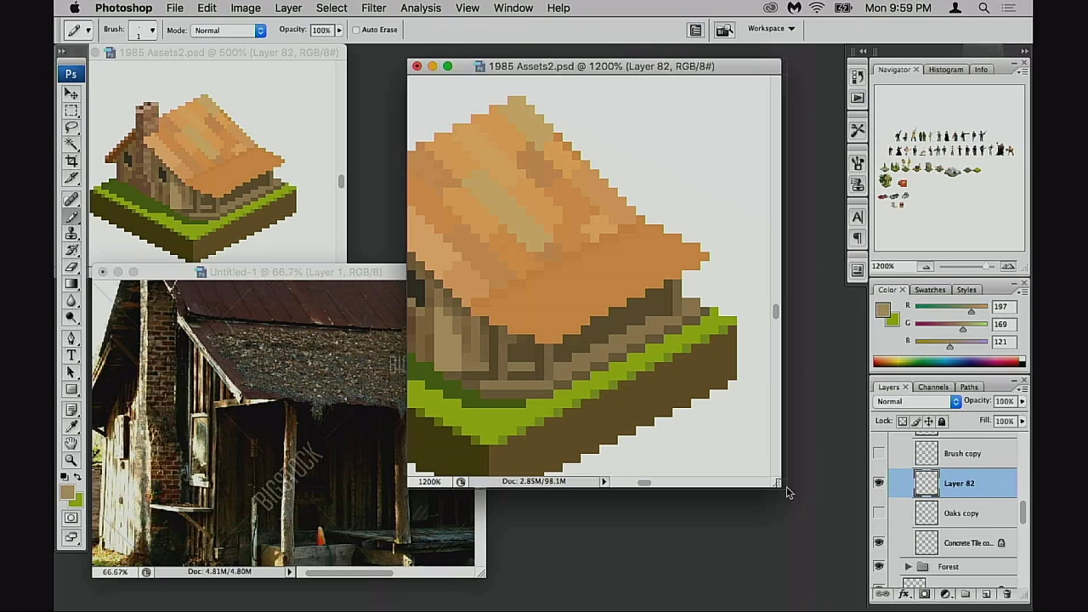
pyautogui.moveTo(786, 492); pyautogui.dragTo(872, 567)
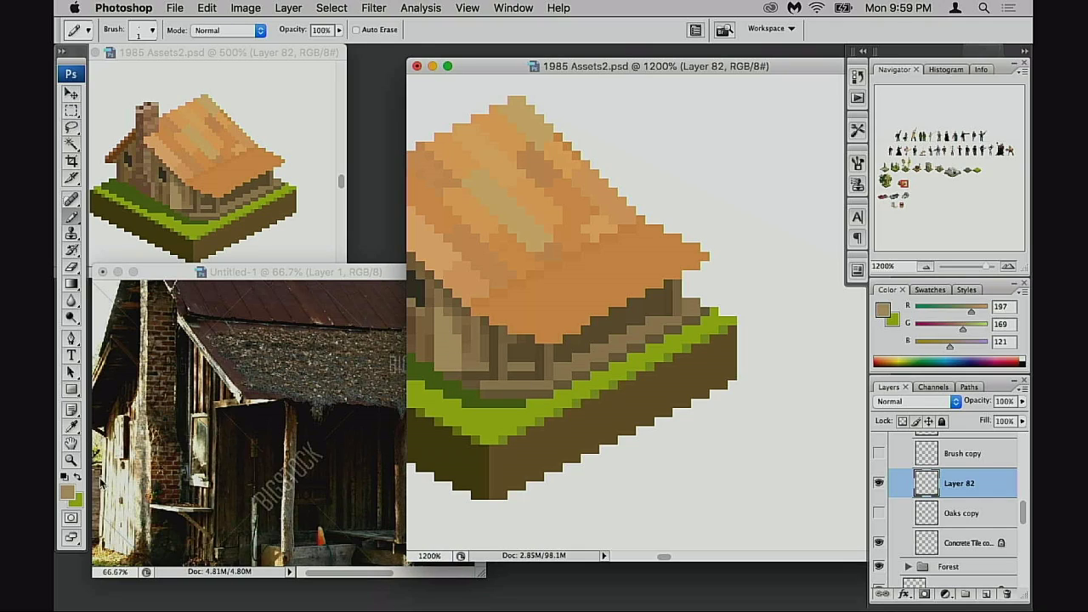
pyautogui.click(69, 490)
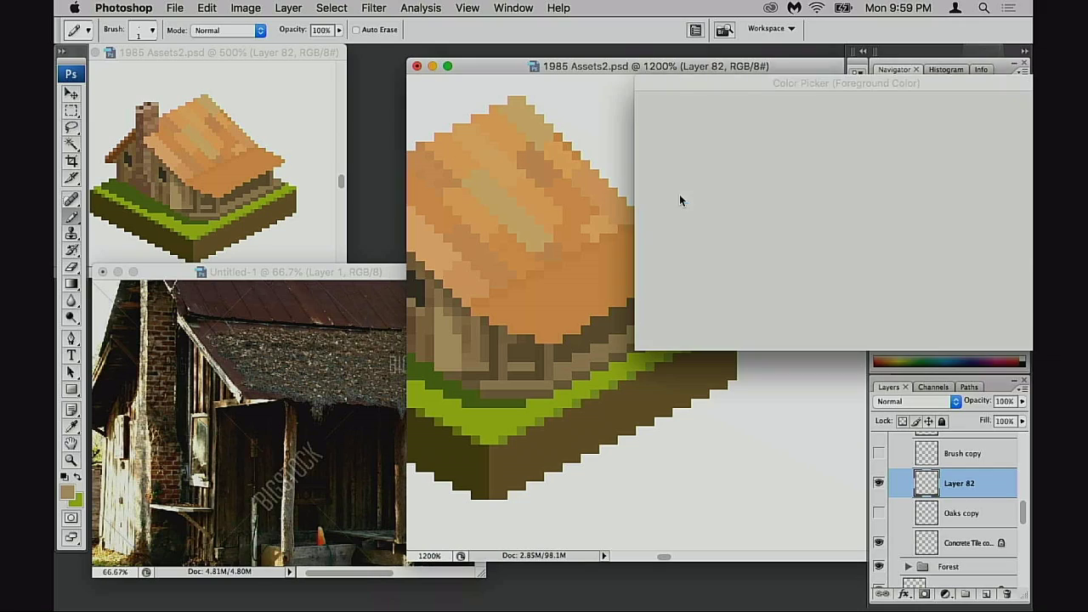
pyautogui.moveTo(723, 169); pyautogui.dragTo(705, 141)
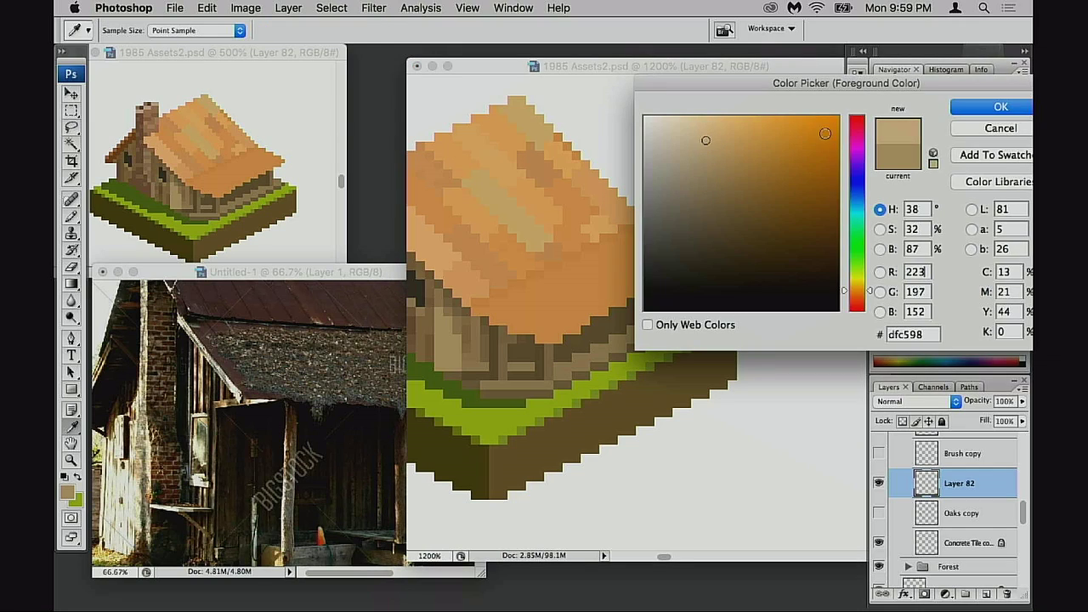
pyautogui.click(954, 110)
pyautogui.press('b')
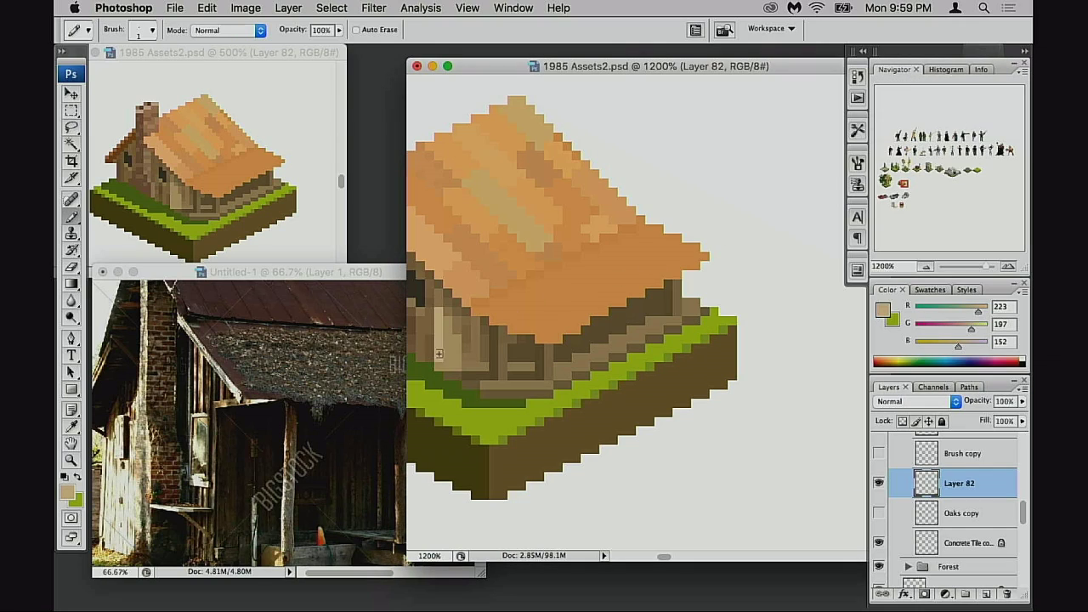
# - Paint lighter highlights on the pale front-wall plank and along the porch floor edge around the cabin's front corner
pyautogui.press('super+z')
pyautogui.moveTo(440, 311)
pyautogui.mouseDown()
pyautogui.moveTo(440, 362)
pyautogui.moveTo(447, 345)
pyautogui.moveTo(455, 365)
pyautogui.mouseUp()
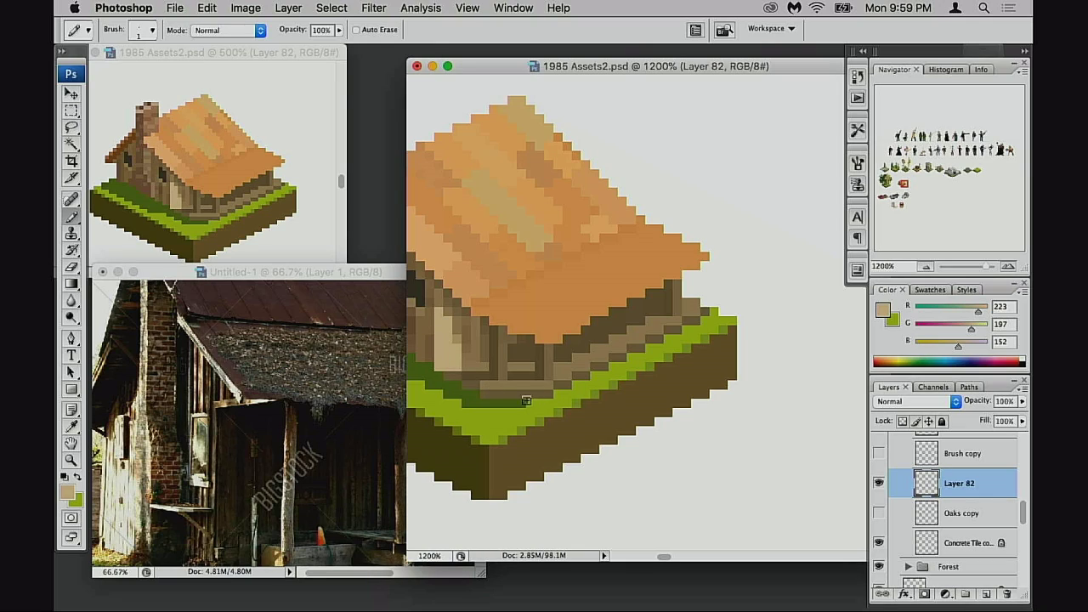
pyautogui.moveTo(510, 384)
pyautogui.mouseDown()
pyautogui.moveTo(571, 380)
pyautogui.moveTo(586, 367)
pyautogui.moveTo(567, 367)
pyautogui.moveTo(693, 315)
pyautogui.moveTo(687, 307)
pyautogui.mouseUp()
pyautogui.hscroll(-3, 687, 307)
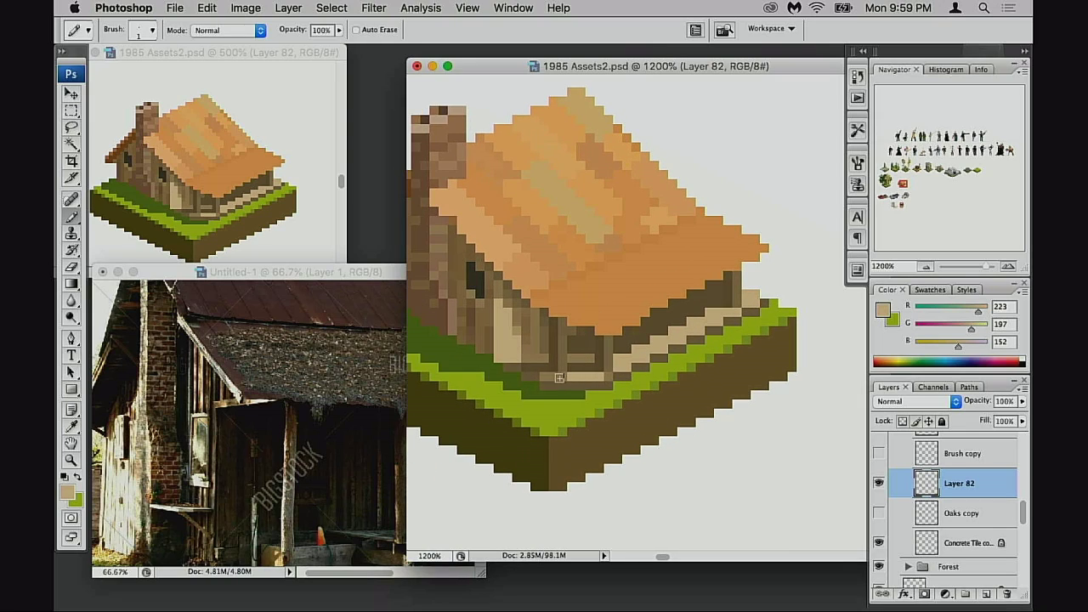
pyautogui.moveTo(544, 359); pyautogui.dragTo(533, 359)
pyautogui.hscroll(-2, 619, 384)
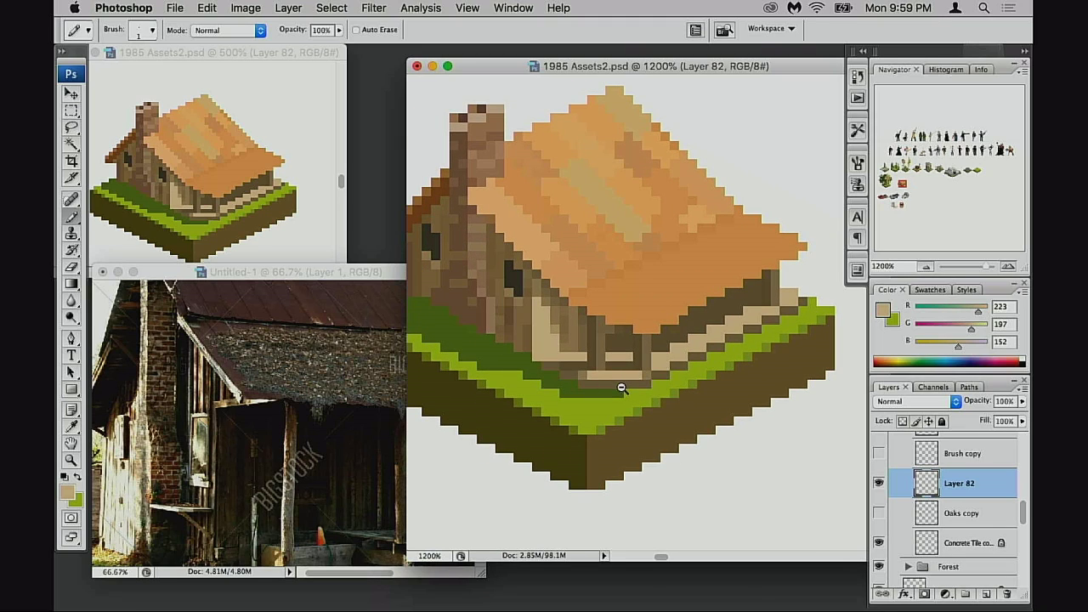
# - Show the Oaks copy layer and review the cabin with the tree behind it, alone and among the other assets
pyautogui.keyDown('alt'); pyautogui.click(621, 388); pyautogui.keyUp('alt')
pyautogui.keyDown('alt'); pyautogui.click(625, 390); pyautogui.keyUp('alt')
pyautogui.keyDown('alt'); pyautogui.click(625, 390); pyautogui.keyUp('alt')
pyautogui.keyDown('alt'); pyautogui.click(625, 390); pyautogui.keyUp('alt')
pyautogui.moveTo(633, 318); pyautogui.dragTo(576, 442)
pyautogui.moveTo(621, 342); pyautogui.dragTo(558, 425)
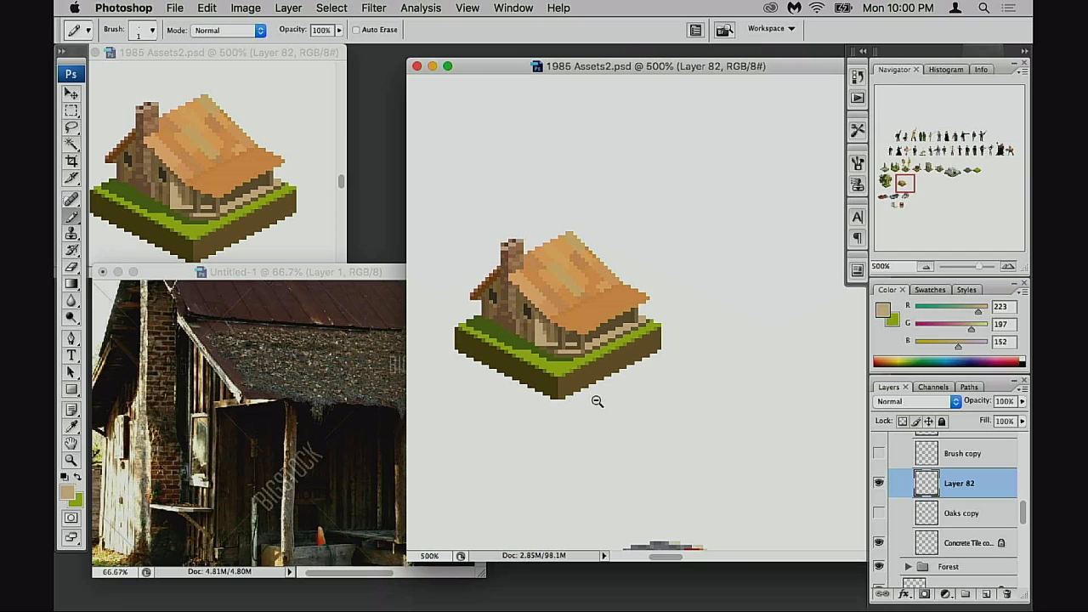
pyautogui.scroll(-2, 597, 401)
pyautogui.scroll(1, 631, 372)
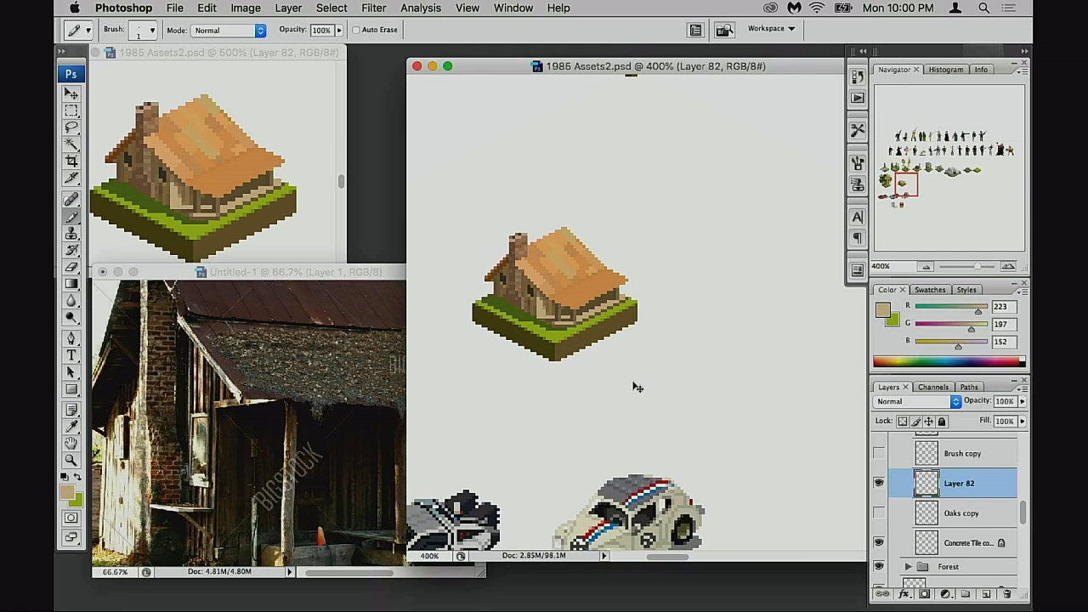
pyautogui.click(879, 512)
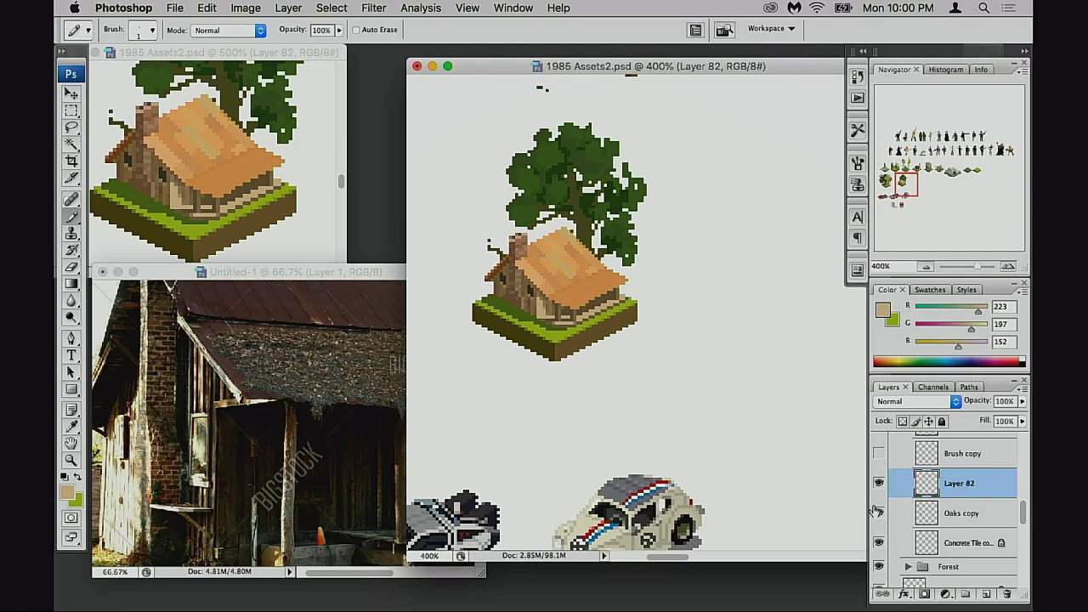
pyautogui.scroll(2, 578, 393)
pyautogui.scroll(-2, 631, 370)
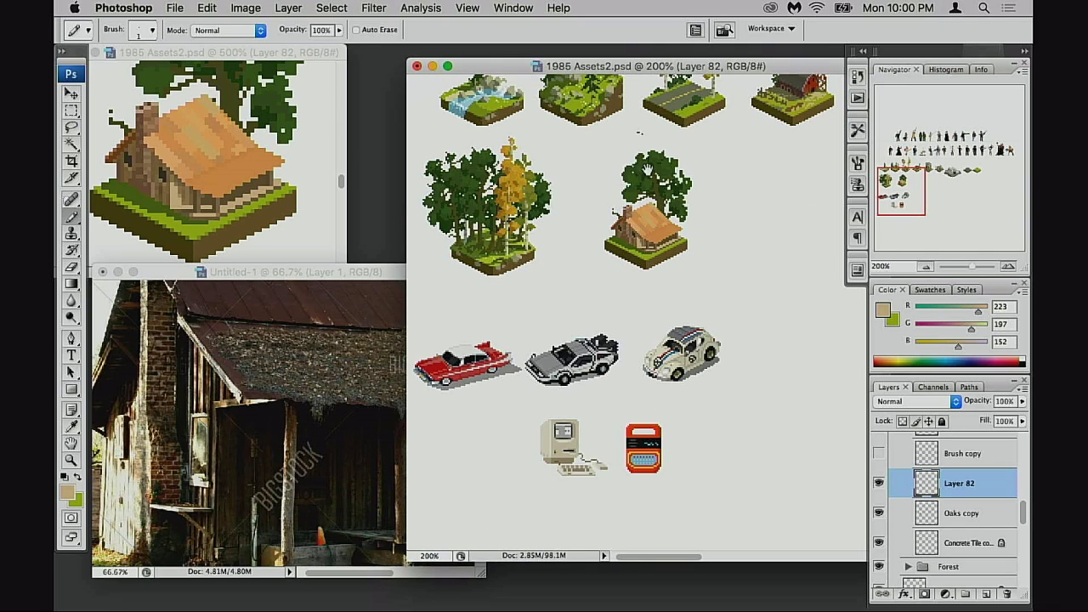
pyautogui.scroll(3, 707, 277)
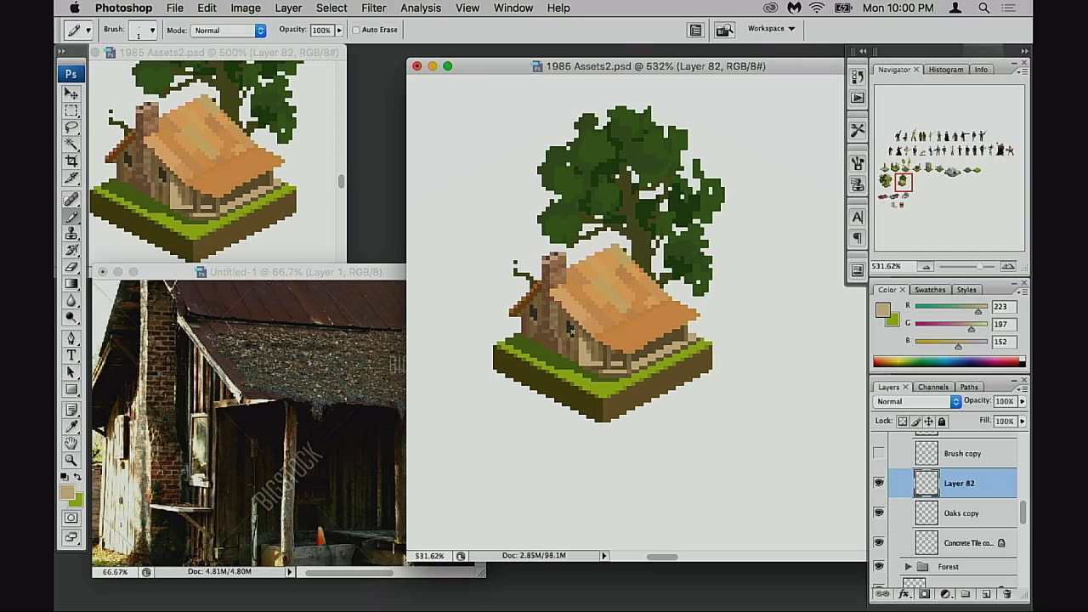
pyautogui.moveTo(600, 255); pyautogui.dragTo(619, 385)
pyautogui.moveTo(642, 334); pyautogui.dragTo(595, 300)
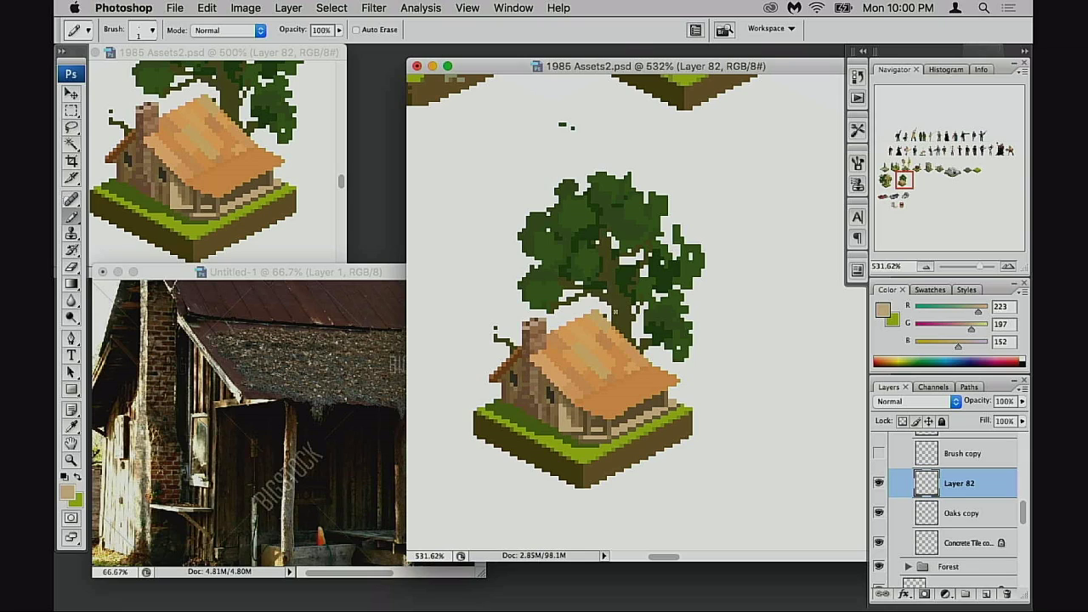
# - Brighten the oak tree on the Oaks copy layer using Levels with input black 40 and input white 119
pyautogui.moveTo(613, 363); pyautogui.dragTo(583, 397)
pyautogui.moveTo(626, 317); pyautogui.dragTo(652, 256)
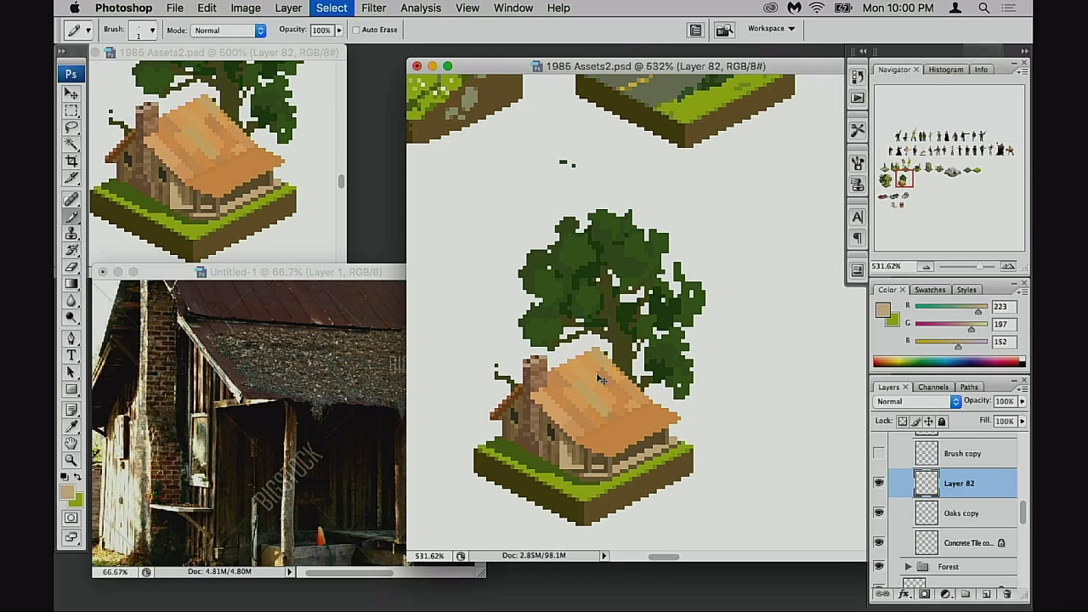
pyautogui.moveTo(595, 377); pyautogui.dragTo(657, 360)
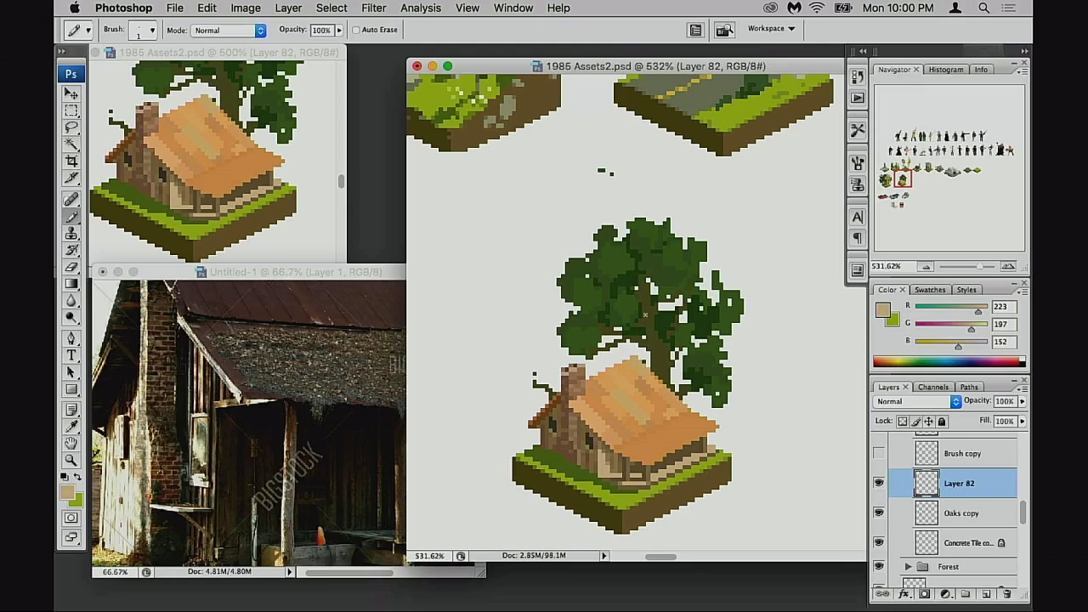
pyautogui.click(906, 513)
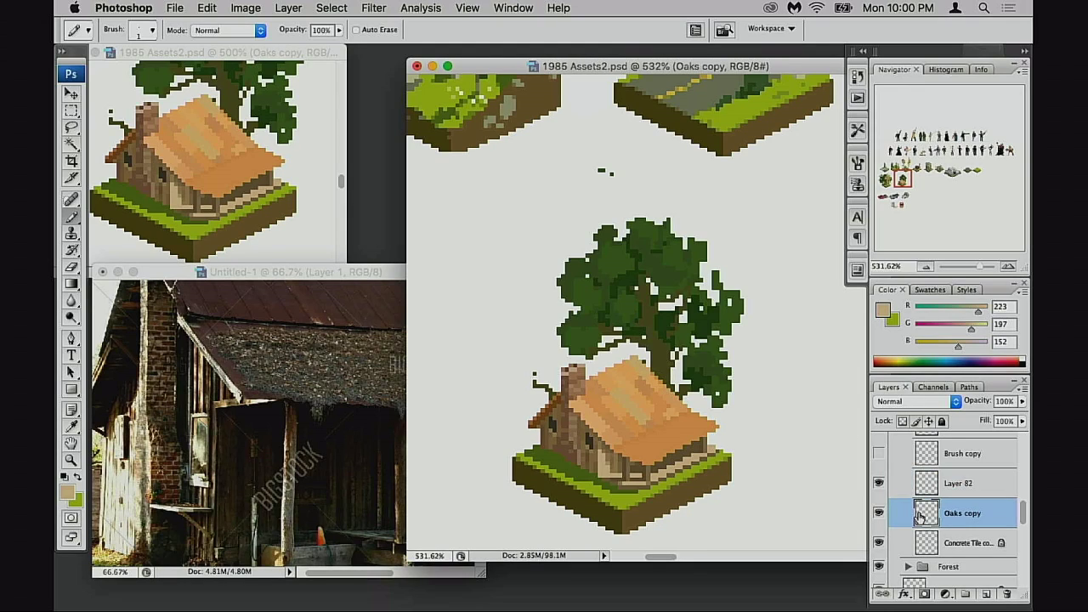
pyautogui.press('super+l')
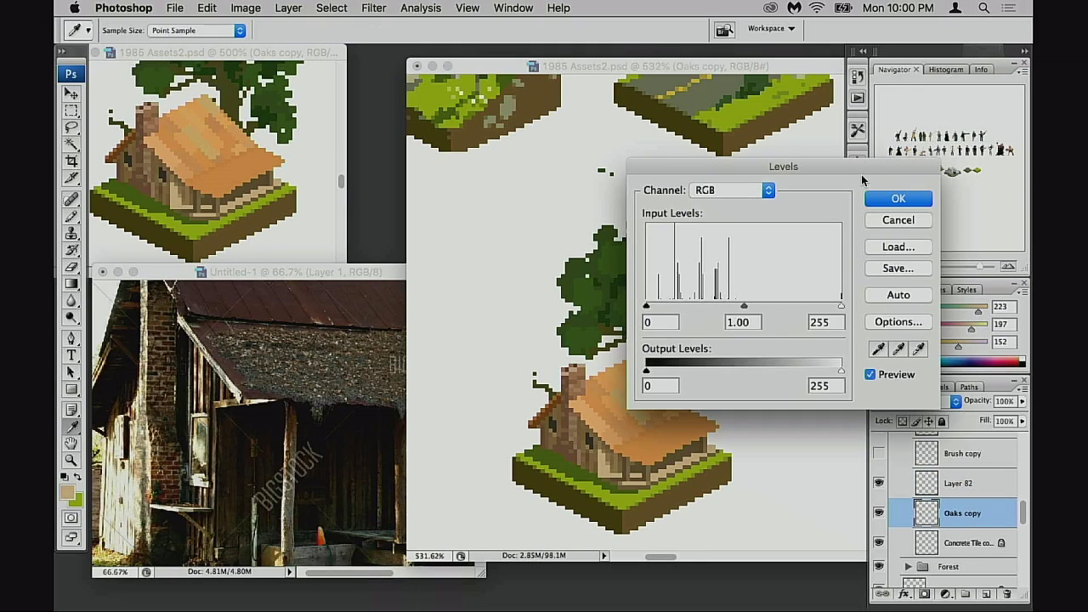
pyautogui.moveTo(850, 168); pyautogui.dragTo(995, 76)
pyautogui.moveTo(960, 219); pyautogui.dragTo(881, 214)
pyautogui.moveTo(800, 218); pyautogui.dragTo(821, 214)
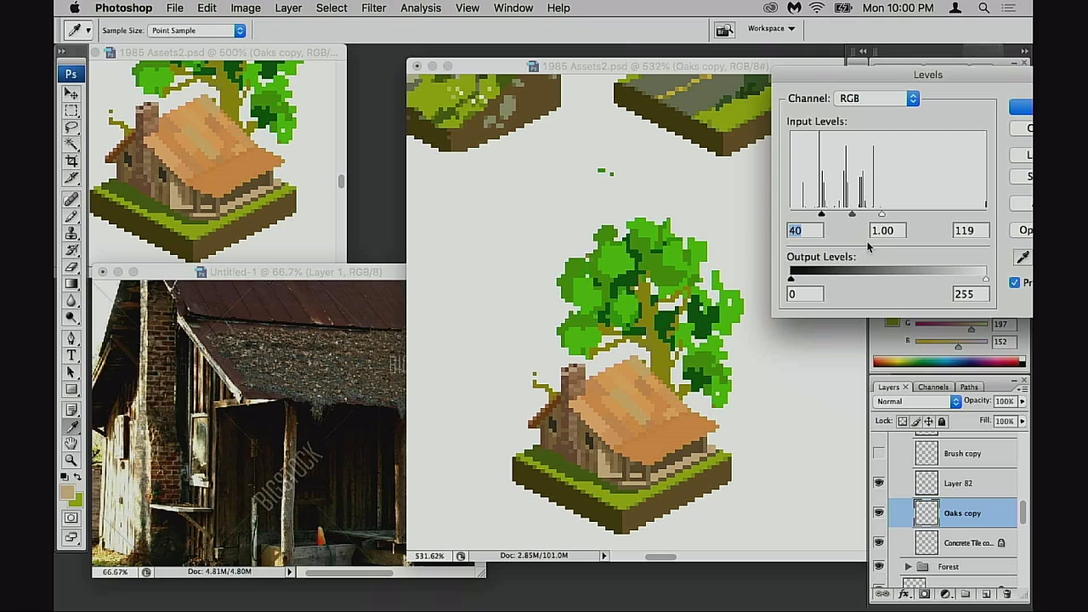
pyautogui.click(1024, 109)
# - Try lowering the brightened oak's saturation to -34, then cancel it and undo the tree's Levels change
pyautogui.press('super+u')
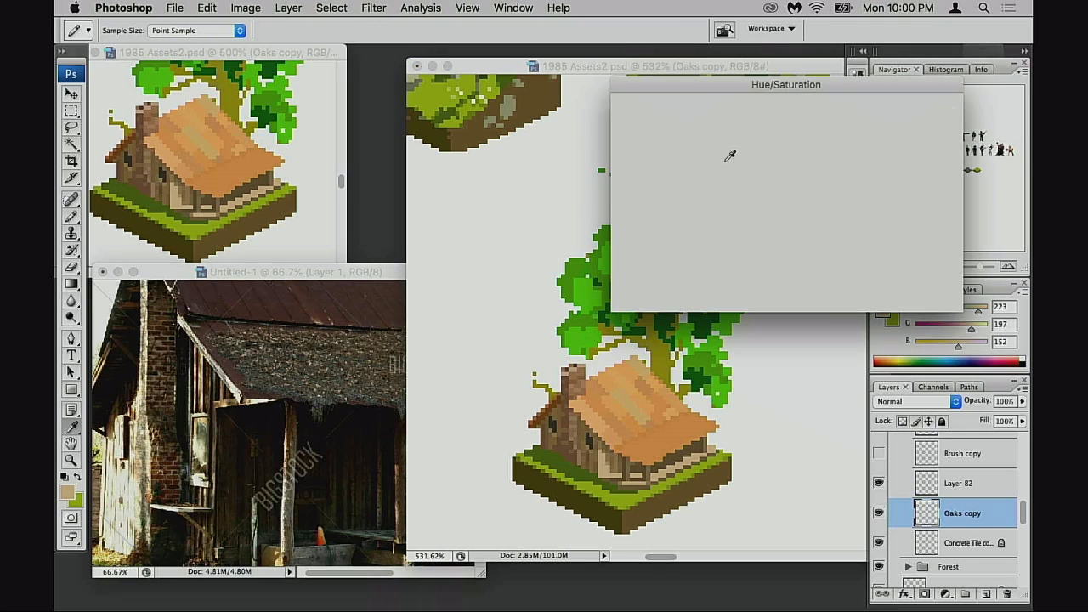
pyautogui.moveTo(736, 203); pyautogui.dragTo(718, 202)
pyautogui.moveTo(784, 89); pyautogui.dragTo(923, 87)
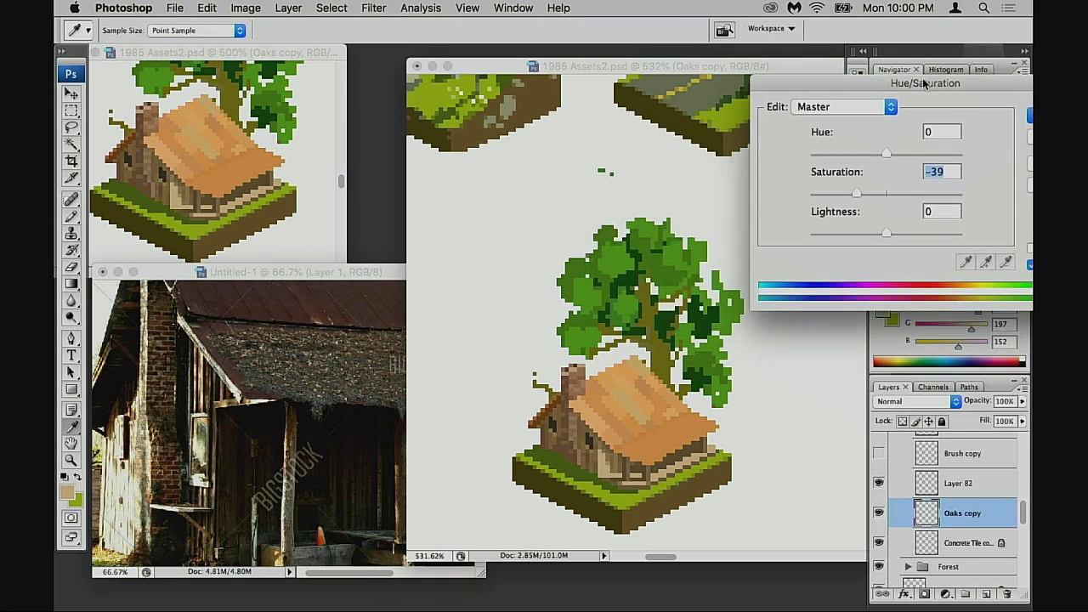
pyautogui.moveTo(856, 194)
pyautogui.mouseDown()
pyautogui.moveTo(847, 197)
pyautogui.moveTo(861, 191)
pyautogui.mouseUp()
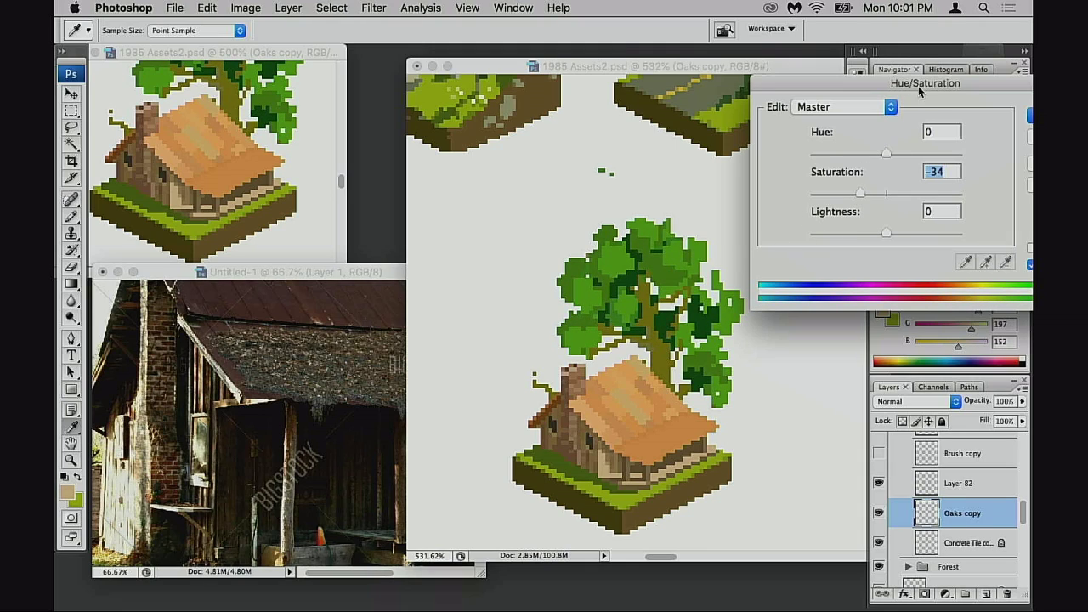
pyautogui.moveTo(919, 91); pyautogui.dragTo(848, 91)
pyautogui.click(986, 136)
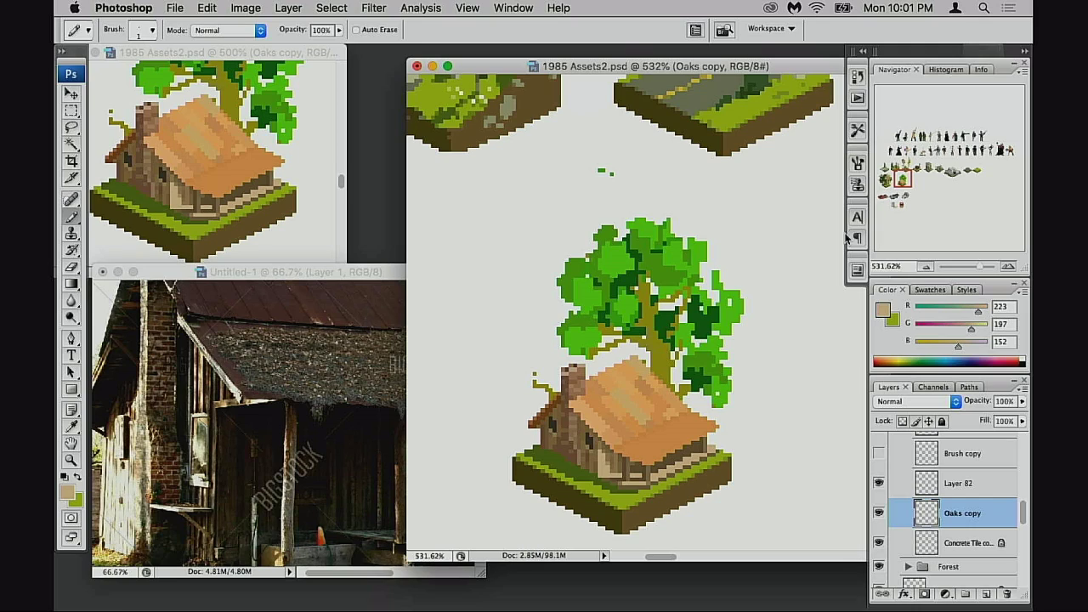
pyautogui.press('super+z')
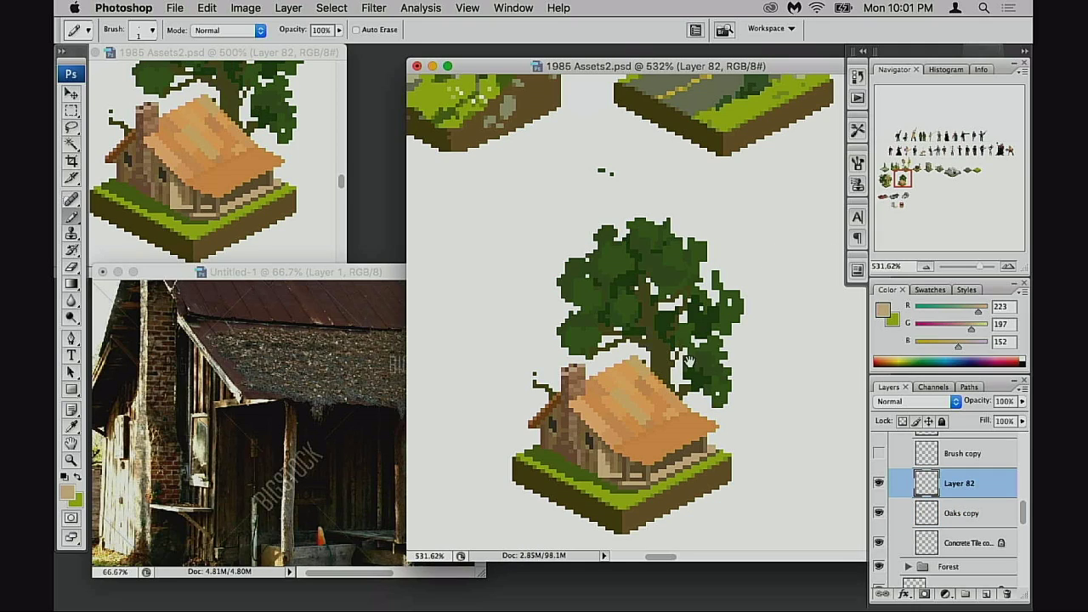
# - Try a slight Levels midtone adjustment on the cabin's Layer 82 and compare the tile with that layer hidden and shown
pyautogui.moveTo(689, 361); pyautogui.dragTo(660, 354)
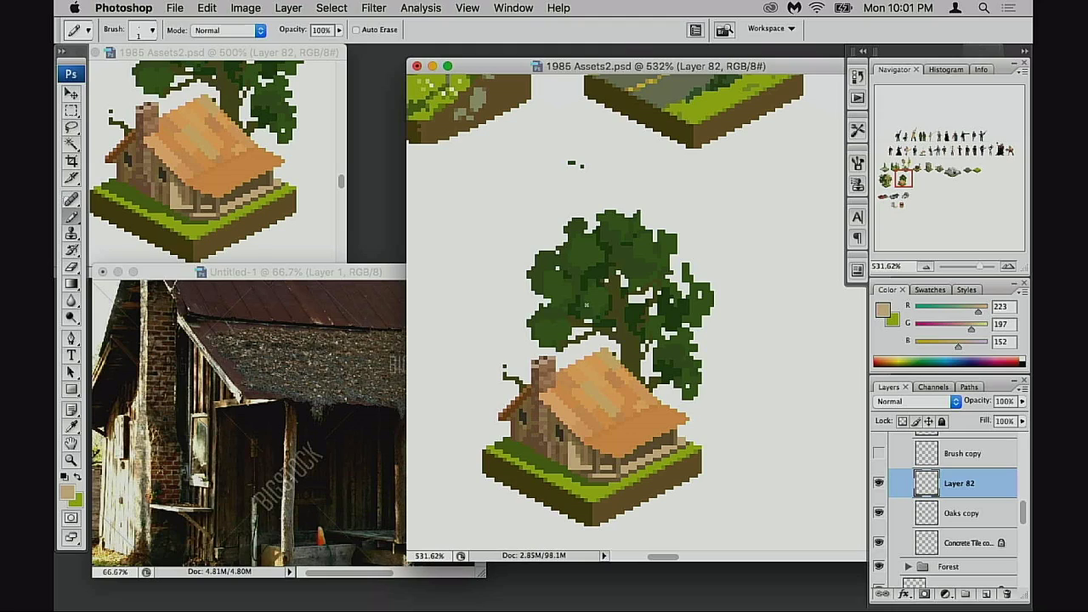
pyautogui.press('super+l')
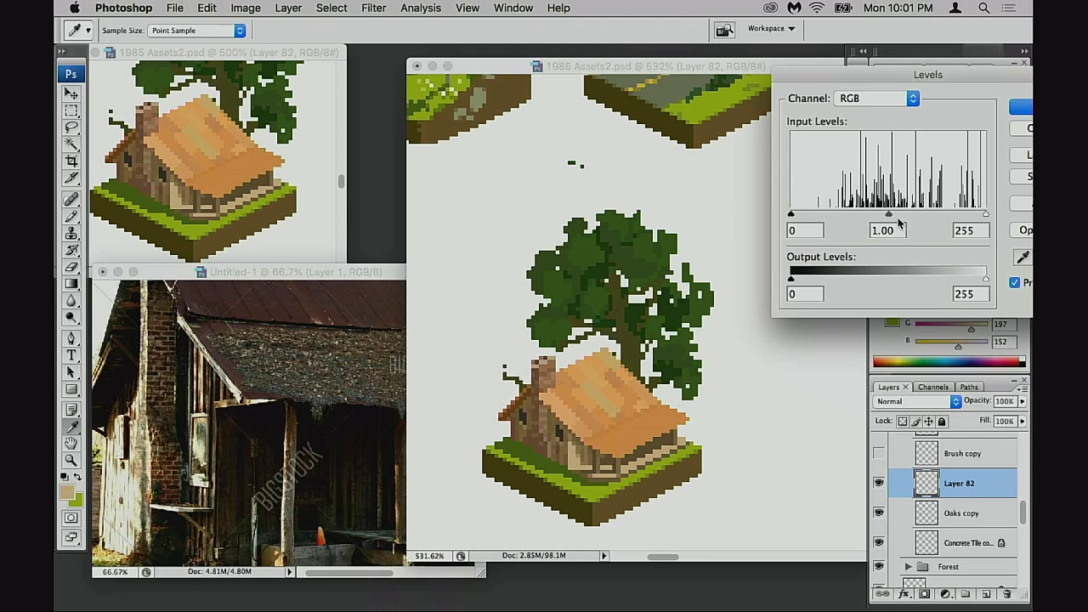
pyautogui.moveTo(894, 219); pyautogui.dragTo(892, 217)
pyautogui.click(1027, 108)
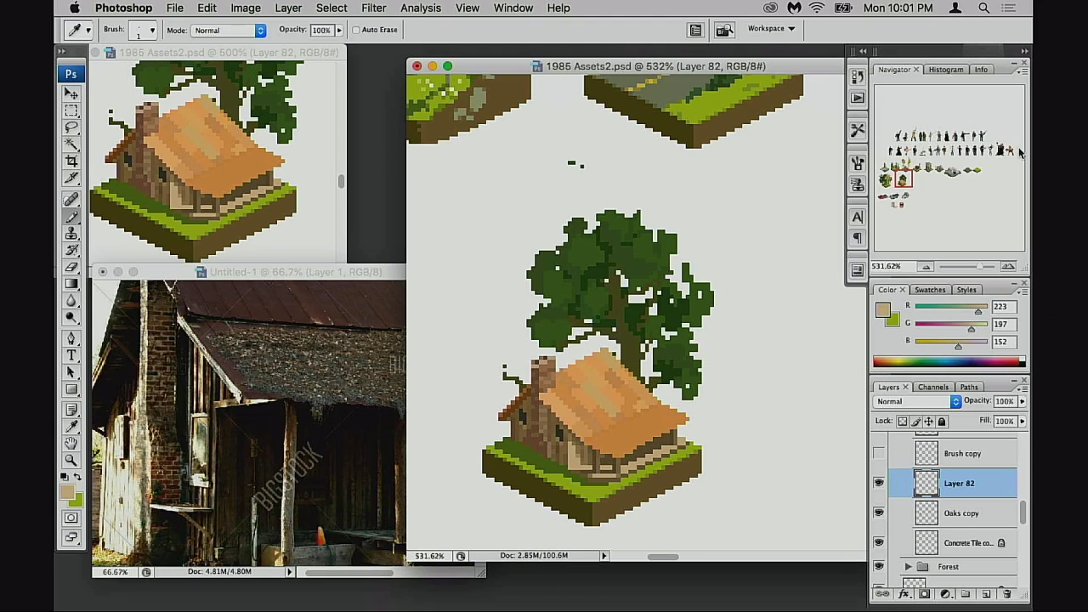
pyautogui.click(879, 485)
pyautogui.click(879, 485)
pyautogui.click(879, 485)
pyautogui.click(878, 485)
pyautogui.press('super+l')
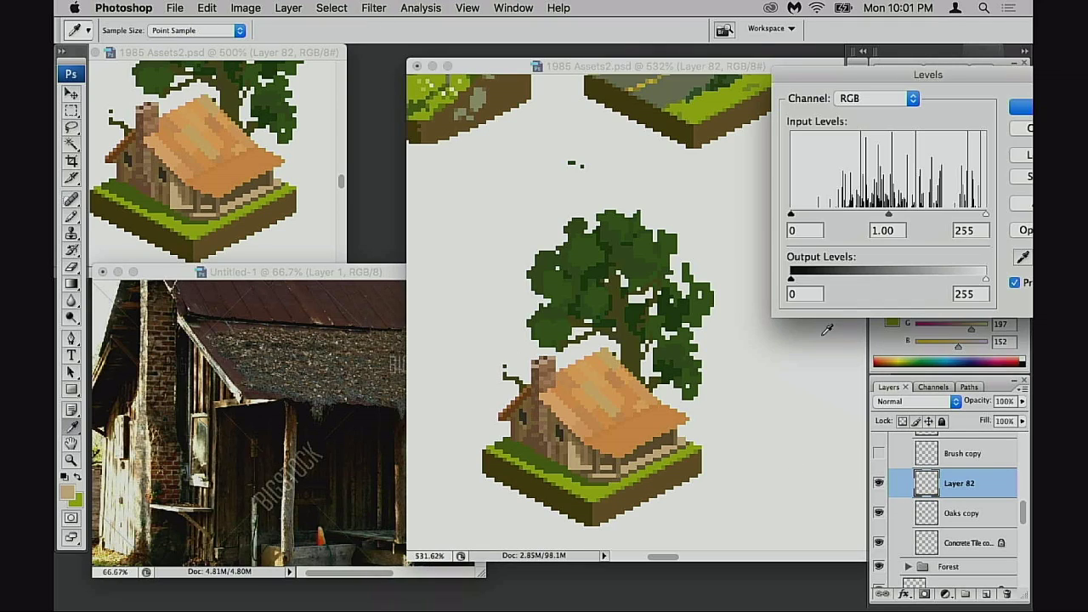
pyautogui.moveTo(984, 279); pyautogui.dragTo(1007, 281)
pyautogui.click(1025, 129)
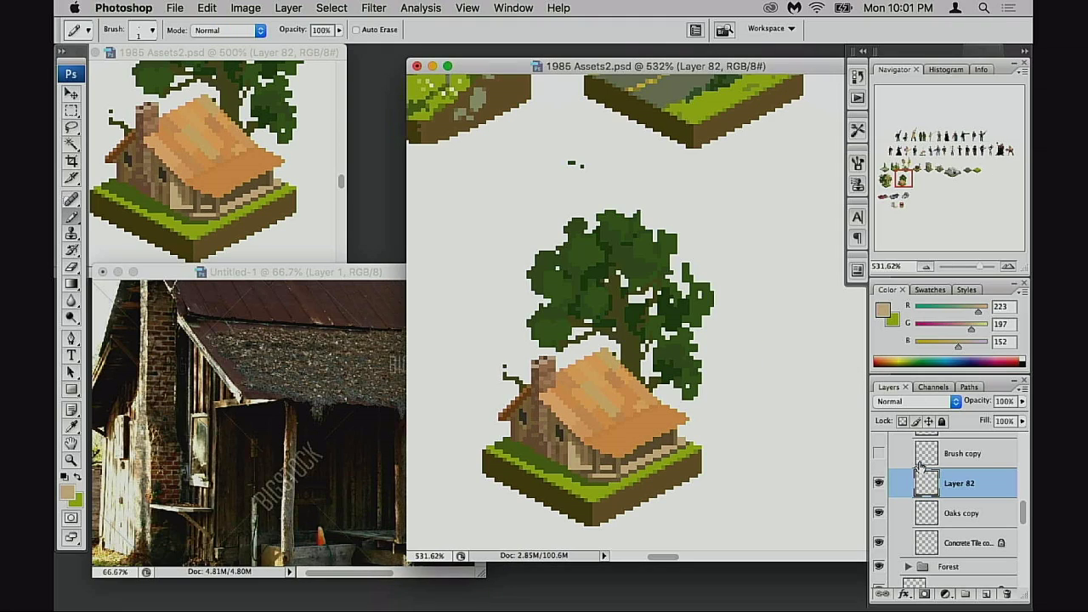
# - Identify the oak's layer by its visibility and brighten Oaks copy using Levels with midtone 0.94 and input white 202
pyautogui.click(880, 487)
pyautogui.click(879, 513)
pyautogui.click(880, 513)
pyautogui.click(954, 513)
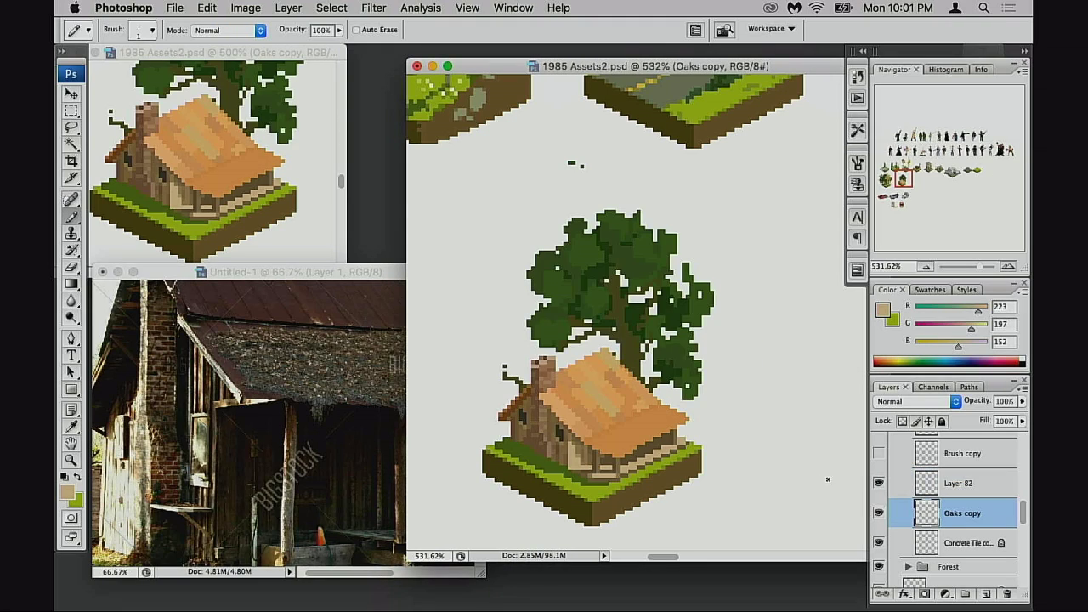
pyautogui.press('super+l')
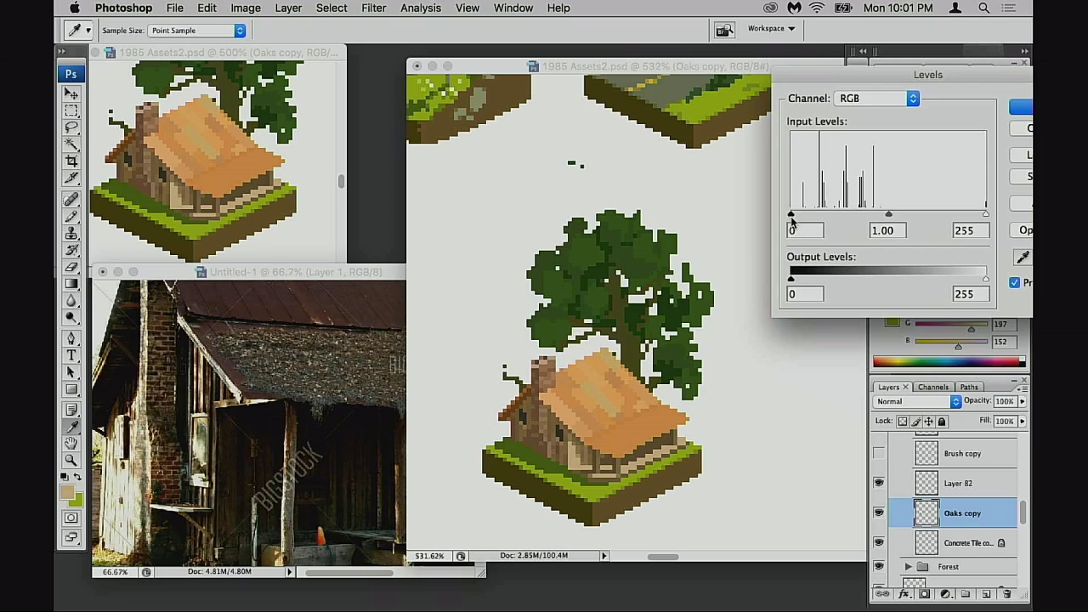
pyautogui.moveTo(791, 214); pyautogui.dragTo(783, 223)
pyautogui.moveTo(893, 213); pyautogui.dragTo(882, 215)
pyautogui.moveTo(986, 214); pyautogui.dragTo(966, 218)
pyautogui.moveTo(879, 216); pyautogui.dragTo(884, 216)
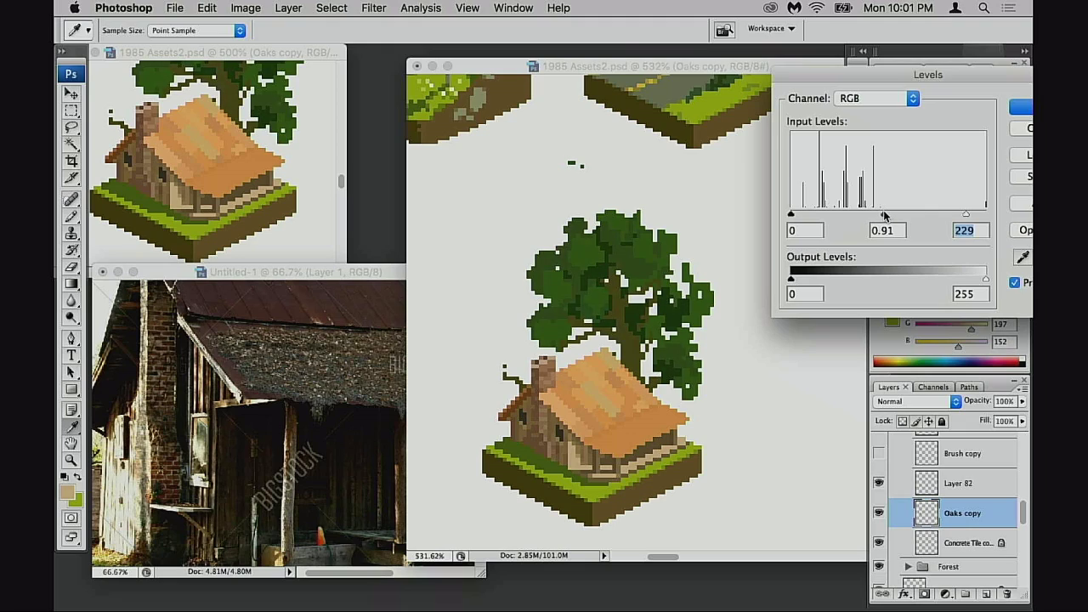
pyautogui.moveTo(966, 217); pyautogui.dragTo(945, 213)
pyautogui.click(877, 214)
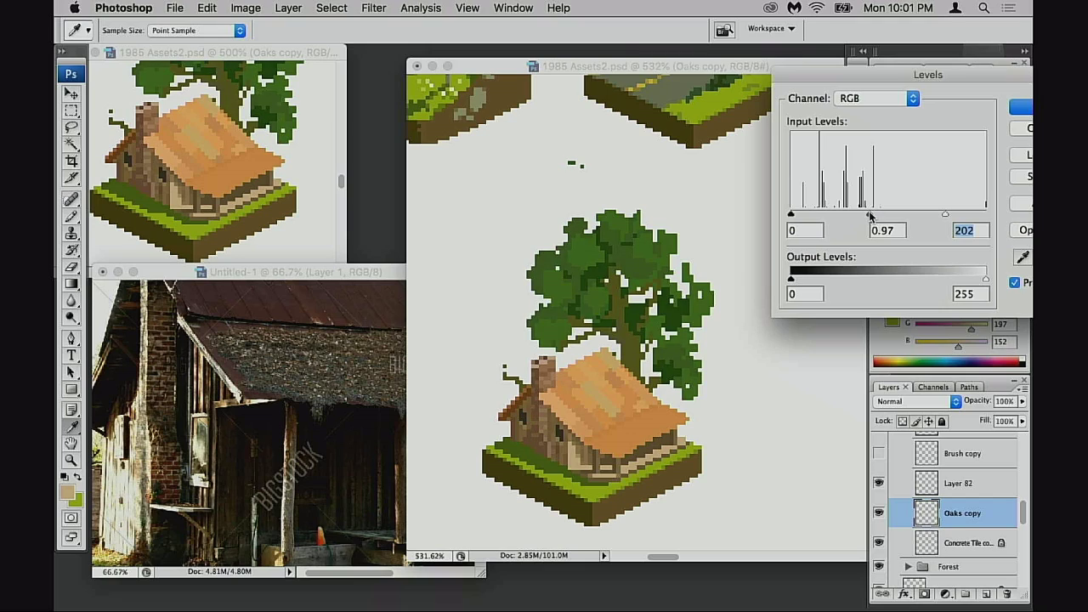
pyautogui.moveTo(870, 217); pyautogui.dragTo(871, 218)
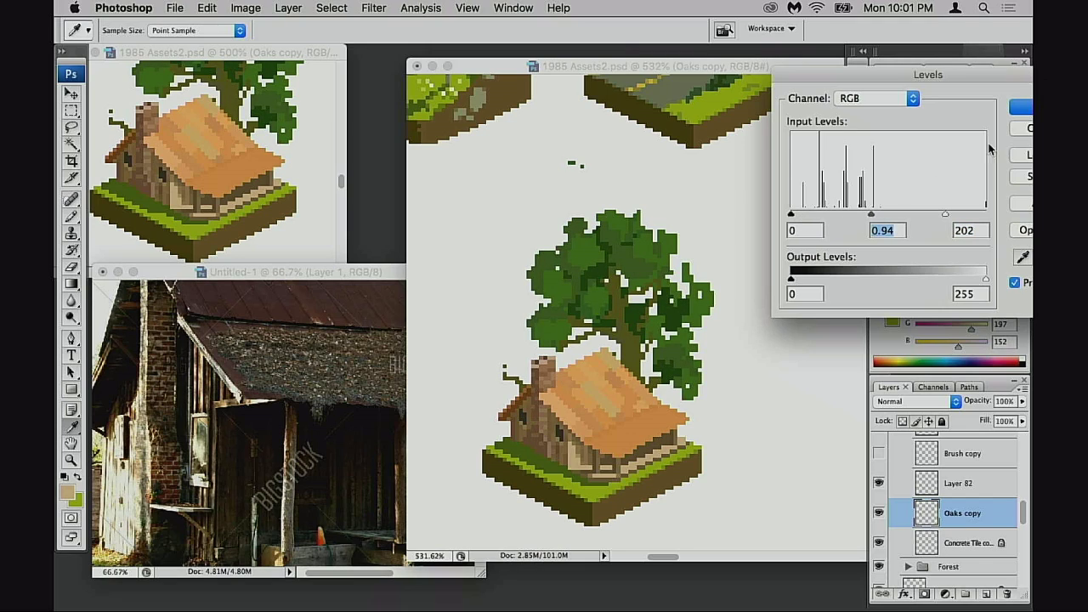
pyautogui.click(1017, 108)
# - Try a slight saturation reduction on the oak, compare the tree with the neighbouring assets, and undo its adjustments
pyautogui.press('super+u')
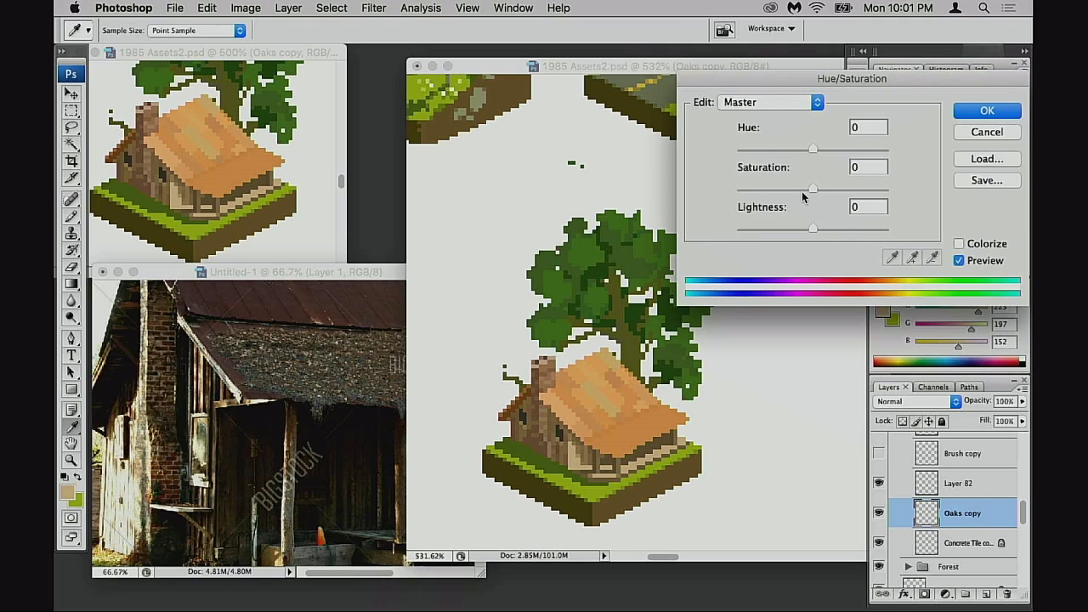
pyautogui.moveTo(801, 191); pyautogui.dragTo(806, 191)
pyautogui.click(986, 110)
pyautogui.press('b')
pyautogui.keyDown('alt'); pyautogui.click(662, 319); pyautogui.keyUp('alt')
pyautogui.keyDown('alt'); pyautogui.click(638, 325); pyautogui.keyUp('alt')
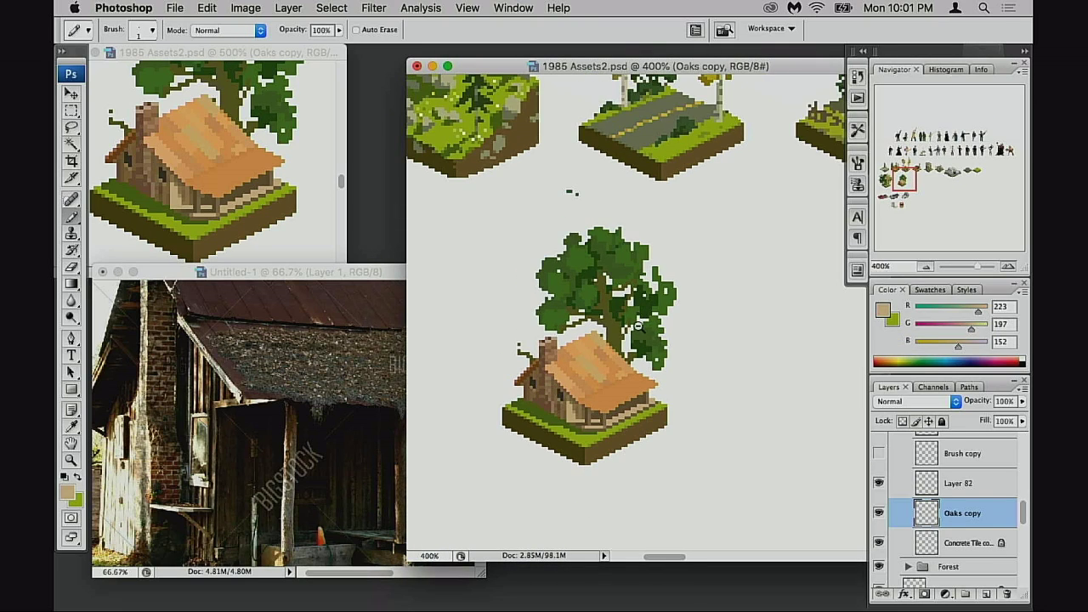
pyautogui.keyDown('alt'); pyautogui.click(637, 325); pyautogui.keyUp('alt')
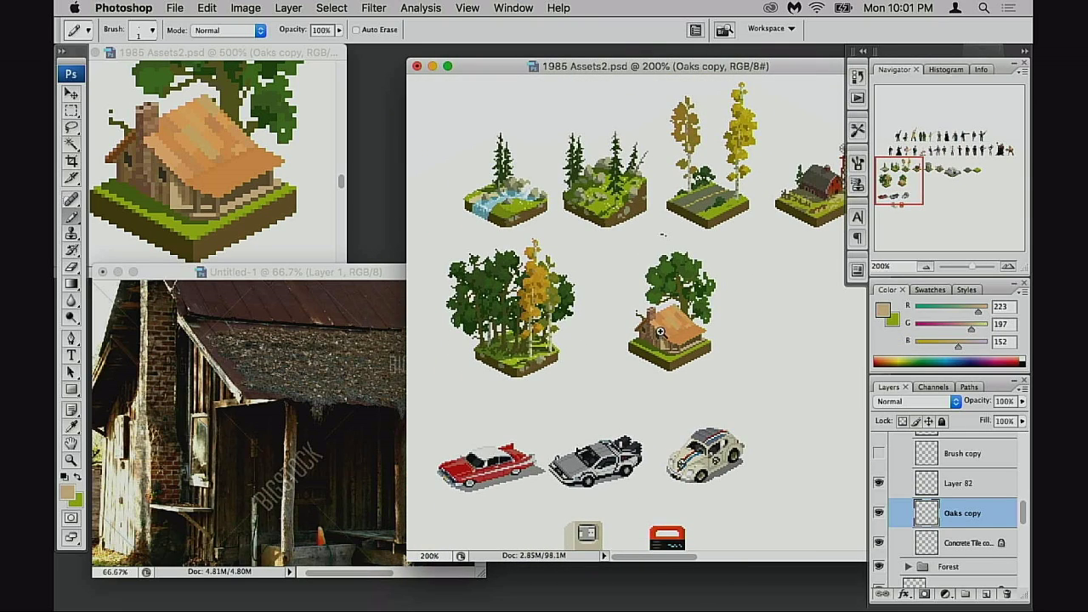
pyautogui.keyDown('super'); pyautogui.click(644, 336); pyautogui.keyUp('super')
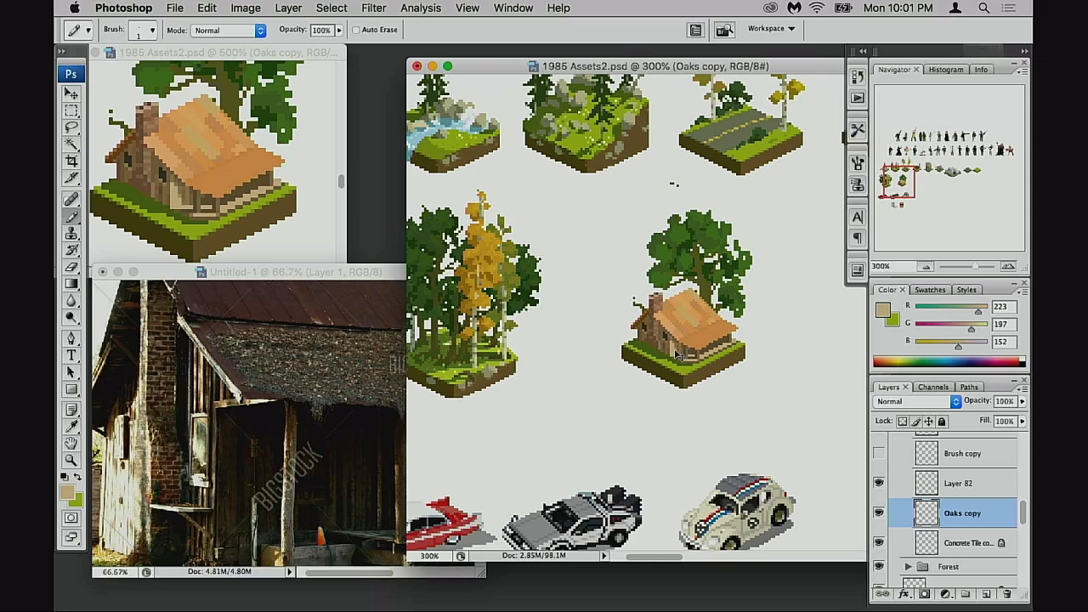
pyautogui.press('super+z')
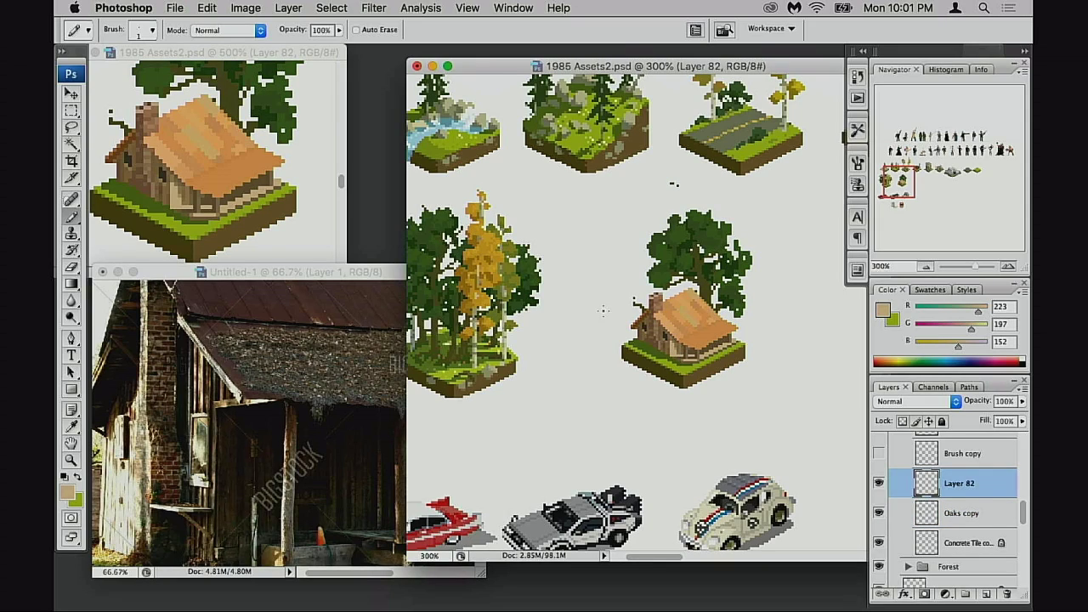
pyautogui.press('super+l')
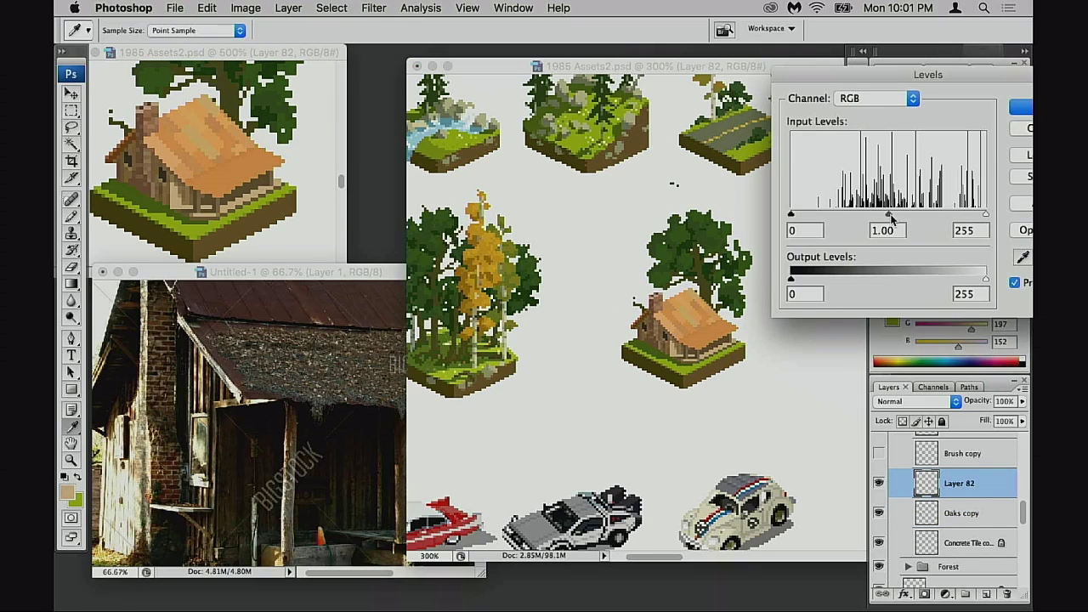
pyautogui.moveTo(891, 214); pyautogui.dragTo(891, 214)
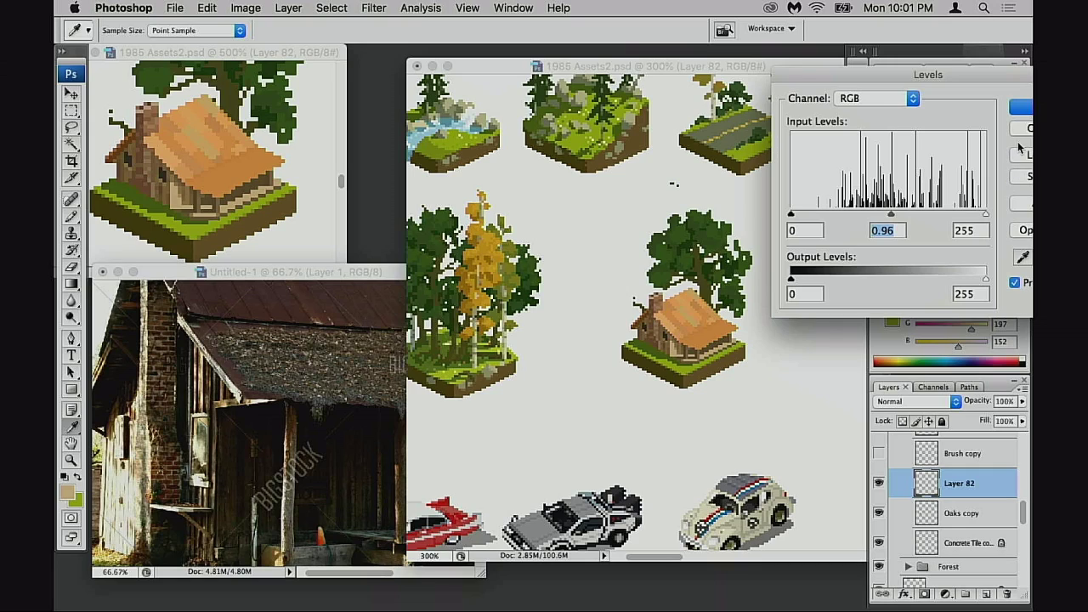
pyautogui.click(1026, 131)
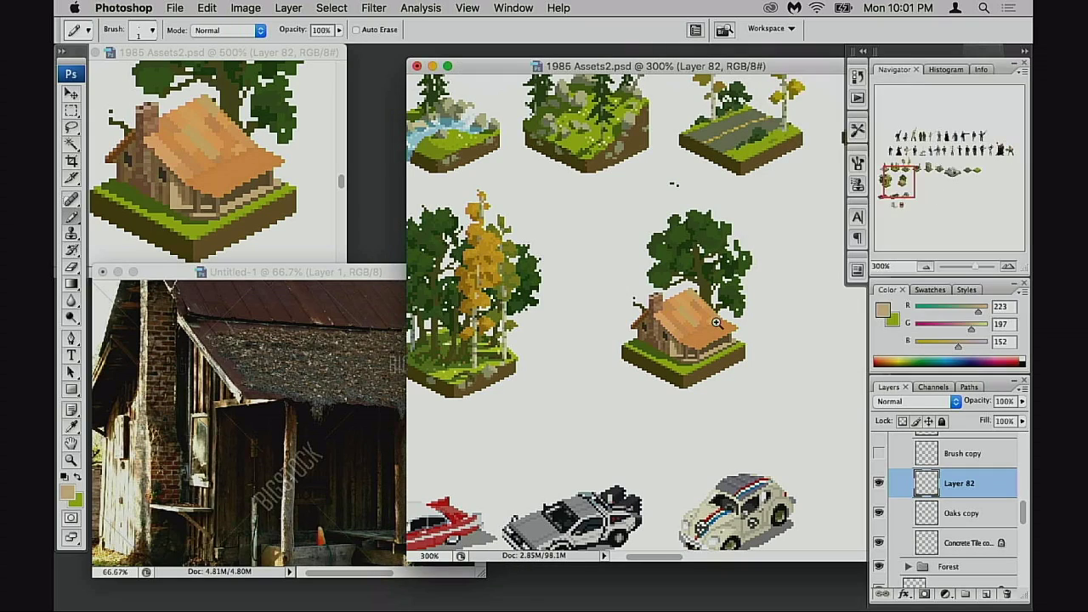
# - Brighten the cabin on Layer 82 slightly using Levels with input white 248
pyautogui.press('super+equal')
pyautogui.press('super+l')
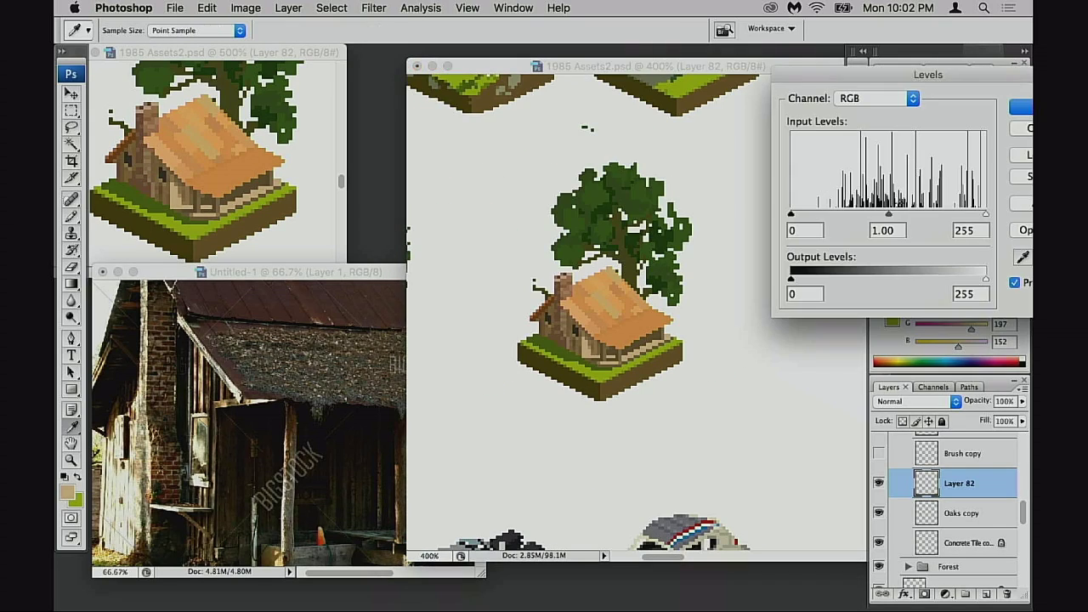
pyautogui.moveTo(986, 216); pyautogui.dragTo(980, 217)
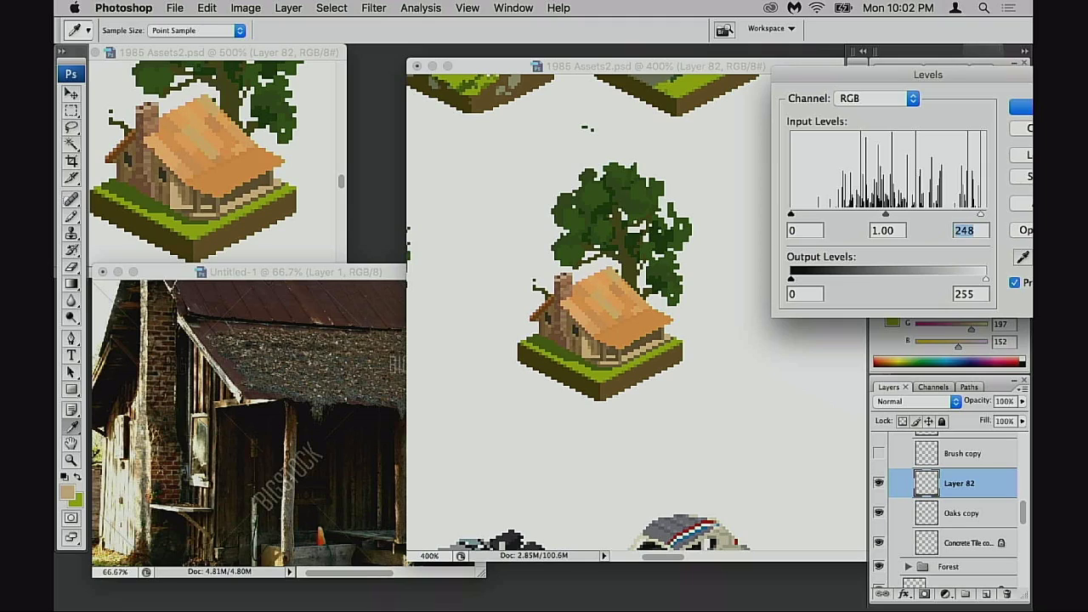
pyautogui.click(1022, 108)
pyautogui.press('i')
# - Adjust the oak tree on the Oaks copy layer using Levels with input black 5 and input white 235
pyautogui.click(922, 510)
pyautogui.press('super+l')
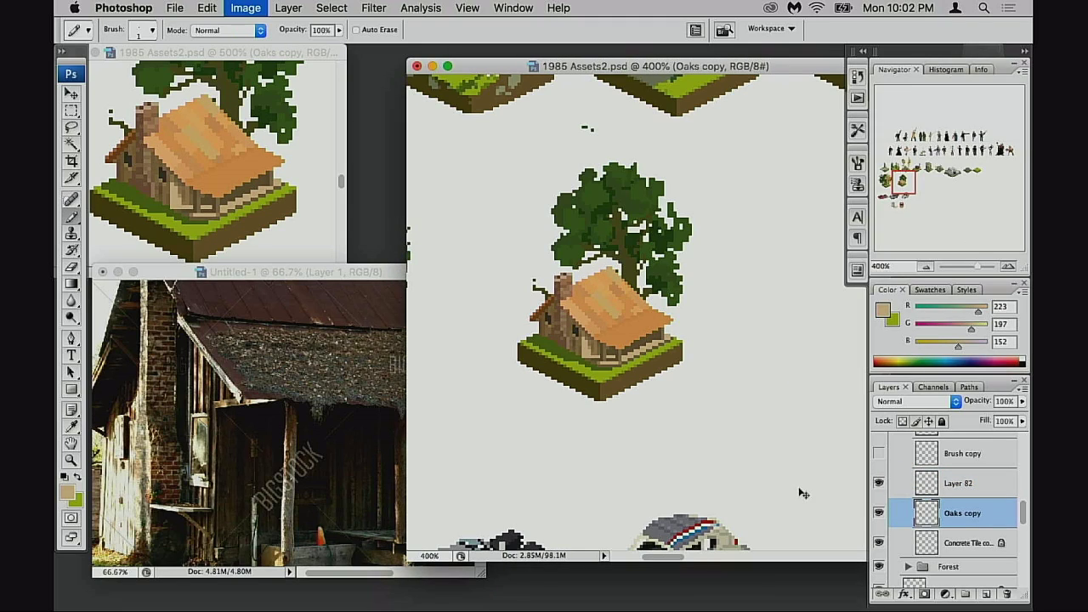
pyautogui.moveTo(985, 214); pyautogui.dragTo(971, 214)
pyautogui.moveTo(790, 214); pyautogui.dragTo(795, 215)
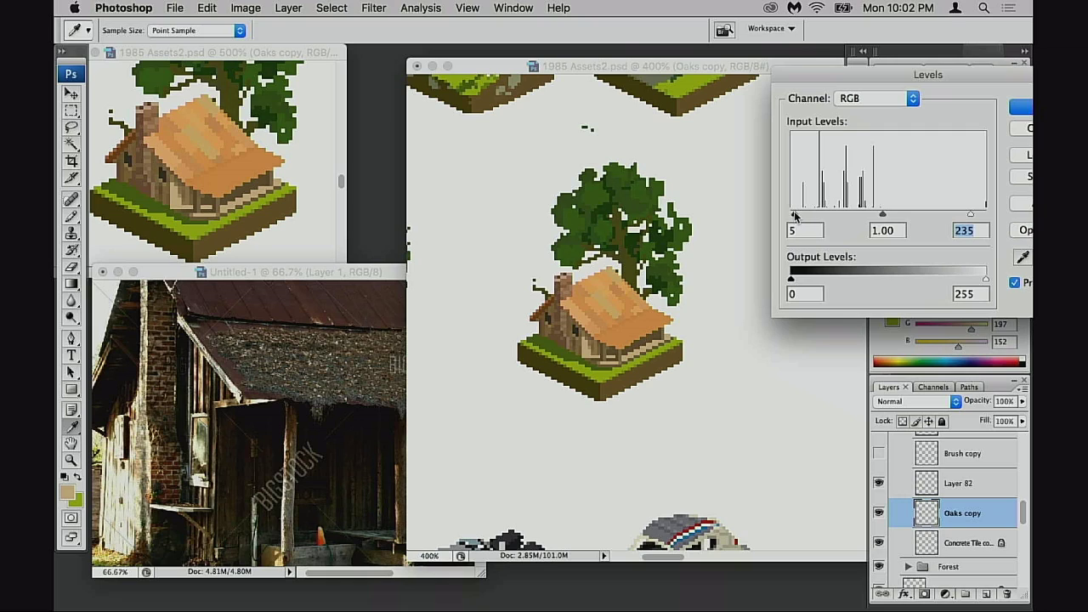
pyautogui.click(1020, 107)
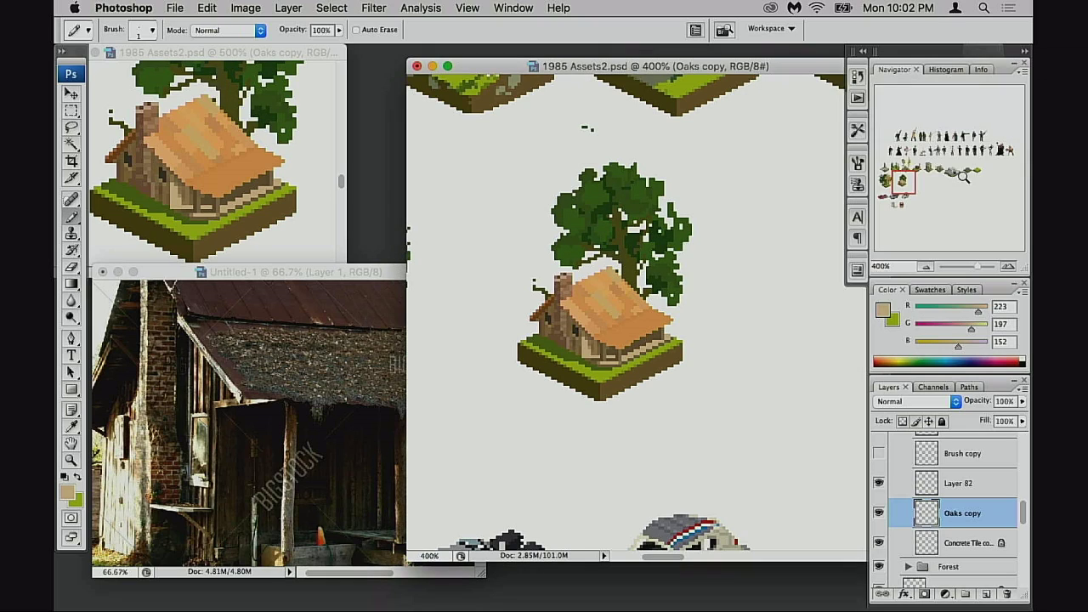
# - Review the cabin and oak tile among the other assets at 200% in full screen with the panels hidden
pyautogui.press('b')
pyautogui.keyDown('alt'); pyautogui.click(625, 371); pyautogui.keyUp('alt')
pyautogui.keyDown('alt'); pyautogui.click(655, 348); pyautogui.keyUp('alt')
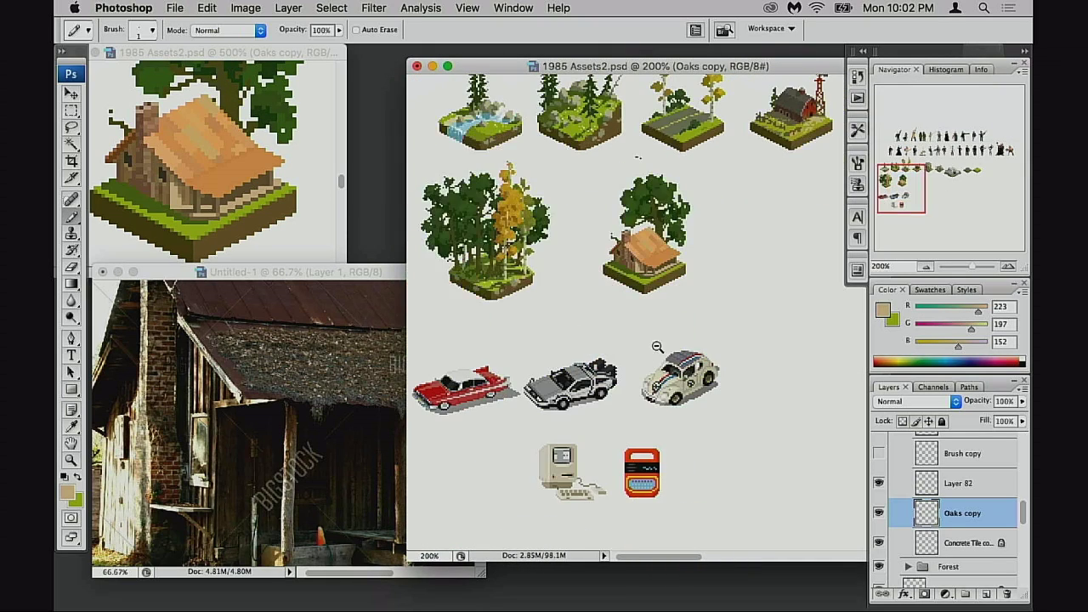
pyautogui.moveTo(637, 359); pyautogui.dragTo(631, 419)
pyautogui.press('Tab')
pyautogui.press('f')
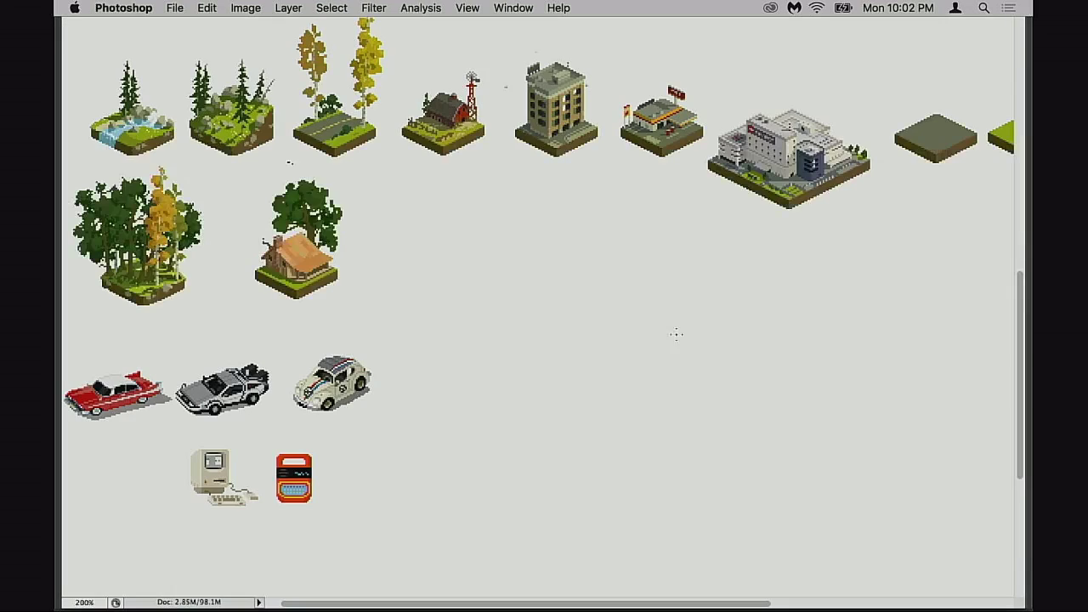
# - Try to move the Oaks copy and concrete tile layers without the cabin, and undo the move
pyautogui.press('z')
pyautogui.click(374, 255)
pyautogui.click(402, 276)
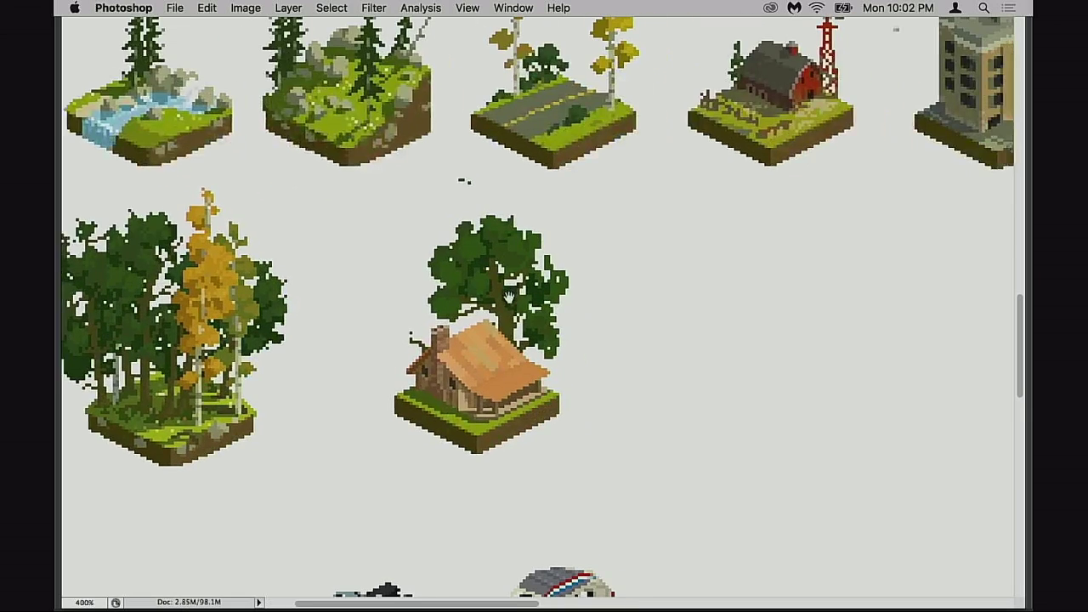
pyautogui.press('Tab')
pyautogui.keyDown('shift'); pyautogui.click(926, 489); pyautogui.keyUp('shift')
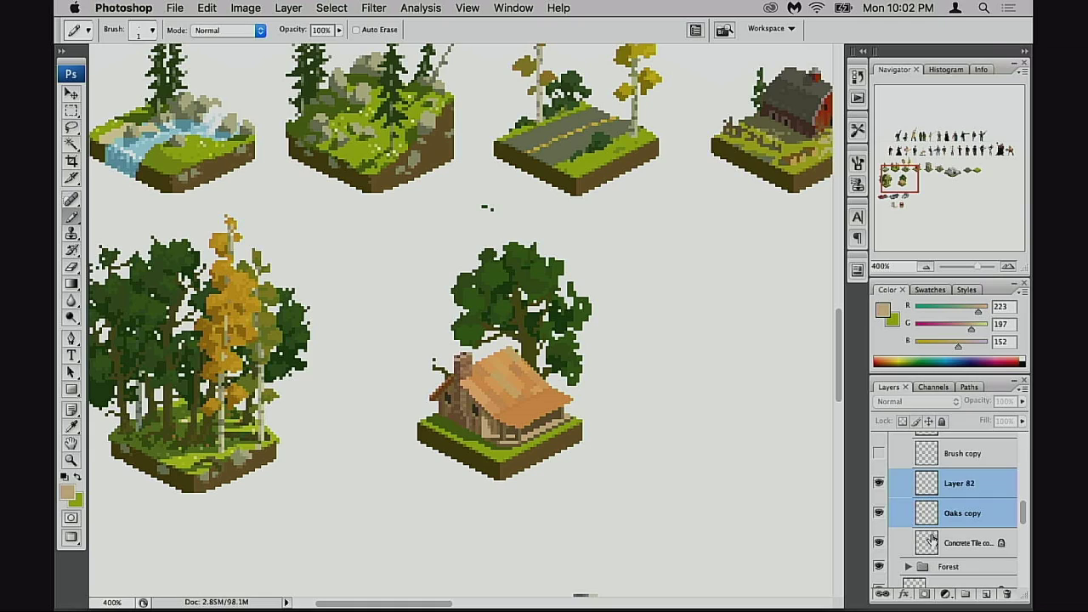
pyautogui.keyDown('shift'); pyautogui.click(931, 542); pyautogui.keyUp('shift')
pyautogui.press('v')
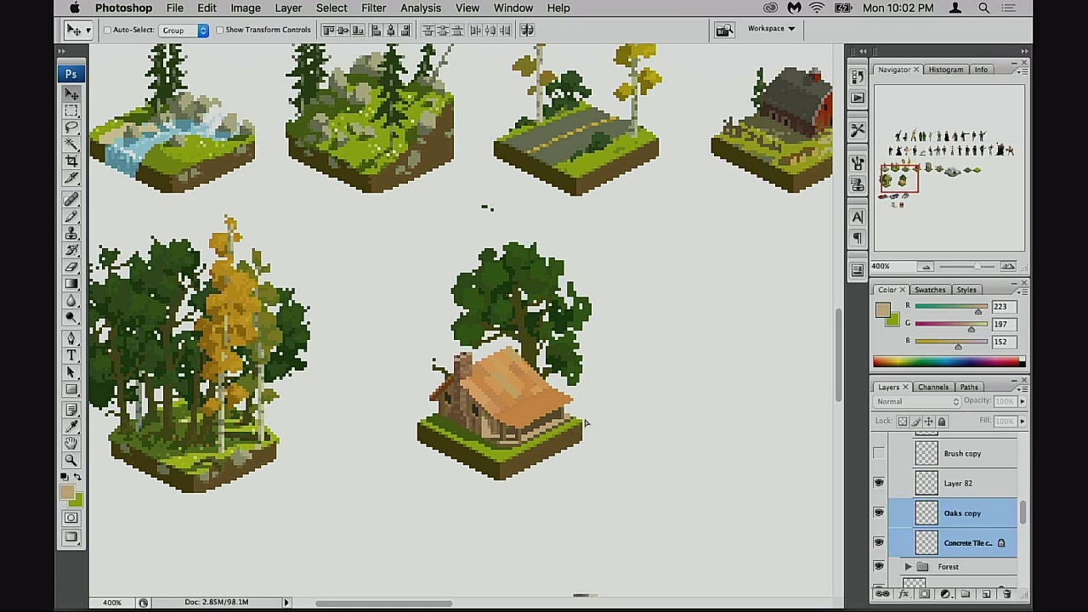
pyautogui.moveTo(586, 423); pyautogui.dragTo(736, 348)
pyautogui.press('super+z')
# - Select Layer 82, Oaks copy and the concrete tile layer together and move the whole cabin tile about 10 pixels closer to the forest tile
pyautogui.click(946, 487)
pyautogui.keyDown('shift'); pyautogui.click(928, 543); pyautogui.keyUp('shift')
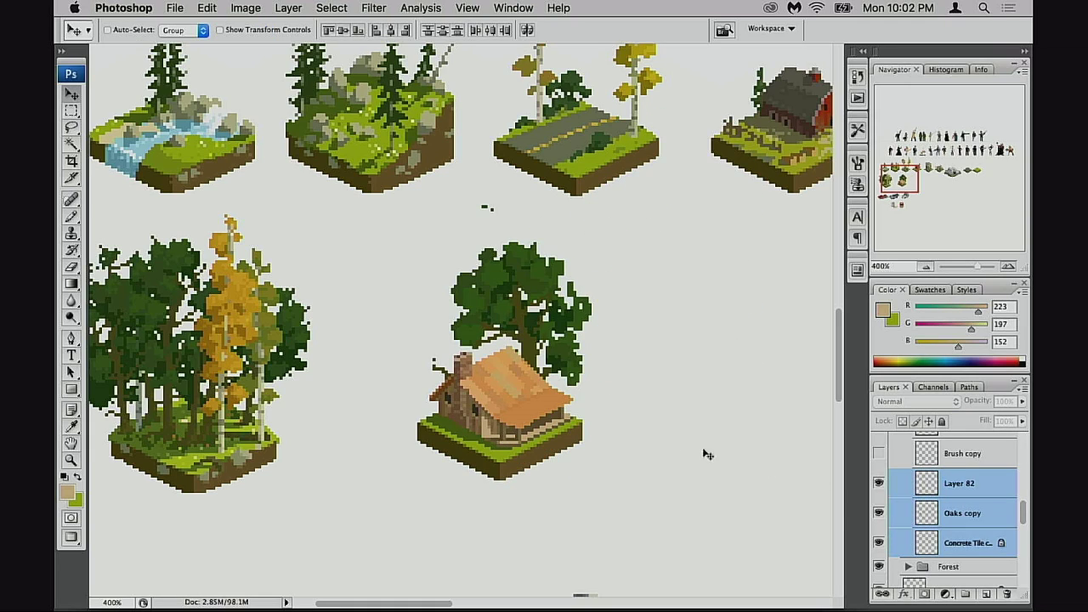
pyautogui.press('space')
pyautogui.moveTo(583, 414); pyautogui.dragTo(487, 452)
pyautogui.moveTo(446, 506); pyautogui.dragTo(720, 311)
pyautogui.press('space')
pyautogui.moveTo(719, 311); pyautogui.dragTo(566, 380)
pyautogui.moveTo(557, 369); pyautogui.dragTo(332, 366)
pyautogui.moveTo(372, 369); pyautogui.dragTo(488, 470)
pyautogui.moveTo(397, 478); pyautogui.dragTo(355, 487)
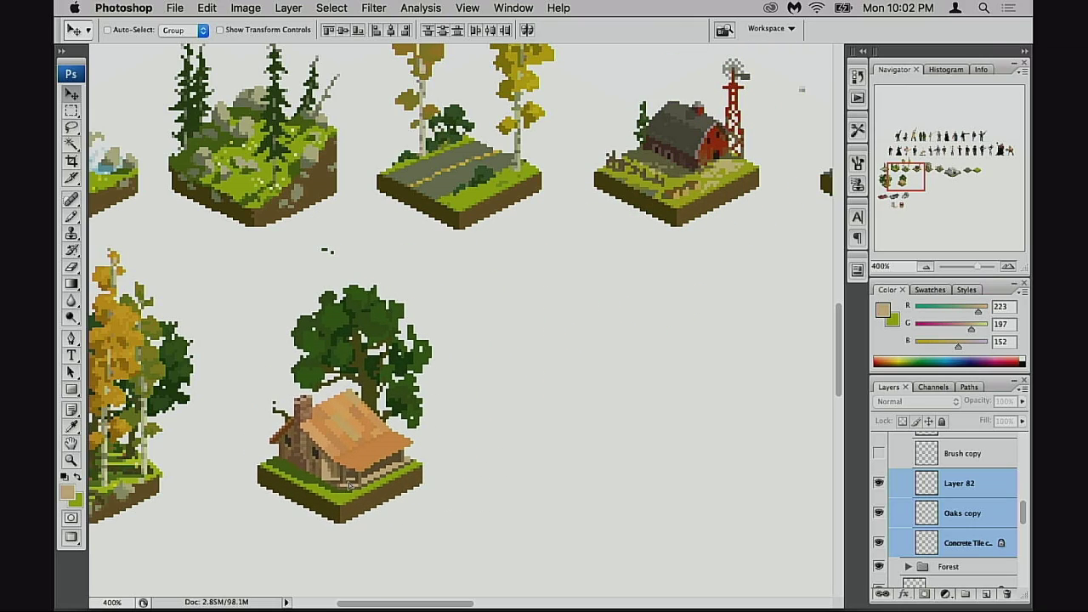
# - Hide and show Oaks copy, the concrete tile and Layer 82 one at a time to check what each contains
pyautogui.click(879, 514)
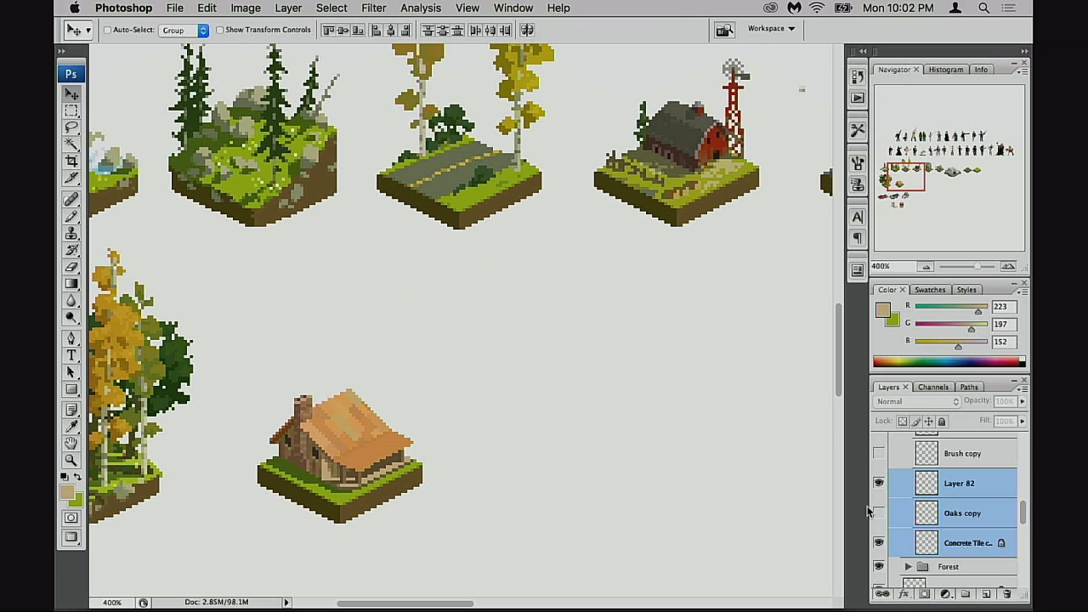
pyautogui.click(878, 514)
pyautogui.click(879, 544)
pyautogui.click(879, 544)
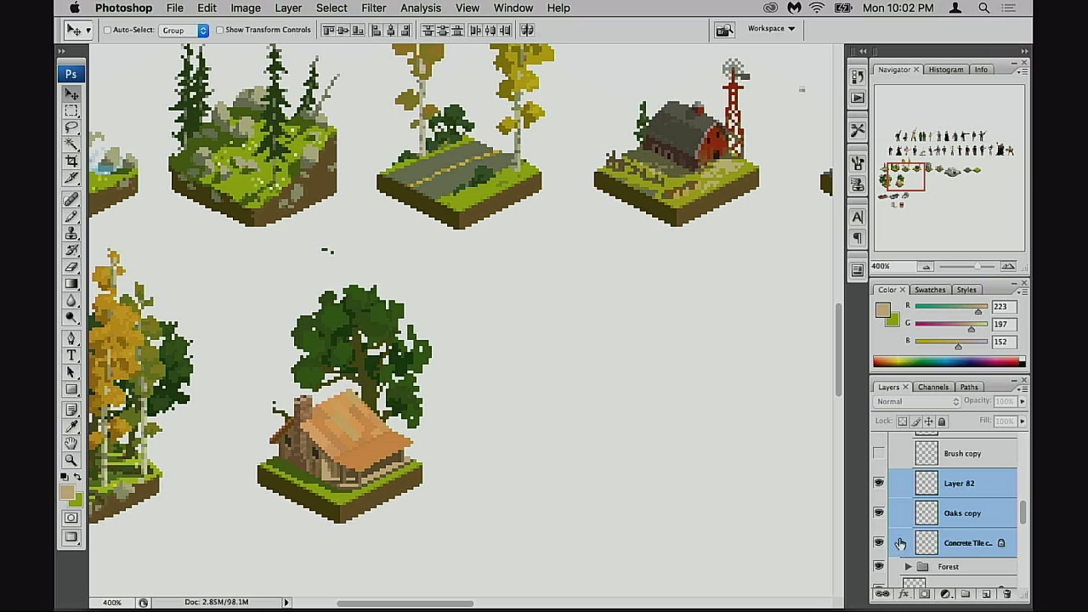
pyautogui.click(879, 483)
pyautogui.click(878, 483)
# - Try a midtone Color Balance of +1, +20, +8 on the cabin layer, and cancel it
pyautogui.press('super+d')
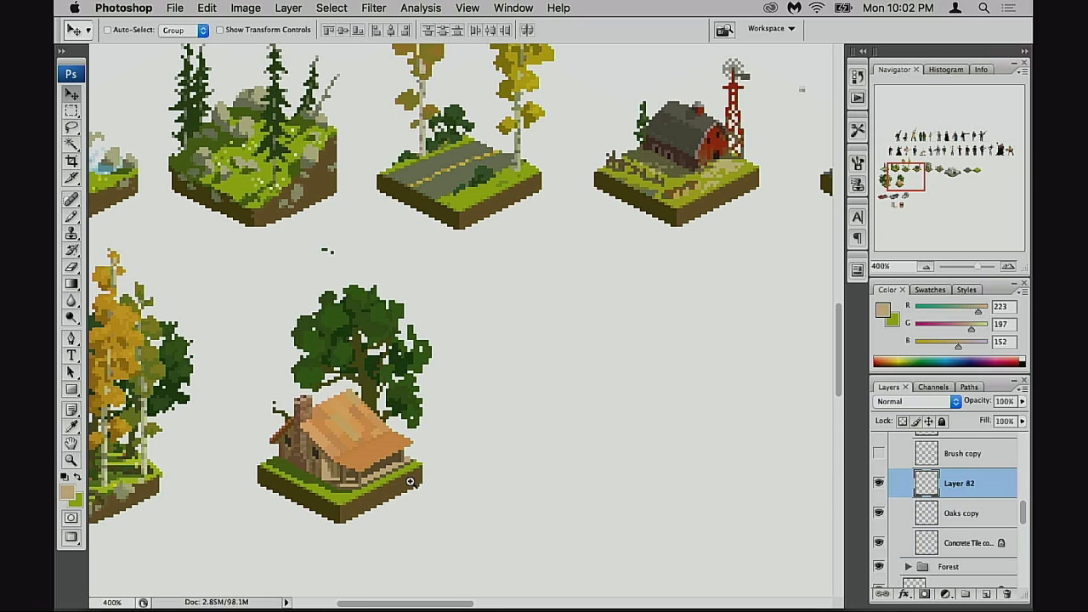
pyautogui.keyDown('super'); pyautogui.click(410, 481); pyautogui.keyUp('super')
pyautogui.moveTo(446, 464); pyautogui.dragTo(602, 478)
pyautogui.press('super+d')
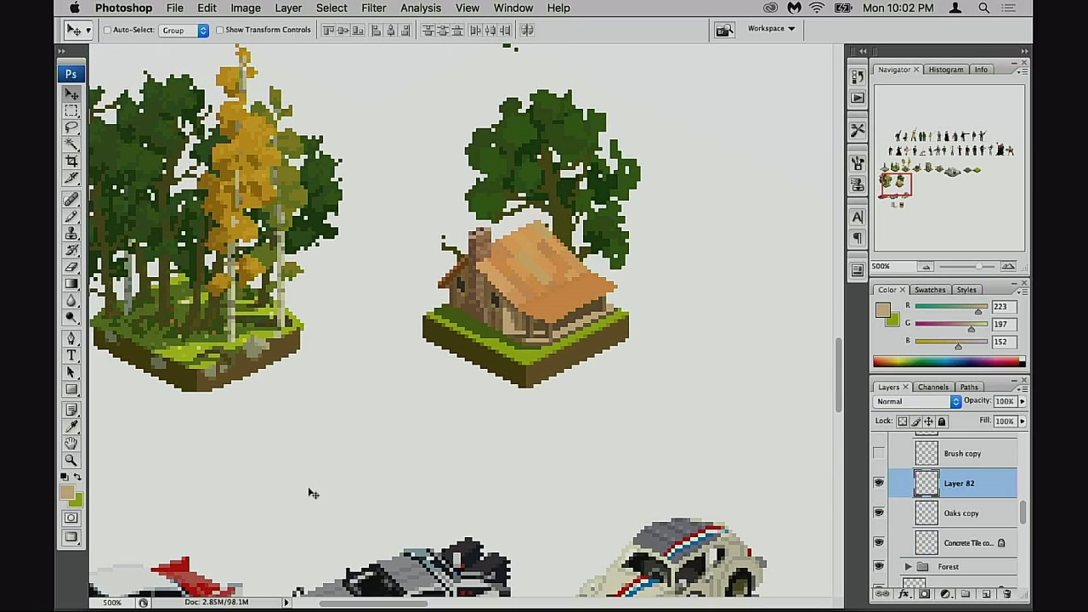
pyautogui.press('super+b')
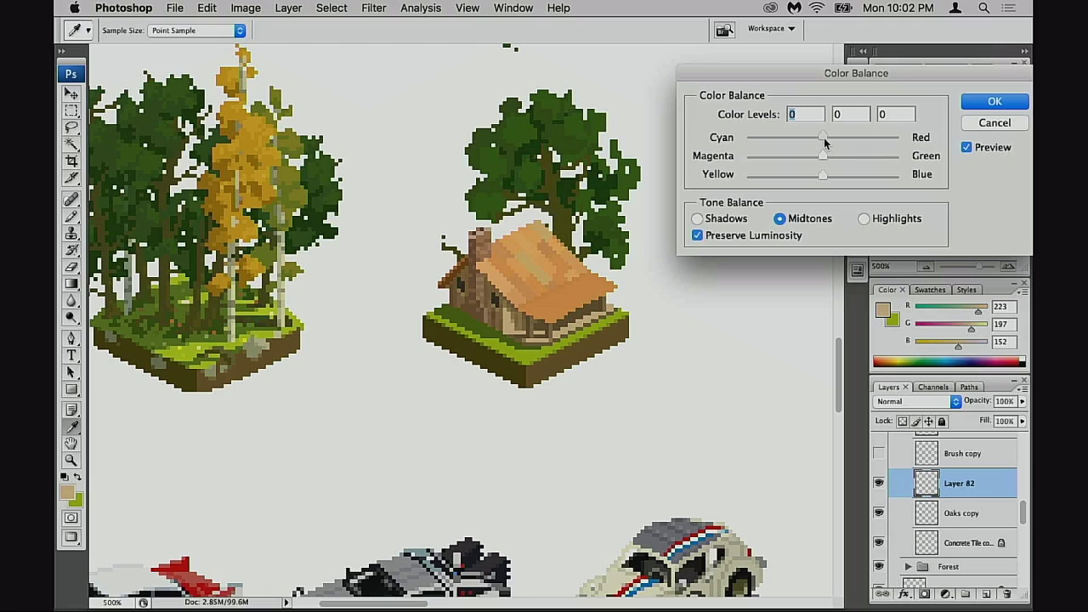
pyautogui.moveTo(823, 142); pyautogui.dragTo(828, 175)
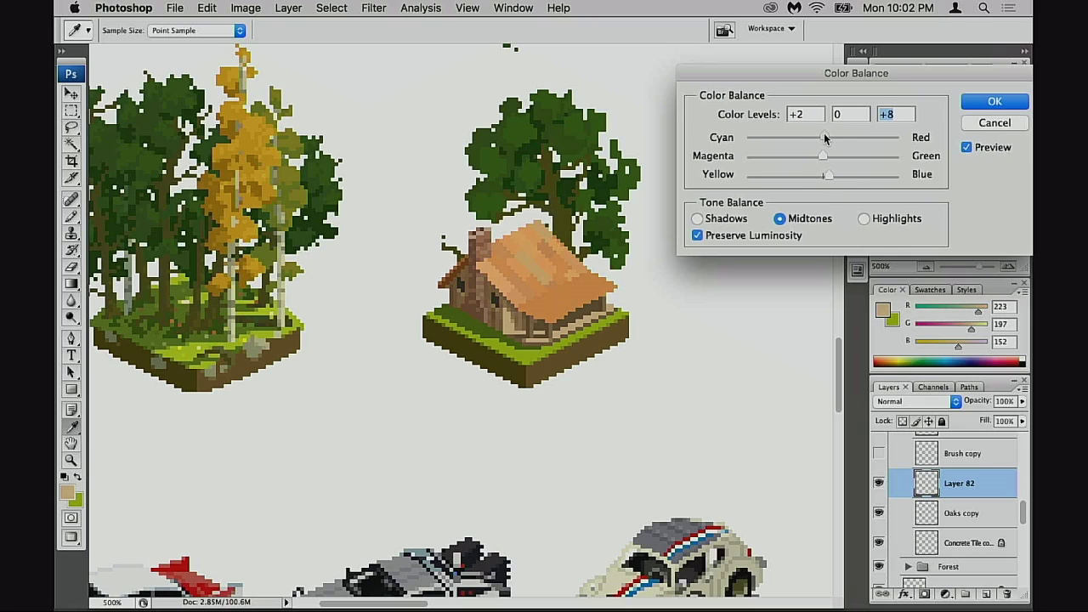
pyautogui.moveTo(823, 138); pyautogui.dragTo(838, 156)
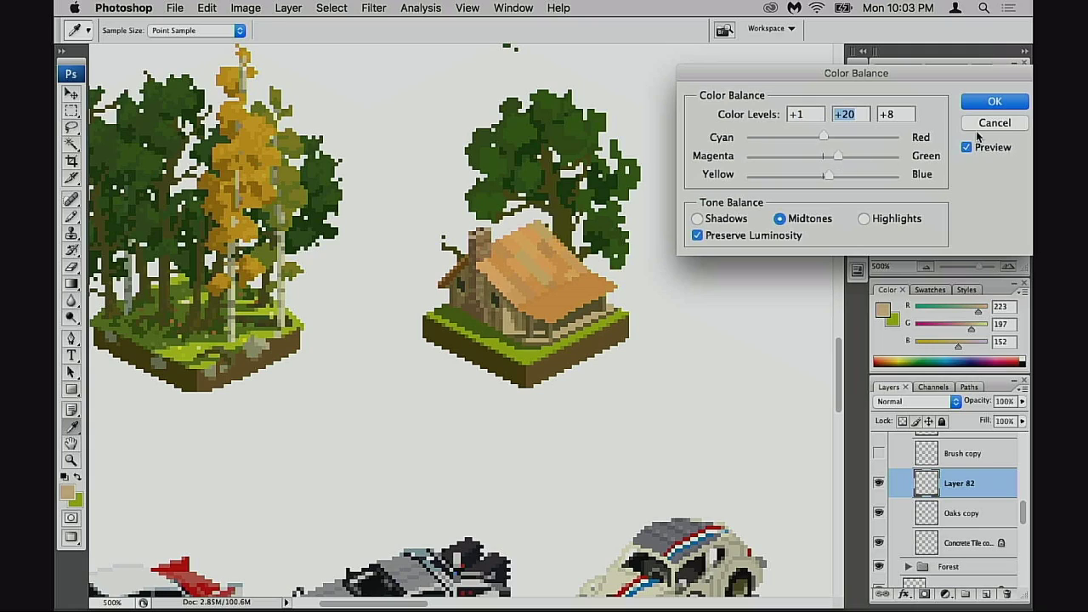
pyautogui.click(986, 124)
# - Darken the cabin on Layer 82 slightly by lowering the midtone input in Levels
pyautogui.press('super+l')
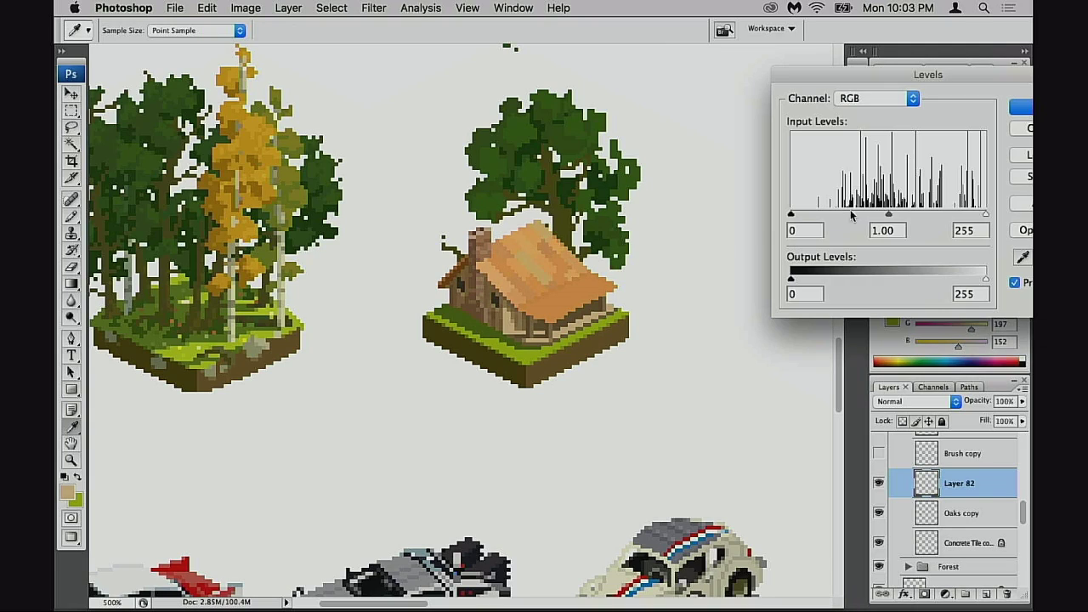
pyautogui.moveTo(888, 214); pyautogui.dragTo(901, 214)
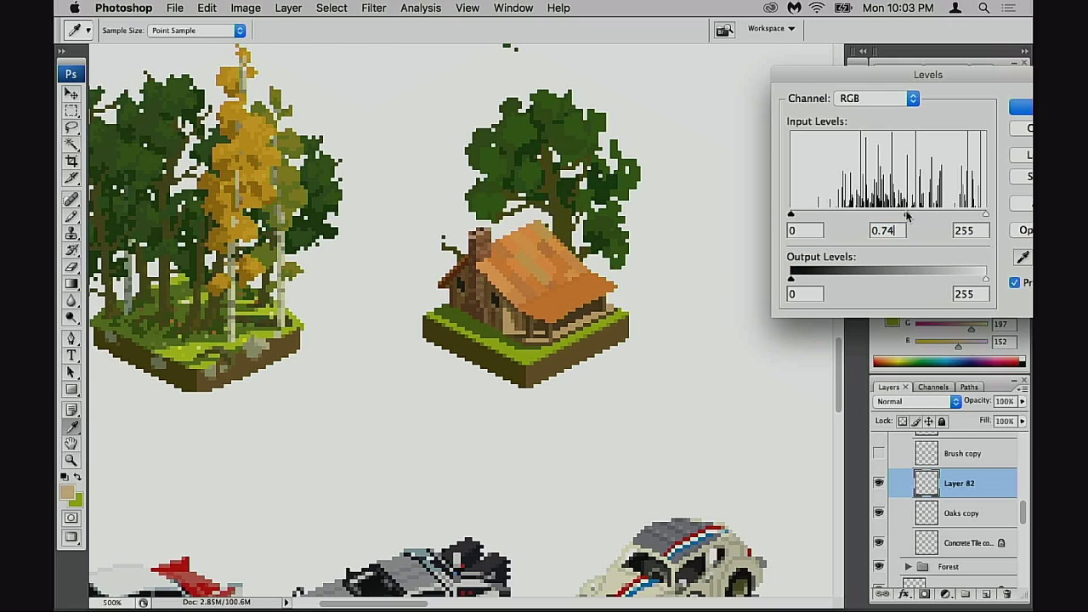
pyautogui.moveTo(906, 216); pyautogui.dragTo(900, 214)
pyautogui.moveTo(983, 279); pyautogui.dragTo(983, 279)
pyautogui.click(1024, 108)
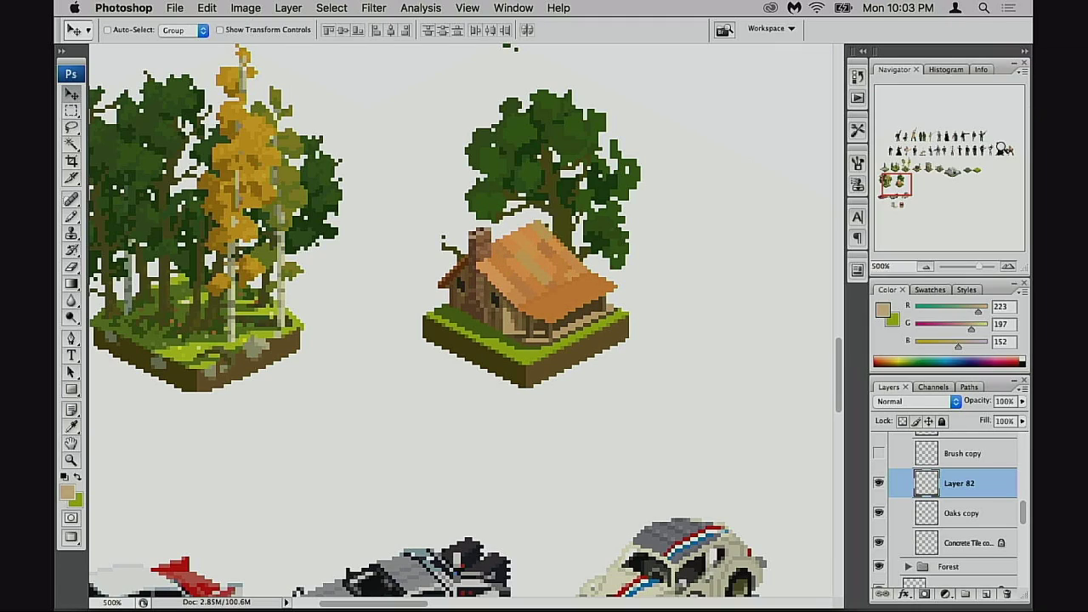
# - Try a slight hue shift and a small saturation reduction on the cabin using Hue/Saturation
pyautogui.press('super+u')
pyautogui.press('super+u')
pyautogui.moveTo(819, 149); pyautogui.dragTo(816, 150)
pyautogui.moveTo(812, 188); pyautogui.dragTo(803, 192)
pyautogui.click(986, 112)
# - Try warming the cabin's midtones using Color Balance with the Cyan-Red level at +20
pyautogui.press('super+b')
pyautogui.moveTo(825, 142)
pyautogui.mouseDown()
pyautogui.moveTo(849, 142)
pyautogui.moveTo(837, 142)
pyautogui.mouseUp()
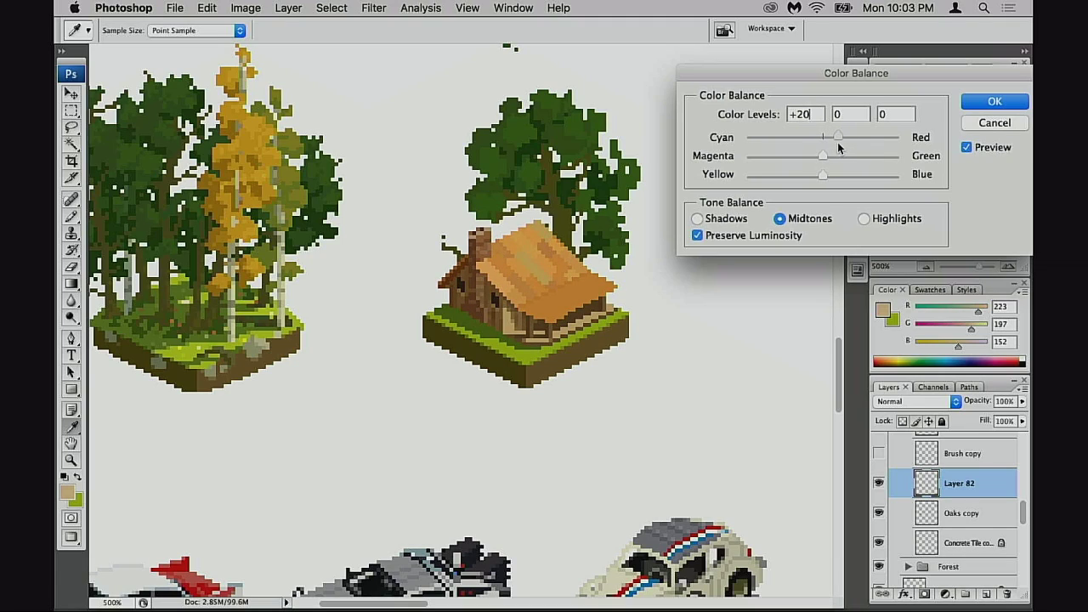
pyautogui.moveTo(811, 176); pyautogui.dragTo(822, 176)
pyautogui.click(984, 106)
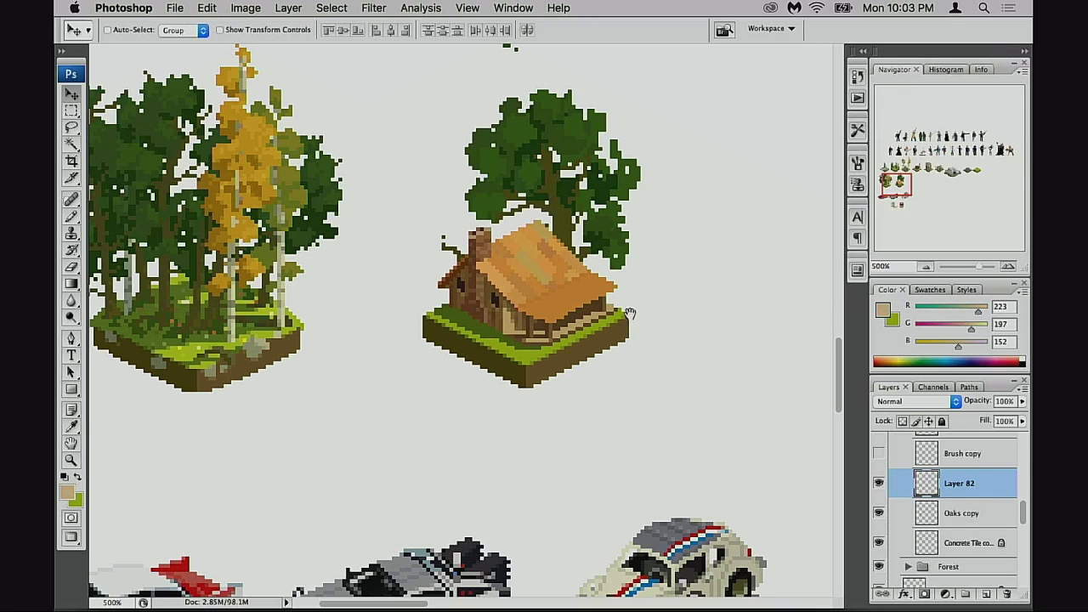
# - Compare the cabin beside the neighbouring tiles at 300% across the Move, Levels, Hue/Saturation and Color Balance history states
pyautogui.keyDown('alt'); pyautogui.click(586, 350); pyautogui.keyUp('alt')
pyautogui.keyDown('alt'); pyautogui.click(586, 351); pyautogui.keyUp('alt')
pyautogui.moveTo(438, 325); pyautogui.dragTo(554, 396)
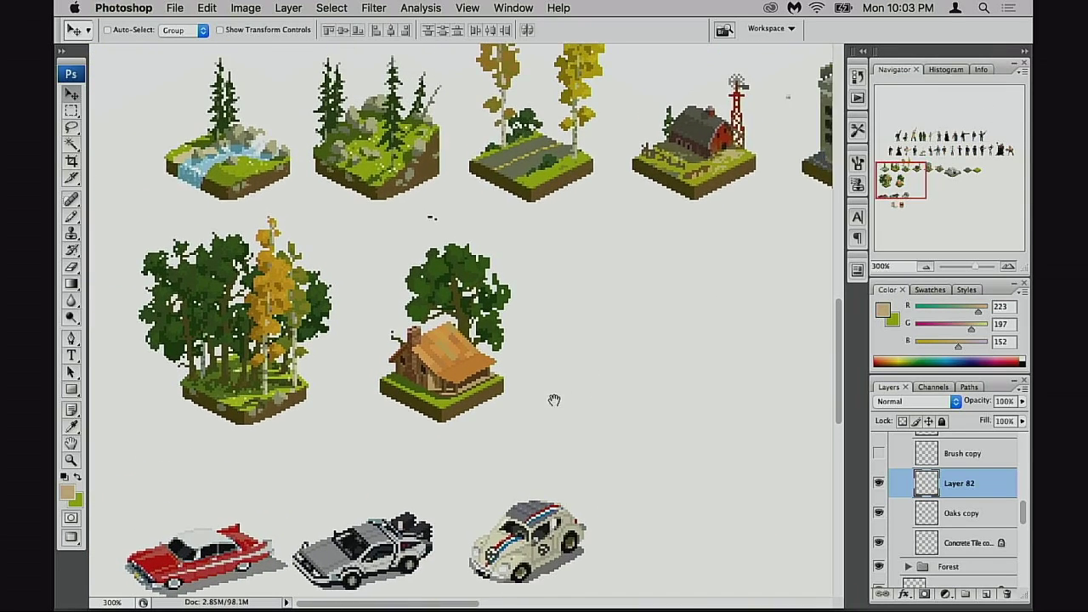
pyautogui.hscroll(3, 562, 379)
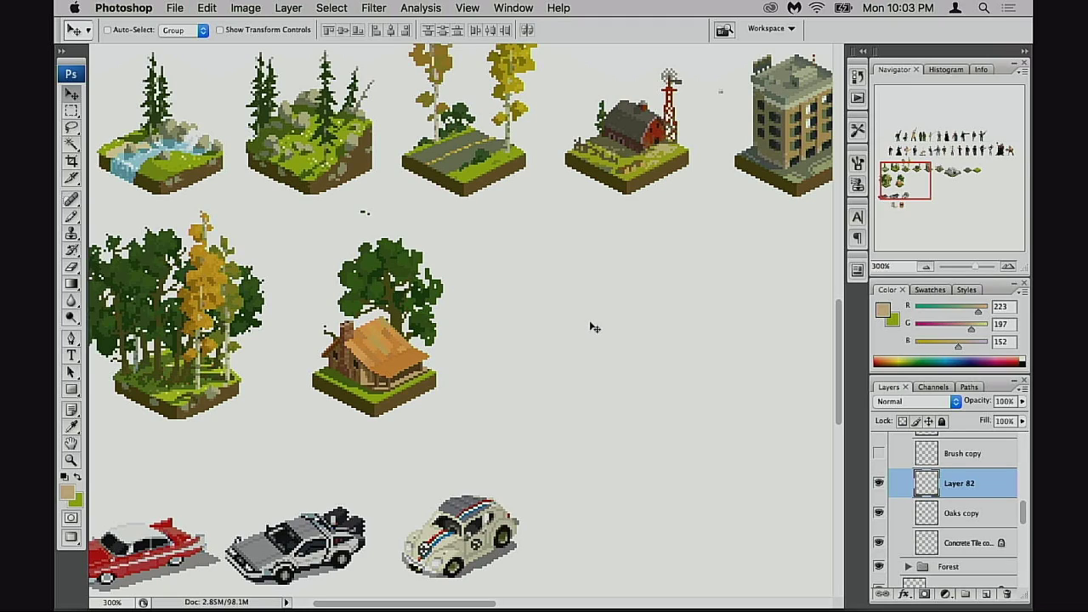
pyautogui.press('alt+super+z')
pyautogui.press('alt+super+z')
pyautogui.click(857, 77)
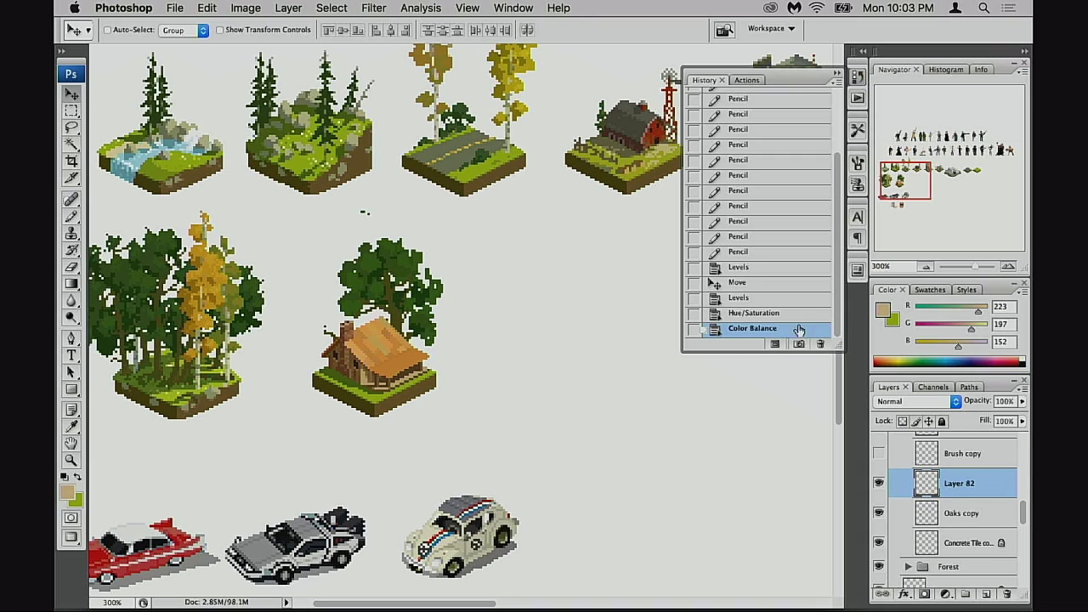
pyautogui.click(762, 317)
pyautogui.click(763, 303)
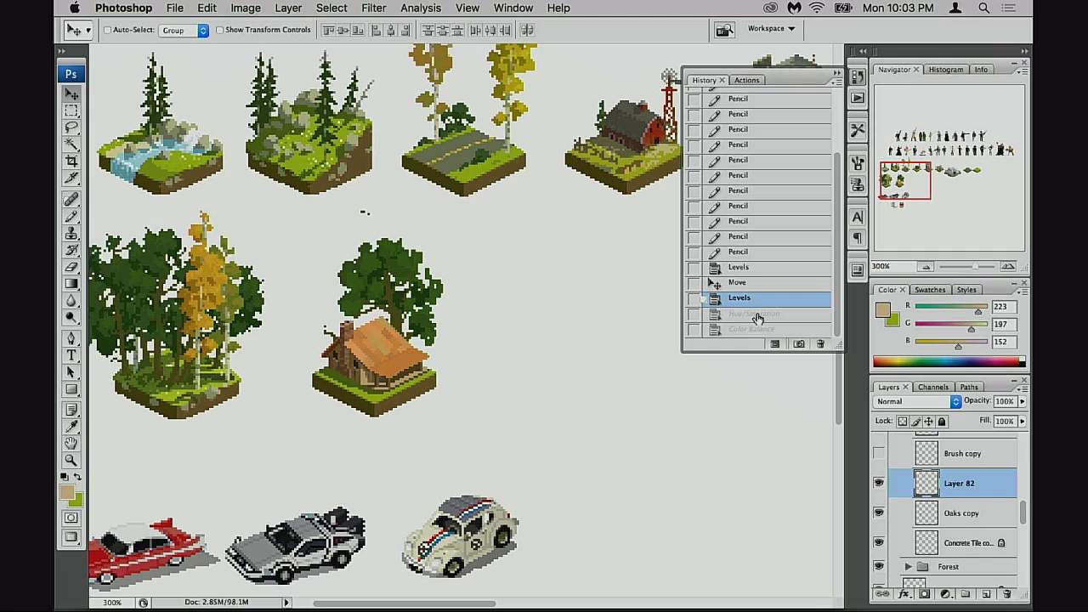
pyautogui.click(761, 289)
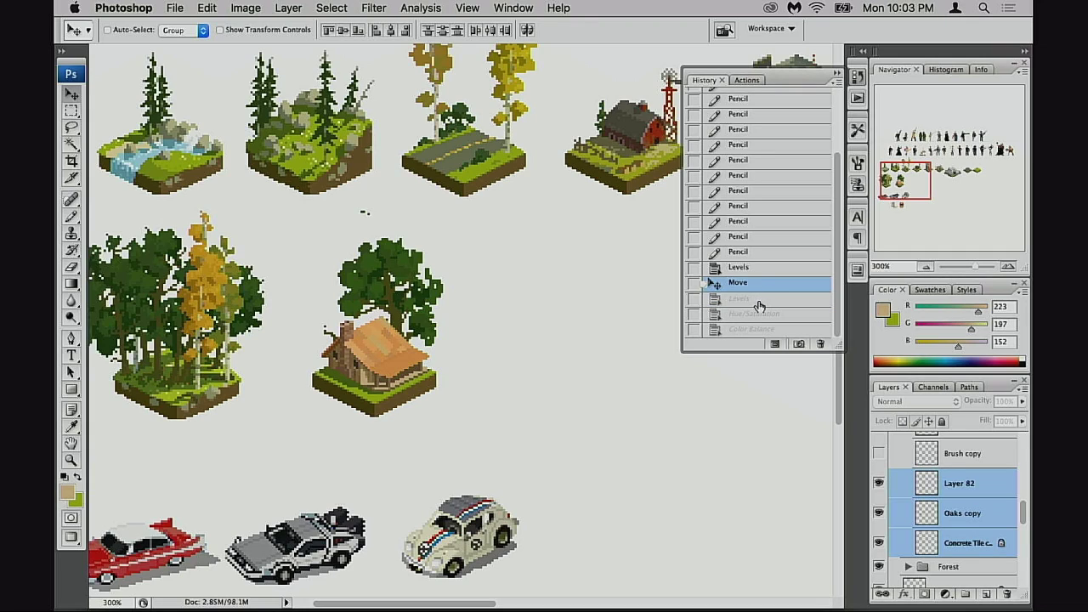
pyautogui.click(759, 303)
pyautogui.click(763, 289)
pyautogui.click(759, 299)
pyautogui.click(759, 314)
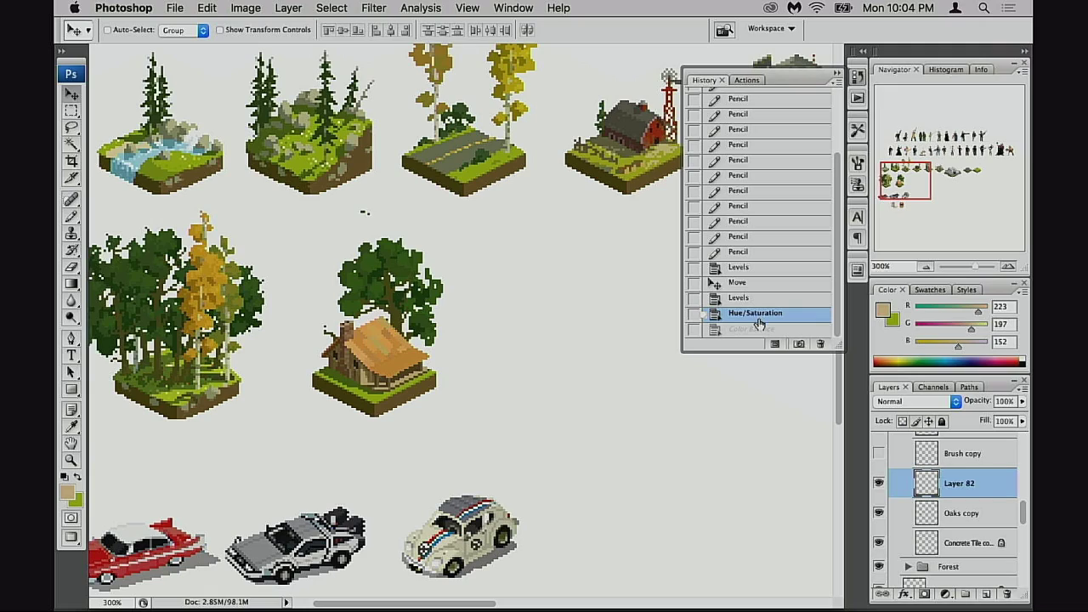
pyautogui.click(749, 329)
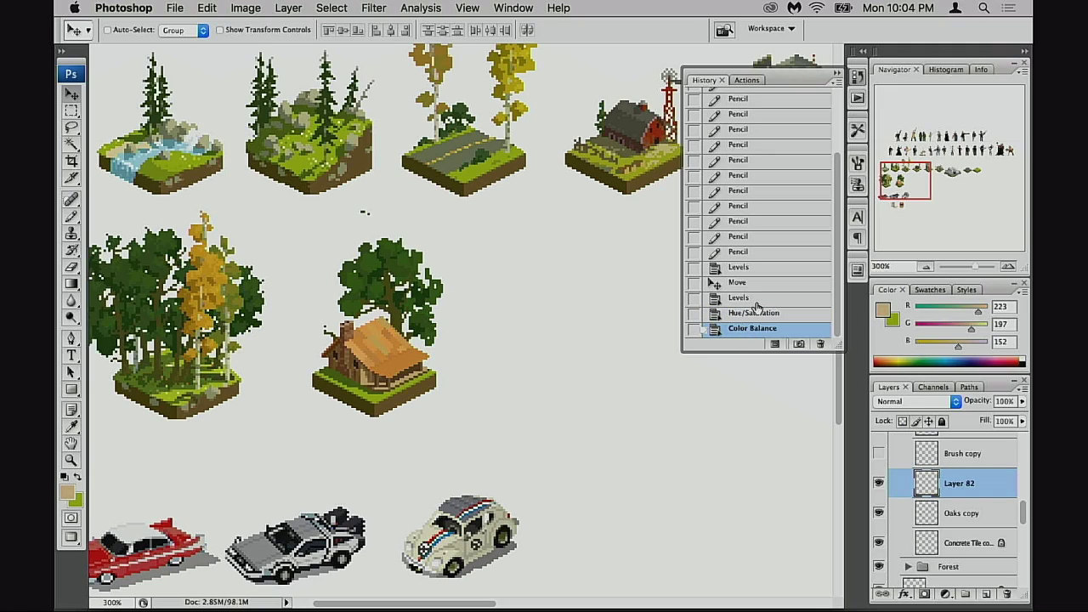
# - Recheck the last three history states and revert the cabin to the Levels state, dropping the Hue/Saturation and Color Balance adjustments
pyautogui.click(756, 299)
pyautogui.click(742, 330)
pyautogui.click(746, 298)
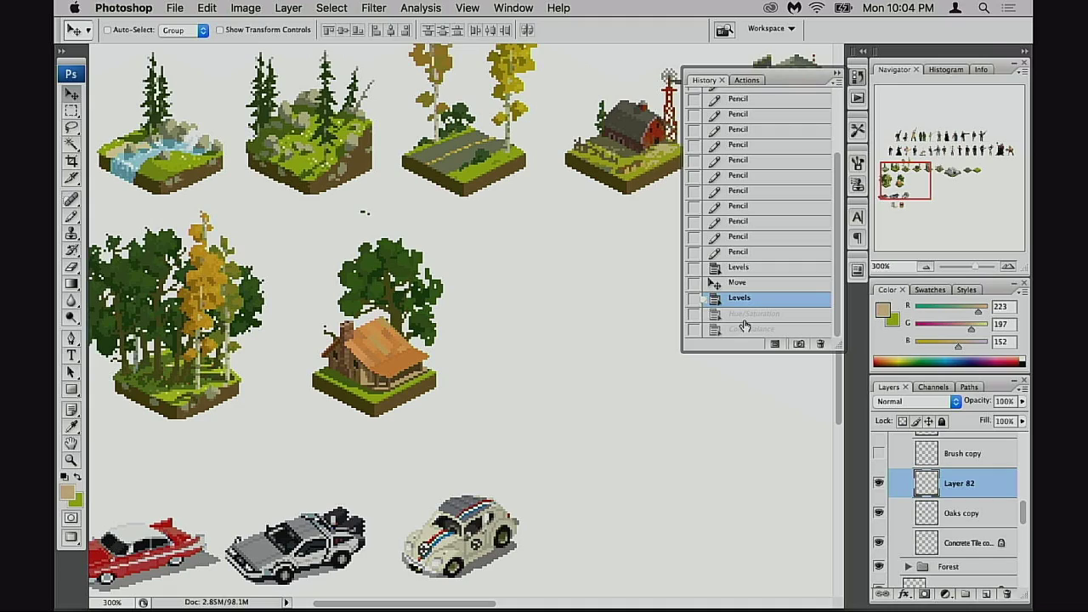
pyautogui.click(747, 314)
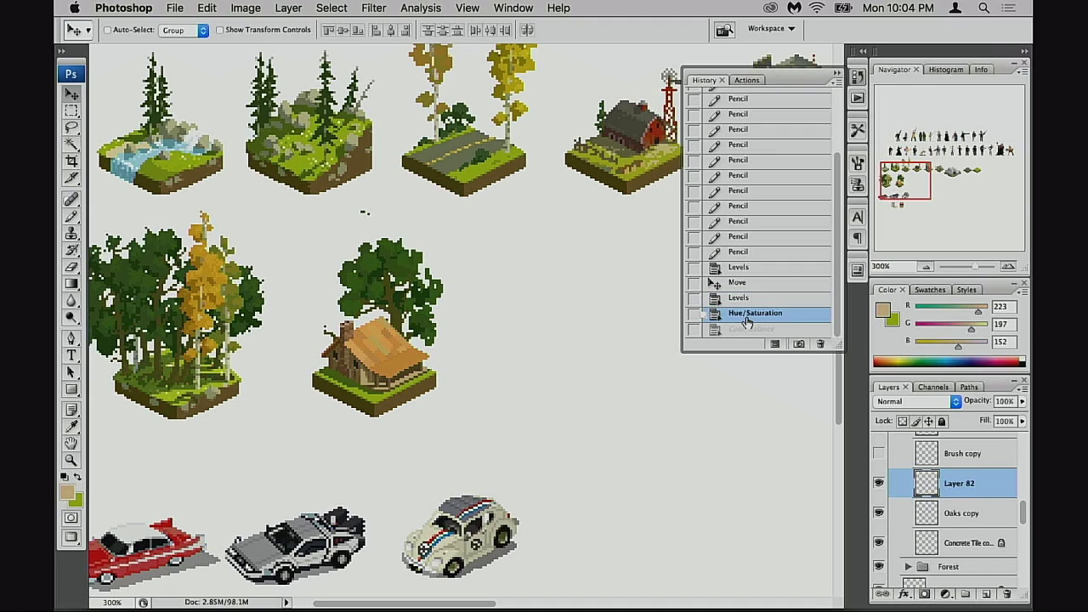
pyautogui.press('super+alt+z')
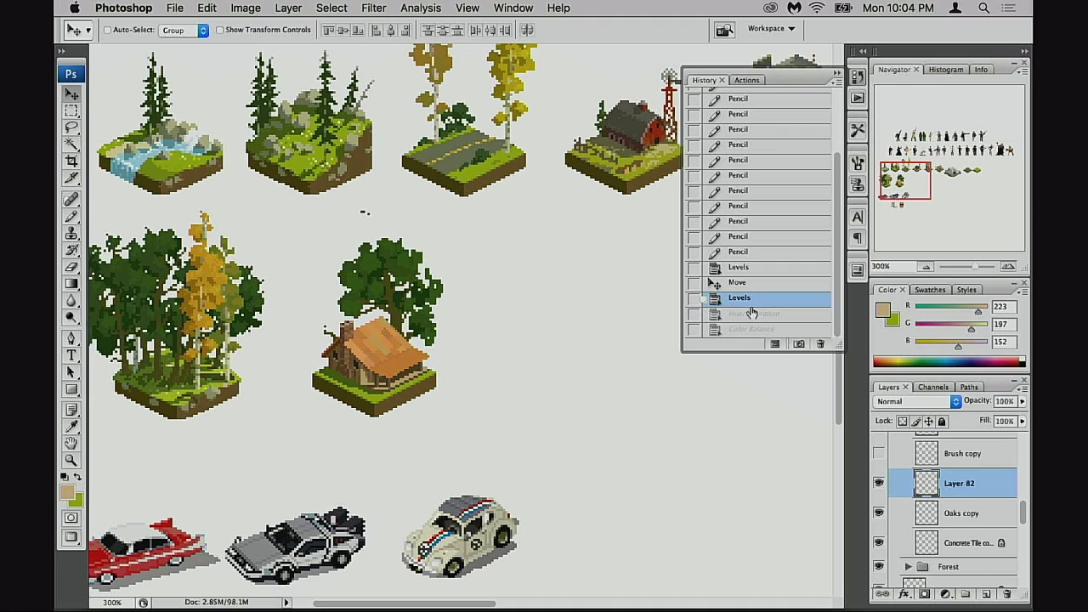
pyautogui.click(750, 315)
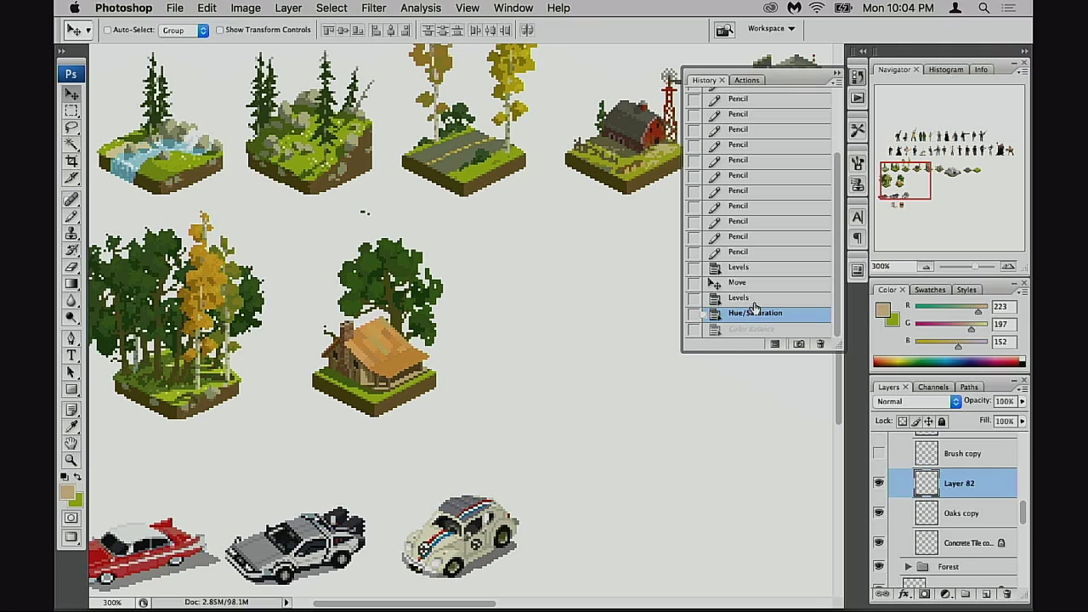
pyautogui.click(753, 303)
pyautogui.click(742, 330)
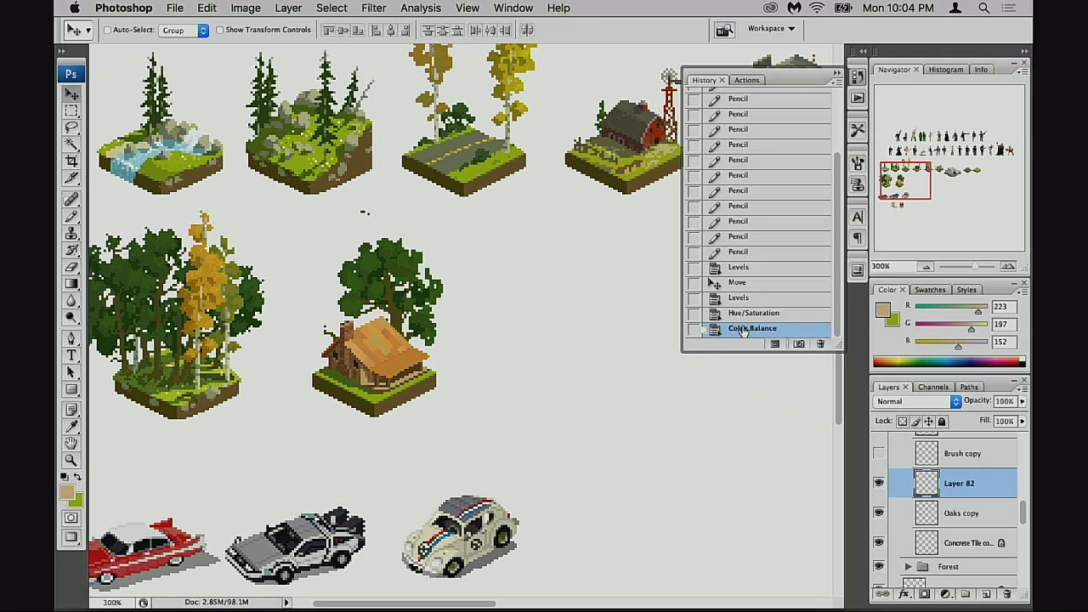
pyautogui.click(752, 302)
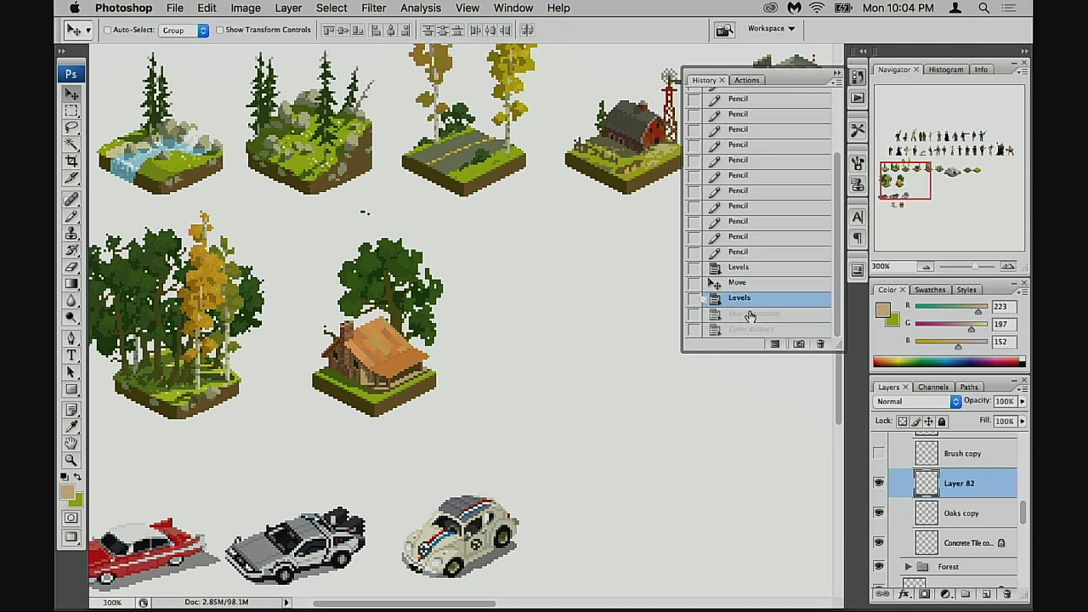
pyautogui.click(749, 314)
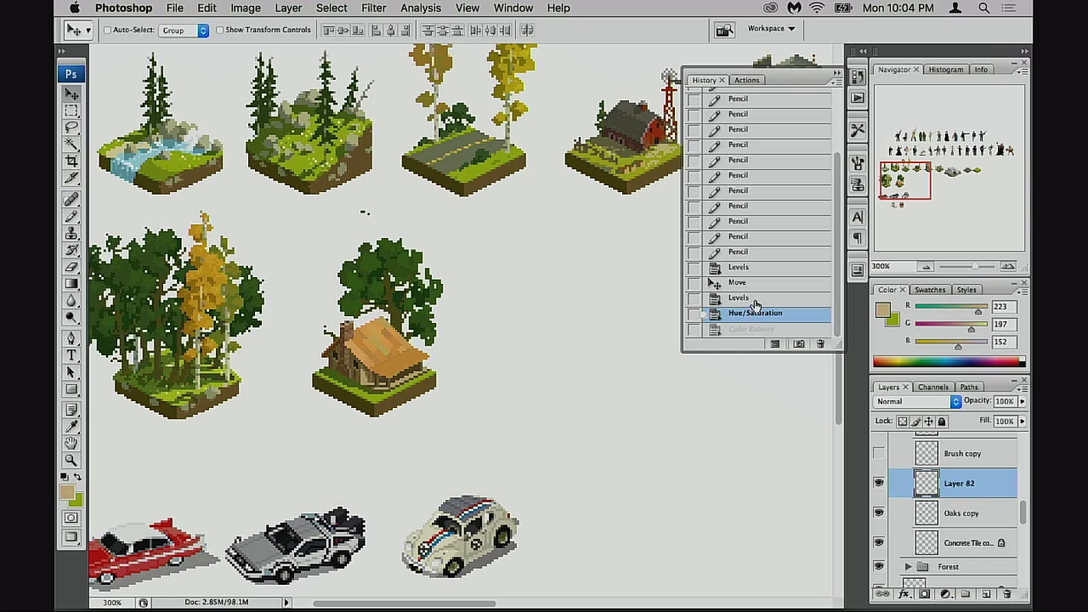
pyautogui.click(753, 303)
pyautogui.click(835, 77)
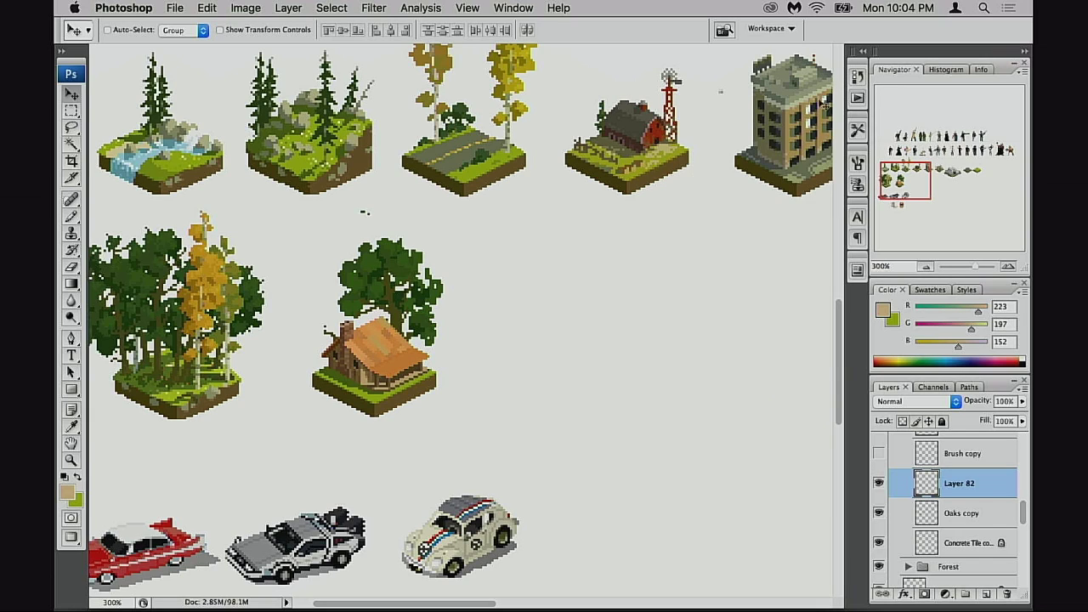
# - Inspect the cabin tile up close at 700% and save the document
pyautogui.keyDown('super'); pyautogui.click(406, 369); pyautogui.keyUp('super')
pyautogui.keyDown('super'); pyautogui.click(407, 376); pyautogui.keyUp('super')
pyautogui.keyDown('super'); pyautogui.click(428, 367); pyautogui.keyUp('super')
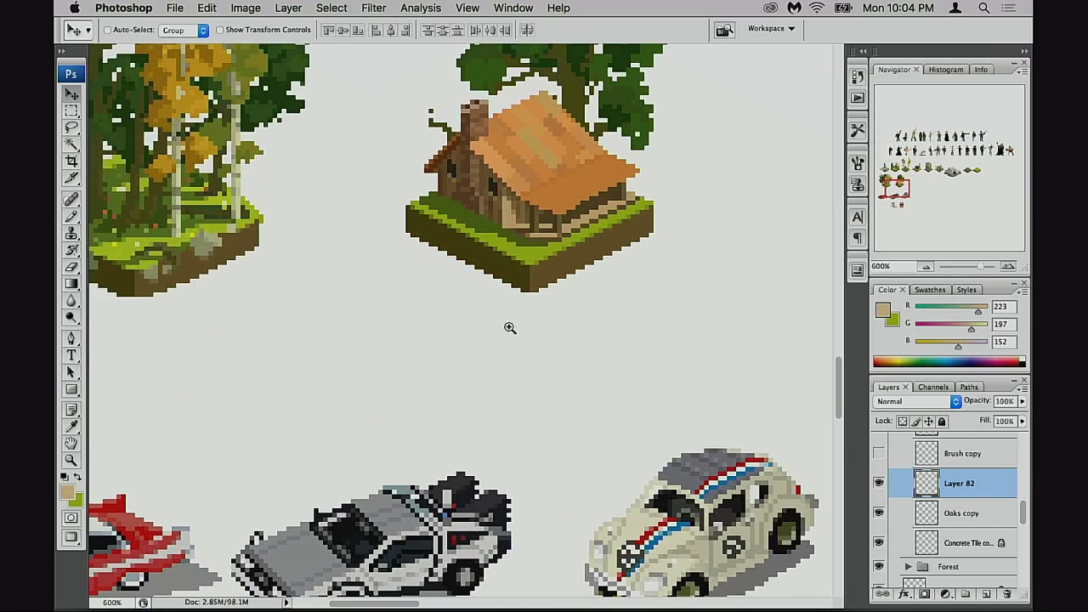
pyautogui.keyDown('super'); pyautogui.click(501, 330); pyautogui.keyUp('super')
pyautogui.moveTo(548, 262); pyautogui.dragTo(489, 400)
pyautogui.press('super+d')
pyautogui.press('super+s')
pyautogui.moveTo(477, 313); pyautogui.dragTo(521, 396)
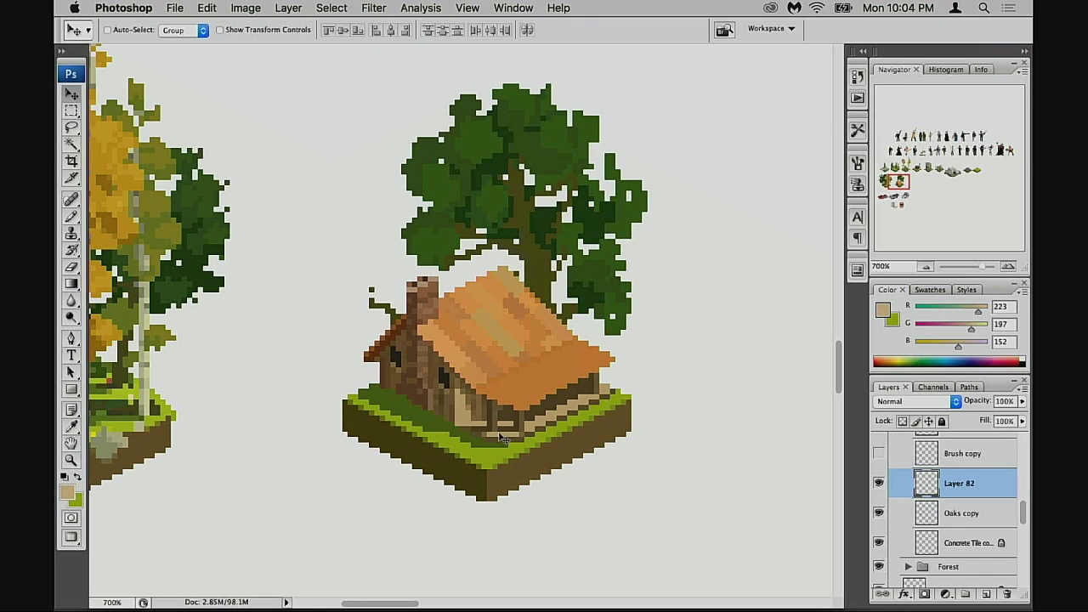
# - Return to the standard screen mode with the asset windows and the cabin reference photo side by side
pyautogui.press('f')
pyautogui.press('f')
pyautogui.press('f')
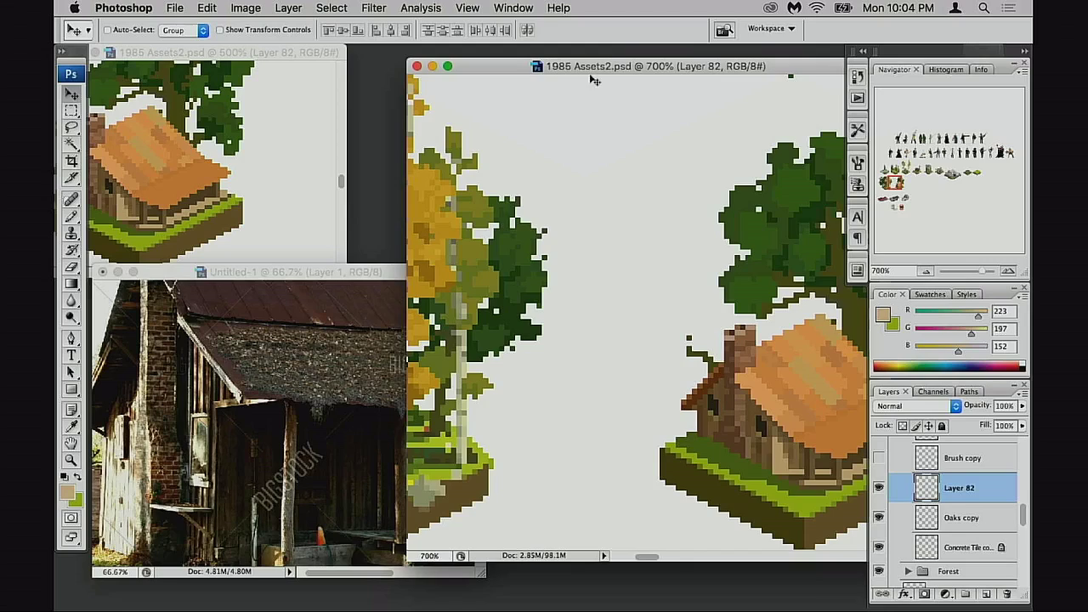
# - Examine the porch posts, wall base and grass in the cabin reference photo beside the cabin tile
pyautogui.moveTo(593, 71); pyautogui.dragTo(542, 73)
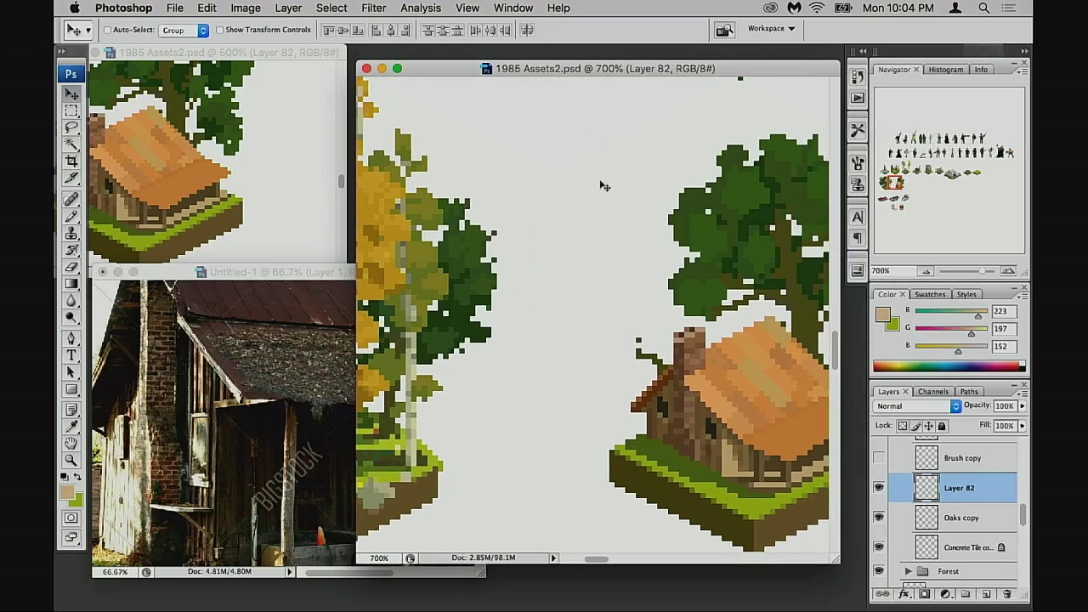
pyautogui.moveTo(769, 384); pyautogui.dragTo(611, 336)
pyautogui.click(314, 314)
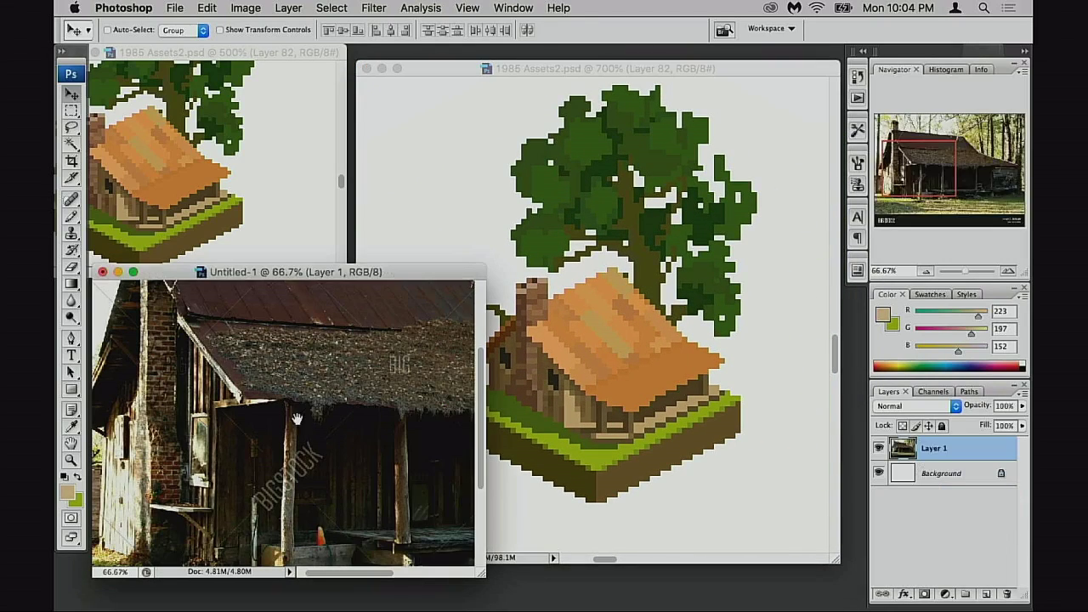
pyautogui.scroll(-10, 357, 391)
pyautogui.hscroll(3, 353, 397)
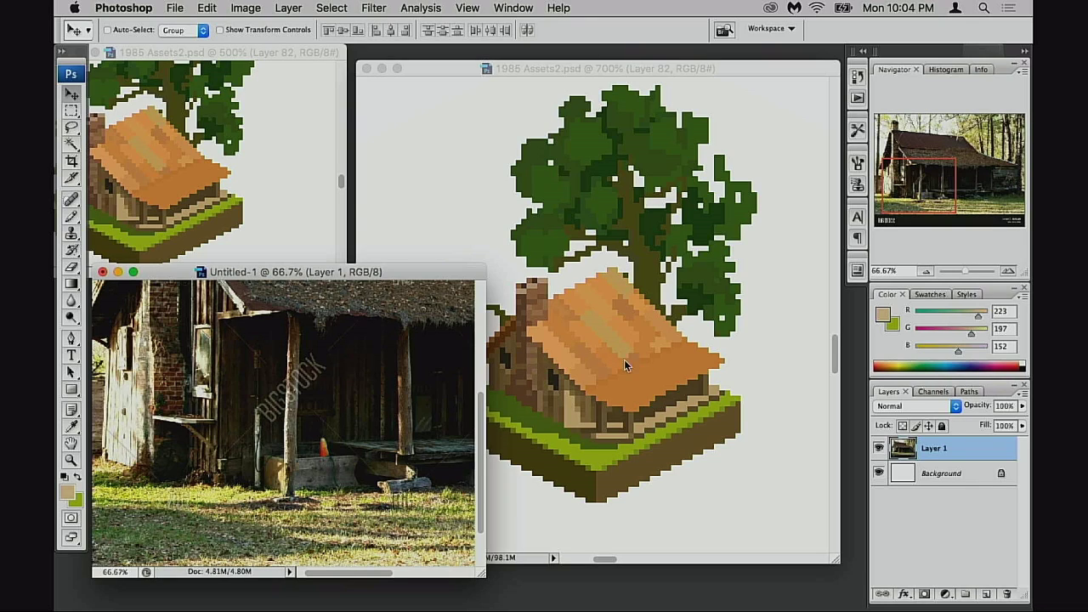
pyautogui.moveTo(703, 71); pyautogui.dragTo(710, 74)
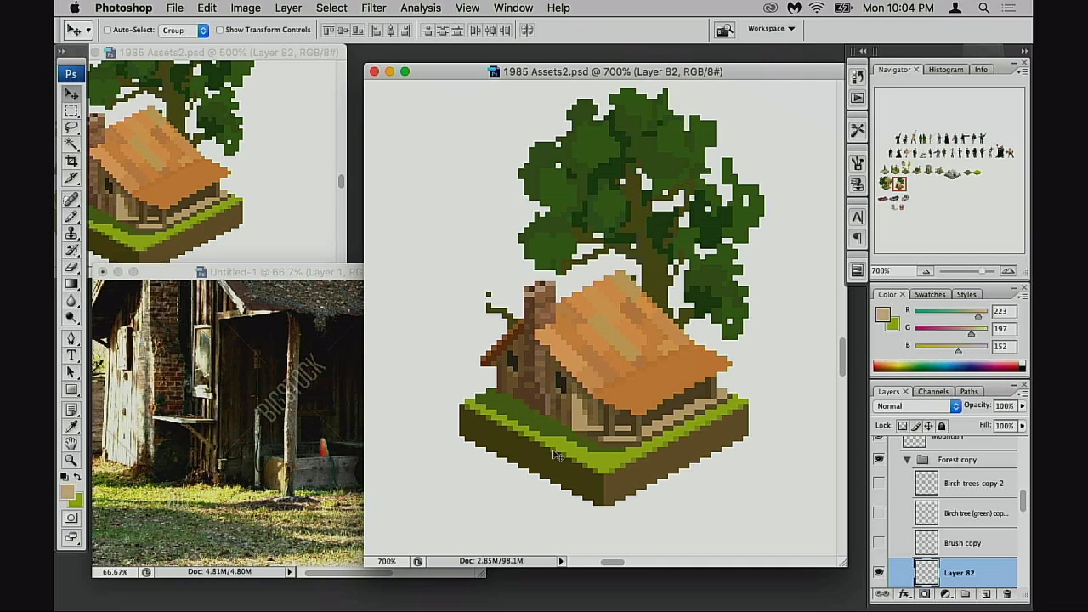
pyautogui.click(328, 473)
pyautogui.scroll(-4, 395, 475)
pyautogui.scroll(4, 400, 477)
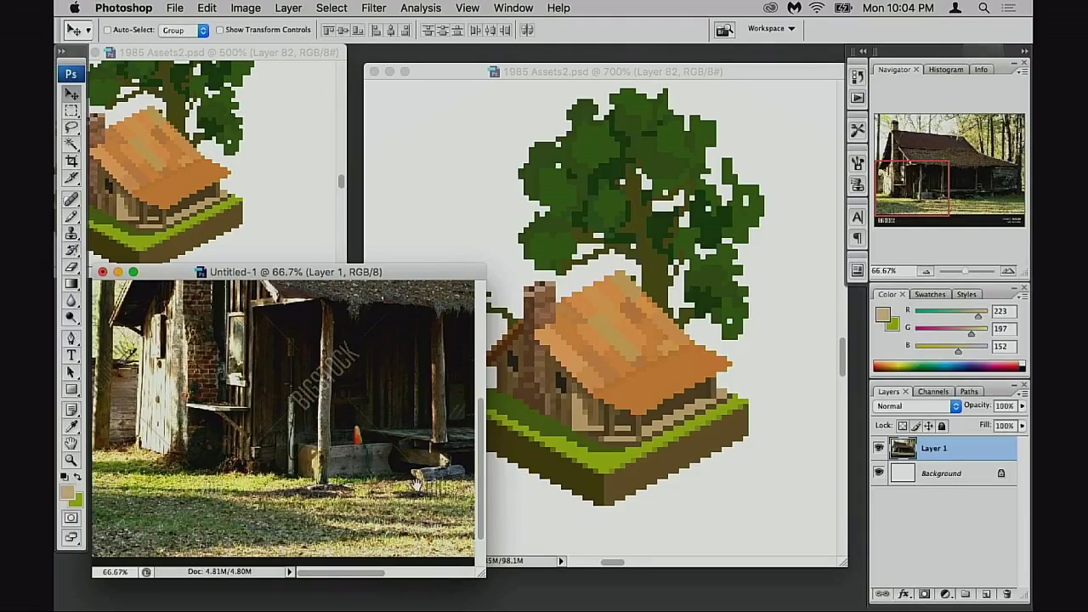
# - Add a new layer directly above the cabin's Layer 82 and switch to the Pencil tool for detailing the front corner
pyautogui.click(711, 428)
pyautogui.keyDown('super'); pyautogui.click(589, 433); pyautogui.keyUp('super')
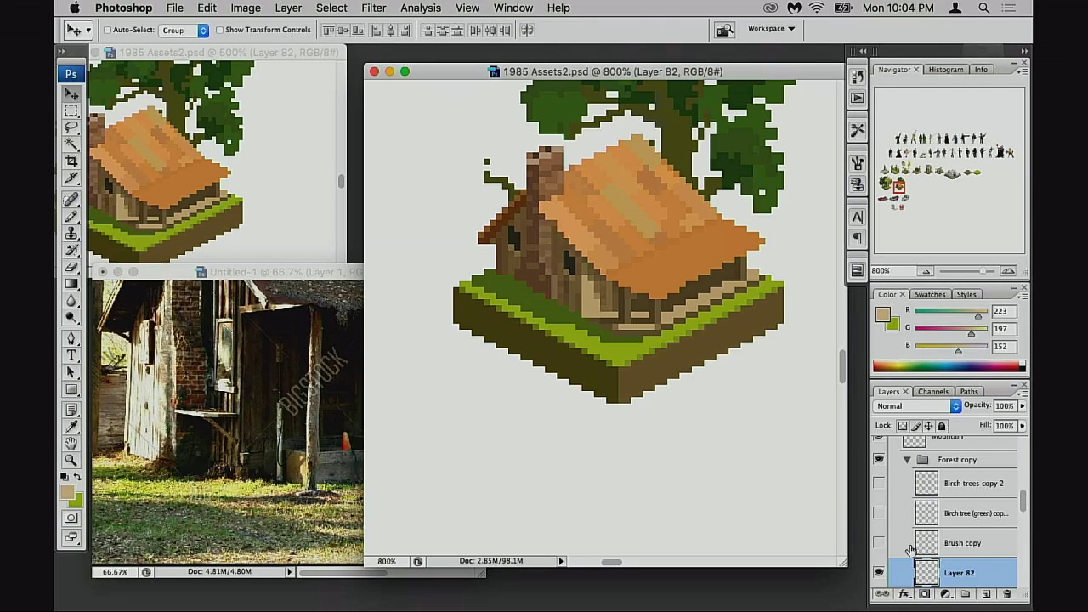
pyautogui.scroll(-2, 908, 551)
pyautogui.click(878, 554)
pyautogui.click(878, 554)
pyautogui.scroll(-2, 924, 552)
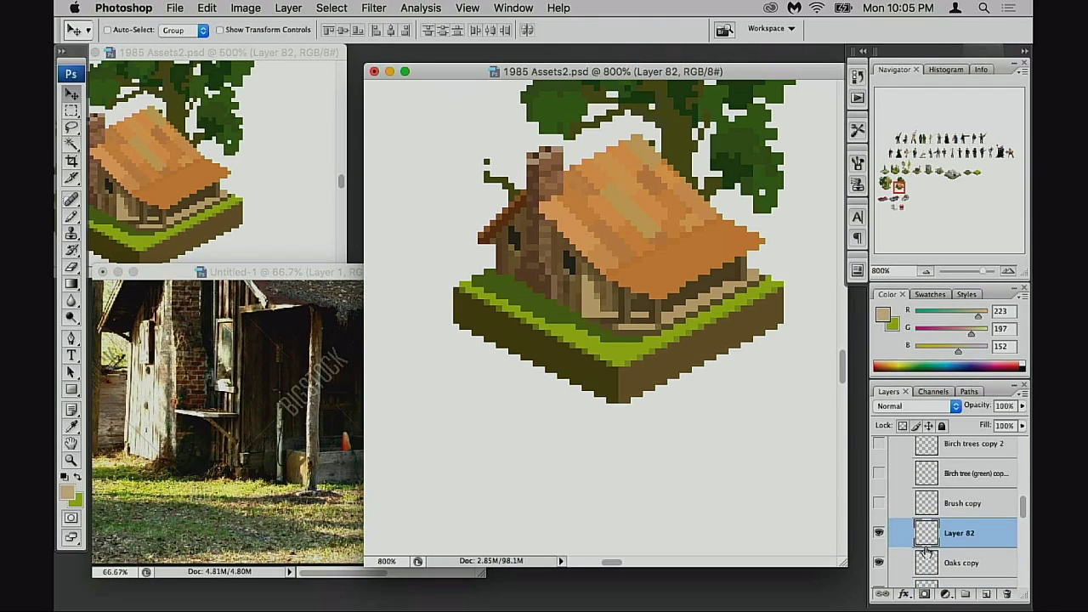
pyautogui.press('b')
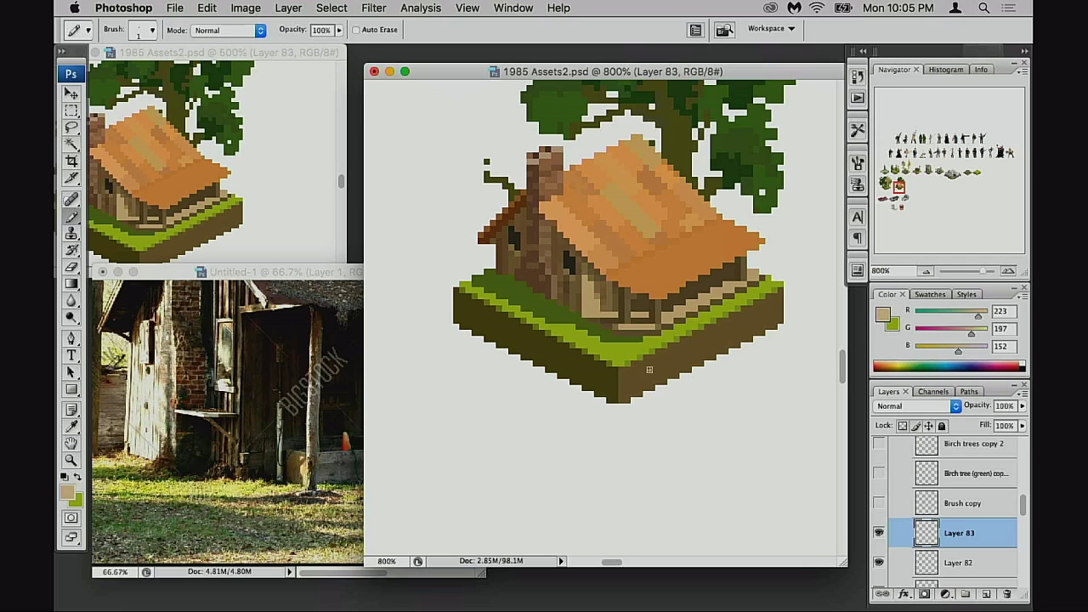
pyautogui.keyDown('super'); pyautogui.click(618, 345); pyautogui.keyUp('super')
pyautogui.keyDown('super'); pyautogui.click(619, 350); pyautogui.keyUp('super')
pyautogui.moveTo(572, 329); pyautogui.dragTo(615, 437)
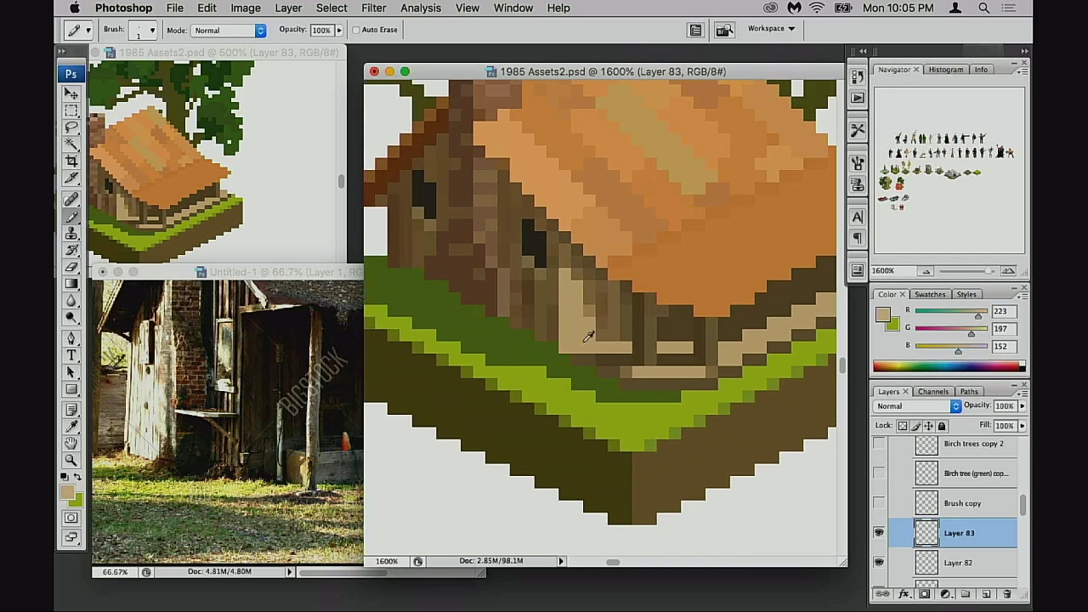
# - Sample the light tan wall colour (RGB 214, 185, 135) and pencil a small block on the grass before the front wall
pyautogui.keyDown('alt'); pyautogui.click(588, 336); pyautogui.keyUp('alt')
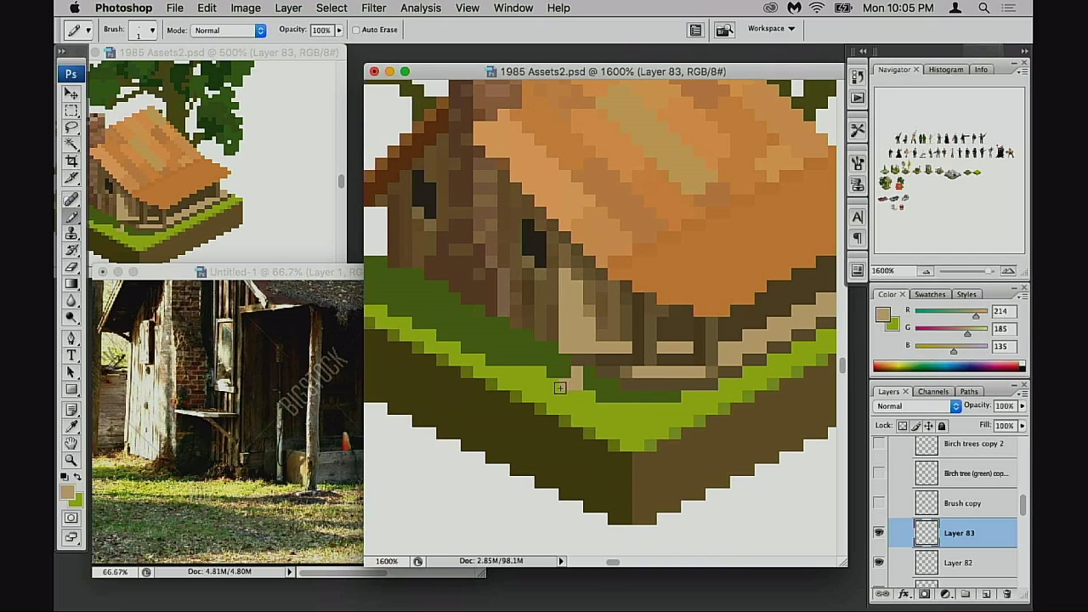
pyautogui.keyDown('alt'); pyautogui.click(548, 314); pyautogui.keyUp('alt')
pyautogui.hscroll(-5, 536, 336)
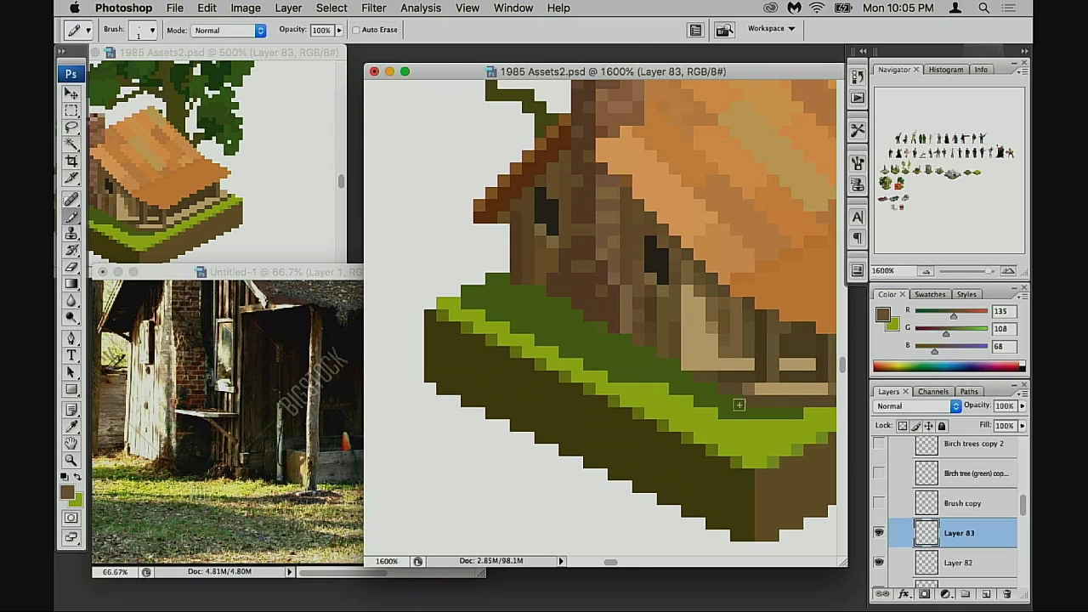
pyautogui.hscroll(5, 738, 406)
pyautogui.keyDown('alt'); pyautogui.click(556, 347); pyautogui.keyUp('alt')
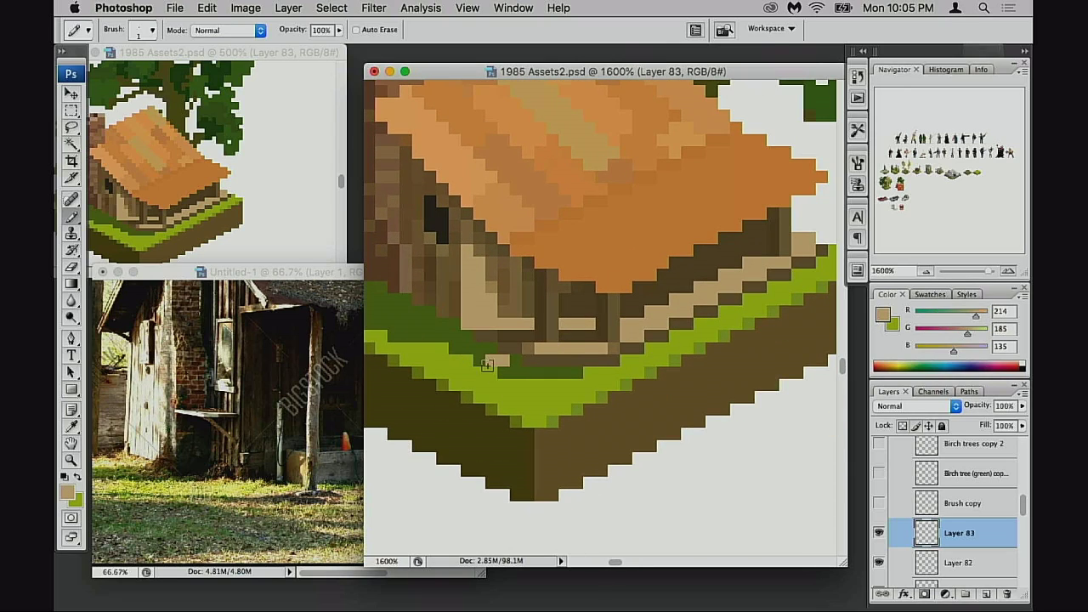
pyautogui.click(486, 372)
pyautogui.click(470, 382)
pyautogui.click(477, 384)
pyautogui.click(504, 369)
# - Shade the small tan block's outer edge with dark brown pixels in RGB 116, 94, 60 sampled from the wall
pyautogui.keyDown('alt'); pyautogui.click(511, 340); pyautogui.keyUp('alt')
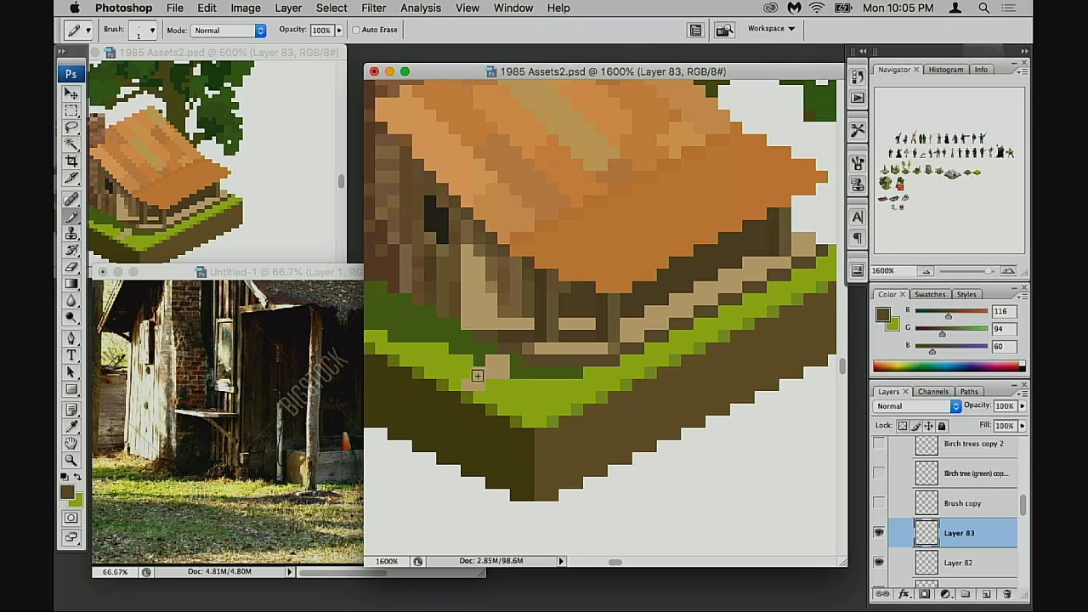
pyautogui.click(481, 370)
pyautogui.click(492, 362)
pyautogui.click(469, 381)
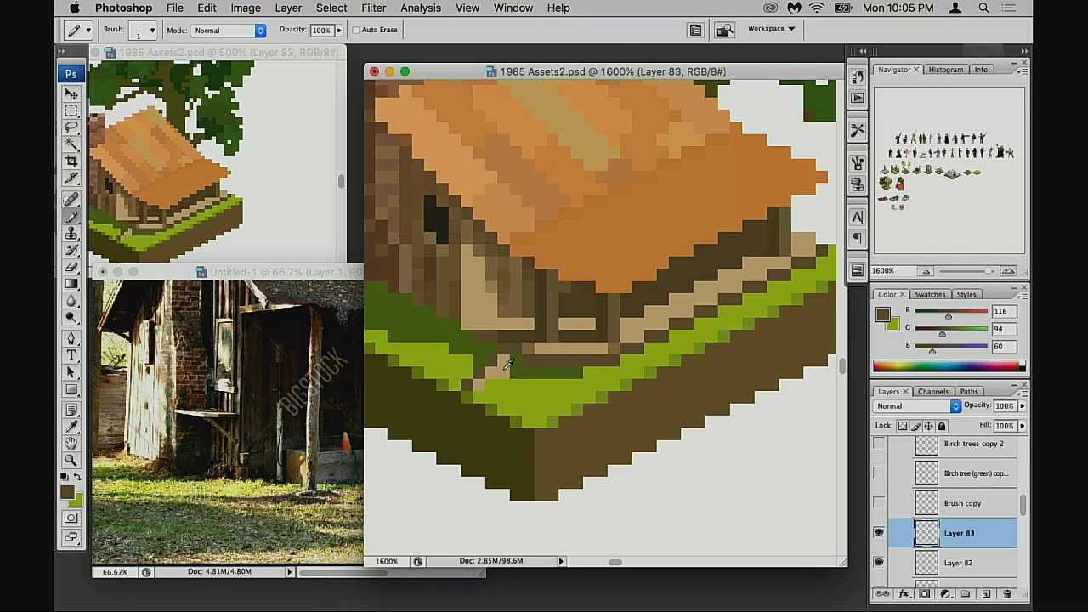
# - Try to extend the small block with more tan pixels across the grass, and undo them
pyautogui.keyDown('alt'); pyautogui.click(506, 367); pyautogui.keyUp('alt')
pyautogui.click(481, 358)
pyautogui.click(468, 364)
pyautogui.click(457, 376)
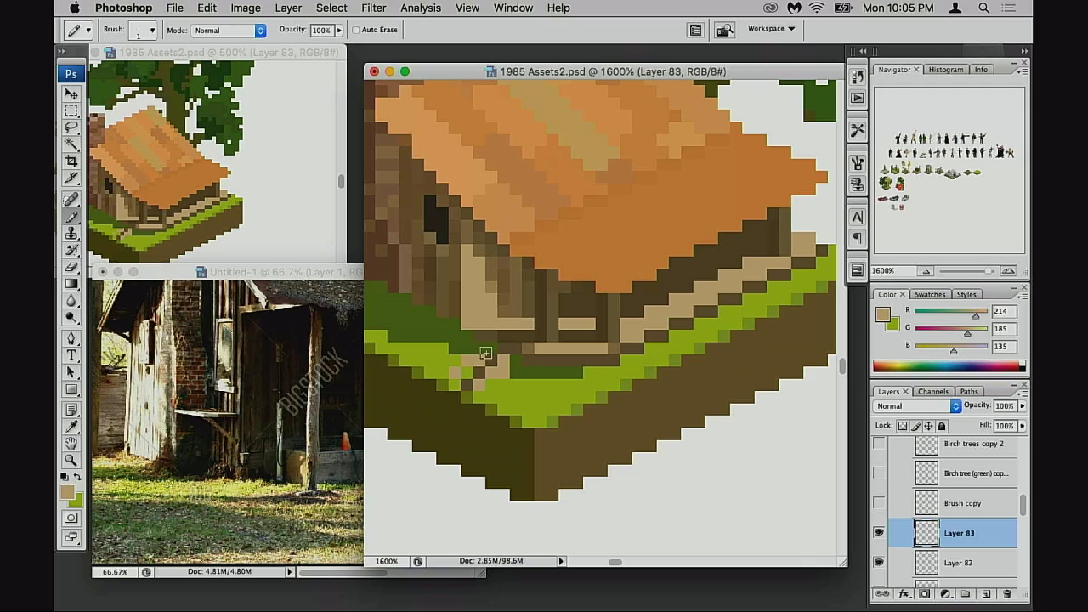
pyautogui.moveTo(489, 350); pyautogui.dragTo(481, 351)
pyautogui.press('super+z')
# - Repaint the small block's shaded side in mid brown (RGB 152, 124, 82) and touch up its lit side in tan
pyautogui.keyDown('alt'); pyautogui.click(521, 313); pyautogui.keyUp('alt')
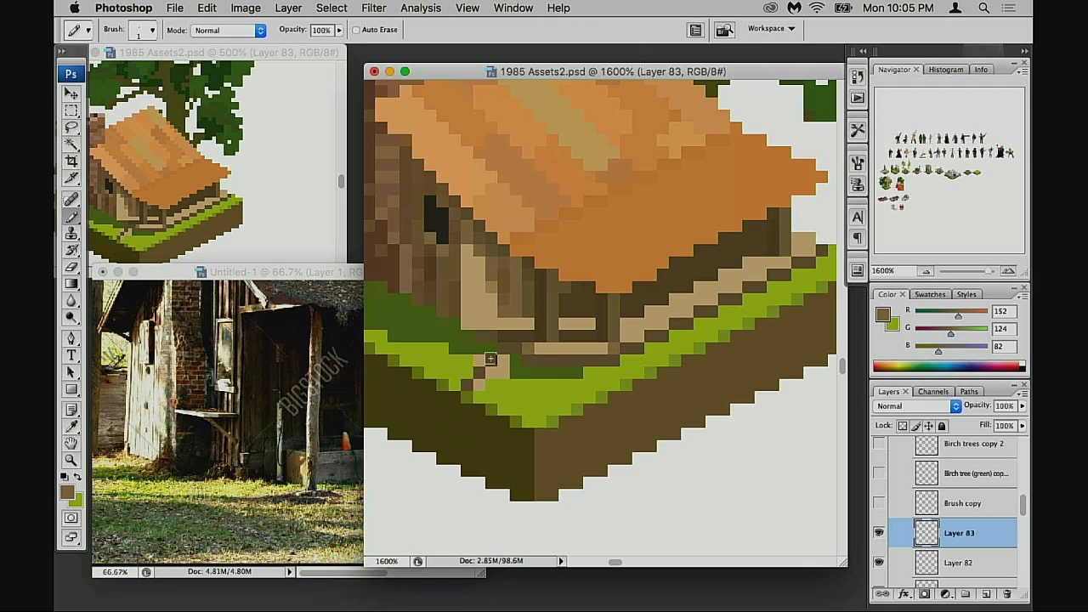
pyautogui.click(468, 379)
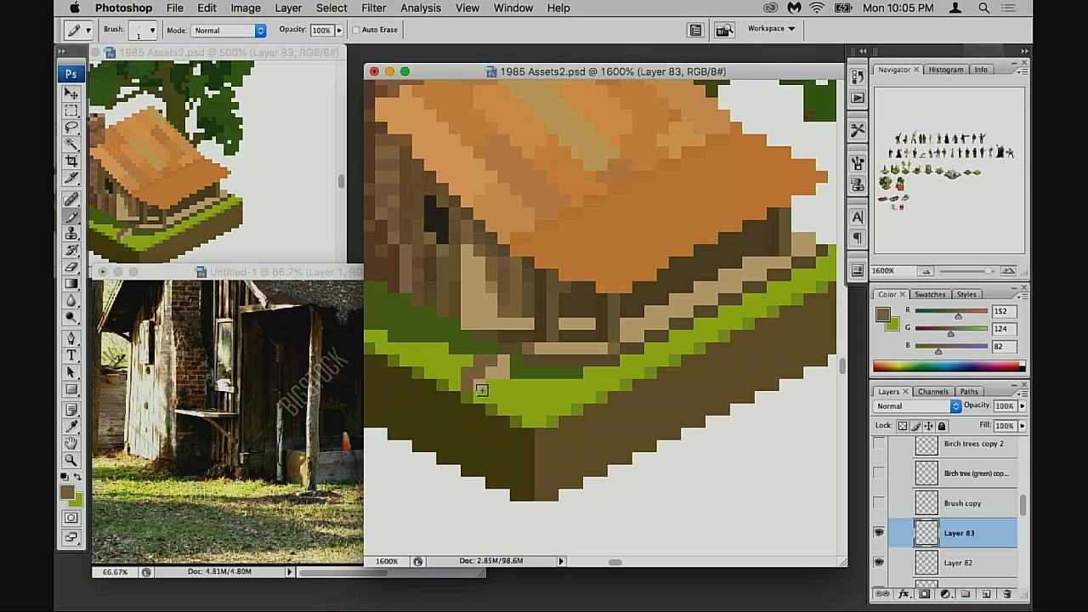
pyautogui.keyDown('alt'); pyautogui.click(501, 367); pyautogui.keyUp('alt')
pyautogui.click(475, 383)
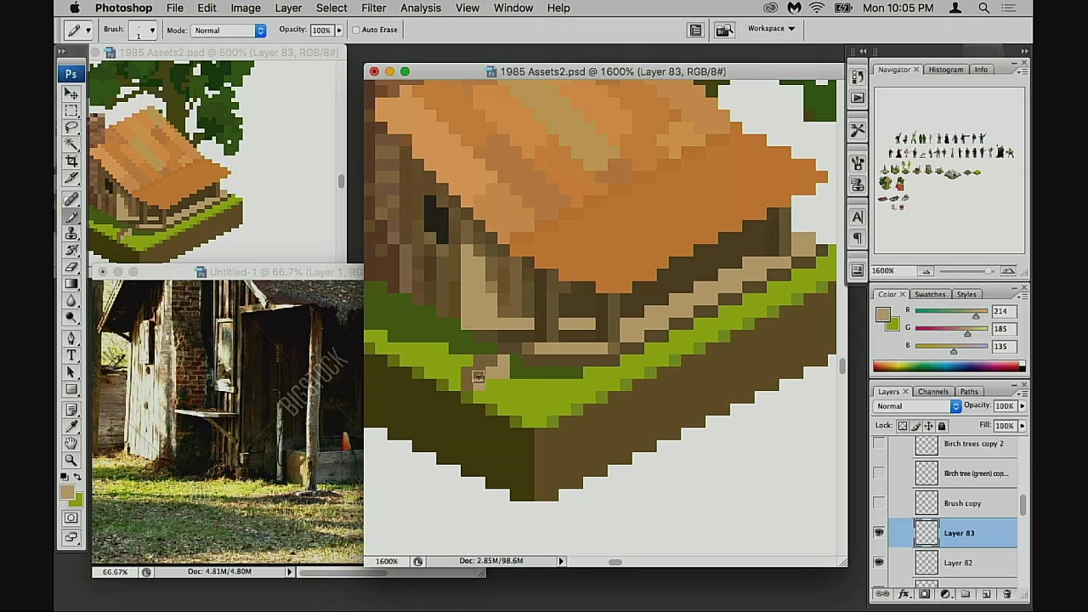
pyautogui.keyDown('alt'); pyautogui.click(476, 365); pyautogui.keyUp('alt')
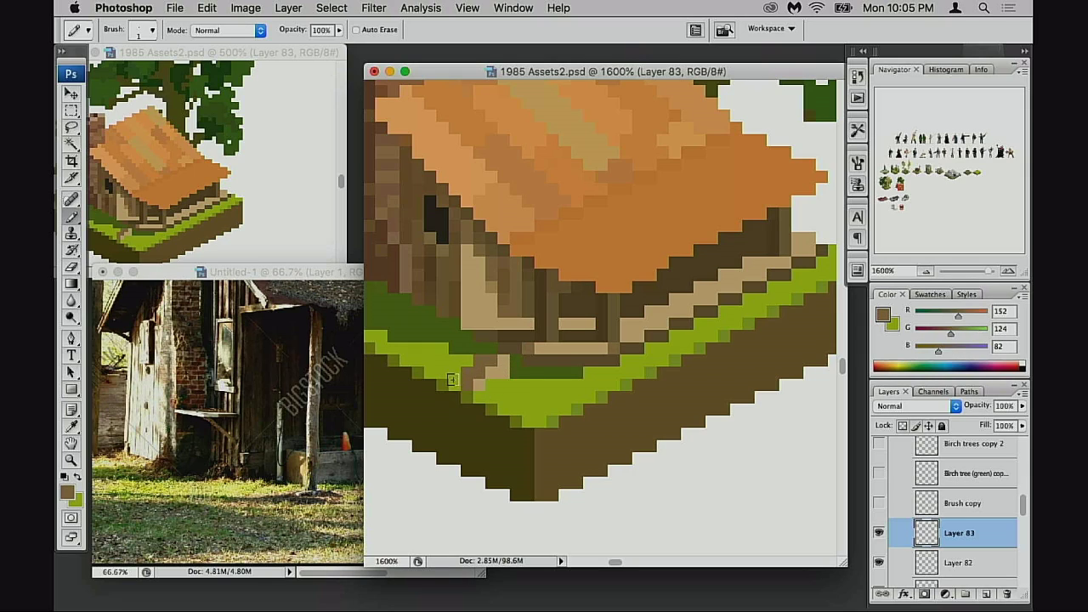
pyautogui.click(484, 378)
# - Try to move the small block across the grass, and undo the move
pyautogui.press('v')
pyautogui.moveTo(484, 380); pyautogui.dragTo(510, 378)
pyautogui.press('super+z')
pyautogui.press('super+z')
# - Select Layer 83 and move the small block against the cabin's front wall, just beside the base of the chimney
pyautogui.scroll(-10, 952, 526)
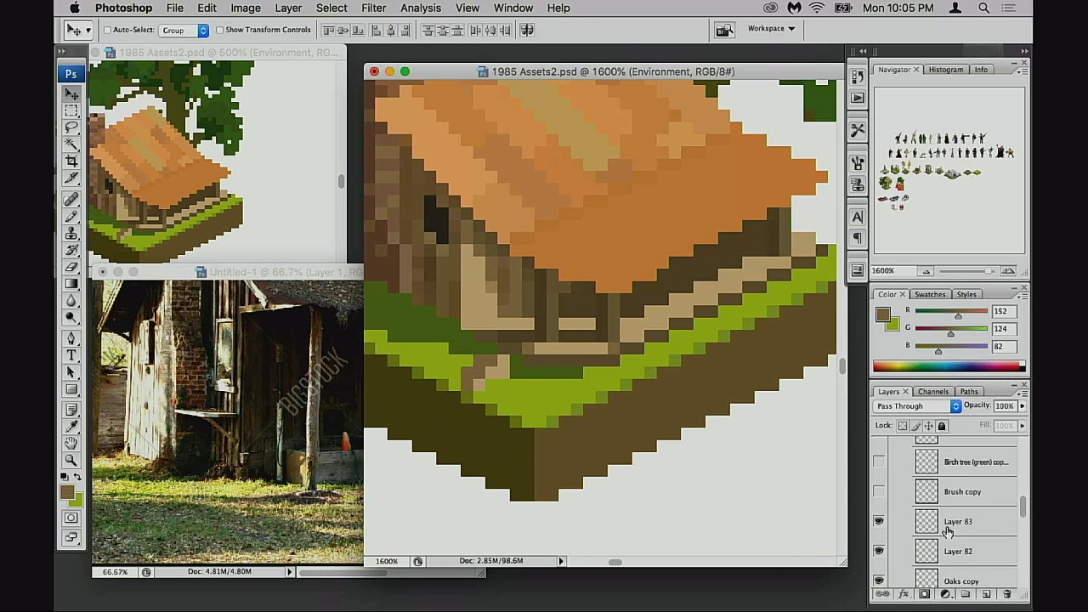
pyautogui.scroll(-1, 947, 530)
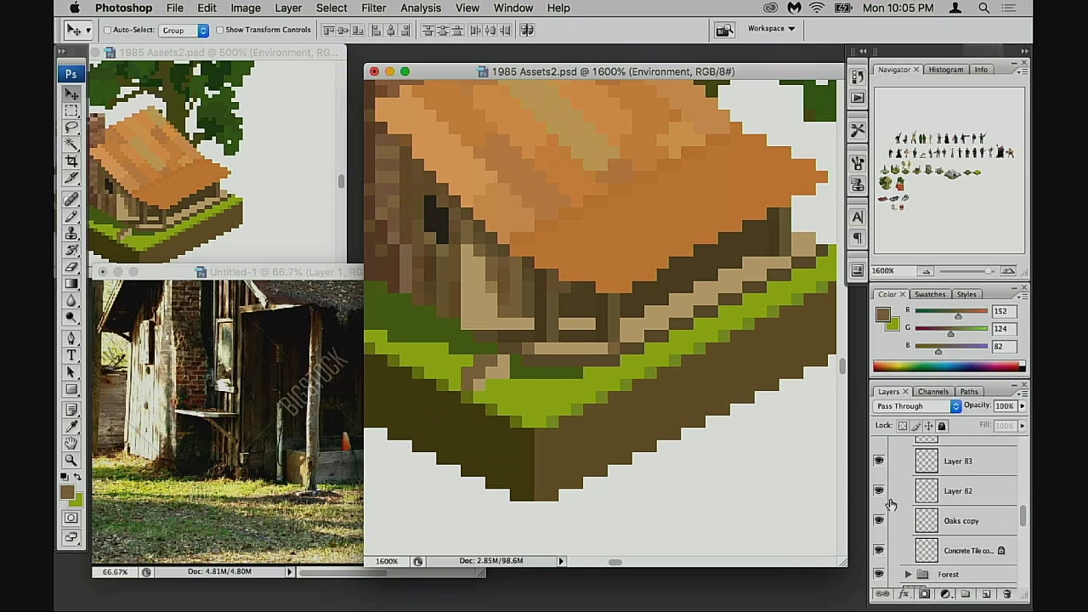
pyautogui.click(923, 463)
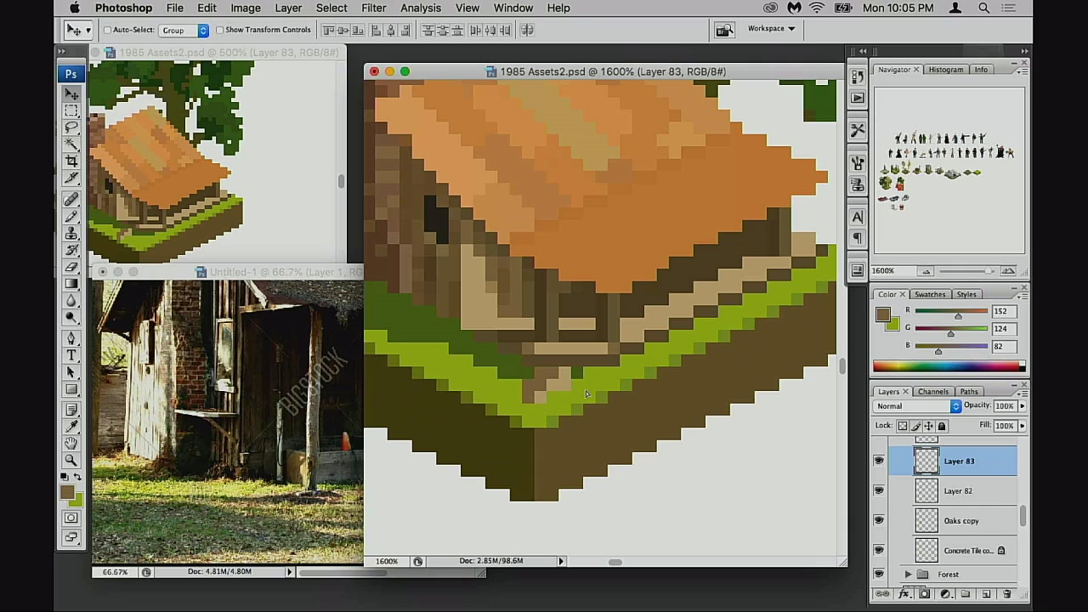
pyautogui.moveTo(583, 405); pyautogui.dragTo(653, 436)
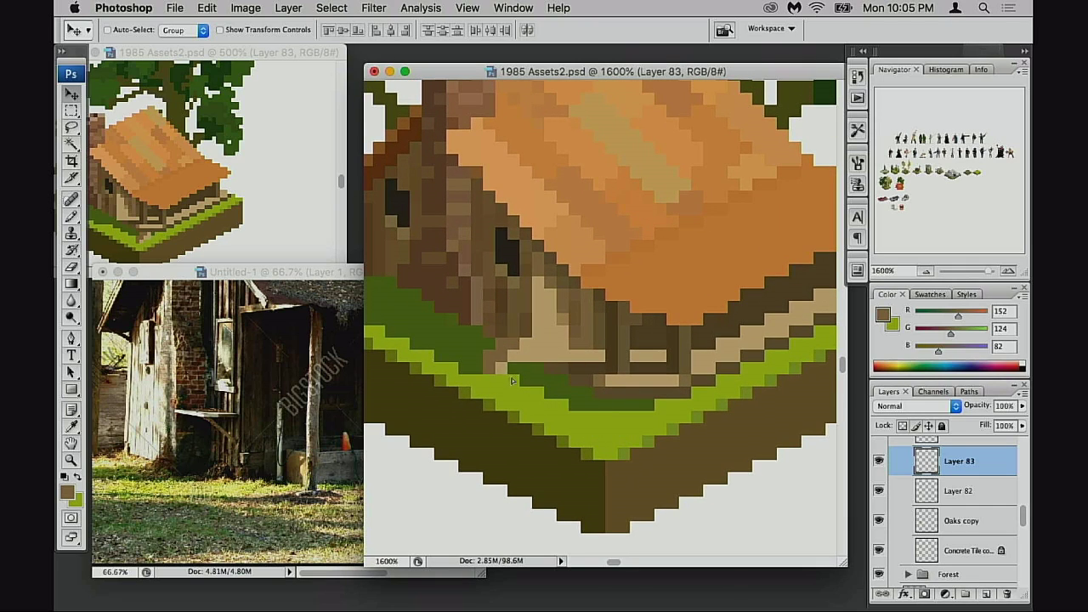
pyautogui.moveTo(497, 387); pyautogui.dragTo(485, 374)
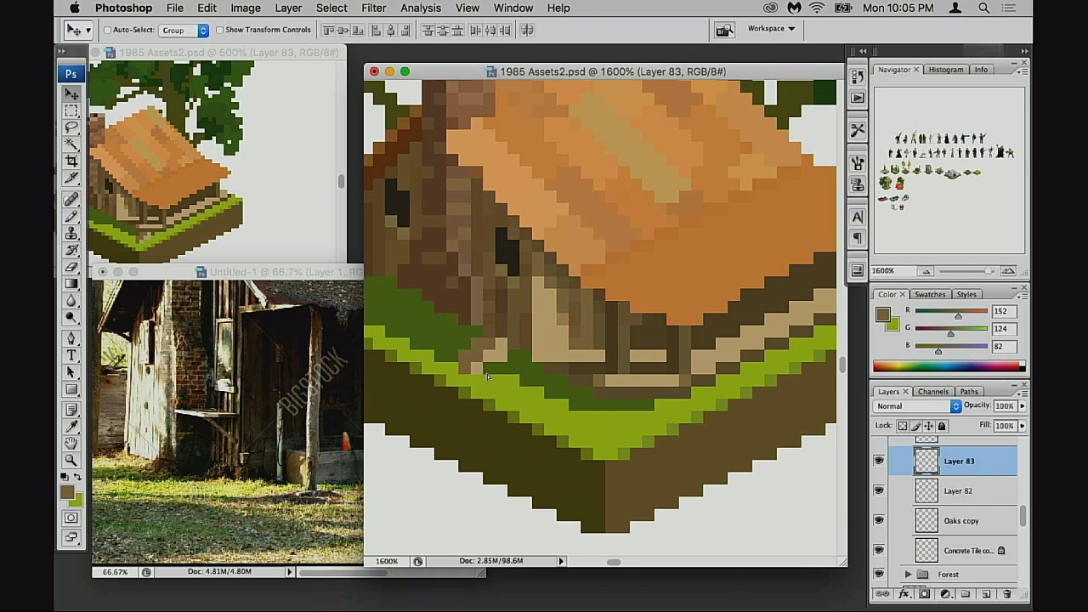
pyautogui.moveTo(554, 388); pyautogui.dragTo(631, 419)
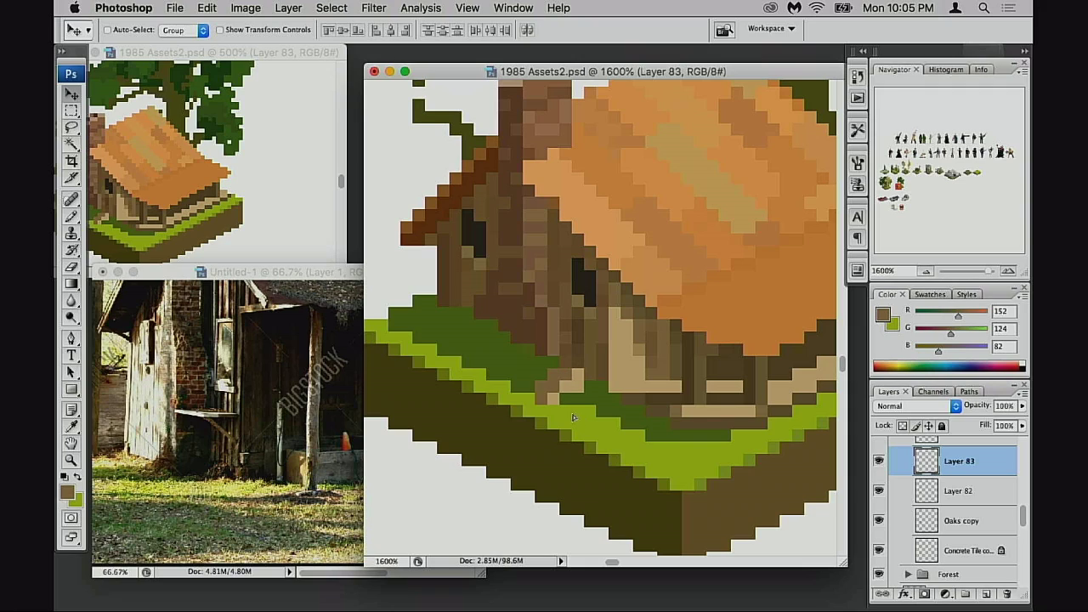
# - Center the cabin in the 500% window and shift the small block along the wall, then down onto the grass edge
pyautogui.click(194, 227)
pyautogui.moveTo(194, 228); pyautogui.dragTo(280, 212)
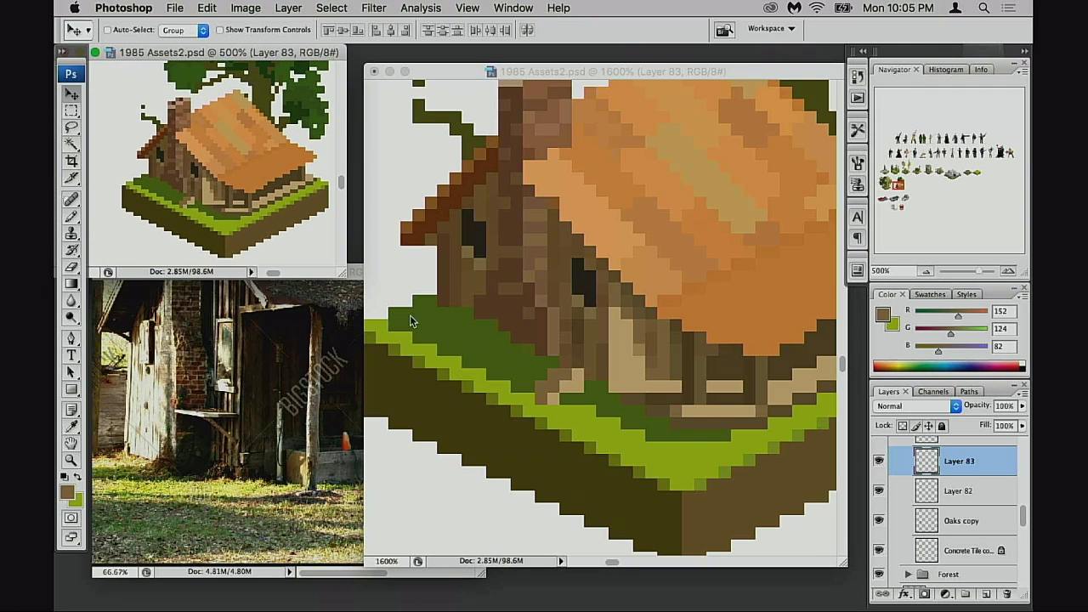
pyautogui.click(610, 421)
pyautogui.moveTo(605, 422)
pyautogui.mouseDown()
pyautogui.moveTo(617, 434)
pyautogui.moveTo(609, 427)
pyautogui.mouseUp()
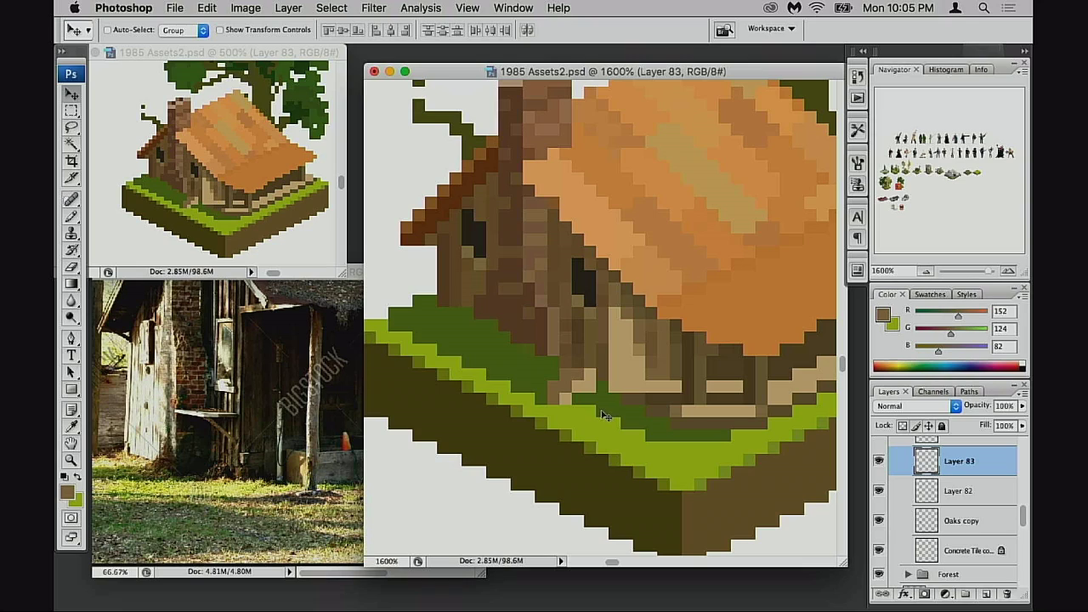
pyautogui.moveTo(653, 428); pyautogui.dragTo(651, 402)
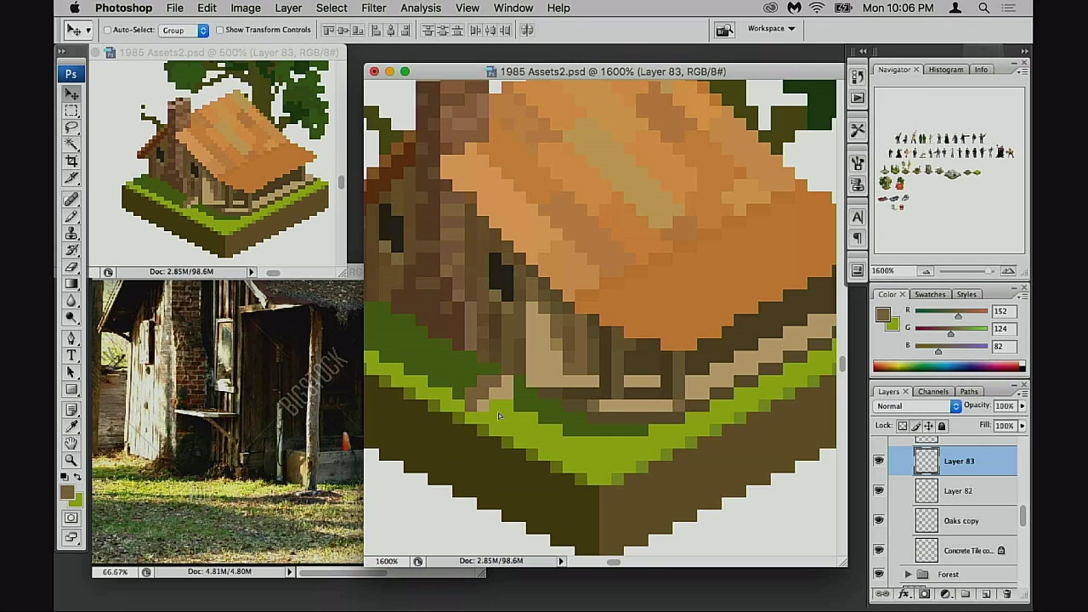
pyautogui.moveTo(498, 413); pyautogui.dragTo(482, 436)
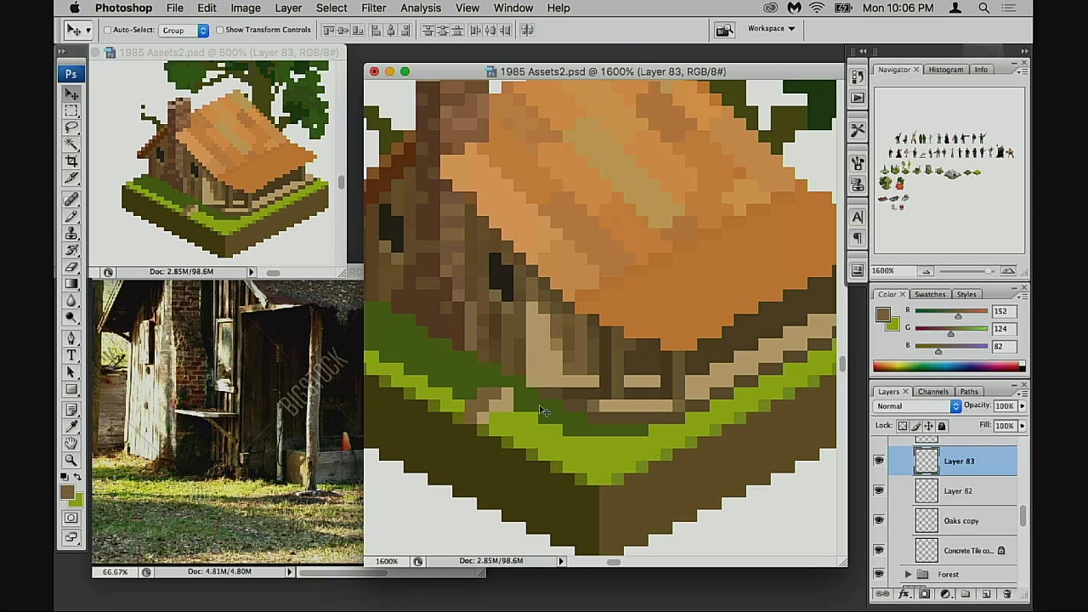
# - Examine the stone trough, orange cone, porch deck and logs in the reference photo at several zoom levels
pyautogui.click(272, 459)
pyautogui.moveTo(294, 437); pyautogui.dragTo(417, 487)
pyautogui.moveTo(345, 490); pyautogui.dragTo(394, 453)
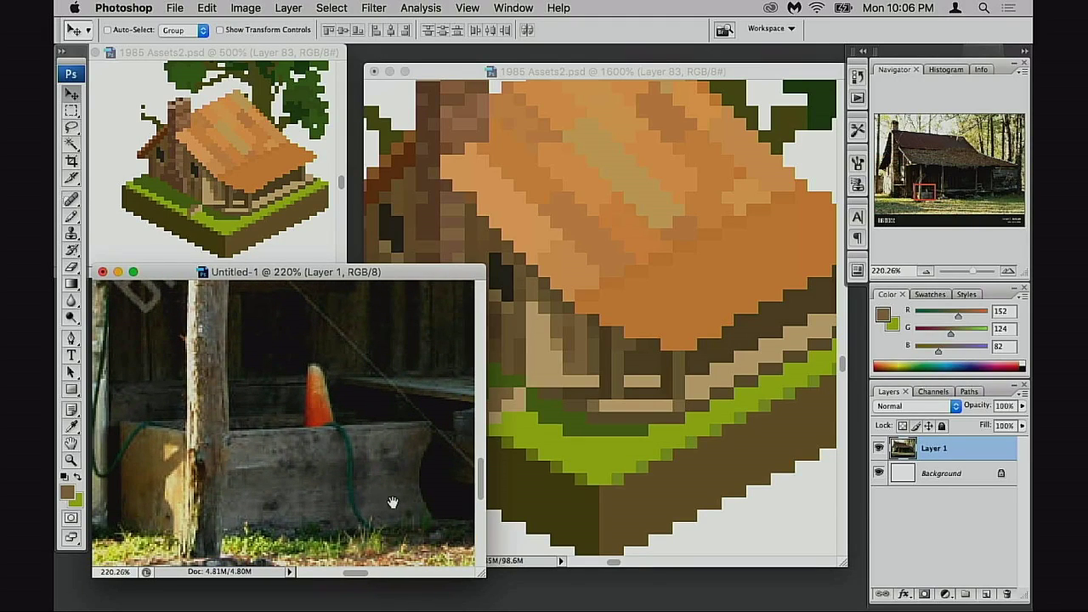
pyautogui.keyDown('alt'); pyautogui.click(287, 473); pyautogui.keyUp('alt')
pyautogui.keyDown('alt'); pyautogui.click(288, 470); pyautogui.keyUp('alt')
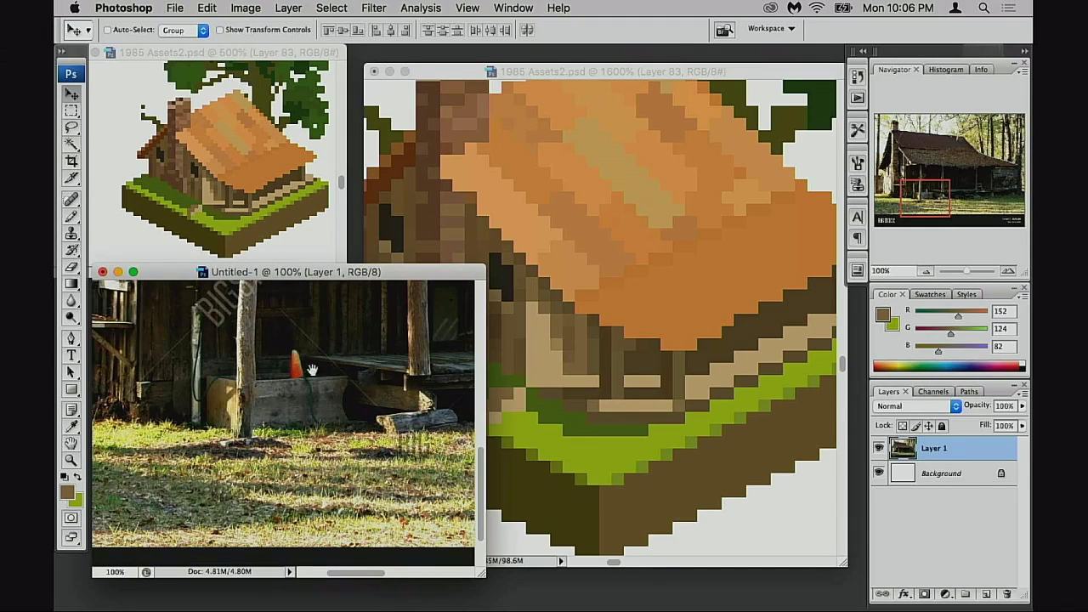
pyautogui.moveTo(336, 433); pyautogui.dragTo(257, 459)
pyautogui.click(289, 422)
pyautogui.keyDown('alt'); pyautogui.click(344, 461); pyautogui.keyUp('alt')
pyautogui.keyDown('alt'); pyautogui.click(344, 459); pyautogui.keyUp('alt')
pyautogui.click(219, 455)
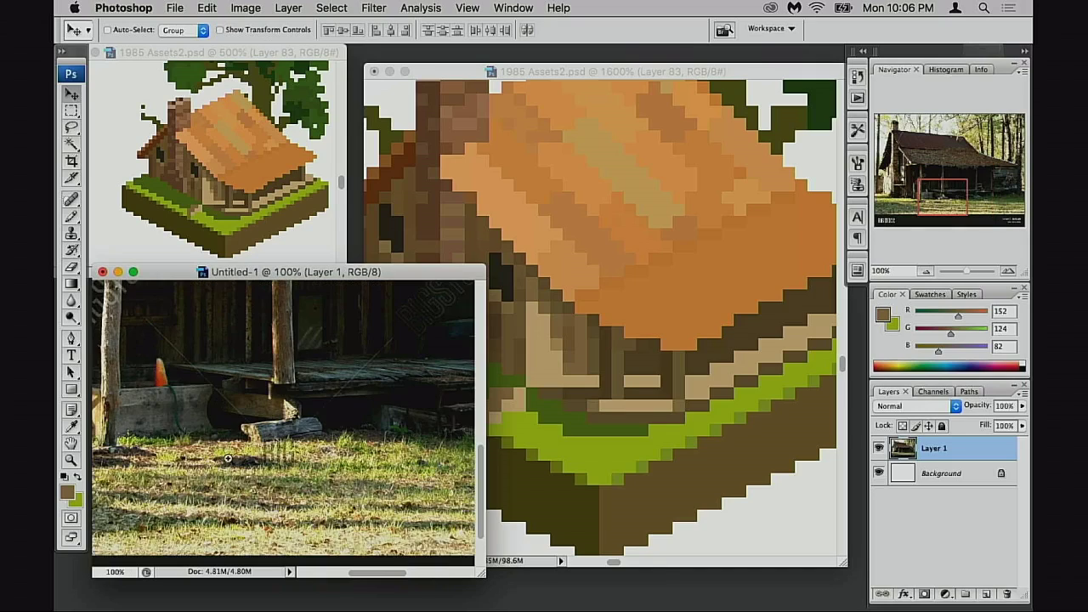
pyautogui.click(229, 457)
pyautogui.moveTo(341, 429); pyautogui.dragTo(353, 452)
pyautogui.keyDown('alt'); pyautogui.click(365, 456); pyautogui.keyUp('alt')
pyautogui.keyDown('alt'); pyautogui.click(398, 446); pyautogui.keyUp('alt')
pyautogui.moveTo(413, 435)
pyautogui.mouseDown()
pyautogui.moveTo(298, 463)
pyautogui.moveTo(321, 450)
pyautogui.moveTo(409, 450)
pyautogui.mouseUp()
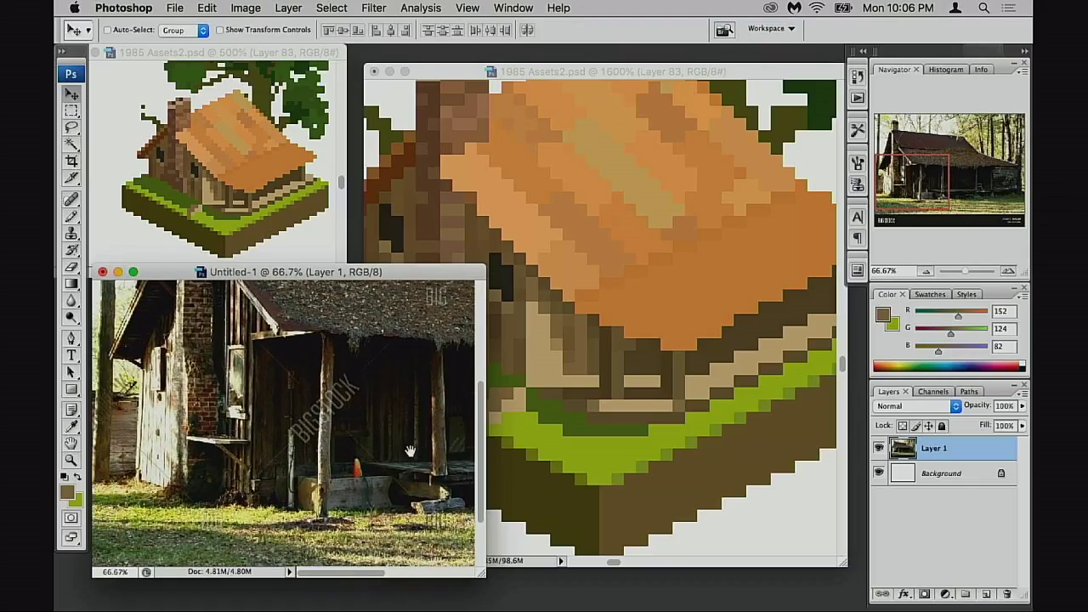
# - Move the small block down beside the porch's near corner and switch to the Pencil tool
pyautogui.click(607, 440)
pyautogui.moveTo(508, 411); pyautogui.dragTo(543, 425)
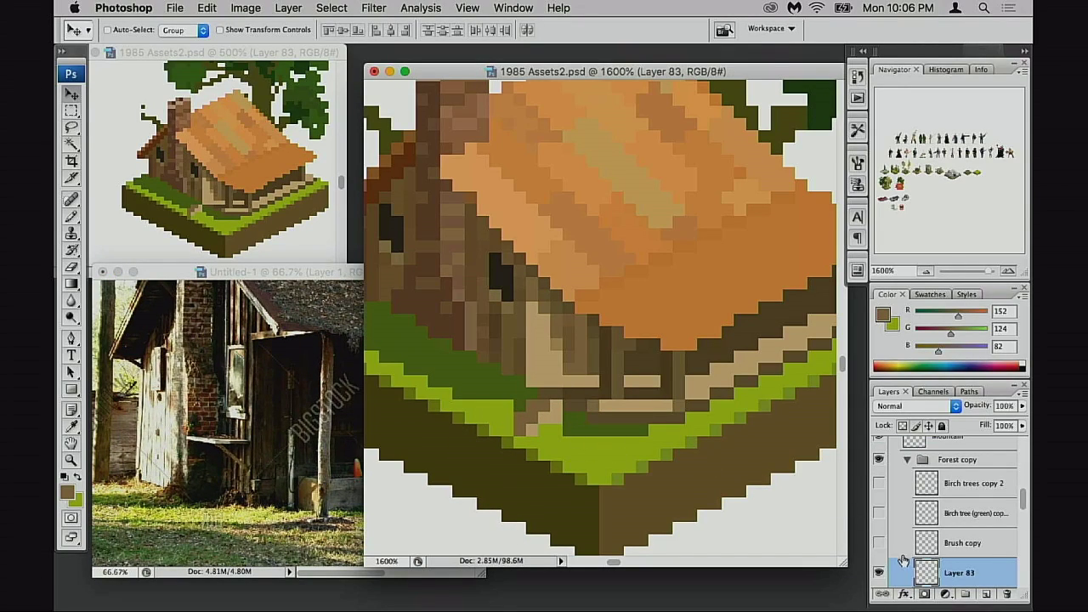
pyautogui.press('b')
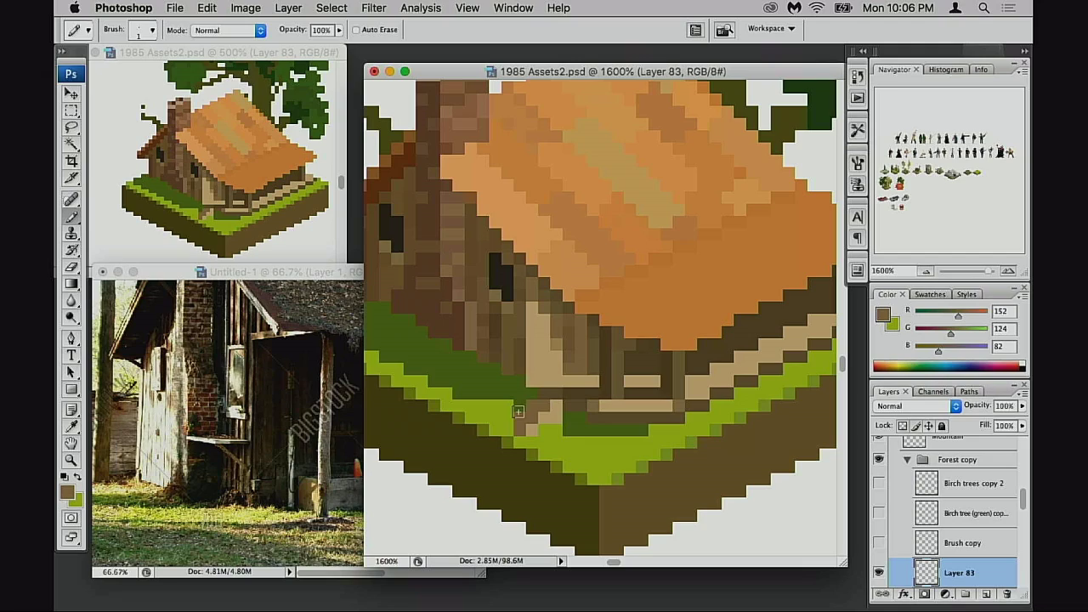
# - Paint near-black pixels beside the small block at 80% pencil opacity and shift the block up along the wall
pyautogui.keyDown('alt'); pyautogui.click(506, 290); pyautogui.keyUp('alt')
pyautogui.press('8')
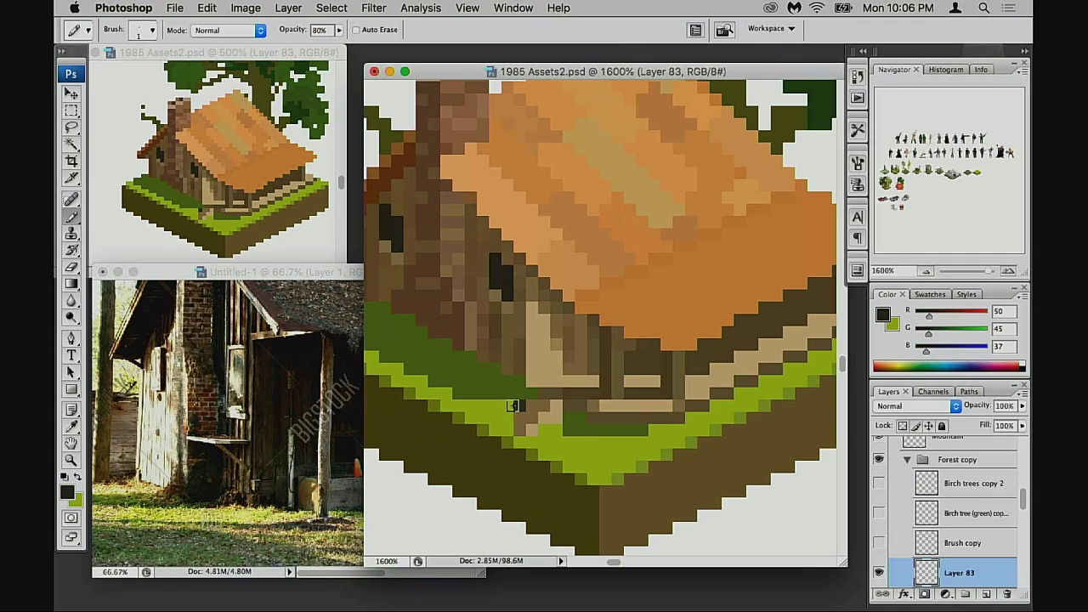
pyautogui.click(507, 391)
pyautogui.click(498, 394)
pyautogui.moveTo(541, 423); pyautogui.dragTo(502, 404)
pyautogui.keyDown('alt'); pyautogui.click(487, 379); pyautogui.keyUp('alt')
pyautogui.click(494, 381)
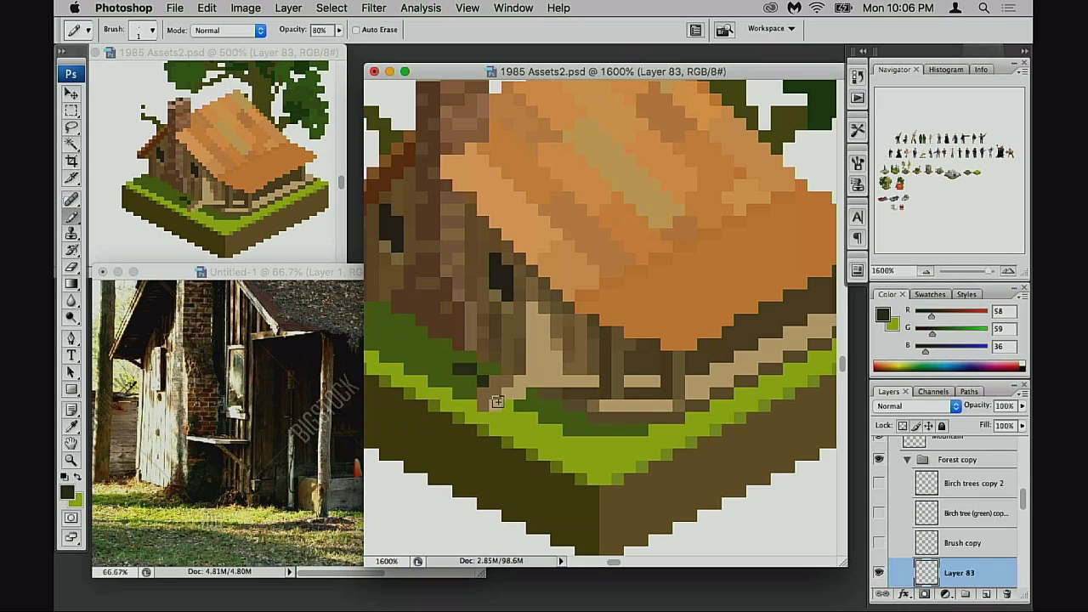
# - Set the foreground colour to light grey-green (RGB 174, 175, 149) and paint a highlight pixel next to the dark pixels
pyautogui.click(492, 379)
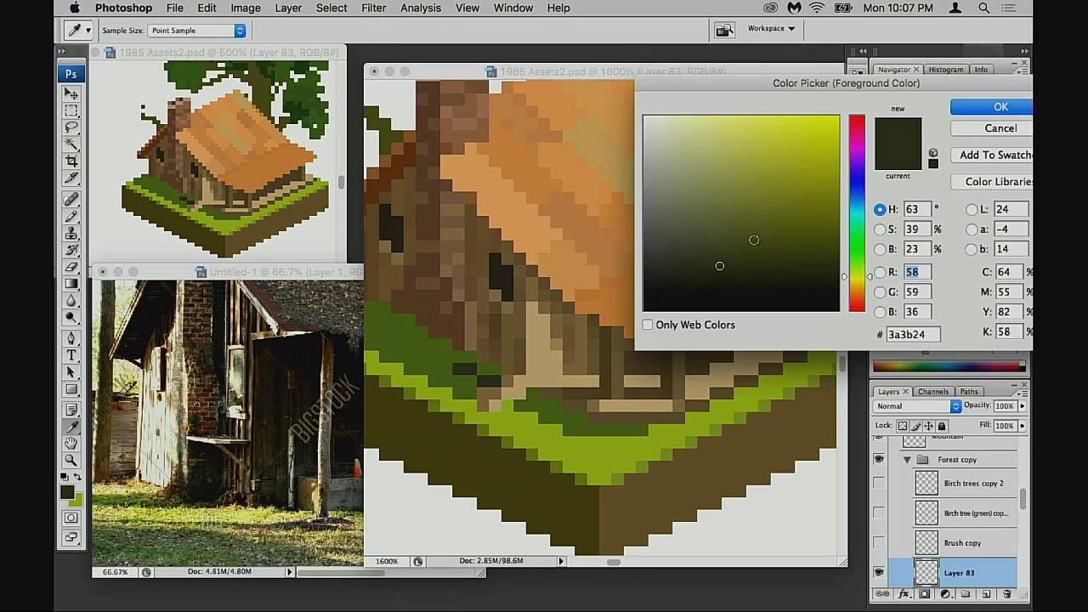
pyautogui.moveTo(753, 240); pyautogui.dragTo(672, 175)
pyautogui.press('Return')
pyautogui.press('b')
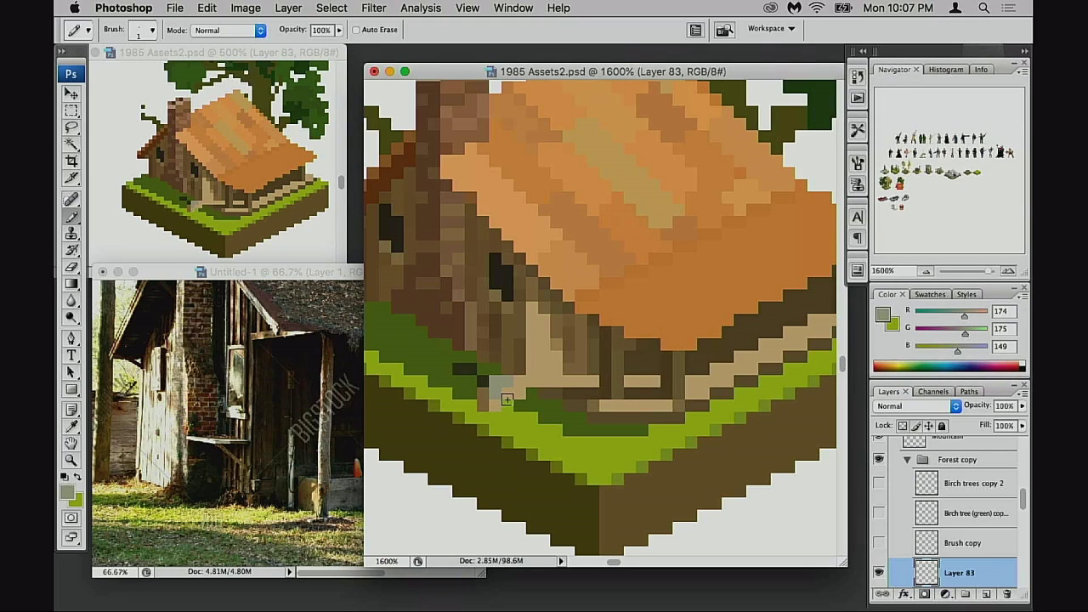
pyautogui.click(495, 382)
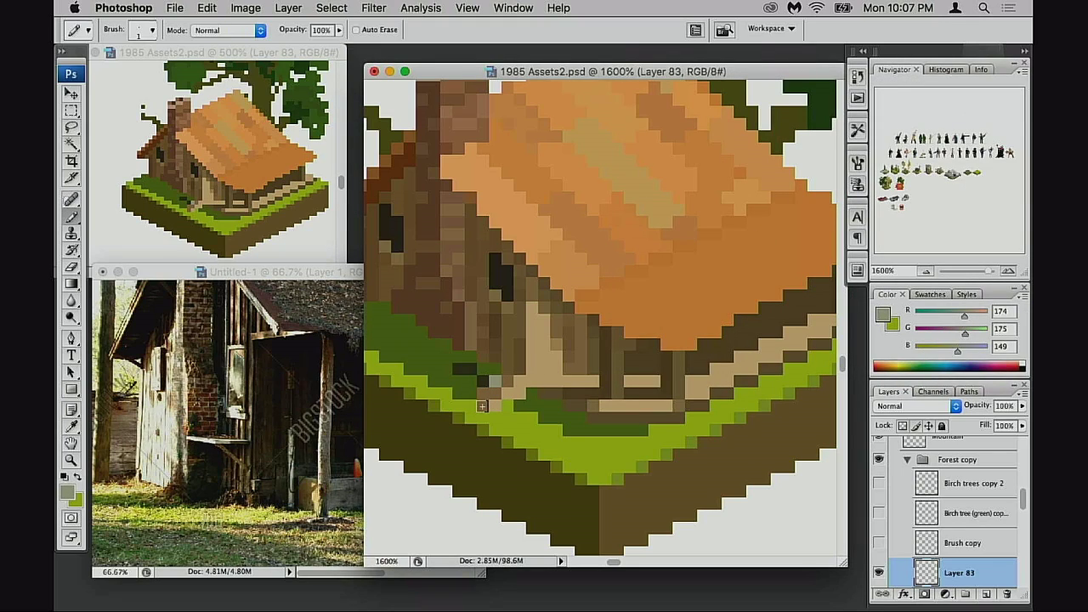
# - Undo the trial pixels around the block and erase the excess dark pixel at its outer end
pyautogui.click(483, 392)
pyautogui.click(493, 370)
pyautogui.press('super+z')
pyautogui.keyDown('alt'); pyautogui.click(459, 364); pyautogui.keyUp('alt')
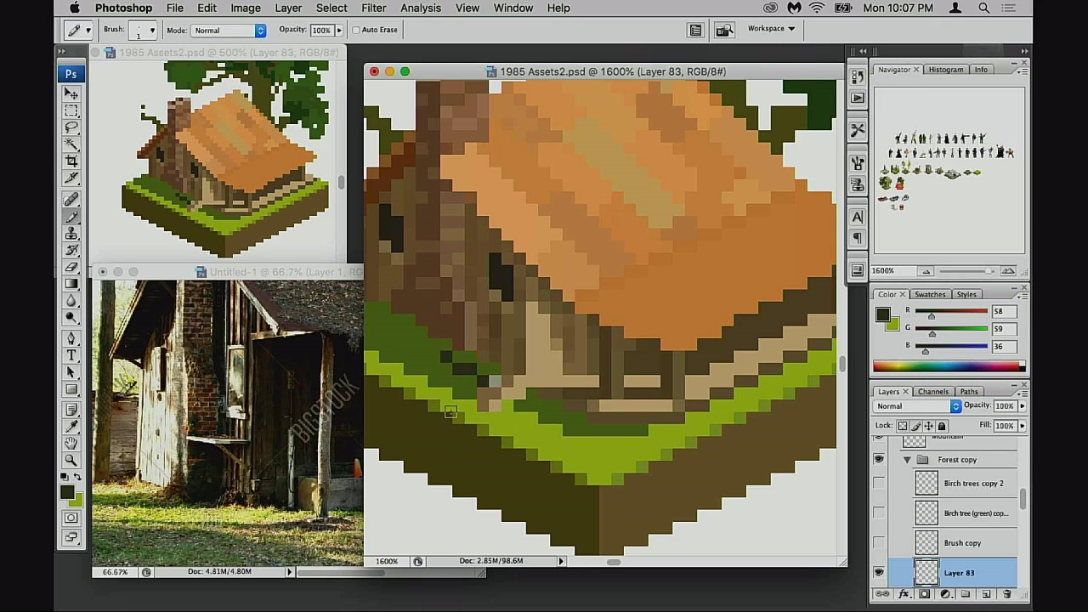
pyautogui.press('super+z')
pyautogui.press('e')
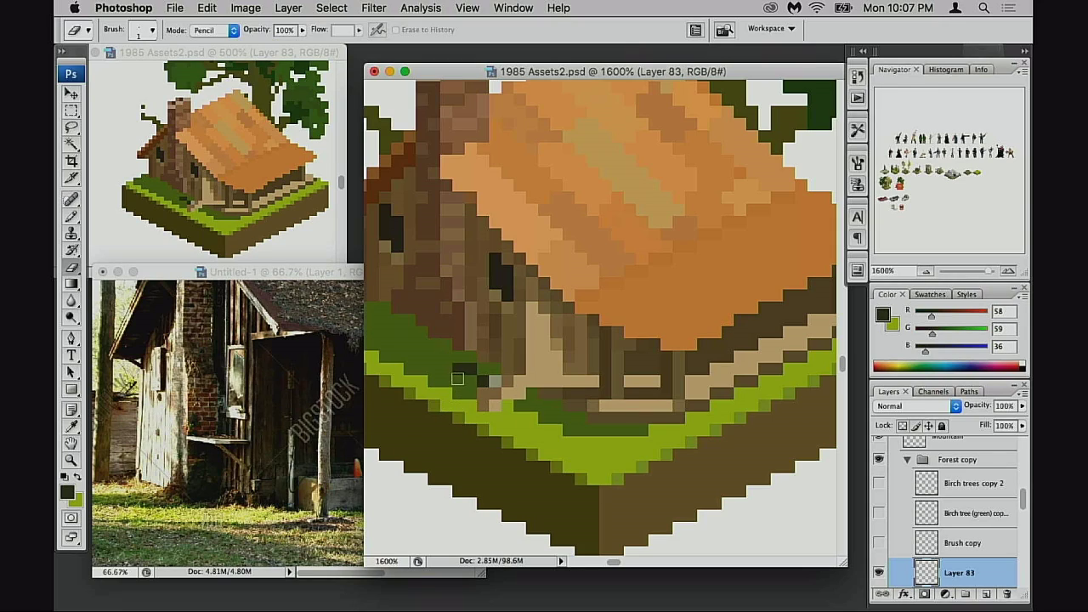
# - Move the block with its dark pixels onto the shaded grass beyond the chimney, near the cabin's far corner
pyautogui.press('v')
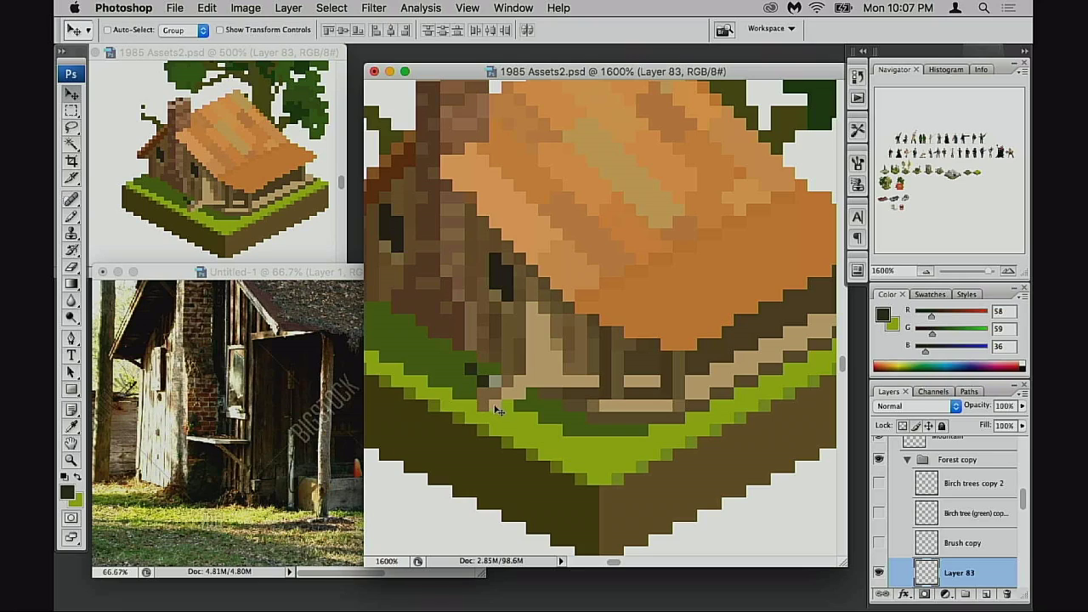
pyautogui.moveTo(504, 415)
pyautogui.mouseDown()
pyautogui.moveTo(562, 436)
pyautogui.moveTo(394, 357)
pyautogui.mouseUp()
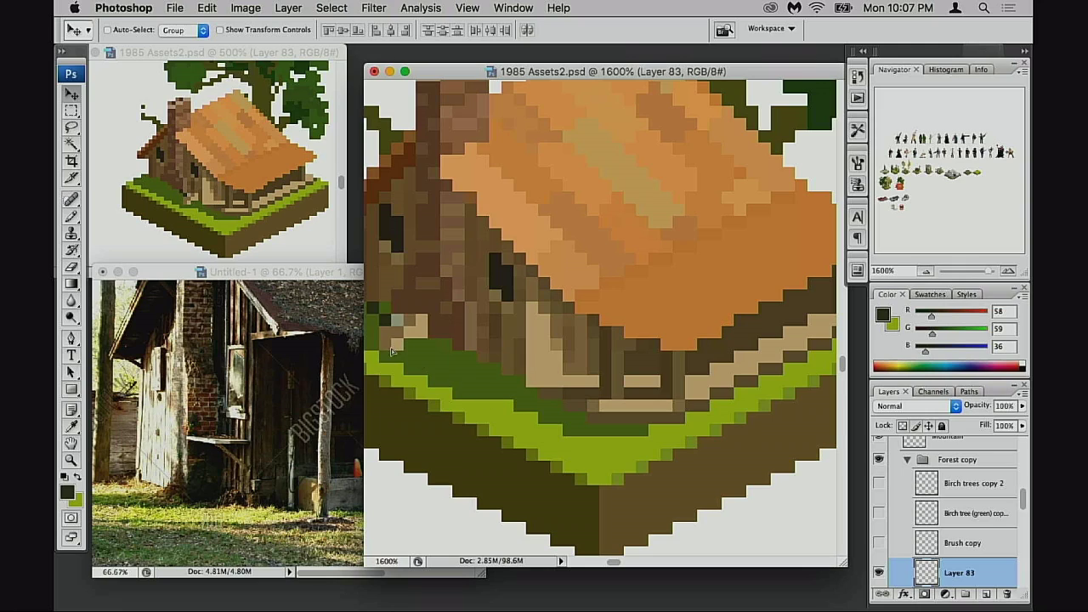
pyautogui.moveTo(466, 382); pyautogui.dragTo(578, 419)
pyautogui.moveTo(520, 397)
pyautogui.mouseDown()
pyautogui.moveTo(495, 409)
pyautogui.moveTo(503, 397)
pyautogui.moveTo(536, 407)
pyautogui.mouseUp()
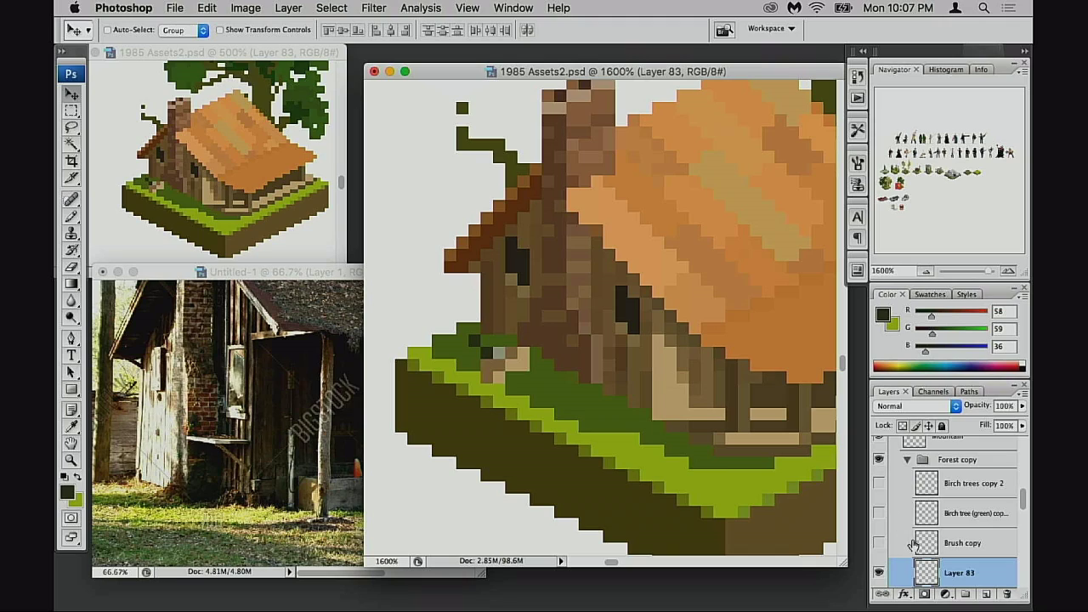
pyautogui.scroll(-2, 905, 541)
pyautogui.press('b')
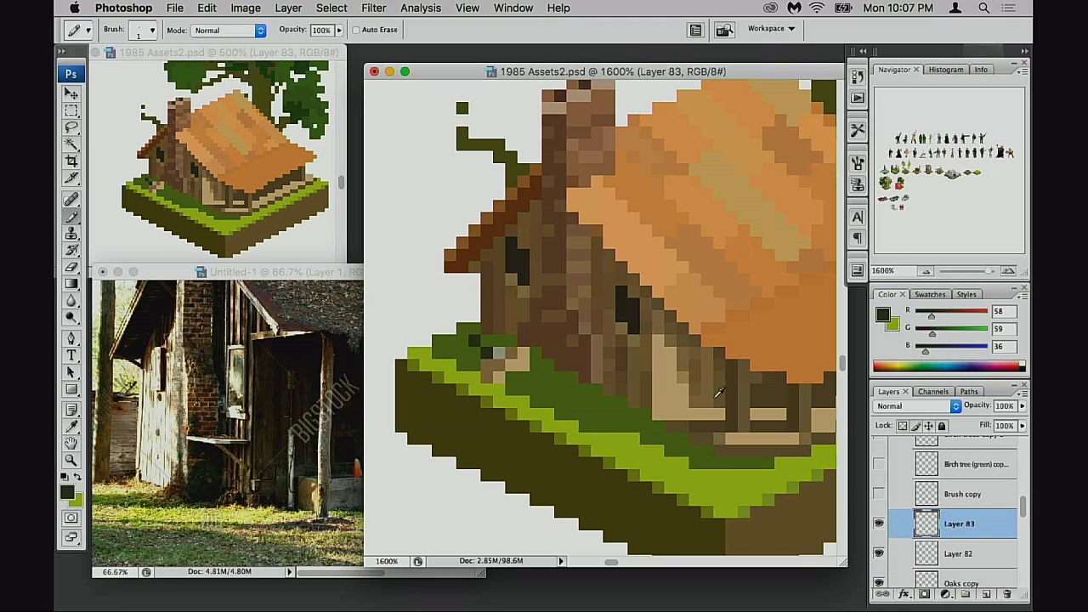
pyautogui.keyDown('alt'); pyautogui.click(712, 404); pyautogui.keyUp('alt')
pyautogui.moveTo(521, 354)
pyautogui.mouseDown()
pyautogui.moveTo(513, 363)
pyautogui.moveTo(523, 366)
pyautogui.mouseUp()
pyautogui.press('super+z')
# - Lock Layer 83's transparent pixels and set the pencil to Multiply at 60% opacity with slate grey RGB 71, 79, 95
pyautogui.hotkey('shift', 'alt', 'm')
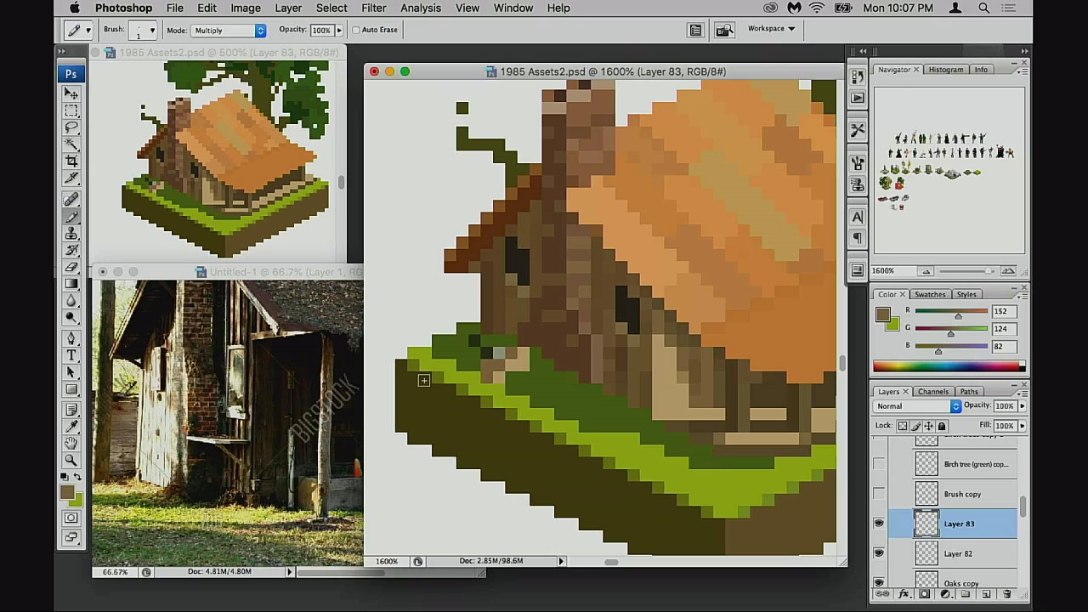
pyautogui.moveTo(517, 364); pyautogui.dragTo(513, 363)
pyautogui.press('super+z')
pyautogui.press('6')
pyautogui.hotkey('shift', 'c')
pyautogui.moveTo(852, 201)
pyautogui.mouseDown()
pyautogui.moveTo(716, 230)
pyautogui.moveTo(726, 238)
pyautogui.moveTo(703, 249)
pyautogui.mouseUp()
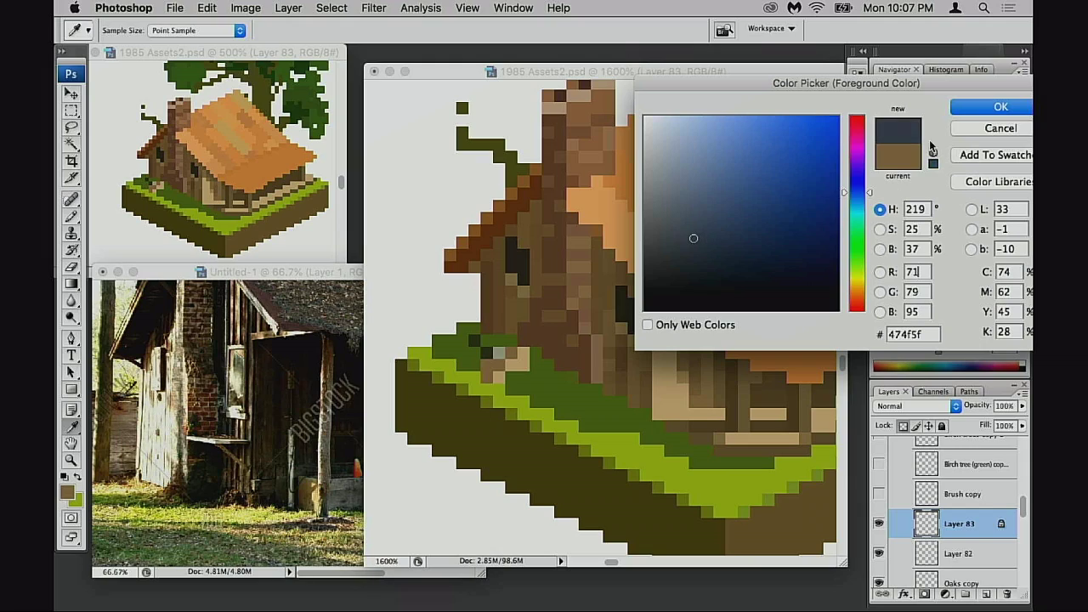
pyautogui.click(959, 107)
pyautogui.press('b')
# - Shade the block's end in Multiply mode, redoing the darkening at 40% opacity, and shift the block one pixel outward
pyautogui.click(525, 357)
pyautogui.click(501, 349)
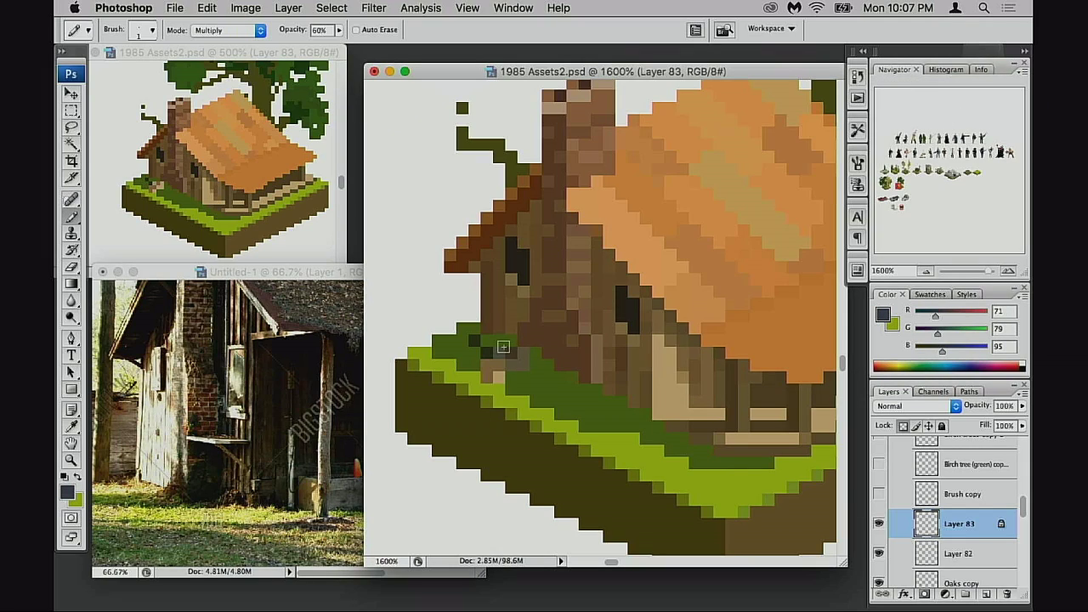
pyautogui.click(513, 354)
pyautogui.moveTo(533, 401); pyautogui.dragTo(522, 401)
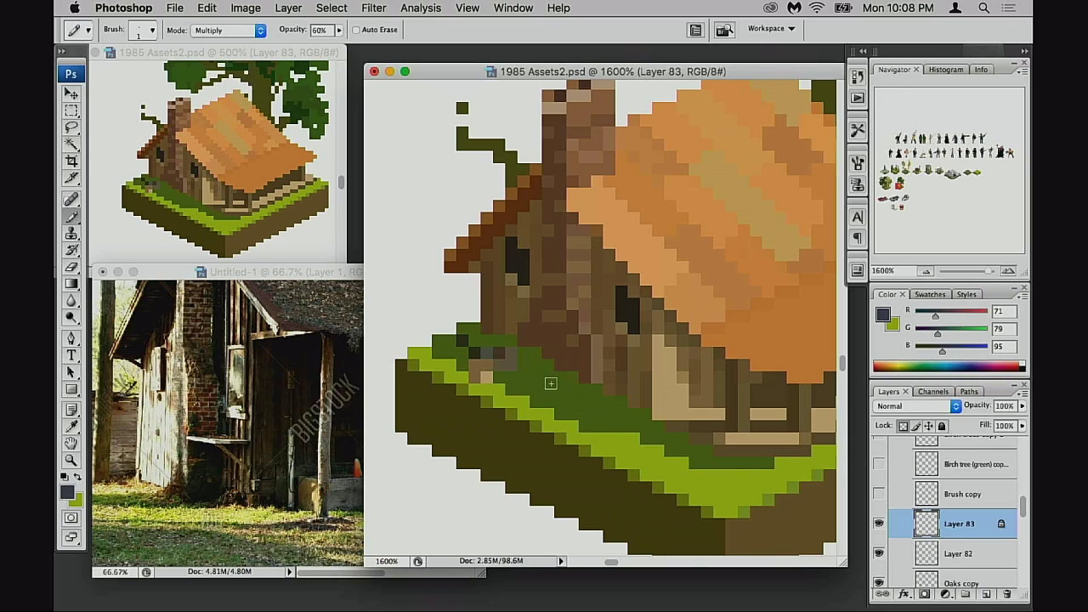
pyautogui.press('super+z')
pyautogui.press('super+z')
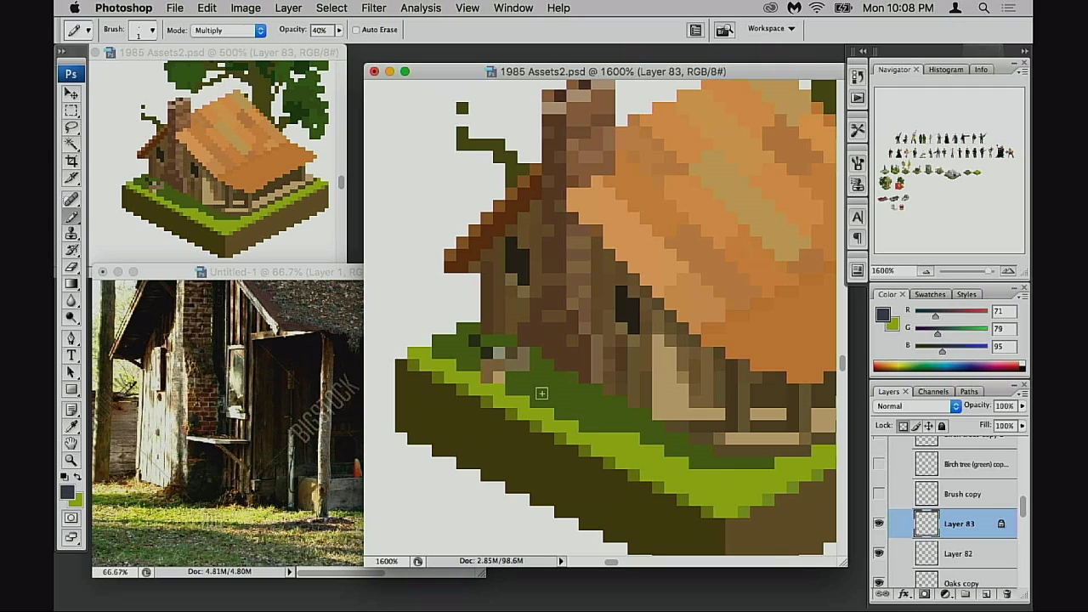
pyautogui.press('super+z')
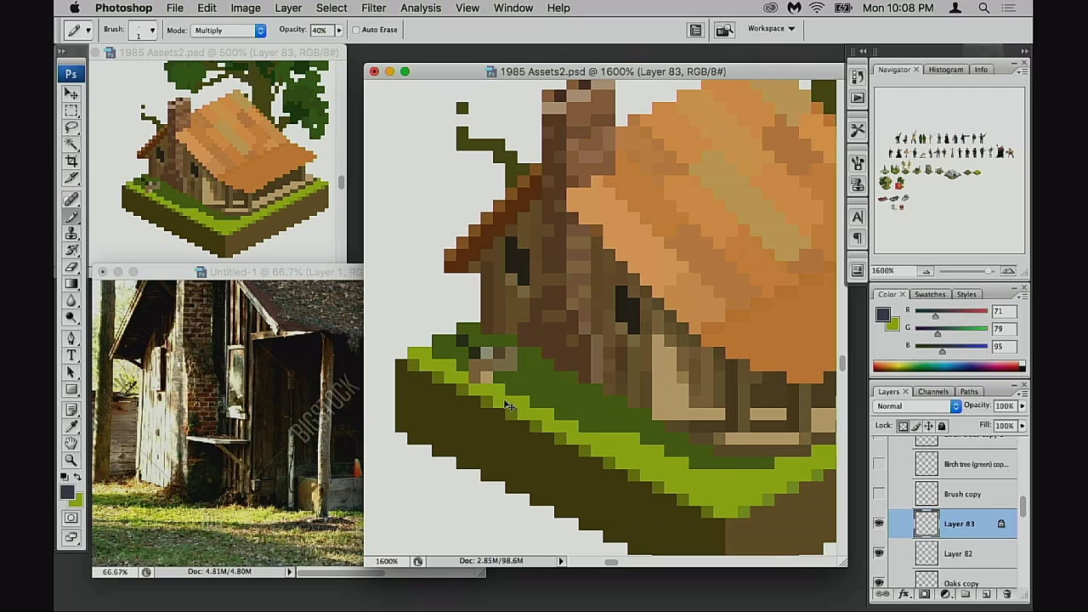
pyautogui.press('super+d')
pyautogui.press('v')
# - Select the block's lower pixels with the marquee and duplicate them diagonally along the grass to lengthen the block
pyautogui.press('b')
pyautogui.keyDown('alt'); pyautogui.click(491, 376); pyautogui.keyUp('alt')
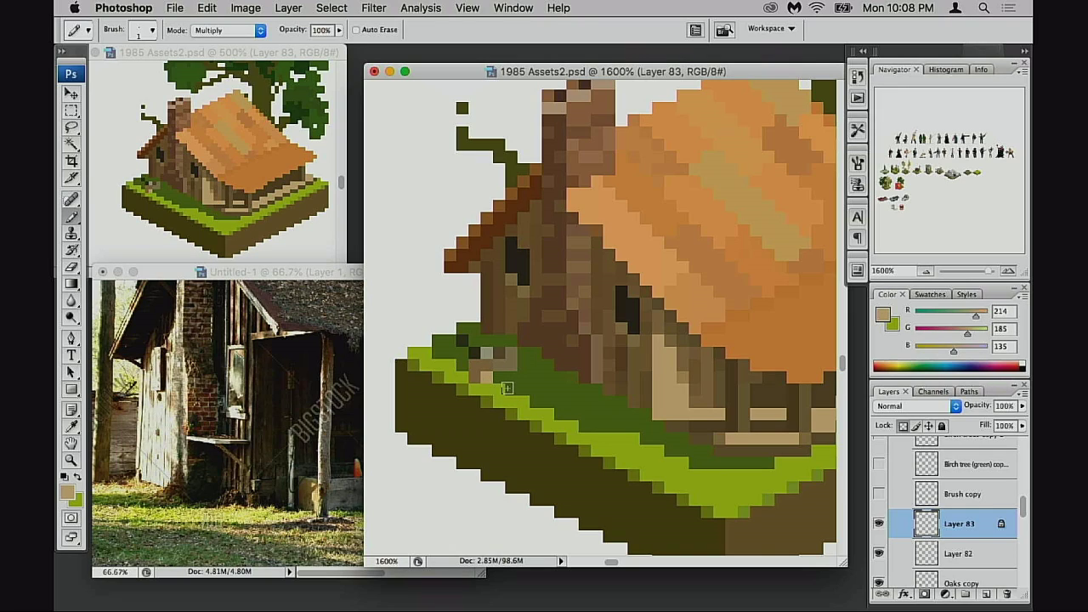
pyautogui.press('m')
pyautogui.moveTo(498, 388); pyautogui.dragTo(502, 389)
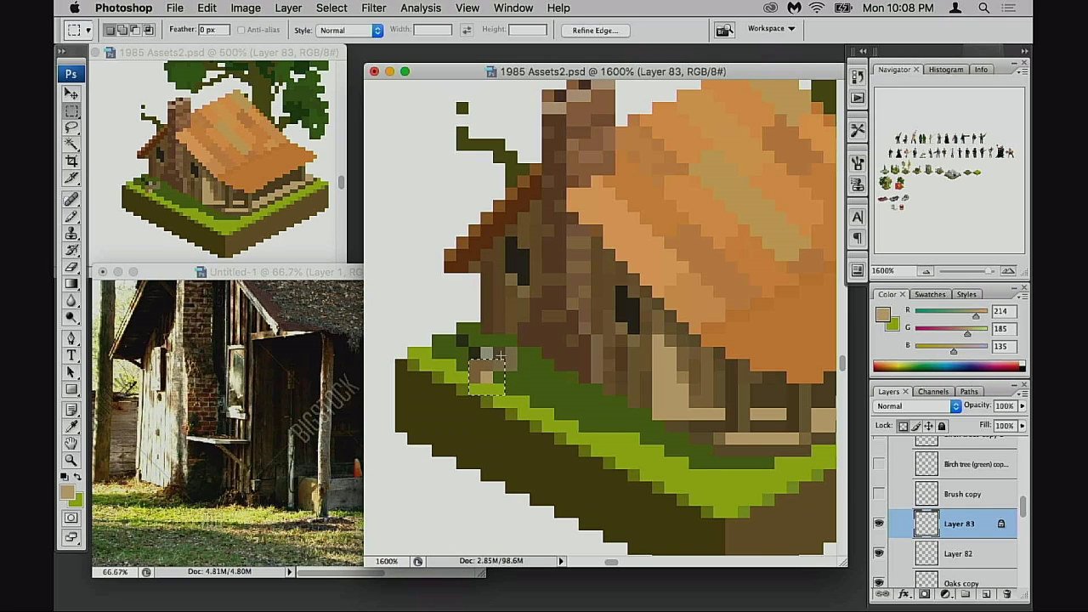
pyautogui.moveTo(494, 348); pyautogui.dragTo(526, 392)
pyautogui.keyDown('shift'); pyautogui.moveTo(471, 364); pyautogui.dragTo(516, 402); pyautogui.keyUp('shift')
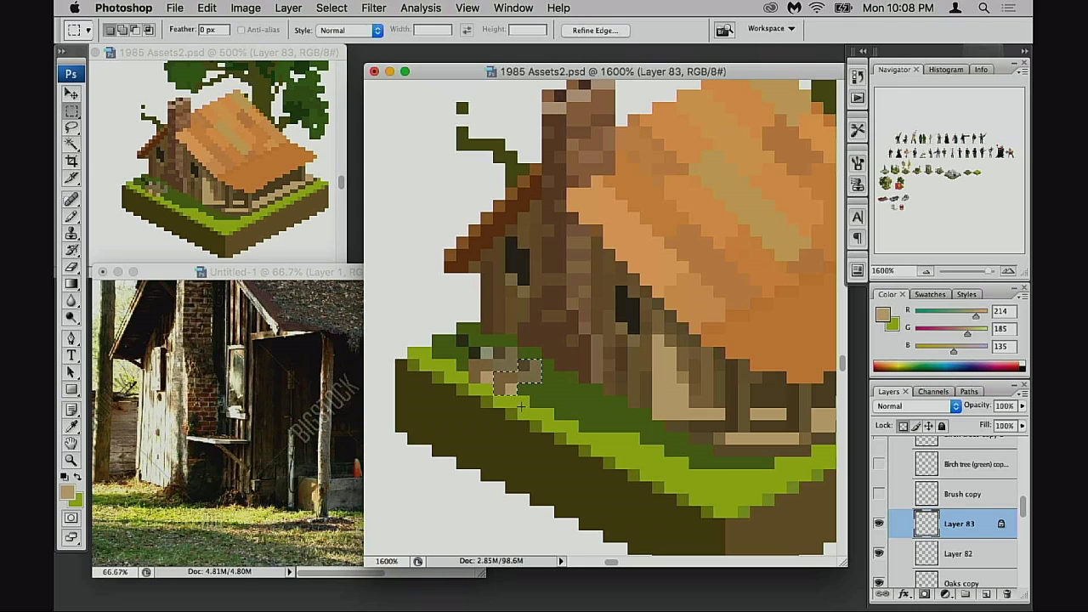
pyautogui.click(515, 387)
pyautogui.moveTo(507, 382)
pyautogui.mouseDown()
pyautogui.moveTo(483, 375)
pyautogui.moveTo(482, 388)
pyautogui.moveTo(512, 401)
pyautogui.mouseUp()
# - On the Concrete Tile copy layer, sample the shadow green (RGB 91, 117, 31) and darken the grass around the block in Normal mode
pyautogui.scroll(-4, 934, 497)
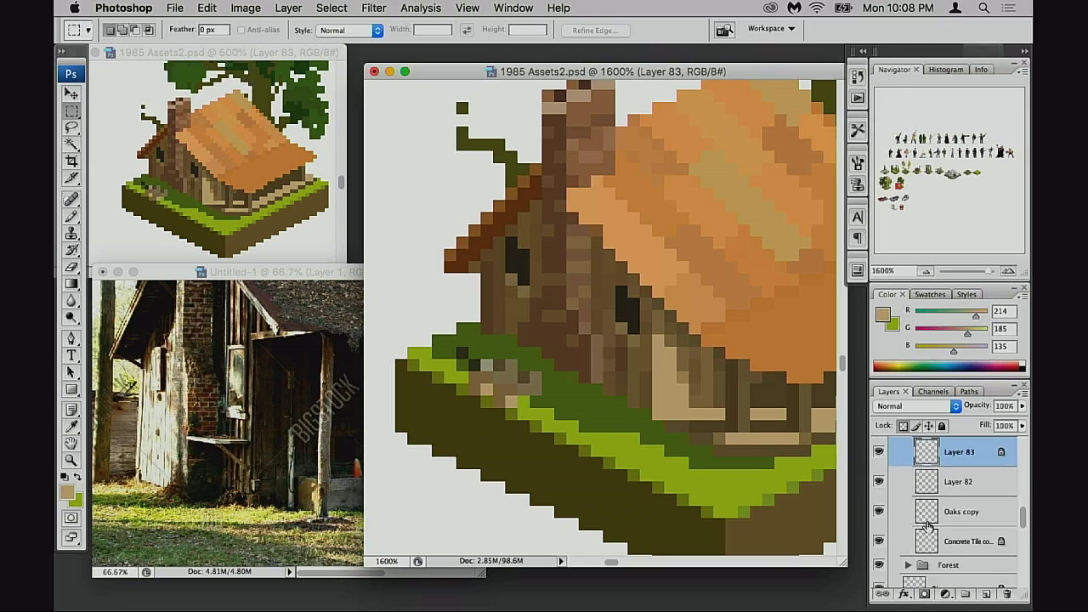
pyautogui.click(933, 495)
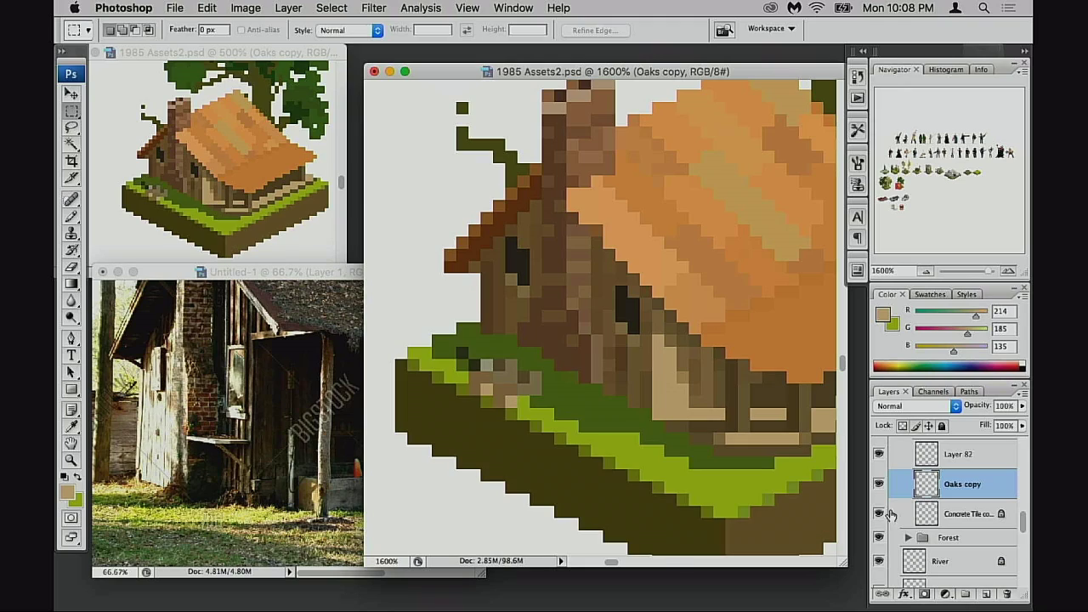
pyautogui.click(881, 513)
pyautogui.click(916, 519)
pyautogui.press('b')
pyautogui.keyDown('alt'); pyautogui.click(556, 386); pyautogui.keyUp('alt')
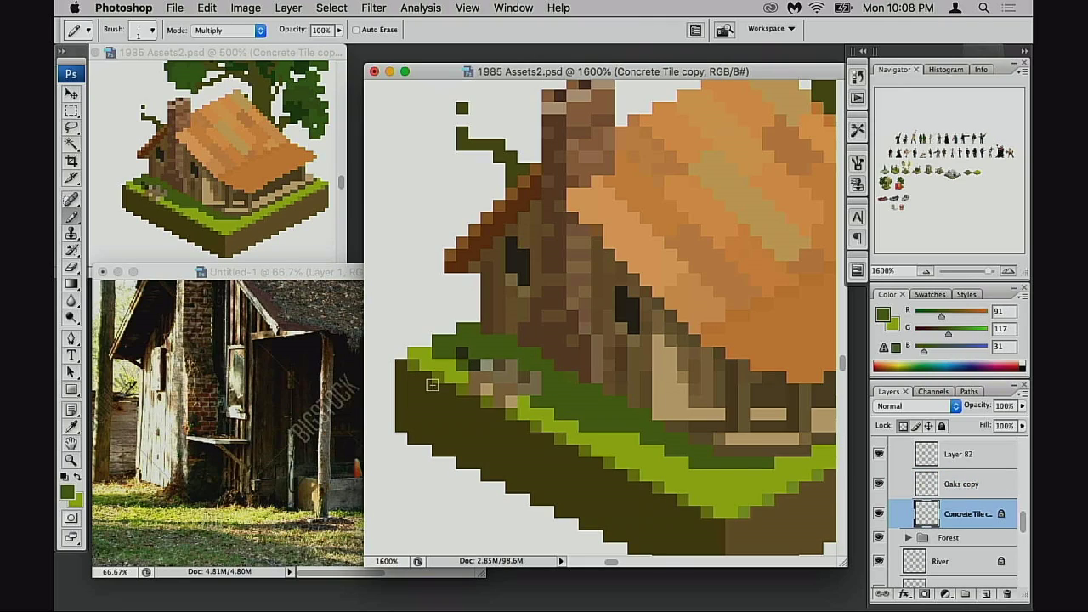
pyautogui.hotkey('shift', 'alt', 'n')
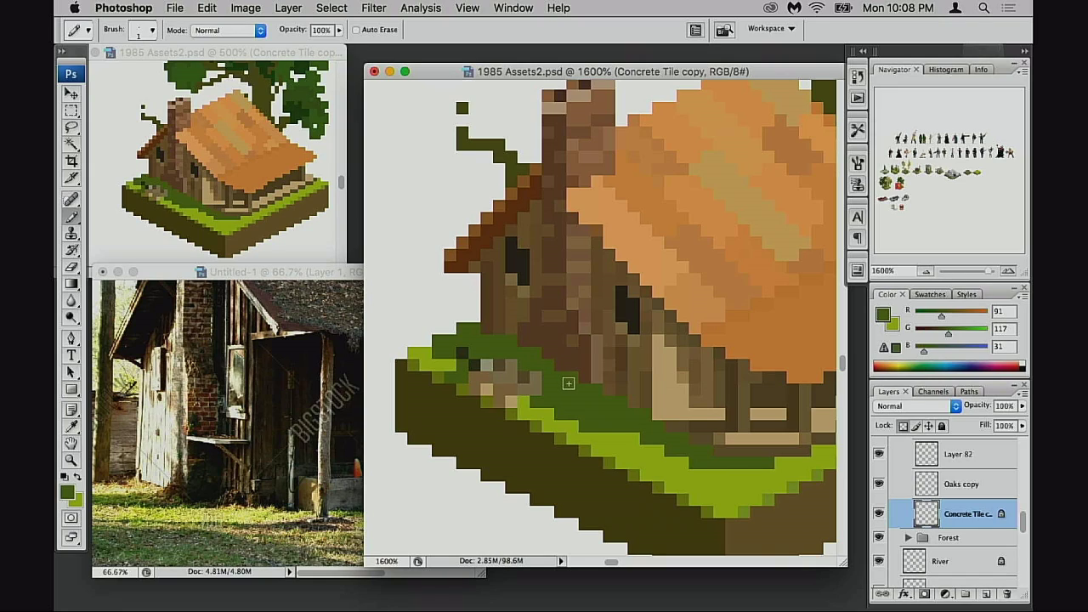
# - Identify the block's layer by toggling visibility, select Layer 83 and nudge the block one pixel up and two pixels right
pyautogui.click(881, 455)
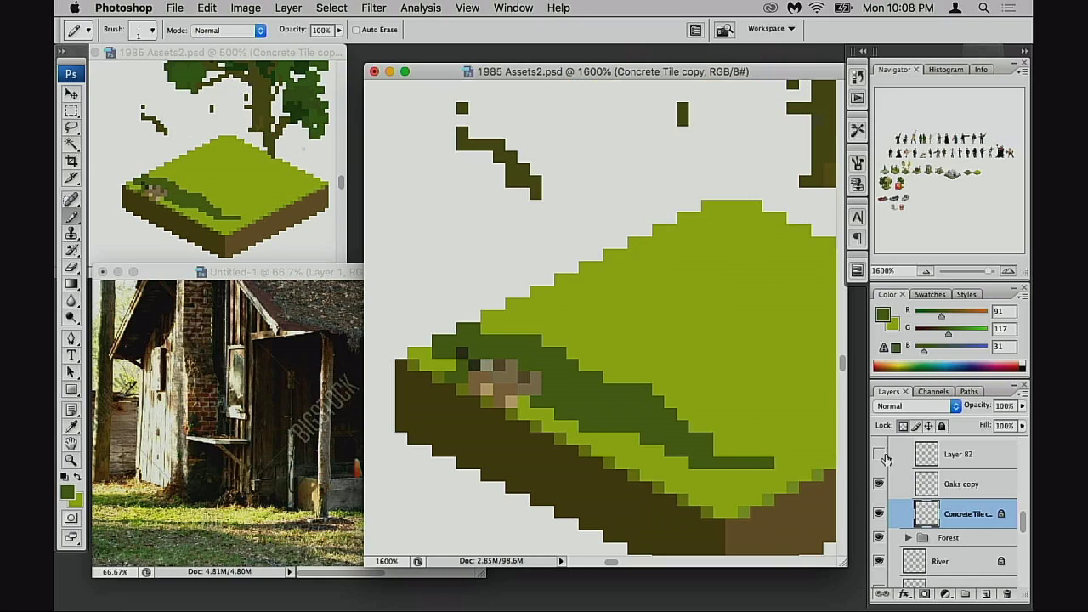
pyautogui.click(881, 454)
pyautogui.scroll(3, 913, 502)
pyautogui.click(880, 474)
pyautogui.click(881, 475)
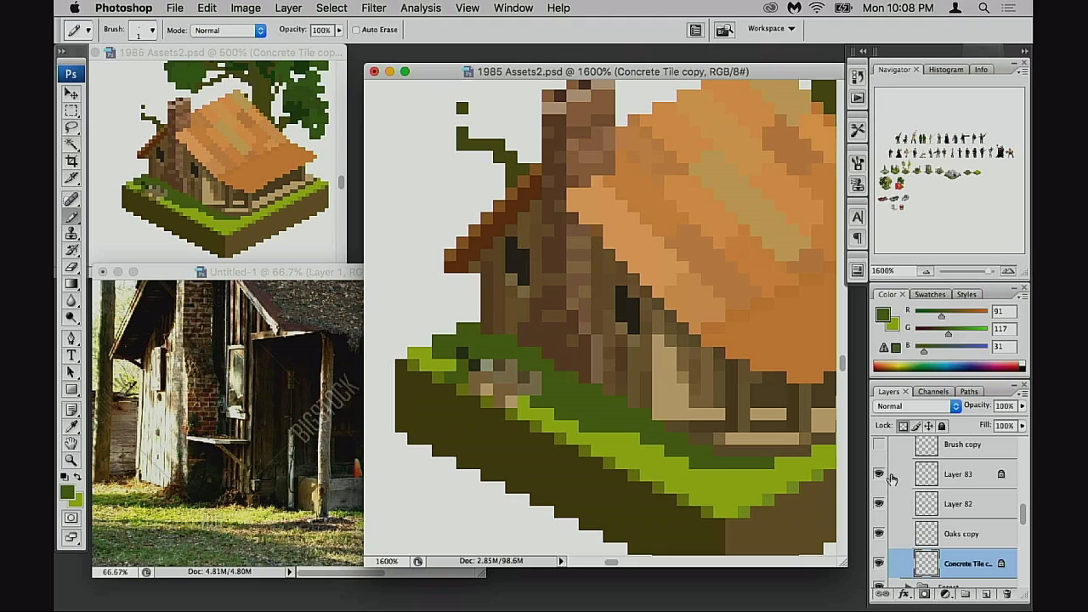
pyautogui.click(898, 479)
pyautogui.press('v')
pyautogui.press('Up')
pyautogui.press('Right')
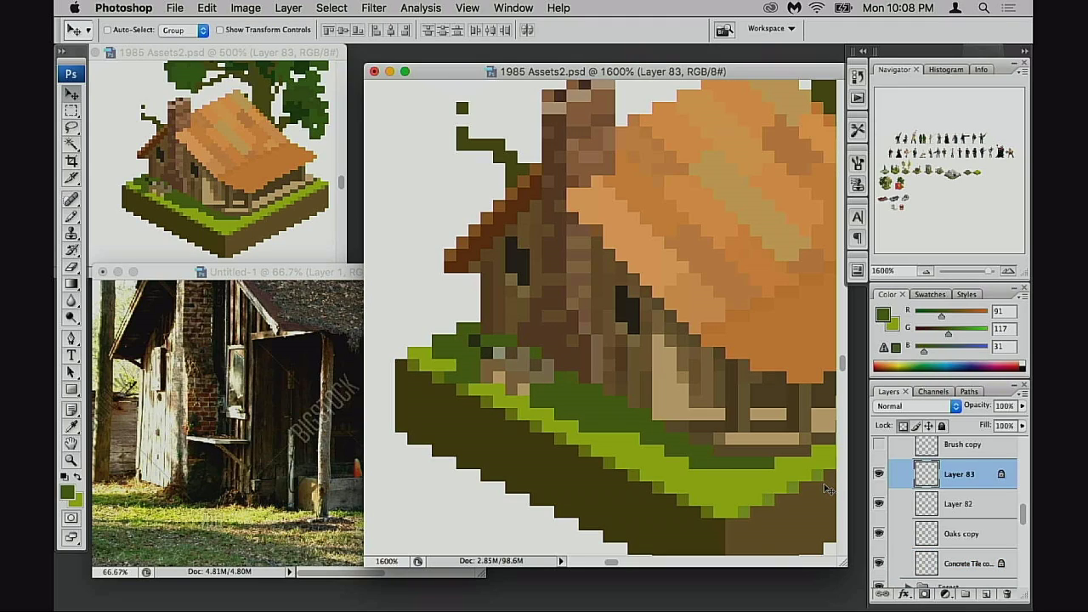
pyautogui.press('Down')
pyautogui.press('Up')
pyautogui.press('Right')
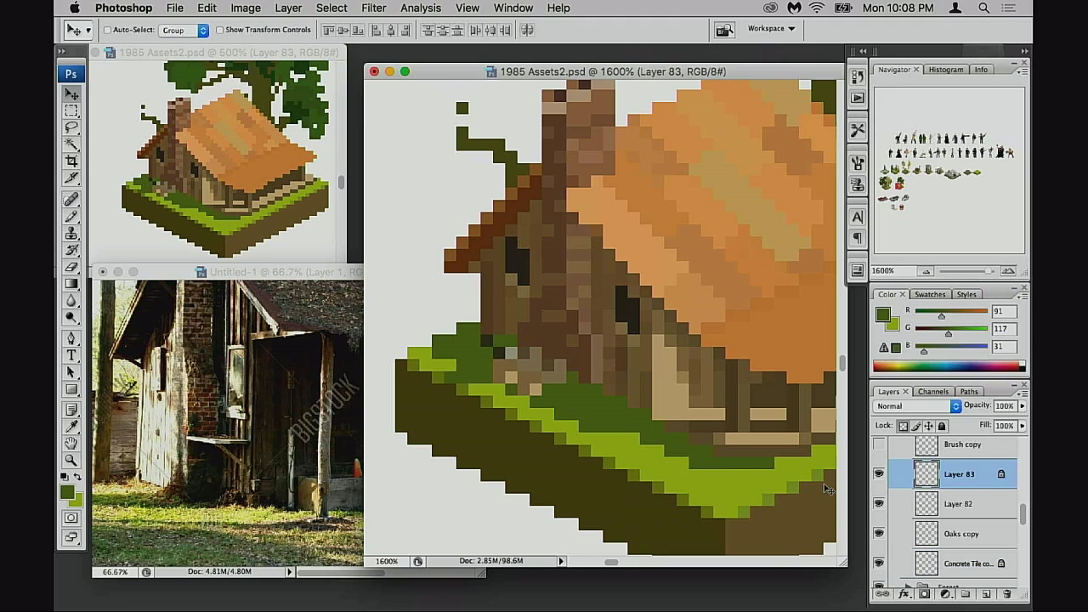
# - Sample the block's tan (RGB 214, 185, 135) and paint it onto the front of the block's outer end
pyautogui.scroll(1, 824, 489)
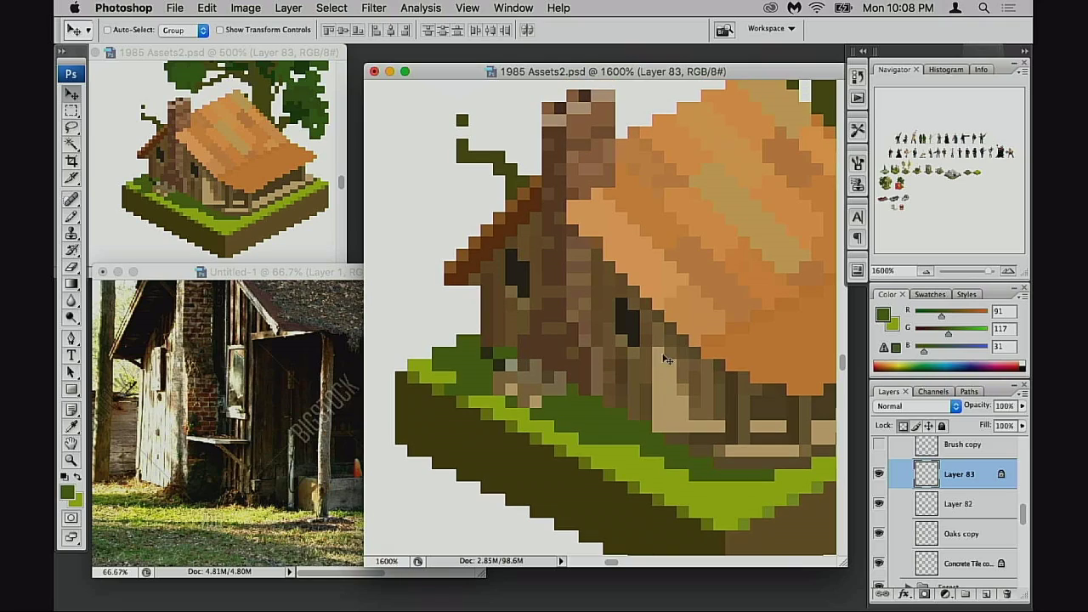
pyautogui.press('b')
pyautogui.keyDown('alt'); pyautogui.click(536, 397); pyautogui.keyUp('alt')
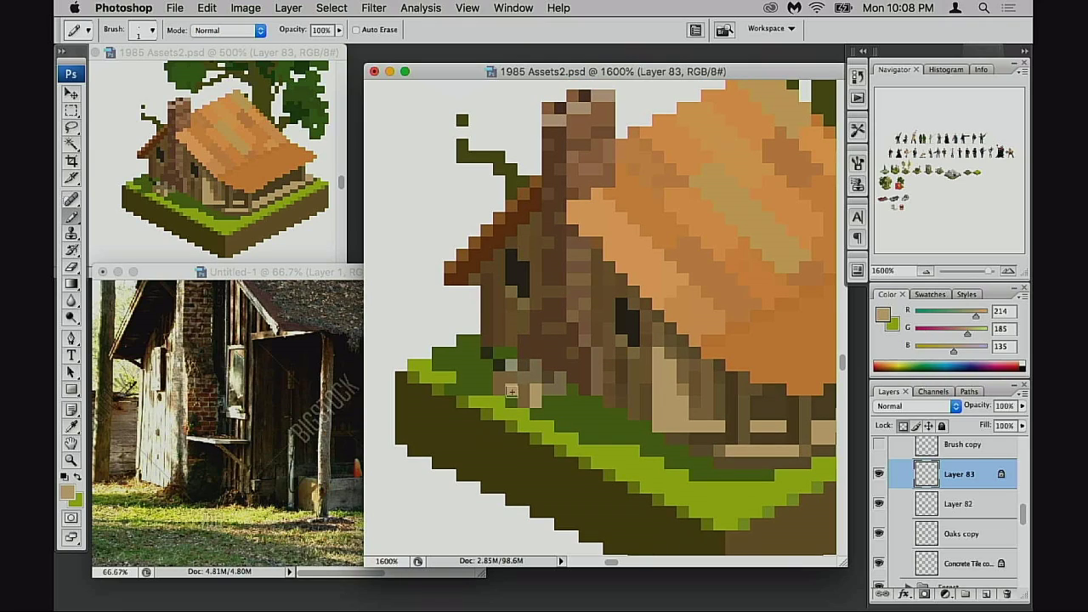
pyautogui.click(511, 380)
pyautogui.click(933, 564)
pyautogui.click(879, 563)
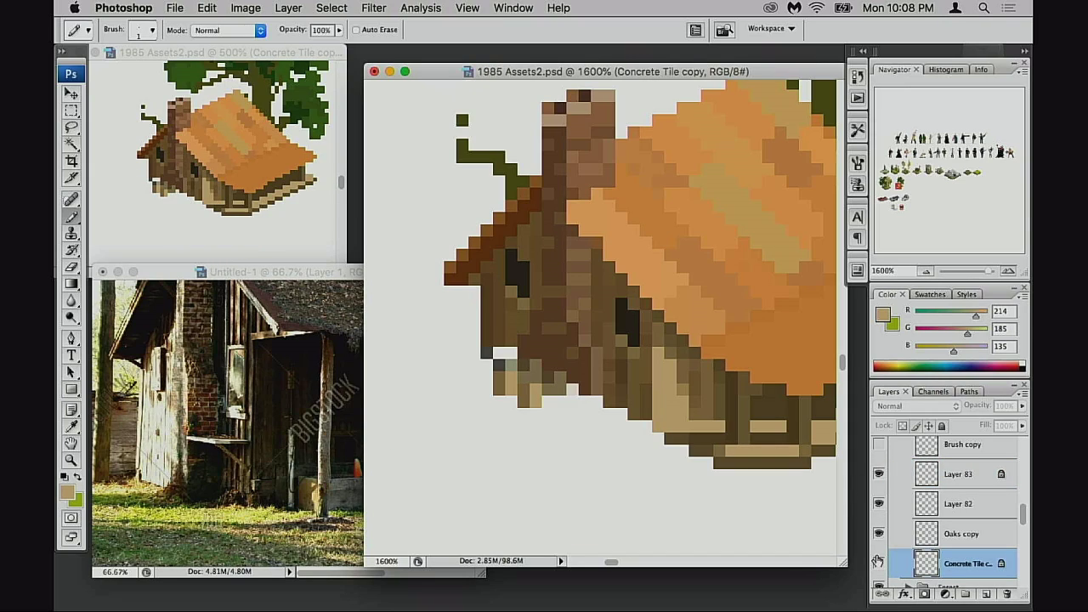
pyautogui.click(879, 562)
pyautogui.keyDown('alt'); pyautogui.click(484, 386); pyautogui.keyUp('alt')
pyautogui.moveTo(484, 386)
pyautogui.mouseDown()
pyautogui.moveTo(500, 405)
pyautogui.moveTo(478, 400)
pyautogui.moveTo(526, 418)
pyautogui.mouseUp()
pyautogui.press('super+z')
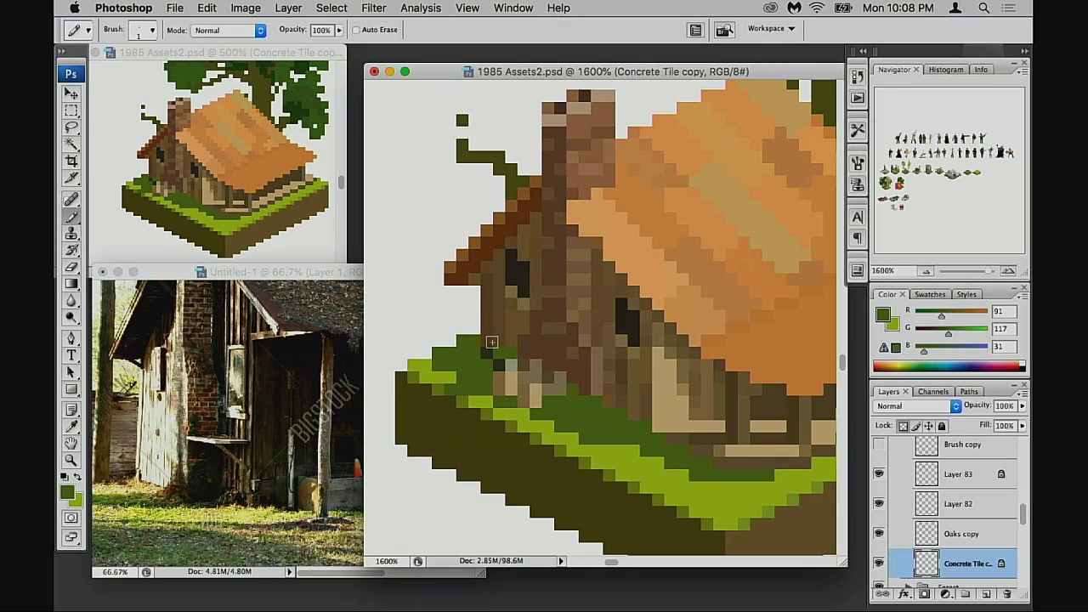
pyautogui.keyDown('alt'); pyautogui.click(534, 374); pyautogui.keyUp('alt')
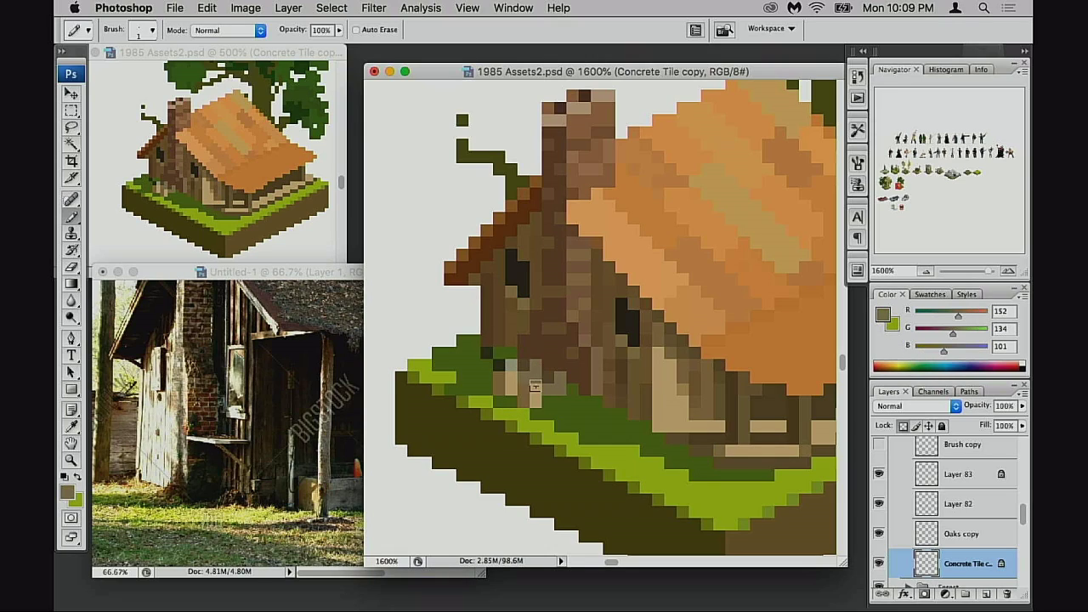
pyautogui.press('super+z')
# - On Layer 83, sample the block's pale grey (RGB 174, 175, 149), touch up the block beside the chimney, and save the file
pyautogui.click(903, 476)
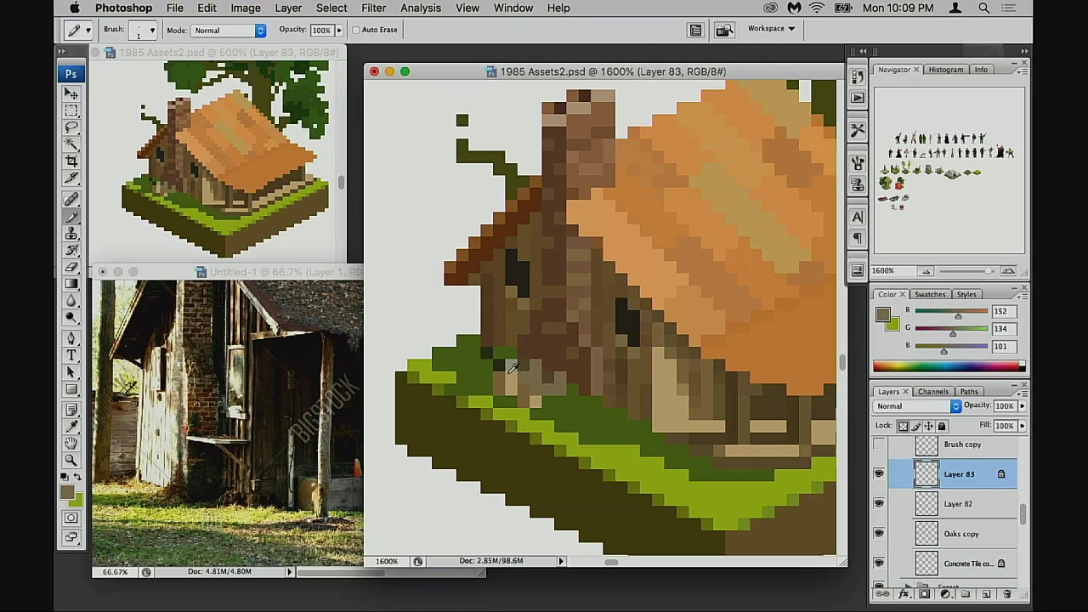
pyautogui.keyDown('alt'); pyautogui.click(512, 366); pyautogui.keyUp('alt')
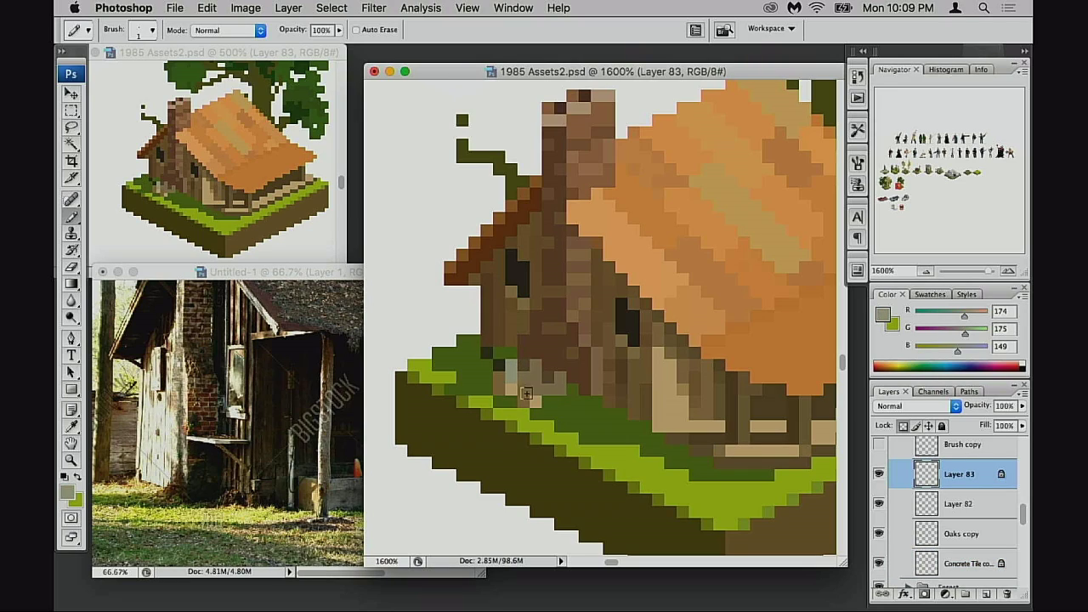
pyautogui.moveTo(558, 425); pyautogui.dragTo(713, 457)
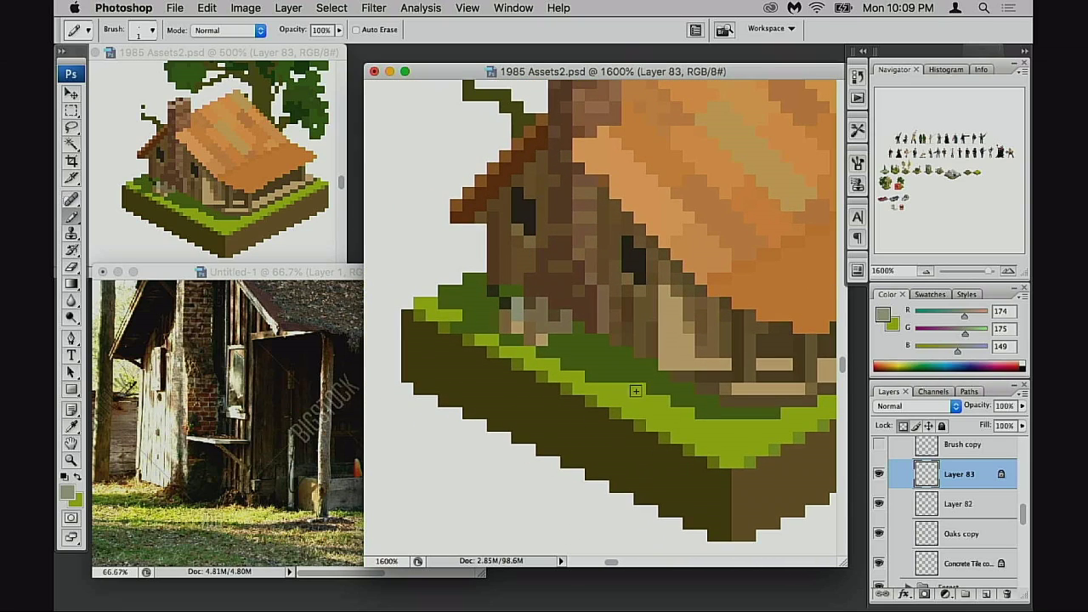
pyautogui.press('v')
pyautogui.moveTo(584, 407)
pyautogui.mouseDown()
pyautogui.moveTo(558, 406)
pyautogui.moveTo(559, 395)
pyautogui.moveTo(513, 415)
pyautogui.mouseUp()
pyautogui.press('super+z')
pyautogui.press('super+d')
pyautogui.press('super+s')
pyautogui.moveTo(613, 401); pyautogui.dragTo(568, 396)
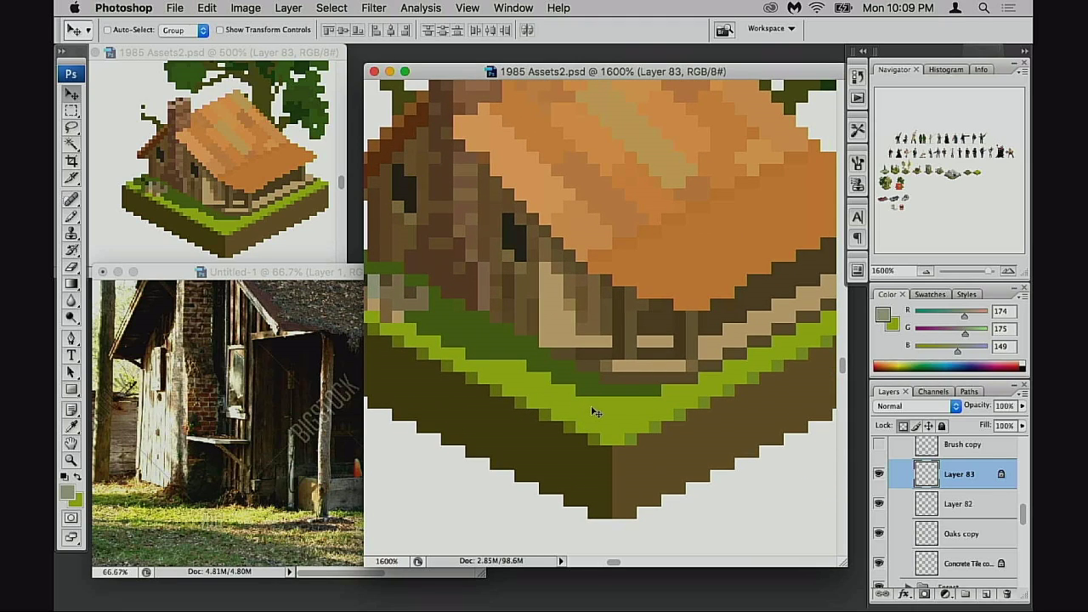
# - Identify the ground layer by toggling its visibility and select Concrete Tile copy for painting with the Pencil
pyautogui.press('b')
pyautogui.scroll(-3, 935, 510)
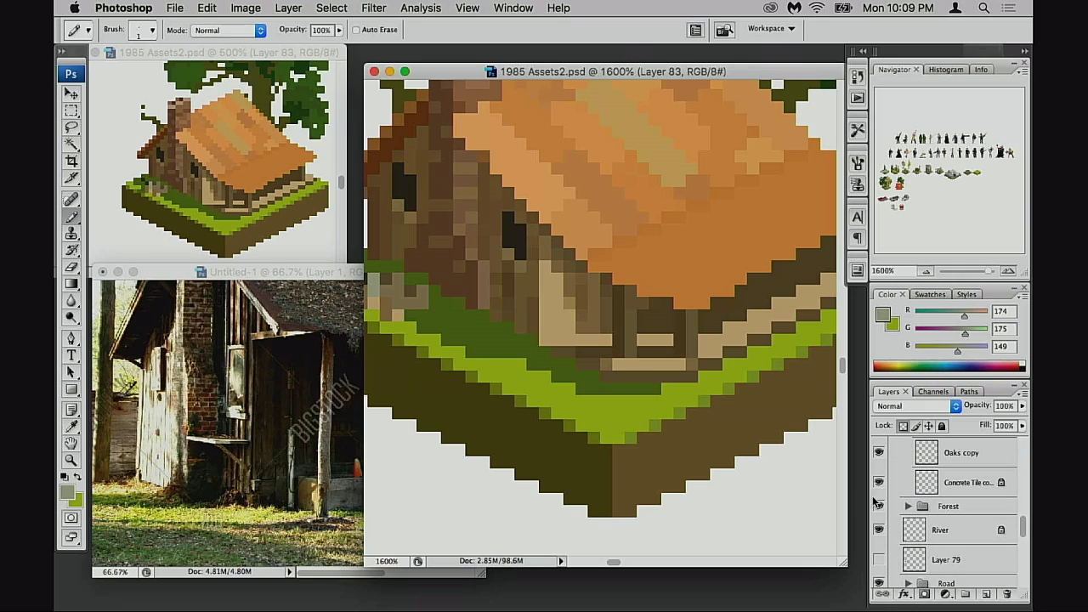
pyautogui.click(879, 485)
pyautogui.click(880, 484)
pyautogui.click(929, 490)
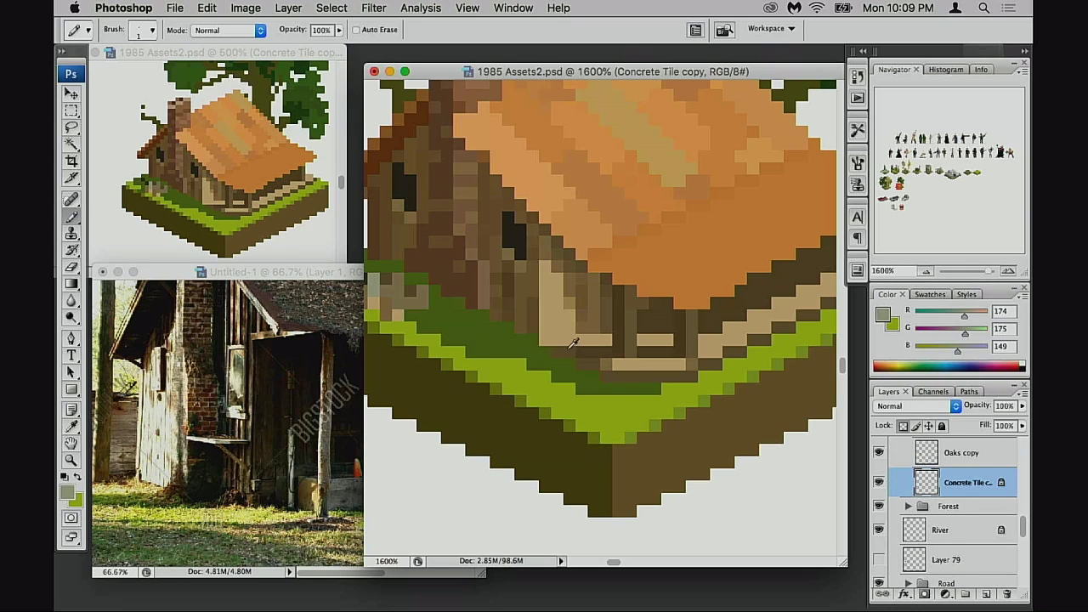
pyautogui.keyDown('alt'); pyautogui.click(546, 328); pyautogui.keyUp('alt')
pyautogui.press('3')
pyautogui.moveTo(523, 368); pyautogui.dragTo(557, 399)
pyautogui.press('6')
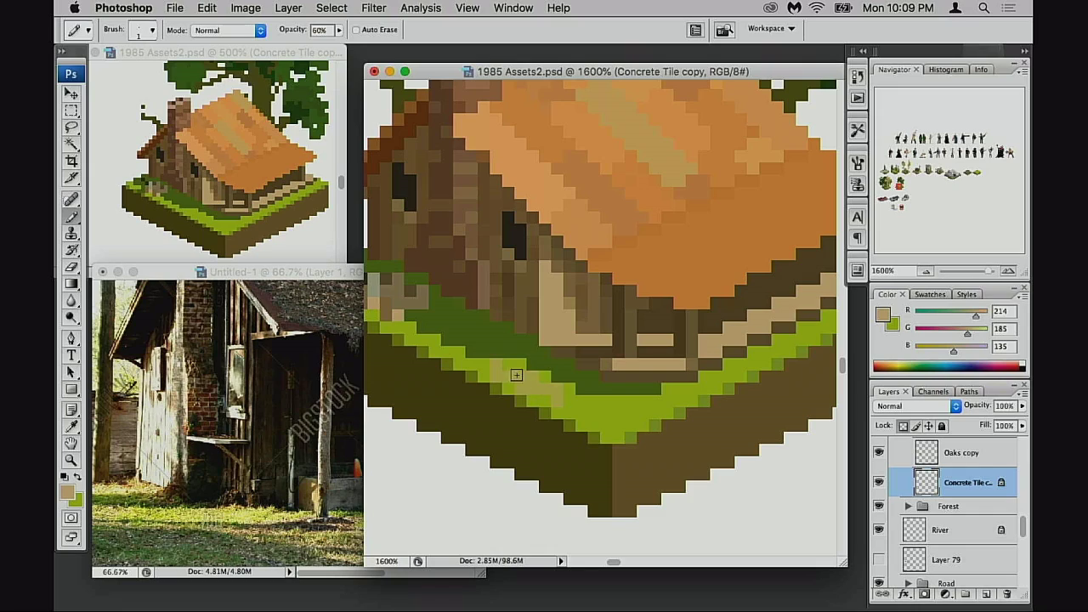
pyautogui.press('super+z')
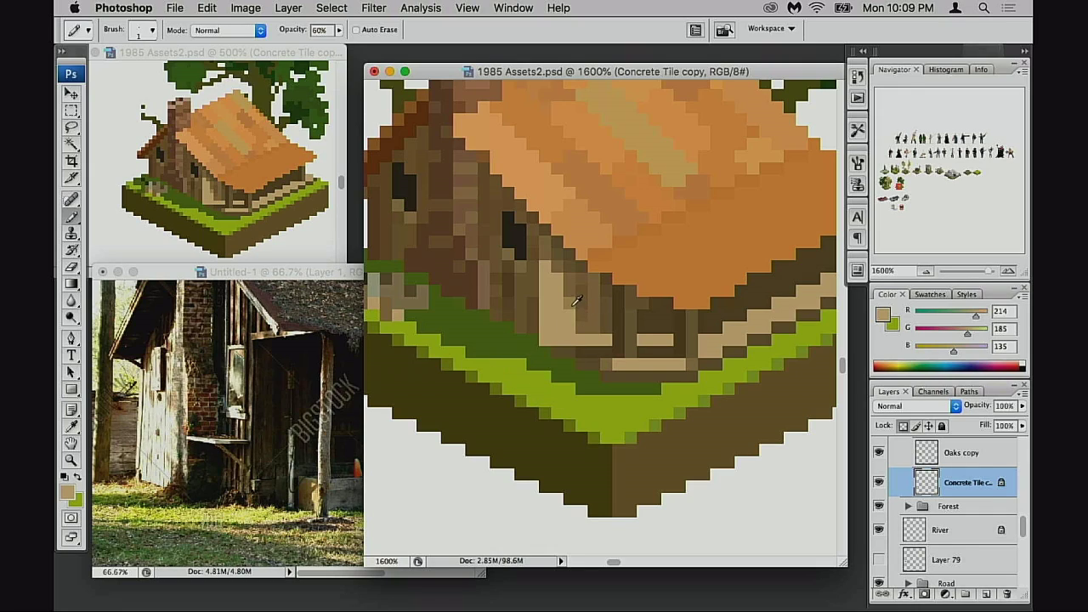
# - Paint a dirt path along the front grass in tan (RGB 185, 153, 103) at 90% opacity, continuing it in brown (RGB 126, 102, 58) through the shaded grass
pyautogui.keyDown('alt'); pyautogui.click(576, 299); pyautogui.keyUp('alt')
pyautogui.press('9')
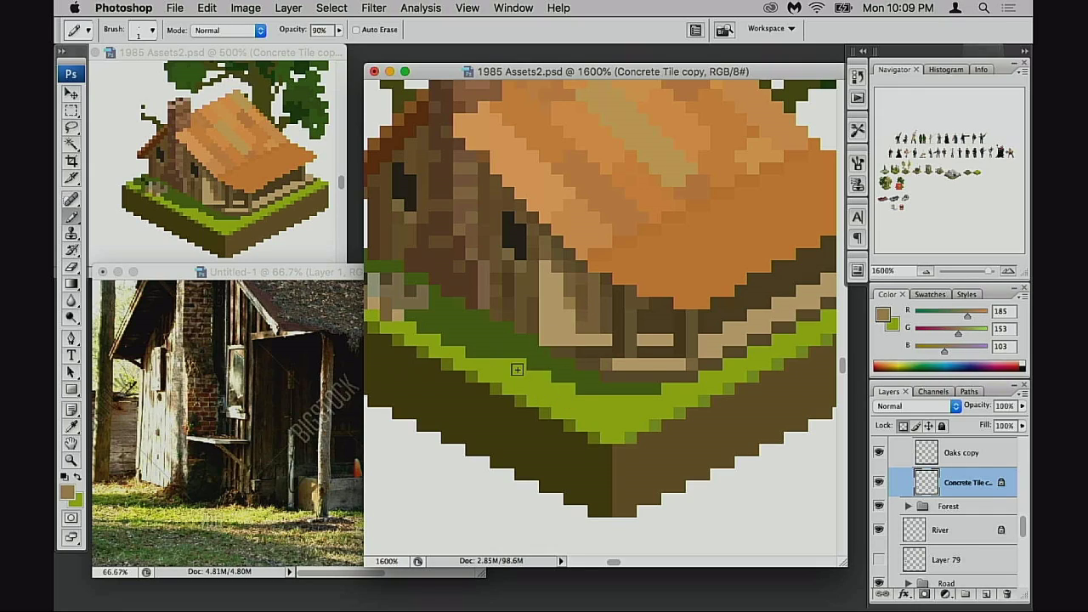
pyautogui.moveTo(517, 369)
pyautogui.mouseDown()
pyautogui.moveTo(567, 402)
pyautogui.moveTo(621, 418)
pyautogui.moveTo(580, 410)
pyautogui.mouseUp()
pyautogui.hotkey('ctrl', 'z')
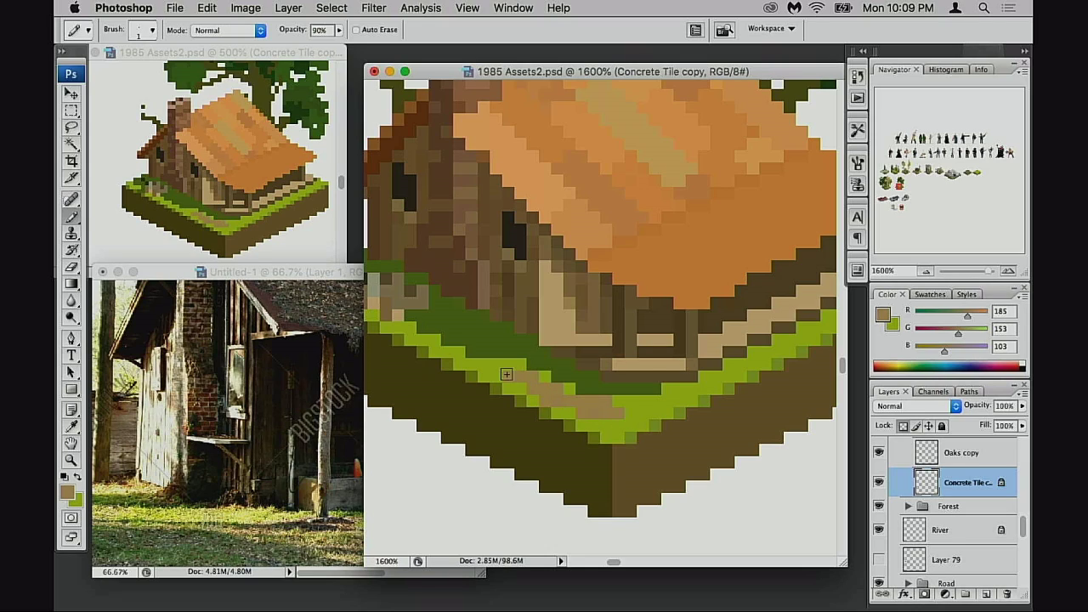
pyautogui.keyDown('alt'); pyautogui.click(530, 436); pyautogui.keyUp('alt')
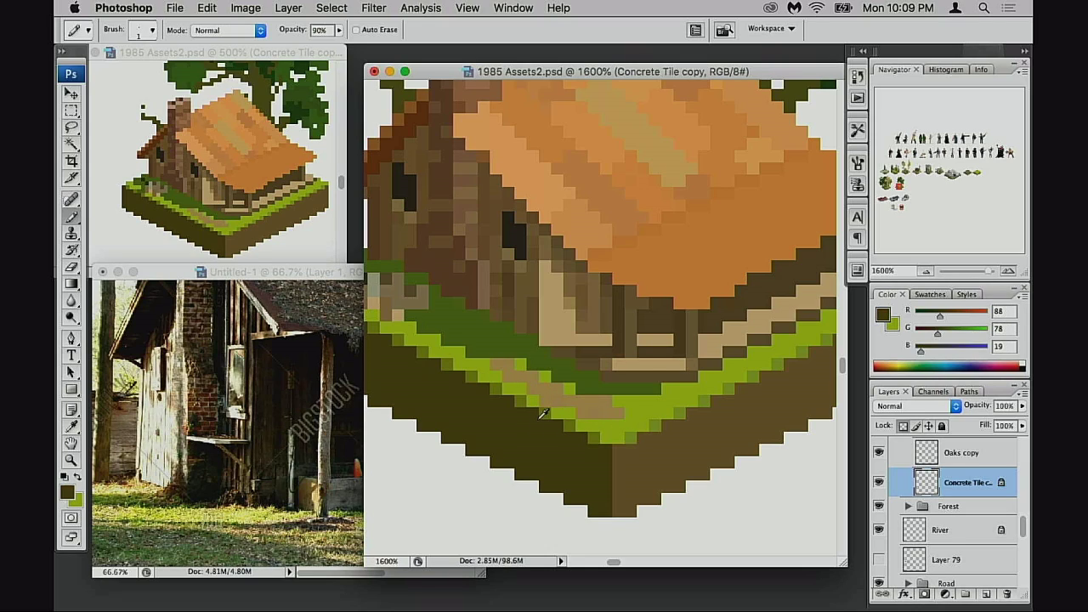
pyautogui.keyDown('alt'); pyautogui.click(498, 352); pyautogui.keyUp('alt')
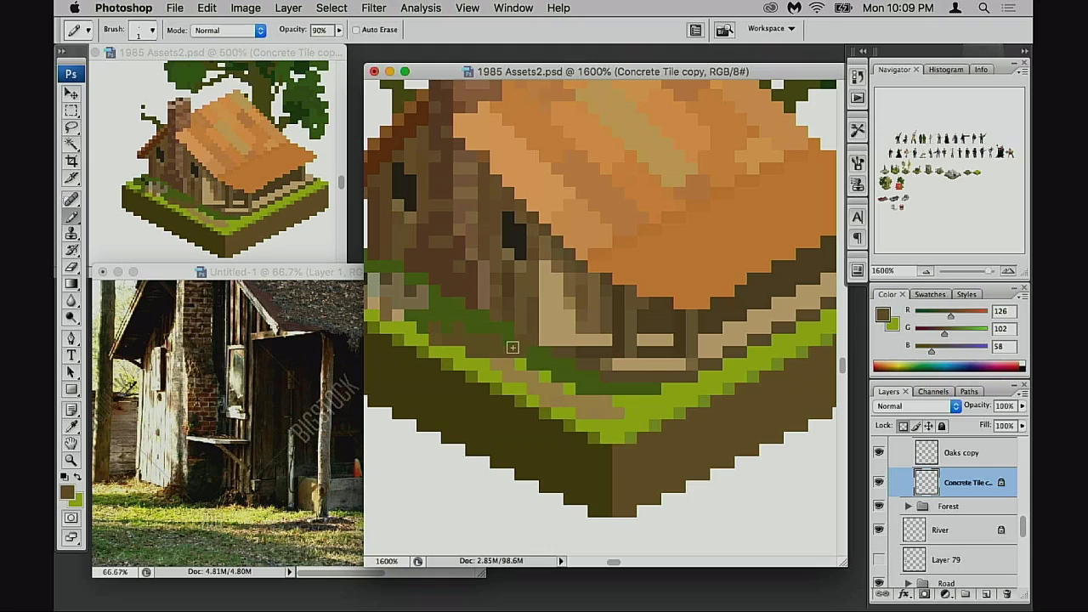
# - Sample light tan (RGB 214, 185, 135), lighten the path at 30% opacity and extend it around the tile's front corner at 90%
pyautogui.keyDown('alt'); pyautogui.click(639, 367); pyautogui.keyUp('alt')
pyautogui.press('3')
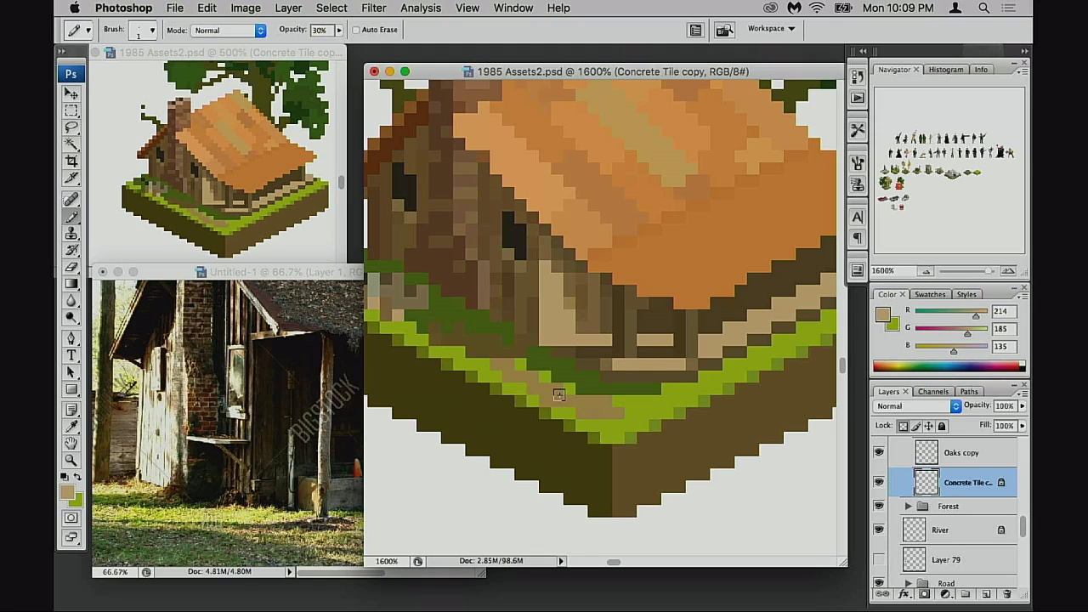
pyautogui.click(588, 404)
pyautogui.click(604, 406)
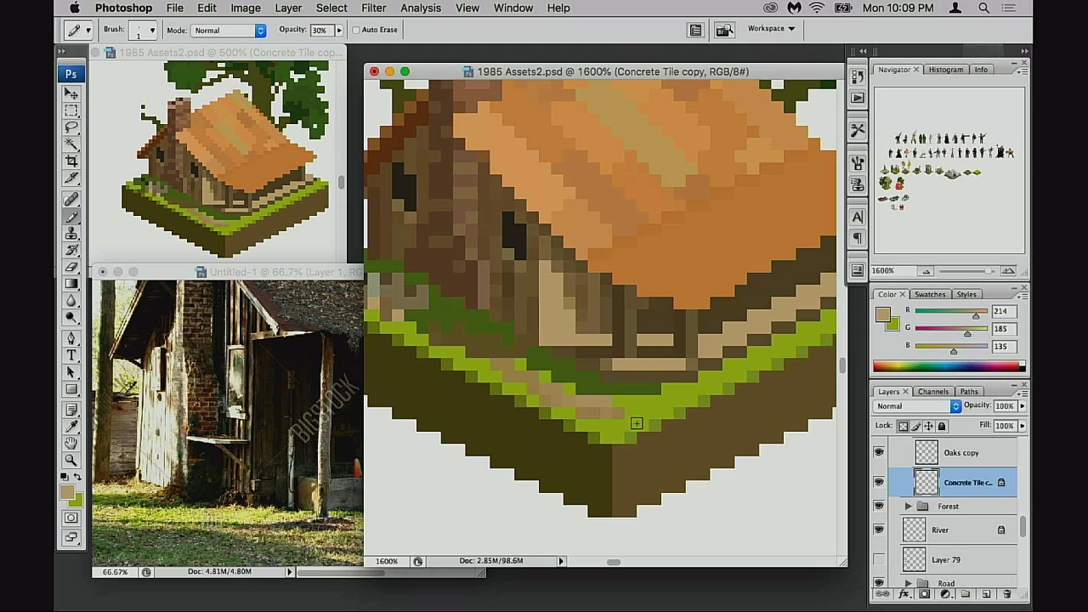
pyautogui.press('9')
pyautogui.moveTo(635, 414); pyautogui.dragTo(597, 410)
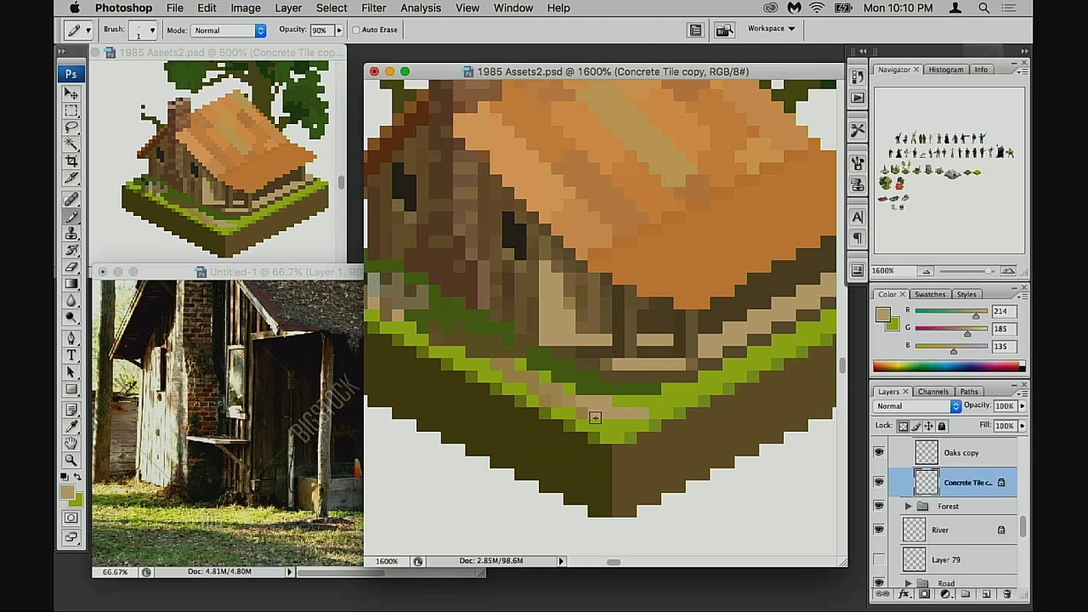
# - Sample brown (RGB 154, 128, 86), recolor the path's corner stretch and widen it toward the tile's front corner
pyautogui.keyDown('alt'); pyautogui.click(605, 363); pyautogui.keyUp('alt')
pyautogui.moveTo(599, 413); pyautogui.dragTo(643, 415)
pyautogui.moveTo(578, 409); pyautogui.dragTo(538, 392)
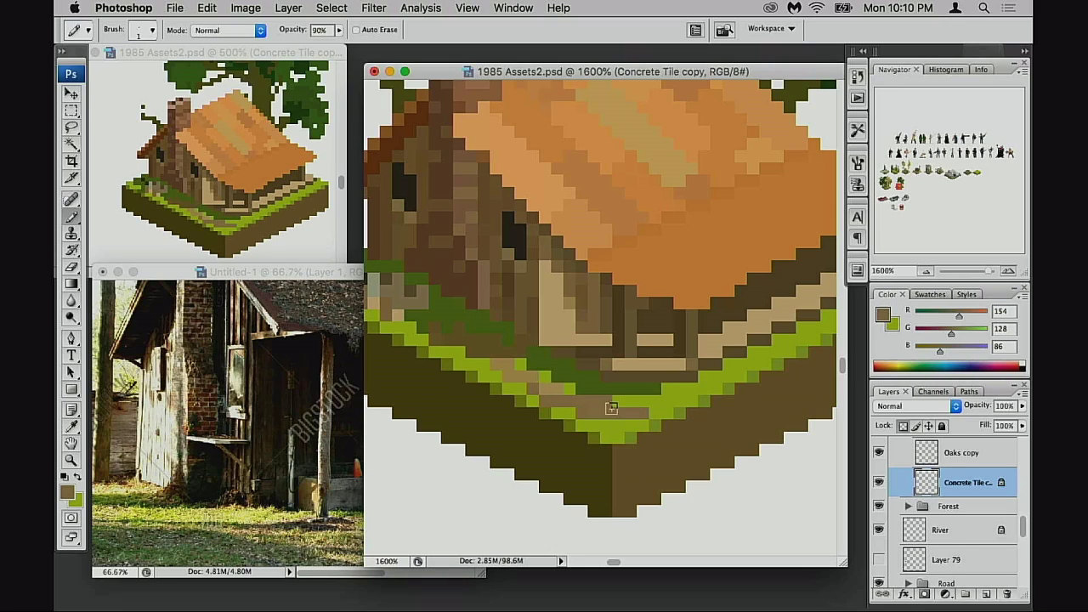
pyautogui.moveTo(617, 427); pyautogui.dragTo(606, 429)
pyautogui.click(653, 412)
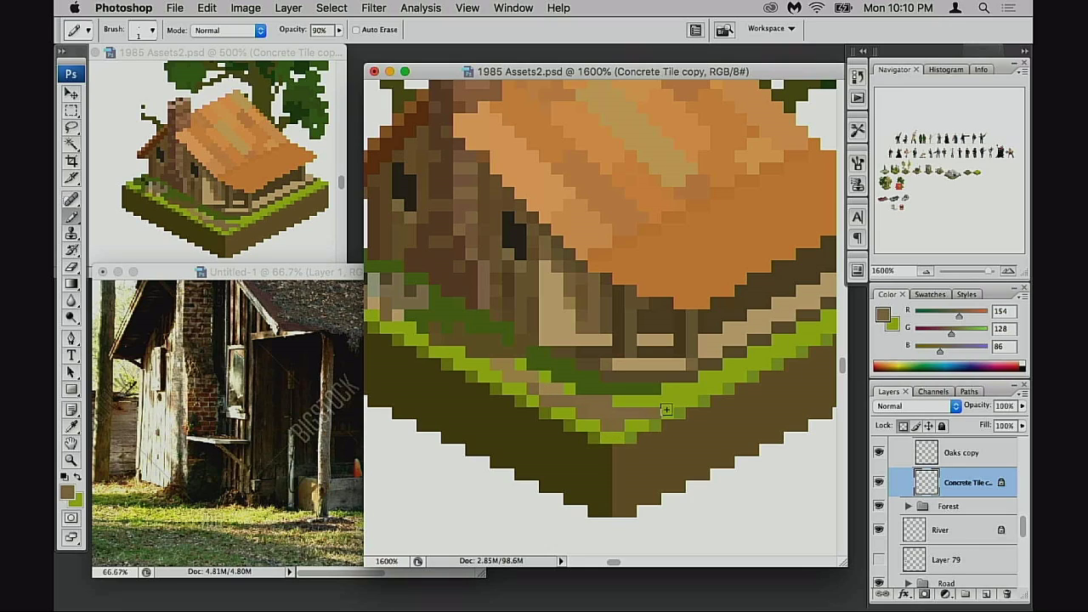
# - Sample the olive brown (RGB 156, 135, 81) and scatter dirt pixels through the bright grass on both sides of the front corner
pyautogui.keyDown('alt'); pyautogui.click(656, 413); pyautogui.keyUp('alt')
pyautogui.click(678, 400)
pyautogui.moveTo(610, 402)
pyautogui.mouseDown()
pyautogui.moveTo(572, 409)
pyautogui.moveTo(485, 365)
pyautogui.moveTo(533, 382)
pyautogui.moveTo(486, 382)
pyautogui.moveTo(588, 412)
pyautogui.mouseUp()
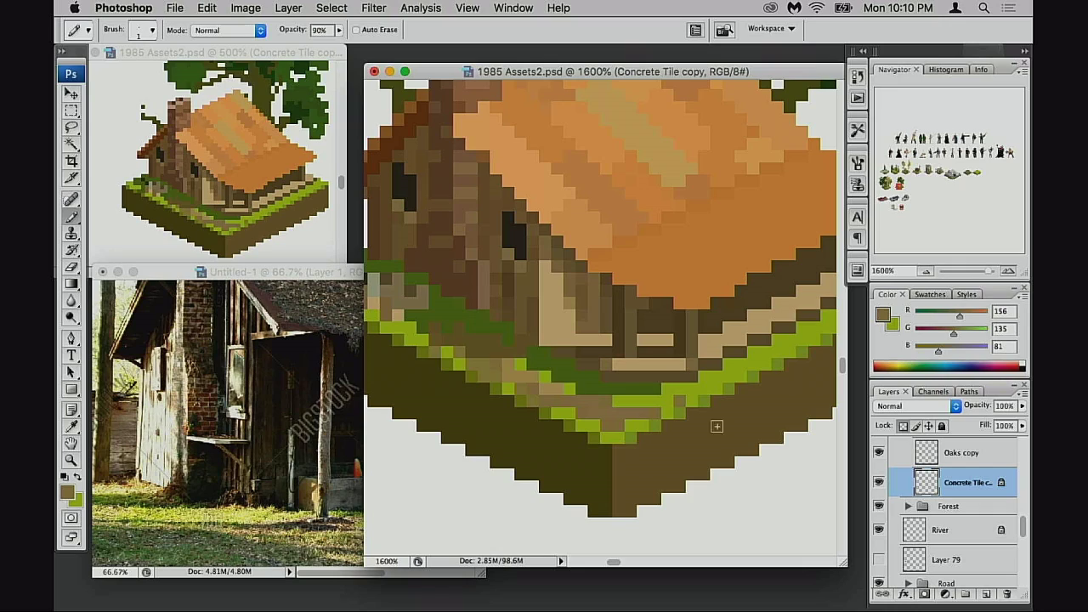
pyautogui.moveTo(736, 376)
pyautogui.mouseDown()
pyautogui.moveTo(676, 406)
pyautogui.moveTo(682, 393)
pyautogui.mouseUp()
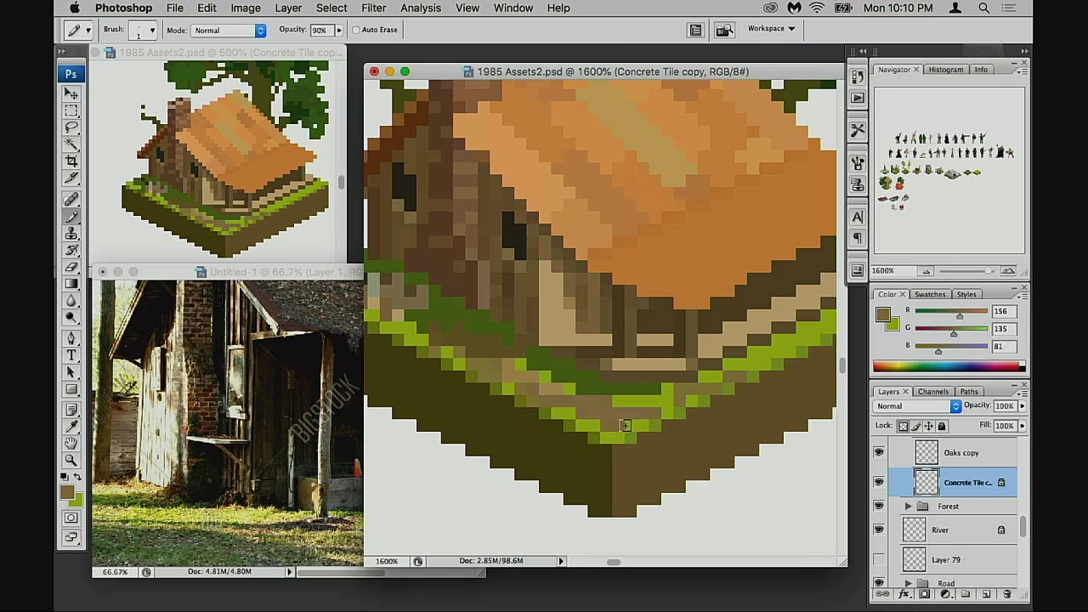
# - Select the shaded brown path pixels with the Magic Wand and lower their saturation to -30 with Hue/Saturation
pyautogui.keyDown('alt'); pyautogui.click(527, 359); pyautogui.keyUp('alt')
pyautogui.keyDown('alt'); pyautogui.click(474, 294); pyautogui.keyUp('alt')
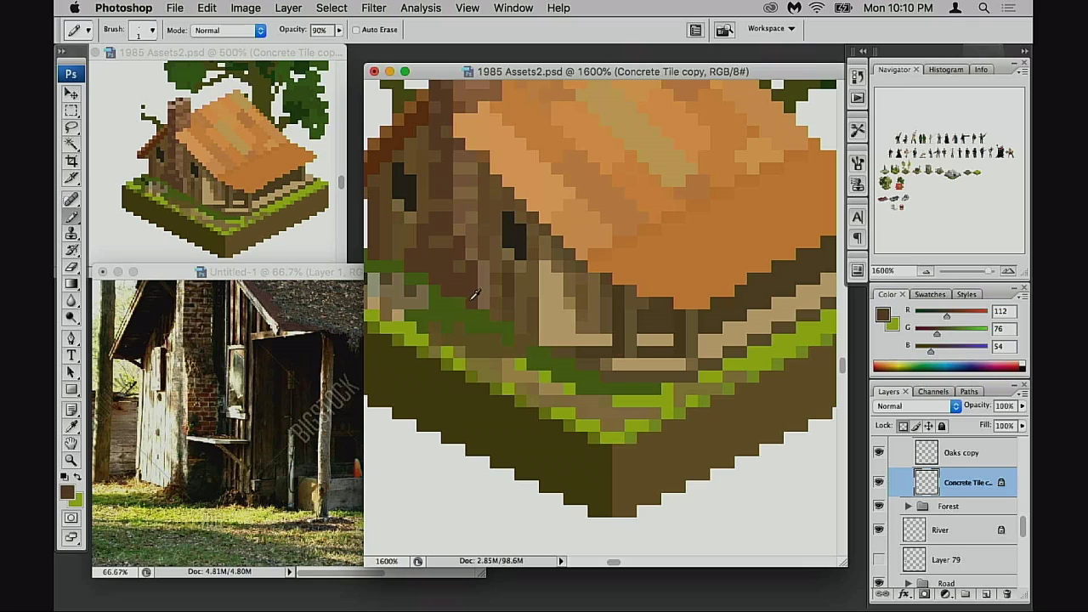
pyautogui.press('w')
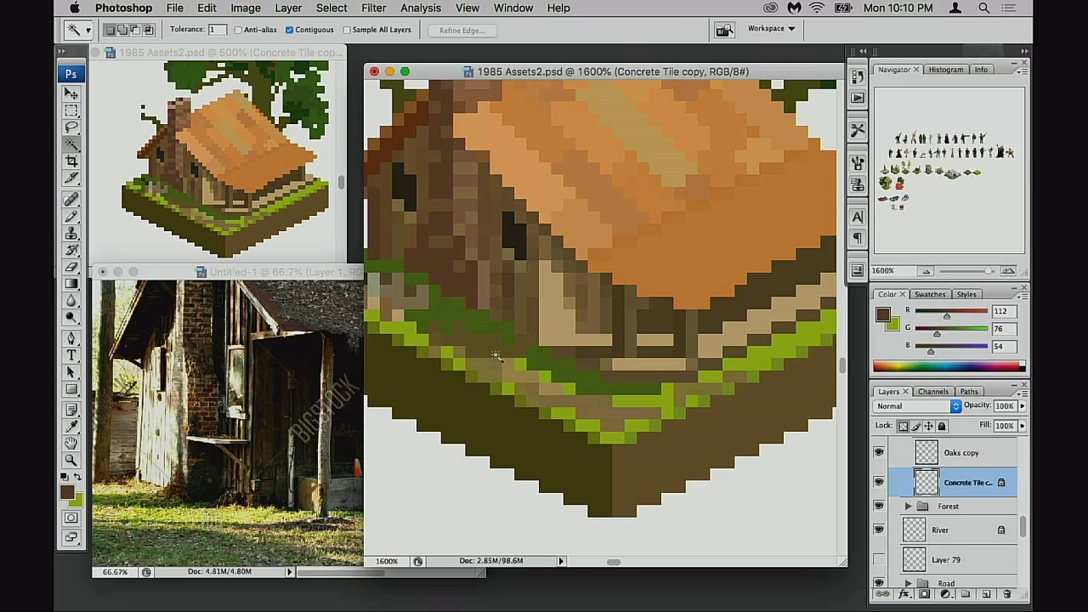
pyautogui.press('super+u')
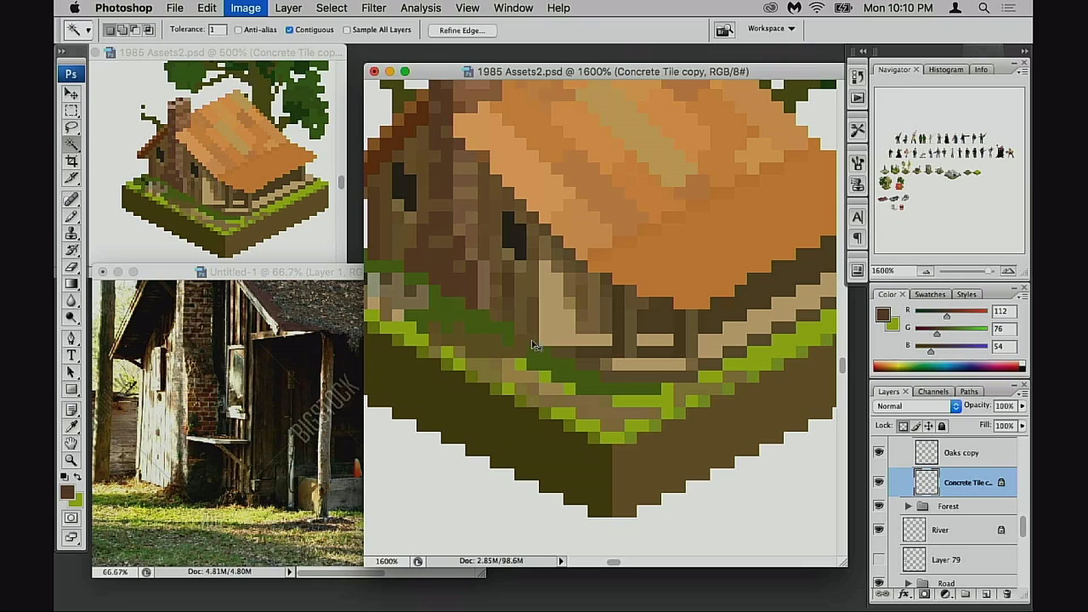
pyautogui.moveTo(804, 192); pyautogui.dragTo(786, 194)
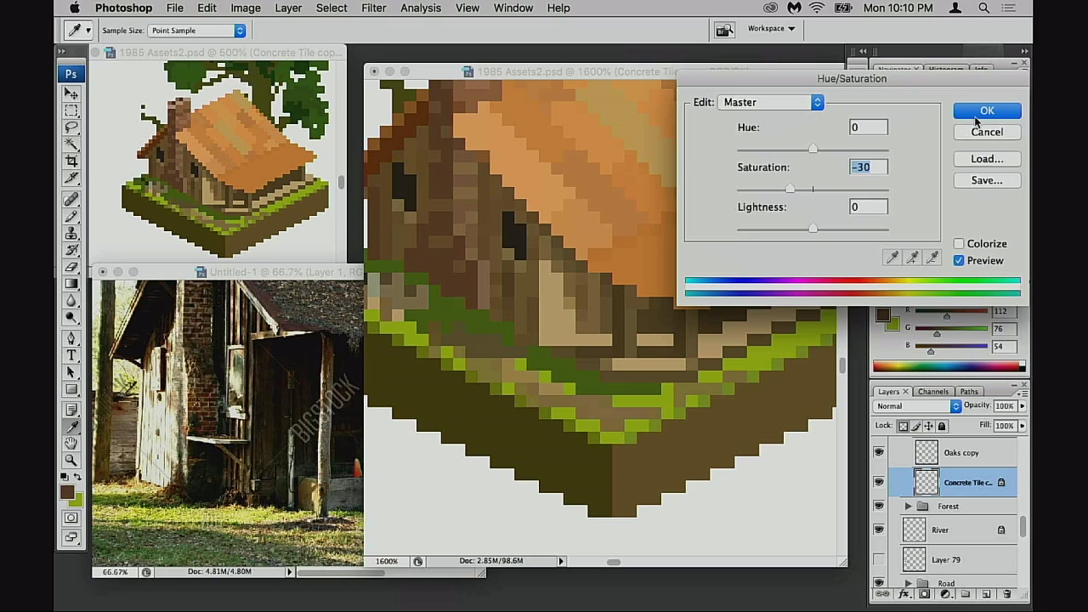
pyautogui.click(978, 114)
# - Break up the shaded path with shadow green (RGB 91, 117, 31) pixels, and touch up its outer edge with sampled grass and dirt colors
pyautogui.press('b')
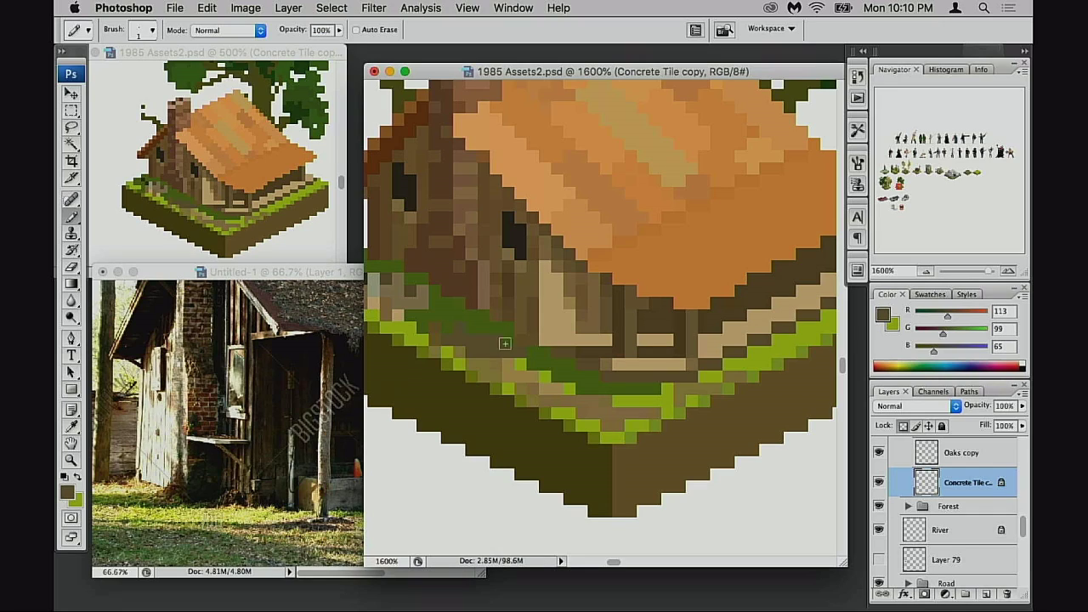
pyautogui.keyDown('alt'); pyautogui.click(460, 362); pyautogui.keyUp('alt')
pyautogui.keyDown('alt'); pyautogui.click(509, 389); pyautogui.keyUp('alt')
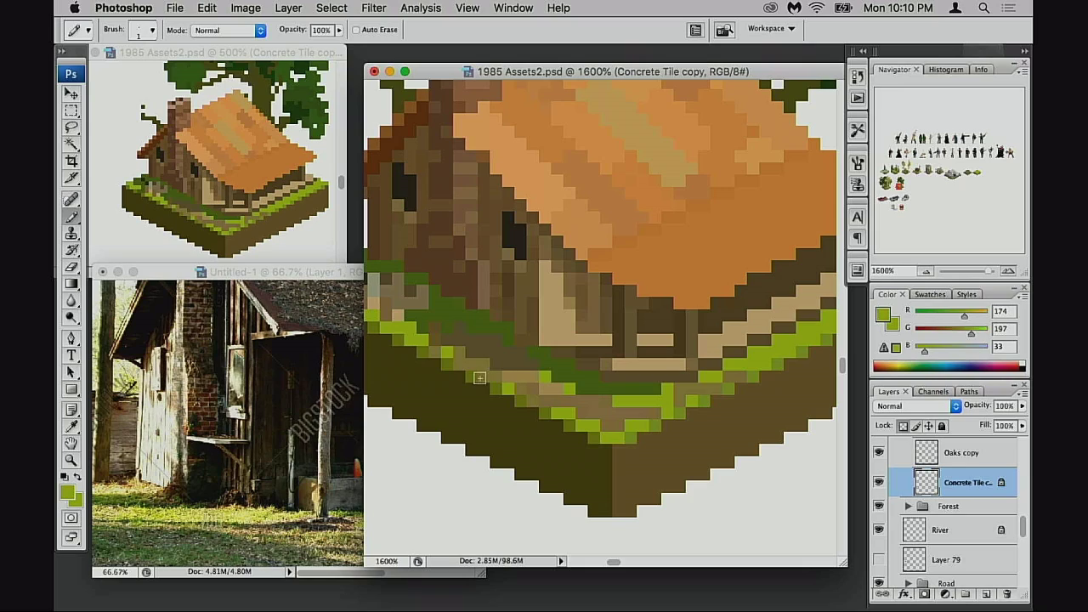
pyautogui.keyDown('alt'); pyautogui.click(494, 352); pyautogui.keyUp('alt')
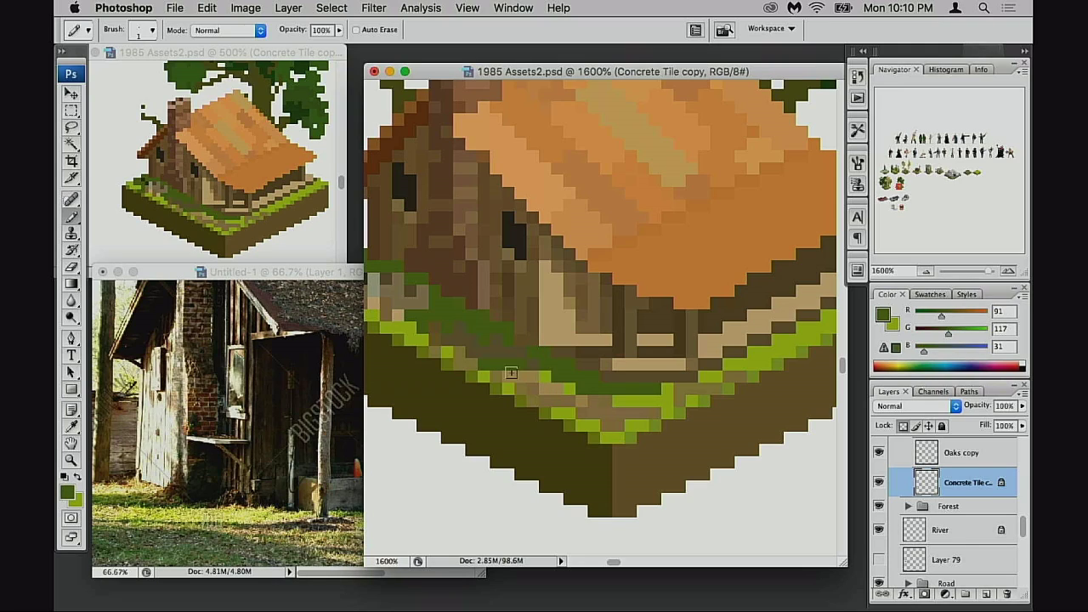
pyautogui.keyDown('alt'); pyautogui.click(463, 356); pyautogui.keyUp('alt')
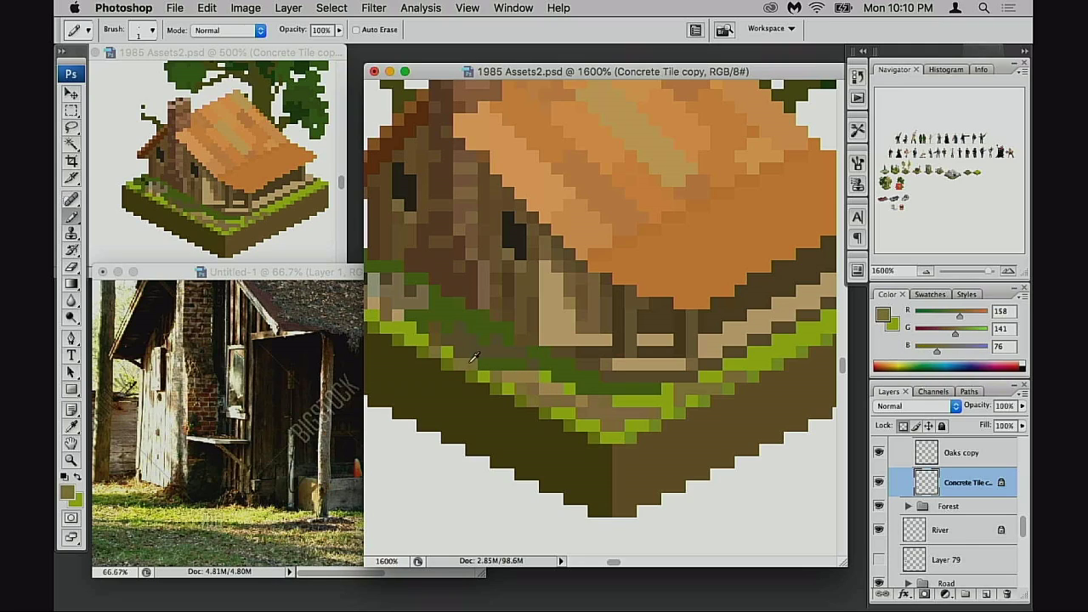
pyautogui.keyDown('alt'); pyautogui.click(502, 365); pyautogui.keyUp('alt')
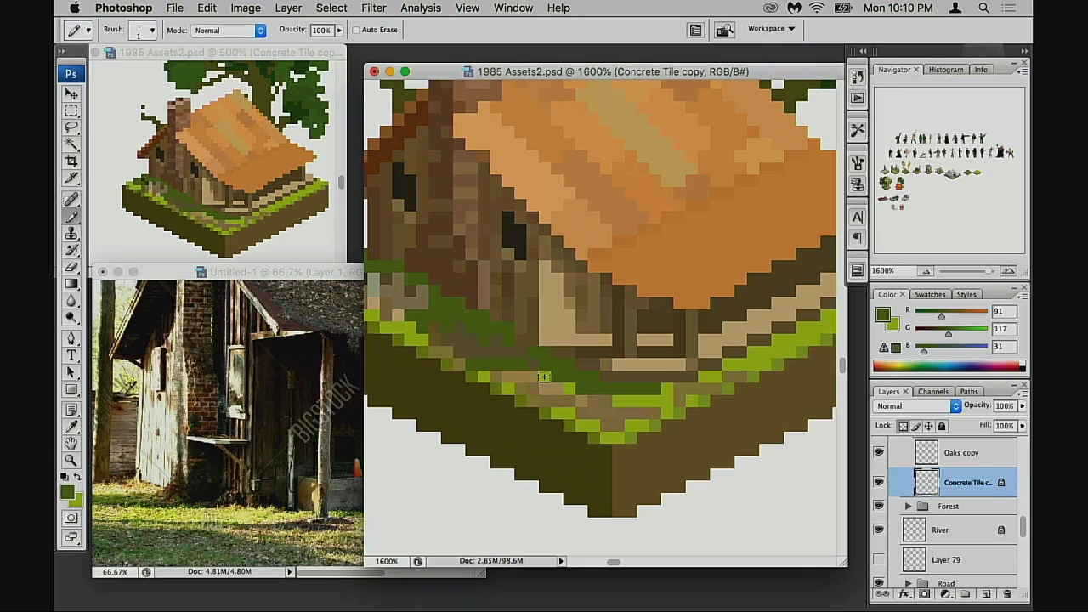
# - Paint bright grass green (RGB 174, 197, 33) along the path's outer edge and add shadow green where the path meets the cabin's shadow
pyautogui.keyDown('alt'); pyautogui.click(491, 370); pyautogui.keyUp('alt')
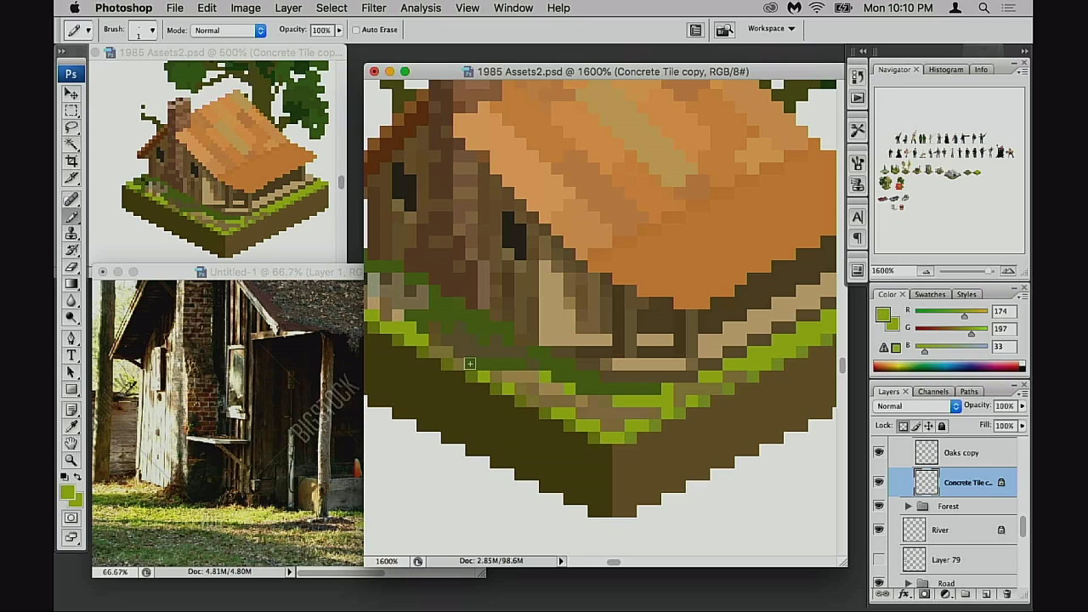
pyautogui.moveTo(539, 378); pyautogui.dragTo(492, 376)
pyautogui.keyDown('alt'); pyautogui.click(558, 365); pyautogui.keyUp('alt')
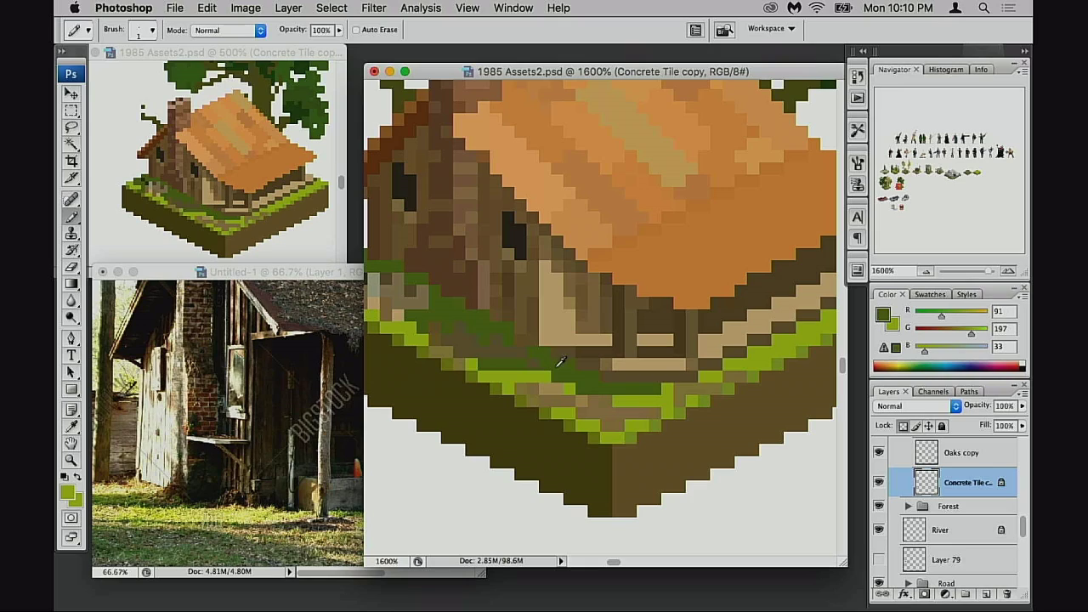
pyautogui.click(535, 365)
# - Sample the path's tan (RGB 193, 165, 108) and add lighter patches along the sunlit part of the path
pyautogui.keyDown('alt'); pyautogui.click(548, 383); pyautogui.keyUp('alt')
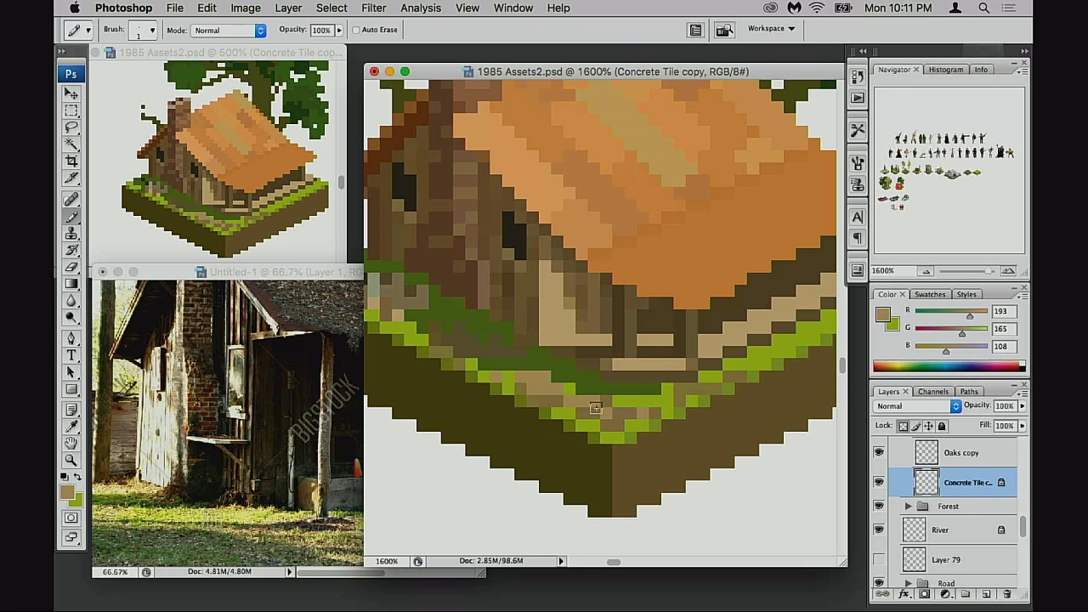
pyautogui.press('space')
pyautogui.moveTo(676, 412); pyautogui.dragTo(635, 435)
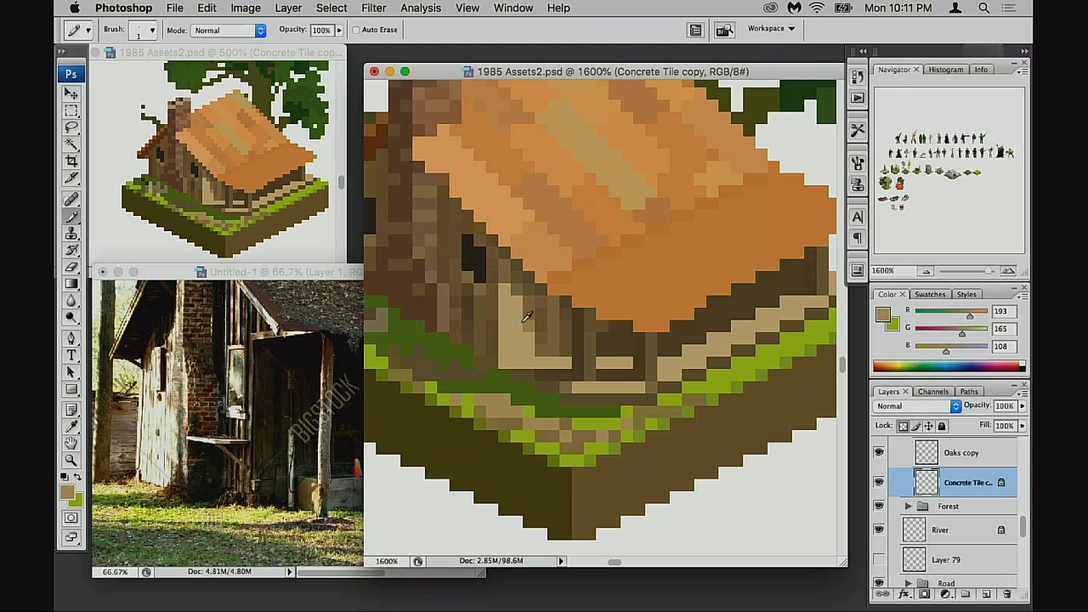
# - Sample the plank brown (RGB 185, 153, 103) and shade the cabin's light front wall planks on Layer 82 at 50% opacity
pyautogui.keyDown('alt'); pyautogui.click(523, 320); pyautogui.keyUp('alt')
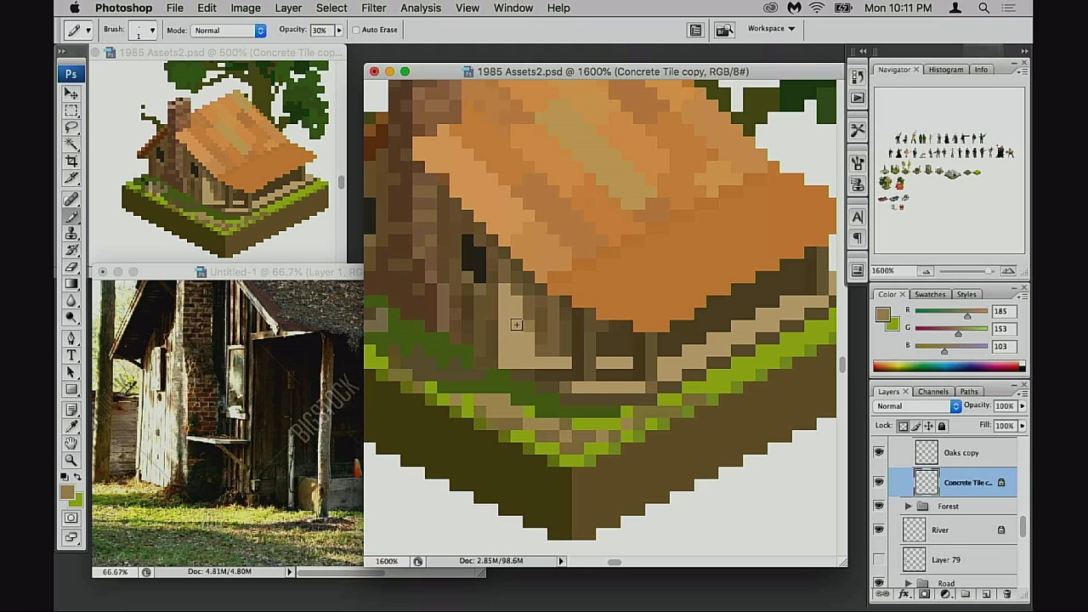
pyautogui.press('3')
pyautogui.scroll(3, 933, 482)
pyautogui.click(951, 493)
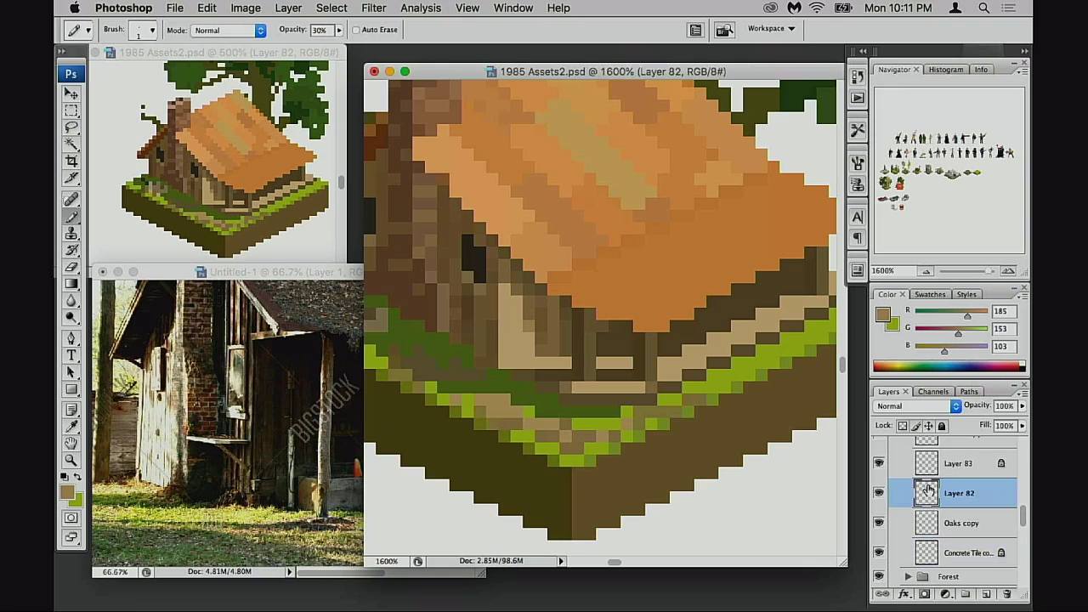
pyautogui.click(878, 493)
pyautogui.click(878, 493)
pyautogui.press('5')
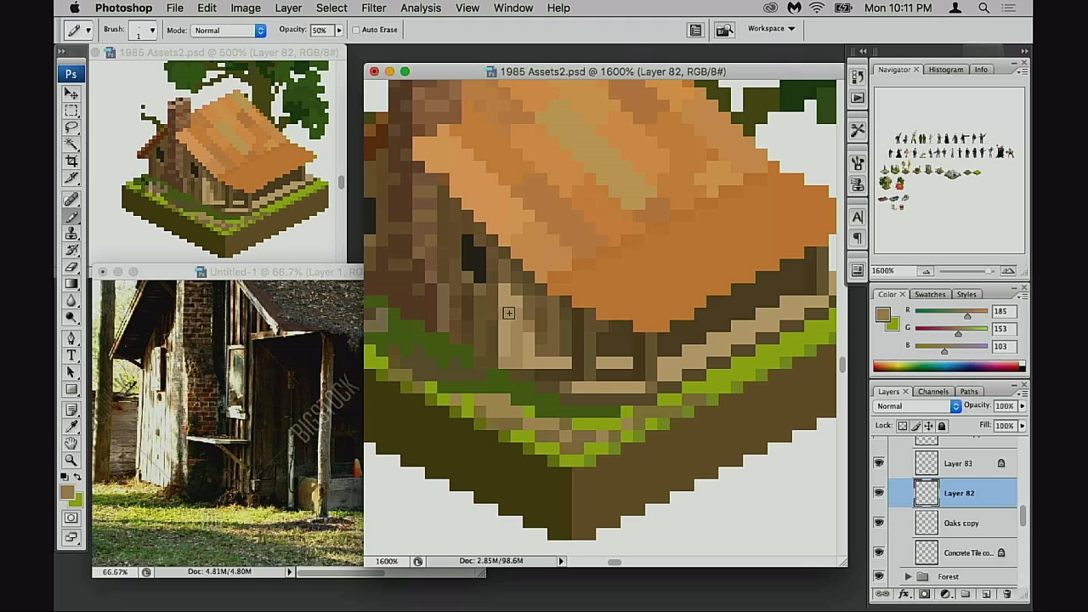
# - Compare the cabin with and without the Layer 82 shading, then clear any selection
pyautogui.moveTo(538, 411)
pyautogui.mouseDown()
pyautogui.moveTo(585, 391)
pyautogui.moveTo(553, 379)
pyautogui.mouseUp()
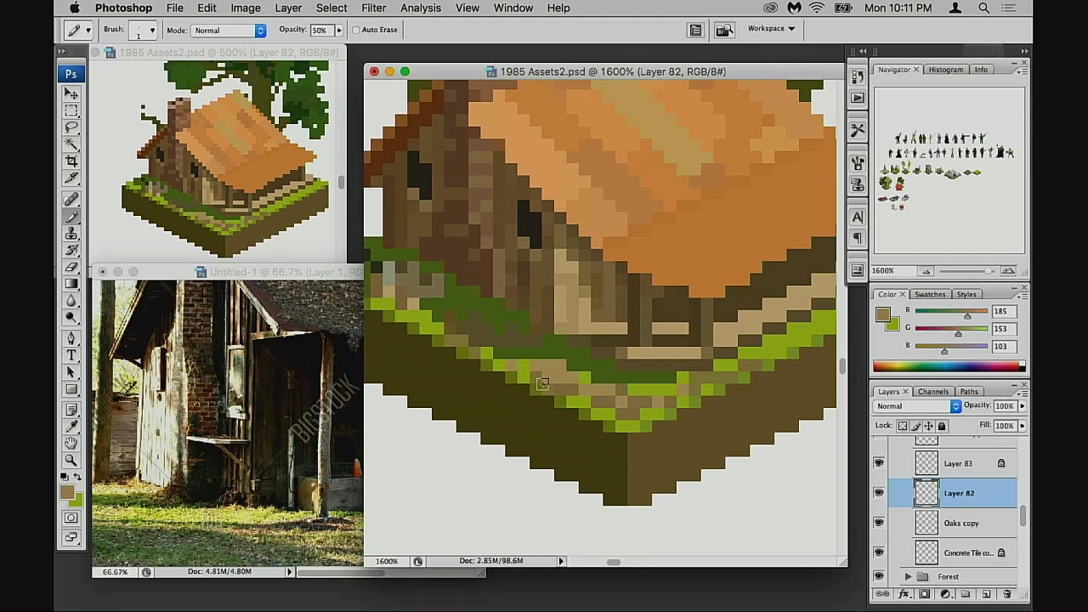
pyautogui.moveTo(595, 400); pyautogui.dragTo(434, 421)
pyautogui.moveTo(600, 332); pyautogui.dragTo(754, 439)
pyautogui.click(878, 493)
pyautogui.click(878, 493)
pyautogui.press('super+d')
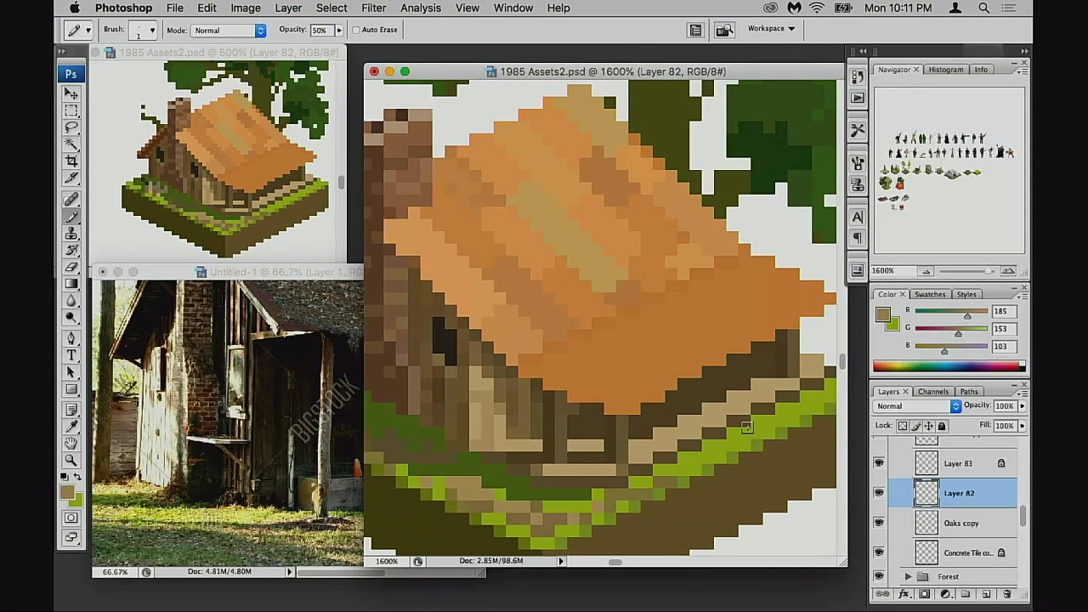
# - Sample the roof's light tan (RGB 222, 183, 114) and start a patch near the roof's lower front corner at 100% opacity
pyautogui.press('0')
pyautogui.keyDown('alt'); pyautogui.click(537, 349); pyautogui.keyUp('alt')
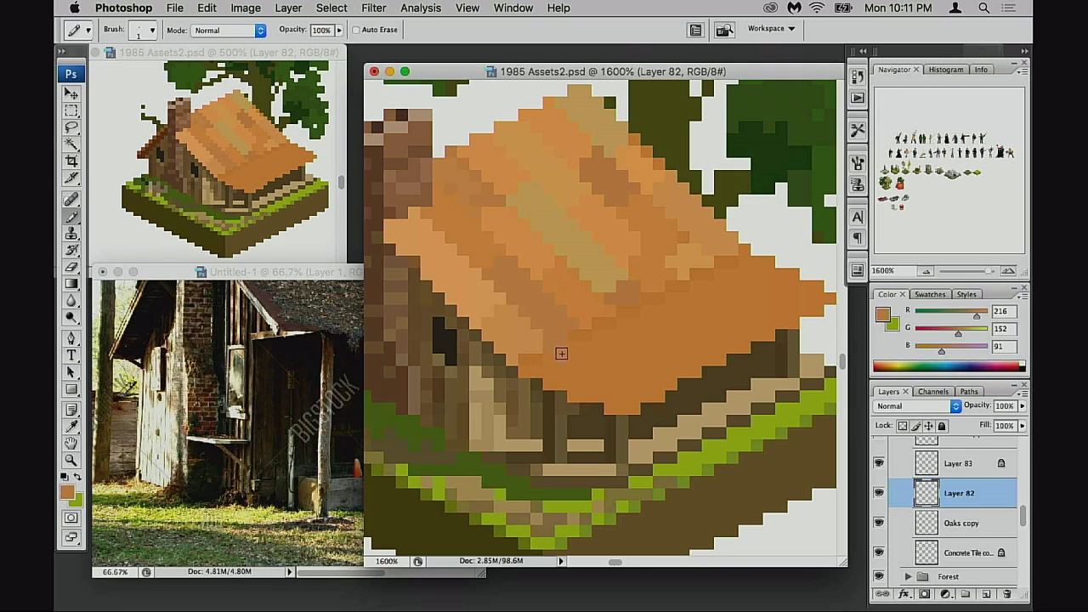
pyautogui.keyDown('alt'); pyautogui.click(523, 243); pyautogui.keyUp('alt')
pyautogui.press('9')
pyautogui.keyDown('alt'); pyautogui.click(604, 281); pyautogui.keyUp('alt')
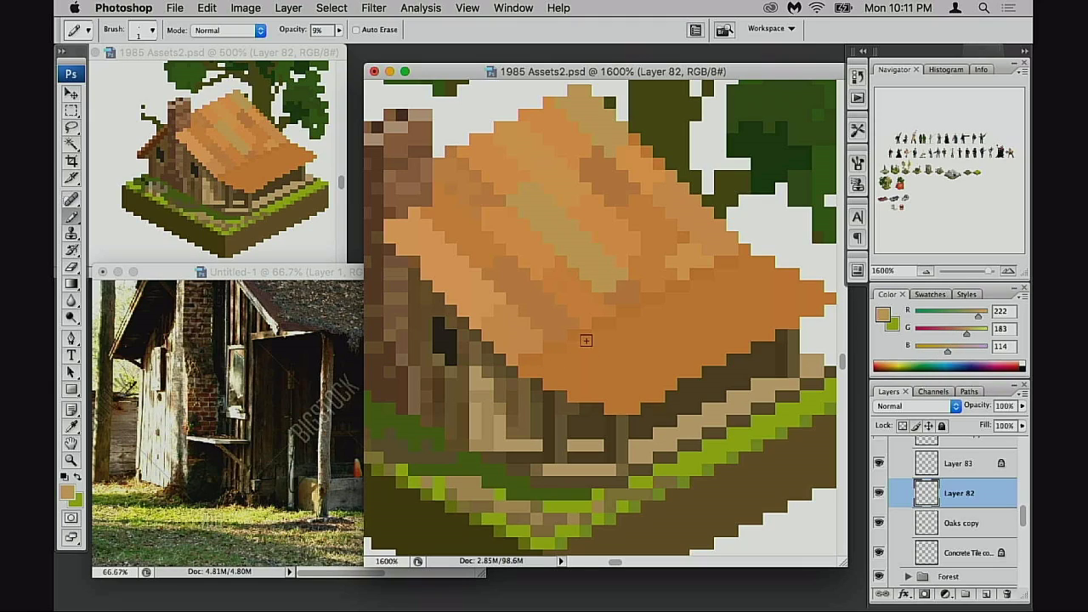
pyautogui.press('0')
pyautogui.moveTo(559, 350); pyautogui.dragTo(559, 352)
pyautogui.press('super+z')
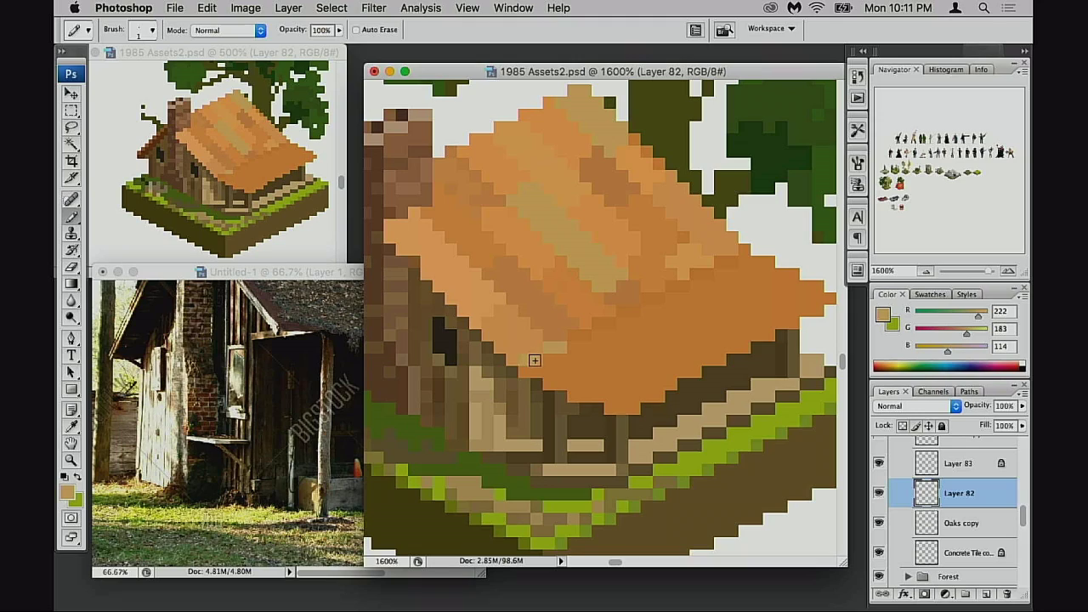
# - Extend the light tan patch pixel by pixel down to the roof's lower edge above the porch
pyautogui.click(537, 361)
pyautogui.click(552, 363)
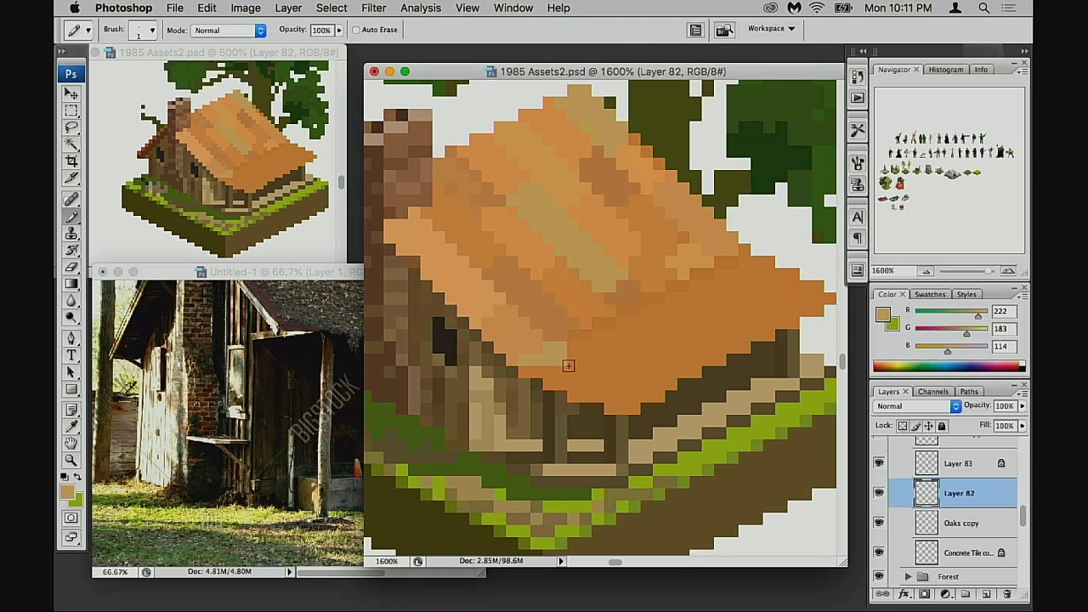
pyautogui.moveTo(533, 370); pyautogui.dragTo(527, 370)
pyautogui.click(573, 367)
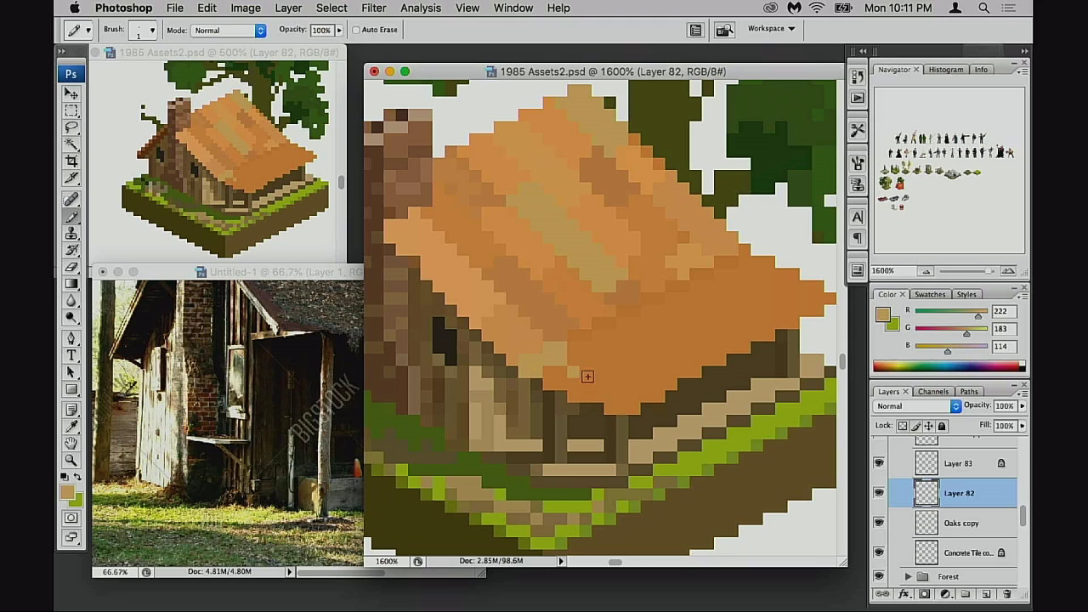
pyautogui.click(585, 366)
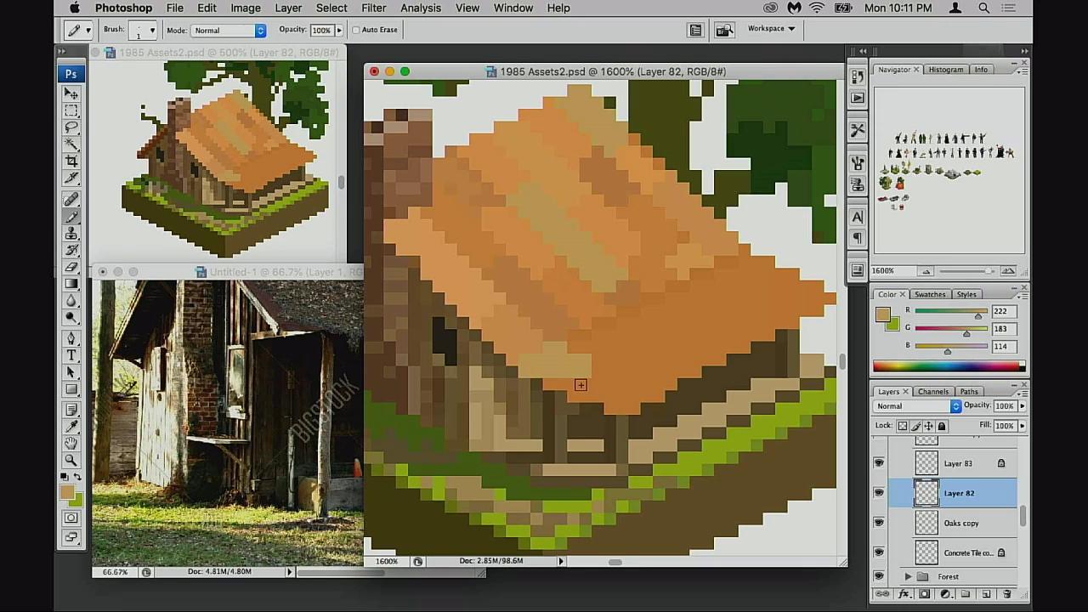
pyautogui.click(552, 383)
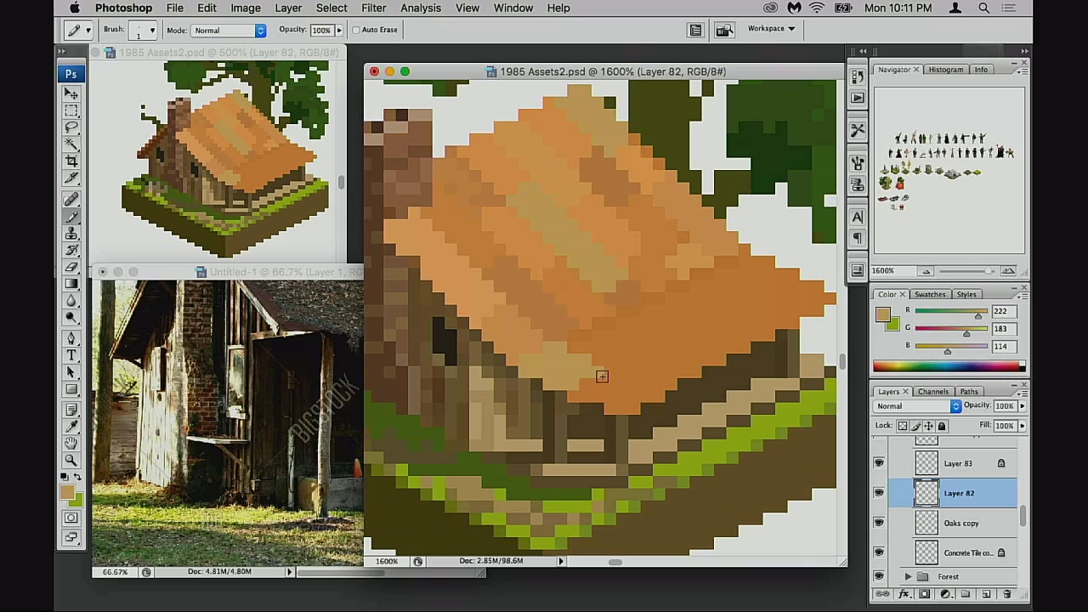
pyautogui.click(602, 376)
pyautogui.moveTo(575, 396); pyautogui.dragTo(583, 395)
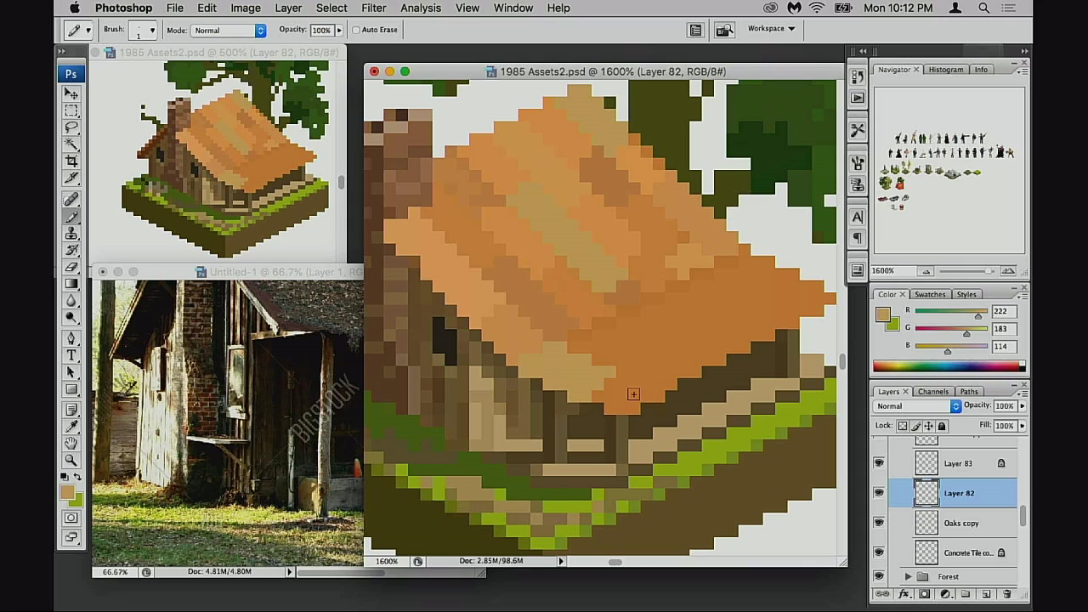
pyautogui.keyDown('alt'); pyautogui.click(597, 363); pyautogui.keyUp('alt')
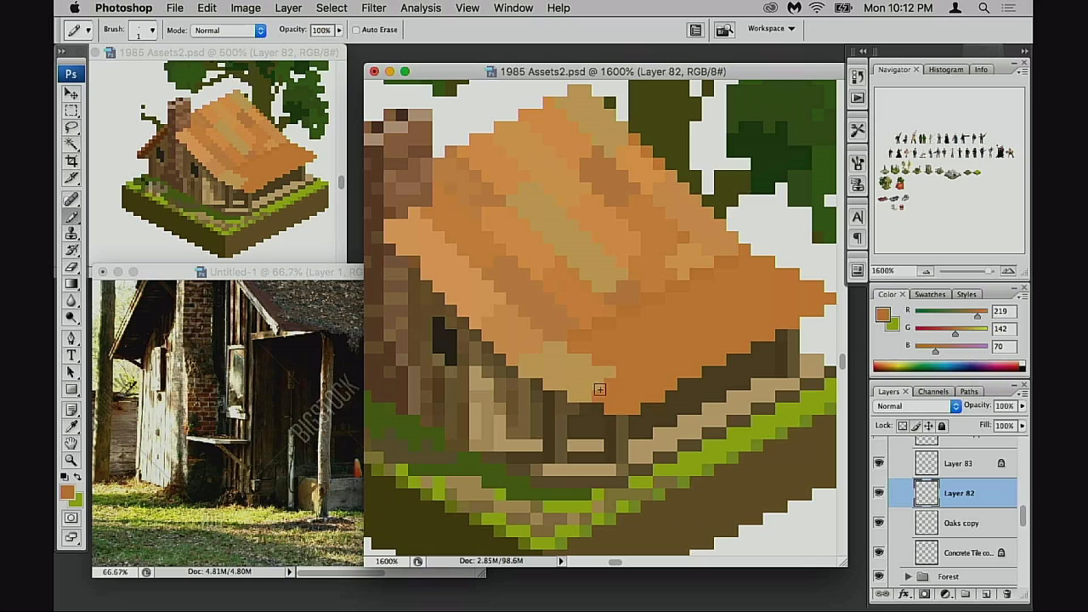
pyautogui.click(599, 389)
pyautogui.press('super+z')
pyautogui.press('n')
pyautogui.press('b')
# - Sample the roof's muted orange (RGB 216, 152, 91) and recolor the light patch's outer end along the eave
pyautogui.keyDown('alt'); pyautogui.click(597, 271); pyautogui.keyUp('alt')
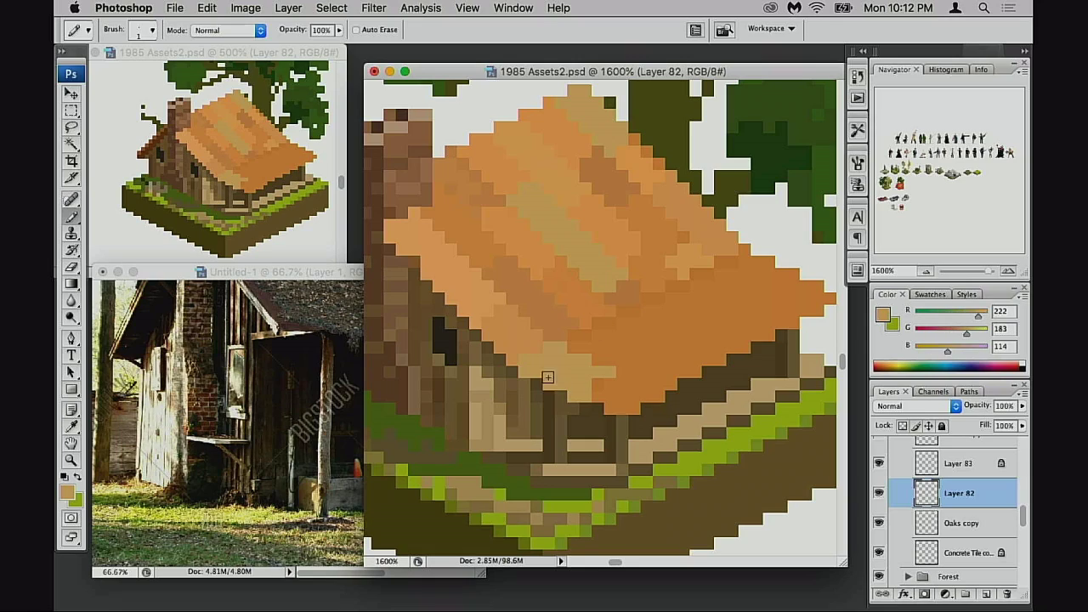
pyautogui.keyDown('alt'); pyautogui.click(575, 319); pyautogui.keyUp('alt')
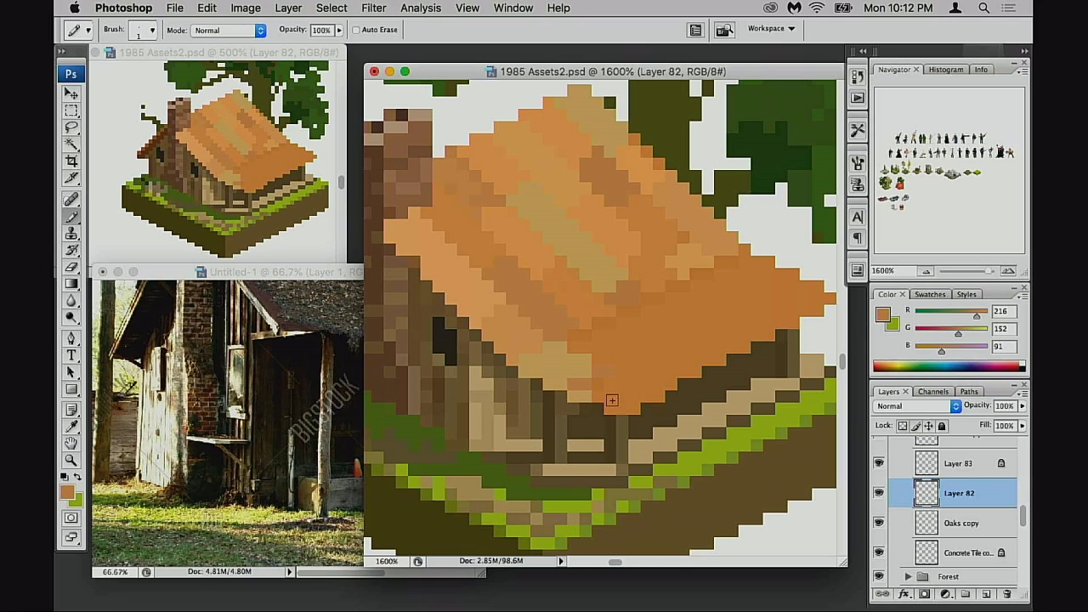
pyautogui.click(584, 396)
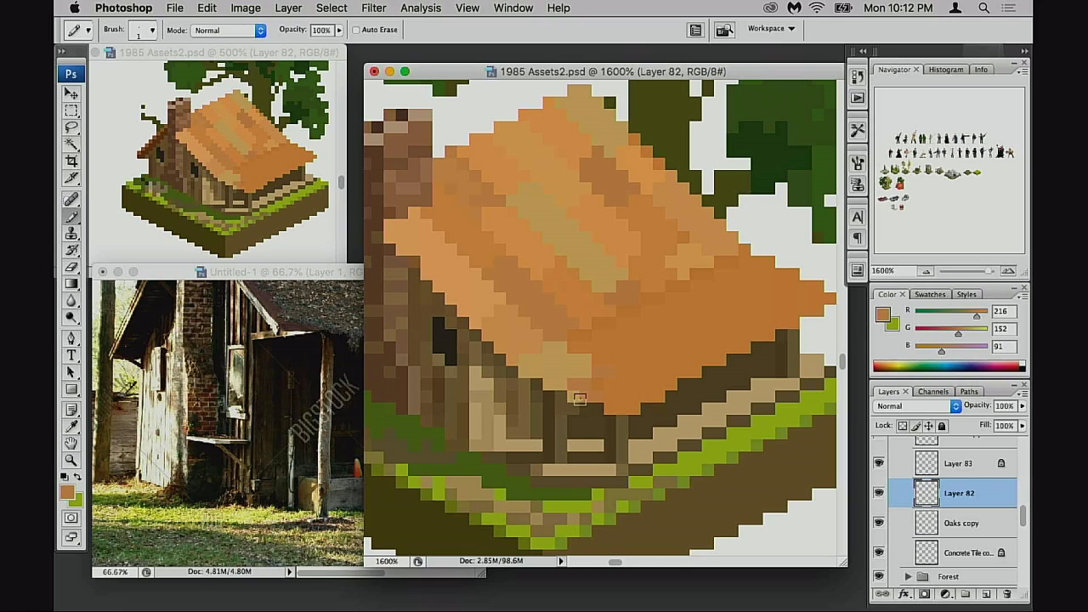
# - Paint the roof's lower front corner with light and medium orange pixels sampled from the surrounding roof planks
pyautogui.keyDown('alt'); pyautogui.click(515, 233); pyautogui.keyUp('alt')
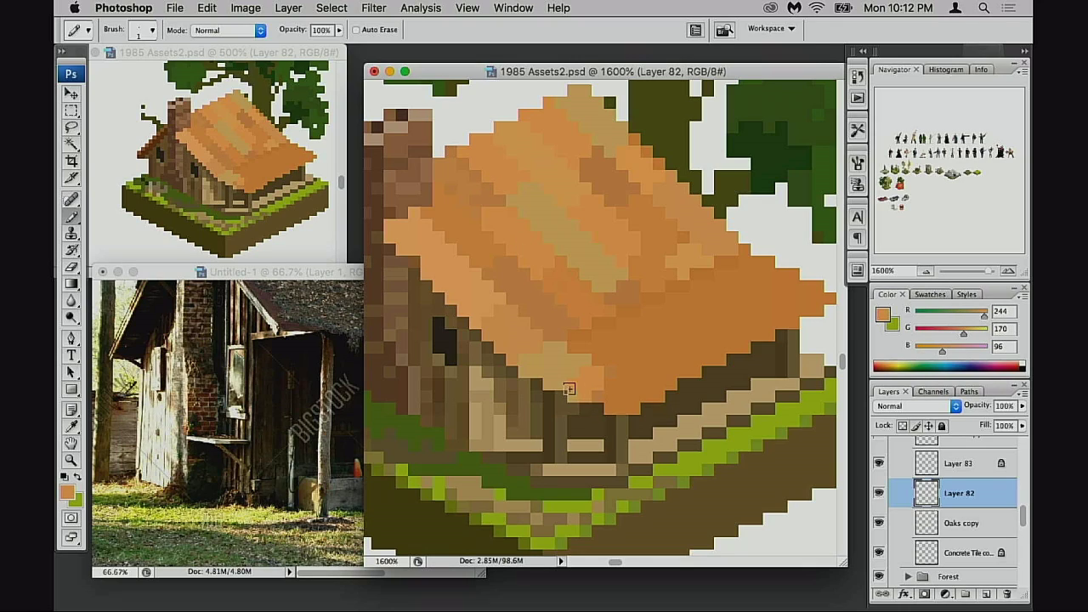
pyautogui.moveTo(609, 383); pyautogui.dragTo(602, 393)
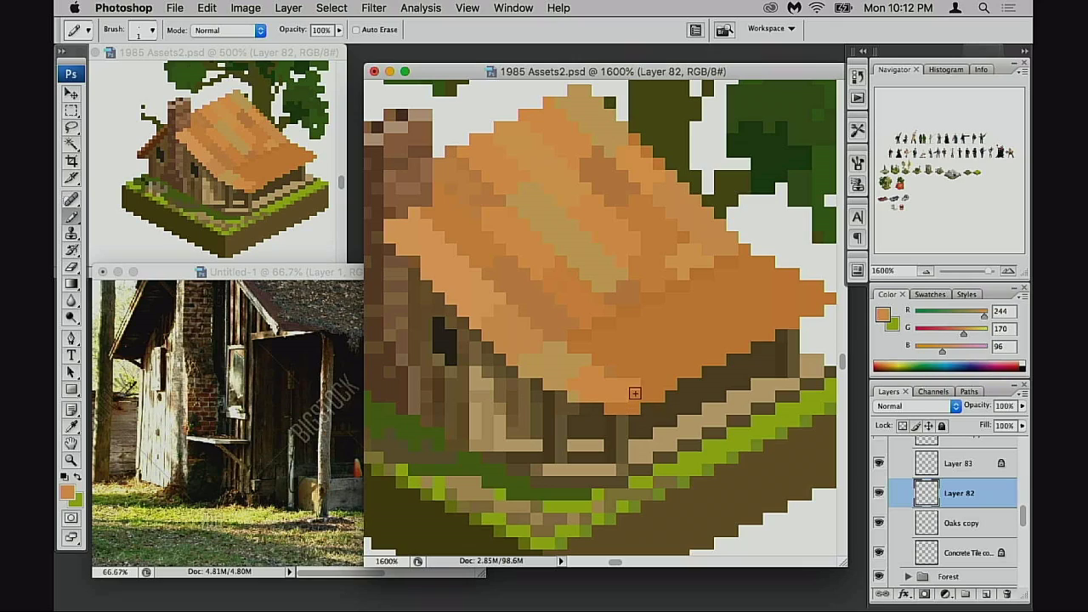
pyautogui.keyDown('alt'); pyautogui.click(593, 352); pyautogui.keyUp('alt')
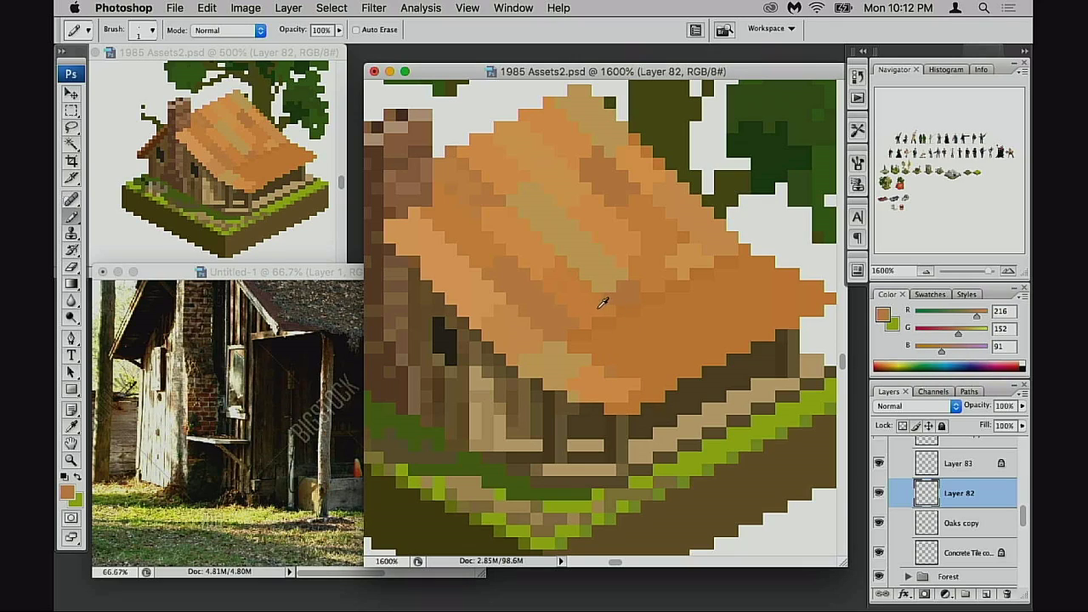
pyautogui.keyDown('alt'); pyautogui.click(601, 343); pyautogui.keyUp('alt')
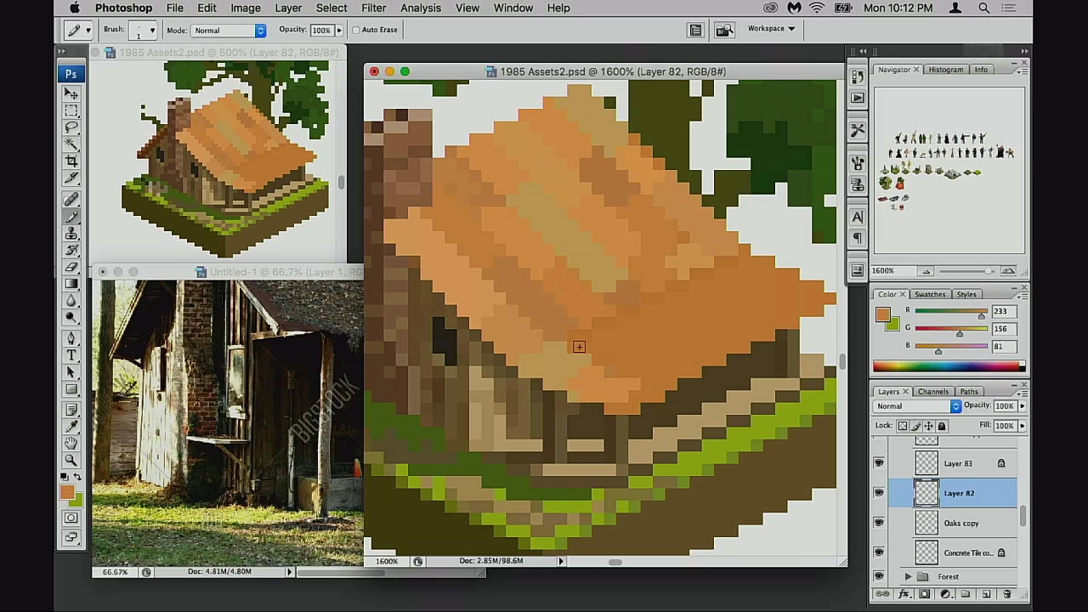
pyautogui.keyDown('alt'); pyautogui.click(618, 382); pyautogui.keyUp('alt')
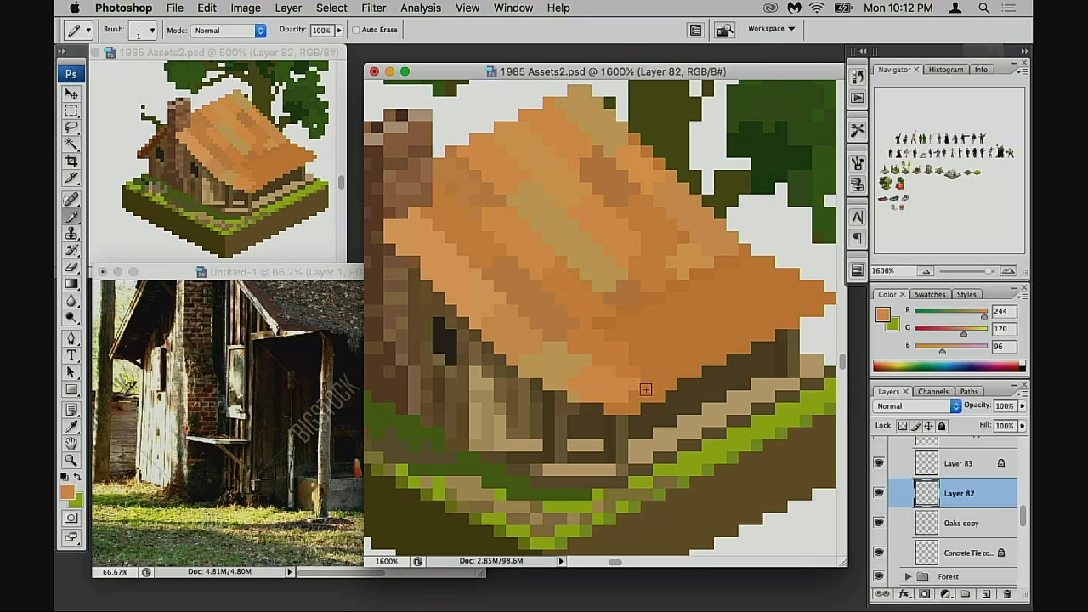
pyautogui.keyDown('alt'); pyautogui.click(623, 374); pyautogui.keyUp('alt')
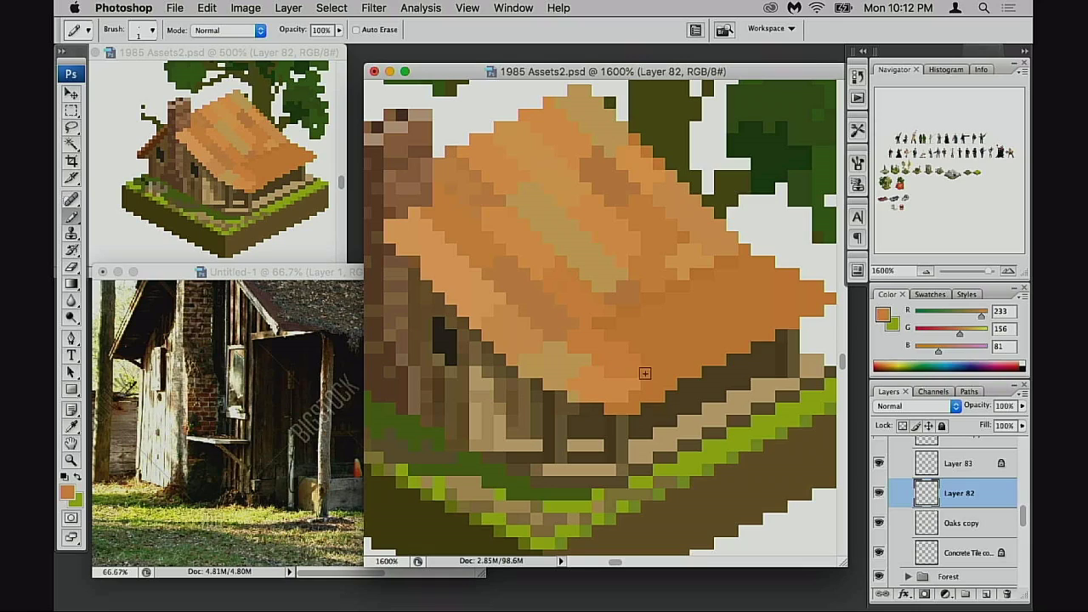
# - Add paler orange highlight pixels along the eave beside the roof's front corner and fill the corner edge with the sampled lighter orange
pyautogui.keyDown('alt'); pyautogui.click(576, 328); pyautogui.keyUp('alt')
pyautogui.keyDown('alt'); pyautogui.click(583, 246); pyautogui.keyUp('alt')
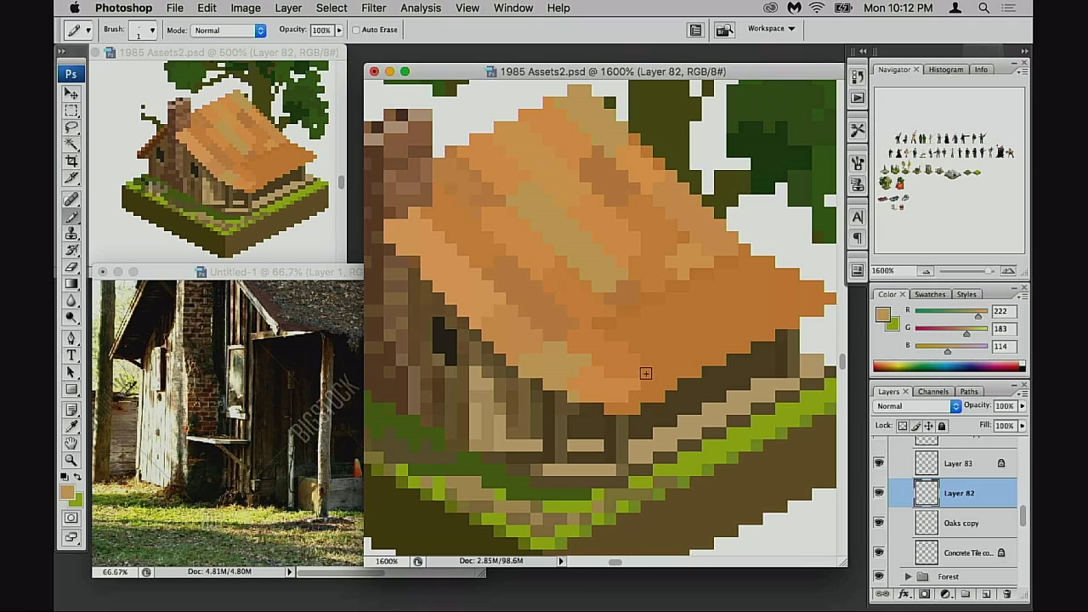
pyautogui.click(634, 372)
pyautogui.press('super+z')
pyautogui.keyDown('alt'); pyautogui.click(600, 226); pyautogui.keyUp('alt')
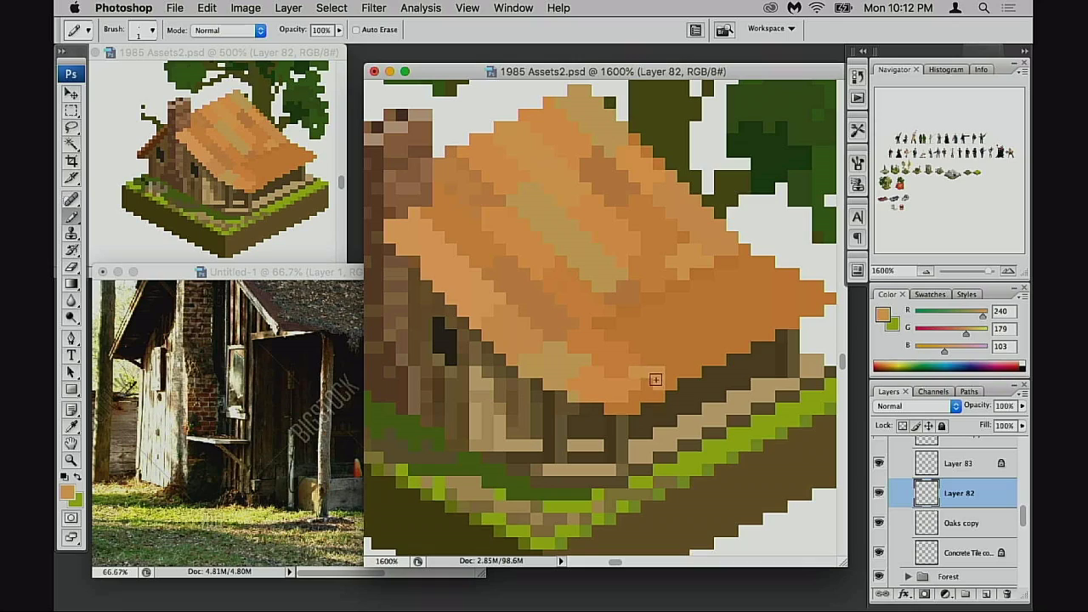
pyautogui.moveTo(648, 394); pyautogui.dragTo(659, 394)
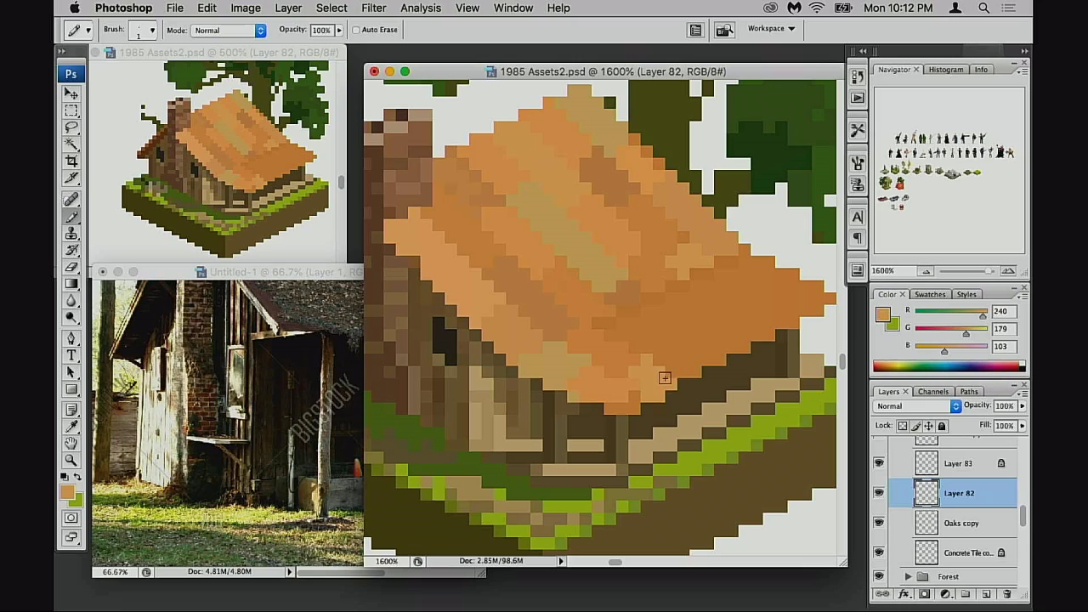
pyautogui.keyDown('alt'); pyautogui.click(621, 396); pyautogui.keyUp('alt')
pyautogui.moveTo(634, 408); pyautogui.dragTo(611, 409)
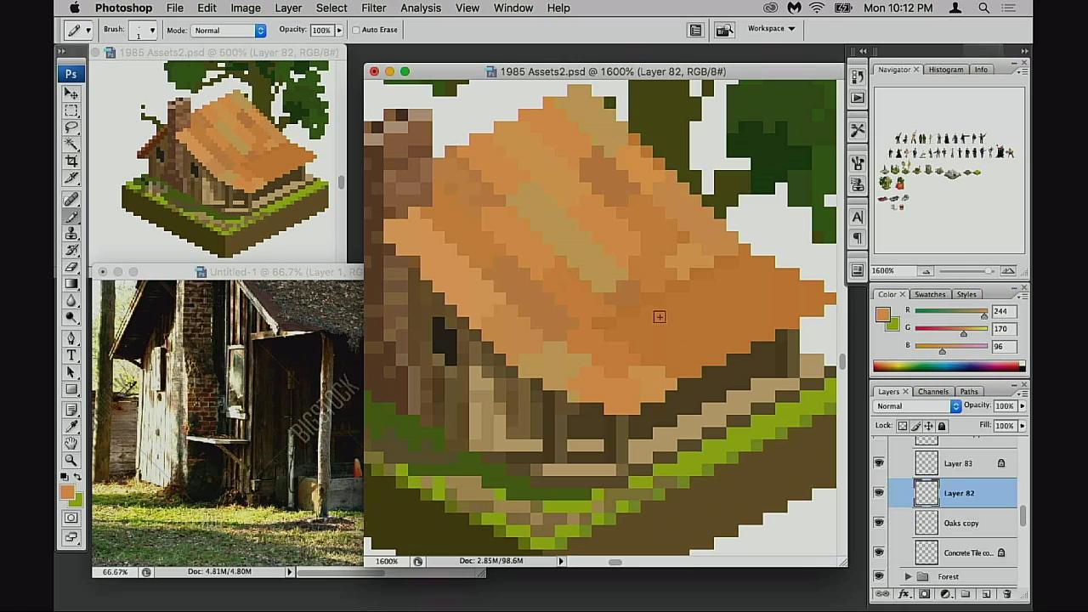
# - Paint a muted brown-orange streak across the middle of the porch roof with sampled colours, undoing the stray test pixels
pyautogui.keyDown('alt'); pyautogui.click(620, 334); pyautogui.keyUp('alt')
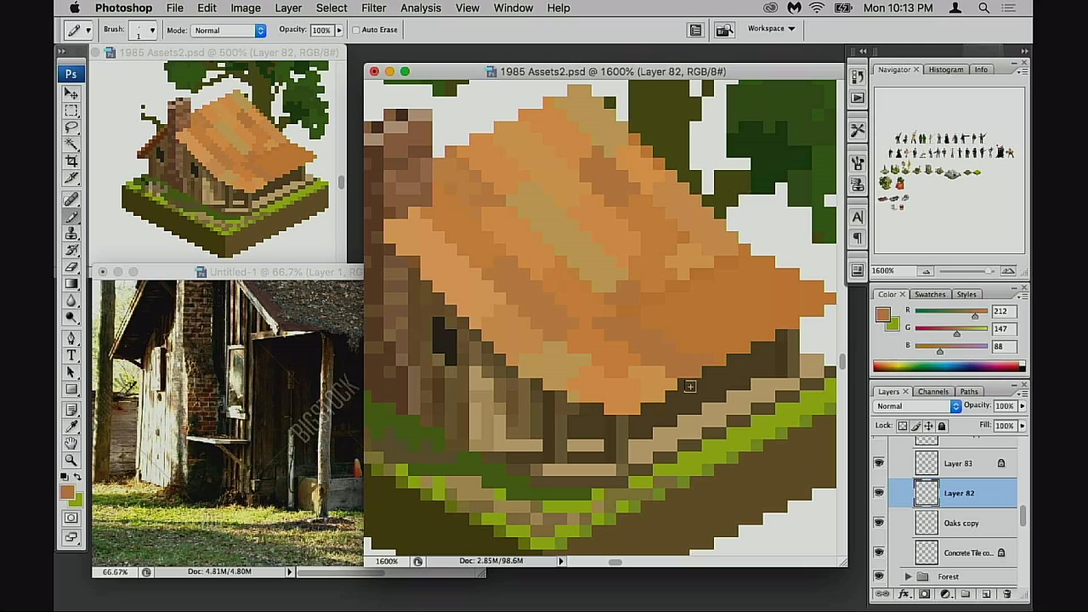
pyautogui.keyDown('alt'); pyautogui.click(668, 245); pyautogui.keyUp('alt')
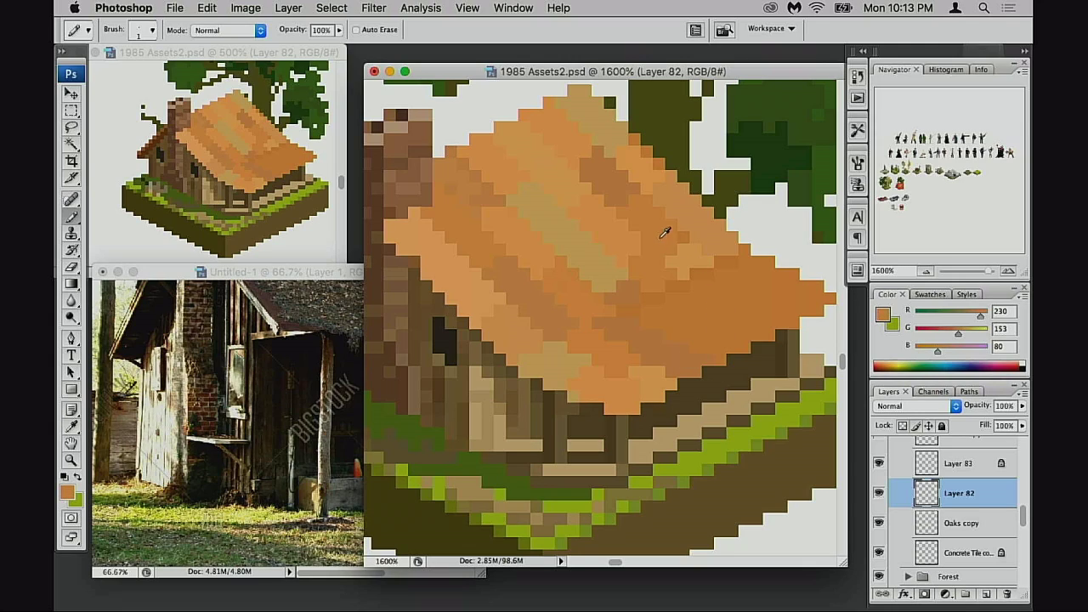
pyautogui.click(705, 346)
pyautogui.press('super+z')
pyautogui.click(666, 324)
pyautogui.press('super+z')
# - Darken pixels along the fold between the main and porch roofs in Multiply mode with sampled orange at 20%, continuing at 10% opacity
pyautogui.keyDown('alt'); pyautogui.click(629, 310); pyautogui.keyUp('alt')
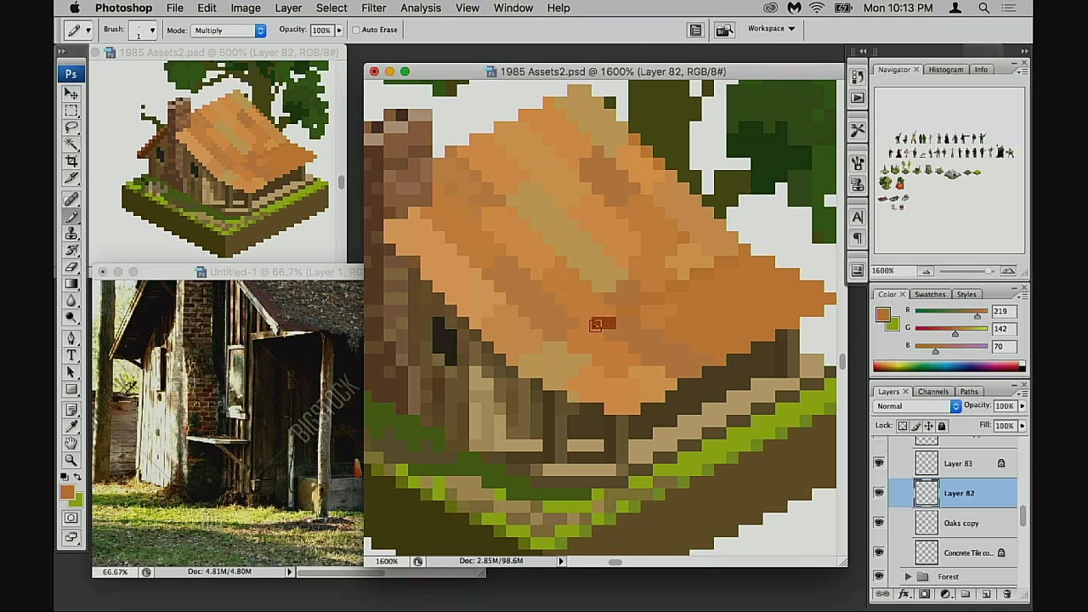
pyautogui.press('2')
pyautogui.click(598, 322)
pyautogui.moveTo(584, 335); pyautogui.dragTo(530, 360)
pyautogui.hscroll(3, 575, 391)
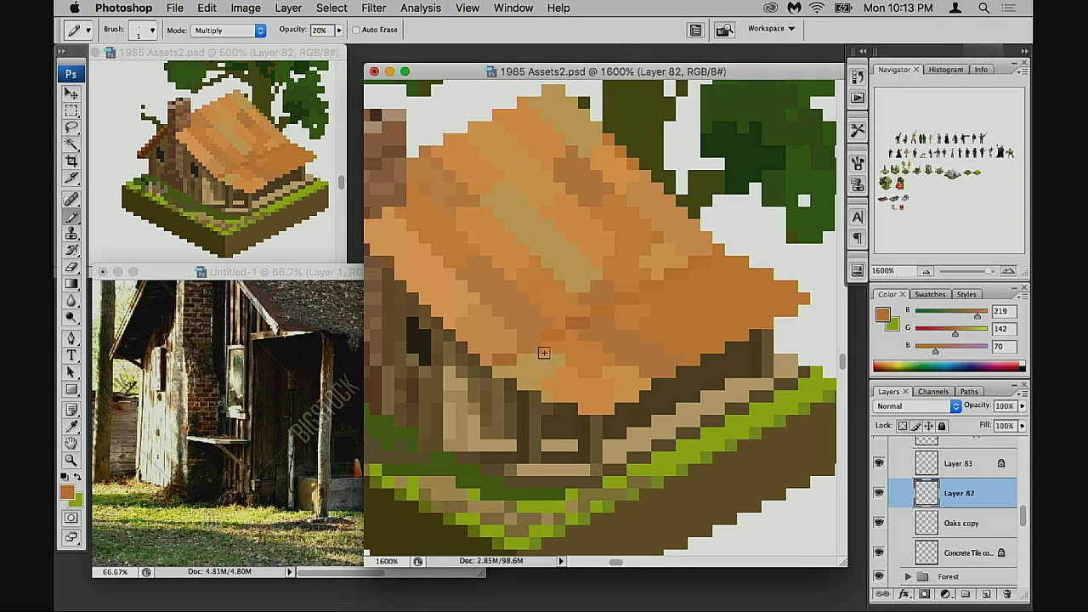
pyautogui.press('1')
pyautogui.moveTo(616, 379); pyautogui.dragTo(580, 379)
pyautogui.moveTo(677, 357); pyautogui.dragTo(659, 348)
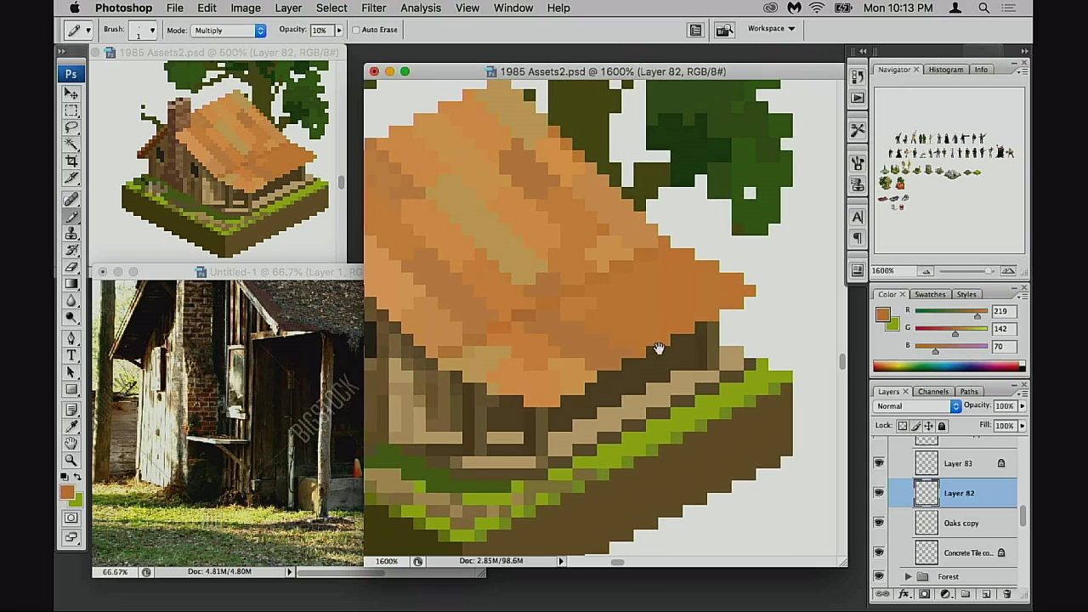
pyautogui.hscroll(2, 659, 349)
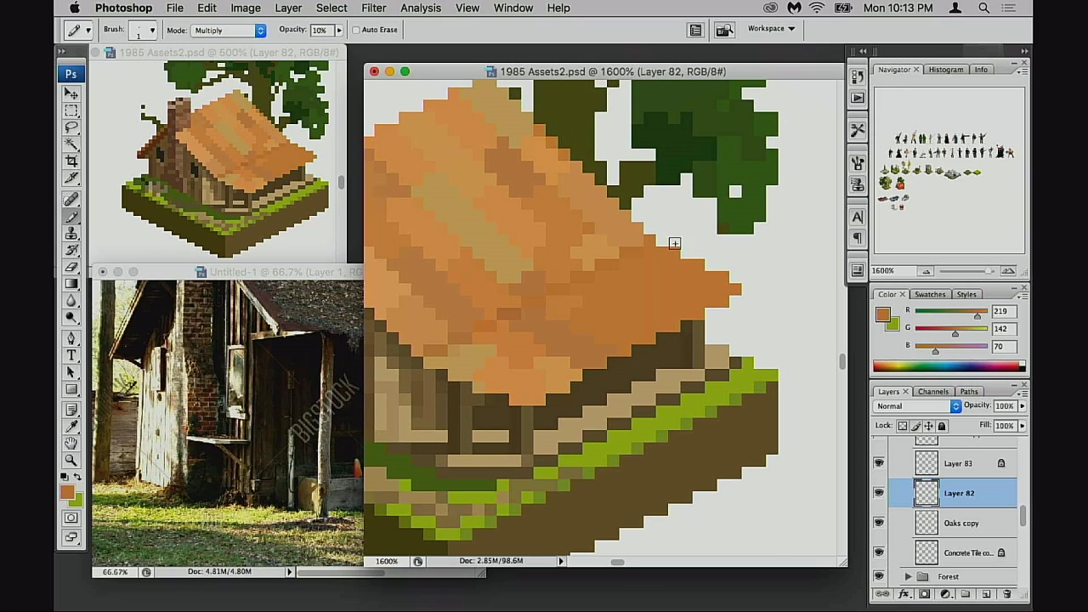
pyautogui.hscroll(-2, 583, 328)
pyautogui.hscroll(-1, 583, 328)
pyautogui.scroll(-1, 583, 328)
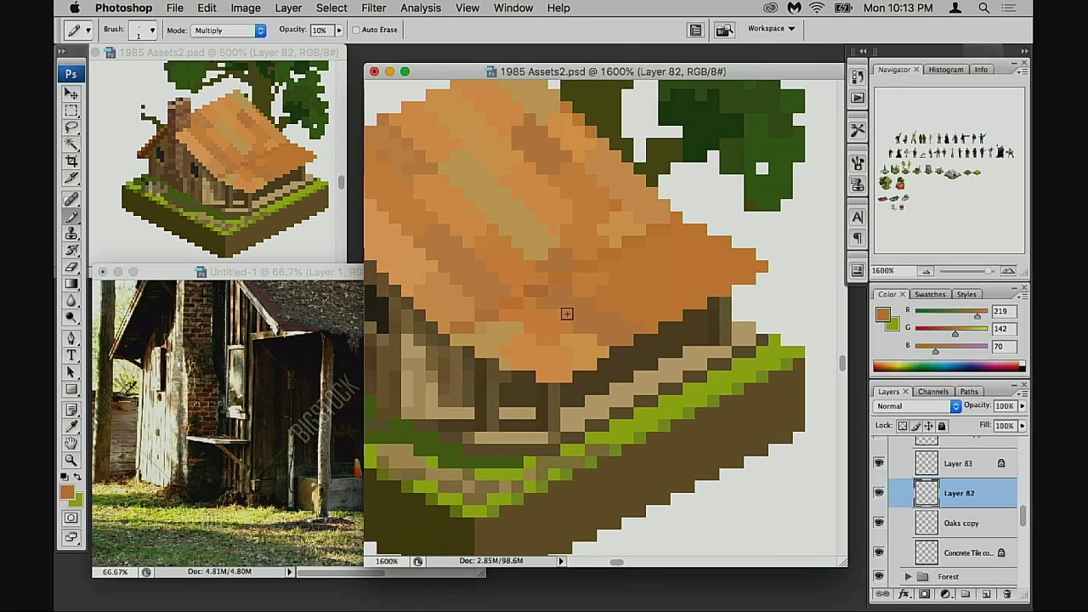
# - Return the Pencil to Normal mode at 100% opacity and retouch the porch roof's brown streak with sampled brown and orange tones
pyautogui.keyDown('alt'); pyautogui.click(583, 327); pyautogui.keyUp('alt')
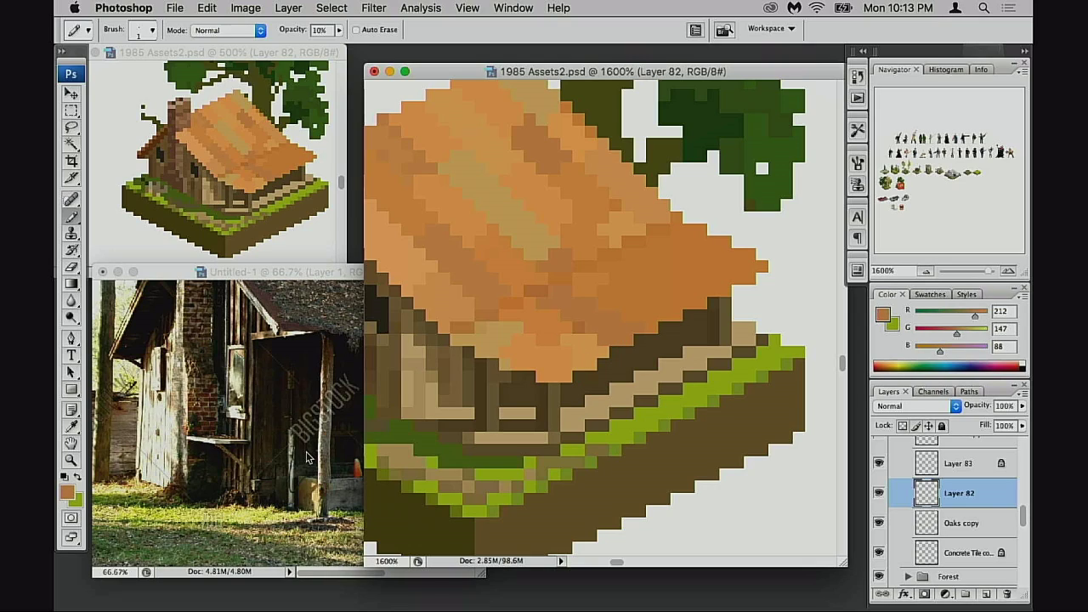
pyautogui.press('0')
pyautogui.keyDown('alt'); pyautogui.click(568, 323); pyautogui.keyUp('alt')
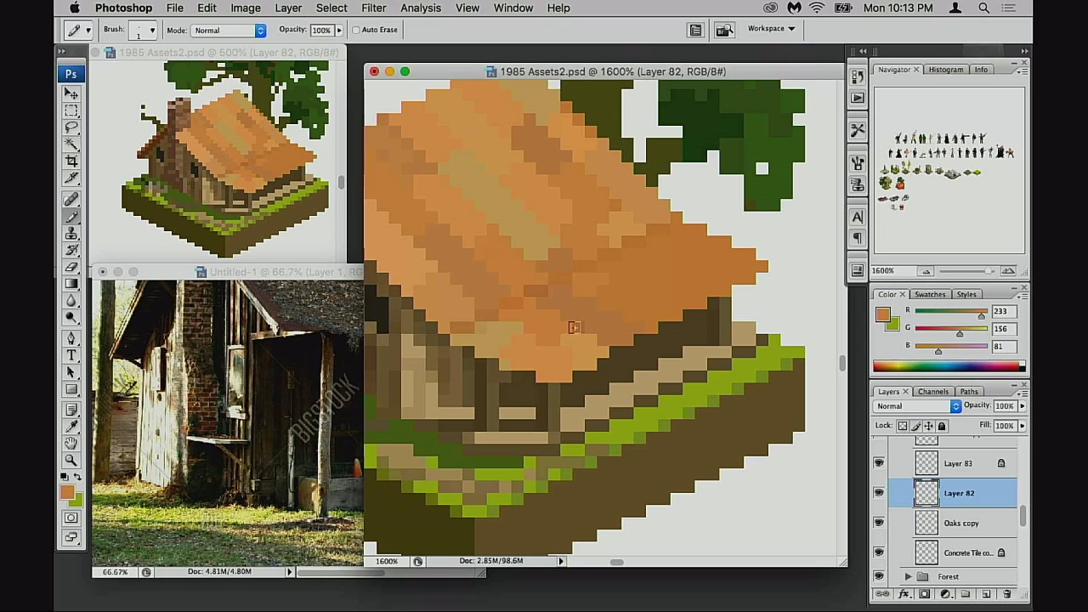
pyautogui.hscroll(2, 667, 316)
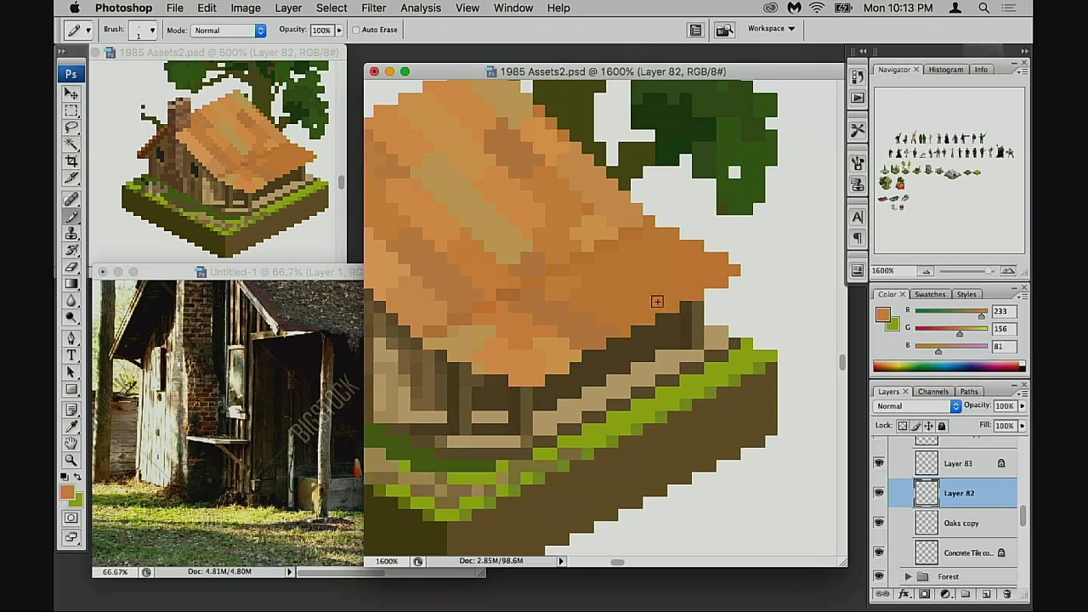
pyautogui.keyDown('alt'); pyautogui.click(618, 333); pyautogui.keyUp('alt')
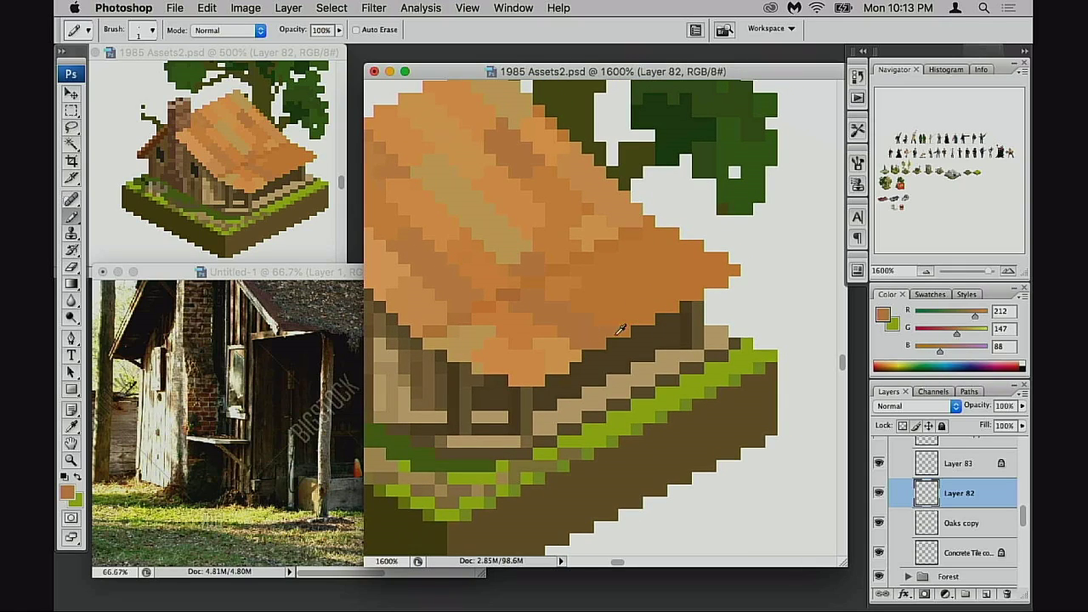
pyautogui.keyDown('alt'); pyautogui.click(566, 290); pyautogui.keyUp('alt')
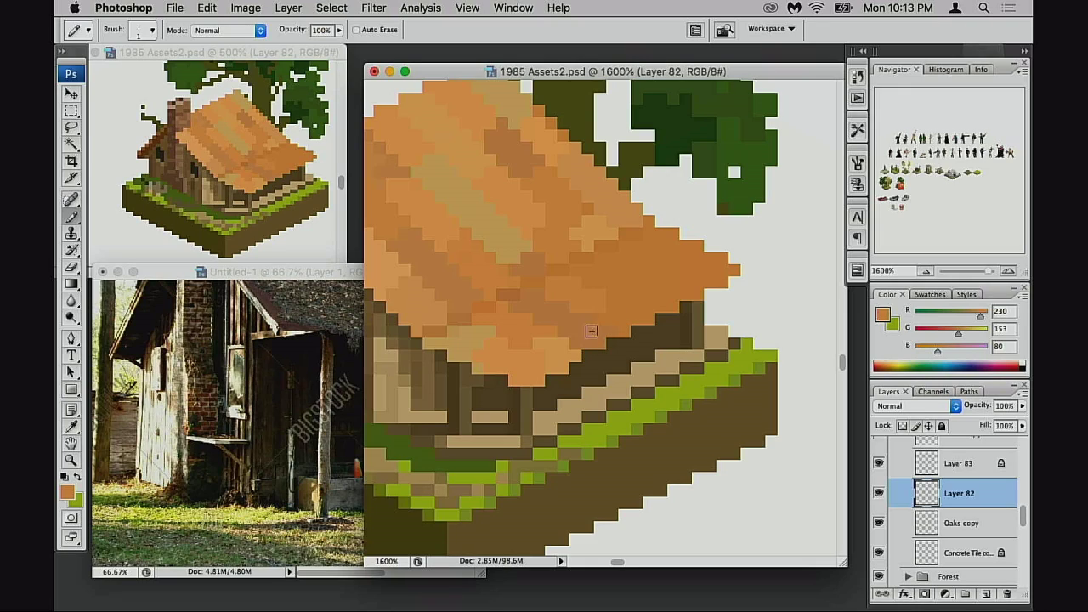
# - Paint a pale tan patch along the middle of the porch roof's lower edge using the colour sampled from the main roof's tan plank
pyautogui.keyDown('alt'); pyautogui.click(520, 246); pyautogui.keyUp('alt')
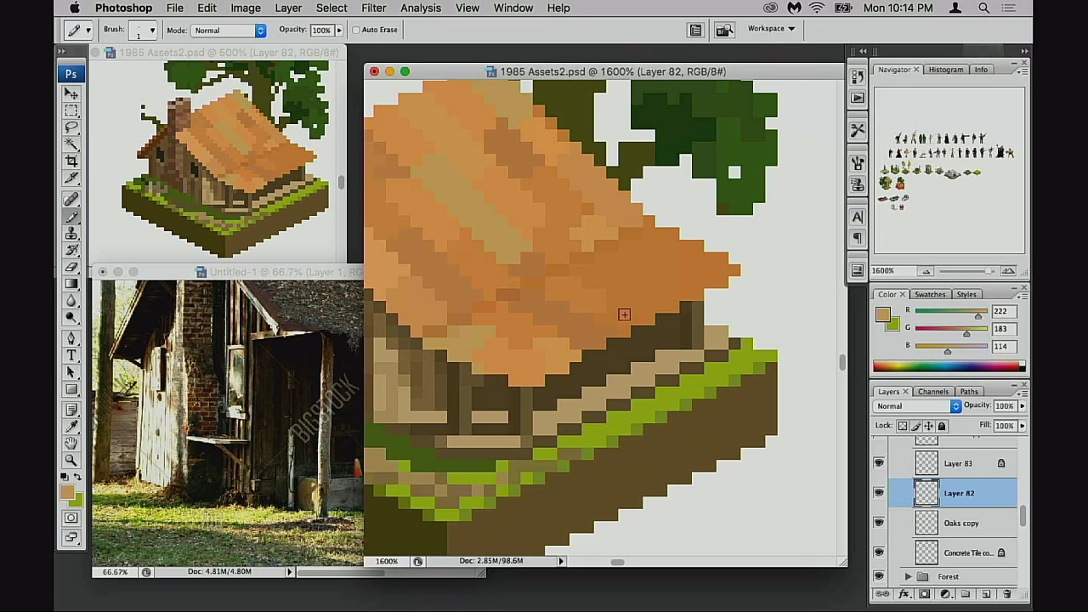
pyautogui.moveTo(598, 317); pyautogui.dragTo(611, 316)
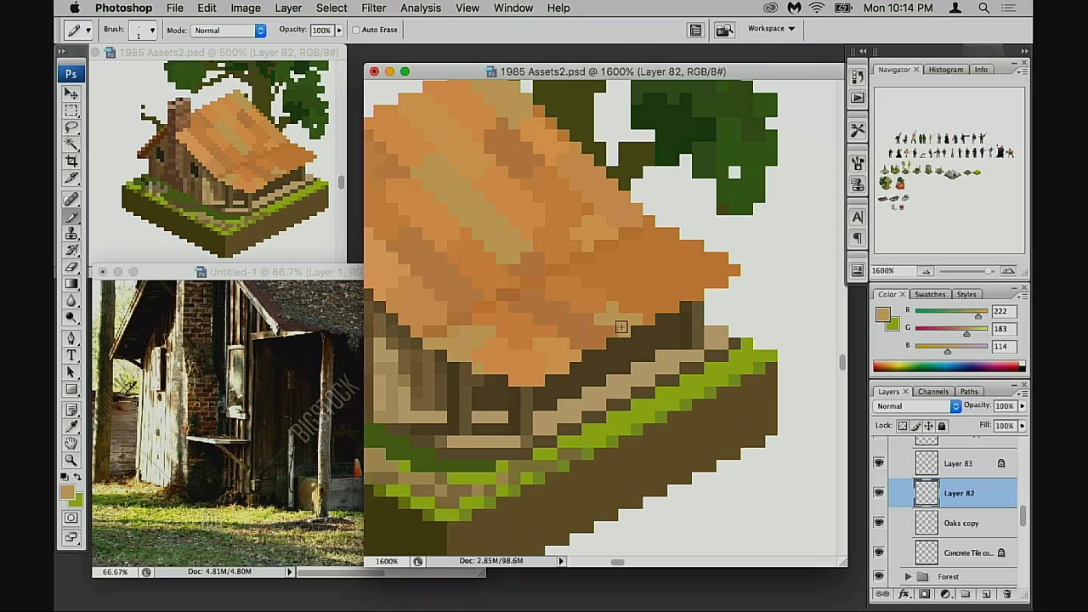
pyautogui.click(643, 317)
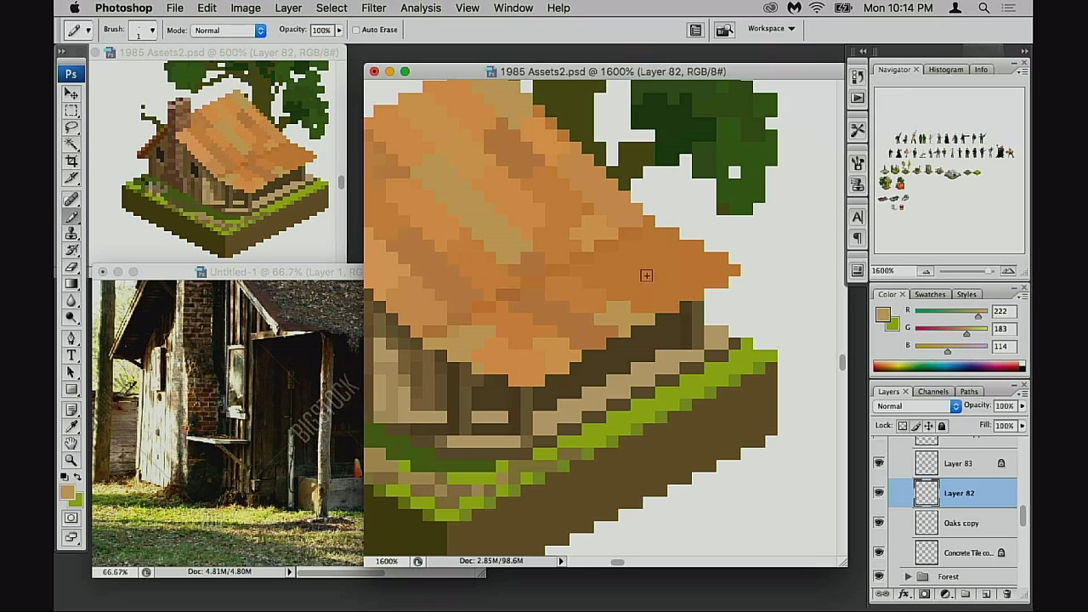
# - Extend light and medium orange planks across the porch roof above the tan patch toward its far corner
pyautogui.keyDown('alt'); pyautogui.click(615, 288); pyautogui.keyUp('alt')
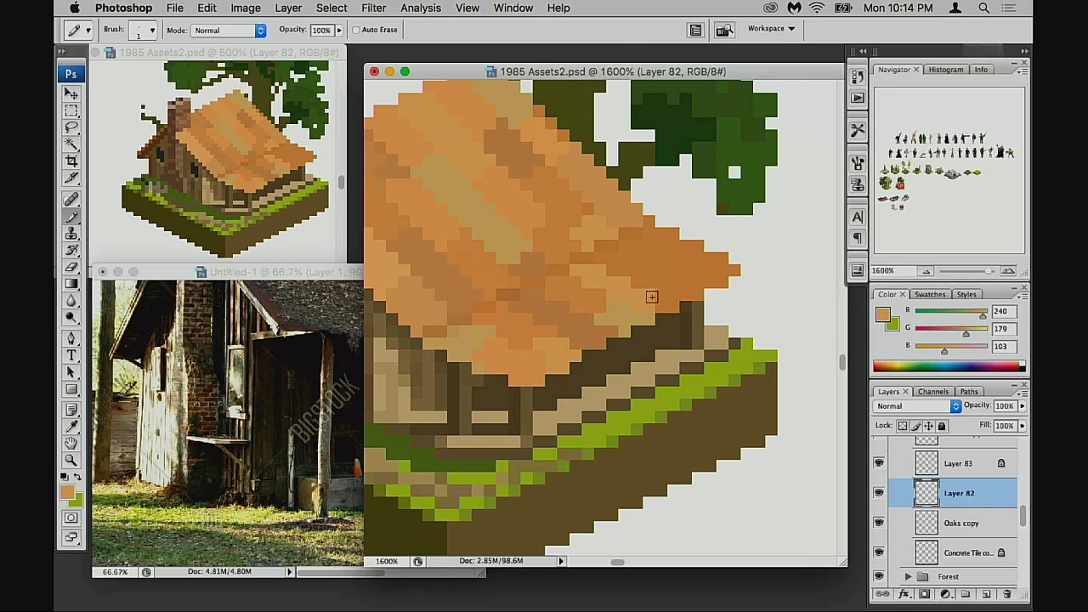
pyautogui.keyDown('alt'); pyautogui.click(554, 249); pyautogui.keyUp('alt')
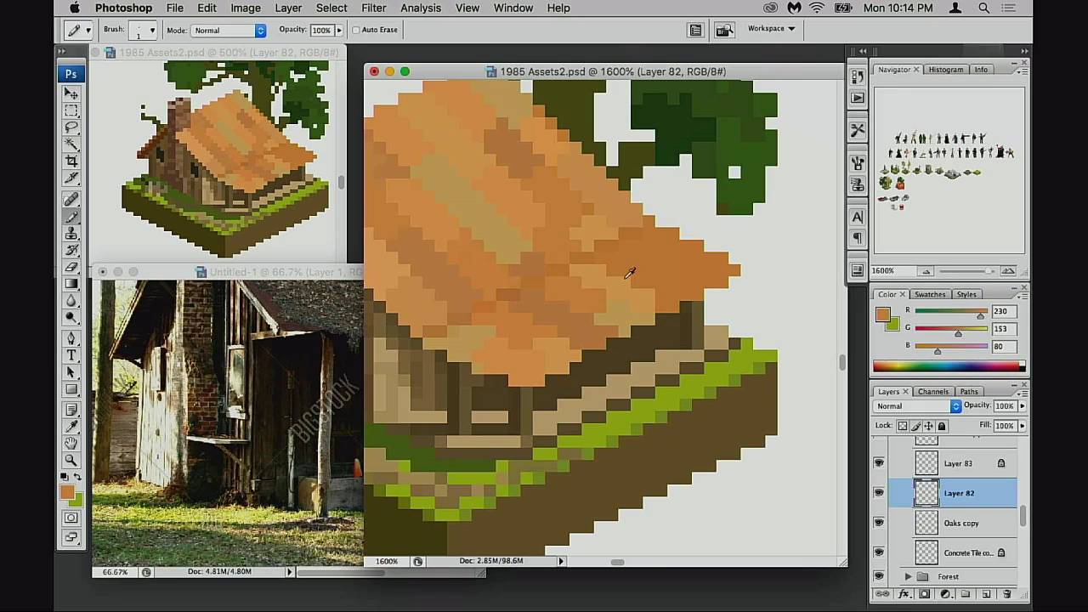
pyautogui.keyDown('alt'); pyautogui.click(532, 222); pyautogui.keyUp('alt')
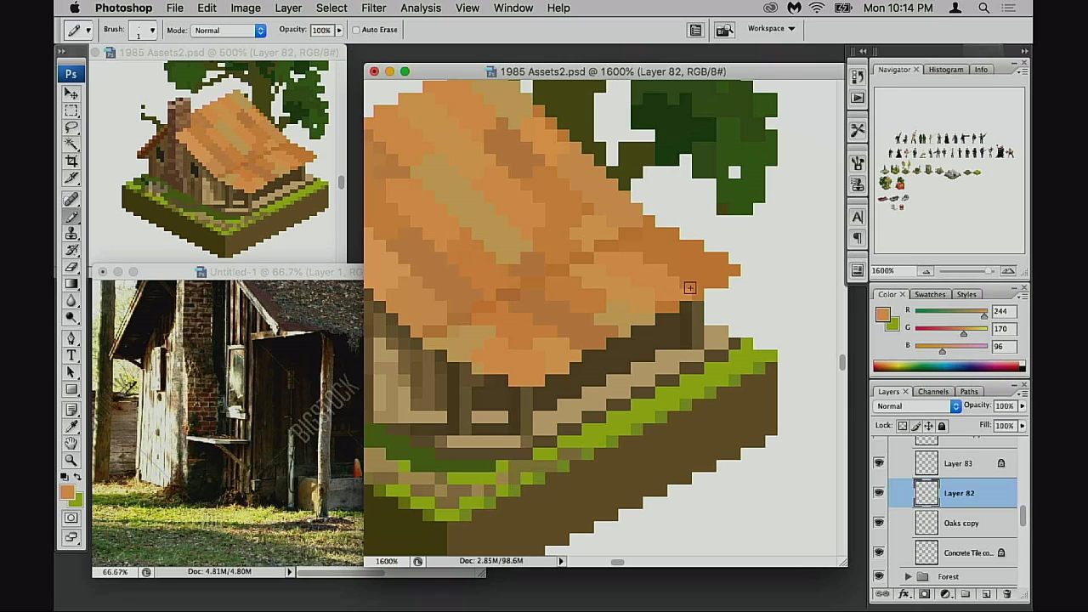
# - Paint a brown-orange streak along the porch roof's upper edge near the far tip and add brighter orange pixels beside it
pyautogui.keyDown('alt'); pyautogui.click(536, 260); pyautogui.keyUp('alt')
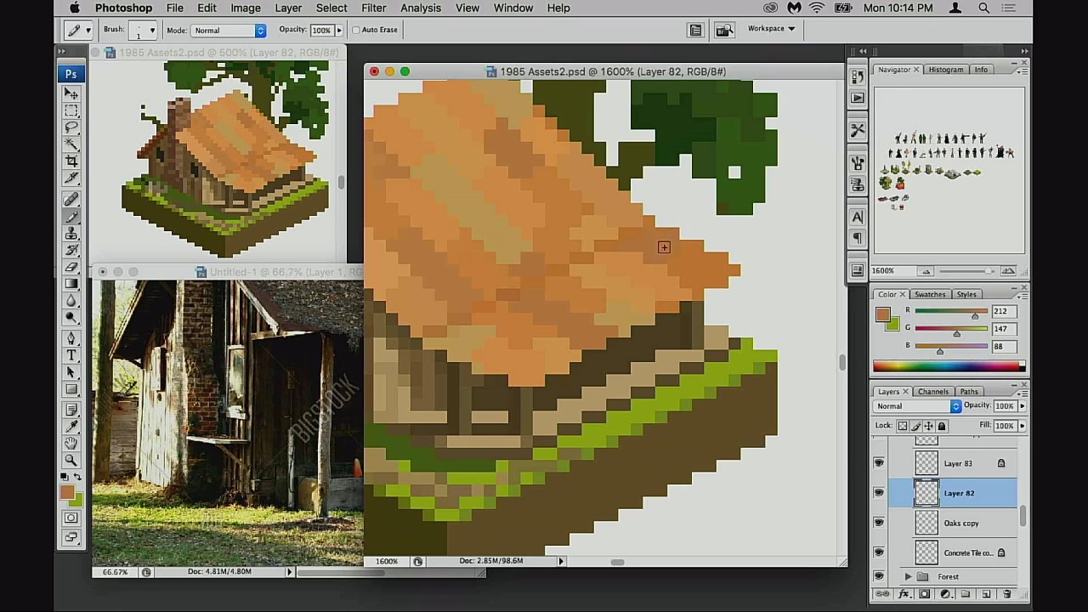
pyautogui.click(663, 256)
pyautogui.keyDown('alt'); pyautogui.click(652, 316); pyautogui.keyUp('alt')
pyautogui.keyDown('alt'); pyautogui.click(567, 310); pyautogui.keyUp('alt')
pyautogui.keyDown('alt'); pyautogui.click(546, 224); pyautogui.keyUp('alt')
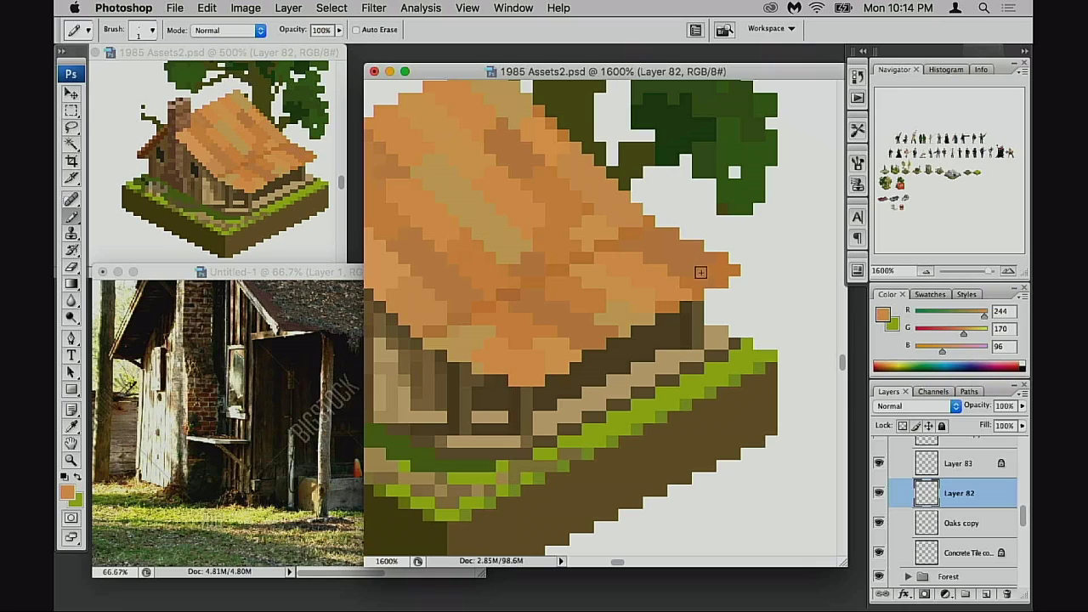
pyautogui.keyDown('alt'); pyautogui.click(476, 161); pyautogui.keyUp('alt')
pyautogui.moveTo(561, 309); pyautogui.dragTo(540, 311)
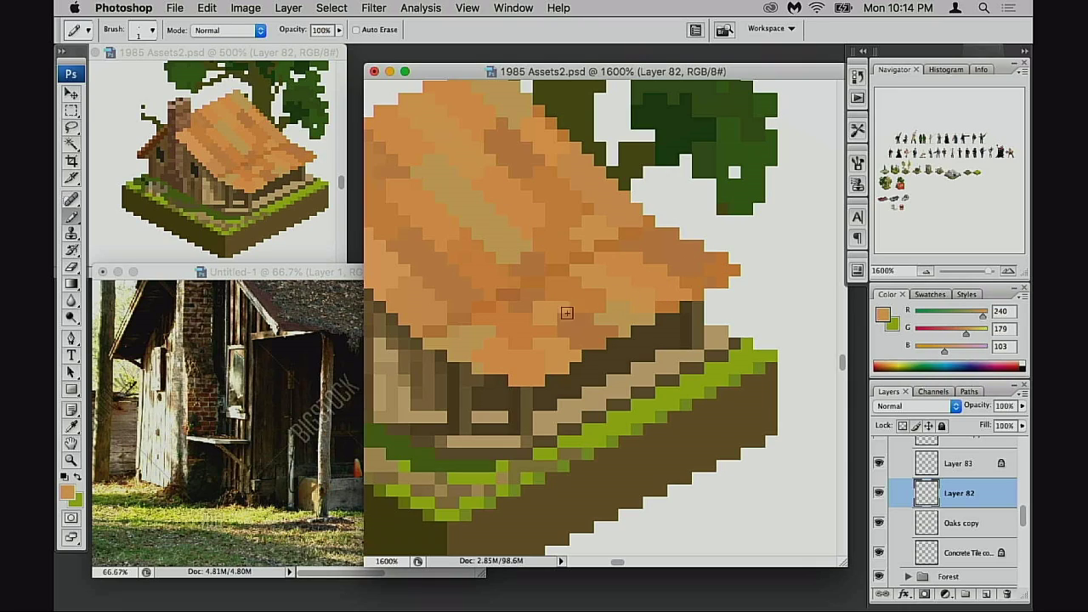
pyautogui.press('super+z')
pyautogui.keyDown('alt'); pyautogui.click(454, 135); pyautogui.keyUp('alt')
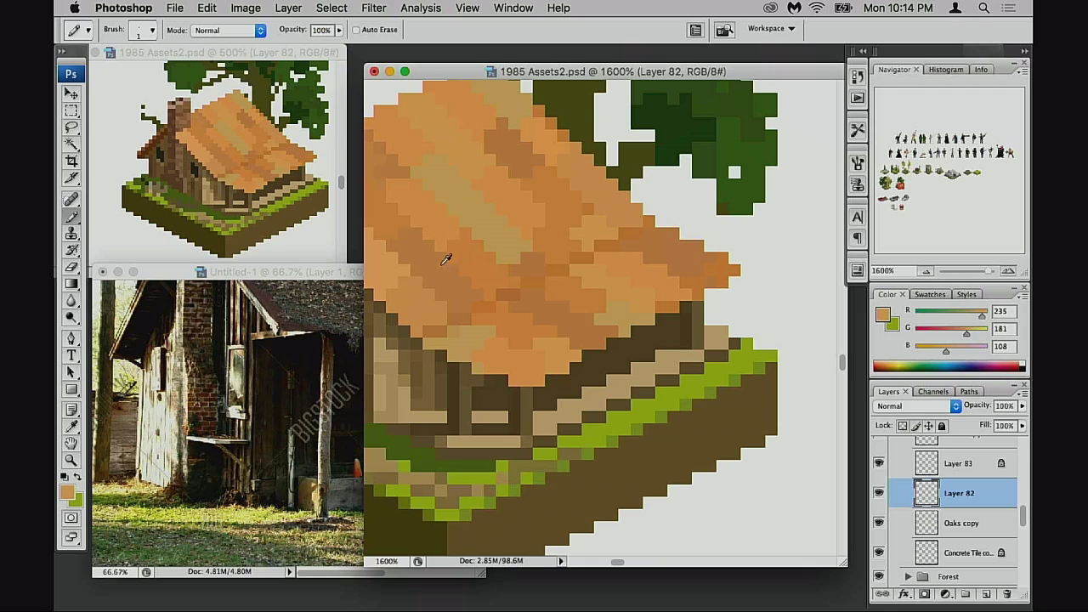
# - Build a rectangular marquee selection in stepped pieces that covers the whole porch roof, following its fold and lower edge
pyautogui.moveTo(599, 314); pyautogui.dragTo(653, 315)
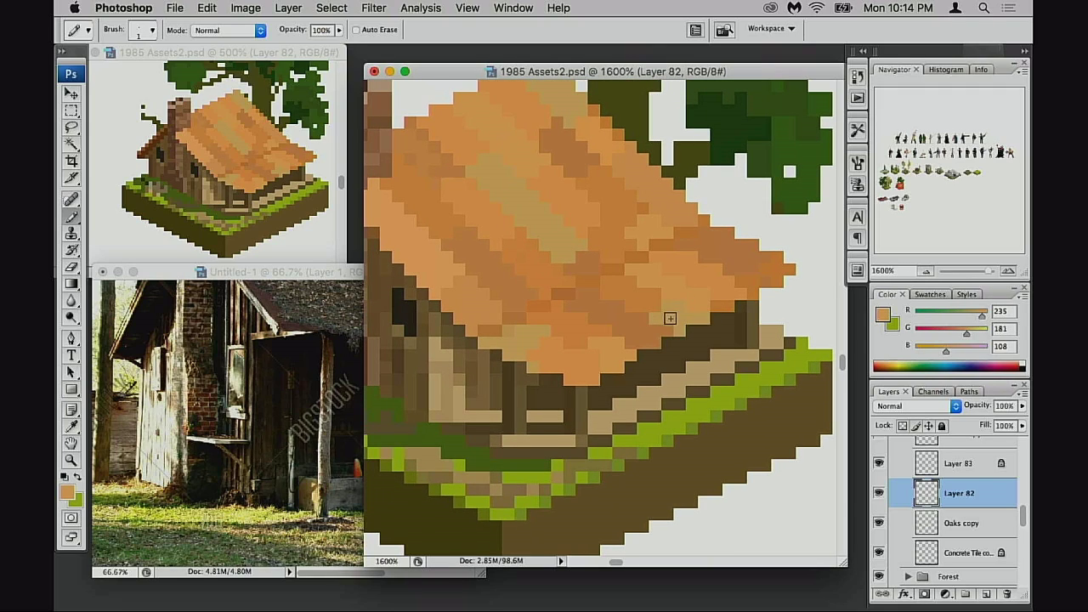
pyautogui.press('m')
pyautogui.moveTo(529, 345); pyautogui.dragTo(582, 342)
pyautogui.moveTo(532, 317); pyautogui.dragTo(594, 329)
pyautogui.moveTo(557, 306); pyautogui.dragTo(655, 306)
pyautogui.moveTo(606, 282); pyautogui.dragTo(776, 273)
pyautogui.moveTo(728, 246); pyautogui.dragTo(801, 285)
pyautogui.moveTo(704, 282); pyautogui.dragTo(753, 295)
pyautogui.moveTo(680, 293); pyautogui.dragTo(679, 333)
pyautogui.moveTo(591, 338); pyautogui.dragTo(659, 346)
pyautogui.moveTo(505, 346); pyautogui.dragTo(632, 357)
pyautogui.moveTo(529, 363); pyautogui.dragTo(596, 381)
pyautogui.press('super+z')
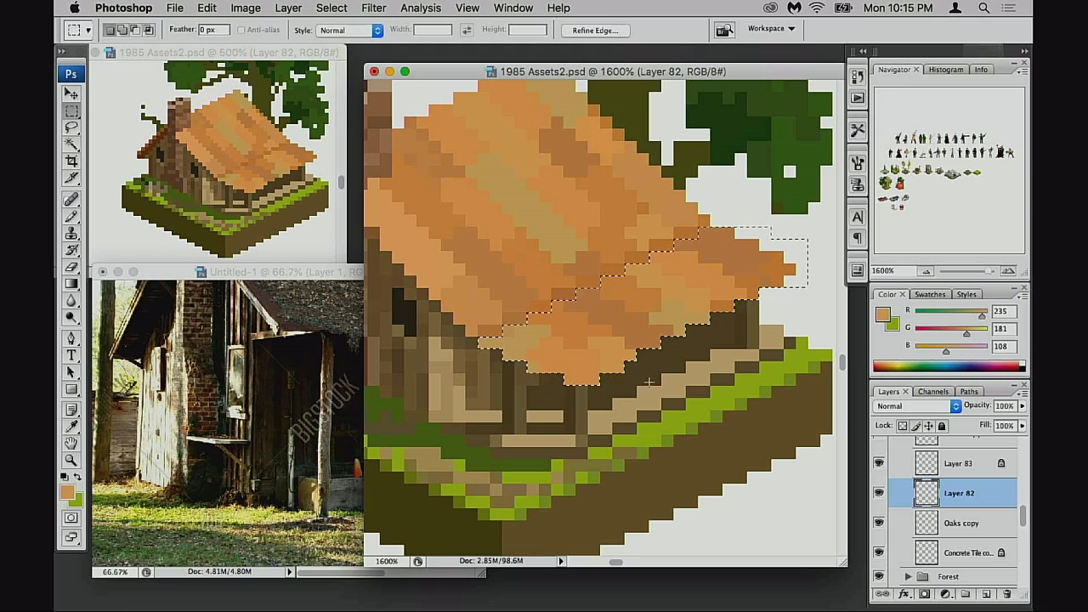
# - Adjust the selected porch roof with Hue/Saturation, setting hue to +2, saturation to +22 and lightness to +22
pyautogui.press('super+h')
pyautogui.press('super+u')
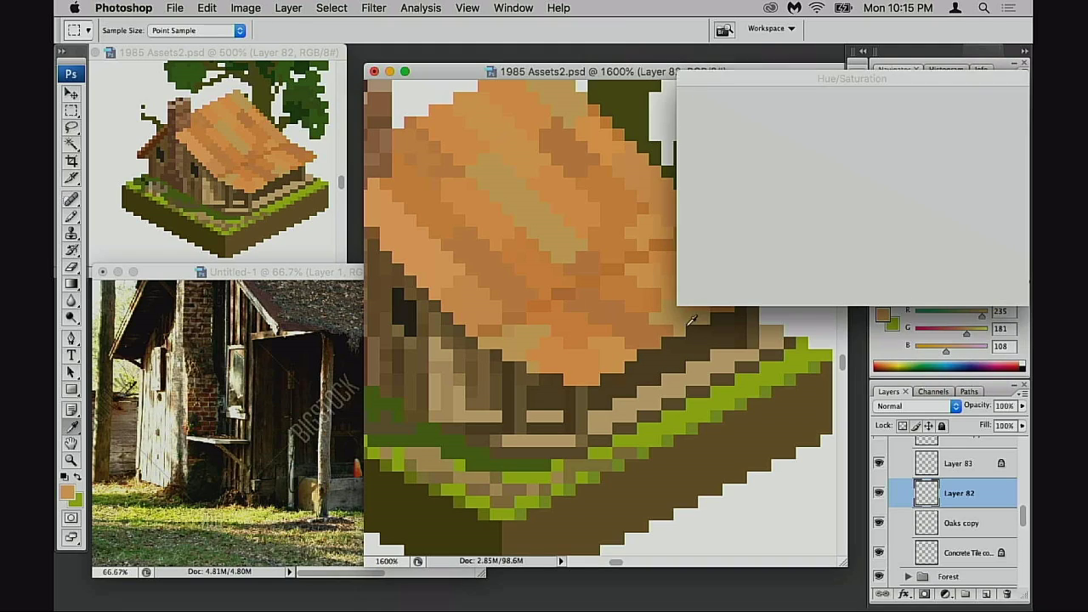
pyautogui.moveTo(813, 151); pyautogui.dragTo(799, 189)
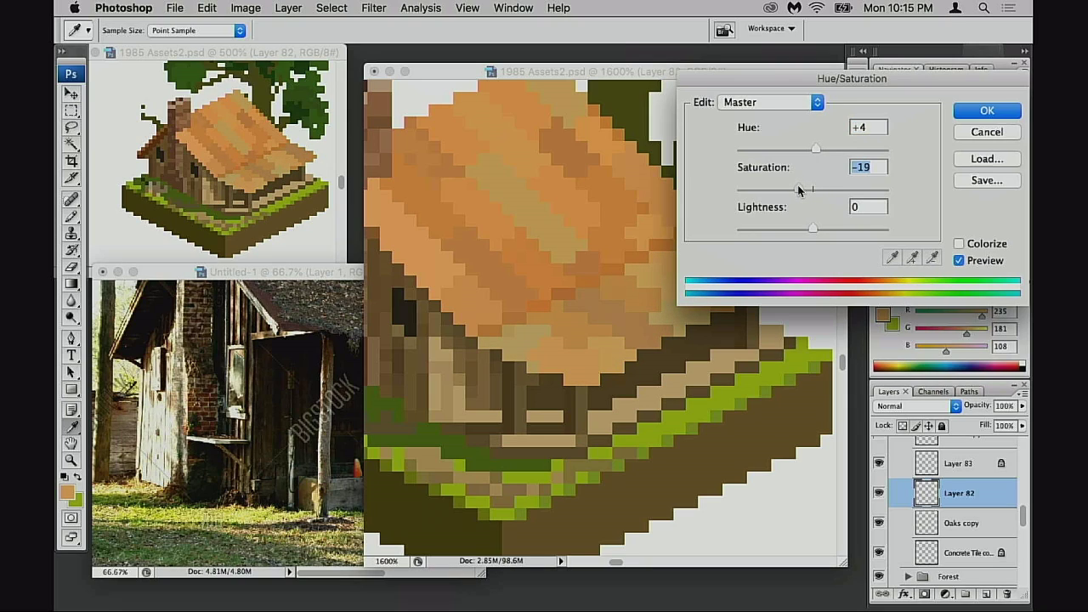
pyautogui.moveTo(819, 226)
pyautogui.mouseDown()
pyautogui.moveTo(828, 235)
pyautogui.moveTo(818, 237)
pyautogui.mouseUp()
pyautogui.moveTo(809, 190); pyautogui.dragTo(806, 191)
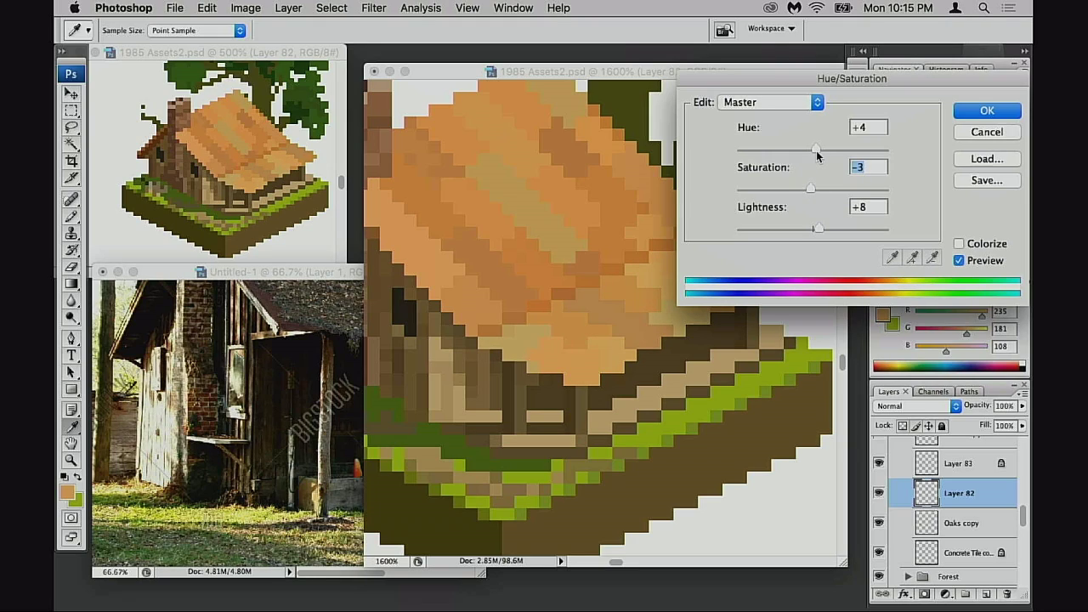
pyautogui.moveTo(816, 151); pyautogui.dragTo(813, 152)
pyautogui.moveTo(818, 229); pyautogui.dragTo(809, 190)
pyautogui.moveTo(821, 150); pyautogui.dragTo(815, 151)
pyautogui.moveTo(814, 192); pyautogui.dragTo(815, 188)
pyautogui.moveTo(818, 150); pyautogui.dragTo(814, 150)
pyautogui.moveTo(817, 190); pyautogui.dragTo(817, 189)
pyautogui.moveTo(816, 229); pyautogui.dragTo(821, 230)
pyautogui.moveTo(811, 194); pyautogui.dragTo(822, 232)
pyautogui.moveTo(822, 189); pyautogui.dragTo(824, 188)
pyautogui.moveTo(823, 227); pyautogui.dragTo(830, 229)
pyautogui.moveTo(823, 187); pyautogui.dragTo(829, 195)
pyautogui.keyDown('alt'); pyautogui.click(626, 268); pyautogui.keyUp('alt')
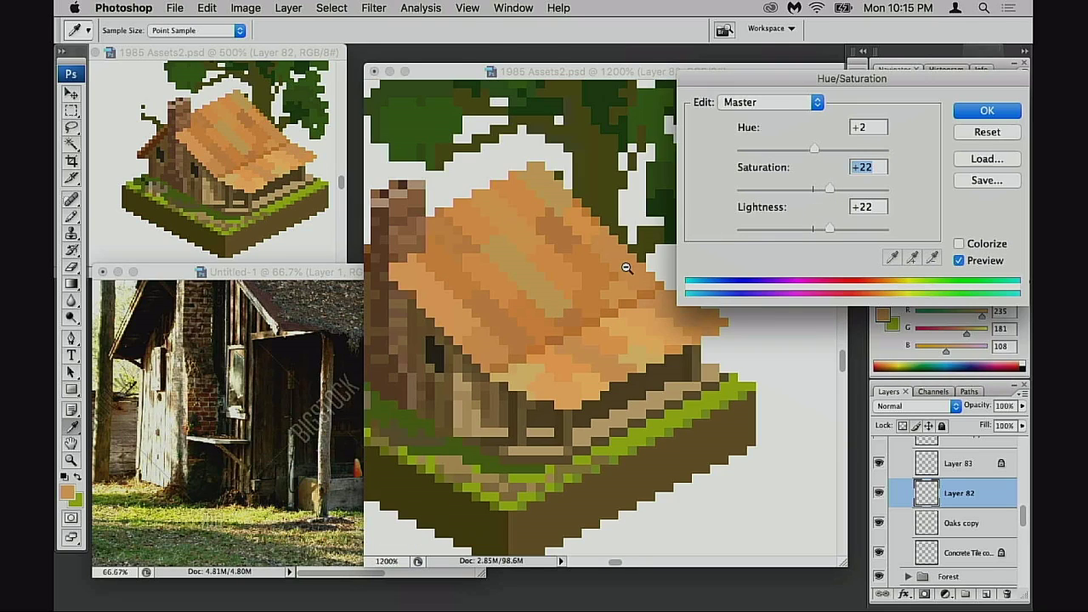
pyautogui.keyDown('alt'); pyautogui.click(626, 268); pyautogui.keyUp('alt')
pyautogui.click(987, 110)
pyautogui.press('m')
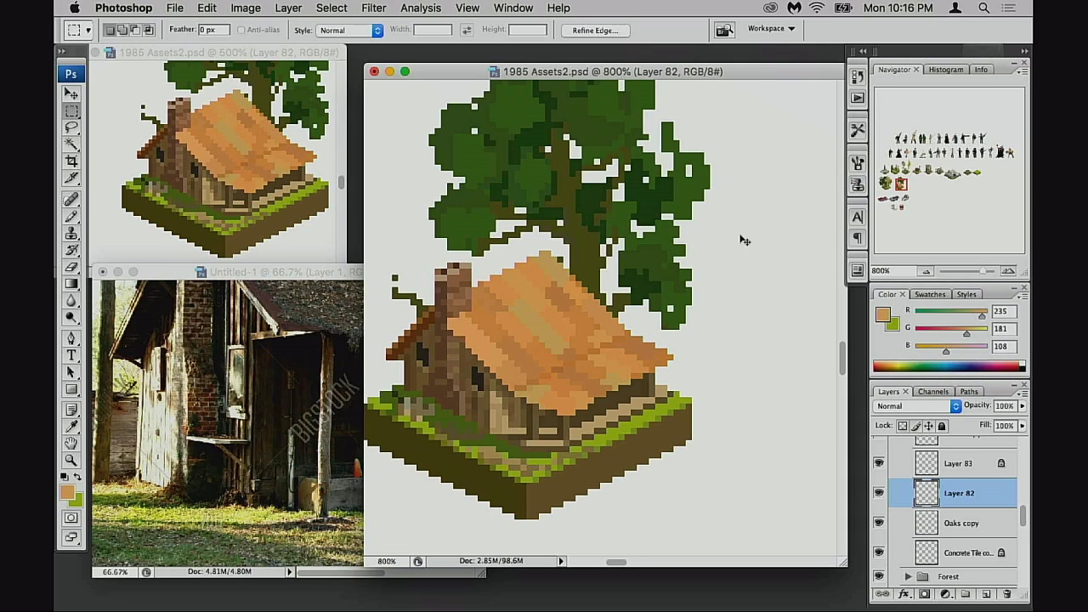
# - Compare the whole cabin with and without the porch roof's colour adjustment at a smaller zoom level
pyautogui.keyDown('alt'); pyautogui.click(624, 389); pyautogui.keyUp('alt')
pyautogui.keyDown('alt'); pyautogui.click(625, 389); pyautogui.keyUp('alt')
pyautogui.keyDown('alt'); pyautogui.click(625, 389); pyautogui.keyUp('alt')
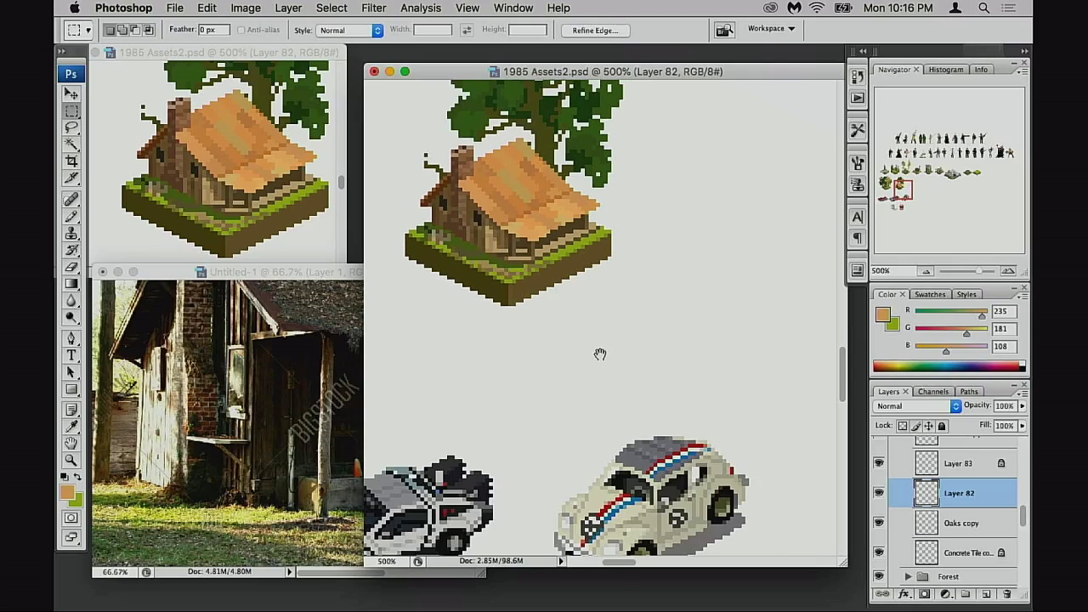
pyautogui.moveTo(589, 351); pyautogui.dragTo(661, 439)
pyautogui.press('super+z')
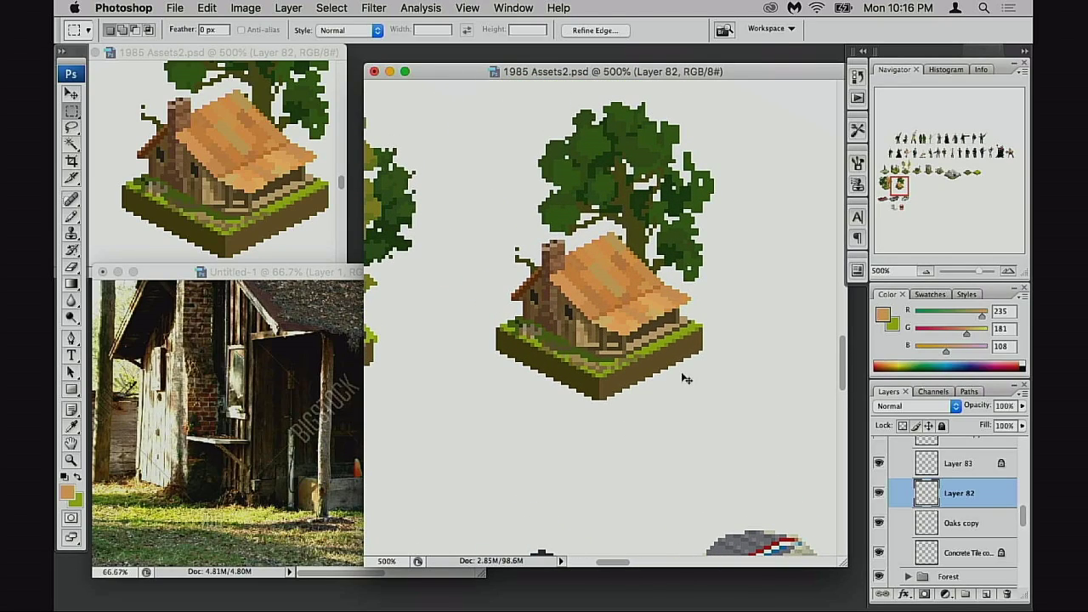
pyautogui.hotkey('ctrl', 'z')
pyautogui.hotkey('ctrl', 'z')
pyautogui.hotkey('ctrl', 'z')
pyautogui.hotkey('ctrl', 'z')
# - Darken the selected porch roof slightly with Hue/Saturation, setting lightness to -2 after comparing with the preview
pyautogui.hotkey('ctrl', 'u')
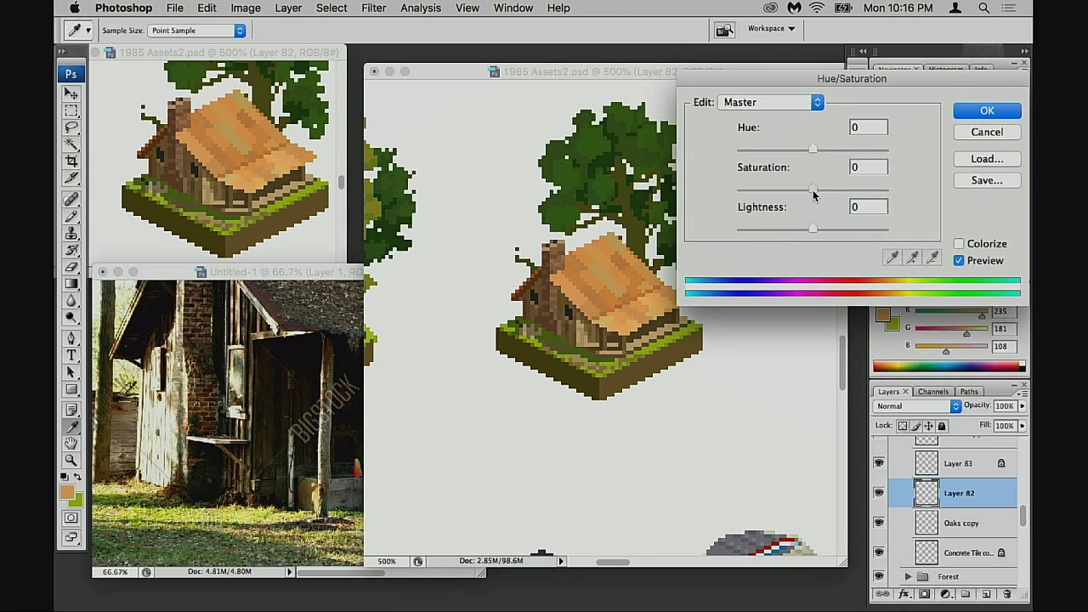
pyautogui.moveTo(812, 195); pyautogui.dragTo(813, 194)
pyautogui.moveTo(813, 150); pyautogui.dragTo(813, 156)
pyautogui.press('Up')
pyautogui.moveTo(810, 230); pyautogui.dragTo(810, 231)
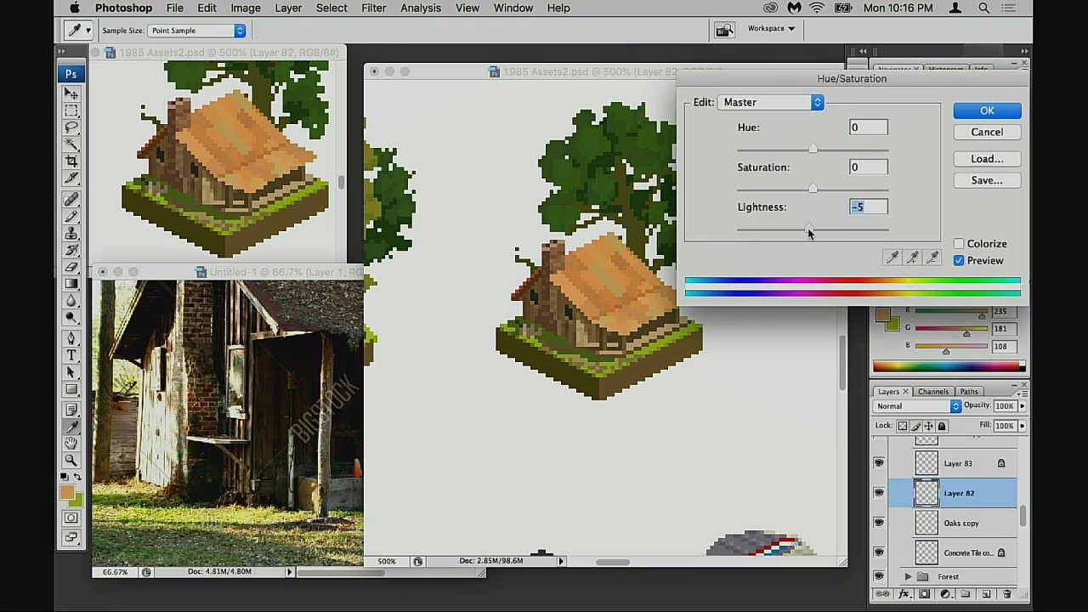
pyautogui.click(956, 261)
pyautogui.click(956, 260)
pyautogui.moveTo(808, 229); pyautogui.dragTo(813, 232)
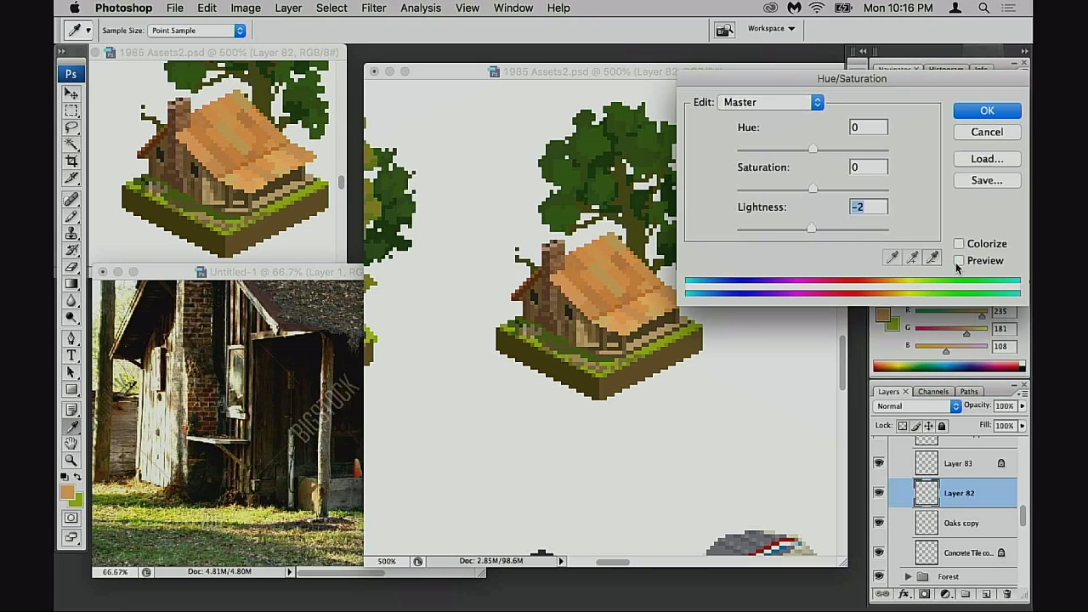
pyautogui.click(986, 111)
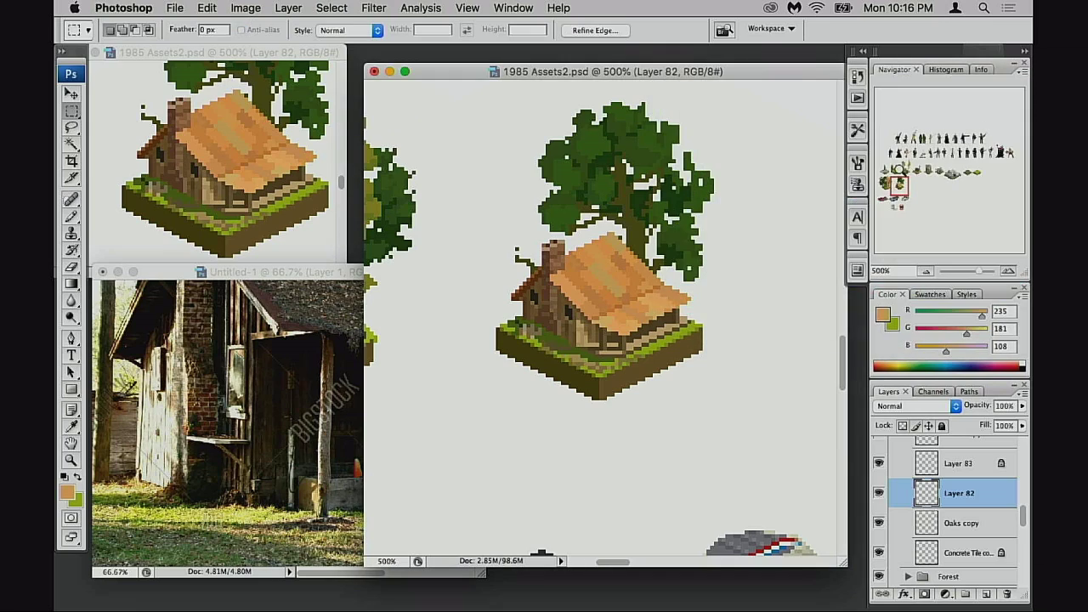
# - Deselect the porch roof and save the document, with the cabin in view among the neighbouring assets
pyautogui.press('super+d')
pyautogui.press('super+s')
pyautogui.keyDown('alt'); pyautogui.click(649, 350); pyautogui.keyUp('alt')
pyautogui.keyDown('alt'); pyautogui.click(644, 358); pyautogui.keyUp('alt')
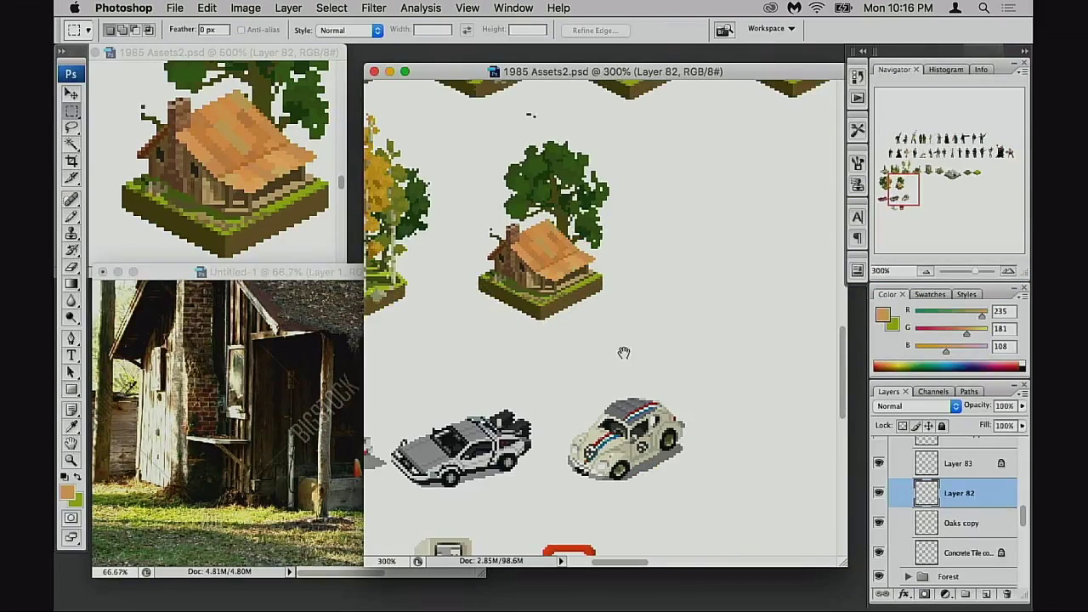
pyautogui.moveTo(624, 352); pyautogui.dragTo(665, 370)
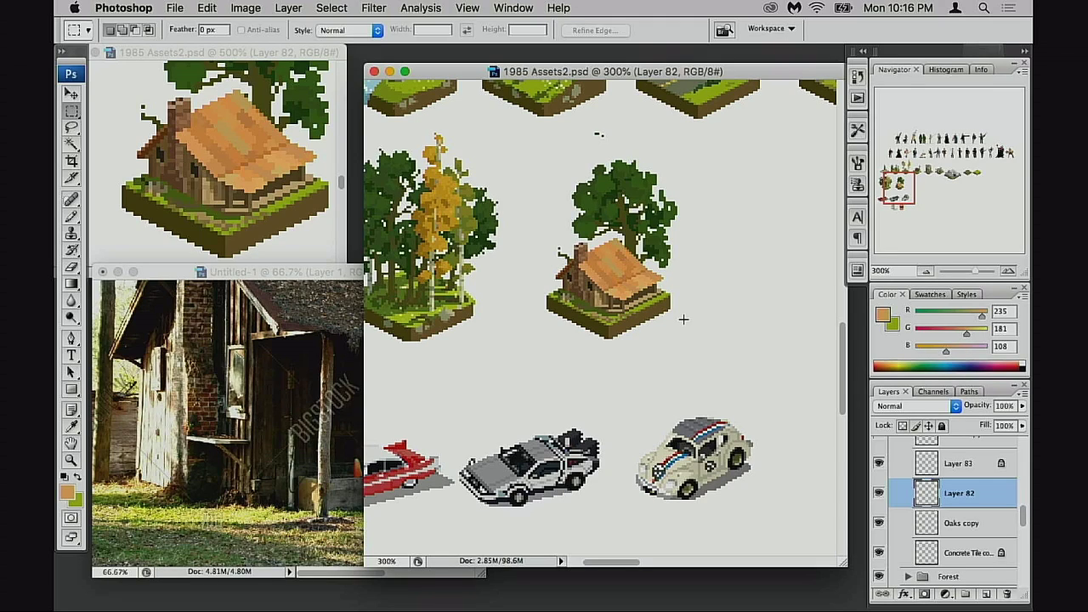
# - Try to break up the porch floor's outer edge with tan and dark brown pixels sampled from the porch
pyautogui.moveTo(545, 206); pyautogui.dragTo(697, 321)
pyautogui.moveTo(669, 385); pyautogui.dragTo(672, 329)
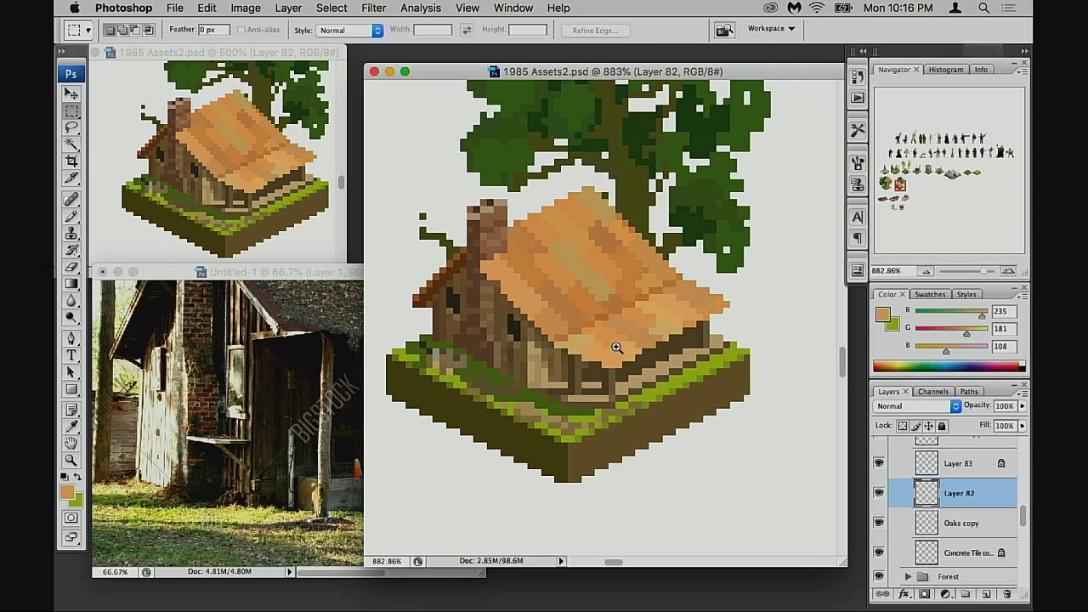
pyautogui.click(642, 330)
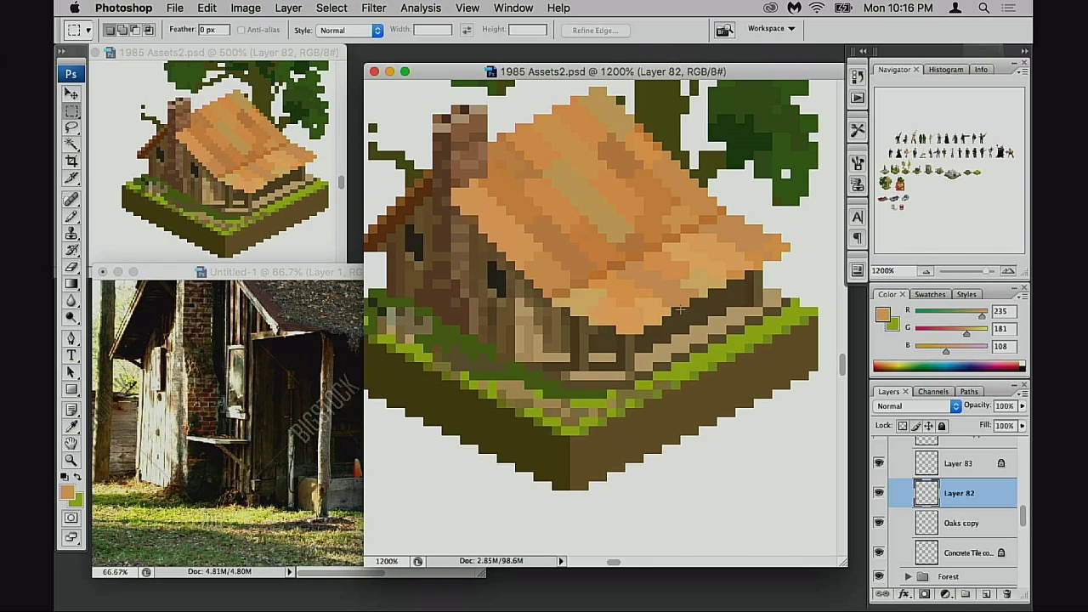
pyautogui.press('b')
pyautogui.keyDown('alt'); pyautogui.click(742, 317); pyautogui.keyUp('alt')
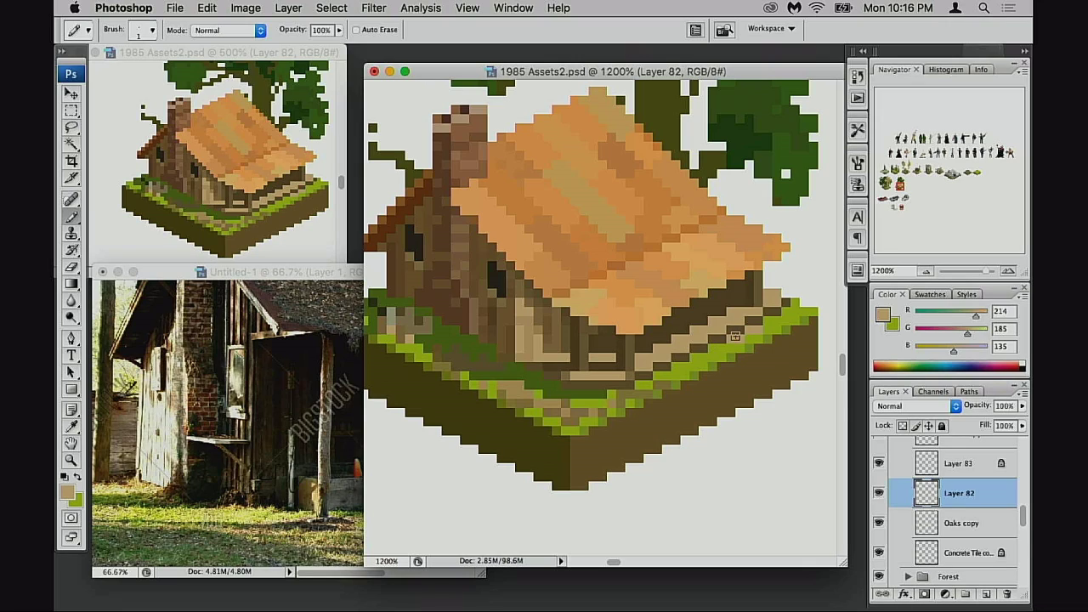
pyautogui.keyDown('alt'); pyautogui.click(738, 333); pyautogui.keyUp('alt')
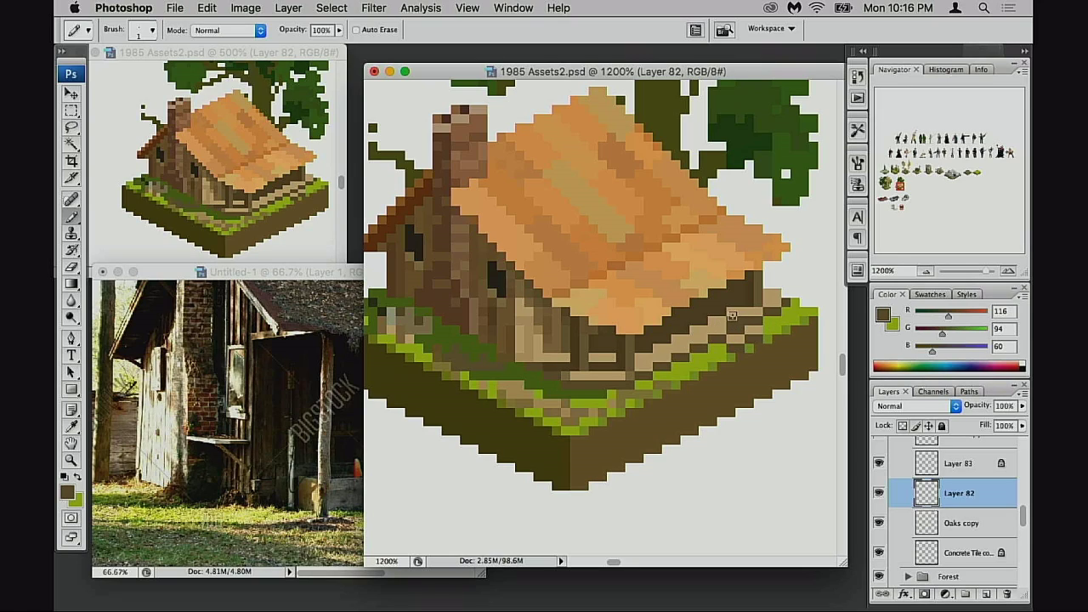
pyautogui.press('super+z')
pyautogui.moveTo(746, 313); pyautogui.dragTo(714, 322)
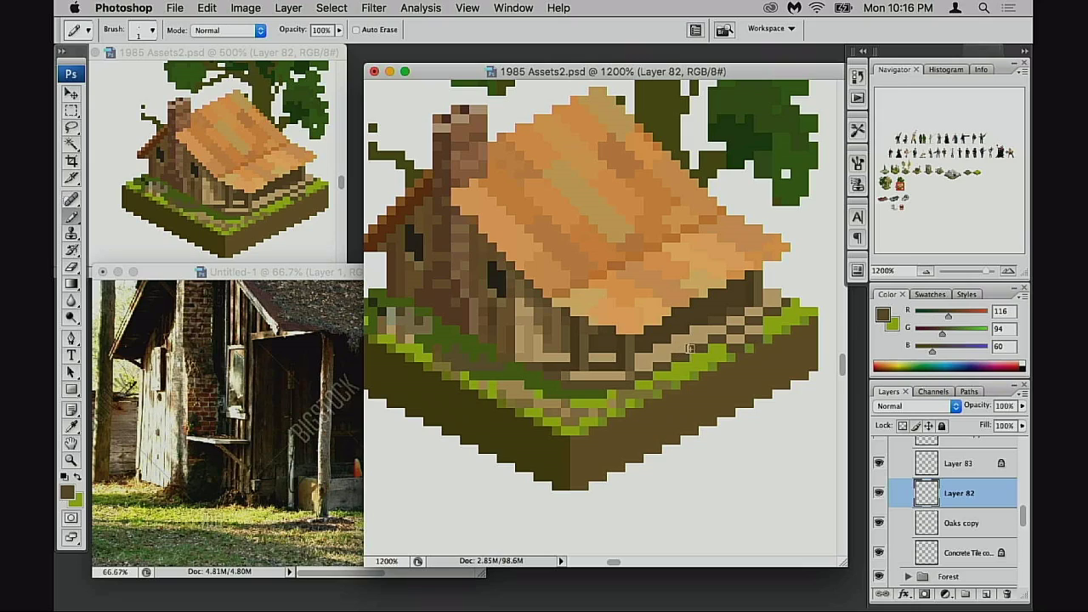
pyautogui.press('super+z')
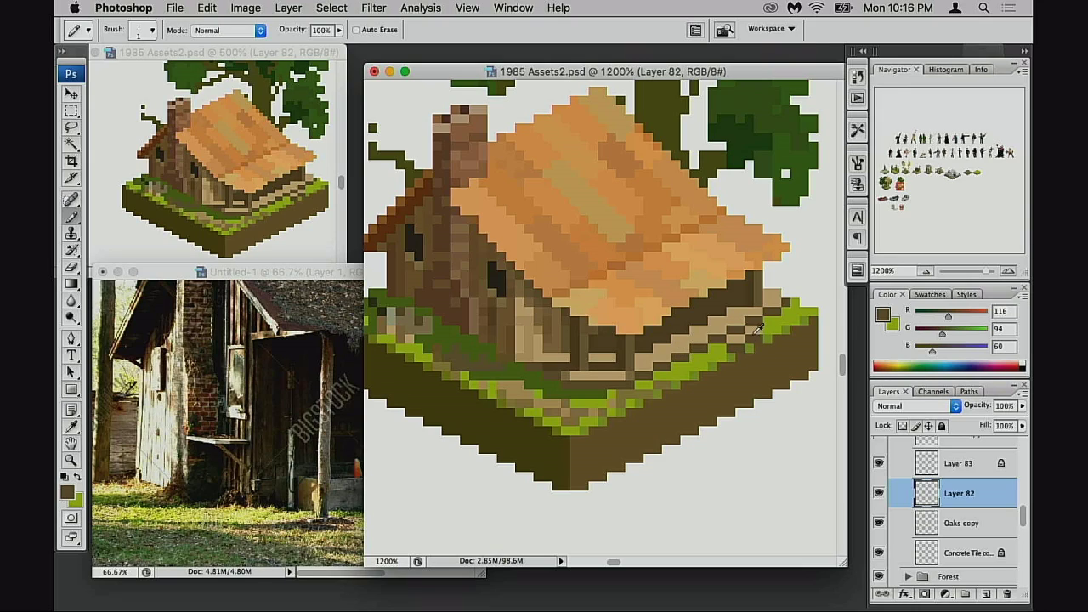
# - Try soft shading along the front step's base with sampled brown at 30% and dark green at 20% opacity, comparing the layer hidden and shown
pyautogui.keyDown('alt'); pyautogui.click(588, 349); pyautogui.keyUp('alt')
pyautogui.press('3')
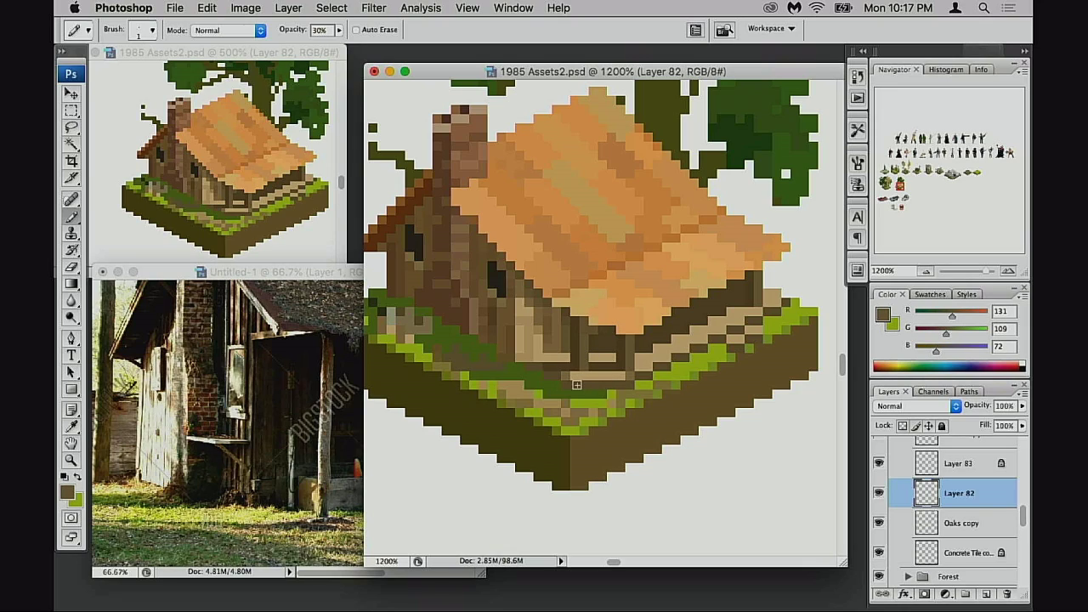
pyautogui.press('super+z')
pyautogui.keyDown('alt'); pyautogui.click(609, 389); pyautogui.keyUp('alt')
pyautogui.press('2')
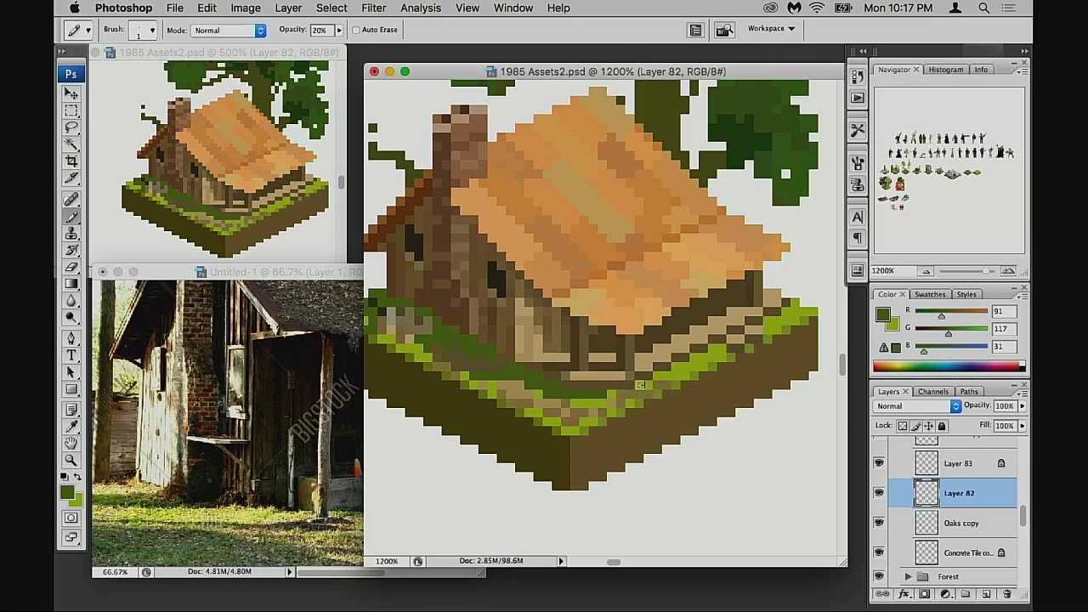
pyautogui.press('super+z')
pyautogui.click(877, 492)
pyautogui.click(877, 492)
# - Repaint the far end of the porch floor in tan and add brown pixels along its edge in a sampled brown
pyautogui.press('5')
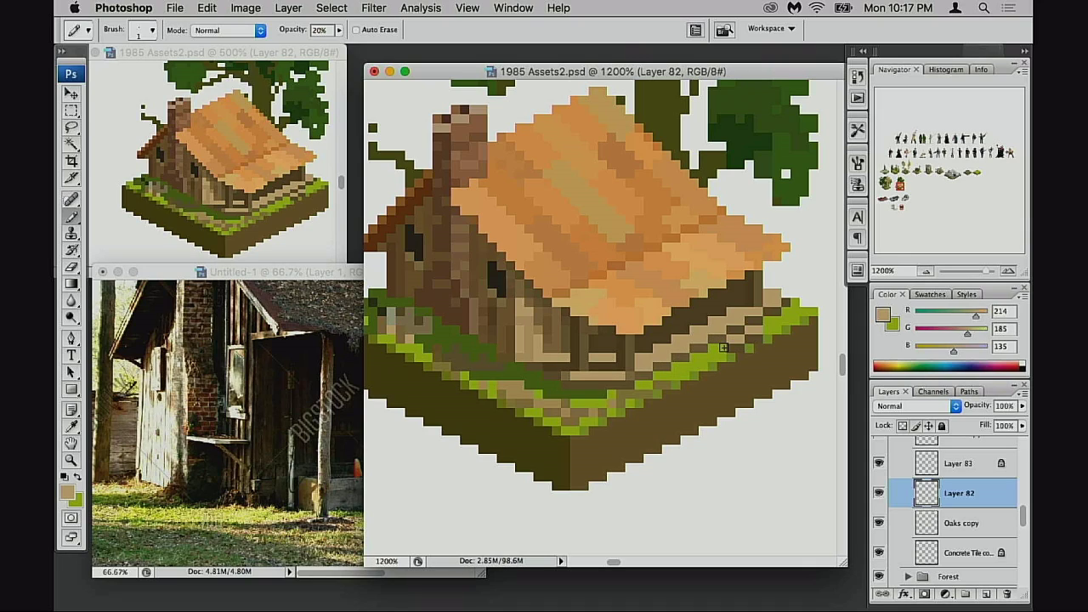
pyautogui.click(777, 312)
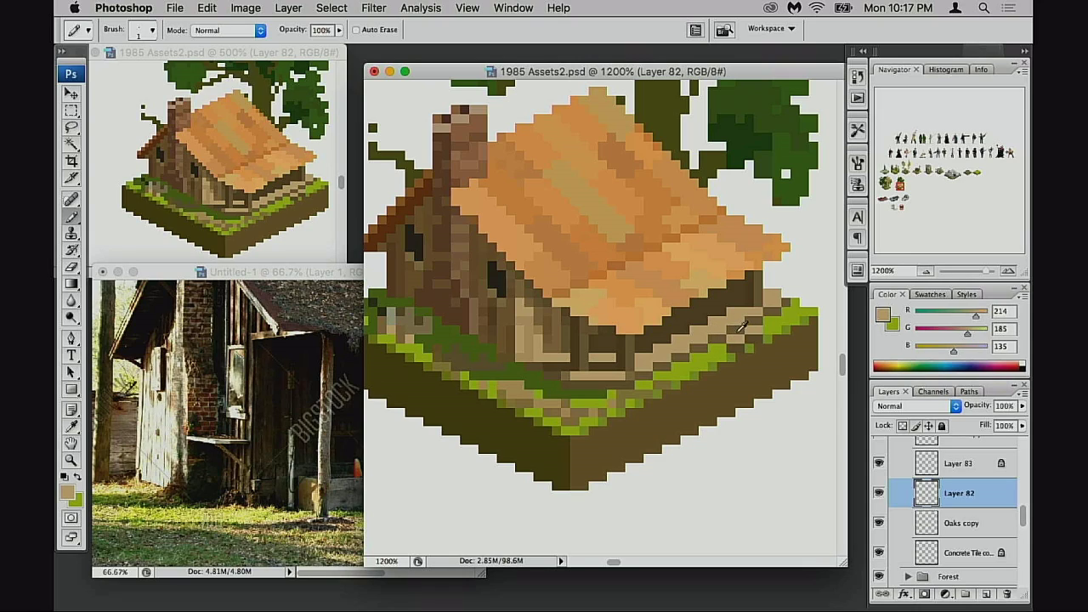
pyautogui.keyDown('alt'); pyautogui.click(740, 347); pyautogui.keyUp('alt')
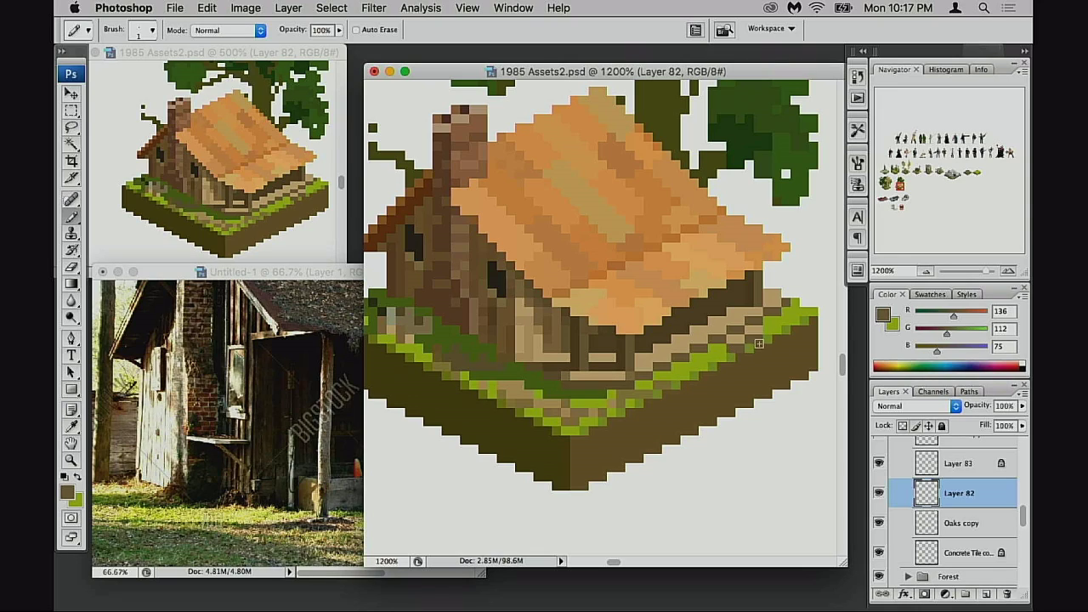
# - Erase the stray brown pixels from the grass beside the porch and shade the floor boards with translucent brown at 40% and 30% opacity
pyautogui.press('e')
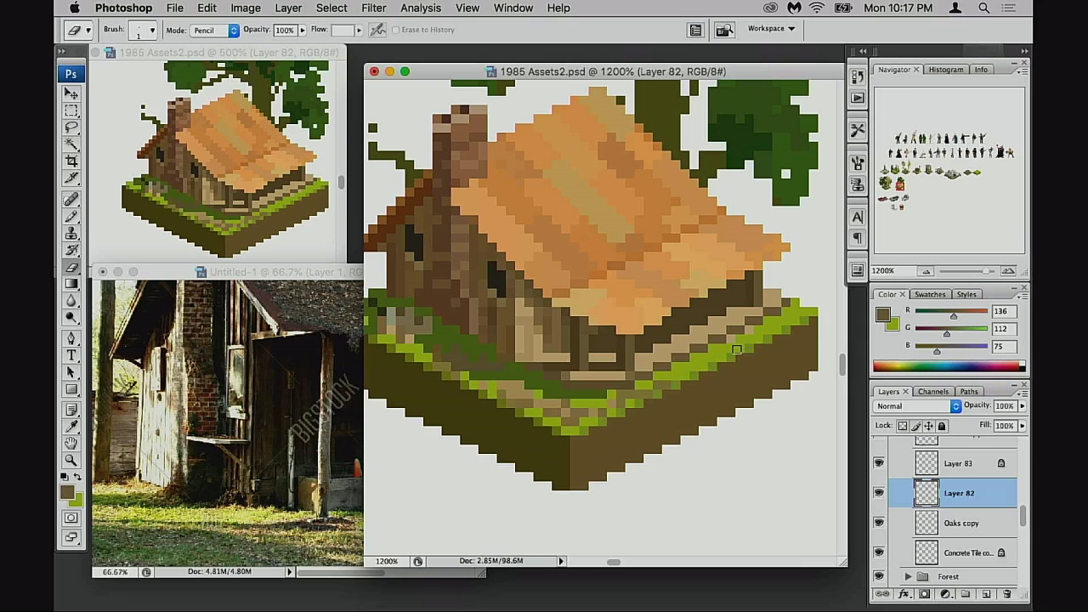
pyautogui.press('b')
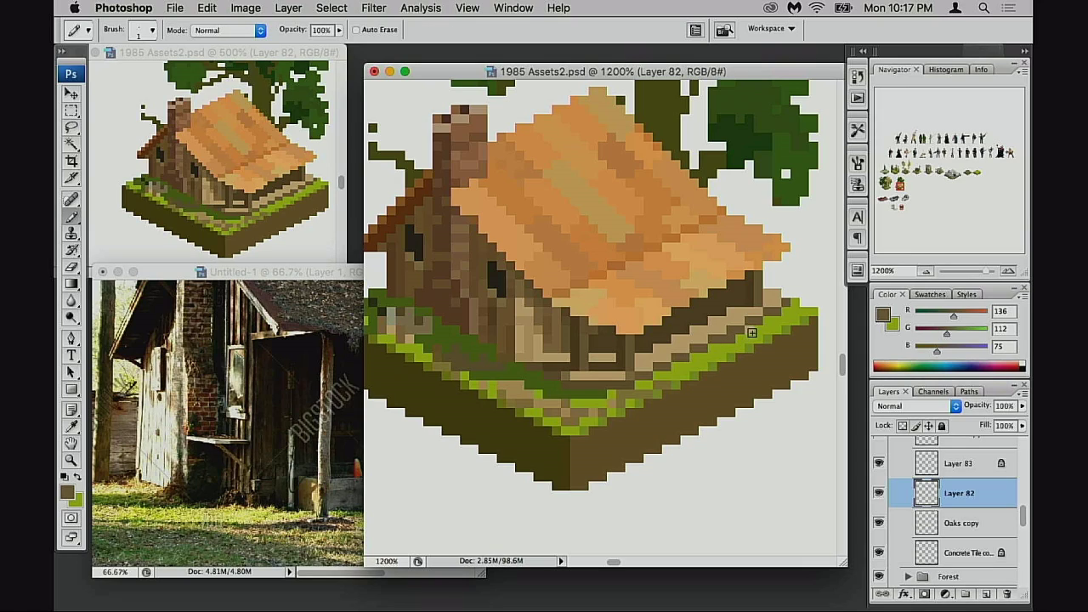
pyautogui.press('e')
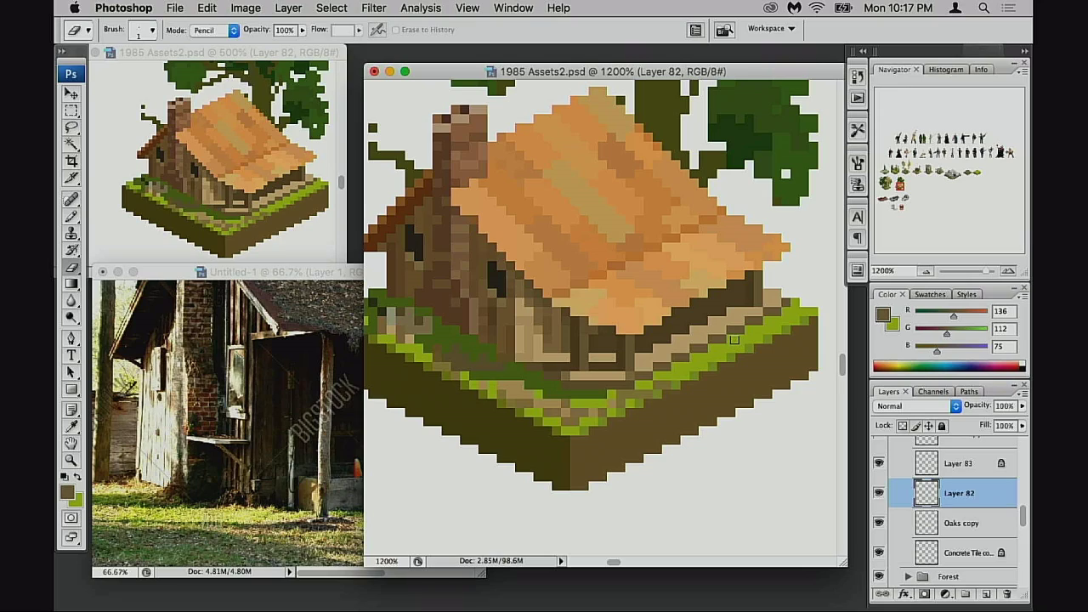
pyautogui.press('b')
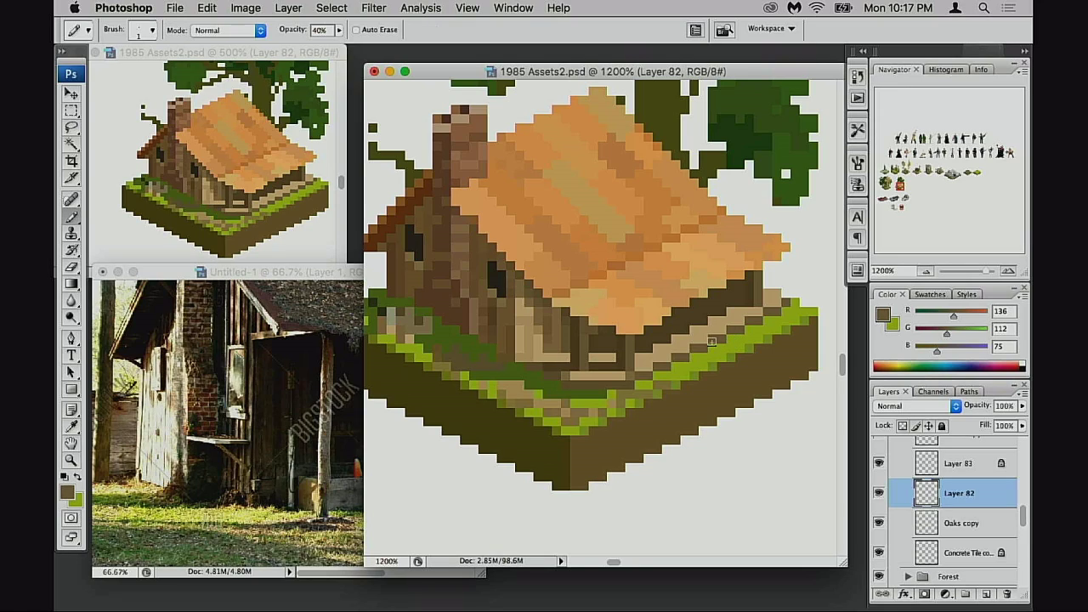
pyautogui.click(674, 355)
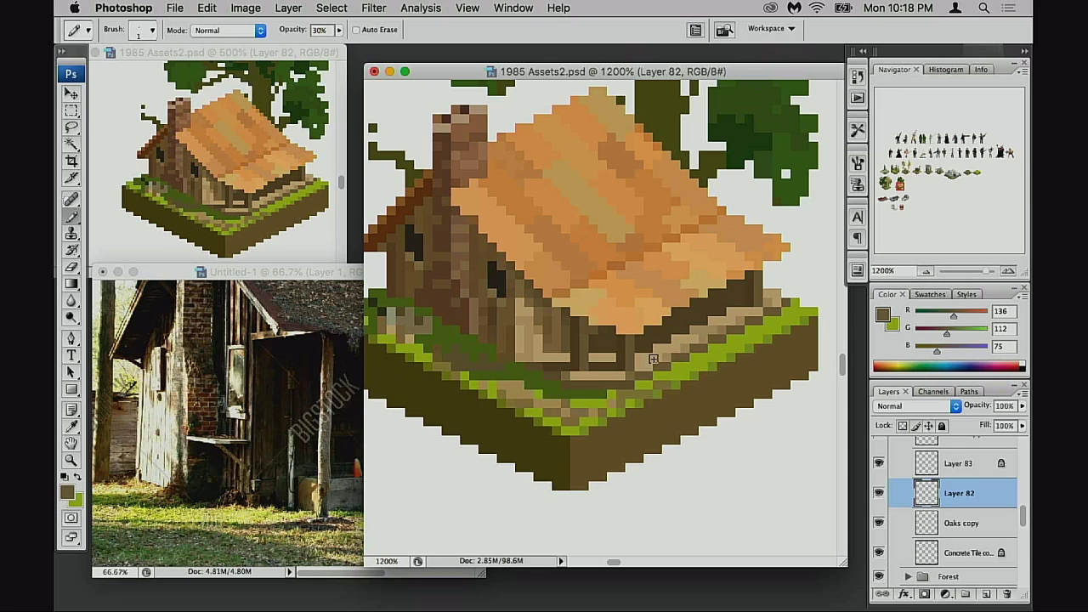
# - Repaint the porch post nearest the plank wall in dark reddish brown with a lighter edge, using sampled cabin browns at 100% opacity
pyautogui.moveTo(590, 390); pyautogui.dragTo(620, 395)
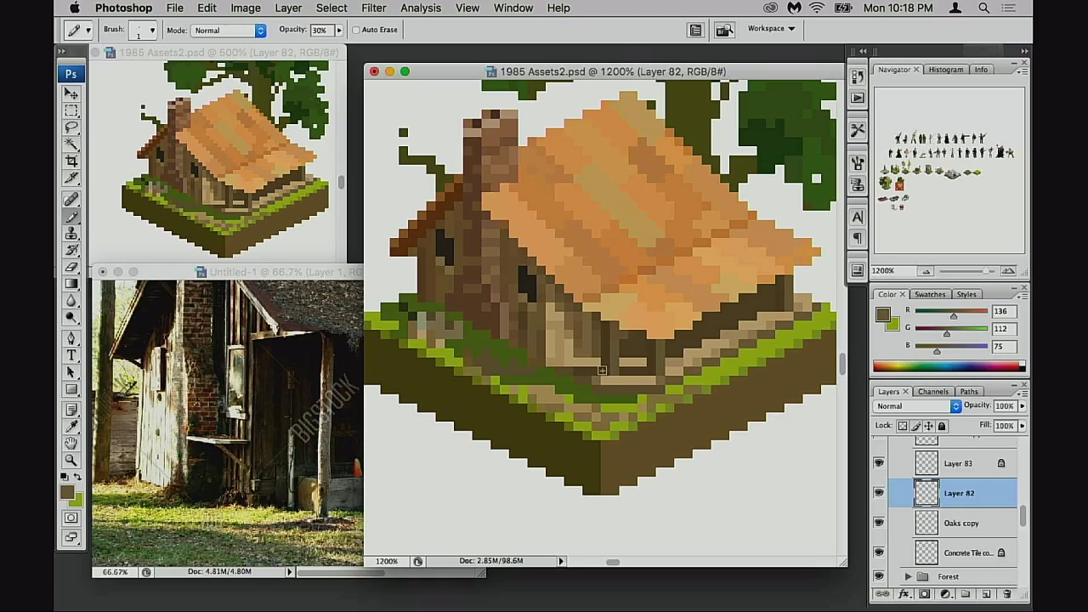
pyautogui.scroll(-1, 595, 389)
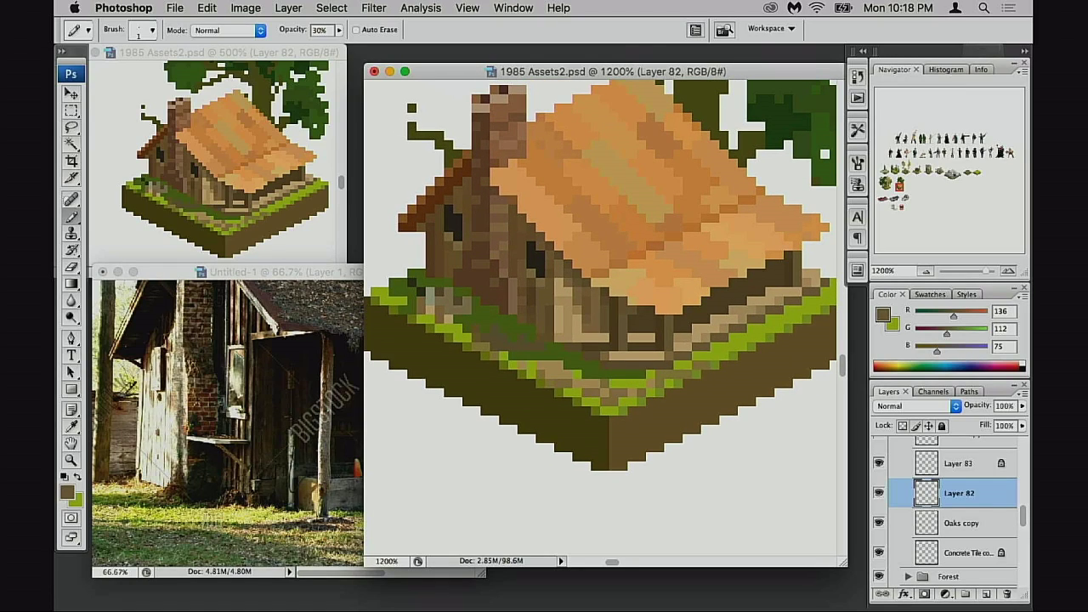
pyautogui.hscroll(3, 655, 364)
pyautogui.hscroll(1, 671, 362)
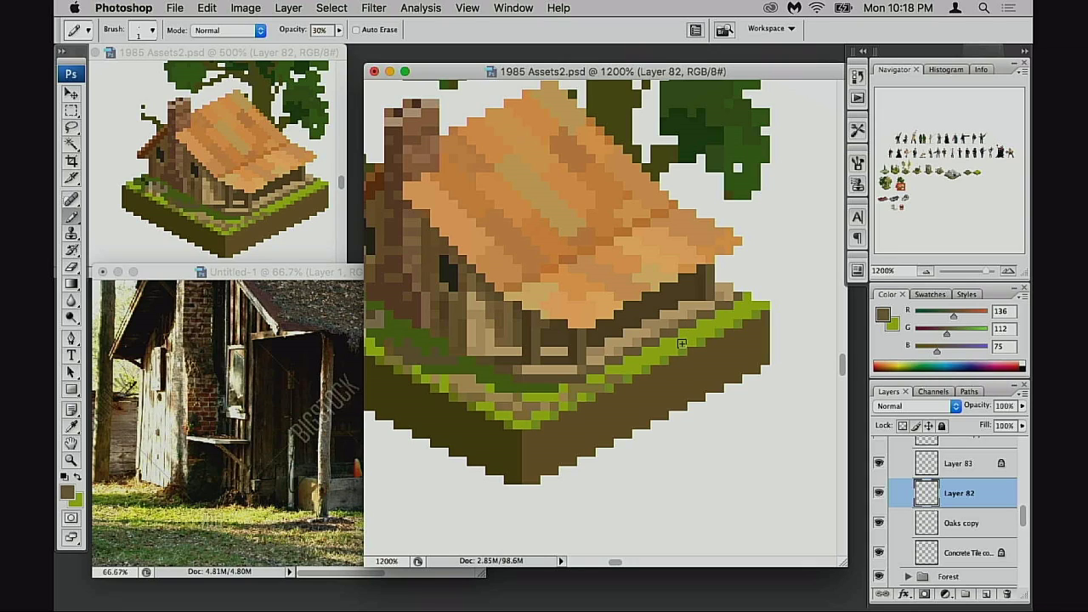
pyautogui.click(575, 370)
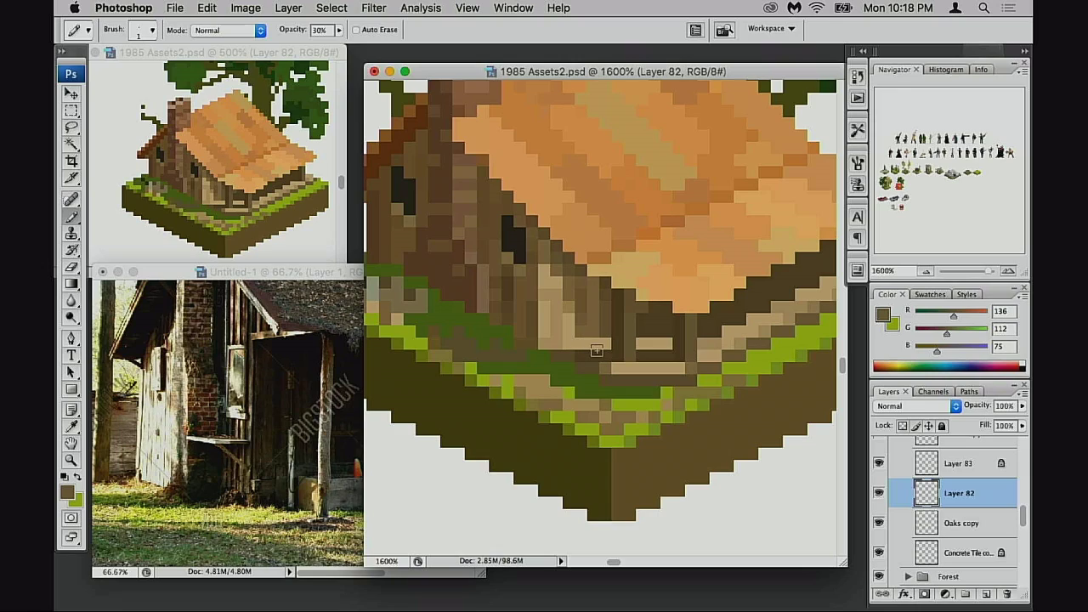
pyautogui.press('0')
pyautogui.keyDown('alt'); pyautogui.click(457, 276); pyautogui.keyUp('alt')
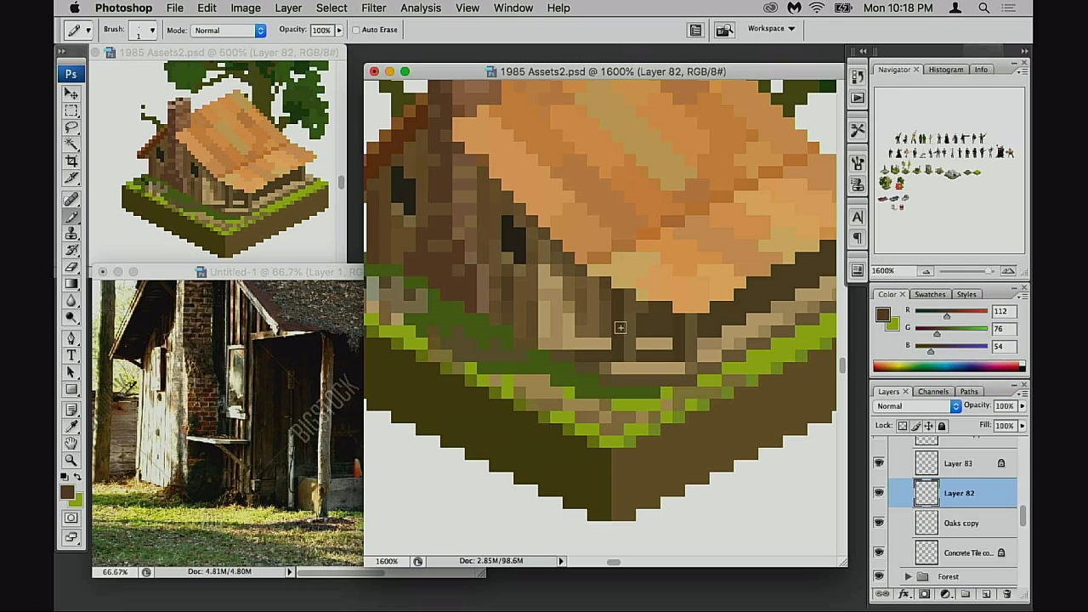
pyautogui.keyDown('alt'); pyautogui.click(536, 323); pyautogui.keyUp('alt')
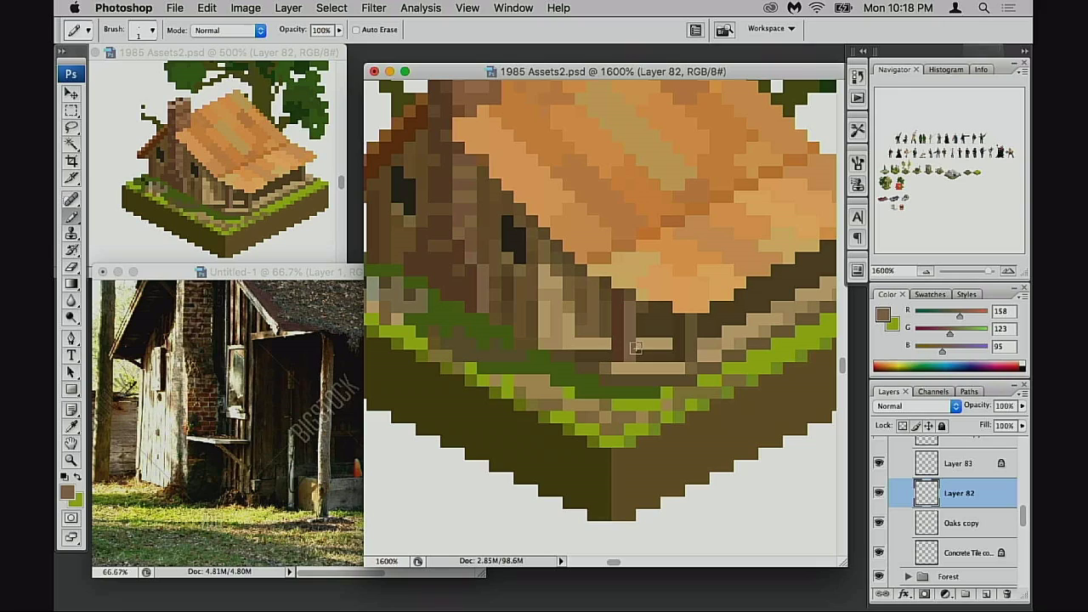
# - Repaint the front corner and far porch posts in dark reddish brown with a lighter edge, using sampled cabin browns
pyautogui.click(631, 298)
pyautogui.keyDown('alt'); pyautogui.click(466, 290); pyautogui.keyUp('alt')
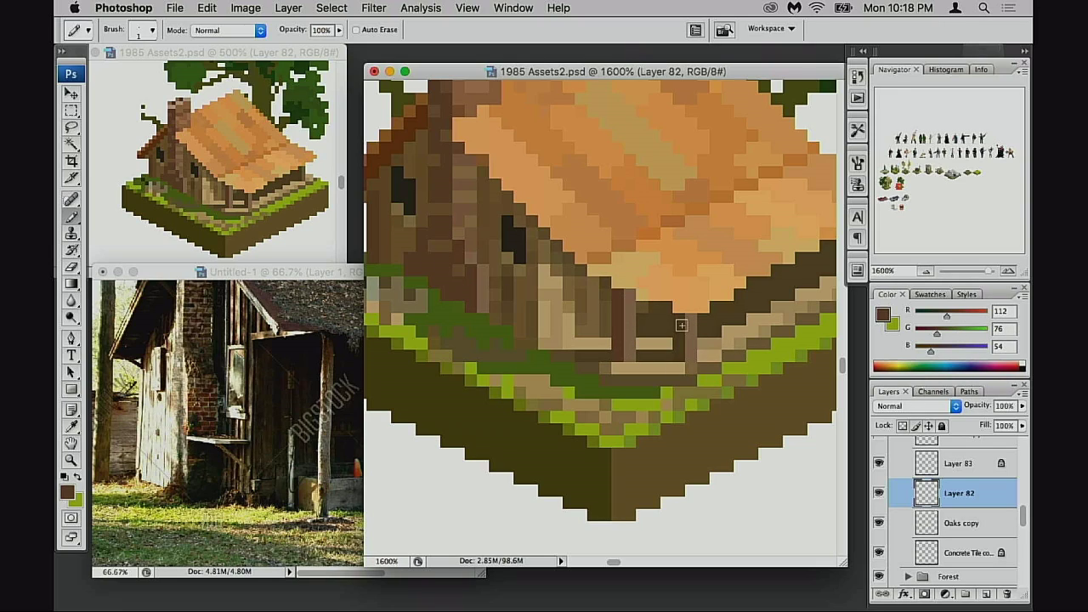
pyautogui.hscroll(5, 684, 340)
pyautogui.click(668, 254)
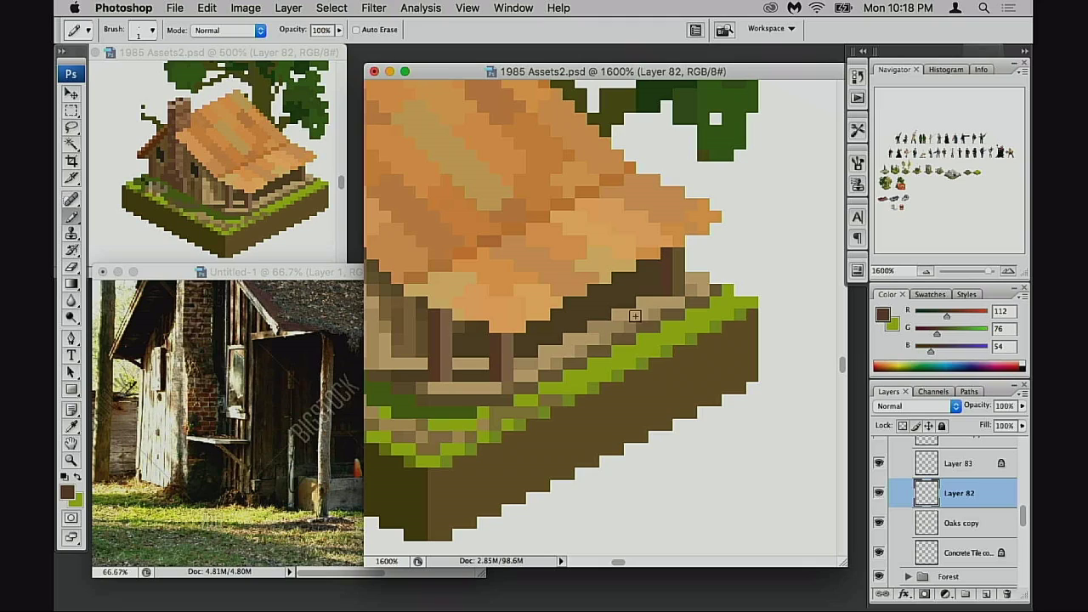
pyautogui.keyDown('alt'); pyautogui.click(507, 354); pyautogui.keyUp('alt')
pyautogui.click(679, 285)
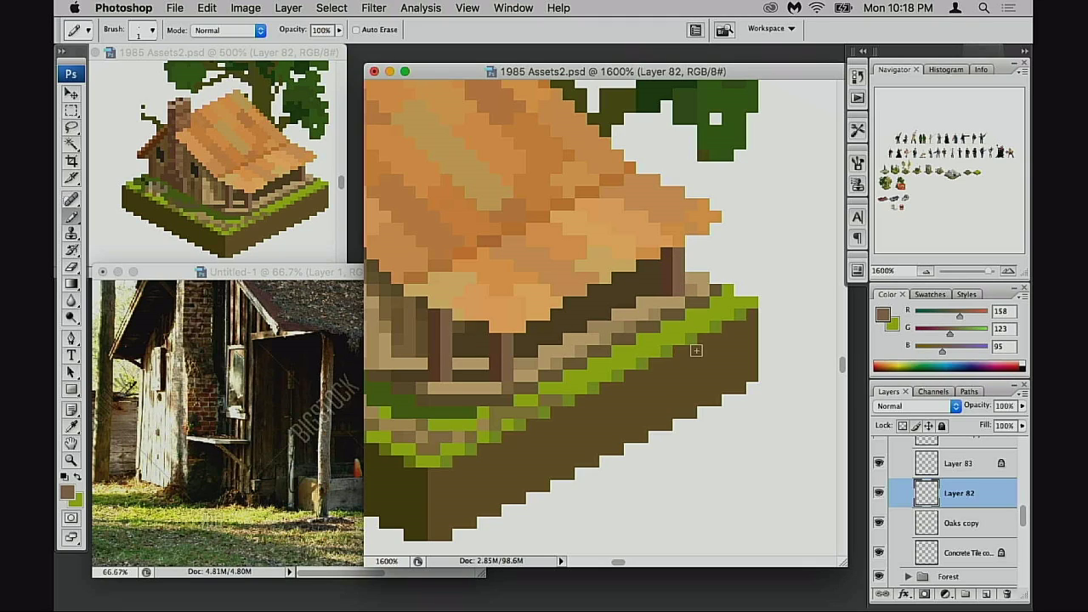
# - Touch up the front step at the corner post's base with sampled tan and save the document
pyautogui.hscroll(-2, 626, 315)
pyautogui.scroll(-2, 627, 315)
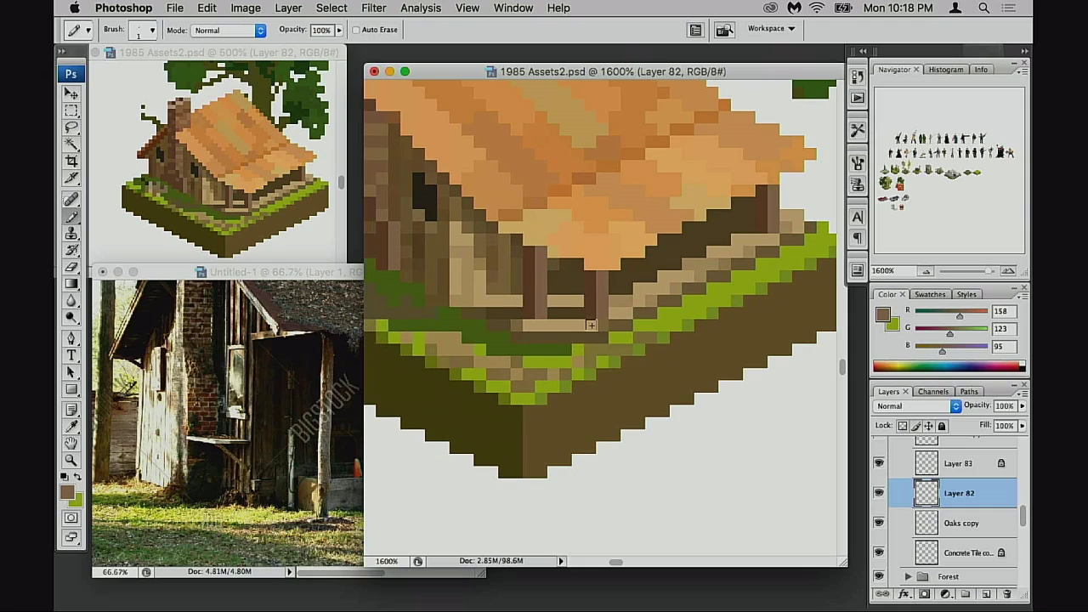
pyautogui.keyDown('alt'); pyautogui.click(591, 326); pyautogui.keyUp('alt')
pyautogui.click(600, 324)
pyautogui.moveTo(558, 364)
pyautogui.mouseDown()
pyautogui.moveTo(582, 362)
pyautogui.moveTo(546, 374)
pyautogui.moveTo(562, 376)
pyautogui.mouseUp()
pyautogui.press('super+d')
pyautogui.press('super+s')
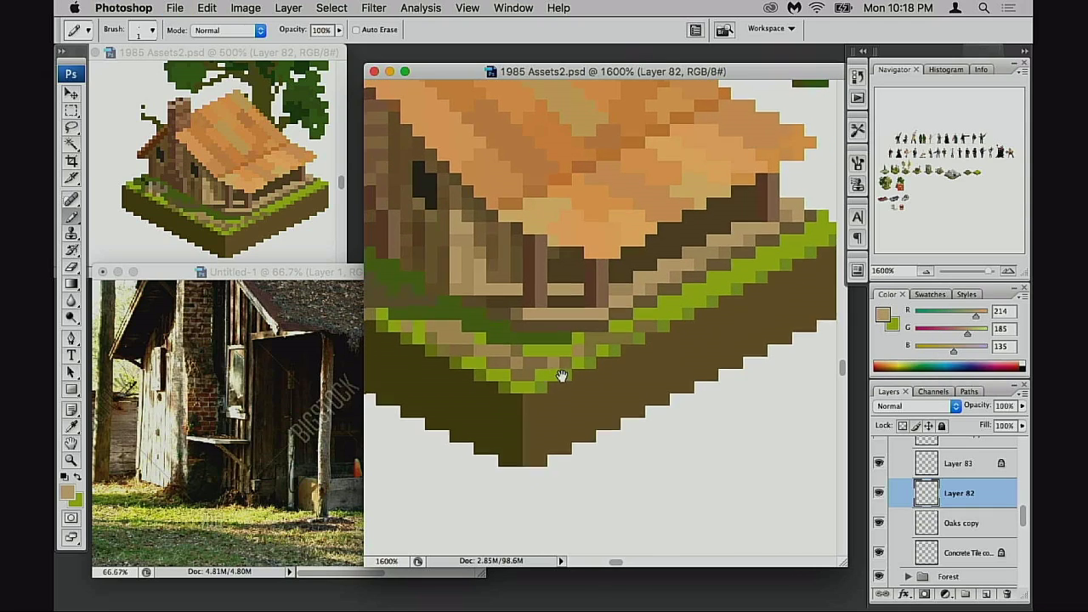
# - Paint a small dark window on the pale plank wall beside the porch, using near-black sampled from the cabin
pyautogui.hscroll(-1, 558, 377)
pyautogui.hscroll(-1, 566, 366)
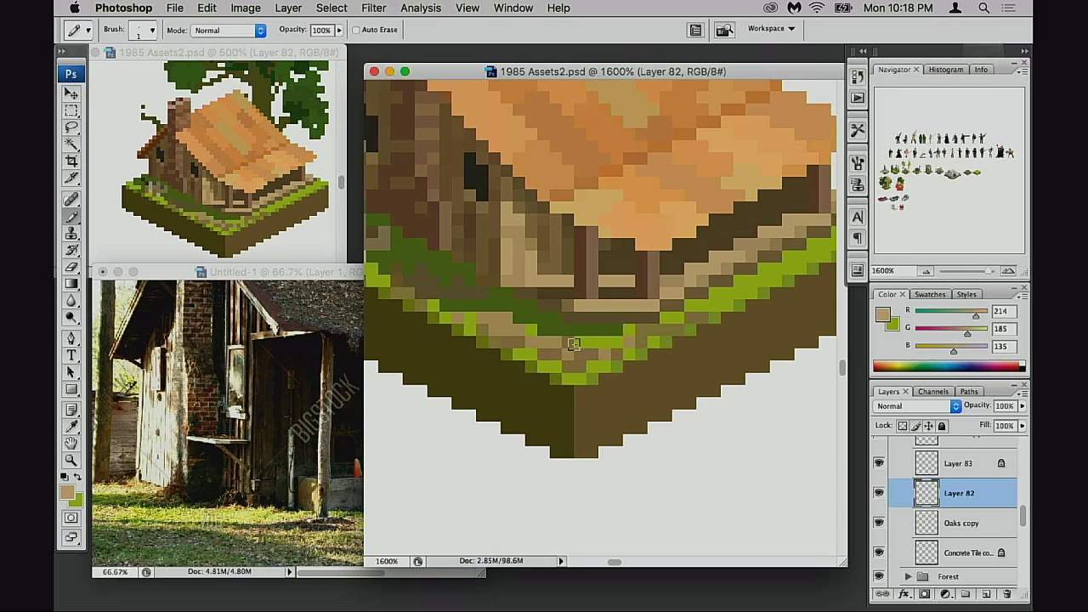
pyautogui.keyDown('alt'); pyautogui.click(503, 219); pyautogui.keyUp('alt')
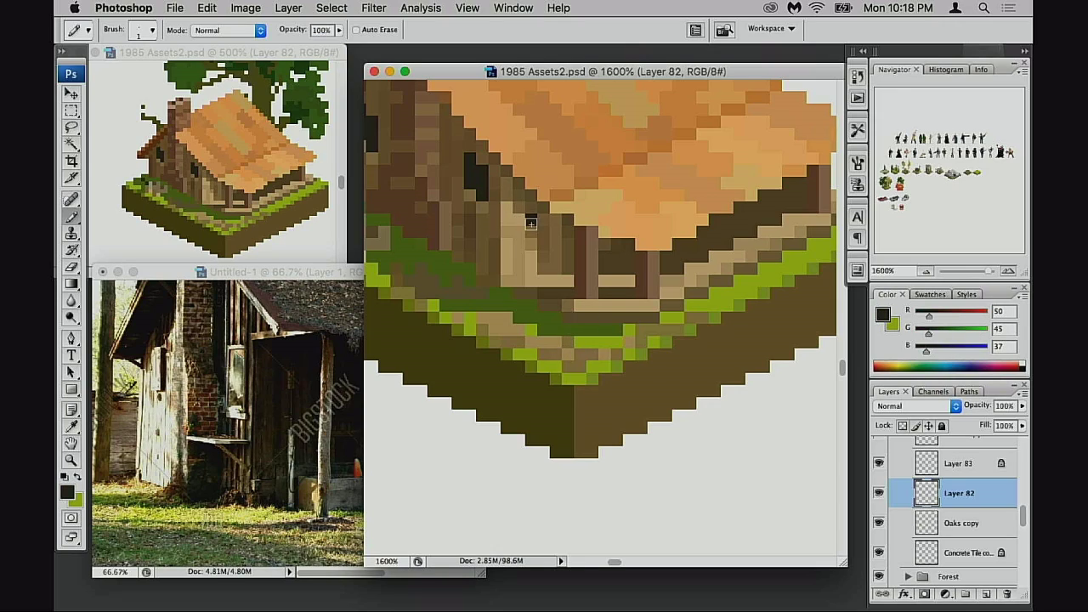
pyautogui.click(530, 226)
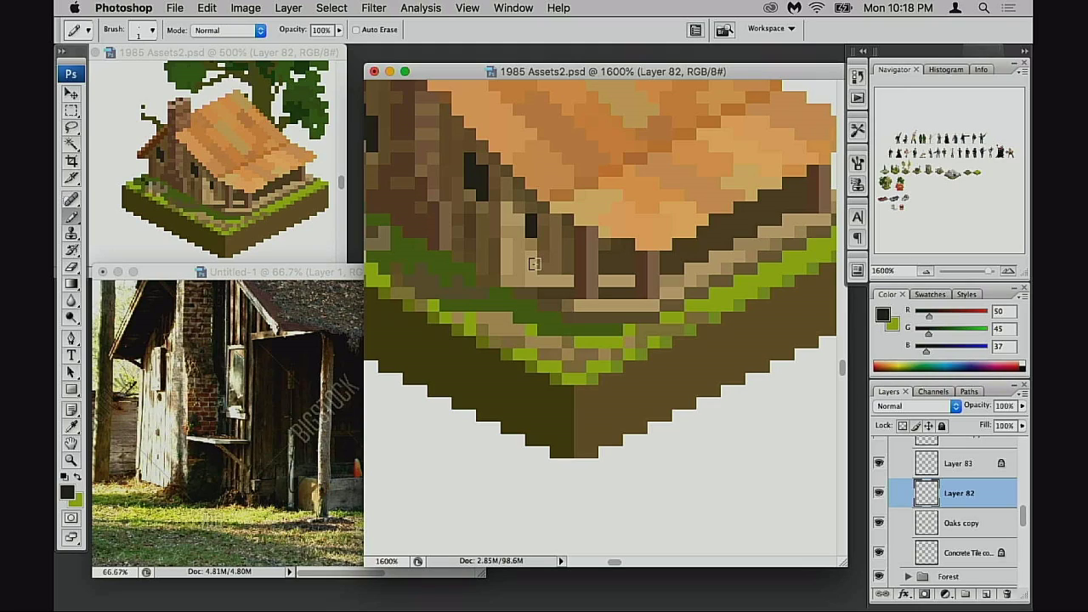
# - Try extending the small window up toward the roof edge with near-black pixels, and undo the extension
pyautogui.click(544, 211)
pyautogui.moveTo(531, 209); pyautogui.dragTo(532, 197)
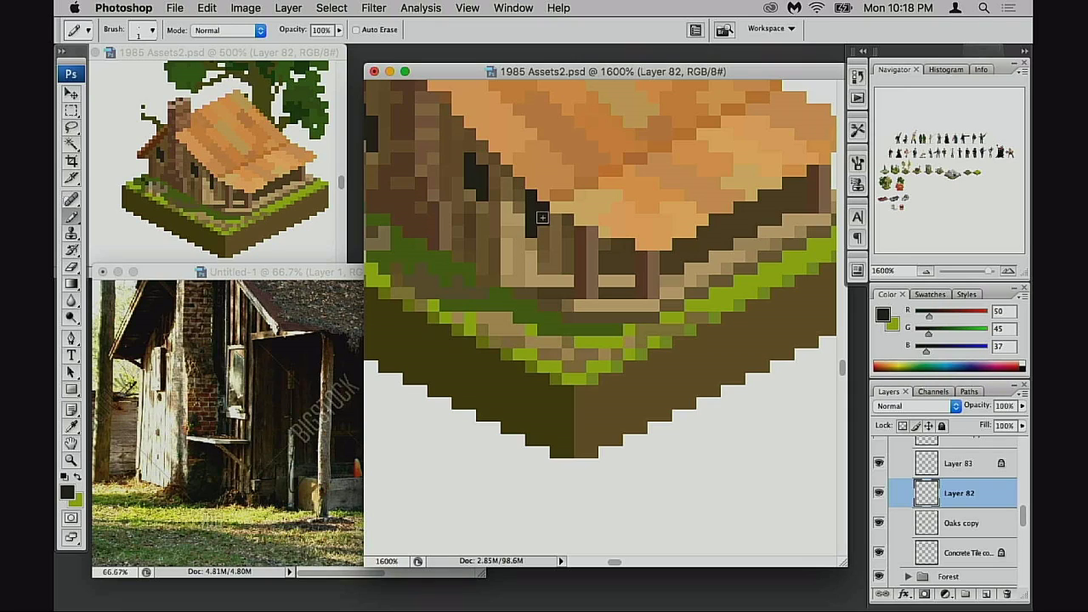
pyautogui.click(542, 220)
pyautogui.press('super+alt+z')
pyautogui.press('super+alt+z')
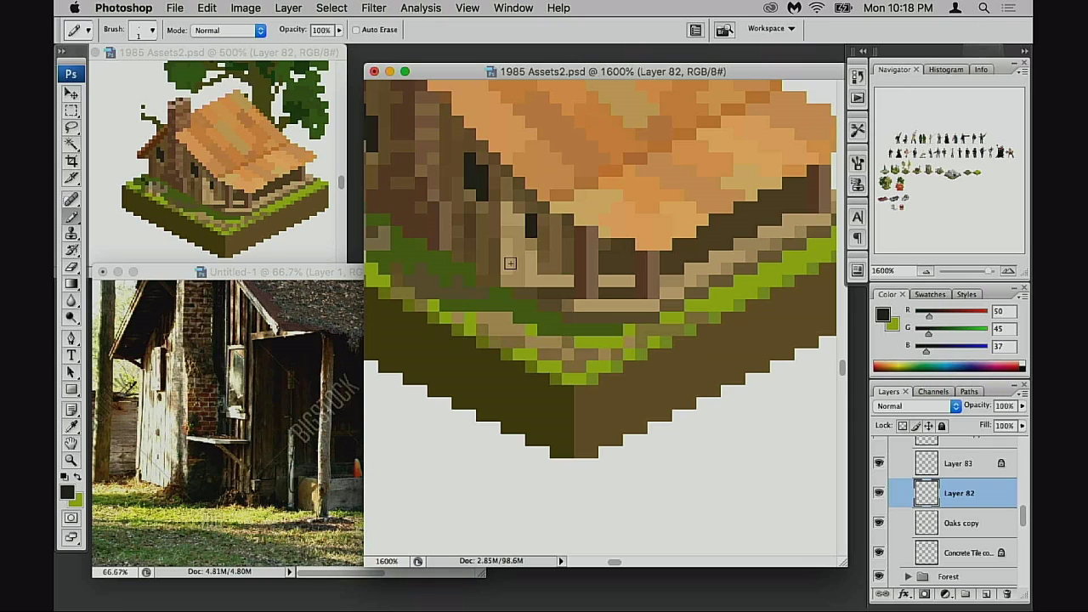
# - Save the document and rename Layer 82 as Shack
pyautogui.moveTo(579, 305); pyautogui.dragTo(584, 272)
pyautogui.press('super+d')
pyautogui.press('super+s')
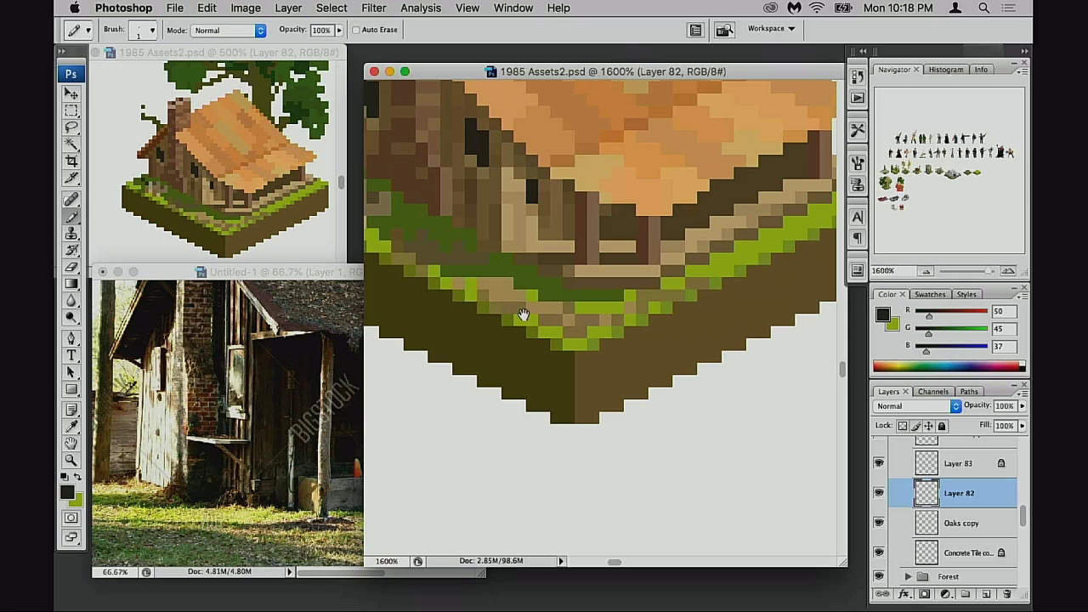
pyautogui.moveTo(489, 326); pyautogui.dragTo(572, 344)
pyautogui.scroll(3, 556, 365)
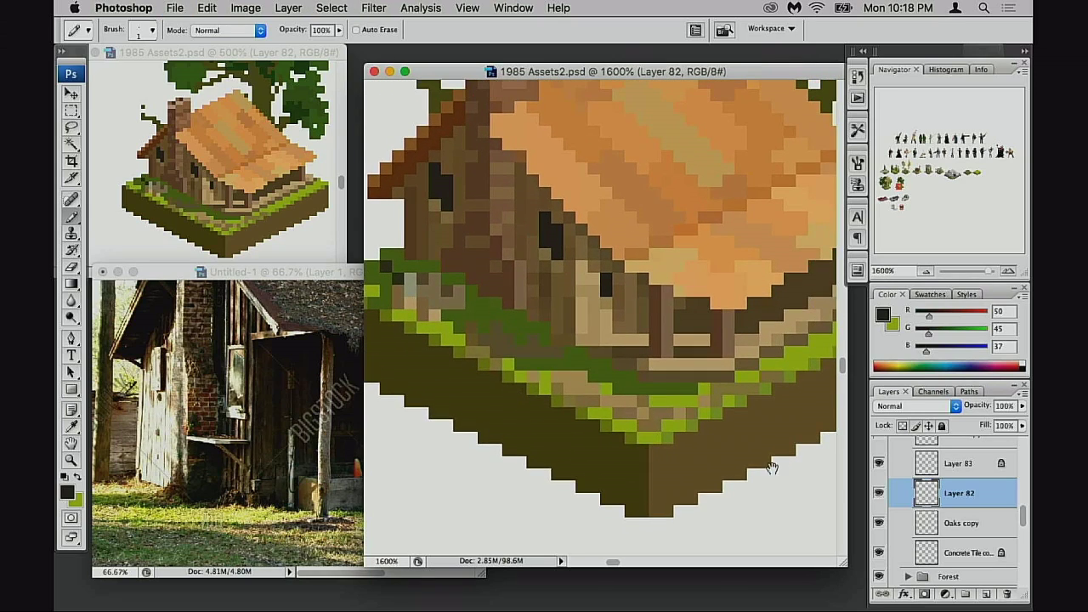
pyautogui.doubleClick(954, 495)
pyautogui.write('Sh')
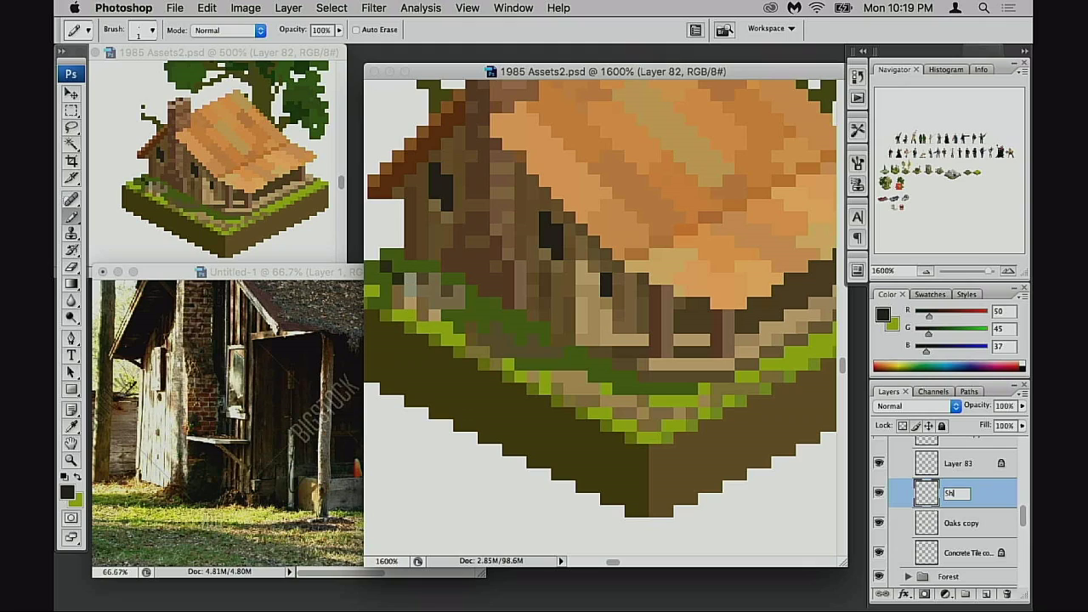
pyautogui.write('ack')
pyautogui.press('Return')
# - Compare Layer 83 hidden and shown, and merge it down into the Shack layer
pyautogui.scroll(1, 922, 487)
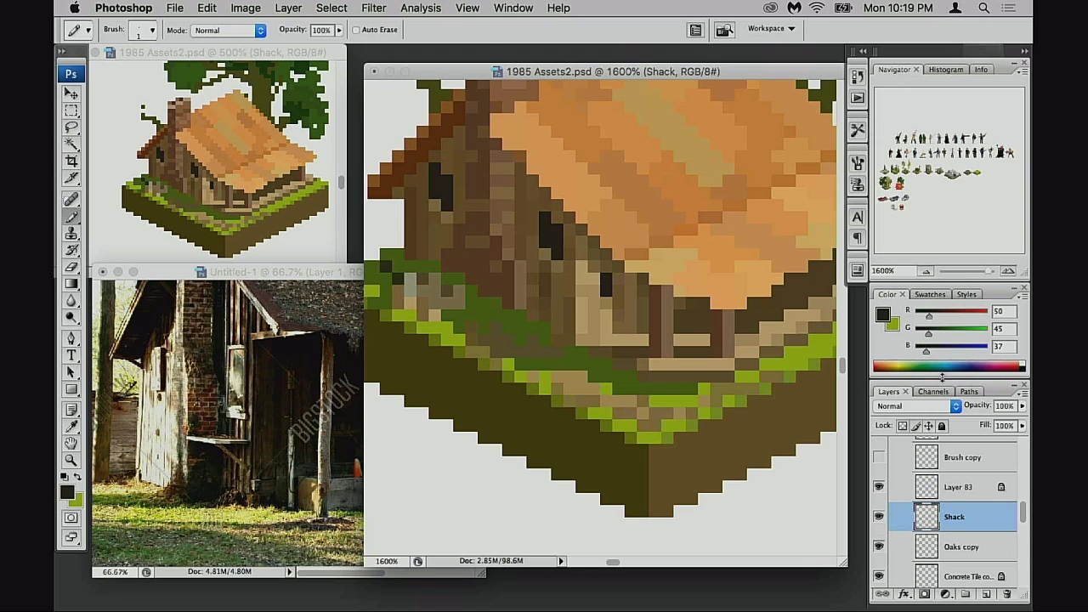
pyautogui.click(880, 486)
pyautogui.click(879, 486)
pyautogui.moveTo(595, 407)
pyautogui.mouseDown()
pyautogui.moveTo(637, 410)
pyautogui.moveTo(605, 396)
pyautogui.mouseUp()
pyautogui.click(899, 491)
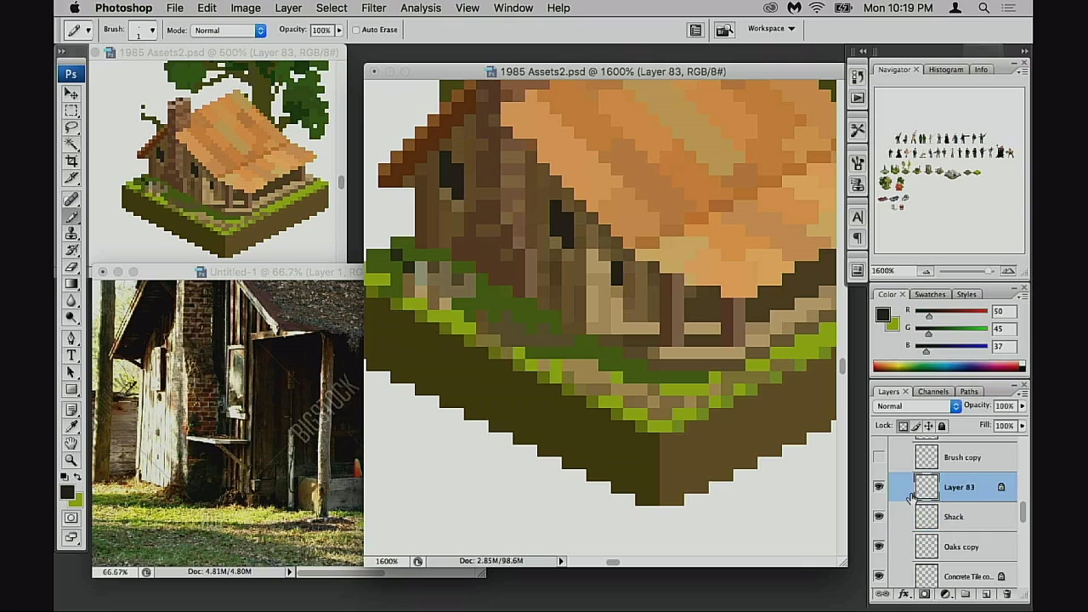
pyautogui.press('super+e')
# - Create a new empty layer directly above the Shack layer
pyautogui.moveTo(692, 404); pyautogui.dragTo(637, 437)
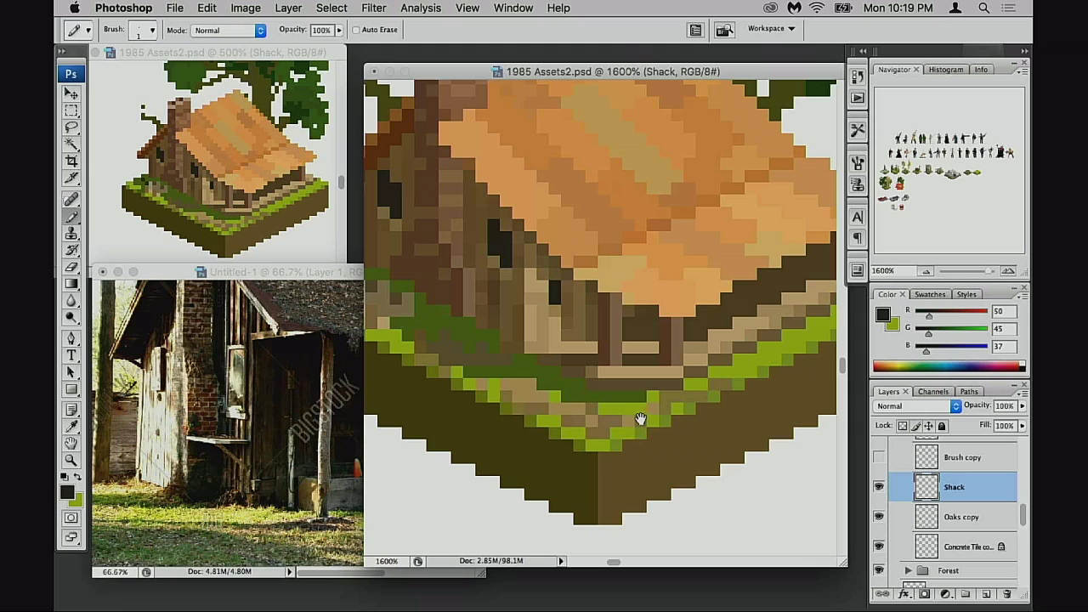
pyautogui.keyDown('alt'); pyautogui.click(647, 417); pyautogui.keyUp('alt')
pyautogui.keyDown('alt'); pyautogui.click(654, 413); pyautogui.keyUp('alt')
pyautogui.keyDown('alt'); pyautogui.click(630, 396); pyautogui.keyUp('alt')
pyautogui.moveTo(631, 395); pyautogui.dragTo(598, 457)
pyautogui.moveTo(595, 374); pyautogui.dragTo(592, 451)
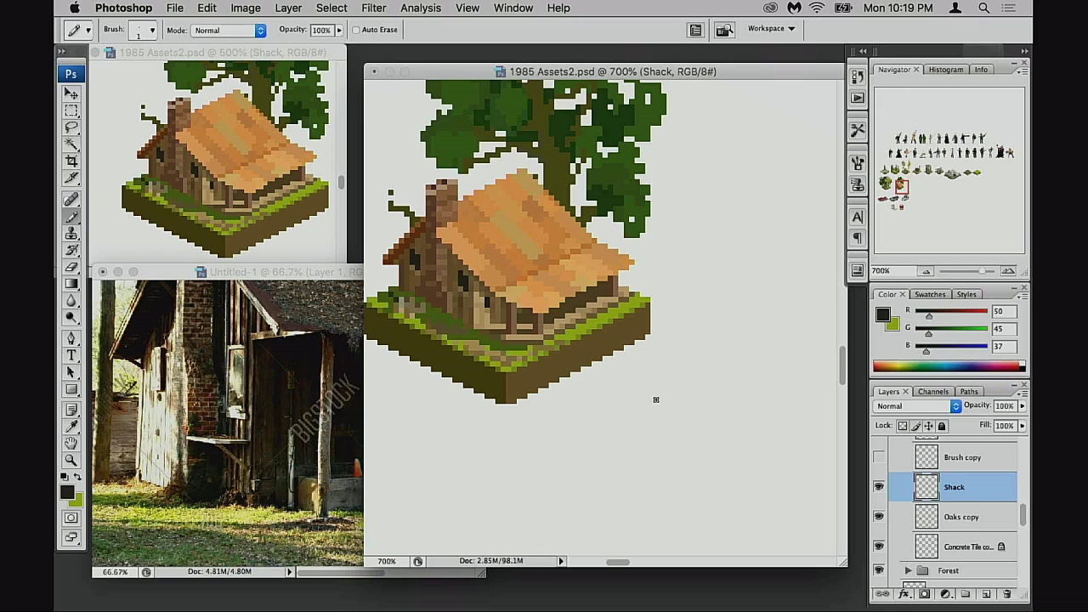
pyautogui.press('super+alt+shift+n')
pyautogui.scroll(3, 547, 283)
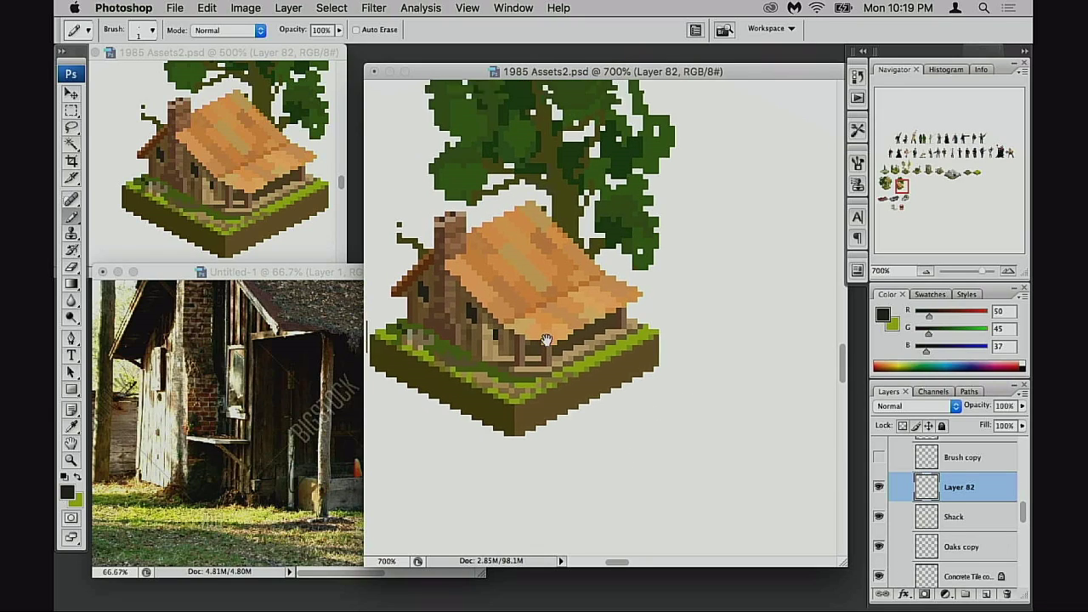
# - Block in a small bush against the cabin wall beside the chimney, using dark and mid greens sampled from the tree
pyautogui.keyDown('alt'); pyautogui.click(660, 177); pyautogui.keyUp('alt')
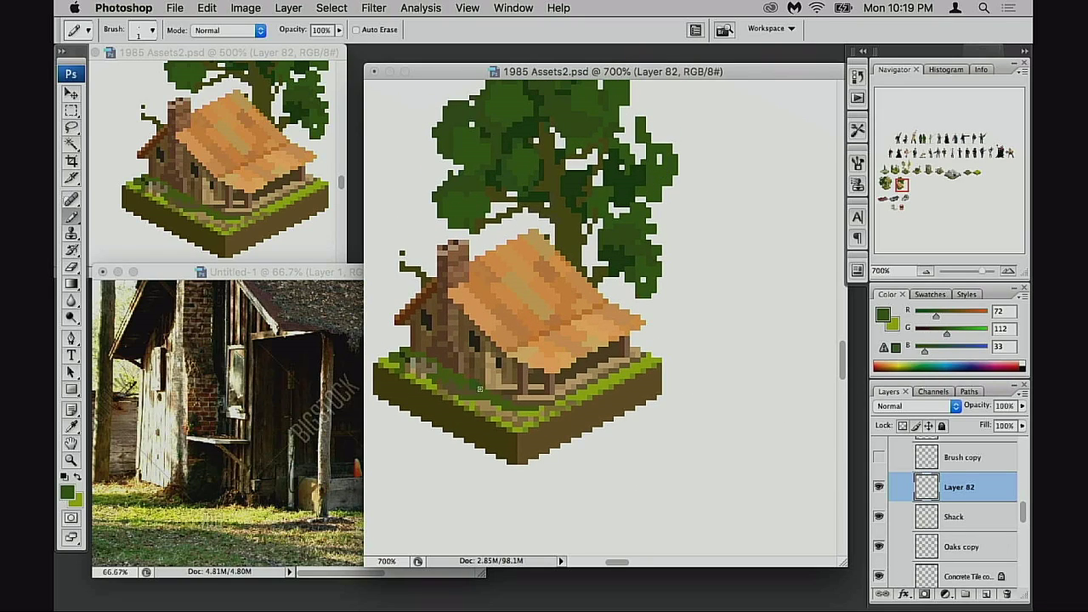
pyautogui.moveTo(471, 403); pyautogui.dragTo(478, 403)
pyautogui.press('super+z')
pyautogui.keyDown('alt'); pyautogui.click(609, 224); pyautogui.keyUp('alt')
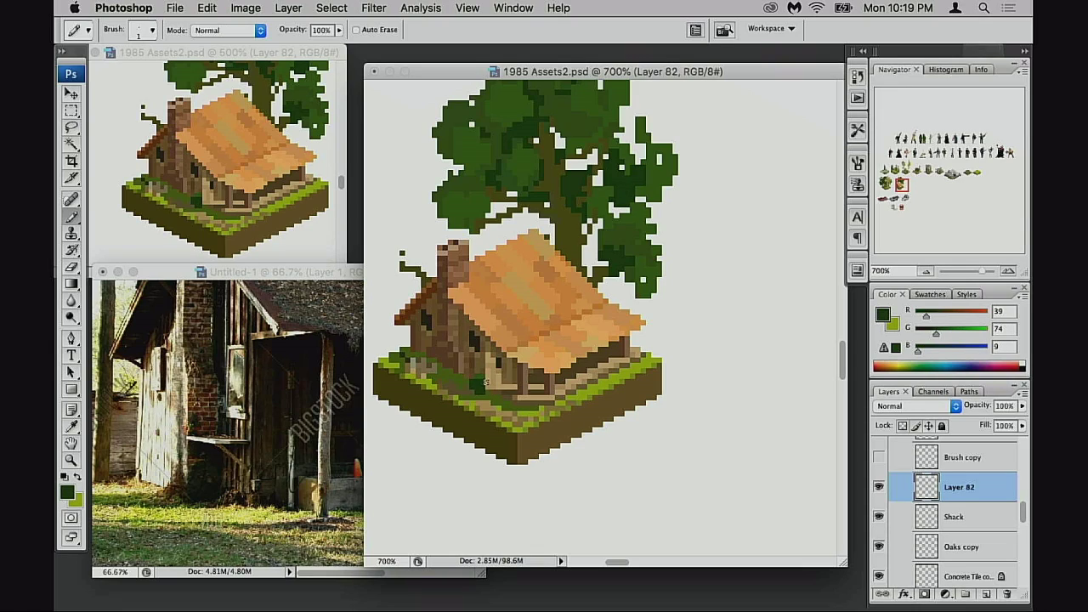
pyautogui.moveTo(474, 379); pyautogui.dragTo(466, 391)
pyautogui.keyDown('alt'); pyautogui.click(529, 180); pyautogui.keyUp('alt')
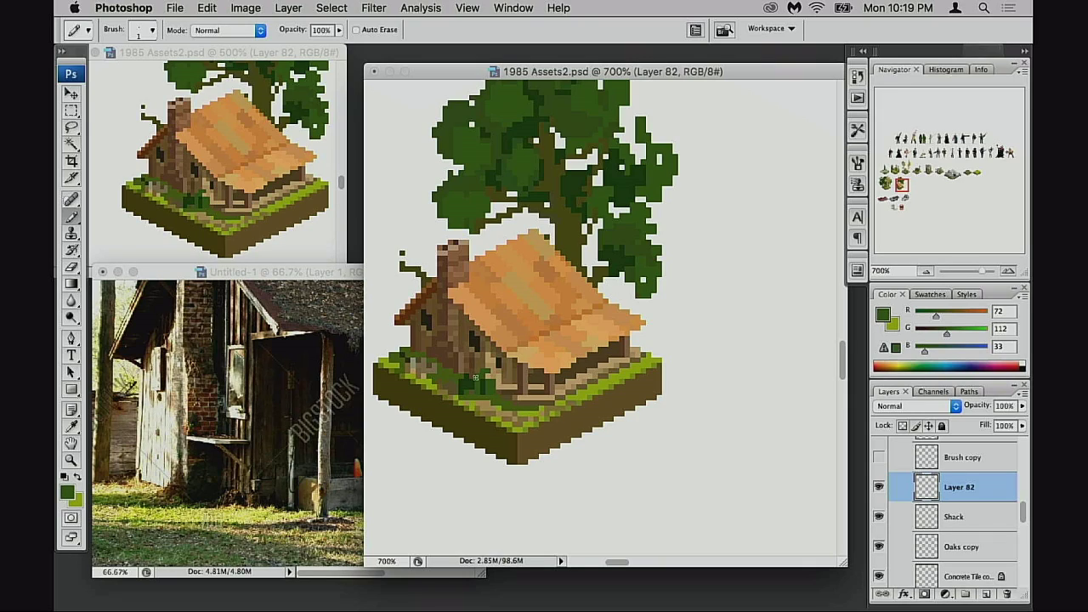
pyautogui.keyDown('alt'); pyautogui.click(576, 192); pyautogui.keyUp('alt')
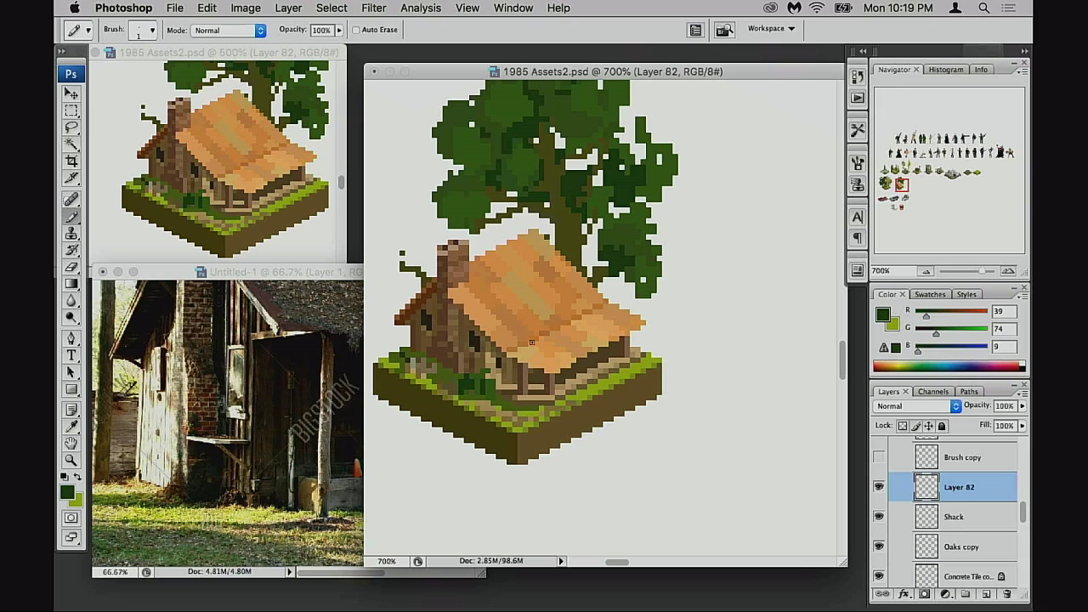
# - Refine the bush's shadow area and lower edge with sampled dark green, trying mid-green pixels in and beside it
pyautogui.keyDown('super'); pyautogui.click(497, 385); pyautogui.keyUp('super')
pyautogui.keyDown('super'); pyautogui.click(496, 388); pyautogui.keyUp('super')
pyautogui.moveTo(595, 318); pyautogui.dragTo(400, 414)
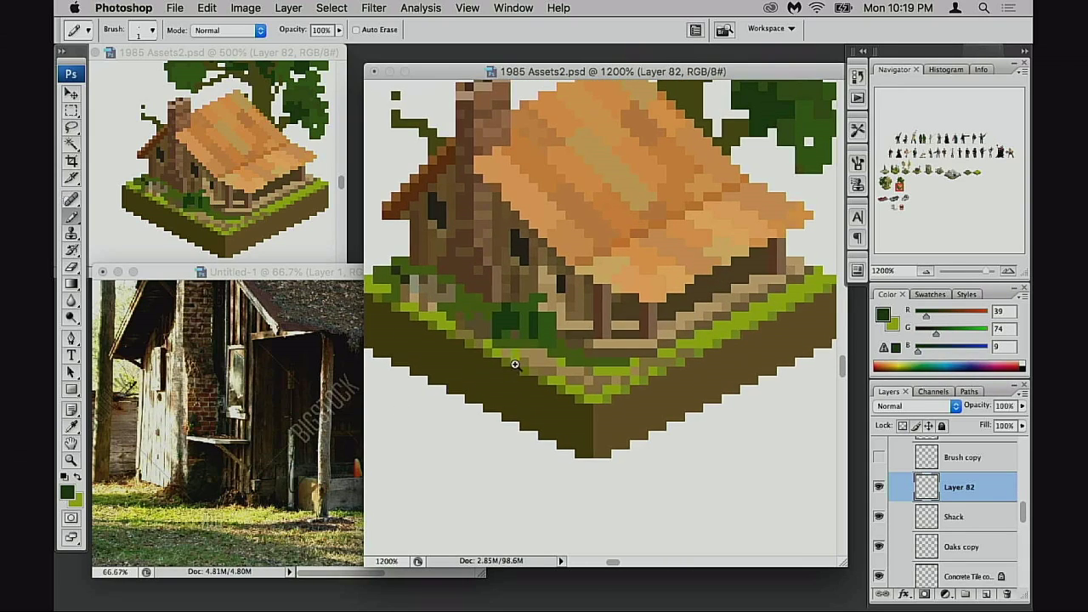
pyautogui.keyDown('super'); pyautogui.click(469, 380); pyautogui.keyUp('super')
pyautogui.moveTo(680, 261); pyautogui.dragTo(679, 253)
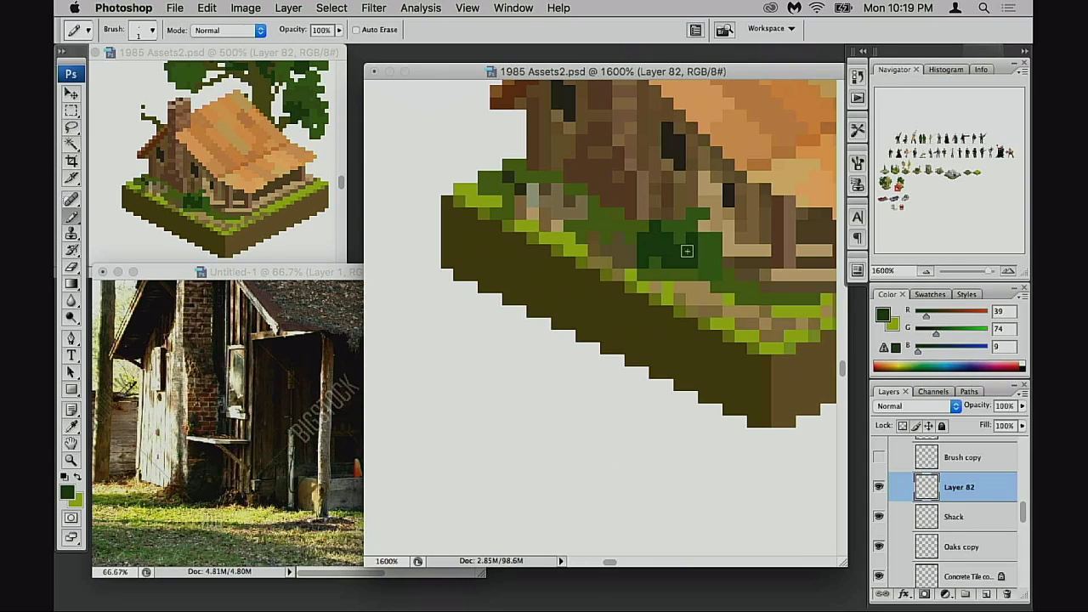
pyautogui.keyDown('alt'); pyautogui.click(684, 241); pyautogui.keyUp('alt')
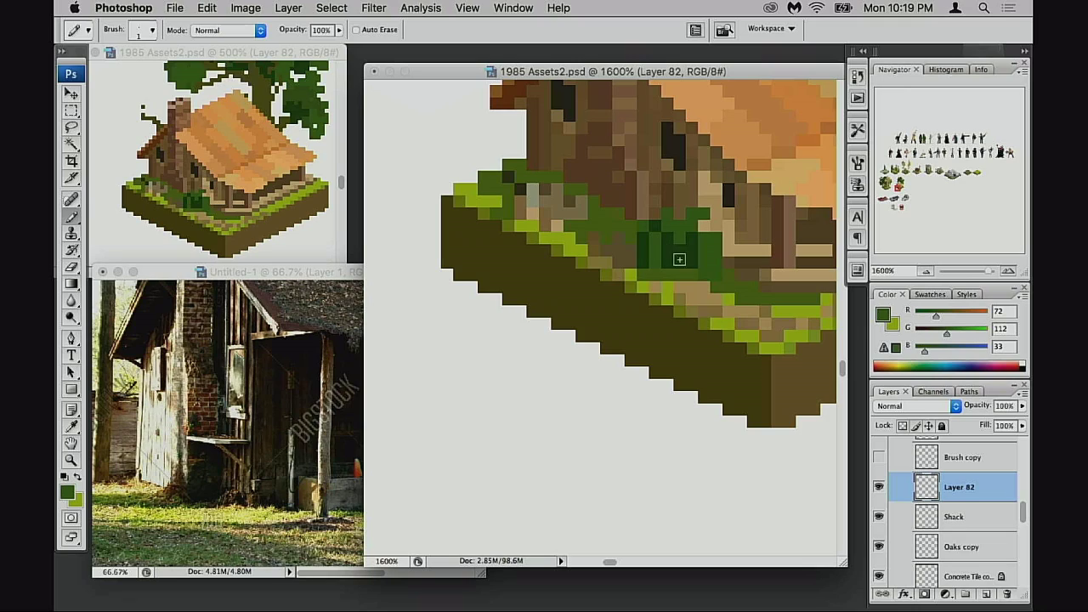
pyautogui.keyDown('alt'); pyautogui.click(673, 259); pyautogui.keyUp('alt')
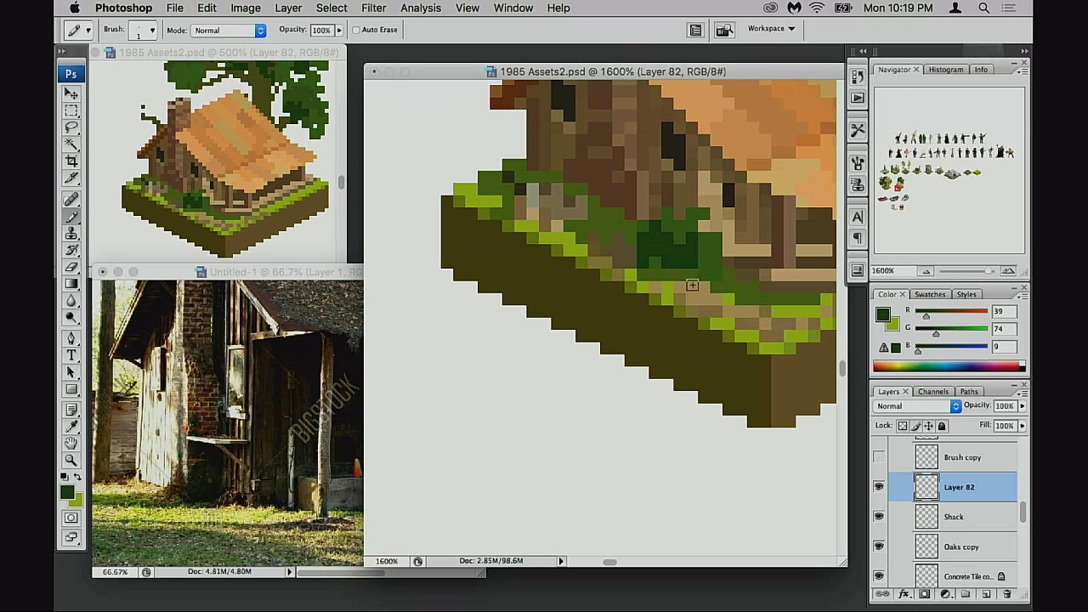
pyautogui.click(681, 273)
pyautogui.click(699, 247)
pyautogui.keyDown('alt'); pyautogui.click(712, 249); pyautogui.keyUp('alt')
pyautogui.click(726, 259)
pyautogui.press('super+z')
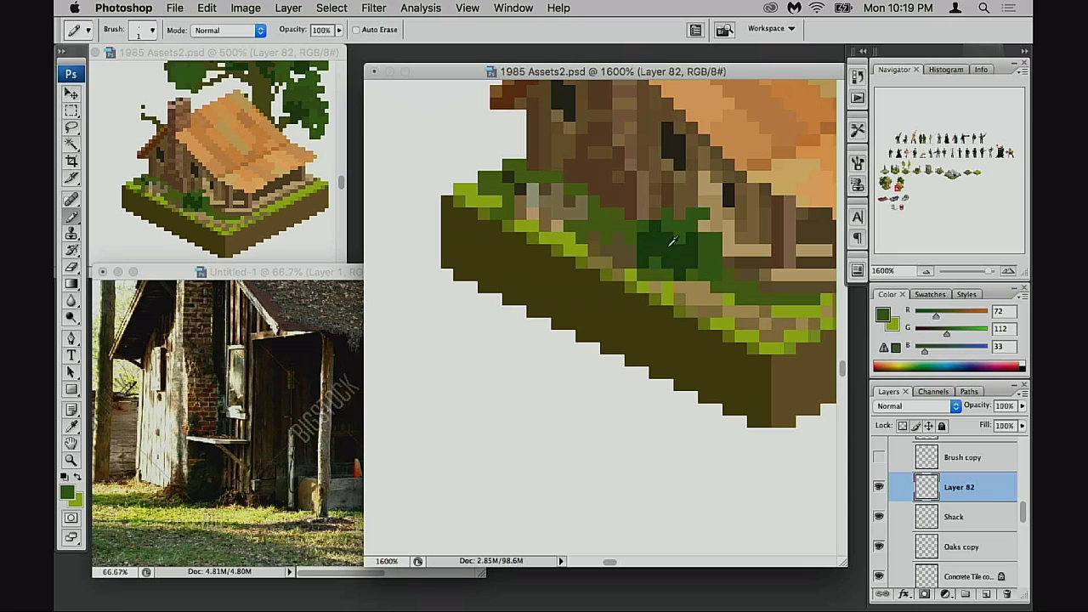
# - Reshape the bush's chimney-side edge and top with sampled dark and mid green pixels
pyautogui.keyDown('alt'); pyautogui.click(669, 245); pyautogui.keyUp('alt')
pyautogui.click(655, 252)
pyautogui.keyDown('alt'); pyautogui.click(676, 223); pyautogui.keyUp('alt')
pyautogui.click(655, 227)
pyautogui.keyDown('alt'); pyautogui.click(670, 245); pyautogui.keyUp('alt')
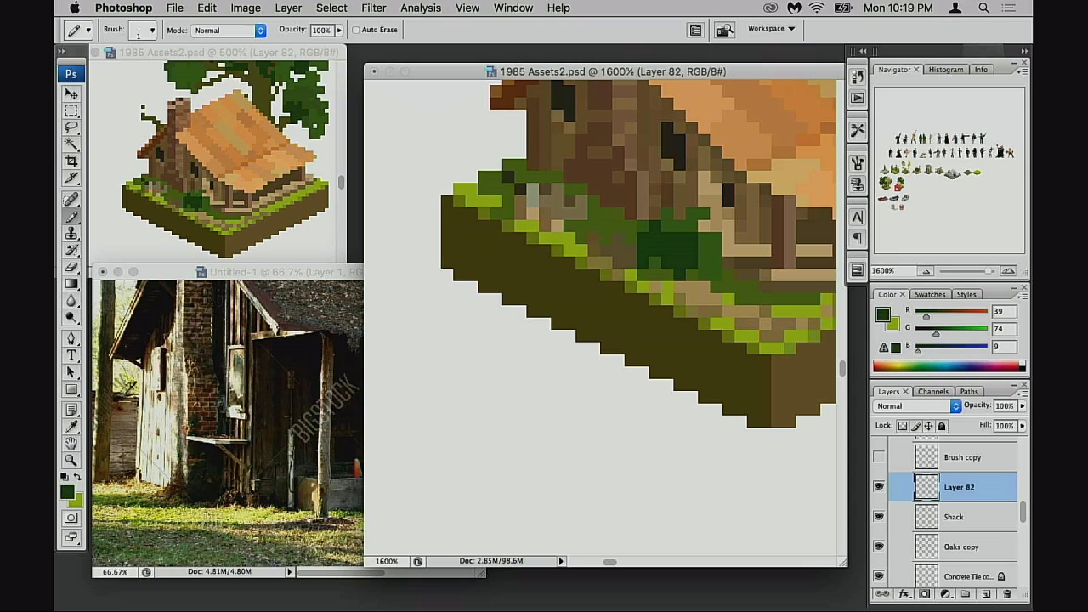
# - Break up the bush's dark center with mid-green leaf pixels and extend its foliage toward the porch
pyautogui.keyDown('alt'); pyautogui.click(680, 238); pyautogui.keyUp('alt')
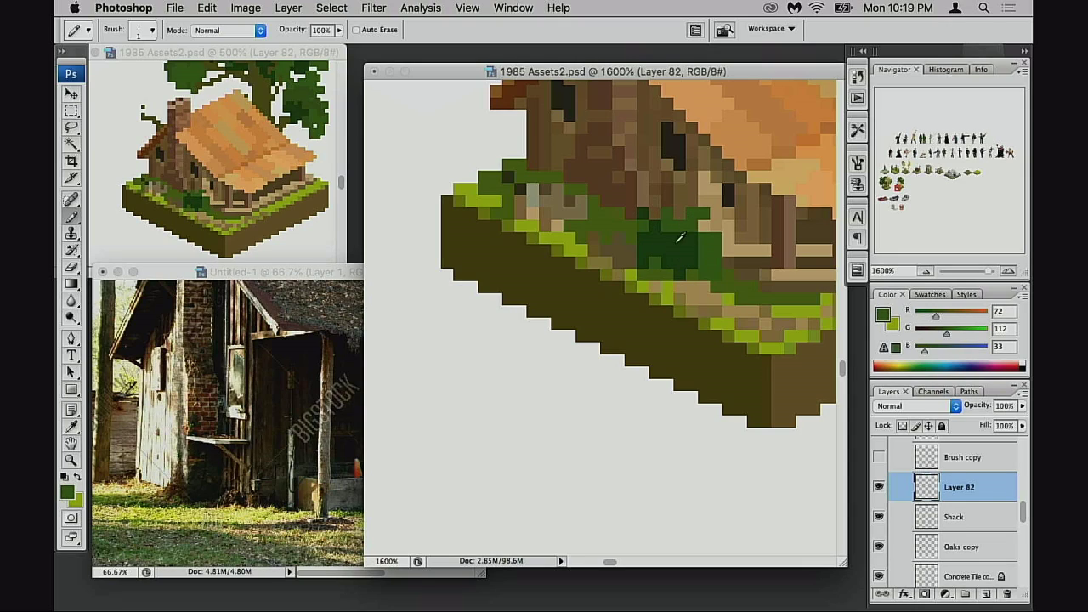
pyautogui.click(679, 244)
pyautogui.click(702, 272)
pyautogui.press('super+z')
pyautogui.click(681, 241)
pyautogui.click(679, 247)
pyautogui.click(682, 249)
pyautogui.click(729, 240)
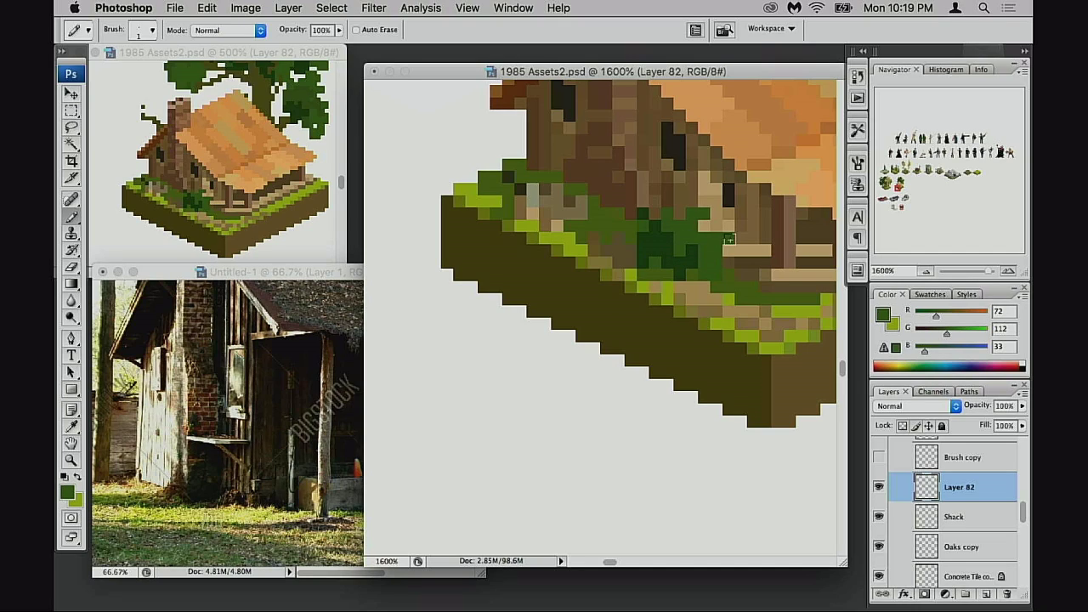
# - Rework the bush's porch-side foliage and shadowed base with dark and mid greens sampled from the bush
pyautogui.keyDown('alt'); pyautogui.click(699, 263); pyautogui.keyUp('alt')
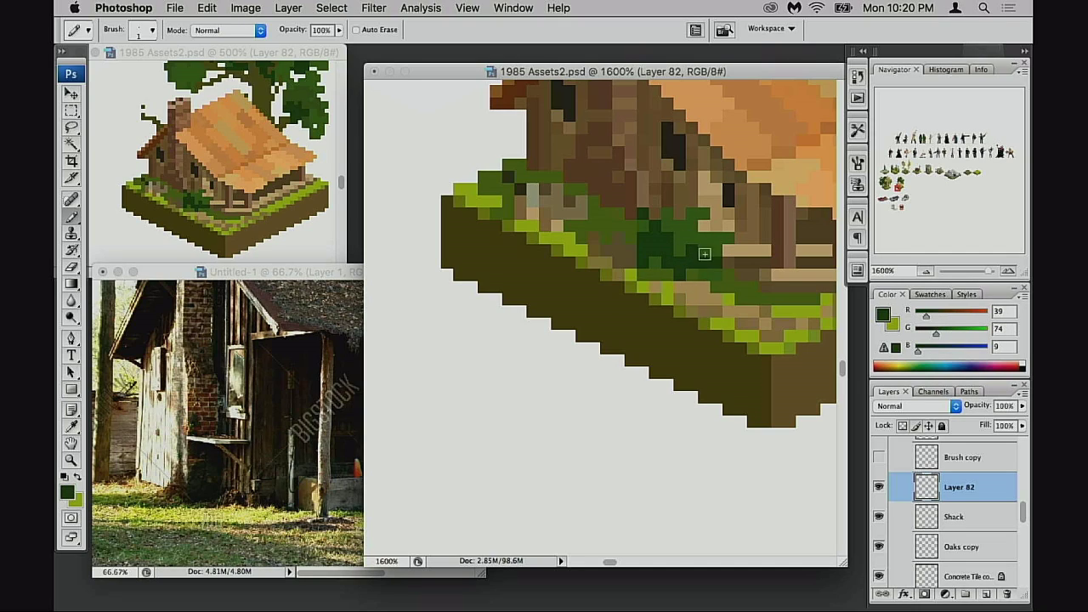
pyautogui.press('super+z')
pyautogui.keyDown('alt'); pyautogui.click(690, 249); pyautogui.keyUp('alt')
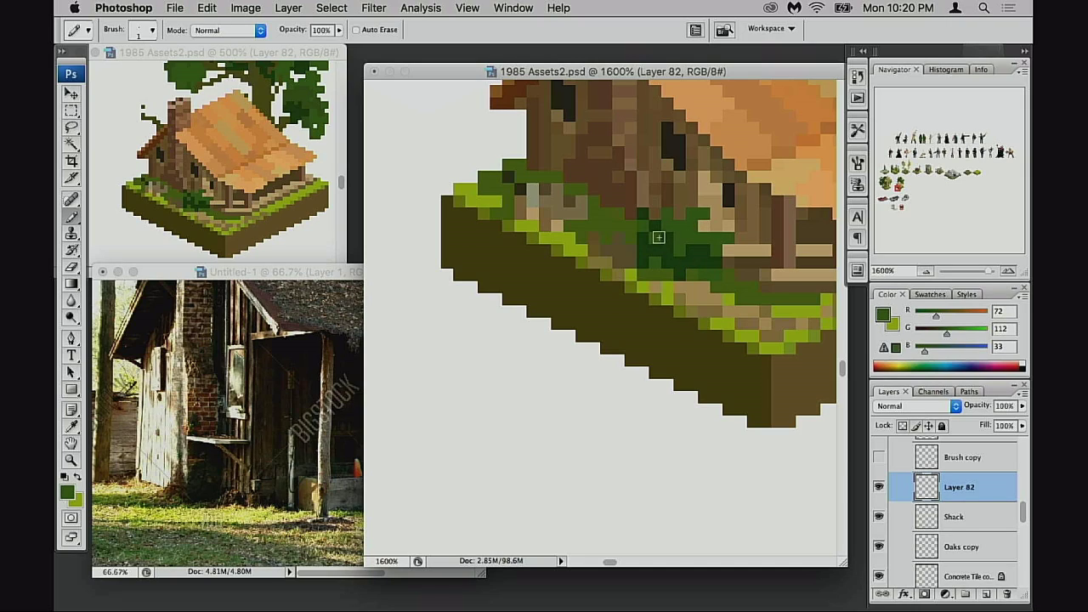
pyautogui.click(690, 262)
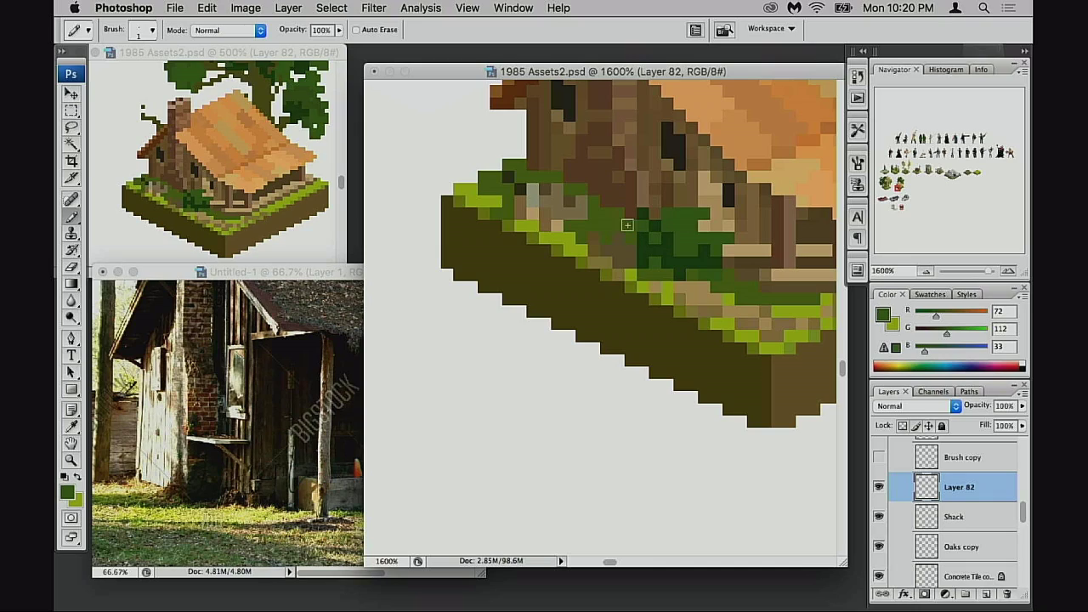
pyautogui.keyDown('alt'); pyautogui.click(663, 249); pyautogui.keyUp('alt')
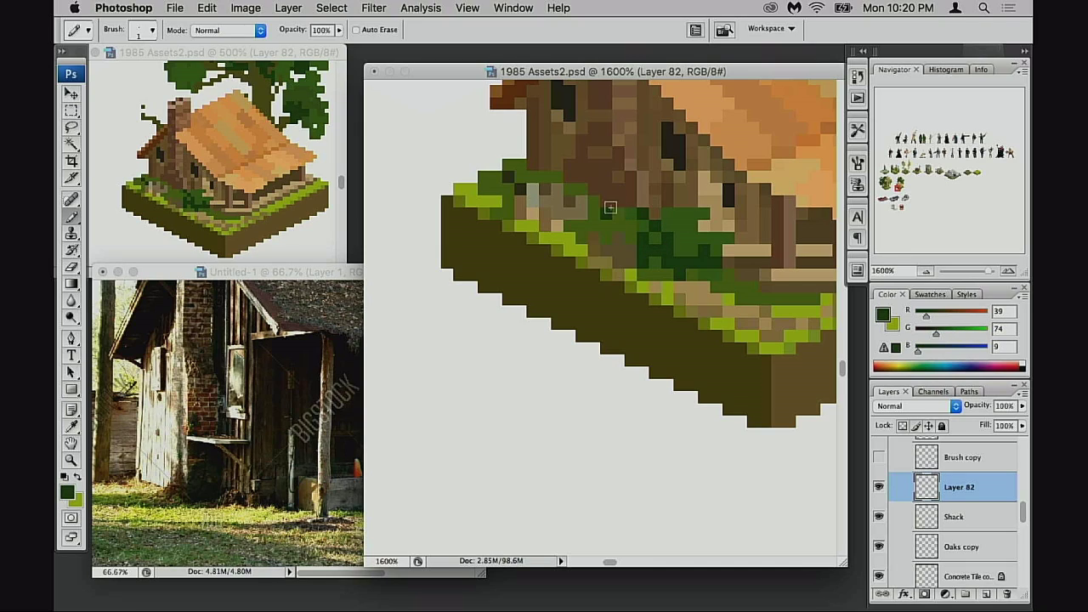
pyautogui.keyDown('alt'); pyautogui.click(694, 247); pyautogui.keyUp('alt')
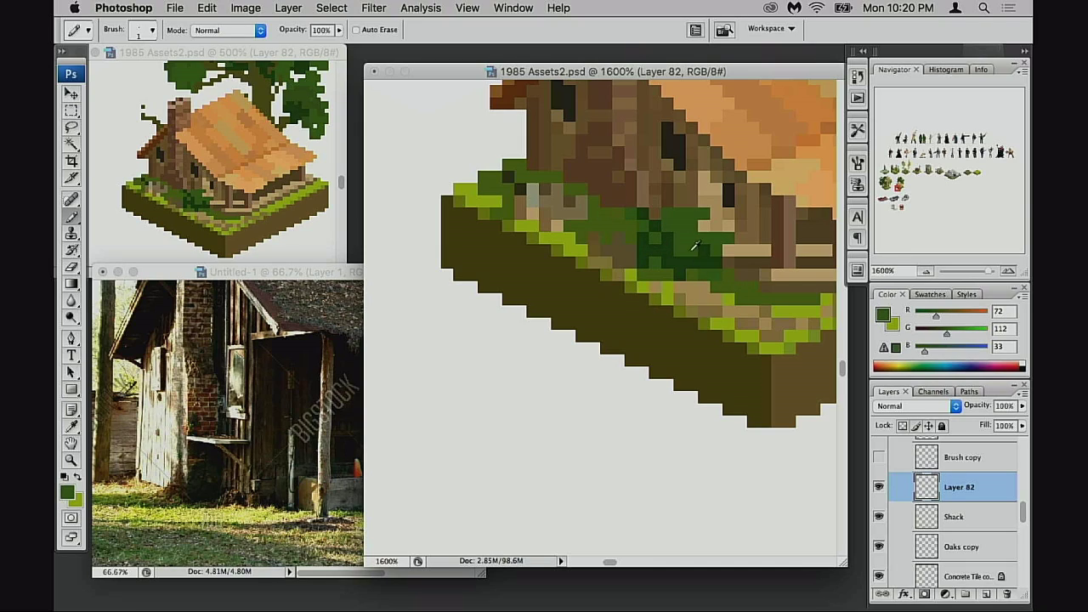
# - Check the cabin with Layer 82 hidden and shown, and erase the bush's upper foliage near the porch
pyautogui.moveTo(782, 376); pyautogui.dragTo(737, 385)
pyautogui.click(879, 486)
pyautogui.click(878, 486)
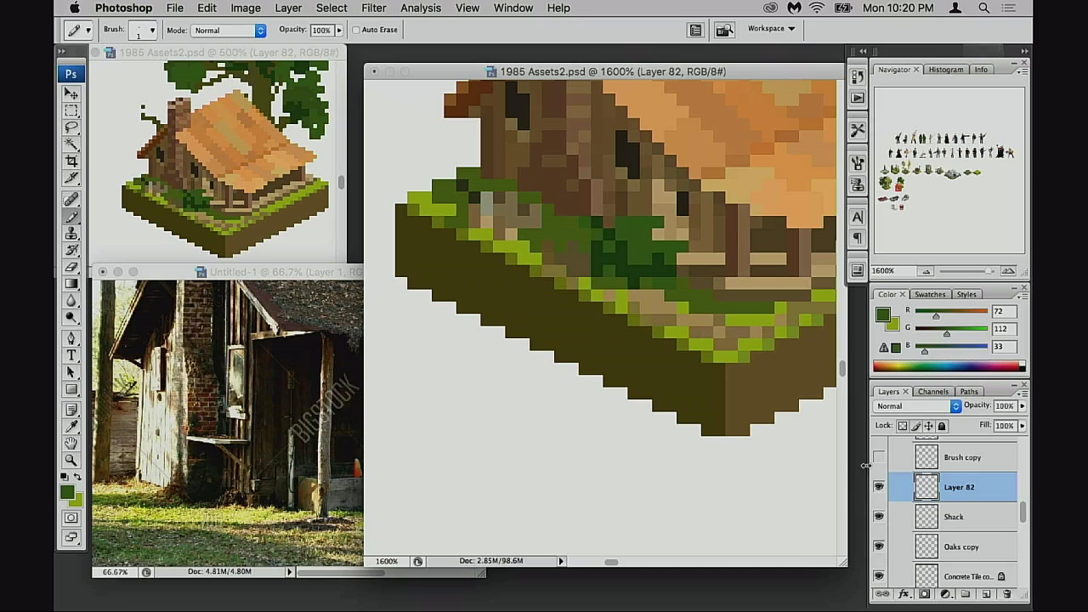
pyautogui.press('e')
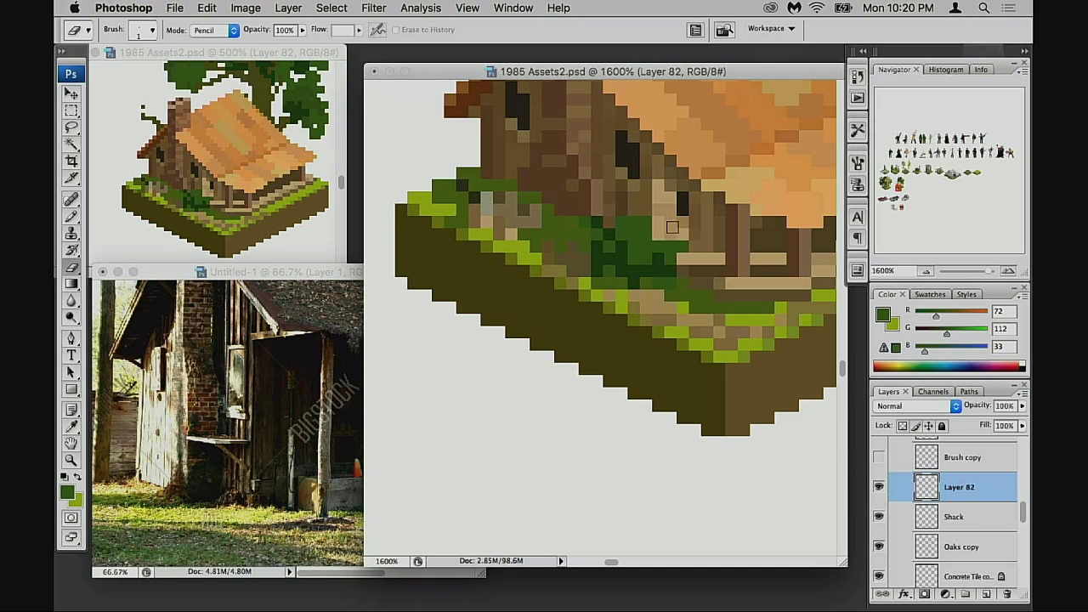
pyautogui.moveTo(672, 227); pyautogui.dragTo(645, 307)
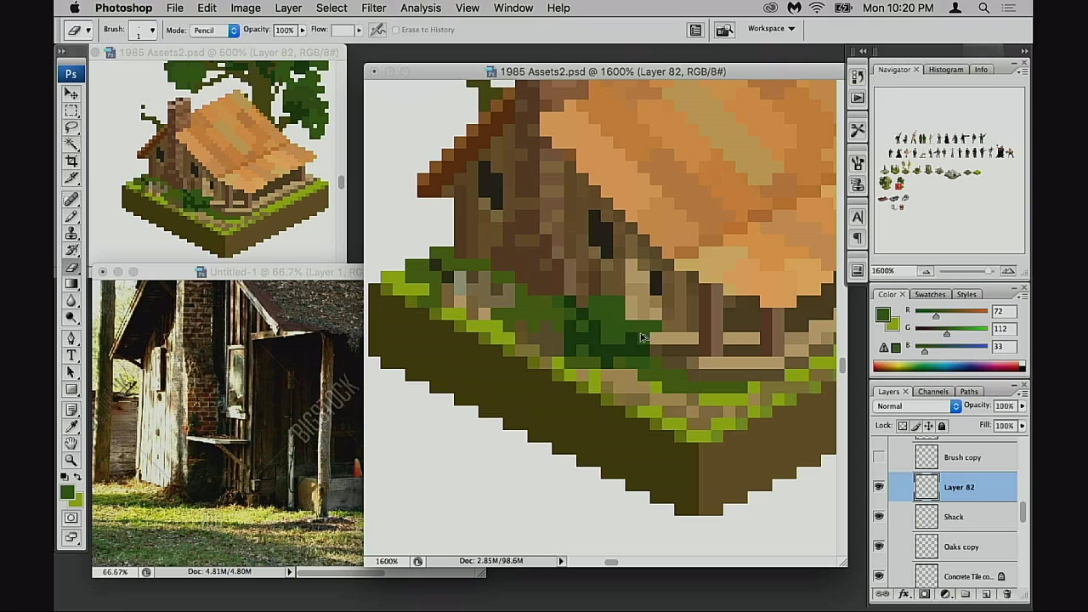
pyautogui.press('v')
pyautogui.moveTo(629, 376)
pyautogui.mouseDown()
pyautogui.moveTo(685, 413)
pyautogui.moveTo(604, 465)
pyautogui.mouseUp()
pyautogui.keyDown('alt'); pyautogui.click(679, 410); pyautogui.keyUp('alt')
pyautogui.moveTo(587, 391)
pyautogui.mouseDown()
pyautogui.moveTo(761, 342)
pyautogui.moveTo(752, 355)
pyautogui.moveTo(584, 390)
pyautogui.moveTo(542, 372)
pyautogui.mouseUp()
pyautogui.press('e')
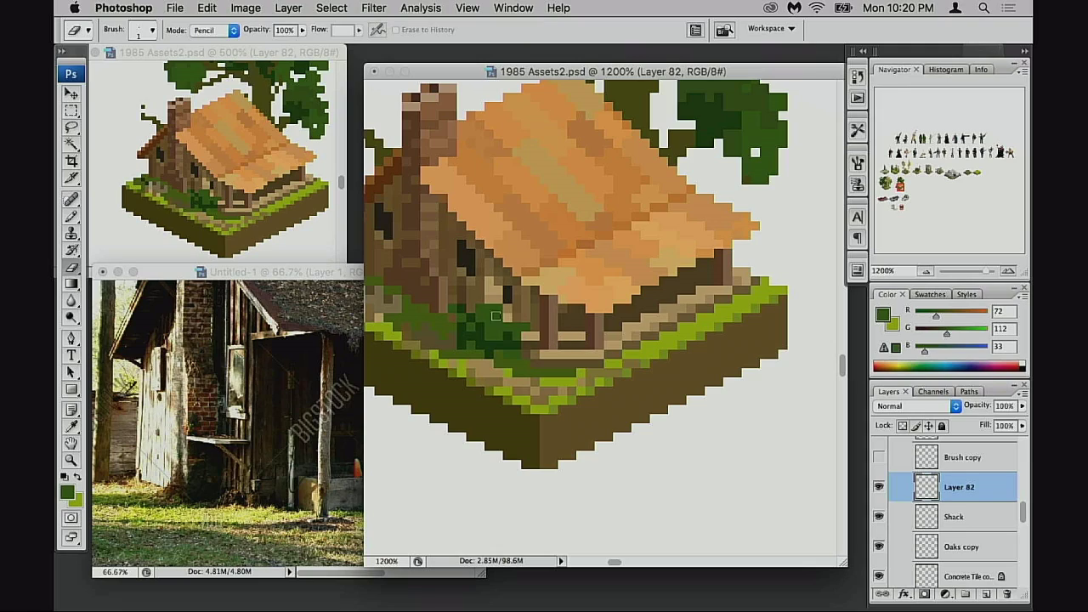
pyautogui.moveTo(495, 315)
pyautogui.mouseDown()
pyautogui.moveTo(462, 306)
pyautogui.moveTo(524, 330)
pyautogui.moveTo(506, 323)
pyautogui.moveTo(516, 324)
pyautogui.moveTo(552, 366)
pyautogui.mouseUp()
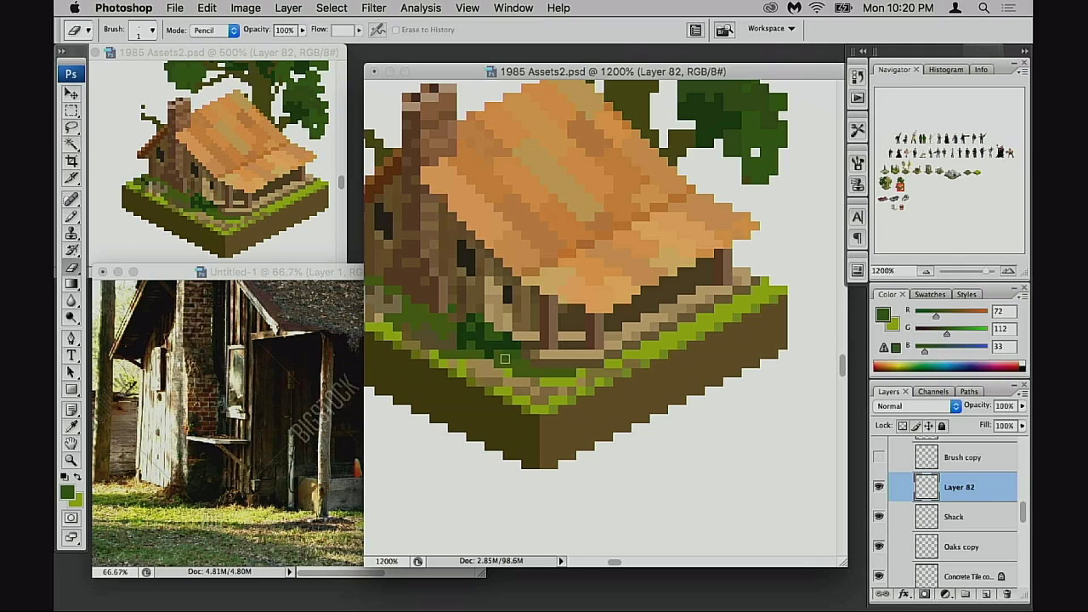
# - Touch up the trimmed bush and its lower edge with sampled mid and dark greens, setting the pencil opacity to 90%
pyautogui.press('b')
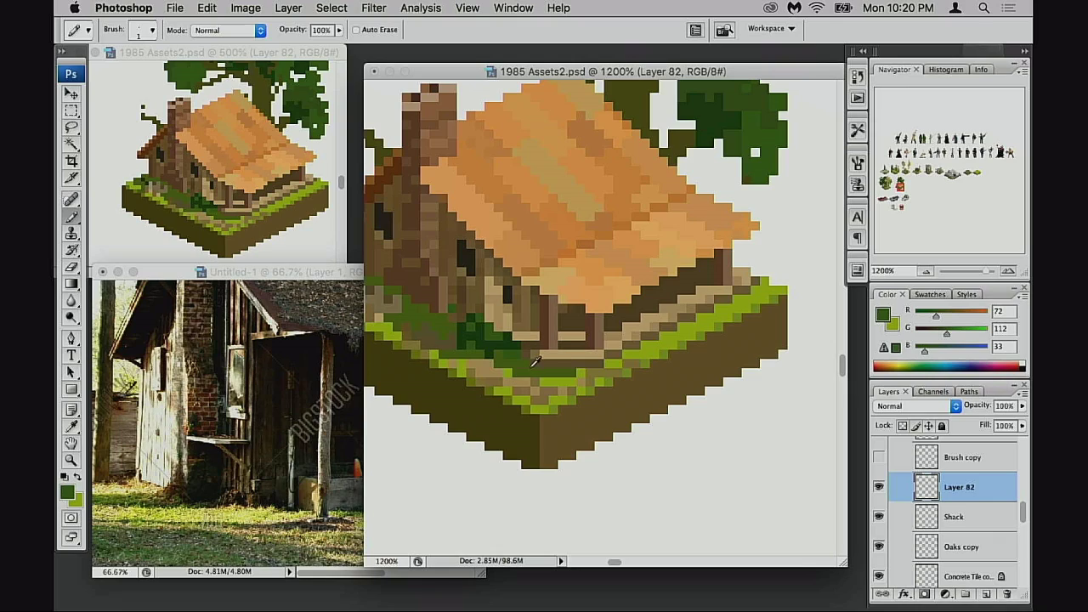
pyautogui.keyDown('alt'); pyautogui.click(535, 362); pyautogui.keyUp('alt')
pyautogui.press('3')
pyautogui.keyDown('alt'); pyautogui.click(755, 153); pyautogui.keyUp('alt')
pyautogui.moveTo(480, 328); pyautogui.dragTo(489, 346)
pyautogui.press('9')
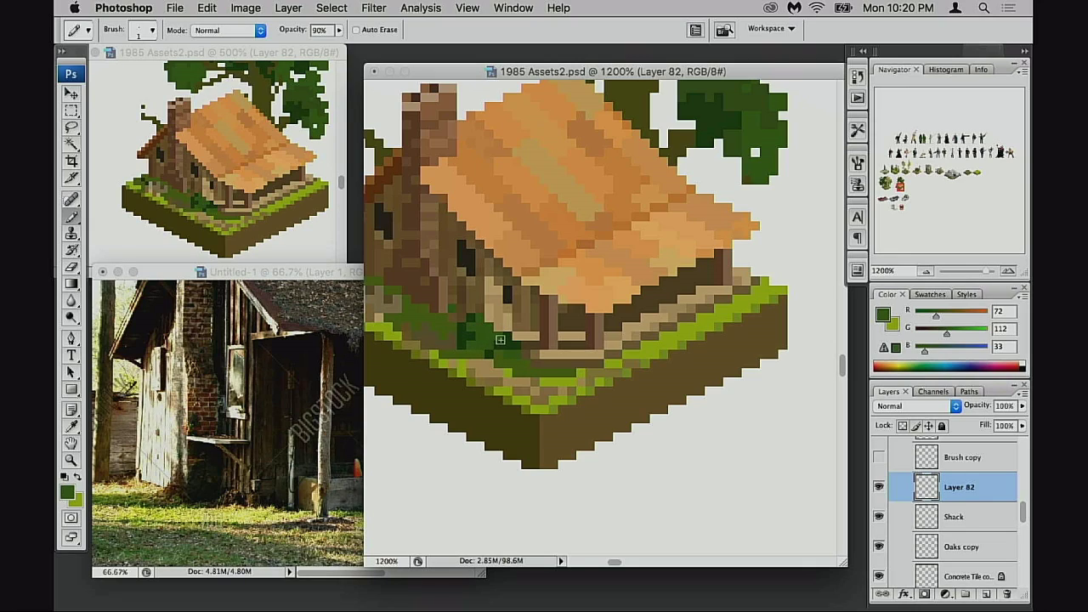
pyautogui.keyDown('alt'); pyautogui.click(551, 300); pyautogui.keyUp('alt')
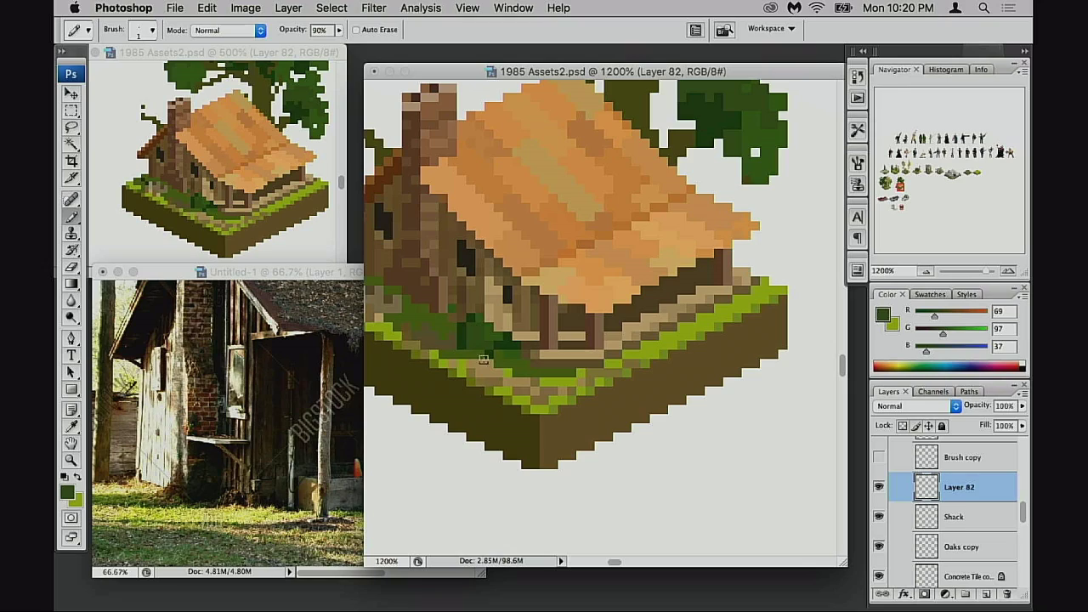
pyautogui.keyDown('alt'); pyautogui.click(470, 338); pyautogui.keyUp('alt')
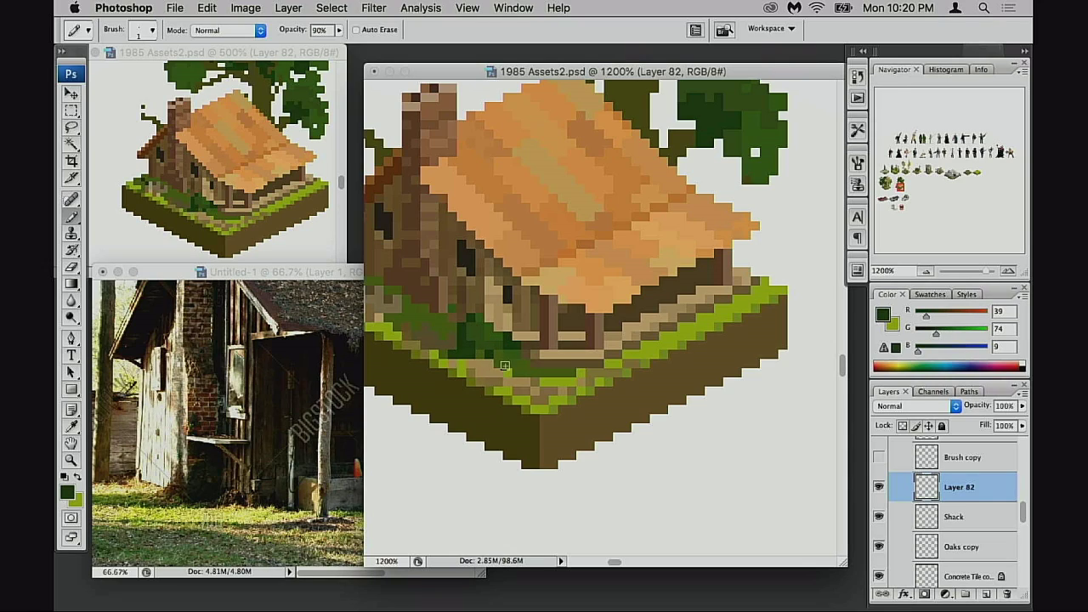
# - Refine the bush's porch-side outline with a sampled mid green and erase stray pixels along it
pyautogui.press('z')
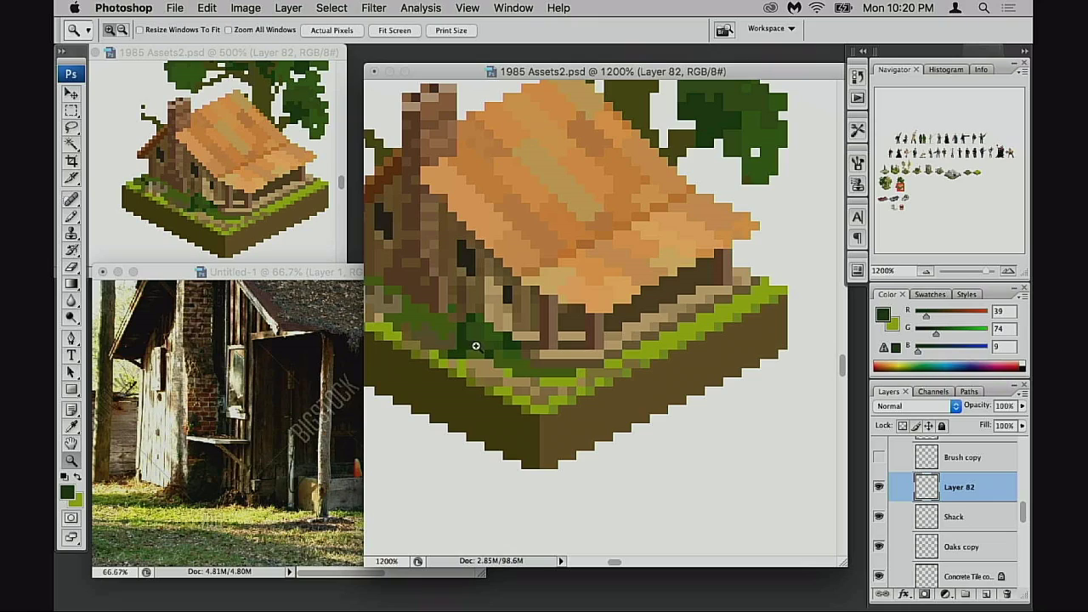
pyautogui.press('b')
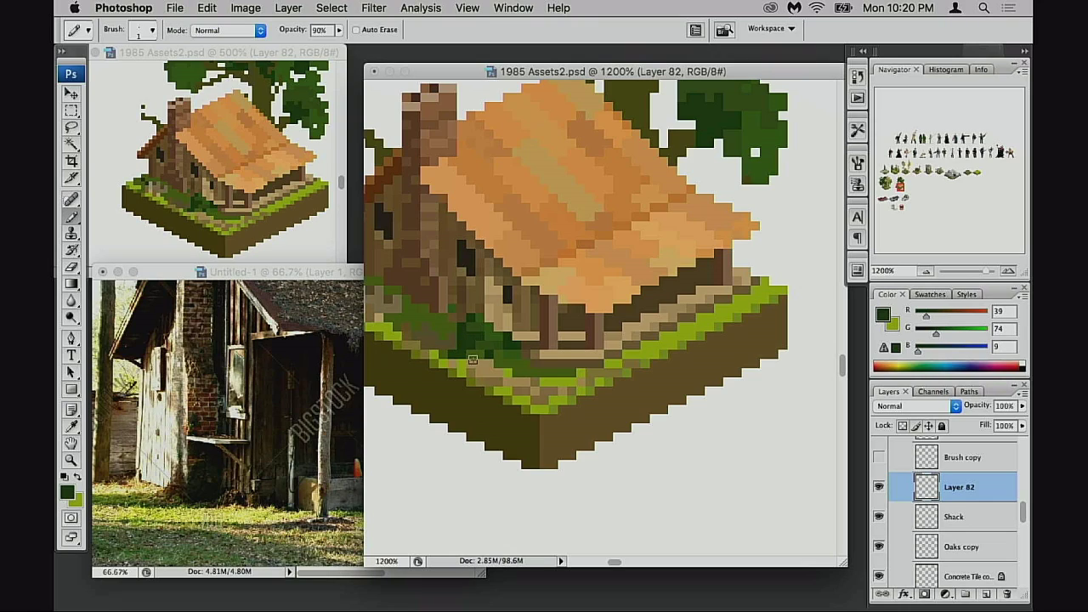
pyautogui.keyDown('alt'); pyautogui.click(480, 335); pyautogui.keyUp('alt')
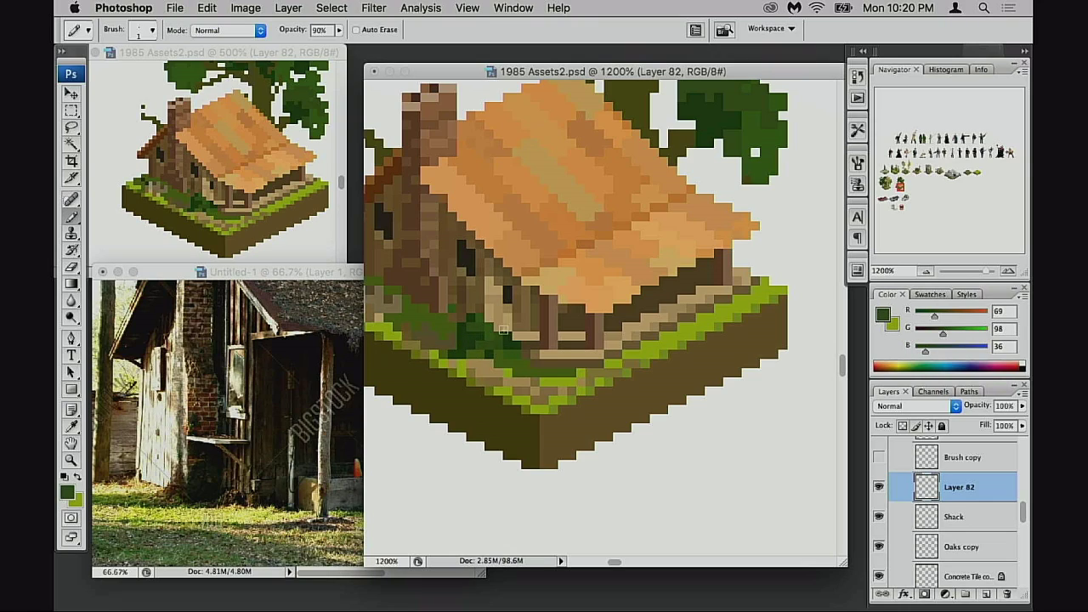
pyautogui.click(499, 328)
pyautogui.press('e')
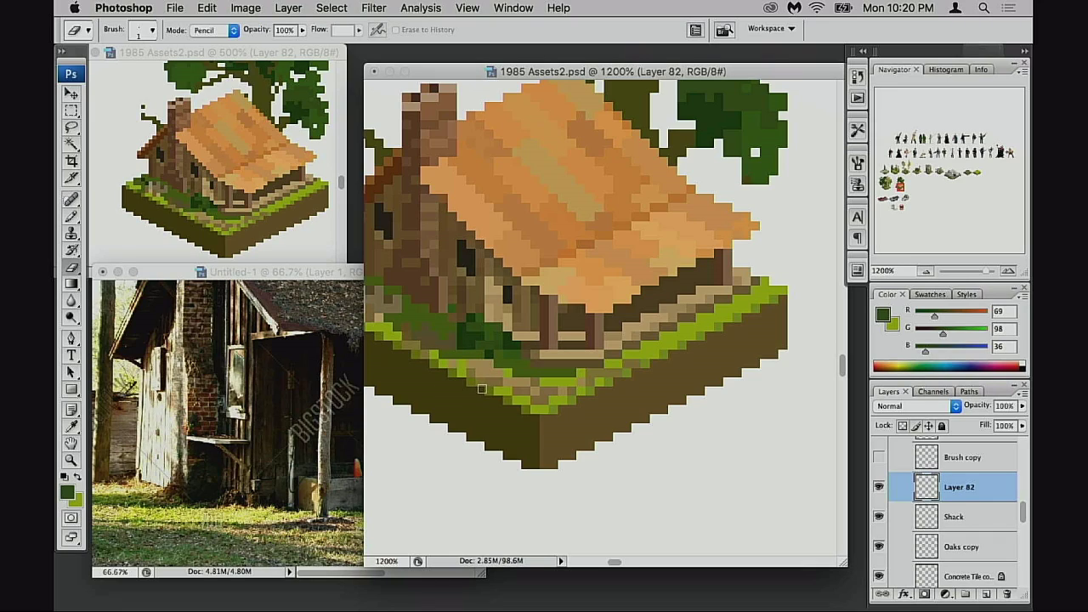
pyautogui.click(500, 328)
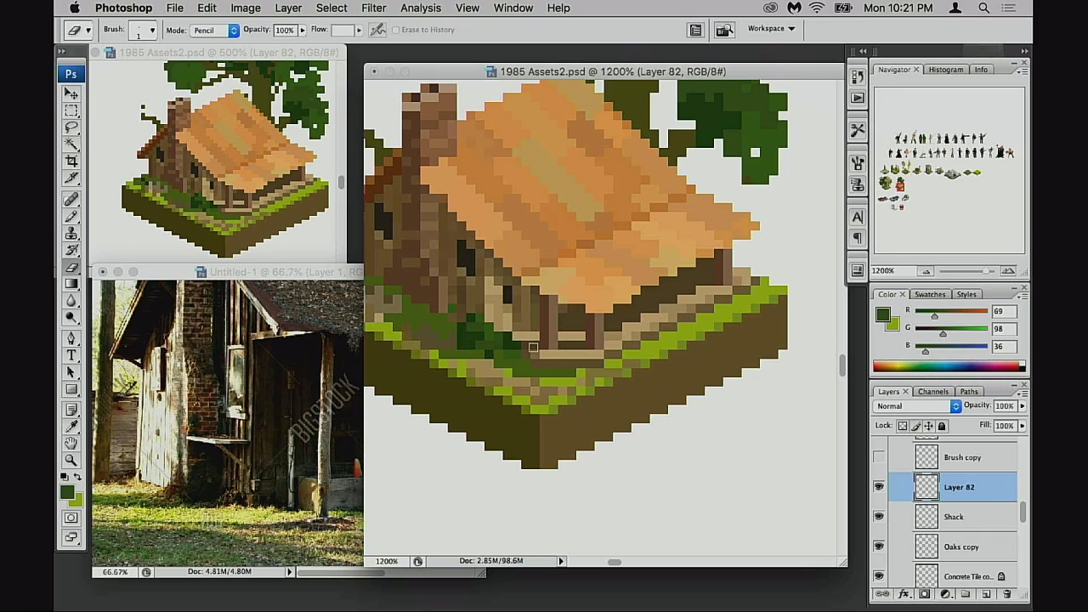
pyautogui.click(510, 339)
# - Move the bush to the front corner of the tile and brighten its upper foliage with tree mid-green
pyautogui.press('v')
pyautogui.moveTo(513, 377)
pyautogui.mouseDown()
pyautogui.moveTo(462, 370)
pyautogui.moveTo(473, 392)
pyautogui.moveTo(568, 383)
pyautogui.moveTo(544, 410)
pyautogui.moveTo(531, 406)
pyautogui.moveTo(563, 408)
pyautogui.moveTo(552, 408)
pyautogui.mouseUp()
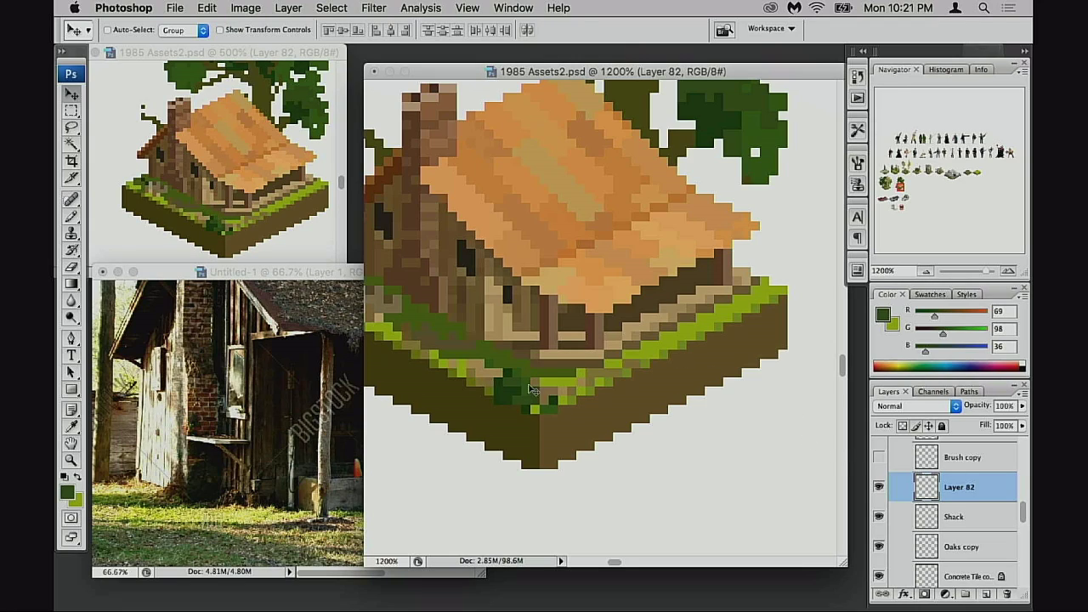
pyautogui.press('b')
pyautogui.keyDown('alt'); pyautogui.click(744, 159); pyautogui.keyUp('alt')
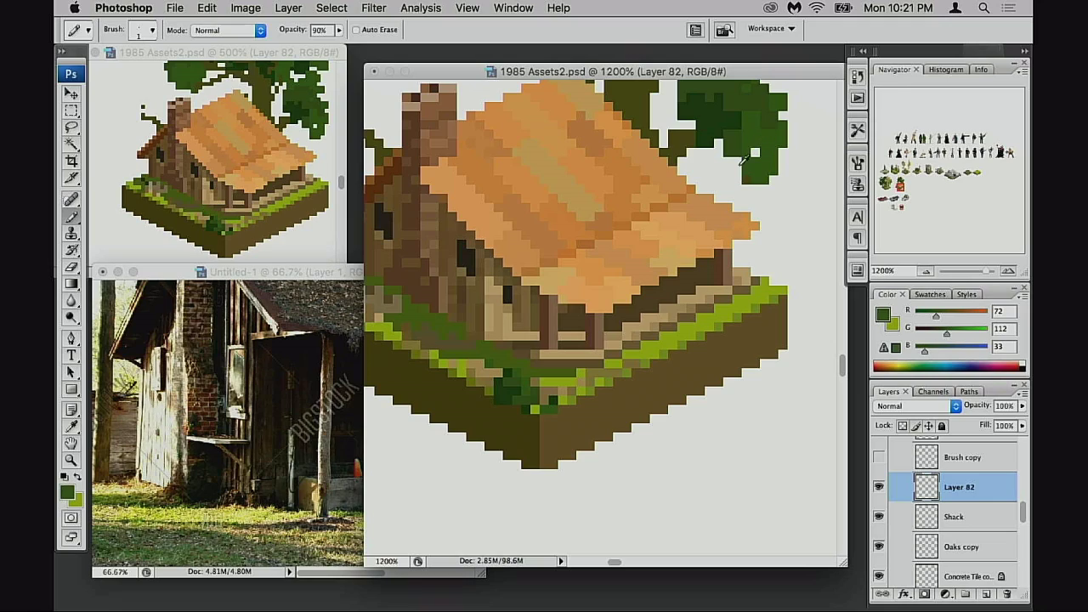
pyautogui.moveTo(513, 382)
pyautogui.mouseDown()
pyautogui.moveTo(524, 391)
pyautogui.moveTo(512, 374)
pyautogui.mouseUp()
# - Blend bright grass green into the bush at 40% opacity, and fill its top with the resulting lighter green at 100%
pyautogui.keyDown('alt'); pyautogui.click(556, 380); pyautogui.keyUp('alt')
pyautogui.press('6')
pyautogui.press('super+z')
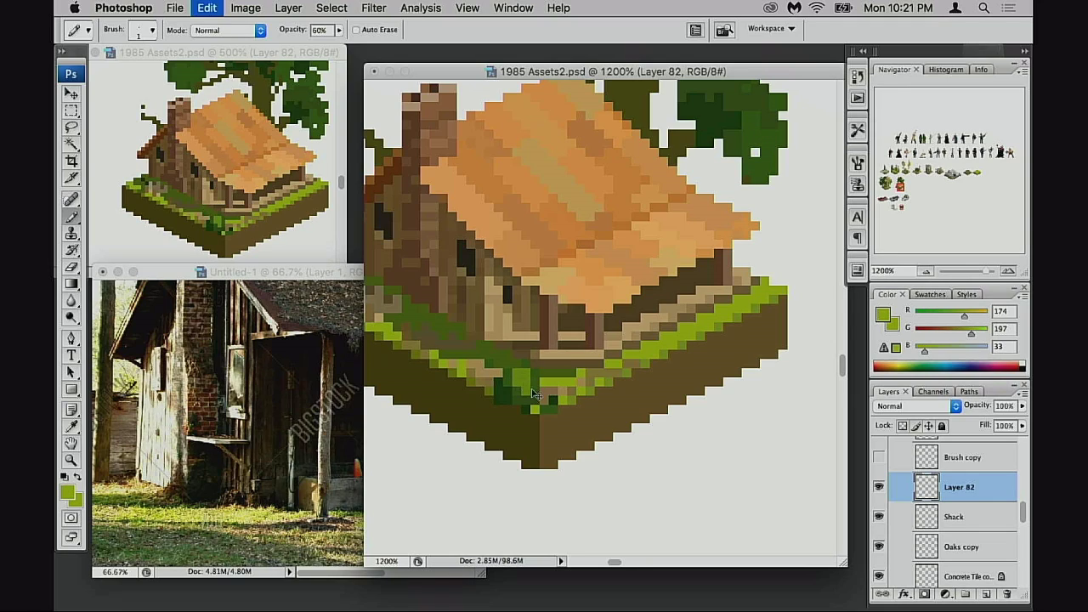
pyautogui.press('4')
pyautogui.moveTo(518, 376); pyautogui.dragTo(527, 382)
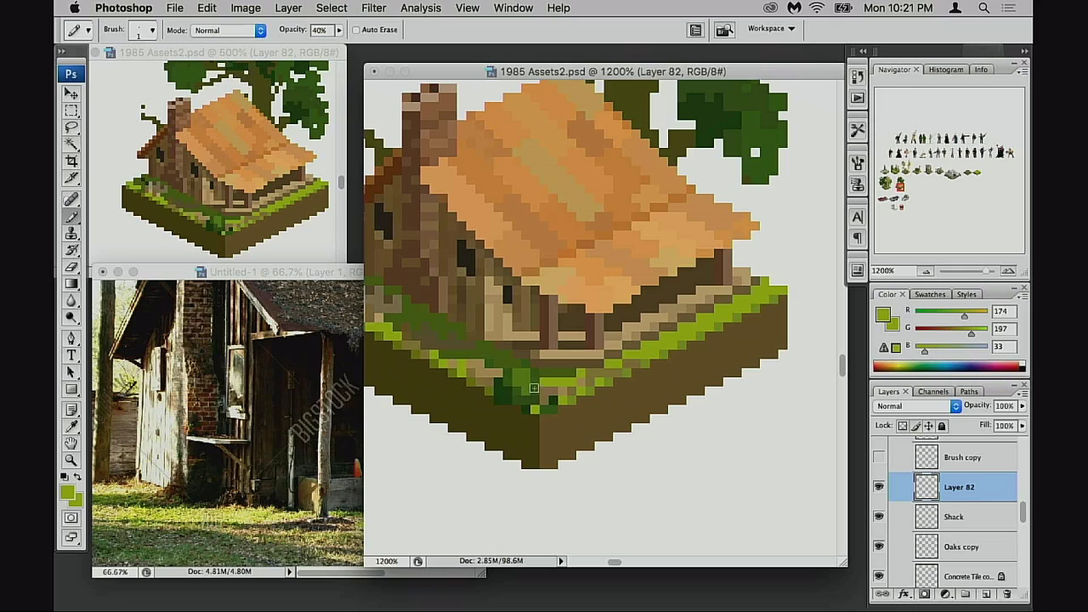
pyautogui.press('0')
pyautogui.keyDown('alt'); pyautogui.click(527, 383); pyautogui.keyUp('alt')
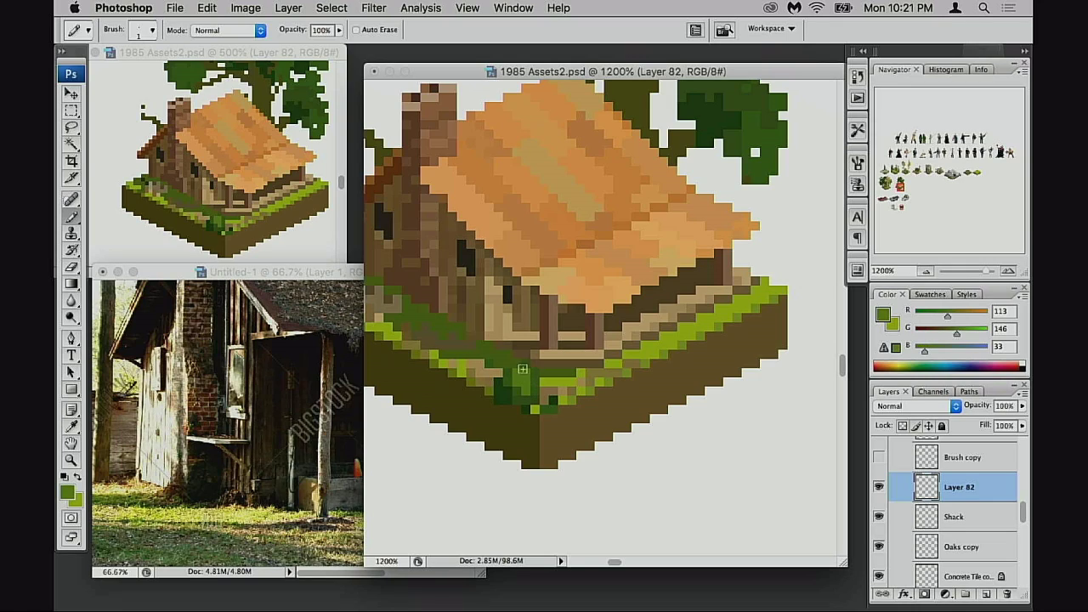
pyautogui.moveTo(523, 369)
pyautogui.mouseDown()
pyautogui.moveTo(533, 388)
pyautogui.moveTo(508, 370)
pyautogui.moveTo(520, 392)
pyautogui.mouseUp()
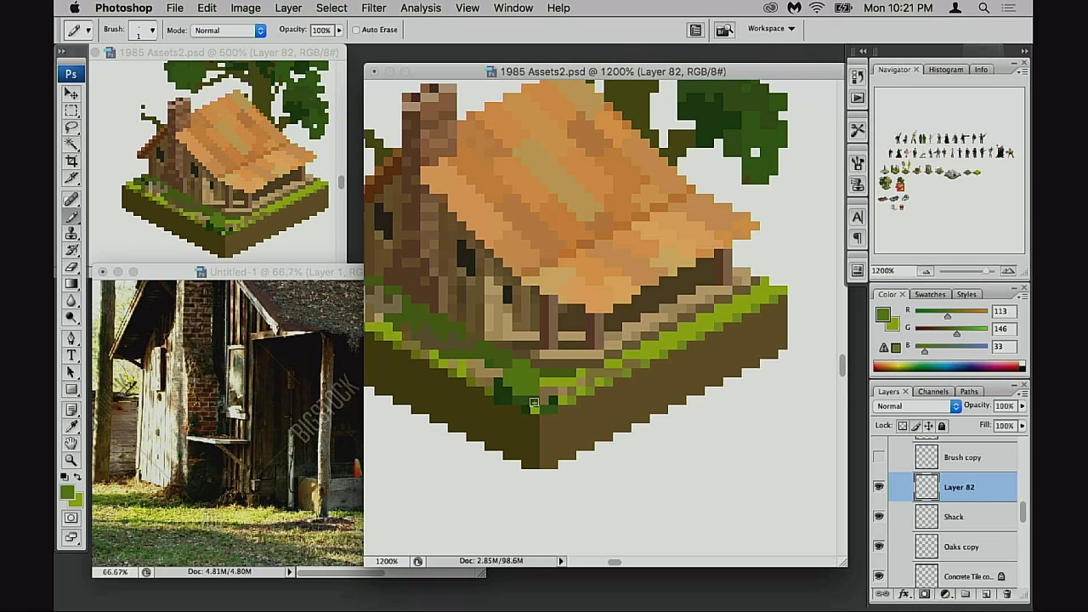
# - Rebuild the bush's lower edge in tree mid-green, trim its upper edge, and add a light-green leaf pixel
pyautogui.keyDown('alt'); pyautogui.click(755, 129); pyautogui.keyUp('alt')
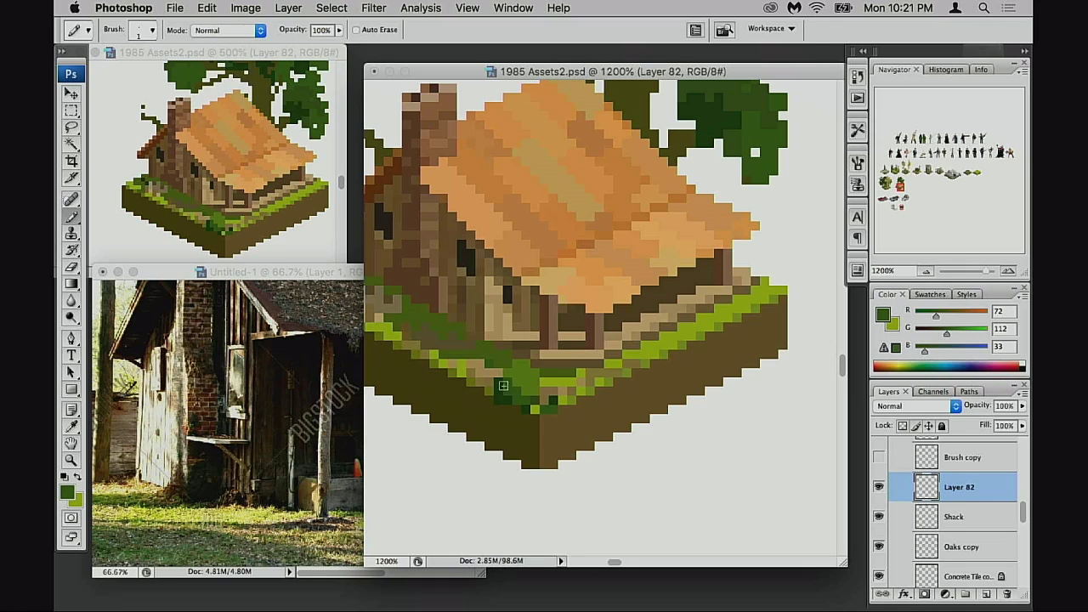
pyautogui.moveTo(503, 386)
pyautogui.mouseDown()
pyautogui.moveTo(519, 403)
pyautogui.moveTo(563, 408)
pyautogui.mouseUp()
pyautogui.click(545, 410)
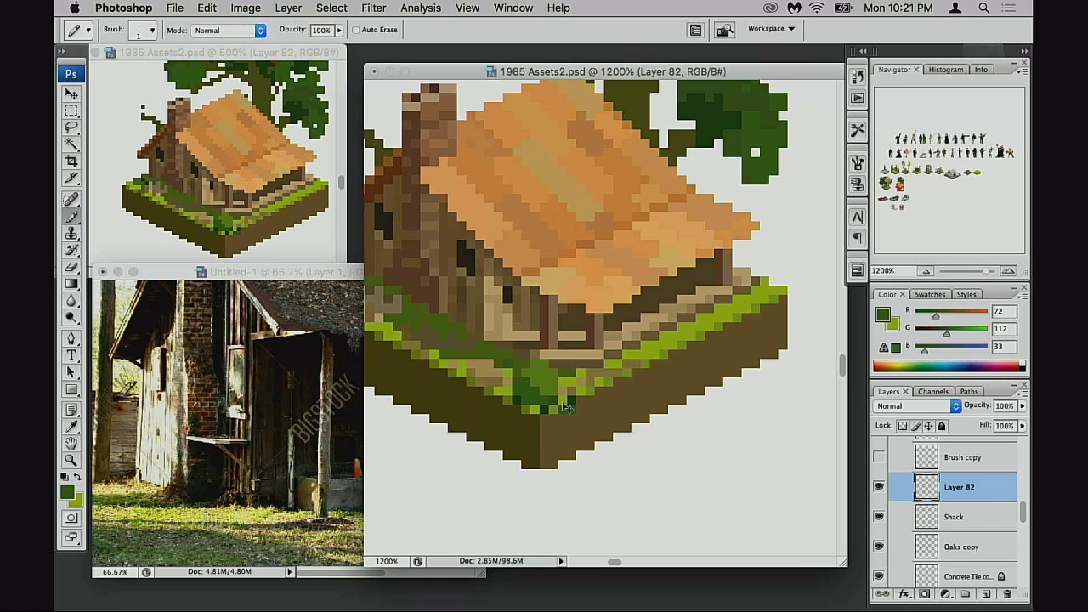
pyautogui.press('e')
pyautogui.click(505, 371)
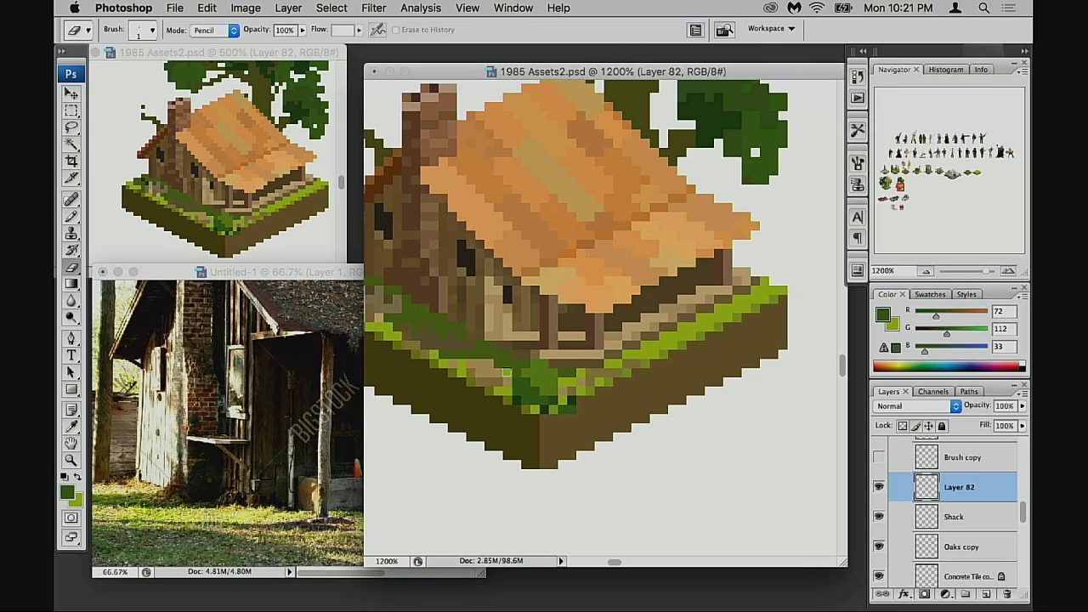
pyautogui.press('b')
pyautogui.keyDown('alt'); pyautogui.click(541, 374); pyautogui.keyUp('alt')
pyautogui.click(518, 373)
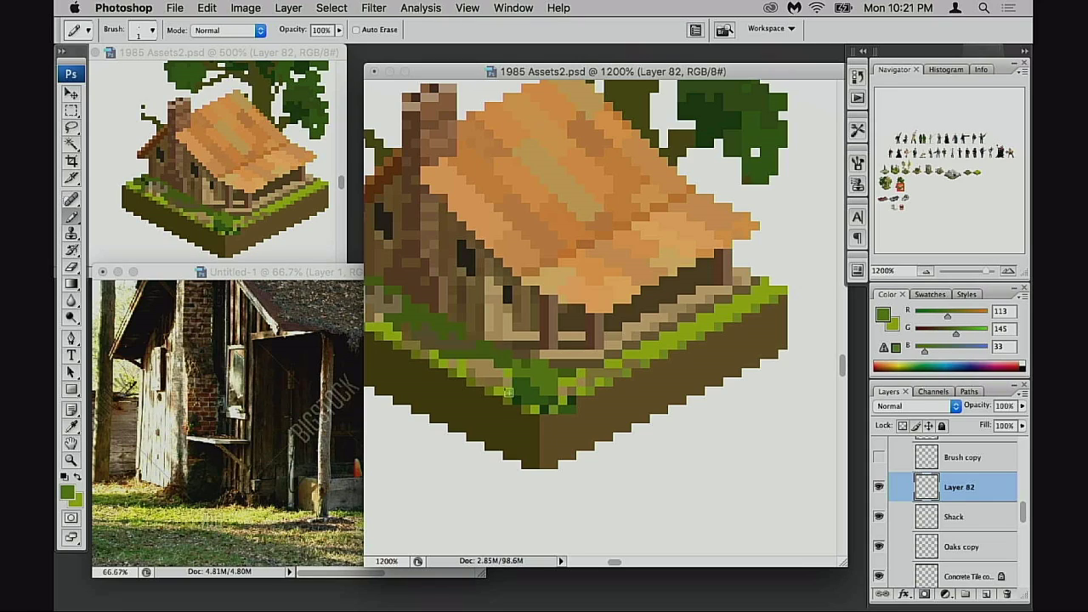
# - Try olive-brown pixels sampled from the tree in the bush's lower foliage
pyautogui.keyDown('alt'); pyautogui.click(687, 158); pyautogui.keyUp('alt')
pyautogui.moveTo(555, 401); pyautogui.dragTo(532, 401)
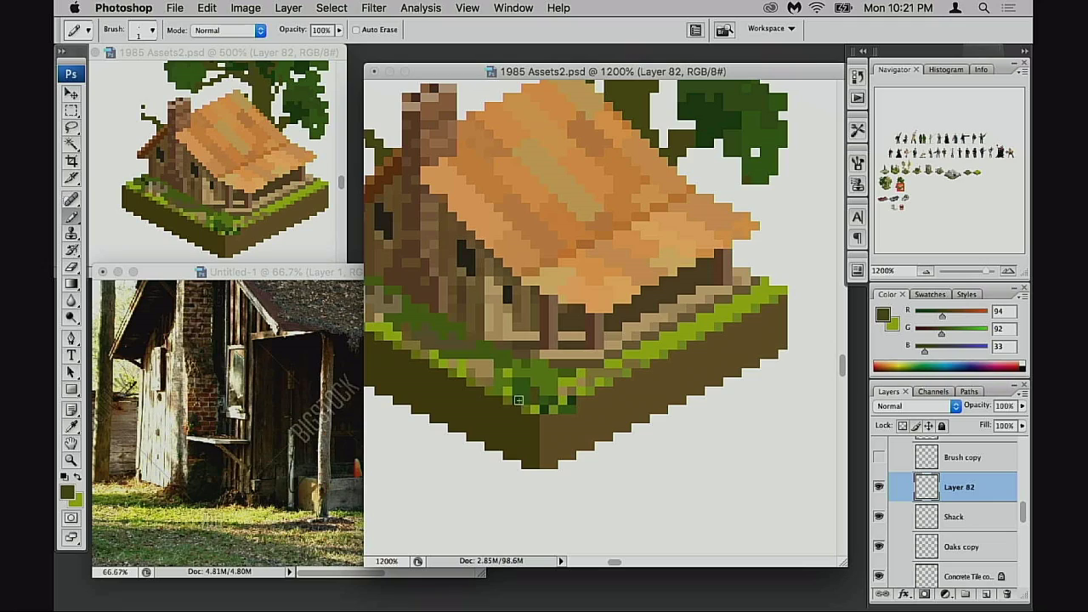
pyautogui.press('super+z')
pyautogui.press('super+z')
# - Add muted tan stem pixels to the bush using the porch's wood colour, and move it back beside the porch
pyautogui.keyDown('alt'); pyautogui.click(592, 351); pyautogui.keyUp('alt')
pyautogui.moveTo(554, 394)
pyautogui.mouseDown()
pyautogui.moveTo(535, 397)
pyautogui.moveTo(536, 408)
pyautogui.mouseUp()
pyautogui.press('super+z')
pyautogui.press('3')
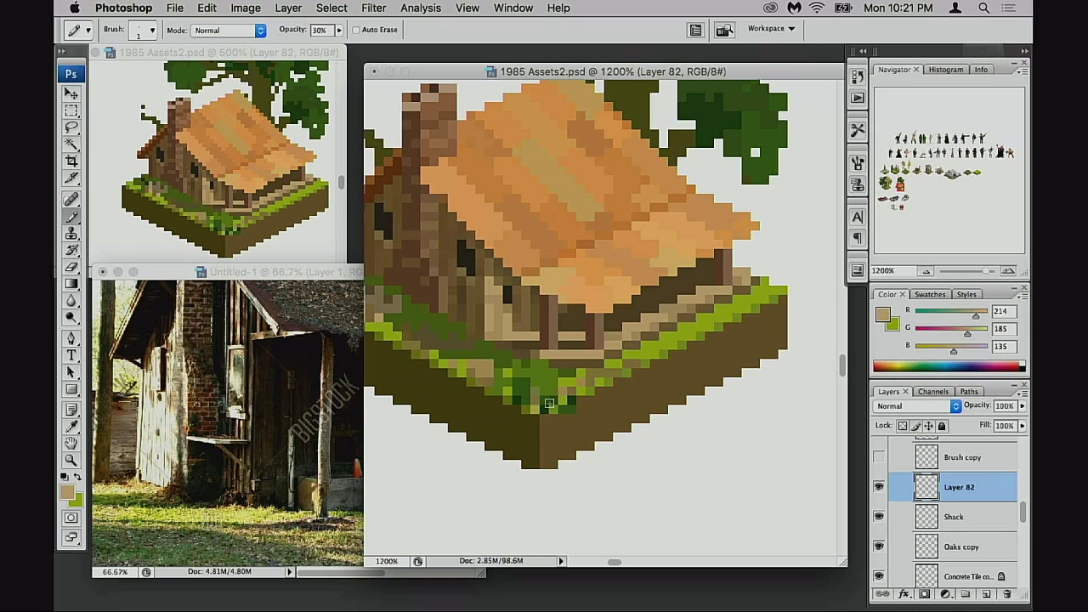
pyautogui.press('0')
pyautogui.keyDown('alt'); pyautogui.click(535, 399); pyautogui.keyUp('alt')
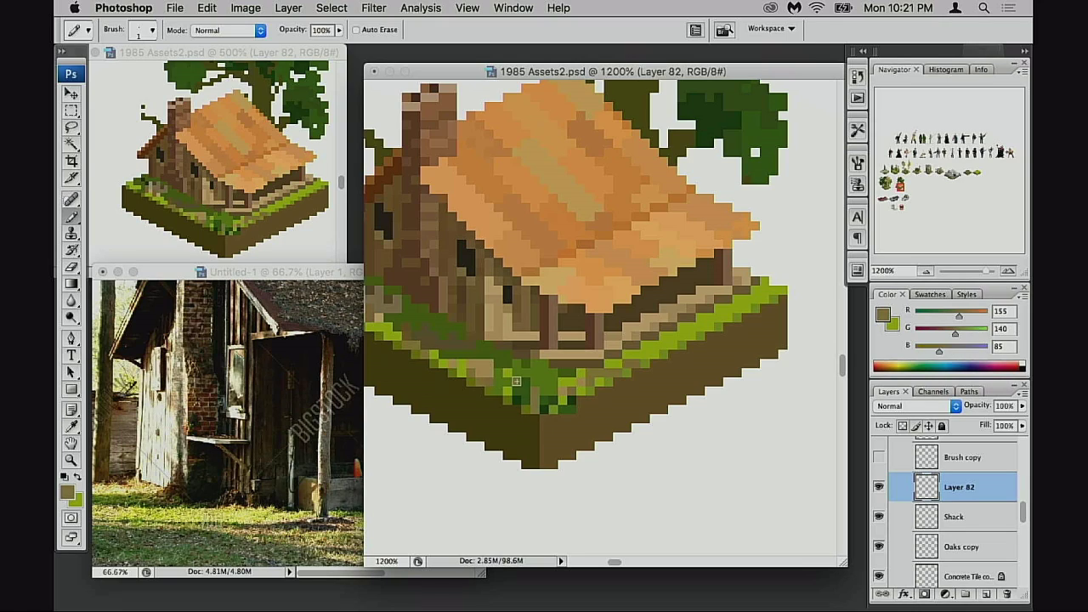
pyautogui.press('super+z')
pyautogui.moveTo(547, 377); pyautogui.dragTo(511, 341)
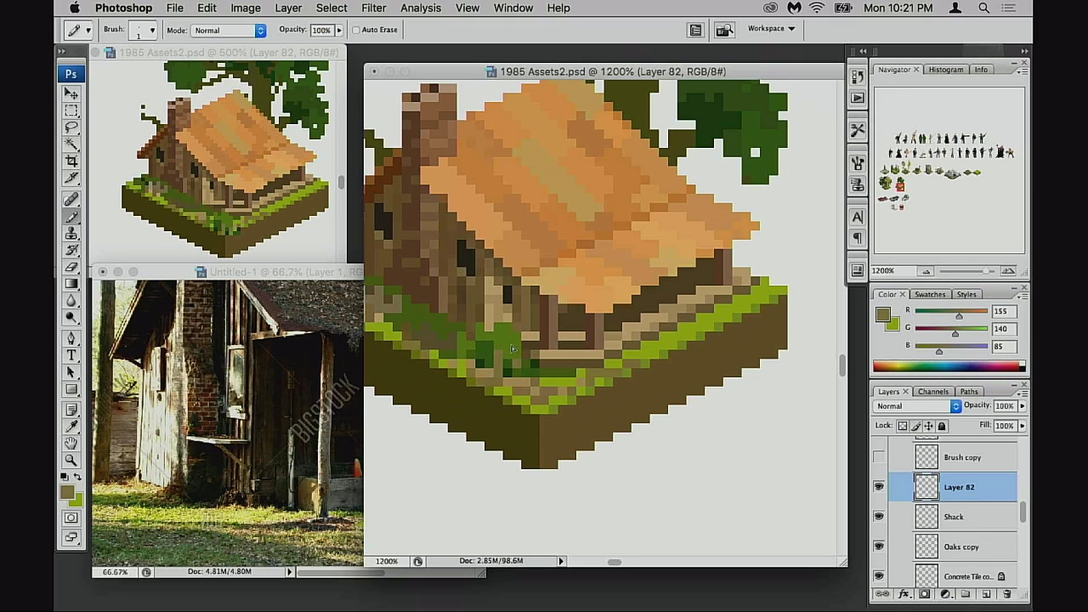
# - Sample the bush's light green and add a leaf pixel of it above the bush's top edge
pyautogui.keyDown('alt'); pyautogui.click(532, 399); pyautogui.keyUp('alt')
pyautogui.keyDown('alt'); pyautogui.click(533, 399); pyautogui.keyUp('alt')
pyautogui.keyDown('alt'); pyautogui.click(541, 396); pyautogui.keyUp('alt')
pyautogui.moveTo(612, 321); pyautogui.dragTo(574, 371)
pyautogui.scroll(4, 601, 308)
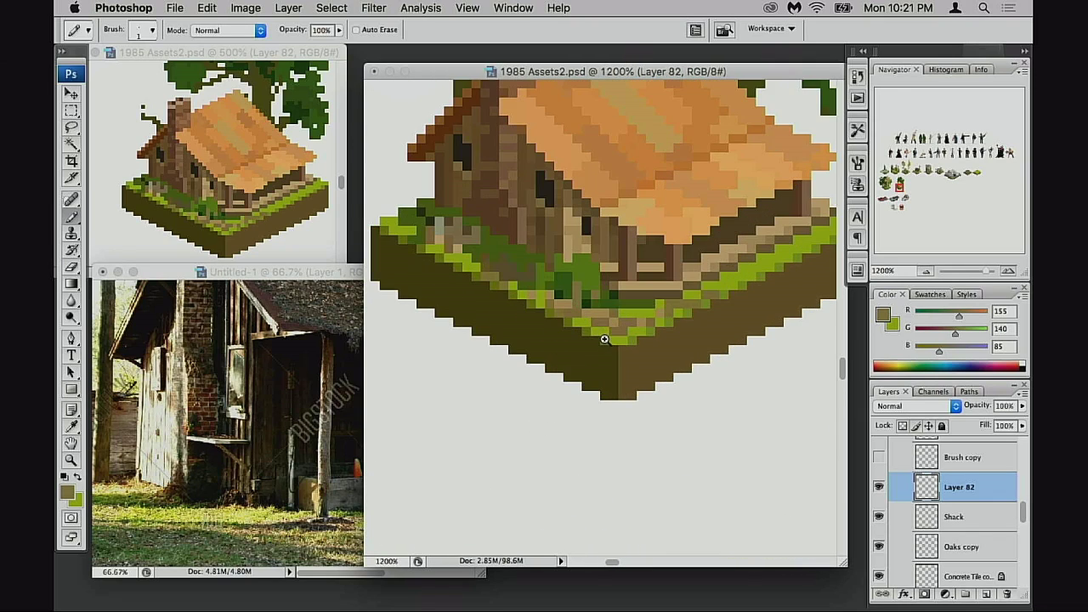
pyautogui.press('b')
pyautogui.keyDown('alt'); pyautogui.click(584, 240); pyautogui.keyUp('alt')
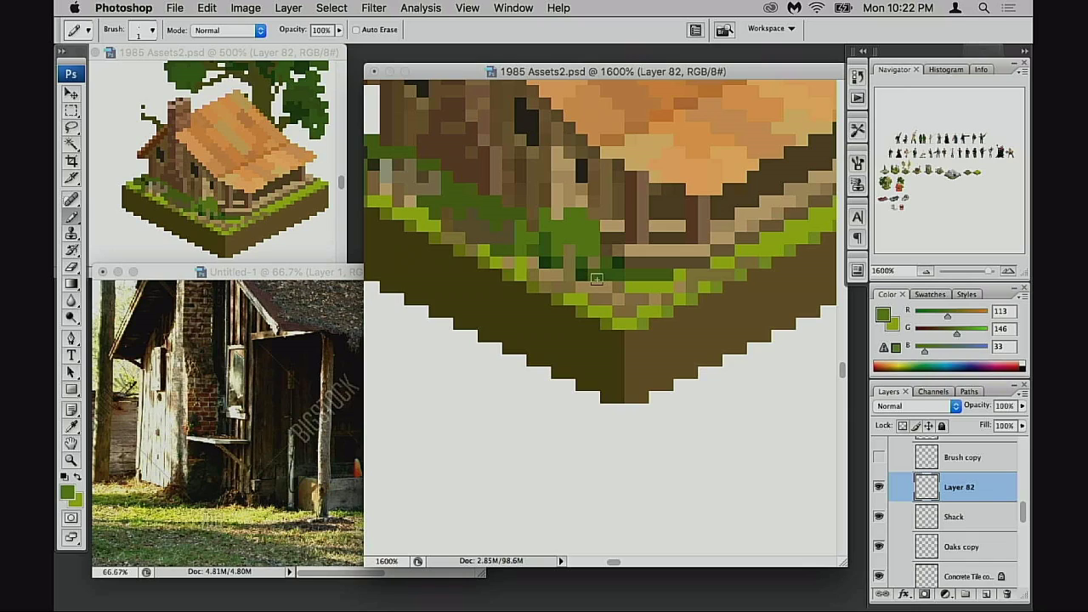
pyautogui.press('e')
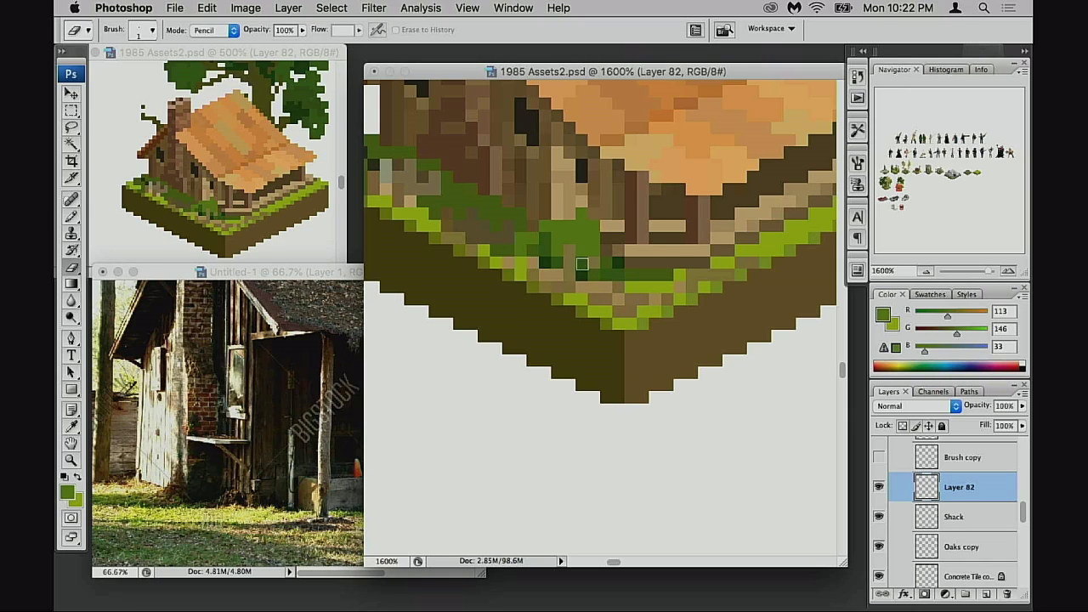
pyautogui.press('b')
pyautogui.keyDown('alt'); pyautogui.click(569, 232); pyautogui.keyUp('alt')
pyautogui.click(556, 214)
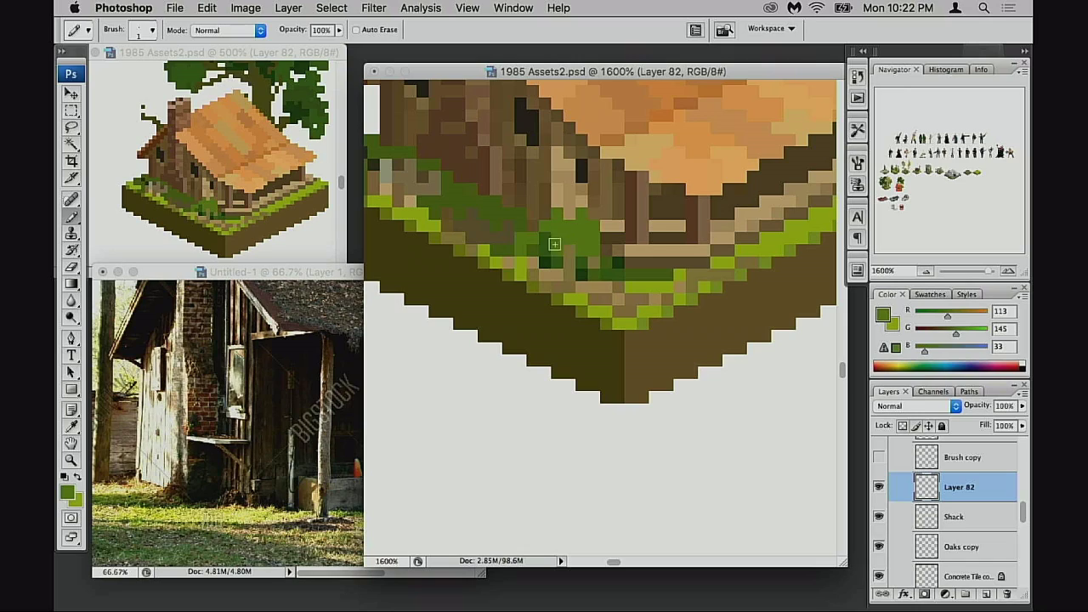
pyautogui.click(544, 239)
pyautogui.press('super+z')
# - Fill the bush's centre and cover its tan stem pixels with a darker green sampled from its lower foliage
pyautogui.keyDown('alt'); pyautogui.click(553, 261); pyautogui.keyUp('alt')
pyautogui.moveTo(557, 226); pyautogui.dragTo(548, 224)
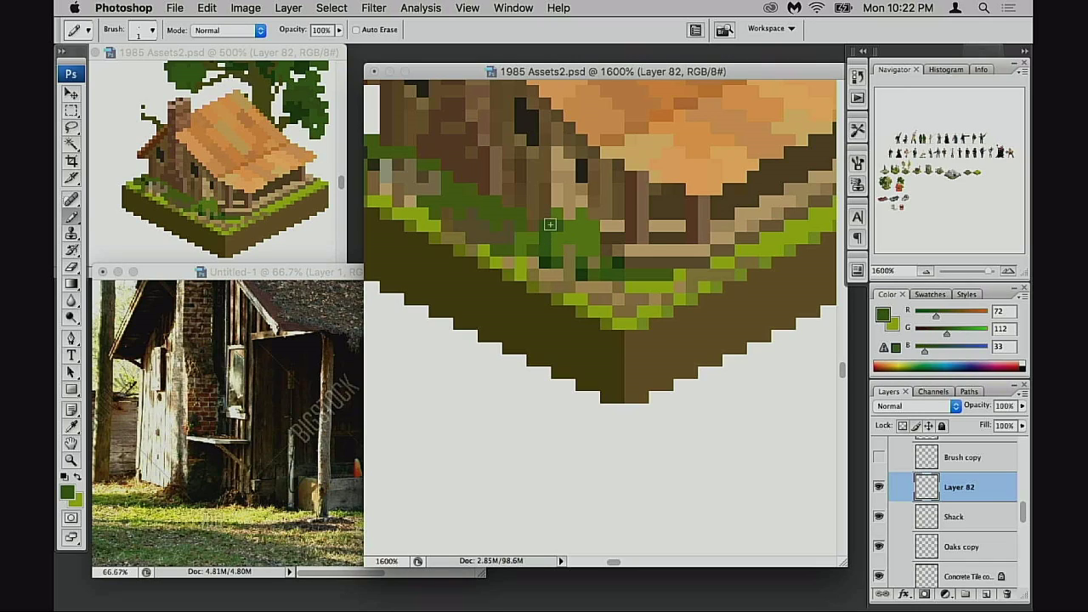
pyautogui.click(547, 247)
pyautogui.click(559, 237)
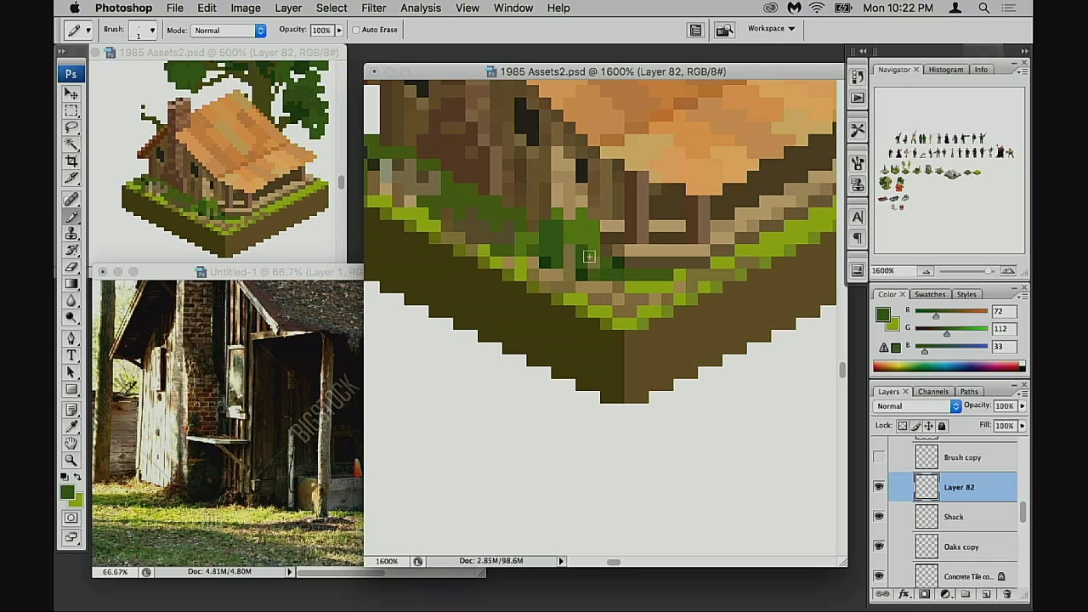
pyautogui.click(583, 246)
pyautogui.click(580, 237)
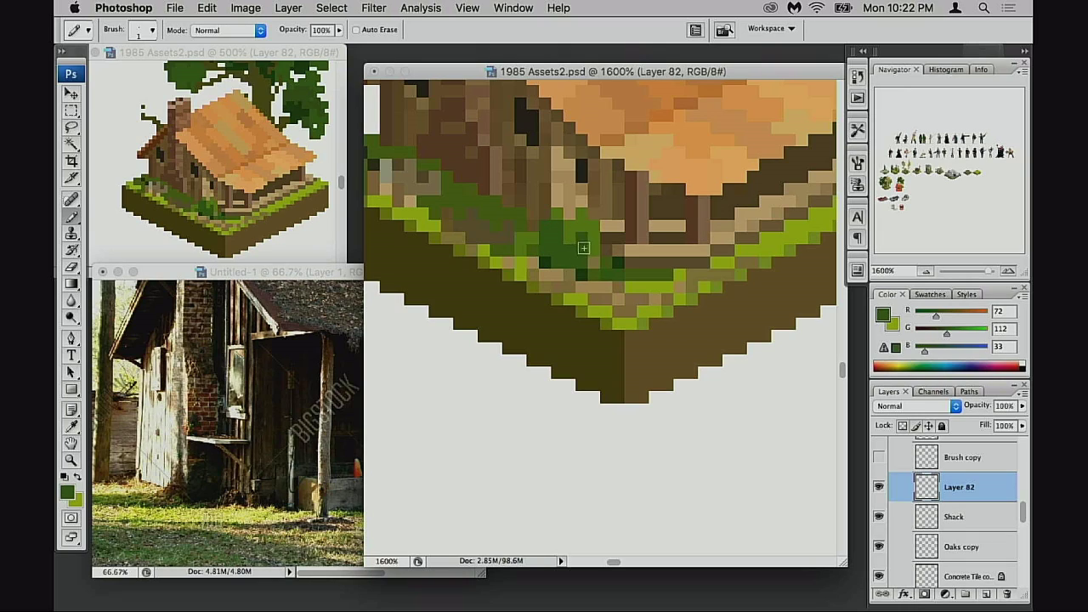
# - Add sampled light-green leaf pixels along the bush's upper edge and settle the bush beside the porch
pyautogui.keyDown('alt'); pyautogui.click(567, 231); pyautogui.keyUp('alt')
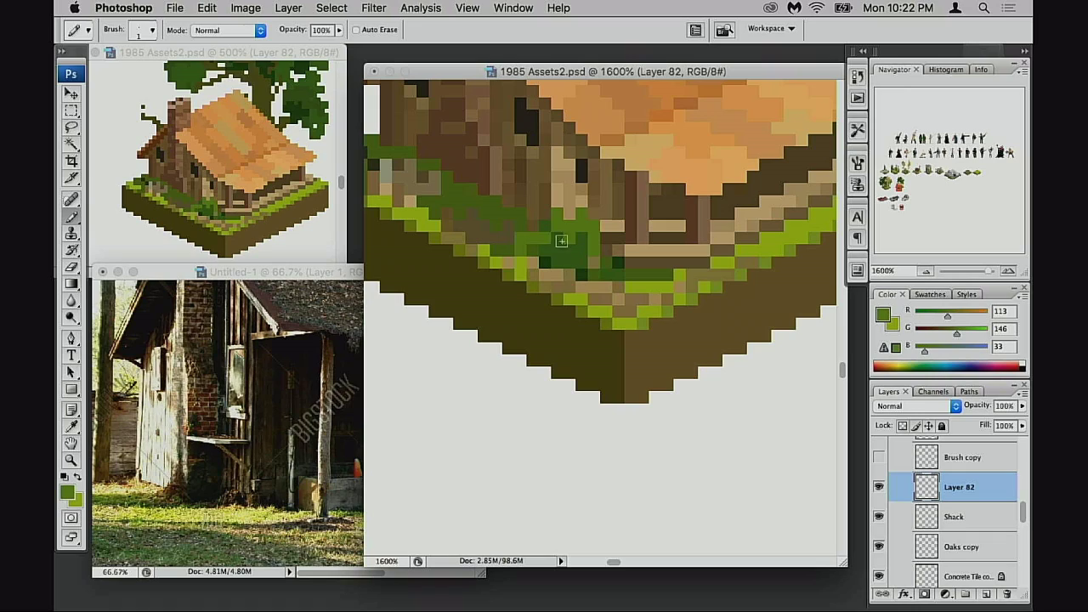
pyautogui.click(546, 225)
pyautogui.moveTo(574, 266)
pyautogui.mouseDown()
pyautogui.moveTo(585, 275)
pyautogui.moveTo(539, 272)
pyautogui.mouseUp()
pyautogui.press('e')
pyautogui.press('b')
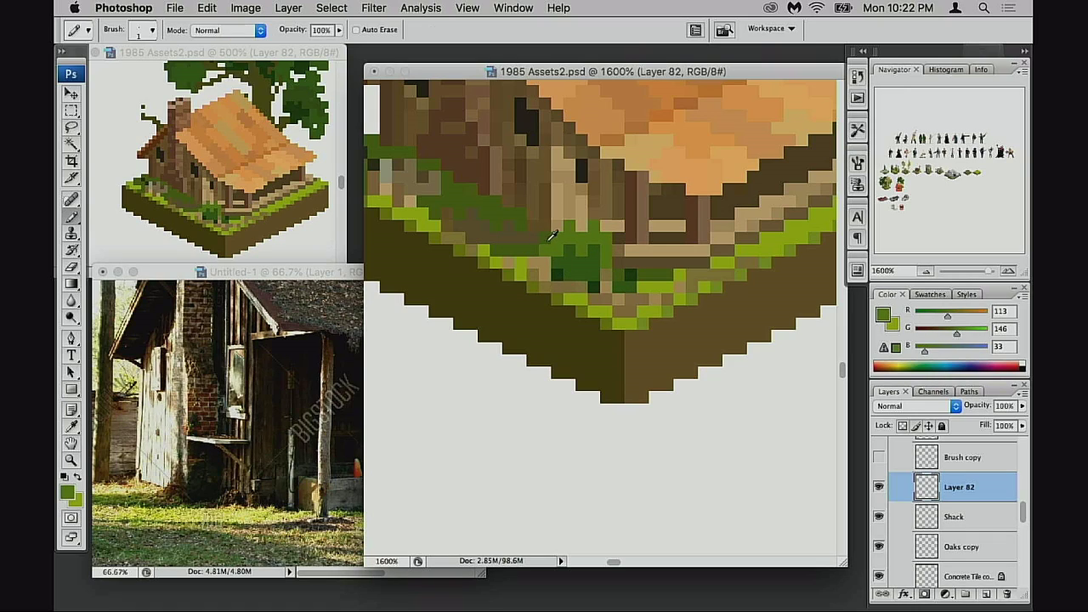
pyautogui.keyDown('alt'); pyautogui.click(550, 242); pyautogui.keyUp('alt')
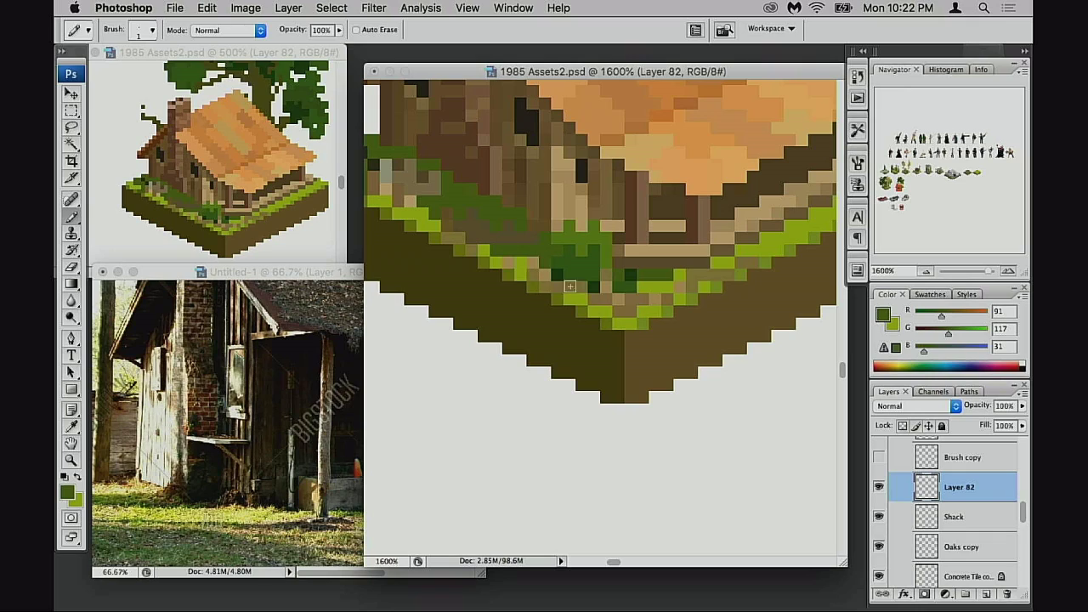
pyautogui.moveTo(587, 277)
pyautogui.mouseDown()
pyautogui.moveTo(563, 253)
pyautogui.moveTo(582, 278)
pyautogui.mouseUp()
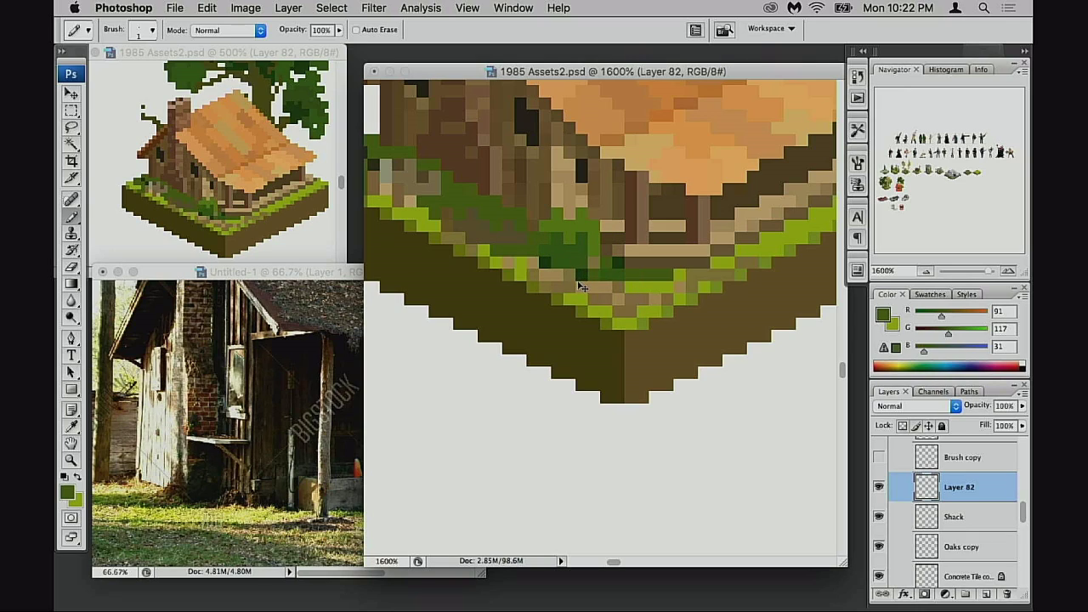
pyautogui.keyDown('alt'); pyautogui.click(531, 234); pyautogui.keyUp('alt')
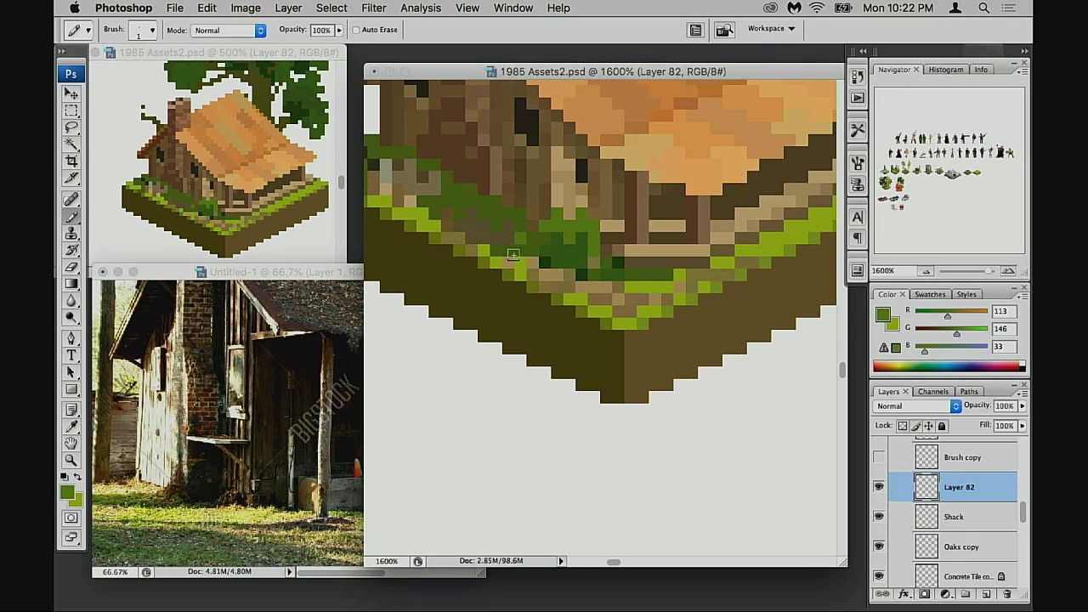
# - Break up the bush's dark centre with light-green pixels
pyautogui.press('z')
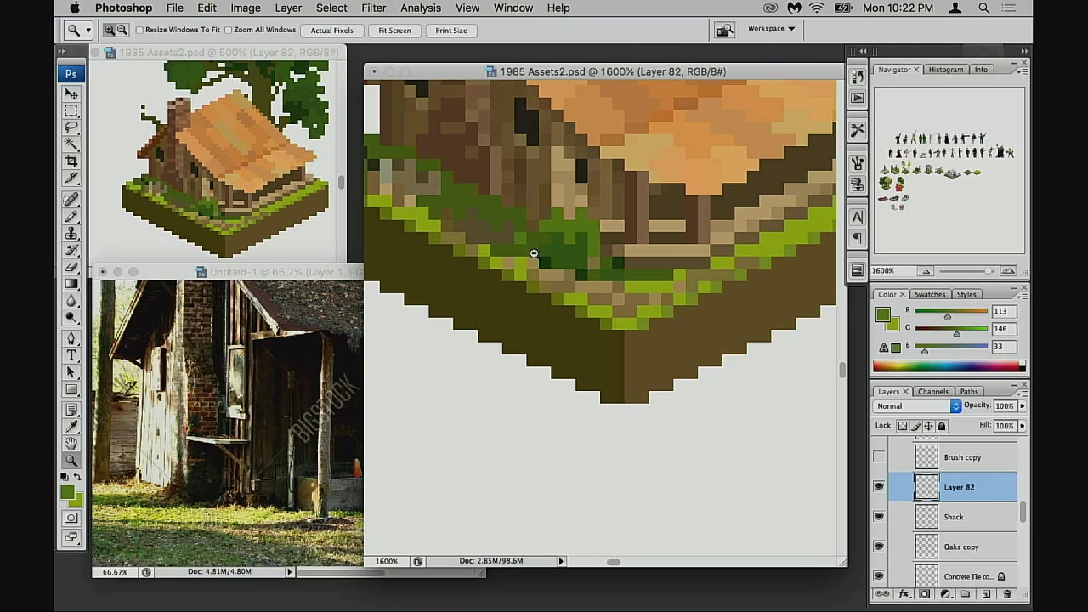
pyautogui.click(521, 245)
pyautogui.keyDown('alt'); pyautogui.click(574, 290); pyautogui.keyUp('alt')
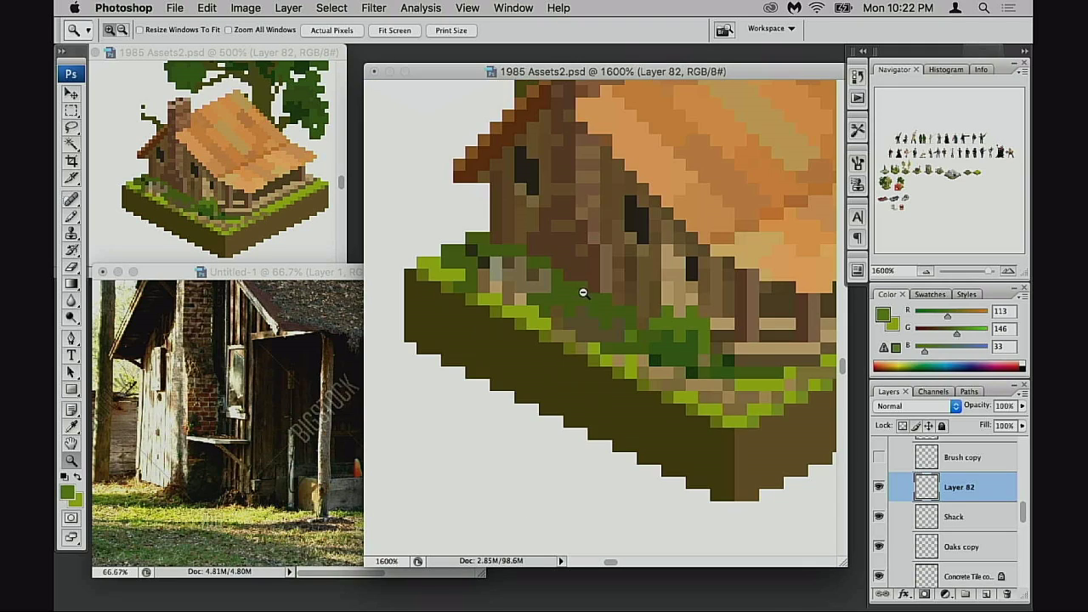
pyautogui.keyDown('alt'); pyautogui.click(607, 291); pyautogui.keyUp('alt')
pyautogui.moveTo(592, 289); pyautogui.dragTo(498, 308)
pyautogui.press('b')
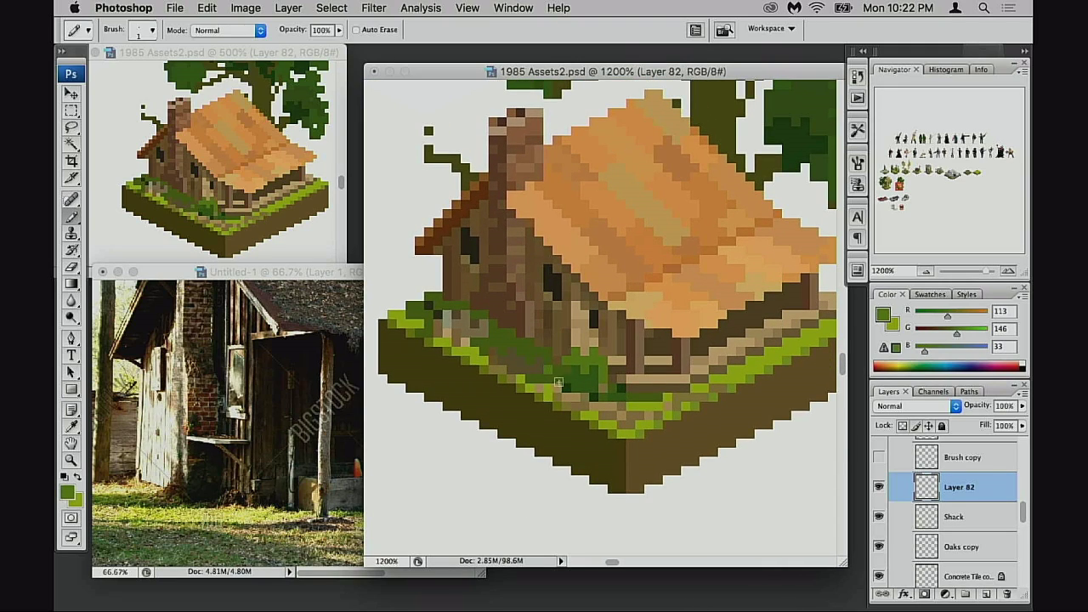
pyautogui.moveTo(559, 384); pyautogui.dragTo(597, 394)
pyautogui.press('super+z')
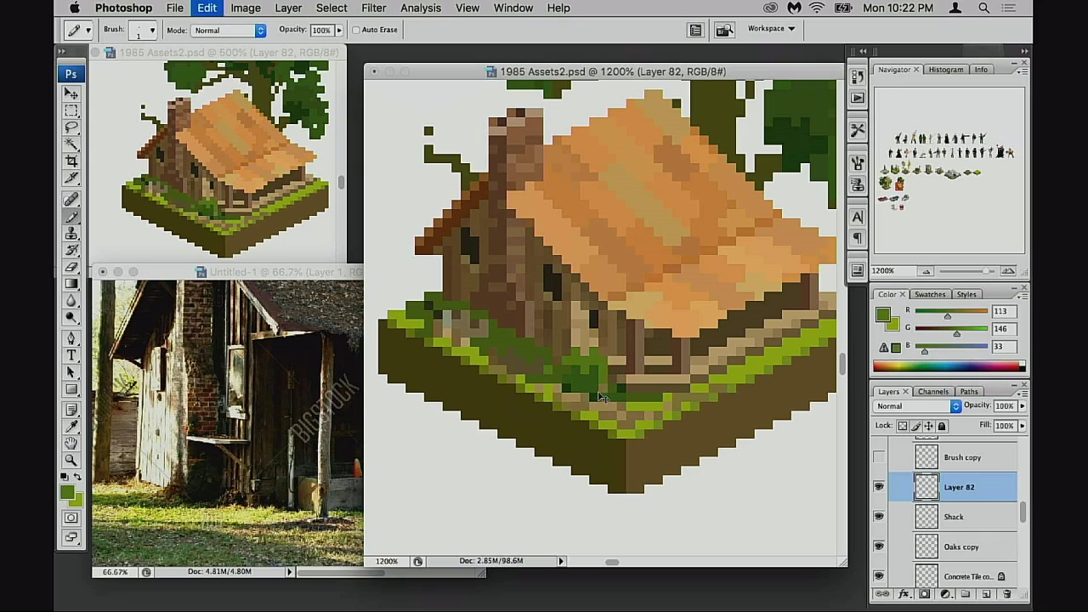
pyautogui.moveTo(600, 374)
pyautogui.mouseDown()
pyautogui.moveTo(613, 381)
pyautogui.moveTo(594, 388)
pyautogui.mouseUp()
# - Trim the bush's outline, add a light-green leaf pixel at its upper edge, and shift it along the cabin wall
pyautogui.press('e')
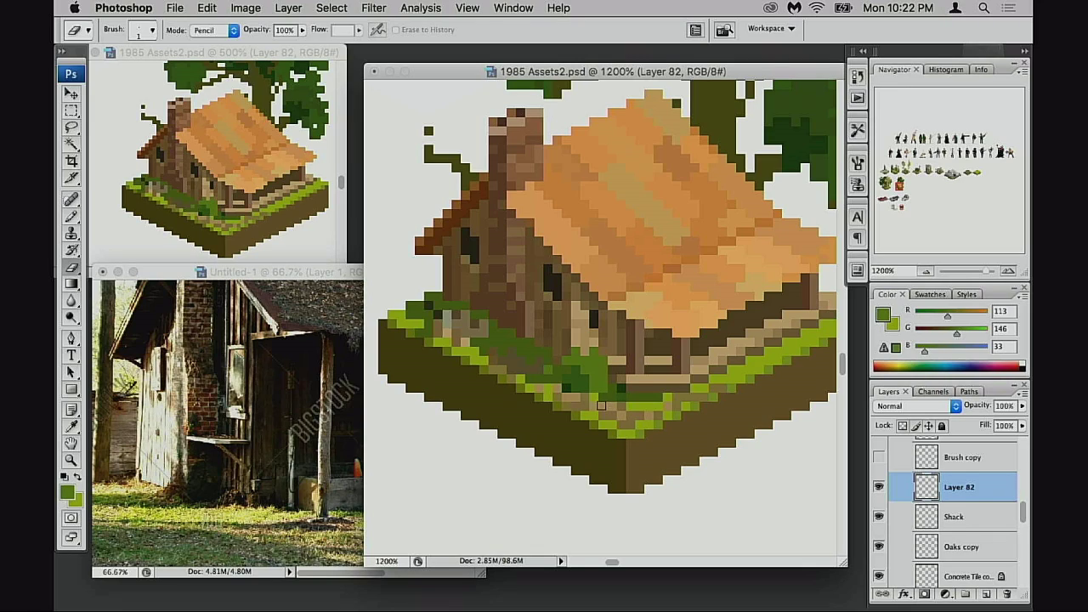
pyautogui.moveTo(603, 394)
pyautogui.mouseDown()
pyautogui.moveTo(588, 365)
pyautogui.moveTo(685, 416)
pyautogui.moveTo(567, 346)
pyautogui.mouseUp()
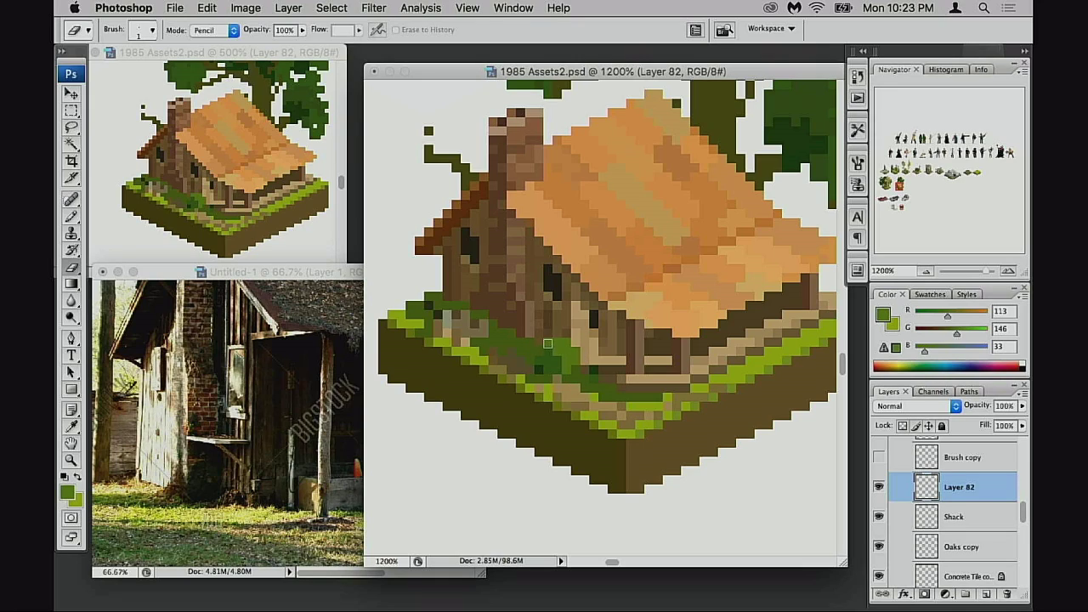
pyautogui.moveTo(576, 376)
pyautogui.mouseDown()
pyautogui.moveTo(594, 390)
pyautogui.moveTo(593, 380)
pyautogui.mouseUp()
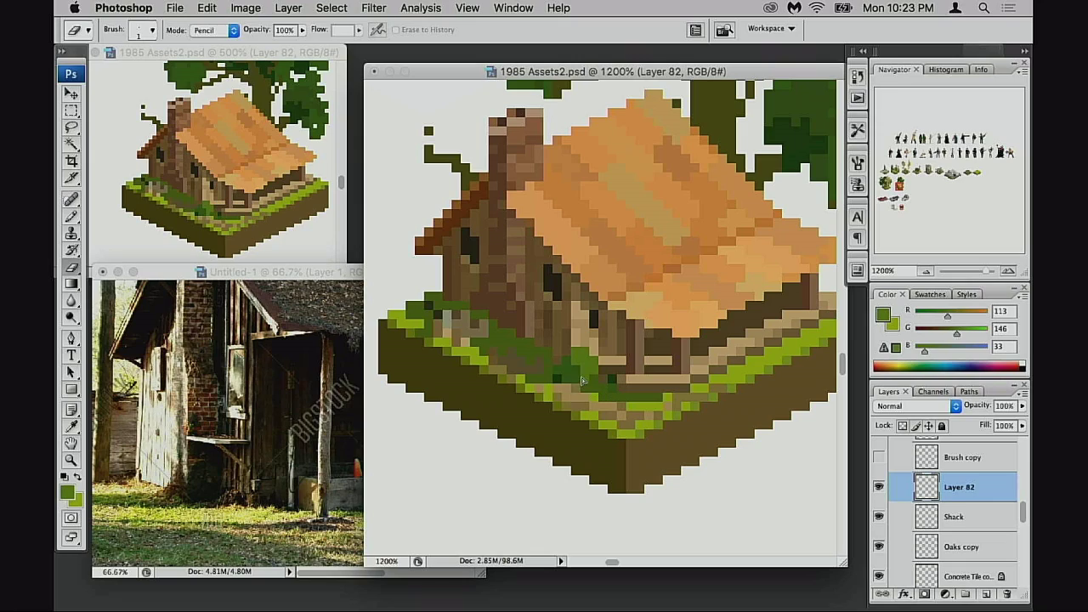
pyautogui.press('b')
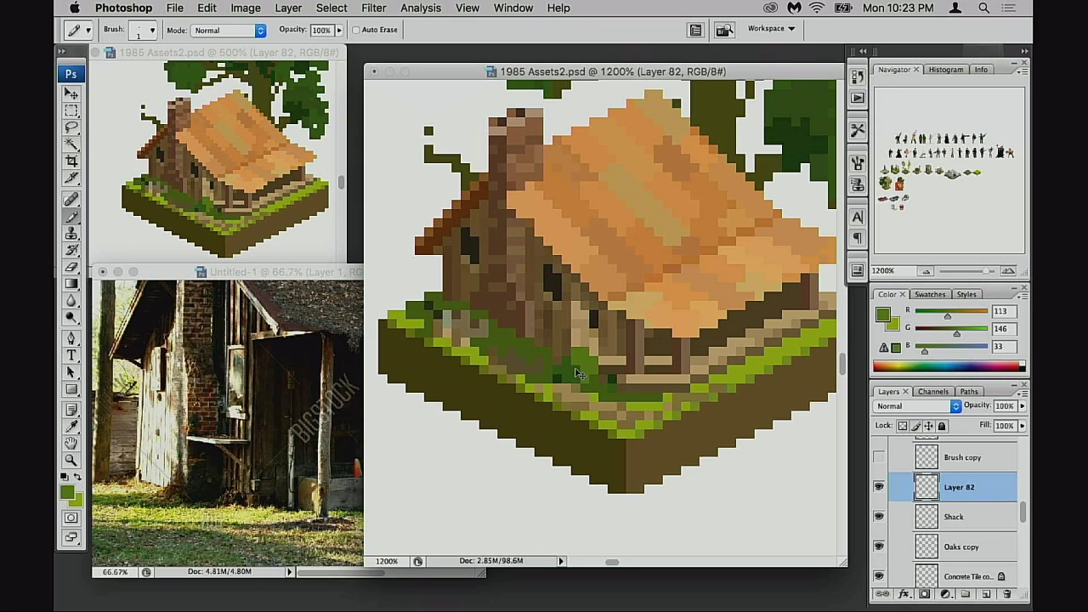
pyautogui.click(566, 348)
pyautogui.moveTo(586, 394); pyautogui.dragTo(579, 398)
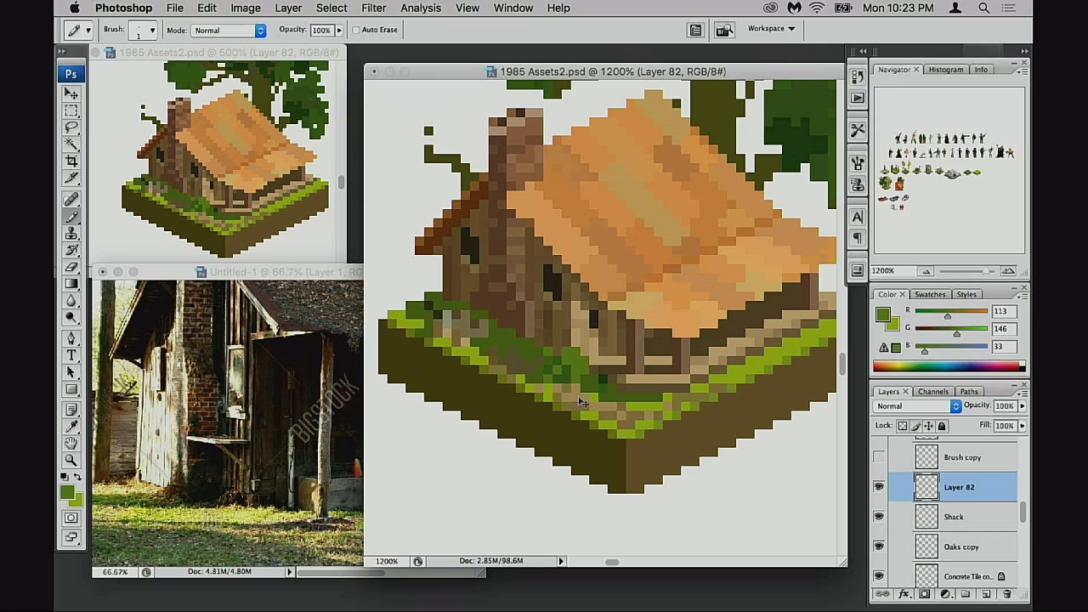
pyautogui.press('e')
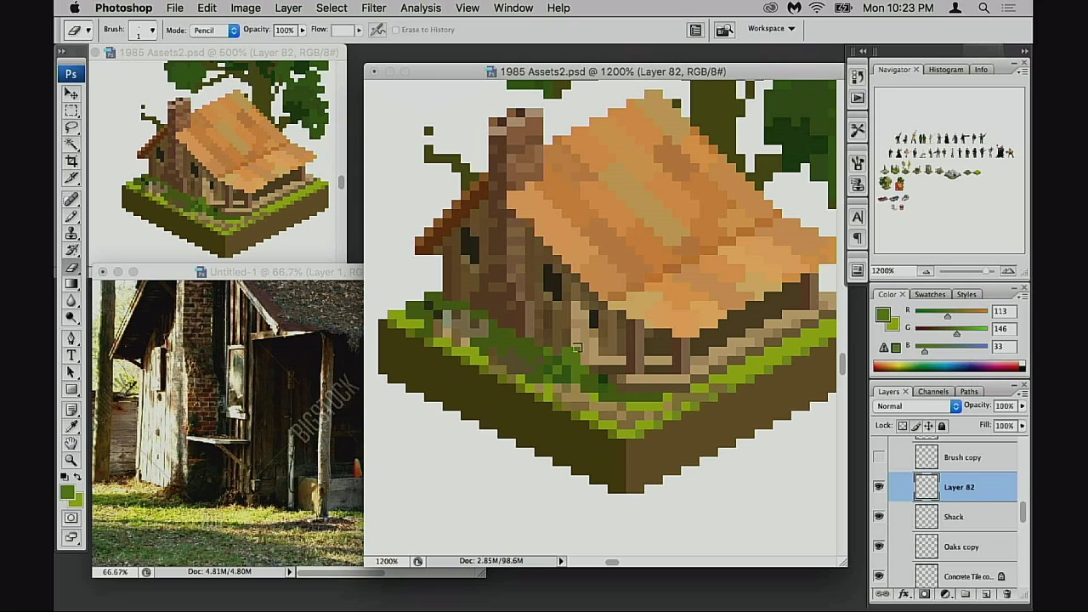
pyautogui.press('b')
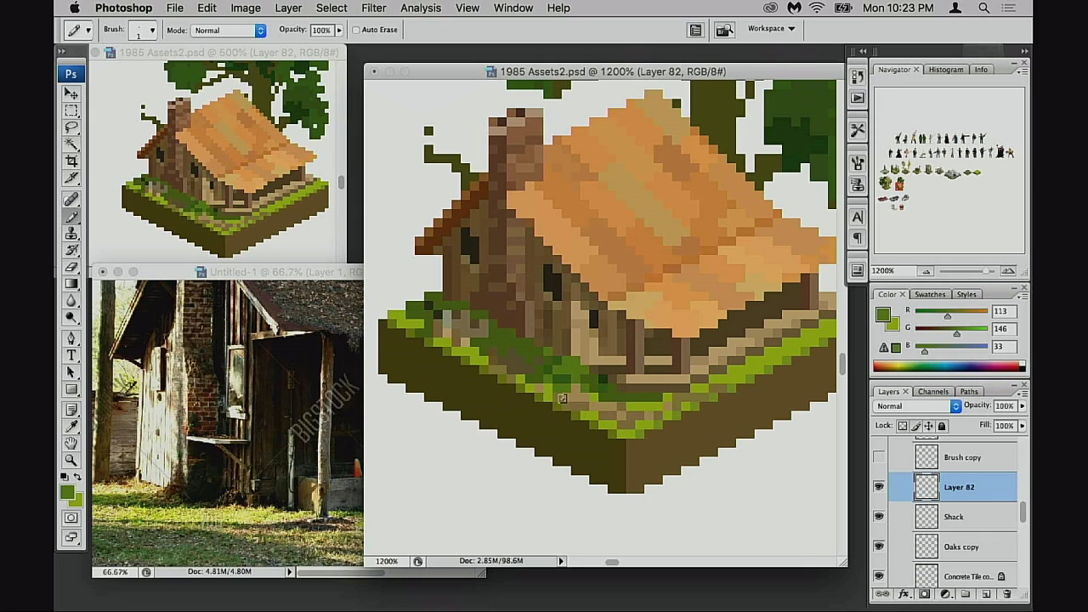
# - Add light-green pixels to the bush's lower foliage
pyautogui.click(566, 382)
pyautogui.moveTo(545, 363); pyautogui.dragTo(545, 377)
pyautogui.press('super+z')
pyautogui.click(566, 390)
# - Move the bush to the tile's right corner and send its layer below the Shack and Oaks copy layers
pyautogui.moveTo(582, 385); pyautogui.dragTo(711, 345)
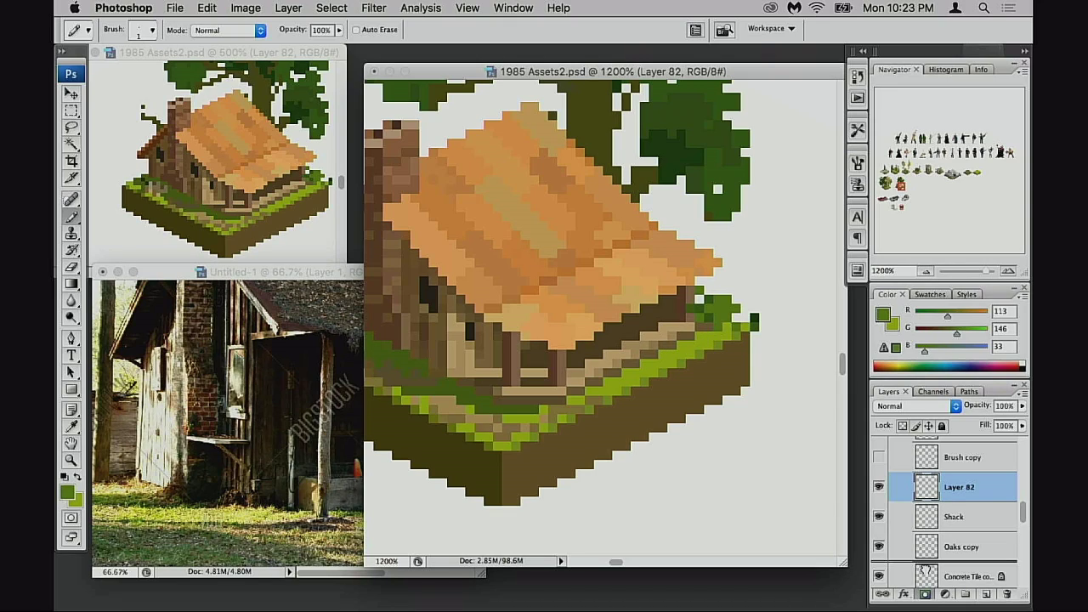
pyautogui.press('super+bracketleft')
pyautogui.press('super+bracketleft')
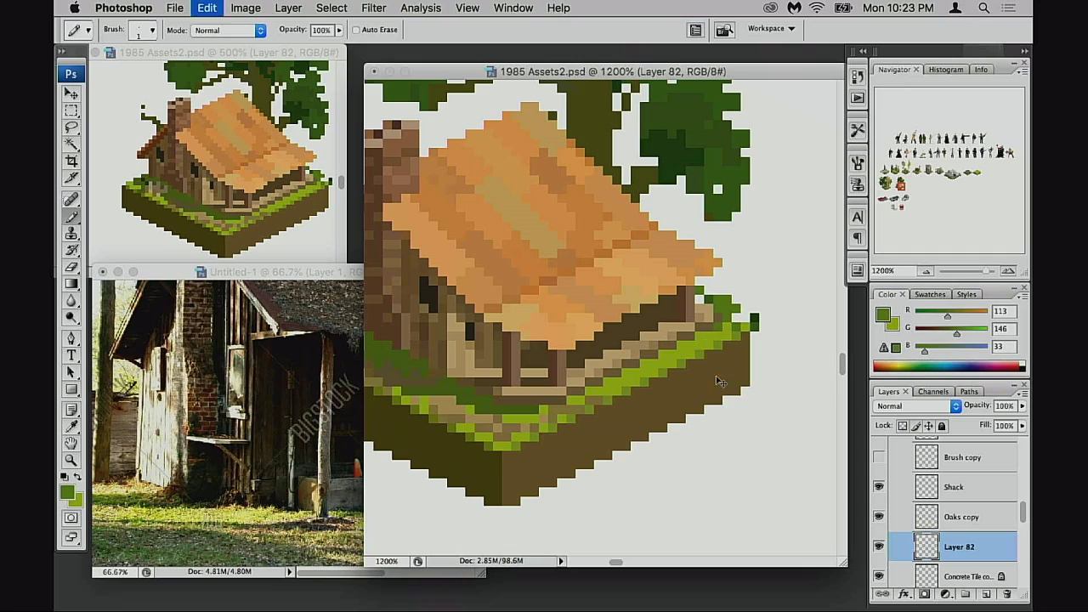
# - Raise the bush above the tile's right corner and erase the dark pixels at its outer edge
pyautogui.press('v')
pyautogui.press('Up')
pyautogui.press('Up')
pyautogui.moveTo(724, 379); pyautogui.dragTo(743, 381)
pyautogui.press('e')
pyautogui.moveTo(773, 308); pyautogui.dragTo(772, 299)
pyautogui.click(755, 311)
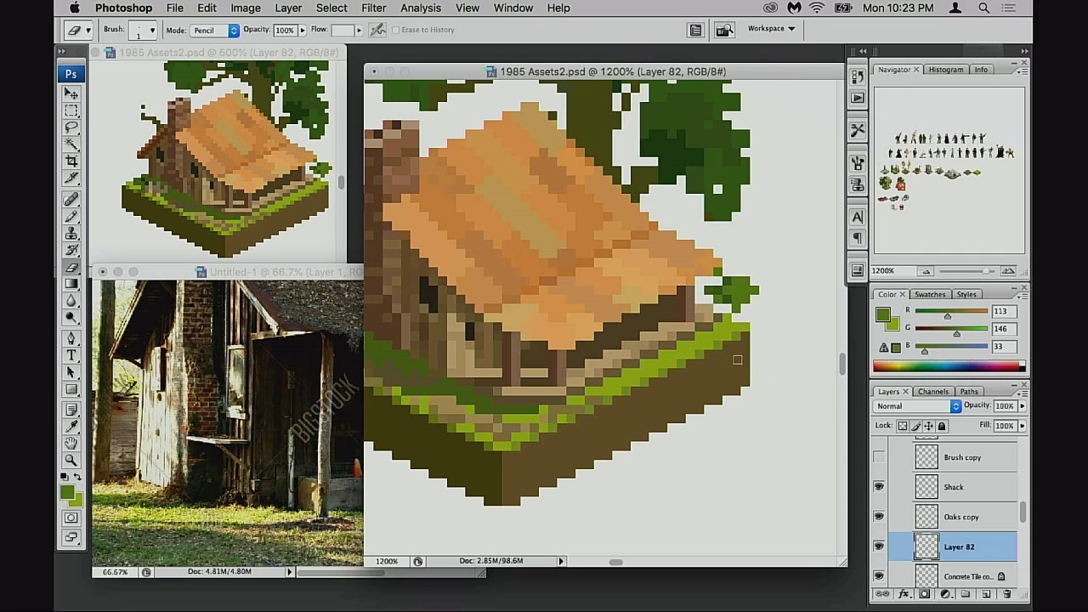
pyautogui.press('v')
pyautogui.press('b')
pyautogui.moveTo(718, 380); pyautogui.dragTo(699, 344)
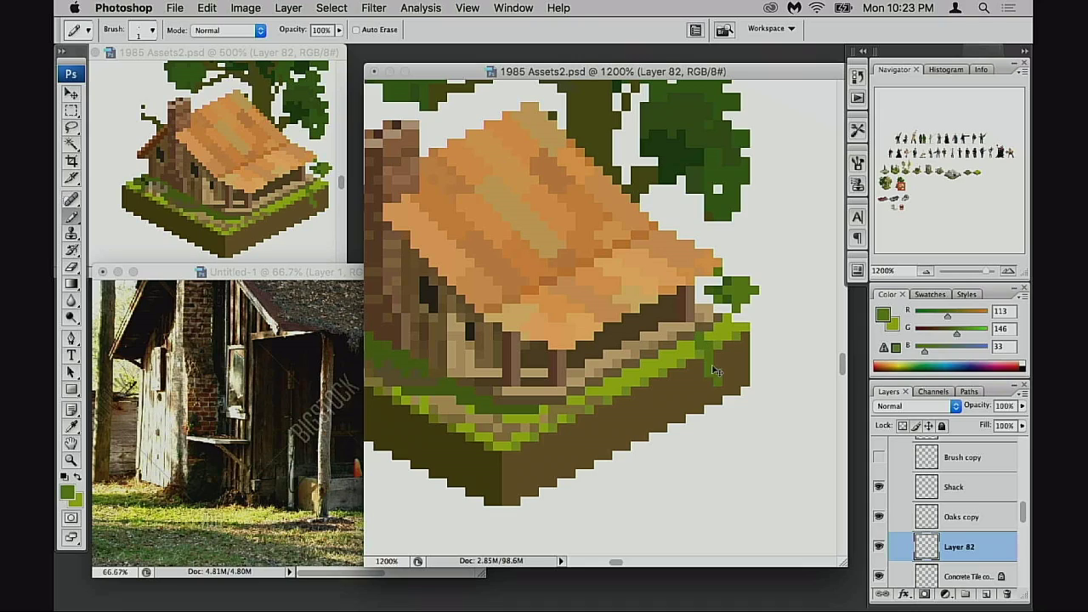
pyautogui.press('super+z')
pyautogui.moveTo(712, 383); pyautogui.dragTo(708, 356)
pyautogui.press('super+z')
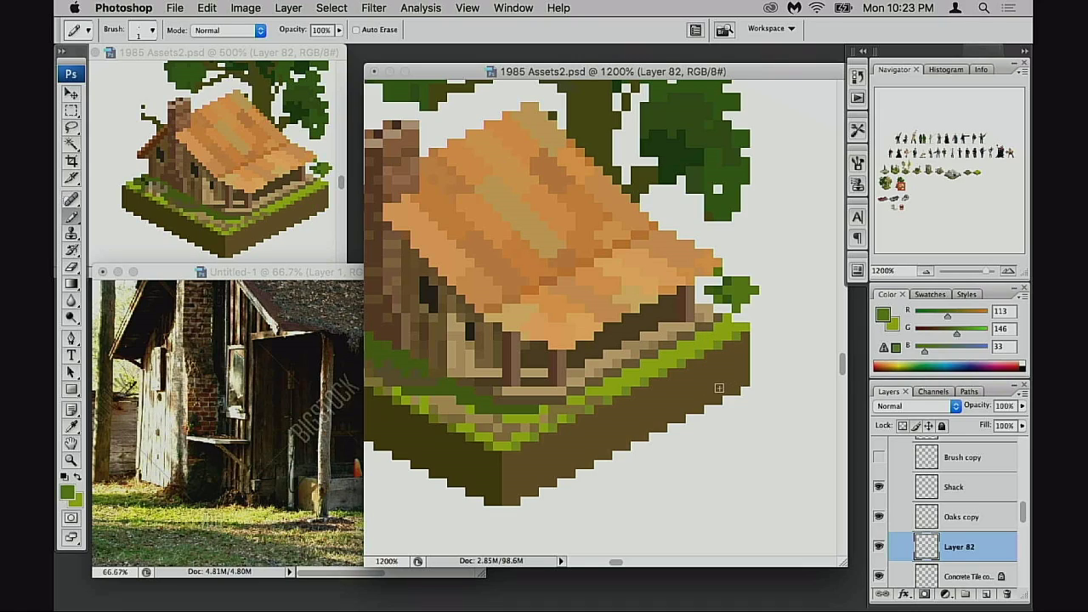
# - Nudge the bush left so that it tucks behind the porch's end post
pyautogui.press('v')
pyautogui.press('Left')
pyautogui.press('Left')
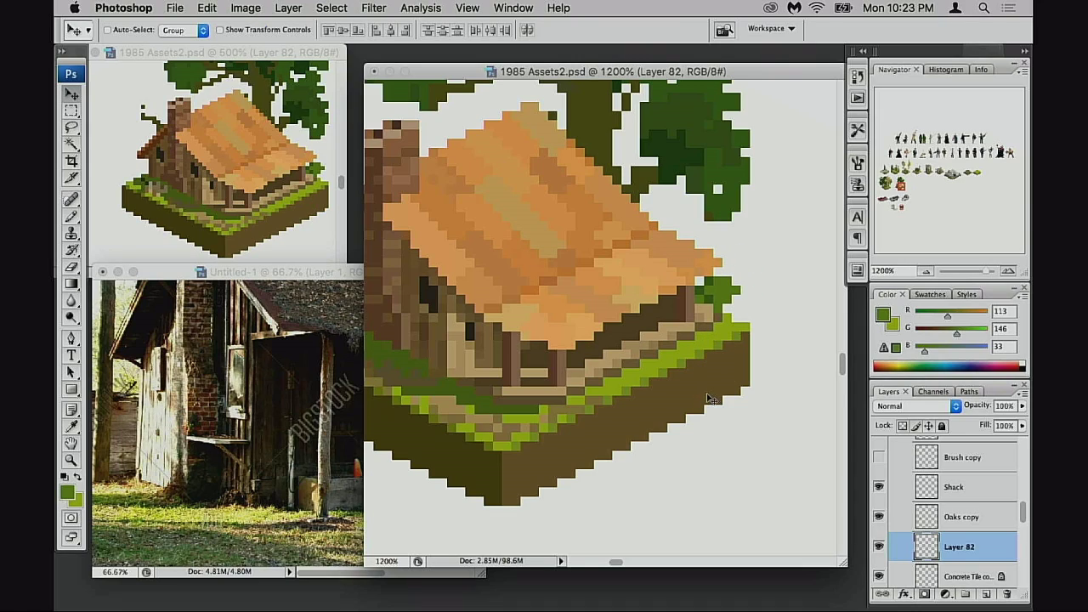
pyautogui.press('Left')
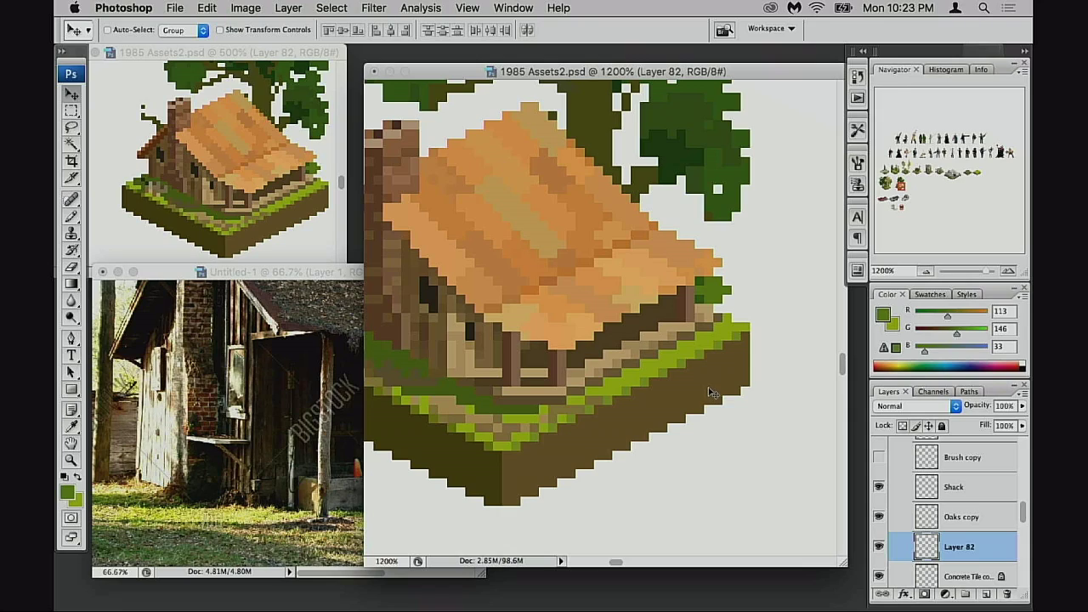
# - Paint a small light-green foliage patch rising behind the roof's right end, and trim its outline
pyautogui.press('b')
pyautogui.moveTo(707, 243)
pyautogui.mouseDown()
pyautogui.moveTo(687, 236)
pyautogui.moveTo(682, 246)
pyautogui.moveTo(685, 225)
pyautogui.moveTo(688, 247)
pyautogui.mouseUp()
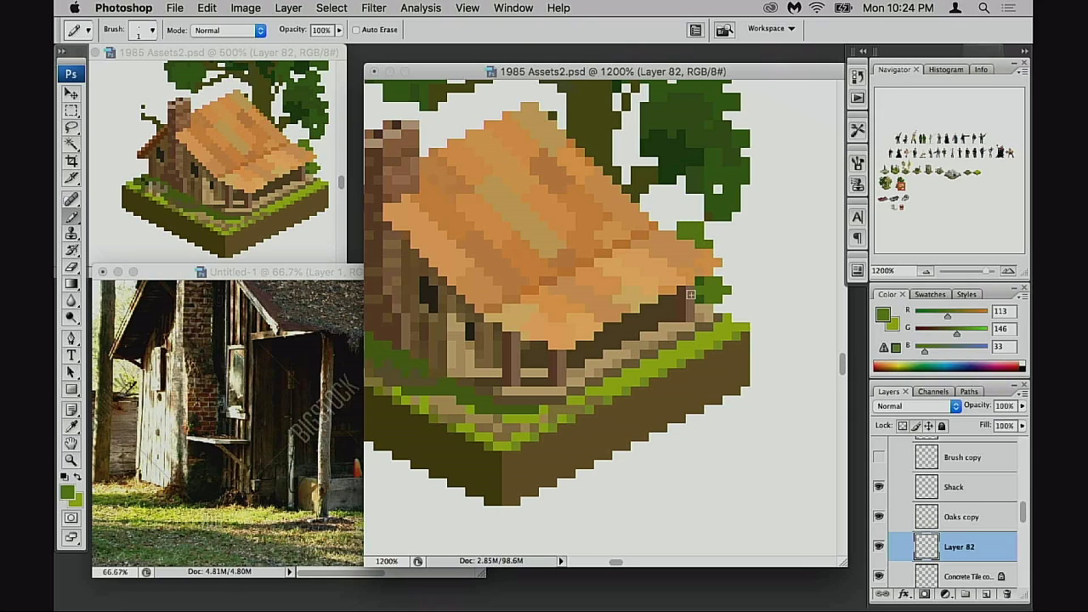
pyautogui.press('e')
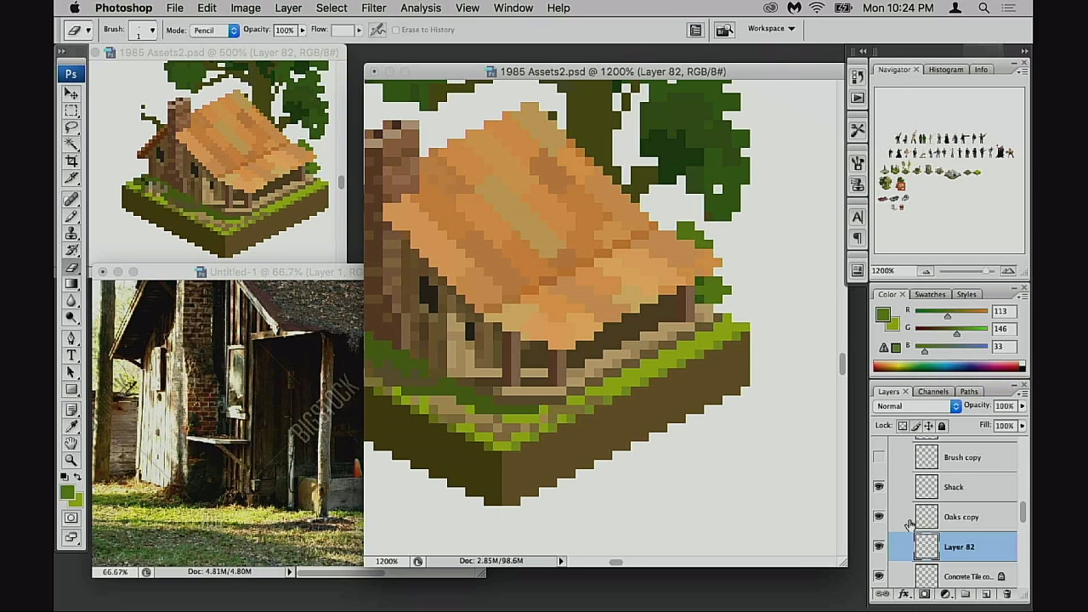
# - Erase a few pixels from the oak's lower foliage on the Oaks copy layer, and return to Layer 82
pyautogui.click(880, 516)
pyautogui.click(880, 516)
pyautogui.click(880, 516)
pyautogui.click(879, 516)
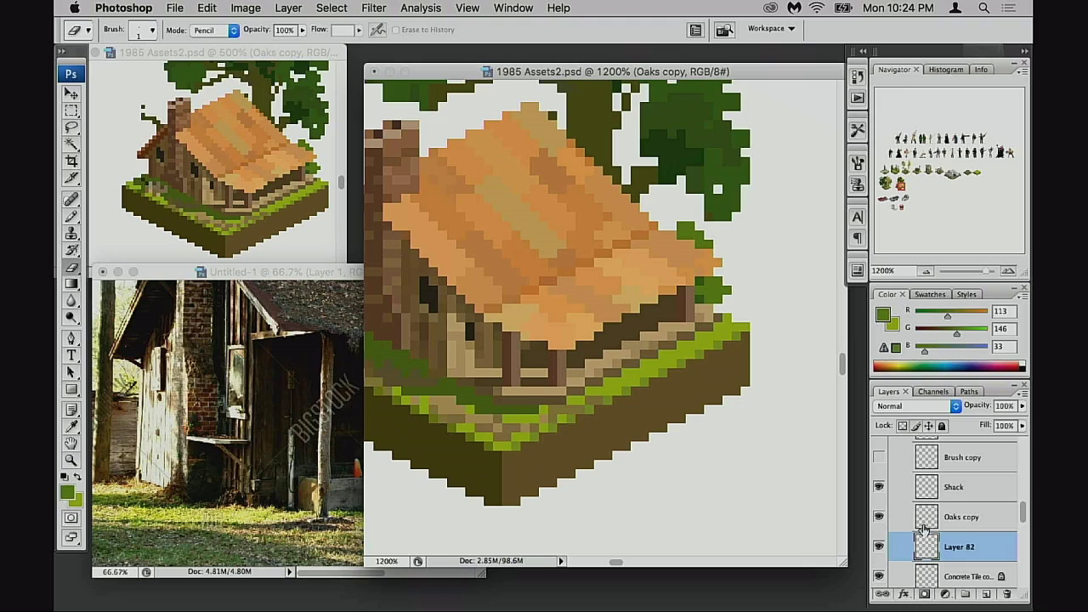
pyautogui.click(926, 516)
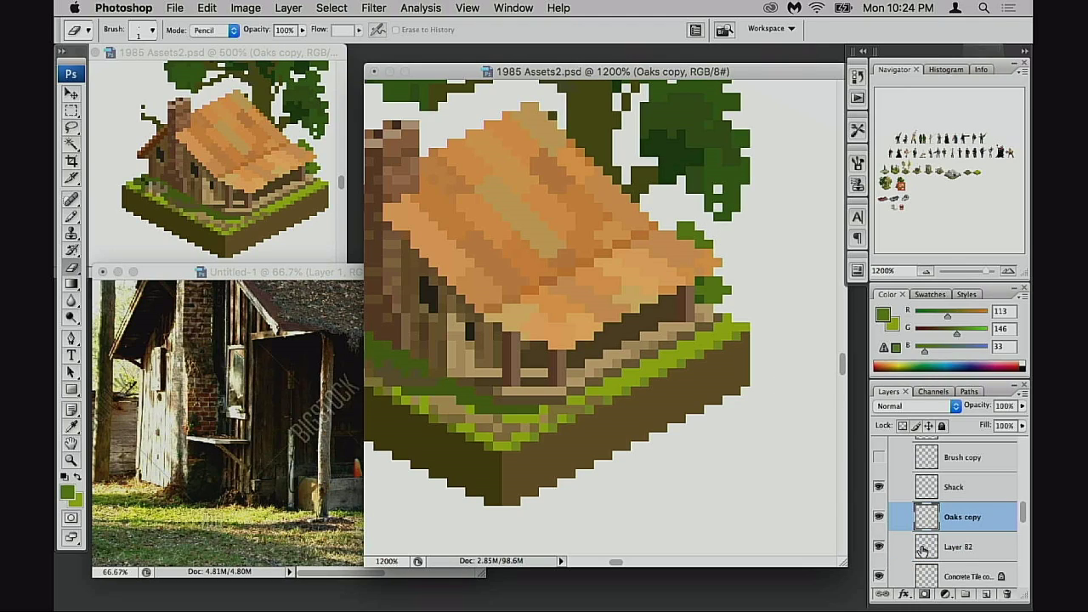
pyautogui.click(879, 545)
pyautogui.click(879, 545)
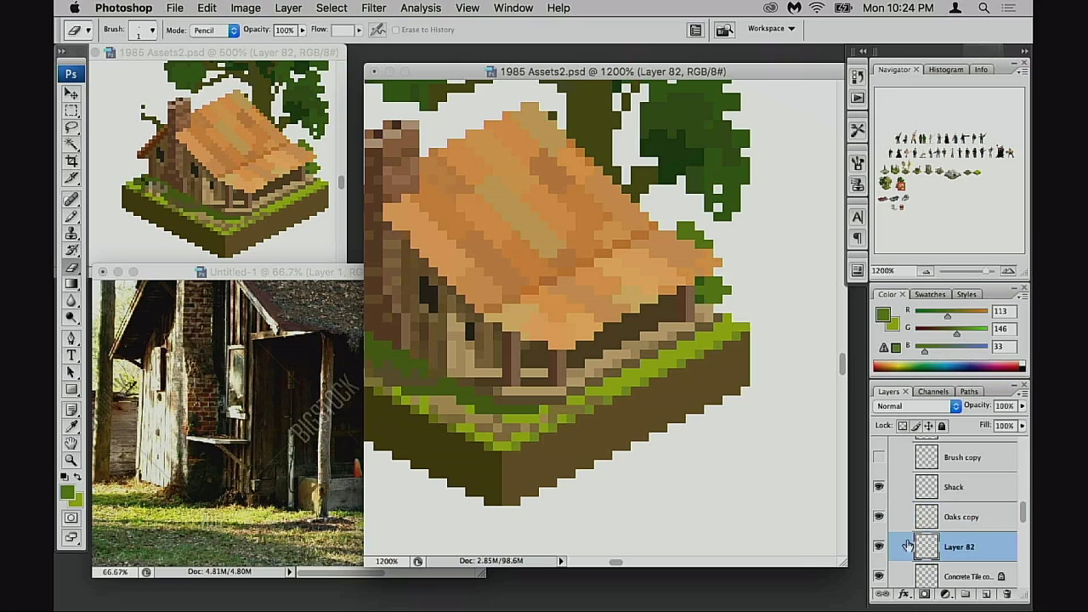
# - Try adding green foliage pixels to the bushes along the cabin's front wall on a new layer above the Shack layer
pyautogui.click(935, 547)
pyautogui.press('b')
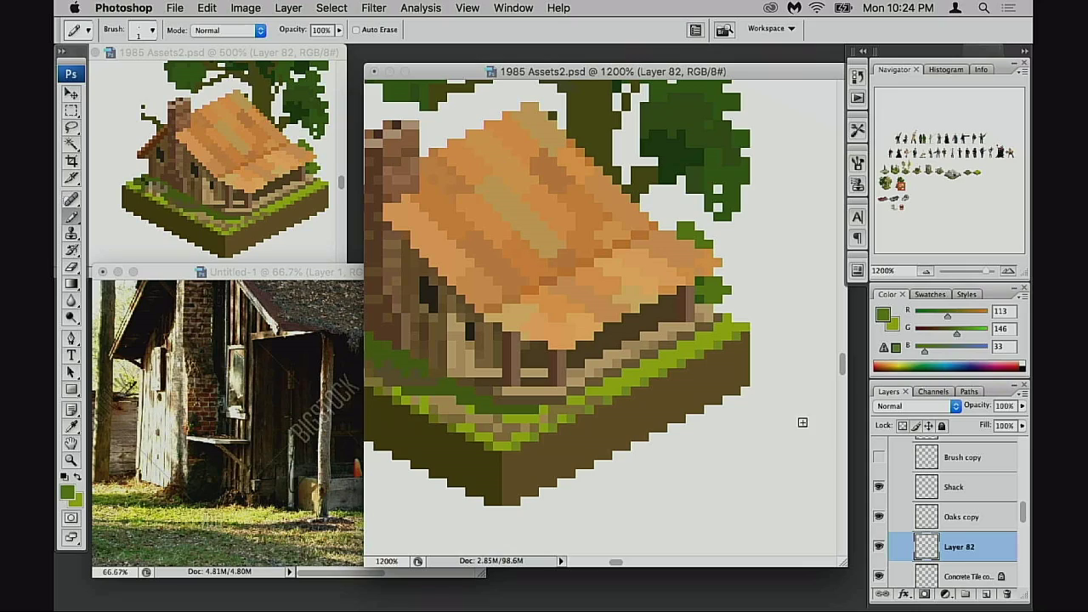
pyautogui.click(928, 501)
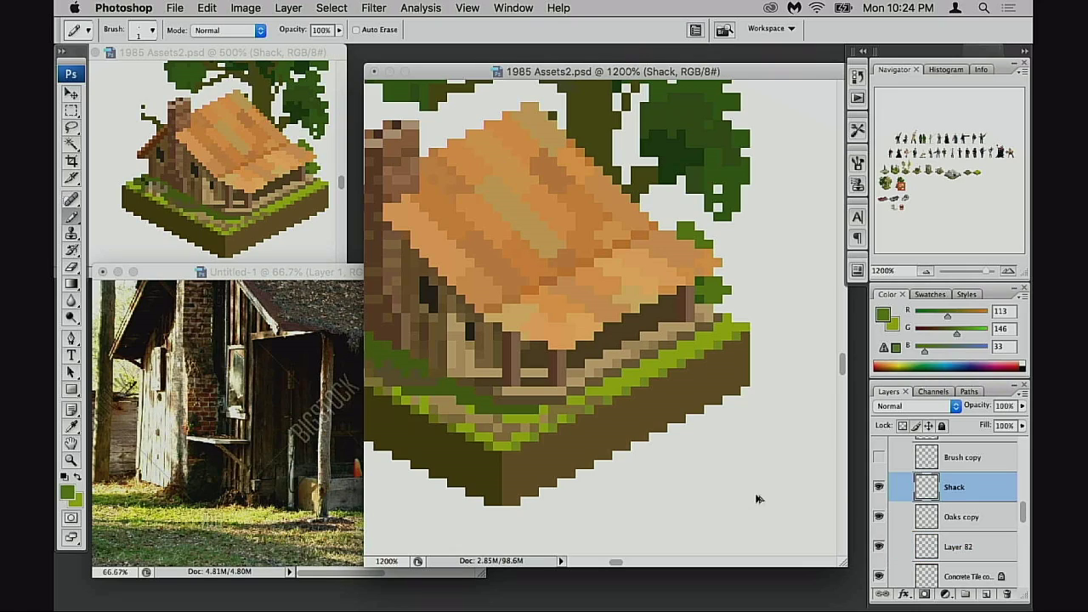
pyautogui.press('alt+shift+super+n')
pyautogui.moveTo(456, 385)
pyautogui.mouseDown()
pyautogui.moveTo(468, 399)
pyautogui.moveTo(470, 381)
pyautogui.moveTo(456, 393)
pyautogui.moveTo(543, 423)
pyautogui.mouseUp()
pyautogui.press('super+z')
pyautogui.press('super+z')
pyautogui.press('super+z')
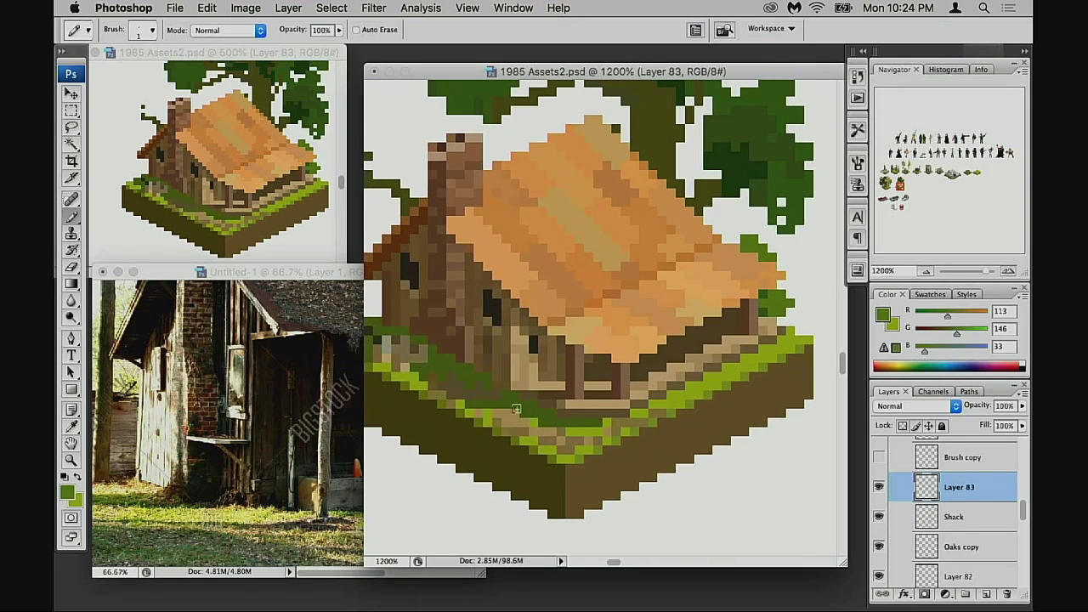
pyautogui.moveTo(499, 386)
pyautogui.mouseDown()
pyautogui.moveTo(485, 390)
pyautogui.moveTo(499, 367)
pyautogui.moveTo(475, 391)
pyautogui.moveTo(454, 388)
pyautogui.moveTo(495, 394)
pyautogui.moveTo(464, 371)
pyautogui.mouseUp()
pyautogui.press('super+z')
pyautogui.press('alt+super+z')
pyautogui.press('alt+super+z')
pyautogui.press('alt+super+z')
pyautogui.press('alt+super+z')
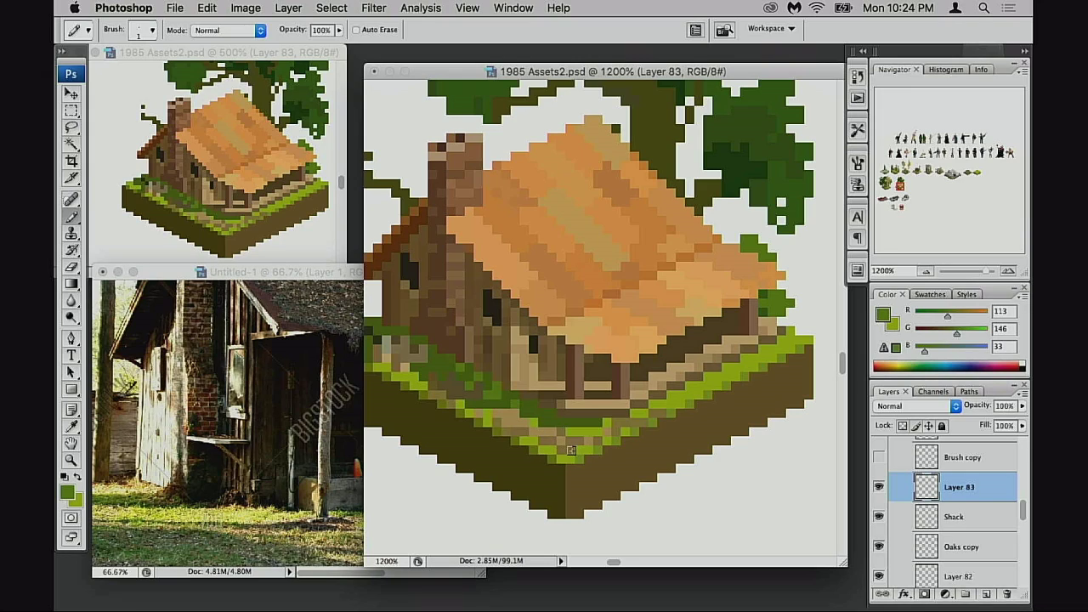
# - Compare the cabin tile with and without the new foliage layer above Shack, and delete that layer
pyautogui.keyDown('alt'); pyautogui.click(537, 461); pyautogui.keyUp('alt')
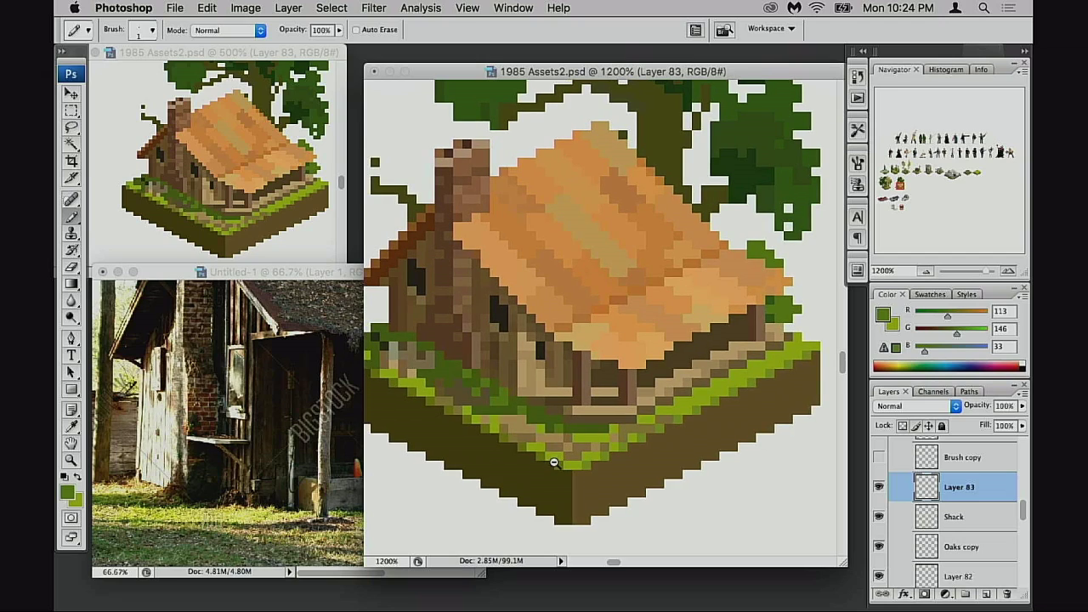
pyautogui.keyDown('alt'); pyautogui.click(554, 463); pyautogui.keyUp('alt')
pyautogui.keyDown('alt'); pyautogui.click(558, 465); pyautogui.keyUp('alt')
pyautogui.moveTo(654, 372); pyautogui.dragTo(570, 487)
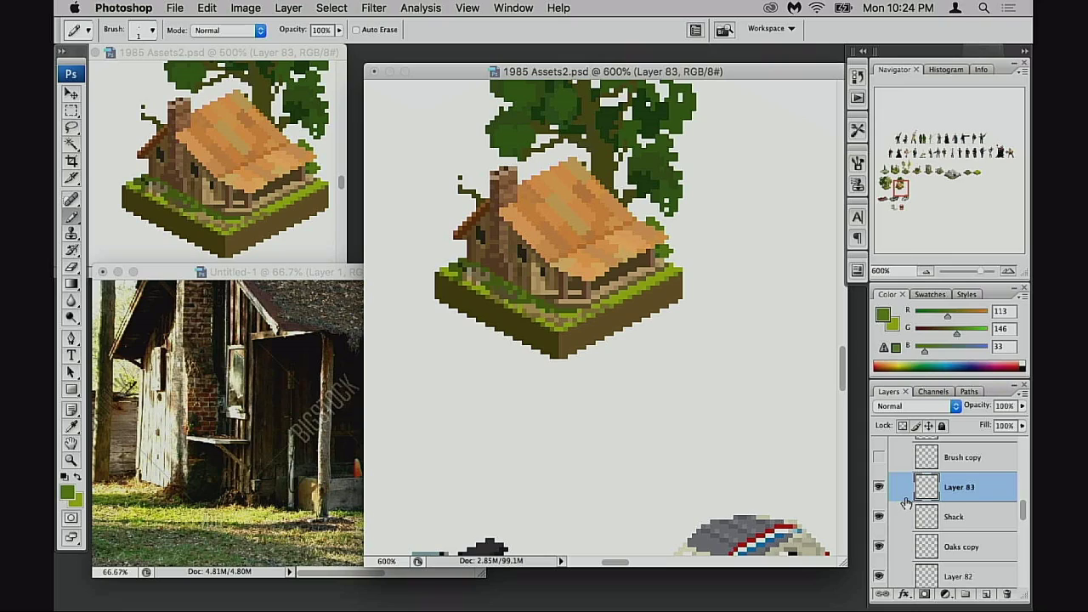
pyautogui.click(530, 304)
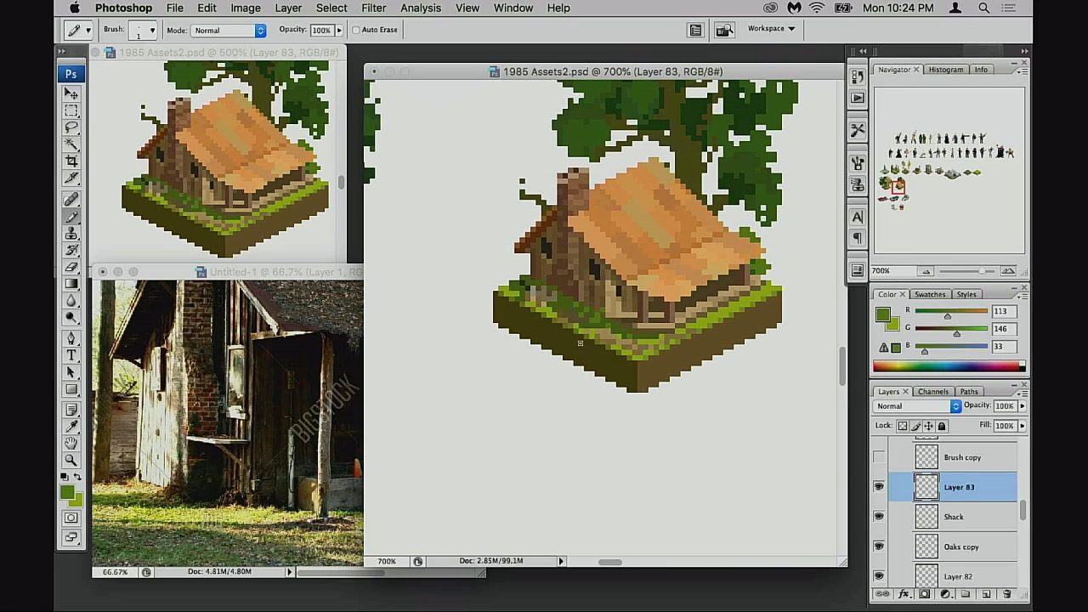
pyautogui.press('super+z')
pyautogui.moveTo(666, 391); pyautogui.dragTo(623, 420)
pyautogui.keyDown('alt'); pyautogui.click(620, 417); pyautogui.keyUp('alt')
pyautogui.moveTo(624, 371); pyautogui.dragTo(611, 449)
pyautogui.scroll(3, 612, 449)
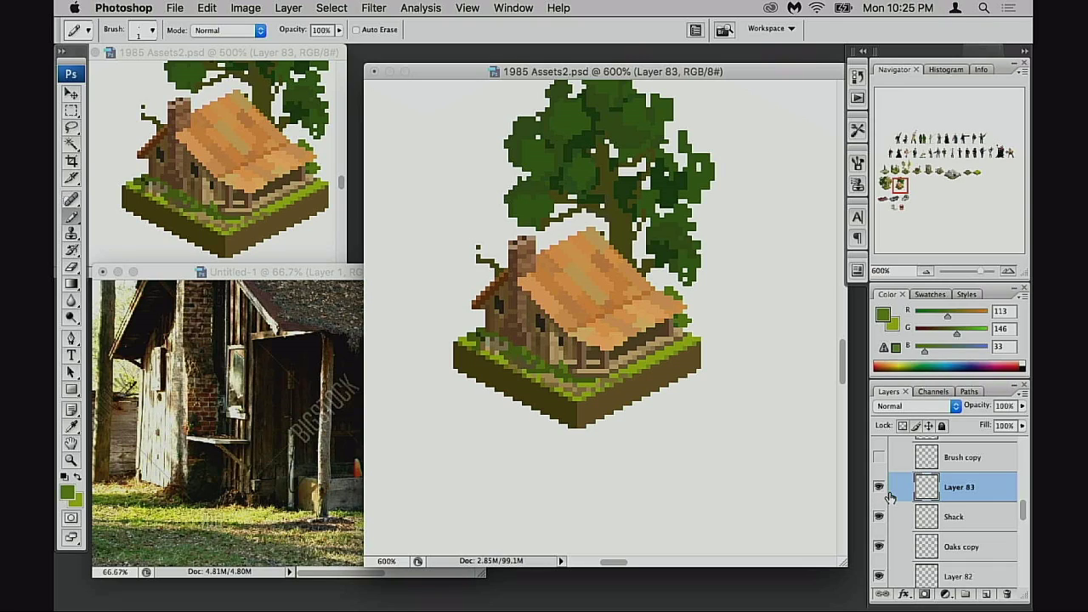
pyautogui.click(878, 489)
pyautogui.click(878, 489)
pyautogui.press('Delete')
# - Check what the Shack, Oaks copy and Layer 82 layers contain by hiding and showing them
pyautogui.click(879, 488)
pyautogui.click(879, 489)
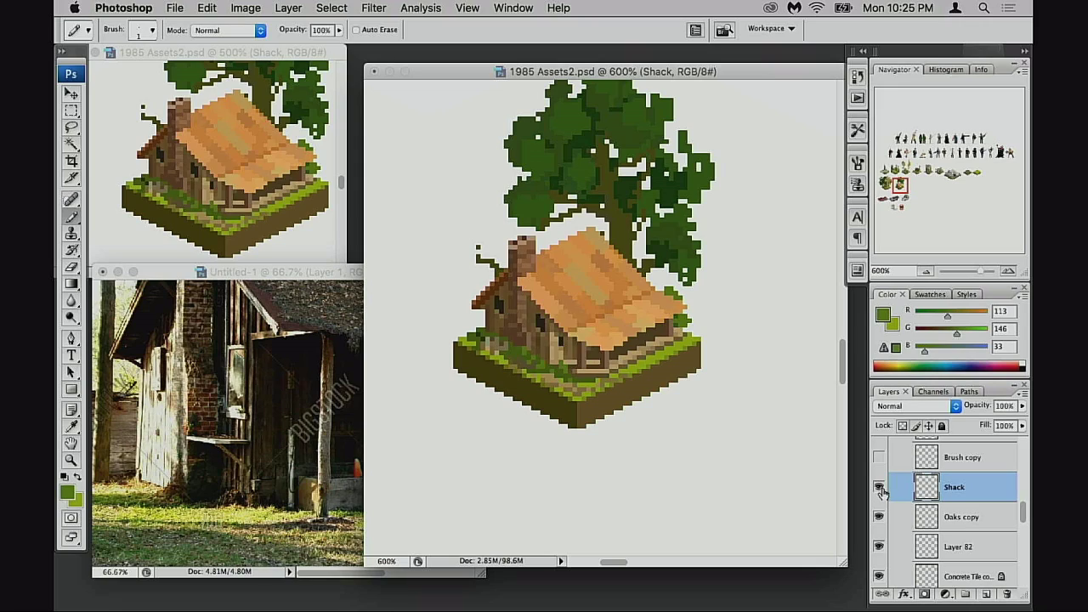
pyautogui.click(879, 517)
pyautogui.click(879, 517)
pyautogui.hscroll(1, 746, 451)
pyautogui.click(880, 518)
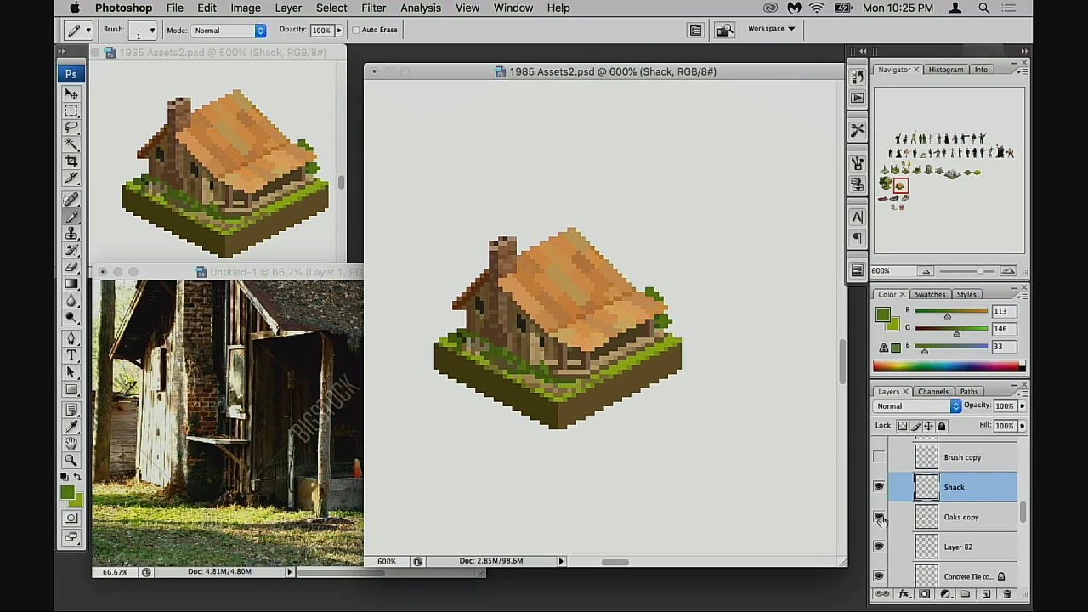
pyautogui.click(881, 518)
pyautogui.click(879, 547)
pyautogui.click(879, 546)
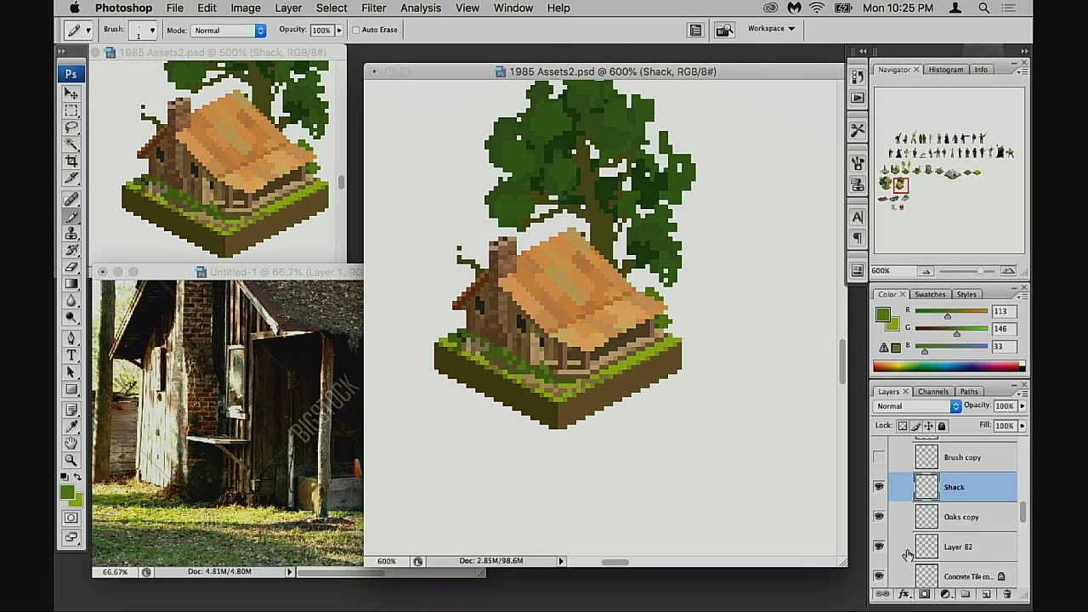
pyautogui.click(879, 516)
pyautogui.click(879, 517)
# - Rename the Oaks copy layer to Shack, and check the visibility of the cabin's own layer above it
pyautogui.doubleClick(956, 516)
pyautogui.write('Sha')
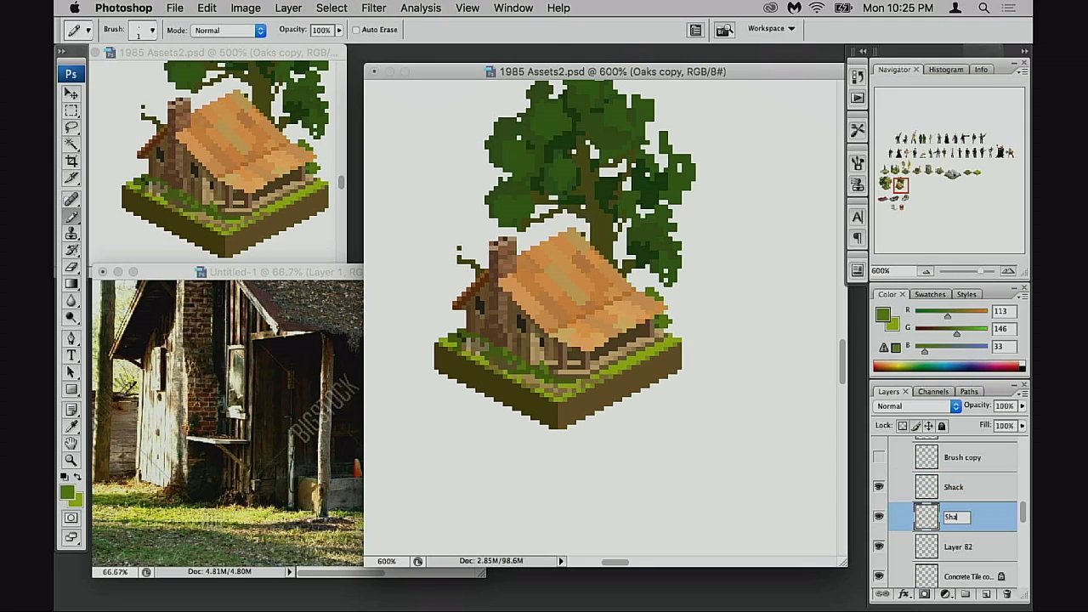
pyautogui.write('ck')
pyautogui.press('Return')
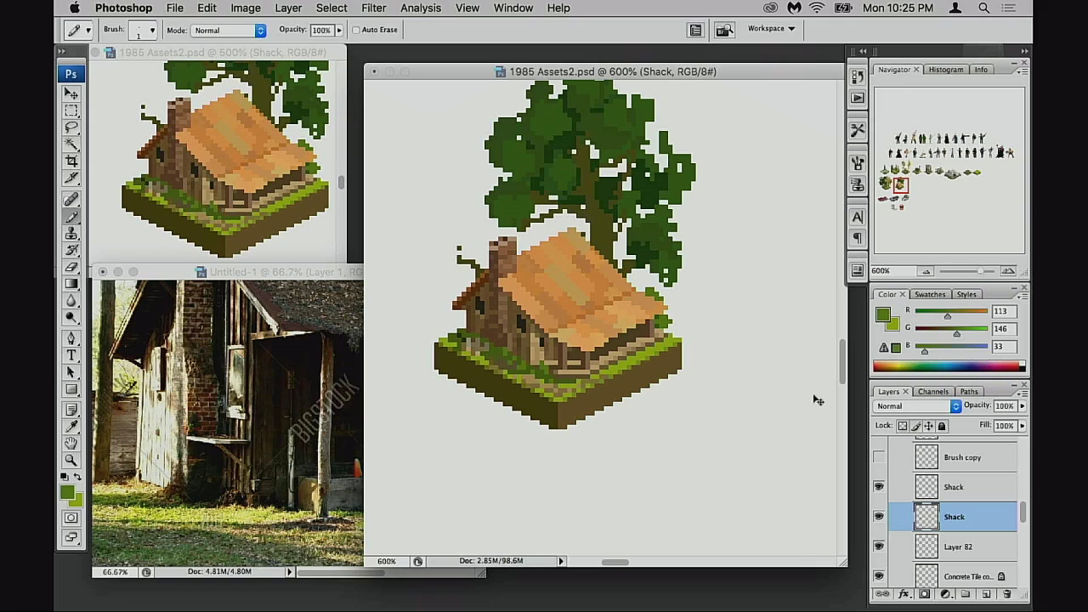
pyautogui.click(878, 487)
pyautogui.click(879, 487)
# - Flip the whole cabin tile horizontally, including both Shack layers, Layer 82 and the concrete tile copy
pyautogui.keyDown('alt'); pyautogui.click(629, 383); pyautogui.keyUp('alt')
pyautogui.keyDown('alt'); pyautogui.click(633, 384); pyautogui.keyUp('alt')
pyautogui.keyDown('alt'); pyautogui.click(633, 384); pyautogui.keyUp('alt')
pyautogui.moveTo(562, 271); pyautogui.dragTo(651, 398)
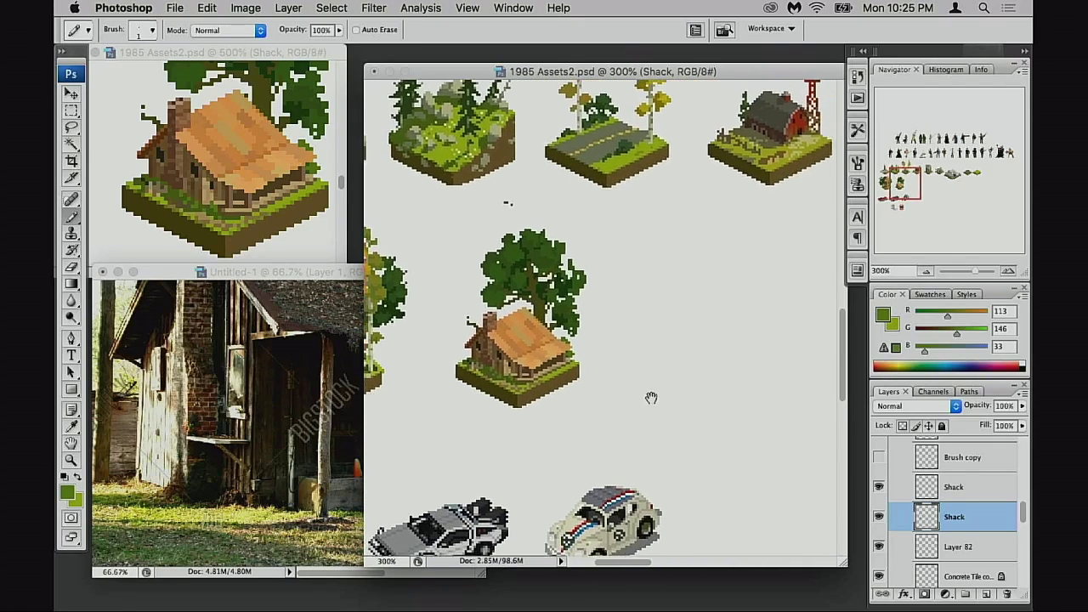
pyautogui.scroll(3, 650, 398)
pyautogui.hscroll(-1, 671, 401)
pyautogui.click(942, 486)
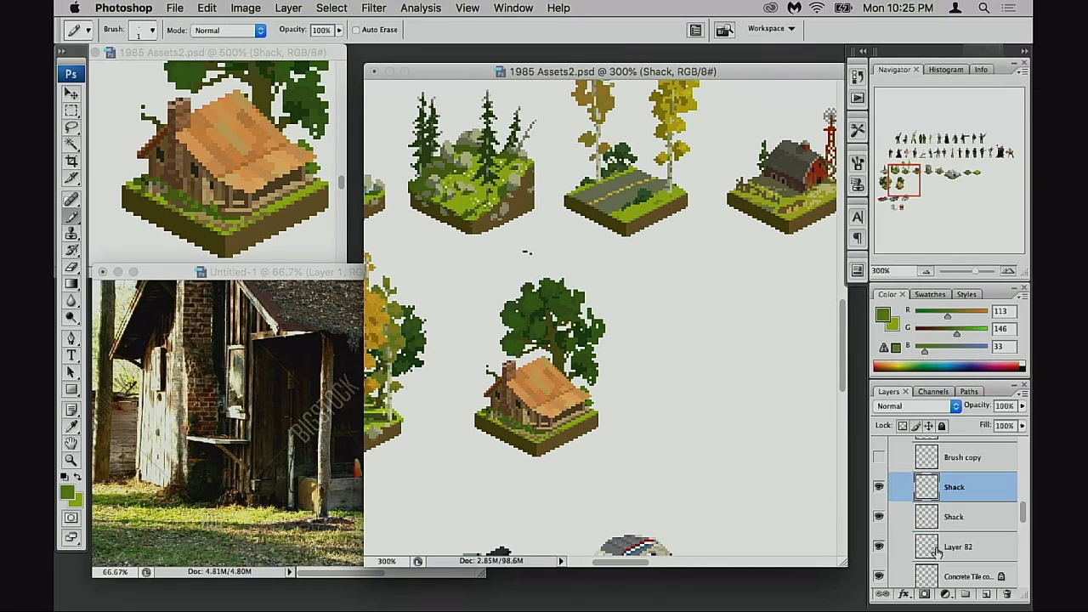
pyautogui.scroll(-2, 935, 550)
pyautogui.keyDown('shift'); pyautogui.click(935, 544); pyautogui.keyUp('shift')
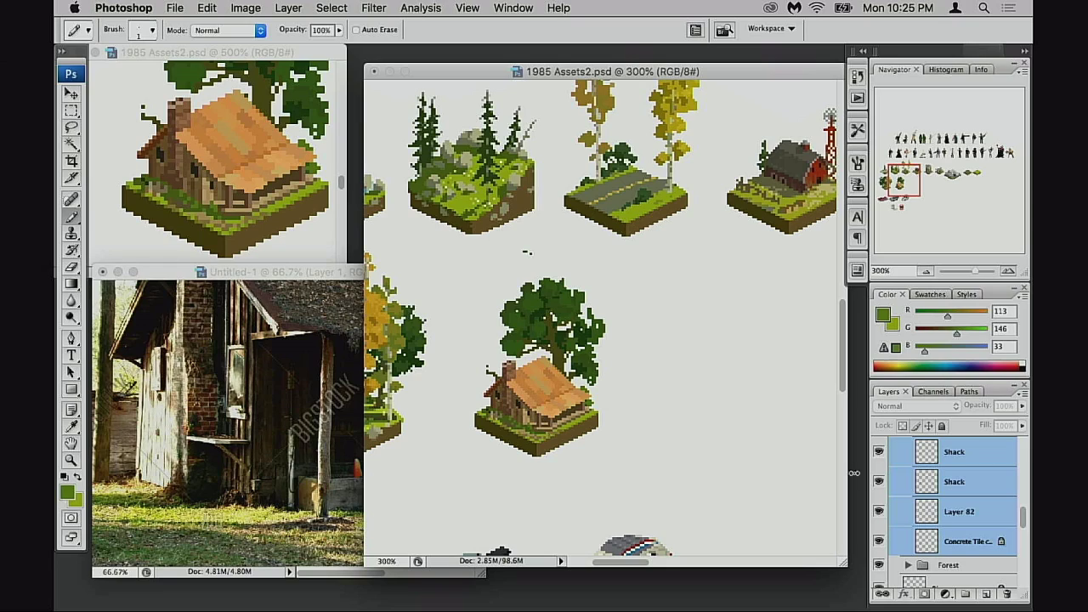
pyautogui.press('super+t')
pyautogui.rightClick(565, 372)
pyautogui.click(605, 549)
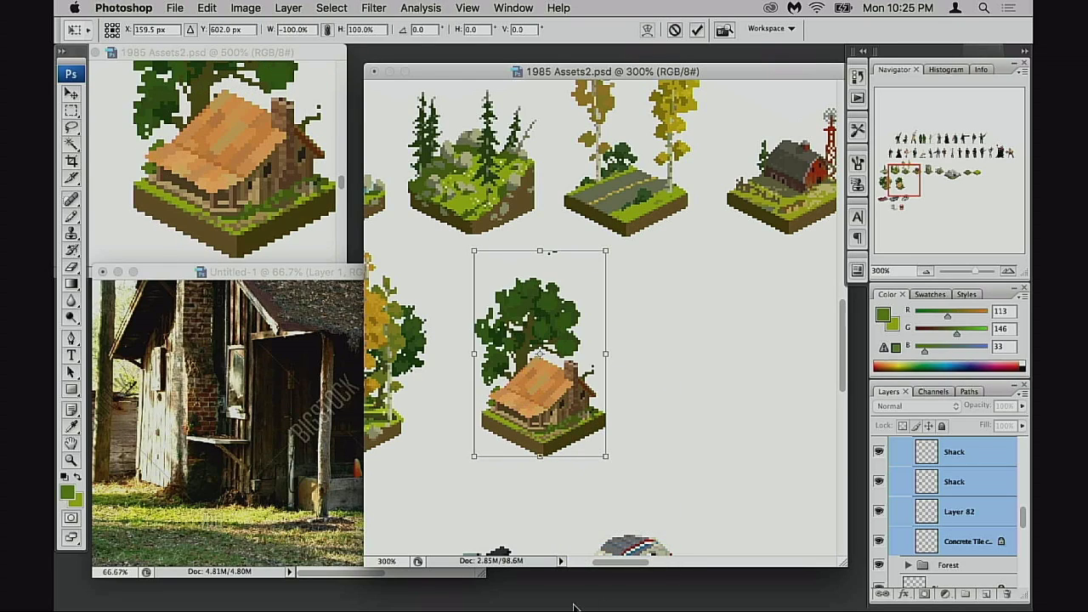
pyautogui.press('Return')
pyautogui.press('b')
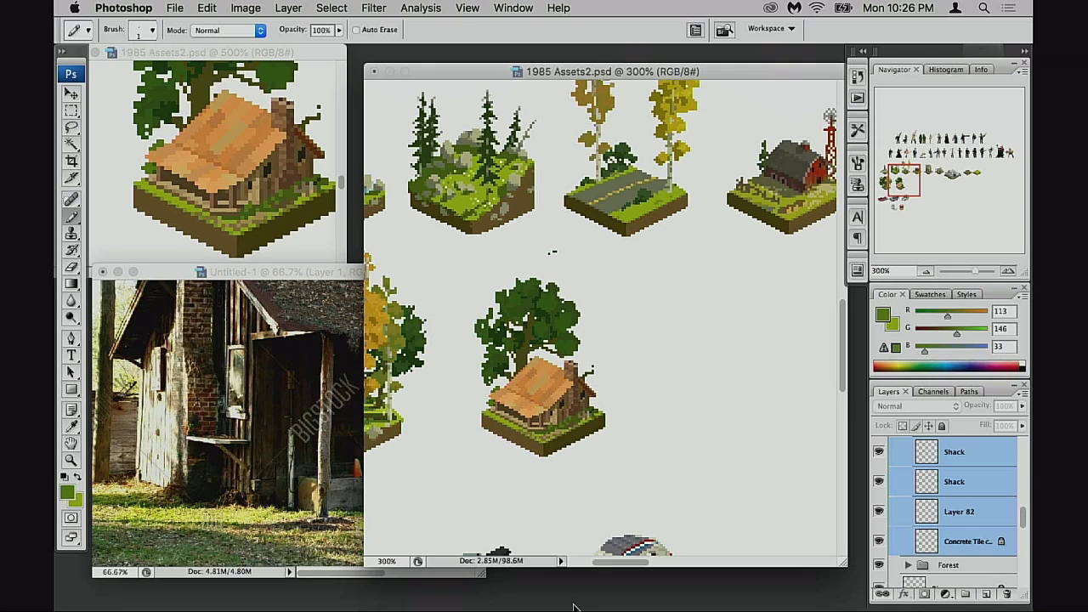
# - Switch to Google Chrome, look through the shack image results for reference buildings, and return to Photoshop
pyautogui.moveTo(361, 586)
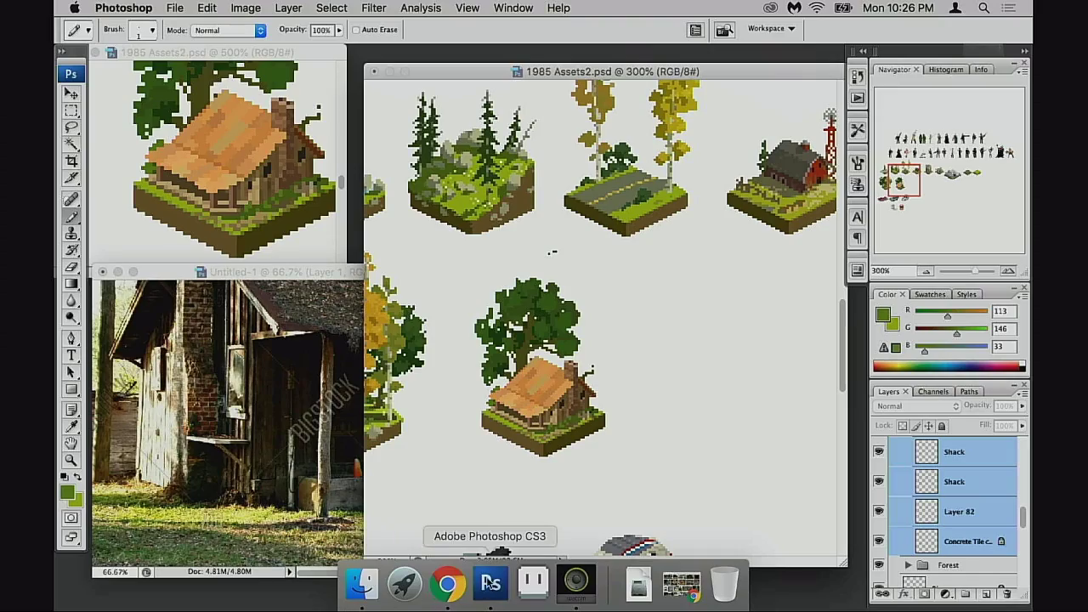
pyautogui.click(447, 584)
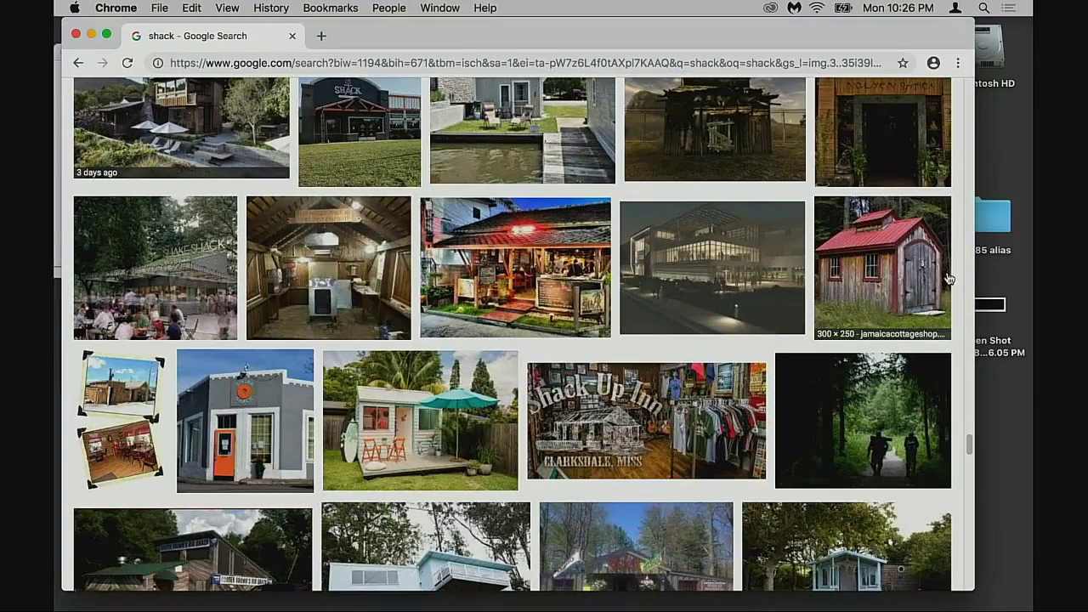
pyautogui.scroll(5, 968, 435)
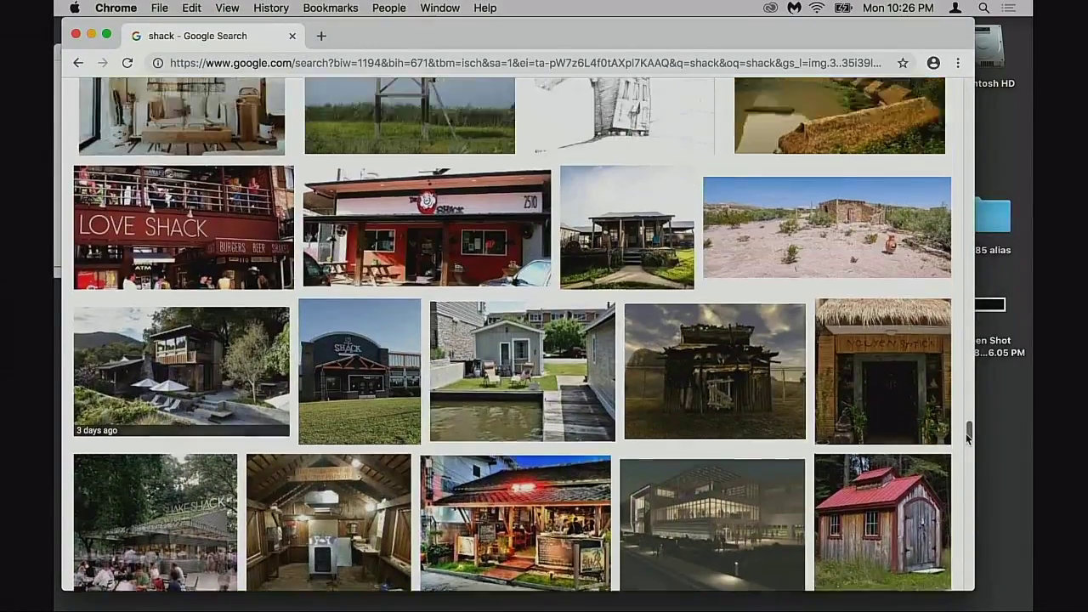
pyautogui.moveTo(967, 435); pyautogui.dragTo(974, 120)
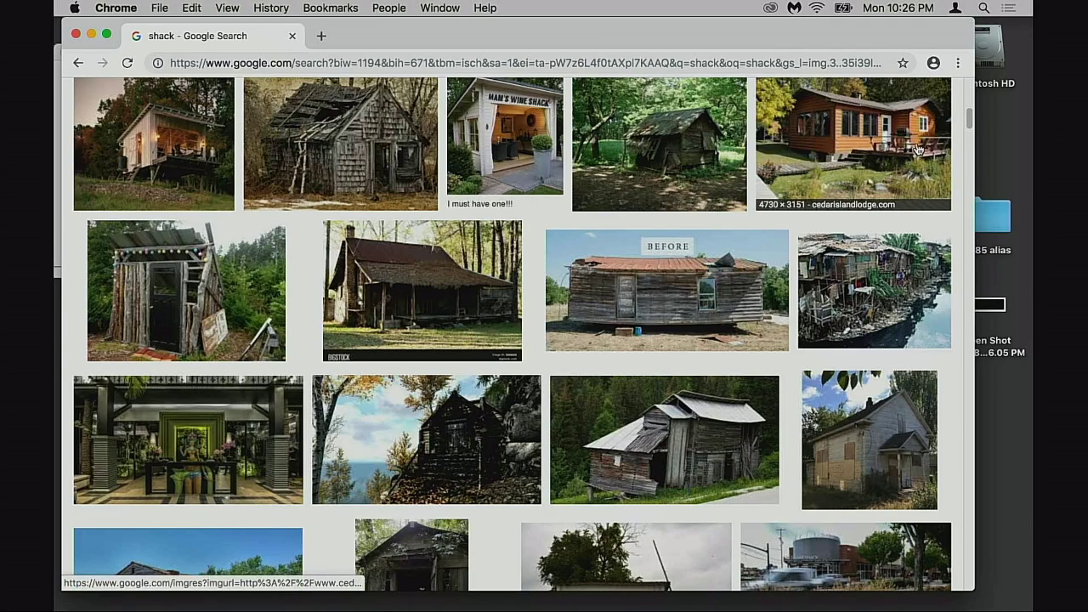
pyautogui.moveTo(965, 122); pyautogui.dragTo(969, 115)
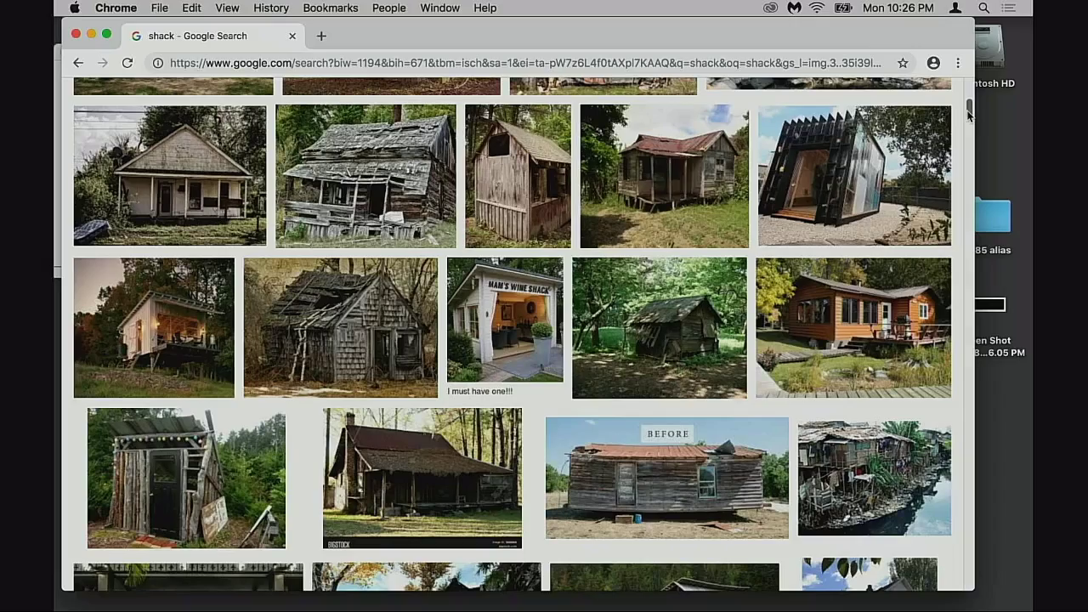
pyautogui.moveTo(969, 116); pyautogui.dragTo(953, 234)
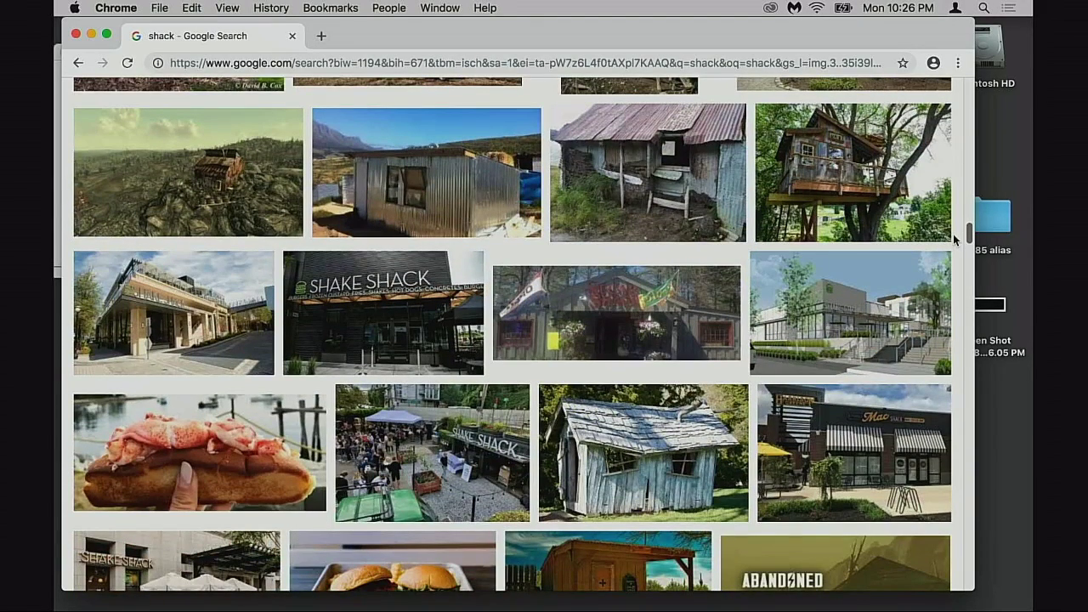
pyautogui.moveTo(383, 582)
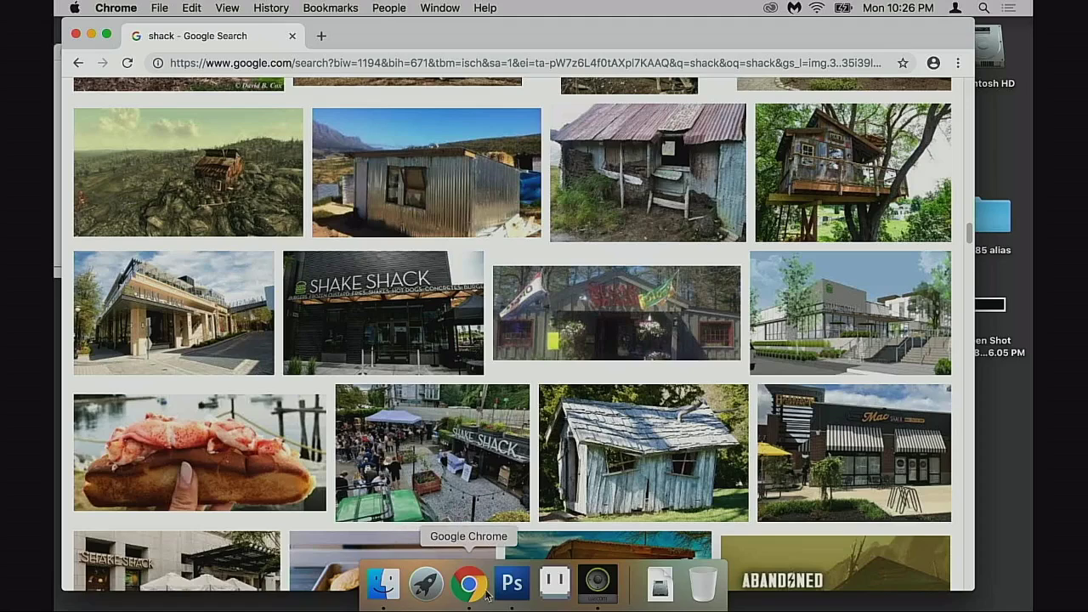
pyautogui.click(512, 583)
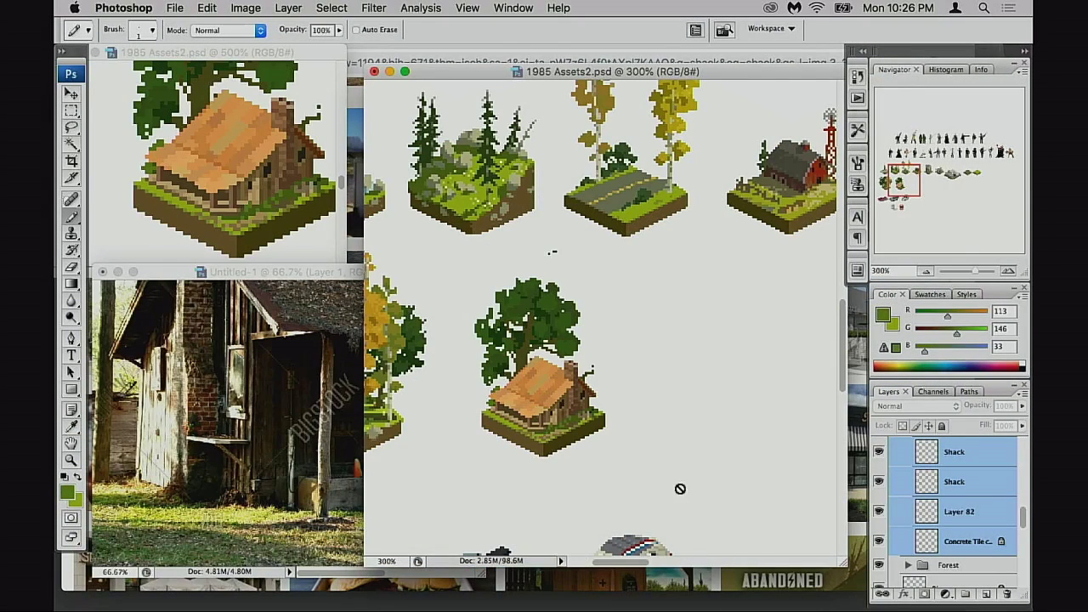
pyautogui.click(601, 80)
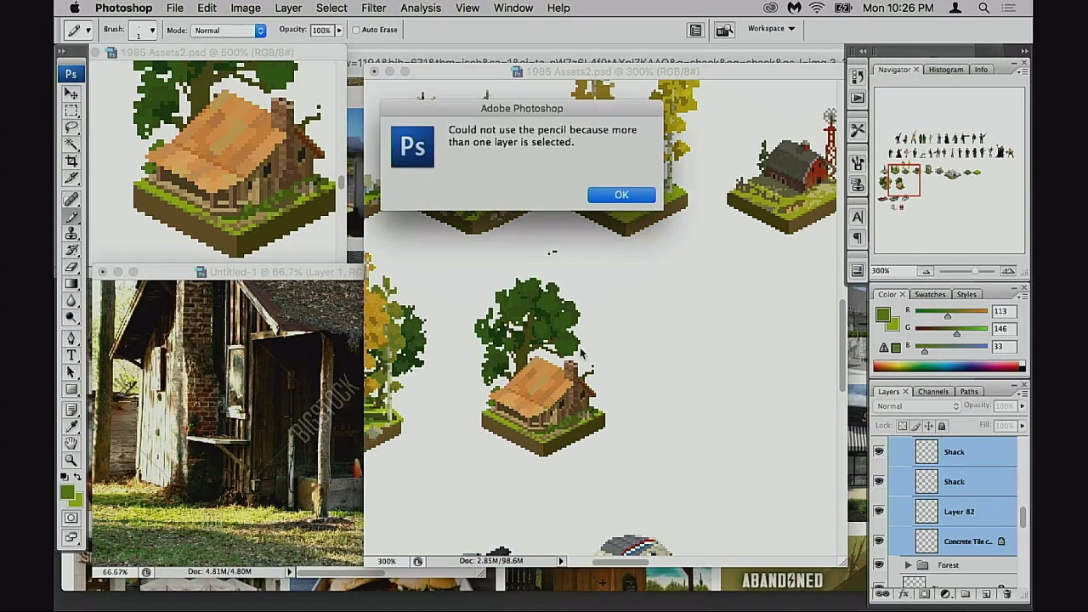
pyautogui.click(623, 198)
# - Try merging Layer 82 down into the concrete tile copy layer, and undo the merge
pyautogui.keyDown('super'); pyautogui.click(541, 363); pyautogui.keyUp('super')
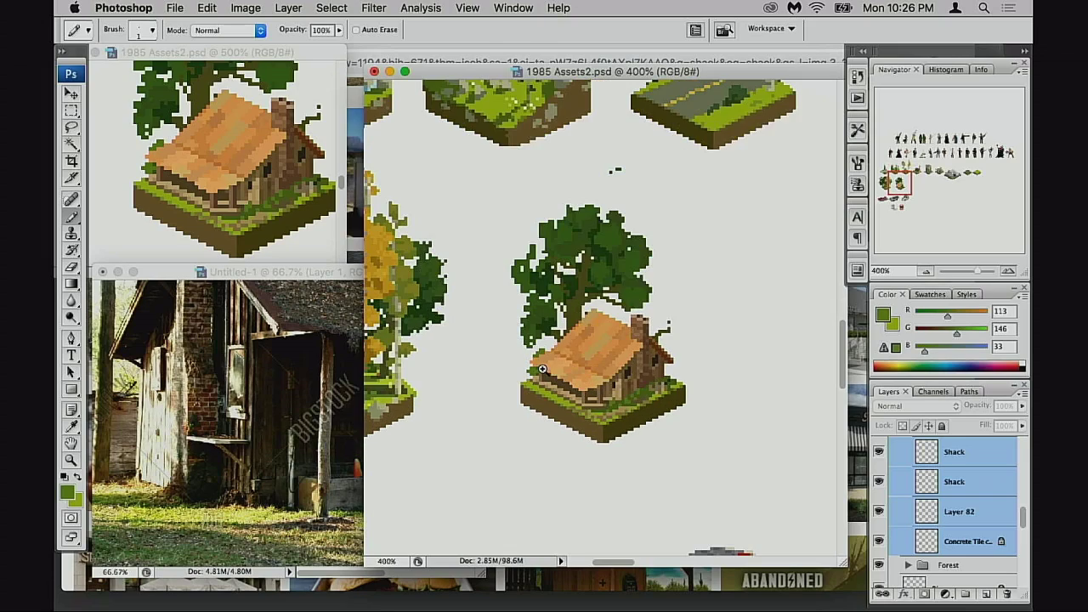
pyautogui.click(564, 358)
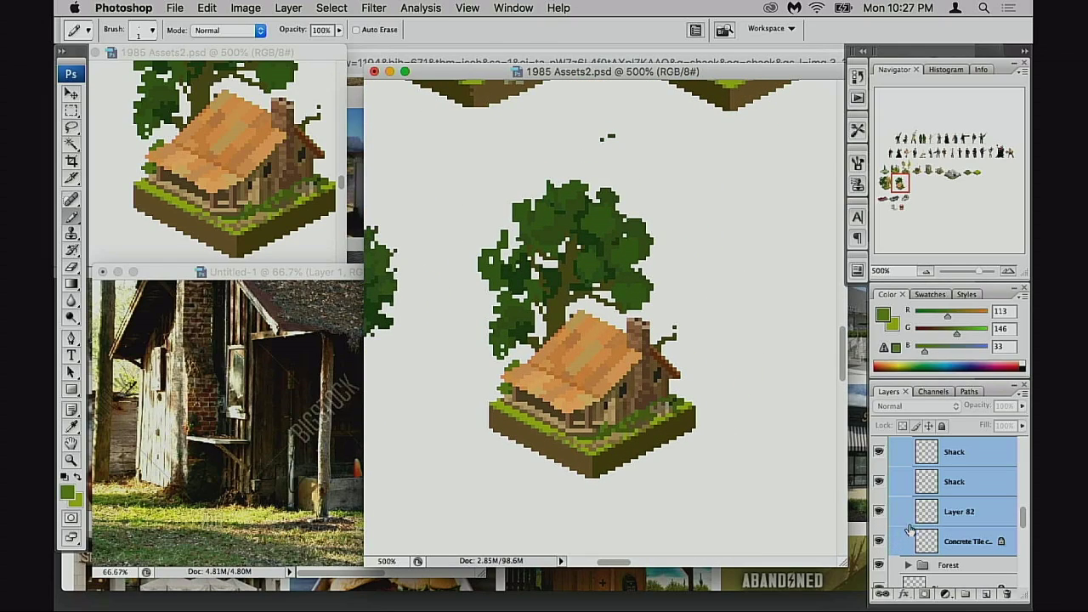
pyautogui.click(935, 491)
pyautogui.click(930, 515)
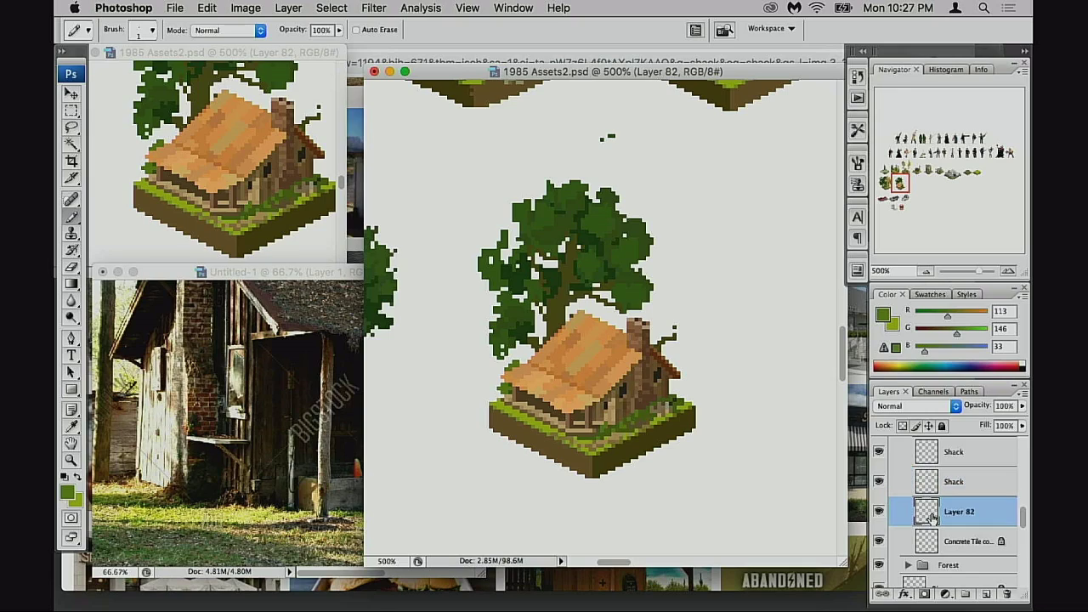
pyautogui.press('super+e')
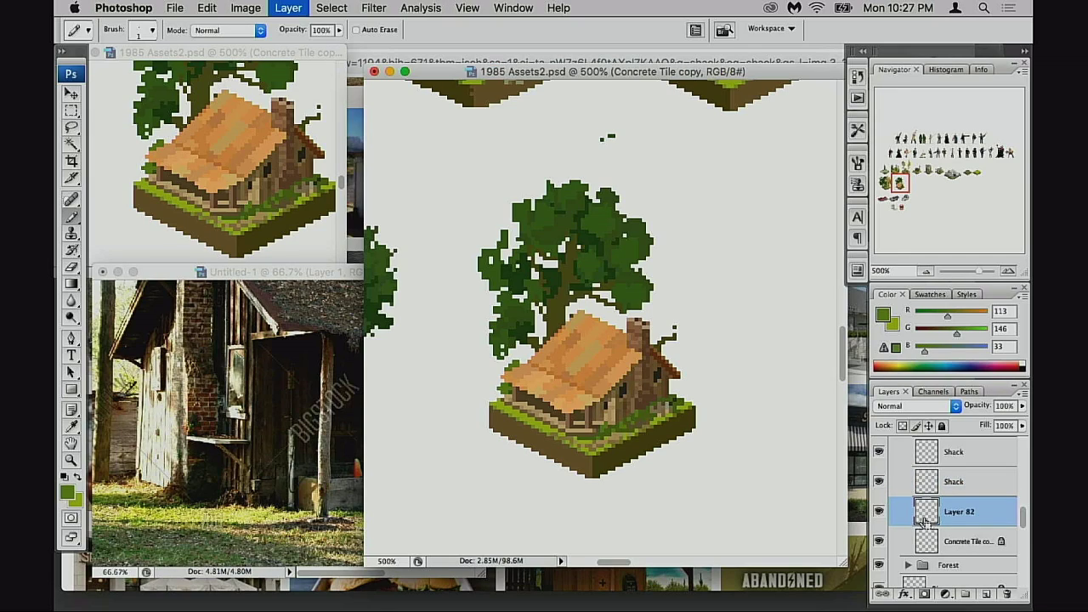
pyautogui.press('super+z')
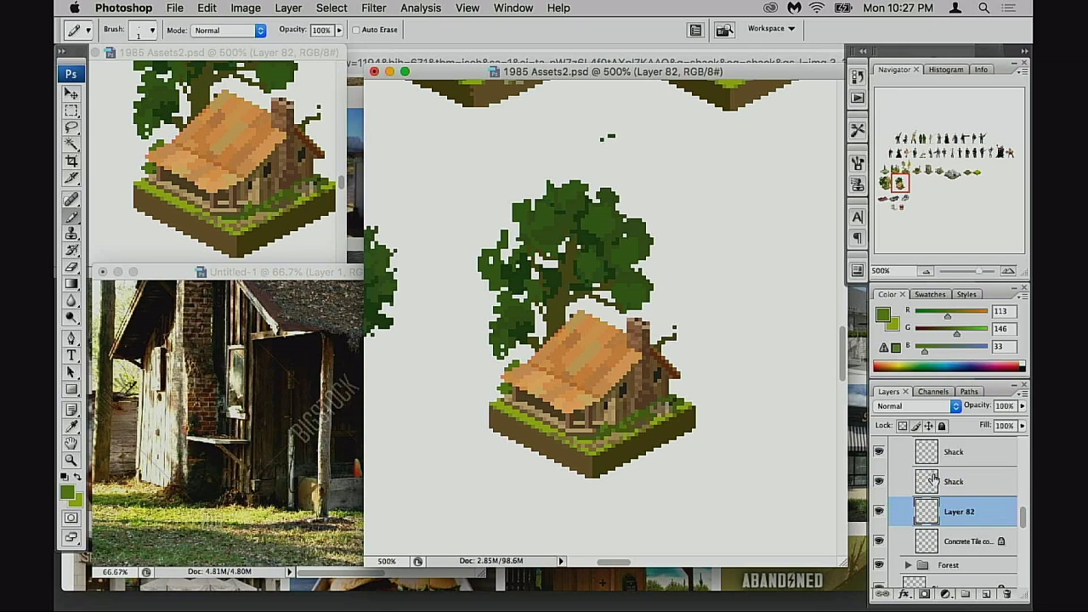
# - Merge the oak's Shack layer down into Layer 82 and rename the merged layer Tree
pyautogui.click(878, 481)
pyautogui.click(878, 481)
pyautogui.click(920, 484)
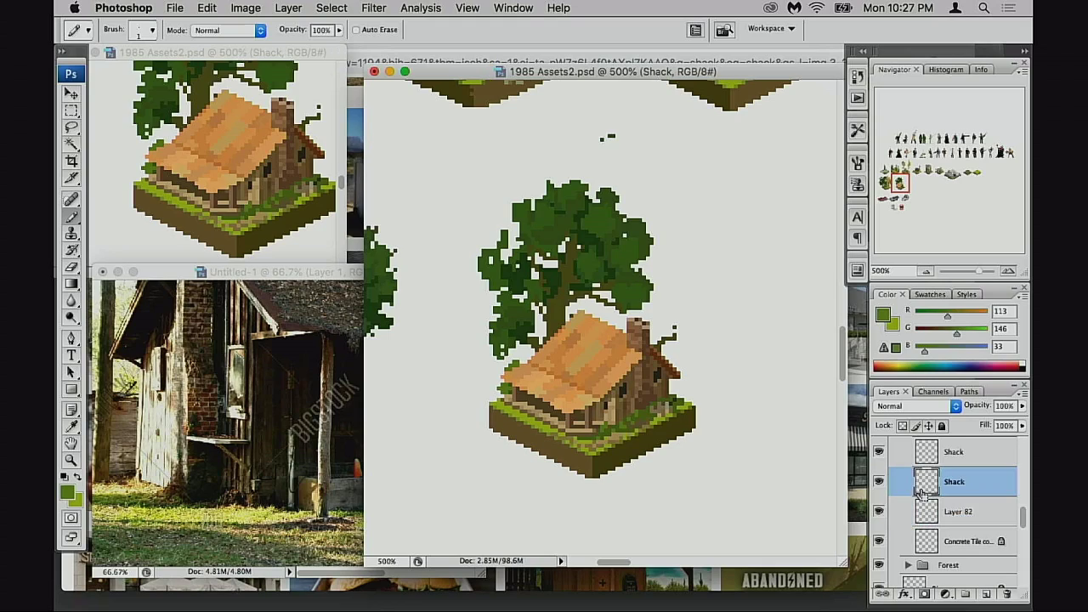
pyautogui.hotkey('ctrl', 'e')
pyautogui.doubleClick(954, 483)
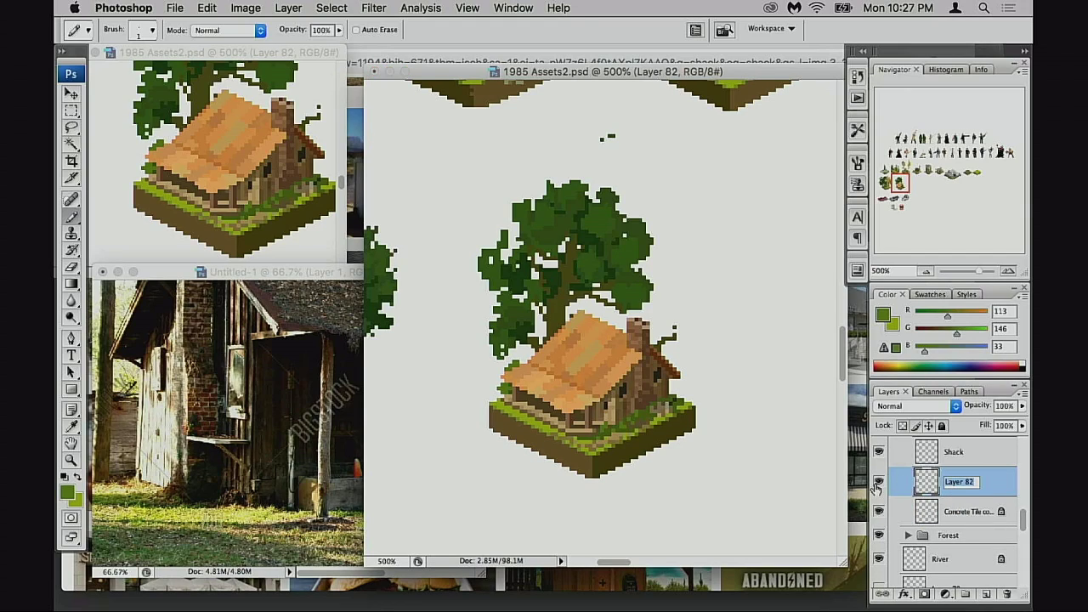
pyautogui.write('Tree')
pyautogui.press('Return')
pyautogui.scroll(1, 935, 497)
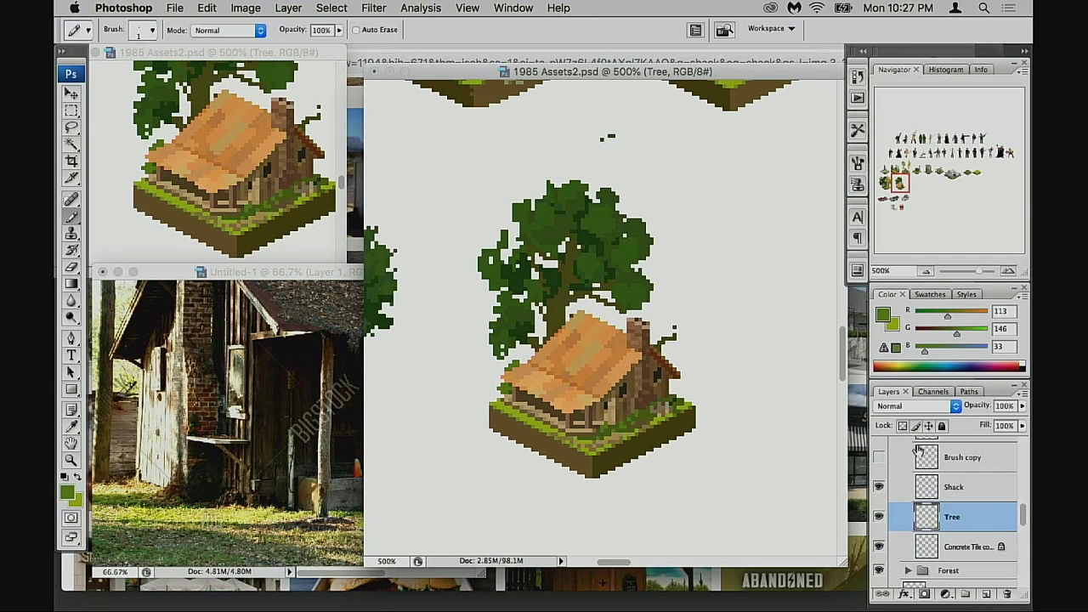
# - Touch up the leaf pixels on the oak's outer foliage using greens sampled from the tree
pyautogui.moveTo(579, 338); pyautogui.dragTo(556, 388)
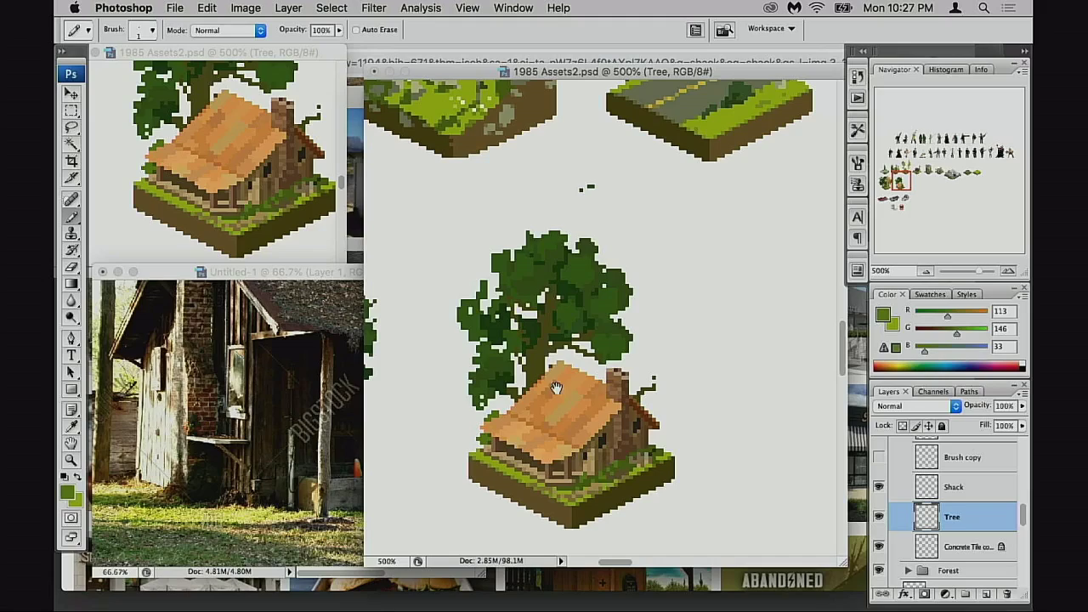
pyautogui.keyDown('super'); pyautogui.click(553, 336); pyautogui.keyUp('super')
pyautogui.moveTo(570, 329); pyautogui.dragTo(531, 400)
pyautogui.hotkey('ctrl', '+')
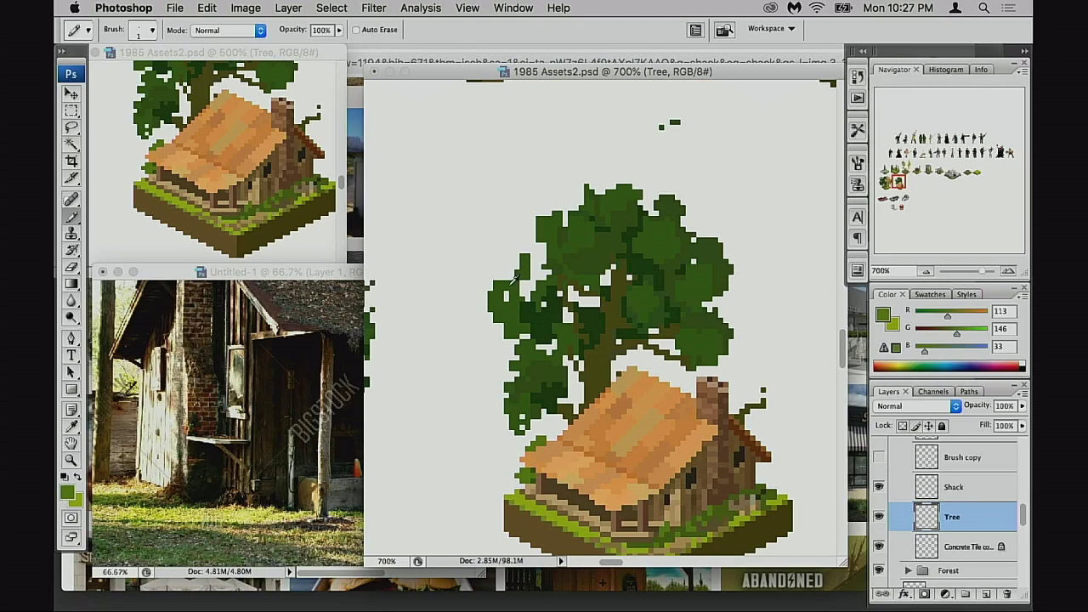
pyautogui.keyDown('alt'); pyautogui.click(509, 277); pyautogui.keyUp('alt')
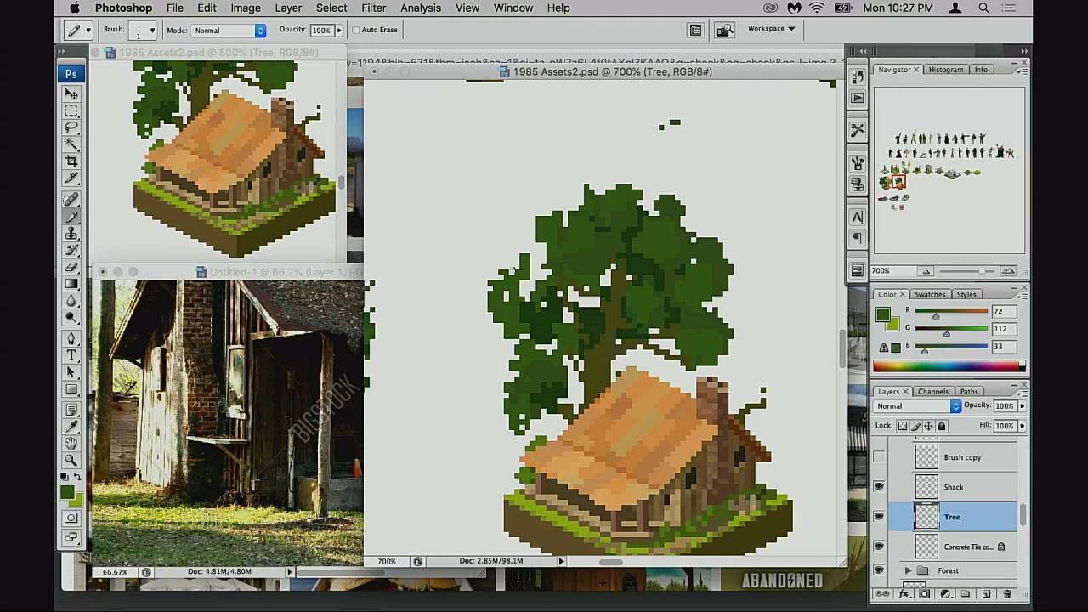
pyautogui.keyDown('alt'); pyautogui.click(534, 303); pyautogui.keyUp('alt')
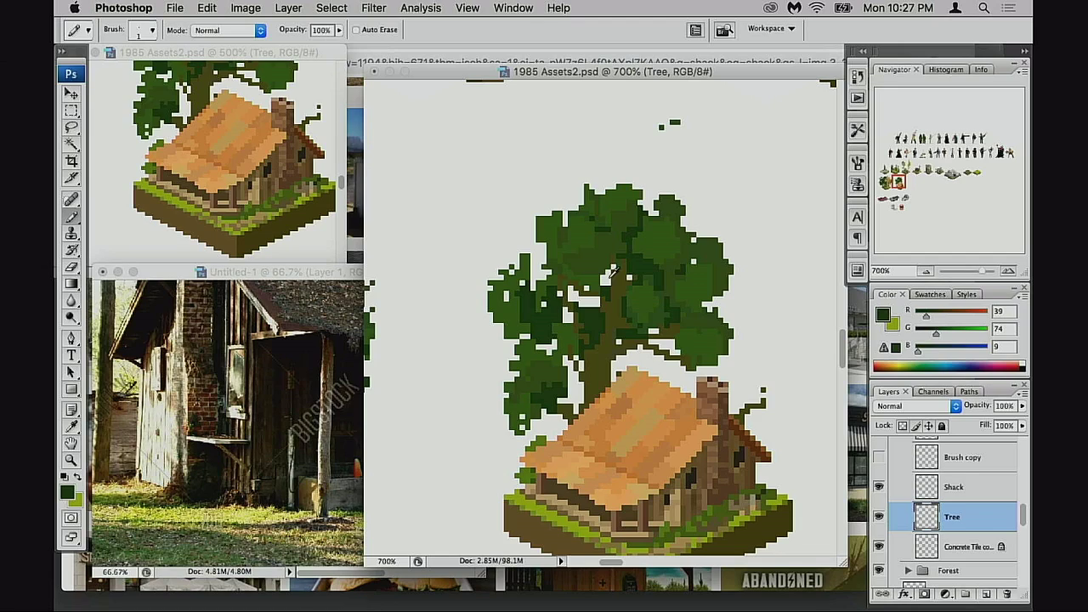
pyautogui.keyDown('alt'); pyautogui.click(611, 251); pyautogui.keyUp('alt')
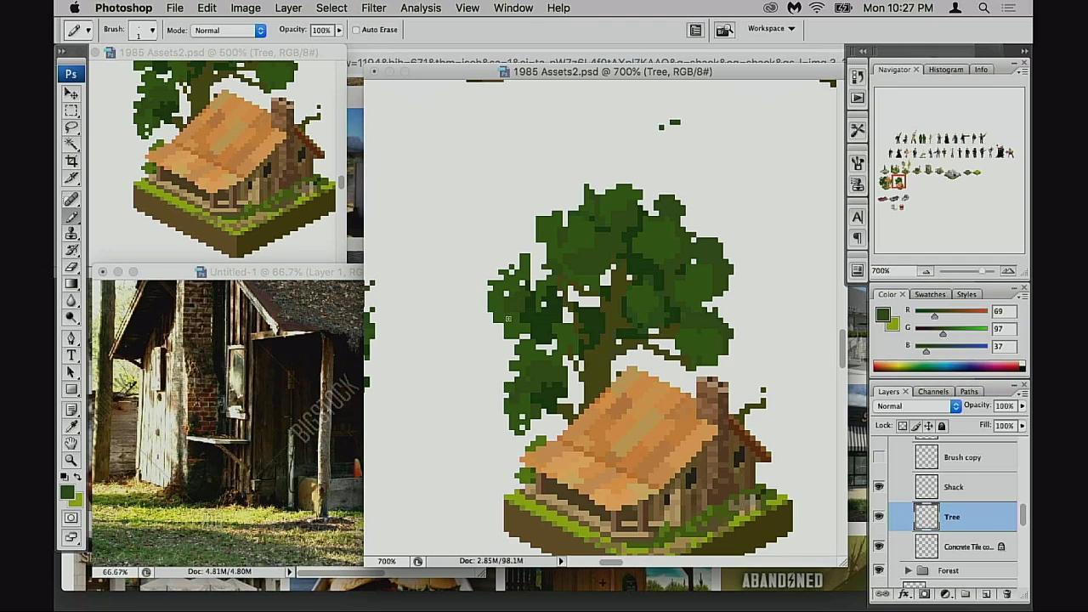
pyautogui.keyDown('alt'); pyautogui.click(593, 355); pyautogui.keyUp('alt')
pyautogui.keyDown('alt'); pyautogui.click(586, 381); pyautogui.keyUp('alt')
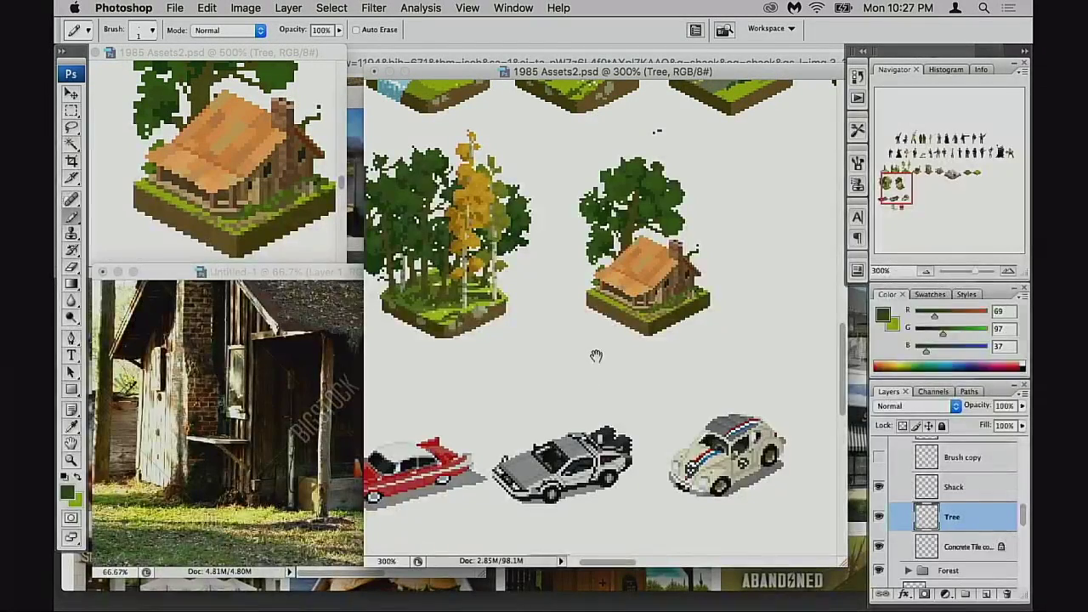
# - Show the hidden Brush copy layer, try moving it, undo the move, and delete the layer
pyautogui.scroll(2, 884, 510)
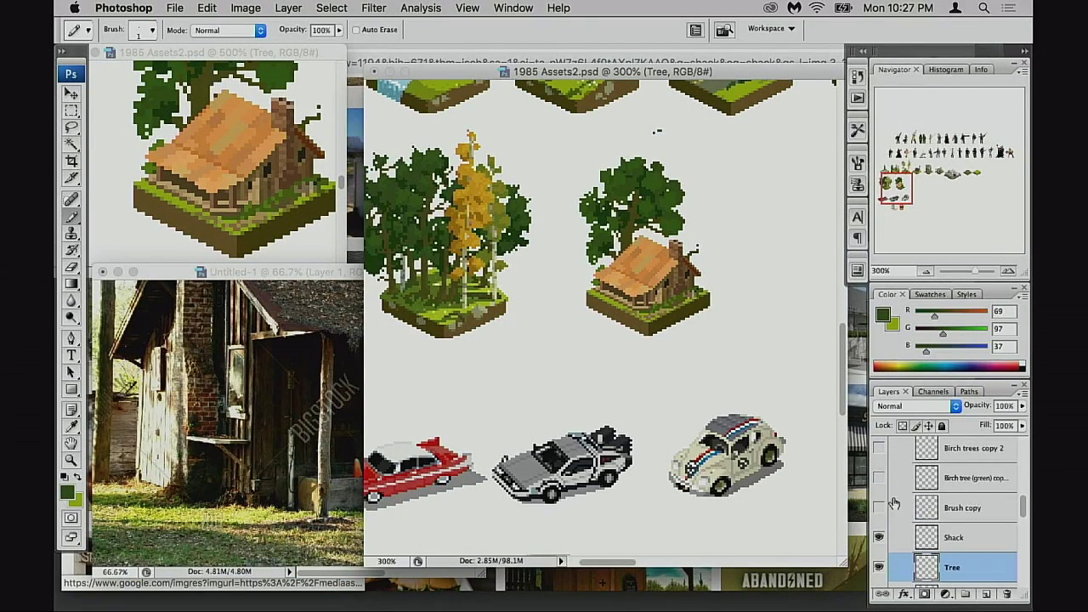
pyautogui.click(880, 508)
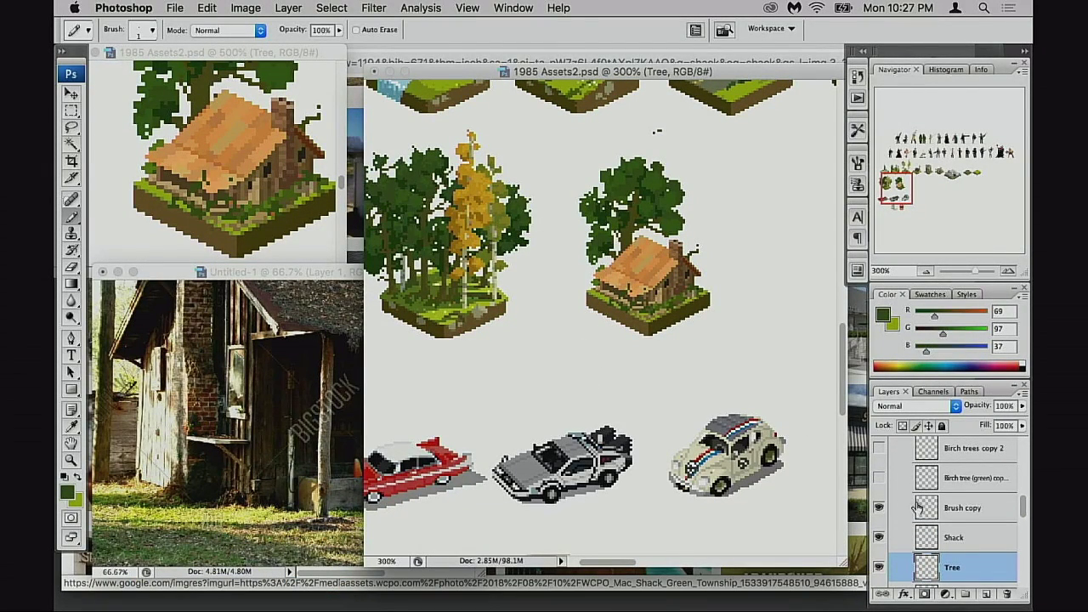
pyautogui.click(920, 508)
pyautogui.press('v')
pyautogui.moveTo(639, 409); pyautogui.dragTo(621, 421)
pyautogui.press('super+z')
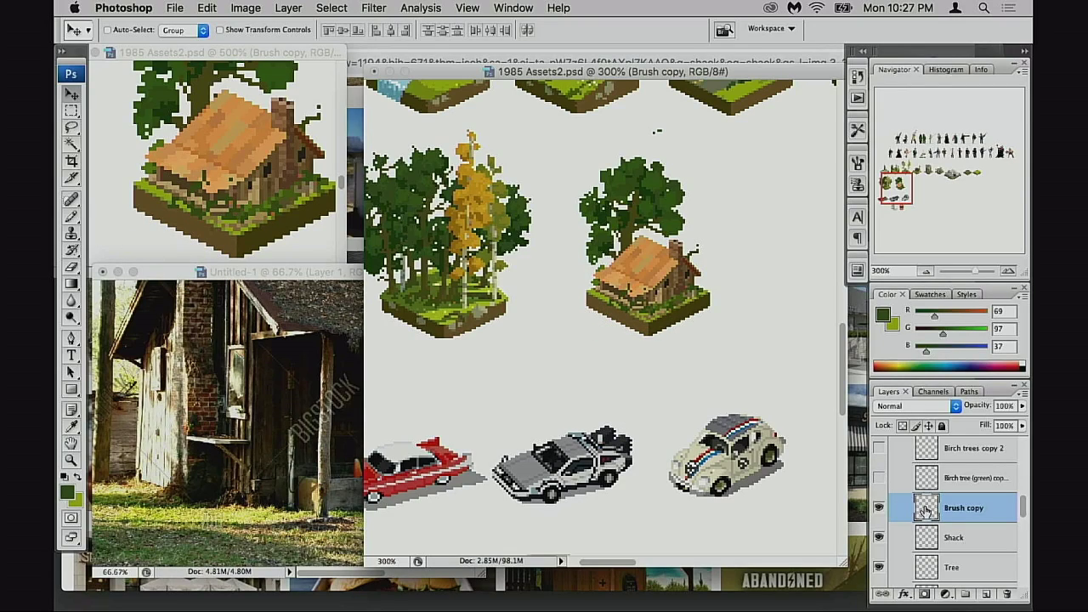
pyautogui.moveTo(926, 513)
pyautogui.mouseDown()
pyautogui.moveTo(995, 559)
pyautogui.moveTo(1005, 593)
pyautogui.mouseUp()
# - Show the hidden Birch tree (green) copy 2 and Birch trees copy 2 layers and delete both
pyautogui.click(879, 479)
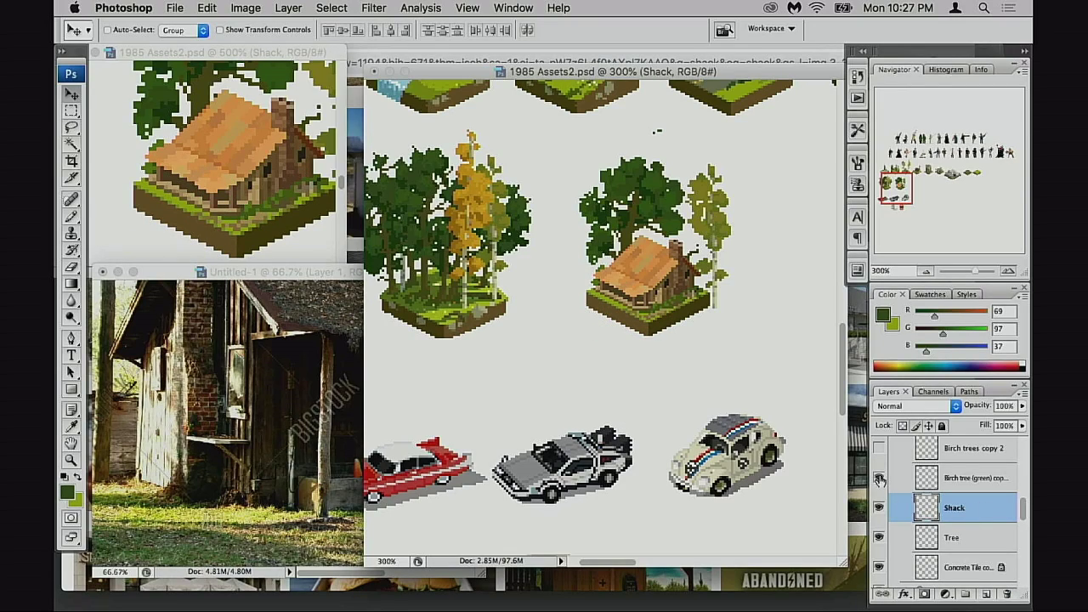
pyautogui.click(926, 478)
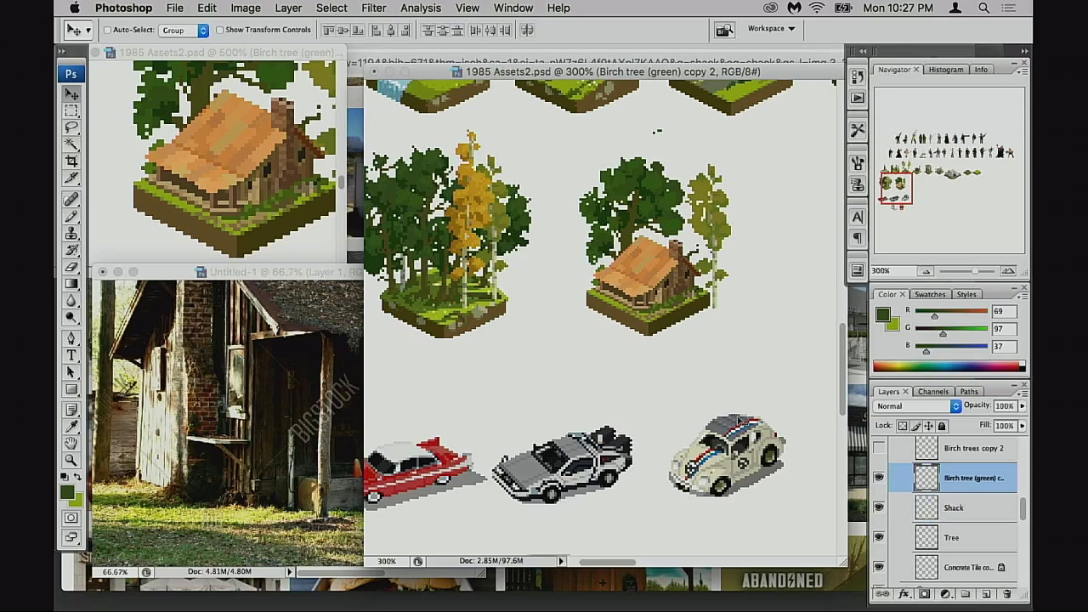
pyautogui.moveTo(681, 422)
pyautogui.mouseDown()
pyautogui.moveTo(657, 414)
pyautogui.moveTo(666, 411)
pyautogui.mouseUp()
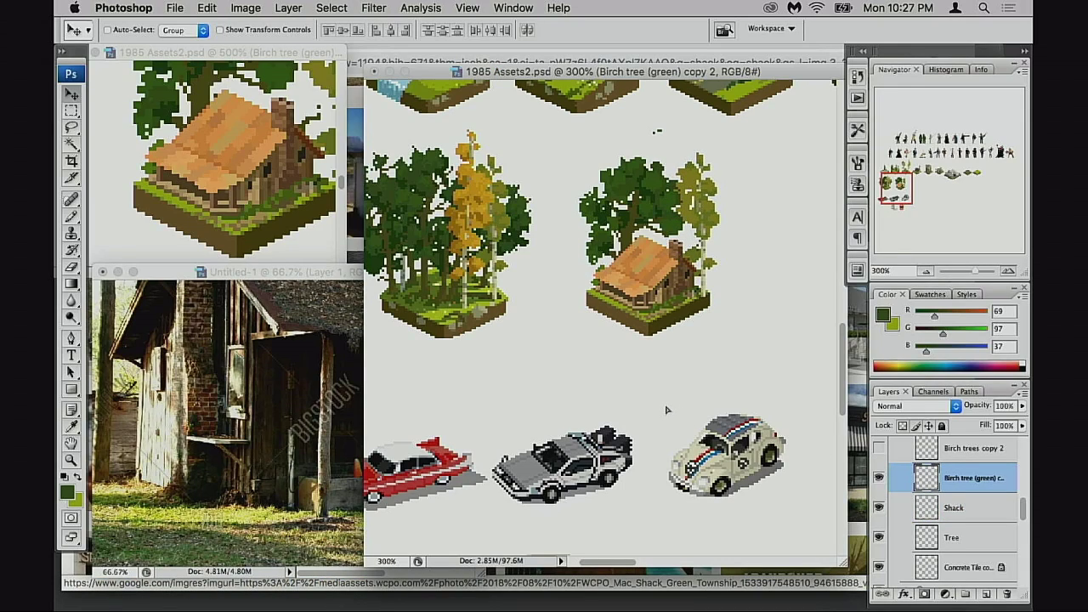
pyautogui.click(1005, 593)
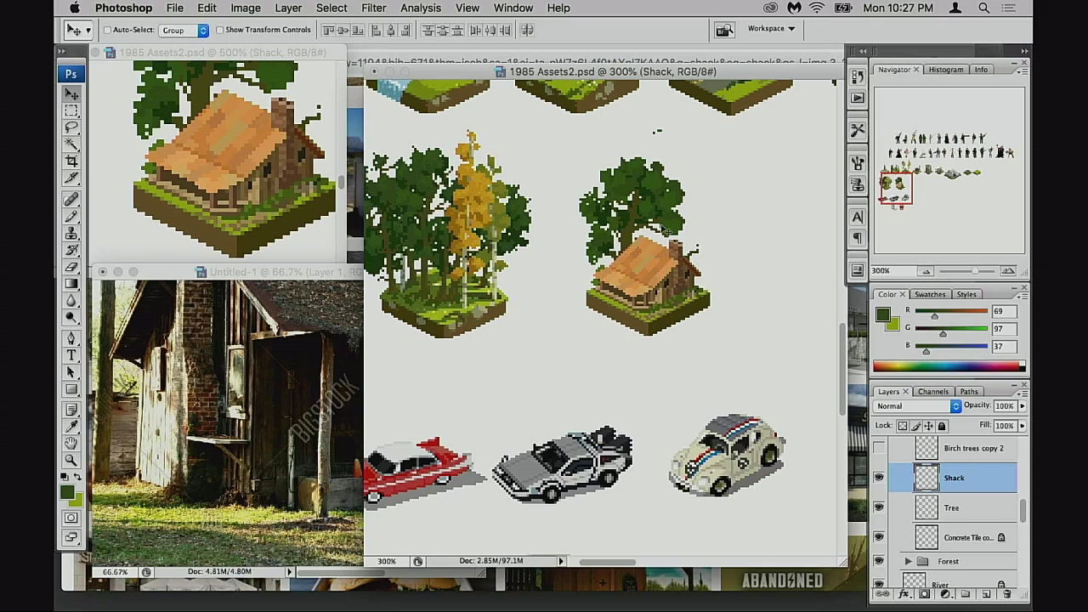
pyautogui.click(879, 447)
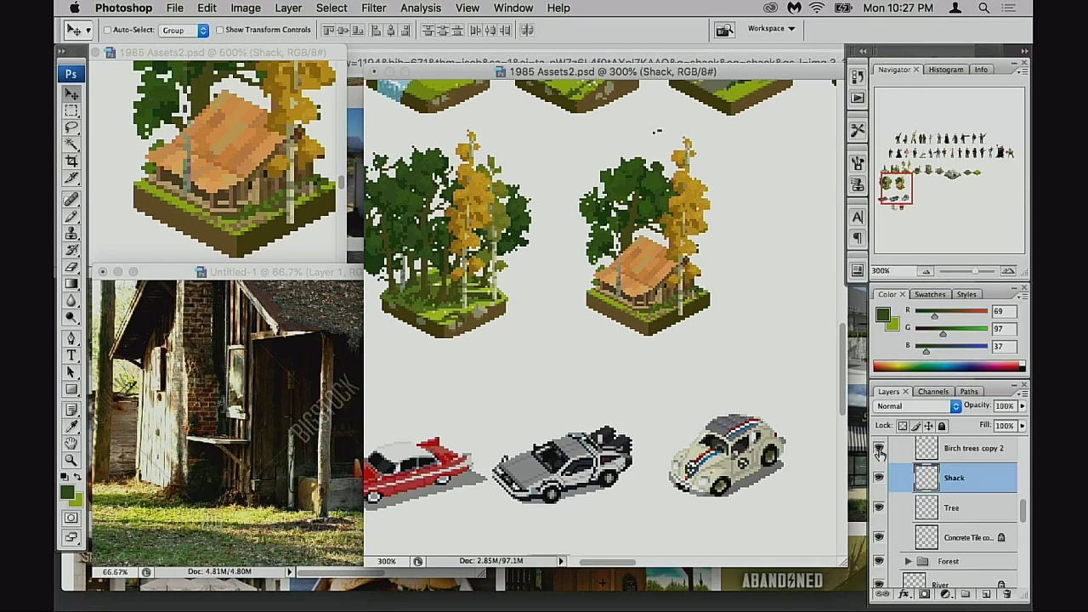
pyautogui.moveTo(930, 455); pyautogui.dragTo(998, 591)
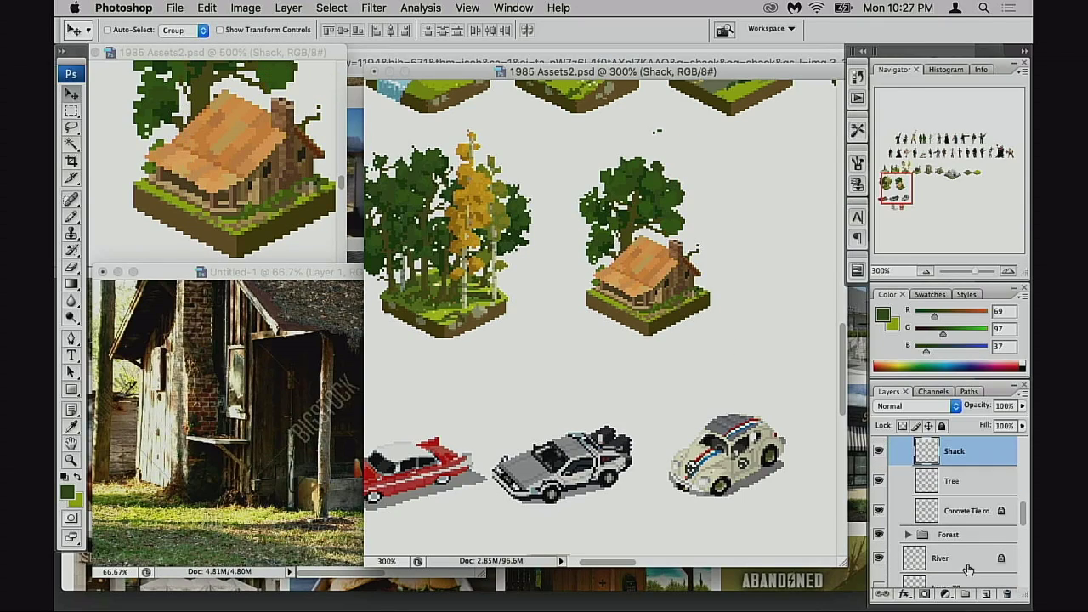
# - Rename the Forest copy layer group as Shack
pyautogui.scroll(3, 921, 486)
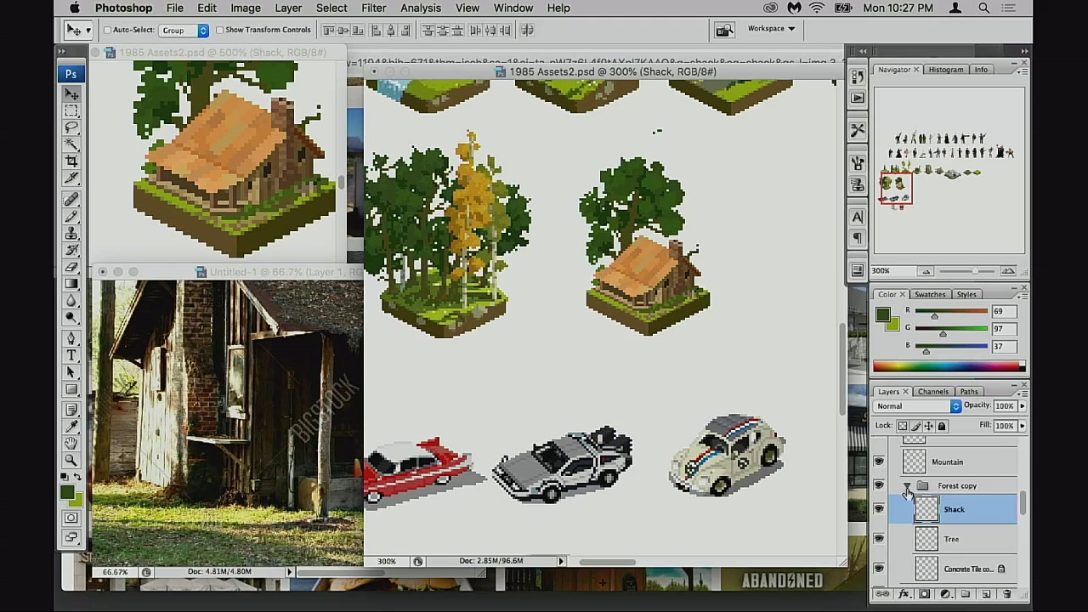
pyautogui.doubleClick(954, 490)
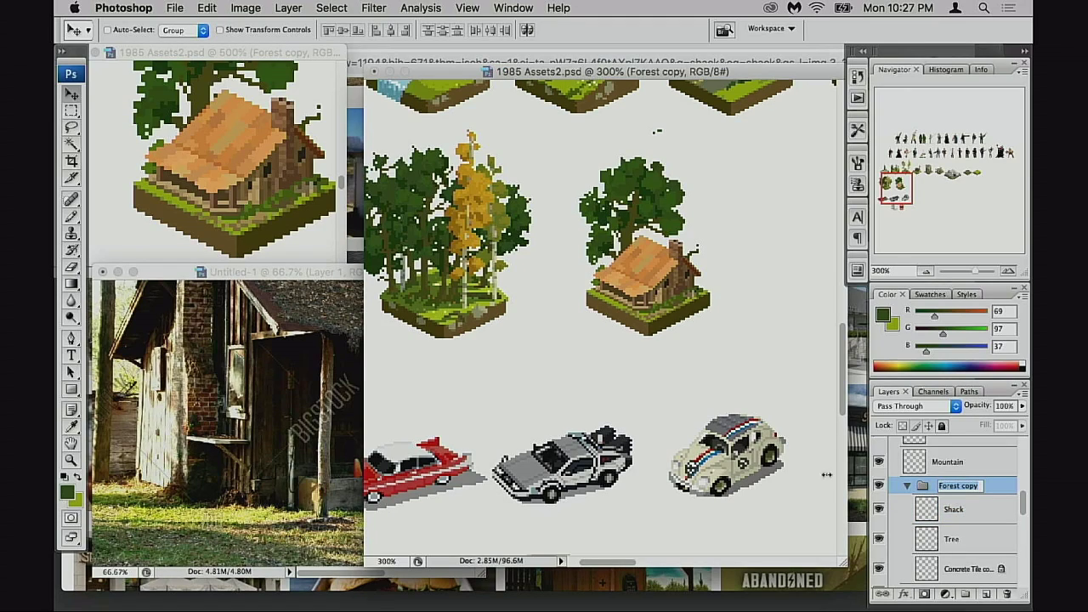
pyautogui.write('Shack')
pyautogui.press('Return')
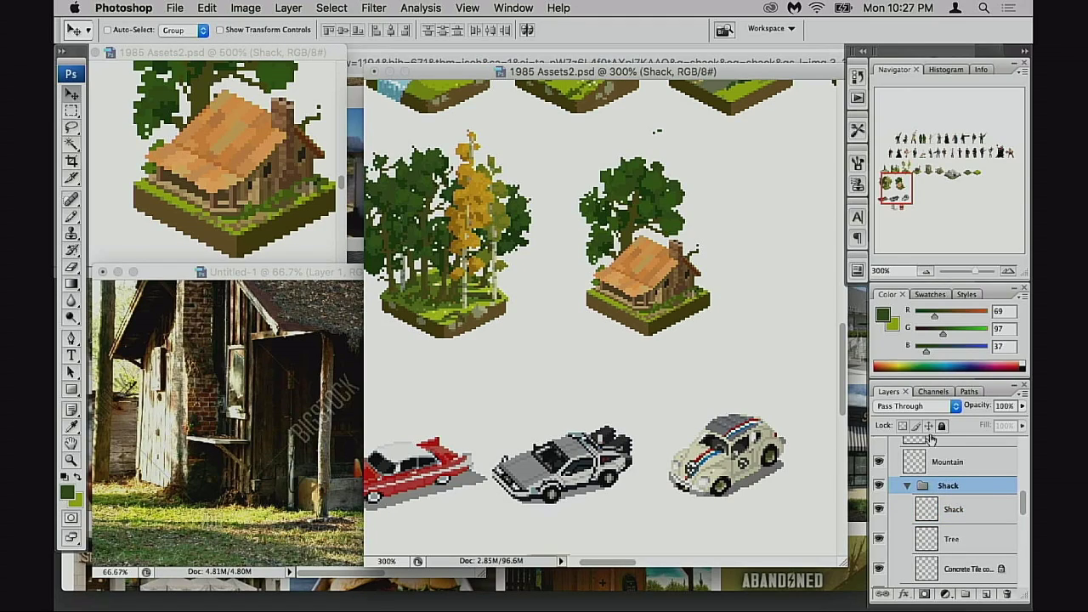
# - Inspect the cabin tile, toggling the concrete tile copy and Tree layers to check their contents, and select the Tree layer
pyautogui.moveTo(664, 319); pyautogui.dragTo(659, 352)
pyautogui.keyDown('super'); pyautogui.click(665, 340); pyautogui.keyUp('super')
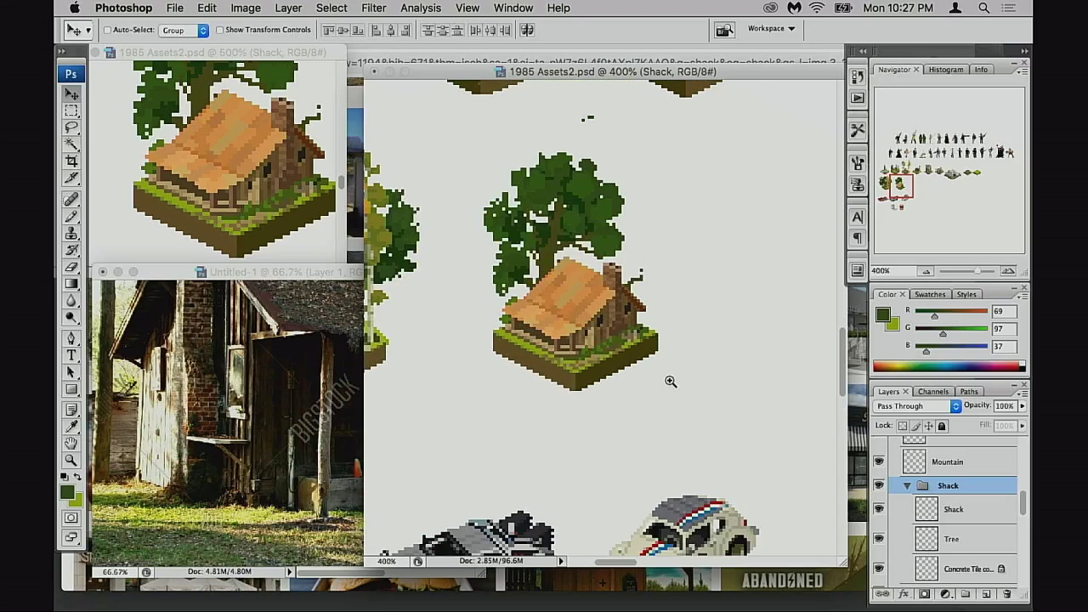
pyautogui.keyDown('super'); pyautogui.click(671, 383); pyautogui.keyUp('super')
pyautogui.scroll(3, 676, 411)
pyautogui.hscroll(-3, 675, 410)
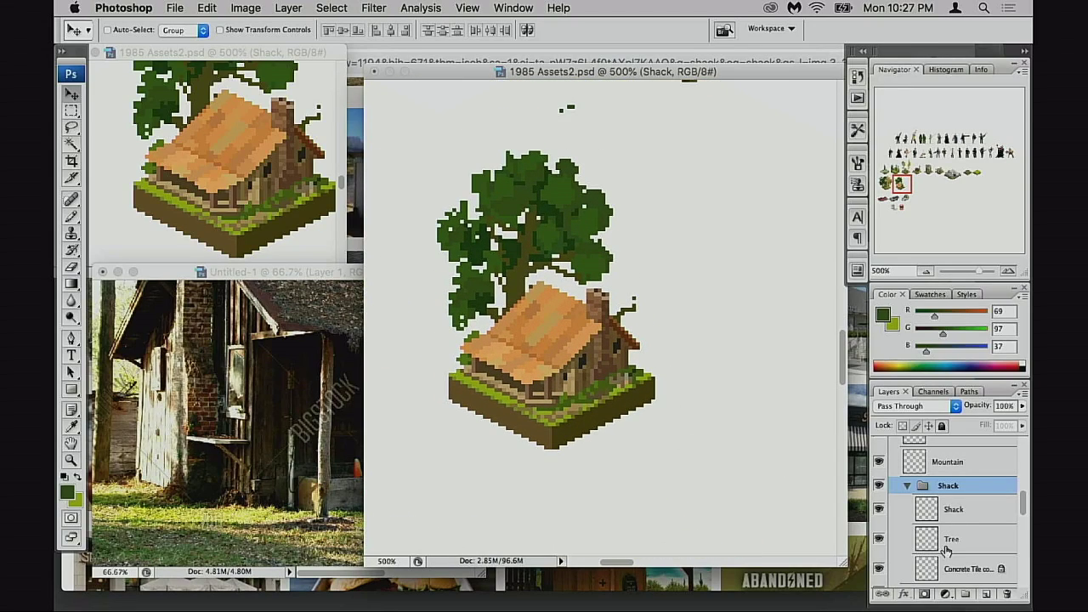
pyautogui.scroll(-2, 941, 546)
pyautogui.click(879, 513)
pyautogui.click(879, 513)
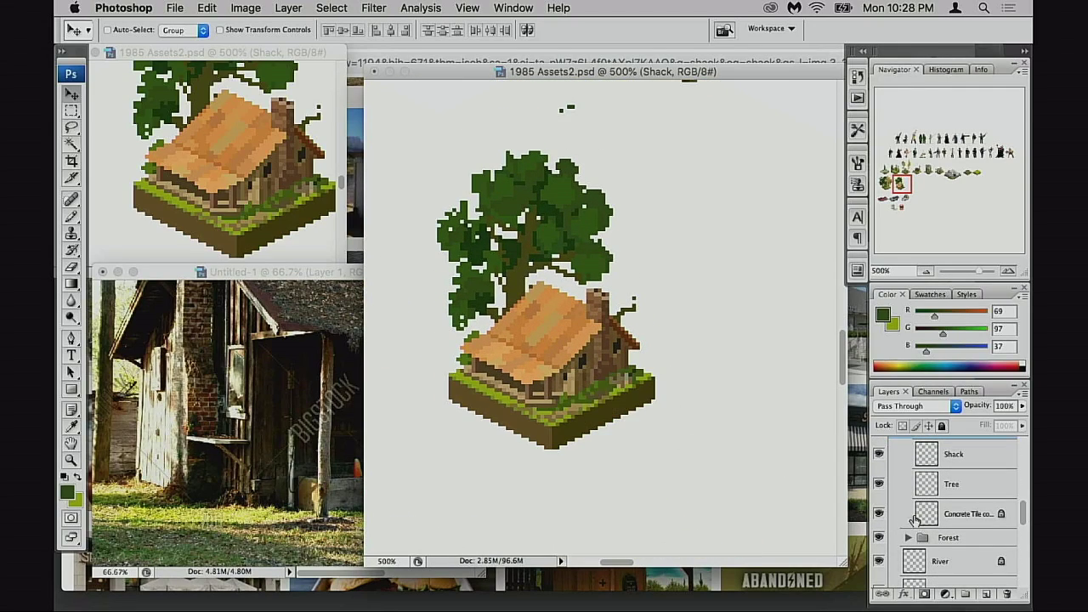
pyautogui.click(879, 484)
pyautogui.click(879, 483)
pyautogui.click(947, 484)
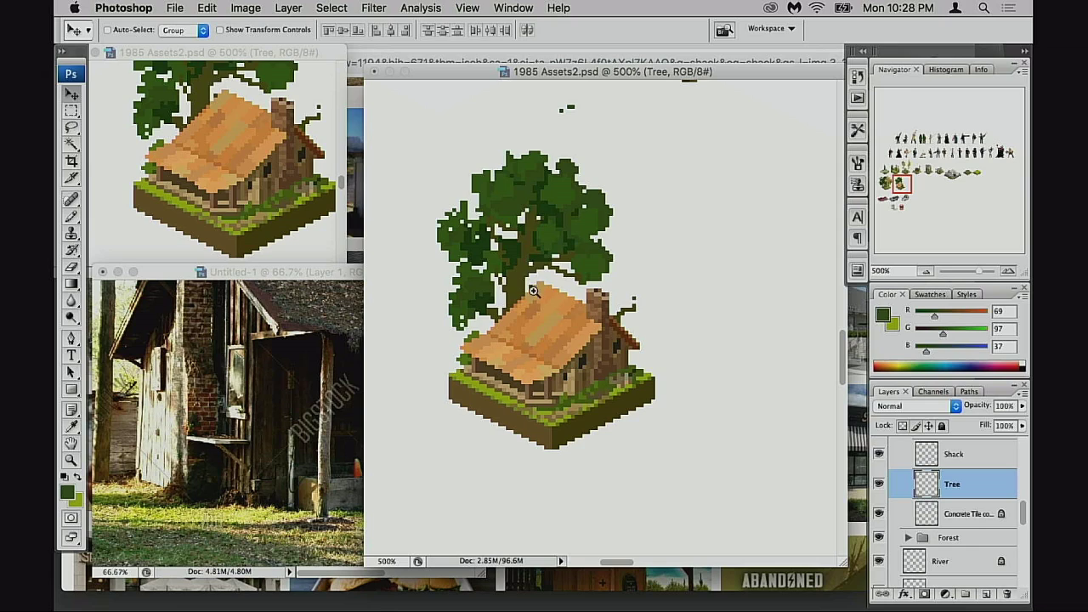
# - Move the Untitled-1 reference photo window out of the way and minimise the Google Chrome window behind it
pyautogui.keyDown('super'); pyautogui.click(507, 240); pyautogui.keyUp('super')
pyautogui.moveTo(520, 345); pyautogui.dragTo(527, 359)
pyautogui.moveTo(355, 272); pyautogui.dragTo(308, 482)
pyautogui.click(321, 253)
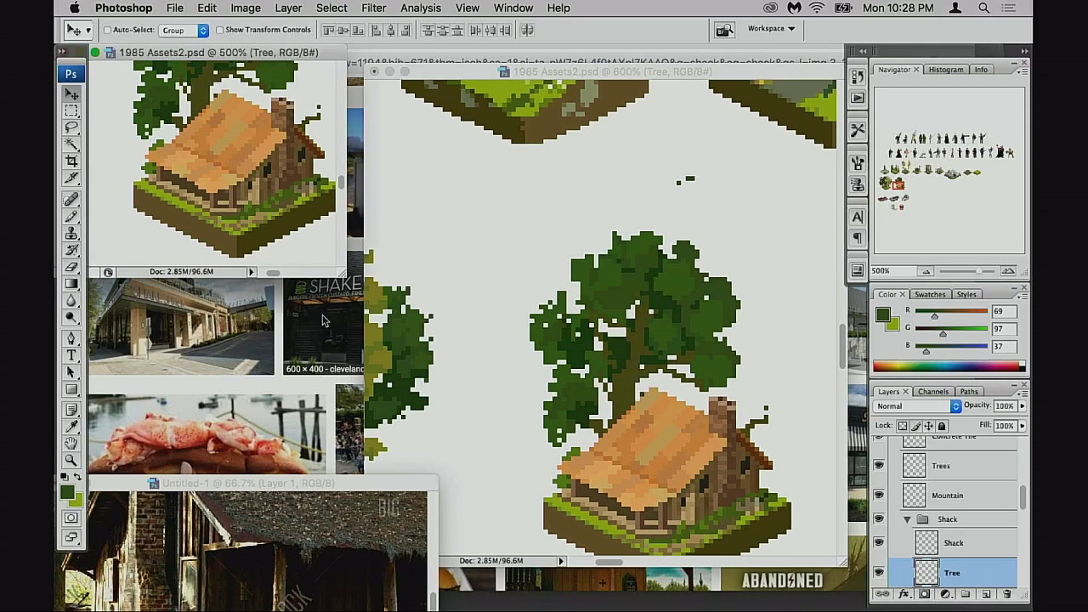
pyautogui.click(357, 64)
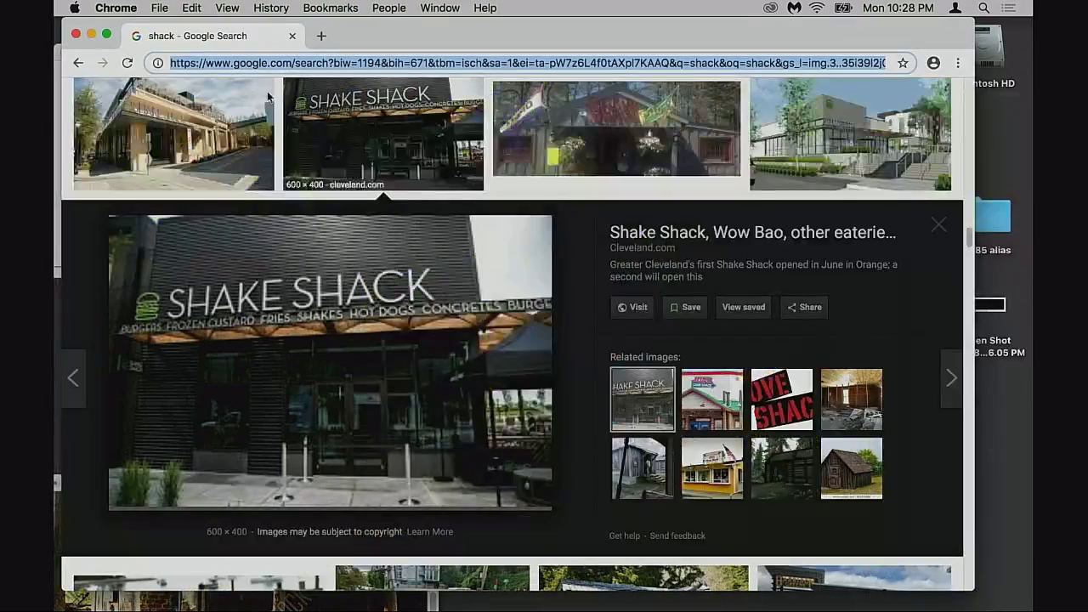
pyautogui.click(95, 41)
# - Rearrange the document windows and enlarge the small preview window so it shows more of the cabin tile and oak
pyautogui.moveTo(271, 51); pyautogui.dragTo(287, 51)
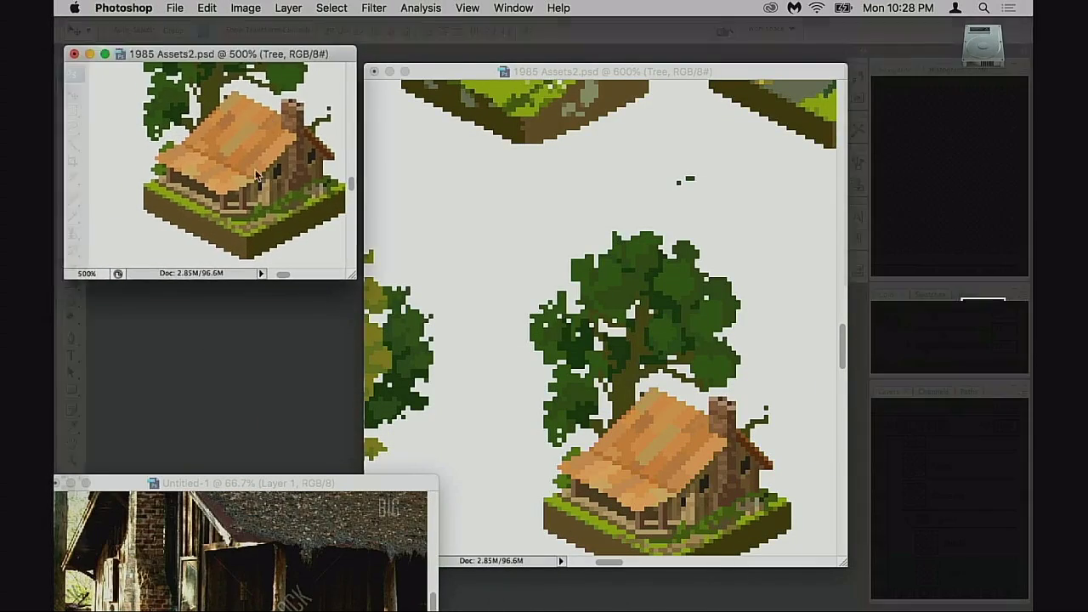
pyautogui.moveTo(268, 483); pyautogui.dragTo(289, 305)
pyautogui.moveTo(497, 72); pyautogui.dragTo(502, 74)
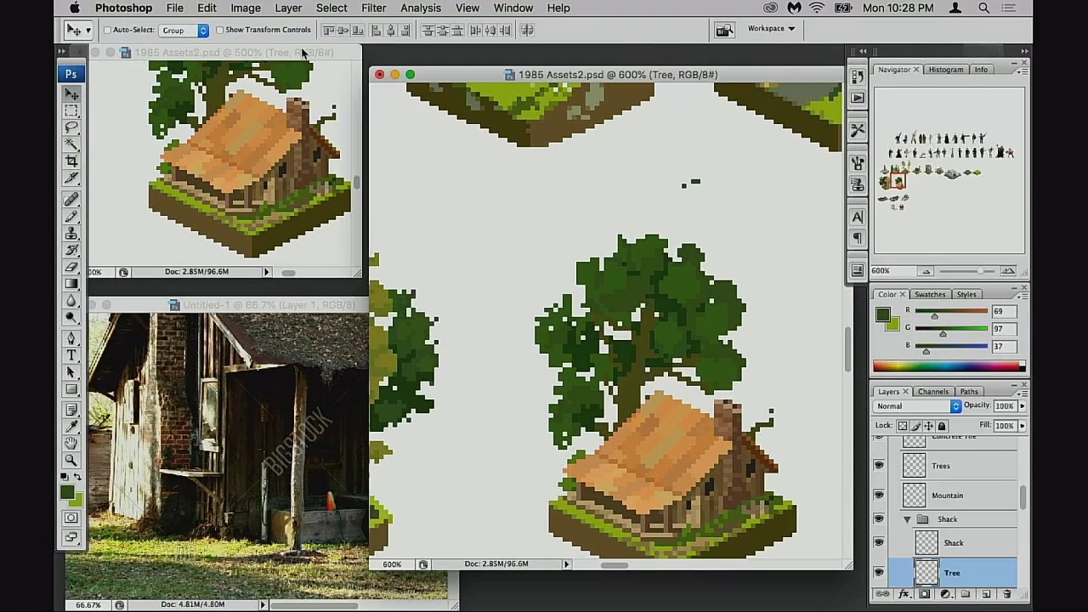
pyautogui.moveTo(304, 51); pyautogui.dragTo(302, 53)
pyautogui.moveTo(357, 273); pyautogui.dragTo(394, 334)
pyautogui.moveTo(298, 245); pyautogui.dragTo(275, 308)
pyautogui.press('super+d')
pyautogui.press('super+t')
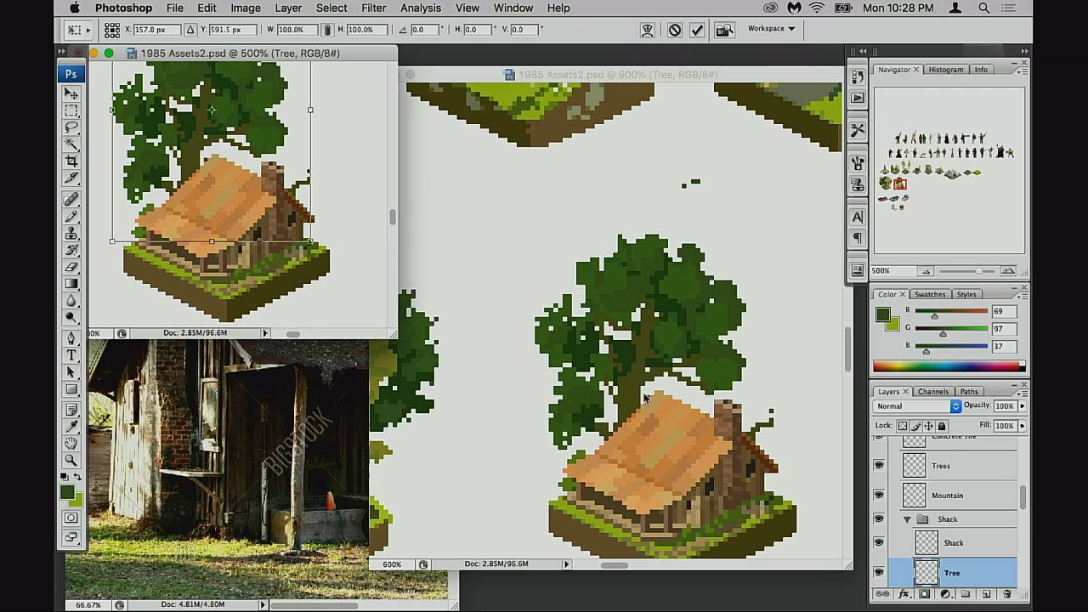
pyautogui.rightClick(370, 266)
pyautogui.rightClick(250, 218)
pyautogui.click(647, 342)
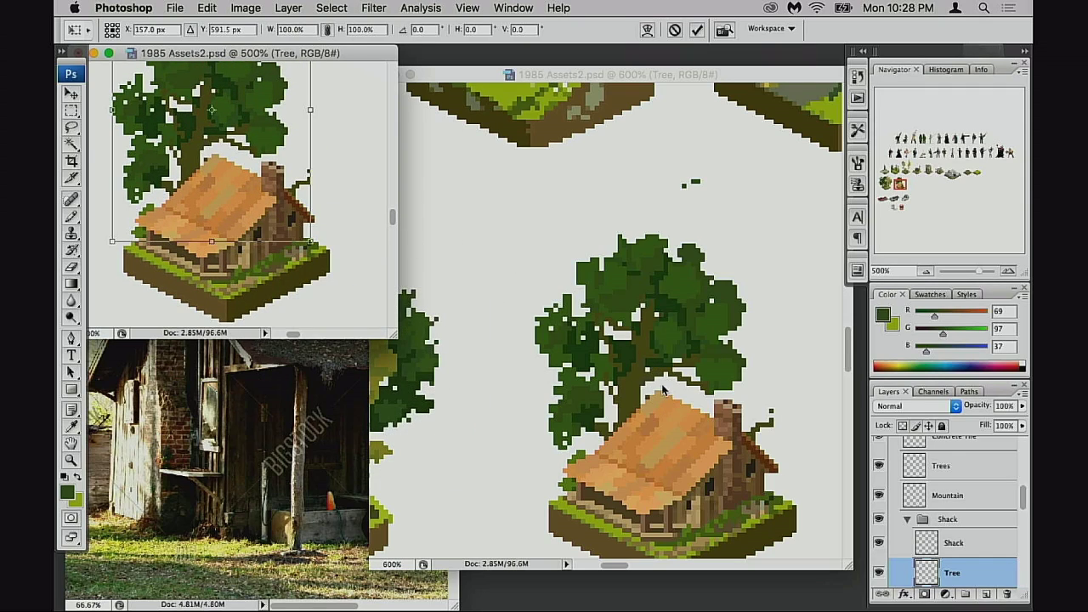
pyautogui.press('Return')
# - Flip the entire Shack layer group horizontally with Free Transform
pyautogui.click(943, 519)
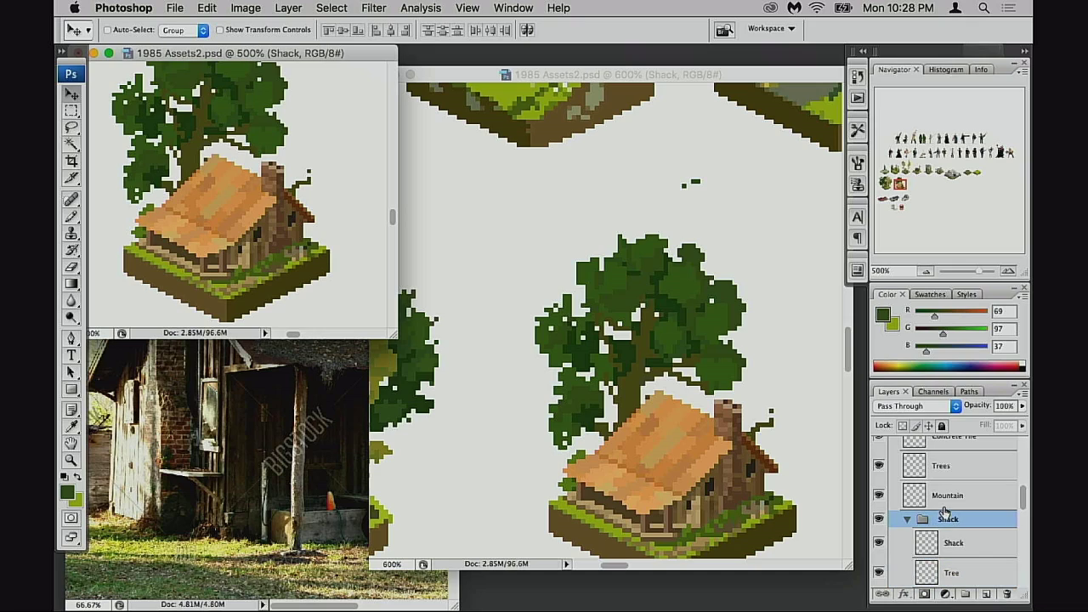
pyautogui.press('super+t')
pyautogui.rightClick(273, 227)
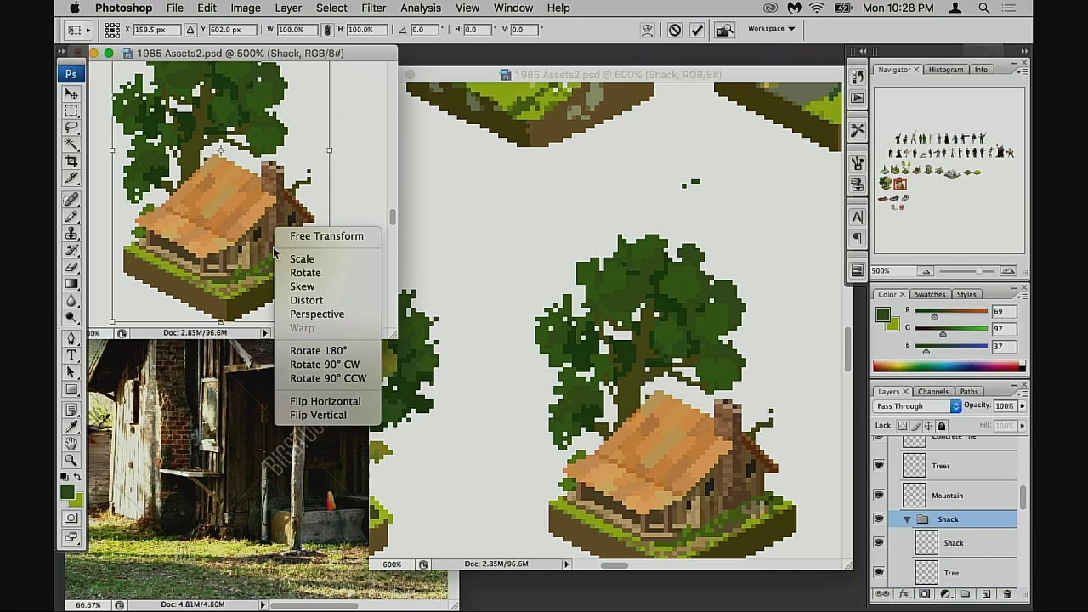
pyautogui.click(316, 401)
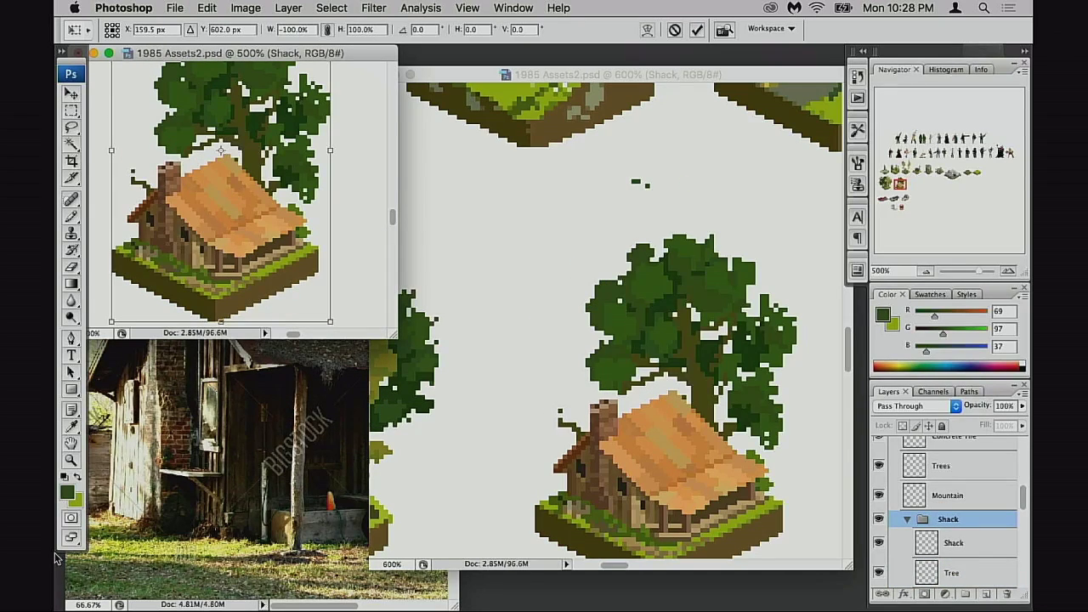
pyautogui.press('Return')
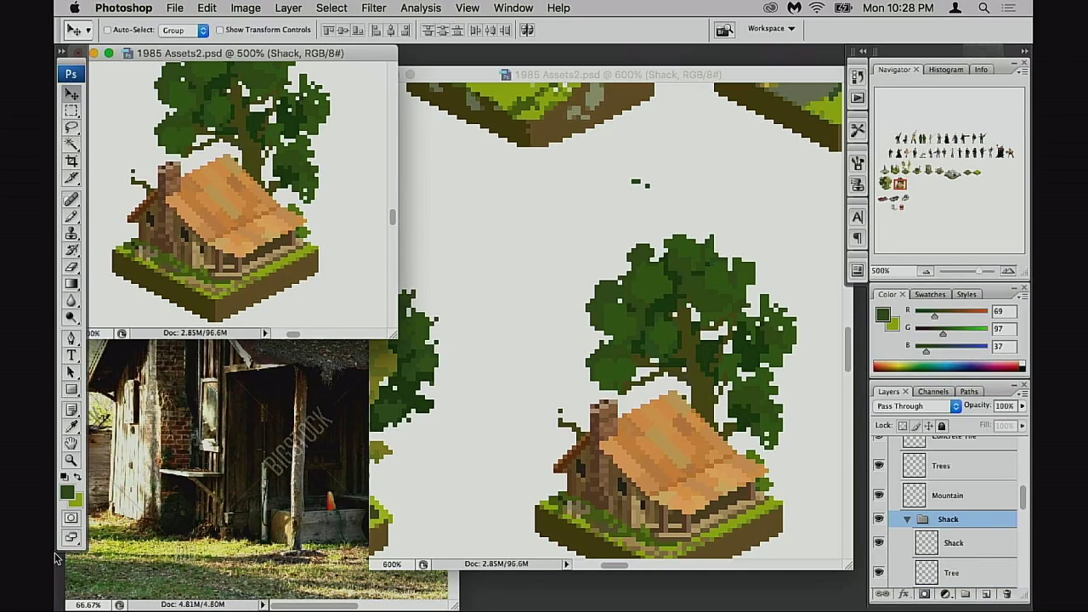
# - Examine the flipped cabin tile at 500% and toggle the Shack layer to check its contents
pyautogui.click(687, 397)
pyautogui.keyDown('alt'); pyautogui.click(689, 405); pyautogui.keyUp('alt')
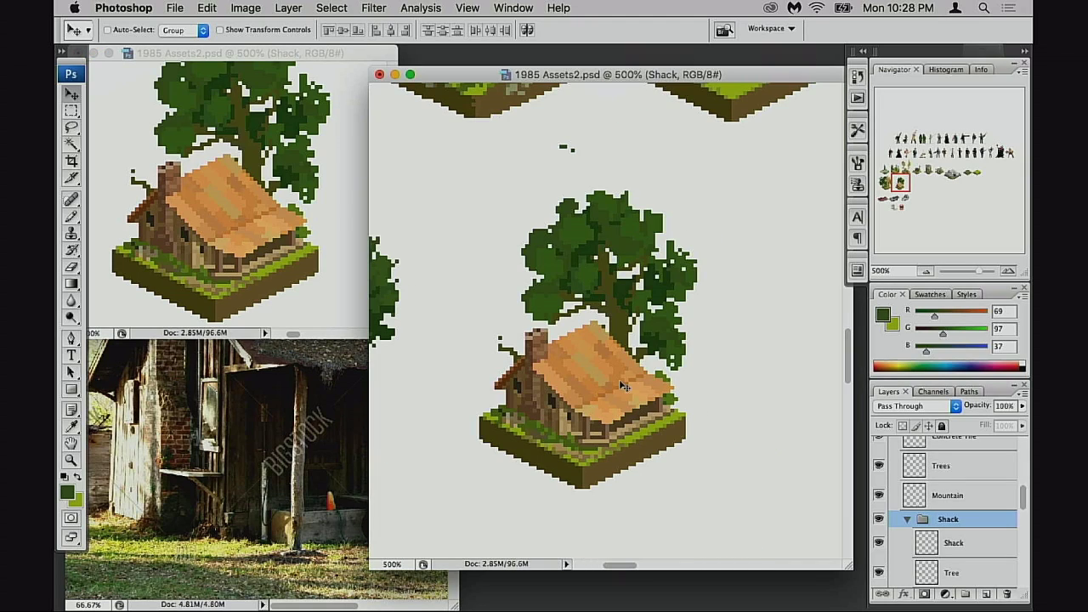
pyautogui.scroll(1, 670, 347)
pyautogui.hscroll(1, 670, 347)
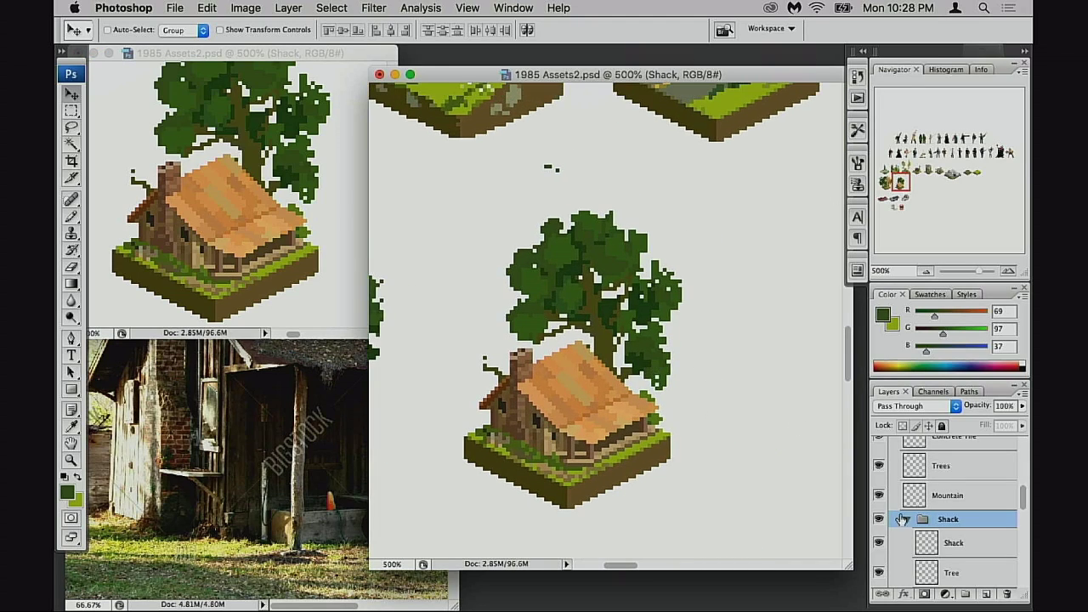
pyautogui.click(878, 542)
pyautogui.click(878, 542)
pyautogui.scroll(-2, 884, 565)
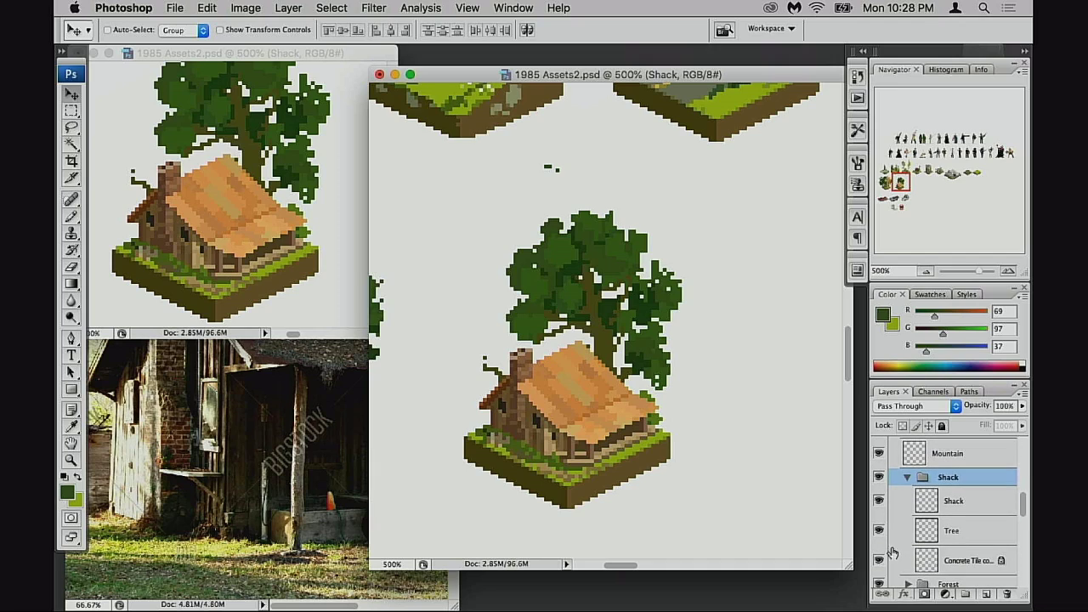
pyautogui.click(878, 532)
pyautogui.click(878, 531)
pyautogui.click(927, 563)
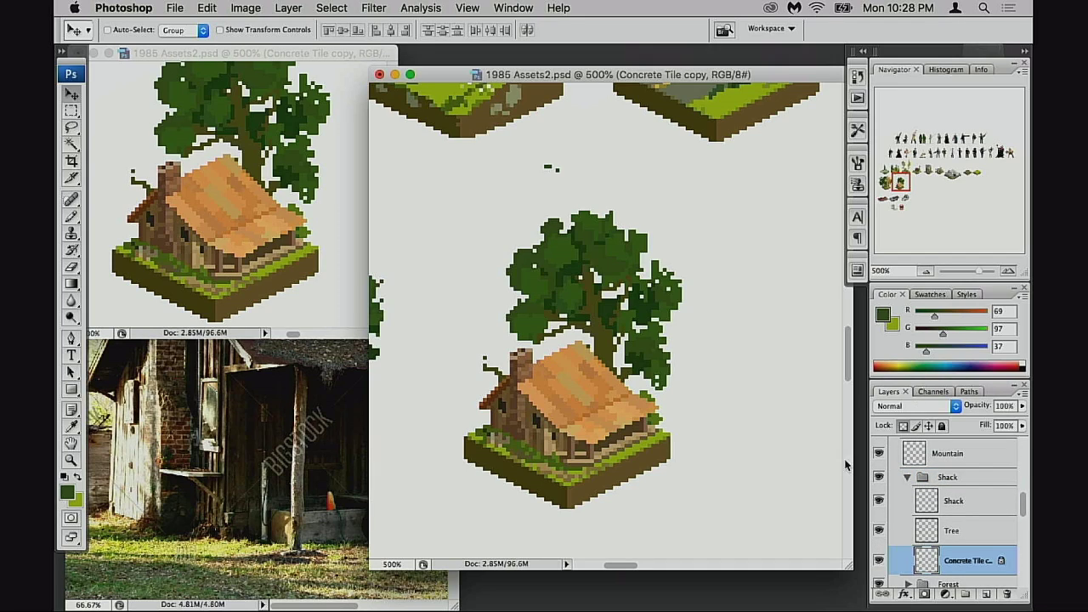
pyautogui.press('m')
pyautogui.moveTo(529, 146); pyautogui.dragTo(587, 196)
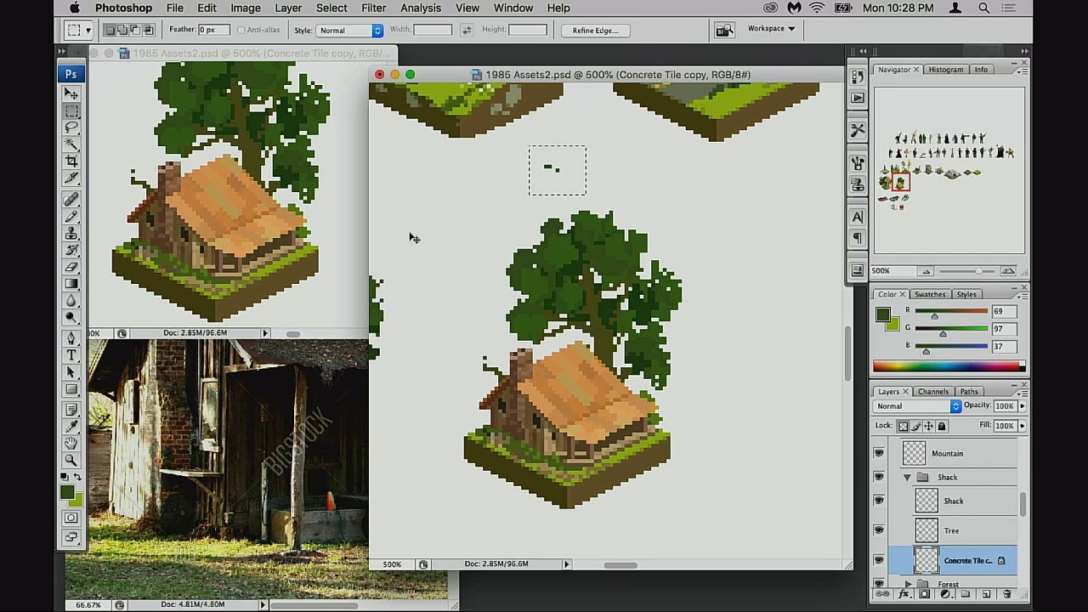
pyautogui.press('super+d')
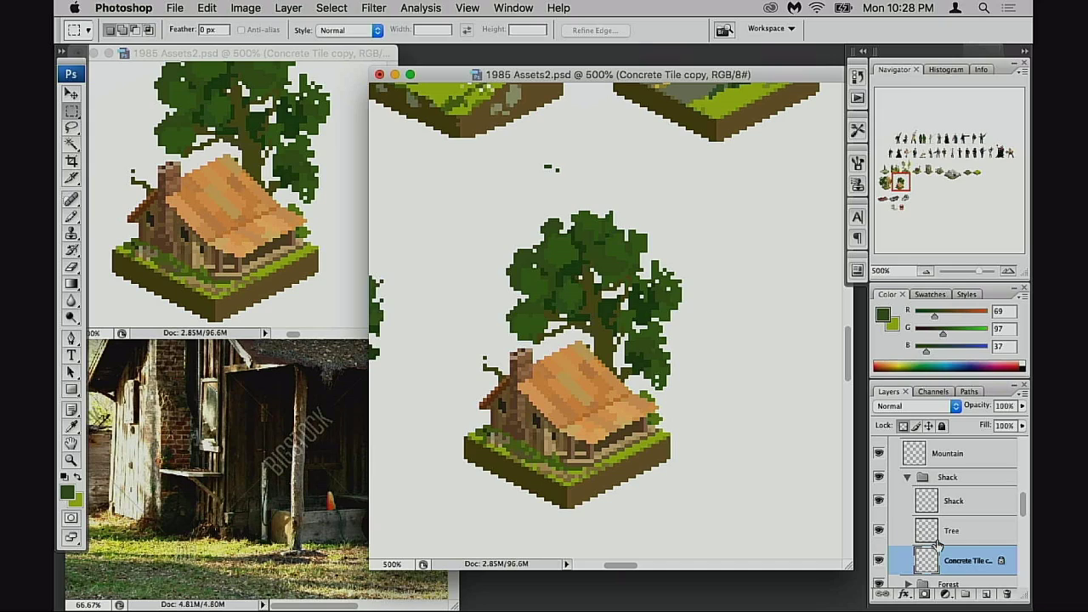
# - Delete the stray green pixels above the oak from the Tree layer and clear the selection
pyautogui.click(879, 559)
pyautogui.click(880, 559)
pyautogui.click(878, 531)
pyautogui.click(878, 531)
pyautogui.click(969, 531)
pyautogui.press('Delete')
pyautogui.press('super+d')
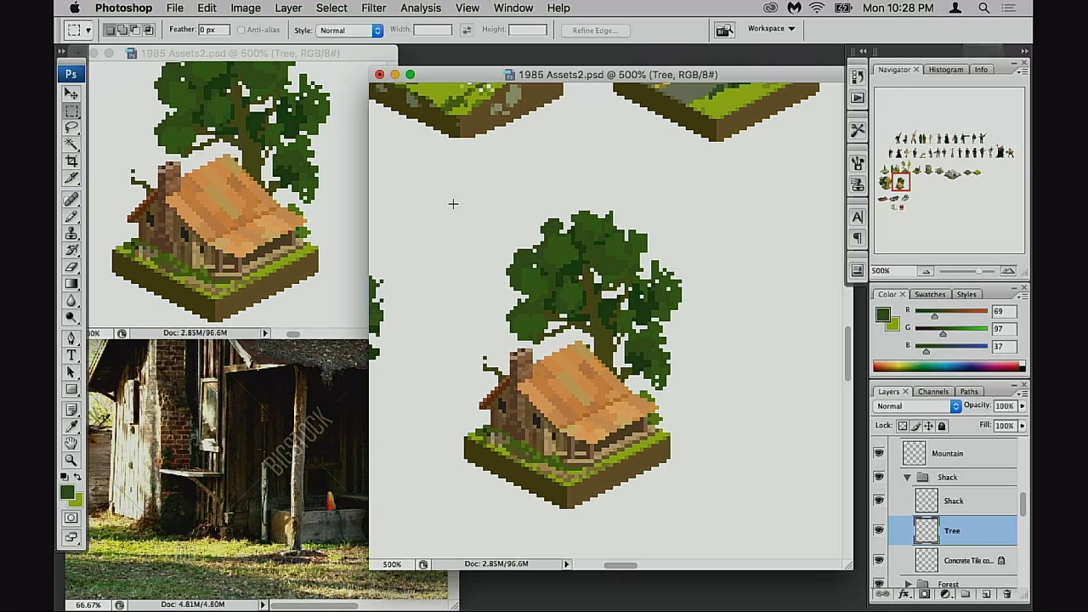
# - Move the Untitled-1 reference photo window lower and return to the enlarged cabin tile document
pyautogui.keyDown('super'); pyautogui.click(629, 330); pyautogui.keyUp('super')
pyautogui.keyDown('super'); pyautogui.click(629, 331); pyautogui.keyUp('super')
pyautogui.moveTo(629, 331); pyautogui.dragTo(685, 365)
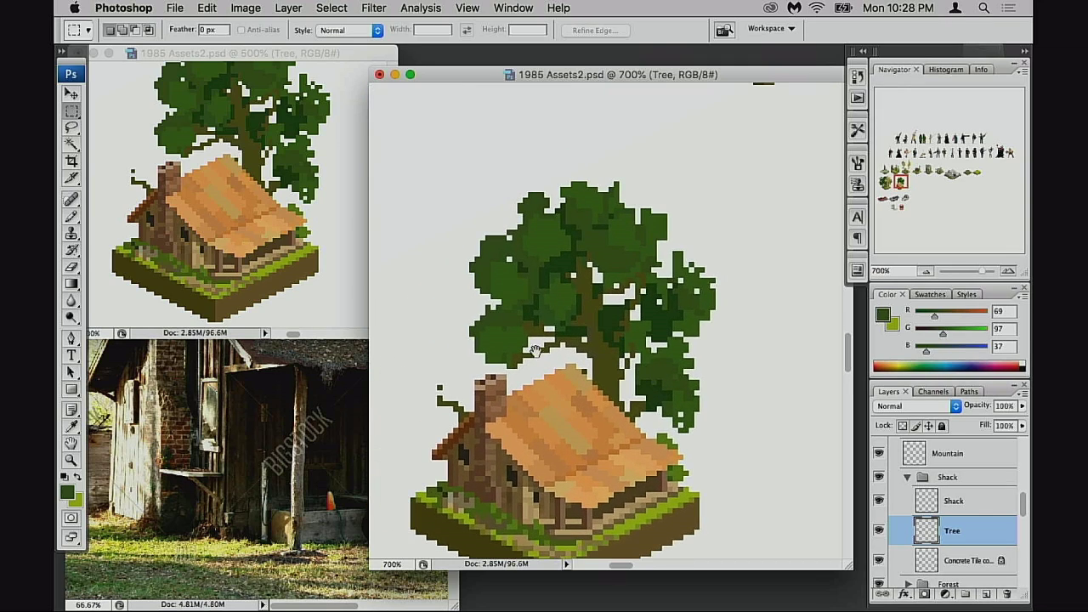
pyautogui.click(265, 283)
pyautogui.click(299, 382)
pyautogui.moveTo(328, 307); pyautogui.dragTo(300, 412)
pyautogui.click(603, 357)
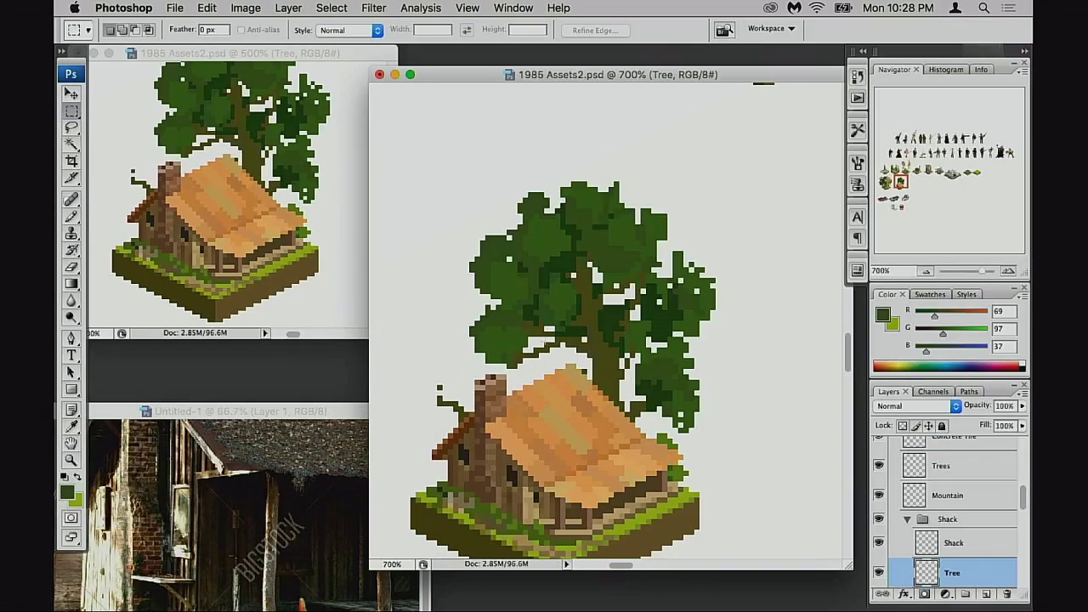
# - Rework the leaf shading in the oak's upper canopy with the Pencil, using sampled greens RGB 72, 112, 33 and 69, 97, 37
pyautogui.moveTo(597, 354); pyautogui.dragTo(628, 350)
pyautogui.keyDown('super'); pyautogui.click(659, 392); pyautogui.keyUp('super')
pyautogui.press('b')
pyautogui.moveTo(641, 238)
pyautogui.mouseDown()
pyautogui.moveTo(637, 273)
pyautogui.moveTo(659, 299)
pyautogui.mouseUp()
pyautogui.keyDown('alt'); pyautogui.click(633, 193); pyautogui.keyUp('alt')
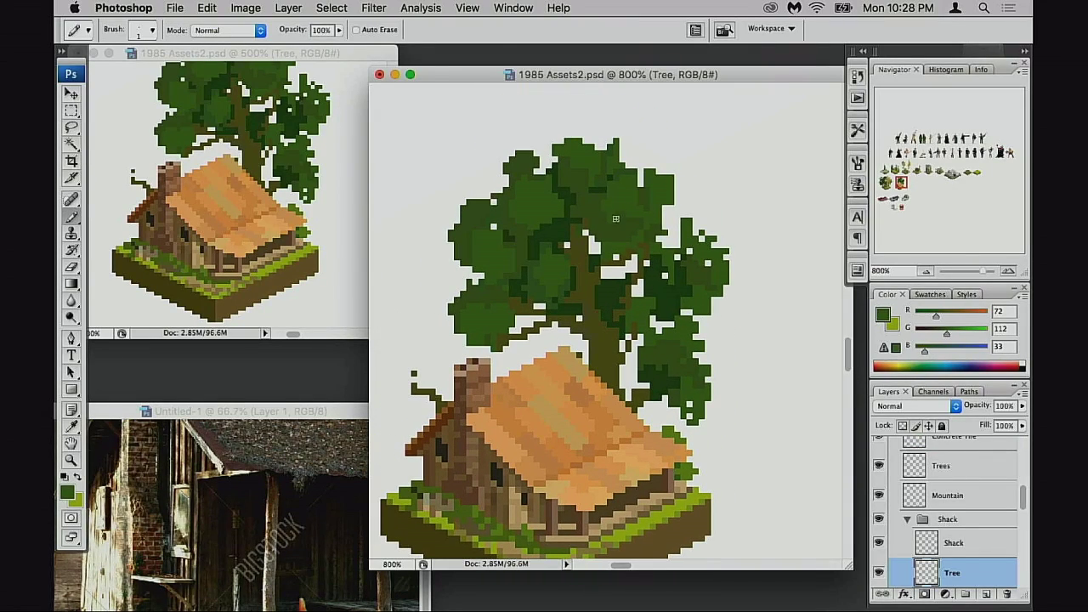
pyautogui.keyDown('alt'); pyautogui.click(594, 192); pyautogui.keyUp('alt')
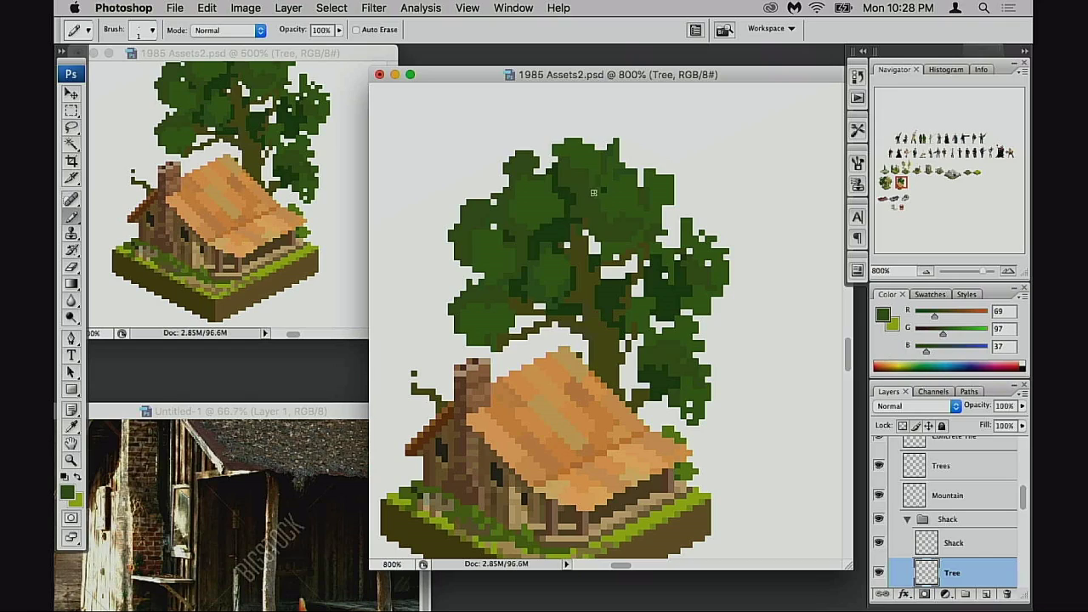
pyautogui.keyDown('alt'); pyautogui.click(650, 208); pyautogui.keyUp('alt')
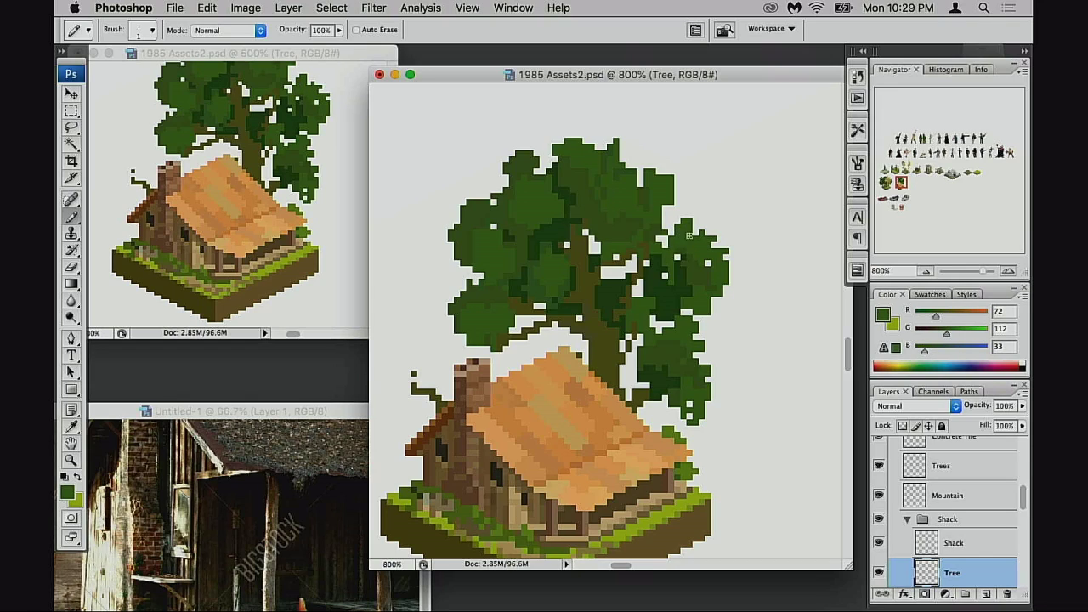
# - Scatter single green leaf pixels around the oak canopy's edges and refine its outline on the side above the chimney with the Eraser
pyautogui.moveTo(707, 239); pyautogui.dragTo(697, 232)
pyautogui.click(720, 232)
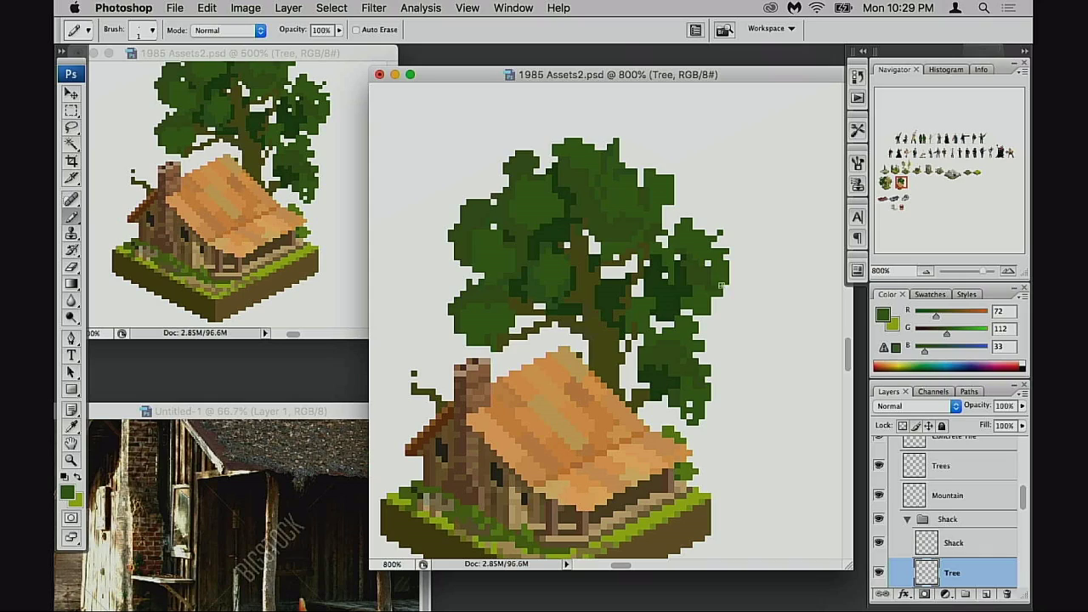
pyautogui.click(714, 355)
pyautogui.click(447, 257)
pyautogui.press('super+z')
pyautogui.scroll(1, 468, 325)
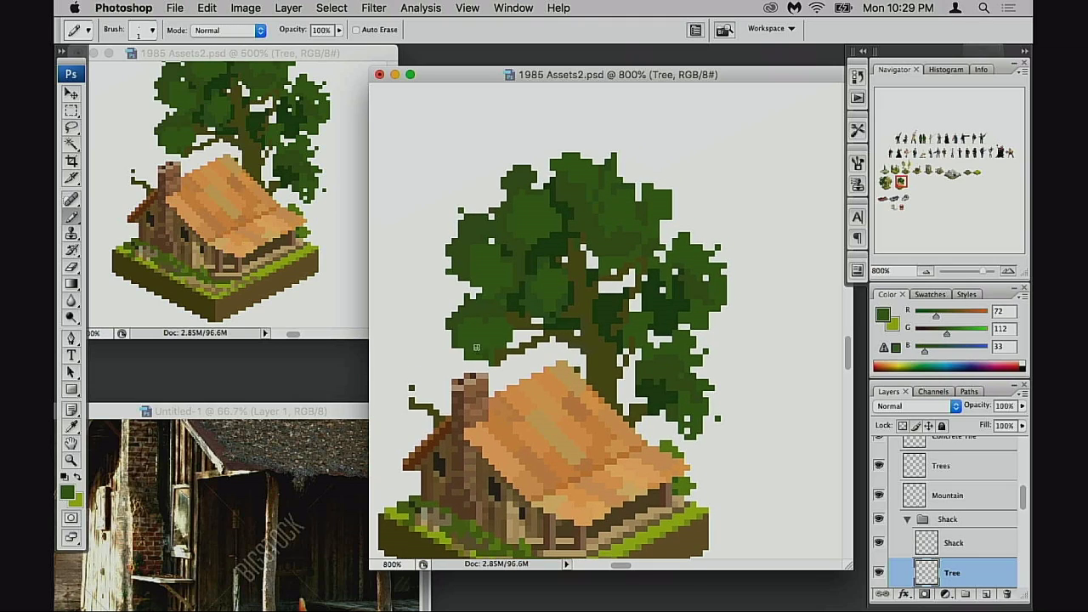
pyautogui.press('e')
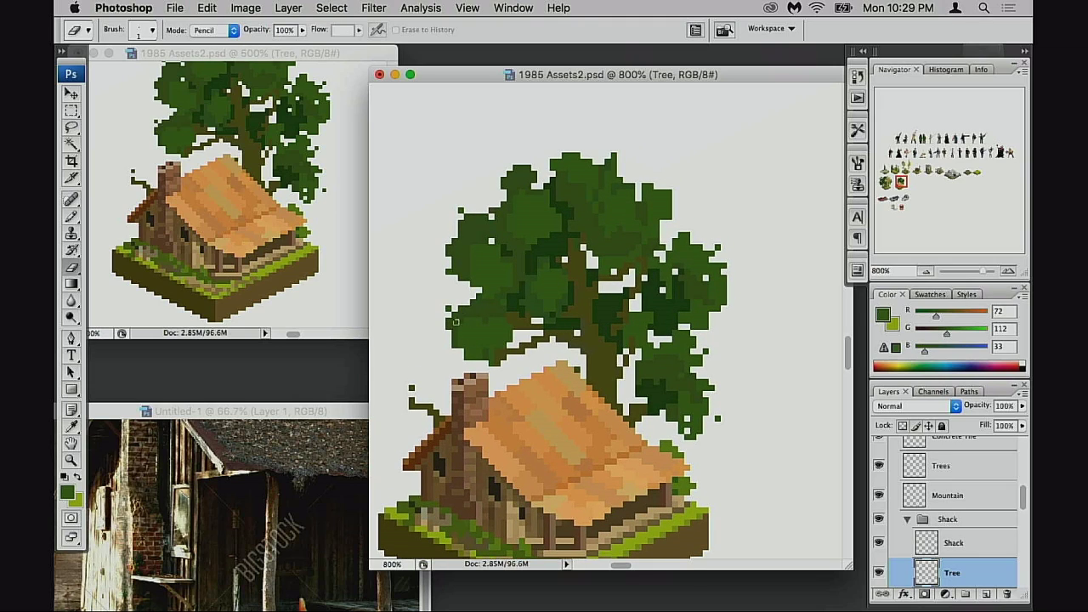
pyautogui.click(318, 225)
pyautogui.scroll(4, 319, 226)
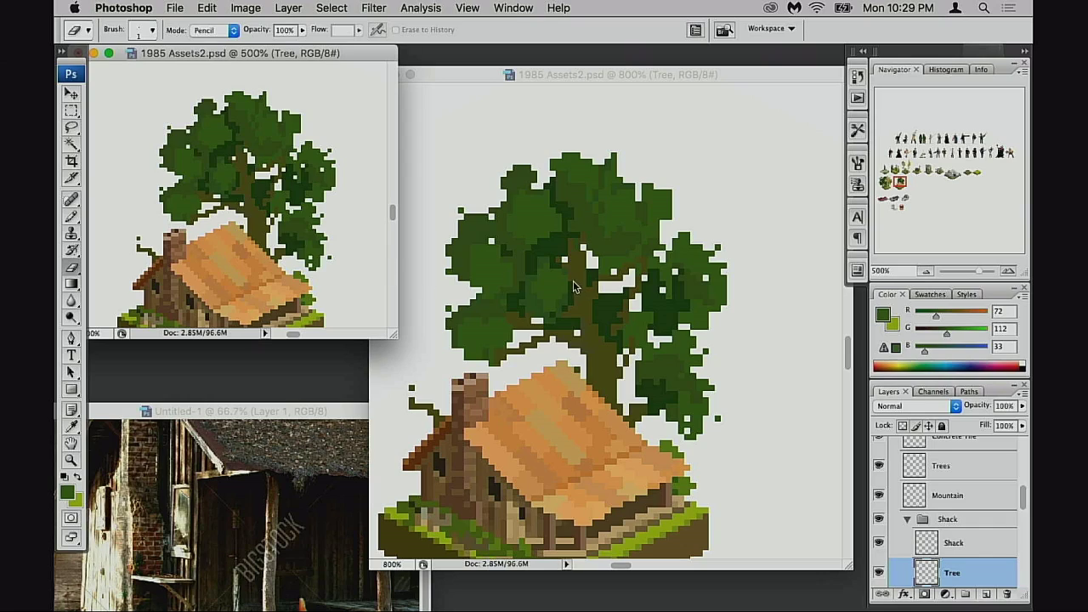
# - Shade the leaf cluster above the chimney with sampled greens 69, 97, 37 and 72, 112, 33, and sample dark green 39, 74, 9
pyautogui.press('b')
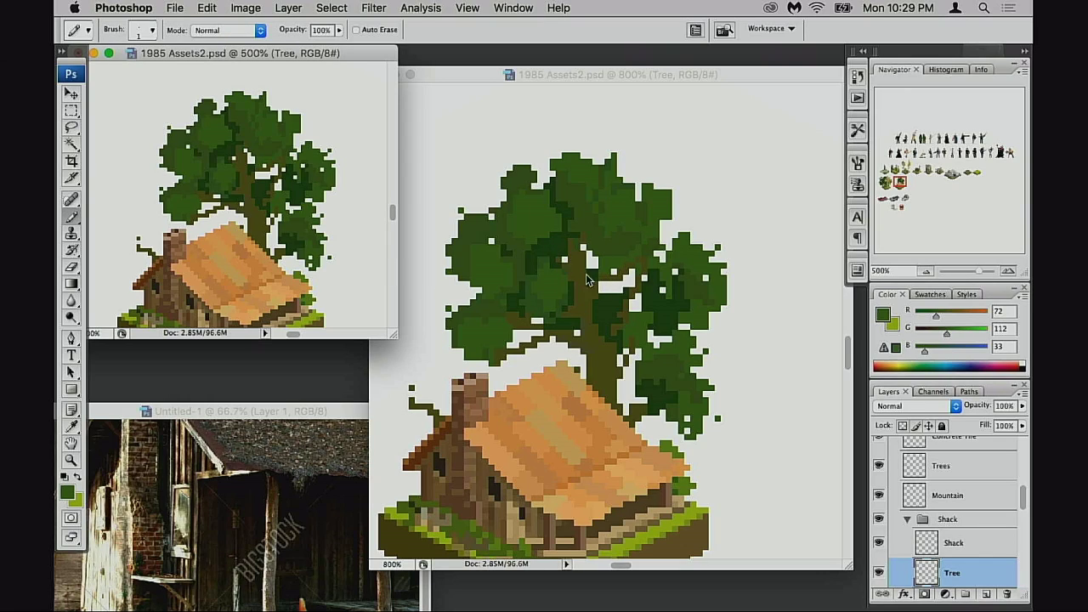
pyautogui.keyDown('alt'); pyautogui.click(519, 252); pyautogui.keyUp('alt')
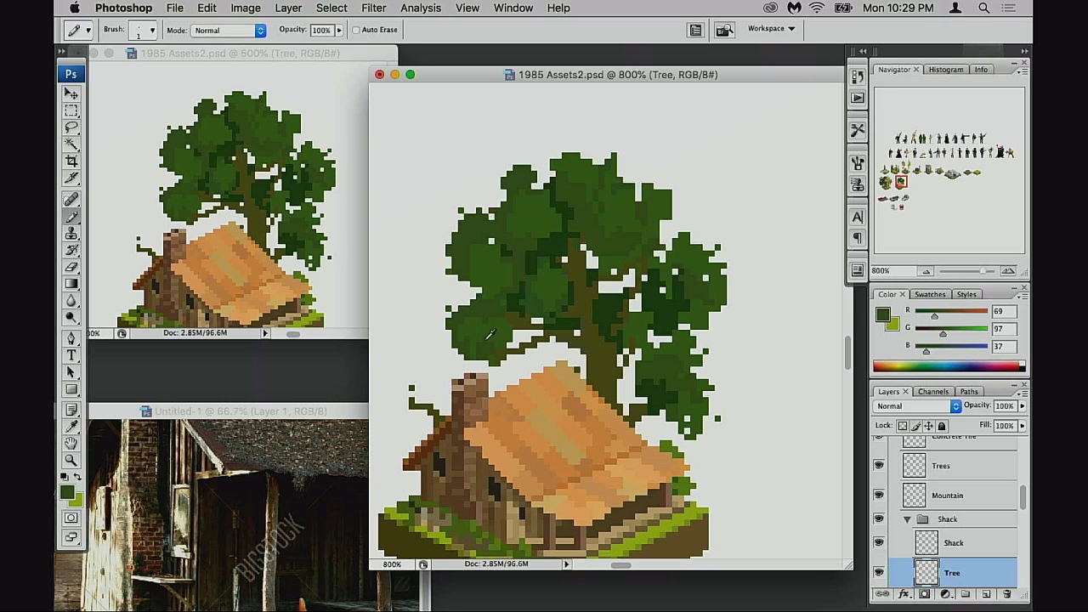
pyautogui.press('z')
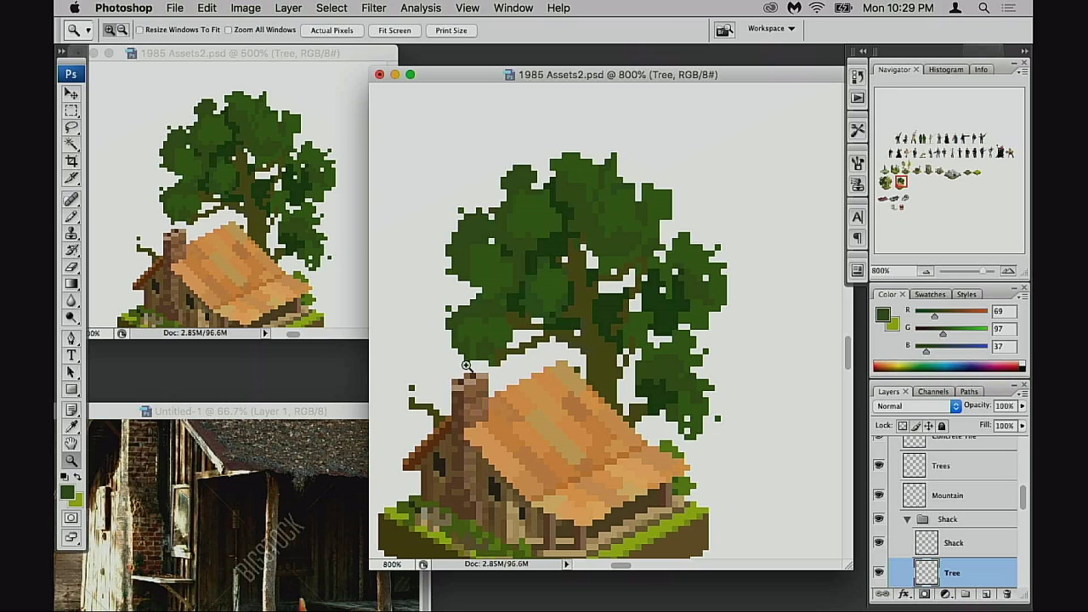
pyautogui.click(467, 370)
pyautogui.press('b')
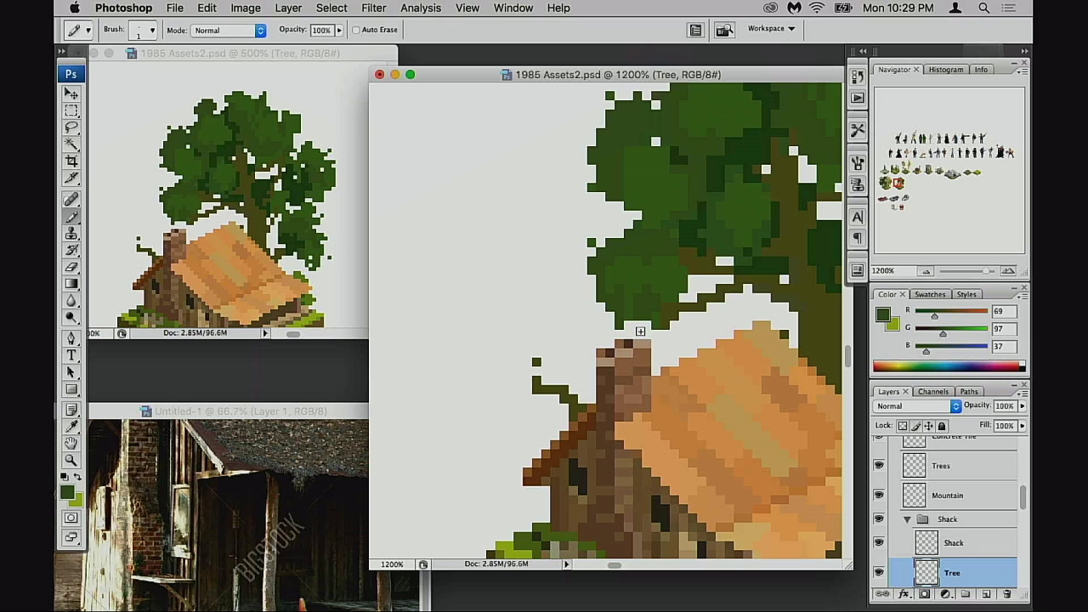
pyautogui.moveTo(689, 320); pyautogui.dragTo(564, 374)
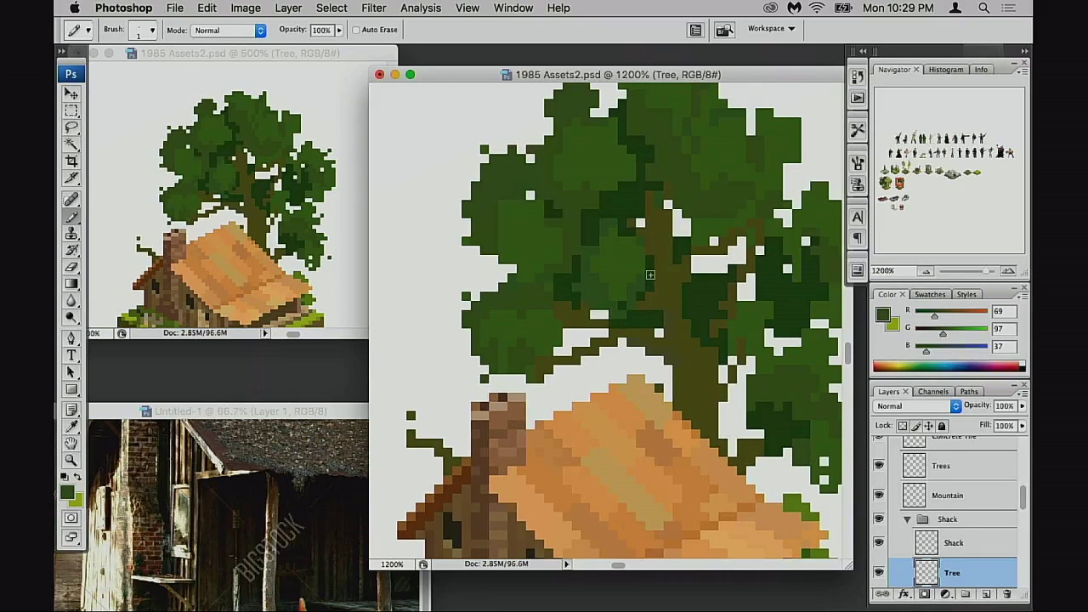
pyautogui.keyDown('alt'); pyautogui.click(538, 344); pyautogui.keyUp('alt')
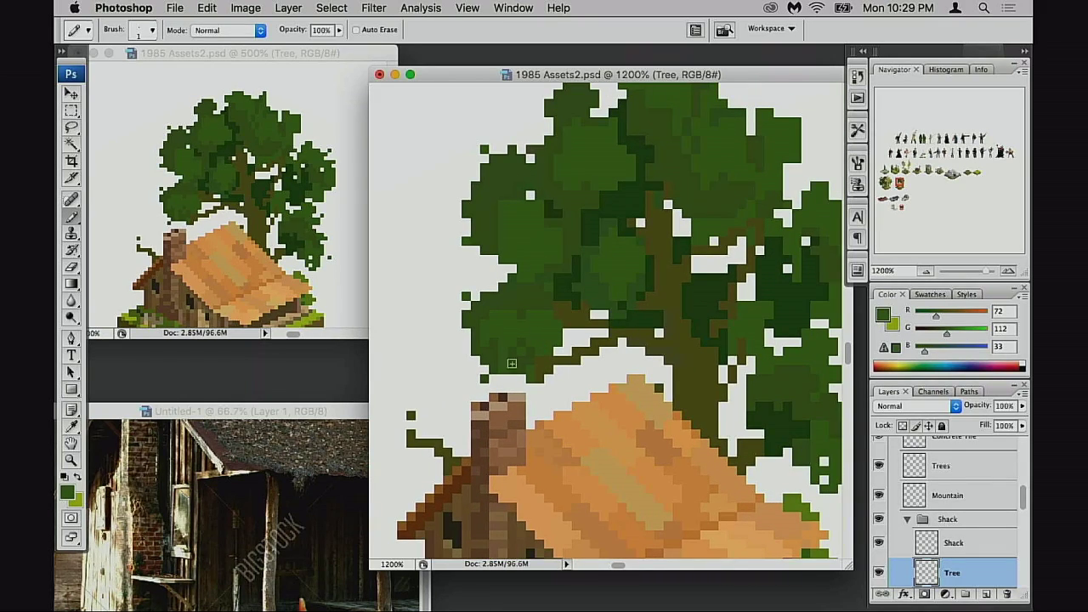
pyautogui.keyDown('alt'); pyautogui.click(490, 350); pyautogui.keyUp('alt')
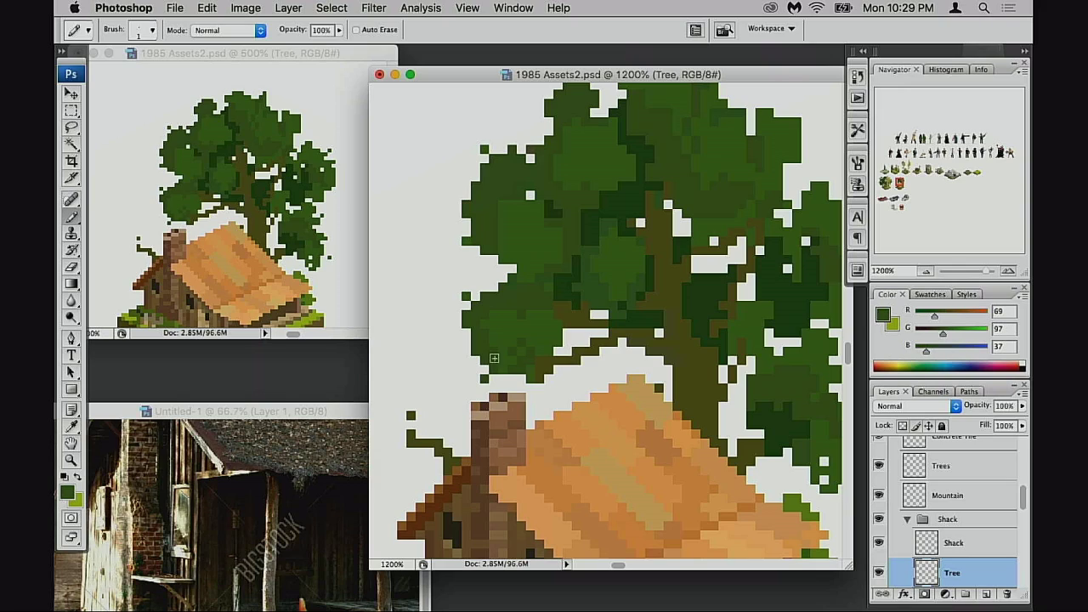
pyautogui.keyDown('alt'); pyautogui.click(525, 315); pyautogui.keyUp('alt')
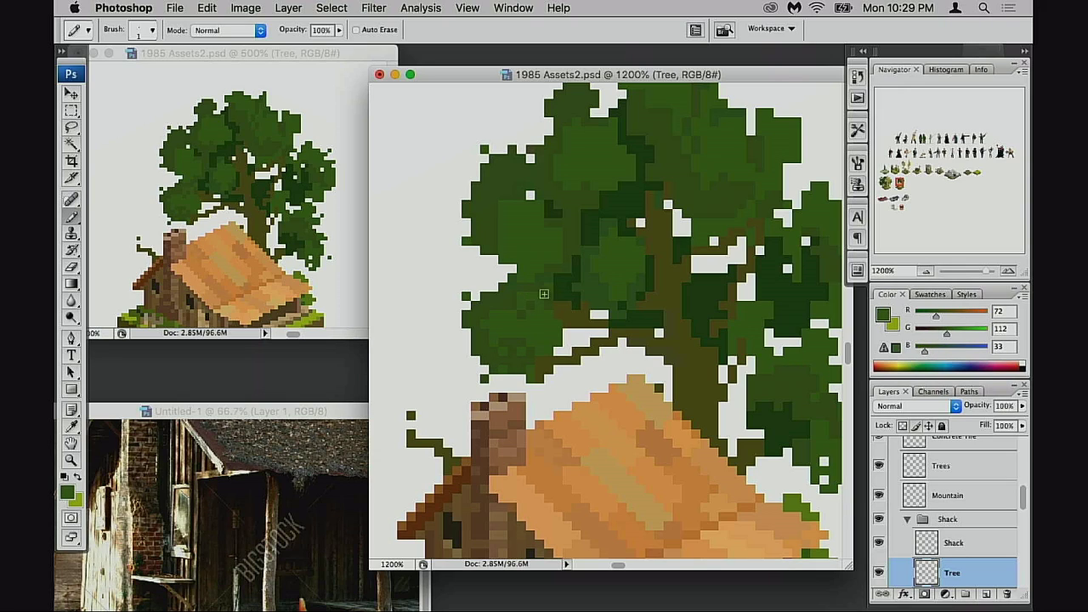
pyautogui.moveTo(600, 335); pyautogui.dragTo(537, 356)
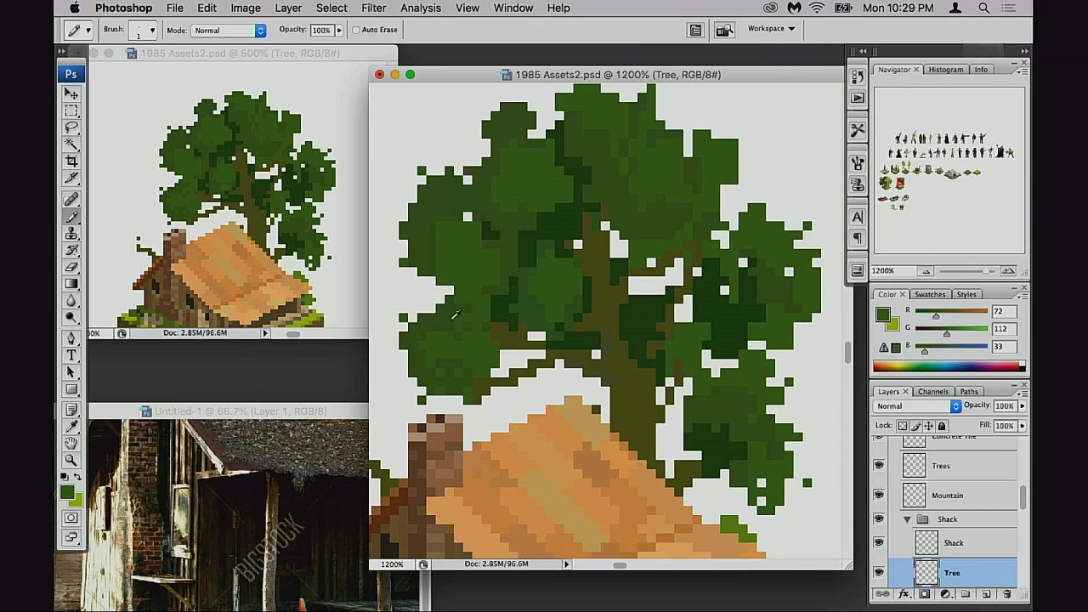
pyautogui.keyDown('alt'); pyautogui.click(466, 357); pyautogui.keyUp('alt')
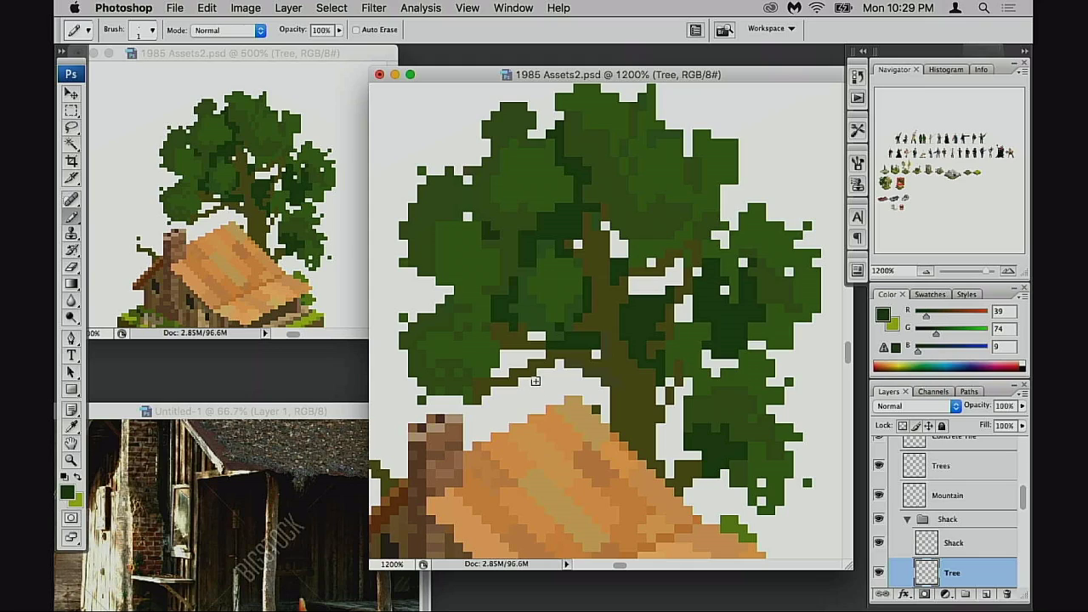
# - Try painting dark-green leaves beneath the low branch above the cabin roof, and undo those strokes
pyautogui.moveTo(514, 390)
pyautogui.mouseDown()
pyautogui.moveTo(532, 393)
pyautogui.moveTo(524, 386)
pyautogui.moveTo(539, 382)
pyautogui.moveTo(524, 363)
pyautogui.moveTo(546, 374)
pyautogui.moveTo(539, 360)
pyautogui.mouseUp()
pyautogui.press('alt+super+z')
pyautogui.press('alt+super+z')
pyautogui.press('alt+super+z')
pyautogui.press('alt+super+z')
pyautogui.press('alt+super+z')
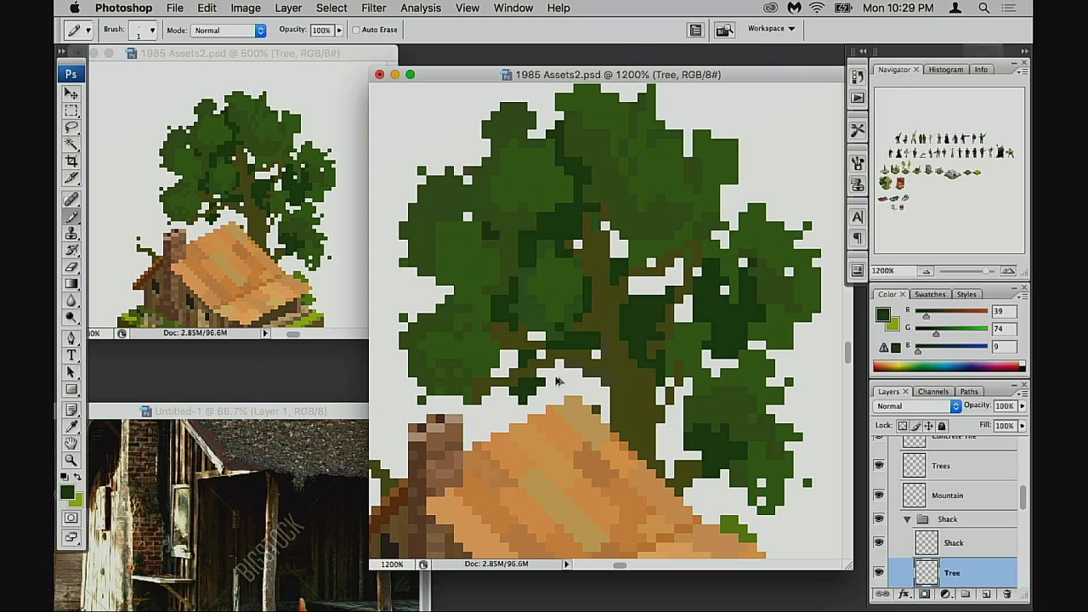
pyautogui.press('alt+super+z')
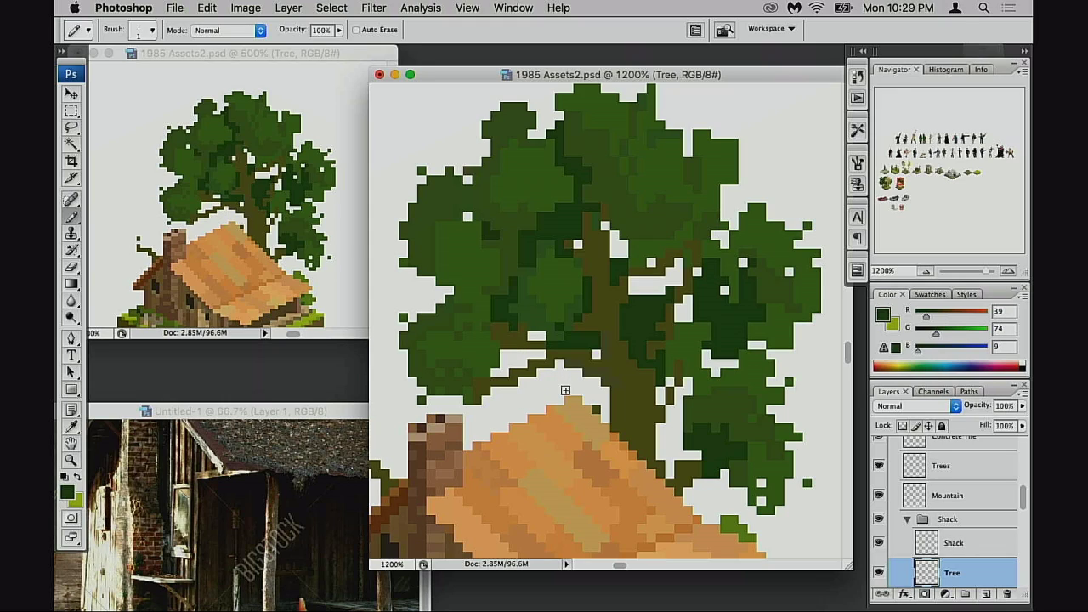
# - Paint dark-green leaves below the low branch above the roof and in the gaps between it and the neighbouring branch
pyautogui.moveTo(541, 380)
pyautogui.mouseDown()
pyautogui.moveTo(533, 398)
pyautogui.moveTo(581, 375)
pyautogui.moveTo(591, 388)
pyautogui.mouseUp()
pyautogui.click(571, 372)
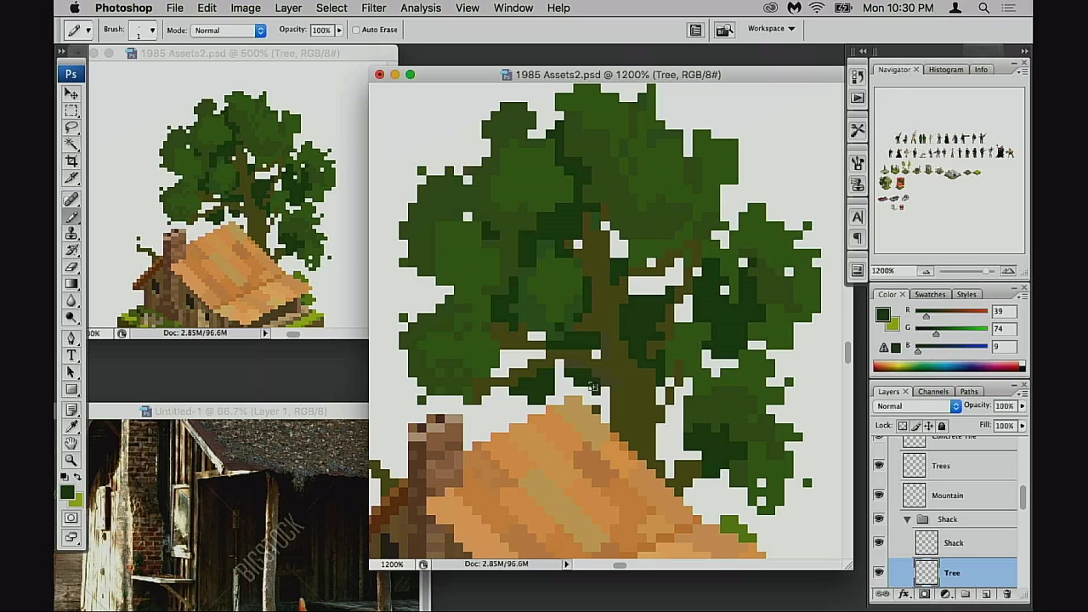
pyautogui.click(594, 390)
pyautogui.click(510, 355)
pyautogui.click(506, 367)
pyautogui.click(511, 362)
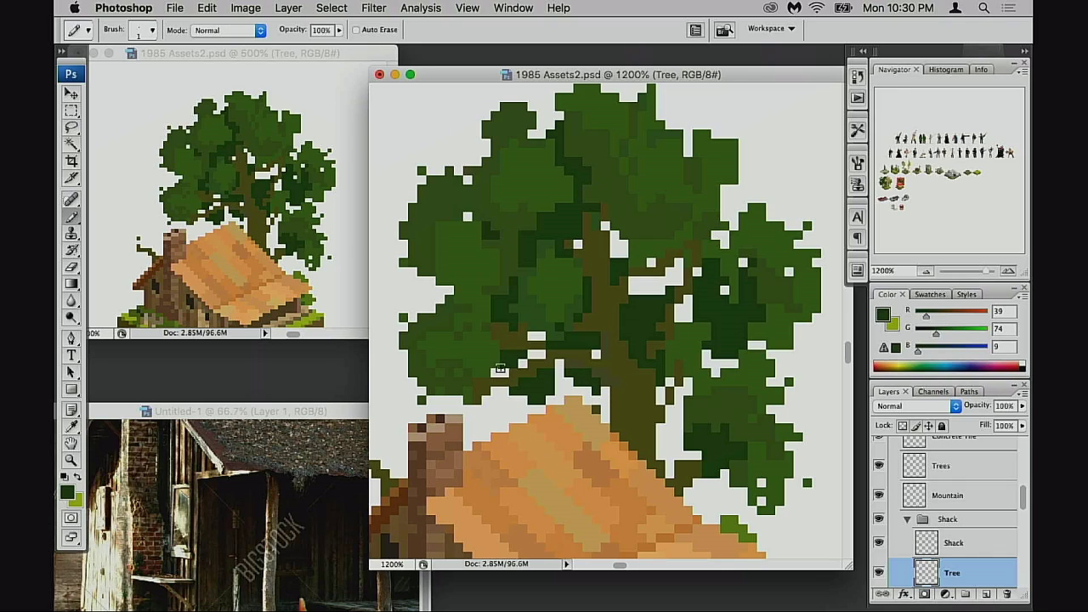
pyautogui.click(502, 370)
pyautogui.click(498, 363)
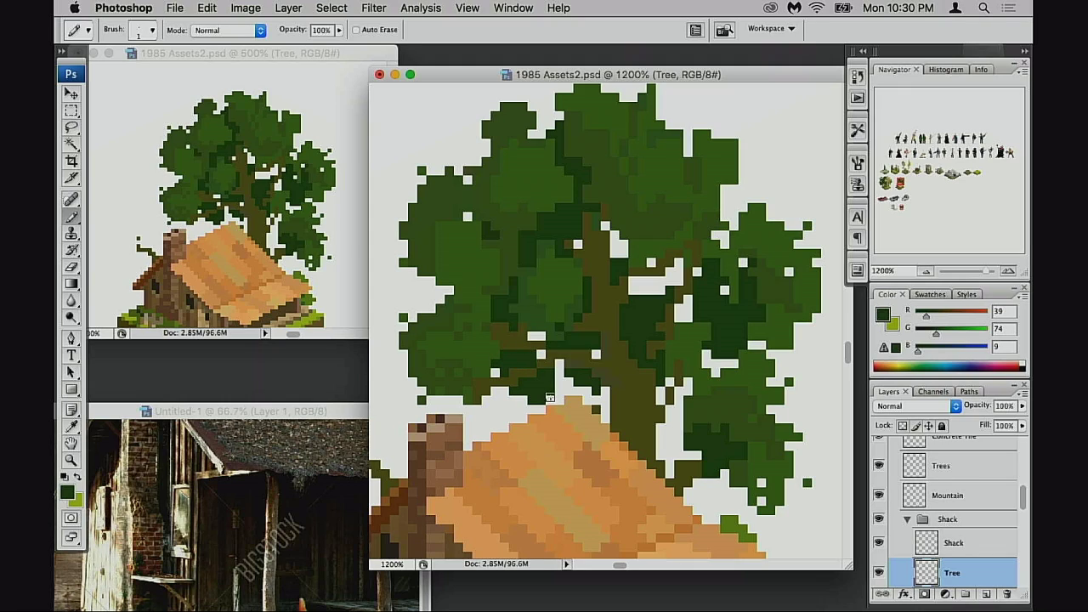
# - Erase the surplus dark leaves around the thin low branch, keeping those next to the trunk
pyautogui.press('e')
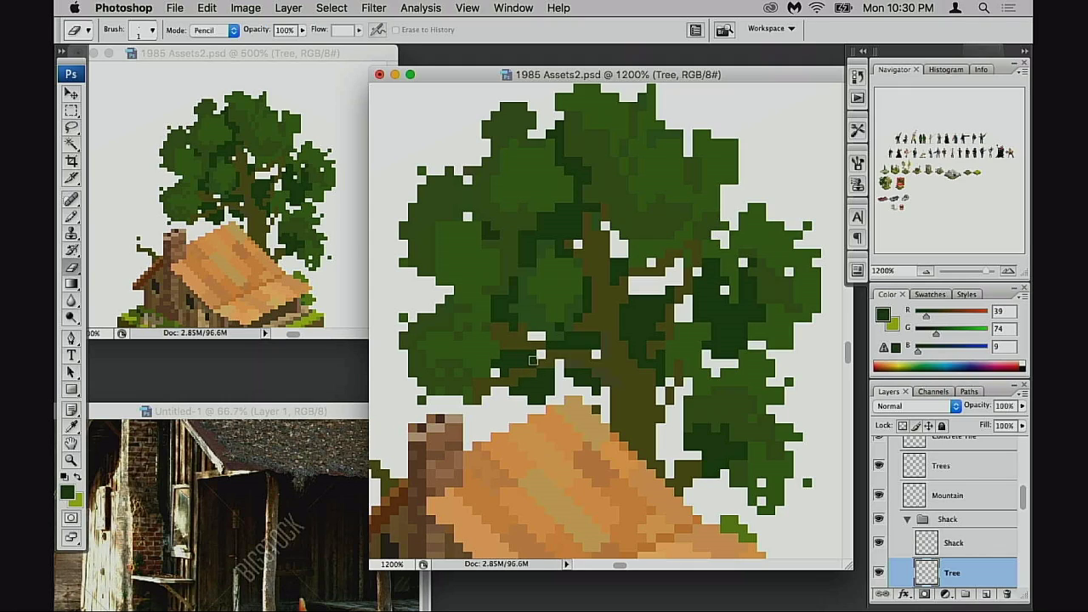
pyautogui.moveTo(524, 366)
pyautogui.mouseDown()
pyautogui.moveTo(509, 364)
pyautogui.moveTo(524, 361)
pyautogui.moveTo(522, 396)
pyautogui.moveTo(530, 388)
pyautogui.moveTo(508, 396)
pyautogui.moveTo(538, 383)
pyautogui.mouseUp()
pyautogui.click(506, 368)
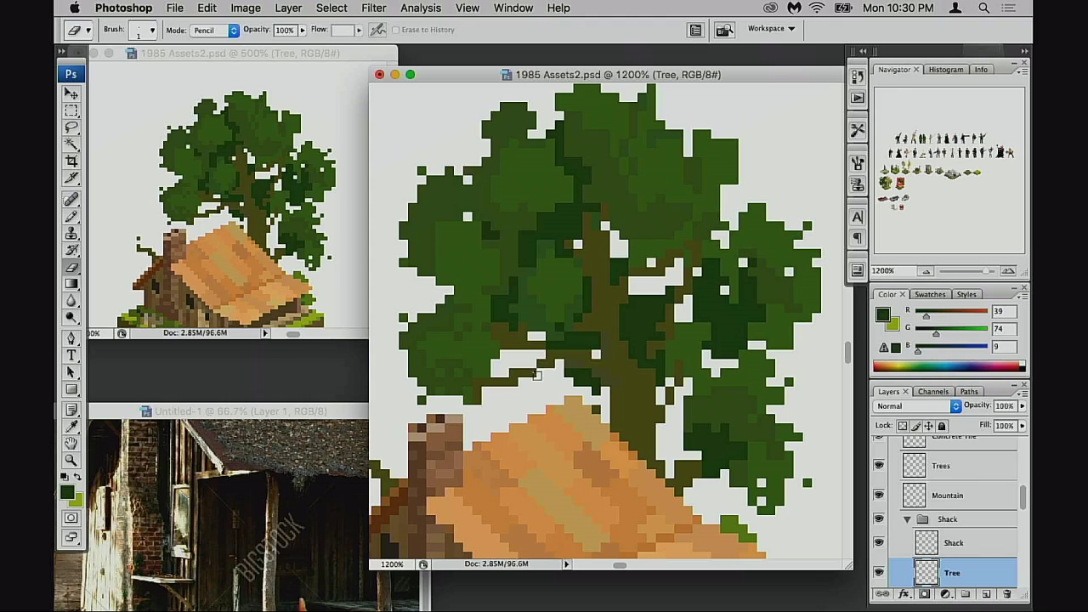
# - Reshape the thin low branch above the roof with the Eraser and pencilled pixels in sampled brown RGB 94, 92, 33
pyautogui.press('b')
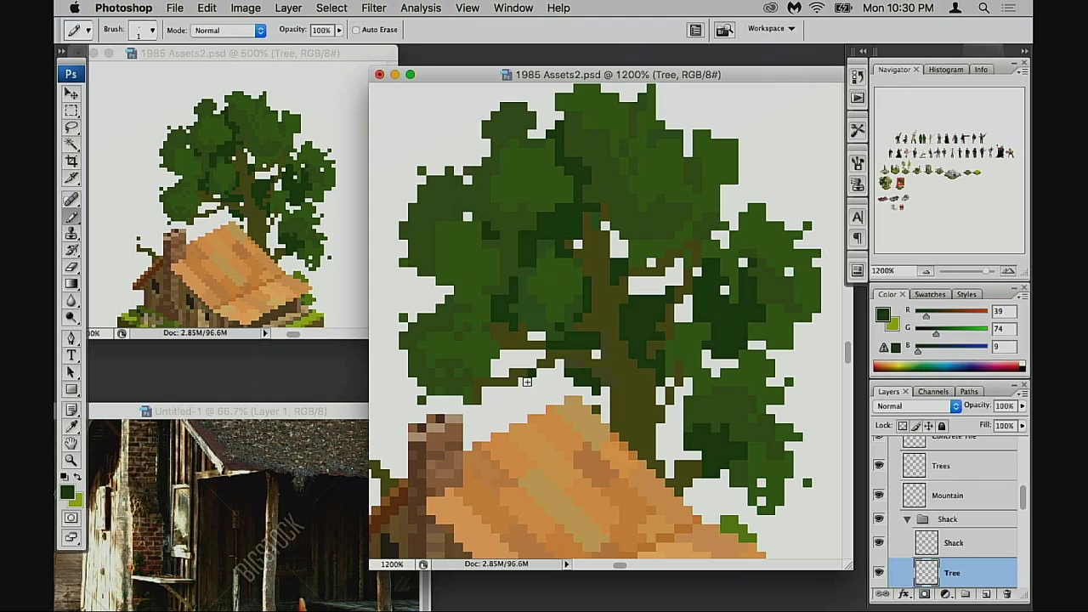
pyautogui.keyDown('alt'); pyautogui.click(553, 356); pyautogui.keyUp('alt')
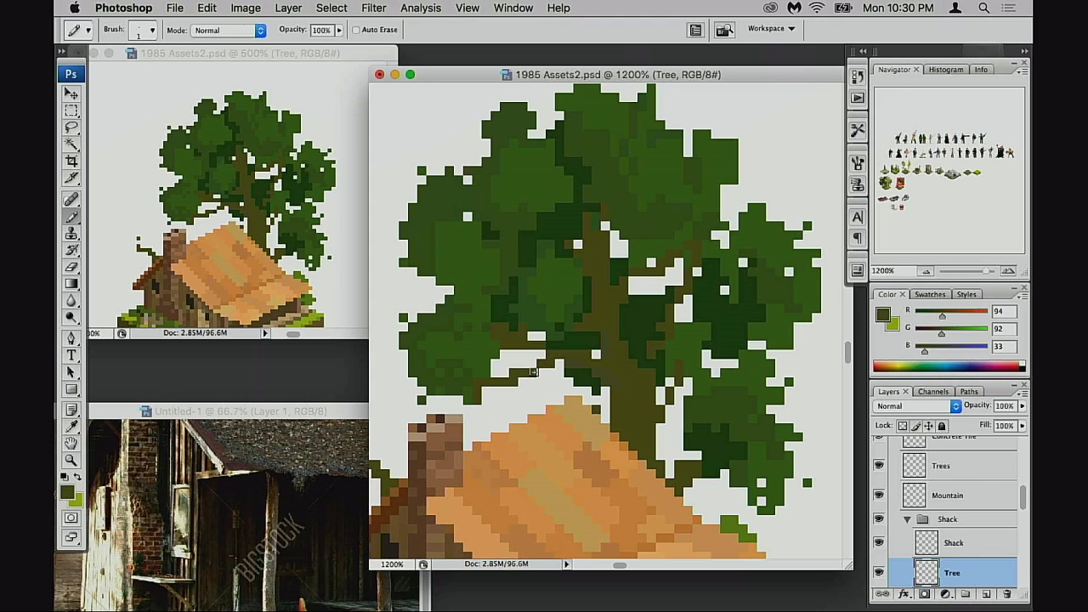
pyautogui.press('e')
pyautogui.click(511, 383)
pyautogui.press('b')
pyautogui.moveTo(502, 369); pyautogui.dragTo(496, 364)
pyautogui.press('super+z')
pyautogui.click(504, 364)
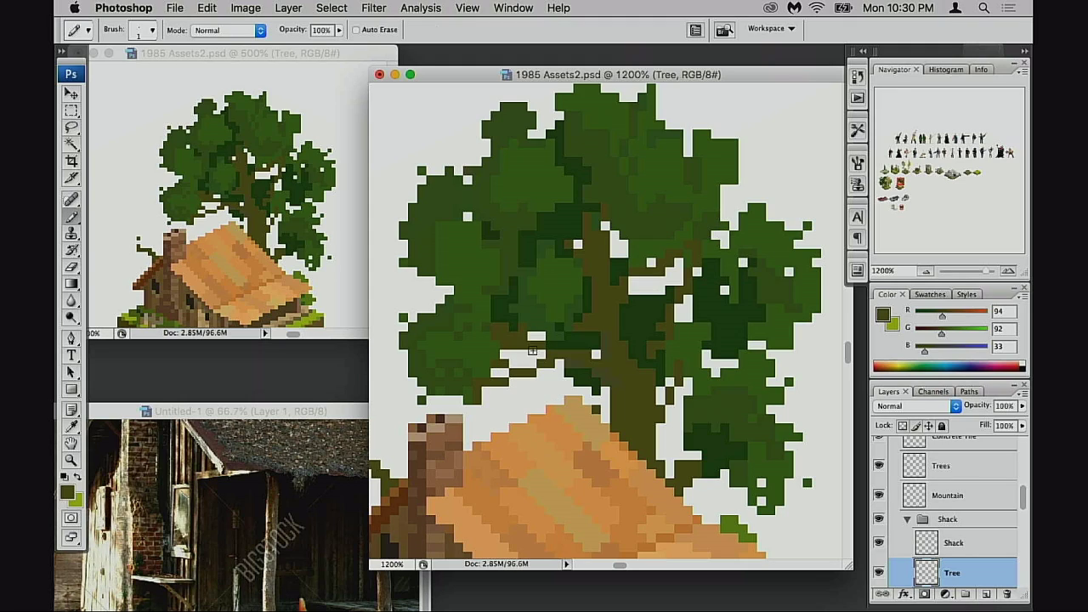
pyautogui.hotkey('ctrl', 'z')
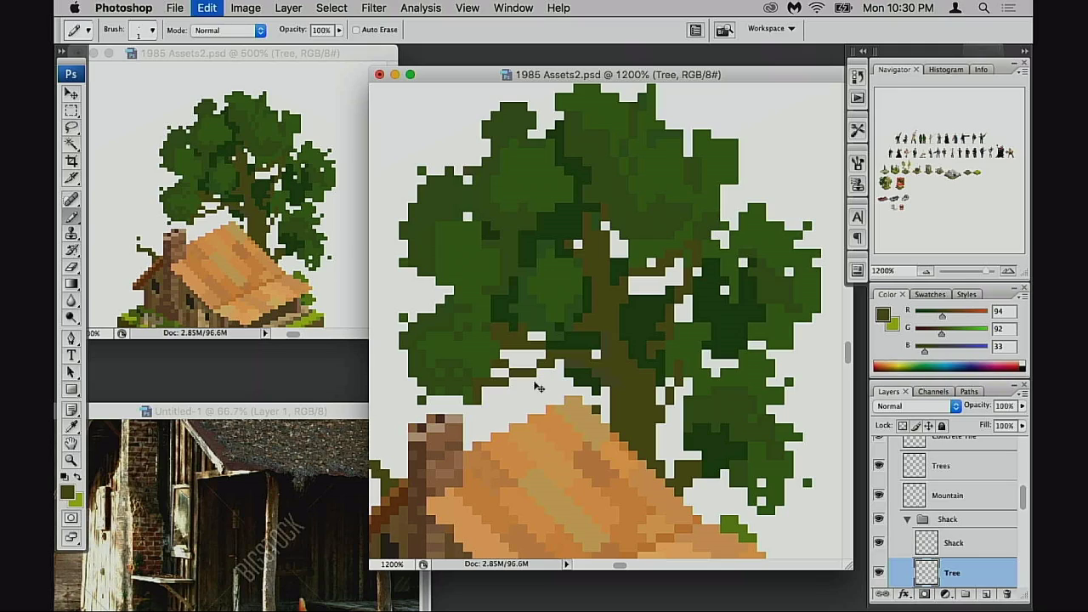
pyautogui.hotkey('ctrl', 'z')
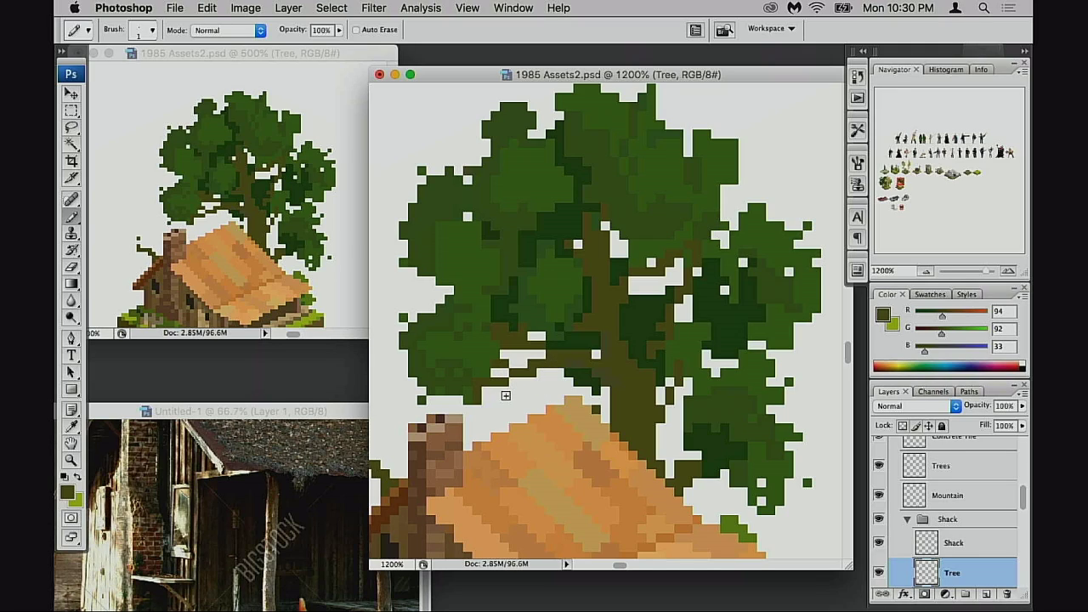
# - Undo the last strokes and paint a small medium-green leaf cluster (RGB 72, 112, 33) over the thin low branch above the roof
pyautogui.keyDown('alt'); pyautogui.click(501, 354); pyautogui.keyUp('alt')
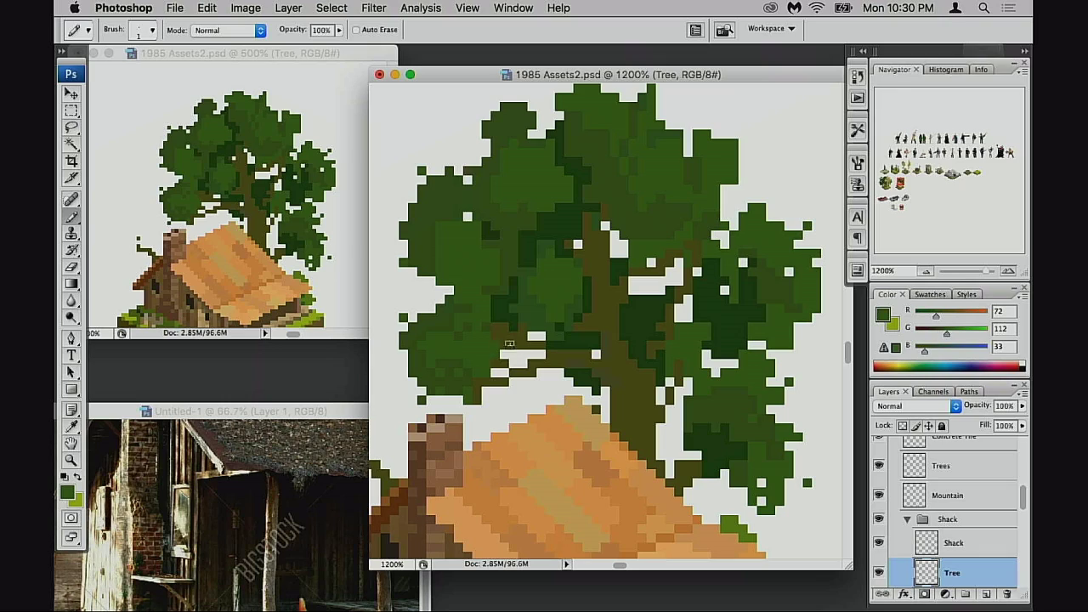
pyautogui.press('alt+super+z')
pyautogui.press('alt+super+z')
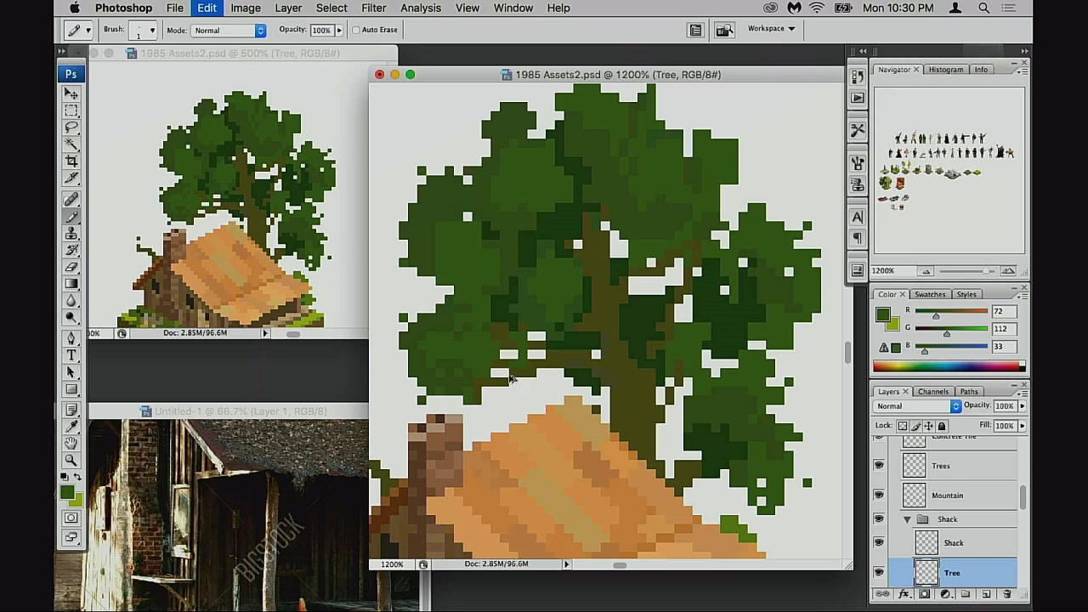
pyautogui.click(545, 377)
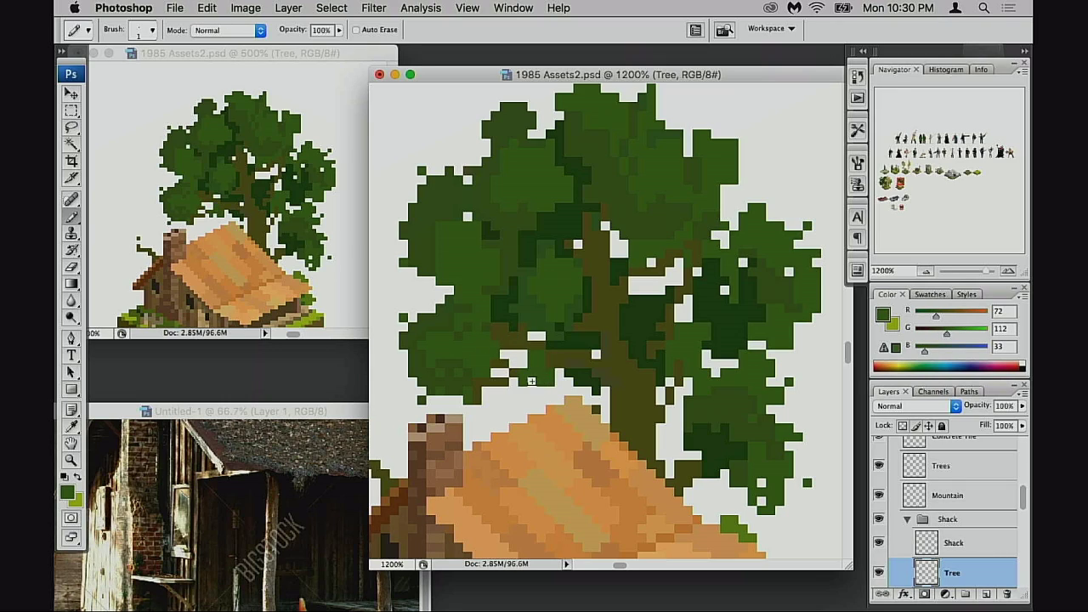
pyautogui.moveTo(531, 381); pyautogui.dragTo(563, 374)
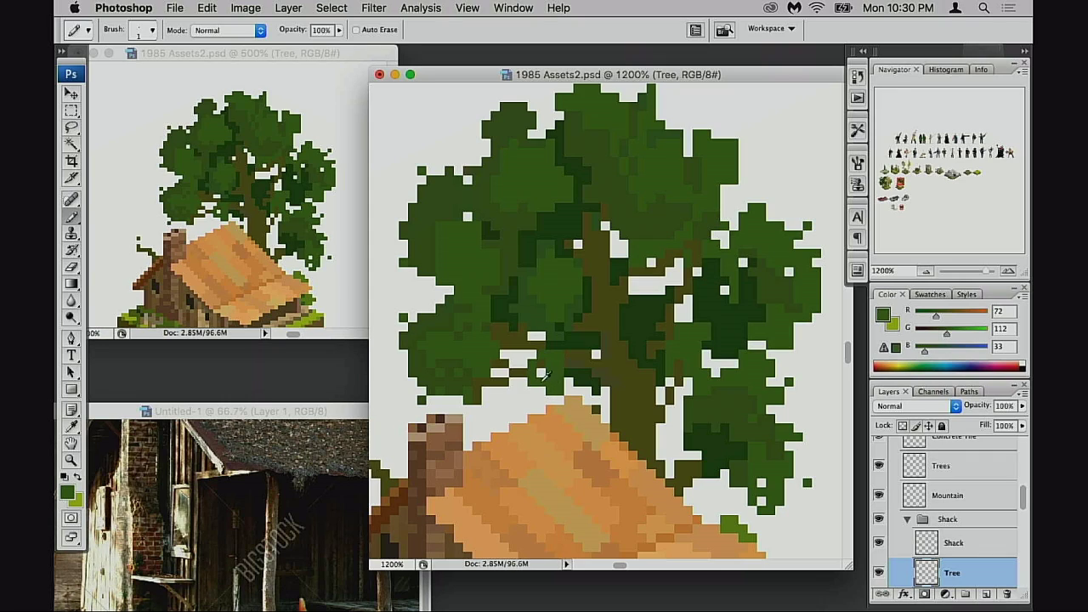
pyautogui.keyDown('alt'); pyautogui.click(460, 372); pyautogui.keyUp('alt')
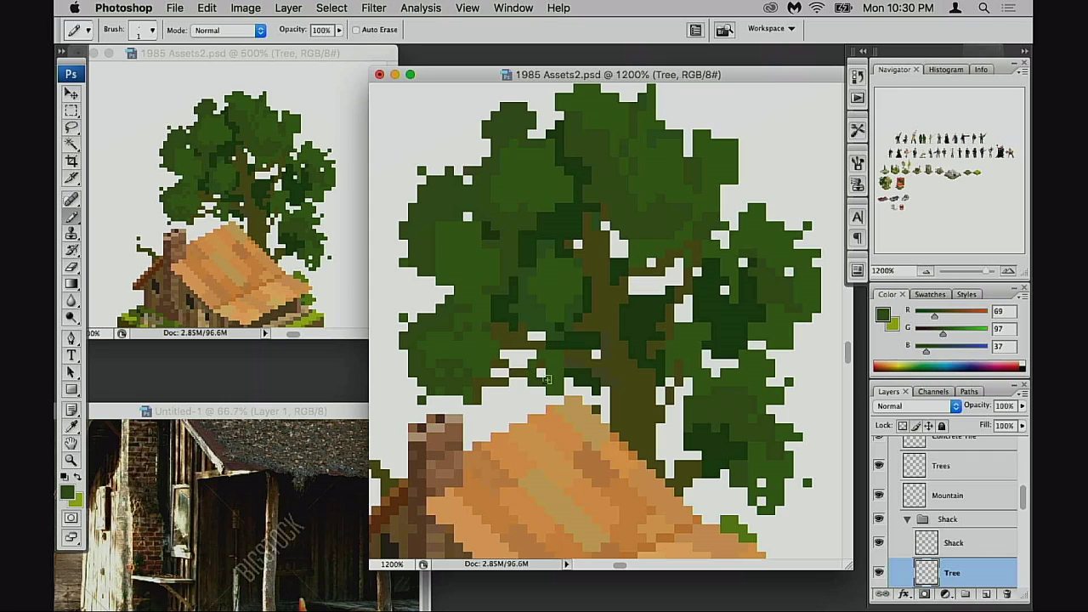
# - Shade beneath the new leaf cluster with dark green RGB 39, 74, 9, filling in toward the trunk around the brown branch pixels
pyautogui.keyDown('alt'); pyautogui.click(640, 332); pyautogui.keyUp('alt')
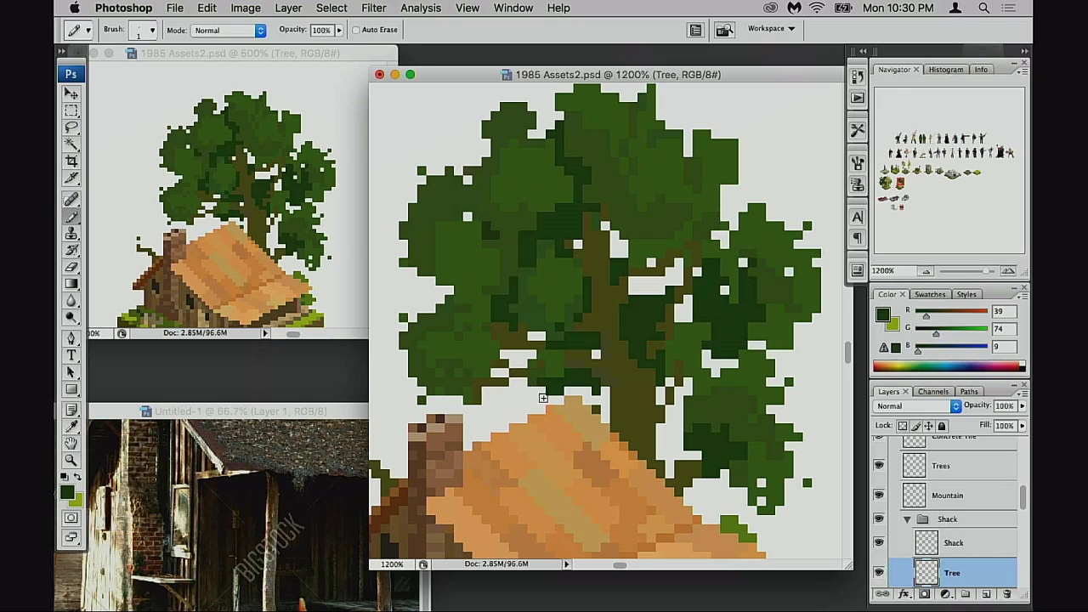
pyautogui.keyDown('alt'); pyautogui.click(595, 358); pyautogui.keyUp('alt')
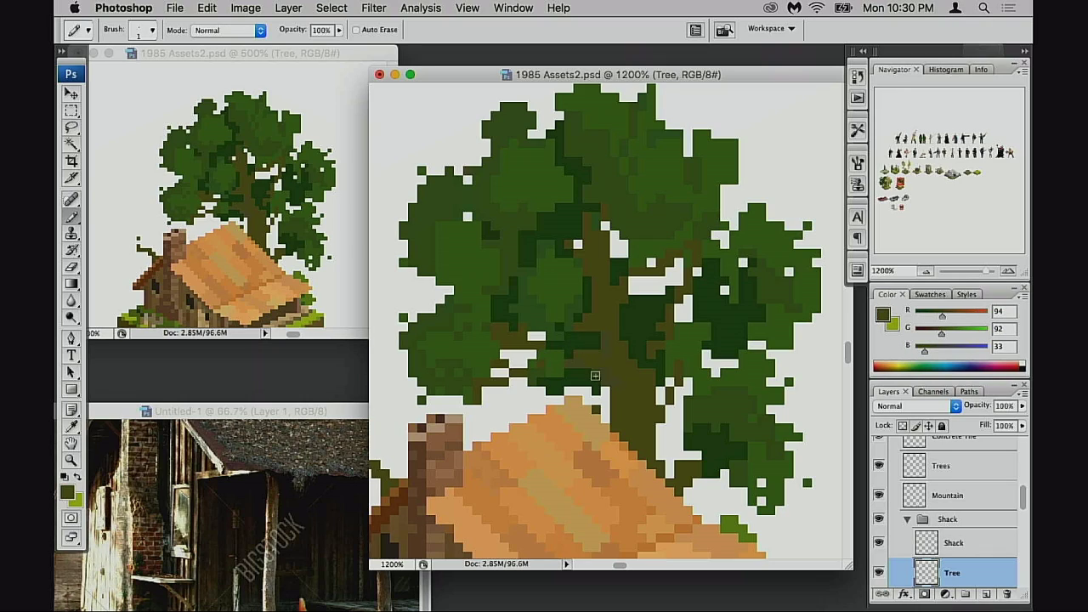
pyautogui.keyDown('alt'); pyautogui.click(592, 360); pyautogui.keyUp('alt')
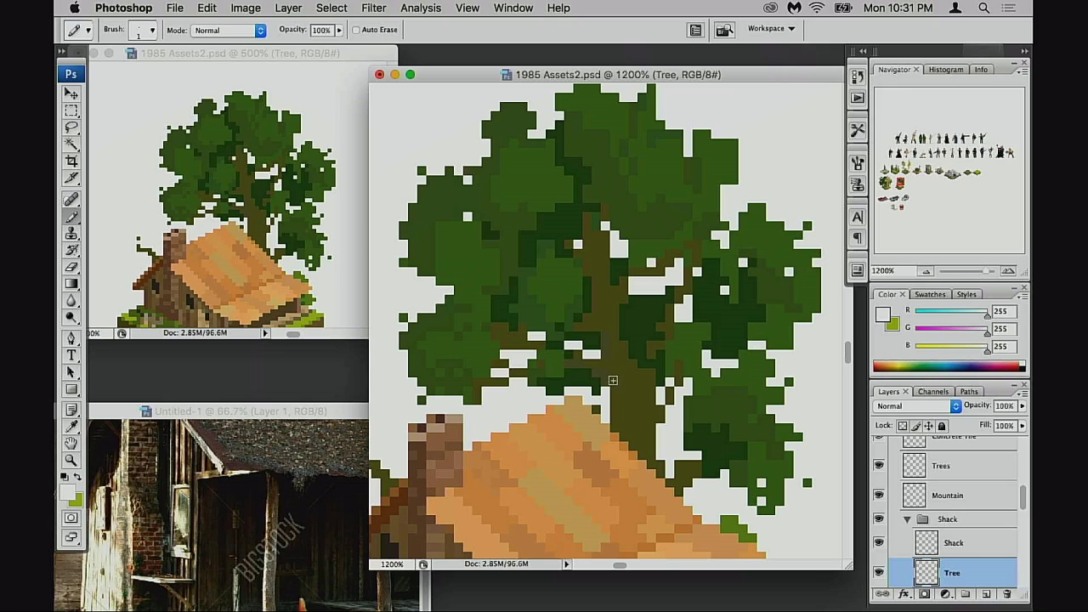
pyautogui.keyDown('alt'); pyautogui.click(585, 363); pyautogui.keyUp('alt')
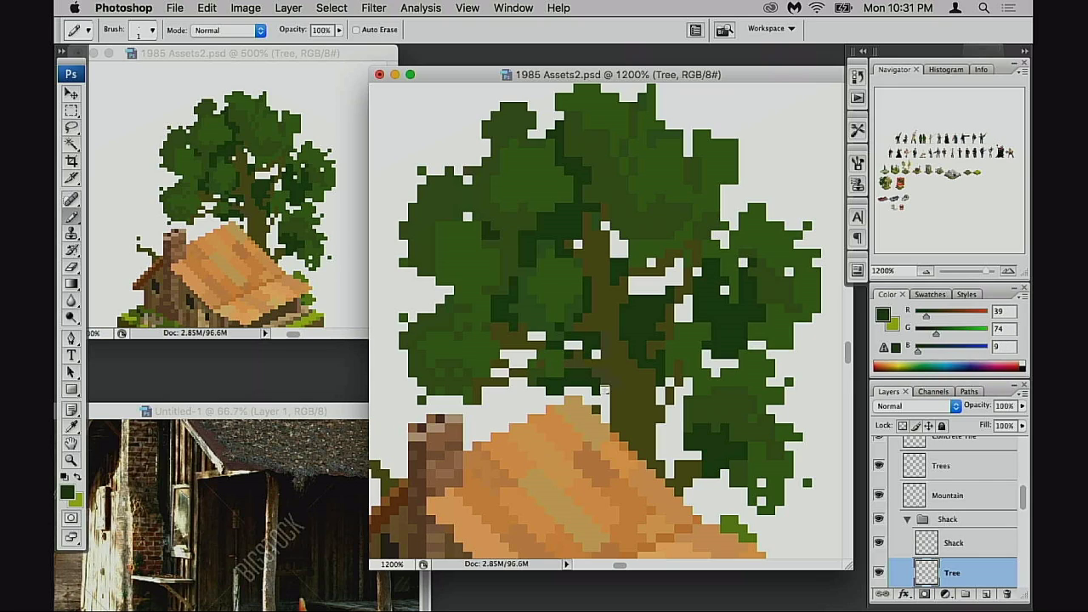
pyautogui.moveTo(605, 389); pyautogui.dragTo(599, 355)
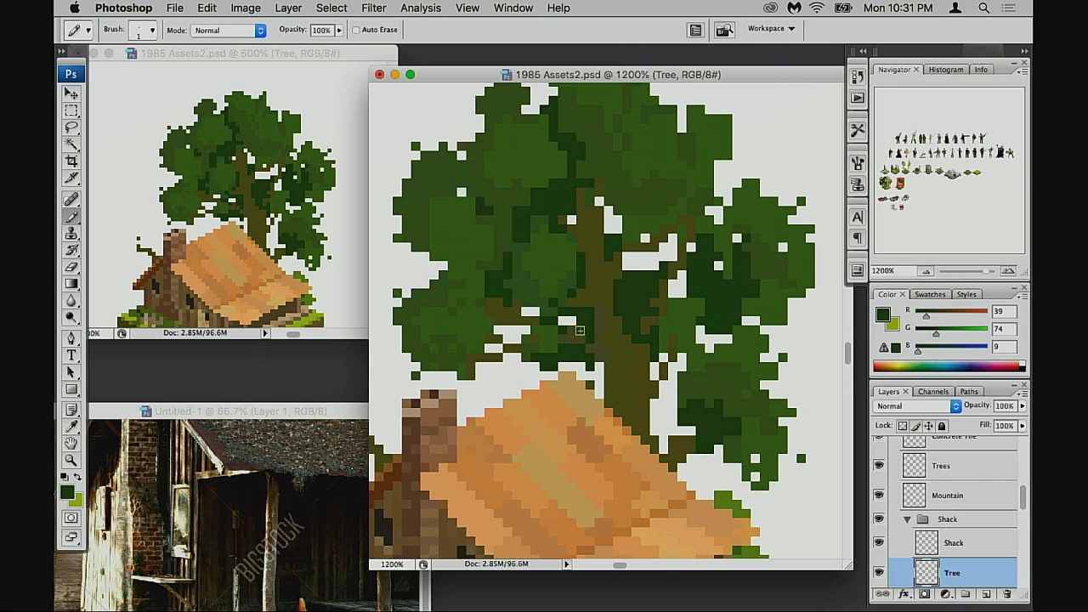
pyautogui.moveTo(603, 347); pyautogui.dragTo(593, 328)
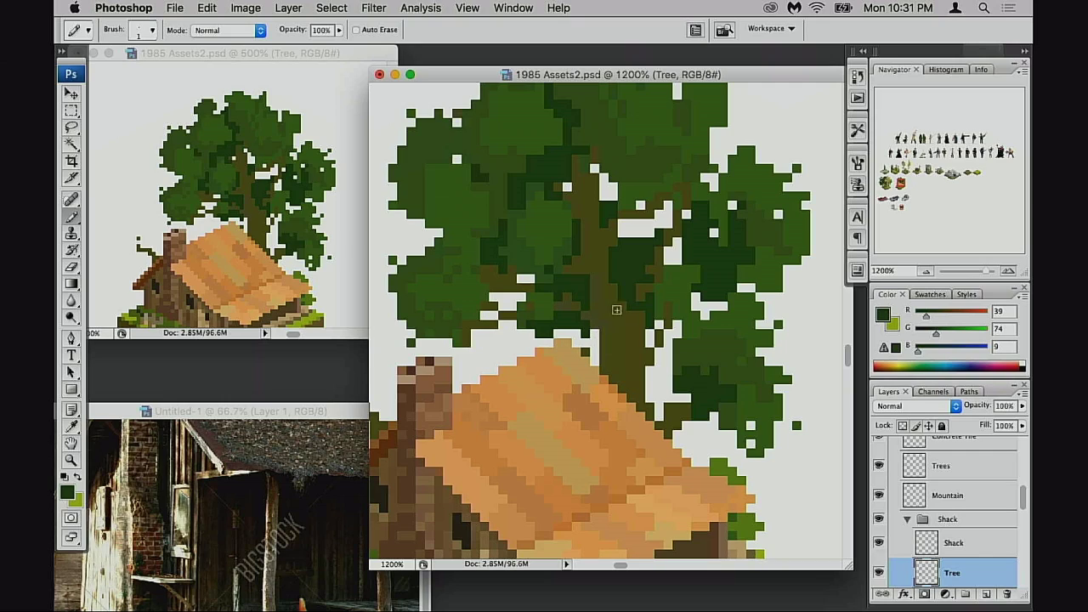
# - Erase a gap between the two low branches beside the trunk and touch up its edges with sampled brown and dark green
pyautogui.keyDown('alt'); pyautogui.click(527, 283); pyautogui.keyUp('alt')
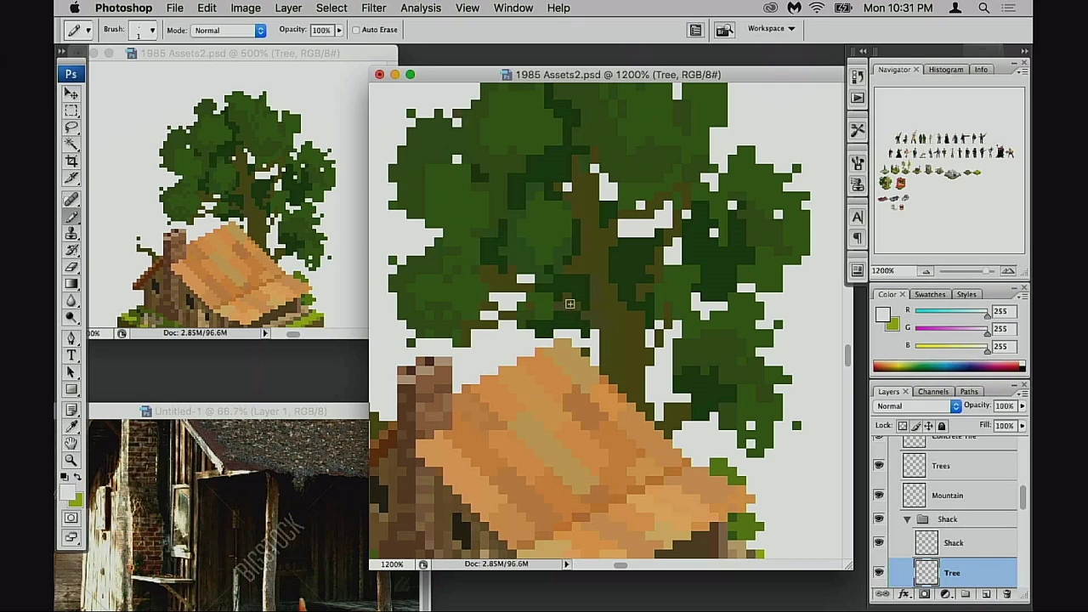
pyautogui.press('e')
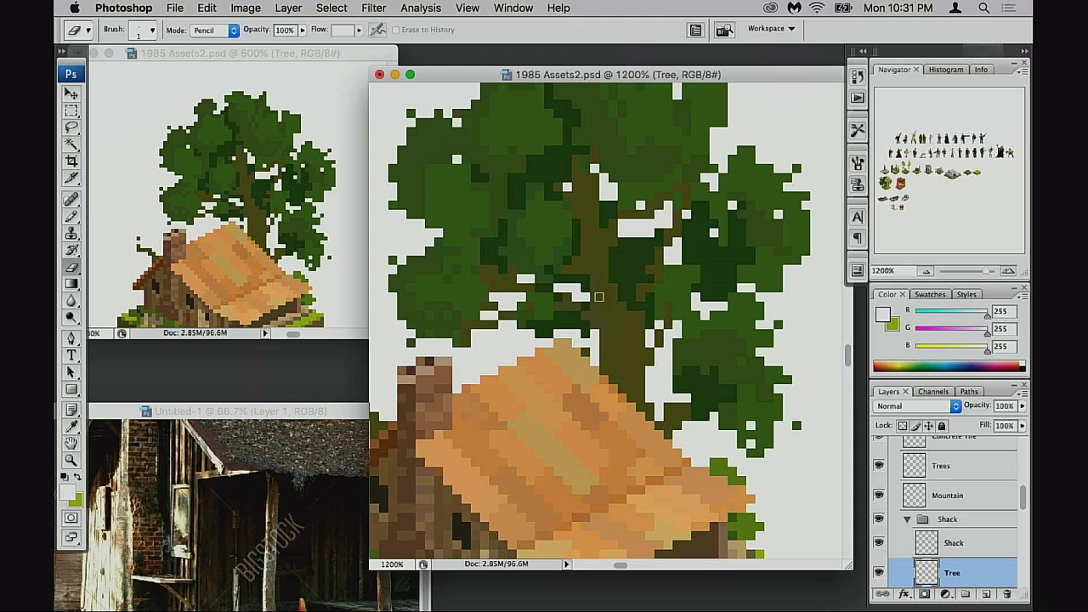
pyautogui.press('b')
pyautogui.keyDown('alt'); pyautogui.click(605, 288); pyautogui.keyUp('alt')
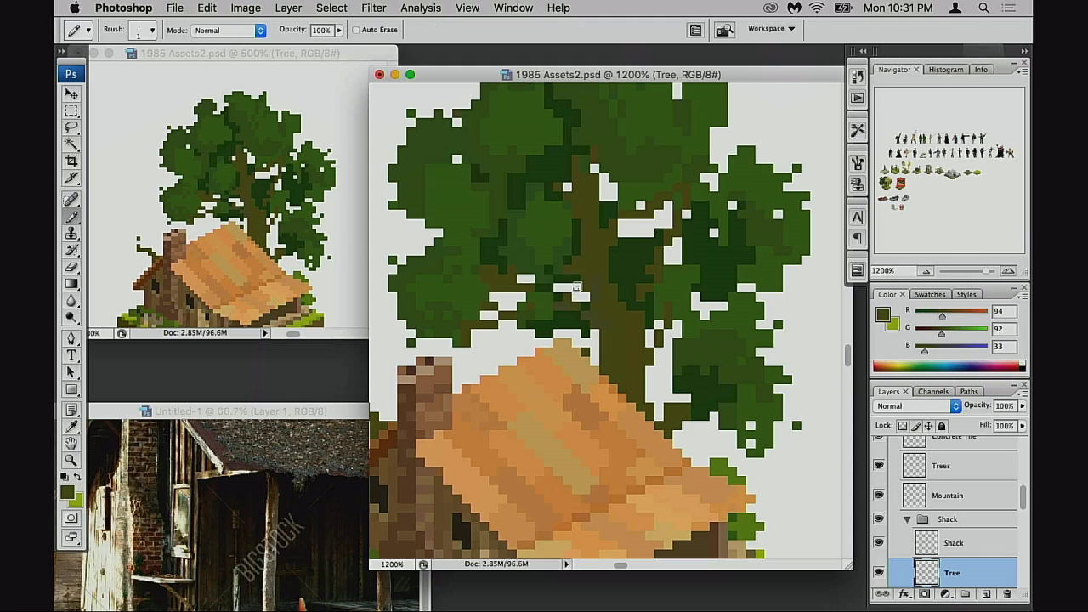
pyautogui.keyDown('alt'); pyautogui.click(580, 243); pyautogui.keyUp('alt')
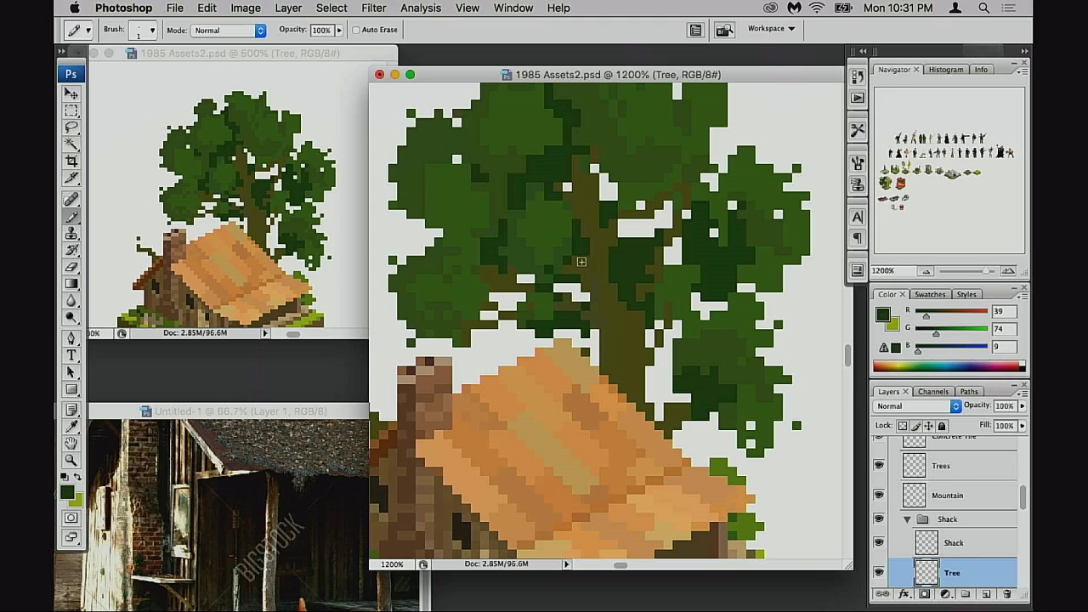
pyautogui.keyDown('alt'); pyautogui.click(605, 275); pyautogui.keyUp('alt')
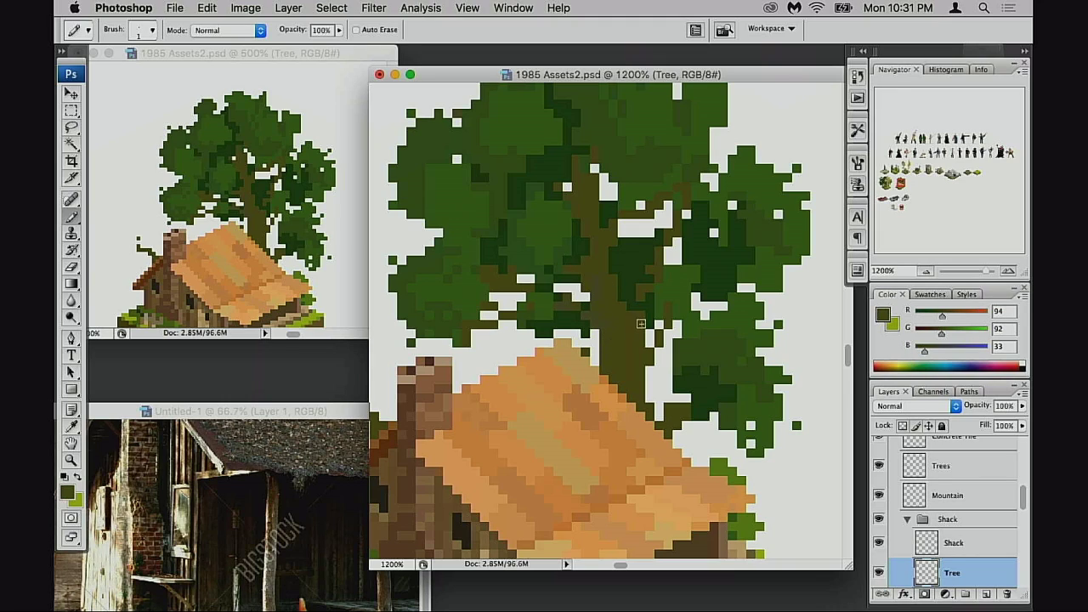
# - Separate a thin branch from the trunk's right side using dark green RGB 39, 74, 9 and brown RGB 94, 92, 33
pyautogui.keyDown('alt'); pyautogui.click(637, 306); pyautogui.keyUp('alt')
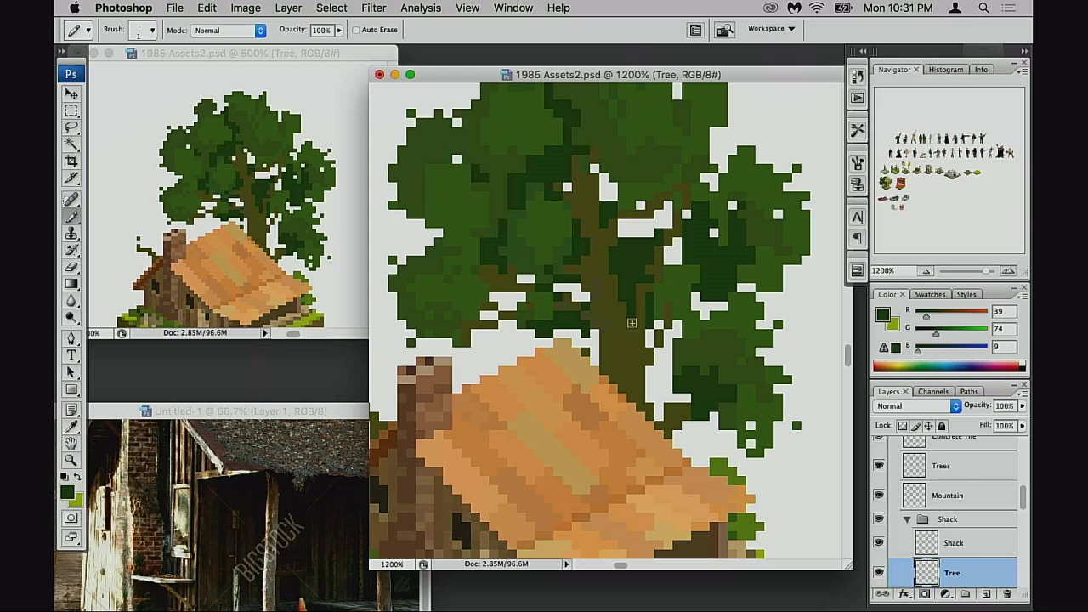
pyautogui.keyDown('alt'); pyautogui.click(649, 296); pyautogui.keyUp('alt')
pyautogui.keyDown('alt'); pyautogui.click(644, 280); pyautogui.keyUp('alt')
pyautogui.scroll(-2, 586, 380)
pyautogui.keyDown('alt'); pyautogui.click(617, 279); pyautogui.keyUp('alt')
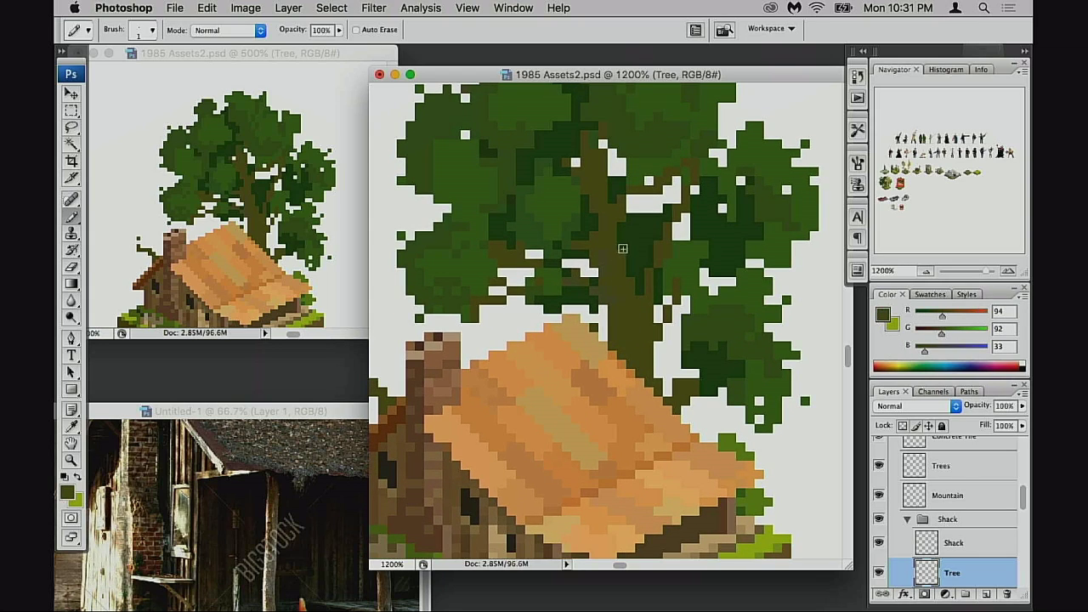
# - Paint brown RGB 94, 92, 33 over the off-colour greyish pixels in the low branch where it joins the trunk
pyautogui.scroll(-2, 623, 321)
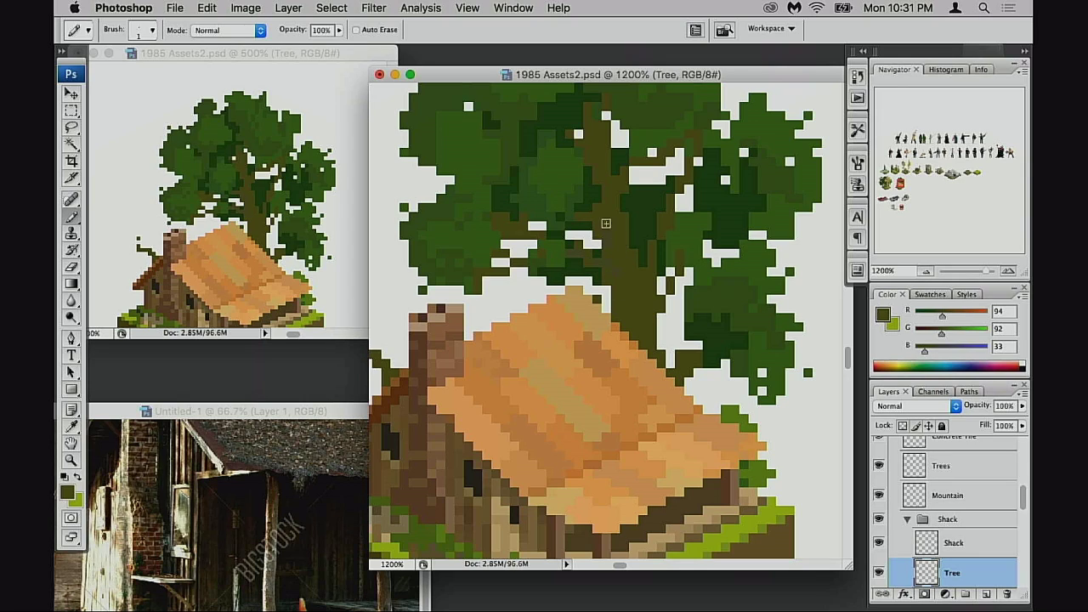
pyautogui.keyDown('super'); pyautogui.click(621, 303); pyautogui.keyUp('super')
pyautogui.keyDown('super'); pyautogui.click(611, 311); pyautogui.keyUp('super')
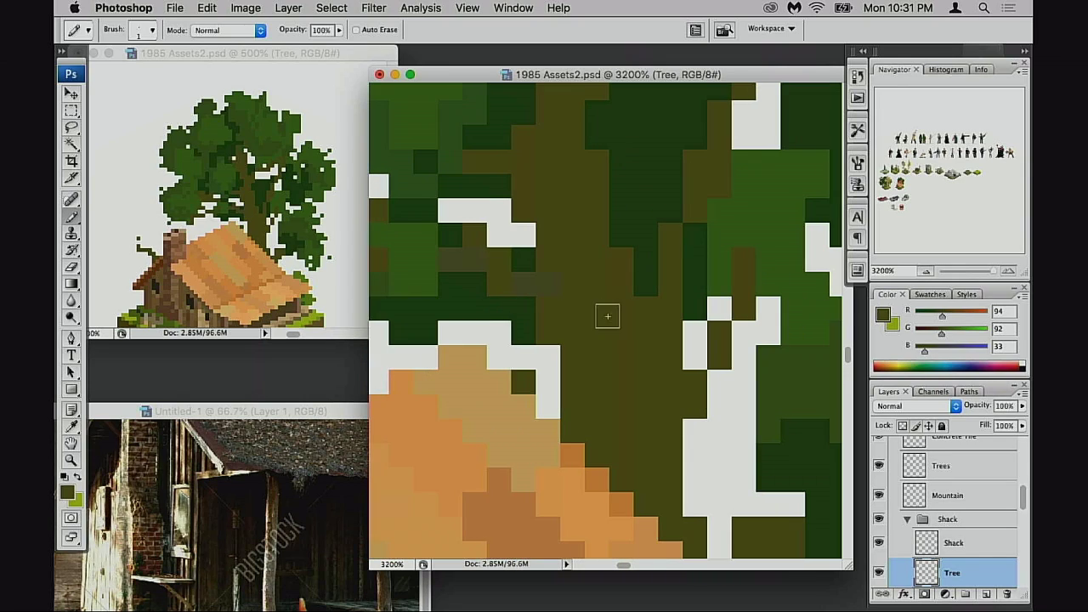
pyautogui.moveTo(463, 260); pyautogui.dragTo(481, 260)
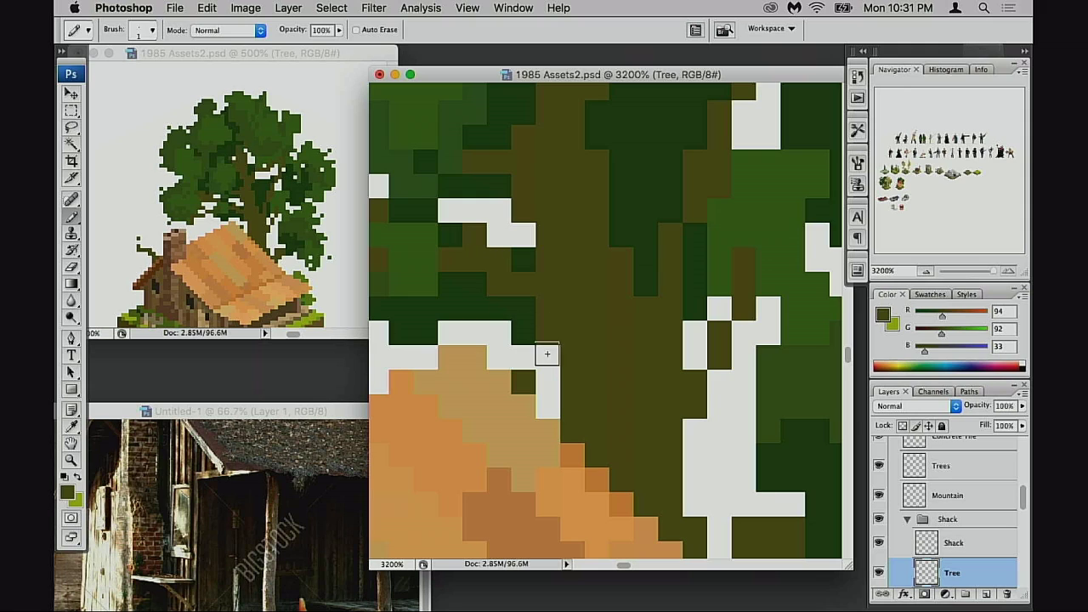
# - Pencil dark-green pixels (RGB 39, 74, 9) along the upper trunk's left edge, covering the stray brown pixels there
pyautogui.moveTo(578, 356); pyautogui.dragTo(629, 357)
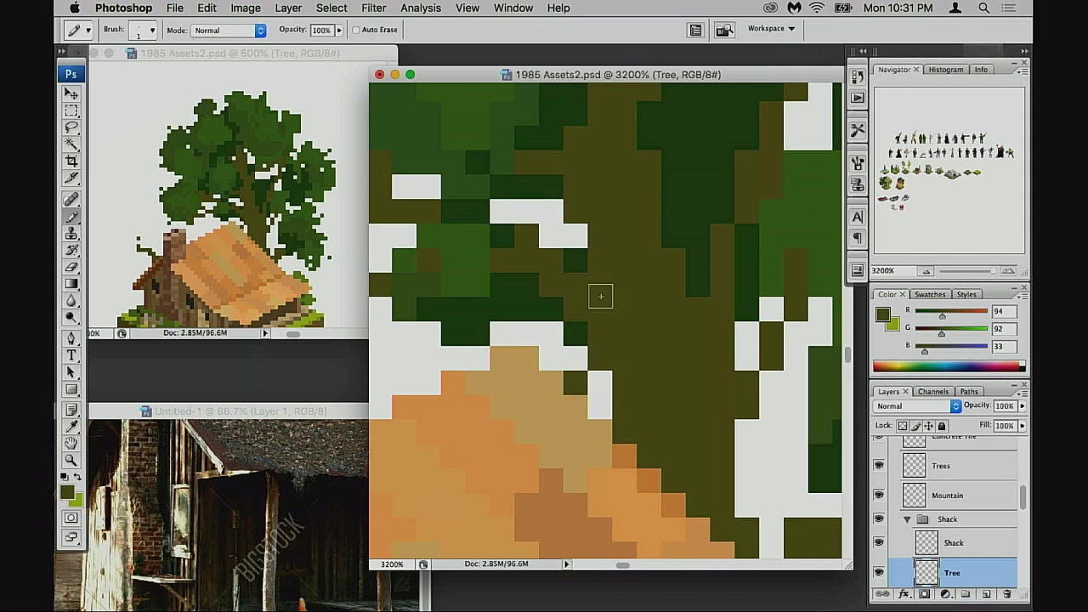
pyautogui.moveTo(578, 322); pyautogui.dragTo(833, 355)
pyautogui.moveTo(581, 345); pyautogui.dragTo(695, 364)
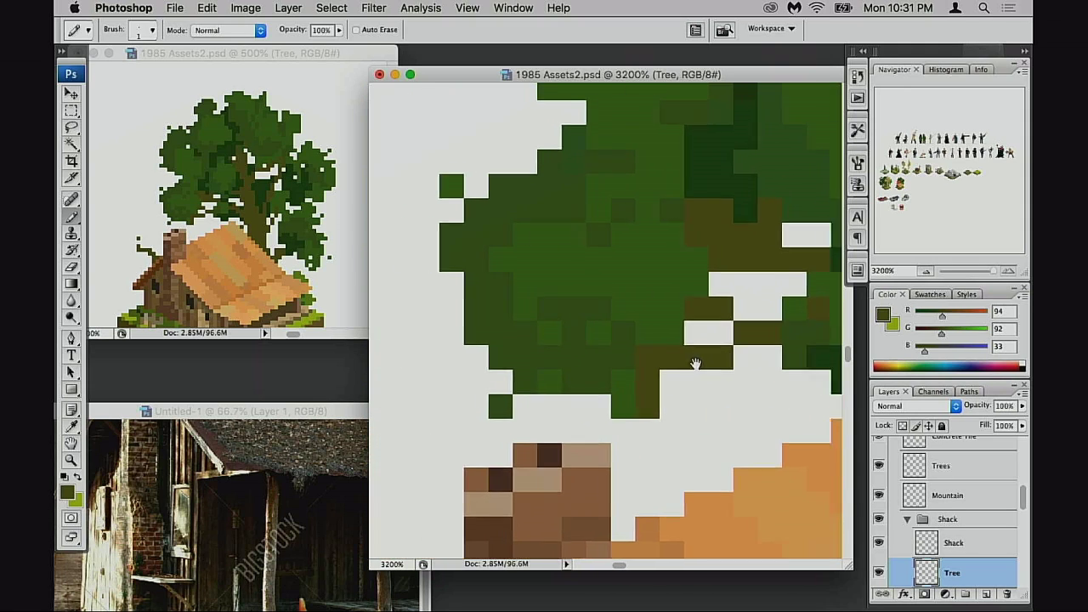
pyautogui.moveTo(799, 388); pyautogui.dragTo(515, 405)
pyautogui.moveTo(625, 255); pyautogui.dragTo(579, 419)
pyautogui.keyDown('alt'); pyautogui.click(600, 291); pyautogui.keyUp('alt')
pyautogui.click(586, 250)
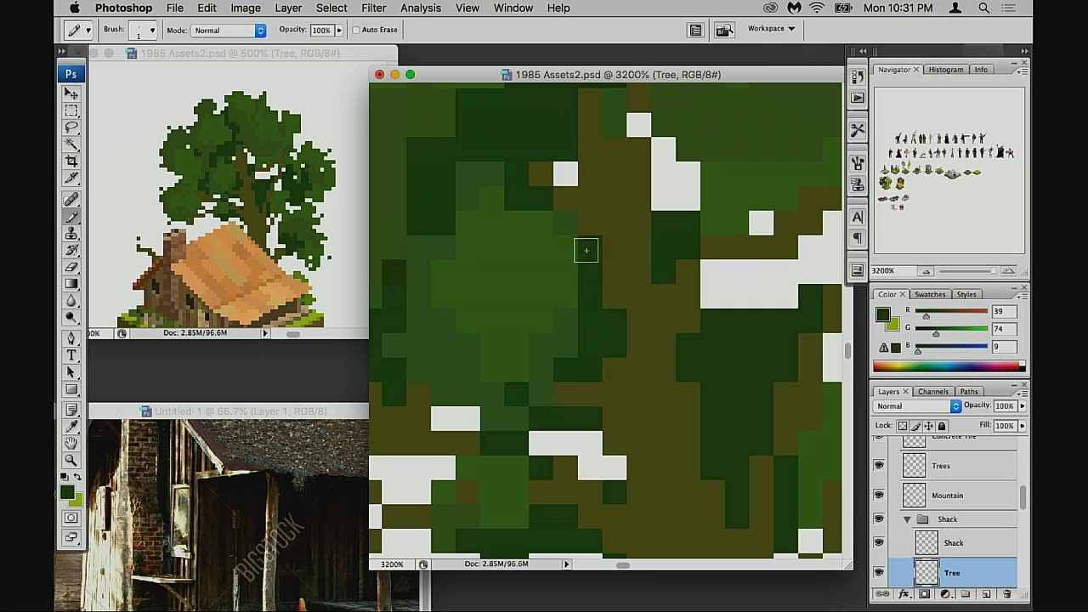
pyautogui.moveTo(601, 304); pyautogui.dragTo(590, 335)
pyautogui.click(574, 256)
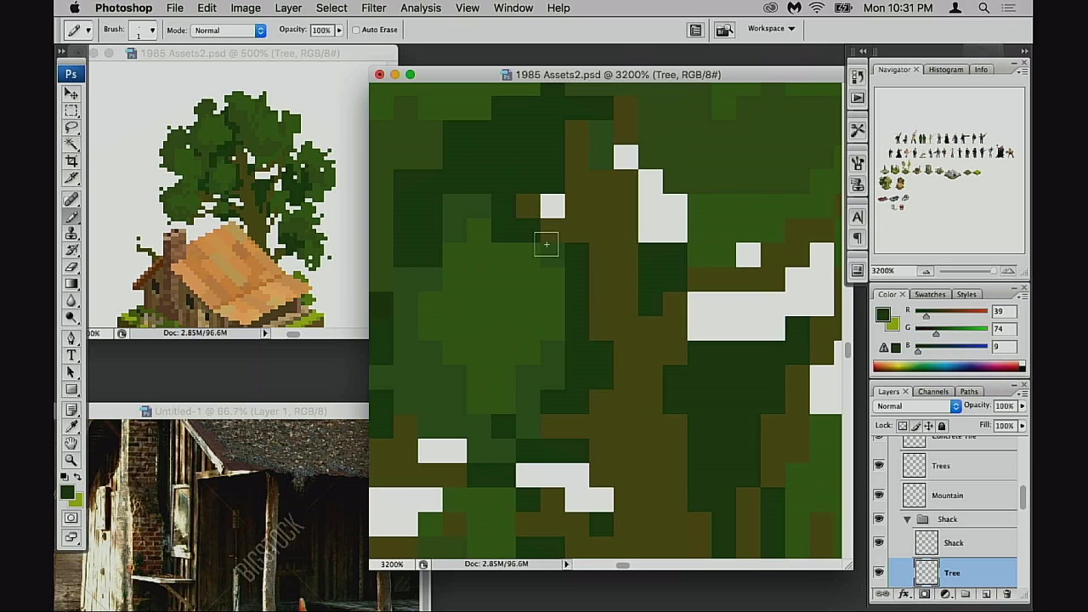
pyautogui.click(528, 205)
pyautogui.scroll(-2, 618, 291)
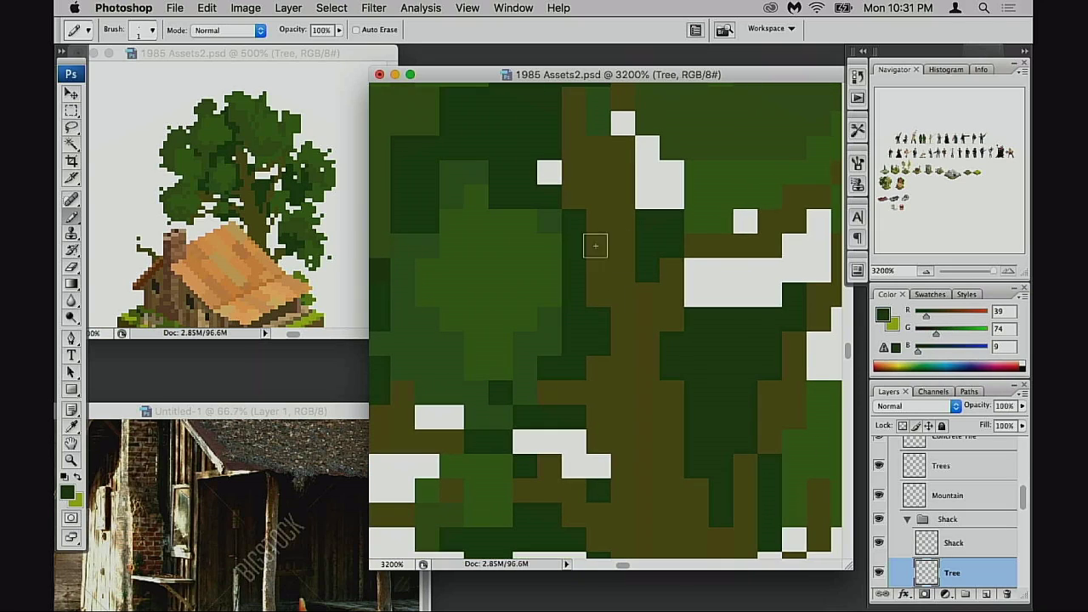
pyautogui.click(575, 204)
# - Erase a brown pixel from the upper trunk's right edge and replace brown pixels on its left edge with dark green
pyautogui.press('e')
pyautogui.click(622, 147)
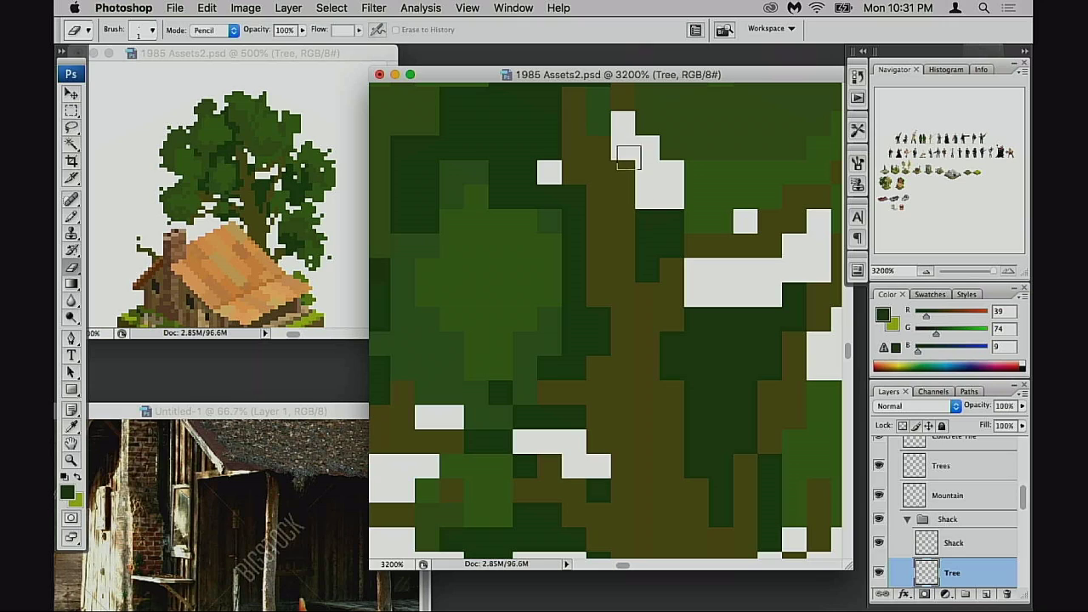
pyautogui.hscroll(2, 643, 260)
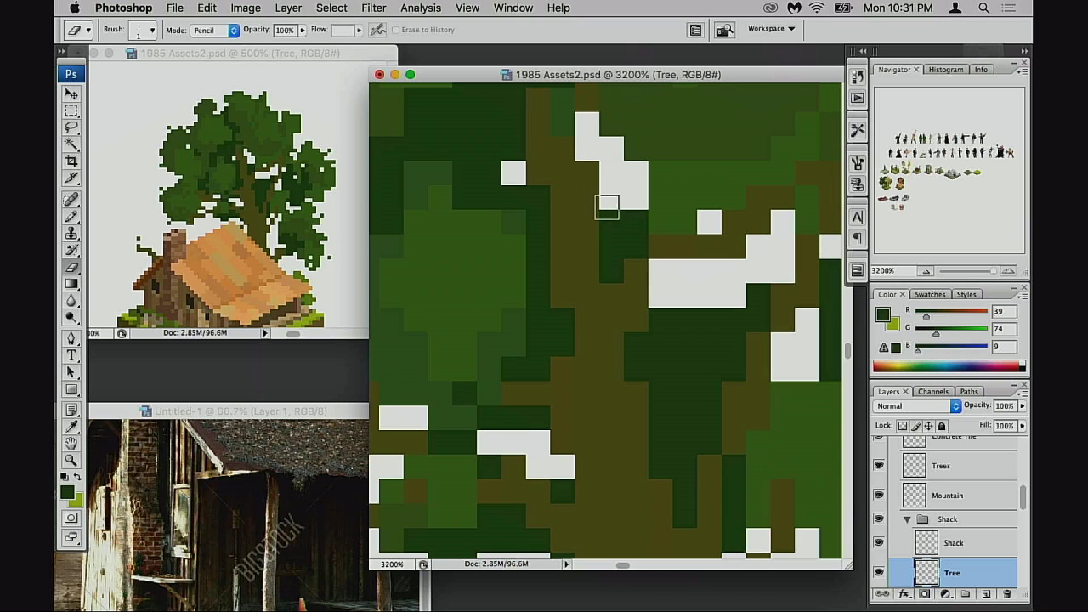
pyautogui.moveTo(636, 276); pyautogui.dragTo(584, 281)
pyautogui.click(509, 299)
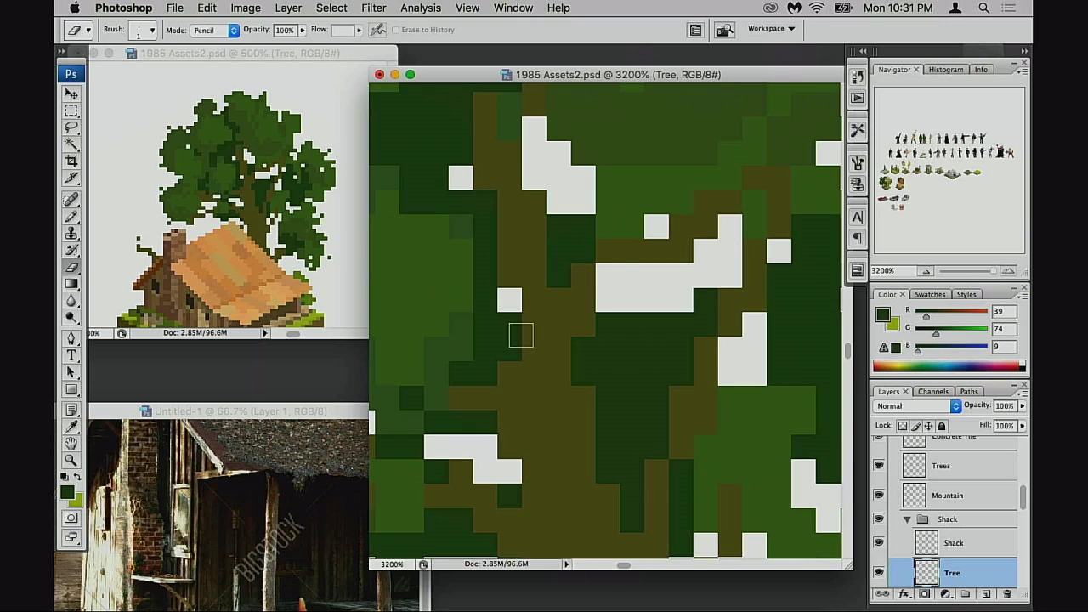
pyautogui.press('b')
pyautogui.click(510, 300)
pyautogui.click(510, 276)
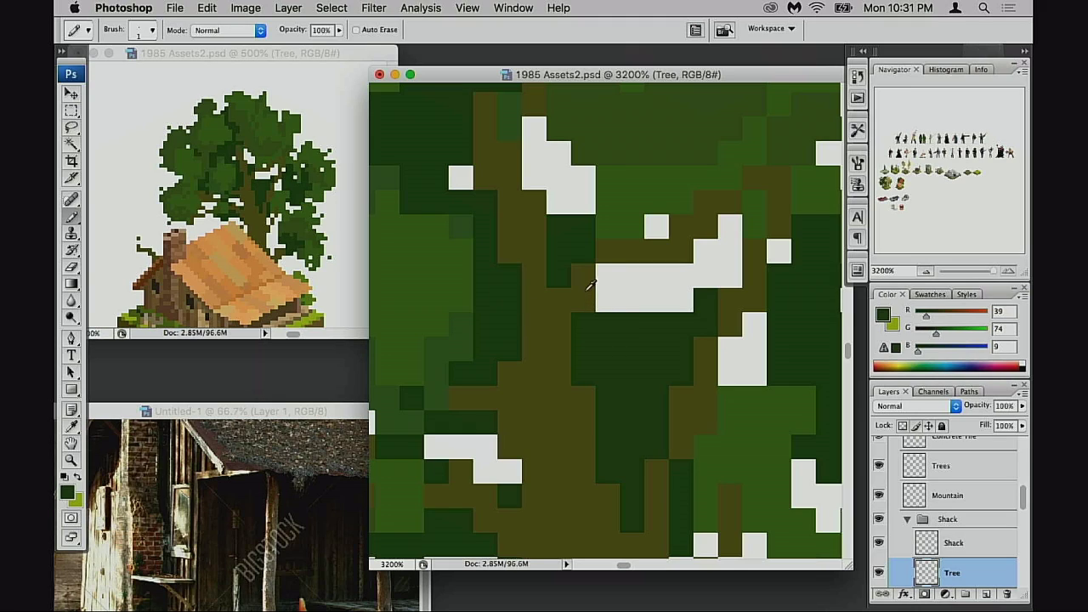
# - Fill the corners of the white gaps to the right of the trunk with dark-green leaf pixels
pyautogui.click(608, 275)
pyautogui.click(626, 280)
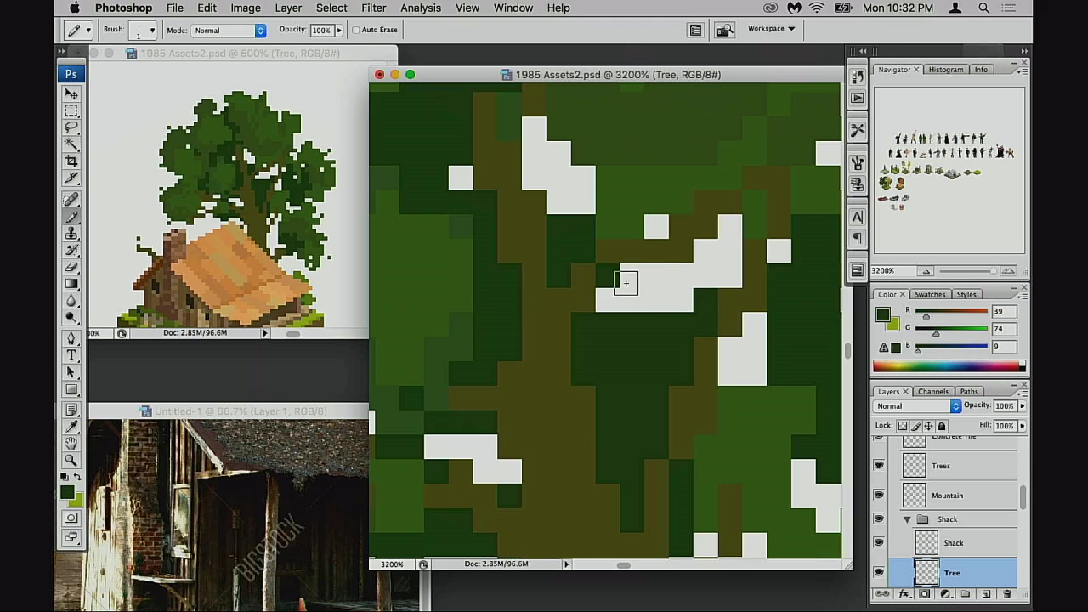
pyautogui.click(608, 294)
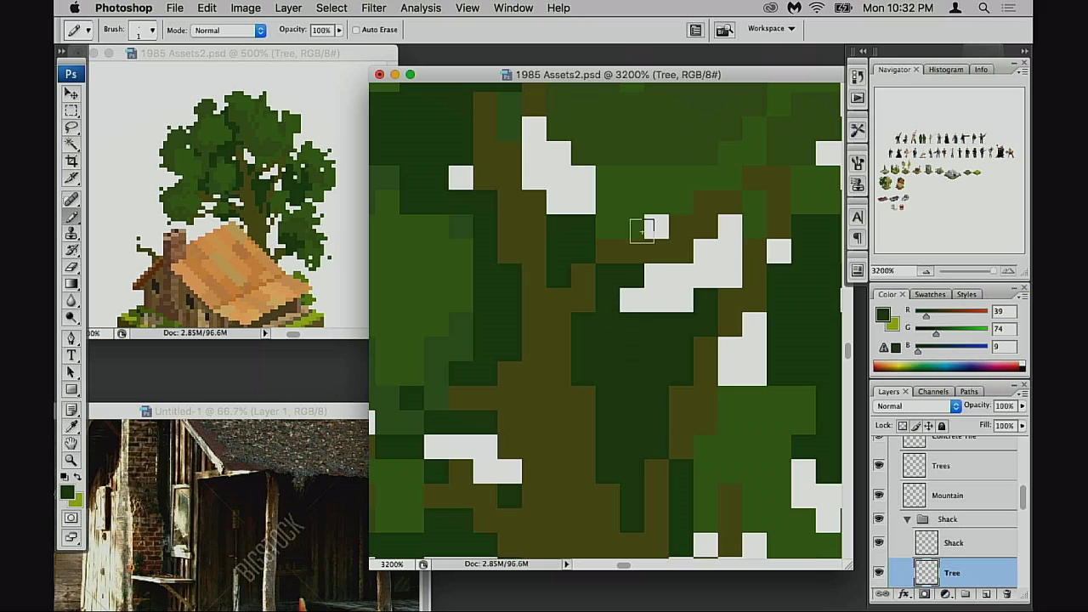
pyautogui.click(583, 203)
pyautogui.click(703, 288)
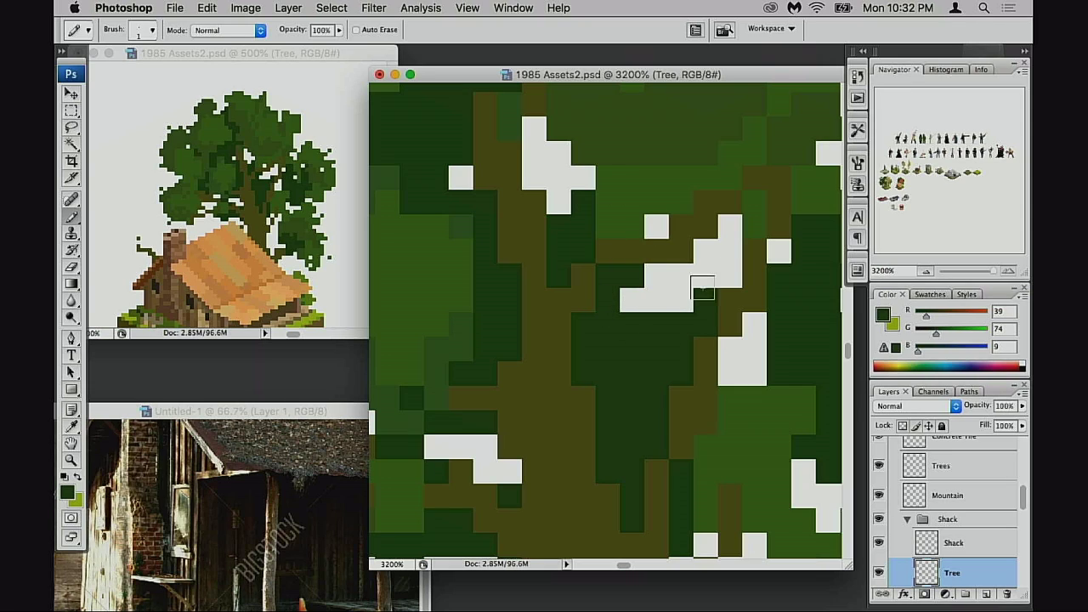
# - Sample the branch brown and erase pixels from the underside of the branch right of the trunk to thin it
pyautogui.keyDown('alt'); pyautogui.click(686, 244); pyautogui.keyUp('alt')
pyautogui.press('e')
pyautogui.click(681, 252)
pyautogui.click(704, 227)
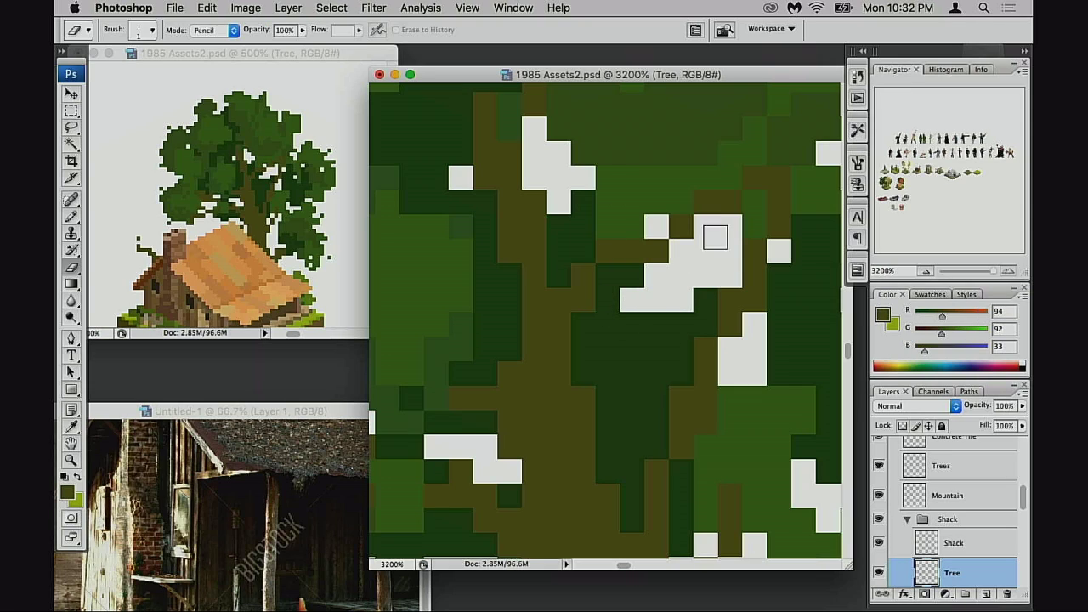
pyautogui.moveTo(707, 299); pyautogui.dragTo(690, 295)
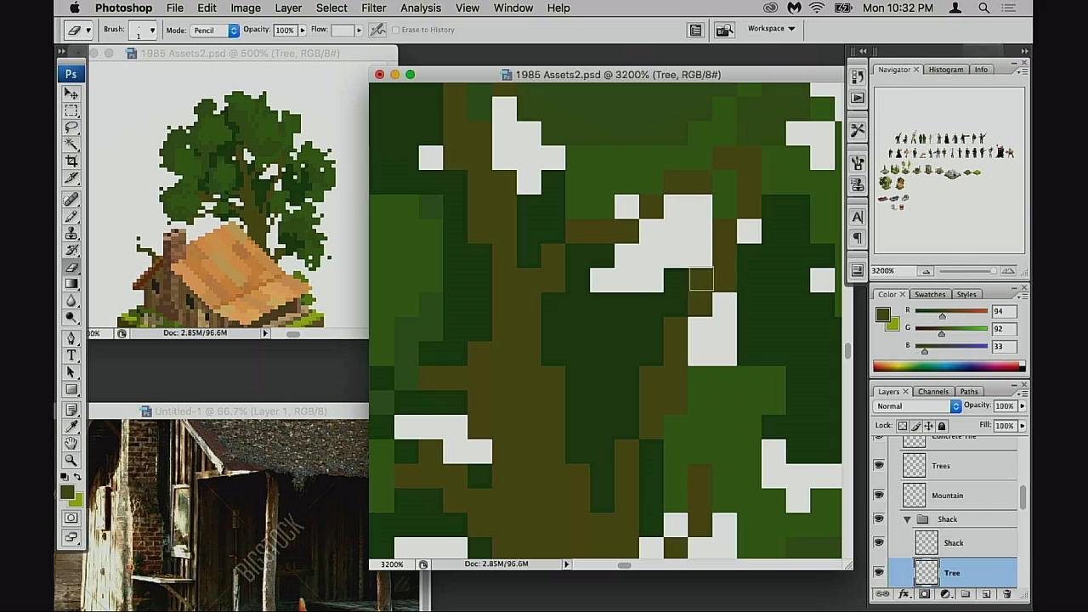
# - Sample the dark leaf green (RGB 39, 74, 9) and erase the leaf pixel between the white gap and the branch right of the trunk
pyautogui.press('b')
pyautogui.click(678, 304)
pyautogui.press('super+z')
pyautogui.keyDown('alt'); pyautogui.click(677, 300); pyautogui.keyUp('alt')
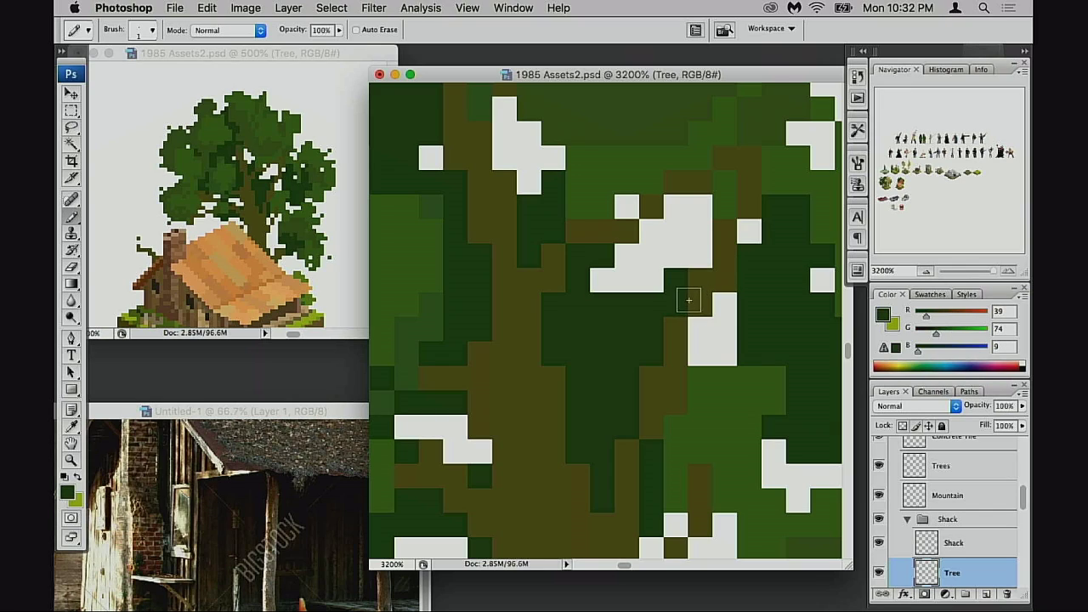
pyautogui.press('e')
pyautogui.click(677, 282)
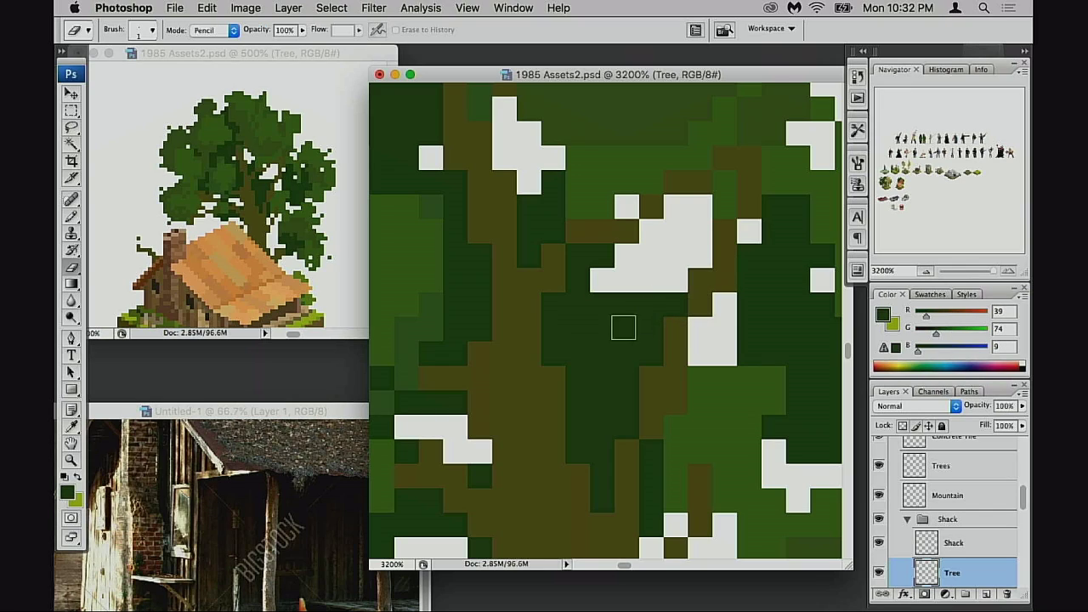
# - Erase dark-green pixels along the lower edge of the white gap, extending it down to the trunk
pyautogui.moveTo(643, 331)
pyautogui.mouseDown()
pyautogui.moveTo(629, 307)
pyautogui.moveTo(602, 323)
pyautogui.moveTo(627, 349)
pyautogui.moveTo(649, 337)
pyautogui.moveTo(651, 294)
pyautogui.moveTo(635, 311)
pyautogui.mouseUp()
pyautogui.press('b')
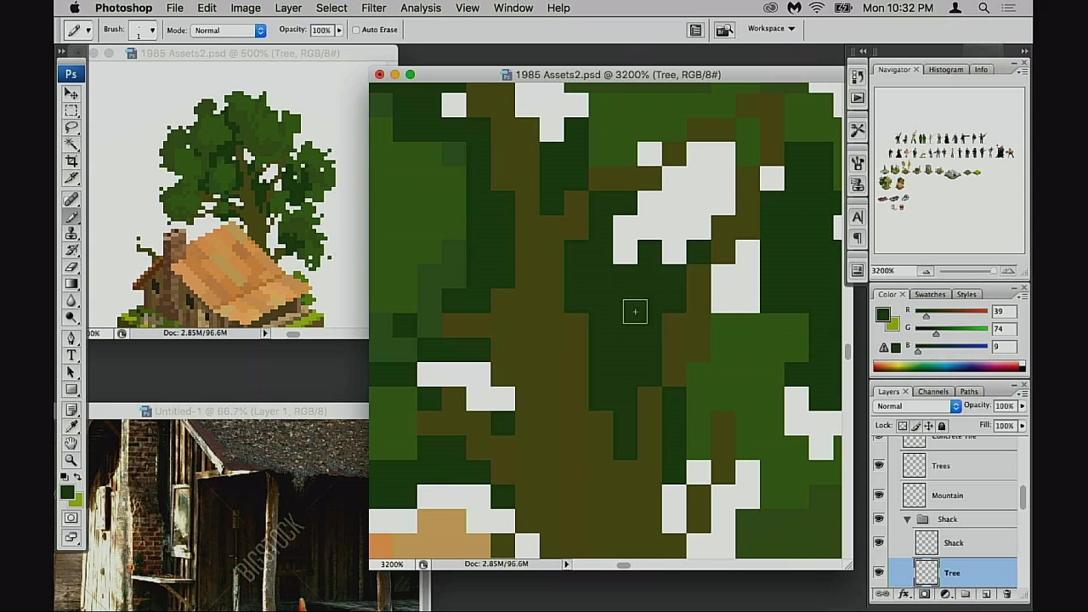
pyautogui.press('e')
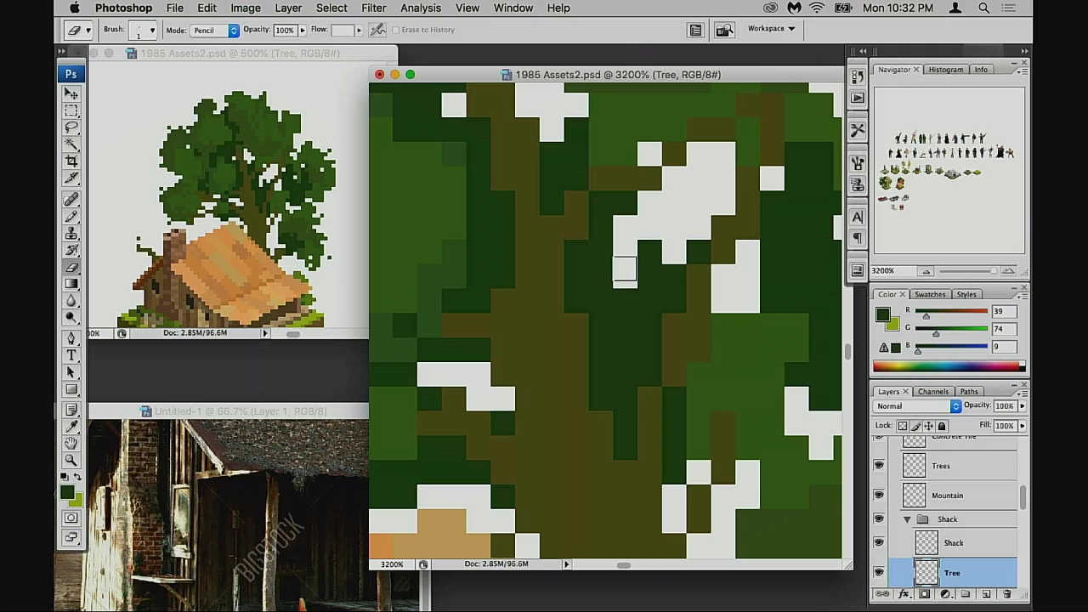
pyautogui.moveTo(623, 269)
pyautogui.mouseDown()
pyautogui.moveTo(585, 267)
pyautogui.moveTo(612, 297)
pyautogui.moveTo(583, 282)
pyautogui.moveTo(639, 293)
pyautogui.mouseUp()
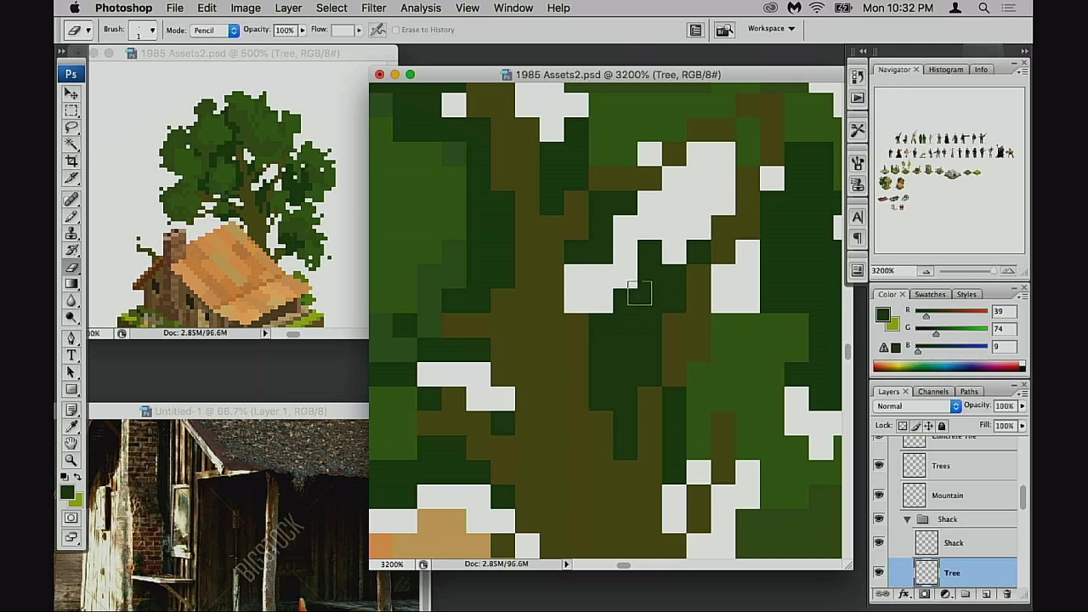
pyautogui.press('super+z')
pyautogui.click(580, 296)
pyautogui.click(652, 257)
pyautogui.click(694, 257)
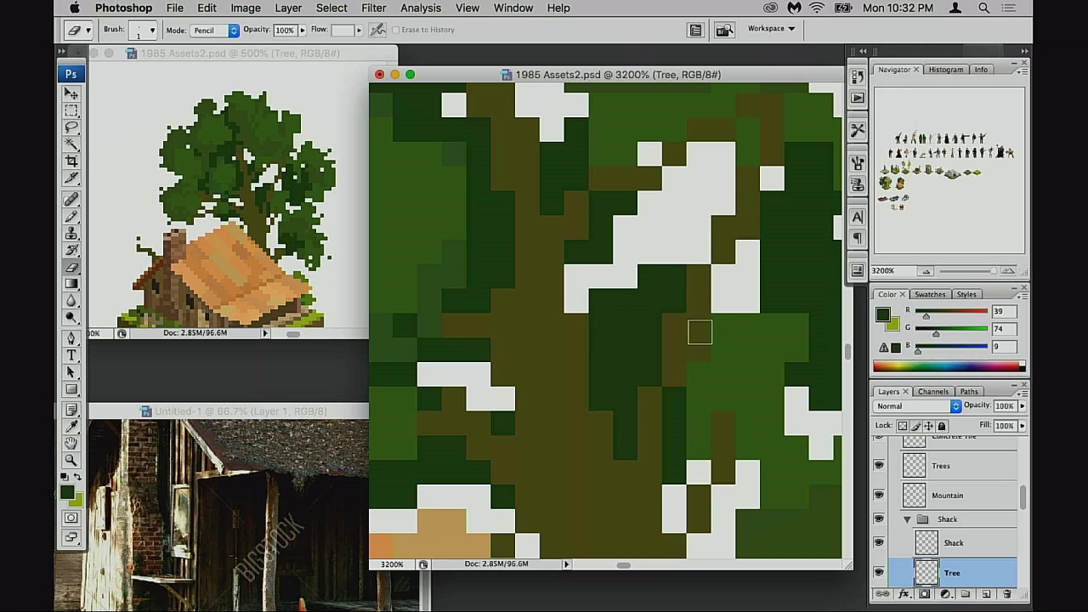
# - Sample the light leaf green (RGB 72, 112, 33) and pencil a pixel into the bottom of the small gap right of the branch
pyautogui.scroll(-3, 671, 310)
pyautogui.hscroll(2, 672, 310)
pyautogui.press('b')
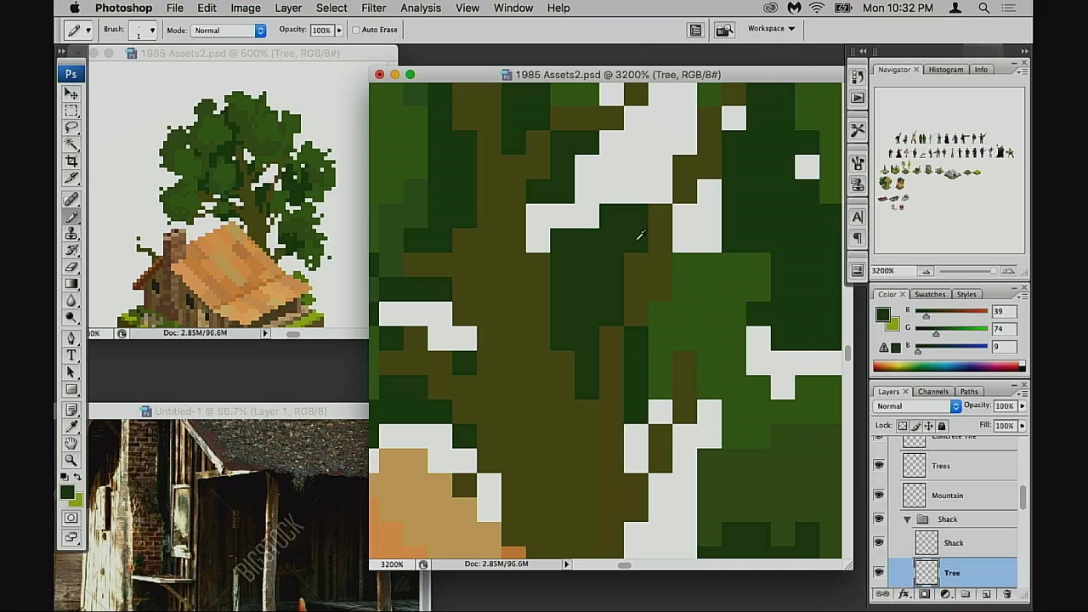
pyautogui.keyDown('alt'); pyautogui.click(683, 247); pyautogui.keyUp('alt')
pyautogui.keyDown('alt'); pyautogui.click(680, 273); pyautogui.keyUp('alt')
pyautogui.click(686, 244)
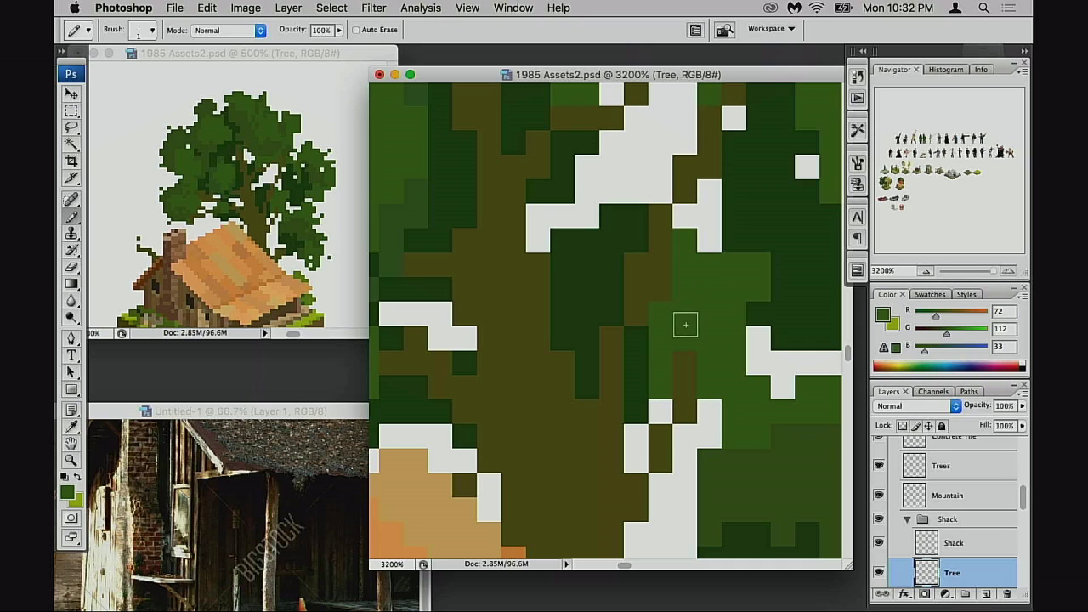
# - Pencil mid-green (RGB 69, 97, 37) over the white hole and adjoining dark pixels in the foliage cluster at the tree's right side
pyautogui.scroll(1, 679, 326)
pyautogui.hscroll(1, 679, 325)
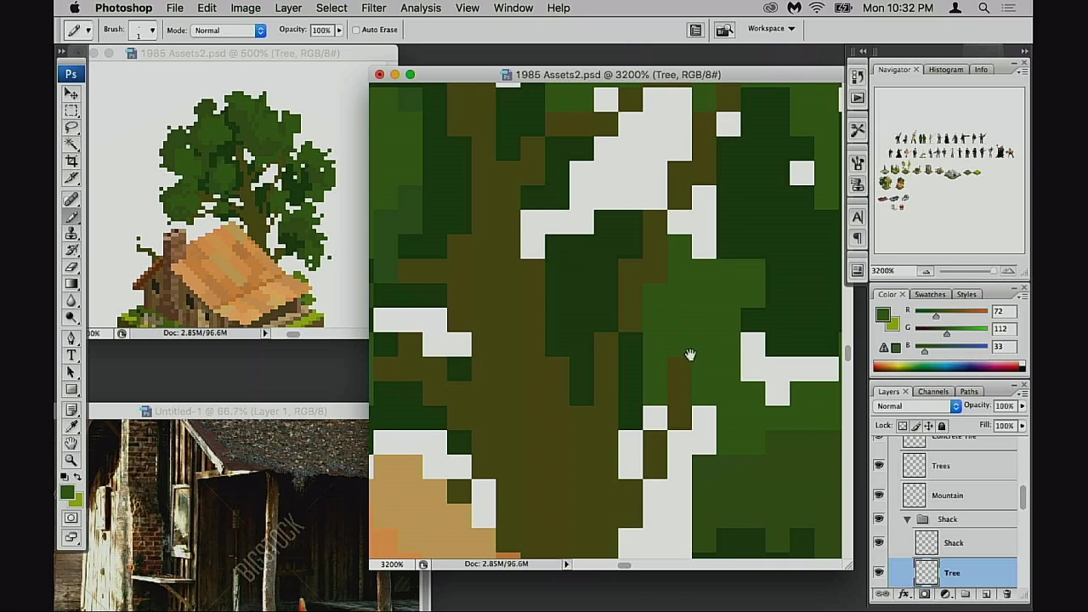
pyautogui.moveTo(690, 354); pyautogui.dragTo(603, 496)
pyautogui.keyDown('alt'); pyautogui.click(699, 451); pyautogui.keyUp('alt')
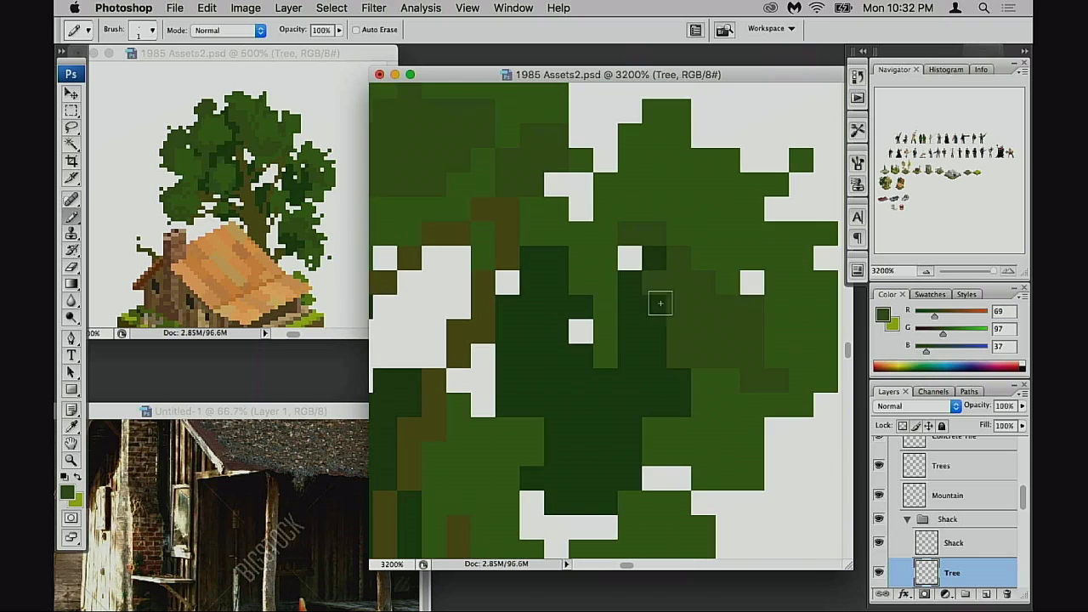
pyautogui.moveTo(660, 304)
pyautogui.mouseDown()
pyautogui.moveTo(628, 257)
pyautogui.moveTo(691, 242)
pyautogui.moveTo(686, 263)
pyautogui.moveTo(726, 266)
pyautogui.moveTo(737, 294)
pyautogui.moveTo(757, 283)
pyautogui.moveTo(742, 234)
pyautogui.mouseUp()
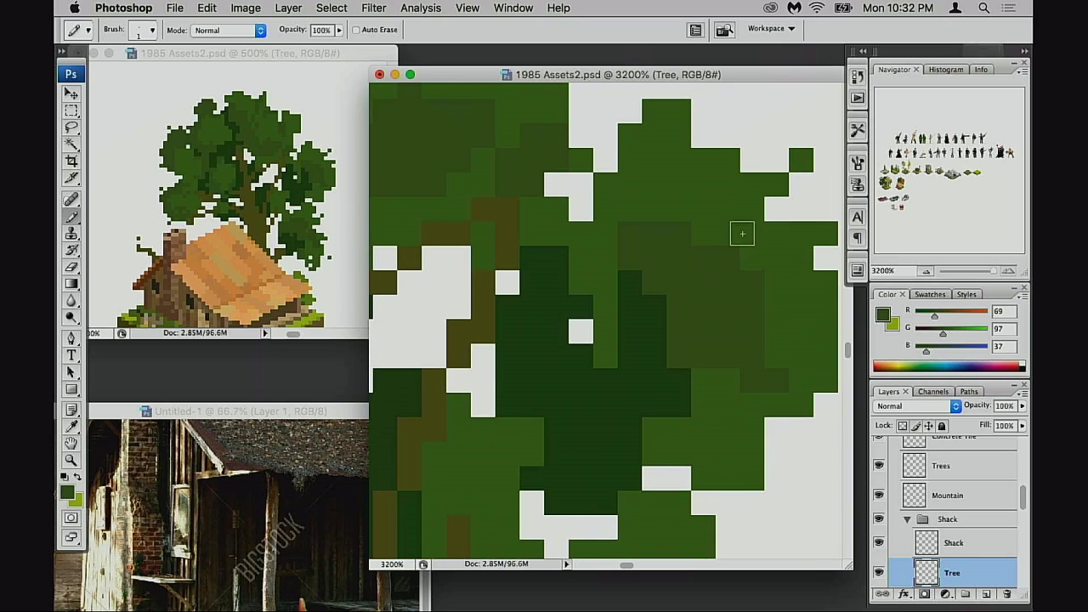
pyautogui.click(743, 233)
# - Lighten the right cluster's inner shading with RGB 72, 112, 33 and add mid-green (RGB 69, 97, 37) along its inner left lobe
pyautogui.keyDown('alt'); pyautogui.click(705, 377); pyautogui.keyUp('alt')
pyautogui.moveTo(718, 296); pyautogui.dragTo(742, 290)
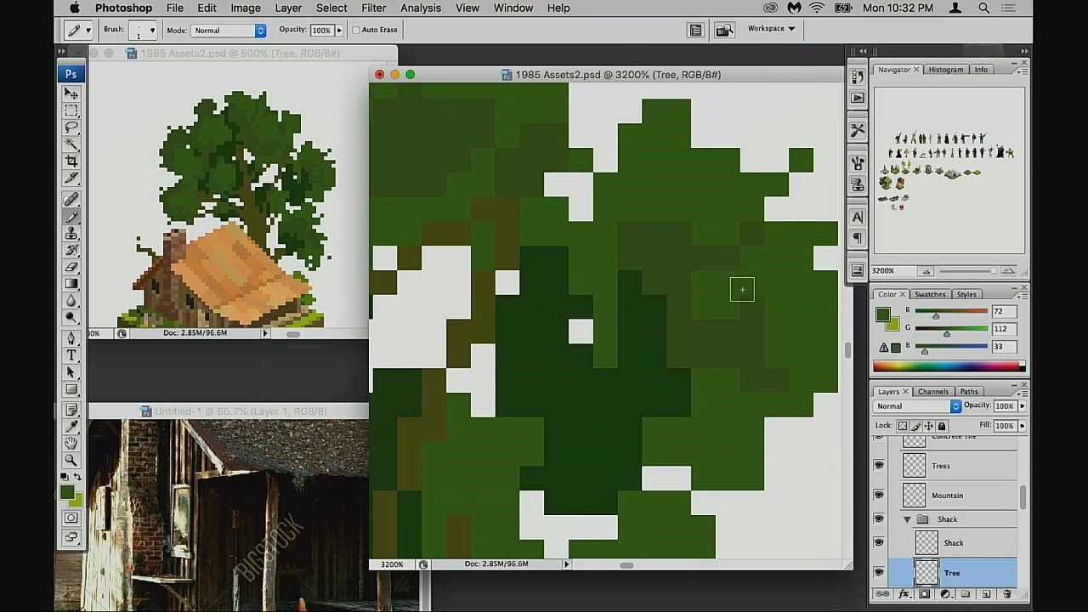
pyautogui.keyDown('alt'); pyautogui.click(746, 333); pyautogui.keyUp('alt')
pyautogui.moveTo(585, 277)
pyautogui.mouseDown()
pyautogui.moveTo(557, 289)
pyautogui.moveTo(590, 314)
pyautogui.moveTo(597, 337)
pyautogui.moveTo(573, 326)
pyautogui.moveTo(602, 365)
pyautogui.mouseUp()
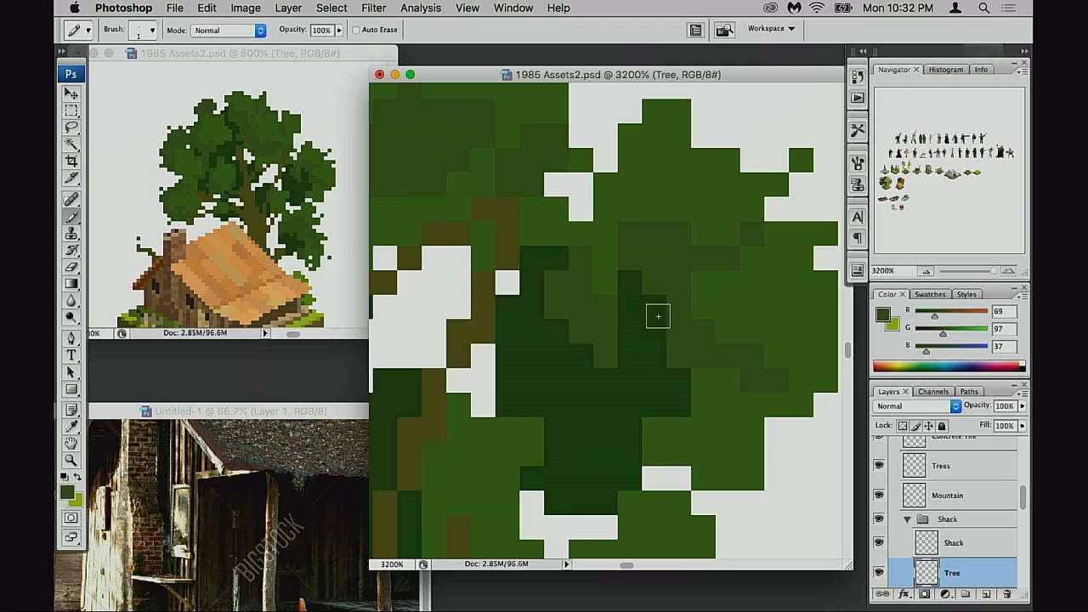
# - Pencil light-green pixels over the mid-green shading on the right cluster's inner left lobe to refine its shape
pyautogui.keyDown('alt'); pyautogui.click(609, 278); pyautogui.keyUp('alt')
pyautogui.click(573, 293)
pyautogui.moveTo(574, 292)
pyautogui.mouseDown()
pyautogui.moveTo(634, 326)
pyautogui.moveTo(611, 363)
pyautogui.moveTo(642, 362)
pyautogui.mouseUp()
pyautogui.moveTo(627, 397)
pyautogui.mouseDown()
pyautogui.moveTo(656, 405)
pyautogui.moveTo(641, 417)
pyautogui.moveTo(626, 400)
pyautogui.moveTo(653, 388)
pyautogui.moveTo(761, 434)
pyautogui.mouseUp()
pyautogui.keyDown('alt'); pyautogui.click(690, 340); pyautogui.keyUp('alt')
# - Pencil a dark-green (RGB 39, 74, 9) shadow patch into the upper canopy, just right of the top branch tip
pyautogui.scroll(10, 599, 272)
pyautogui.keyDown('alt'); pyautogui.click(583, 320); pyautogui.keyUp('alt')
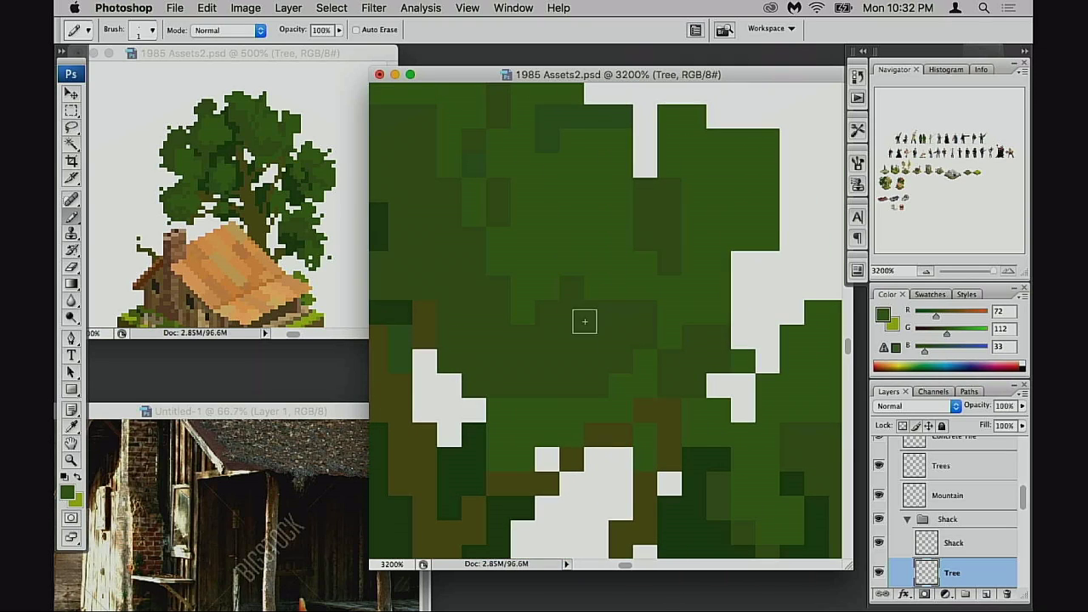
pyautogui.hscroll(-2, 578, 364)
pyautogui.keyDown('alt'); pyautogui.click(491, 320); pyautogui.keyUp('alt')
pyautogui.moveTo(556, 352)
pyautogui.mouseDown()
pyautogui.moveTo(499, 325)
pyautogui.moveTo(537, 334)
pyautogui.moveTo(571, 396)
pyautogui.moveTo(601, 414)
pyautogui.moveTo(643, 416)
pyautogui.moveTo(594, 442)
pyautogui.moveTo(569, 395)
pyautogui.moveTo(571, 448)
pyautogui.moveTo(638, 444)
pyautogui.moveTo(587, 366)
pyautogui.moveTo(607, 412)
pyautogui.mouseUp()
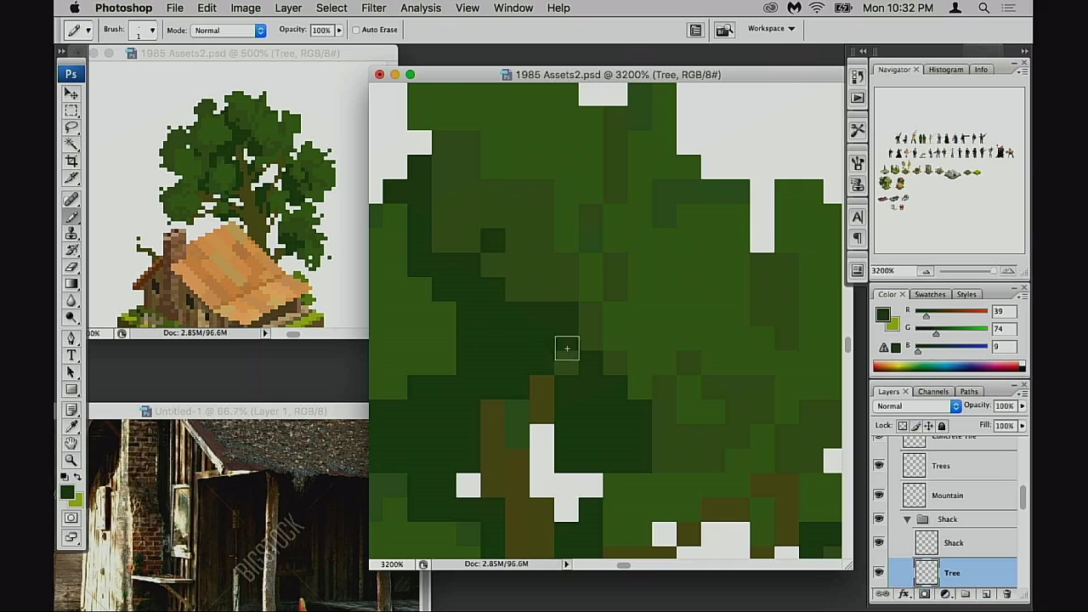
# - Extend the upper-left foliage cluster's lower edge with light green and darken a pixel on its left edge with RGB 69, 97, 37
pyautogui.moveTo(540, 354); pyautogui.dragTo(631, 286)
pyautogui.moveTo(536, 291); pyautogui.dragTo(595, 297)
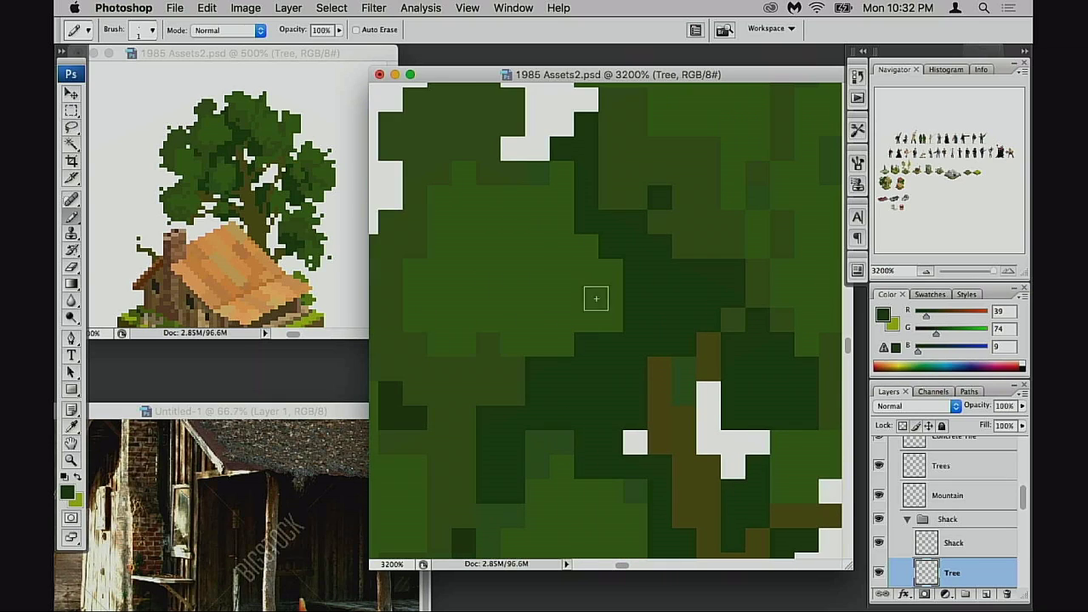
pyautogui.keyDown('alt'); pyautogui.click(605, 316); pyautogui.keyUp('alt')
pyautogui.moveTo(566, 366); pyautogui.dragTo(534, 366)
pyautogui.keyDown('alt'); pyautogui.click(468, 373); pyautogui.keyUp('alt')
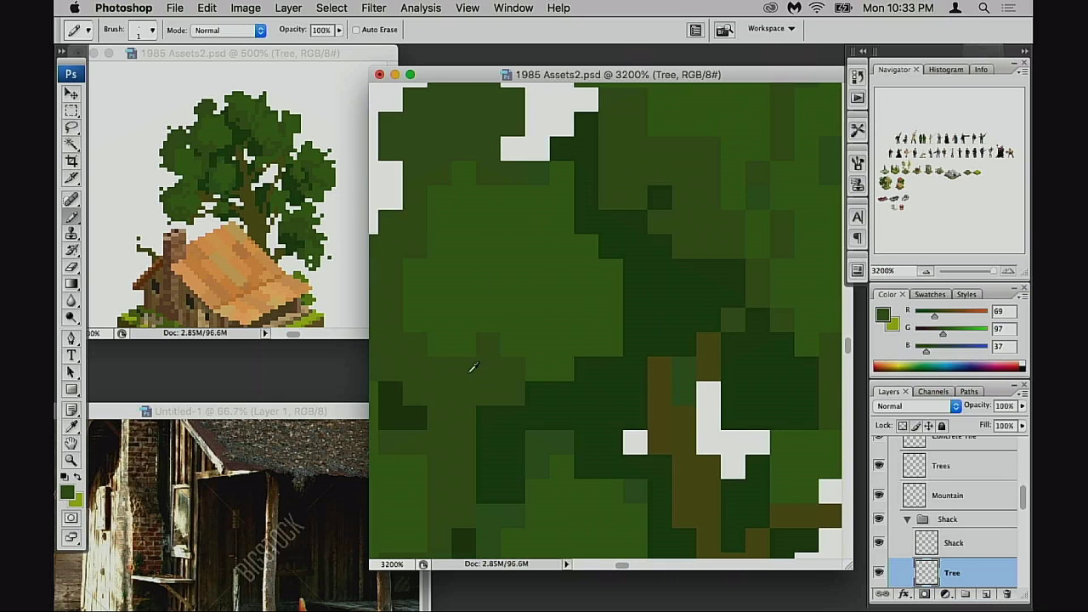
pyautogui.click(413, 324)
# - Pencil light-green highlights (RGB 72, 112, 33) onto the small lobe at the top of the upper-left foliage cluster
pyautogui.moveTo(477, 345); pyautogui.dragTo(527, 407)
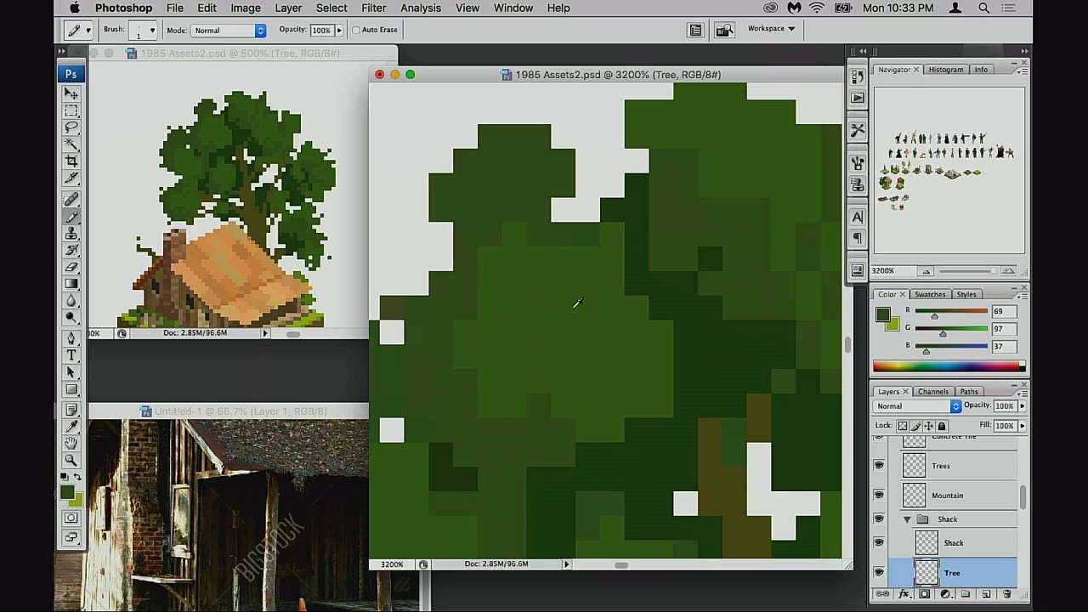
pyautogui.keyDown('alt'); pyautogui.click(577, 299); pyautogui.keyUp('alt')
pyautogui.moveTo(513, 143)
pyautogui.mouseDown()
pyautogui.moveTo(549, 197)
pyautogui.moveTo(495, 156)
pyautogui.moveTo(468, 189)
pyautogui.mouseUp()
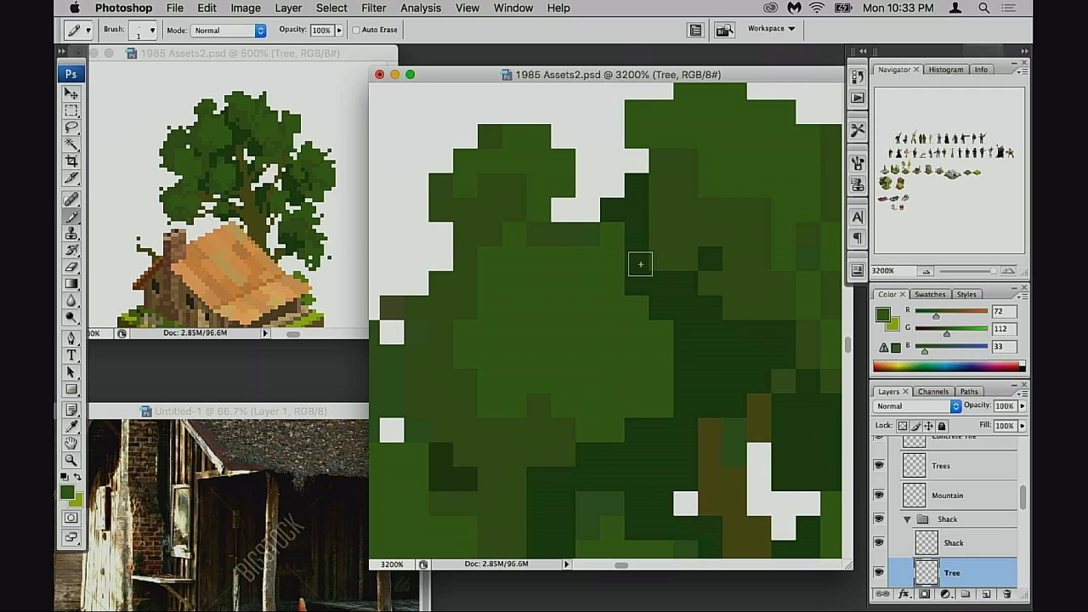
# - Sample dark green (RGB 39, 74, 9) and pencil shadow pixels below the upper-left lobe and on the leftmost foliage cluster's lower edge
pyautogui.keyDown('alt'); pyautogui.click(641, 260); pyautogui.keyUp('alt')
pyautogui.moveTo(501, 232)
pyautogui.mouseDown()
pyautogui.moveTo(447, 212)
pyautogui.moveTo(474, 230)
pyautogui.moveTo(452, 245)
pyautogui.moveTo(481, 249)
pyautogui.mouseUp()
pyautogui.click(488, 218)
pyautogui.moveTo(497, 347); pyautogui.dragTo(506, 321)
pyautogui.moveTo(565, 380)
pyautogui.mouseDown()
pyautogui.moveTo(548, 334)
pyautogui.moveTo(611, 271)
pyautogui.mouseUp()
pyautogui.moveTo(515, 296); pyautogui.dragTo(723, 270)
pyautogui.moveTo(533, 267)
pyautogui.mouseDown()
pyautogui.moveTo(520, 264)
pyautogui.moveTo(537, 398)
pyautogui.moveTo(563, 398)
pyautogui.mouseUp()
pyautogui.press('super+z')
pyautogui.moveTo(508, 342)
pyautogui.mouseDown()
pyautogui.moveTo(530, 422)
pyautogui.moveTo(557, 428)
pyautogui.mouseUp()
pyautogui.moveTo(544, 382); pyautogui.dragTo(587, 434)
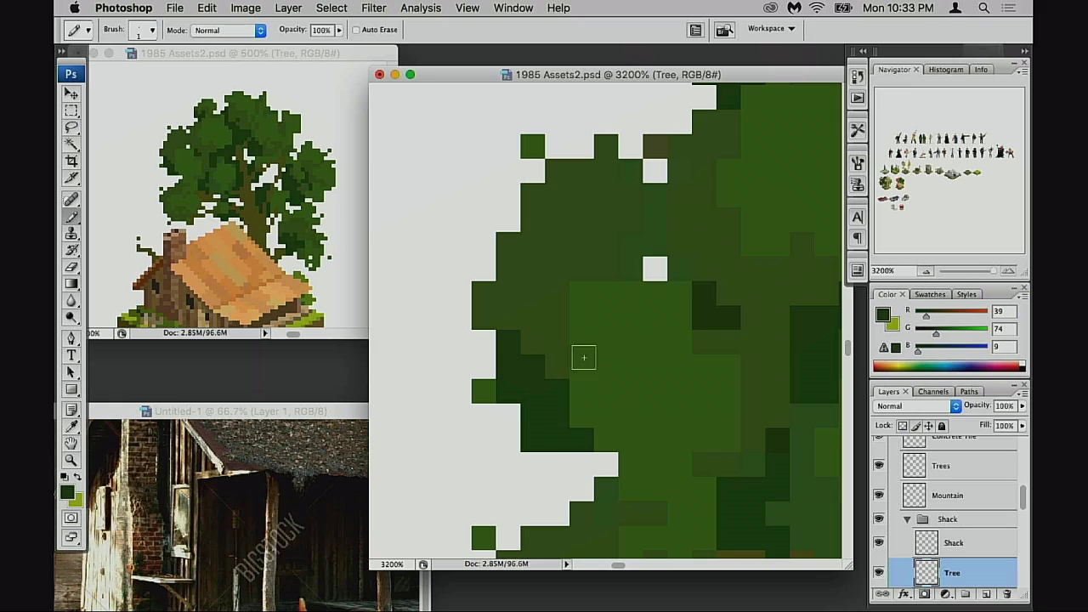
# - Extend the leftmost cluster's dark-green shadow along its lower-left edge and erase the stray light-green pixel there
pyautogui.moveTo(549, 369); pyautogui.dragTo(545, 340)
pyautogui.click(483, 366)
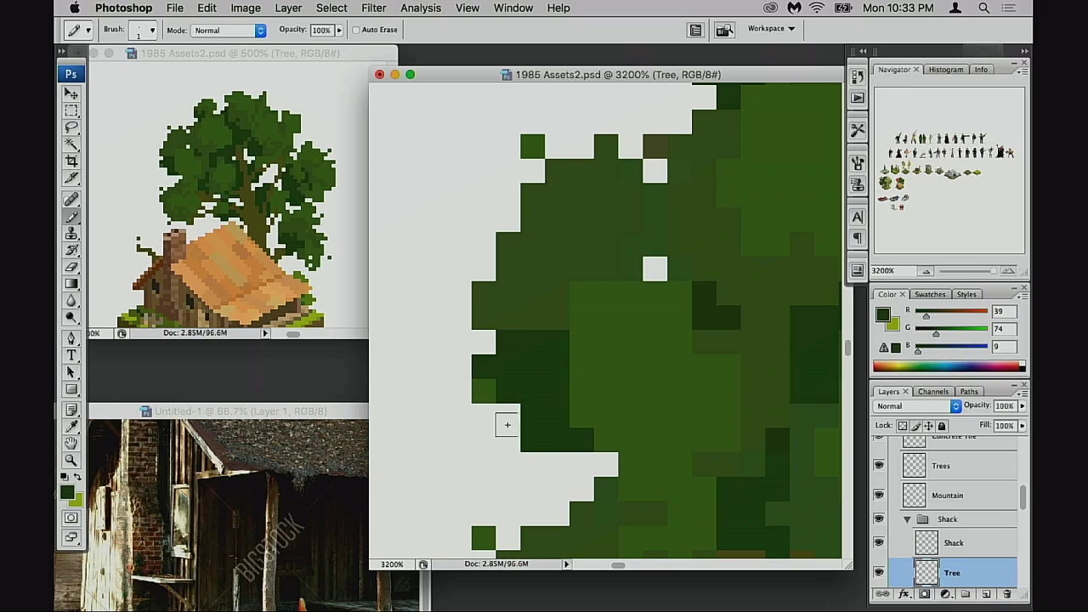
pyautogui.click(482, 414)
pyautogui.press('e')
pyautogui.click(485, 391)
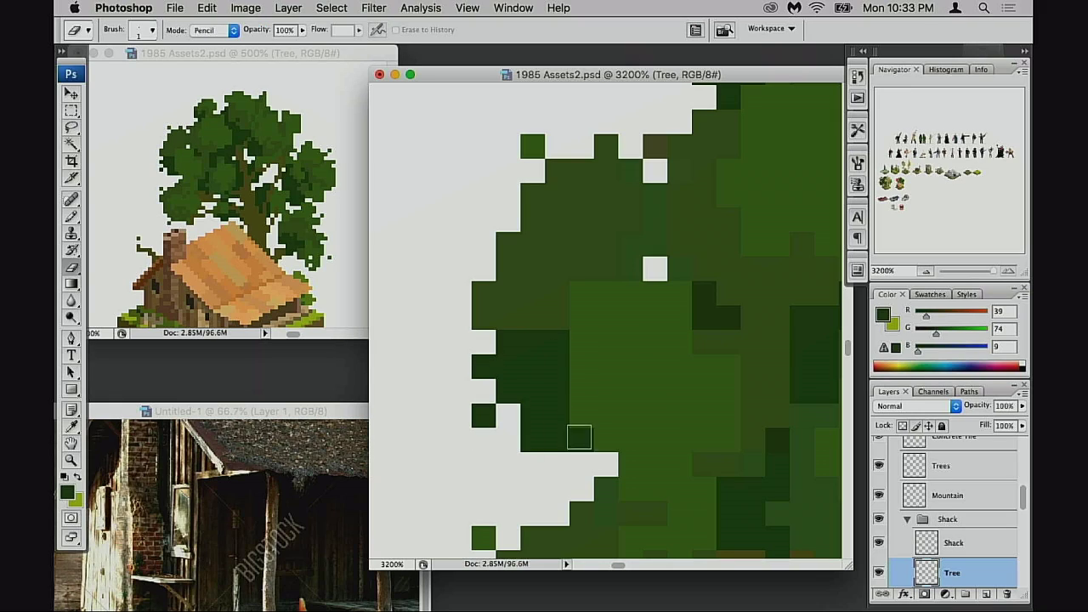
pyautogui.press('b')
pyautogui.moveTo(584, 443); pyautogui.dragTo(599, 463)
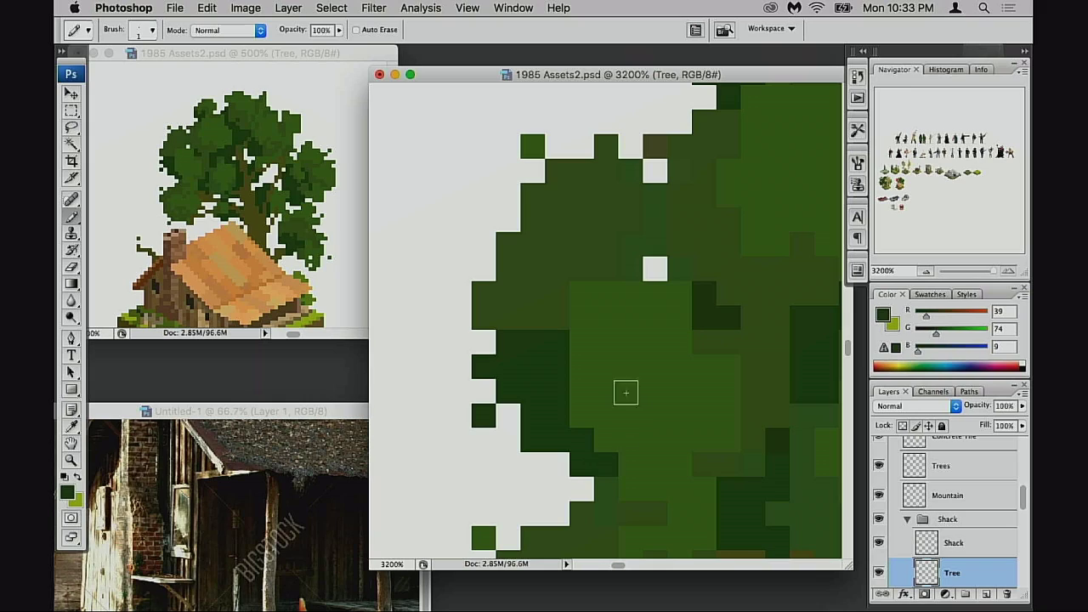
# - Pencil a mid-green (RGB 69, 97, 37) transition patch between the leftmost cluster's dark shadow and its light area
pyautogui.keyDown('alt'); pyautogui.click(566, 307); pyautogui.keyUp('alt')
pyautogui.moveTo(599, 404)
pyautogui.mouseDown()
pyautogui.moveTo(612, 427)
pyautogui.moveTo(625, 403)
pyautogui.moveTo(589, 440)
pyautogui.moveTo(635, 425)
pyautogui.moveTo(638, 395)
pyautogui.moveTo(579, 377)
pyautogui.mouseUp()
pyautogui.keyDown('alt'); pyautogui.click(565, 418); pyautogui.keyUp('alt')
pyautogui.click(586, 439)
pyautogui.keyDown('alt'); pyautogui.click(616, 411); pyautogui.keyUp('alt')
pyautogui.click(612, 383)
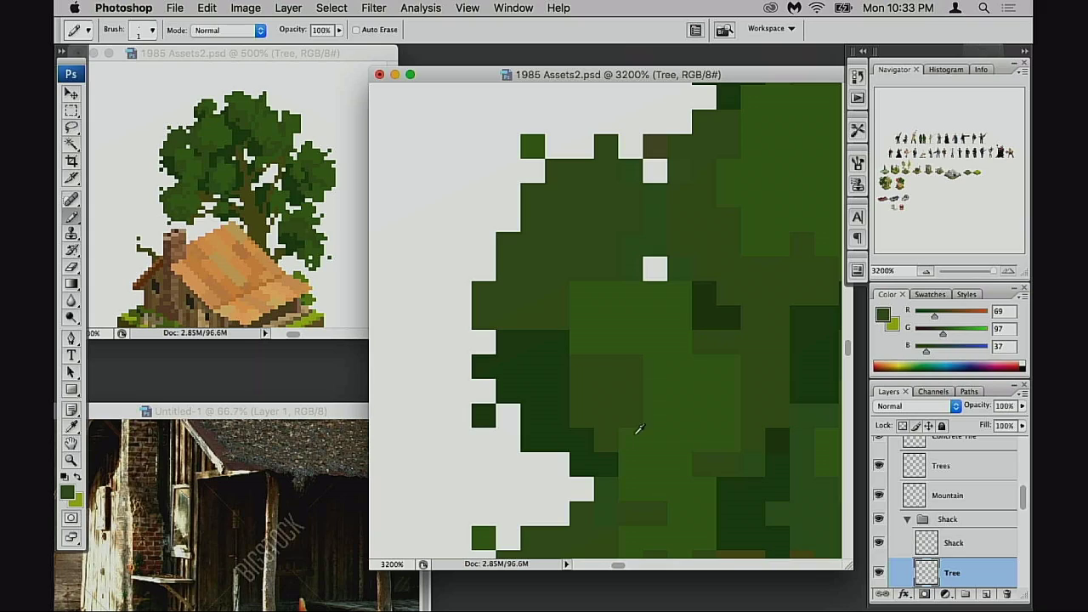
pyautogui.keyDown('alt'); pyautogui.click(633, 445); pyautogui.keyUp('alt')
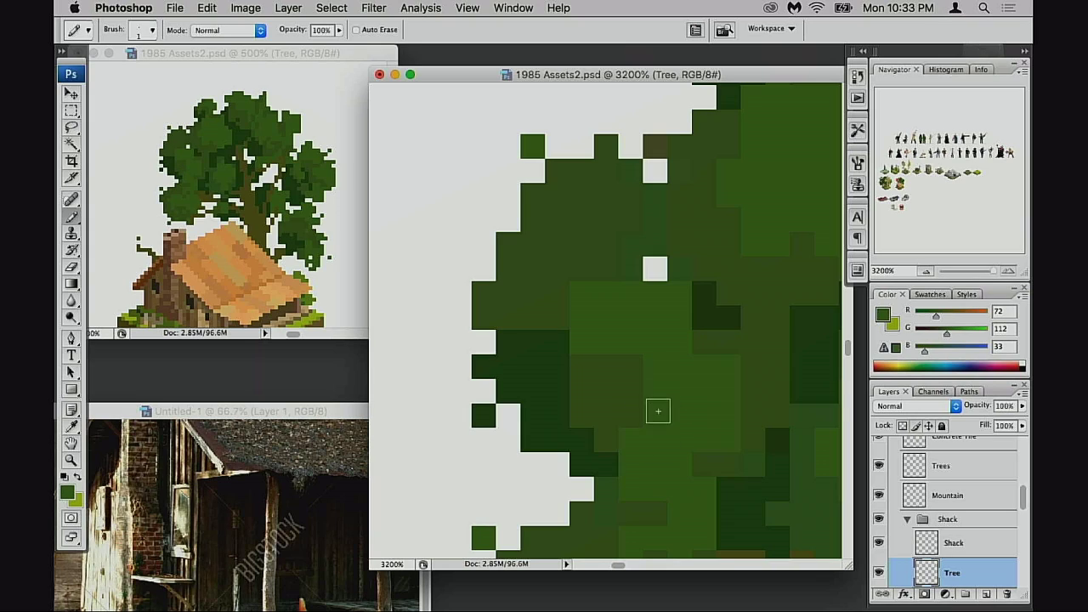
pyautogui.keyDown('alt'); pyautogui.click(634, 362); pyautogui.keyUp('alt')
pyautogui.click(583, 343)
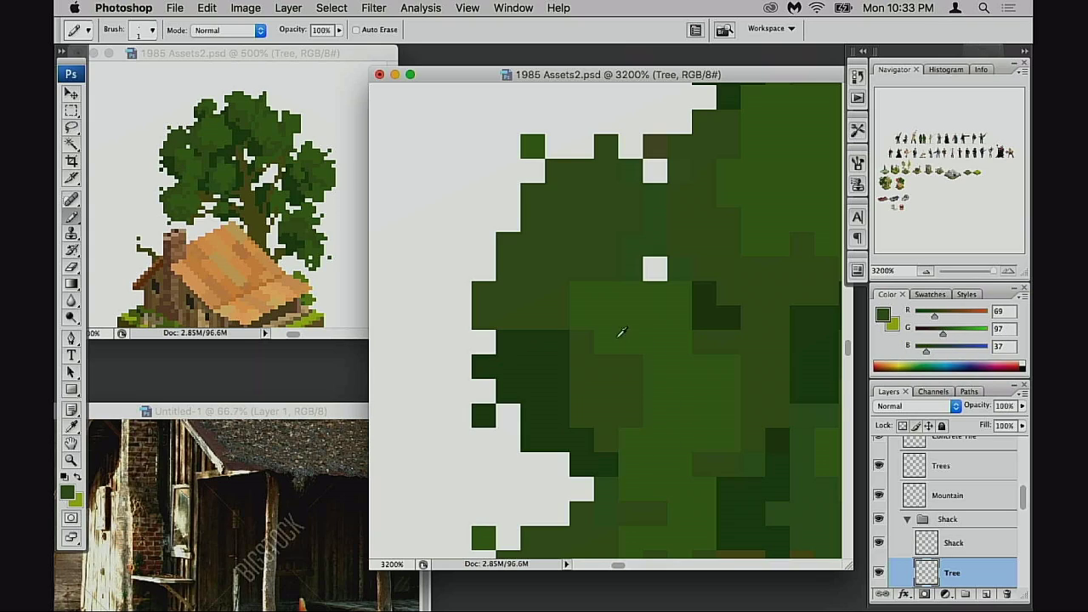
# - Fill the white hole above the leftmost cluster's light area and cover the stray brown pixel on its top edge with mid-green
pyautogui.keyDown('alt'); pyautogui.click(616, 289); pyautogui.keyUp('alt')
pyautogui.click(655, 269)
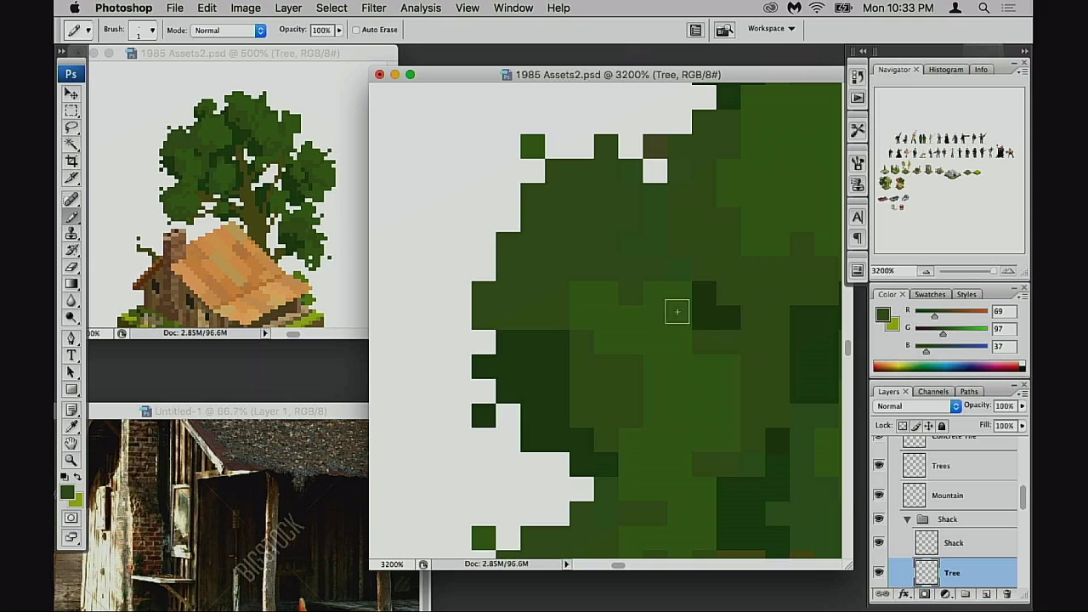
pyautogui.keyDown('alt'); pyautogui.click(586, 223); pyautogui.keyUp('alt')
pyautogui.click(655, 146)
# - Pencil light-green pixels (RGB 72, 112, 33) along the top of the leftmost cluster's light area to make its edge uneven
pyautogui.keyDown('alt'); pyautogui.click(656, 322); pyautogui.keyUp('alt')
pyautogui.click(629, 298)
pyautogui.click(682, 264)
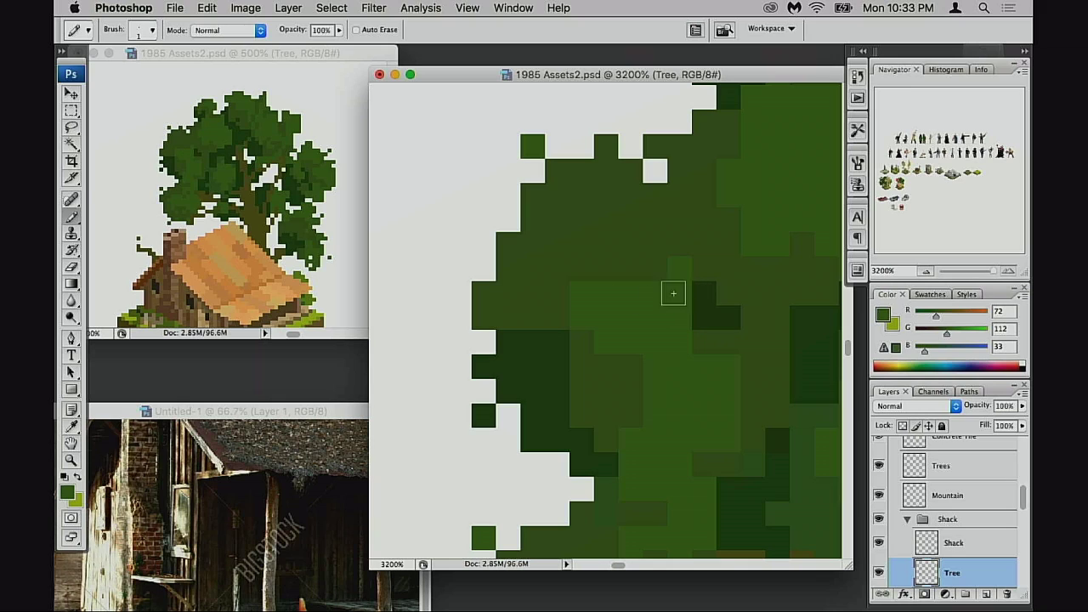
pyautogui.click(633, 277)
# - Sample the light leaf green (RGB 72, 112, 33) and clean up stray mid-green pixels in the foliage cluster above the chimney
pyautogui.moveTo(672, 351); pyautogui.dragTo(623, 206)
pyautogui.scroll(-3, 672, 238)
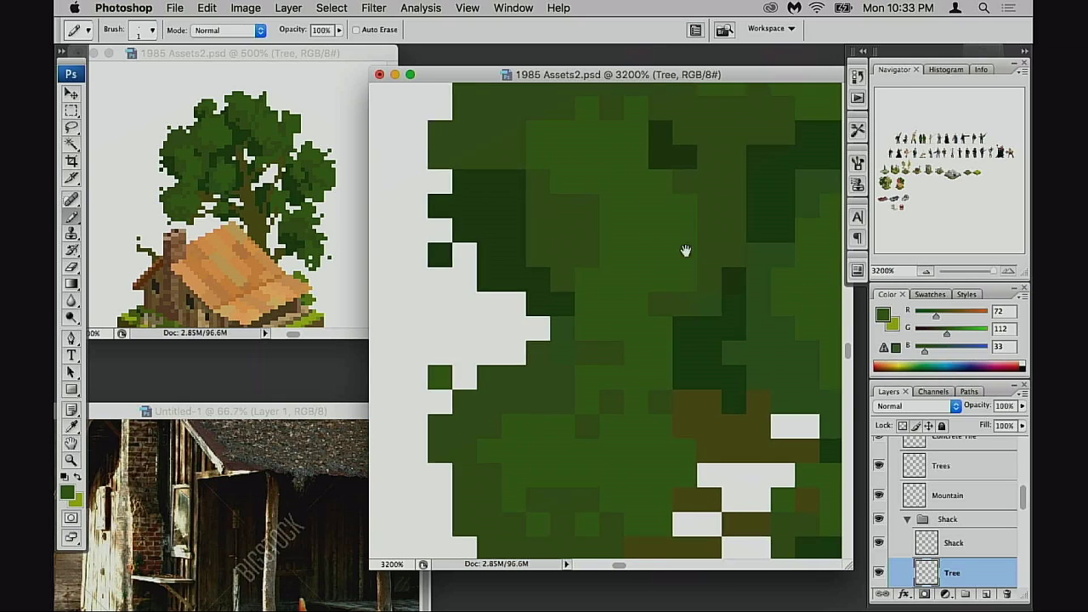
pyautogui.keyDown('alt'); pyautogui.click(612, 156); pyautogui.keyUp('alt')
pyautogui.scroll(4, 612, 156)
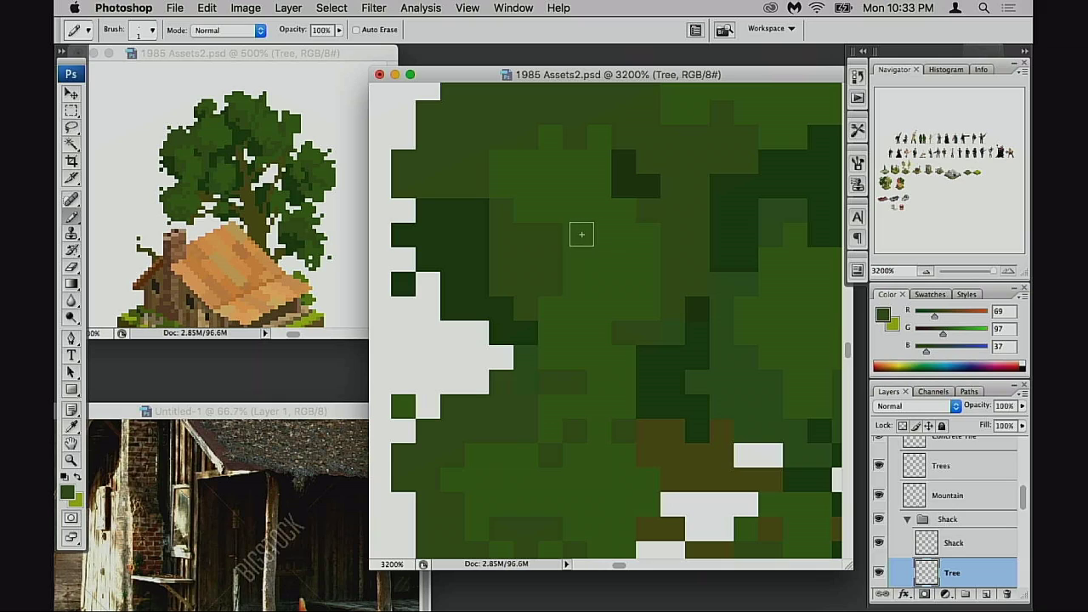
pyautogui.scroll(-5, 566, 336)
pyautogui.keyDown('alt'); pyautogui.click(569, 306); pyautogui.keyUp('alt')
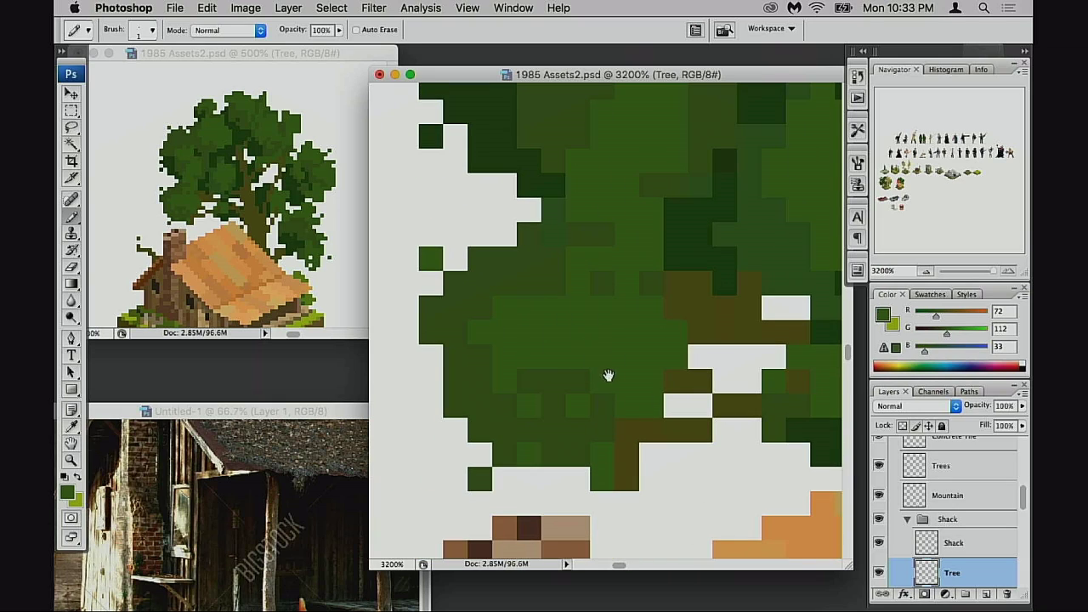
pyautogui.scroll(-4, 608, 375)
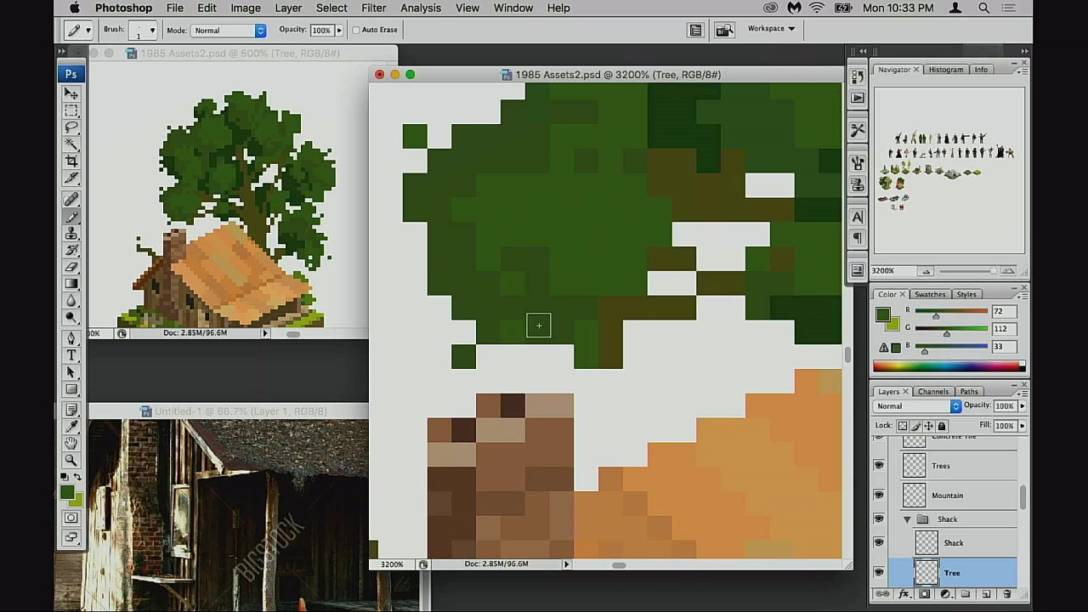
# - Cover stray light-green pixels along the bottom of the cluster above the chimney with mid-green (RGB 69, 97, 37)
pyautogui.keyDown('alt'); pyautogui.click(538, 325); pyautogui.keyUp('alt')
pyautogui.moveTo(579, 325); pyautogui.dragTo(567, 314)
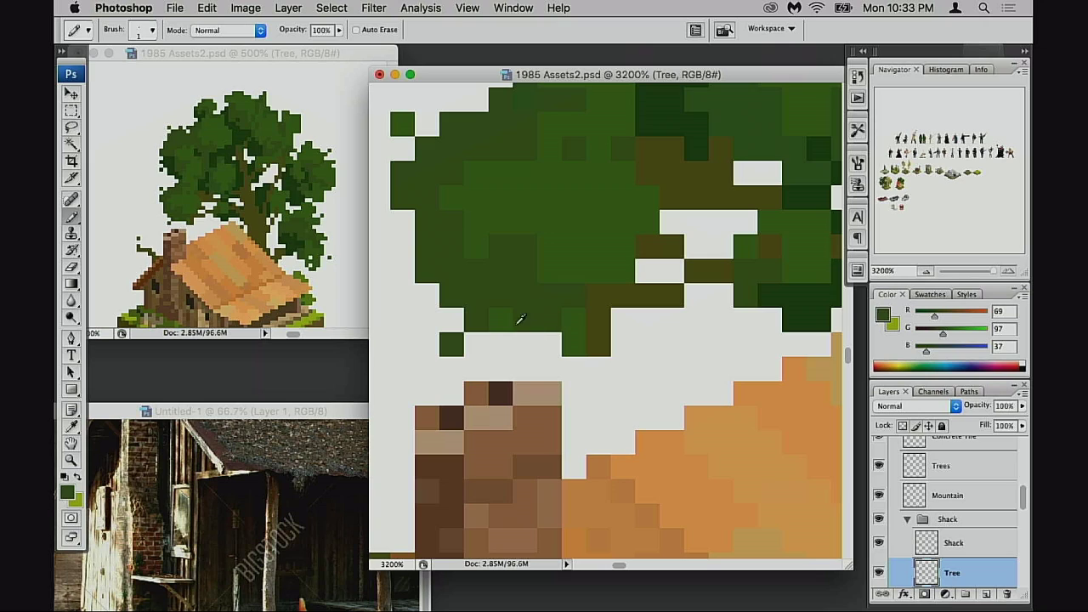
pyautogui.hscroll(2, 693, 332)
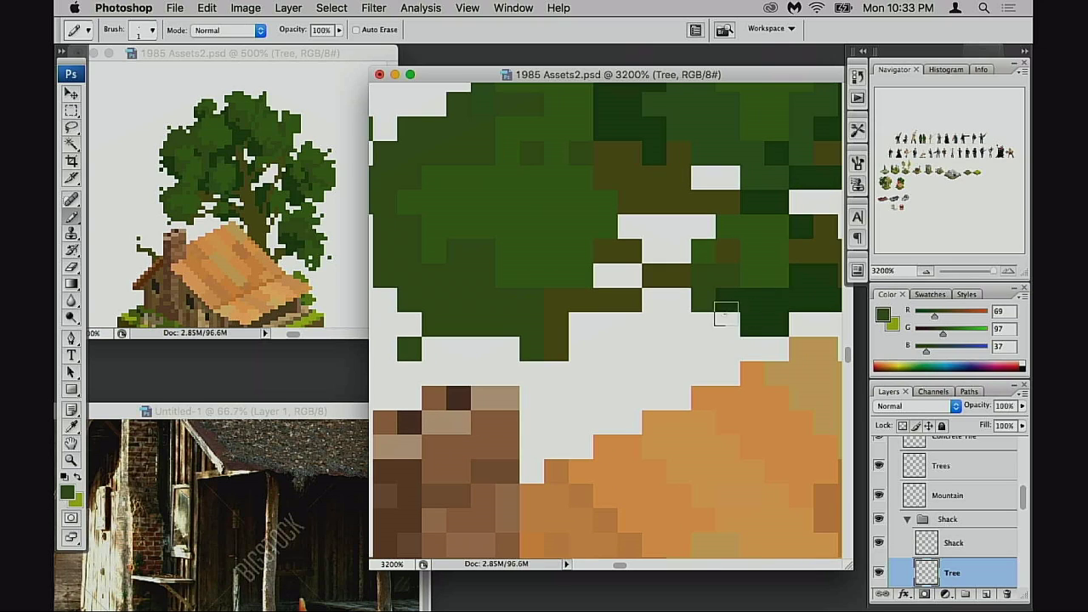
pyautogui.moveTo(725, 313); pyautogui.dragTo(584, 345)
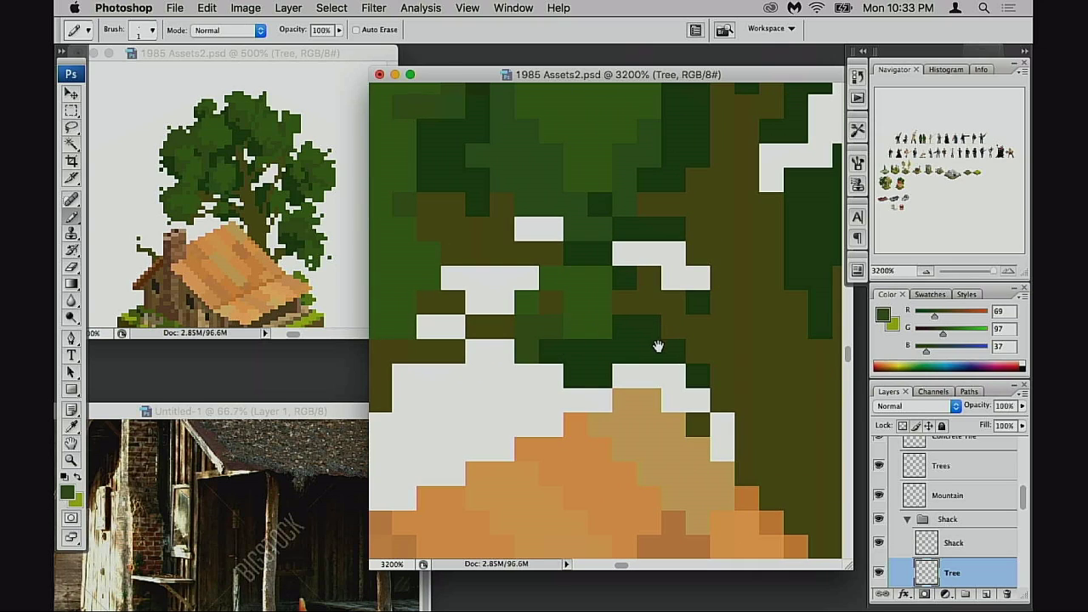
# - Sample the mid-green leaf shade and extend the vertical shadow between the upper-right foliage lobes, and sample the light leaf green (RGB 72, 112, 33)
pyautogui.moveTo(680, 334); pyautogui.dragTo(604, 402)
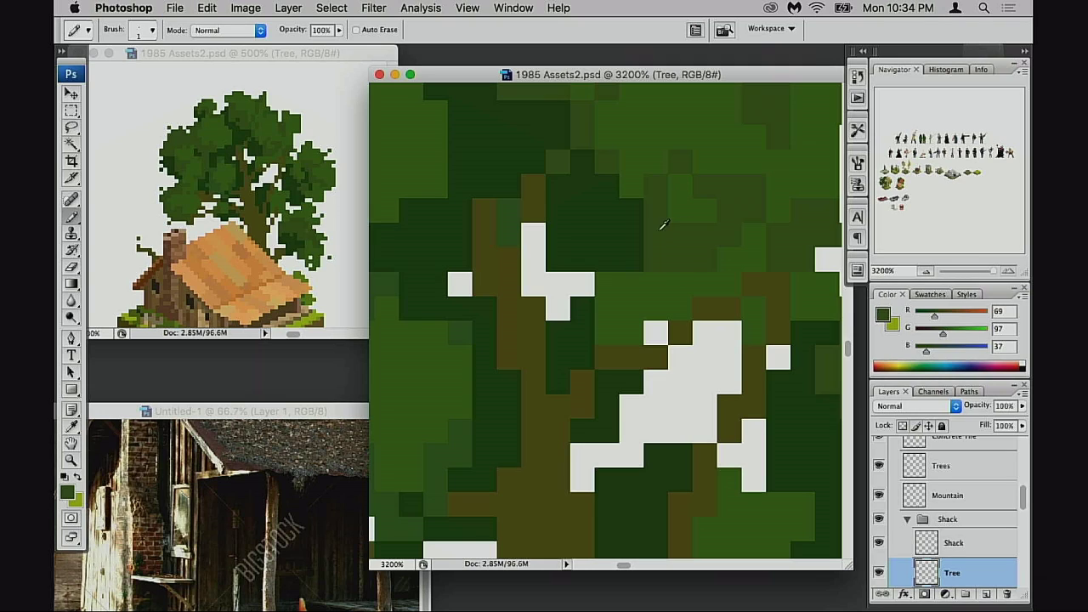
pyautogui.moveTo(616, 209)
pyautogui.mouseDown()
pyautogui.moveTo(606, 237)
pyautogui.moveTo(613, 230)
pyautogui.moveTo(670, 296)
pyautogui.moveTo(586, 362)
pyautogui.mouseUp()
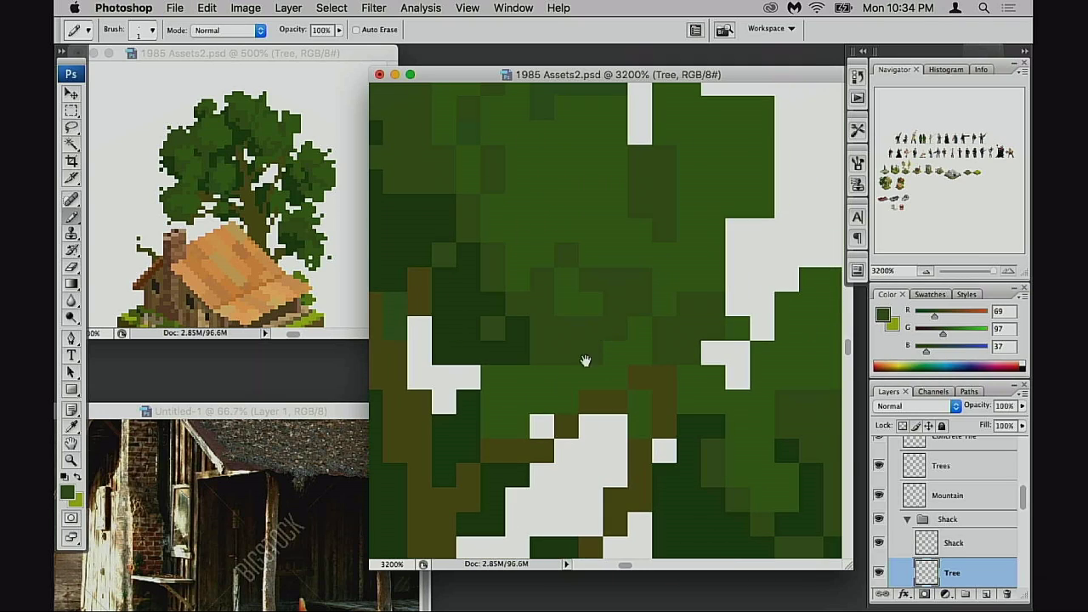
pyautogui.keyDown('alt'); pyautogui.click(637, 281); pyautogui.keyUp('alt')
pyautogui.click(648, 244)
pyautogui.keyDown('alt'); pyautogui.click(738, 214); pyautogui.keyUp('alt')
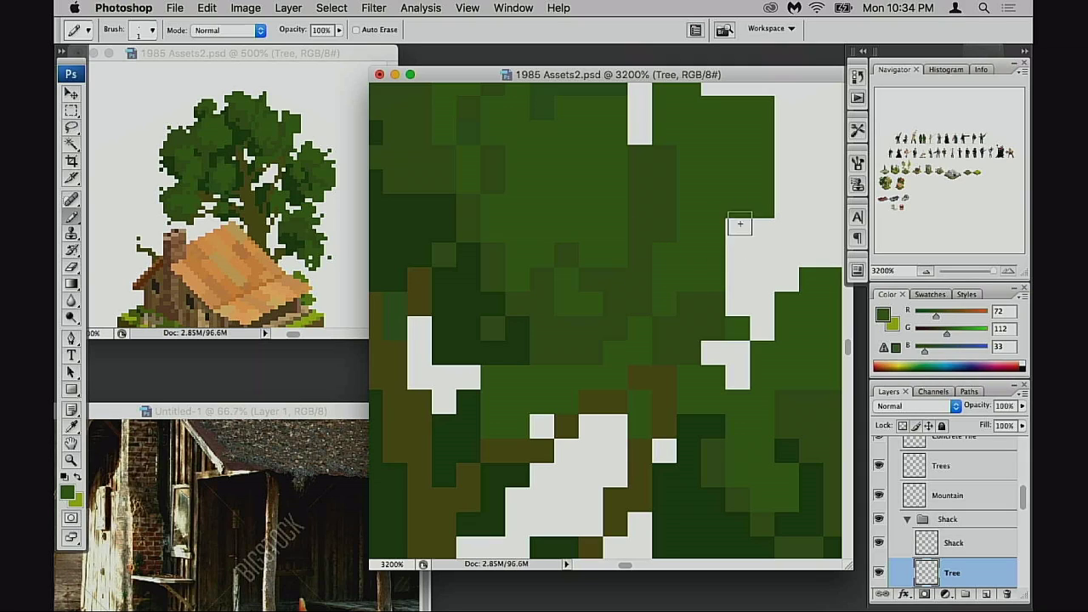
# - Erase corner and edge pixels around the top of the upper-right foliage lobe and deepen the notch beside it
pyautogui.moveTo(721, 260); pyautogui.dragTo(664, 364)
pyautogui.press('e')
pyautogui.click(709, 216)
pyautogui.moveTo(636, 192); pyautogui.dragTo(617, 186)
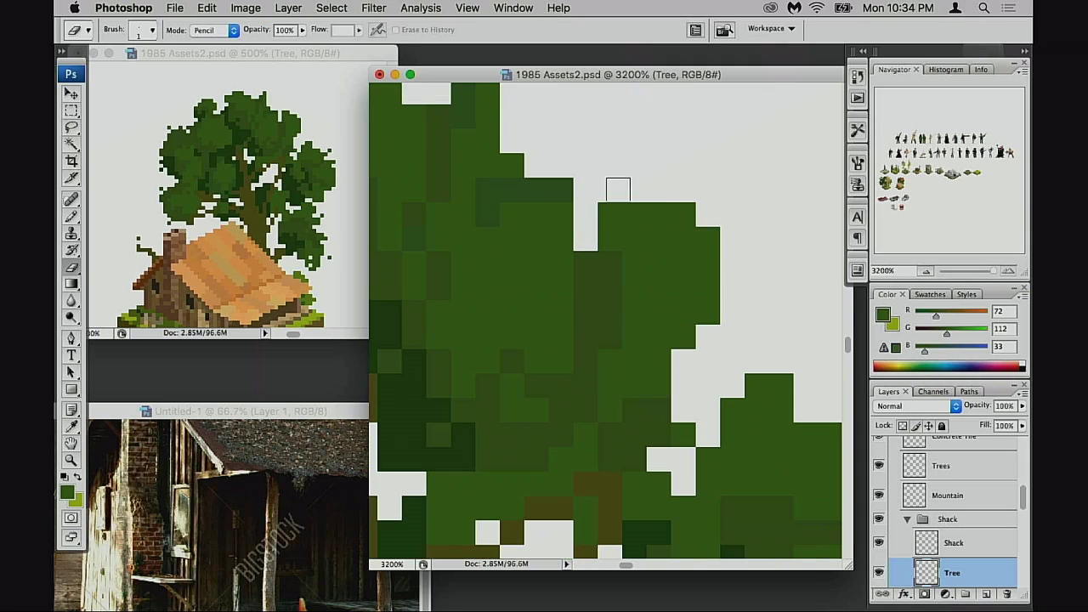
pyautogui.click(613, 212)
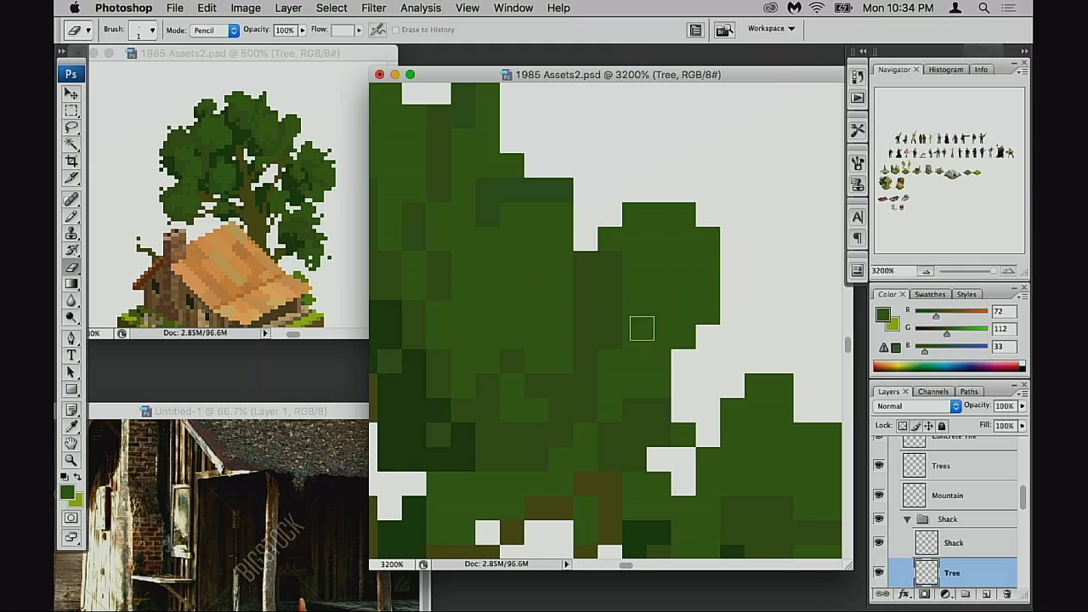
pyautogui.click(589, 264)
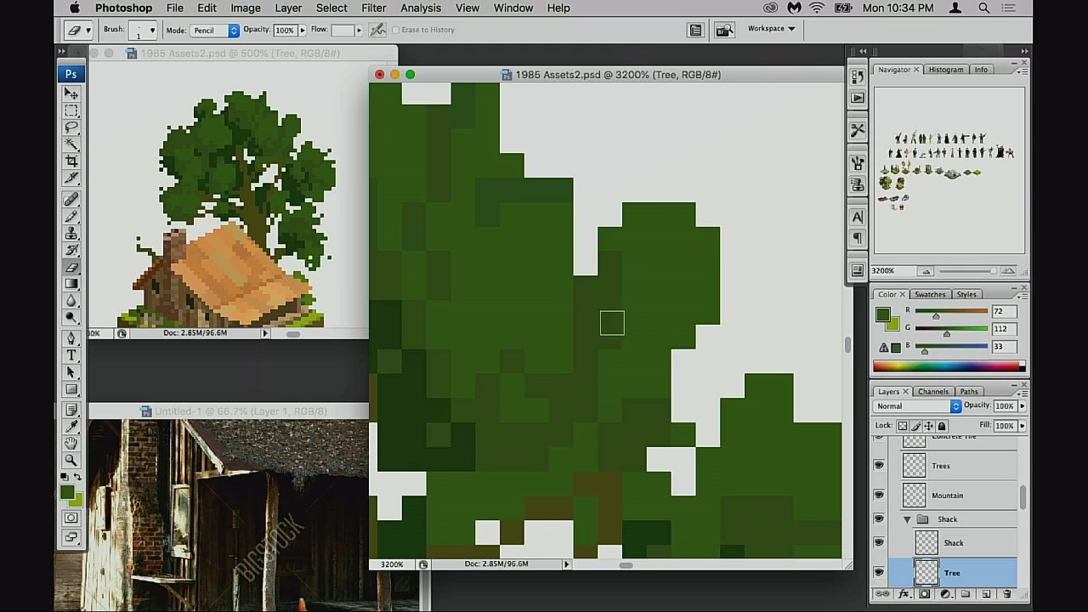
# - Pencil a dark-green shadow beneath the upper-right lobe and add mid-green pixels (RGB 69, 97, 37) along the lobe's lower edge
pyautogui.press('b')
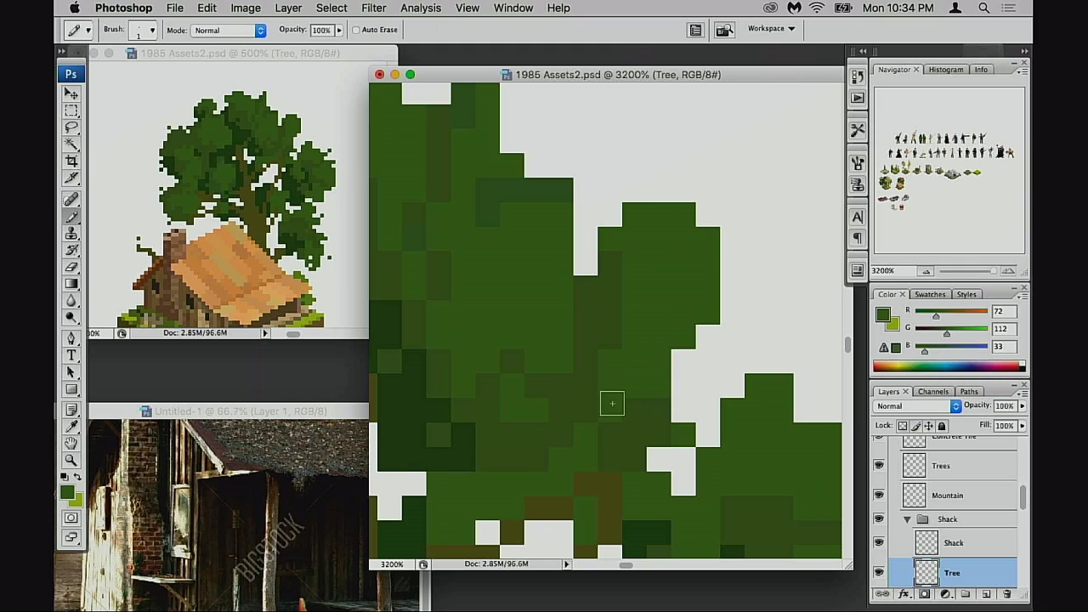
pyautogui.keyDown('alt'); pyautogui.click(425, 428); pyautogui.keyUp('alt')
pyautogui.moveTo(613, 366)
pyautogui.mouseDown()
pyautogui.moveTo(647, 380)
pyautogui.moveTo(605, 358)
pyautogui.moveTo(584, 370)
pyautogui.moveTo(639, 369)
pyautogui.moveTo(609, 353)
pyautogui.moveTo(613, 416)
pyautogui.moveTo(638, 367)
pyautogui.moveTo(592, 311)
pyautogui.moveTo(640, 381)
pyautogui.moveTo(657, 371)
pyautogui.moveTo(630, 332)
pyautogui.moveTo(664, 340)
pyautogui.moveTo(639, 314)
pyautogui.moveTo(677, 340)
pyautogui.moveTo(687, 309)
pyautogui.mouseUp()
pyautogui.keyDown('alt'); pyautogui.click(621, 306); pyautogui.keyUp('alt')
pyautogui.click(658, 410)
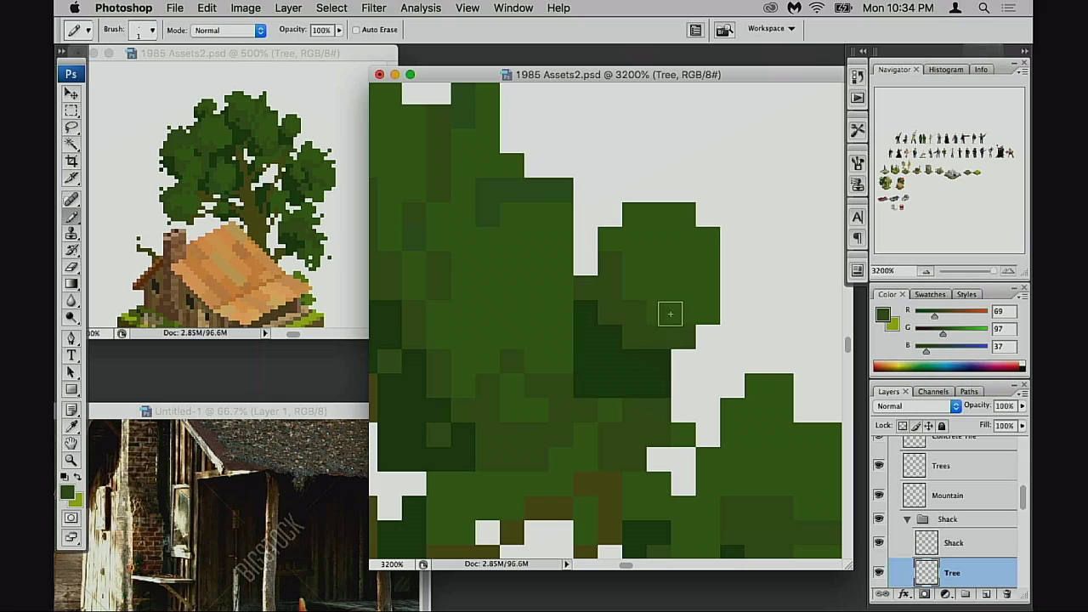
# - Extend the mid-green shading (RGB 69, 97, 37) over the lower edge of the upper-right lobe and its dark shadow
pyautogui.moveTo(620, 349)
pyautogui.mouseDown()
pyautogui.moveTo(641, 372)
pyautogui.moveTo(706, 357)
pyautogui.moveTo(685, 365)
pyautogui.moveTo(660, 247)
pyautogui.mouseUp()
pyautogui.keyDown('alt'); pyautogui.click(702, 286); pyautogui.keyUp('alt')
pyautogui.click(732, 239)
pyautogui.moveTo(705, 340); pyautogui.dragTo(661, 242)
pyautogui.keyDown('alt'); pyautogui.click(715, 382); pyautogui.keyUp('alt')
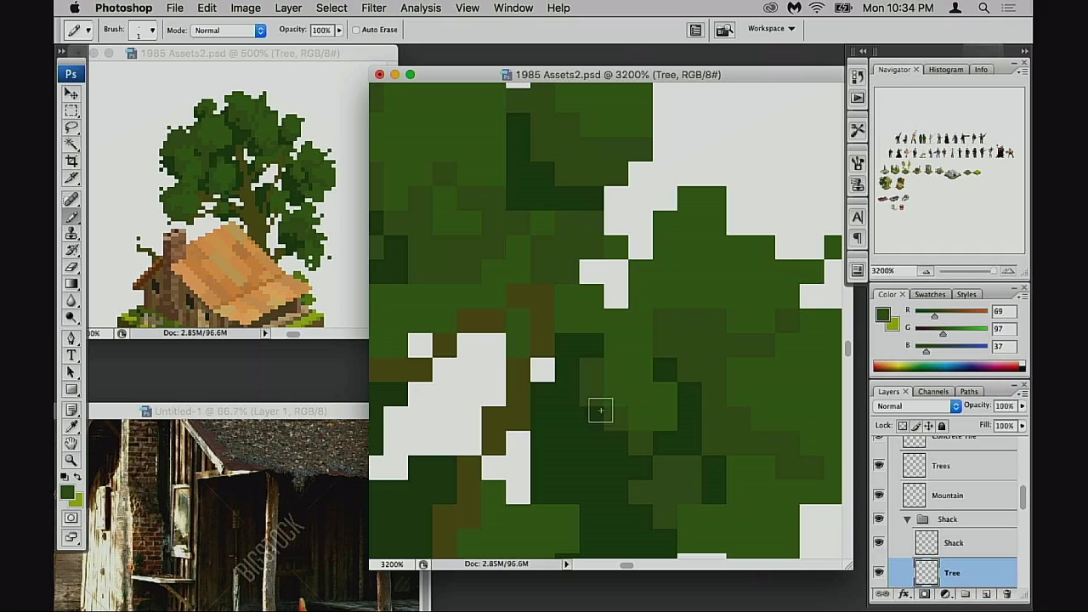
pyautogui.moveTo(571, 417)
pyautogui.mouseDown()
pyautogui.moveTo(594, 452)
pyautogui.moveTo(623, 453)
pyautogui.moveTo(600, 423)
pyautogui.moveTo(612, 449)
pyautogui.moveTo(638, 459)
pyautogui.mouseUp()
pyautogui.press('super+alt+z')
pyautogui.press('super+alt+z')
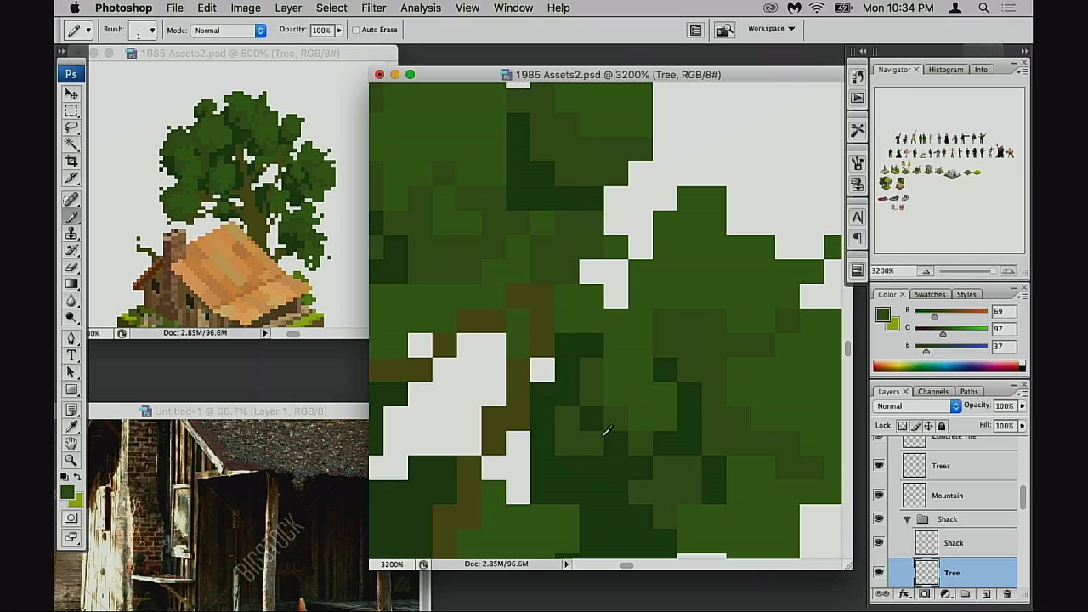
pyautogui.press('super+alt+z')
pyautogui.press('super+alt+z')
# - Touch up the edge between light leaves and dark shadow in the right-hand foliage cluster with mid-green pixels (RGB 69, 97, 37)
pyautogui.click(573, 395)
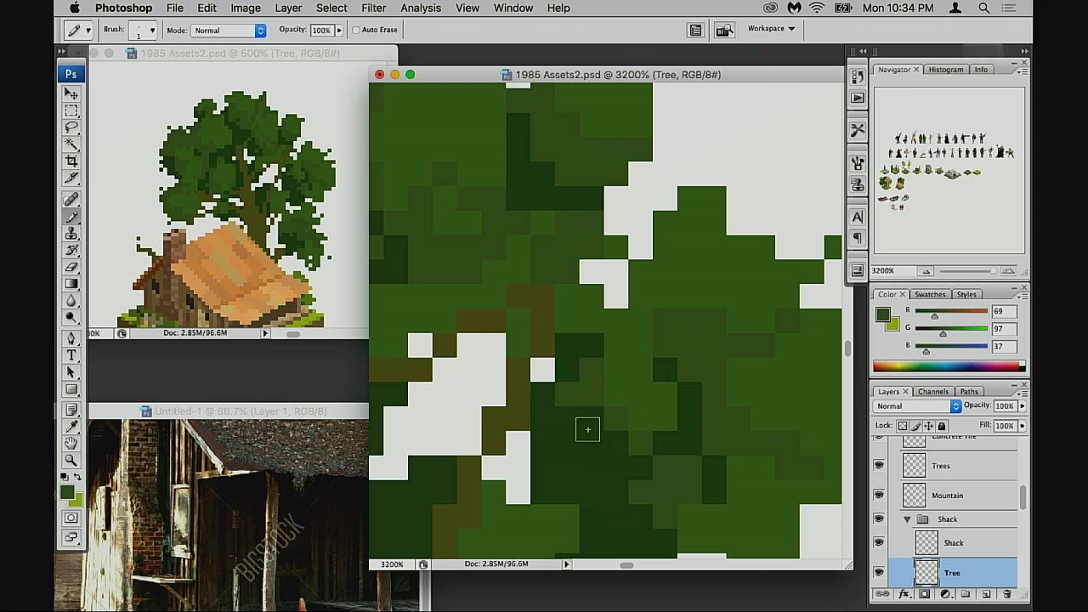
pyautogui.click(589, 423)
pyautogui.moveTo(624, 439); pyautogui.dragTo(621, 321)
pyautogui.moveTo(602, 393)
pyautogui.mouseDown()
pyautogui.moveTo(585, 326)
pyautogui.moveTo(595, 391)
pyautogui.moveTo(635, 312)
pyautogui.moveTo(600, 352)
pyautogui.moveTo(615, 413)
pyautogui.mouseUp()
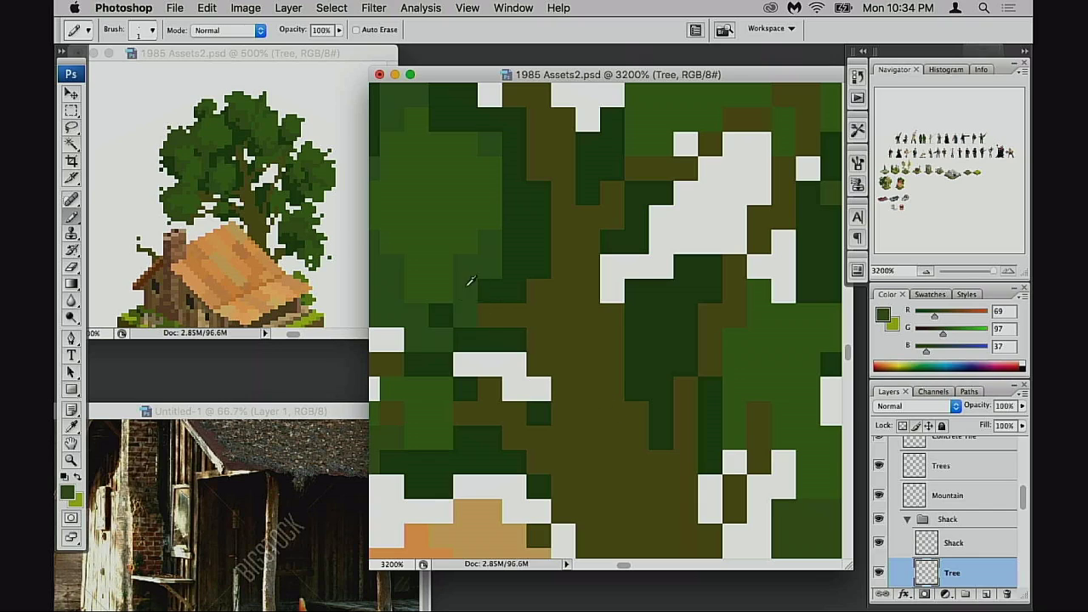
# - Sample the muted green (RGB 62, 100, 42) and cover the bottom of the light area in the cluster left of the trunk
pyautogui.moveTo(473, 286); pyautogui.dragTo(593, 342)
pyautogui.keyDown('alt'); pyautogui.click(543, 345); pyautogui.keyUp('alt')
pyautogui.moveTo(519, 348)
pyautogui.mouseDown()
pyautogui.moveTo(476, 351)
pyautogui.moveTo(515, 376)
pyautogui.mouseUp()
pyautogui.keyDown('alt'); pyautogui.click(514, 274); pyautogui.keyUp('alt')
pyautogui.keyDown('alt'); pyautogui.click(449, 256); pyautogui.keyUp('alt')
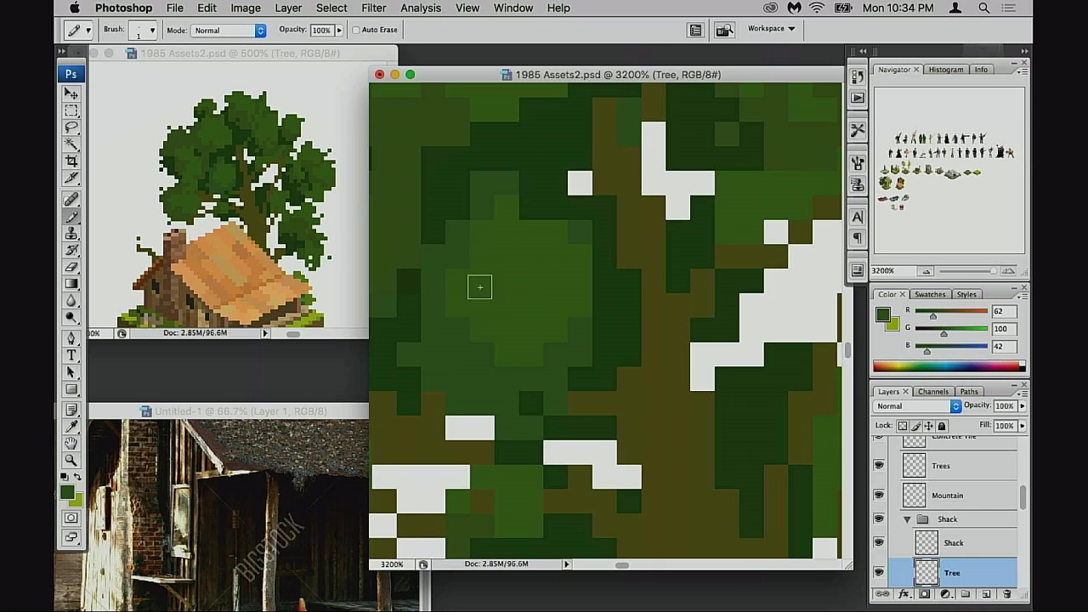
# - Extend the top of that cluster's light area with light green (RGB 72, 112, 33) and trim its lower-left edge with RGB 62, 100, 42
pyautogui.moveTo(516, 297); pyautogui.dragTo(529, 315)
pyautogui.keyDown('alt'); pyautogui.click(527, 278); pyautogui.keyUp('alt')
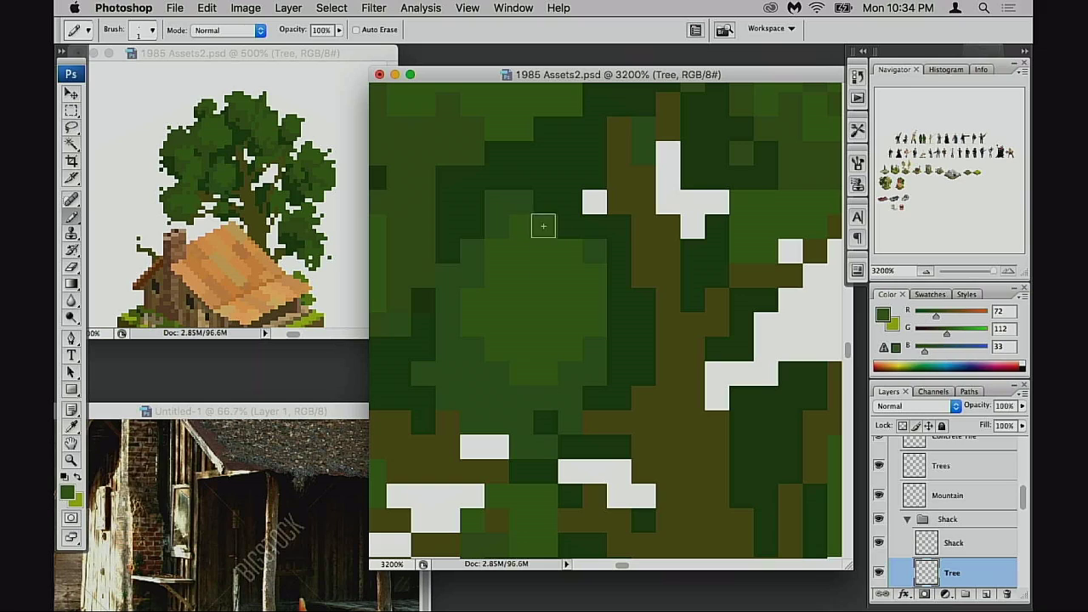
pyautogui.moveTo(543, 226); pyautogui.dragTo(569, 227)
pyautogui.moveTo(566, 328); pyautogui.dragTo(580, 324)
pyautogui.keyDown('alt'); pyautogui.click(492, 335); pyautogui.keyUp('alt')
pyautogui.click(506, 349)
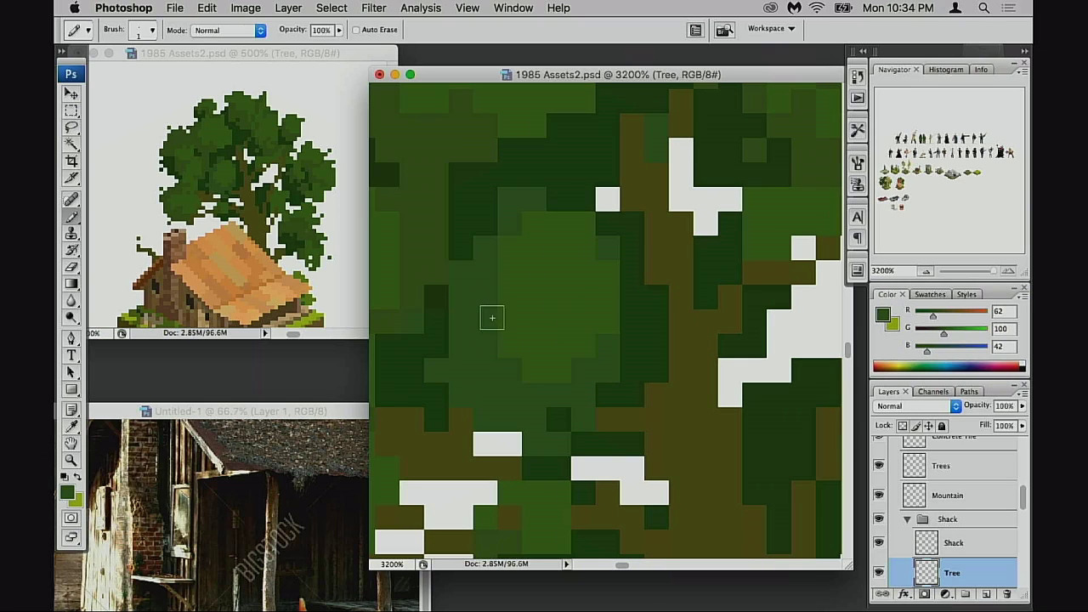
pyautogui.moveTo(557, 378)
pyautogui.mouseDown()
pyautogui.moveTo(528, 369)
pyautogui.moveTo(565, 386)
pyautogui.moveTo(573, 337)
pyautogui.moveTo(490, 218)
pyautogui.mouseUp()
pyautogui.keyDown('alt'); pyautogui.click(474, 306); pyautogui.keyUp('alt')
pyautogui.keyDown('alt'); pyautogui.click(517, 319); pyautogui.keyUp('alt')
pyautogui.moveTo(598, 333); pyautogui.dragTo(456, 210)
pyautogui.scroll(-3, 587, 320)
pyautogui.hscroll(5, 587, 320)
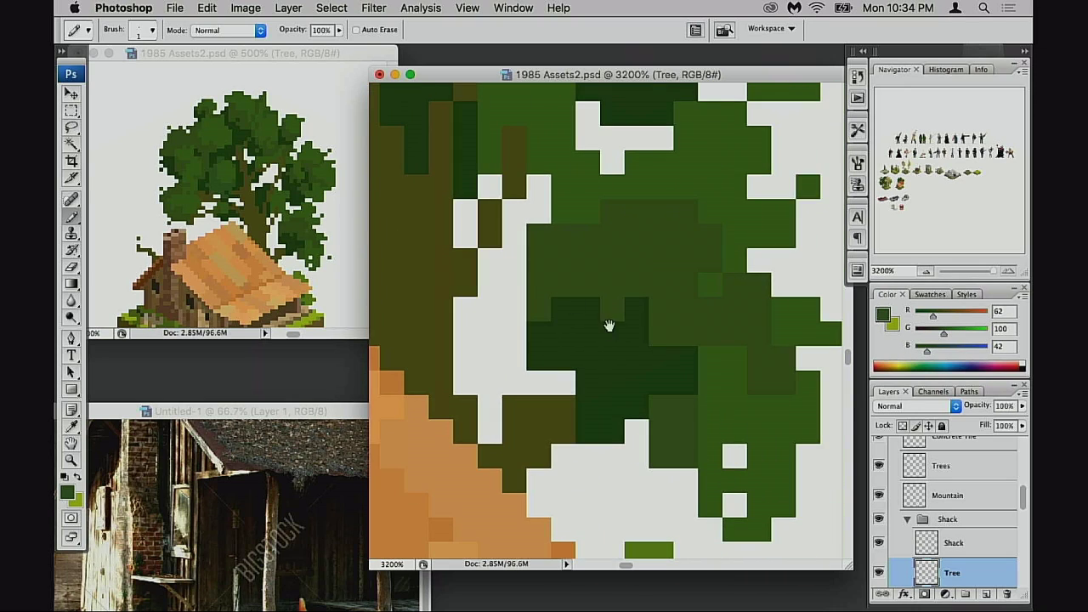
# - Shade the lower-left underside of the lower-right foliage cluster with sampled dark green pixels
pyautogui.keyDown('alt'); pyautogui.click(533, 306); pyautogui.keyUp('alt')
pyautogui.moveTo(514, 284); pyautogui.dragTo(515, 335)
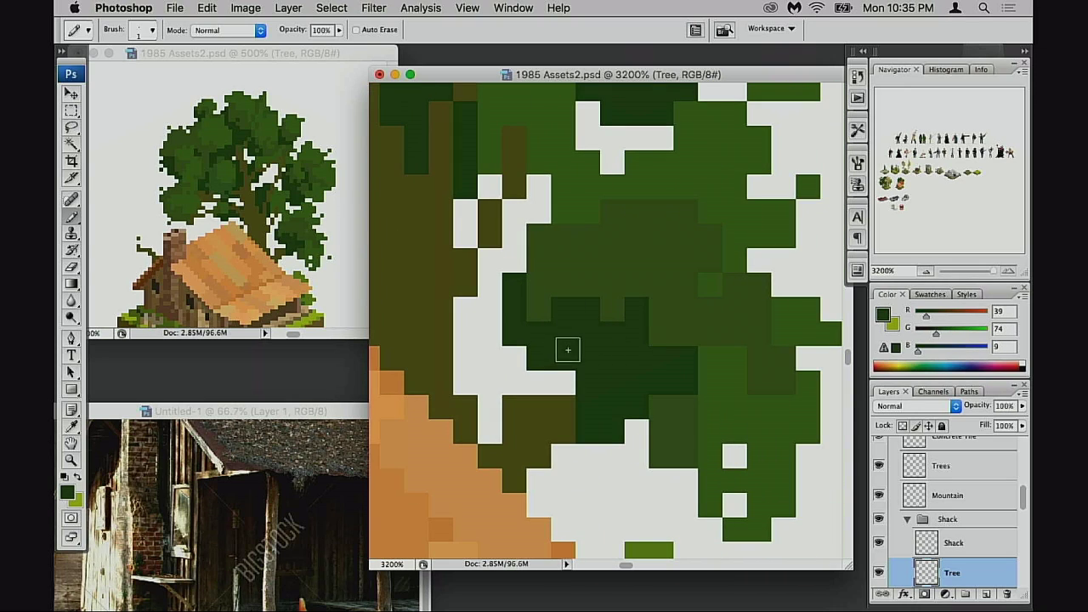
pyautogui.moveTo(623, 372); pyautogui.dragTo(564, 281)
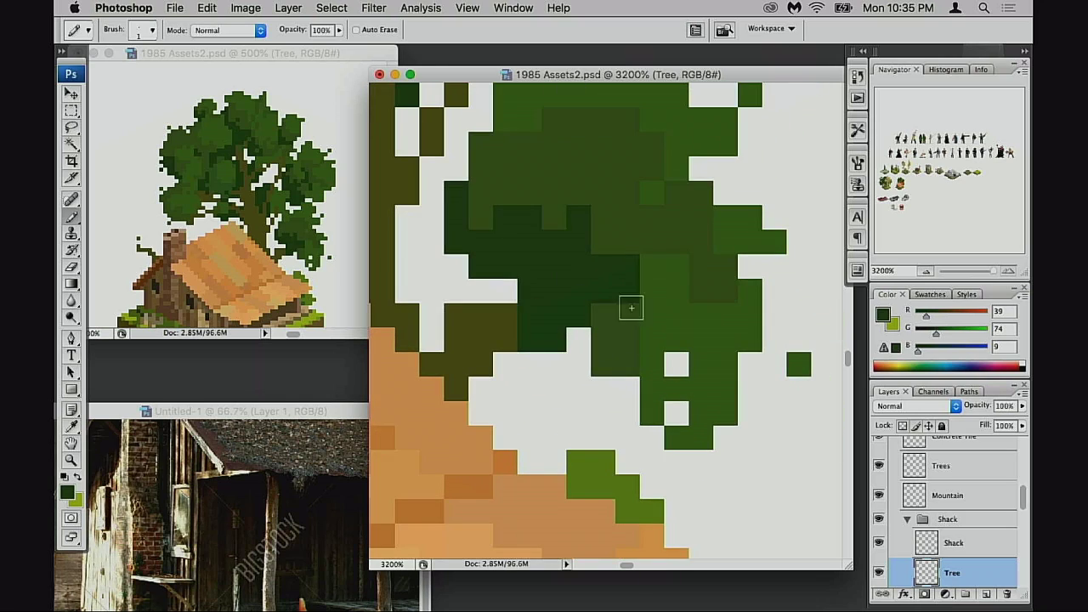
pyautogui.keyDown('alt'); pyautogui.click(590, 226); pyautogui.keyUp('alt')
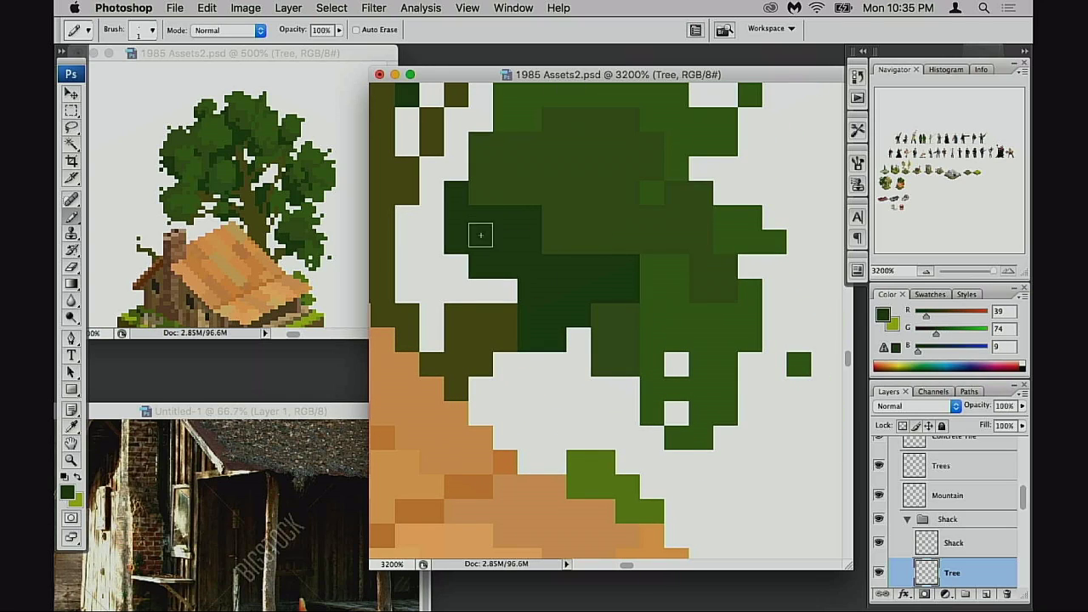
# - Paint a small lighter green highlight patch in the middle of the lower-right foliage cluster using sampled leaf green
pyautogui.scroll(4, 532, 332)
pyautogui.hscroll(1, 532, 333)
pyautogui.keyDown('alt'); pyautogui.click(636, 188); pyautogui.keyUp('alt')
pyautogui.click(600, 242)
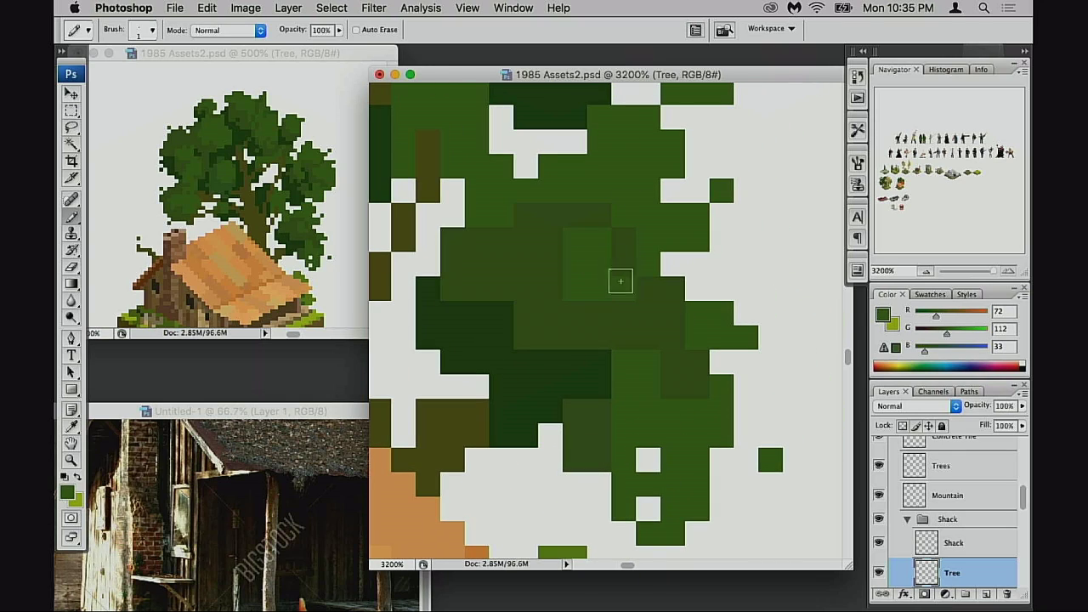
pyautogui.click(556, 264)
pyautogui.click(560, 237)
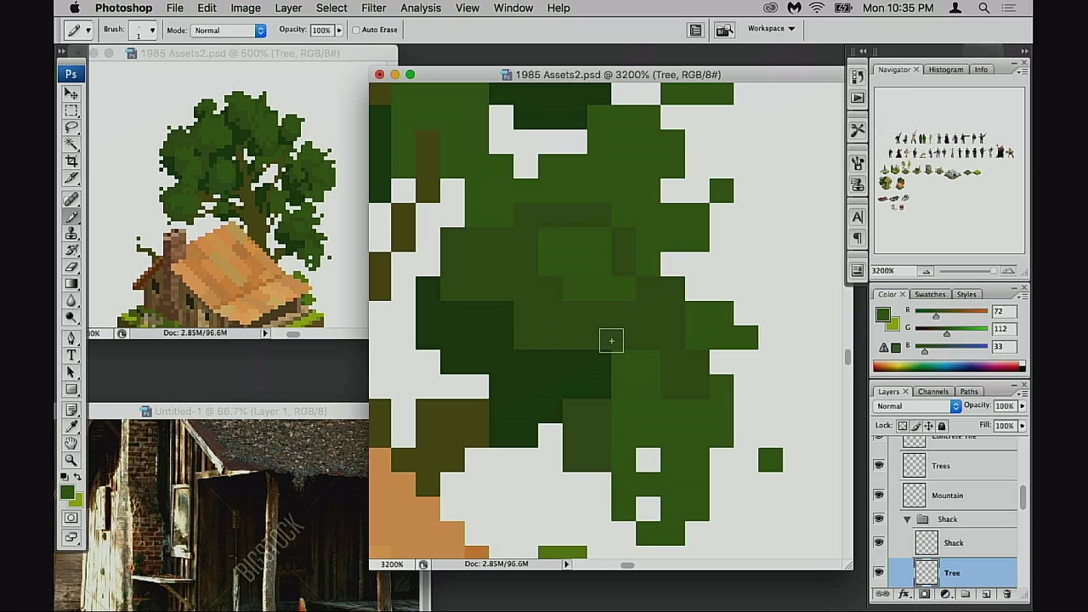
pyautogui.moveTo(603, 355)
pyautogui.mouseDown()
pyautogui.moveTo(564, 366)
pyautogui.moveTo(636, 408)
pyautogui.moveTo(573, 280)
pyautogui.moveTo(519, 306)
pyautogui.moveTo(513, 278)
pyautogui.mouseUp()
pyautogui.keyDown('alt'); pyautogui.click(519, 322); pyautogui.keyUp('alt')
pyautogui.press('super+z')
pyautogui.click(501, 283)
pyautogui.click(507, 293)
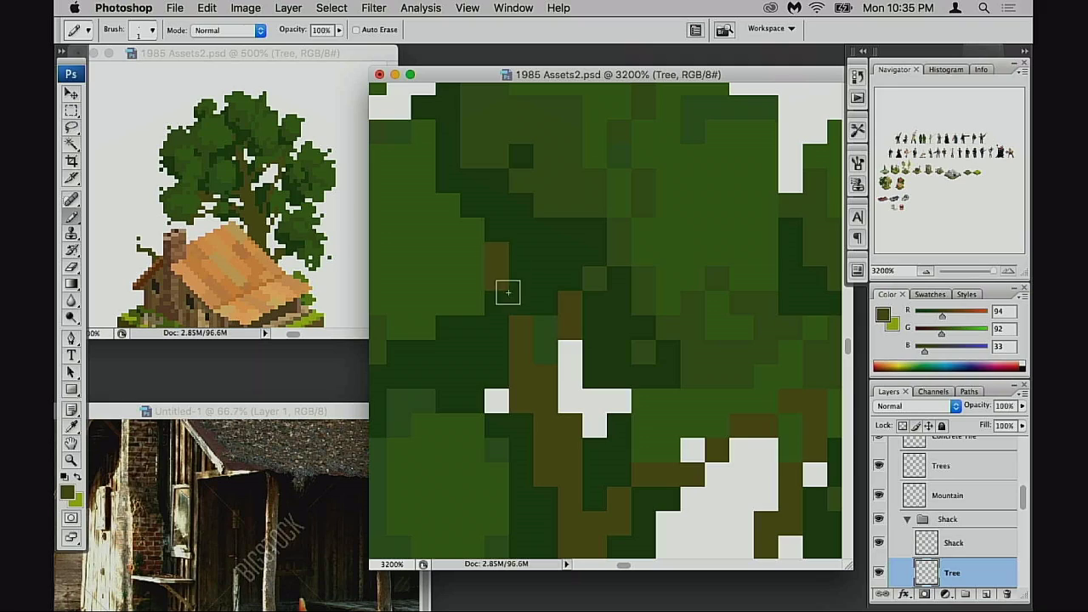
pyautogui.click(493, 248)
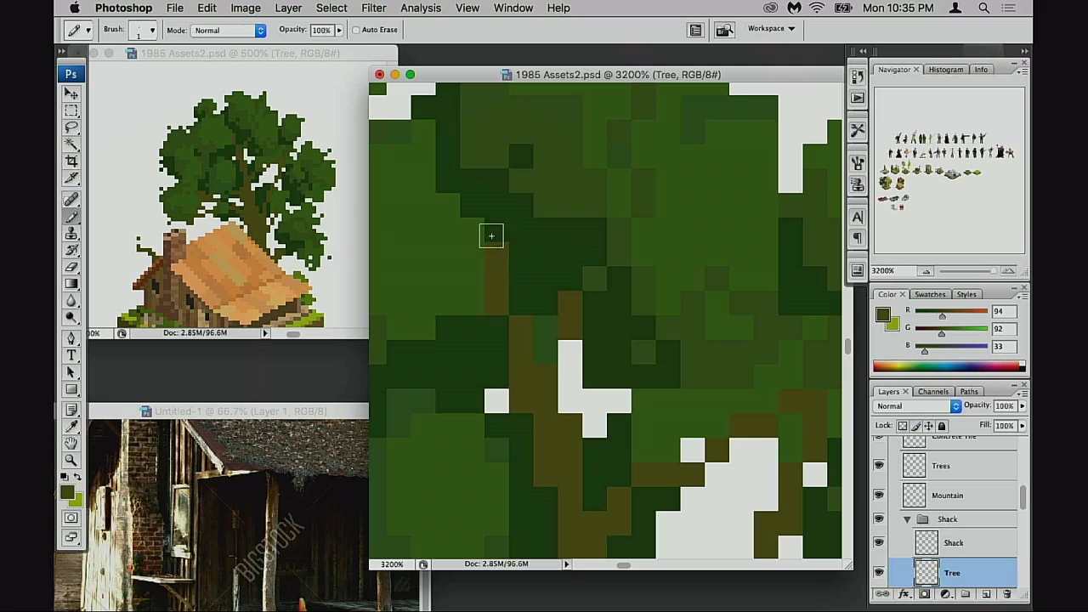
pyautogui.click(517, 302)
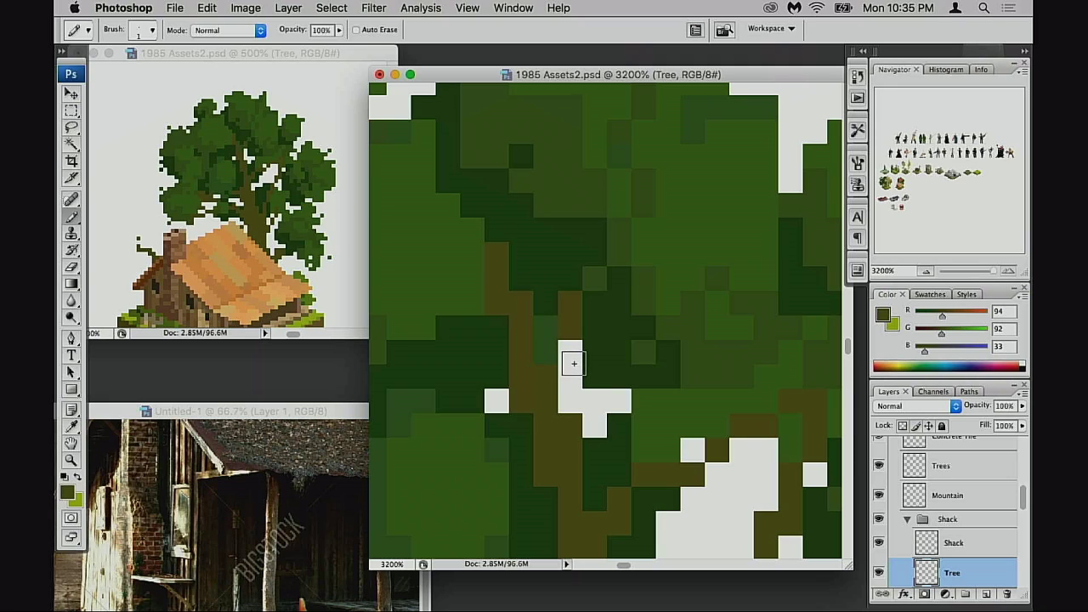
pyautogui.press('super+alt+z')
pyautogui.press('super+alt+z')
pyautogui.press('super+alt+z')
pyautogui.press('super+alt+z')
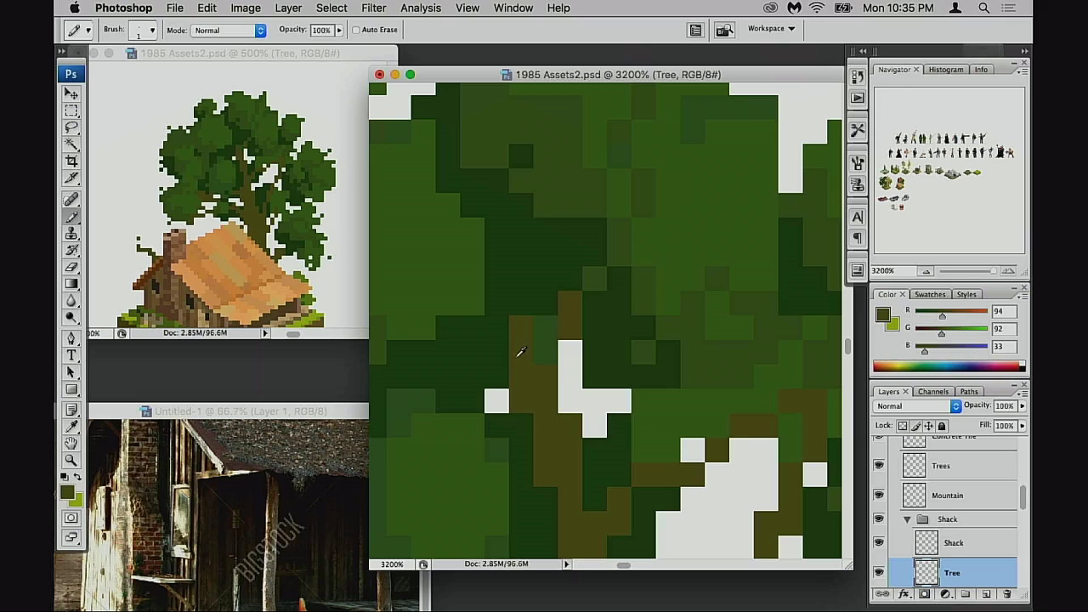
# - Angle the tip of the upper trunk branch with a brown pixel and cover the neighbouring pixels with sampled dark green
pyautogui.click(498, 320)
pyautogui.keyDown('alt'); pyautogui.click(533, 294); pyautogui.keyUp('alt')
pyautogui.click(523, 326)
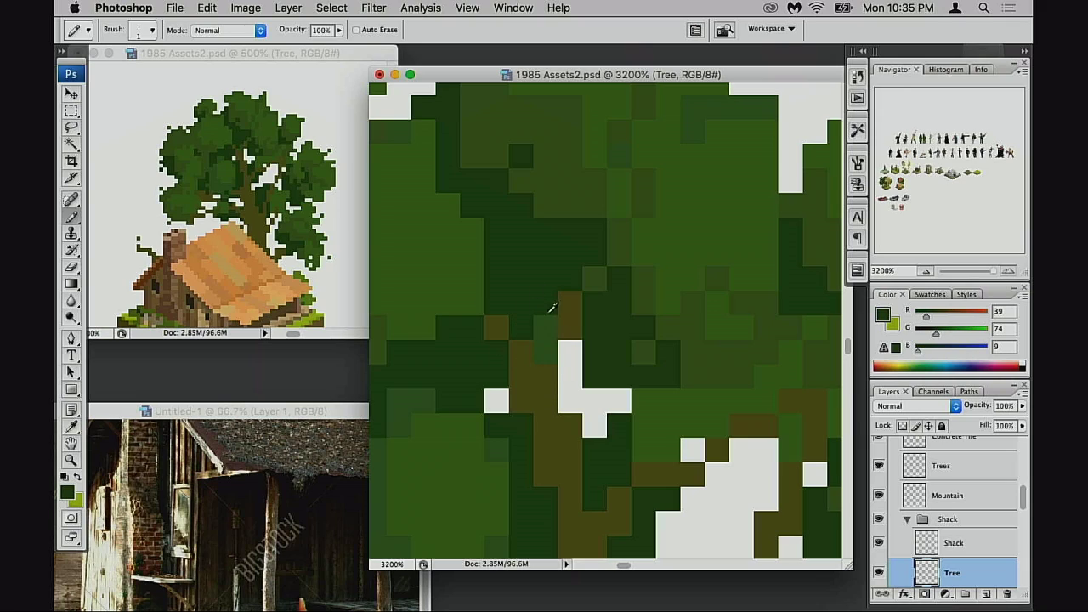
pyautogui.click(547, 330)
pyautogui.click(552, 363)
pyautogui.keyDown('alt'); pyautogui.click(510, 363); pyautogui.keyUp('alt')
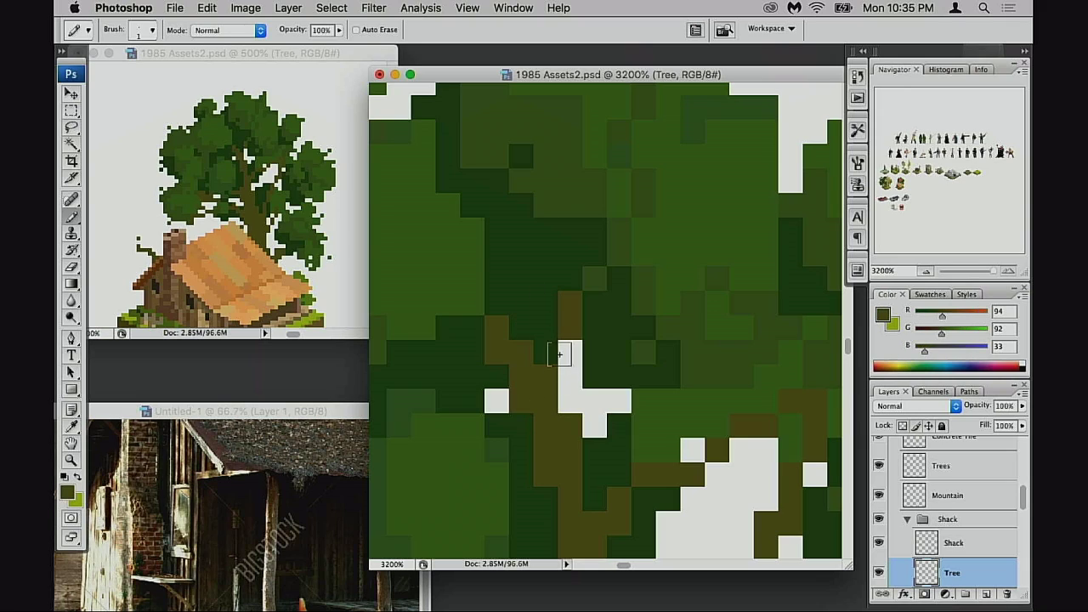
# - Widen the white gap between the trunk and the dark leaves just below the upper branch fork
pyautogui.moveTo(587, 400); pyautogui.dragTo(606, 315)
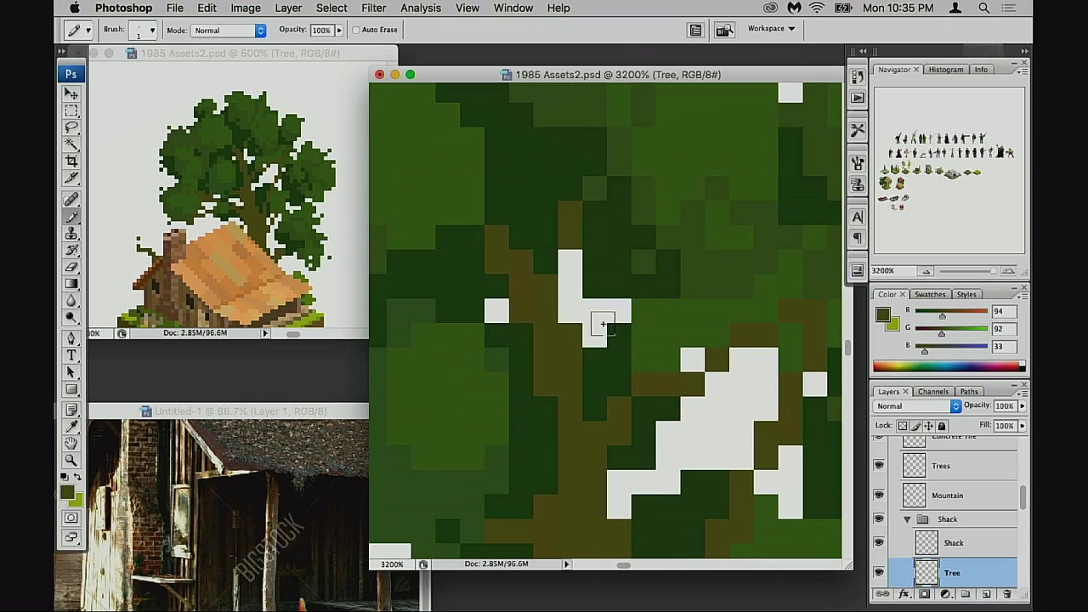
pyautogui.keyDown('alt'); pyautogui.click(582, 307); pyautogui.keyUp('alt')
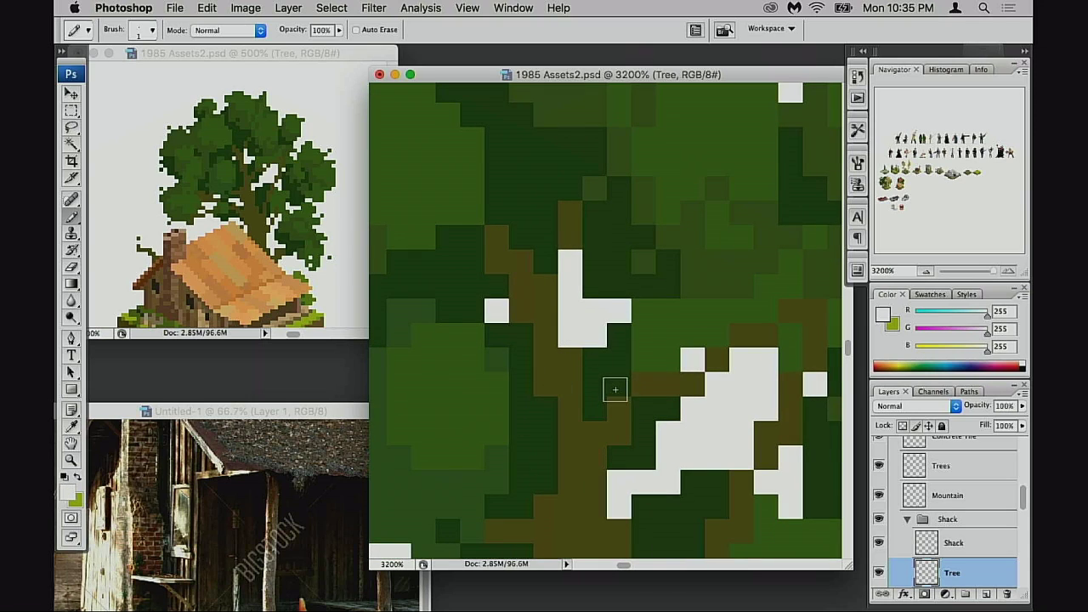
pyautogui.press('e')
pyautogui.scroll(-5, 643, 377)
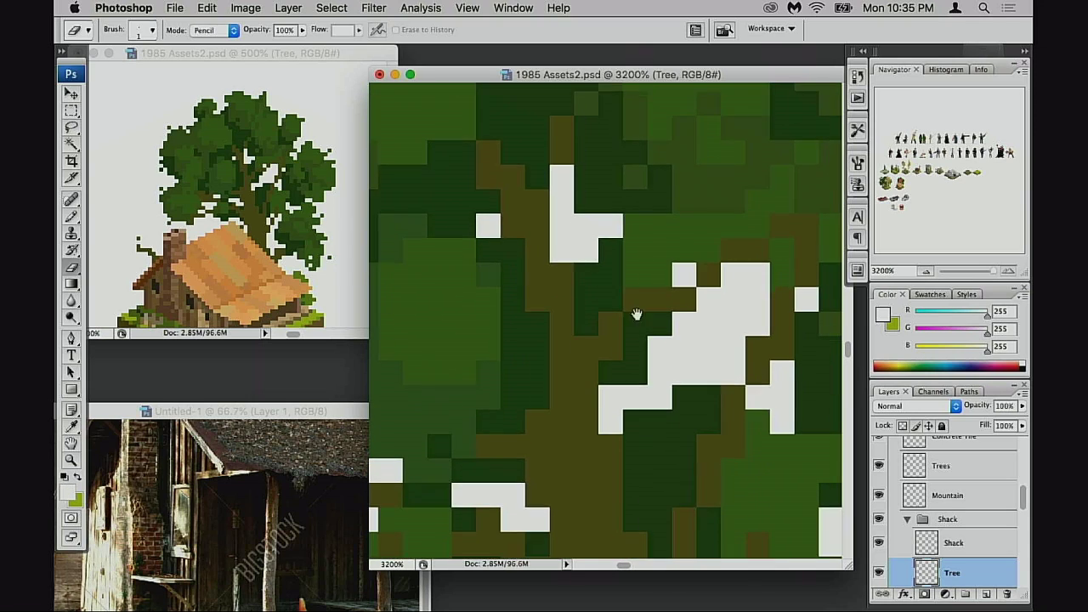
# - Review the whole tree and shack sprite and save the document
pyautogui.keyDown('alt'); pyautogui.click(626, 384); pyautogui.keyUp('alt')
pyautogui.keyDown('alt'); pyautogui.click(626, 384); pyautogui.keyUp('alt')
pyautogui.keyDown('alt'); pyautogui.click(627, 383); pyautogui.keyUp('alt')
pyautogui.keyDown('alt'); pyautogui.click(626, 384); pyautogui.keyUp('alt')
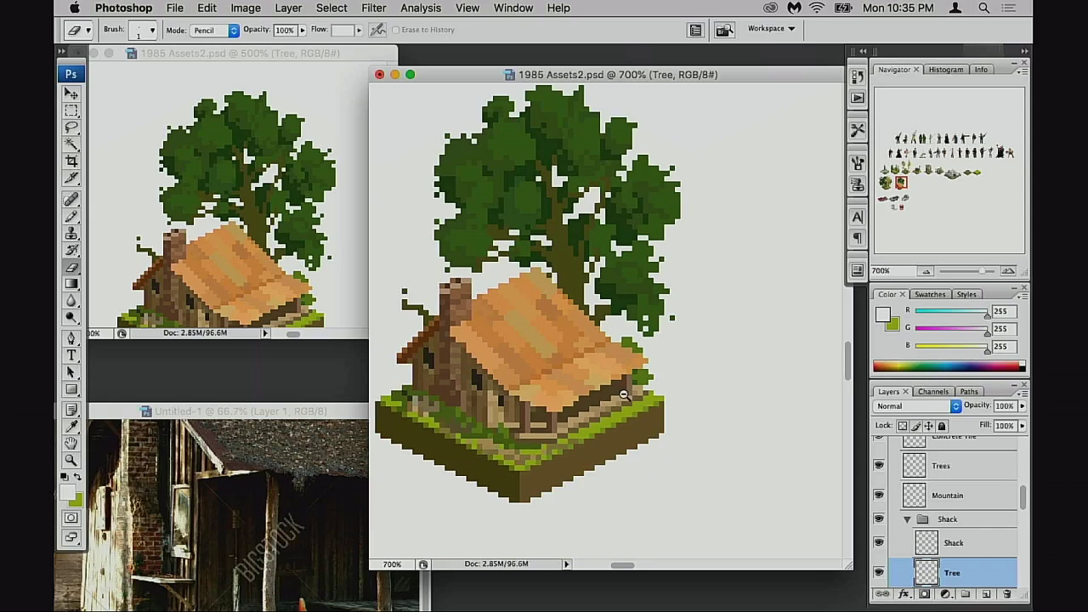
pyautogui.keyDown('alt'); pyautogui.click(626, 383); pyautogui.keyUp('alt')
pyautogui.keyDown('alt'); pyautogui.click(627, 383); pyautogui.keyUp('alt')
pyautogui.scroll(5, 598, 338)
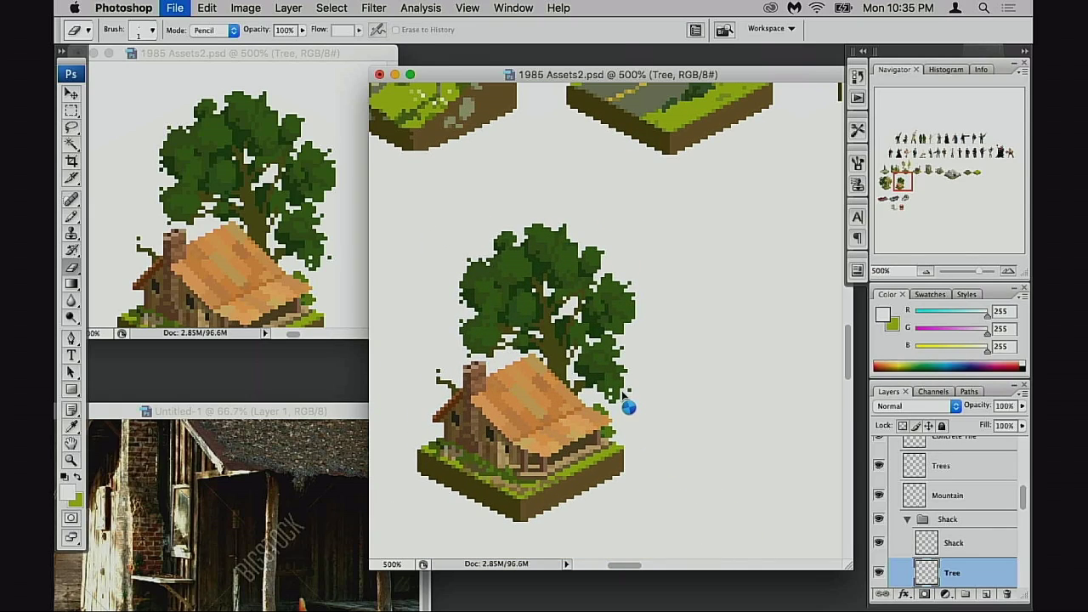
# - Erase stray leaf pixels along the left edge of the lower-right foliage cluster and sample the branch brown
pyautogui.click(588, 385)
pyautogui.moveTo(601, 378)
pyautogui.mouseDown()
pyautogui.moveTo(597, 390)
pyautogui.moveTo(612, 370)
pyautogui.mouseUp()
pyautogui.click(615, 316)
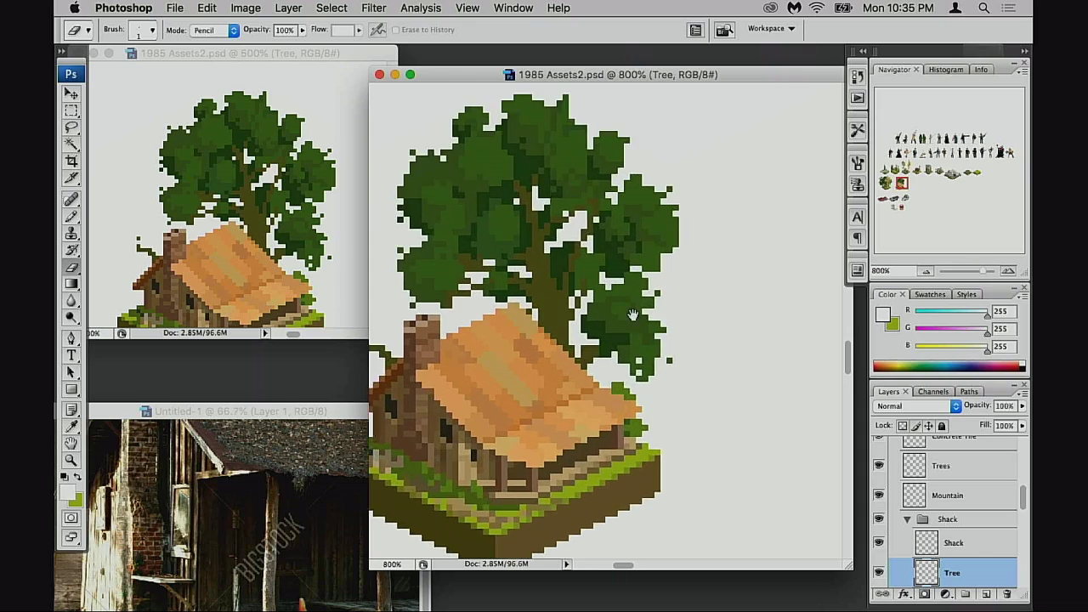
pyautogui.moveTo(619, 326); pyautogui.dragTo(574, 344)
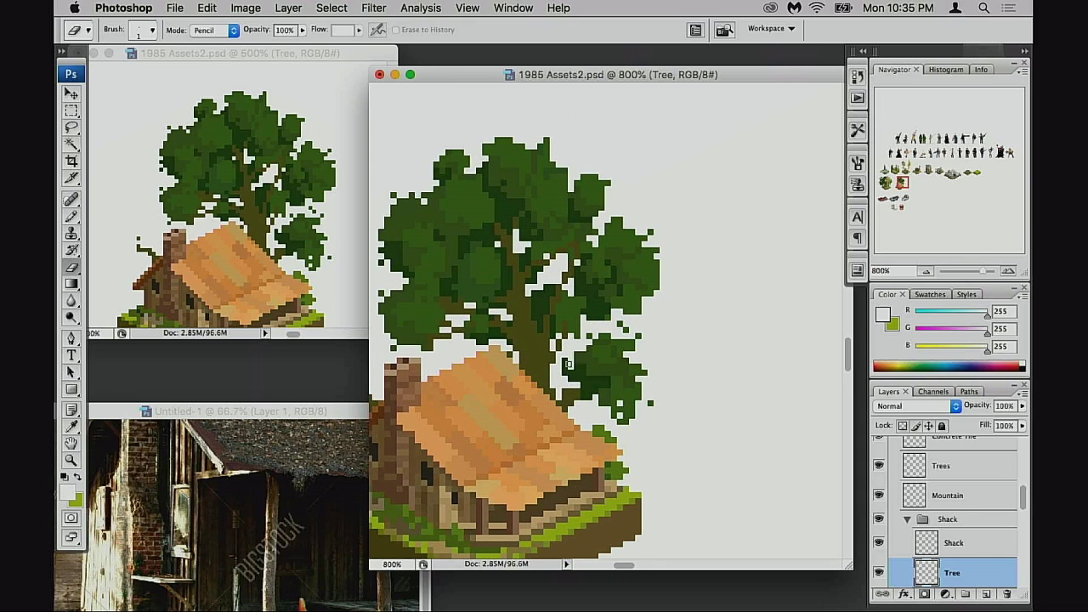
pyautogui.press('b')
pyautogui.keyDown('alt'); pyautogui.click(583, 386); pyautogui.keyUp('alt')
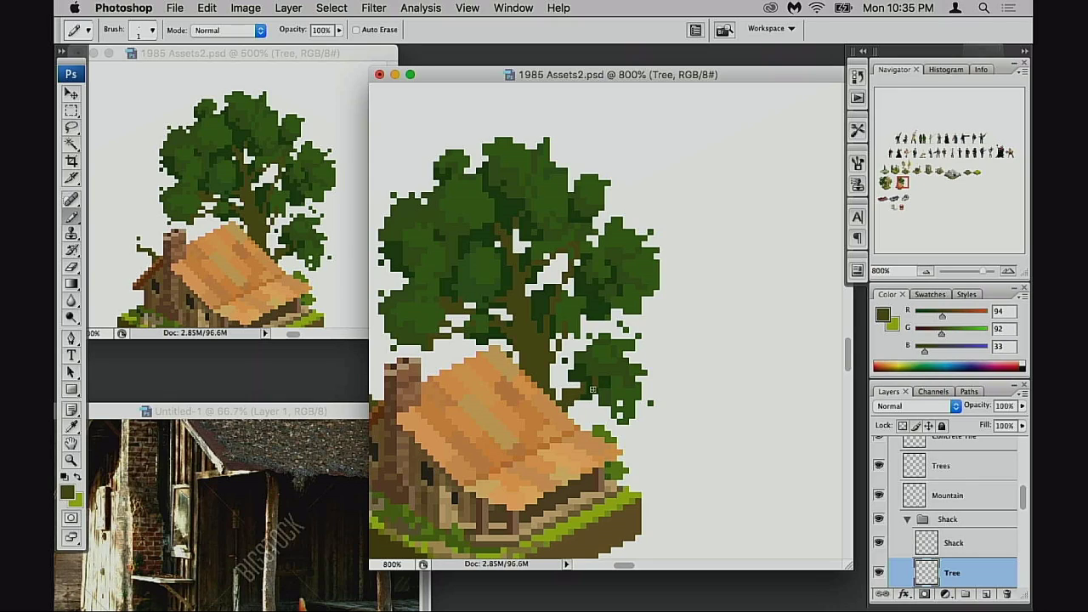
# - Clean up the branch beneath the lower-right foliage cluster and add a brown twig poking out past its right edge
pyautogui.press('e')
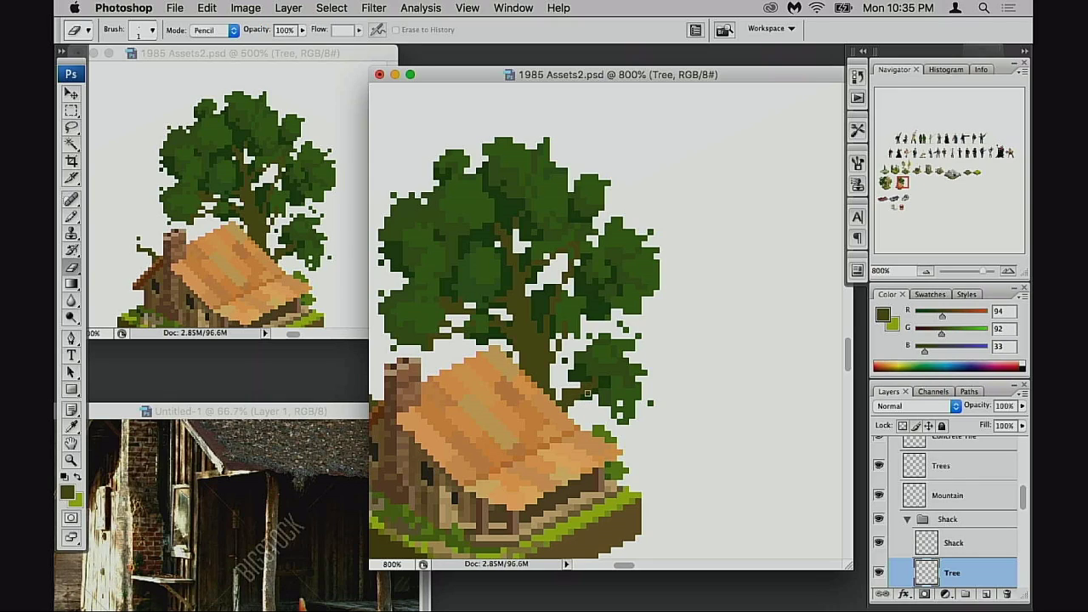
pyautogui.press('b')
pyautogui.keyDown('alt'); pyautogui.click(585, 385); pyautogui.keyUp('alt')
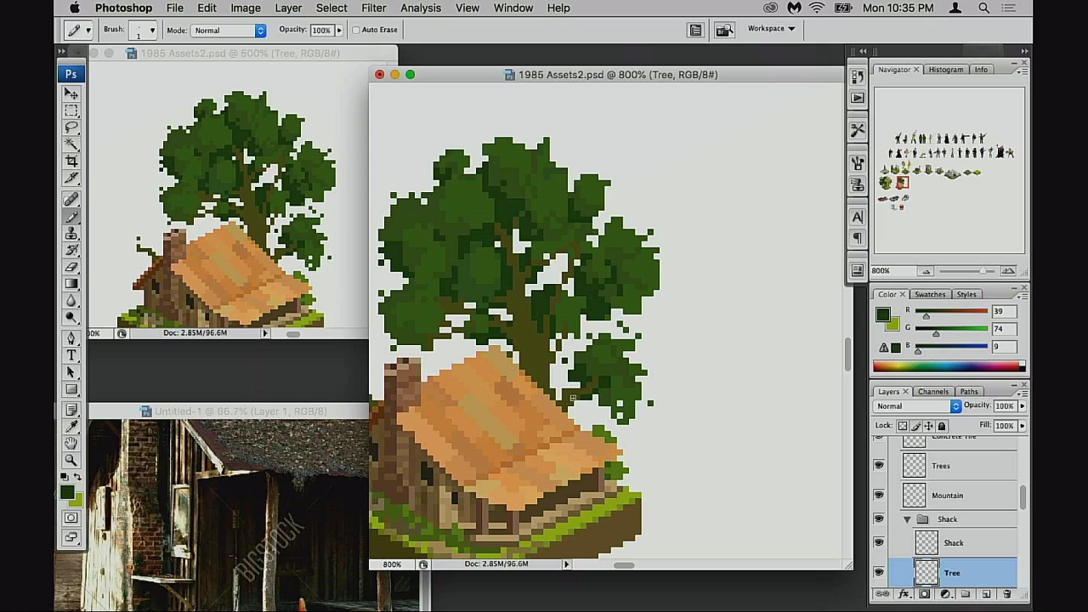
pyautogui.press('e')
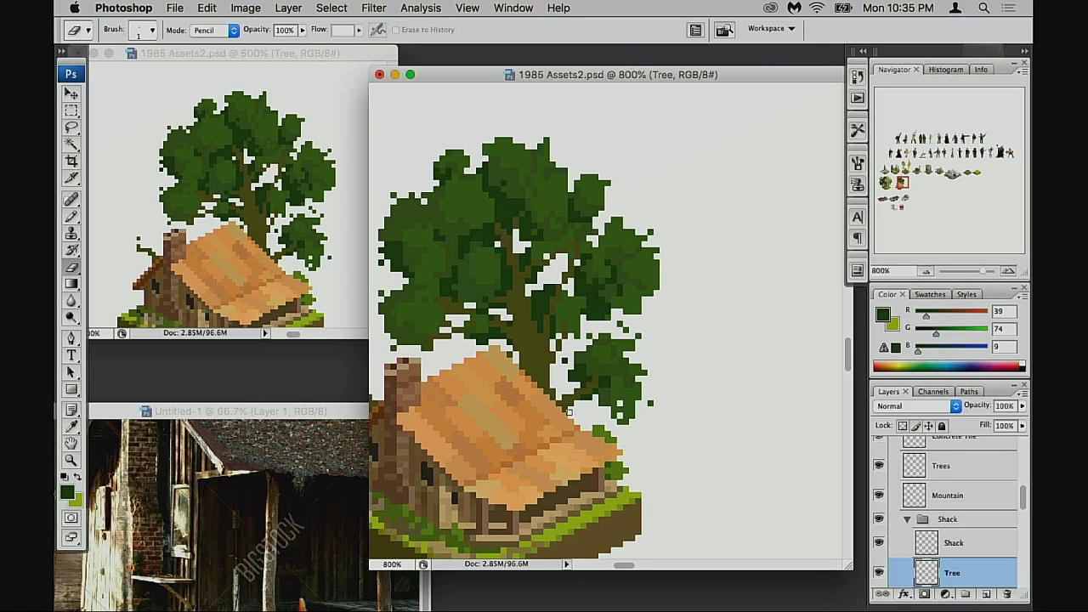
pyautogui.press('b')
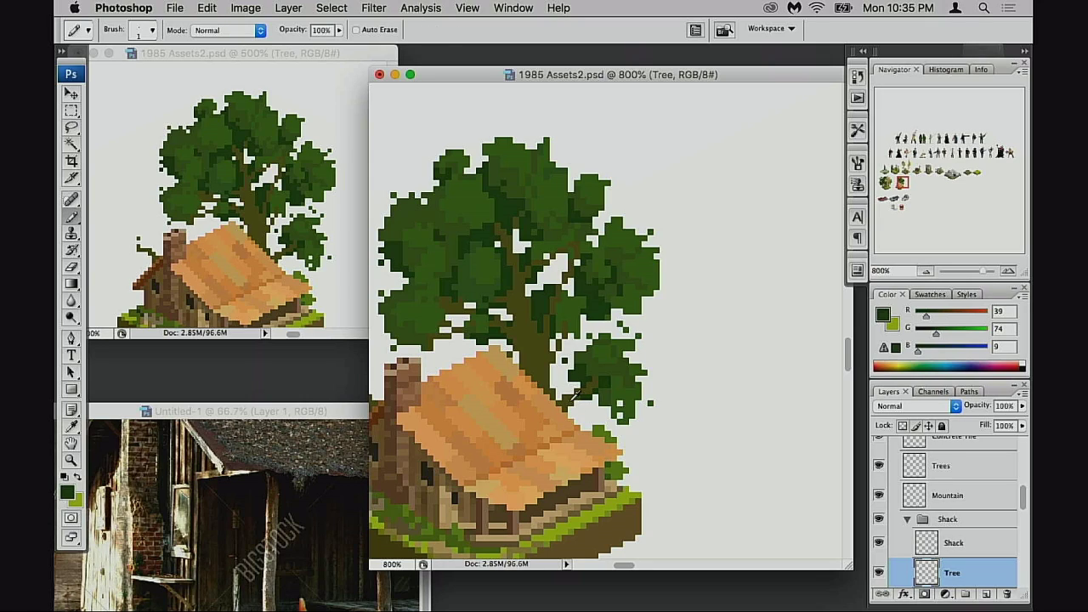
pyautogui.keyDown('alt'); pyautogui.click(560, 397); pyautogui.keyUp('alt')
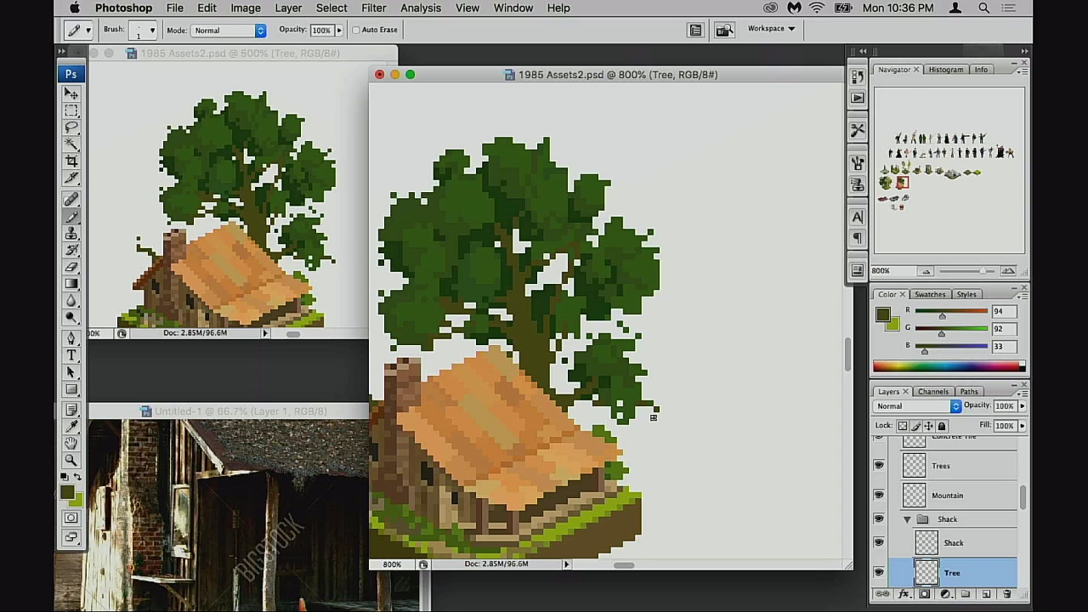
# - Extend the bare brown branch left of the chimney upward and tidy its pixels
pyautogui.moveTo(587, 419); pyautogui.dragTo(749, 391)
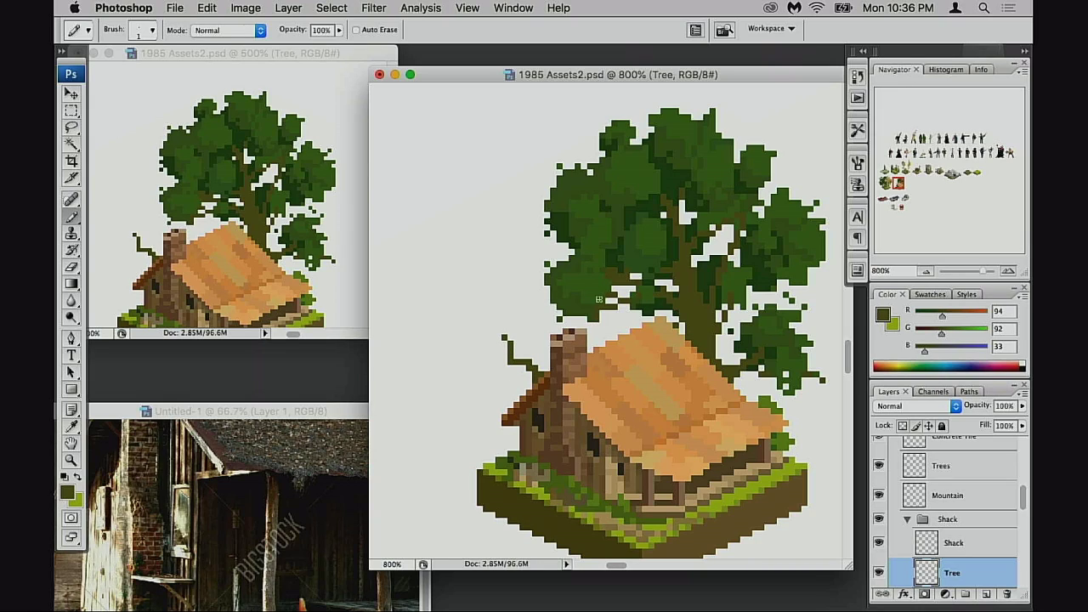
pyautogui.press('e')
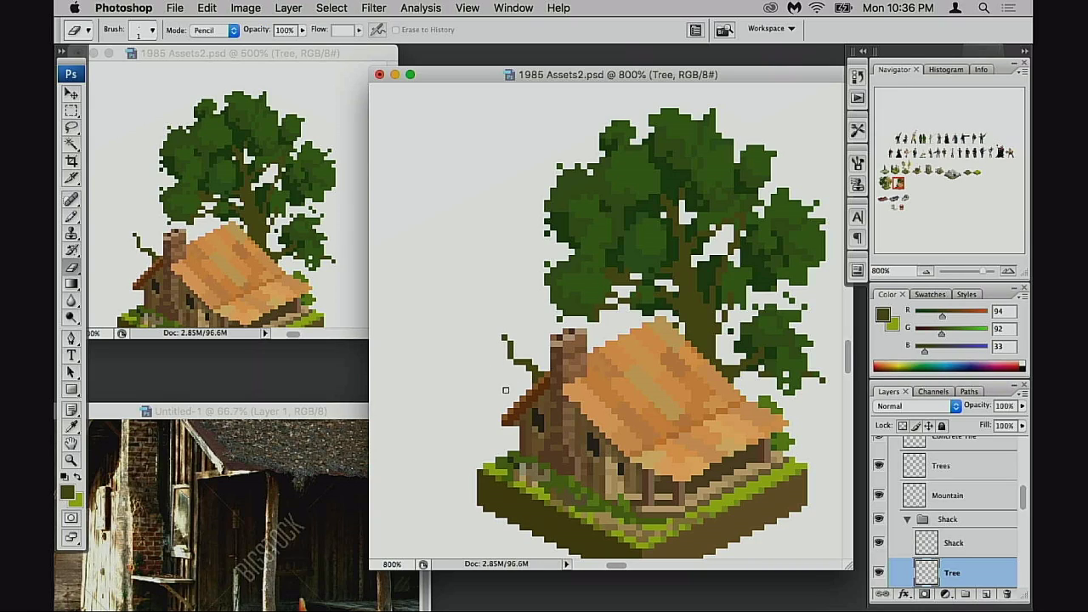
pyautogui.press('b')
# - Paint a small leaf clump between the chimney and the roof in sampled leaf green and shade it with dark green
pyautogui.keyDown('alt'); pyautogui.click(577, 324); pyautogui.keyUp('alt')
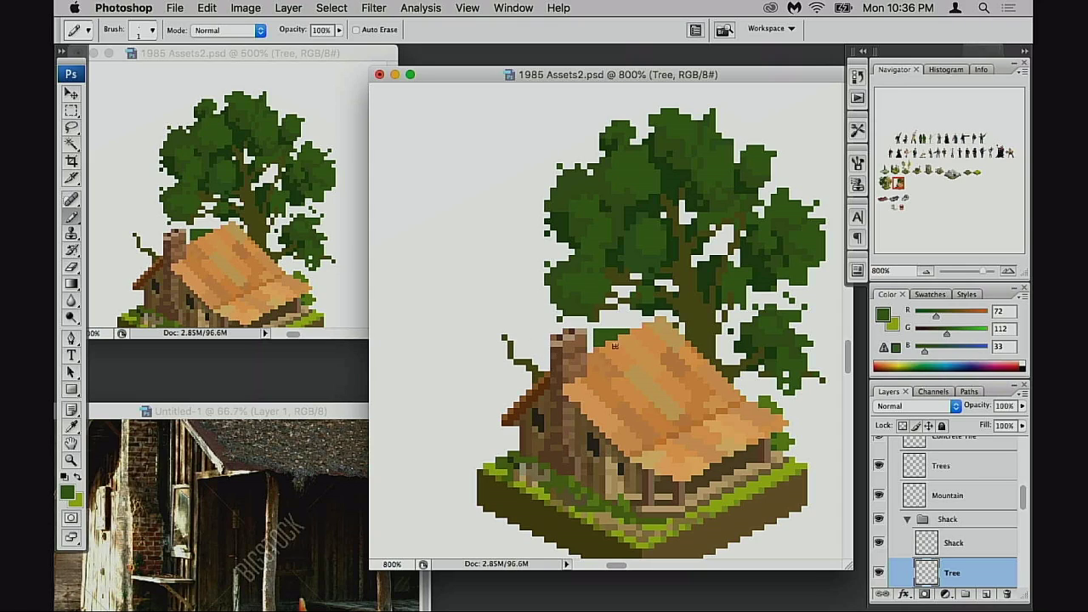
pyautogui.press('z')
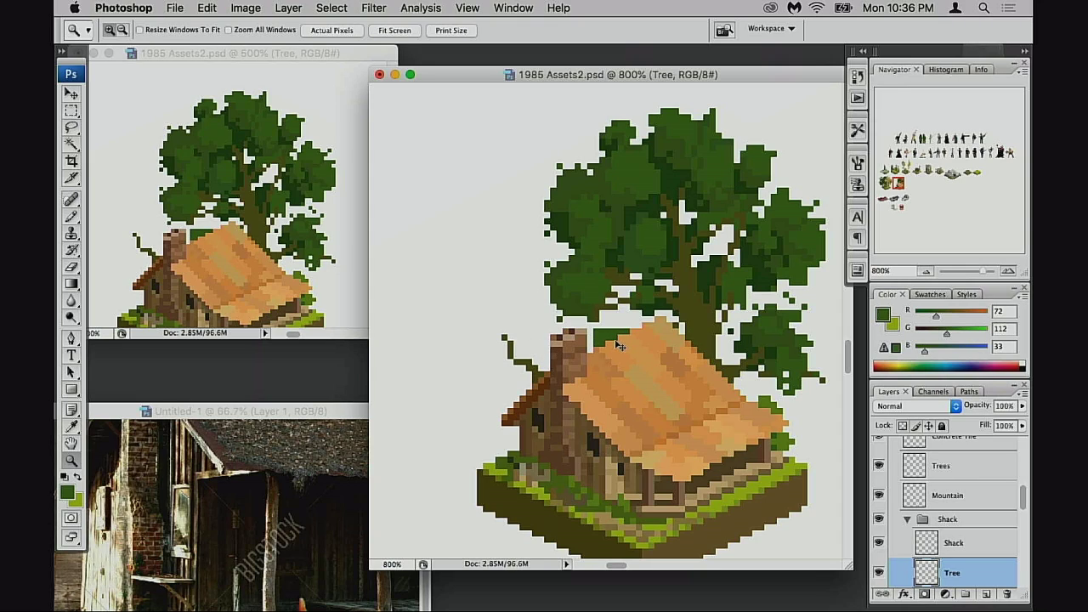
pyautogui.click(536, 350)
pyautogui.moveTo(658, 369); pyautogui.dragTo(520, 350)
pyautogui.press('b')
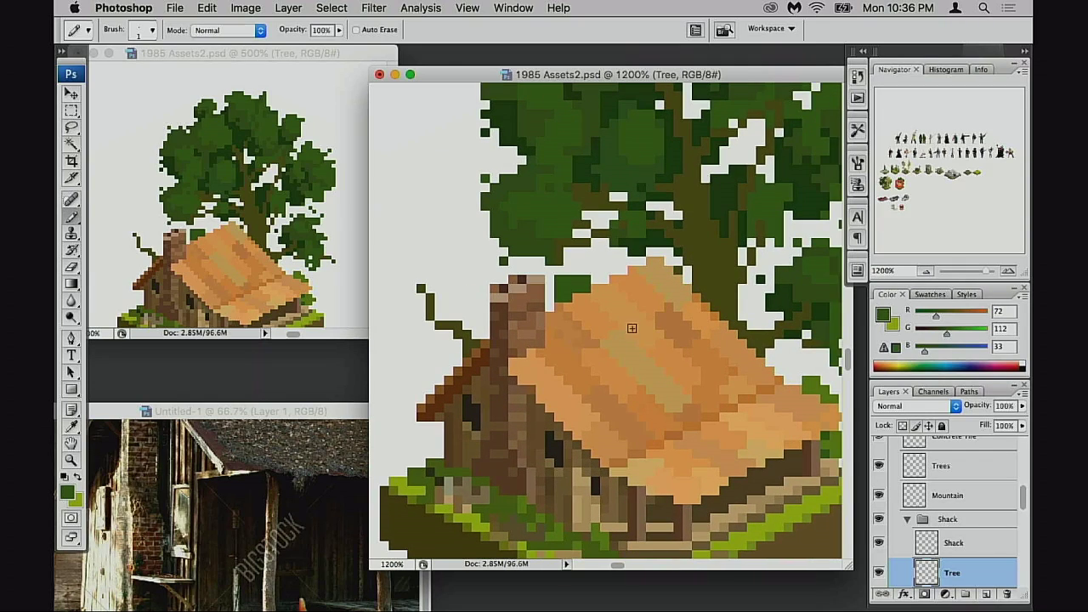
pyautogui.keyDown('alt'); pyautogui.click(579, 292); pyautogui.keyUp('alt')
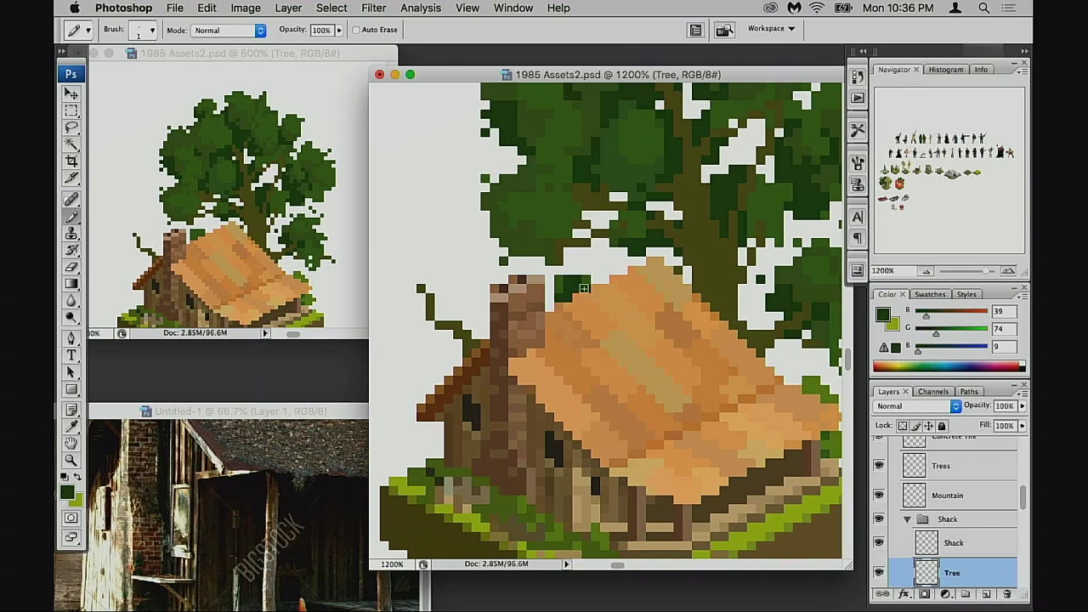
pyautogui.moveTo(562, 286); pyautogui.dragTo(570, 289)
# - Add leaf green highlights to the clump beside the chimney and erase excess pixels to round its outline
pyautogui.press('e')
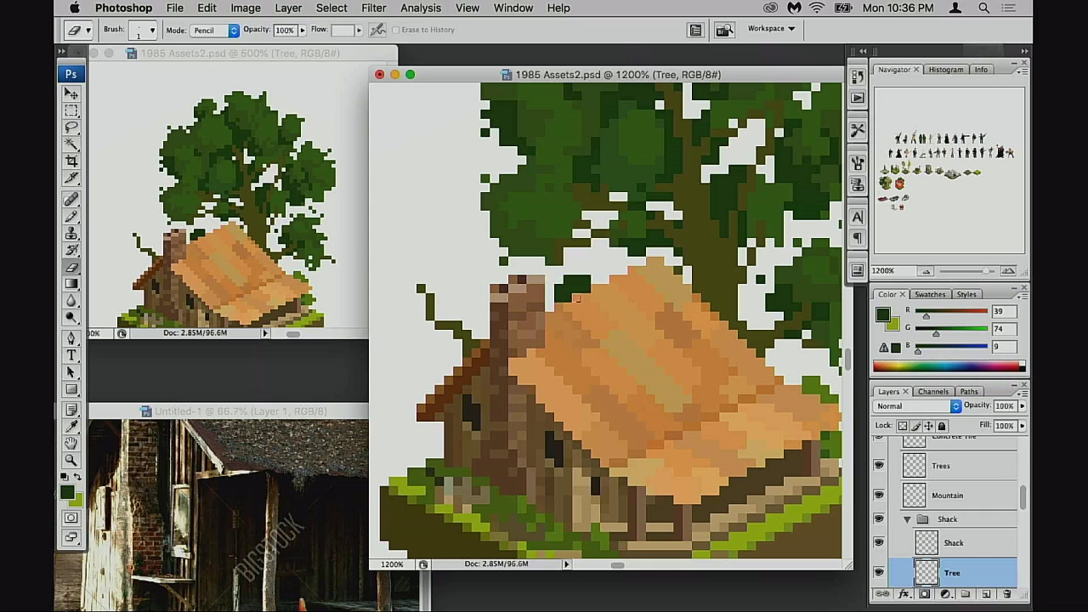
pyautogui.press('b')
pyautogui.keyDown('alt'); pyautogui.click(643, 279); pyautogui.keyUp('alt')
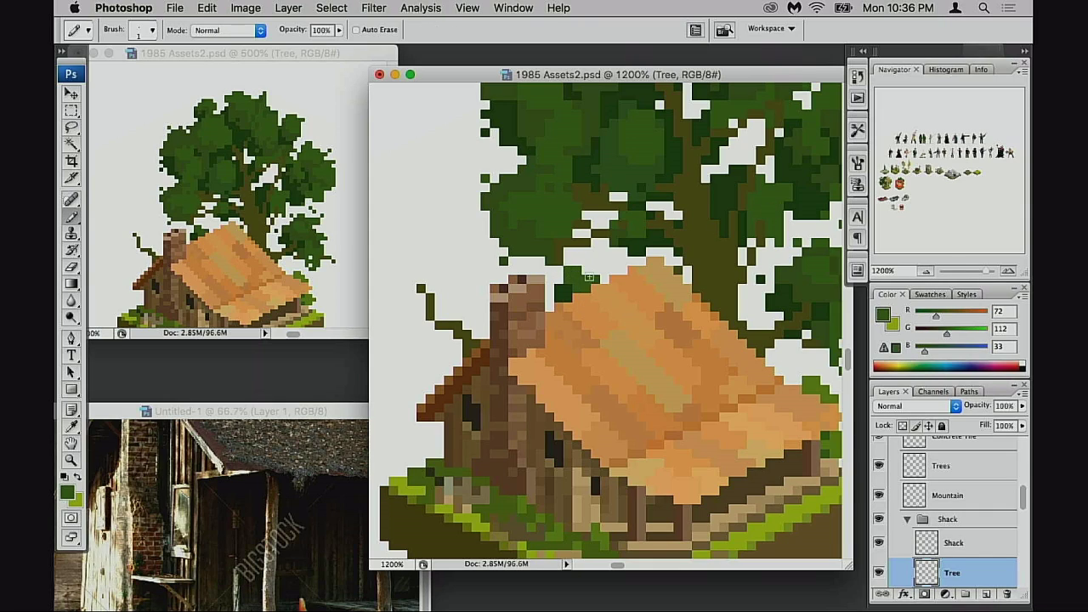
pyautogui.press('e')
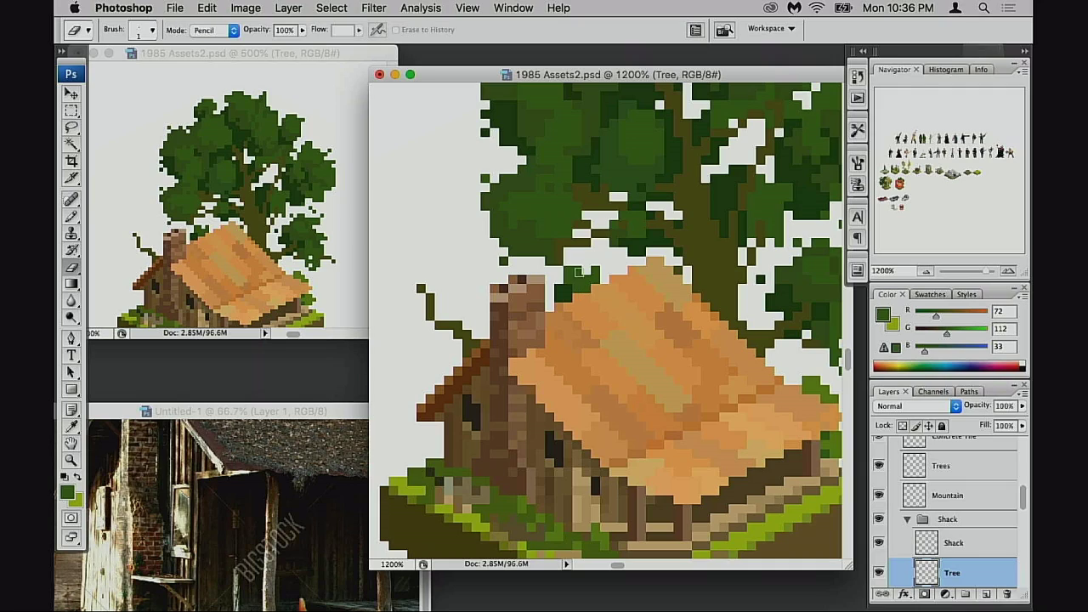
pyautogui.moveTo(577, 271); pyautogui.dragTo(560, 274)
# - Paint a small leaf clump on the bare branch beside the chimney in leaf green and shade it with sampled darker green
pyautogui.press('b')
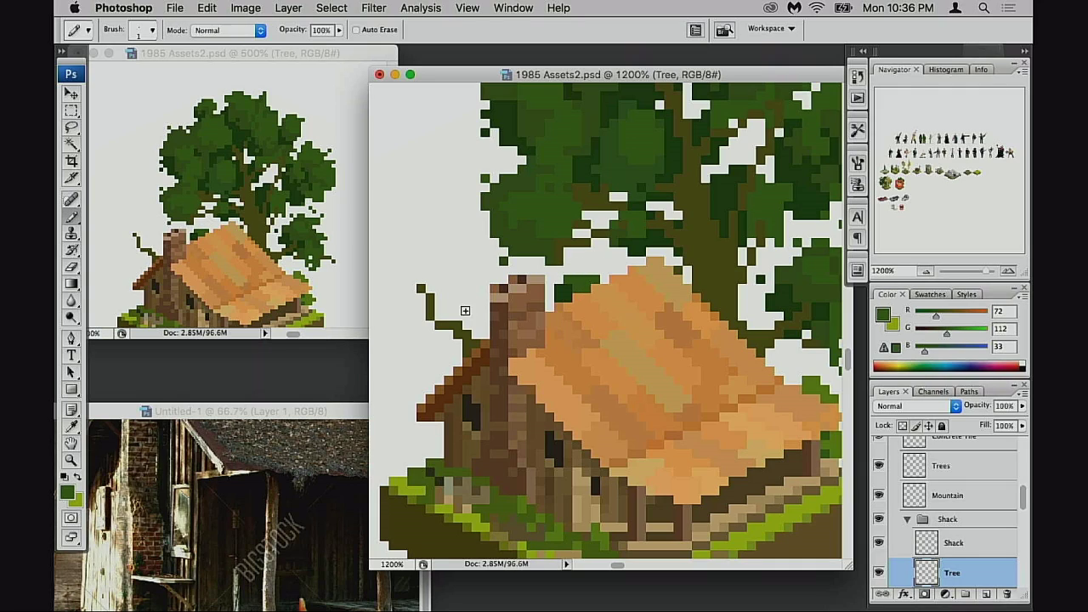
pyautogui.moveTo(465, 310)
pyautogui.mouseDown()
pyautogui.moveTo(464, 322)
pyautogui.moveTo(455, 316)
pyautogui.mouseUp()
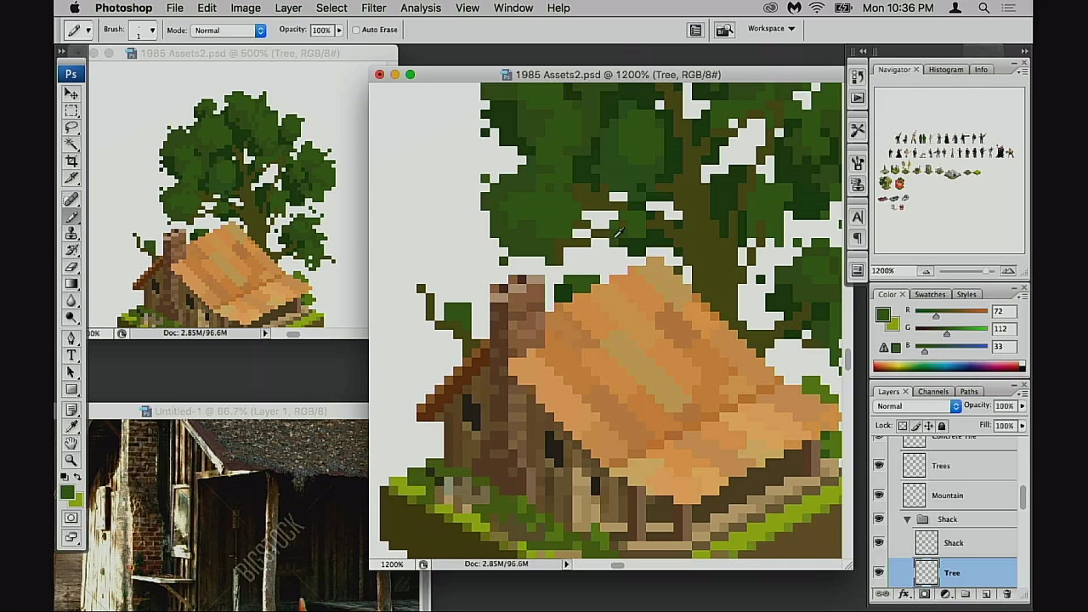
pyautogui.keyDown('alt'); pyautogui.click(547, 234); pyautogui.keyUp('alt')
pyautogui.click(461, 318)
pyautogui.click(456, 325)
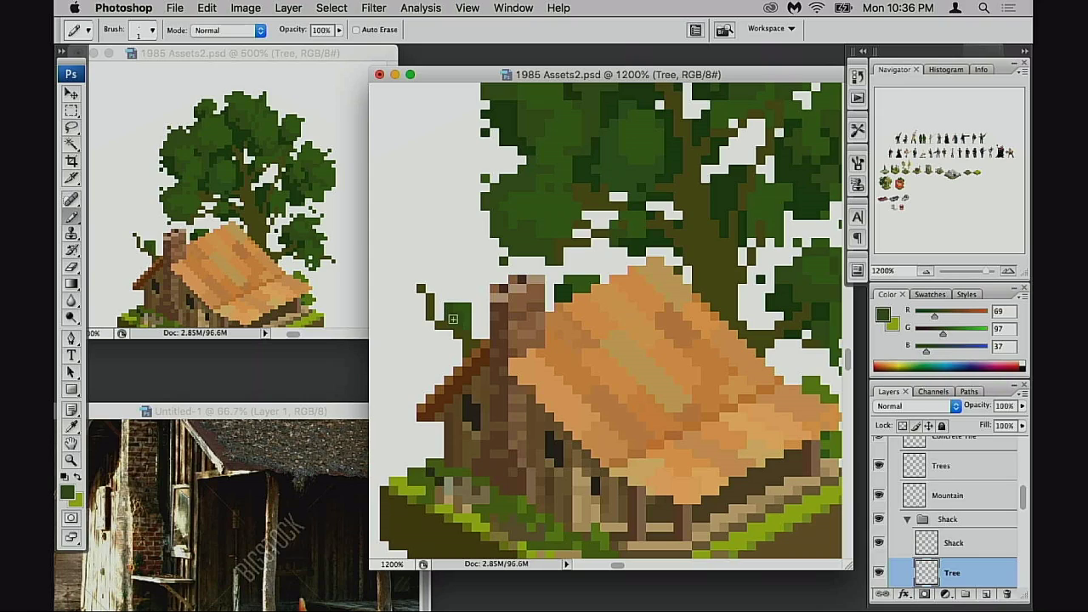
pyautogui.keyDown('alt'); pyautogui.click(463, 317); pyautogui.keyUp('alt')
pyautogui.click(459, 299)
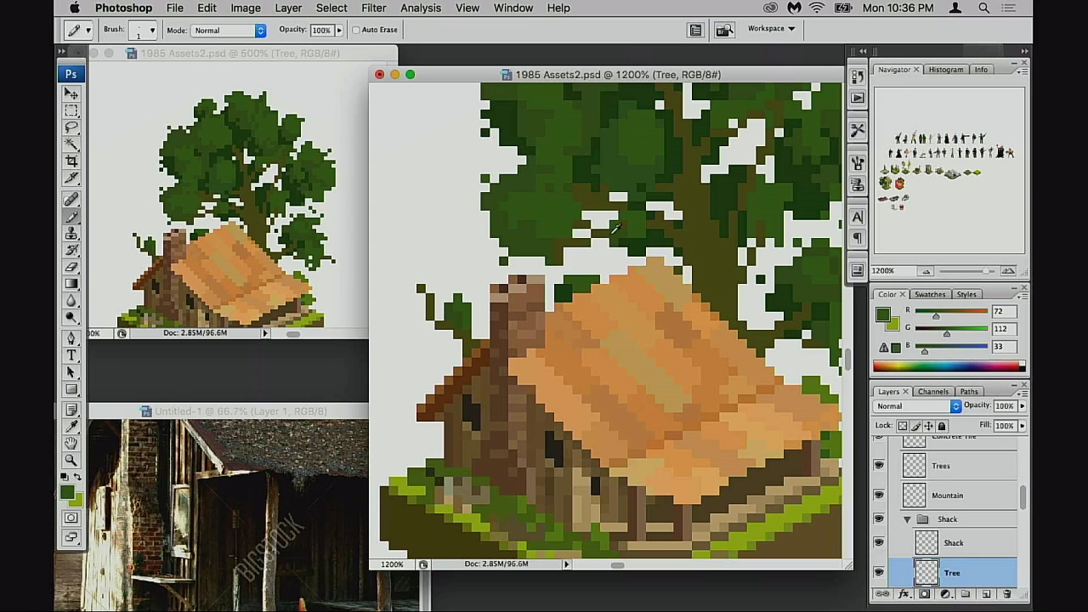
# - Try a leaf clump at the branch's upper tip and trim the top of the clump beside the chimney
pyautogui.keyDown('alt'); pyautogui.click(636, 244); pyautogui.keyUp('alt')
pyautogui.keyDown('alt'); pyautogui.click(458, 319); pyautogui.keyUp('alt')
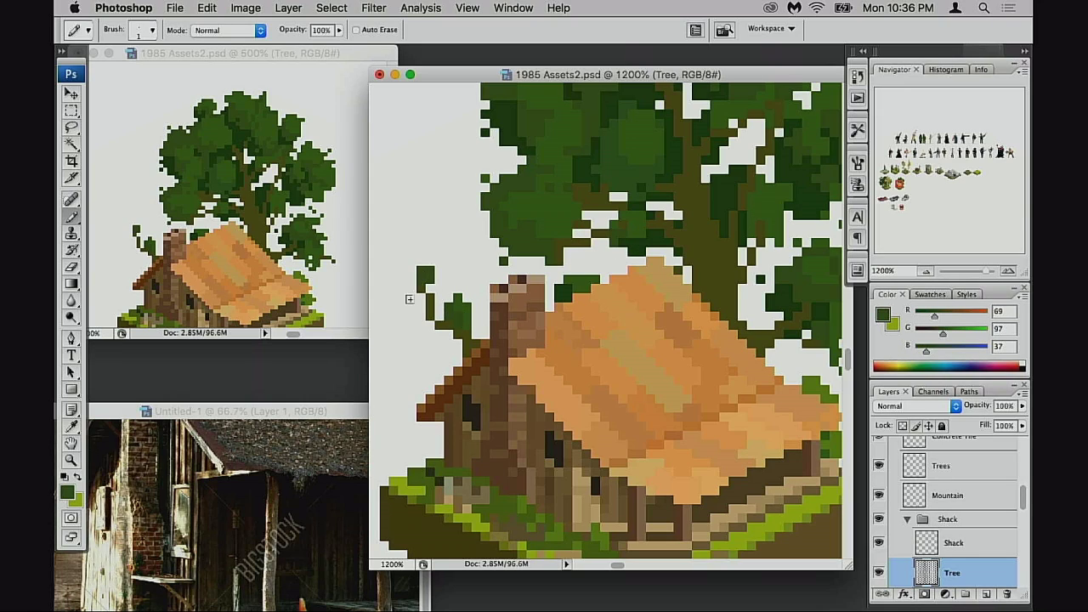
pyautogui.press('e')
pyautogui.click(459, 296)
pyautogui.press('b')
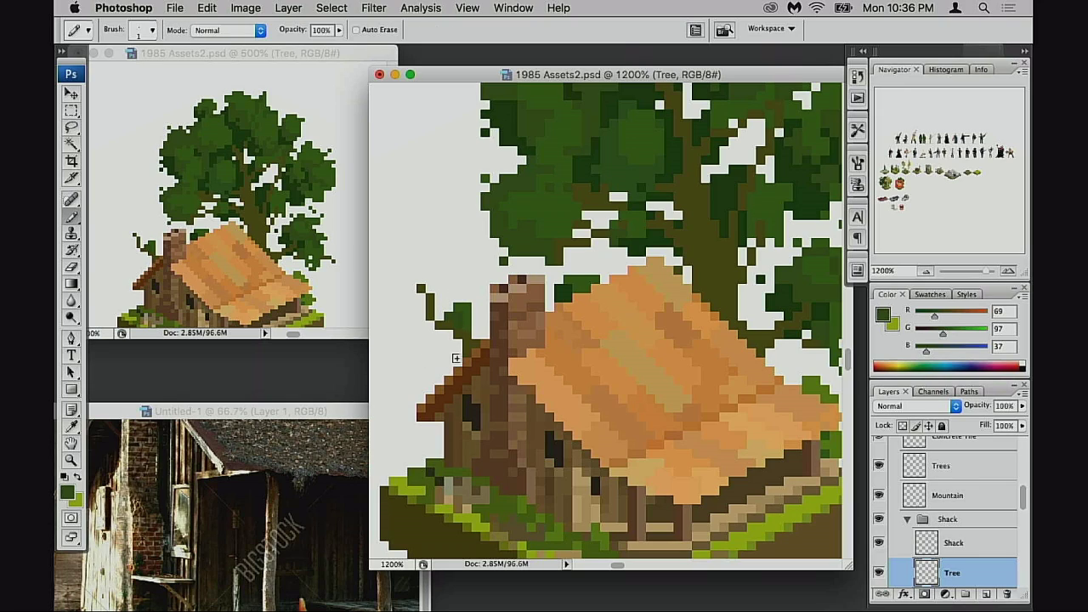
pyautogui.keyDown('alt'); pyautogui.click(470, 314); pyautogui.keyUp('alt')
pyautogui.press('super+z')
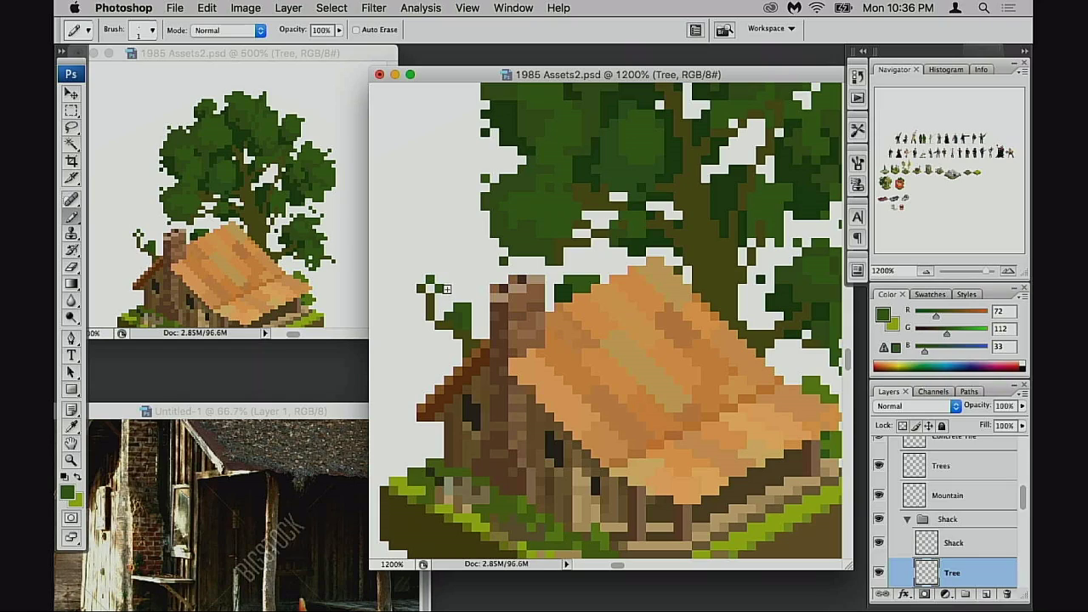
# - Dot leaf green pixels around the branch tip and beneath the branch, and thin out the clump beside the chimney with the eraser
pyautogui.click(424, 277)
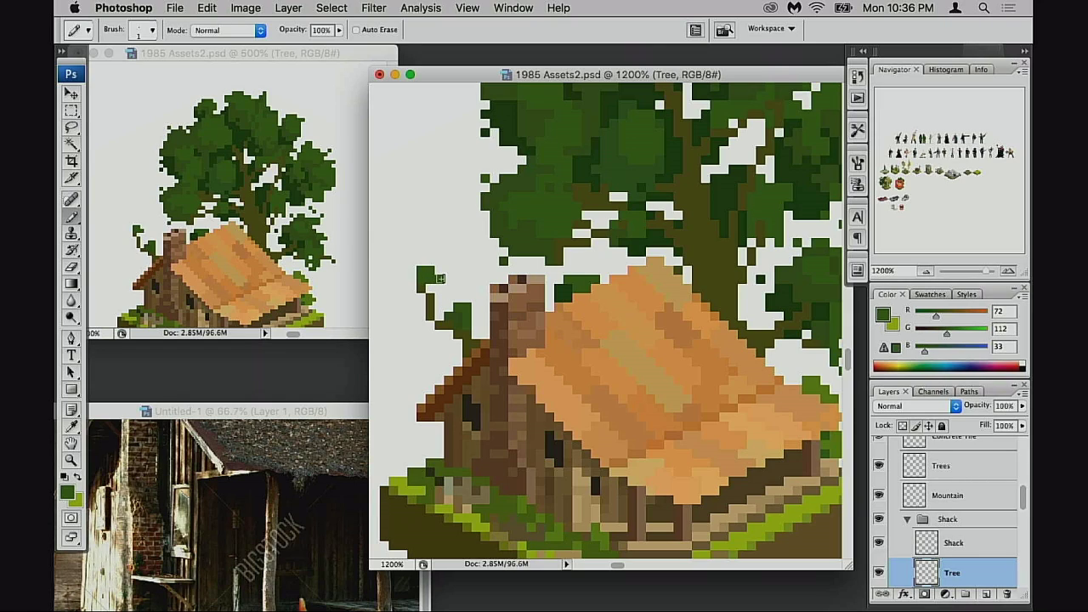
pyautogui.press('super+z')
pyautogui.click(435, 328)
pyautogui.click(447, 344)
pyautogui.press('e')
pyautogui.click(466, 308)
pyautogui.click(459, 317)
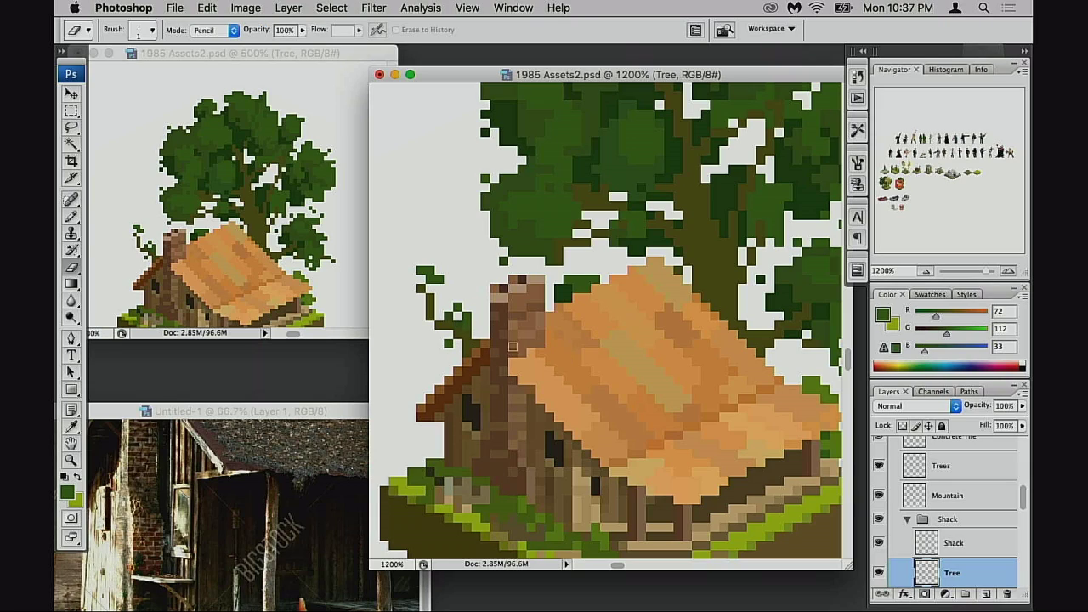
# - Repaint the leaf clump beside the chimney in leaf green, add darker green shading and erase stray pixels
pyautogui.press('b')
pyautogui.press('super+z')
pyautogui.moveTo(476, 329)
pyautogui.mouseDown()
pyautogui.moveTo(482, 318)
pyautogui.moveTo(465, 307)
pyautogui.mouseUp()
pyautogui.click(458, 299)
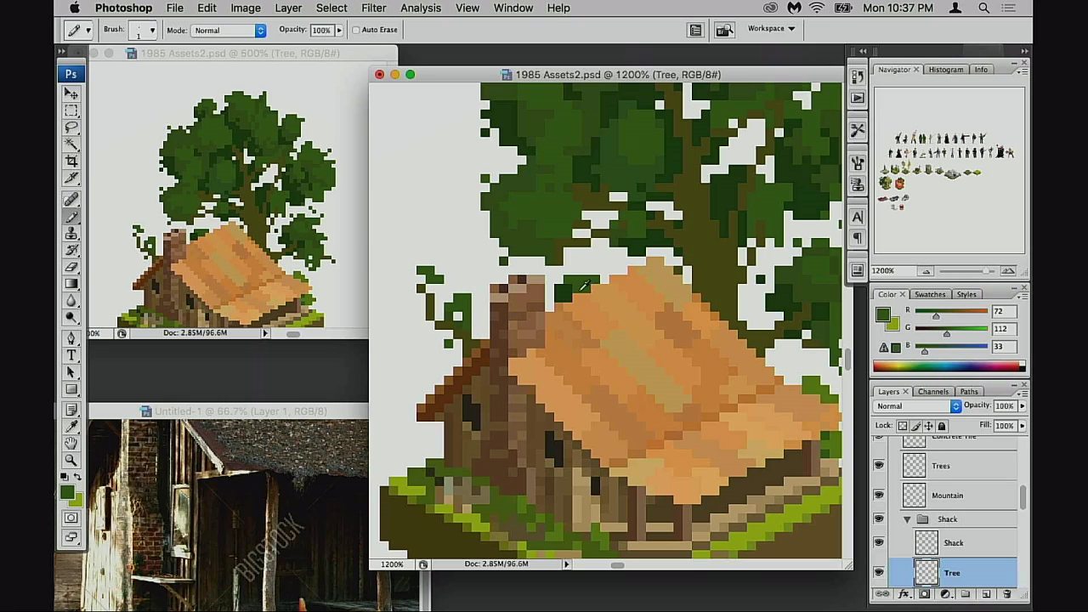
pyautogui.keyDown('alt'); pyautogui.click(535, 234); pyautogui.keyUp('alt')
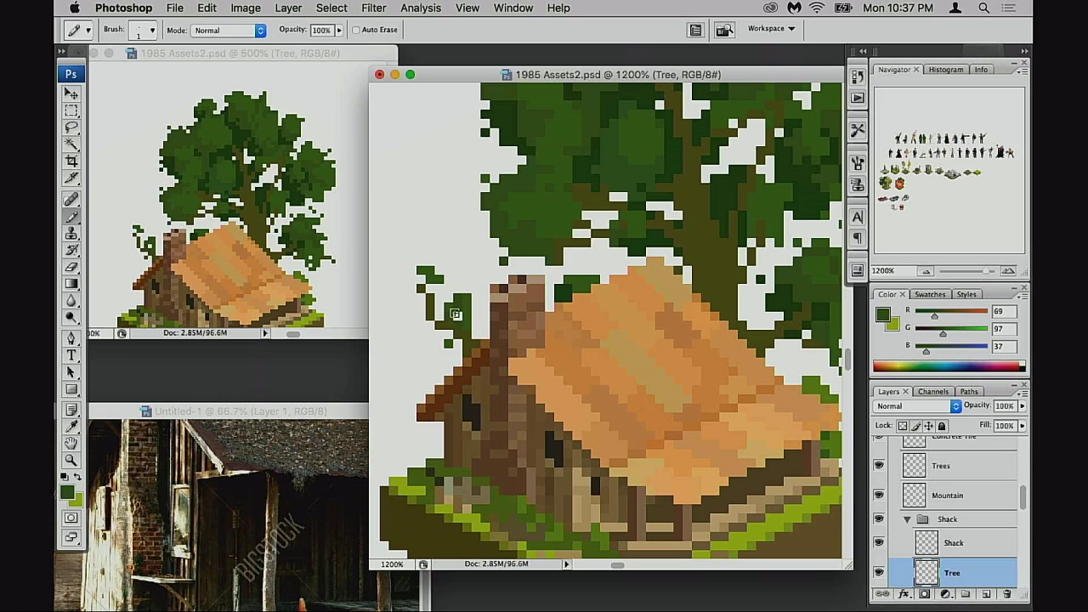
pyautogui.press('e')
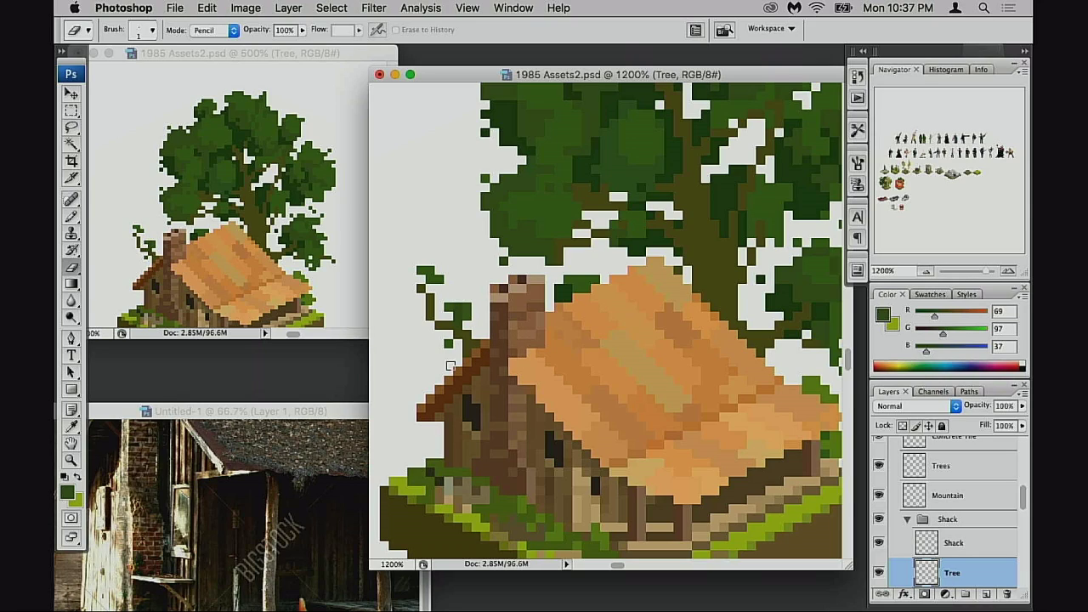
pyautogui.click(478, 352)
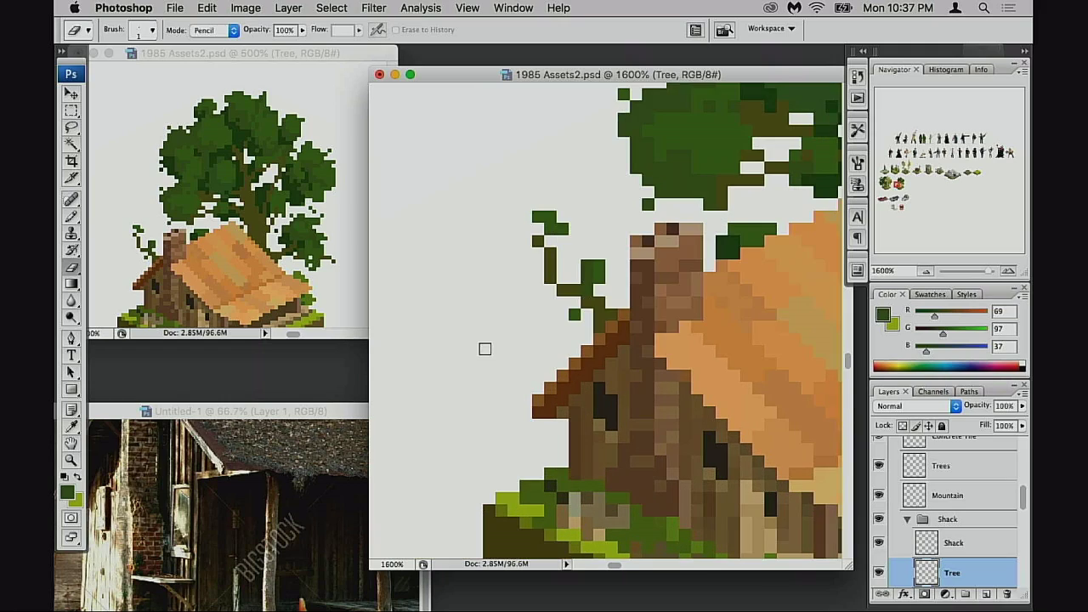
# - Extend the leaf clump toward the chimney in leaf green and fill its underside with the sampled darker green
pyautogui.press('b')
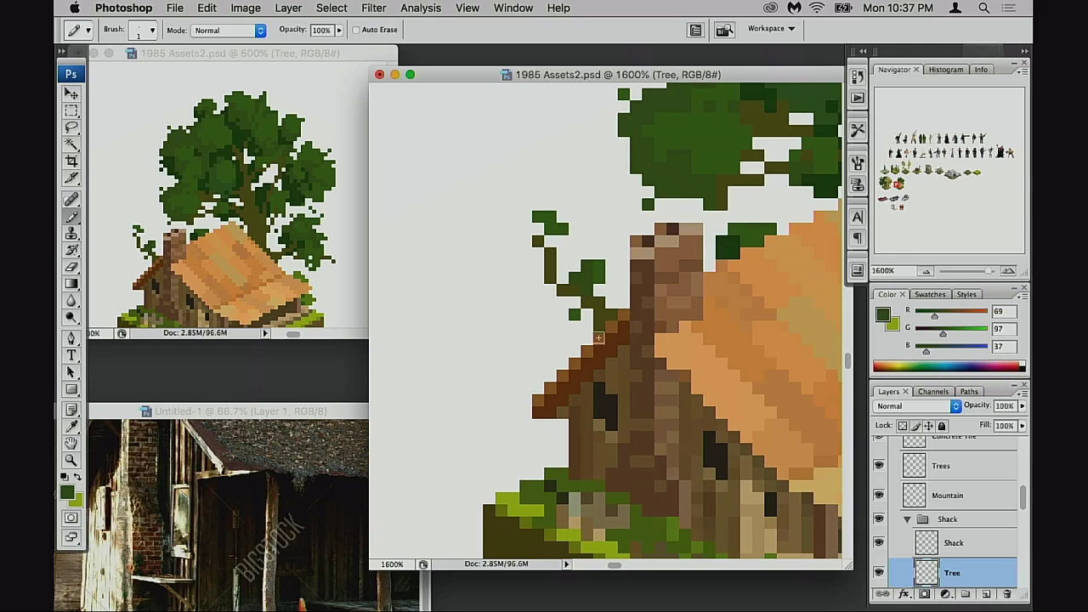
pyautogui.click(610, 278)
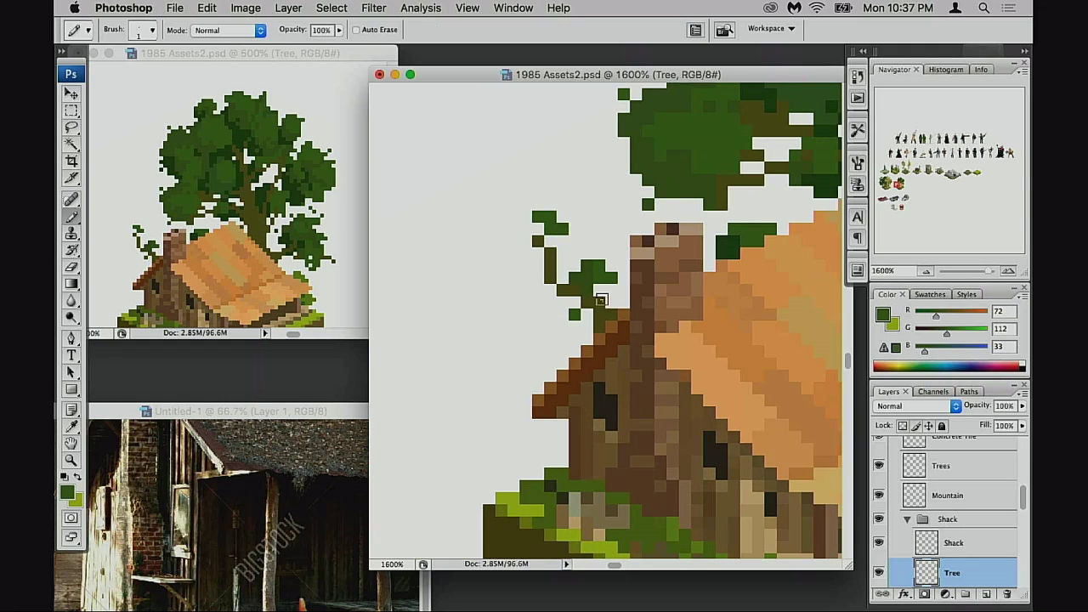
pyautogui.keyDown('alt'); pyautogui.click(602, 291); pyautogui.keyUp('alt')
pyautogui.click(600, 280)
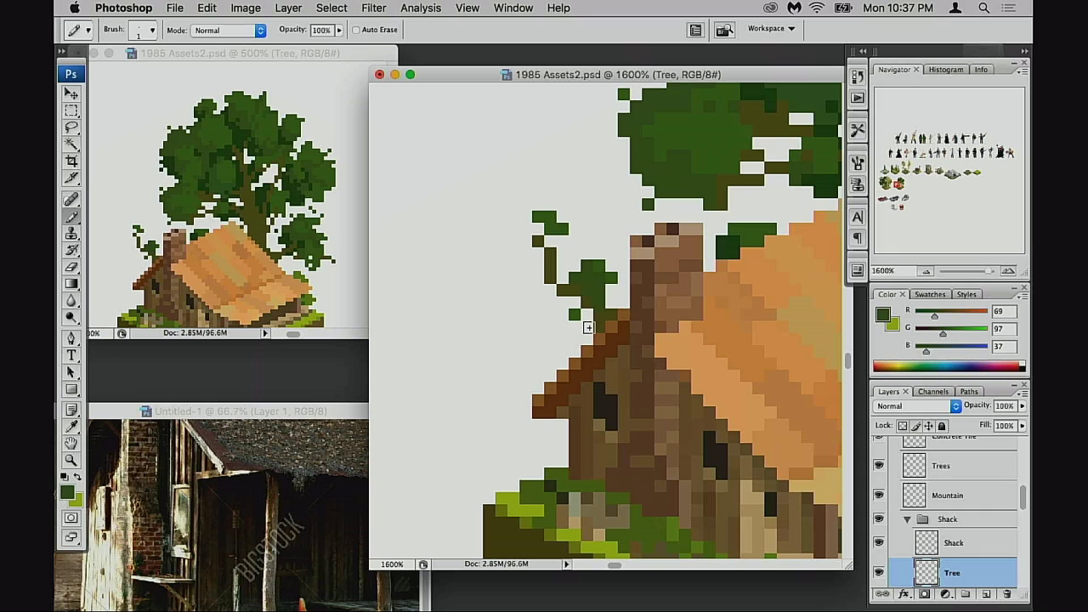
pyautogui.moveTo(591, 333); pyautogui.dragTo(576, 343)
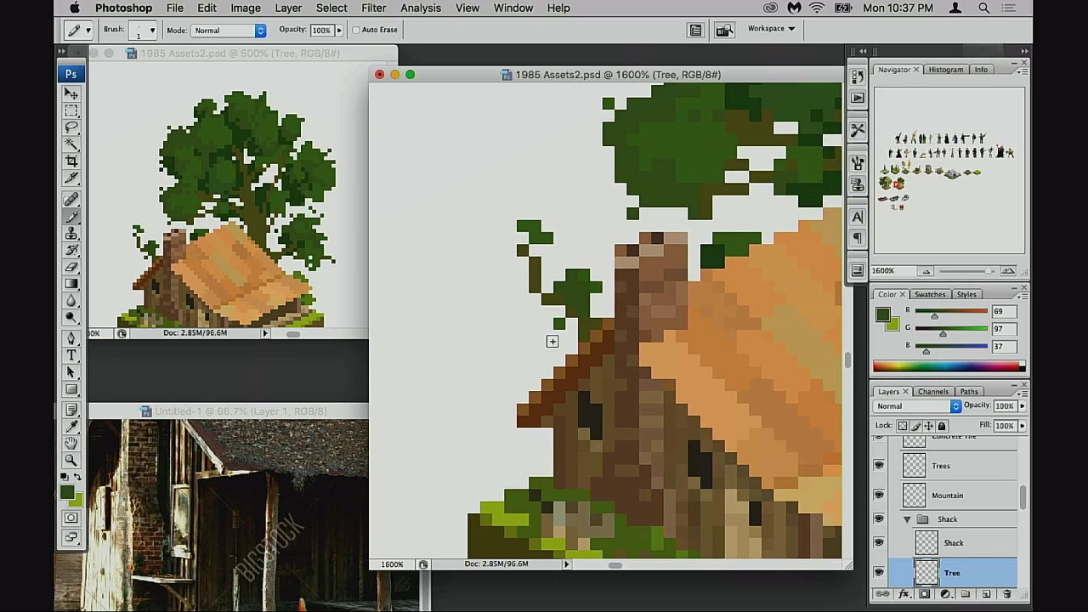
# - Erase the leaves from the branch tip and most of the clump beside the chimney, leaving the branch nearly bare
pyautogui.press('e')
pyautogui.click(564, 324)
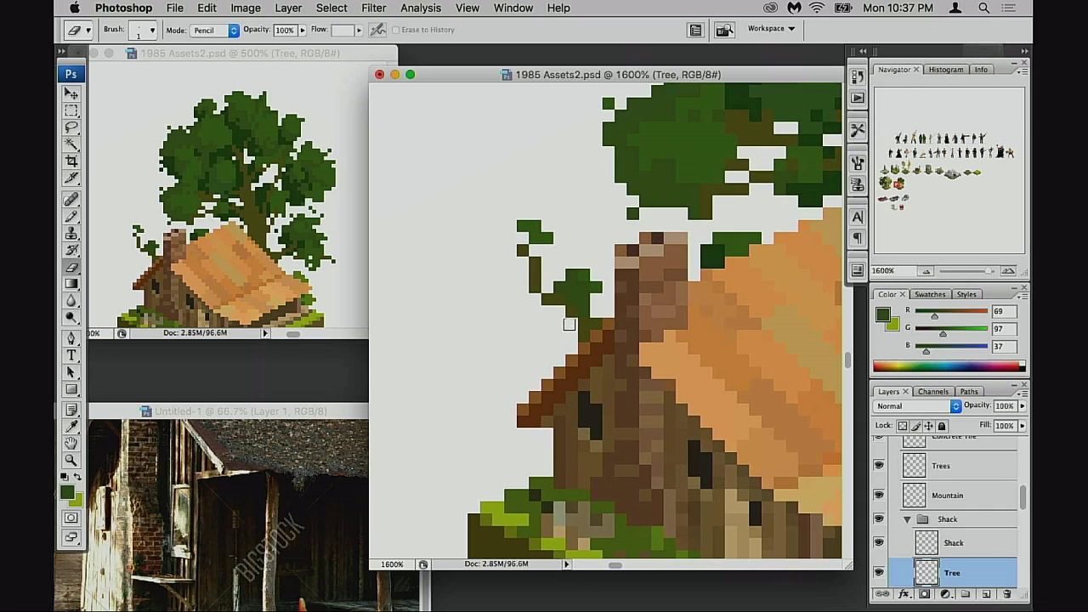
pyautogui.click(569, 313)
pyautogui.press('super+z')
pyautogui.press('super+z')
pyautogui.press('b')
pyautogui.press('e')
pyautogui.moveTo(523, 225)
pyautogui.mouseDown()
pyautogui.moveTo(546, 243)
pyautogui.moveTo(533, 237)
pyautogui.mouseUp()
pyautogui.moveTo(559, 276)
pyautogui.mouseDown()
pyautogui.moveTo(609, 285)
pyautogui.moveTo(605, 306)
pyautogui.moveTo(589, 313)
pyautogui.moveTo(569, 275)
pyautogui.moveTo(554, 283)
pyautogui.moveTo(565, 298)
pyautogui.moveTo(584, 275)
pyautogui.moveTo(608, 297)
pyautogui.moveTo(602, 286)
pyautogui.moveTo(598, 317)
pyautogui.mouseUp()
# - Try sampled leaf green pixels at the tip and right side of the bare branch, and undo them
pyautogui.press('b')
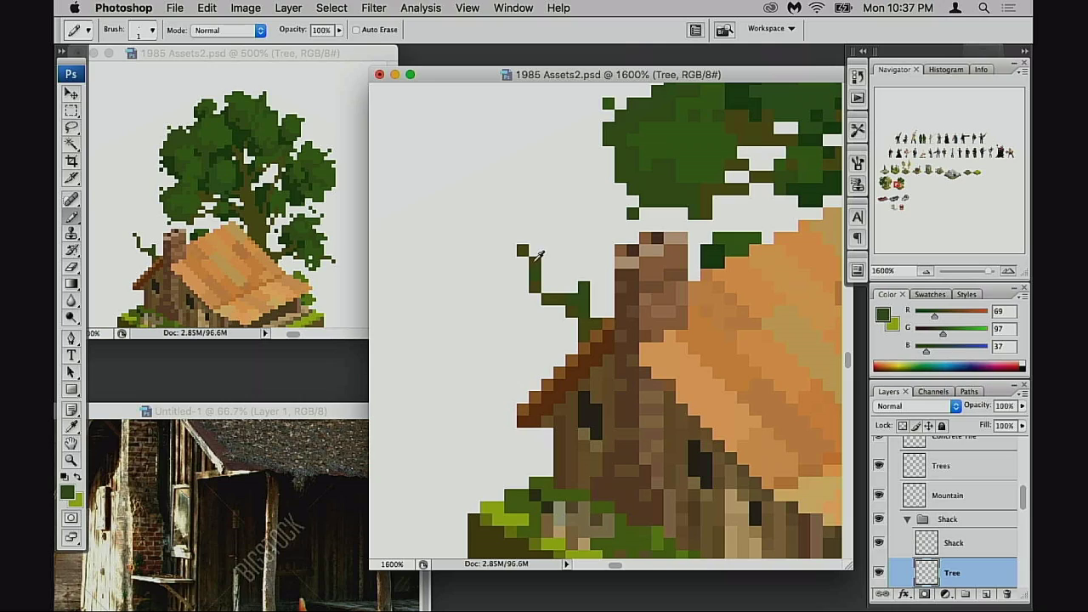
pyautogui.keyDown('alt'); pyautogui.click(667, 187); pyautogui.keyUp('alt')
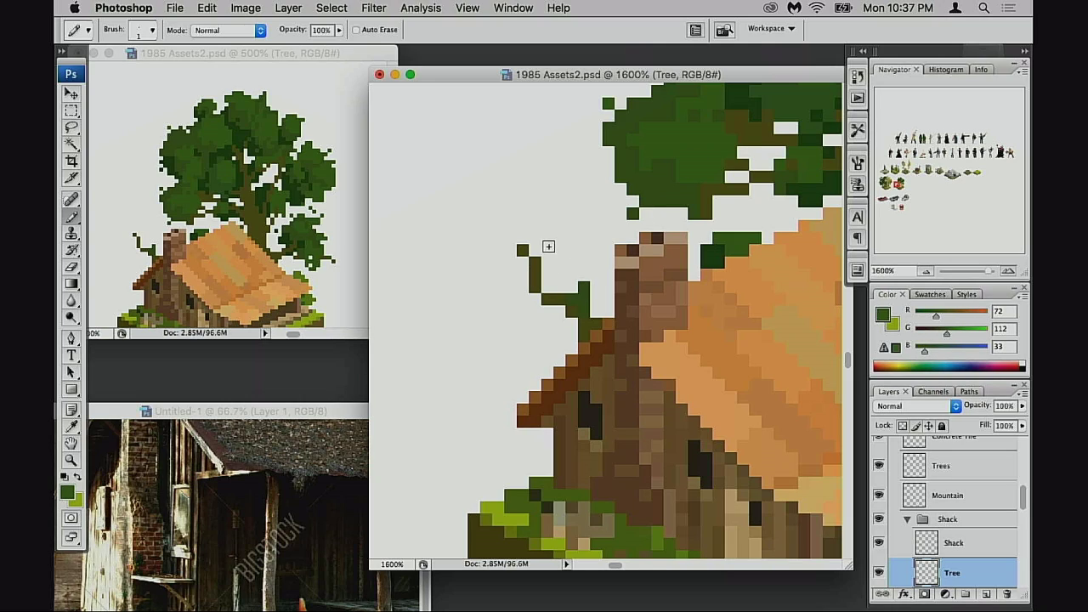
pyautogui.click(536, 239)
pyautogui.click(522, 239)
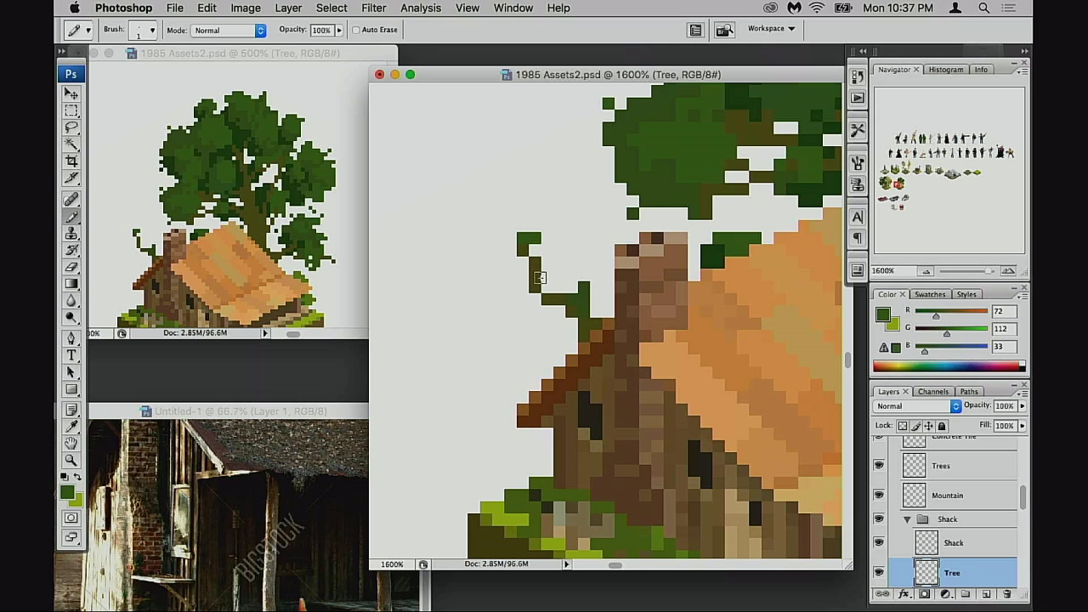
pyautogui.press('super+alt+z')
pyautogui.press('super+alt+z')
pyautogui.click(546, 264)
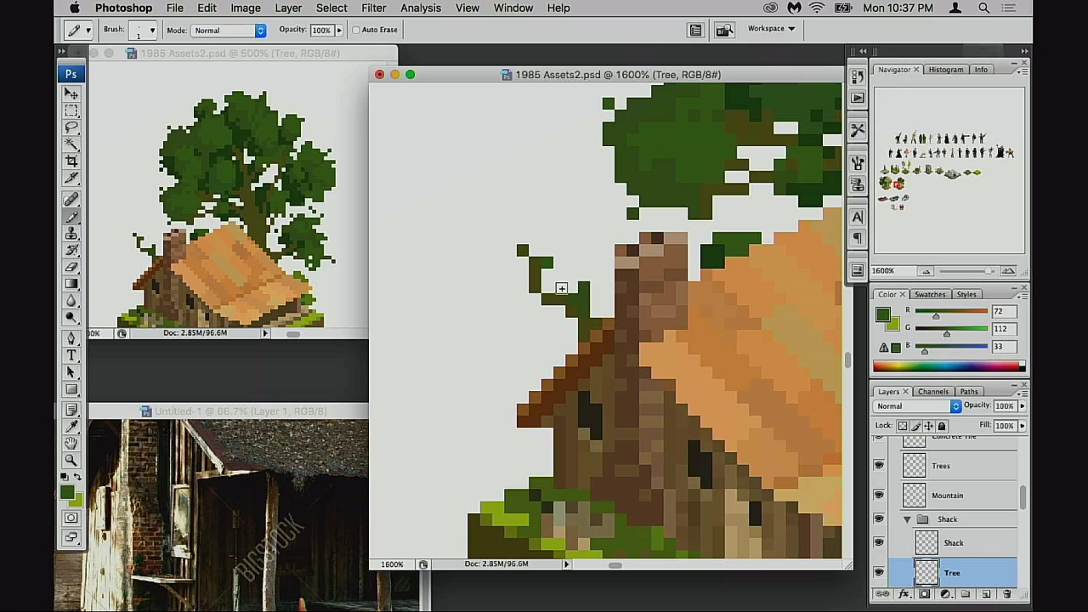
pyautogui.press('super+alt+z')
# - Place single leaf green pixels just left of the branch and below it near the roof edge
pyautogui.click(522, 288)
pyautogui.click(526, 300)
pyautogui.press('z')
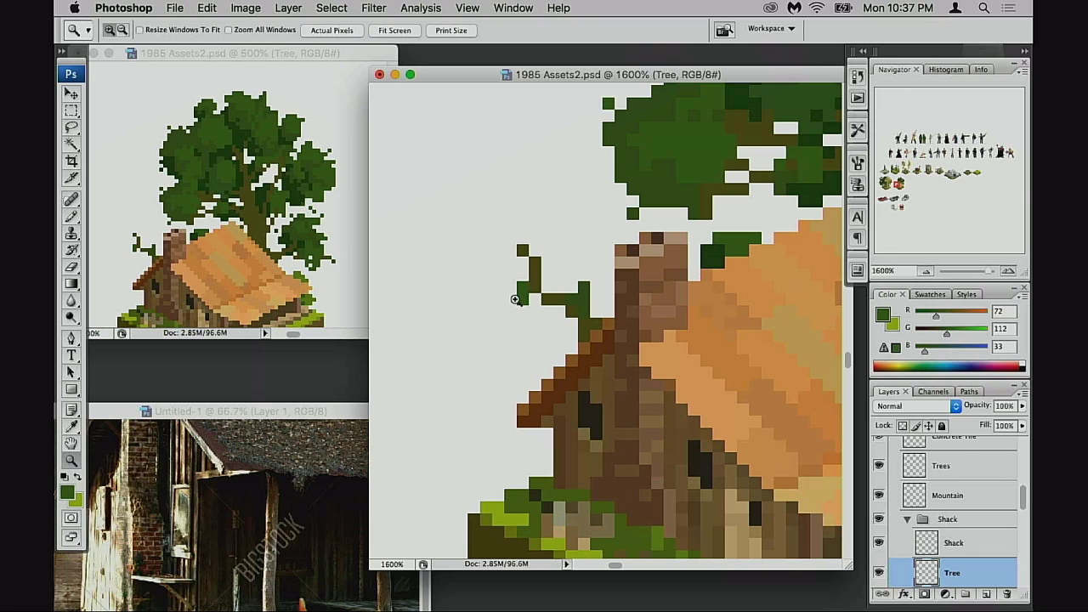
pyautogui.press('super+alt+z')
pyautogui.press('b')
pyautogui.click(521, 334)
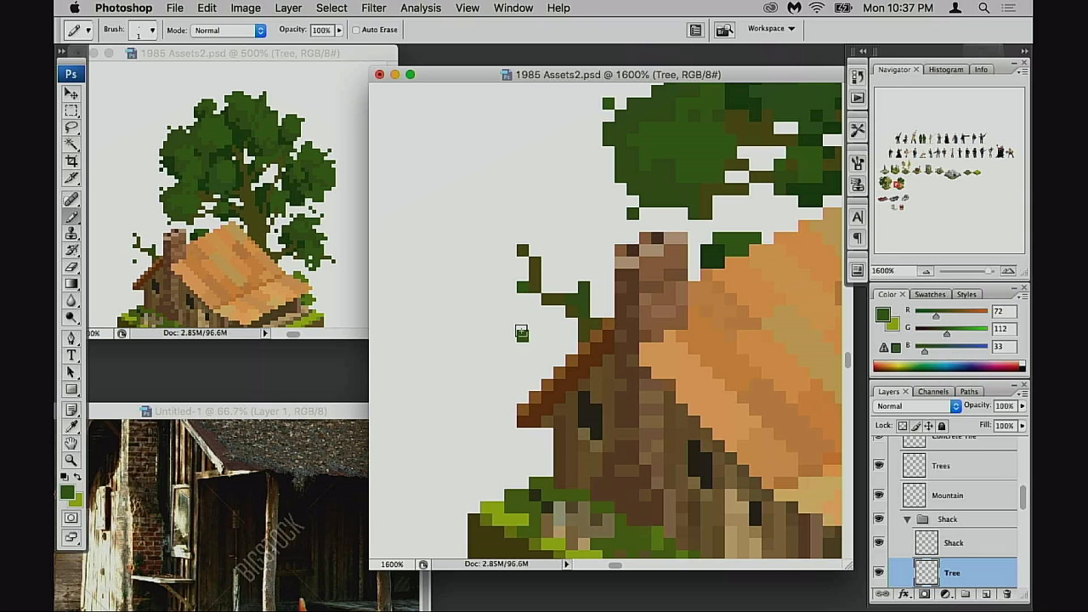
# - Sample the brown of the tree's branches as the painting colour and save the document
pyautogui.moveTo(646, 328); pyautogui.dragTo(604, 332)
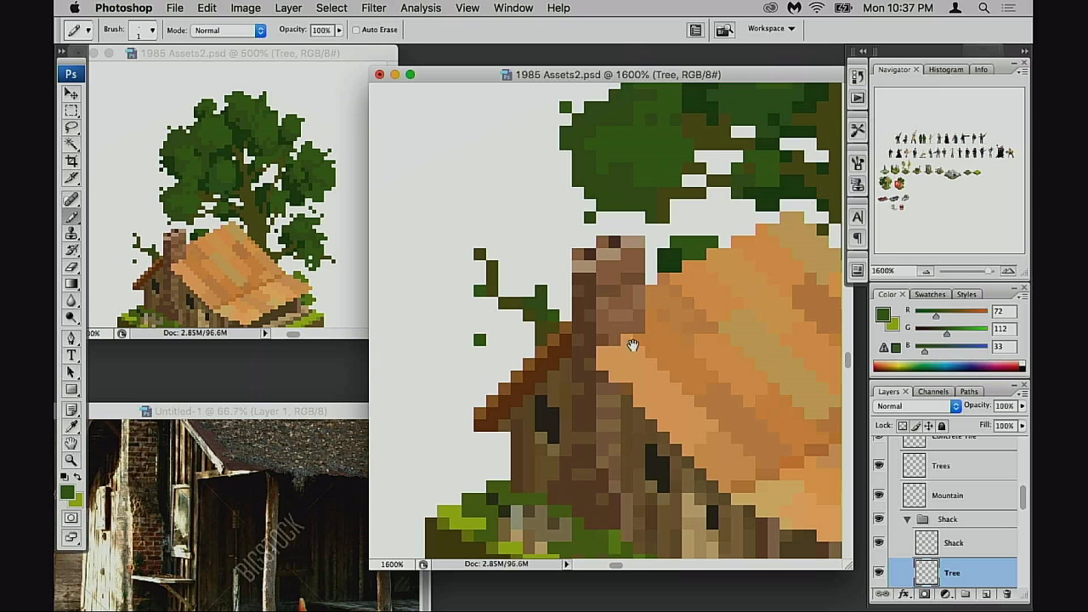
pyautogui.hscroll(3, 629, 335)
pyautogui.scroll(2, 629, 336)
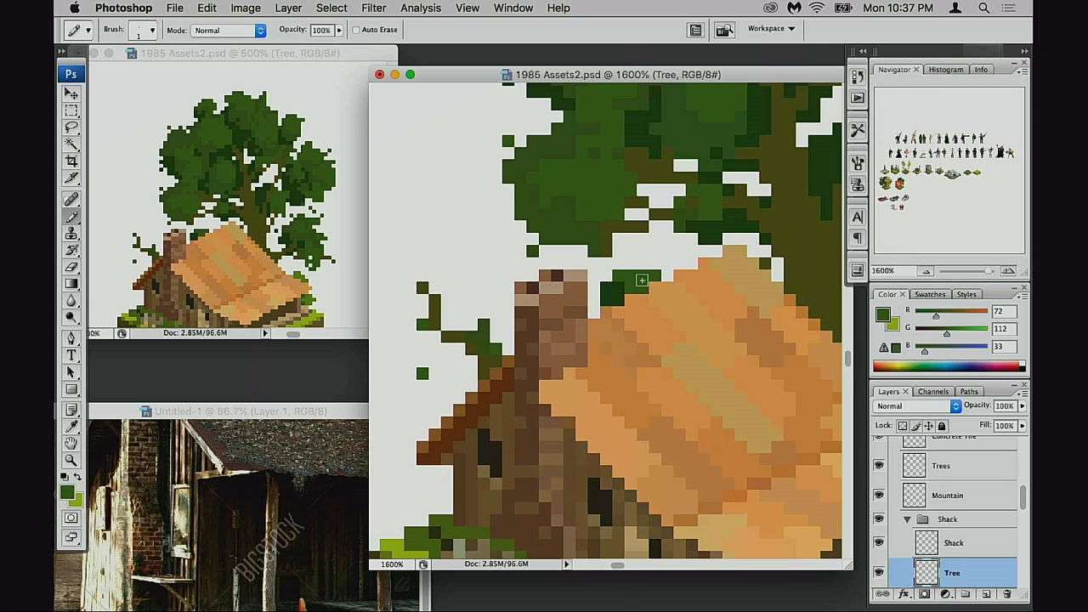
pyautogui.scroll(5, 564, 222)
pyautogui.hscroll(3, 564, 223)
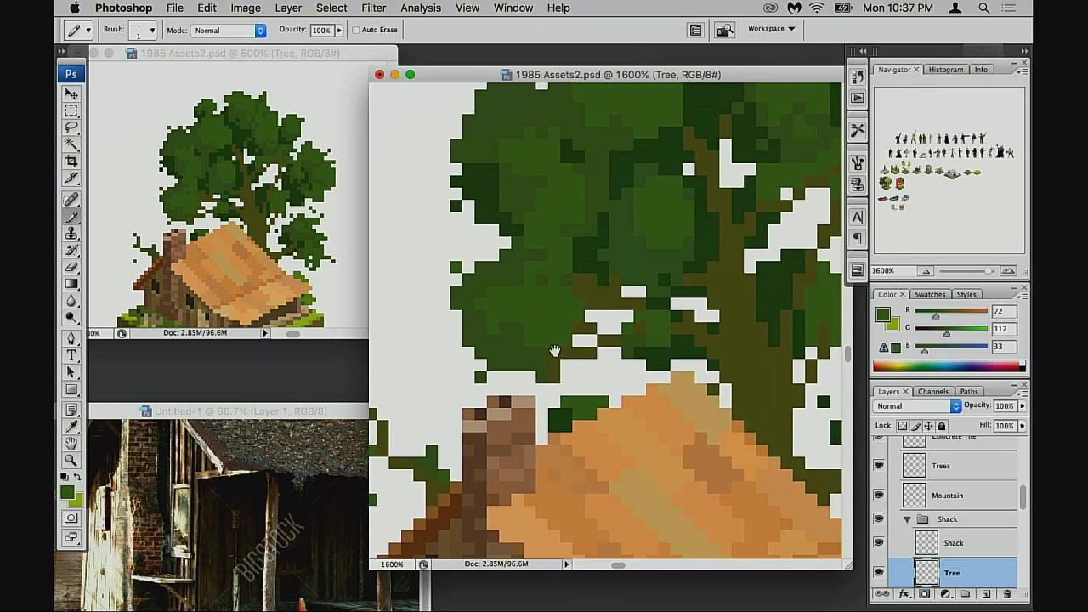
pyautogui.keyDown('alt'); pyautogui.click(589, 325); pyautogui.keyUp('alt')
pyautogui.scroll(5, 641, 306)
pyautogui.hscroll(5, 641, 306)
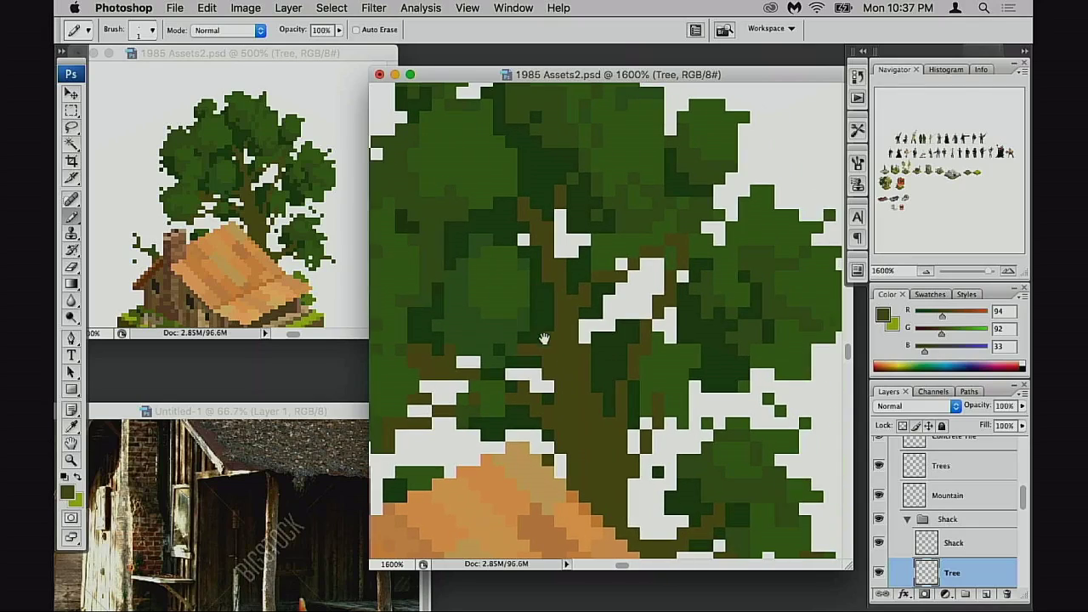
pyautogui.press('super+s')
pyautogui.scroll(-5, 595, 340)
pyautogui.hscroll(1, 595, 340)
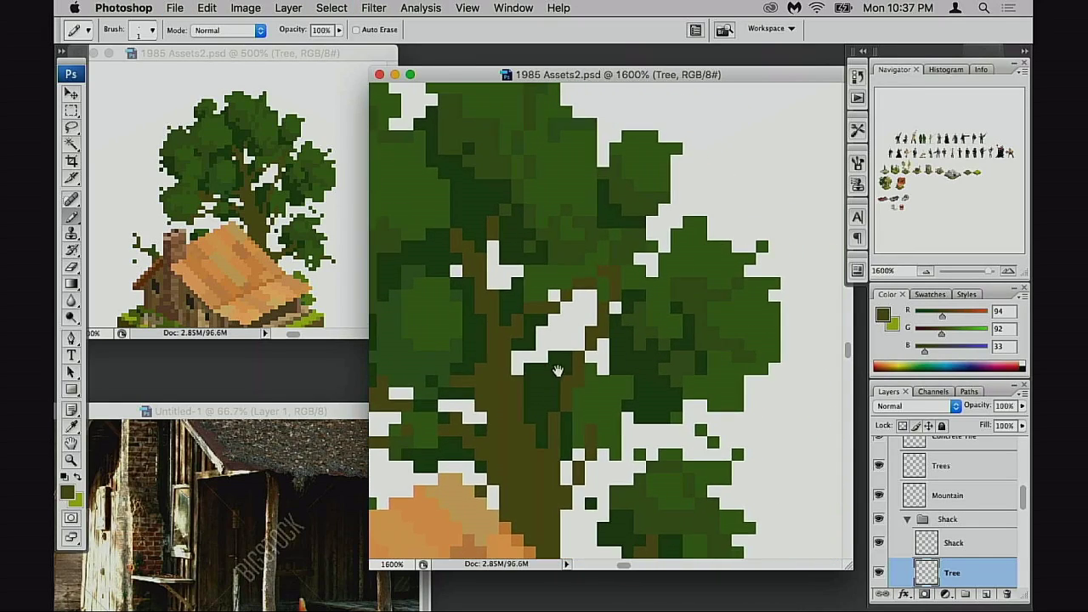
pyautogui.click(510, 283)
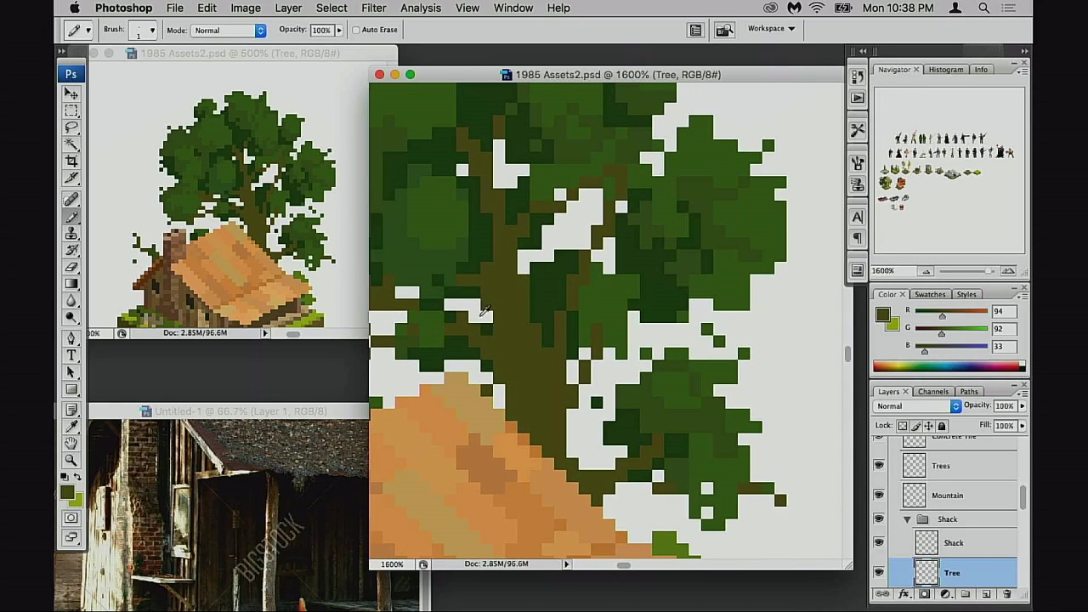
pyautogui.press('e')
pyautogui.click(535, 330)
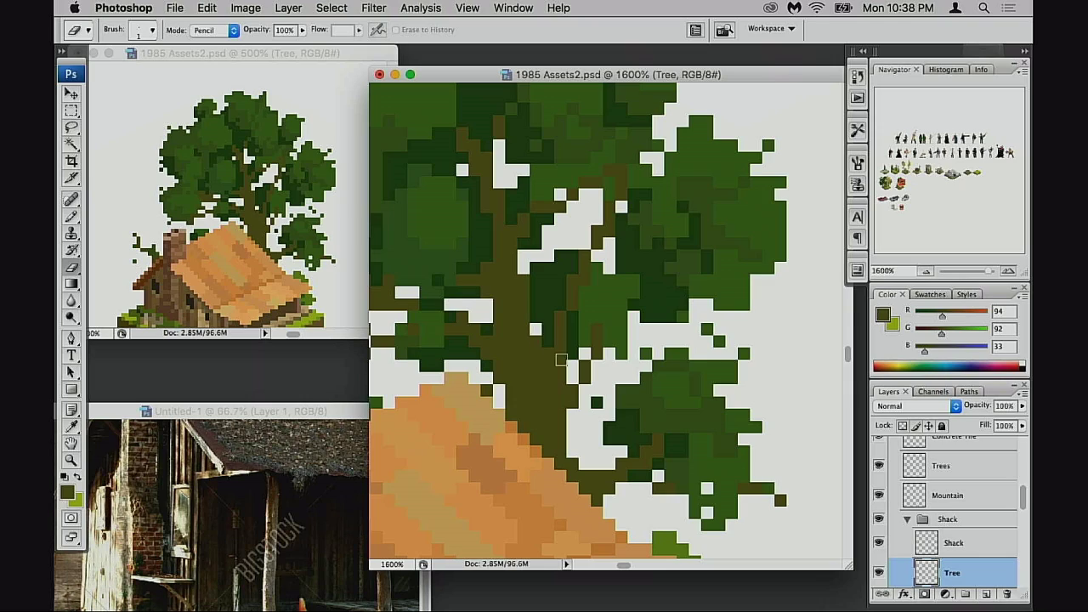
pyautogui.press('super+z')
# - Switch the pencil to Multiply at 30% opacity and shade the lower trunk above the roof with darker brown strokes
pyautogui.press('b')
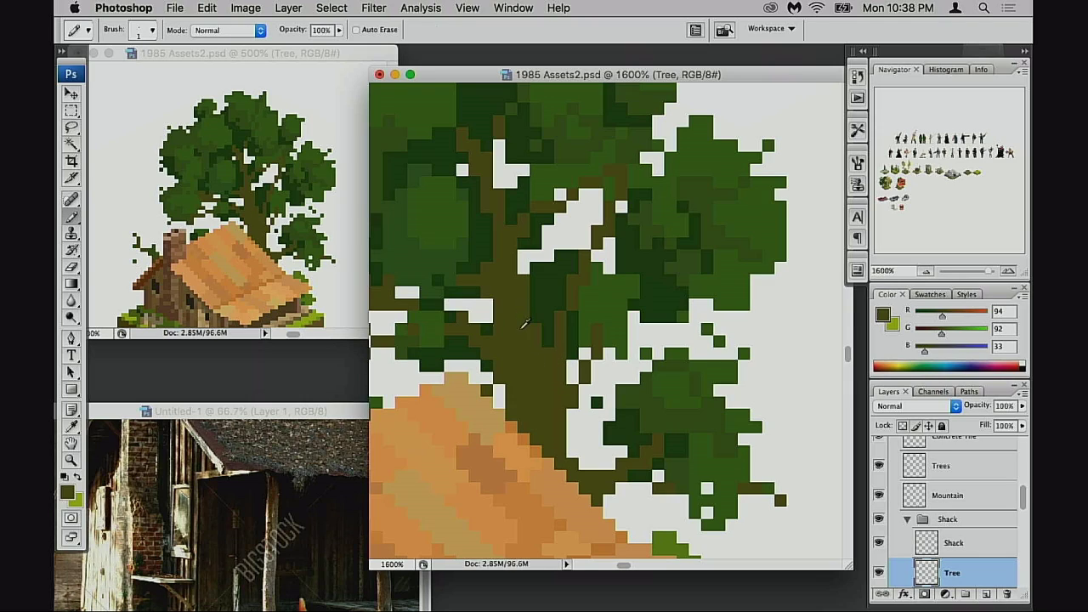
pyautogui.hotkey('shift', 'alt', 'm')
pyautogui.moveTo(544, 403)
pyautogui.mouseDown()
pyautogui.moveTo(540, 437)
pyautogui.moveTo(539, 409)
pyautogui.mouseUp()
pyautogui.press('super+z')
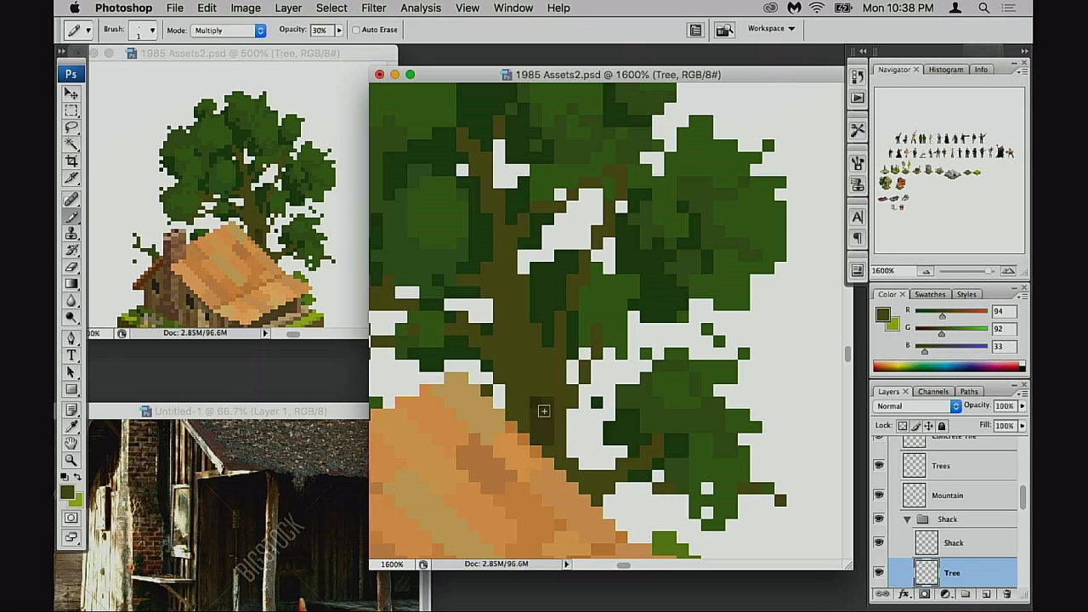
pyautogui.moveTo(538, 392); pyautogui.dragTo(536, 380)
pyautogui.keyDown('alt'); pyautogui.click(557, 409); pyautogui.keyUp('alt')
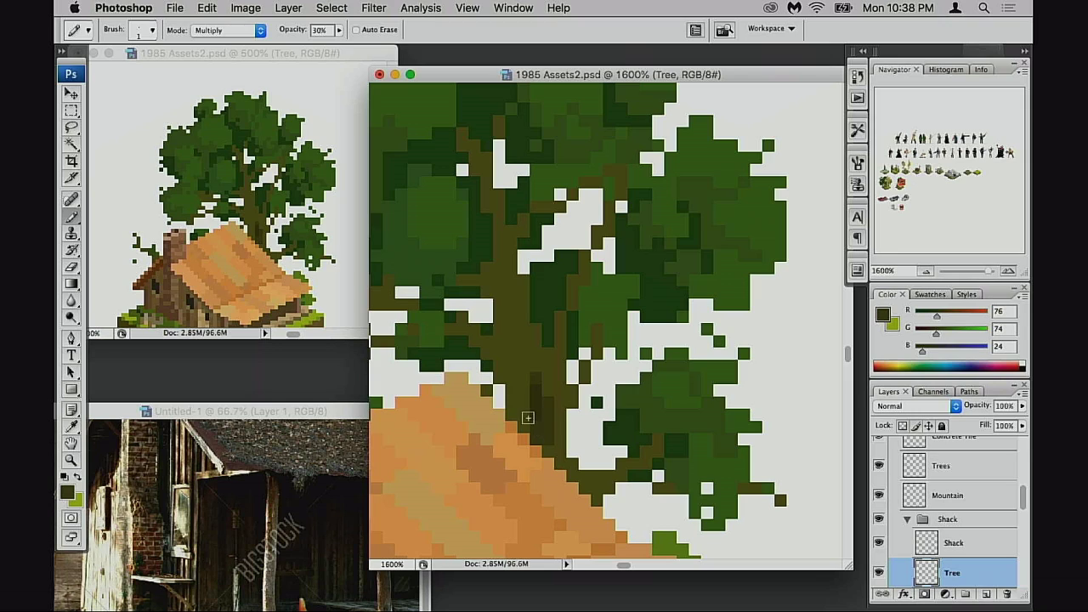
pyautogui.moveTo(528, 417)
pyautogui.mouseDown()
pyautogui.moveTo(526, 430)
pyautogui.moveTo(552, 419)
pyautogui.mouseUp()
pyautogui.press('super+z')
pyautogui.scroll(-3, 565, 377)
pyautogui.hscroll(3, 565, 376)
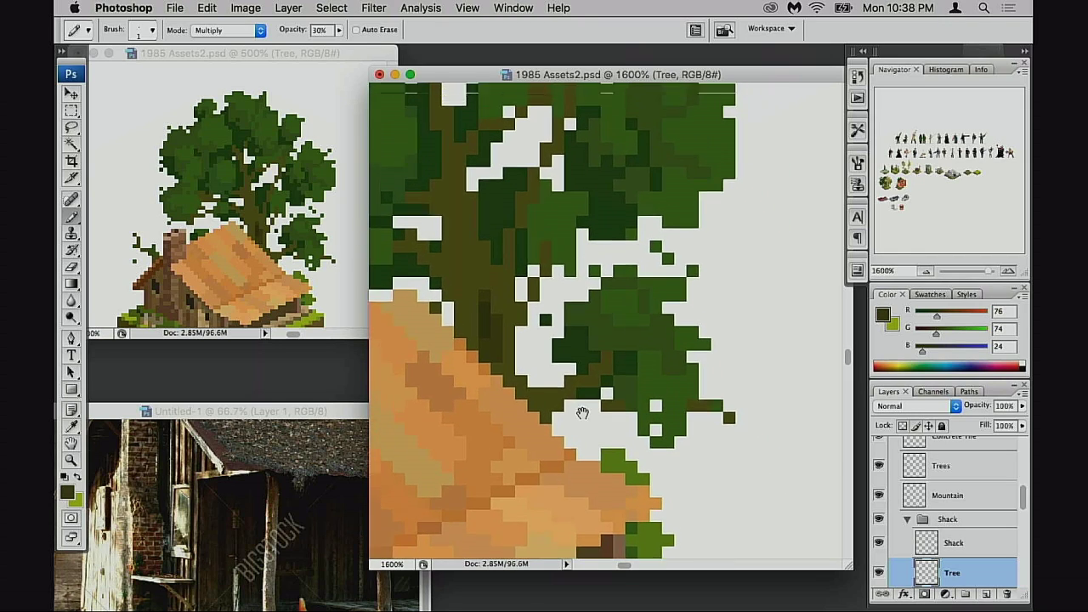
# - Undo a sampled-green test pixel on the lower foliage clump and return the pencil to Normal mode at 100% opacity
pyautogui.press('0')
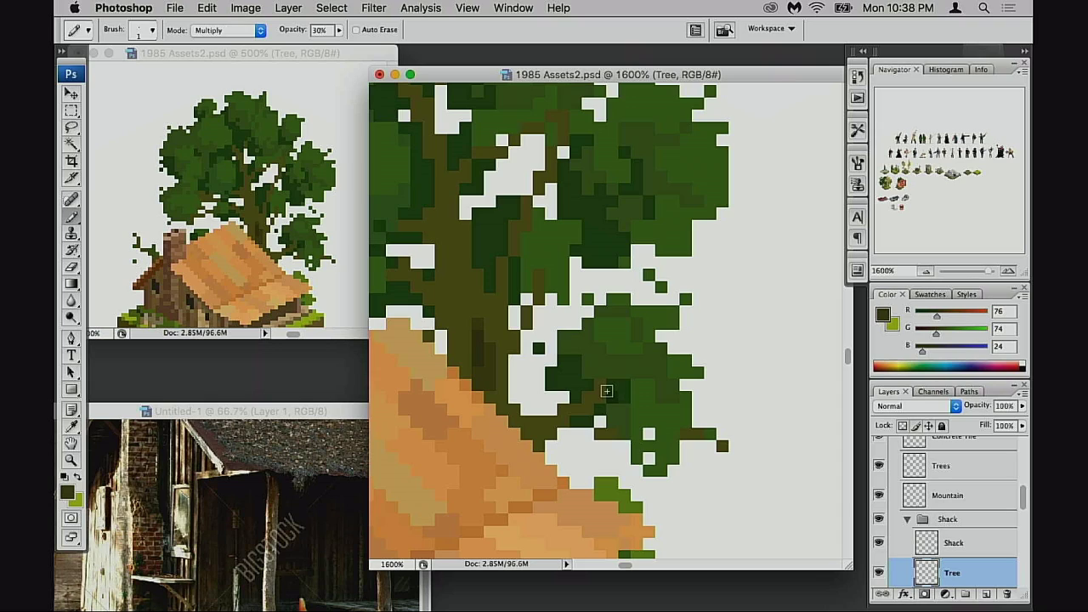
pyautogui.keyDown('alt'); pyautogui.click(638, 345); pyautogui.keyUp('alt')
pyautogui.click(624, 337)
pyautogui.press('super+z')
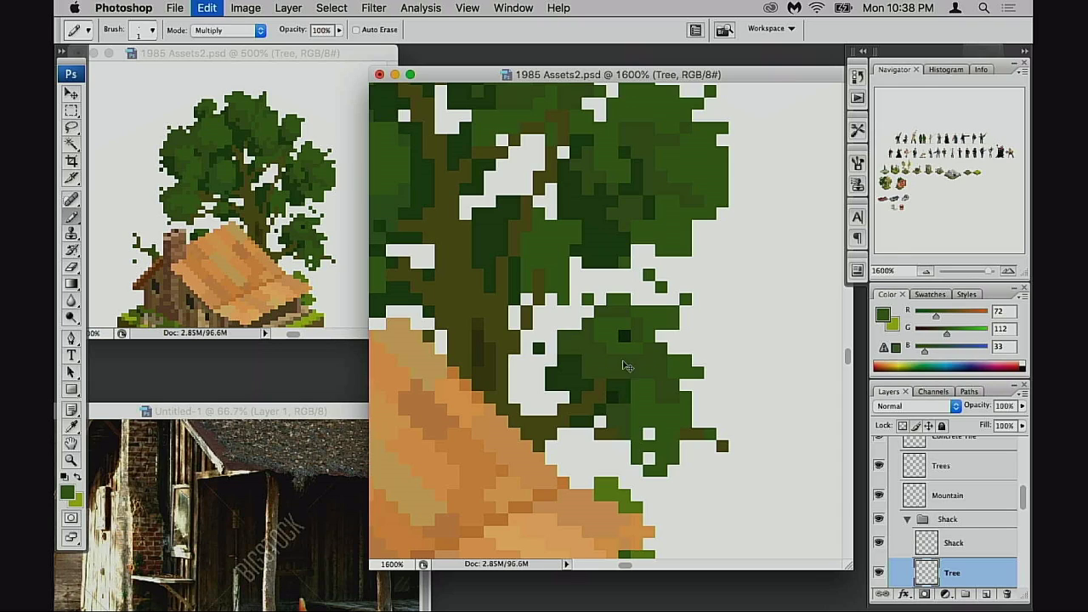
pyautogui.press('super+d')
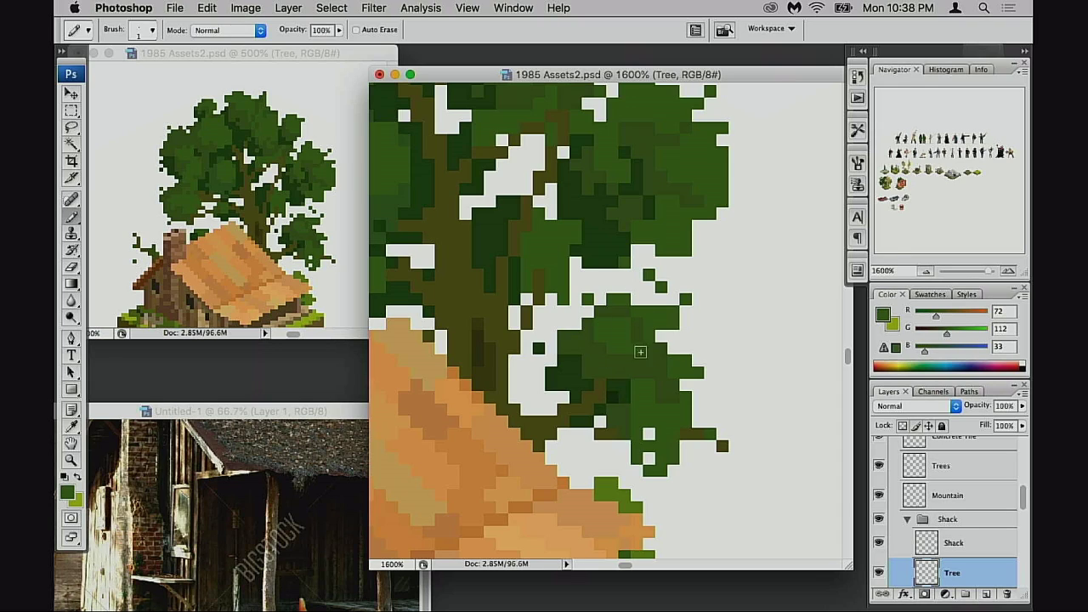
# - Sample mid and light leaf greens and touch up the shading of the foliage clumps on both sides of the trunk
pyautogui.scroll(3, 610, 387)
pyautogui.hscroll(-2, 610, 387)
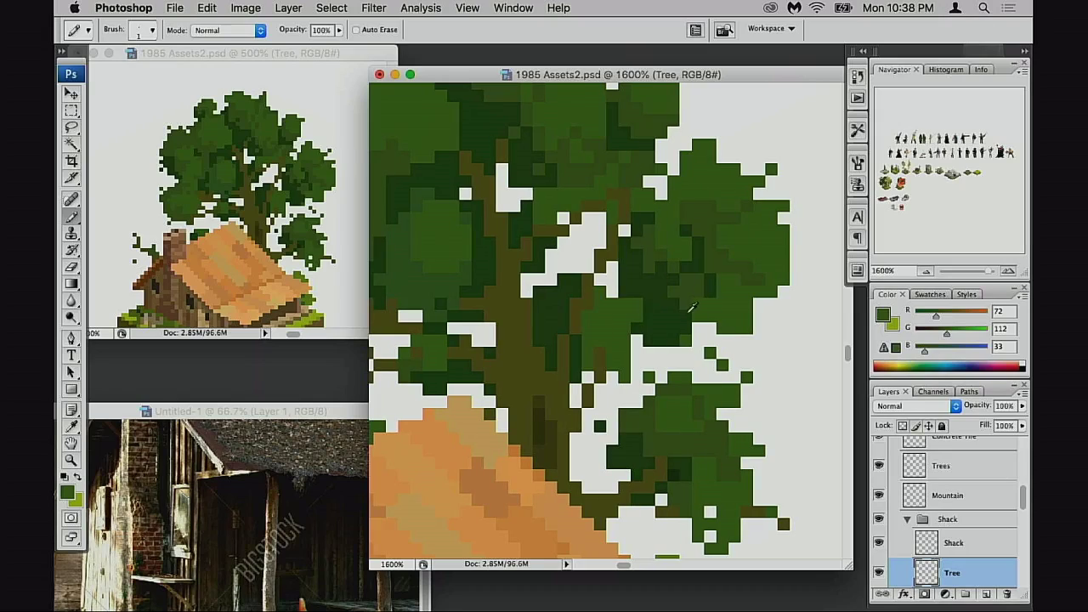
pyautogui.keyDown('alt'); pyautogui.click(599, 347); pyautogui.keyUp('alt')
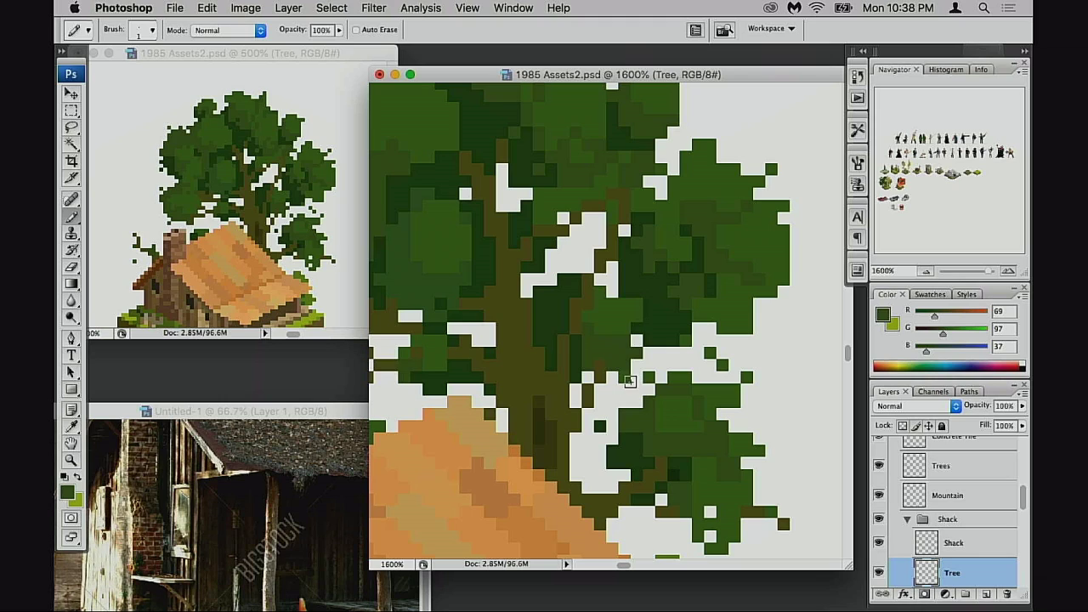
pyautogui.moveTo(630, 308); pyautogui.dragTo(637, 352)
pyautogui.moveTo(620, 282); pyautogui.dragTo(635, 338)
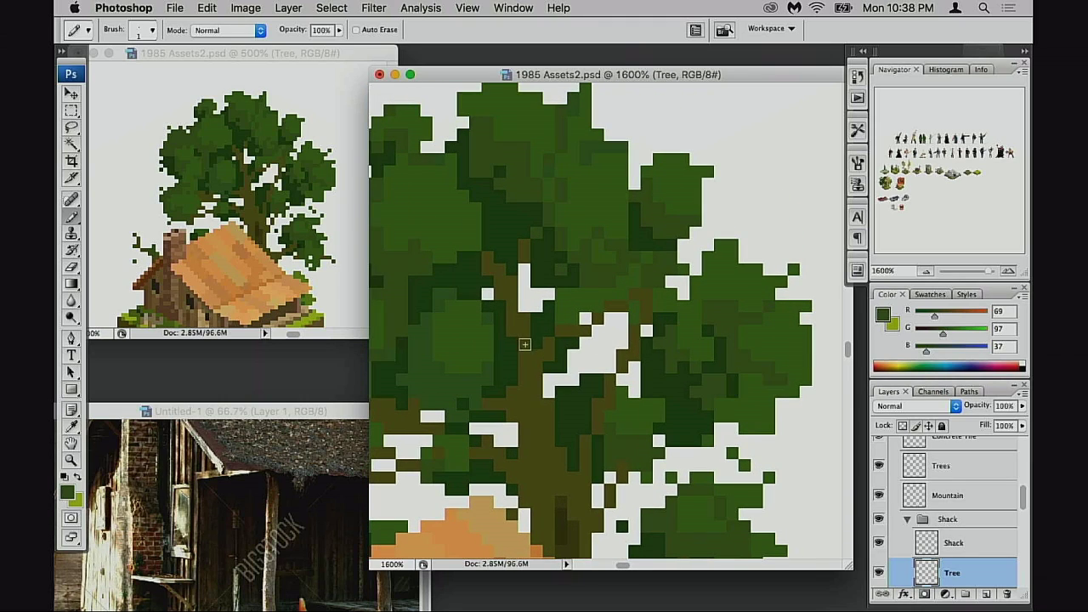
pyautogui.moveTo(483, 344); pyautogui.dragTo(558, 347)
pyautogui.keyDown('alt'); pyautogui.click(526, 328); pyautogui.keyUp('alt')
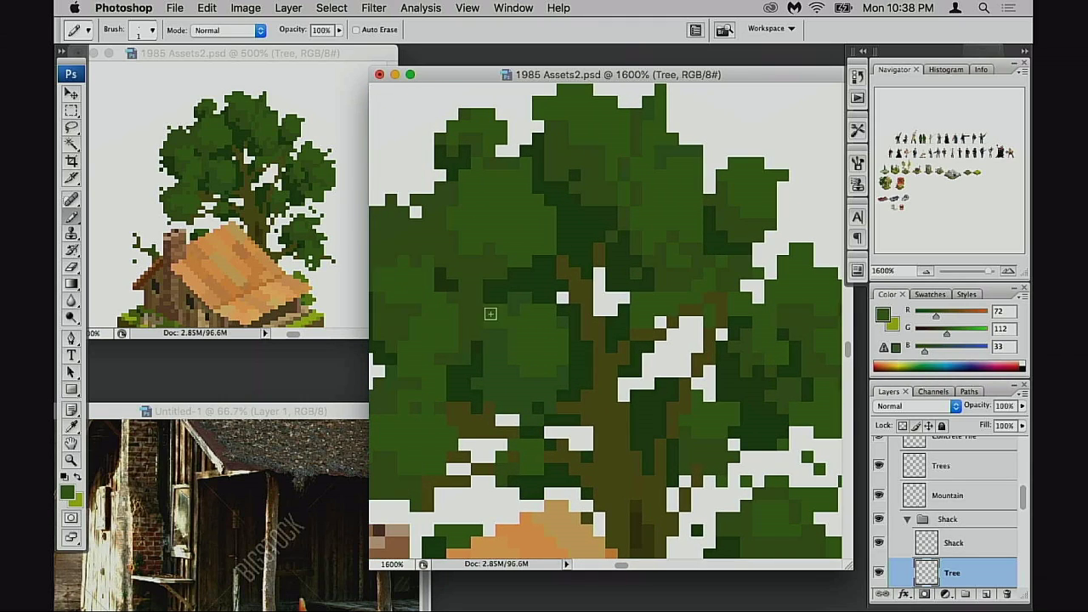
pyautogui.keyDown('alt'); pyautogui.click(485, 351); pyautogui.keyUp('alt')
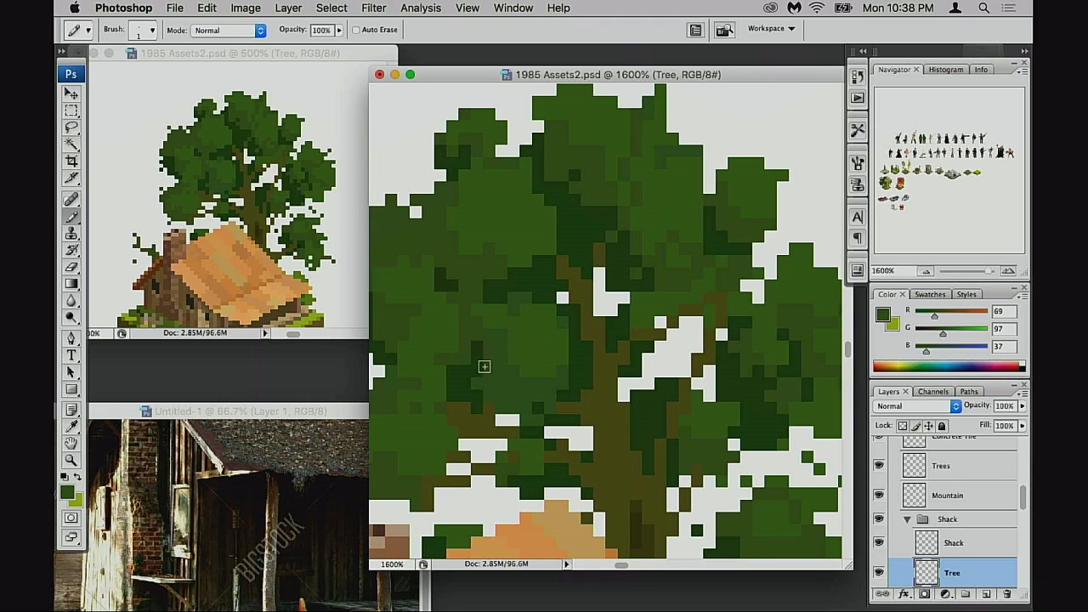
# - Select the bluish-green patch in the clump left of the trunk with the Magic Wand and recolour it the sampled mid green
pyautogui.press('w')
pyautogui.click(525, 410)
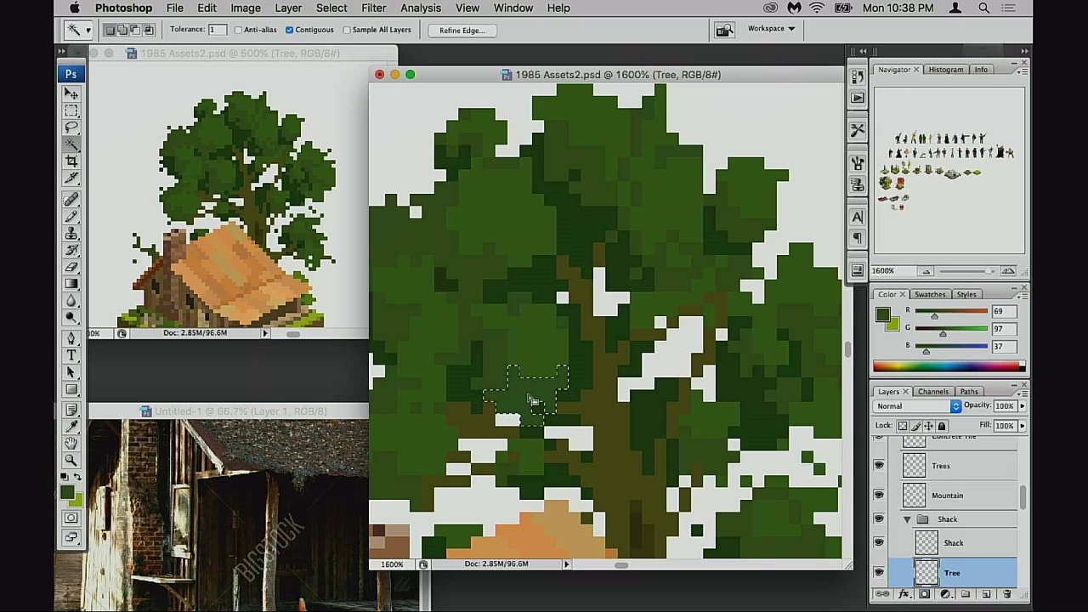
pyautogui.press('i')
pyautogui.press('x')
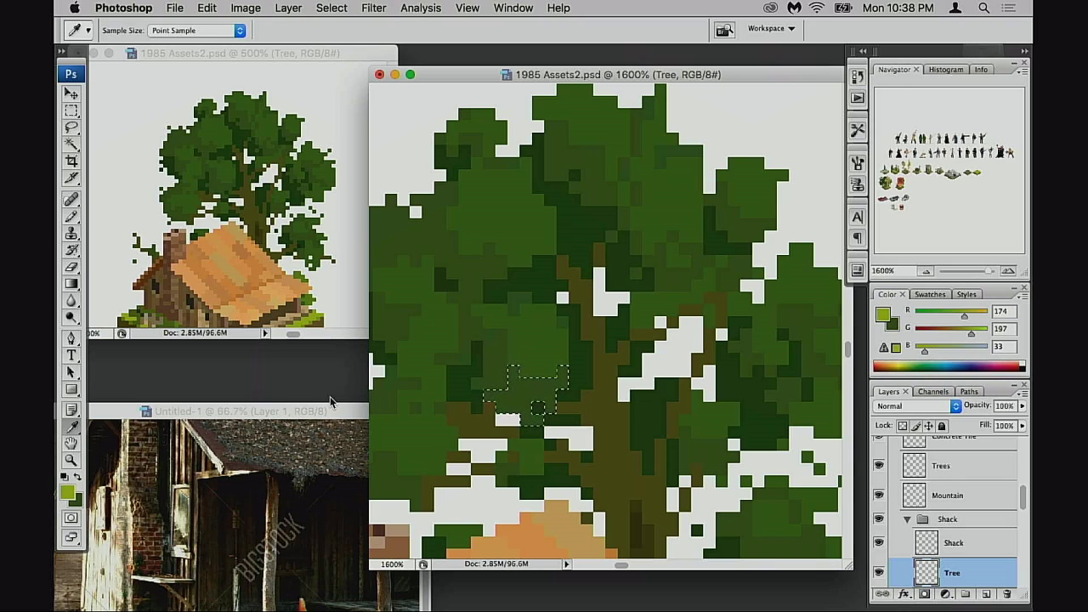
pyautogui.press('b')
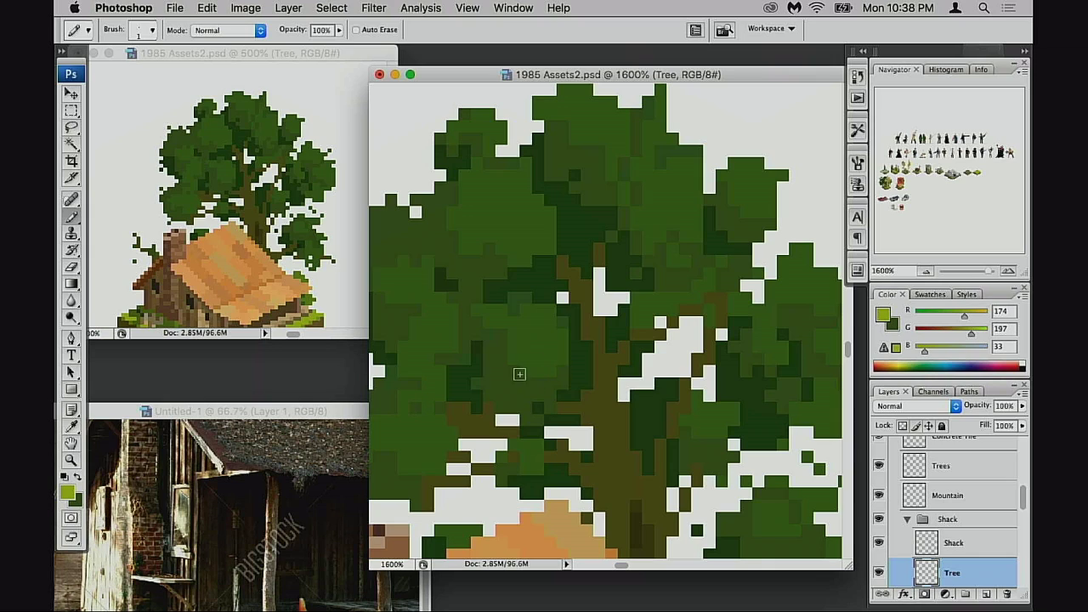
pyautogui.moveTo(519, 374); pyautogui.dragTo(563, 379)
pyautogui.press('x')
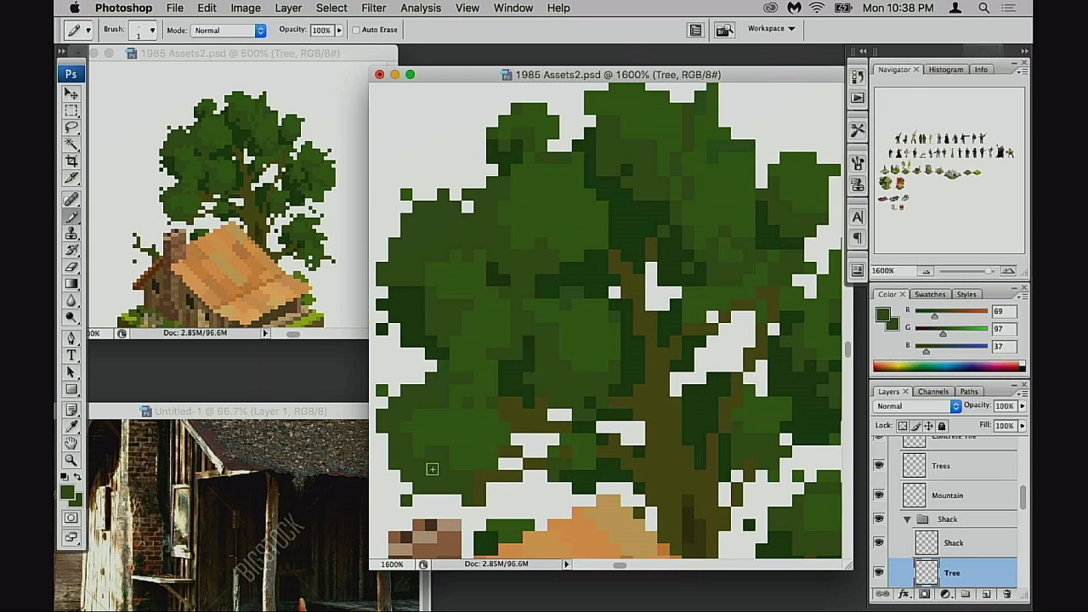
# - Refine the shading of the left canopy clumps using dark, mid and light greens sampled from the neighbouring leaves
pyautogui.moveTo(654, 429)
pyautogui.mouseDown()
pyautogui.moveTo(580, 441)
pyautogui.moveTo(658, 377)
pyautogui.moveTo(561, 407)
pyautogui.moveTo(532, 431)
pyautogui.mouseUp()
pyautogui.moveTo(624, 340); pyautogui.dragTo(570, 352)
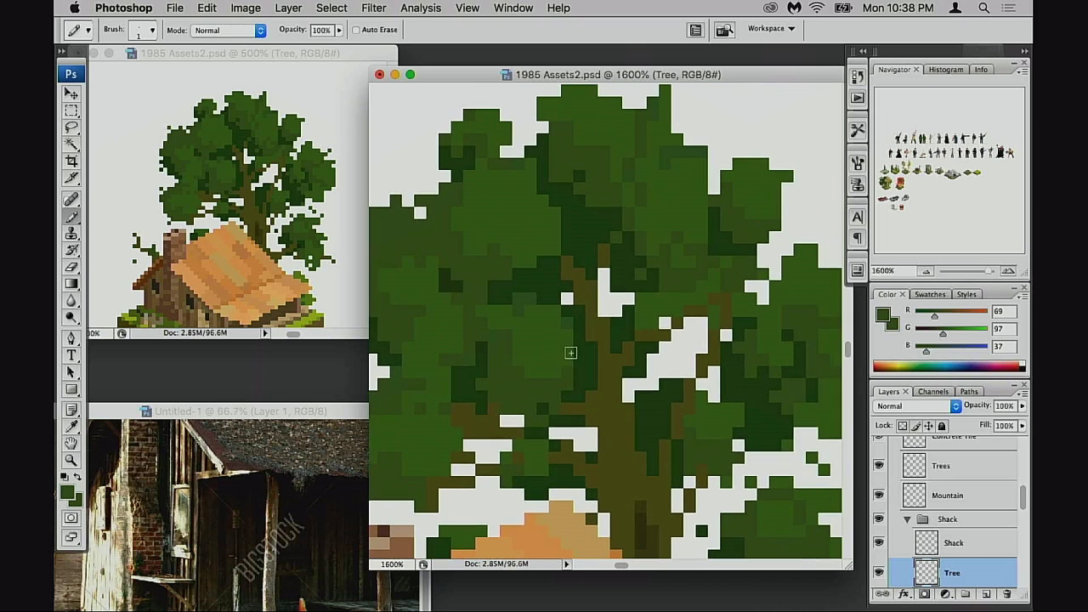
pyautogui.hscroll(-2, 404, 327)
pyautogui.keyDown('alt'); pyautogui.click(422, 311); pyautogui.keyUp('alt')
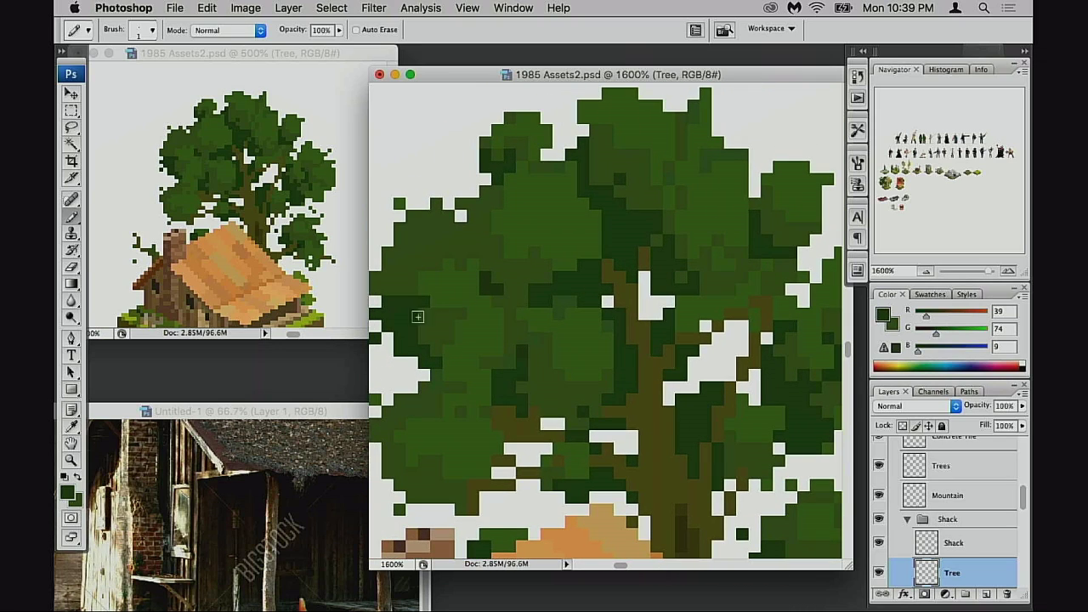
pyautogui.keyDown('alt'); pyautogui.click(440, 308); pyautogui.keyUp('alt')
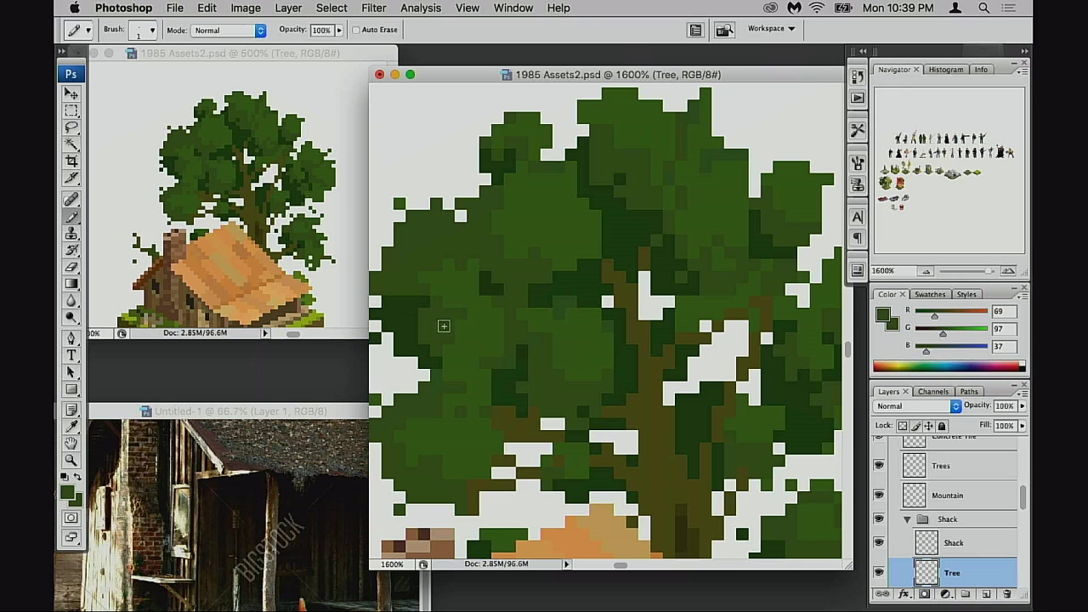
pyautogui.keyDown('alt'); pyautogui.click(441, 264); pyautogui.keyUp('alt')
pyautogui.scroll(1, 595, 340)
pyautogui.hscroll(1, 595, 340)
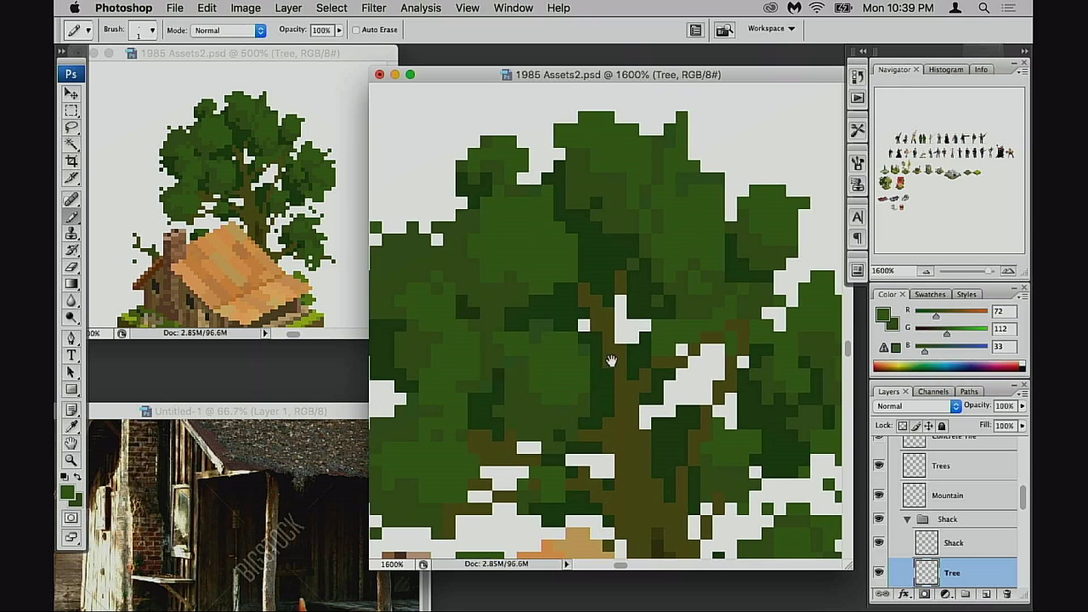
# - Reshape the canopy's upper edge by adding leaf green beside the protruding tip and erasing its end pixel, and save the document
pyautogui.scroll(-5, 611, 362)
pyautogui.hscroll(1, 611, 361)
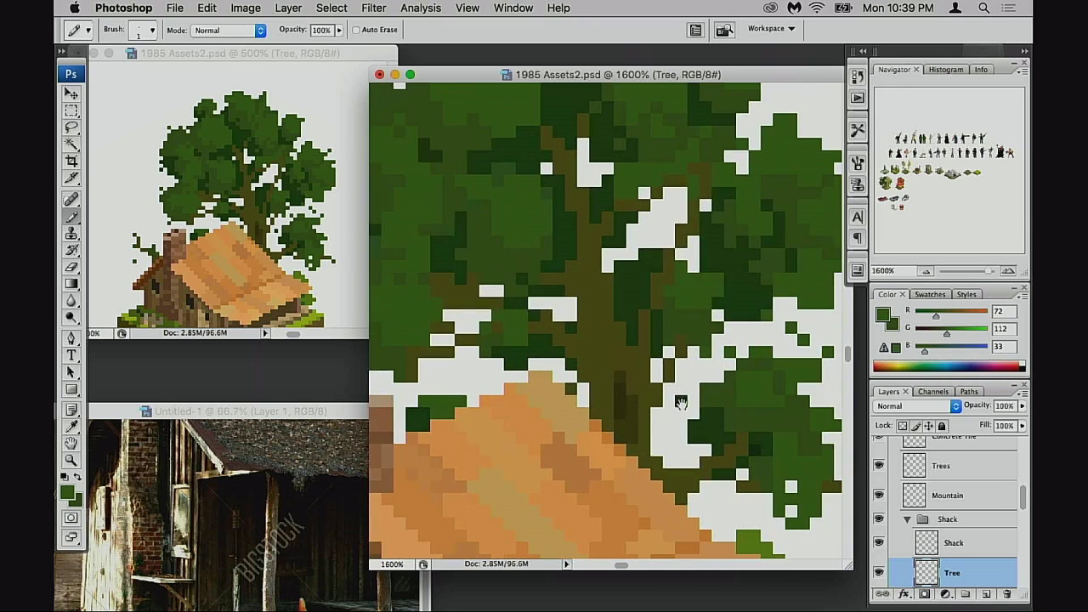
pyautogui.scroll(5, 671, 408)
pyautogui.hscroll(1, 671, 408)
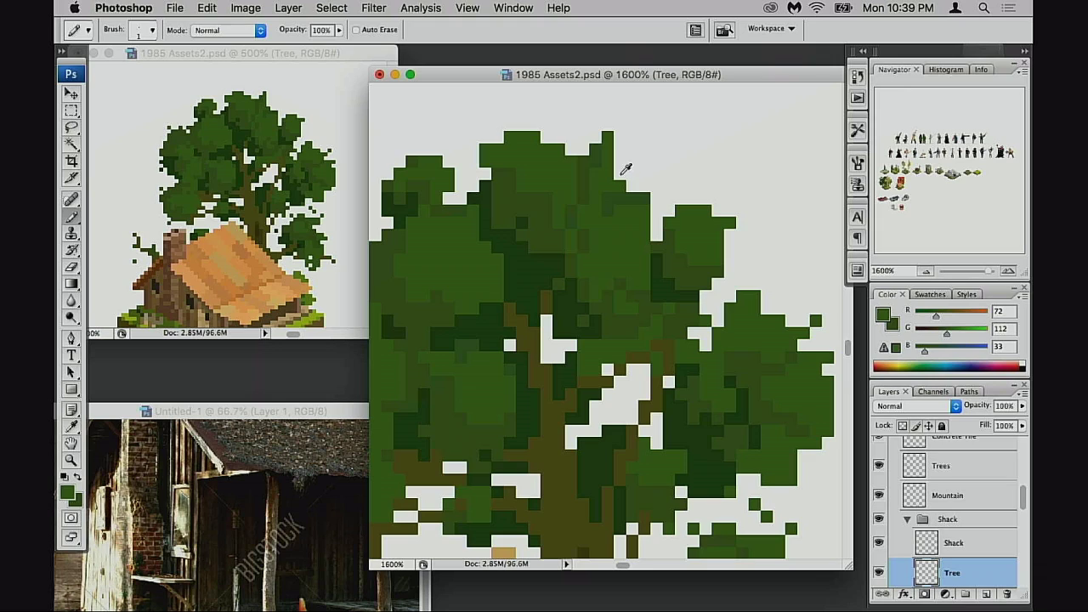
pyautogui.moveTo(620, 172); pyautogui.dragTo(621, 187)
pyautogui.press('e')
pyautogui.click(607, 137)
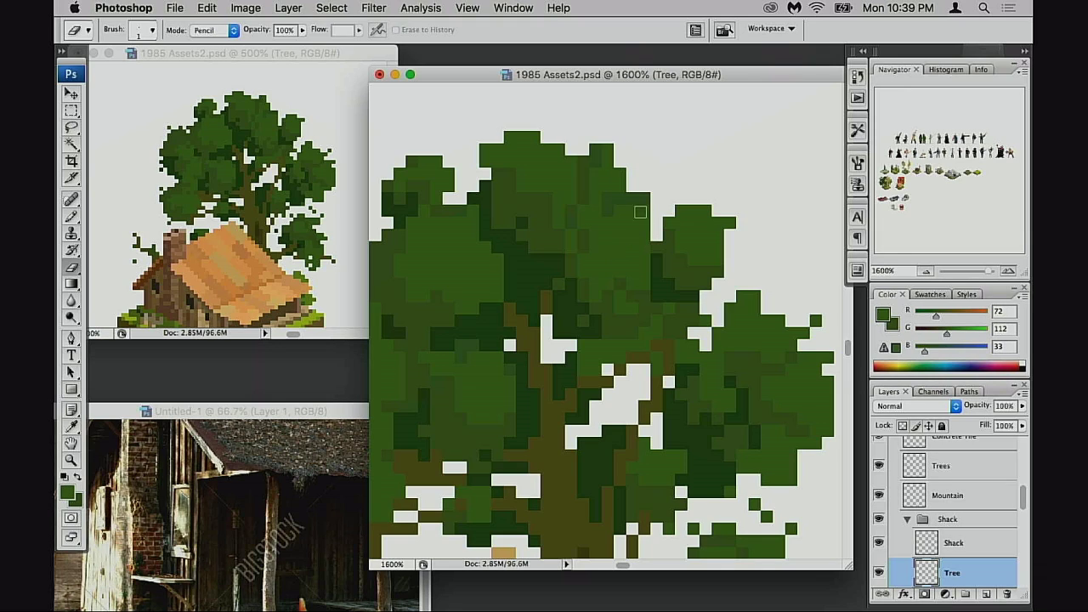
pyautogui.scroll(-5, 650, 263)
pyautogui.hscroll(2, 650, 263)
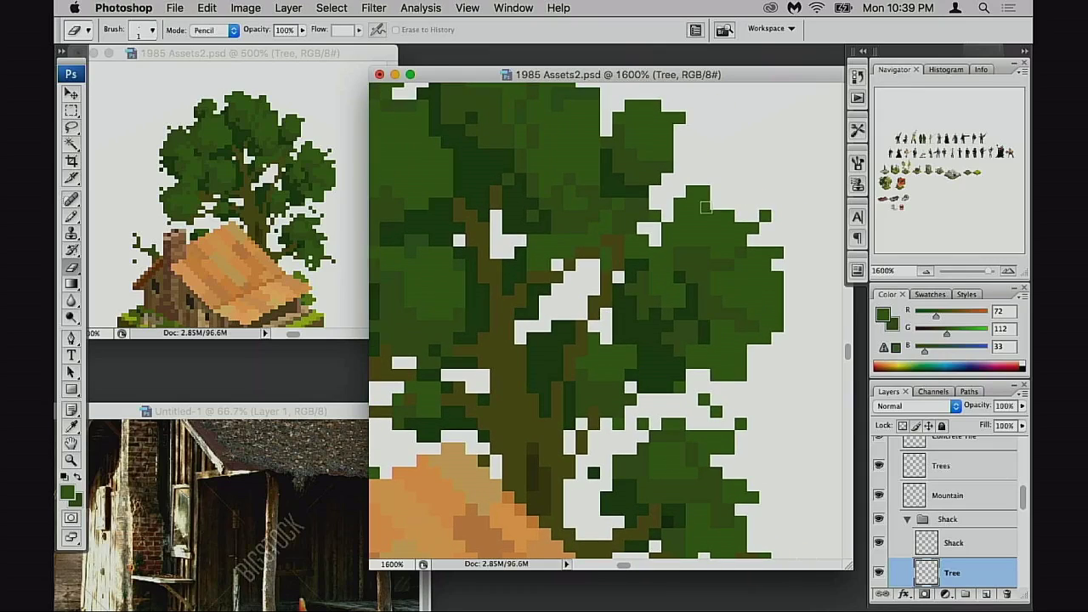
pyautogui.moveTo(616, 366); pyautogui.dragTo(685, 292)
pyautogui.press('super+d')
pyautogui.press('super+s')
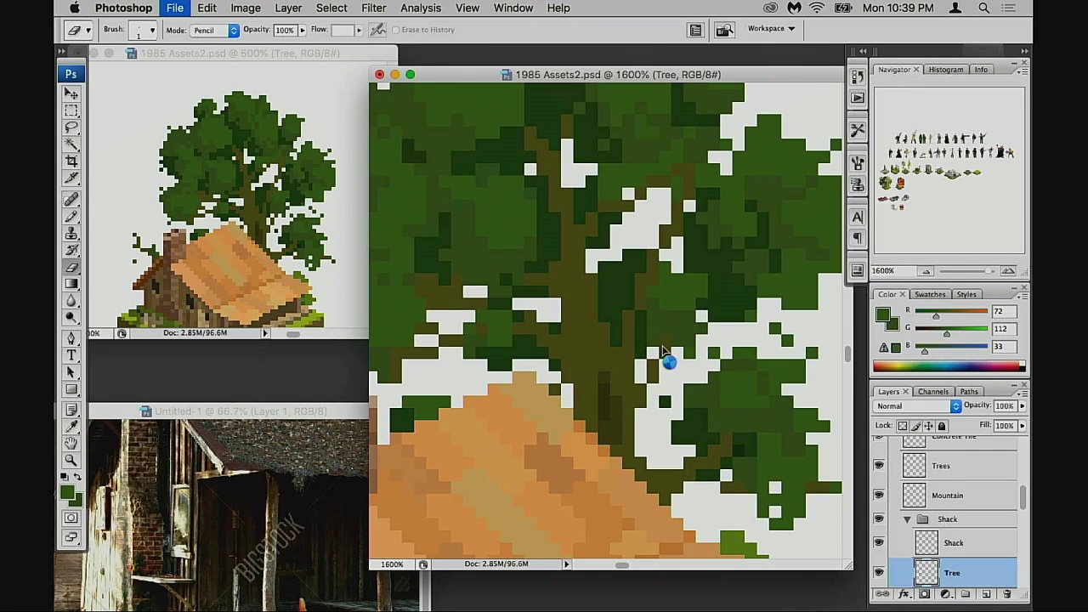
# - Try a stroke of sampled roof orange on the trunk above the roof and undo it
pyautogui.moveTo(626, 405); pyautogui.dragTo(637, 317)
pyautogui.scroll(-2, 637, 317)
pyautogui.press('b')
pyautogui.scroll(-3, 609, 377)
pyautogui.hscroll(-2, 609, 377)
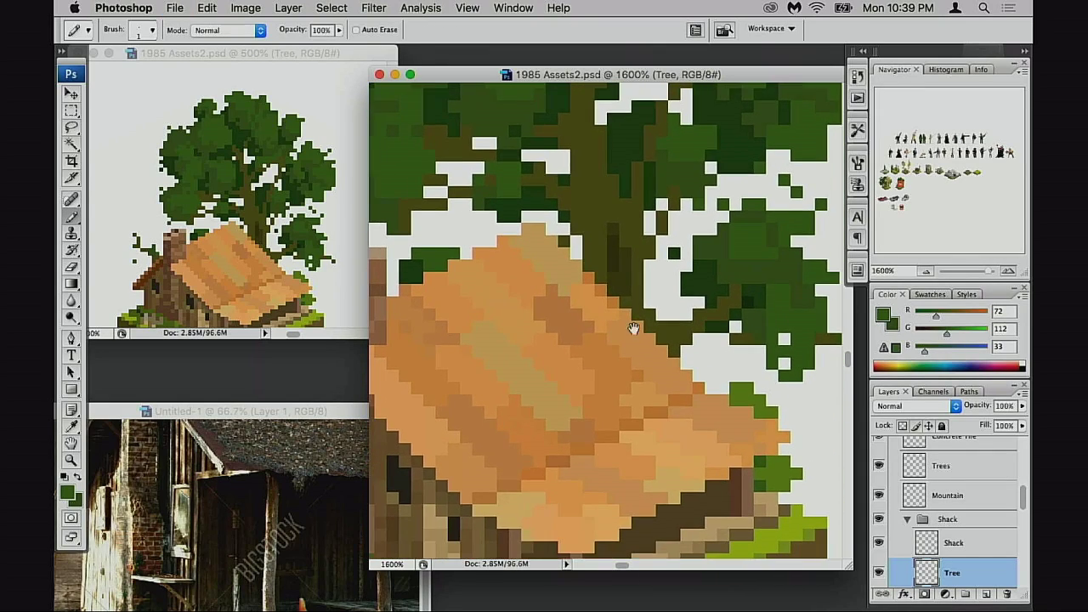
pyautogui.keyDown('alt'); pyautogui.click(608, 376); pyautogui.keyUp('alt')
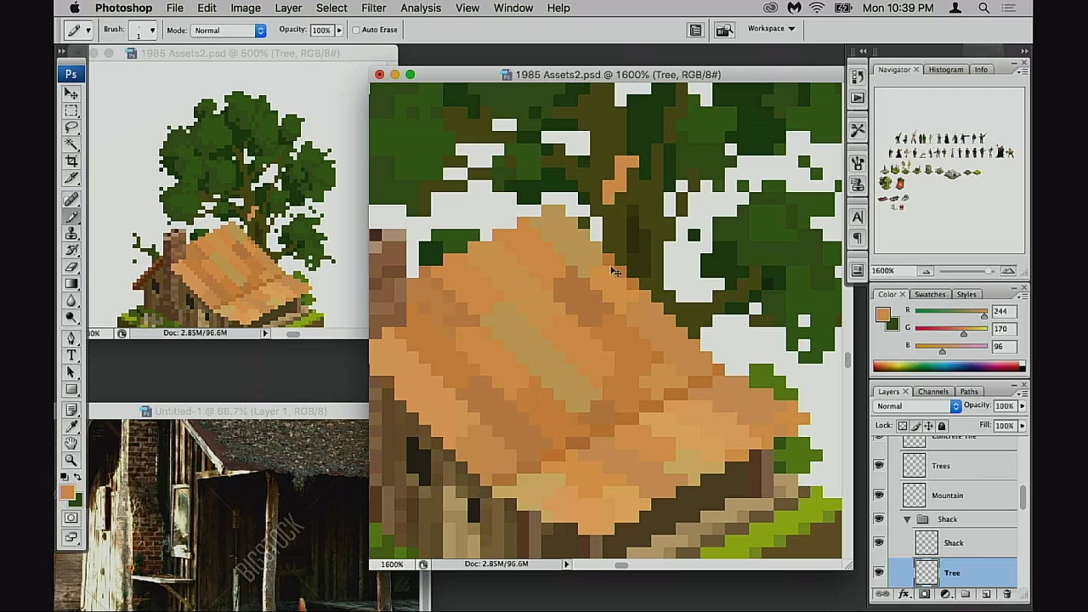
# - Sample a softer roof orange and test small trunk highlights in Screen mode at 30%, adding brighter pixels in sampled tan at 90% opacity
pyautogui.keyDown('alt'); pyautogui.click(506, 429); pyautogui.keyUp('alt')
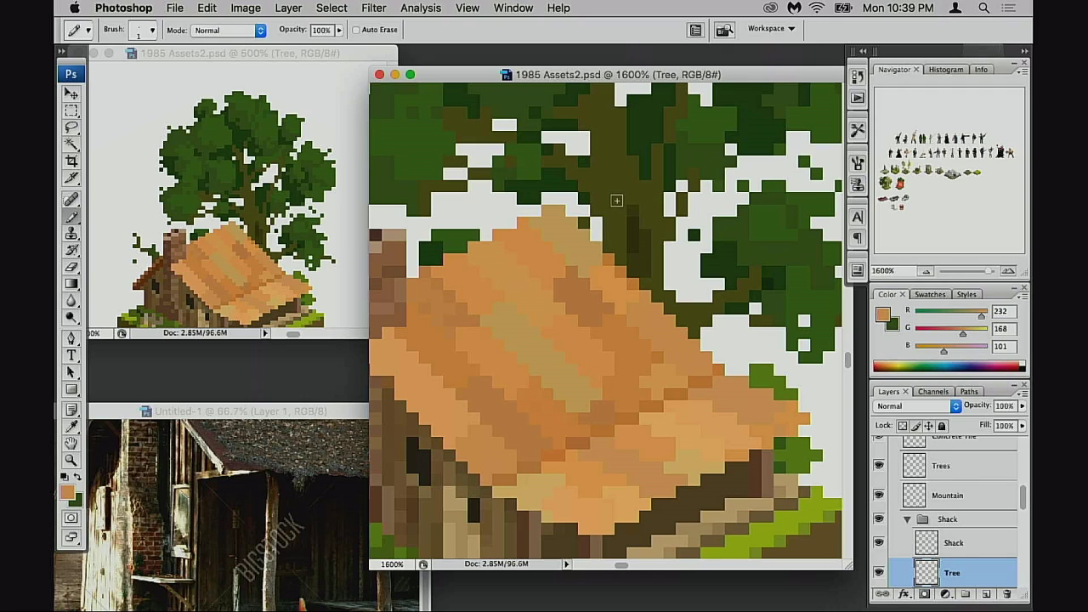
pyautogui.moveTo(631, 164); pyautogui.dragTo(608, 184)
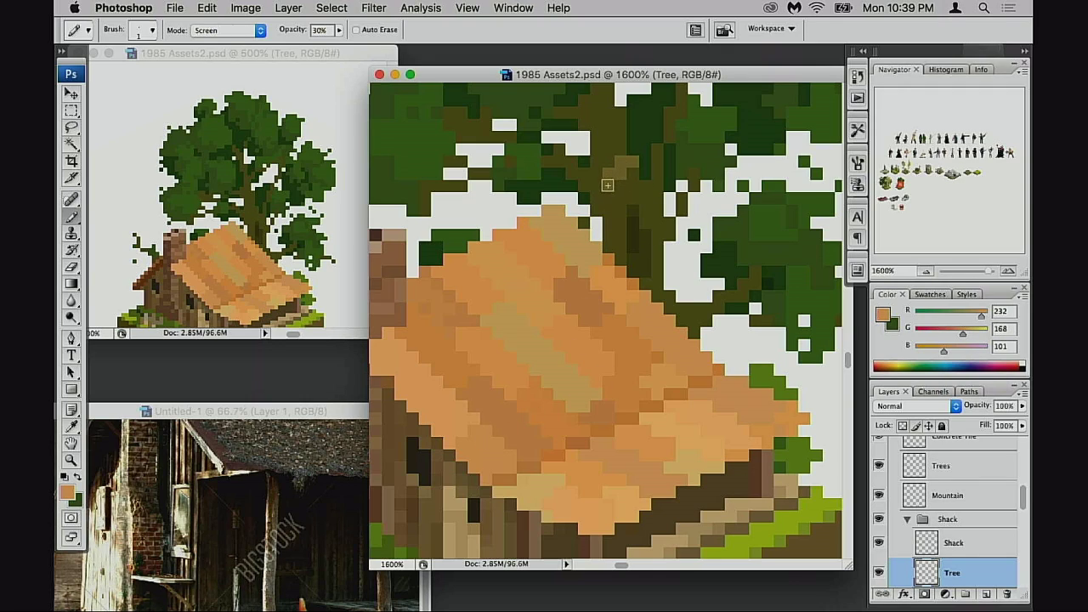
pyautogui.press('super+z')
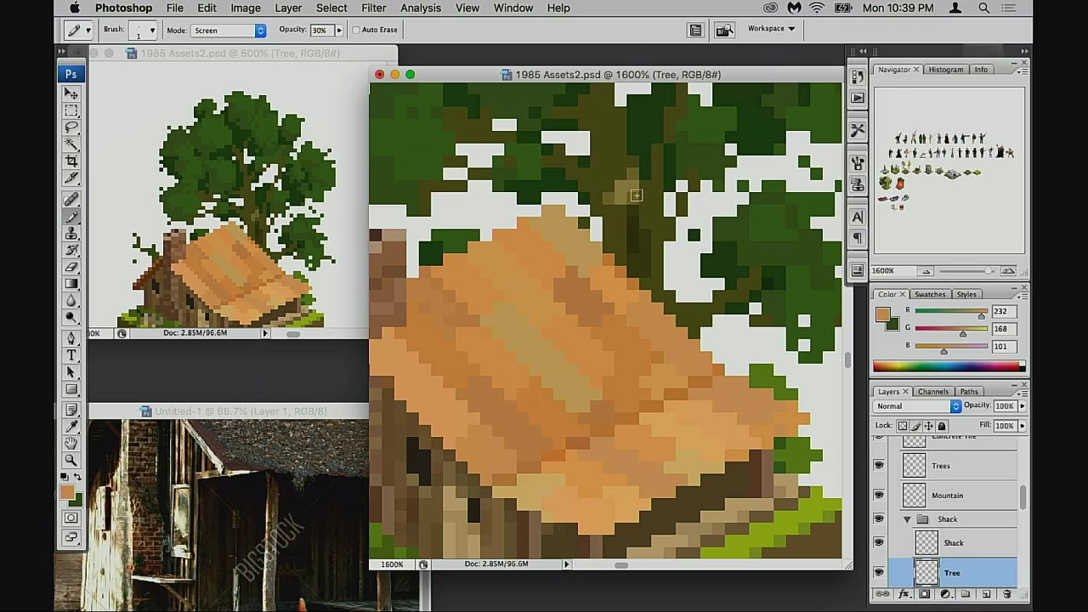
pyautogui.keyDown('alt'); pyautogui.click(629, 193); pyautogui.keyUp('alt')
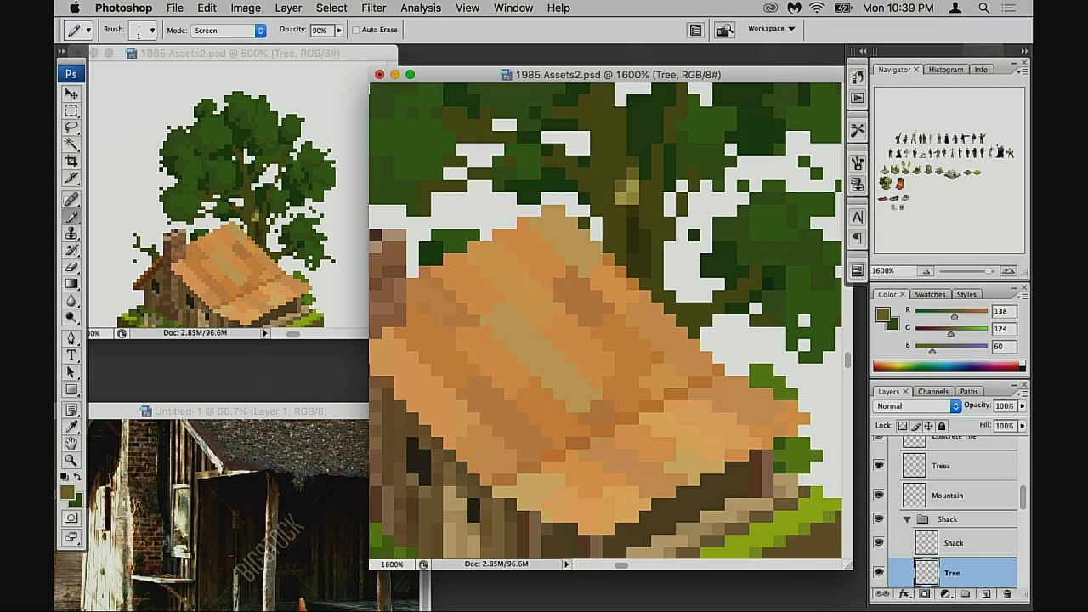
pyautogui.moveTo(629, 204); pyautogui.dragTo(634, 194)
pyautogui.click(634, 184)
# - Sample the tan highlight colour, return the pencil to Normal at 100% opacity and paint a short highlight streak on the trunk
pyautogui.press('0')
pyautogui.keyDown('alt'); pyautogui.click(633, 193); pyautogui.keyUp('alt')
pyautogui.moveTo(633, 189); pyautogui.dragTo(623, 198)
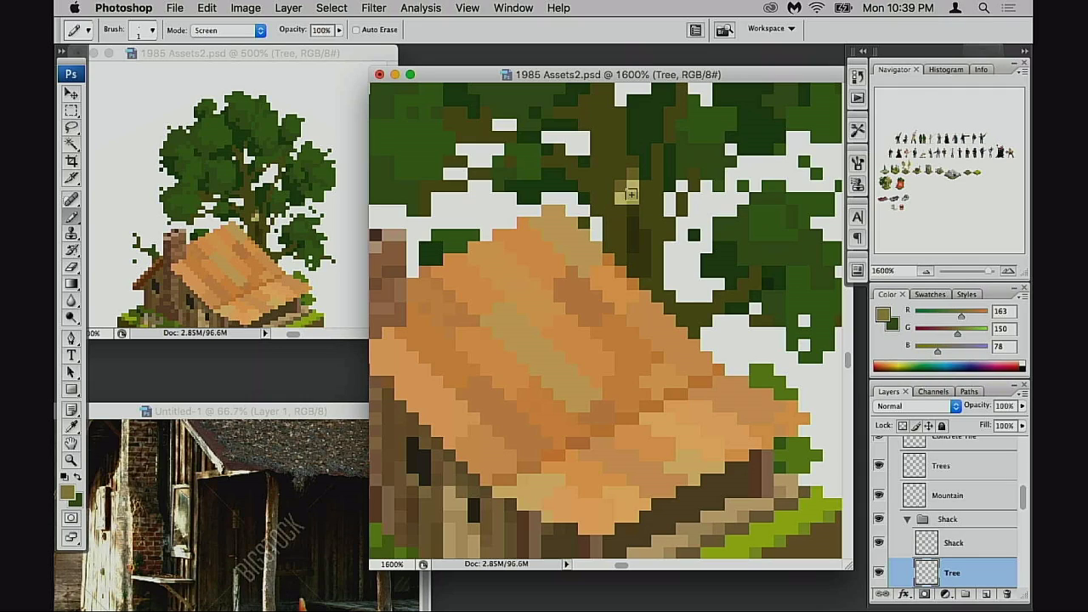
pyautogui.hotkey('ctrl', 'z')
pyautogui.hotkey('shift', 'alt', 'n')
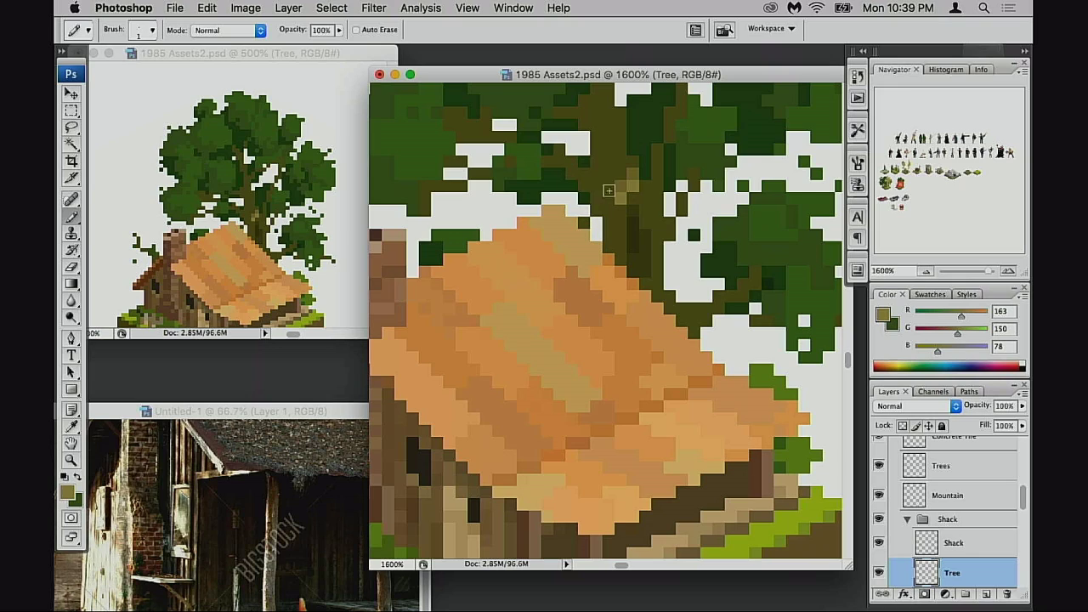
pyautogui.moveTo(633, 176); pyautogui.dragTo(621, 188)
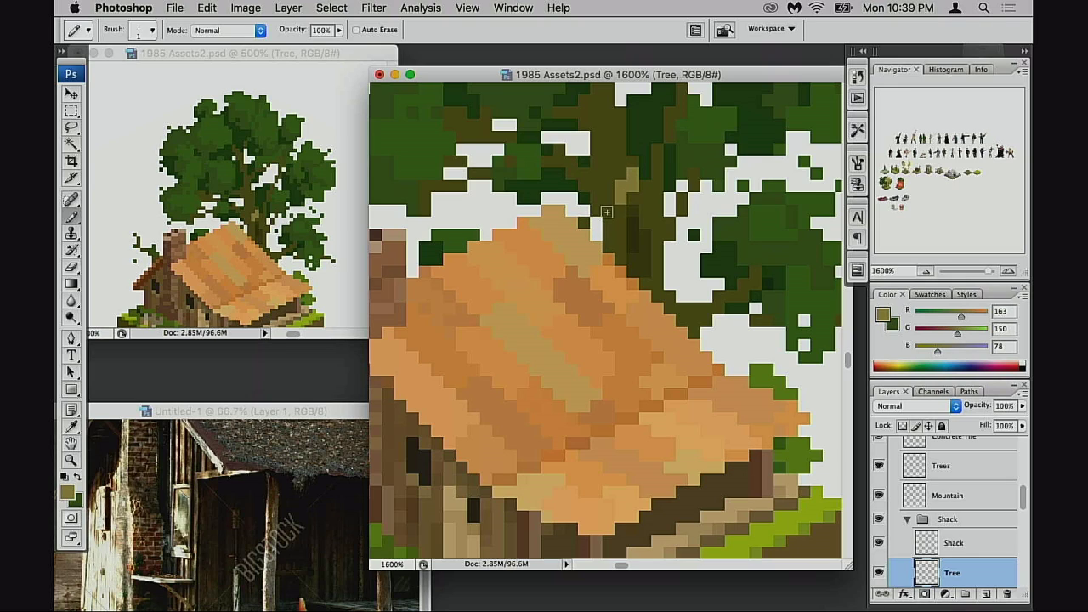
# - Extend the tan highlights with single pixels up the trunk and a second short streak beside the first one
pyautogui.click(609, 126)
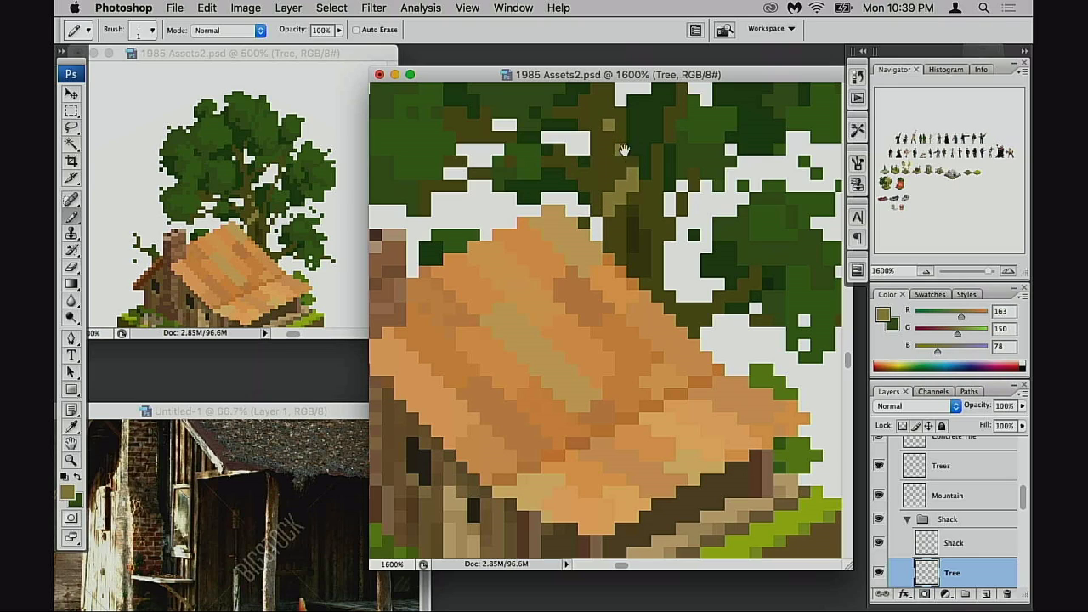
pyautogui.moveTo(623, 150); pyautogui.dragTo(606, 232)
pyautogui.moveTo(594, 303); pyautogui.dragTo(593, 315)
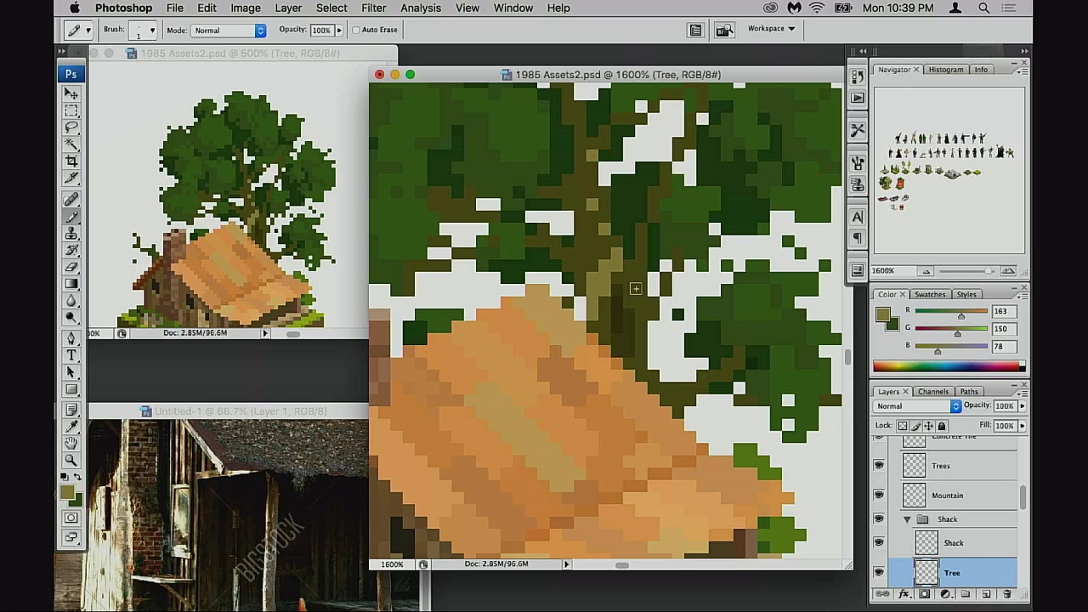
pyautogui.moveTo(630, 280); pyautogui.dragTo(629, 290)
pyautogui.keyDown('alt'); pyautogui.click(594, 301); pyautogui.keyUp('alt')
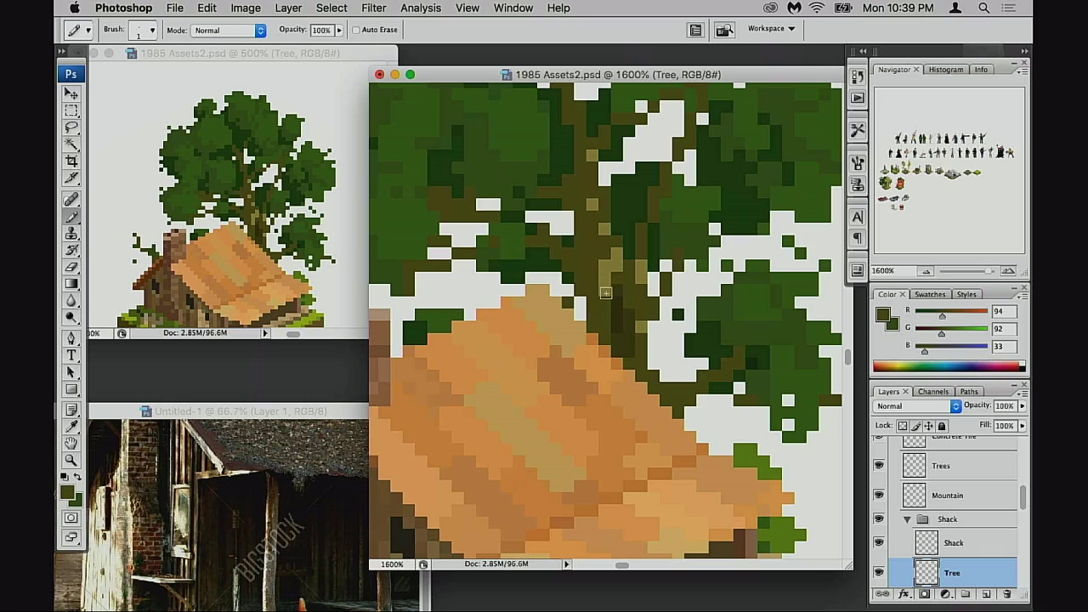
pyautogui.keyDown('alt'); pyautogui.click(614, 273); pyautogui.keyUp('alt')
pyautogui.moveTo(629, 277); pyautogui.dragTo(630, 293)
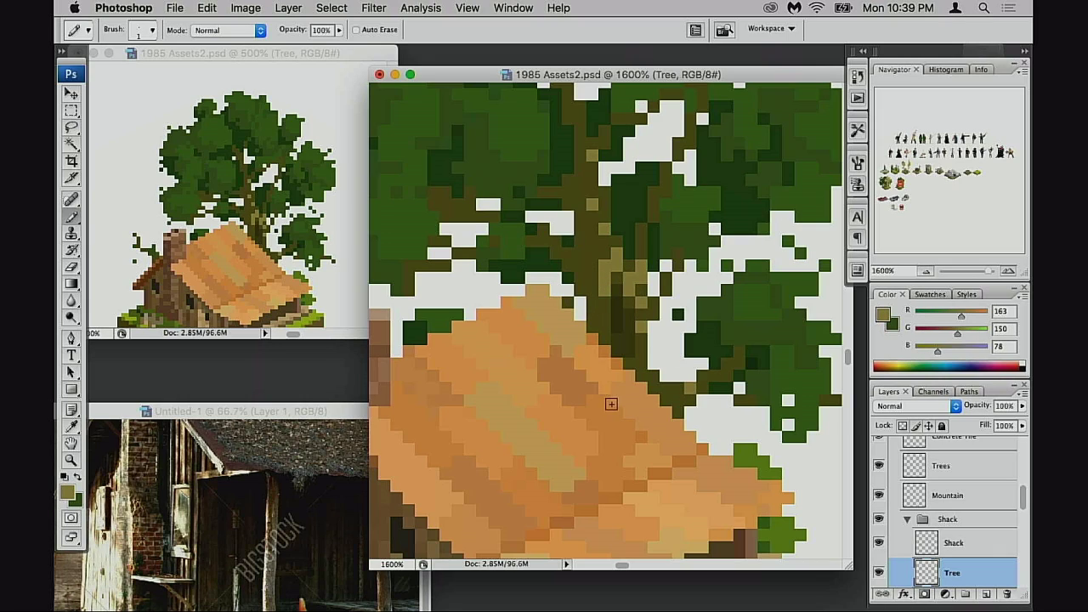
# - Sample the trunk's brown, soften the tan highlights with it at 50% opacity, and sample the blended olive tone
pyautogui.keyDown('alt'); pyautogui.click(599, 246); pyautogui.keyUp('alt')
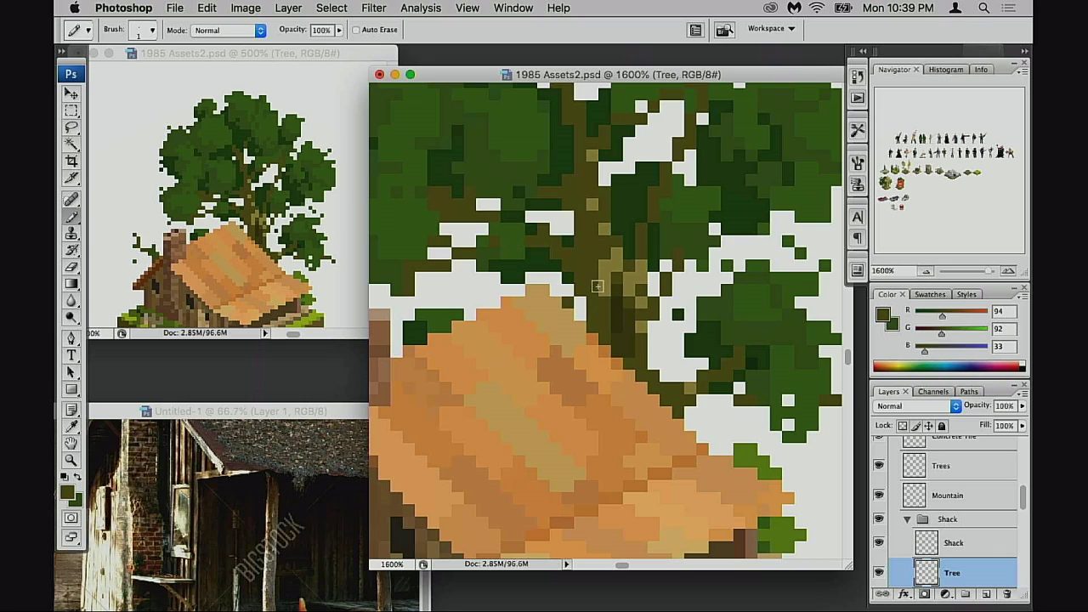
pyautogui.press('2')
pyautogui.press('5')
pyautogui.moveTo(603, 254)
pyautogui.mouseDown()
pyautogui.moveTo(604, 291)
pyautogui.moveTo(617, 266)
pyautogui.mouseUp()
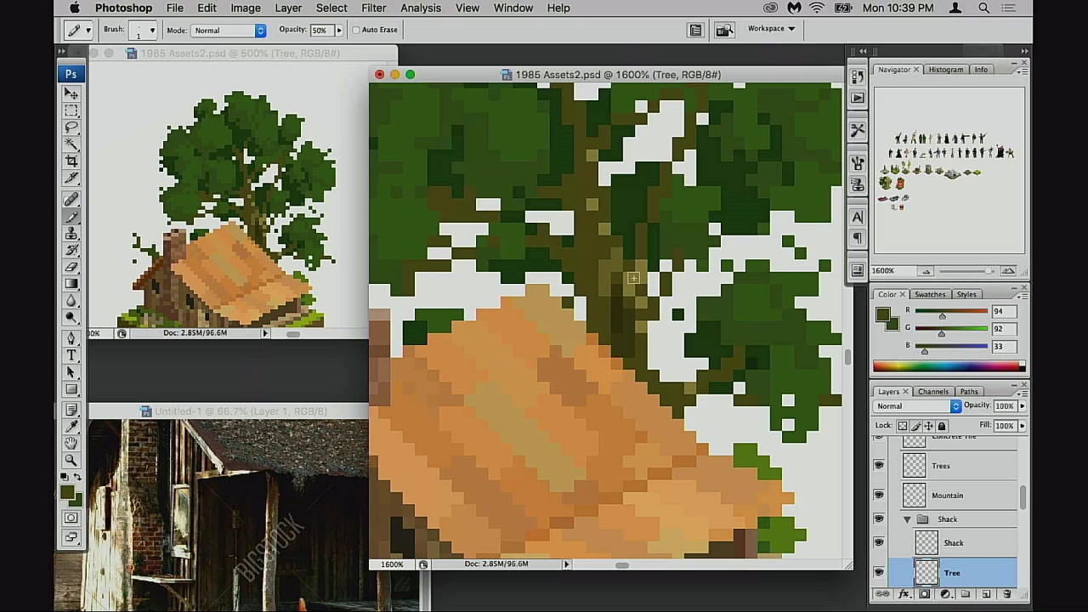
pyautogui.click(633, 278)
pyautogui.keyDown('alt'); pyautogui.click(605, 292); pyautogui.keyUp('alt')
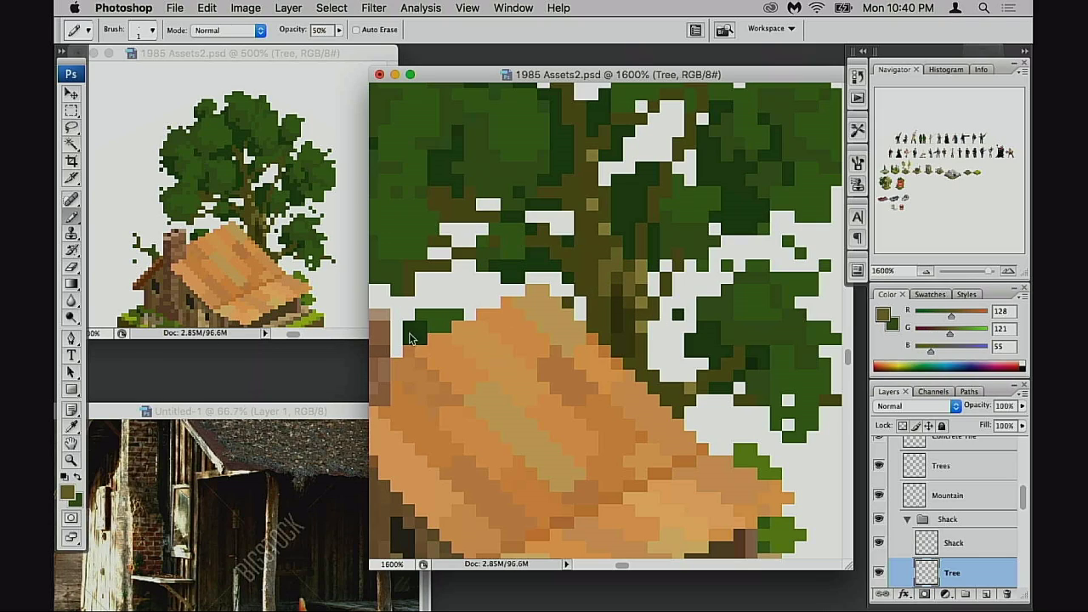
# - Select the trunk highlight pixels by colour and shift them to hue -10 and saturation +30 with Hue/Saturation
pyautogui.press('w')
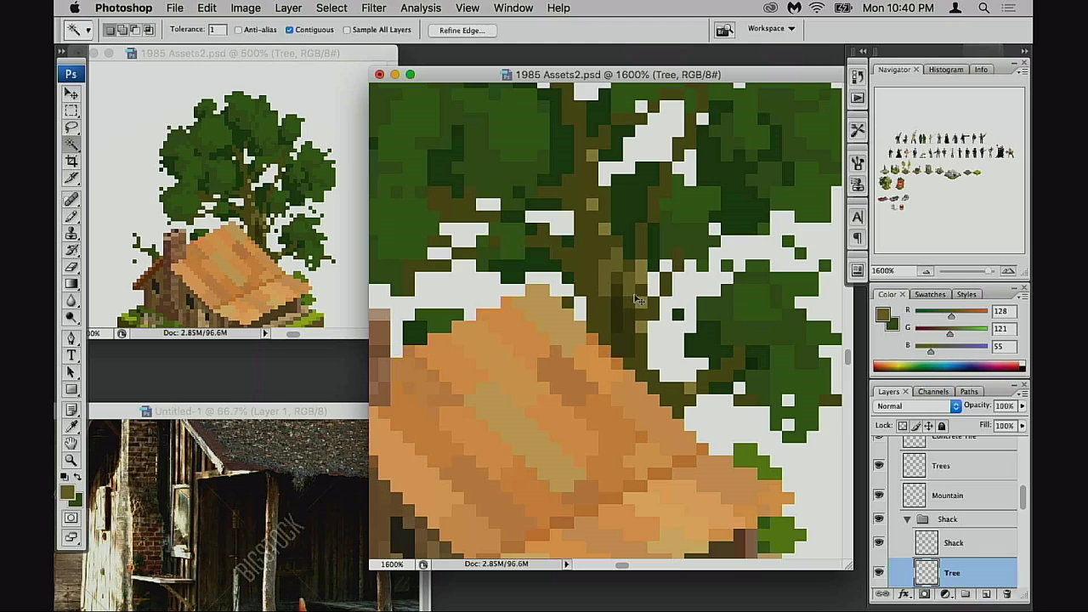
pyautogui.press('super+u')
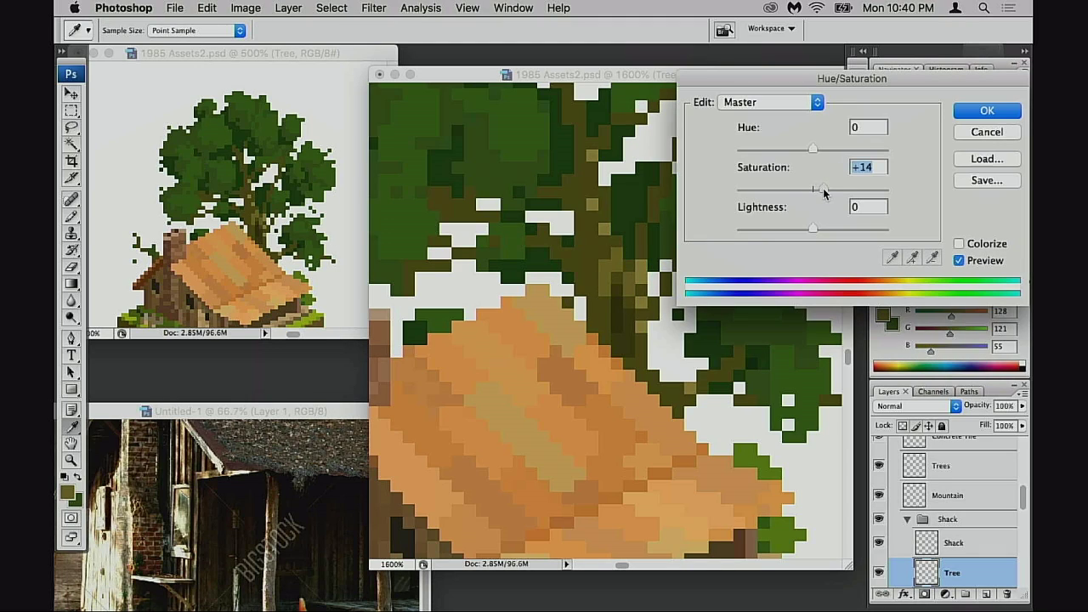
pyautogui.moveTo(830, 190); pyautogui.dragTo(827, 191)
pyautogui.moveTo(812, 149); pyautogui.dragTo(835, 190)
pyautogui.moveTo(811, 151); pyautogui.dragTo(806, 153)
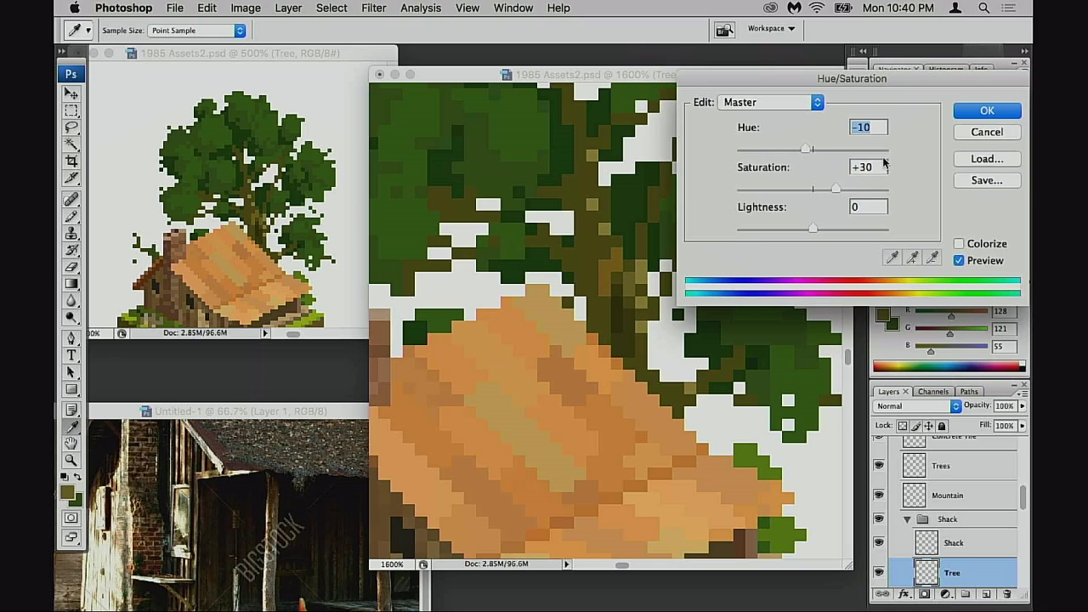
pyautogui.click(965, 117)
# - Sample the recoloured golden brown and repaint the neighbouring trunk highlights with it at 100% opacity, adding pixels above and below
pyautogui.press('b')
pyautogui.keyDown('alt'); pyautogui.click(621, 281); pyautogui.keyUp('alt')
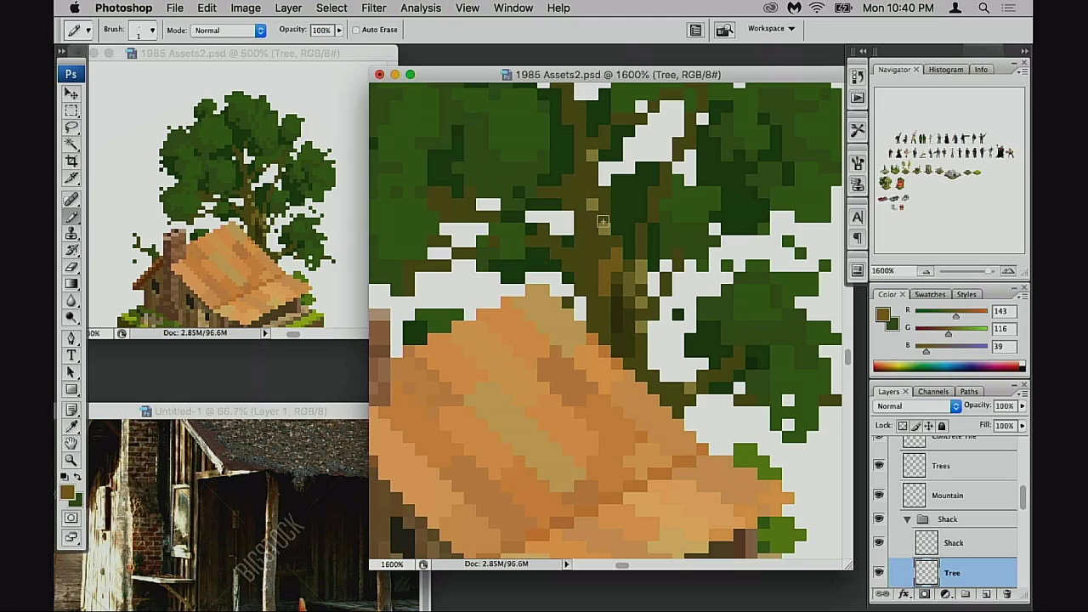
pyautogui.moveTo(645, 268); pyautogui.dragTo(644, 280)
pyautogui.click(641, 304)
pyautogui.click(640, 329)
pyautogui.click(606, 231)
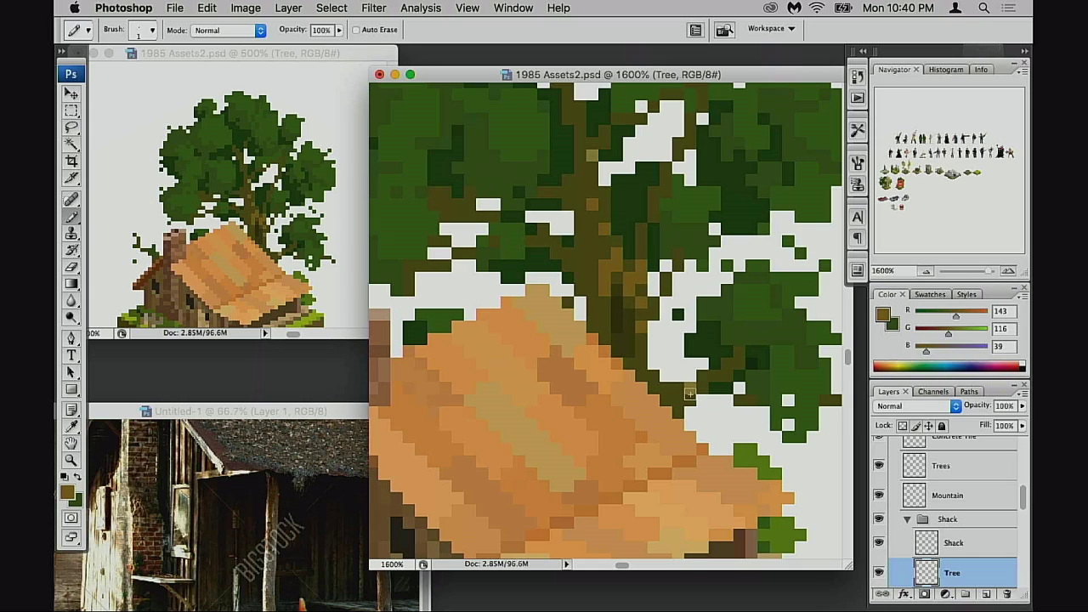
pyautogui.click(609, 274)
# - Recolour the left trunk highlight streak with Hue/Saturation at hue -11, saturation +5 and lightness +16
pyautogui.press('w')
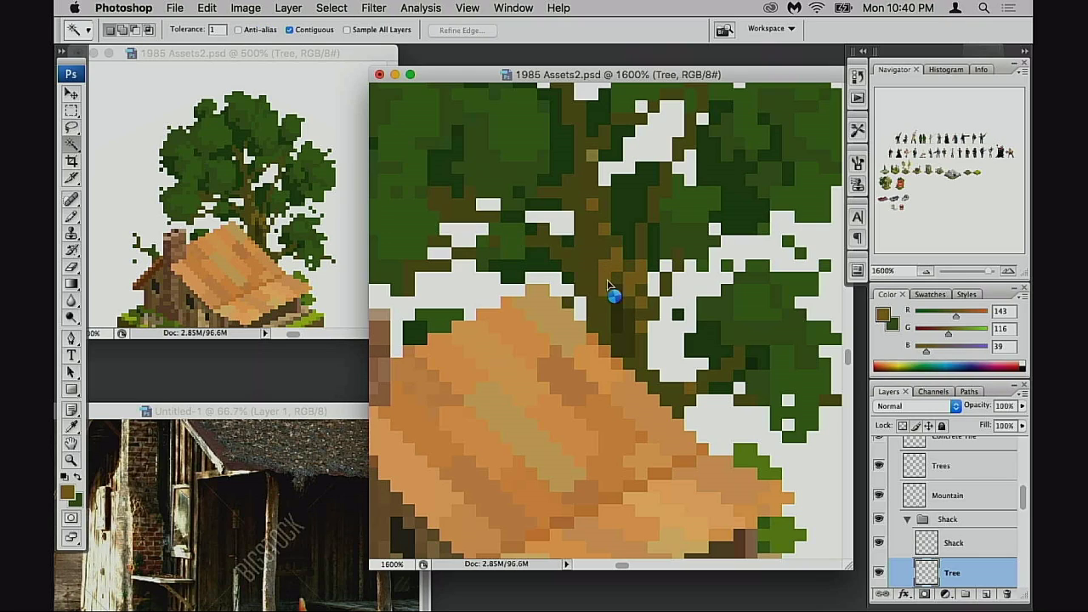
pyautogui.press('super+u')
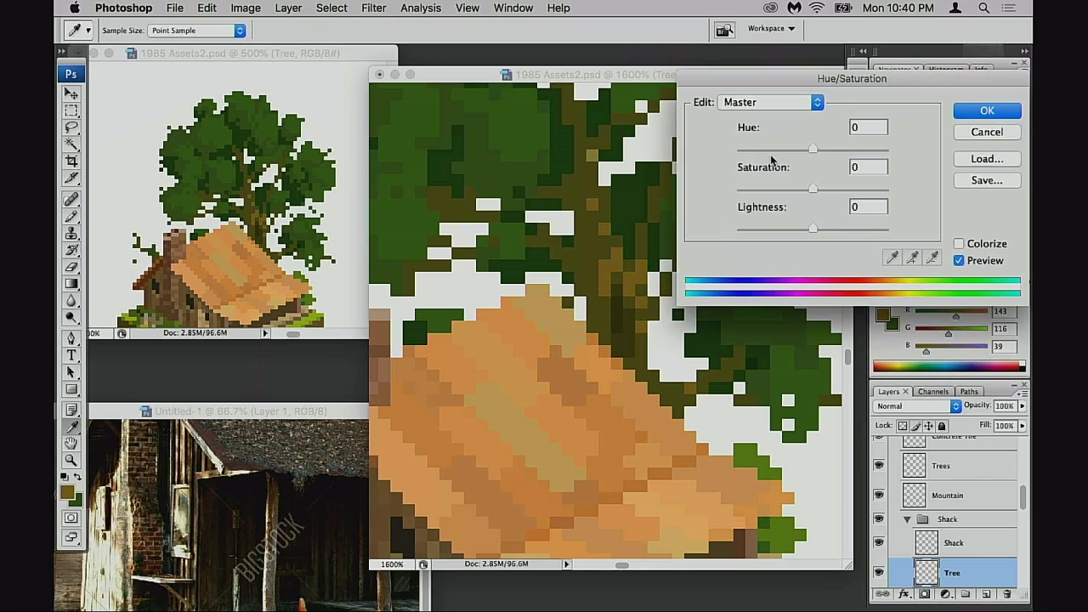
pyautogui.moveTo(809, 156); pyautogui.dragTo(816, 189)
pyautogui.moveTo(808, 229); pyautogui.dragTo(821, 232)
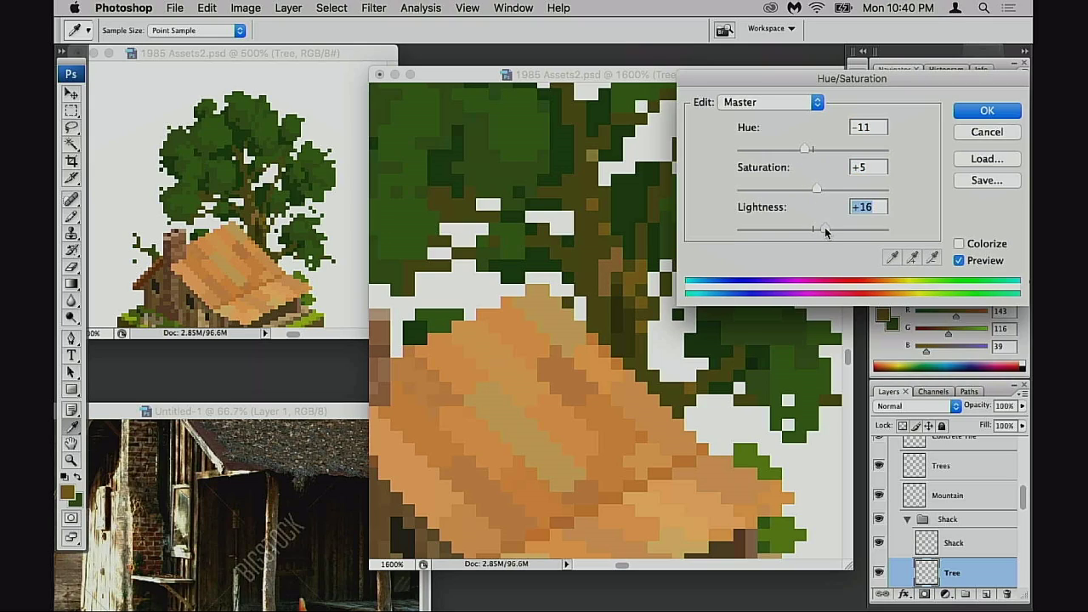
pyautogui.press('Return')
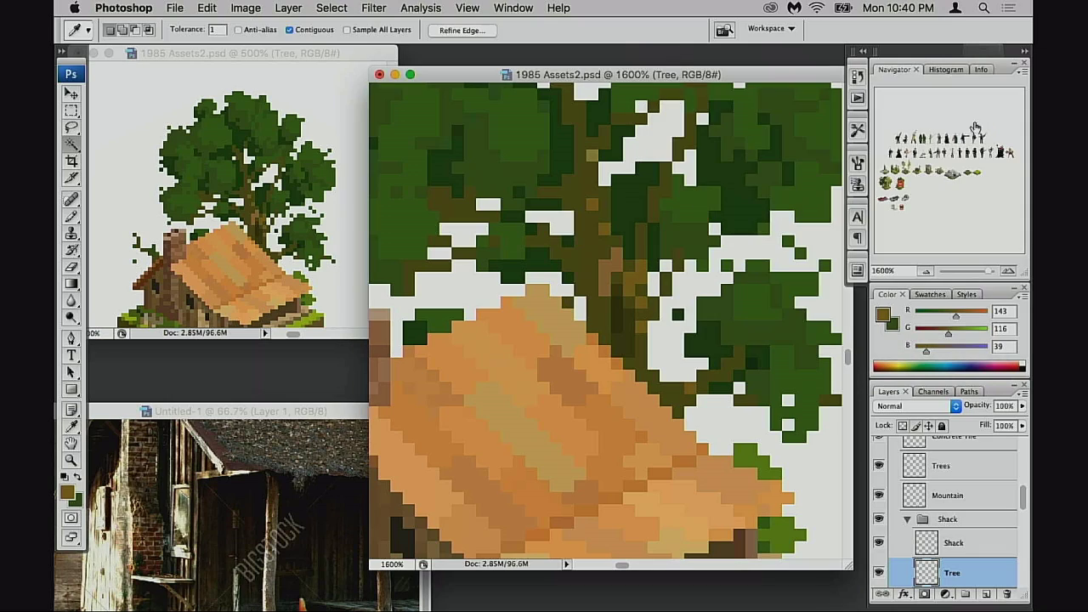
# - Sample the warmer brown from the recoloured streak and repaint the remaining golden trunk highlight pixels with it
pyautogui.press('b')
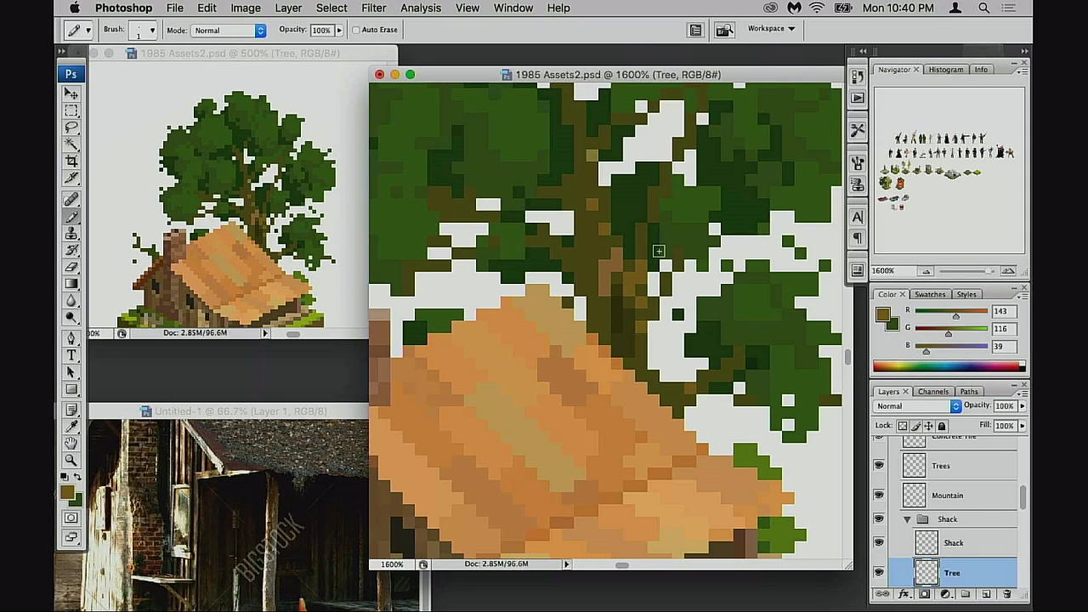
pyautogui.keyDown('alt'); pyautogui.click(635, 281); pyautogui.keyUp('alt')
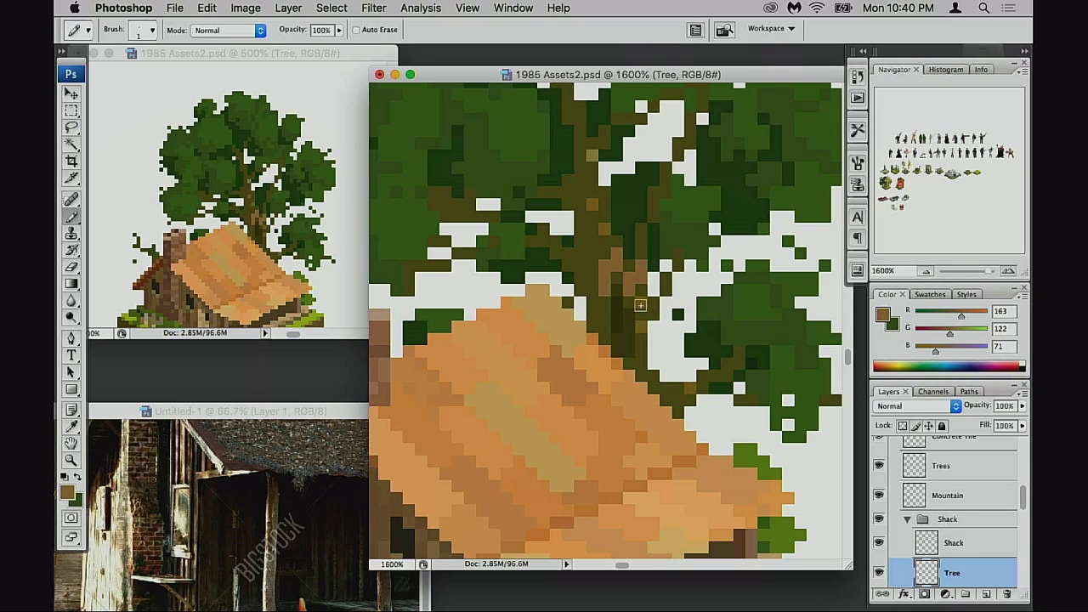
pyautogui.click(605, 231)
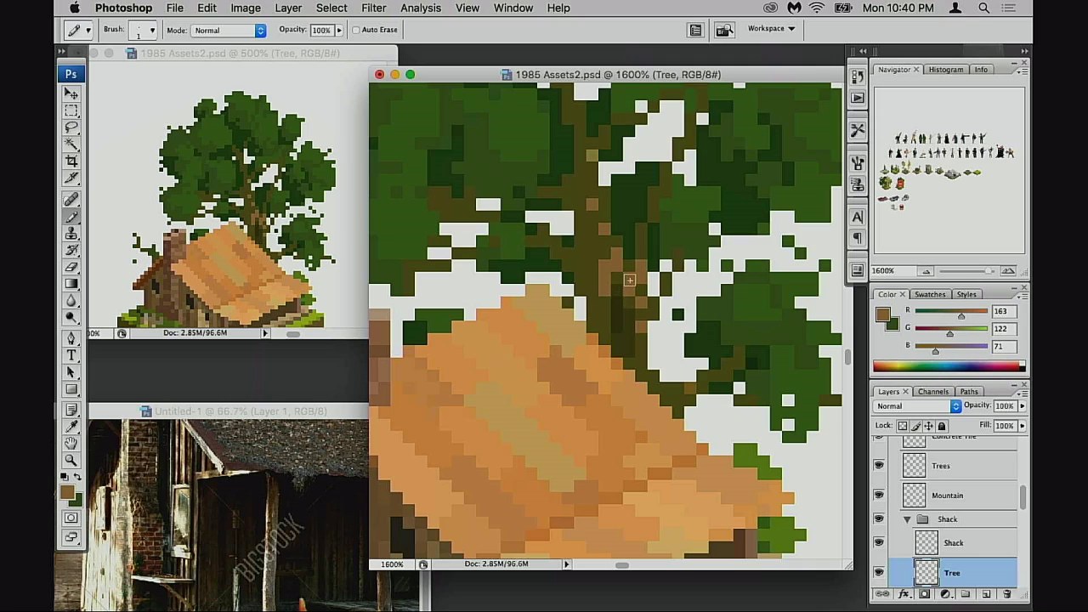
# - Select all the warm brown trunk highlights by colour, mute them with hue +5, reduced saturation and lightness -9, and deselect
pyautogui.press('e')
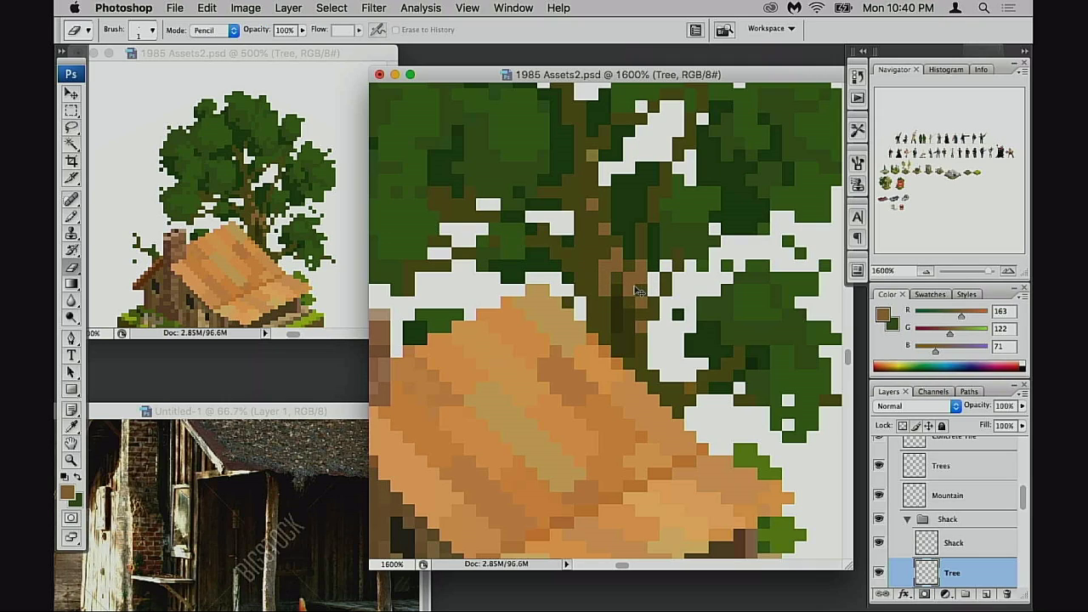
pyautogui.press('w')
pyautogui.click(640, 294)
pyautogui.keyDown('shift'); pyautogui.click(642, 301); pyautogui.keyUp('shift')
pyautogui.keyDown('shift'); pyautogui.click(643, 319); pyautogui.keyUp('shift')
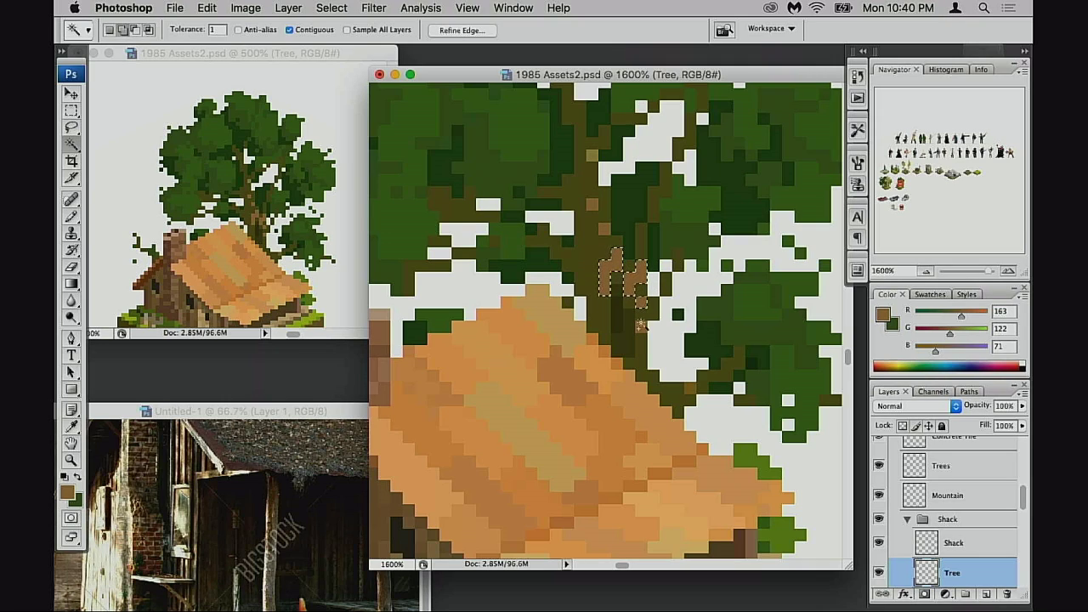
pyautogui.keyDown('shift'); pyautogui.click(604, 230); pyautogui.keyUp('shift')
pyautogui.keyDown('shift'); pyautogui.click(592, 204); pyautogui.keyUp('shift')
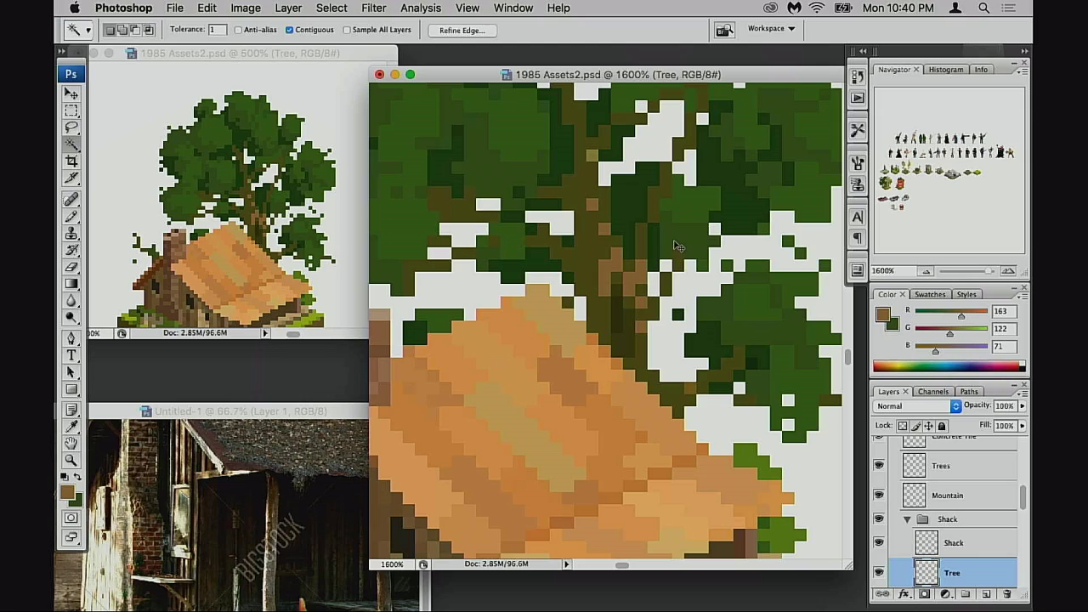
pyautogui.press('super+u')
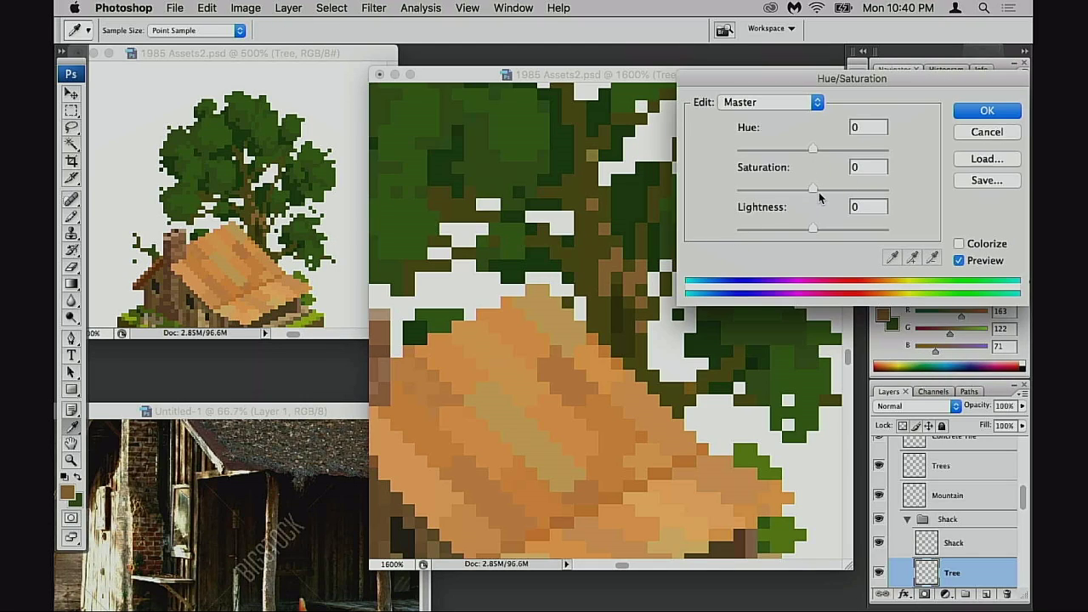
pyautogui.moveTo(816, 191); pyautogui.dragTo(800, 192)
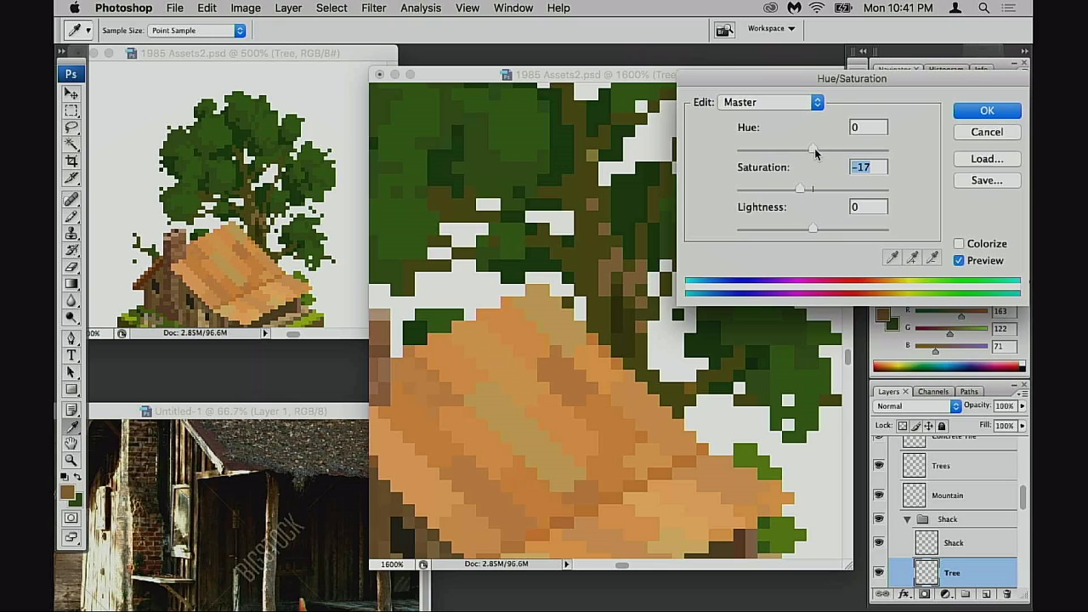
pyautogui.moveTo(814, 149); pyautogui.dragTo(818, 154)
pyautogui.moveTo(810, 230); pyautogui.dragTo(808, 232)
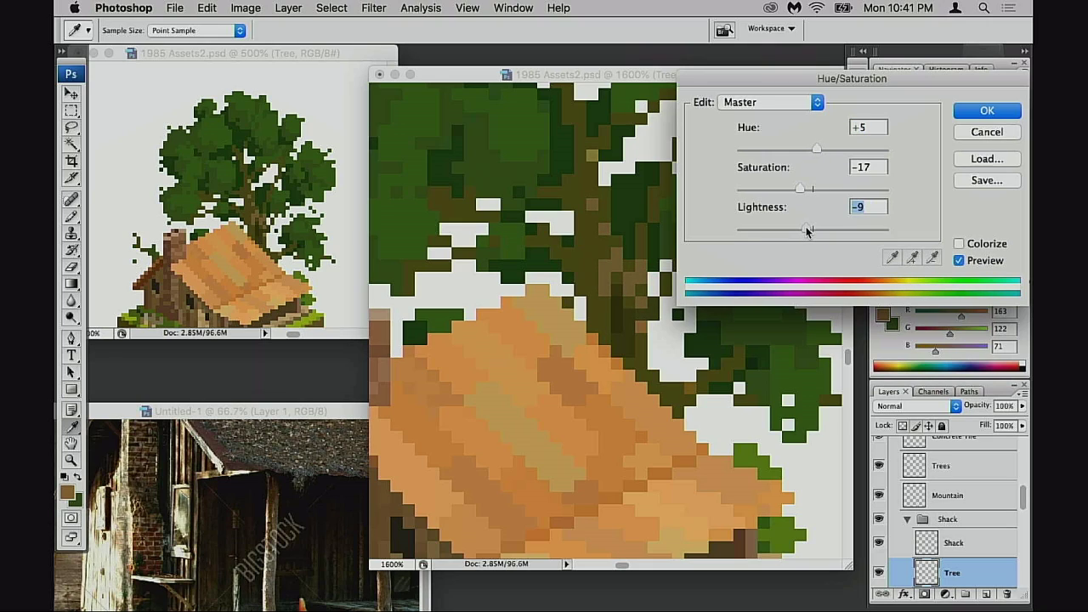
pyautogui.moveTo(799, 189); pyautogui.dragTo(801, 190)
pyautogui.click(967, 114)
pyautogui.press('super+d')
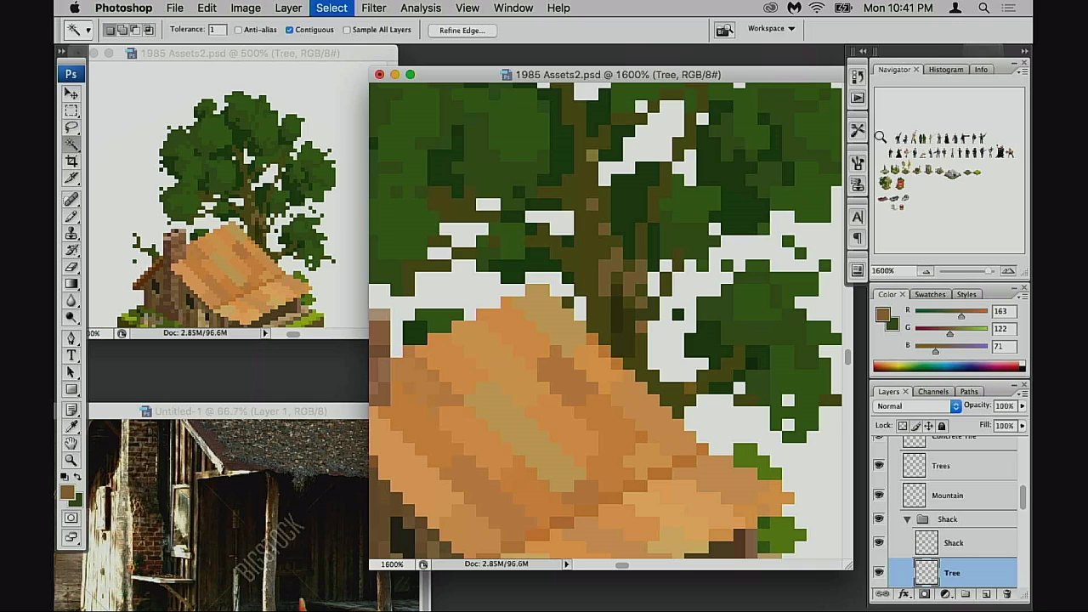
# - Sample the muted highlight brown and add highlight pixels along the upper trunk and its right-hand branch, undoing a stray mark
pyautogui.press('b')
pyautogui.keyDown('alt'); pyautogui.click(595, 259); pyautogui.keyUp('alt')
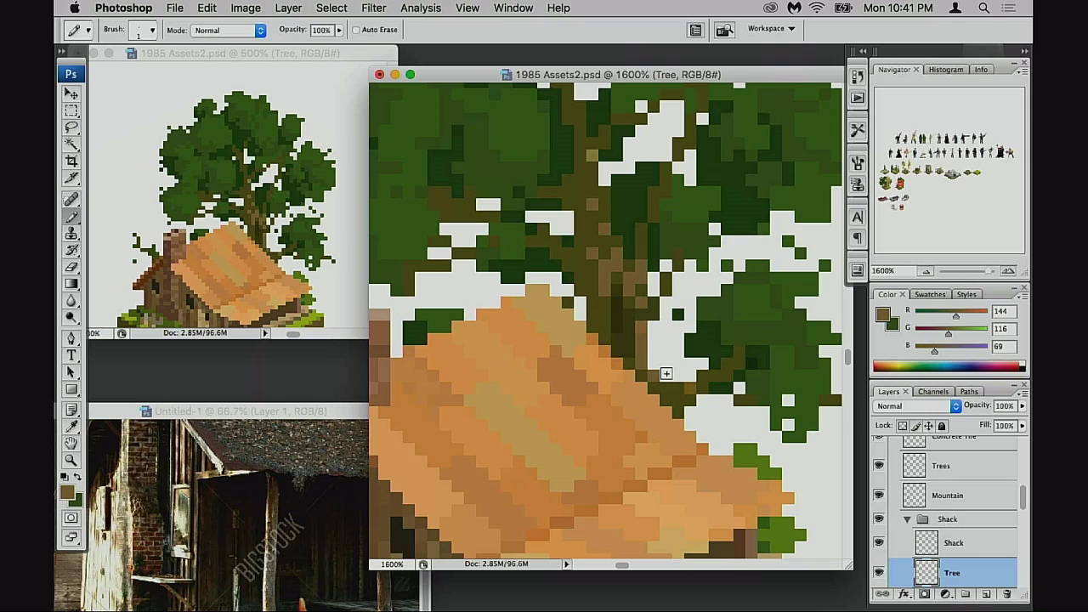
pyautogui.scroll(3, 627, 148)
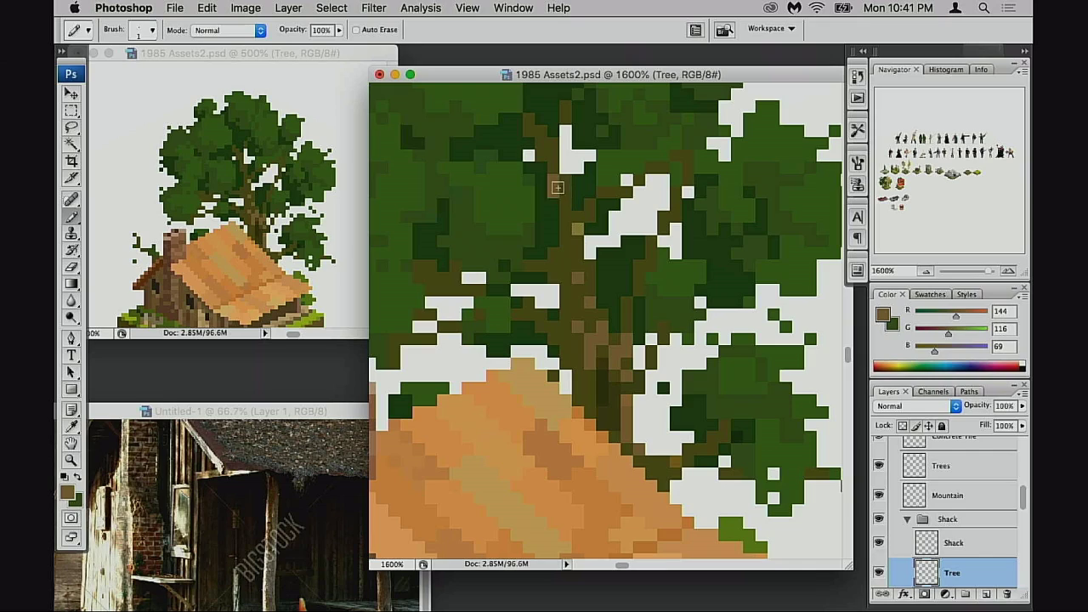
pyautogui.press('super+z')
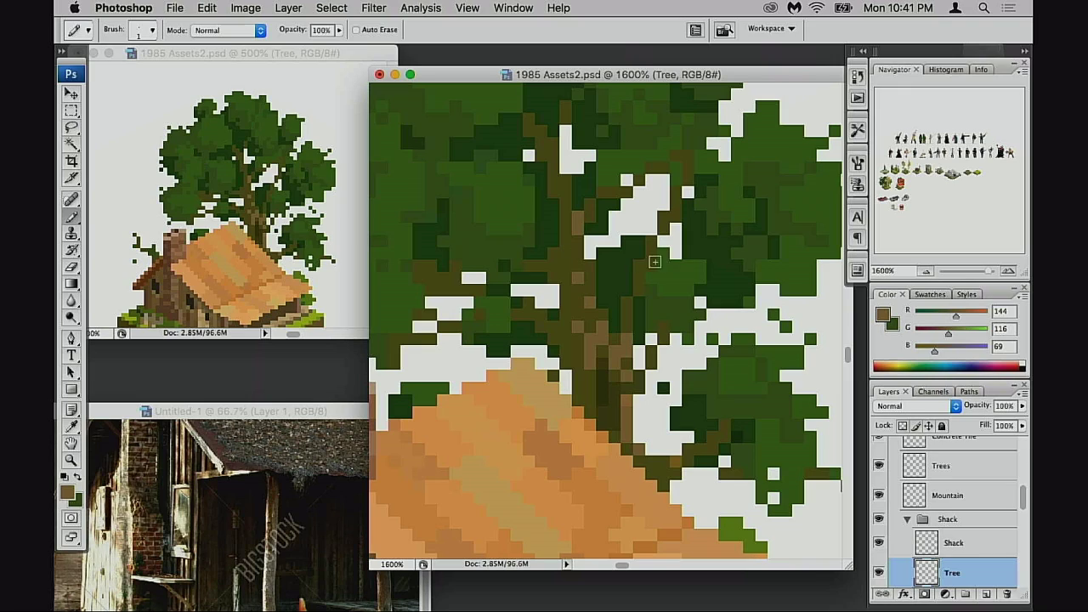
pyautogui.click(639, 266)
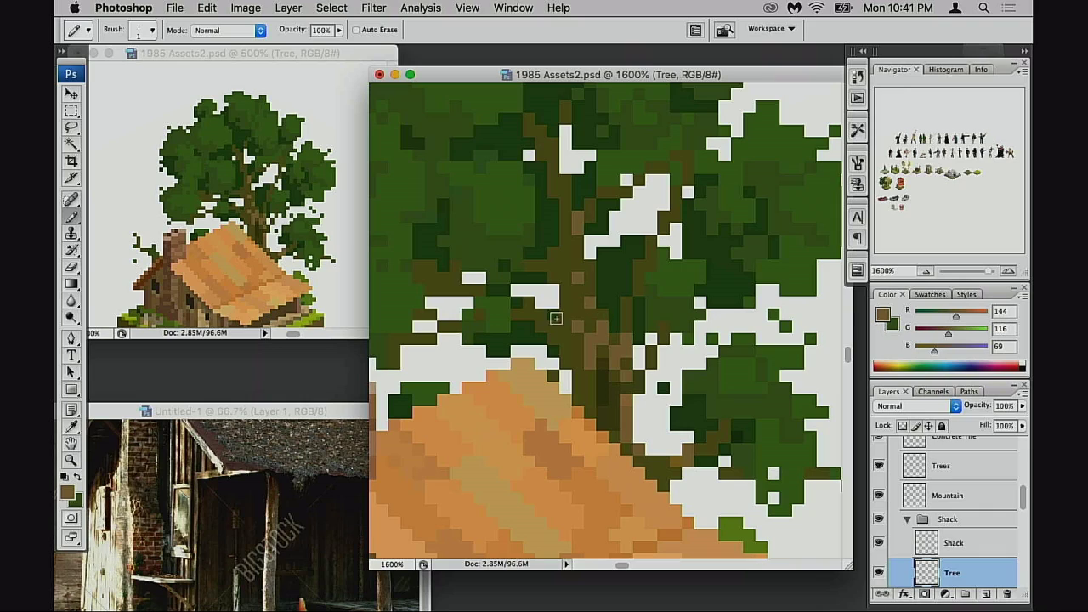
# - Paint the muted brown highlight from the left branch into its junction with the trunk, undoing one misplaced pixel
pyautogui.moveTo(542, 315); pyautogui.dragTo(554, 326)
pyautogui.click(578, 339)
pyautogui.press('super+z')
pyautogui.click(568, 329)
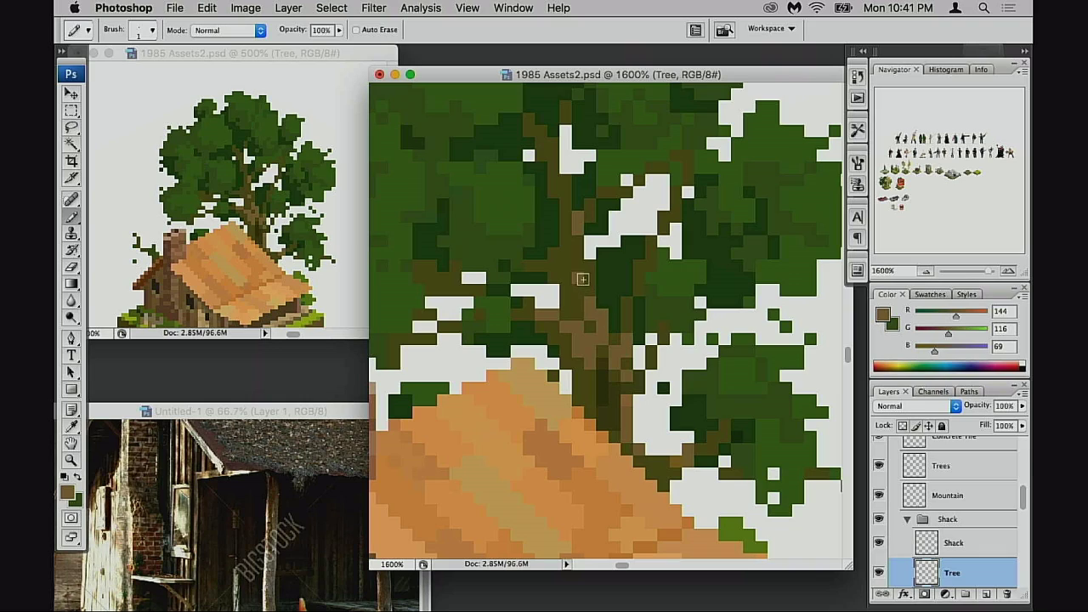
# - Blend the dark trunk brown over a highlight pixel at 30% opacity, sample the resulting mid-brown and soften the trunk highlights with it
pyautogui.keyDown('alt'); pyautogui.click(580, 319); pyautogui.keyUp('alt')
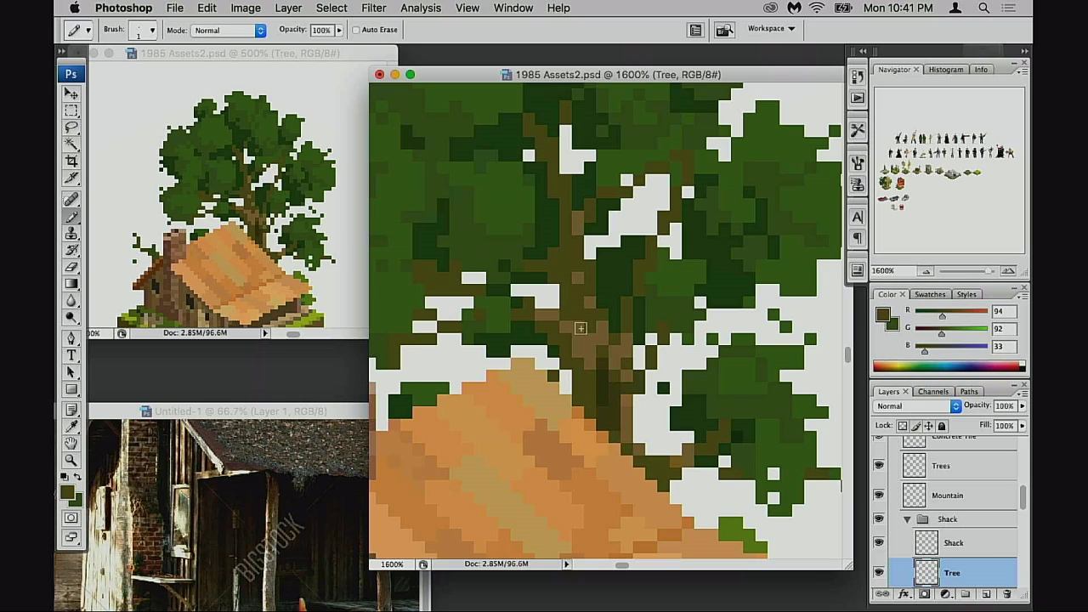
pyautogui.press('3')
pyautogui.press('0')
pyautogui.keyDown('alt'); pyautogui.click(587, 326); pyautogui.keyUp('alt')
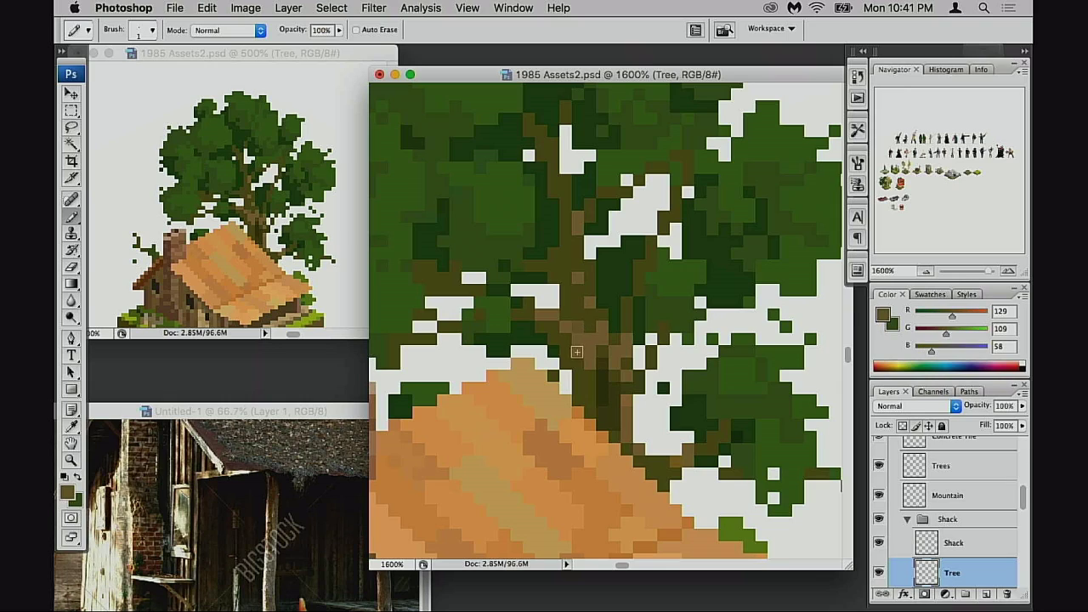
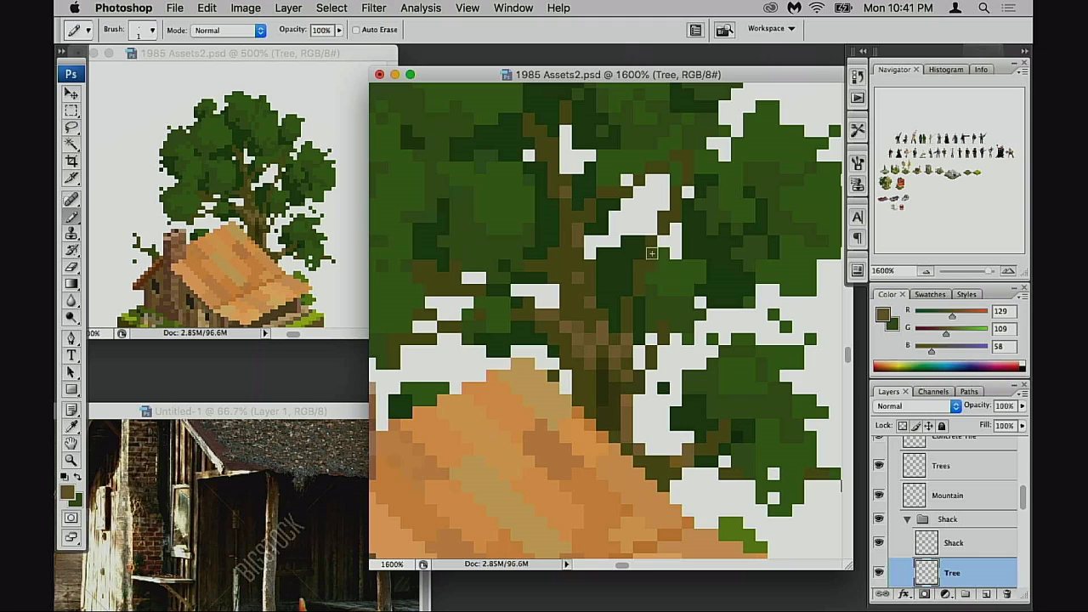
pyautogui.moveTo(607, 390); pyautogui.dragTo(639, 374)
pyautogui.keyDown('alt'); pyautogui.click(639, 374); pyautogui.keyUp('alt')
pyautogui.keyDown('alt'); pyautogui.click(638, 373); pyautogui.keyUp('alt')
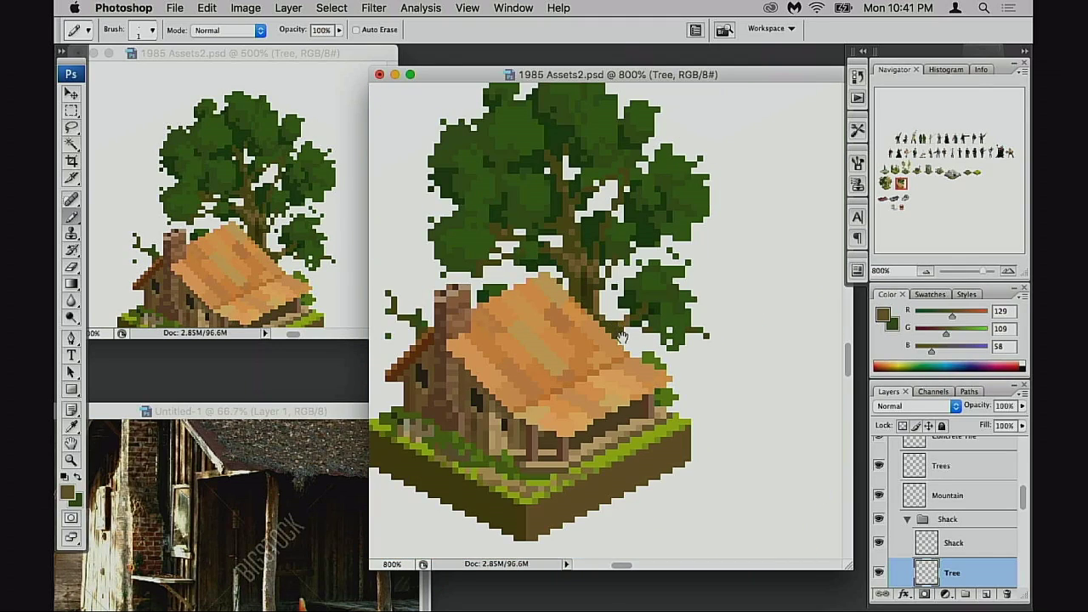
# - Examine the shack tile and its tree as a whole at 500% and 400% zoom
pyautogui.keyDown('alt'); pyautogui.click(622, 362); pyautogui.keyUp('alt')
pyautogui.keyDown('alt'); pyautogui.click(620, 367); pyautogui.keyUp('alt')
pyautogui.keyDown('alt'); pyautogui.click(620, 367); pyautogui.keyUp('alt')
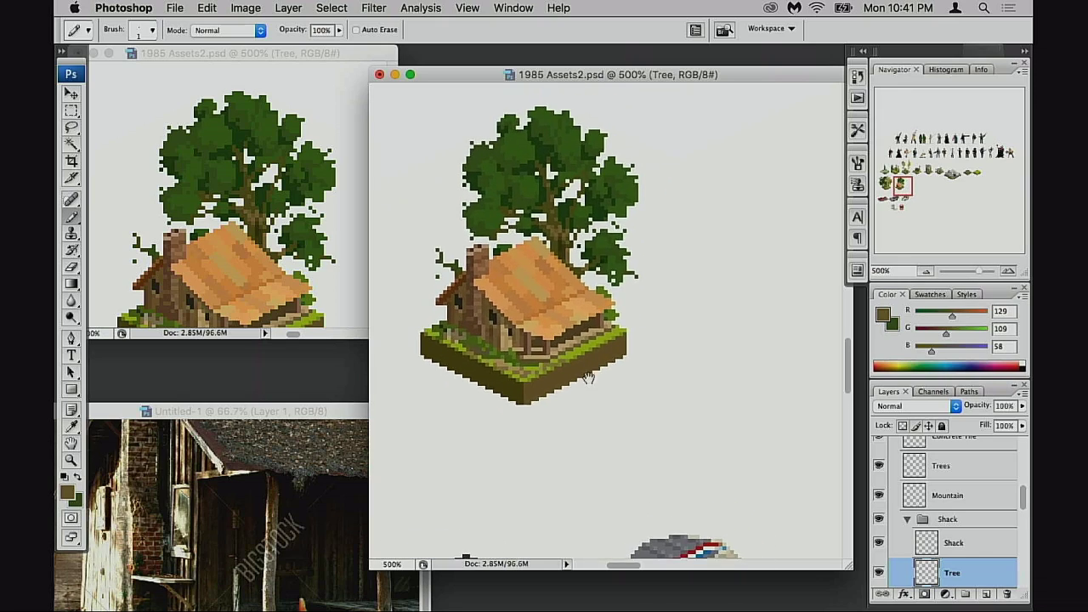
pyautogui.moveTo(614, 439); pyautogui.dragTo(658, 453)
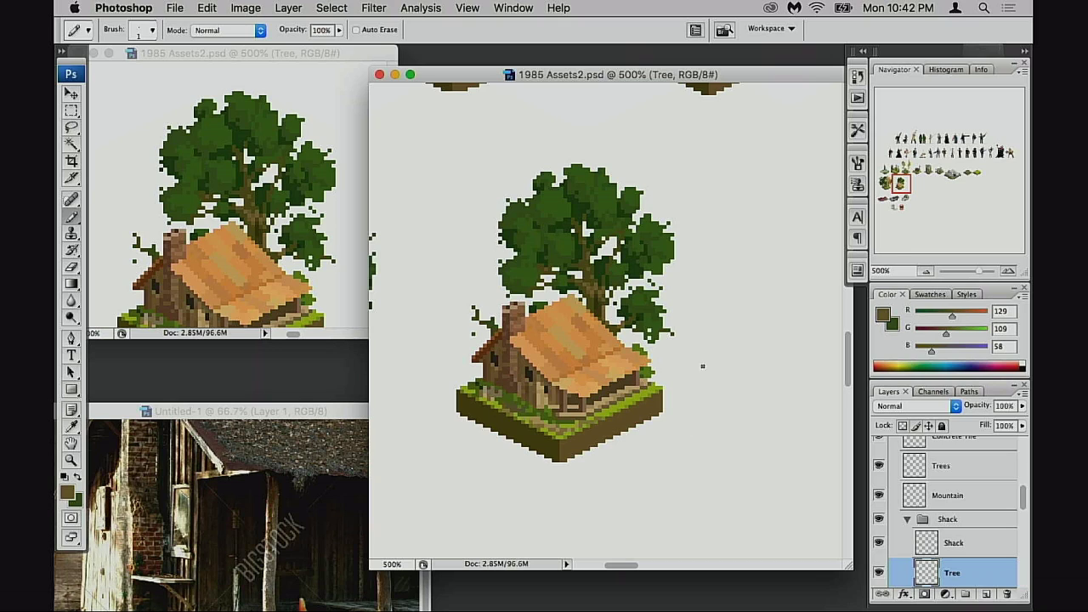
pyautogui.moveTo(626, 387); pyautogui.dragTo(624, 420)
pyautogui.keyDown('alt'); pyautogui.click(627, 413); pyautogui.keyUp('alt')
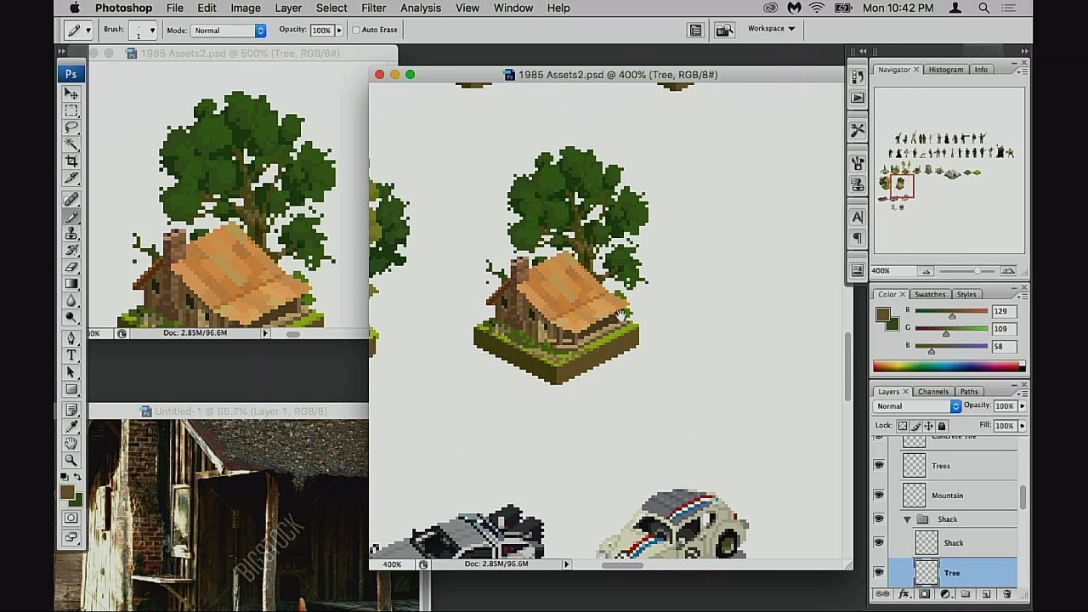
pyautogui.moveTo(622, 315); pyautogui.dragTo(609, 399)
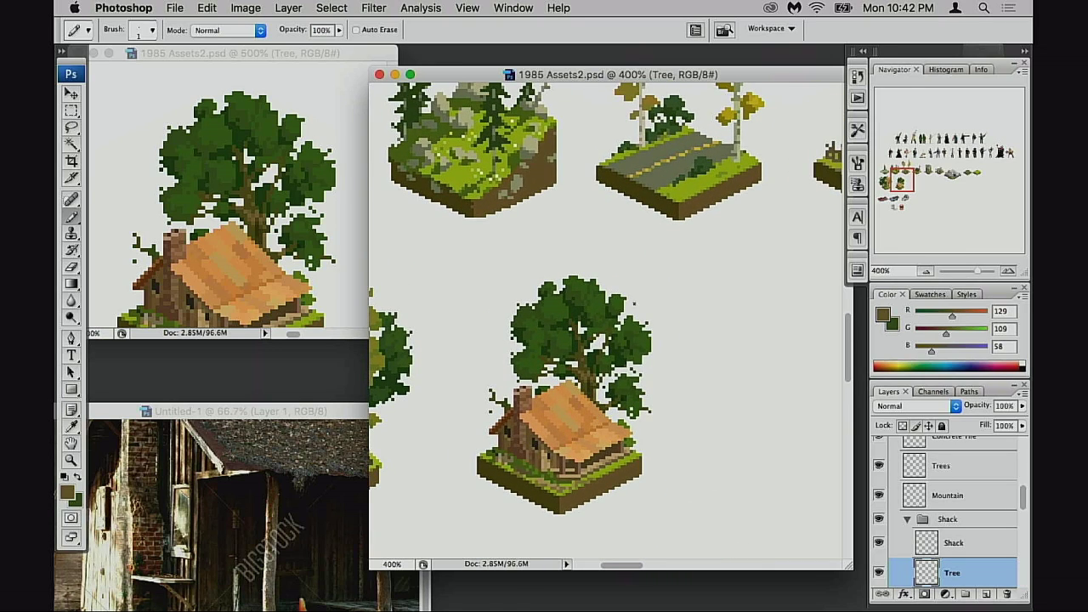
# - Sample the light stone grey from the mountain tile and paint stones into the shack tile's right dirt face on the Concrete Tile copy layer, undoing stray marks
pyautogui.keyDown('alt'); pyautogui.click(522, 181); pyautogui.keyUp('alt')
pyautogui.keyDown('super'); pyautogui.click(617, 432); pyautogui.keyUp('super')
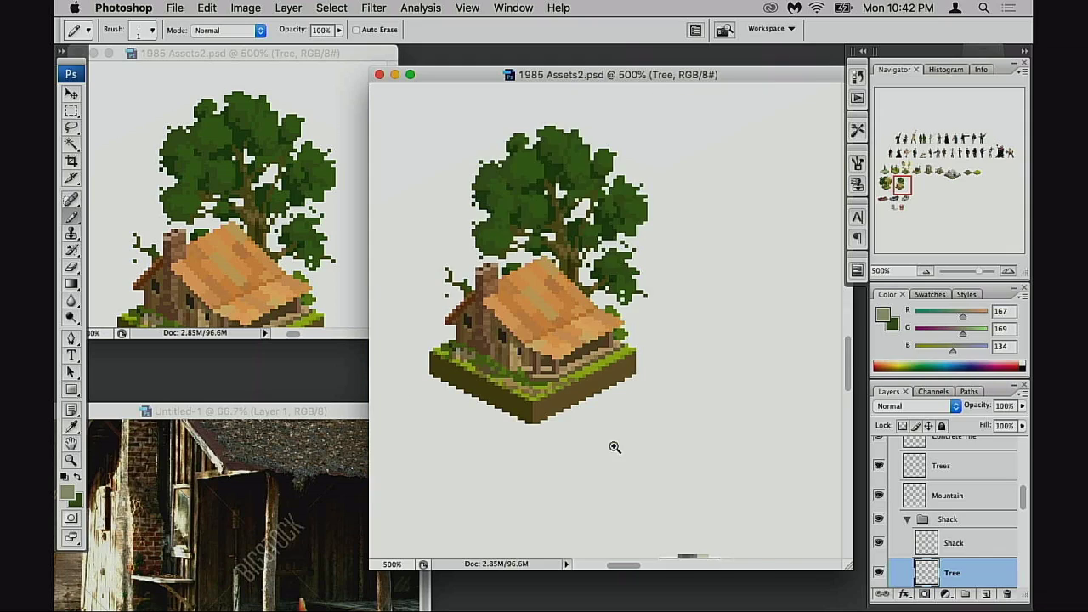
pyautogui.keyDown('super'); pyautogui.click(615, 442); pyautogui.keyUp('super')
pyautogui.scroll(-4, 943, 544)
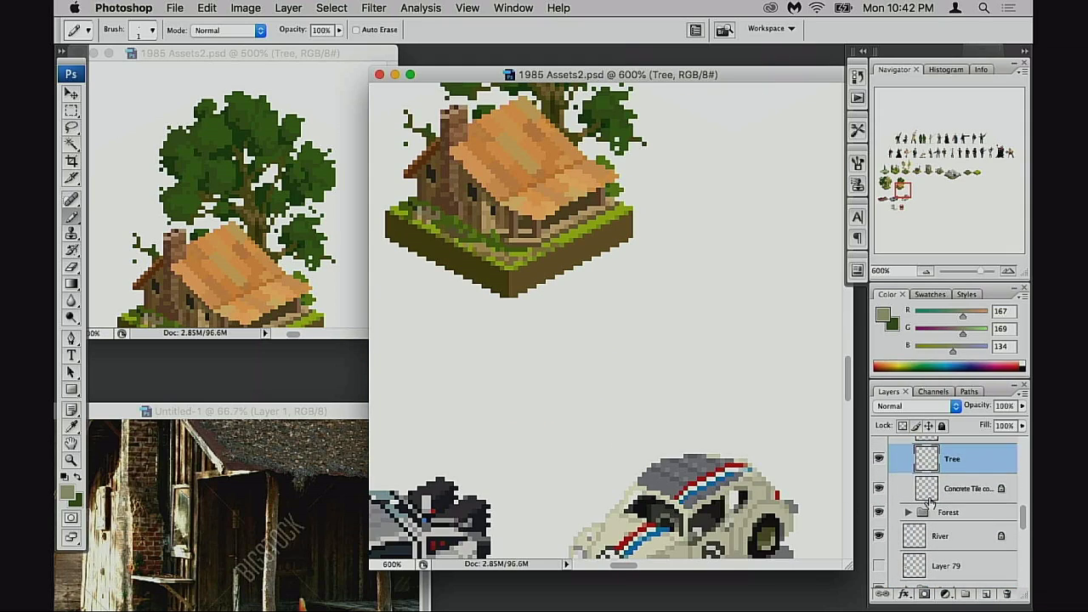
pyautogui.click(927, 492)
pyautogui.keyDown('super'); pyautogui.click(615, 314); pyautogui.keyUp('super')
pyautogui.keyDown('super'); pyautogui.click(568, 299); pyautogui.keyUp('super')
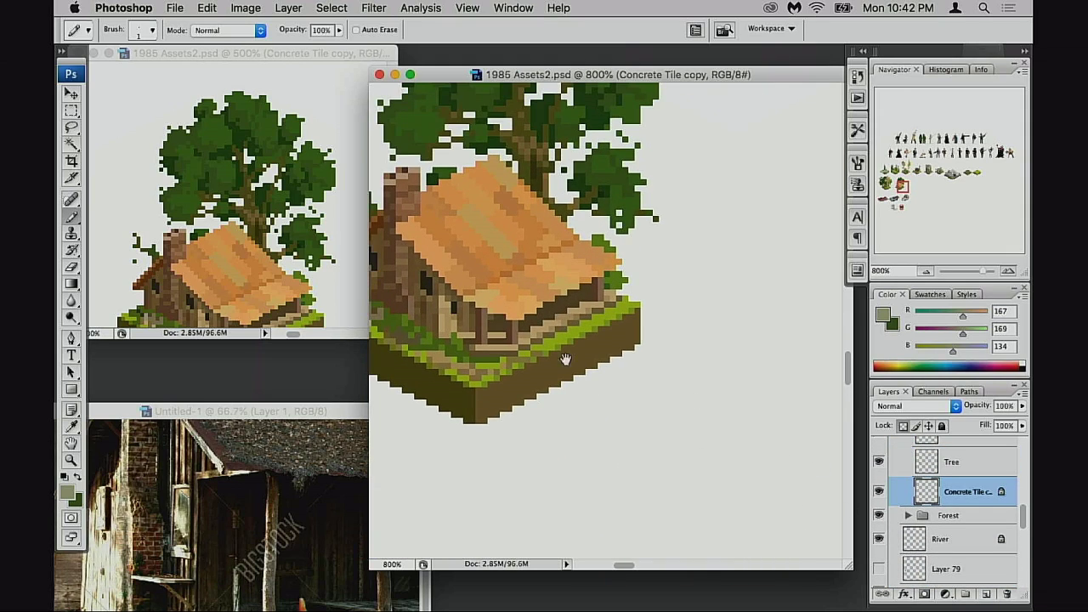
pyautogui.moveTo(560, 361); pyautogui.dragTo(566, 360)
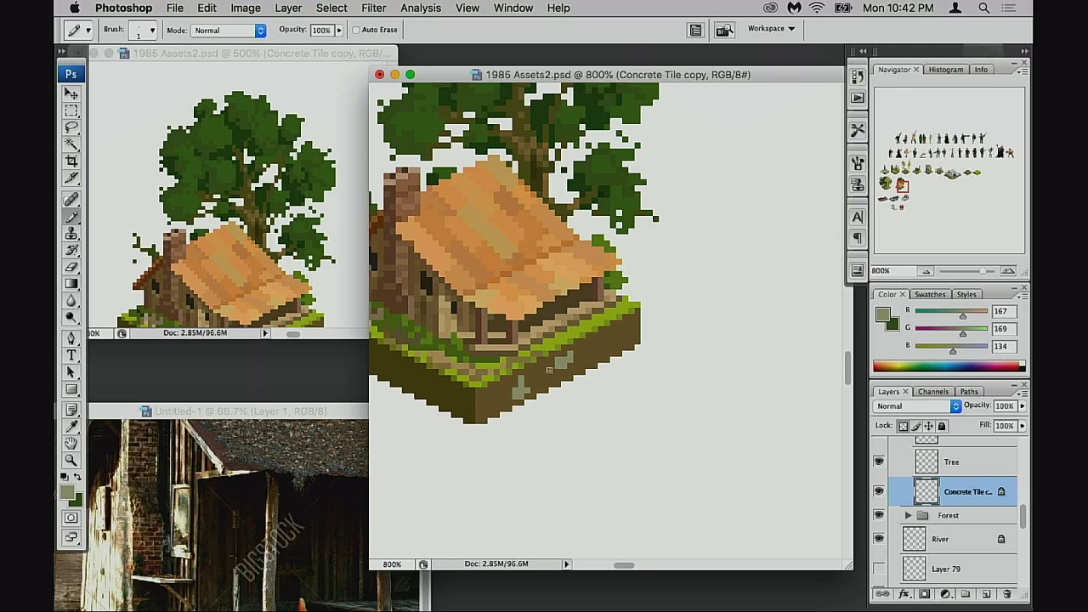
pyautogui.press('super+z')
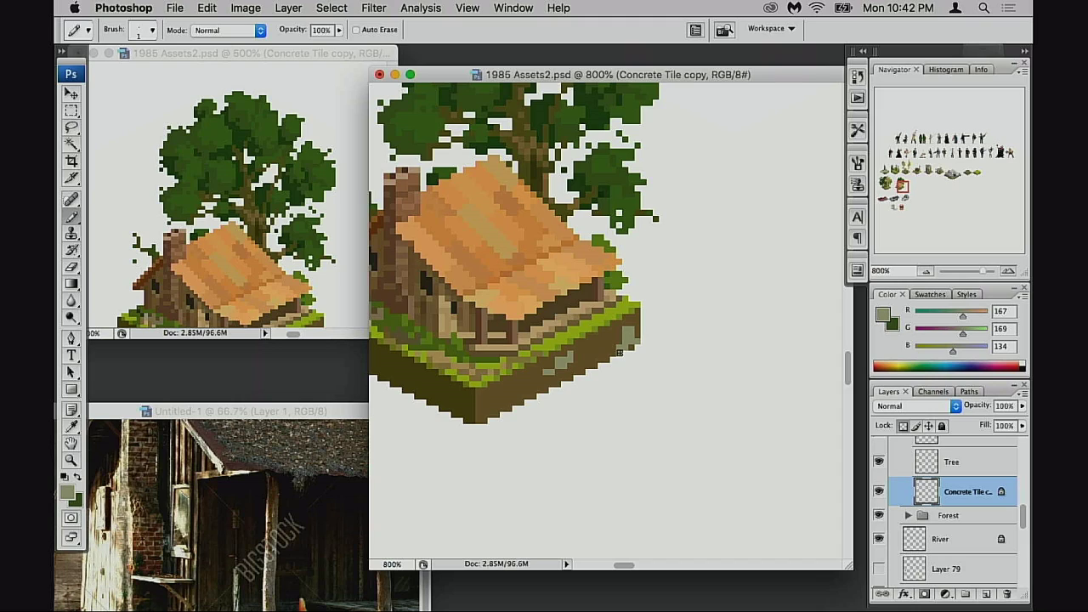
pyautogui.click(621, 343)
pyautogui.press('super+z')
# - Sample the darker stone grey from the mountain tile's shaded side and paint stones into the shack tile's left dirt face
pyautogui.moveTo(560, 379); pyautogui.dragTo(565, 448)
pyautogui.keyDown('alt'); pyautogui.click(597, 379); pyautogui.keyUp('alt')
pyautogui.moveTo(579, 241); pyautogui.dragTo(590, 536)
pyautogui.moveTo(602, 285); pyautogui.dragTo(604, 362)
pyautogui.moveTo(484, 334); pyautogui.dragTo(754, 348)
pyautogui.keyDown('alt'); pyautogui.click(572, 235); pyautogui.keyUp('alt')
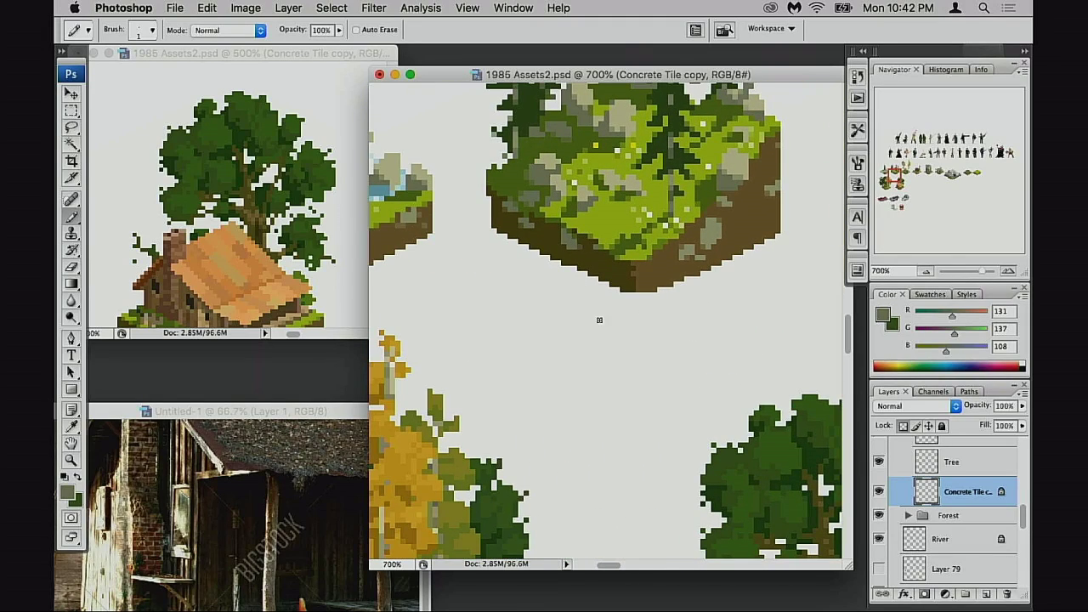
pyautogui.scroll(-8, 599, 319)
pyautogui.hscroll(3, 652, 345)
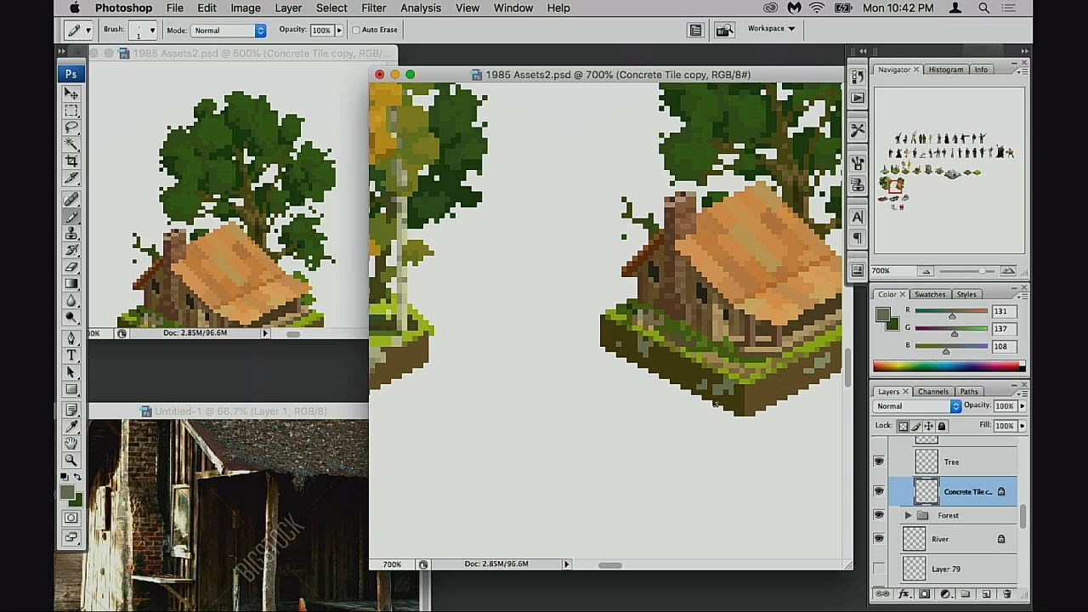
pyautogui.moveTo(715, 404); pyautogui.dragTo(658, 404)
# - Reshape the stones on the left dirt face by alternately sampling and painting the dark soil brown and the stone grey
pyautogui.keyDown('alt'); pyautogui.click(675, 404); pyautogui.keyUp('alt')
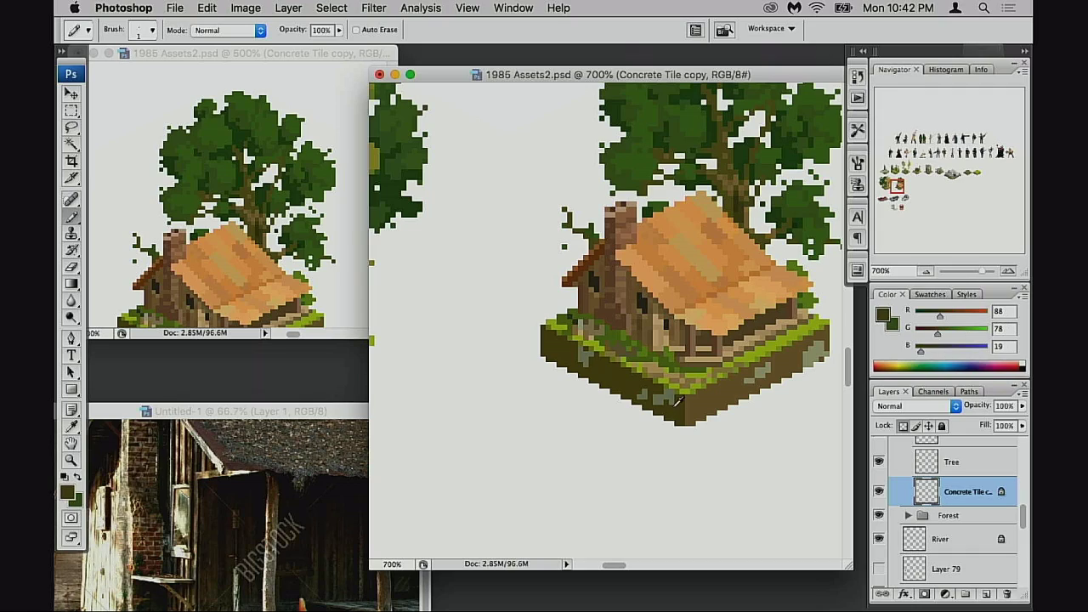
pyautogui.keyDown('alt'); pyautogui.click(657, 401); pyautogui.keyUp('alt')
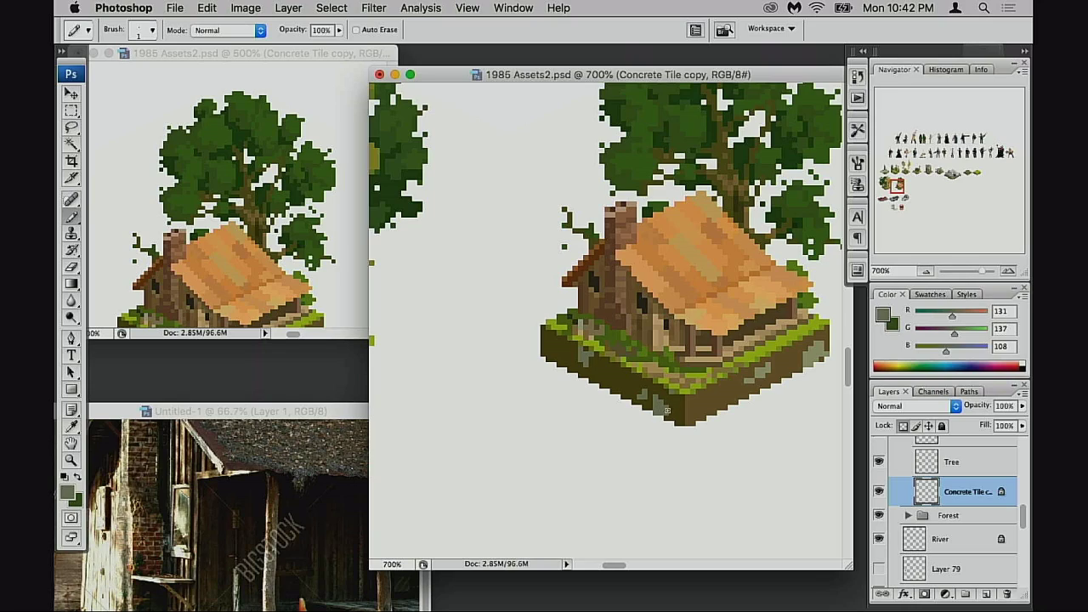
pyautogui.keyDown('alt'); pyautogui.click(602, 358); pyautogui.keyUp('alt')
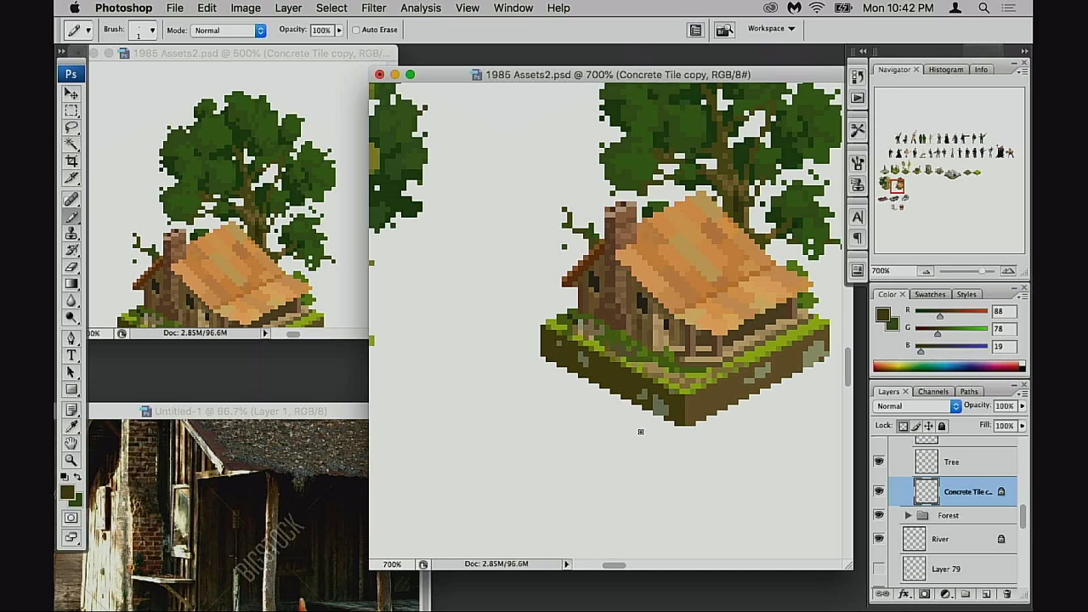
pyautogui.keyDown('alt'); pyautogui.click(582, 352); pyautogui.keyUp('alt')
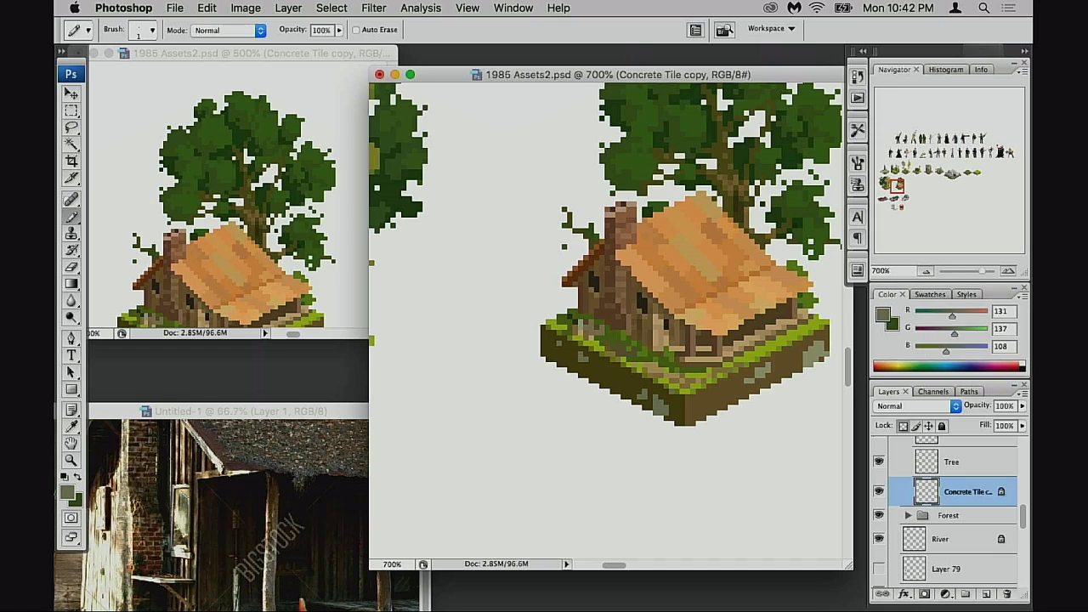
pyautogui.keyDown('alt'); pyautogui.click(586, 359); pyautogui.keyUp('alt')
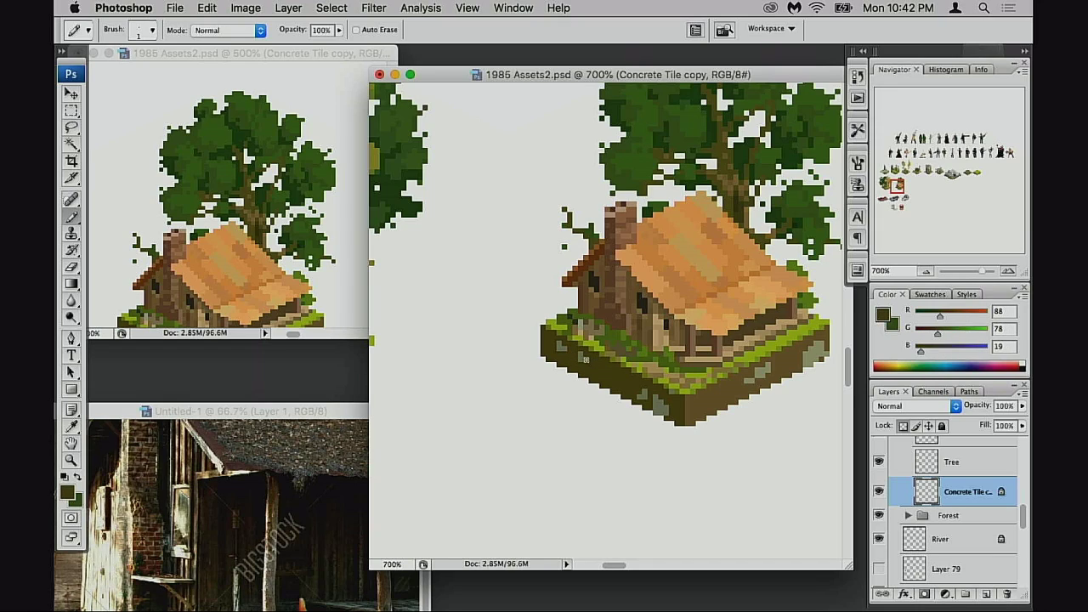
pyautogui.click(561, 349)
pyautogui.keyDown('alt'); pyautogui.click(561, 338); pyautogui.keyUp('alt')
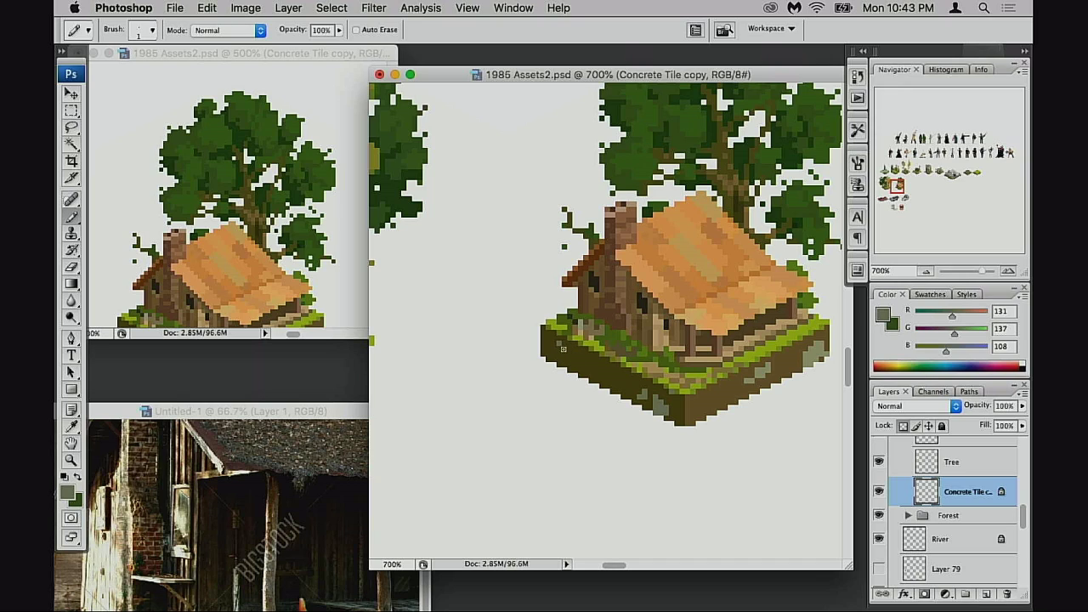
# - Sample the brownish shadow tone from the mountain tile's stones and shade the stones on the shack tile's right dirt face
pyautogui.moveTo(636, 402); pyautogui.dragTo(585, 416)
pyautogui.keyDown('alt'); pyautogui.click(625, 409); pyautogui.keyUp('alt')
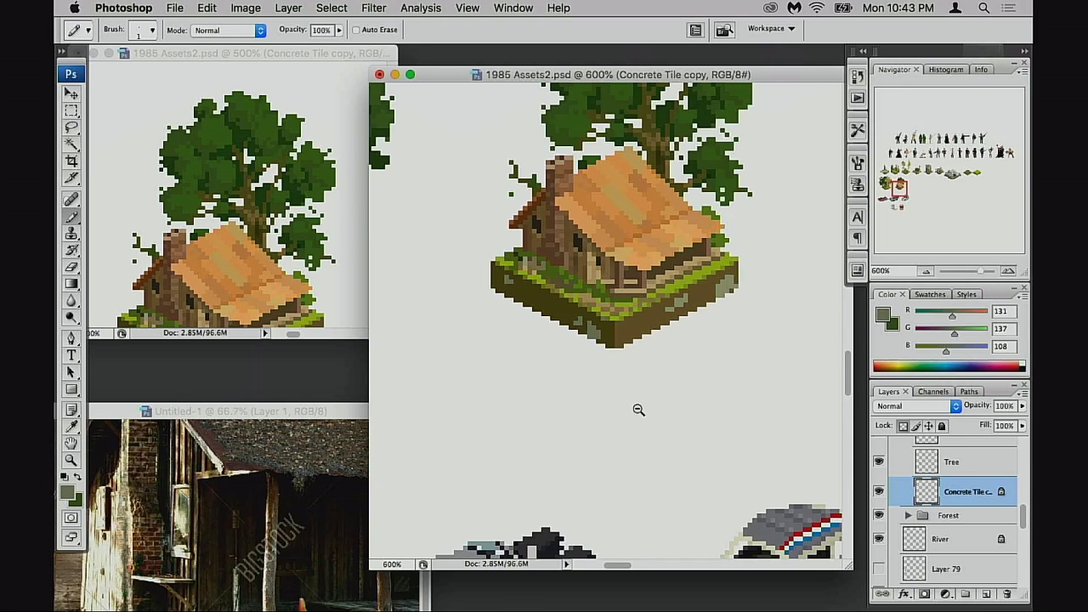
pyautogui.keyDown('alt'); pyautogui.click(652, 381); pyautogui.keyUp('alt')
pyautogui.moveTo(649, 374); pyautogui.dragTo(613, 534)
pyautogui.scroll(5, 614, 334)
pyautogui.hscroll(-3, 589, 283)
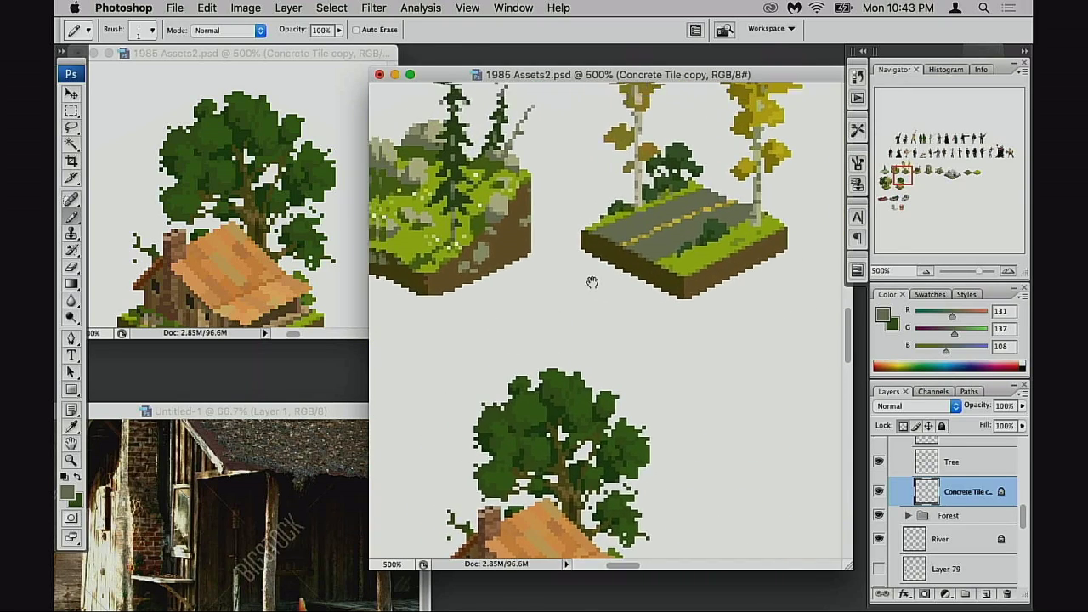
pyautogui.keyDown('super'); pyautogui.click(563, 209); pyautogui.keyUp('super')
pyautogui.keyDown('super'); pyautogui.click(558, 194); pyautogui.keyUp('super')
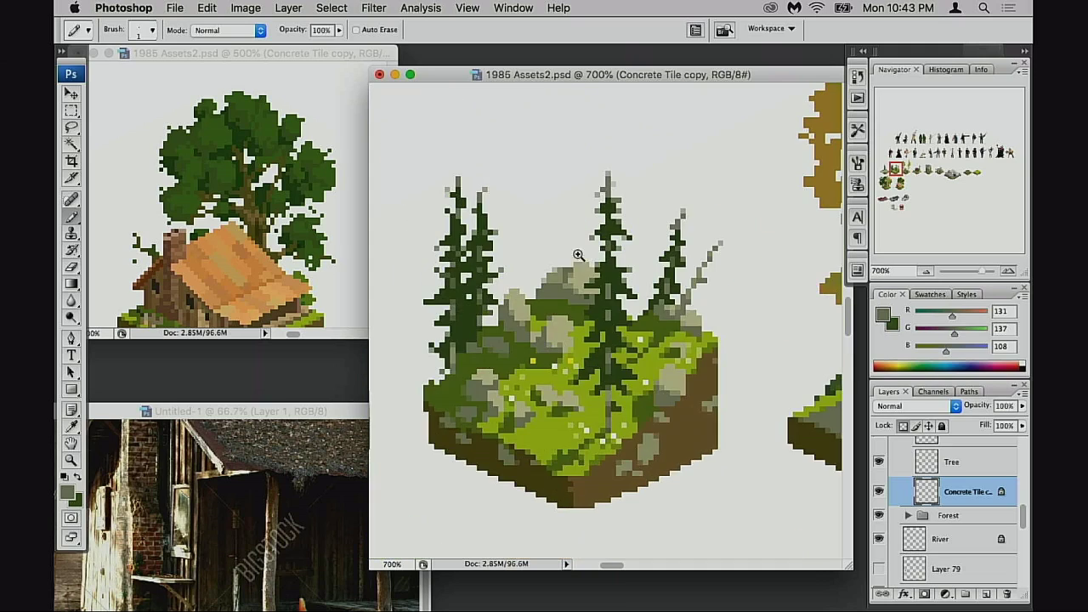
pyautogui.moveTo(644, 429); pyautogui.dragTo(611, 332)
pyautogui.keyDown('super'); pyautogui.click(610, 348); pyautogui.keyUp('super')
pyautogui.keyDown('super'); pyautogui.click(614, 348); pyautogui.keyUp('super')
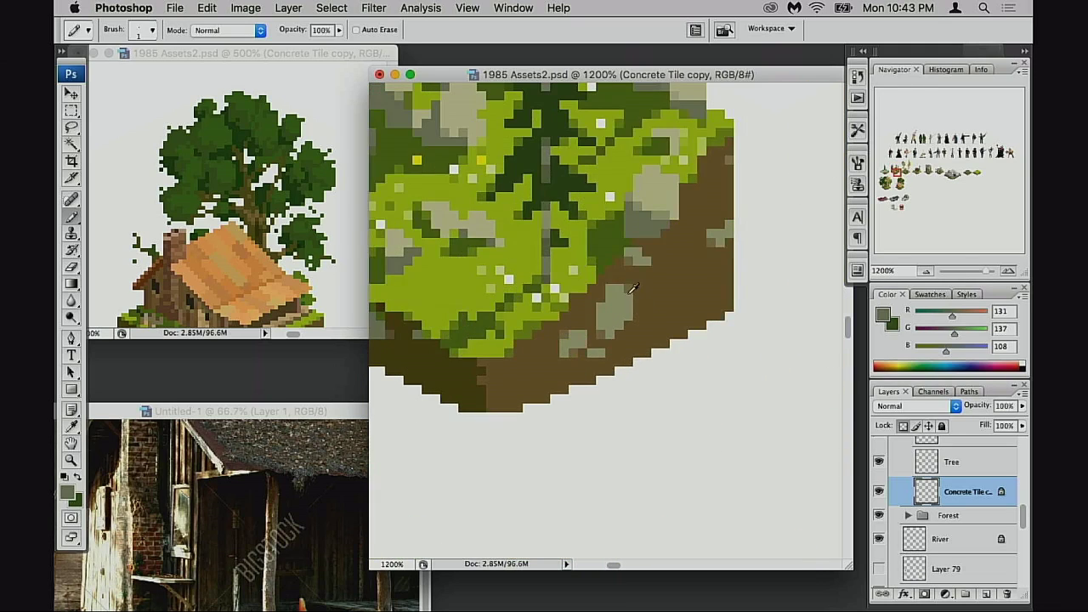
pyautogui.scroll(-5, 626, 250)
pyautogui.scroll(-10, 629, 254)
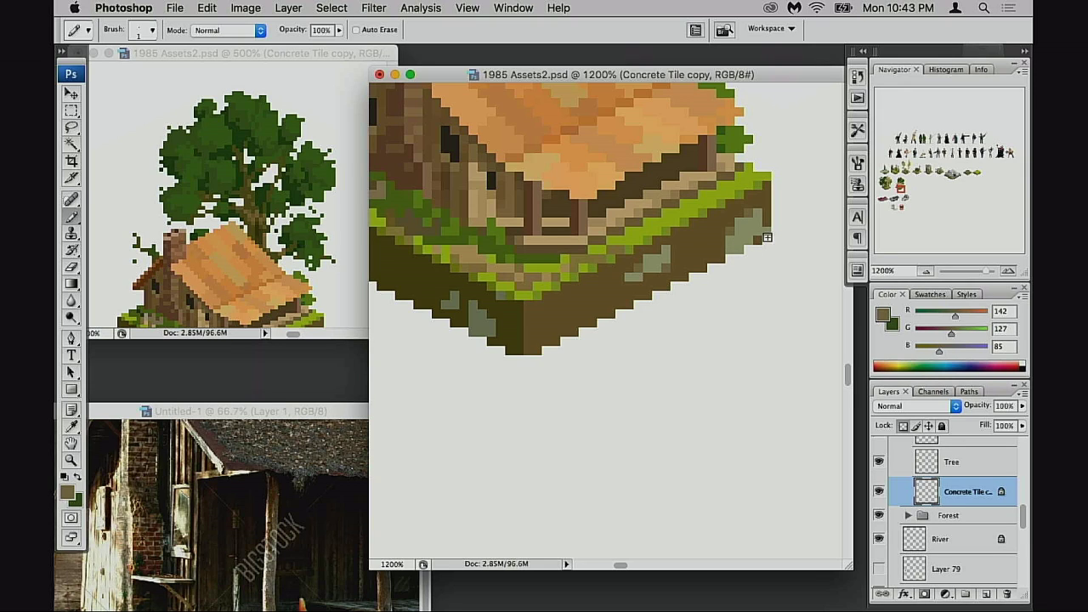
# - Sample the darker brownish stone shadow from the mountain tile's left side and shade the stones on the shack tile's left dirt face
pyautogui.scroll(15, 686, 281)
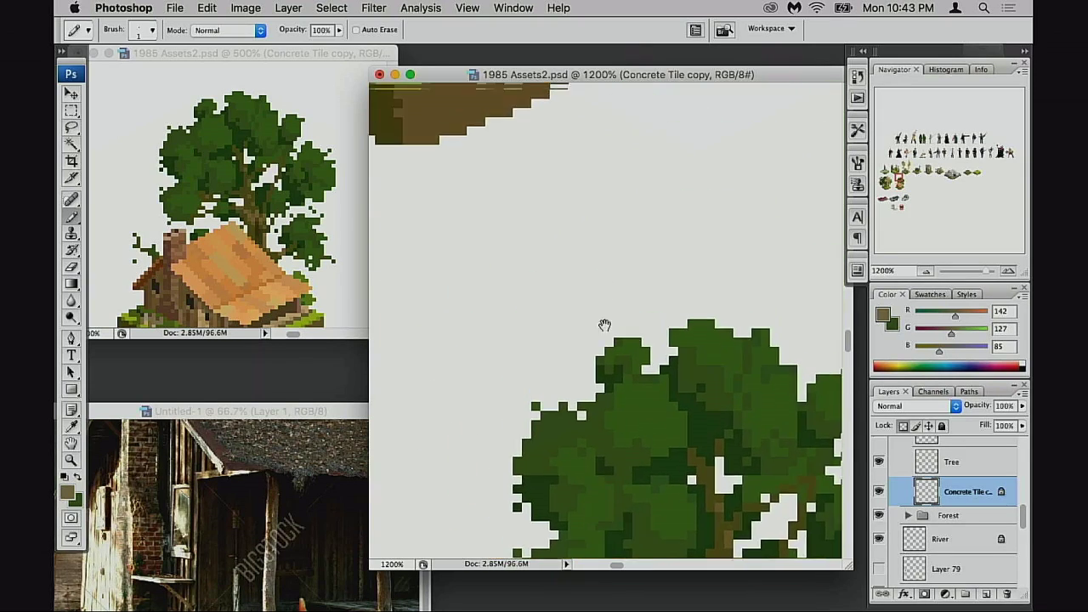
pyautogui.scroll(5, 604, 325)
pyautogui.hscroll(-5, 604, 325)
pyautogui.keyDown('alt'); pyautogui.click(527, 280); pyautogui.keyUp('alt')
pyautogui.moveTo(667, 442); pyautogui.dragTo(599, 212)
pyautogui.moveTo(655, 408); pyautogui.dragTo(595, 153)
pyautogui.moveTo(723, 519); pyautogui.dragTo(612, 292)
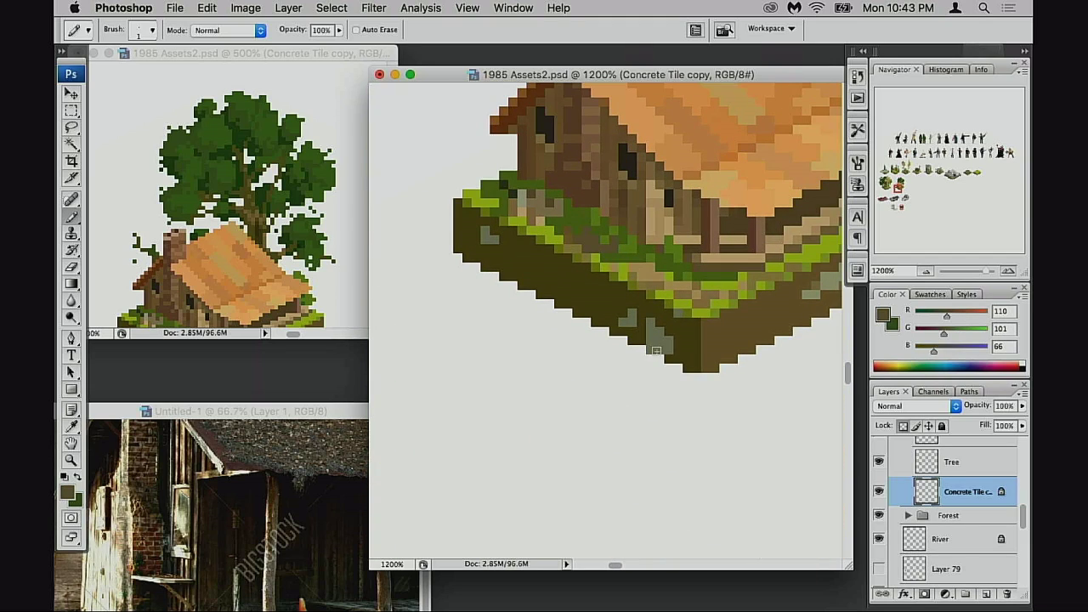
pyautogui.click(702, 365)
pyautogui.press('super+z')
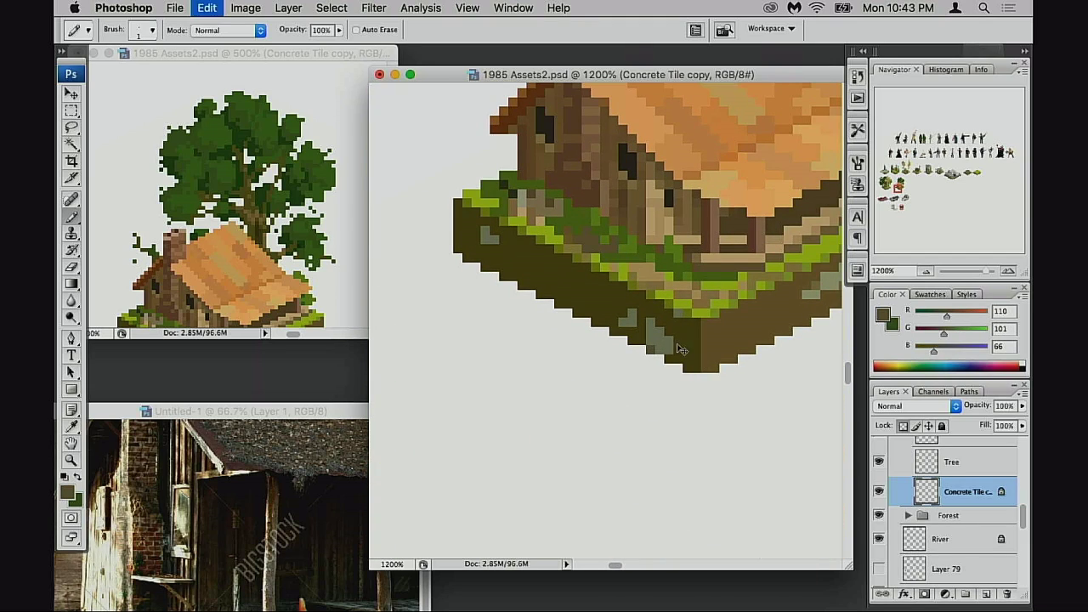
pyautogui.press('super+z')
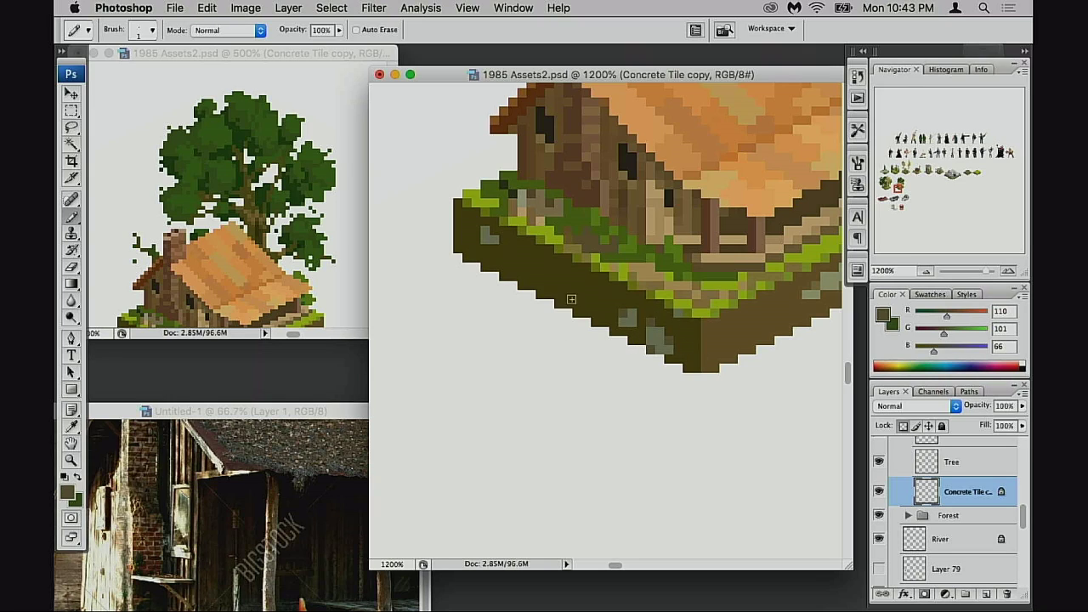
# - Examine the stones and the complete shack tile at decreasing zoom, down to 400%, beside the neighbouring tiles
pyautogui.moveTo(699, 330); pyautogui.dragTo(630, 376)
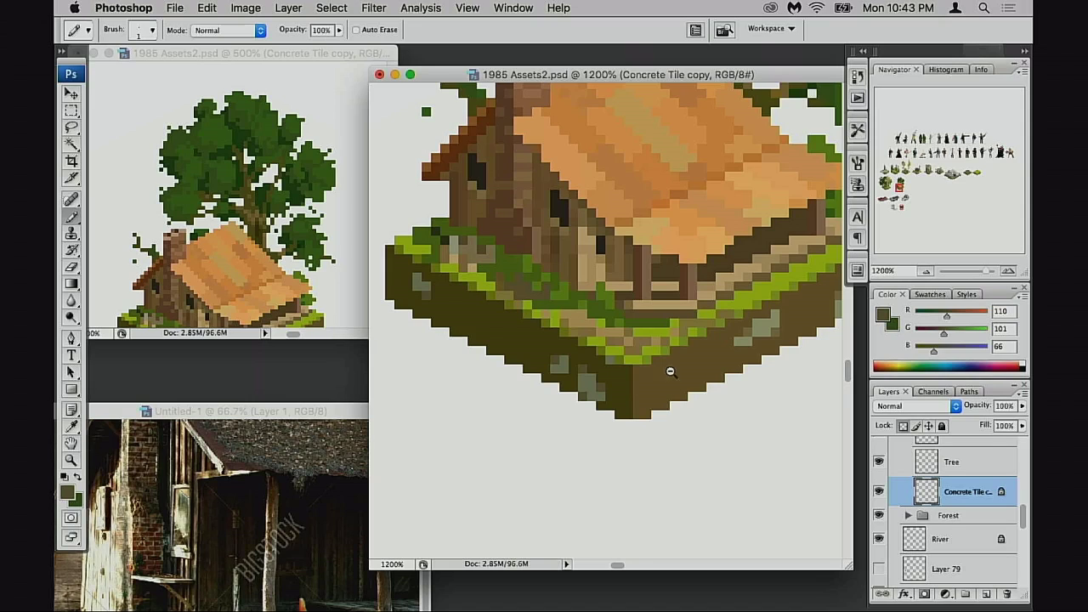
pyautogui.keyDown('alt'); pyautogui.click(686, 355); pyautogui.keyUp('alt')
pyautogui.moveTo(662, 340); pyautogui.dragTo(612, 385)
pyautogui.keyDown('alt'); pyautogui.keyDown('super'); pyautogui.click(612, 384); pyautogui.keyUp('super'); pyautogui.keyUp('alt')
pyautogui.scroll(5, 587, 360)
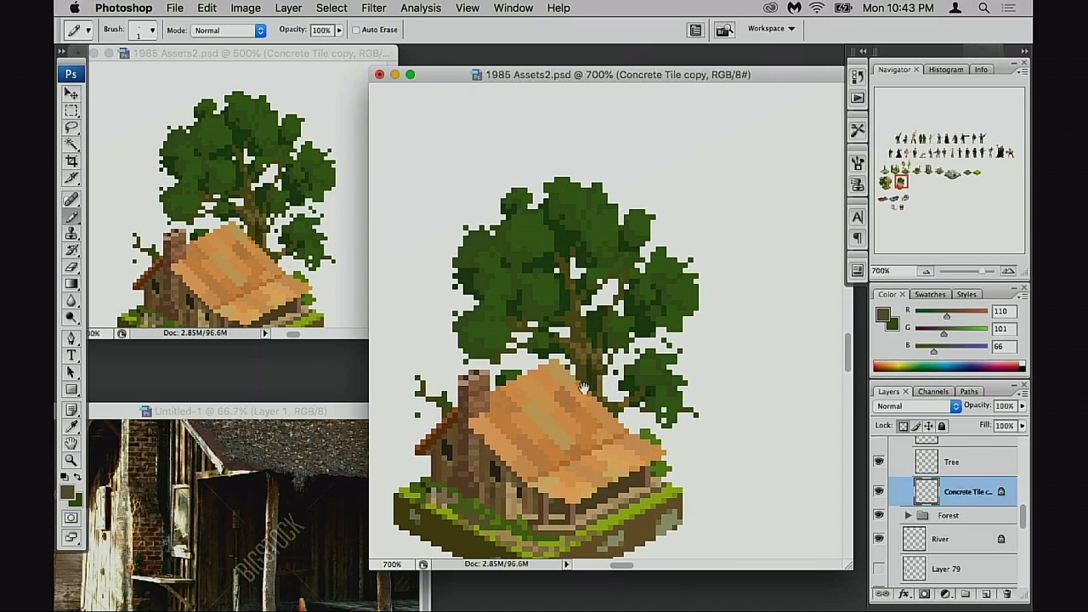
pyautogui.keyDown('alt'); pyautogui.click(605, 358); pyautogui.keyUp('alt')
pyautogui.moveTo(627, 304); pyautogui.dragTo(588, 403)
pyautogui.keyDown('alt'); pyautogui.keyDown('super'); pyautogui.click(619, 359); pyautogui.keyUp('super'); pyautogui.keyUp('alt')
pyautogui.keyDown('alt'); pyautogui.keyDown('super'); pyautogui.click(618, 359); pyautogui.keyUp('super'); pyautogui.keyUp('alt')
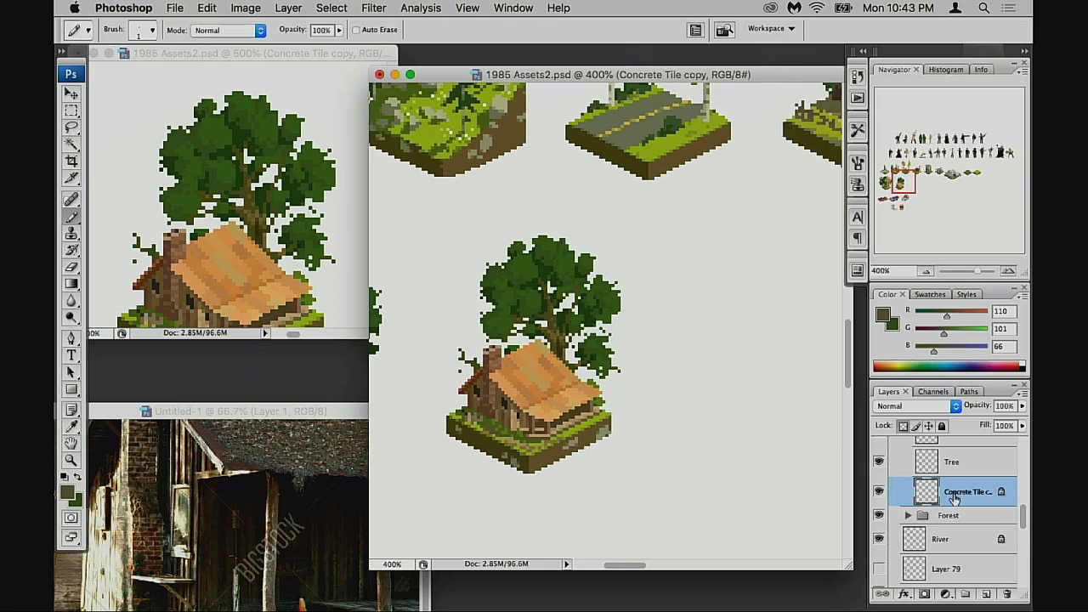
# - Rename the Concrete Tile copy layer as Tile
pyautogui.doubleClick(954, 493)
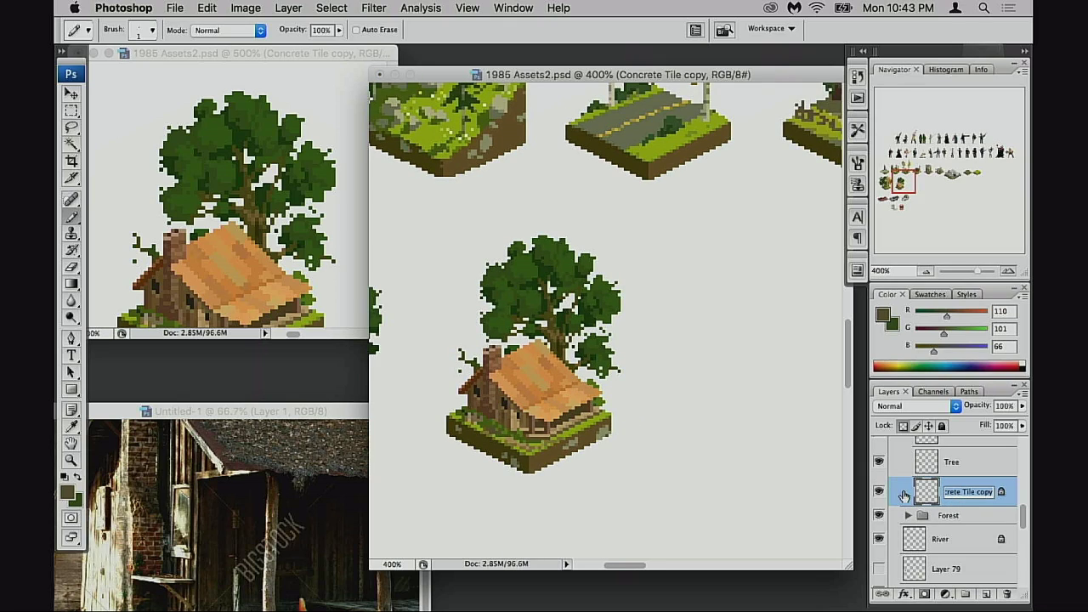
pyautogui.write('Tile')
pyautogui.press('Return')
# - Check the contents of the Tree and Shack layers by hiding and showing each, and make the Tree layer active
pyautogui.scroll(1, 911, 459)
pyautogui.click(879, 496)
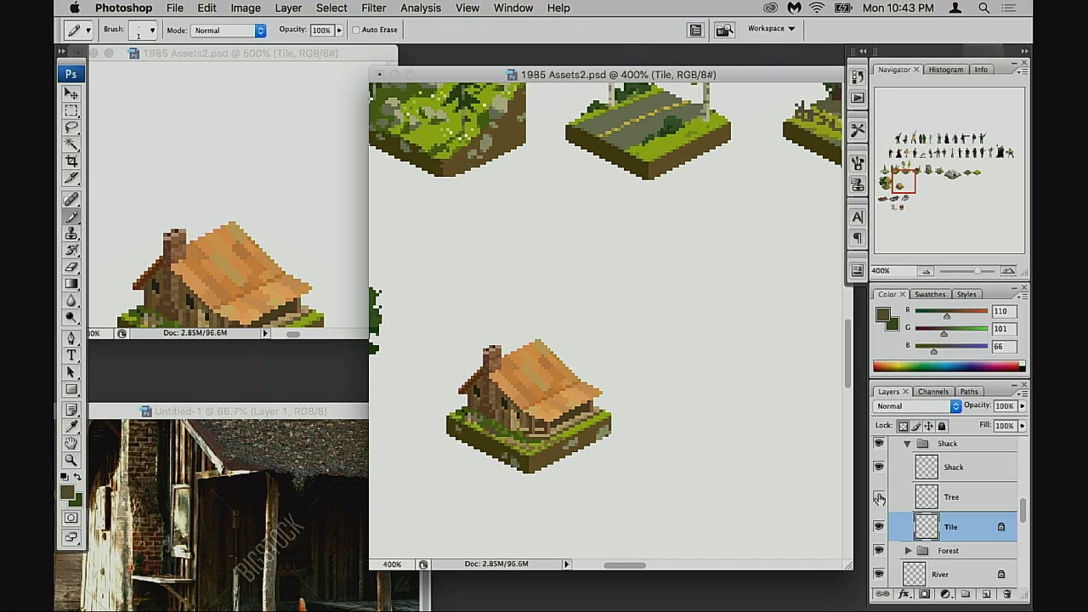
pyautogui.click(879, 496)
pyautogui.click(921, 503)
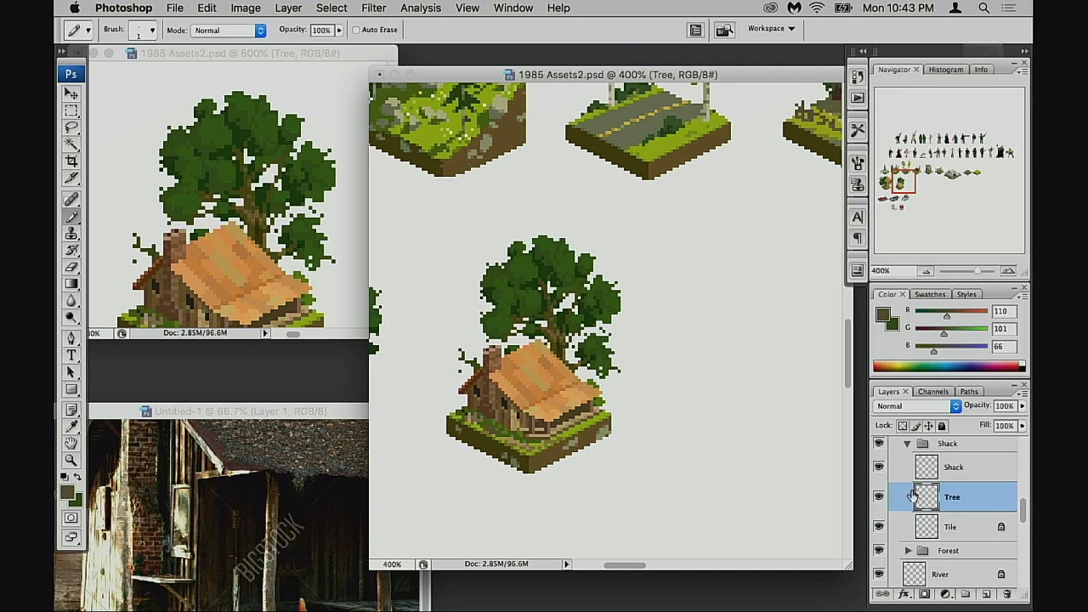
pyautogui.click(879, 466)
pyautogui.click(879, 467)
# - Select the Shack group and move the whole shack tile left, closer to the forest tile, nudging it slightly back right
pyautogui.scroll(-3, 636, 438)
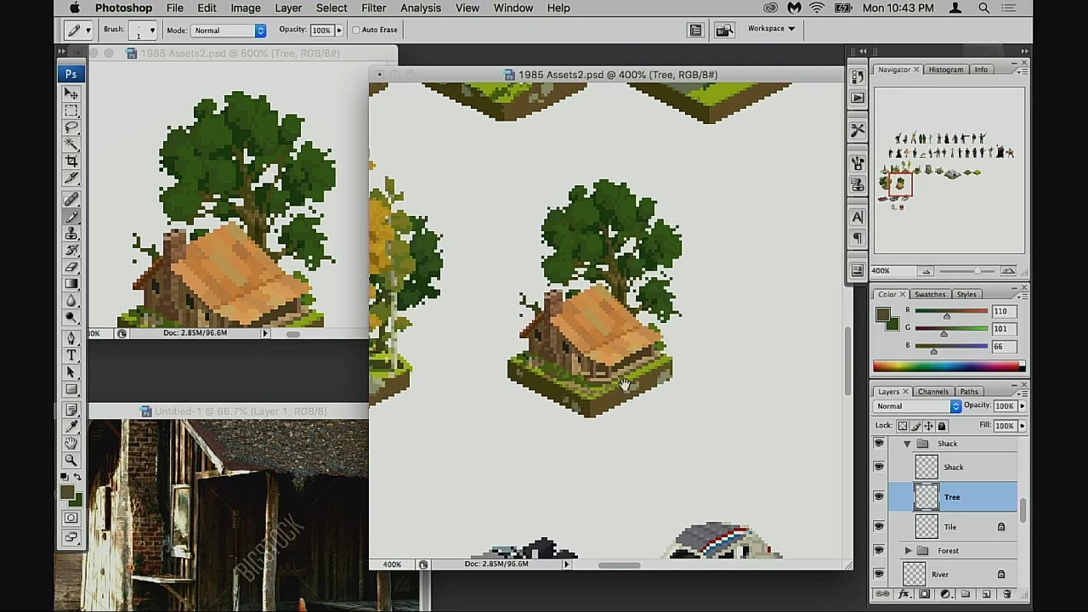
pyautogui.hscroll(-5, 651, 413)
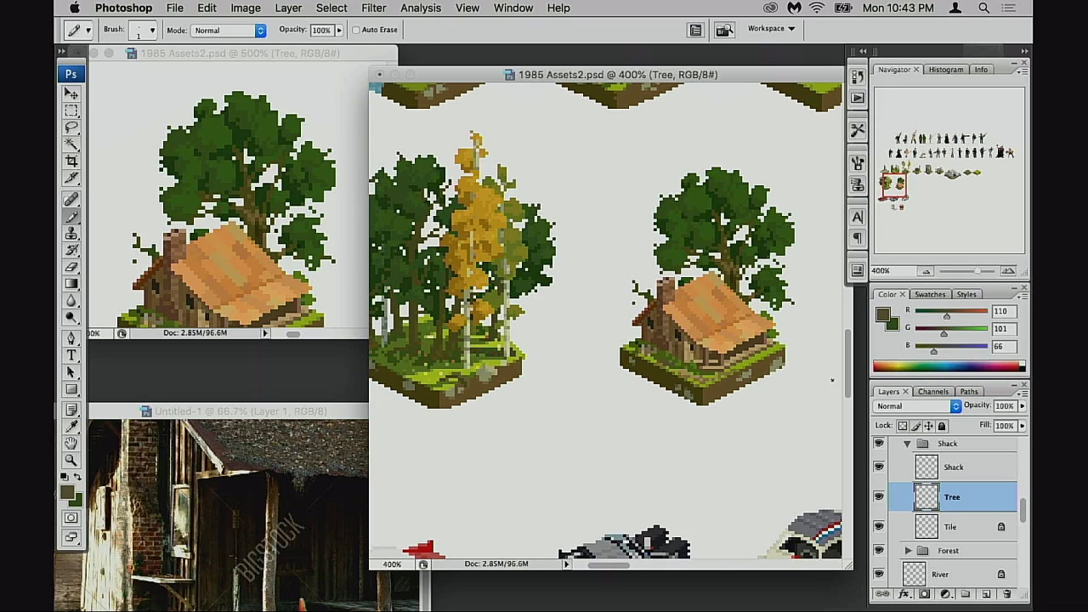
pyautogui.click(948, 444)
pyautogui.press('v')
pyautogui.moveTo(656, 409); pyautogui.dragTo(621, 413)
pyautogui.moveTo(598, 422); pyautogui.dragTo(587, 422)
pyautogui.press('Right')
pyautogui.press('Right')
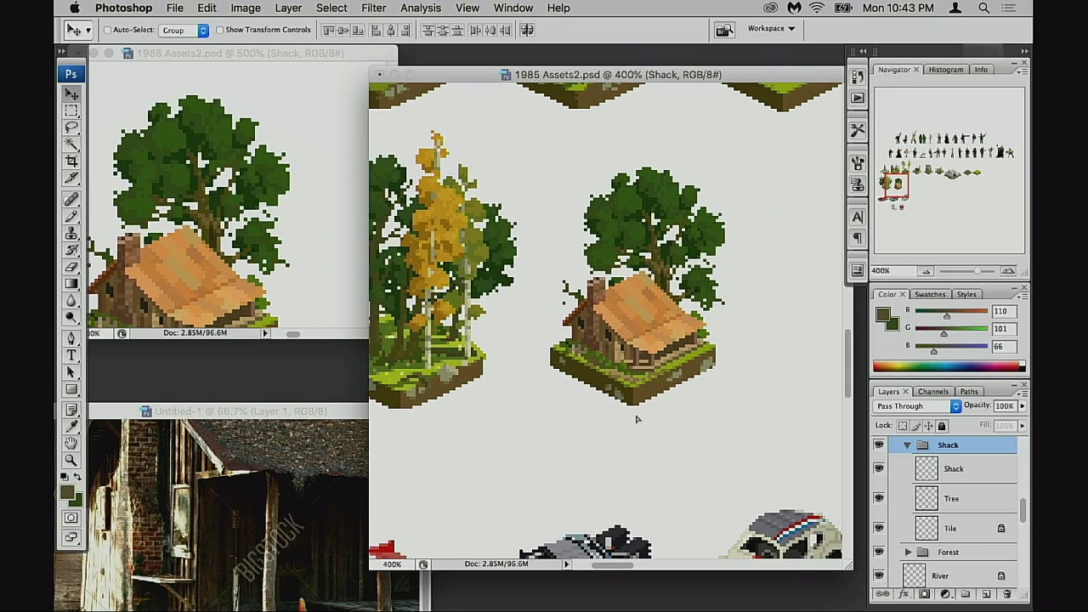
# - Nudge the Shack group slightly left, make the Tree layer active and clear any selection
pyautogui.press('Left')
pyautogui.keyDown('super'); pyautogui.click(639, 317); pyautogui.keyUp('super')
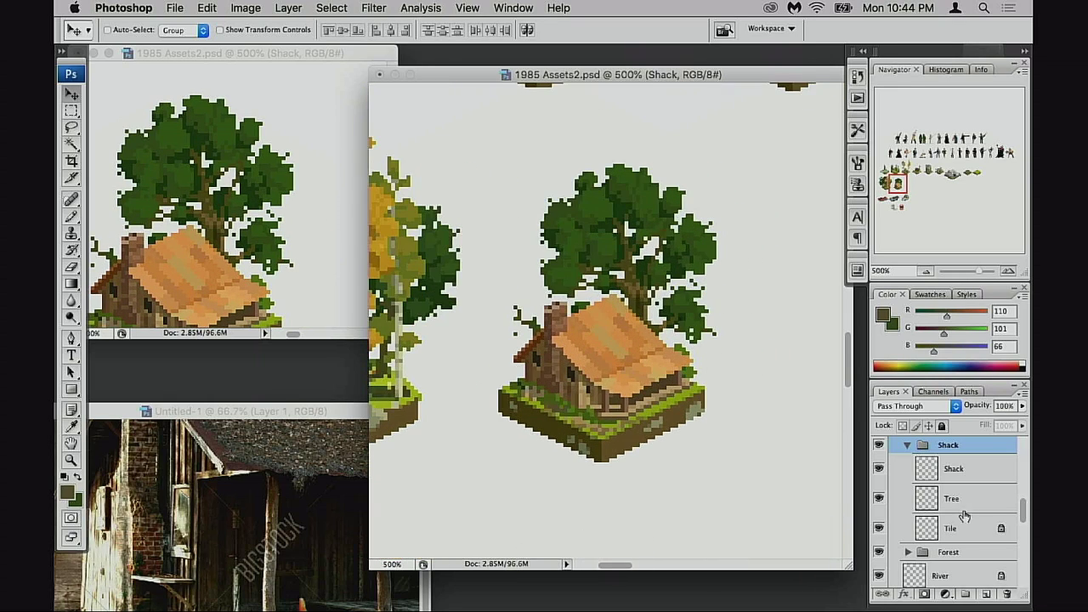
pyautogui.click(952, 498)
pyautogui.press('super+d')
# - Sample a mid green (72, 112, 33) from the tree's foliage as the drawing colour
pyautogui.press('e')
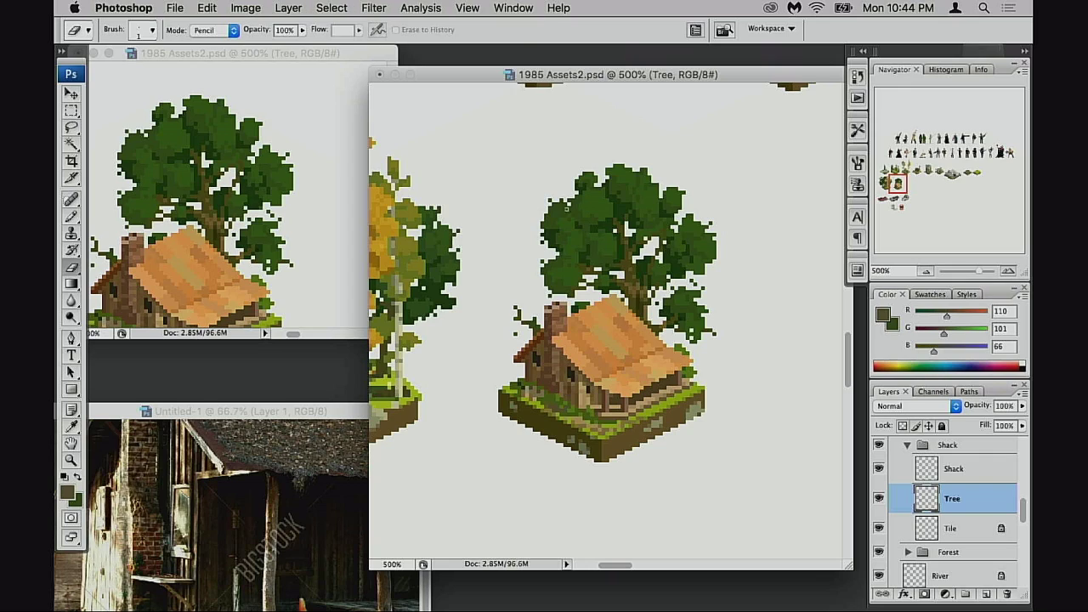
pyautogui.keyDown('super'); pyautogui.click(555, 238); pyautogui.keyUp('super')
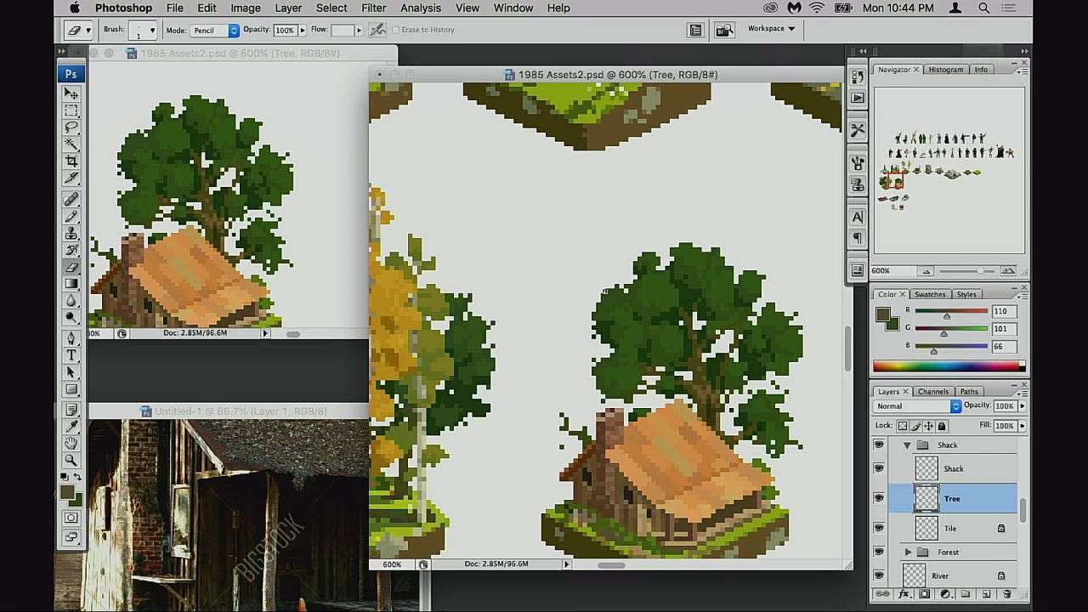
pyautogui.press('b')
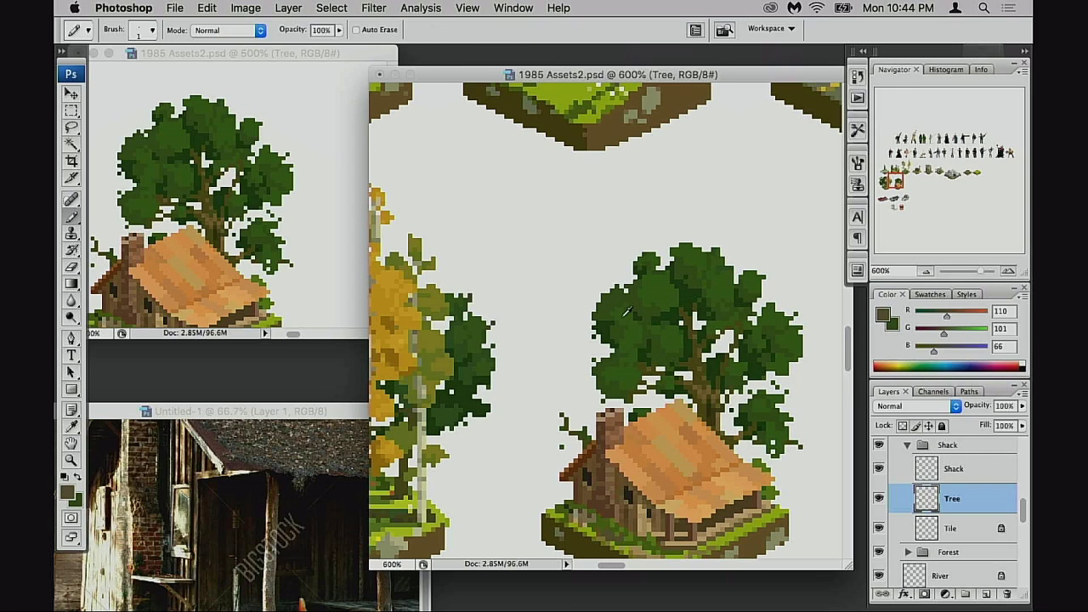
pyautogui.keyDown('alt'); pyautogui.click(617, 297); pyautogui.keyUp('alt')
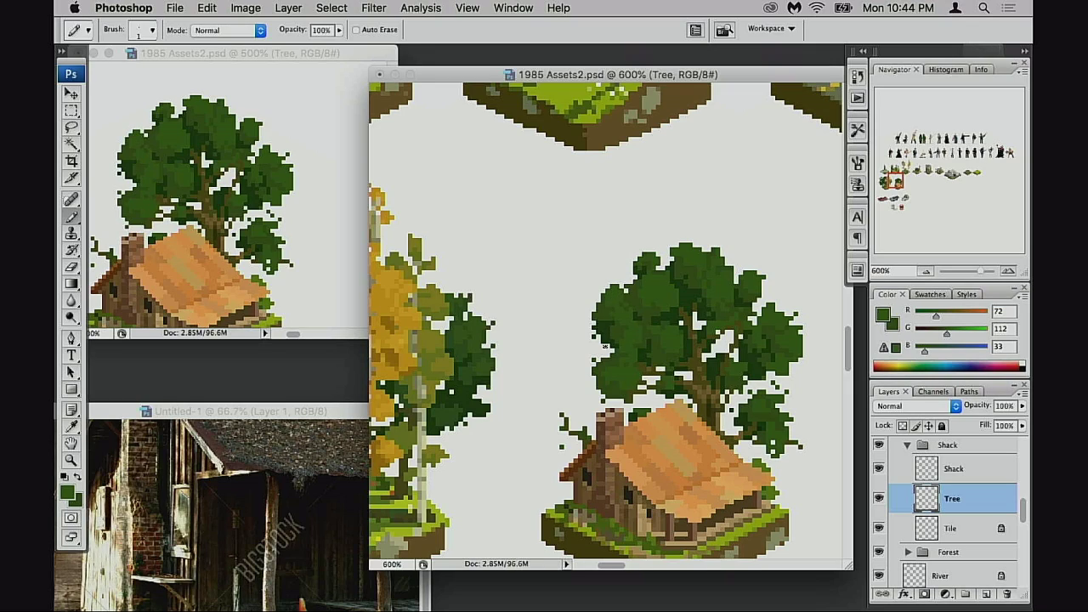
pyautogui.press('e')
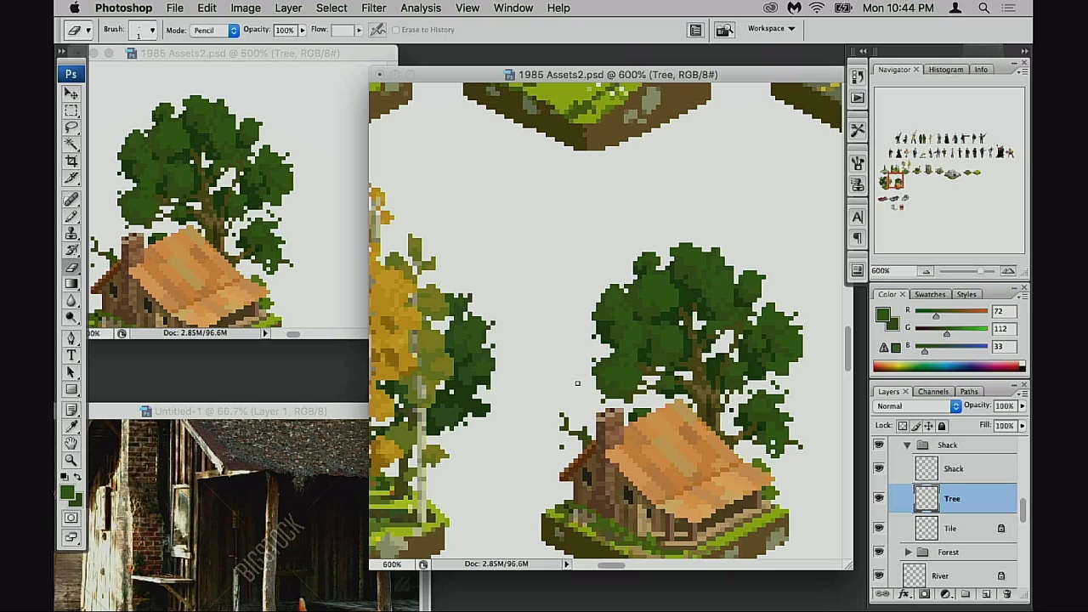
# - Examine the complete shack tile and its spacing from the forest tile at 600% and 400% zoom
pyautogui.moveTo(627, 408); pyautogui.dragTo(555, 382)
pyautogui.moveTo(581, 417); pyautogui.dragTo(560, 414)
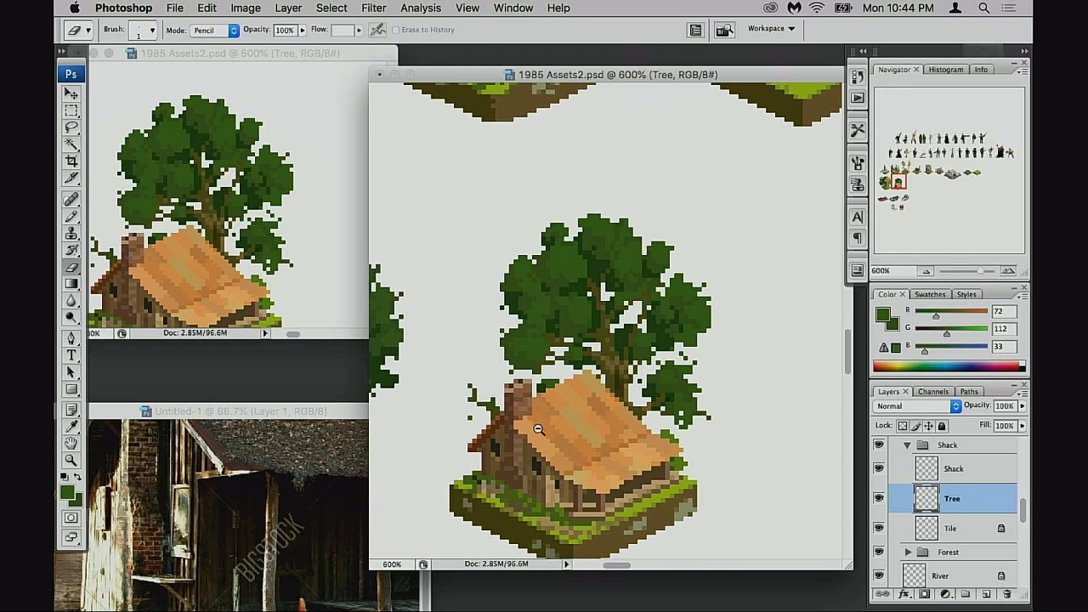
pyautogui.keyDown('alt'); pyautogui.click(538, 429); pyautogui.keyUp('alt')
pyautogui.keyDown('alt'); pyautogui.click(563, 381); pyautogui.keyUp('alt')
pyautogui.hscroll(-5, 549, 382)
pyautogui.scroll(3, 549, 382)
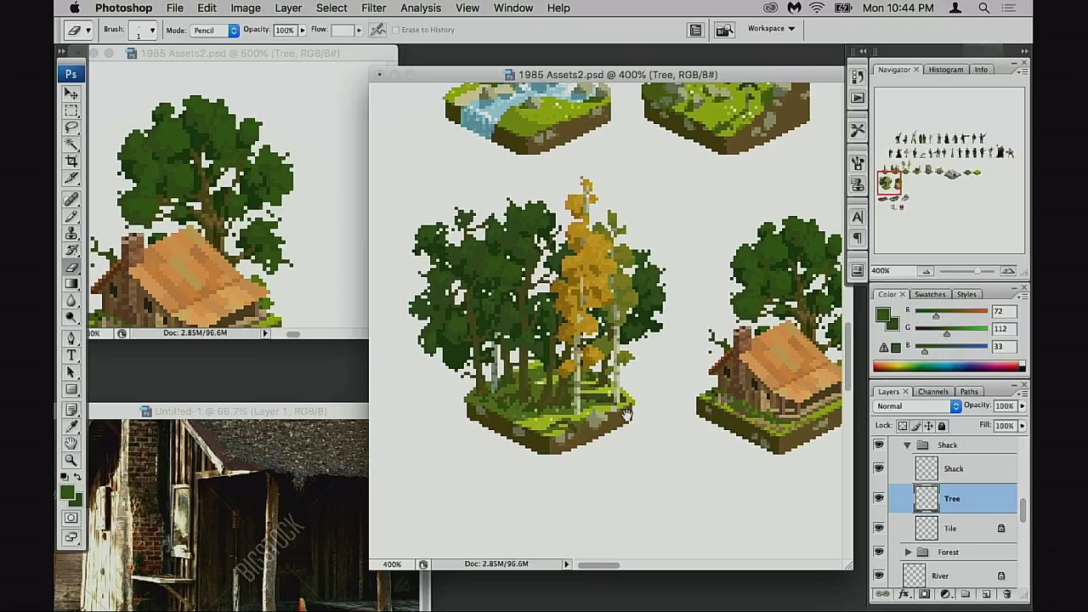
pyautogui.hscroll(5, 629, 413)
pyautogui.hscroll(3, 616, 414)
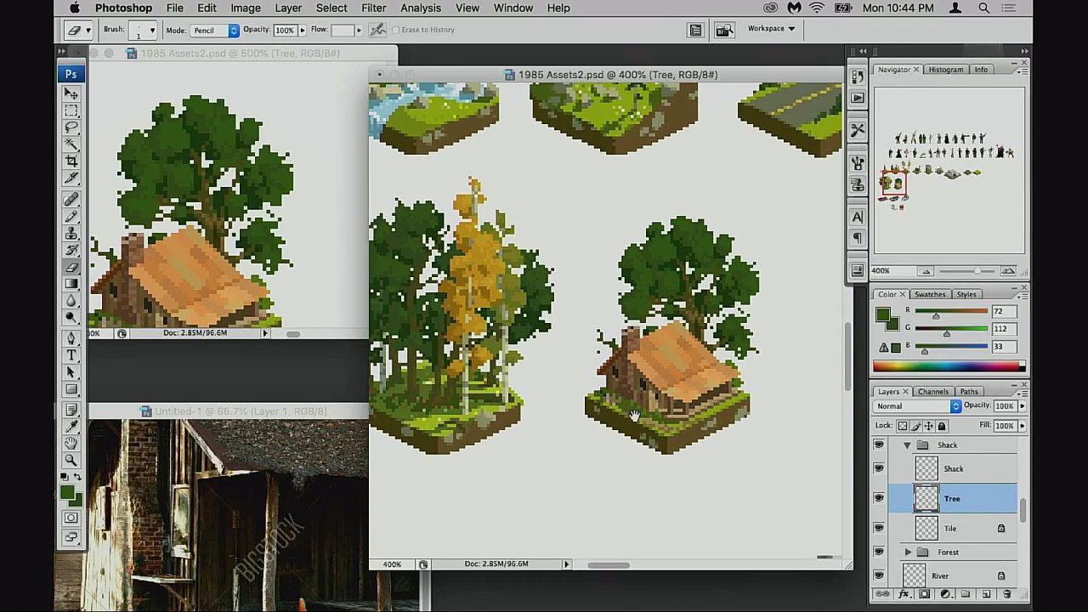
pyautogui.hscroll(2, 633, 416)
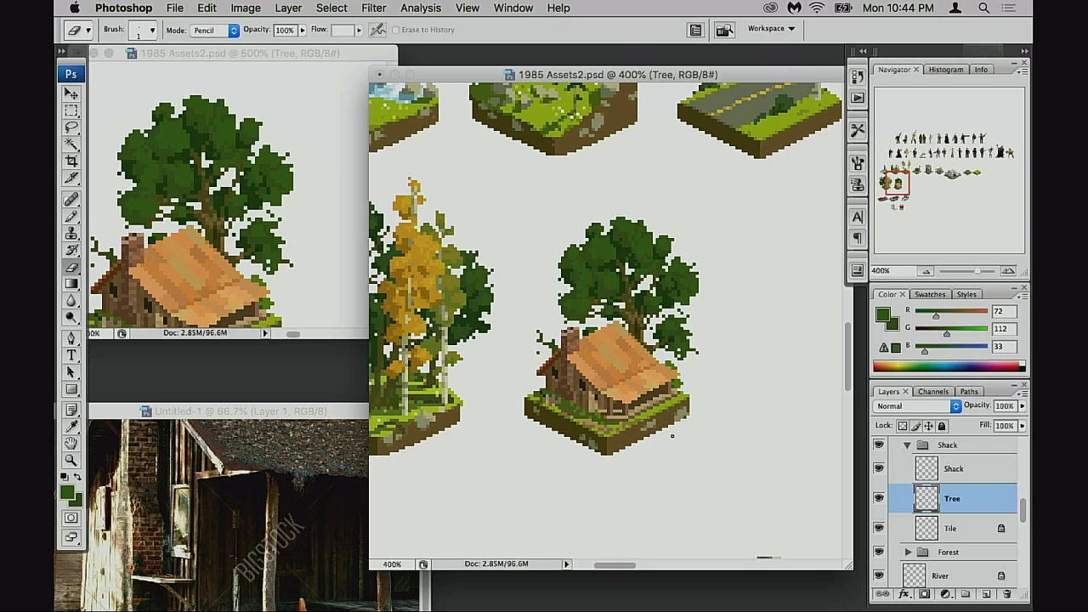
pyautogui.keyDown('super'); pyautogui.click(623, 429); pyautogui.keyUp('super')
pyautogui.keyDown('super'); pyautogui.click(629, 427); pyautogui.keyUp('super')
pyautogui.moveTo(604, 263); pyautogui.dragTo(575, 436)
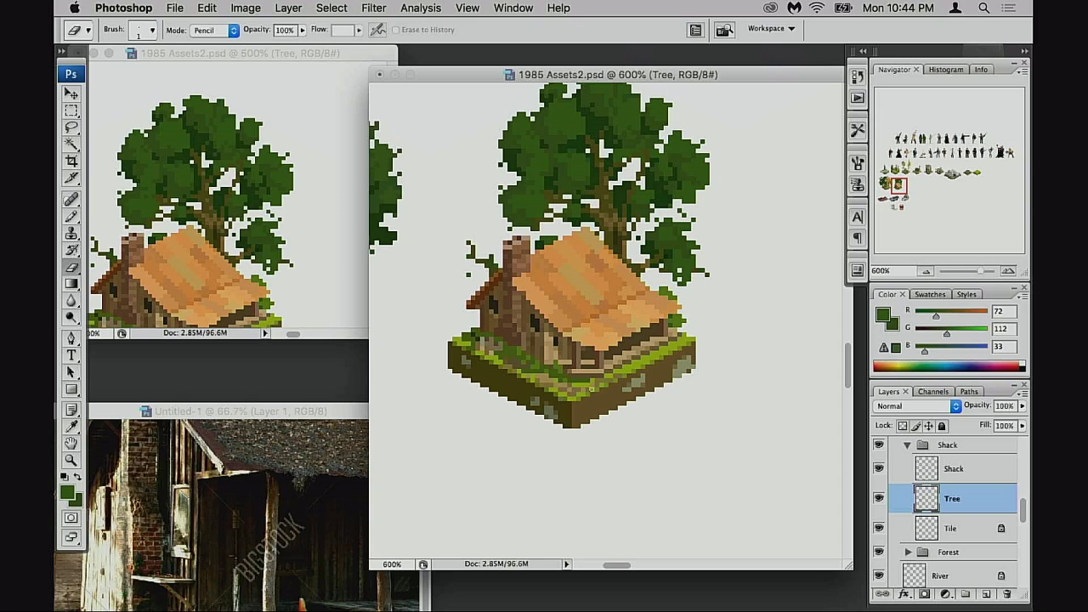
pyautogui.moveTo(594, 386); pyautogui.dragTo(604, 408)
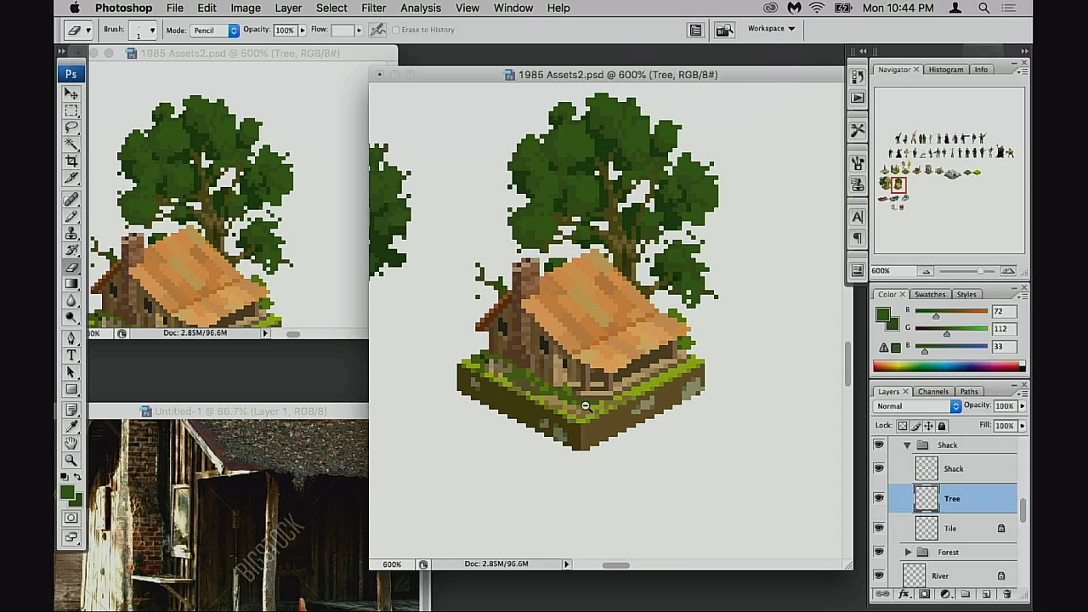
pyautogui.keyDown('alt'); pyautogui.click(585, 408); pyautogui.keyUp('alt')
pyautogui.keyDown('alt'); pyautogui.click(595, 367); pyautogui.keyUp('alt')
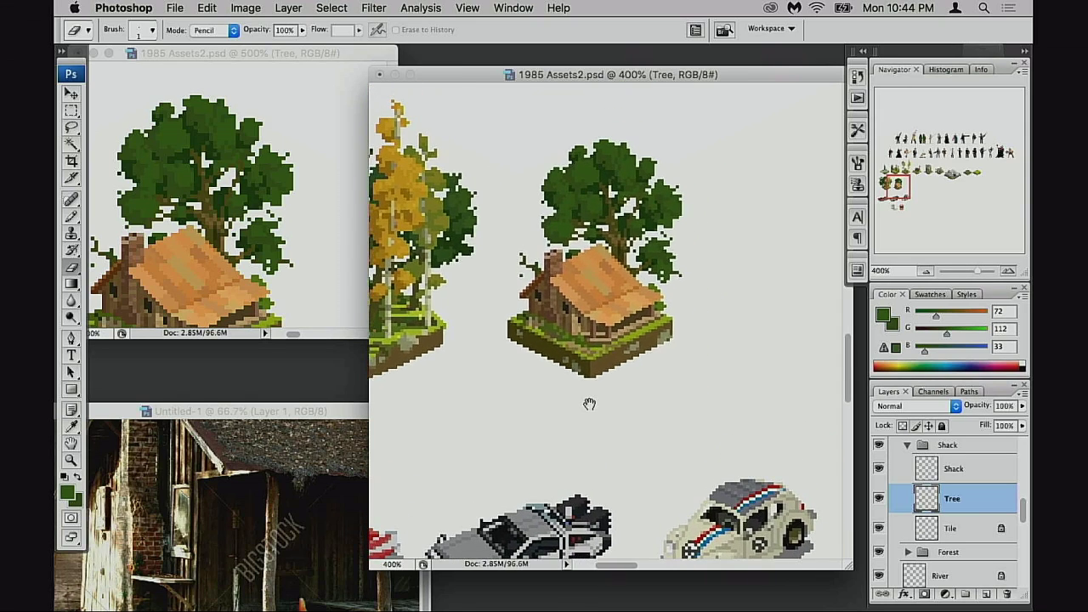
pyautogui.moveTo(588, 406); pyautogui.dragTo(570, 430)
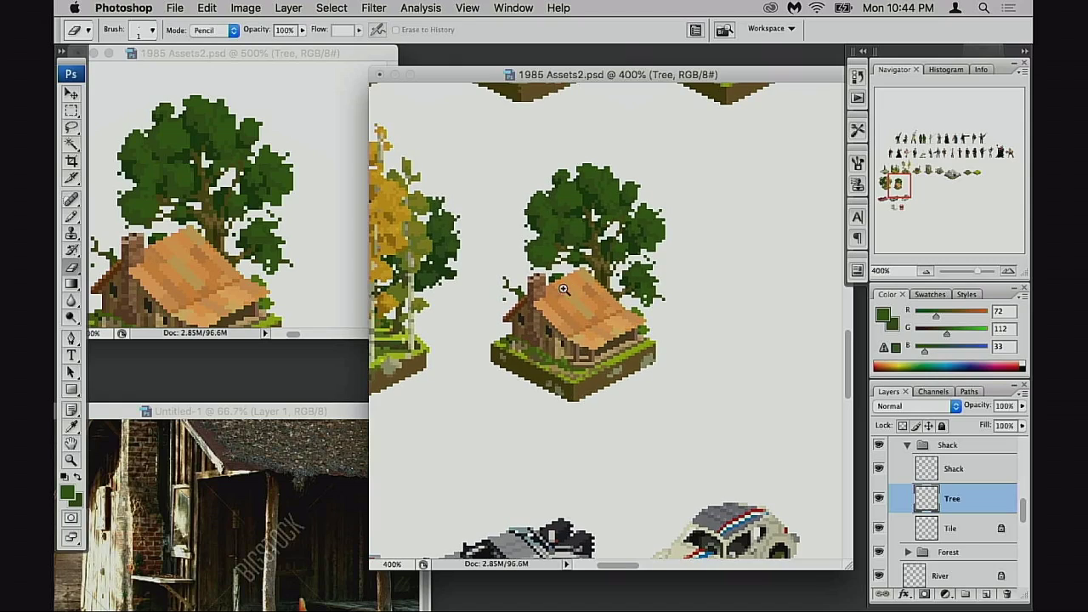
# - Examine the porch, the roof's front edge and the grass border of the shack tile at up to 1600% zoom
pyautogui.keyDown('ctrl'); pyautogui.click(586, 330); pyautogui.keyUp('ctrl')
pyautogui.keyDown('ctrl'); pyautogui.click(622, 383); pyautogui.keyUp('ctrl')
pyautogui.keyDown('super'); pyautogui.click(623, 382); pyautogui.keyUp('super')
pyautogui.keyDown('super'); pyautogui.click(631, 382); pyautogui.keyUp('super')
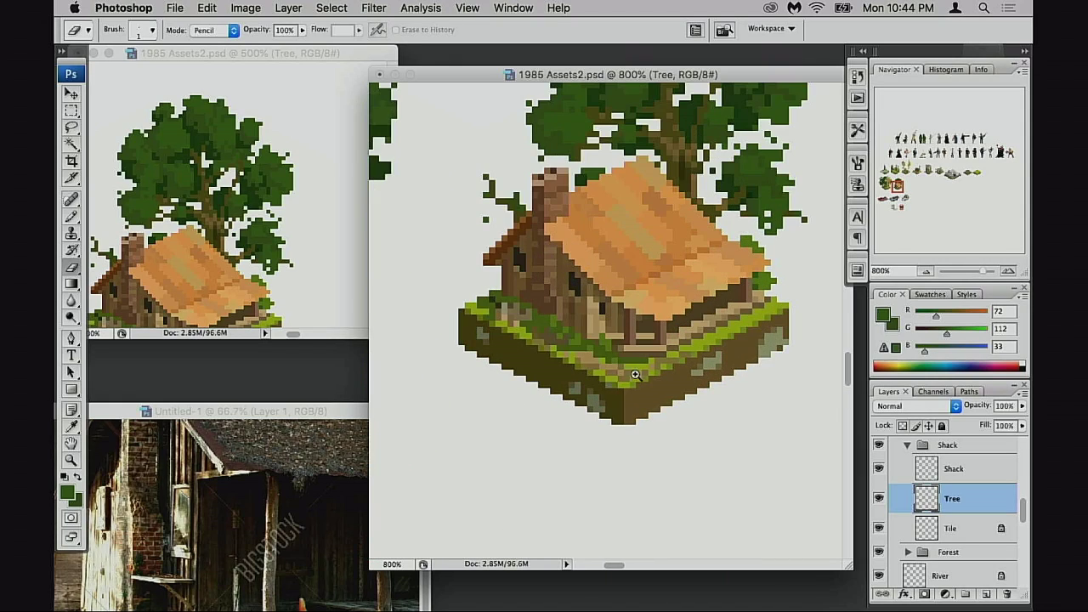
pyautogui.moveTo(659, 341); pyautogui.dragTo(618, 388)
pyautogui.keyDown('ctrl'); pyautogui.click(643, 360); pyautogui.keyUp('ctrl')
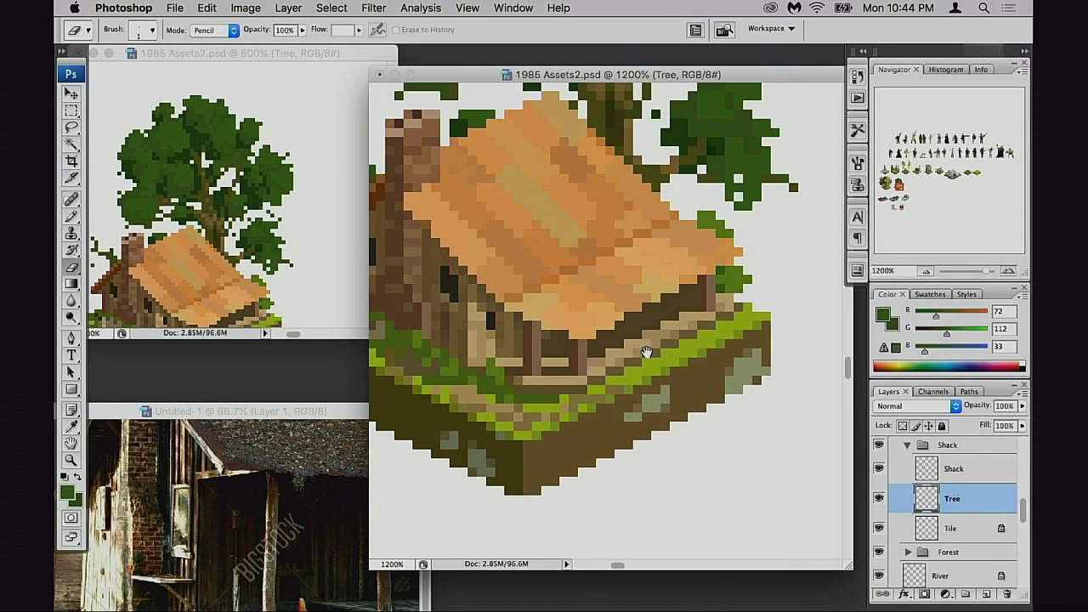
pyautogui.moveTo(646, 352); pyautogui.dragTo(612, 399)
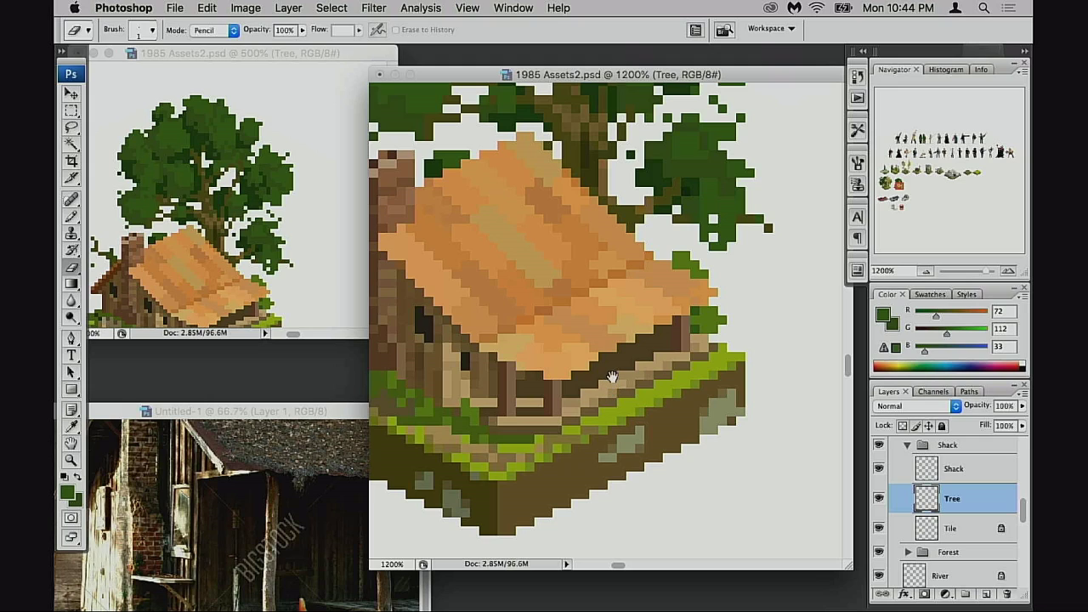
pyautogui.press('b')
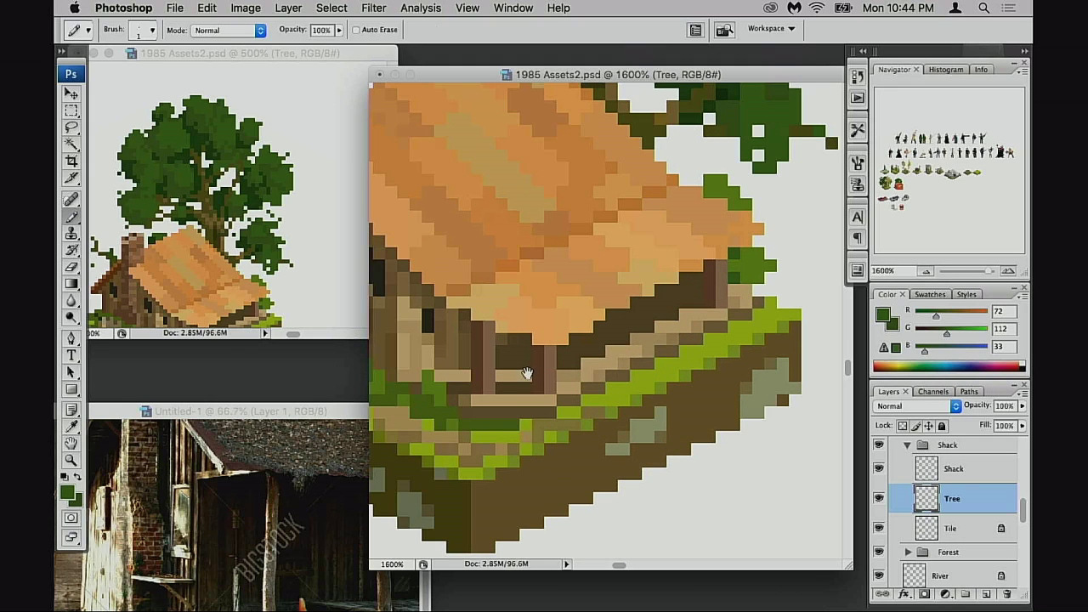
pyautogui.moveTo(600, 368); pyautogui.dragTo(561, 420)
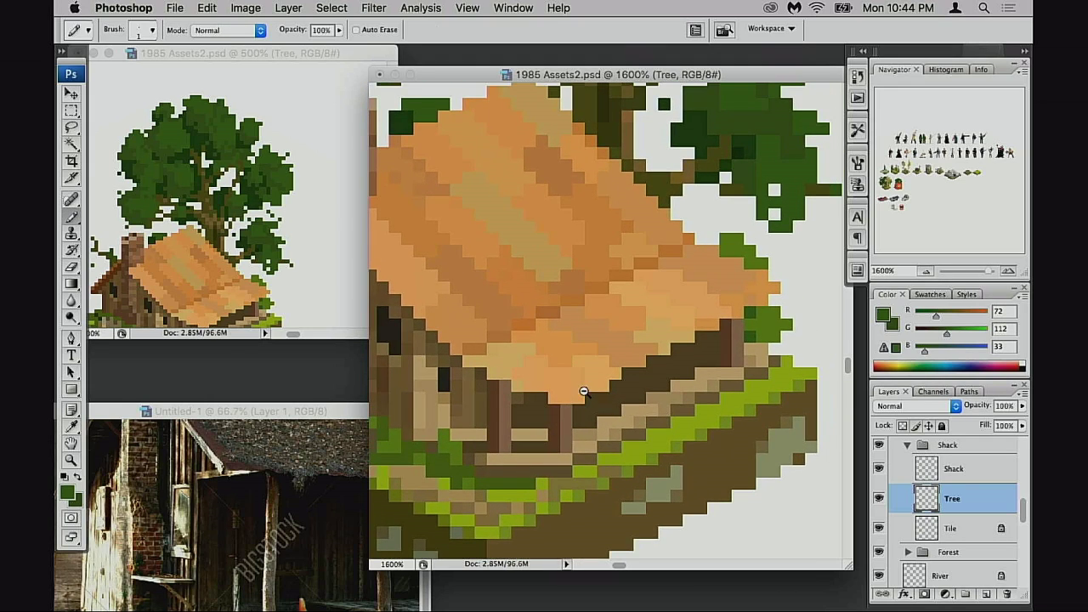
pyautogui.keyDown('alt'); pyautogui.click(584, 392); pyautogui.keyUp('alt')
pyautogui.keyDown('alt'); pyautogui.click(585, 392); pyautogui.keyUp('alt')
pyautogui.keyDown('alt'); pyautogui.click(597, 385); pyautogui.keyUp('alt')
pyautogui.moveTo(596, 377); pyautogui.dragTo(553, 467)
pyautogui.keyDown('super'); pyautogui.click(617, 328); pyautogui.keyUp('super')
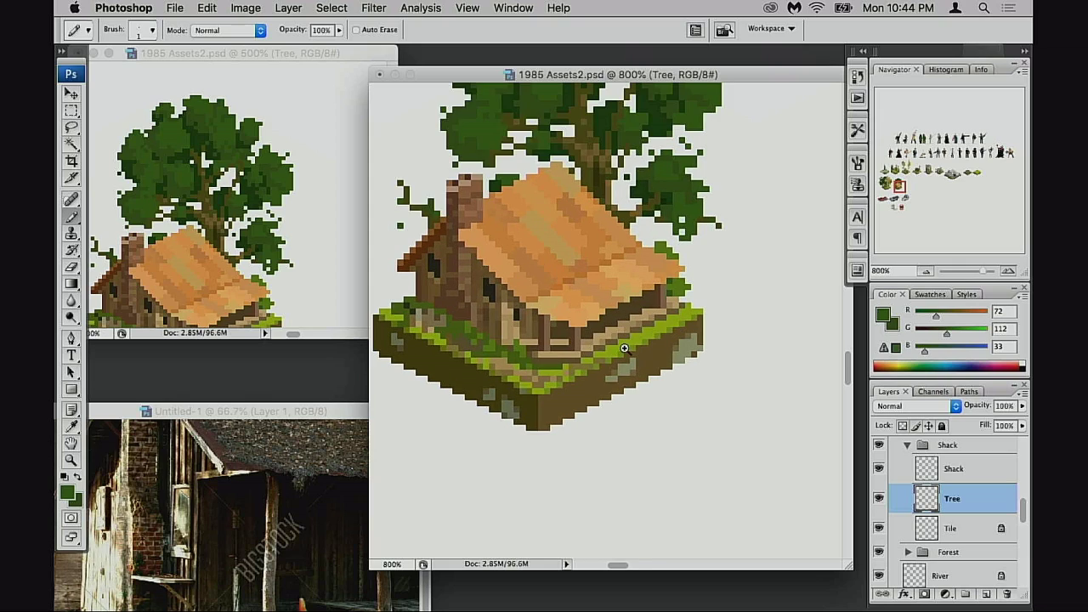
pyautogui.keyDown('super'); pyautogui.click(638, 344); pyautogui.keyUp('super')
pyautogui.keyDown('super'); pyautogui.click(634, 341); pyautogui.keyUp('super')
pyautogui.moveTo(585, 340); pyautogui.dragTo(621, 420)
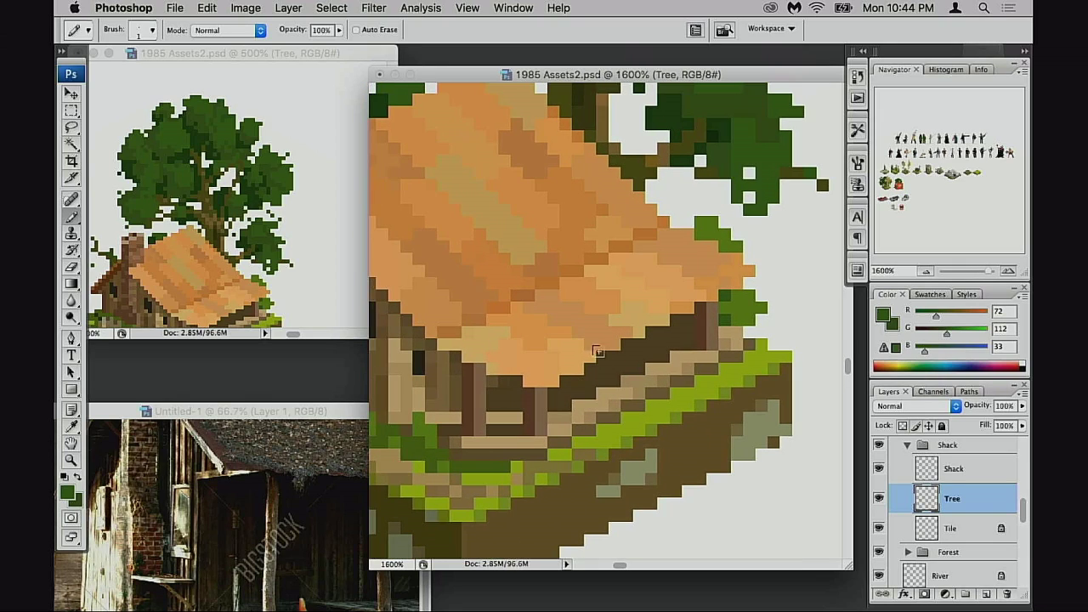
# - Sample the light orange (250, 190, 120) from the porch roof's edge and check the Tree and Shack layers by hiding and showing each
pyautogui.press('5')
pyautogui.keyDown('alt'); pyautogui.click(551, 377); pyautogui.keyUp('alt')
pyautogui.click(879, 499)
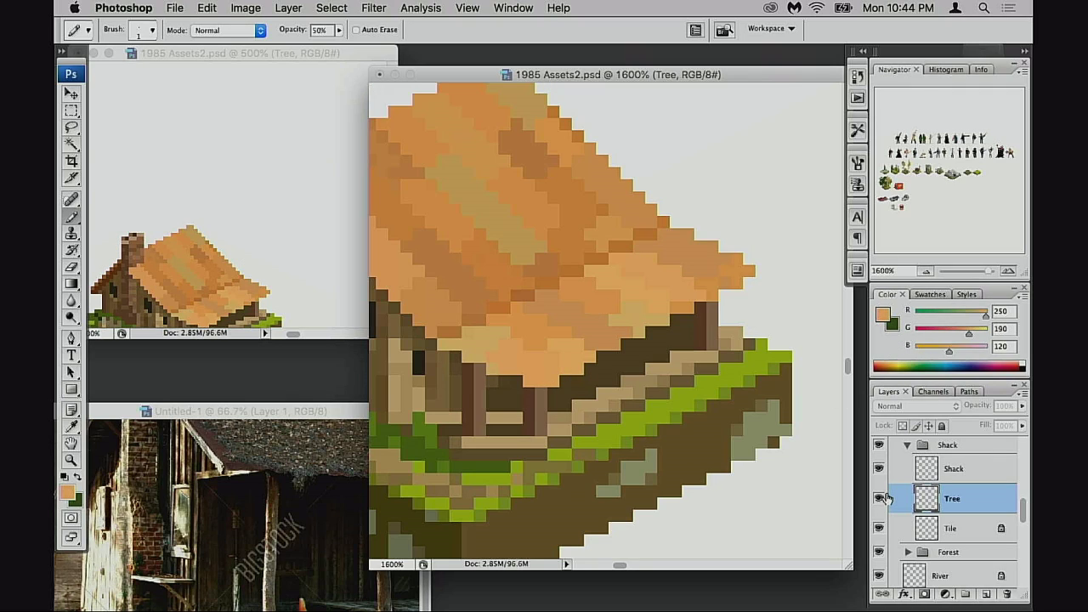
pyautogui.click(879, 499)
pyautogui.click(879, 468)
pyautogui.click(879, 468)
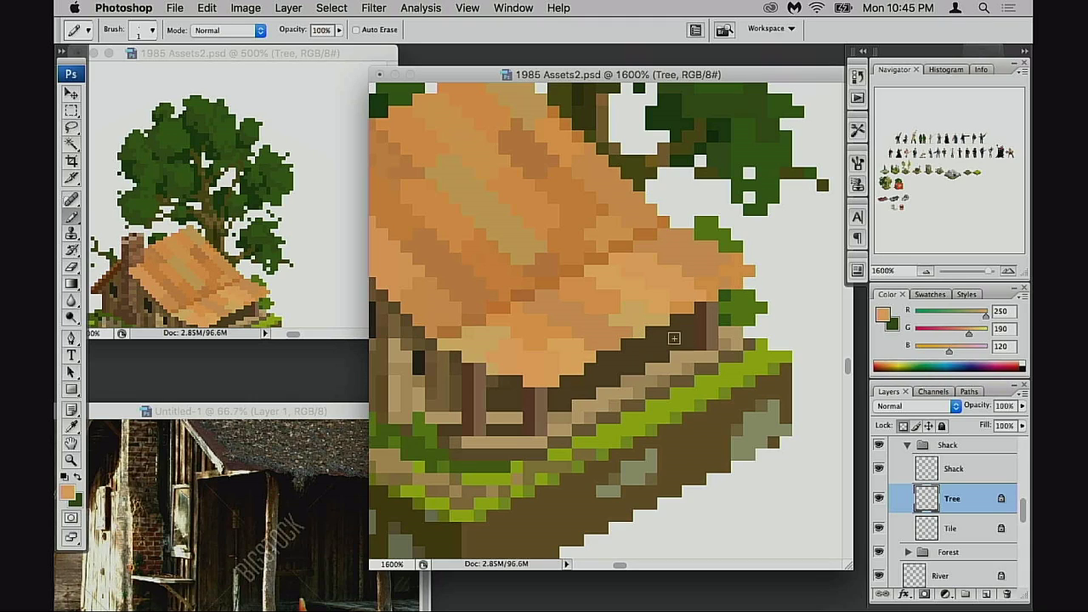
# - Lock the transparent pixels of the Tree and Shack layers and make the Shack layer active, with the pencil at 50% opacity
pyautogui.press('0')
pyautogui.click(922, 472)
pyautogui.press('5')
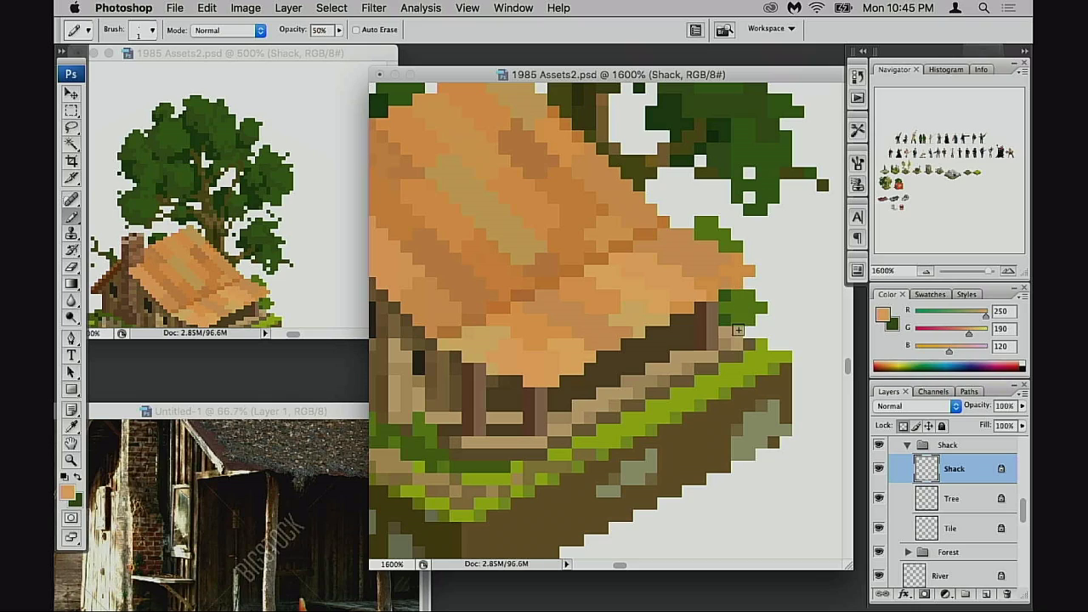
# - Lighten pixels along the porch roof's front edge with the pencil in Screen mode at 50% opacity
pyautogui.hotkey('ctrl', 'z')
pyautogui.hotkey('shift', 'alt', 's')
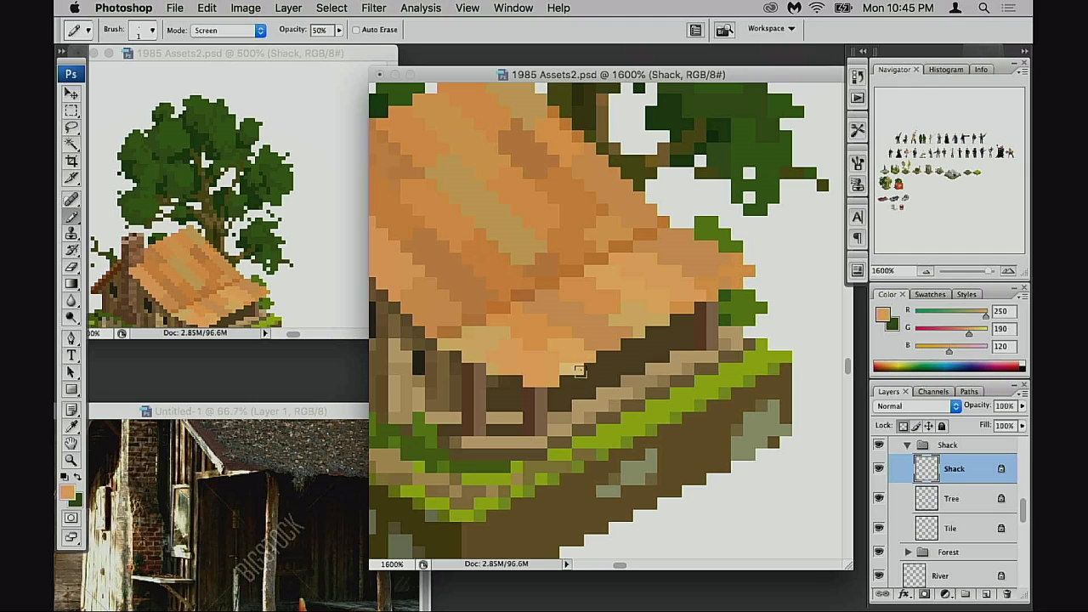
pyautogui.press('5')
pyautogui.moveTo(577, 369)
pyautogui.mouseDown()
pyautogui.moveTo(566, 368)
pyautogui.moveTo(642, 335)
pyautogui.mouseUp()
pyautogui.click(590, 358)
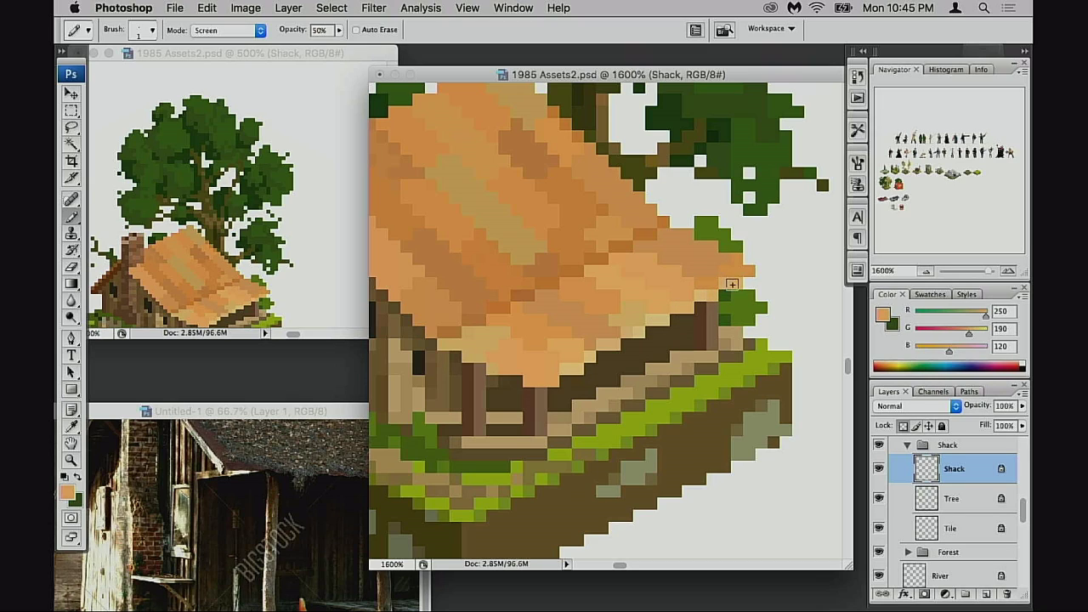
# - Check the roof edge highlights on the whole shack tile in the 500% view
pyautogui.click(298, 308)
pyautogui.moveTo(304, 315); pyautogui.dragTo(330, 252)
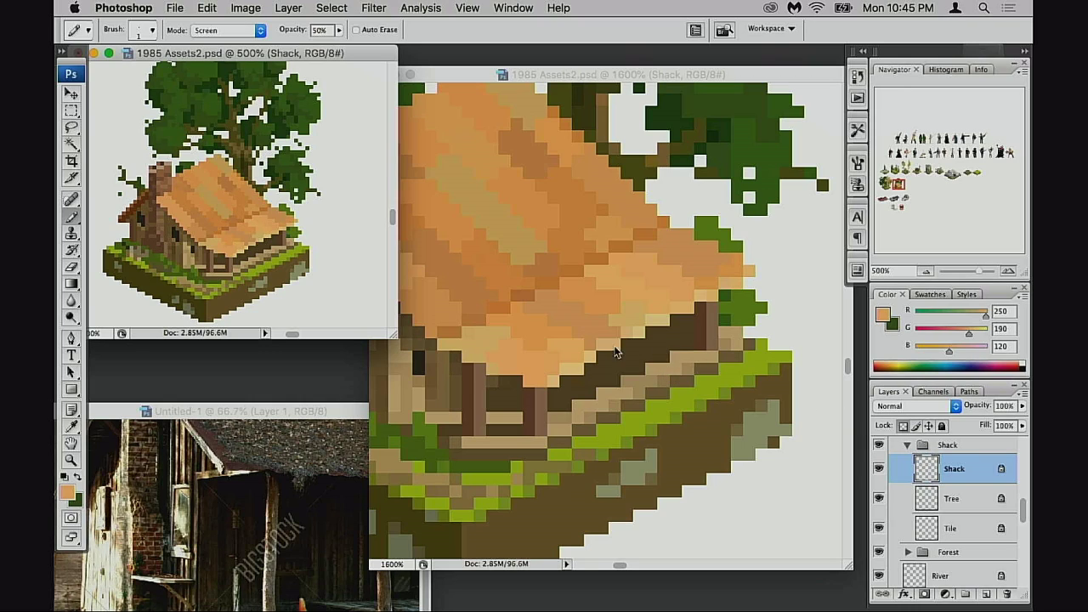
pyautogui.click(522, 303)
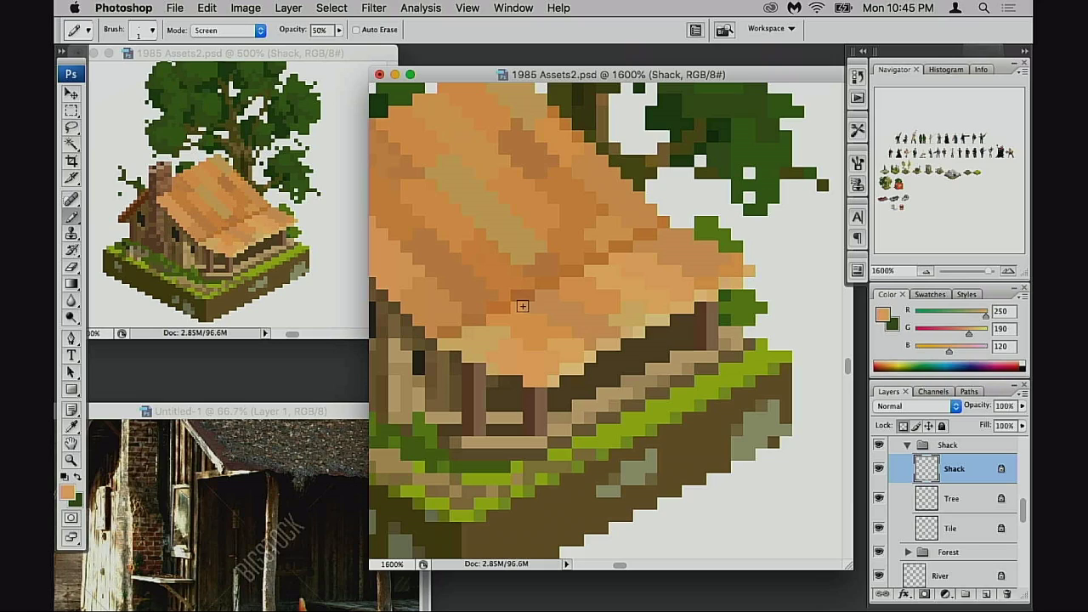
pyautogui.press('2')
pyautogui.press('4')
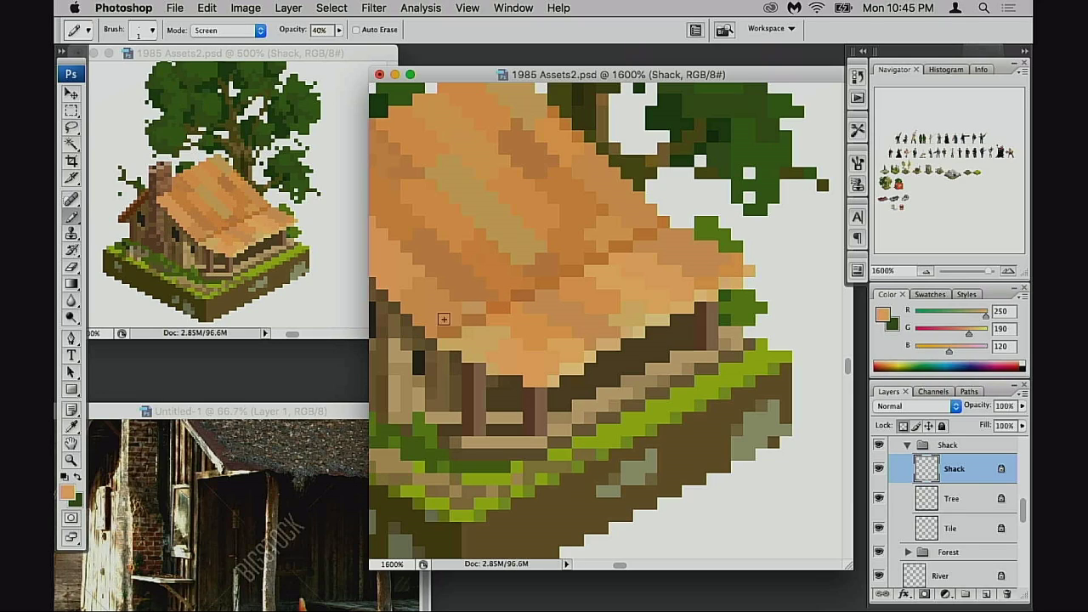
pyautogui.press('2')
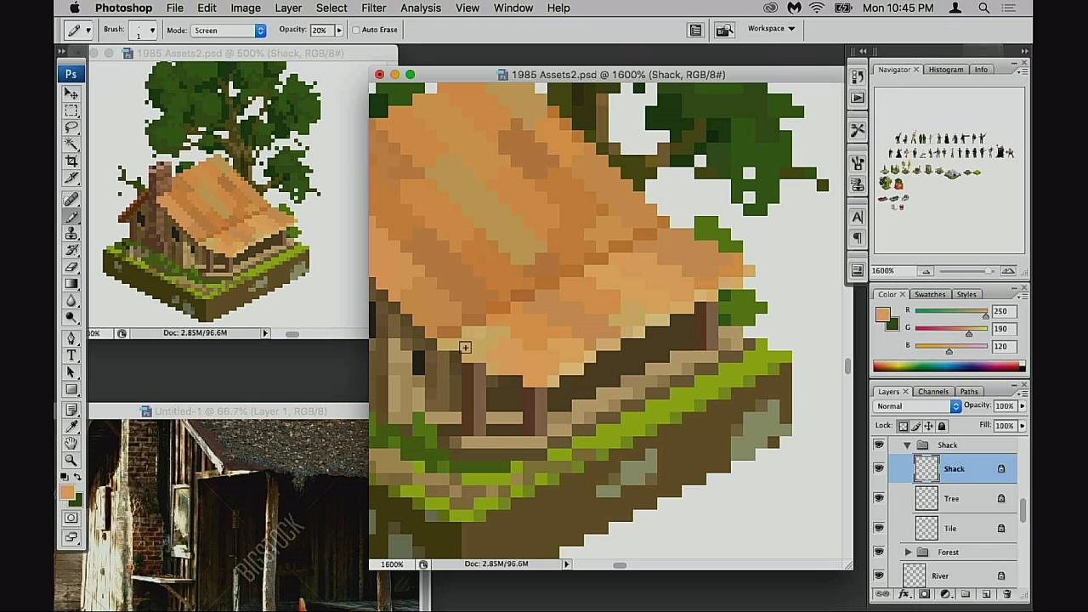
pyautogui.press('6')
pyautogui.press('z')
pyautogui.press('4')
pyautogui.press('super+z')
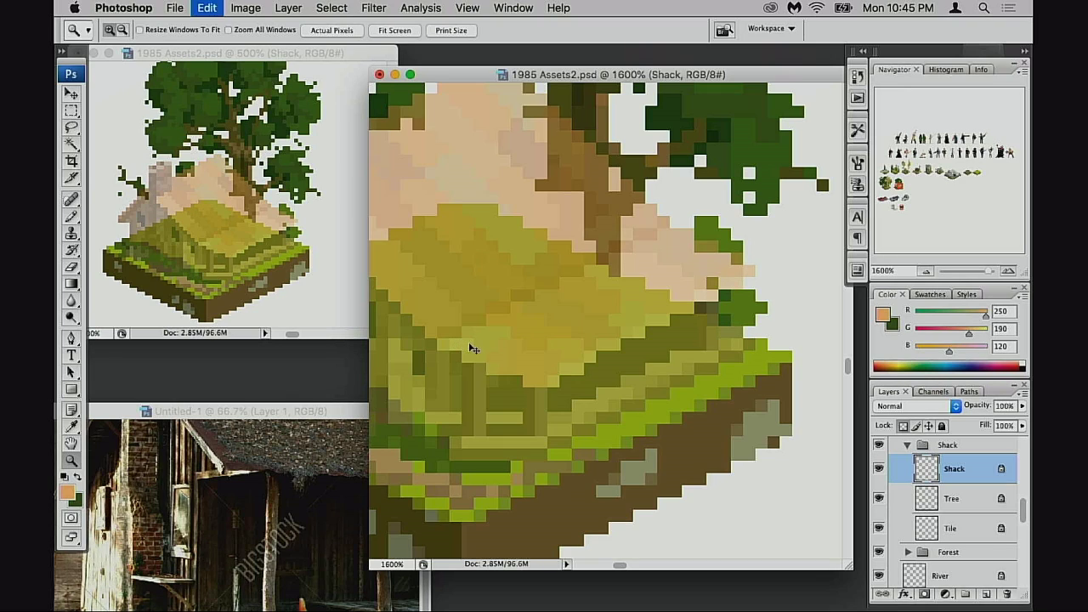
# - Try highlighting the seam between the main roof and the porch roof at 50% pencil opacity, and undo those strokes
pyautogui.press('b')
pyautogui.press('5')
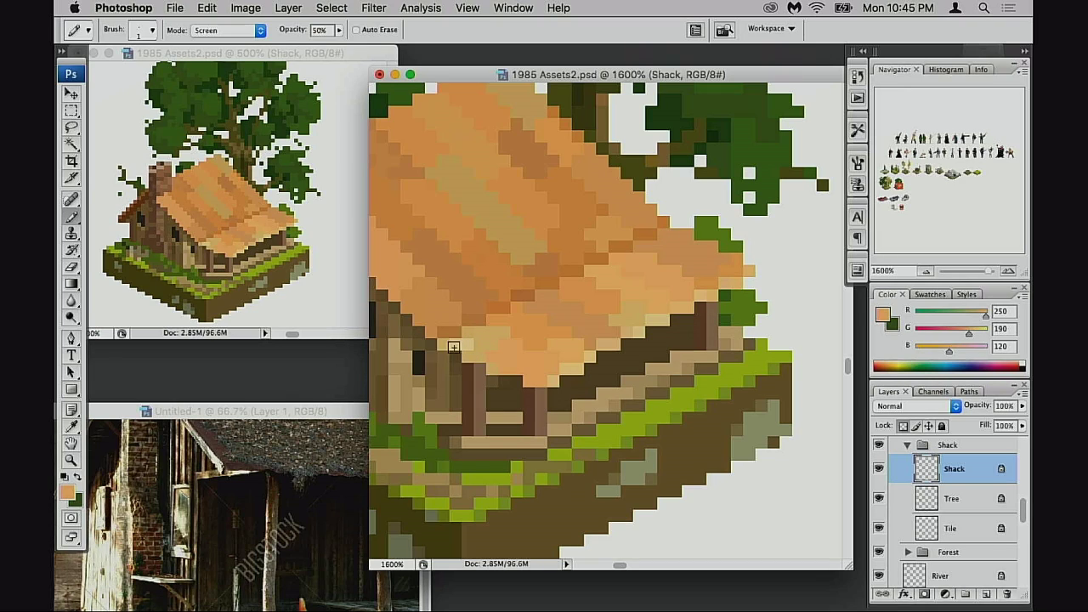
pyautogui.moveTo(459, 349)
pyautogui.mouseDown()
pyautogui.moveTo(449, 344)
pyautogui.moveTo(568, 285)
pyautogui.mouseUp()
pyautogui.press('alt+super+z')
pyautogui.press('alt+super+z')
pyautogui.press('alt+super+z')
pyautogui.press('alt+super+z')
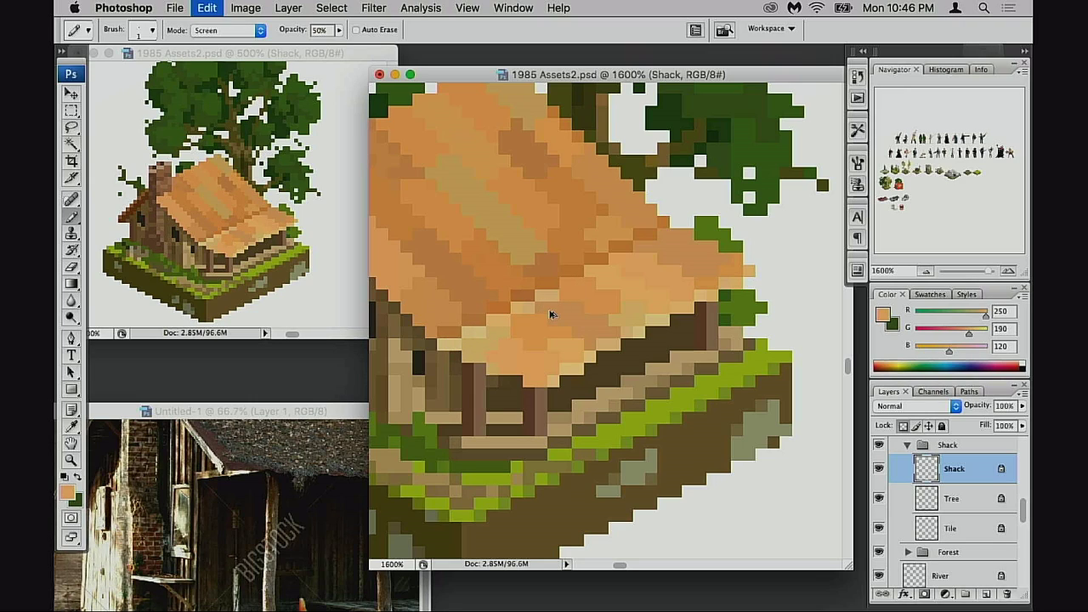
pyautogui.press('super+alt+z')
pyautogui.press('super+alt+z')
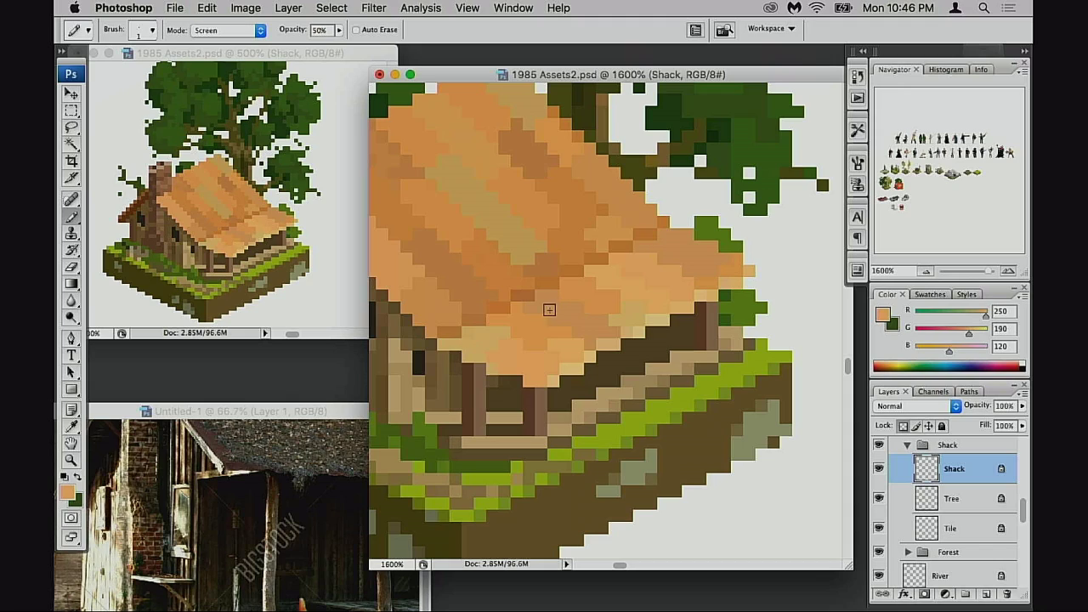
# - Lighten the seam between the main roof and the porch roof with the Screen-mode pencil at 30% opacity
pyautogui.press('3')
pyautogui.moveTo(470, 339)
pyautogui.mouseDown()
pyautogui.moveTo(448, 344)
pyautogui.moveTo(663, 237)
pyautogui.moveTo(607, 276)
pyautogui.mouseUp()
pyautogui.hscroll(-2, 549, 328)
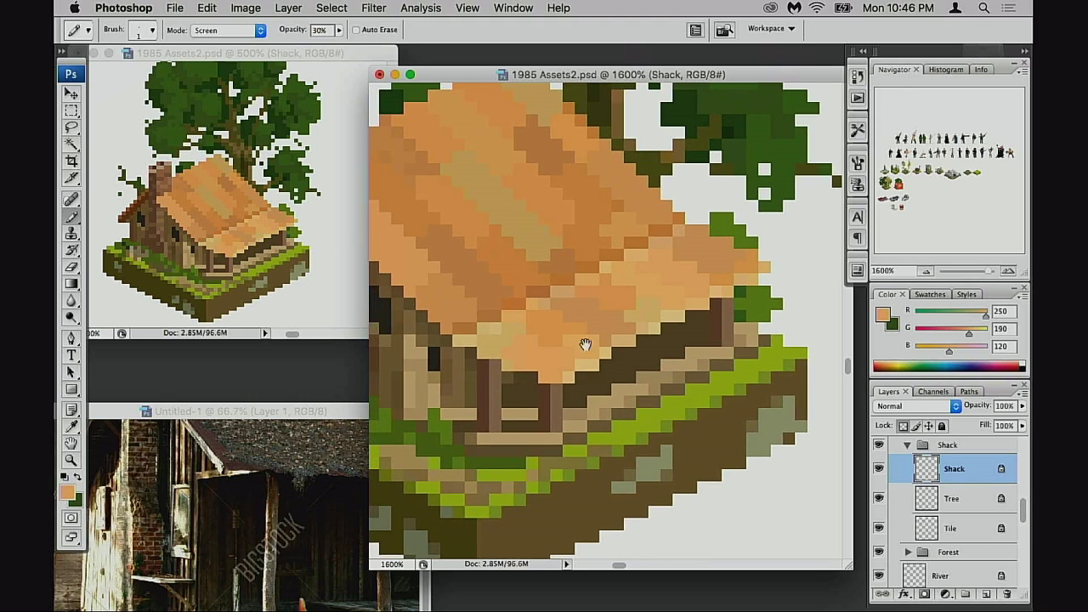
# - Undo the recent highlight strokes along the seam between the roofs and the porch roof's front edge
pyautogui.press('super+alt+z')
pyautogui.press('super+alt+z')
pyautogui.press('super+alt+z')
pyautogui.press('super+alt+z')
pyautogui.press('super+alt+z')
pyautogui.press('super+alt+z')
pyautogui.press('super+alt+z')
pyautogui.press('super+alt+z')
pyautogui.press('super+alt+z')
pyautogui.press('super+alt+z')
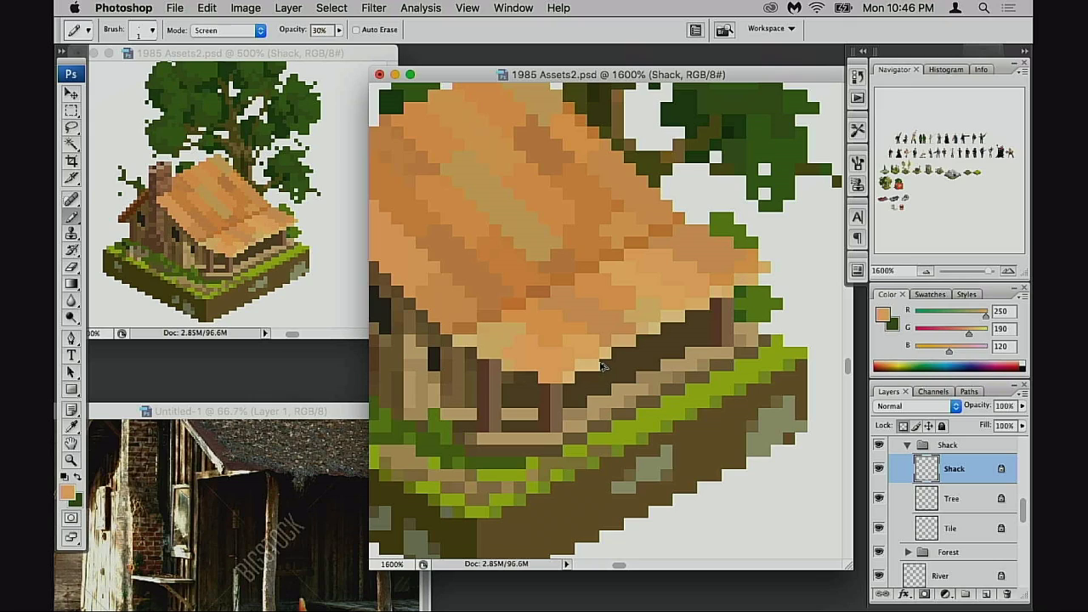
pyautogui.press('super+alt+z')
pyautogui.press('super+alt+z')
pyautogui.press('super+alt+z')
pyautogui.press('super+alt+z')
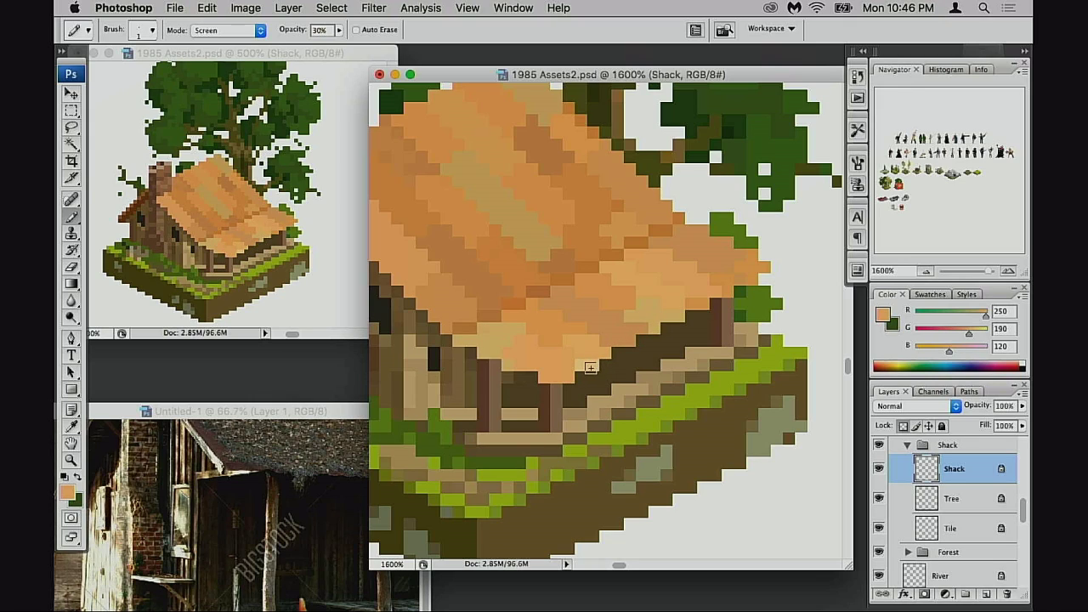
# - Extend the porch roof's front corner downward by a few orange pixels with the pencil in Normal mode at 100% opacity
pyautogui.scroll(-2, 586, 365)
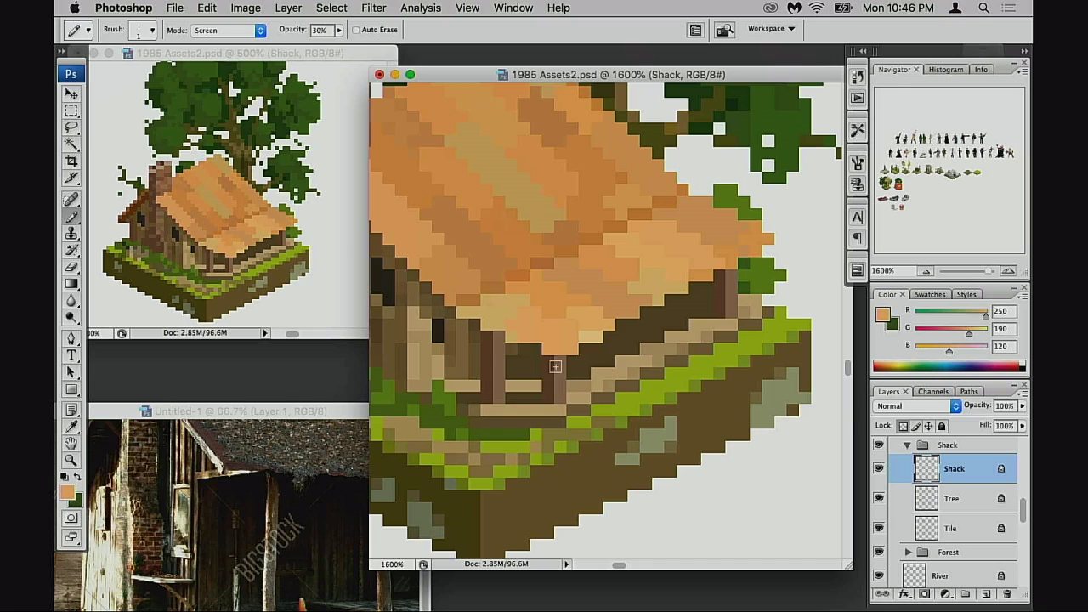
pyautogui.press('0')
pyautogui.hotkey('shift', 'alt', 'n')
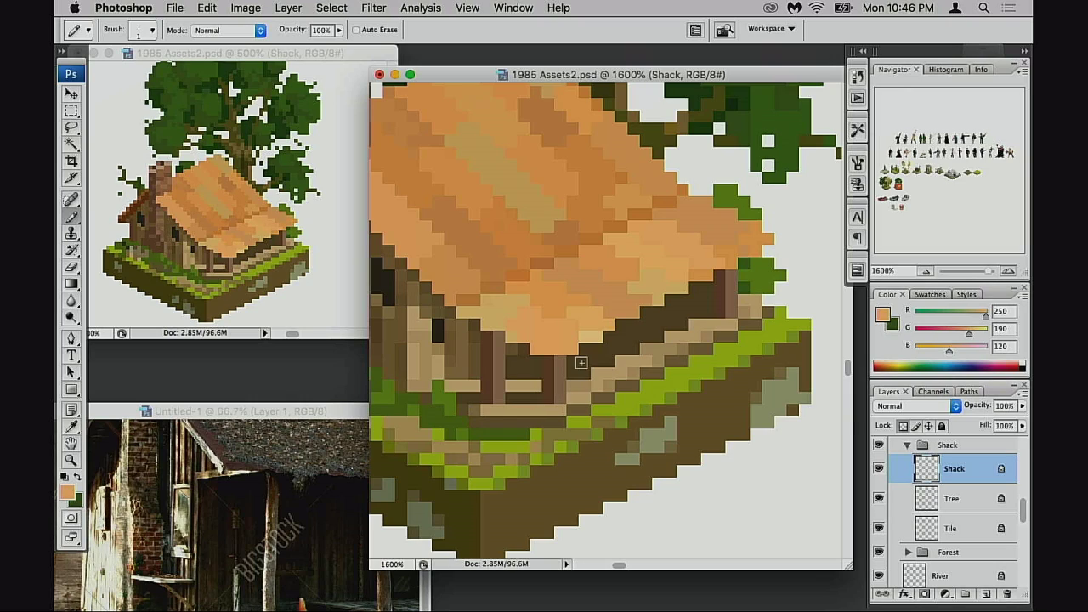
pyautogui.moveTo(585, 363); pyautogui.dragTo(537, 361)
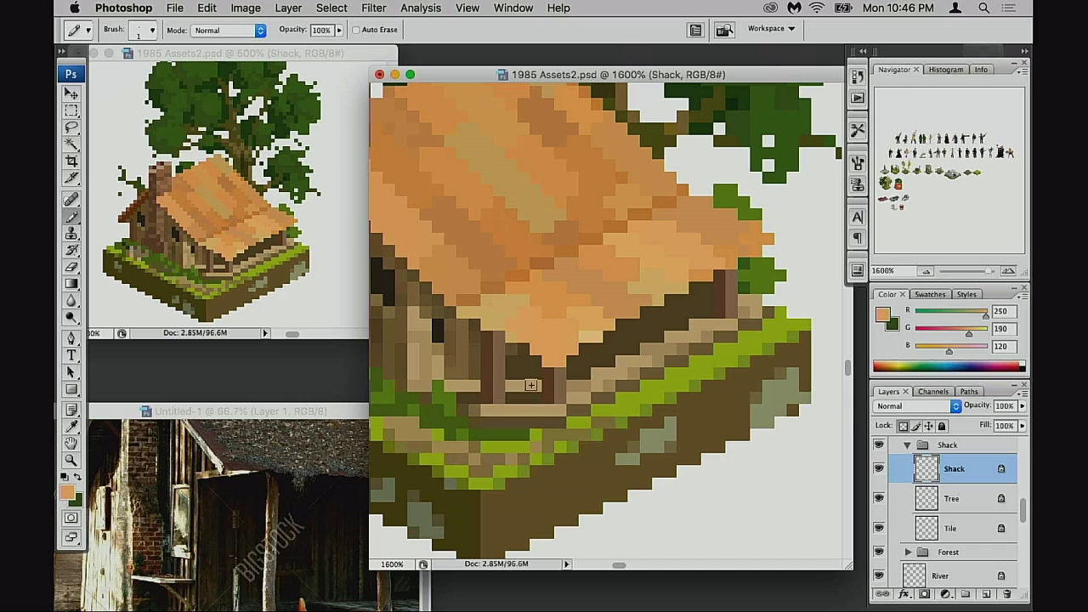
pyautogui.press('super+z')
pyautogui.press('super+z')
# - Unlock transparency on the Shack layer and lengthen the lower end of the eave beside the chimney with sampled brown
pyautogui.moveTo(561, 408)
pyautogui.mouseDown()
pyautogui.moveTo(599, 414)
pyautogui.moveTo(574, 424)
pyautogui.mouseUp()
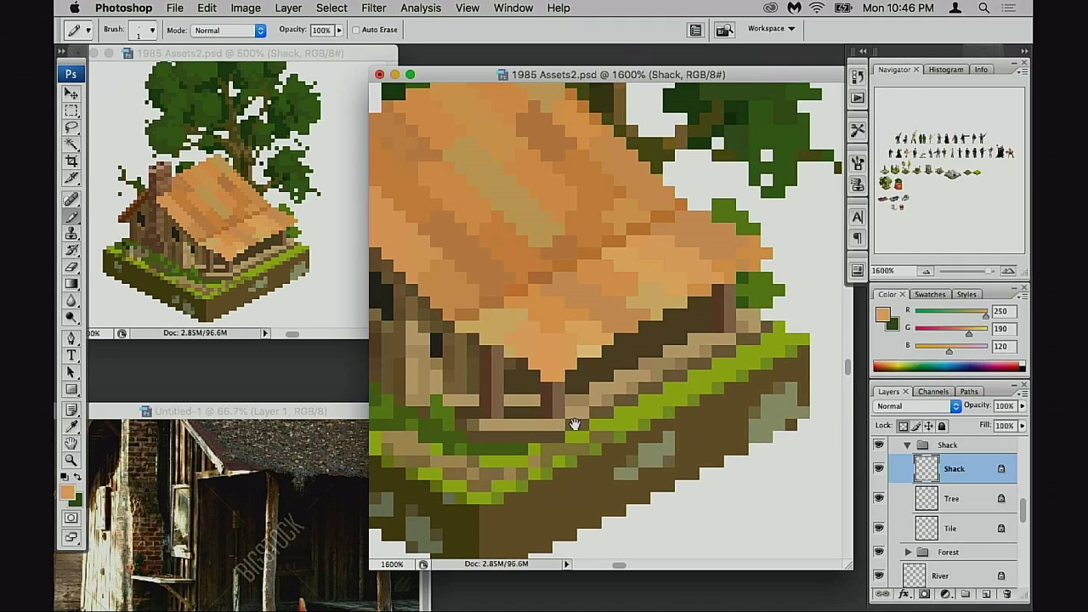
pyautogui.keyDown('alt'); pyautogui.click(566, 425); pyautogui.keyUp('alt')
pyautogui.keyDown('alt'); pyautogui.click(563, 421); pyautogui.keyUp('alt')
pyautogui.keyDown('alt'); pyautogui.click(562, 407); pyautogui.keyUp('alt')
pyautogui.moveTo(434, 389); pyautogui.dragTo(548, 504)
pyautogui.keyDown('super'); pyautogui.click(633, 285); pyautogui.keyUp('super')
pyautogui.keyDown('super'); pyautogui.click(652, 270); pyautogui.keyUp('super')
pyautogui.keyDown('super'); pyautogui.click(639, 289); pyautogui.keyUp('super')
pyautogui.moveTo(556, 379); pyautogui.dragTo(581, 379)
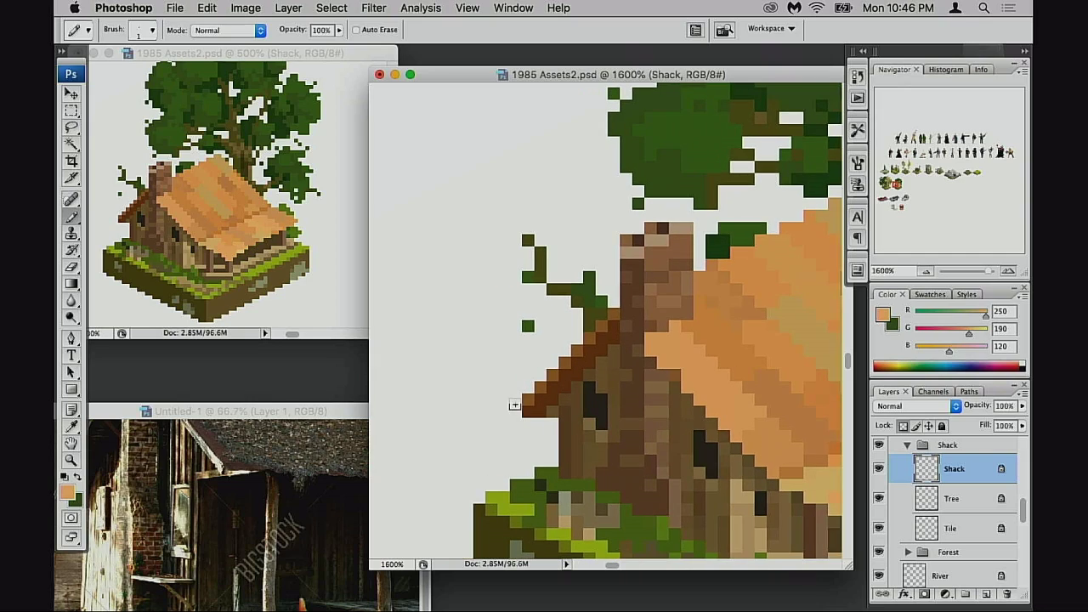
pyautogui.click(902, 426)
pyautogui.keyDown('alt'); pyautogui.click(532, 394); pyautogui.keyUp('alt')
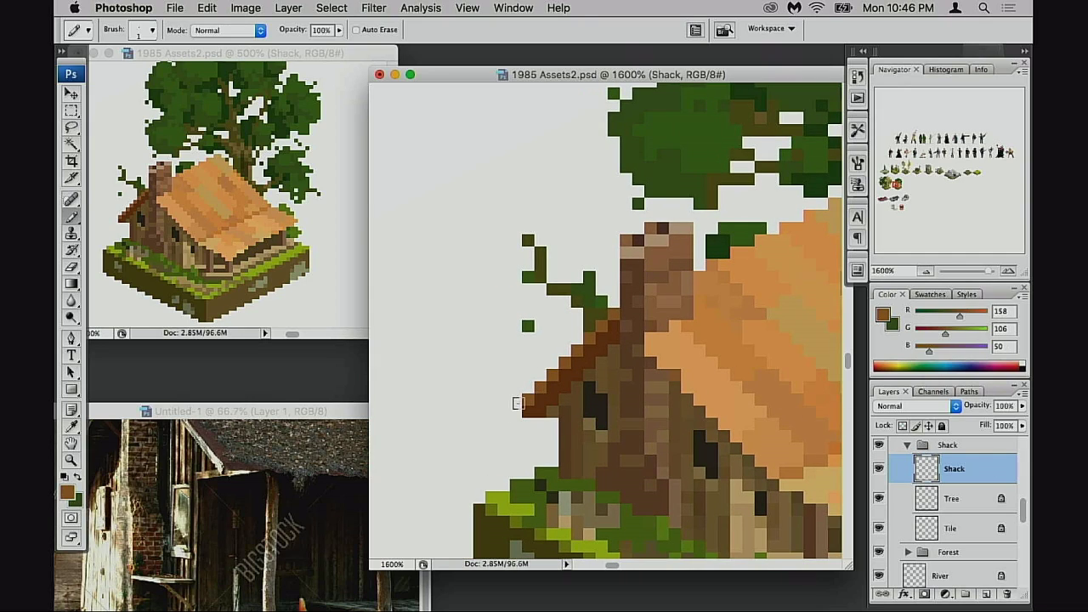
pyautogui.moveTo(516, 402); pyautogui.dragTo(498, 416)
# - Refine the stepped edge of the eave beside the chimney by erasing stray pixels and repainting with sampled light and dark browns
pyautogui.press('e')
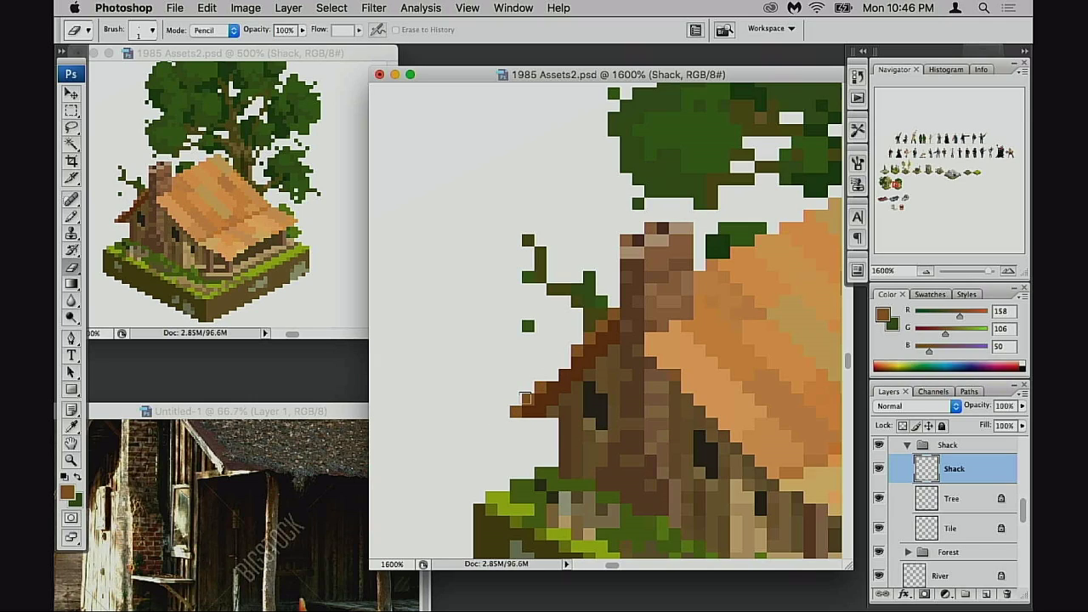
pyautogui.press('b')
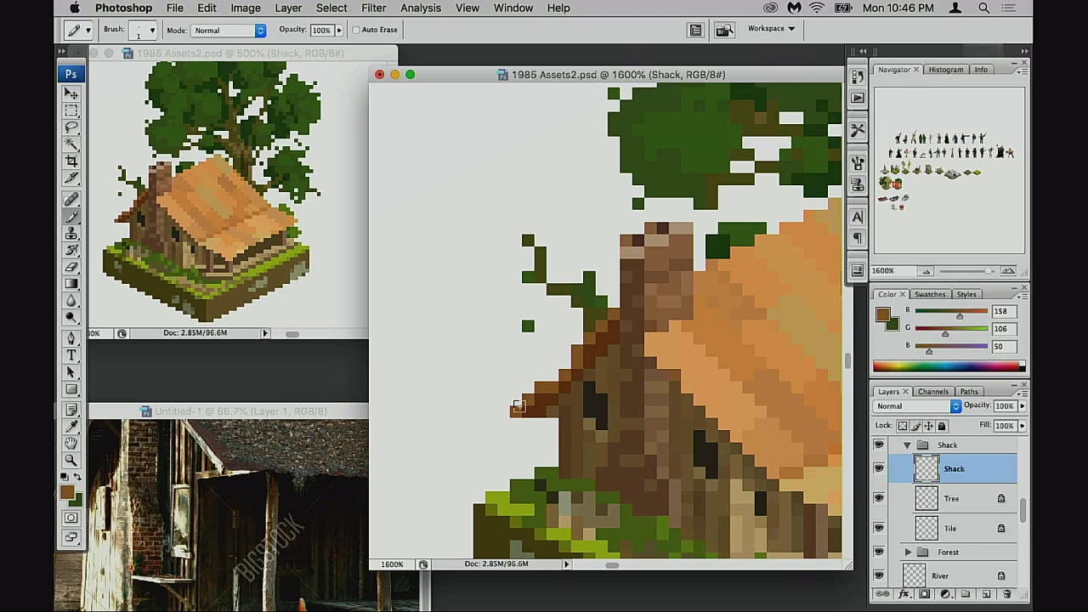
pyautogui.moveTo(528, 400); pyautogui.dragTo(554, 396)
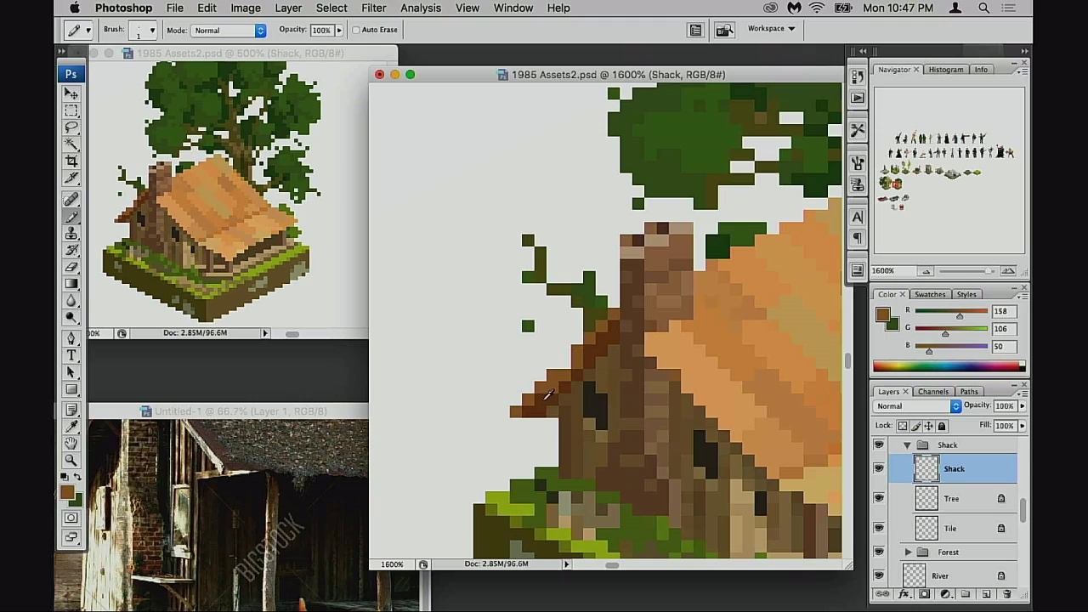
pyautogui.keyDown('alt'); pyautogui.click(554, 387); pyautogui.keyUp('alt')
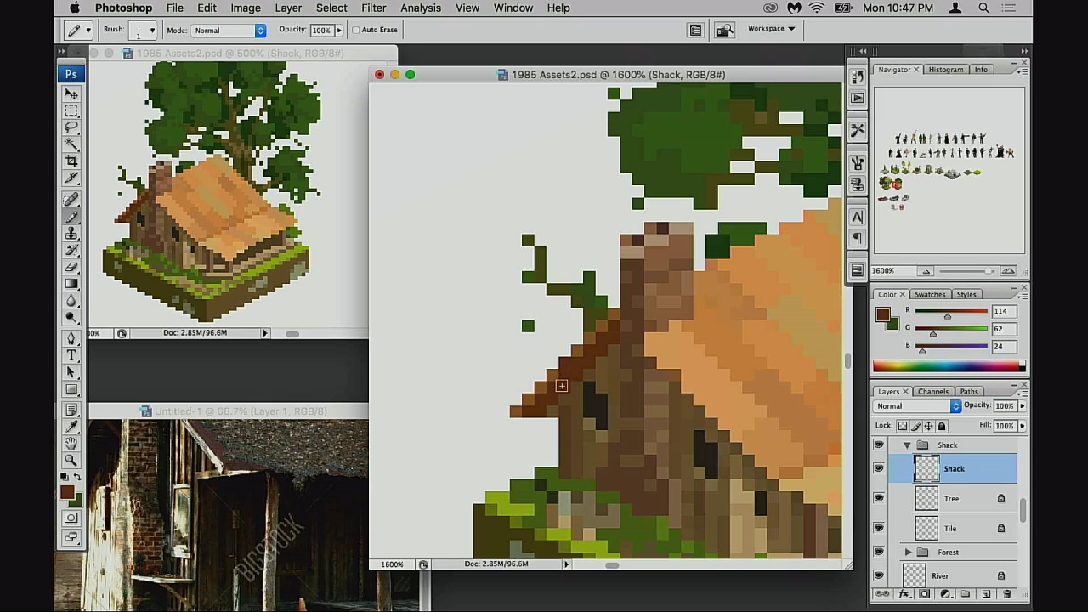
pyautogui.keyDown('alt'); pyautogui.click(577, 355); pyautogui.keyUp('alt')
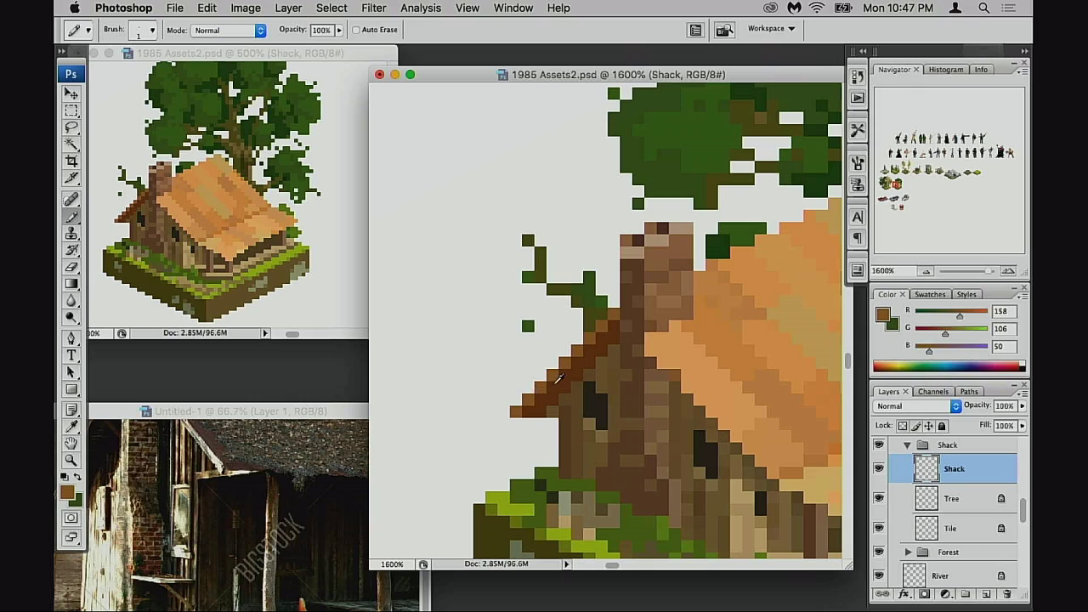
pyautogui.keyDown('alt'); pyautogui.click(558, 378); pyautogui.keyUp('alt')
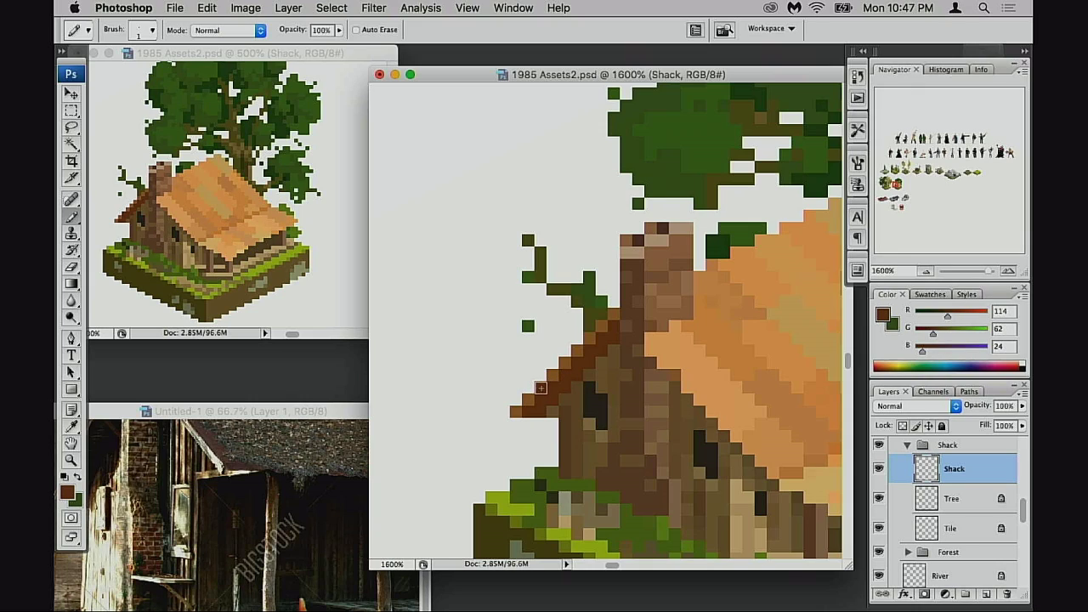
pyautogui.press('e')
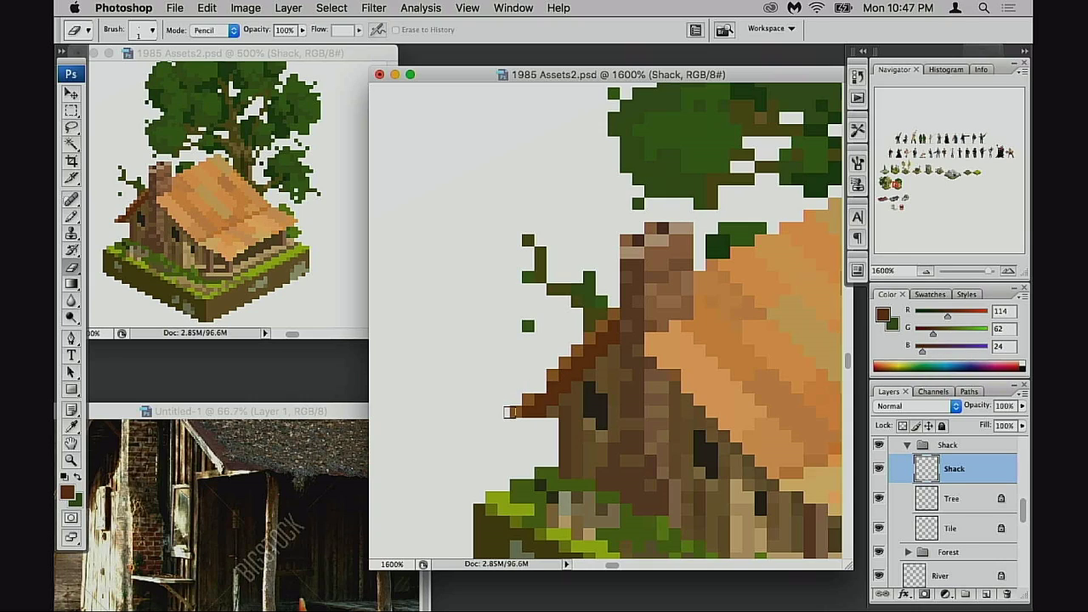
pyautogui.press('b')
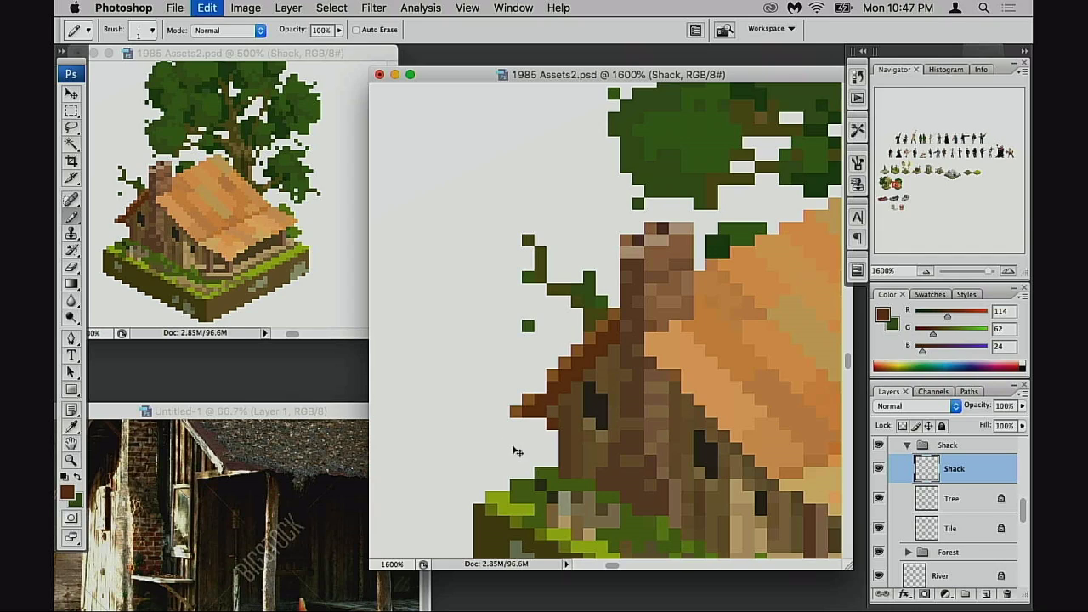
# - Try erasing a pixel from the main roof's edge beside the tree trunk, and undo it
pyautogui.hscroll(3, 672, 429)
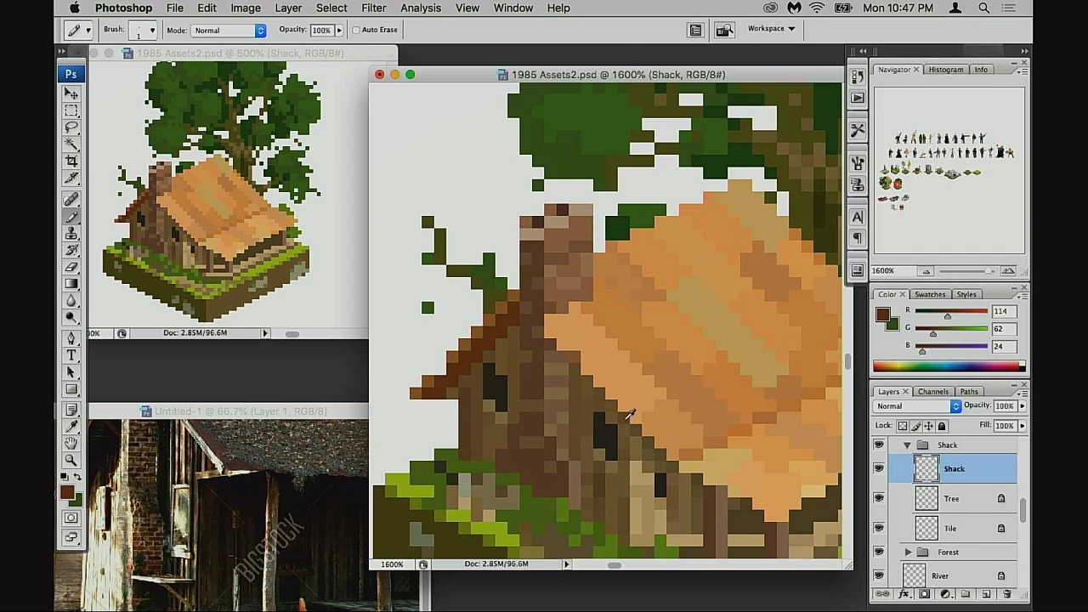
pyautogui.keyDown('alt'); pyautogui.click(629, 414); pyautogui.keyUp('alt')
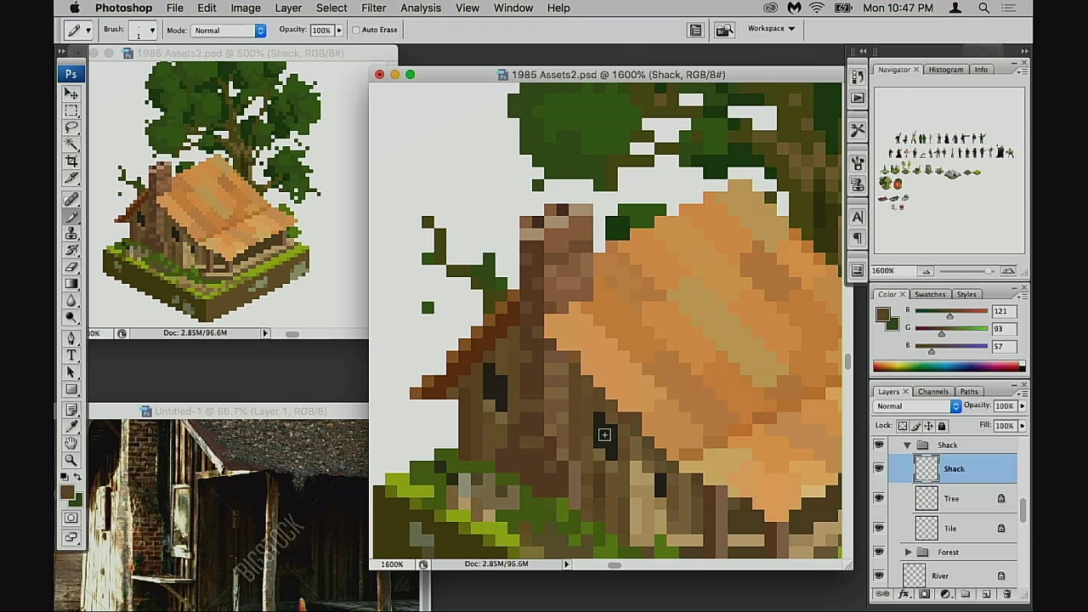
pyautogui.hscroll(2, 616, 430)
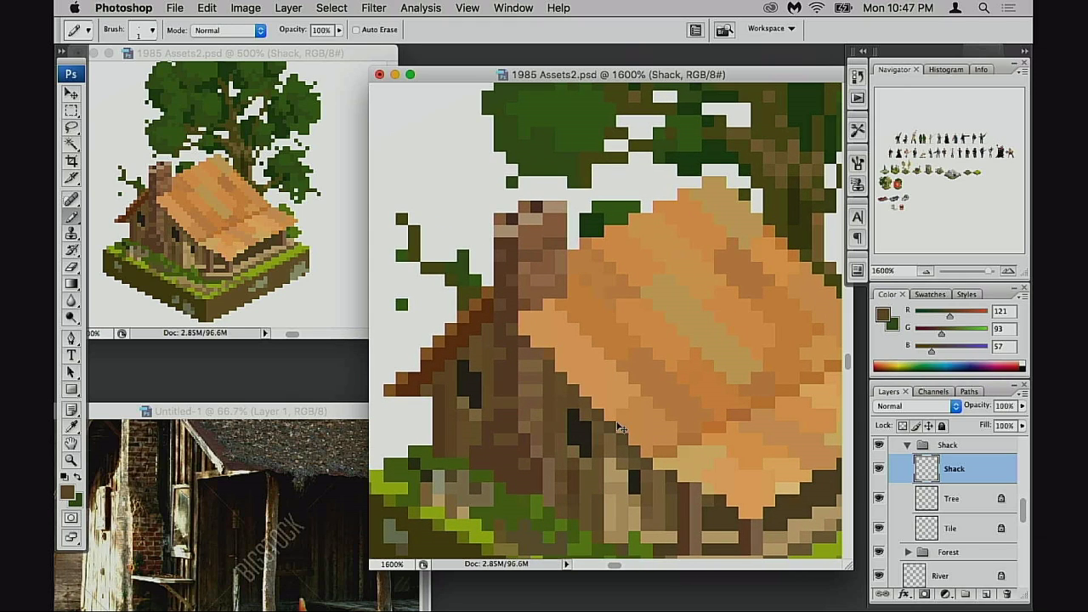
pyautogui.hscroll(5, 657, 416)
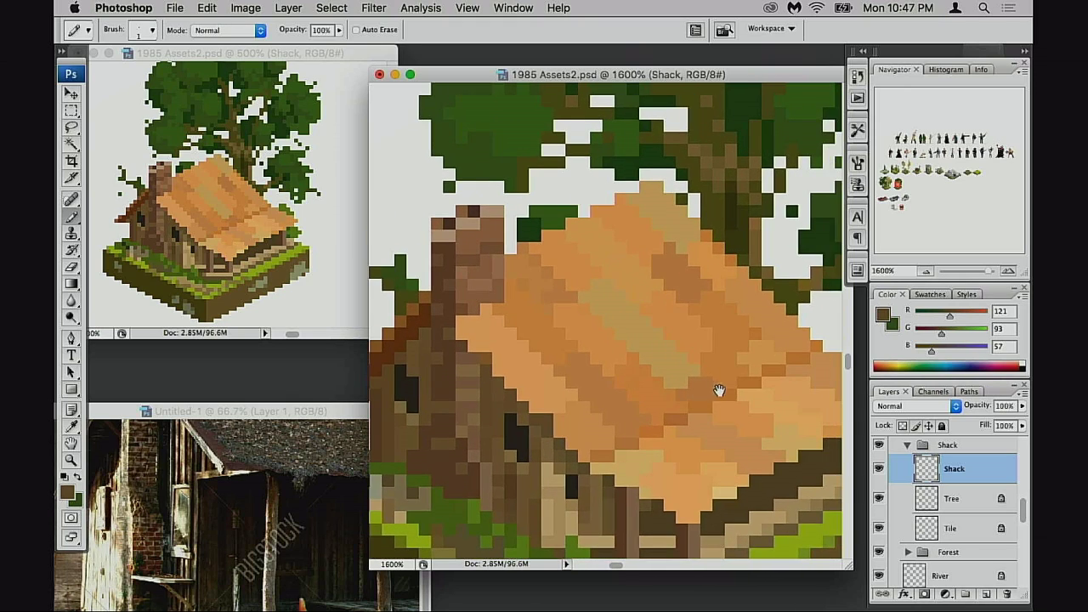
pyautogui.press('e')
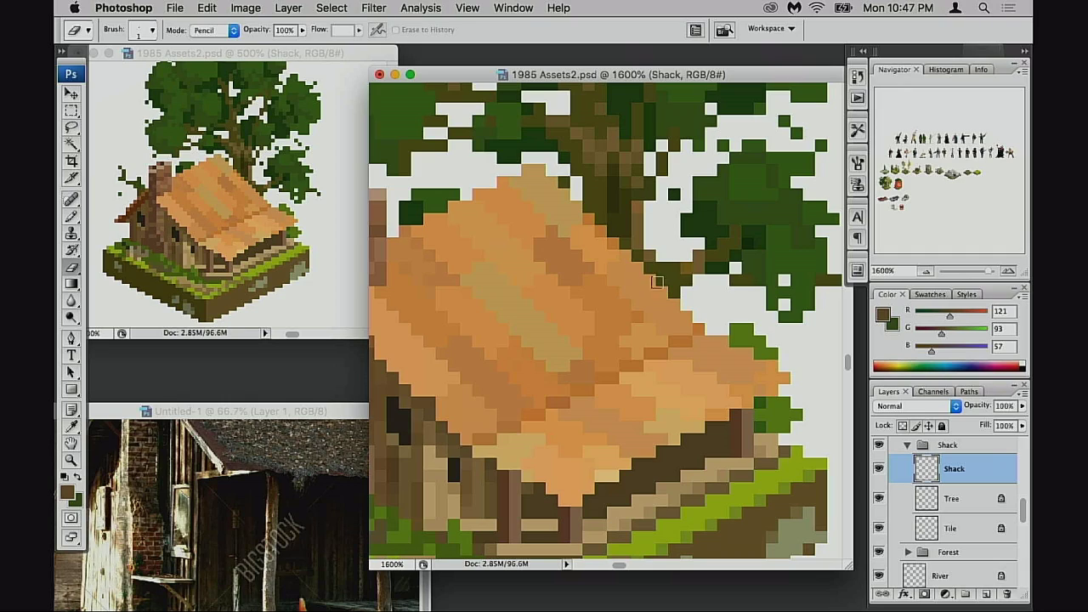
pyautogui.click(658, 280)
pyautogui.press('super+z')
# - Unlock transparency on the Tree layer and paint sampled olive-brown onto the trunk, hiding the Shack layer while painting
pyautogui.click(878, 468)
pyautogui.click(930, 503)
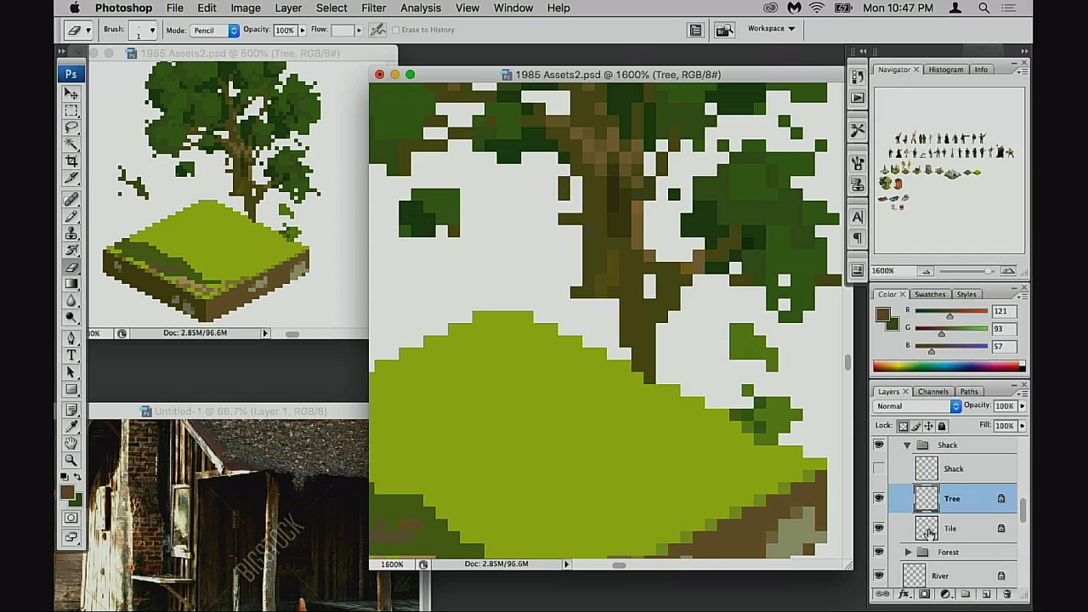
pyautogui.click(928, 534)
pyautogui.click(929, 504)
pyautogui.click(903, 426)
pyautogui.press('b')
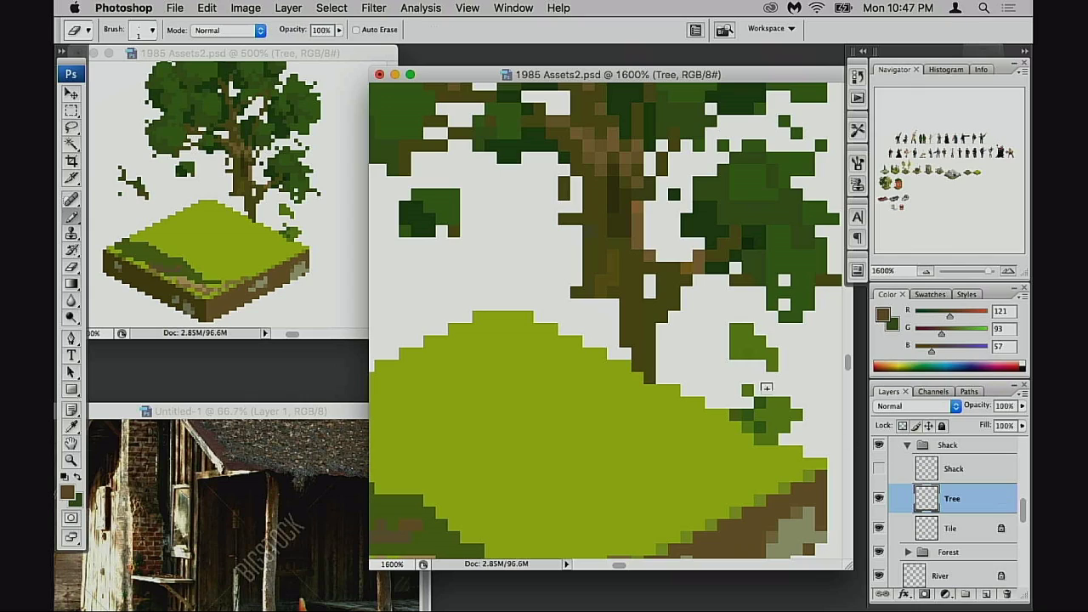
pyautogui.keyDown('alt'); pyautogui.click(674, 289); pyautogui.keyUp('alt')
pyautogui.moveTo(650, 315)
pyautogui.mouseDown()
pyautogui.moveTo(649, 293)
pyautogui.moveTo(621, 260)
pyautogui.moveTo(597, 336)
pyautogui.moveTo(619, 327)
pyautogui.mouseUp()
pyautogui.click(879, 468)
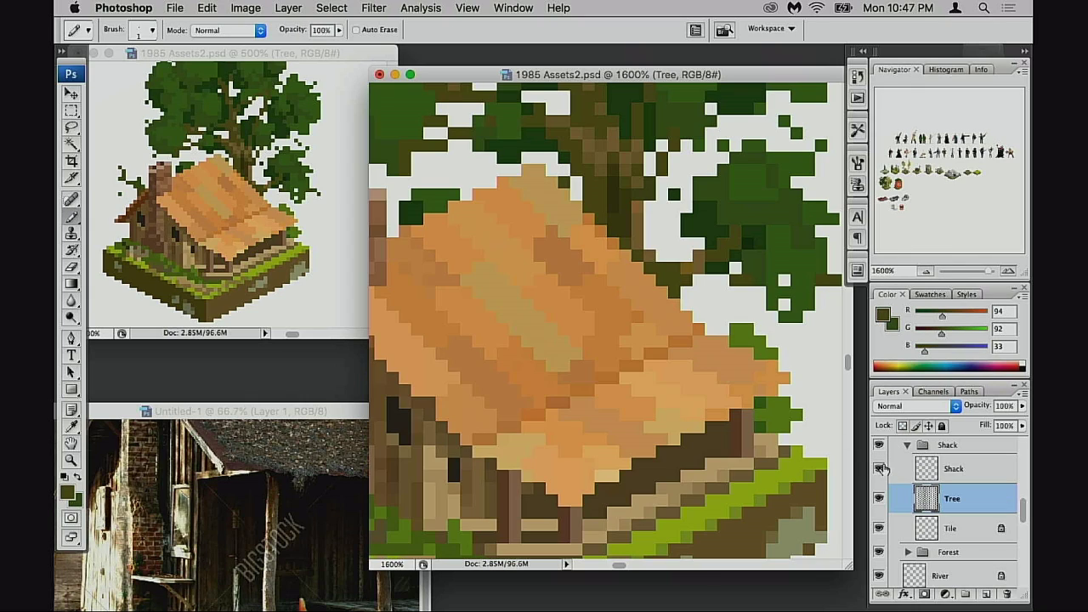
# - Try trimming several pixels off the Shack layer's roof edge in front of the trunk, and undo the erasures
pyautogui.click(927, 470)
pyautogui.press('e')
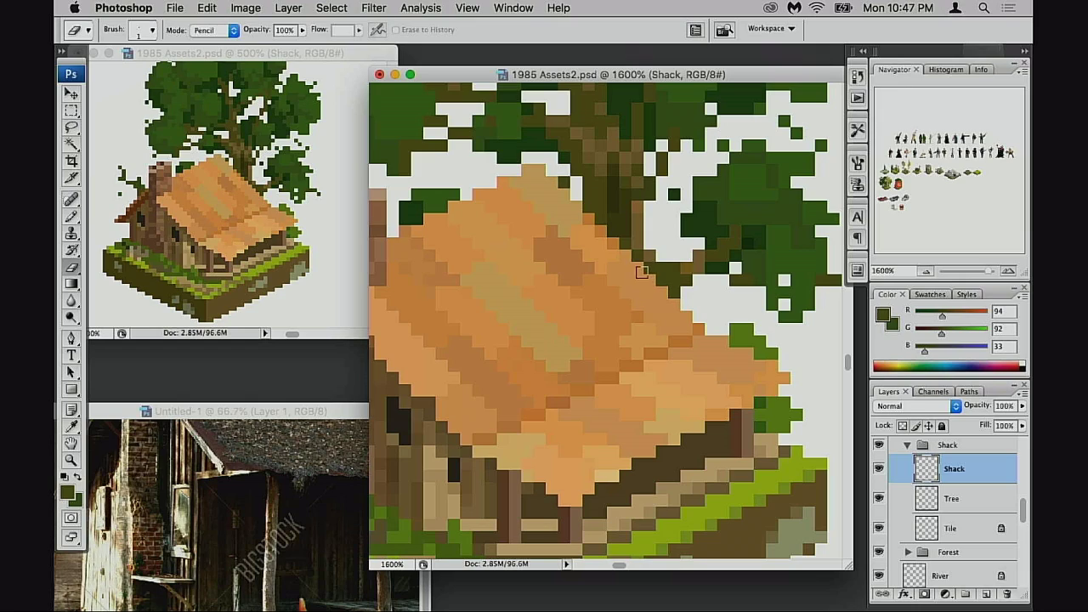
pyautogui.moveTo(639, 270); pyautogui.dragTo(648, 278)
pyautogui.click(664, 290)
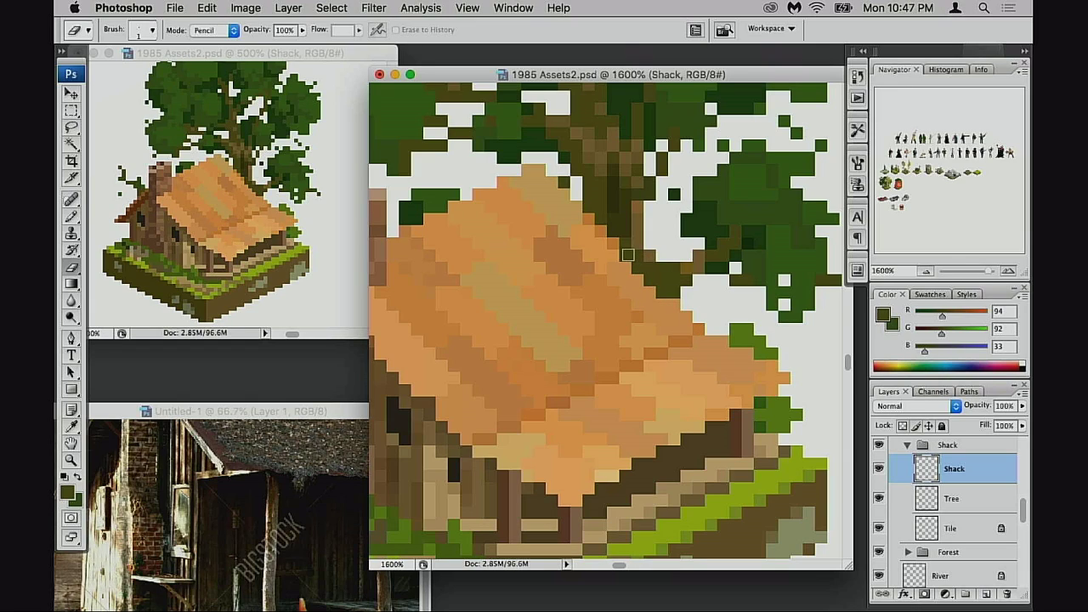
pyautogui.click(616, 242)
pyautogui.press('super+alt+z')
pyautogui.press('super+alt+z')
pyautogui.press('super+alt+z')
pyautogui.press('super+alt+z')
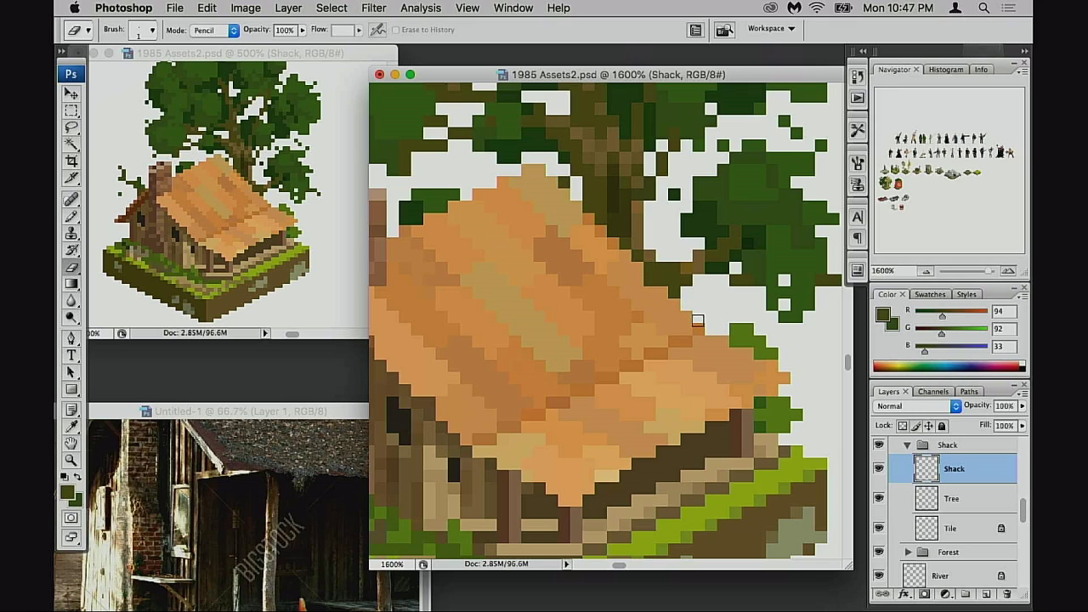
# - Examine the whole shack tile and its tree at 800% magnification, with the Shack layer selected
pyautogui.hotkey('alt', '[')
pyautogui.moveTo(663, 365); pyautogui.dragTo(680, 353)
pyautogui.keyDown('alt'); pyautogui.click(655, 368); pyautogui.keyUp('alt')
pyautogui.keyDown('alt'); pyautogui.click(650, 370); pyautogui.keyUp('alt')
pyautogui.moveTo(611, 312)
pyautogui.mouseDown()
pyautogui.moveTo(585, 357)
pyautogui.moveTo(586, 380)
pyautogui.mouseUp()
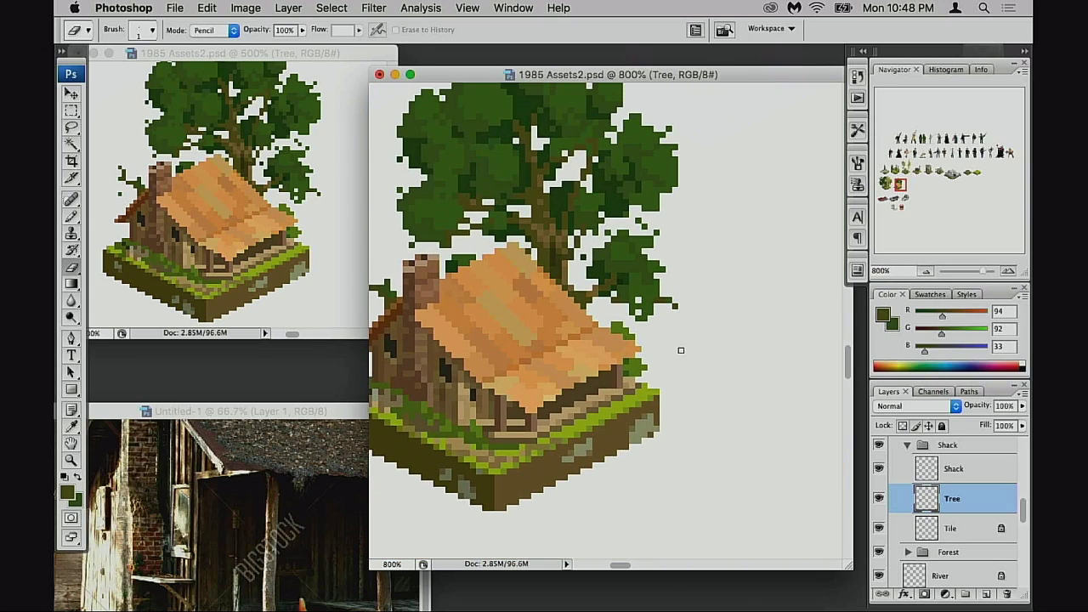
pyautogui.click(933, 469)
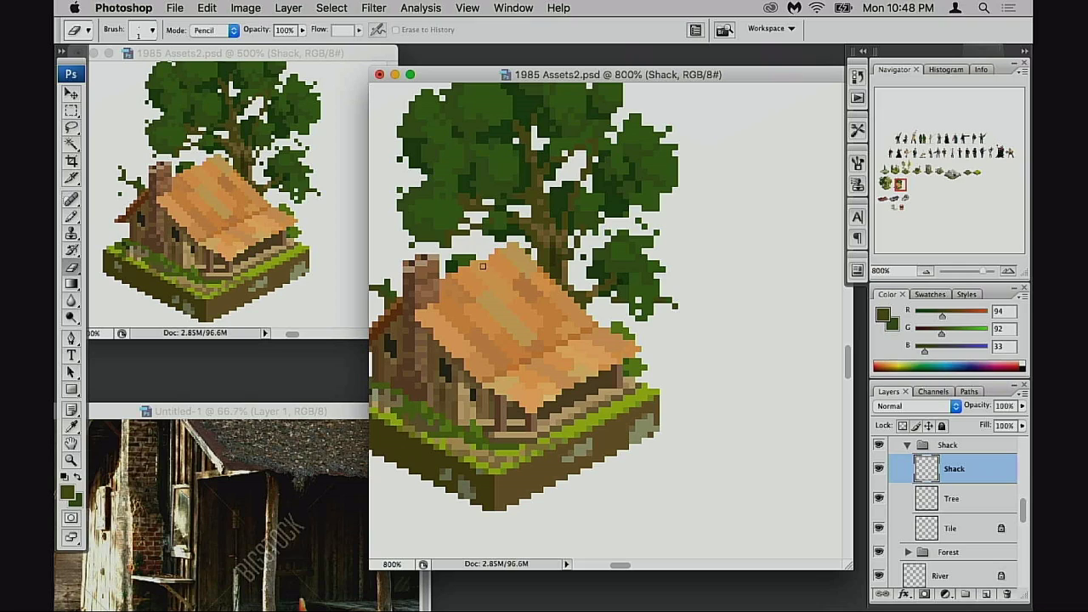
pyautogui.hscroll(-2, 472, 304)
pyautogui.scroll(-1, 472, 305)
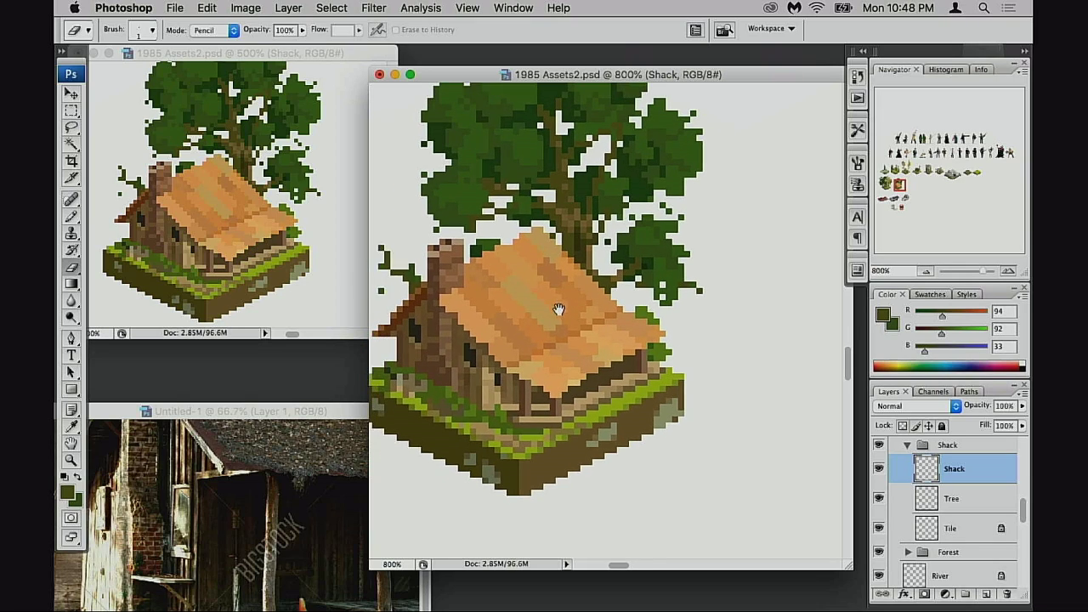
# - Sample the dark brown shadow under the porch roof as the pencil color
pyautogui.press('b')
pyautogui.keyDown('alt'); pyautogui.click(618, 360); pyautogui.keyUp('alt')
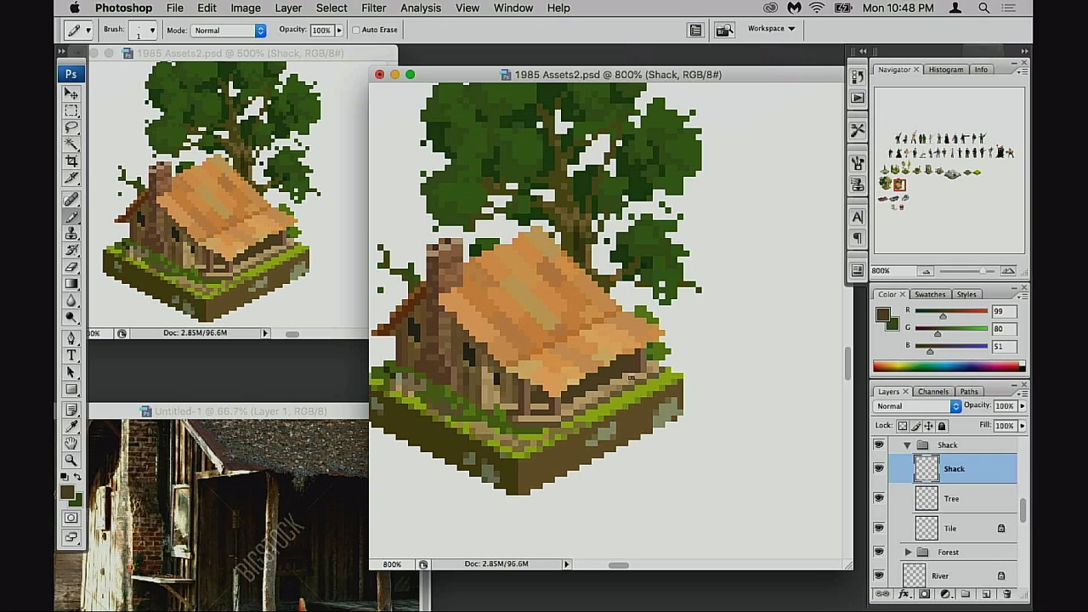
pyautogui.hscroll(-3, 582, 401)
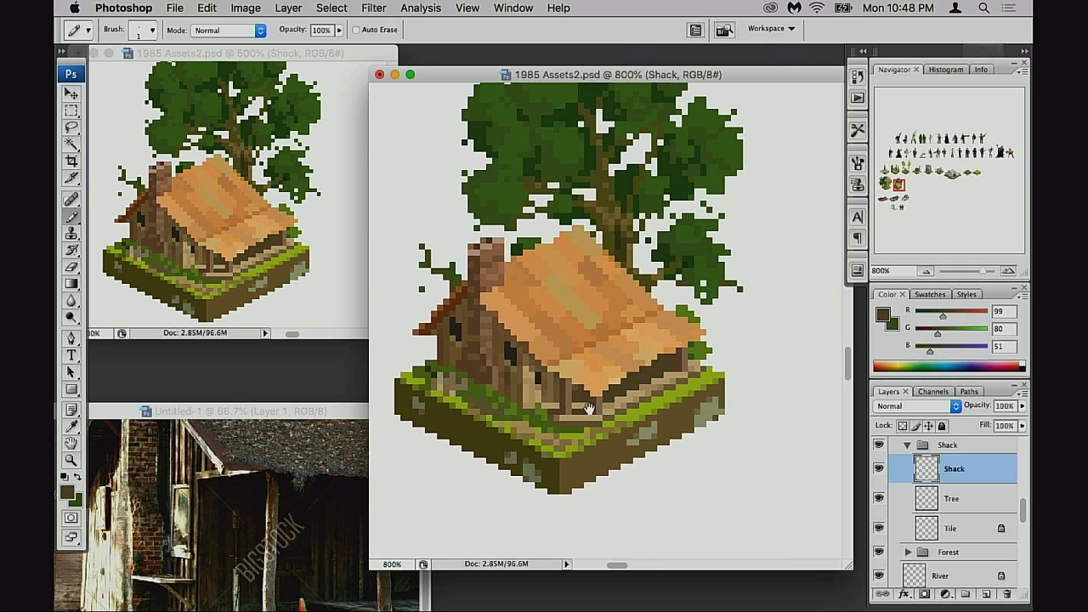
# - Compare the shack tile with the neighbouring forest tile at 600%, and inspect its chimney wall at 1600%
pyautogui.keyDown('alt'); pyautogui.click(599, 414); pyautogui.keyUp('alt')
pyautogui.keyDown('alt'); pyautogui.click(607, 379); pyautogui.keyUp('alt')
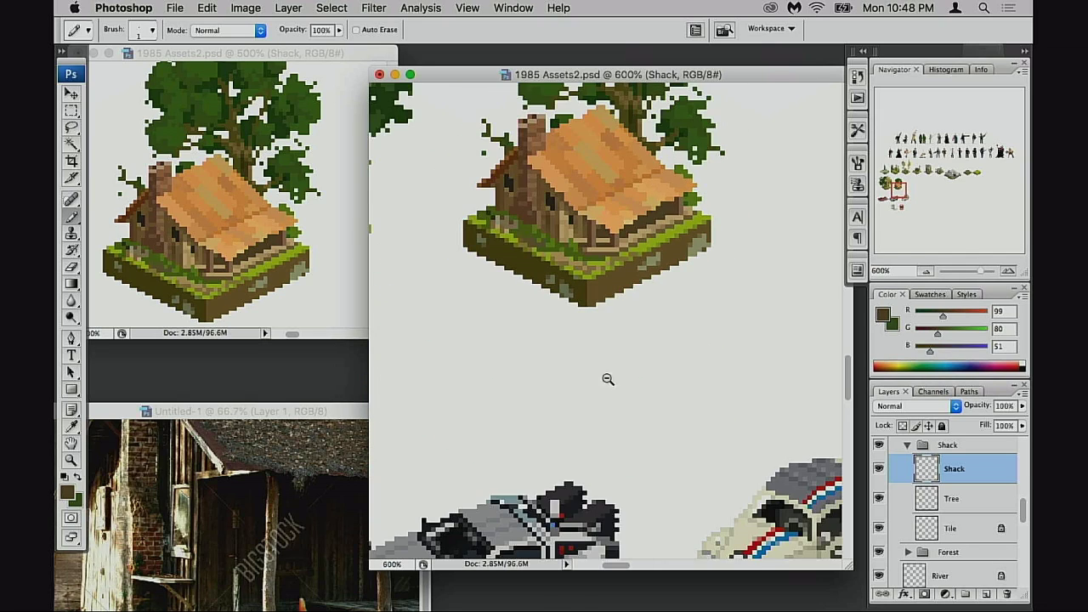
pyautogui.keyDown('alt'); pyautogui.click(553, 462); pyautogui.keyUp('alt')
pyautogui.moveTo(574, 361); pyautogui.dragTo(632, 428)
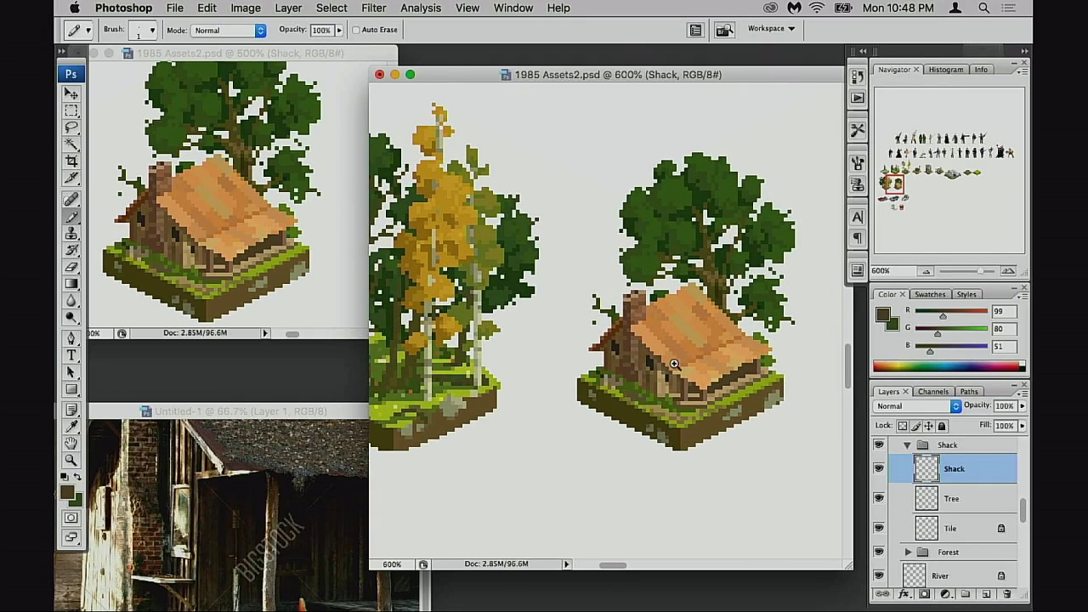
pyautogui.keyDown('super'); pyautogui.click(667, 364); pyautogui.keyUp('super')
pyautogui.keyDown('super'); pyautogui.click(666, 364); pyautogui.keyUp('super')
pyautogui.keyDown('super'); pyautogui.click(666, 363); pyautogui.keyUp('super')
pyautogui.moveTo(510, 307); pyautogui.dragTo(526, 356)
pyautogui.press('super+equal')
pyautogui.press('super+equal')
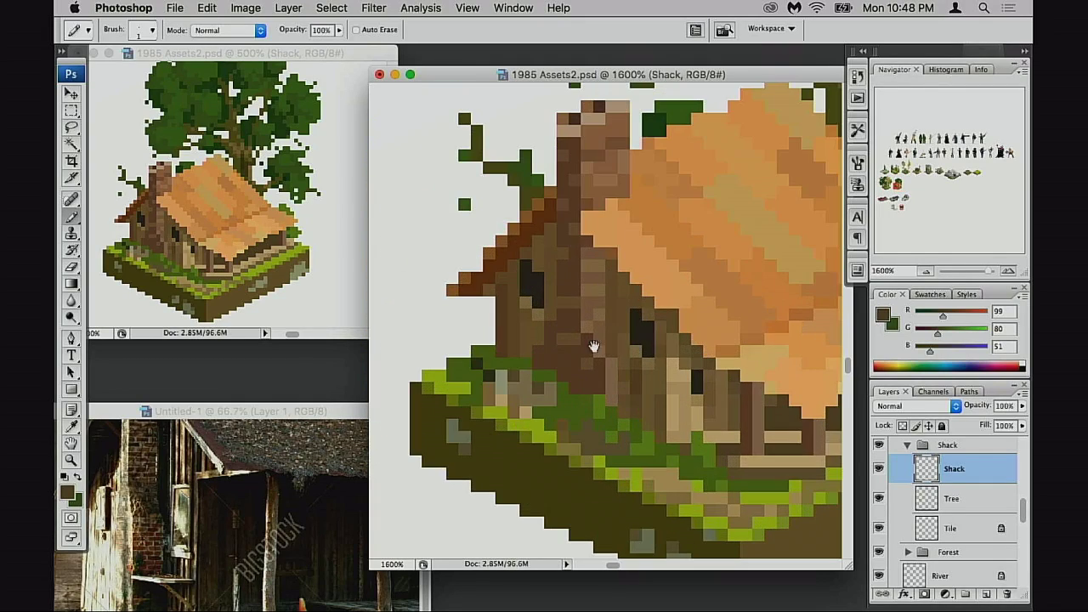
# - Sample light orange tones from the shack's roof and touch up its lower edge above the side wall with reduced pencil opacity
pyautogui.press('7')
pyautogui.keyDown('alt'); pyautogui.click(694, 315); pyautogui.keyUp('alt')
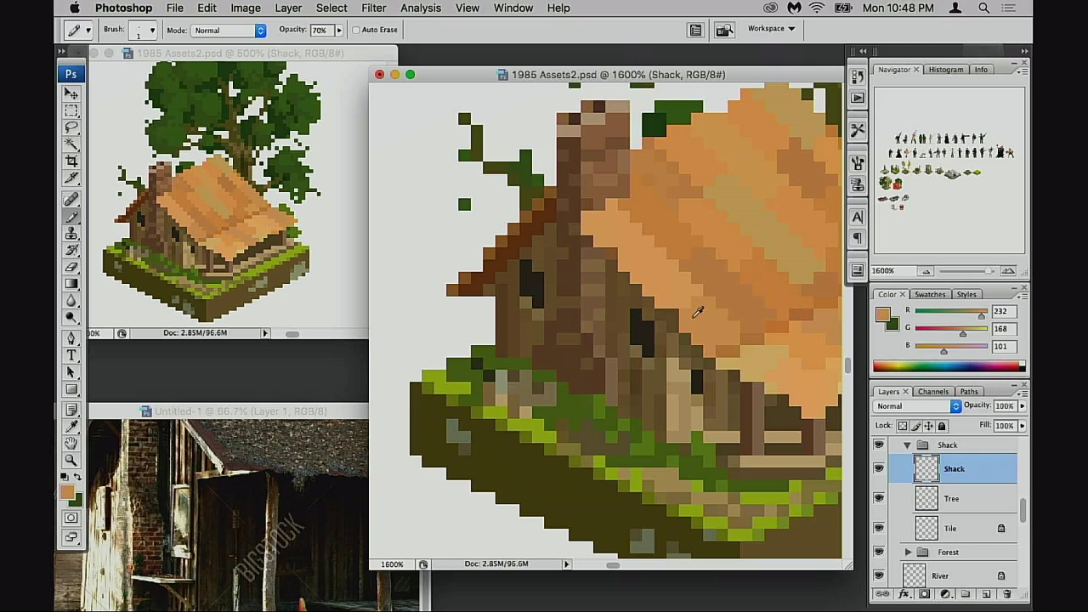
pyautogui.press('0')
pyautogui.keyDown('alt'); pyautogui.click(758, 289); pyautogui.keyUp('alt')
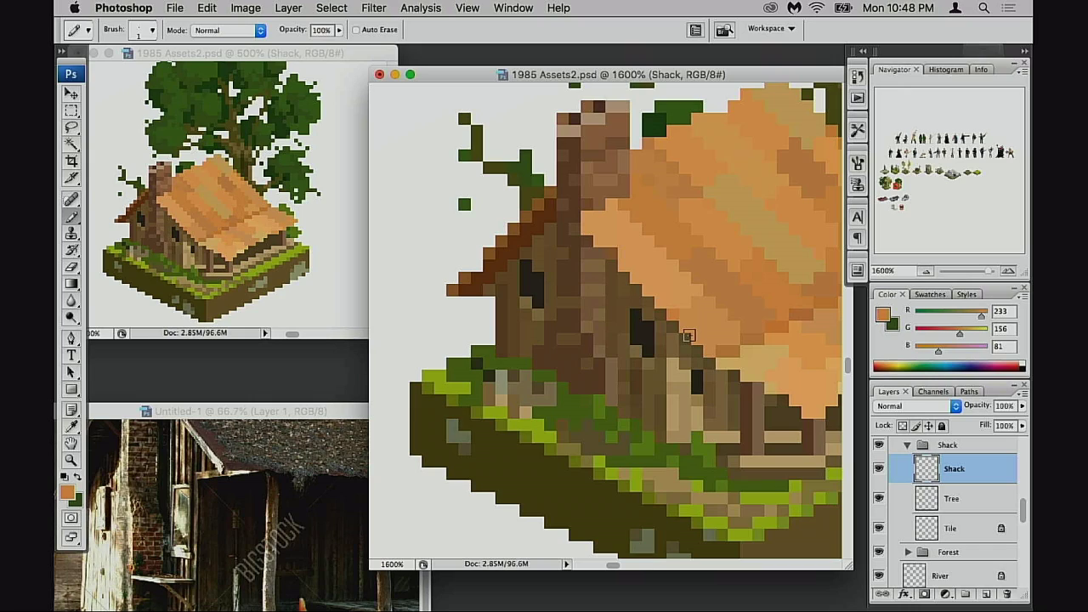
pyautogui.press('3')
pyautogui.press('7')
pyautogui.press('5')
pyautogui.moveTo(677, 357); pyautogui.dragTo(619, 381)
pyautogui.keyDown('alt'); pyautogui.click(637, 380); pyautogui.keyUp('alt')
pyautogui.keyDown('alt'); pyautogui.click(637, 380); pyautogui.keyUp('alt')
pyautogui.keyDown('alt'); pyautogui.click(573, 365); pyautogui.keyUp('alt')
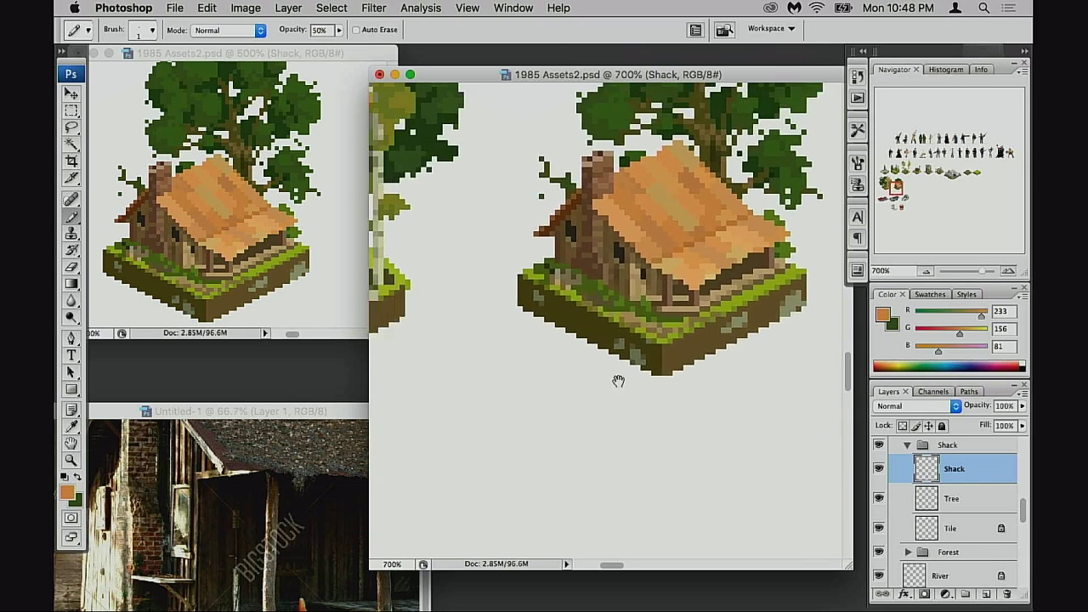
# - Retouch the pixels at the tip of the gable eave with browns sampled from it, at 40% and 60% pencil opacity
pyautogui.scroll(3, 618, 381)
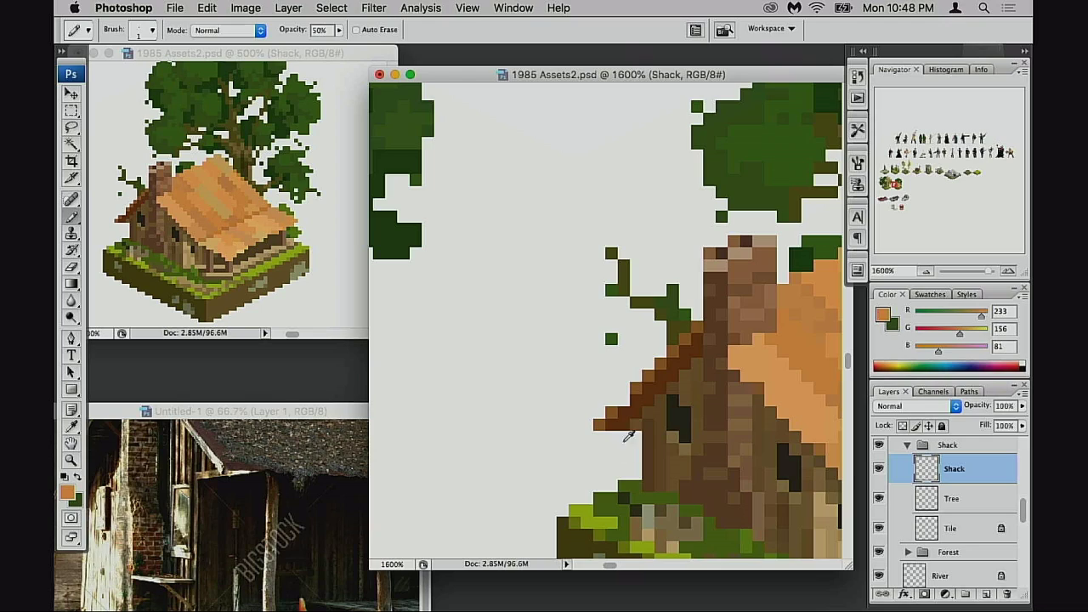
pyautogui.keyDown('alt'); pyautogui.click(624, 411); pyautogui.keyUp('alt')
pyautogui.click(626, 405)
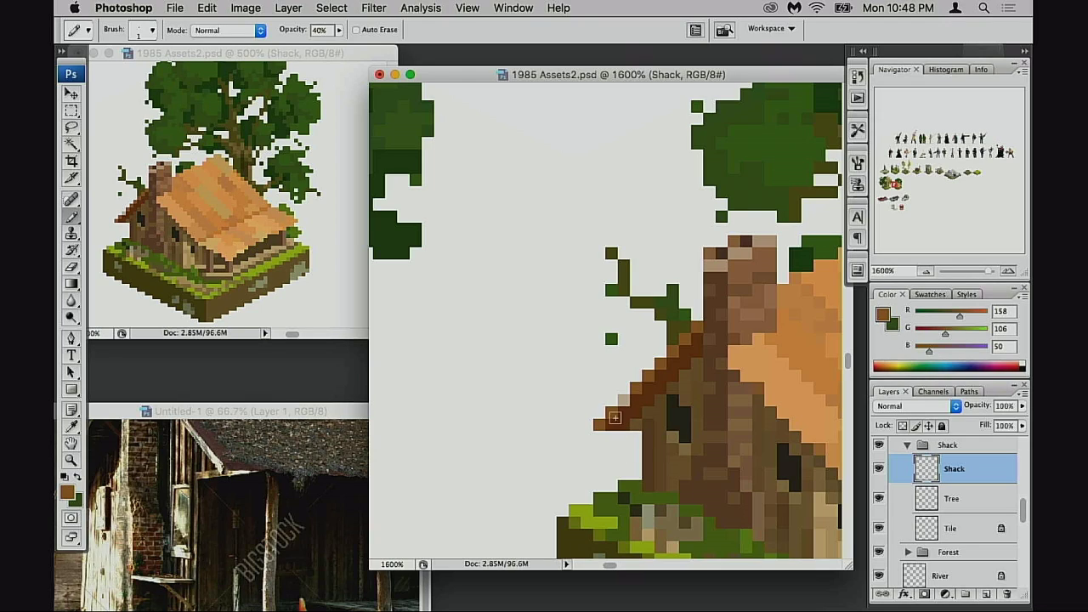
pyautogui.moveTo(609, 425)
pyautogui.mouseDown()
pyautogui.moveTo(629, 401)
pyautogui.moveTo(600, 426)
pyautogui.mouseUp()
pyautogui.keyDown('alt'); pyautogui.click(626, 401); pyautogui.keyUp('alt')
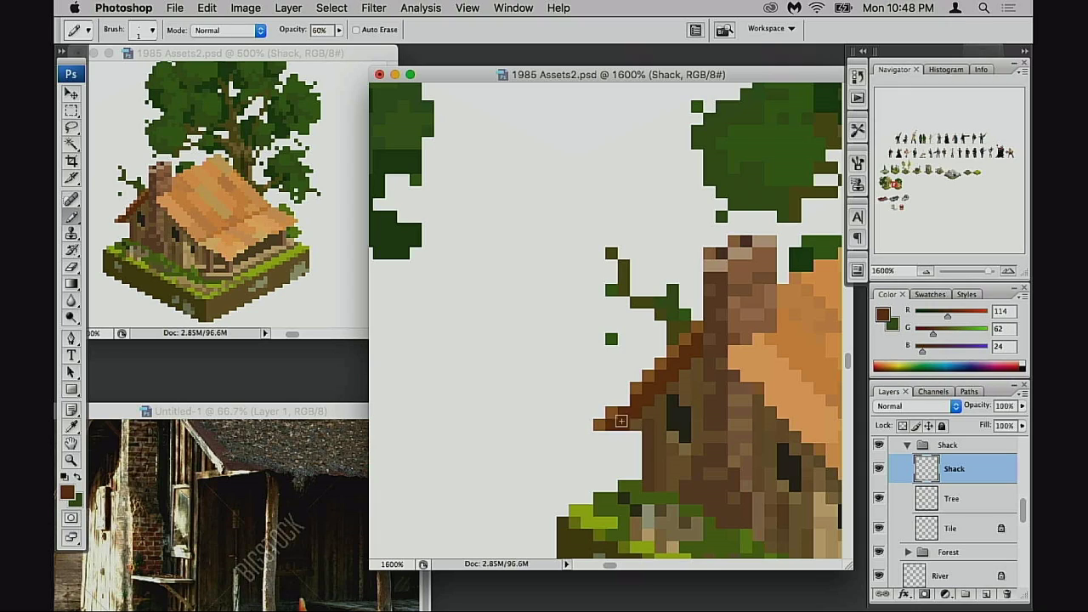
pyautogui.keyDown('alt'); pyautogui.keyDown('super'); pyautogui.click(663, 431); pyautogui.keyUp('super'); pyautogui.keyUp('alt')
pyautogui.keyDown('alt'); pyautogui.keyDown('super'); pyautogui.click(685, 422); pyautogui.keyUp('super'); pyautogui.keyUp('alt')
pyautogui.keyDown('alt'); pyautogui.keyDown('super'); pyautogui.click(624, 418); pyautogui.keyUp('super'); pyautogui.keyUp('alt')
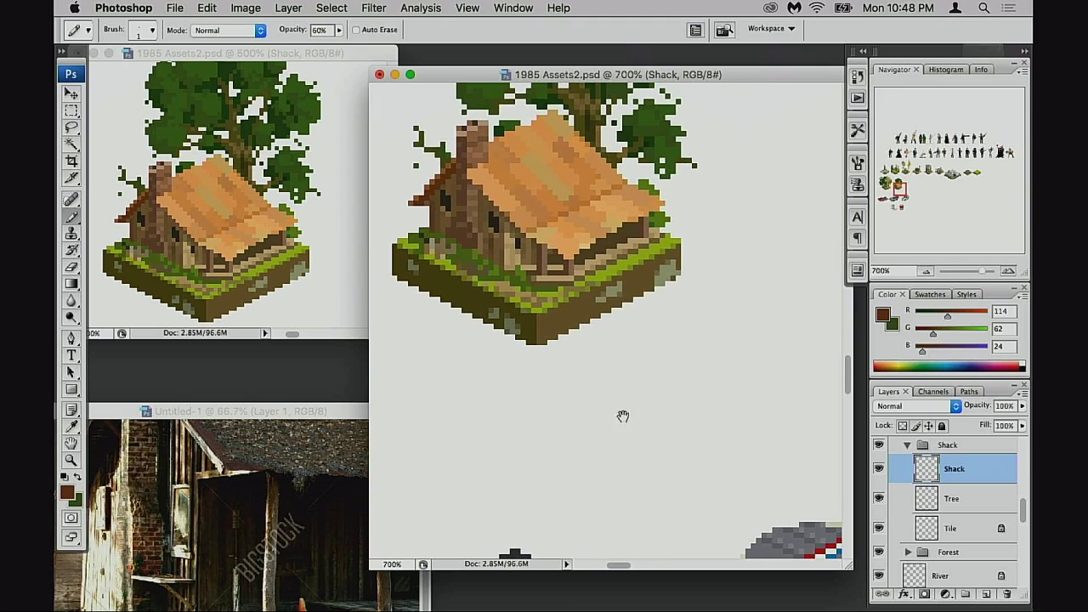
pyautogui.keyDown('alt'); pyautogui.keyDown('super'); pyautogui.click(612, 409); pyautogui.keyUp('super'); pyautogui.keyUp('alt')
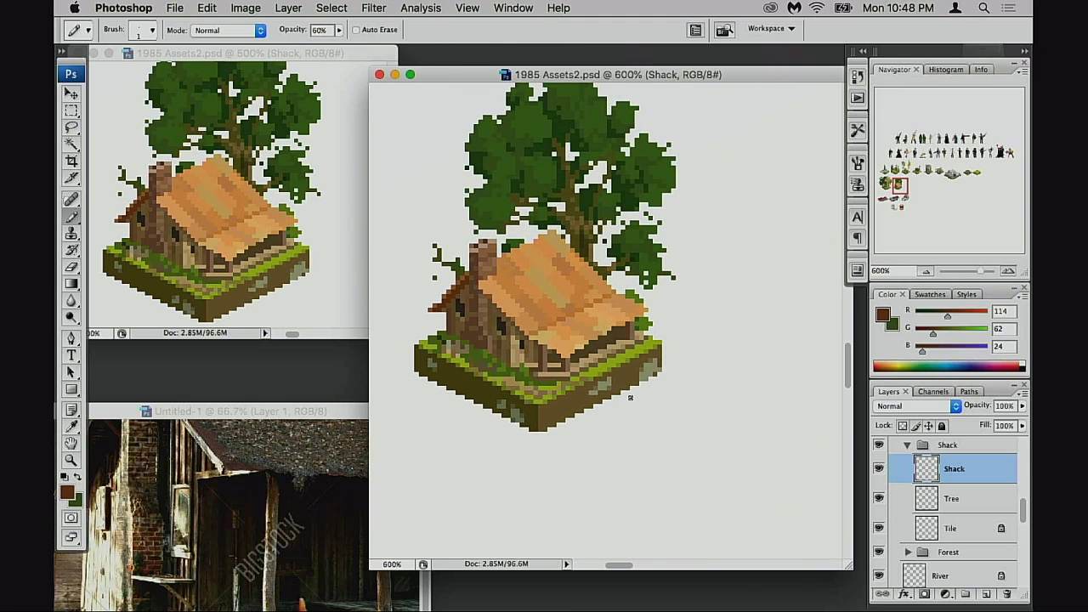
pyautogui.keyDown('alt'); pyautogui.keyDown('super'); pyautogui.click(598, 418); pyautogui.keyUp('super'); pyautogui.keyUp('alt')
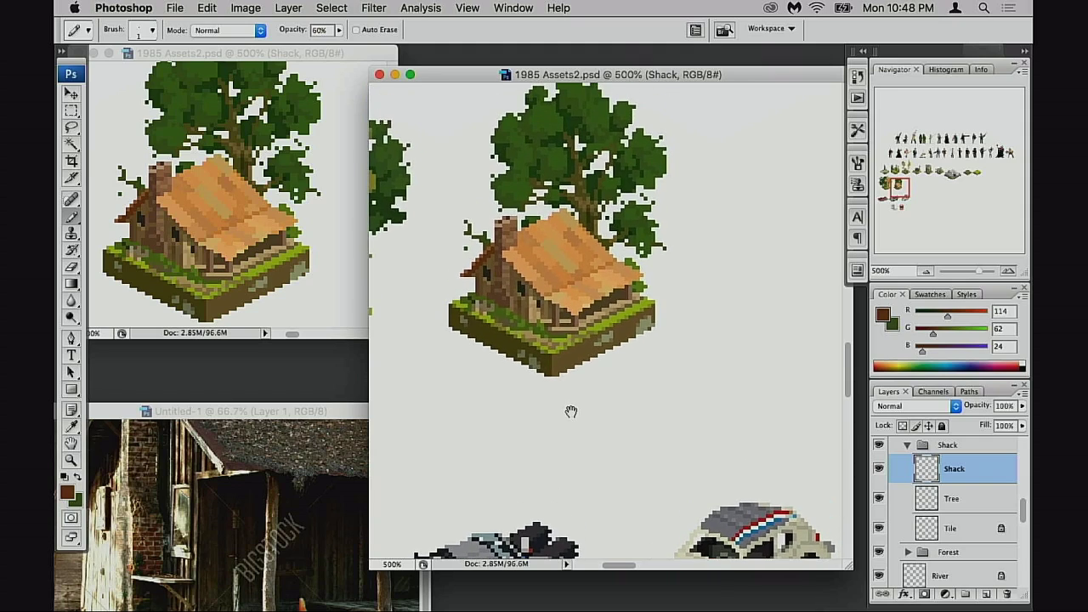
pyautogui.moveTo(566, 439)
pyautogui.mouseDown()
pyautogui.moveTo(541, 456)
pyautogui.moveTo(563, 427)
pyautogui.moveTo(601, 434)
pyautogui.moveTo(564, 419)
pyautogui.mouseUp()
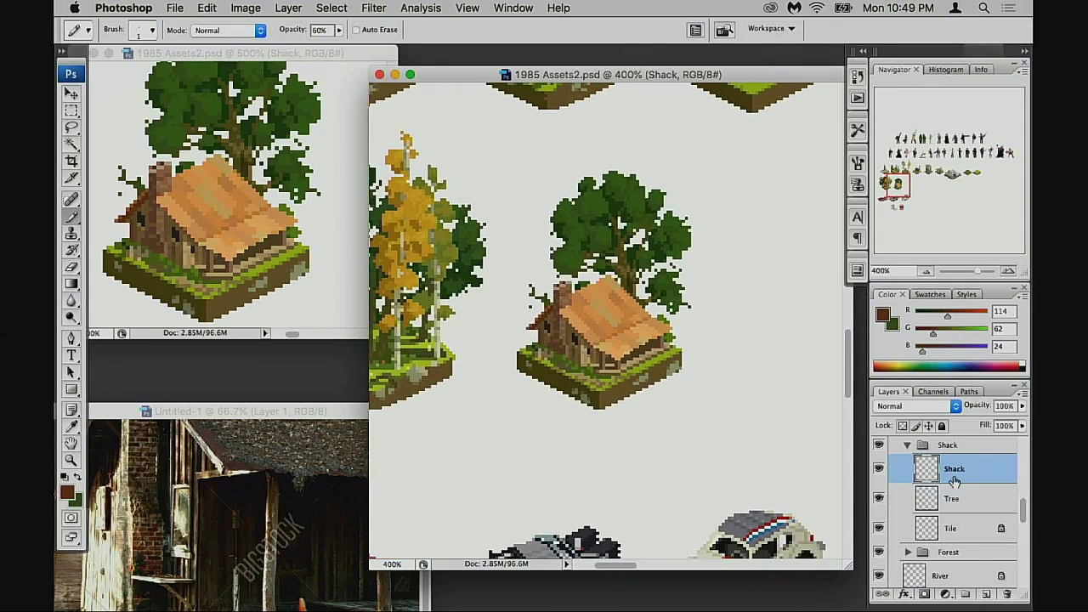
# - Collapse the Shack group and flip the whole group horizontally
pyautogui.click(907, 446)
pyautogui.keyDown('alt'); pyautogui.click(629, 395); pyautogui.keyUp('alt')
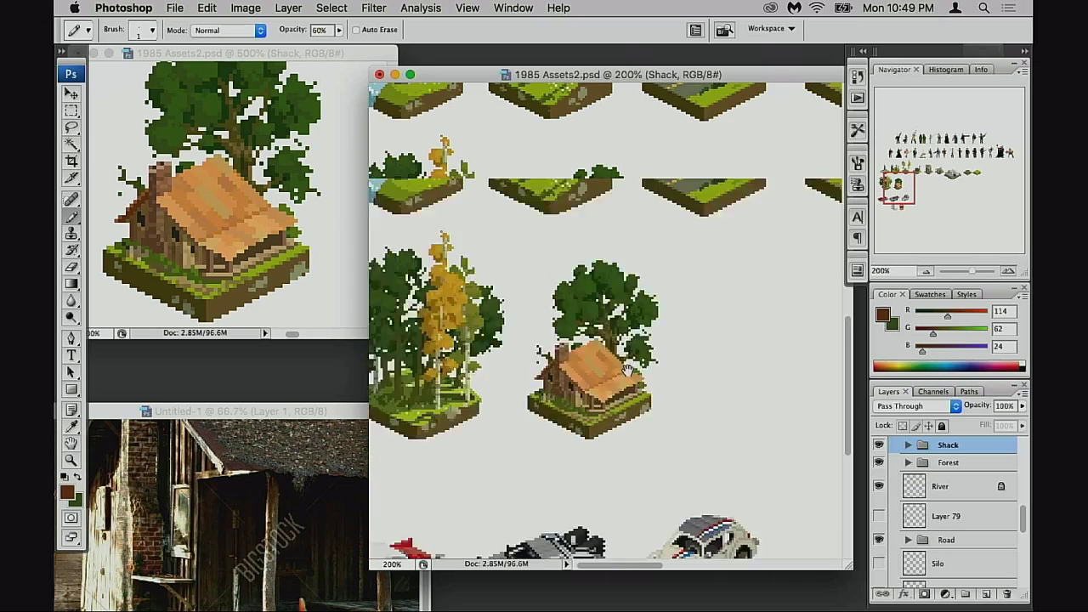
pyautogui.keyDown('alt'); pyautogui.click(629, 395); pyautogui.keyUp('alt')
pyautogui.hotkey('ctrl', 't')
pyautogui.rightClick(566, 341)
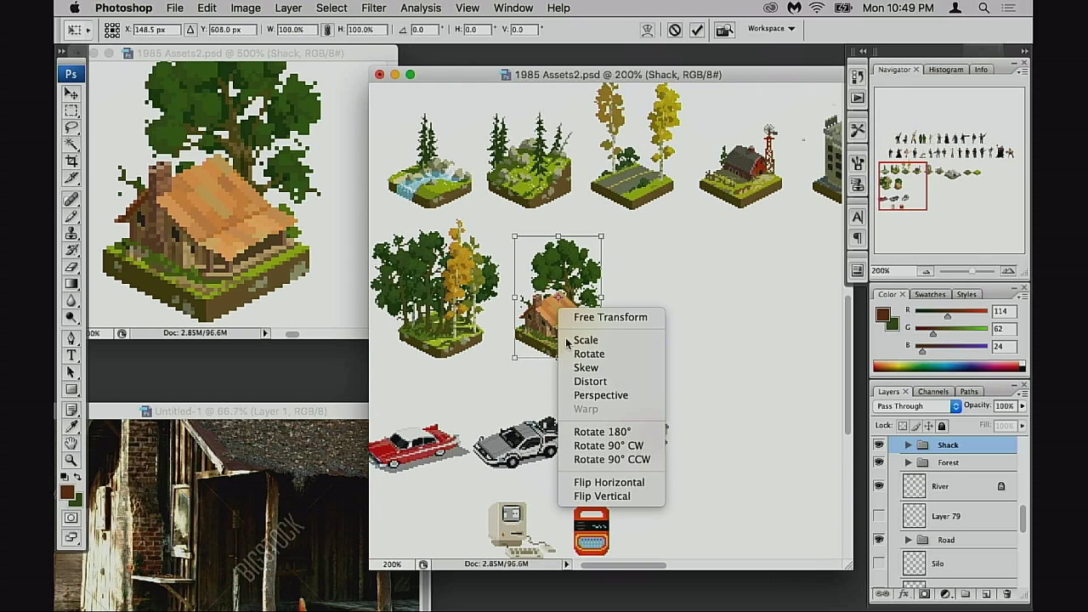
pyautogui.click(604, 483)
pyautogui.press('Return')
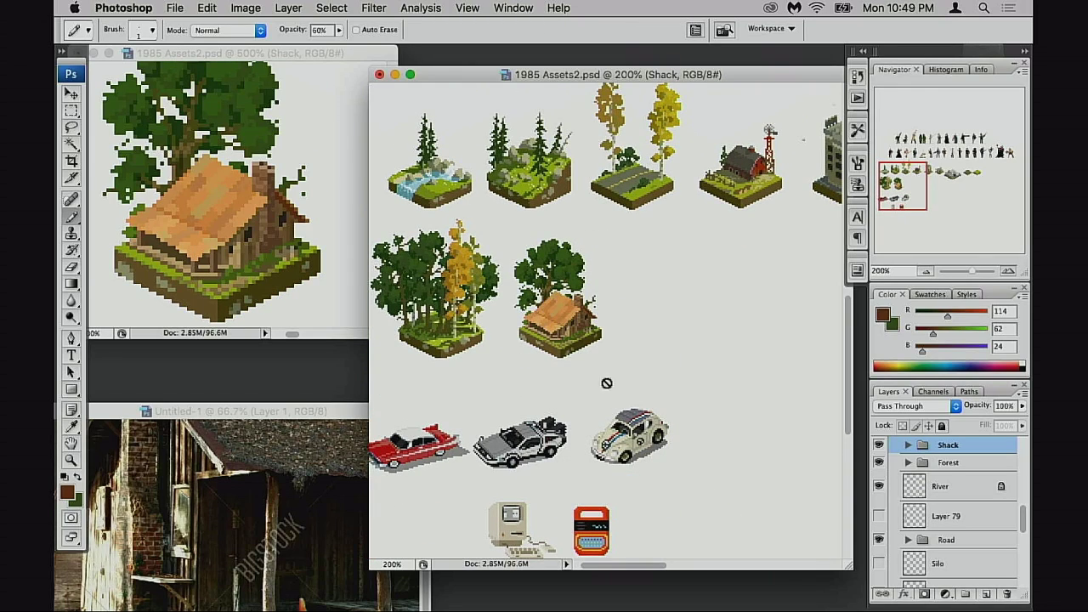
# - Try the mirrored shack tile in a new position among the other tiles in full screen, and undo the move and flip
pyautogui.press('v')
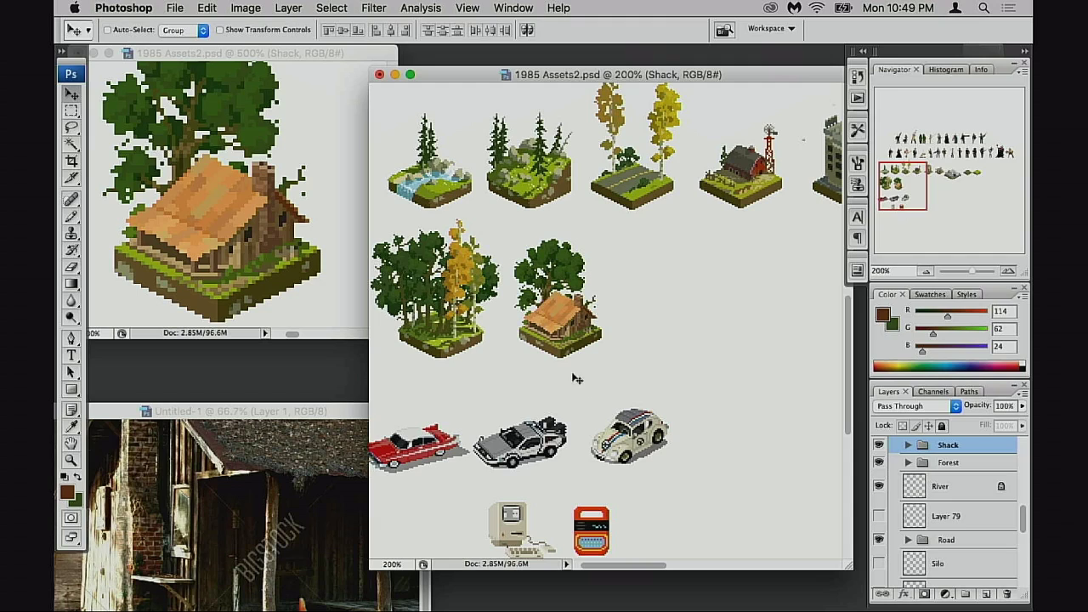
pyautogui.moveTo(575, 376)
pyautogui.mouseDown()
pyautogui.moveTo(478, 376)
pyautogui.moveTo(572, 360)
pyautogui.moveTo(588, 401)
pyautogui.moveTo(579, 431)
pyautogui.mouseUp()
pyautogui.keyDown('super'); pyautogui.click(602, 340); pyautogui.keyUp('super')
pyautogui.press('Tab')
pyautogui.press('f')
pyautogui.moveTo(528, 364); pyautogui.dragTo(683, 423)
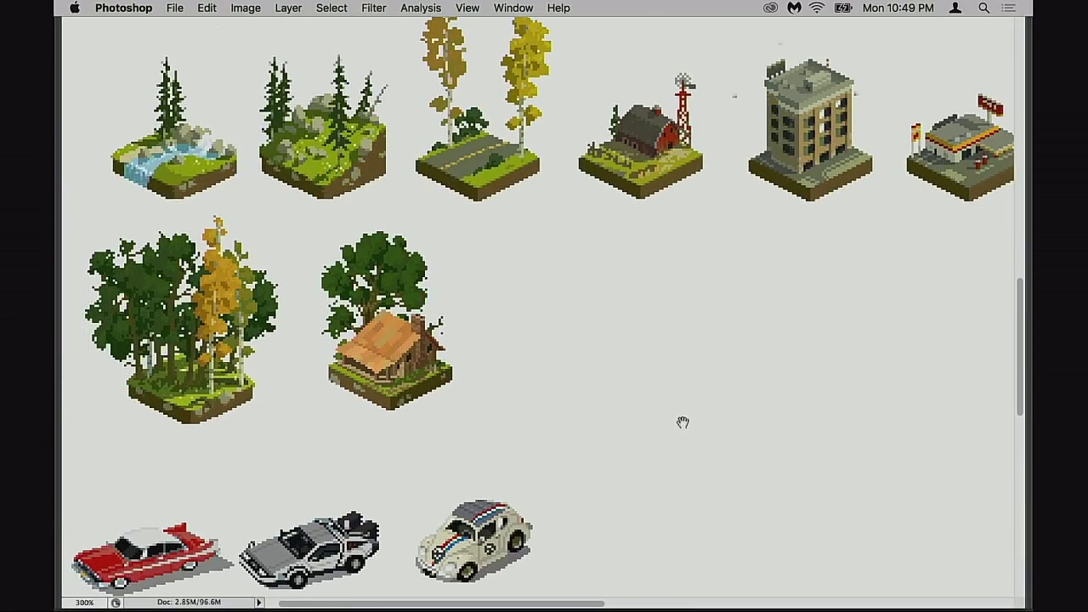
pyautogui.press('super+z')
pyautogui.press('alt+super+z')
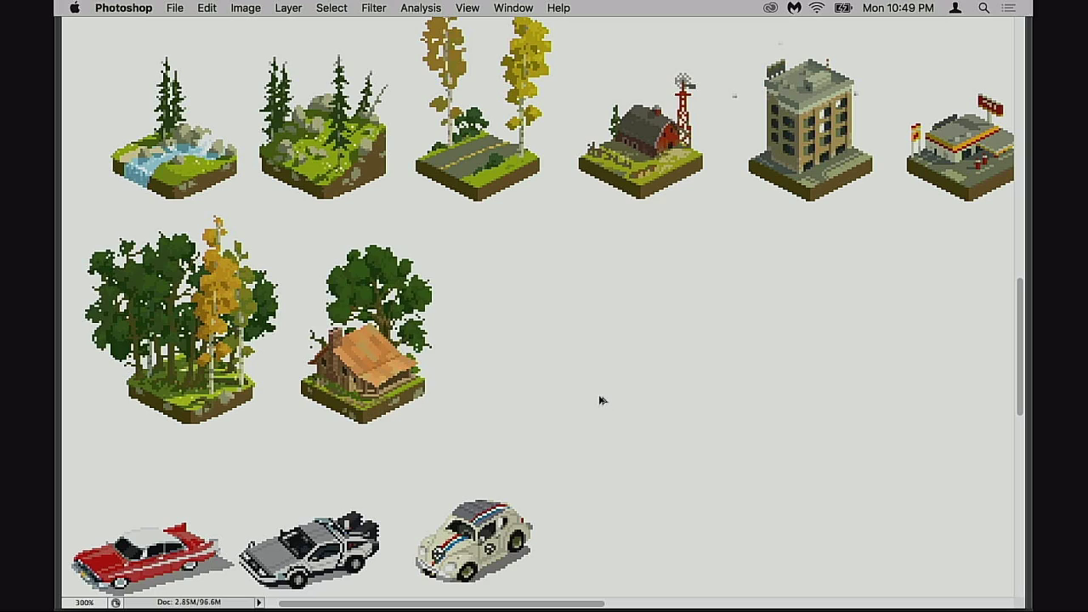
# - Expand the Shack group and select its Tree layer for editing the foliage beside the roof
pyautogui.moveTo(424, 299); pyautogui.dragTo(558, 406)
pyautogui.press('Tab')
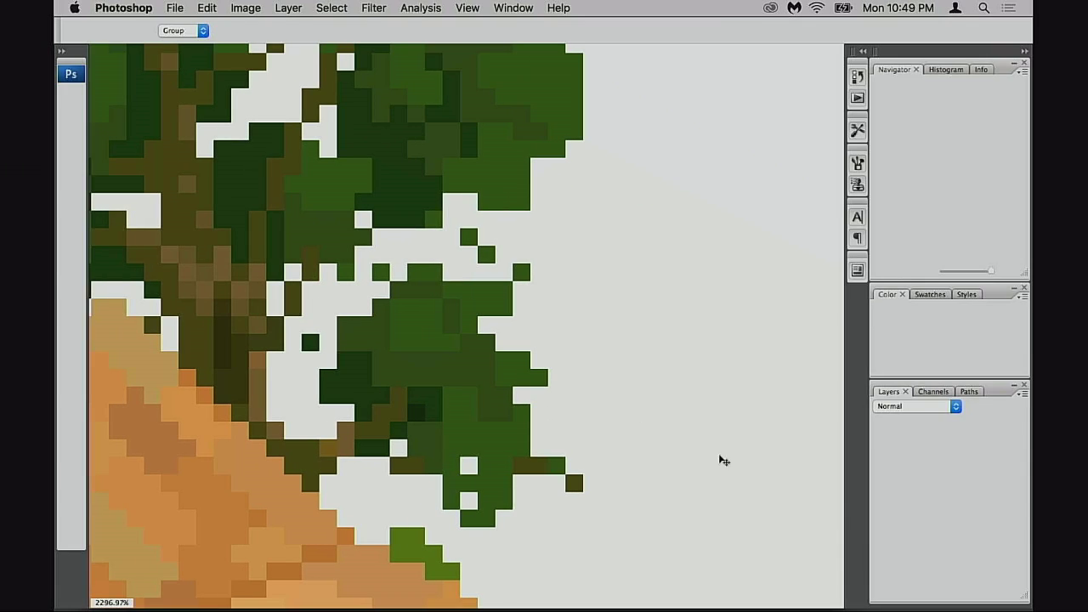
pyautogui.click(909, 462)
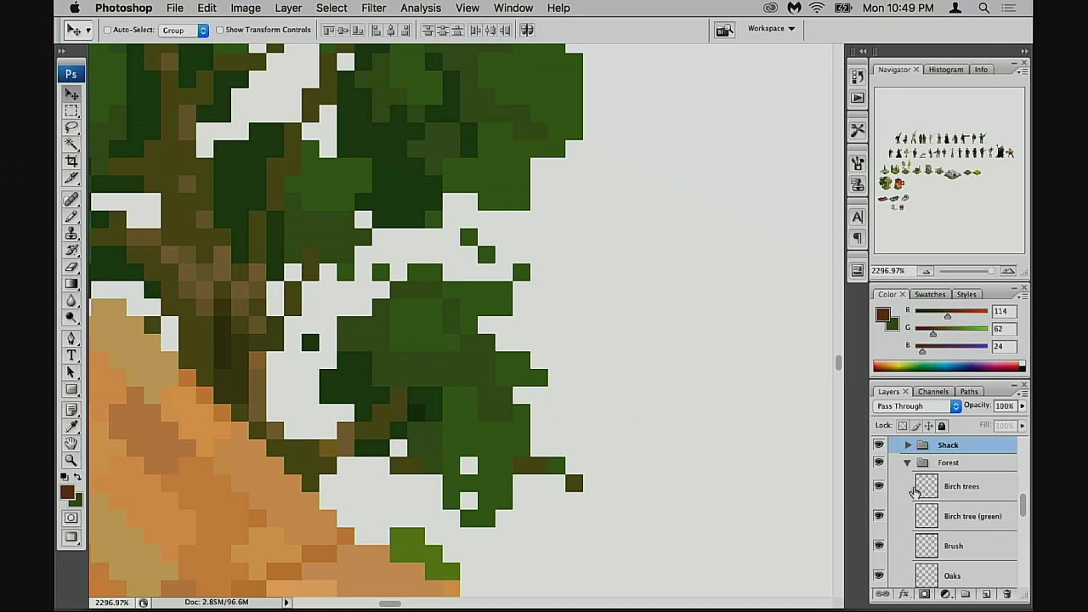
pyautogui.click(935, 522)
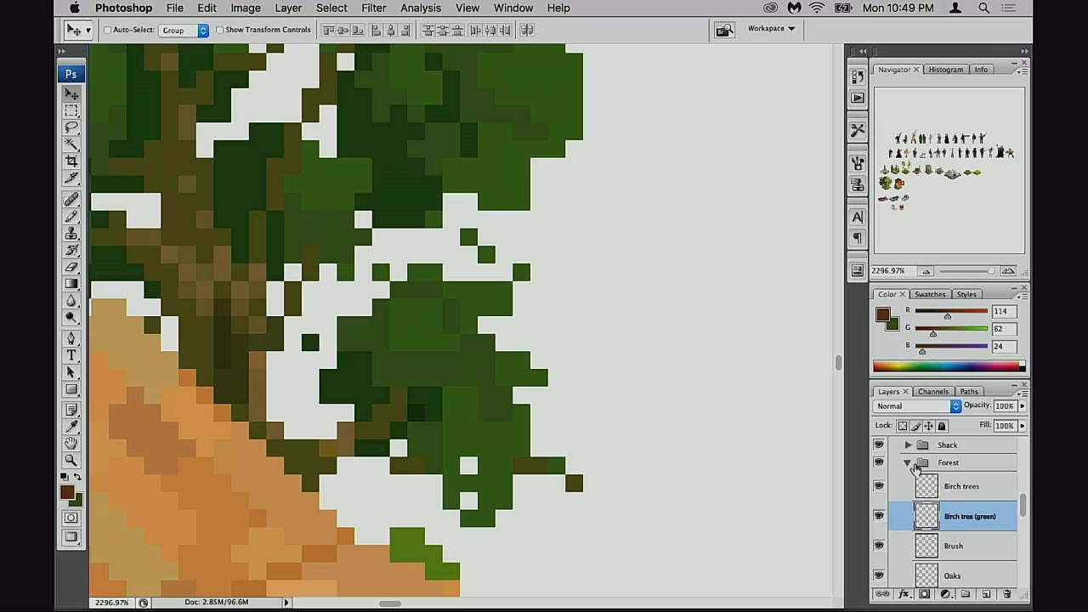
pyautogui.click(907, 463)
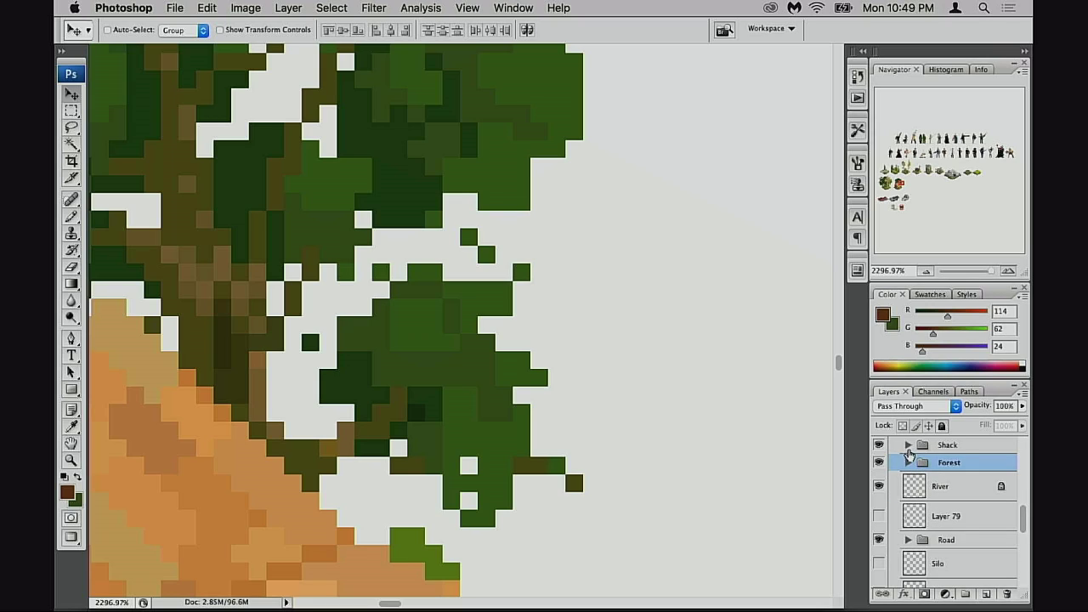
pyautogui.click(908, 445)
pyautogui.click(925, 469)
pyautogui.click(928, 499)
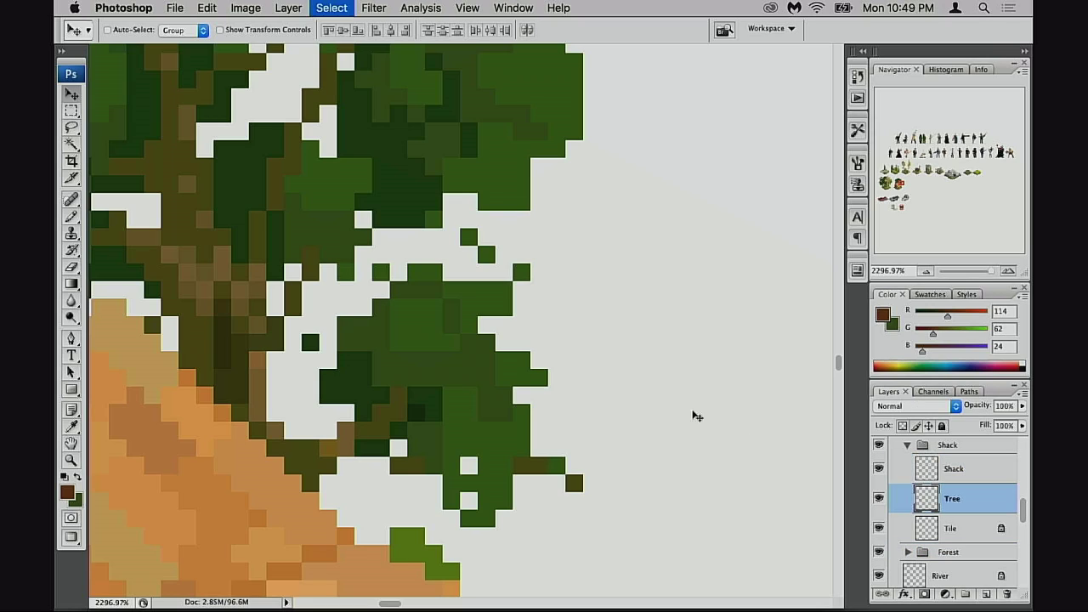
# - Erase stray leaf pixels around the tree's lower right foliage clump, restoring the single pixel at its upper right corner
pyautogui.press('e')
pyautogui.click(541, 380)
pyautogui.click(525, 276)
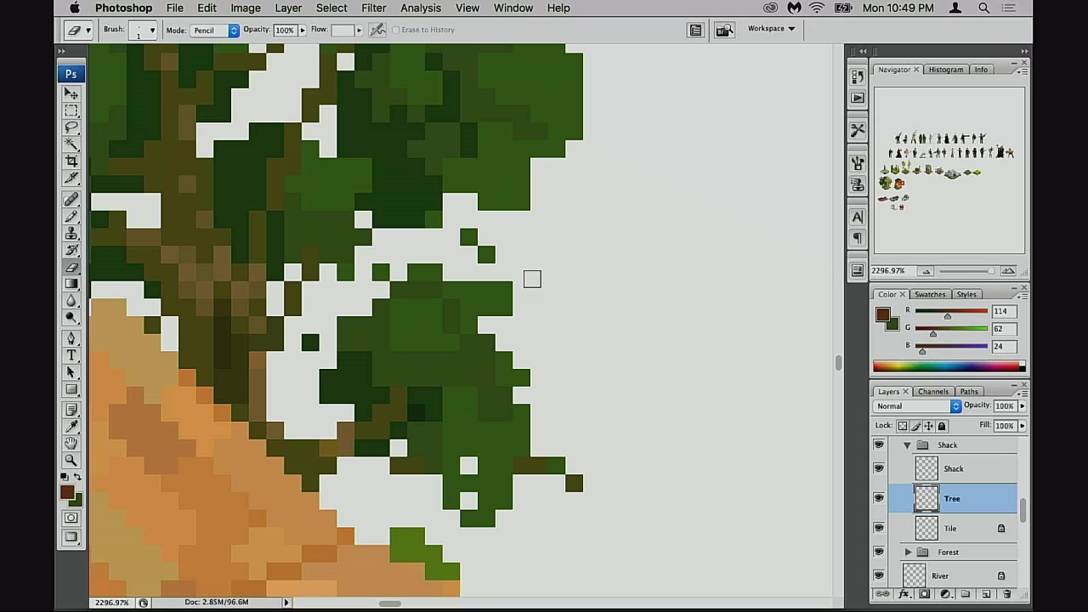
pyautogui.press('super+z')
pyautogui.click(487, 255)
pyautogui.click(473, 239)
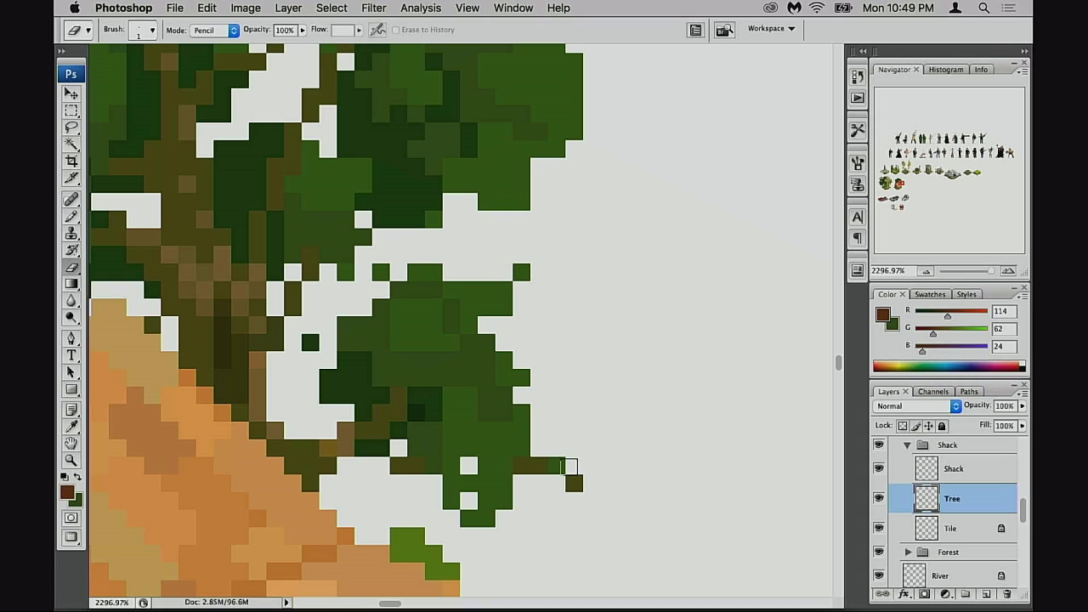
pyautogui.keyDown('alt'); pyautogui.click(546, 460); pyautogui.keyUp('alt')
pyautogui.keyDown('alt'); pyautogui.click(544, 454); pyautogui.keyUp('alt')
pyautogui.keyDown('alt'); pyautogui.click(536, 425); pyautogui.keyUp('alt')
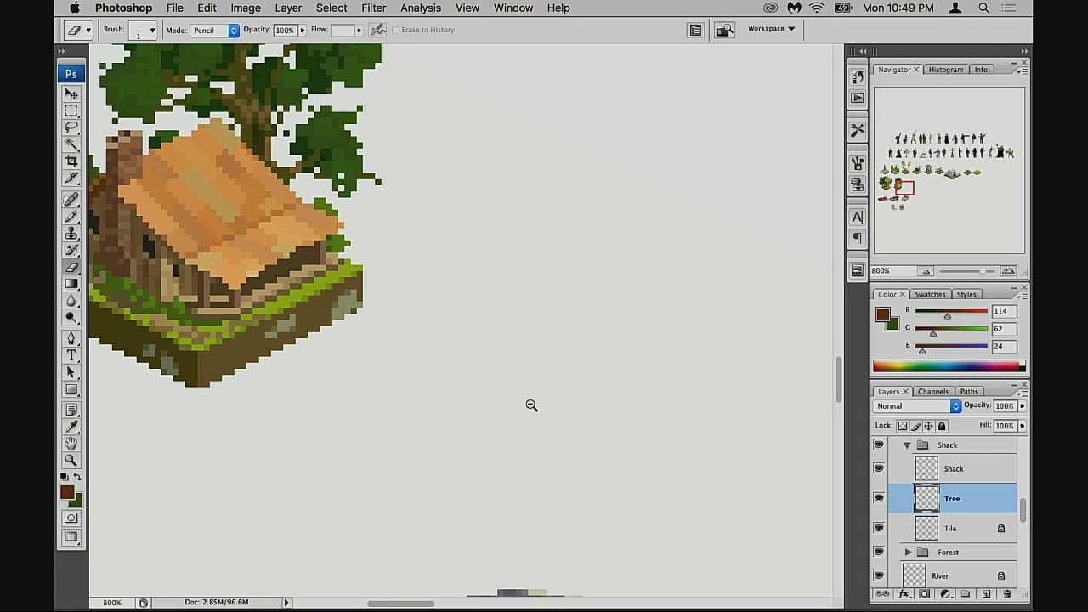
pyautogui.keyDown('alt'); pyautogui.click(530, 406); pyautogui.keyUp('alt')
pyautogui.moveTo(383, 206); pyautogui.dragTo(586, 443)
pyautogui.press('super+minus')
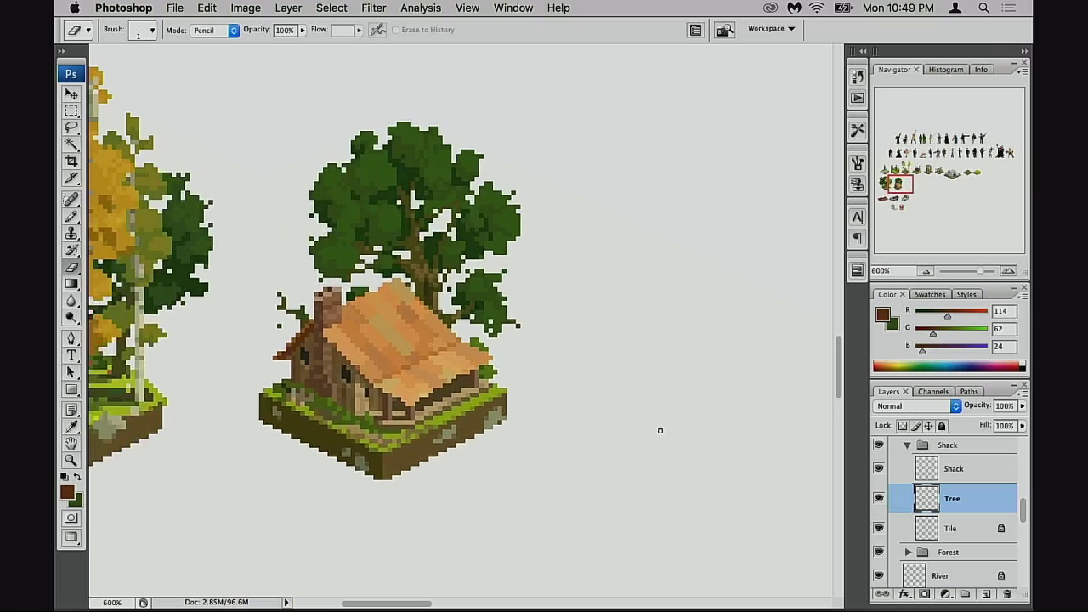
# - Select the Shack group and move its tile in front of the gas station tile for a full-screen comparison
pyautogui.click(928, 449)
pyautogui.press('super+minus')
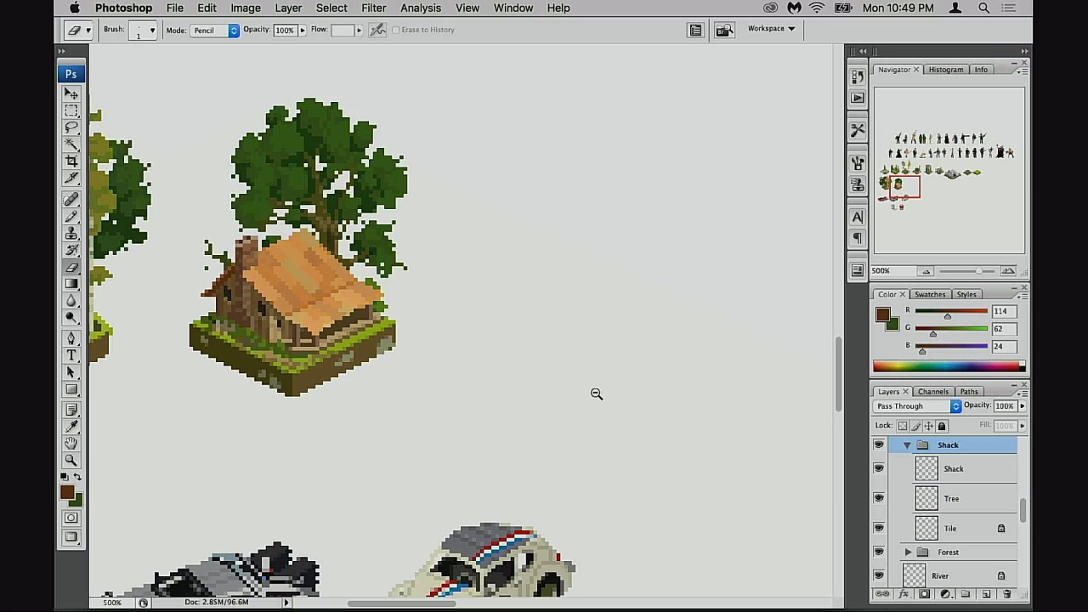
pyautogui.press('super+minus')
pyautogui.press('v')
pyautogui.moveTo(480, 330); pyautogui.dragTo(581, 448)
pyautogui.press('Tab')
pyautogui.moveTo(413, 413); pyautogui.dragTo(670, 317)
pyautogui.moveTo(632, 354); pyautogui.dragTo(607, 534)
pyautogui.moveTo(598, 478); pyautogui.dragTo(578, 356)
pyautogui.hscroll(3, 694, 388)
pyautogui.moveTo(648, 368); pyautogui.dragTo(804, 376)
pyautogui.moveTo(804, 375); pyautogui.dragTo(822, 357)
pyautogui.moveTo(822, 356); pyautogui.dragTo(678, 369)
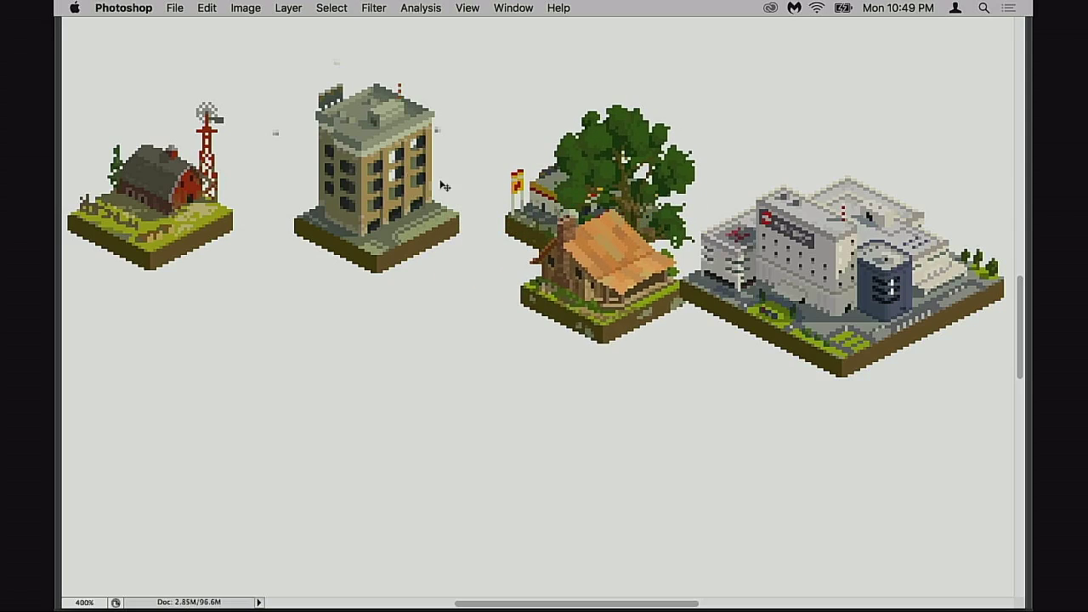
# - Try the shack tile below the office building and then against the hospital tile
pyautogui.moveTo(594, 332); pyautogui.dragTo(370, 425)
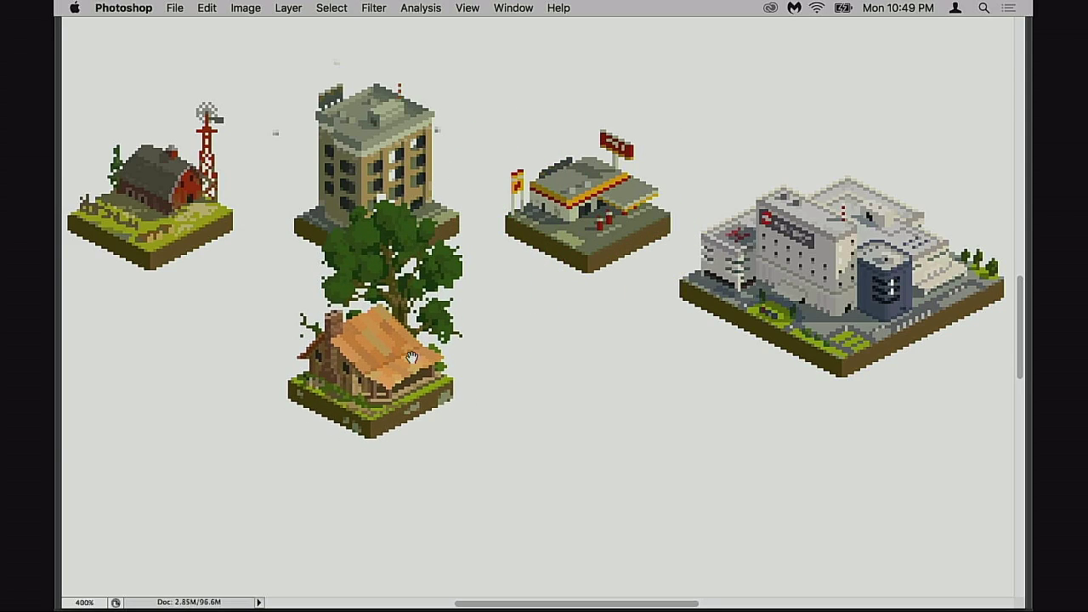
pyautogui.moveTo(411, 357); pyautogui.dragTo(441, 451)
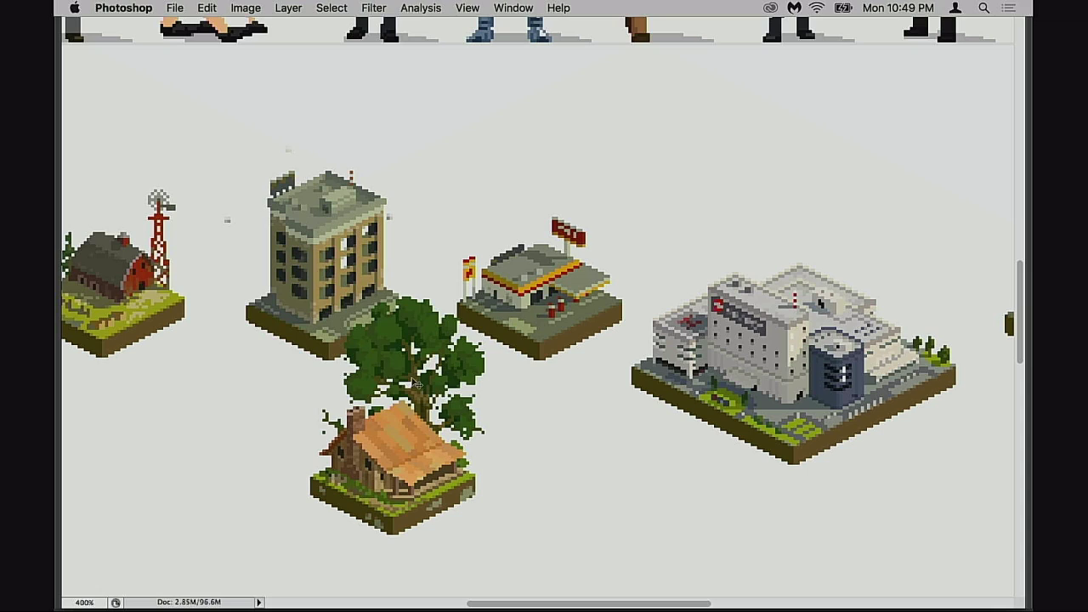
pyautogui.moveTo(417, 385); pyautogui.dragTo(705, 320)
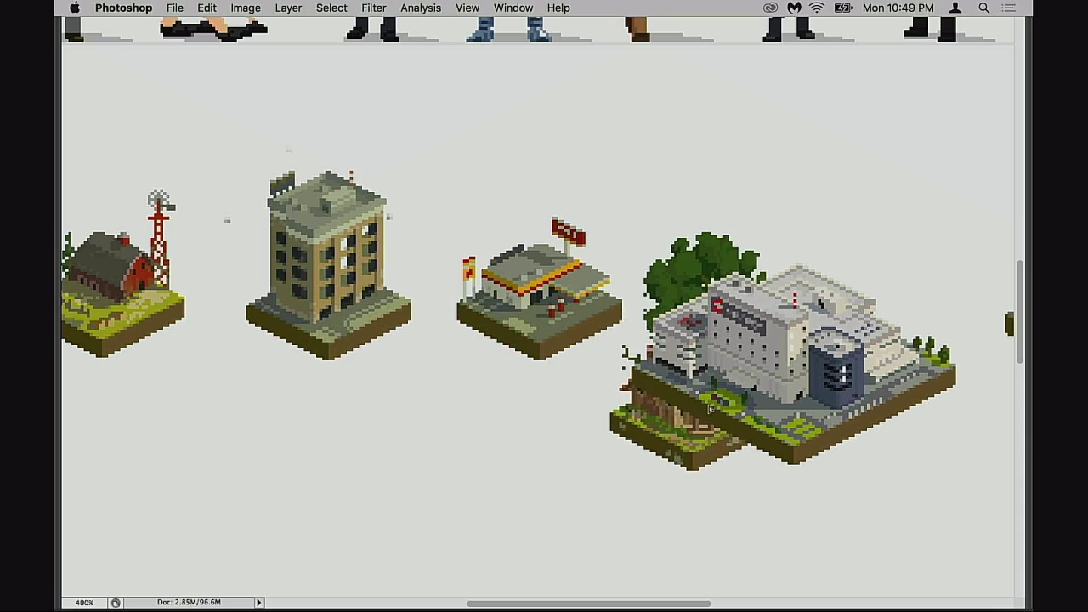
pyautogui.moveTo(711, 409); pyautogui.dragTo(699, 382)
pyautogui.moveTo(699, 382); pyautogui.dragTo(539, 292)
pyautogui.moveTo(539, 293); pyautogui.dragTo(792, 416)
# - Move the shack tile back past the building and landscape tiles to a place beside the forest tile
pyautogui.moveTo(648, 391); pyautogui.dragTo(796, 410)
pyautogui.moveTo(796, 410); pyautogui.dragTo(311, 387)
pyautogui.moveTo(304, 379); pyautogui.dragTo(367, 298)
pyautogui.moveTo(477, 337); pyautogui.dragTo(295, 349)
pyautogui.moveTo(422, 355); pyautogui.dragTo(450, 365)
pyautogui.moveTo(450, 365); pyautogui.dragTo(267, 349)
pyautogui.moveTo(267, 339); pyautogui.dragTo(510, 293)
pyautogui.moveTo(440, 308); pyautogui.dragTo(489, 459)
pyautogui.scroll(-3, 632, 328)
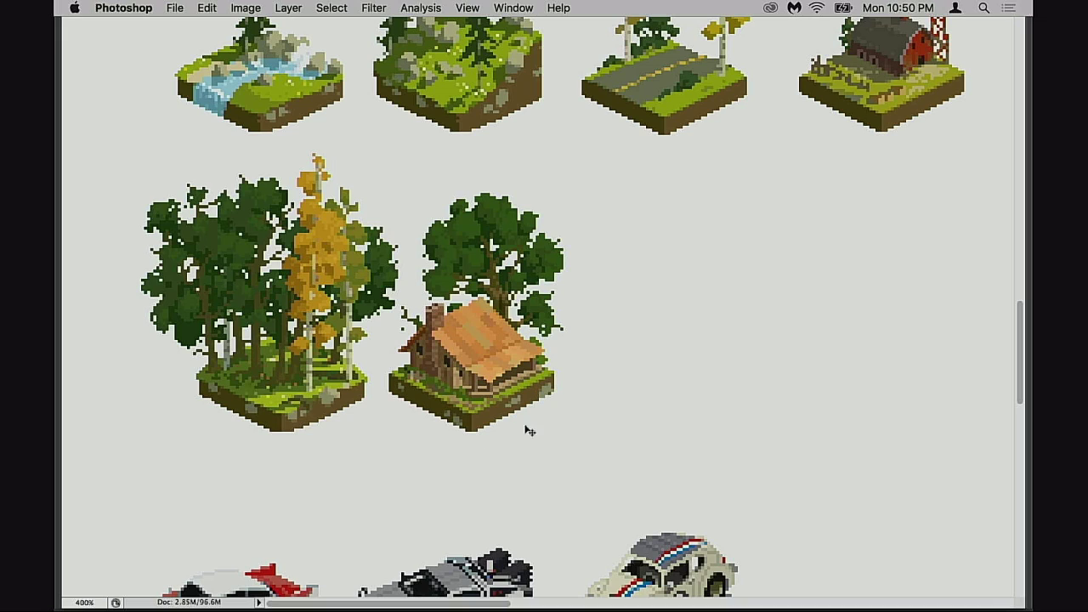
# - Shift the shack tile slightly farther from the forest tile to widen the gap between them
pyautogui.moveTo(525, 407); pyautogui.dragTo(517, 438)
pyautogui.moveTo(511, 436); pyautogui.dragTo(542, 434)
pyautogui.scroll(-1, 544, 435)
pyautogui.press('Tab')
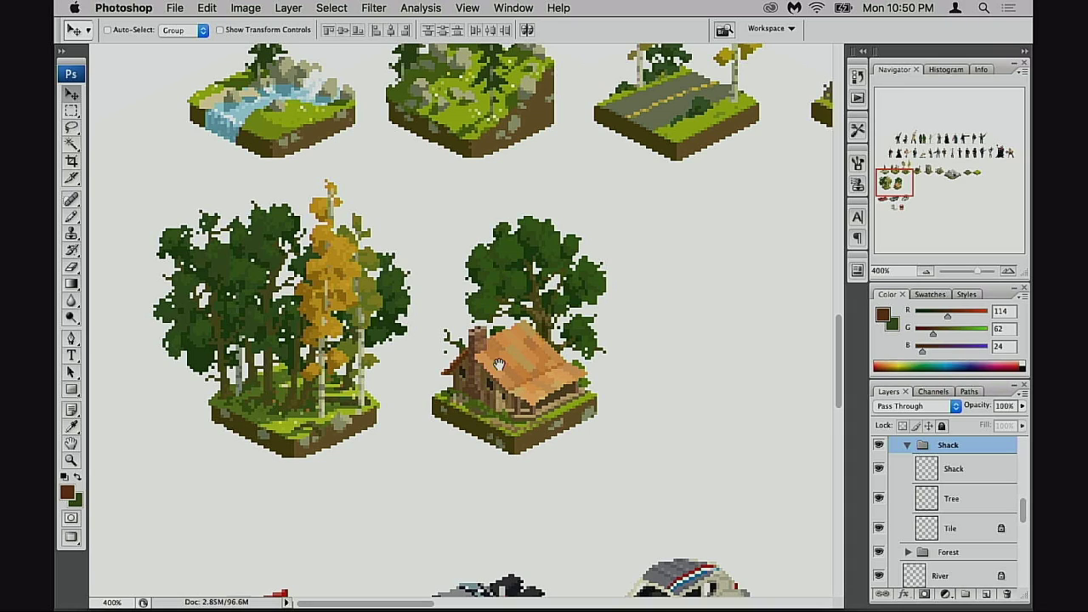
# - On the Shack layer, marquee-select the narrow wall section behind the chimney, stepping the selection along the sloping eave
pyautogui.moveTo(448, 312); pyautogui.dragTo(626, 368)
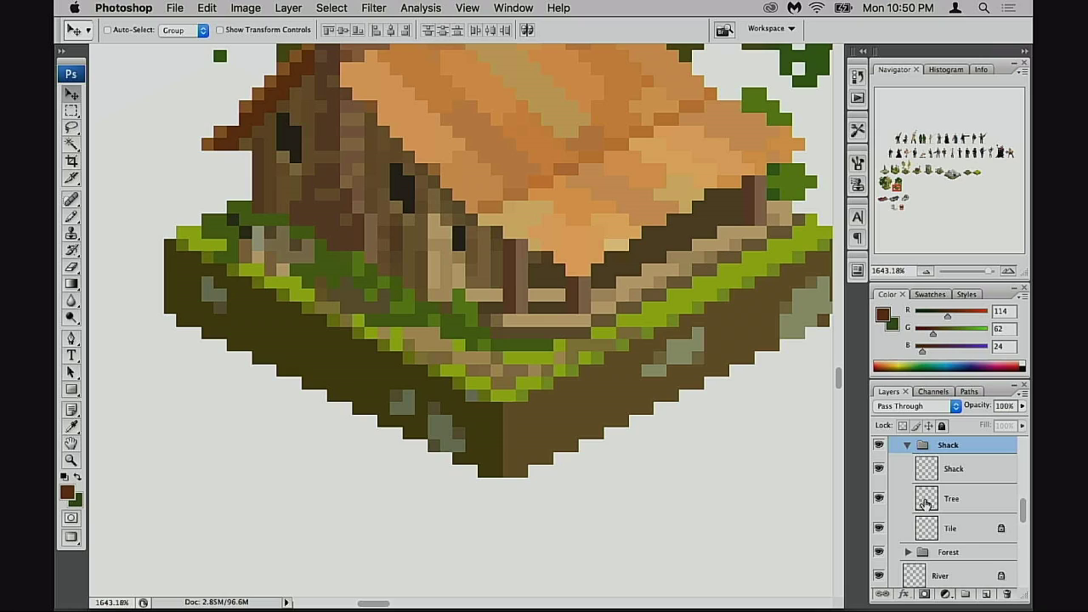
pyautogui.click(919, 480)
pyautogui.press('m')
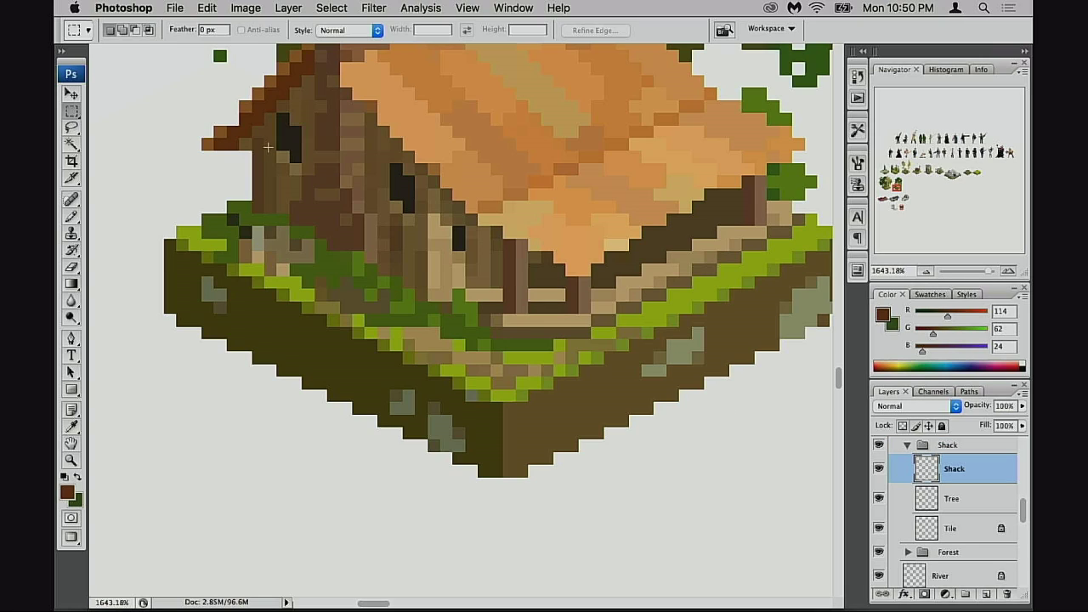
pyautogui.moveTo(304, 235); pyautogui.dragTo(352, 311)
pyautogui.moveTo(266, 103); pyautogui.dragTo(316, 247)
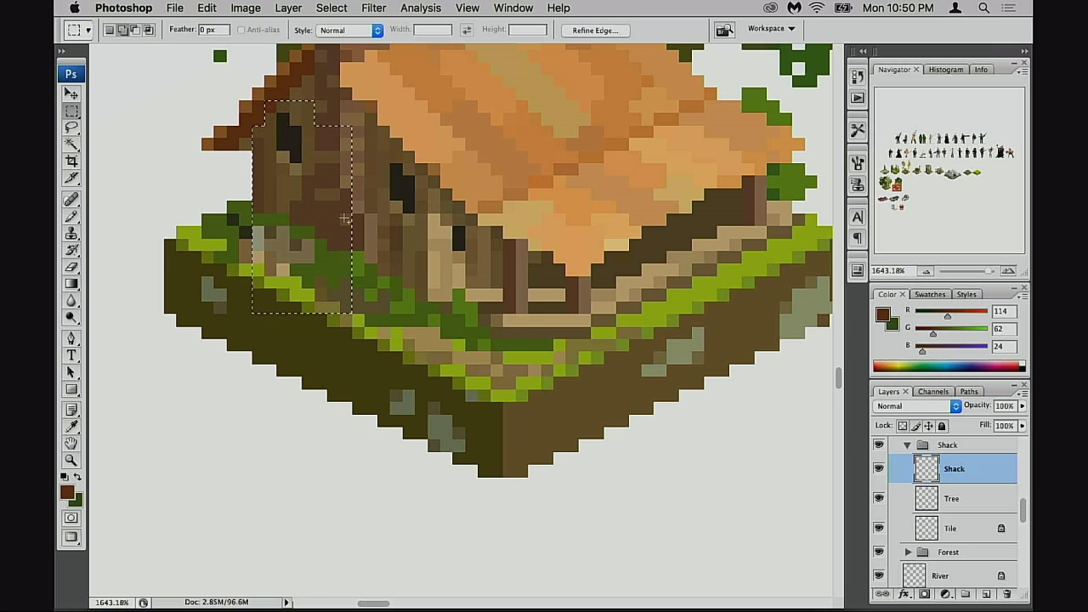
pyautogui.click(264, 152)
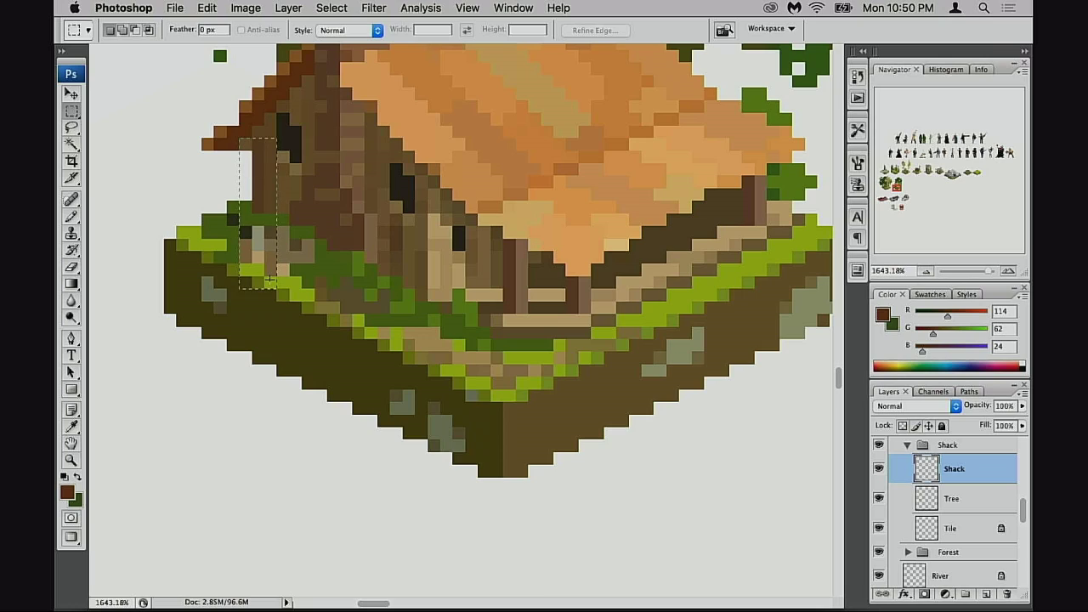
pyautogui.moveTo(269, 280); pyautogui.dragTo(270, 280)
pyautogui.keyDown('shift'); pyautogui.moveTo(258, 130); pyautogui.dragTo(282, 269); pyautogui.keyUp('shift')
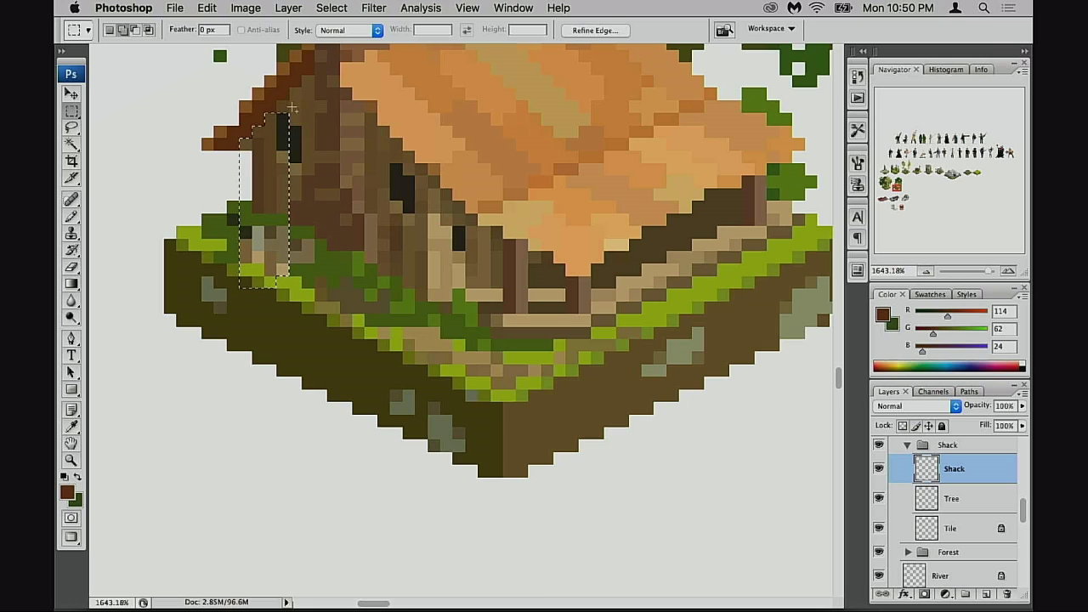
pyautogui.keyDown('shift'); pyautogui.moveTo(284, 107); pyautogui.dragTo(295, 244); pyautogui.keyUp('shift')
pyautogui.scroll(1, 307, 94)
pyautogui.keyDown('shift'); pyautogui.moveTo(297, 104); pyautogui.dragTo(308, 256); pyautogui.keyUp('shift')
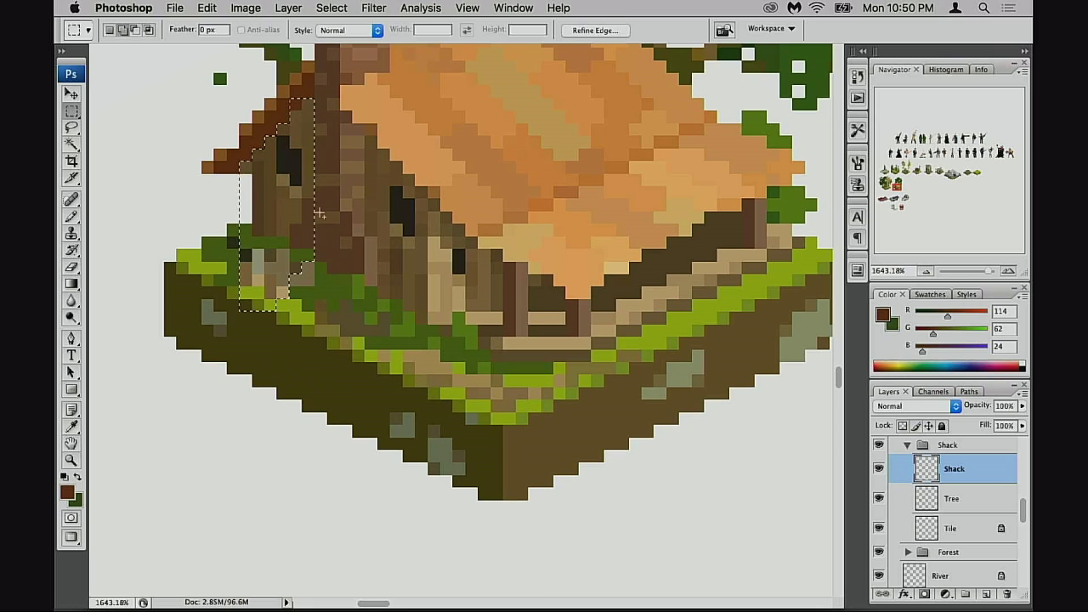
# - Exclude the chimney pixels from the wall selection and extend it to the first planks in front of the chimney
pyautogui.moveTo(320, 214); pyautogui.dragTo(302, 207)
pyautogui.press('alt')
pyautogui.moveTo(297, 238); pyautogui.dragTo(289, 274)
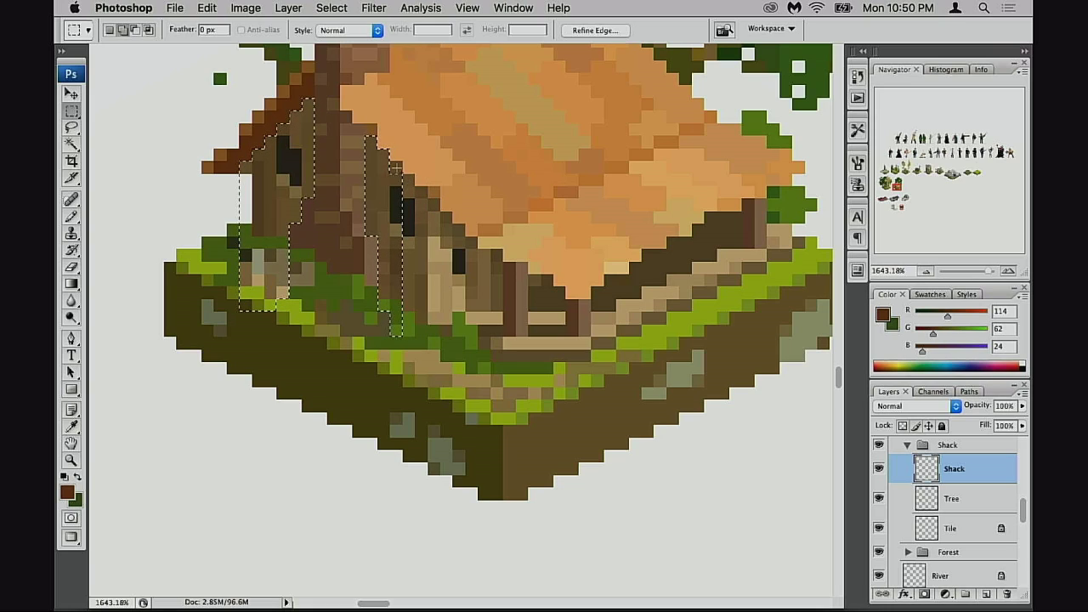
# - Extend the selection plank by plank along the window wall, keeping its upper edge just under the roofline
pyautogui.moveTo(418, 360); pyautogui.dragTo(419, 242)
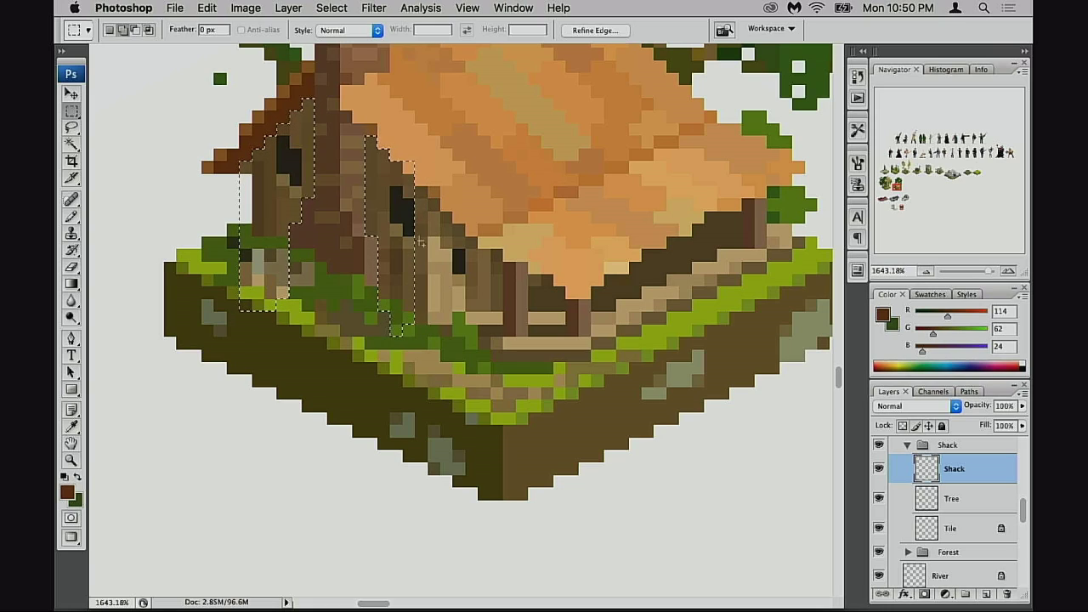
pyautogui.moveTo(418, 337); pyautogui.dragTo(398, 167)
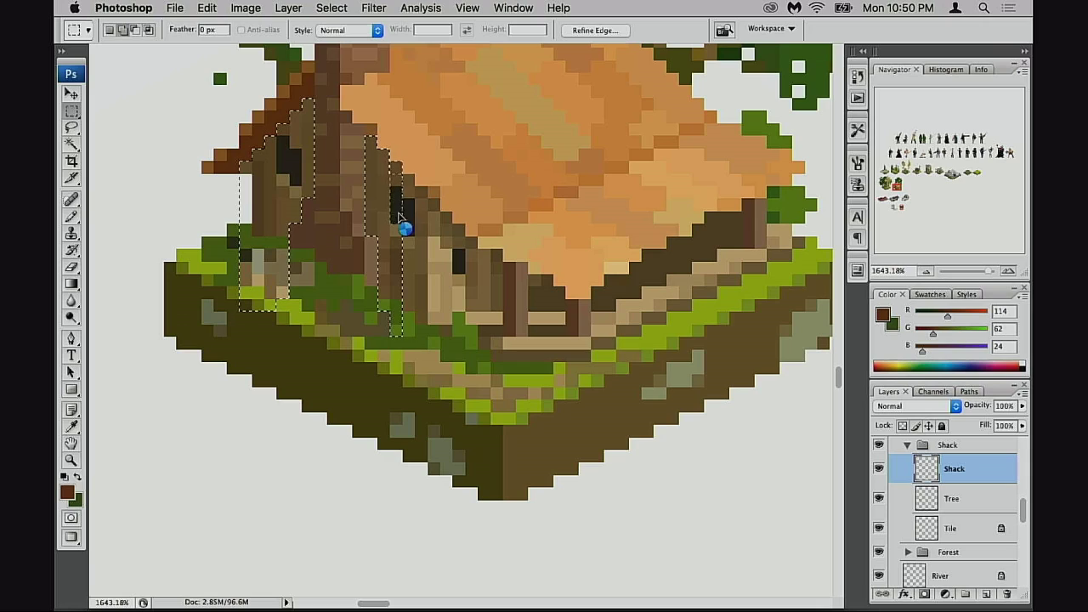
pyautogui.press('super+z')
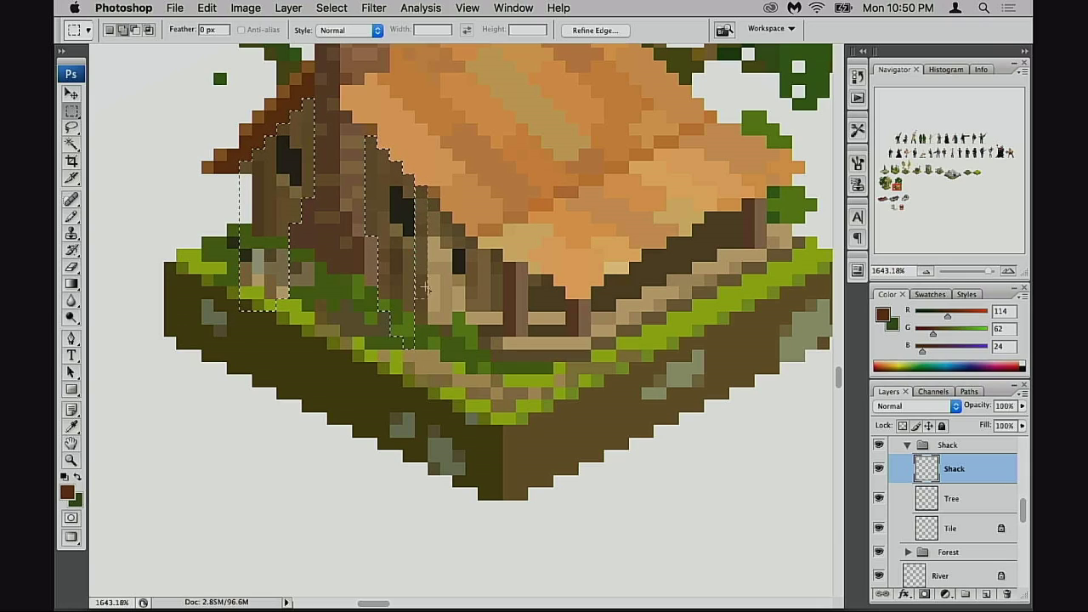
pyautogui.moveTo(432, 271); pyautogui.dragTo(436, 345)
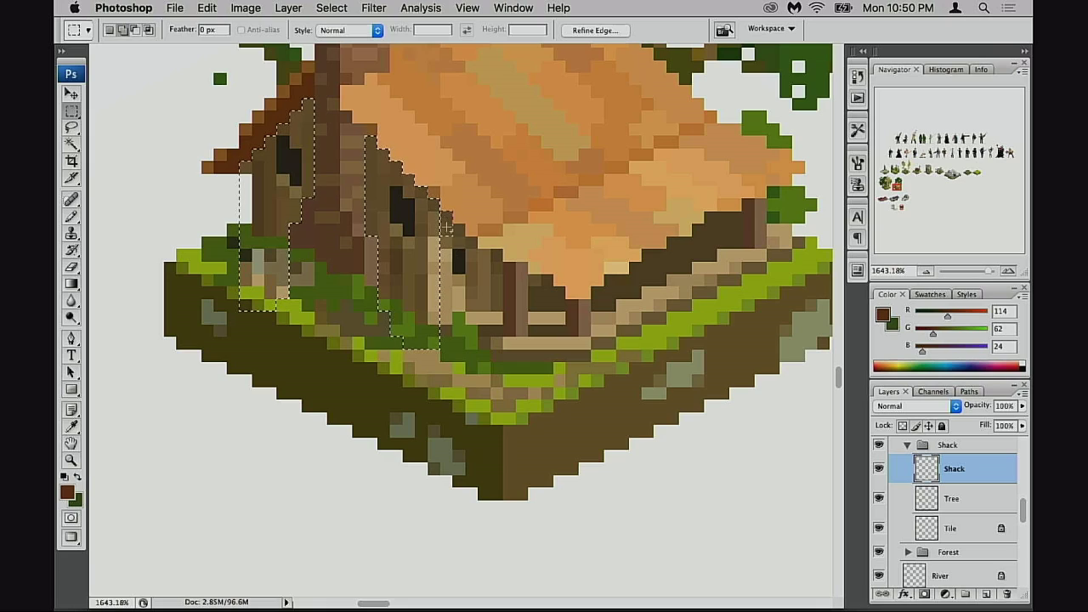
pyautogui.moveTo(446, 228); pyautogui.dragTo(463, 344)
pyautogui.moveTo(468, 241); pyautogui.dragTo(499, 362)
# - Add the front porch edge and the dark gap between the two front posts to the selection
pyautogui.moveTo(611, 383); pyautogui.dragTo(495, 329)
pyautogui.moveTo(534, 280); pyautogui.dragTo(547, 351)
pyautogui.moveTo(558, 290); pyautogui.dragTo(561, 331)
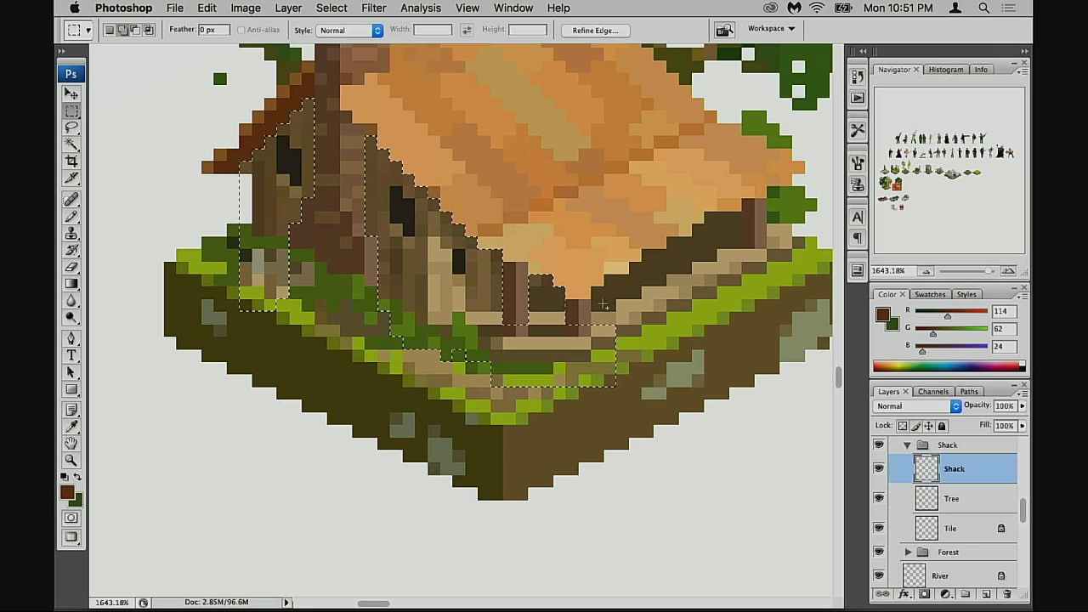
# - Add the shaded wall and porch boards under the long eave to the selection, leaving out the roof and far post
pyautogui.moveTo(597, 293); pyautogui.dragTo(666, 389)
pyautogui.moveTo(620, 281); pyautogui.dragTo(715, 360)
pyautogui.moveTo(609, 279); pyautogui.dragTo(740, 373)
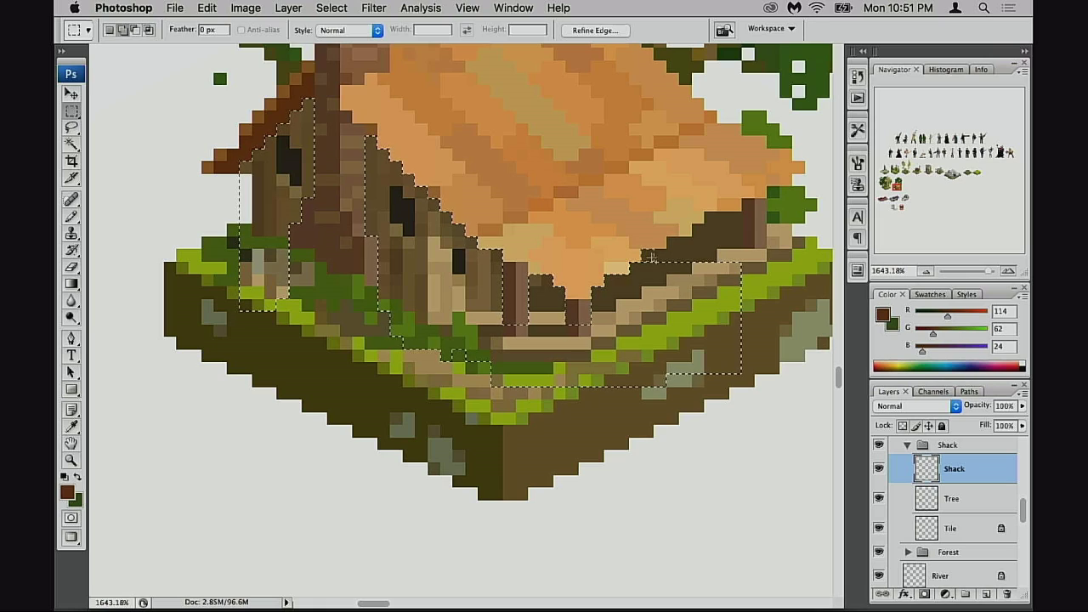
pyautogui.moveTo(648, 255); pyautogui.dragTo(736, 281)
pyautogui.moveTo(672, 241); pyautogui.dragTo(737, 276)
pyautogui.moveTo(698, 228); pyautogui.dragTo(740, 255)
pyautogui.moveTo(768, 213); pyautogui.dragTo(814, 311)
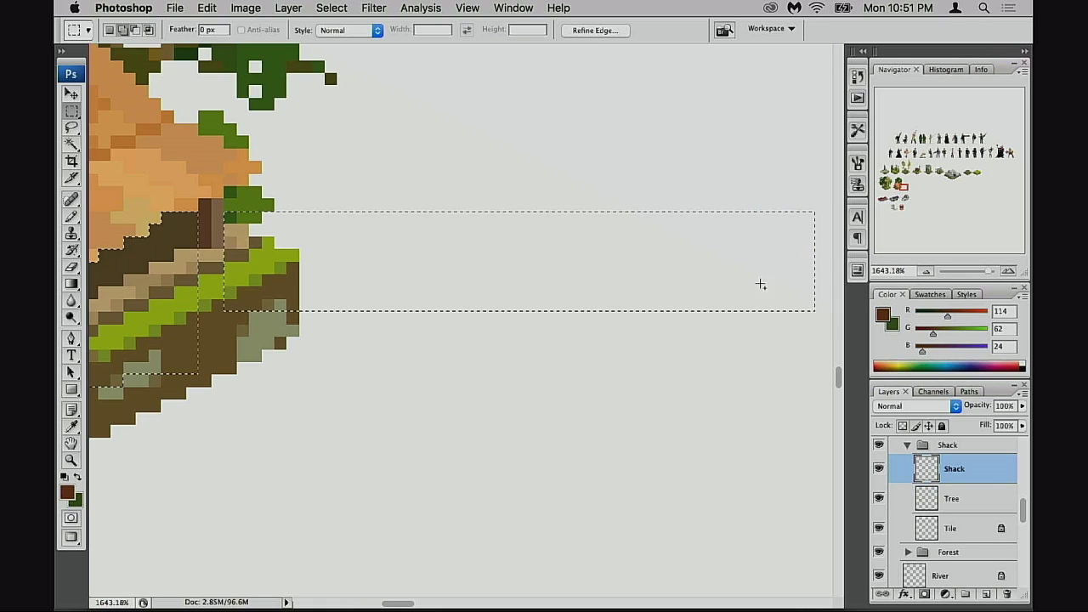
pyautogui.press('space')
pyautogui.moveTo(302, 271); pyautogui.dragTo(517, 311)
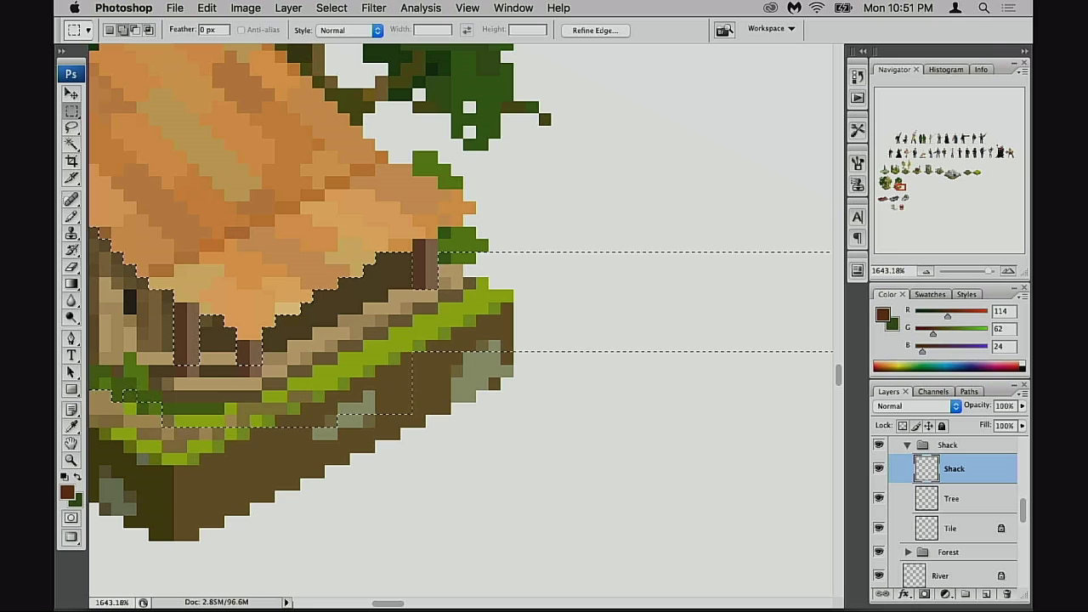
pyautogui.press('space')
pyautogui.moveTo(351, 308); pyautogui.dragTo(699, 351)
# - Check the wall and porch selection's coverage in Quick Mask mode, then return to the normal selection
pyautogui.press('q')
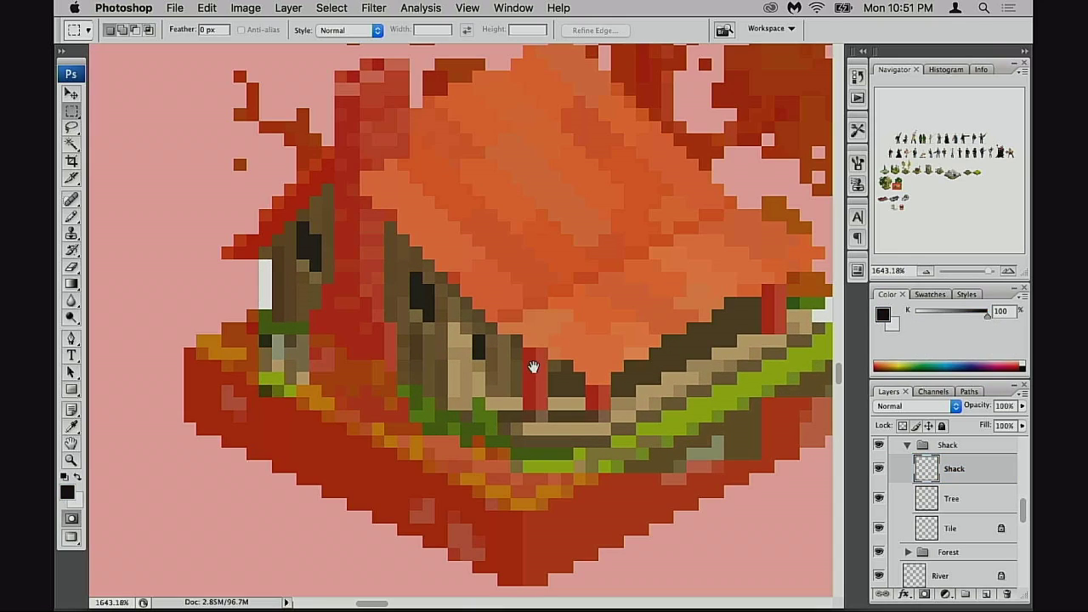
pyautogui.keyDown('alt'); pyautogui.click(522, 372); pyautogui.keyUp('alt')
pyautogui.keyDown('alt'); pyautogui.click(521, 378); pyautogui.keyUp('alt')
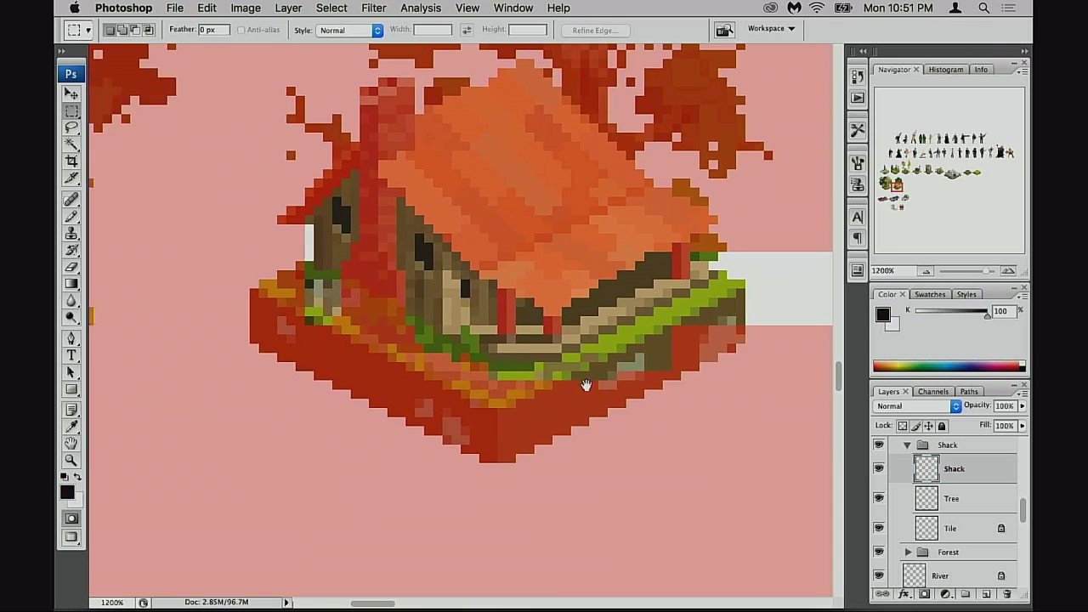
pyautogui.keyDown('alt'); pyautogui.click(537, 359); pyautogui.keyUp('alt')
pyautogui.moveTo(519, 371); pyautogui.dragTo(539, 384)
pyautogui.press('q')
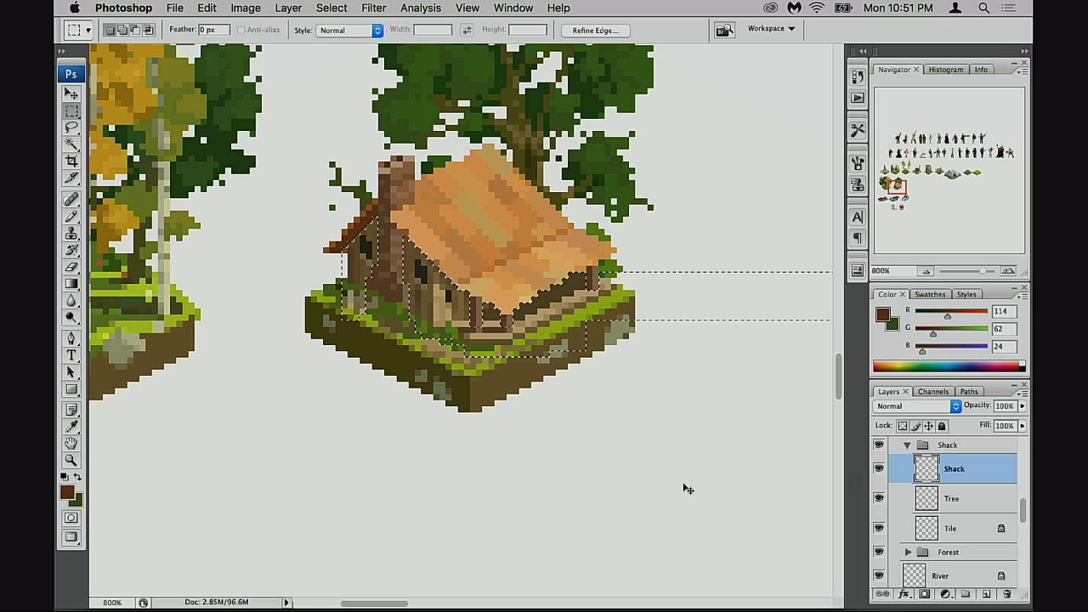
# - Copy the selected wall and porch pixels to a new layer and check them with the Shack, Tree and Tile layers temporarily hidden
pyautogui.press('super+j')
pyautogui.scroll(3, 549, 430)
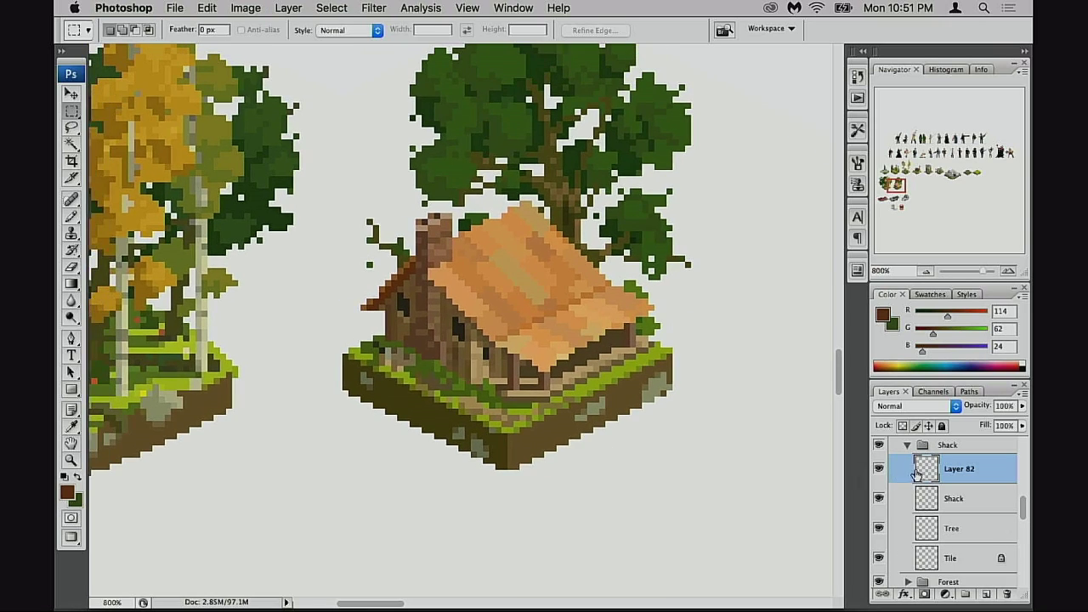
pyautogui.click(879, 499)
pyautogui.click(878, 520)
pyautogui.click(880, 529)
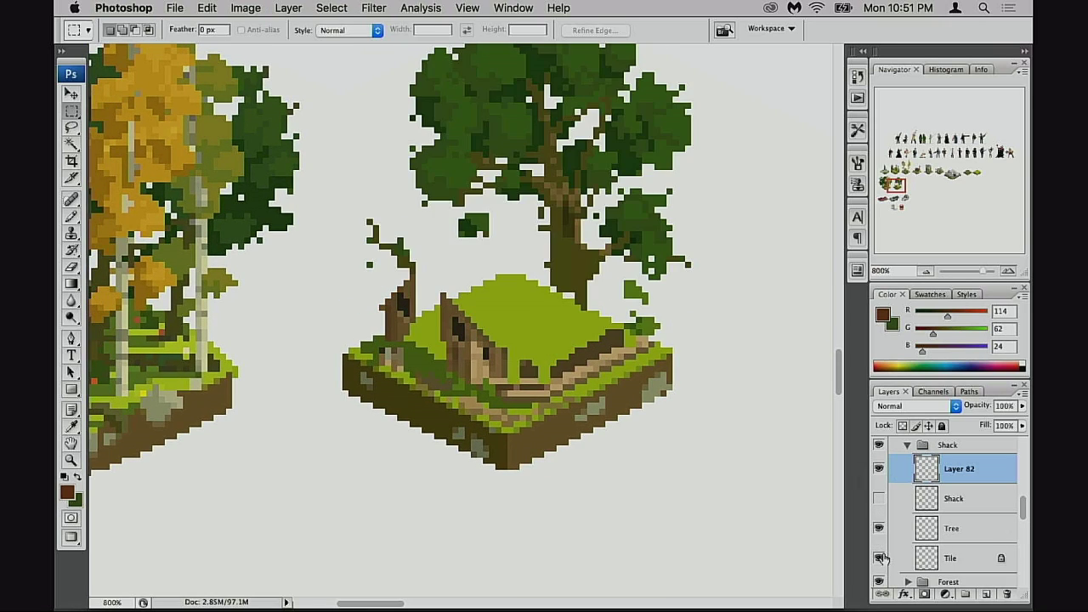
pyautogui.click(879, 558)
pyautogui.click(880, 528)
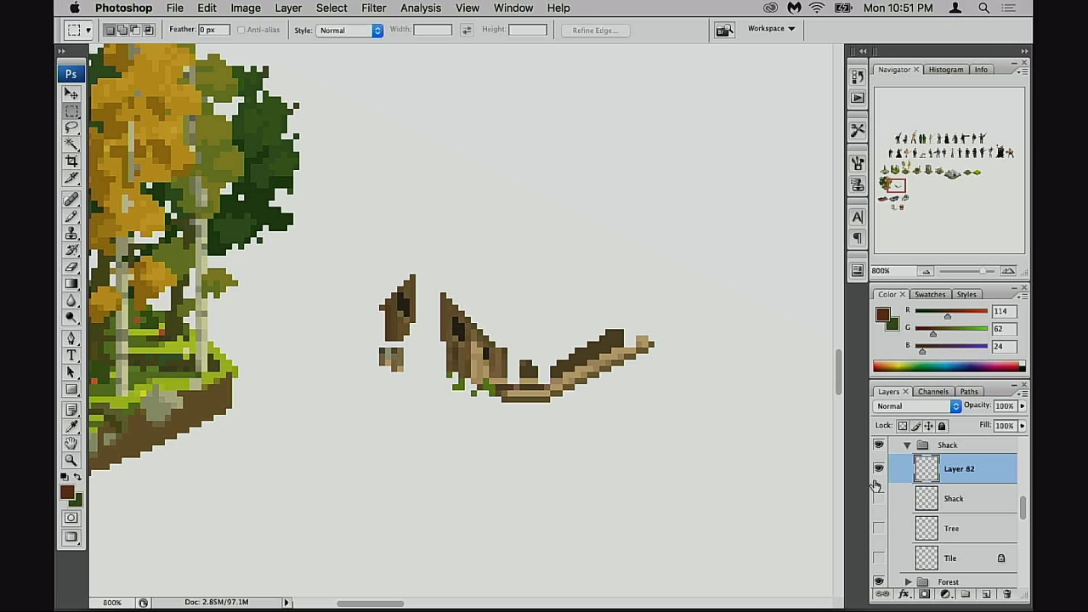
pyautogui.click(879, 499)
pyautogui.click(879, 529)
pyautogui.click(879, 557)
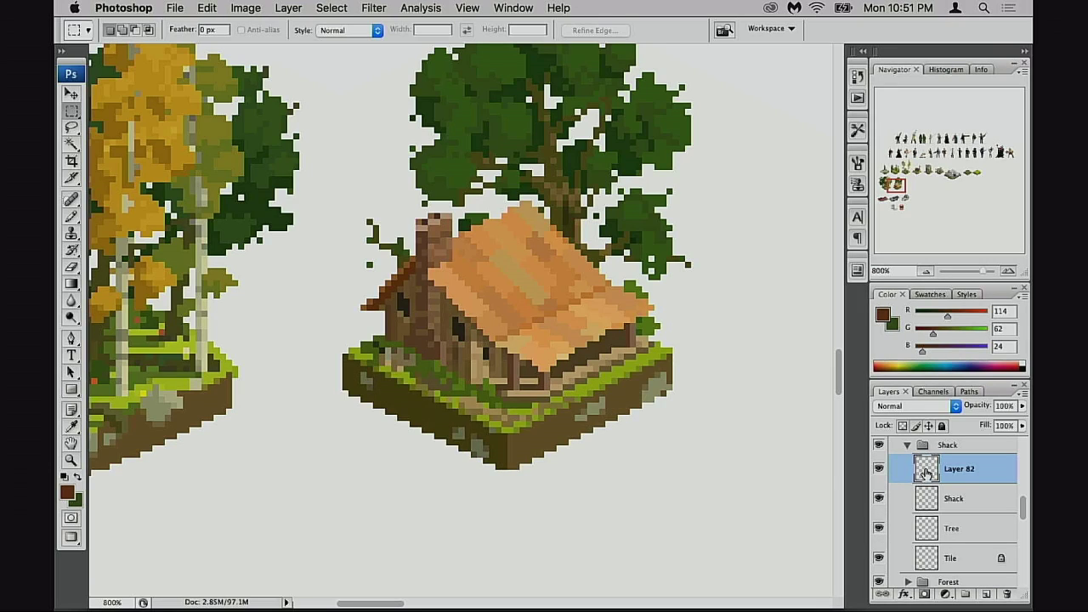
pyautogui.press('super+u')
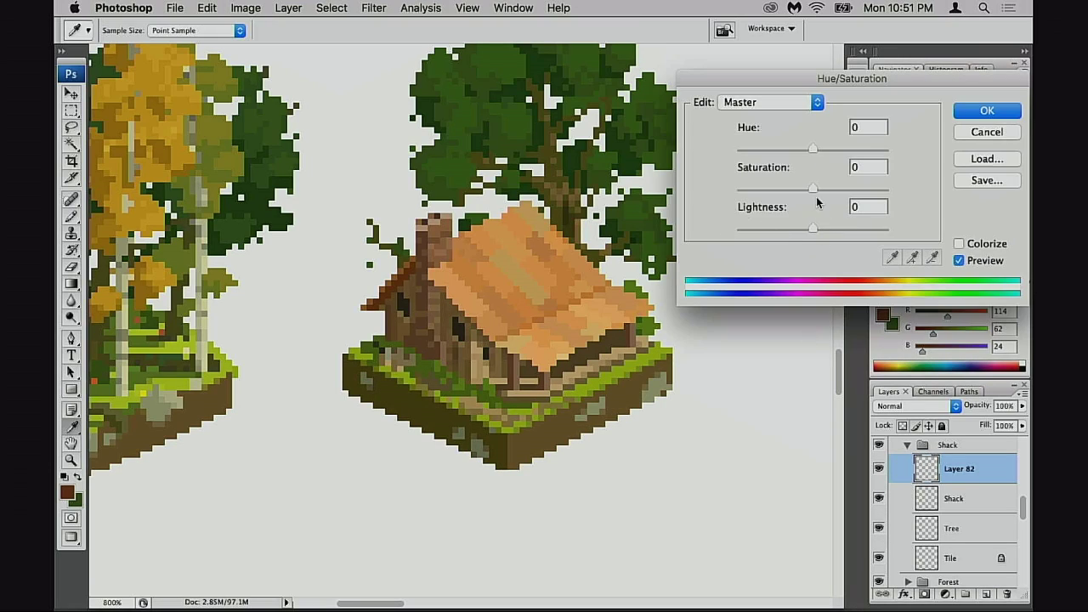
pyautogui.moveTo(816, 196); pyautogui.dragTo(781, 191)
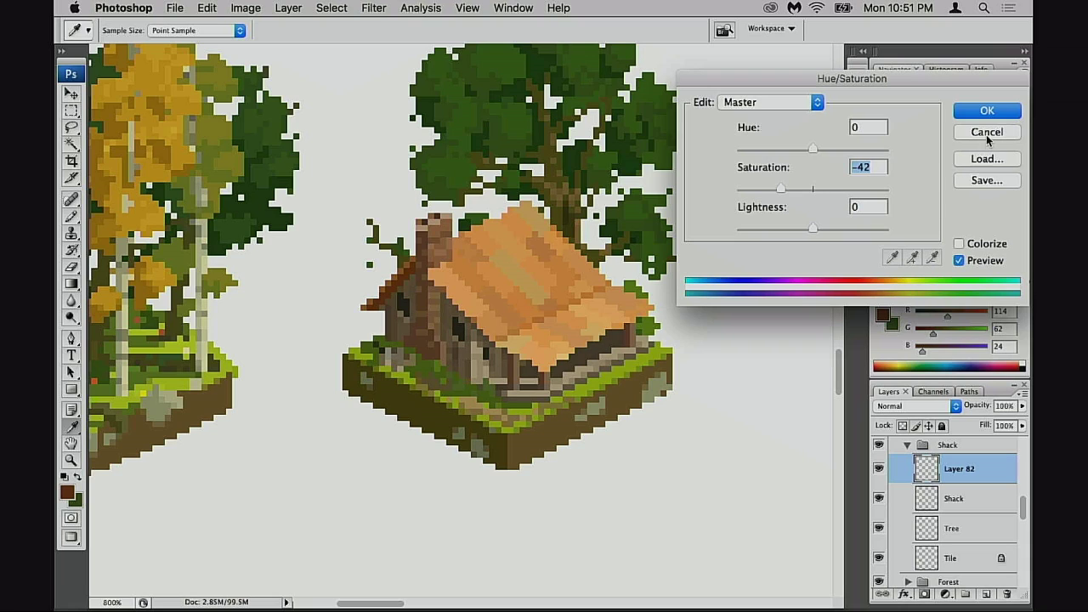
pyautogui.click(987, 136)
# - Adjust the copied wall layer with Hue/Saturation, setting hue to +7 and saturation to -18
pyautogui.moveTo(700, 265); pyautogui.dragTo(735, 292)
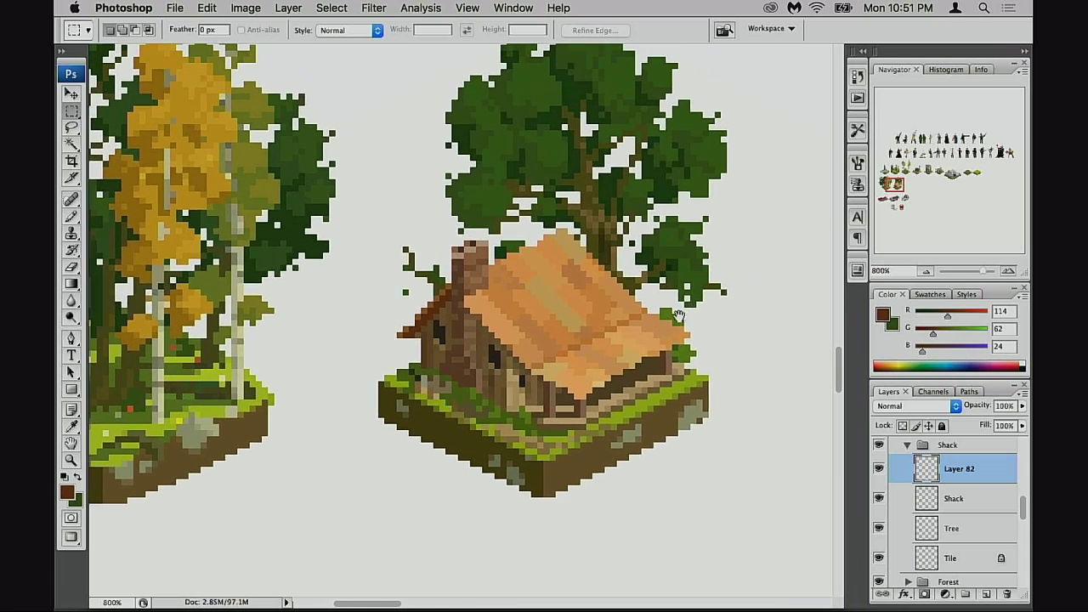
pyautogui.keyDown('alt'); pyautogui.click(639, 364); pyautogui.keyUp('alt')
pyautogui.press('super+u')
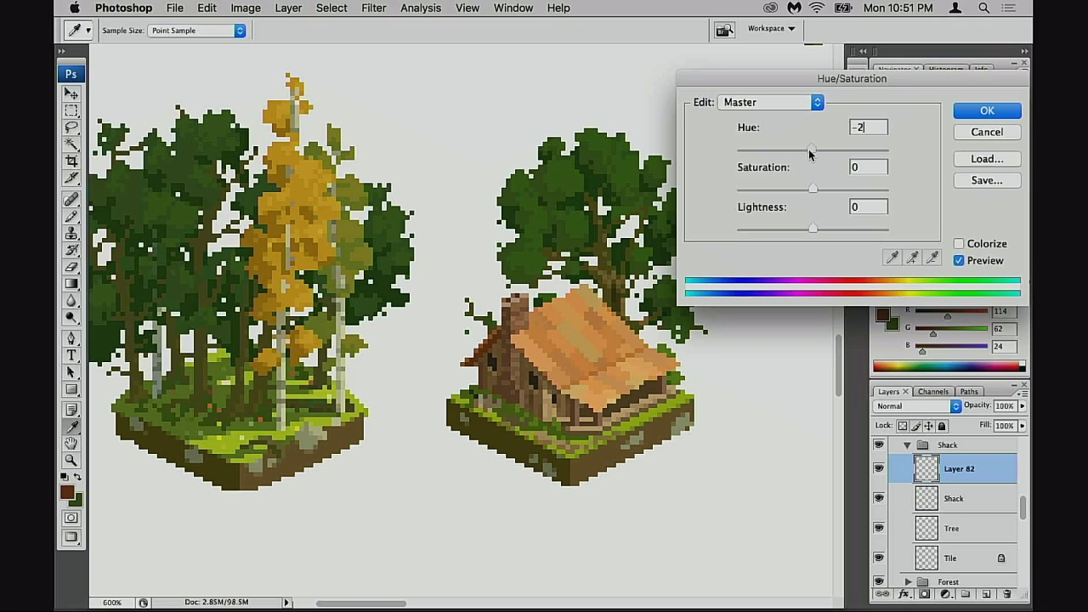
pyautogui.moveTo(814, 151); pyautogui.dragTo(819, 152)
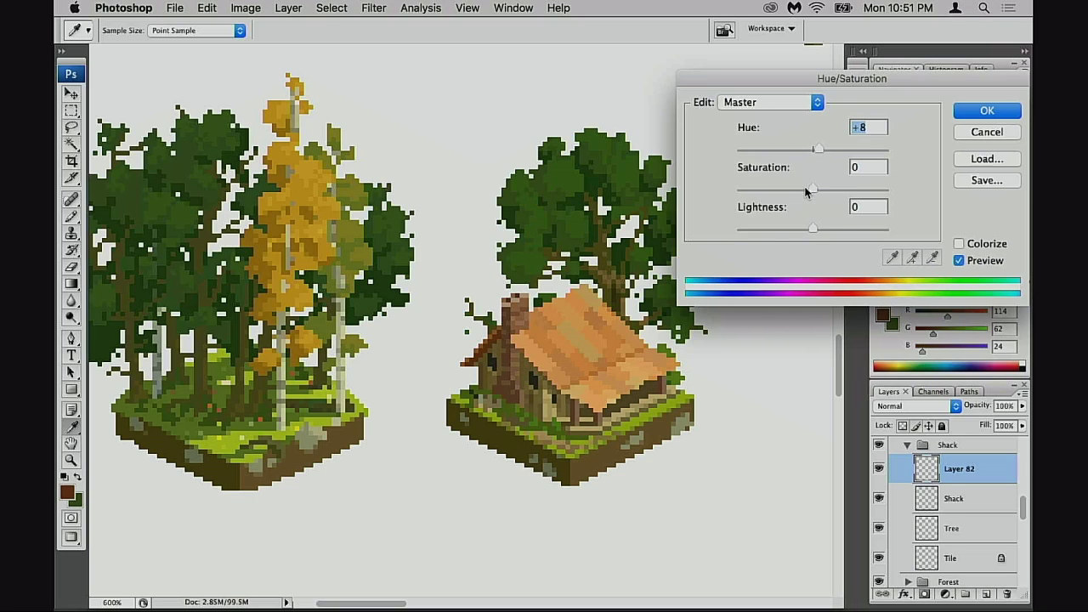
pyautogui.moveTo(806, 192); pyautogui.dragTo(798, 193)
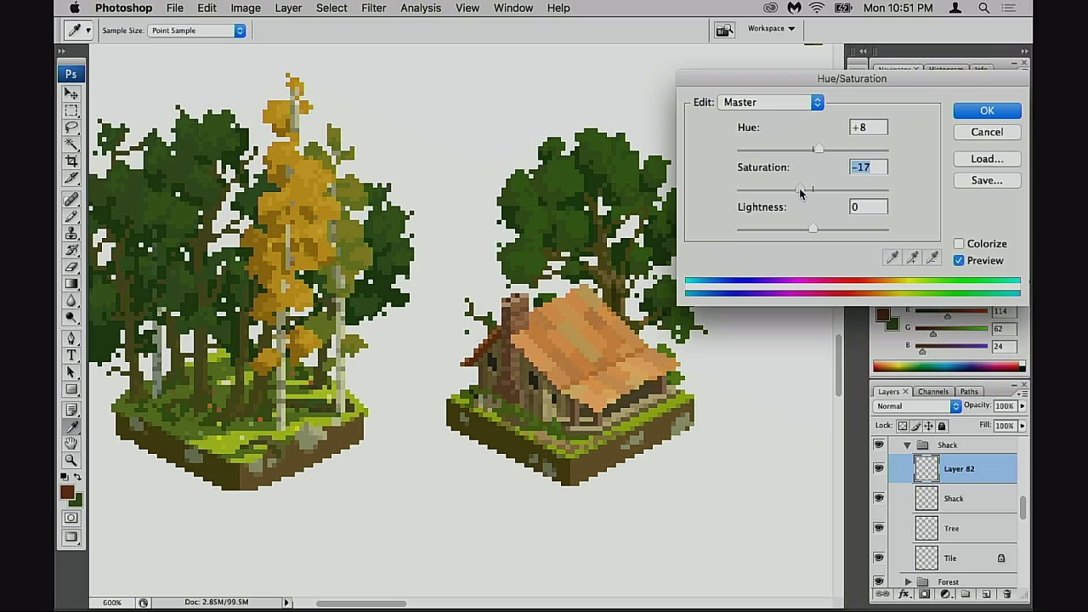
pyautogui.moveTo(818, 150); pyautogui.dragTo(817, 149)
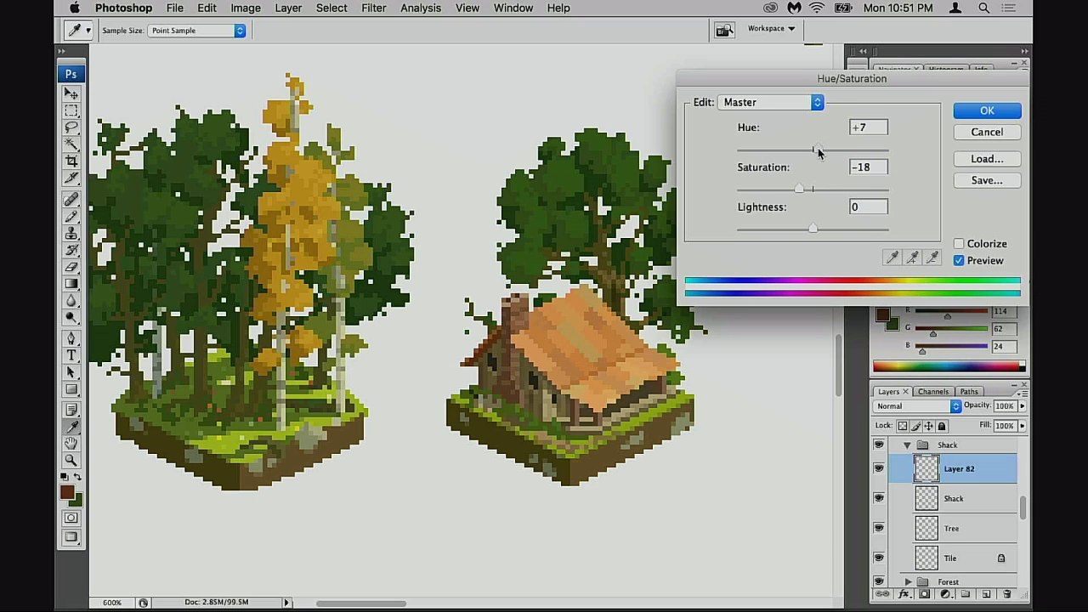
pyautogui.click(964, 116)
# - Compare the shack with and without the recoloured wall layer, both beside the other tiles and closer up
pyautogui.keyDown('alt'); pyautogui.click(604, 384); pyautogui.keyUp('alt')
pyautogui.keyDown('alt'); pyautogui.click(582, 396); pyautogui.keyUp('alt')
pyautogui.moveTo(482, 370); pyautogui.dragTo(632, 384)
pyautogui.click(878, 470)
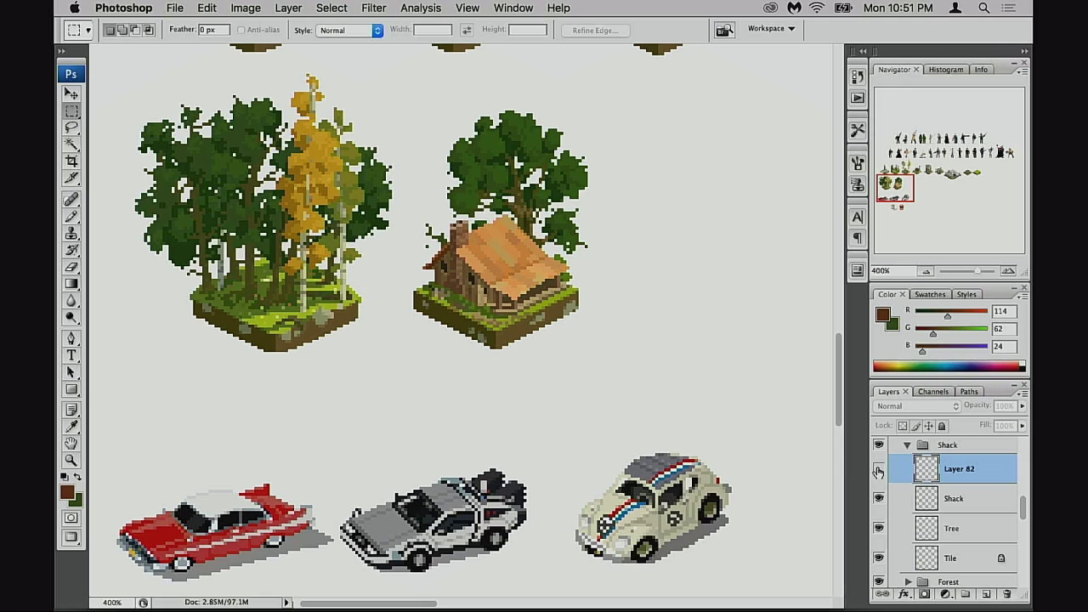
pyautogui.click(879, 470)
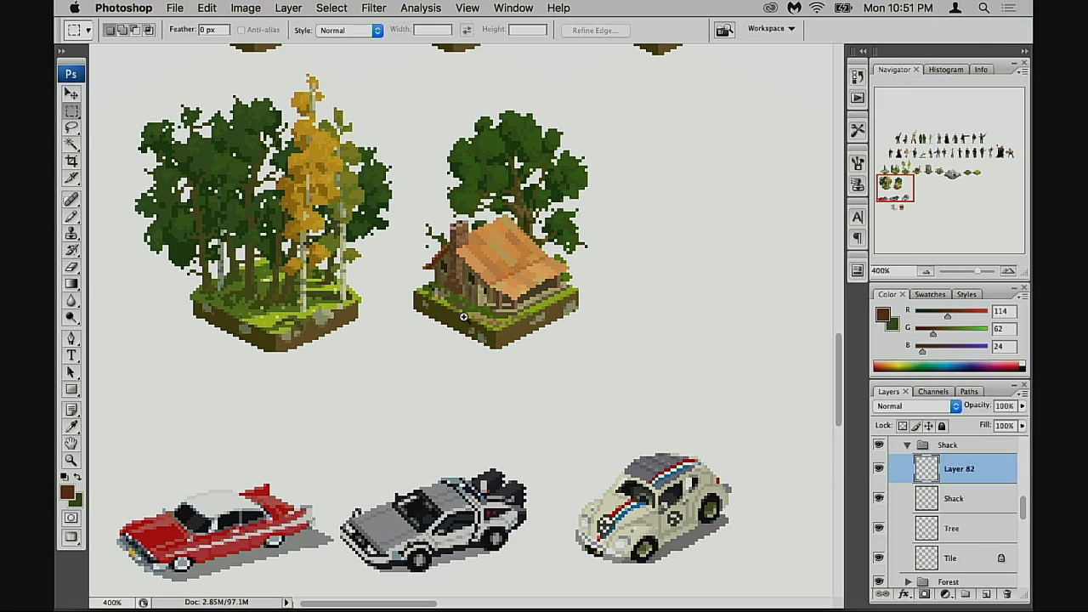
pyautogui.press('super+equal')
pyautogui.press('super+equal')
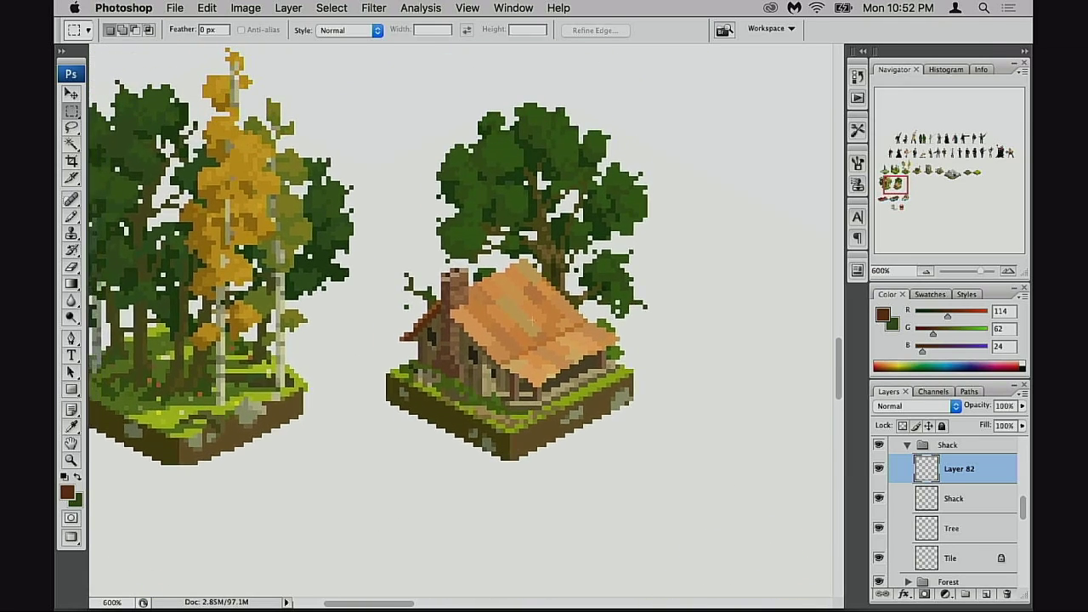
pyautogui.press('v')
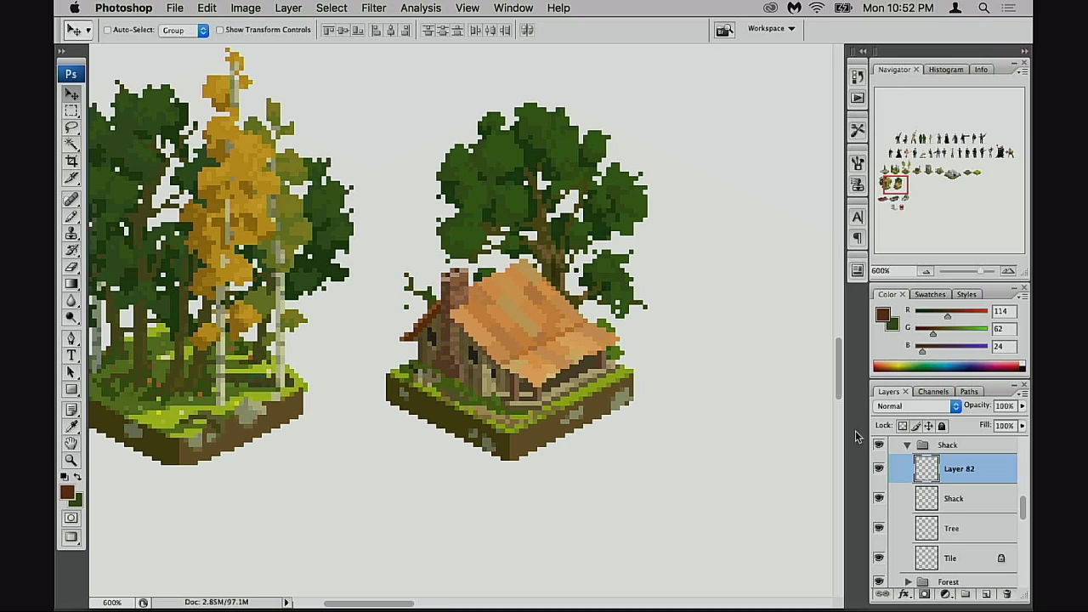
pyautogui.click(879, 470)
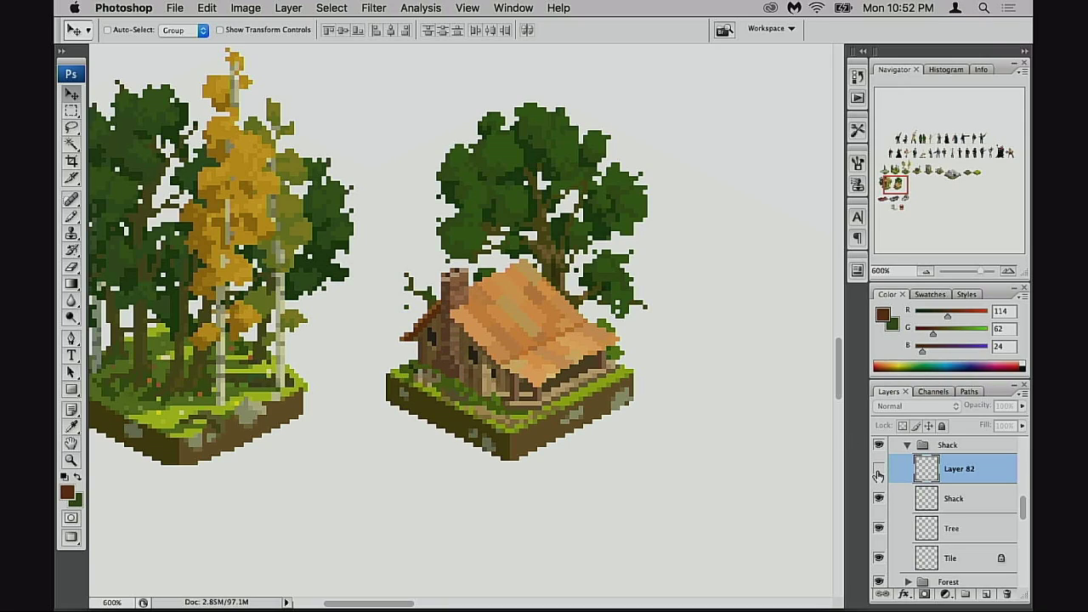
pyautogui.click(879, 471)
pyautogui.click(879, 471)
pyautogui.click(878, 470)
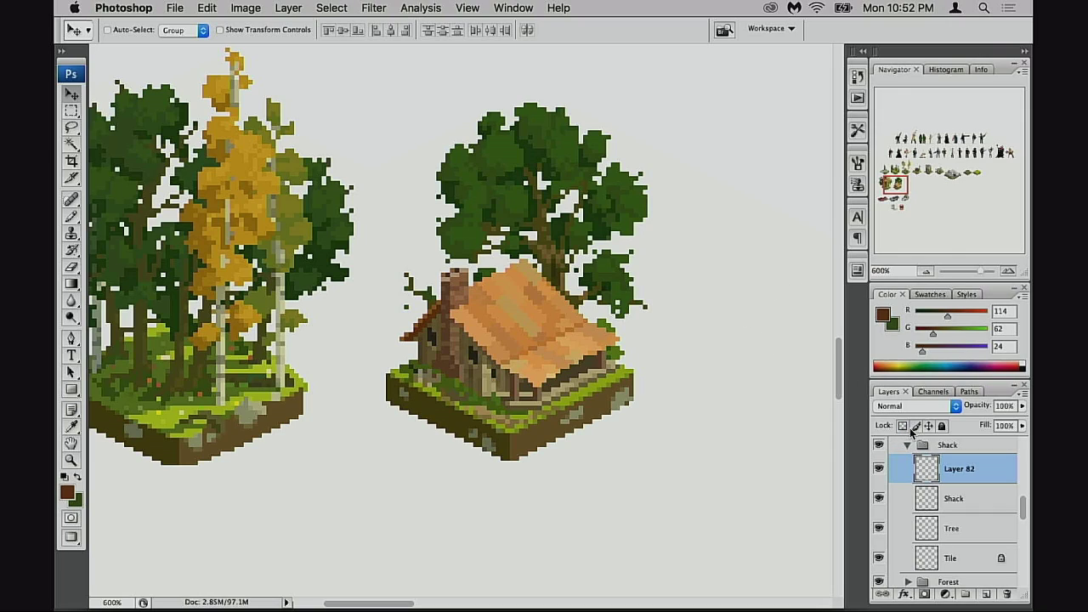
# - Toggle the recoloured wall layer off and on again to judge the wall tones against the forest, road and car artwork
pyautogui.click(878, 470)
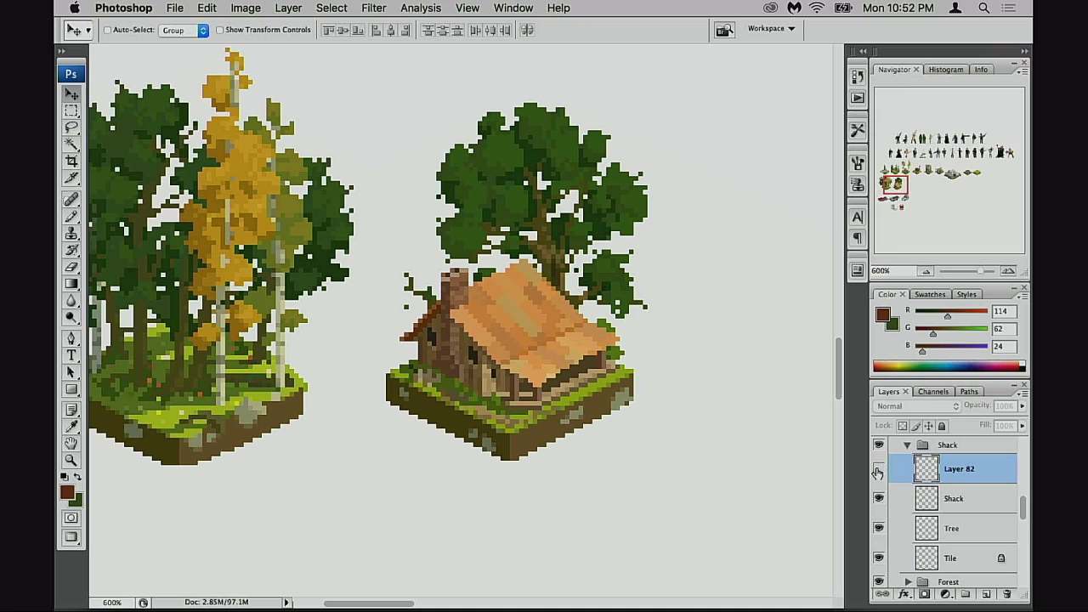
pyautogui.click(878, 471)
pyautogui.moveTo(691, 490); pyautogui.dragTo(755, 448)
pyautogui.keyDown('alt'); pyautogui.click(736, 461); pyautogui.keyUp('alt')
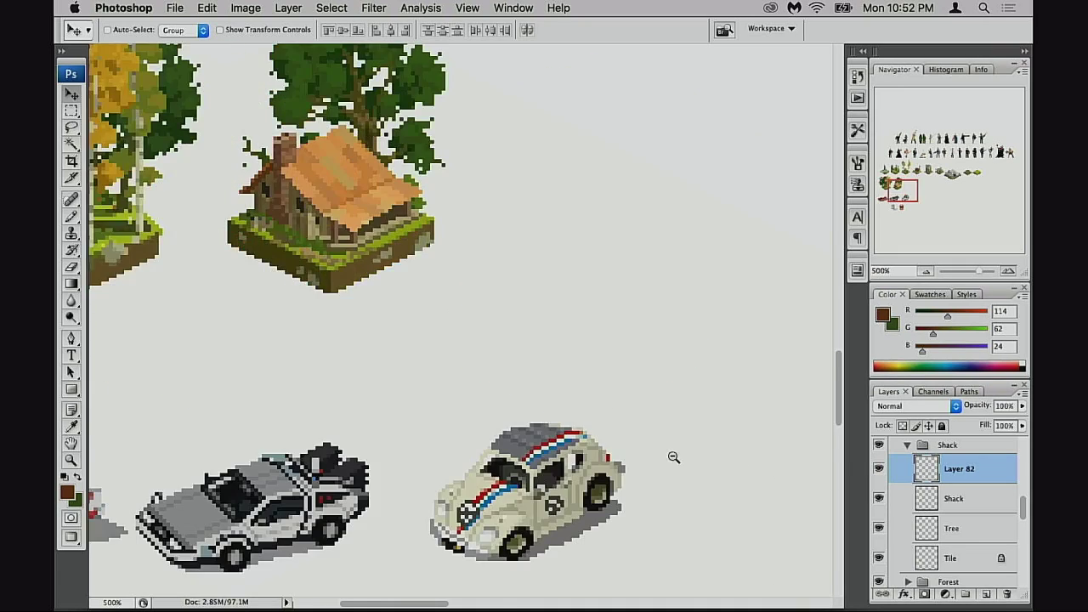
pyautogui.keyDown('alt'); pyautogui.click(671, 456); pyautogui.keyUp('alt')
pyautogui.moveTo(506, 408); pyautogui.dragTo(604, 451)
pyautogui.moveTo(544, 323); pyautogui.dragTo(791, 510)
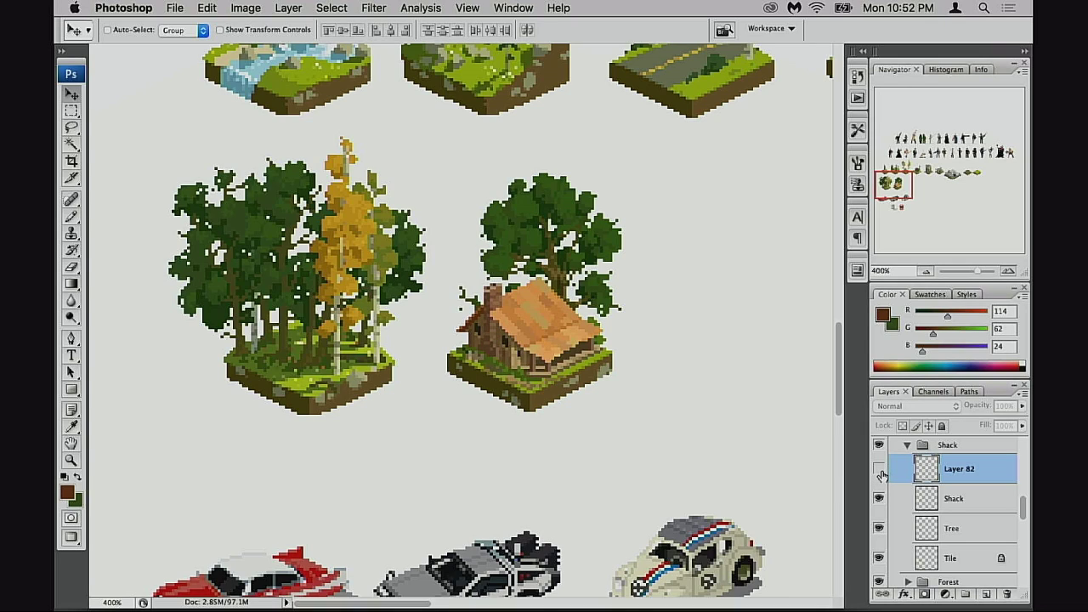
pyautogui.scroll(-3, 728, 454)
pyautogui.moveTo(686, 443); pyautogui.dragTo(673, 496)
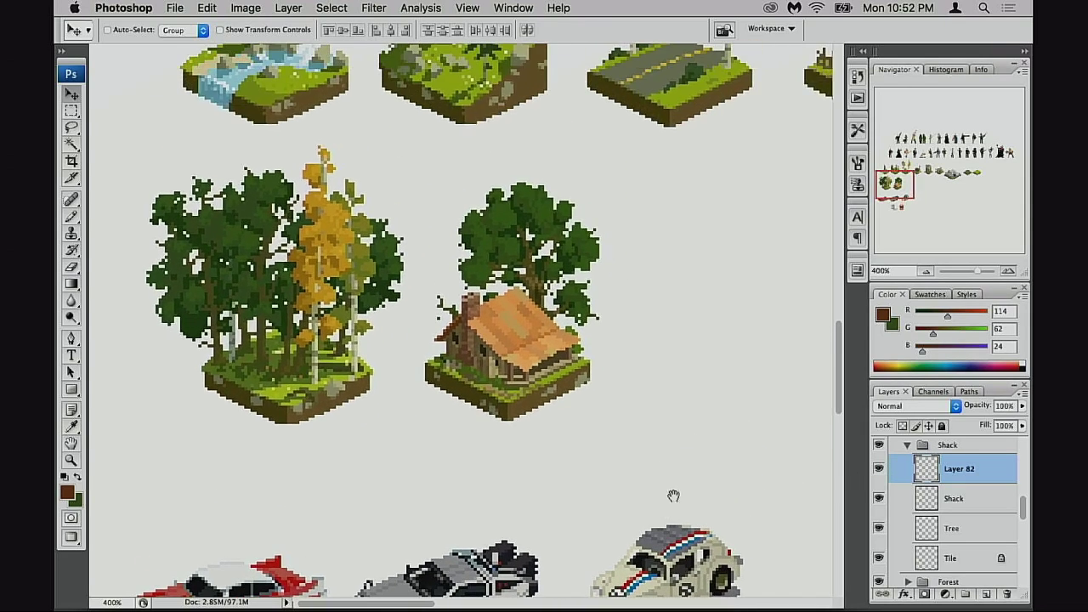
pyautogui.keyDown('alt'); pyautogui.click(690, 464); pyautogui.keyUp('alt')
pyautogui.moveTo(685, 456); pyautogui.dragTo(732, 485)
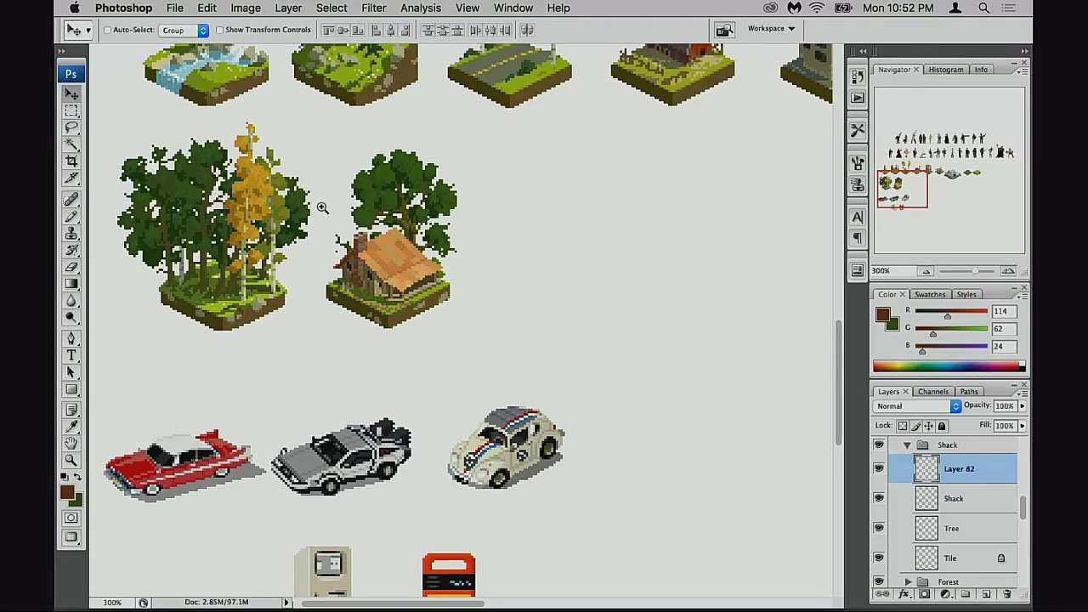
# - Merge the recoloured wall layer down into the Shack layer and return to the windowed screen mode beside the reference photo
pyautogui.scroll(5, 420, 352)
pyautogui.press('super+e')
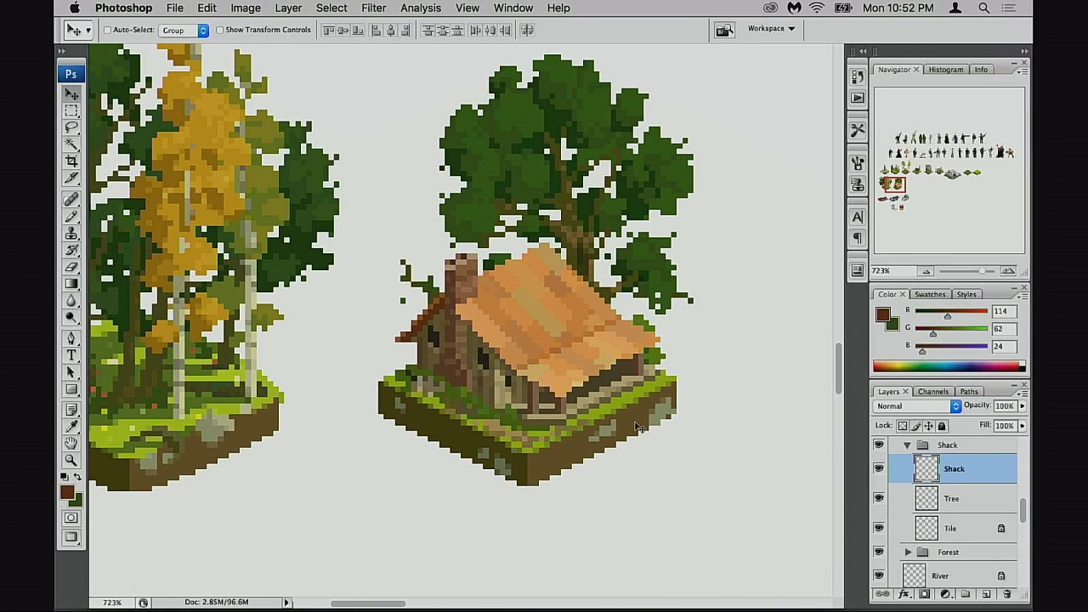
pyautogui.moveTo(411, 328); pyautogui.dragTo(508, 419)
pyautogui.moveTo(573, 450); pyautogui.dragTo(599, 448)
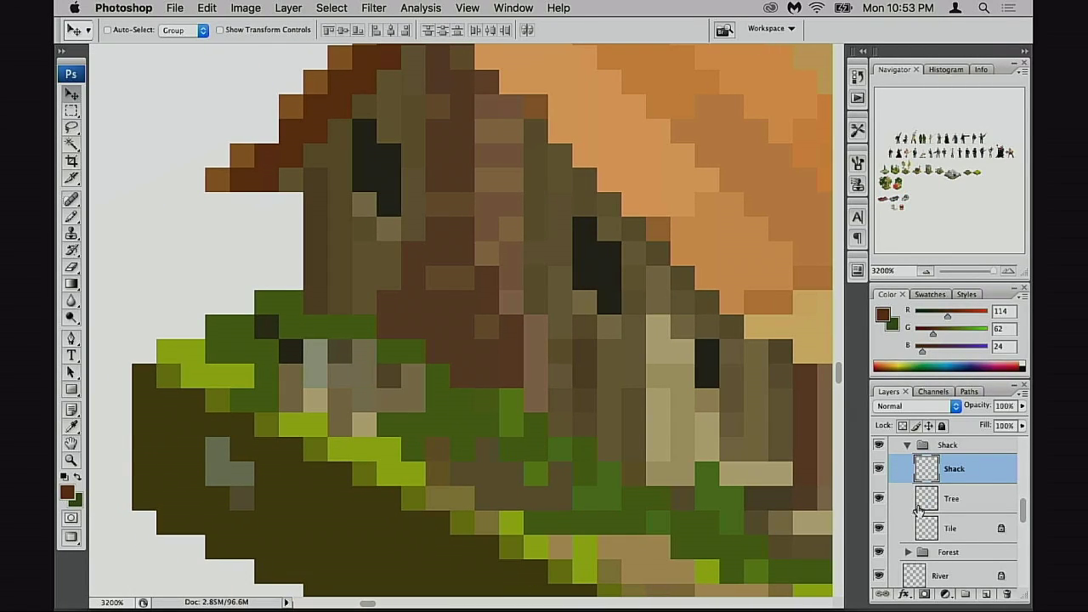
pyautogui.scroll(-4, 561, 391)
pyautogui.press('f')
pyautogui.press('f')
pyautogui.press('f')
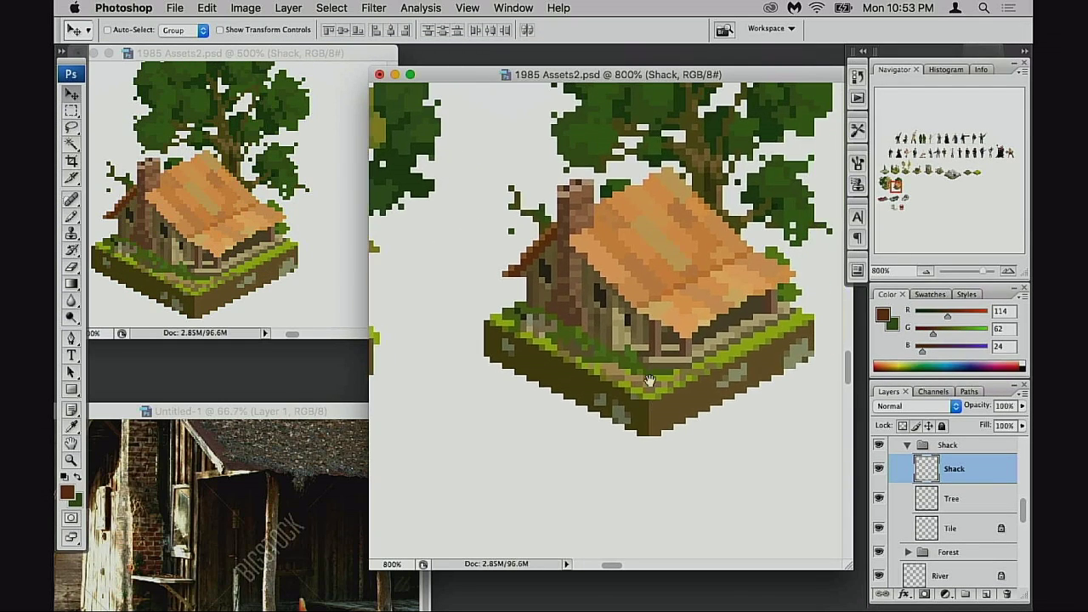
# - Extend the brown chimney base over the neighbouring grass on the Shack layer with the Pencil at 100% opacity
pyautogui.scroll(2, 680, 382)
pyautogui.scroll(3, 696, 450)
pyautogui.hscroll(-3, 697, 450)
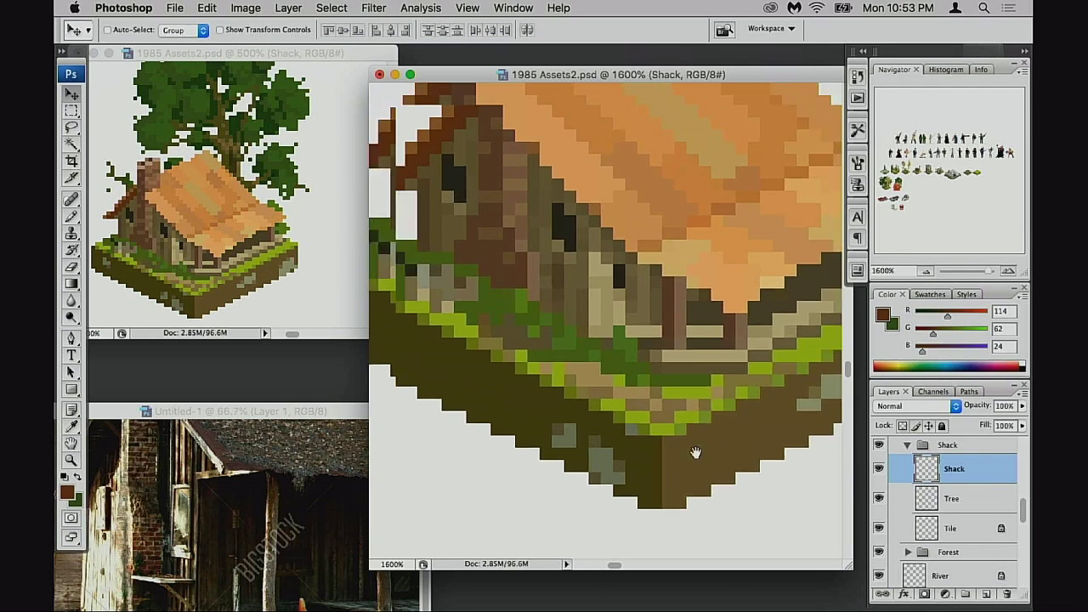
pyautogui.press('b')
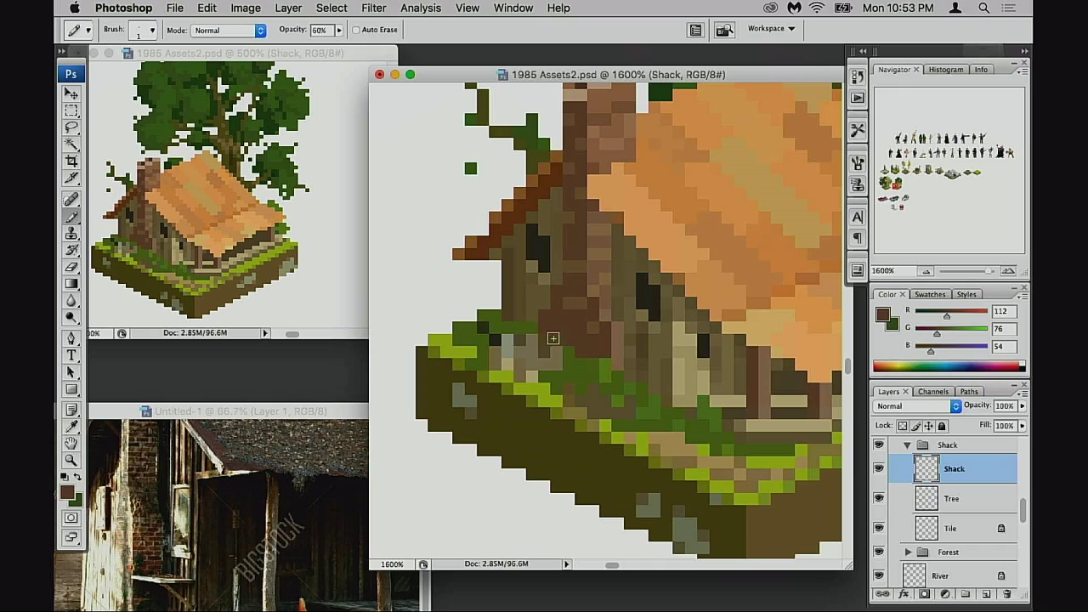
pyautogui.press('0')
pyautogui.moveTo(545, 338); pyautogui.dragTo(604, 364)
pyautogui.click(569, 353)
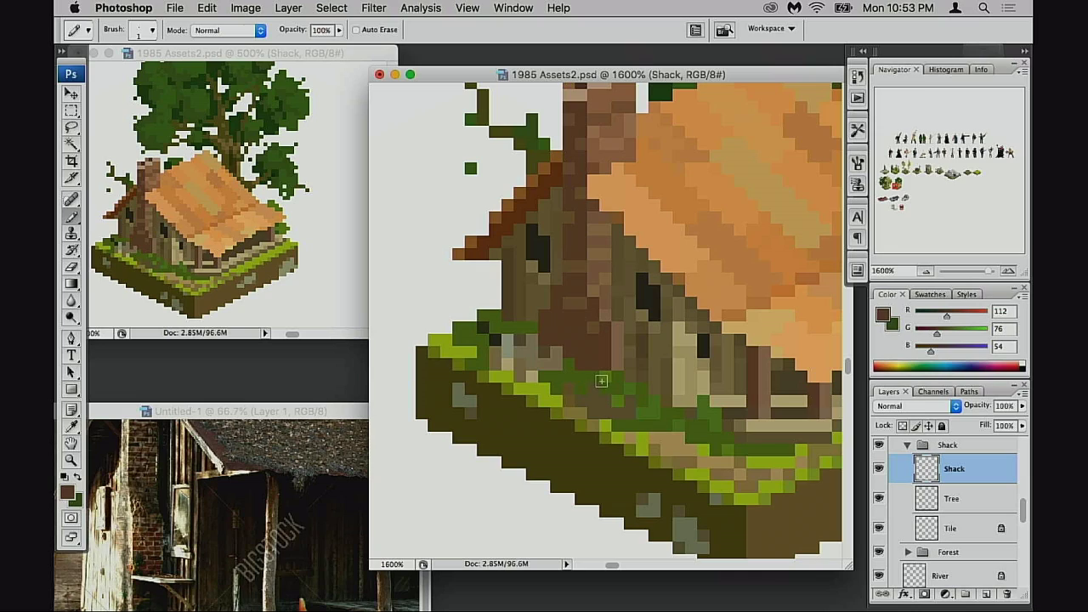
pyautogui.moveTo(544, 350); pyautogui.dragTo(556, 350)
pyautogui.click(569, 365)
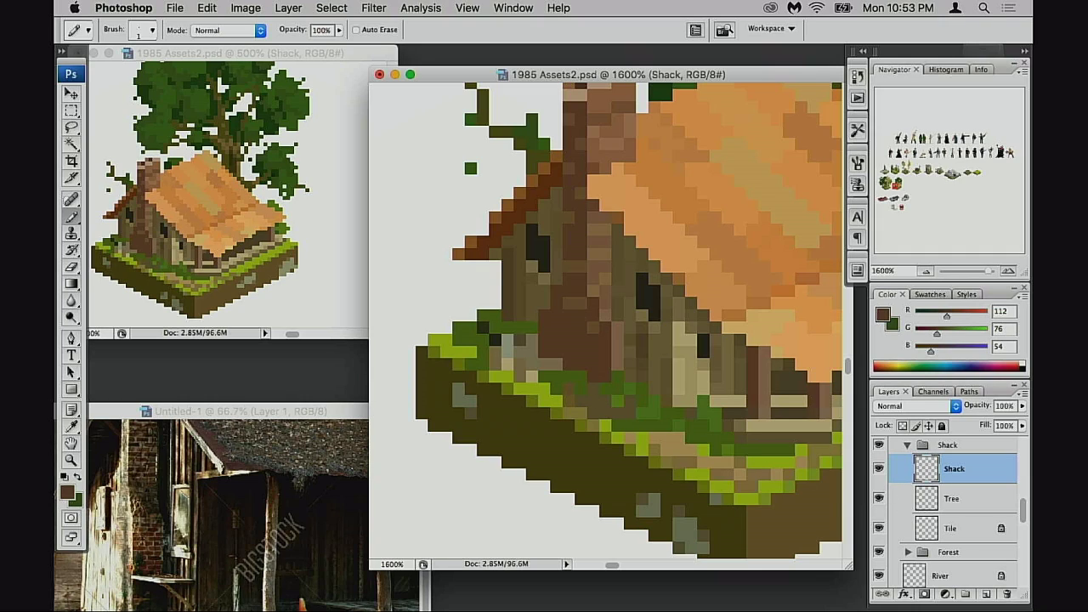
# - Rework the small stones beside the chimney base, erasing stray pixels and adding pixels in sampled grey-brown tones
pyautogui.keyDown('alt'); pyautogui.click(567, 366); pyautogui.keyUp('alt')
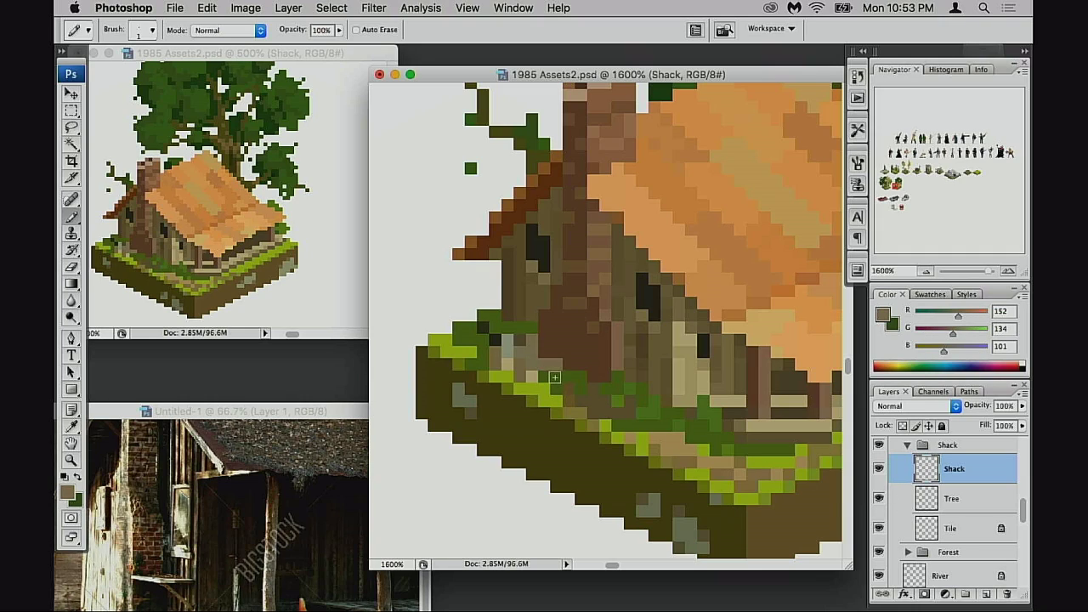
pyautogui.press('e')
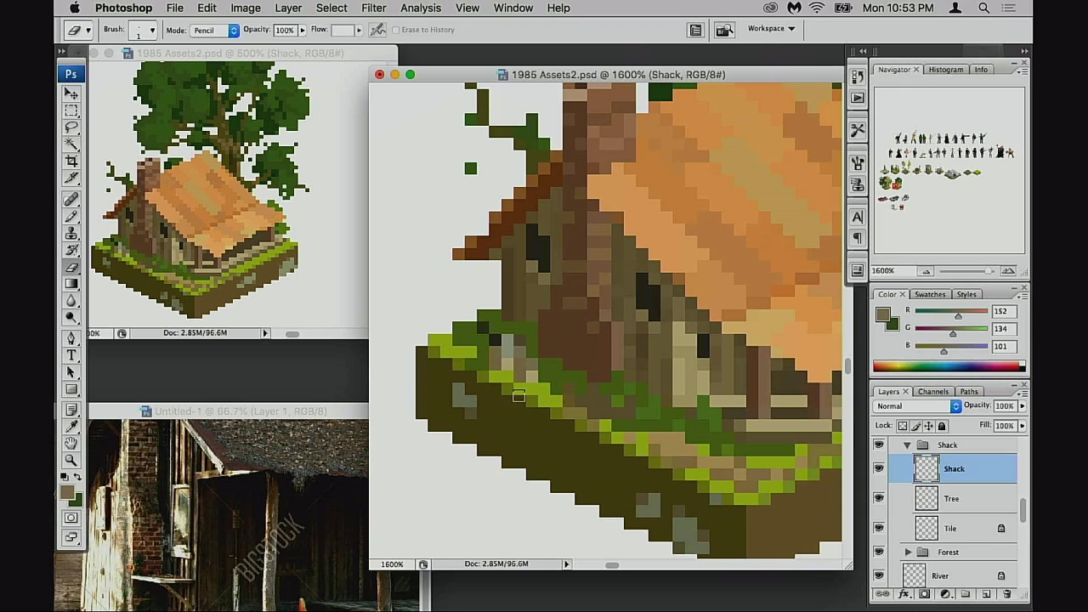
pyautogui.press('b')
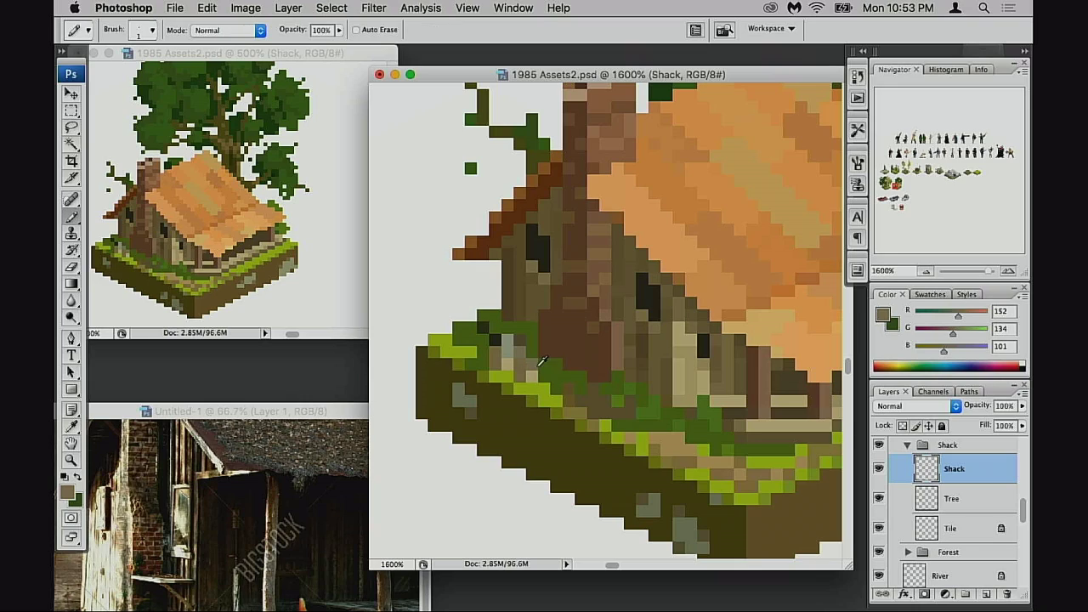
pyautogui.keyDown('alt'); pyautogui.click(538, 361); pyautogui.keyUp('alt')
pyautogui.click(544, 364)
pyautogui.keyDown('alt'); pyautogui.click(527, 347); pyautogui.keyUp('alt')
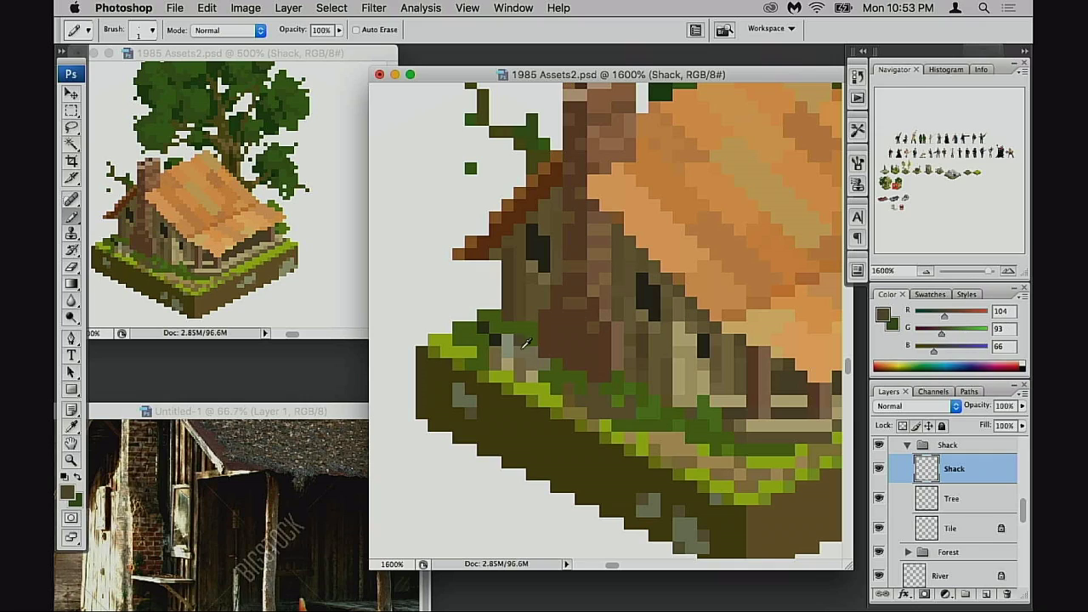
pyautogui.click(520, 376)
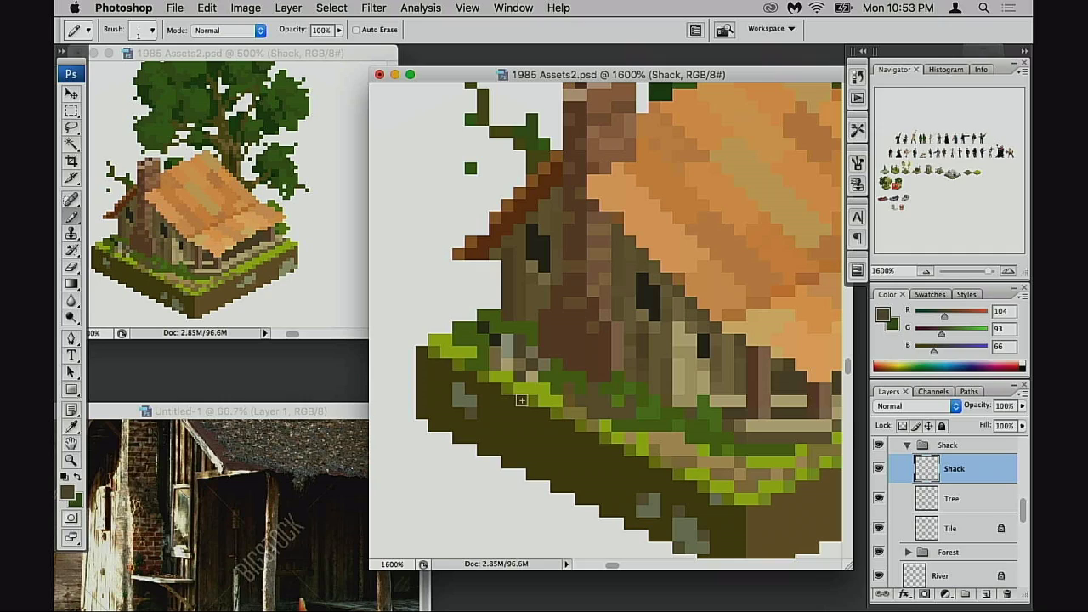
pyautogui.hscroll(1, 548, 391)
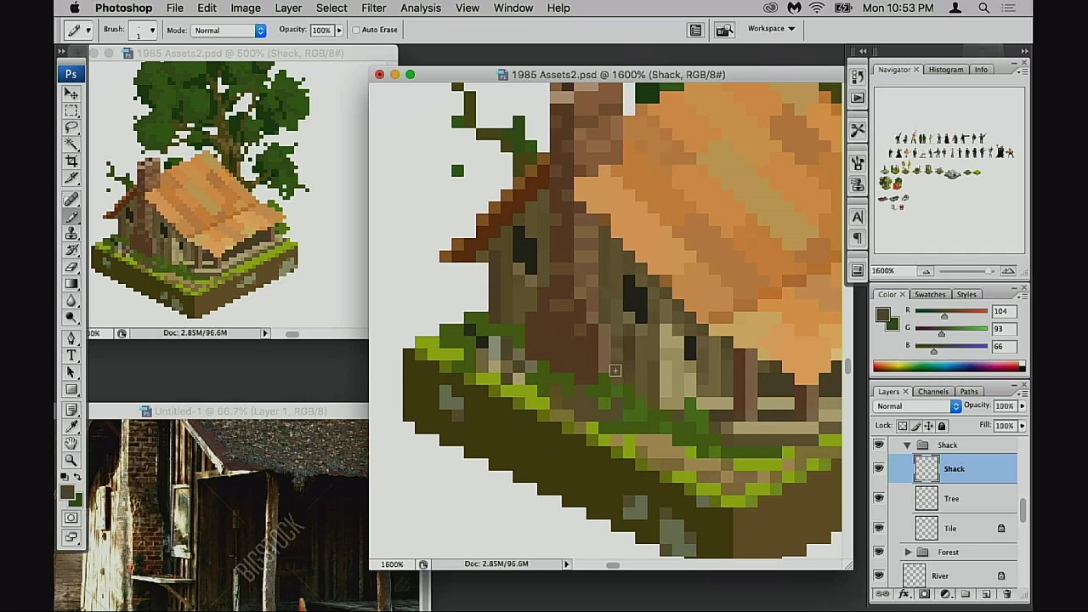
pyautogui.keyDown('alt'); pyautogui.click(581, 399); pyautogui.keyUp('alt')
pyautogui.press('3')
pyautogui.keyDown('alt'); pyautogui.click(558, 403); pyautogui.keyUp('alt')
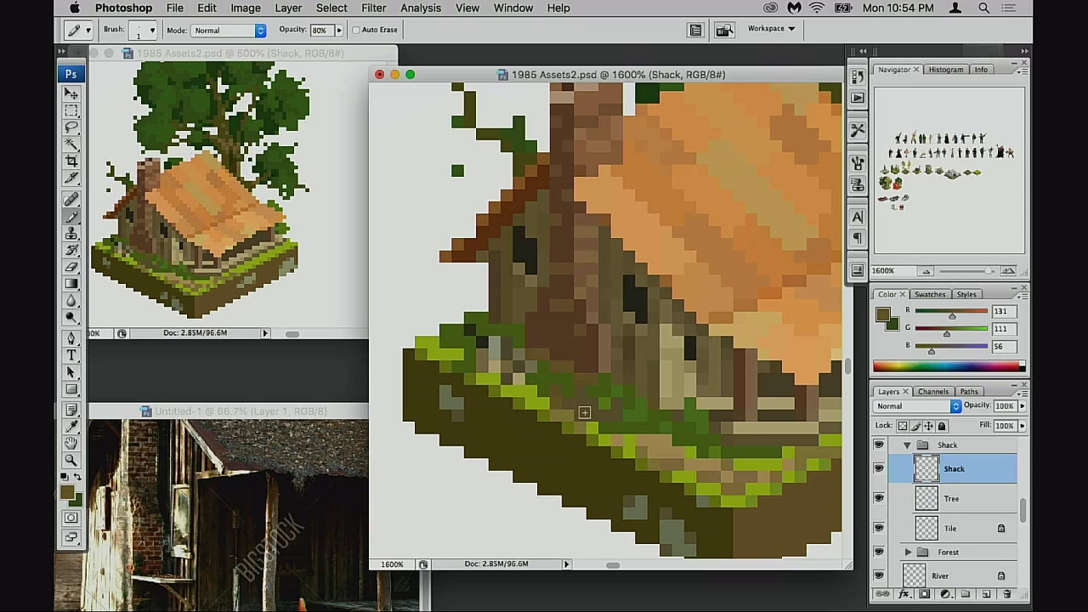
pyautogui.press('alt+super+z')
pyautogui.press('alt+super+z')
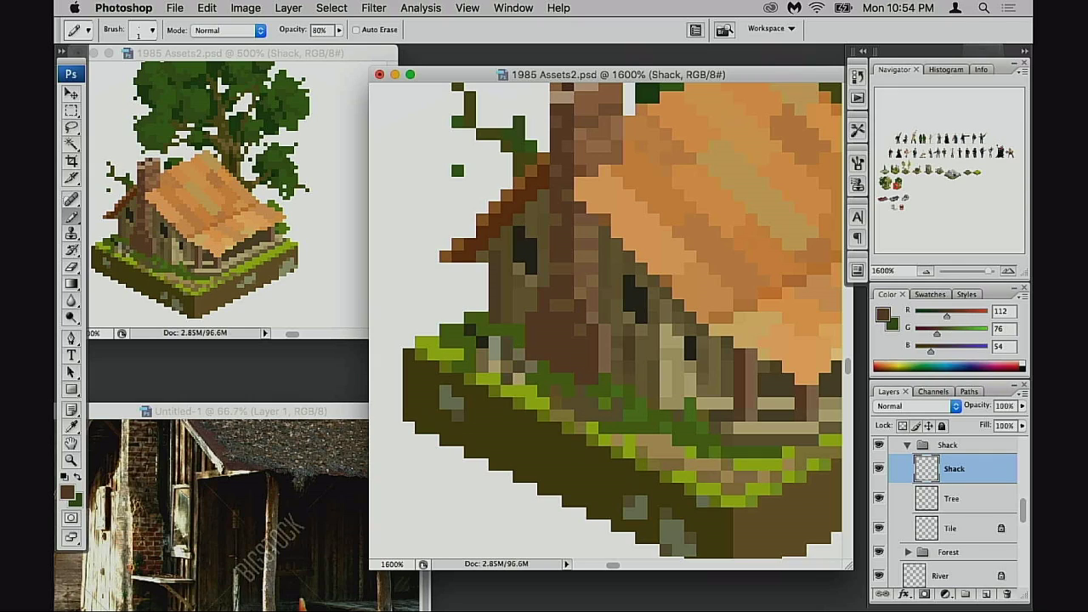
# - Shade the chimney base and the foot of the long wall with the sampled dark window colour, using the Pencil in Multiply mode at 20% opacity
pyautogui.keyDown('alt'); pyautogui.click(529, 250); pyautogui.keyUp('alt')
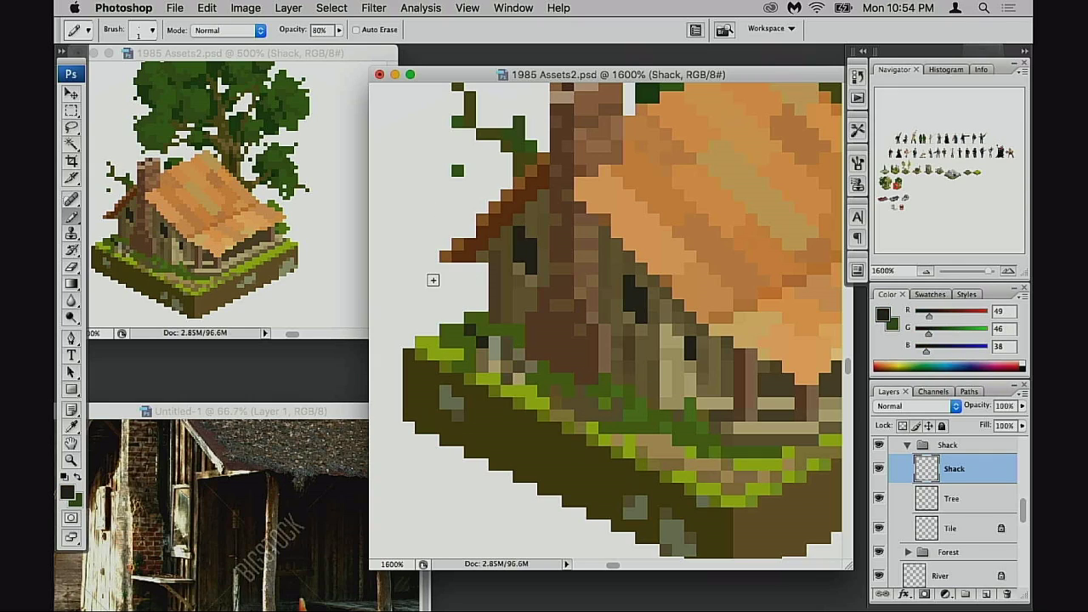
pyautogui.hotkey('shift', 'alt', 'm')
pyautogui.press('2')
pyautogui.moveTo(583, 384); pyautogui.dragTo(590, 391)
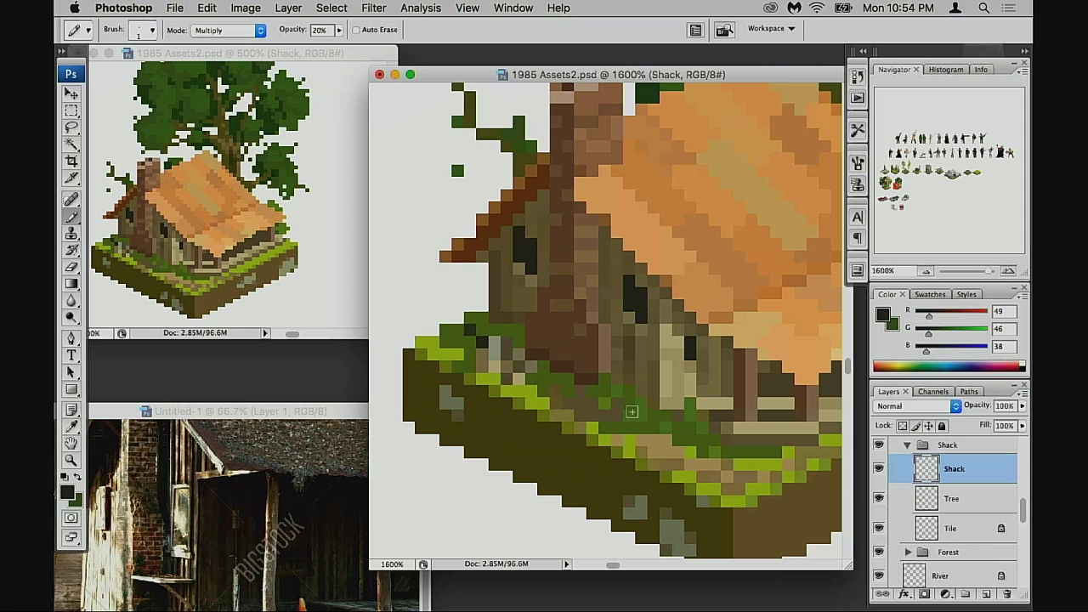
pyautogui.moveTo(641, 391)
pyautogui.mouseDown()
pyautogui.moveTo(664, 421)
pyautogui.moveTo(684, 418)
pyautogui.mouseUp()
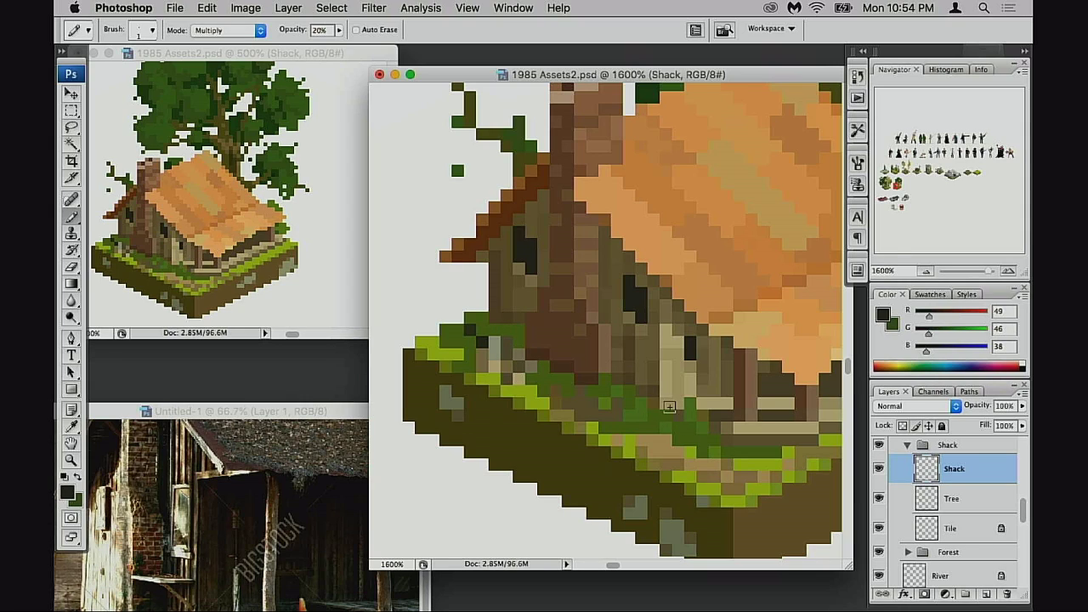
# - Check the shaded shack at a smaller scale, clear any selection and save the document
pyautogui.moveTo(621, 455); pyautogui.dragTo(630, 459)
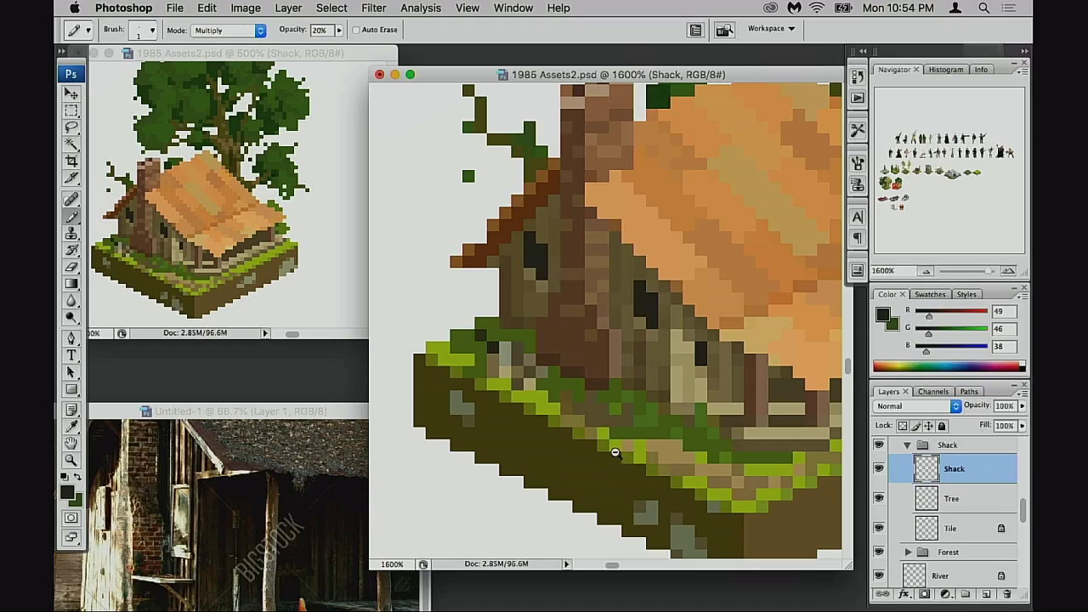
pyautogui.keyDown('alt'); pyautogui.click(614, 450); pyautogui.keyUp('alt')
pyautogui.keyDown('alt'); pyautogui.click(615, 453); pyautogui.keyUp('alt')
pyautogui.keyDown('alt'); pyautogui.click(615, 446); pyautogui.keyUp('alt')
pyautogui.moveTo(678, 334); pyautogui.dragTo(590, 524)
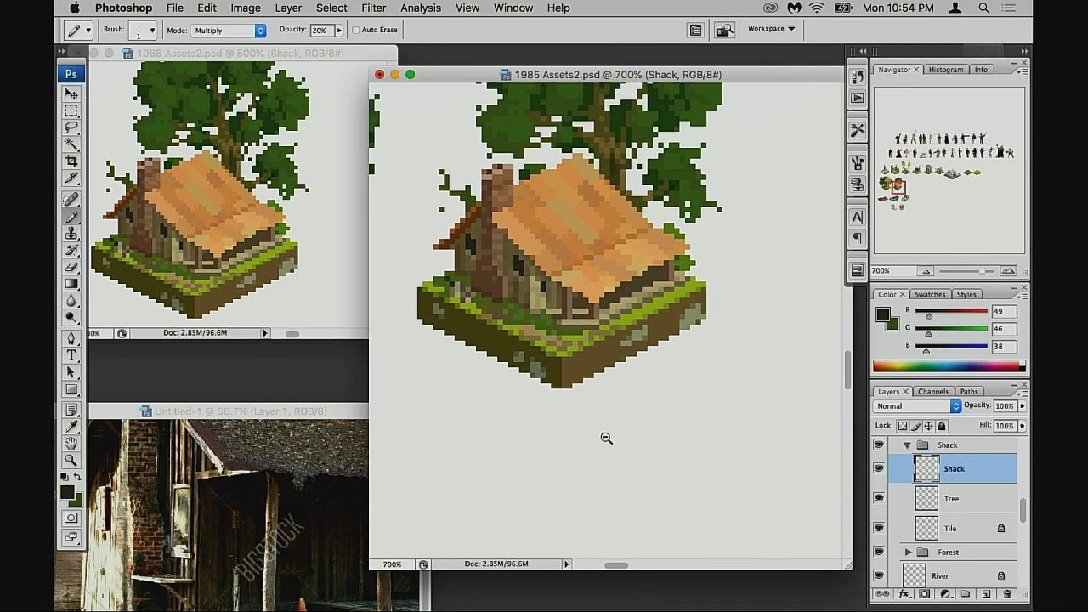
pyautogui.keyDown('alt'); pyautogui.click(604, 433); pyautogui.keyUp('alt')
pyautogui.moveTo(598, 389); pyautogui.dragTo(622, 481)
pyautogui.keyDown('alt'); pyautogui.click(614, 466); pyautogui.keyUp('alt')
pyautogui.moveTo(610, 395)
pyautogui.mouseDown()
pyautogui.moveTo(607, 434)
pyautogui.moveTo(668, 474)
pyautogui.moveTo(608, 493)
pyautogui.mouseUp()
pyautogui.press('super+d')
pyautogui.press('super+s')
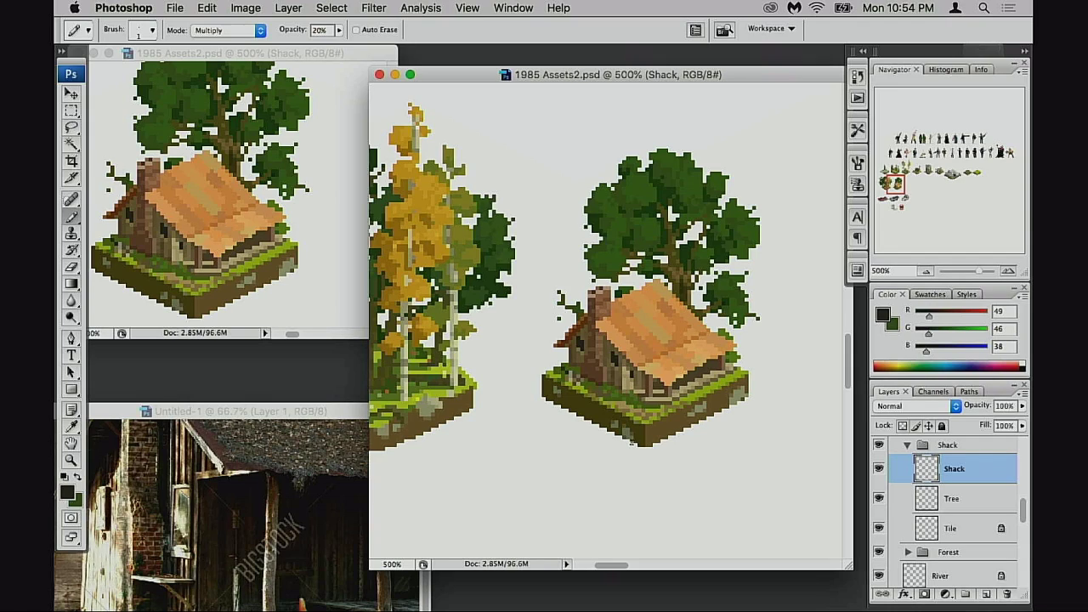
pyautogui.press('super+d')
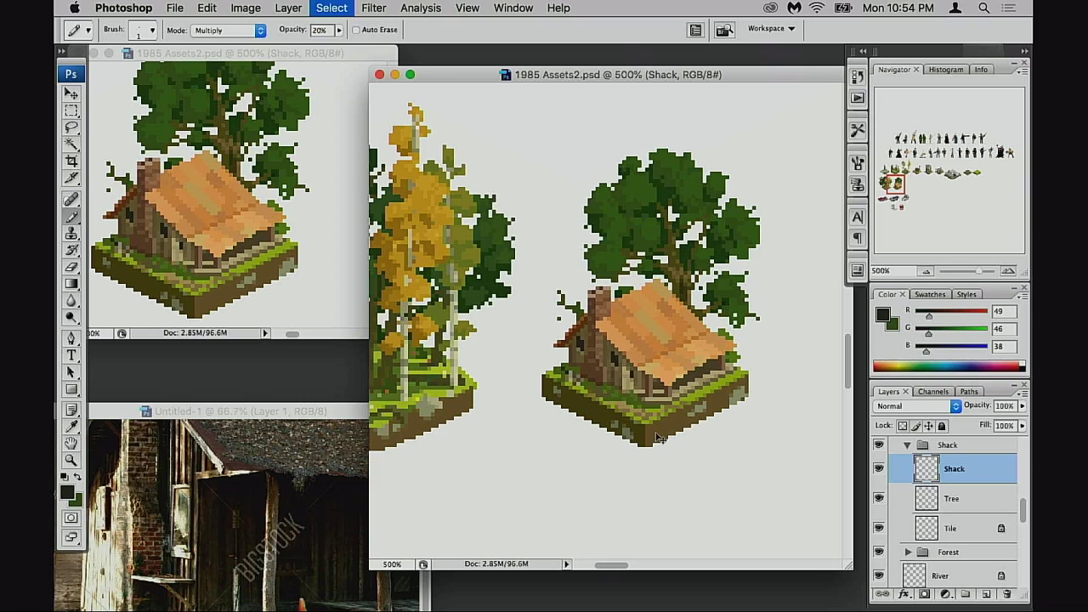
# - Try touching up the top of the canopy on the Tree layer with a sampled leaf green at 100% opacity, and undo it
pyautogui.moveTo(692, 424)
pyautogui.mouseDown()
pyautogui.moveTo(643, 456)
pyautogui.moveTo(638, 487)
pyautogui.mouseUp()
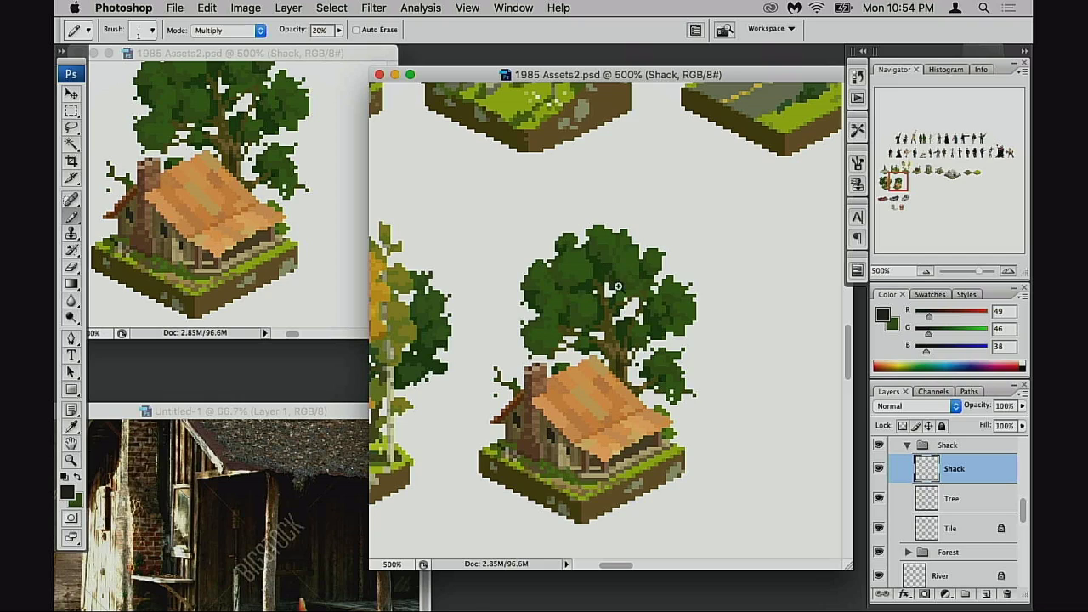
pyautogui.press('super+equal')
pyautogui.press('super+equal')
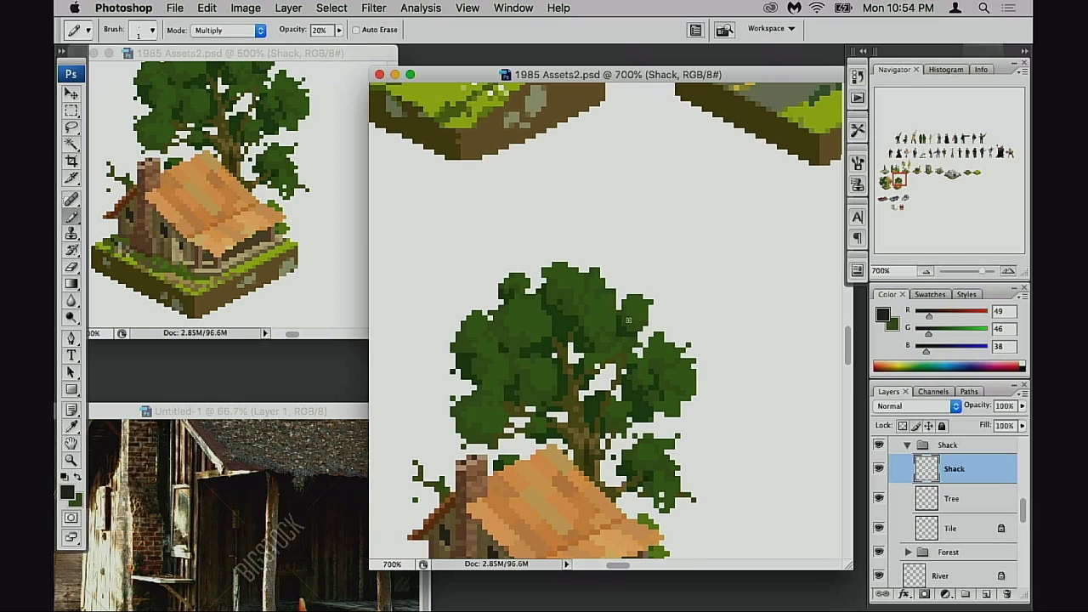
pyautogui.click(922, 499)
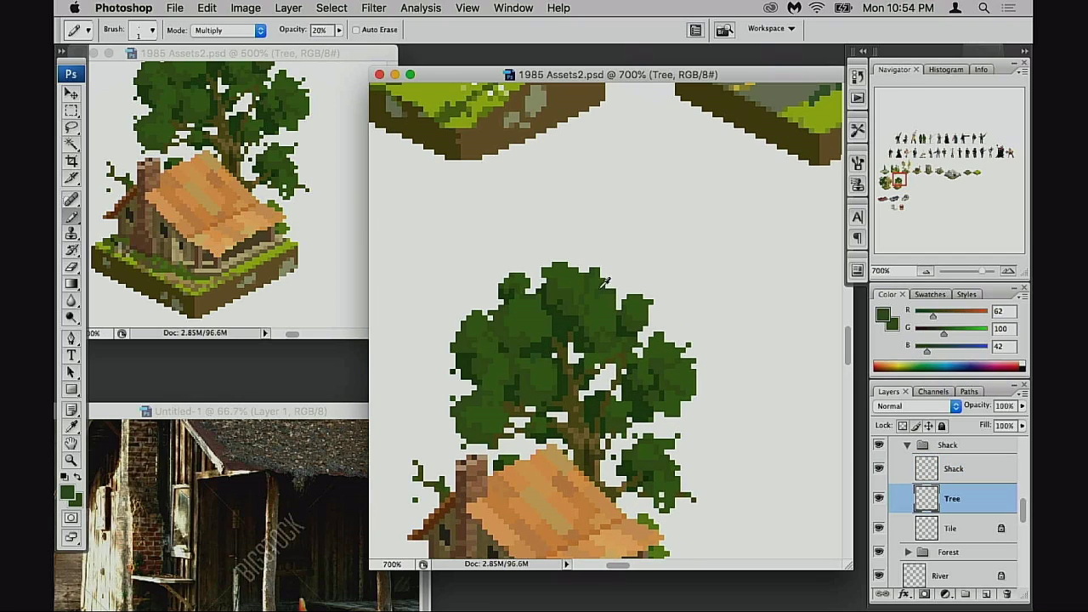
pyautogui.keyDown('alt'); pyautogui.click(601, 290); pyautogui.keyUp('alt')
pyautogui.press('super+equal')
pyautogui.press('super+equal')
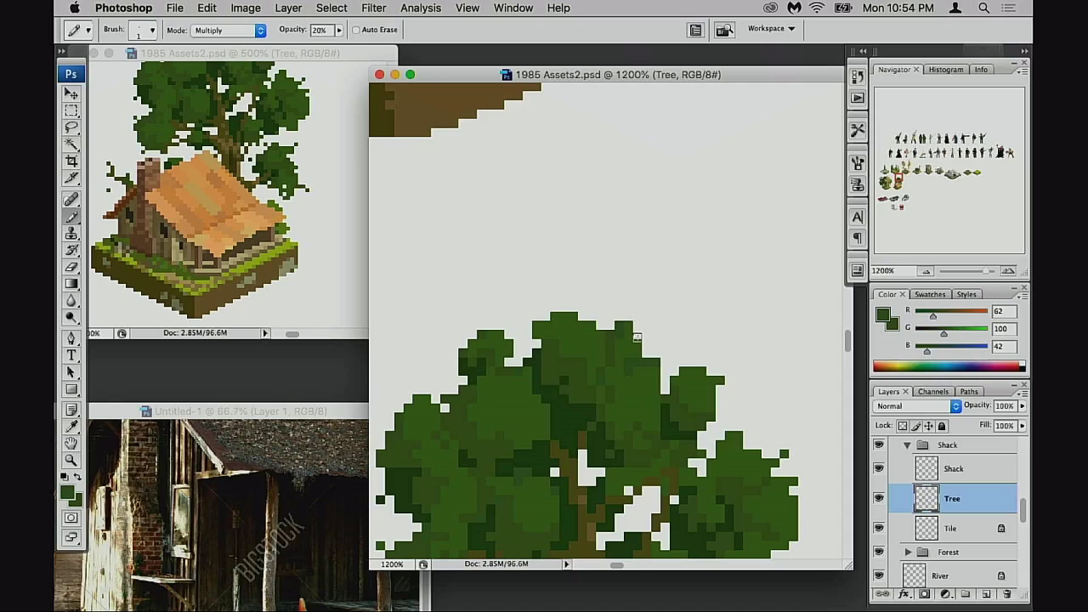
pyautogui.press('0')
pyautogui.keyDown('alt'); pyautogui.click(639, 340); pyautogui.keyUp('alt')
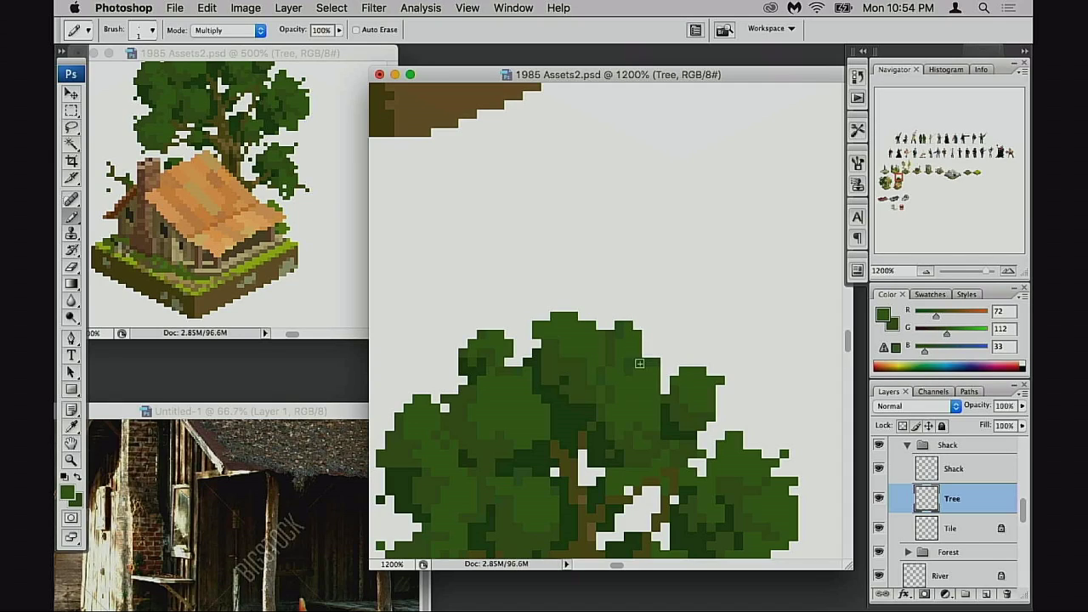
pyautogui.click(554, 316)
pyautogui.press('super+z')
# - Review the shack tile as a whole, and look over the character sprites on the asset sheet
pyautogui.keyDown('alt'); pyautogui.click(603, 420); pyautogui.keyUp('alt')
pyautogui.keyDown('alt'); pyautogui.click(603, 421); pyautogui.keyUp('alt')
pyautogui.keyDown('alt'); pyautogui.click(606, 417); pyautogui.keyUp('alt')
pyautogui.moveTo(575, 417); pyautogui.dragTo(609, 408)
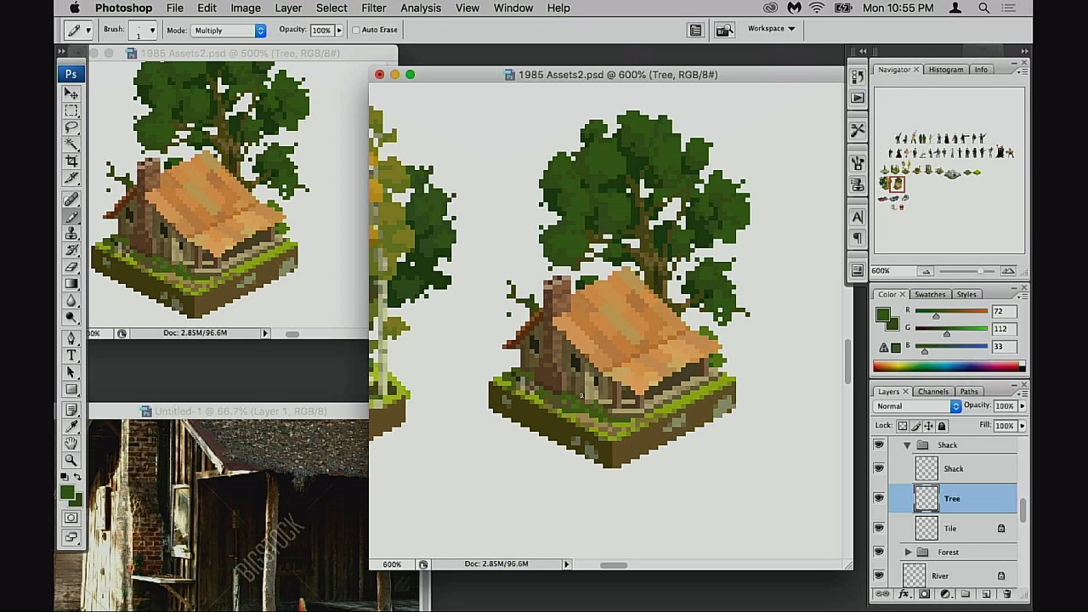
pyautogui.keyDown('alt'); pyautogui.click(592, 353); pyautogui.keyUp('alt')
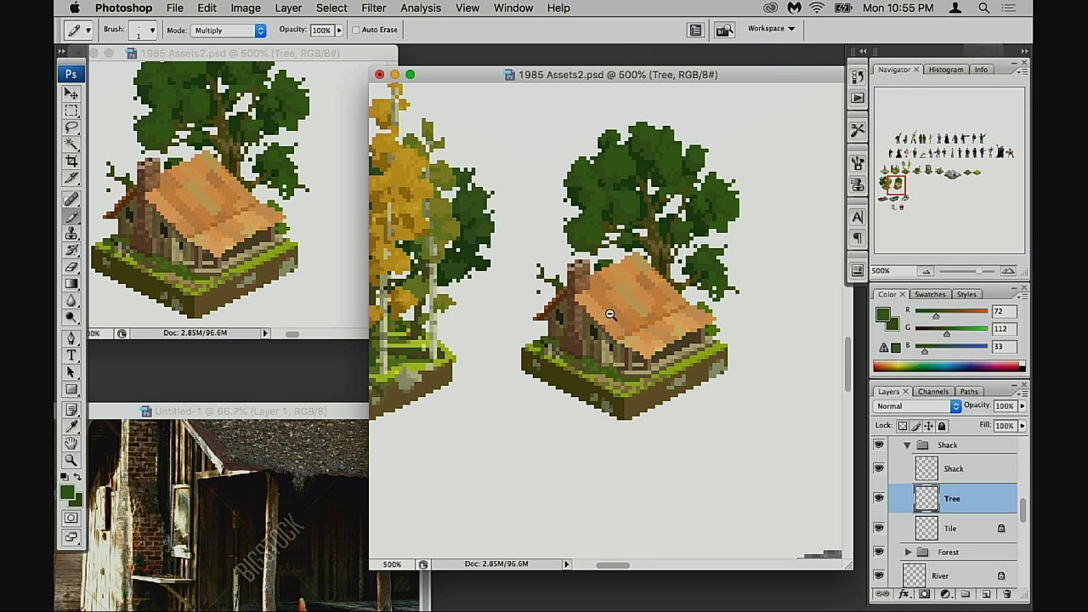
pyautogui.keyDown('alt'); pyautogui.click(626, 348); pyautogui.keyUp('alt')
pyautogui.keyDown('alt'); pyautogui.click(613, 366); pyautogui.keyUp('alt')
pyautogui.moveTo(598, 398); pyautogui.dragTo(560, 273)
pyautogui.scroll(10, 546, 440)
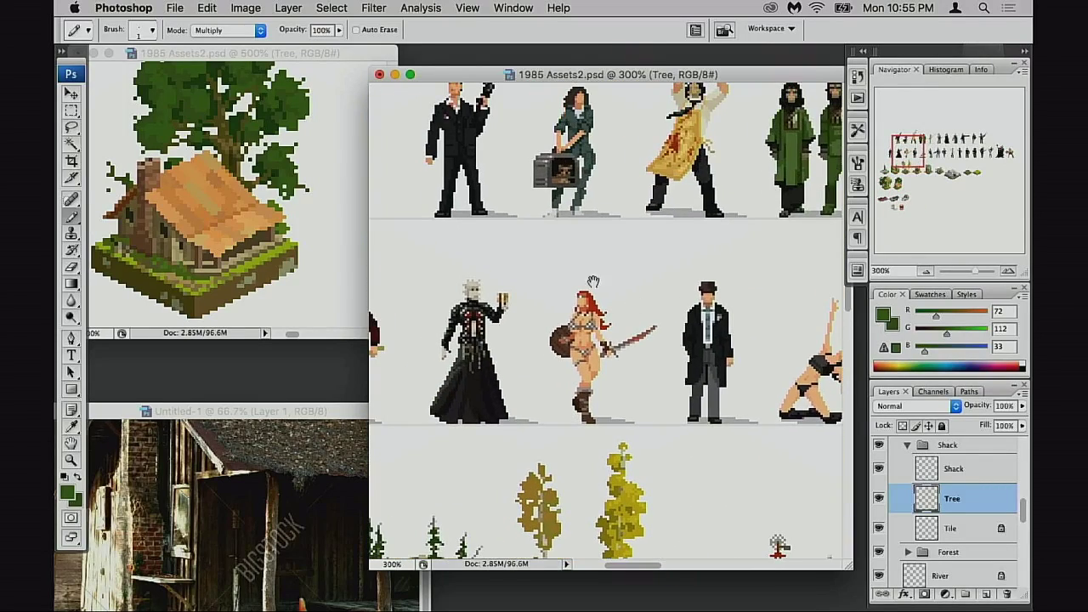
# - Zoom the asset sheet out to 200% to view the shack among the other tiles, and save the document
pyautogui.scroll(-1, 595, 420)
pyautogui.hscroll(1, 595, 420)
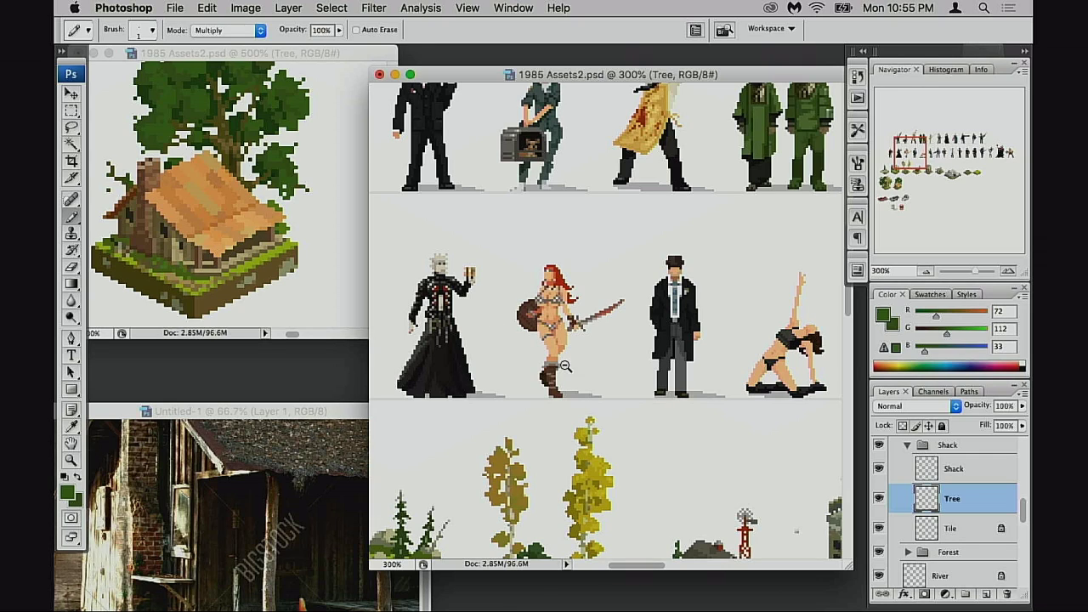
pyautogui.press('super+minus')
pyautogui.moveTo(557, 388); pyautogui.dragTo(602, 343)
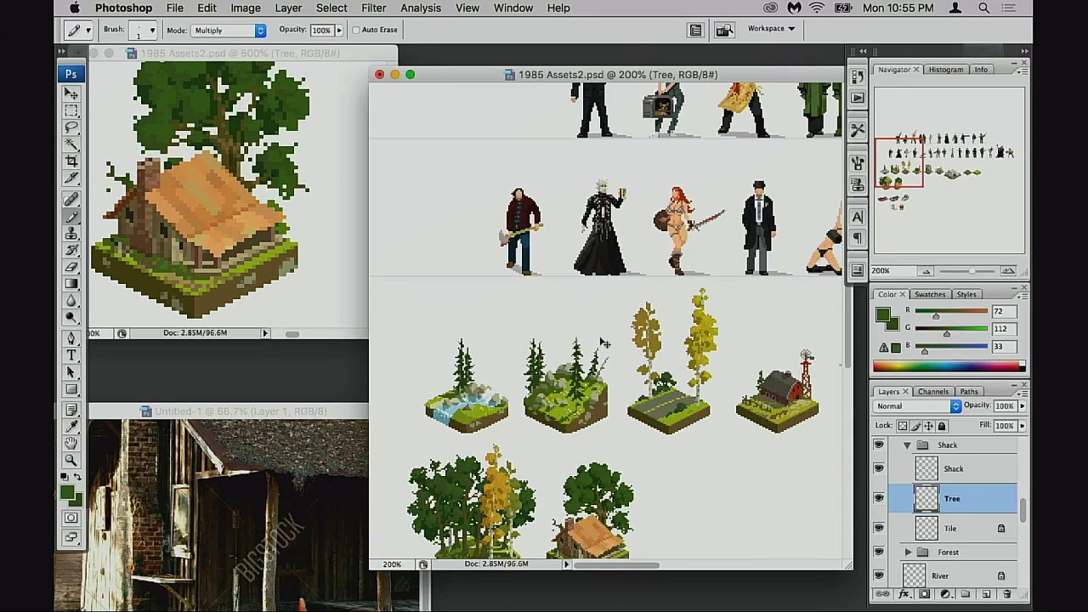
pyautogui.press('super+s')
pyautogui.hscroll(2, 591, 343)
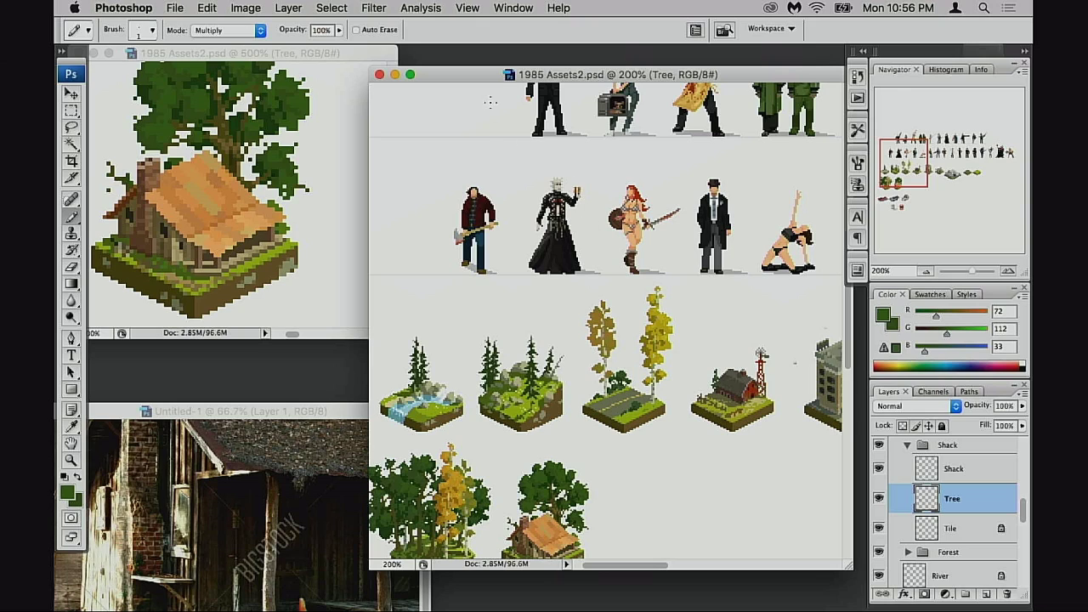
# - Move and enlarge the asset sheet's main window, and frame the shack tile in it at 667%
pyautogui.moveTo(501, 83); pyautogui.dragTo(426, 67)
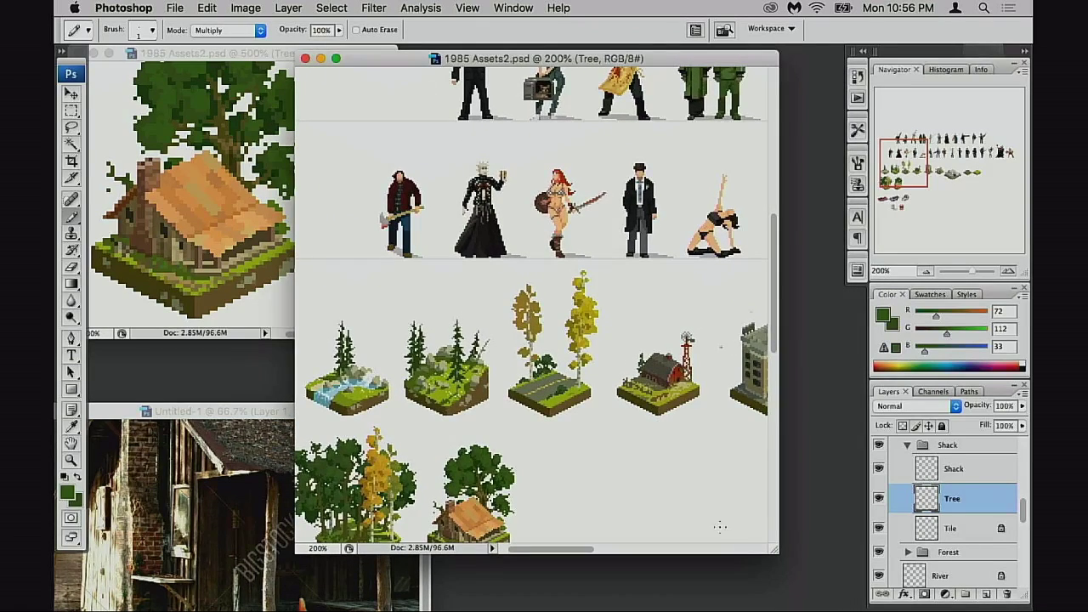
pyautogui.moveTo(762, 557); pyautogui.dragTo(833, 592)
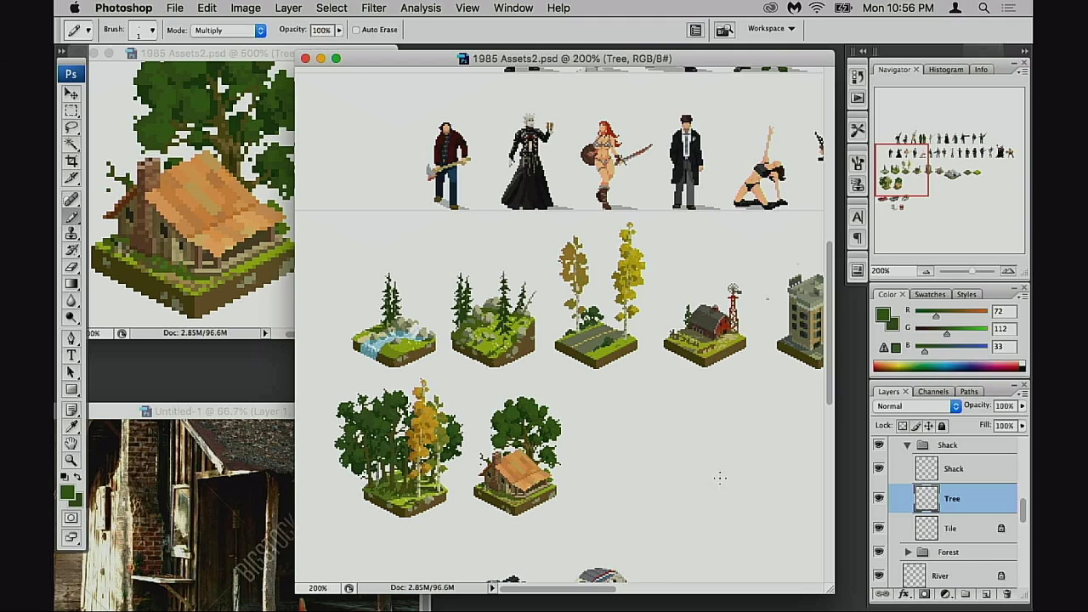
pyautogui.moveTo(443, 370); pyautogui.dragTo(586, 518)
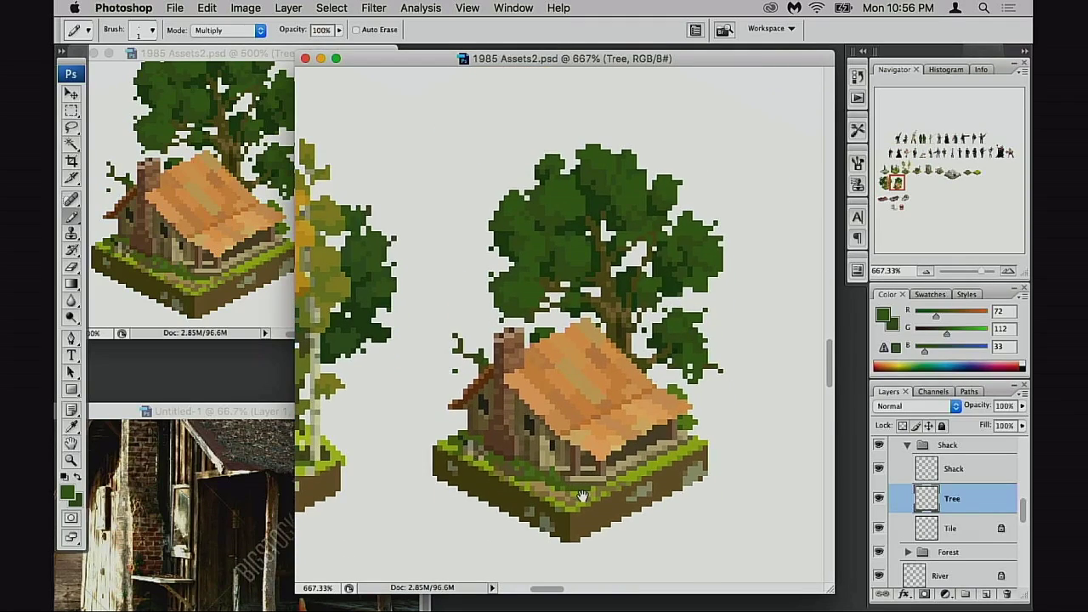
# - Reduce the smaller second view of the document to 300% and bring the whole shack tile into it
pyautogui.click(235, 266)
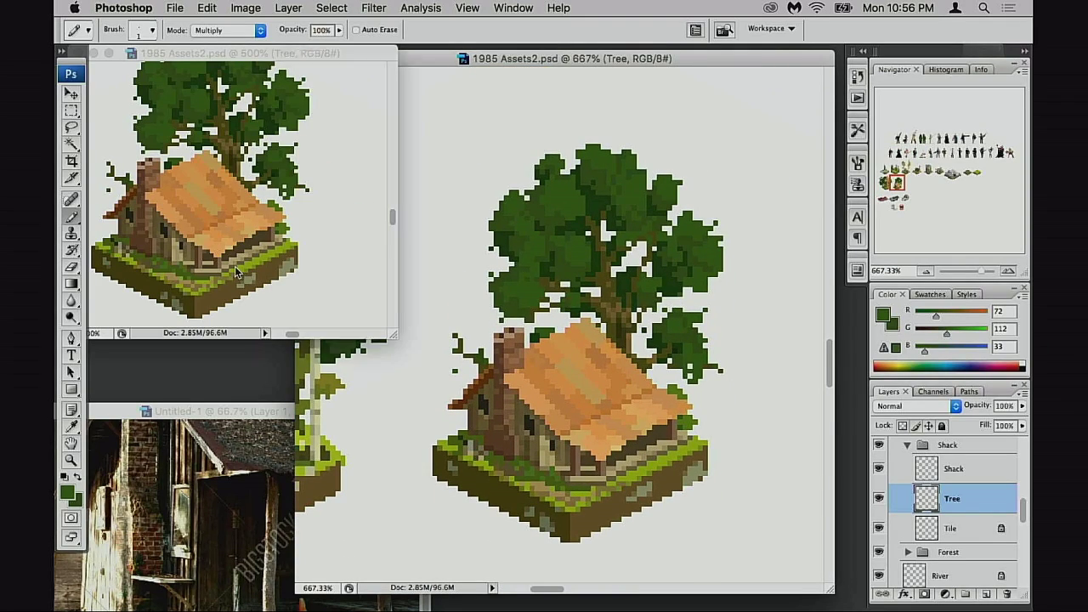
pyautogui.keyDown('alt'); pyautogui.click(243, 268); pyautogui.keyUp('alt')
pyautogui.keyDown('alt'); pyautogui.click(260, 272); pyautogui.keyUp('alt')
pyautogui.moveTo(267, 243); pyautogui.dragTo(304, 313)
pyautogui.moveTo(268, 247); pyautogui.dragTo(307, 309)
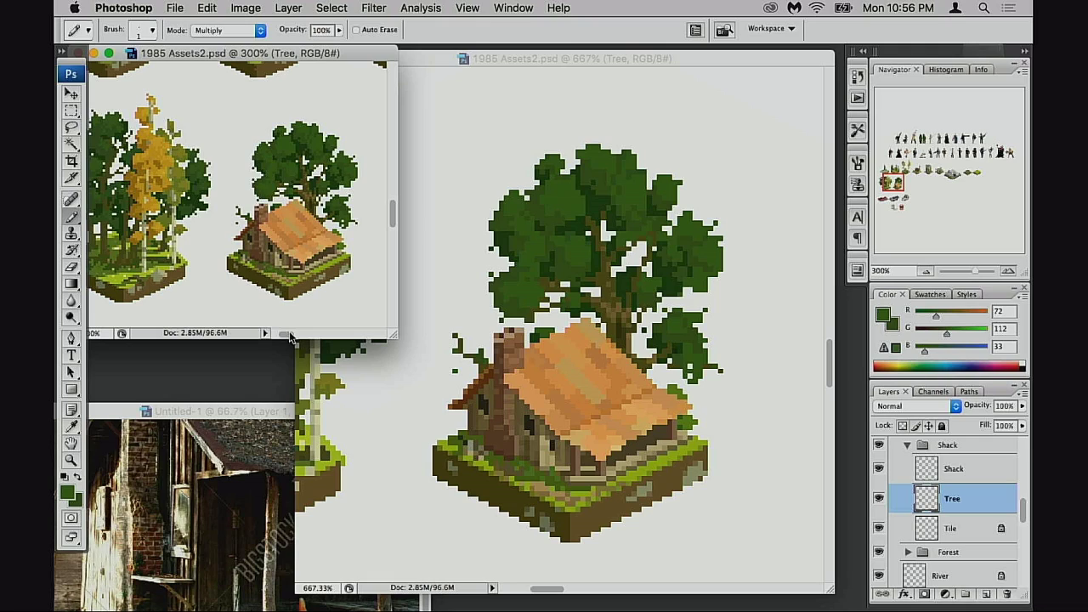
pyautogui.moveTo(289, 334); pyautogui.dragTo(287, 334)
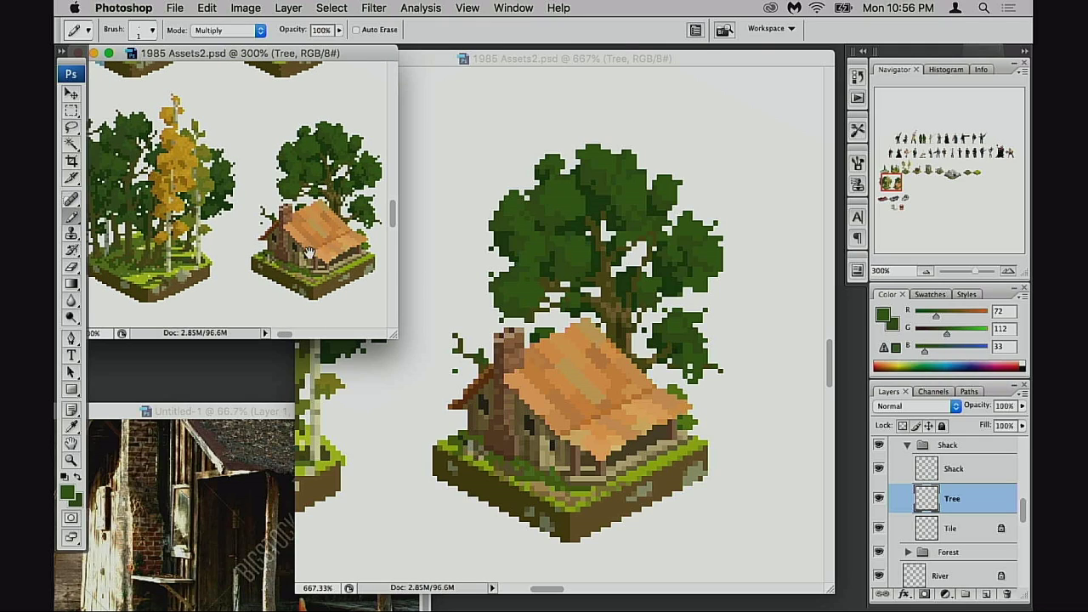
pyautogui.moveTo(316, 252); pyautogui.dragTo(262, 230)
# - Close the reference photo document Untitled-1 without saving its changes
pyautogui.click(245, 412)
pyautogui.press('super+w')
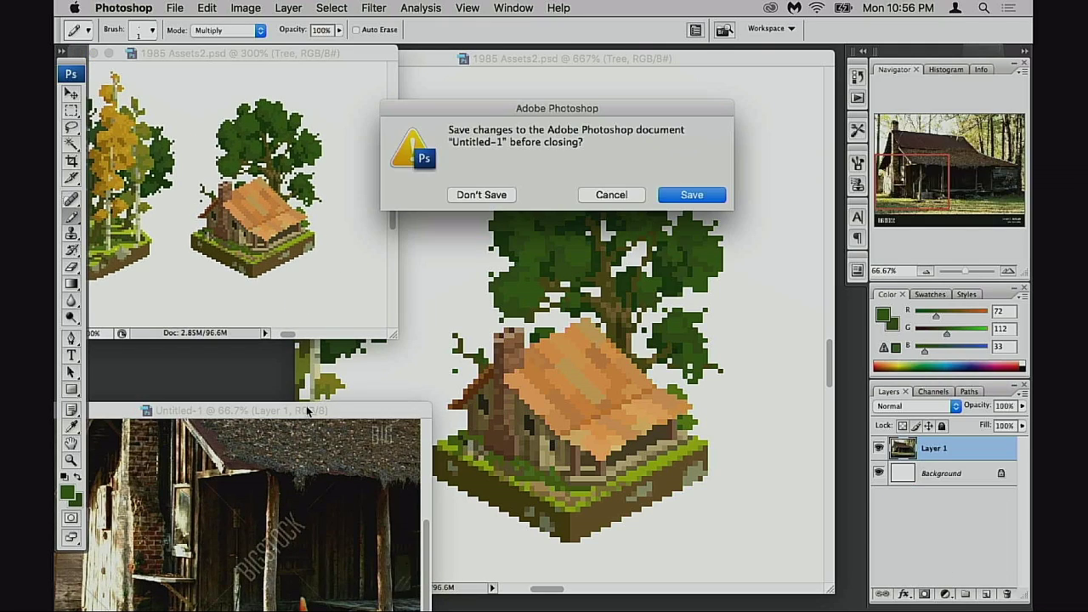
pyautogui.click(492, 197)
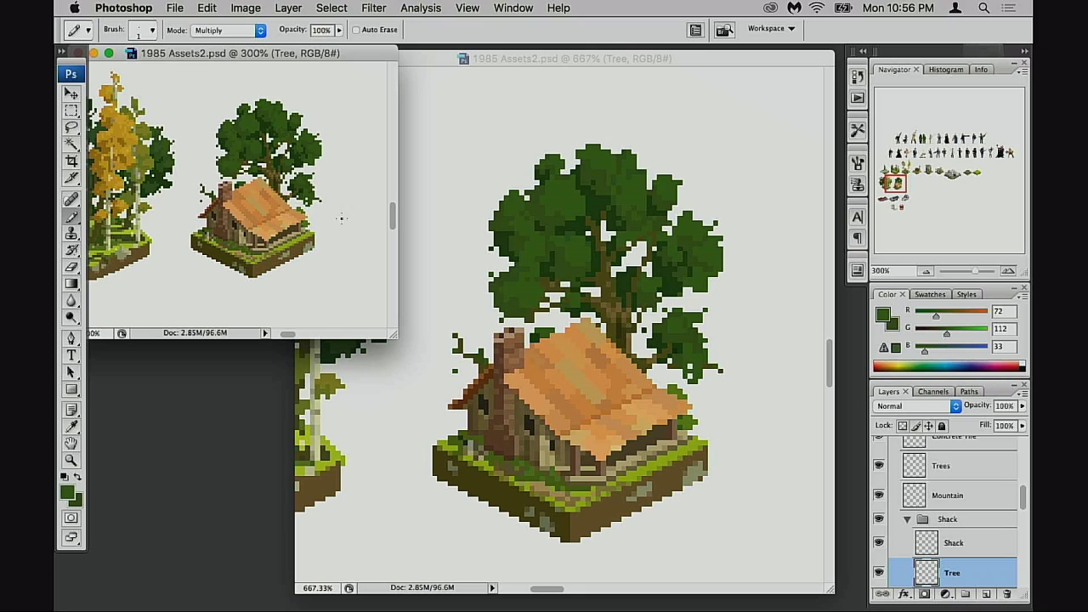
# - Shrink the 300% window around the shack tile, recentre the tile in it, and reposition the large view beside it
pyautogui.moveTo(299, 58); pyautogui.dragTo(313, 58)
pyautogui.hscroll(10, 340, 316)
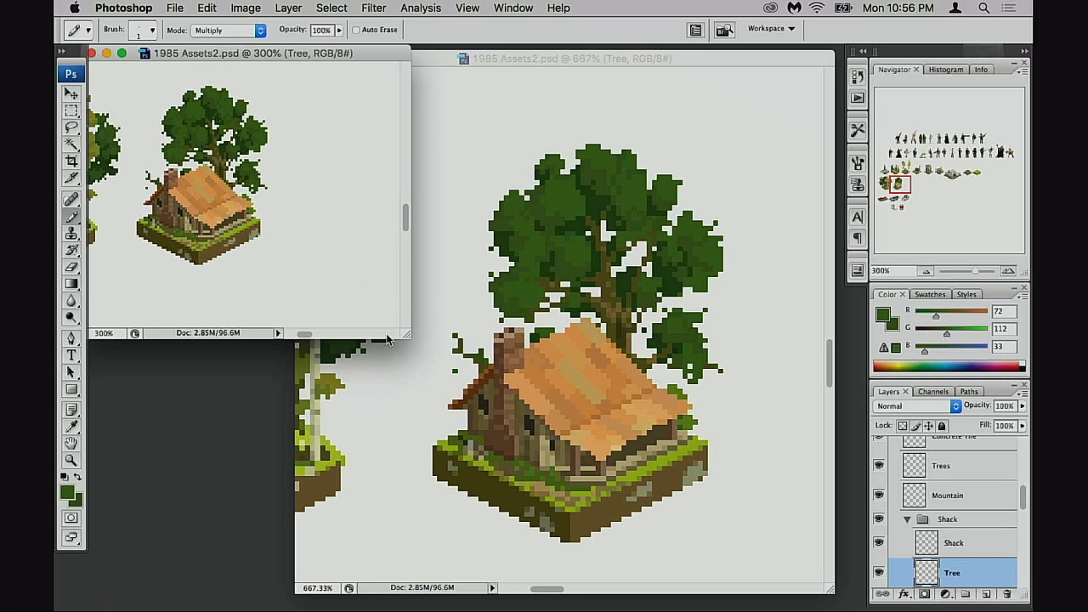
pyautogui.moveTo(320, 334); pyautogui.dragTo(308, 336)
pyautogui.moveTo(408, 335); pyautogui.dragTo(337, 306)
pyautogui.moveTo(282, 244); pyautogui.dragTo(323, 248)
pyautogui.moveTo(502, 58); pyautogui.dragTo(516, 65)
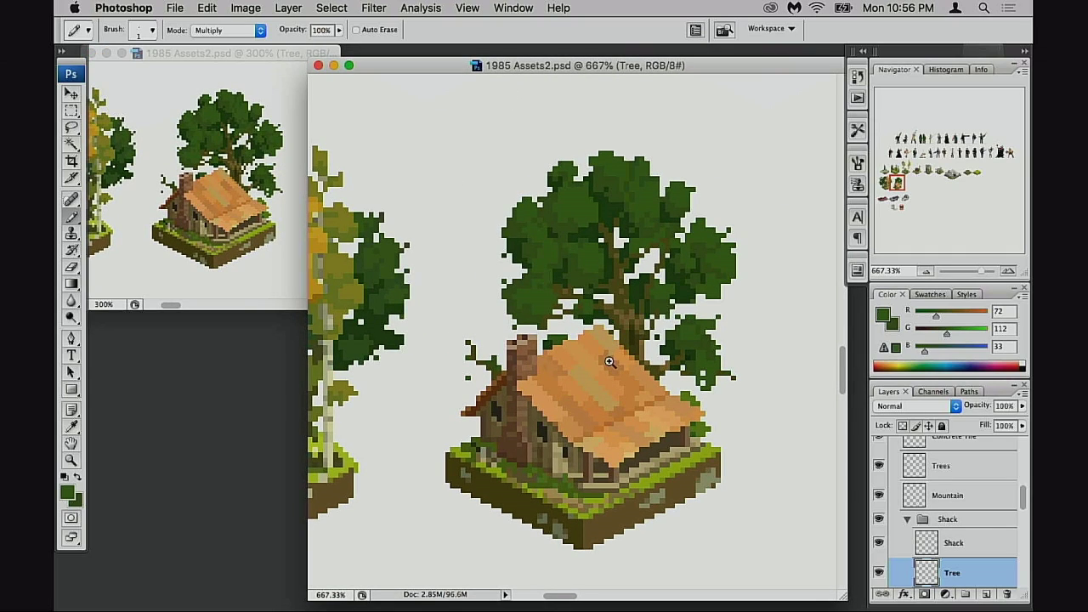
# - Examine the shack tile at 800%, checking the tree canopy, roof, walls and ground block
pyautogui.keyDown('super'); pyautogui.click(609, 363); pyautogui.keyUp('super')
pyautogui.moveTo(599, 364)
pyautogui.mouseDown()
pyautogui.moveTo(609, 364)
pyautogui.moveTo(620, 408)
pyautogui.mouseUp()
pyautogui.keyDown('super'); pyautogui.click(609, 367); pyautogui.keyUp('super')
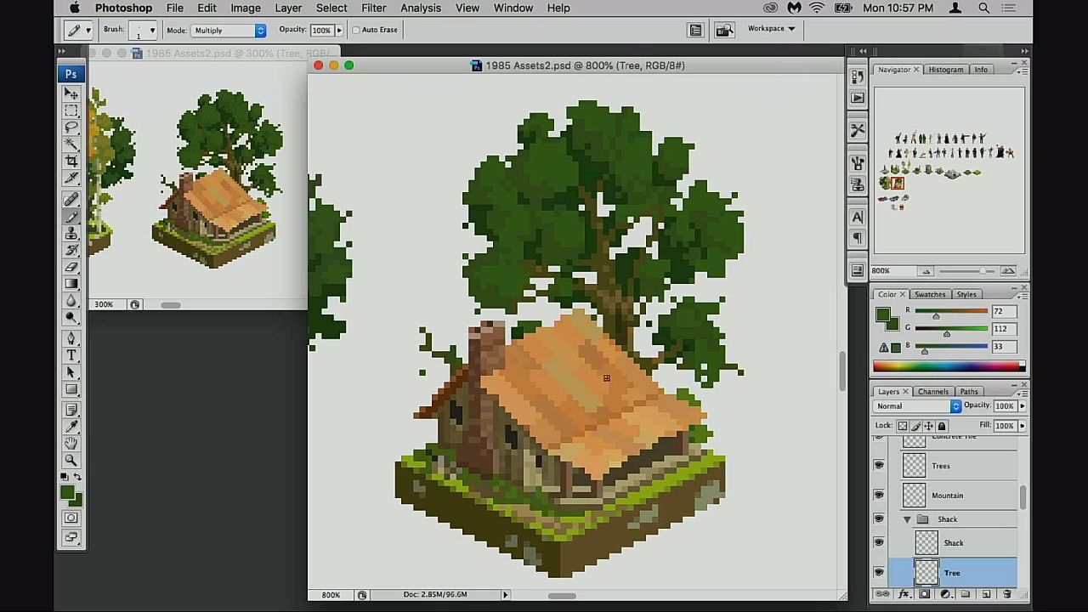
pyautogui.moveTo(600, 374)
pyautogui.mouseDown()
pyautogui.moveTo(578, 388)
pyautogui.moveTo(583, 418)
pyautogui.moveTo(558, 439)
pyautogui.moveTo(592, 462)
pyautogui.moveTo(612, 408)
pyautogui.moveTo(576, 431)
pyautogui.mouseUp()
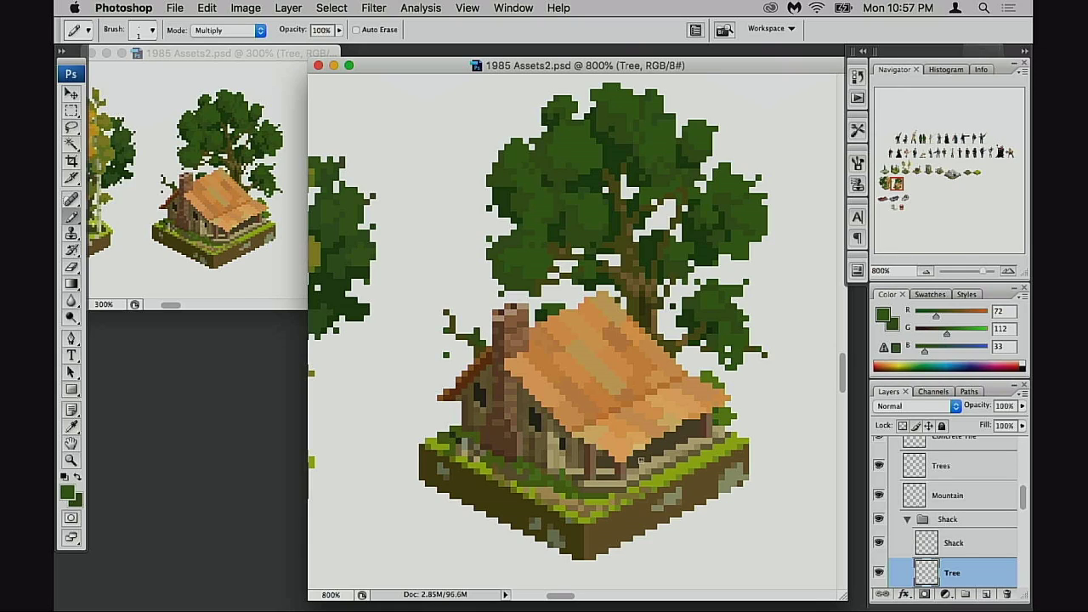
pyautogui.moveTo(645, 437); pyautogui.dragTo(603, 464)
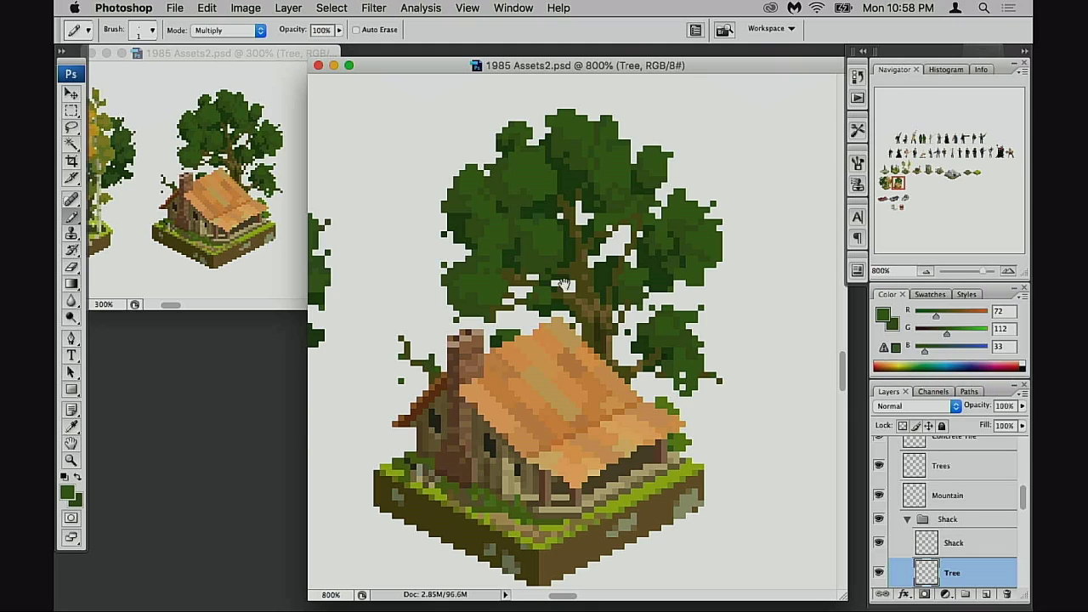
pyautogui.scroll(-3, 533, 333)
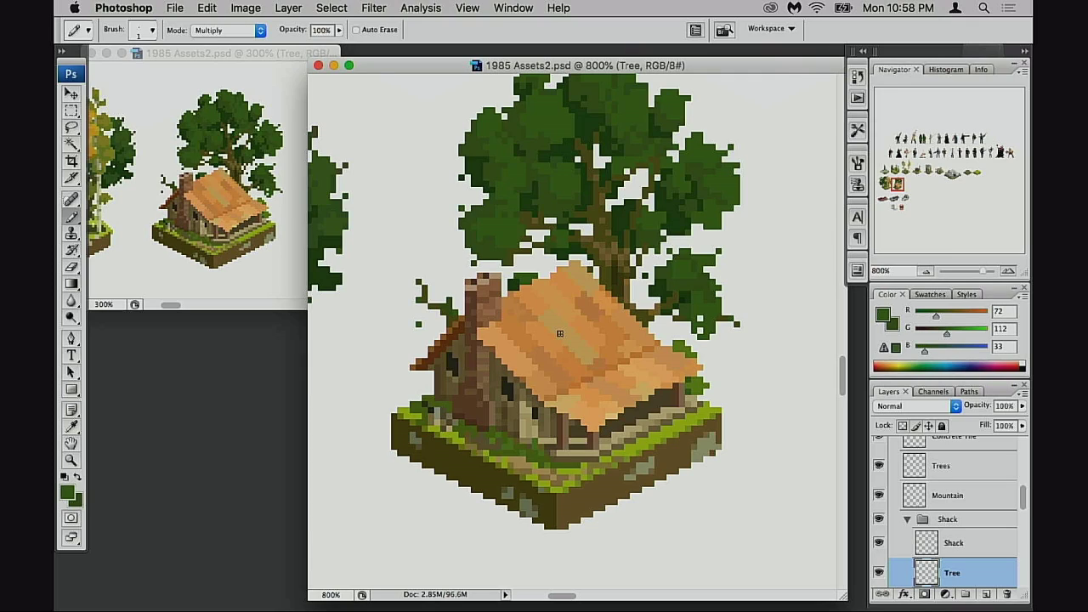
pyautogui.moveTo(560, 334)
pyautogui.mouseDown()
pyautogui.moveTo(600, 383)
pyautogui.moveTo(621, 366)
pyautogui.mouseUp()
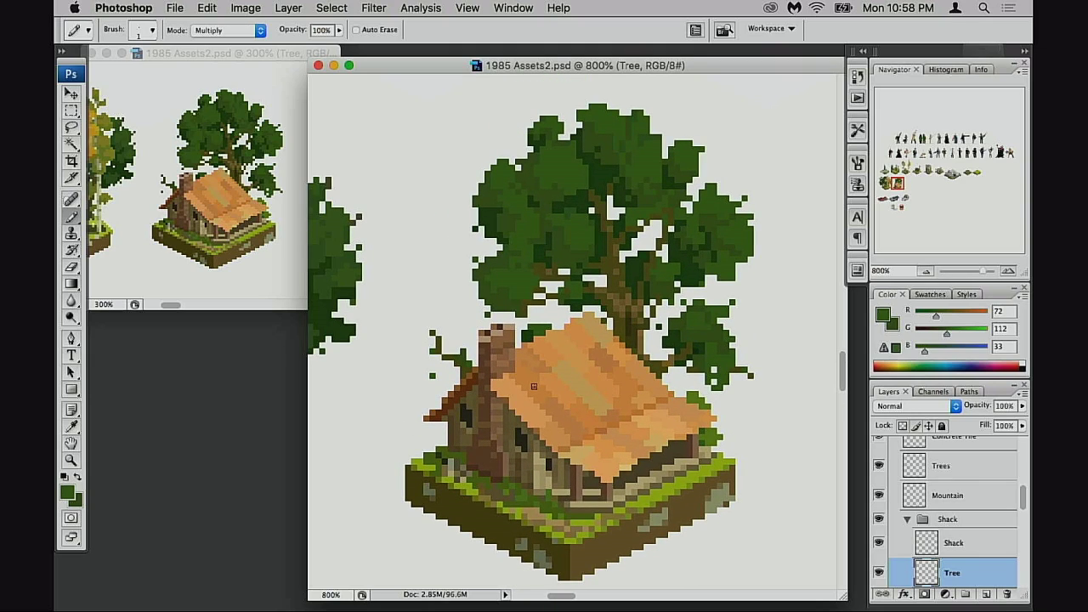